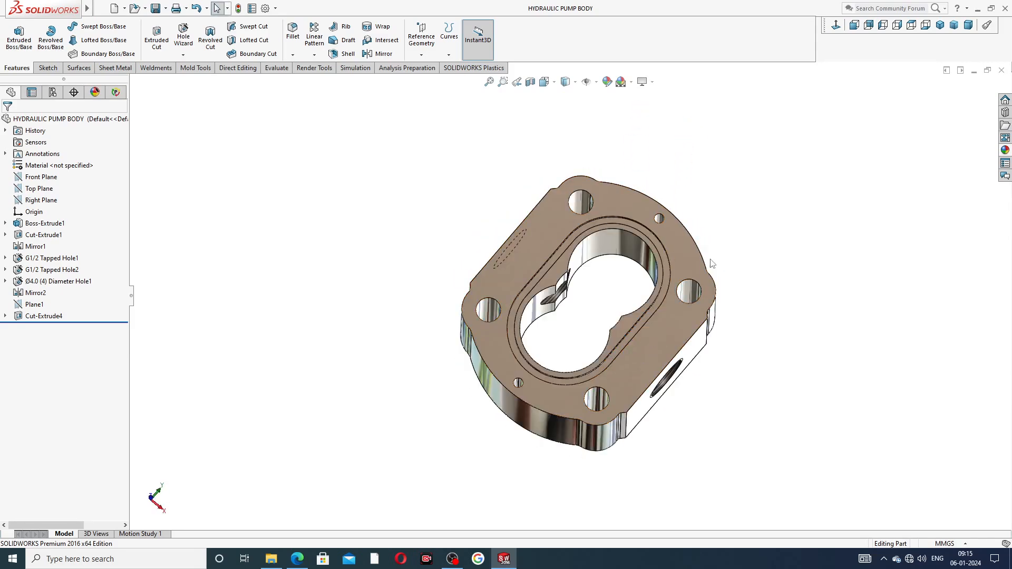
Inspect the finished pump body from all sides, including its bores, threaded ports and engraved text, ending in an isometric view
middle_click_drag(718, 253, 612, 275)
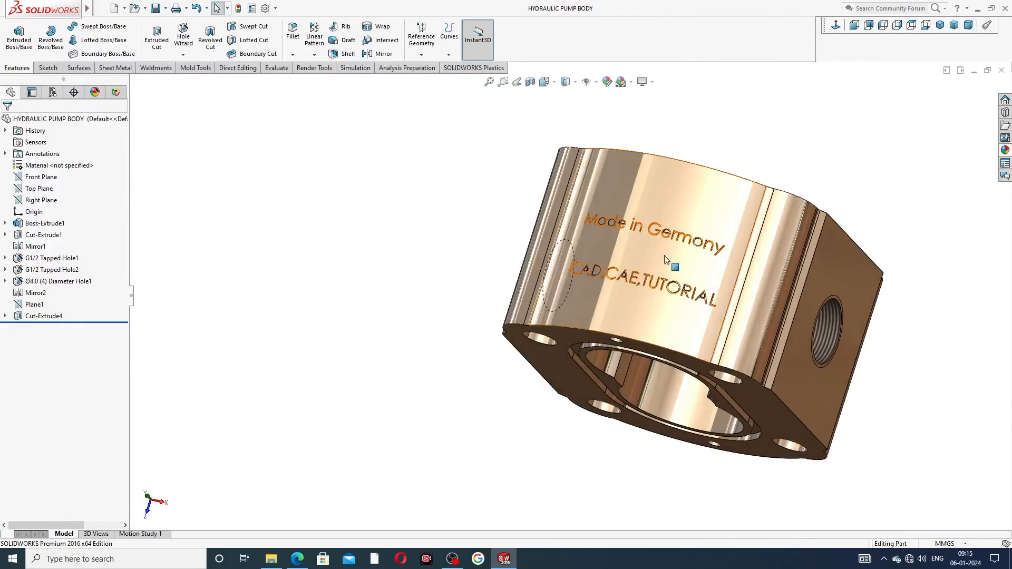
middle_click_drag(709, 265, 538, 297)
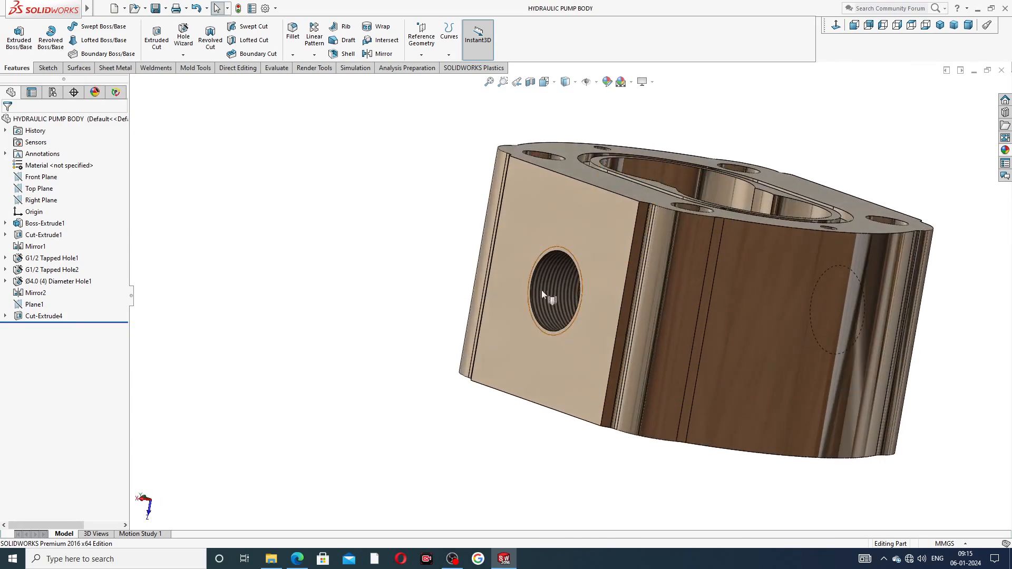
middle_click_drag(744, 175, 653, 293)
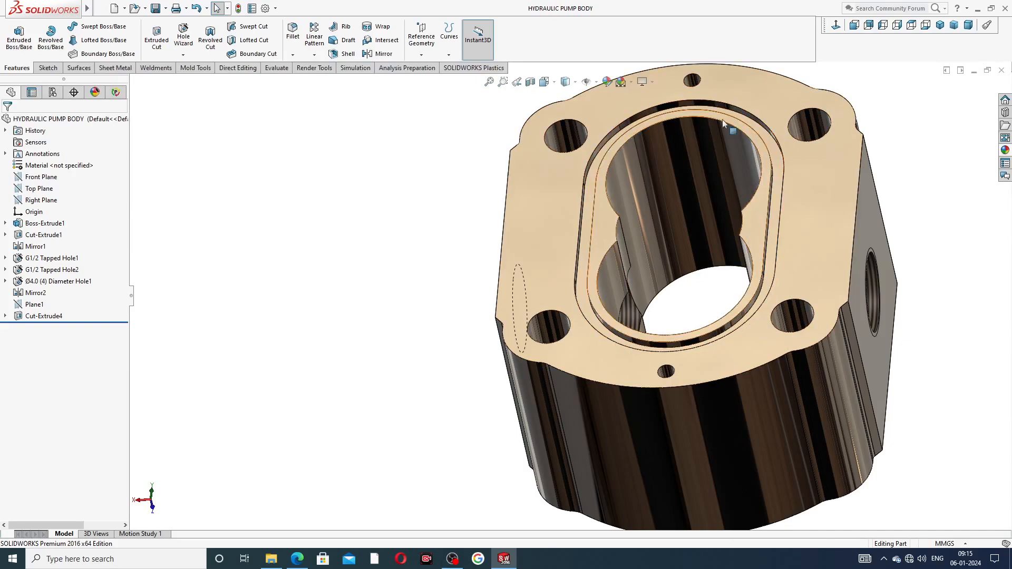
middle_click_drag(799, 233, 631, 219)
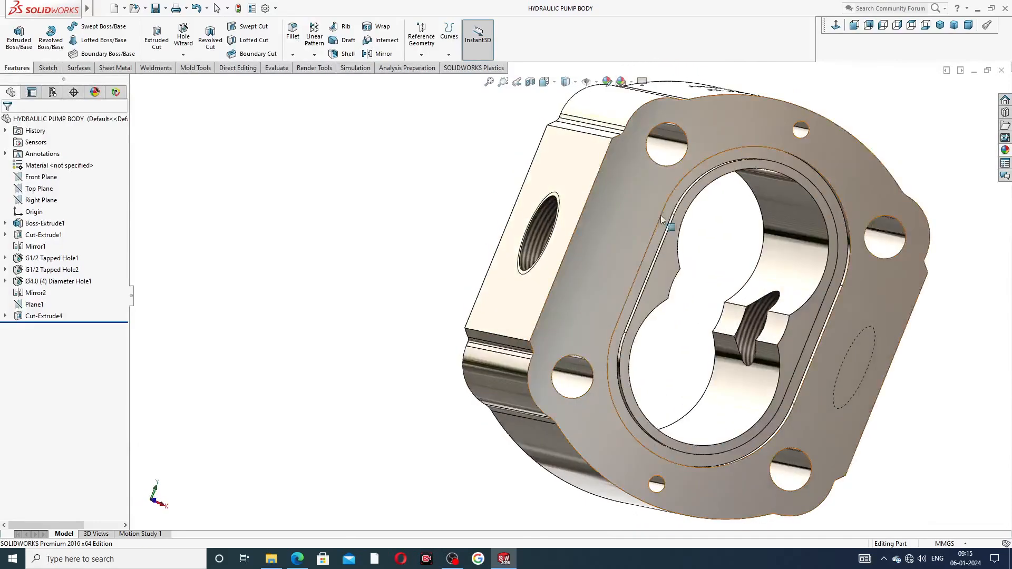
scroll(895, 191, "up", 3)
middle_click_drag(759, 242, 729, 275)
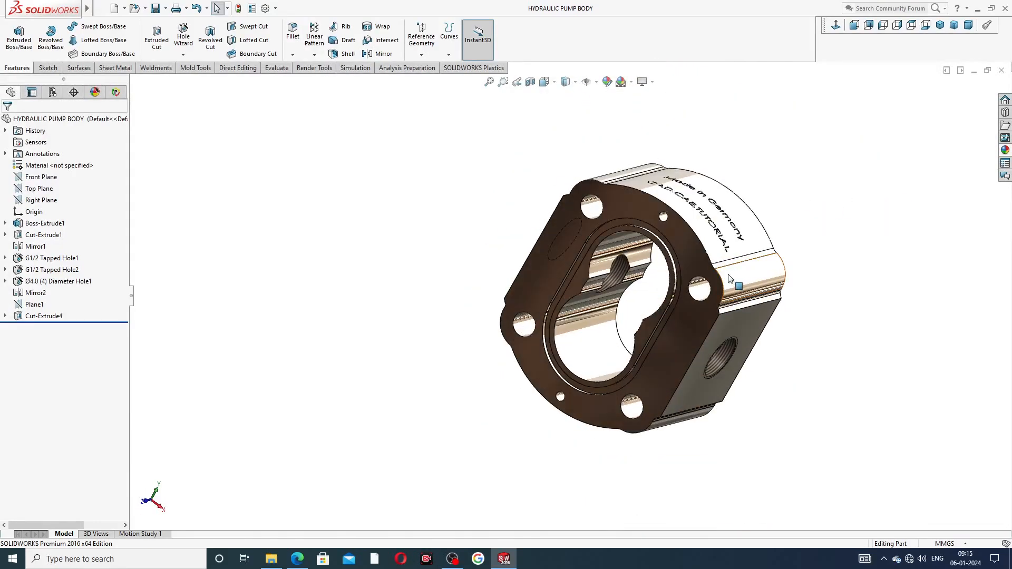
middle_click_drag(673, 193, 623, 174)
middle_click_drag(623, 307, 710, 372)
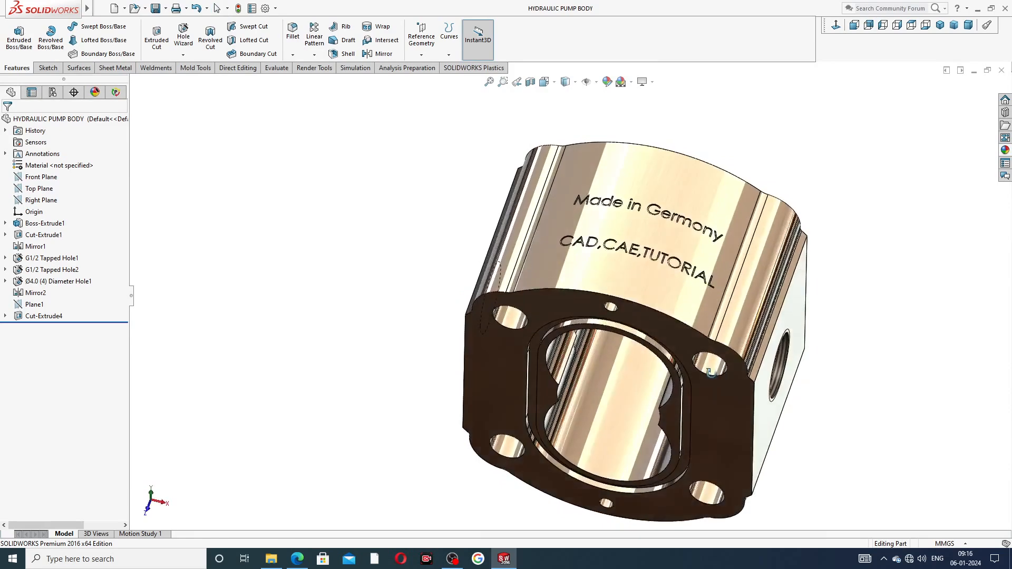
left_click(940, 25)
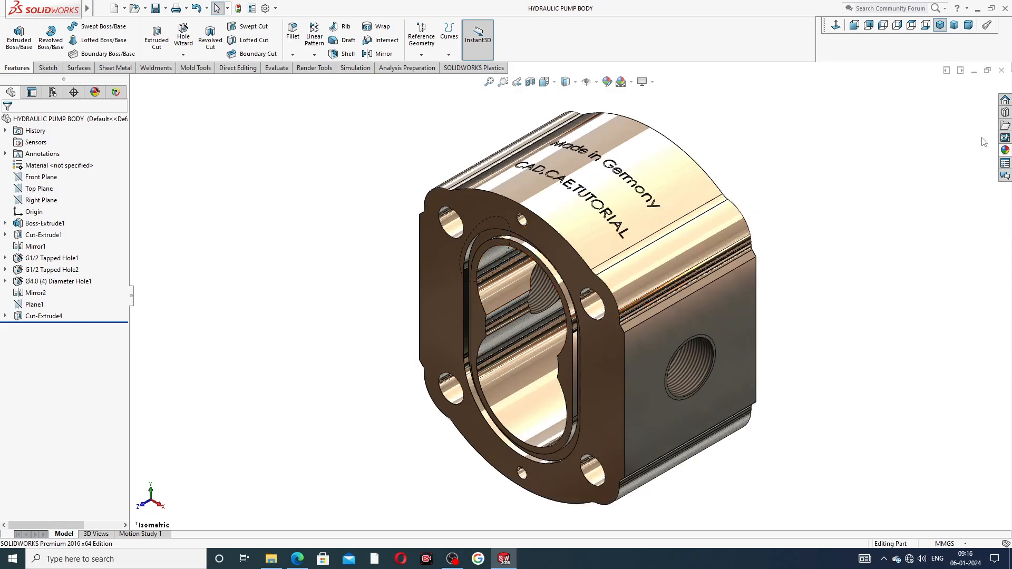
Close the finished pump body model and create a new part document
left_click(1001, 70)
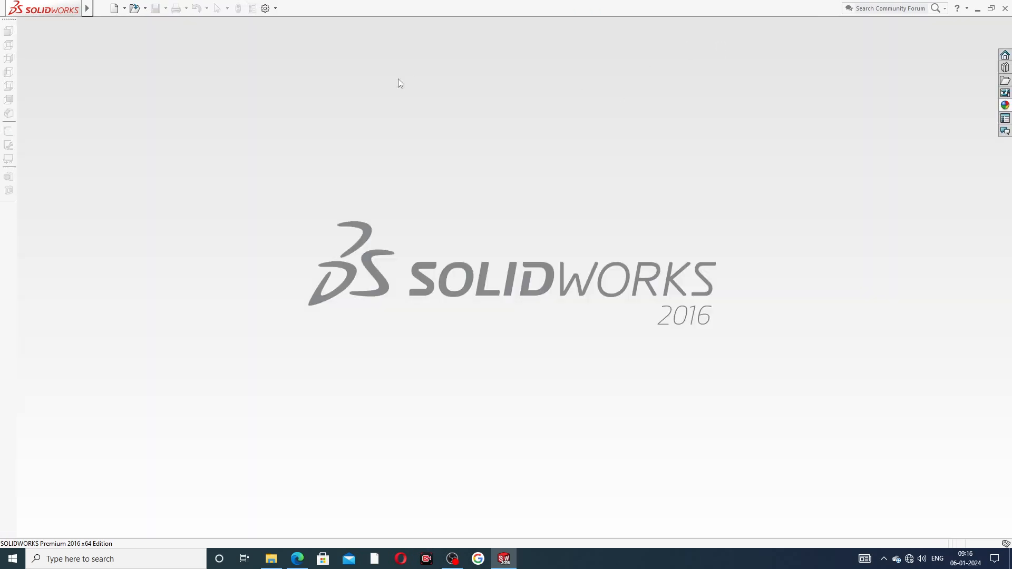
left_click(116, 9)
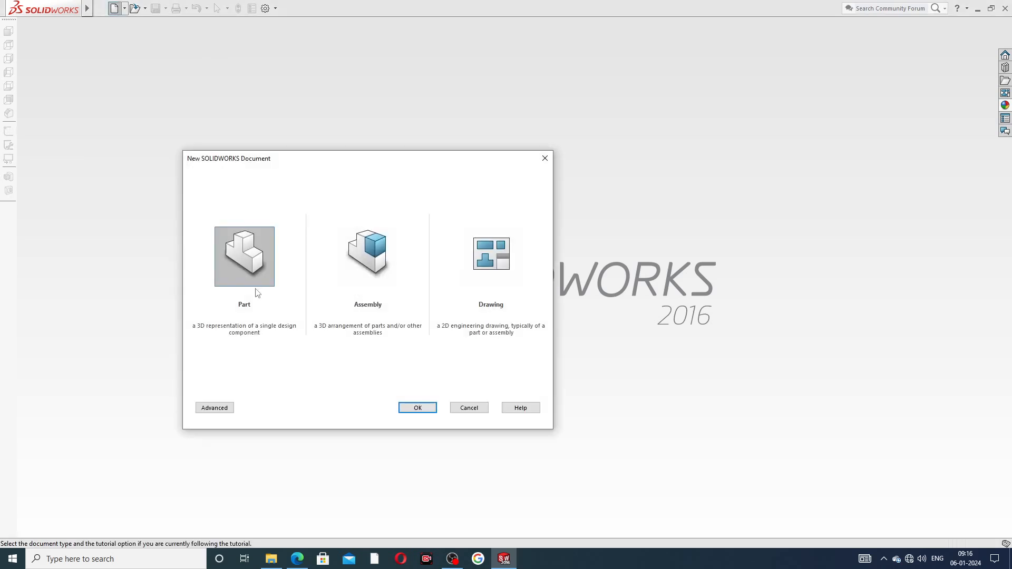
left_click(416, 408)
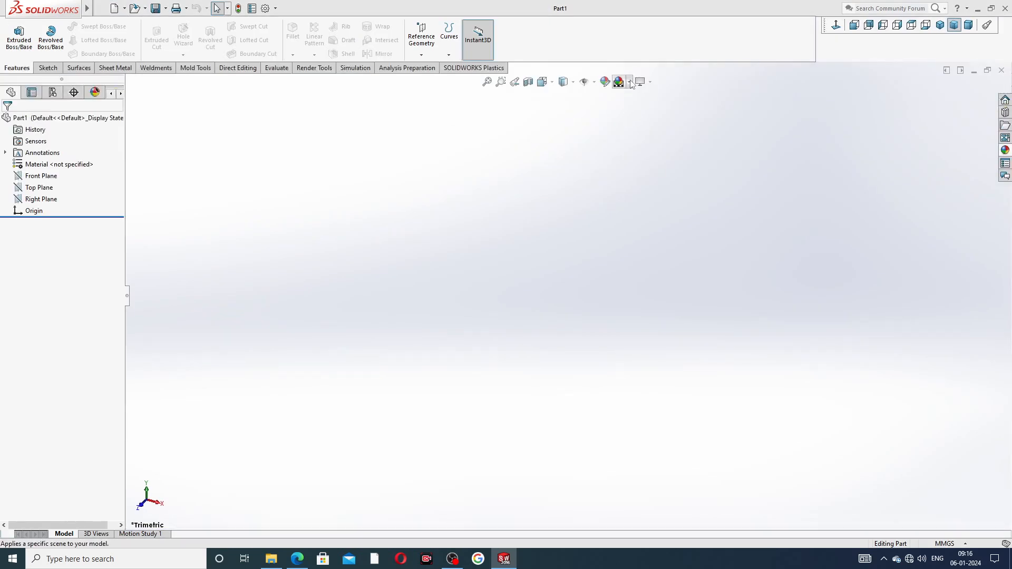
Apply the Plain White scene and set the part's shaded and wireframe image quality resolutions to their highest level
left_click(629, 82)
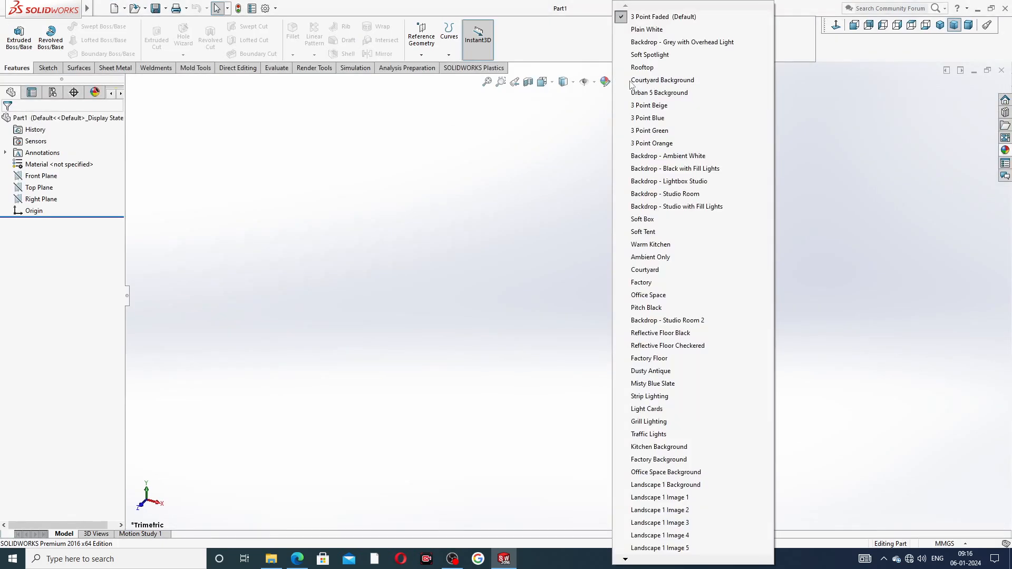
left_click(647, 29)
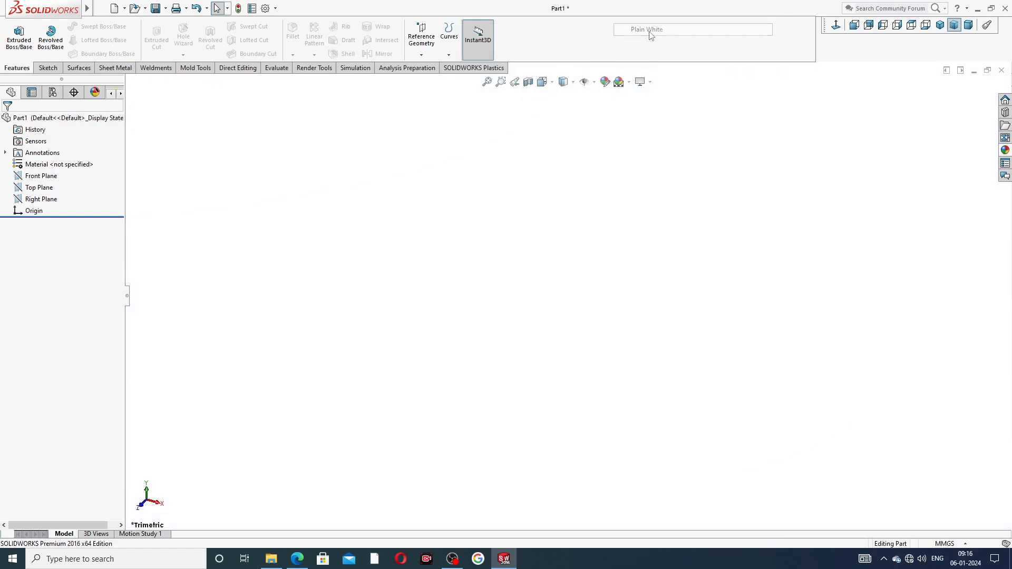
left_click(265, 9)
left_click(378, 103)
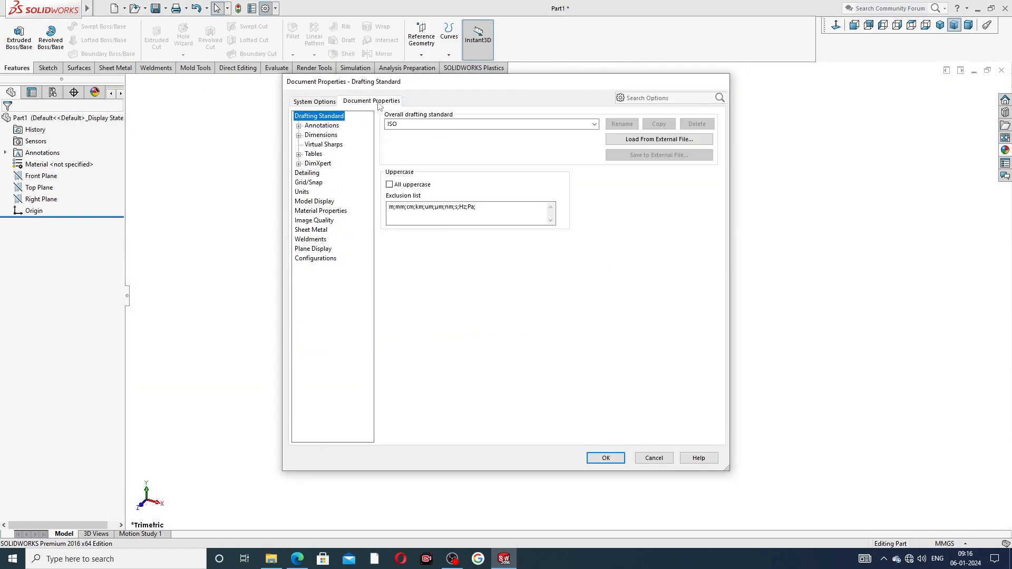
left_click(315, 221)
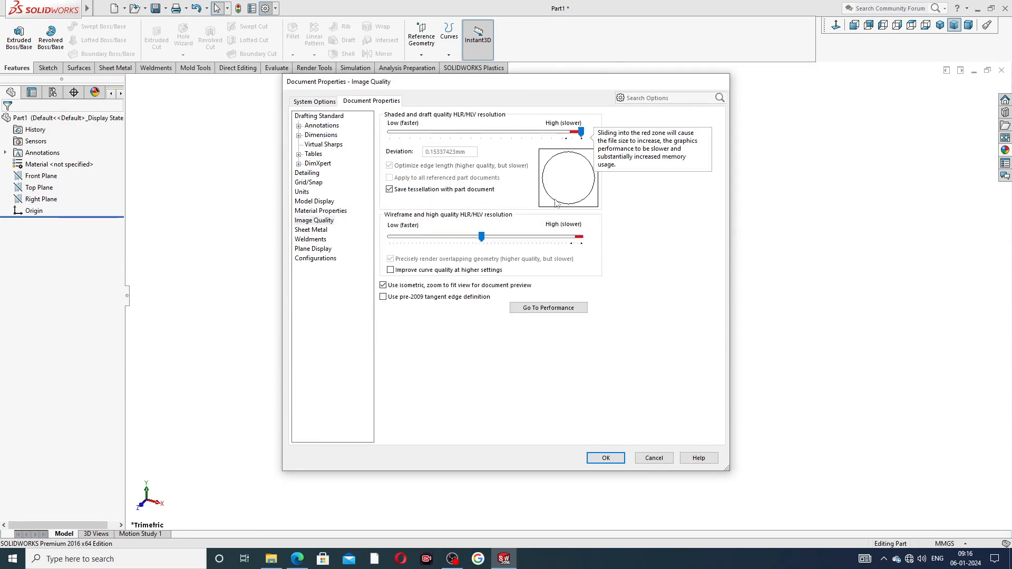
left_click_drag(483, 241, 582, 240)
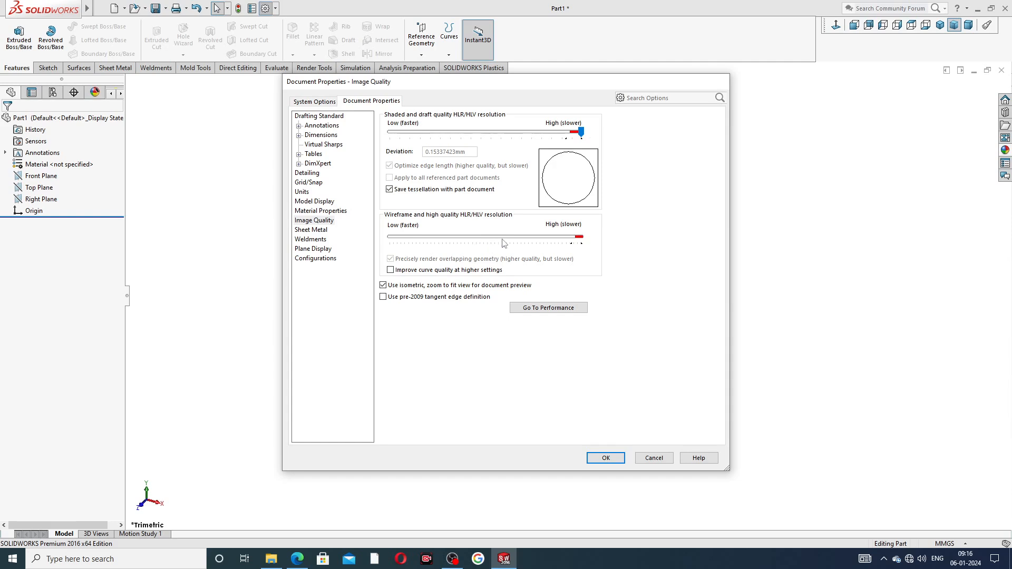
left_click(606, 457)
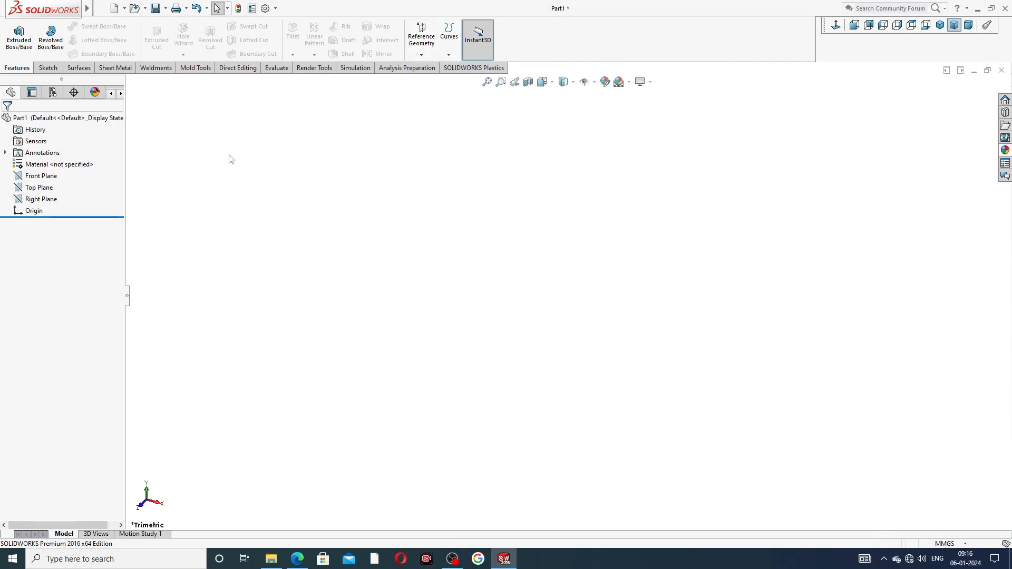
Consult the PART-12 hydraulic body drawing, and sketch on the Front Plane a vertical centerline about 80 mm long and a horizontal one meeting at the origin
left_click(297, 559)
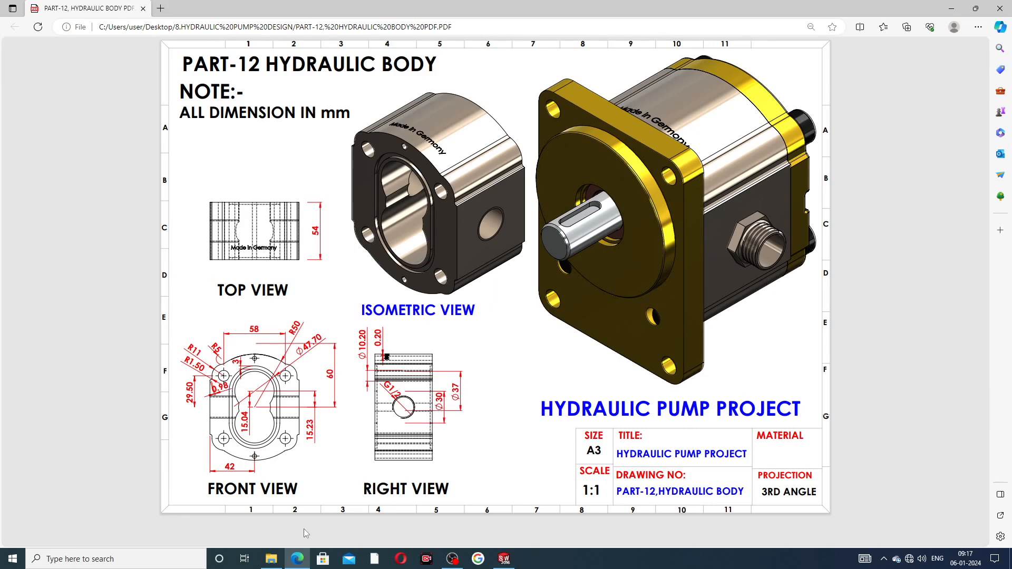
left_click(297, 559)
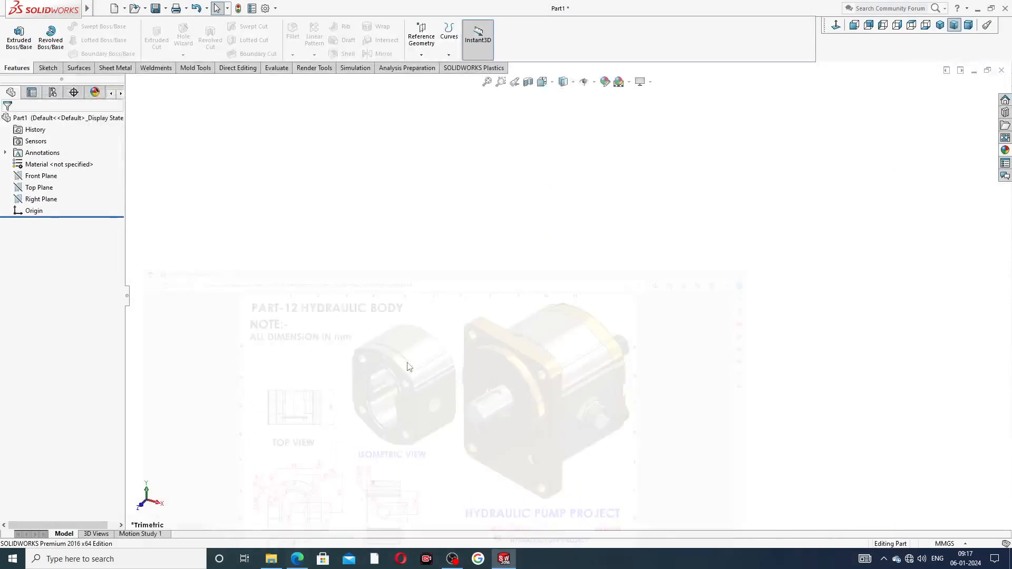
left_click(49, 176)
left_click(60, 166)
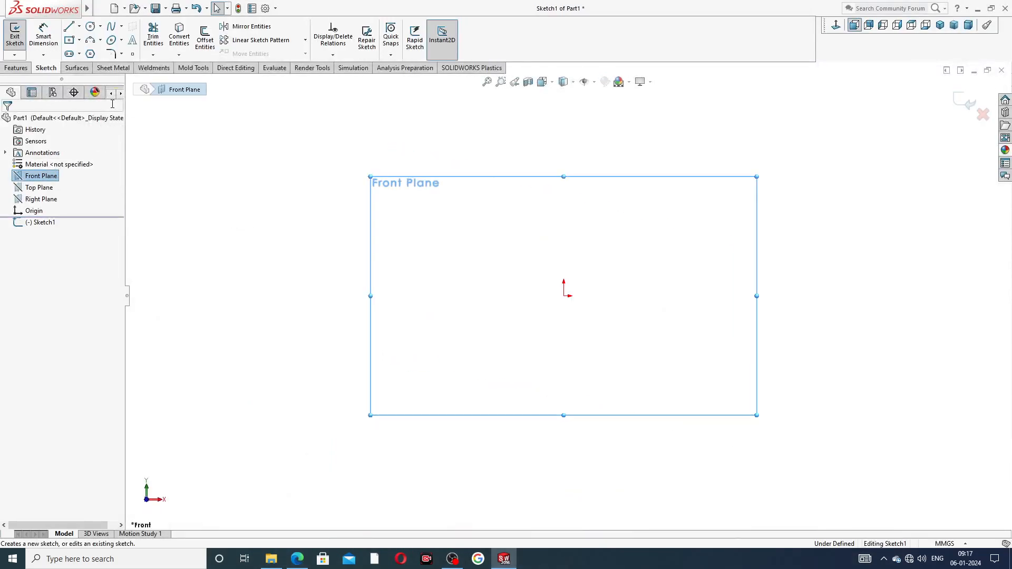
left_click(79, 26)
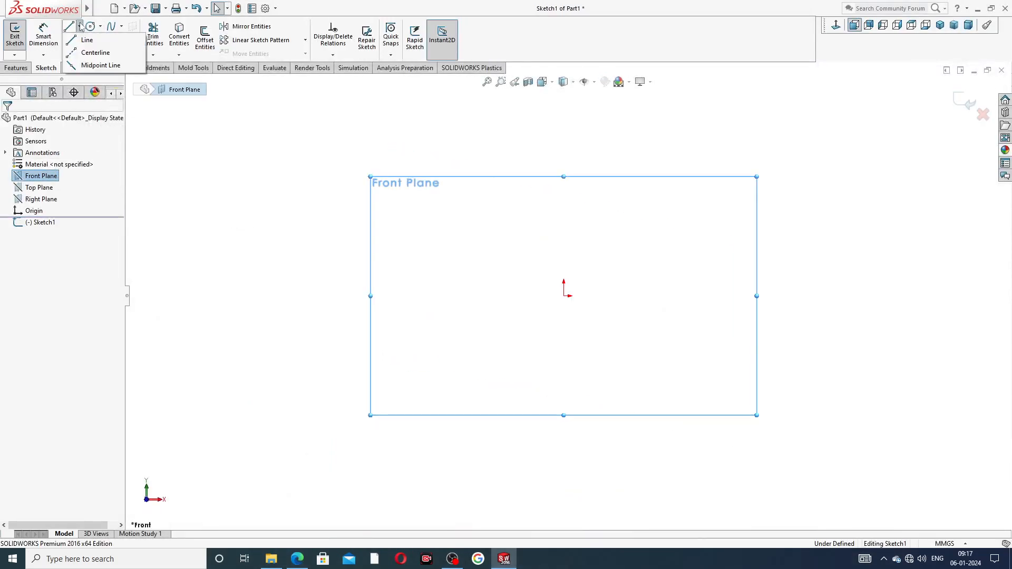
left_click(93, 51)
left_click(564, 123)
left_click(564, 295)
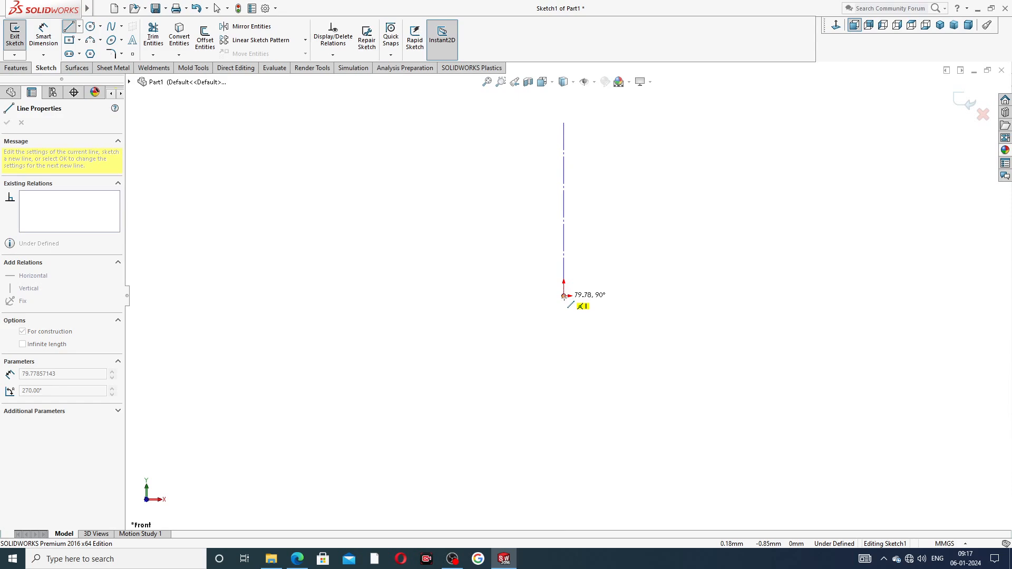
left_click(402, 296)
right_click(449, 258)
left_click(450, 258)
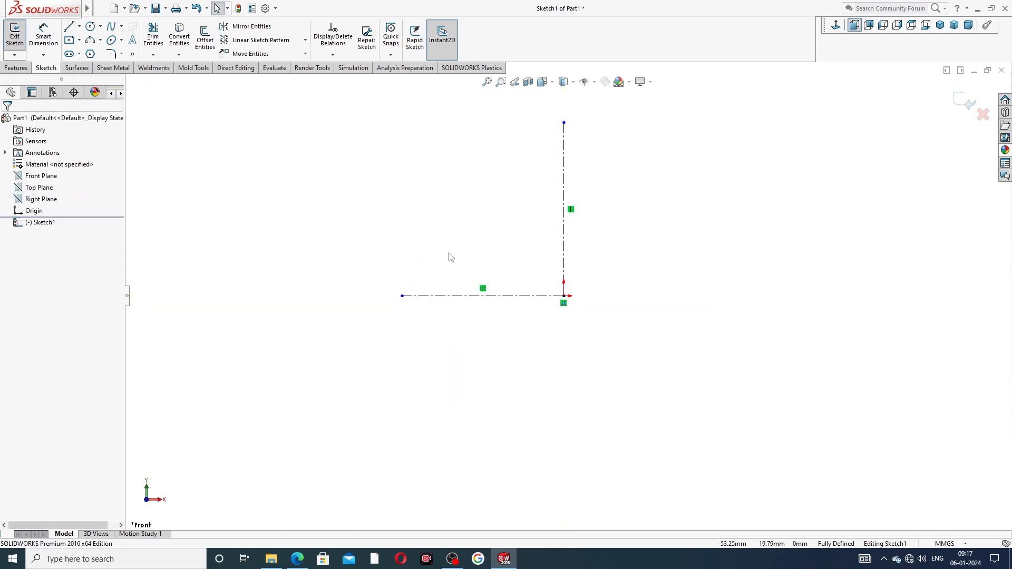
Sketch a circle about 68 mm in diameter, centred on the vertical centerline above the origin
left_click(90, 26)
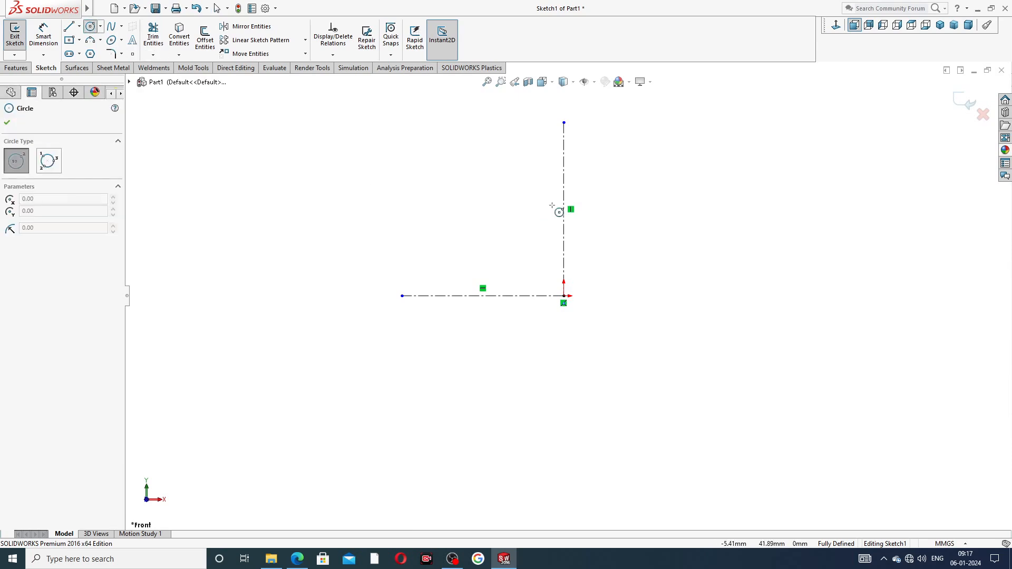
left_click(563, 216)
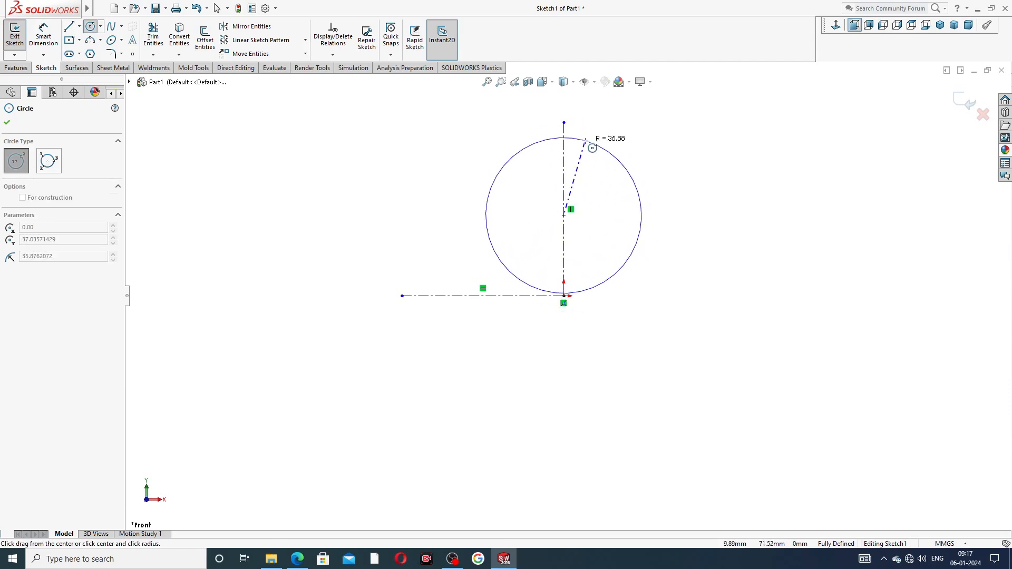
left_click(581, 144)
right_click(625, 104)
left_click(654, 157)
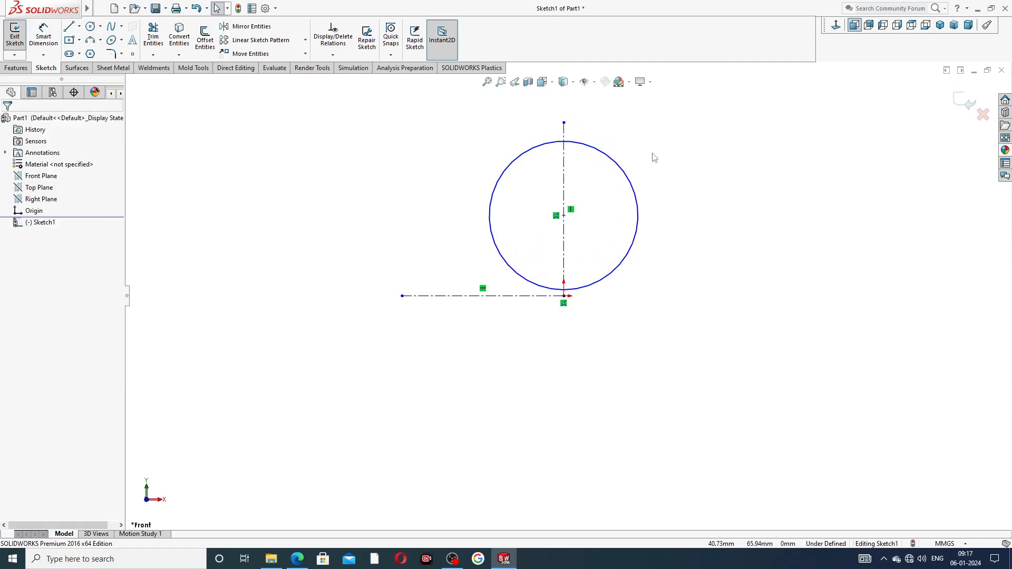
Dimension the circle's diameter and set it to 37 mm
left_click(43, 36)
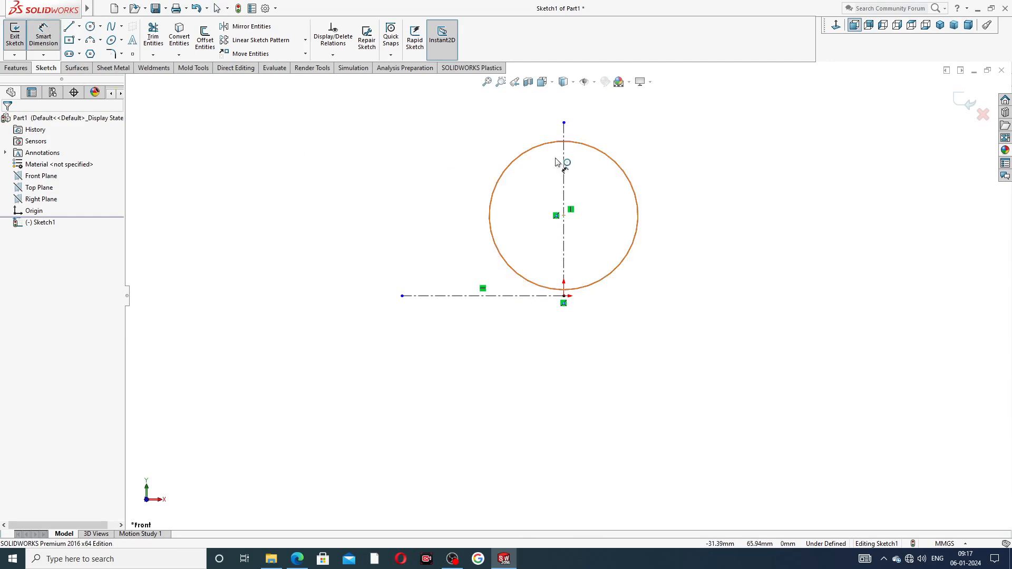
left_click(600, 157)
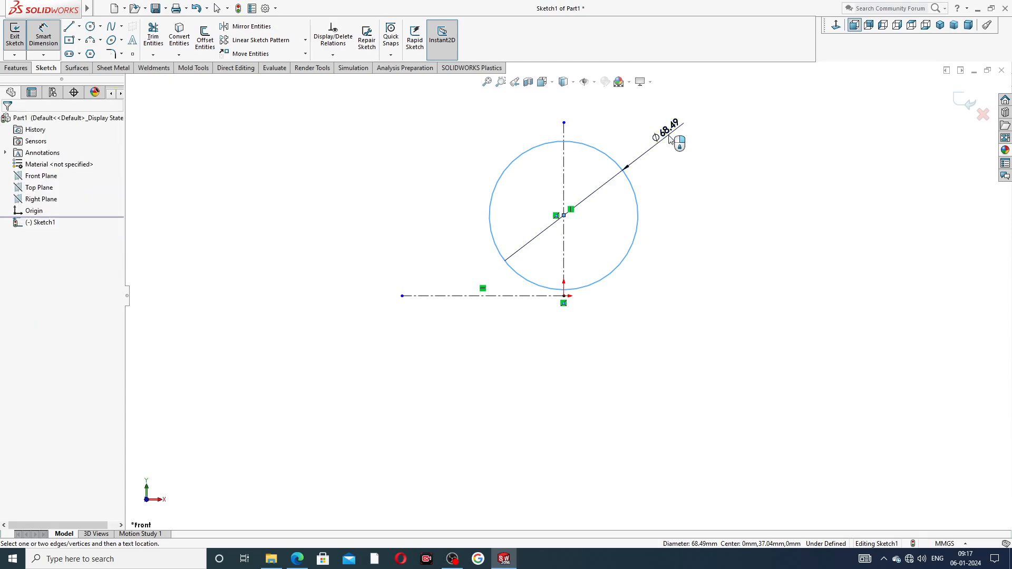
left_click(670, 140)
type("37")
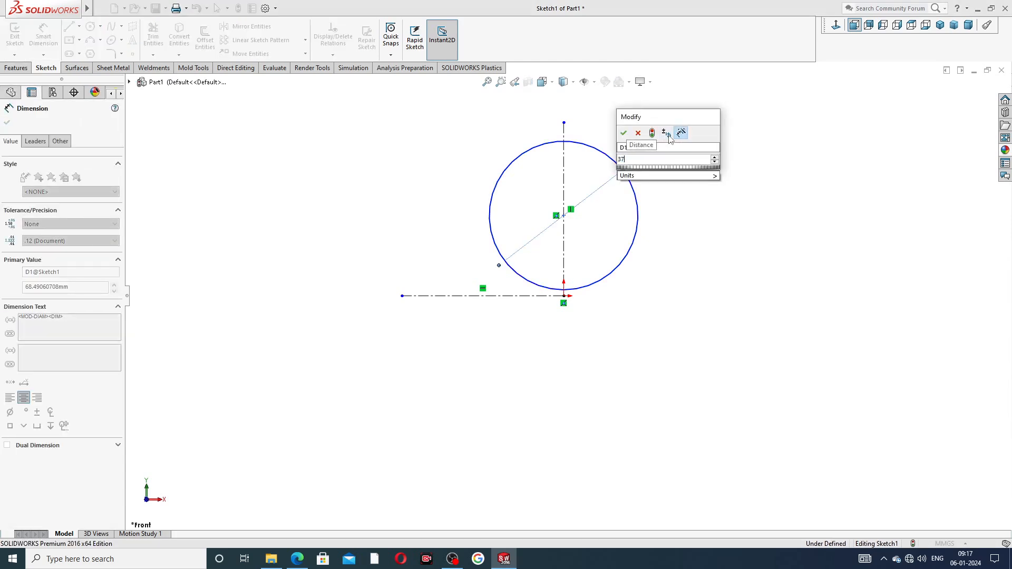
key("Return")
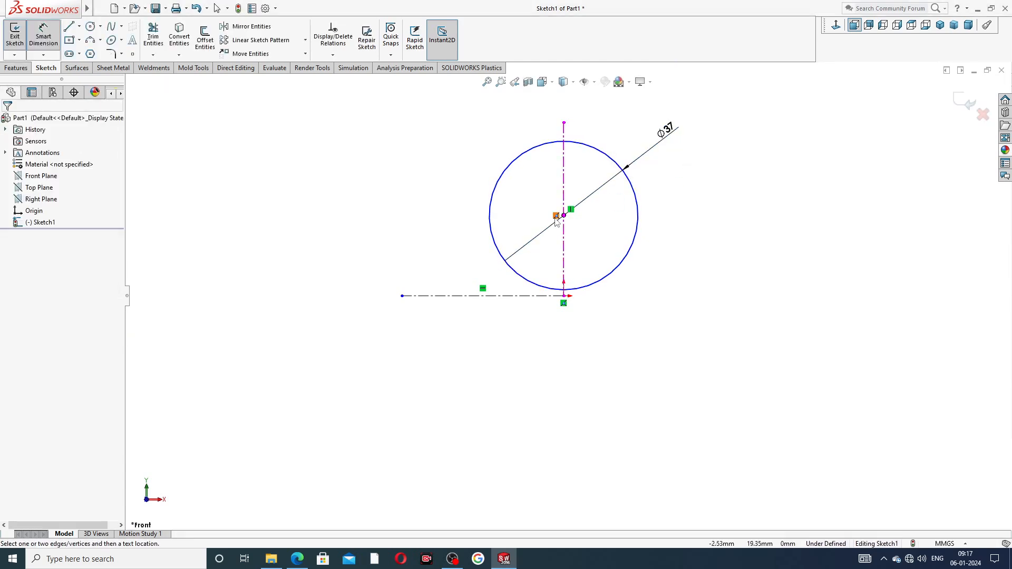
Dimension the vertical distance from the origin to the circle's centre as 15.2319 mm
left_click(564, 216)
left_click(564, 296)
left_click(664, 263)
type("15.")
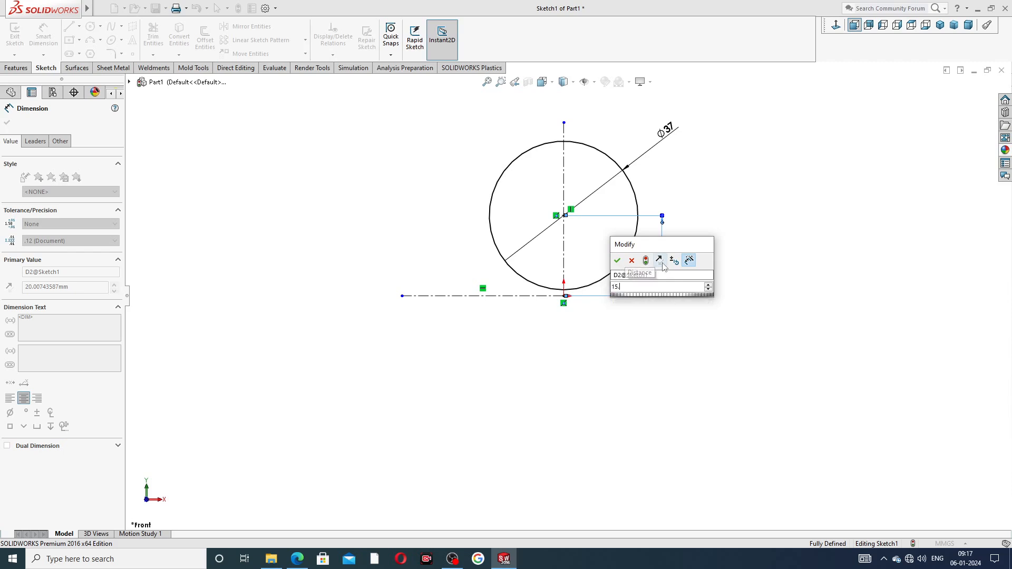
type("2319")
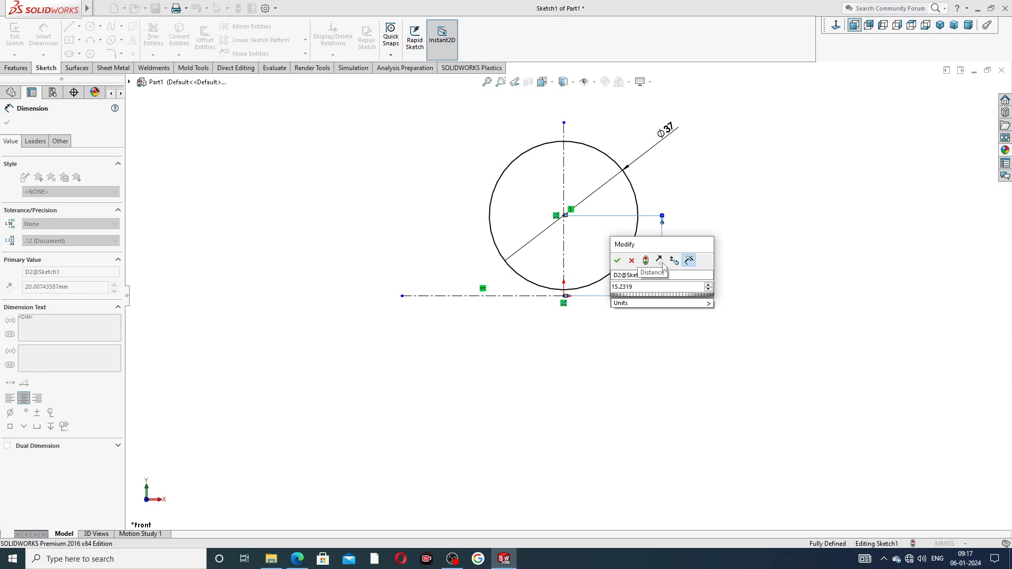
key("Return")
left_click(701, 241)
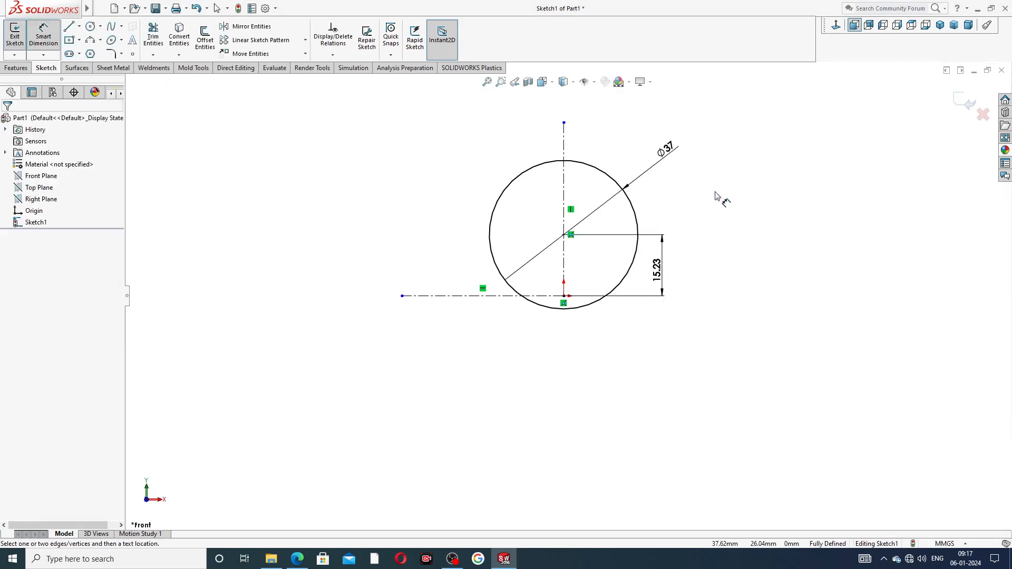
scroll(583, 260, "down", 1)
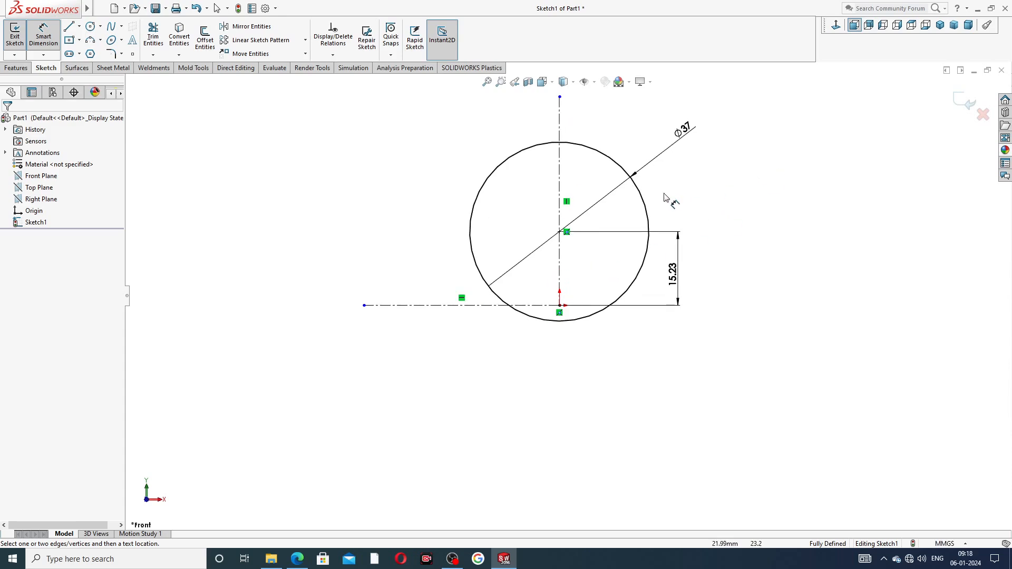
right_click(314, 173)
left_click(315, 174)
right_click(317, 162)
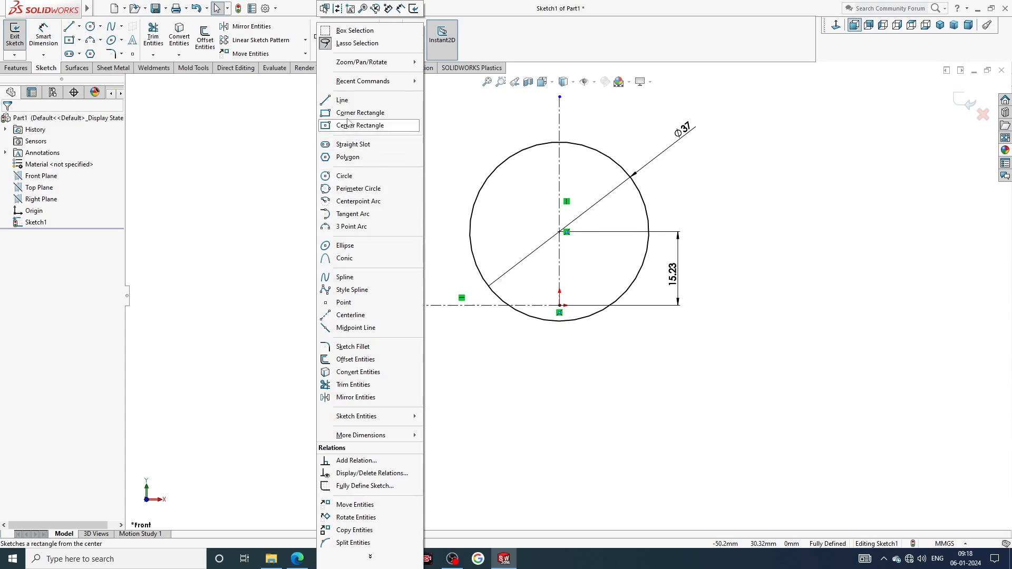
left_click(281, 141)
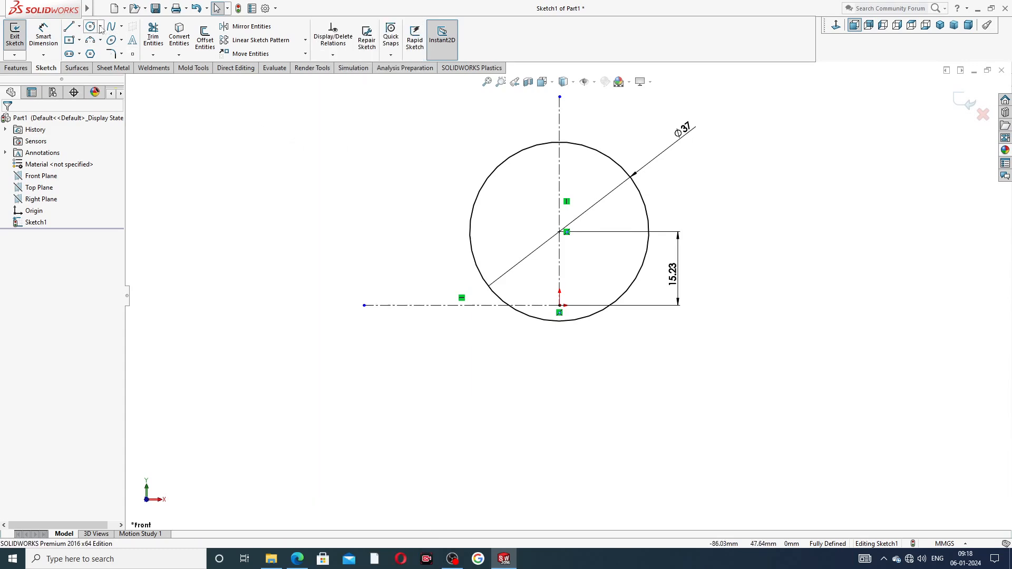
left_click(91, 27)
left_click(559, 231)
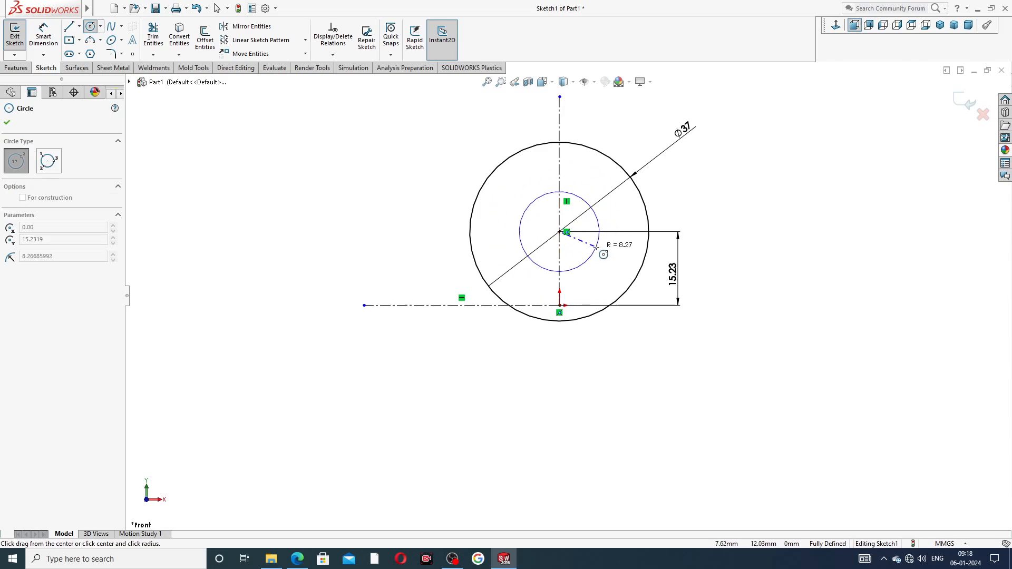
key("Escape")
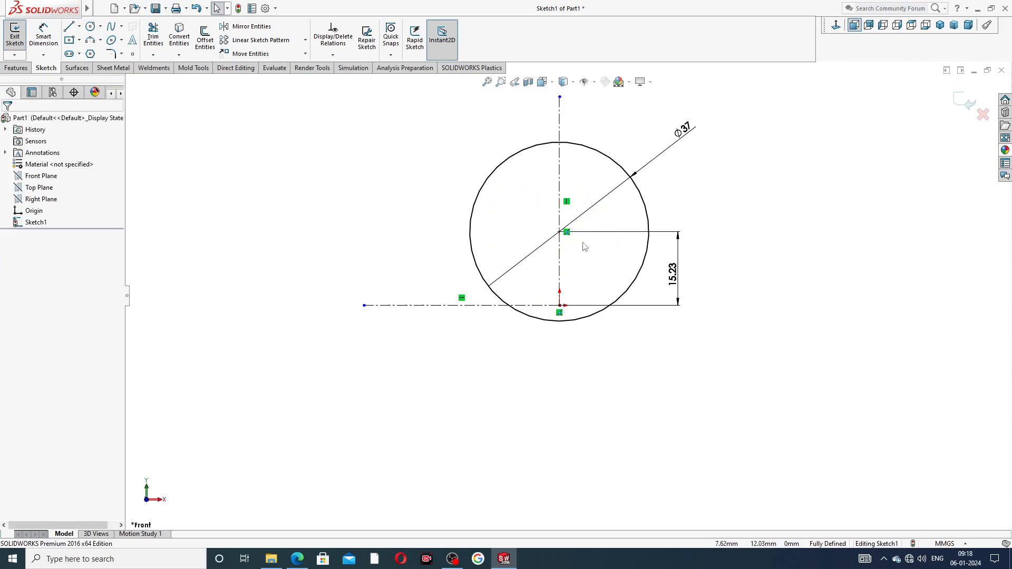
Sketch a circle about 28 mm in diameter, centred on the origin and overlapping the 37 mm circle
left_click(94, 27)
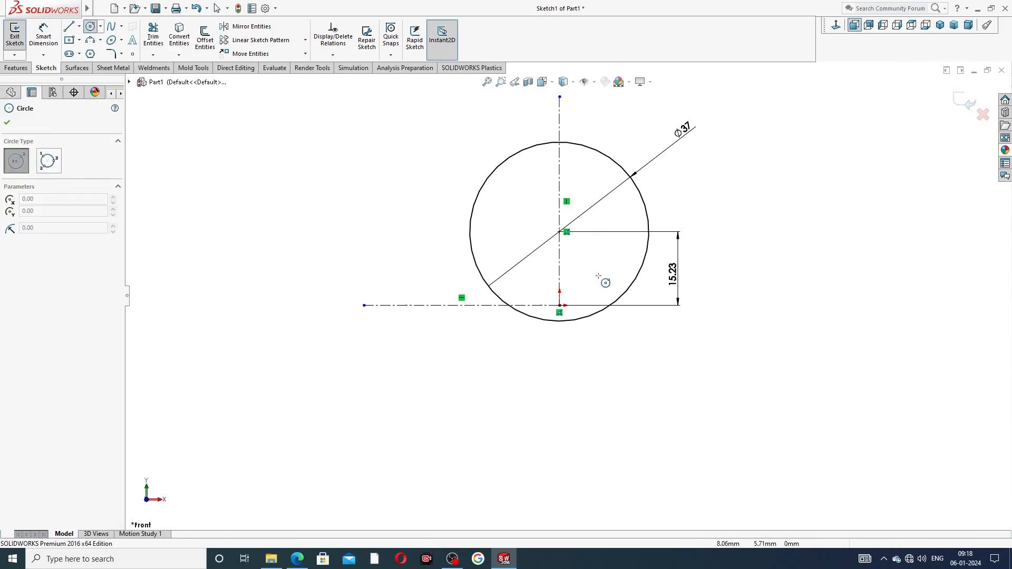
left_click(559, 305)
left_click(610, 261)
right_click(729, 201)
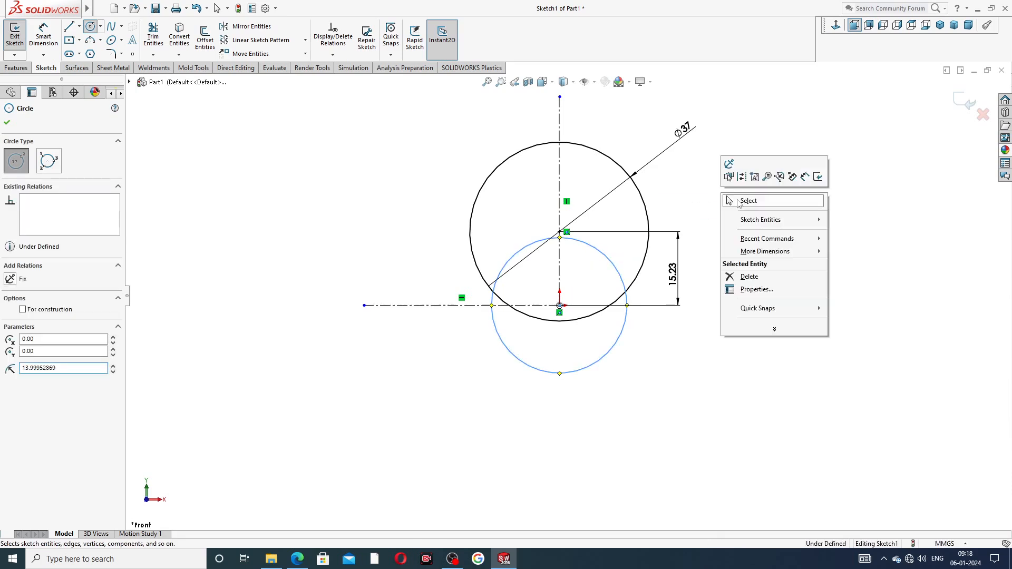
left_click(755, 203)
Dimension the diameter of the circle centred on the origin and set it to 30 mm
left_click(44, 37)
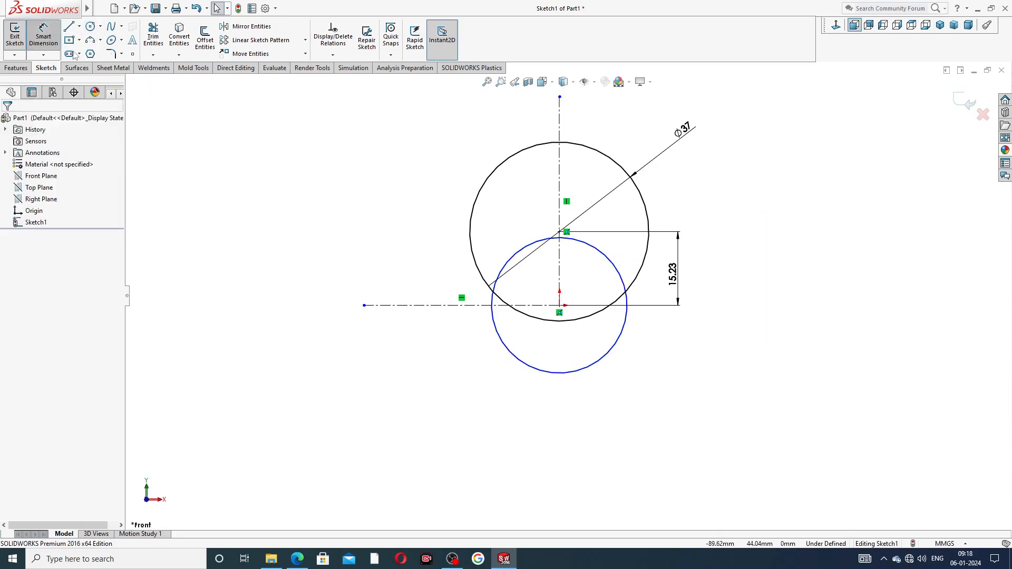
left_click(616, 266)
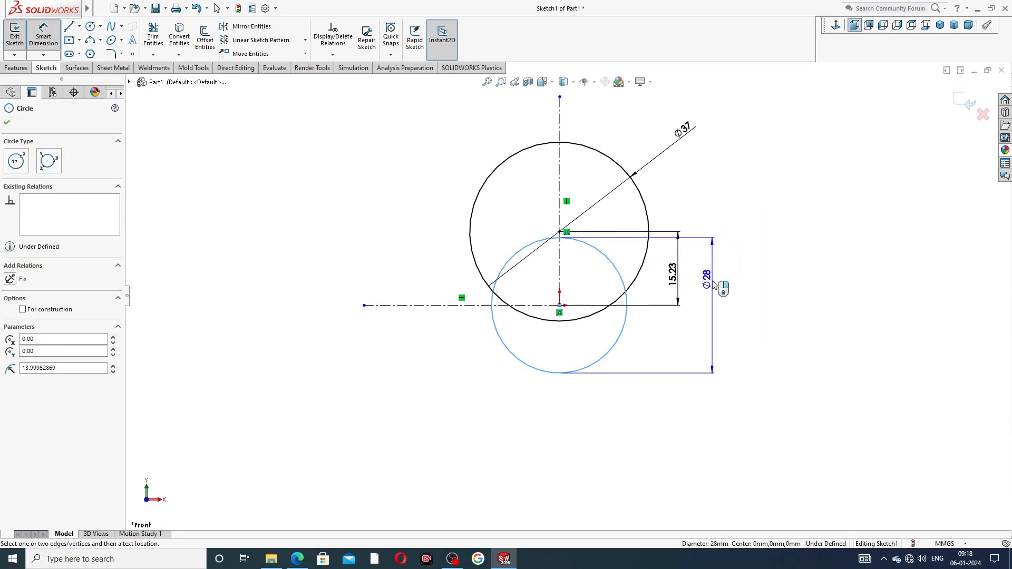
left_click(711, 308)
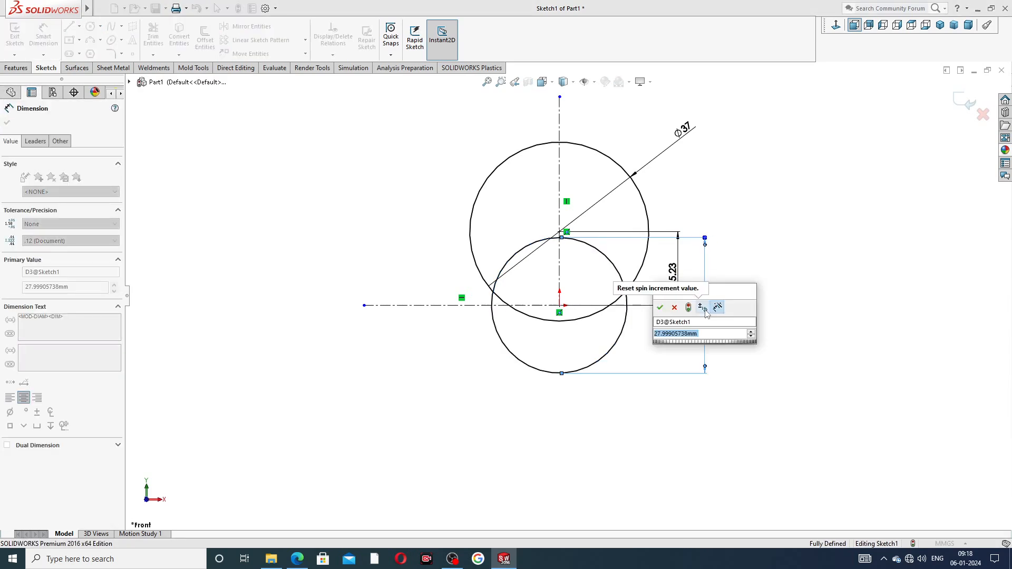
type("30")
key("Return")
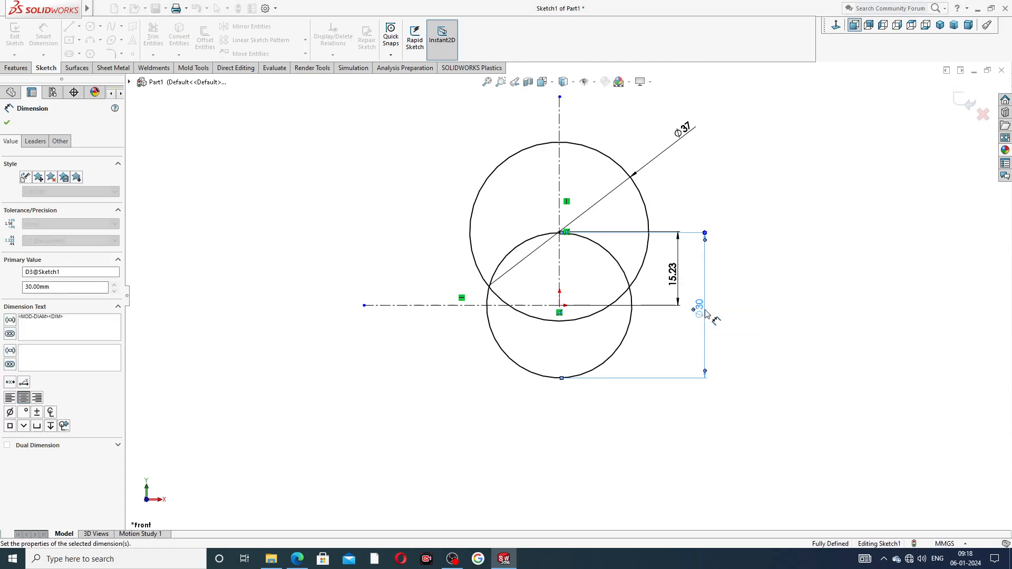
right_click(755, 193)
left_click(764, 156)
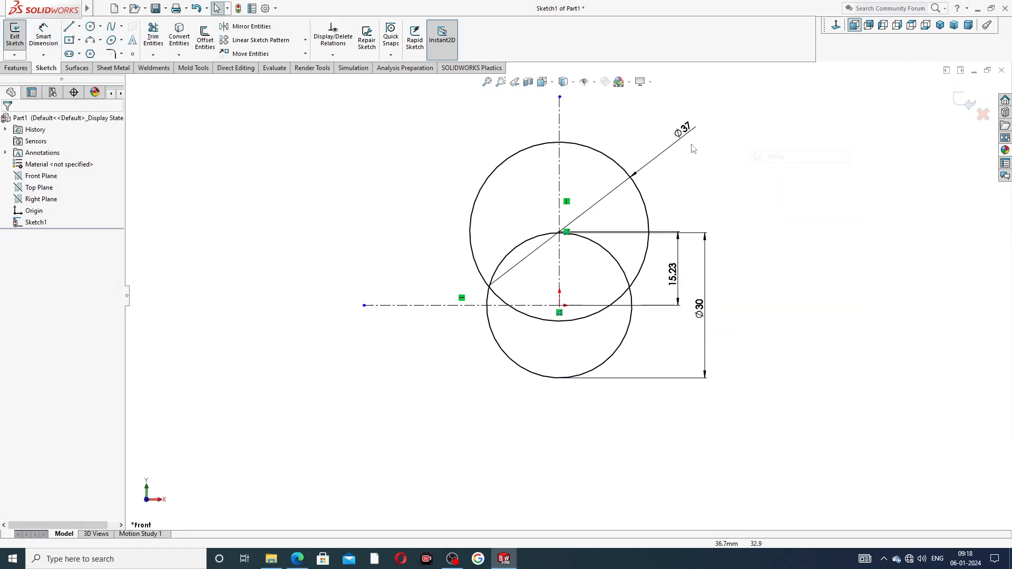
Mirror a copy of the 37 mm circle about the horizontal centerline
left_click(248, 26)
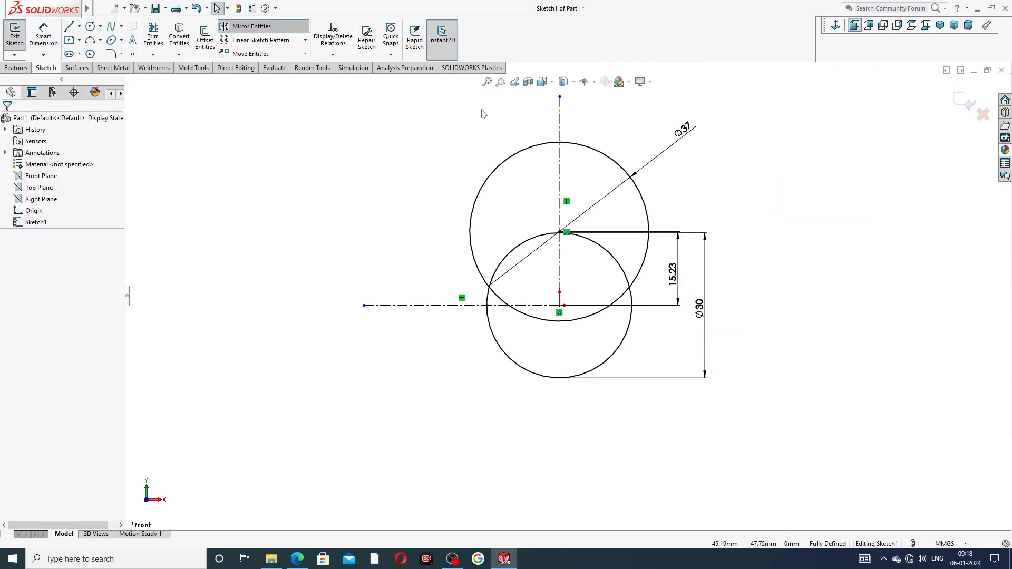
left_click(590, 152)
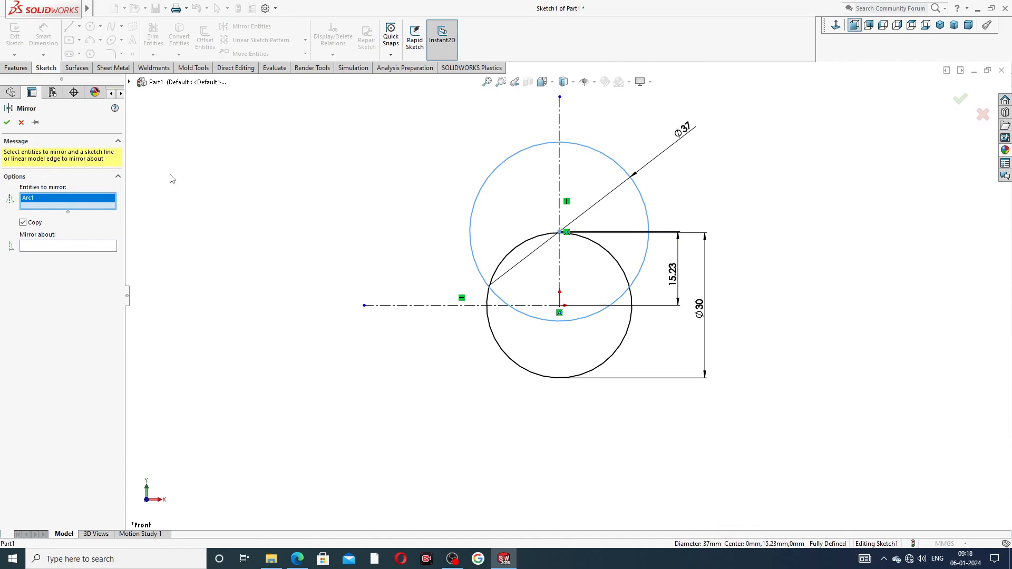
left_click(69, 247)
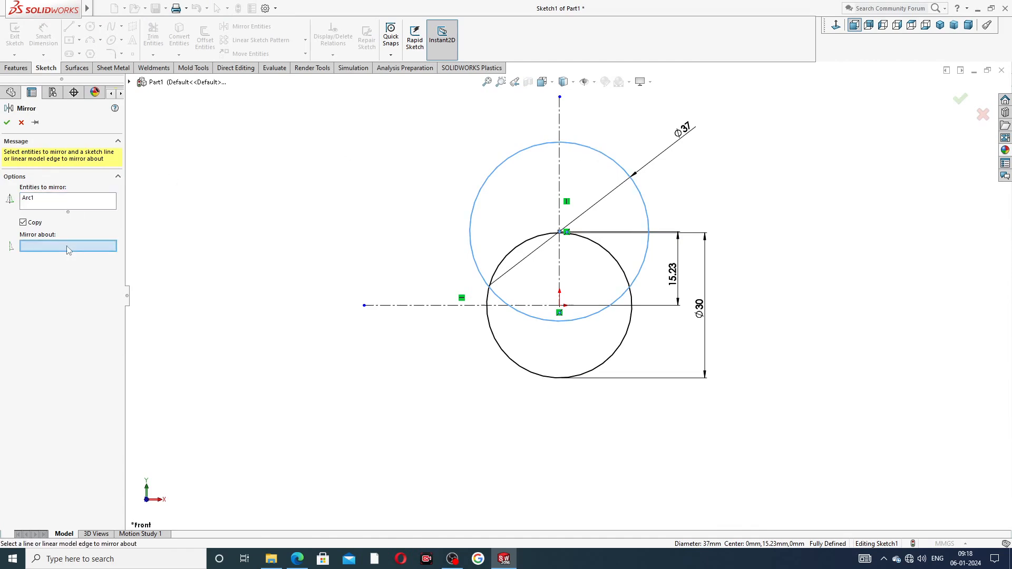
left_click(510, 305)
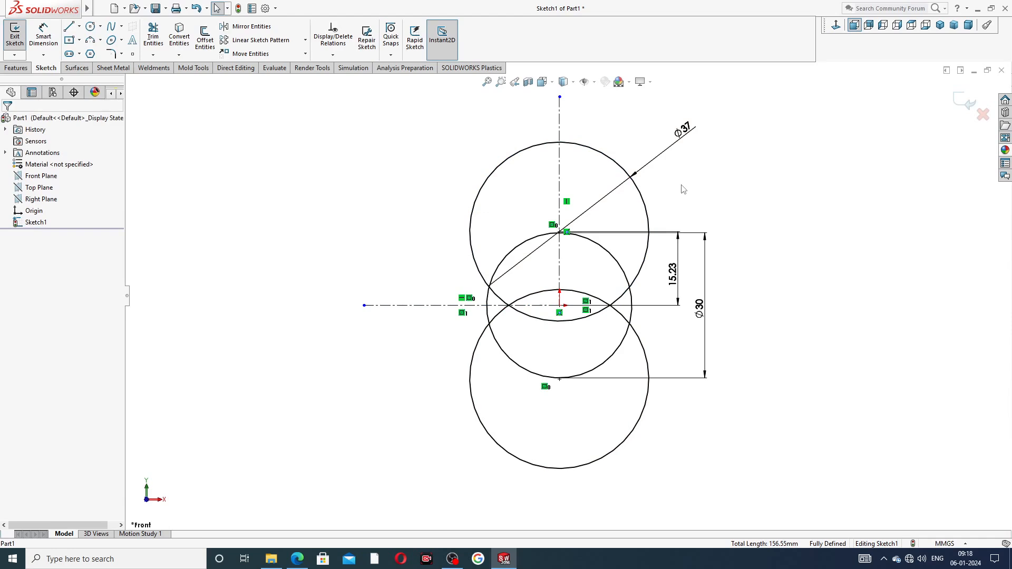
Trim the inner overlapping arcs of the three circles to leave one closed figure-eight outline with short side arcs at the waist
left_click(156, 38)
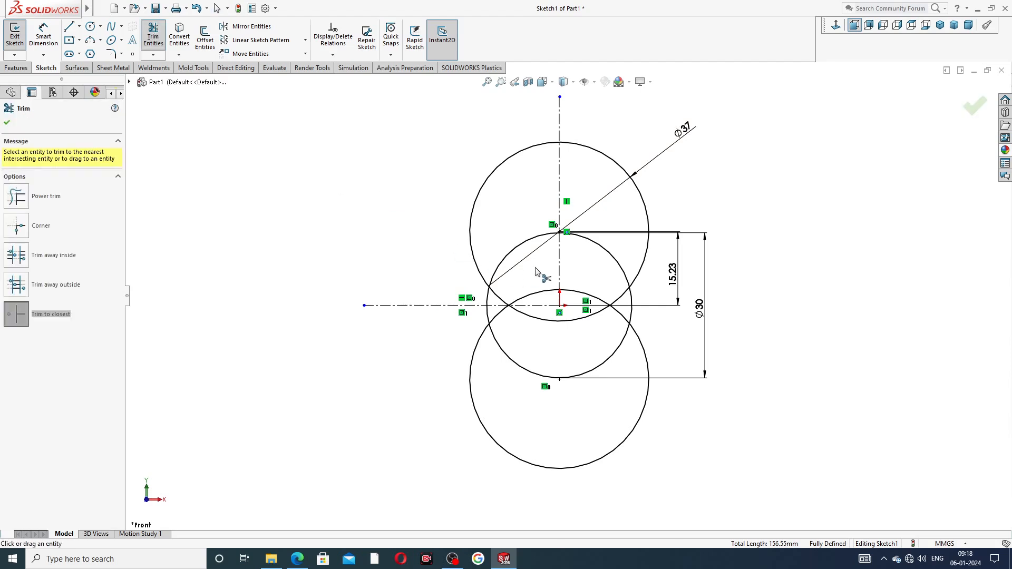
left_click(532, 239)
left_click(539, 377)
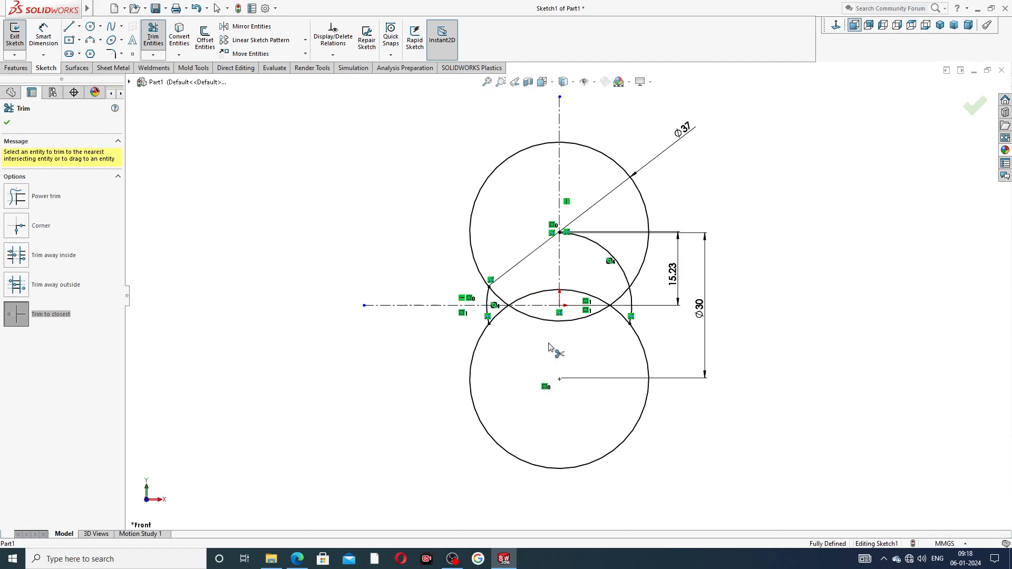
left_click(554, 320)
left_click(532, 293)
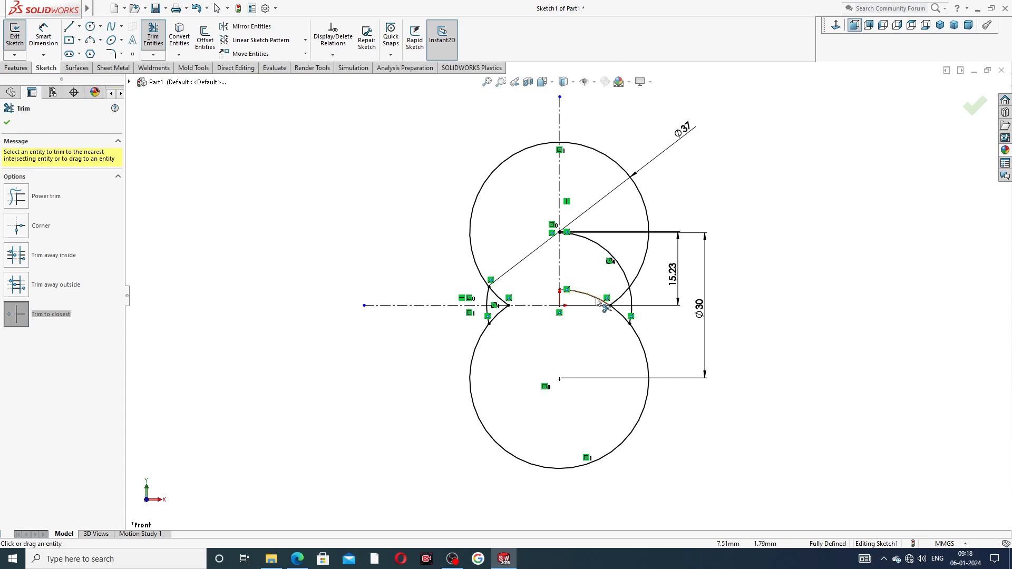
left_click(600, 299)
left_click(623, 274)
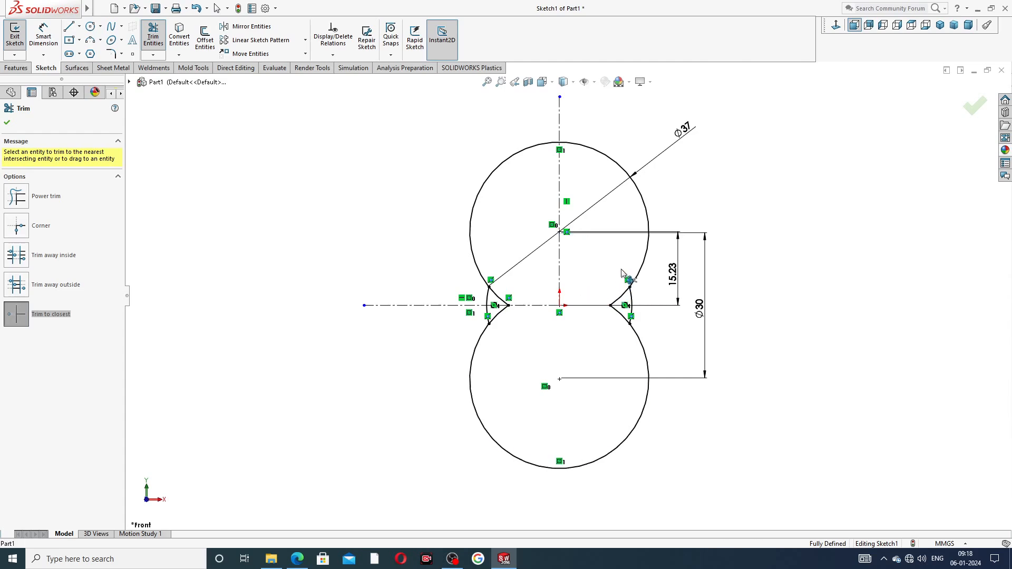
left_click(618, 301)
left_click(615, 310)
left_click(502, 297)
left_click(501, 315)
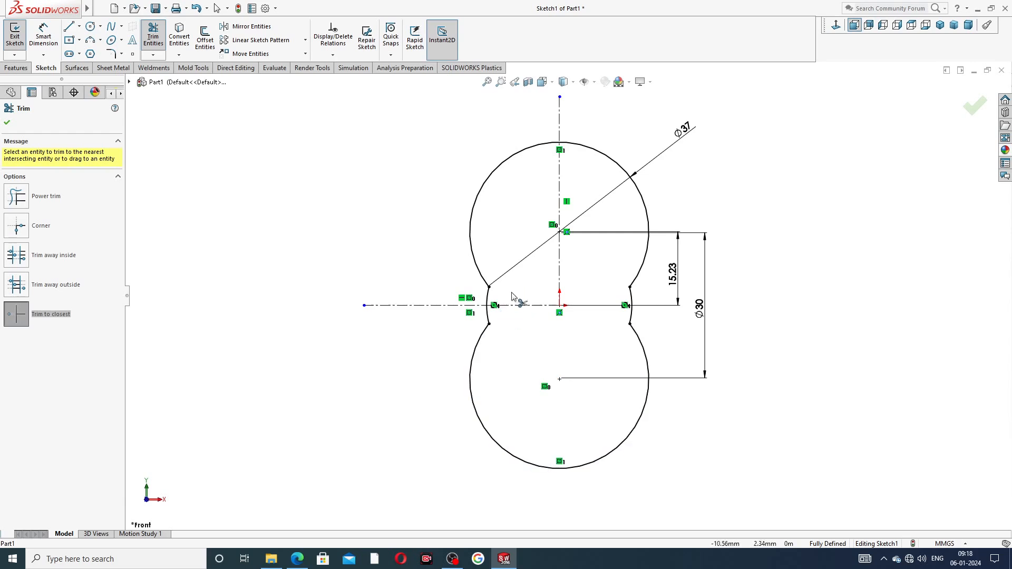
right_click(758, 154)
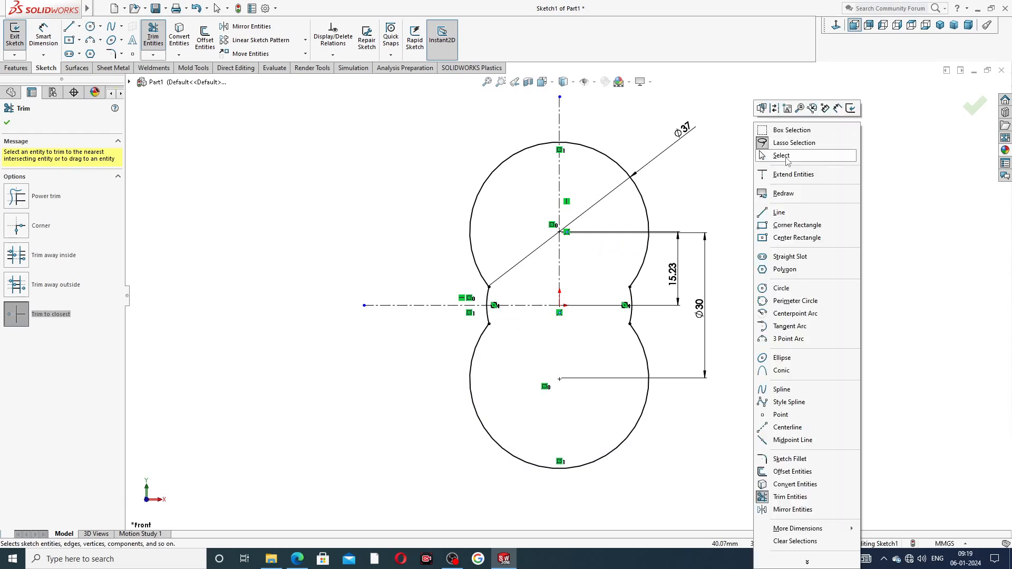
left_click(785, 156)
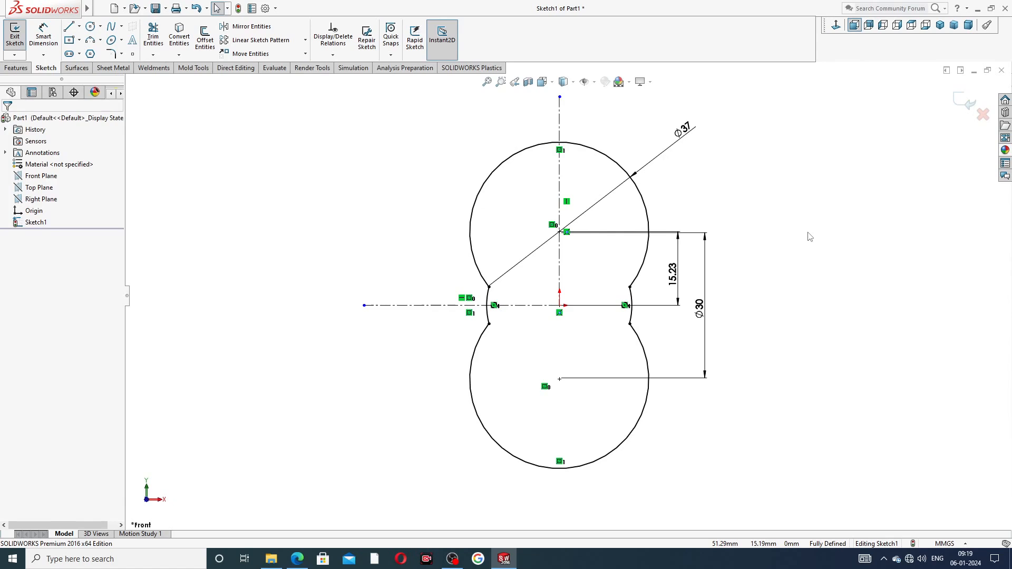
Reposition the 37 mm diameter, 15.23 mm distance and 30 mm diameter dimensions closer to the figure-eight profile
left_click_drag(694, 137, 654, 137)
left_click(665, 146)
left_click_drag(686, 282, 667, 279)
left_click_drag(702, 315, 696, 312)
right_click(703, 156)
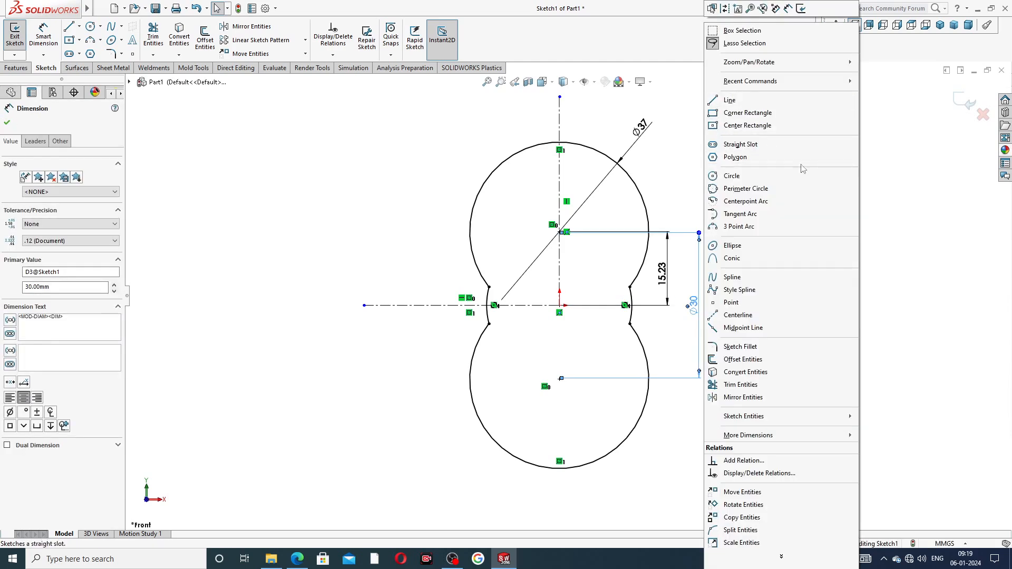
left_click(896, 178)
Switch to the PART-12 hydraulic body PDF drawing and examine the body's outer contour dimensions in the front view
scroll(596, 183, "up", 3)
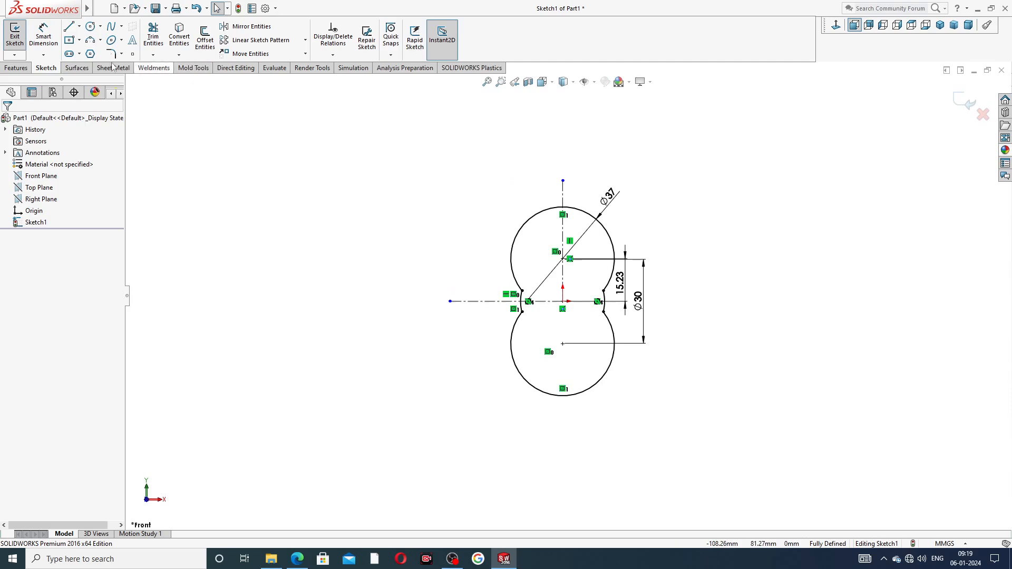
left_click(100, 41)
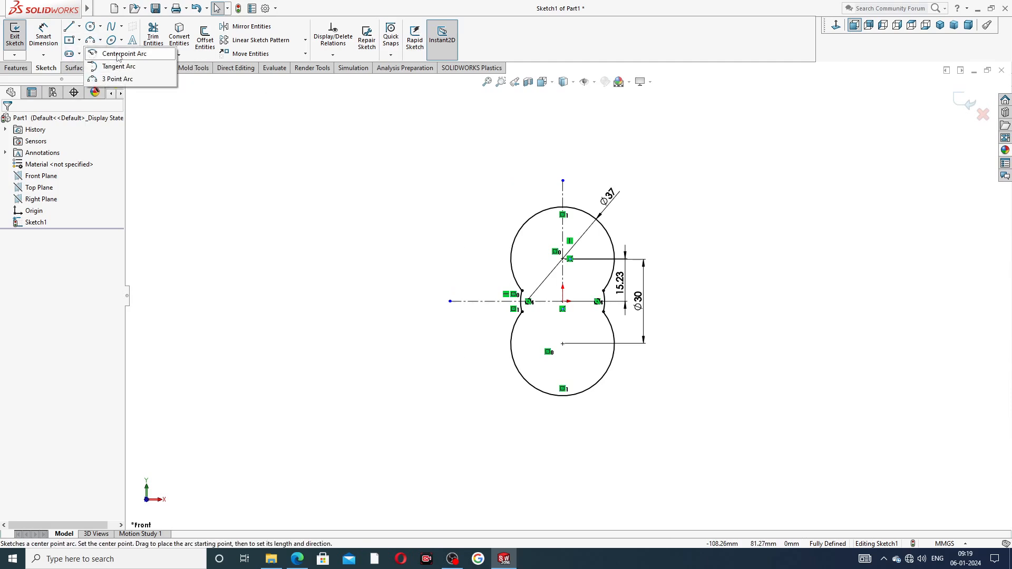
left_click(297, 559)
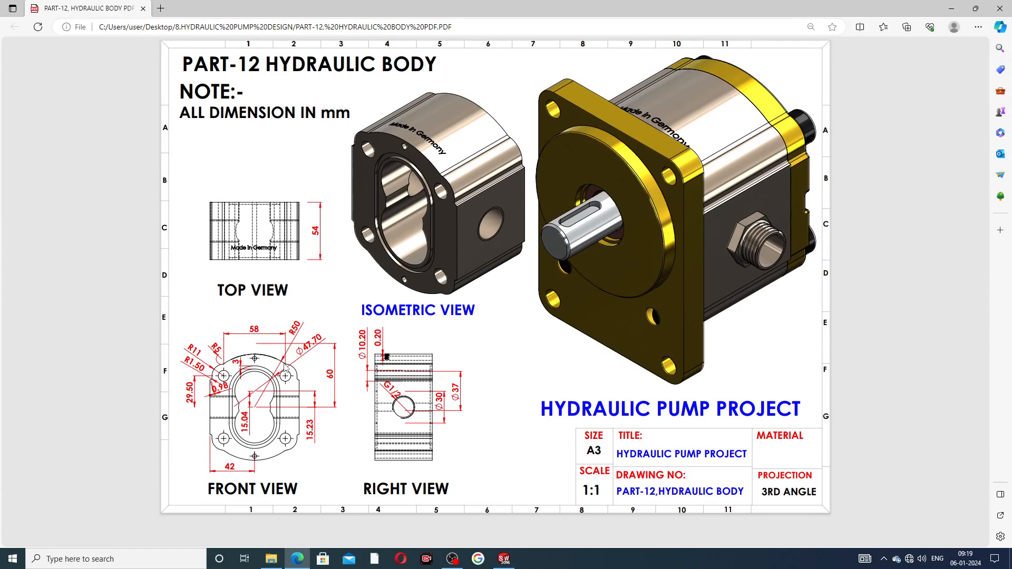
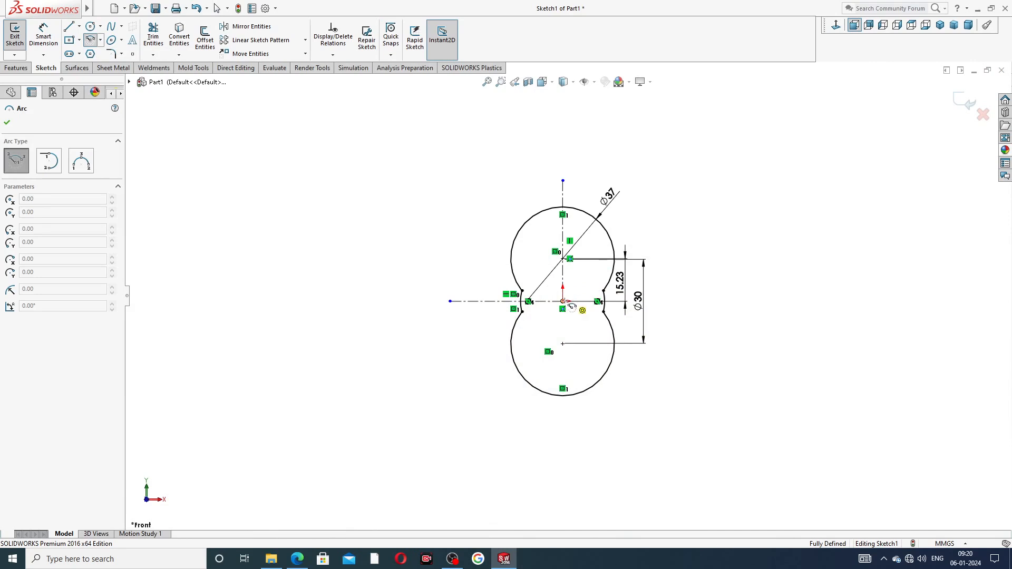
left_click(563, 301)
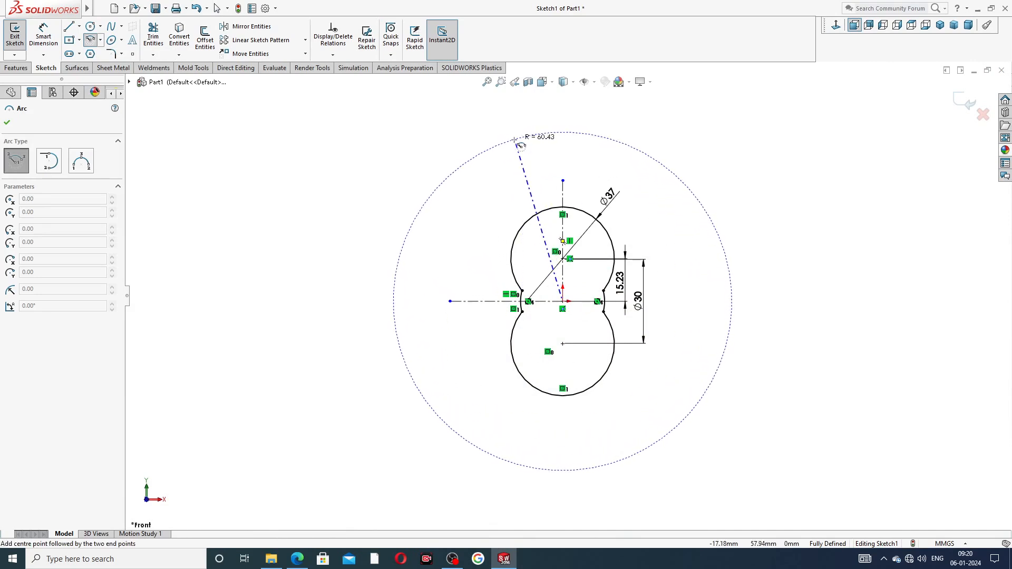
left_click(563, 132)
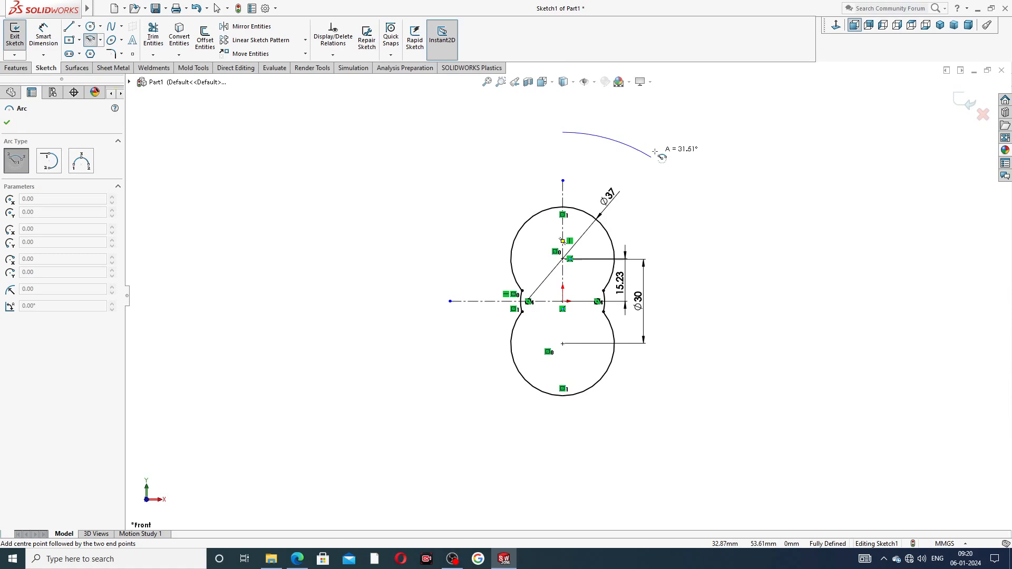
key("Escape")
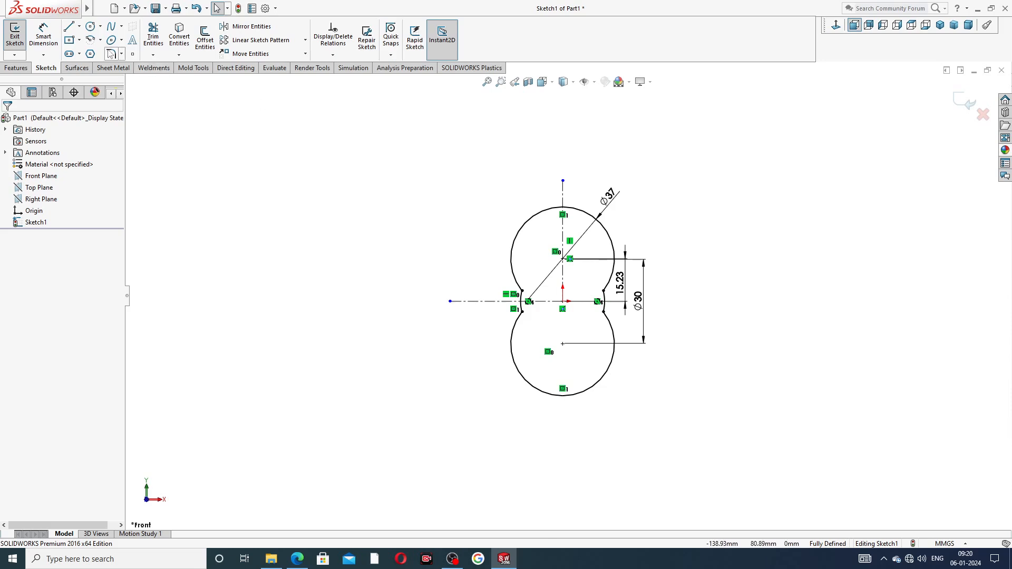
Sketch a centerpoint arc above the profile, centred on the origin, with a radius of about 63 mm spanning about 50°
left_click(94, 40)
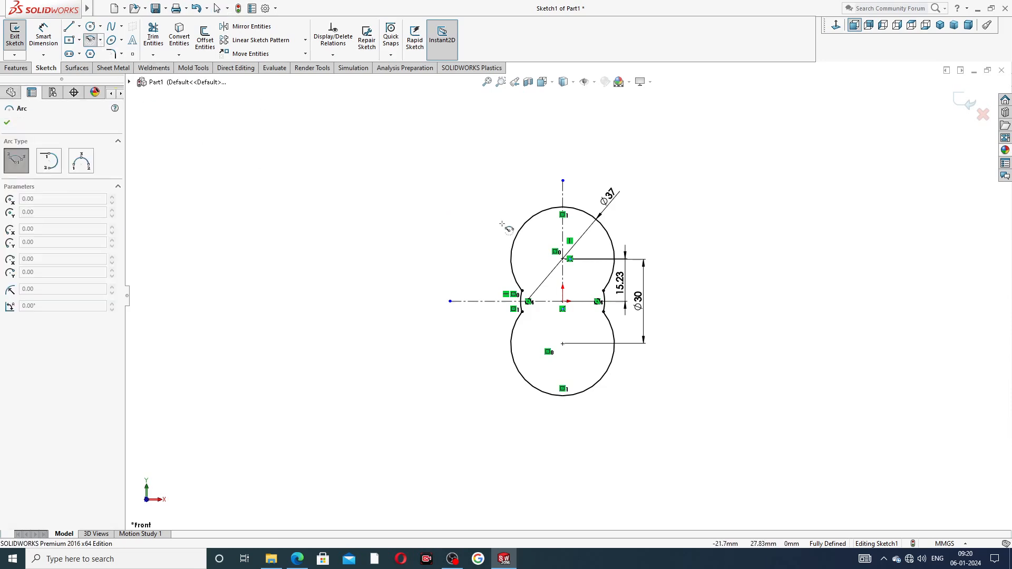
left_click(563, 301)
left_click(492, 140)
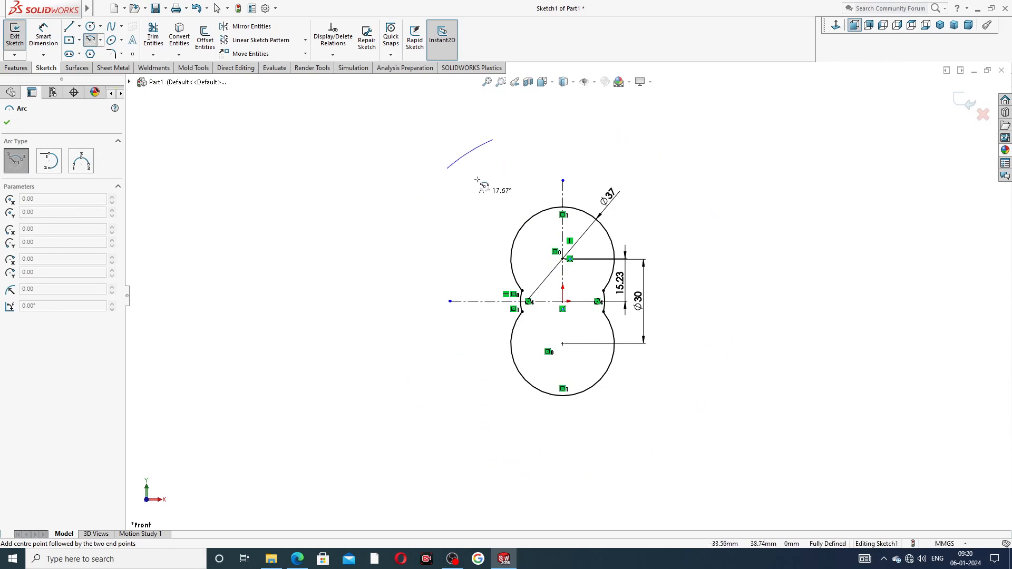
left_click(642, 144)
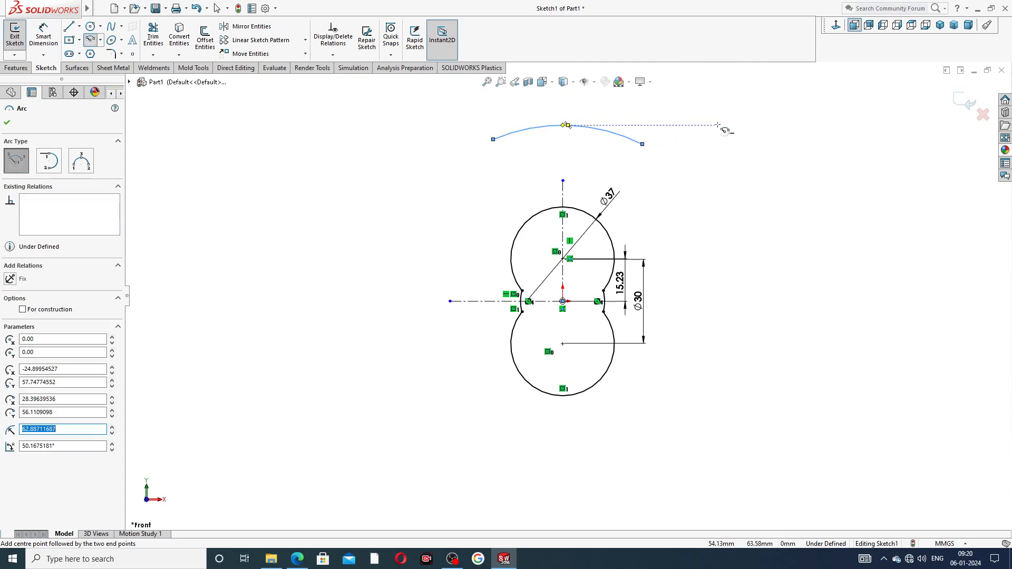
right_click(740, 135)
left_click(764, 141)
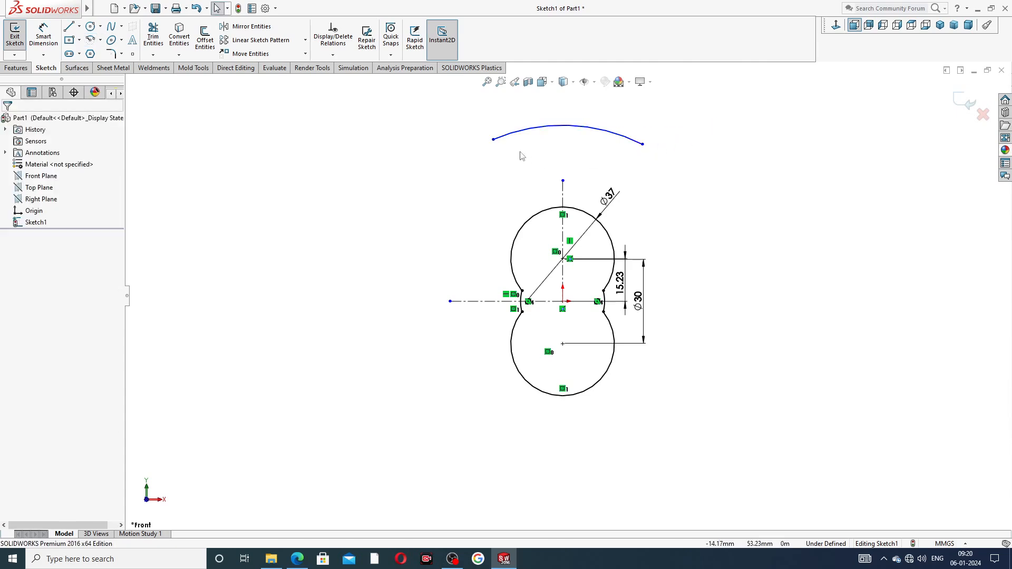
Add a horizontal relation between the two endpoints of the arc above the profile
left_click(494, 141)
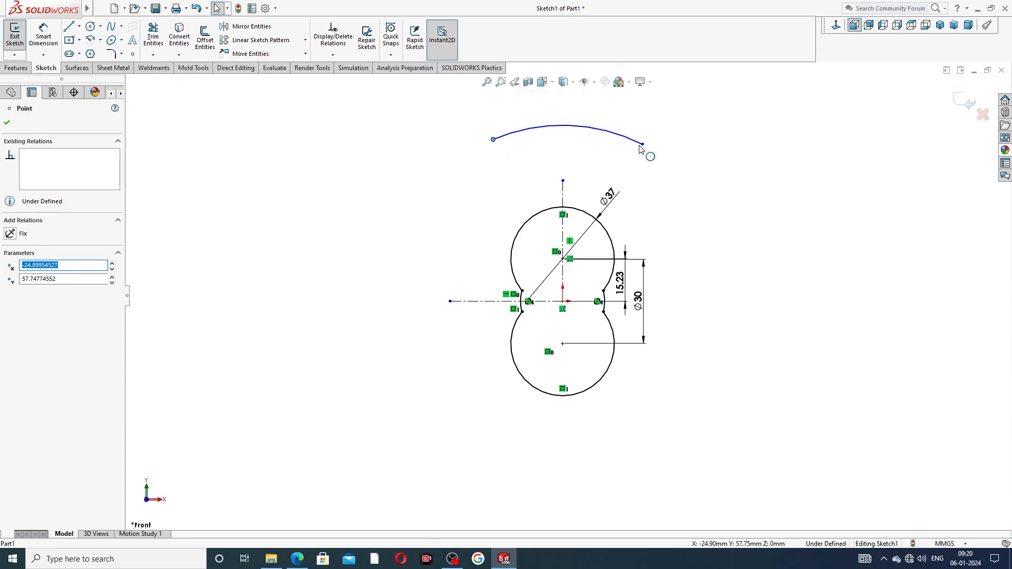
left_click(642, 144, "ctrl")
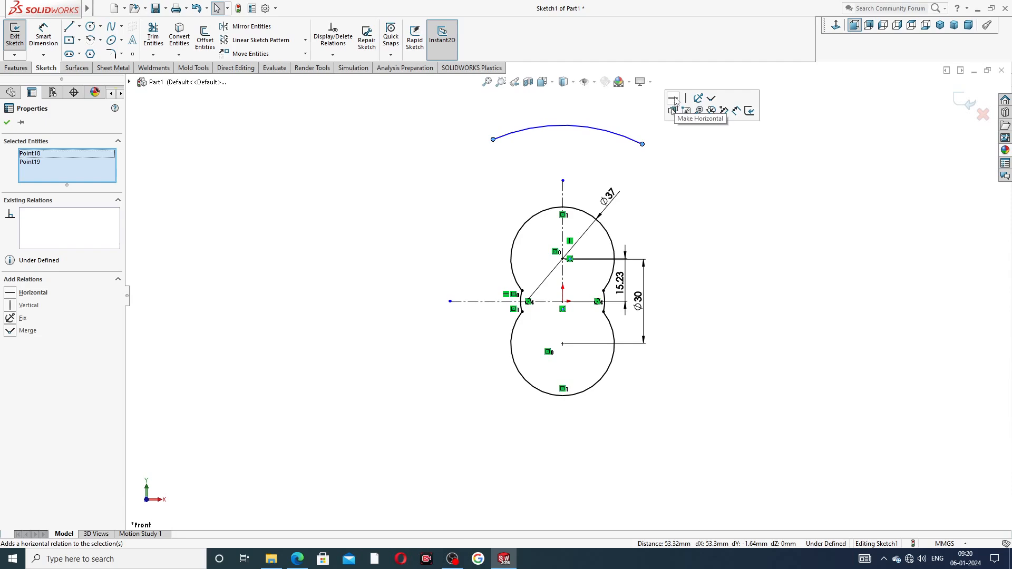
left_click(673, 98)
left_click(667, 165)
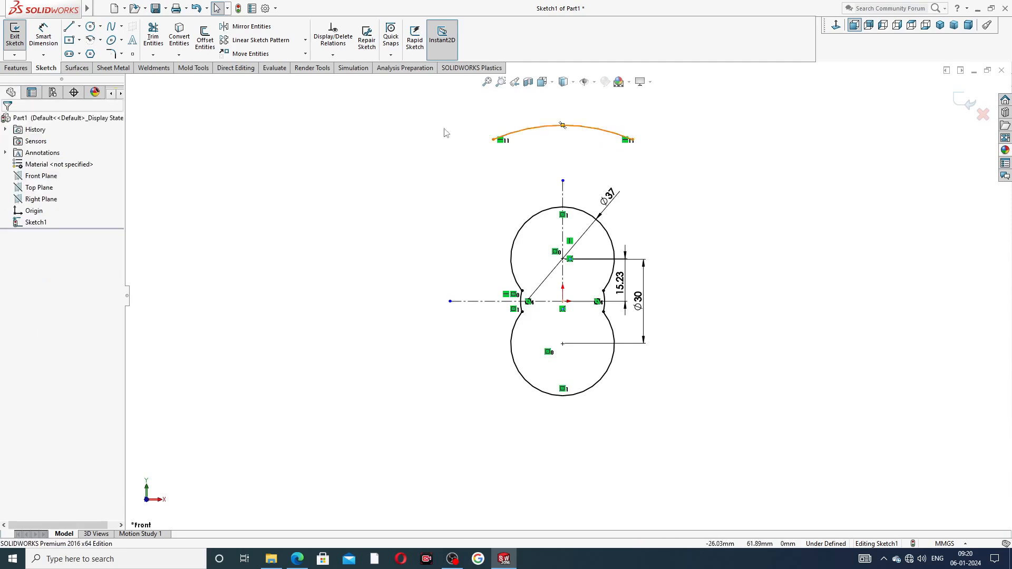
Dimension the arc above the figure-eight profile with a radius of 50 mm
left_click(44, 37)
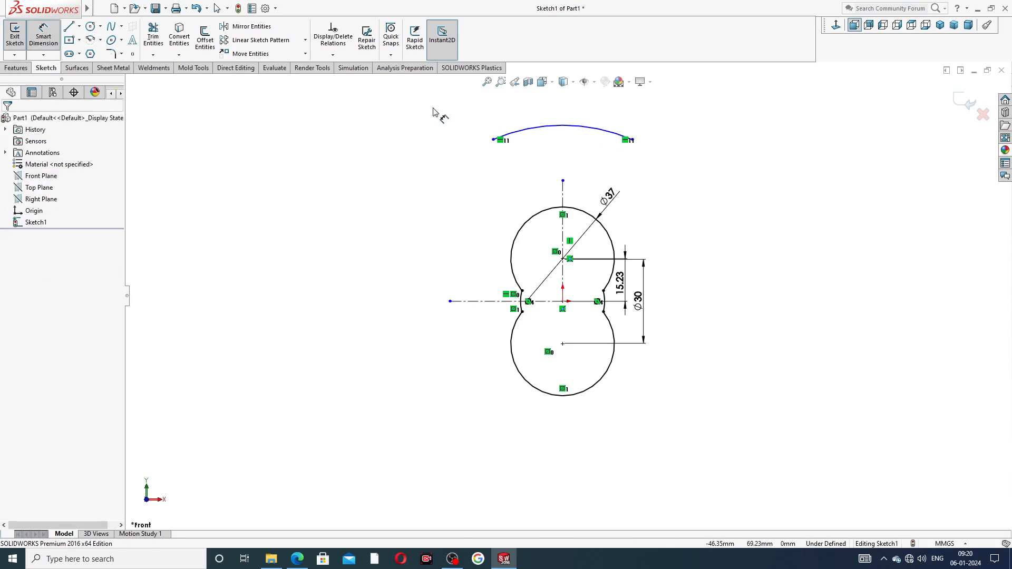
left_click(549, 125)
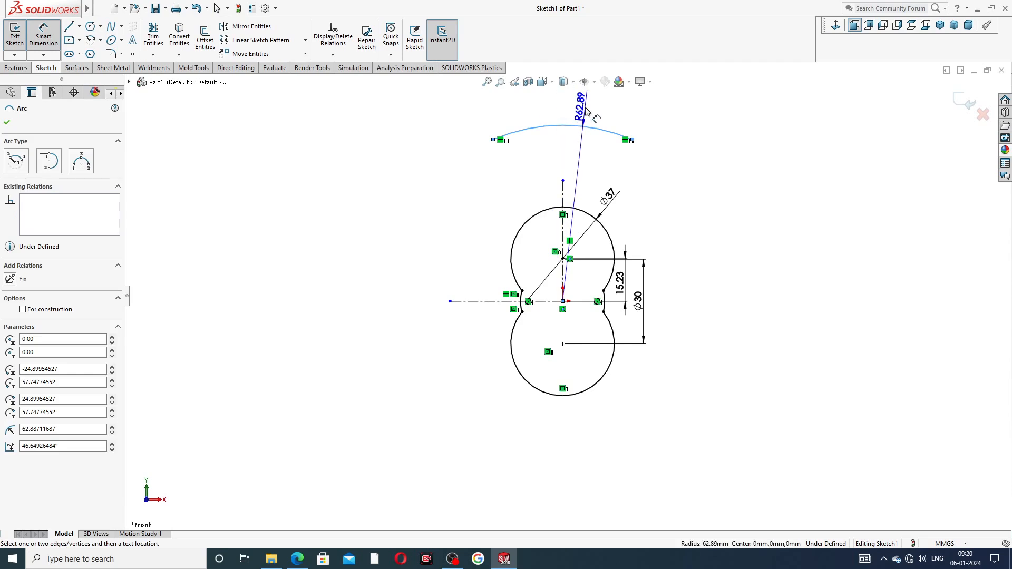
left_click(586, 110)
type("50")
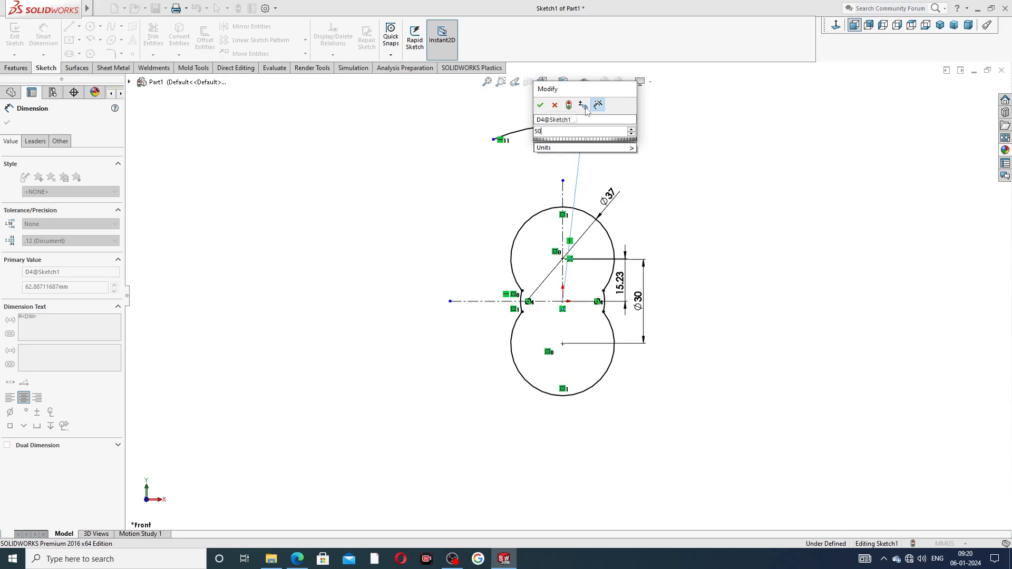
key("Return")
left_click(589, 112)
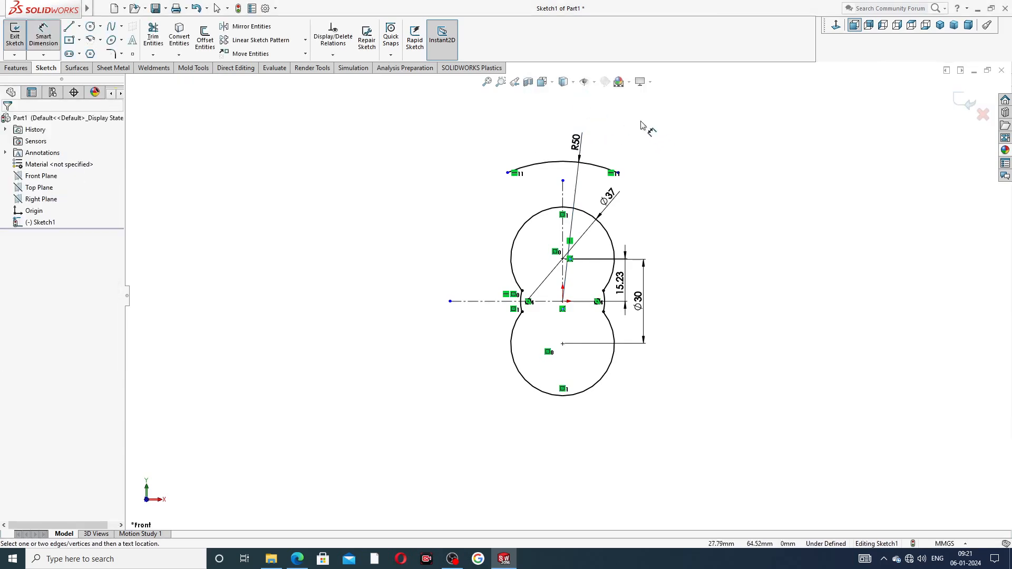
right_click(646, 122)
left_click(666, 152)
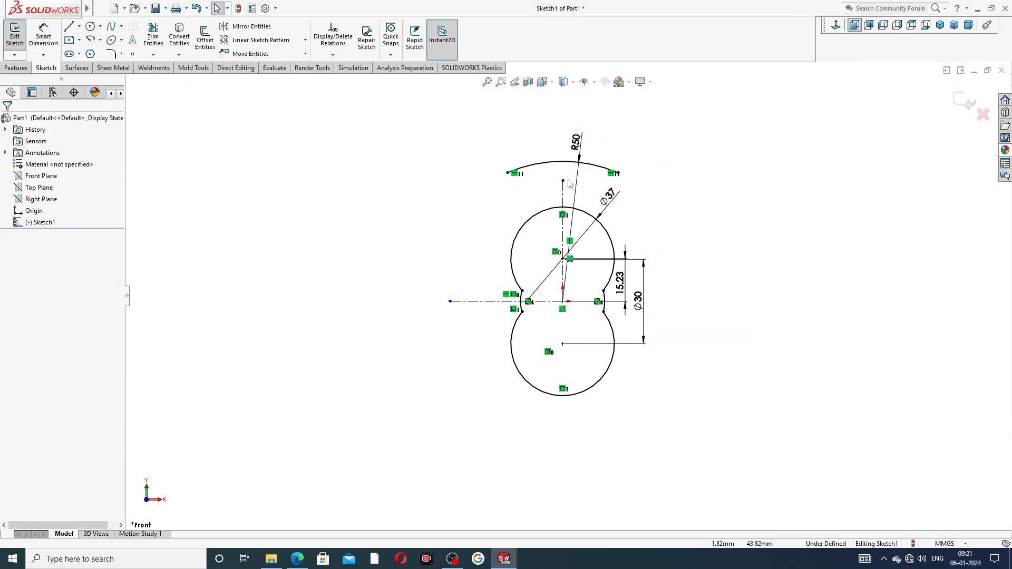
Sketch a circle with a radius of about 3.6 mm directly below the arc's left endpoint
scroll(576, 174, "down", 2)
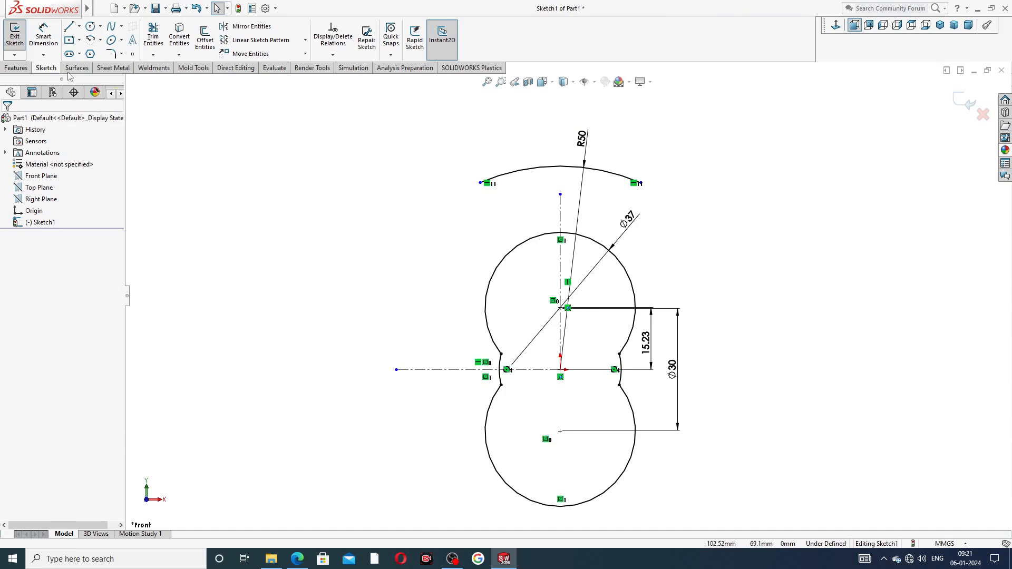
left_click(91, 26)
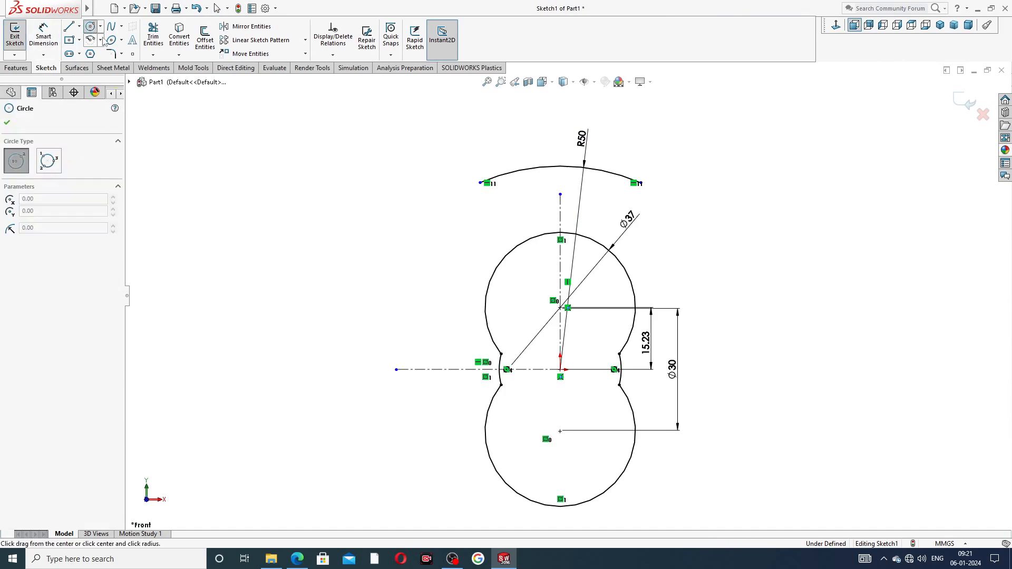
left_click(479, 221)
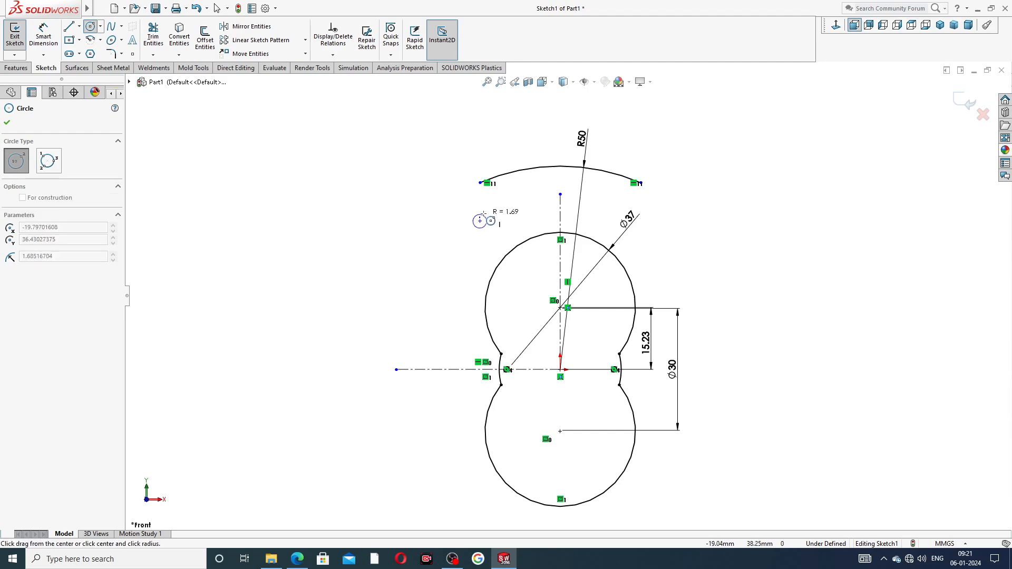
left_click(493, 216)
right_click(519, 195)
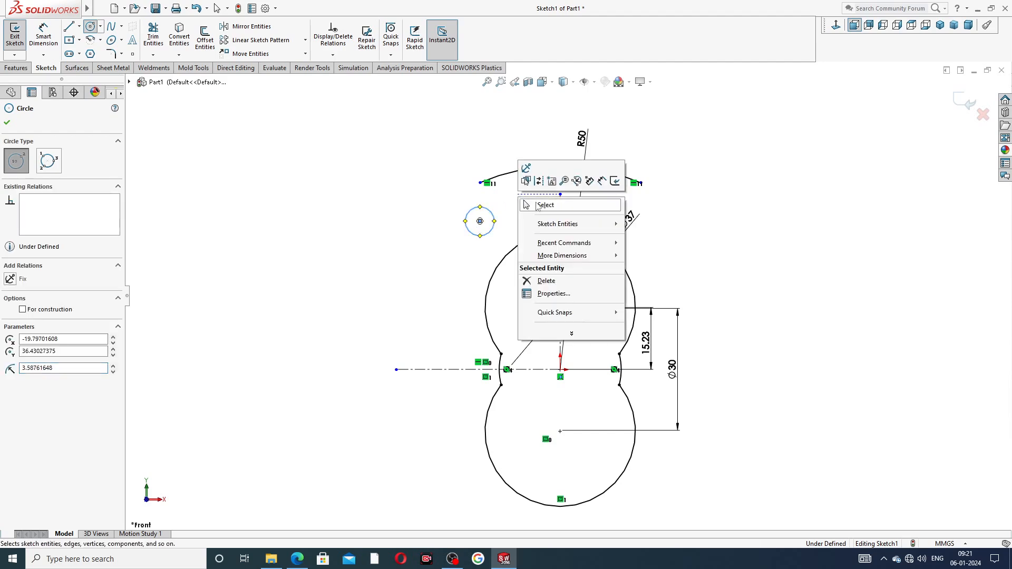
left_click(540, 207)
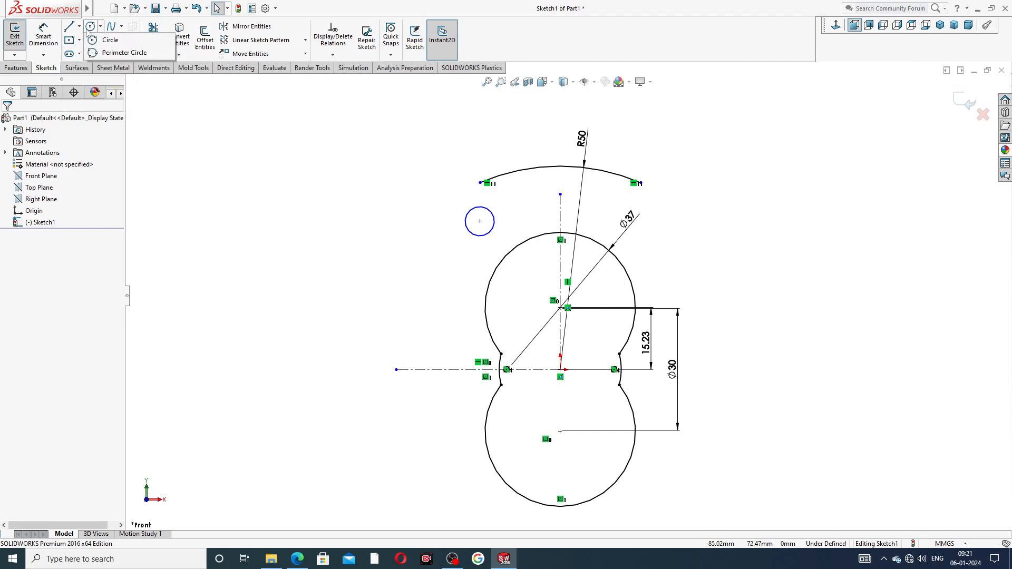
Sketch a second, smaller circle directly below the arc's right endpoint
left_click(91, 26)
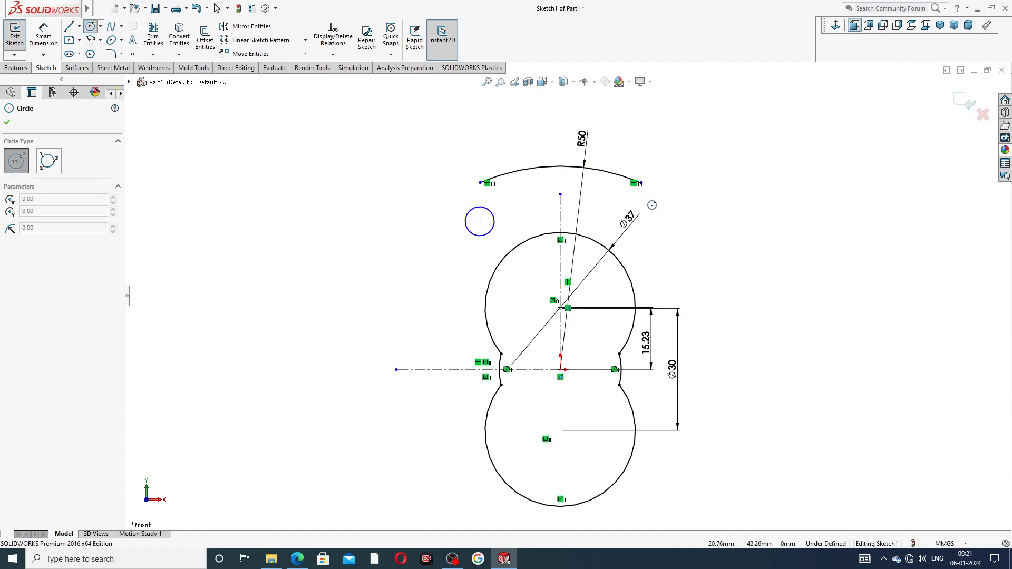
scroll(655, 194, "down", 3)
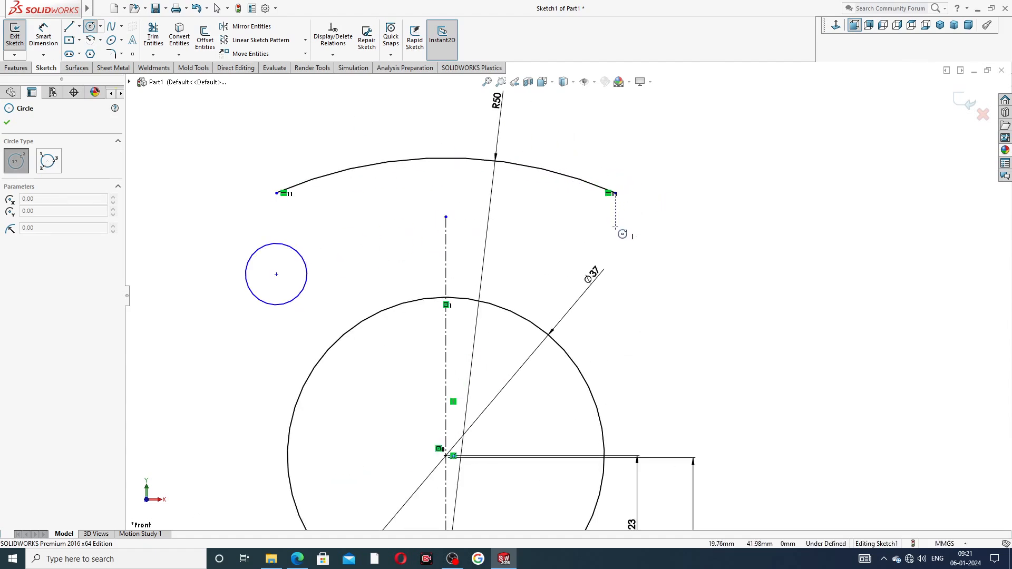
left_click(616, 228)
left_click(628, 215)
right_click(690, 135)
left_click(719, 178)
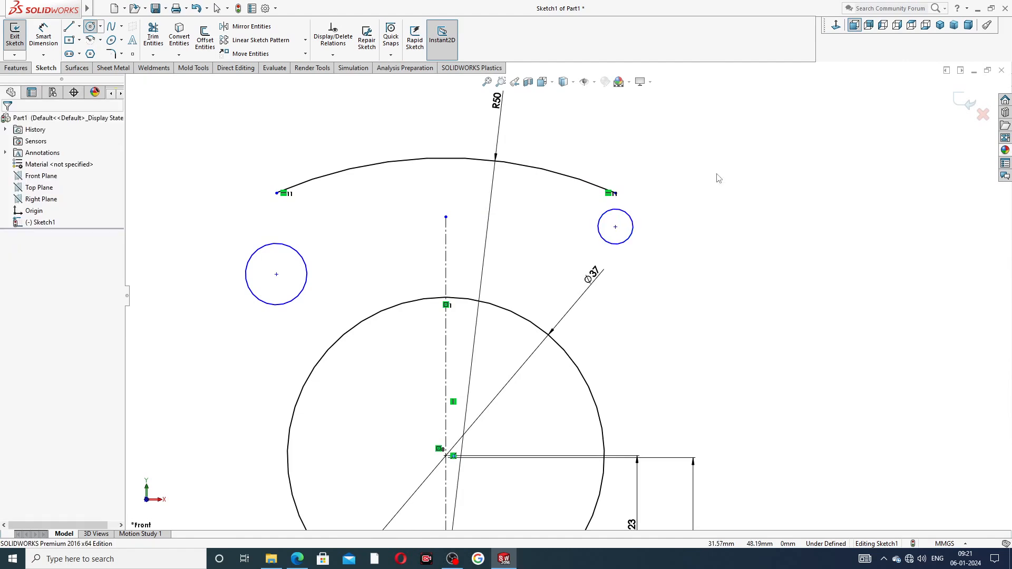
Add an equal relation between the two small circles below the arc
left_click(298, 249)
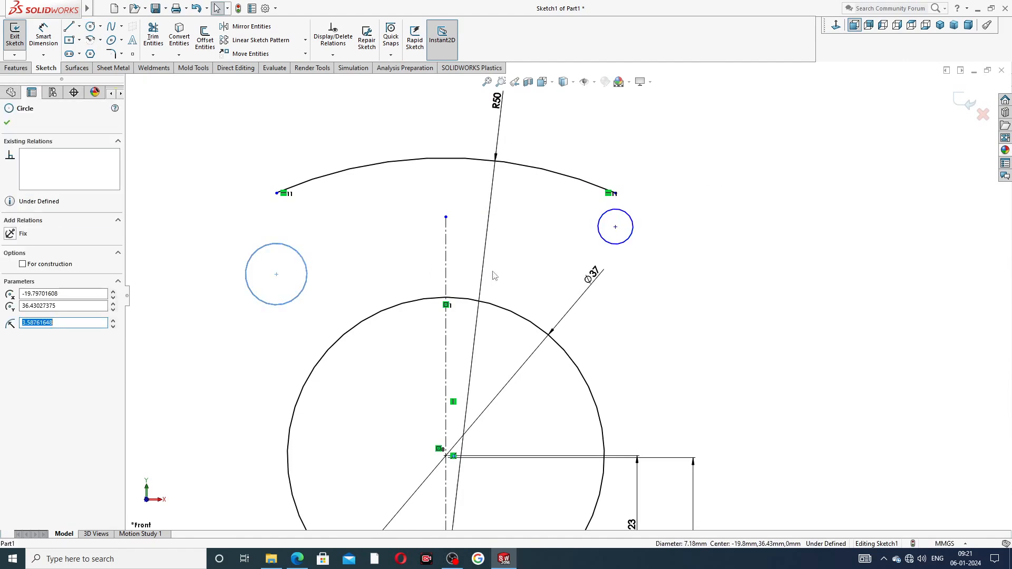
left_click(632, 233, "ctrl")
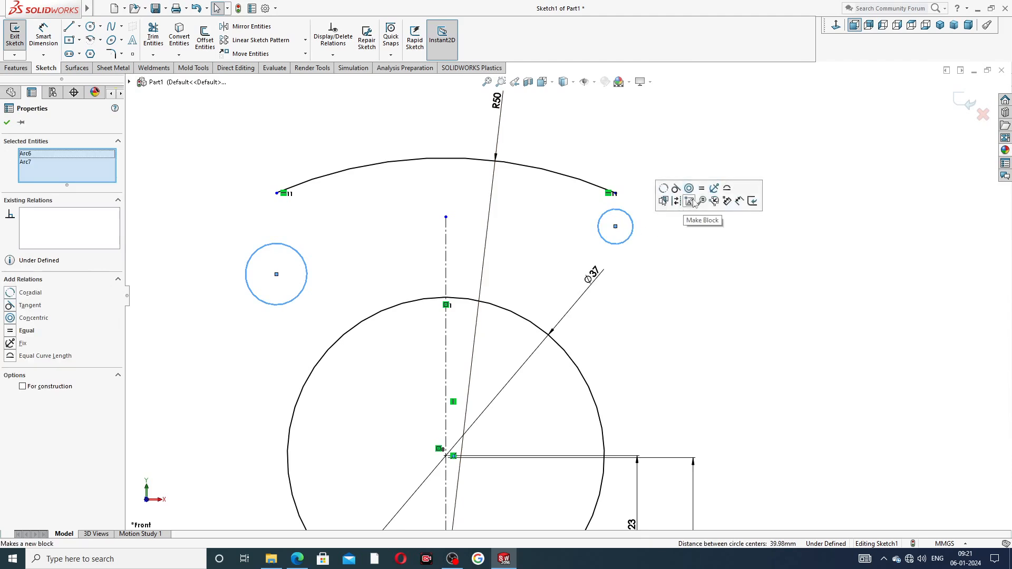
left_click(702, 189)
left_click(529, 226)
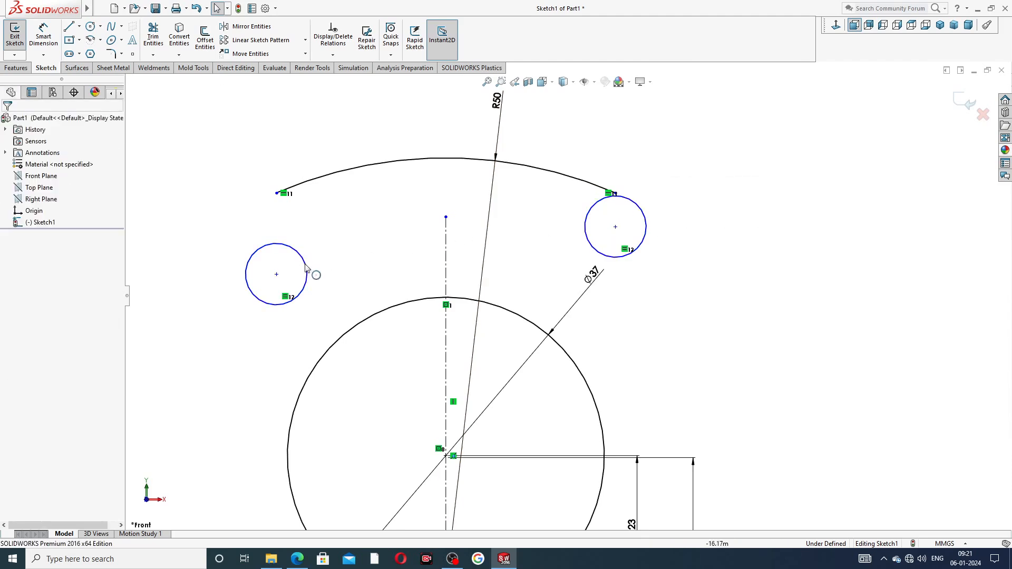
Add a horizontal relation between the centres of the two small circles
left_click(276, 275)
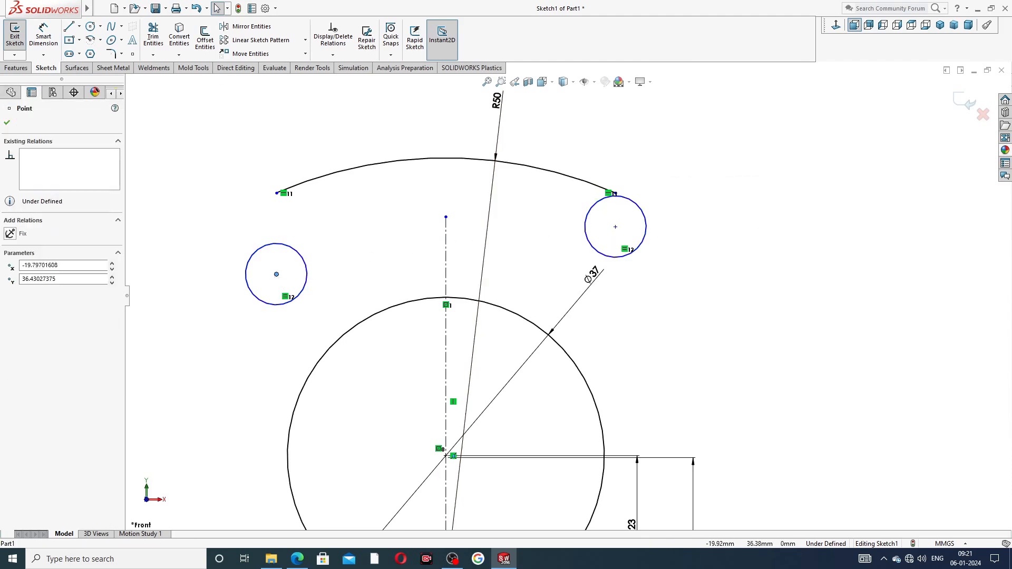
left_click(615, 228, "ctrl")
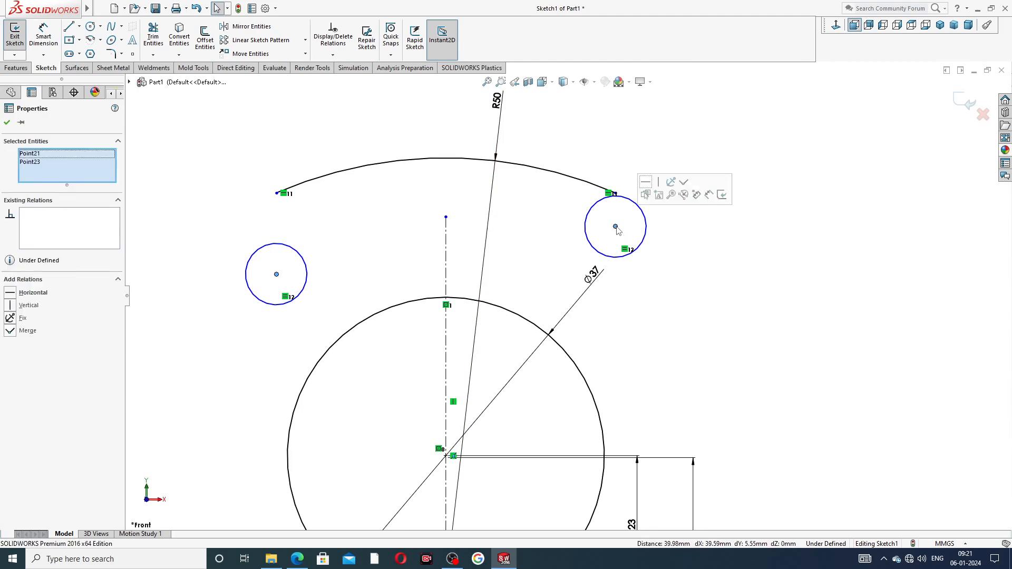
left_click(646, 182)
left_click(642, 141)
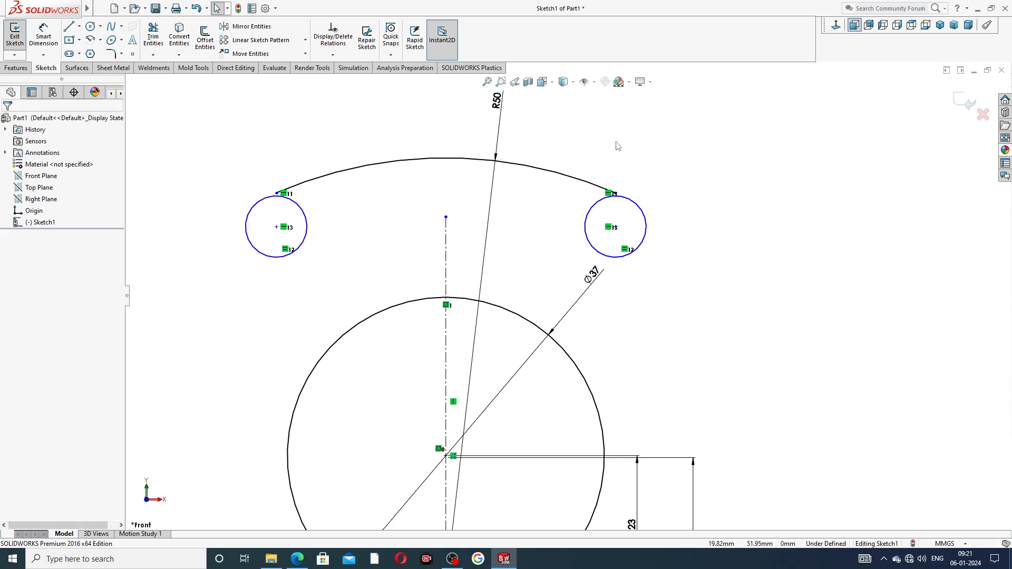
Dimension the left small circle with a diameter of 10.2 mm
left_click(43, 35)
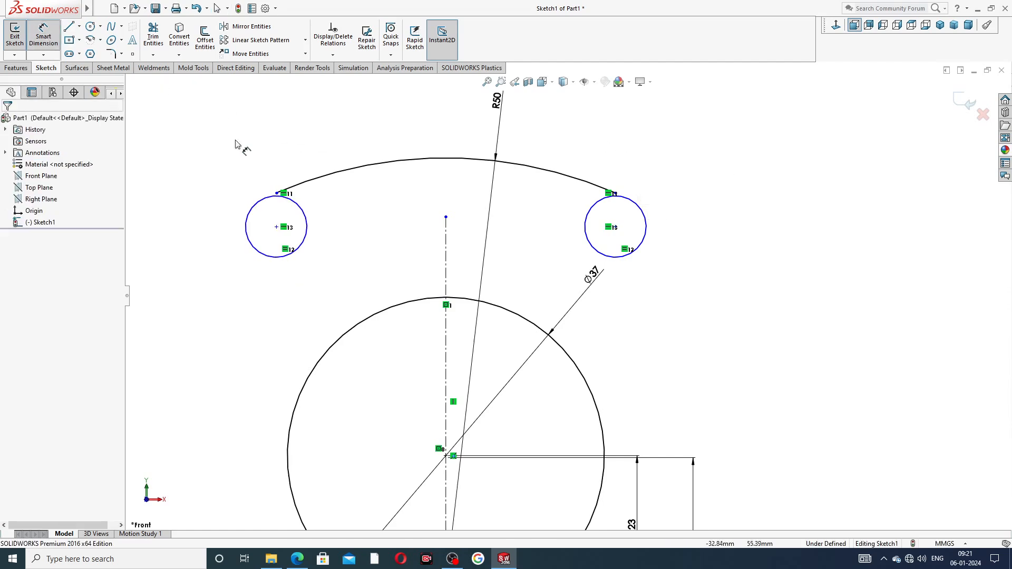
left_click(266, 202)
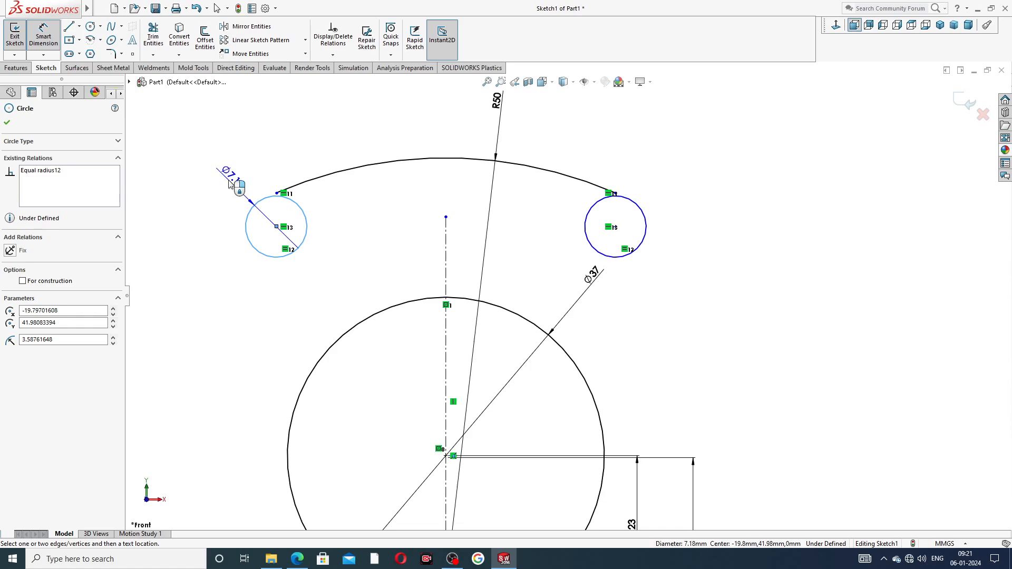
left_click(220, 184)
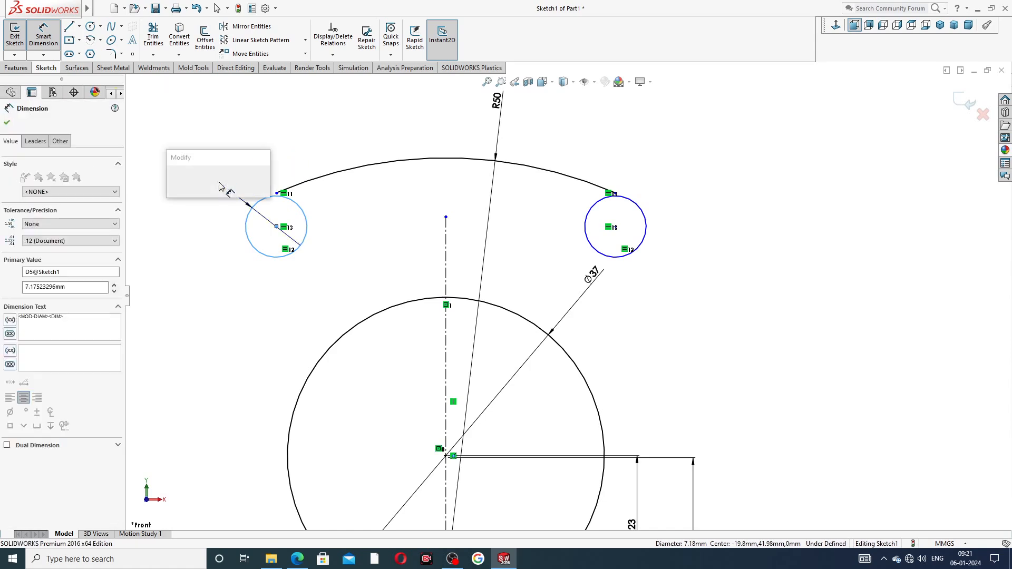
type("1")
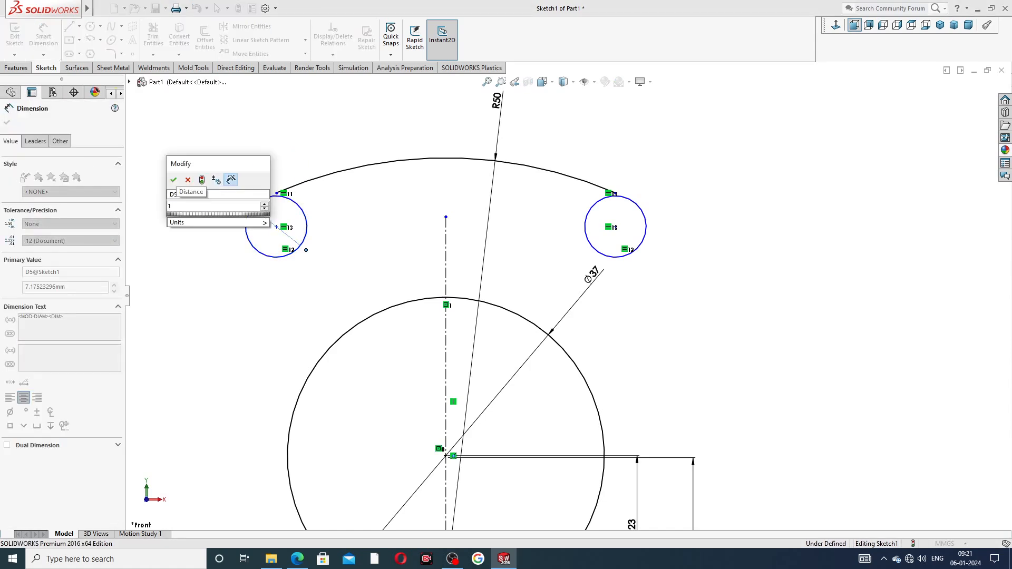
type("0.2")
key("Return")
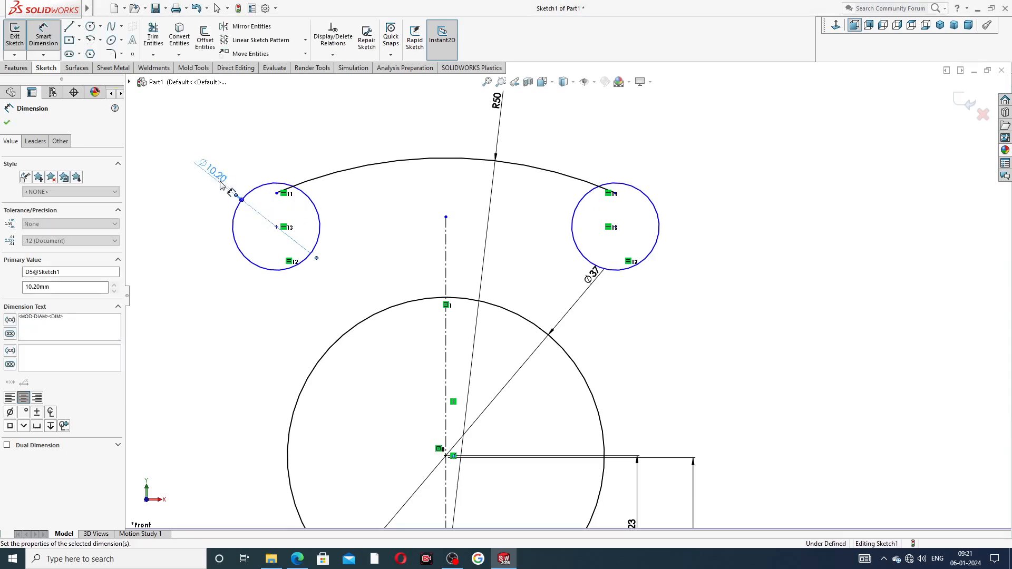
Dimension the left small circle's centre at a height of 29.5 mm above the horizontal centreline
scroll(369, 235, "up", 3)
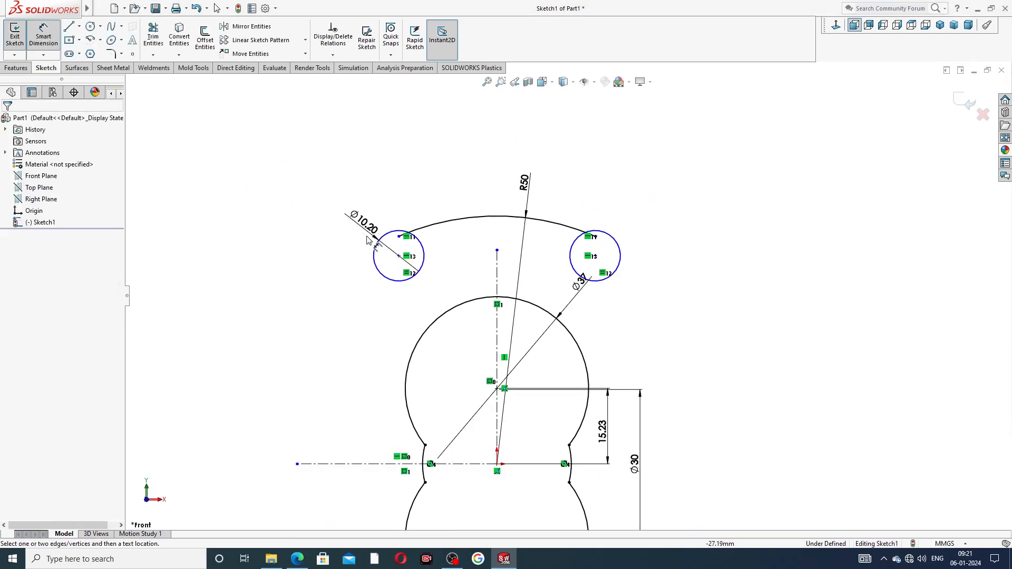
left_click(399, 257)
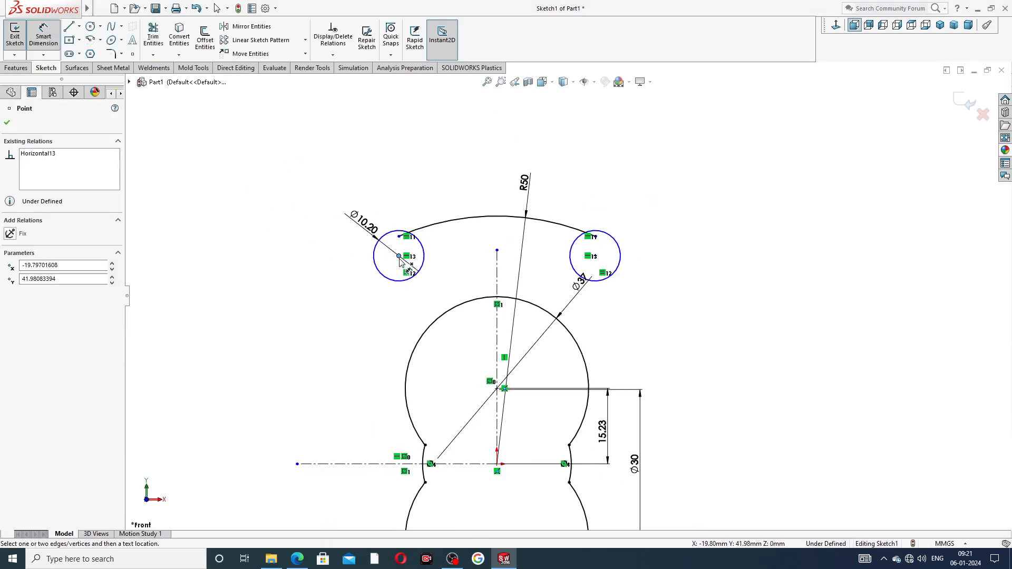
left_click(371, 464)
left_click(320, 348)
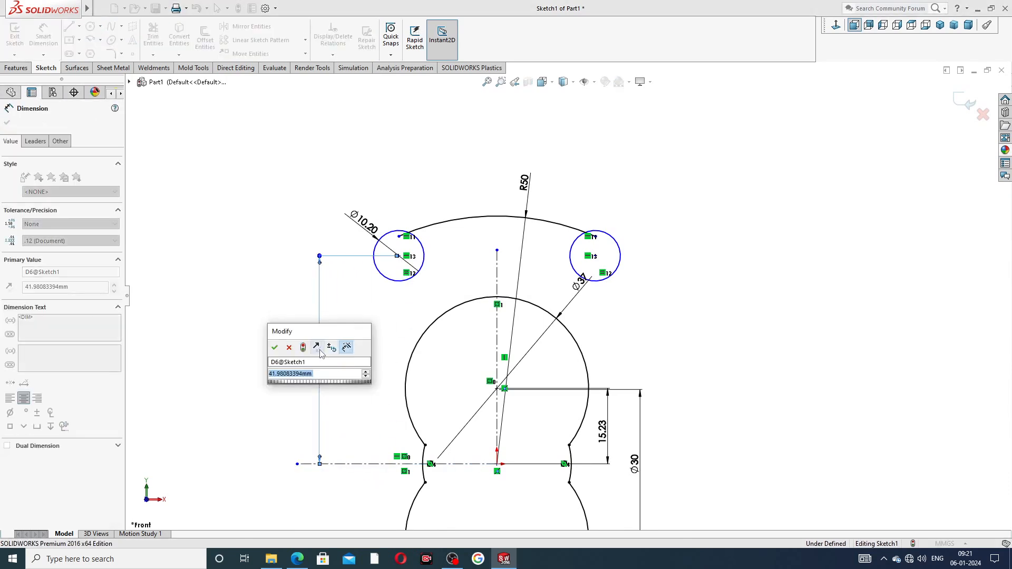
type("29.5")
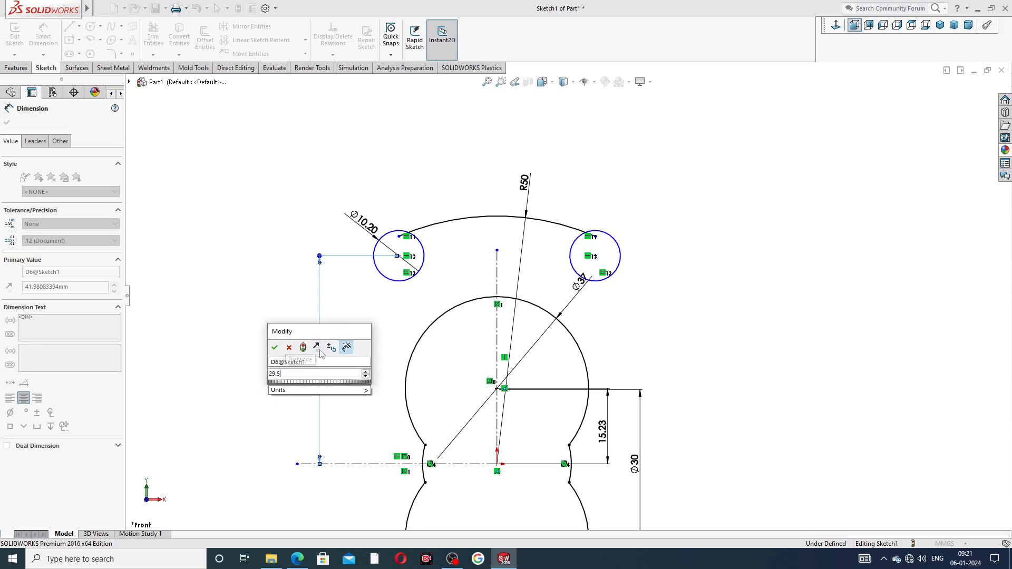
key("Return")
left_click(286, 305)
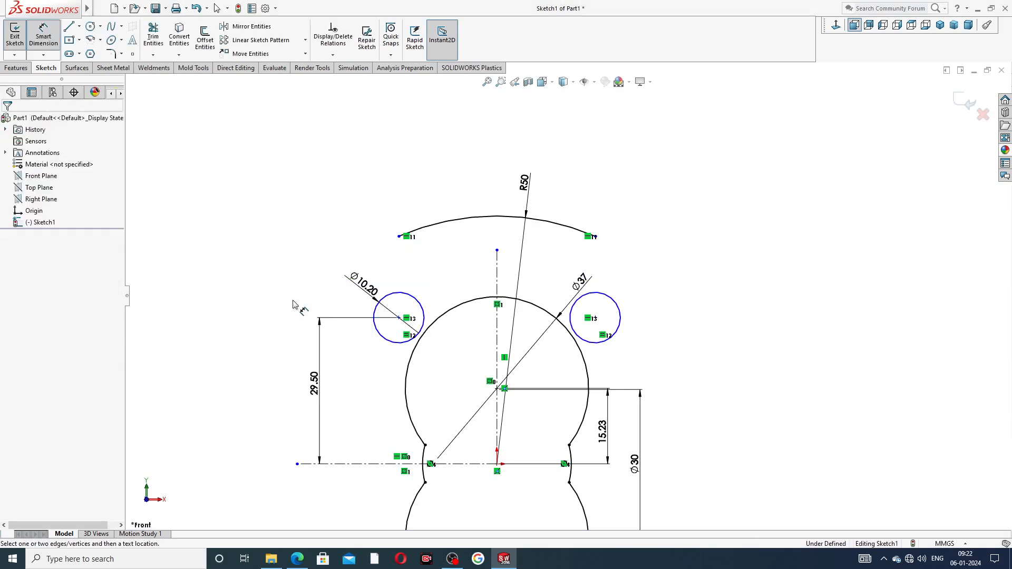
Dimension the horizontal spacing between the two small circles' centres as 58 mm
left_click(399, 319)
left_click(596, 318)
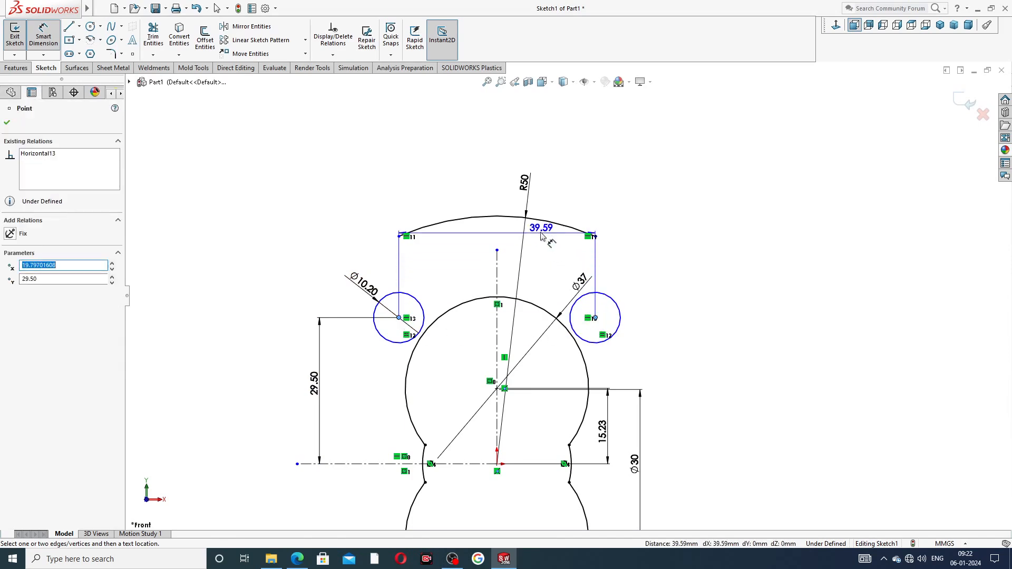
left_click(512, 208)
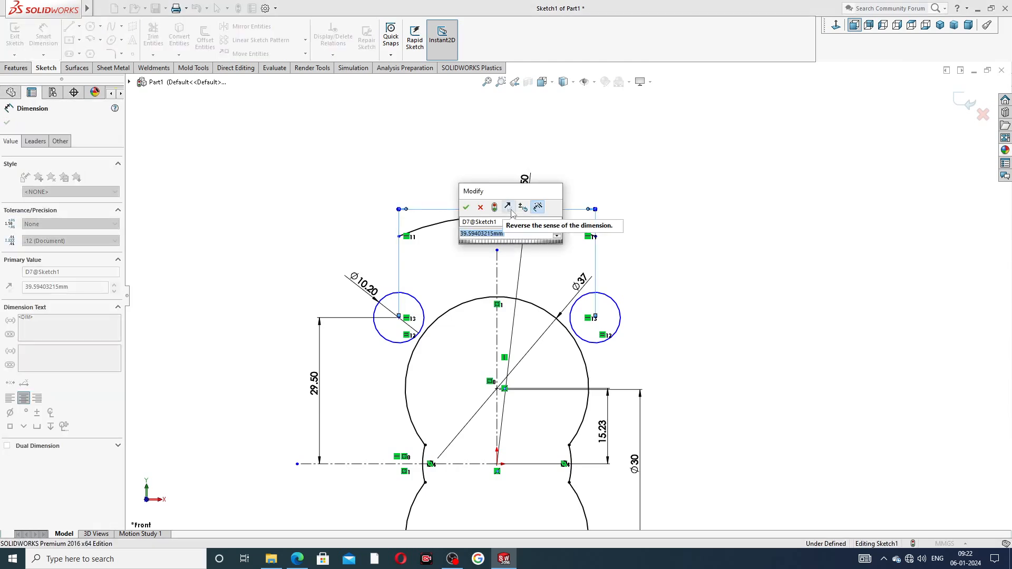
type("58")
key("Return")
left_click(615, 184)
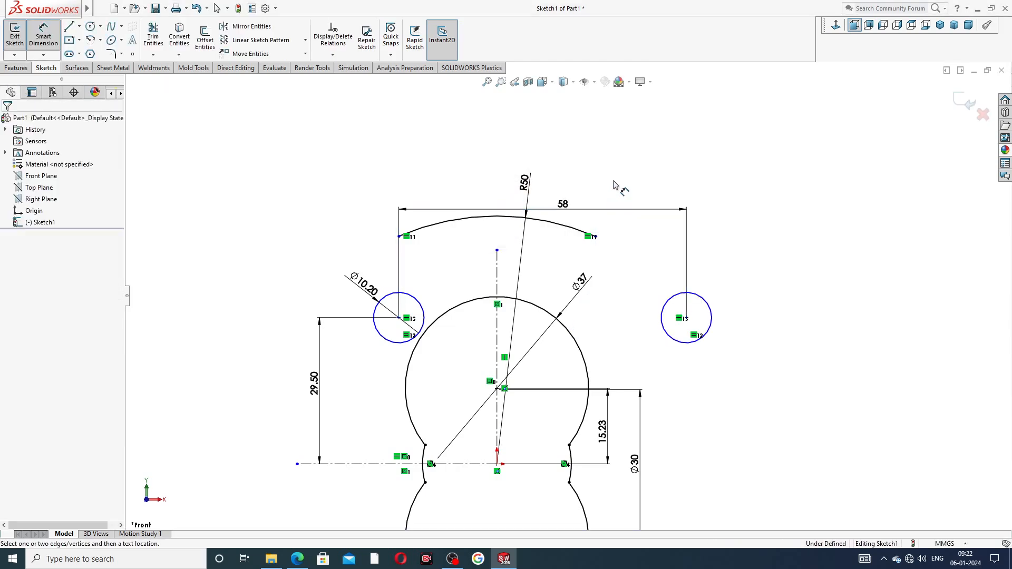
Dimension the left small circle's centre at a horizontal distance of 29 mm from the vertical centreline
scroll(567, 308, "up", 3)
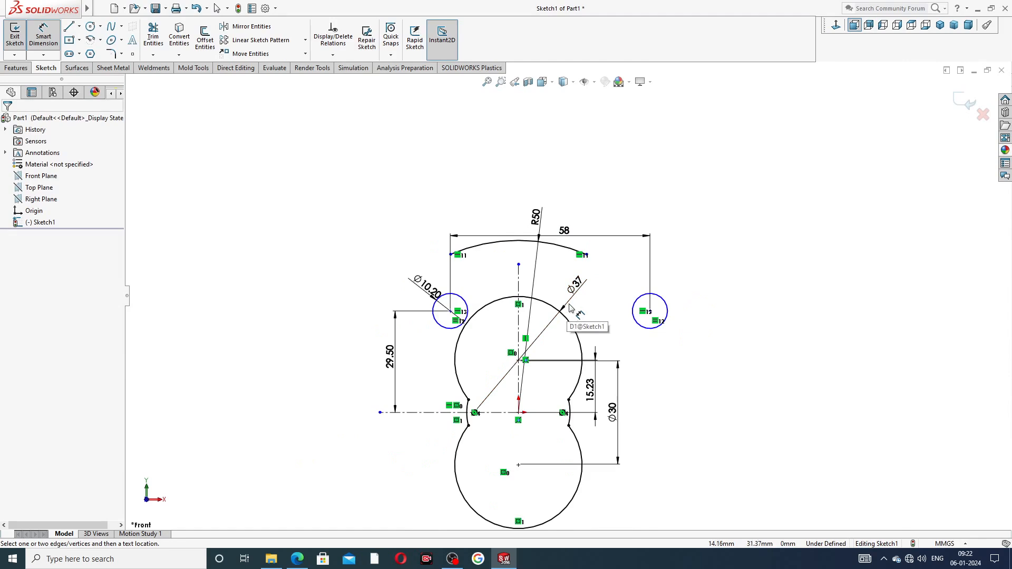
left_click(451, 312)
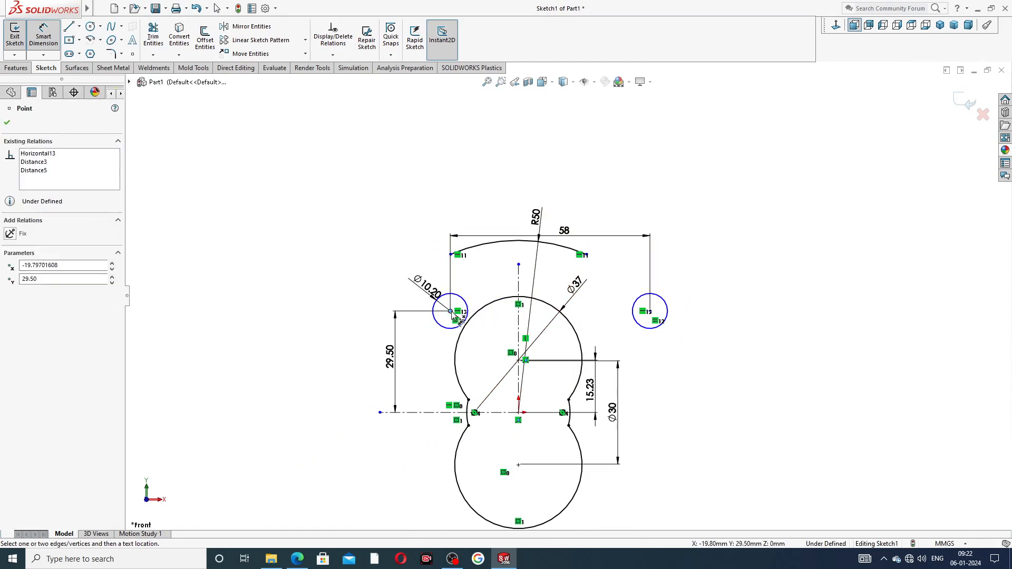
left_click(518, 315)
left_click(496, 288)
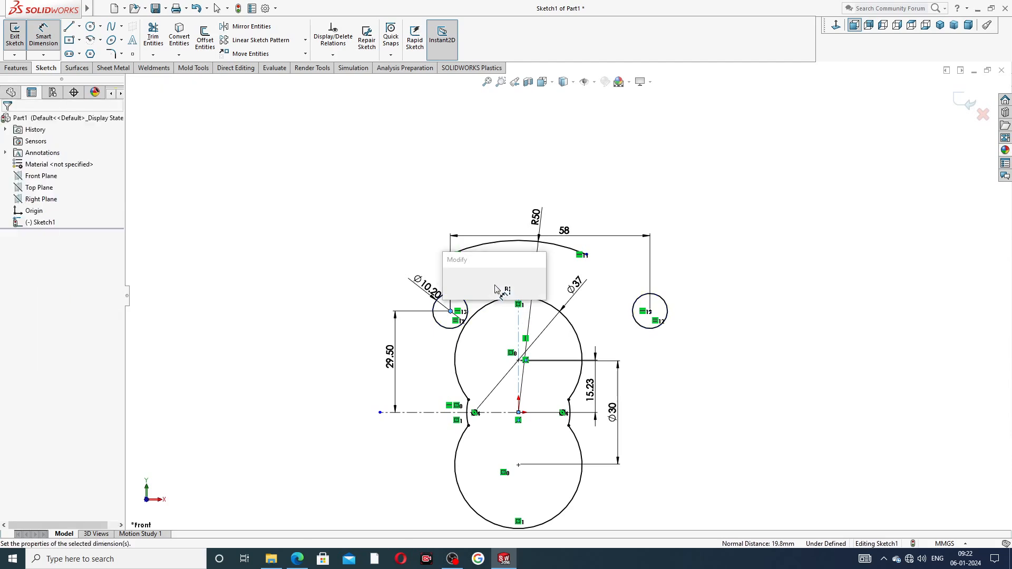
type("29")
key("Return")
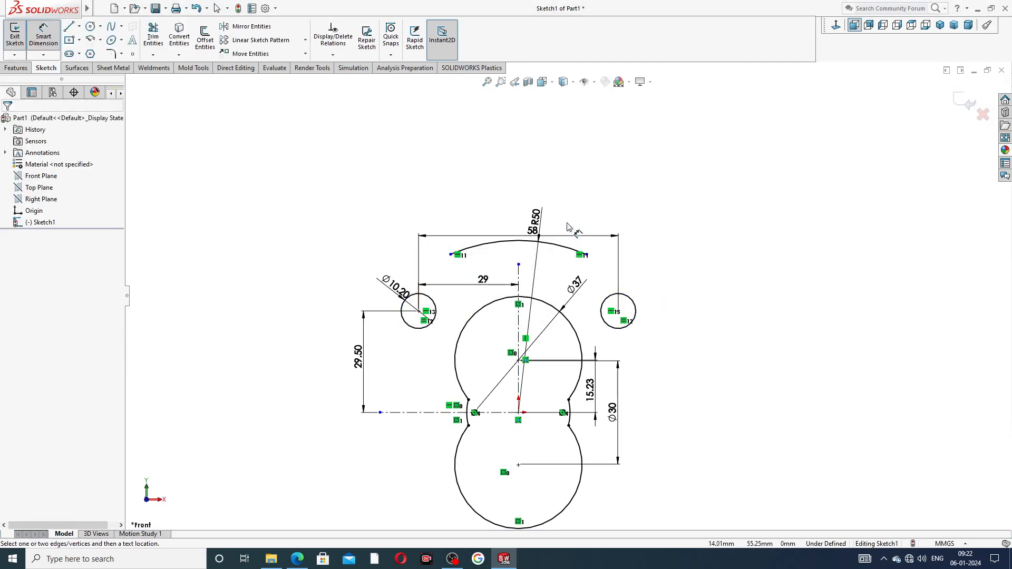
right_click(608, 185)
left_click(647, 160)
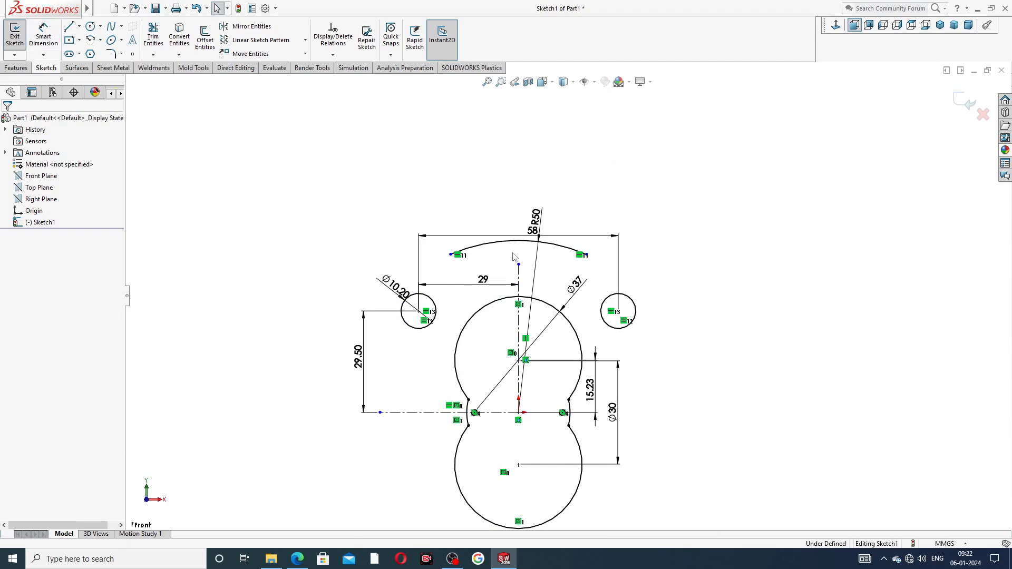
Extend the R50 arc by moving its left endpoint outward until it lies directly above the left small circle's centre
left_click(488, 243)
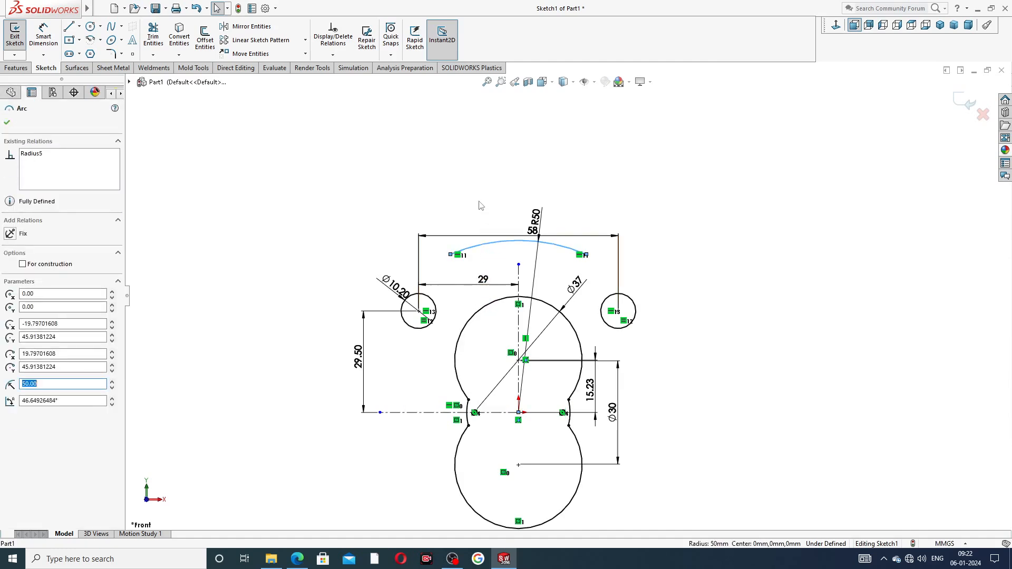
left_click(517, 258)
left_click(509, 247)
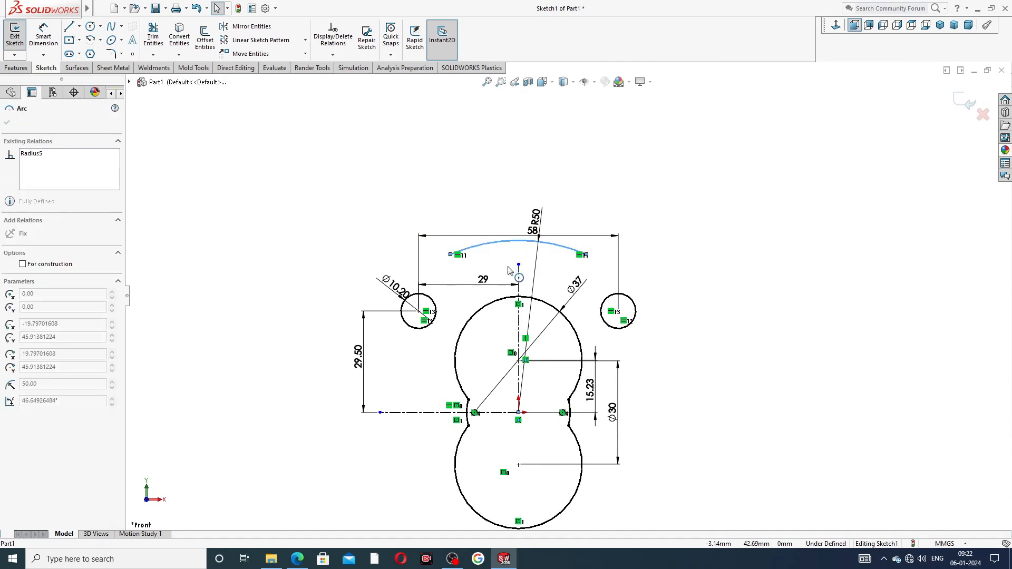
left_click(475, 238)
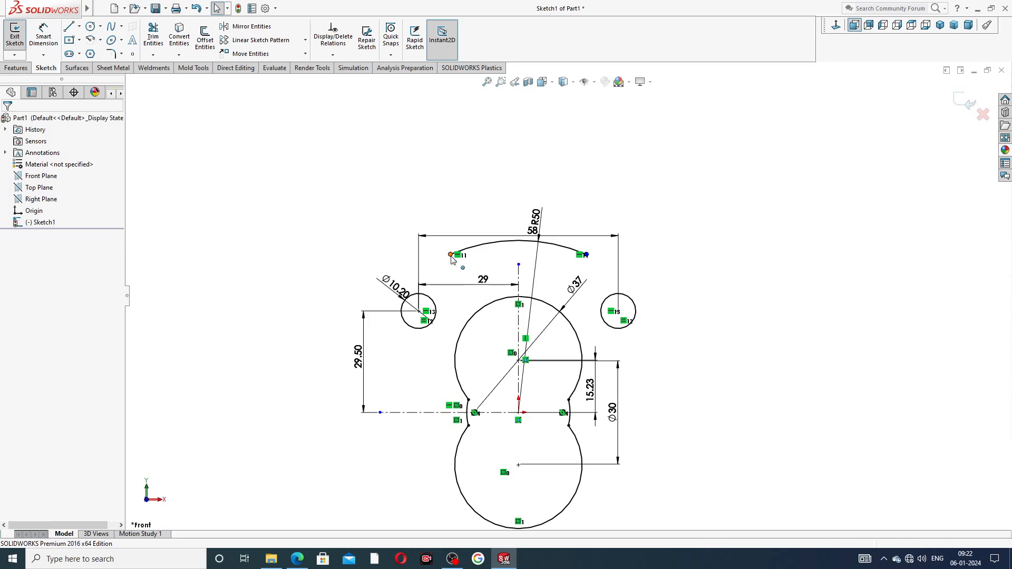
left_click_drag(452, 255, 430, 291)
left_click(456, 206)
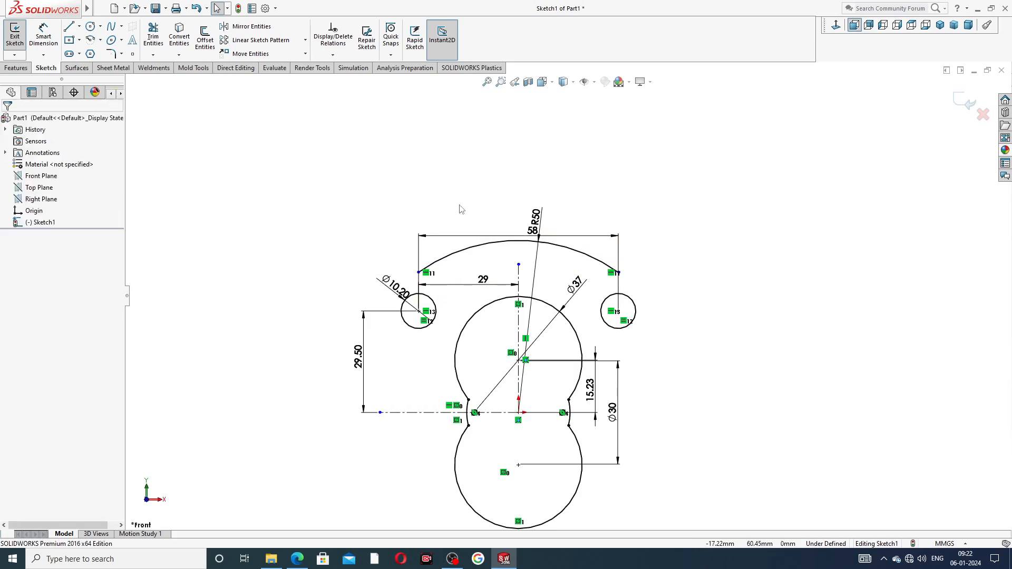
Replace the left small circle's diameter dimension with a vertical 10.2 mm diameter dimension placed outside the circle
scroll(417, 319, "down", 3)
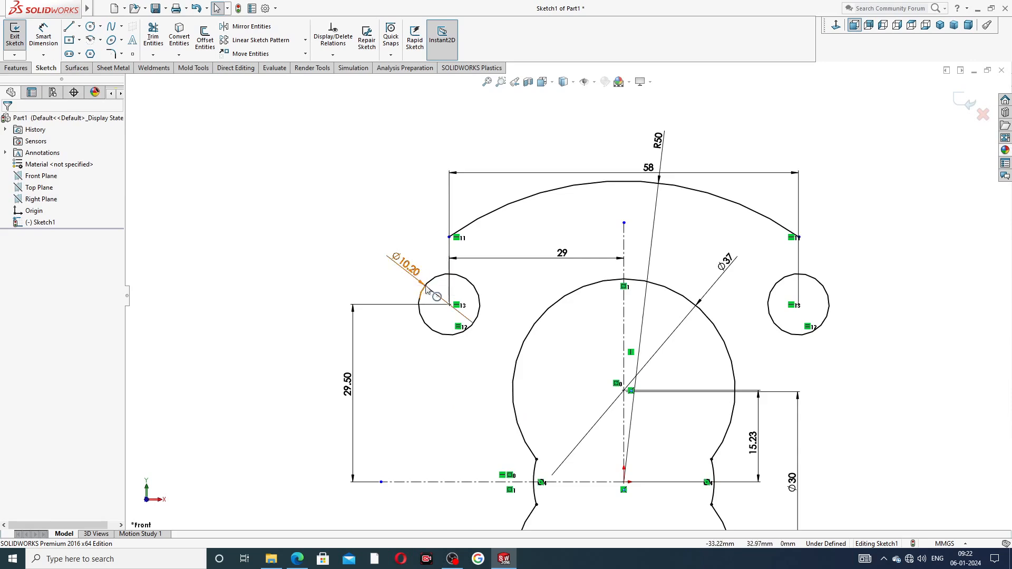
left_click(436, 297)
key("Delete")
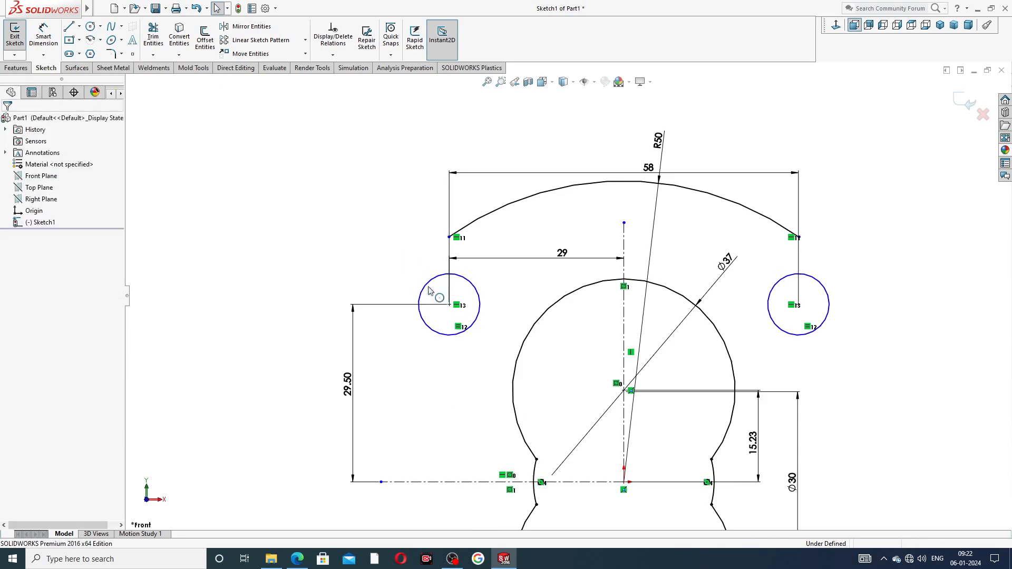
left_click(44, 34)
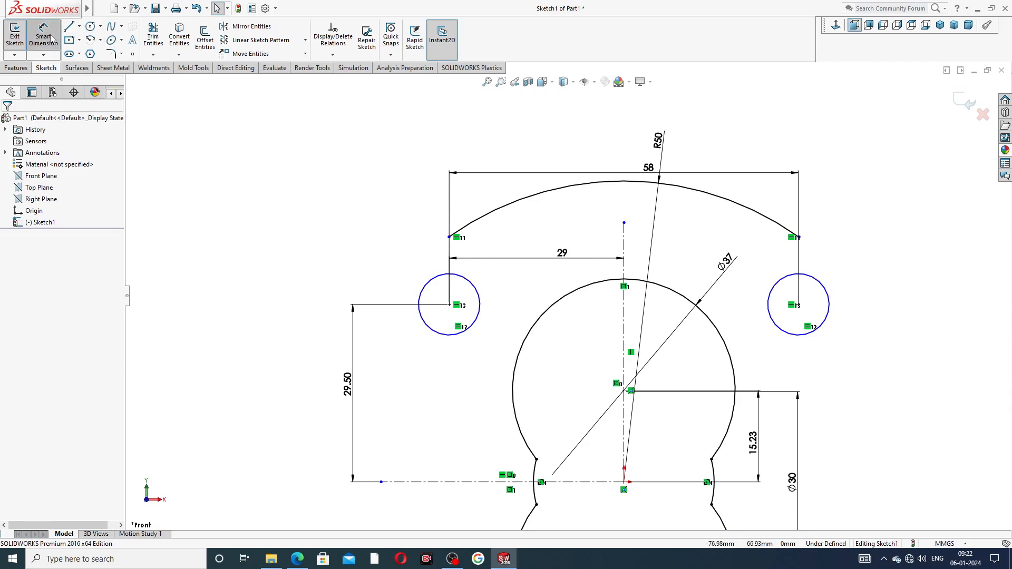
left_click(427, 289)
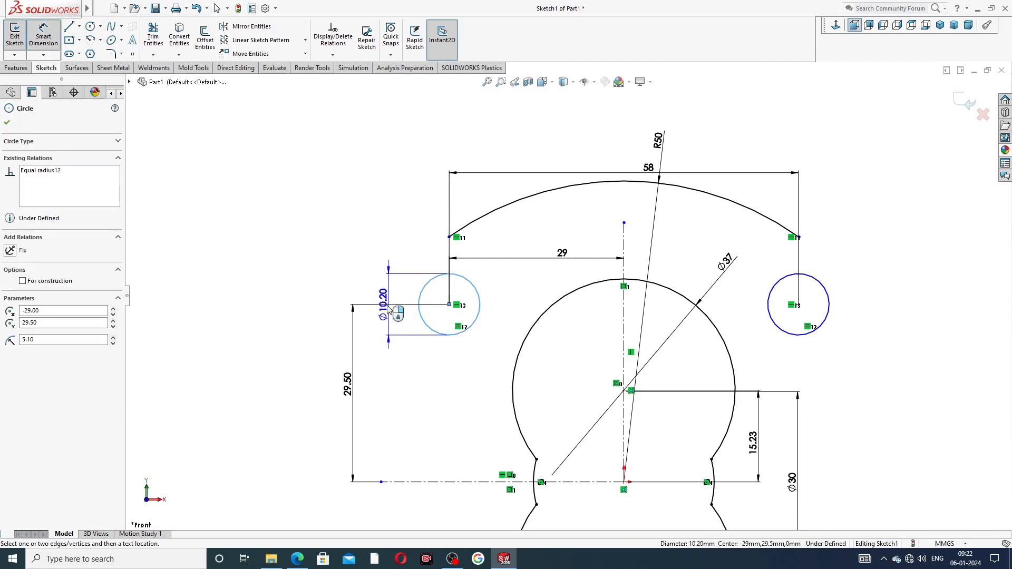
left_click(378, 295)
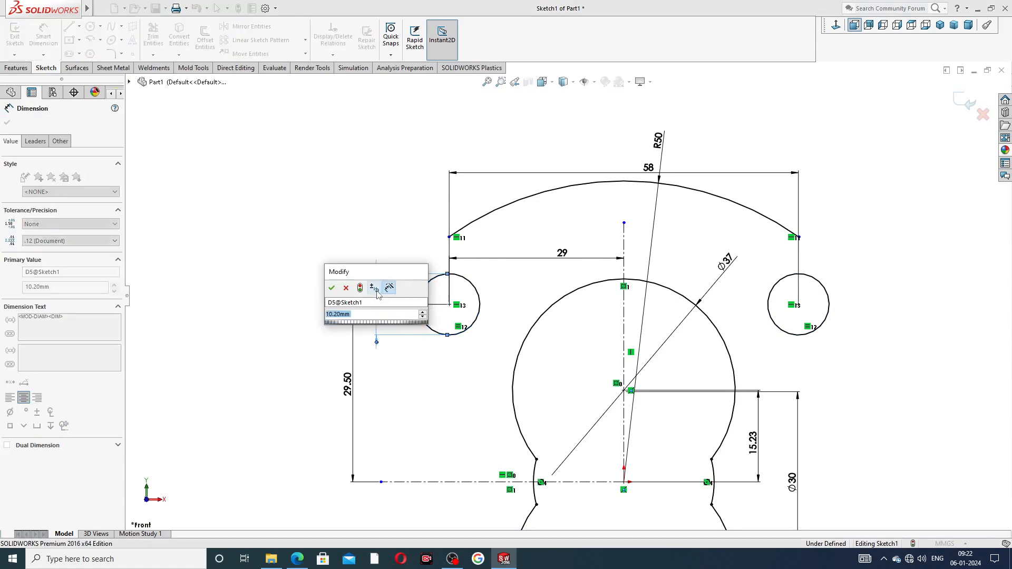
left_click(332, 289)
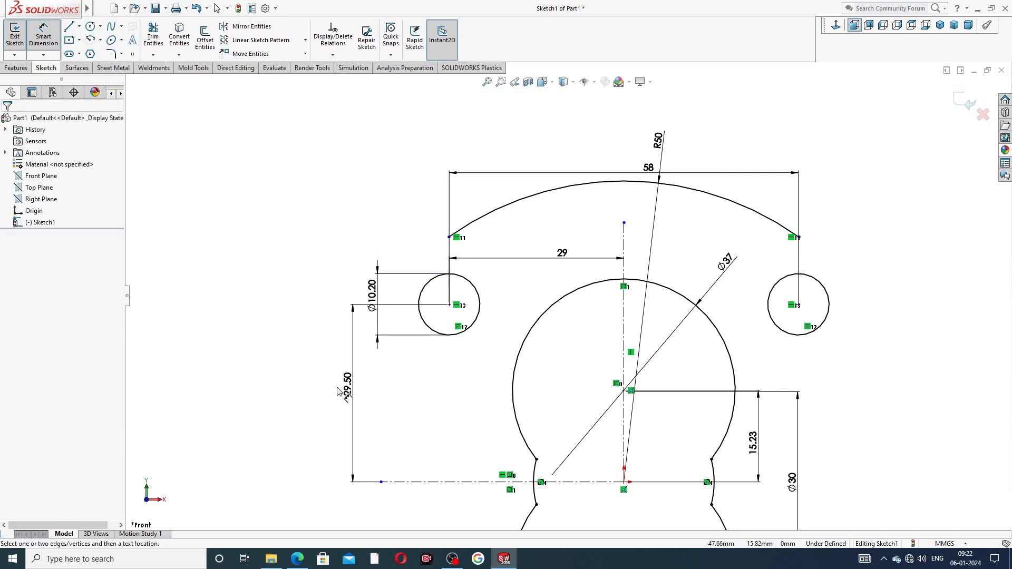
right_click(264, 184)
left_click(290, 157)
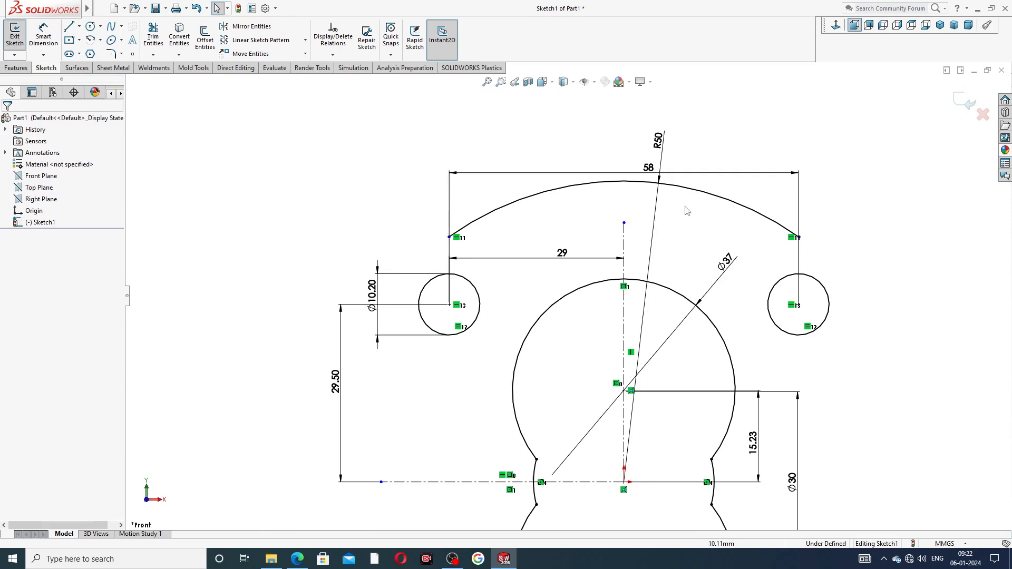
Reposition the R50 radius and 58 mm spacing dimensions above the top arc so they read clearly
left_click_drag(659, 140, 701, 114)
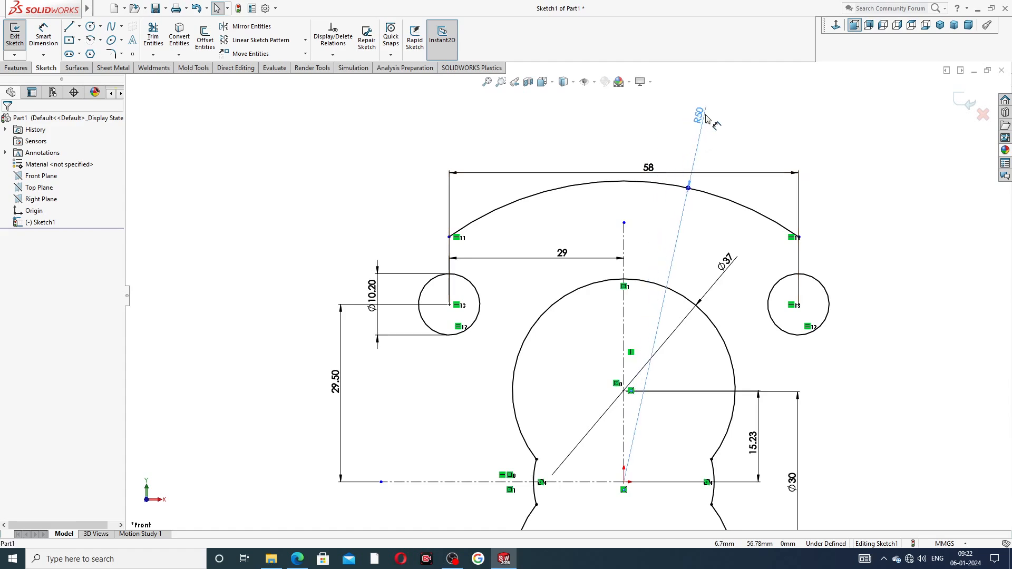
left_click(651, 165)
left_click_drag(639, 149, 632, 150)
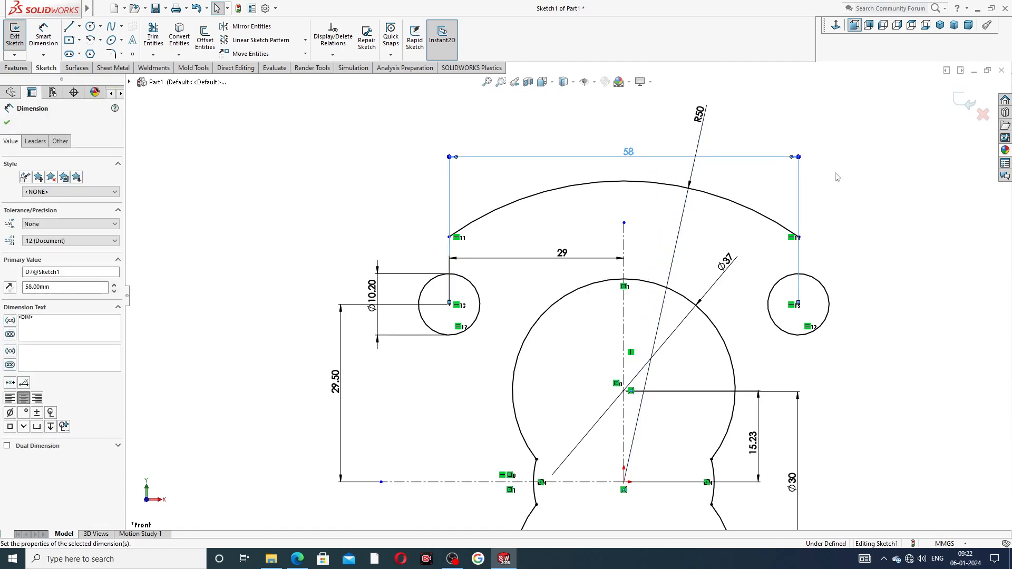
left_click(845, 179)
Sketch a 3 Point Arc of about 15.6 mm radius from the R50 arc's left end, bulging around the left small circle
scroll(849, 189, "up", 3)
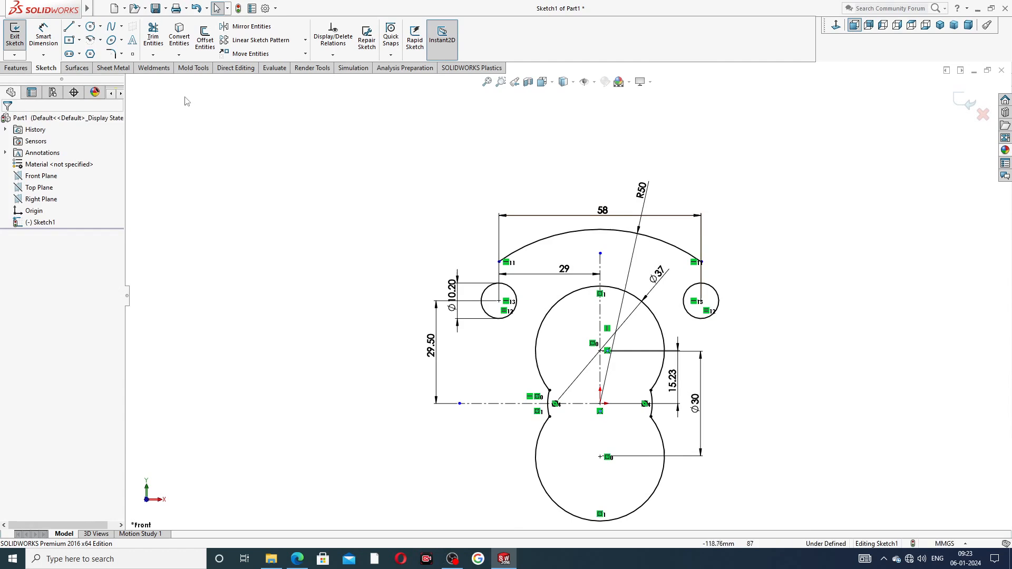
left_click(100, 40)
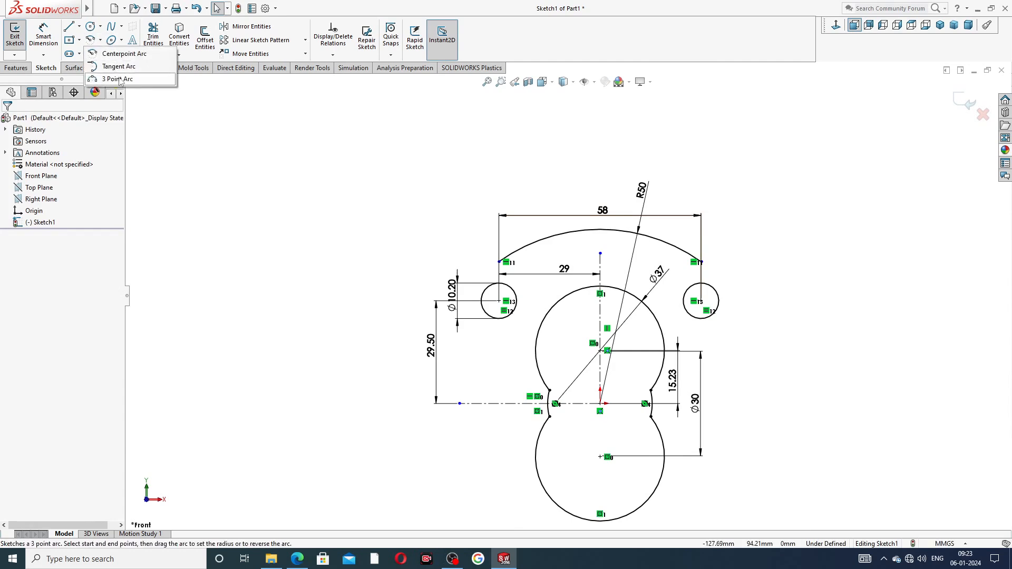
left_click(124, 79)
scroll(499, 268, "down", 3)
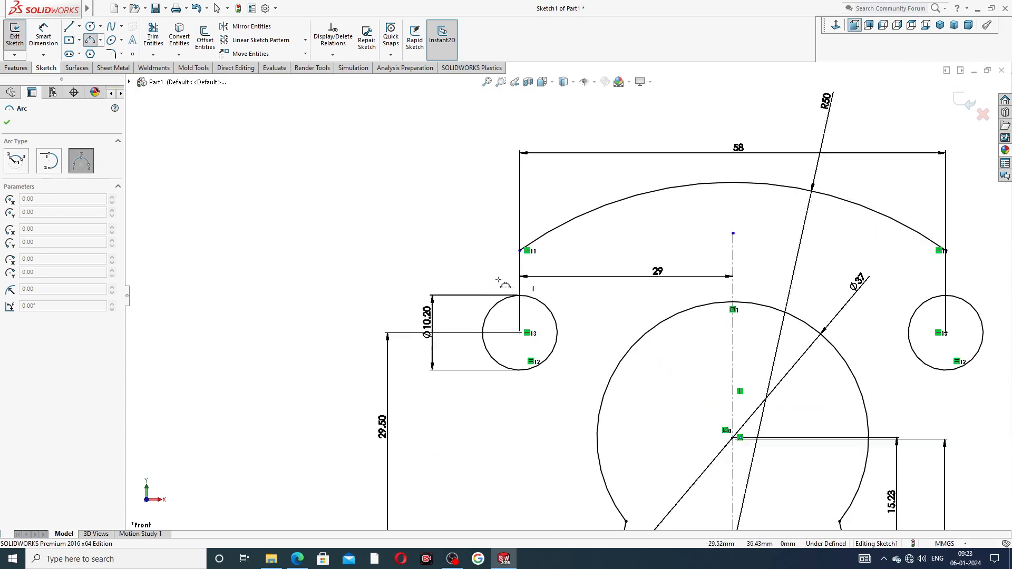
left_click(519, 252)
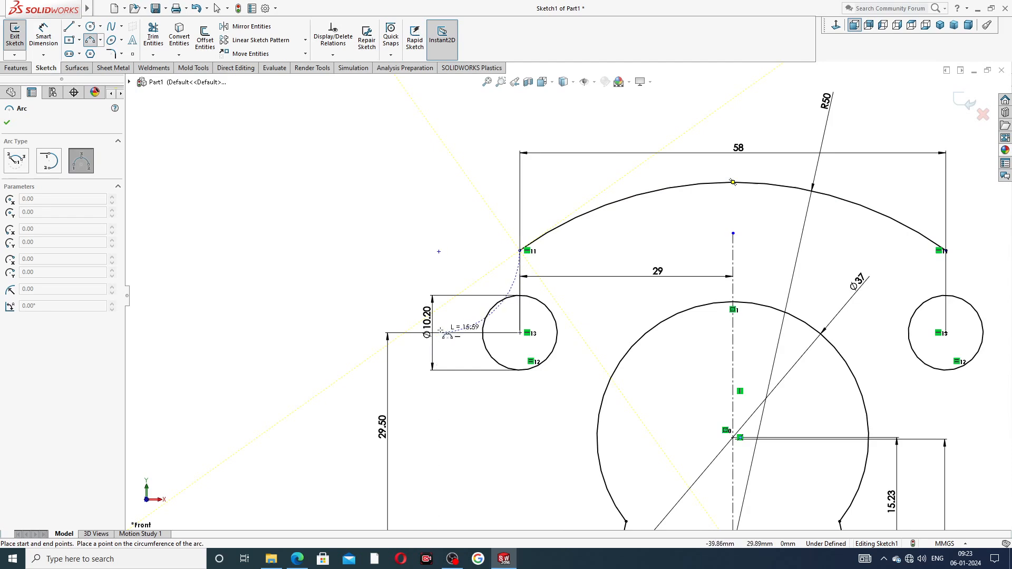
left_click(440, 332)
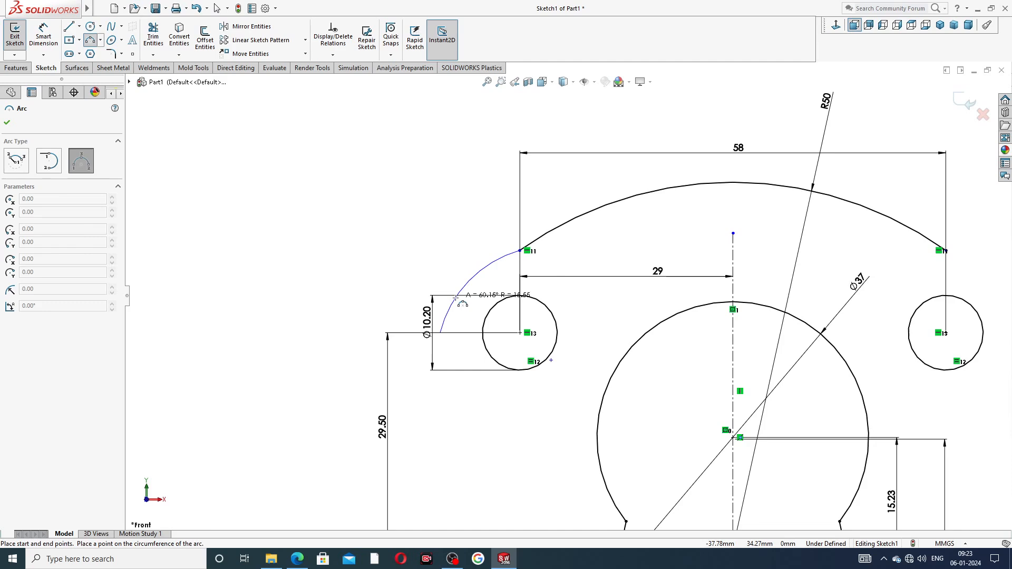
left_click(455, 299)
right_click(441, 241)
left_click(476, 254)
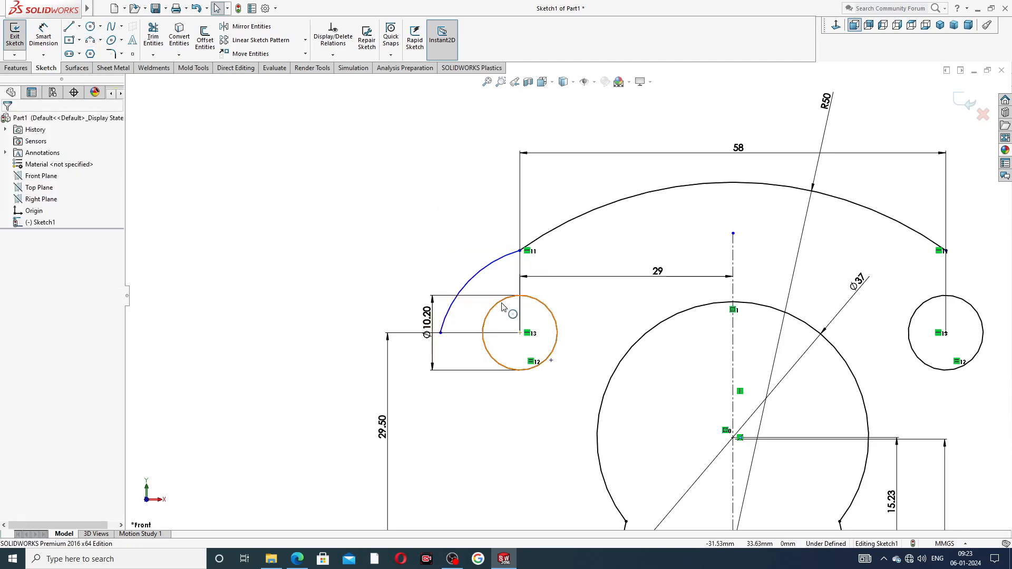
Merge the new corner arc's centre point with the left small circle's centre
left_click(550, 361)
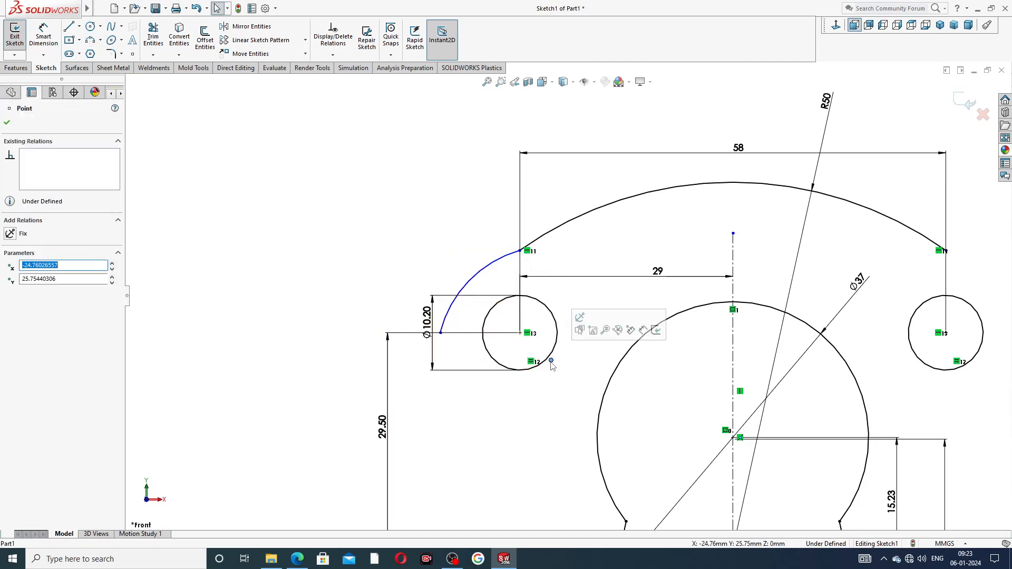
left_click(520, 333, "ctrl")
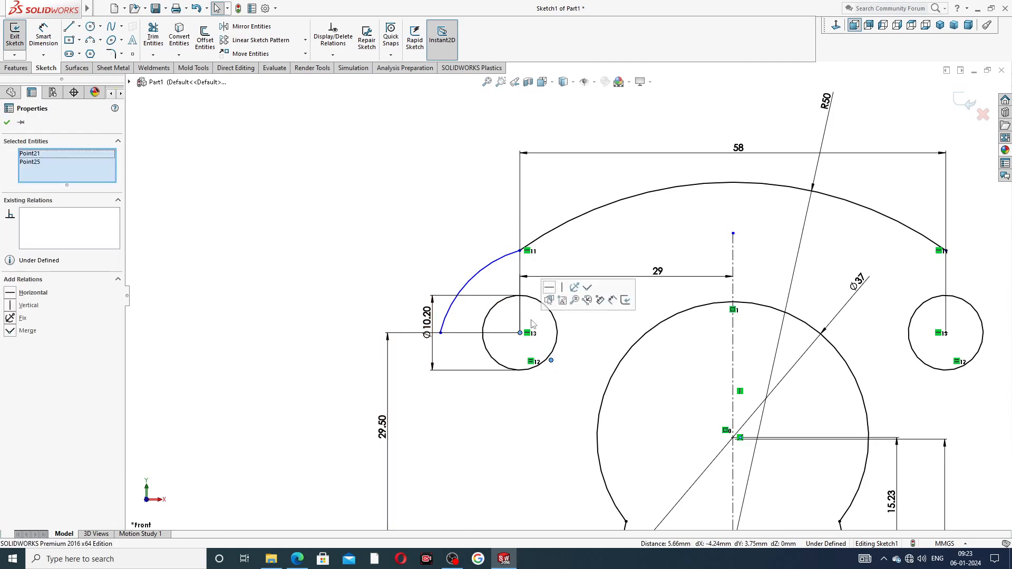
left_click(588, 288)
left_click(416, 247)
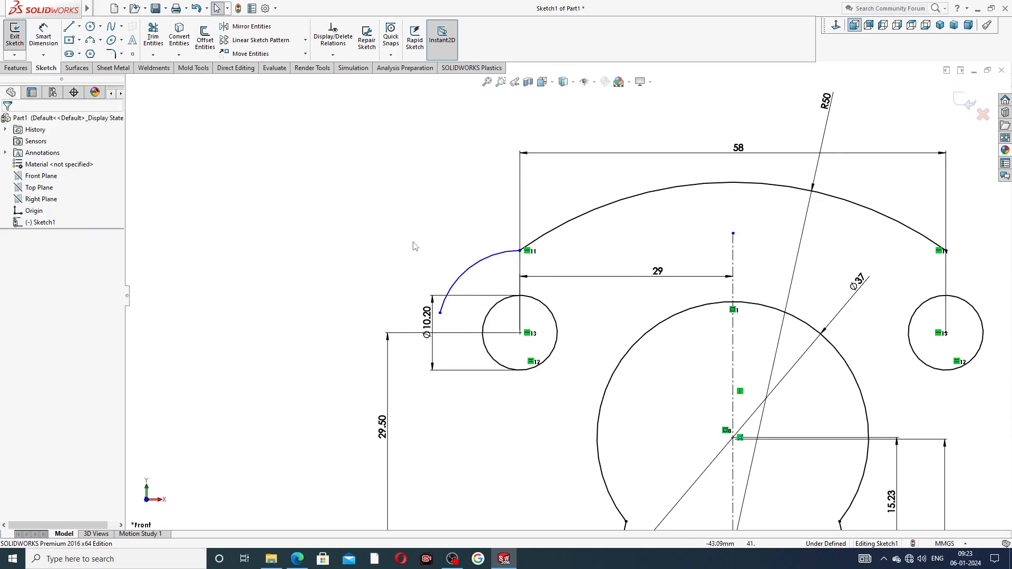
Dimension the corner arc around the left small circle with a radius of 11 mm
left_click(43, 35)
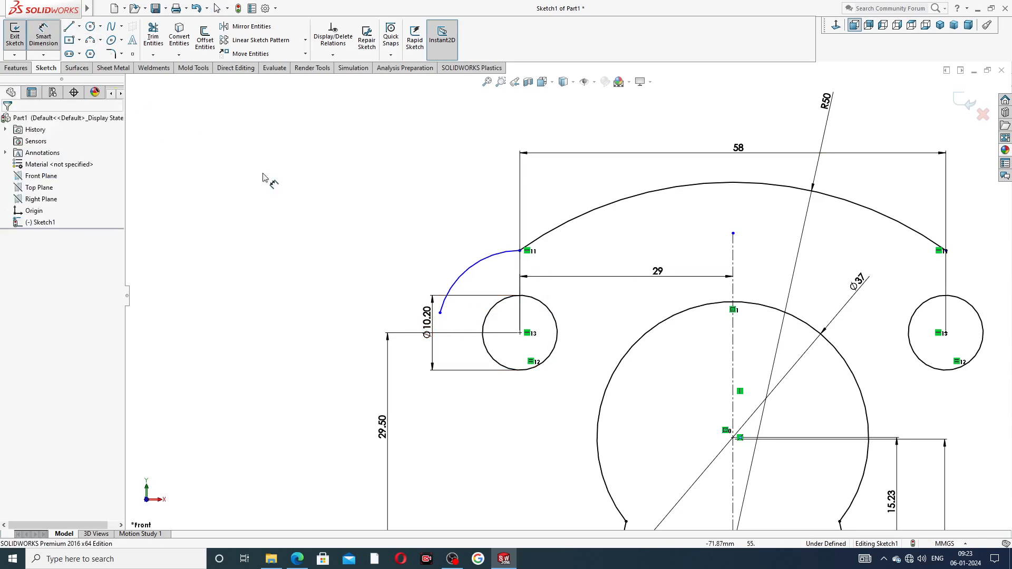
left_click(459, 279)
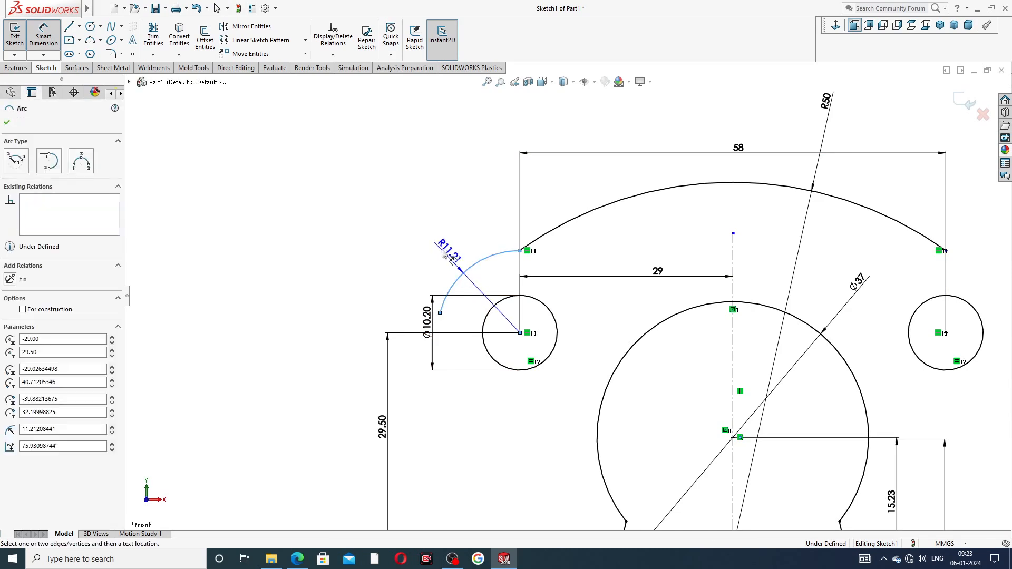
left_click(439, 247)
type("11")
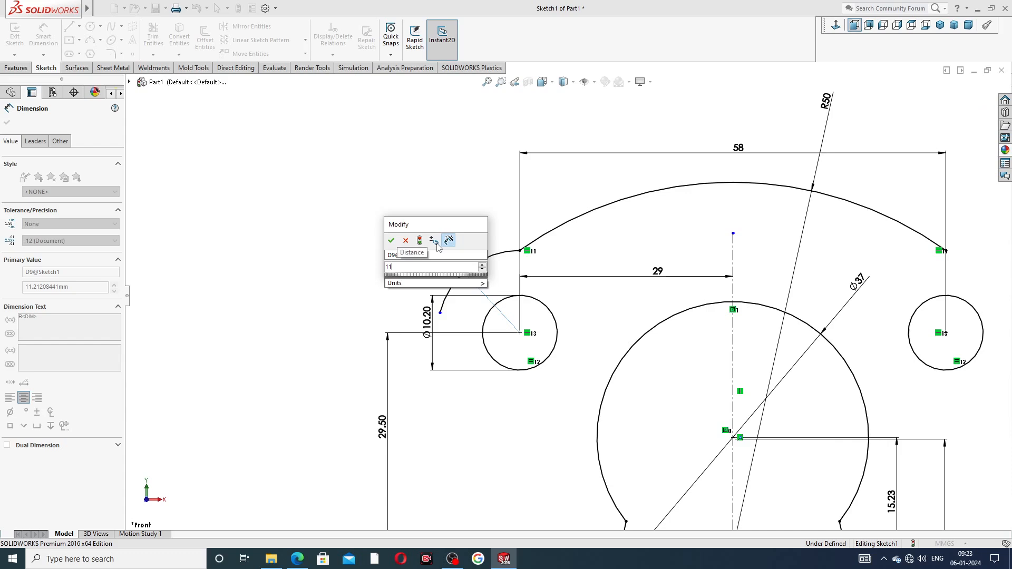
key("Return")
key("Escape")
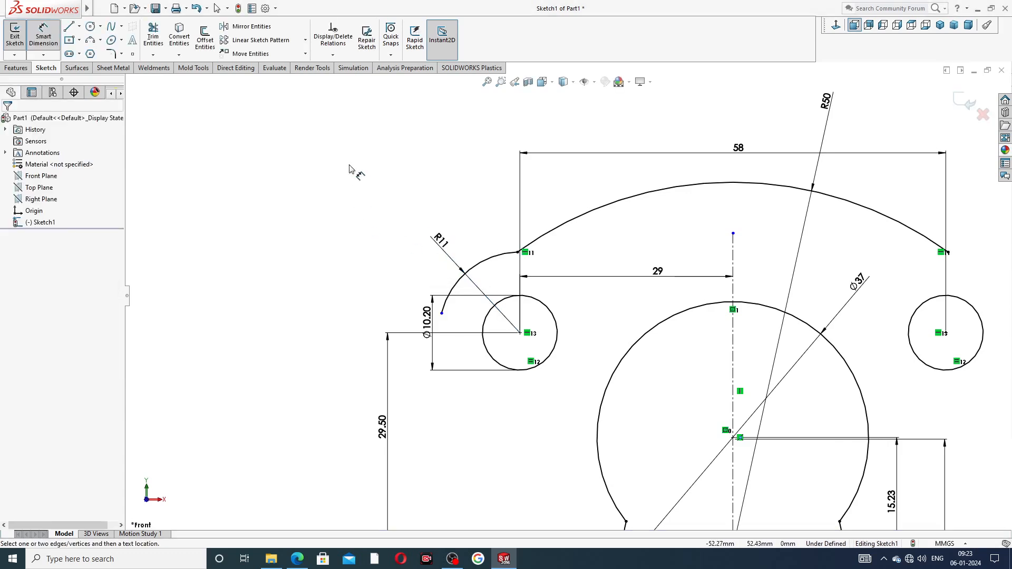
right_click(351, 169)
left_click(371, 157)
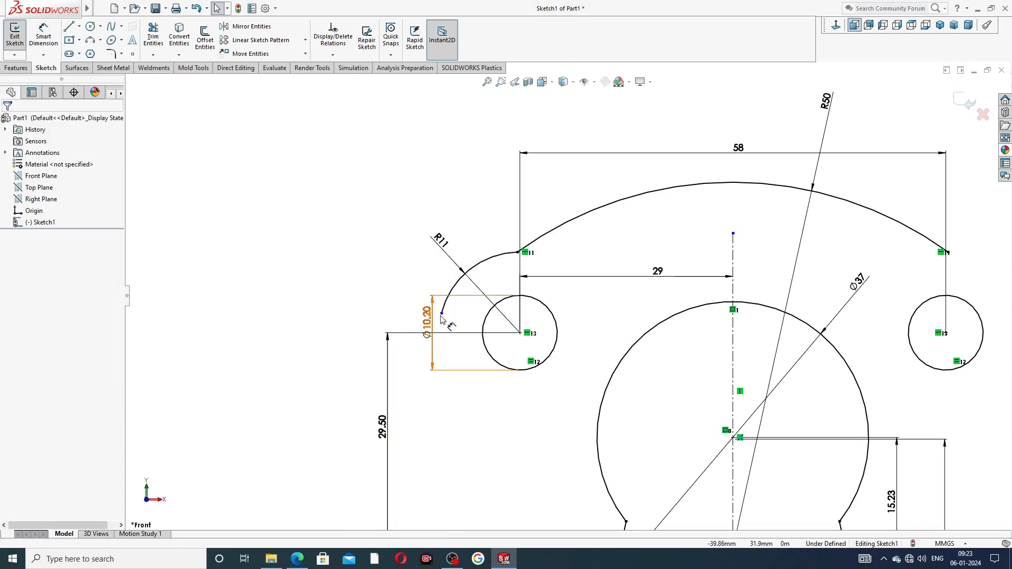
Move the 10.2 mm dimension clear of the R11 arc and bring the arc's lower end level with the small circle's centre
left_click_drag(427, 316, 439, 333)
left_click(369, 312)
left_click(355, 290)
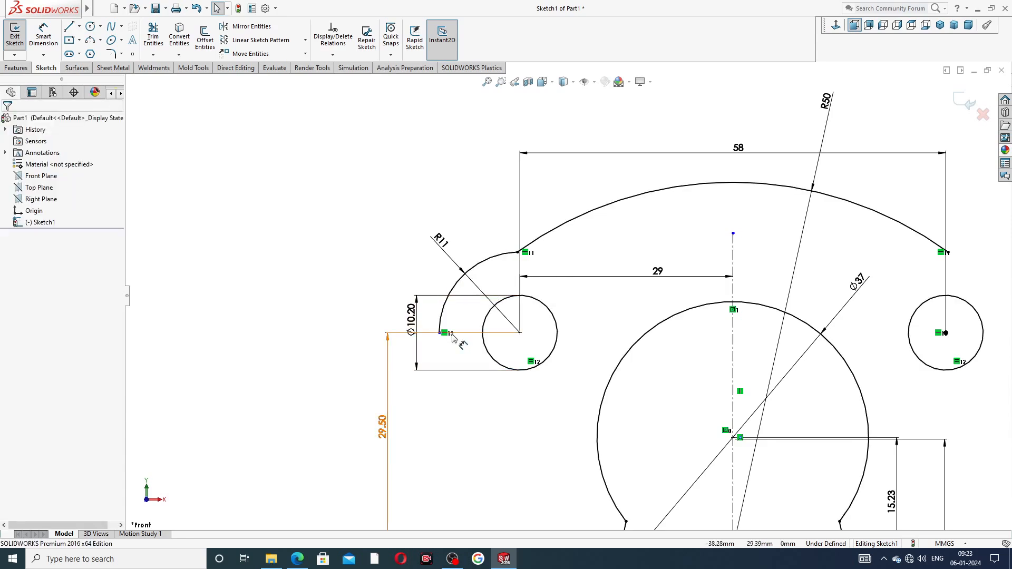
Add a horizontal relation between the R11 arc's lower end and the left small circle's centre
left_click(441, 335)
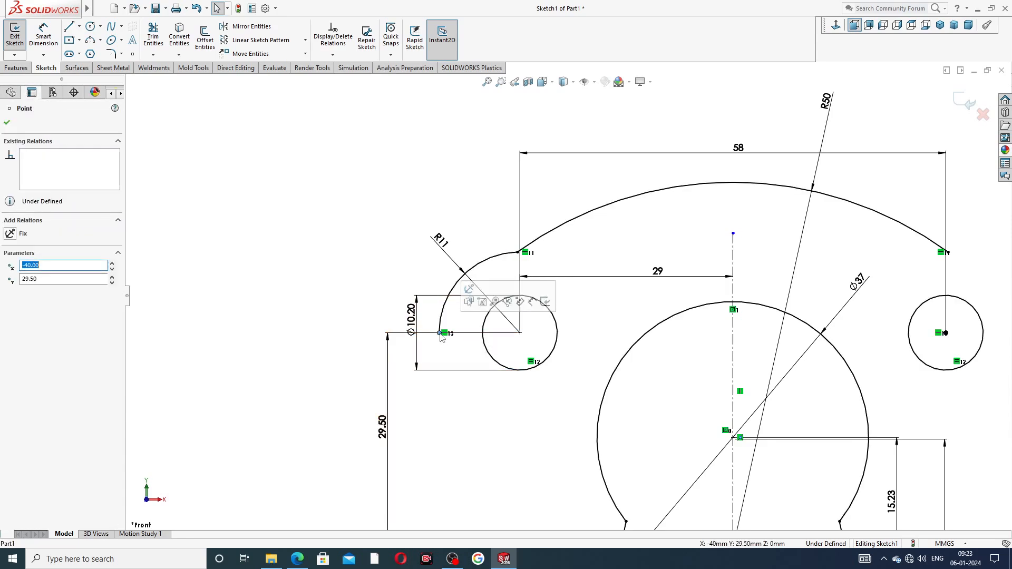
left_click(521, 333, "ctrl")
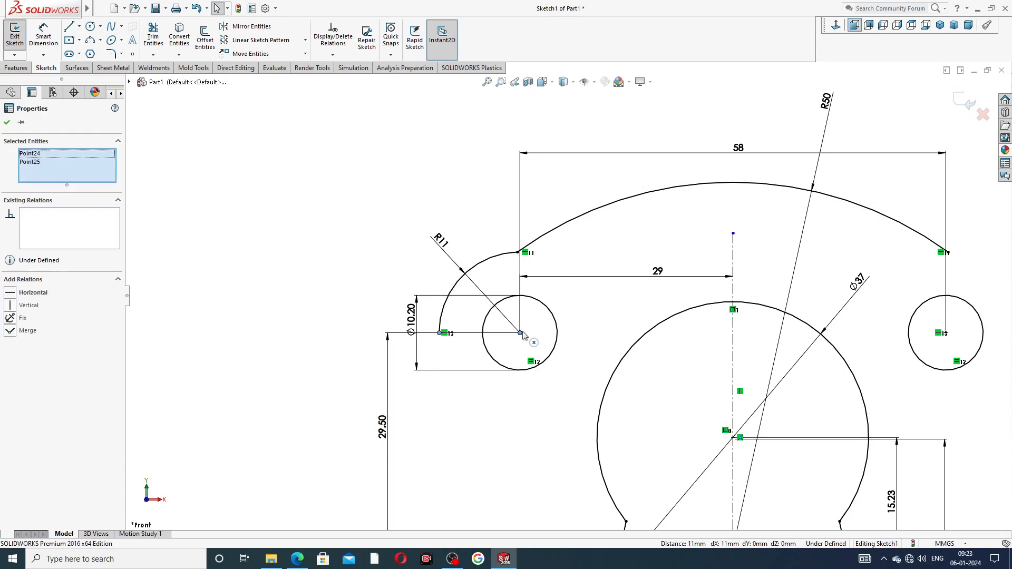
left_click(551, 287)
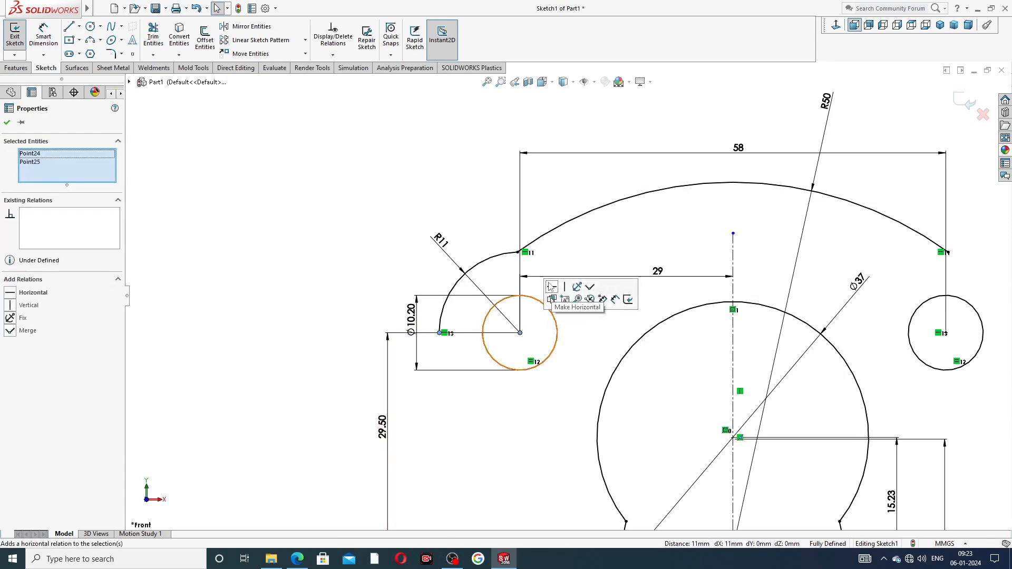
left_click(406, 256)
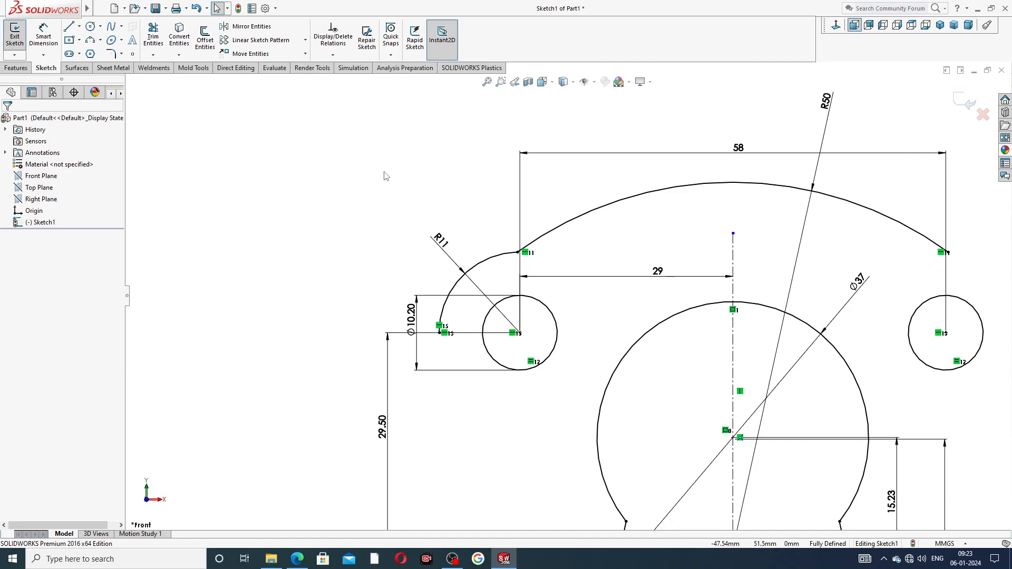
Sketch a vertical line about 2.3 mm long downward from the lower end of the R11 arc
left_click(70, 27)
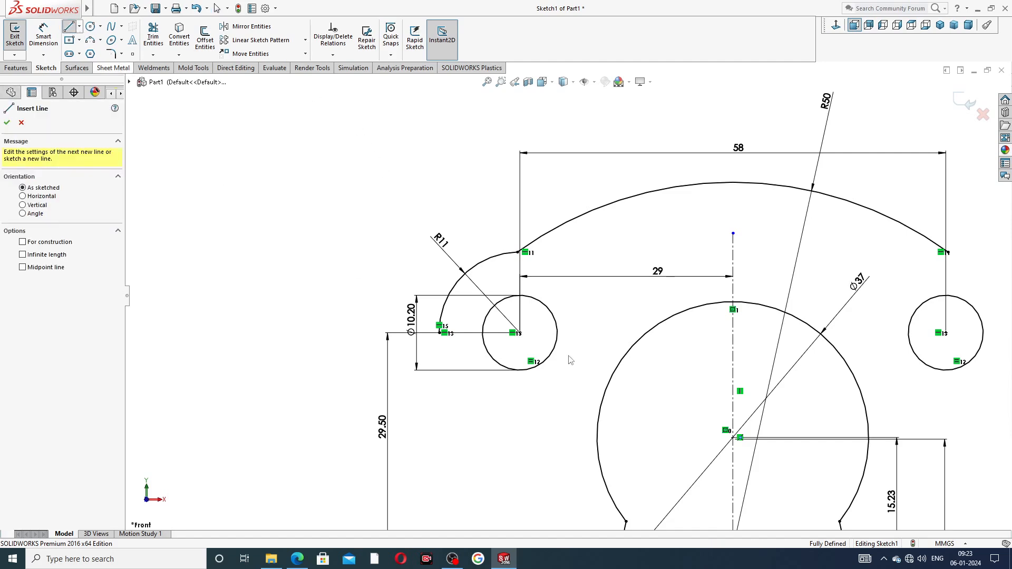
left_click(440, 334)
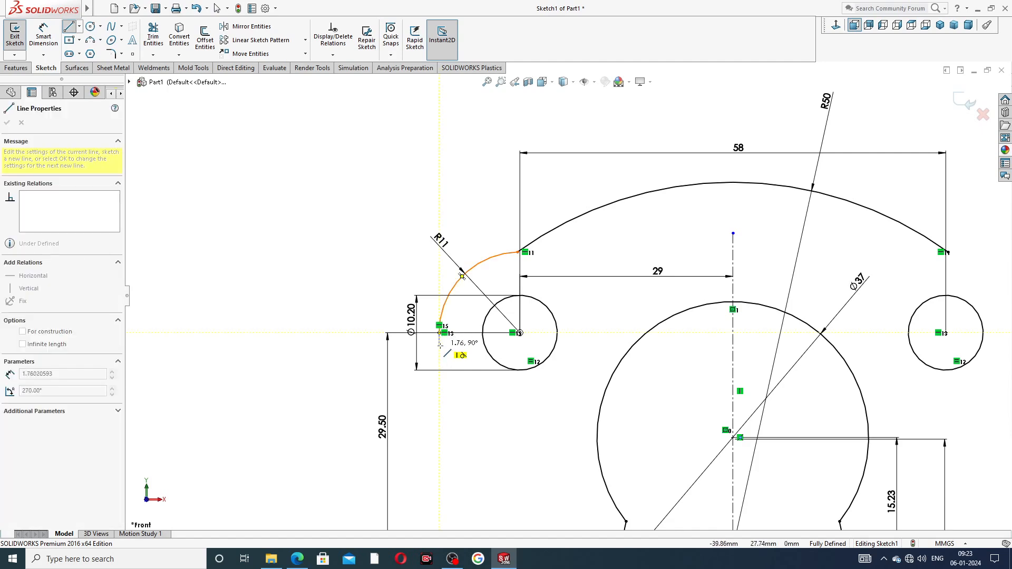
left_click(439, 350)
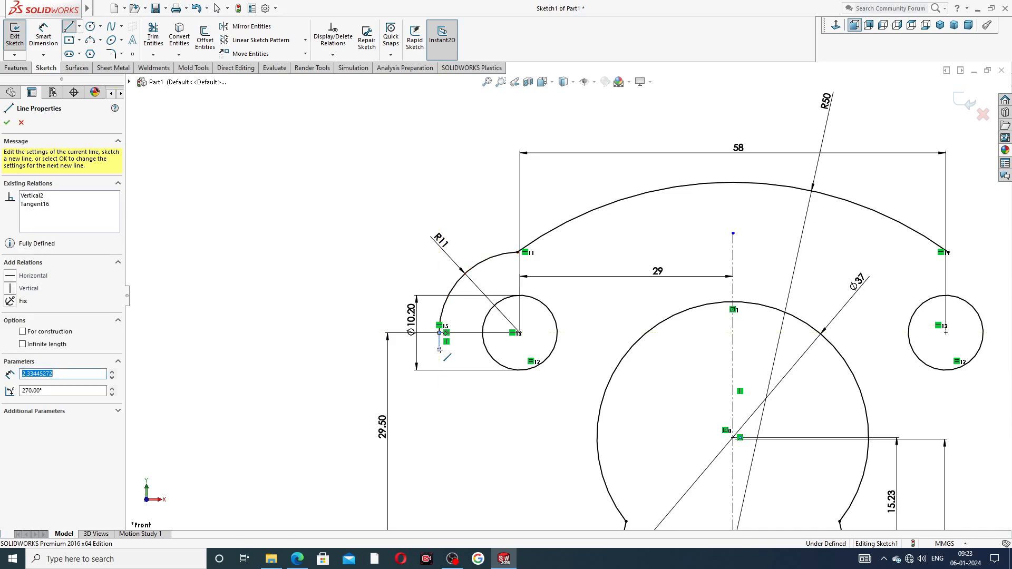
left_click(439, 375)
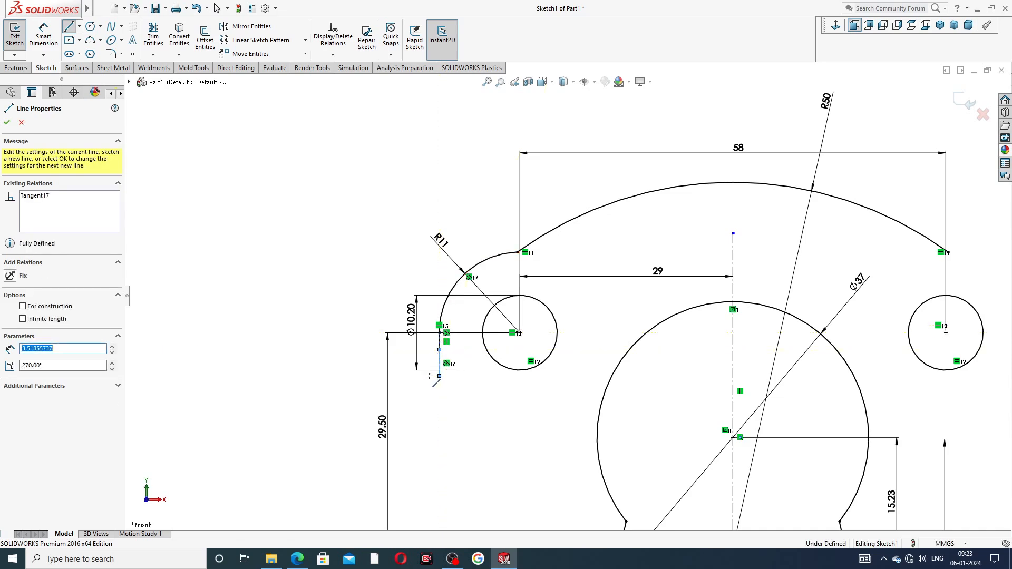
scroll(491, 370, "up", 3)
scroll(493, 368, "down", 3)
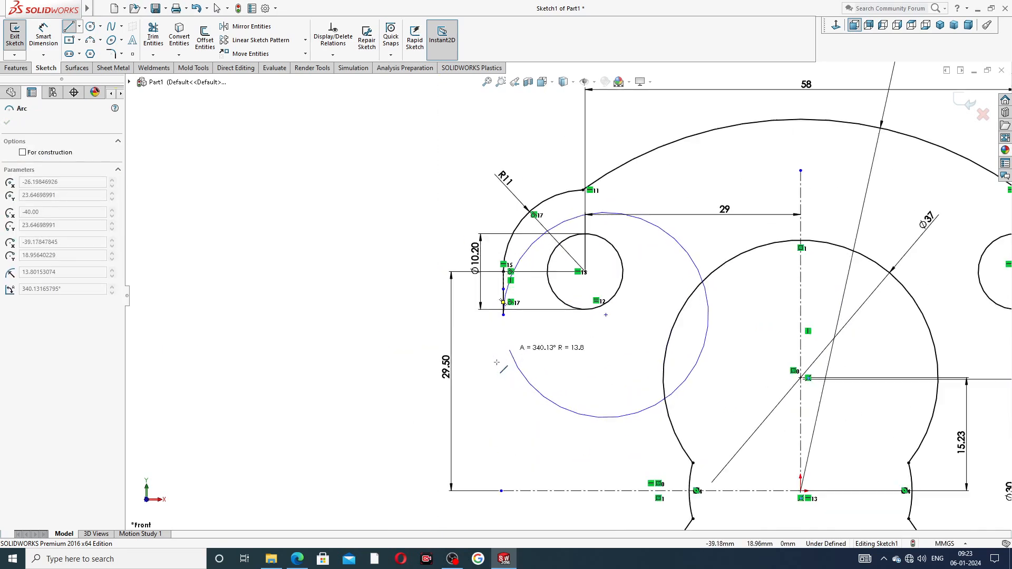
right_click(455, 220)
left_click(476, 233)
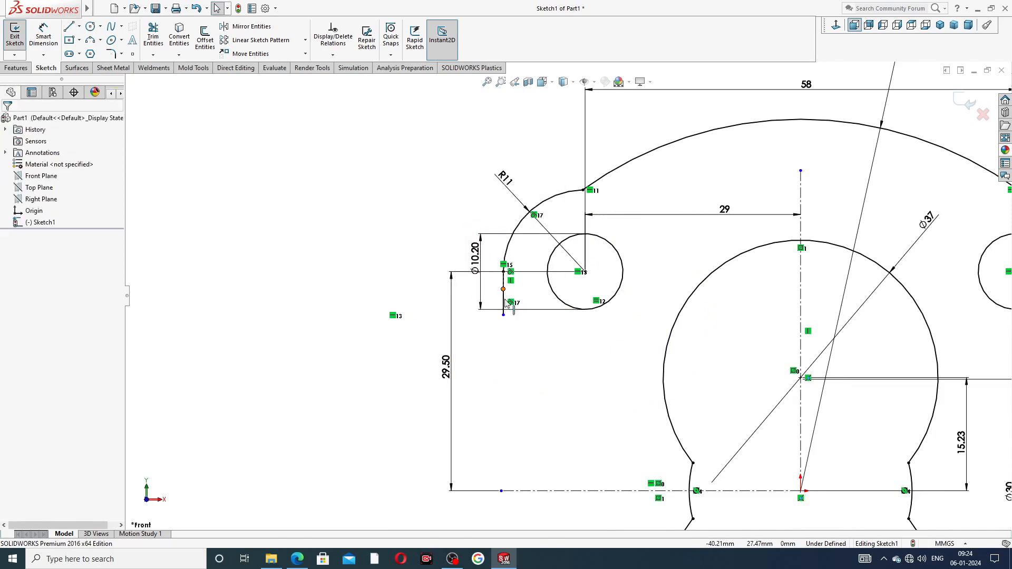
left_click(504, 299)
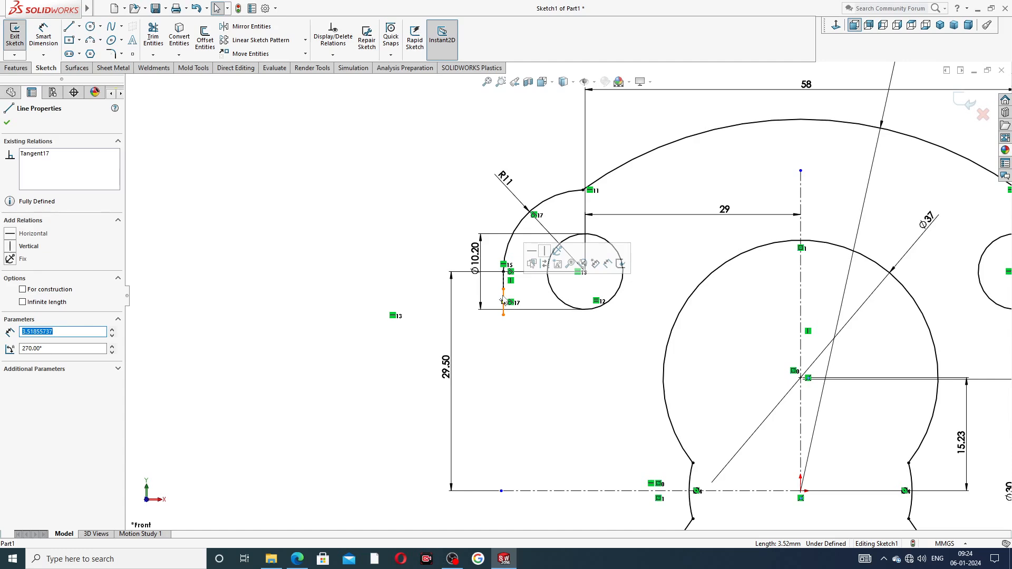
key("Delete")
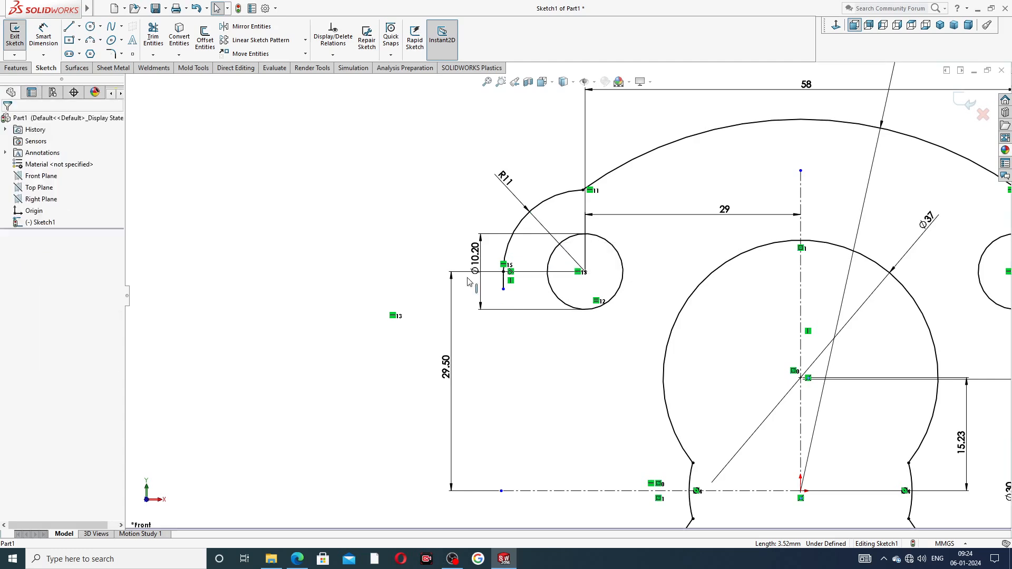
Sketch an outward-slanting line about 2.3 mm long below the short vertical line, continued by a vertical line down to the horizontal centreline's level
left_click(69, 28)
scroll(522, 300, "down", 2)
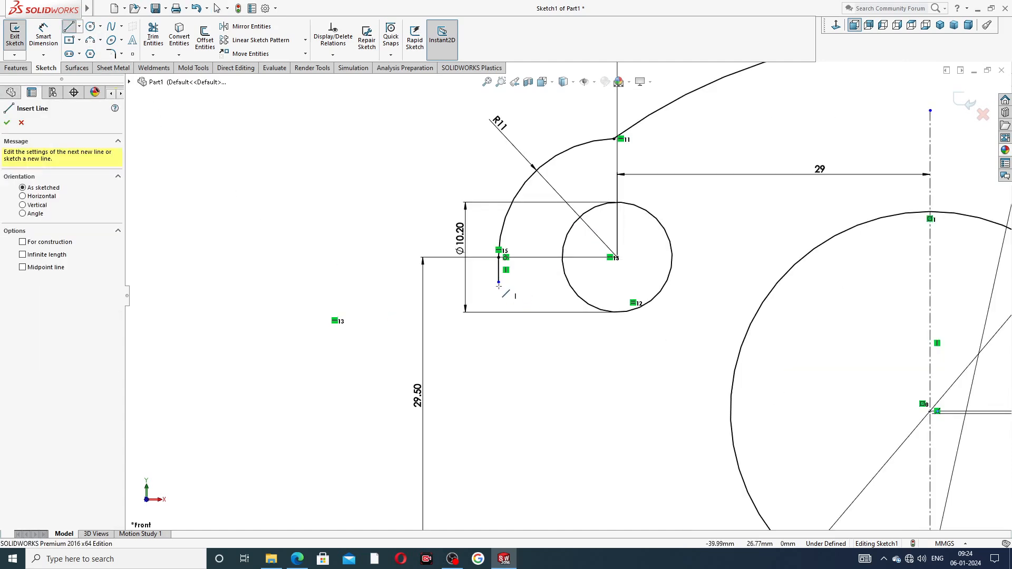
left_click(498, 283)
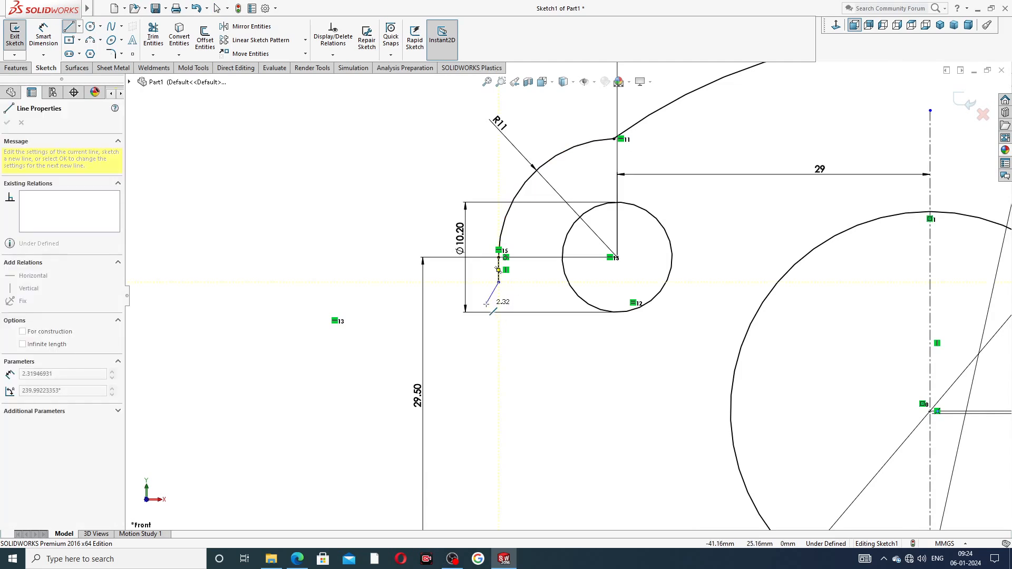
left_click(486, 304)
scroll(521, 416, "up", 3)
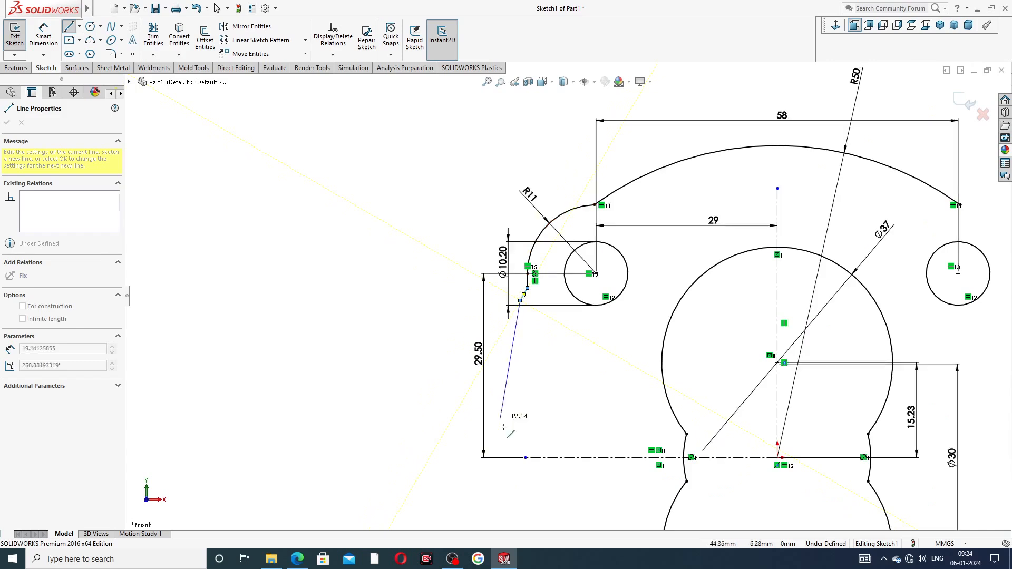
left_click(522, 457)
right_click(559, 412)
left_click(580, 421)
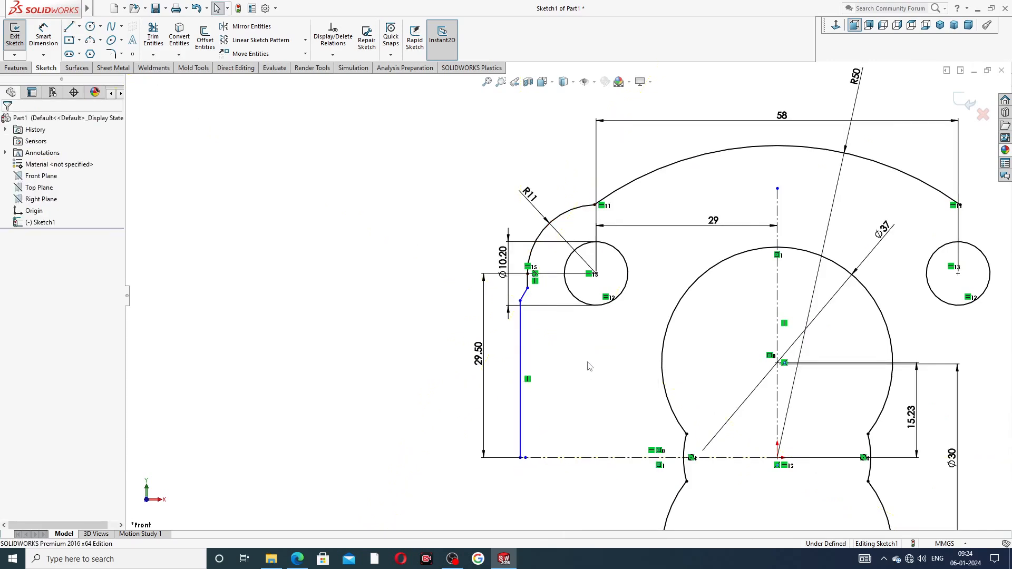
Shorten the short vertical line to about 1.5 mm and lower the corner between the slanted and long vertical lines slightly
scroll(590, 365, "down", 1)
scroll(592, 353, "down", 1)
scroll(606, 322, "up", 1)
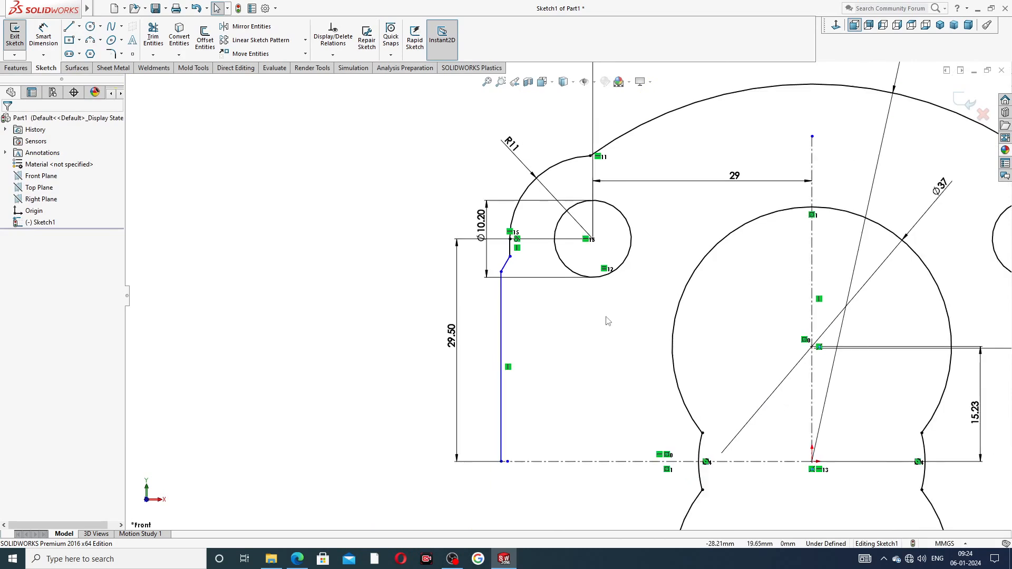
scroll(540, 293, "down", 5)
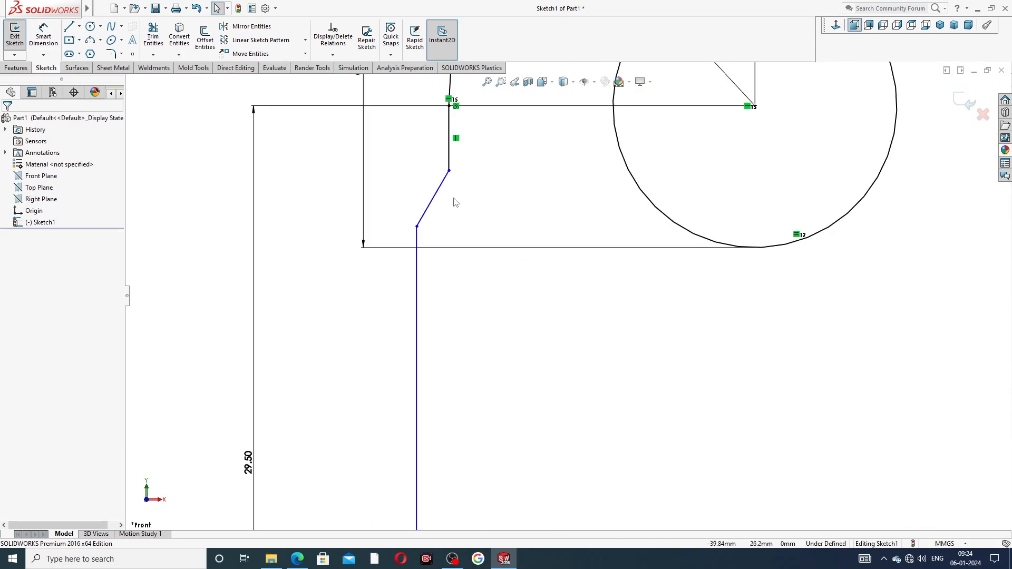
scroll(454, 198, "up", 2)
left_click_drag(485, 209, 485, 193)
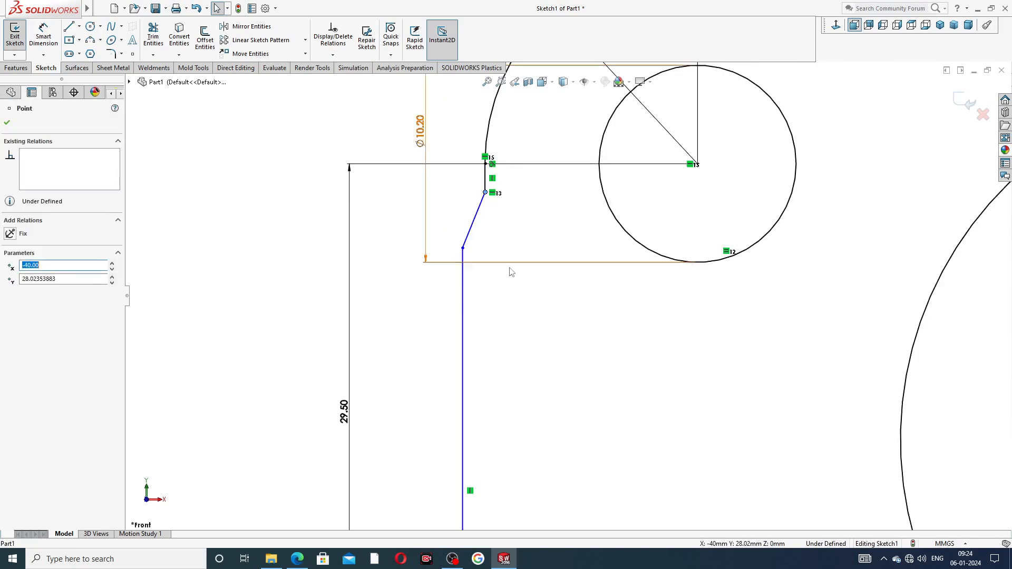
left_click(510, 293)
scroll(520, 286, "up", 2)
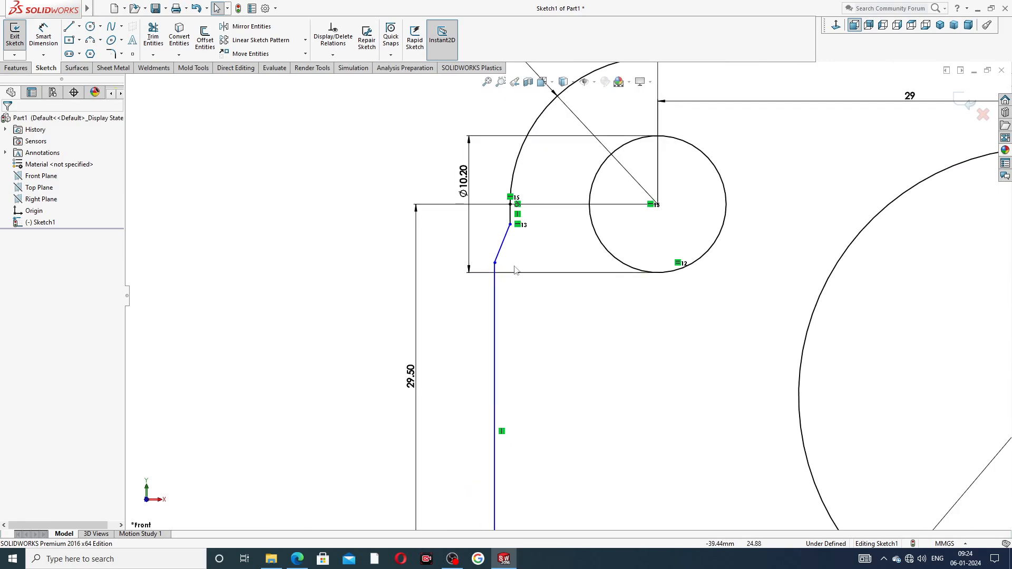
scroll(497, 269, "down", 3)
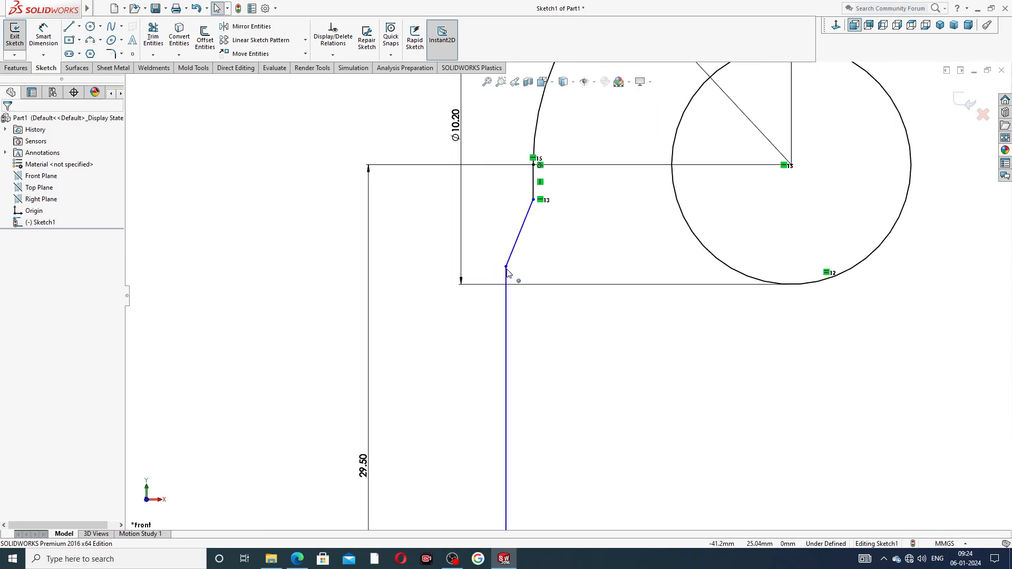
left_click_drag(506, 268, 508, 278)
left_click(568, 316)
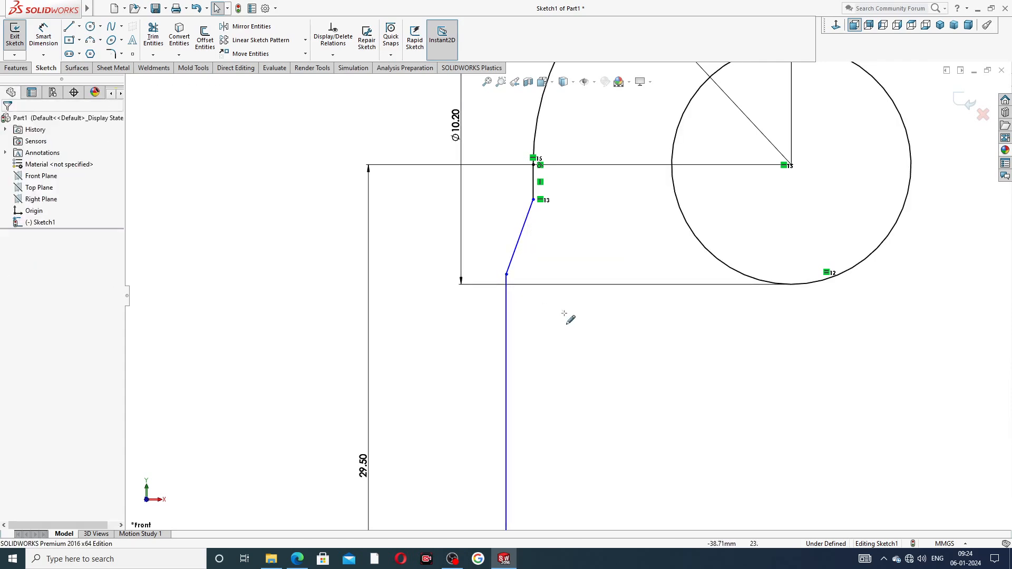
Apply a 5 mm Sketch Fillet to the corner between the R50 arc and the left R11 arc
scroll(606, 244, "up", 5)
scroll(549, 188, "up", 2)
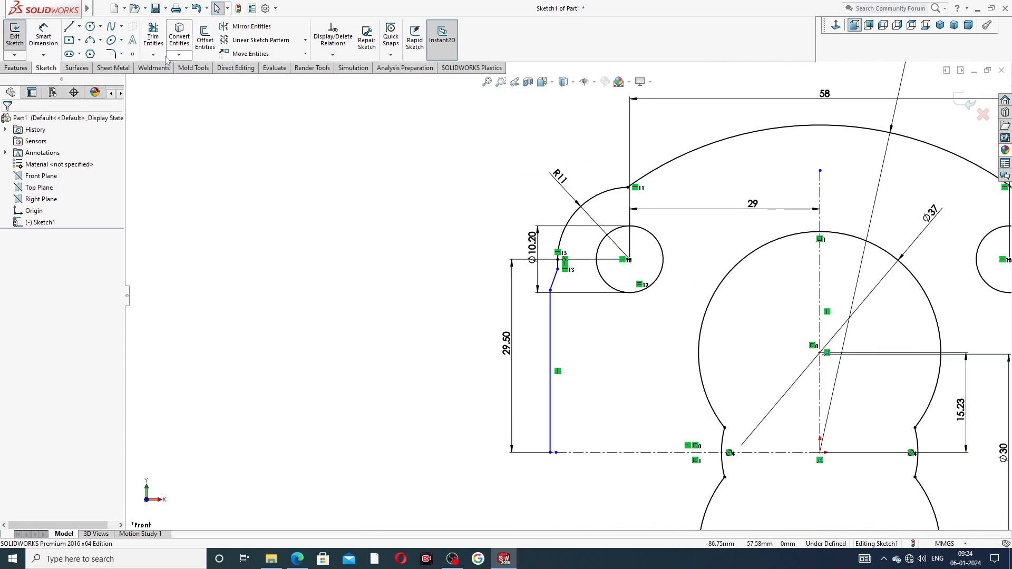
left_click(121, 53)
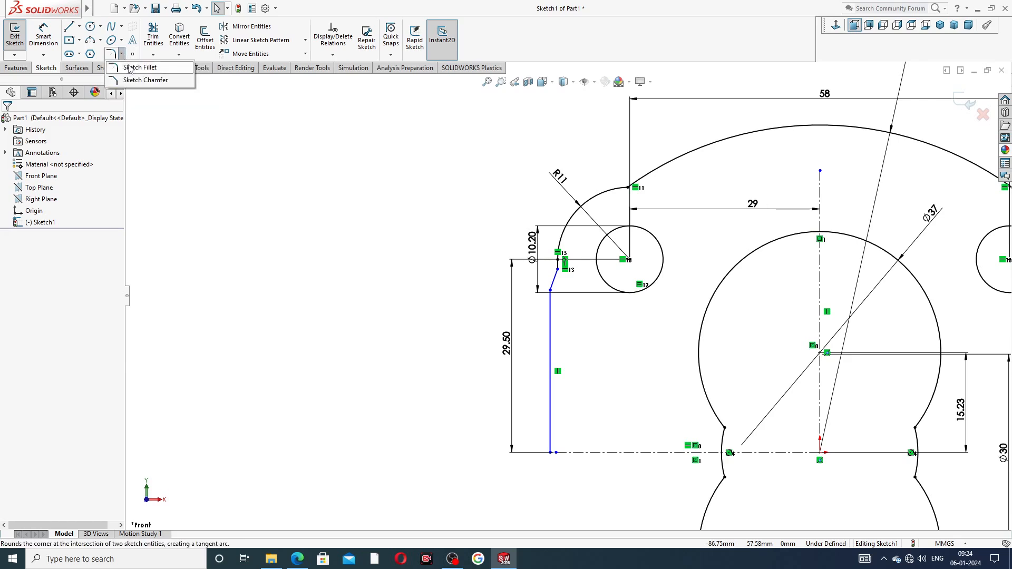
left_click(147, 64)
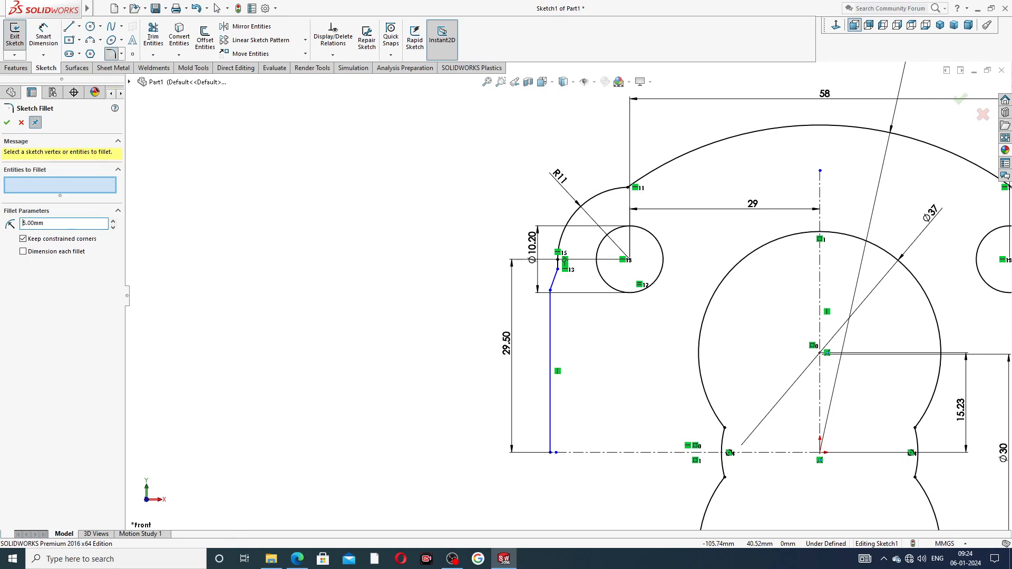
left_click(627, 189)
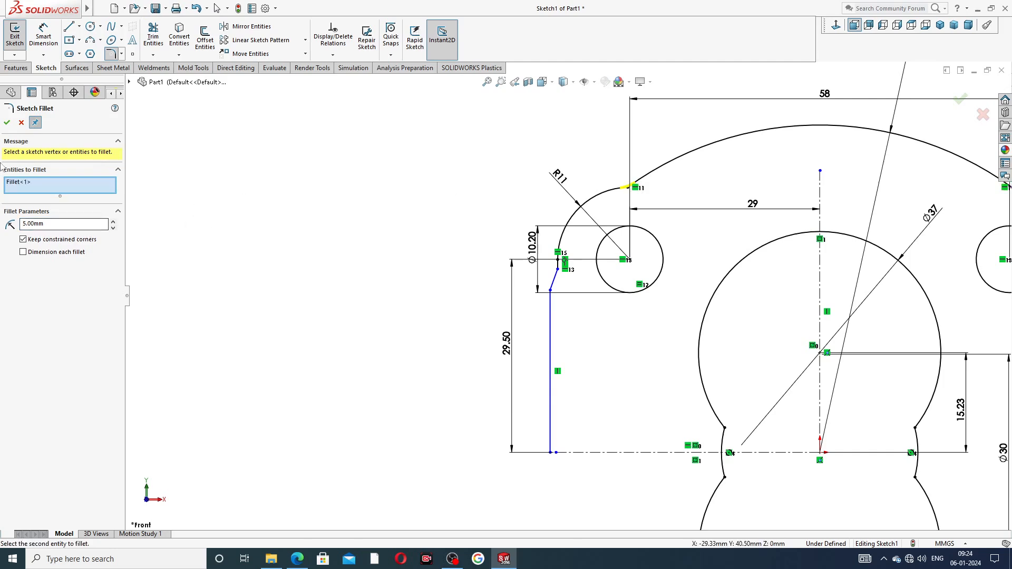
left_click(7, 124)
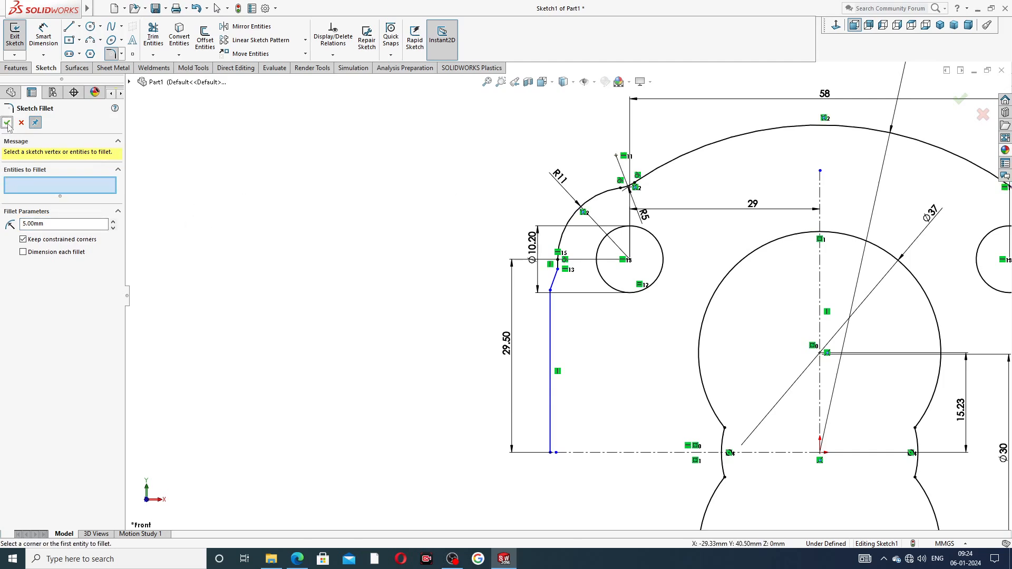
Apply a 1.5 mm Sketch Fillet to the corner between the short vertical line and the slanted line
double_click(52, 224)
scroll(565, 278, "down", 5)
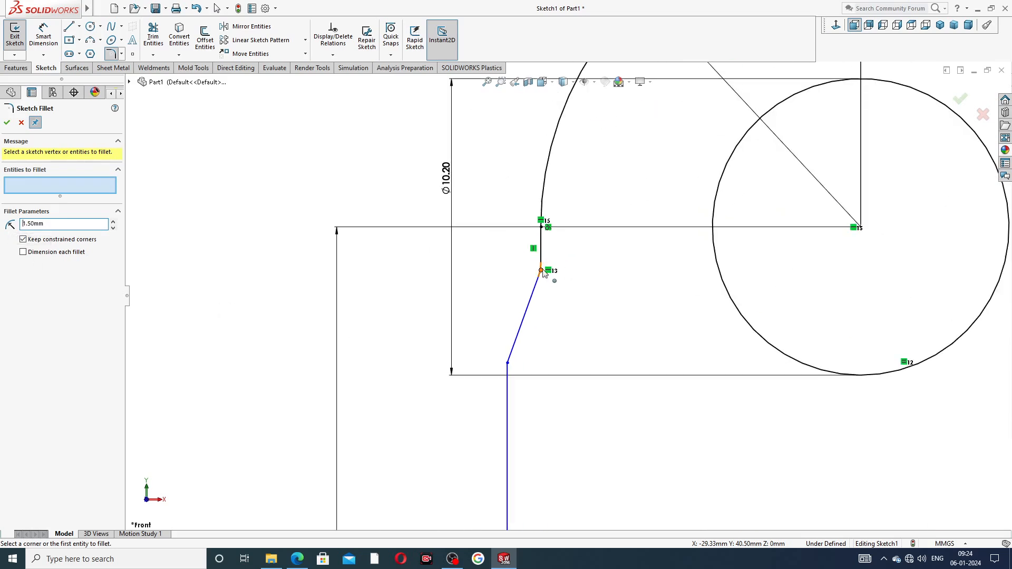
left_click(543, 271)
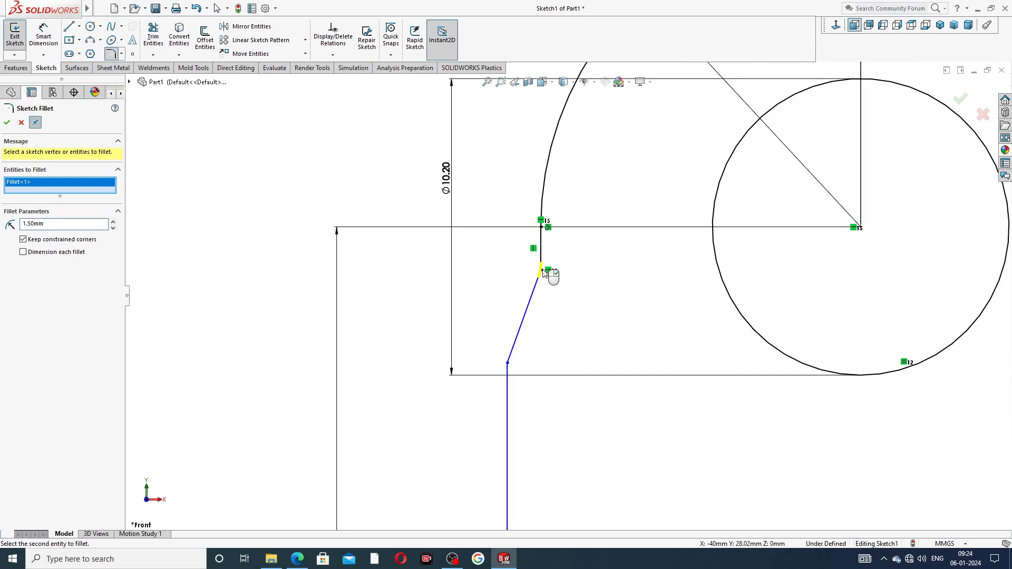
left_click(7, 122)
left_click(6, 122)
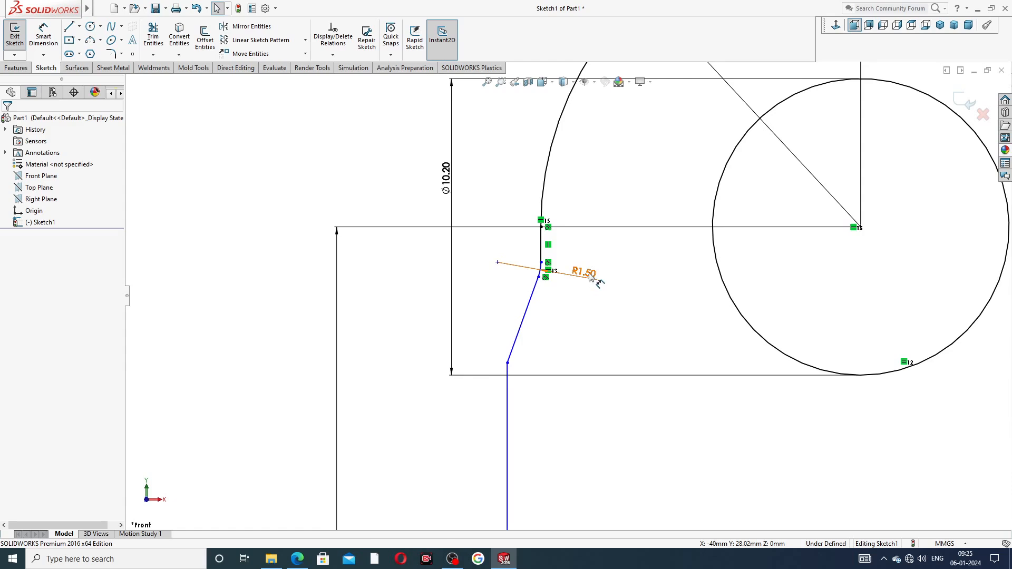
Move the R1.50 and R5 fillet dimensions slightly farther from the outer contour
left_click_drag(589, 274, 594, 278)
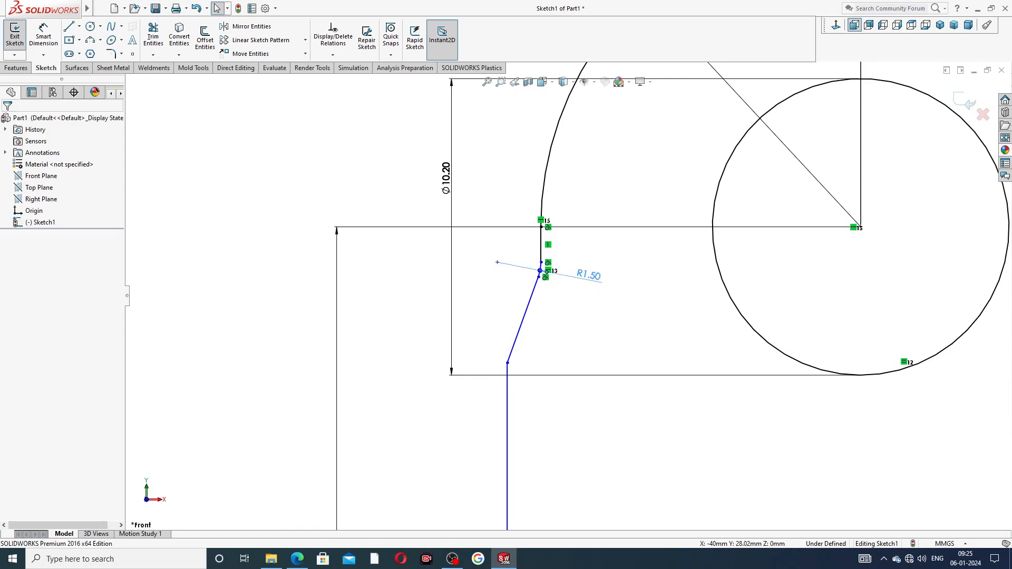
left_click(623, 263)
scroll(629, 212, "up", 4)
scroll(709, 175, "up", 3)
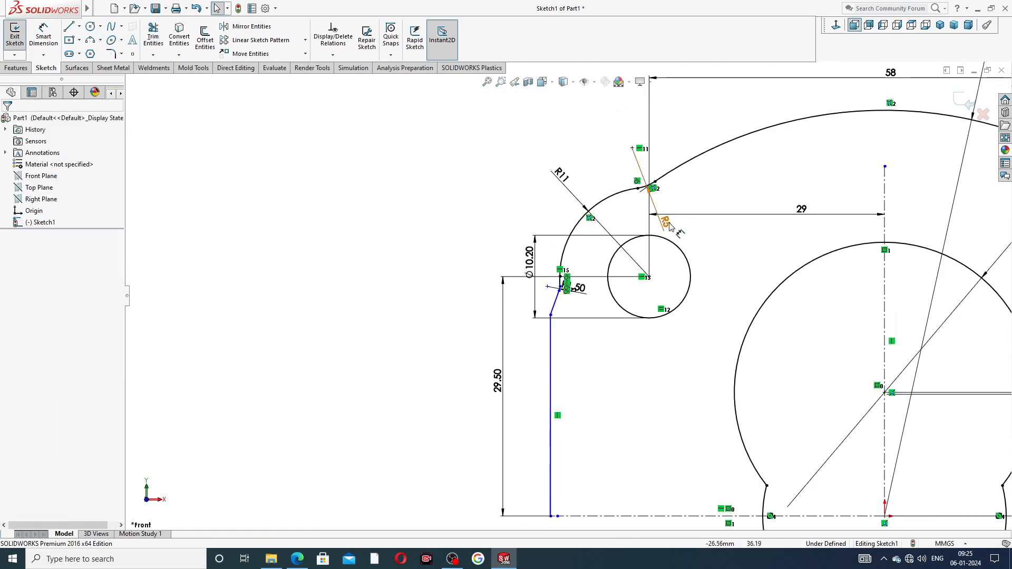
mouse_move(668, 223)
left_mouse_down()
mouse_move(632, 209)
mouse_move(647, 201)
mouse_move(685, 237)
left_mouse_up()
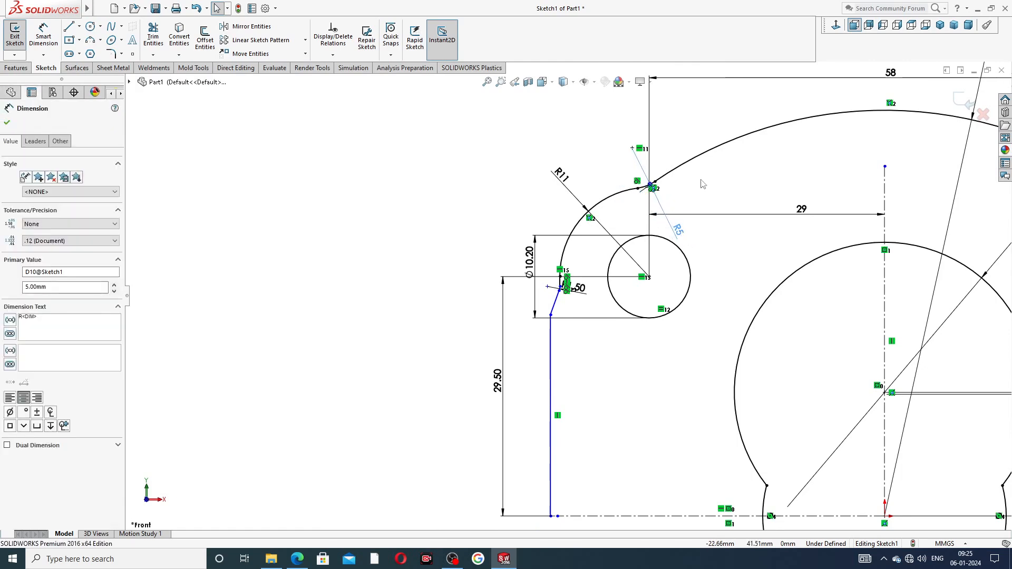
left_click(714, 189)
Dimension the distance from the long left vertical line to the vertical centerline as 42 mm
scroll(701, 294, "up", 6)
scroll(686, 369, "down", 3)
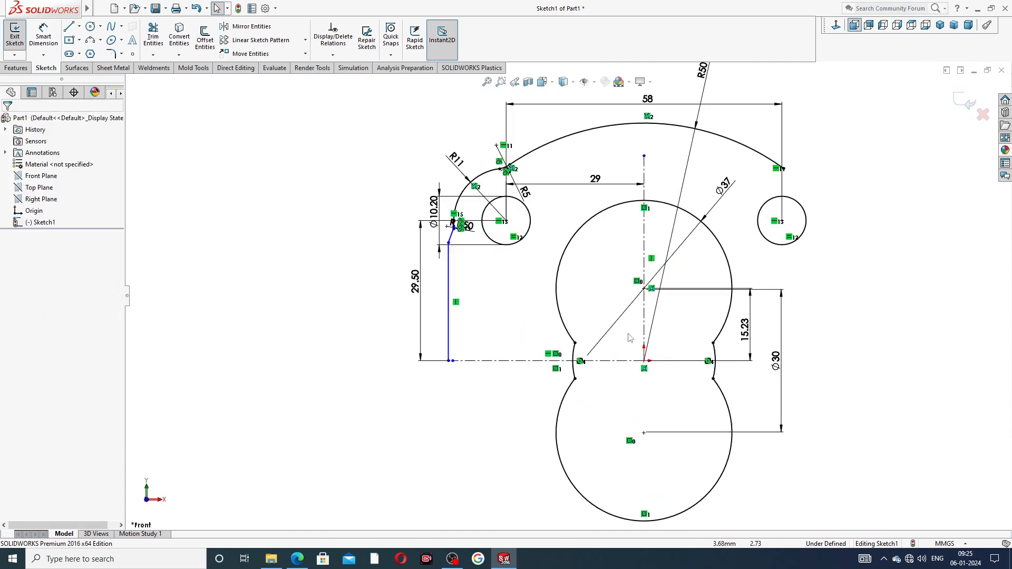
left_click(44, 36)
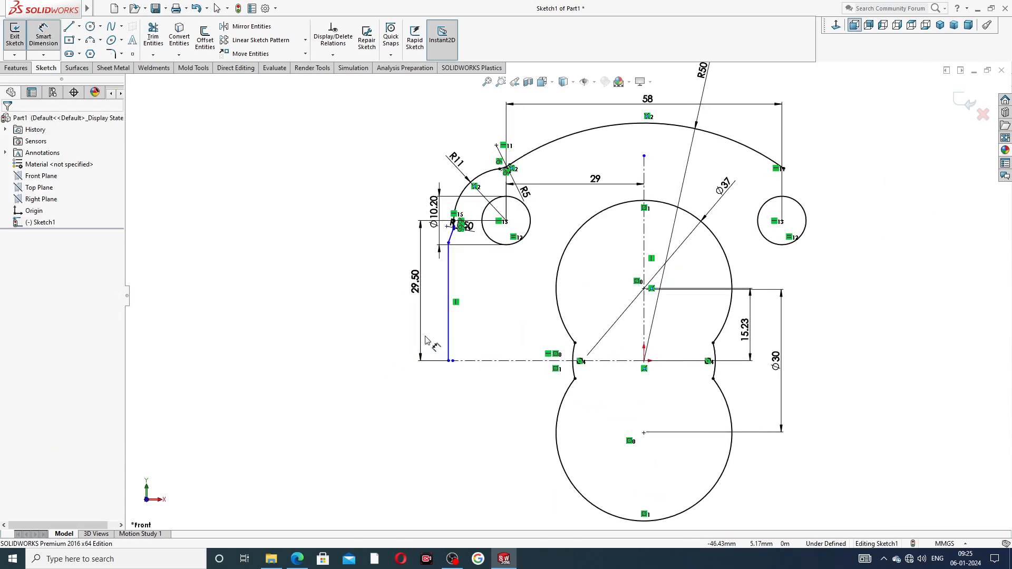
left_click(449, 322)
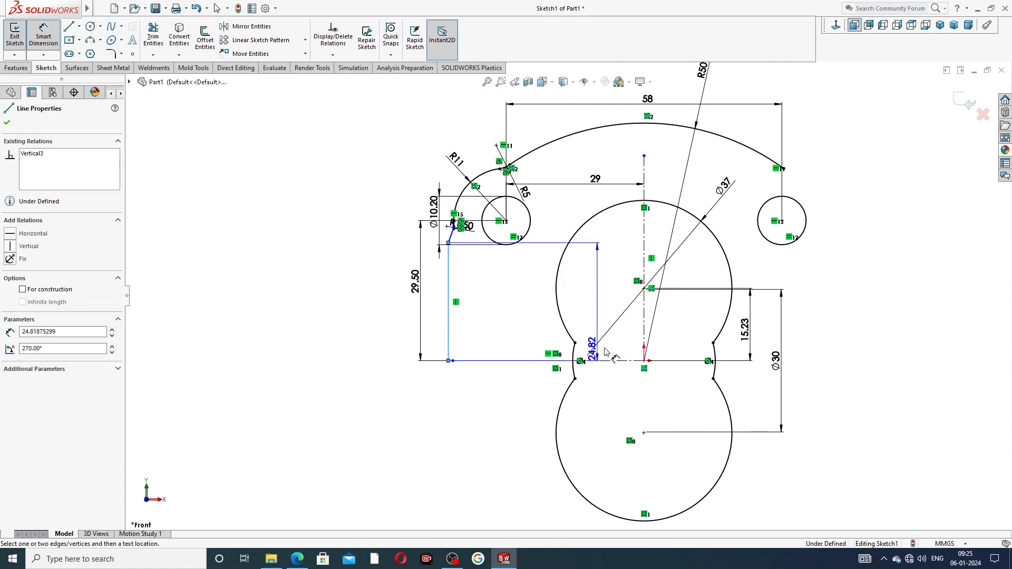
left_click(644, 342)
left_click(534, 401)
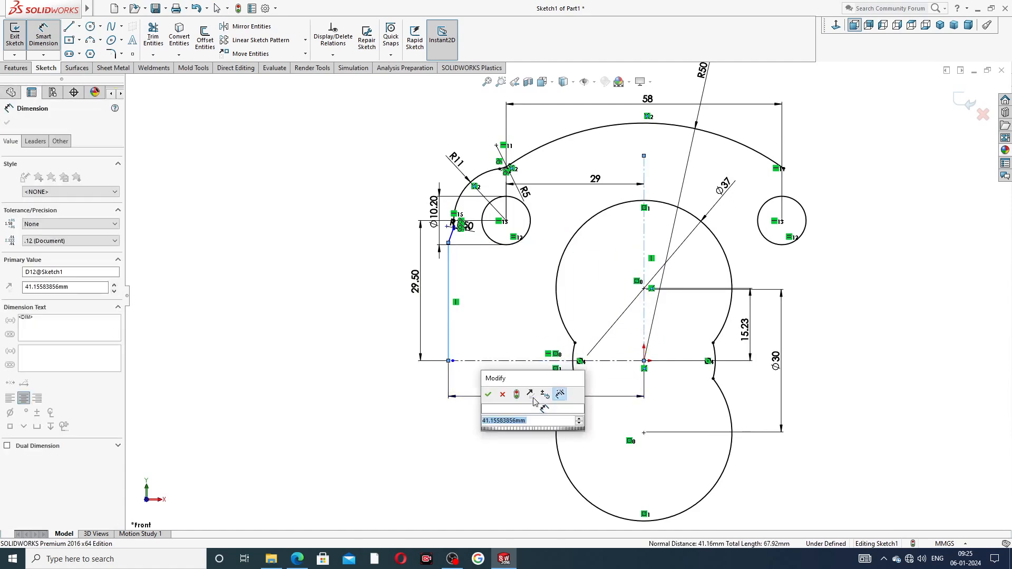
type("42")
key("Return")
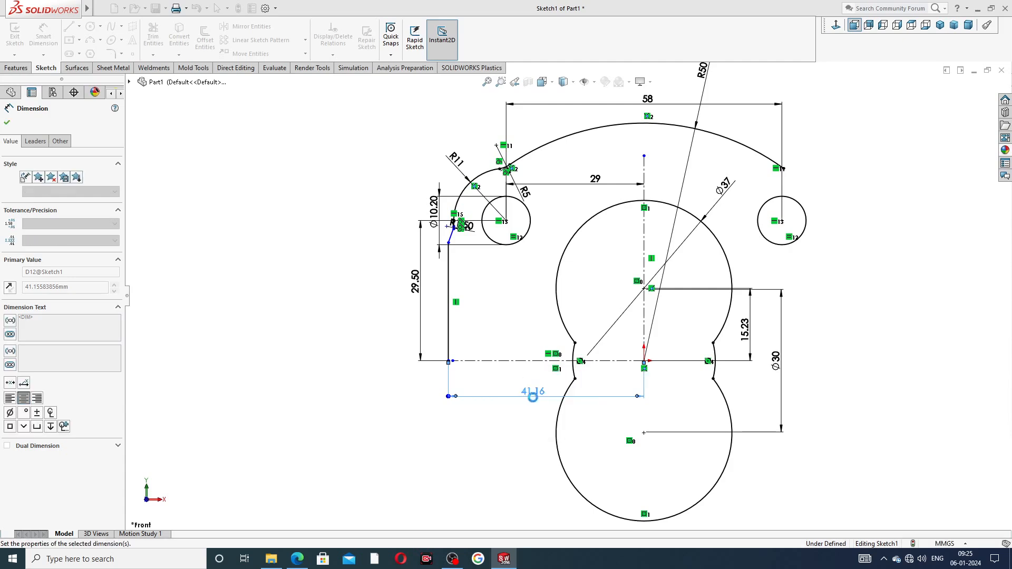
left_click(867, 252)
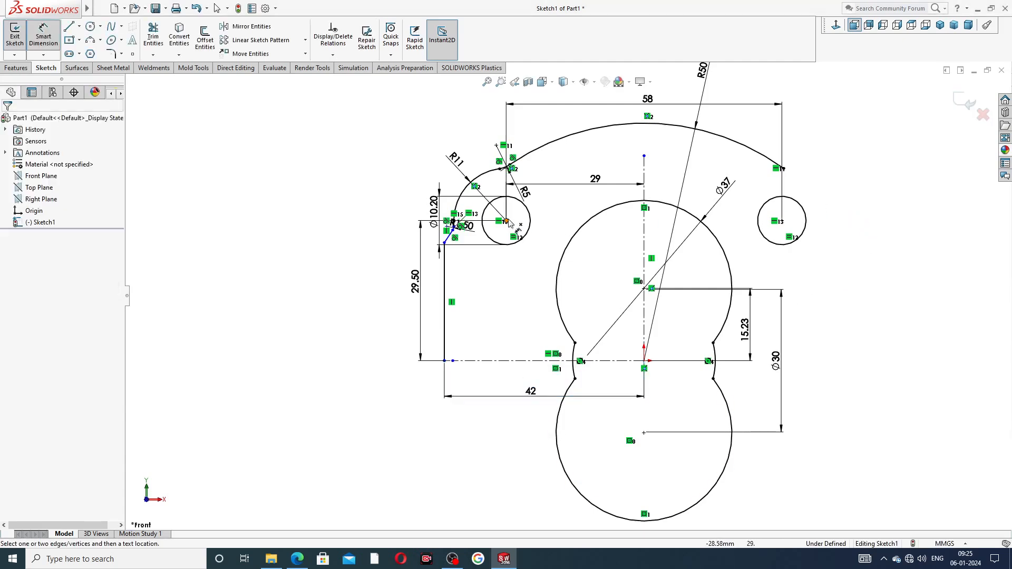
scroll(514, 224, "down", 1)
scroll(795, 207, "up", 2)
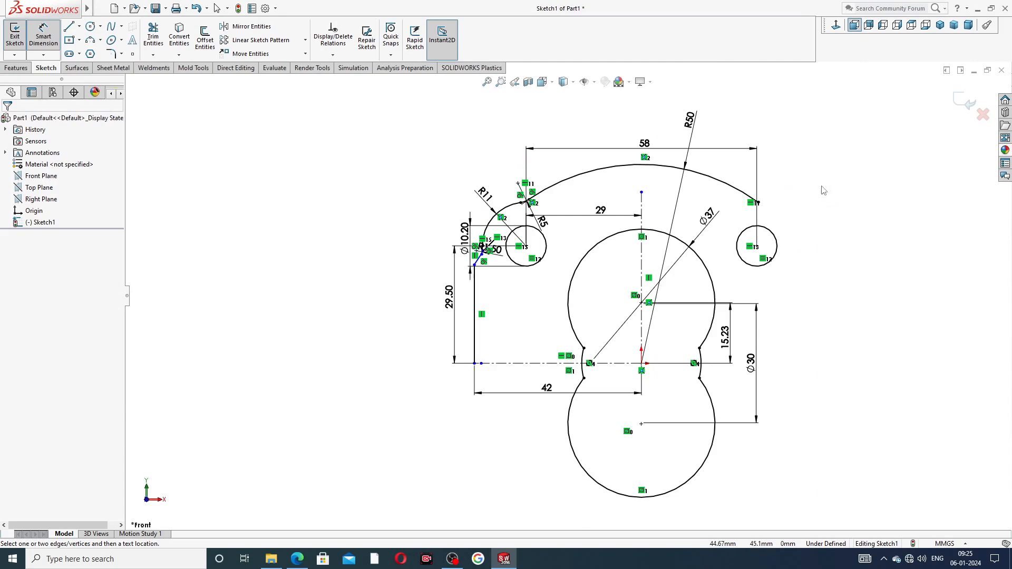
right_click(824, 191)
left_click(850, 158)
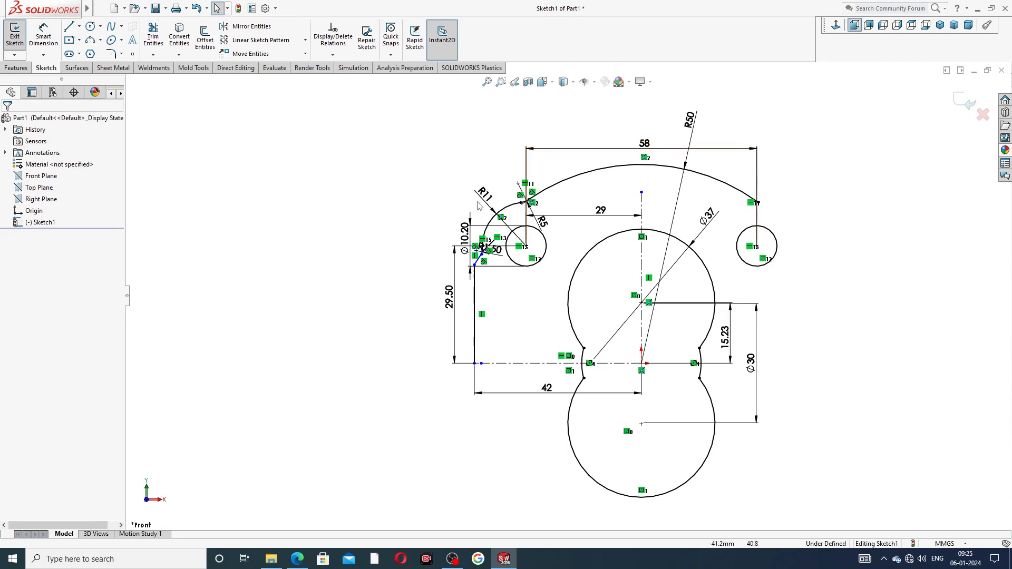
Reposition the R11 and R5 dimensions farther out and shift the 29 mm dimension slightly upward to declutter the sketch
left_click_drag(484, 195, 472, 181)
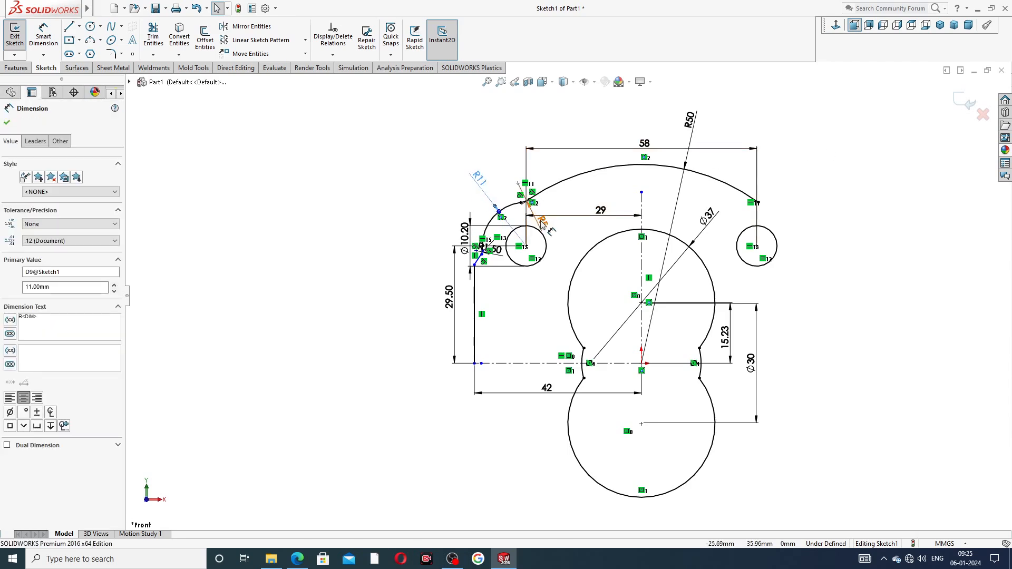
left_click_drag(542, 223, 599, 212)
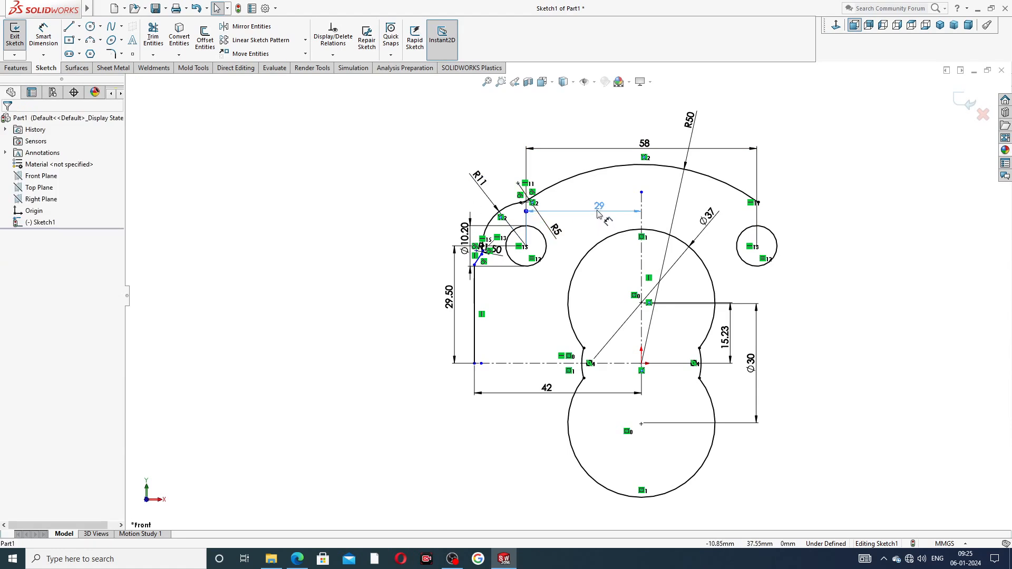
left_click(474, 142)
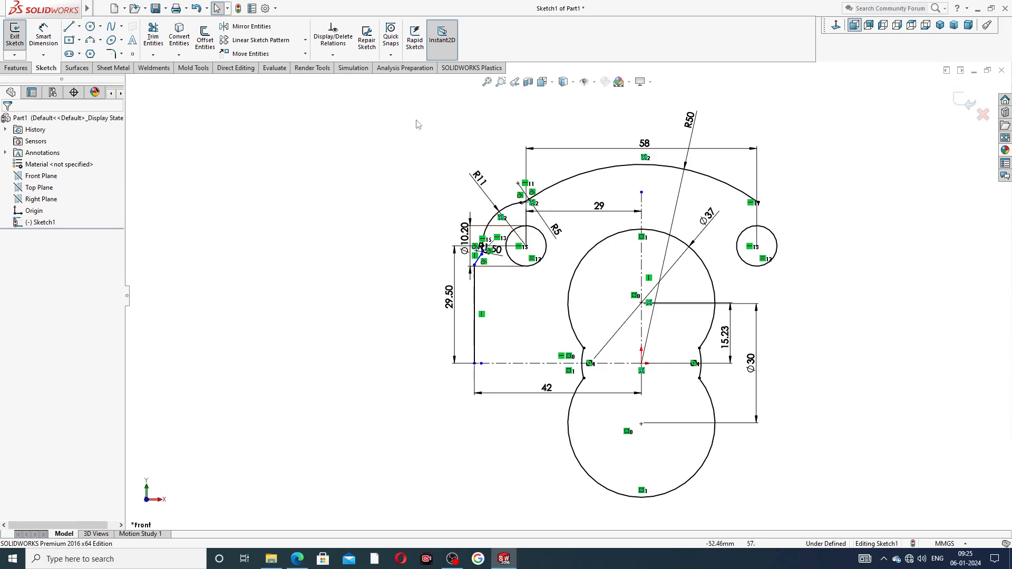
Mirror the left outer contour, from the R5 fillet arc down to the long vertical line, about the vertical centerline
left_click(270, 29)
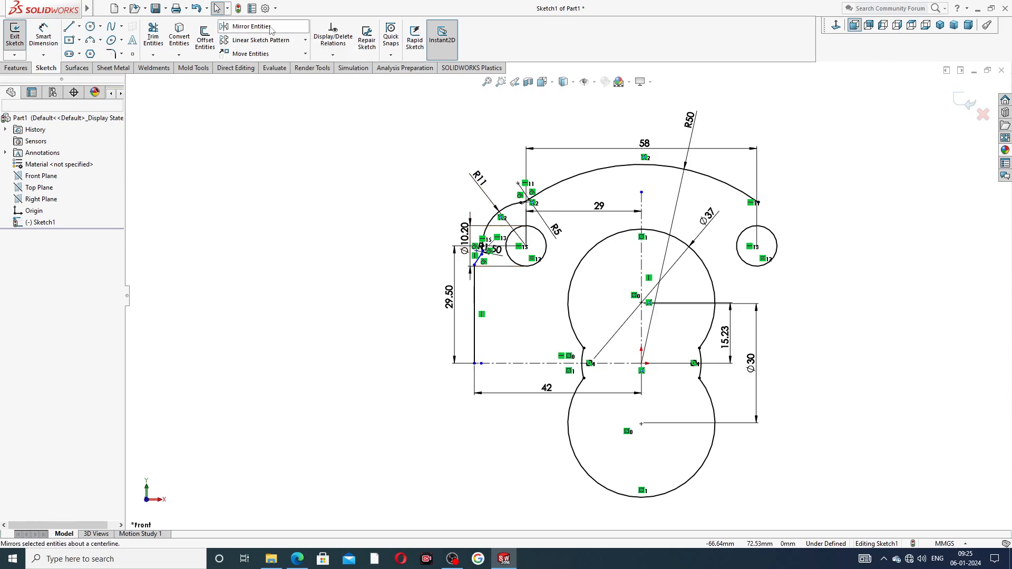
scroll(629, 224, "down", 2)
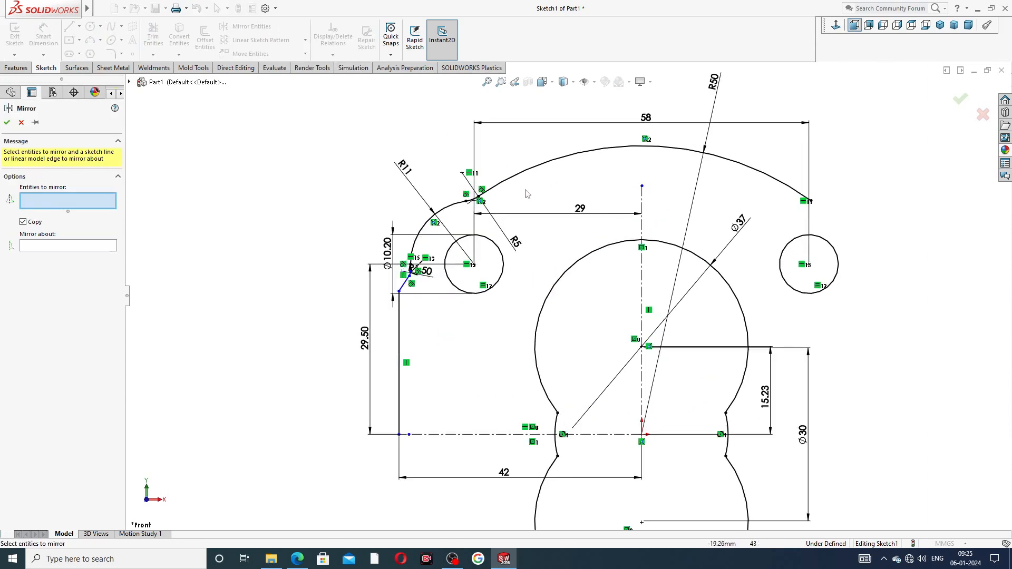
scroll(477, 182, "down", 3)
left_click(473, 216)
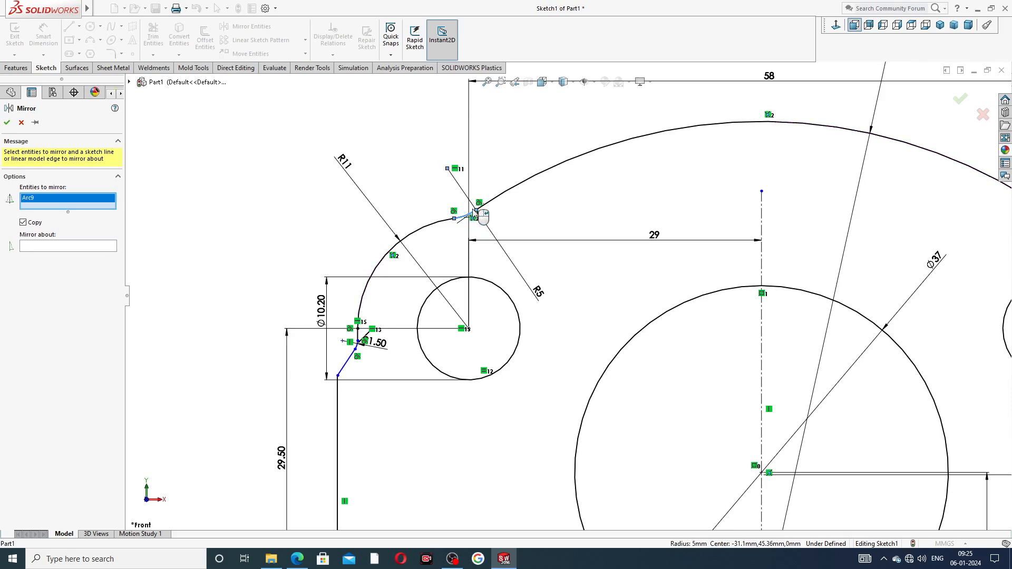
left_click(447, 228)
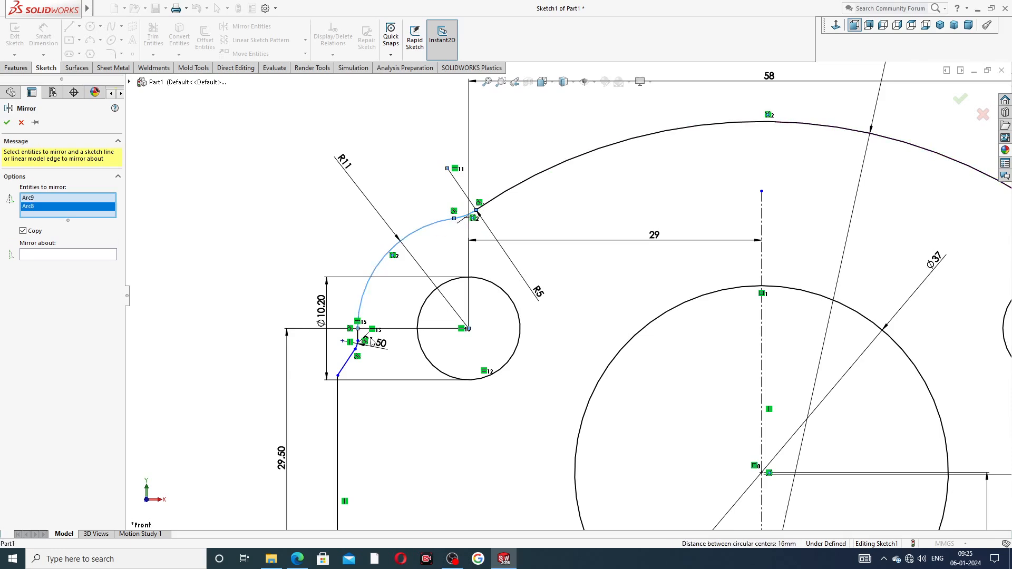
scroll(371, 343, "down", 3)
left_click(385, 324)
scroll(390, 337, "down", 3)
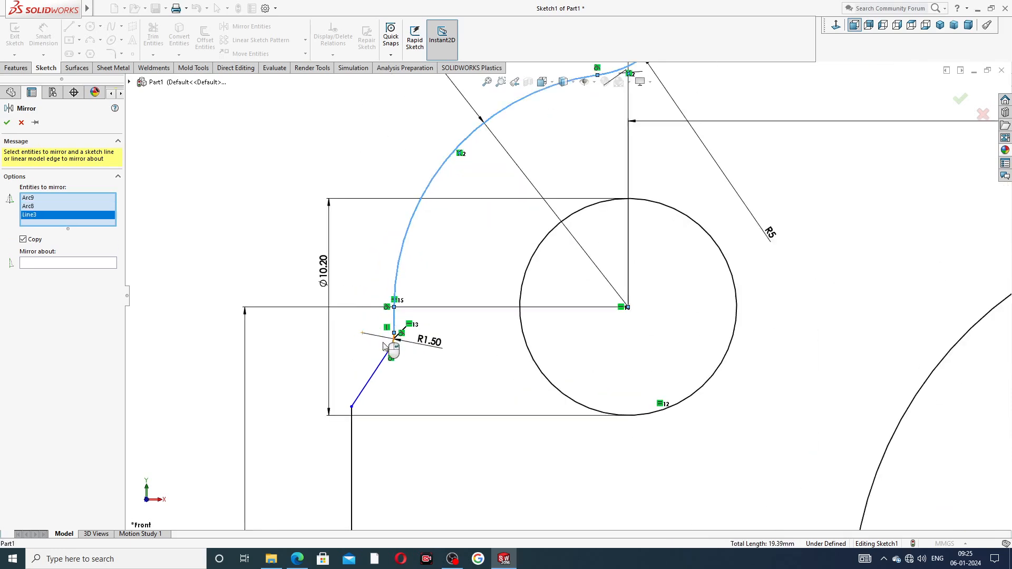
left_click(406, 345)
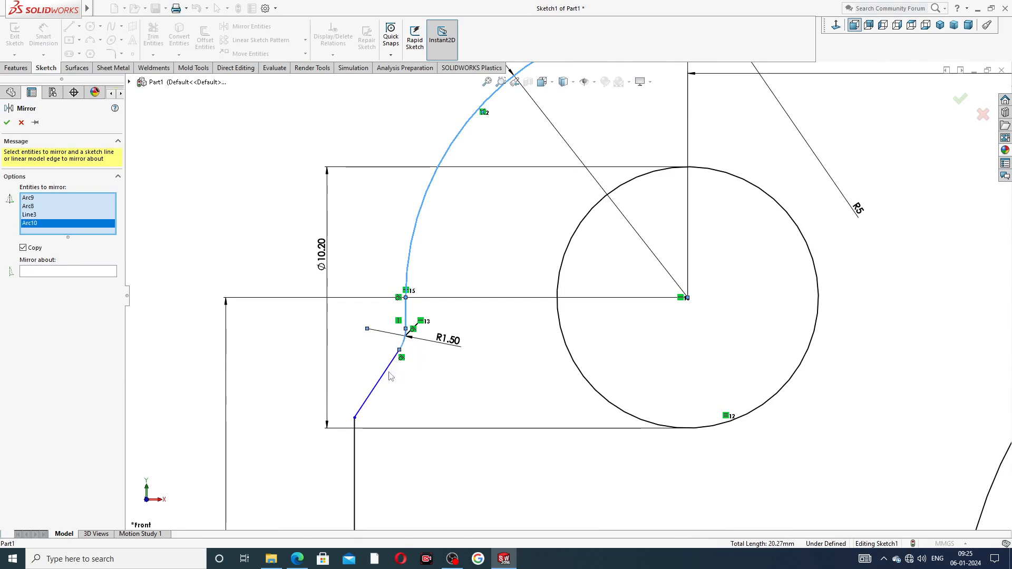
left_click(387, 381)
left_click(354, 446)
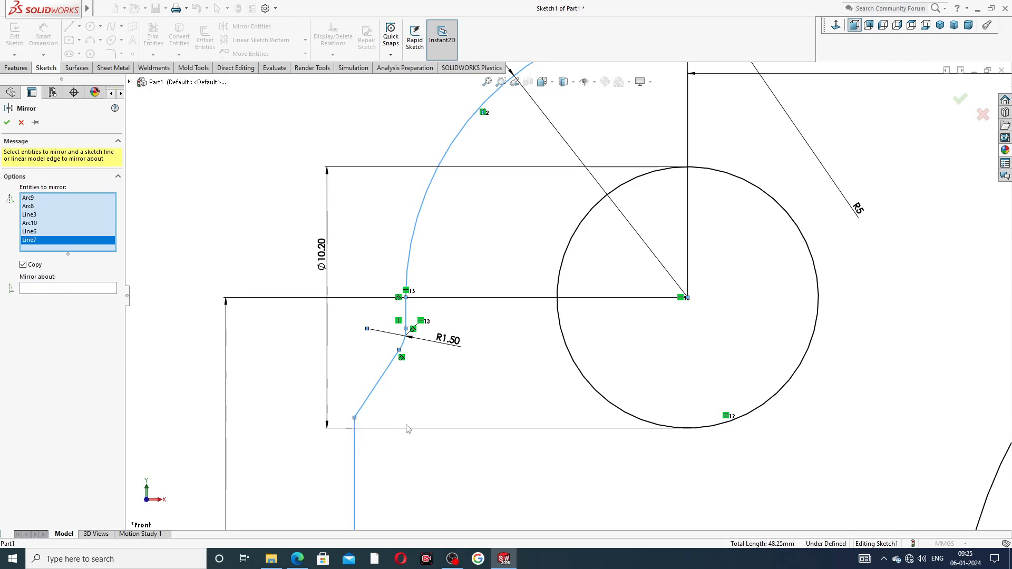
scroll(494, 379, "up", 2)
scroll(545, 356, "up", 3)
scroll(695, 341, "up", 2)
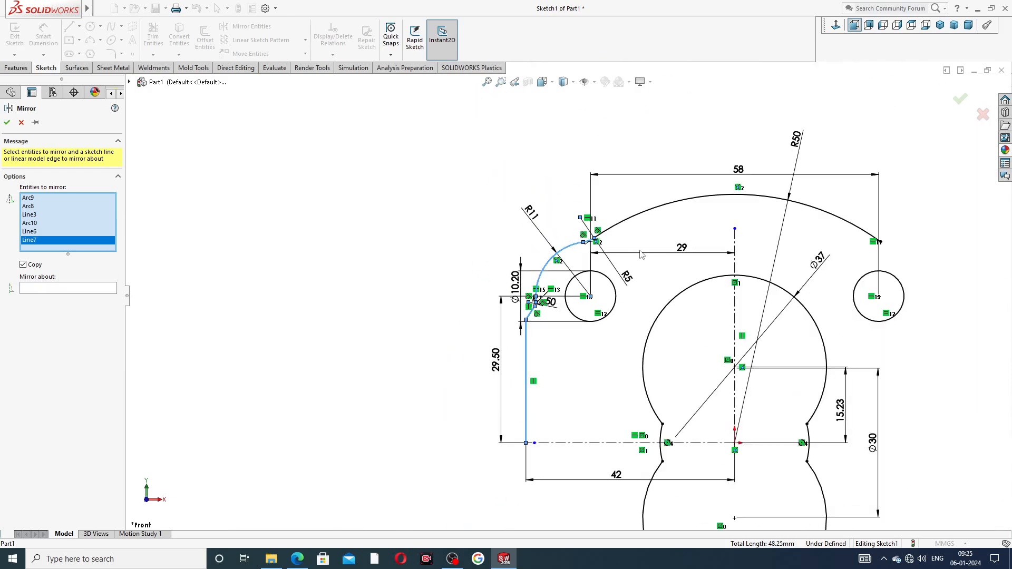
left_click(62, 289)
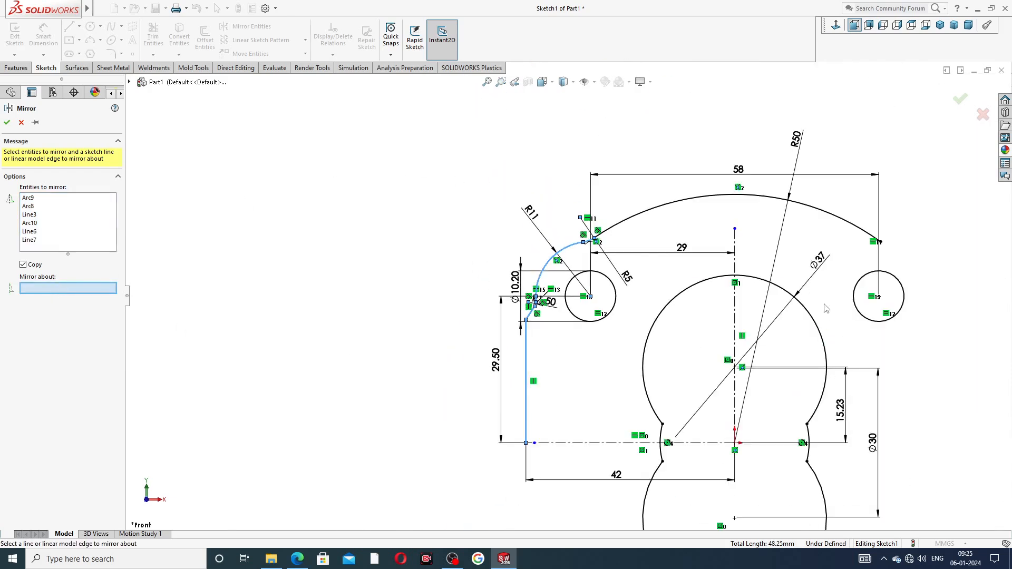
left_click(736, 266)
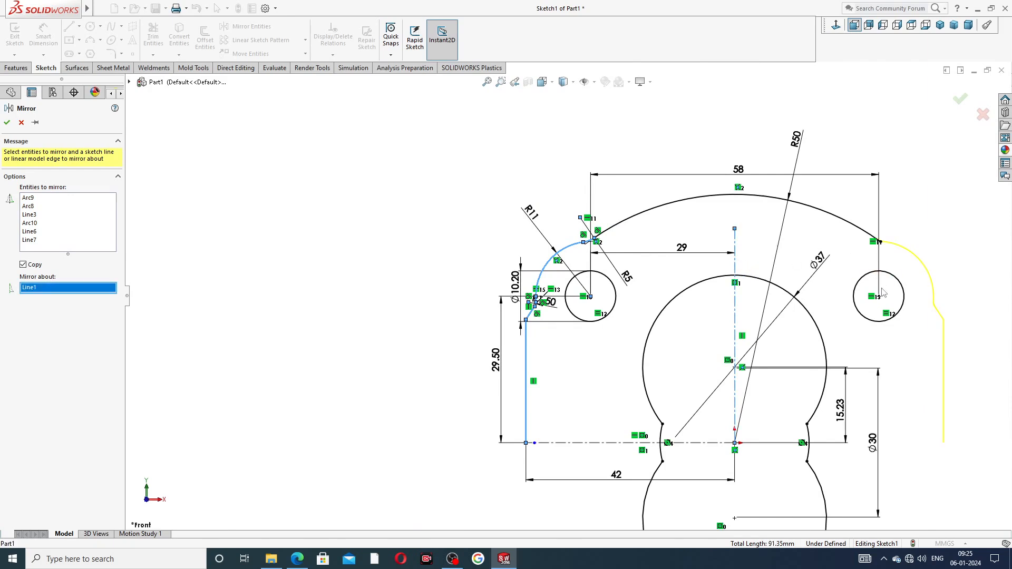
scroll(883, 293, "down", 3)
left_click(961, 100)
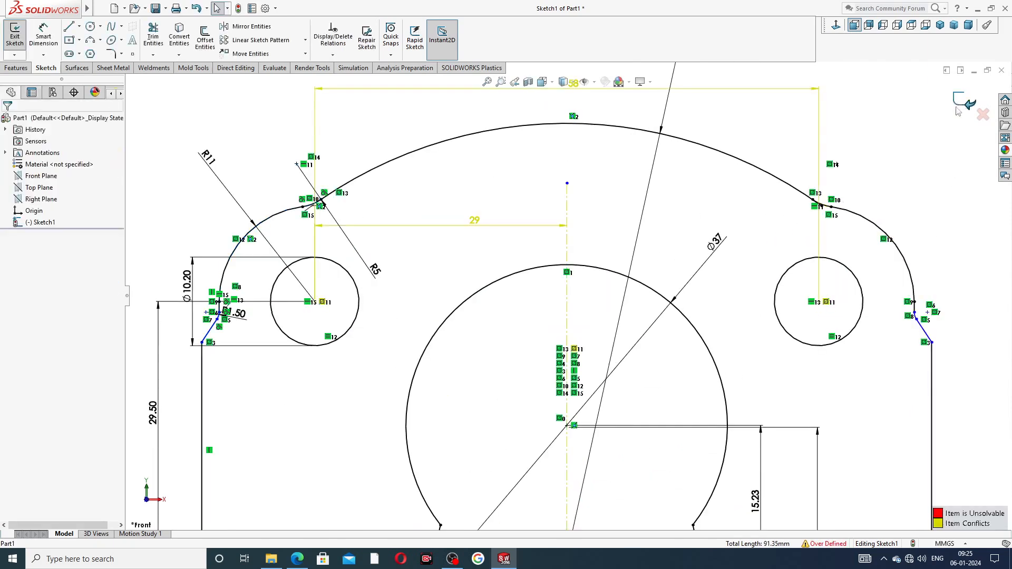
Delete the redundant 29 mm dimension between the left hole's center and the vertical centerline
scroll(882, 262, "up", 3)
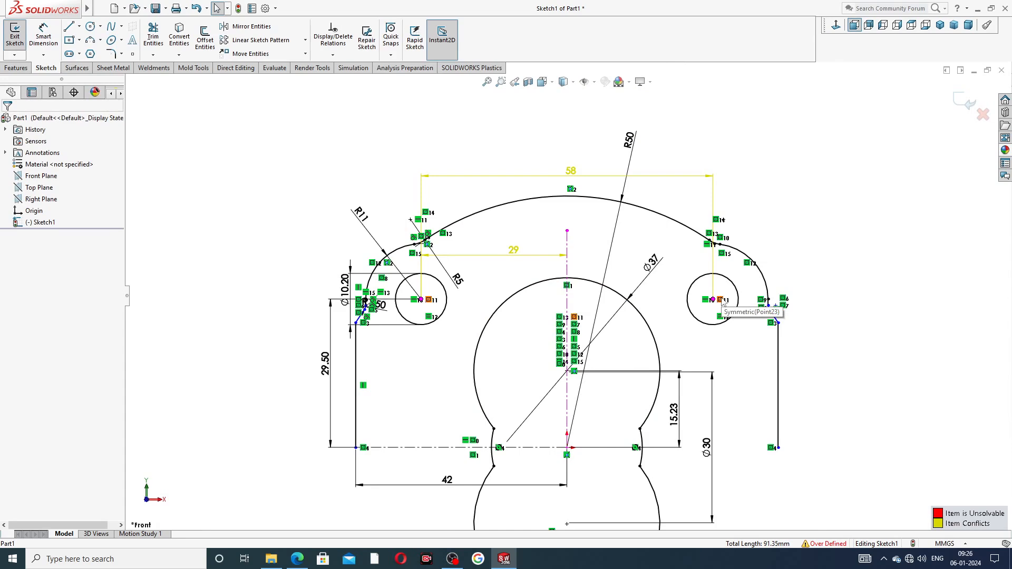
left_click(537, 258)
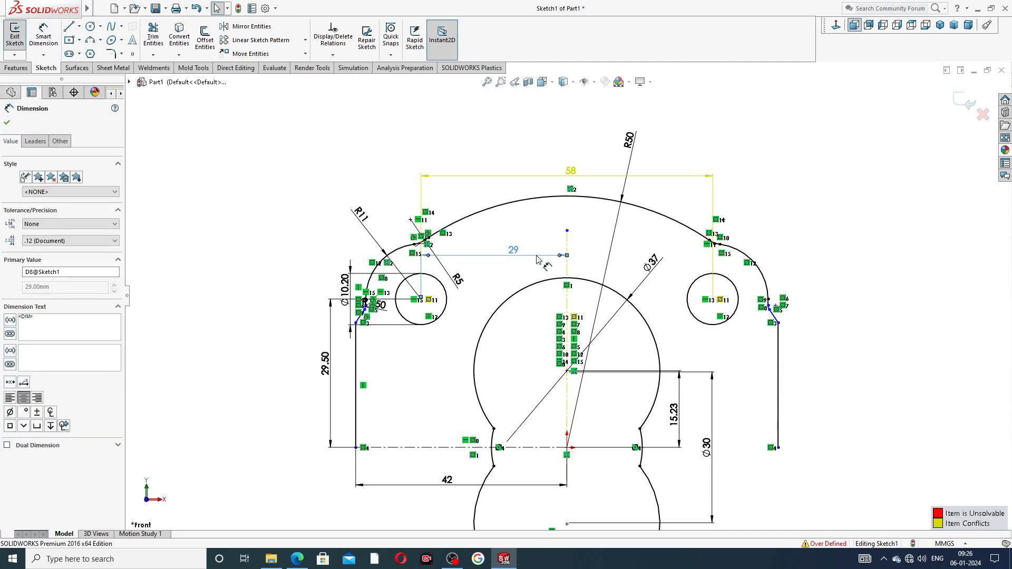
key("Delete")
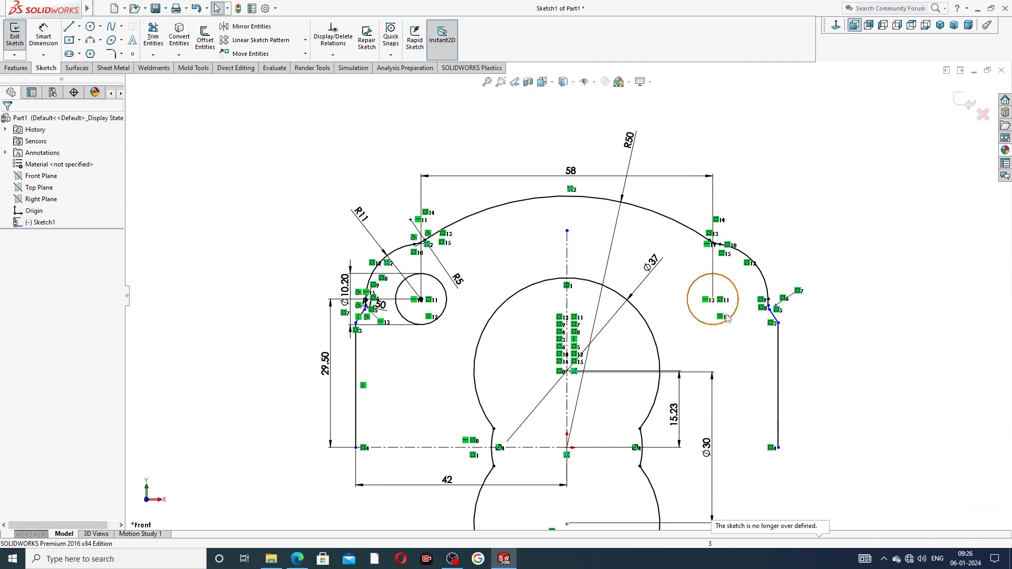
Trim the leftover end of the R50 arc that extends past the mirrored fillet above the right hole
scroll(727, 317, "down", 6)
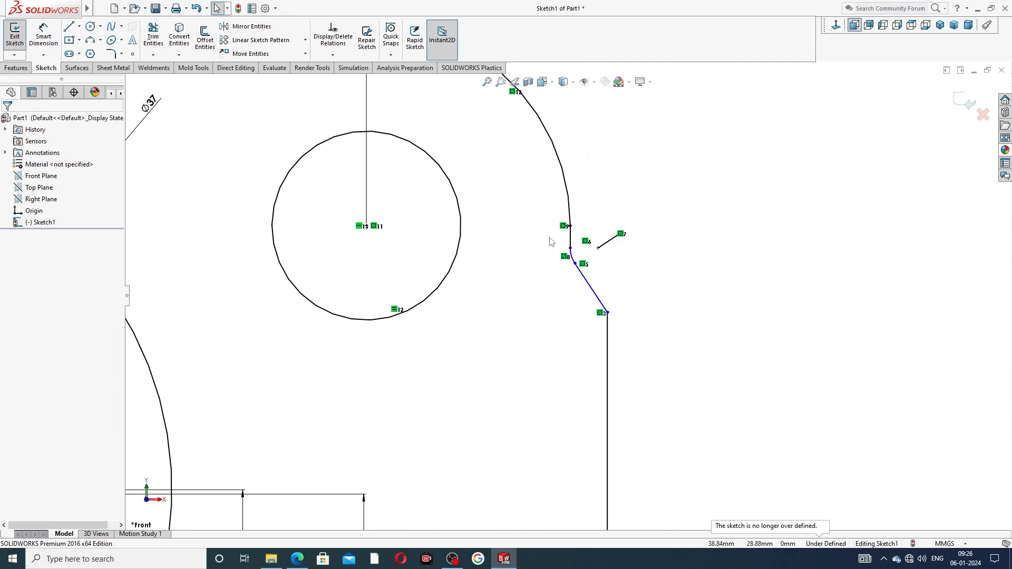
scroll(551, 241, "up", 5)
scroll(564, 285, "down", 8)
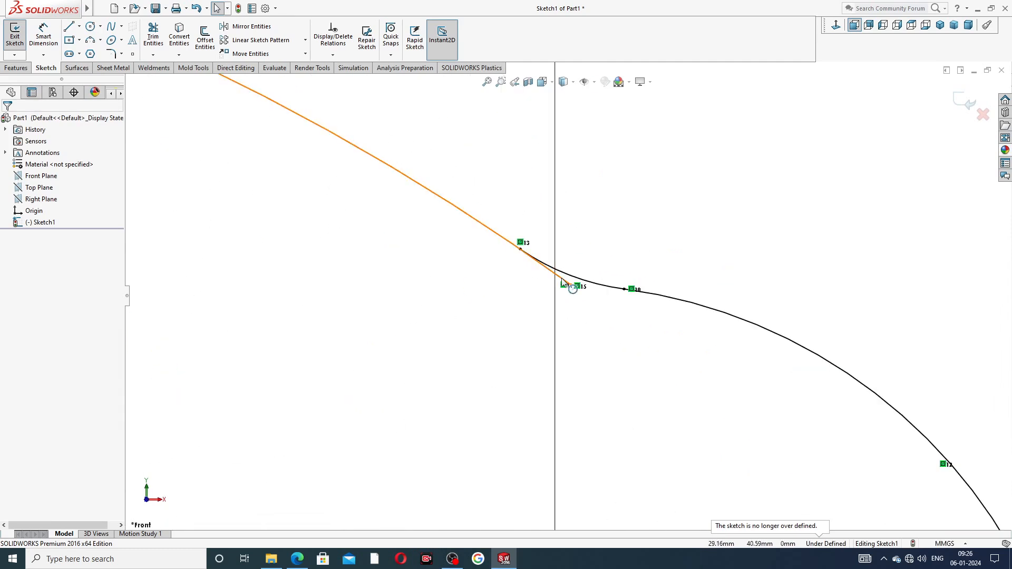
left_click(165, 50)
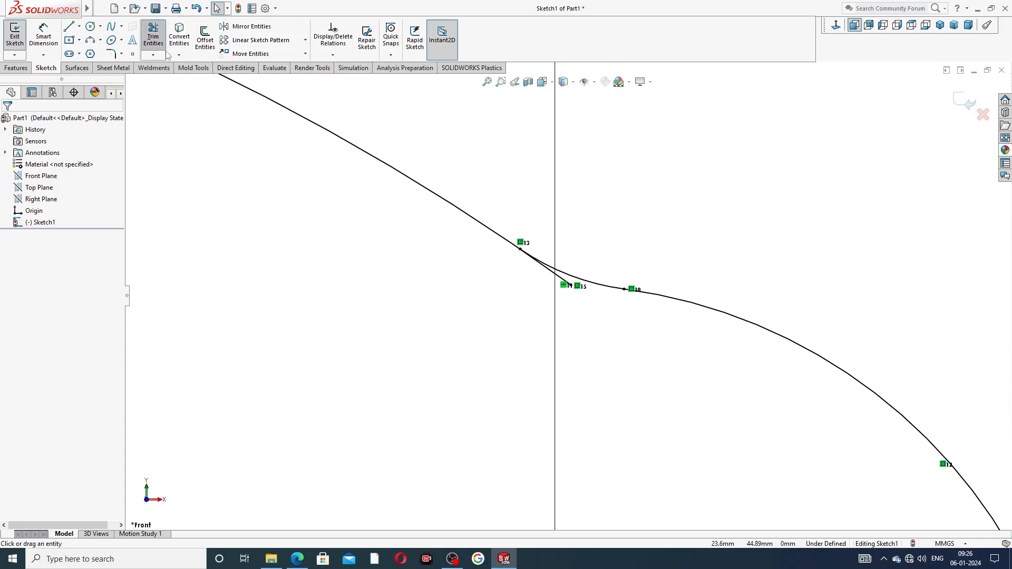
left_click(567, 283)
scroll(644, 253, "up", 3)
left_click(973, 105)
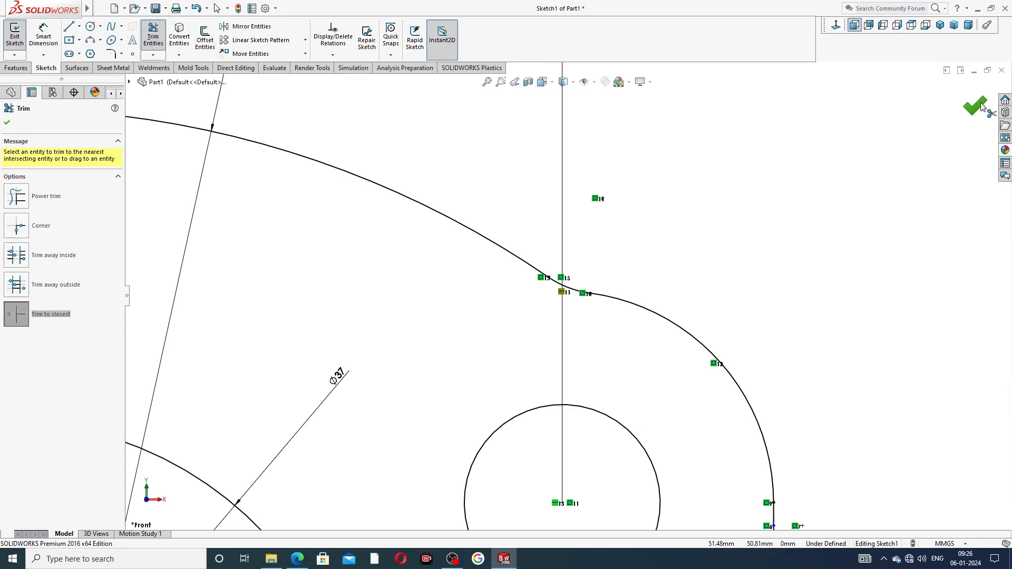
scroll(567, 296, "up", 5)
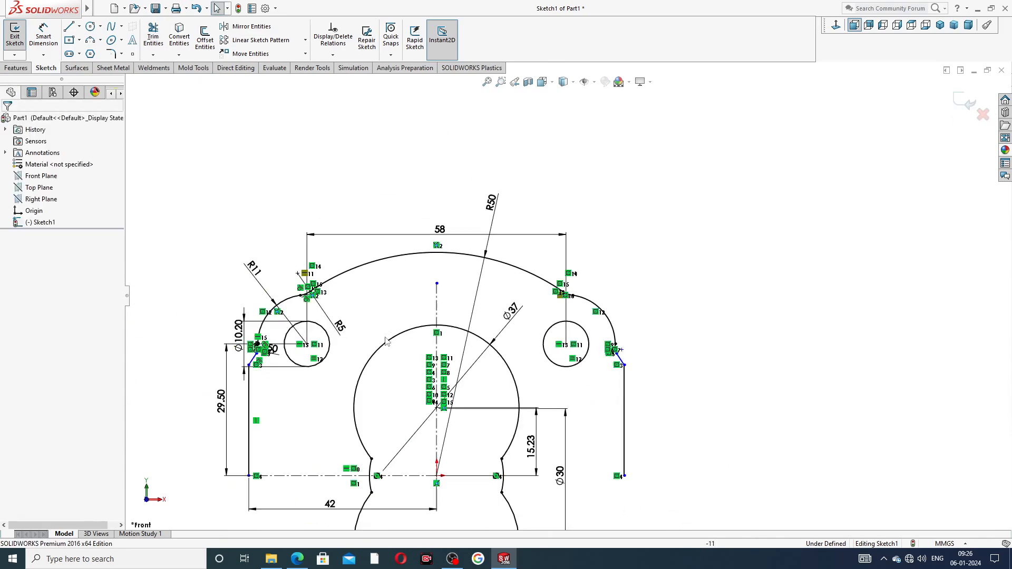
scroll(385, 339, "down", 2)
scroll(397, 364, "up", 3)
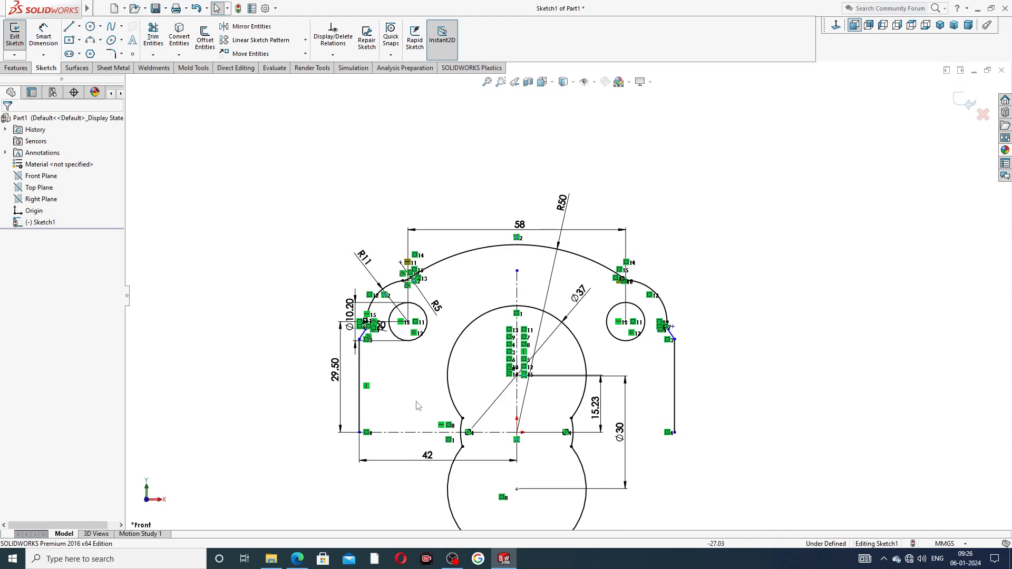
scroll(419, 405, "down", 3)
scroll(593, 375, "up", 3)
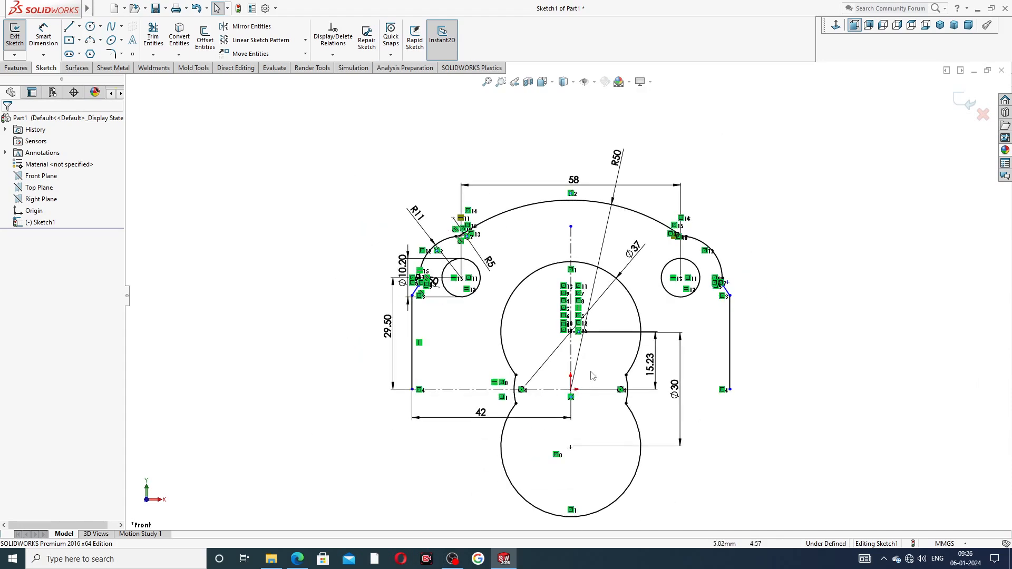
scroll(525, 363, "down", 1)
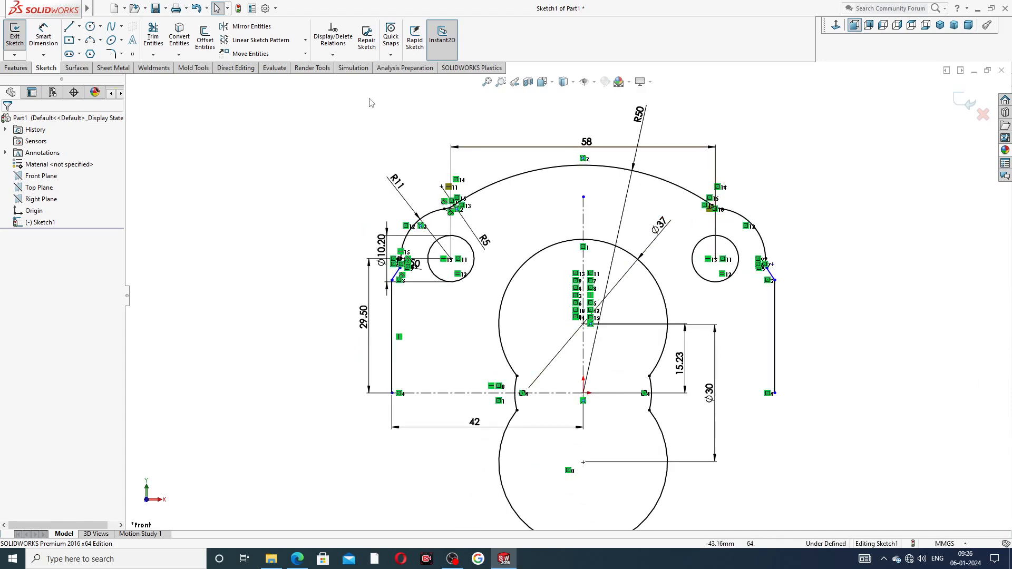
left_click(248, 27)
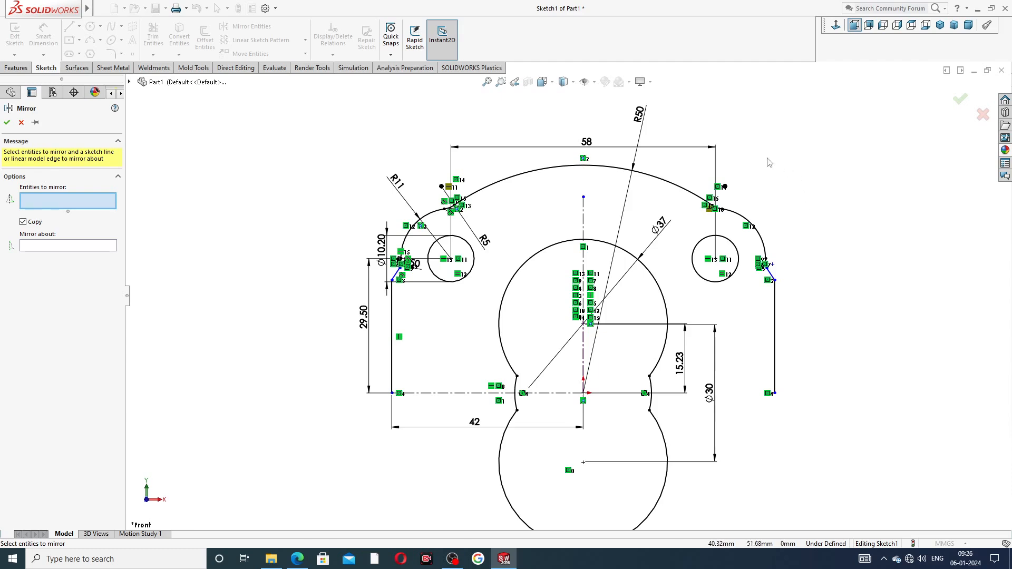
mouse_move(815, 161)
left_mouse_down()
mouse_move(821, 342)
mouse_move(686, 327)
mouse_move(665, 251)
mouse_move(684, 168)
left_mouse_up()
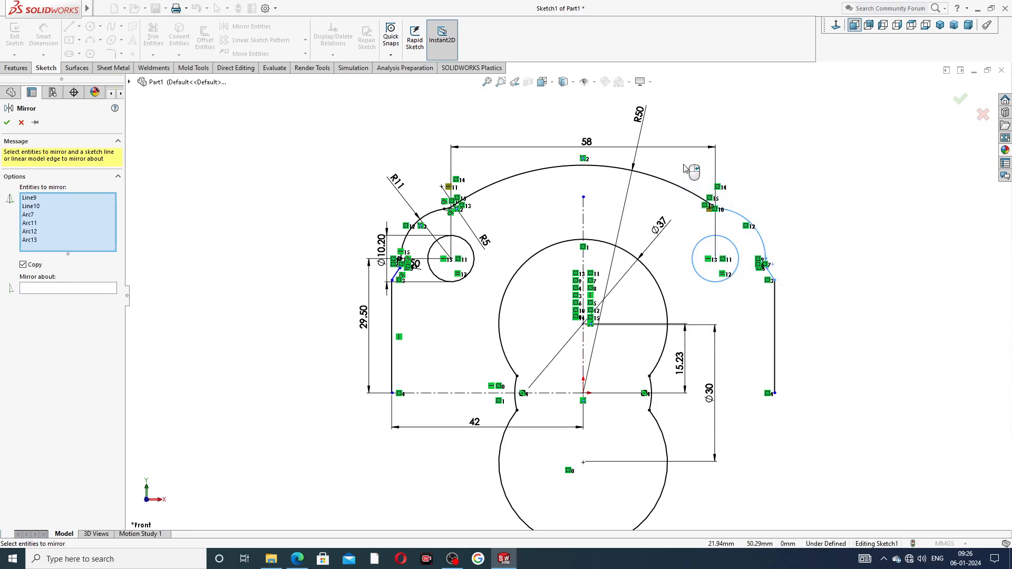
left_click(22, 122)
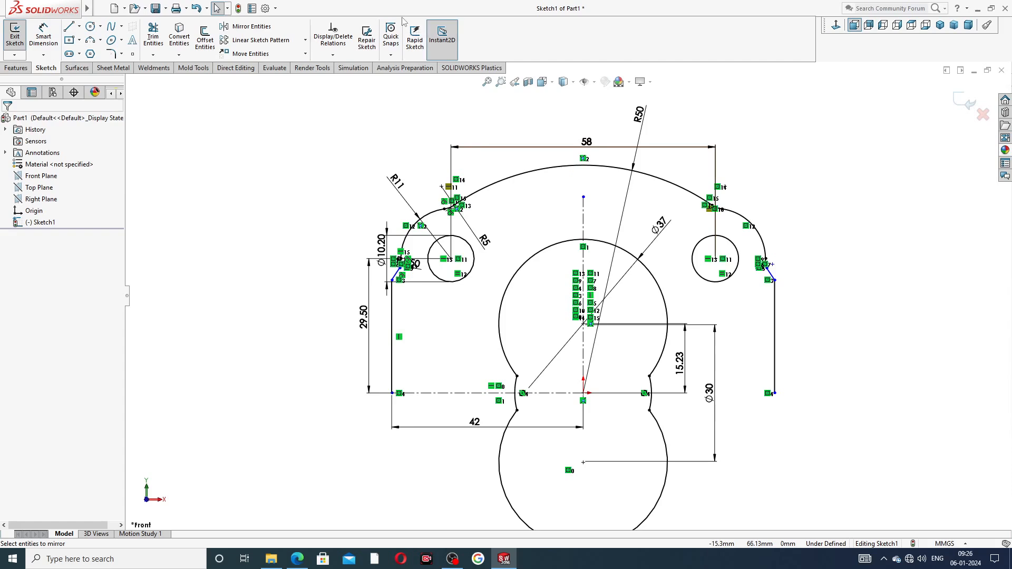
Mirror the whole upper outer contour, from the R50 arc to both side lines, and both upper corner holes about the horizontal centerline
left_click(251, 26)
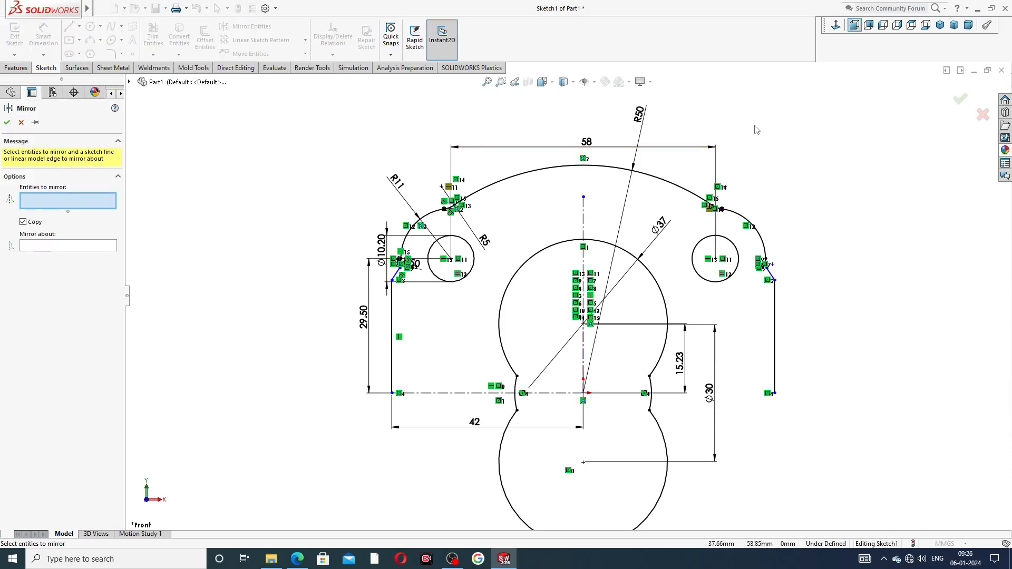
mouse_move(757, 130)
left_mouse_down()
mouse_move(707, 174)
mouse_move(694, 245)
mouse_move(738, 295)
mouse_move(811, 298)
left_mouse_up()
scroll(453, 211, "down", 5)
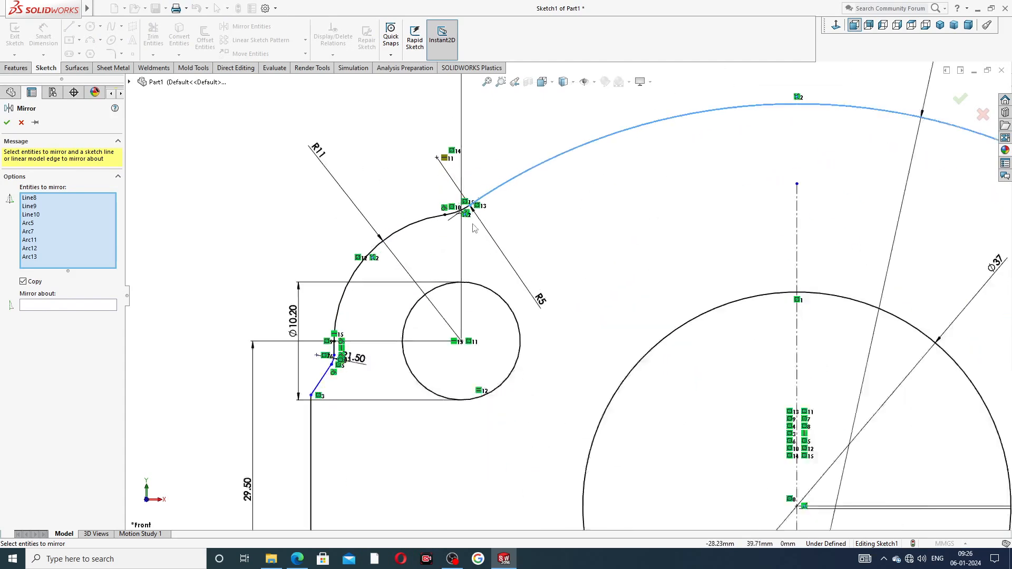
scroll(469, 224, "down", 3)
left_click(462, 221)
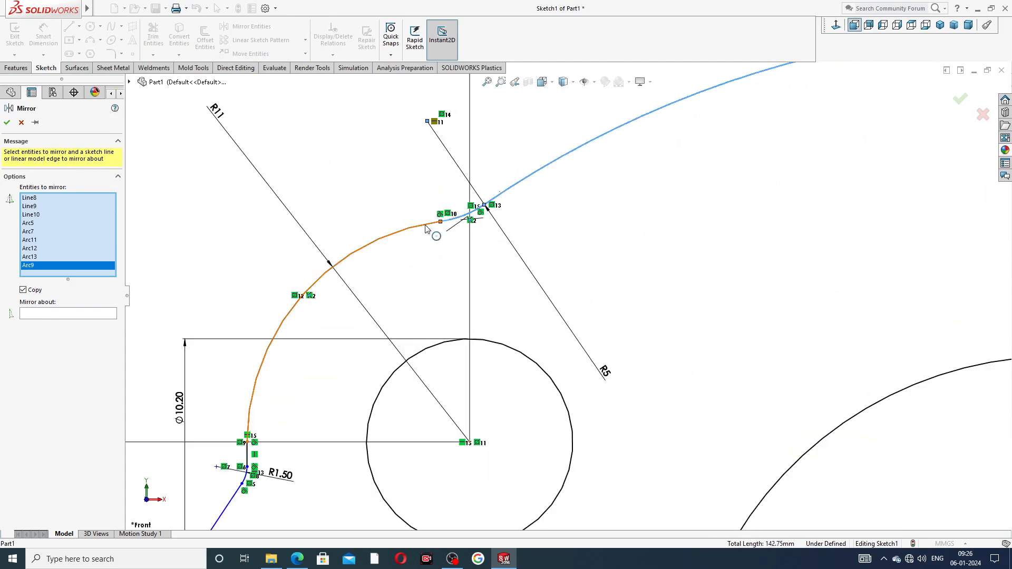
left_click(419, 232)
scroll(277, 441, "down", 2)
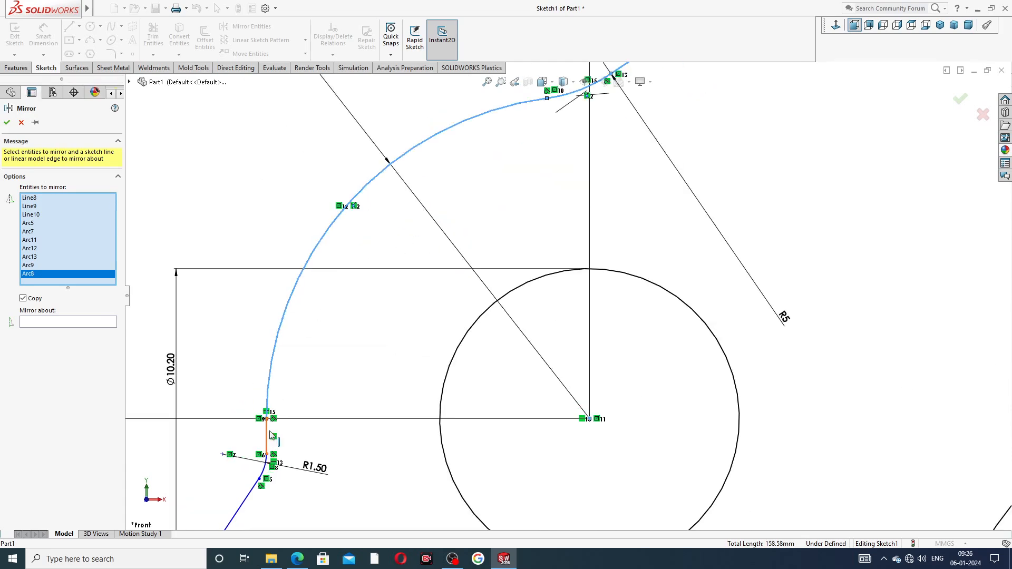
left_click(267, 435)
scroll(323, 445, "up", 2)
scroll(429, 393, "down", 2)
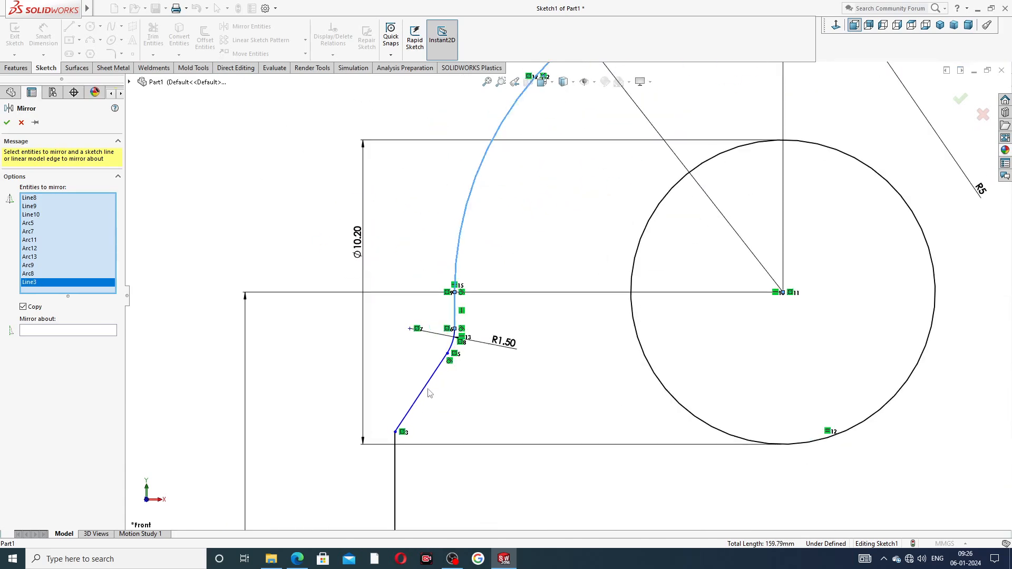
left_click(453, 347)
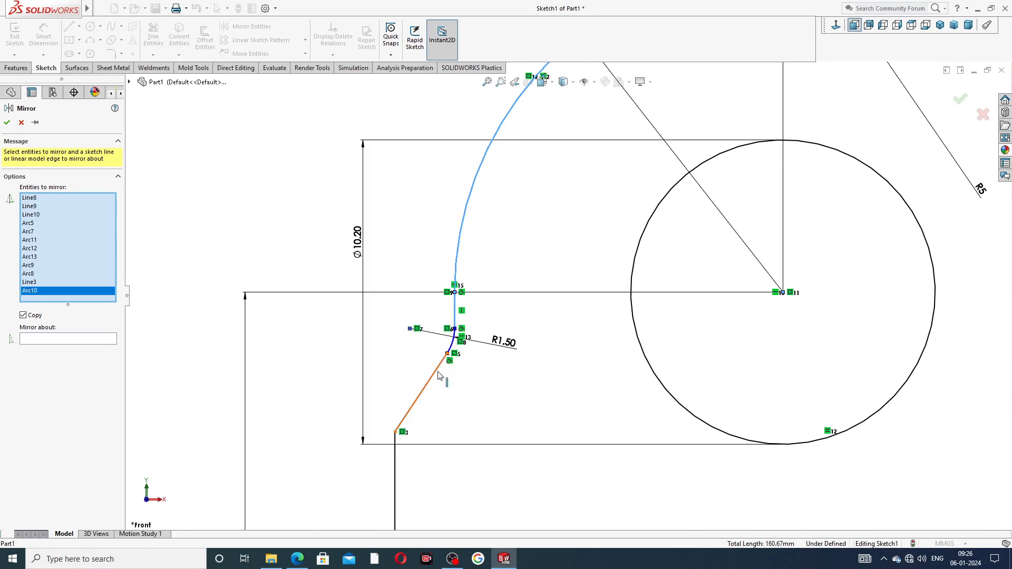
left_click(436, 374)
left_click(396, 462)
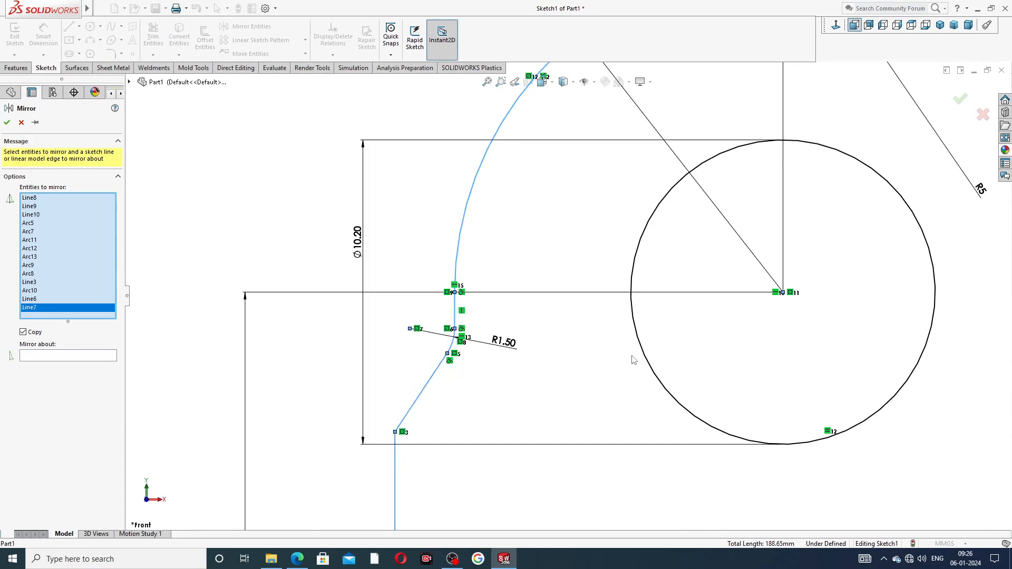
left_click(643, 349)
scroll(569, 390, "up", 3)
scroll(568, 390, "up", 4)
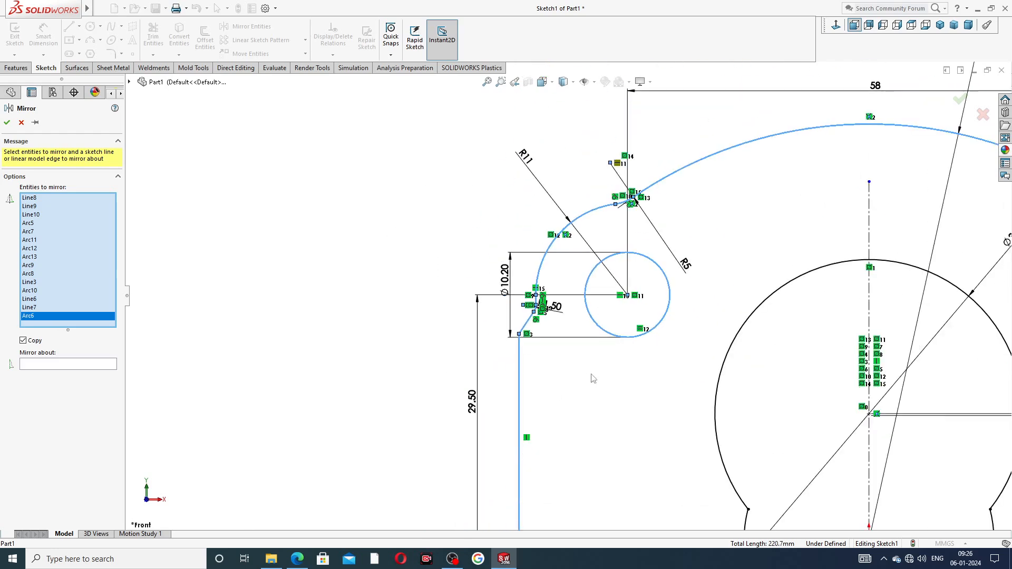
scroll(845, 320, "down", 3)
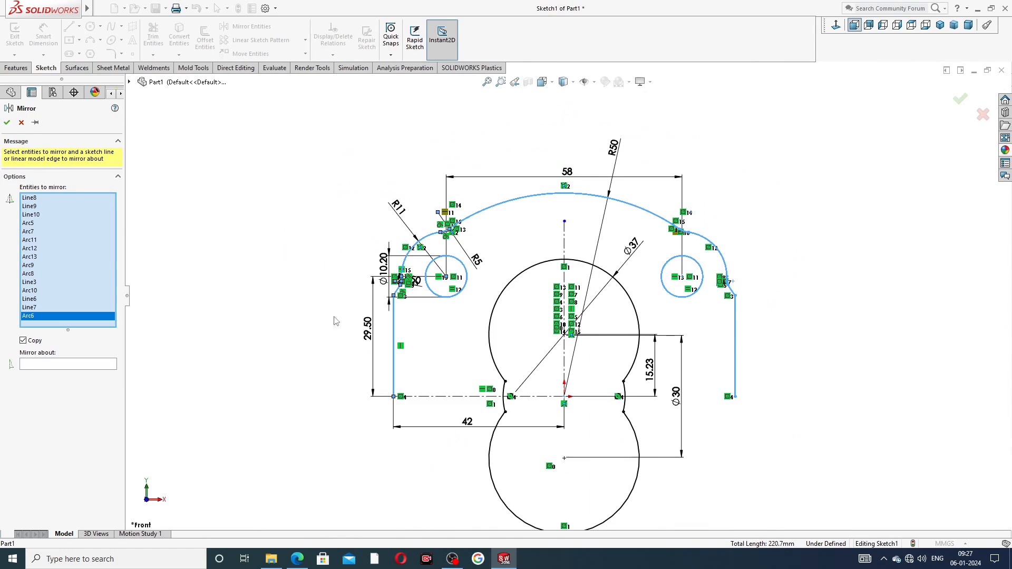
left_click(99, 364)
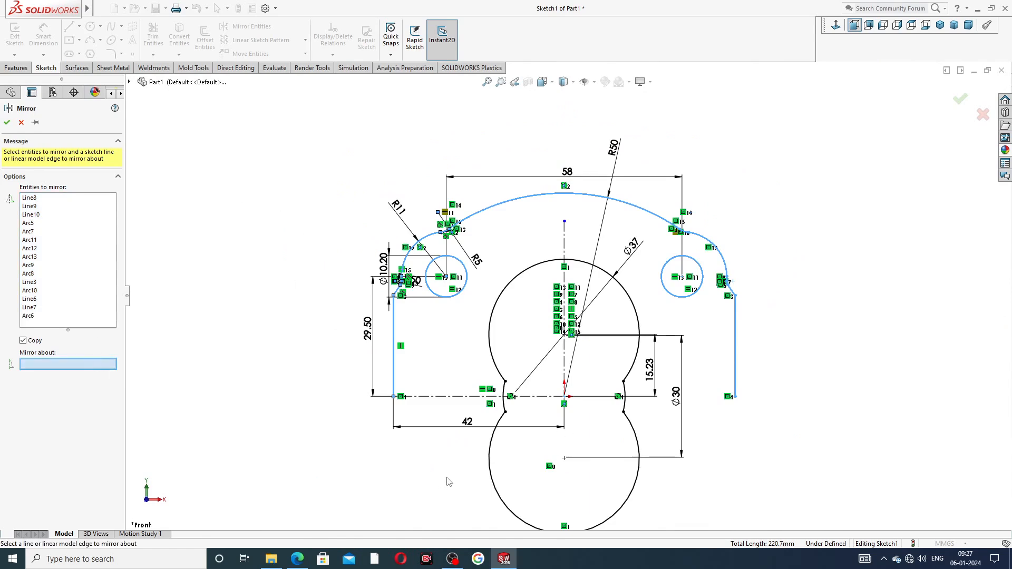
left_click(452, 396)
key("f")
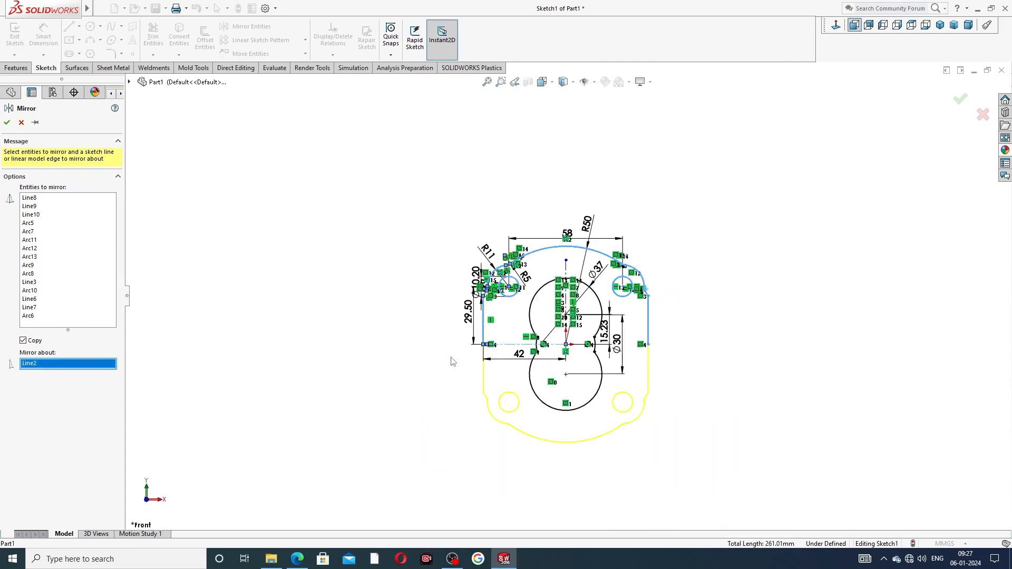
scroll(504, 428, "down", 5)
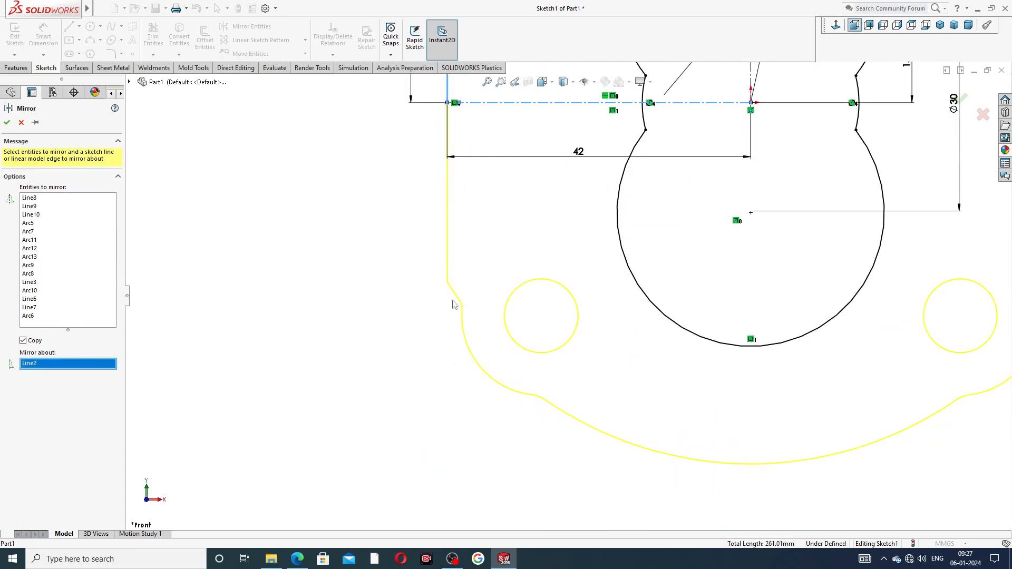
scroll(903, 320, "up", 3)
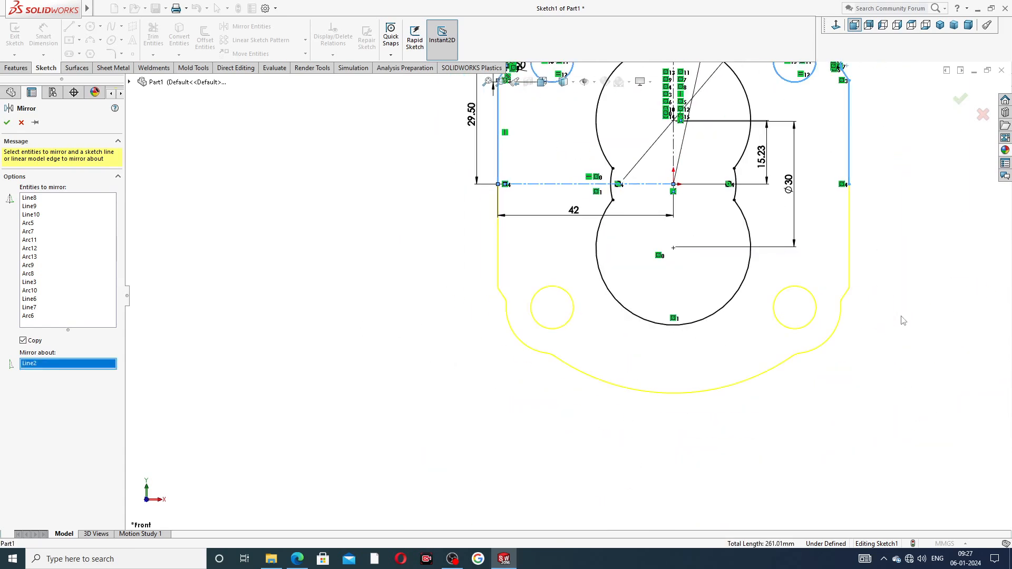
left_click(960, 103)
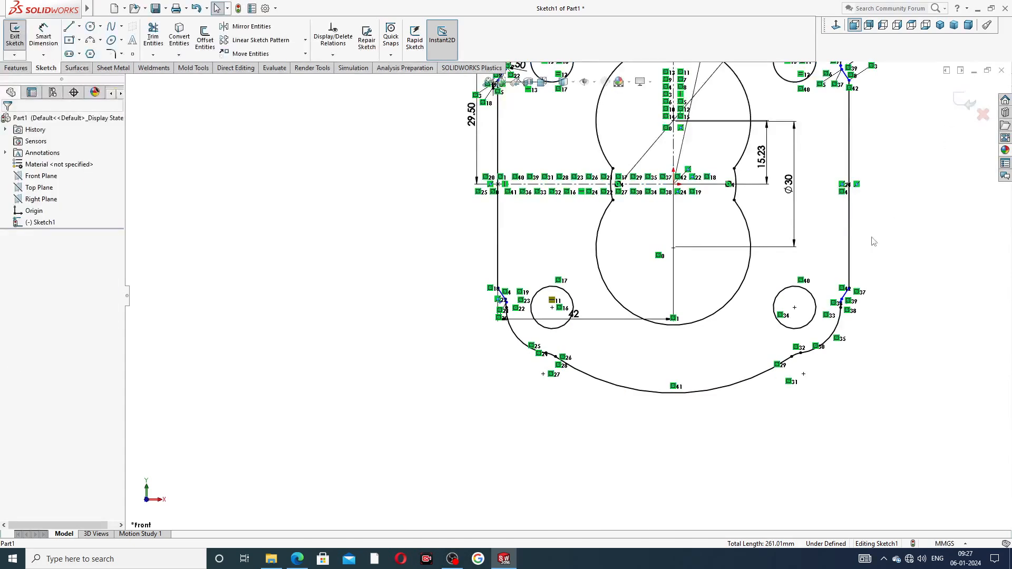
Examine the mirrored lower contour, its corner fillets and holes, and the overall closed profile of the sketch
scroll(776, 291, "down", 5)
scroll(678, 311, "up", 3)
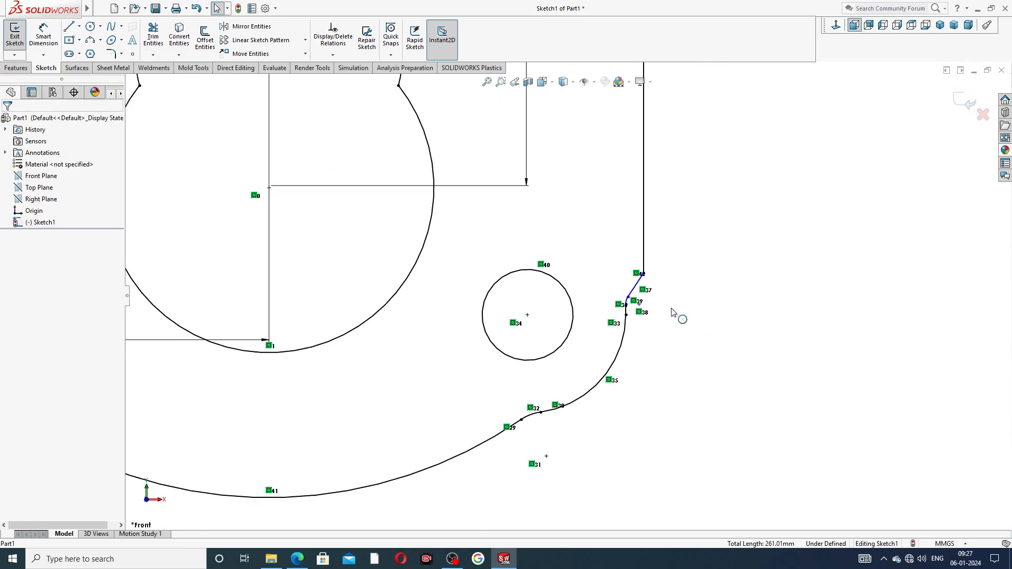
scroll(474, 380, "up", 3)
scroll(304, 298, "down", 3)
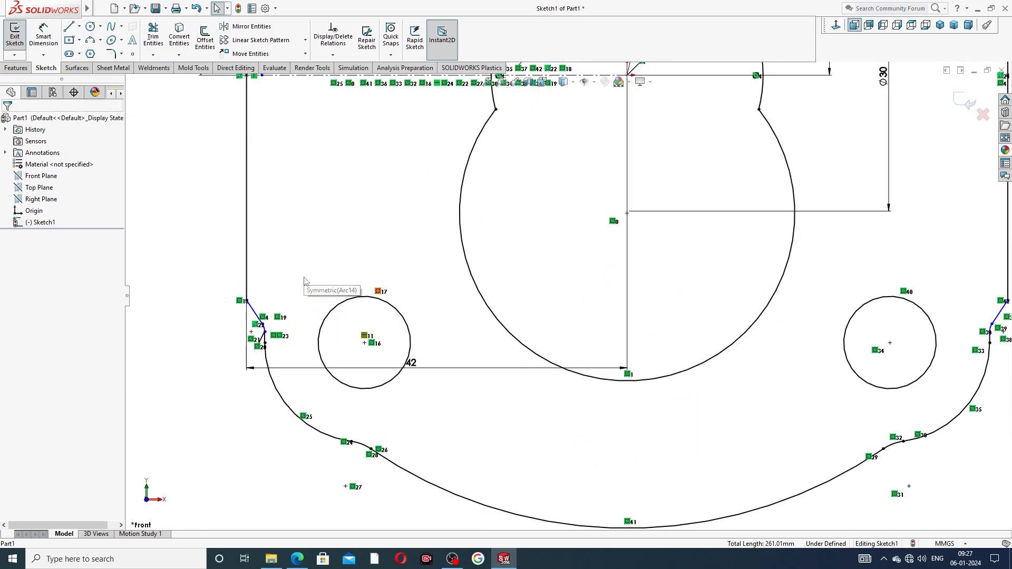
scroll(441, 246, "up", 4)
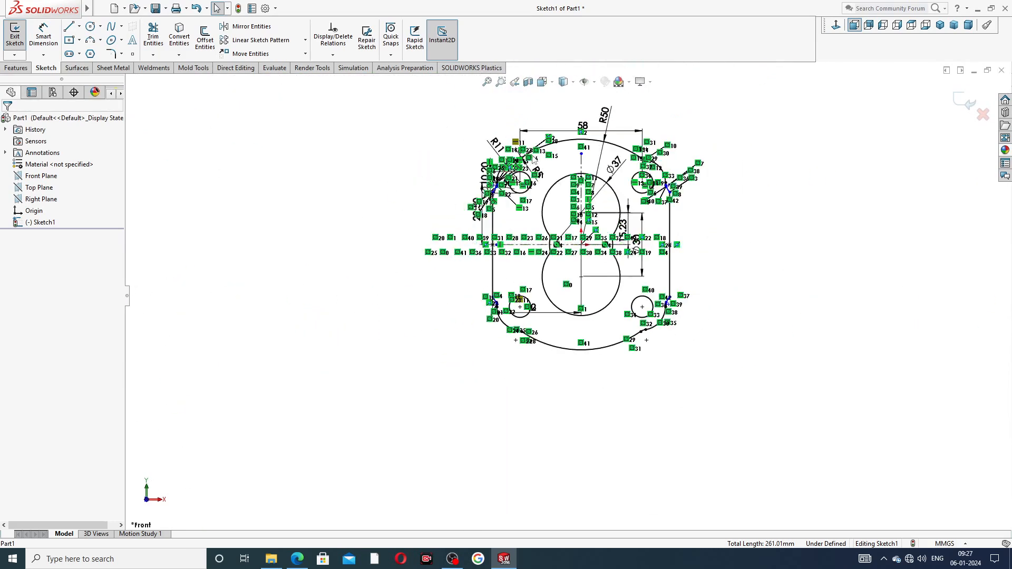
scroll(562, 258, "down", 2)
scroll(580, 295, "up", 4)
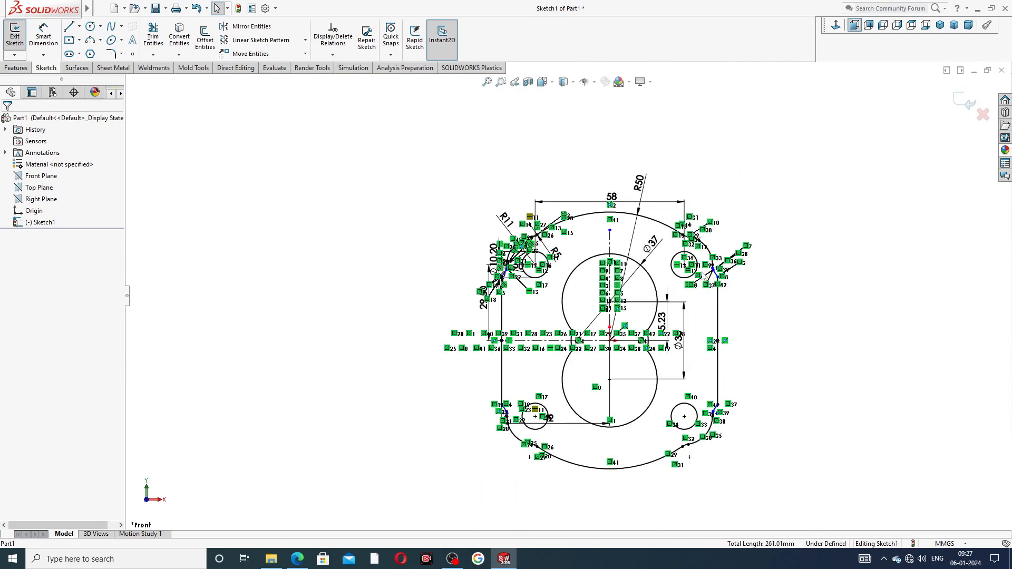
scroll(652, 395, "down", 2)
scroll(652, 394, "down", 1)
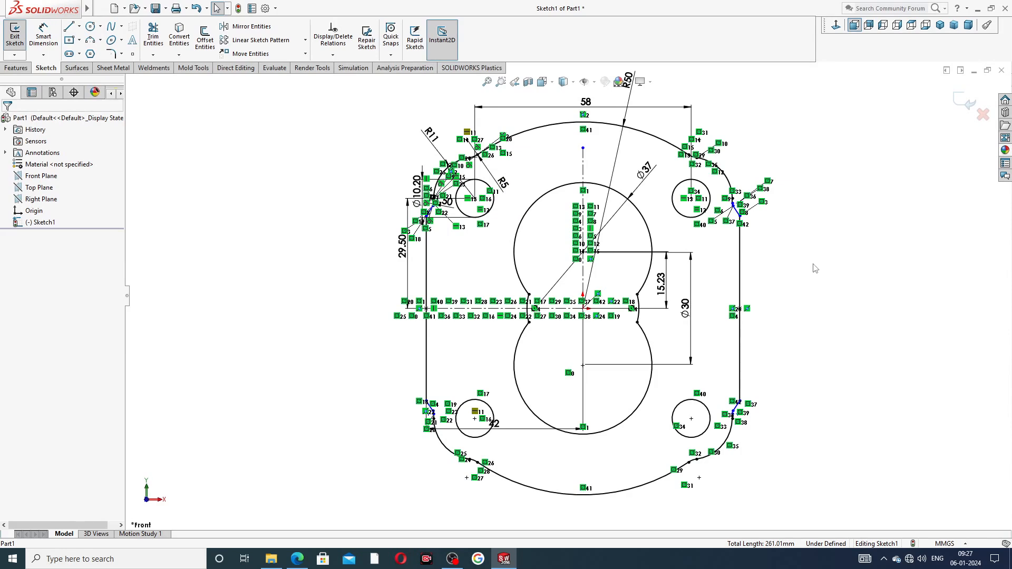
scroll(728, 262, "up", 3)
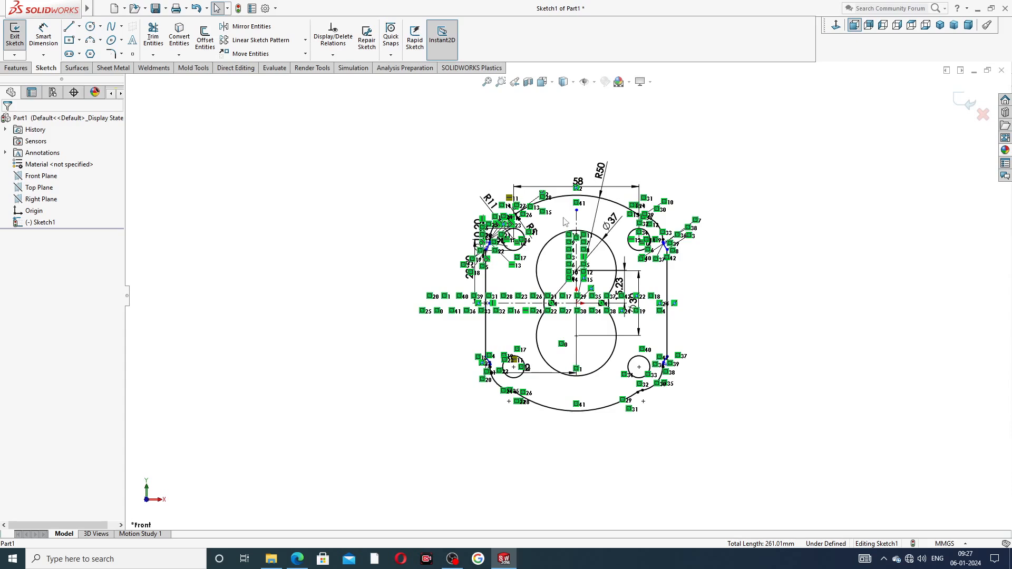
scroll(591, 316, "down", 2)
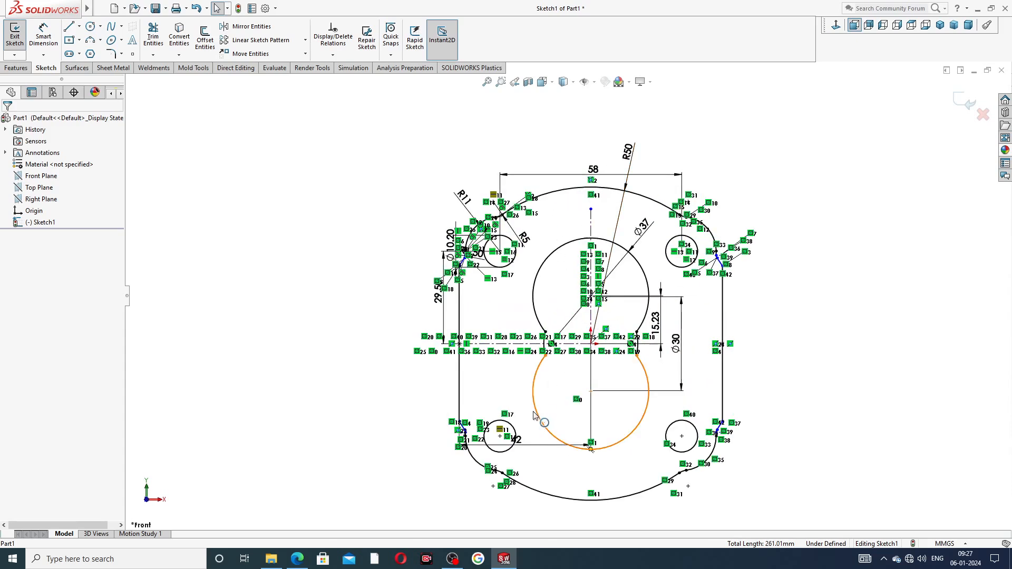
scroll(533, 430, "up", 1)
scroll(538, 415, "down", 1)
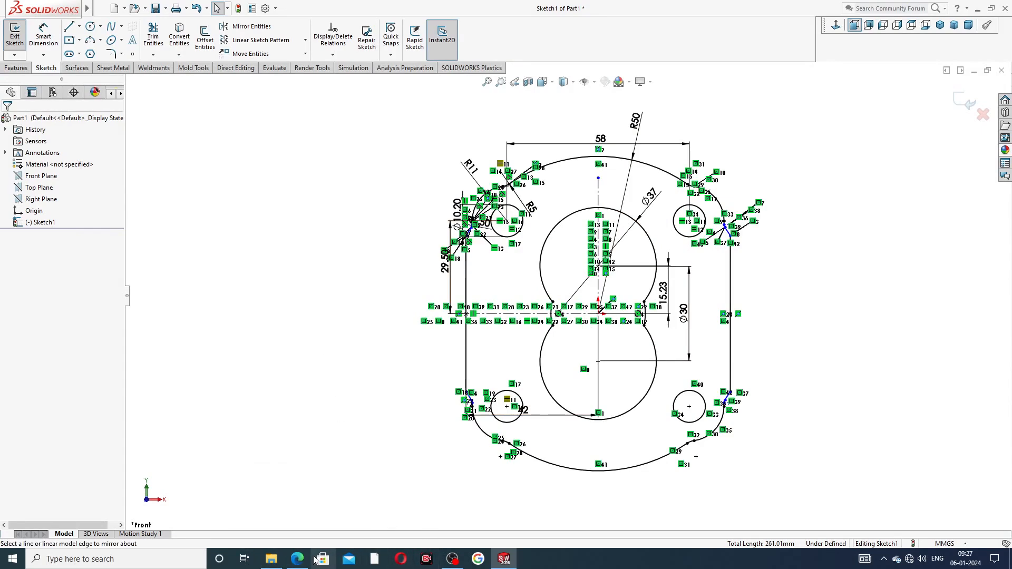
Check the part 12 PDF drawing in the browser for the body's depth, and return to SOLIDWORKS
left_click(297, 558)
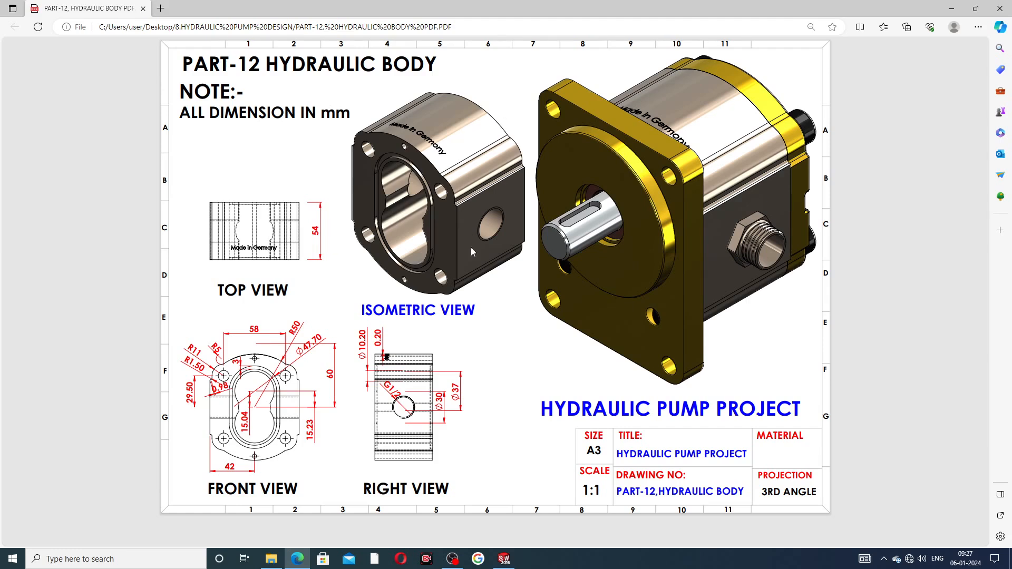
mouse_move(505, 560)
left_click(504, 558)
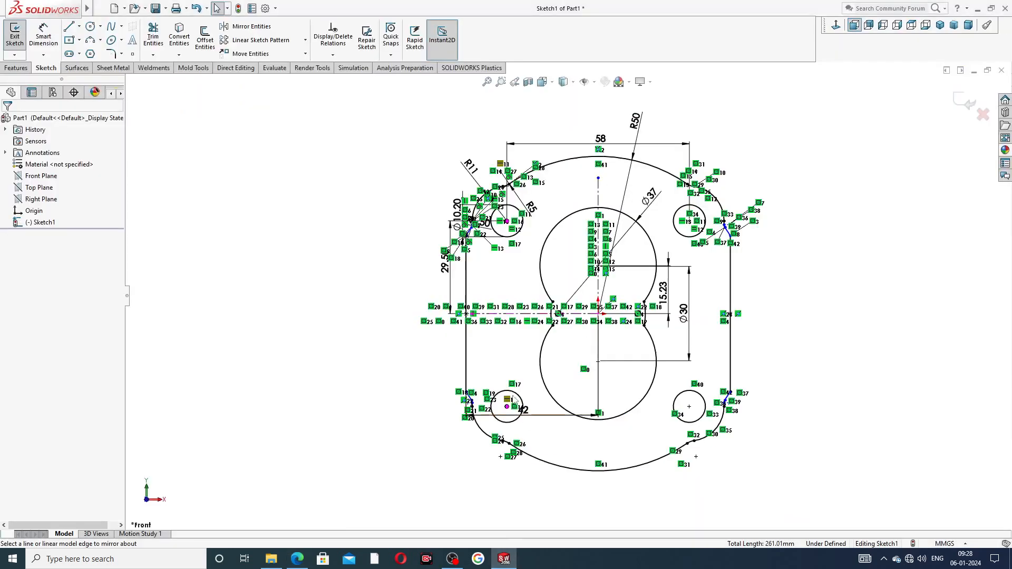
Extrude the finished body sketch symmetrically with the Mid Plane end condition to a depth of 54 mm
left_click(20, 69)
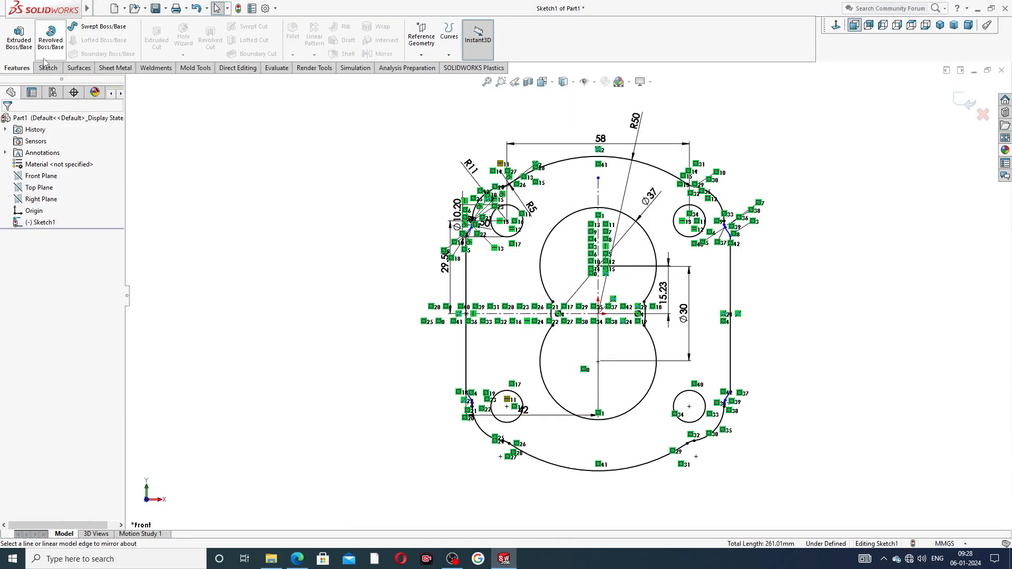
left_click(27, 42)
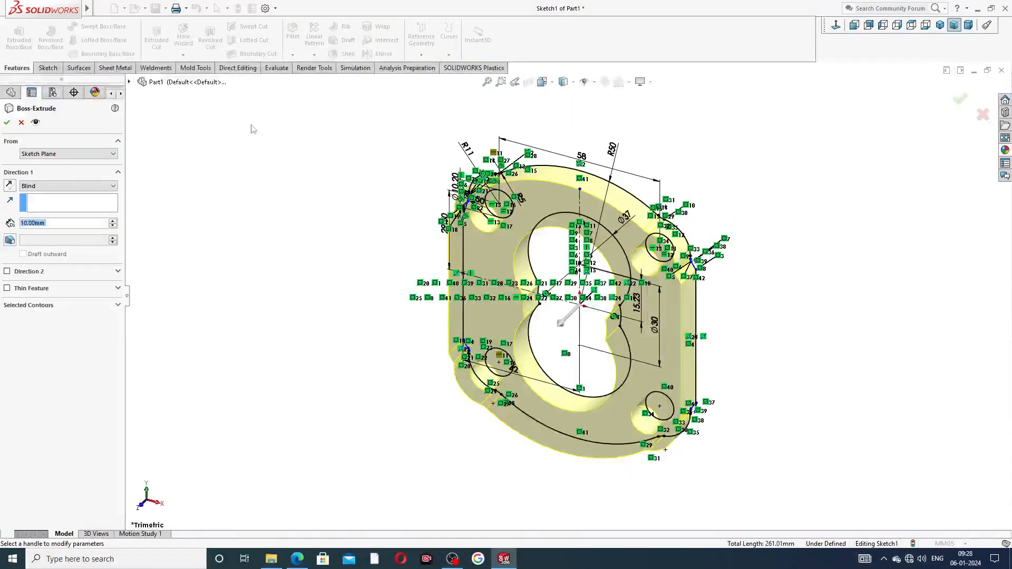
left_click(78, 186)
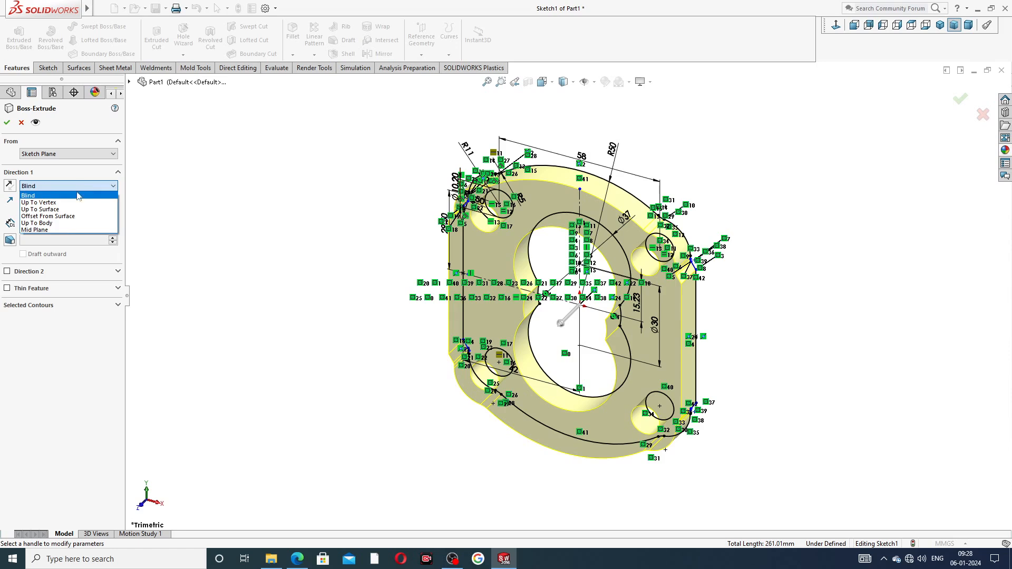
left_click(72, 230)
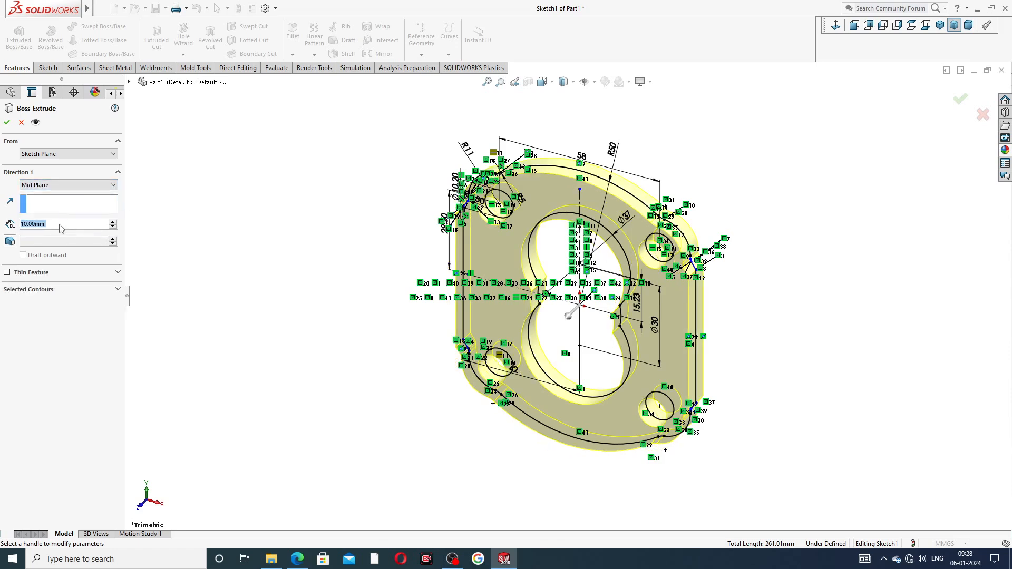
type("54")
key("Return")
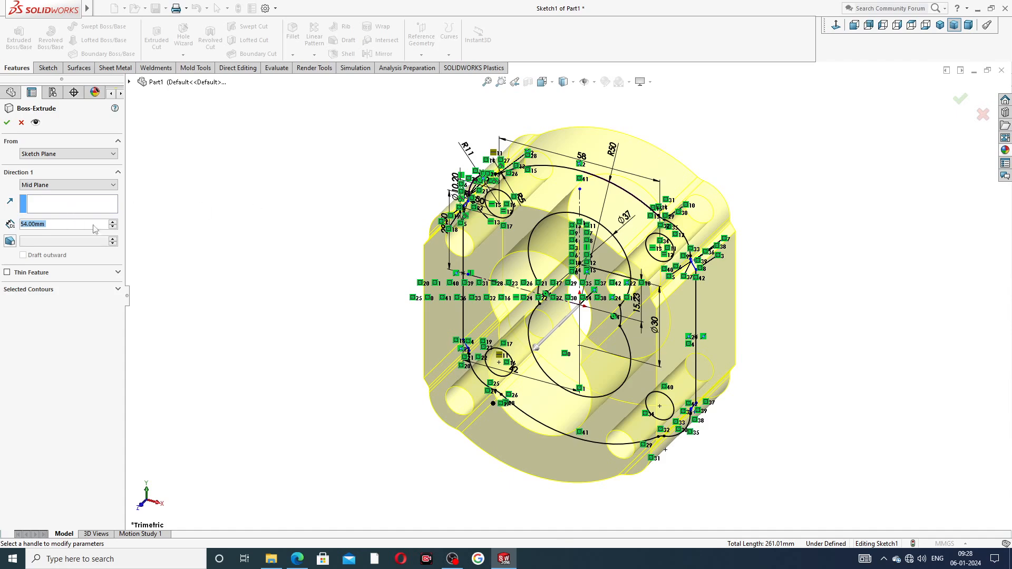
middle_click_drag(794, 277, 775, 253)
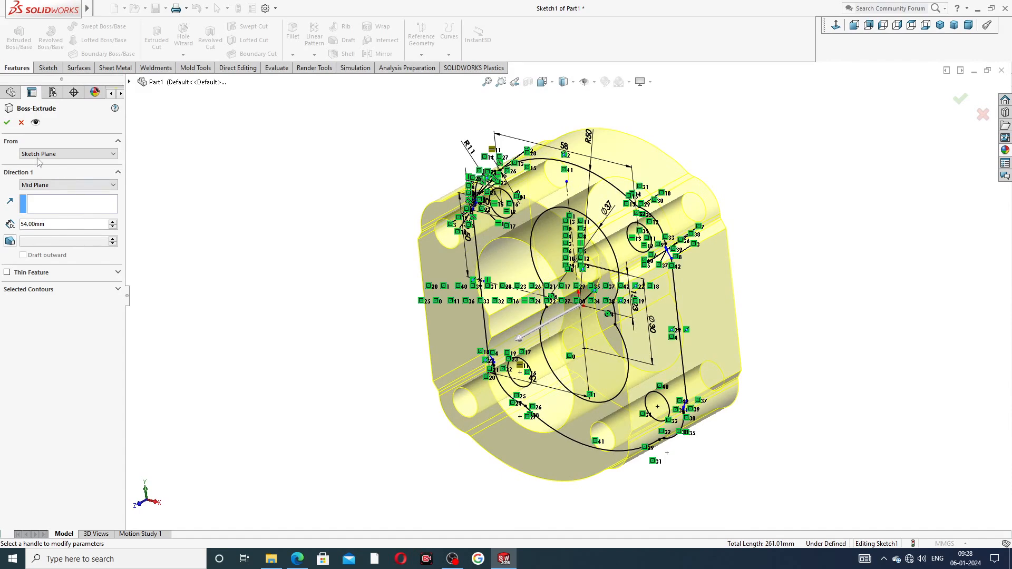
left_click(7, 123)
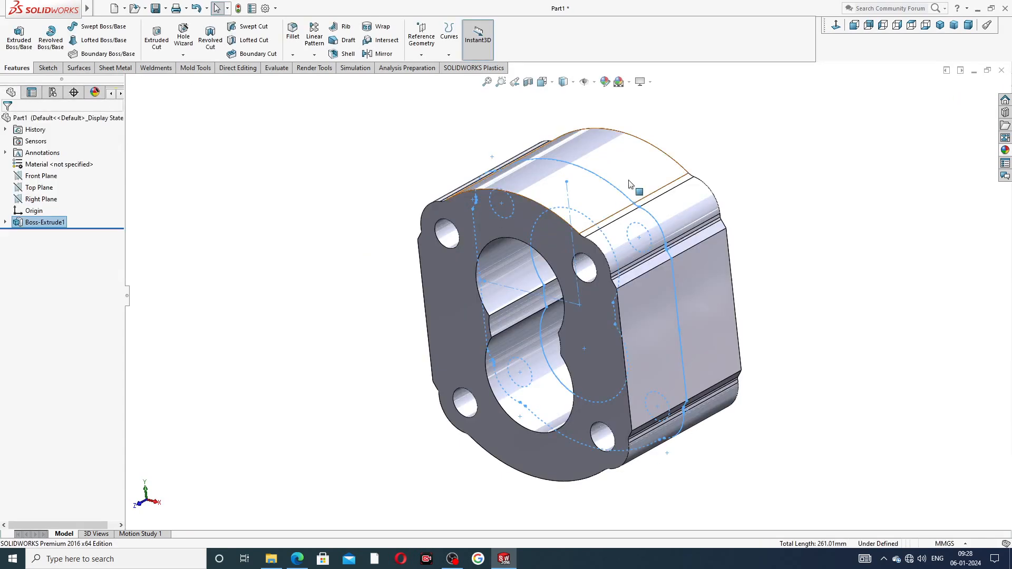
Check the part 12 PDF drawing in the browser, return to SOLIDWORKS and open a new sketch on the extruded body's front face
middle_click_drag(730, 131, 743, 196)
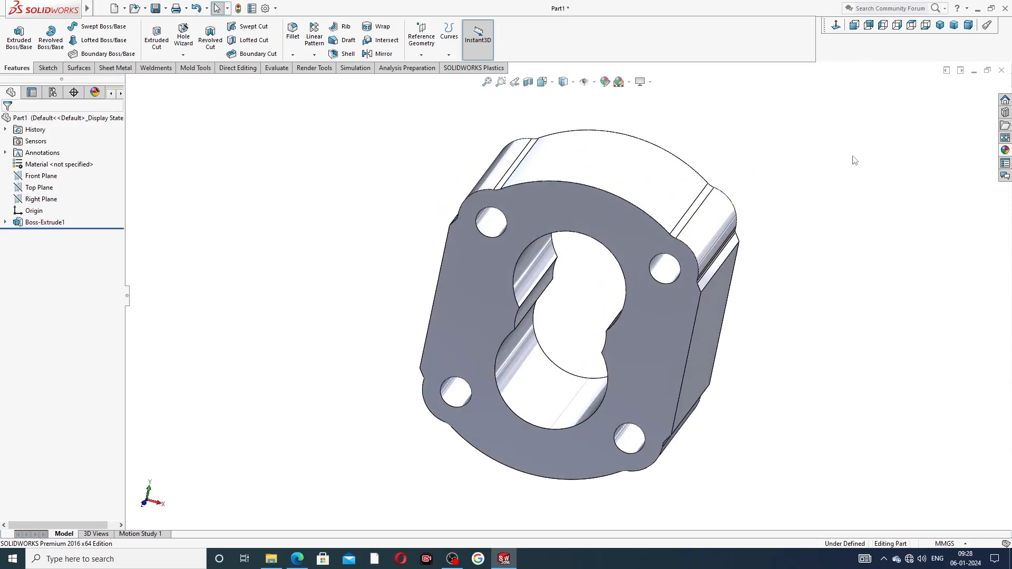
middle_click_drag(694, 234, 649, 236)
scroll(600, 266, "down", 3)
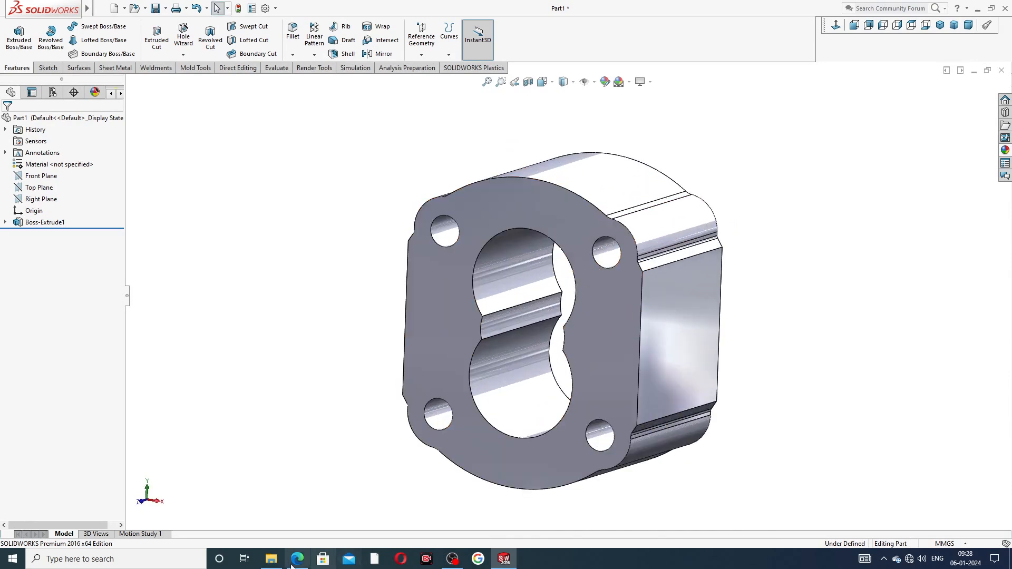
left_click(296, 558)
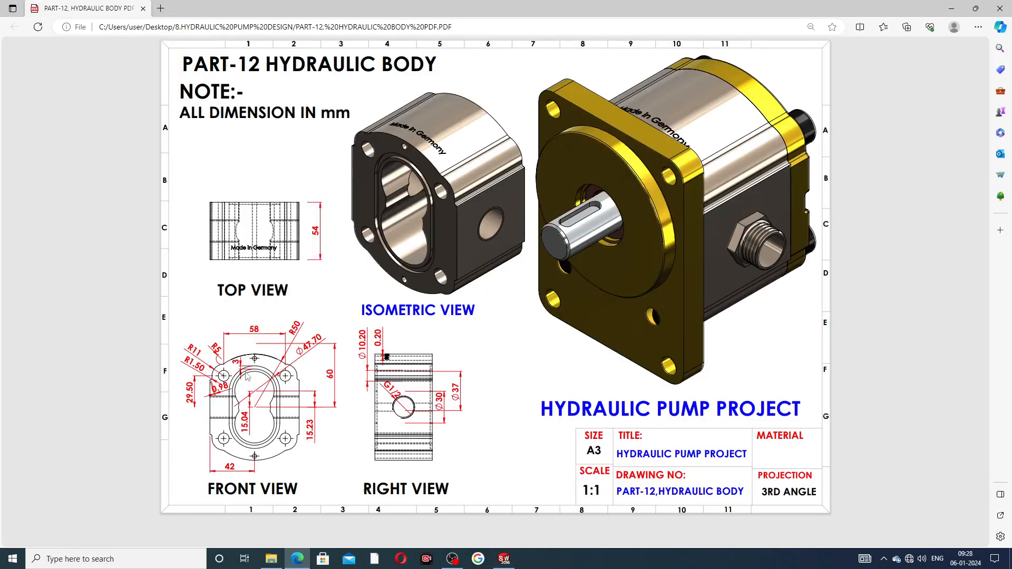
left_click(300, 559)
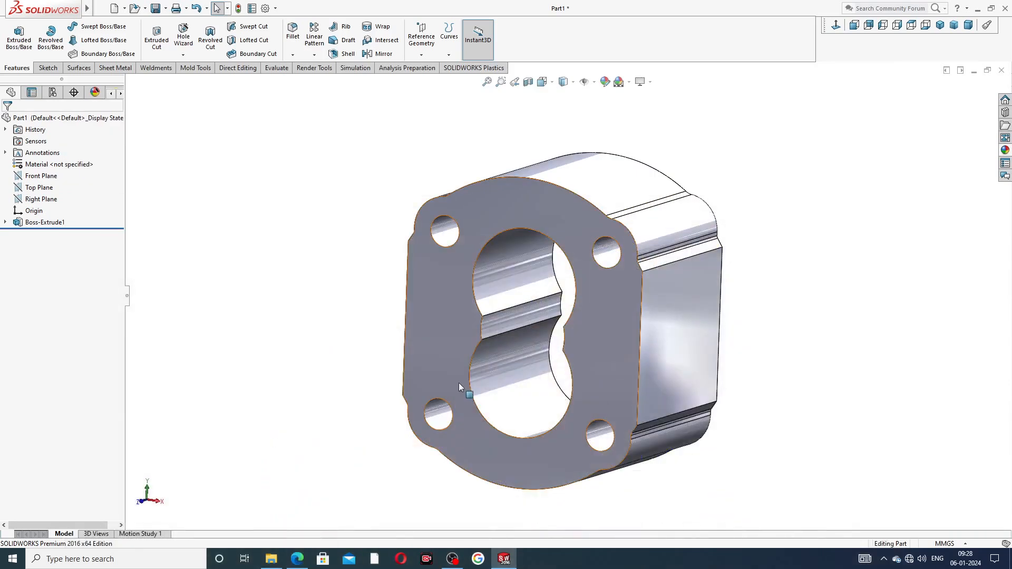
left_click(511, 208)
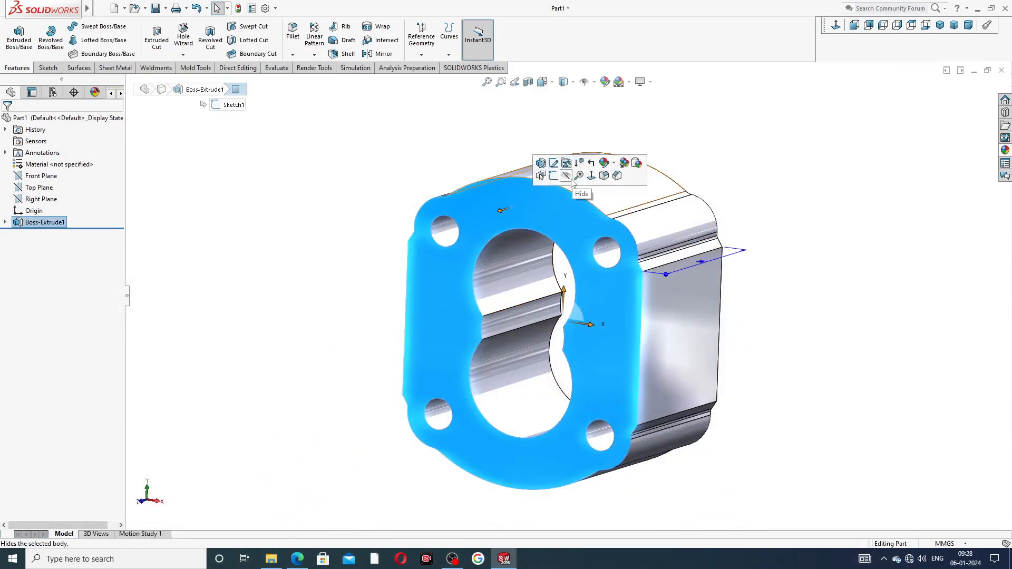
left_click(554, 178)
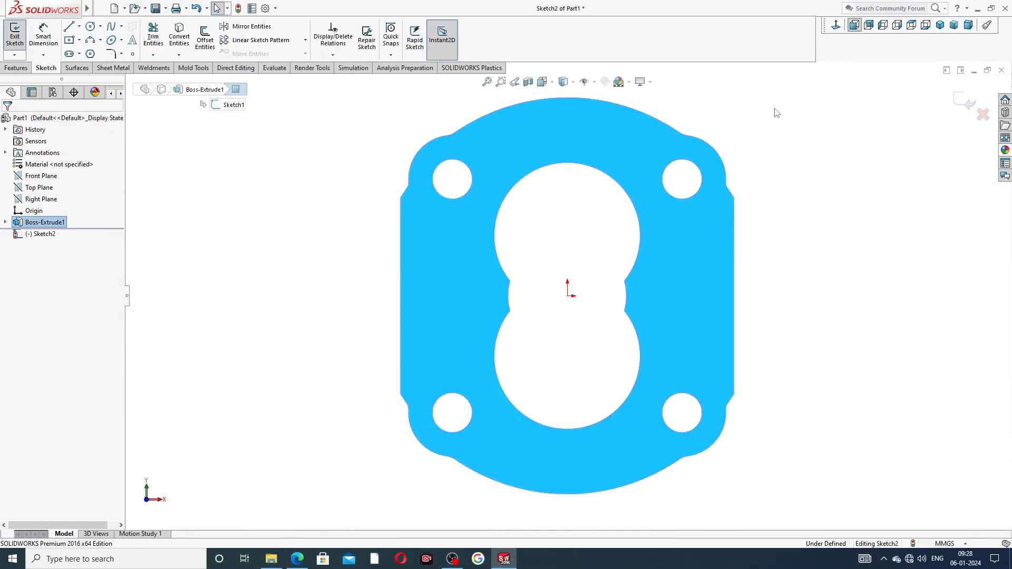
left_click(80, 30)
left_click(93, 48)
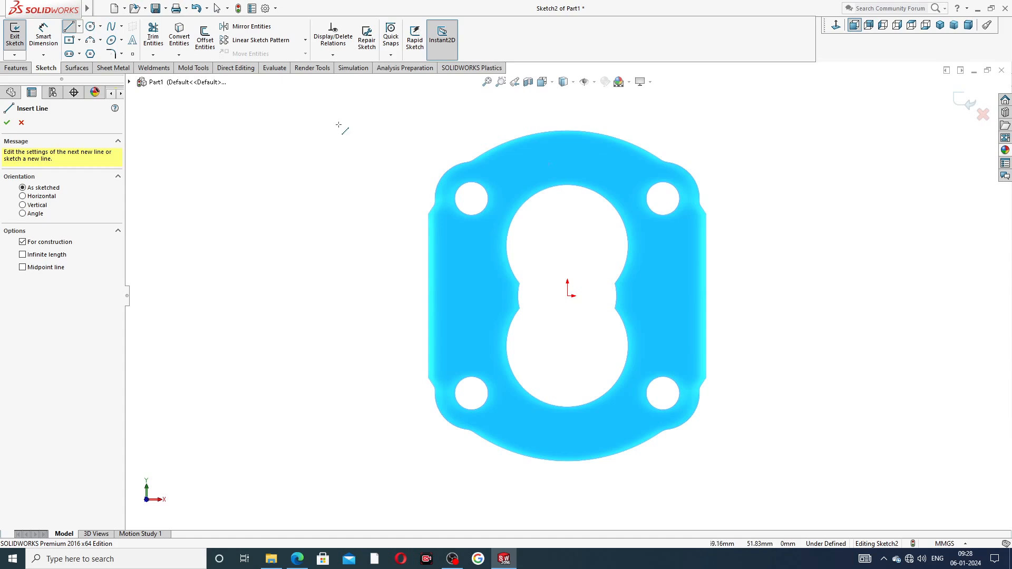
left_click(567, 296)
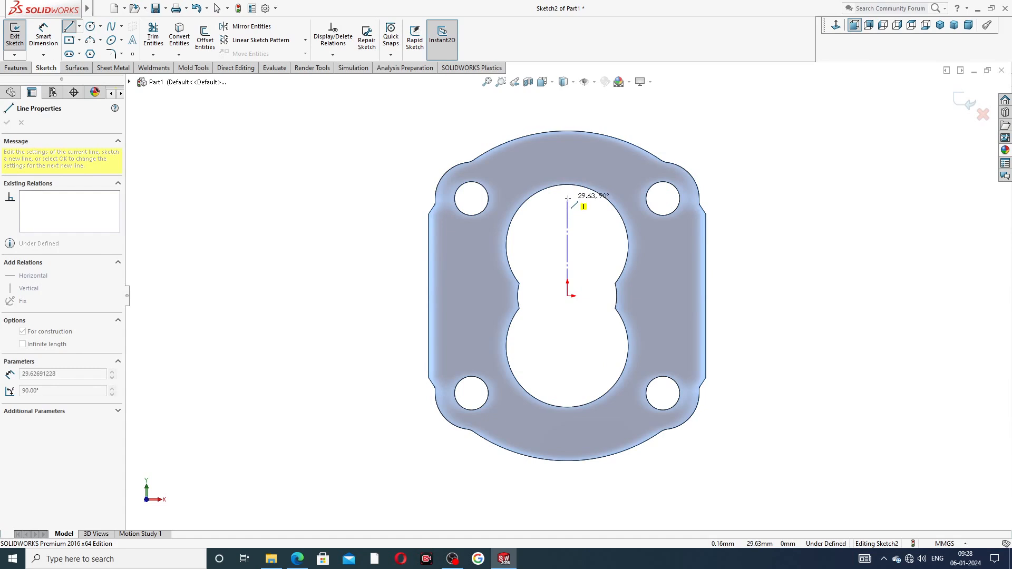
key("Escape")
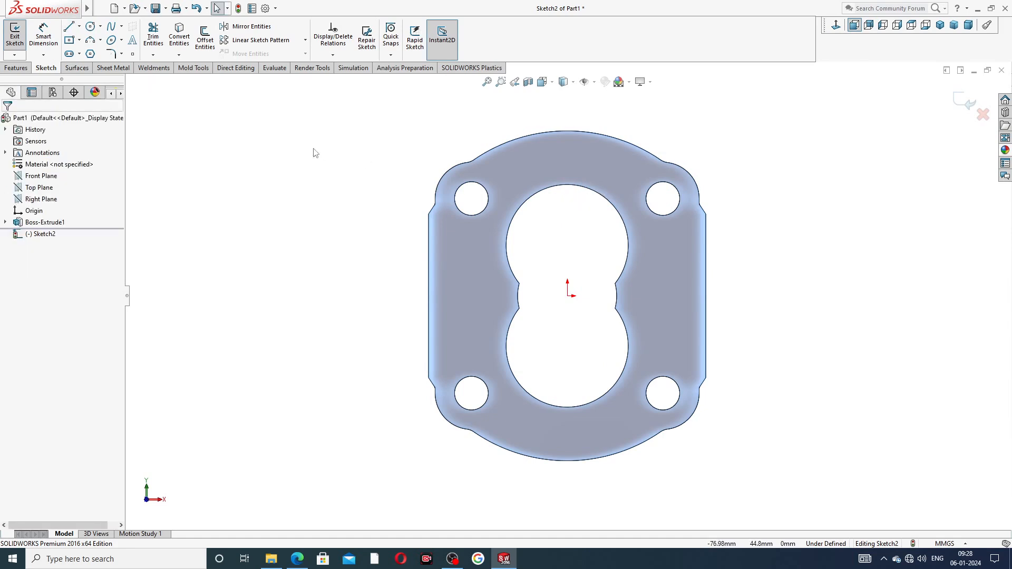
Sketch a vertical centerline about 29.5 mm long down to the origin and a horizontal centerline about 30 mm long from the origin
left_click(79, 26)
left_click(92, 52)
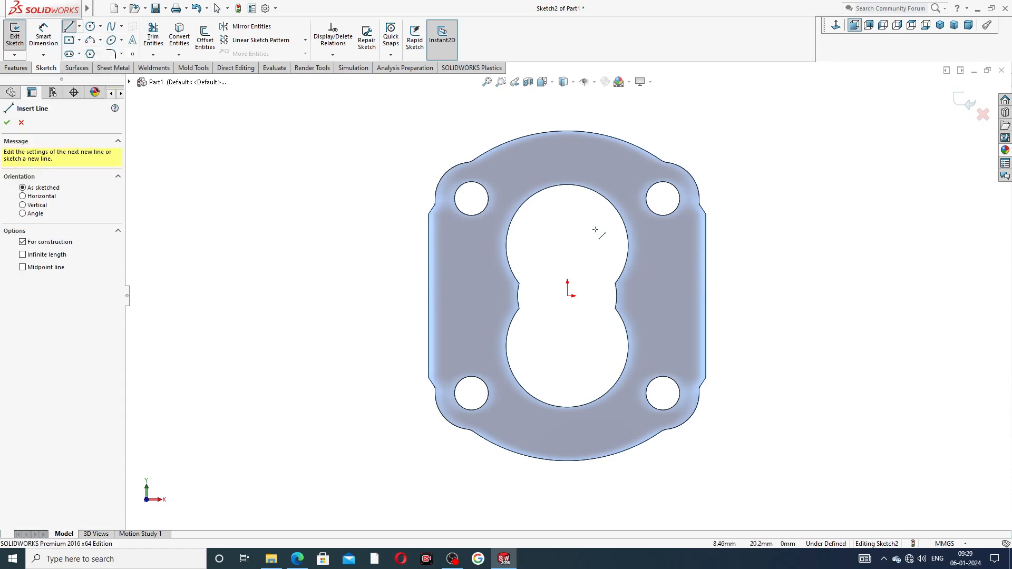
left_click(565, 199)
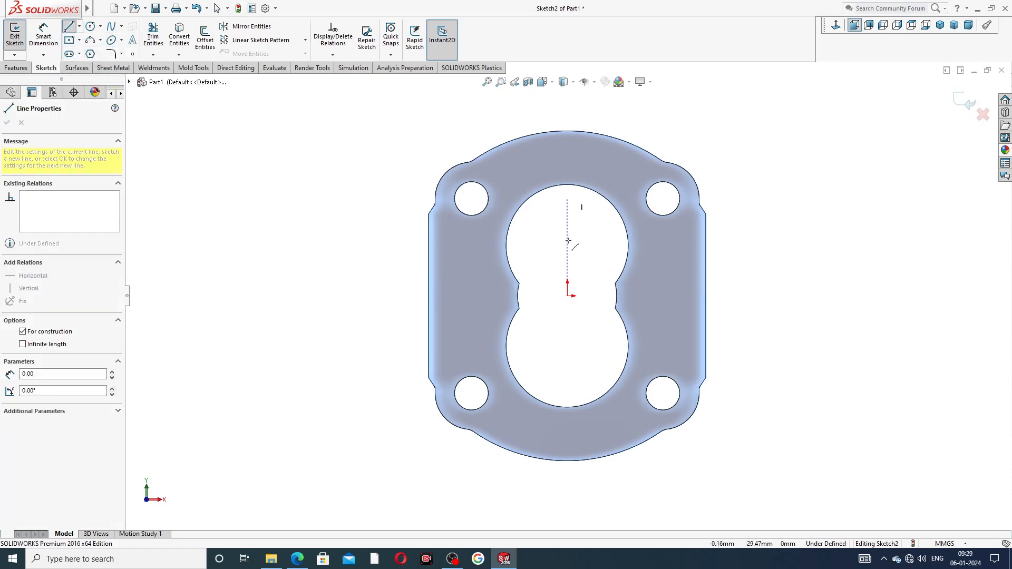
left_click(567, 296)
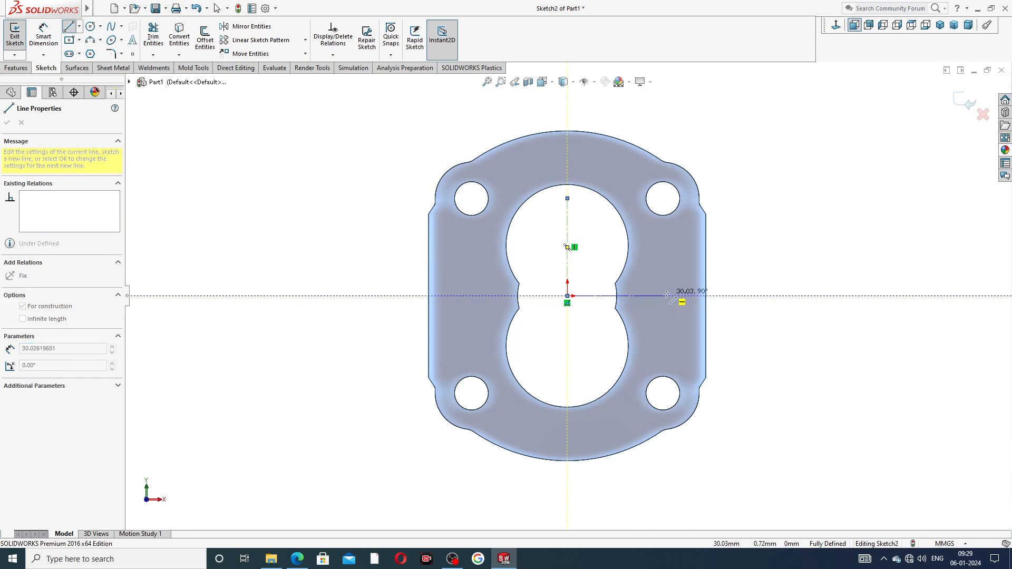
left_click(617, 296)
right_click(776, 229)
left_click(800, 236)
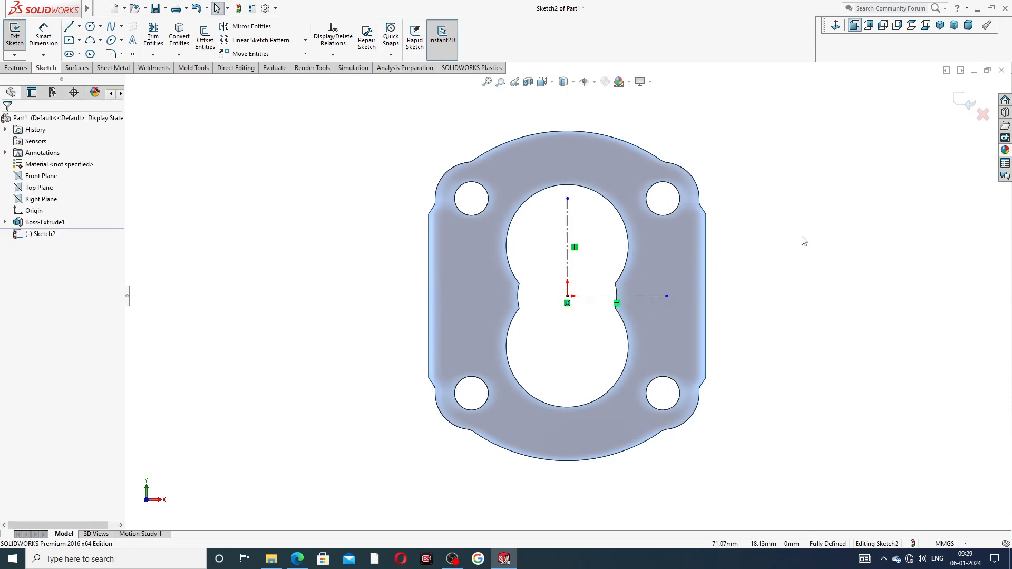
Sketch a circle of about 20.6 mm radius centered on the vertical centerline, about 18.8 mm above the origin
left_click(90, 27)
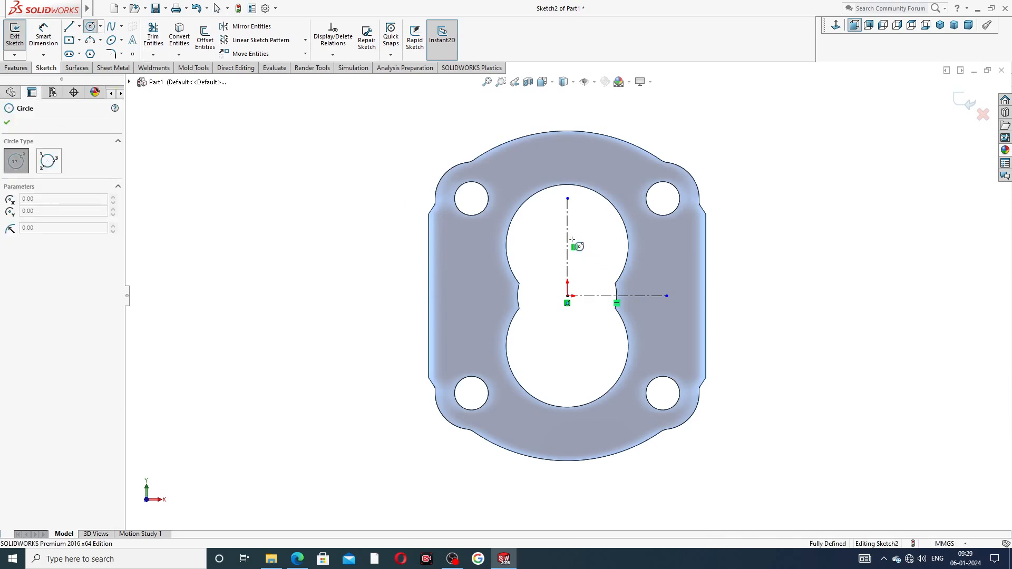
left_click(567, 233)
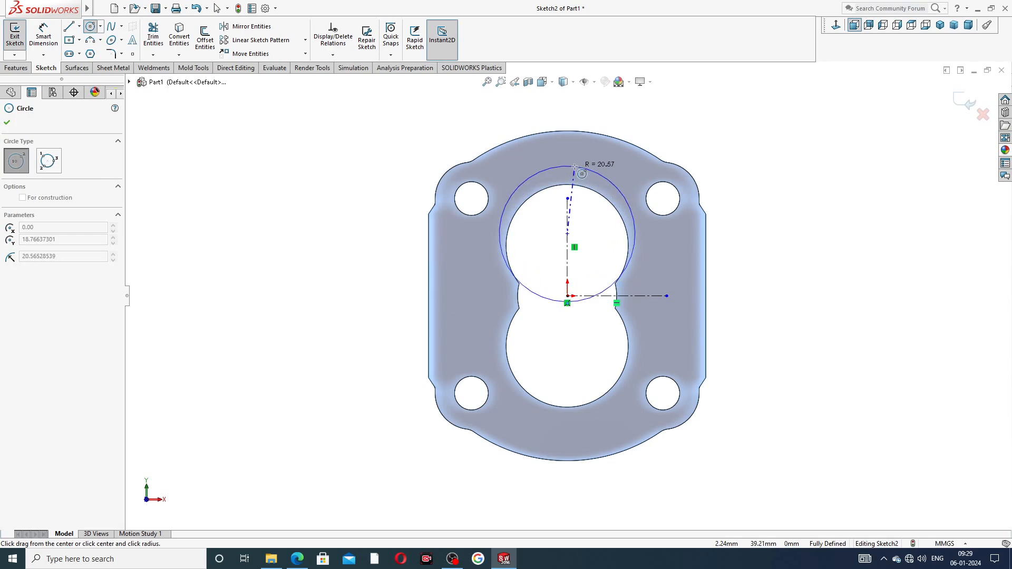
left_click(574, 167)
right_click(684, 145)
left_click(704, 148)
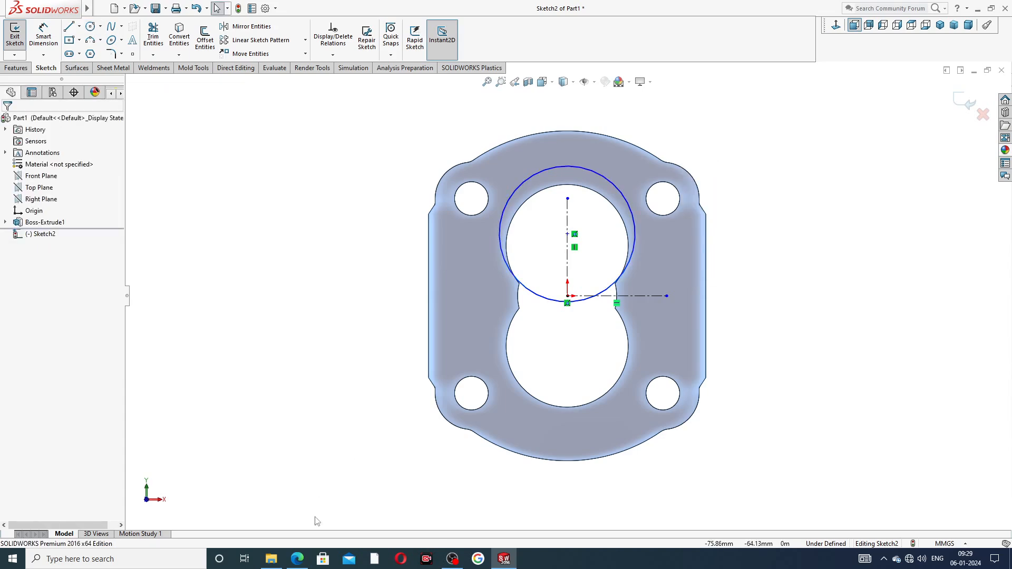
Look up the circle's size in the PDF drawing and dimension its diameter as 47.70 mm
left_click(297, 559)
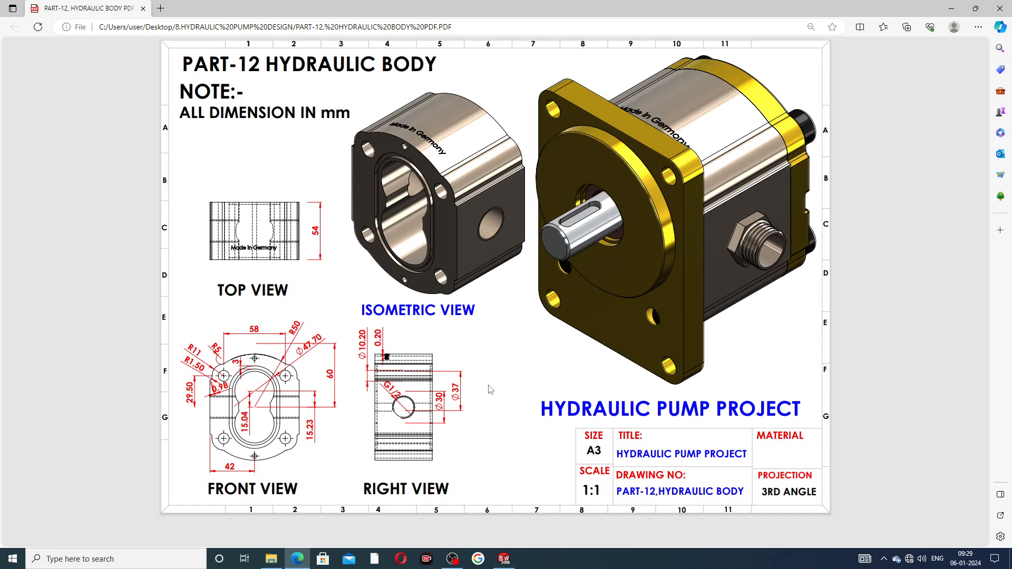
left_click(504, 559)
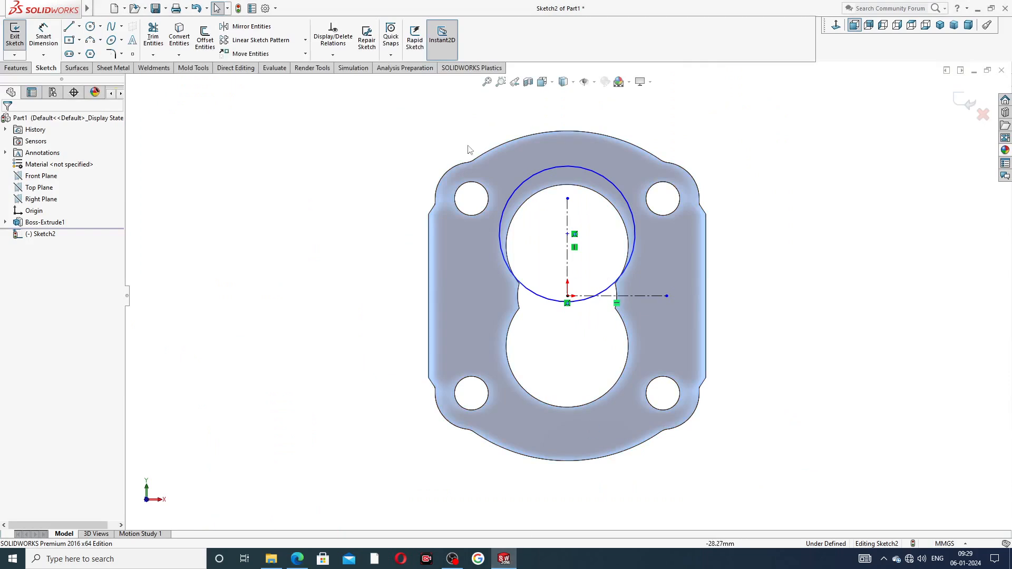
left_click(43, 34)
left_click(552, 167)
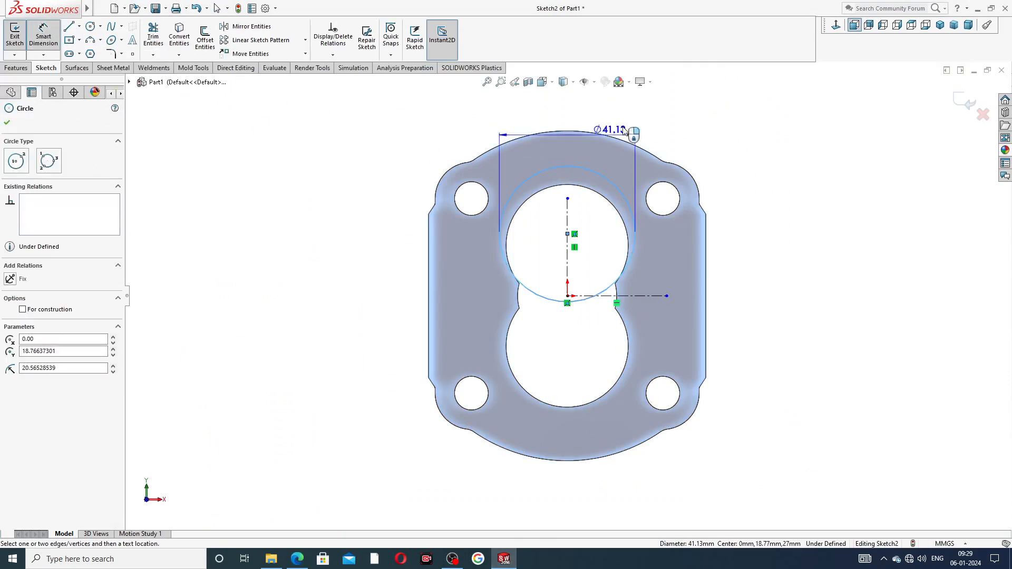
left_click(641, 123)
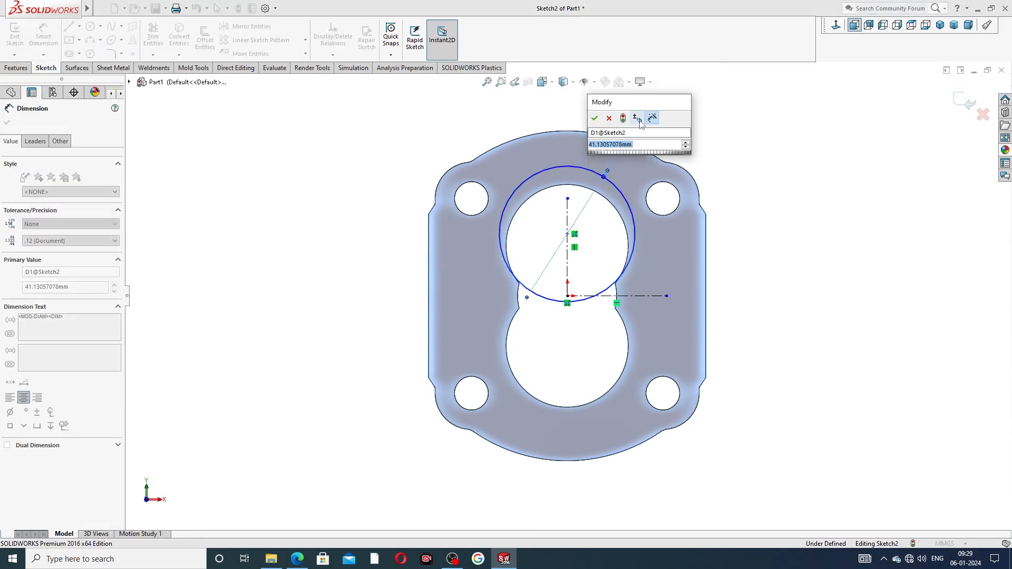
type("47")
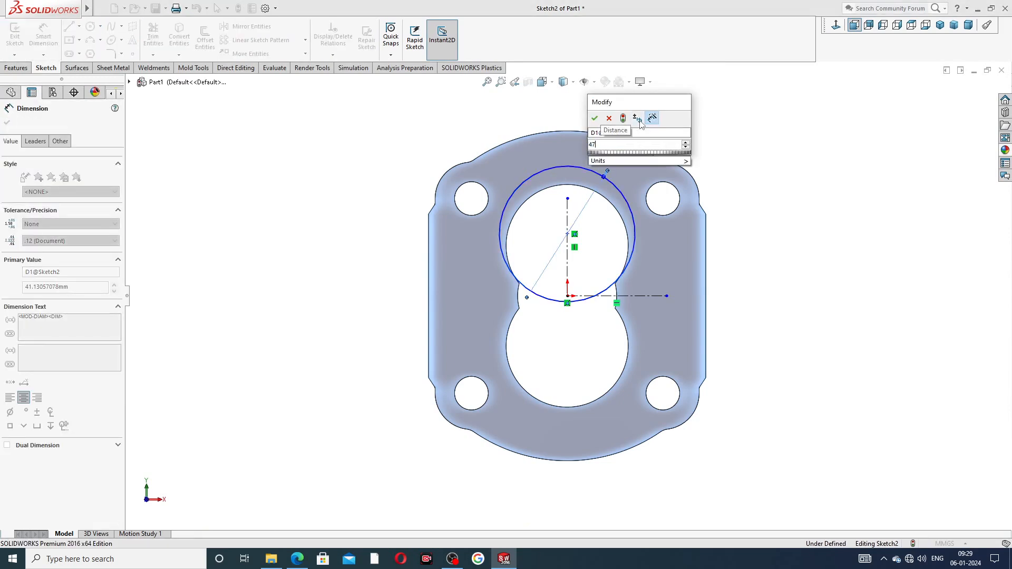
type(".70")
key("Return")
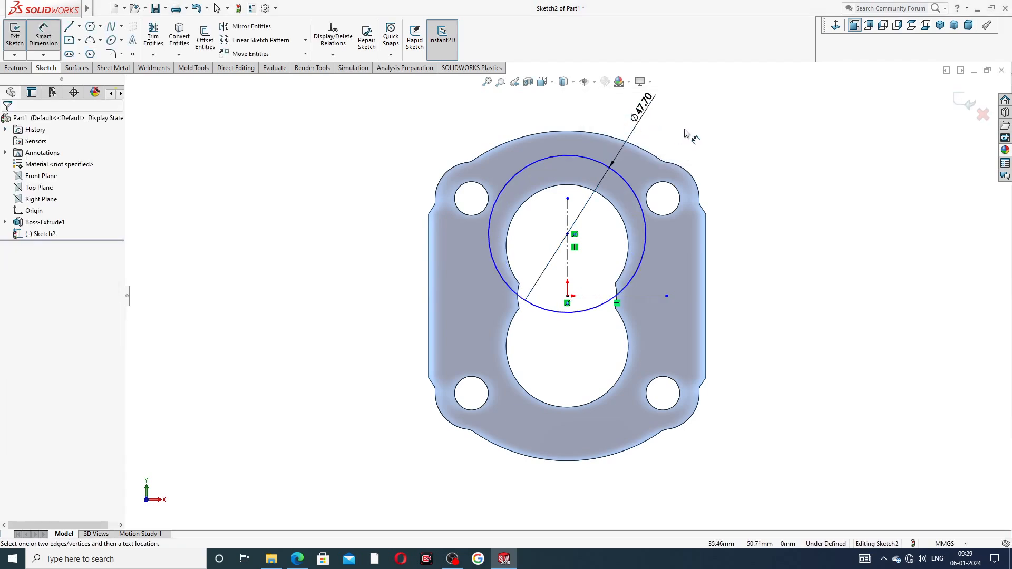
Dimension the vertical distance from the circle's center to the origin as 15.04 mm
left_click(567, 233)
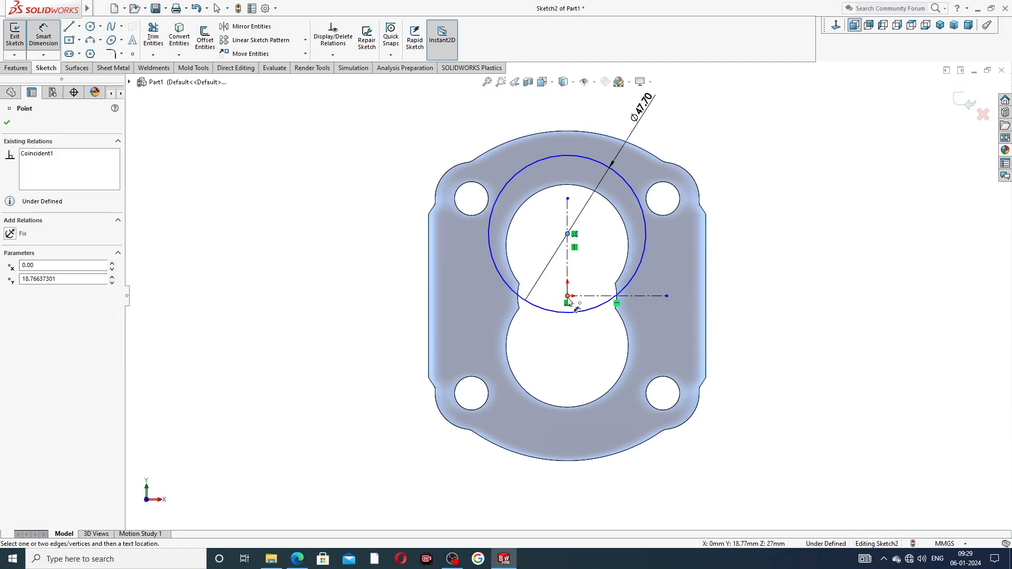
left_click(568, 299)
left_click(476, 274)
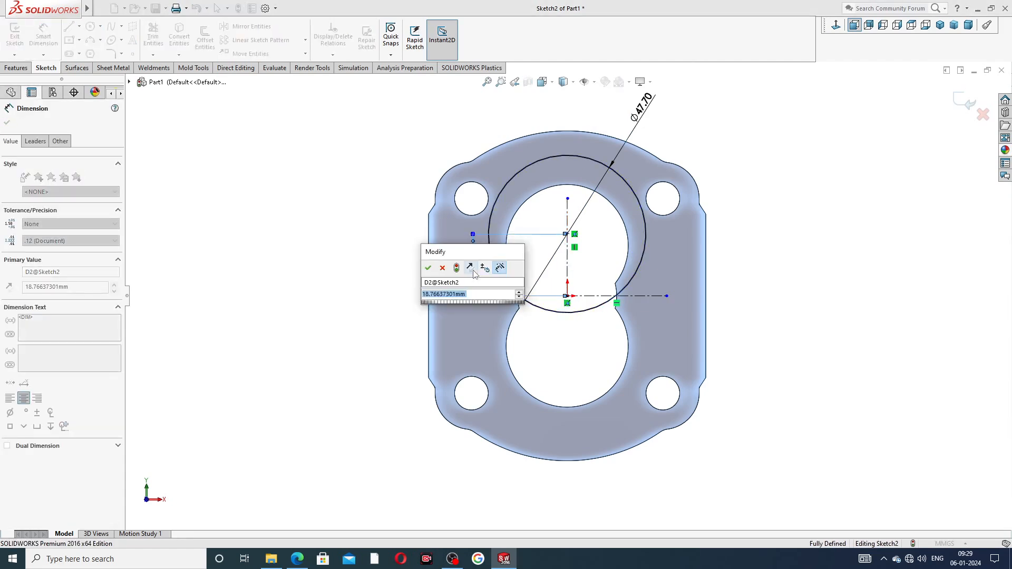
type("15.")
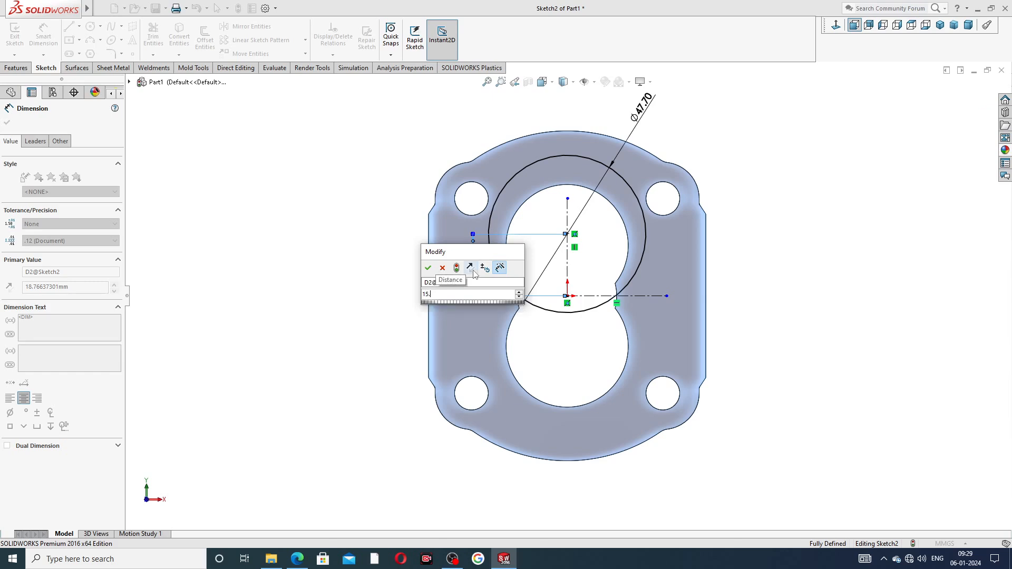
type("04")
key("Return")
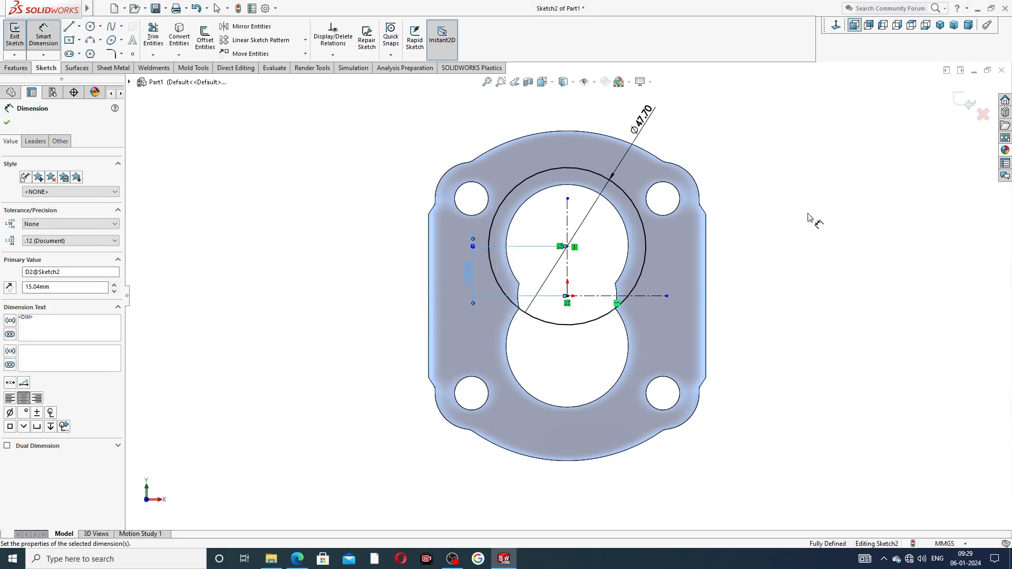
left_click(795, 199)
right_click(762, 141)
left_click(783, 157)
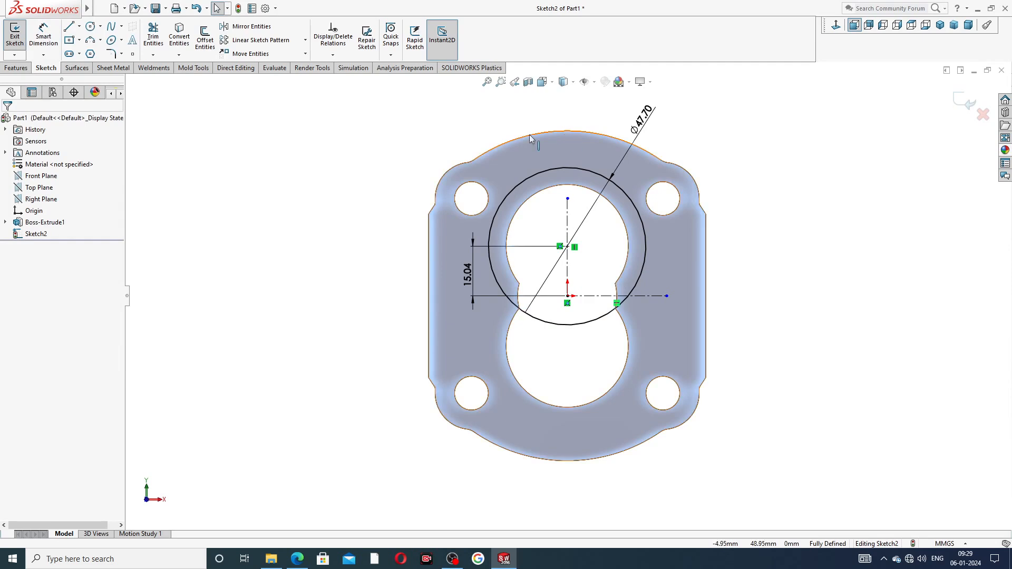
Mirror the 47.70 mm circle about the horizontal centerline
left_click(259, 30)
left_click(518, 185)
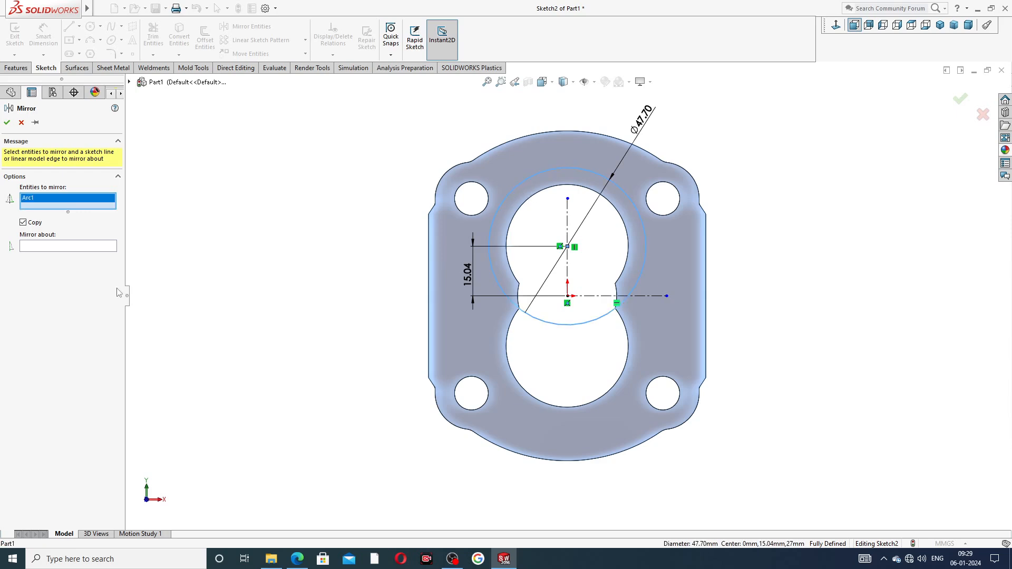
left_click(93, 247)
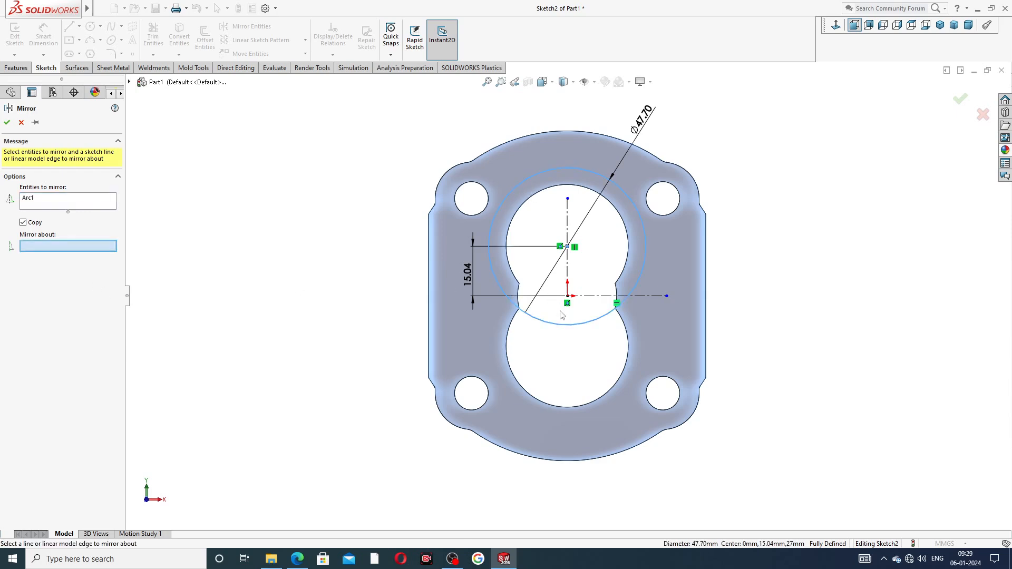
left_click(579, 296)
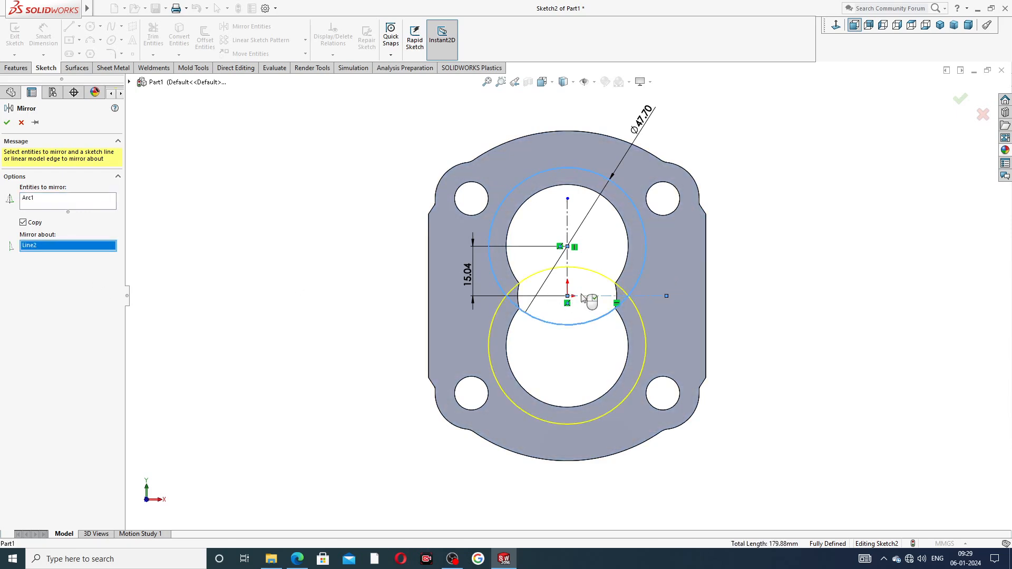
left_click(7, 123)
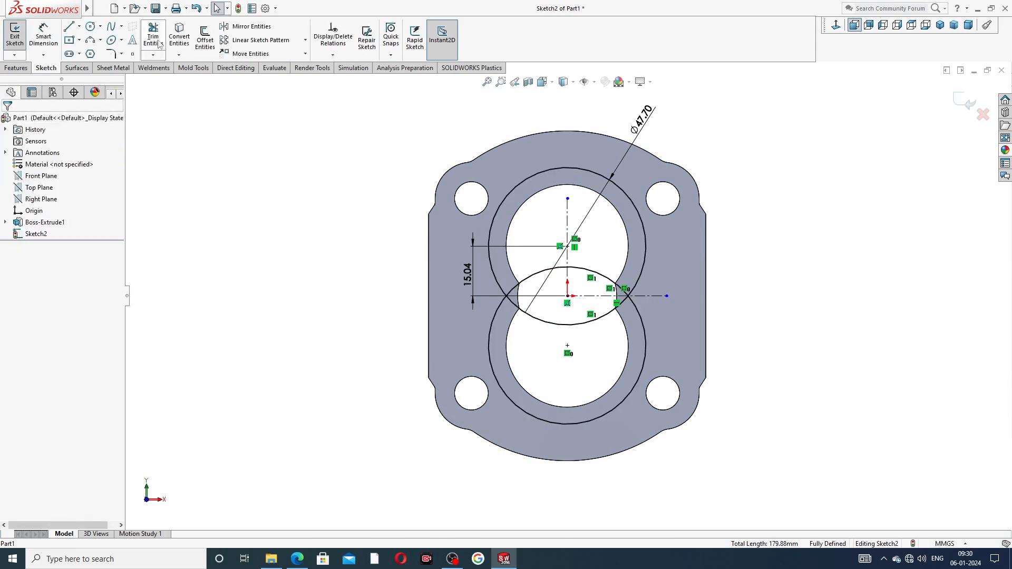
Sketch a vertical line about 30.08 mm long on each side, joining the outermost points of the two circles
left_click(69, 27)
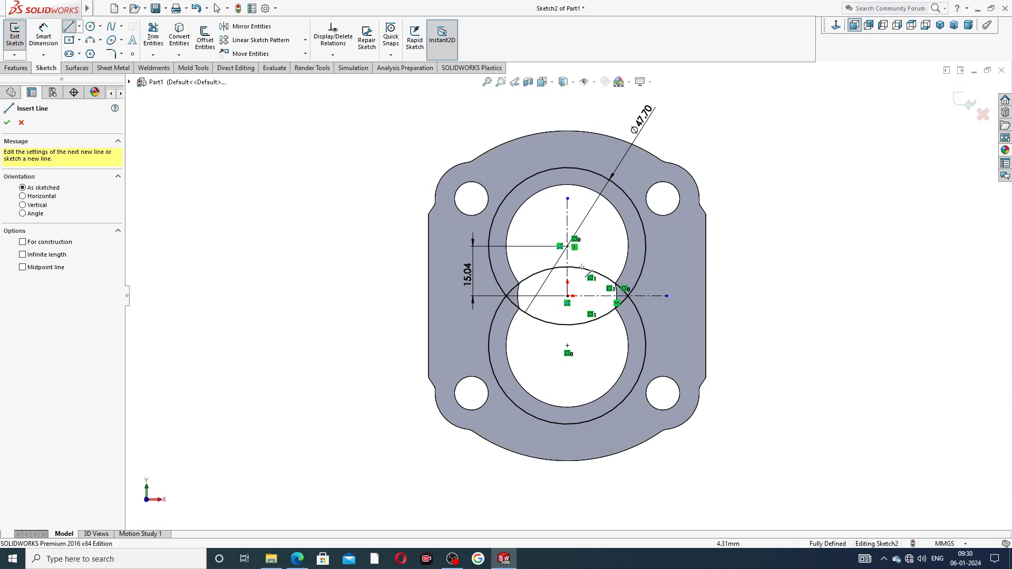
left_click(488, 246)
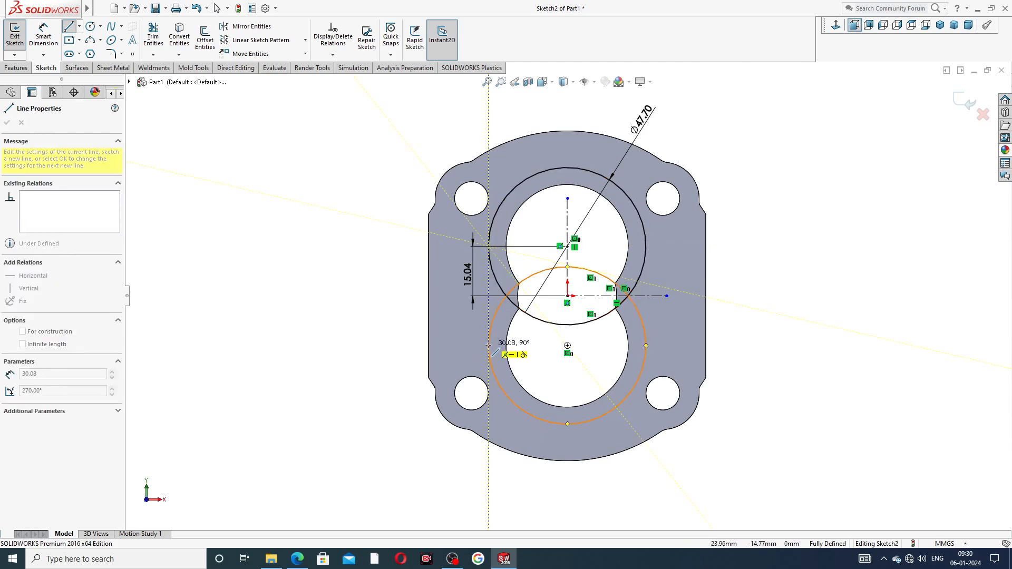
left_click(488, 345)
right_click(428, 325)
left_click(452, 336)
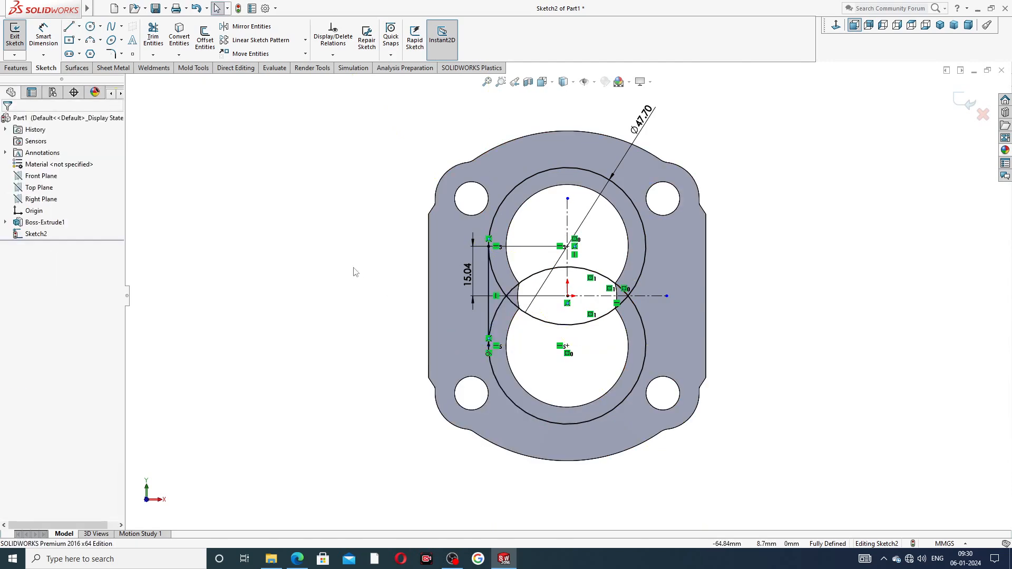
key("l")
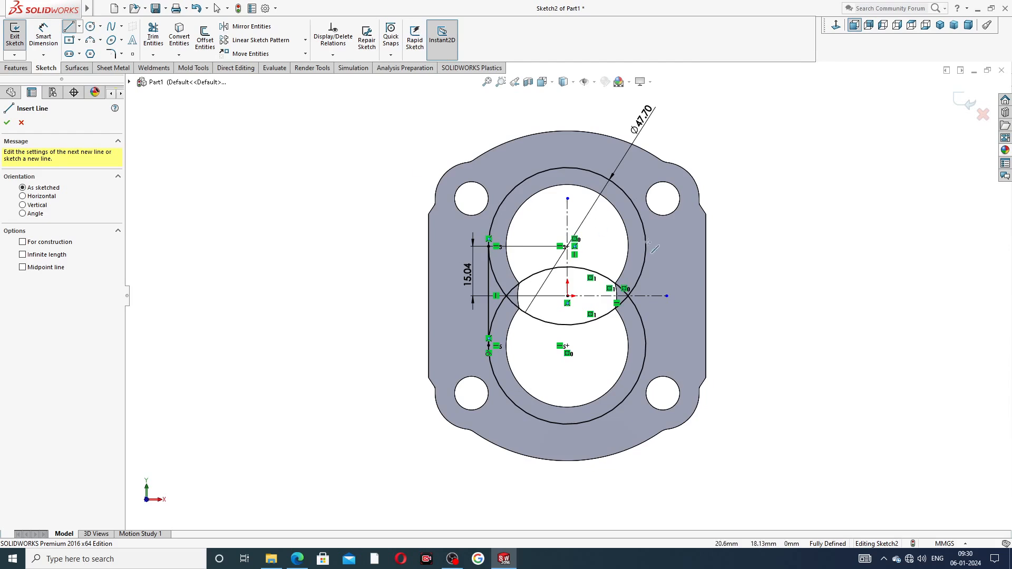
left_click(647, 246)
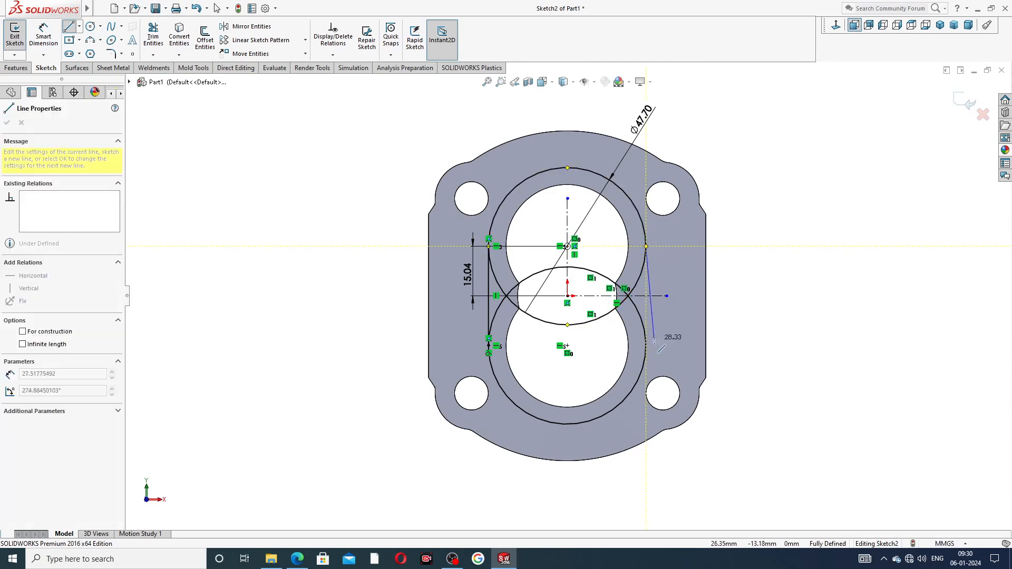
left_click(646, 346)
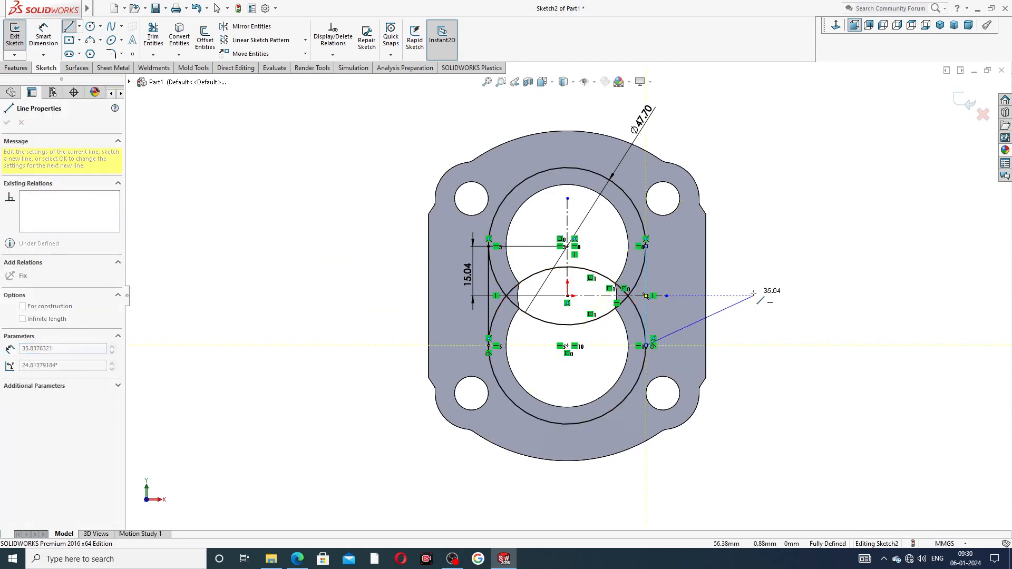
right_click(757, 289)
left_click(769, 302)
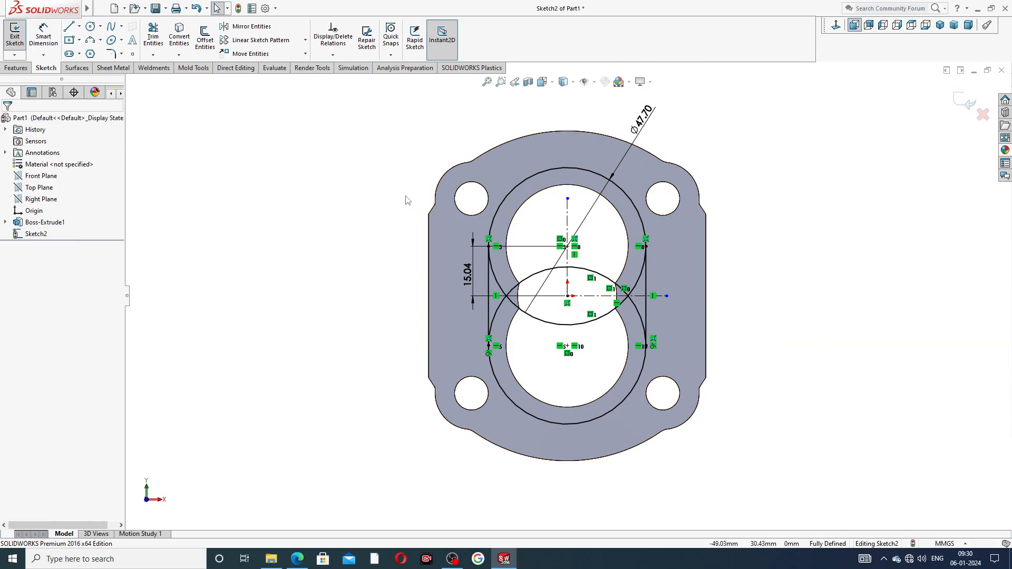
Trim away the overlapping inner arcs of both circles so that only the closed slot outline remains
left_click(152, 36)
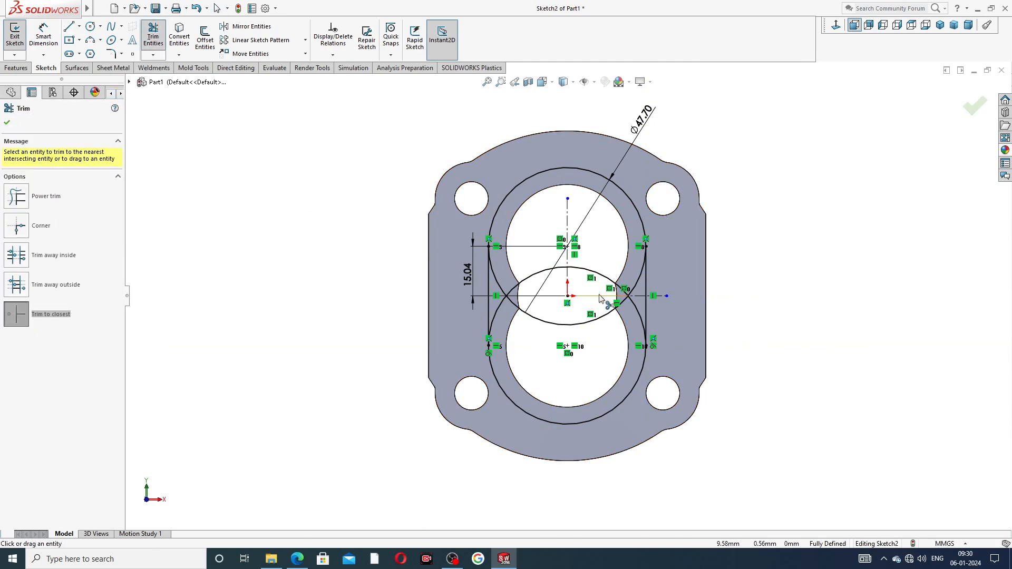
scroll(605, 295, "down", 3)
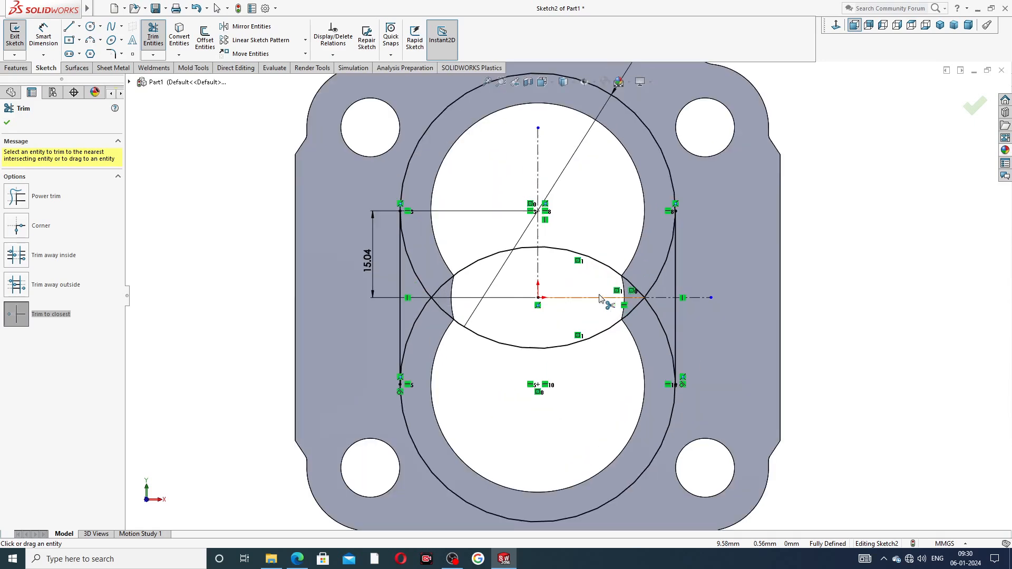
left_click(472, 269)
left_click(503, 348)
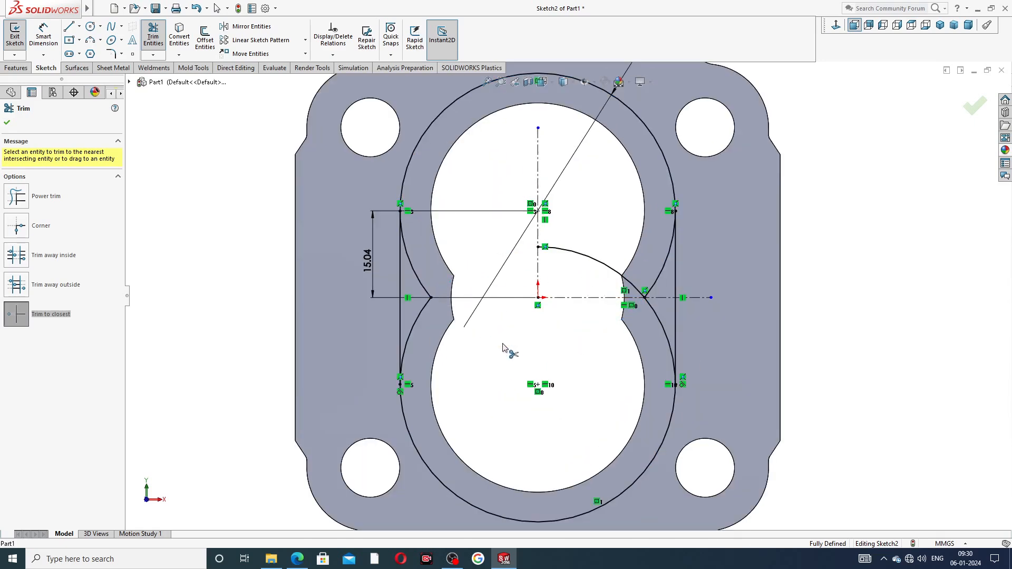
left_click(431, 284)
left_click(427, 306)
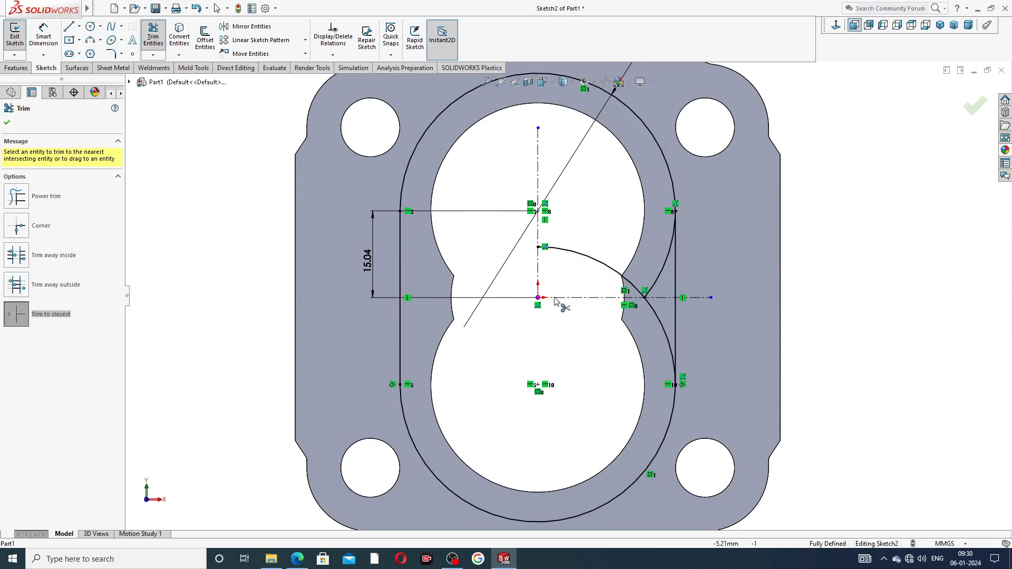
left_click(606, 266)
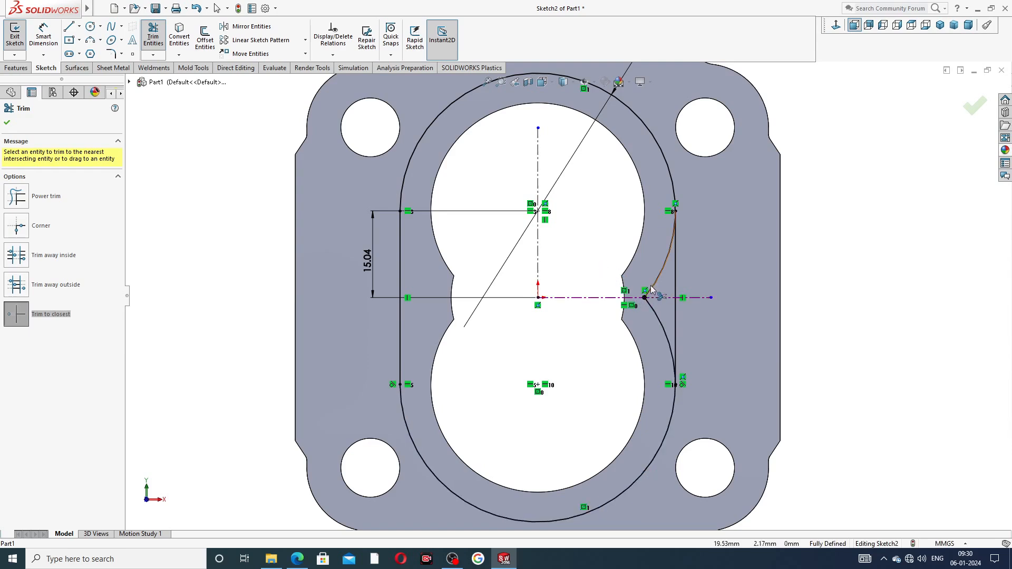
left_click(650, 287)
left_click(655, 312)
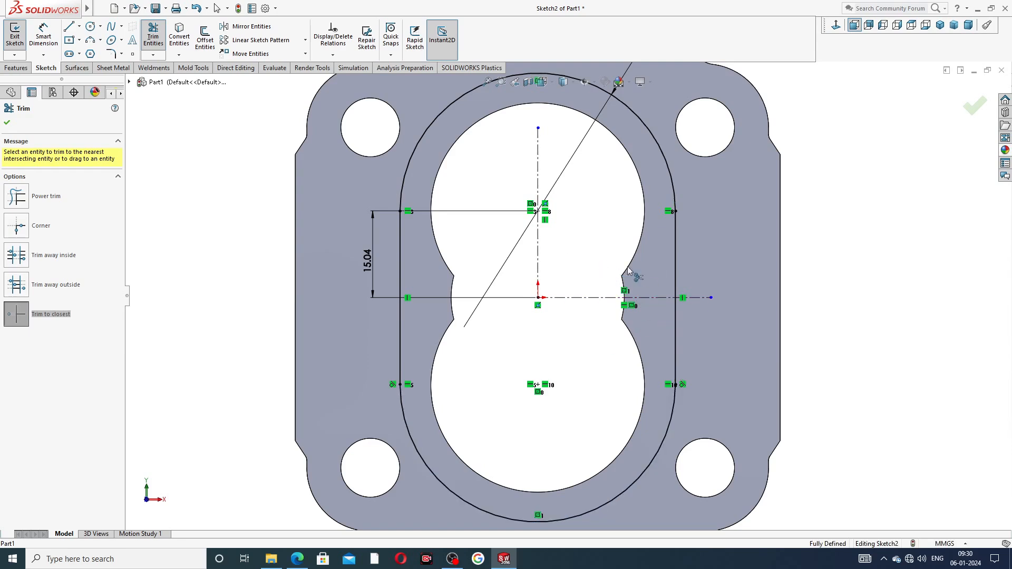
key("f")
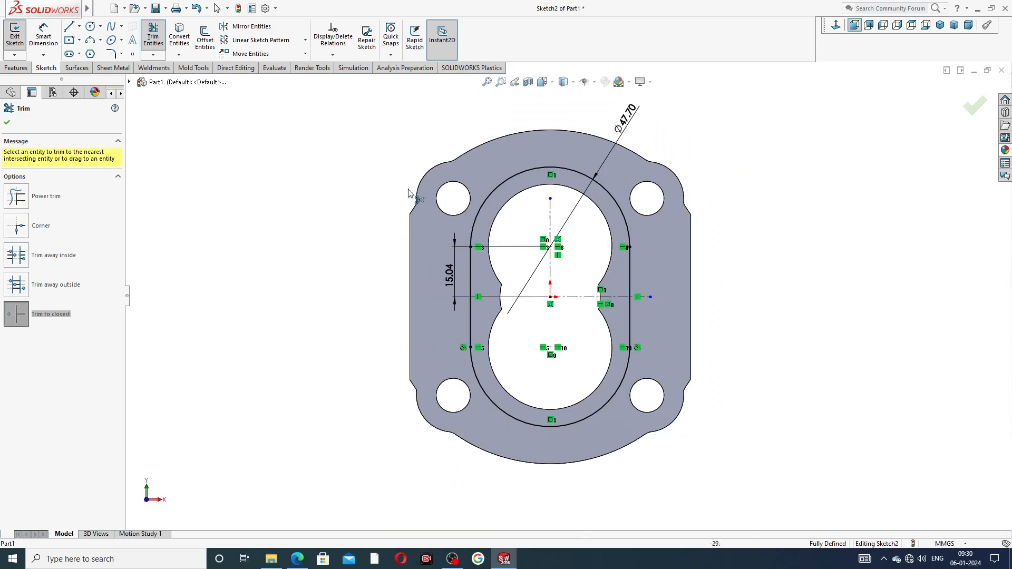
left_click(7, 123)
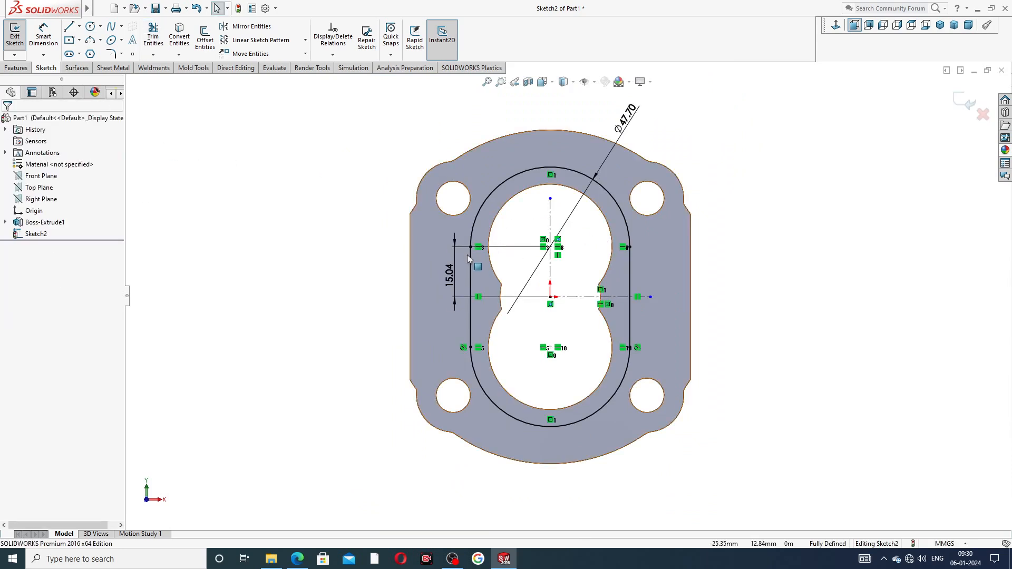
Move the 47.70 mm diameter and 15.04 mm distance dimensions farther away from the slot outline
scroll(469, 253, "down", 2)
left_click_drag(660, 99, 683, 104)
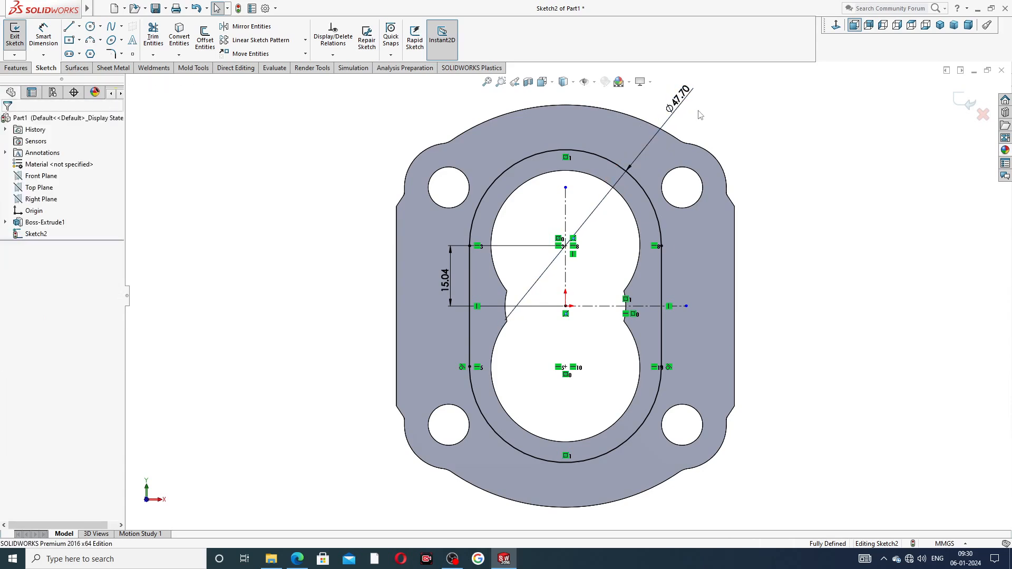
left_click_drag(447, 279, 438, 279)
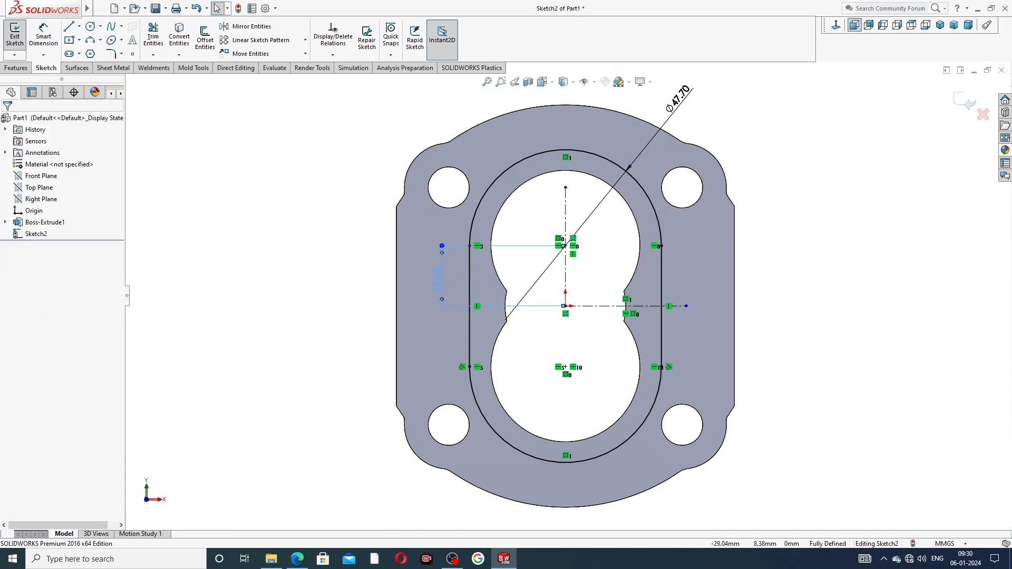
Check the groove width in the PDF drawing, offset the slot outline 3 mm inward, and move the offset dimension clear of the outline
left_click(297, 559)
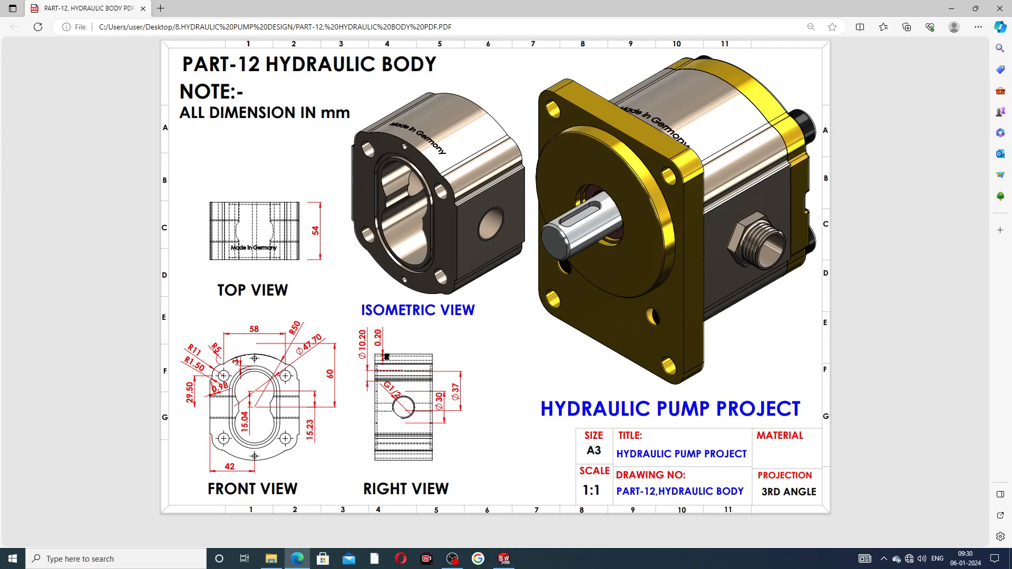
left_click(297, 557)
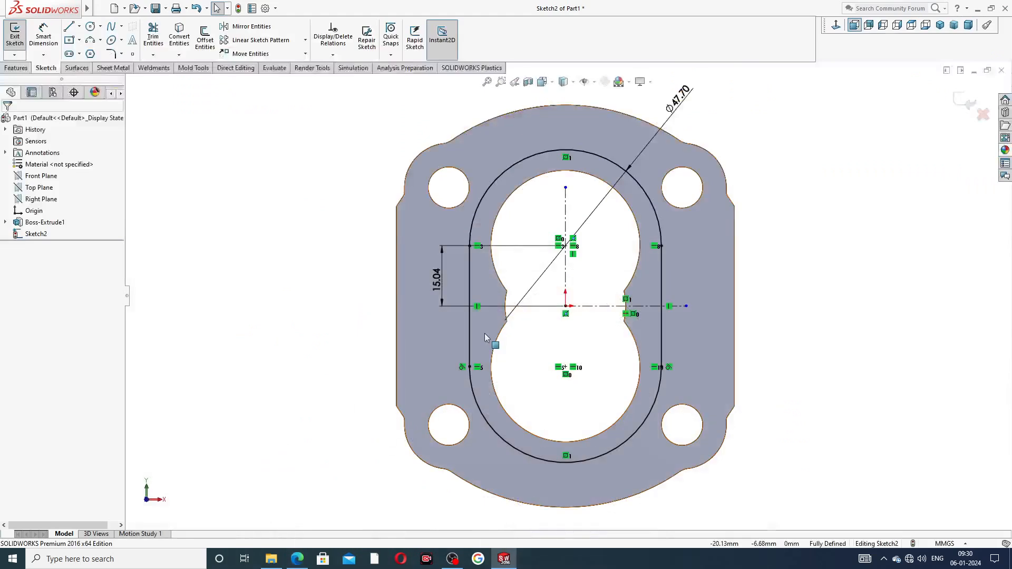
left_click(206, 38)
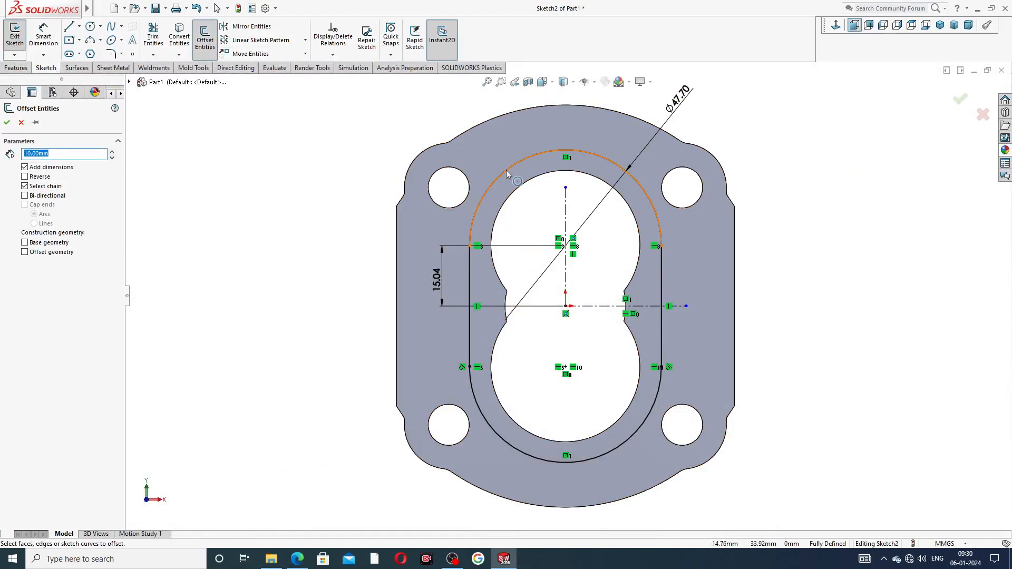
left_click(506, 170)
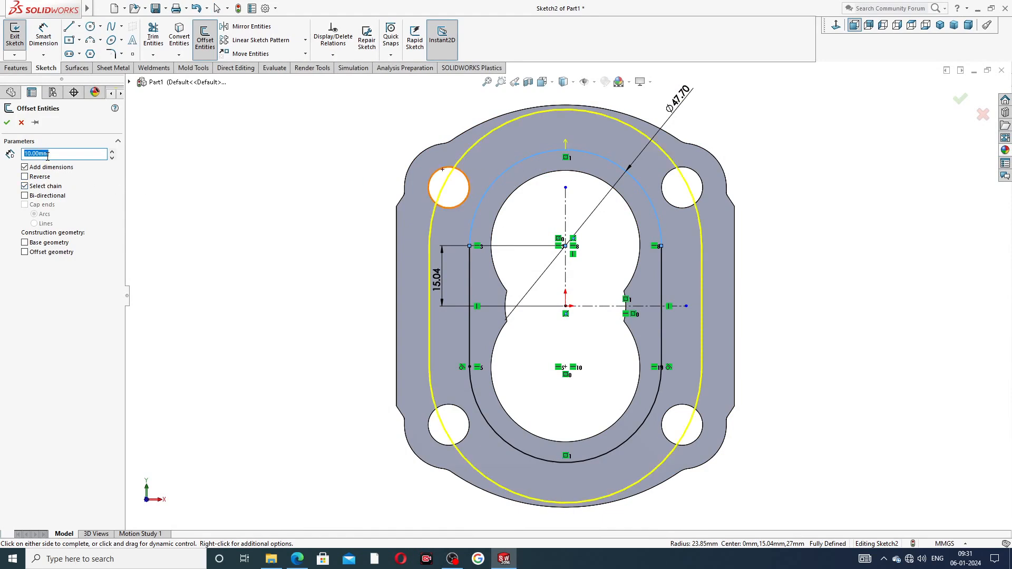
type("3")
key("Return")
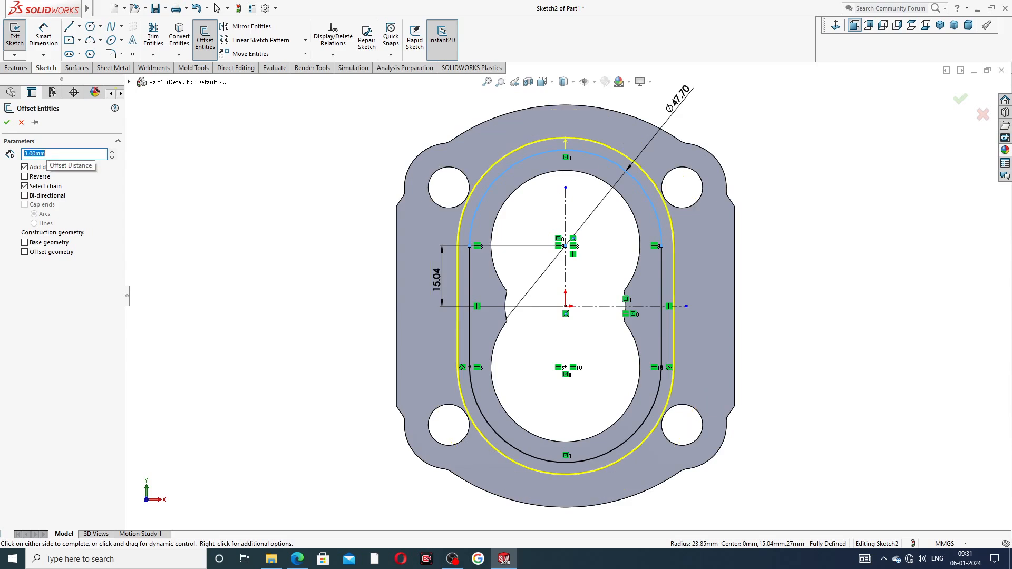
left_click(45, 177)
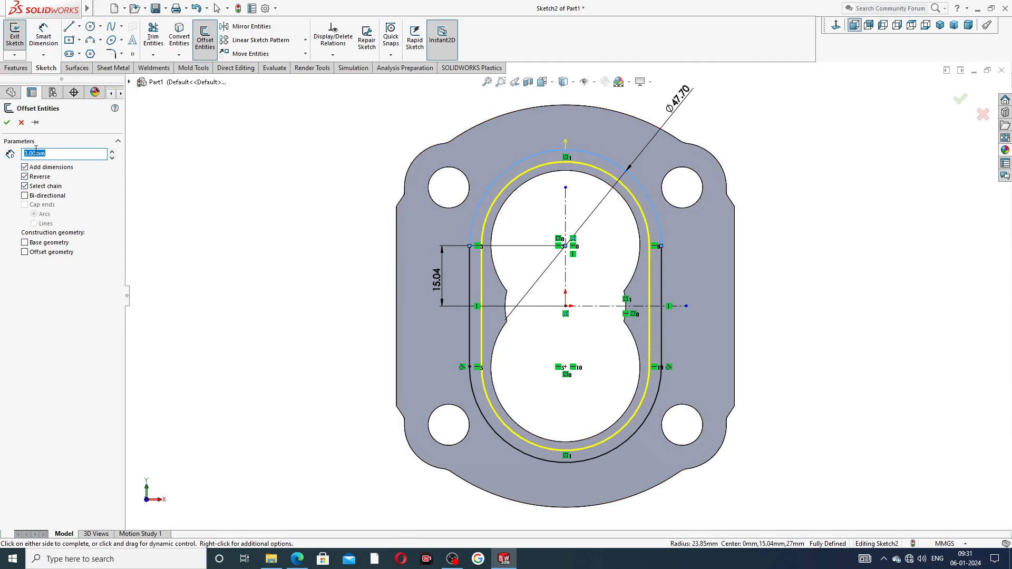
left_click(8, 127)
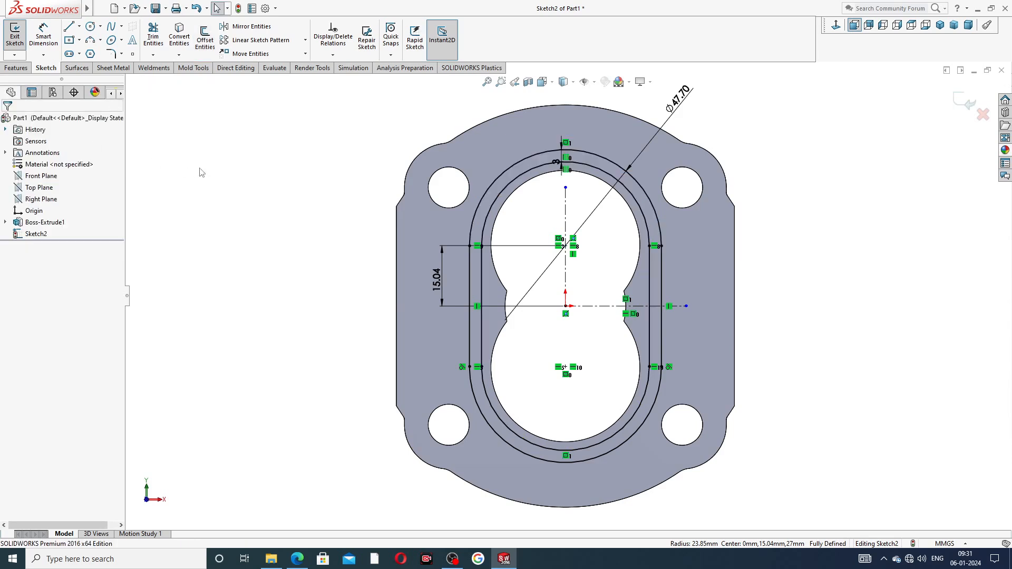
left_click_drag(553, 161, 517, 140)
left_click(787, 156)
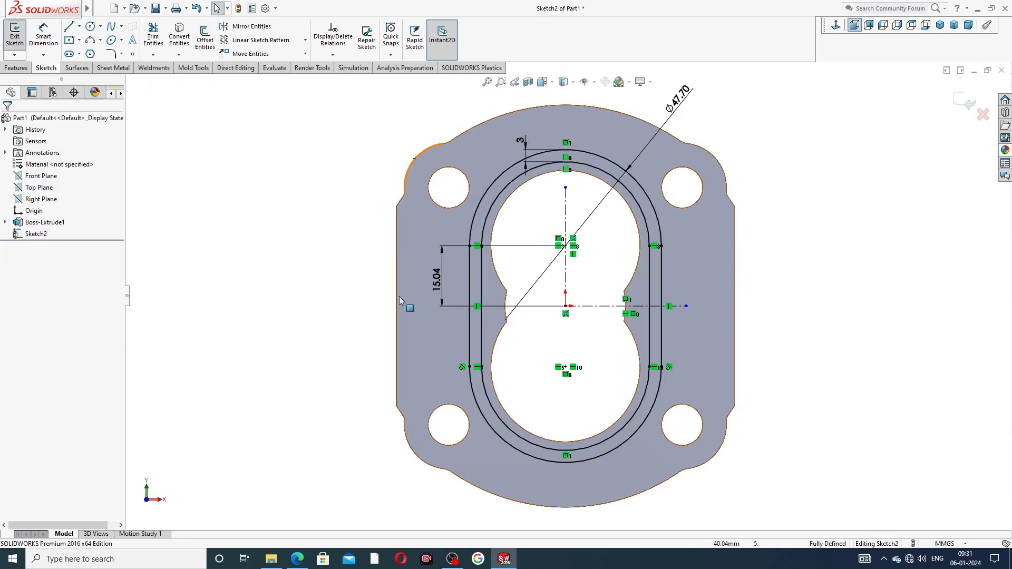
Check the PDF drawing and cut the closed groove sketch 2 mm deep into the front face with a blind Extruded Cut
left_click(298, 559)
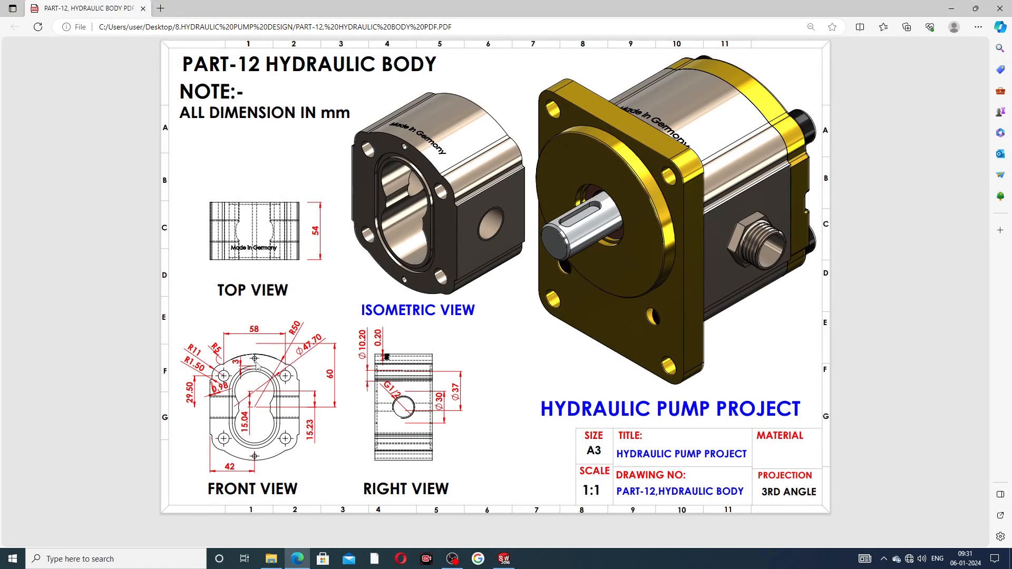
left_click(303, 562)
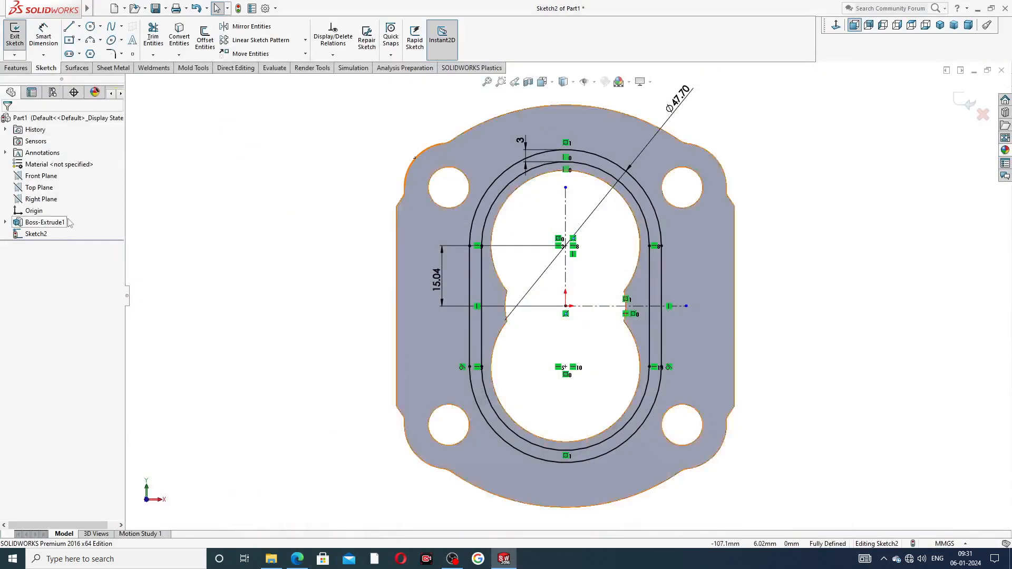
left_click(22, 68)
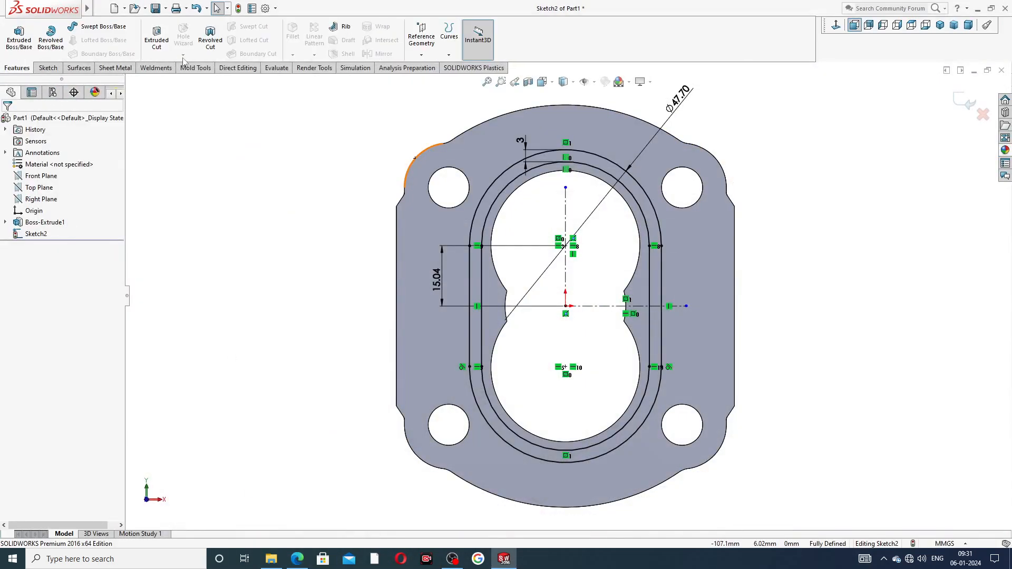
left_click(156, 37)
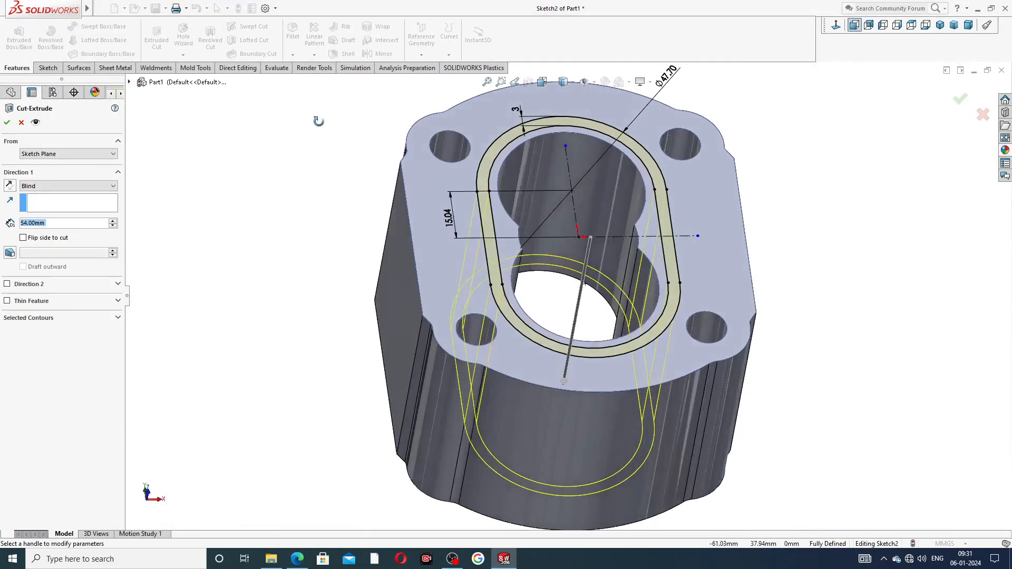
double_click(53, 224)
type("2")
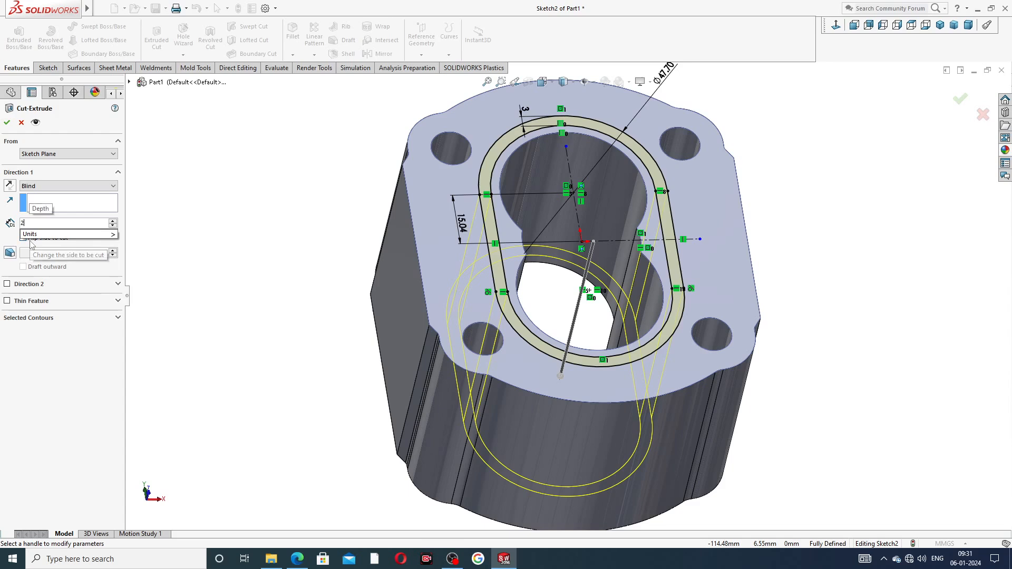
key("Return")
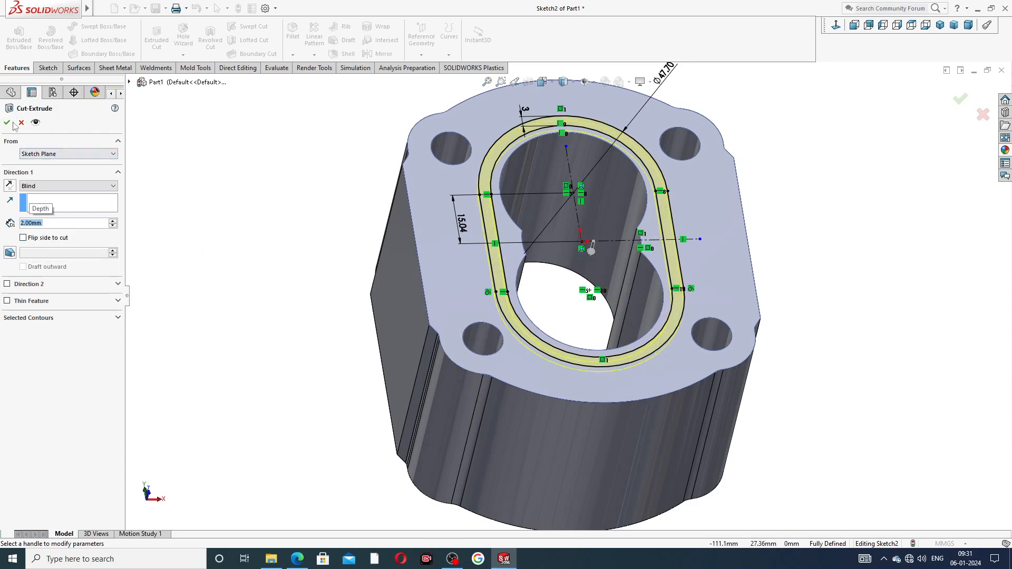
key("Return")
left_click(267, 194)
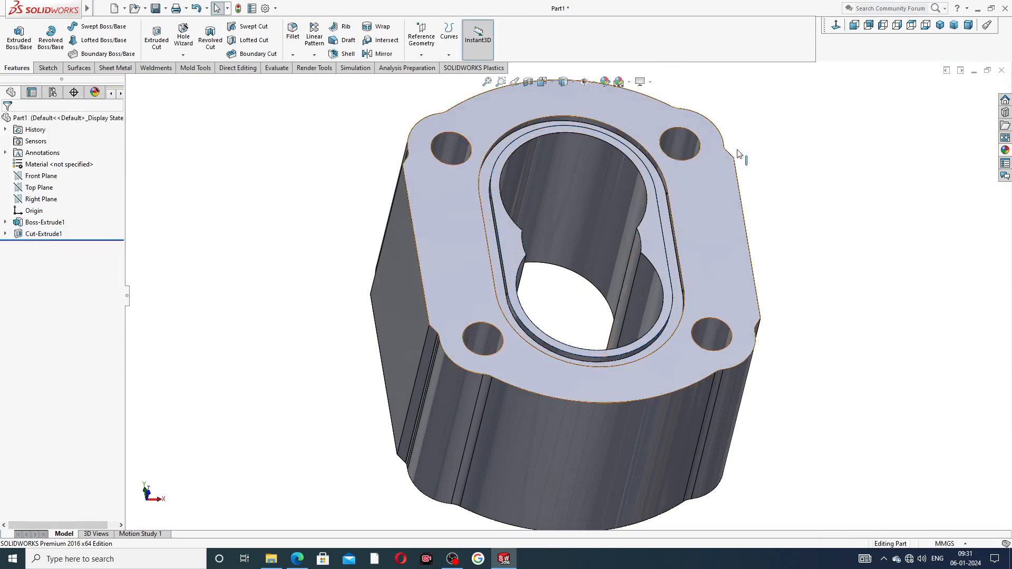
Mirror the groove cut about the Front Plane onto the opposite face of the body
mouse_move(747, 182)
middle_mouse_down()
mouse_move(687, 218)
mouse_move(495, 195)
middle_mouse_up()
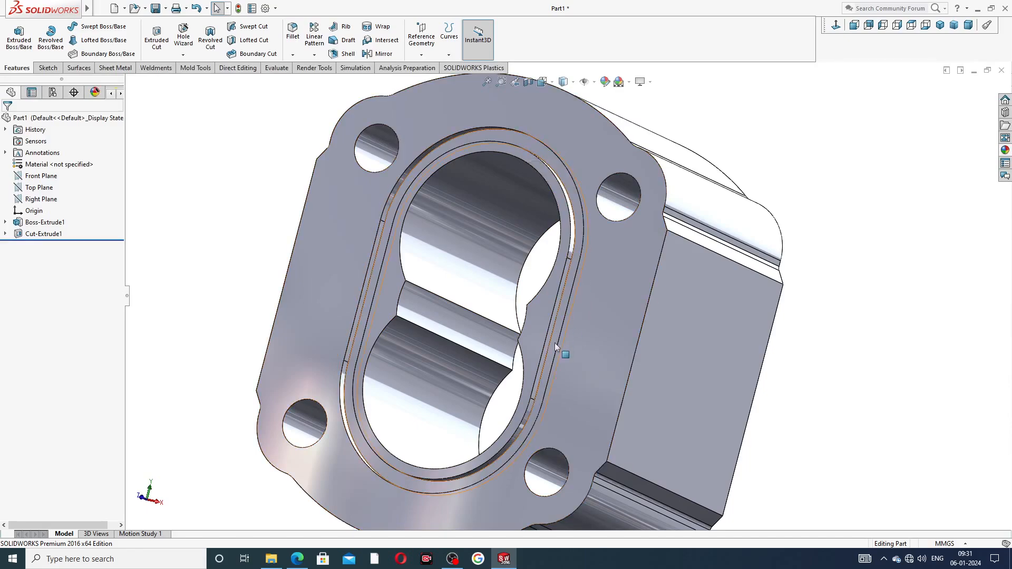
middle_click_drag(447, 296, 430, 284)
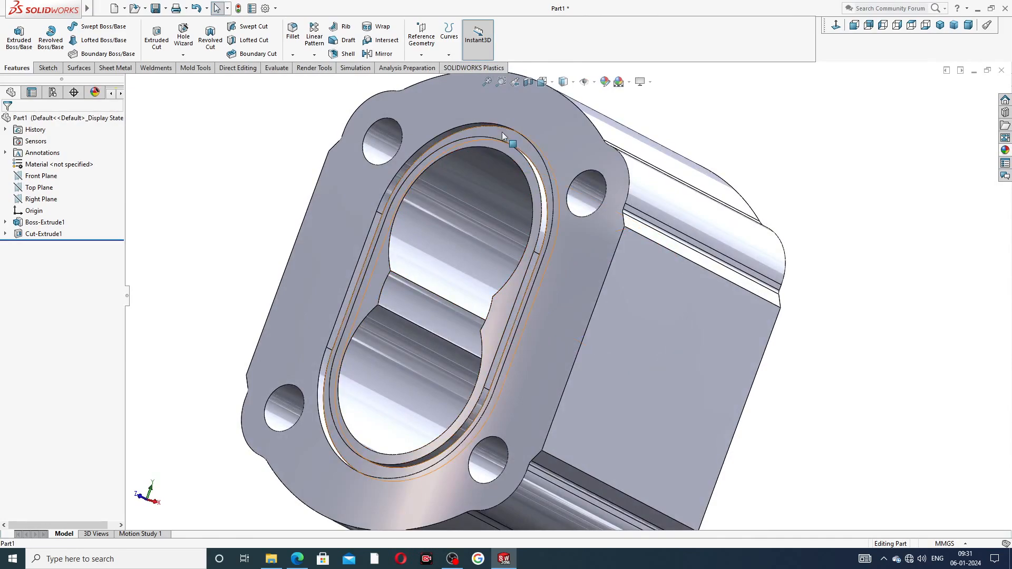
middle_click_drag(474, 371, 509, 363)
scroll(472, 216, "up", 3)
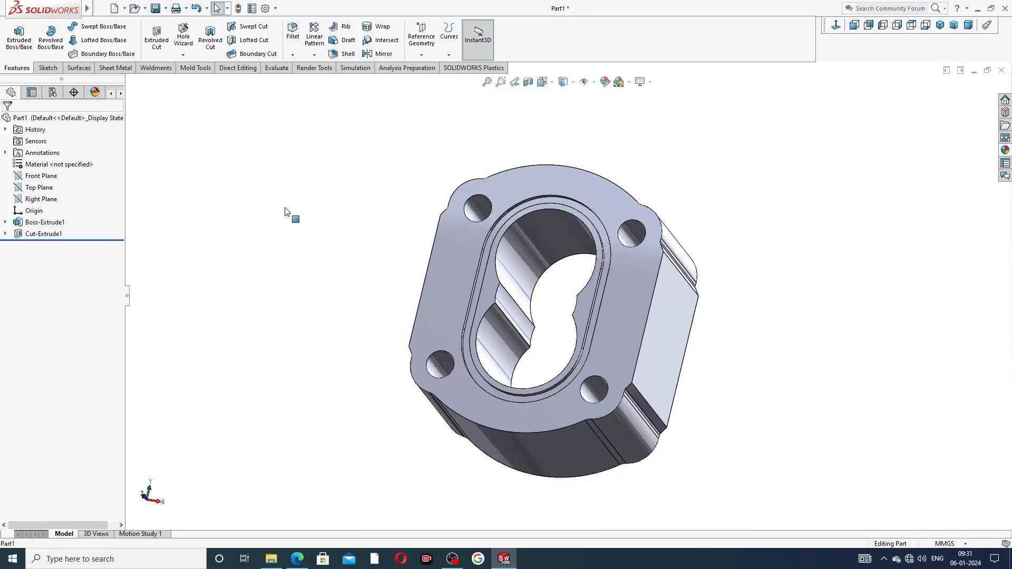
left_click(42, 176)
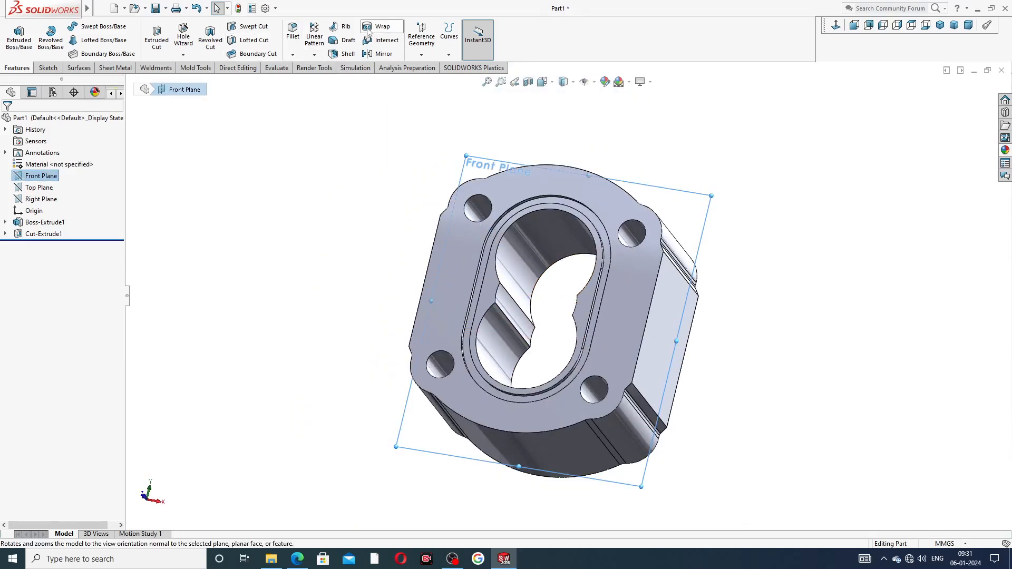
left_click(383, 54)
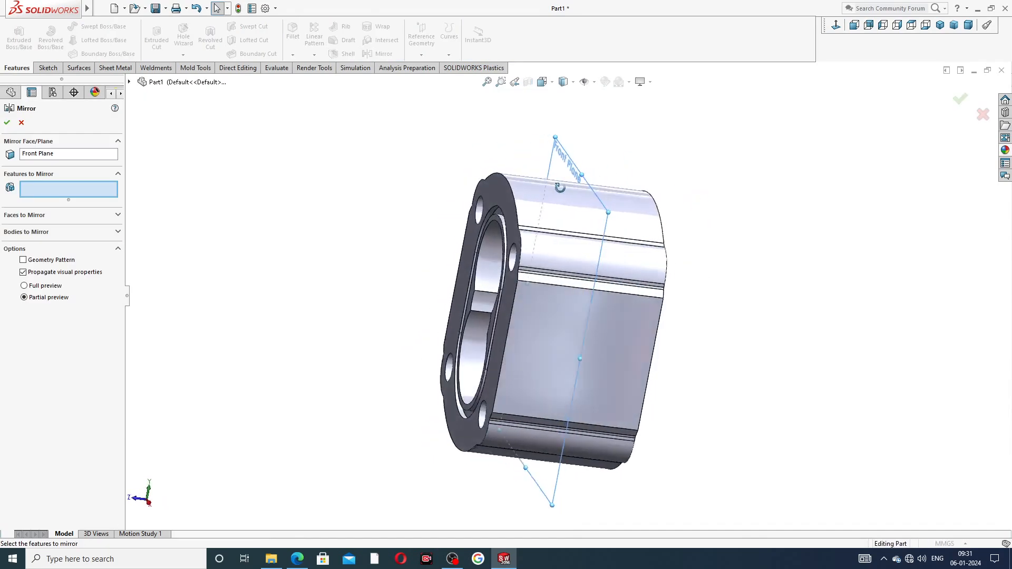
left_click(130, 82)
left_click(179, 198)
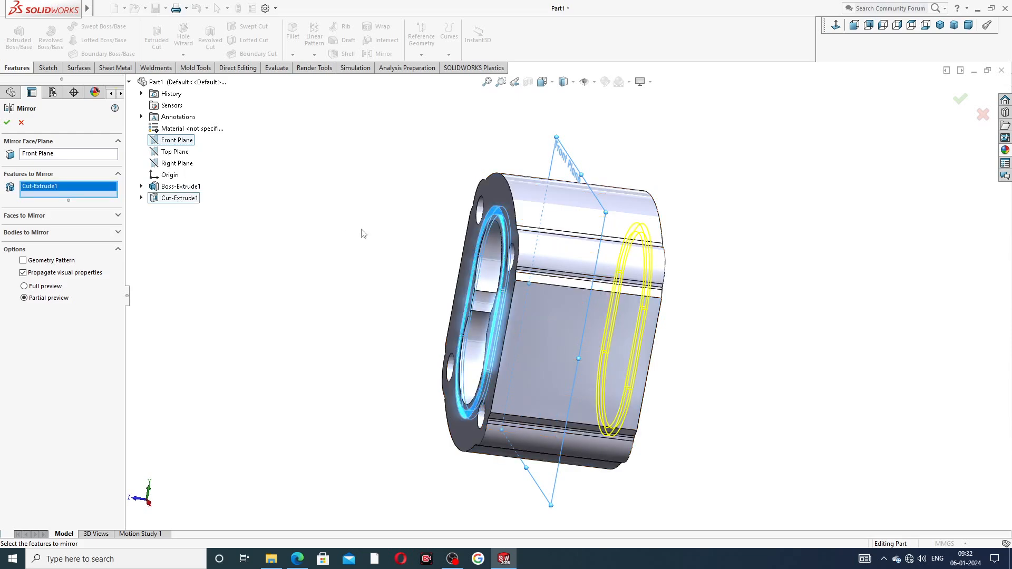
middle_click_drag(356, 233, 303, 215)
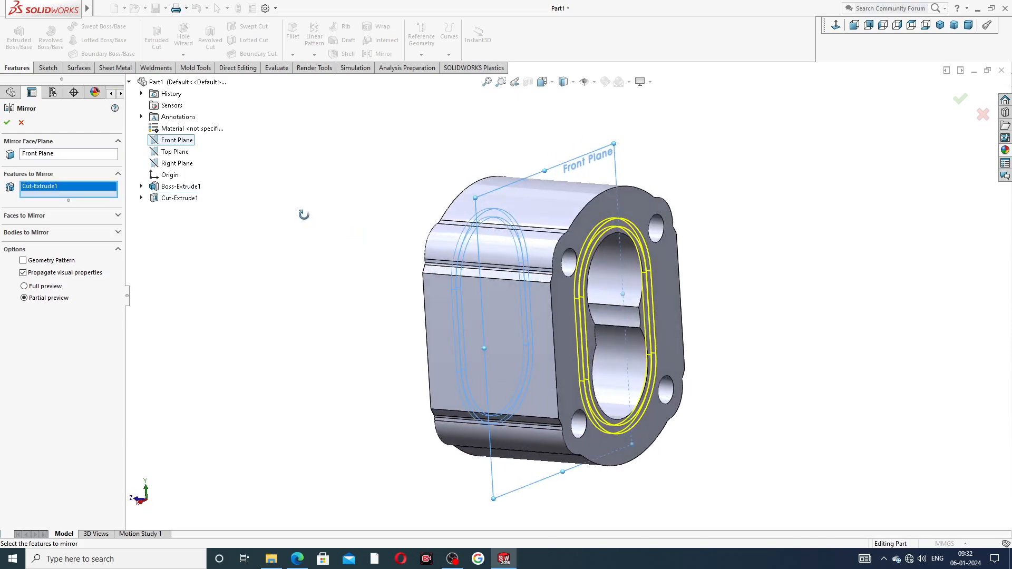
left_click(7, 123)
Start a Hole Wizard hole on the body's front face, with the view normal to that face
middle_click_drag(339, 219, 615, 225)
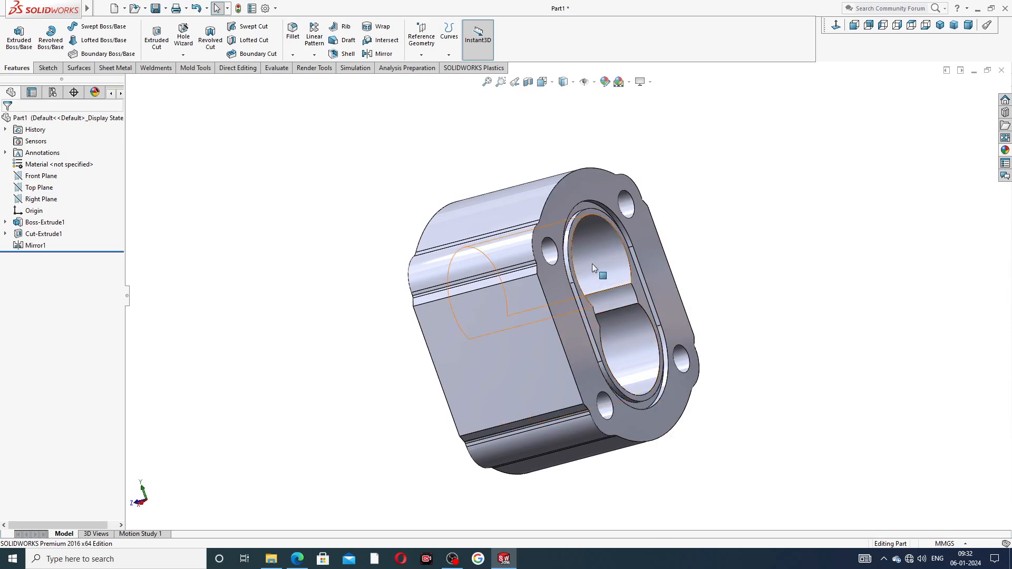
middle_click_drag(592, 264, 645, 260)
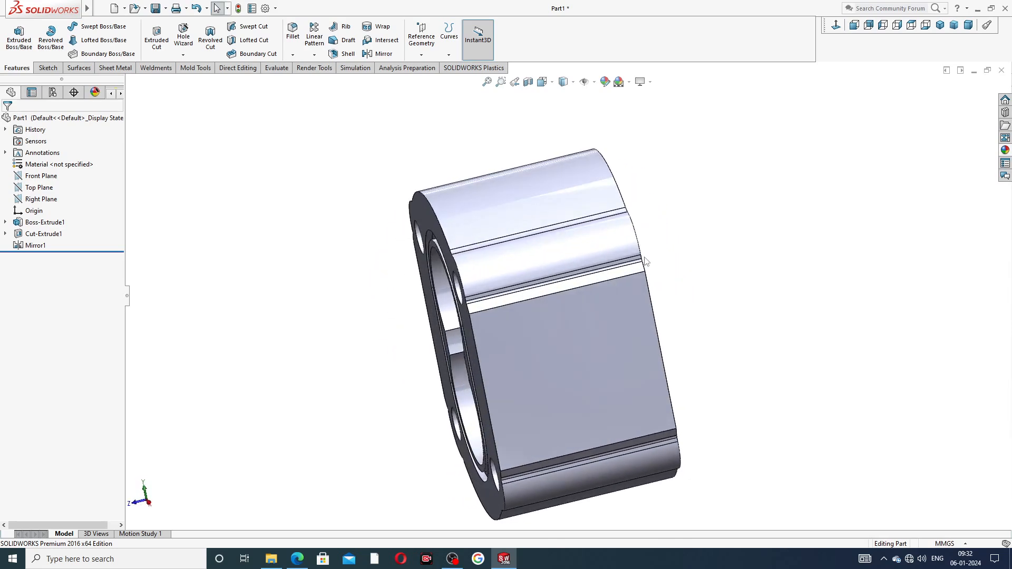
middle_click_drag(371, 251, 451, 151)
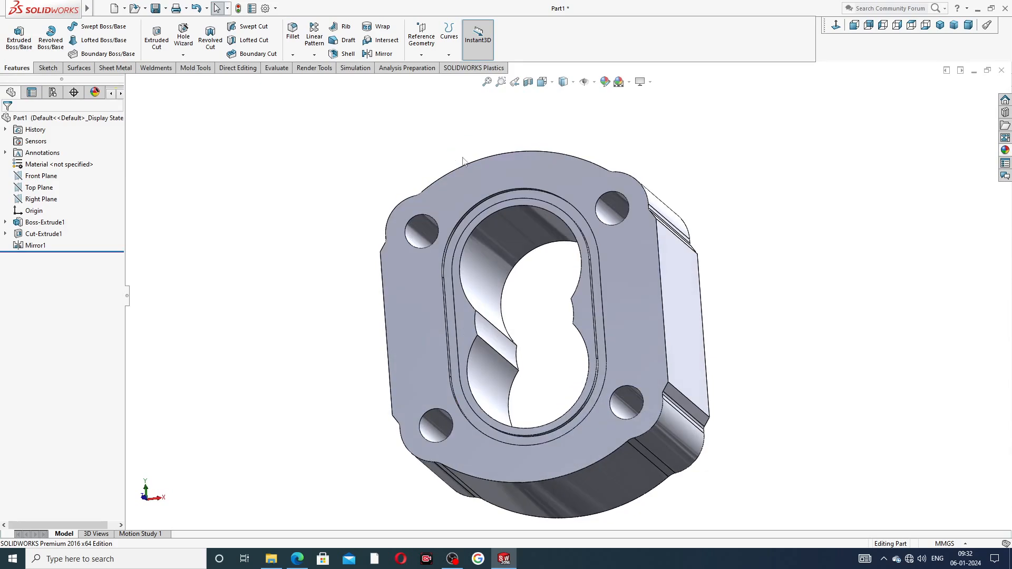
scroll(498, 194, "up", 3)
middle_click_drag(563, 266, 359, 290)
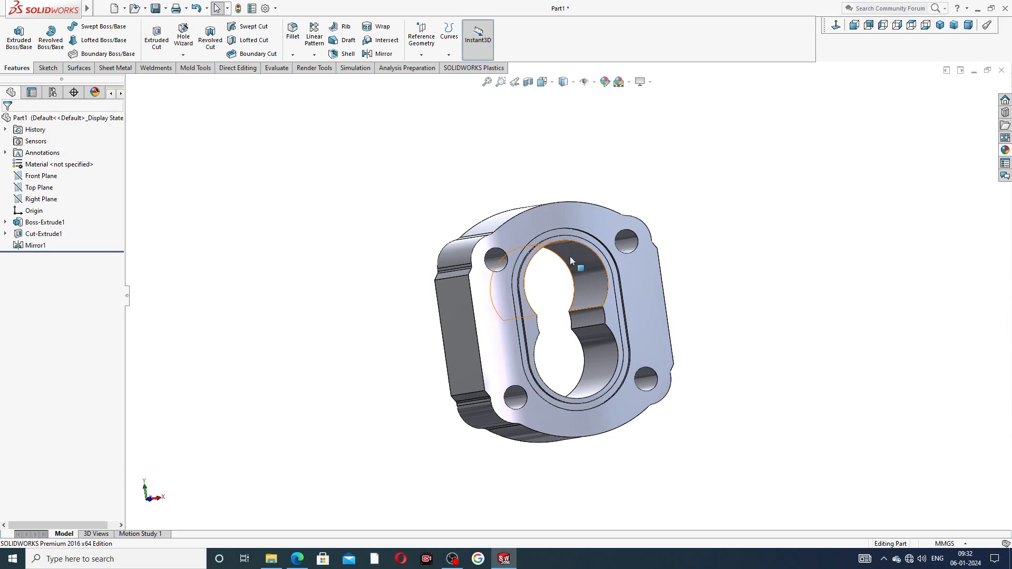
left_click(572, 213)
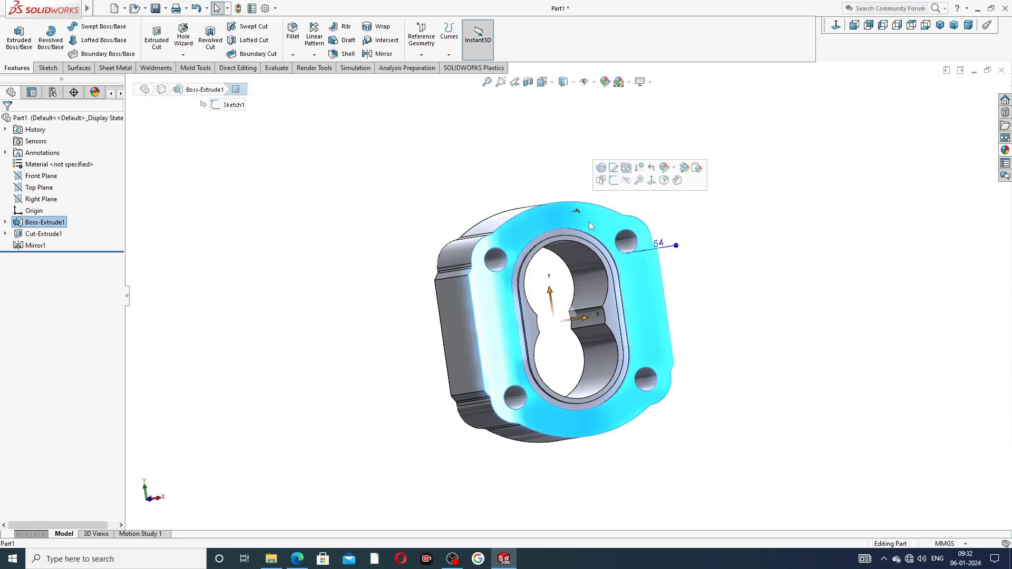
left_click(836, 25)
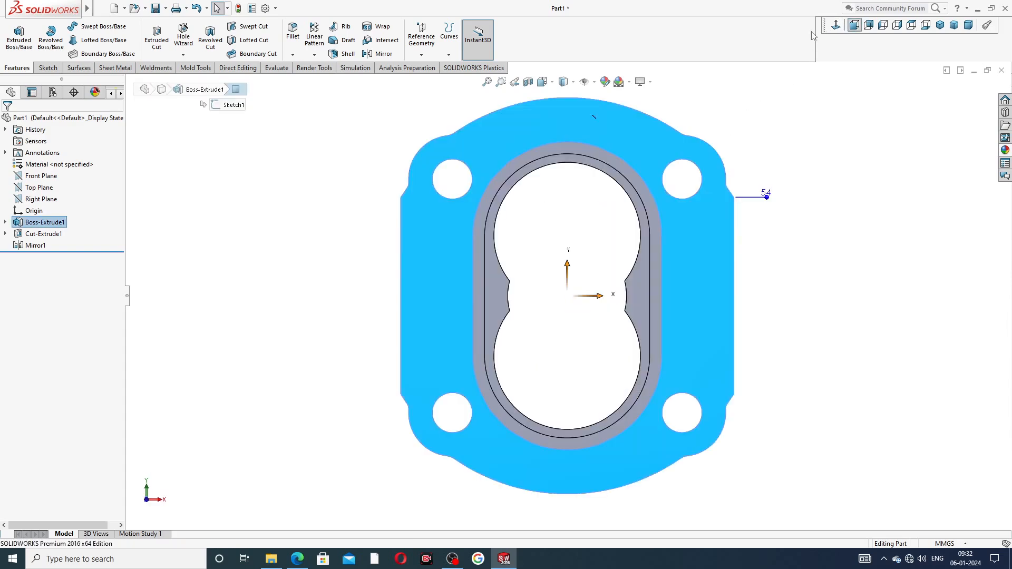
left_click(185, 46)
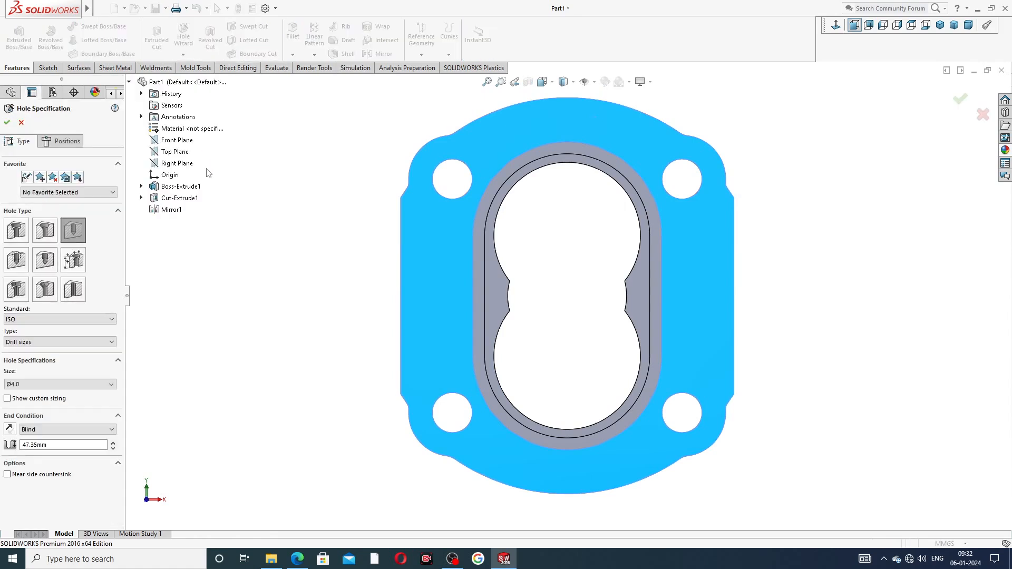
left_click(15, 261)
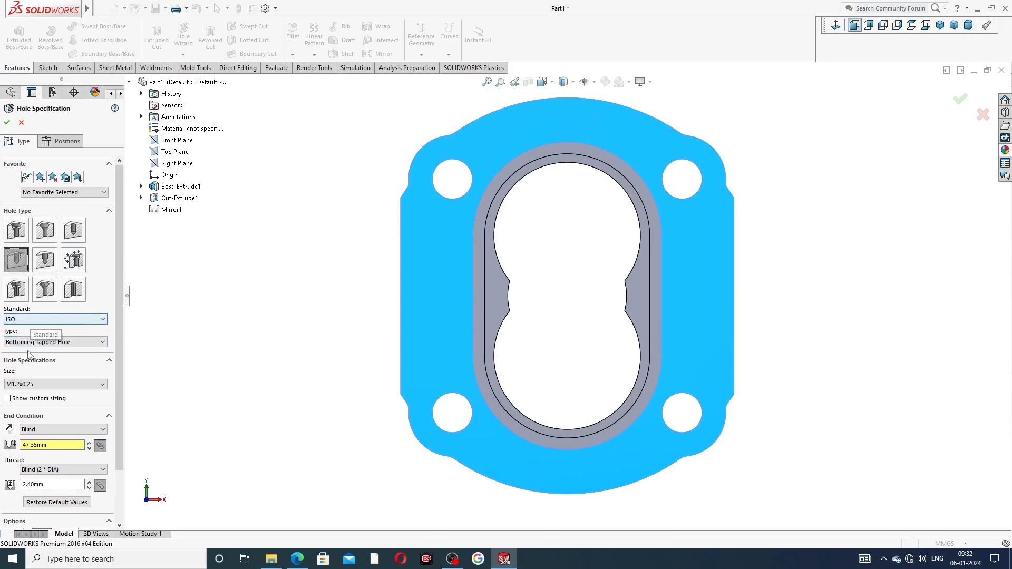
left_click(70, 345)
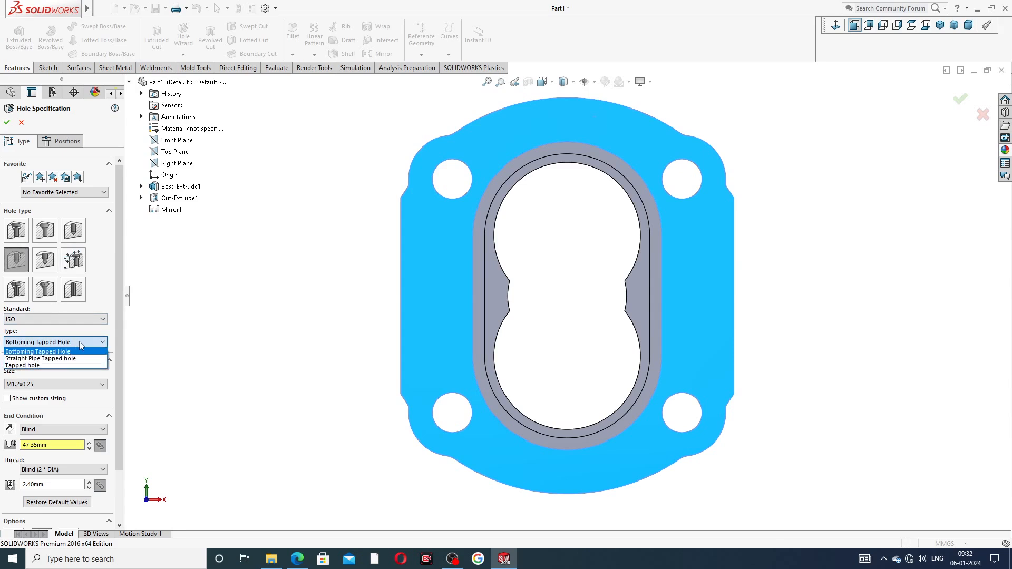
left_click(80, 342)
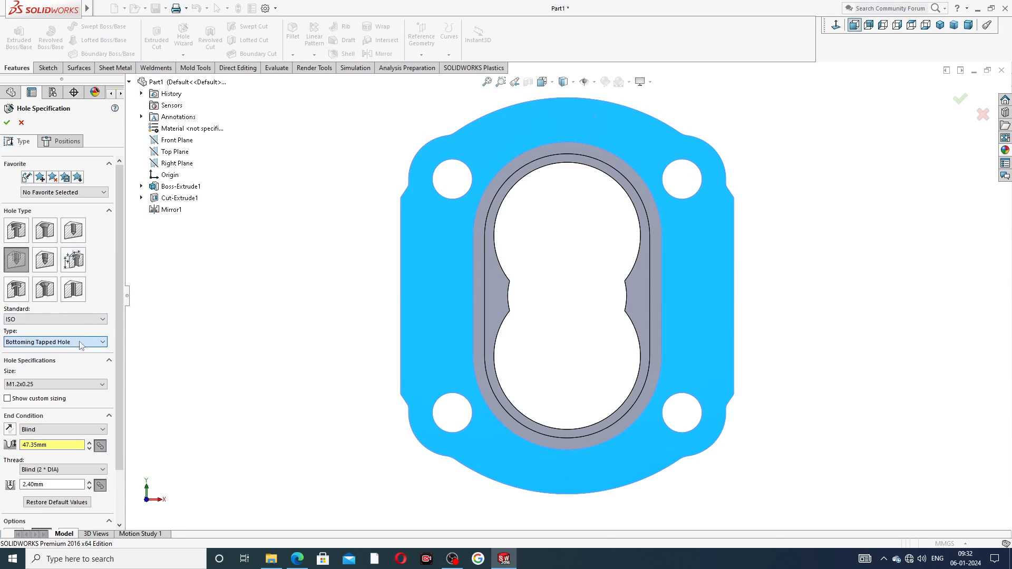
left_click(56, 389)
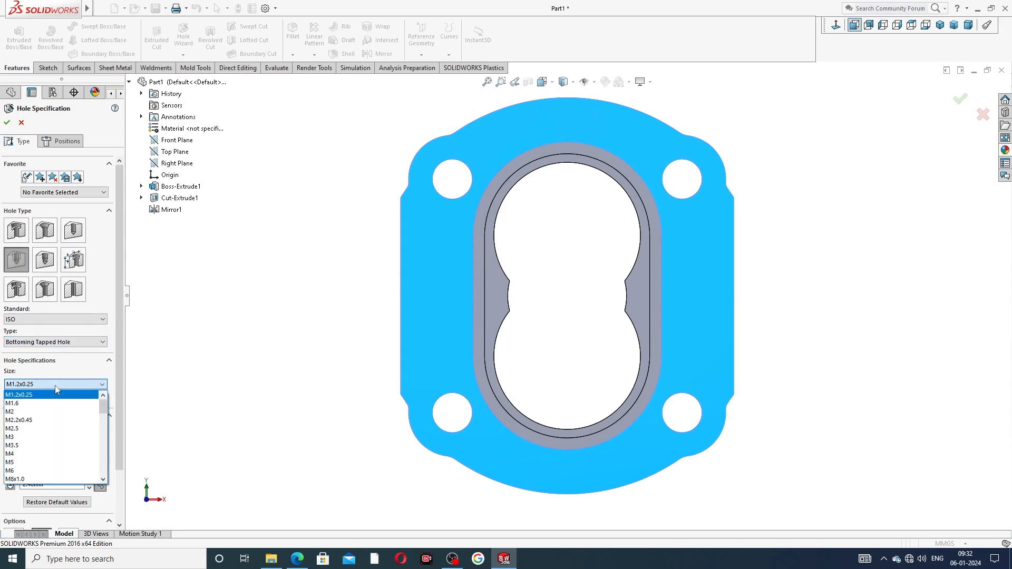
left_click(121, 365)
scroll(125, 422, "down", 3)
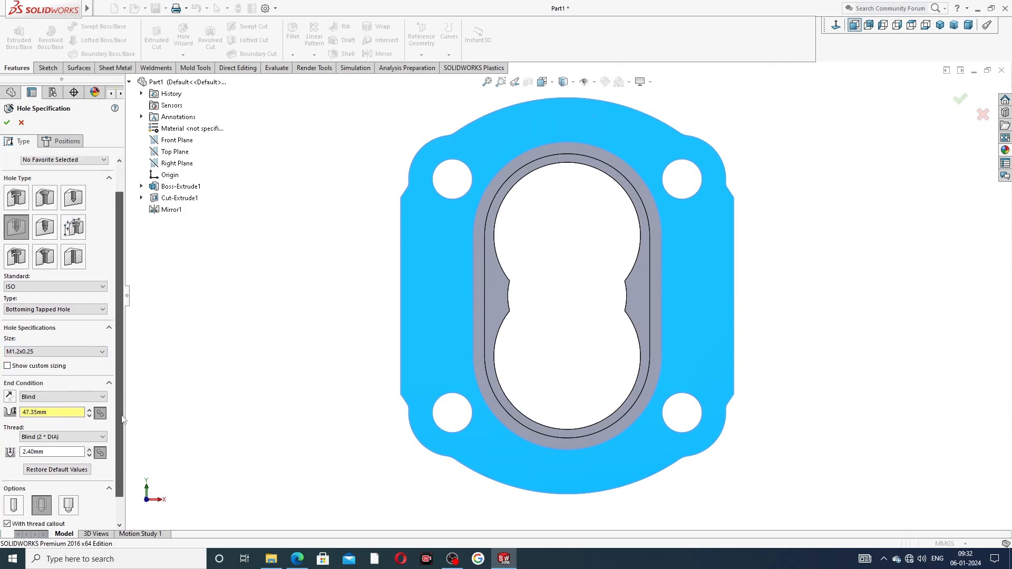
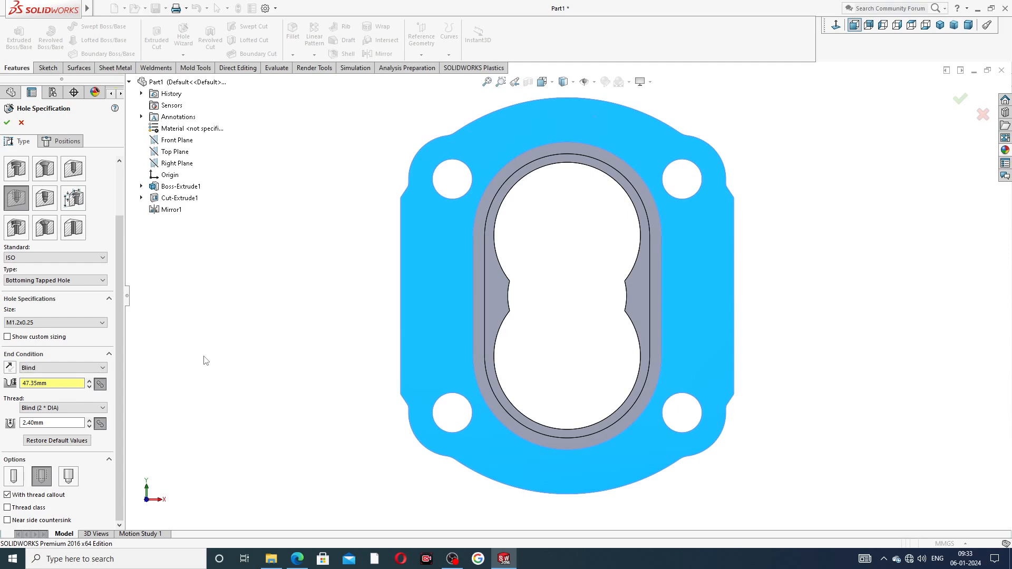
Define the hole as a plain ISO hole of the Drill sizes type with size Ø4.0
left_click(72, 171)
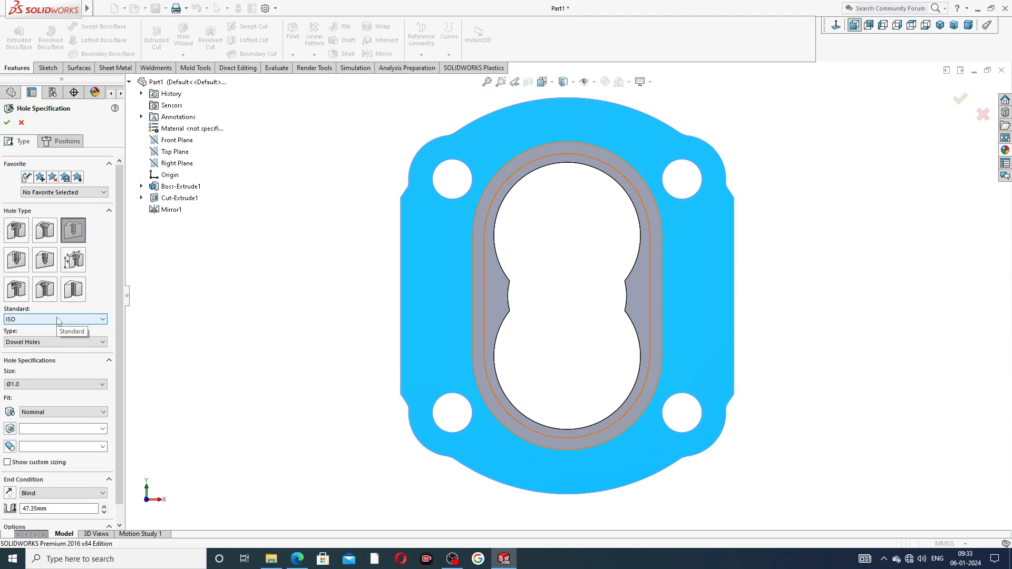
left_click(45, 348)
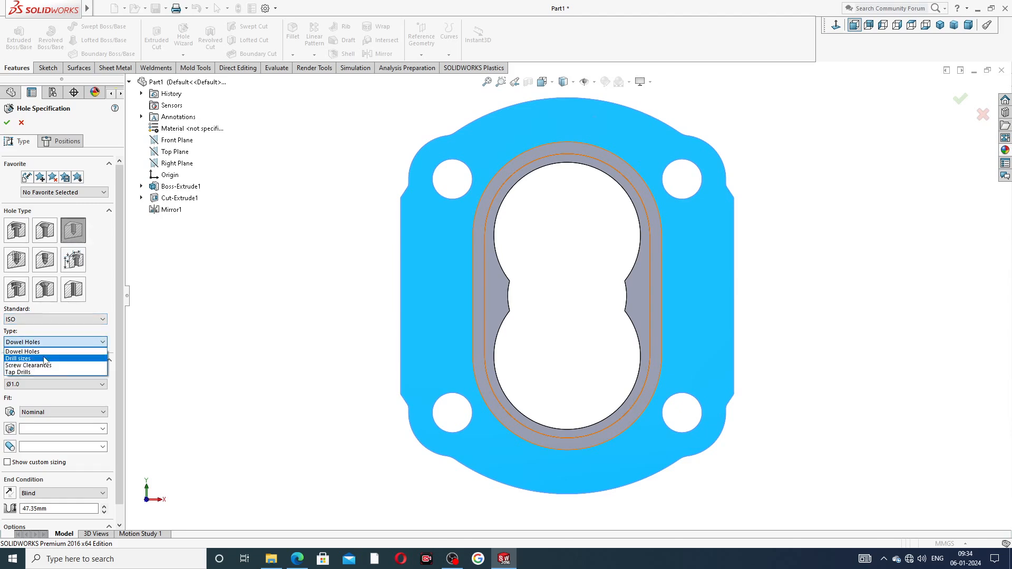
left_click(45, 359)
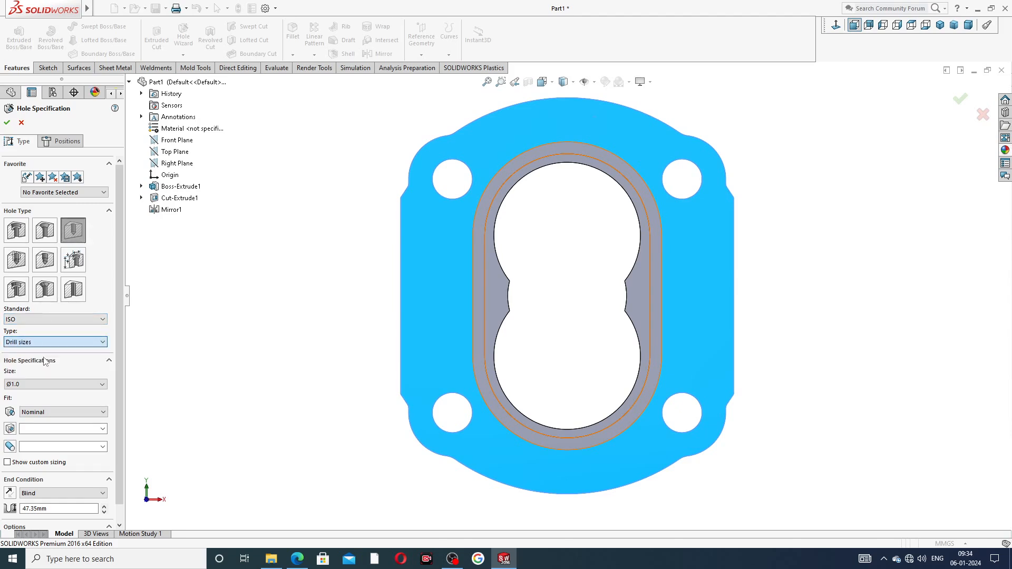
left_click(32, 384)
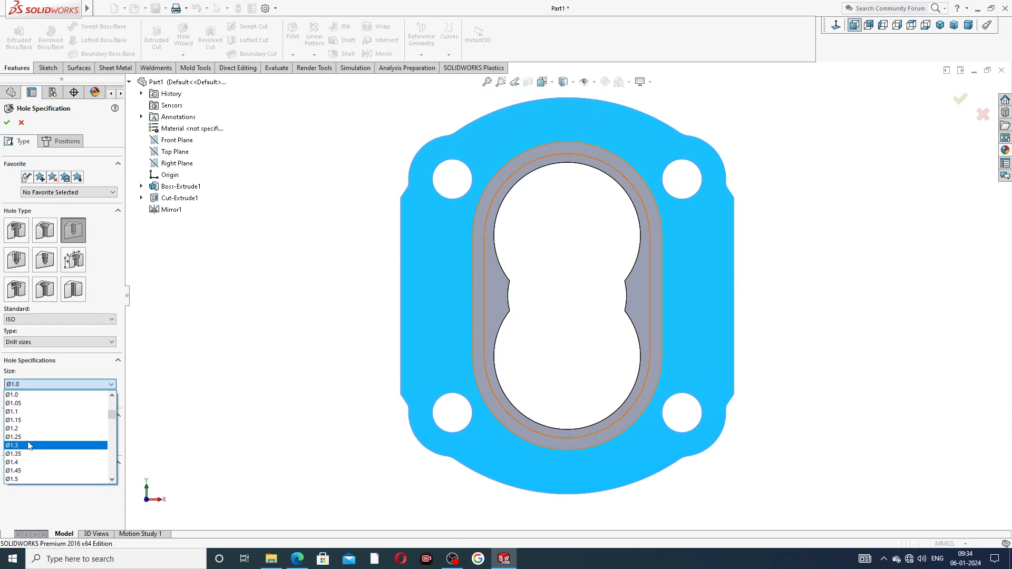
scroll(53, 441, "down", 9)
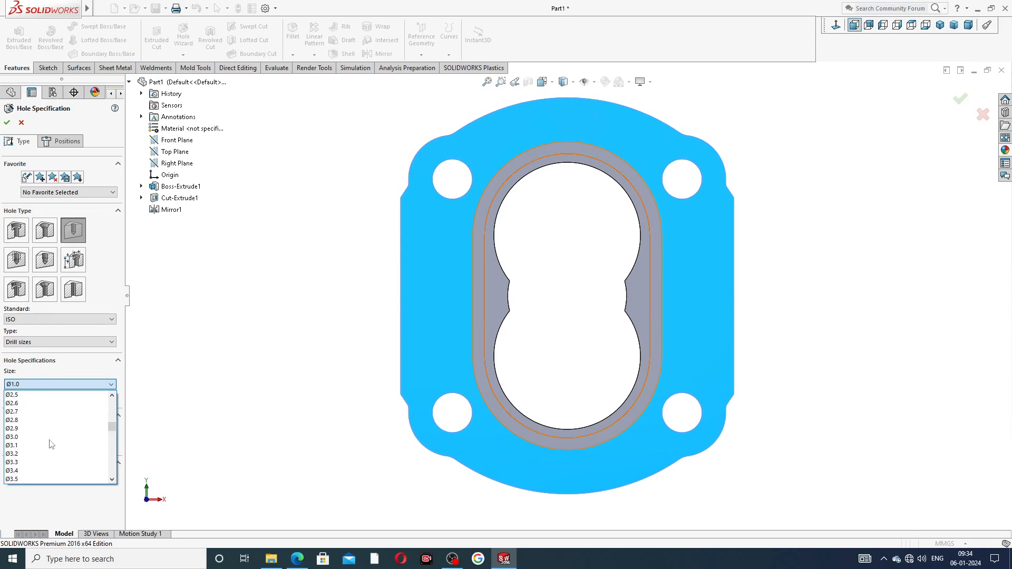
scroll(52, 442, "down", 5)
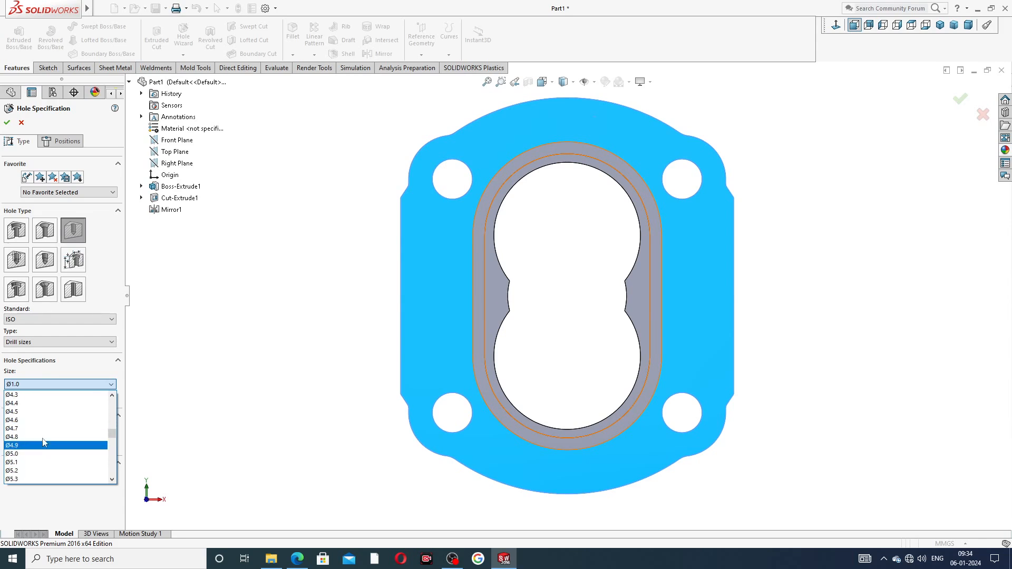
scroll(40, 406, "up", 2)
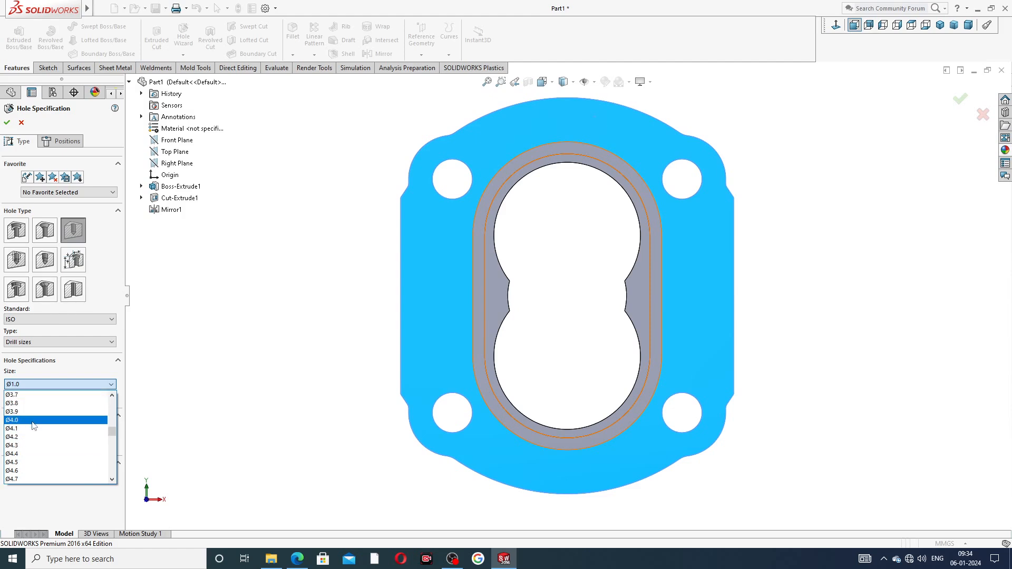
left_click(32, 424)
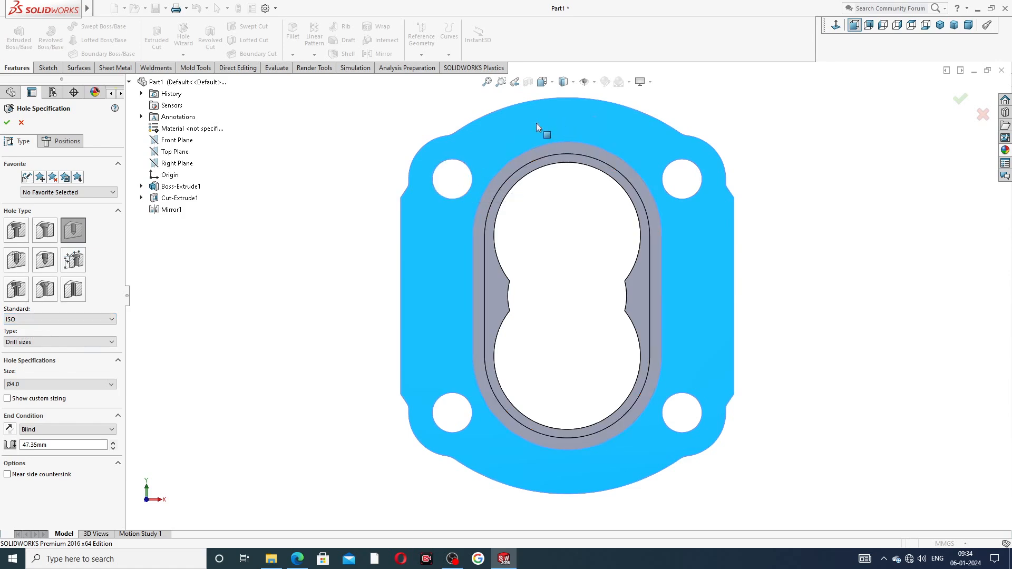
Place two hole positions on the front face's vertical centreline, about 44 mm above and about 45 mm below the origin
left_click(62, 146)
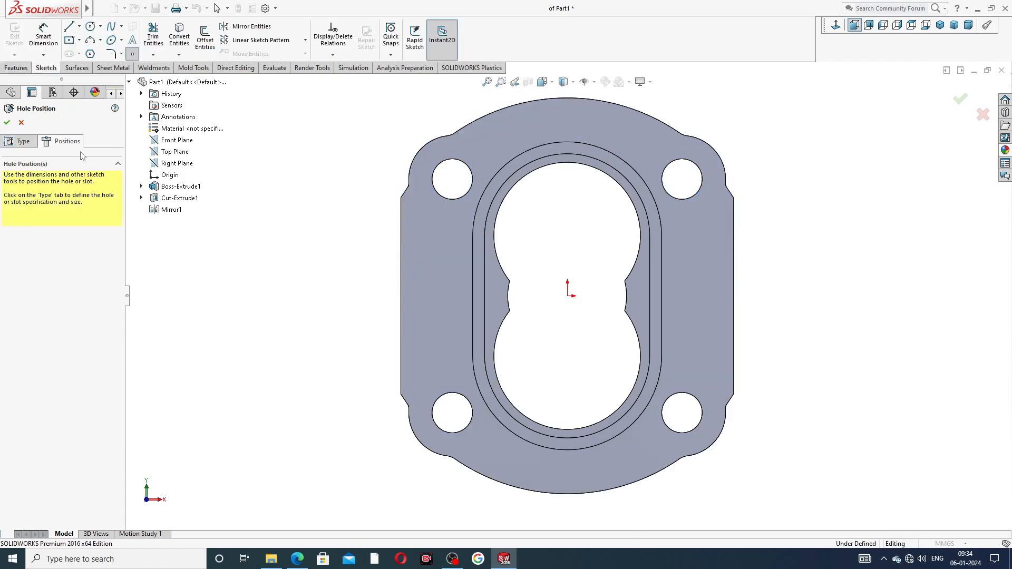
left_click(567, 120)
left_click(599, 461)
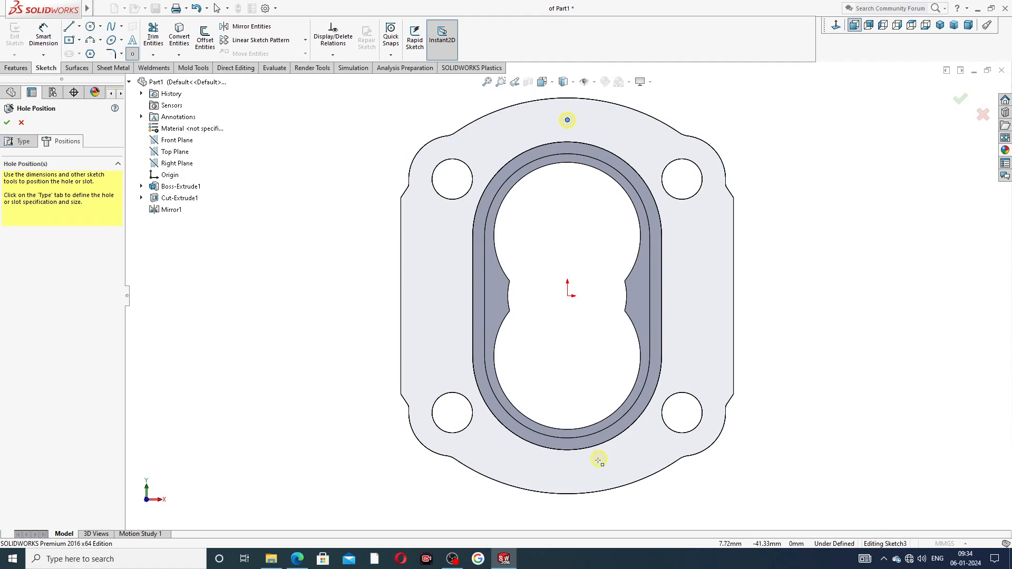
left_click(567, 473)
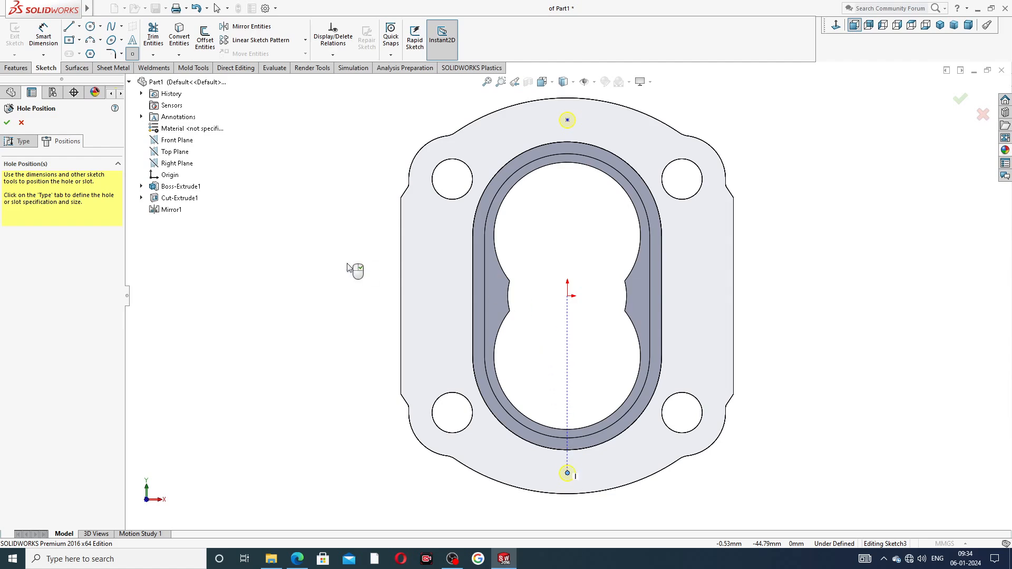
right_click(292, 207)
left_click(305, 211)
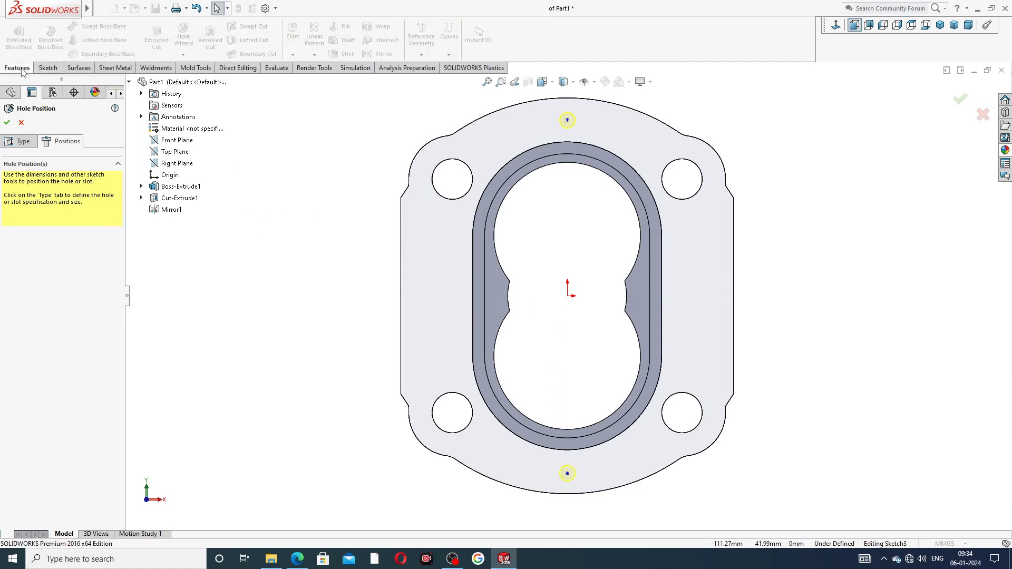
Dimension the upper hole point vertically from the origin and set the distance to 45 mm
left_click(44, 36)
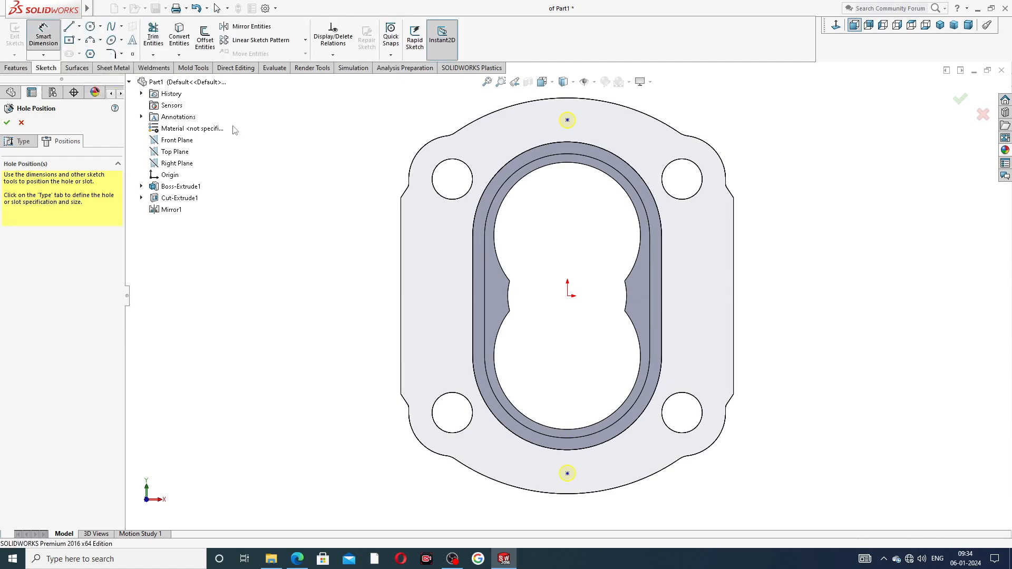
left_click(563, 125)
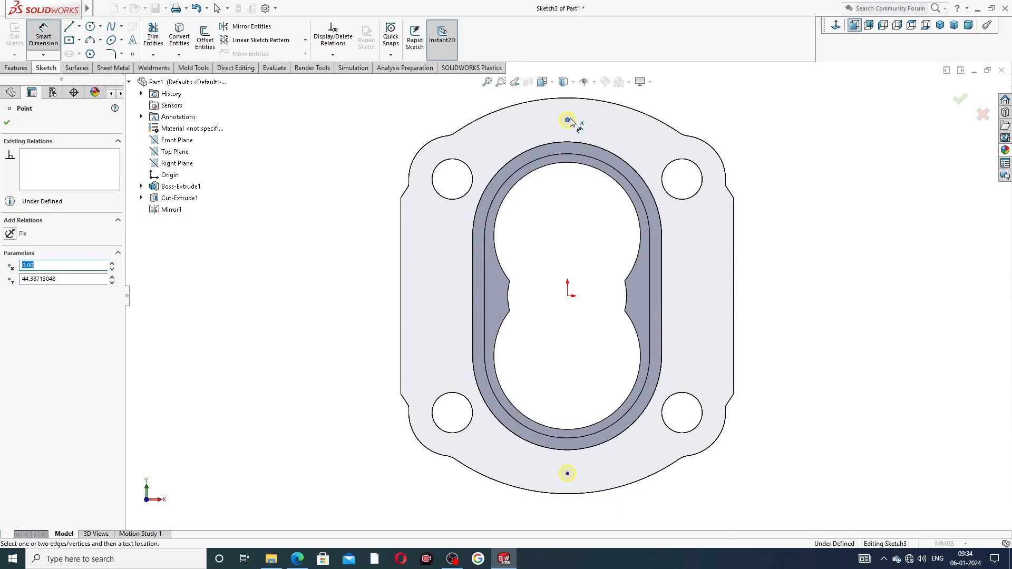
left_click(568, 297)
left_click(388, 209)
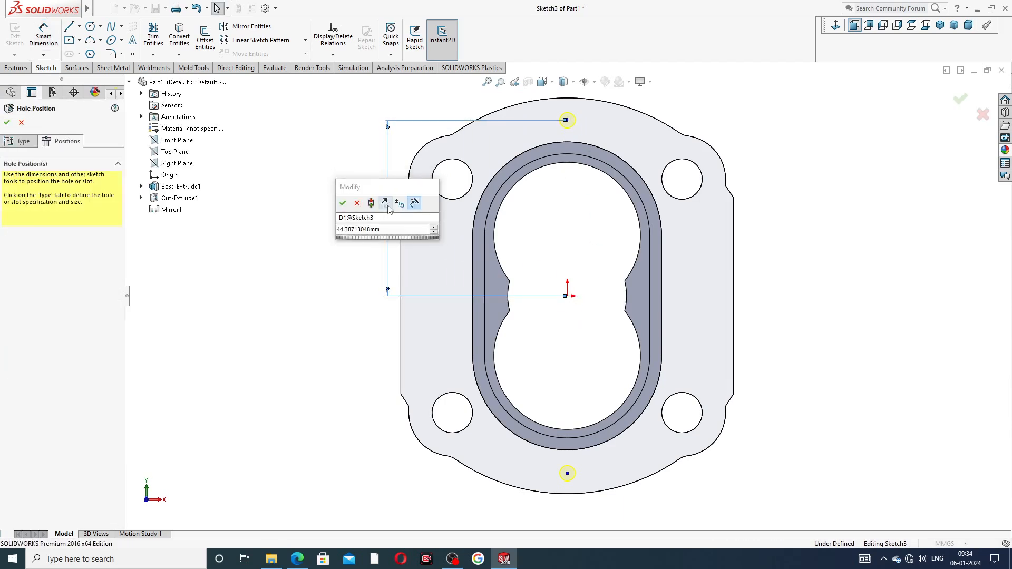
key("Return")
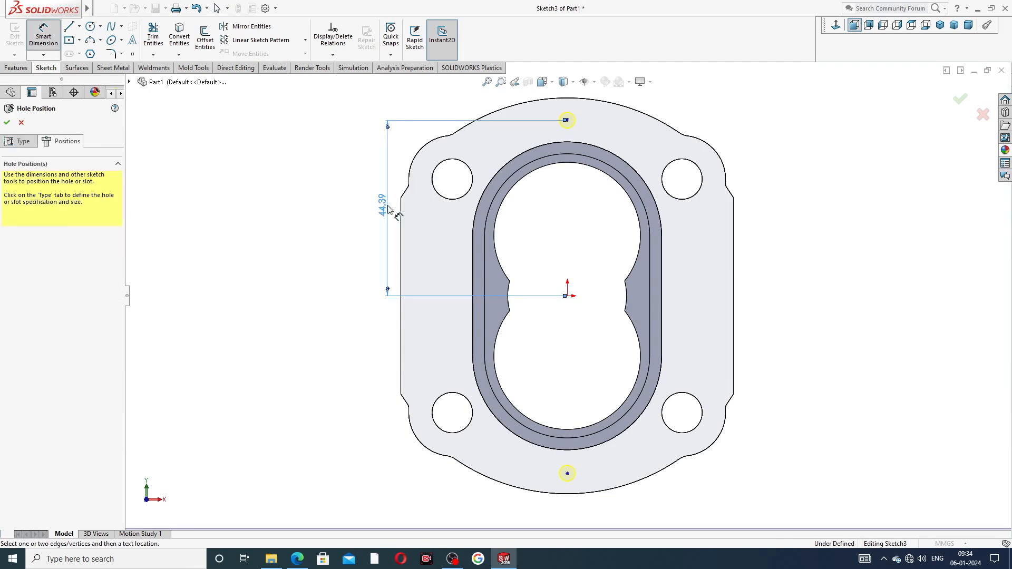
double_click(385, 211)
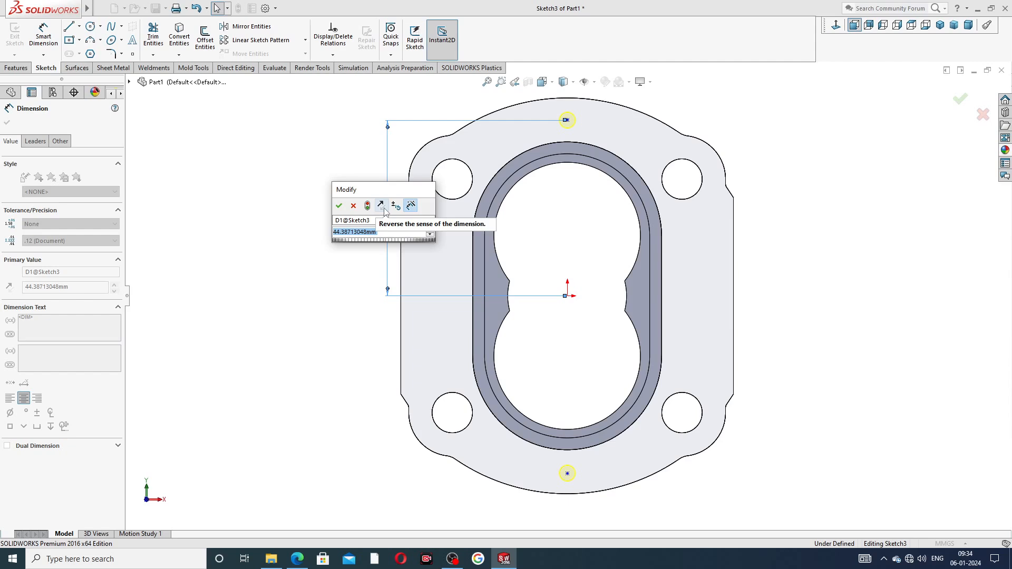
type("45")
key("Return")
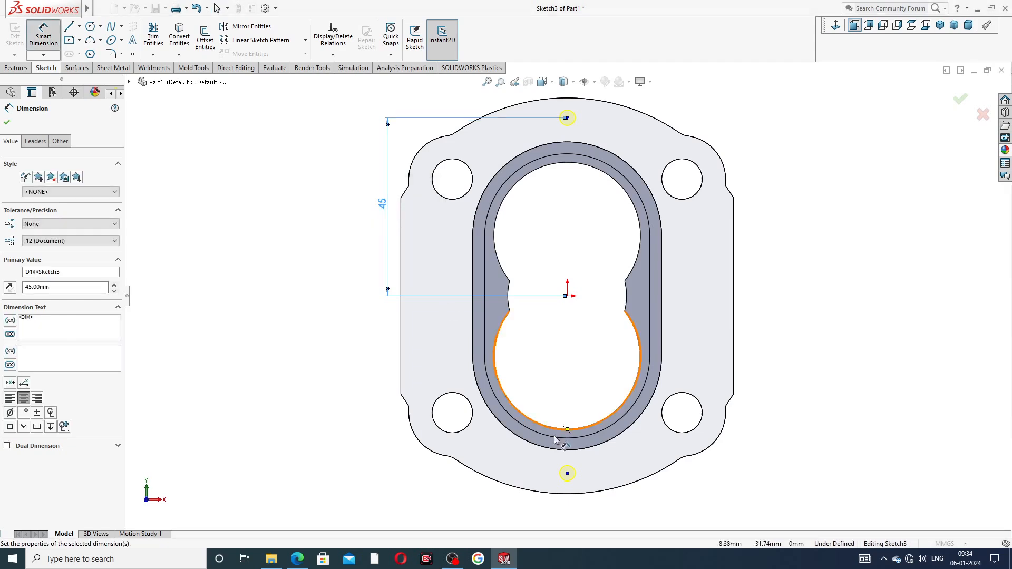
left_click_drag(566, 296, 567, 474)
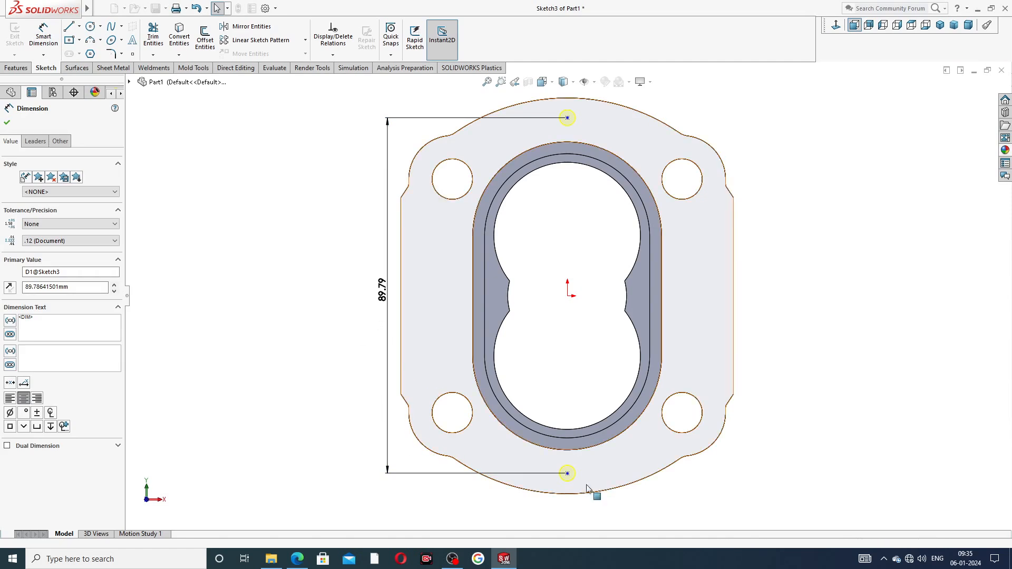
left_click_drag(568, 474, 567, 295)
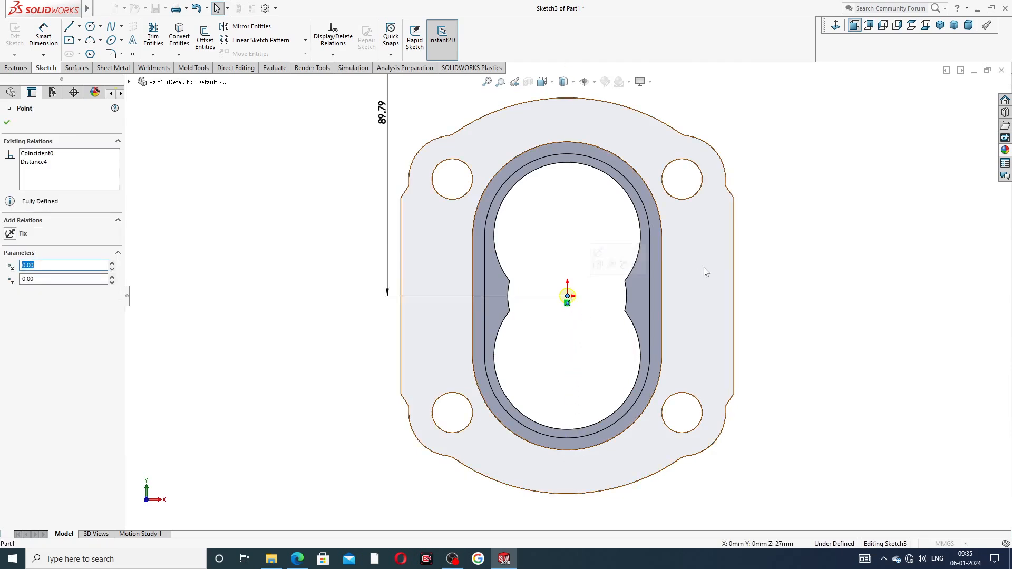
key("z")
key("z")
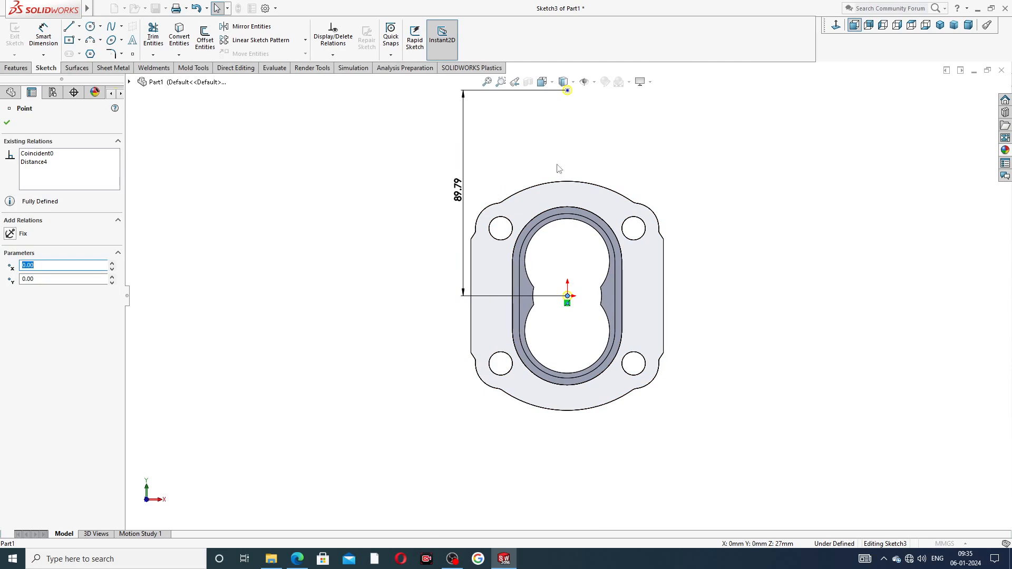
key("ctrl+z")
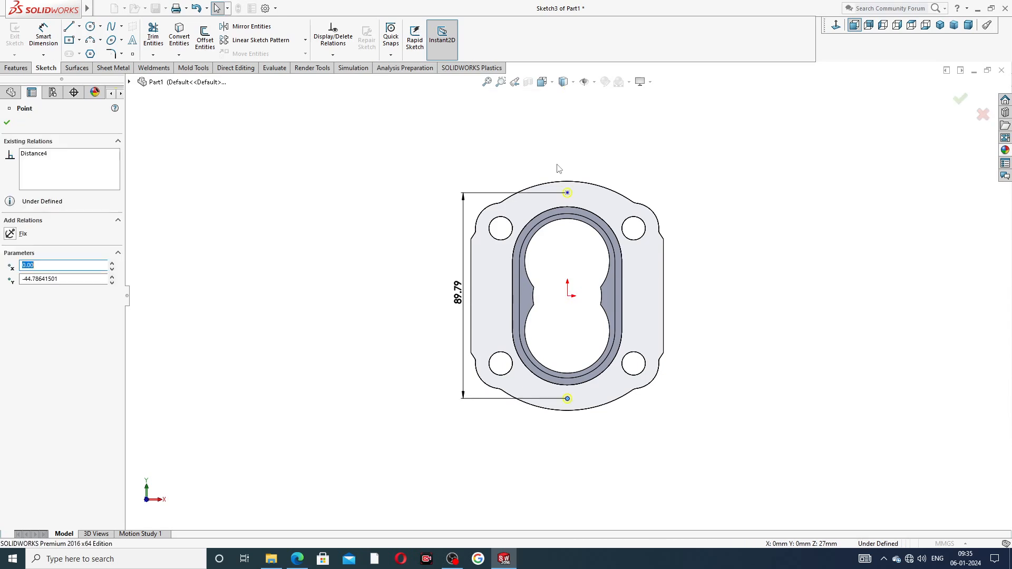
key("ctrl+z")
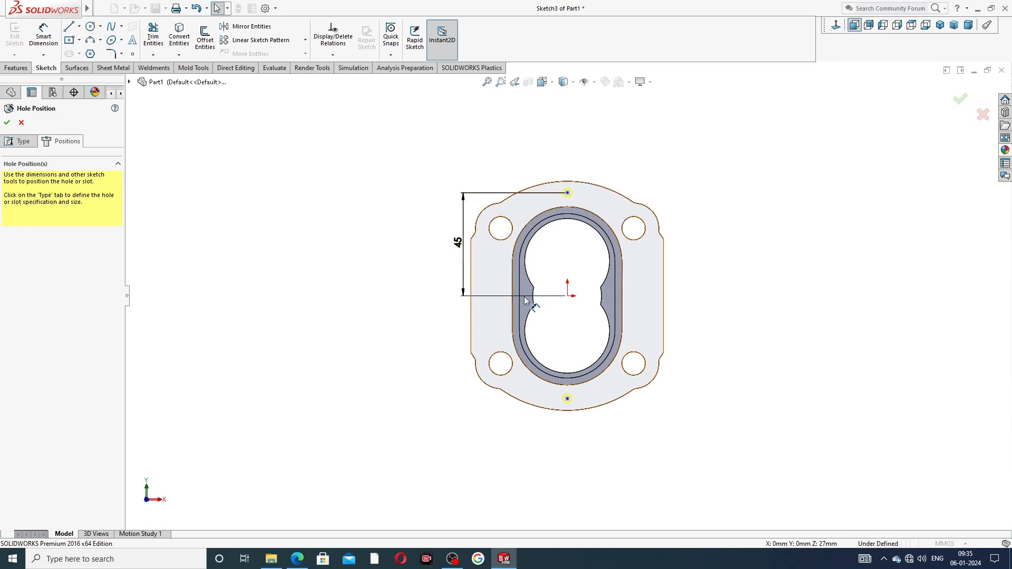
Dimension the lower hole point 45 mm below the origin and finish the Hole Wizard feature
left_click(568, 399)
left_click(188, 208)
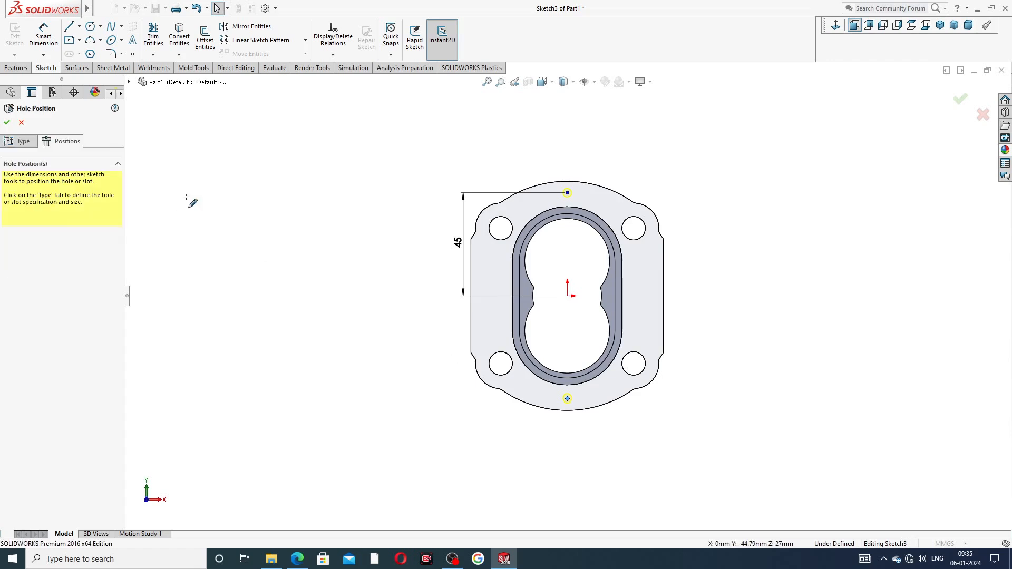
left_click(44, 36)
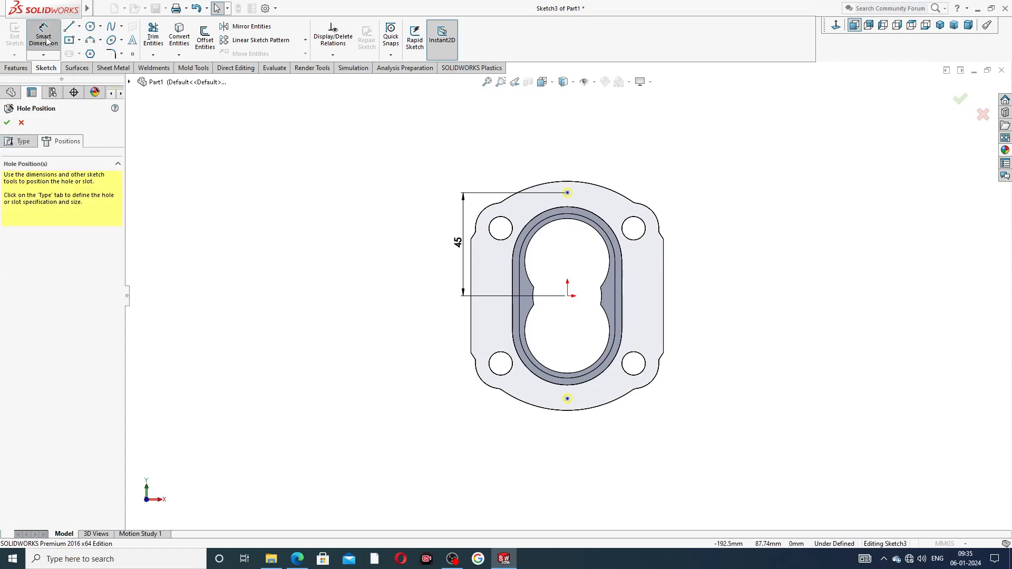
left_click(568, 296)
left_click(568, 399)
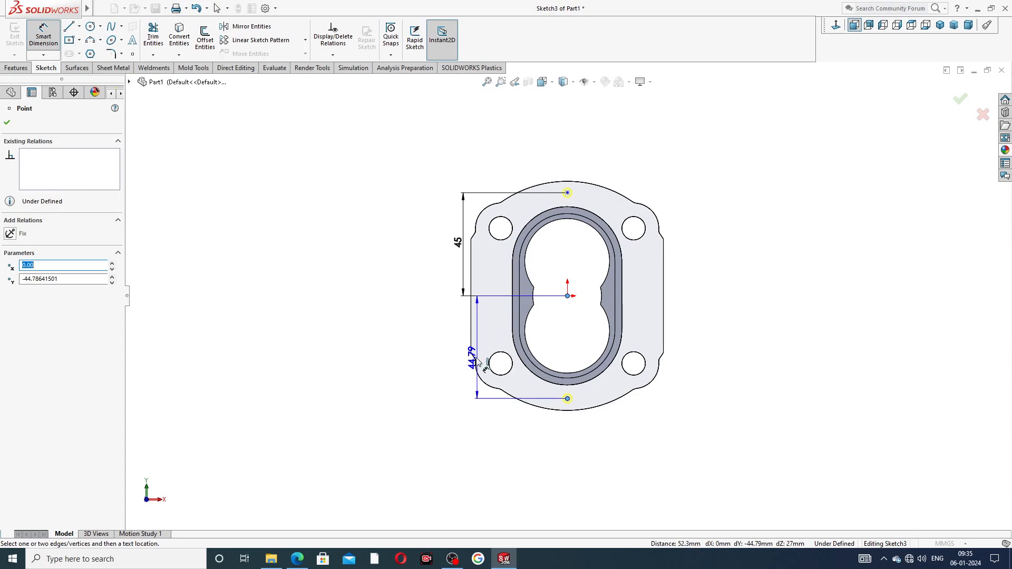
left_click(466, 361)
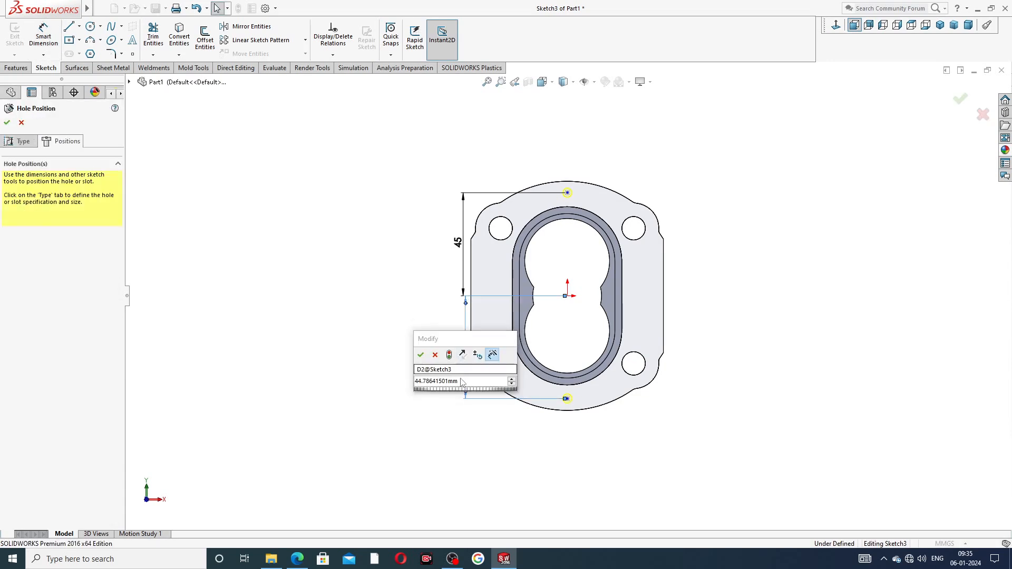
type("45")
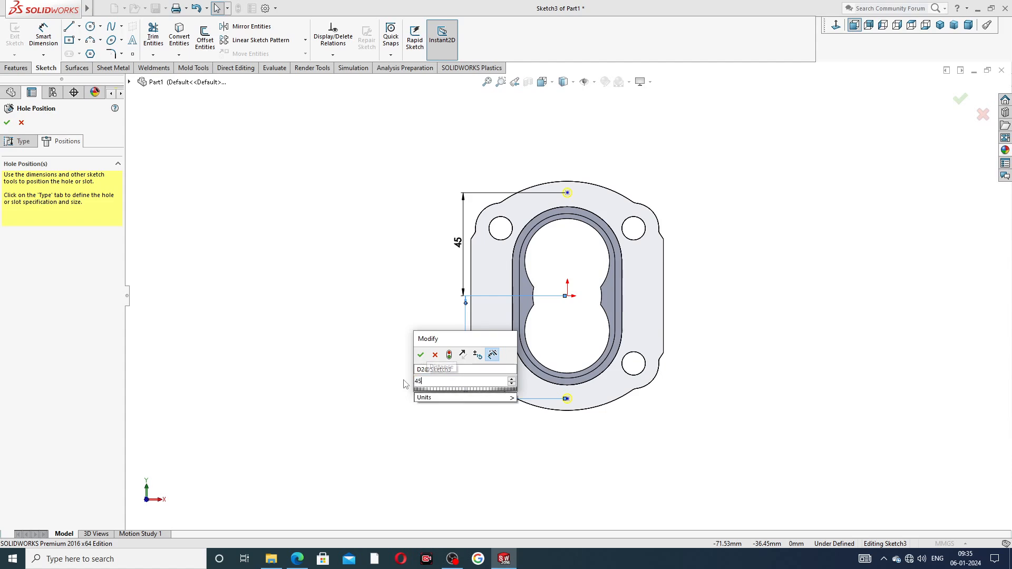
key("Return")
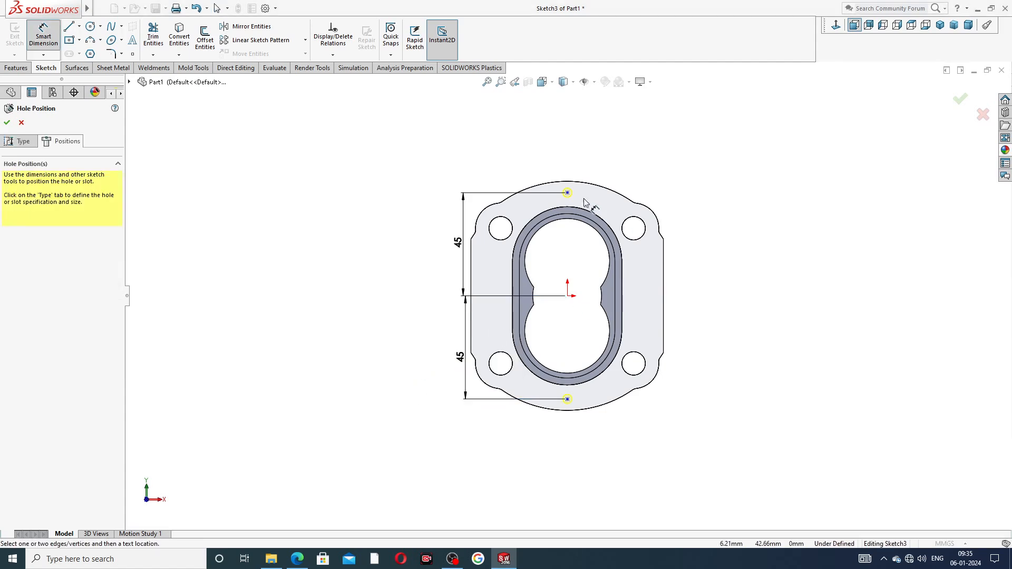
scroll(564, 258, "down", 1)
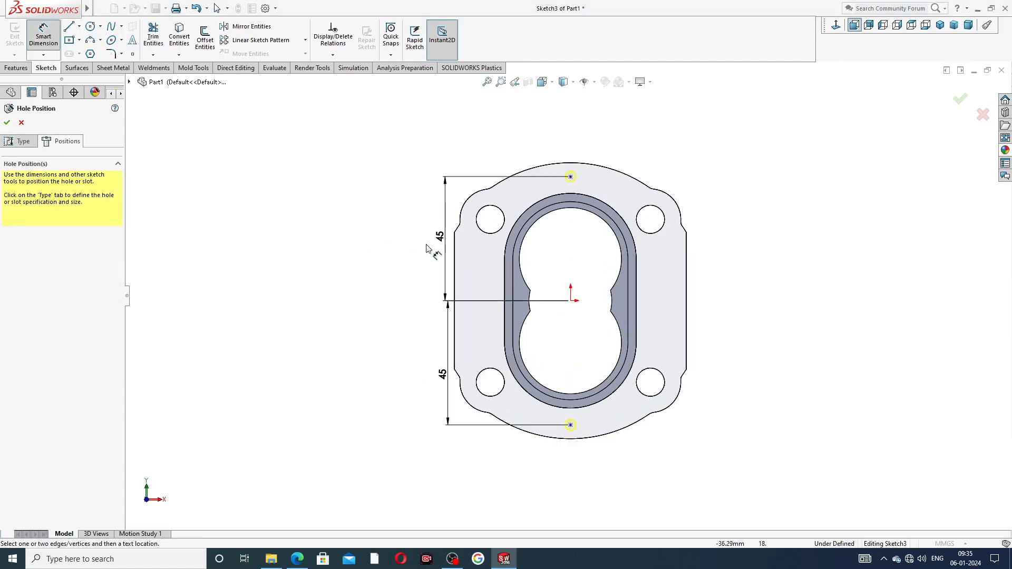
right_click(293, 219)
left_click(320, 182)
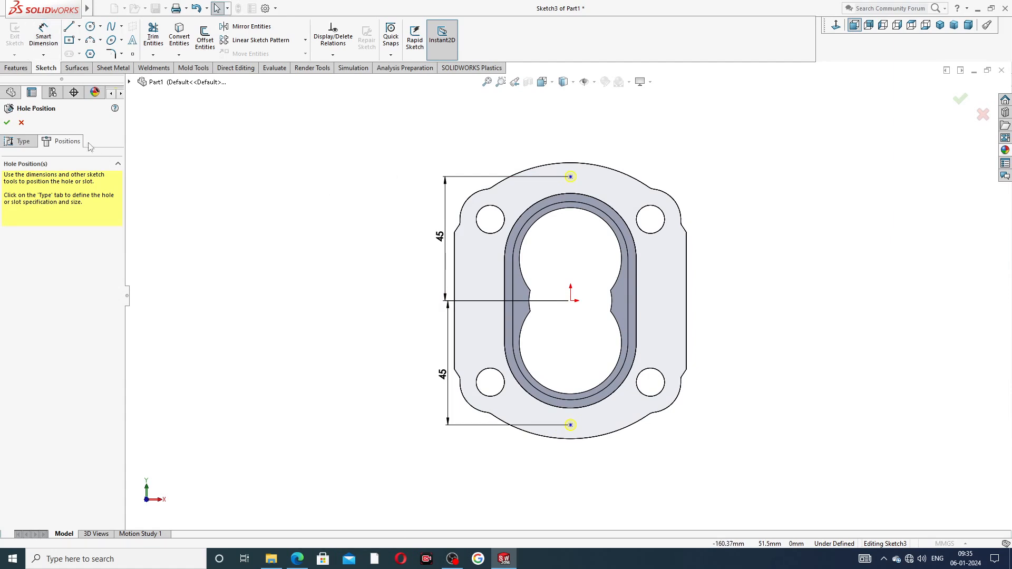
left_click(7, 123)
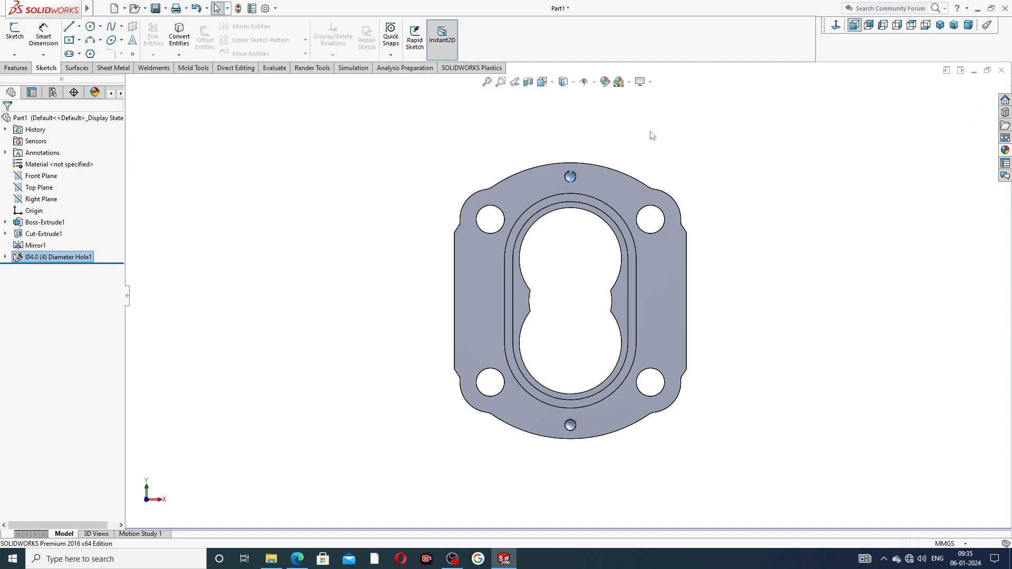
Mirror the Ø4.0 hole feature about the Front Plane onto the opposite face of the body
middle_click_drag(662, 212, 738, 214)
scroll(616, 236, "up", 2)
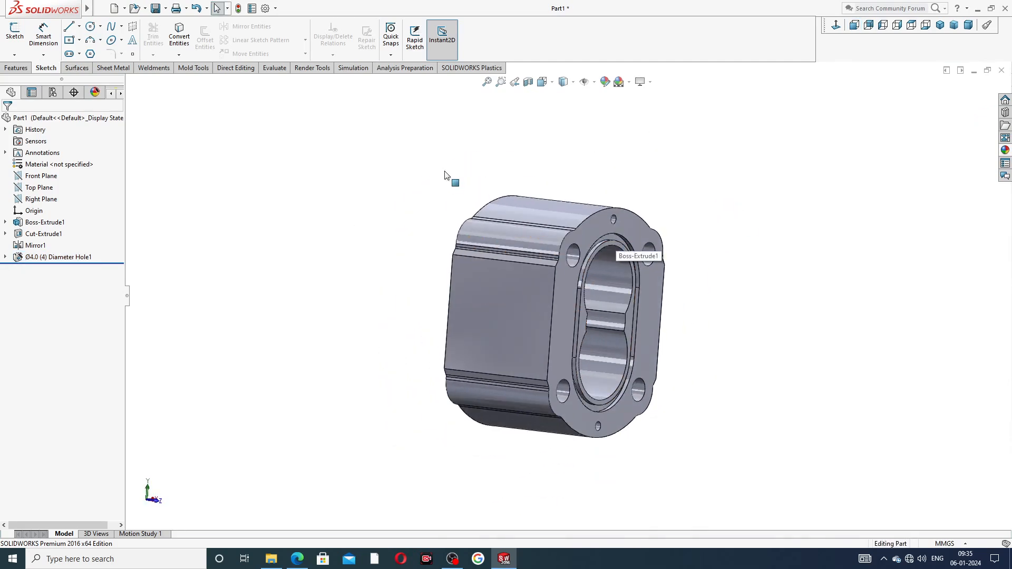
left_click(40, 176)
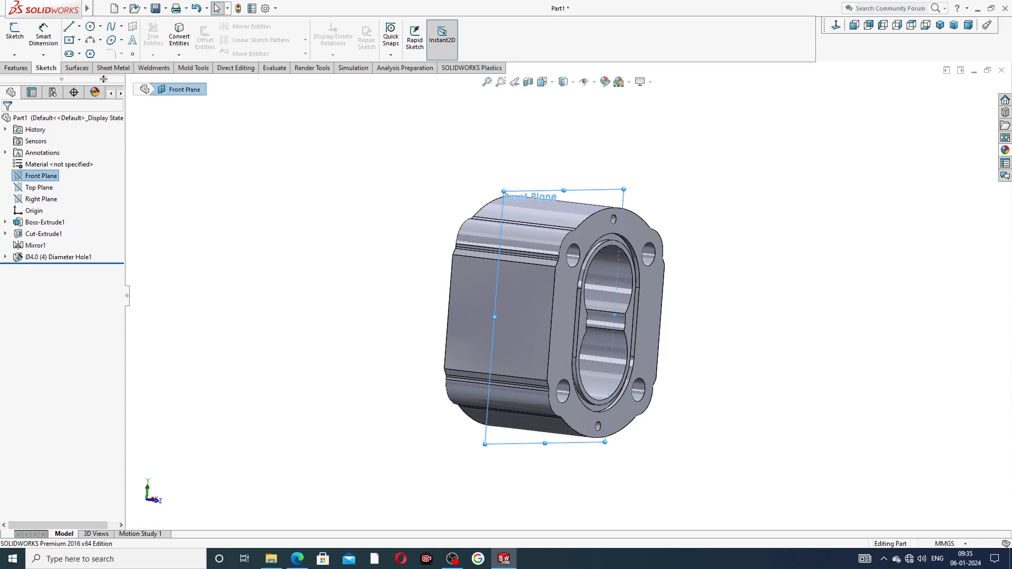
left_click(18, 68)
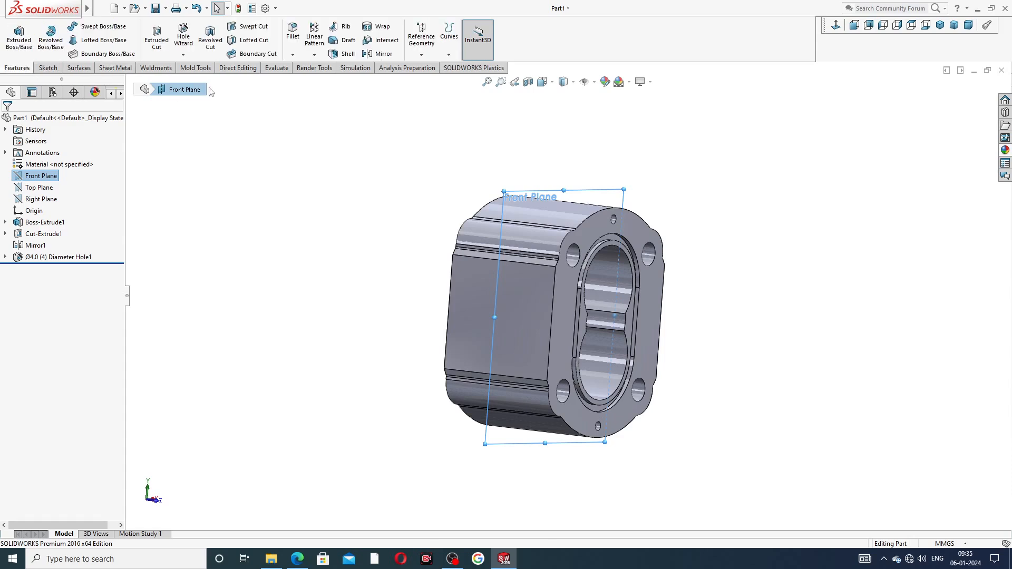
left_click(380, 53)
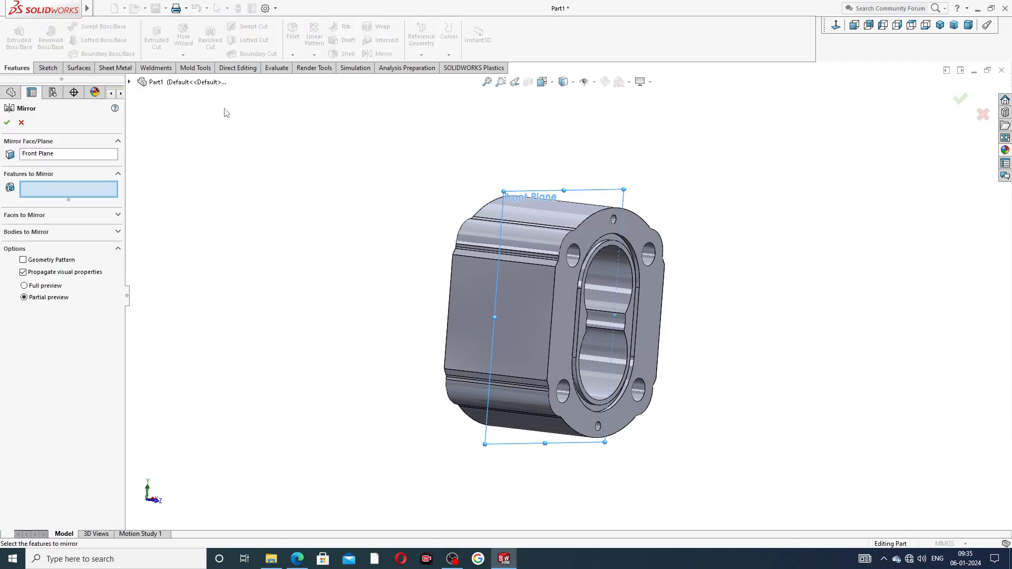
left_click(129, 82)
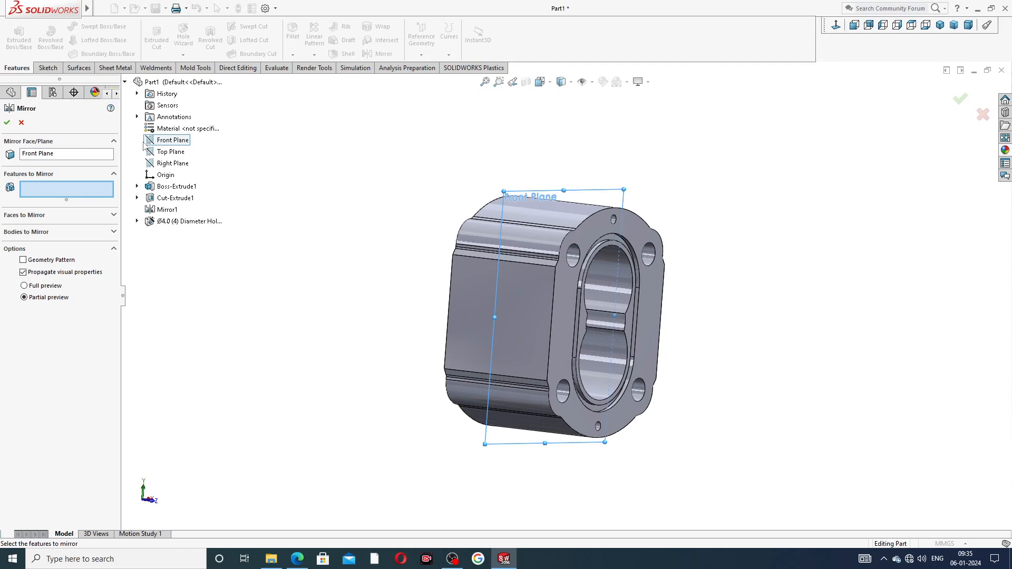
left_click(177, 222)
middle_click_drag(380, 261, 447, 271)
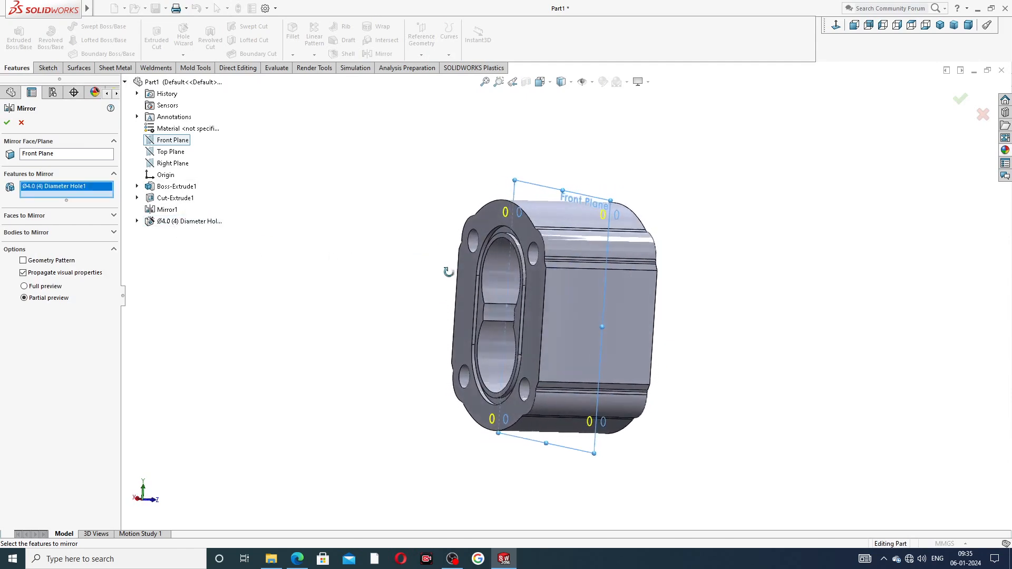
left_click(7, 124)
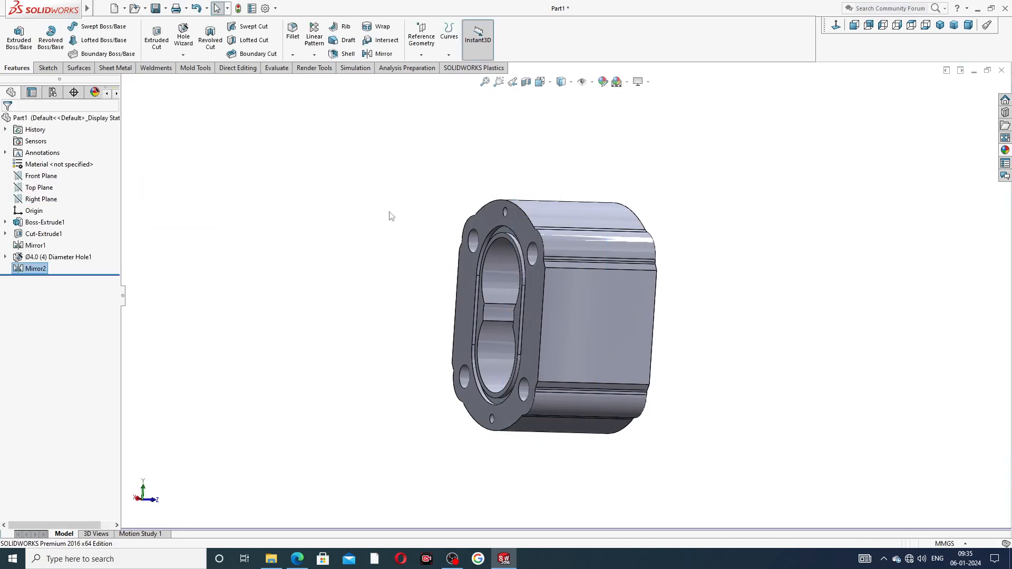
Start a Hole Wizard hole on the body's flat side face, with the view normal to that face
scroll(501, 277, "down", 3)
scroll(556, 261, "up", 4)
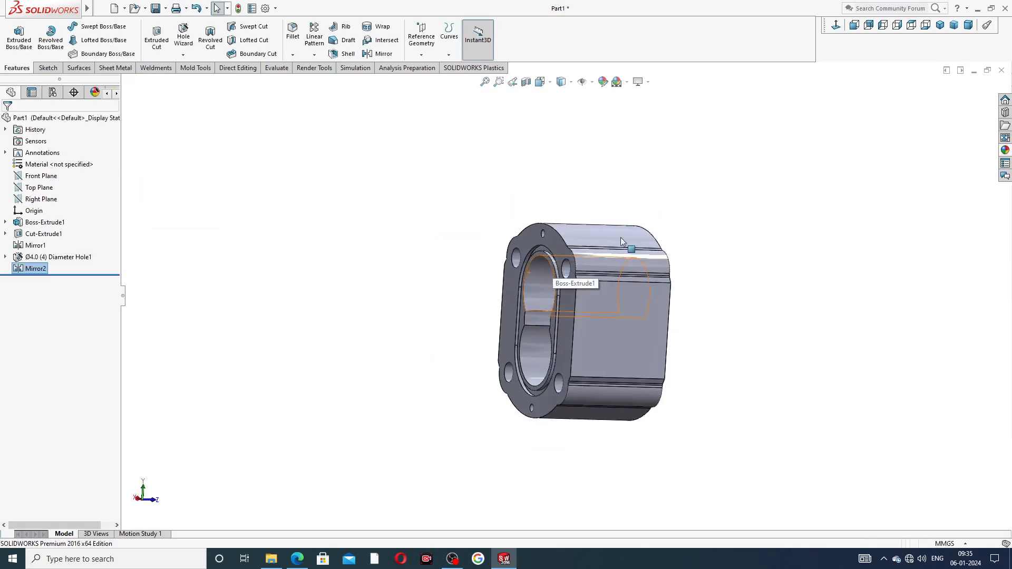
middle_click_drag(621, 238, 590, 252)
left_click(618, 324)
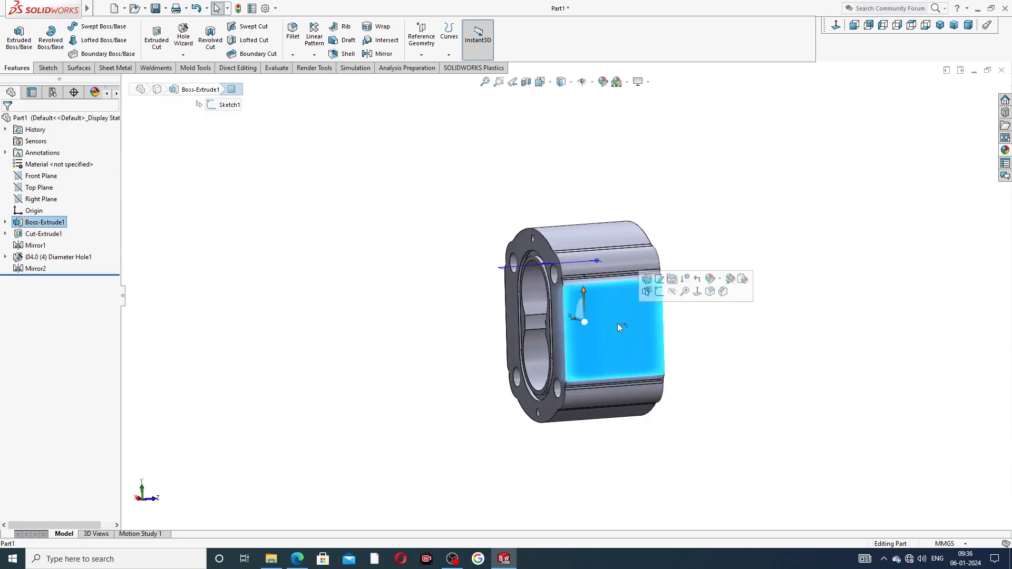
left_click(835, 26)
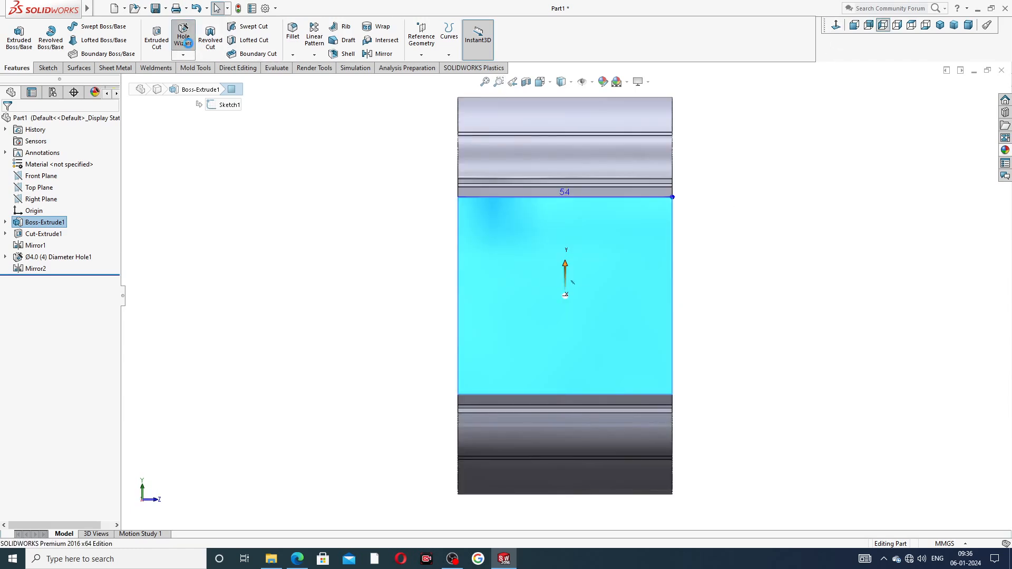
left_click(184, 40)
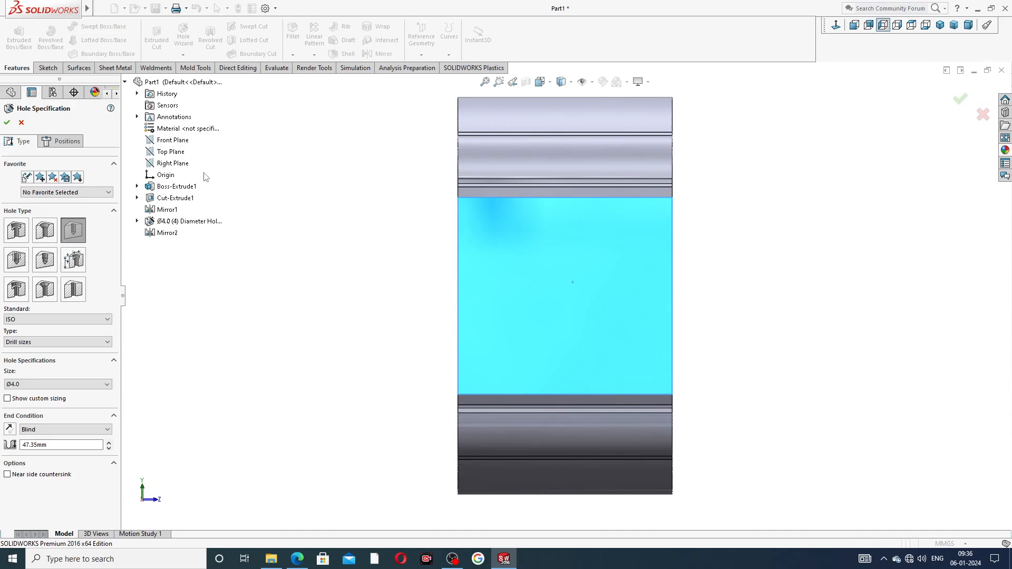
Change the hole type to an ISO straight tap of type Straight Pipe Tapped hole
left_click(16, 260)
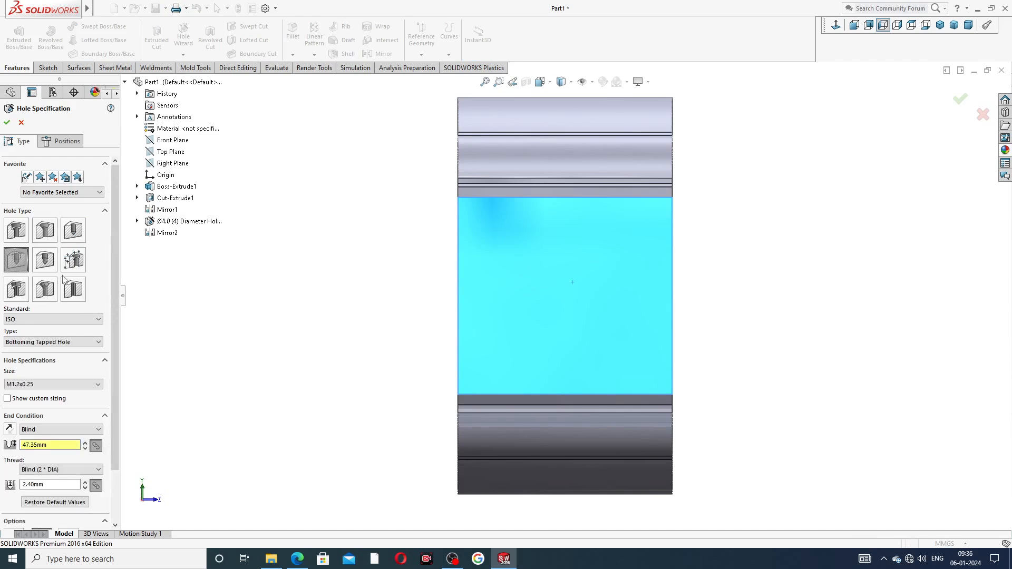
left_click(50, 384)
left_click(48, 385)
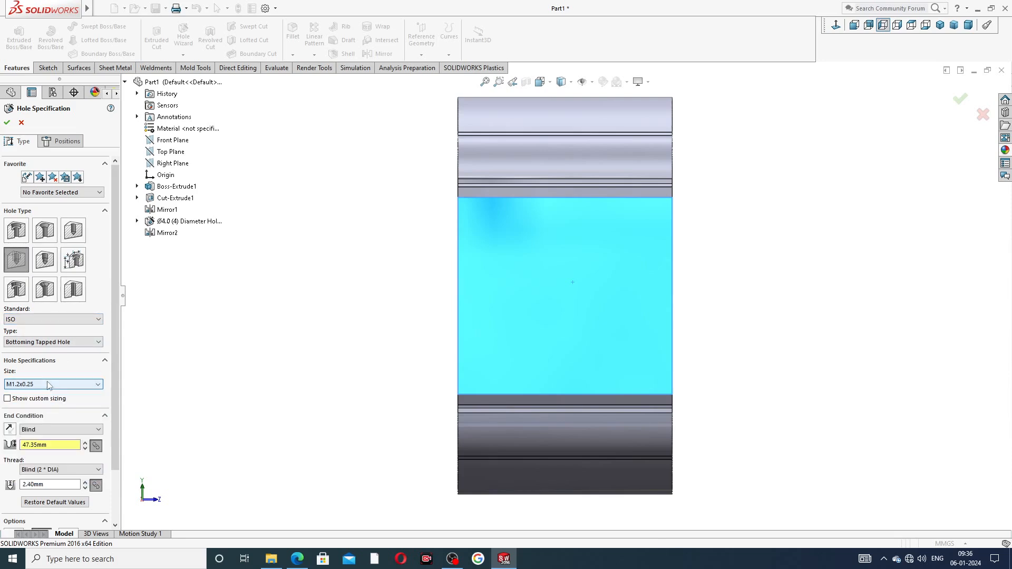
left_click(45, 342)
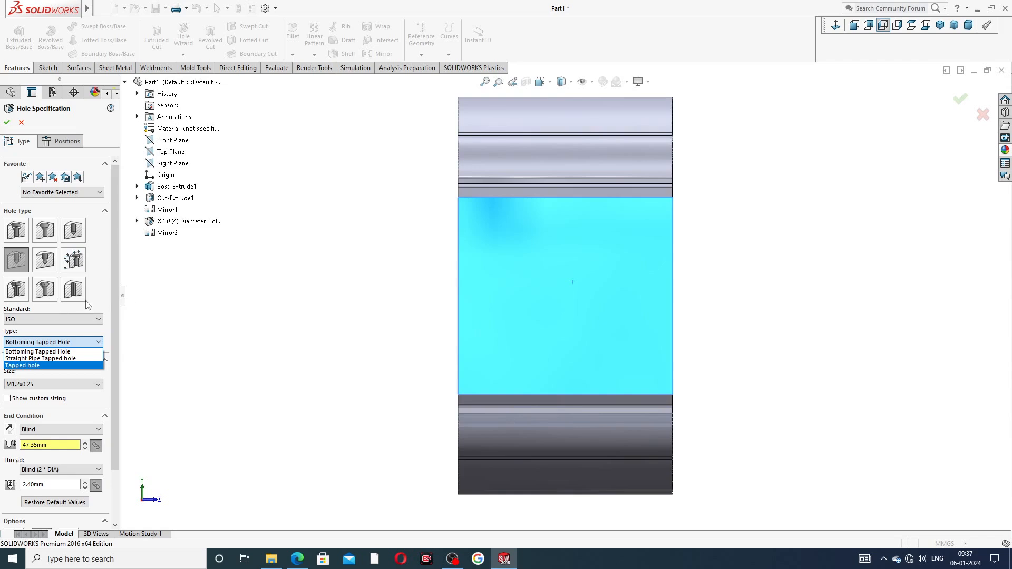
left_click(54, 320)
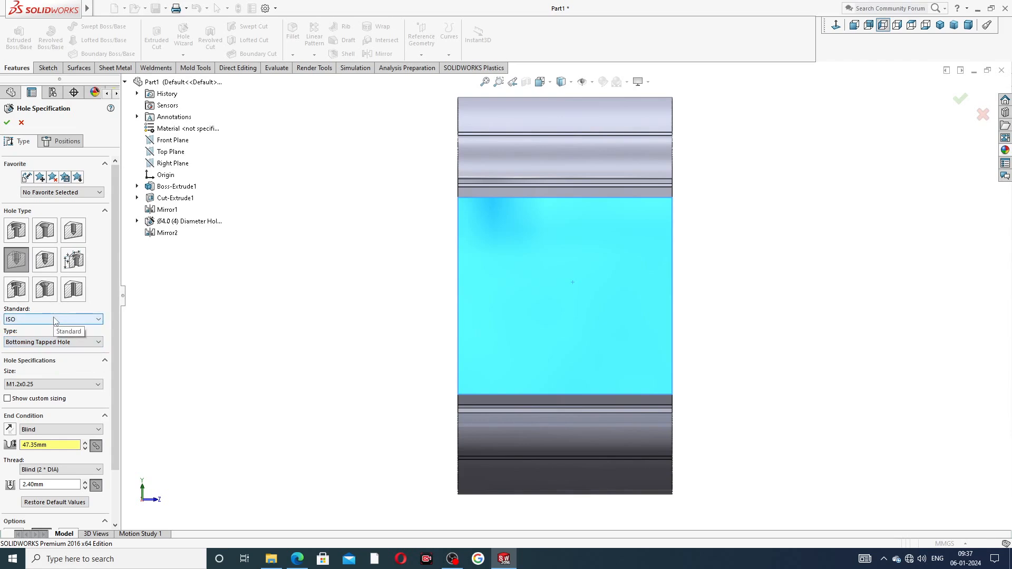
left_click(53, 342)
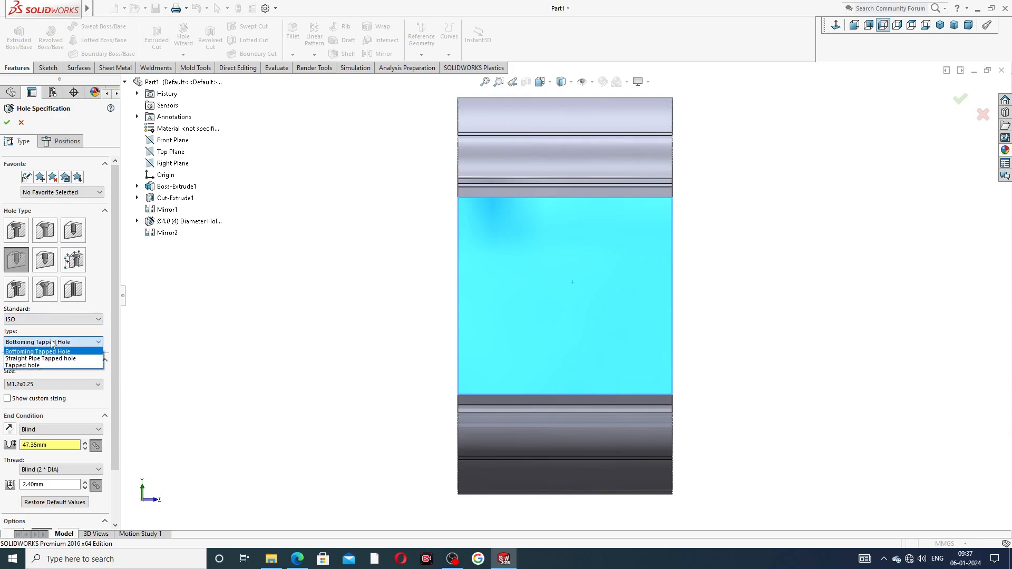
left_click(70, 359)
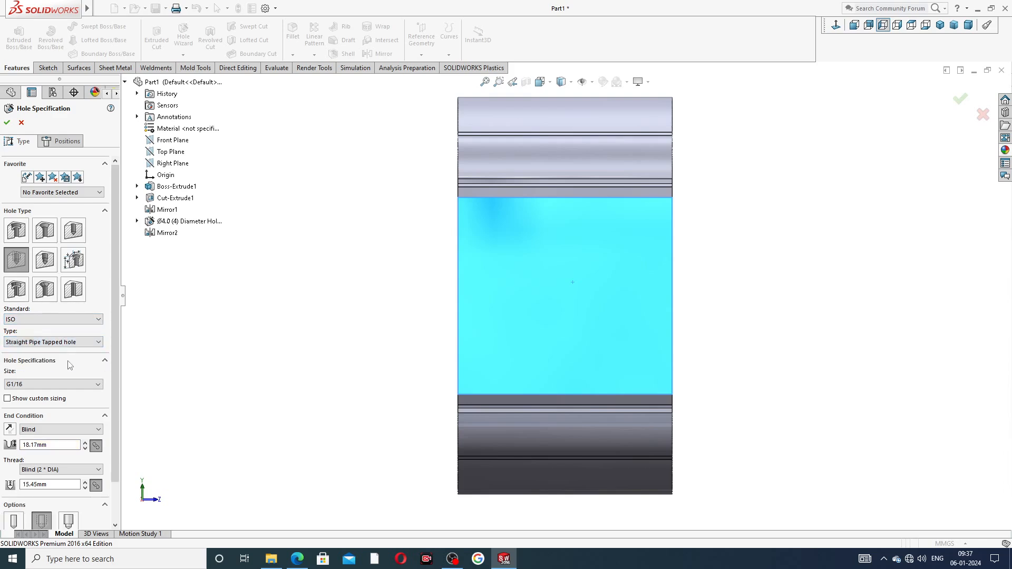
Set the pipe tapped hole's size to G1/2
left_click(44, 384)
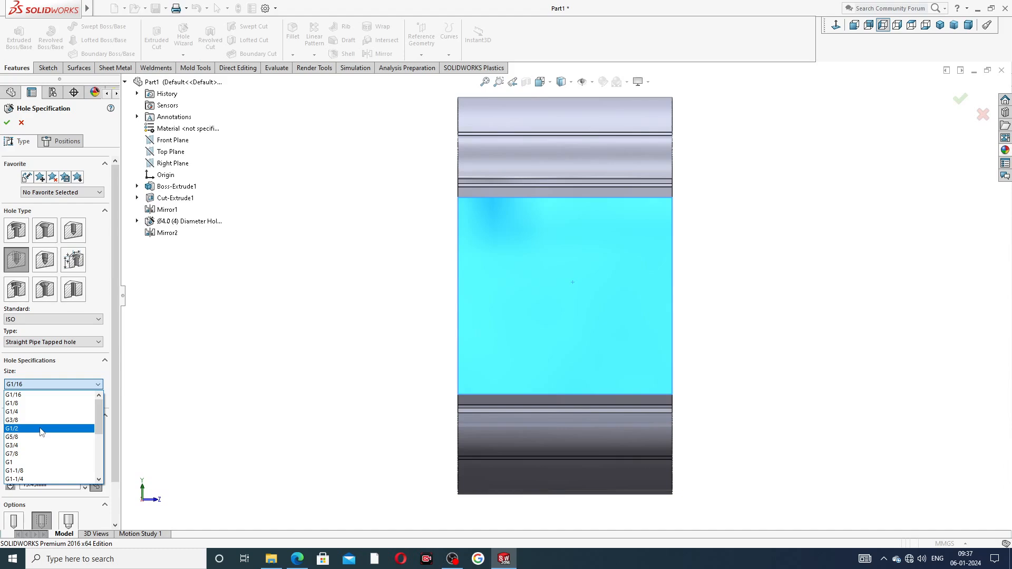
scroll(42, 422, "down", 5)
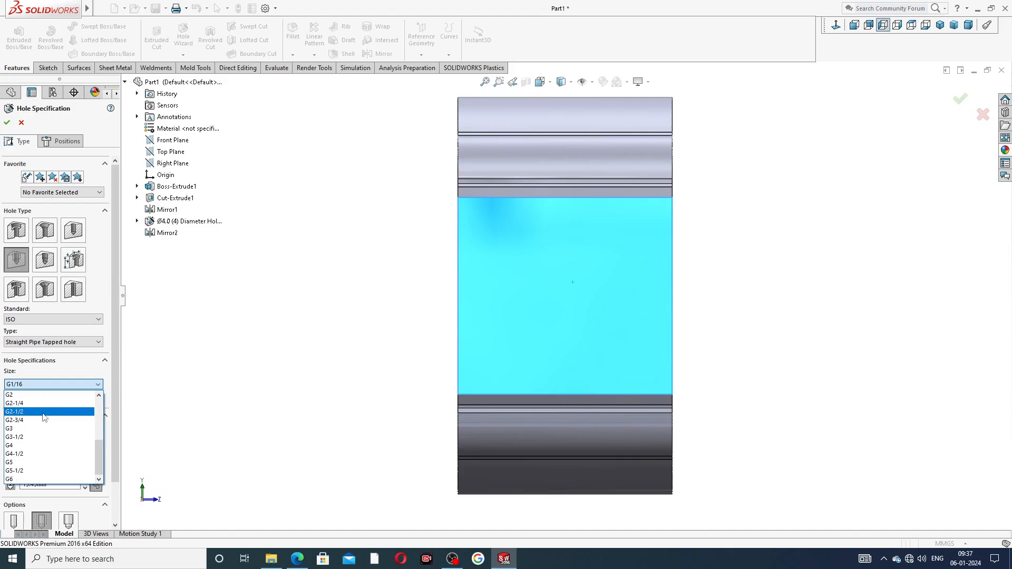
scroll(46, 411, "up", 5)
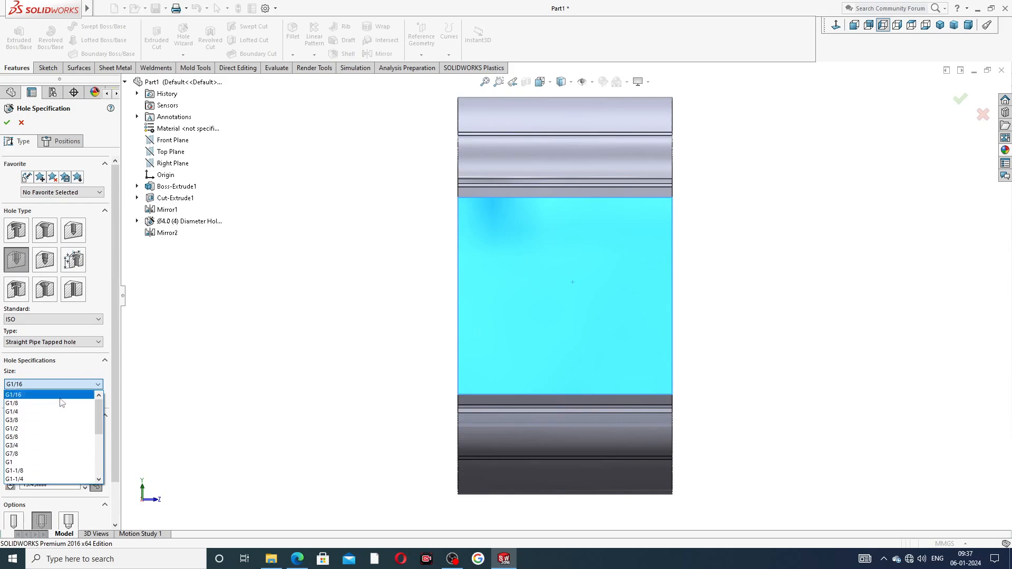
left_click(65, 429)
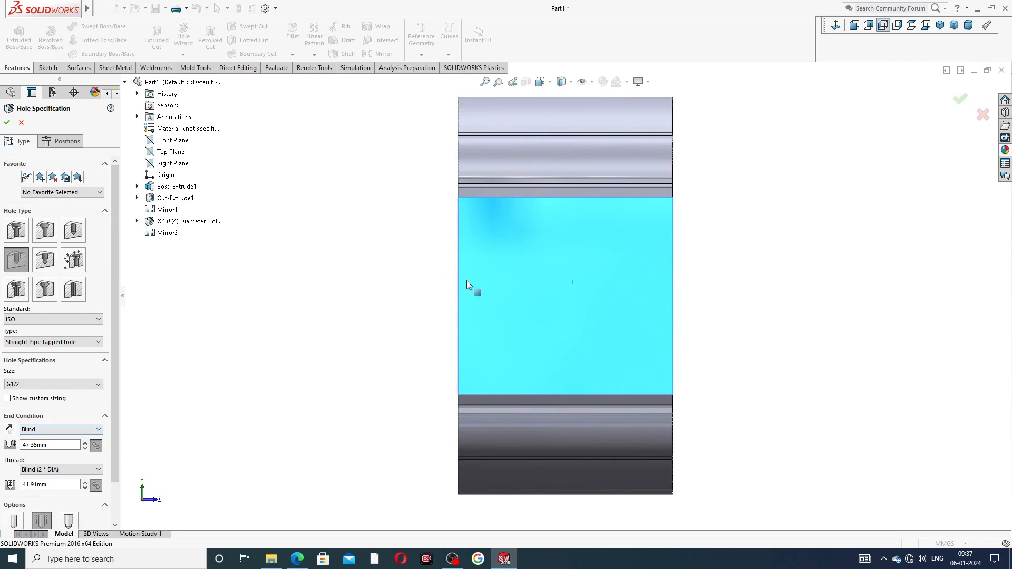
Position the tapped hole at the origin on the flat side face and finish the Hole Wizard feature
left_click(64, 141)
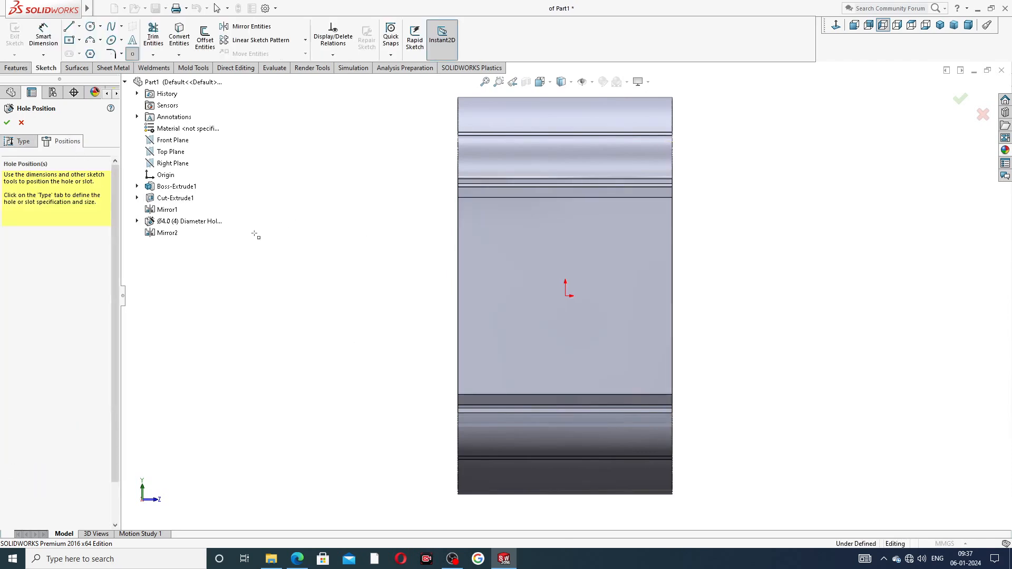
left_click(566, 296)
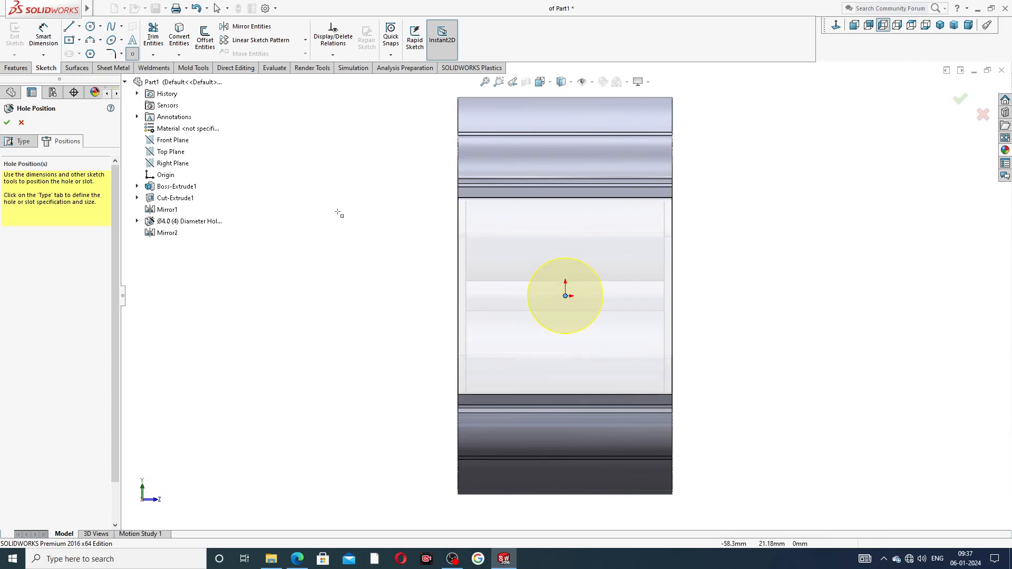
right_click(333, 179)
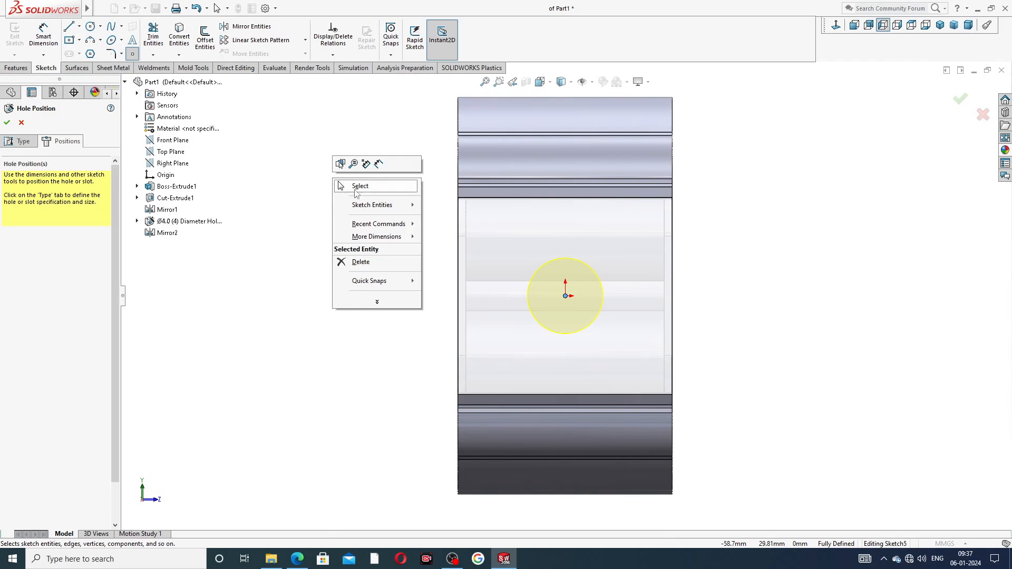
left_click(356, 190)
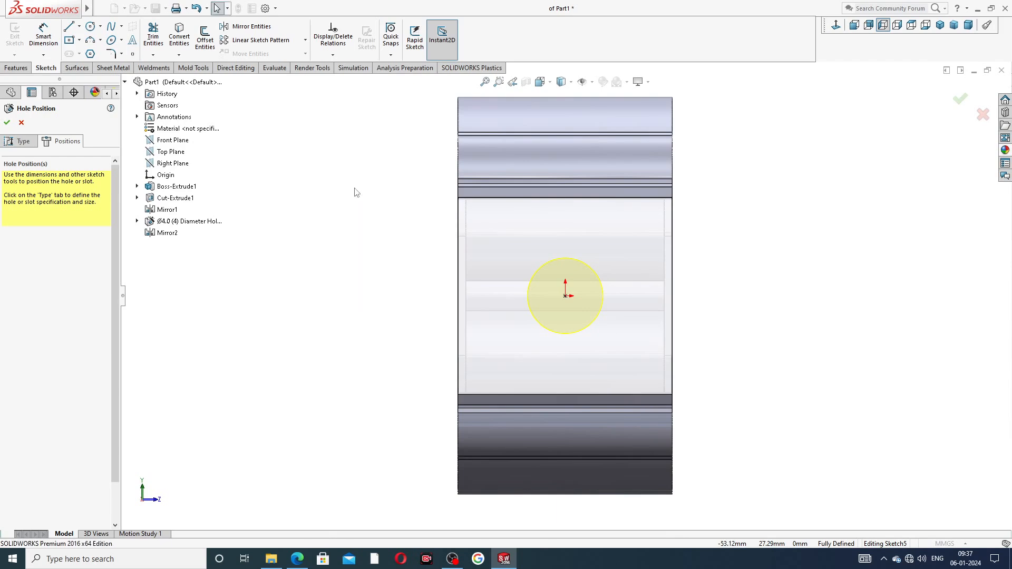
left_click(9, 125)
middle_click_drag(366, 241, 440, 269)
left_click(263, 224)
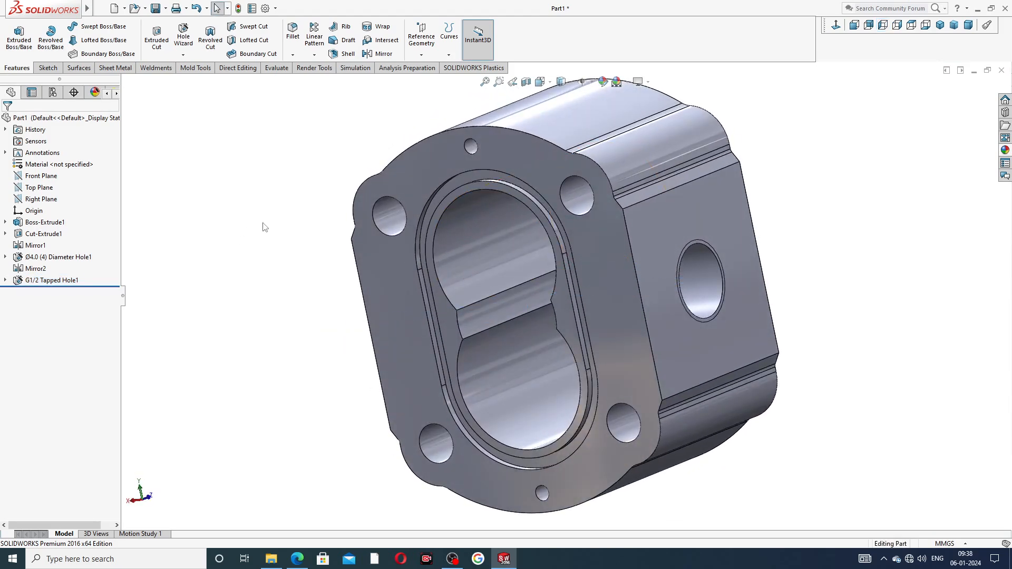
left_click(41, 176)
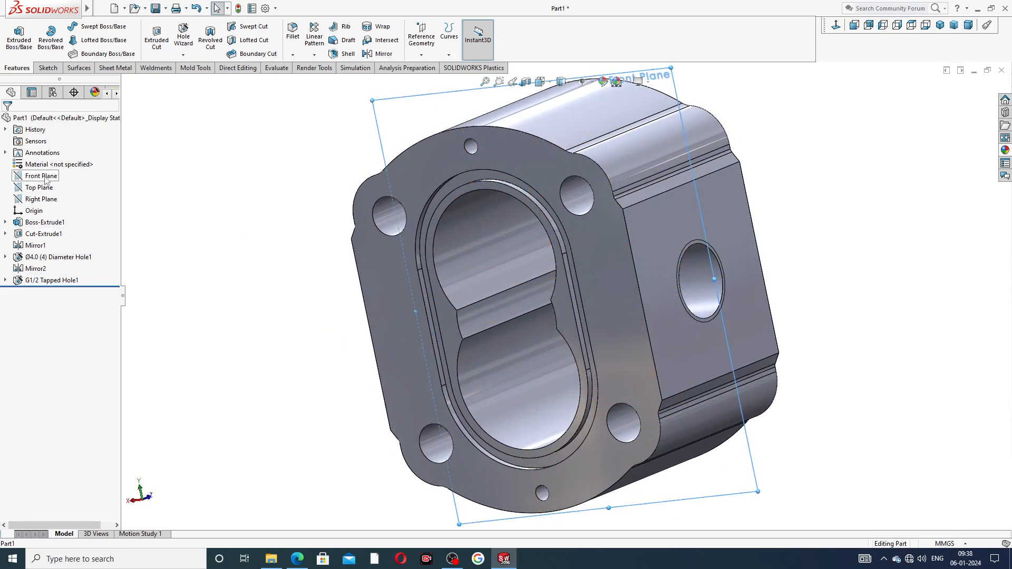
left_click(379, 53)
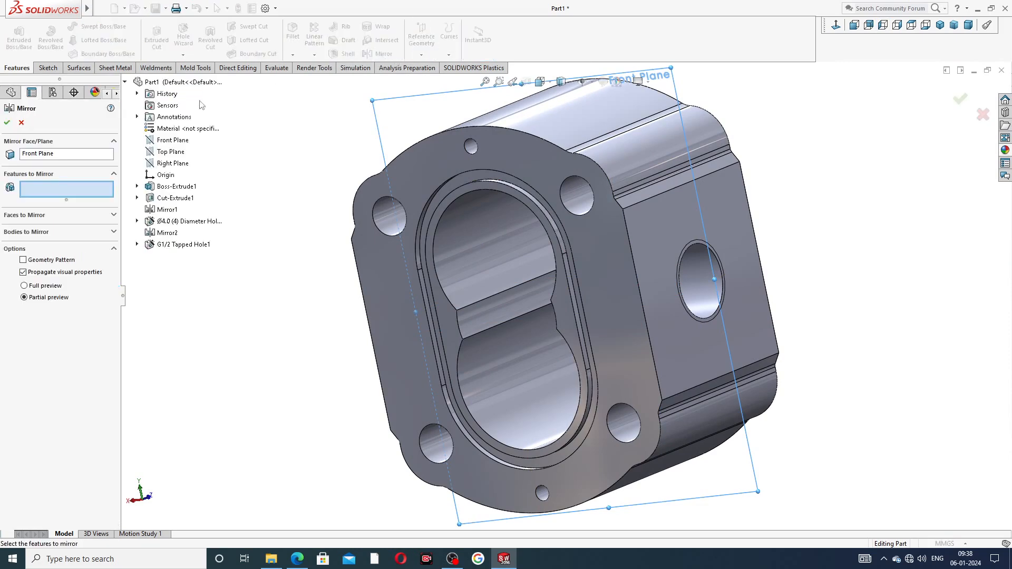
left_click(184, 246)
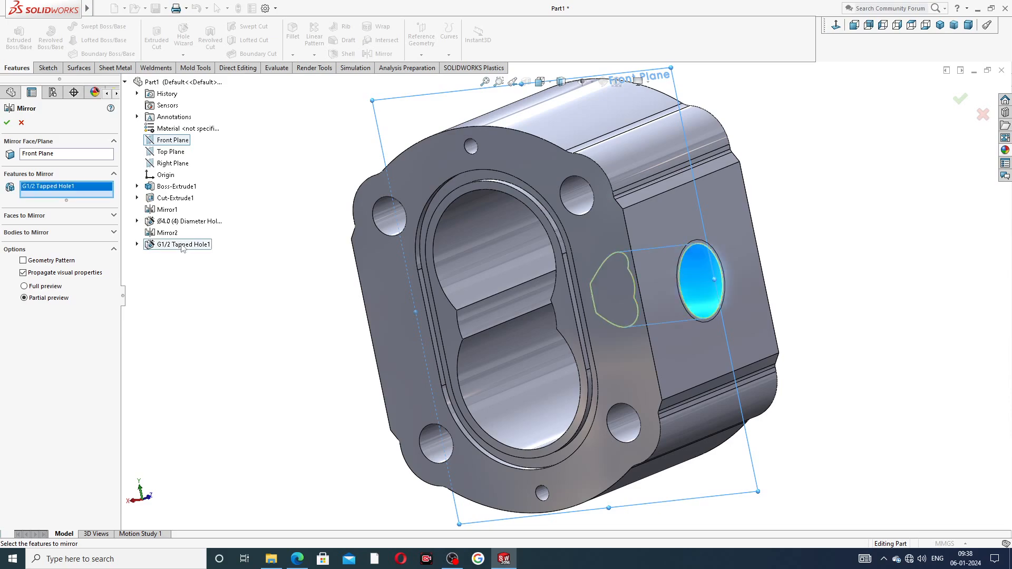
middle_click_drag(285, 294, 564, 316)
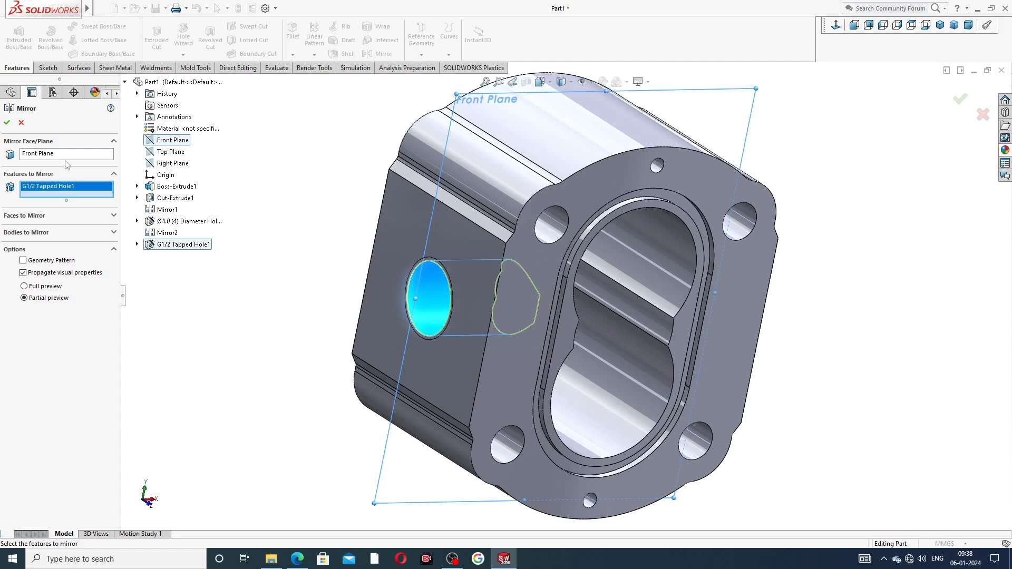
left_click(21, 123)
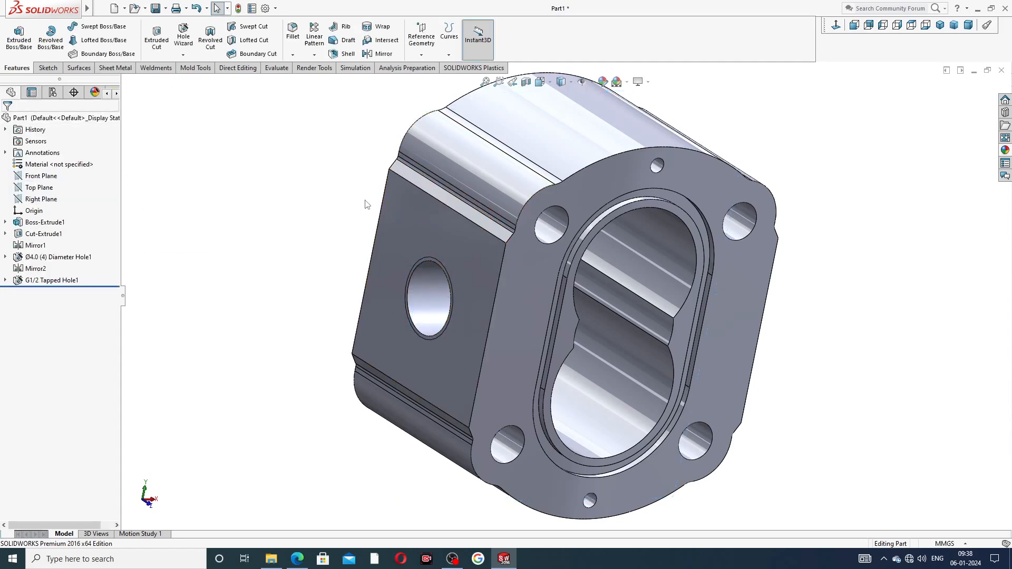
Mirror the G1/2 tapped hole about the Right Plane onto the opposite side face
scroll(499, 244, "down", 2)
mouse_move(498, 244)
middle_mouse_down()
mouse_move(543, 197)
mouse_move(588, 232)
mouse_move(452, 234)
mouse_move(512, 232)
mouse_move(506, 227)
middle_mouse_up()
scroll(589, 233, "up", 3)
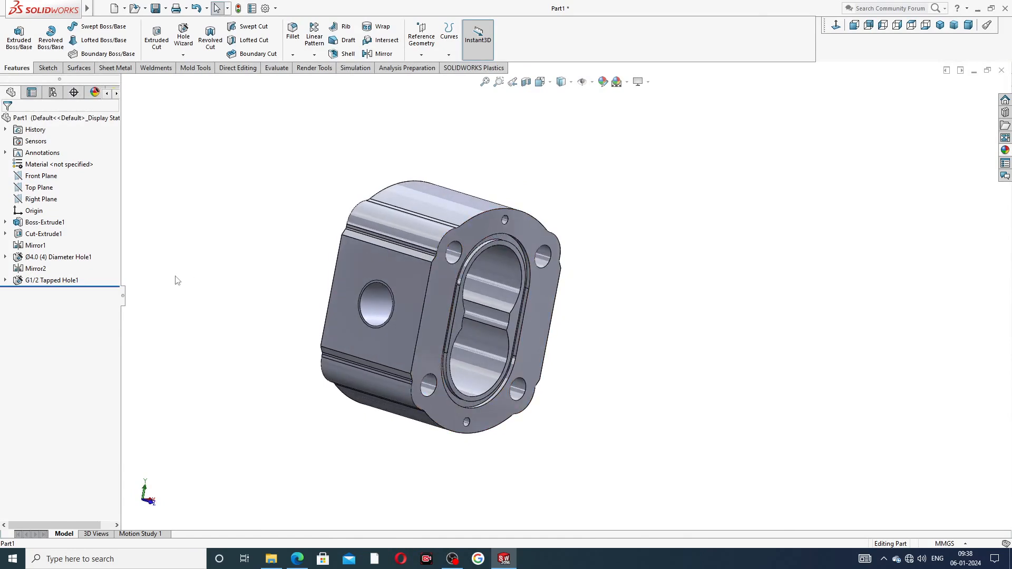
left_click(53, 200)
middle_click_drag(255, 232, 212, 242)
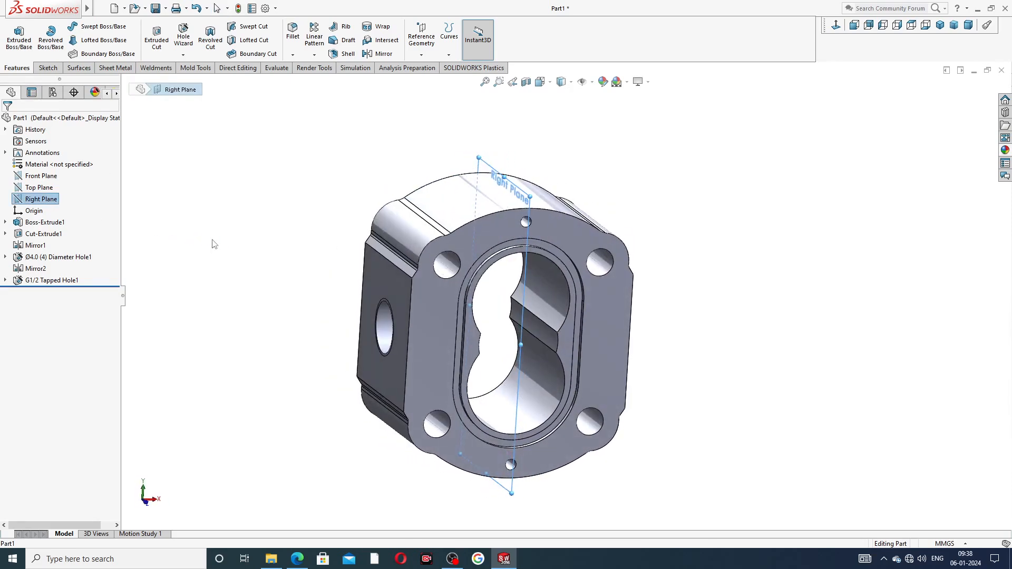
left_click(379, 55)
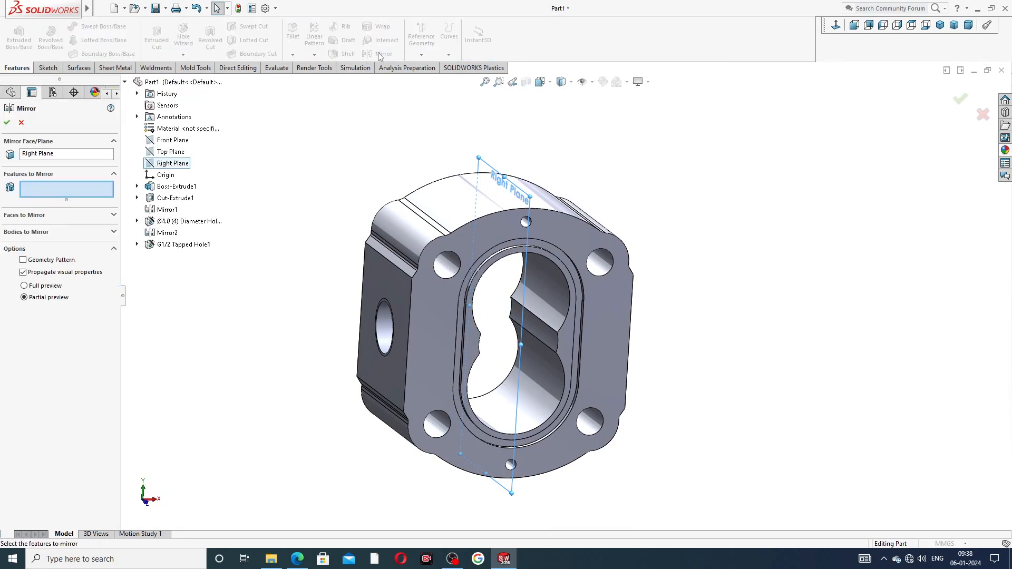
left_click(176, 245)
middle_click_drag(273, 252, 205, 268)
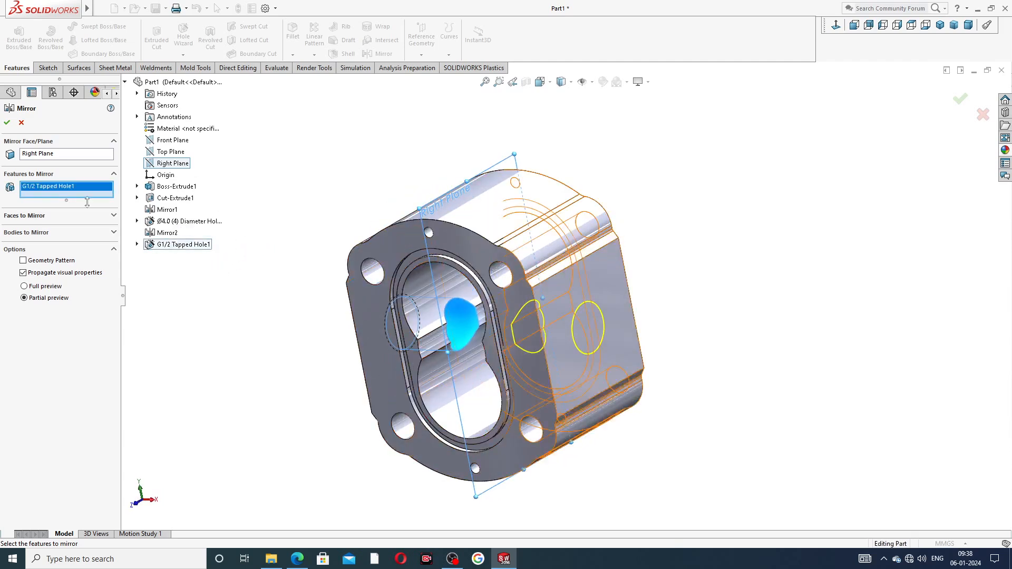
left_click(7, 123)
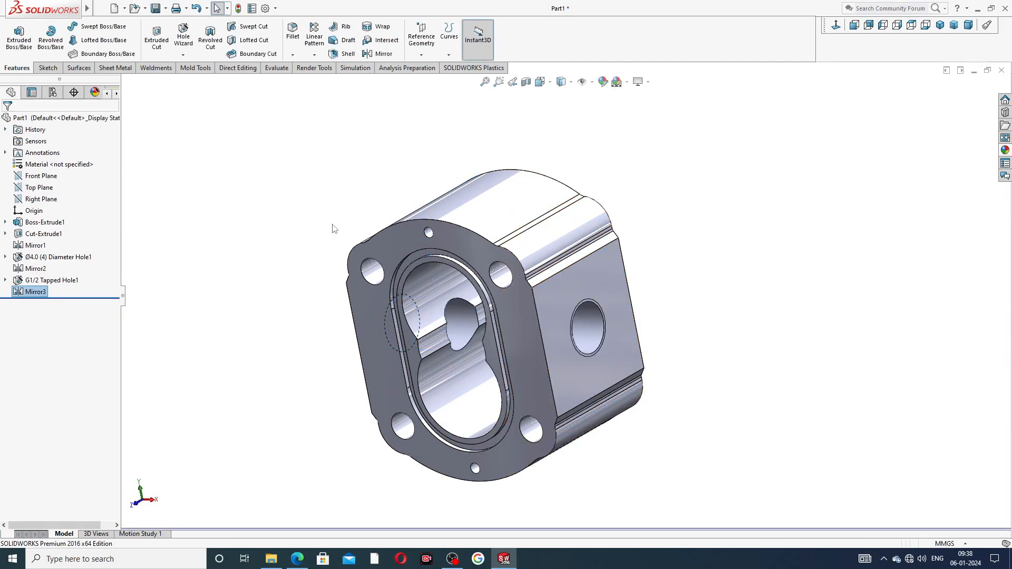
Enable shaded cosmetic threads in the document's detailing properties
middle_click_drag(710, 329, 800, 246)
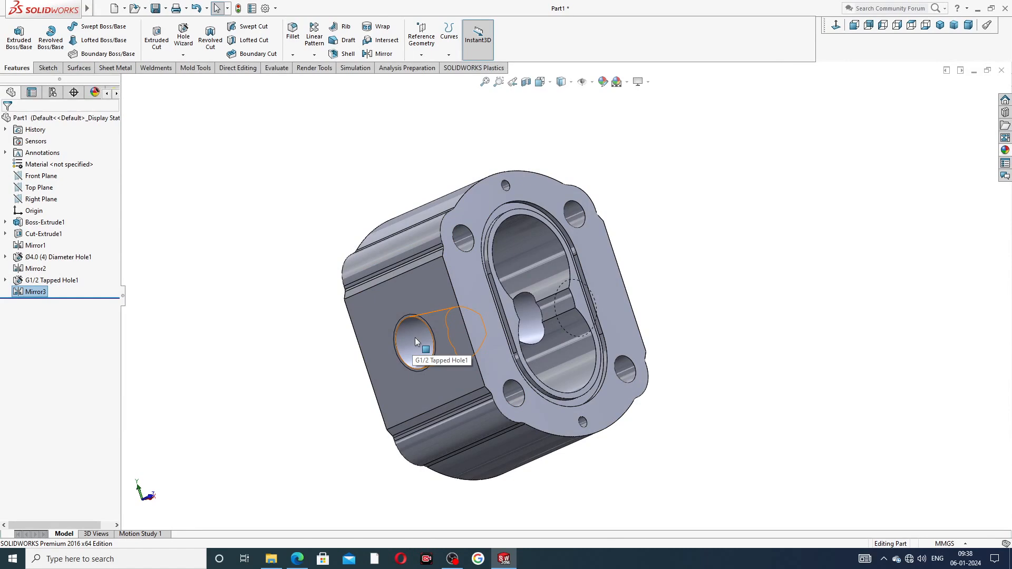
left_click(266, 9)
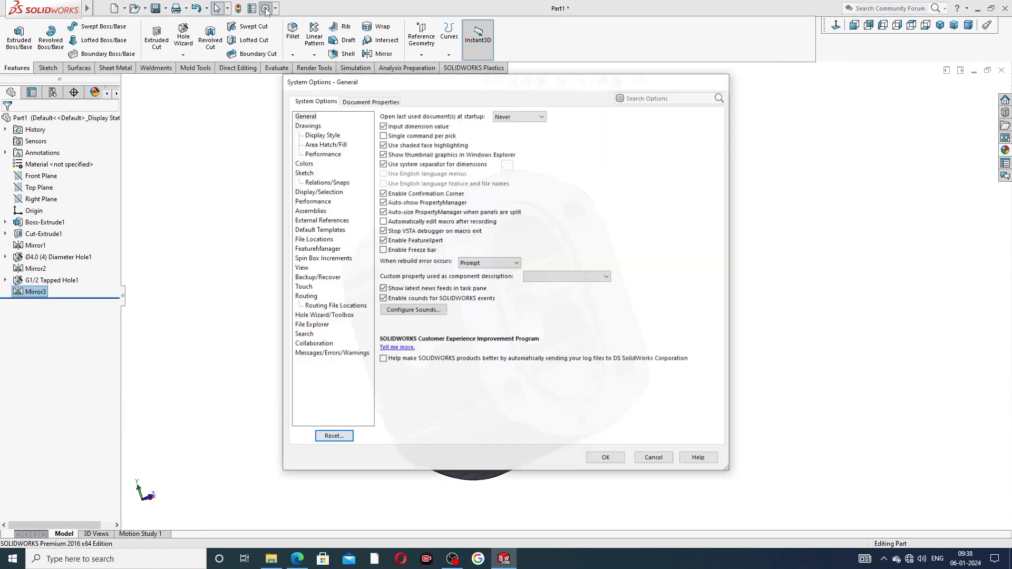
left_click(356, 104)
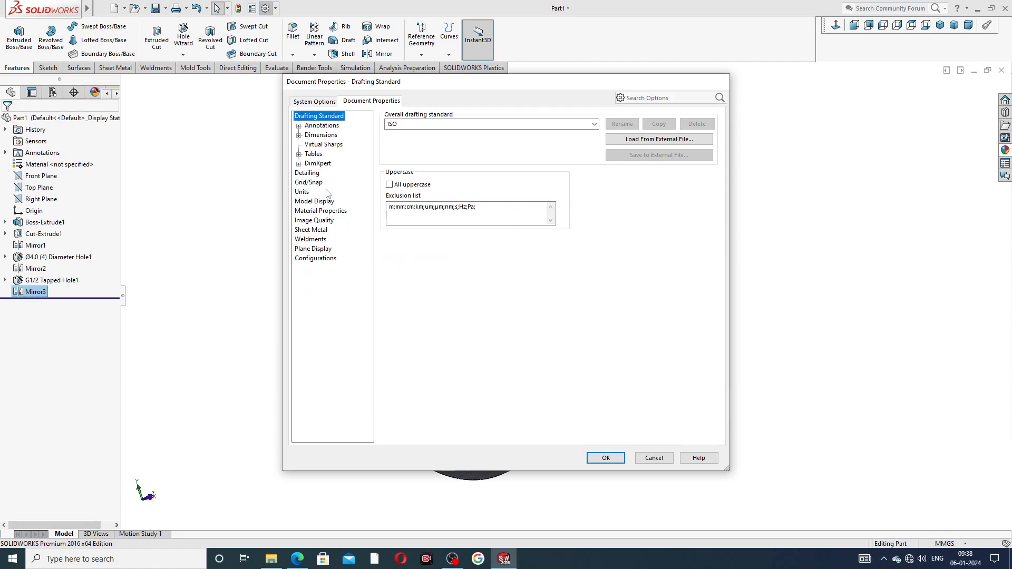
left_click(307, 174)
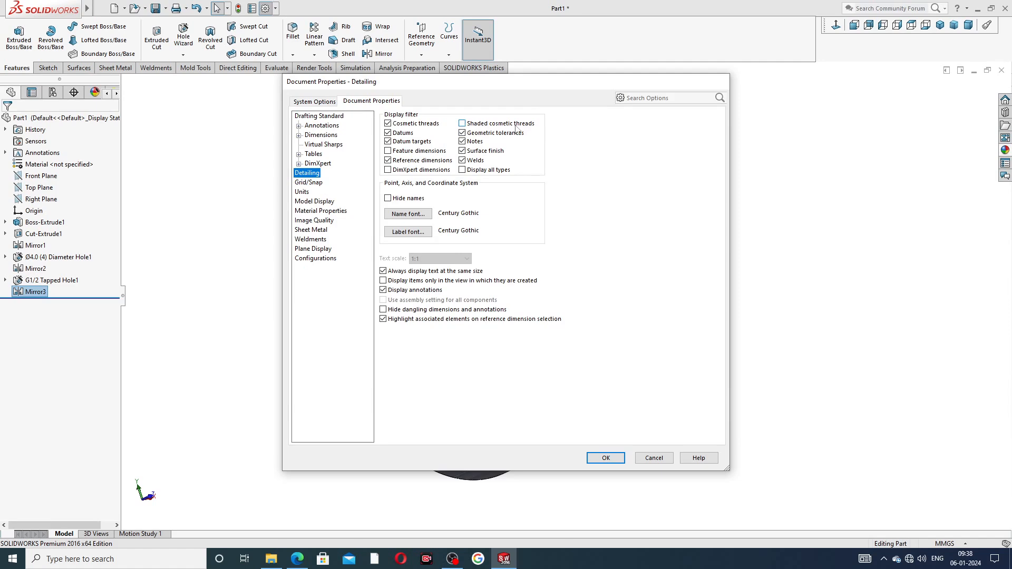
left_click(467, 123)
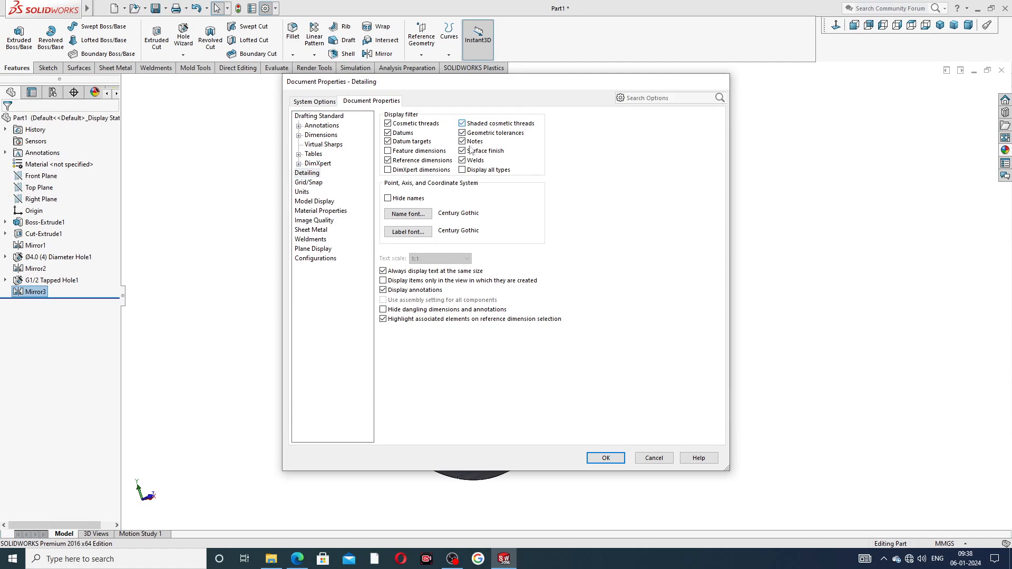
left_click(606, 458)
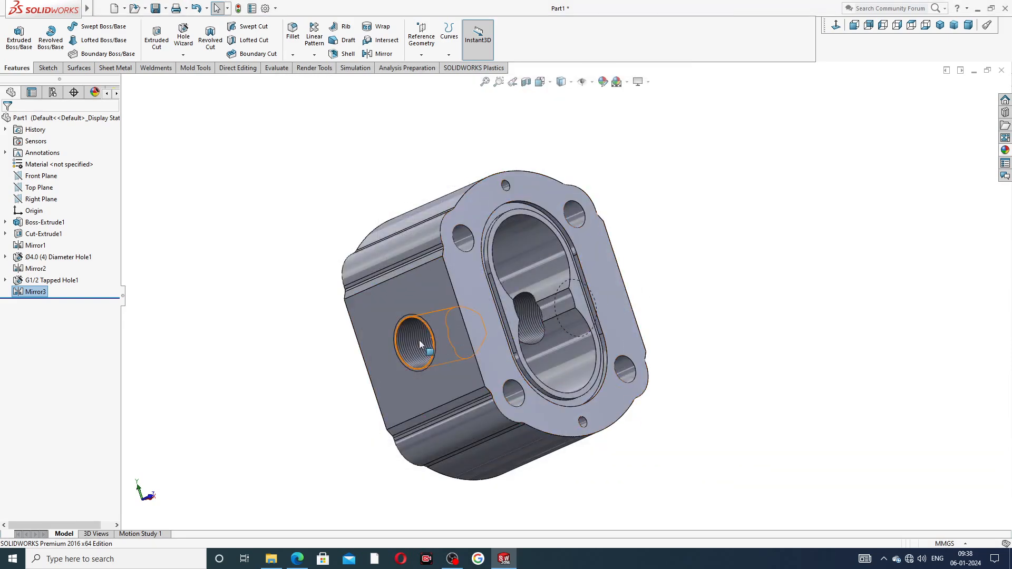
Examine the thread display in both side holes up close, then inspect the whole body from an isometric view
scroll(420, 343, "down", 1)
mouse_move(421, 344)
middle_mouse_down()
mouse_move(369, 362)
mouse_move(427, 350)
middle_mouse_up()
scroll(434, 363, "down", 3)
scroll(435, 363, "down", 5)
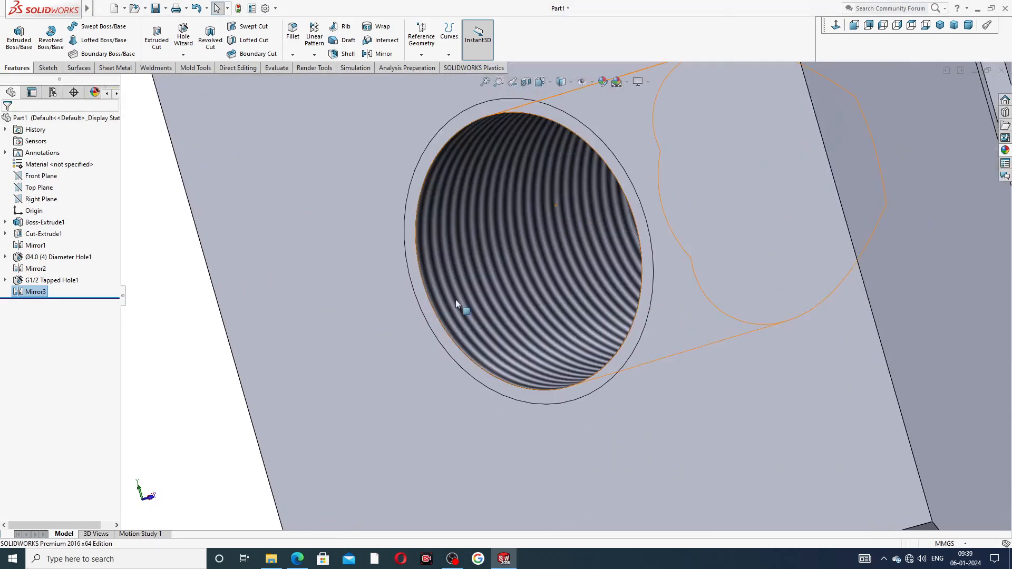
scroll(527, 297, "up", 8)
middle_click_drag(701, 227, 644, 289)
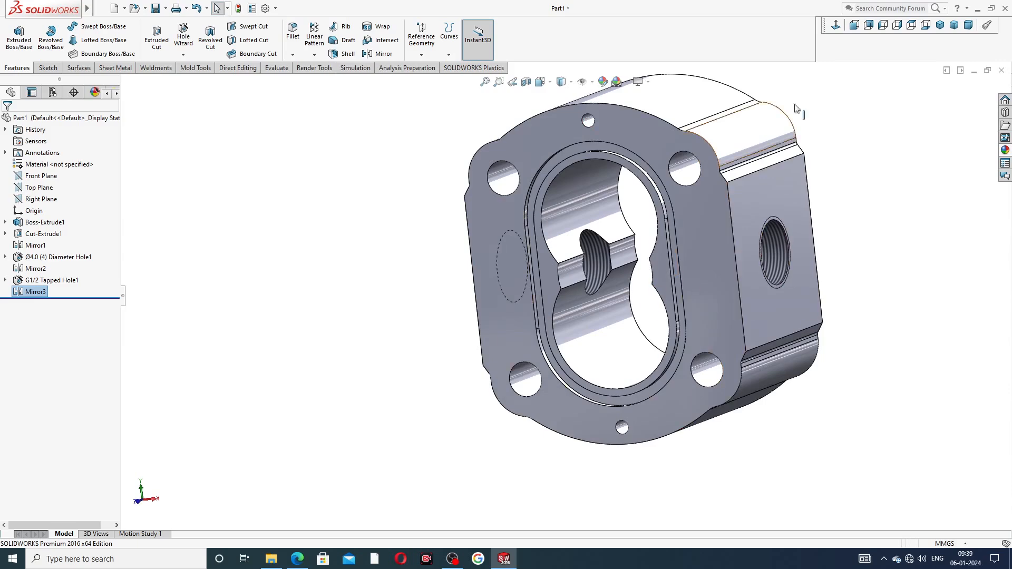
left_click(941, 27)
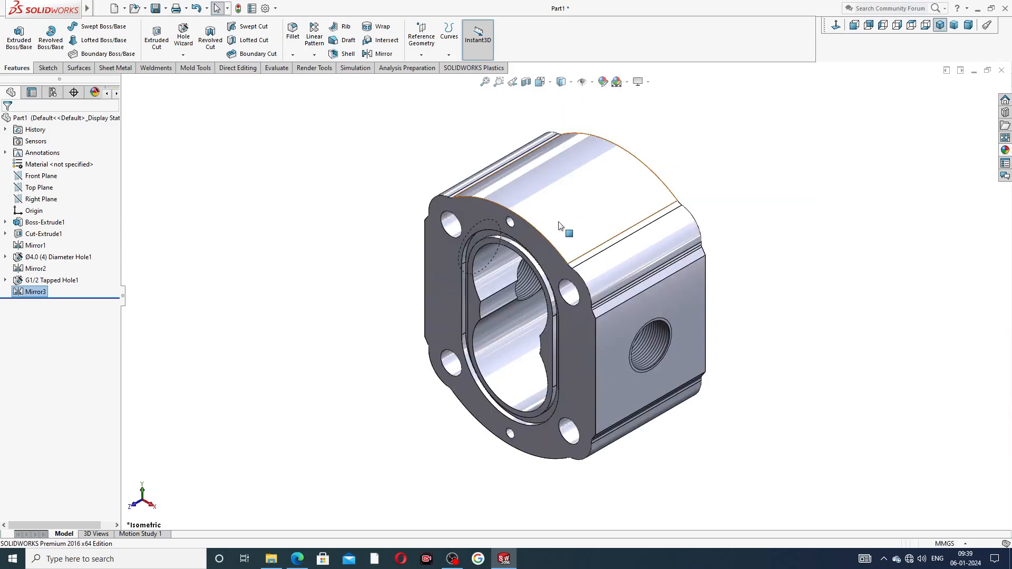
middle_click_drag(724, 206, 789, 357)
middle_click_drag(635, 188, 596, 227)
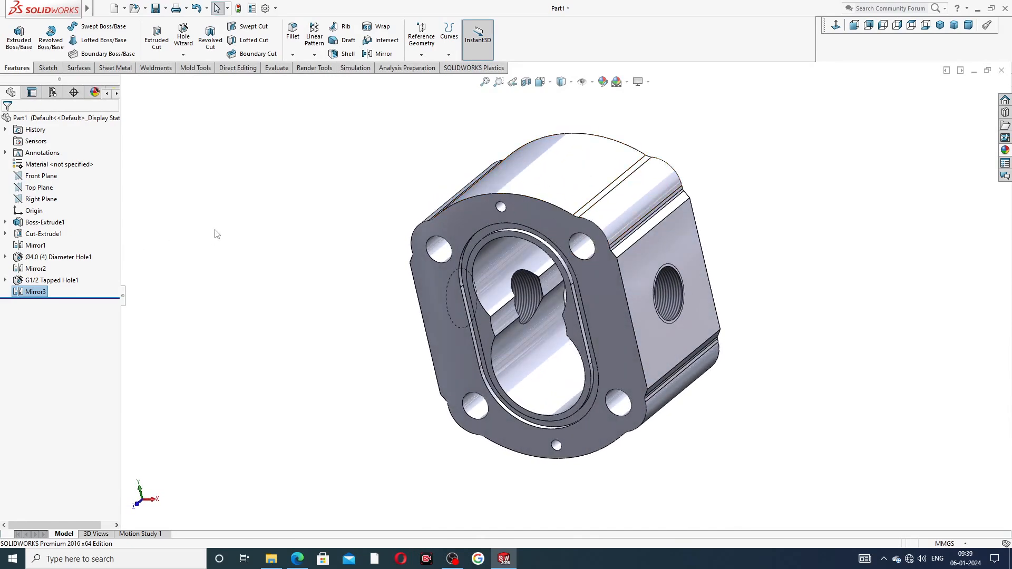
Select the Top Plane of the pump body
middle_click_drag(560, 163, 585, 183)
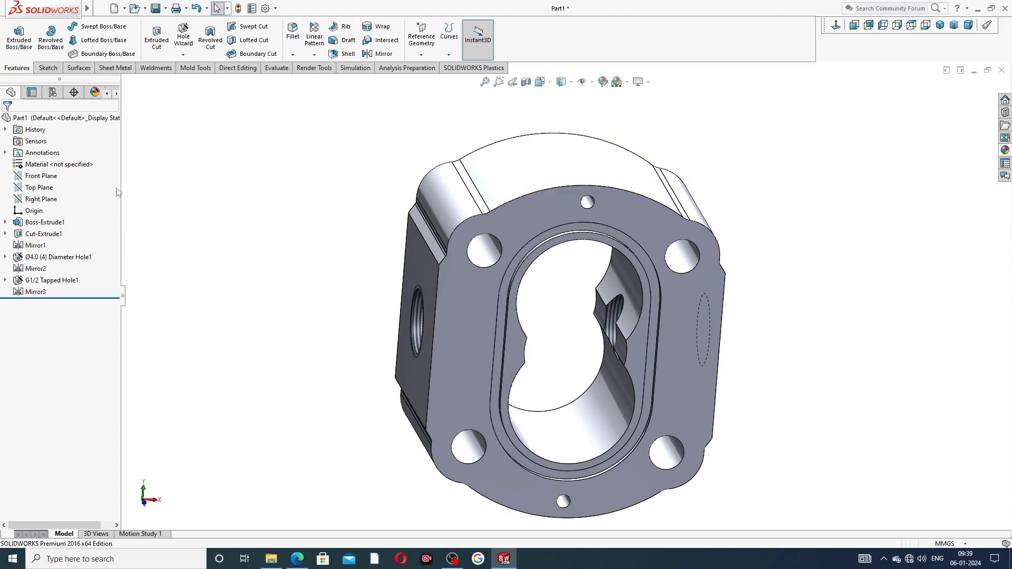
left_click(47, 189)
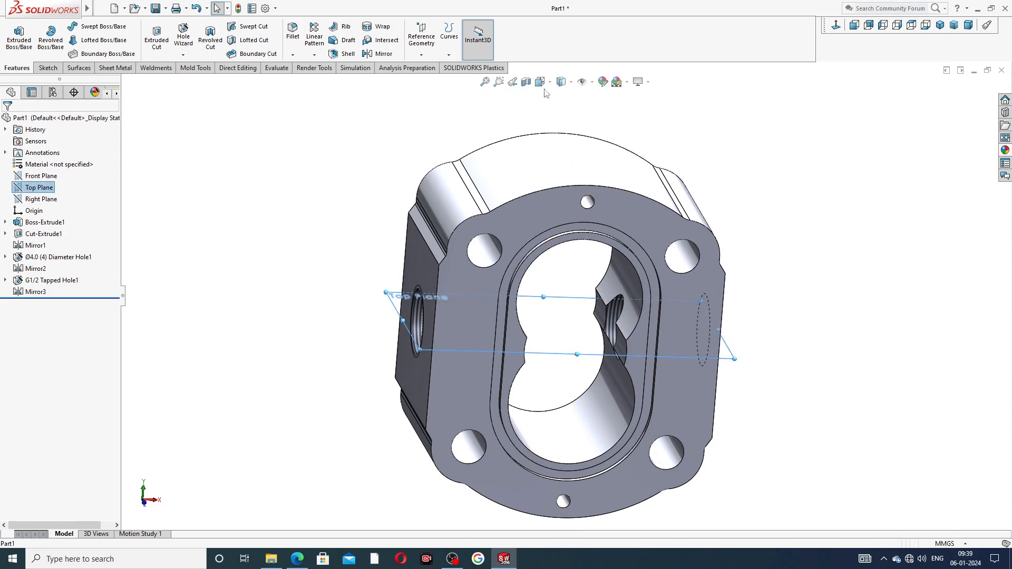
Create a reference plane offset 60 mm above the Top Plane
left_click(421, 39)
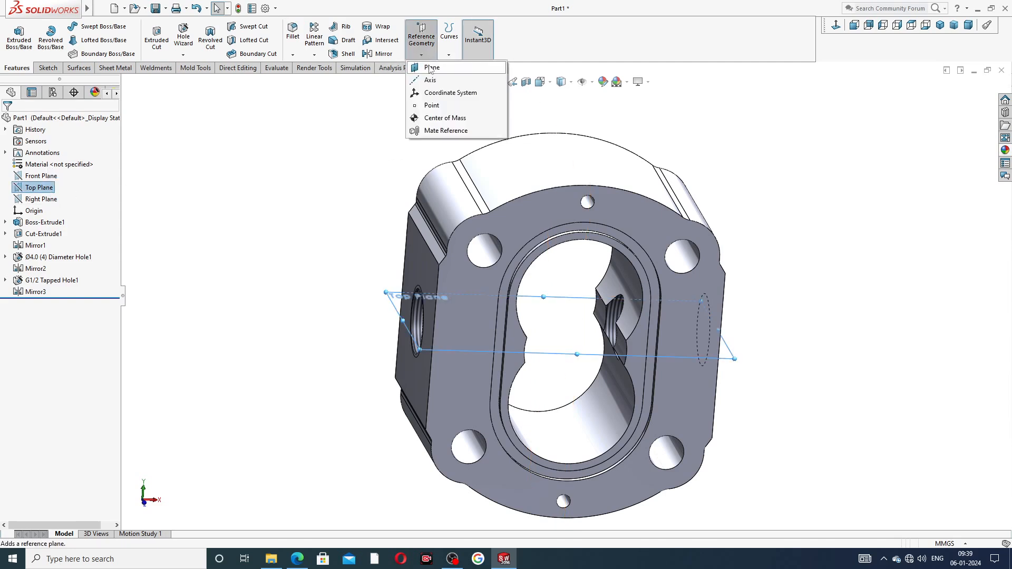
left_click(430, 67)
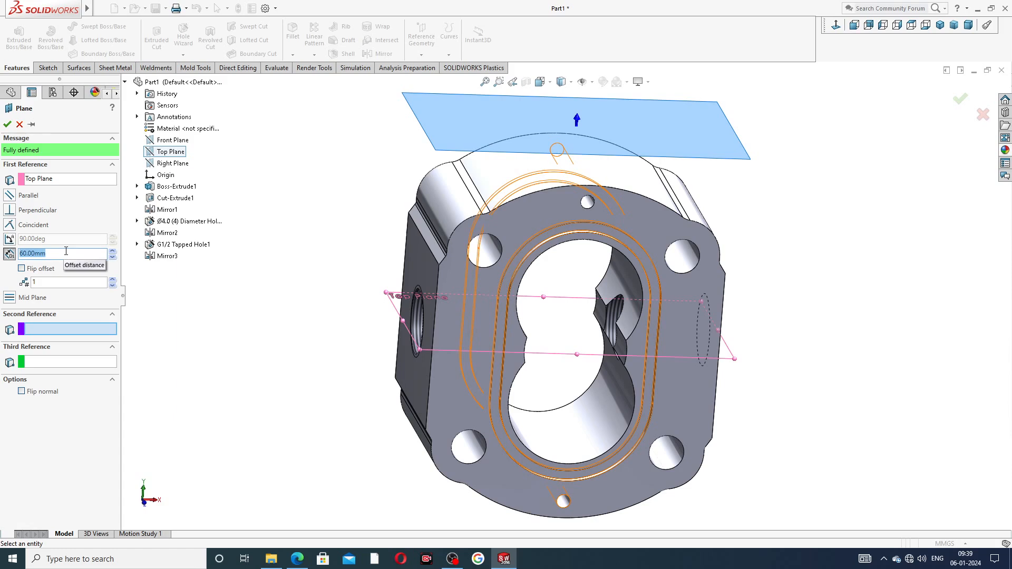
left_click(8, 125)
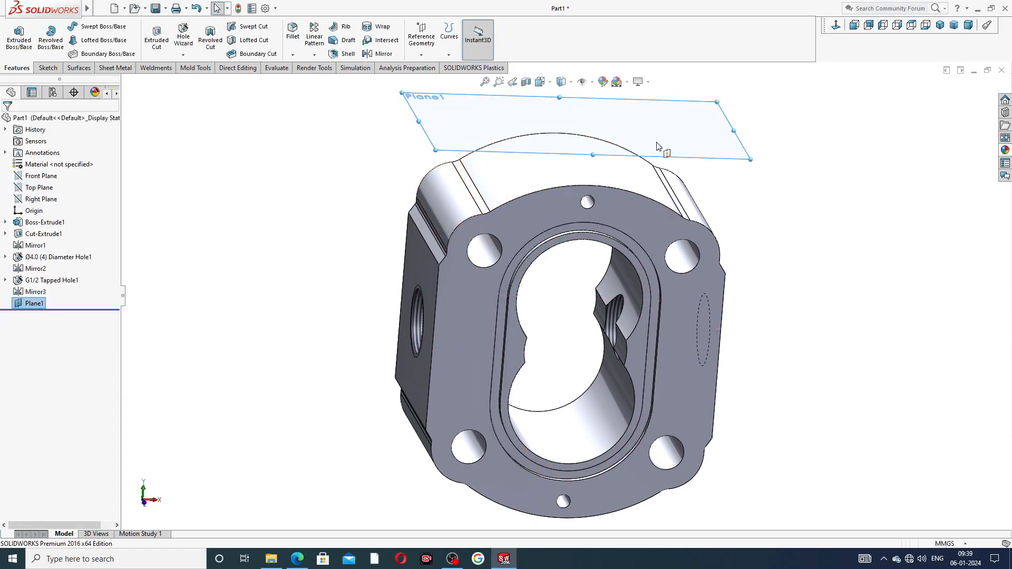
Start a sketch on the new offset plane and draw a vertical centerline from the upper-left hidden line down to the body's lower edge
left_click(696, 156)
left_click(736, 132)
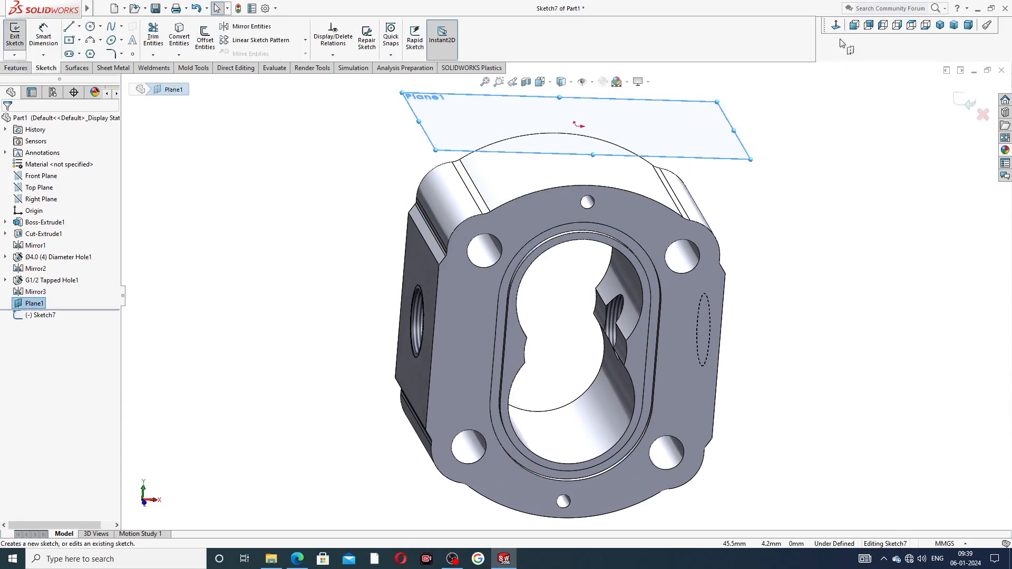
left_click(837, 26)
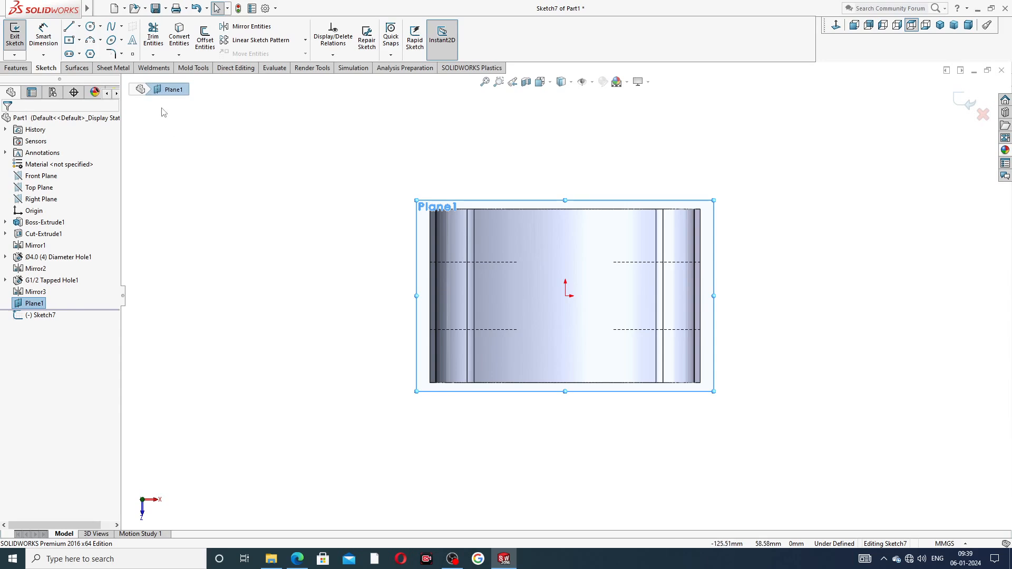
left_click(80, 27)
left_click(90, 51)
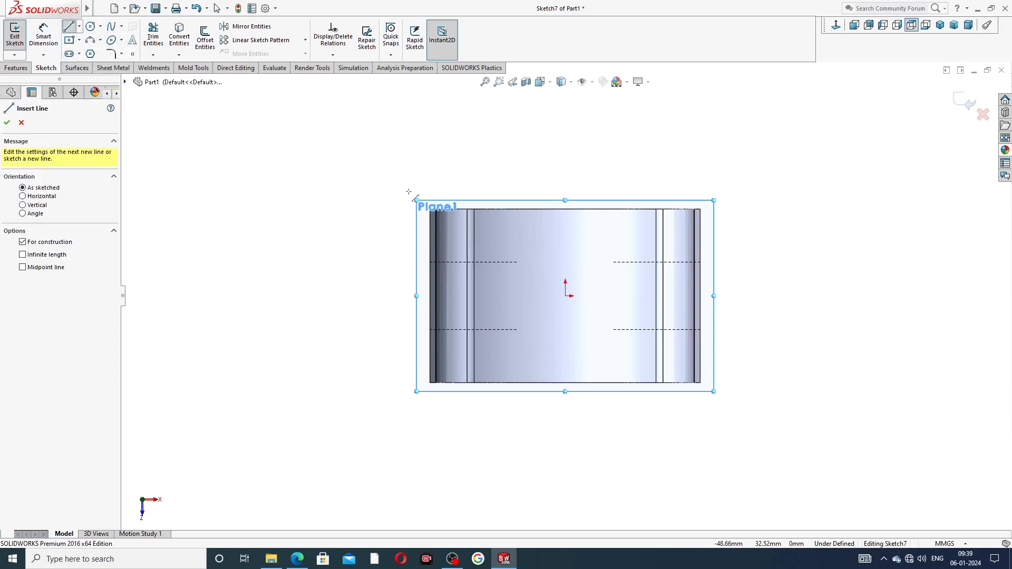
scroll(514, 294, "down", 2)
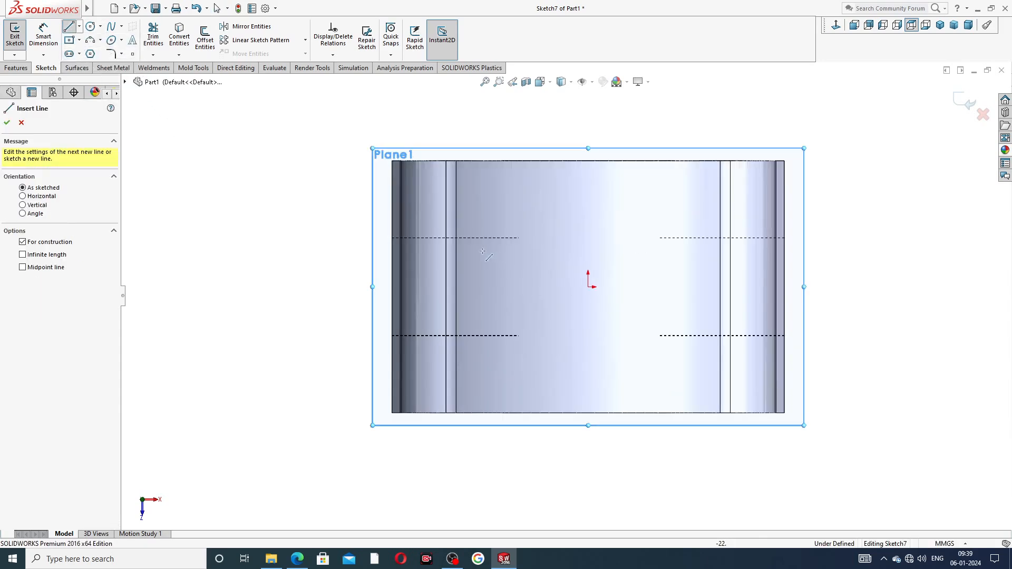
left_click(470, 238)
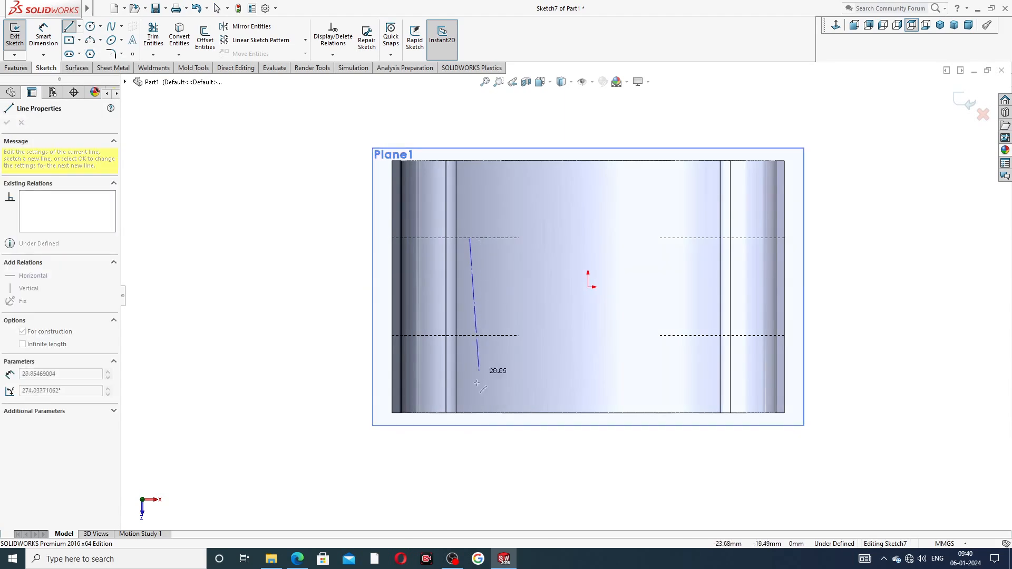
left_click(469, 412)
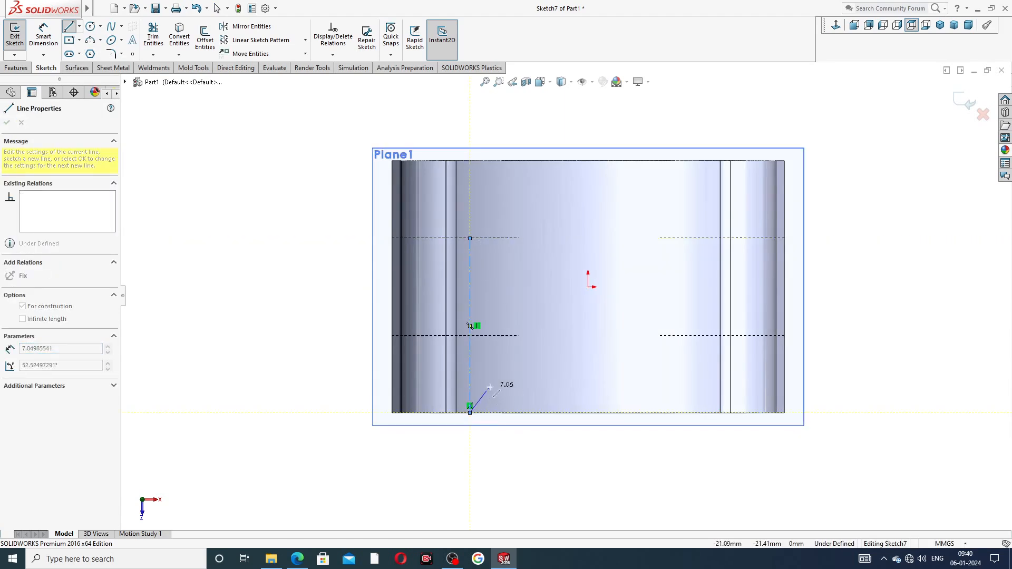
right_click(473, 379)
left_click(485, 388)
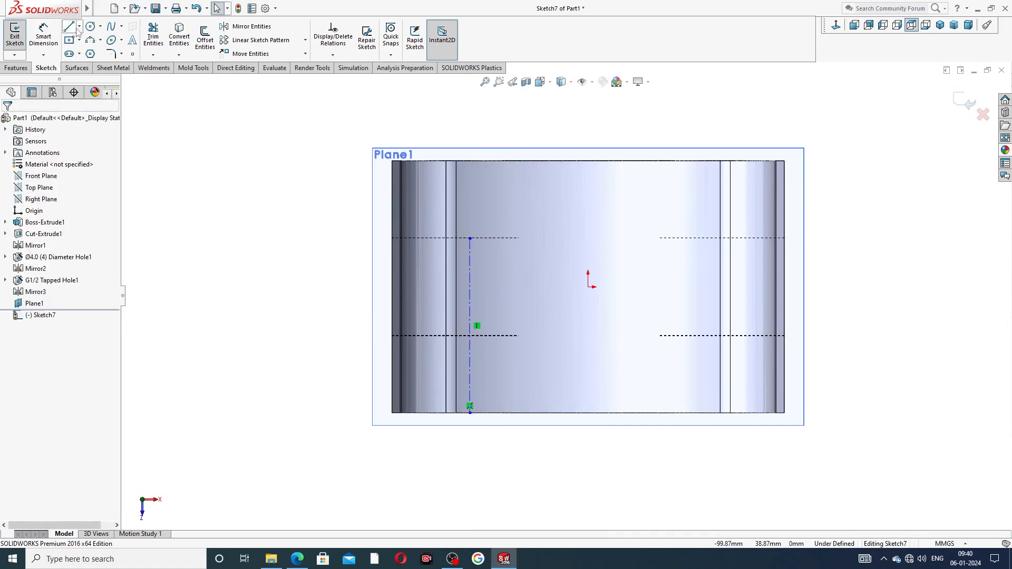
Draw a horizontal centerline about 51 mm long, starting on the lower part of the vertical centerline
left_click(79, 26)
left_click(87, 43)
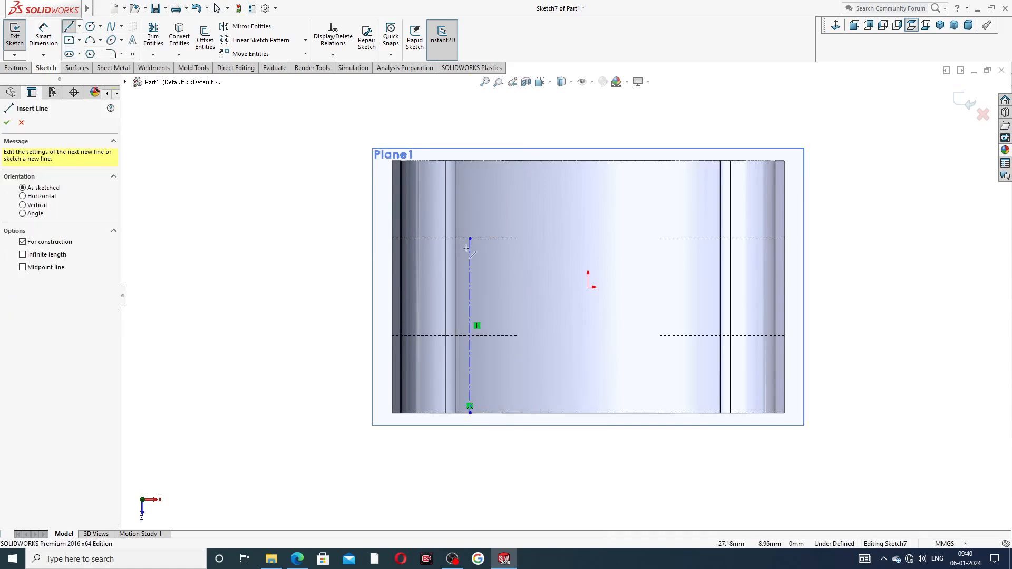
left_click(469, 351)
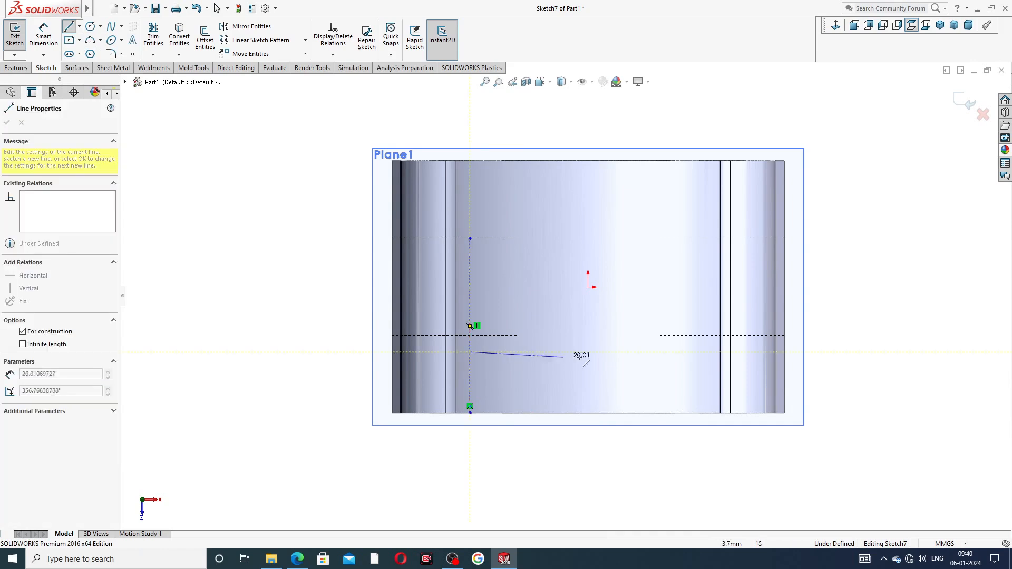
left_click(707, 352)
right_click(679, 289)
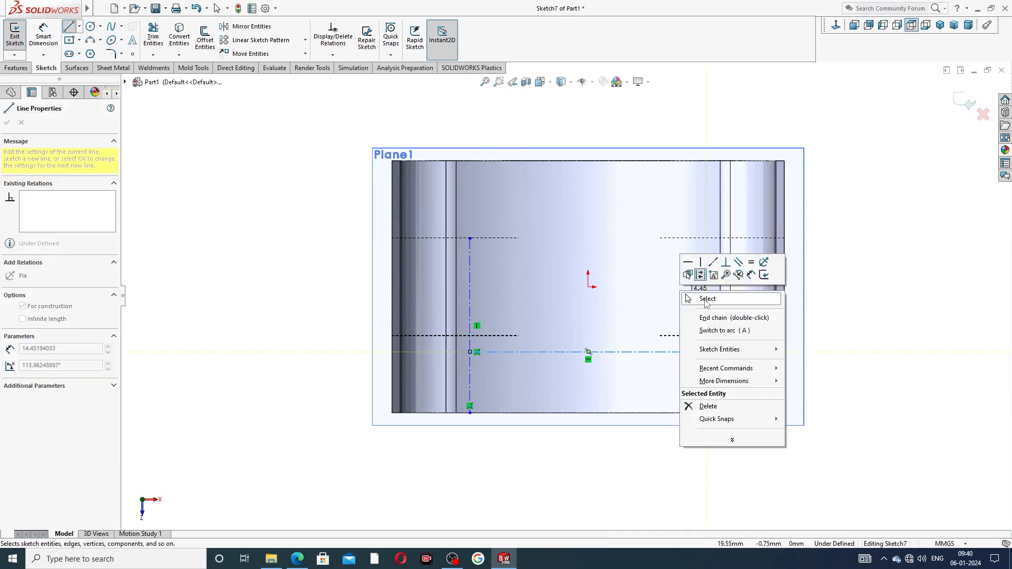
left_click(705, 301)
Draw a second horizontal centerline about 49 mm long from the upper part of the vertical centerline and move it up to that line's upper end
left_click(79, 26)
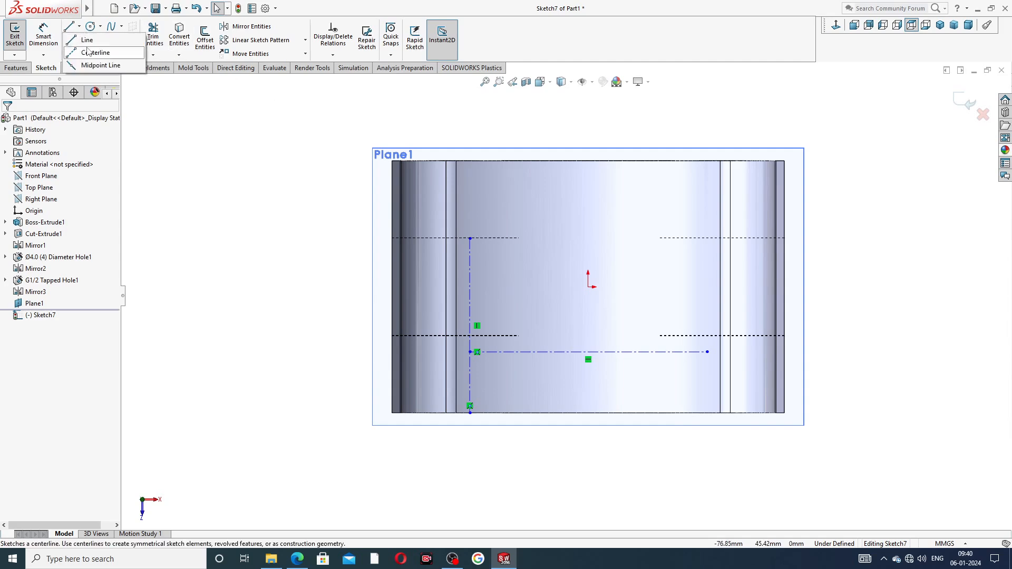
left_click(88, 47)
left_click(469, 255)
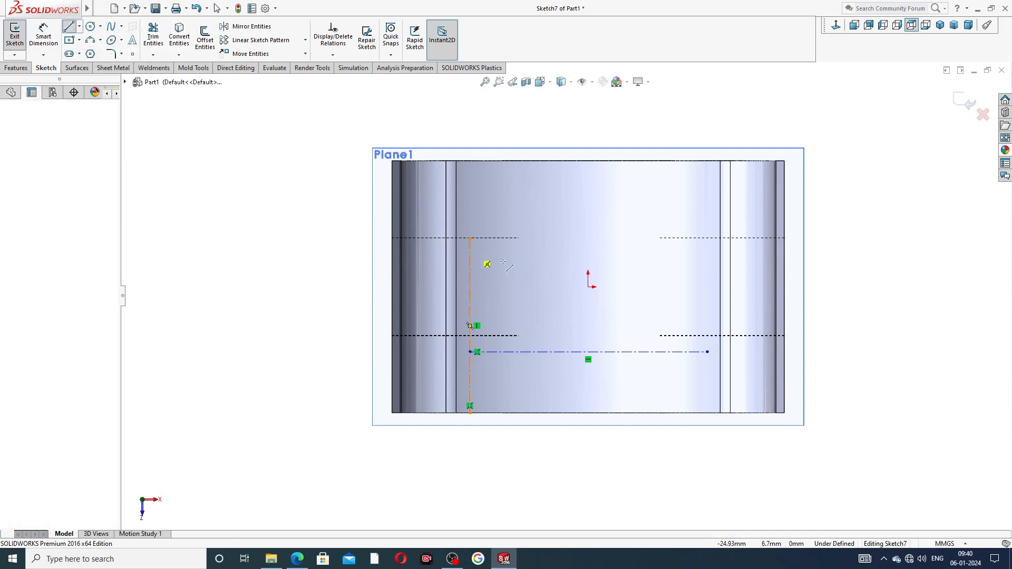
left_click(699, 256)
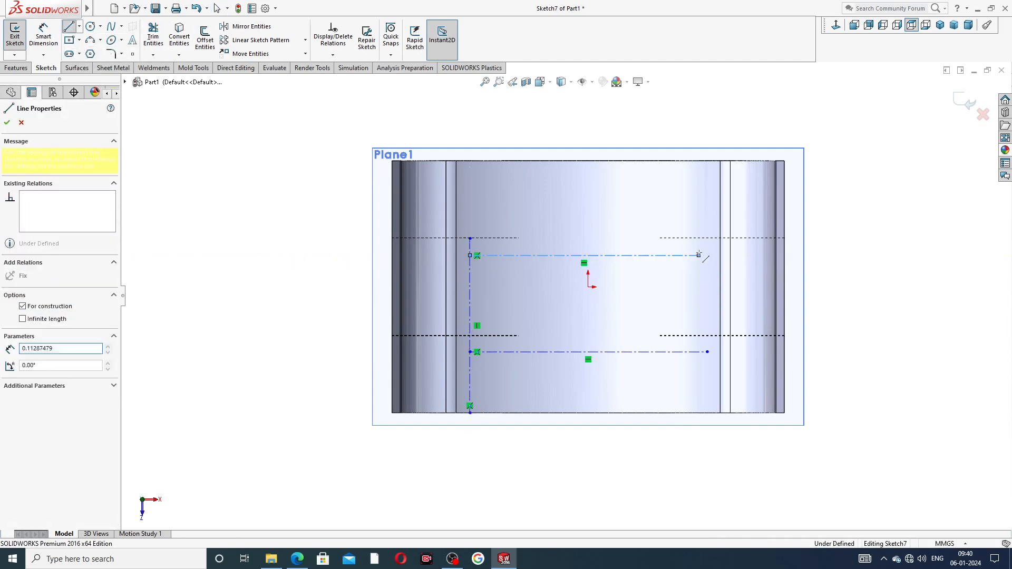
right_click(708, 224)
left_click(720, 233)
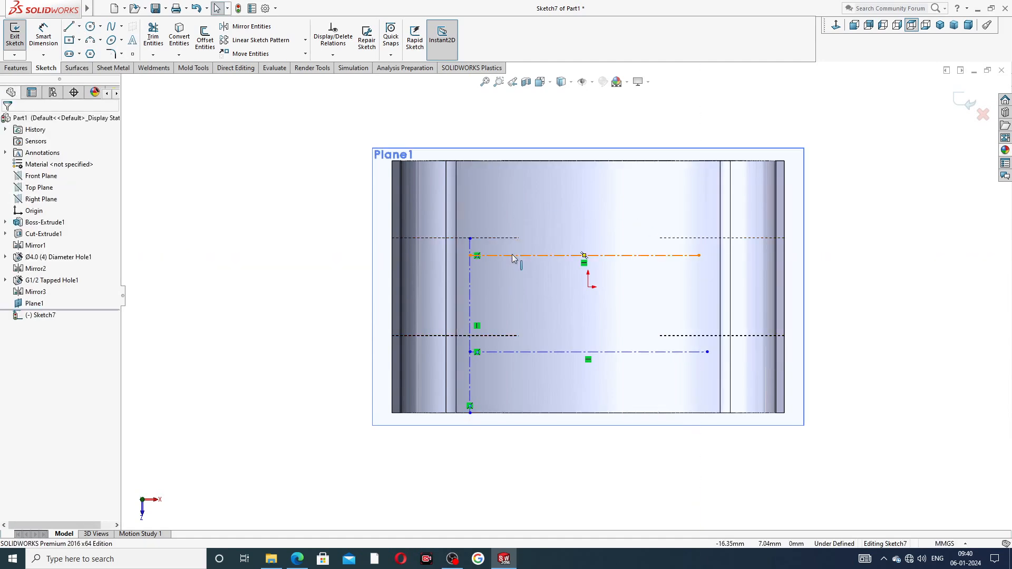
left_click_drag(511, 255, 513, 238)
Add the sketch text "Made in Germony" along the upper horizontal centerline, indented with leading space
left_click(134, 41)
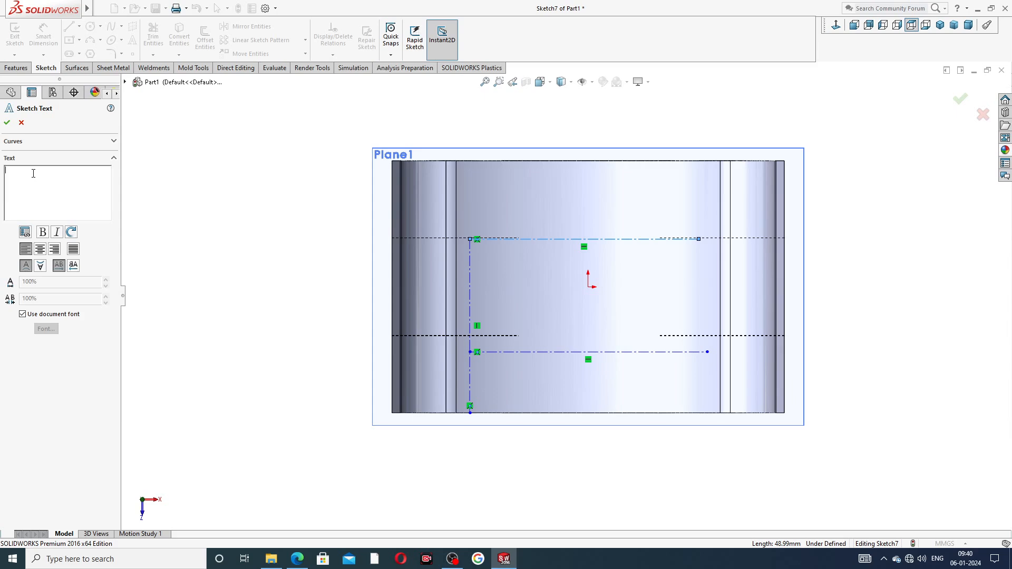
type("Mag")
key("BackSpace")
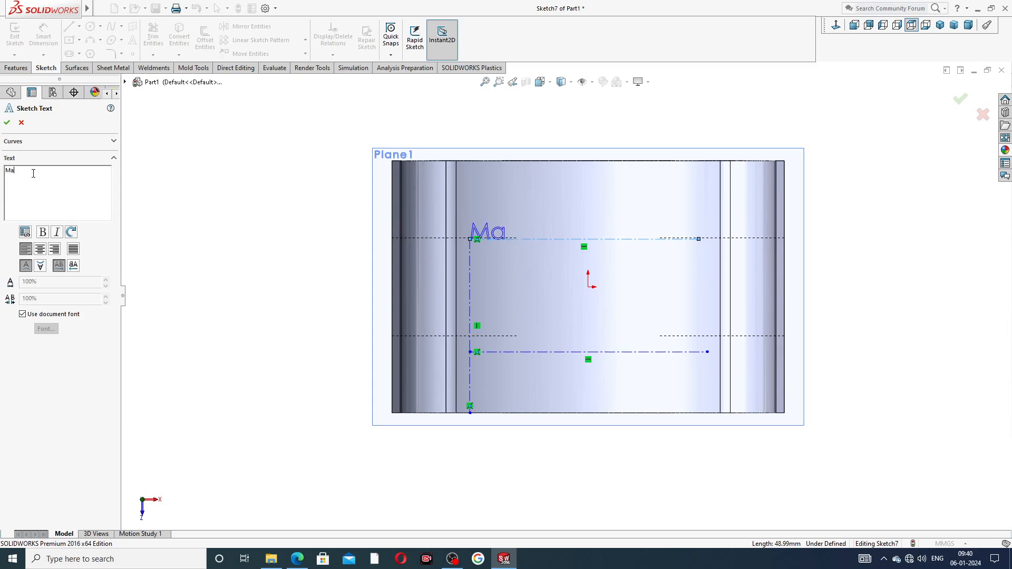
type("de in Ger")
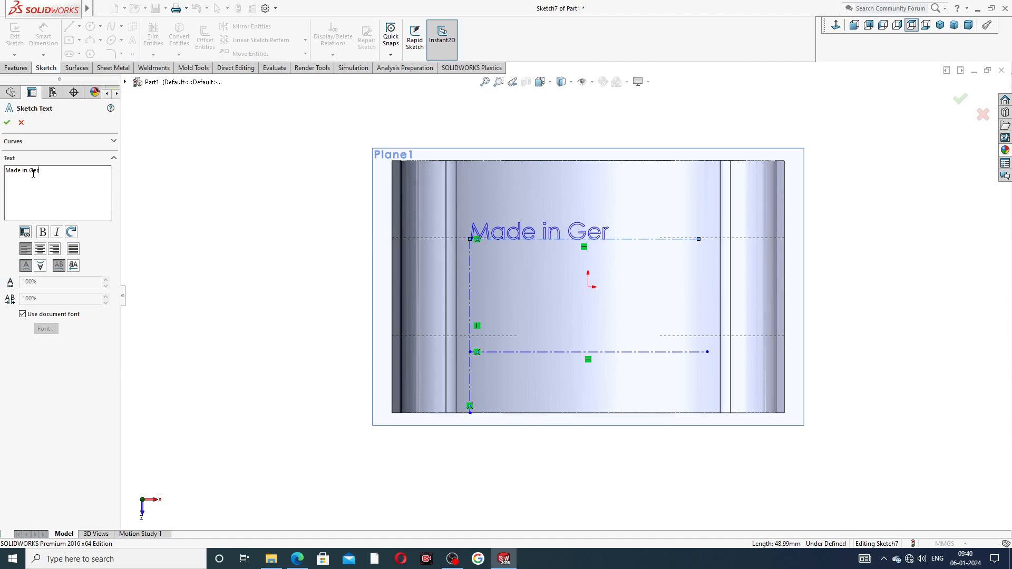
type("mony")
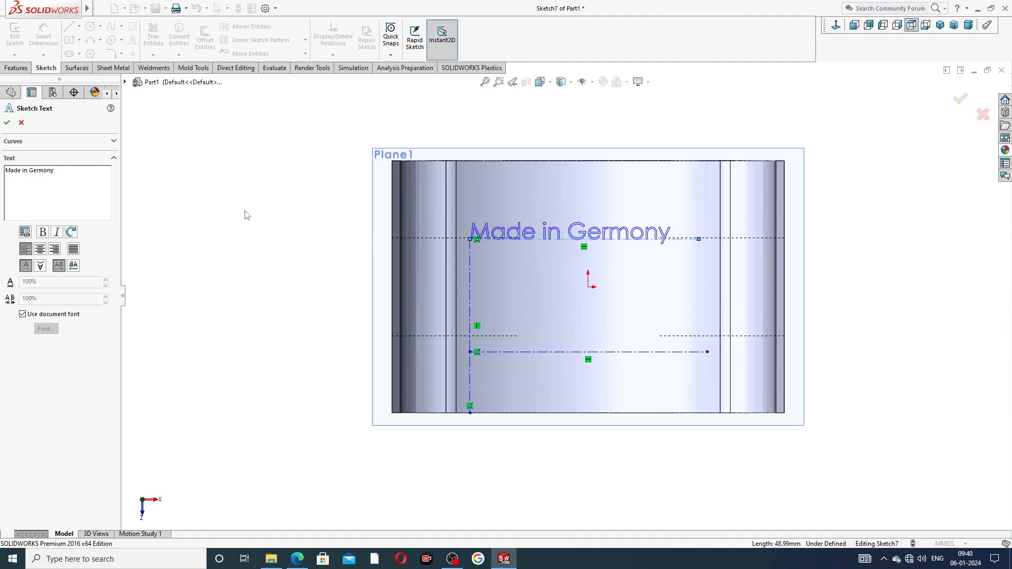
left_click(17, 177)
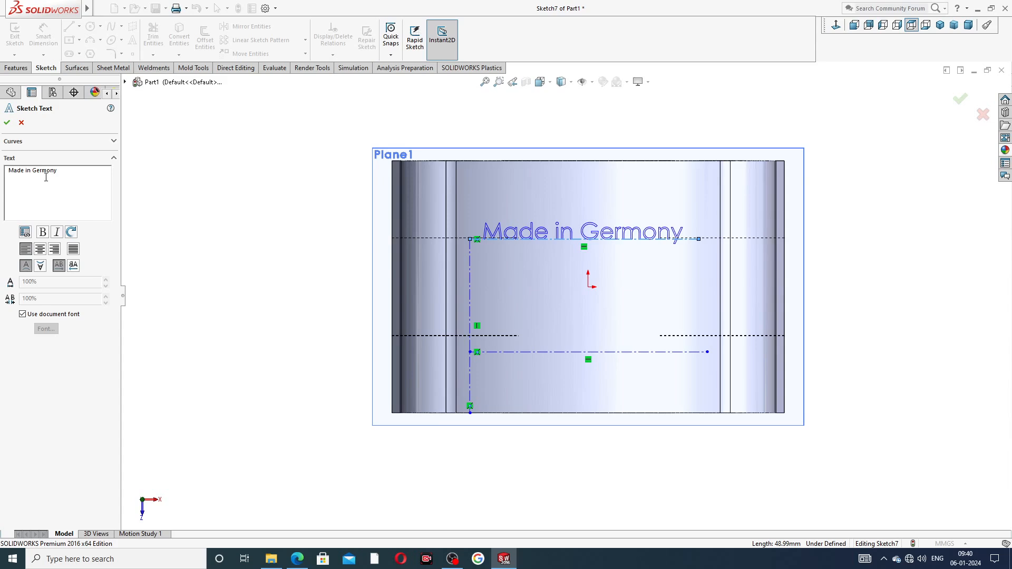
left_click(7, 122)
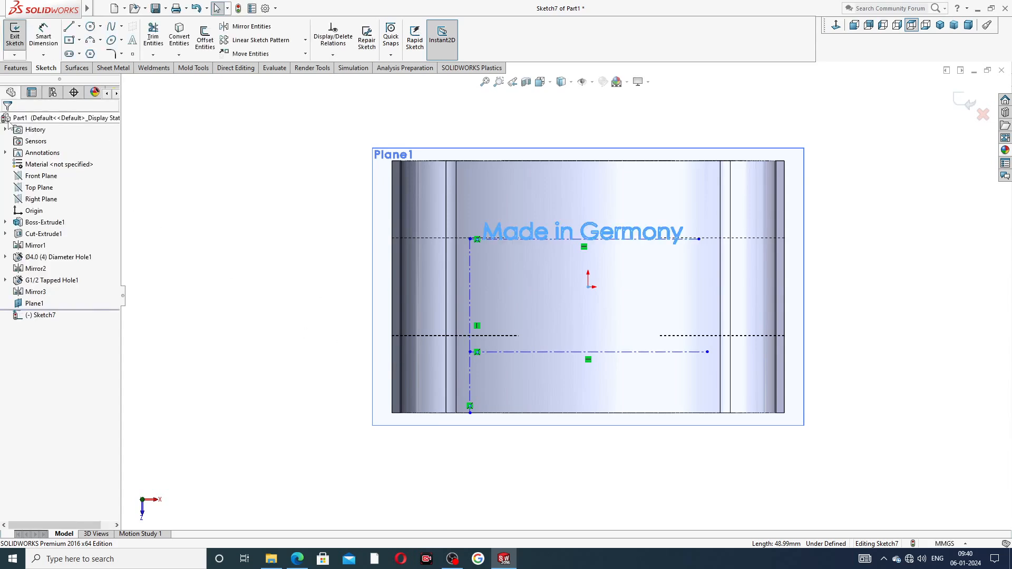
Add the sketch text "CAD,CAE,TUTORIAL" along the lower horizontal centerline, indented with leading space
left_click(529, 351)
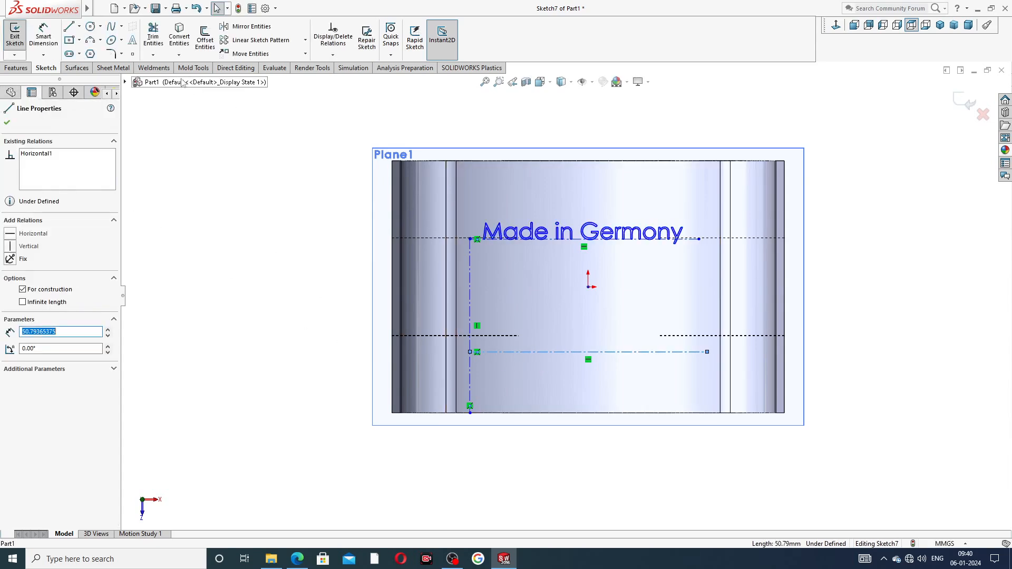
left_click(132, 40)
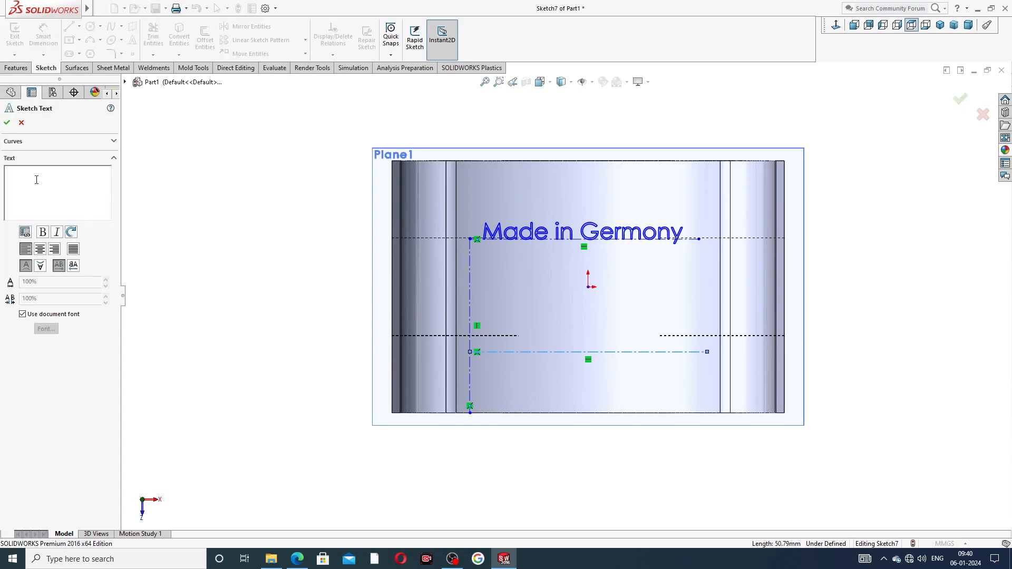
type("C")
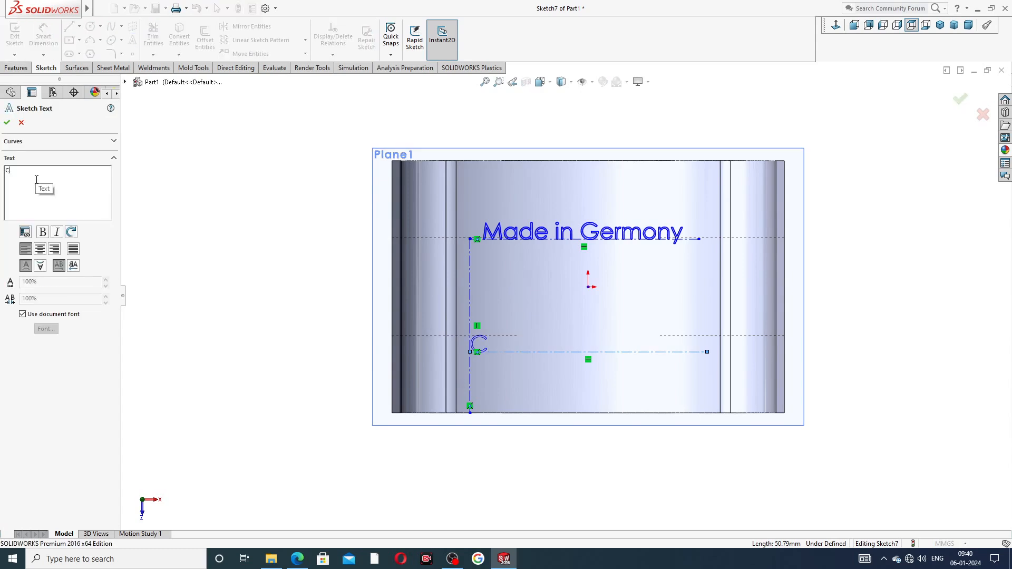
type("AD,CAE")
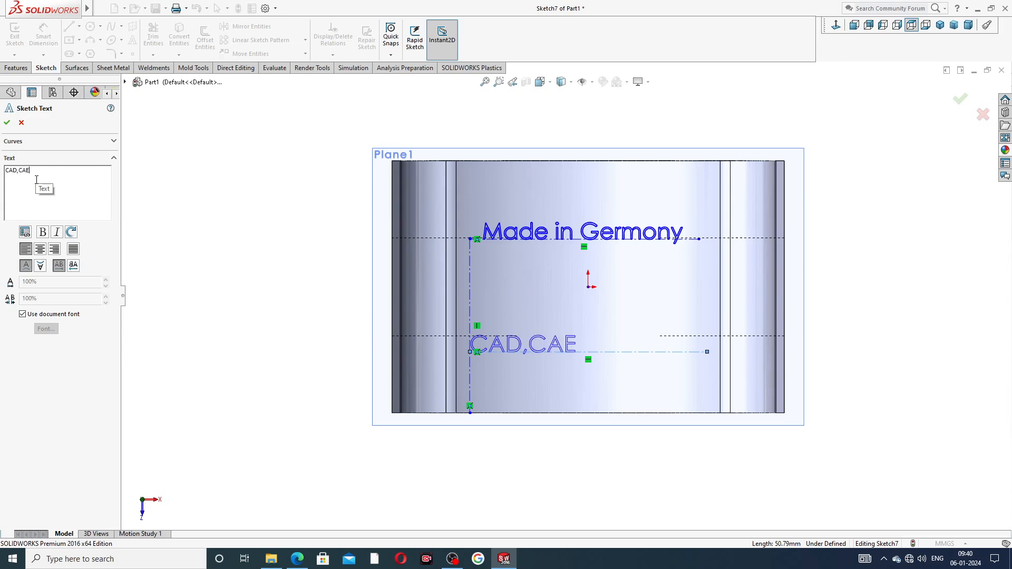
type(",TUTORIAL")
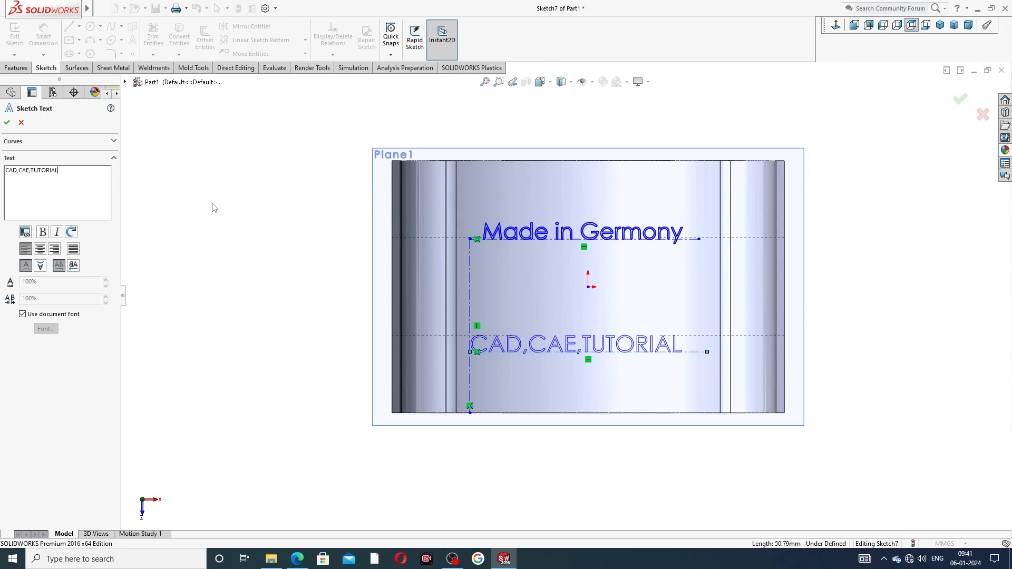
left_click(7, 172)
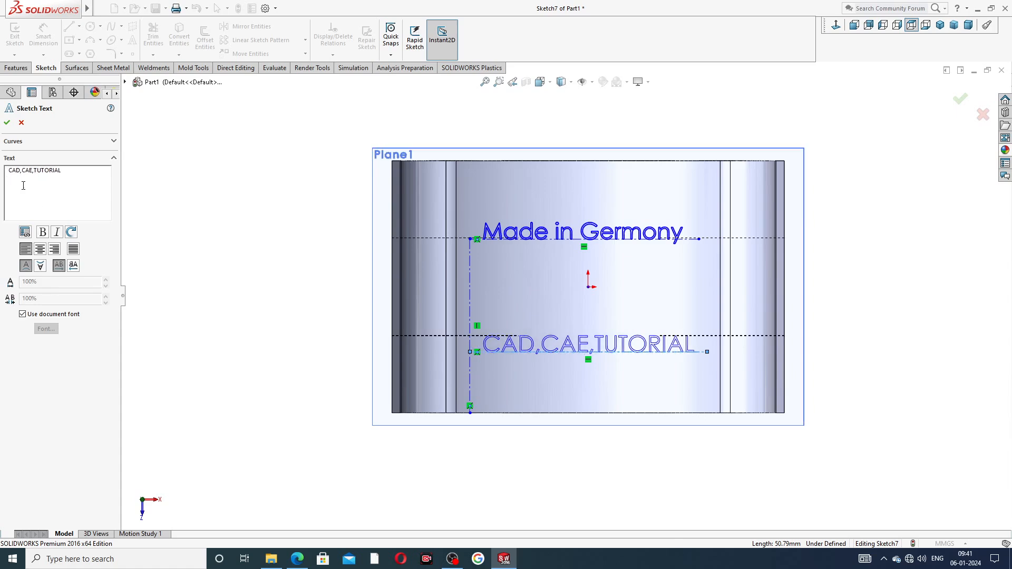
left_click(7, 122)
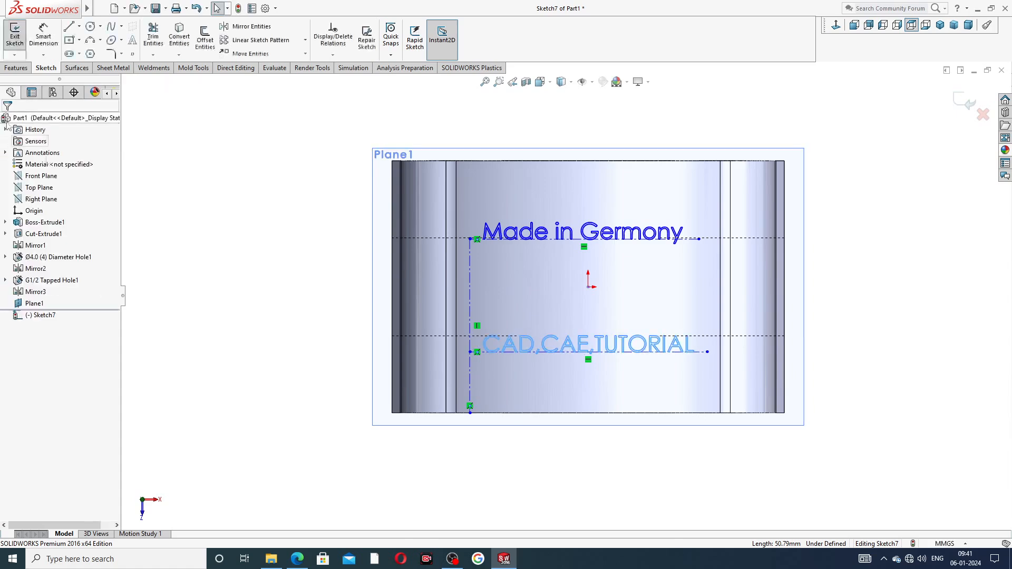
left_click(289, 243)
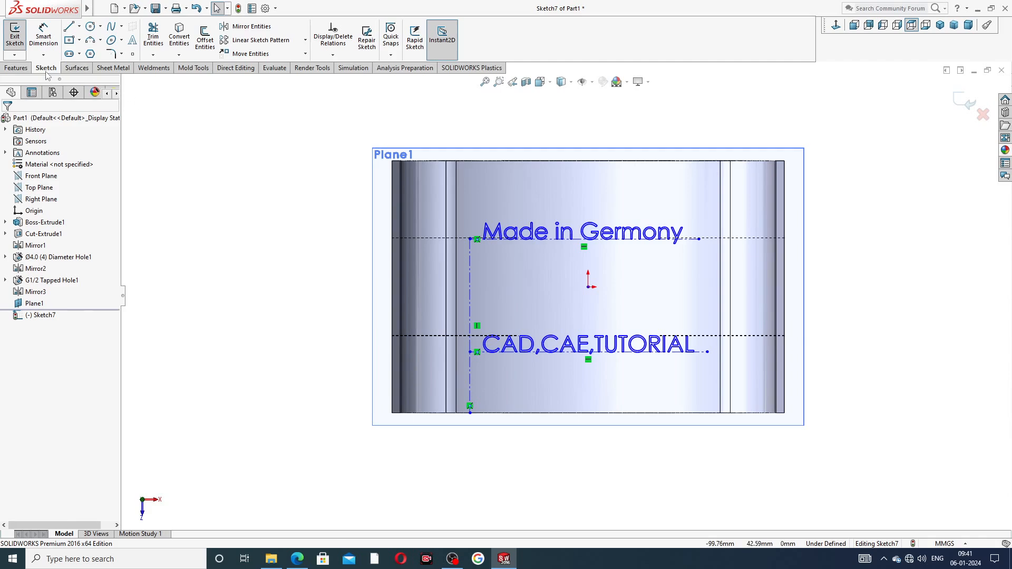
Start an extruded cut of the text sketch ending at Offset From Surface, with the body's curved top face as reference
left_click(16, 68)
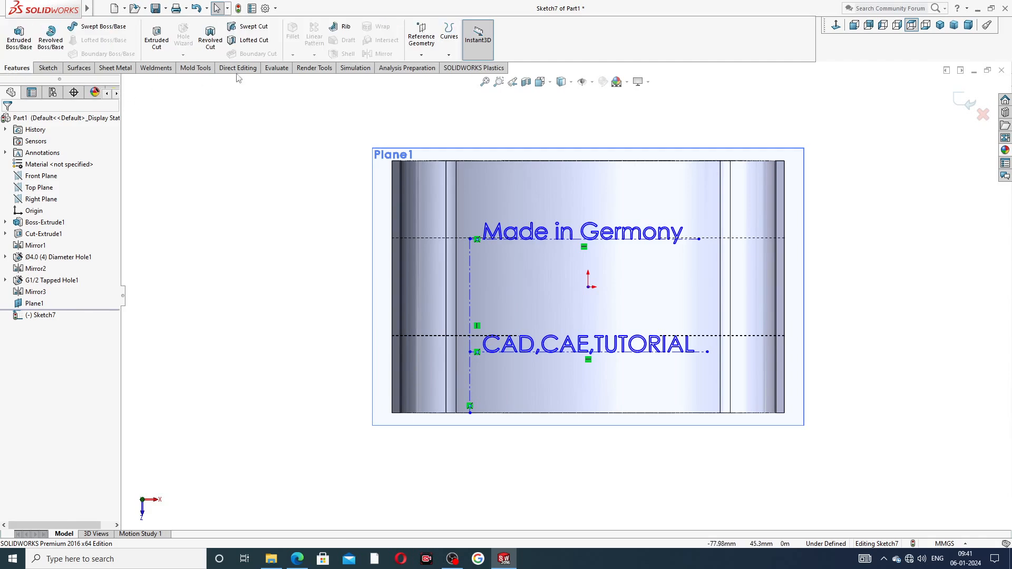
left_click(157, 38)
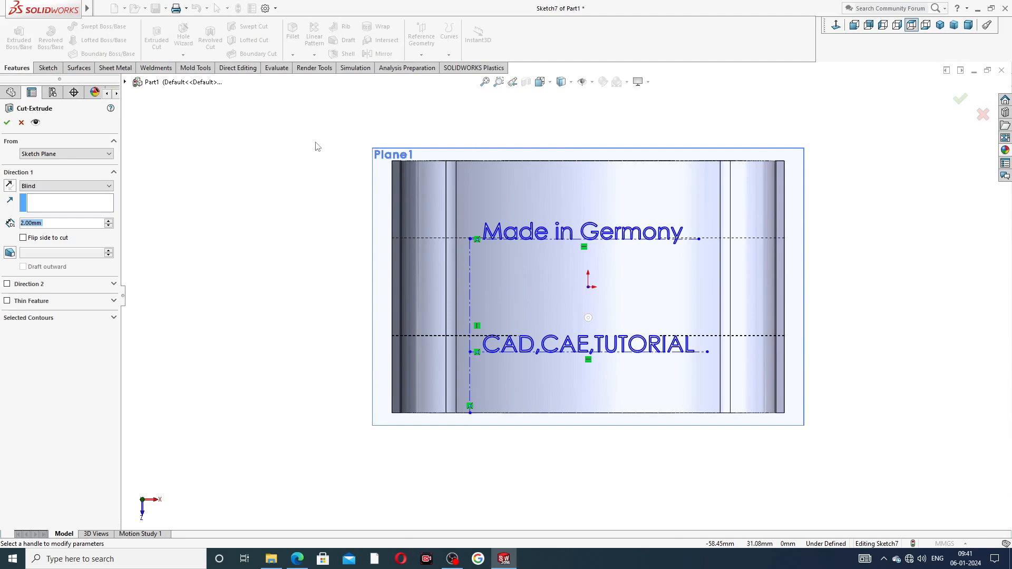
left_click(66, 187)
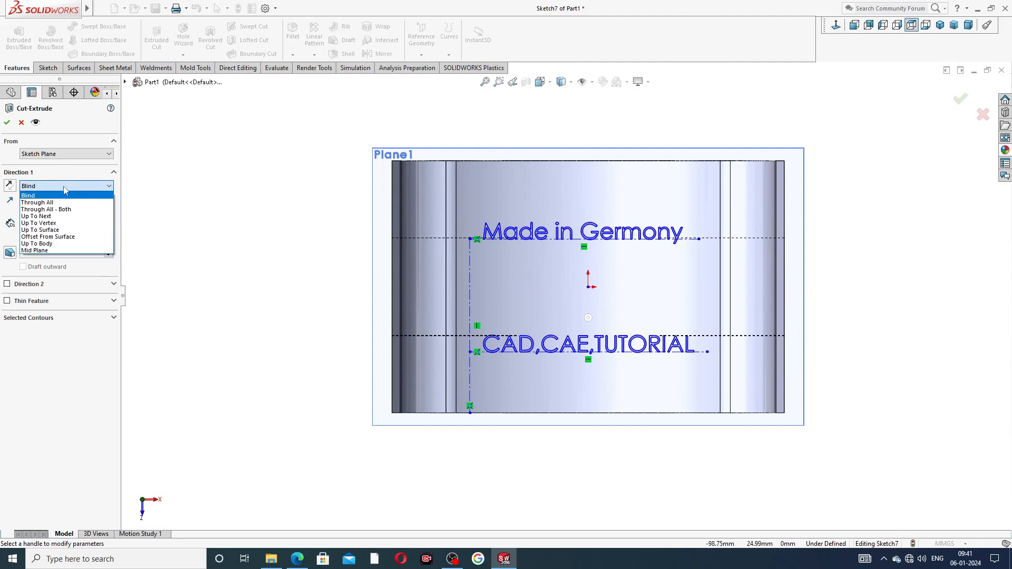
left_click(57, 237)
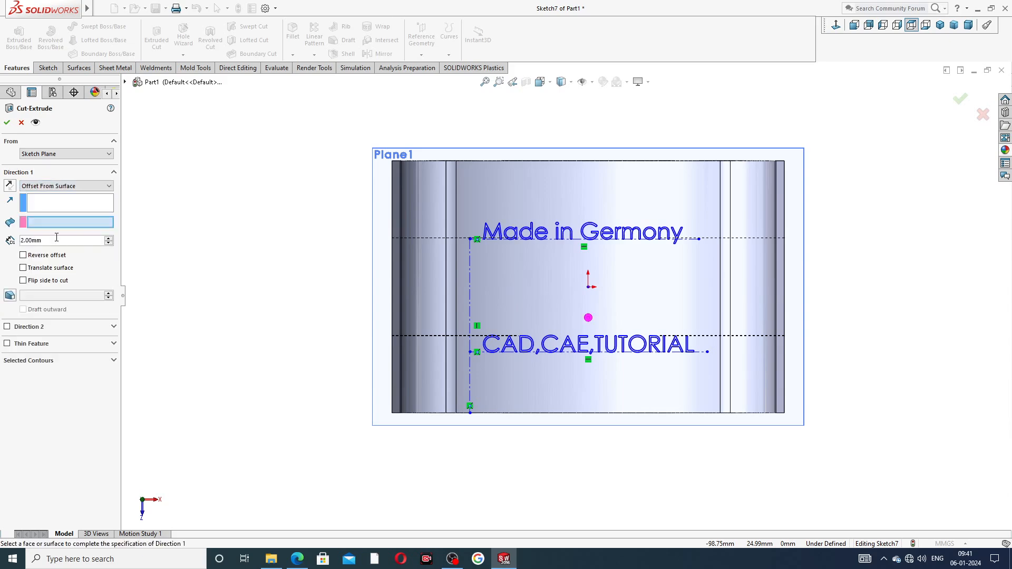
mouse_move(247, 278)
middle_mouse_down()
mouse_move(275, 127)
mouse_move(266, 163)
middle_mouse_up()
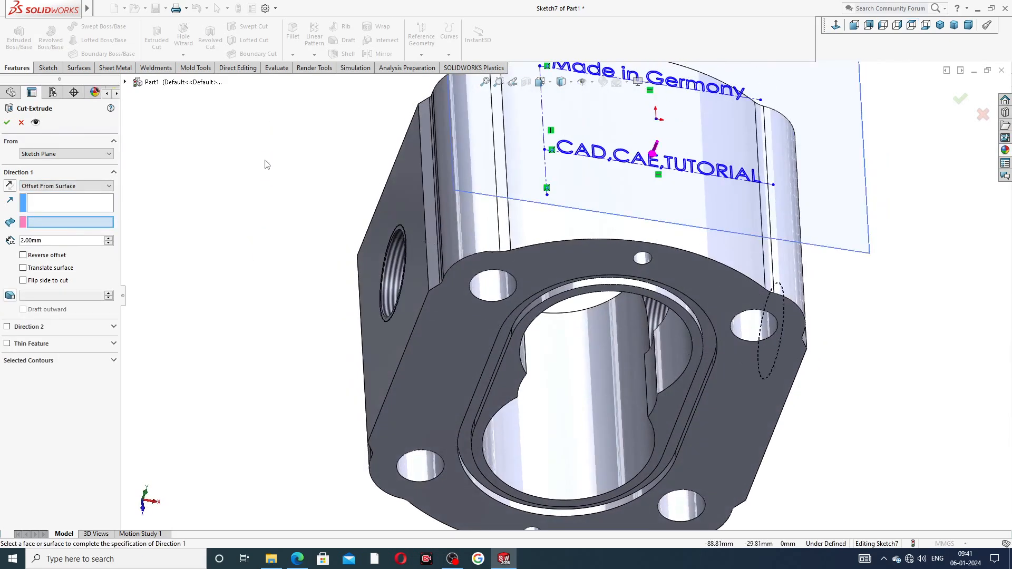
left_click(526, 221)
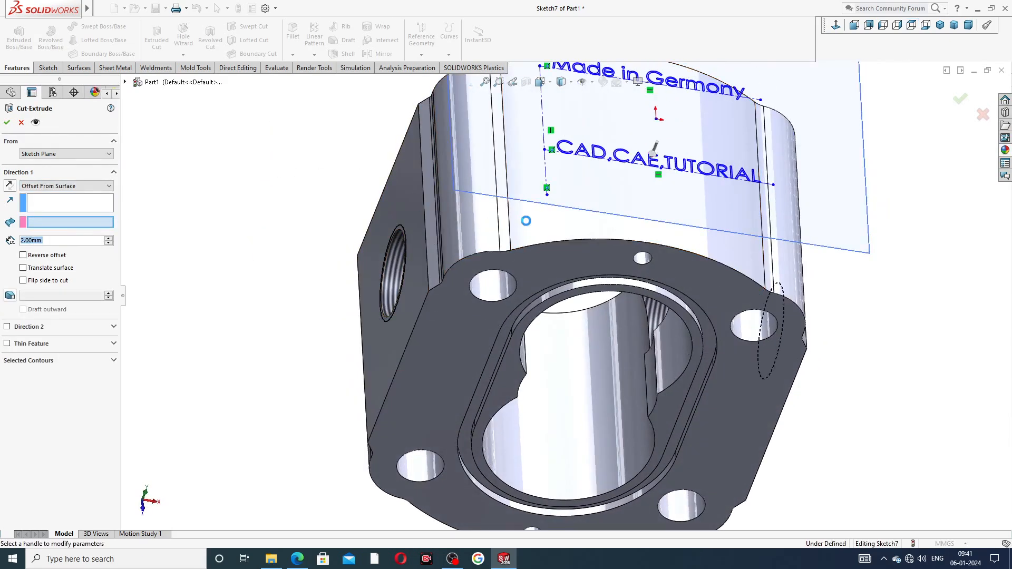
scroll(526, 221, "up", 2)
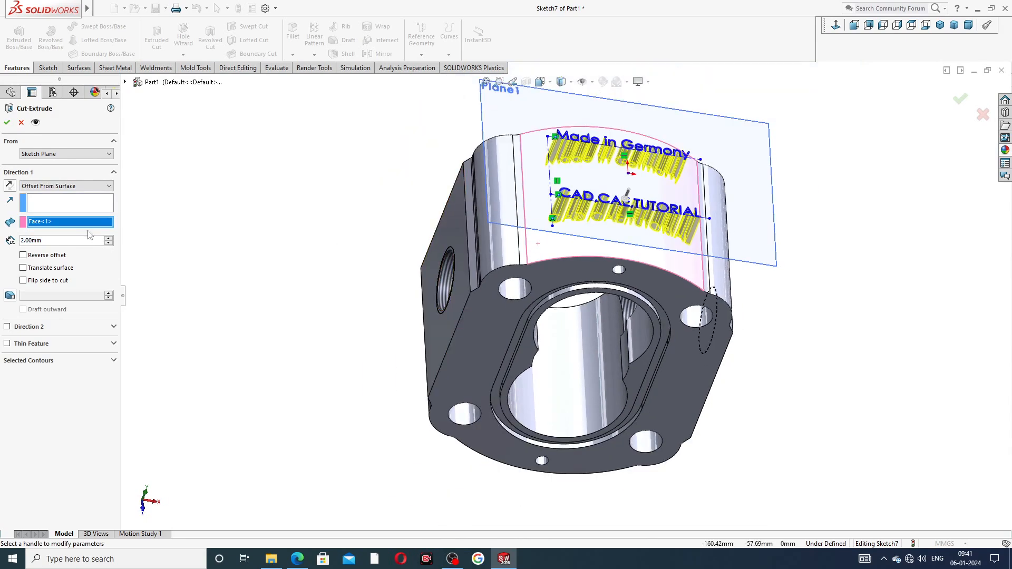
Set the cut's surface offset to 0.4 mm, reverse the offset and complete the engraving
double_click(51, 240)
key("BackSpace")
type(".4")
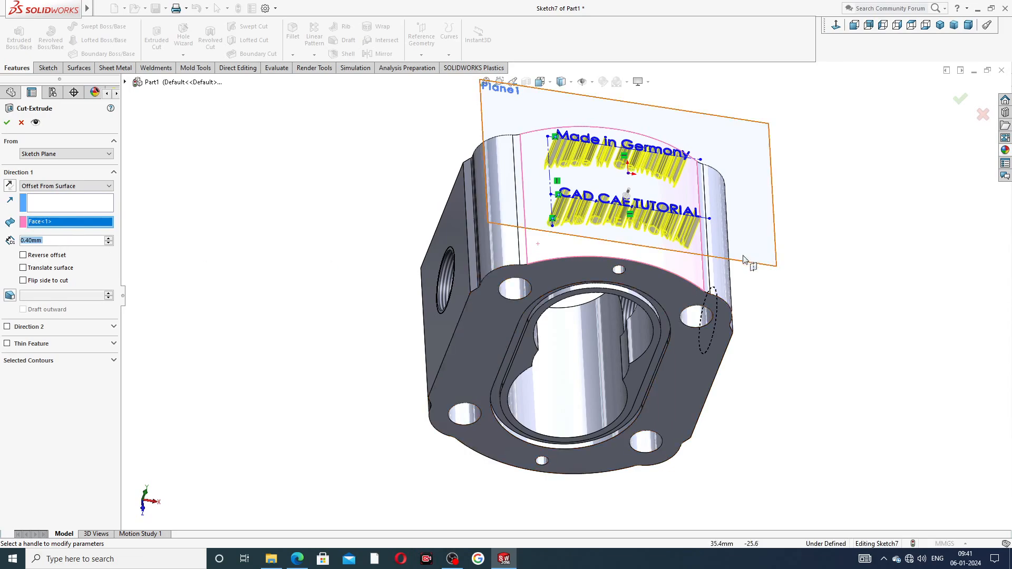
middle_click_drag(750, 263, 791, 197)
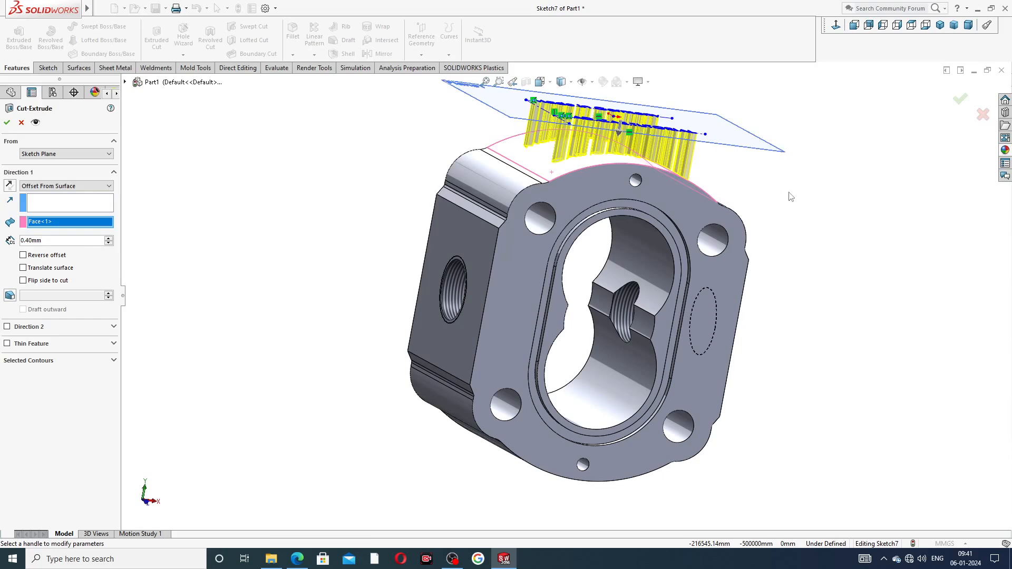
left_click(44, 256)
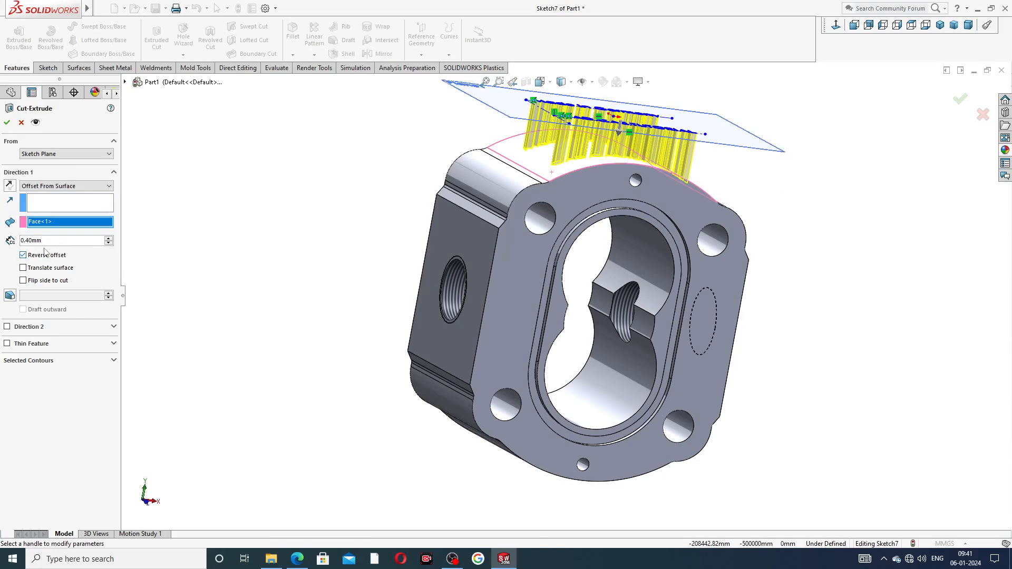
left_click(7, 122)
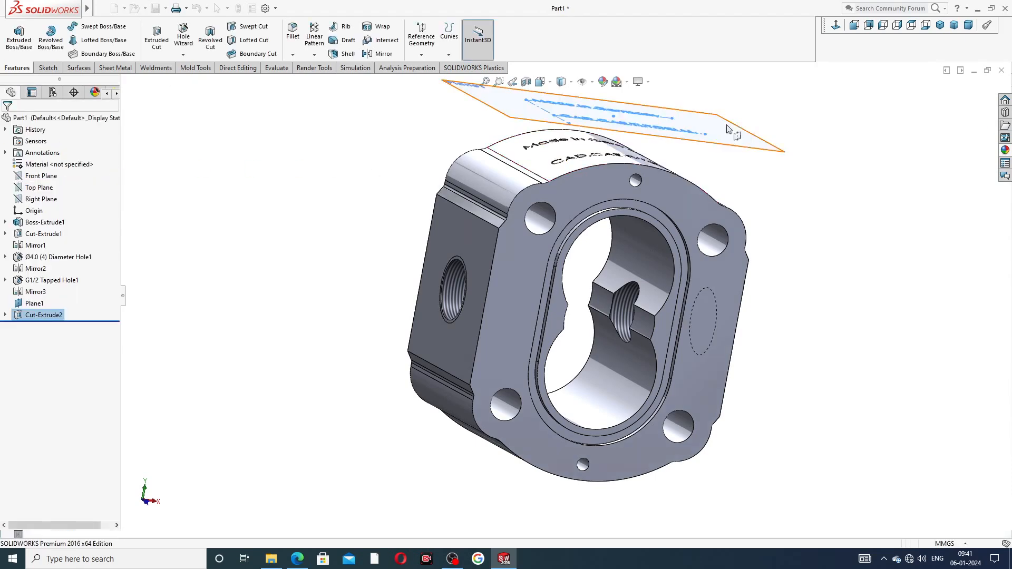
Hide the offset plane above the engraved top surface
left_click(790, 128)
middle_click_drag(809, 133, 737, 221)
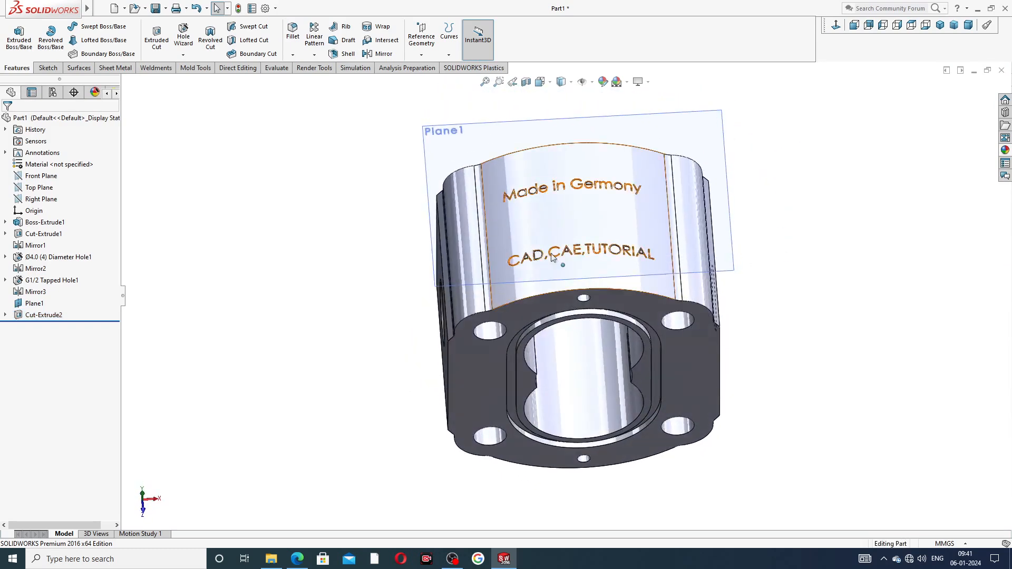
left_click(728, 205)
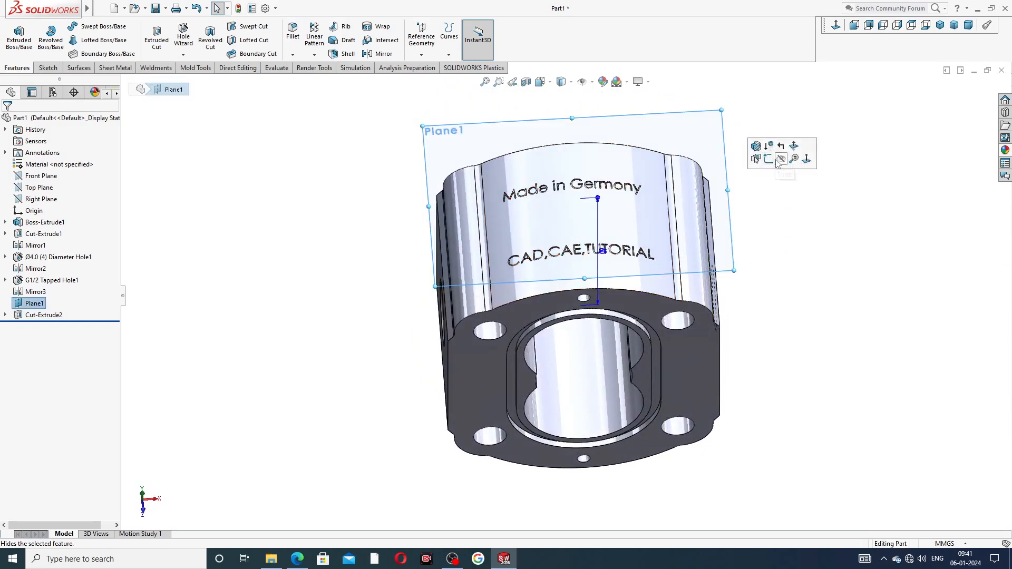
left_click(781, 159)
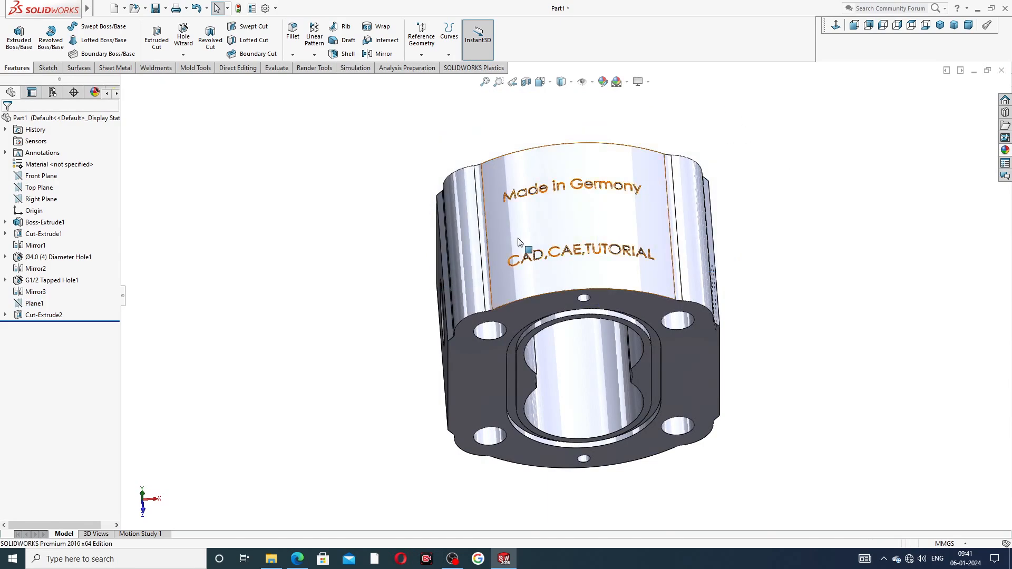
Apply the polished nickel metal appearance to the whole pump body
scroll(663, 222, "down", 2)
scroll(659, 227, "up", 3)
middle_click_drag(657, 229, 852, 204)
left_click(1005, 150)
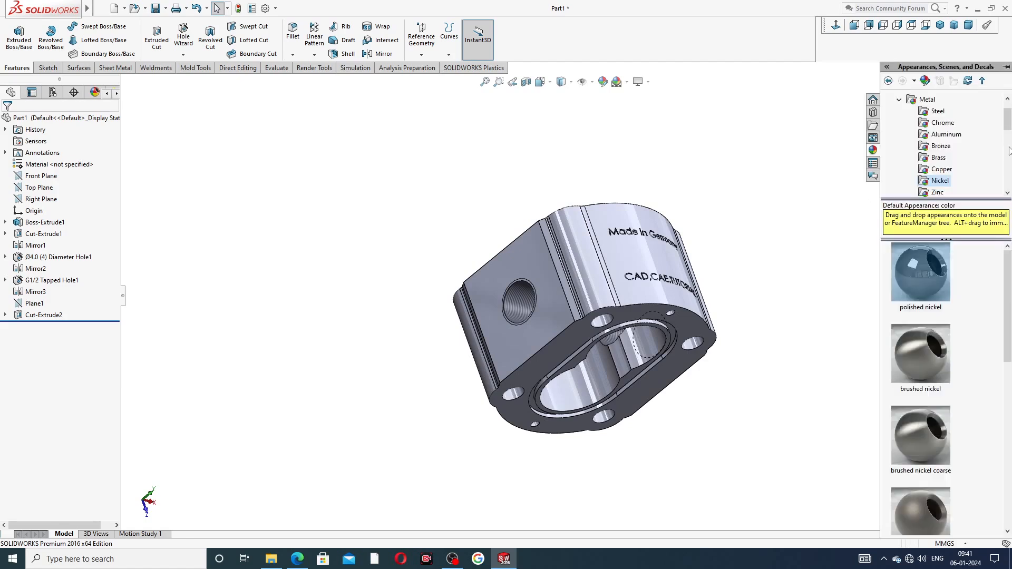
scroll(941, 126, "up", 1)
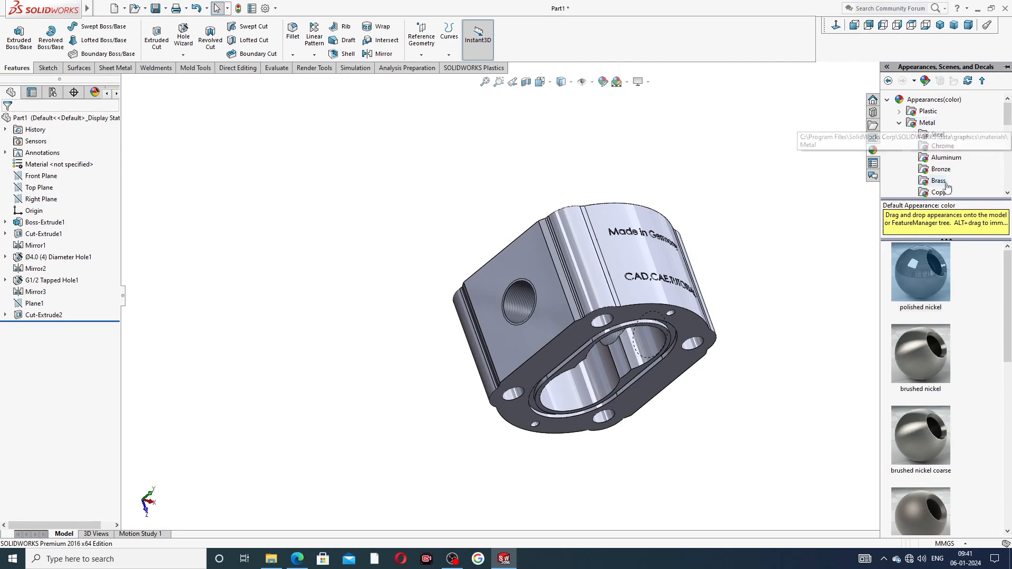
scroll(954, 170, "down", 3)
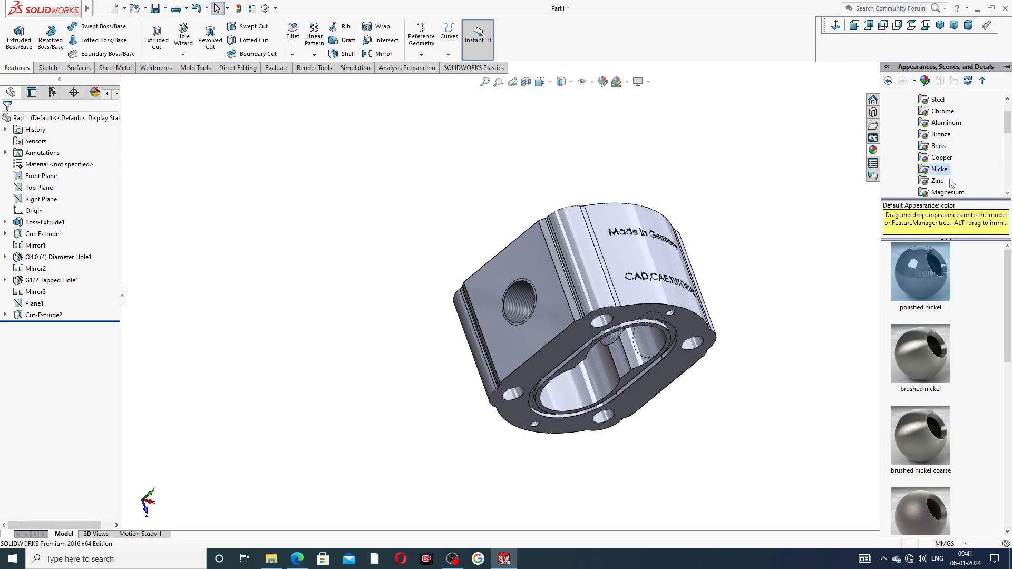
left_click(940, 169)
double_click(928, 271)
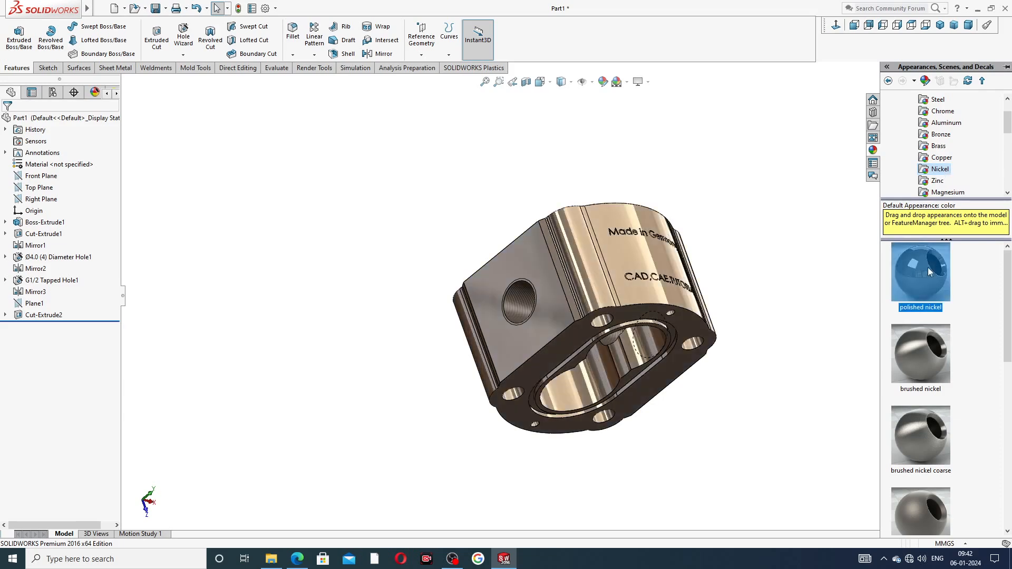
left_click(726, 311)
Examine the finished pump body from several directions and in isometric view, including the engraved text, bores and tapped ports
middle_click_drag(722, 329, 790, 219)
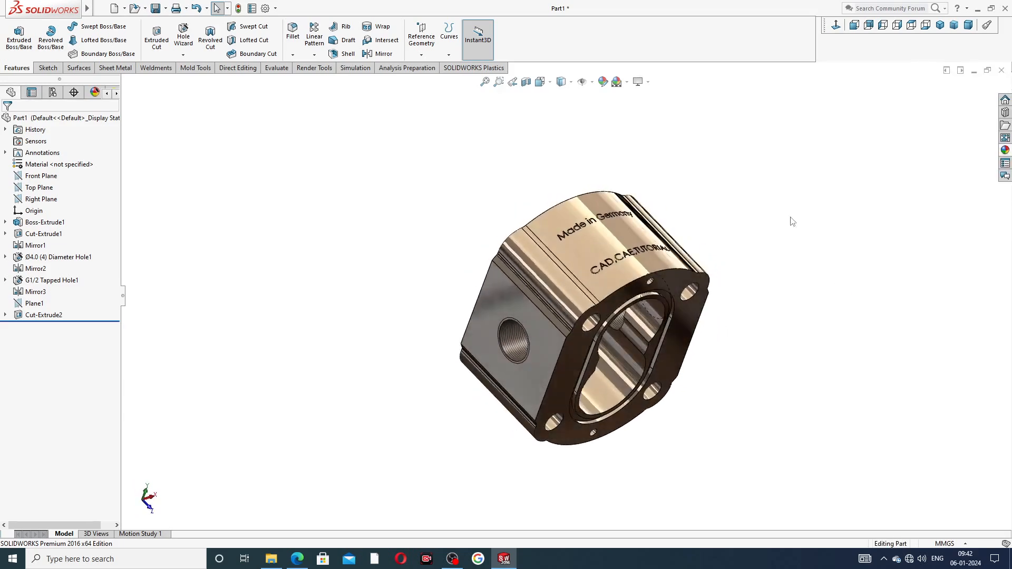
left_click(940, 25)
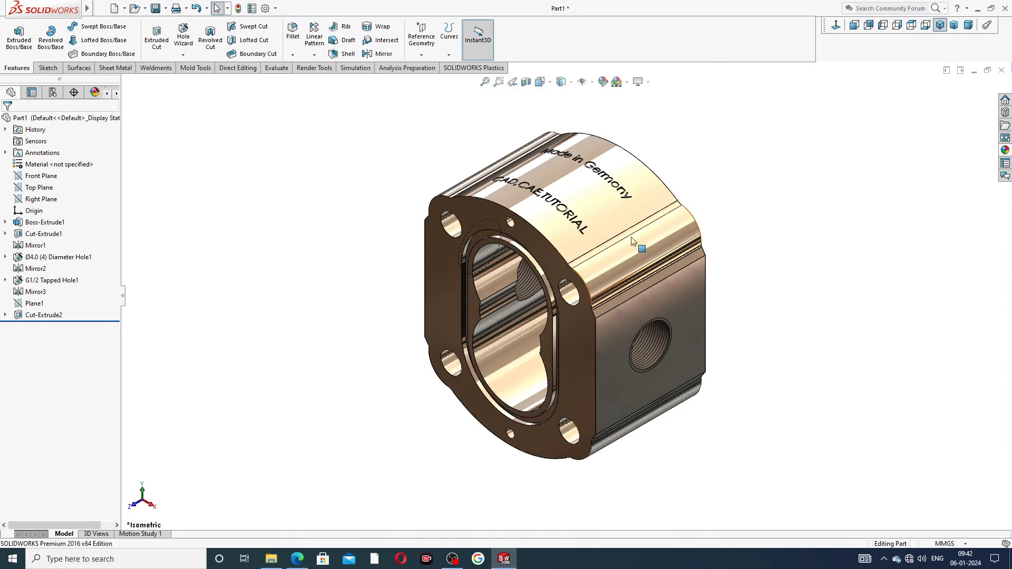
scroll(569, 247, "down", 2)
middle_click_drag(568, 247, 575, 285)
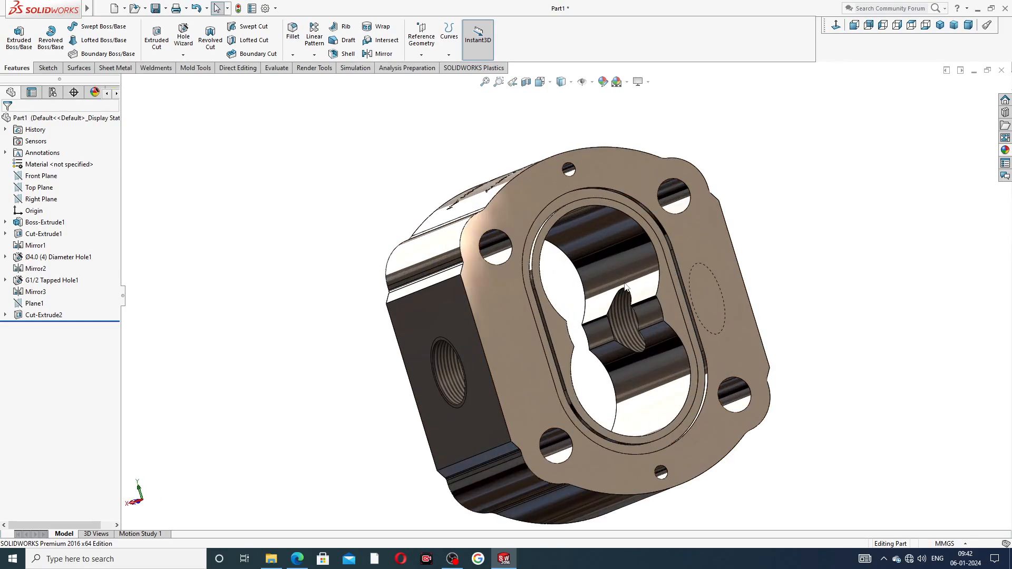
middle_click_drag(728, 258, 777, 236)
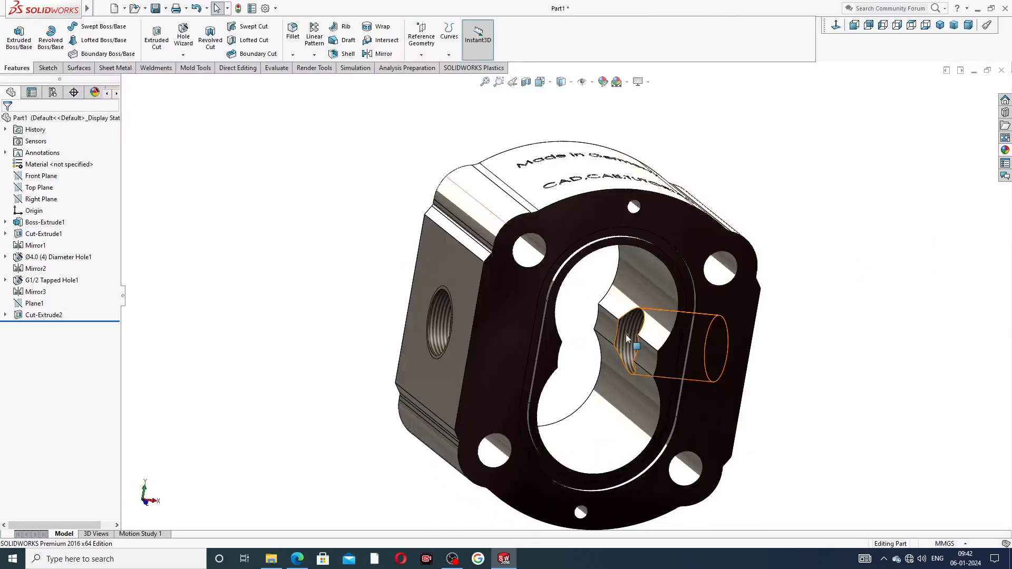
left_click(940, 25)
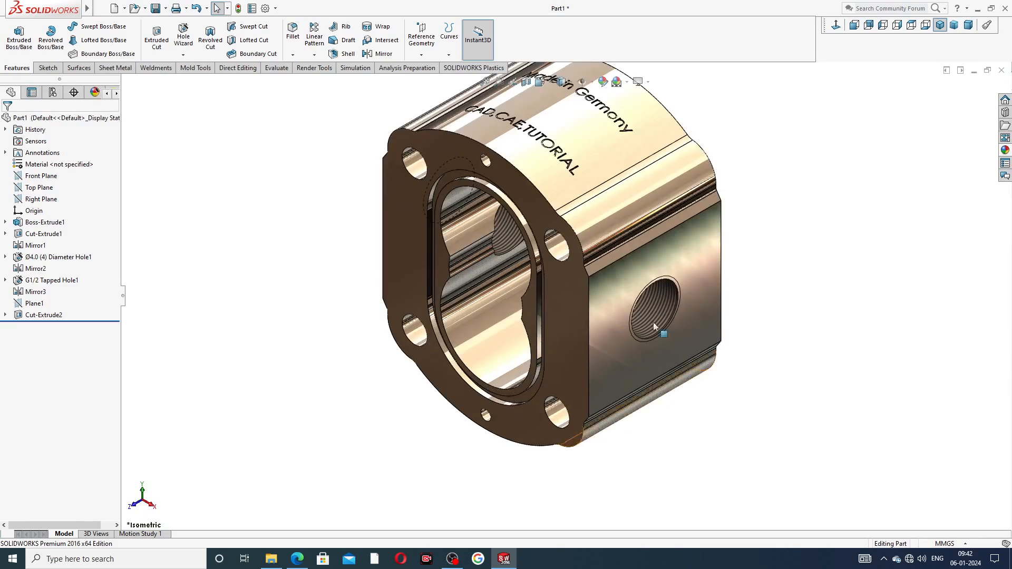
scroll(635, 253, "up", 2)
scroll(606, 197, "down", 2)
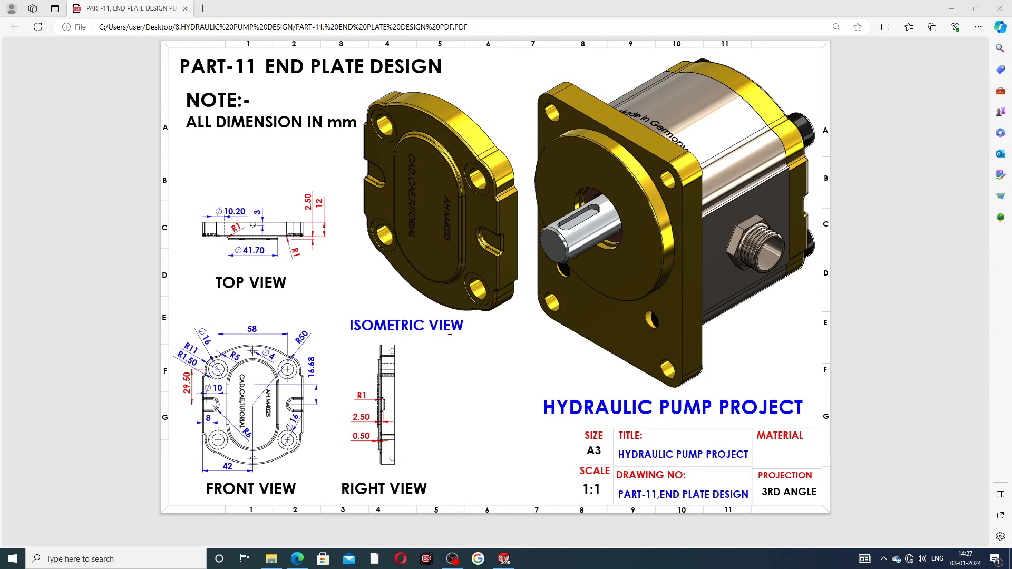
Switch to SOLIDWORKS and examine the finished end plate's front and back faces, holes, side slots and engraved text
left_click(504, 559)
middle_click_drag(640, 327, 619, 285)
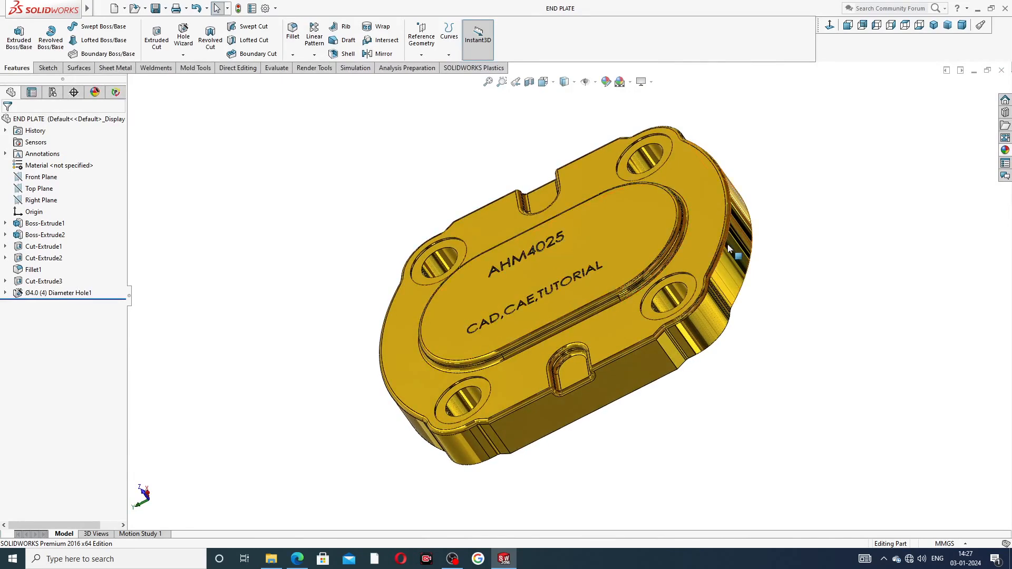
middle_click_drag(729, 249, 587, 173)
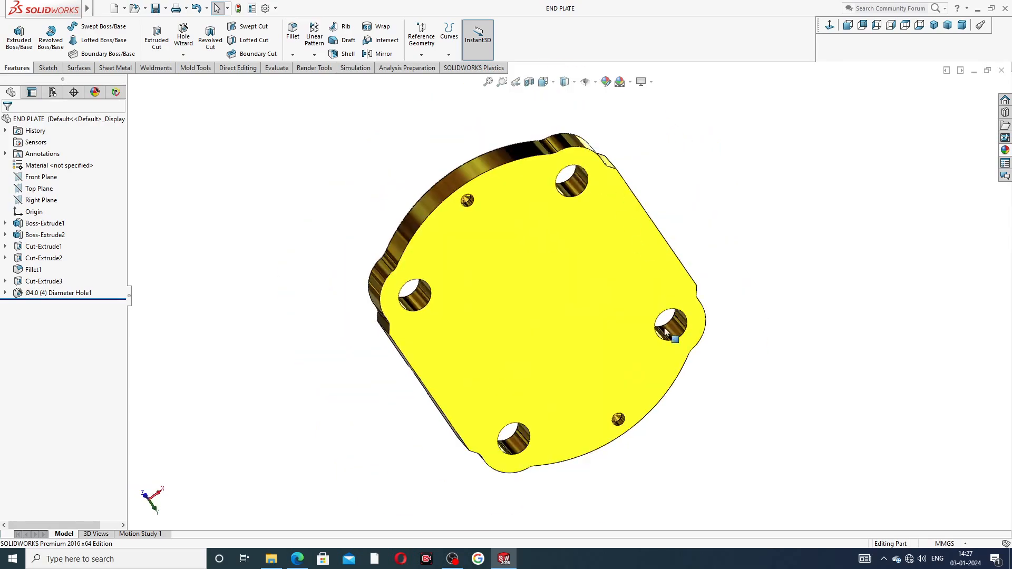
middle_click_drag(665, 331, 861, 104)
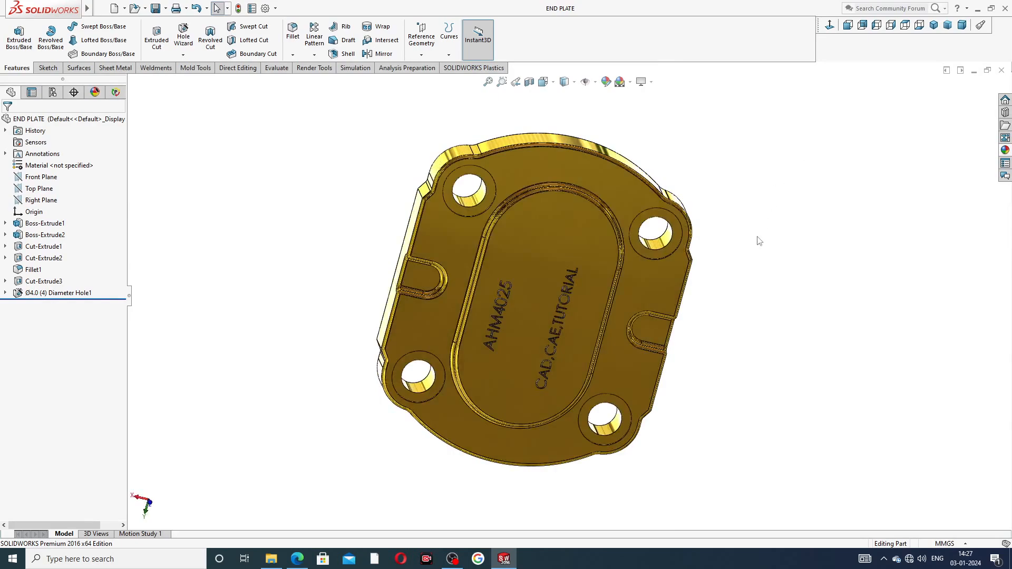
middle_click_drag(759, 241, 648, 286)
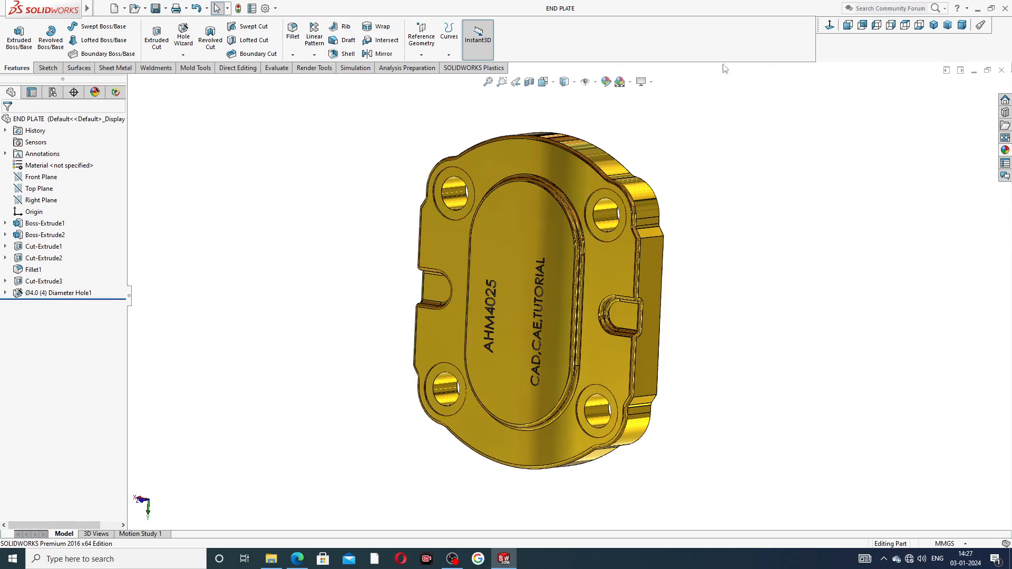
left_click(829, 25)
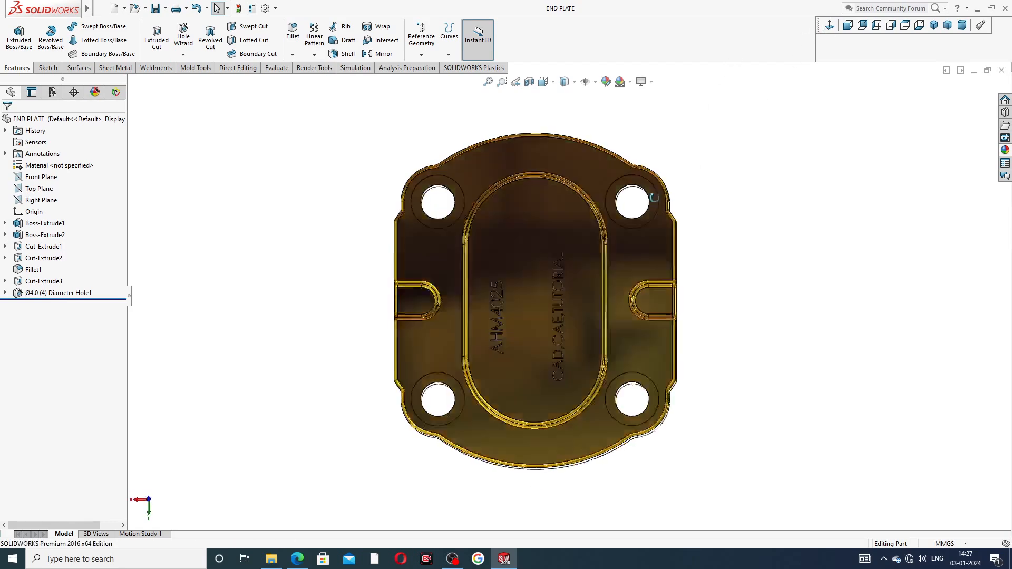
middle_click_drag(656, 210, 479, 329)
scroll(627, 296, "up", 2)
scroll(516, 300, "down", 4)
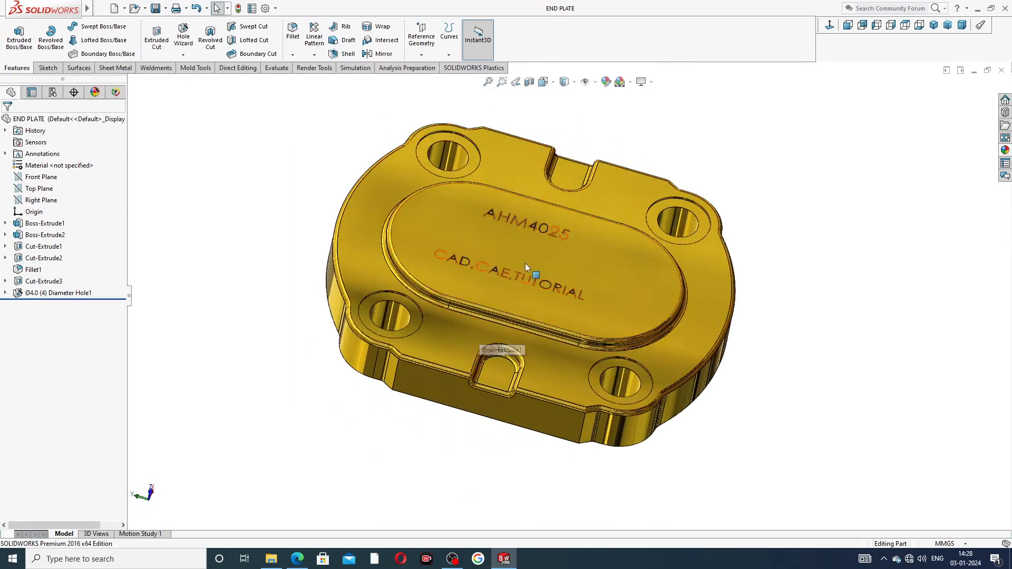
middle_click_drag(515, 300, 522, 256)
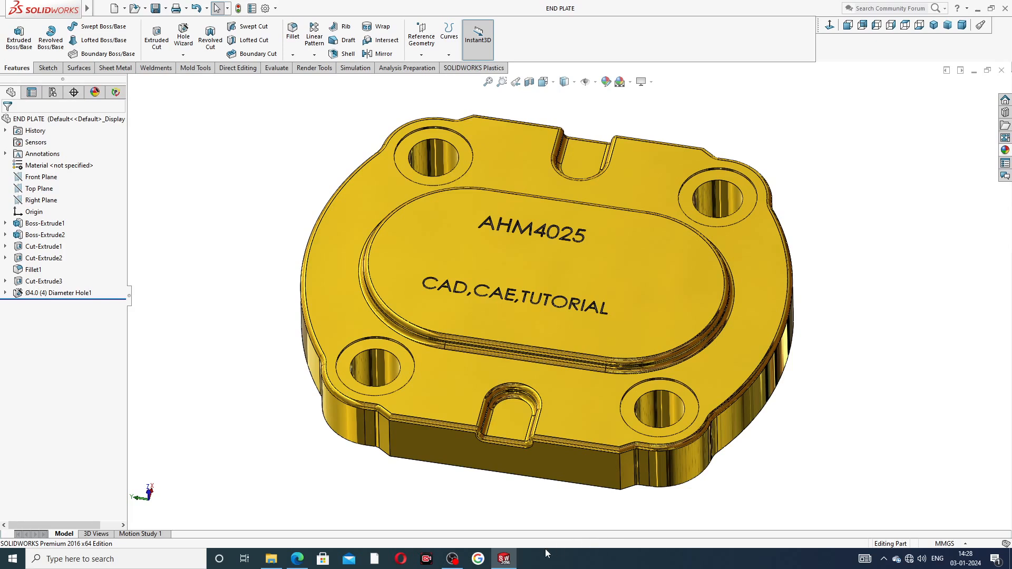
Close the end plate model and create a new part document
left_click(1000, 71)
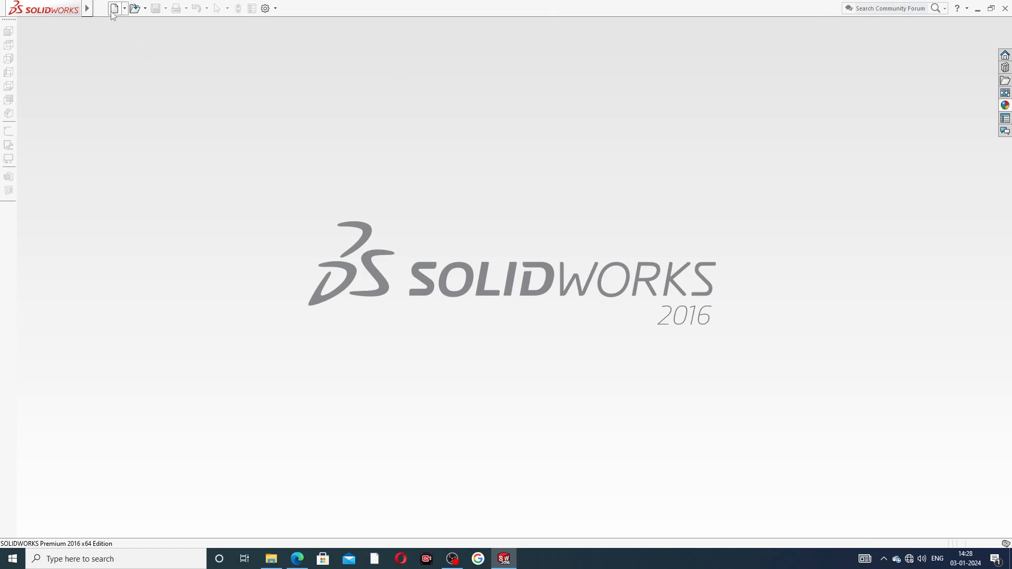
left_click(113, 9)
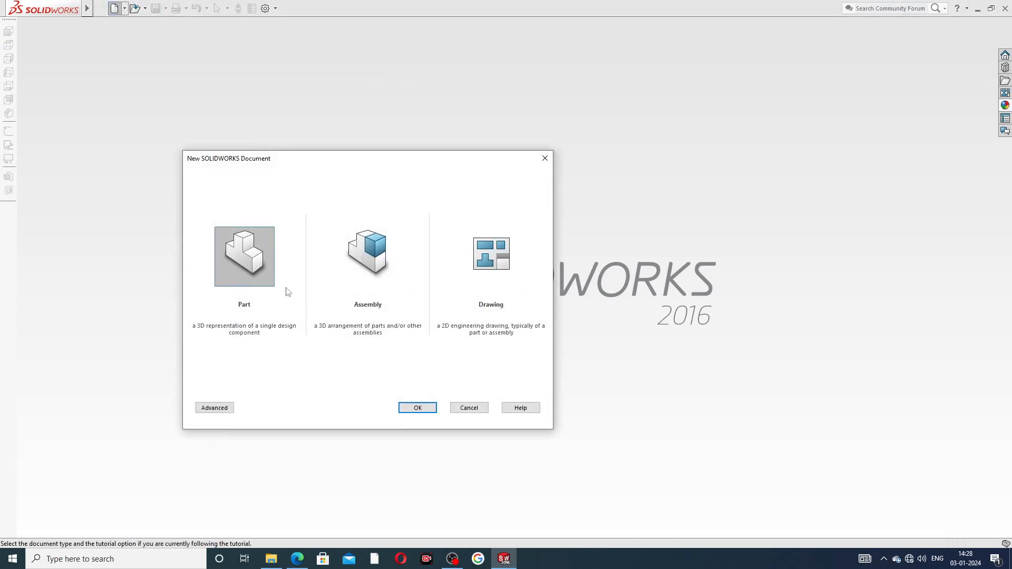
left_click(418, 408)
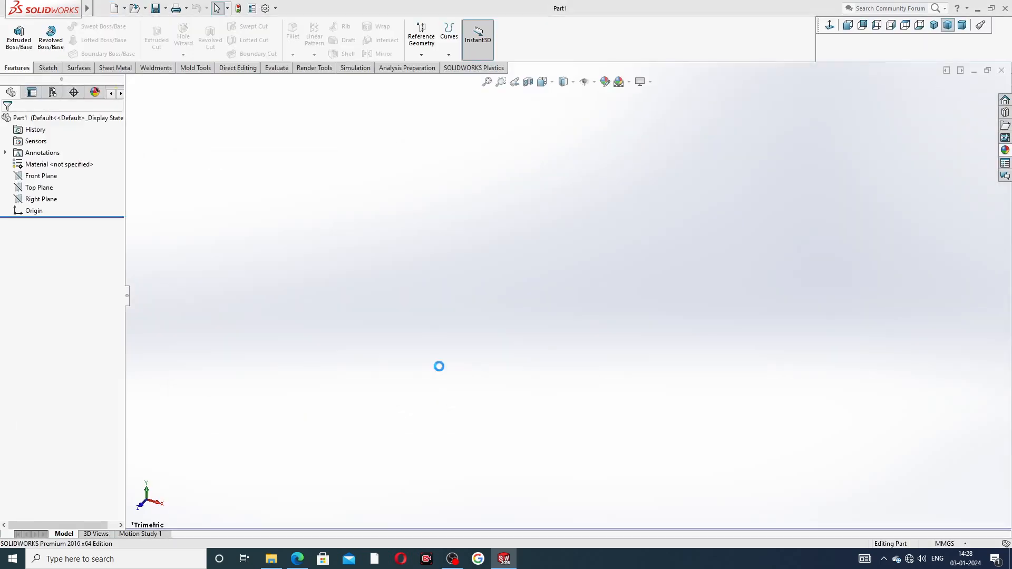
Apply the Plain White scene and raise both the shaded and wireframe image quality resolutions of the document to the highest setting
left_click(629, 82)
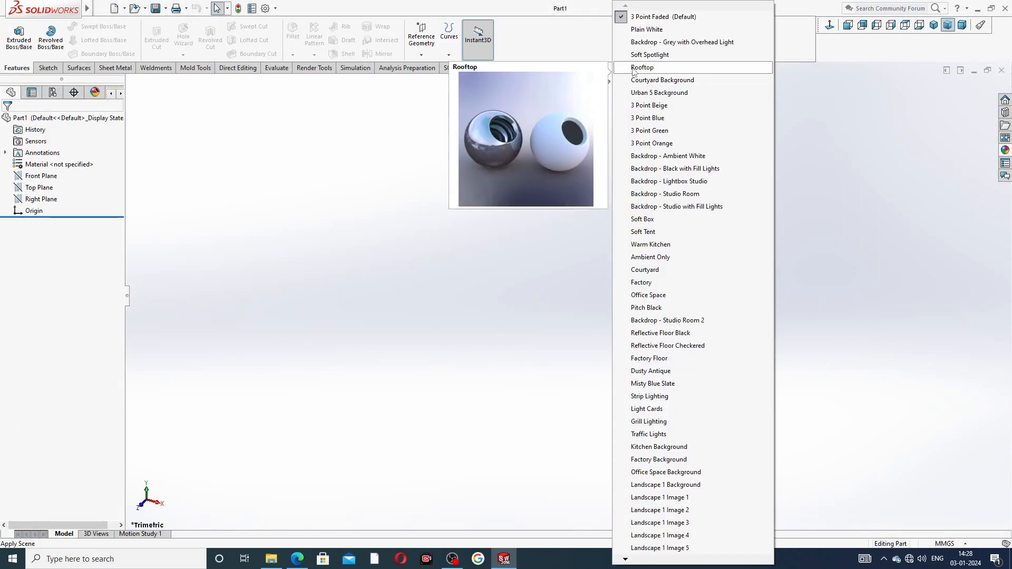
left_click(645, 29)
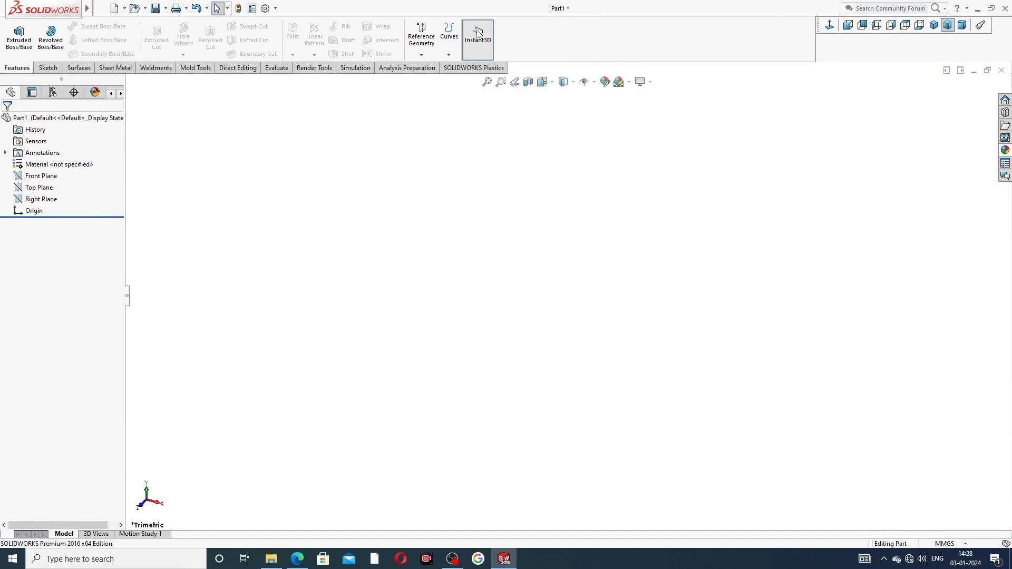
left_click(265, 9)
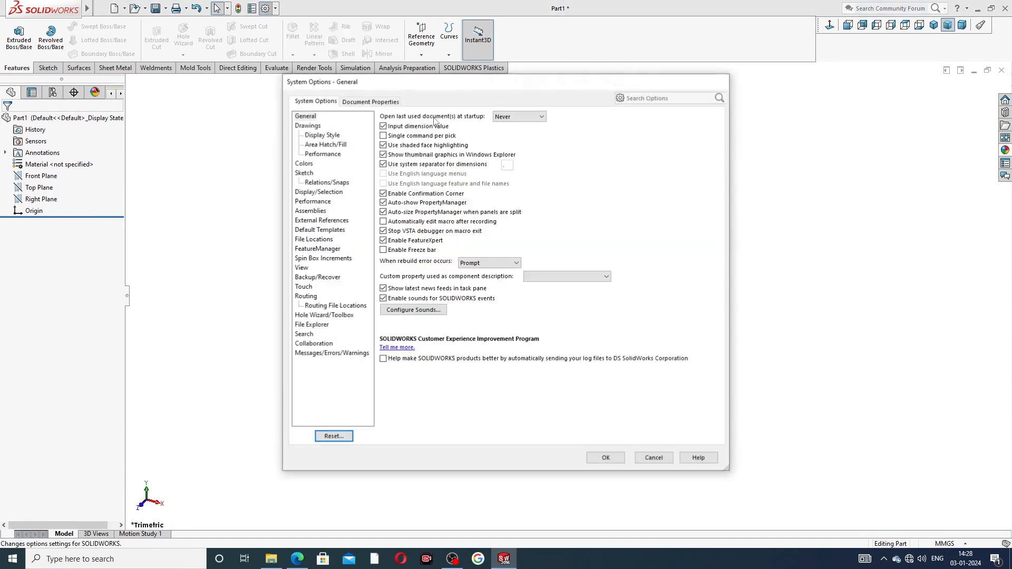
left_click(390, 103)
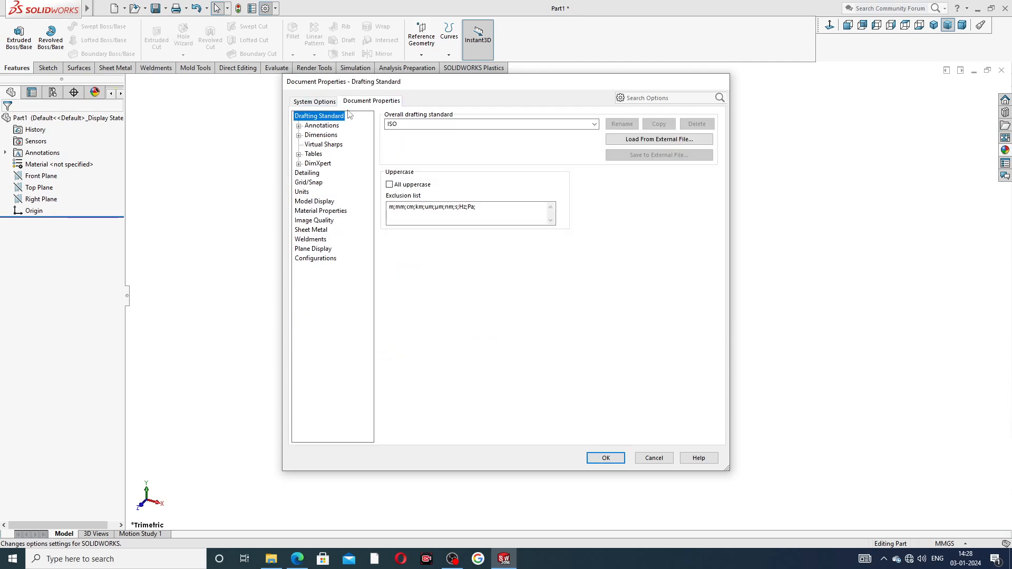
left_click(316, 221)
left_click_drag(473, 132, 580, 132)
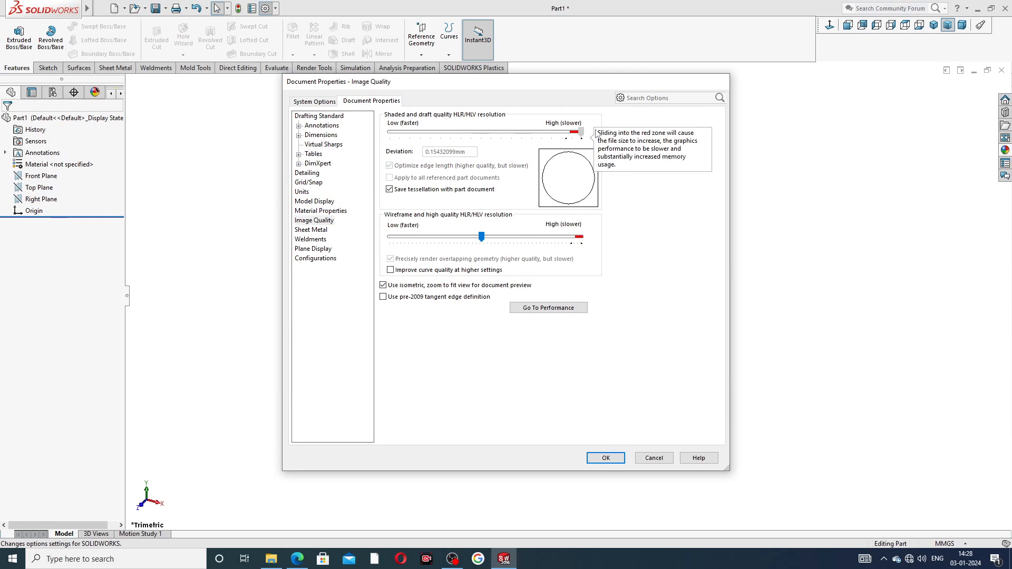
left_click_drag(481, 237, 581, 245)
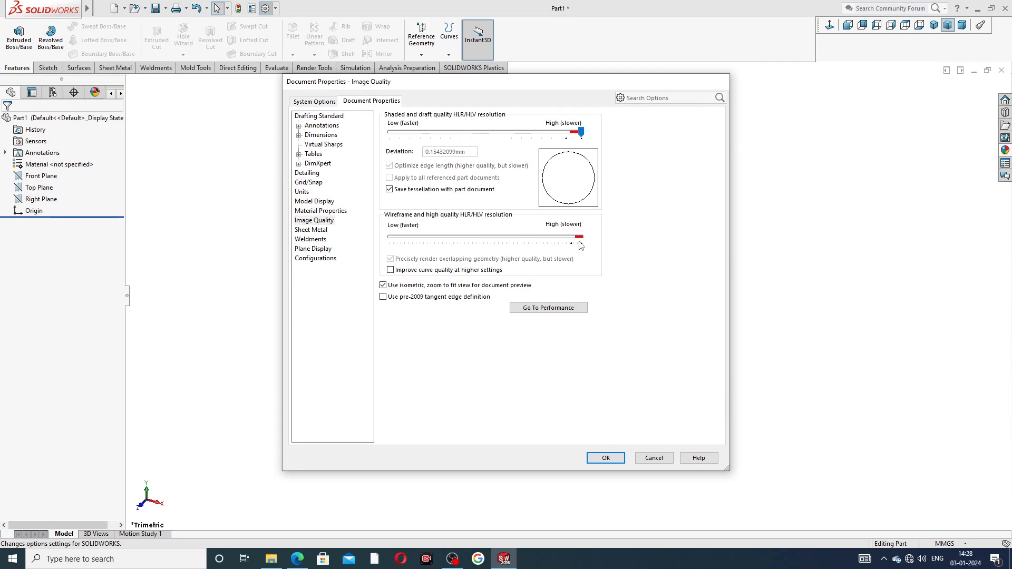
left_click(611, 457)
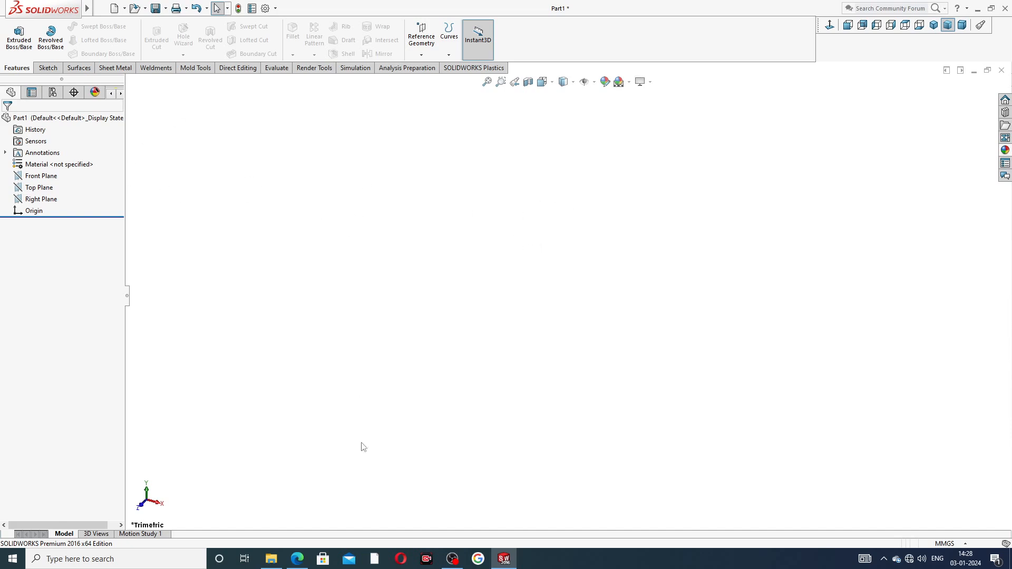
Check the Part-11 end plate drawing, and on a Front Plane sketch draw horizontal and about 74 mm vertical centerlines meeting at the origin
left_click(297, 558)
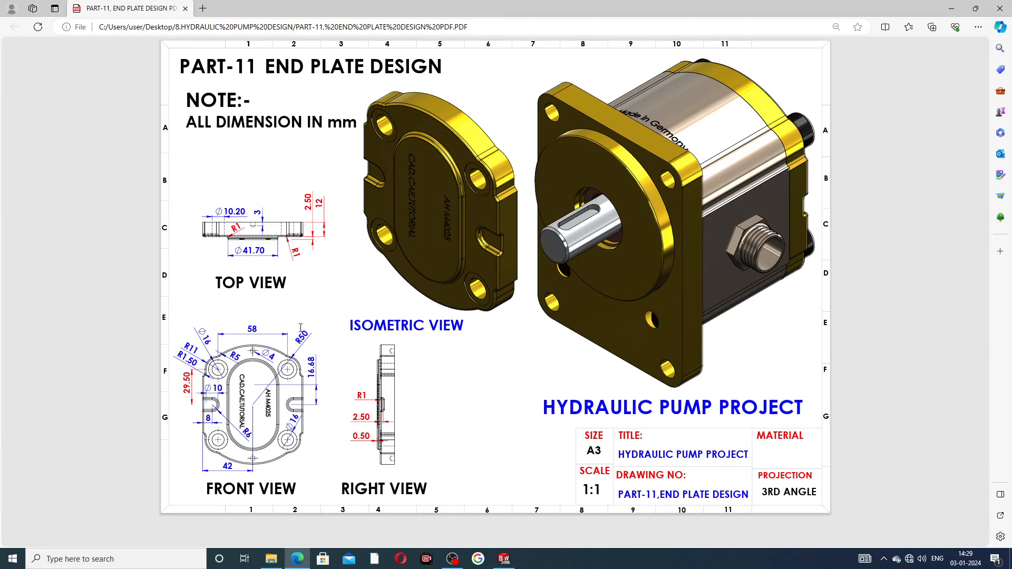
left_click(301, 560)
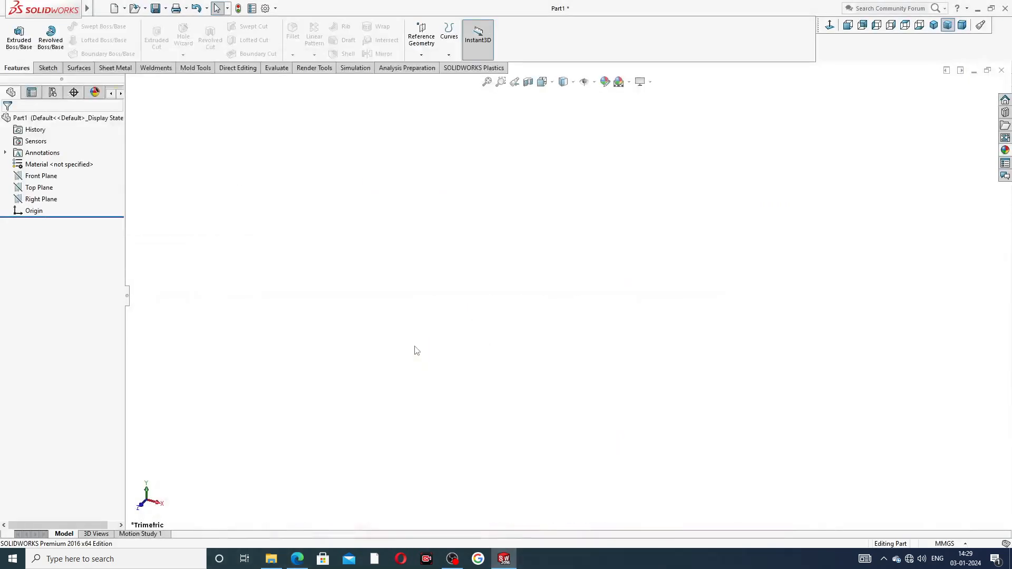
left_click(41, 175)
left_click(41, 164)
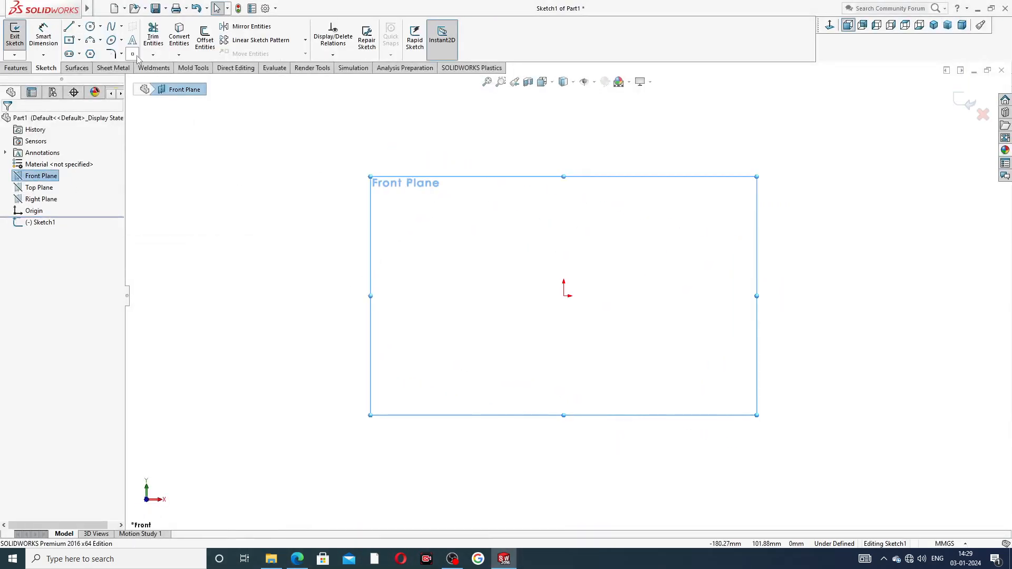
left_click(79, 27)
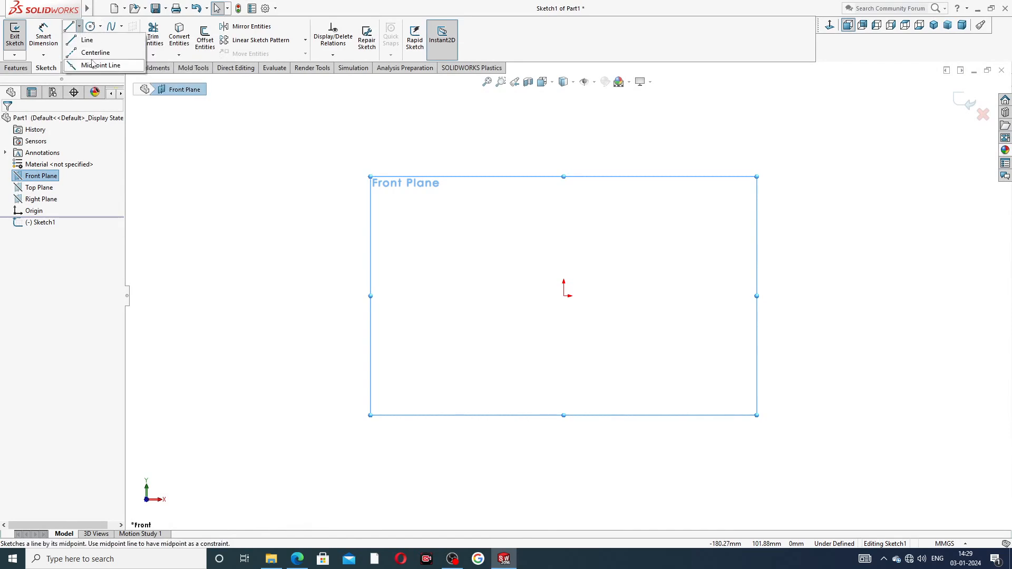
left_click(88, 51)
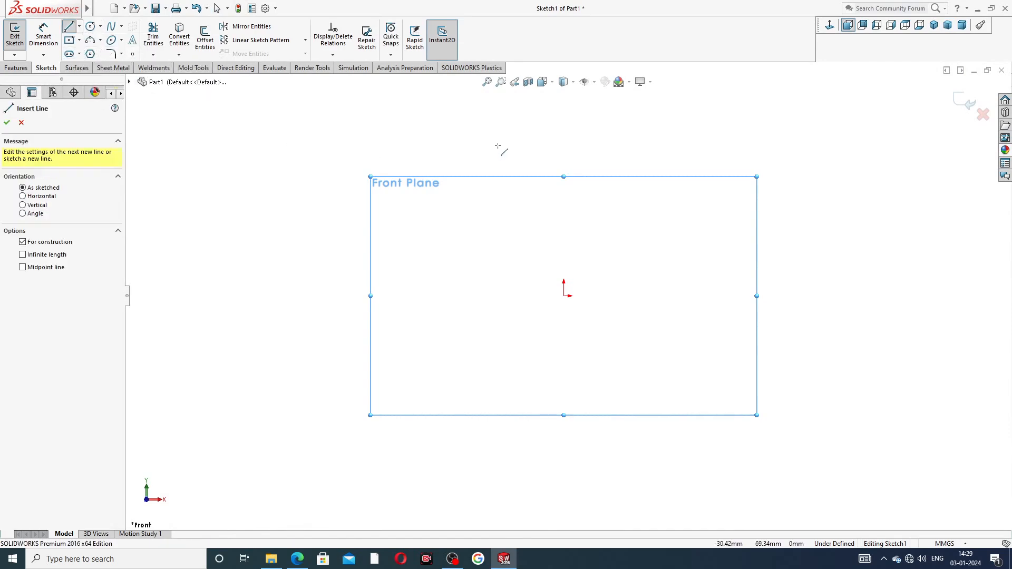
left_click(564, 135)
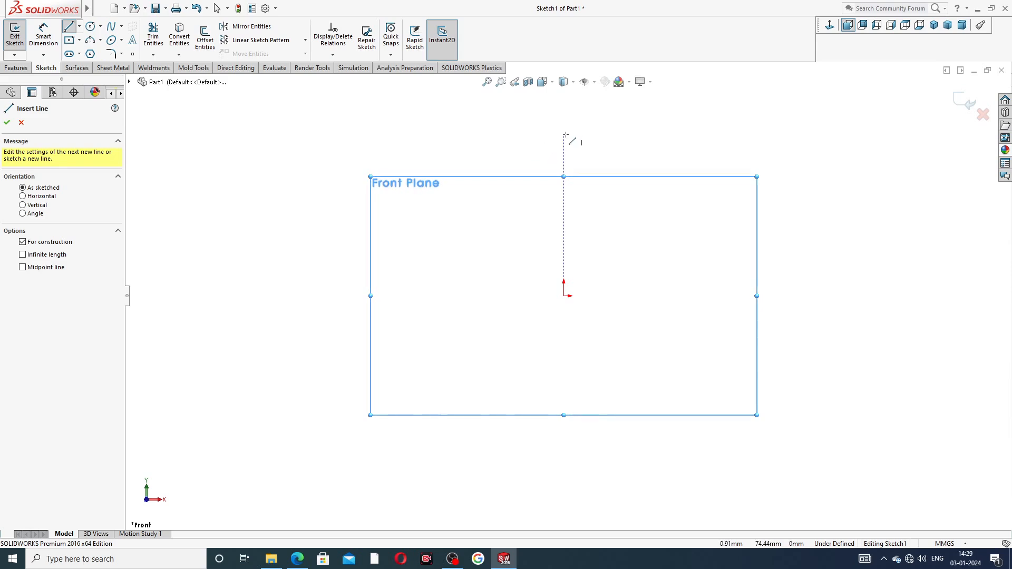
left_click(564, 296)
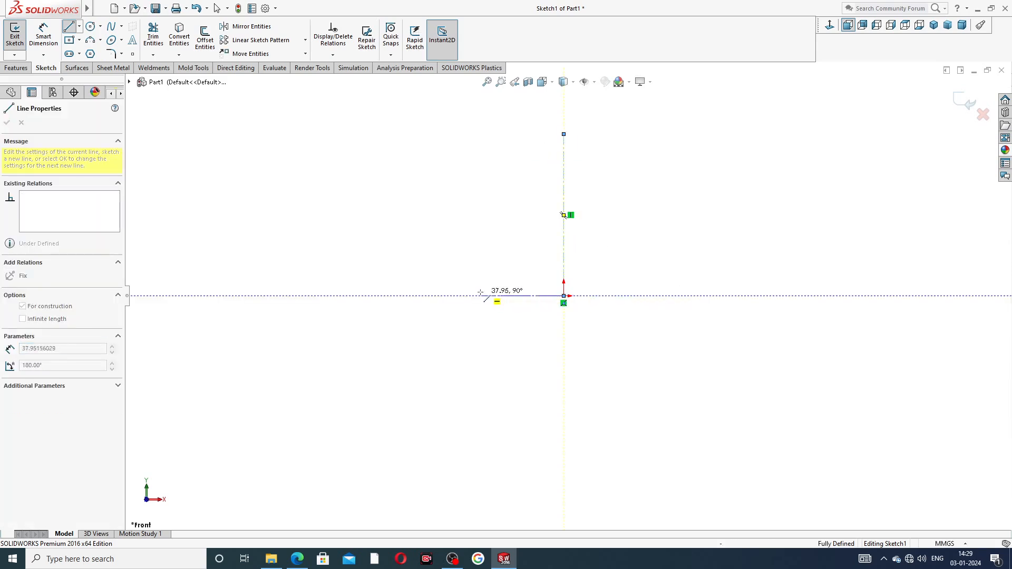
left_click(435, 296)
right_click(466, 268)
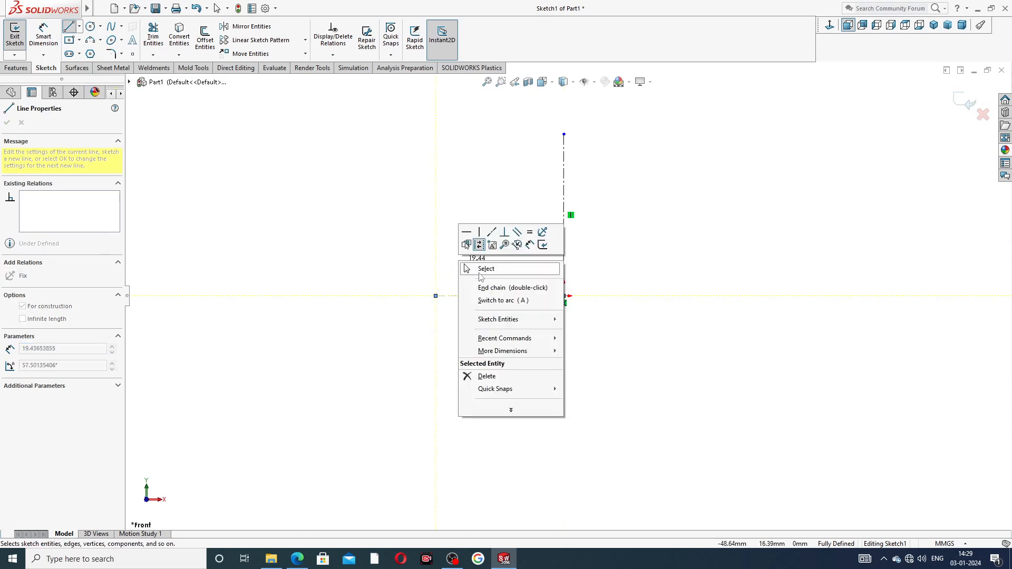
left_click(481, 270)
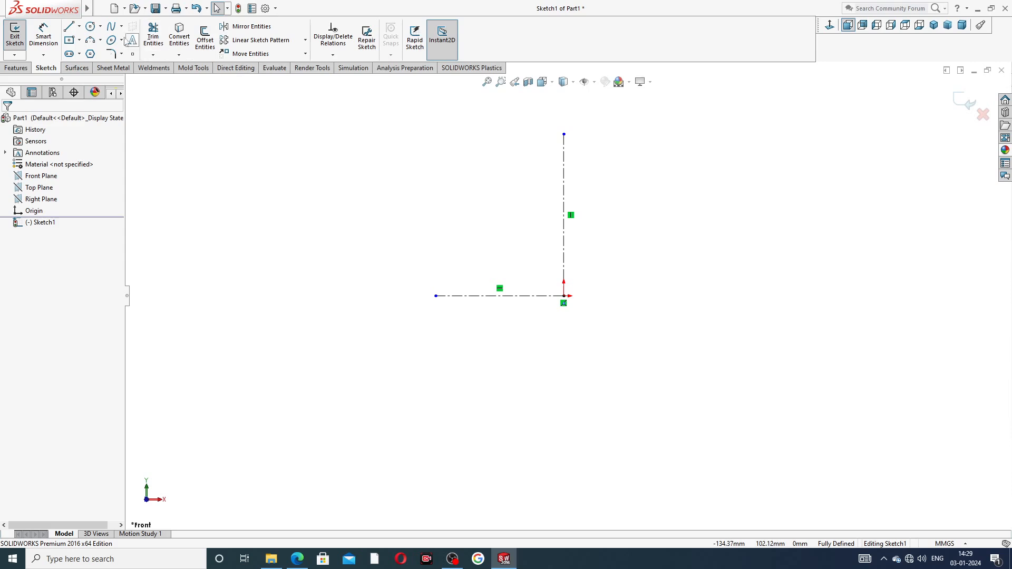
left_click(100, 41)
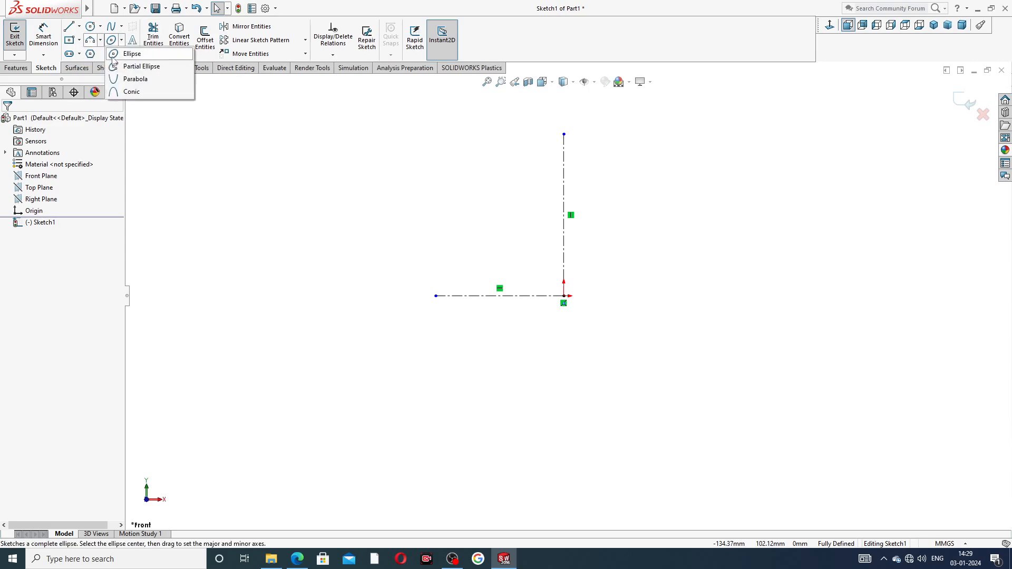
left_click(116, 55)
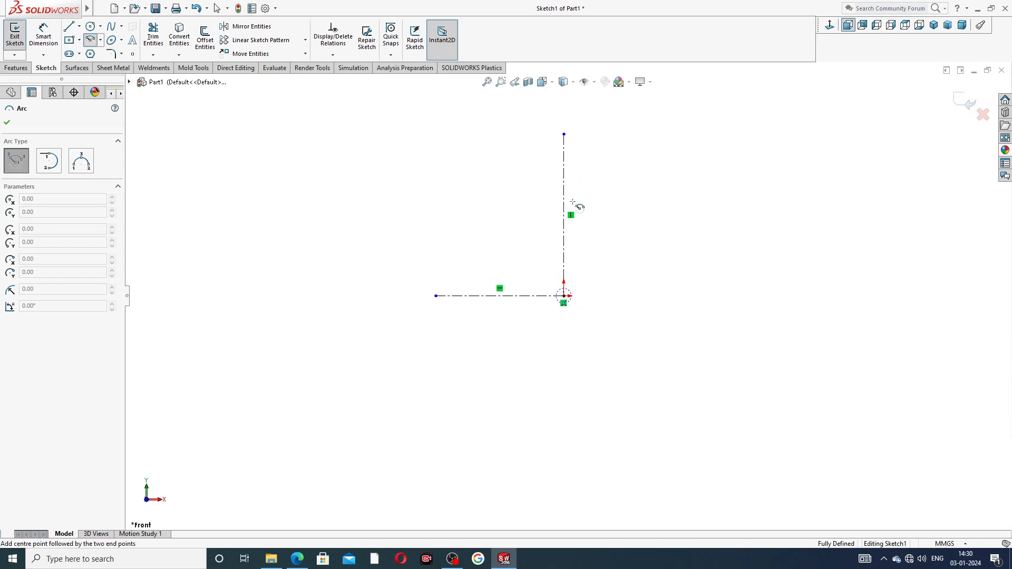
right_click(625, 179)
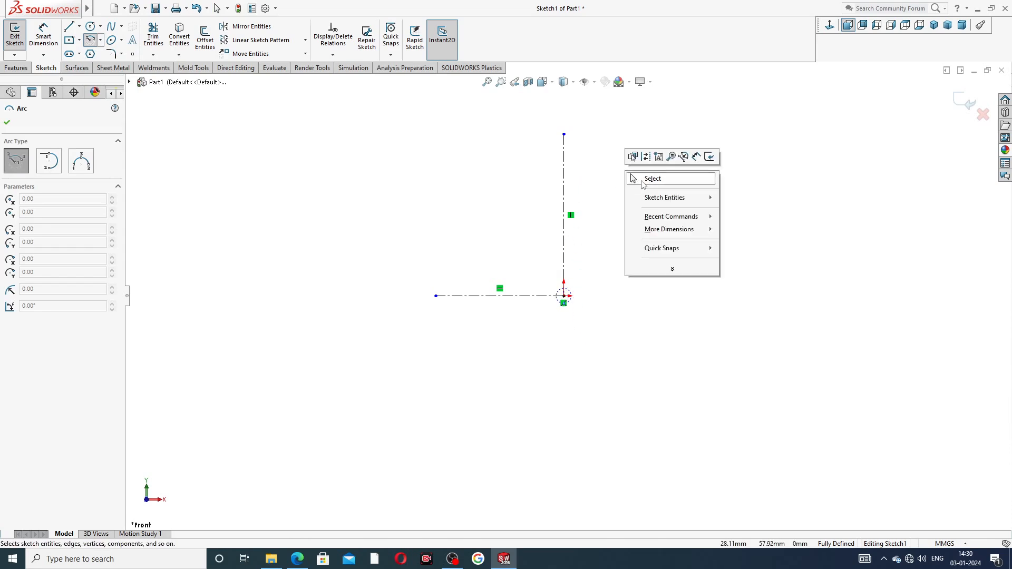
left_click(643, 181)
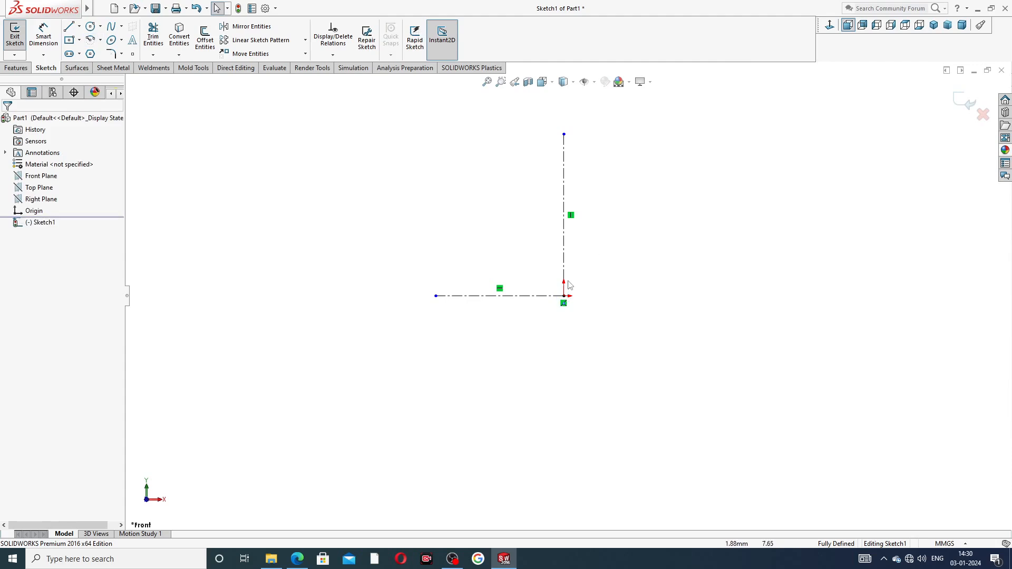
Draw a centerpoint arc about the origin, spanning above the vertical centerline, with a radius of about 114 mm and an angle of about 48°
left_click(93, 42)
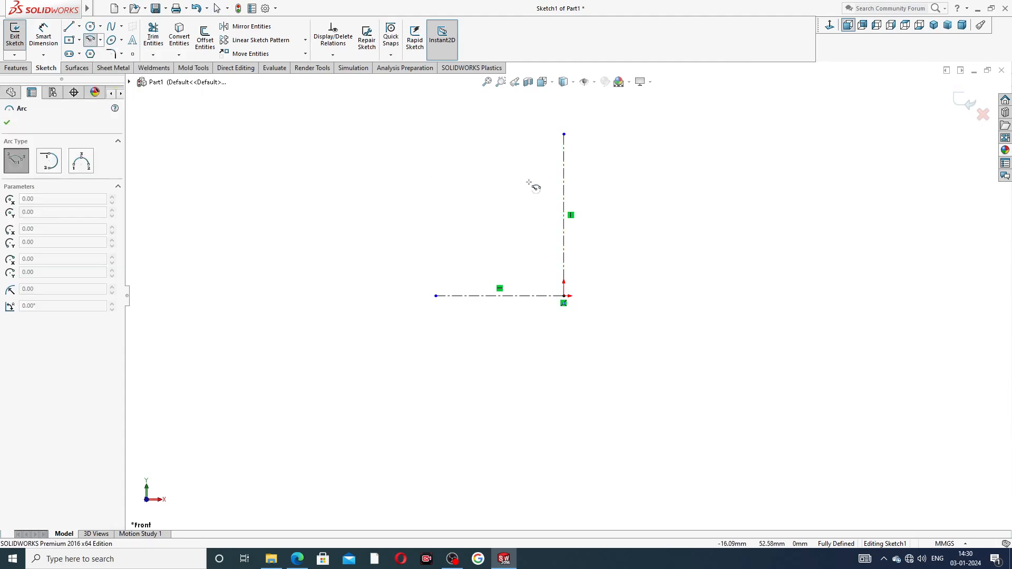
left_click(564, 297)
scroll(545, 118, "up", 2)
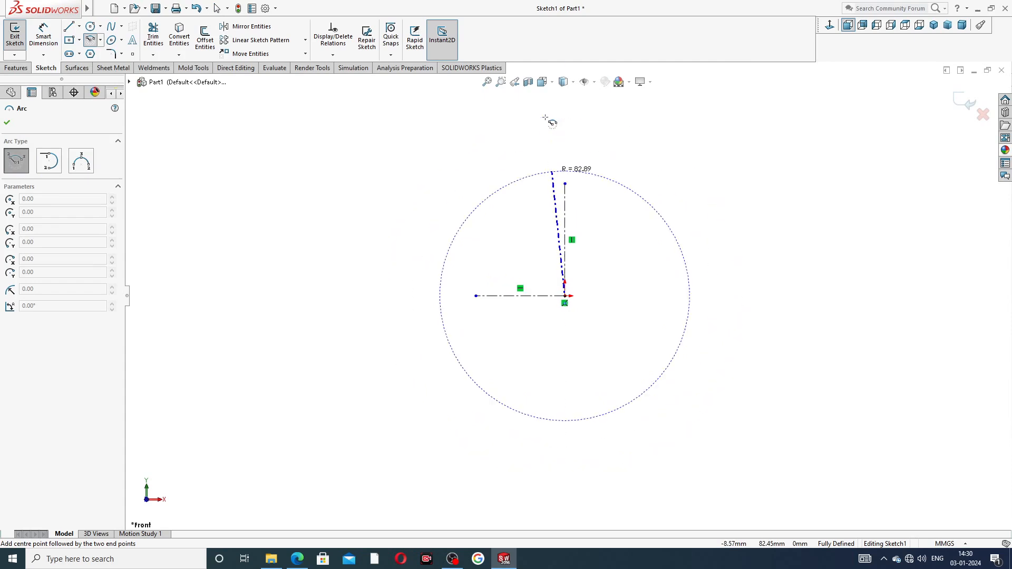
left_click(502, 135)
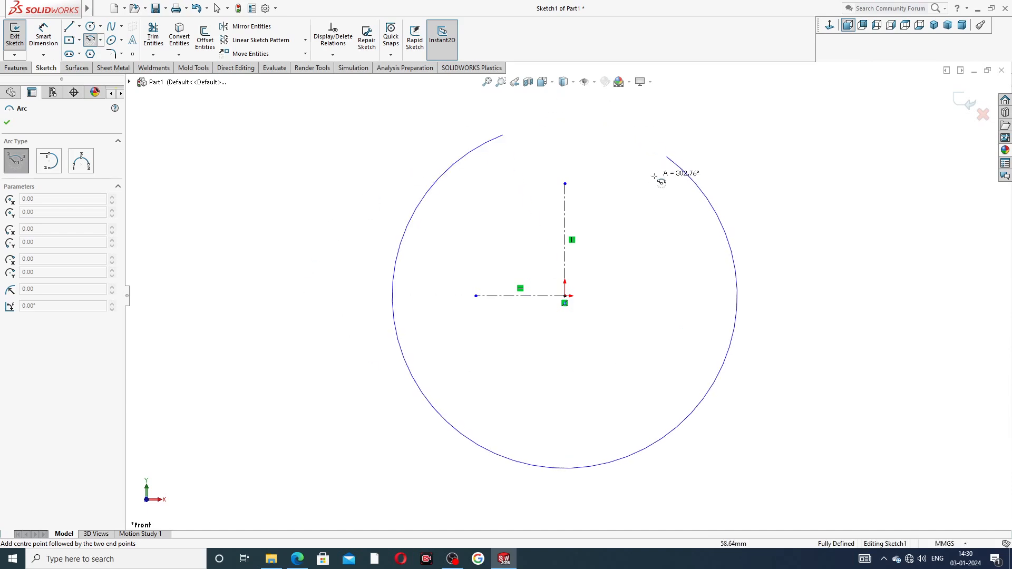
left_click(643, 143)
right_click(693, 123)
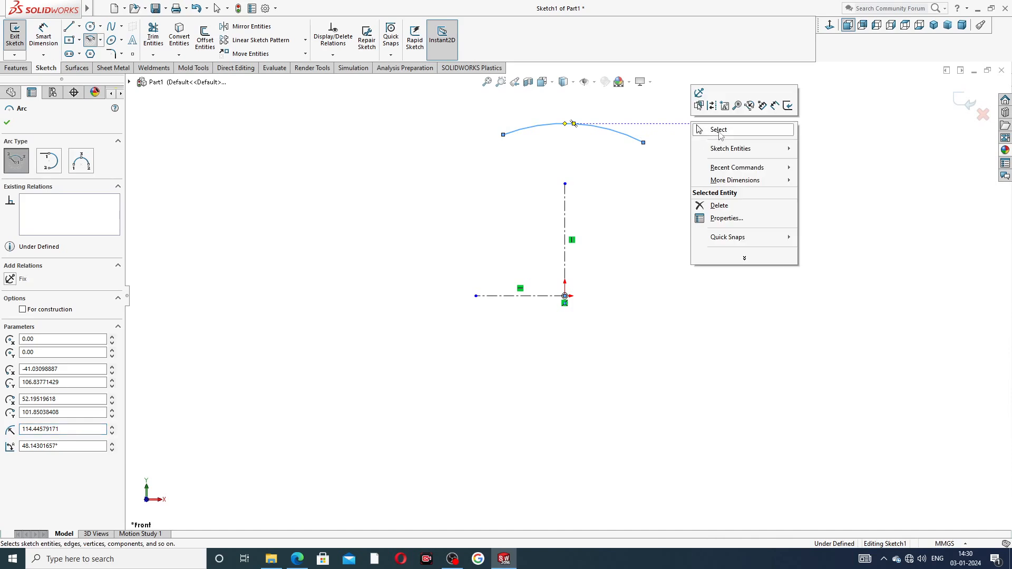
left_click(719, 132)
Add a horizontal relation between the two endpoints of the arc
left_click(503, 135)
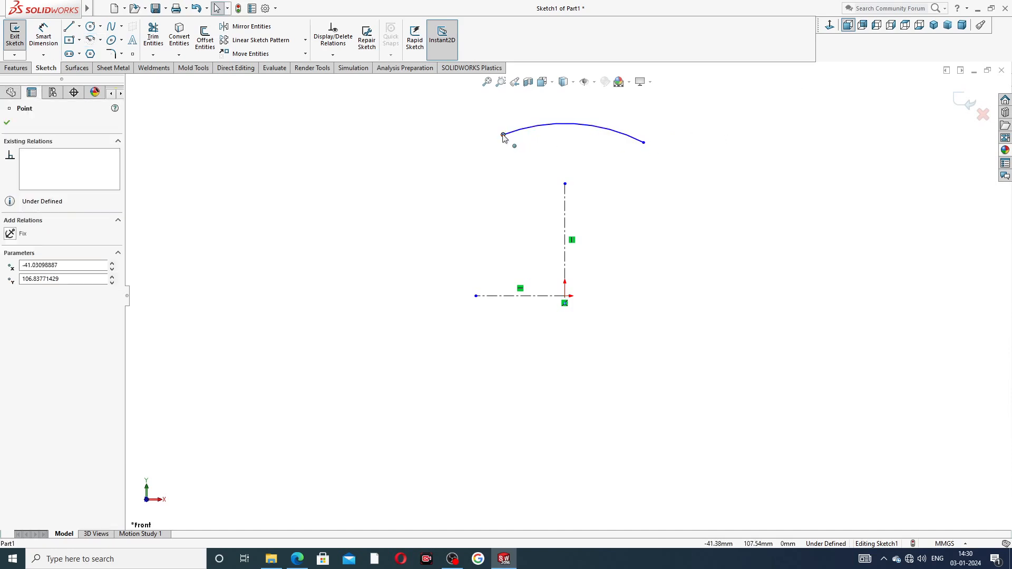
left_click(644, 142, "ctrl")
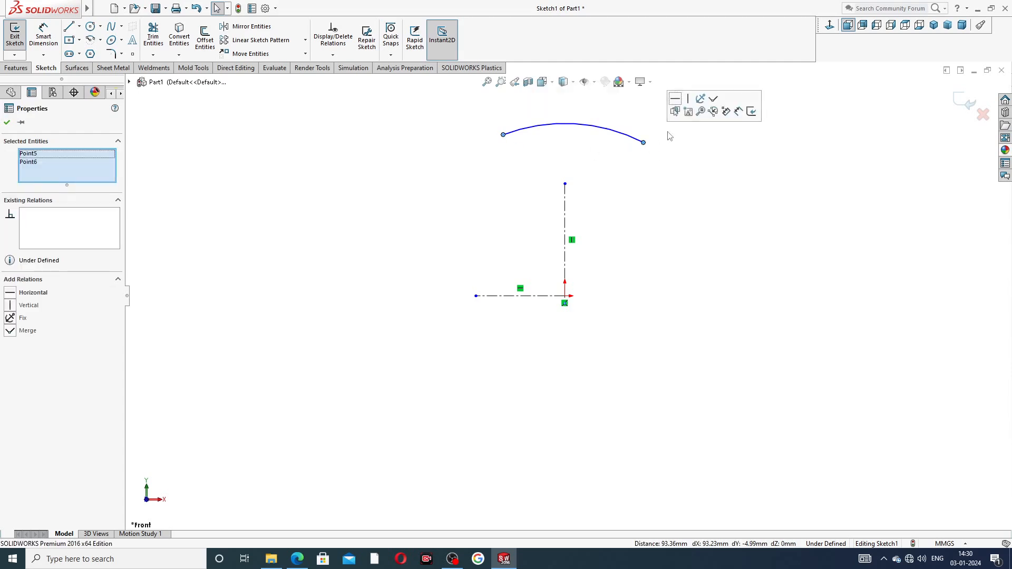
left_click(676, 99)
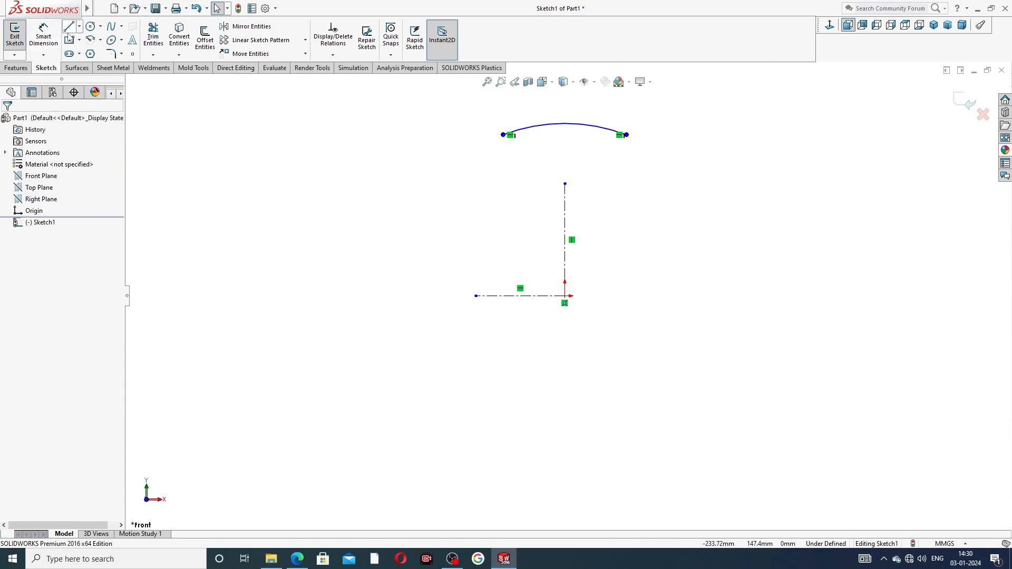
Dimension the arc's radius as 50 mm and place the dimension just above the arc
left_click(48, 38)
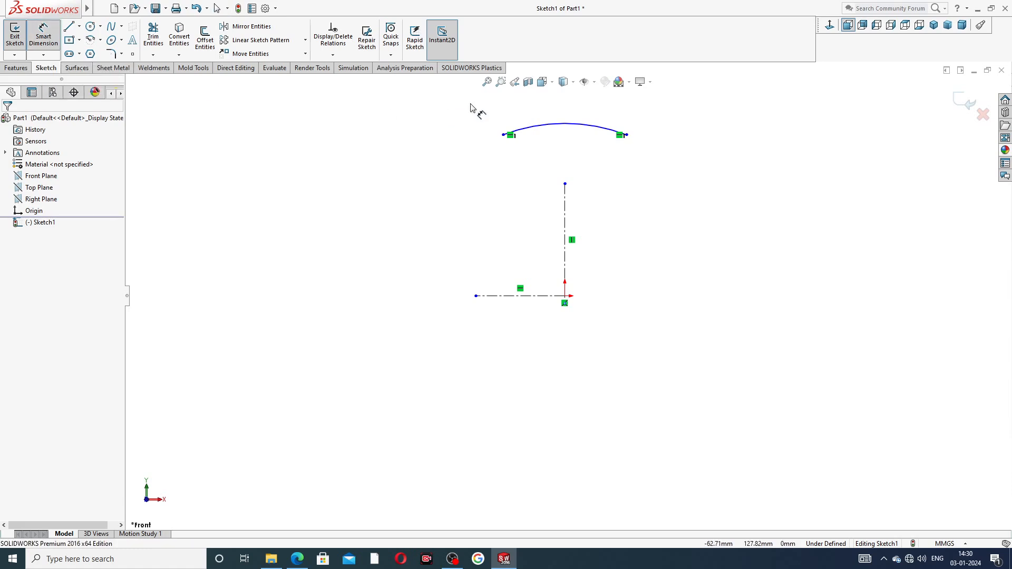
left_click(539, 127)
left_click(534, 114)
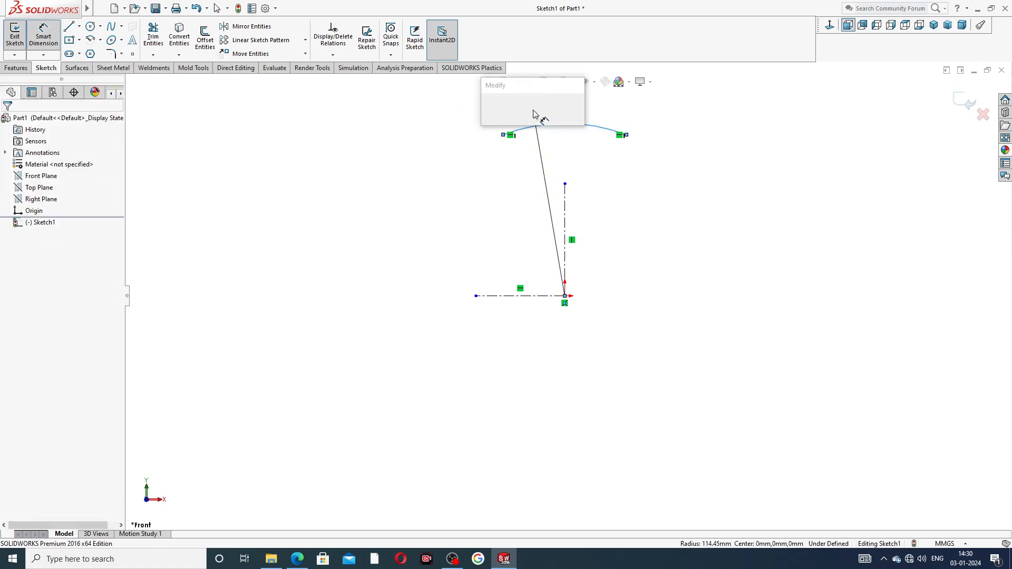
type("50")
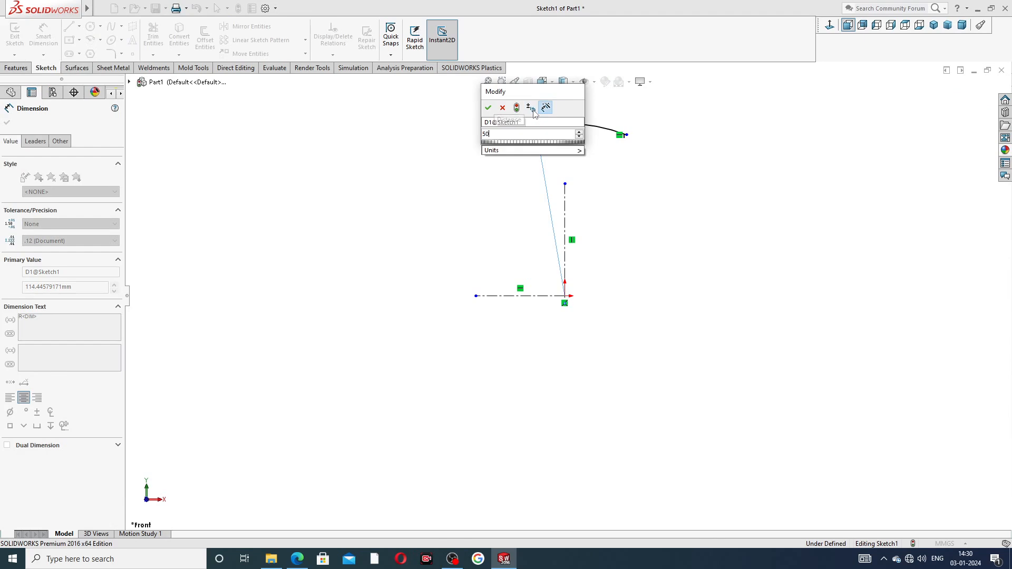
key("Return")
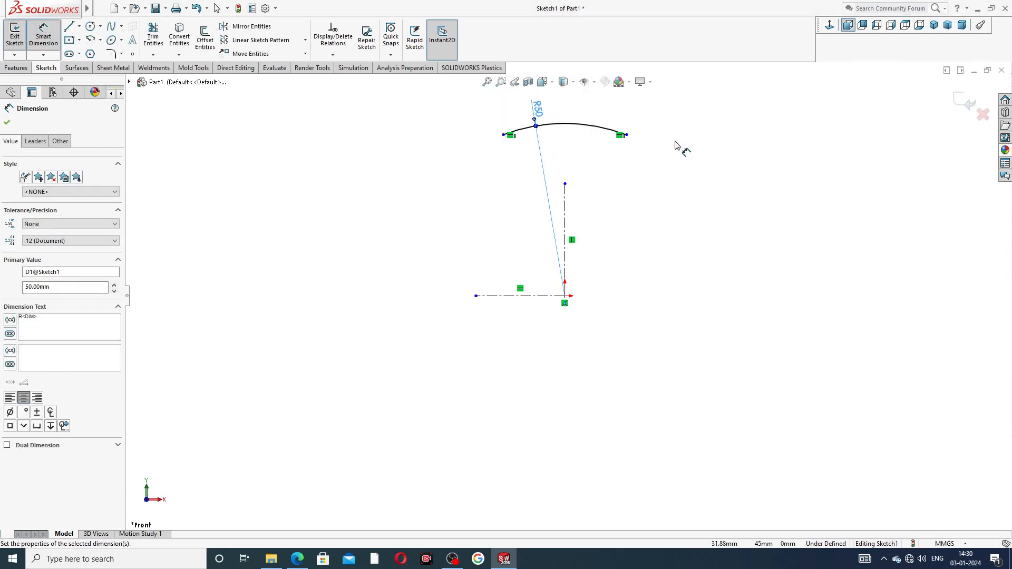
left_click(676, 145)
left_click_drag(539, 113, 538, 110)
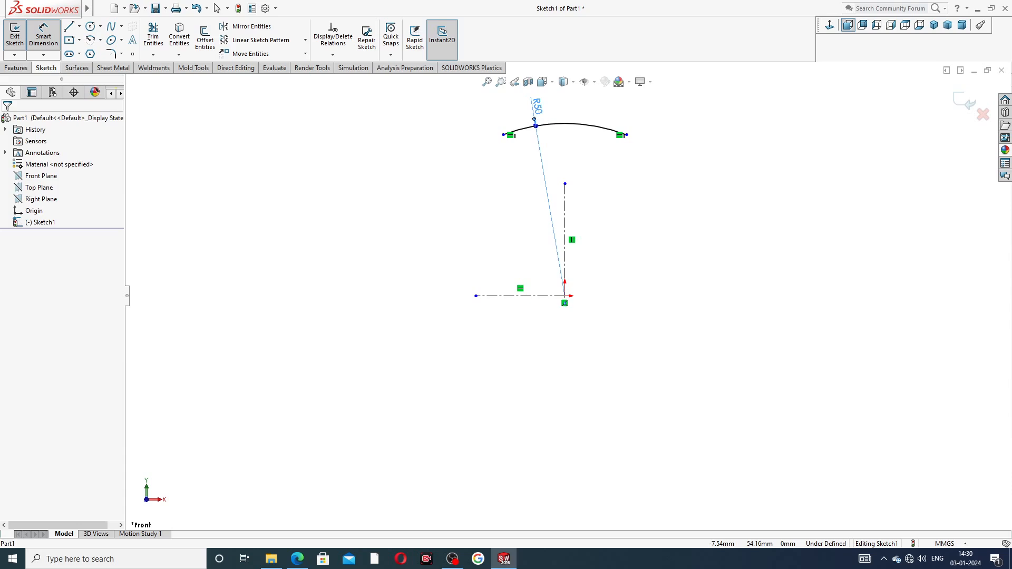
right_click(653, 120)
left_click(672, 149)
Lengthen the vertical centerline by moving its upper end to just below the arc
left_click(573, 127)
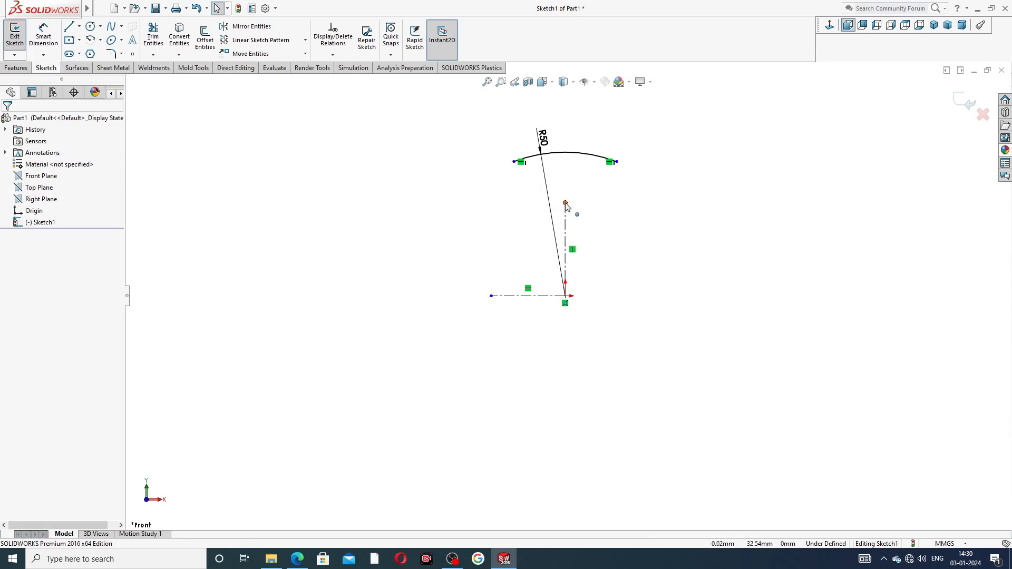
left_click_drag(565, 203, 564, 162)
left_click(691, 148)
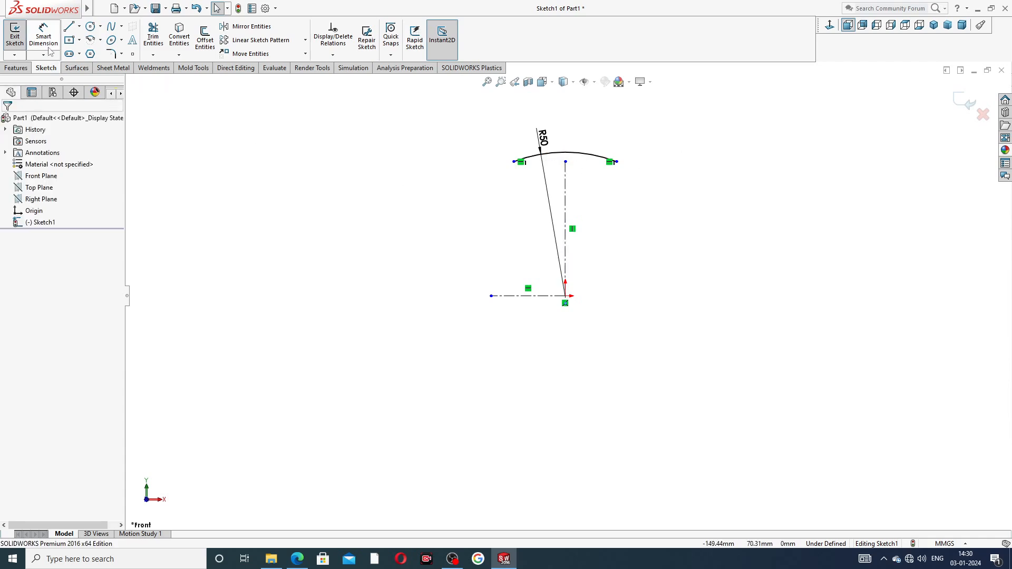
Draw a circle with a radius of about 4.6 mm just below the arc's left endpoint
left_click(91, 30)
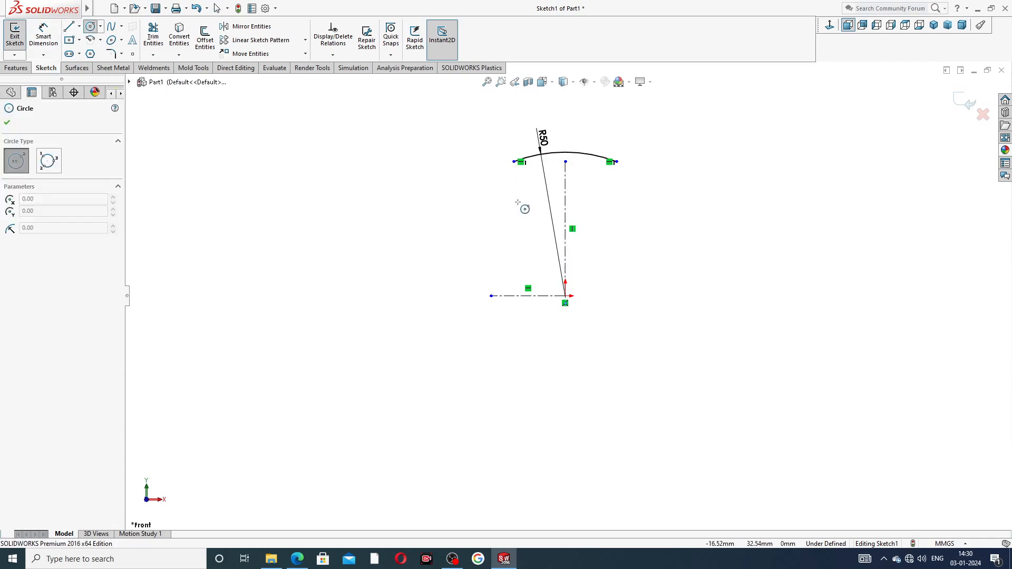
left_click(512, 184)
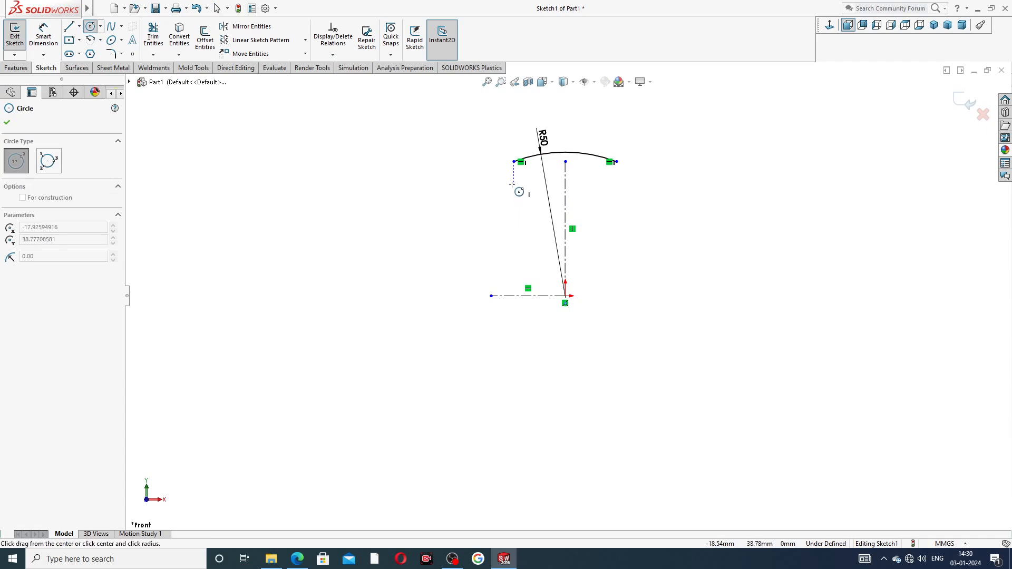
left_click(517, 197)
right_click(475, 149)
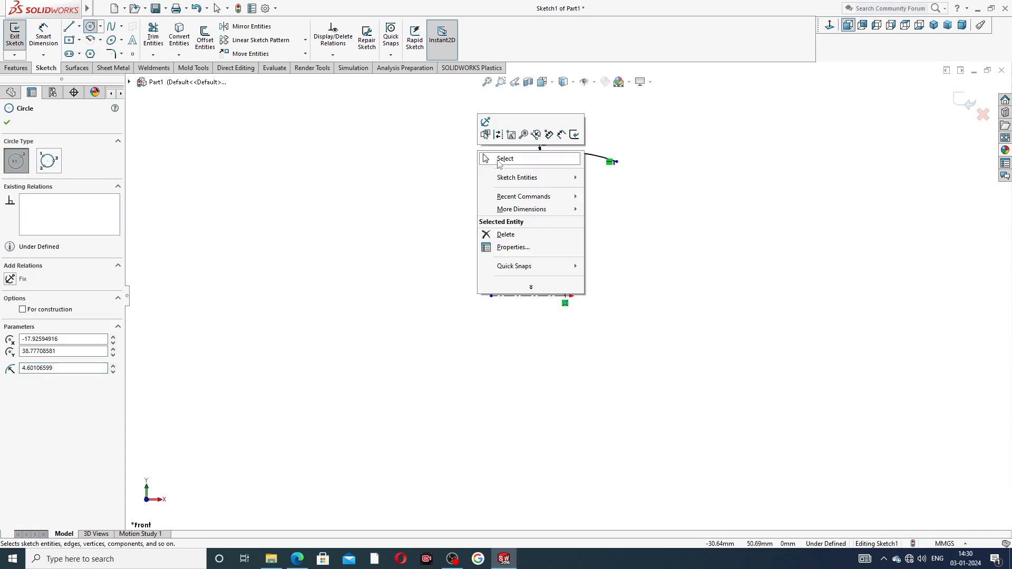
left_click(496, 161)
Check the hole size in the Part-11 end plate PDF drawing in Edge and dimension the circle's diameter as 10.2 mm in SOLIDWORKS
left_click(49, 38)
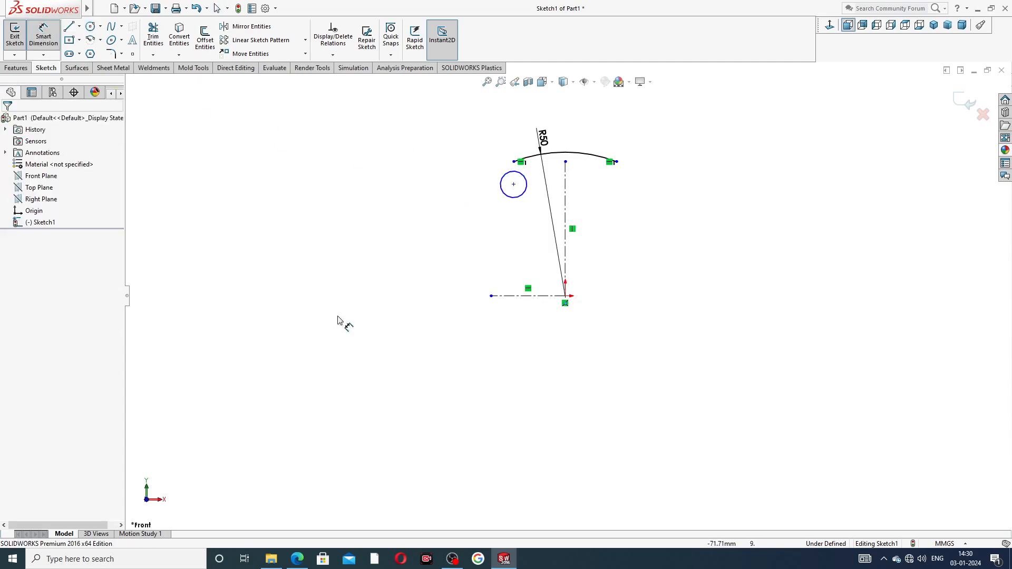
left_click(298, 559)
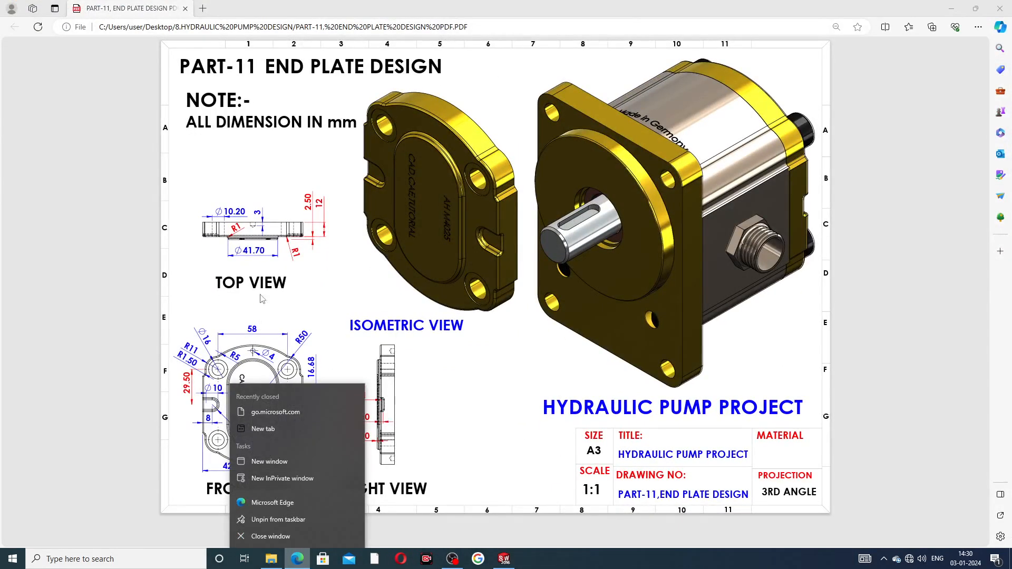
left_click(322, 315)
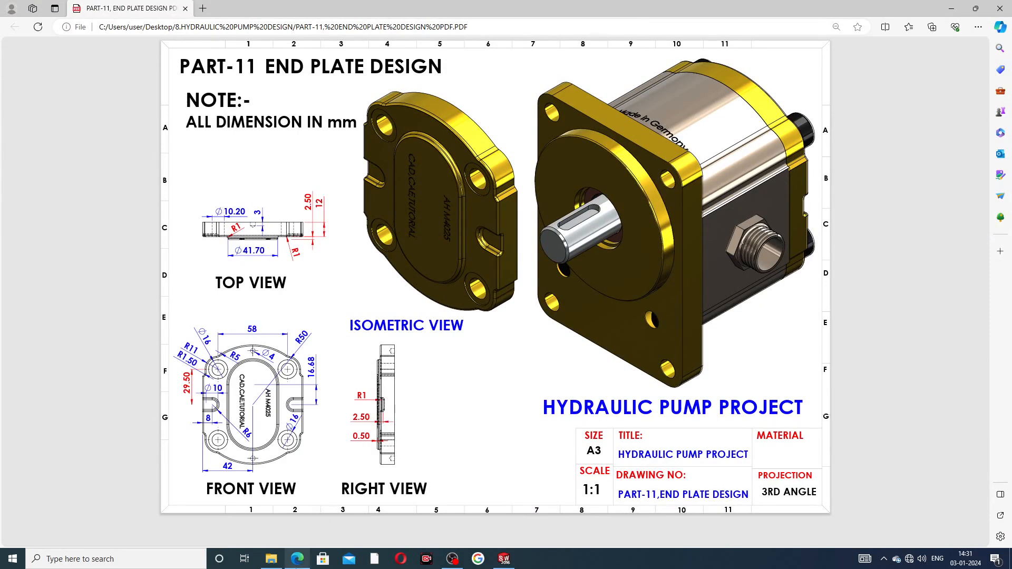
left_click(300, 559)
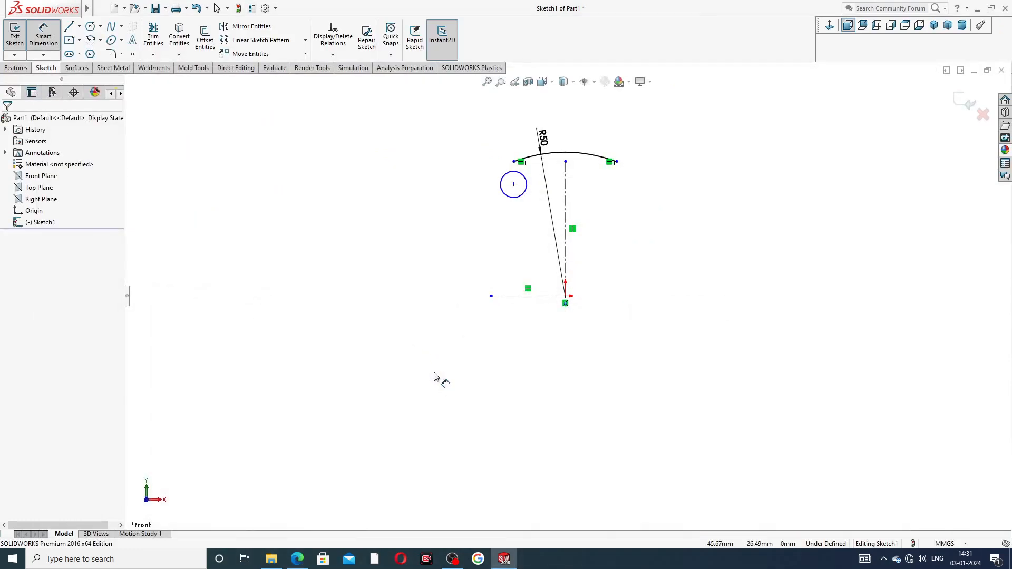
left_click(502, 178)
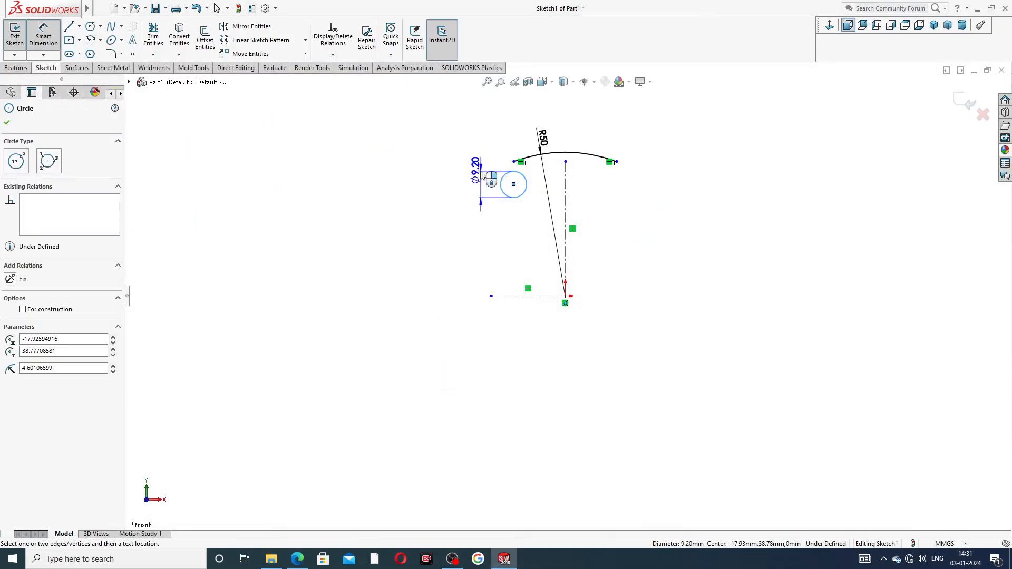
left_click(482, 183)
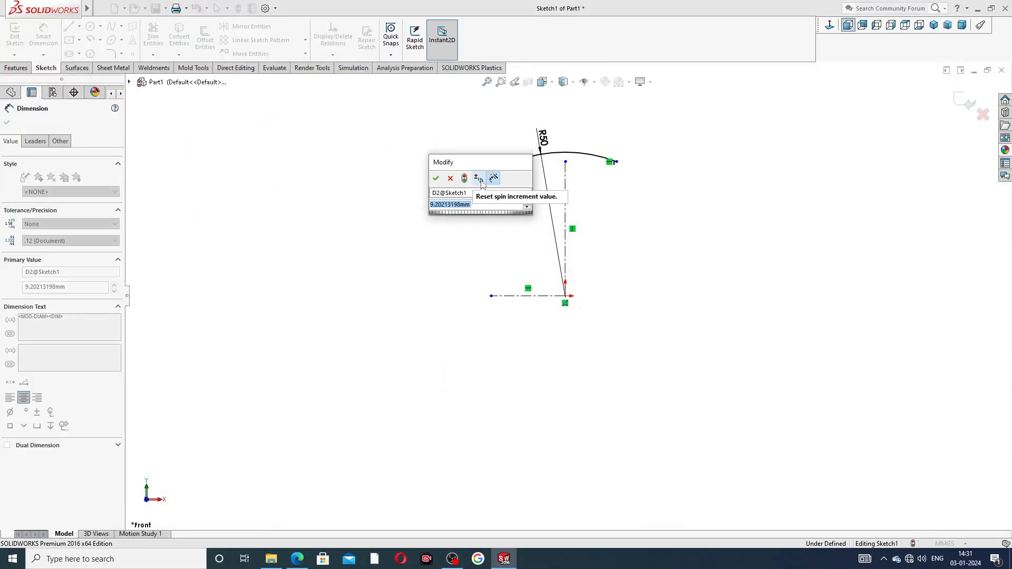
type("10.2")
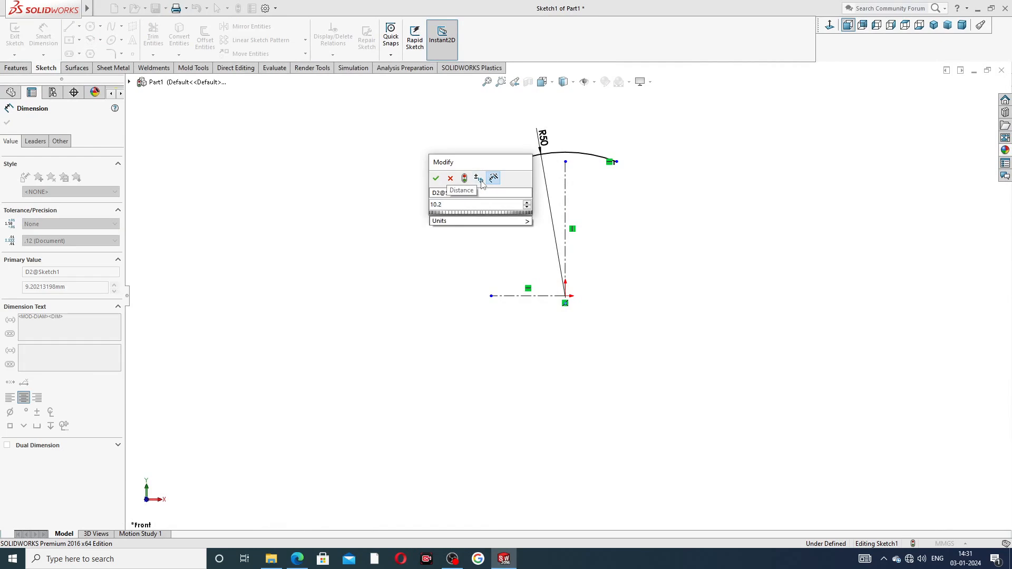
key("Return")
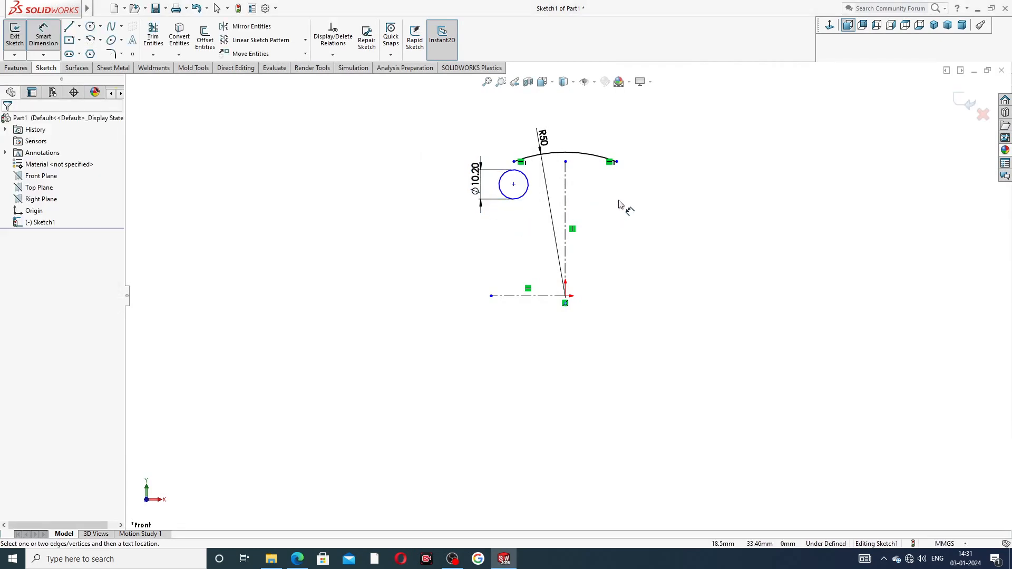
right_click(600, 136)
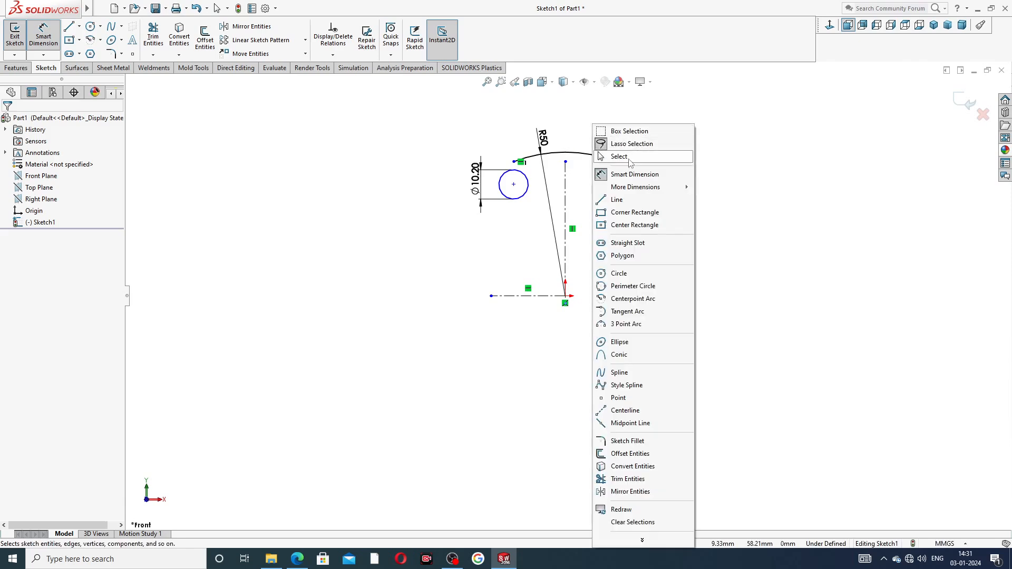
left_click(630, 159)
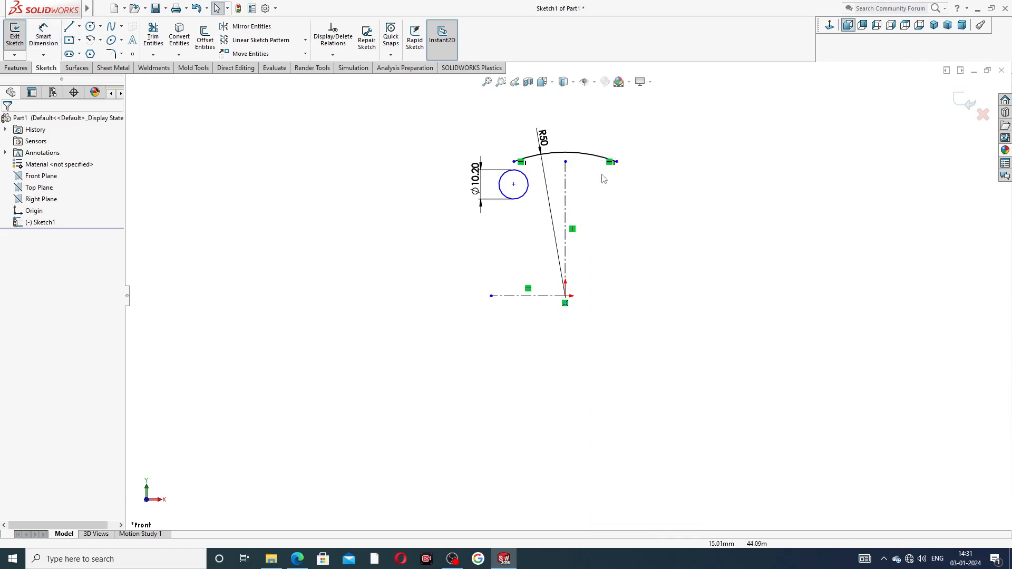
Dimension the circle's center 29.5 mm above the horizontal centerline
left_click(43, 35)
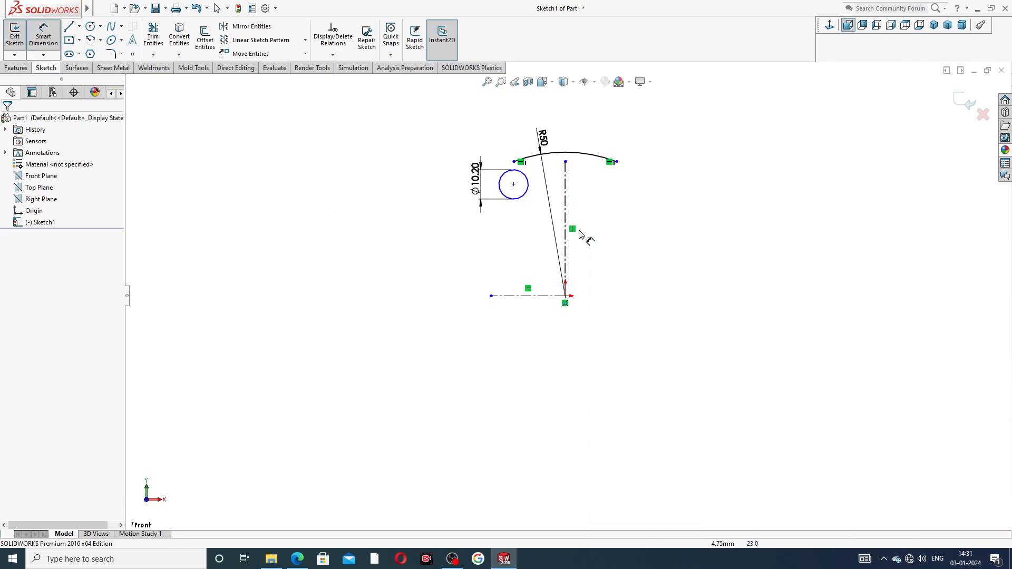
left_click(514, 185)
left_click(536, 299)
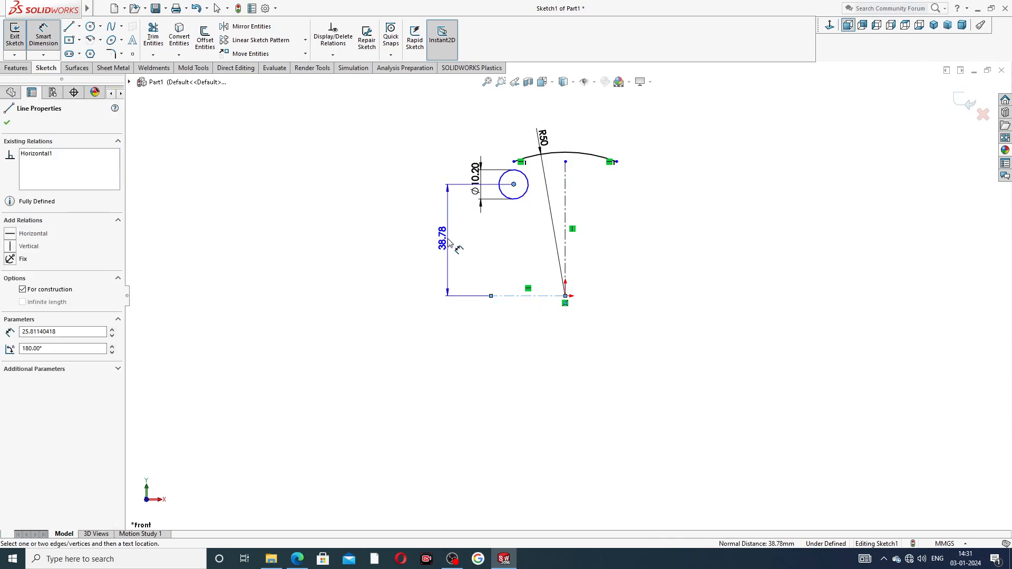
left_click(448, 243)
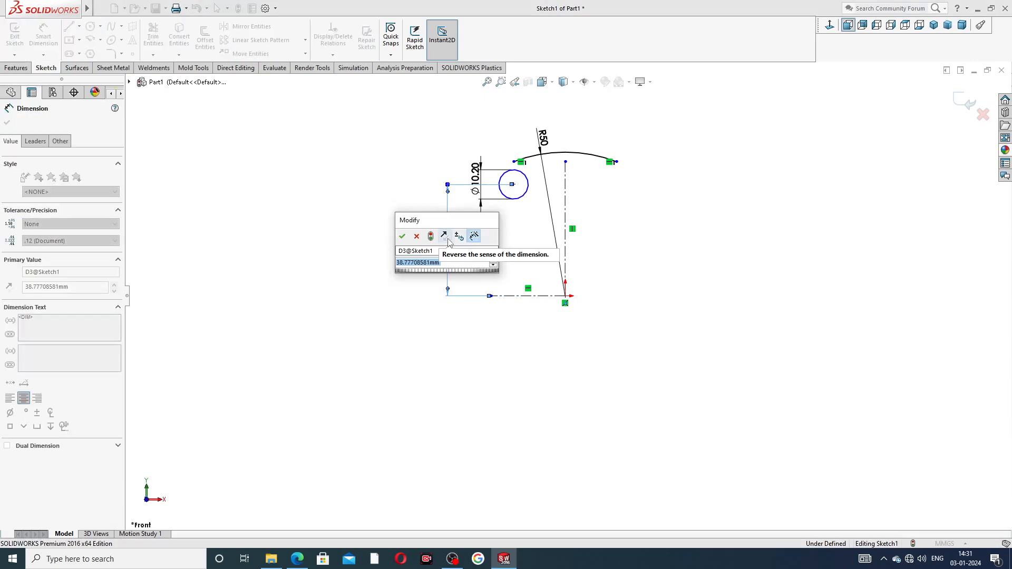
type("2")
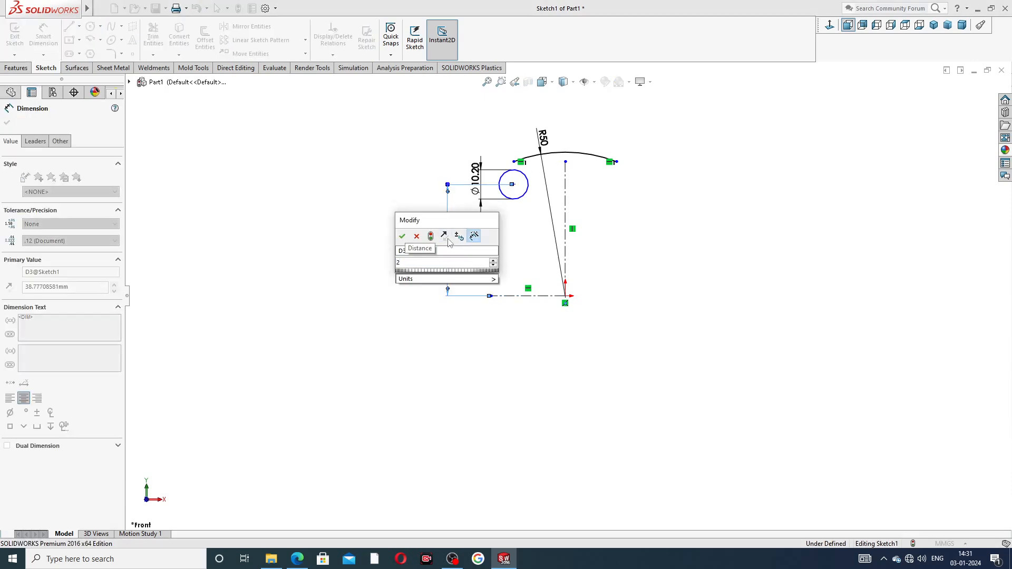
type("9.5")
key("Return")
right_click(670, 164)
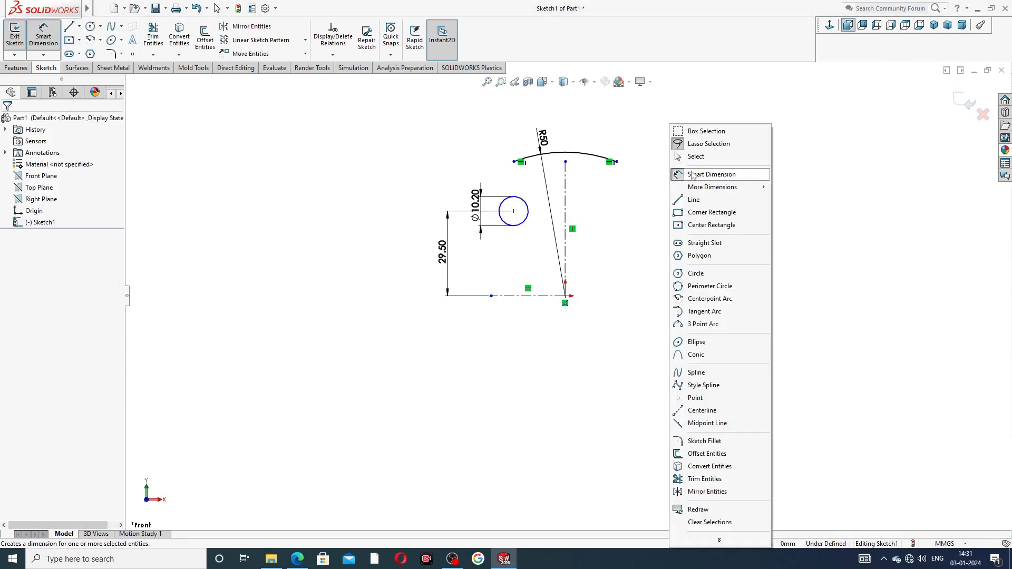
left_click(692, 156)
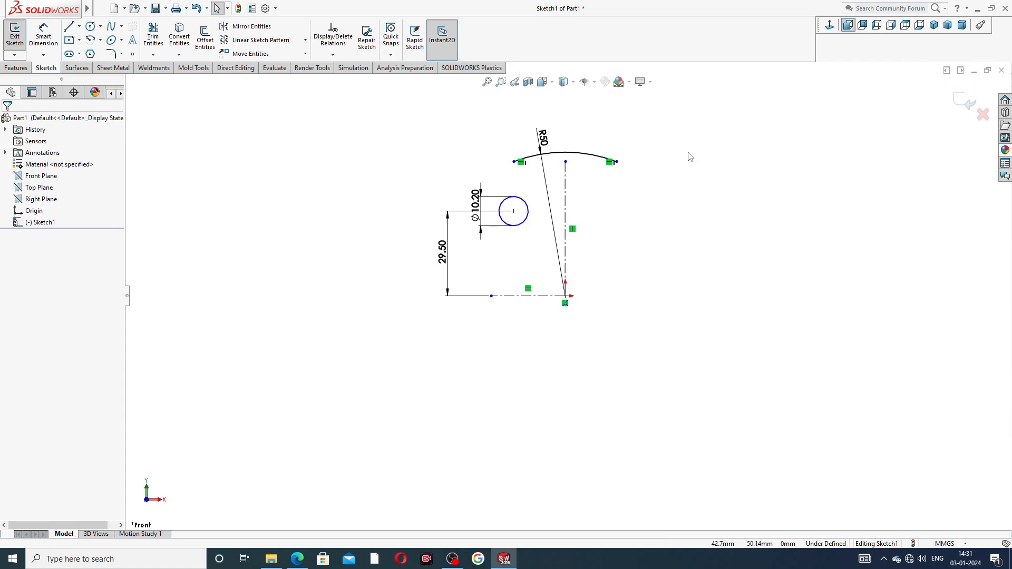
Reposition the circle's diameter dimension up and to the left, clear of the circle
left_click(543, 132)
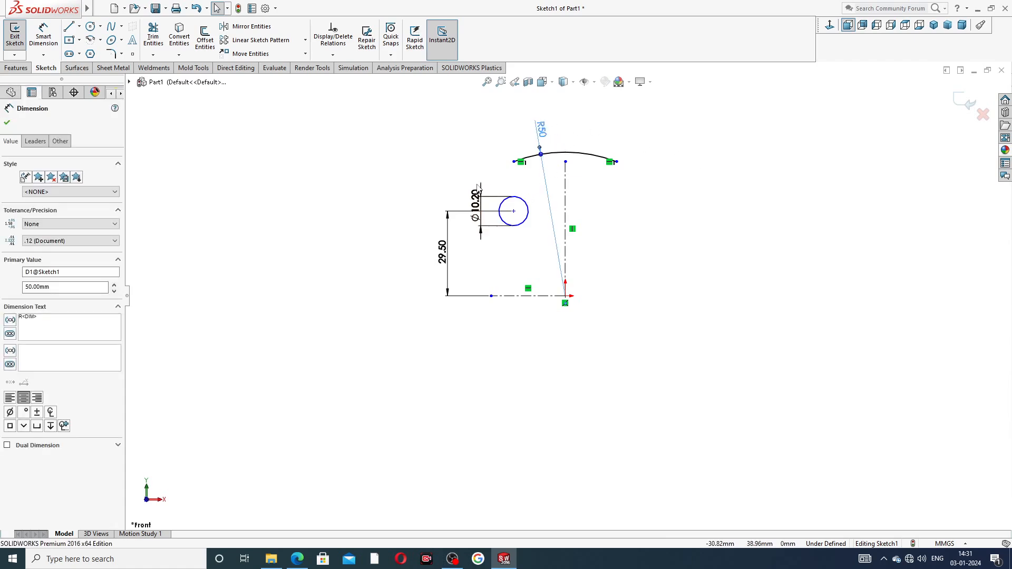
left_click_drag(475, 205, 459, 180)
left_click(604, 228)
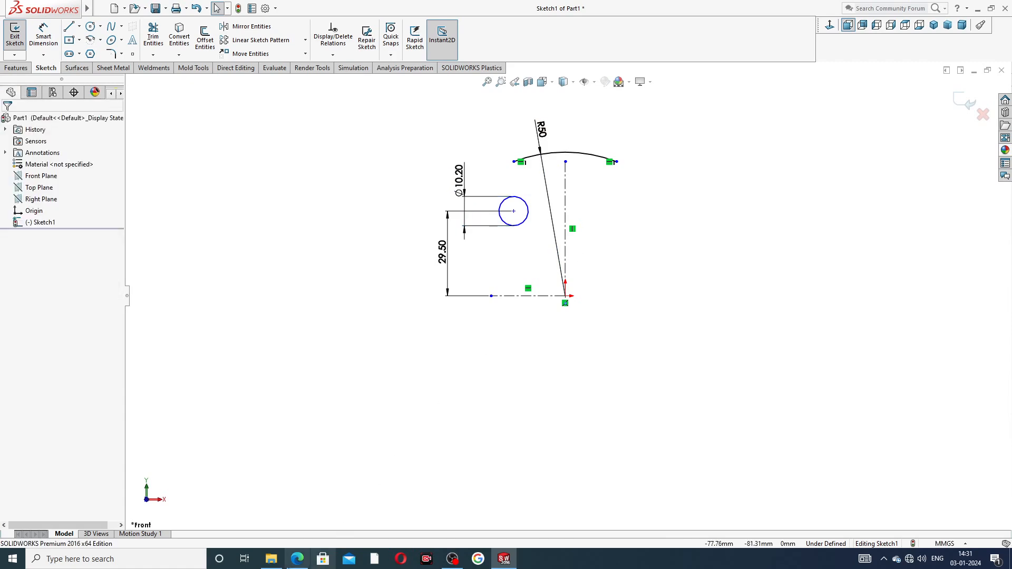
Consult the end plate PDF drawing in Edge and mirror the 10.2 mm circle about the vertical centerline in the SOLIDWORKS sketch
left_click(296, 559)
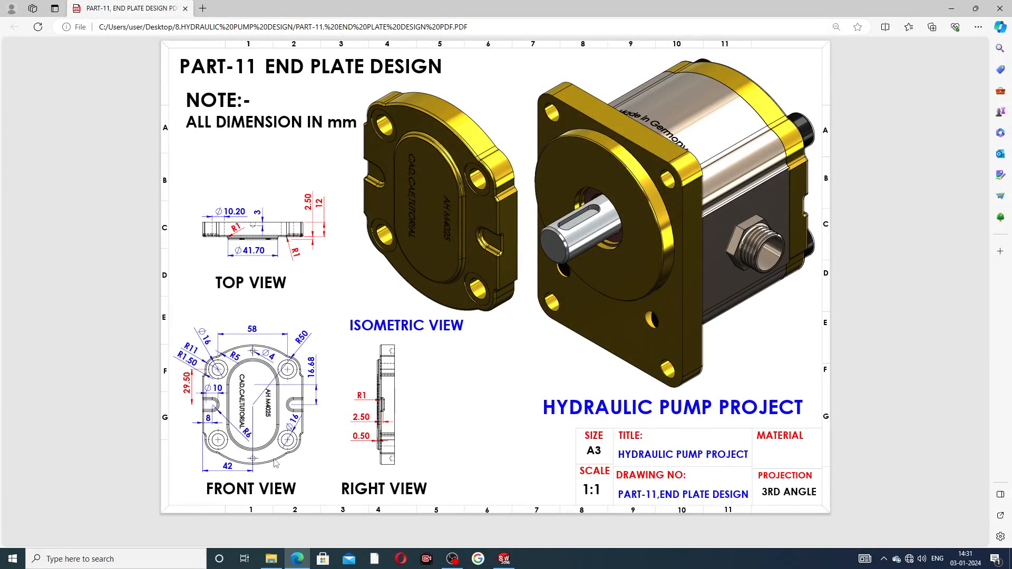
left_click(299, 558)
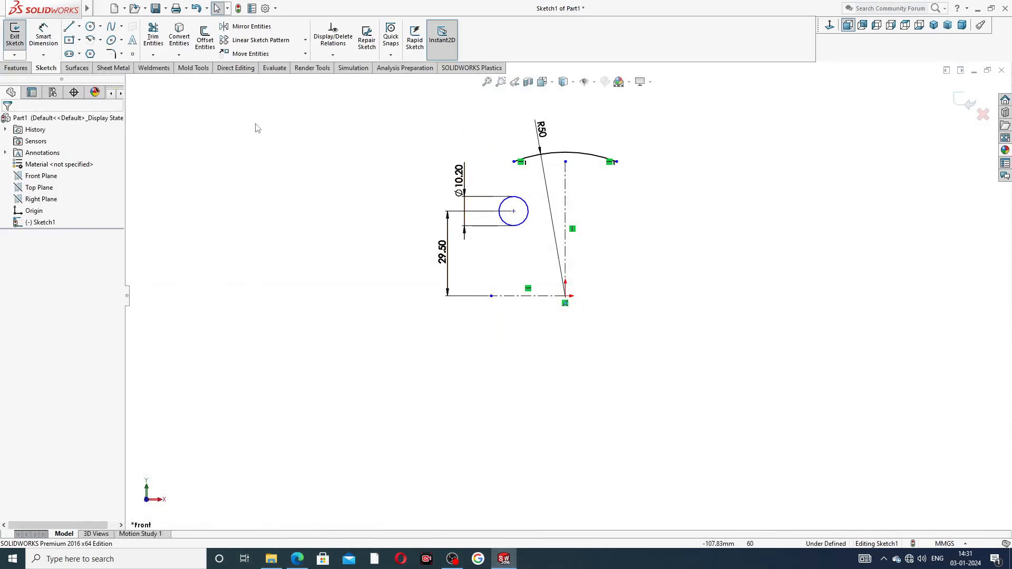
left_click(252, 28)
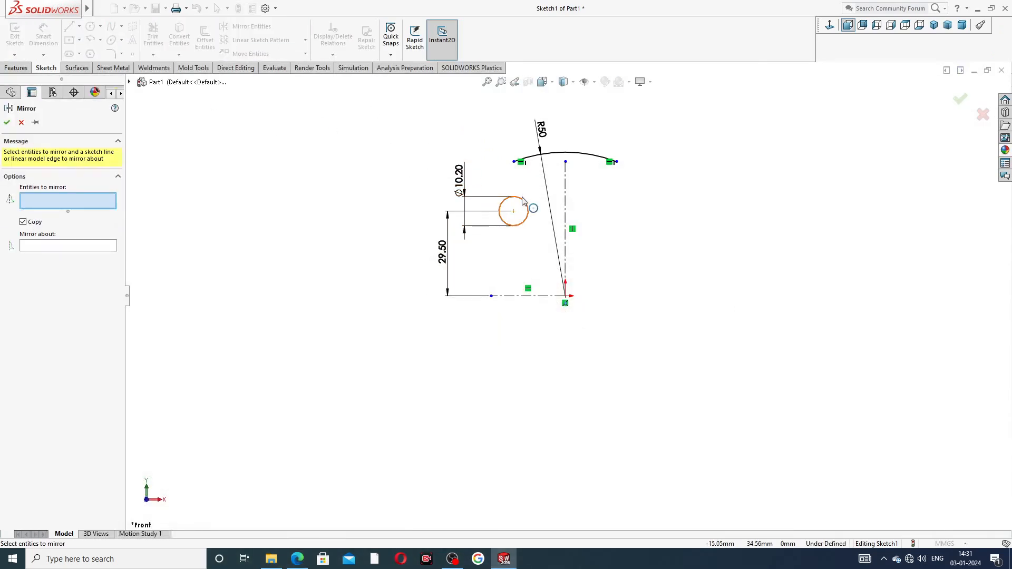
left_click(523, 201)
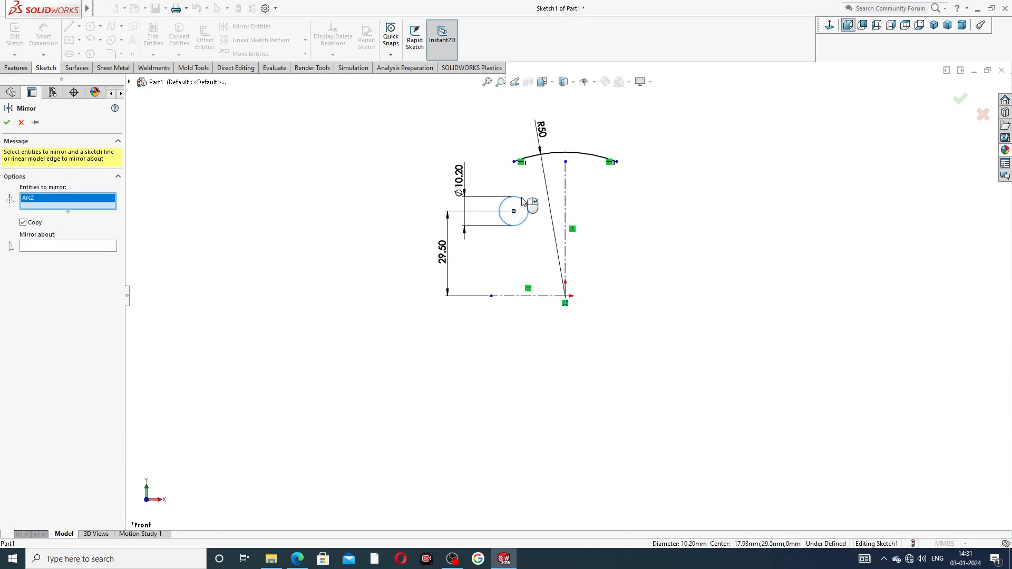
left_click(81, 247)
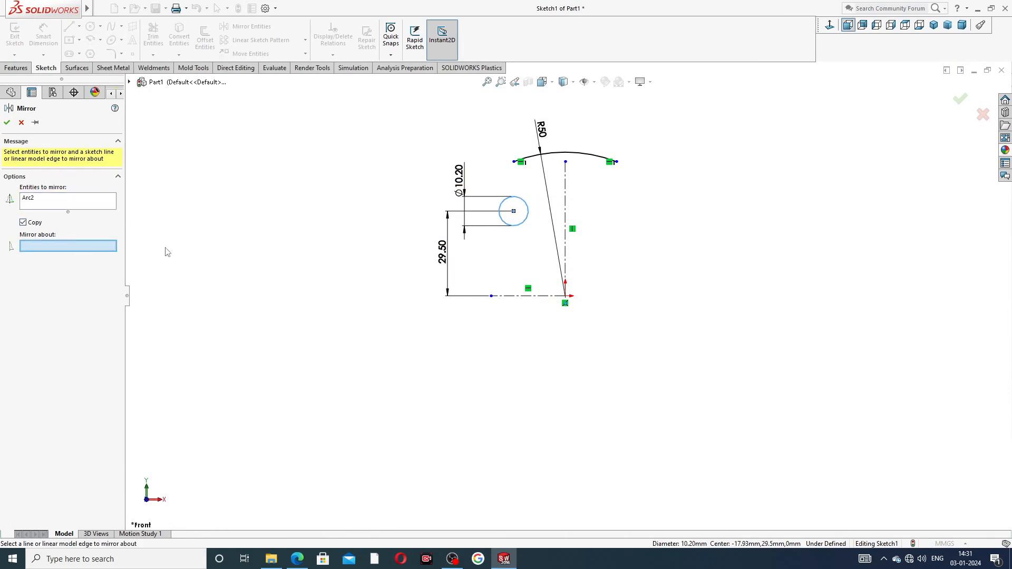
left_click(565, 194)
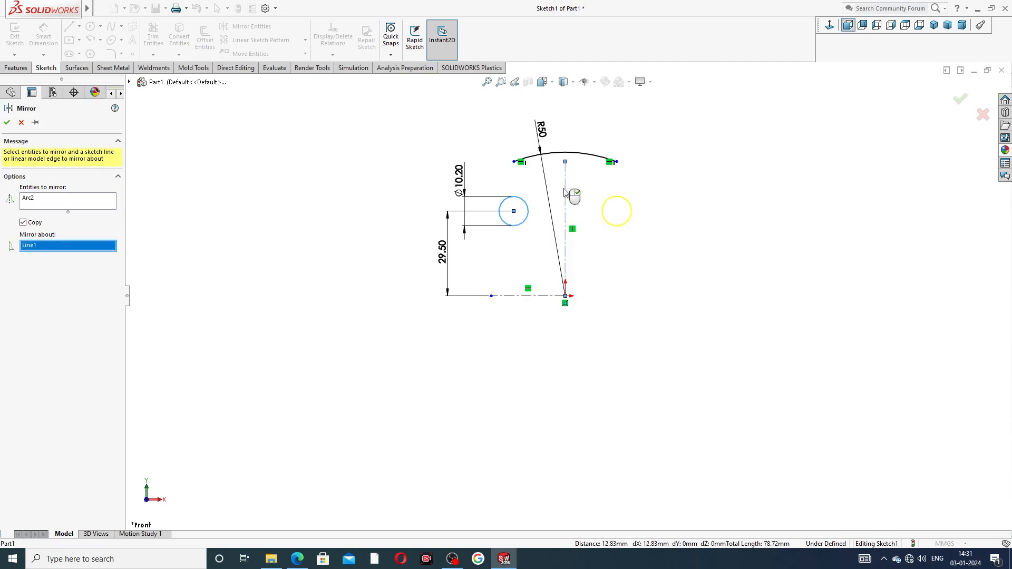
left_click(7, 122)
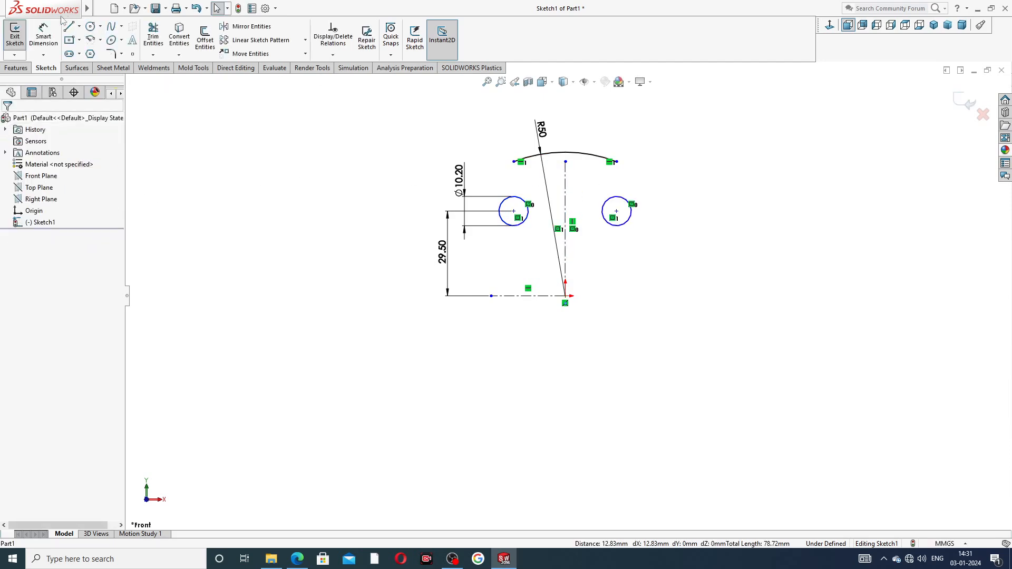
Dimension the horizontal distance between the two circle centers as 58 mm, placing the dimension above the arc
left_click(44, 35)
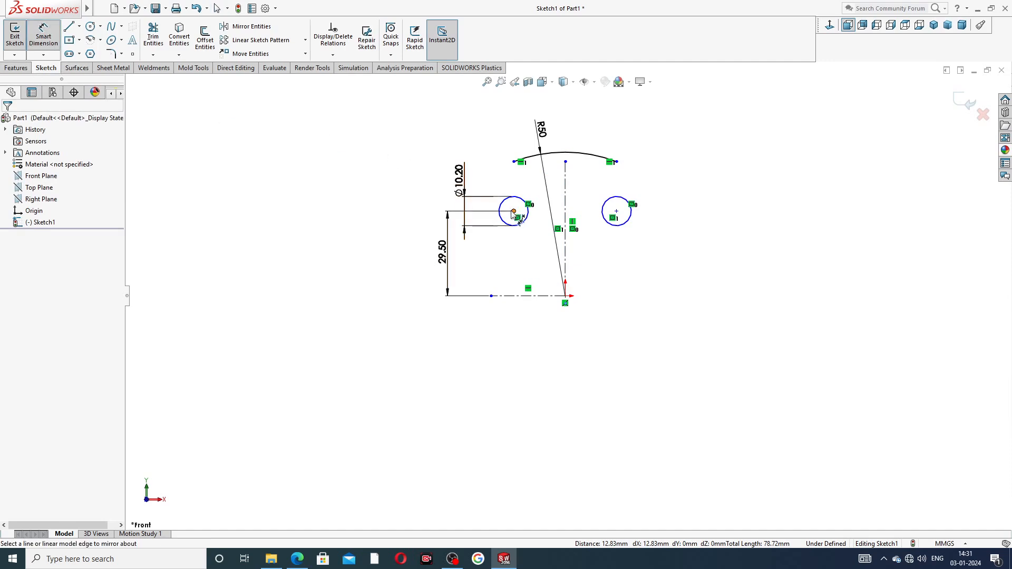
left_click(513, 211)
left_click(616, 212)
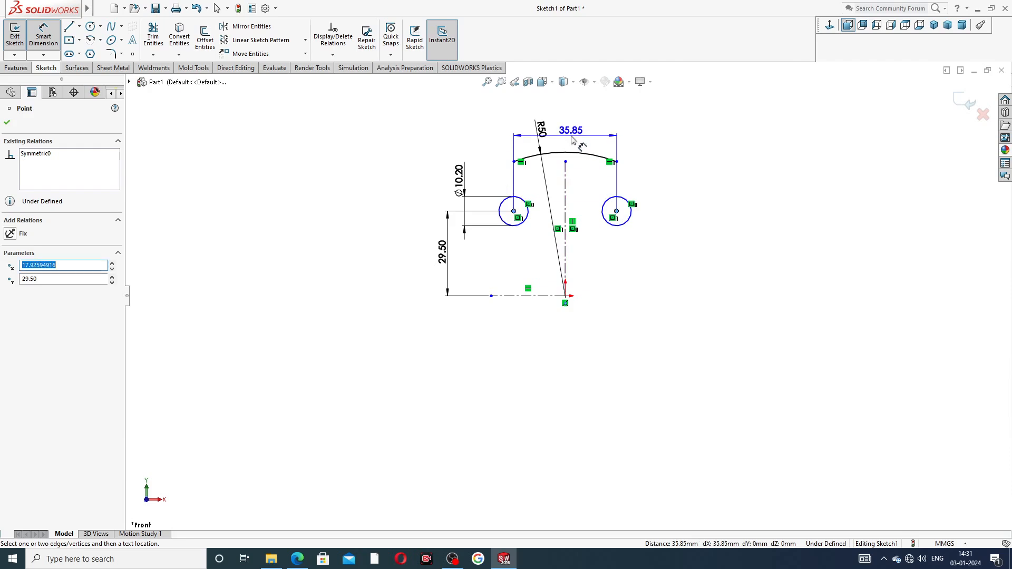
left_click(569, 135)
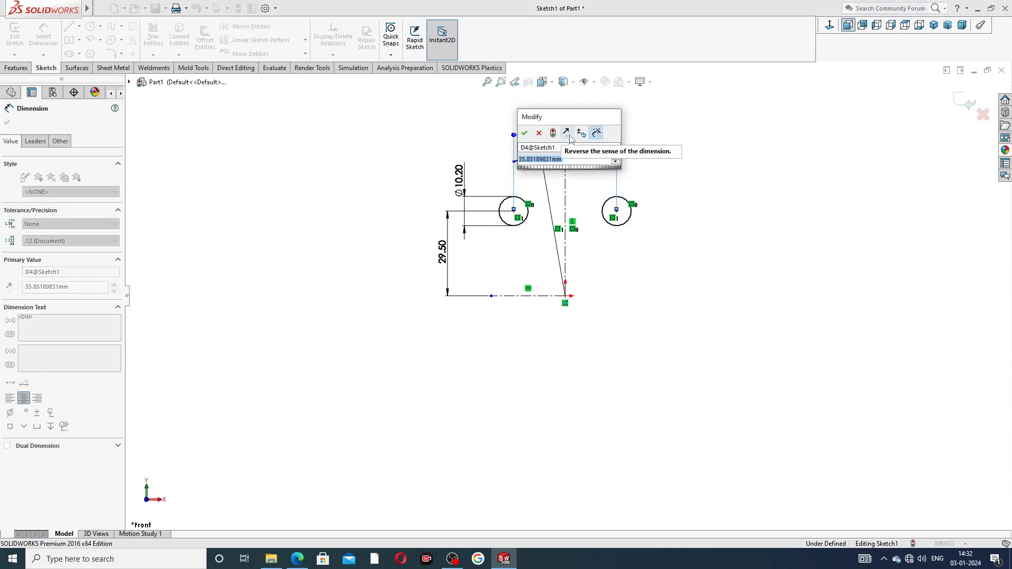
type("58")
left_click(525, 133)
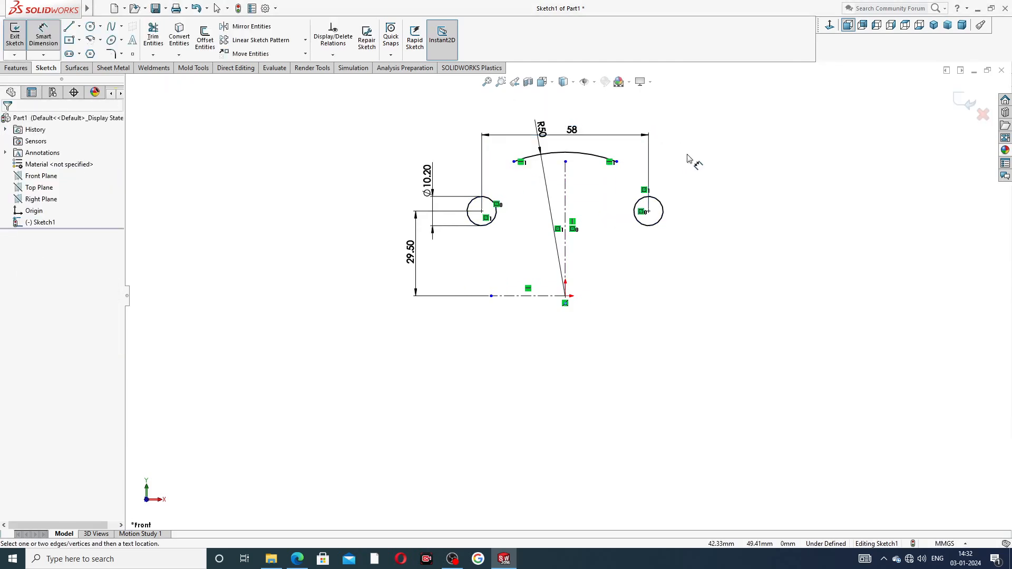
right_click(706, 130)
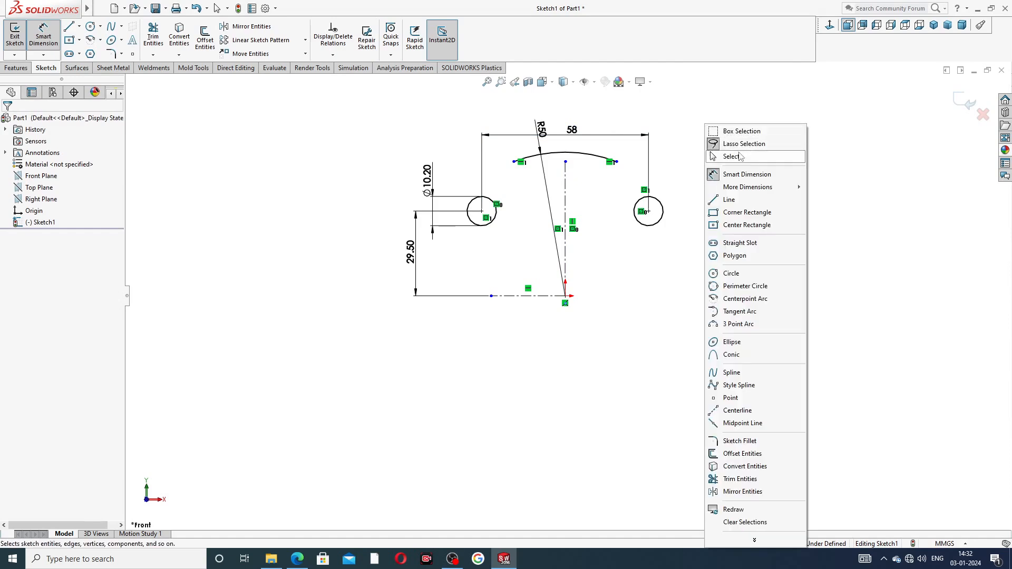
left_click(740, 156)
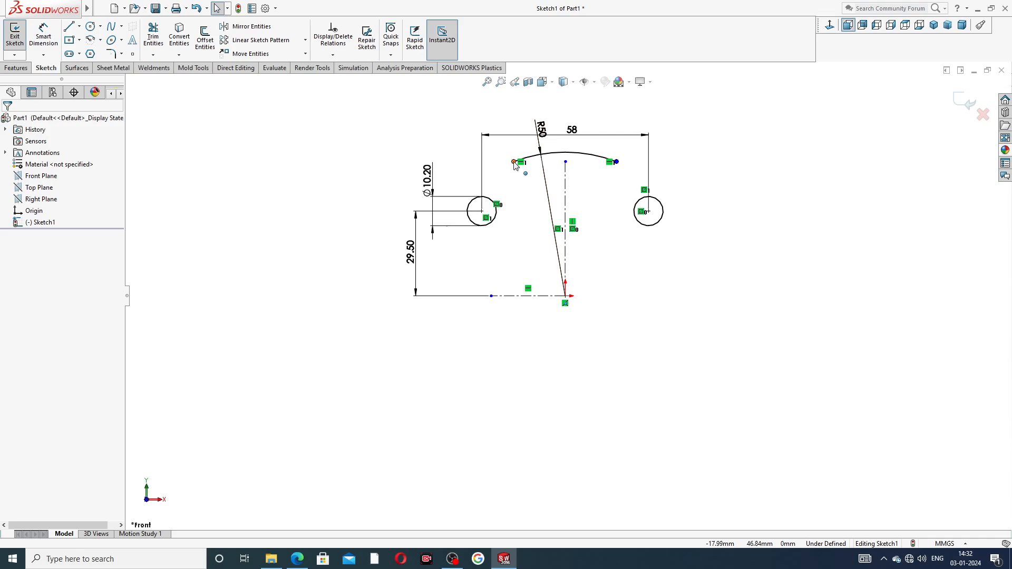
Lengthen the R50 arc by moving its left endpoint outward to above the left circle's center
left_click_drag(515, 162, 478, 170)
left_click(688, 181)
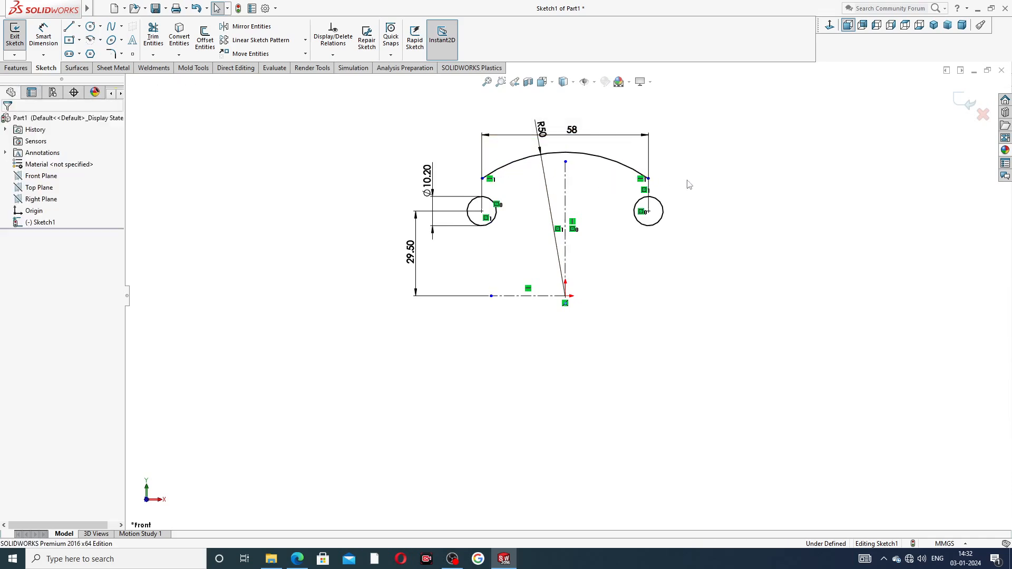
Move the R50 dimension up and to the left along the arc, and check the end plate drawing
scroll(510, 196, "down", 1)
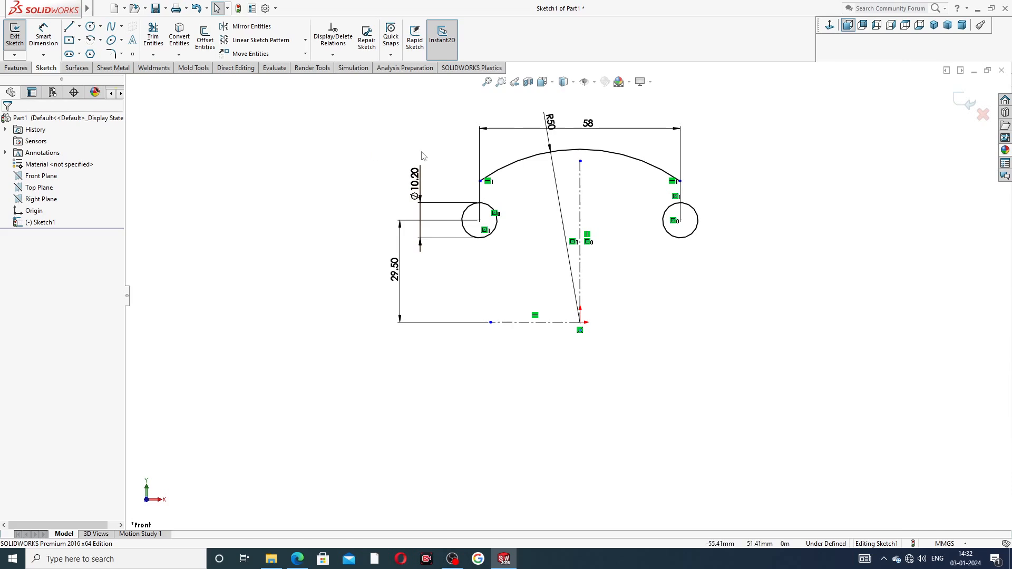
left_click_drag(559, 129, 514, 105)
left_click(755, 141)
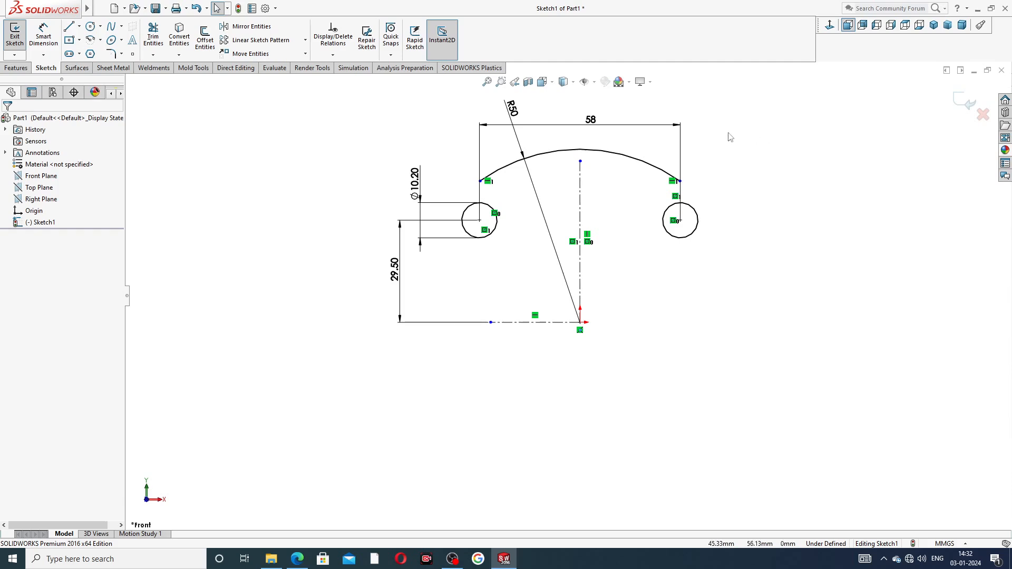
left_click(297, 559)
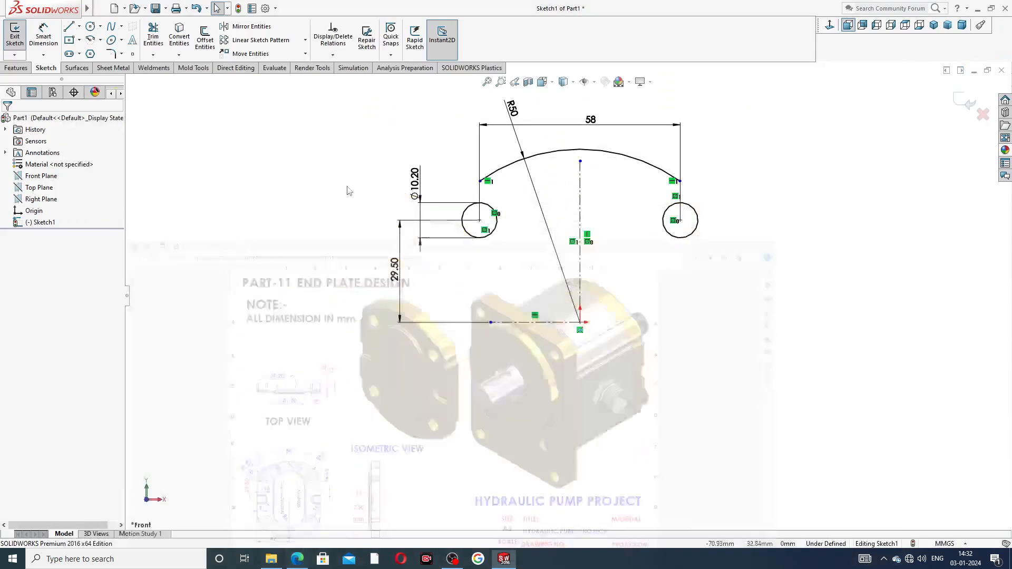
left_click(298, 559)
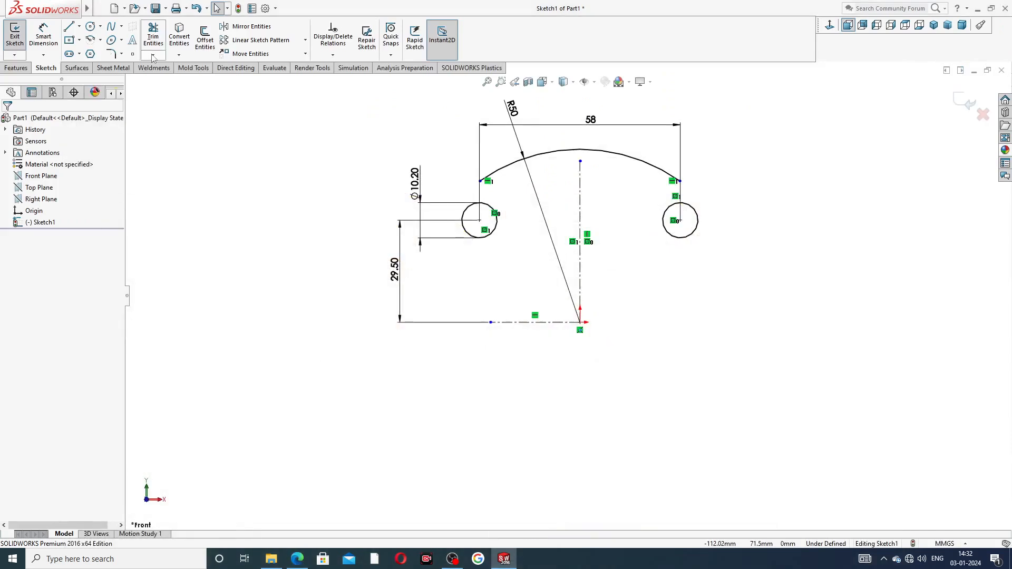
left_click(69, 28)
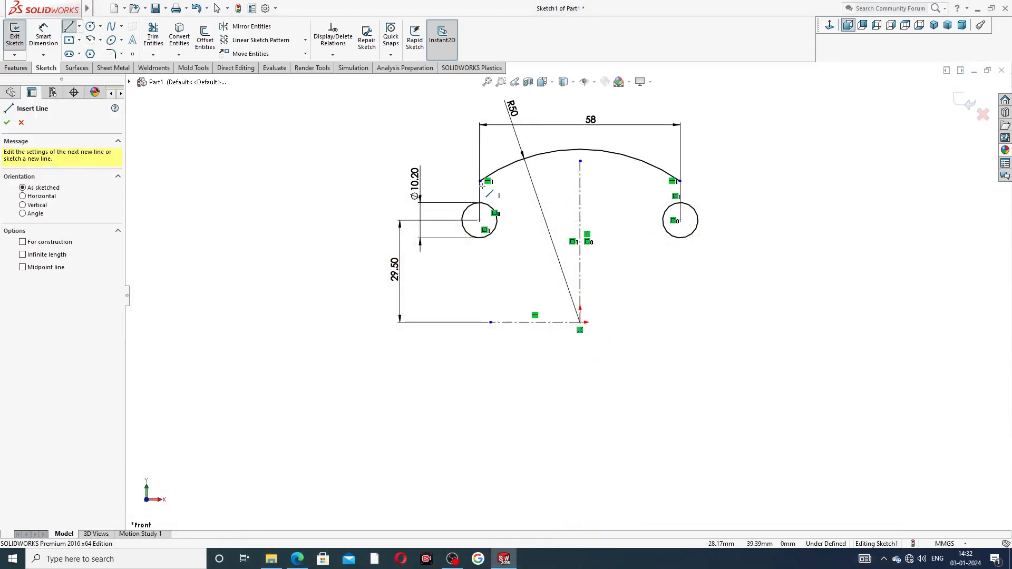
right_click(360, 144)
left_click(381, 143)
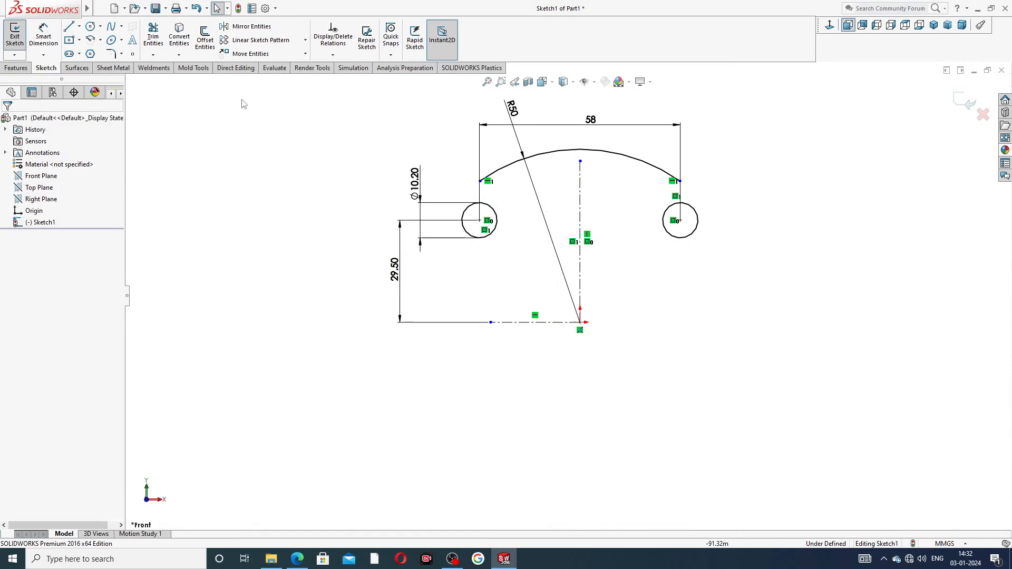
Sketch a 3 Point Arc of about 14.6 mm radius from the R50 arc's left end, curving outward and down around the left circle
left_click(100, 40)
left_click(117, 79)
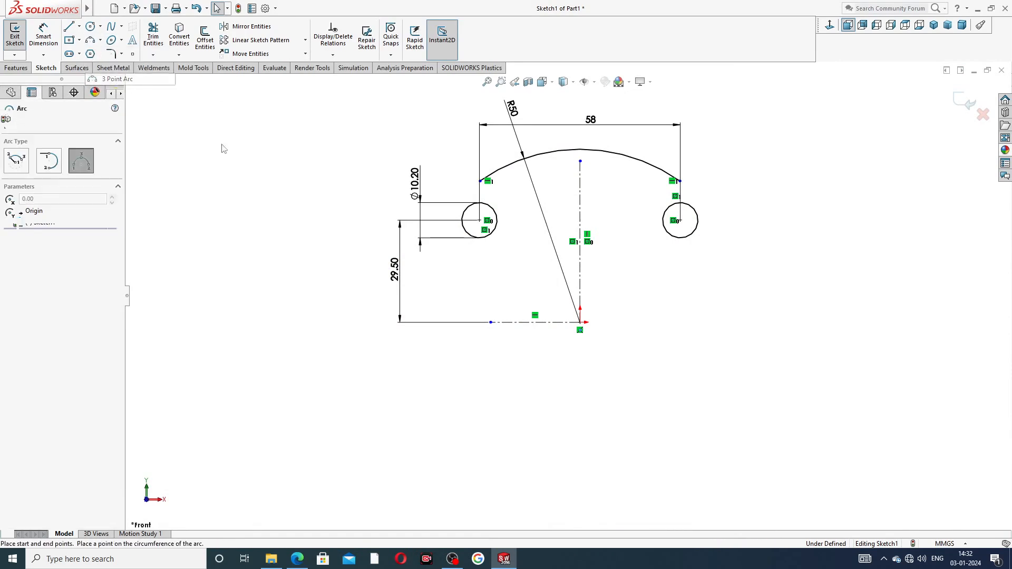
scroll(468, 171, "down", 3)
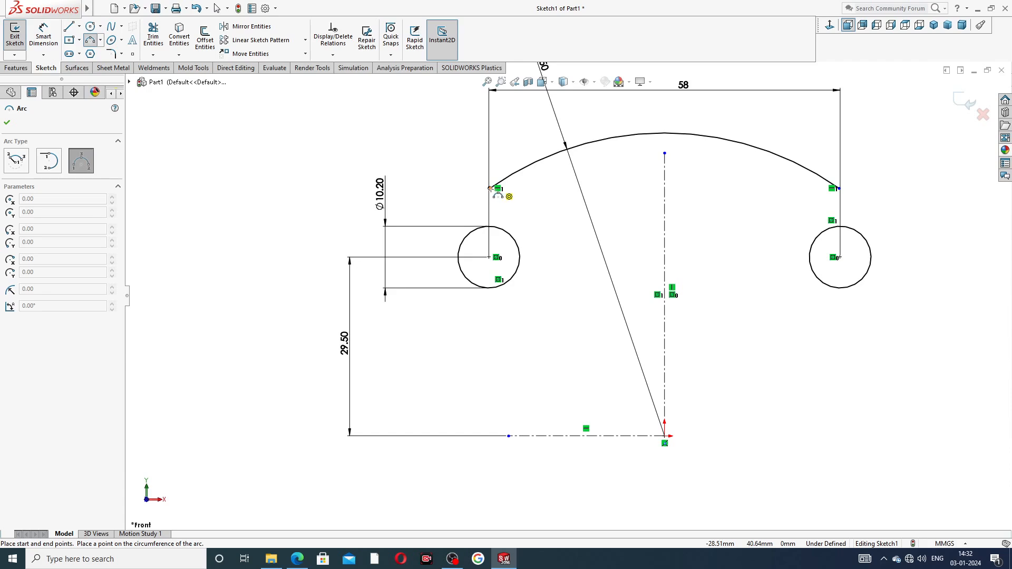
left_click(489, 188)
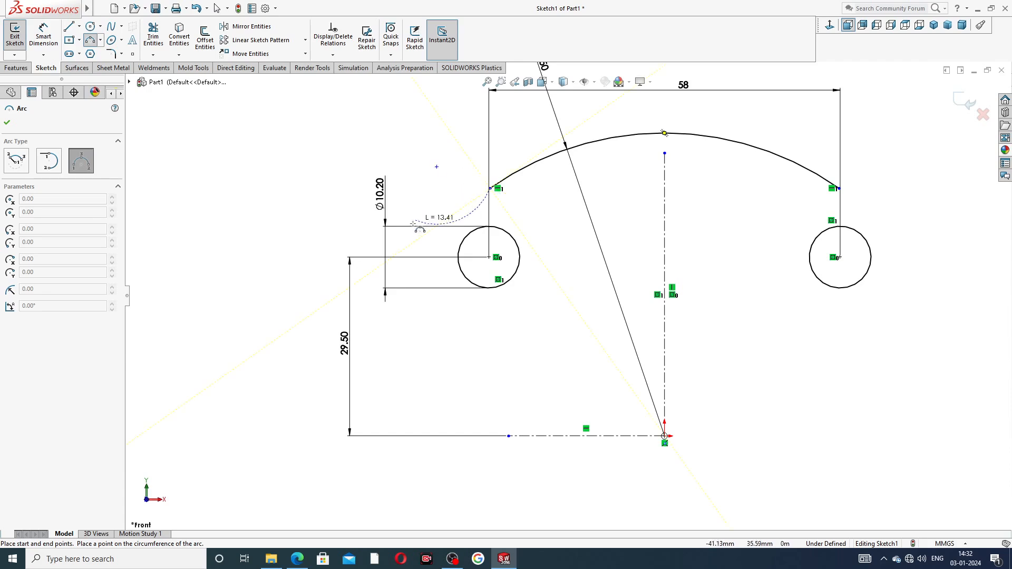
left_click(413, 248)
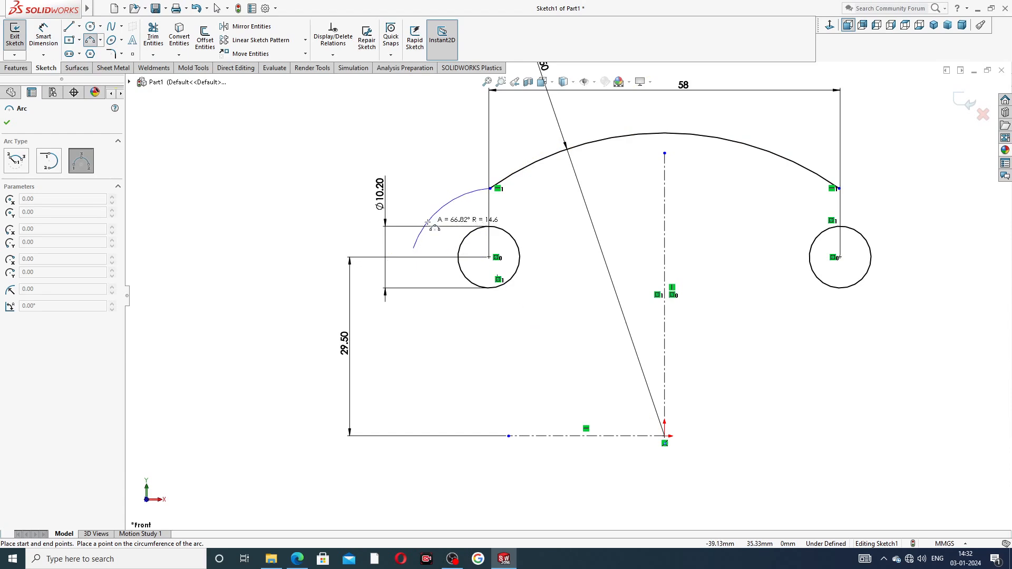
left_click(429, 223)
right_click(551, 210)
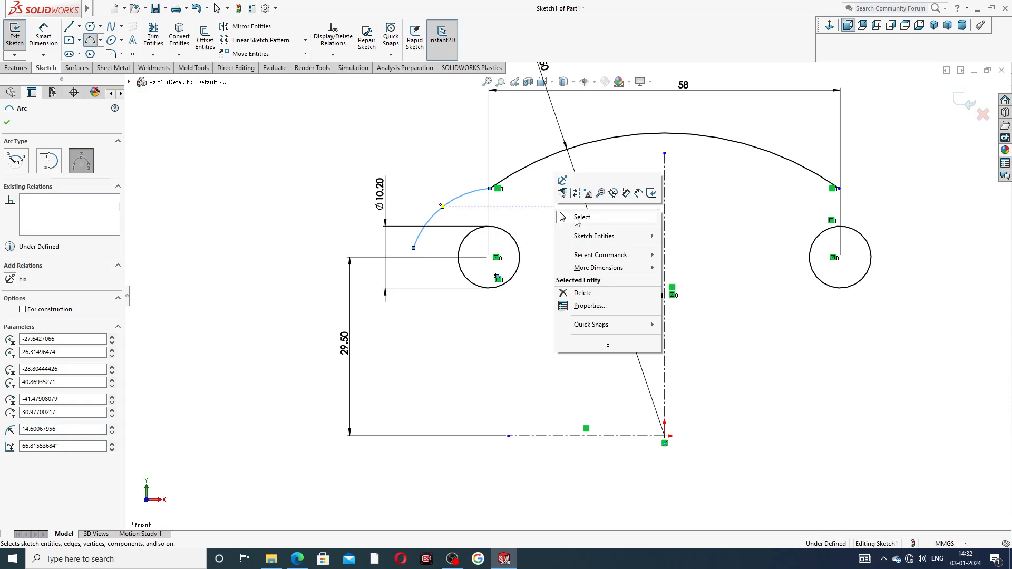
left_click(563, 221)
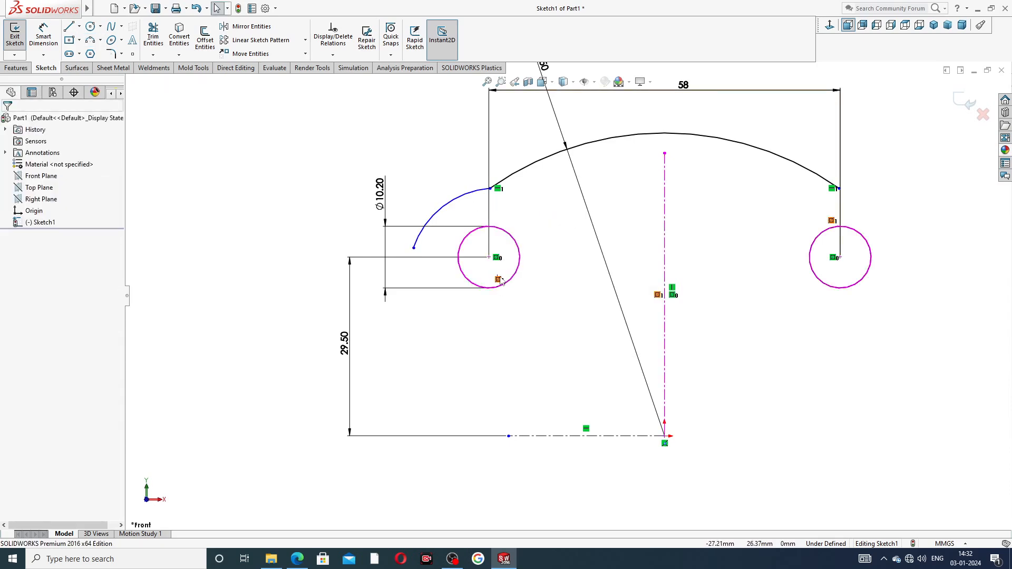
Merge the new arc's center point with the center of the left 10.2 mm circle
scroll(496, 276, "down", 5)
scroll(501, 279, "down", 2)
left_click(518, 284)
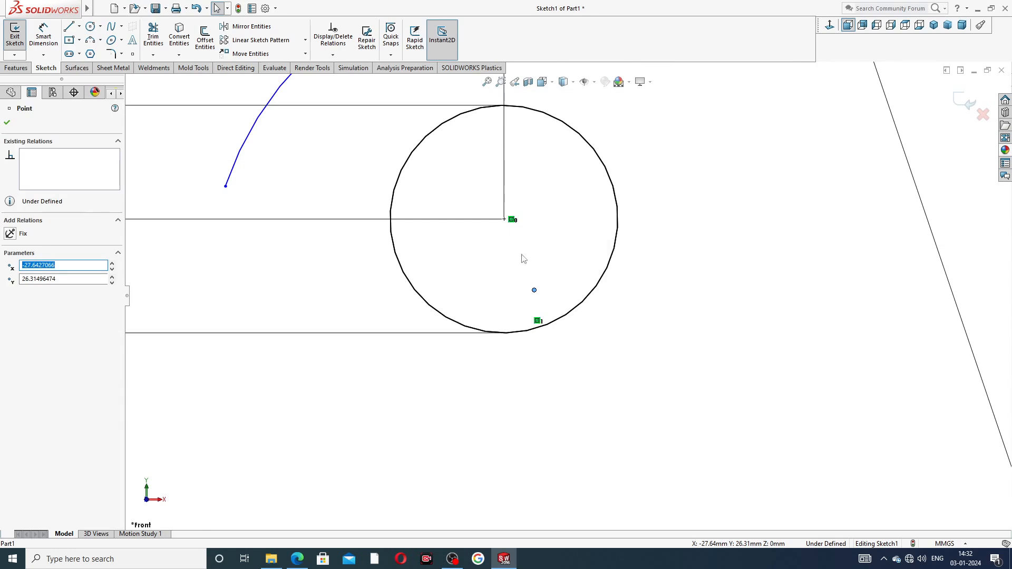
left_click(505, 219, "ctrl")
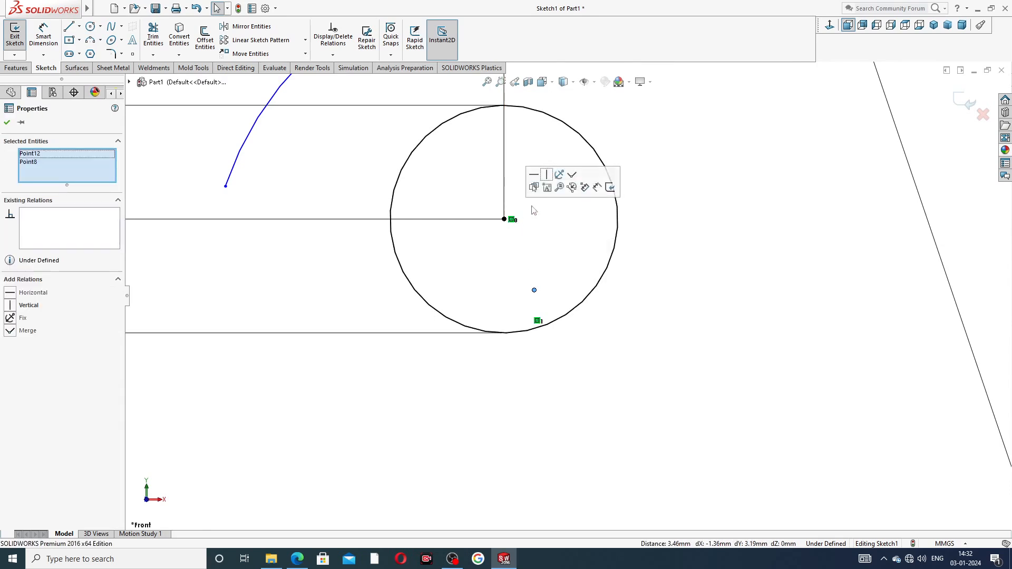
left_click(572, 177)
left_click(680, 174)
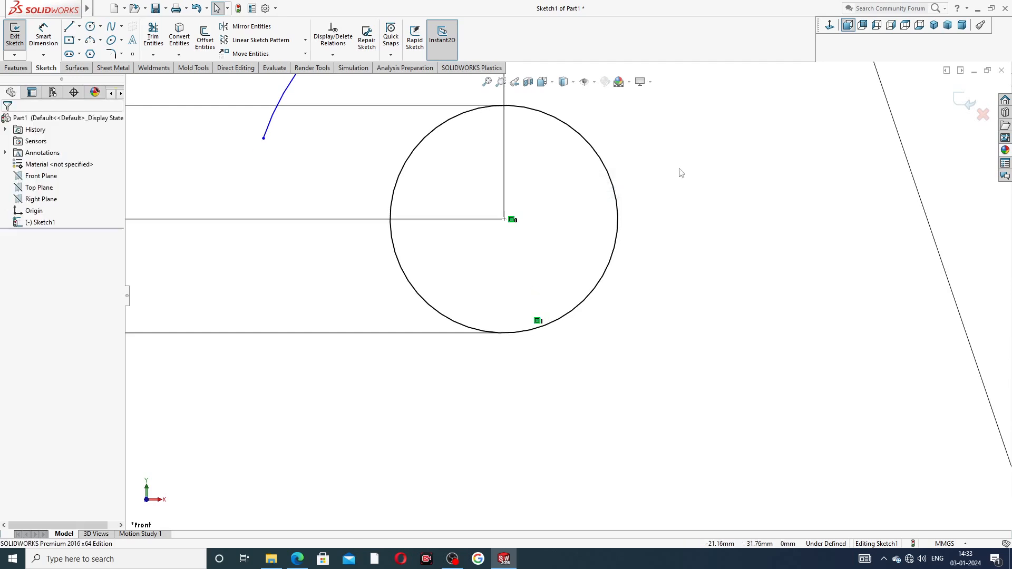
scroll(679, 151, "up", 3)
scroll(502, 138, "up", 2)
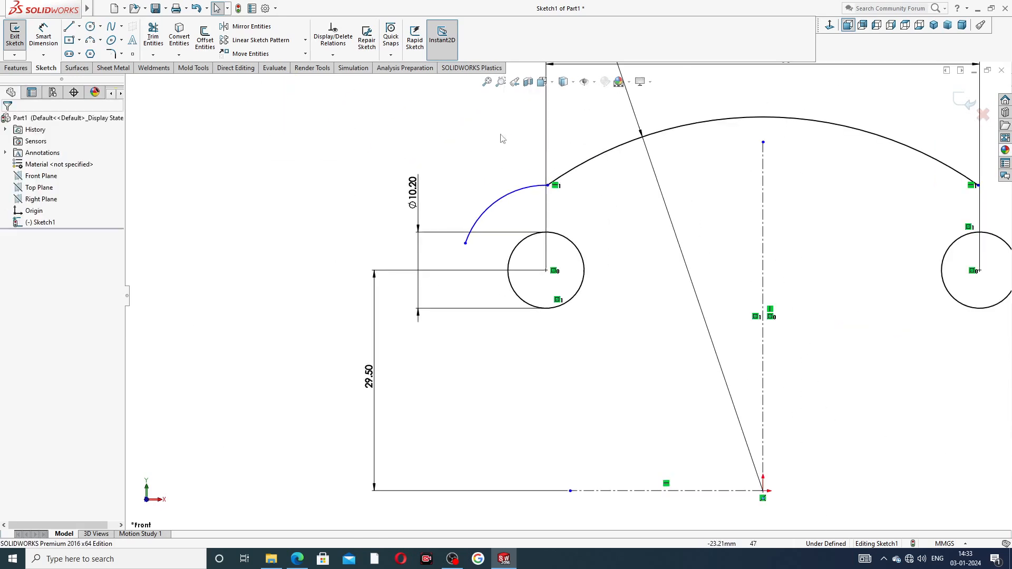
Dimension the radius of the arc around the left circle as 11 mm
left_click(43, 37)
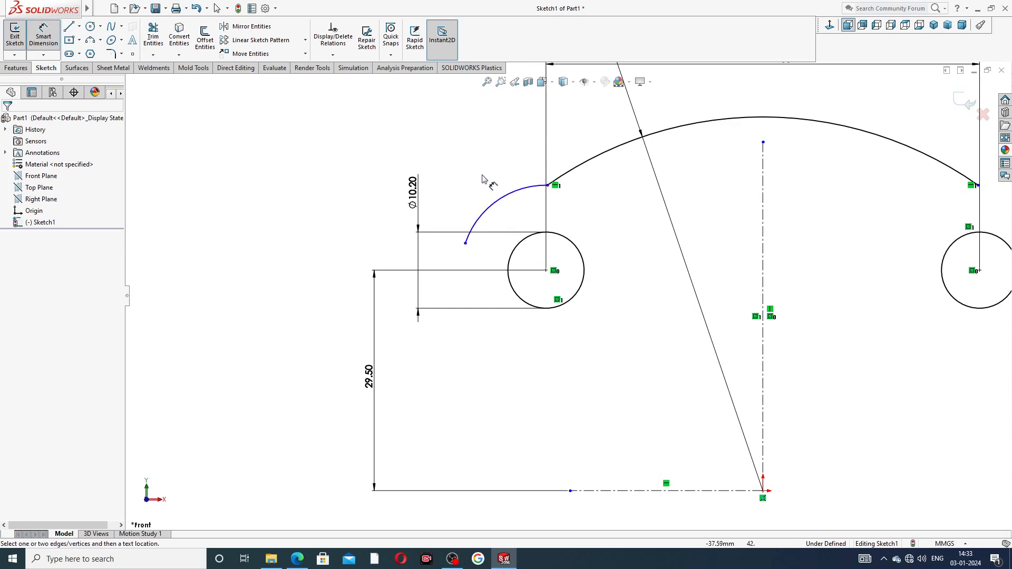
left_click(498, 200)
left_click(491, 182)
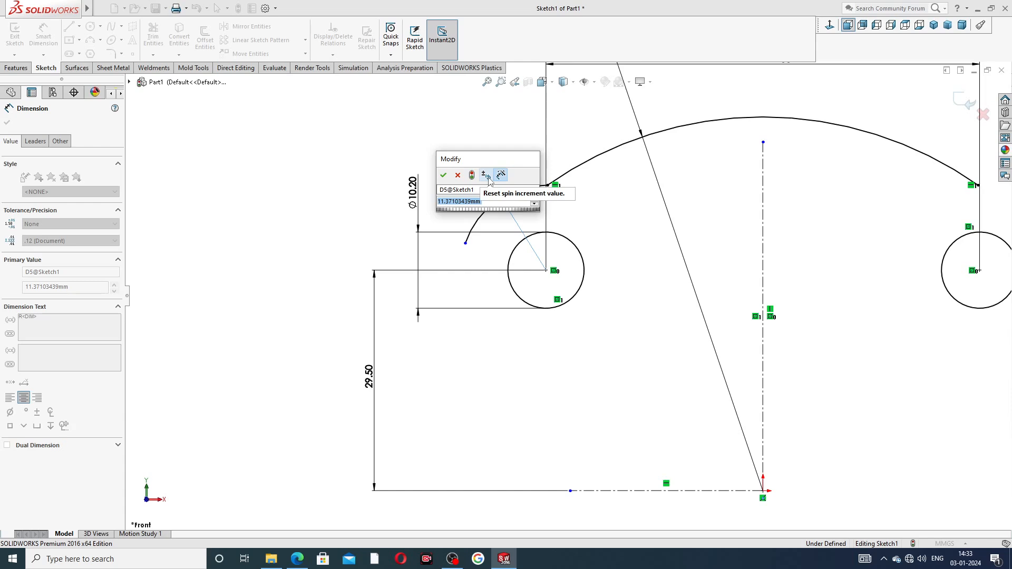
type("11")
key("Return")
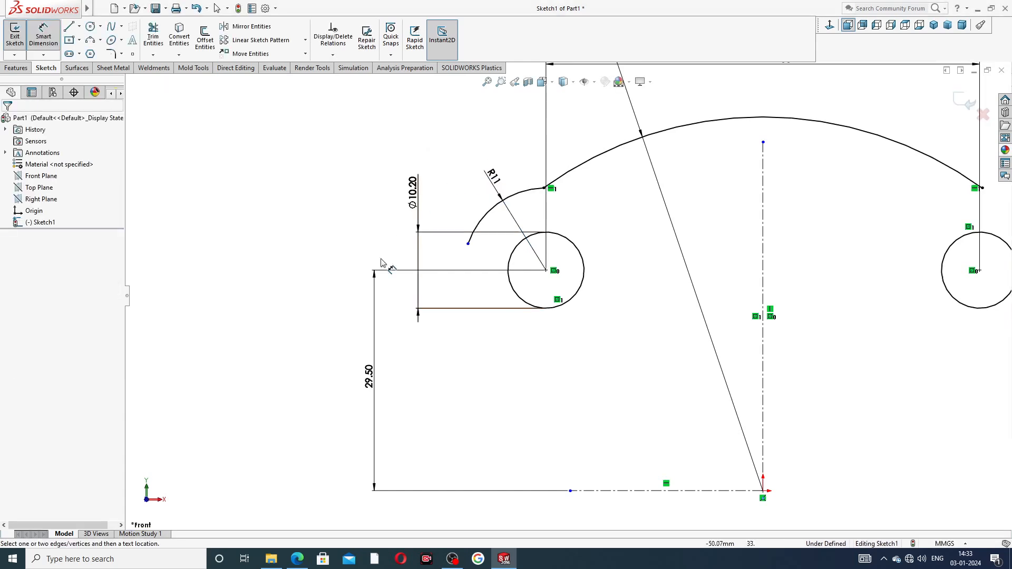
Consult the end plate drawing in Edge, then extend the R11 arc's free end level with its center using a horizontal relation
left_click(297, 559)
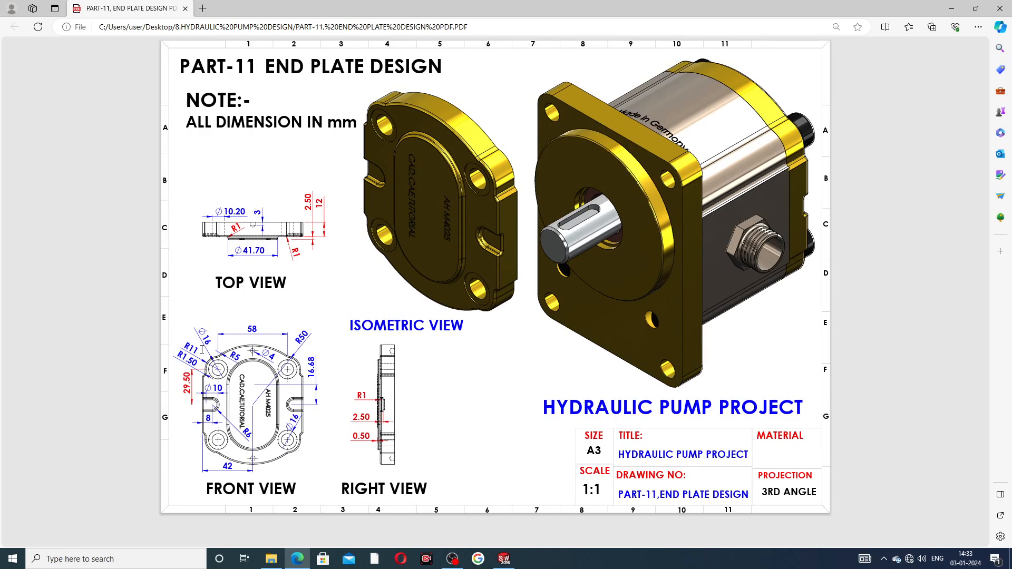
left_click(294, 559)
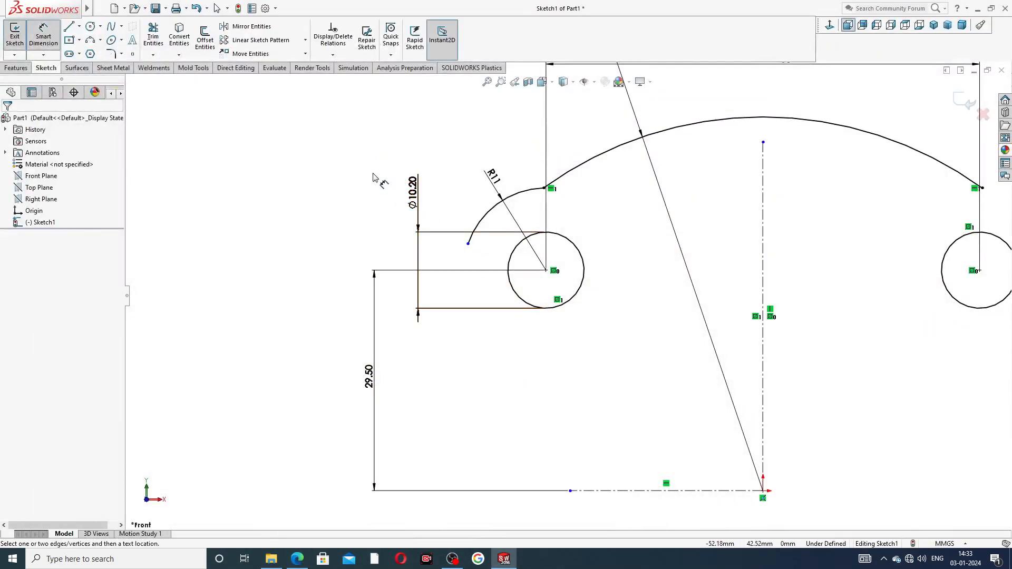
right_click(374, 176)
left_click(403, 157)
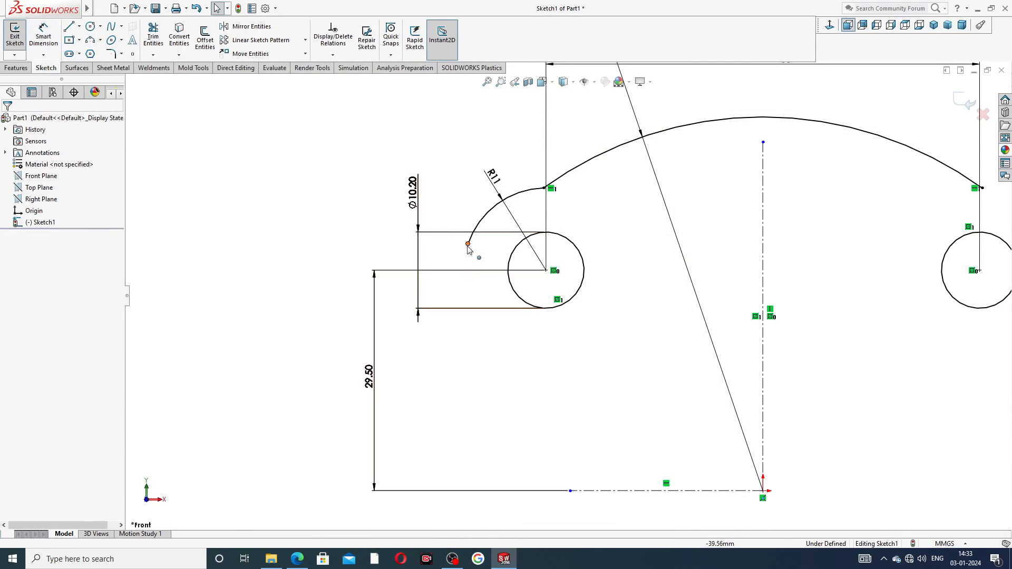
left_click_drag(468, 244, 467, 275)
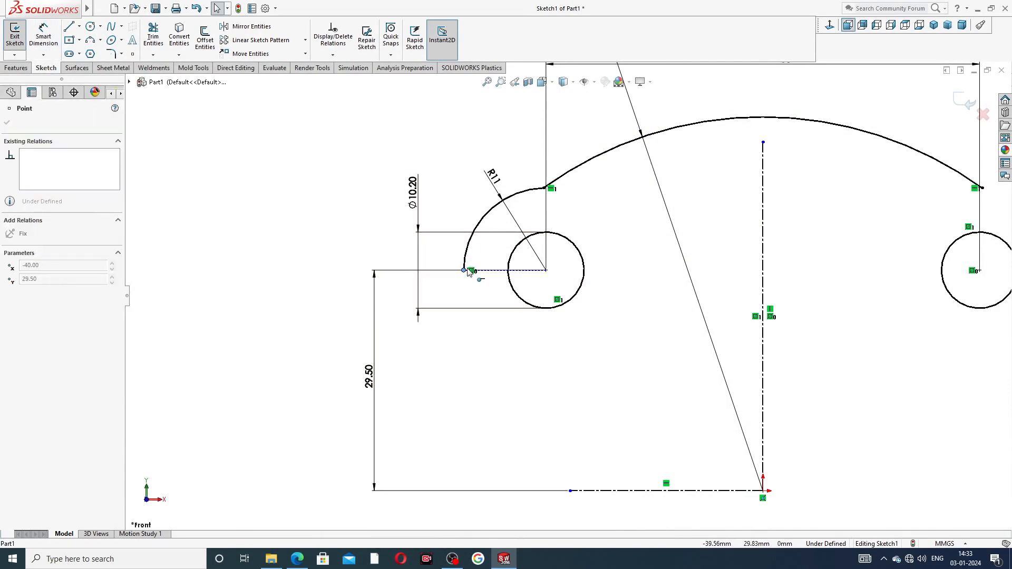
key("Escape")
left_click(465, 272)
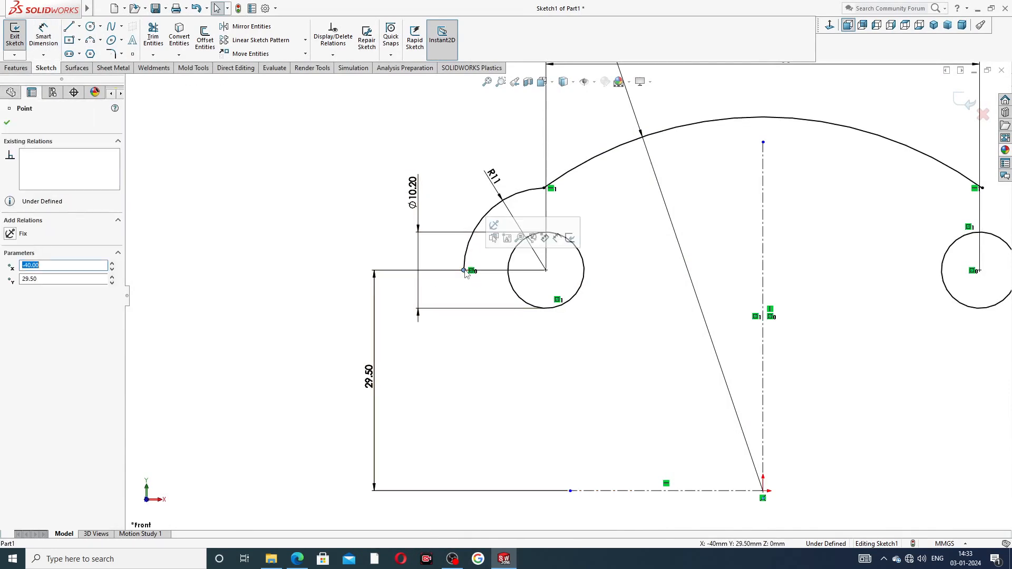
left_click(546, 270, "ctrl")
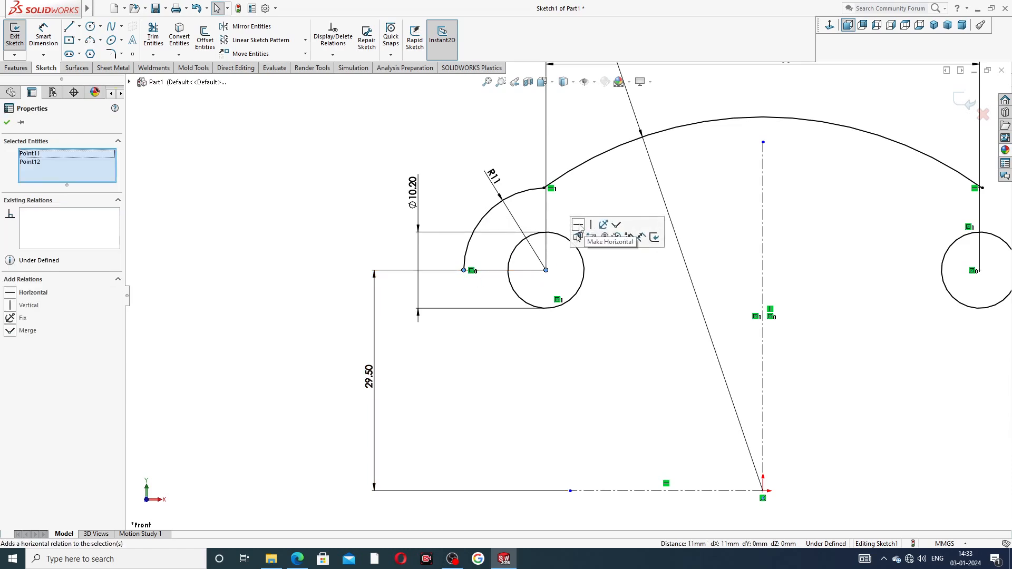
left_click(579, 225)
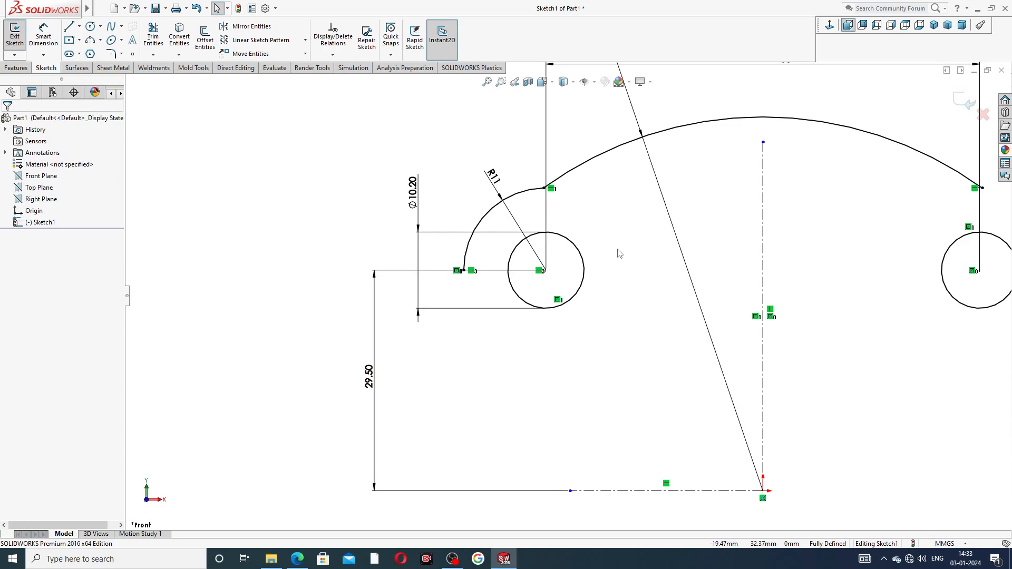
Sketch connected lines from the R11 arc's lower end: about 1.2 mm down, about 1.9 mm slanting outward, and vertically down to the origin's level
scroll(568, 295, "up", 2)
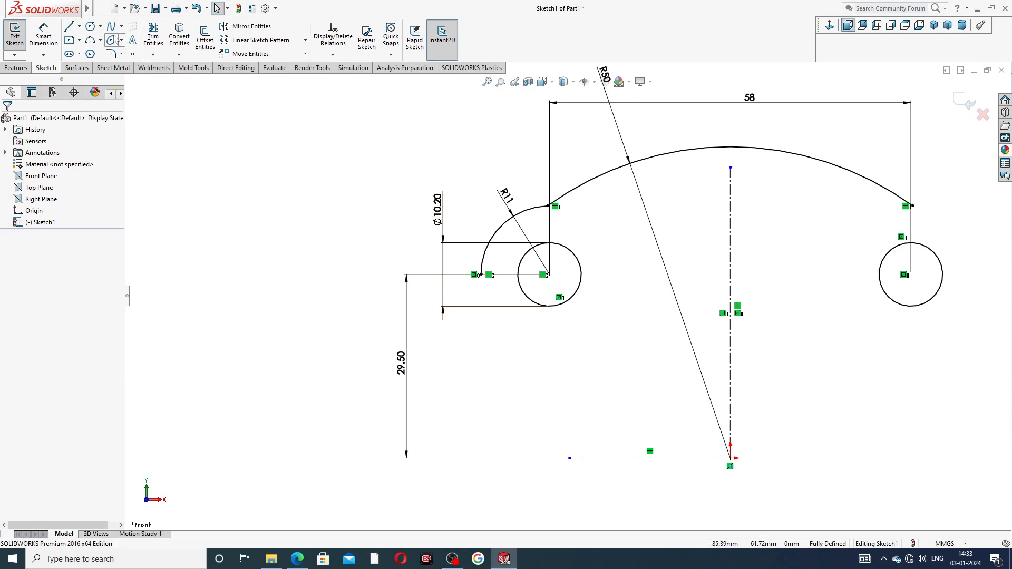
left_click(69, 26)
scroll(509, 320, "down", 3)
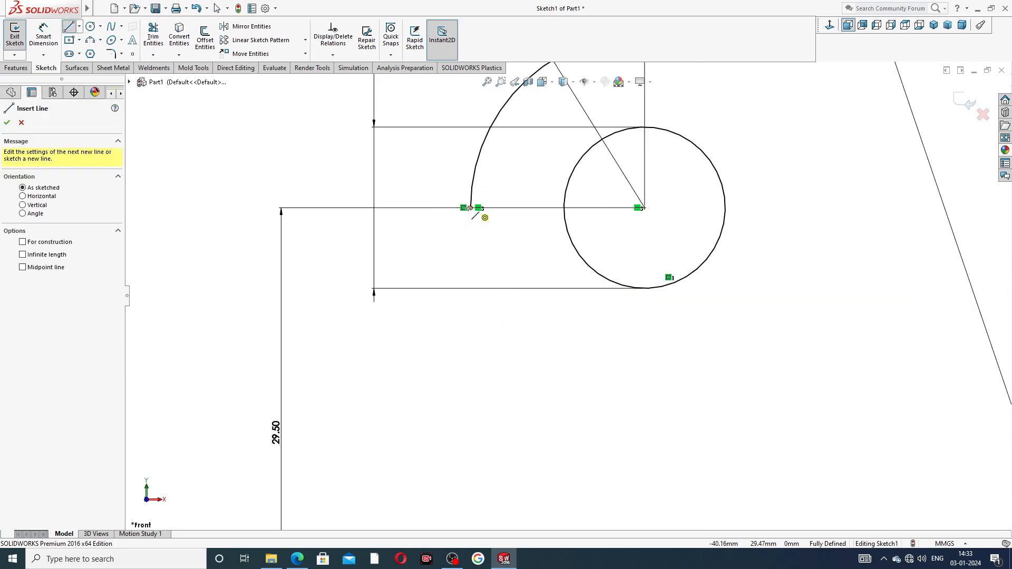
left_click(471, 208)
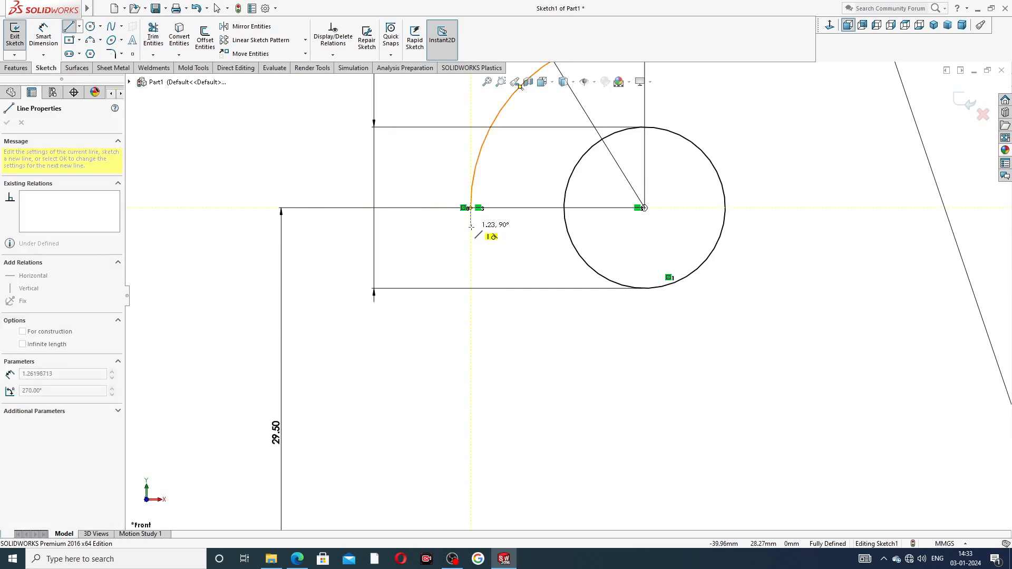
left_click(470, 227)
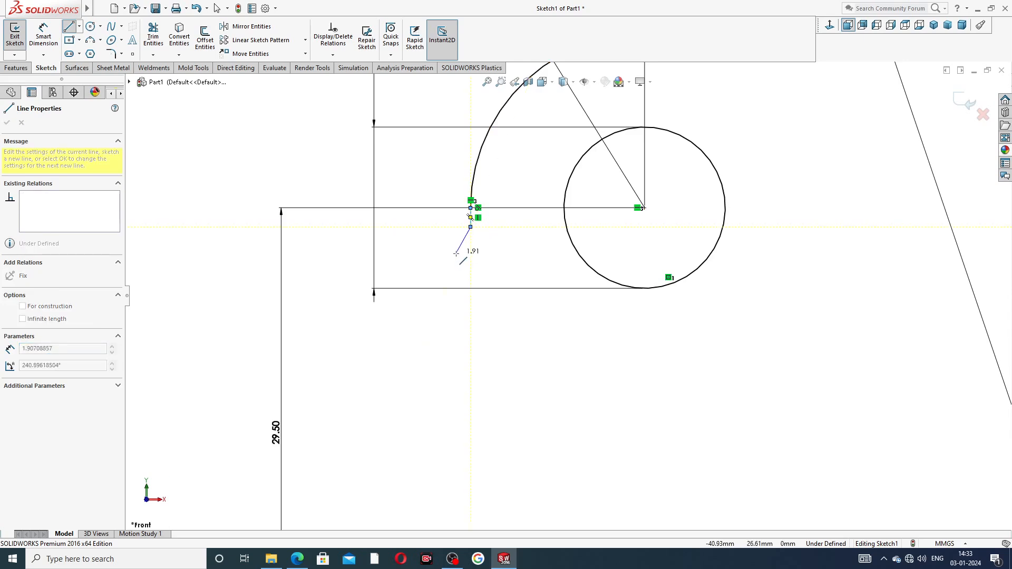
key("z")
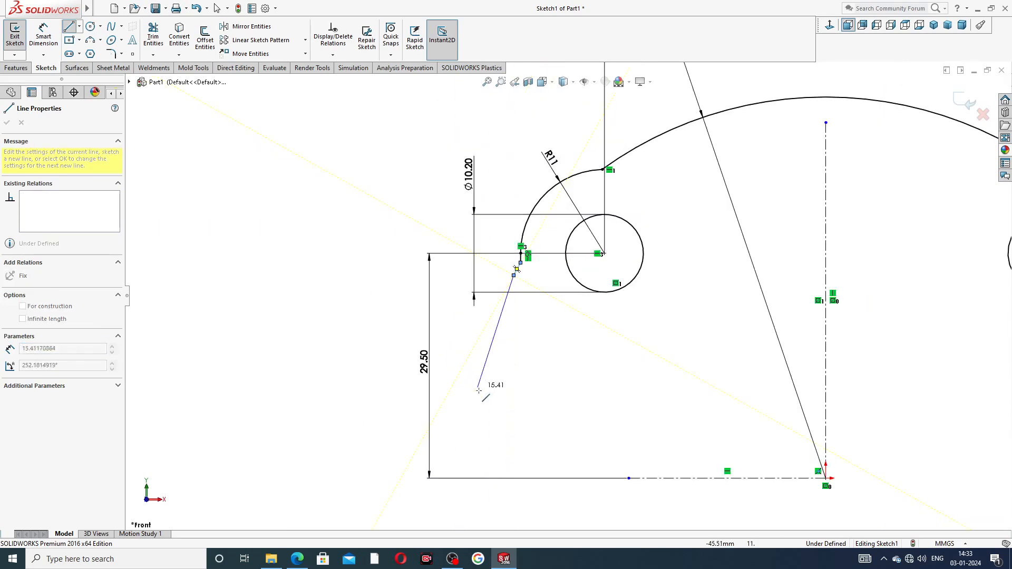
left_click(513, 478)
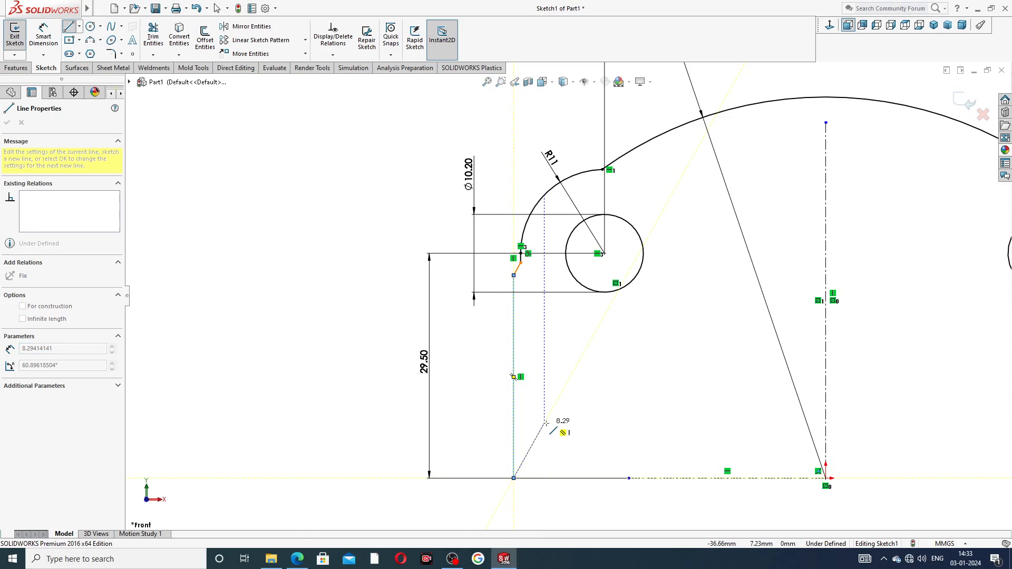
right_click(552, 372)
left_click(597, 393)
scroll(608, 369, "down", 2)
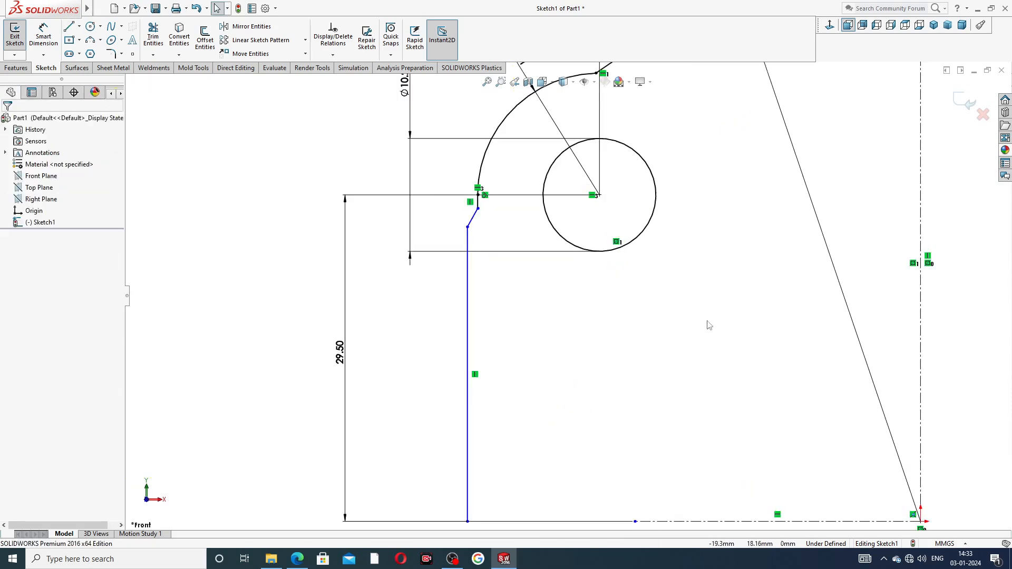
Dimension the distance between the long left vertical edge line and the vertical centerline as 42 mm
scroll(710, 322, "up", 3)
scroll(600, 253, "down", 1)
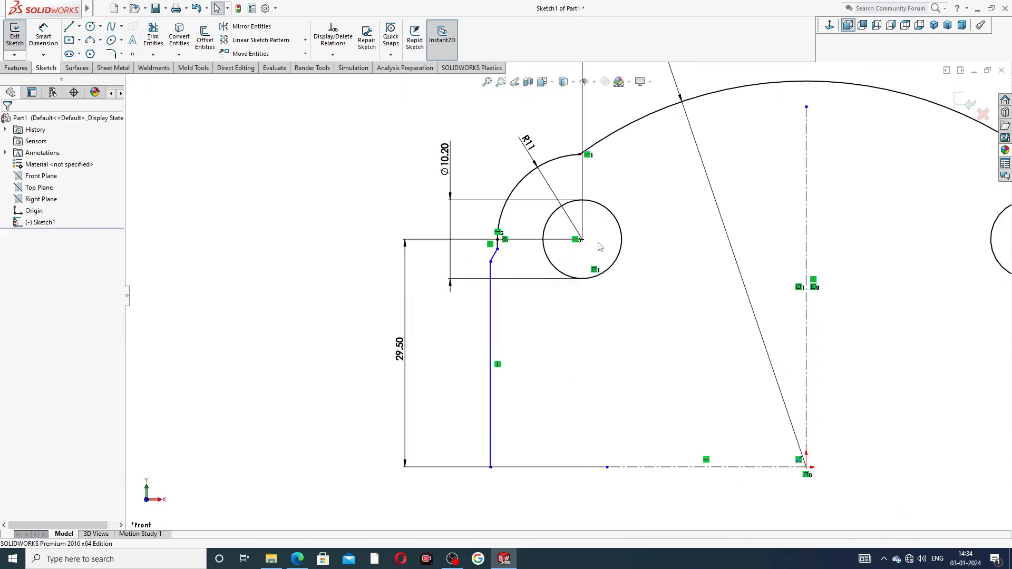
scroll(501, 211, "down", 2)
left_click(43, 36)
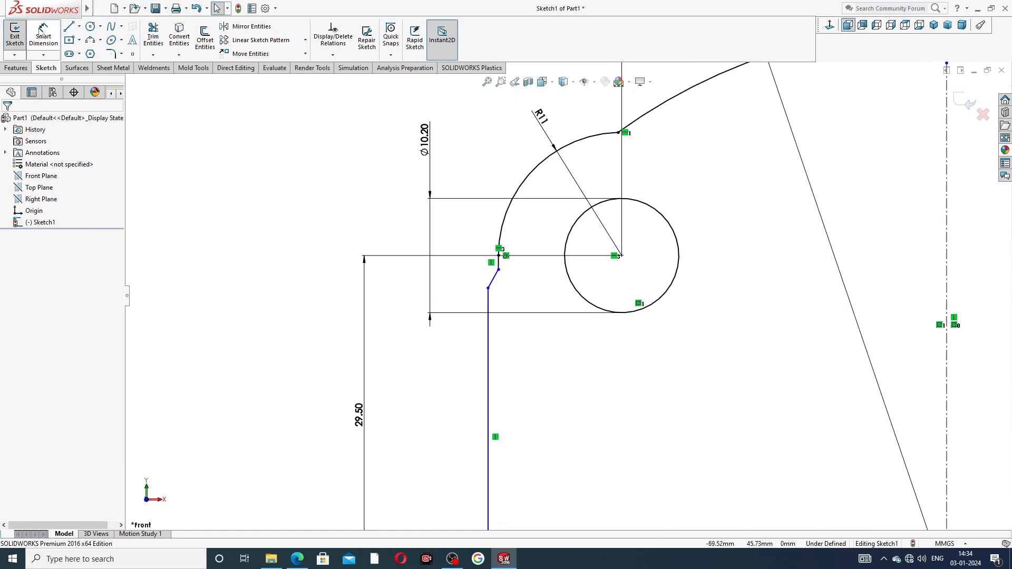
key("z")
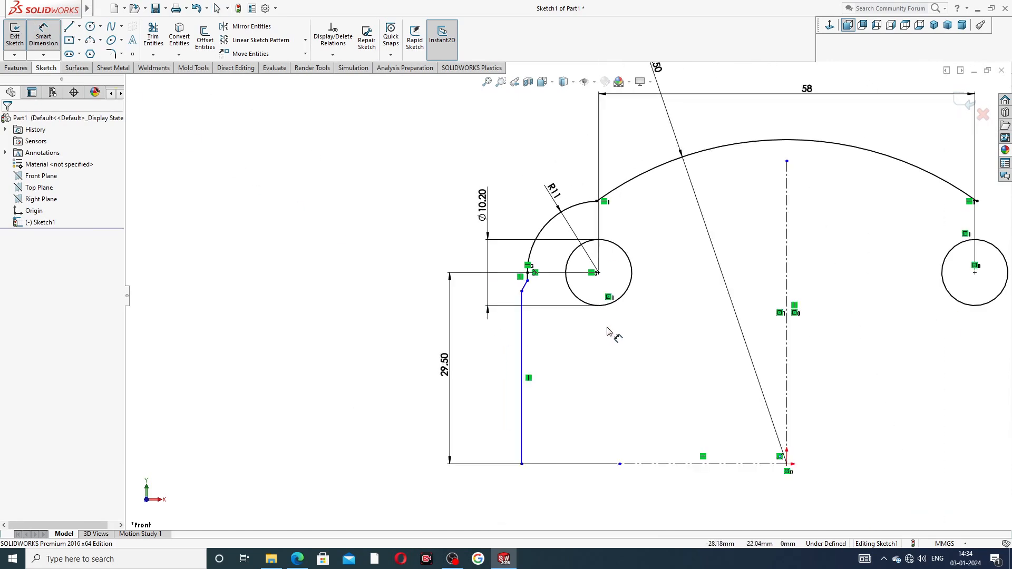
left_click(521, 446)
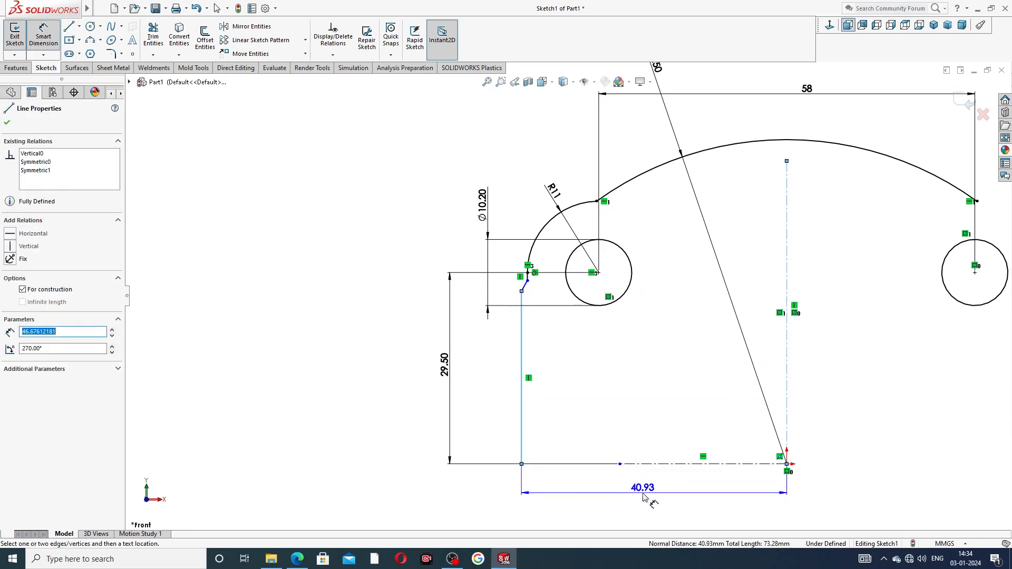
left_click(638, 491)
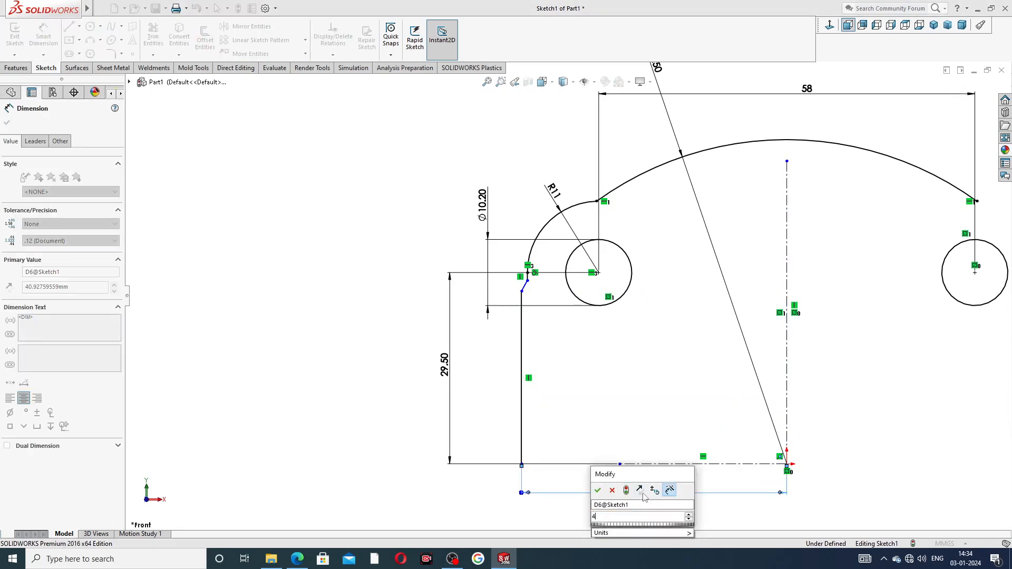
type("42")
key("Return")
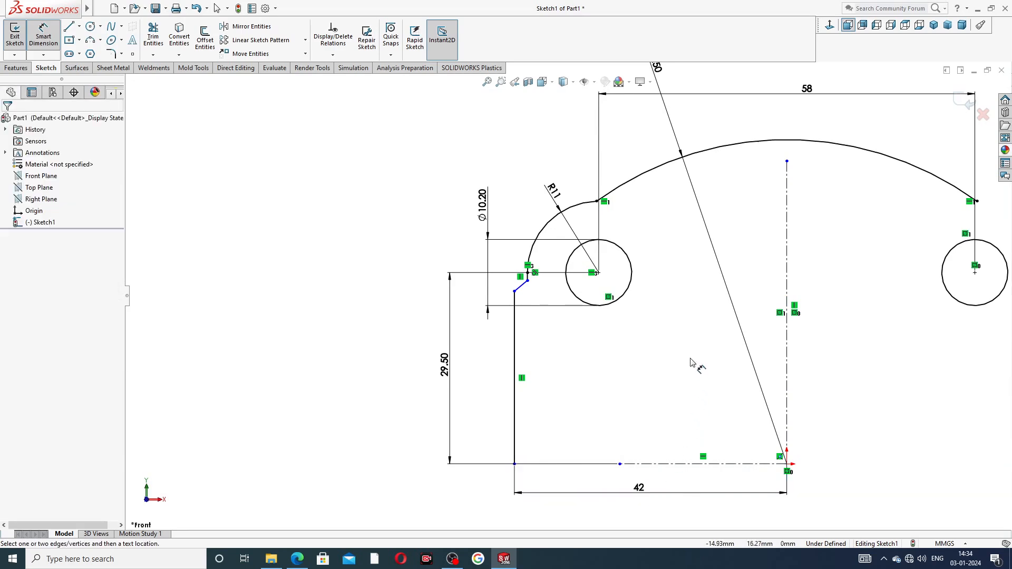
scroll(691, 362, "up", 3)
scroll(684, 362, "down", 3)
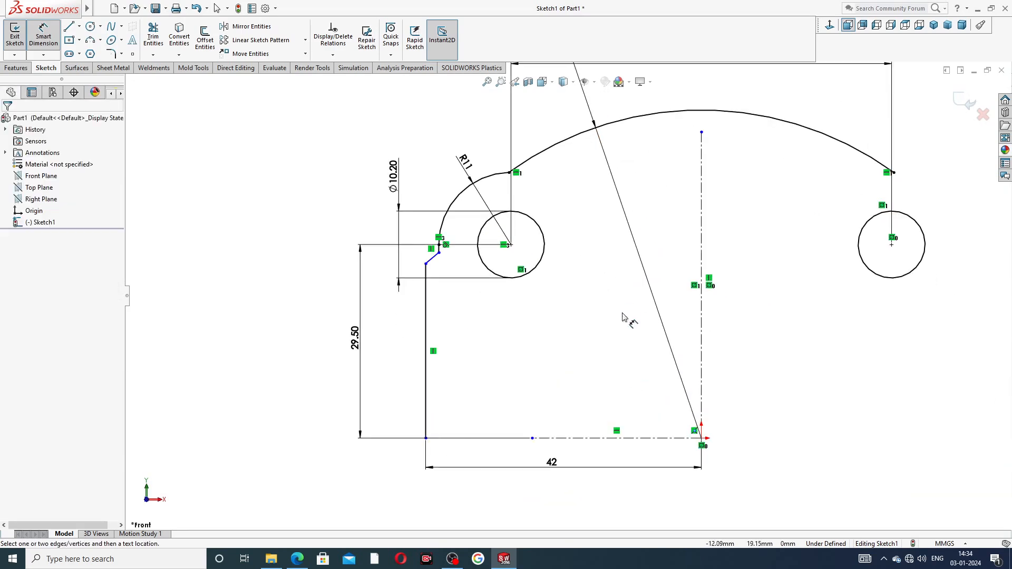
Consult the end plate drawing in Edge, then move the lower end of the short slanted line downward along the left edge
left_click(298, 560)
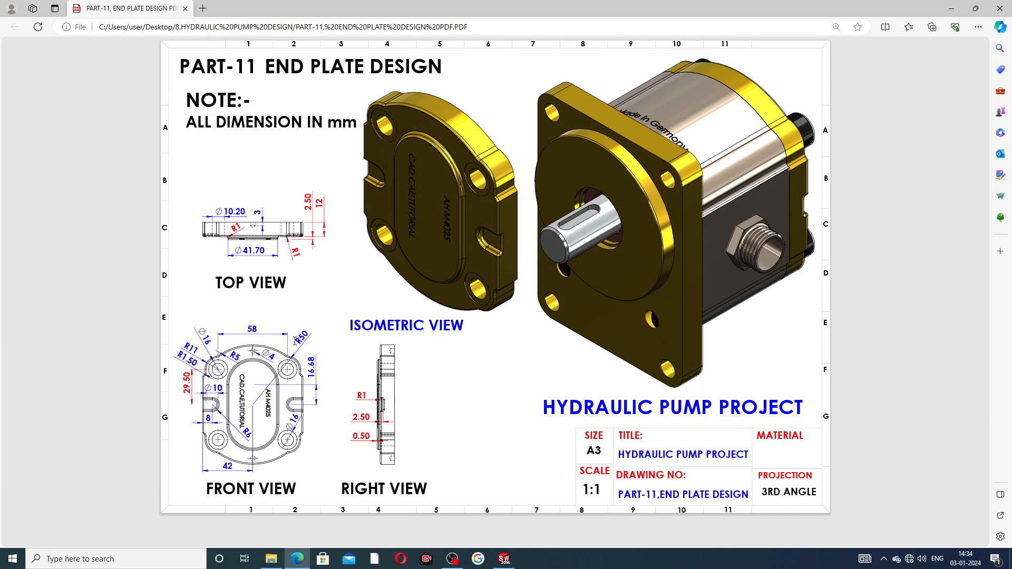
left_click(296, 556)
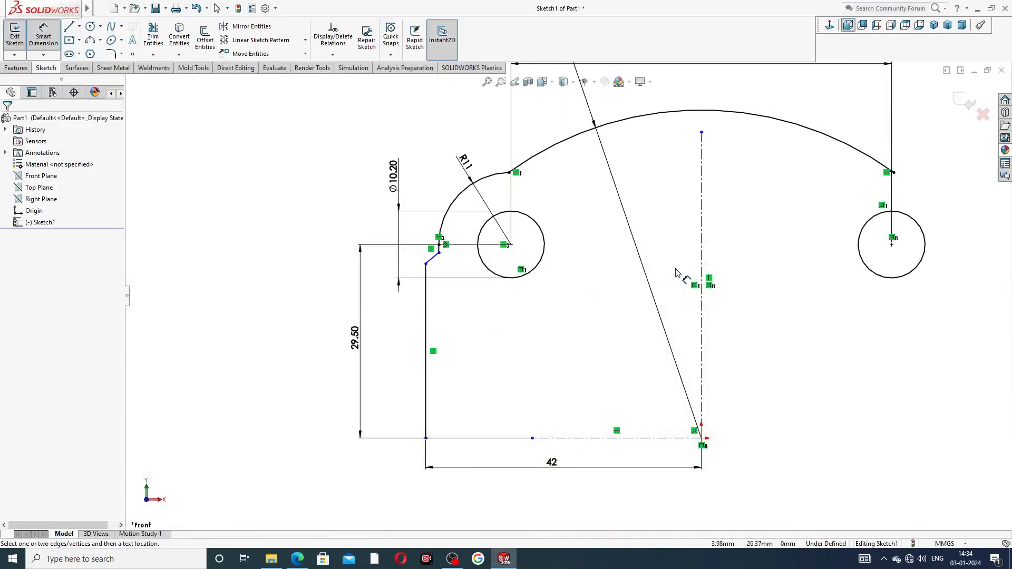
scroll(737, 270, "up", 2)
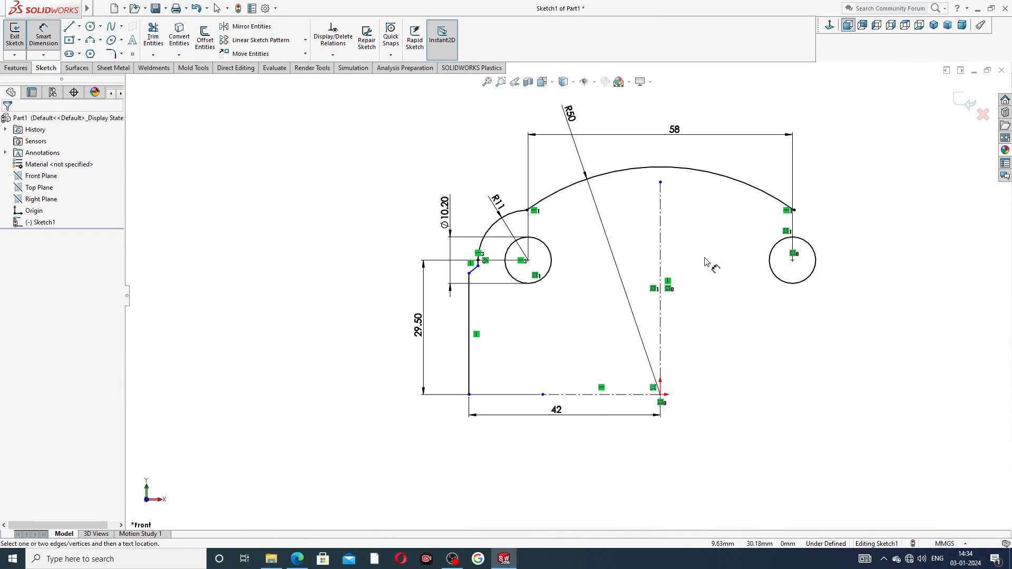
left_click(296, 559)
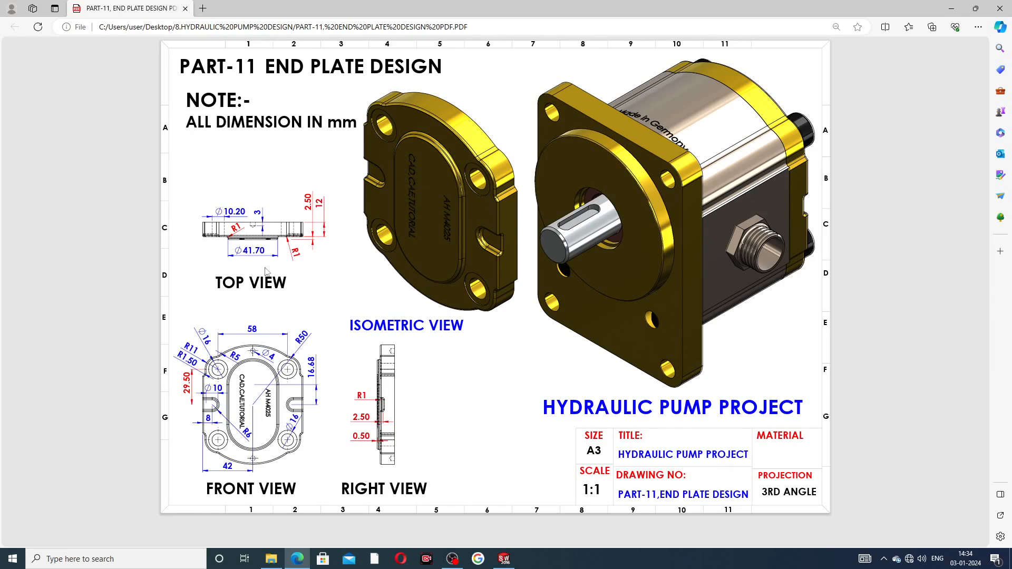
left_click(297, 559)
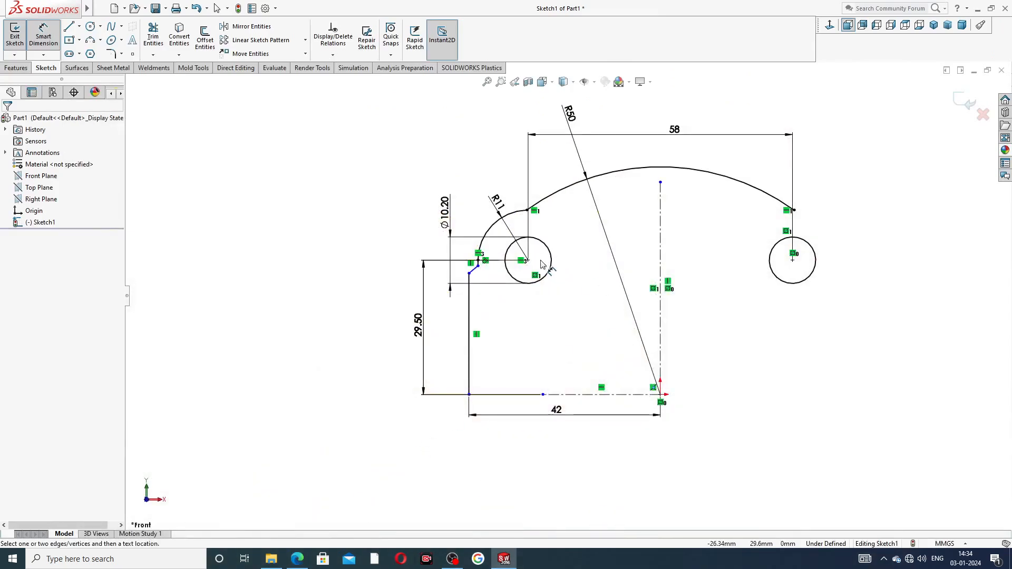
scroll(539, 261, "down", 4)
scroll(541, 264, "down", 4)
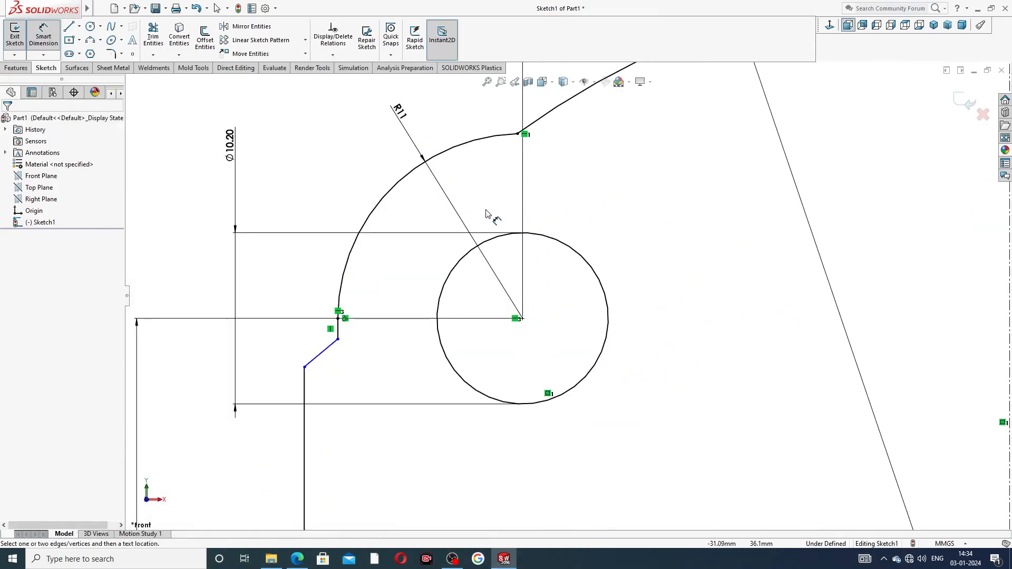
right_click(287, 173)
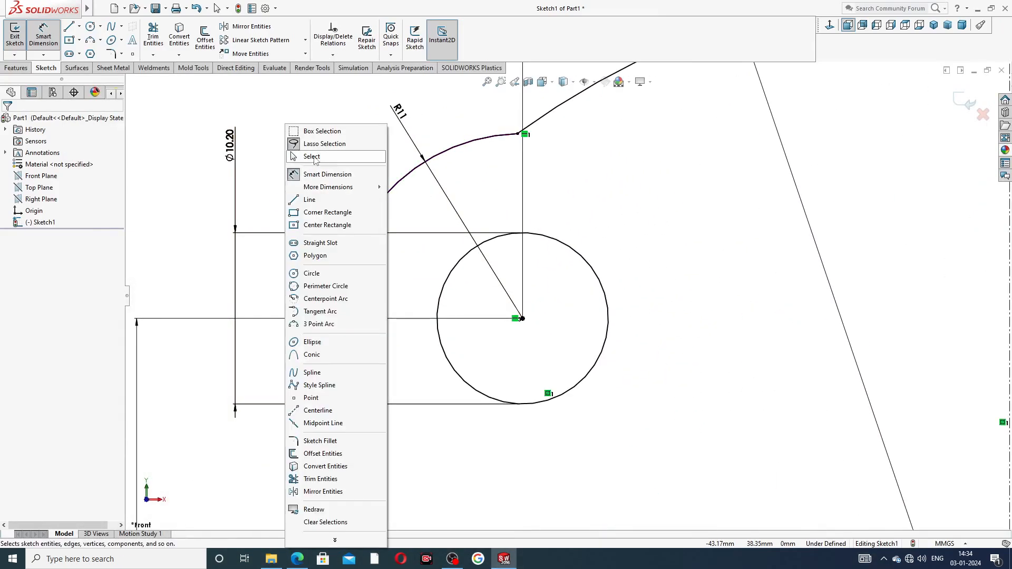
left_click(312, 157)
left_click(322, 354)
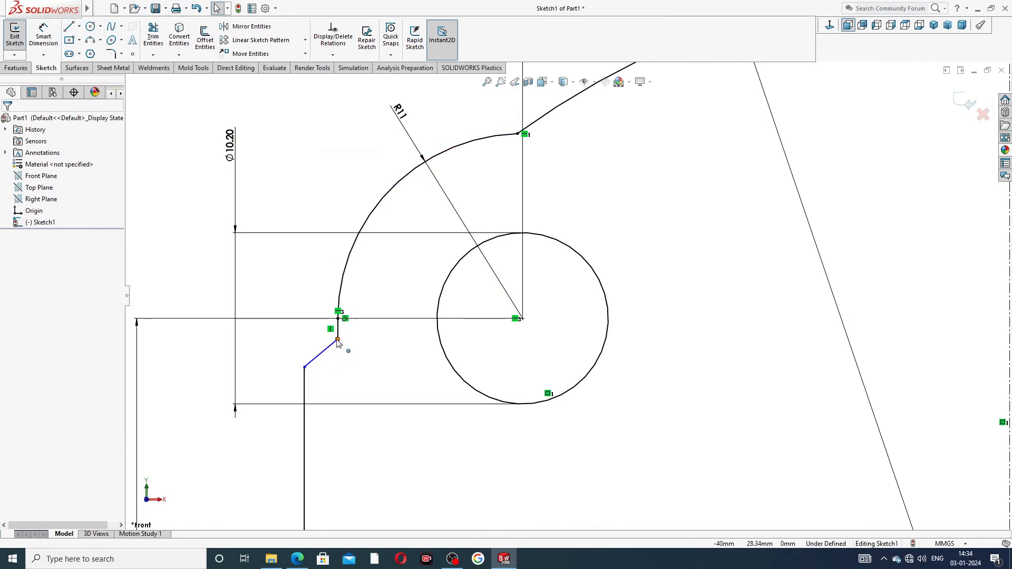
left_click_drag(305, 367, 325, 393)
left_click(344, 387)
scroll(361, 377, "up", 2)
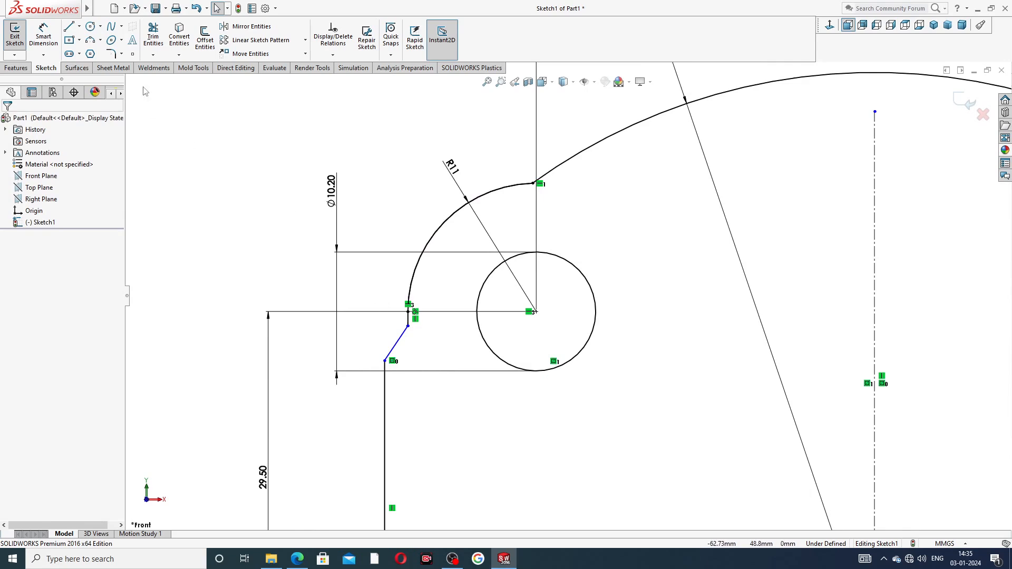
Add a 1.5 mm sketch fillet at the corner between the short vertical line and the slanted line below the R11 arc
left_click(121, 54)
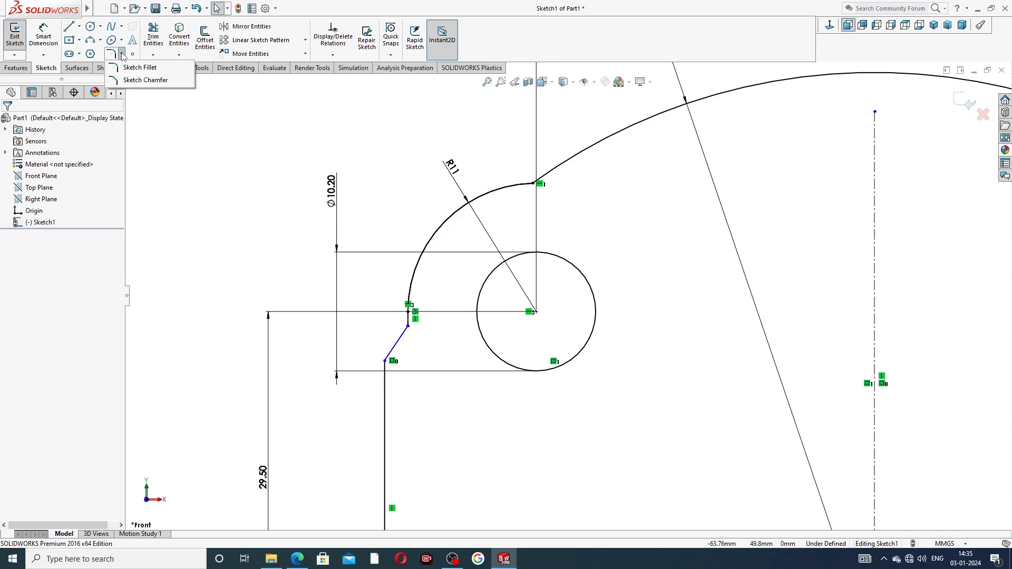
left_click(133, 73)
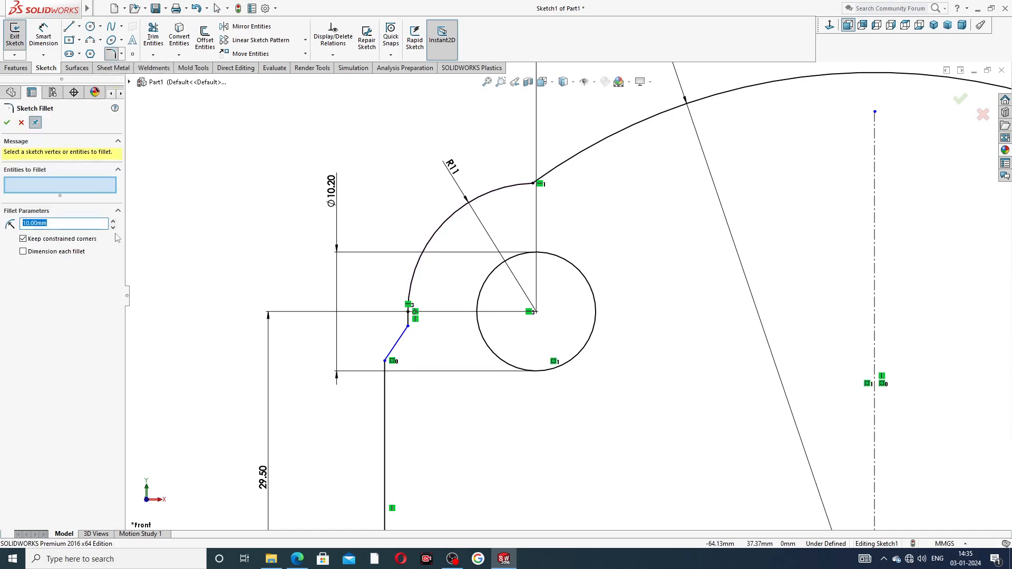
type("1")
left_click(411, 327)
left_click(8, 123)
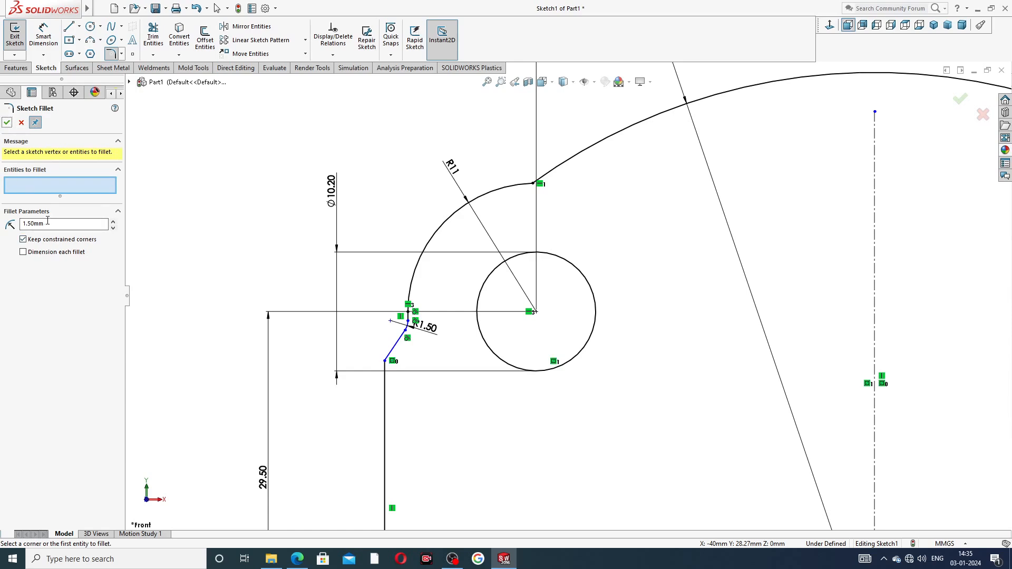
Add a 5 mm sketch fillet where the R11 arc meets the R50 arc
left_click_drag(49, 222, 0, 226)
left_click(534, 184)
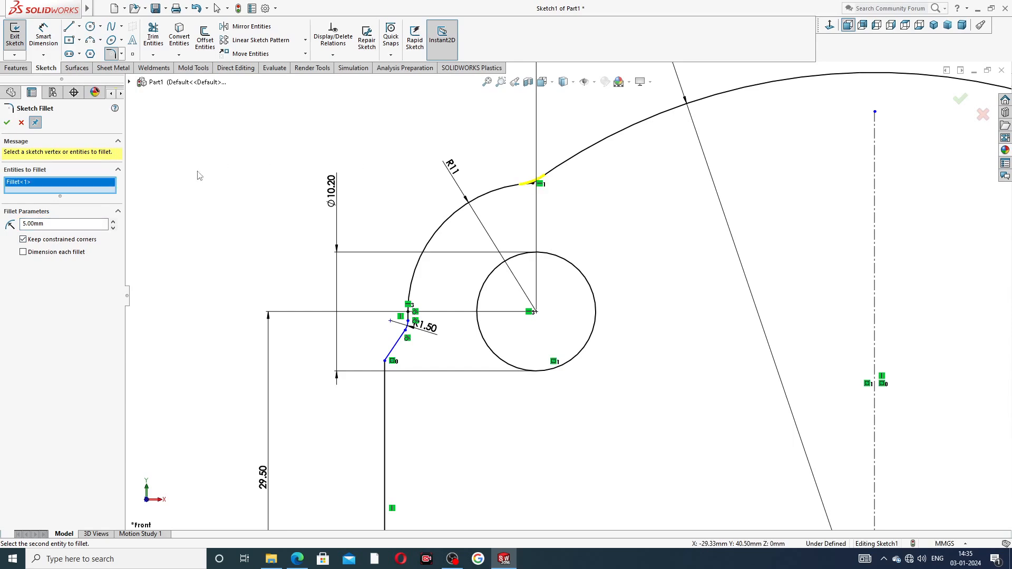
left_click(7, 124)
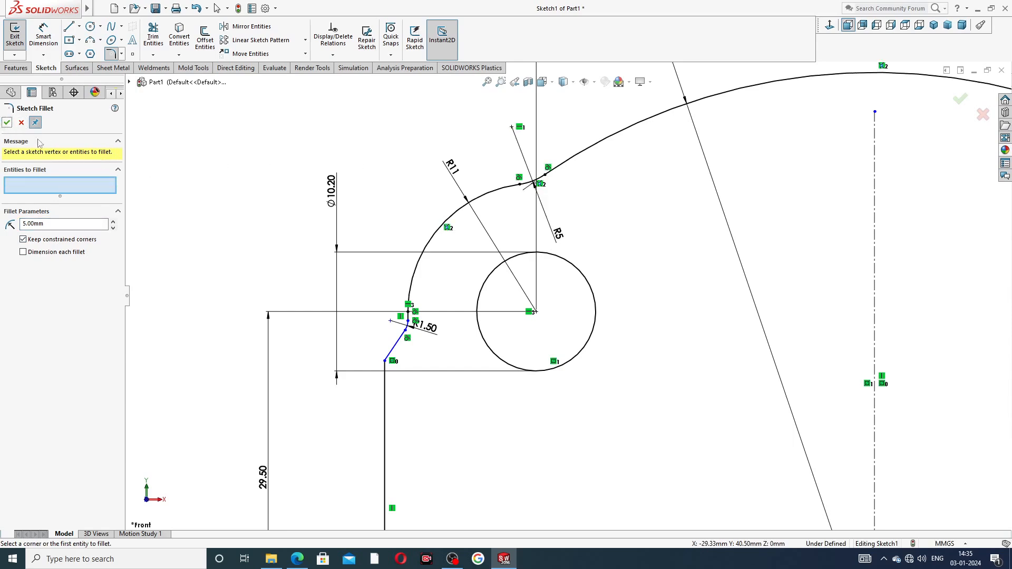
left_click(7, 123)
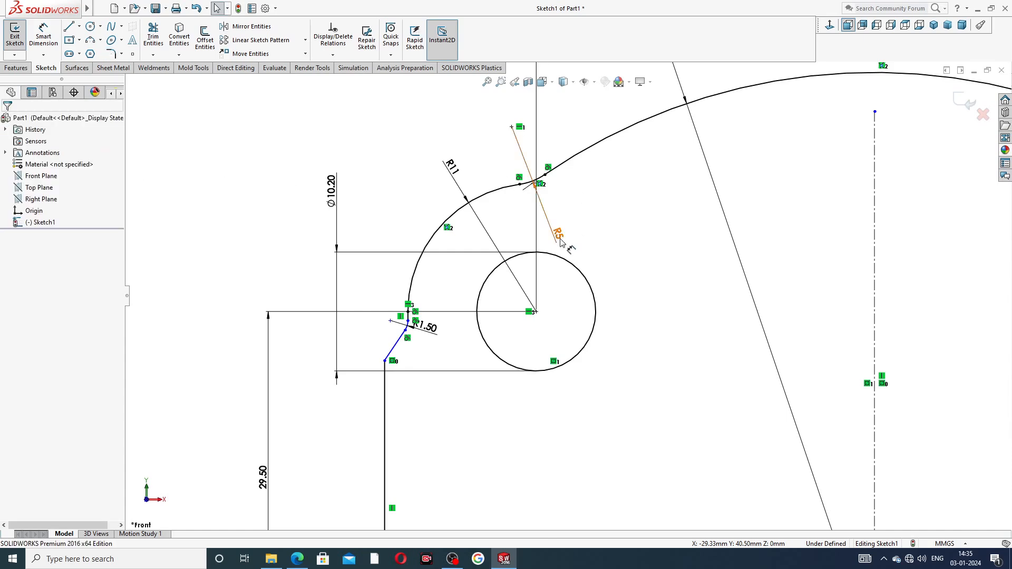
Reposition the R5 and R1.50 fillet dimension texts beside their fillets for readability
left_click_drag(564, 240, 559, 221)
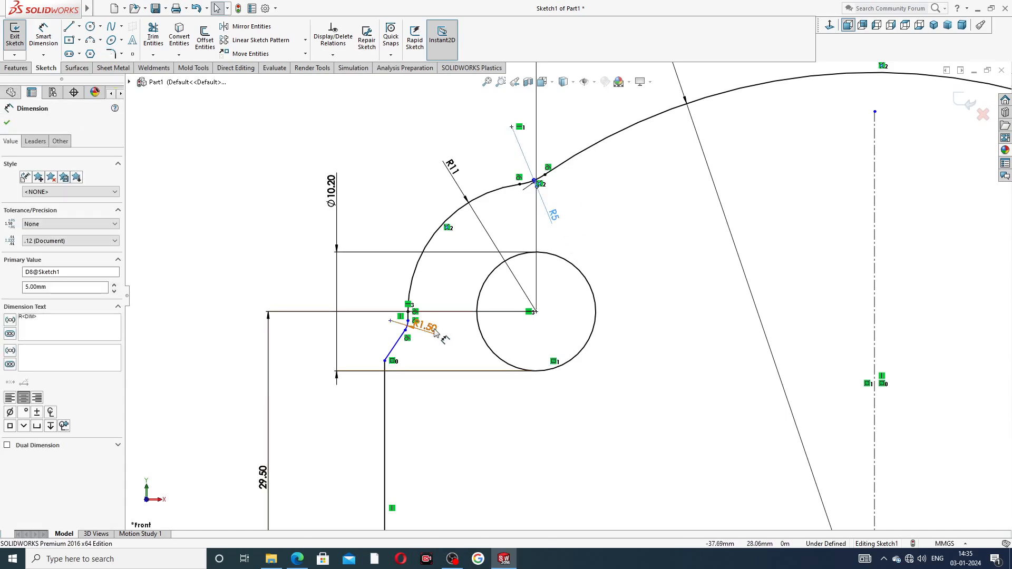
left_click_drag(426, 327, 435, 332)
left_click(392, 287)
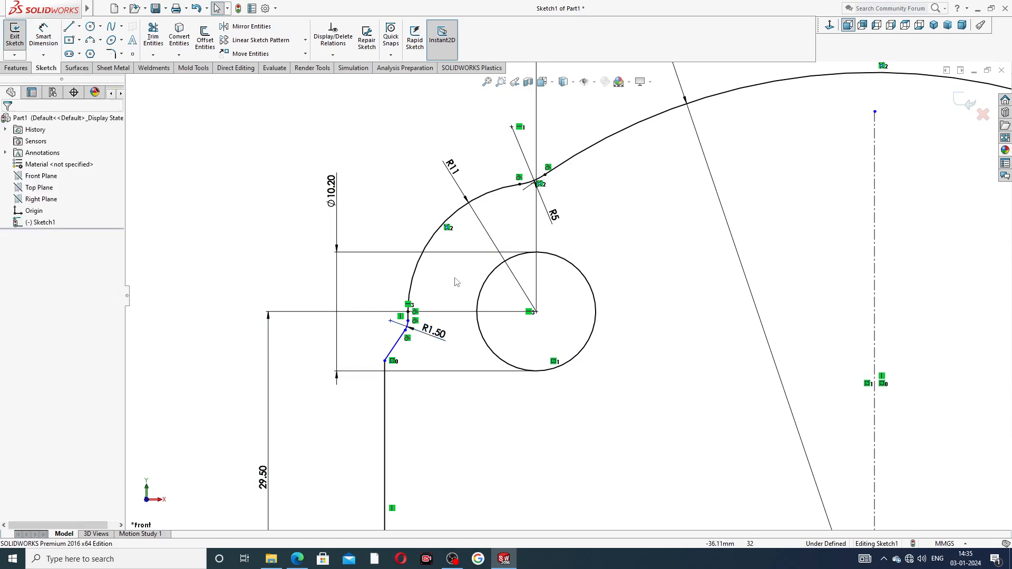
Check the end plate's front view in the drawing PDF in Edge, then return to the sketch in SOLIDWORKS
scroll(642, 263, "up", 3)
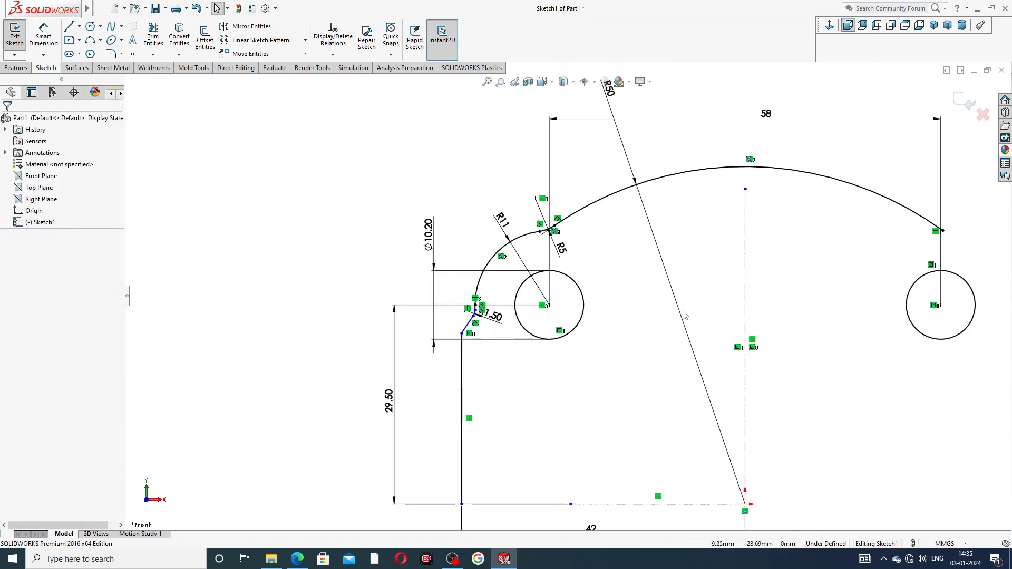
scroll(701, 352, "down", 1)
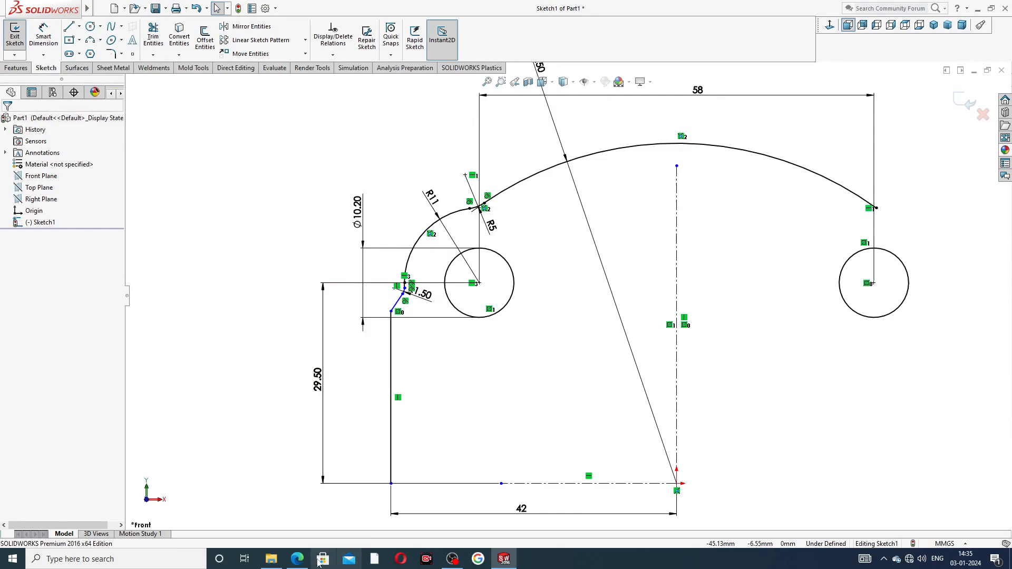
left_click(298, 558)
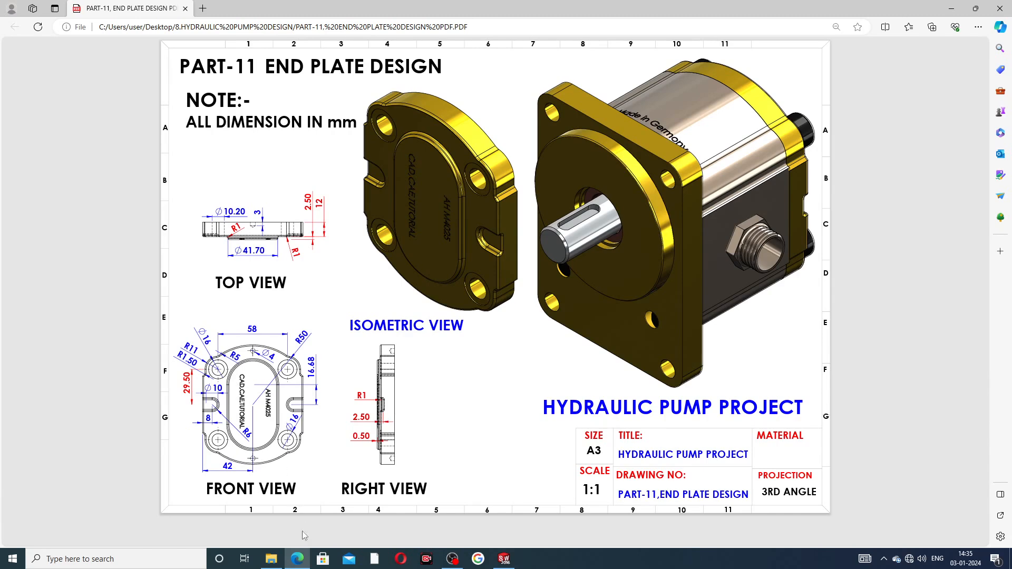
left_click(305, 560)
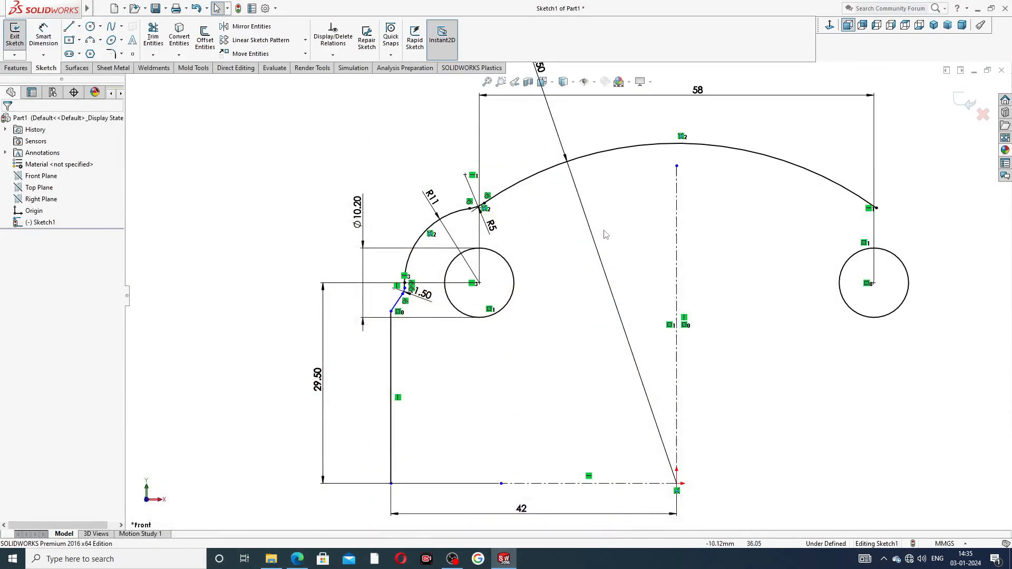
scroll(594, 197, "up", 2)
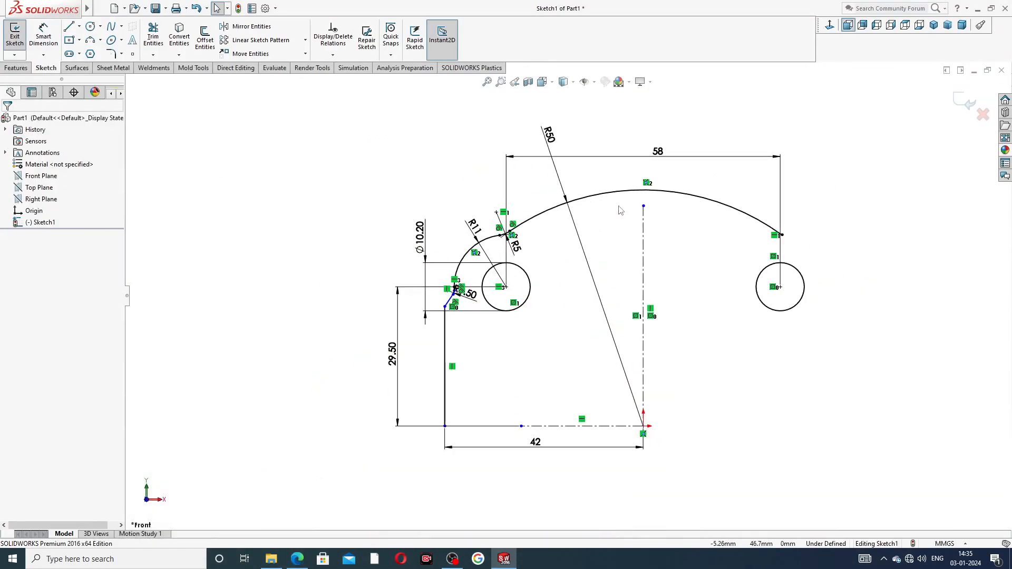
Mirror the R5 fillet, R11 arc, short vertical line, R1.50 fillet, slanted line and long vertical edge about the vertical centerline
left_click(260, 29)
scroll(553, 330, "down", 4)
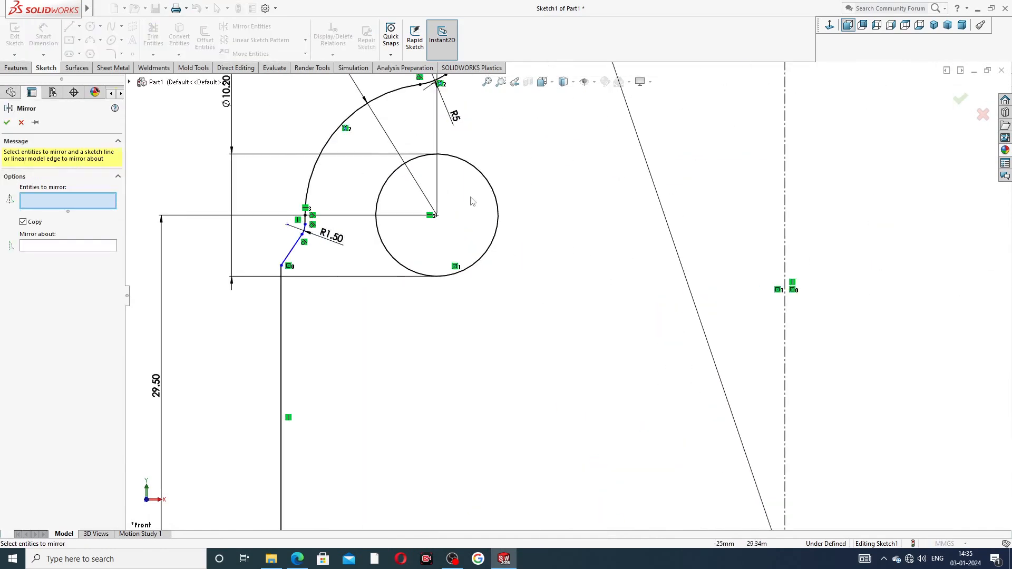
scroll(472, 201, "up", 2)
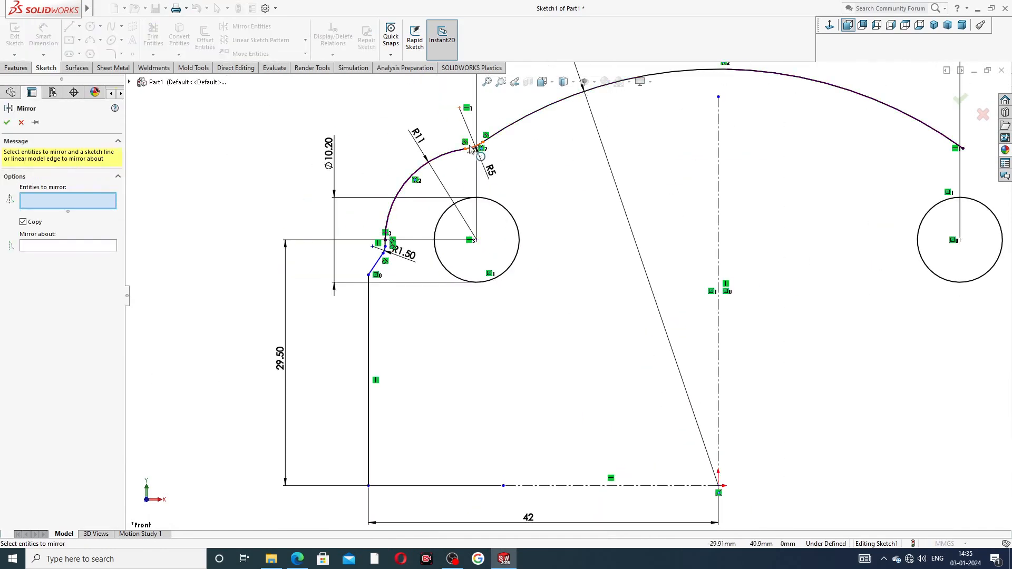
left_click(473, 148)
left_click(452, 155)
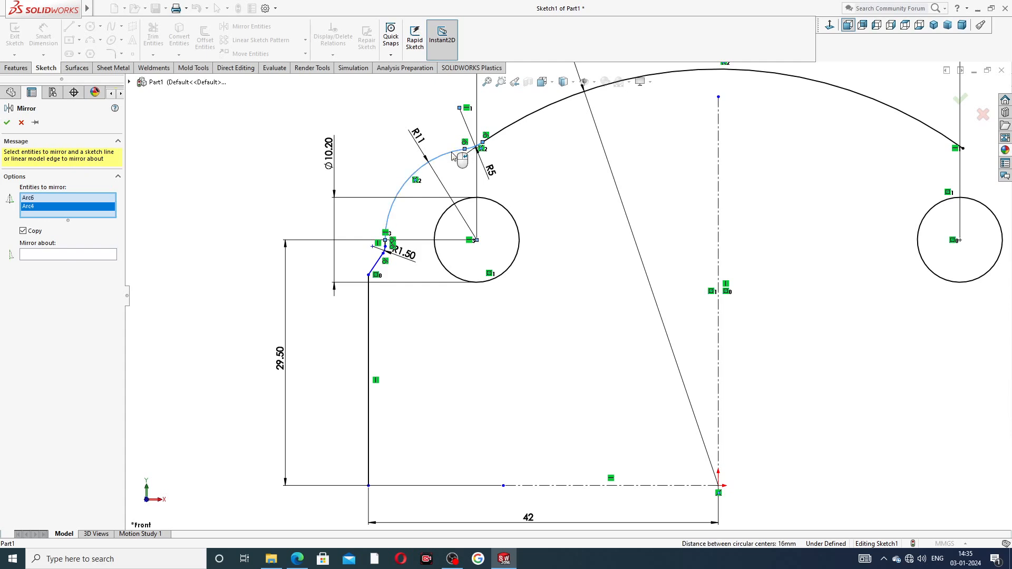
scroll(388, 245, "down", 5)
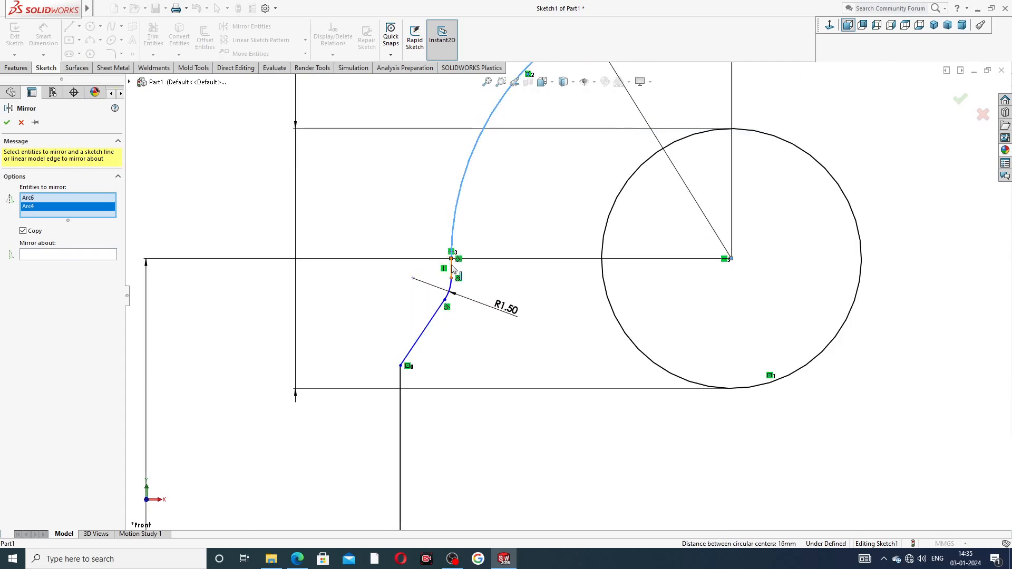
left_click(451, 269)
left_click(449, 290)
left_click(423, 332)
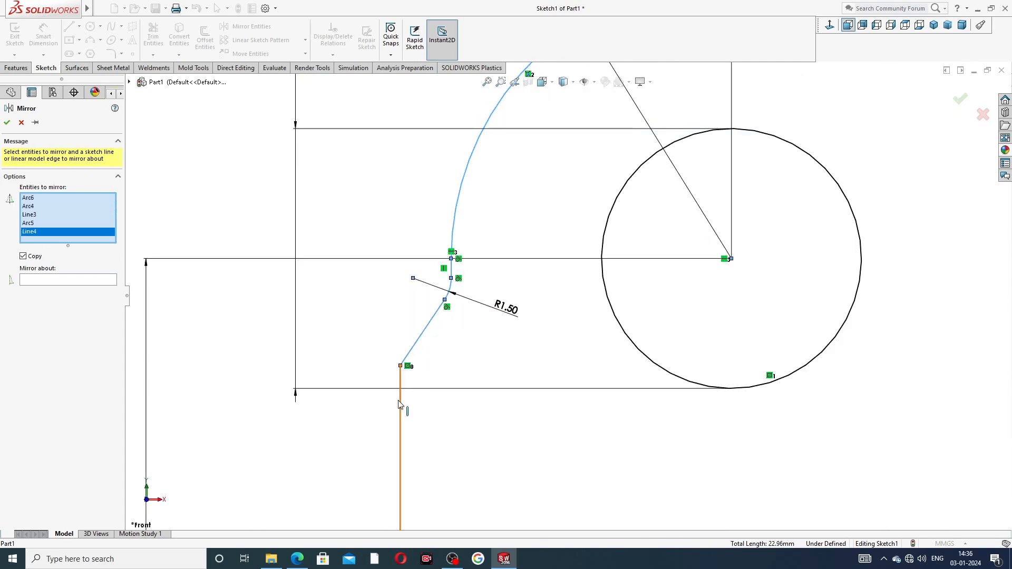
left_click(399, 405)
scroll(482, 354, "up", 5)
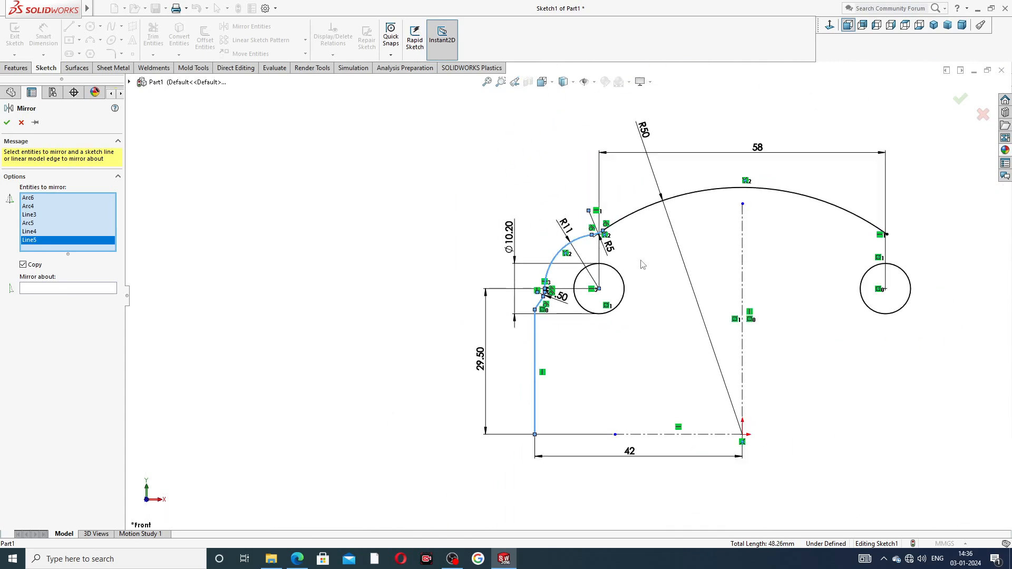
left_click(112, 288)
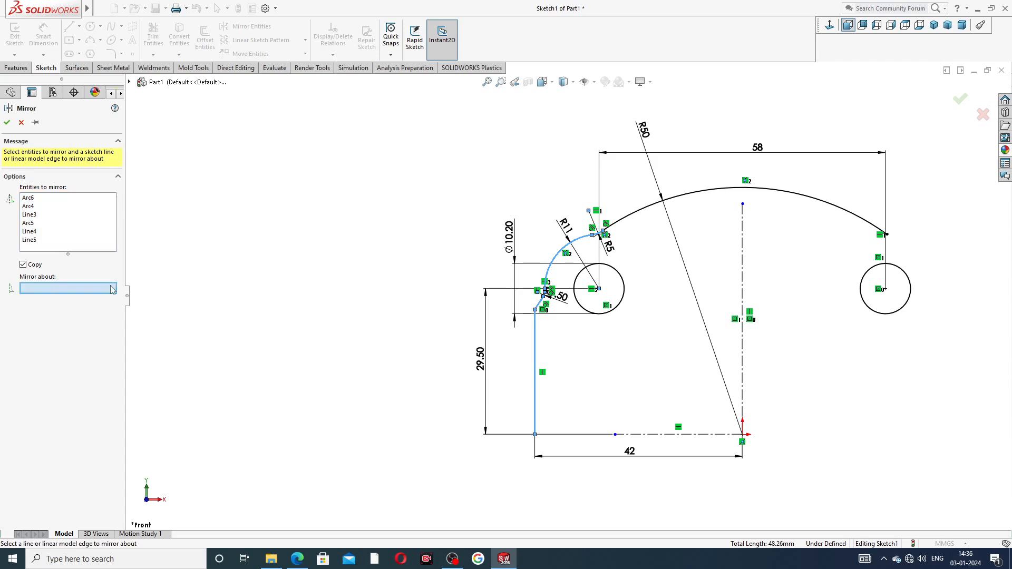
left_click(744, 235)
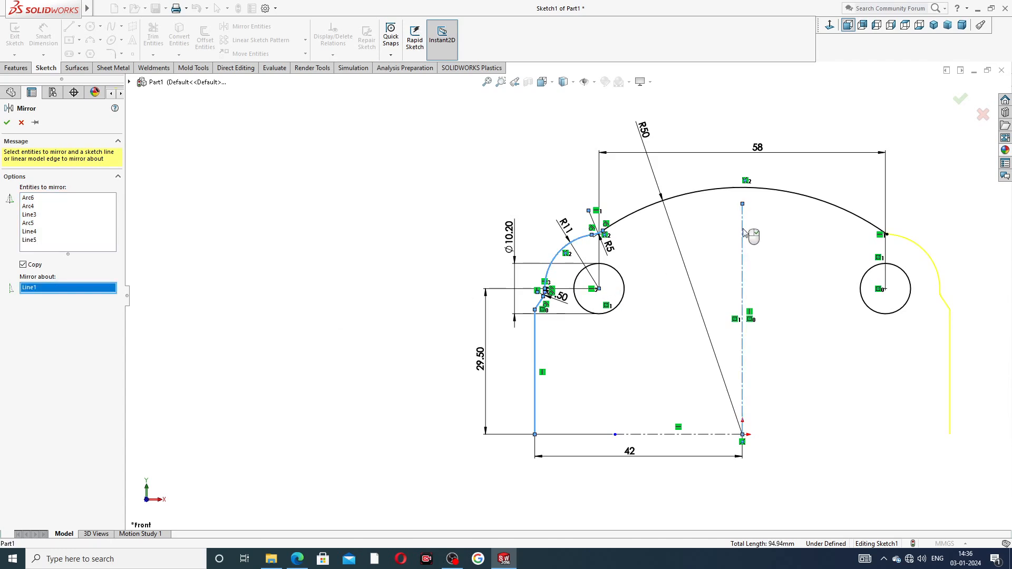
left_click(960, 100)
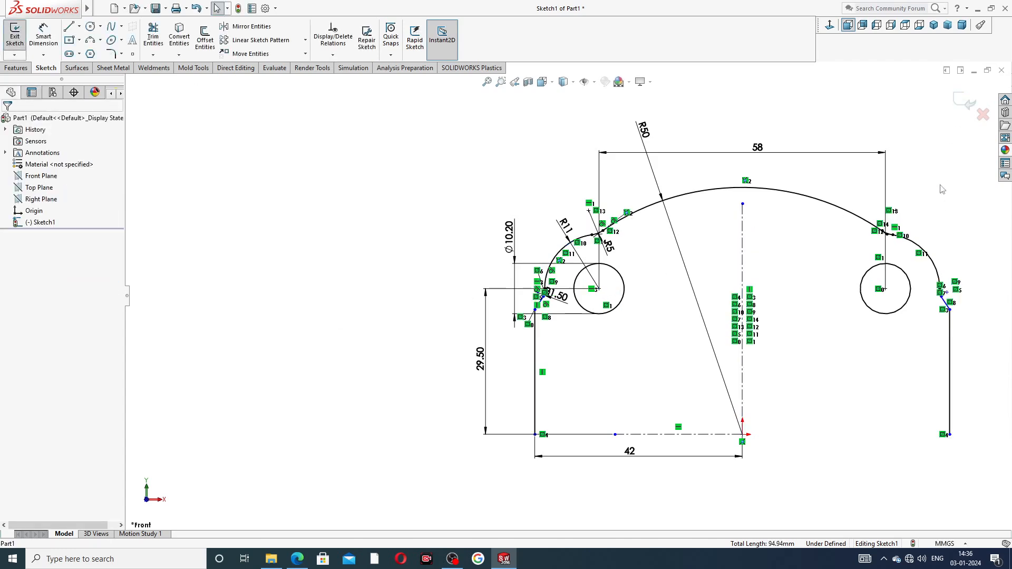
Trim to closest the leftover end of the R50 arc that extends past the mirrored R5 fillet
scroll(874, 265, "up", 5)
scroll(608, 159, "down", 3)
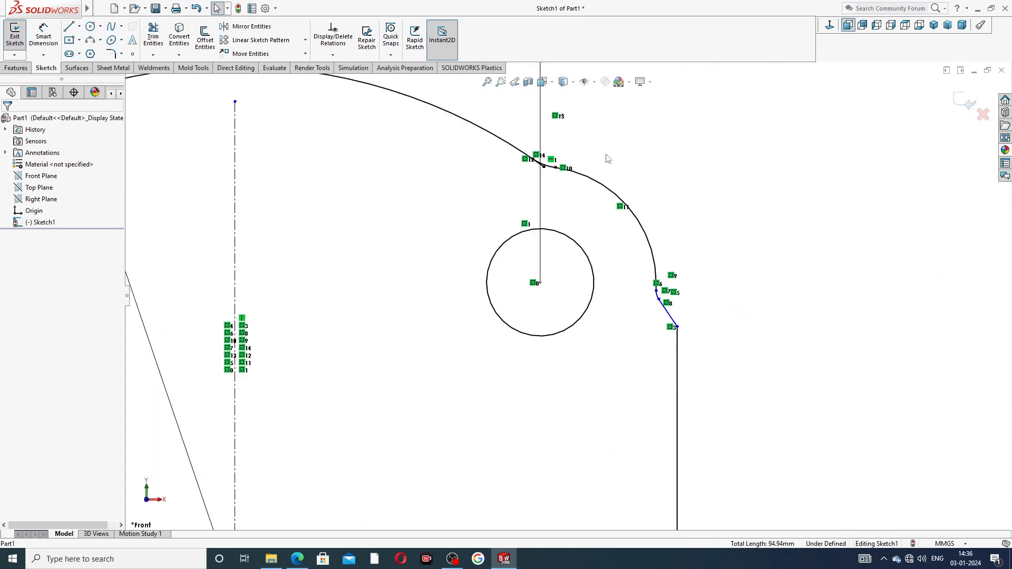
scroll(548, 179, "up", 4)
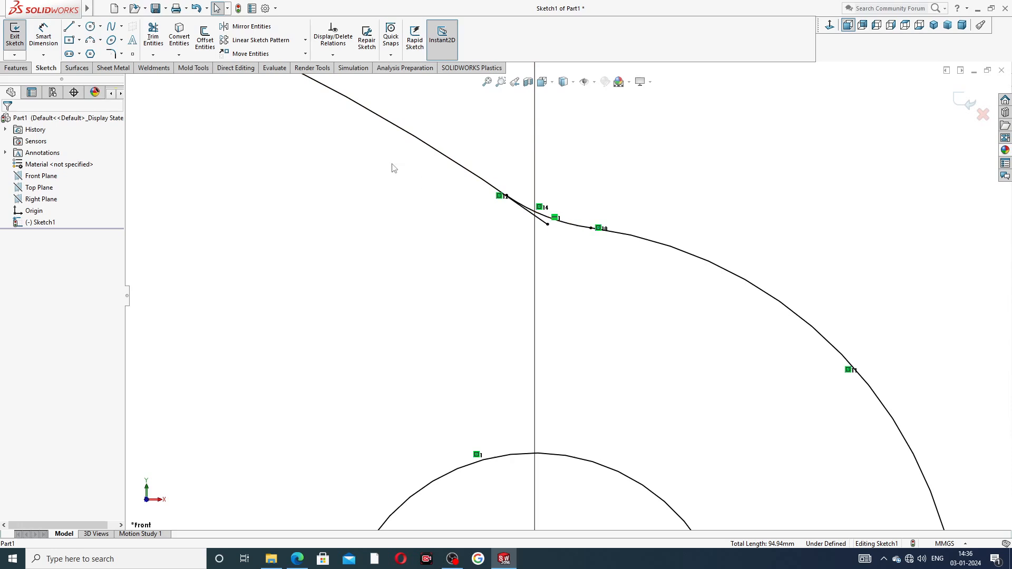
left_click(153, 35)
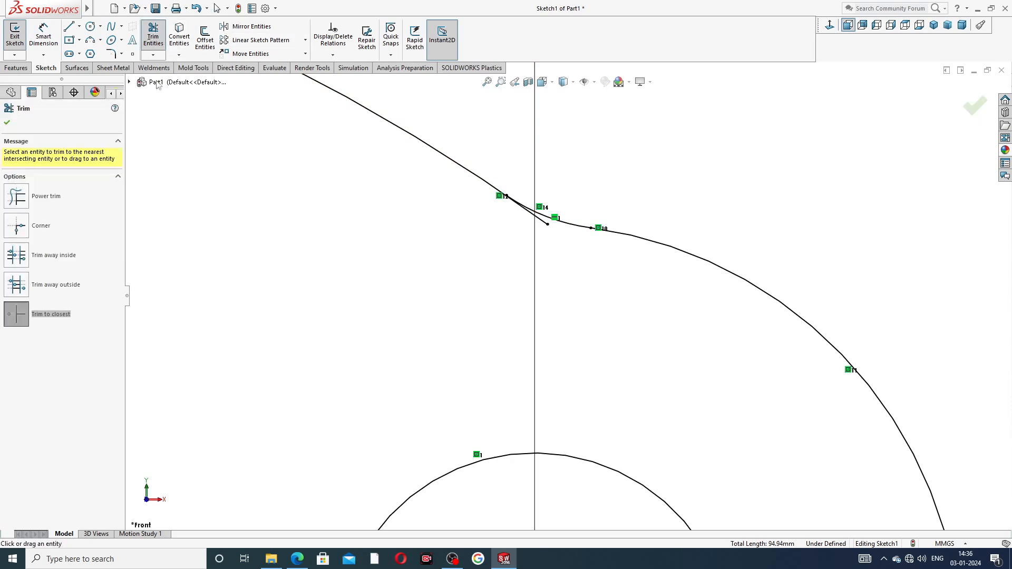
left_click(543, 222)
scroll(538, 211, "down", 3)
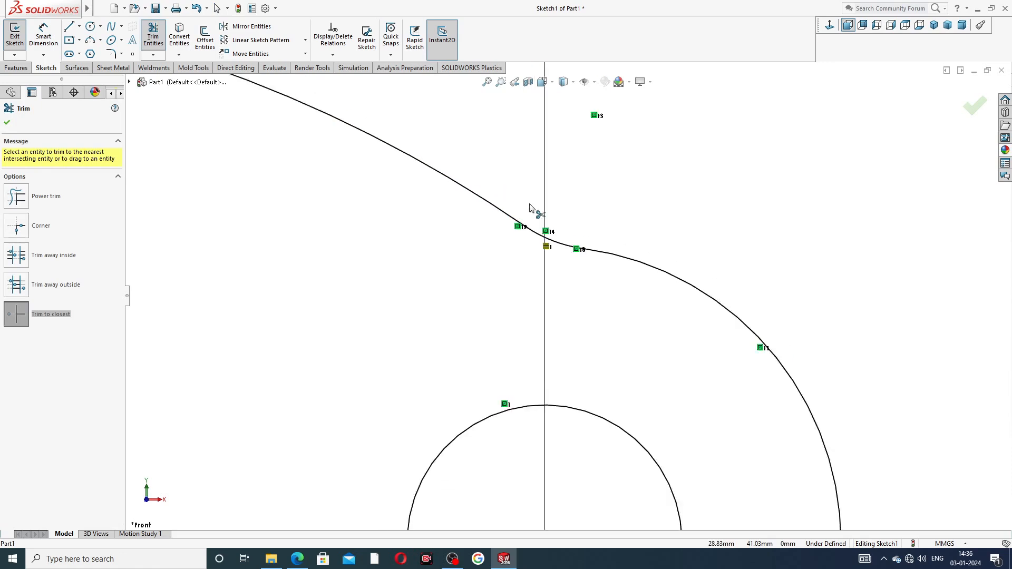
left_click(976, 108)
scroll(512, 280, "down", 4)
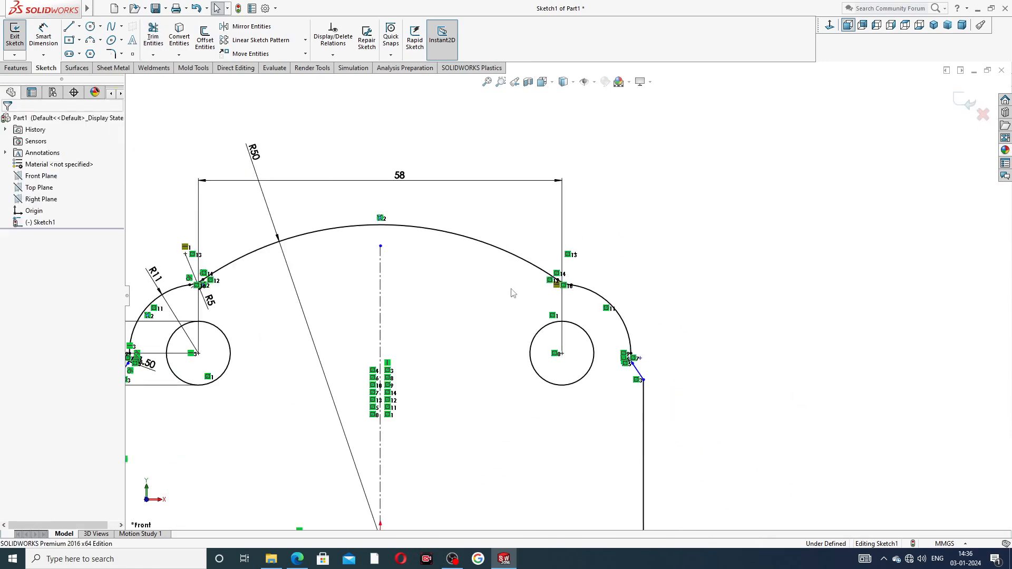
scroll(641, 366, "down", 8)
scroll(375, 287, "up", 4)
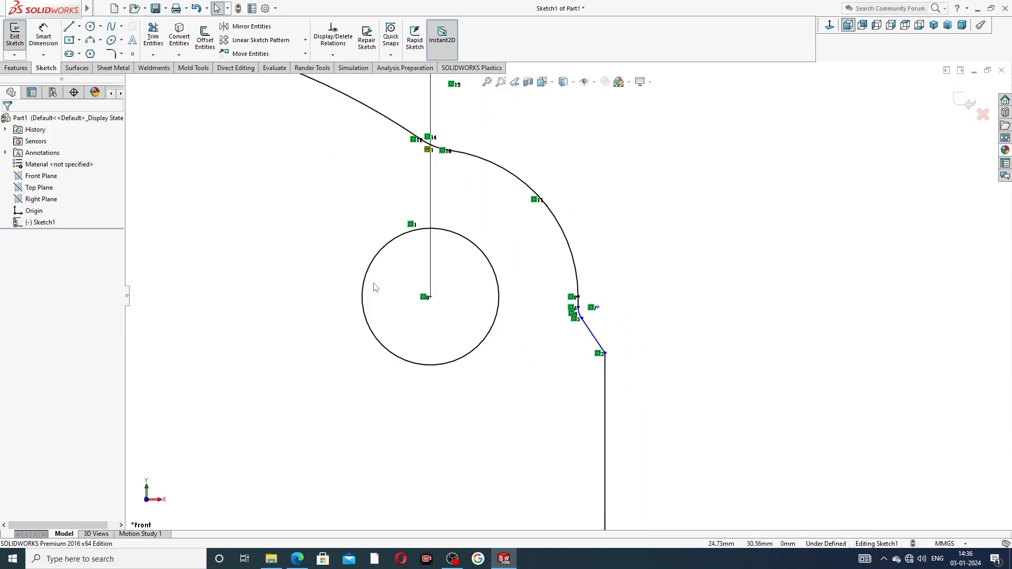
scroll(374, 288, "up", 9)
scroll(404, 361, "down", 3)
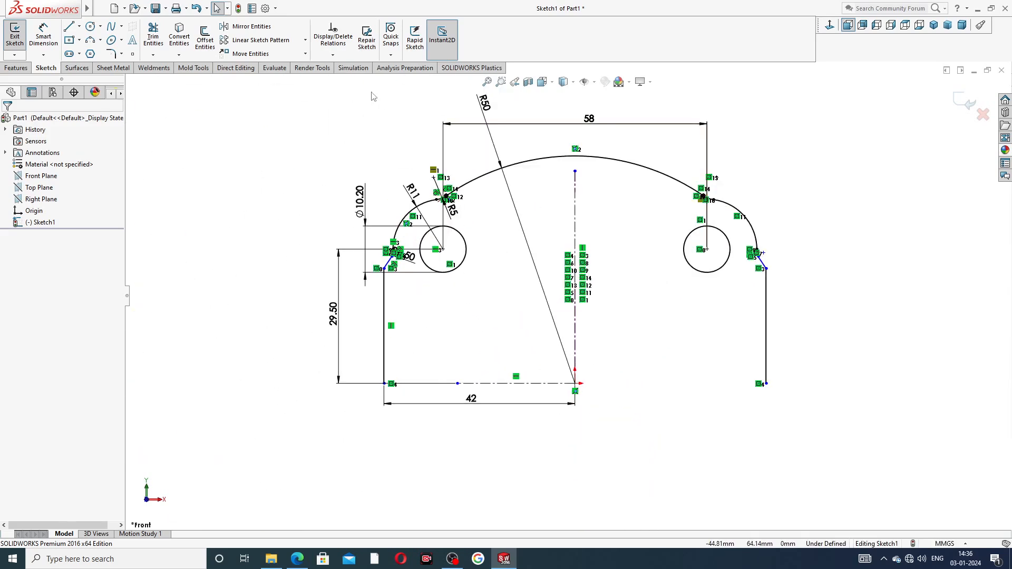
left_click(249, 27)
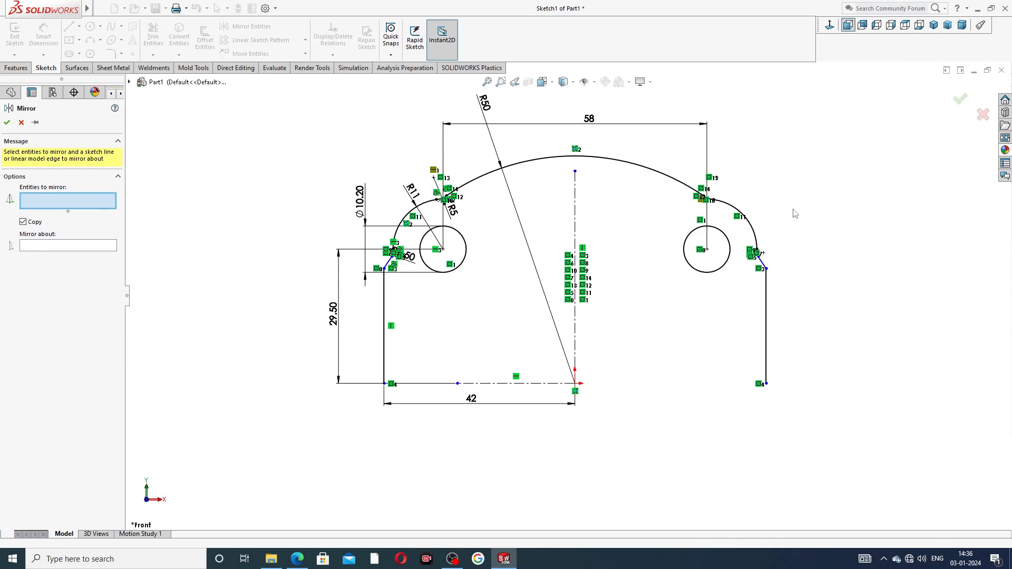
mouse_move(767, 148)
left_mouse_down()
mouse_move(464, 158)
mouse_move(377, 246)
mouse_move(400, 264)
mouse_move(459, 253)
mouse_move(373, 189)
mouse_move(238, 190)
left_mouse_up()
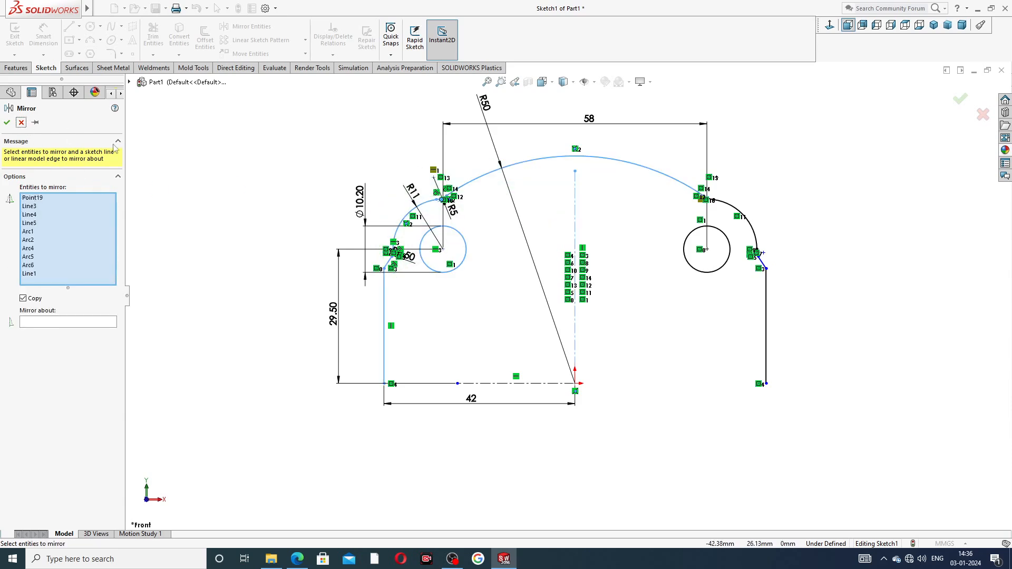
left_click(21, 123)
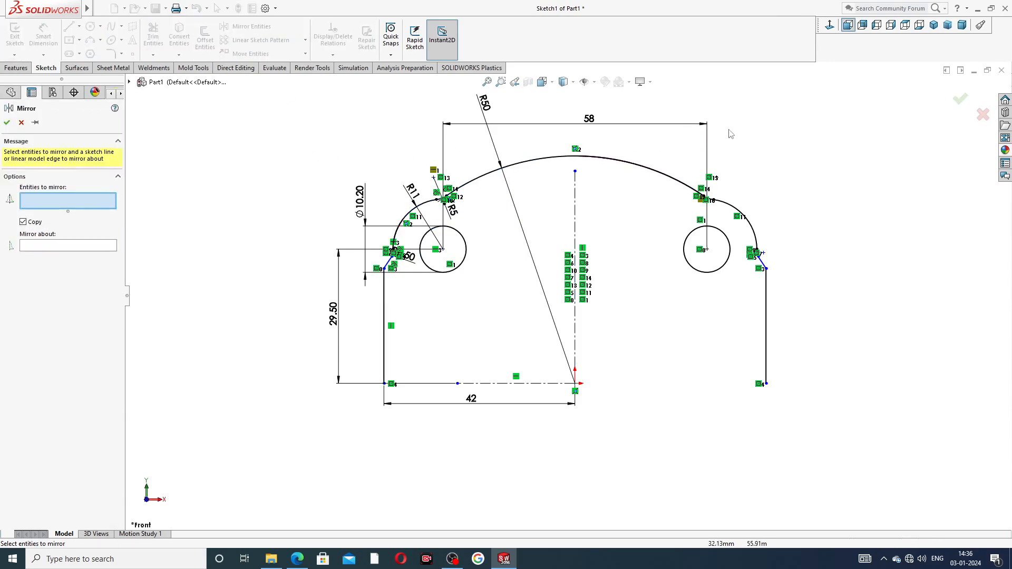
Mirror the entire upper outline, both 10.20 mm circles and the vertical centerline about the horizontal centerline
mouse_move(747, 127)
left_mouse_down()
mouse_move(576, 129)
mouse_move(367, 173)
mouse_move(354, 261)
mouse_move(505, 331)
mouse_move(718, 312)
mouse_move(817, 289)
left_mouse_up()
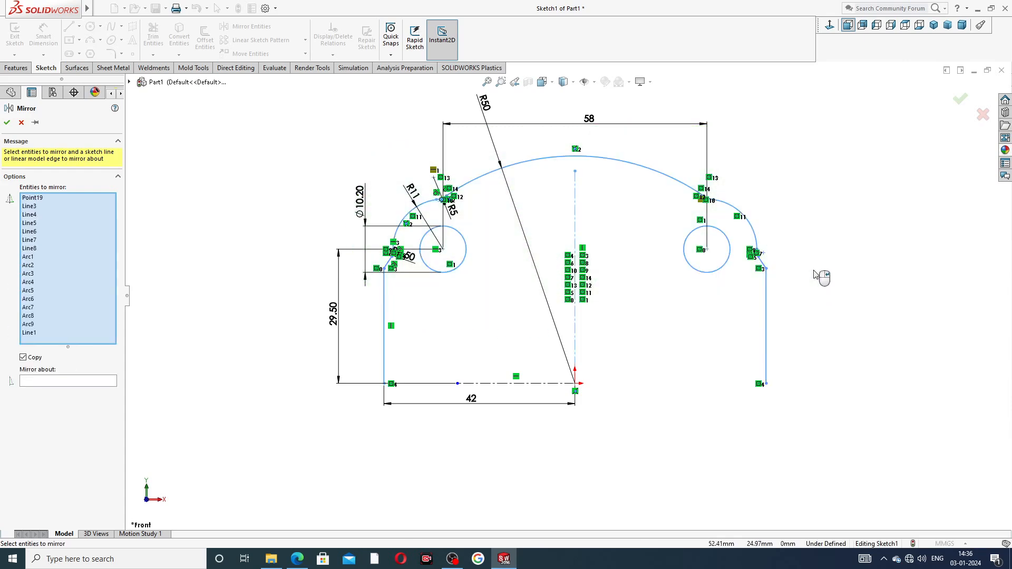
left_click(94, 381)
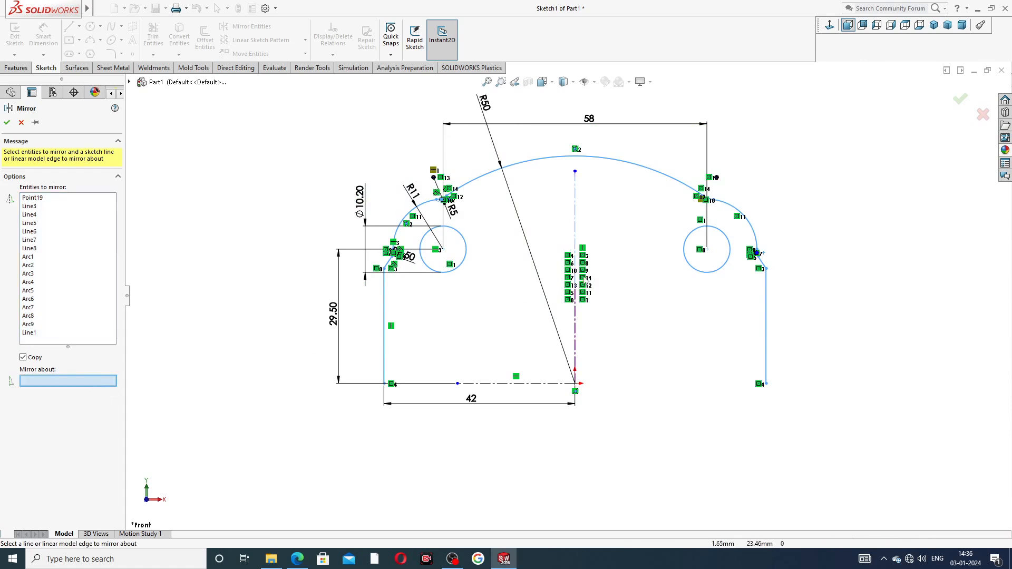
left_click(541, 383)
key("f")
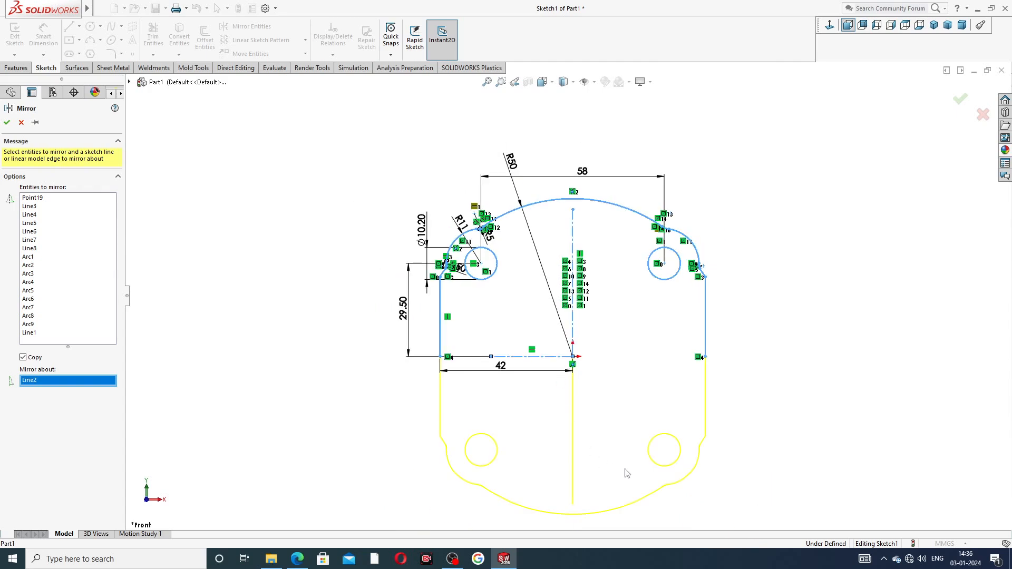
key("Return")
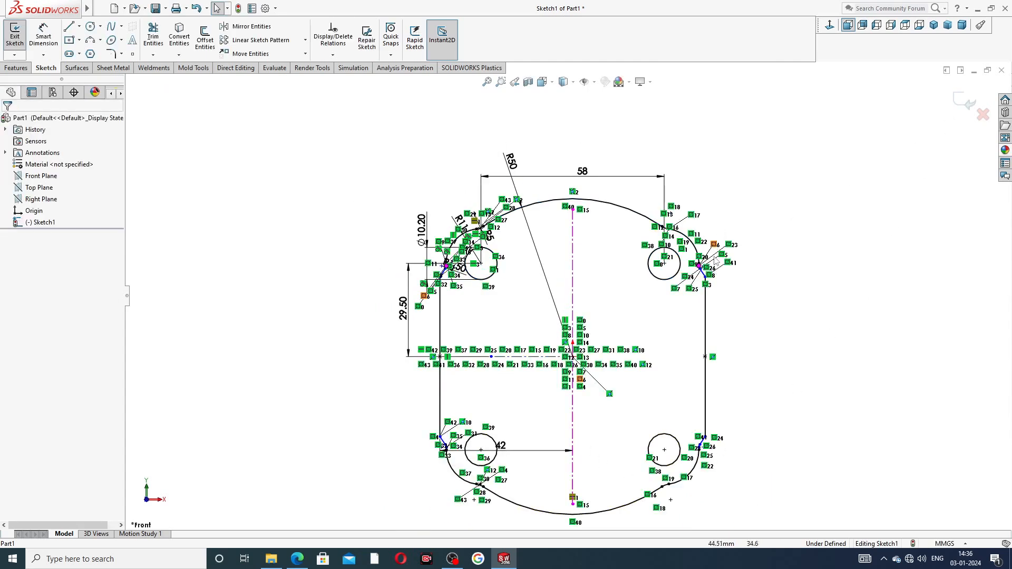
Examine the corner arcs, fillets and slanted lines around the mirrored end plate outline
scroll(680, 321, "down", 6)
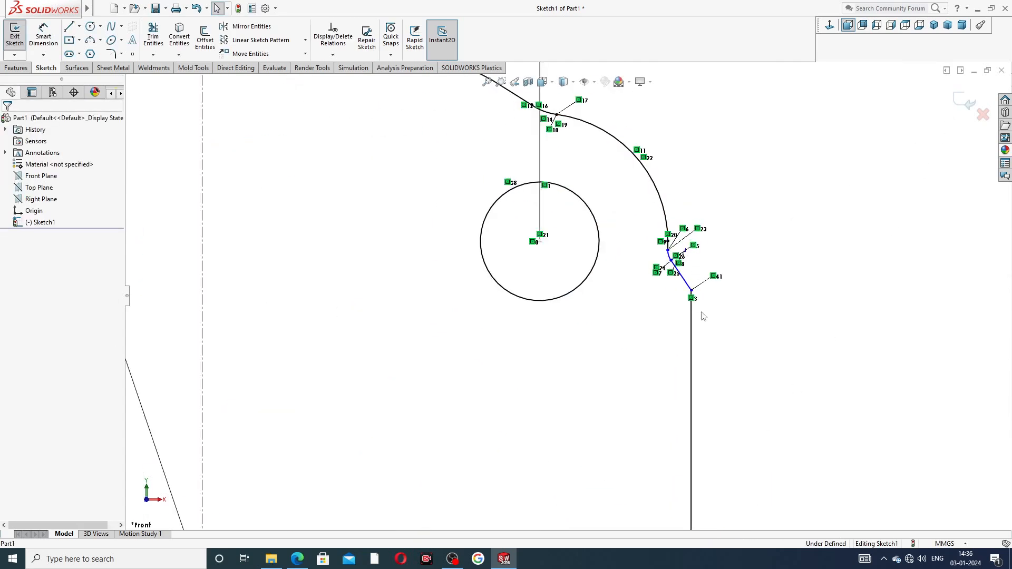
scroll(623, 398, "up", 4)
scroll(622, 399, "up", 3)
scroll(619, 365, "down", 8)
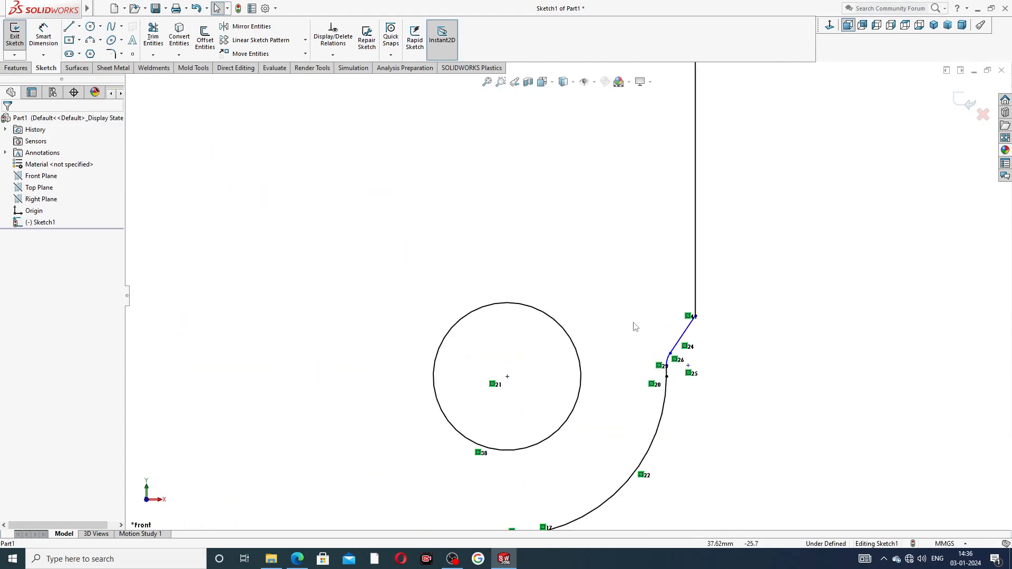
scroll(671, 393, "up", 5)
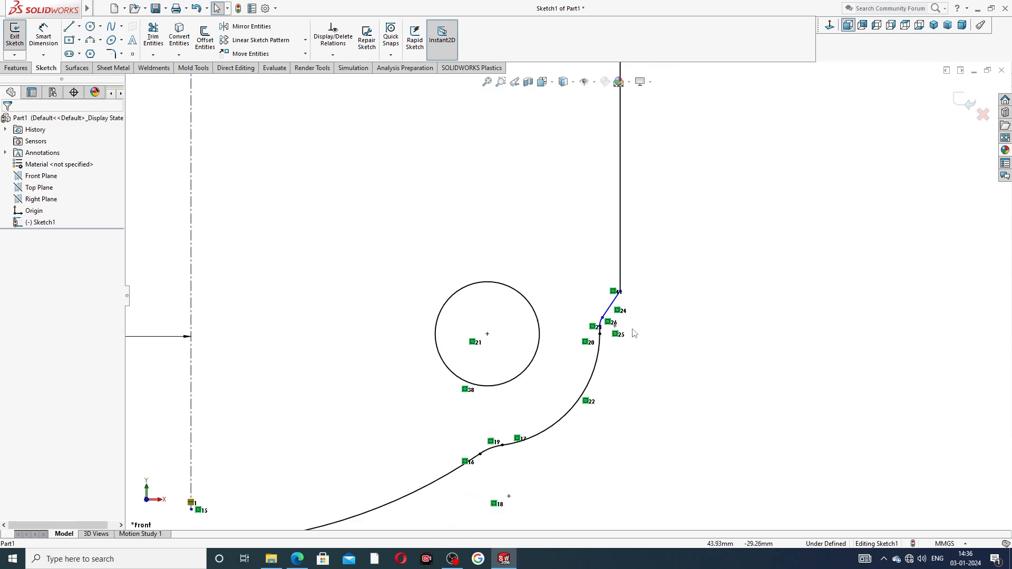
scroll(557, 358, "up", 3)
scroll(286, 348, "up", 3)
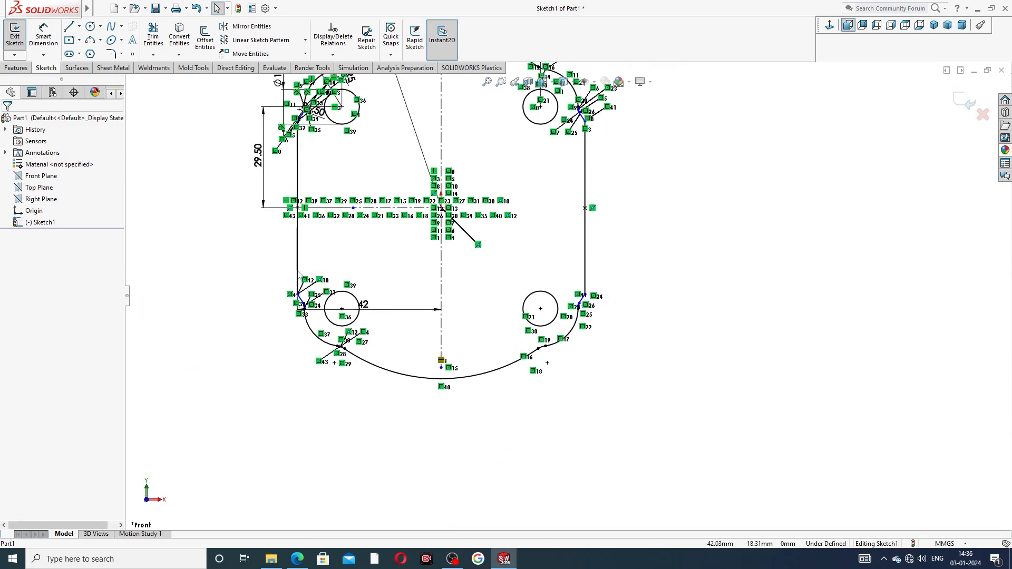
scroll(498, 352, "down", 6)
scroll(520, 323, "up", 6)
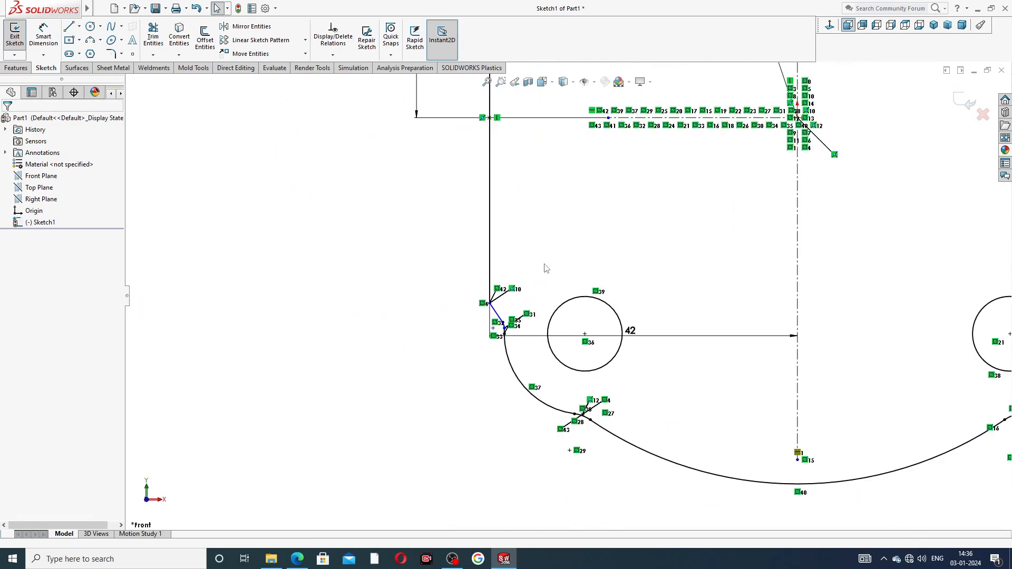
scroll(635, 219, "down", 2)
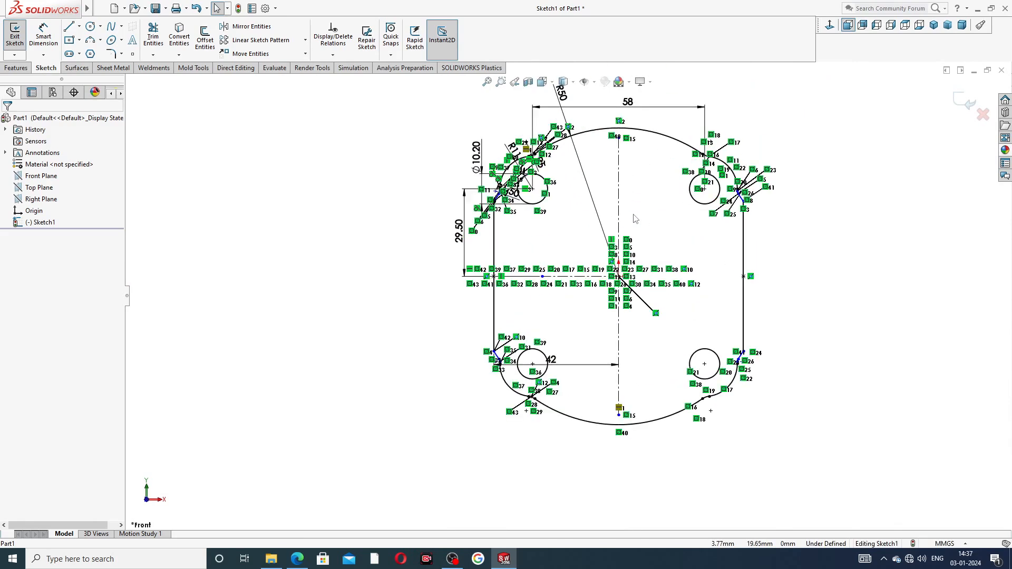
scroll(634, 219, "up", 2)
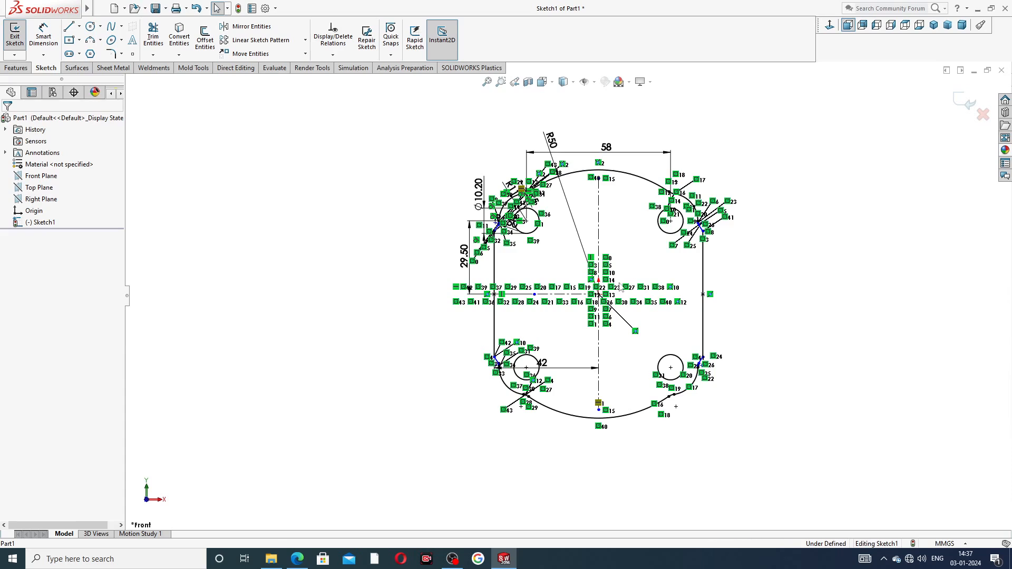
Move the 42 mm dimension of the end plate sketch down to just below the outline
left_click_drag(542, 363, 550, 425)
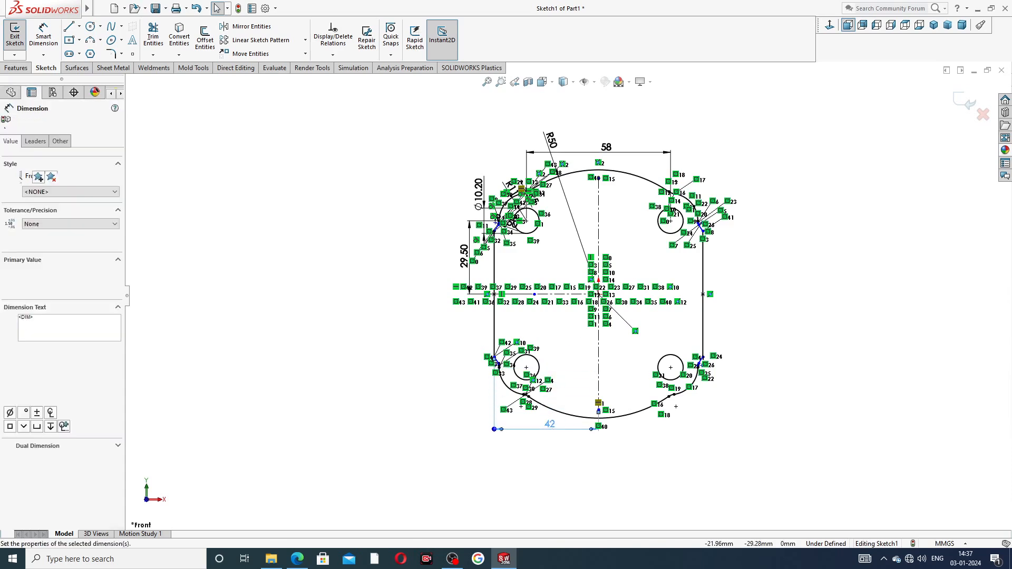
left_click(723, 244)
scroll(722, 244, "up", 2)
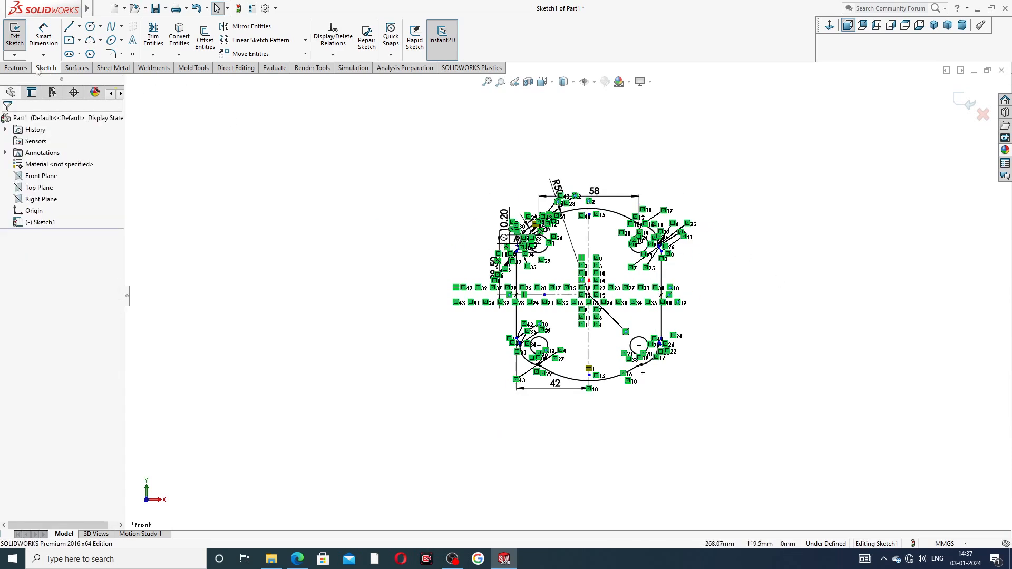
Extrude the end plate outline as a blind boss 12 mm deep, checking the thickness in the part drawing
left_click(16, 68)
left_click(19, 38)
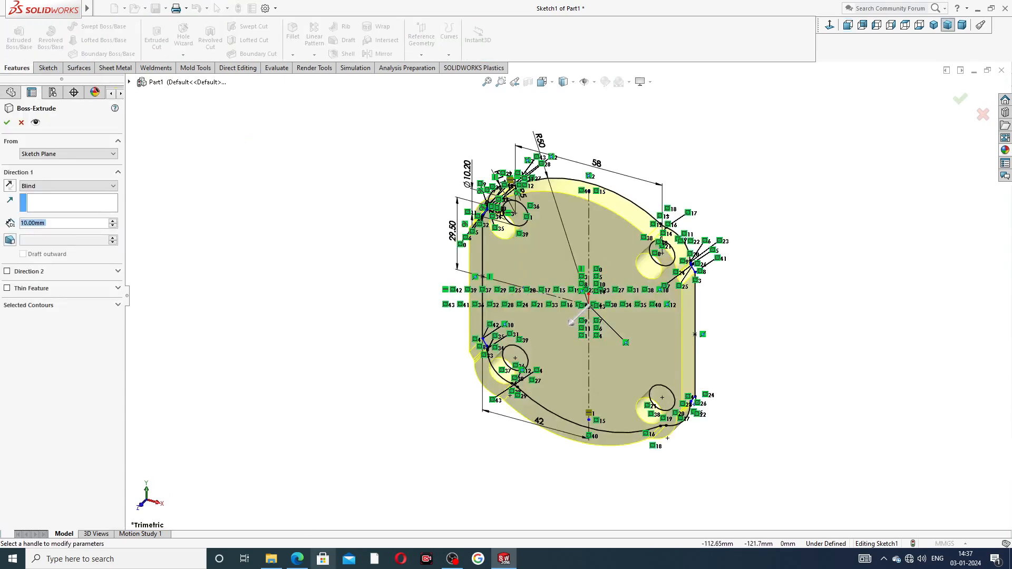
left_click(297, 559)
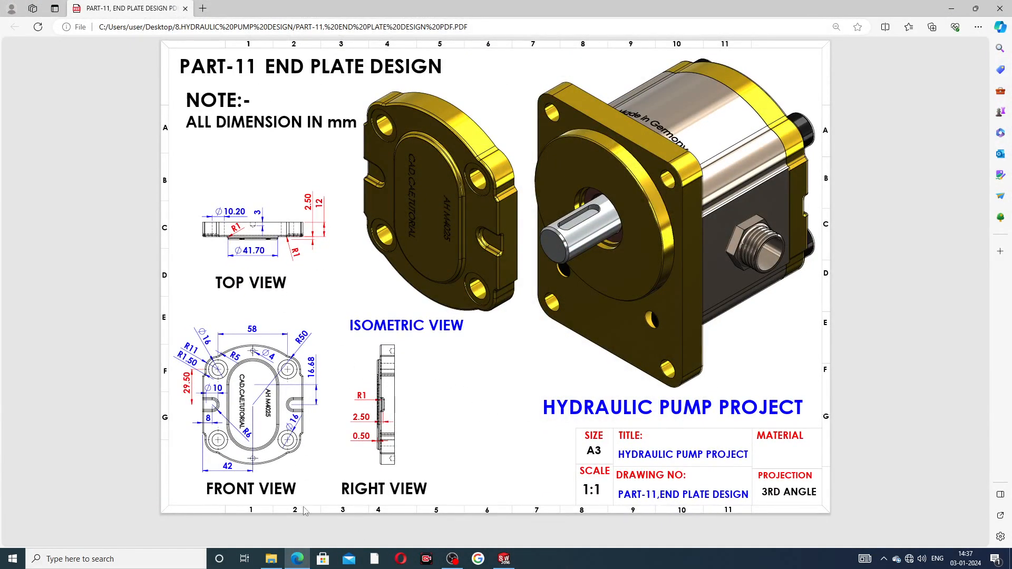
left_click(297, 559)
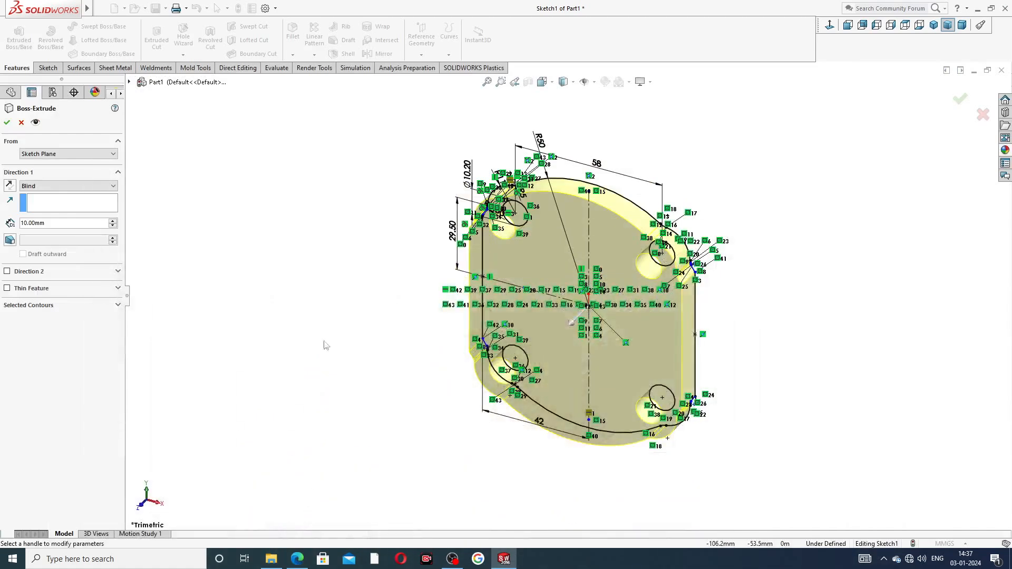
double_click(42, 222)
type("12")
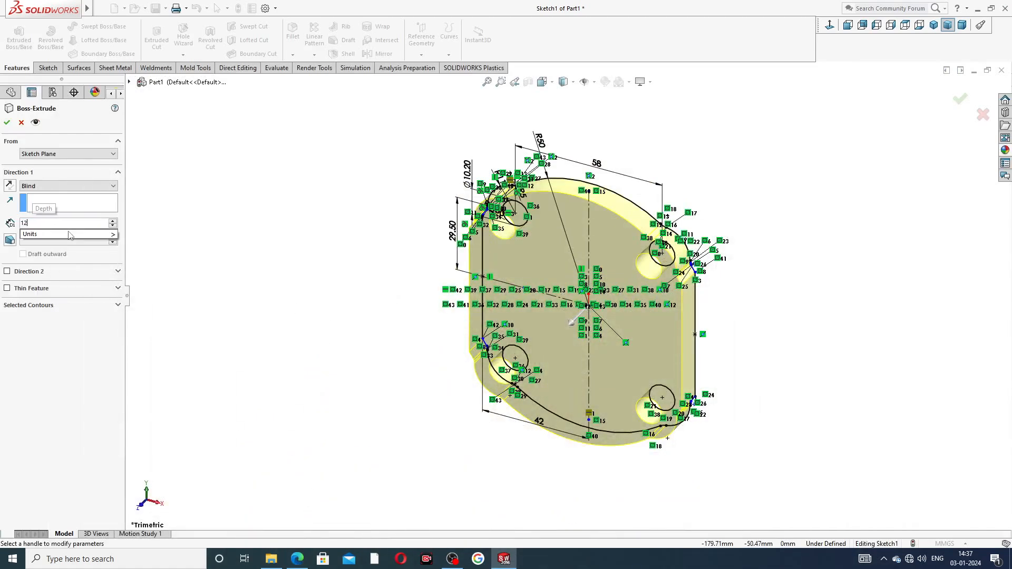
key("Return")
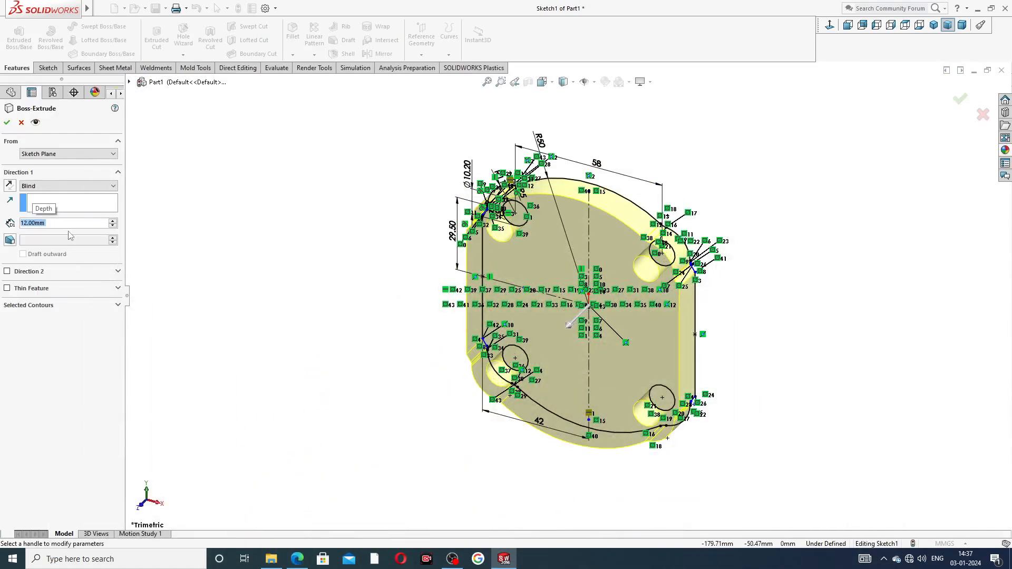
left_click(7, 122)
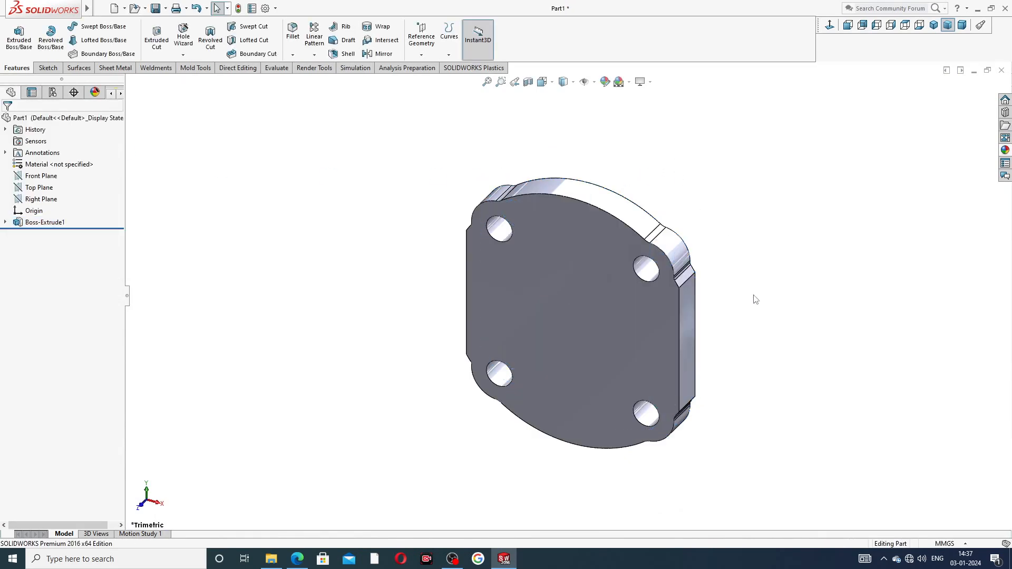
Sketch on the plate's front face a vertical centerline about 38 mm long and a horizontal centerline about 32 mm long, meeting at the origin
middle_click_drag(755, 299, 604, 290)
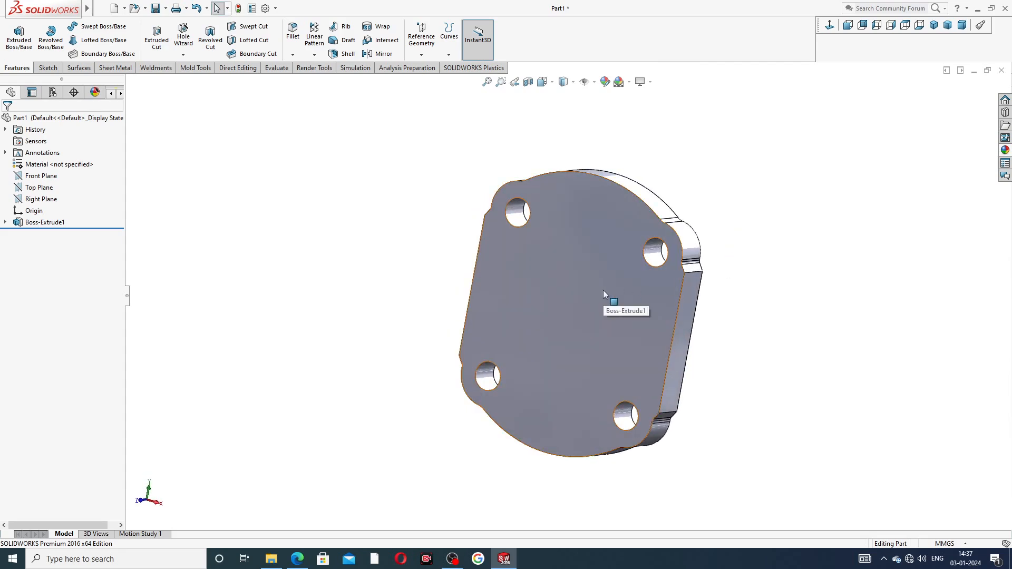
left_click(604, 294)
left_click(652, 261)
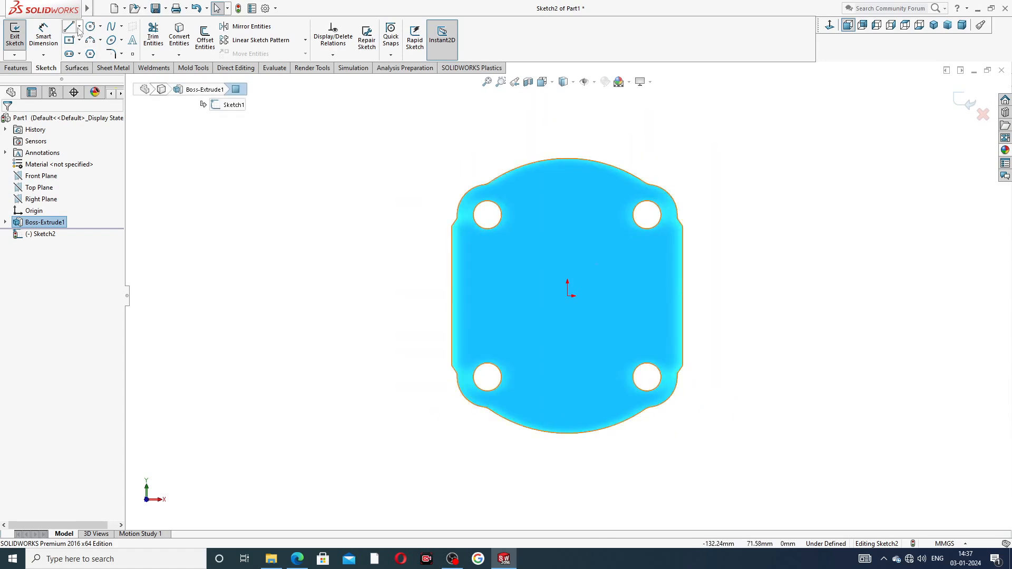
left_click(79, 27)
left_click(90, 53)
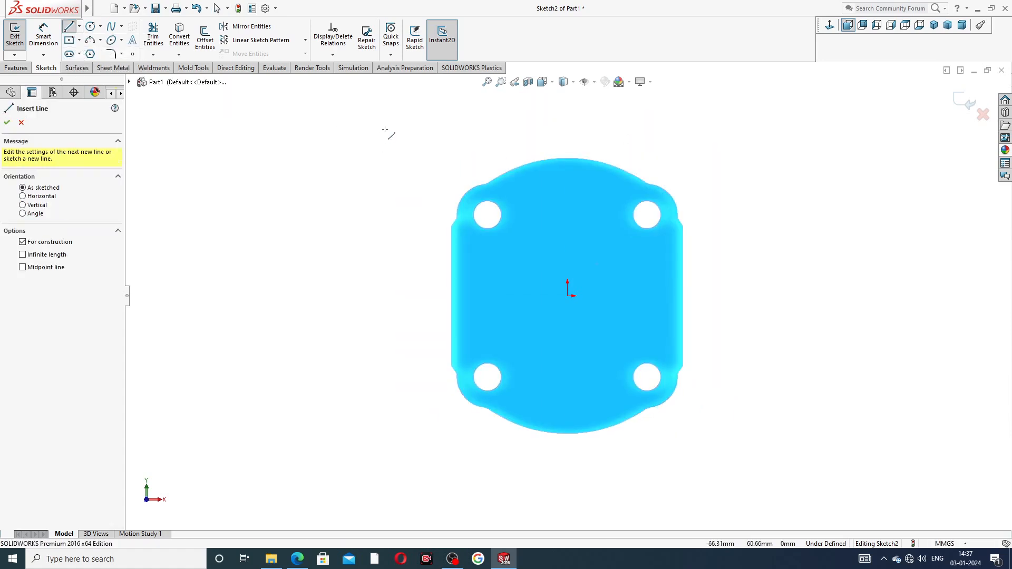
left_click(568, 192)
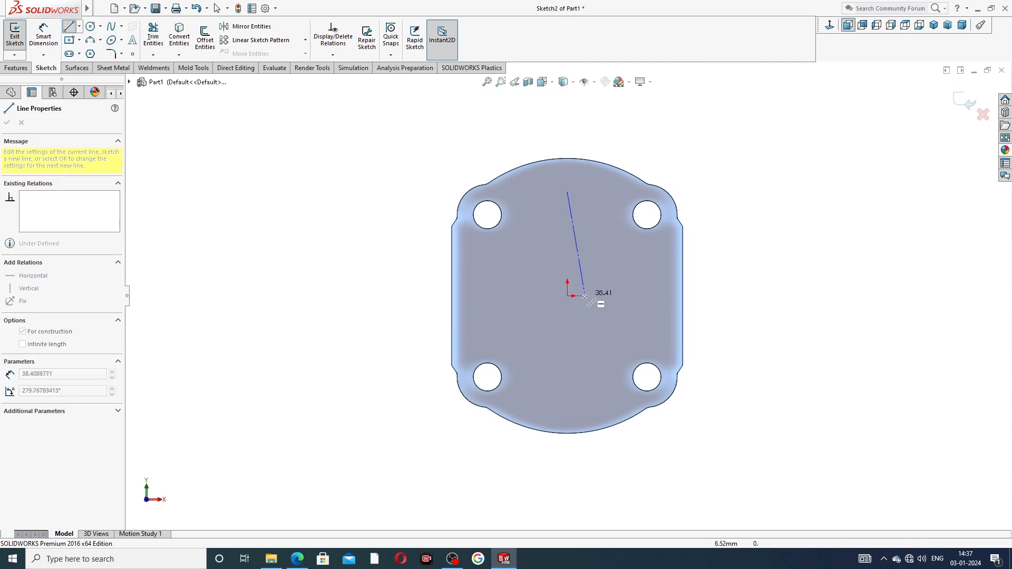
double_click(567, 296)
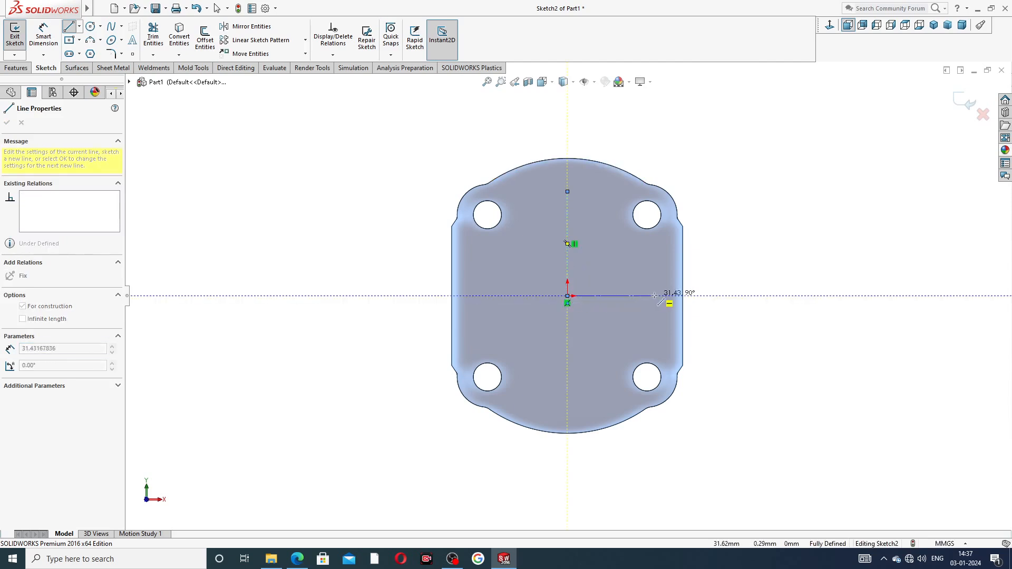
left_click(656, 296)
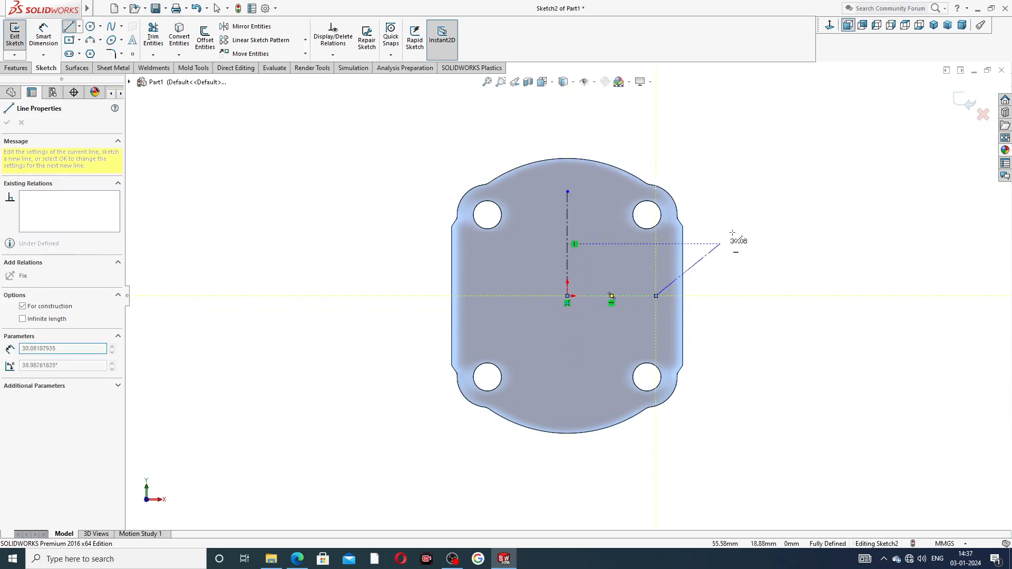
right_click(766, 215)
left_click(771, 220)
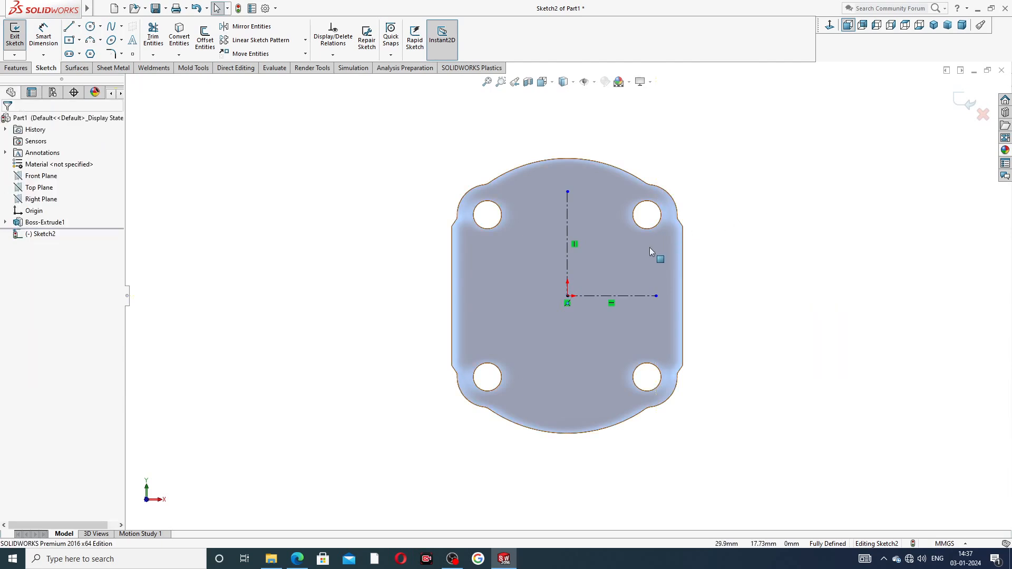
Draw a circle of about 23.5 mm radius centered on the vertical centerline, about 21 mm above the origin
scroll(650, 247, "down", 1)
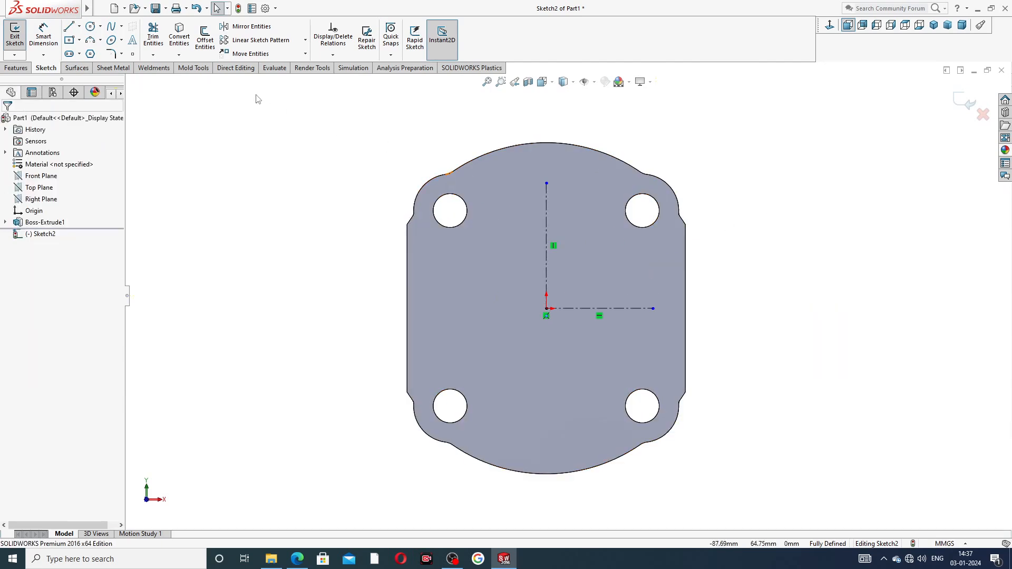
left_click(91, 26)
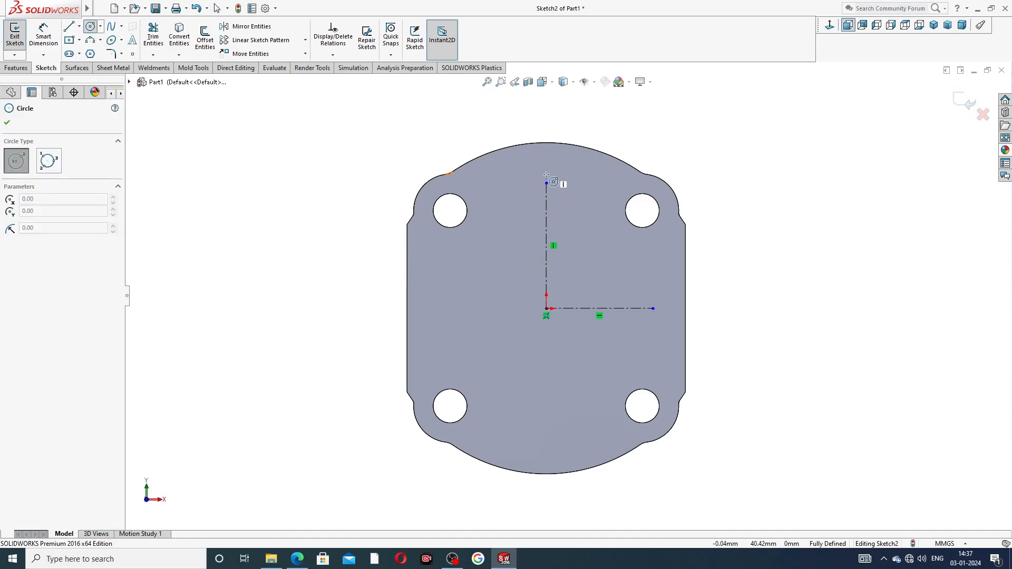
left_click(546, 240)
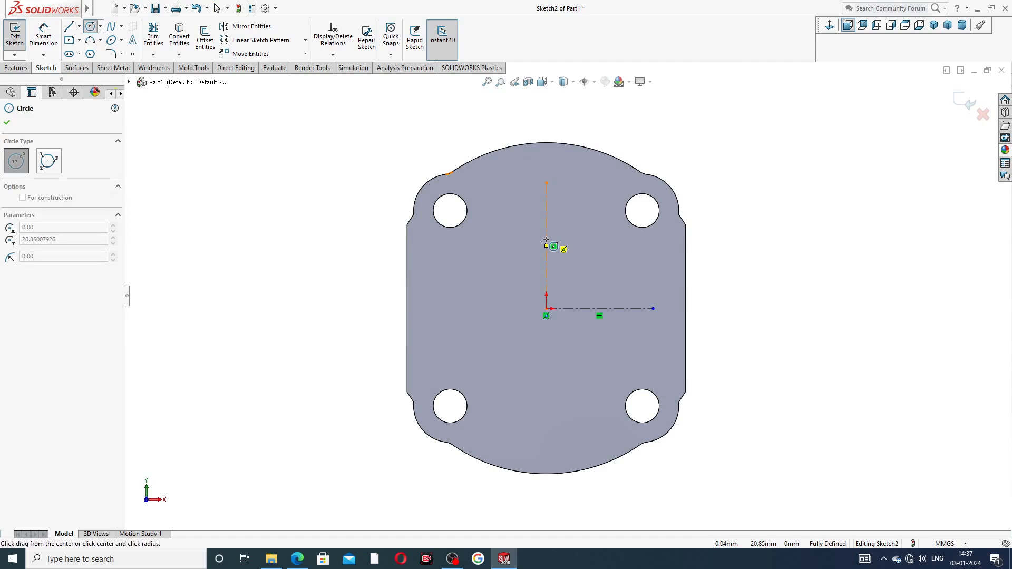
left_click(580, 164)
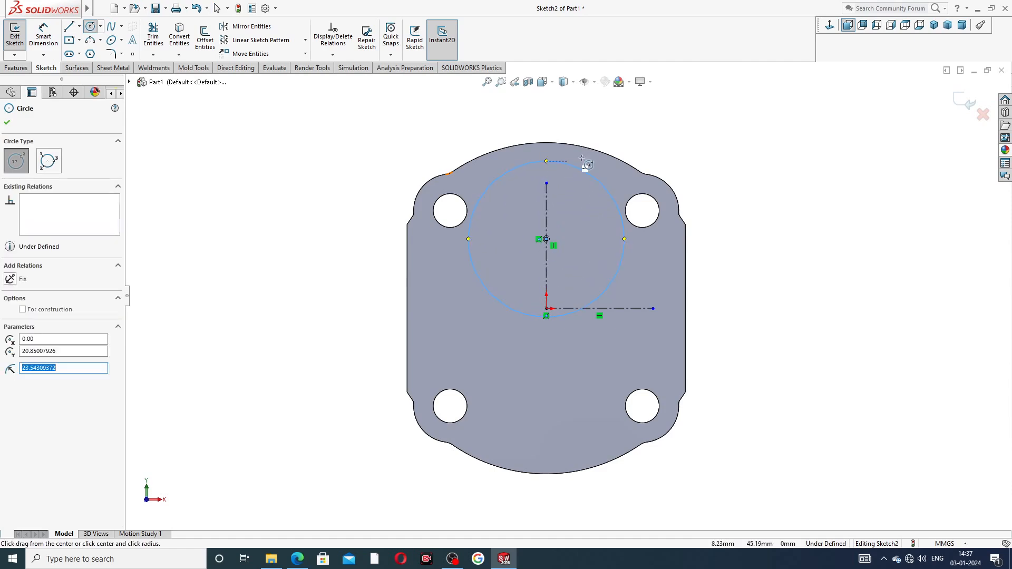
right_click(645, 138)
left_click(665, 145)
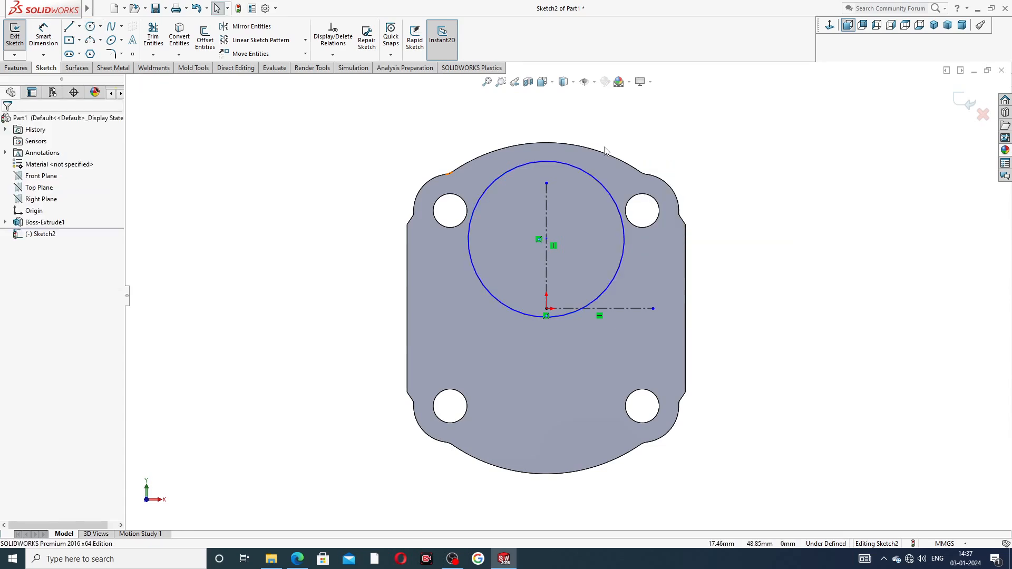
Dimension the circle's diameter as 41.70 mm
left_click(43, 36)
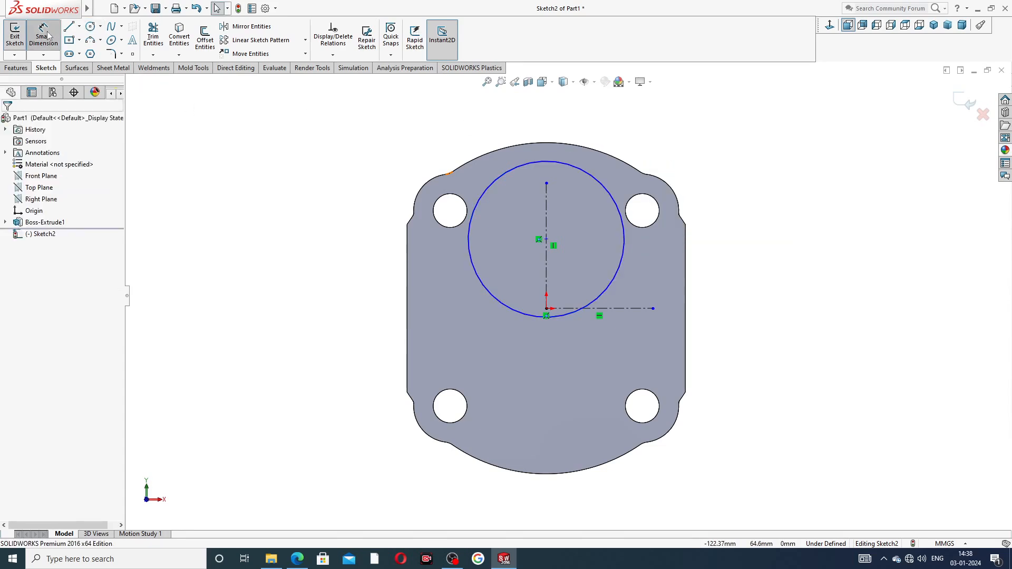
left_click(596, 181)
left_click(659, 139)
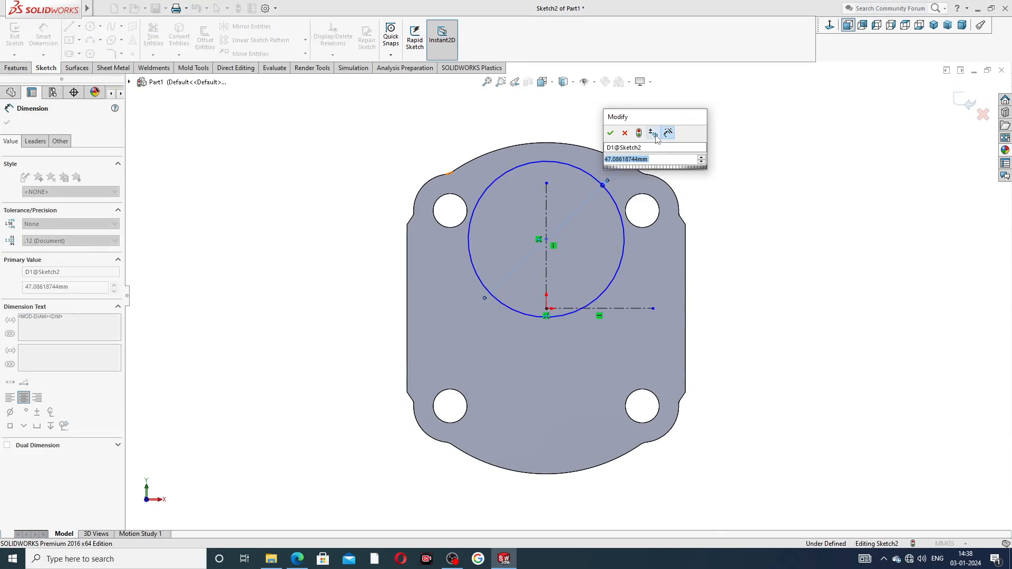
type("41.7")
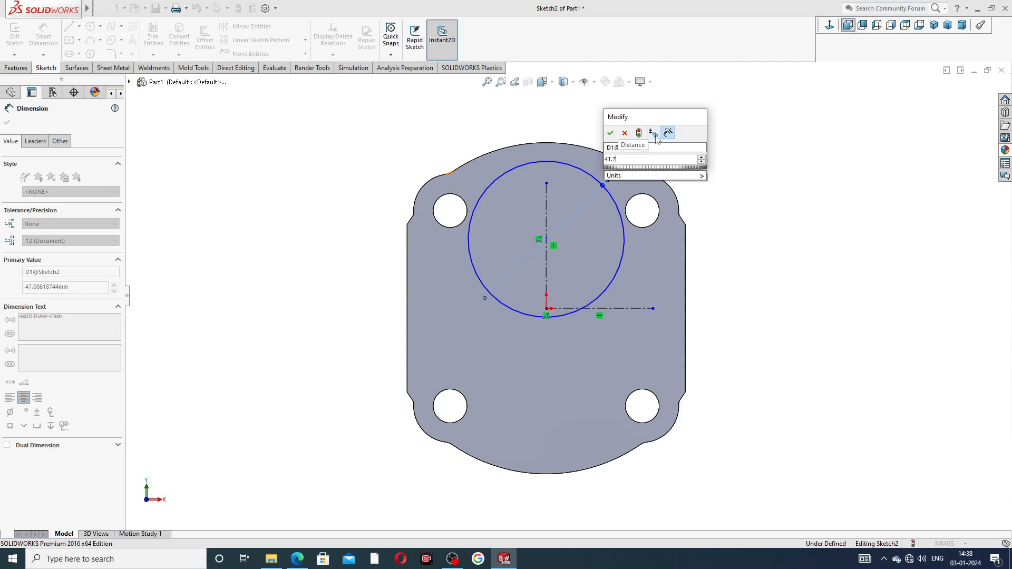
key("Return")
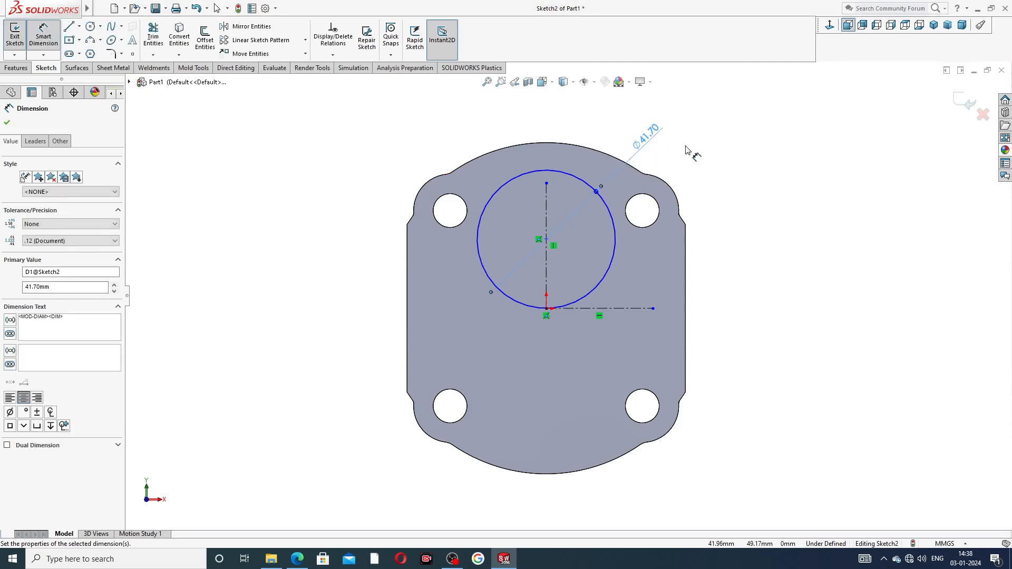
Dimension the vertical distance from the circle's center to the origin as 16.68 mm
left_click(546, 240)
left_click(547, 309)
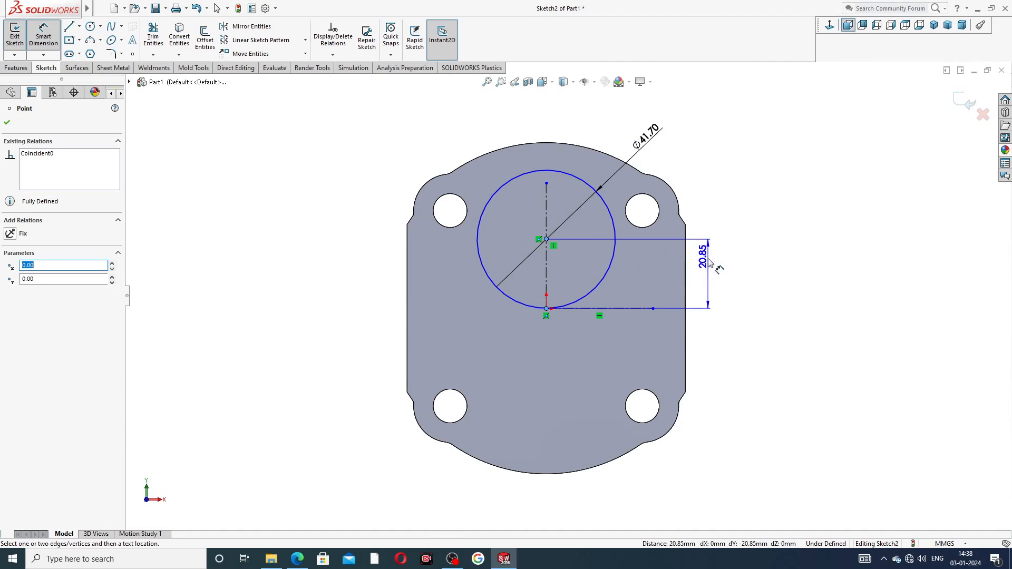
left_click(708, 276)
type("16")
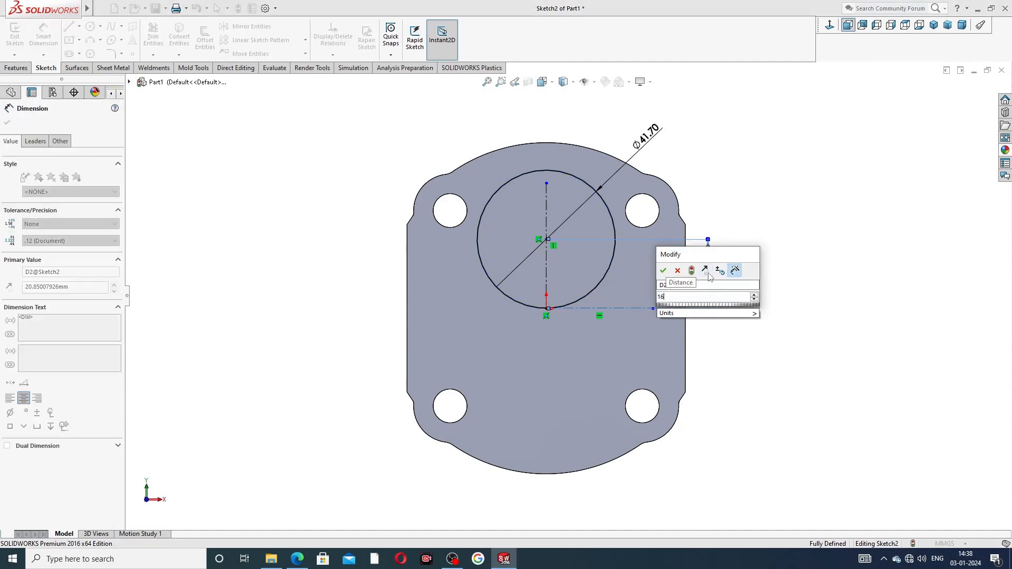
type(".68")
key("Return")
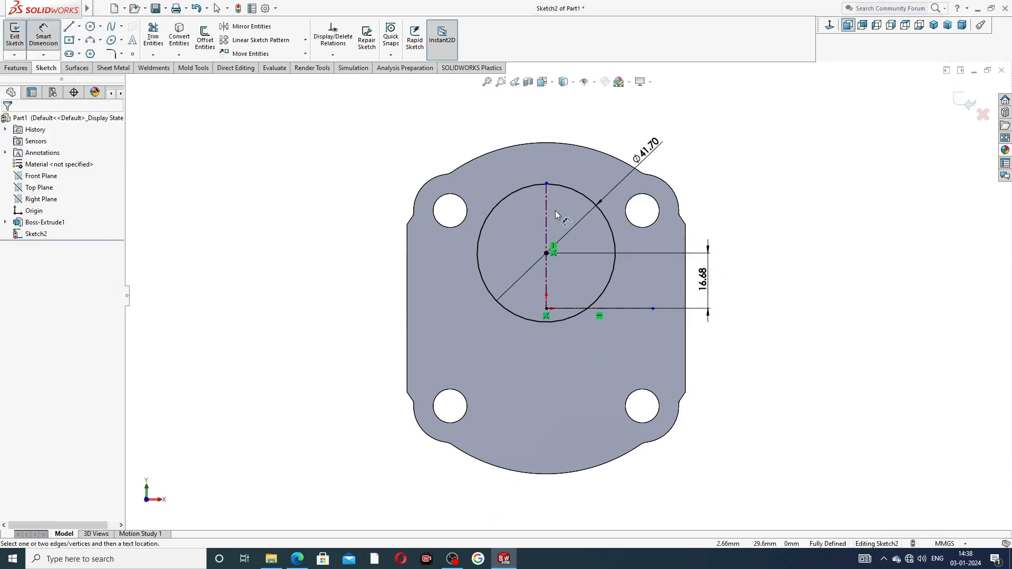
Check the part drawing and mirror the 41.70 mm circle about the horizontal centerline, keeping the original
left_click(294, 561)
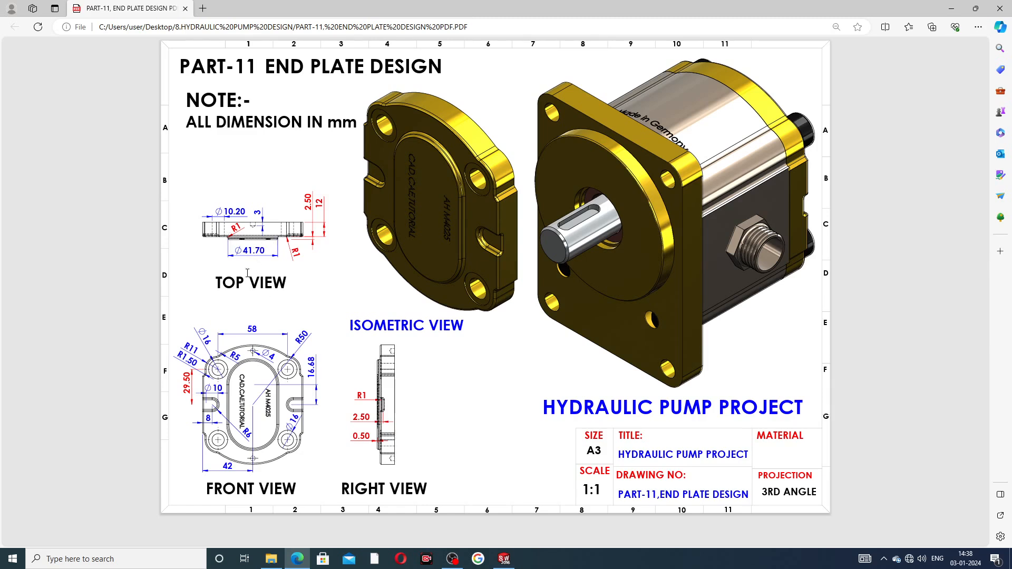
left_click(299, 563)
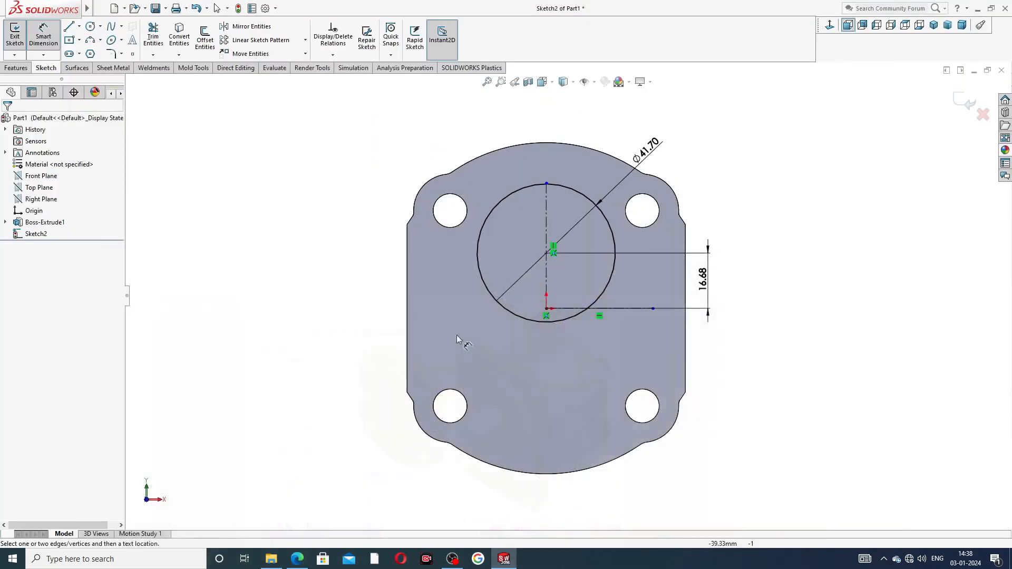
right_click(701, 157)
left_click(724, 156)
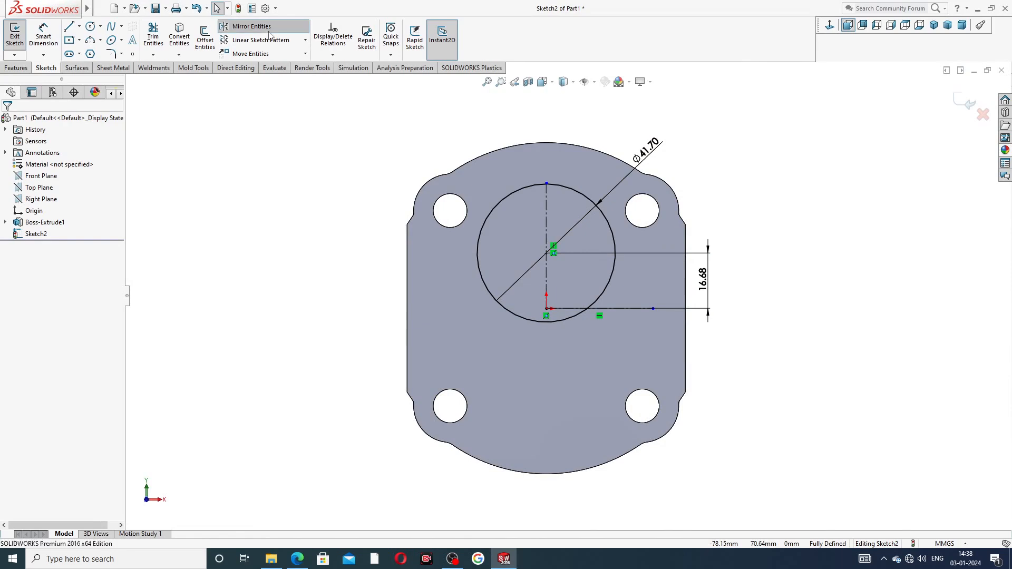
left_click(248, 26)
left_click(550, 186)
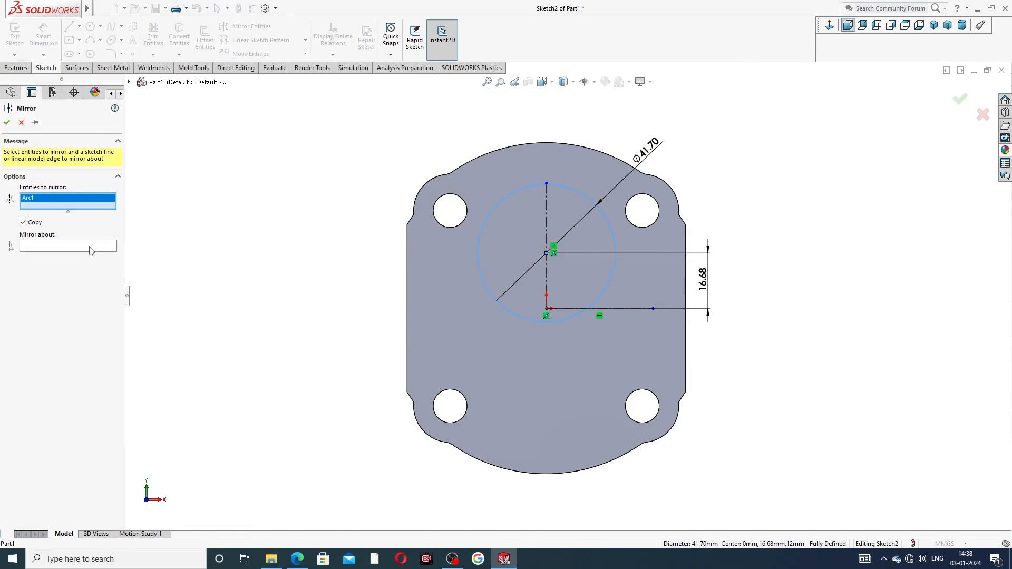
left_click(90, 247)
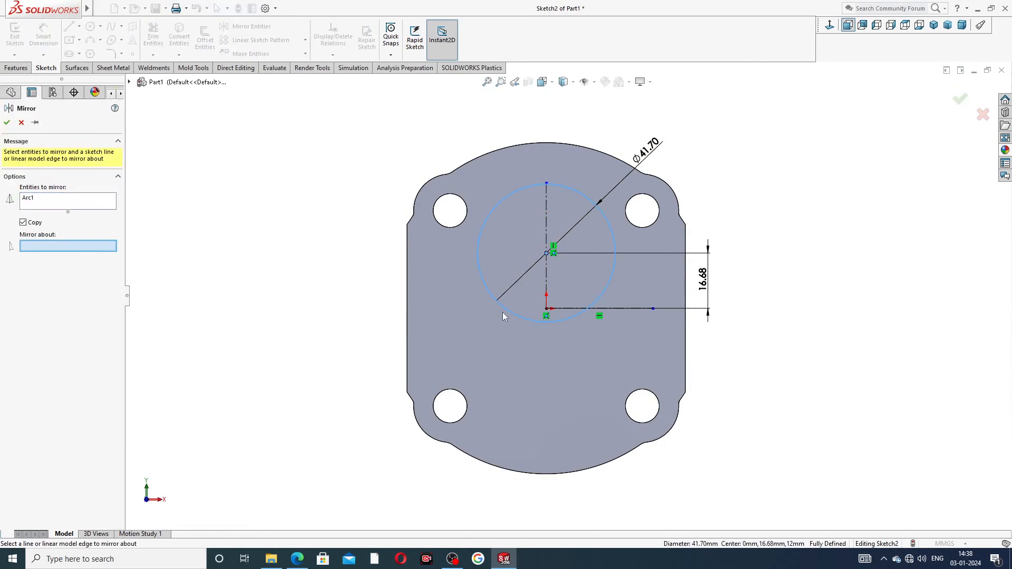
left_click(574, 310)
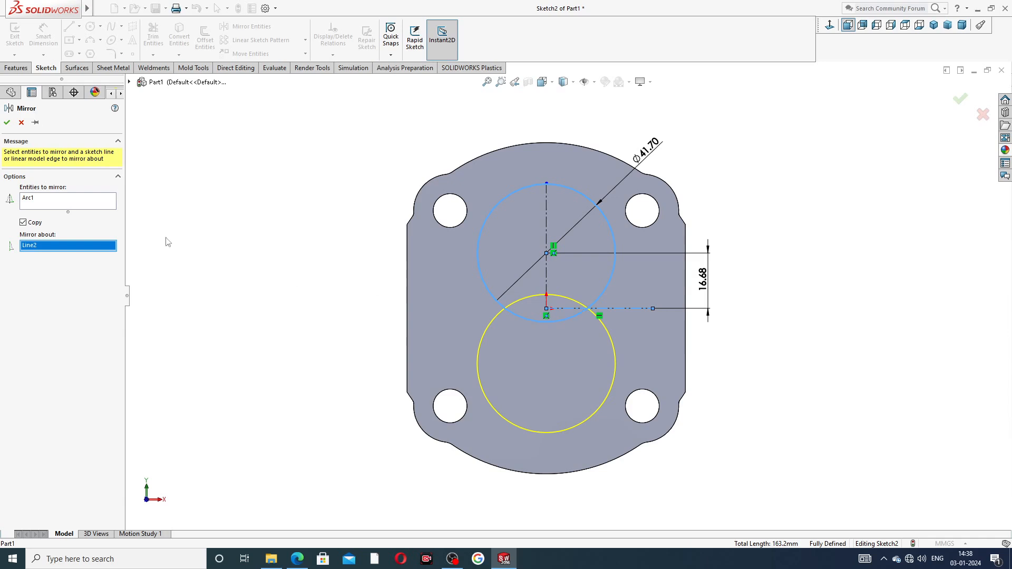
left_click(7, 123)
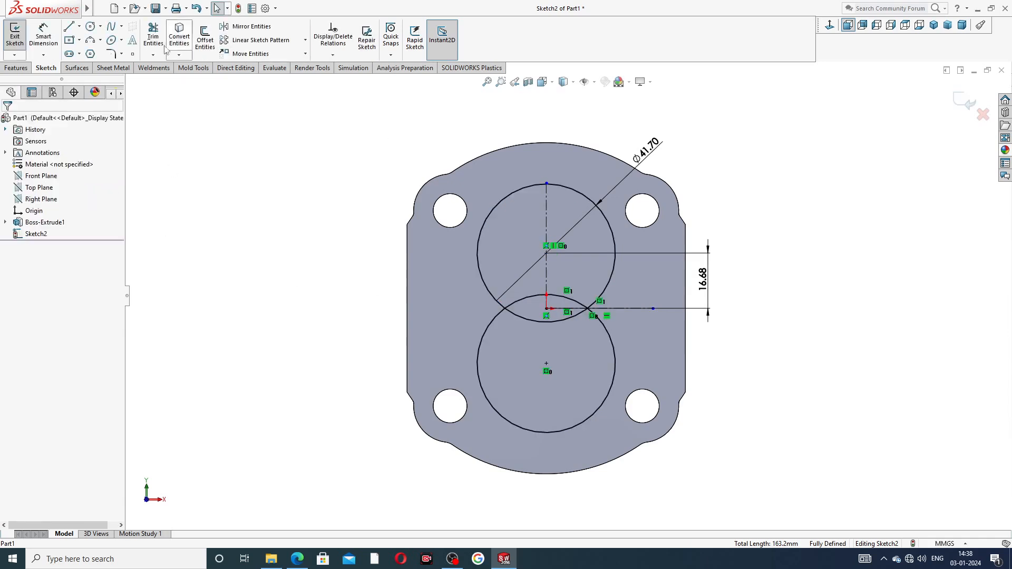
Draw a vertical line joining the leftmost points of the upper and lower 41.70 mm circles
left_click(79, 26)
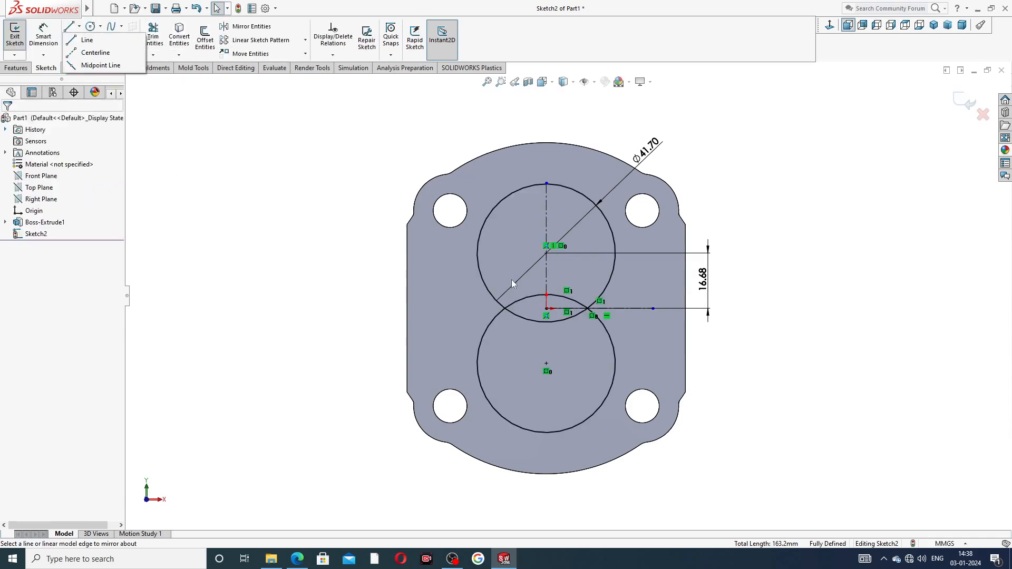
left_click(84, 41)
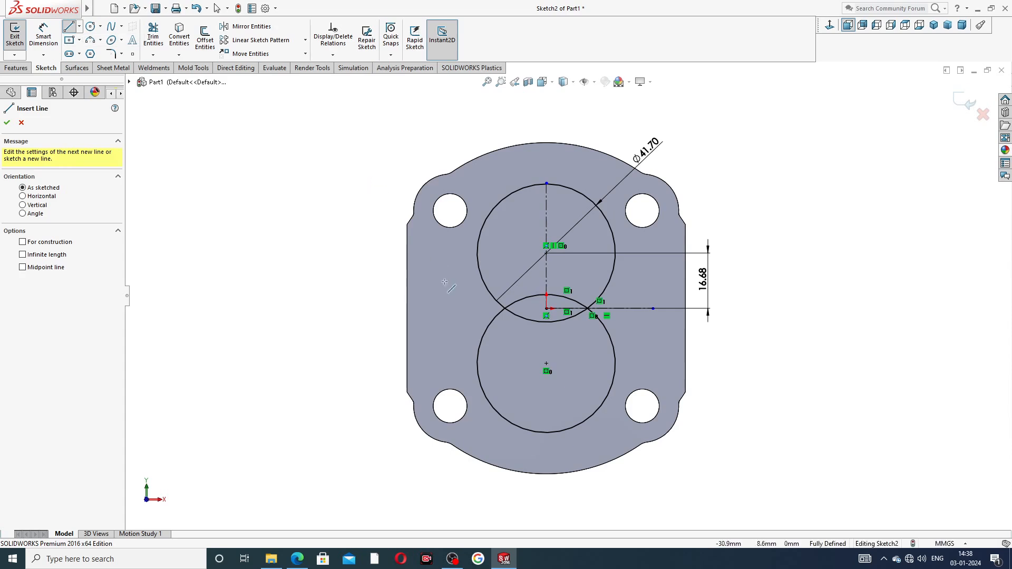
left_click(478, 253)
left_click(479, 363)
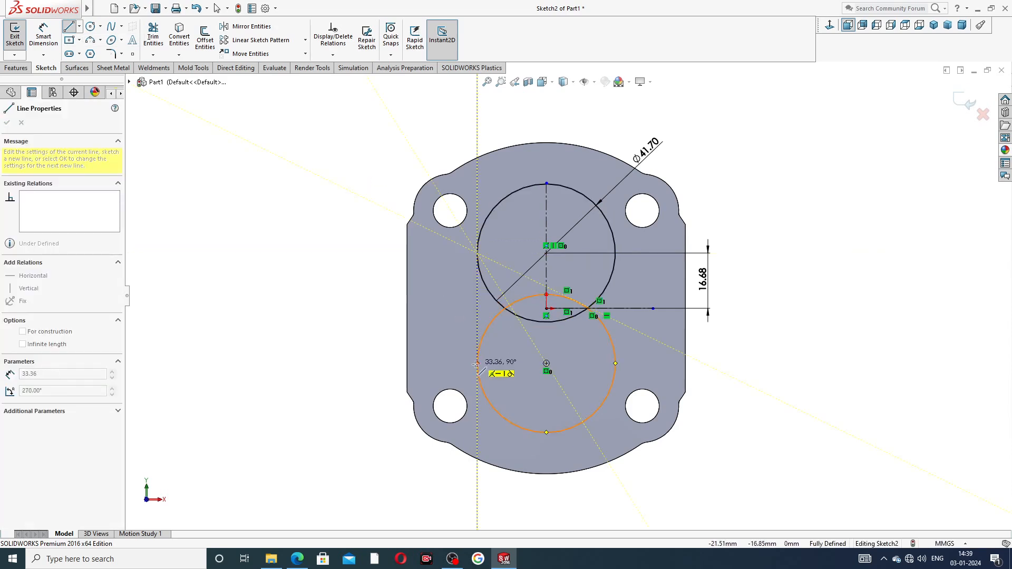
right_click(447, 328)
left_click(457, 332)
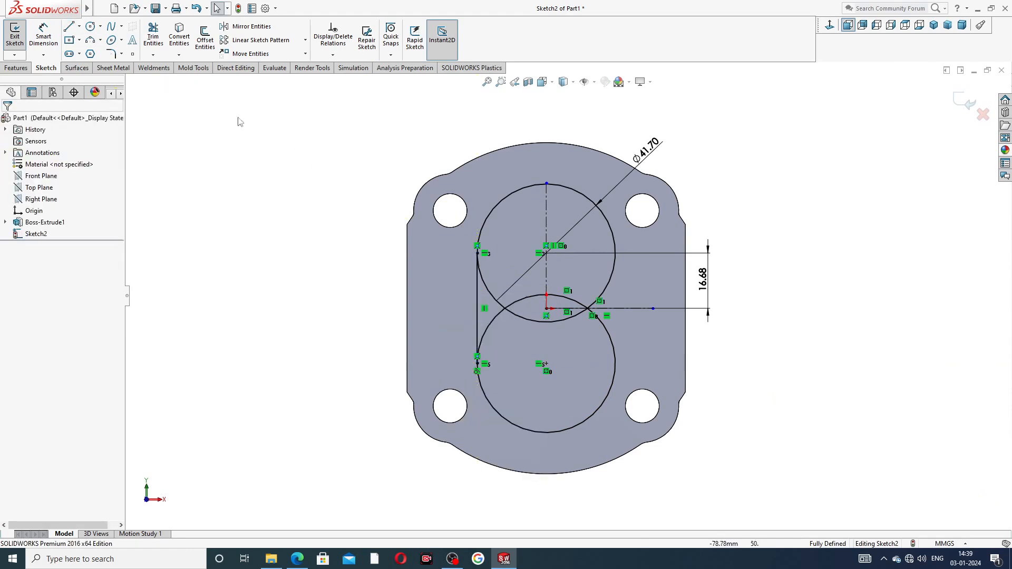
Draw a matching vertical line joining the rightmost points of the two circles
left_click(69, 27)
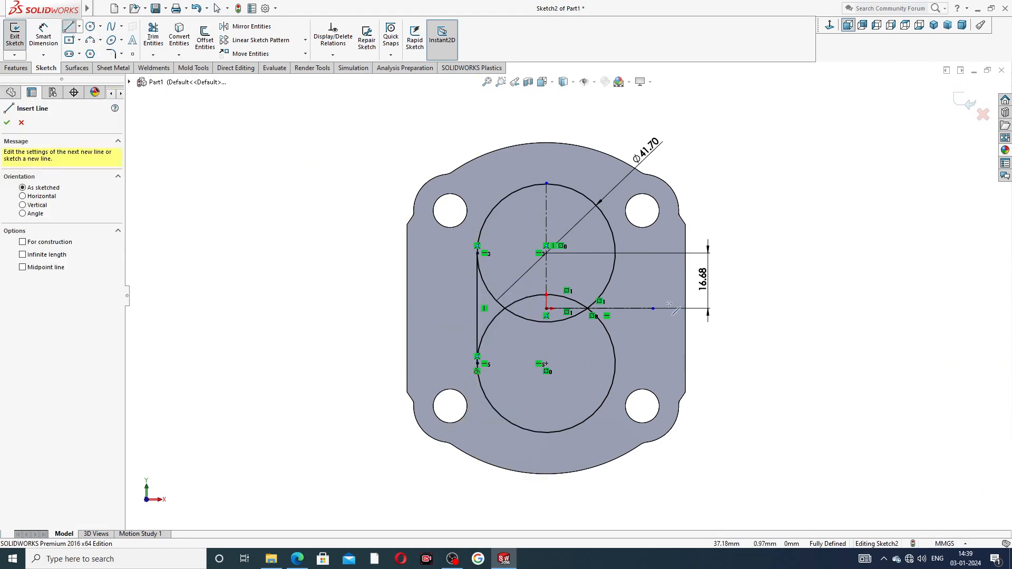
left_click(616, 253)
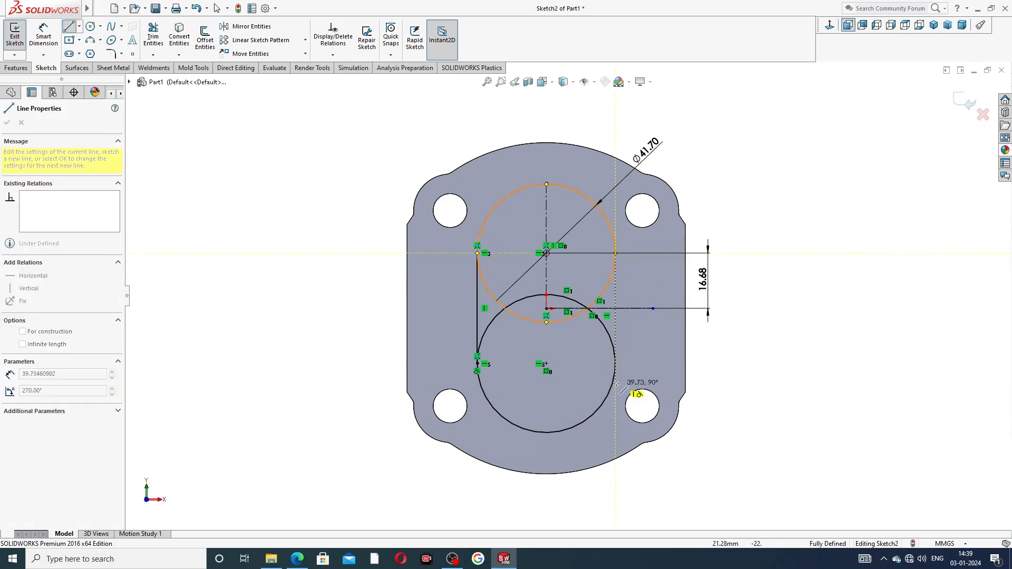
left_click(616, 363)
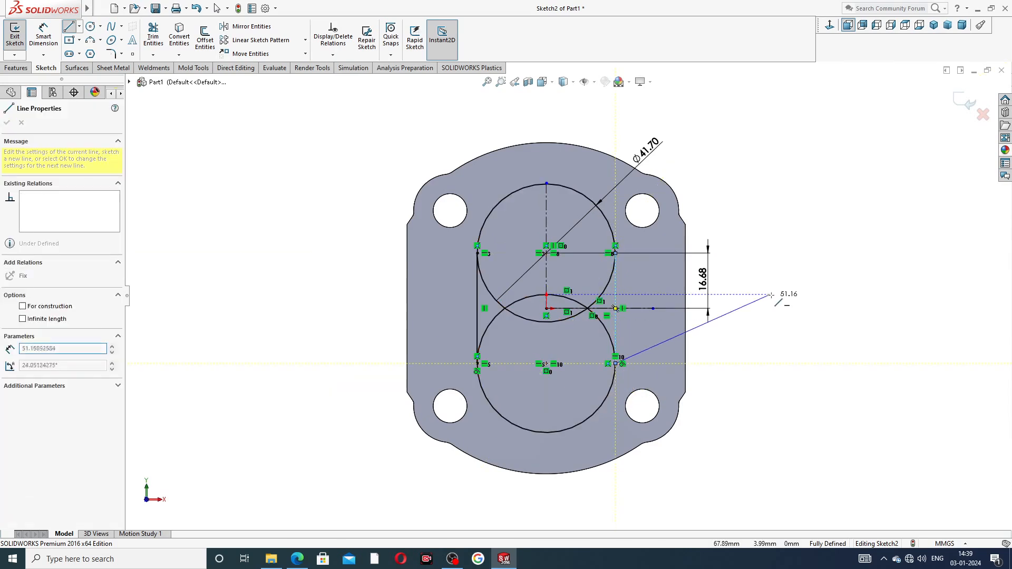
right_click(783, 291)
left_click(796, 310)
Power trim the circles' inner arcs between the two vertical lines, leaving a single closed slot-shaped outline
scroll(600, 320, "down", 2)
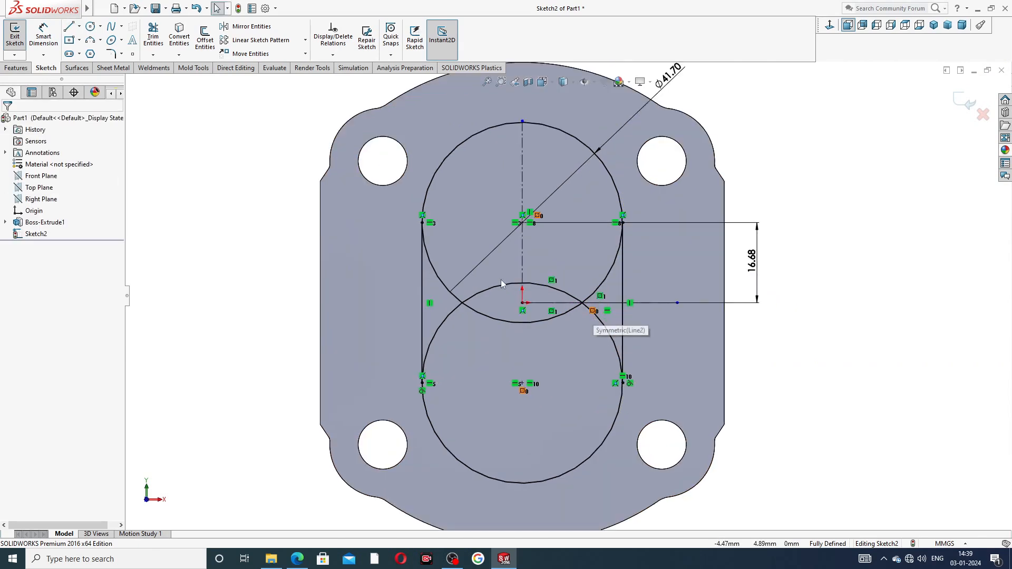
left_click(157, 34)
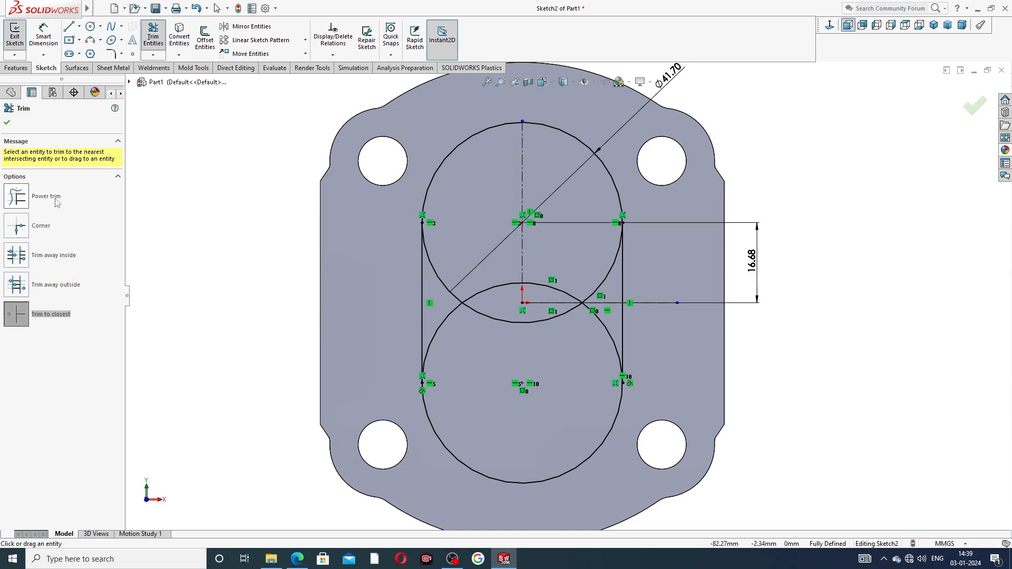
left_click(15, 196)
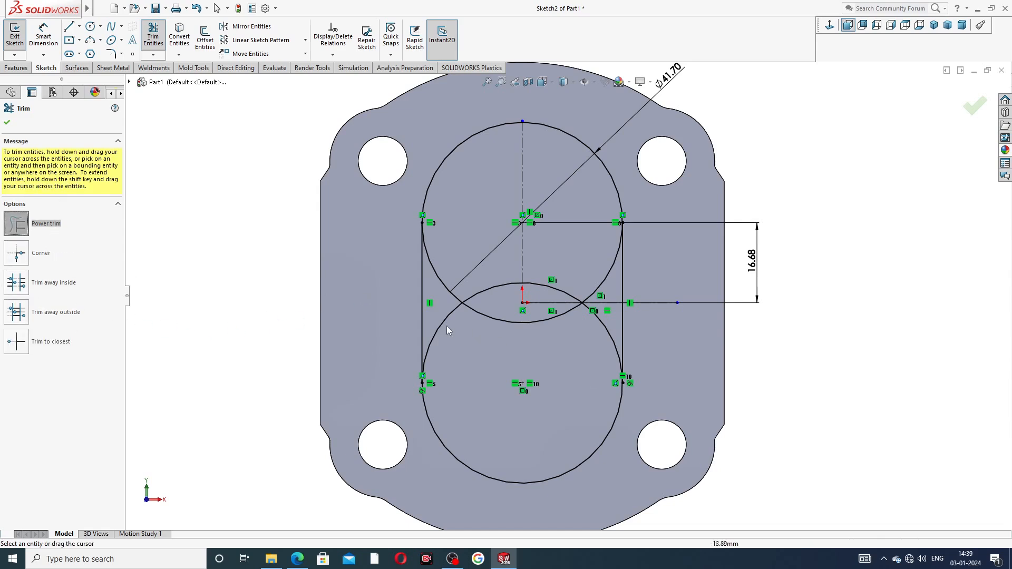
mouse_move(451, 326)
left_mouse_down()
mouse_move(438, 289)
mouse_move(466, 283)
mouse_move(480, 330)
mouse_move(485, 304)
left_mouse_up()
mouse_move(567, 334)
left_mouse_down()
mouse_move(562, 278)
mouse_move(595, 320)
mouse_move(603, 307)
mouse_move(591, 353)
left_mouse_up()
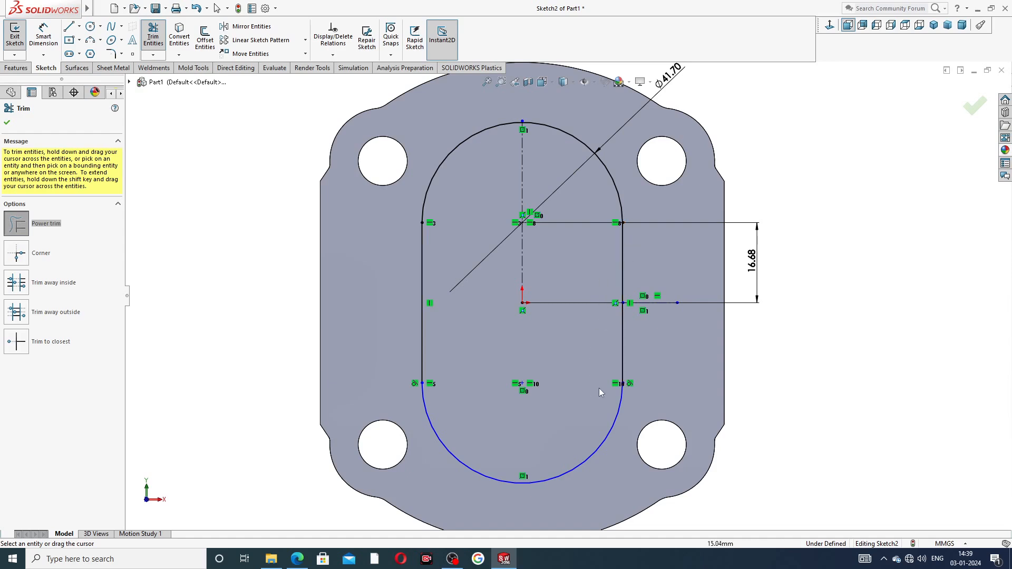
scroll(621, 390, "down", 8)
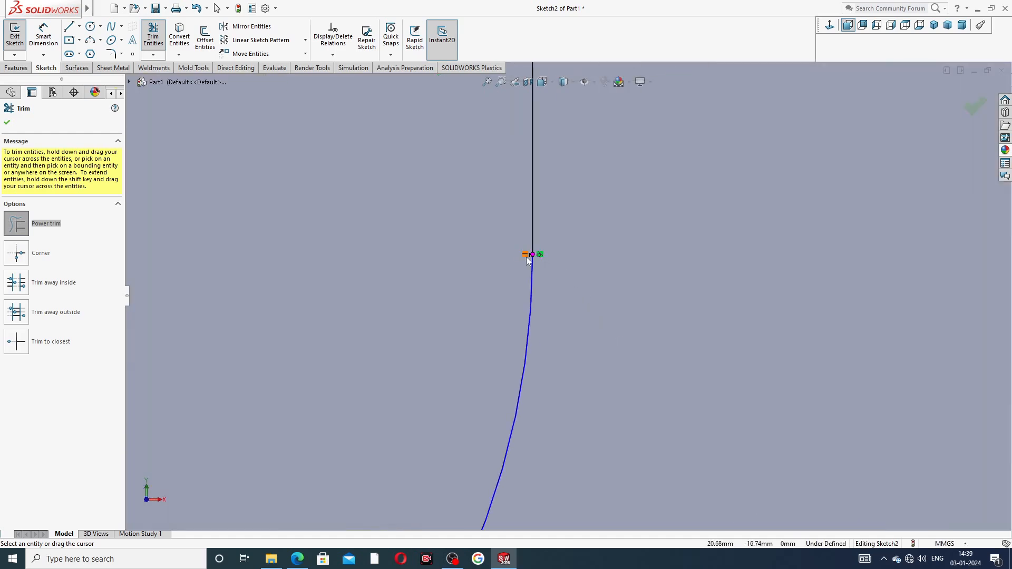
scroll(526, 257, "up", 8)
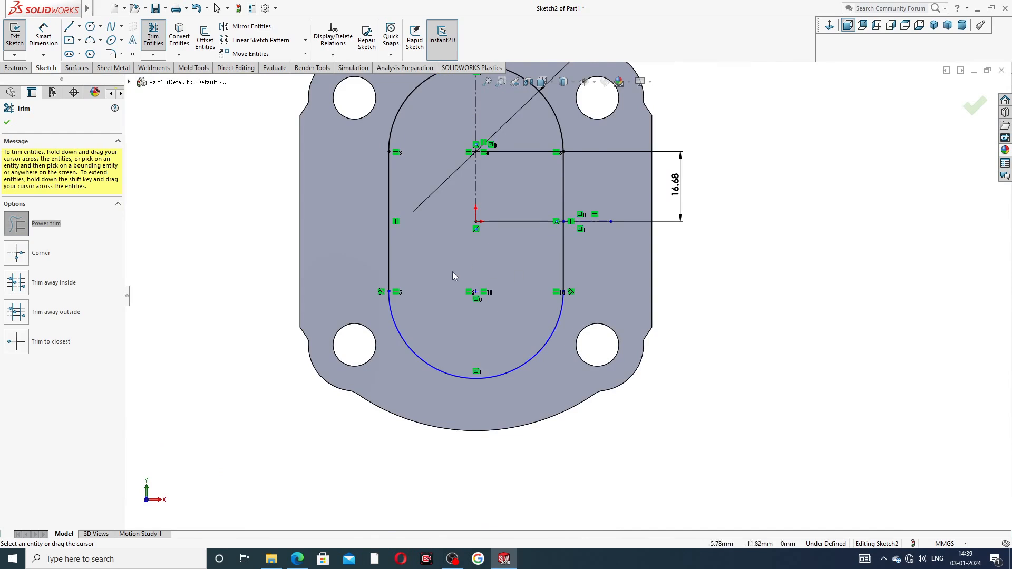
scroll(511, 244, "up", 3)
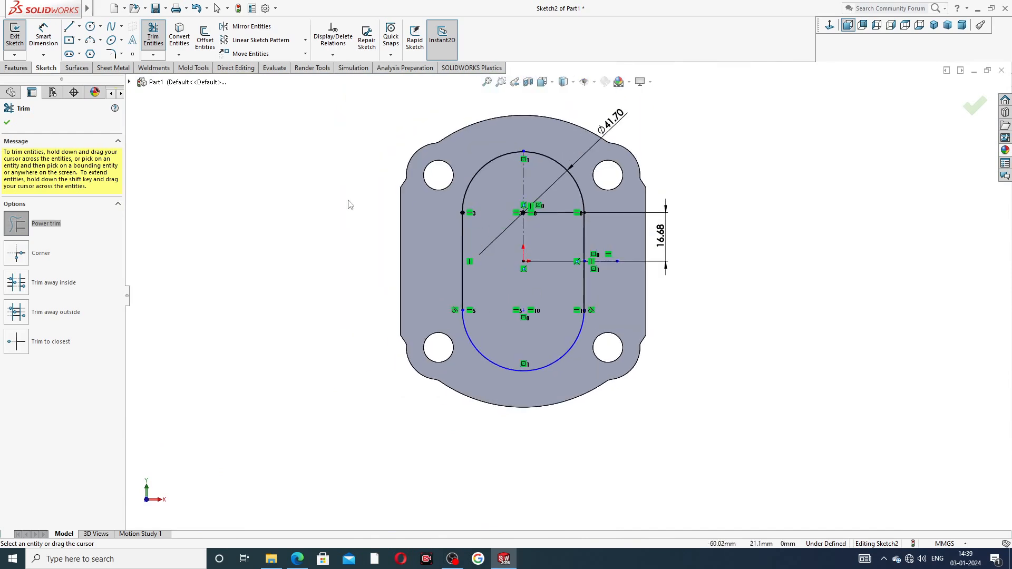
left_click(7, 123)
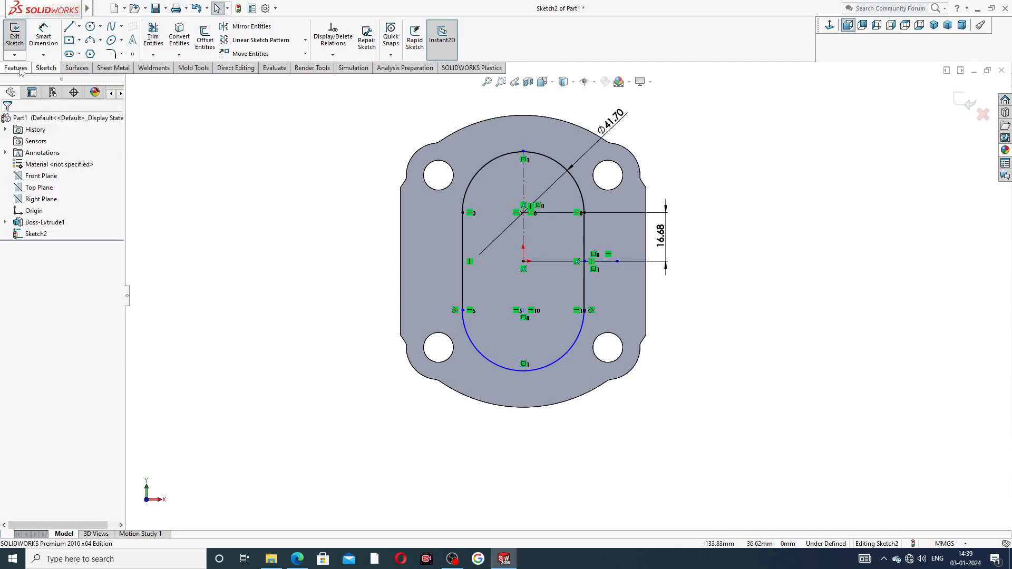
Extrude the slot-shaped profile 2.5 mm outward from the plate face, checking the depth against the part drawing
left_click(16, 67)
left_click(19, 37)
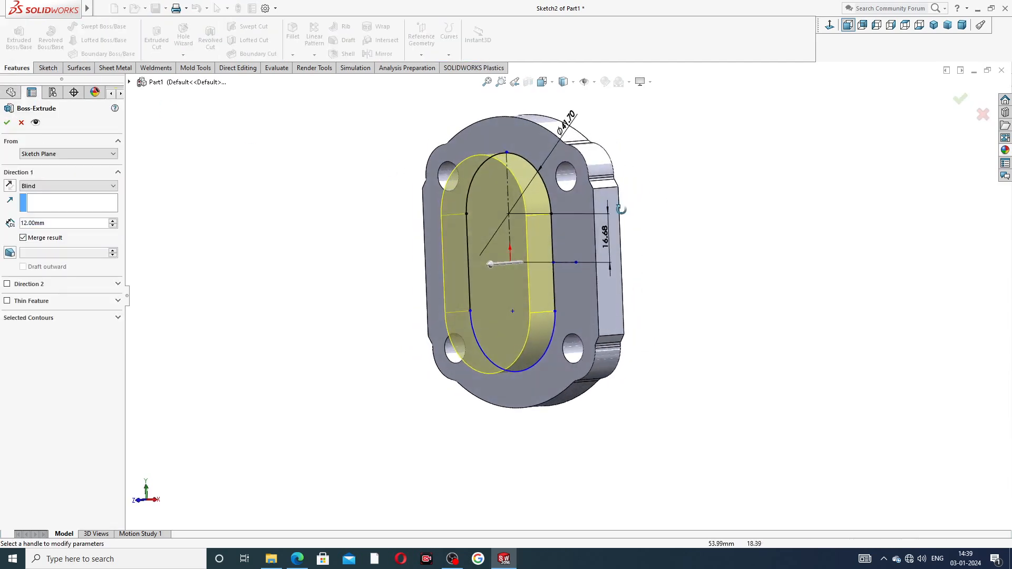
left_click(53, 225)
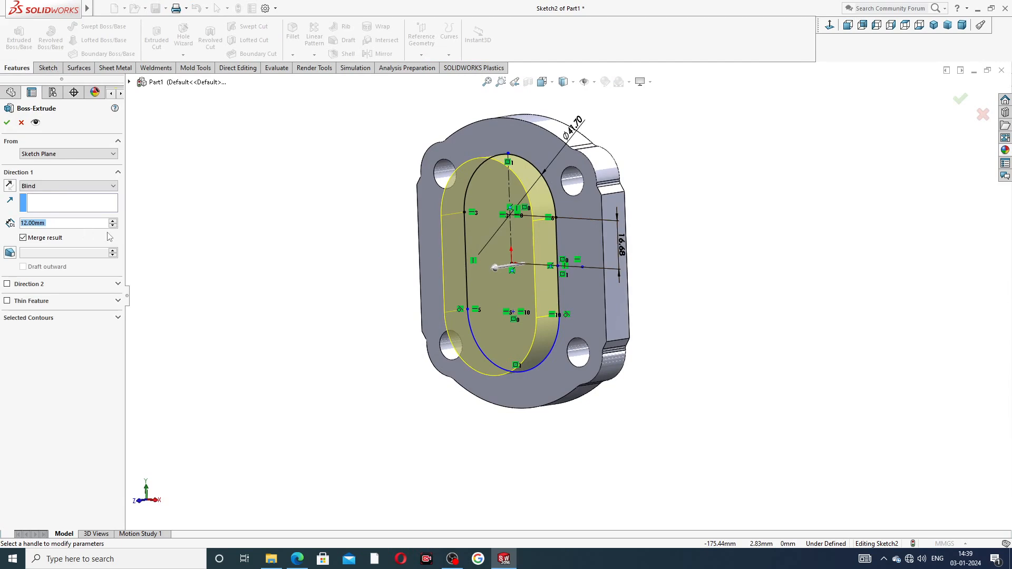
type("2.5")
key("Return")
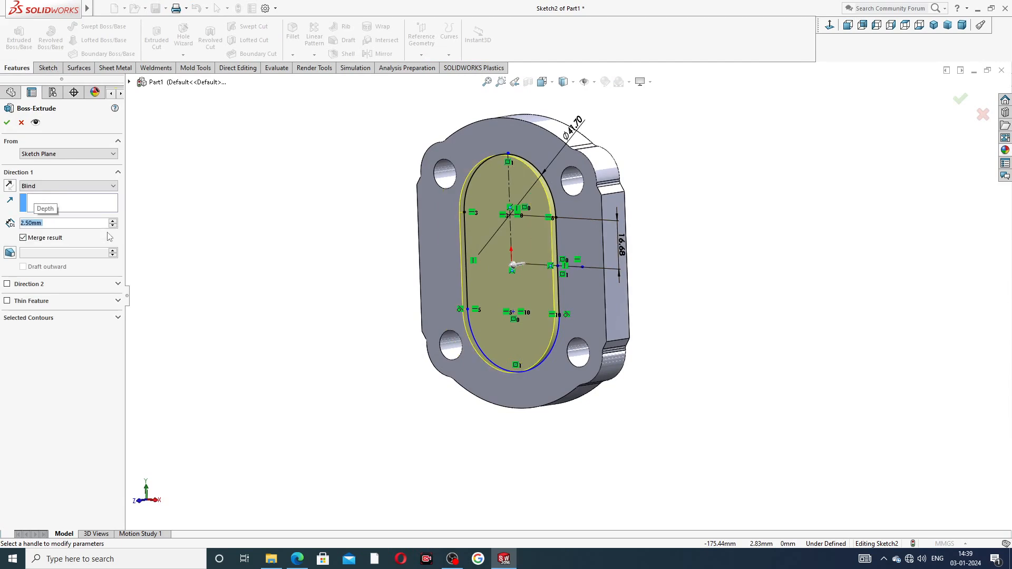
left_click(294, 557)
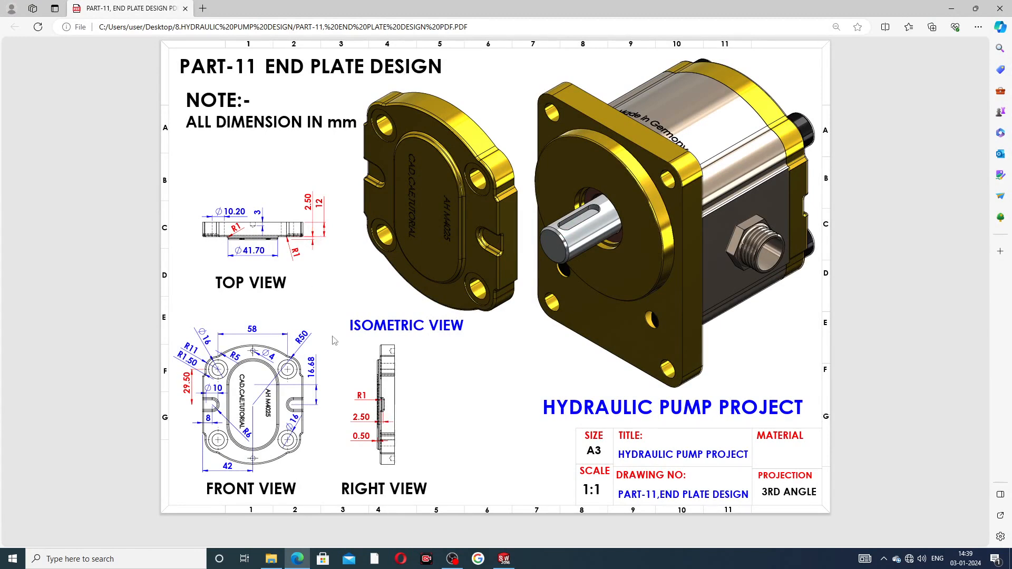
left_click(504, 559)
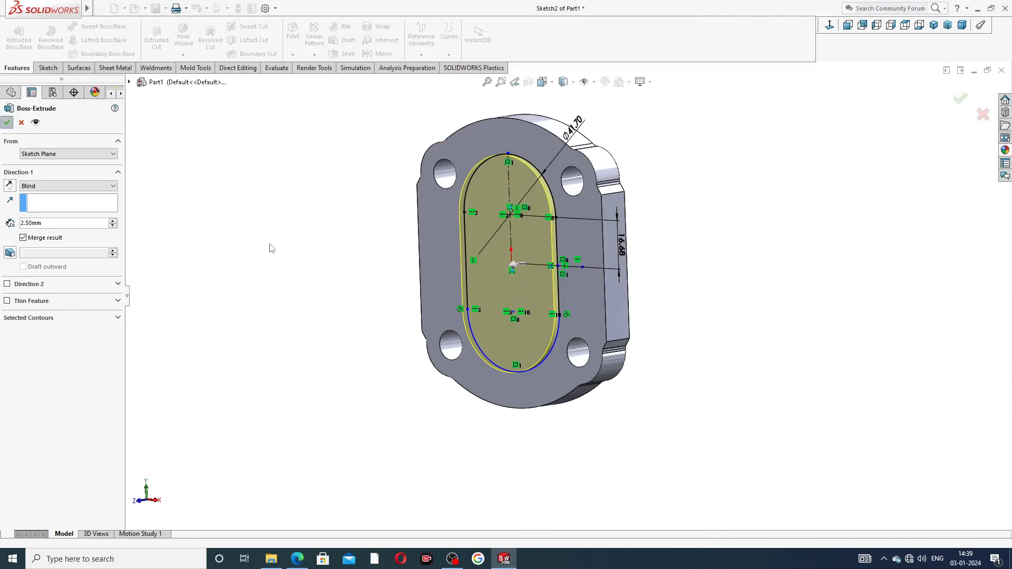
key("Return")
mouse_move(593, 220)
middle_mouse_down()
mouse_move(543, 247)
mouse_move(591, 242)
mouse_move(615, 212)
mouse_move(598, 229)
middle_mouse_up()
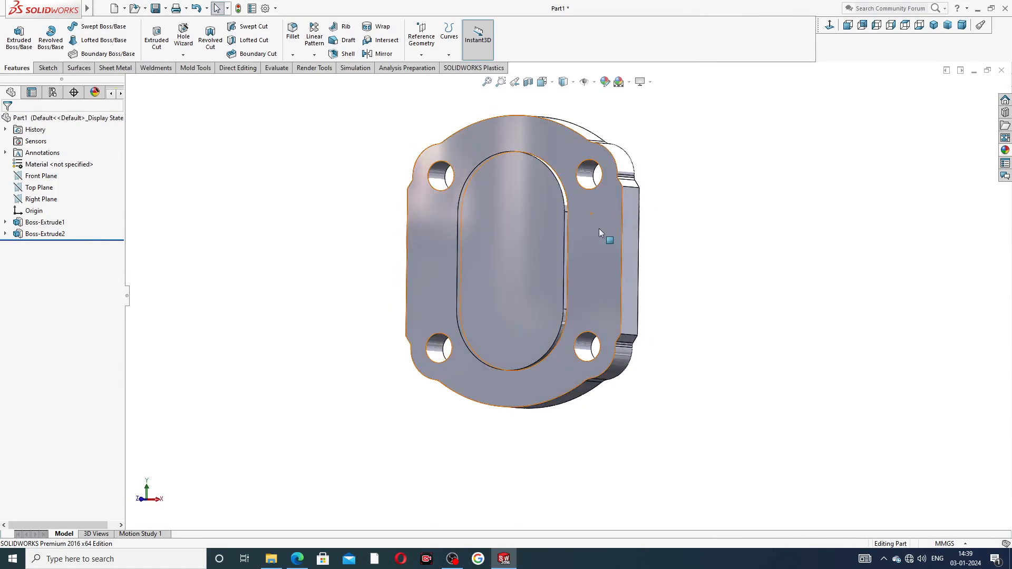
left_click(596, 232)
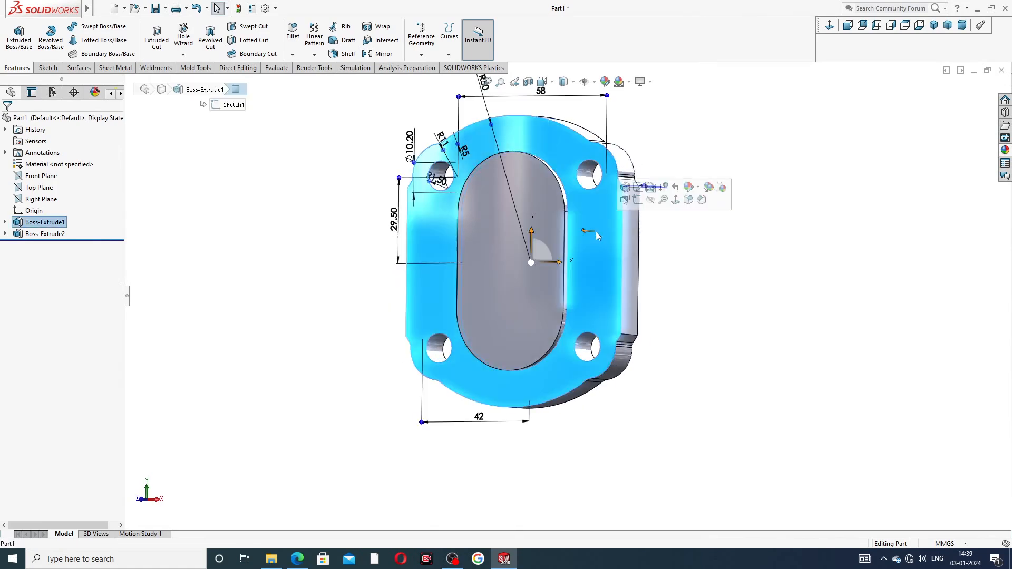
left_click(826, 33)
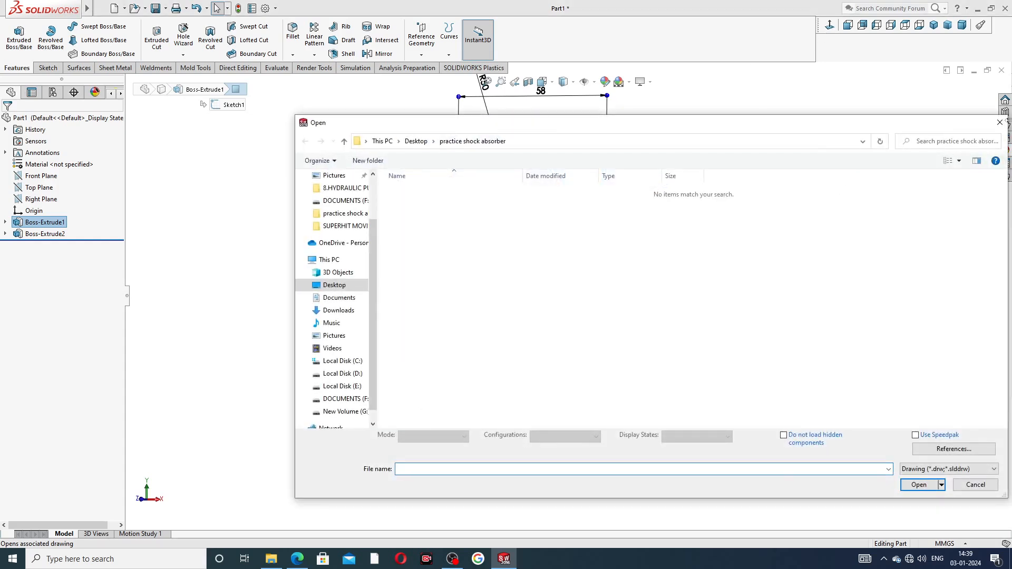
left_click(1000, 122)
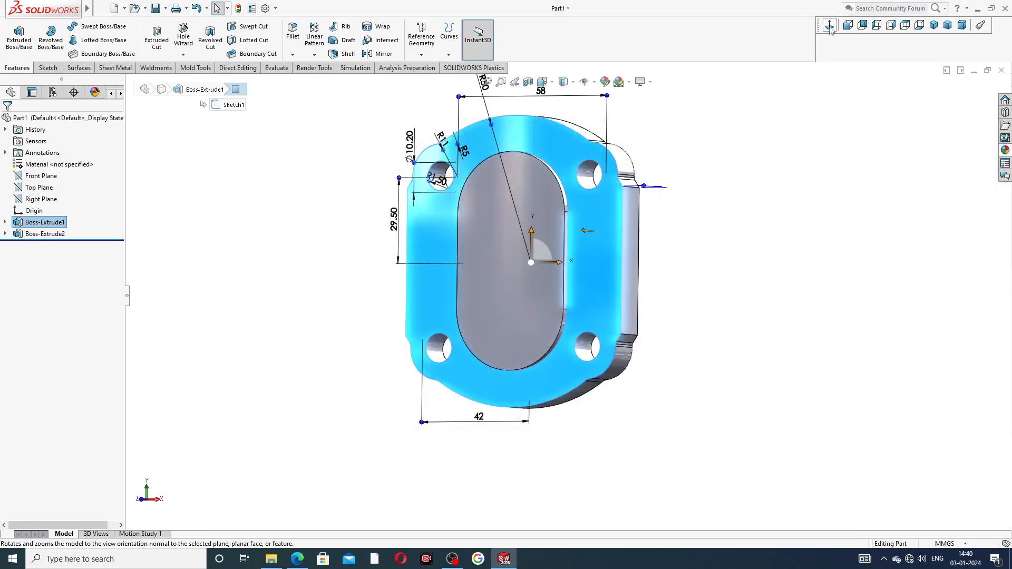
left_click(746, 152)
Start a sketch on the plate face around the raised boss and draw a horizontal centerline through the origin between the plate's side edges
left_click(599, 236)
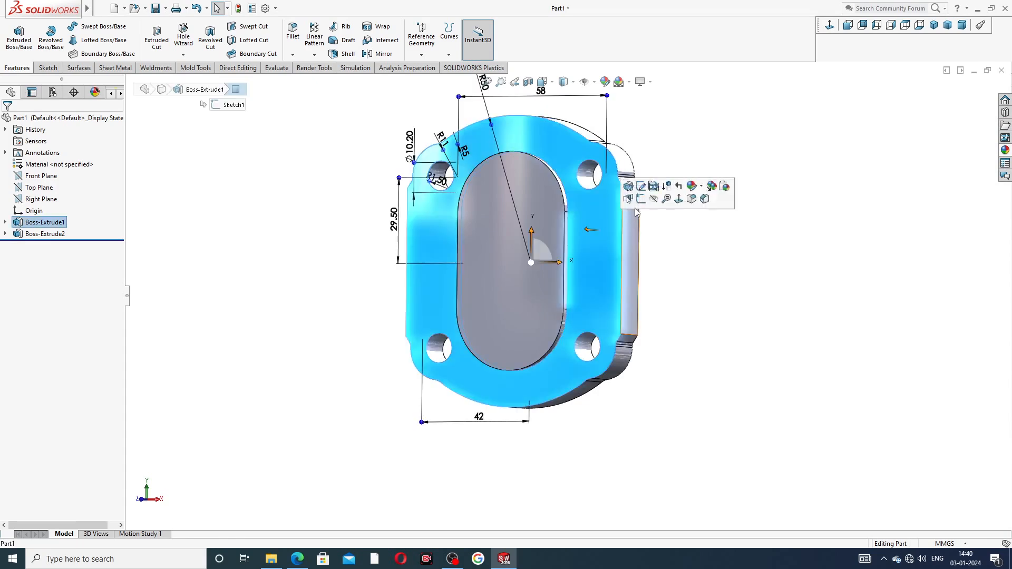
left_click(659, 185)
left_click(829, 26)
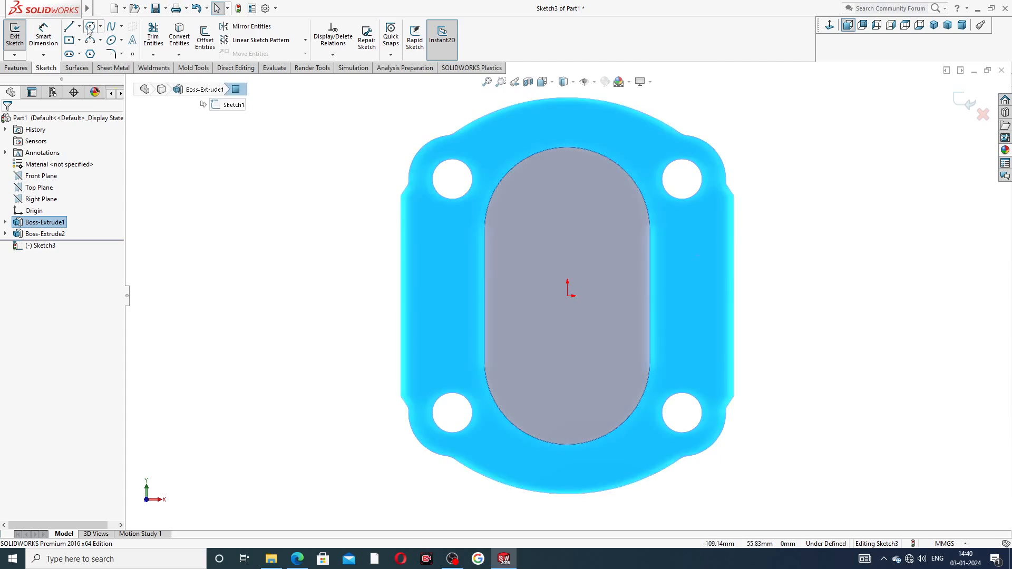
left_click(79, 27)
left_click(97, 50)
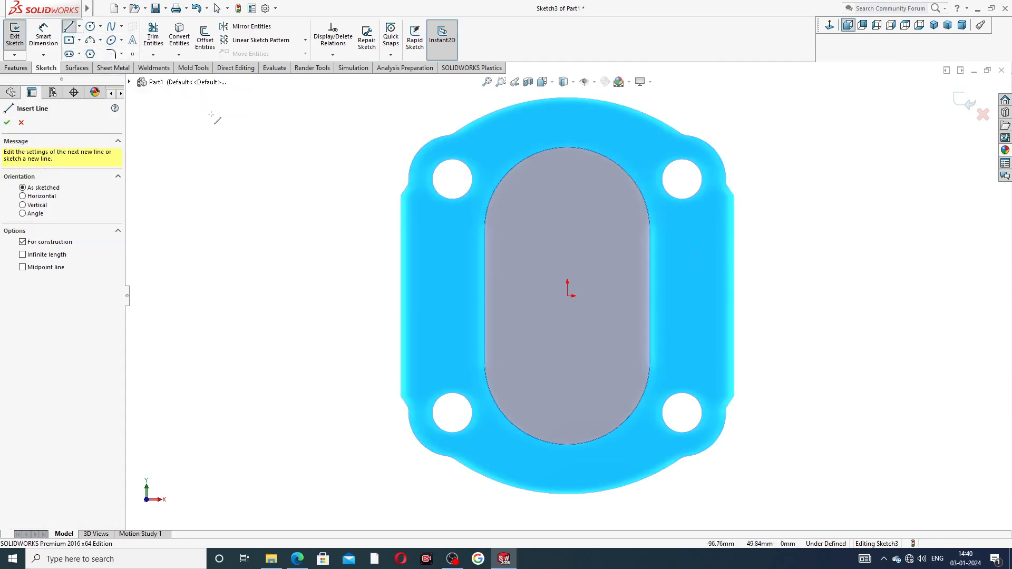
left_click(401, 296)
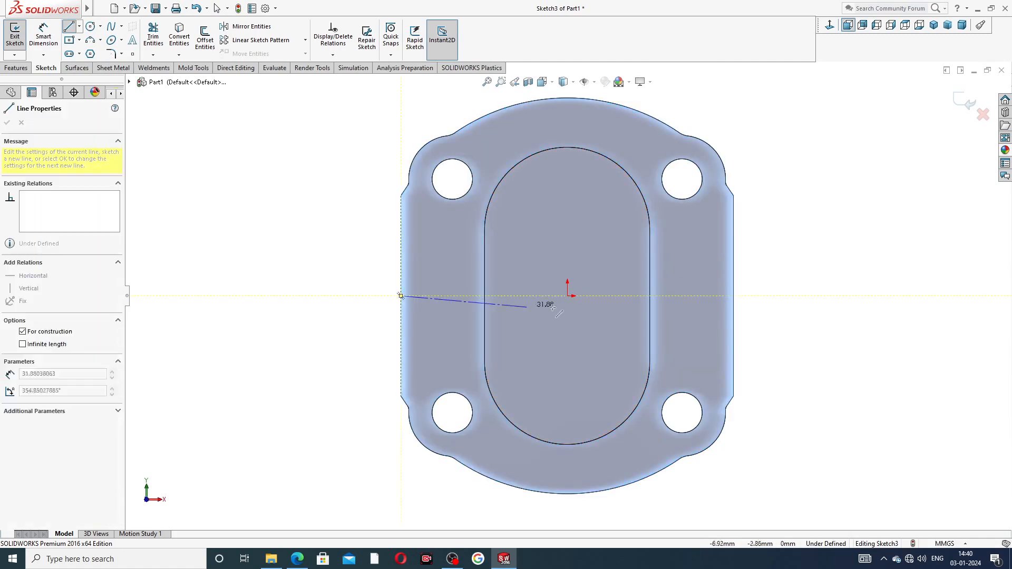
left_click(736, 297)
right_click(778, 218)
left_click(780, 225)
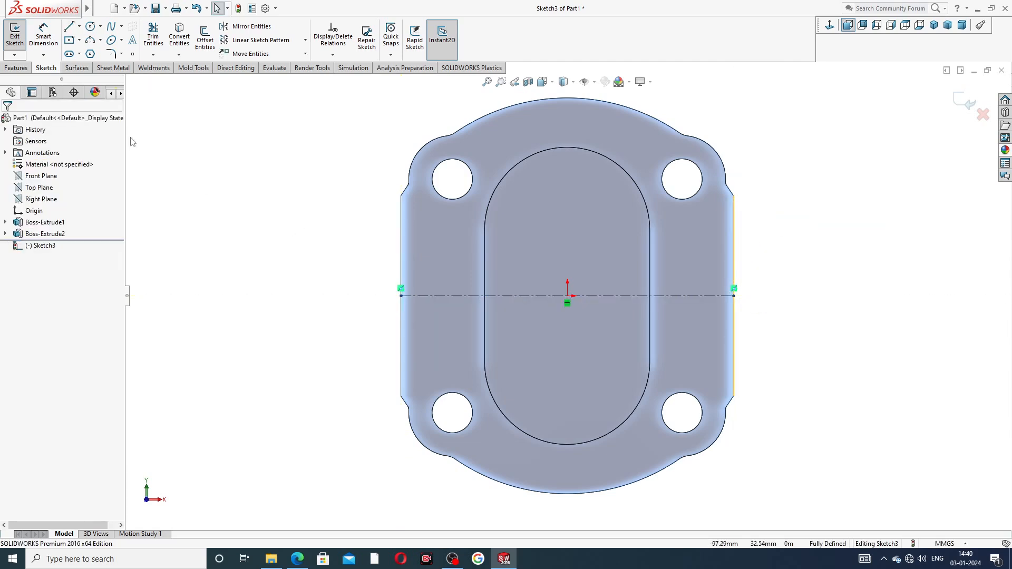
Draw a circle of about 4 mm radius centered on the centerline, about 34.7 mm left of the origin
left_click(90, 26)
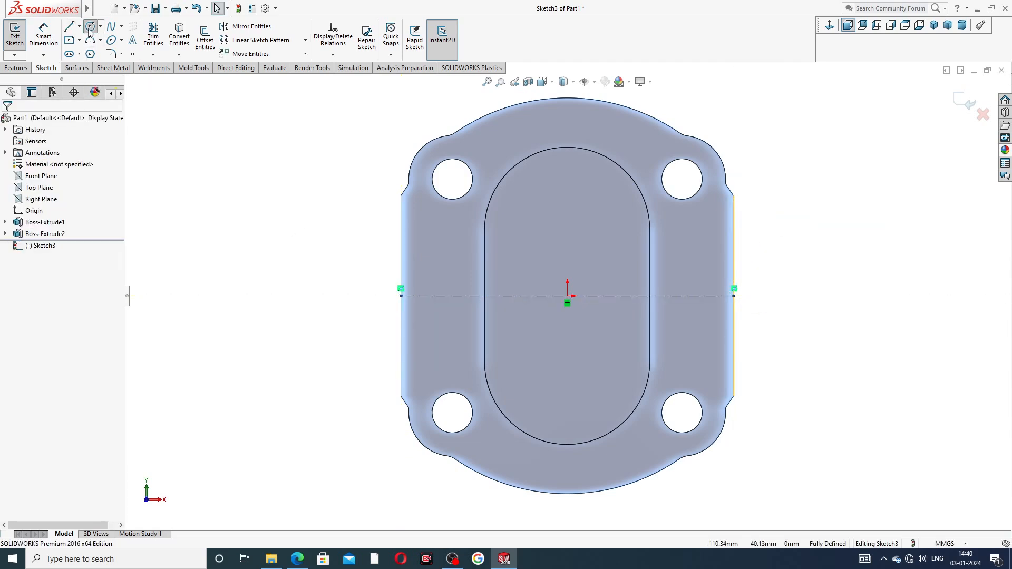
left_click(430, 296)
left_click(441, 285)
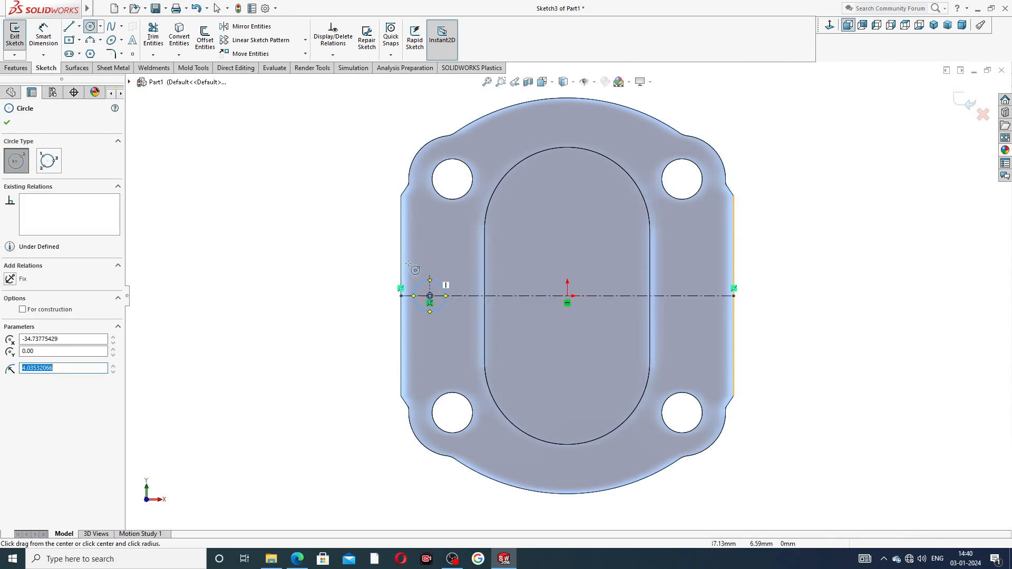
right_click(381, 257)
left_click(394, 256)
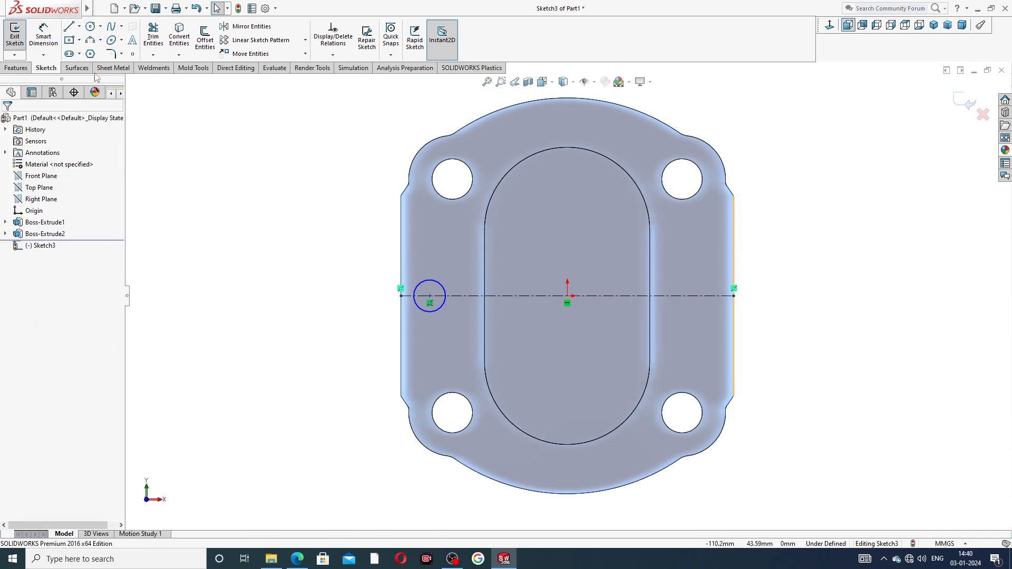
Dimension the small circle's diameter as 10 mm
left_click(43, 34)
left_click(441, 285)
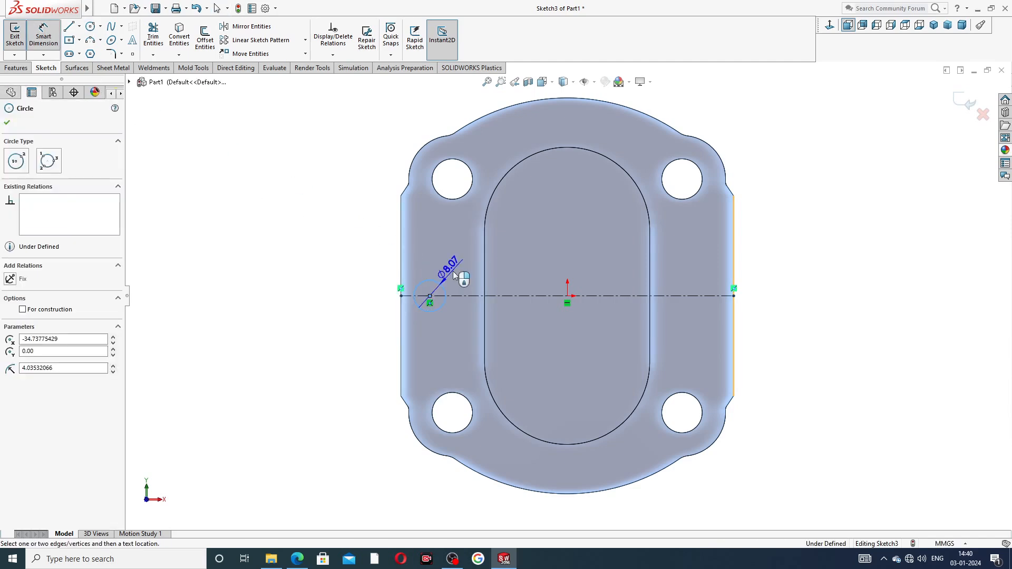
left_click(454, 271)
type("1")
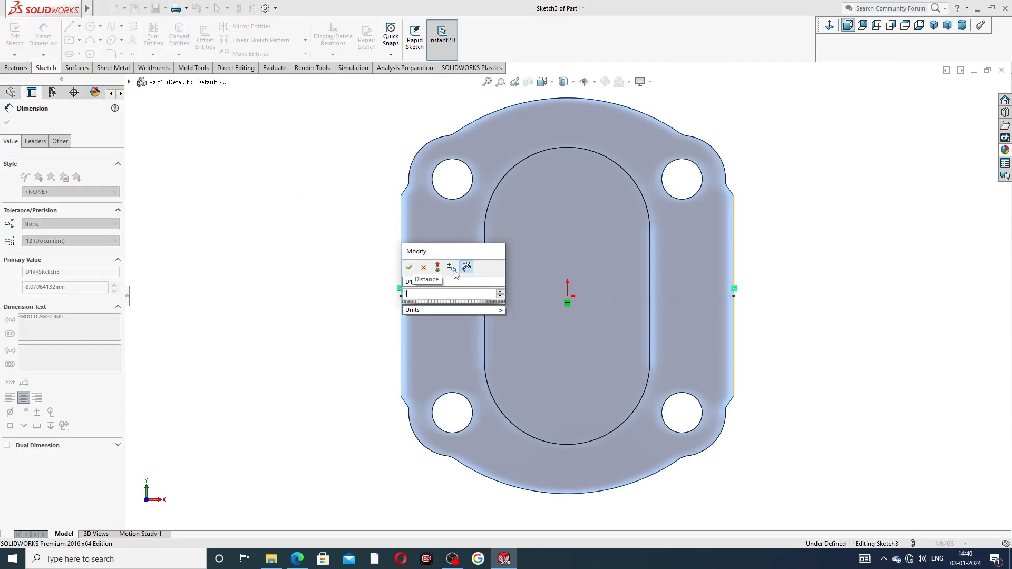
type("0")
key("Return")
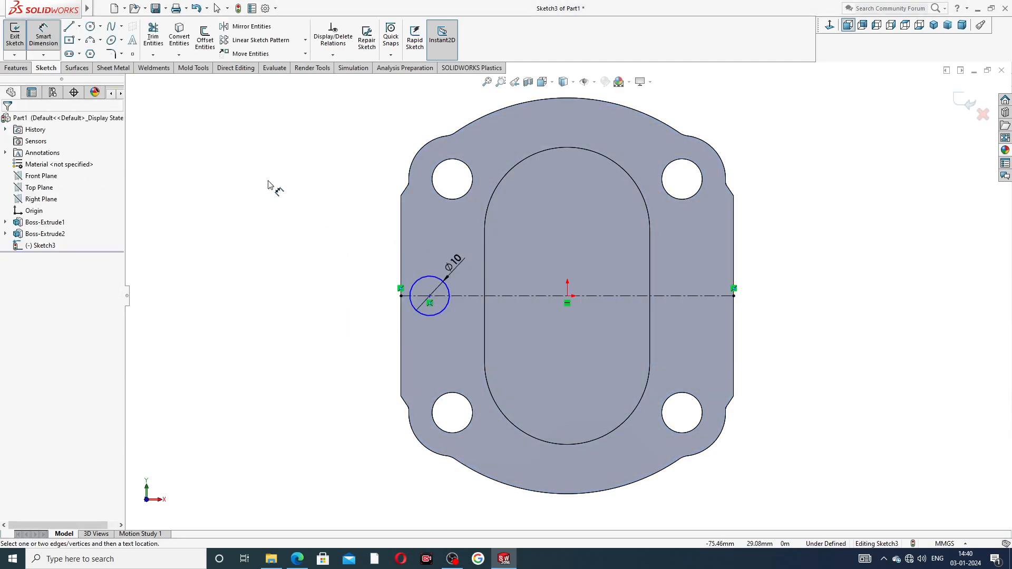
Draw three connected lines from the circle's top point about 18.4 mm left past the plate edge, down, and back to its bottom point
right_click(228, 127)
left_click(246, 156)
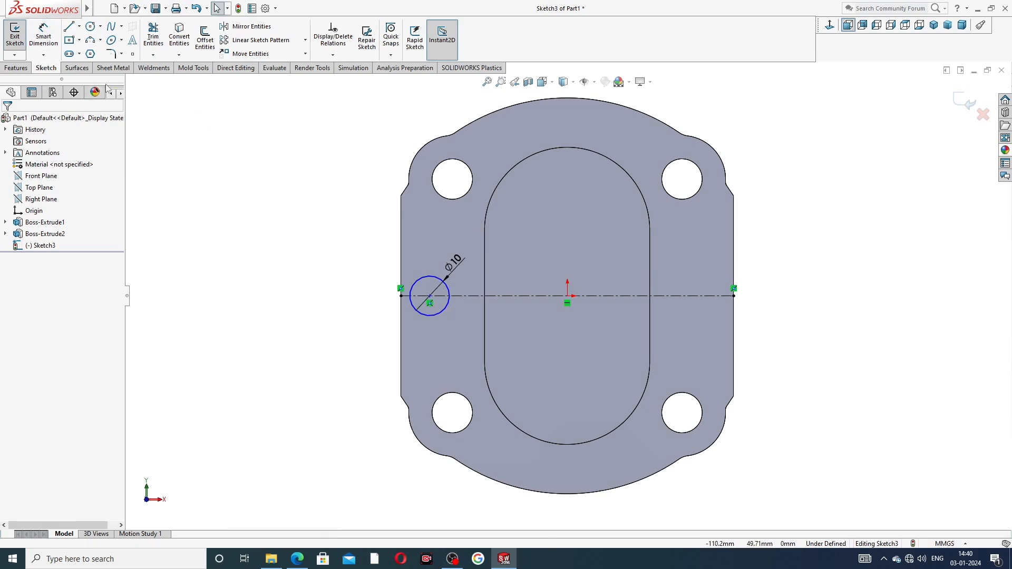
left_click(69, 27)
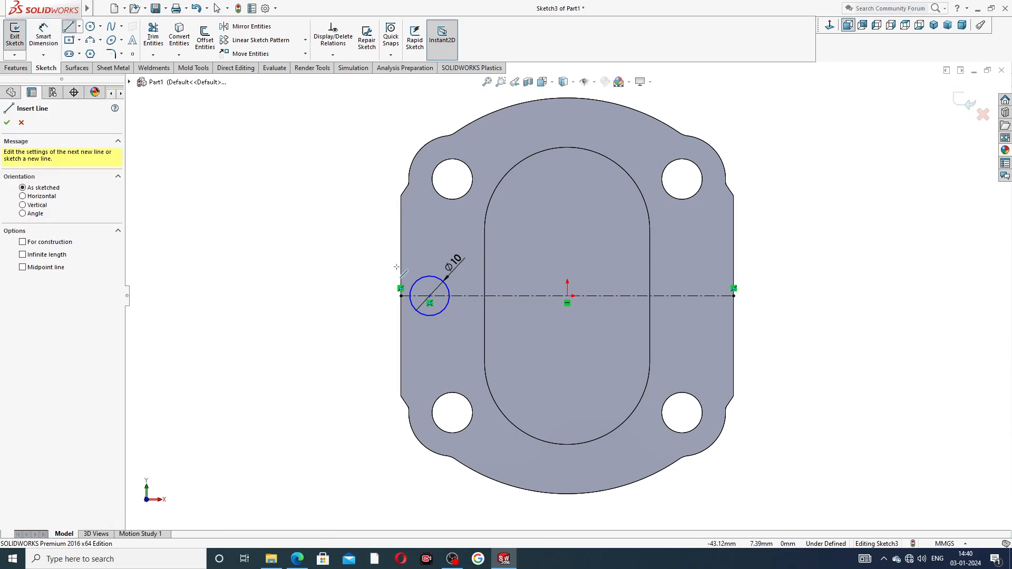
left_click(431, 275)
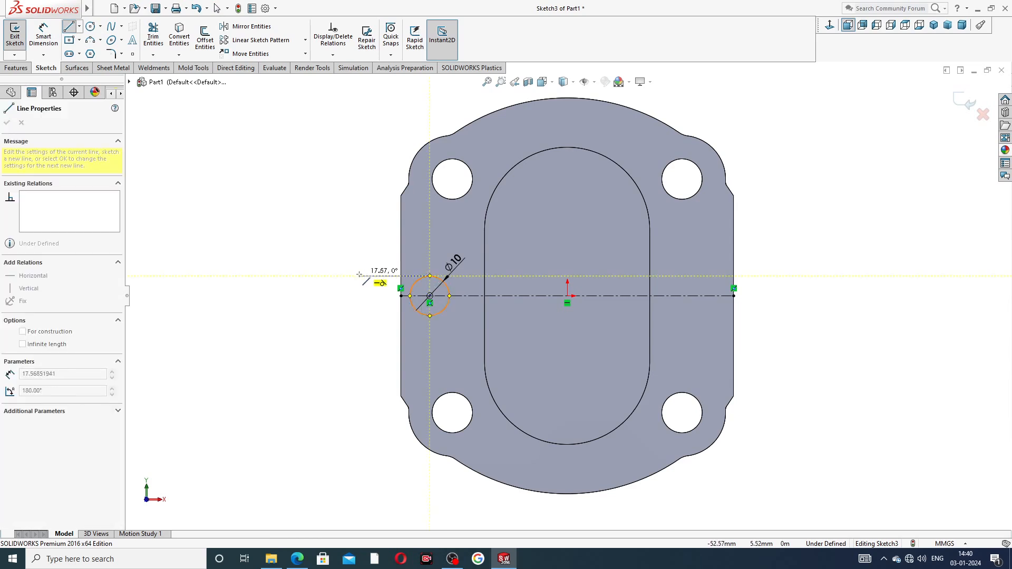
left_click(357, 275)
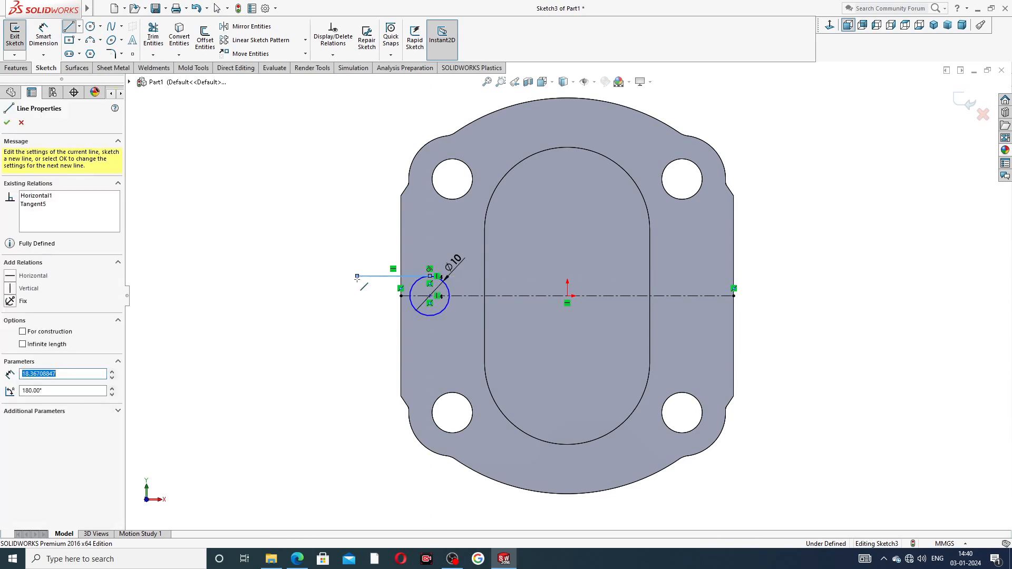
left_click(358, 315)
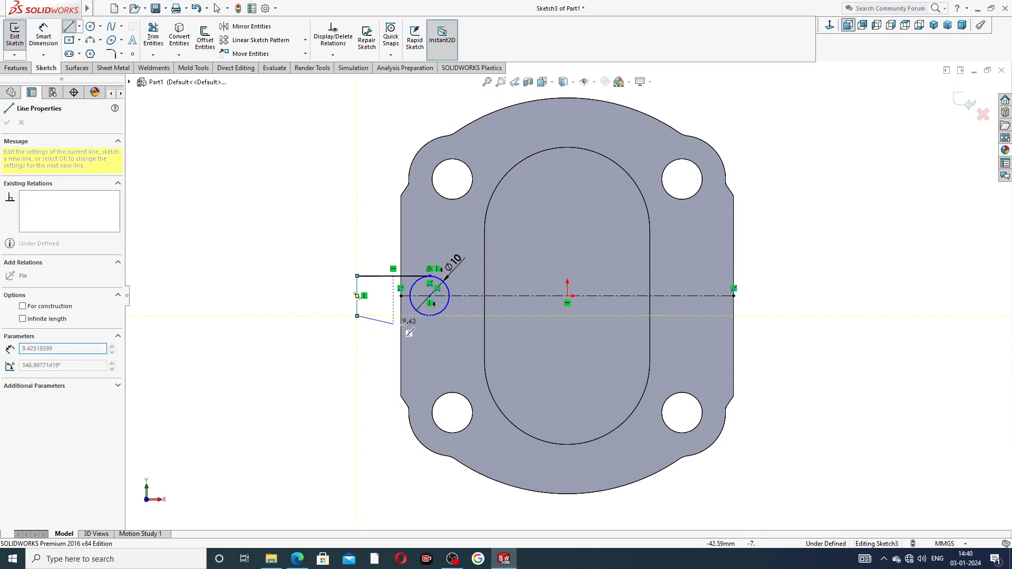
left_click(430, 315)
right_click(328, 262)
left_click(364, 275)
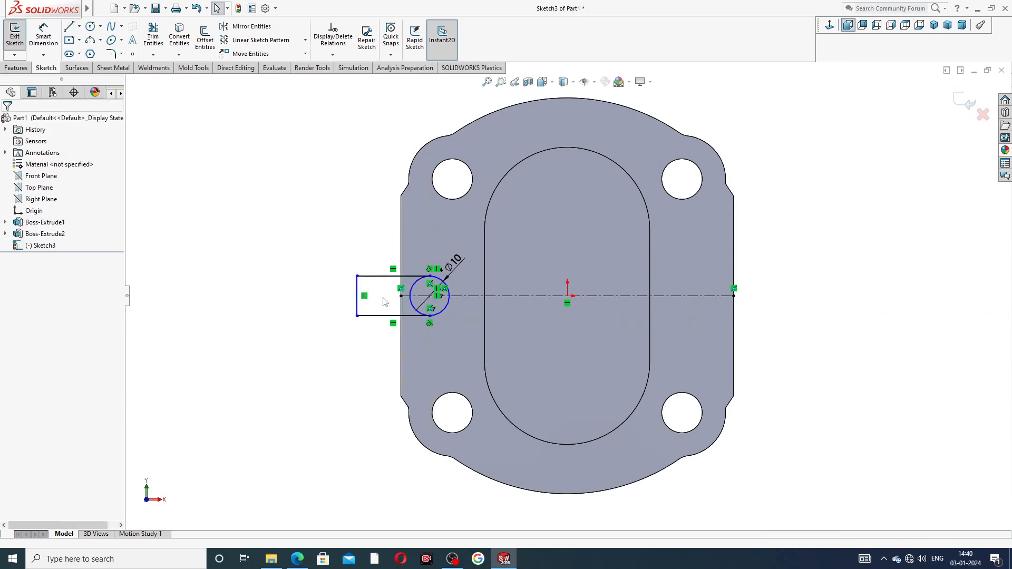
Move the vertical end line of the notch profile closer to the plate's left edge, keeping it outside the plate
scroll(390, 304, "down", 2)
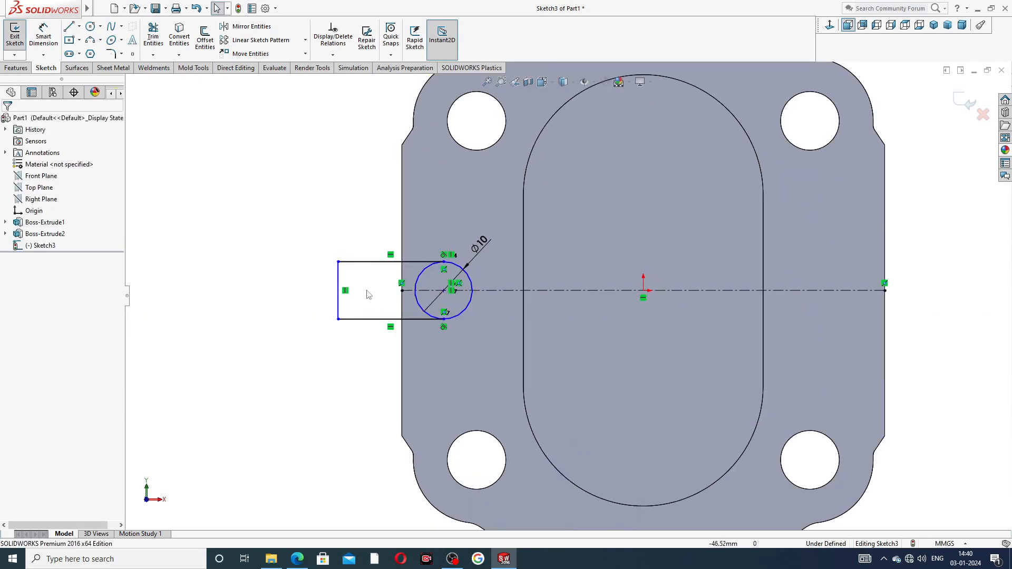
left_click_drag(338, 288, 363, 282)
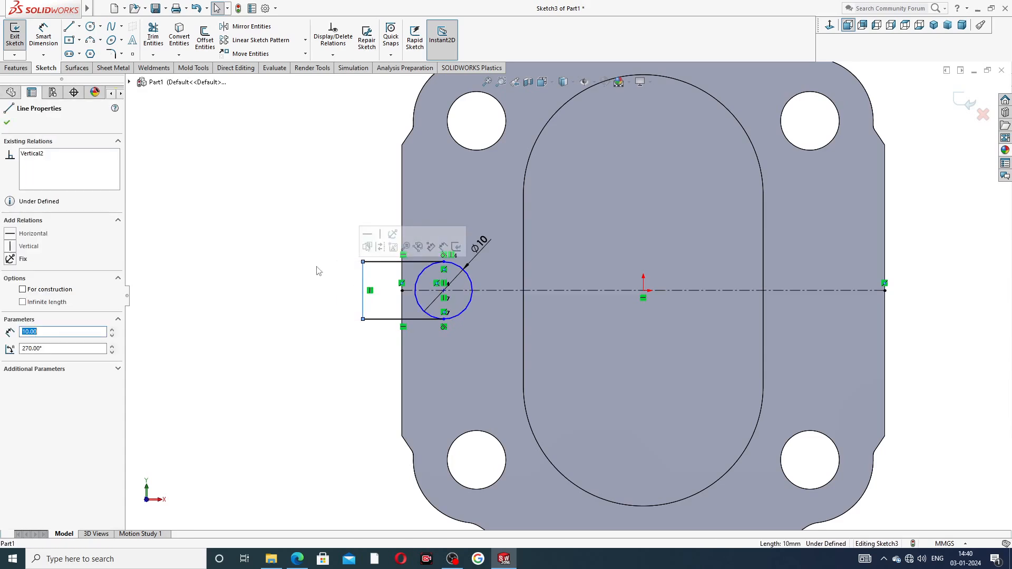
left_click(319, 271)
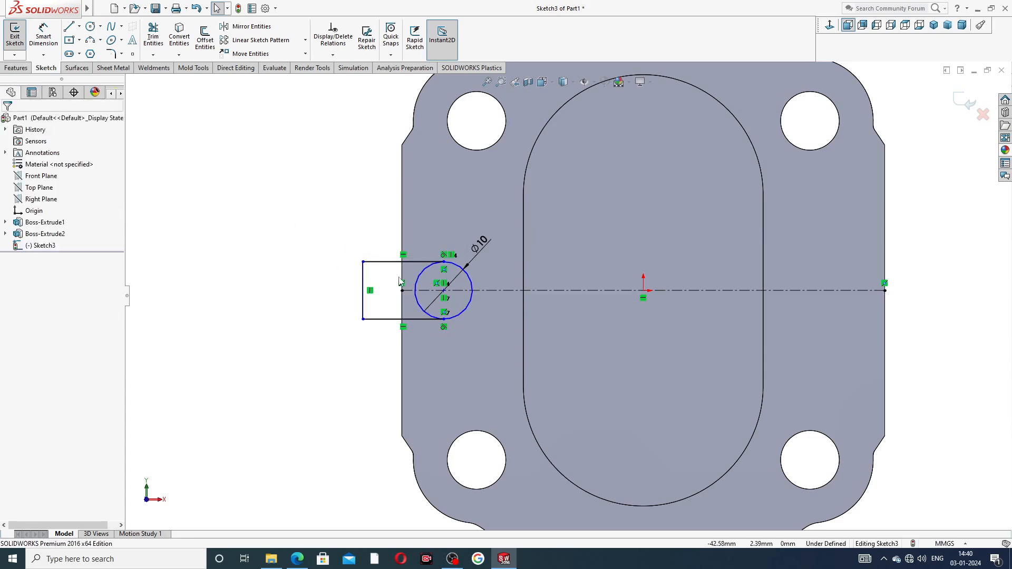
Dimension the distance from the plate's left edge to the small circle's center as 8 mm, checking the value in the part drawing
left_click(295, 557)
right_click(296, 558)
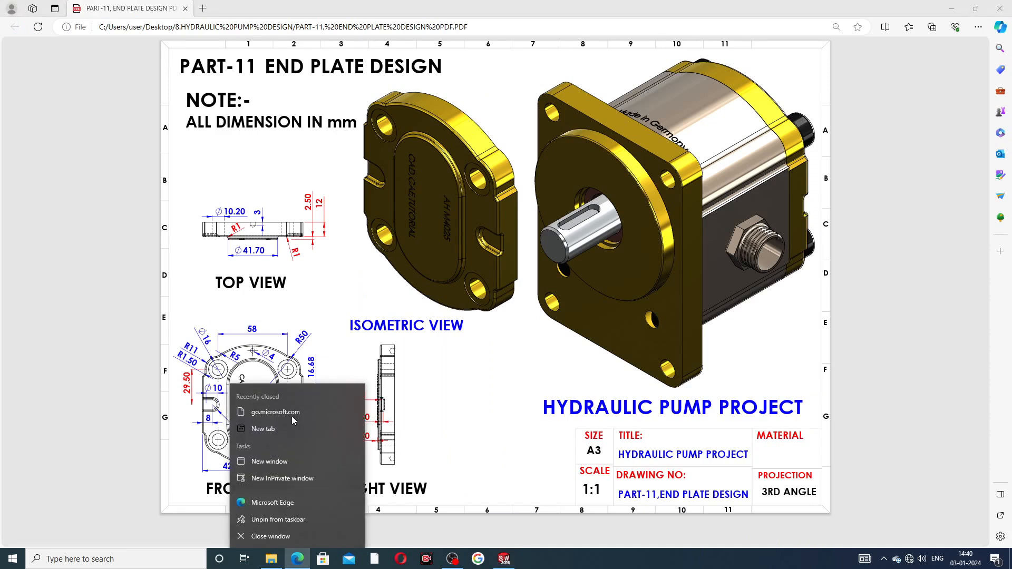
left_click(471, 396)
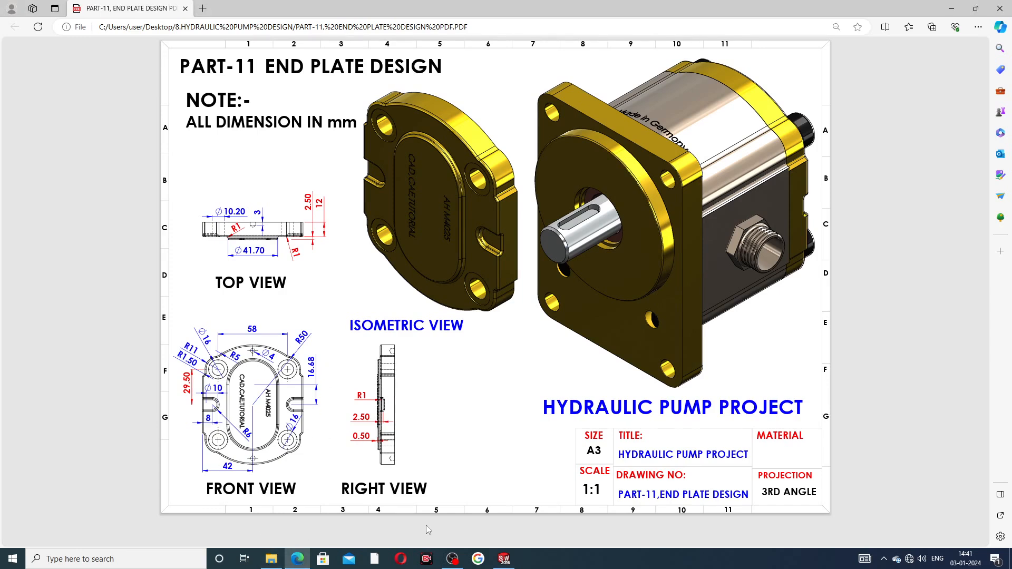
left_click(504, 558)
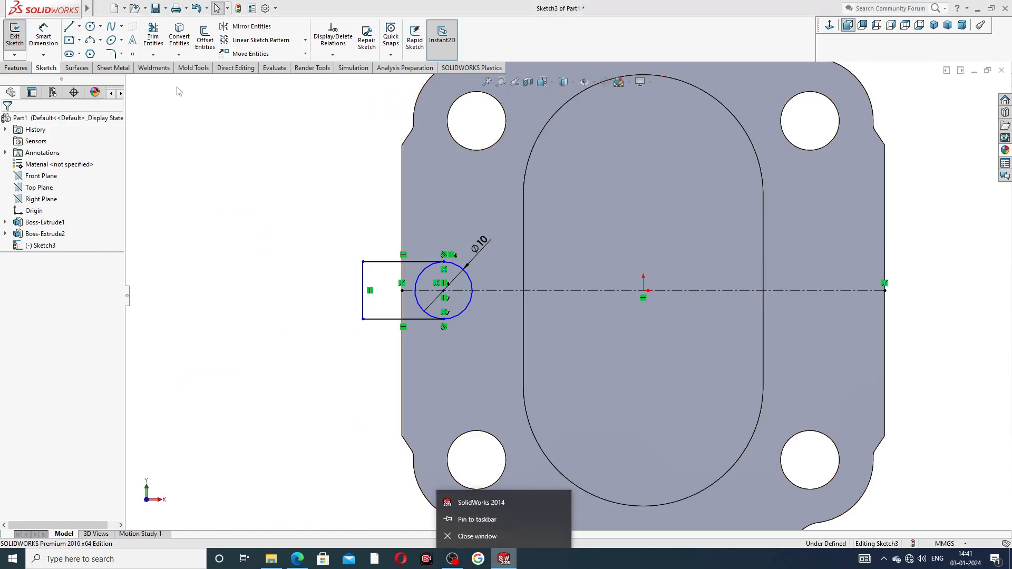
left_click(208, 164)
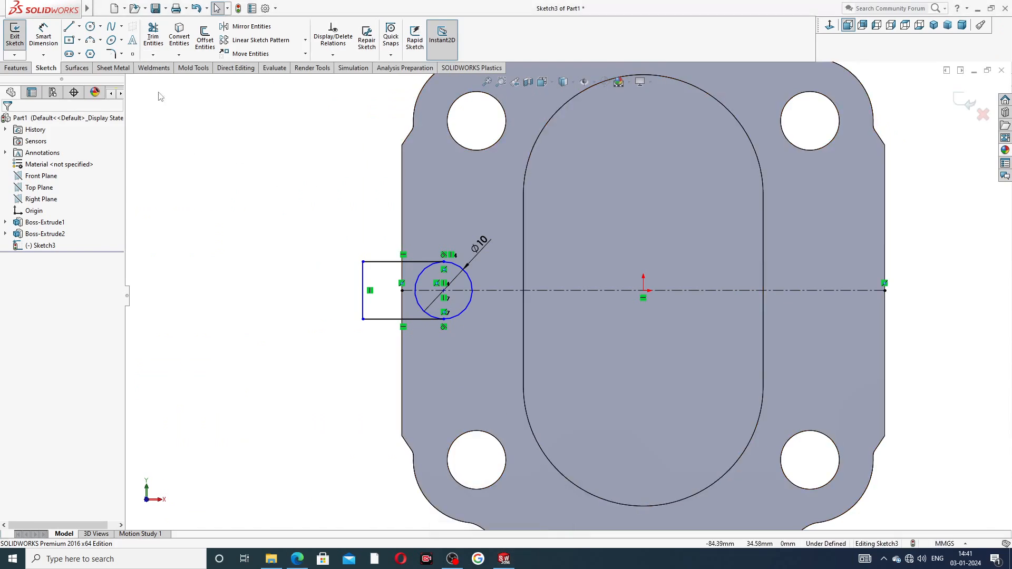
left_click(44, 35)
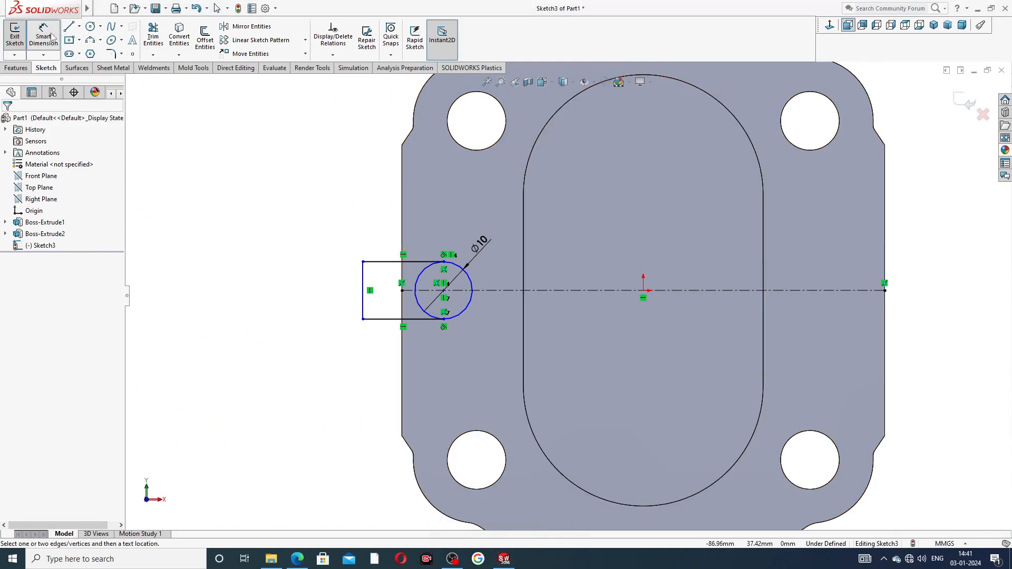
left_click(444, 292)
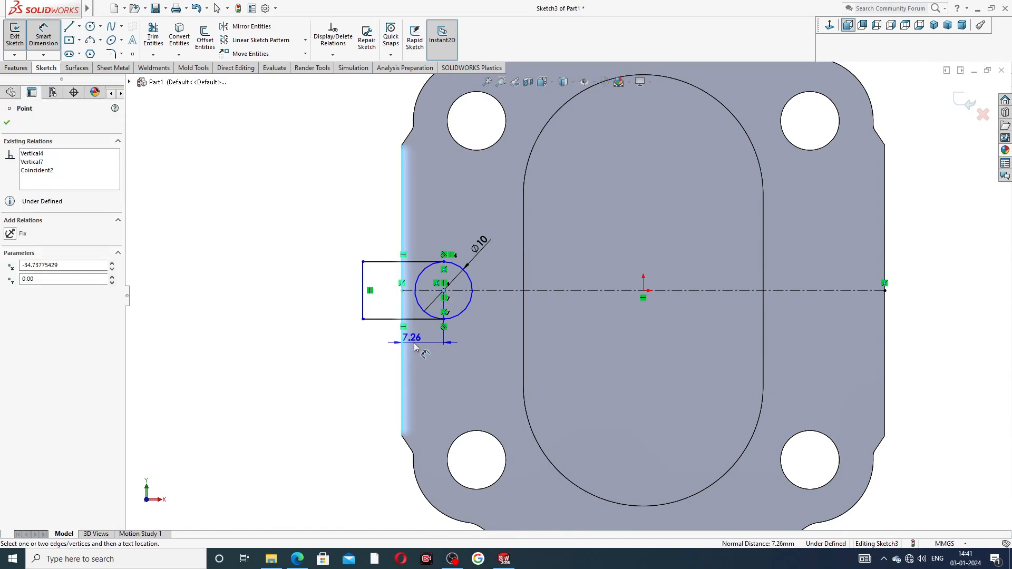
left_click(403, 346)
left_click(419, 343)
type("8")
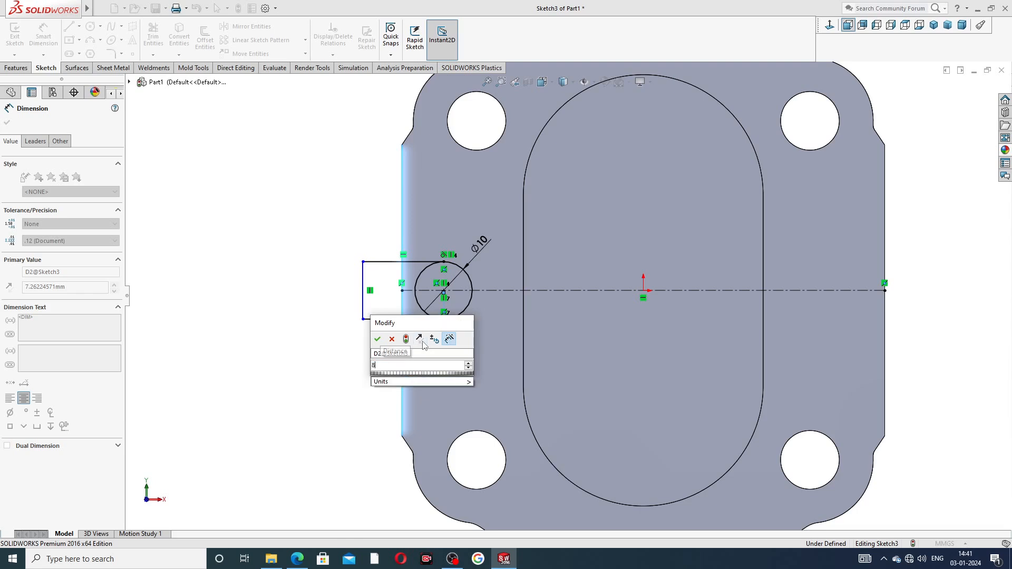
key("Return")
right_click(316, 264)
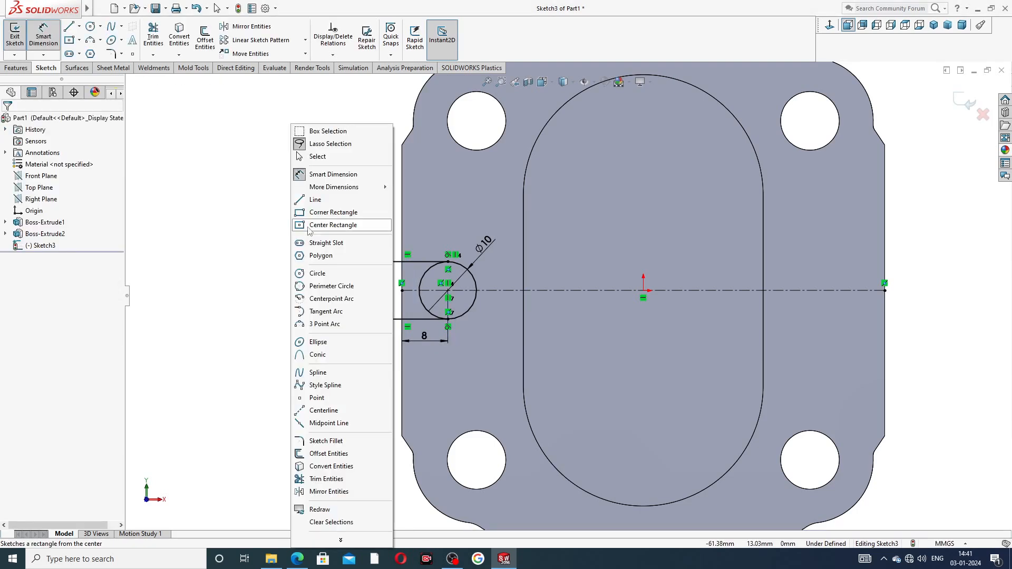
left_click(330, 157)
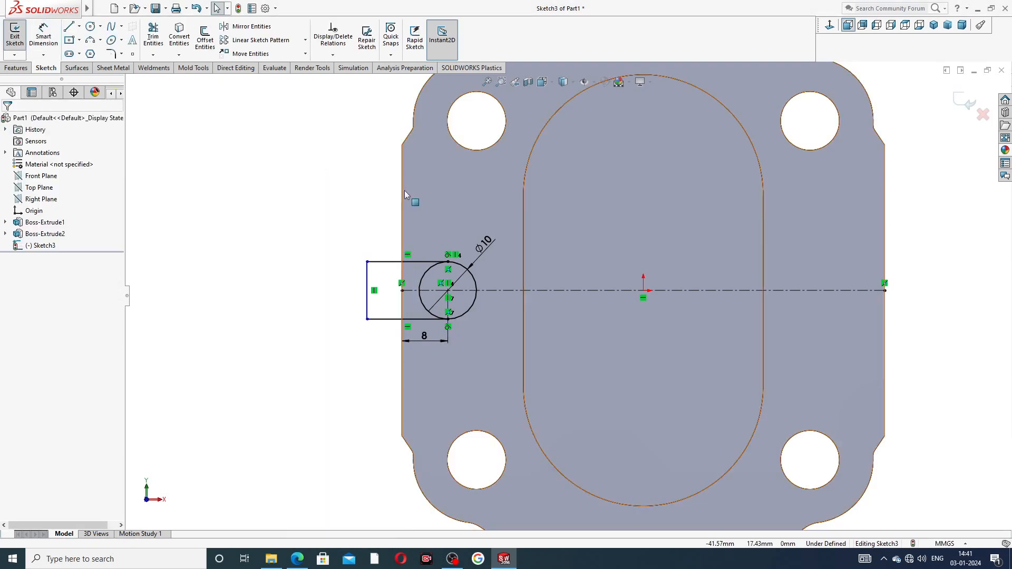
Trim away the circle's left half inside the notch profile with Trim to closest, and move the diameter dimension nearer to the arc
left_click(154, 37)
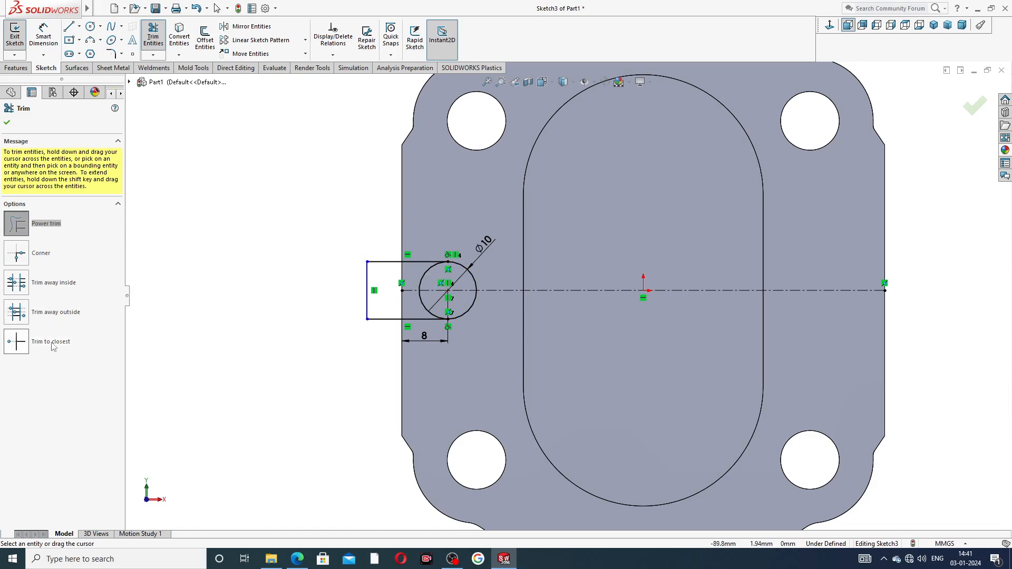
left_click(17, 342)
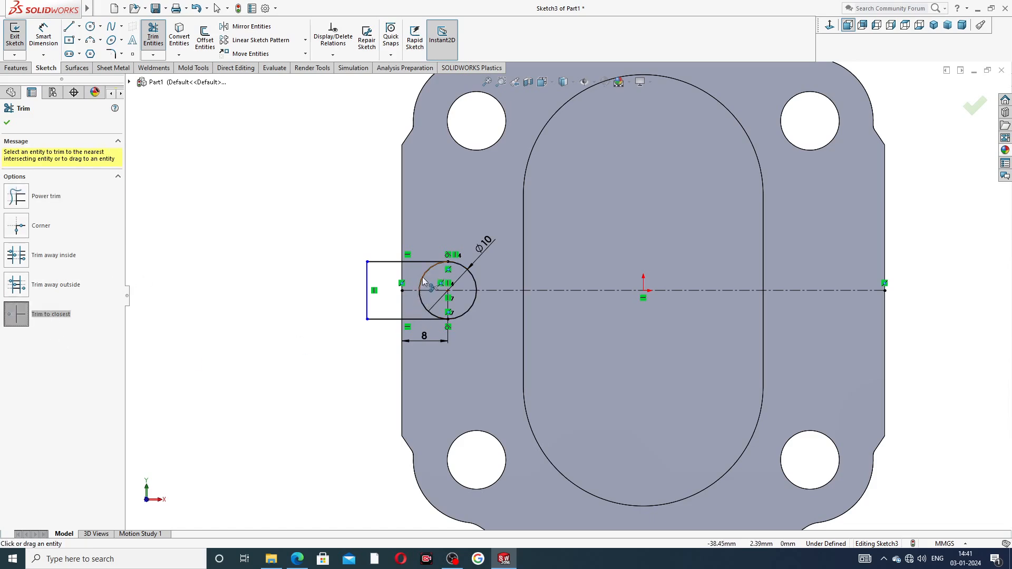
left_click(422, 305)
scroll(458, 306, "down", 3)
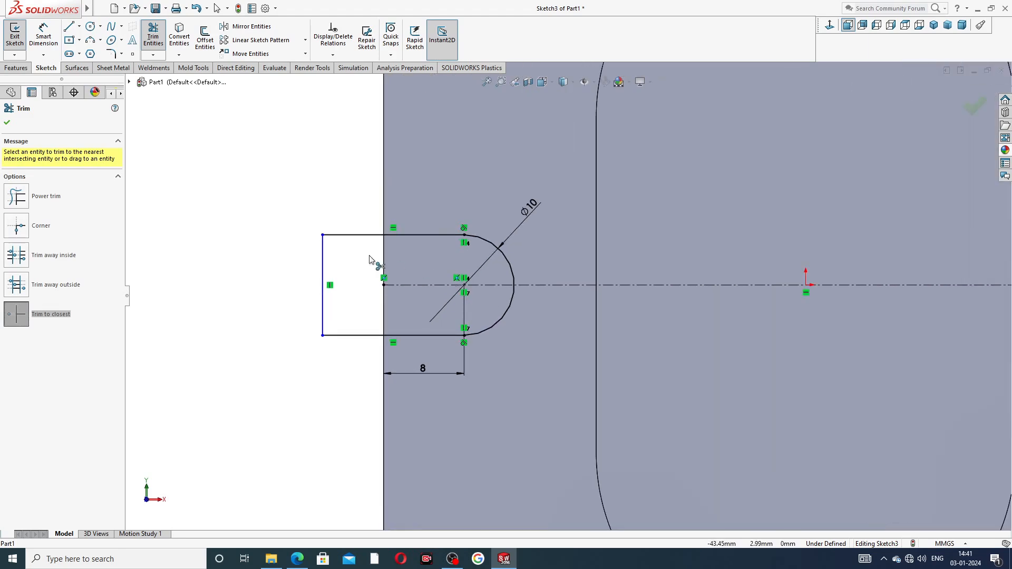
right_click(308, 192)
left_click(332, 156)
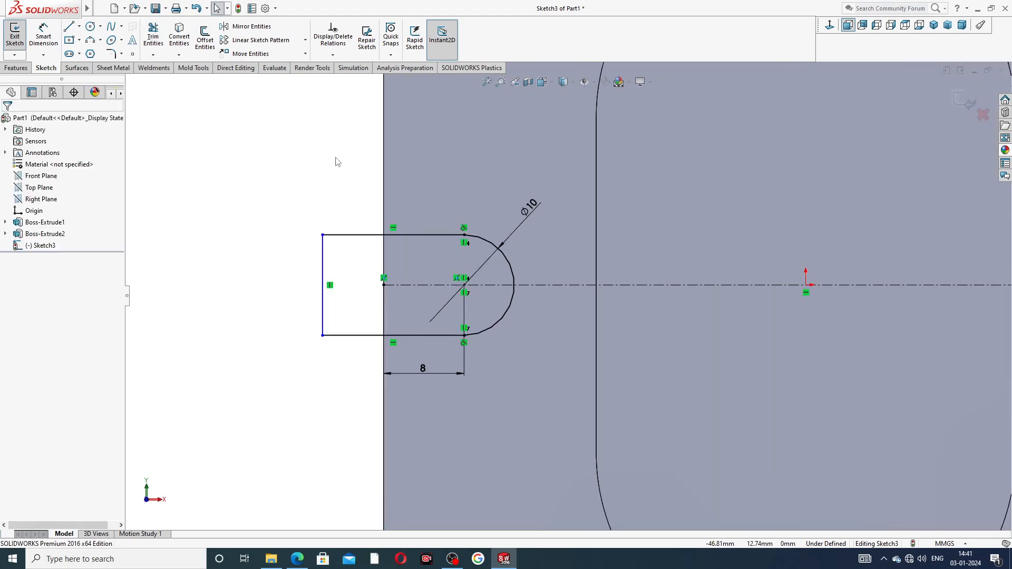
left_click_drag(535, 203, 527, 223)
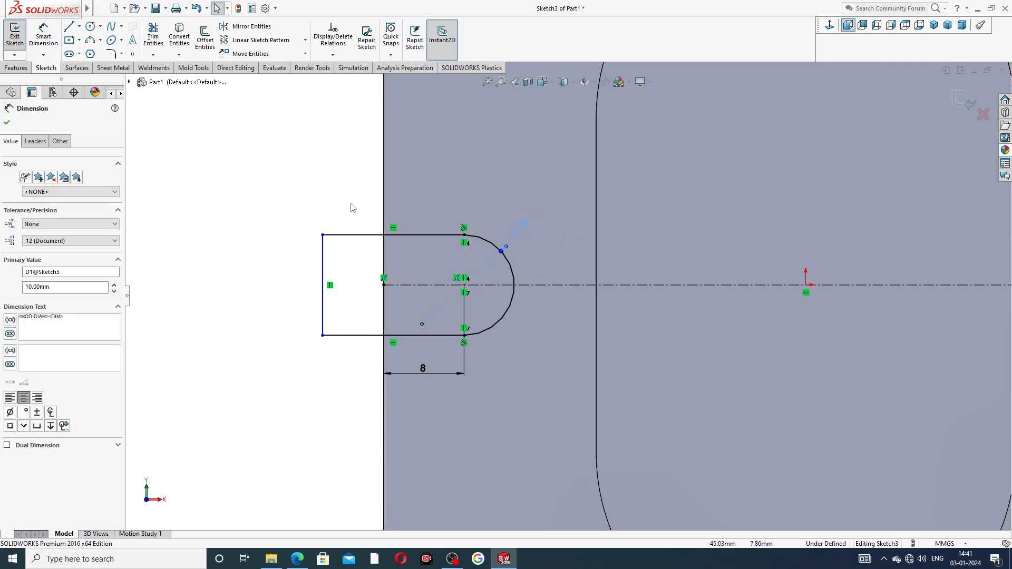
left_click(351, 197)
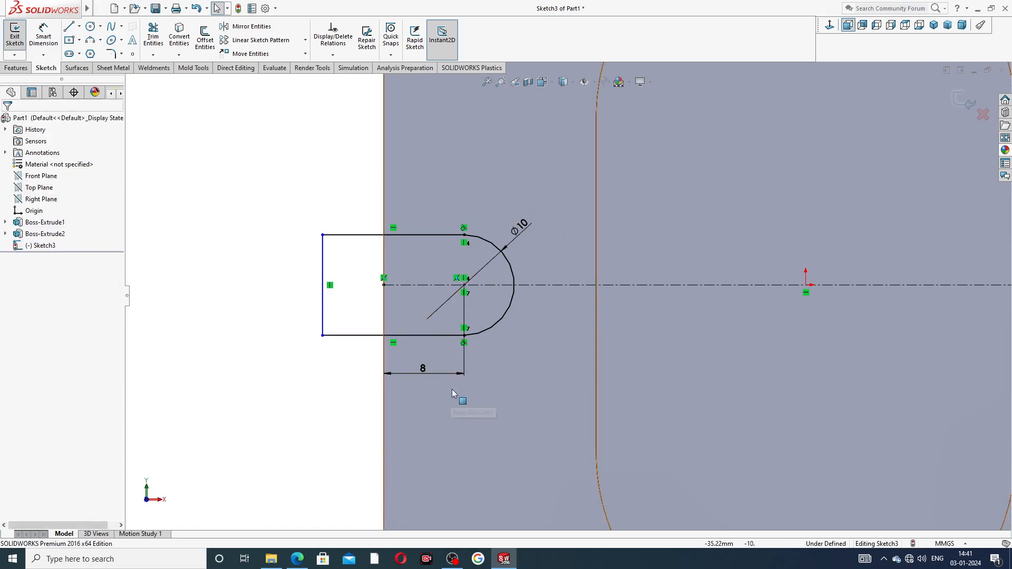
Exit the notch sketch
scroll(567, 295, "up", 3)
right_click(292, 123)
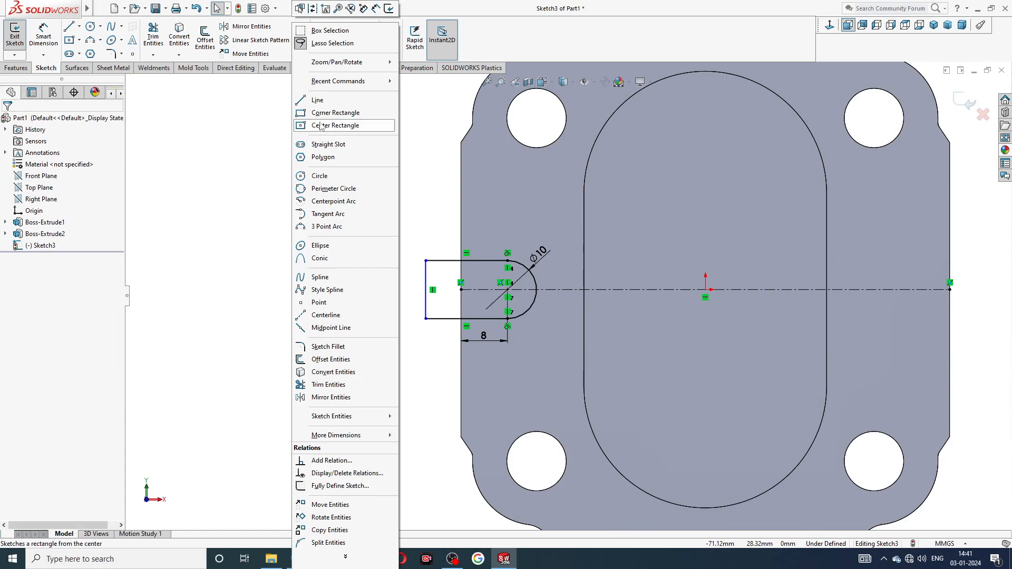
left_click(225, 138)
double_click(22, 70)
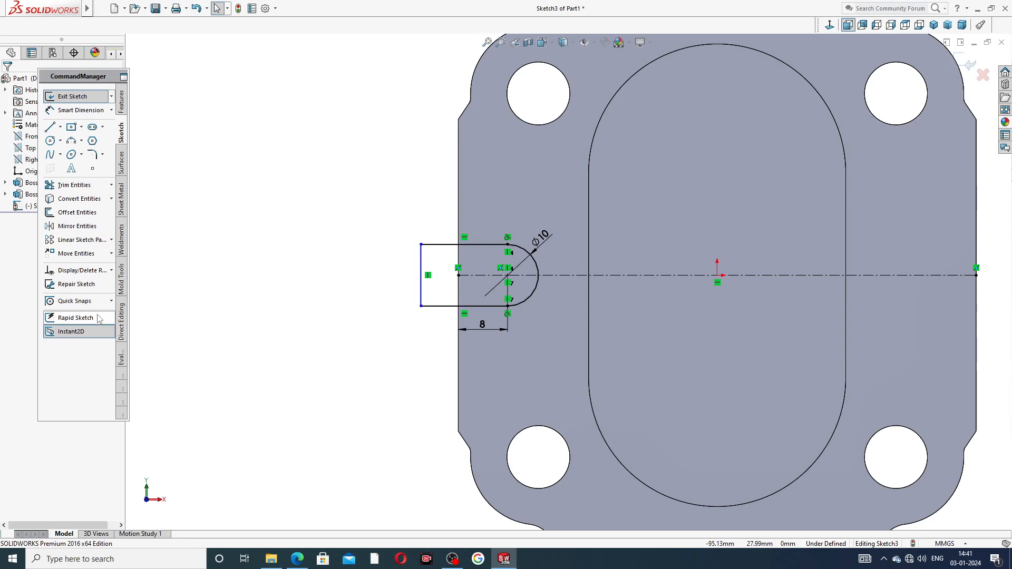
left_click(80, 97)
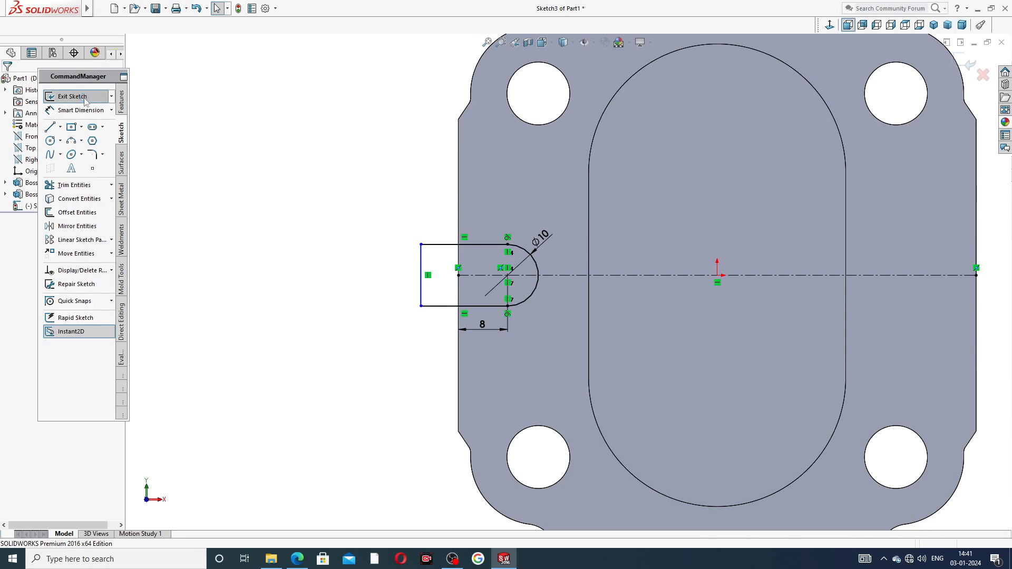
double_click(122, 77)
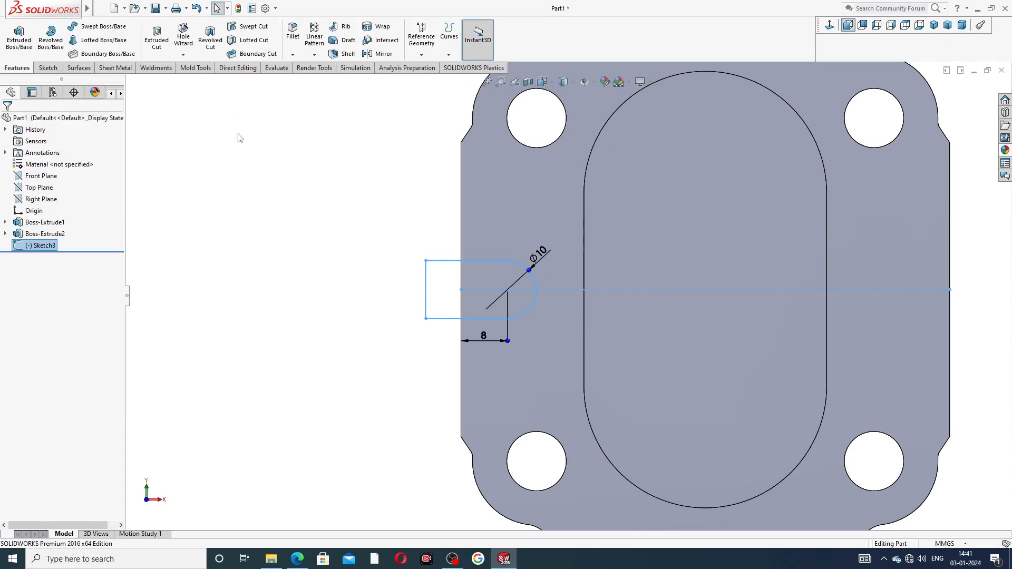
Cut the notch sketch 2.5 mm deep into the plate as a blind extruded cut and inspect the notch at an angle
key("z")
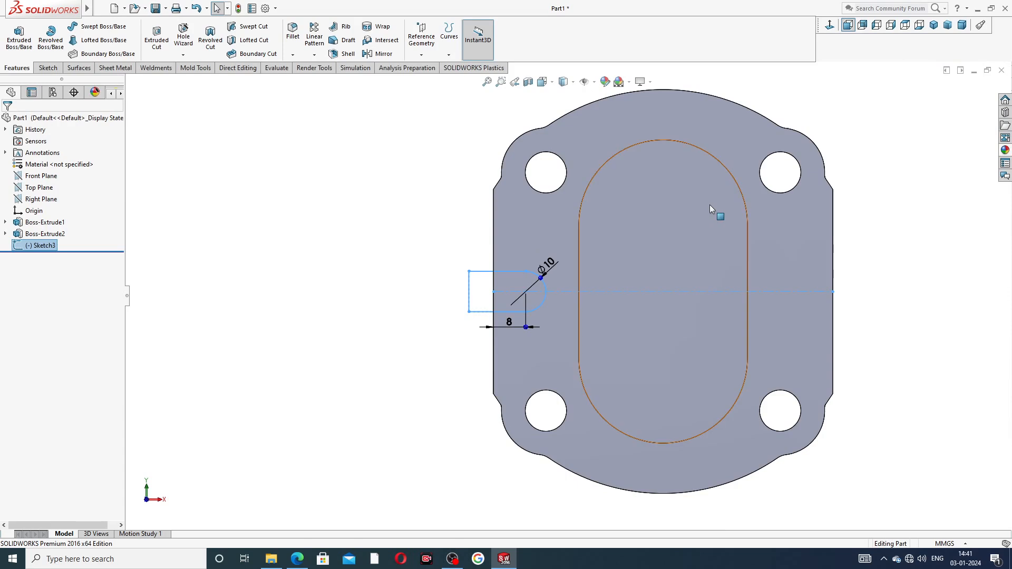
scroll(710, 242, "up", 1)
scroll(685, 290, "down", 1)
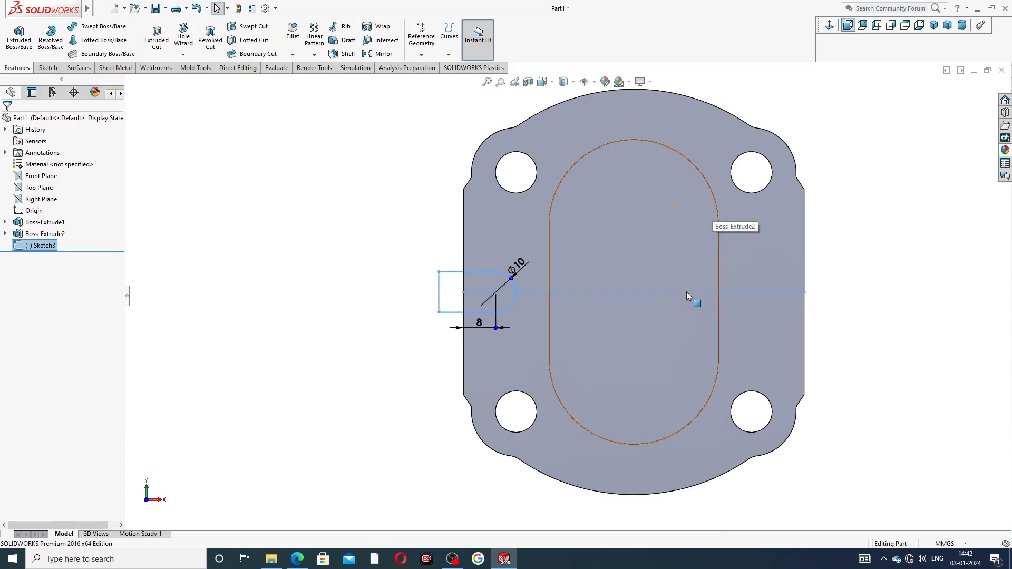
left_click(893, 213)
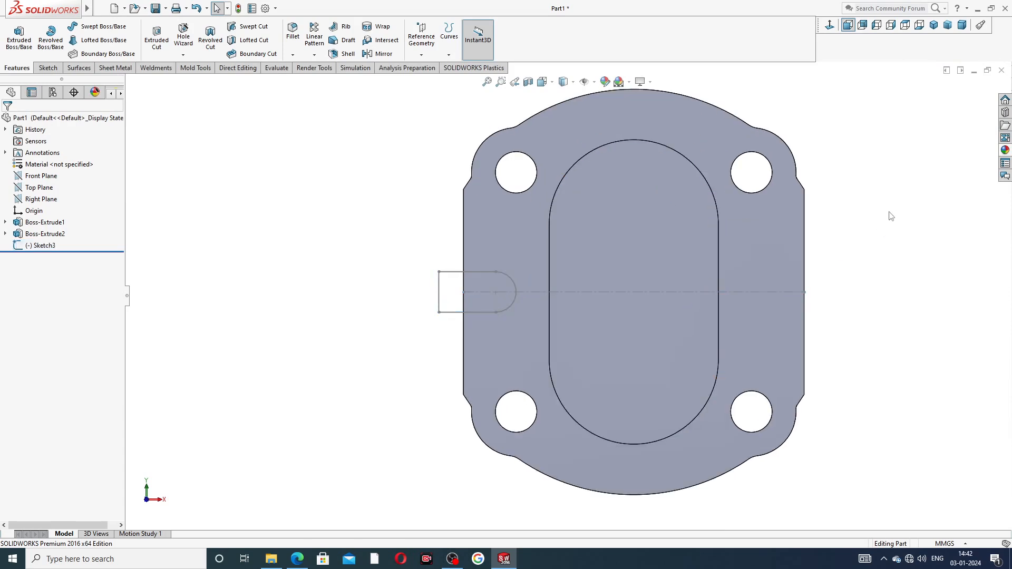
left_click(41, 246)
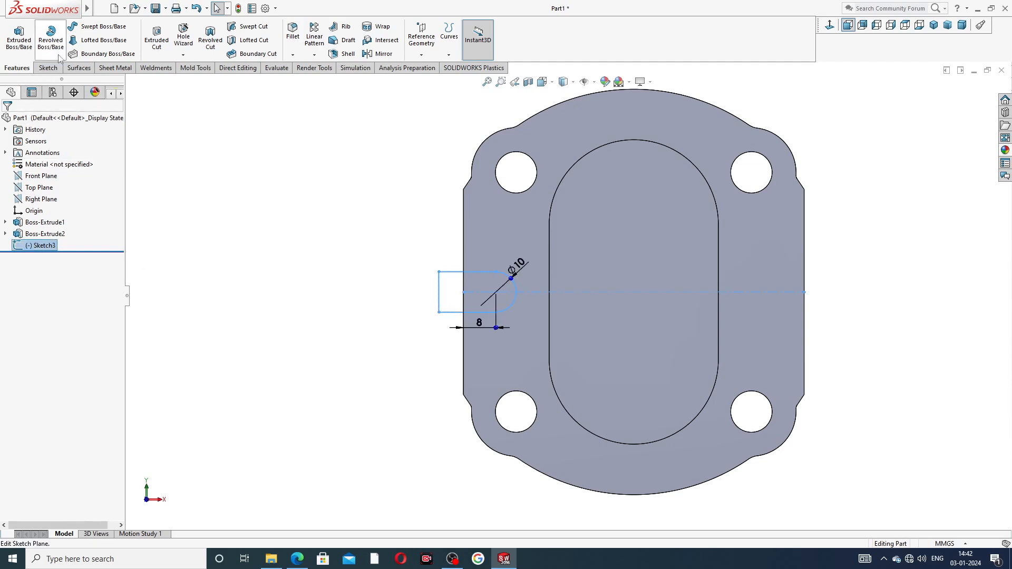
left_click(158, 47)
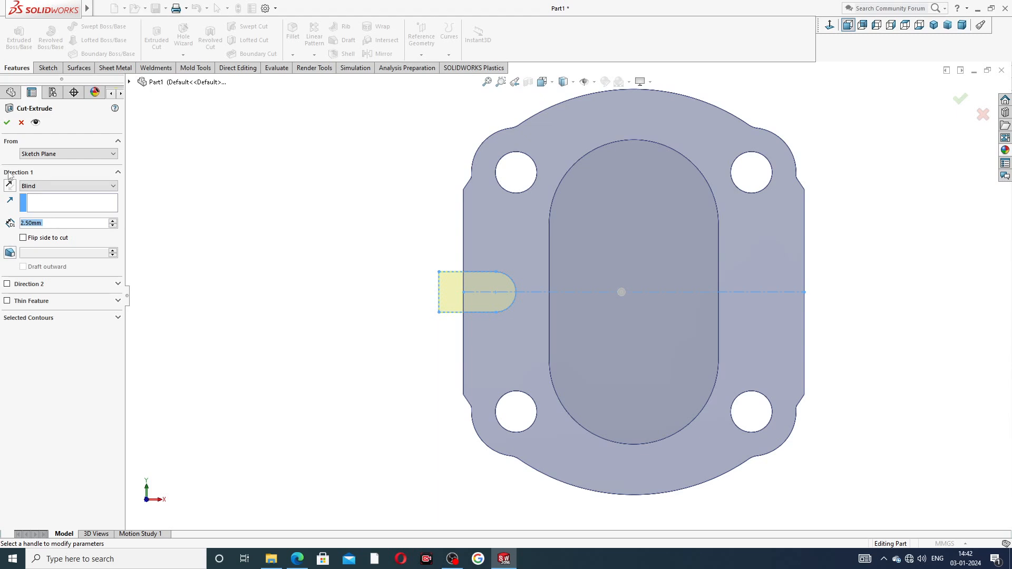
left_click(7, 122)
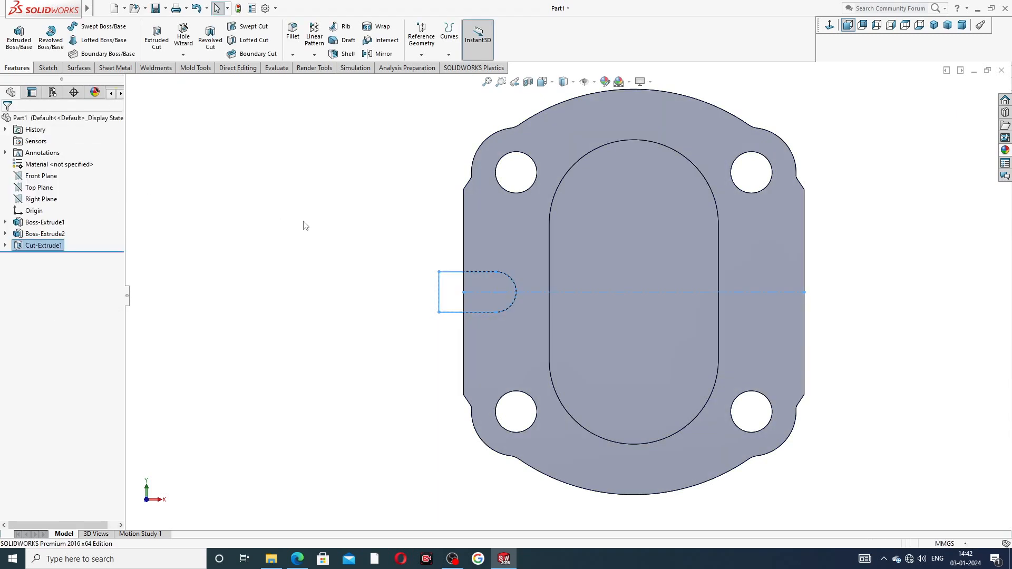
mouse_move(409, 269)
middle_mouse_down()
mouse_move(497, 240)
mouse_move(444, 256)
mouse_move(427, 246)
mouse_move(420, 262)
mouse_move(429, 271)
middle_mouse_up()
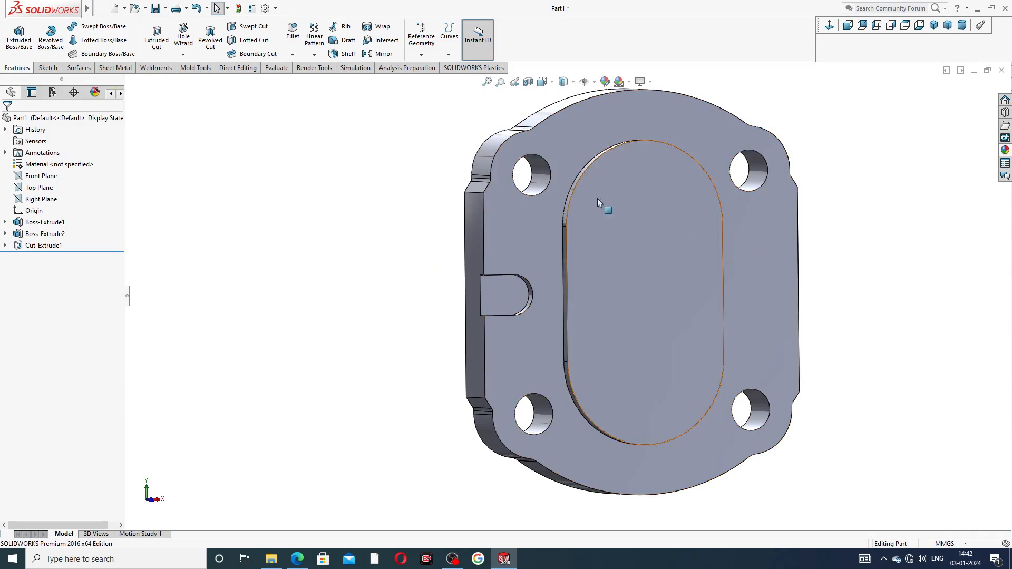
Start a new sketch on the plate's front face around the raised boss and view it face-on
left_click(618, 272)
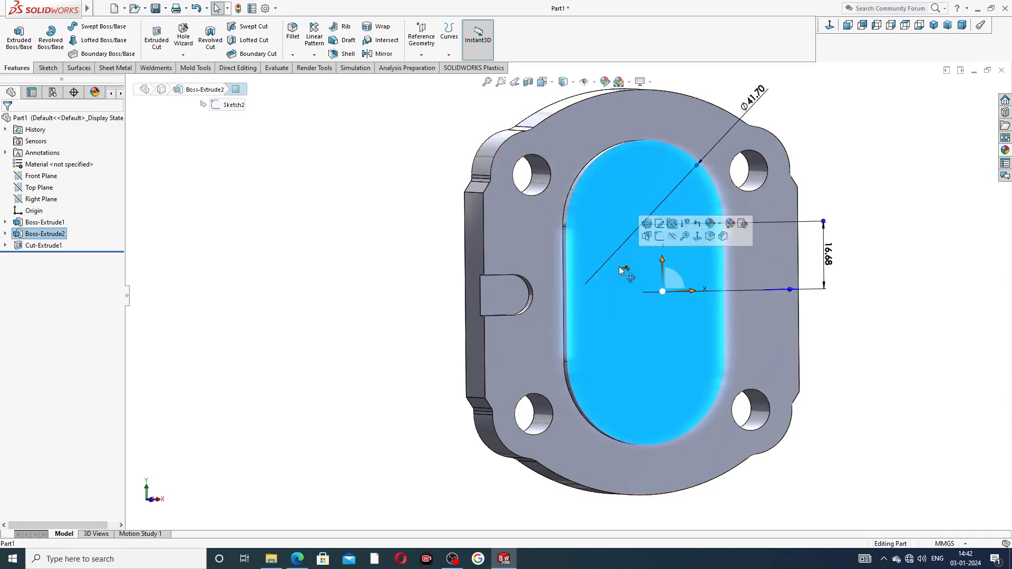
left_click(850, 208)
left_click(538, 246)
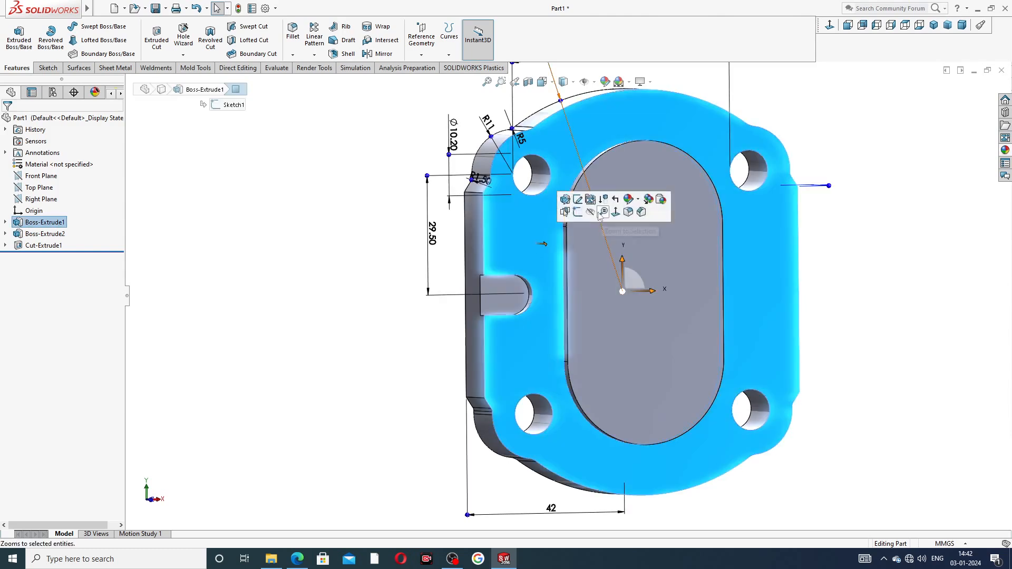
left_click(578, 212)
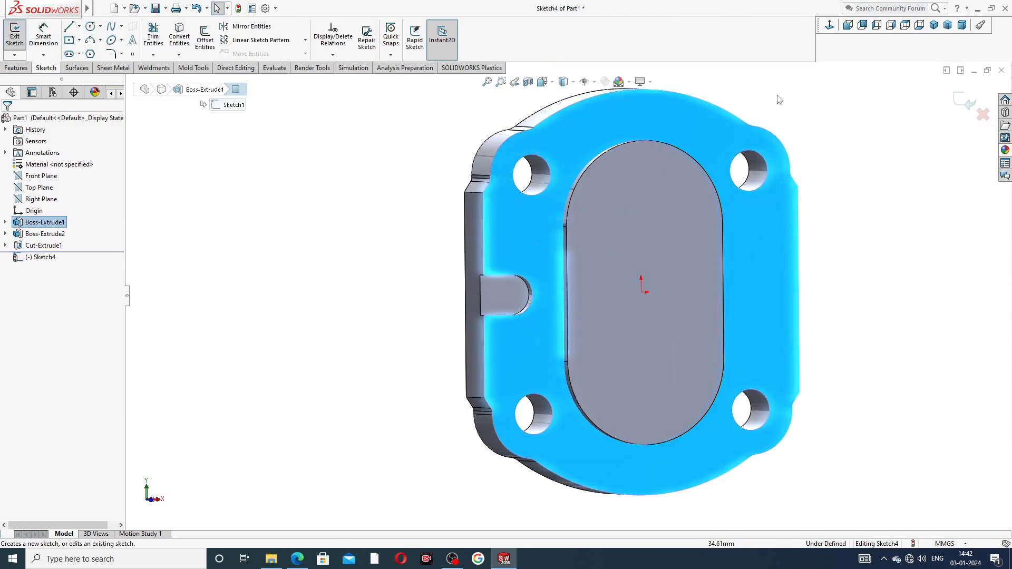
left_click(830, 26)
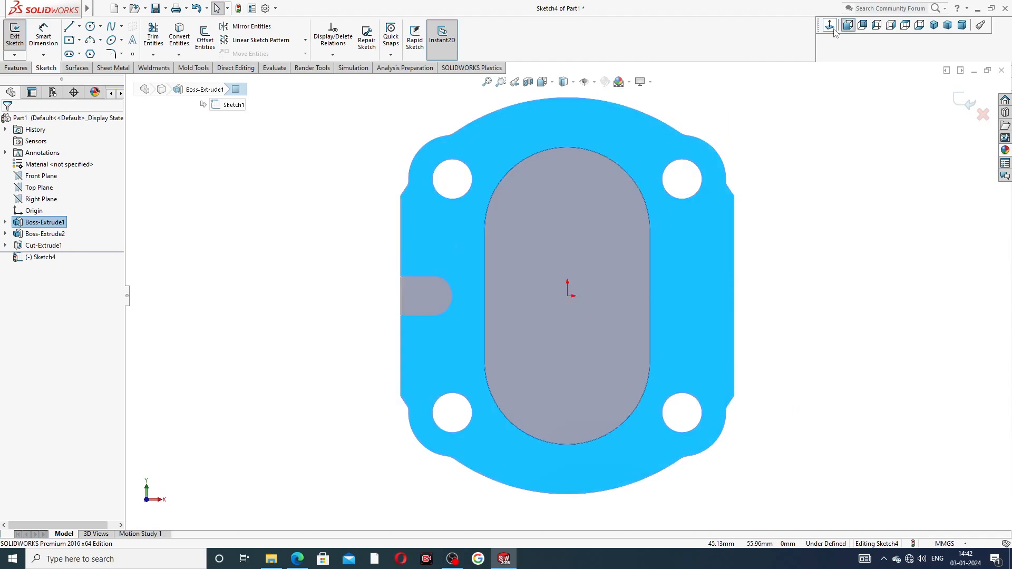
Sketch a vertical midpoint line about 30.6 mm long on the boss, in line with the origin
left_click(79, 26)
left_click(100, 55)
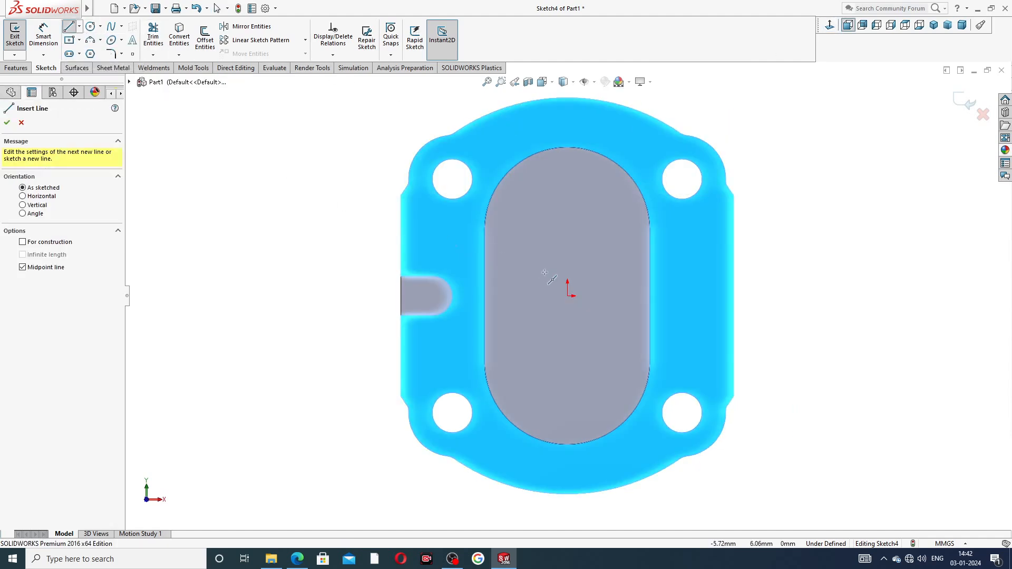
left_click_drag(568, 227, 567, 234)
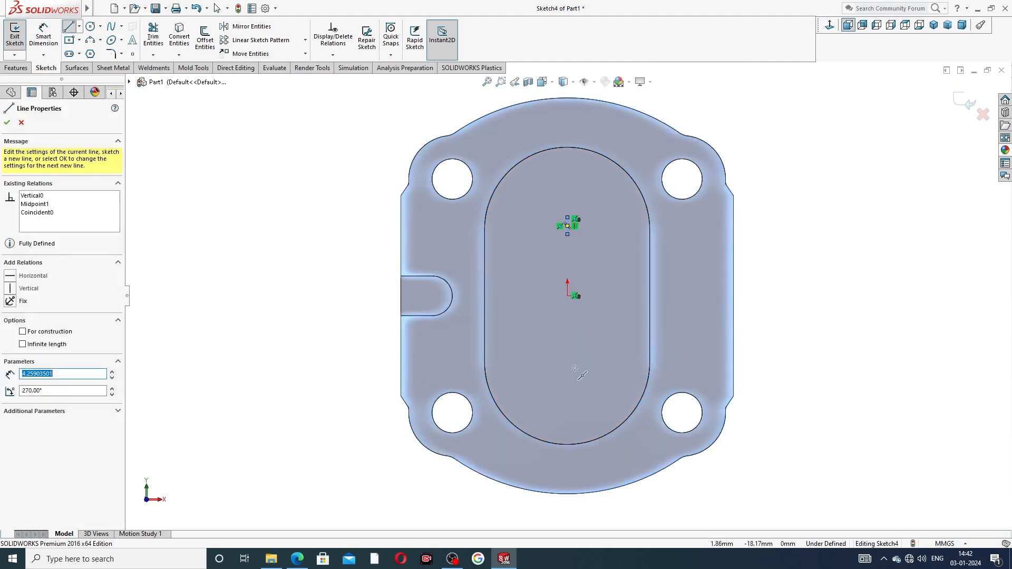
right_click(681, 248)
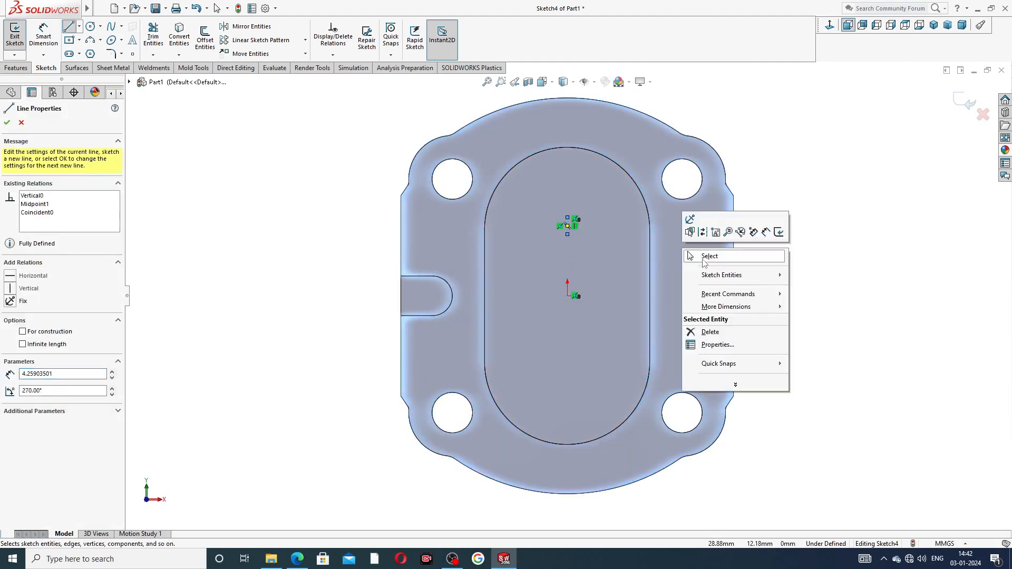
left_click(704, 255)
left_click(567, 234)
left_click_drag(567, 234, 581, 339)
key("Escape")
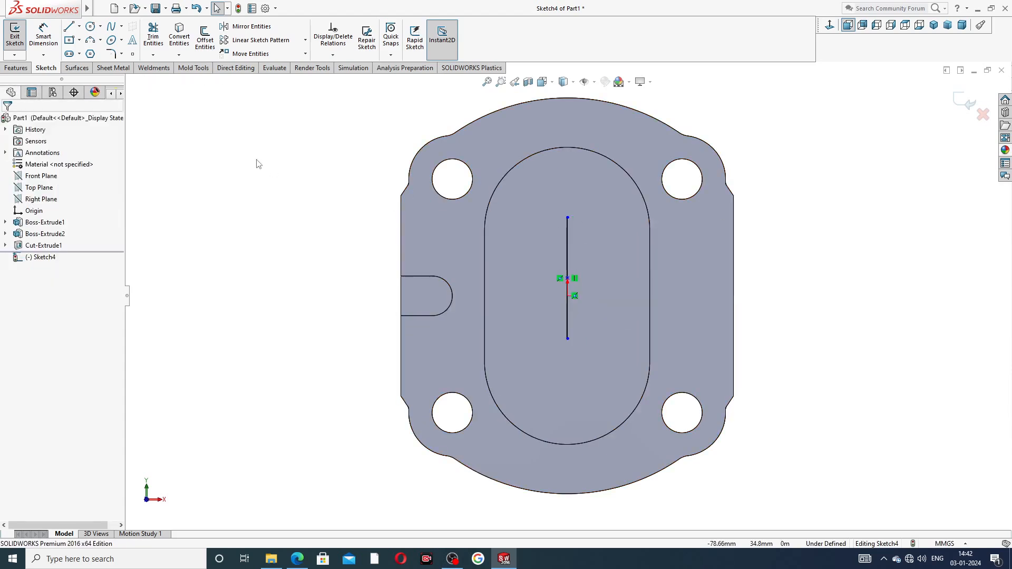
left_click(251, 26)
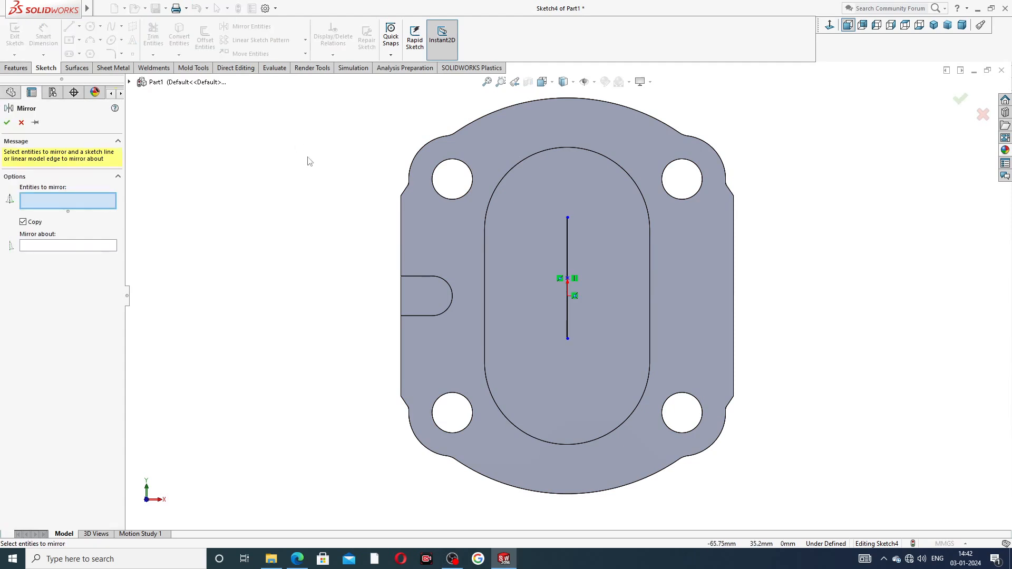
left_click(130, 82)
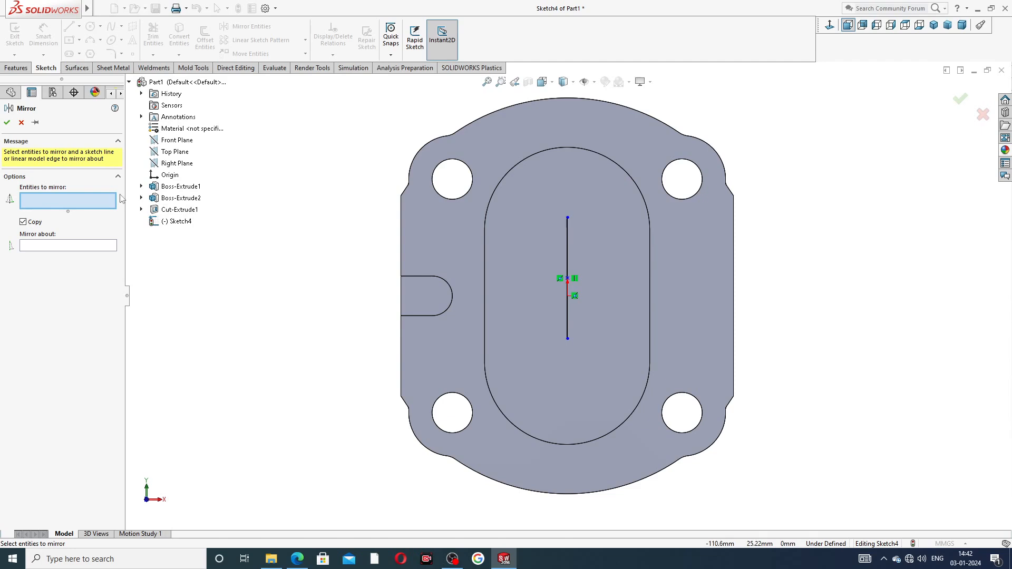
left_click(21, 122)
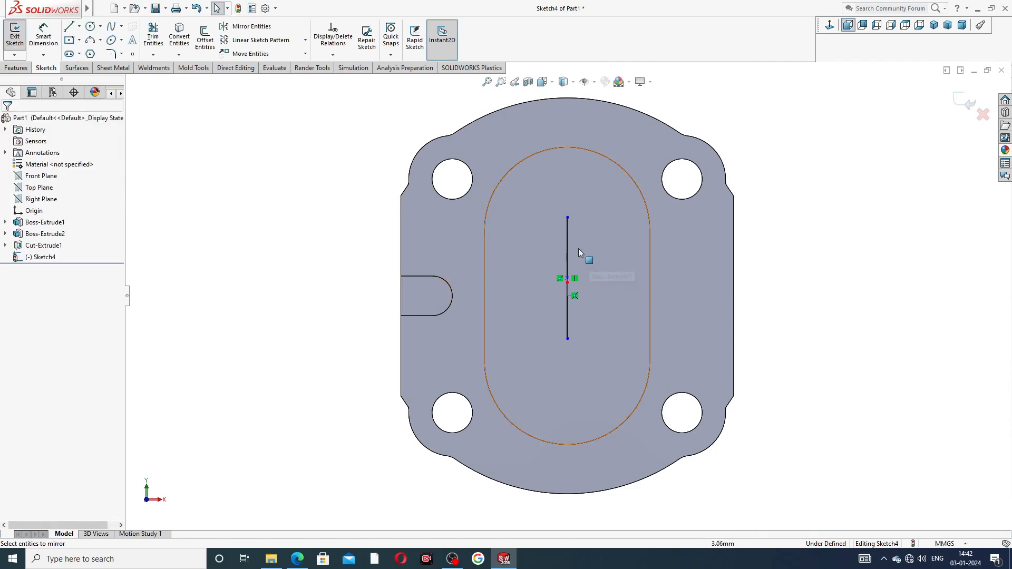
Convert the vertical line to construction geometry and try to mirror the notch cut within this sketch
left_click(567, 238)
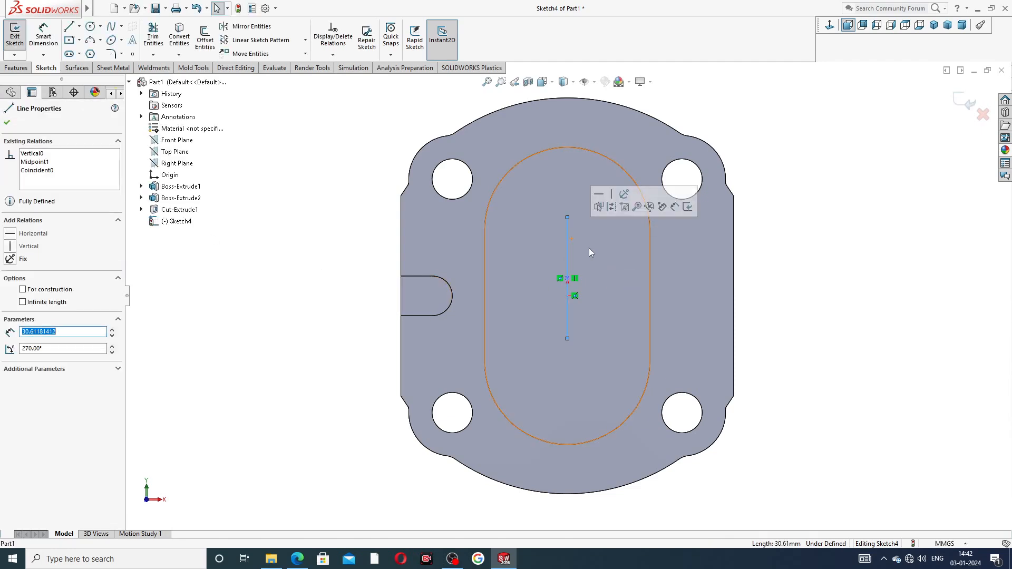
left_click(612, 206)
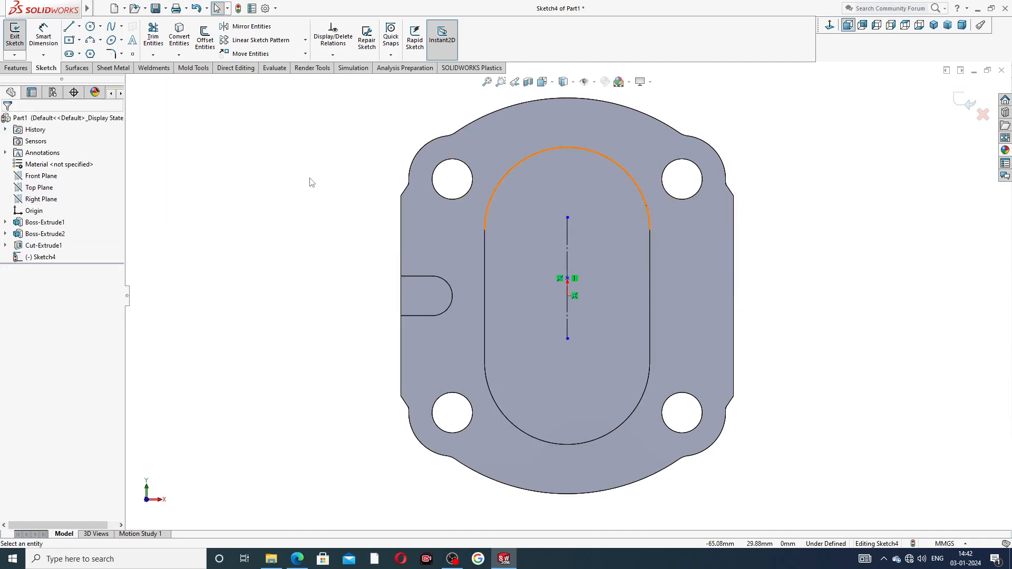
left_click(249, 26)
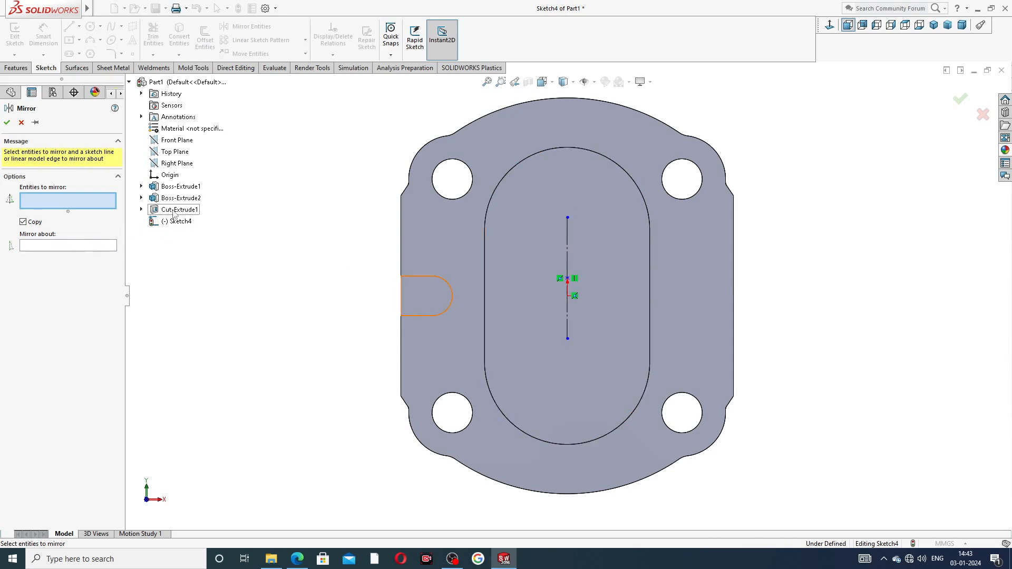
middle_click_drag(383, 296, 461, 302)
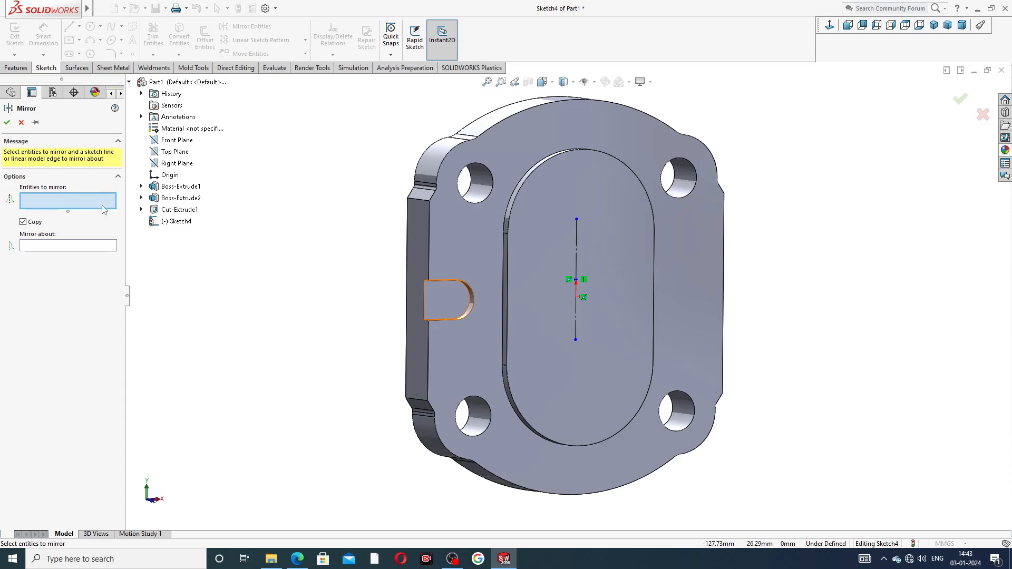
double_click(169, 210)
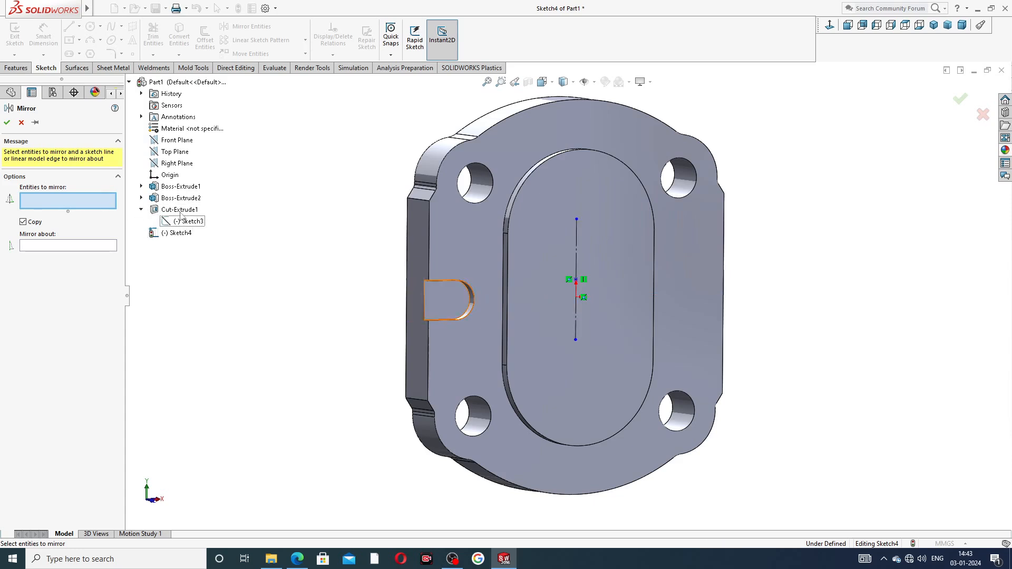
left_click(21, 123)
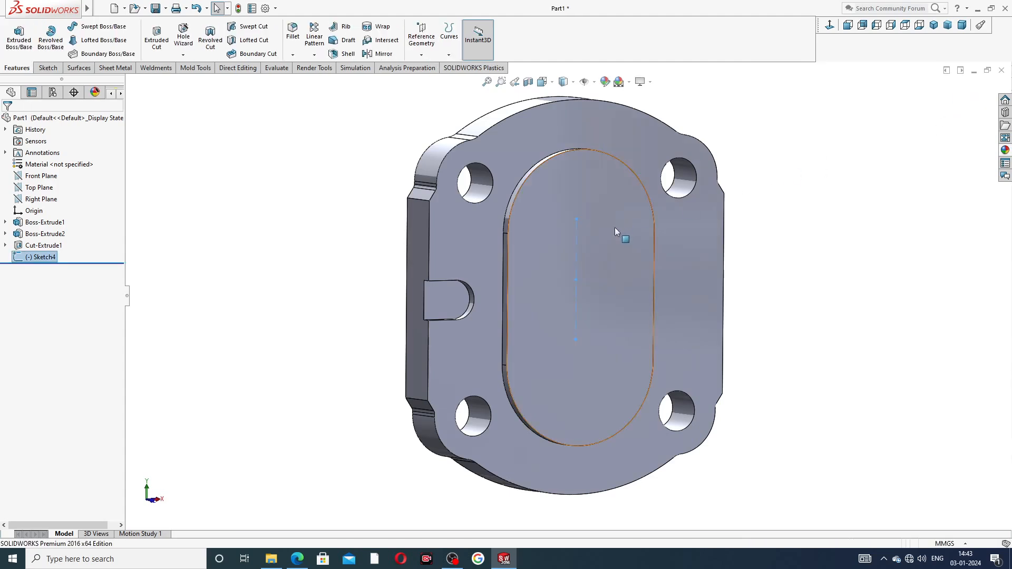
Delete the separate sketch that holds only the vertical construction line
right_click(42, 263)
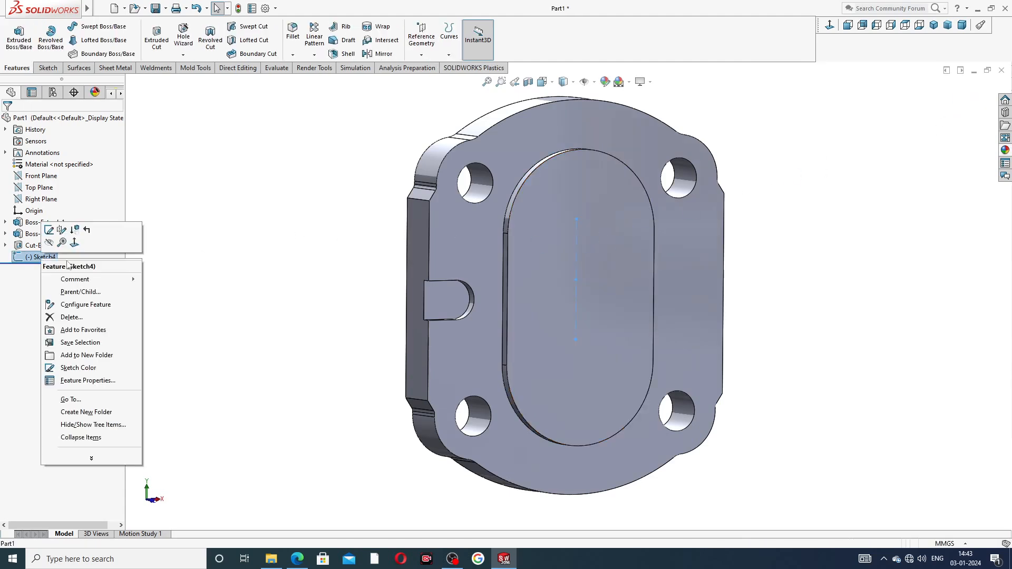
left_click(79, 319)
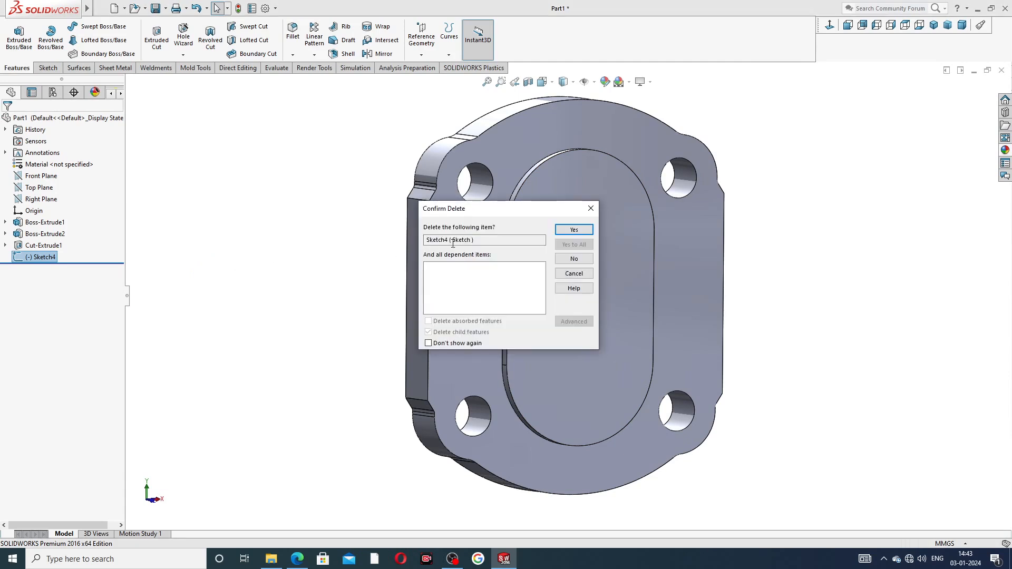
key("Return")
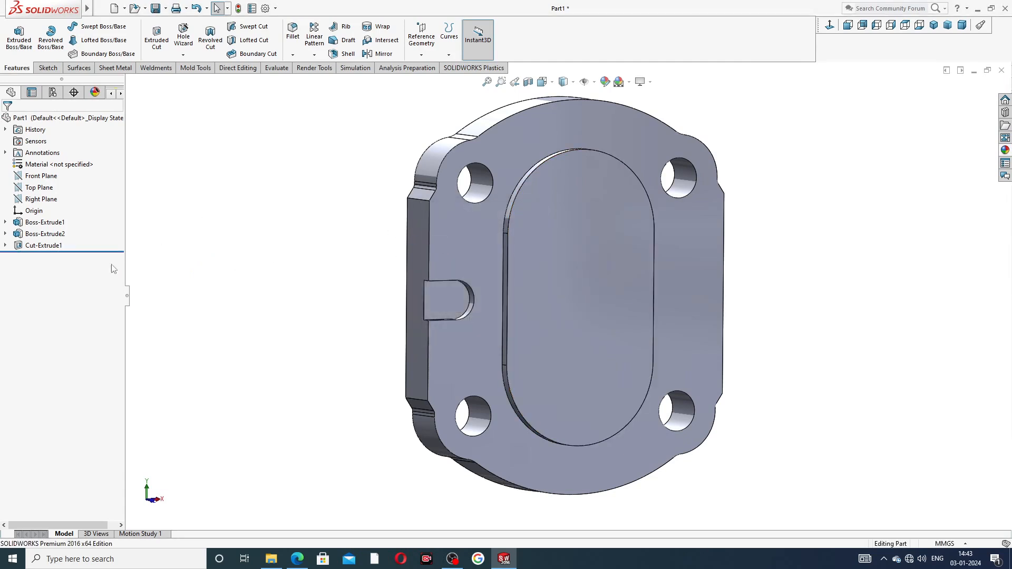
Reopen the notch cut's sketch for editing and view it face-on
left_click(58, 246)
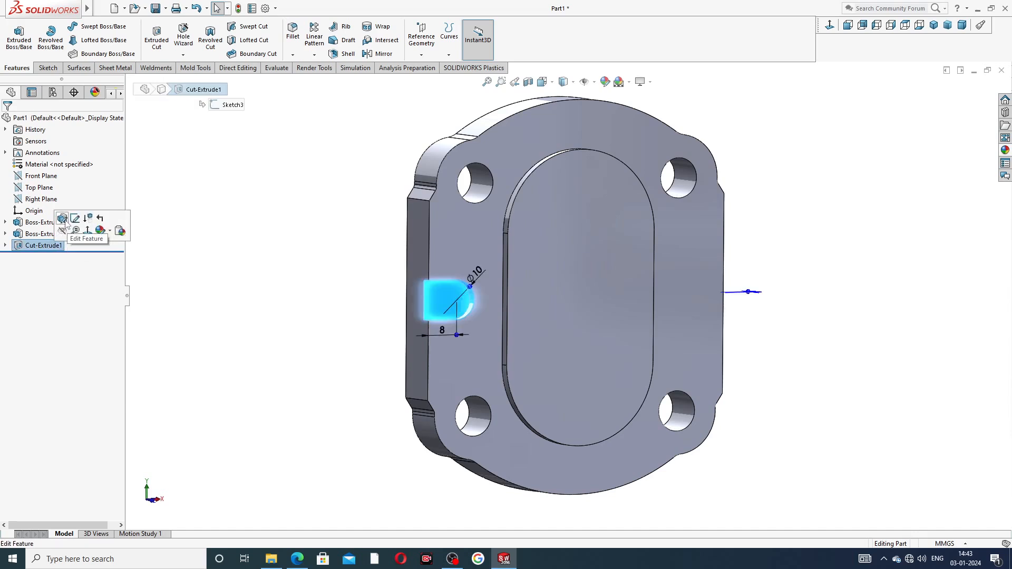
left_click(176, 270)
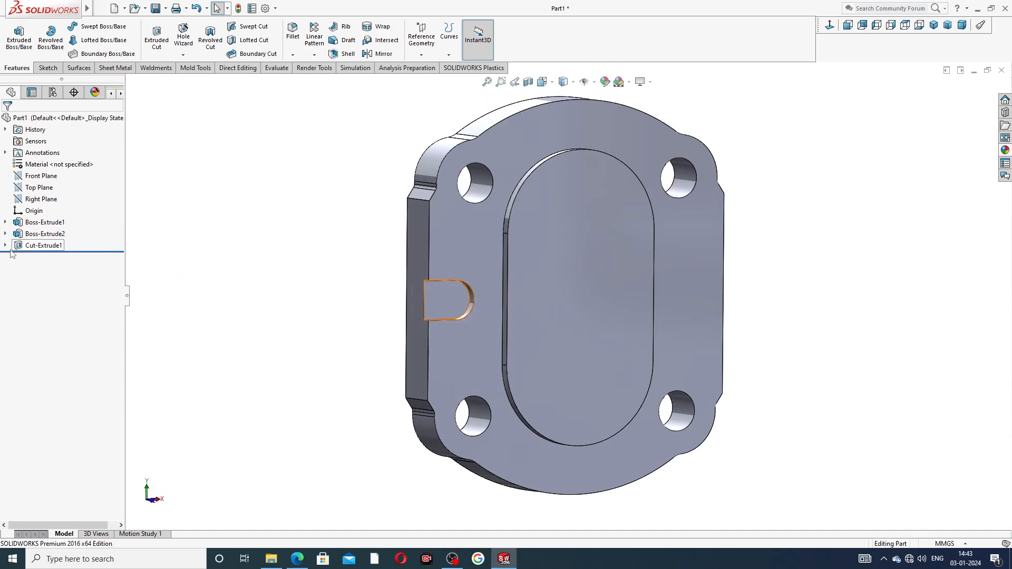
left_click(5, 245)
left_click(53, 256)
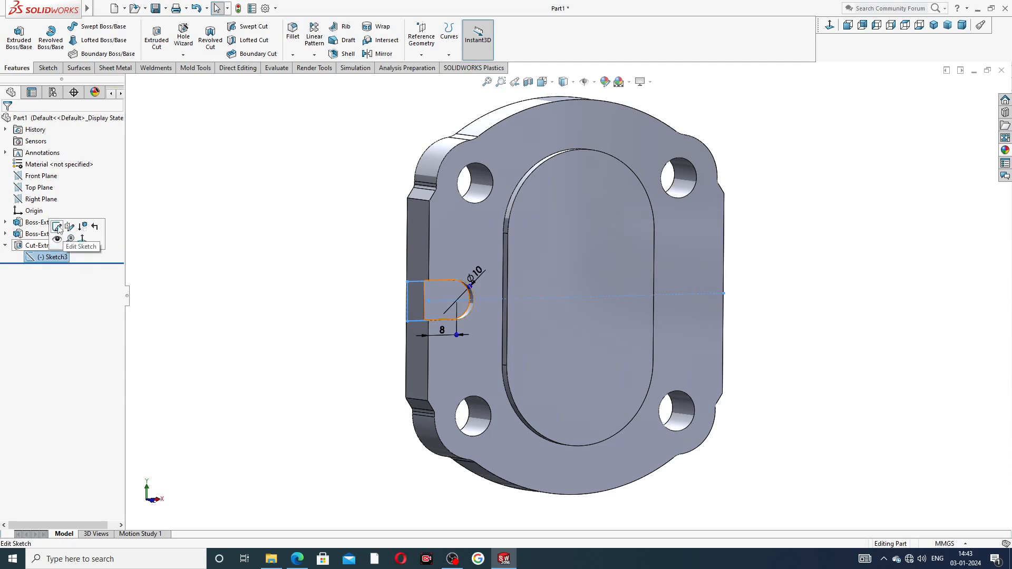
left_click(57, 228)
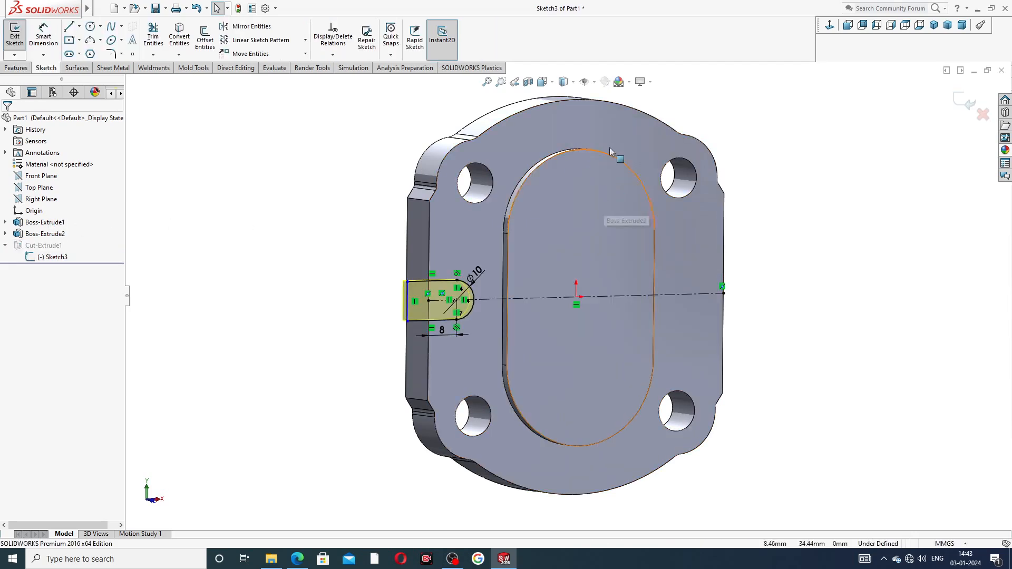
left_click(826, 29)
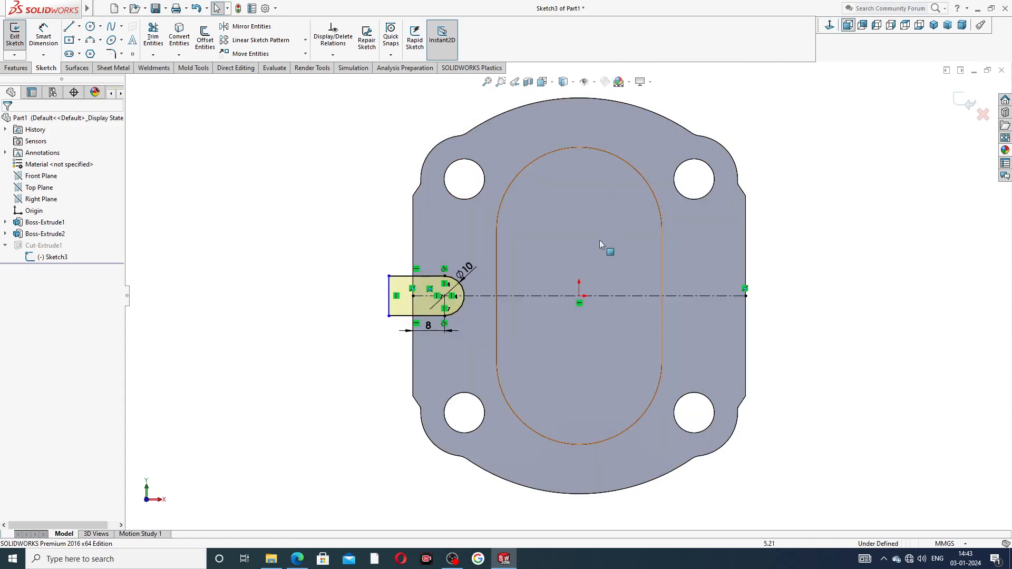
Sketch a vertical centerline about 30.5 mm long through the origin in the notch sketch
left_click(79, 26)
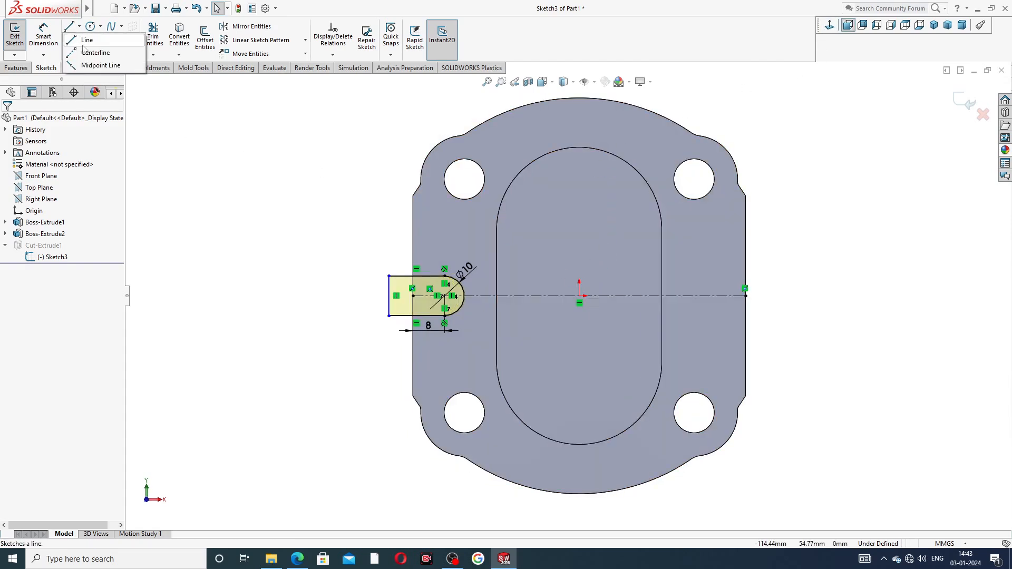
left_click(37, 49)
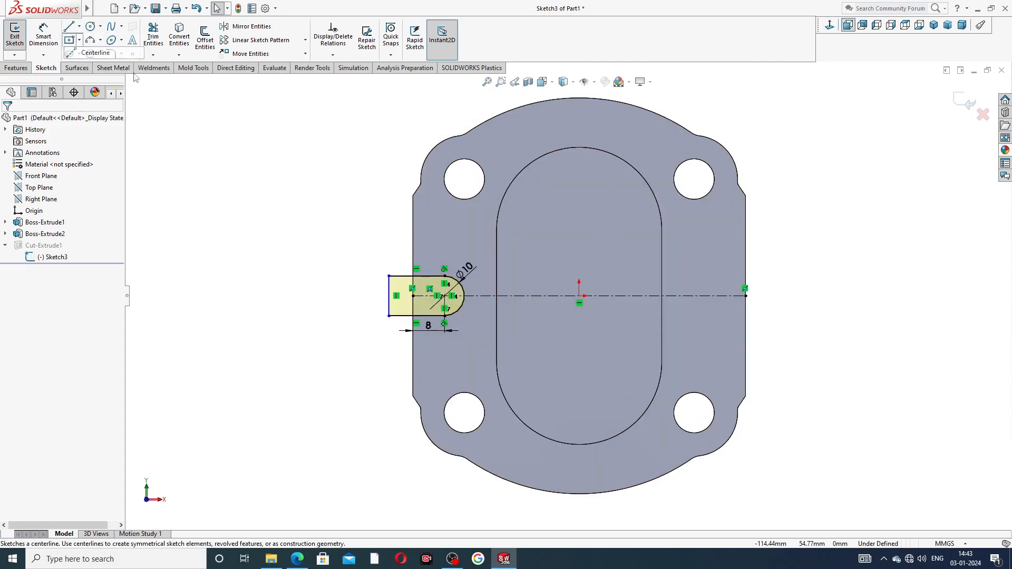
left_click(580, 226)
left_click(580, 347)
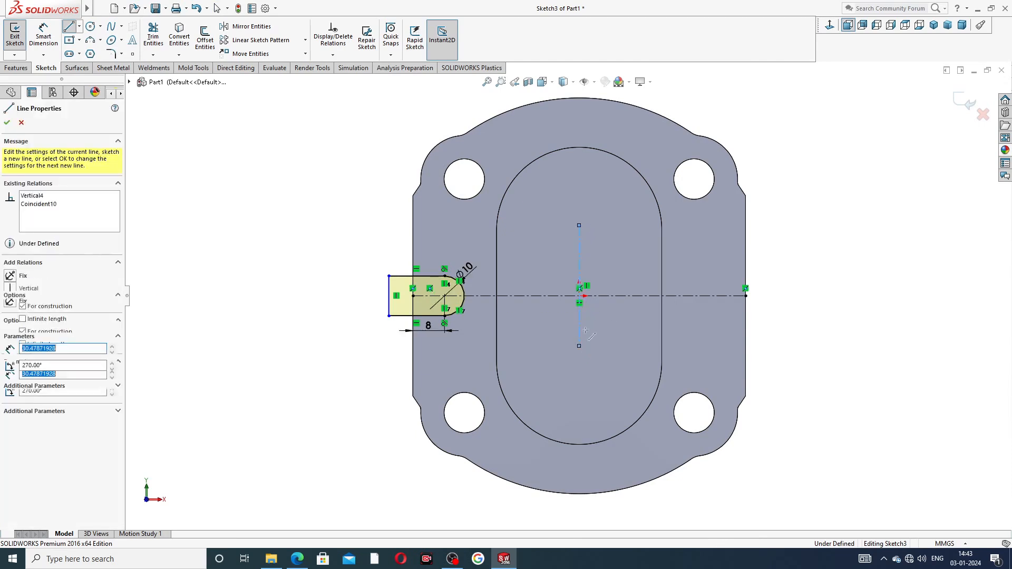
right_click(622, 248)
left_click(644, 285)
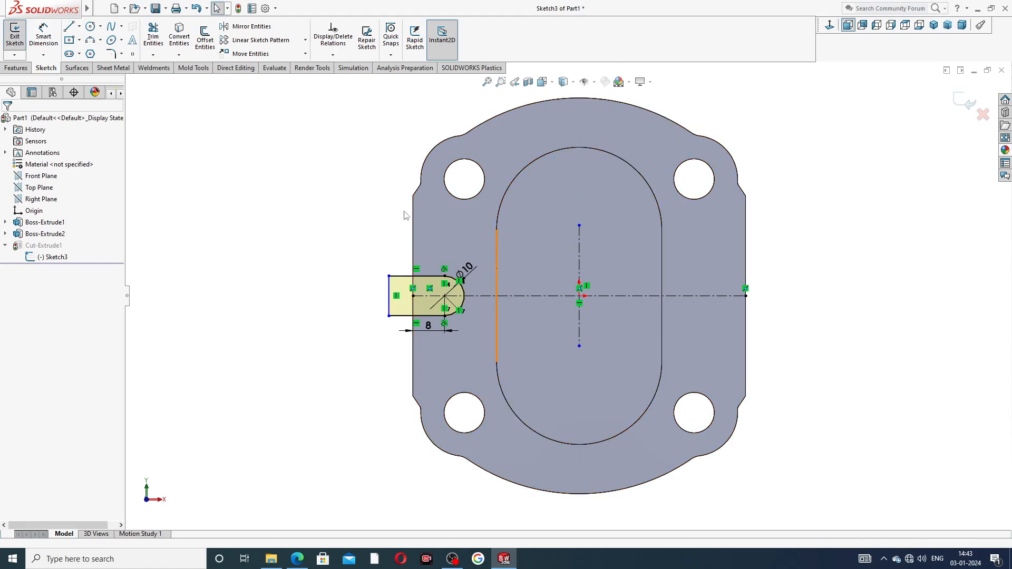
Mirror the notch's arc and three lines about the vertical centerline, then exit the sketch to update the cut
left_click(247, 26)
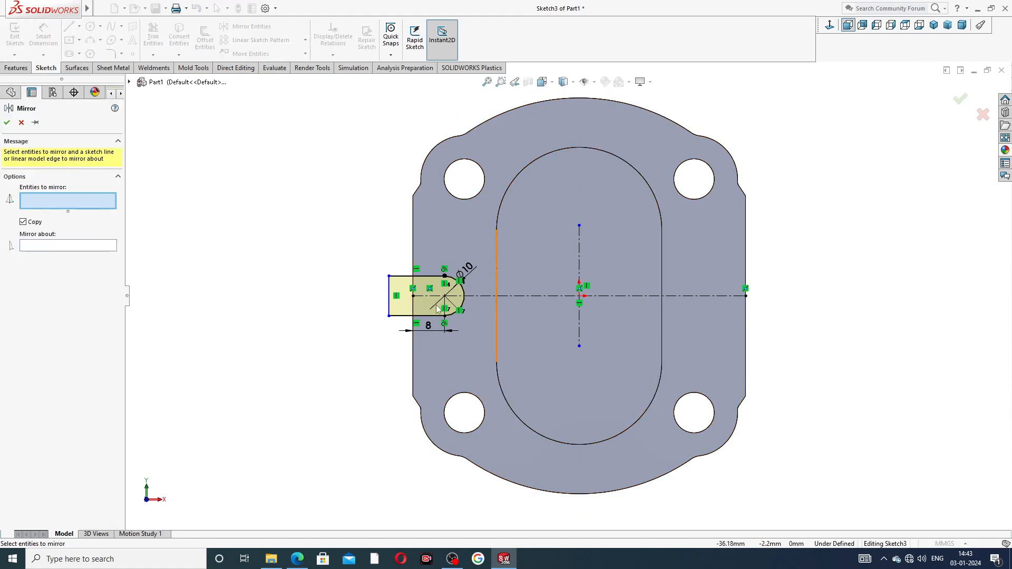
scroll(436, 309, "down", 2)
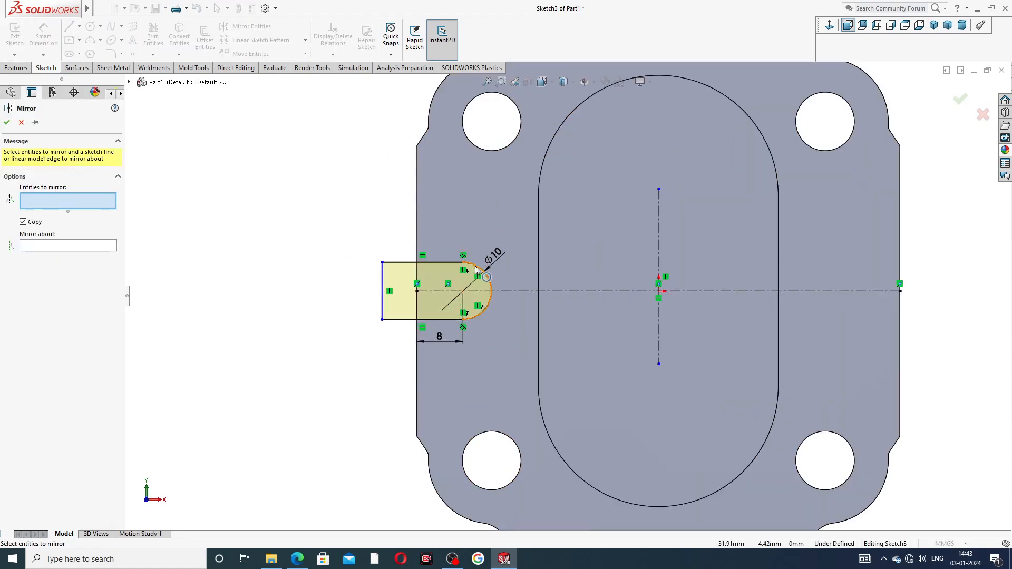
left_click(476, 269)
left_click(448, 263)
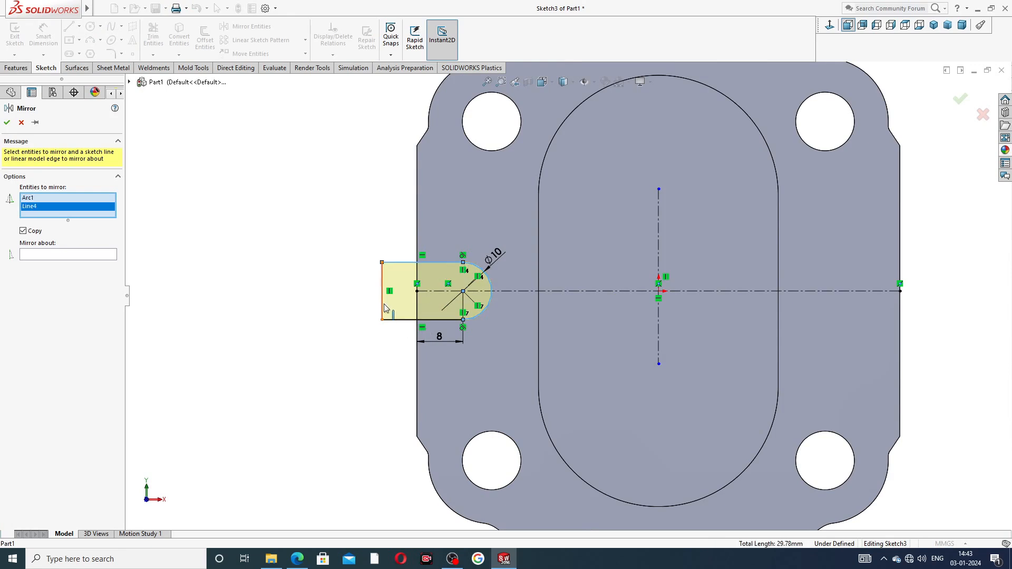
left_click(383, 306)
left_click(406, 320)
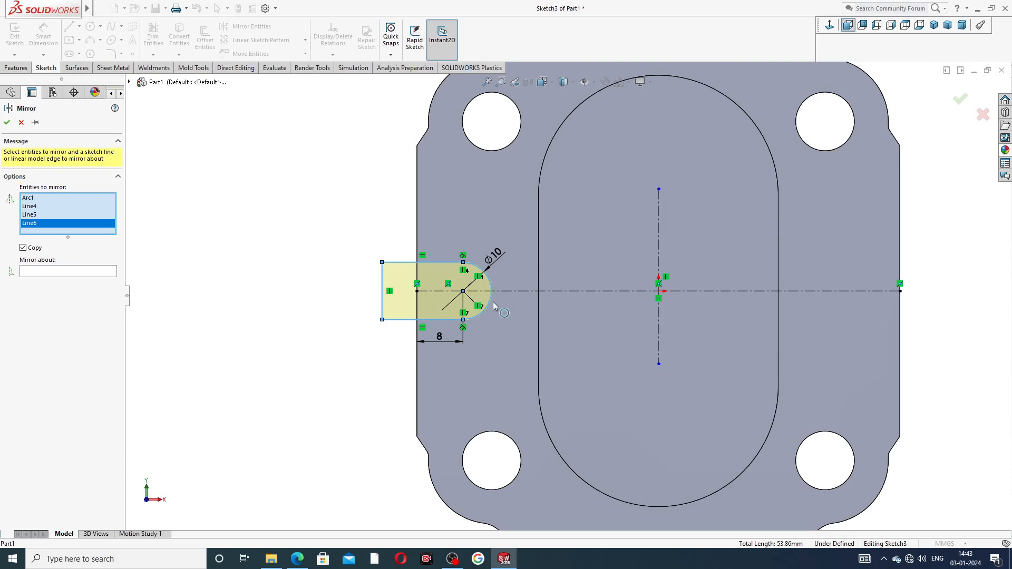
left_click(113, 270)
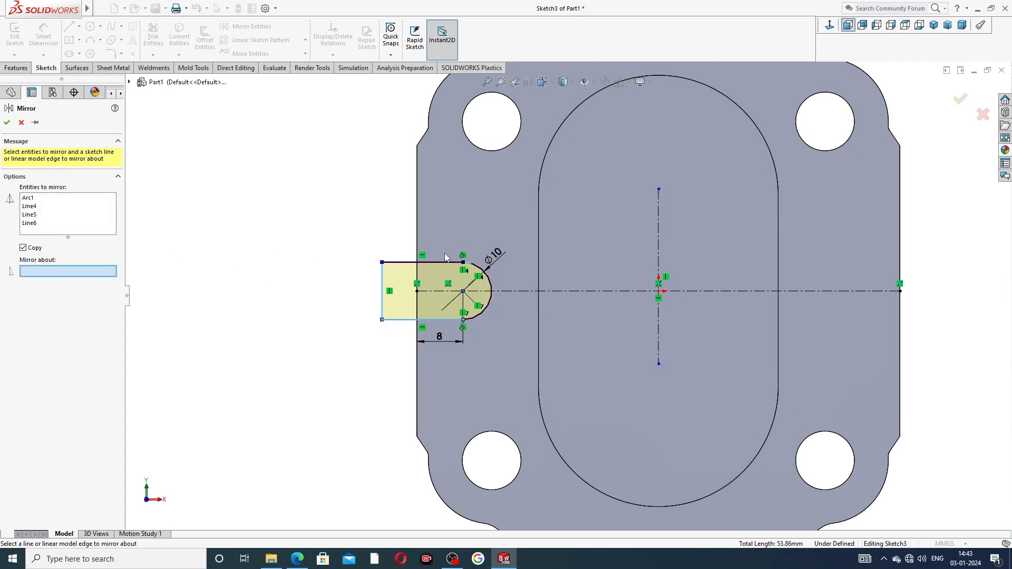
left_click(657, 205)
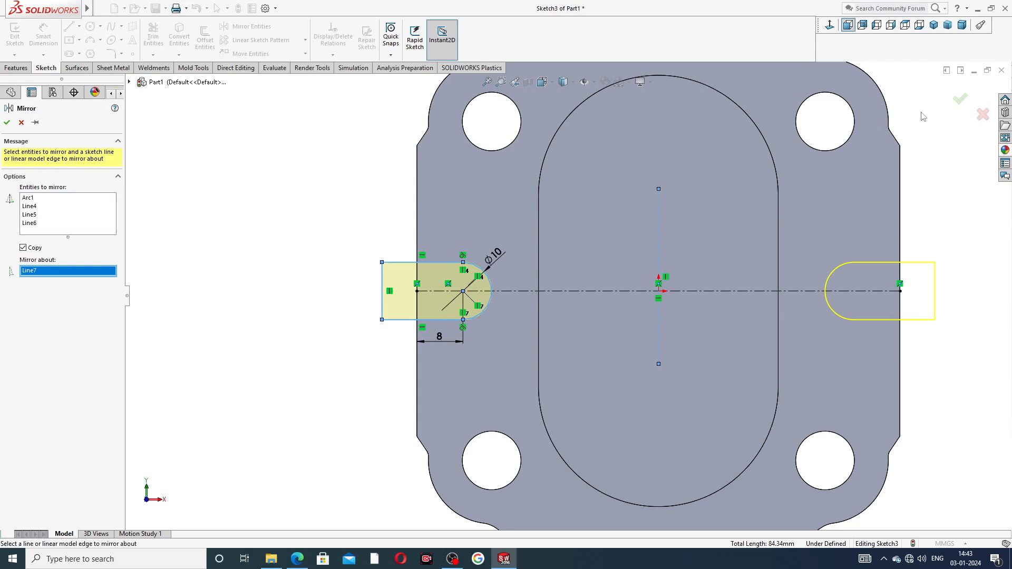
left_click(960, 99)
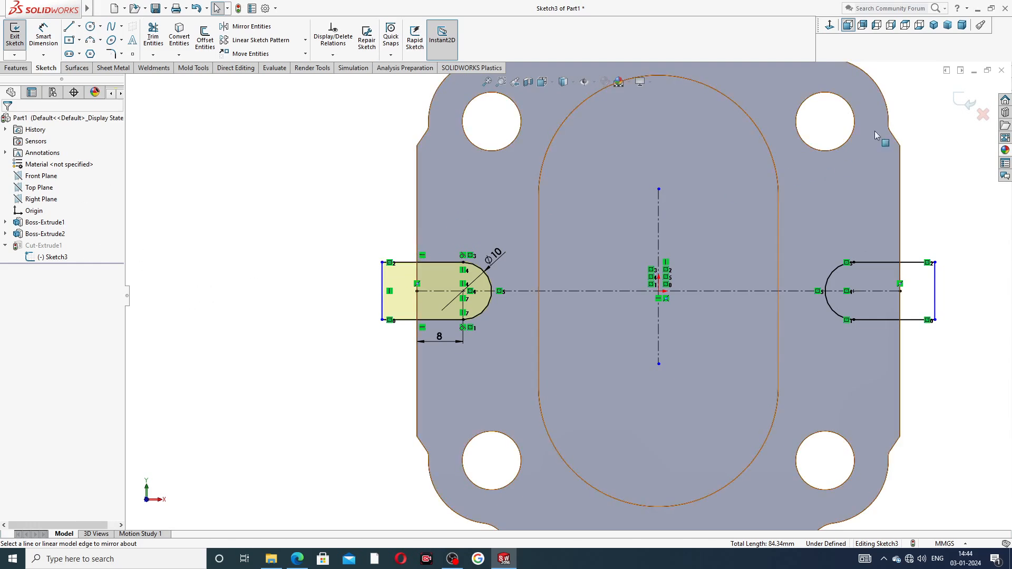
left_click(957, 103)
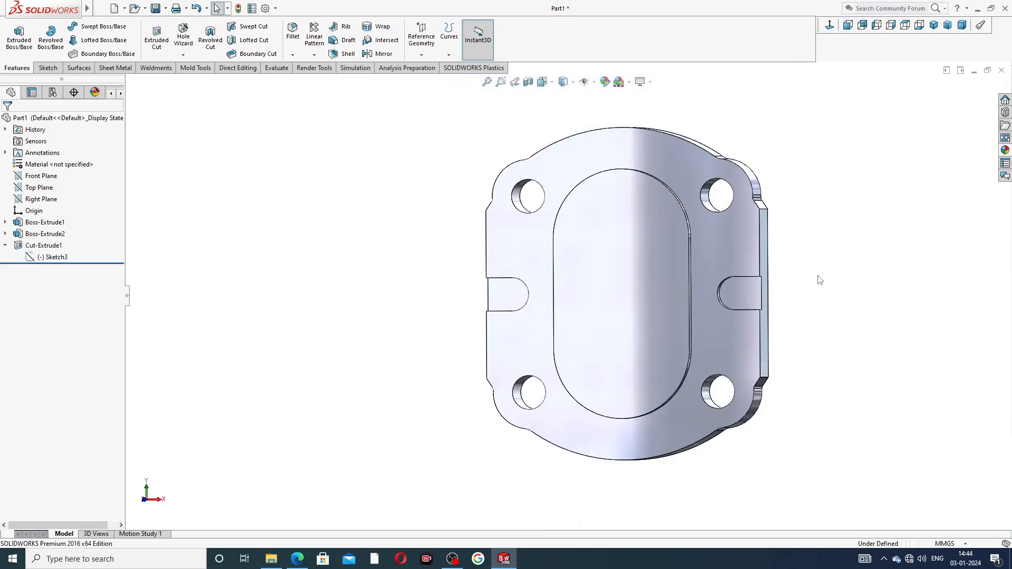
Start a new sketch on the plate's flat face surrounding the raised boss and view it face-on
middle_click_drag(820, 279, 900, 279)
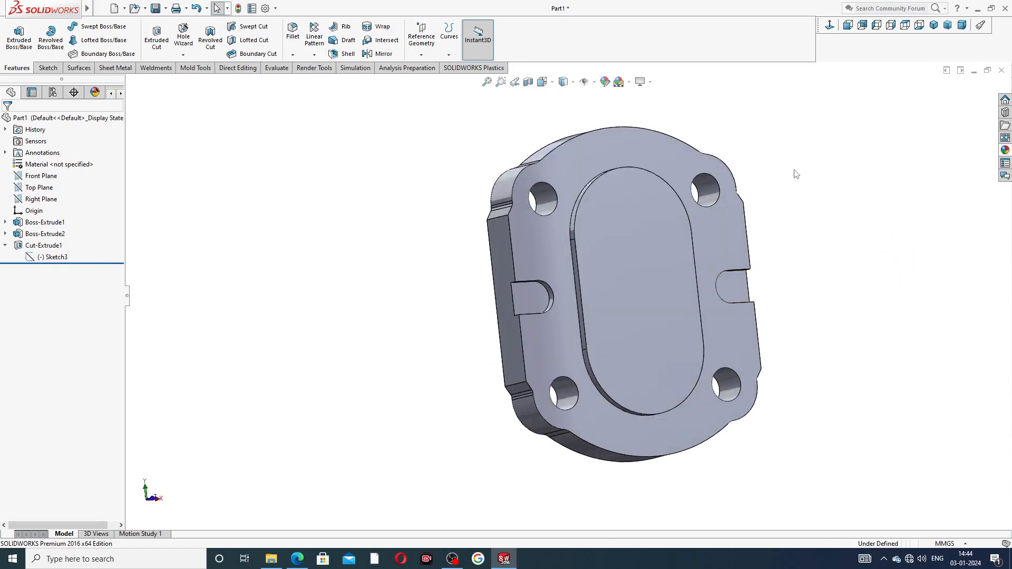
mouse_move(803, 212)
middle_mouse_down()
mouse_move(820, 195)
mouse_move(786, 255)
mouse_move(724, 164)
mouse_move(713, 164)
middle_mouse_up()
left_click(699, 164)
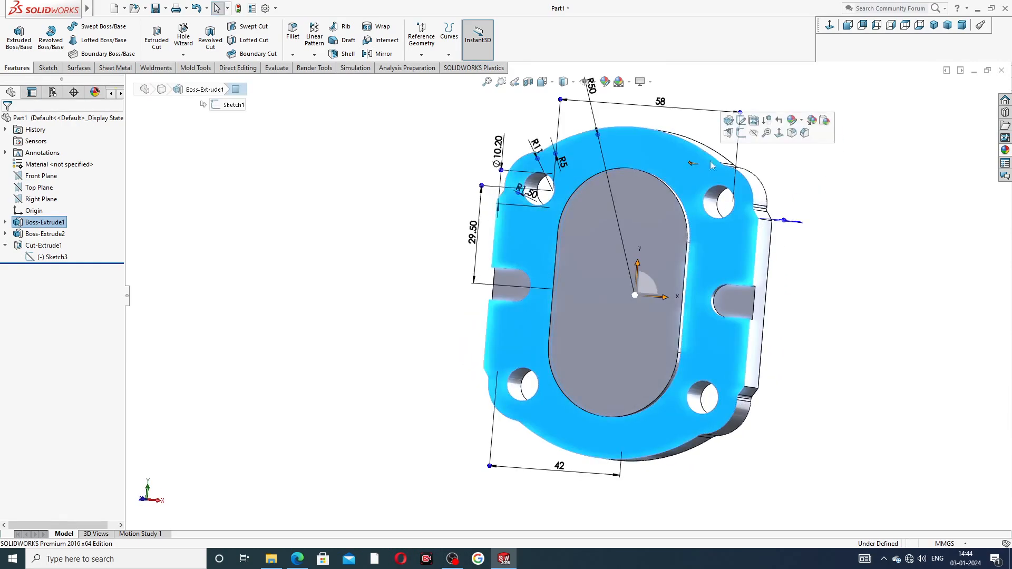
left_click(739, 134)
left_click(830, 25)
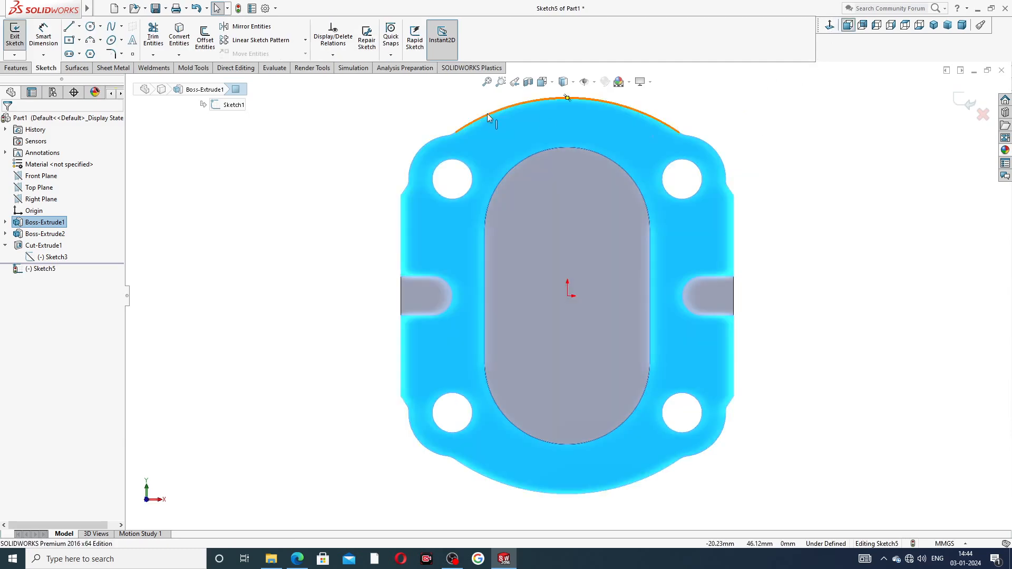
Sketch four circles, about 13 to 17 mm in diameter, each centered on one of the plate's corner holes
left_click(94, 31)
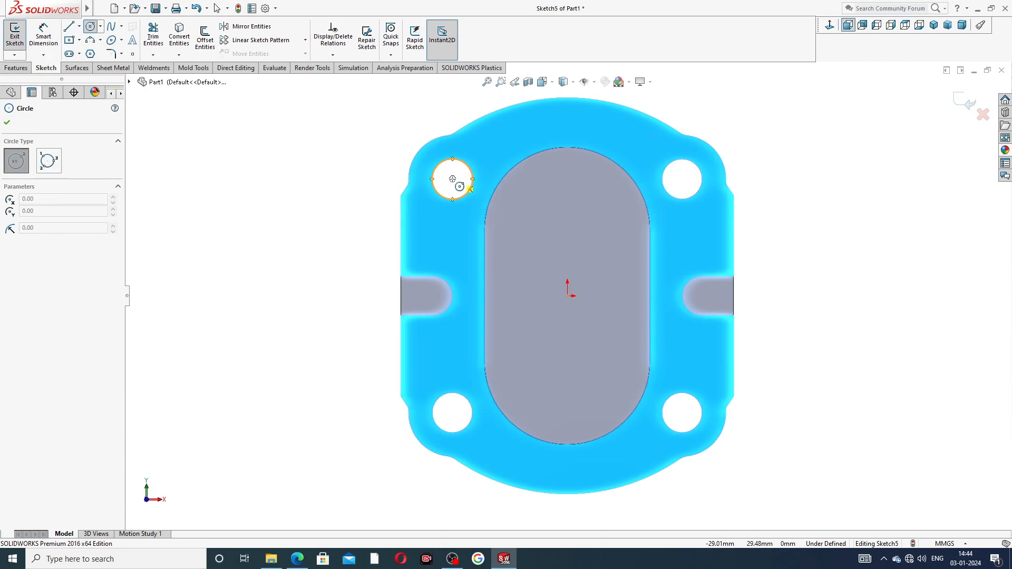
left_click(452, 179)
left_click(476, 156)
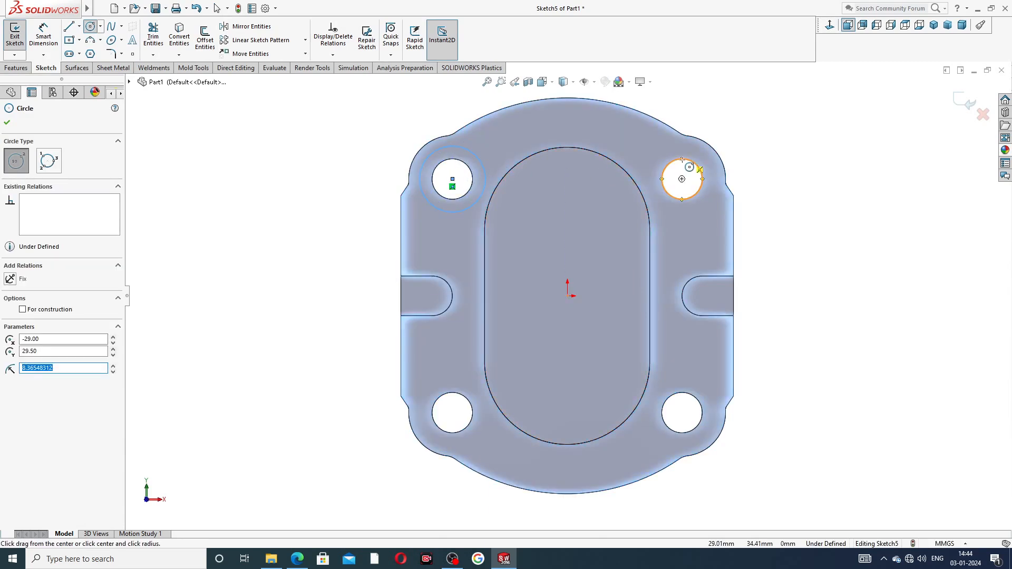
left_click(682, 179)
left_click(690, 152)
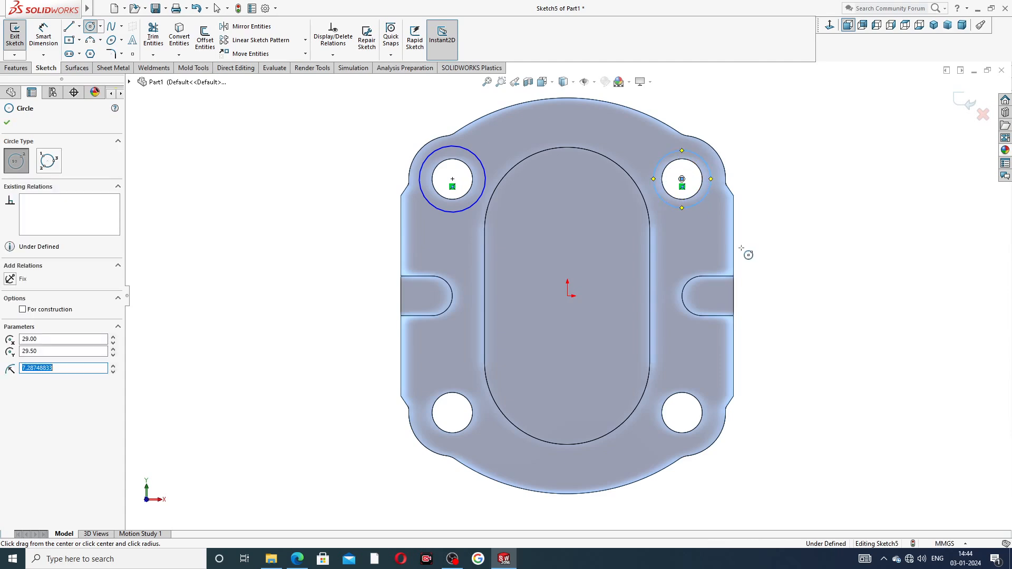
left_click(681, 413)
left_click(702, 391)
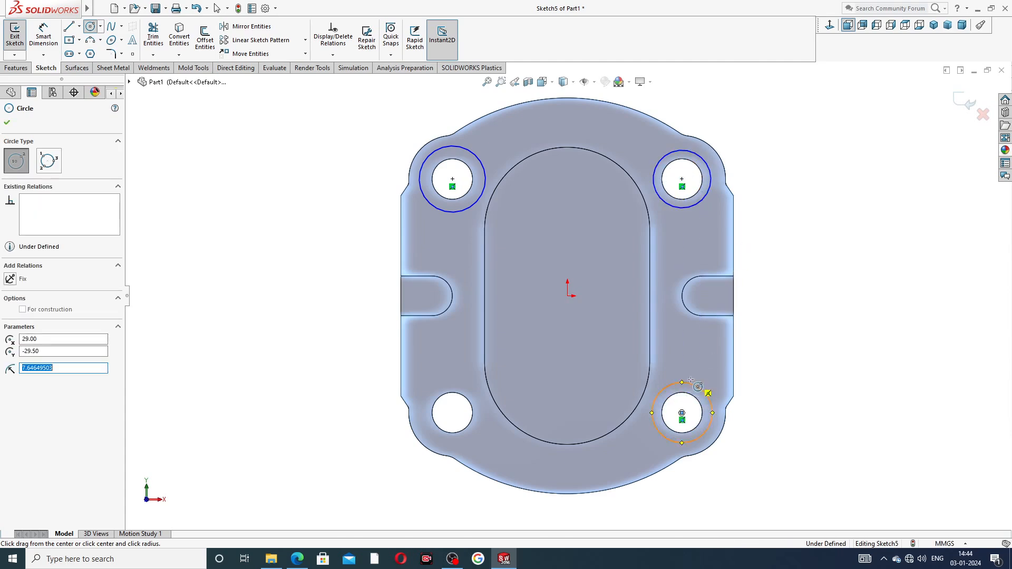
left_click(453, 413)
left_click(458, 389)
right_click(301, 289)
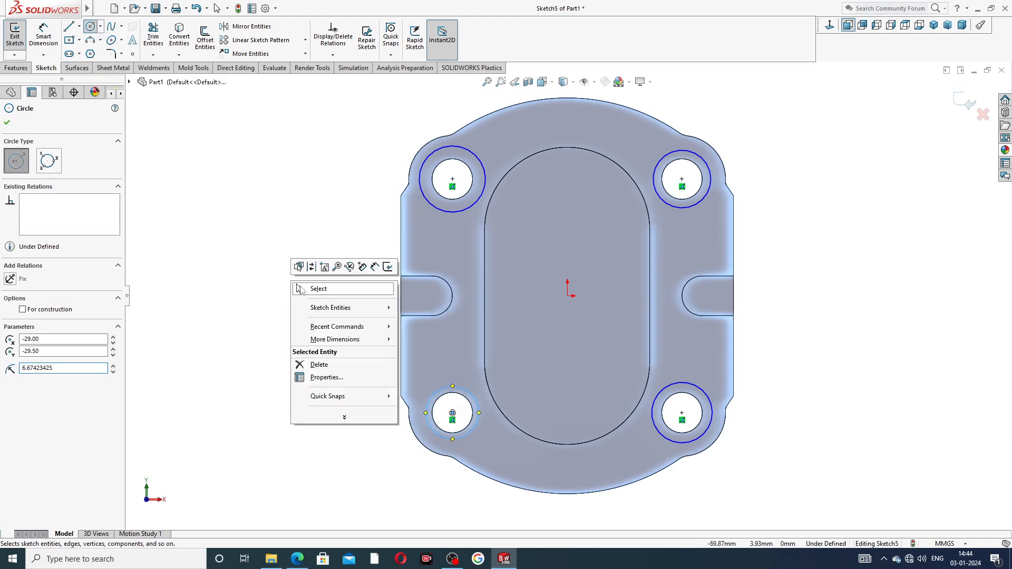
left_click(326, 289)
Dimension the upper-left circle's diameter as 16 mm and check it against the Part-11 end plate drawing PDF in Edge
left_click(43, 36)
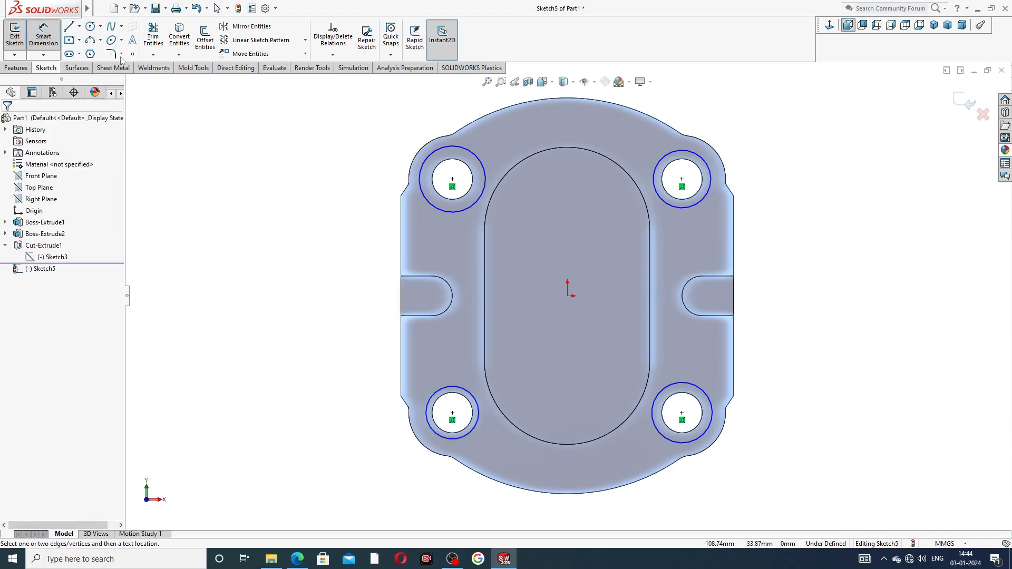
left_click(433, 154)
left_click(404, 134)
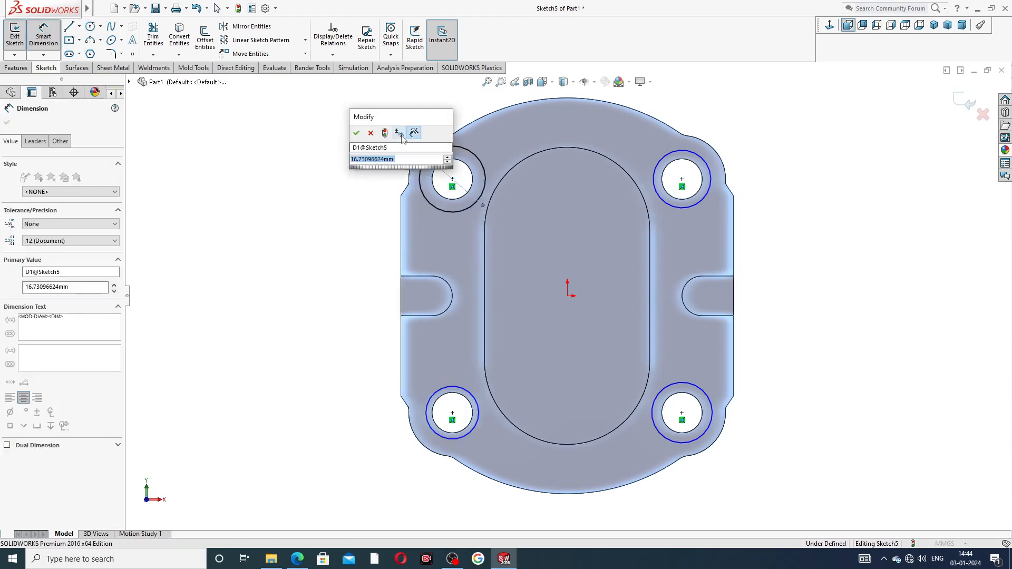
type("16")
key("Return")
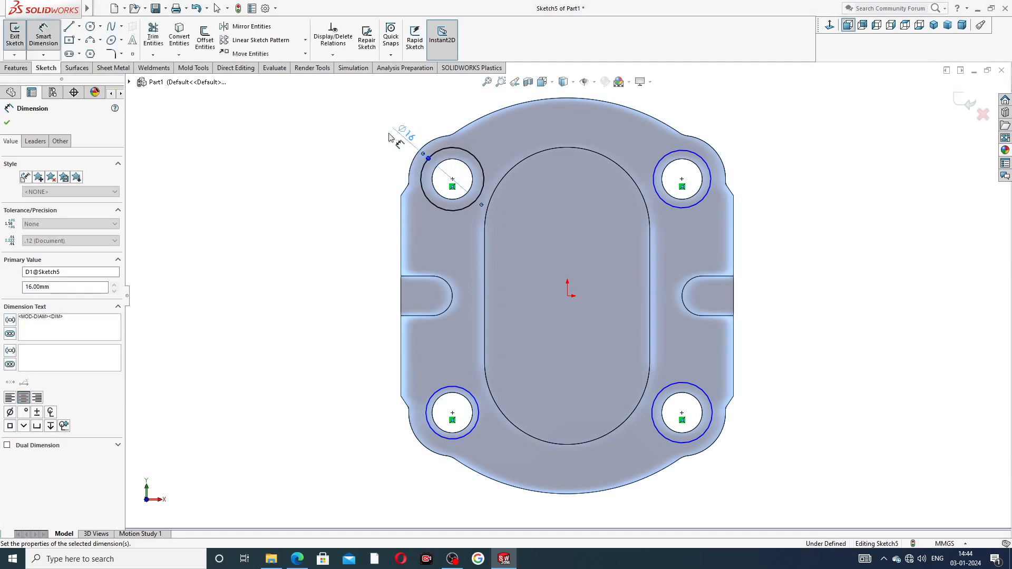
left_click(297, 560)
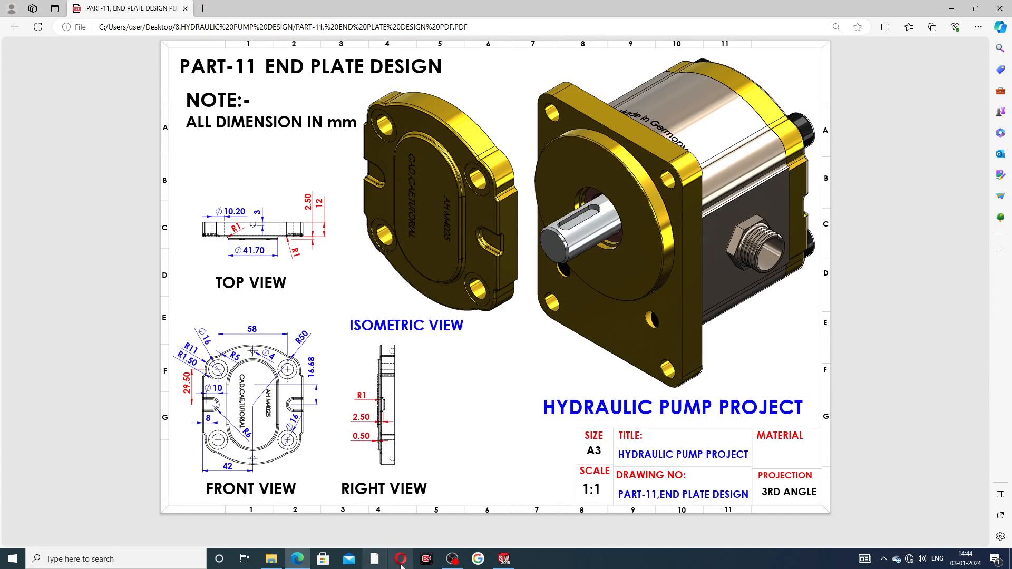
left_click(504, 560)
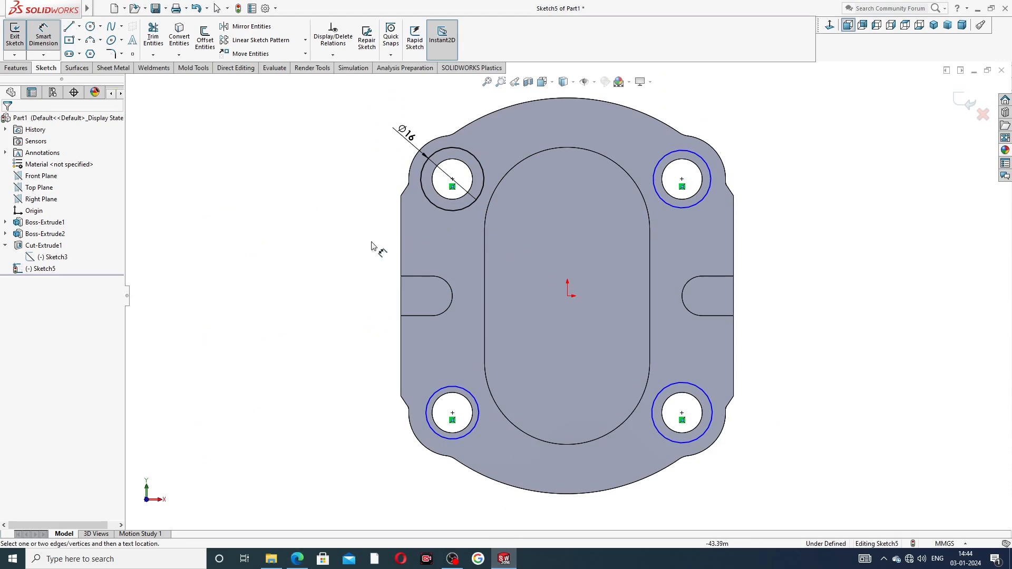
right_click(264, 226)
left_click(295, 157)
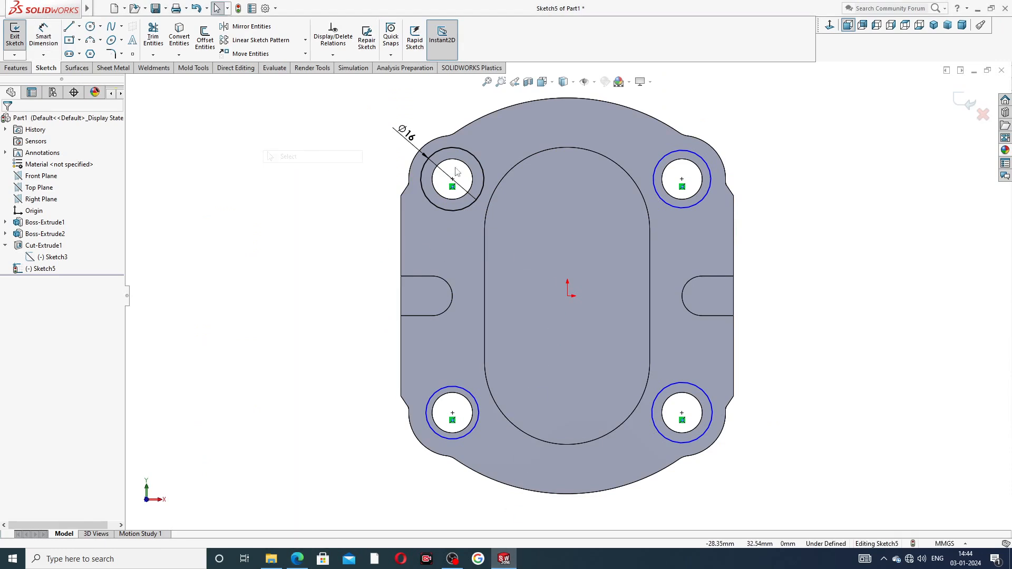
Apply an Equal relation to the four circles around the corner holes
left_click(474, 154)
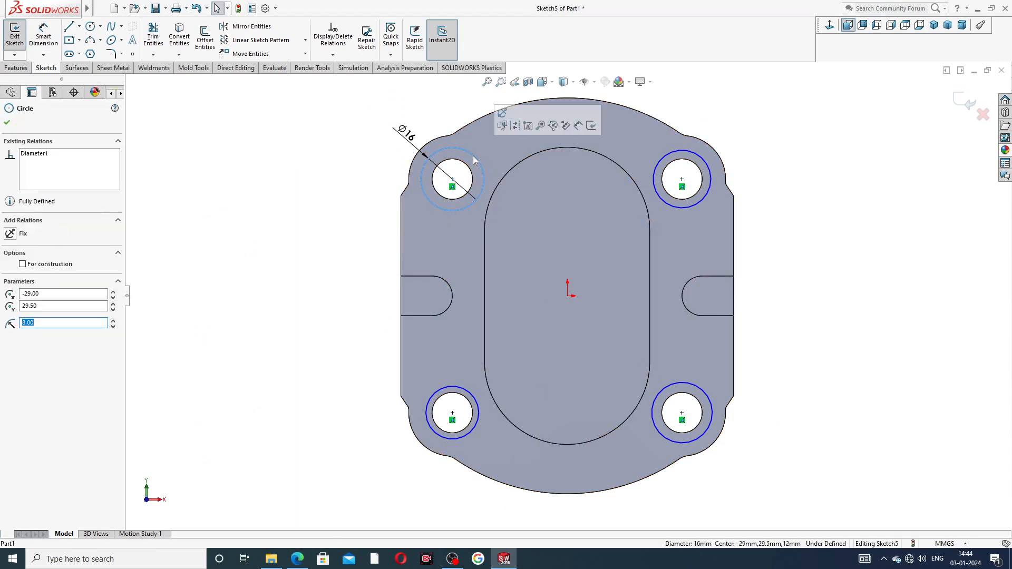
left_click(675, 153, "ctrl")
left_click(699, 392, "ctrl")
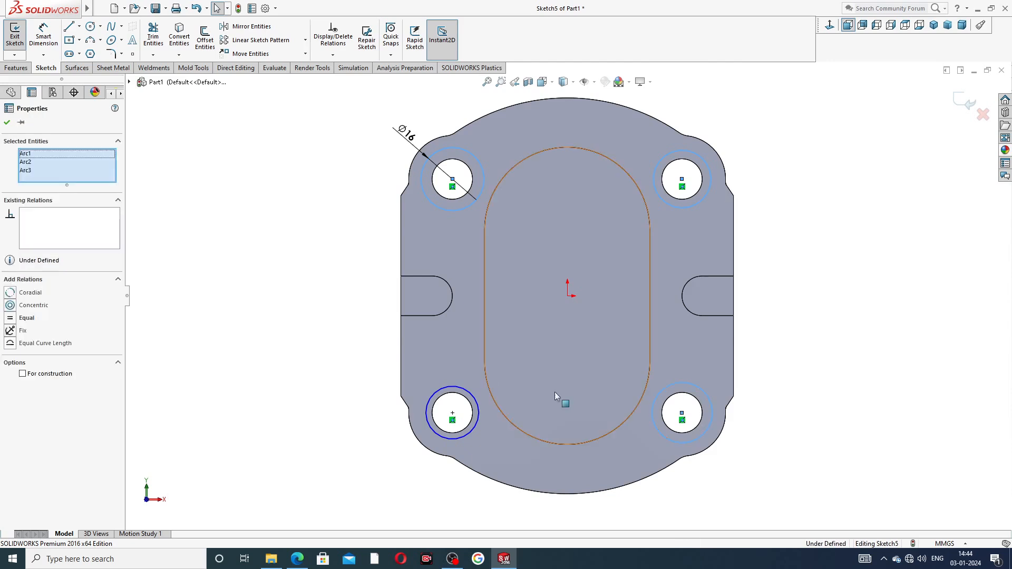
left_click(478, 407, "ctrl")
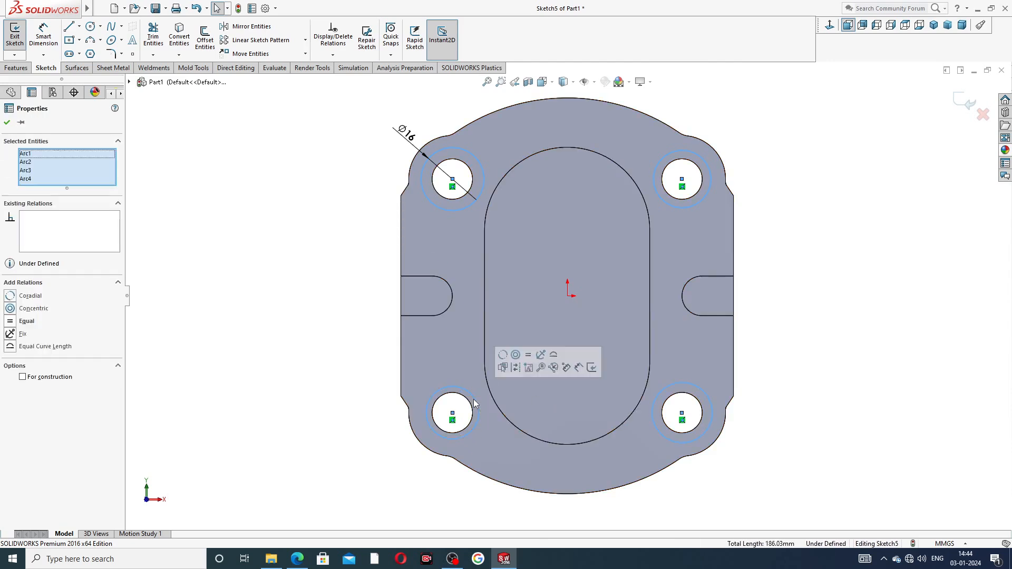
left_click(529, 355)
key("Escape")
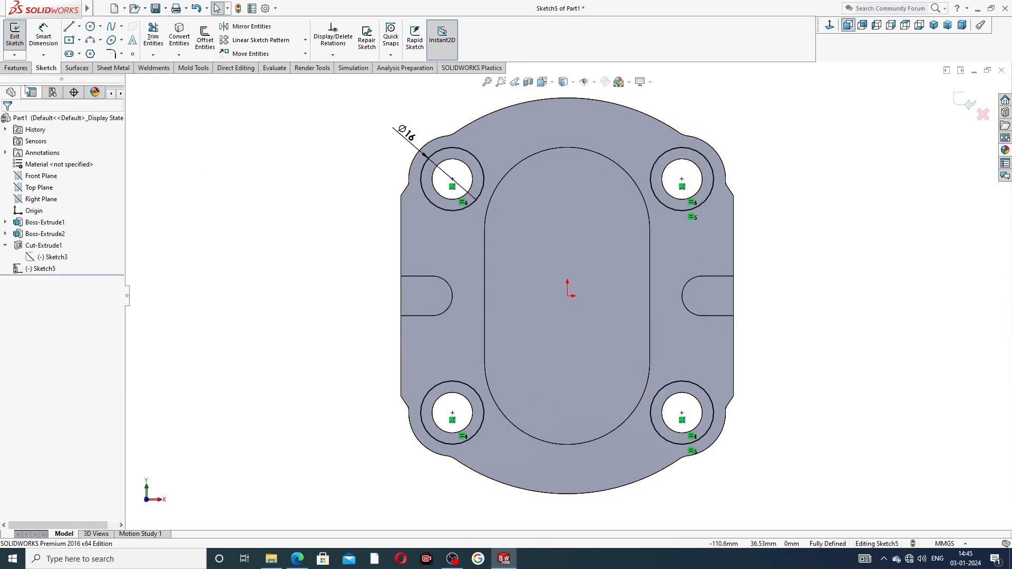
Cut-extrude the four circles blind to a depth of 0.5 mm around the corner holes
left_click(16, 67)
left_click(154, 42)
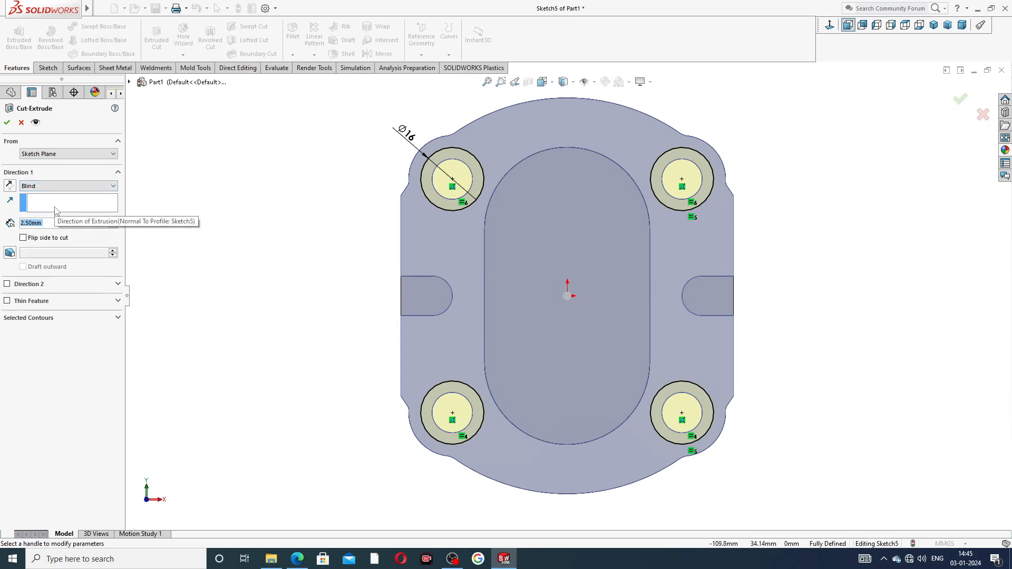
type("0.5")
key("Return")
left_click(7, 121)
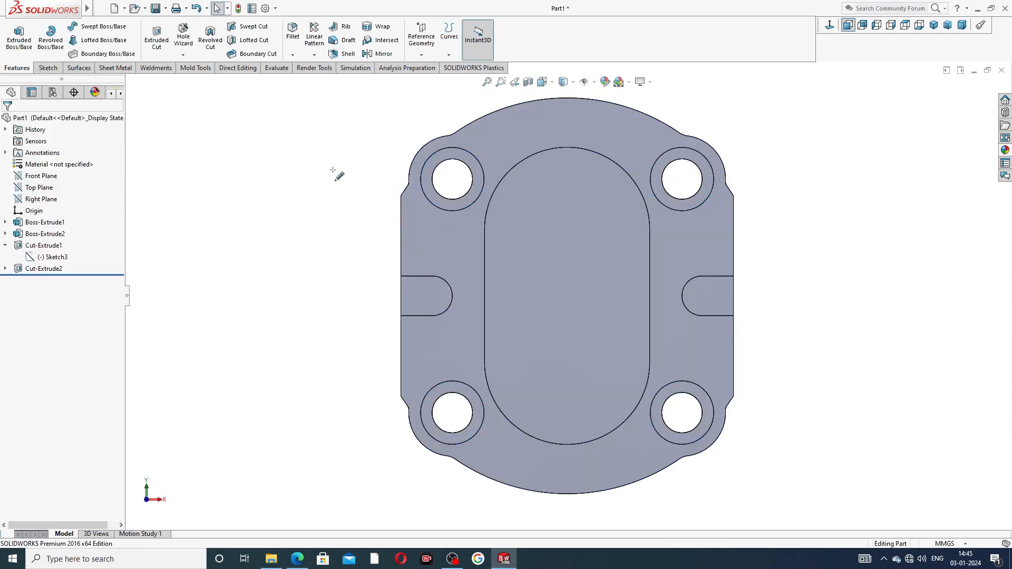
Set up a 1 mm constant-radius fillet on the plate's outer edges on the boss side and the left notch's rounded edge
middle_click_drag(847, 190, 687, 216)
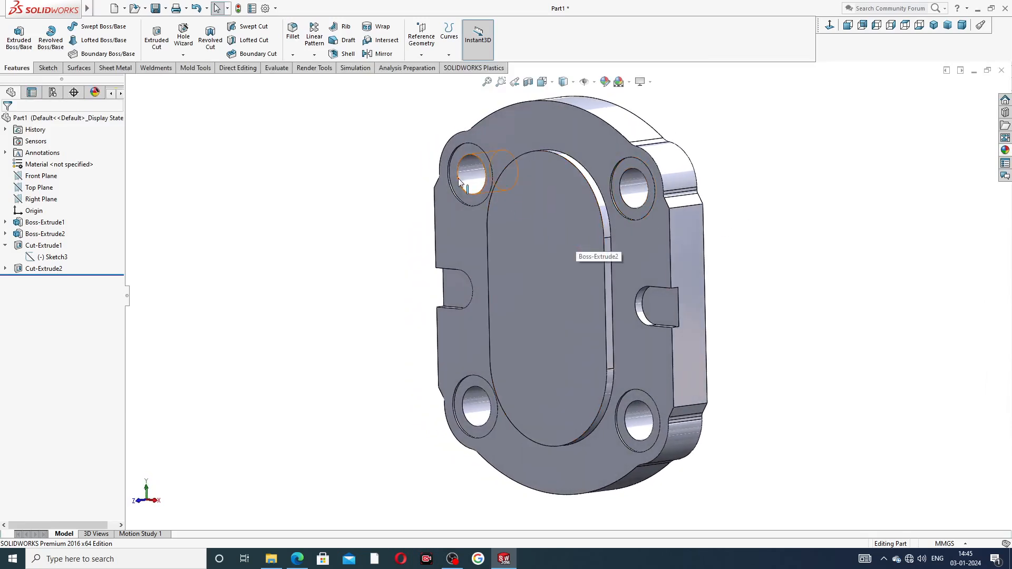
left_click(293, 54)
left_click(308, 68)
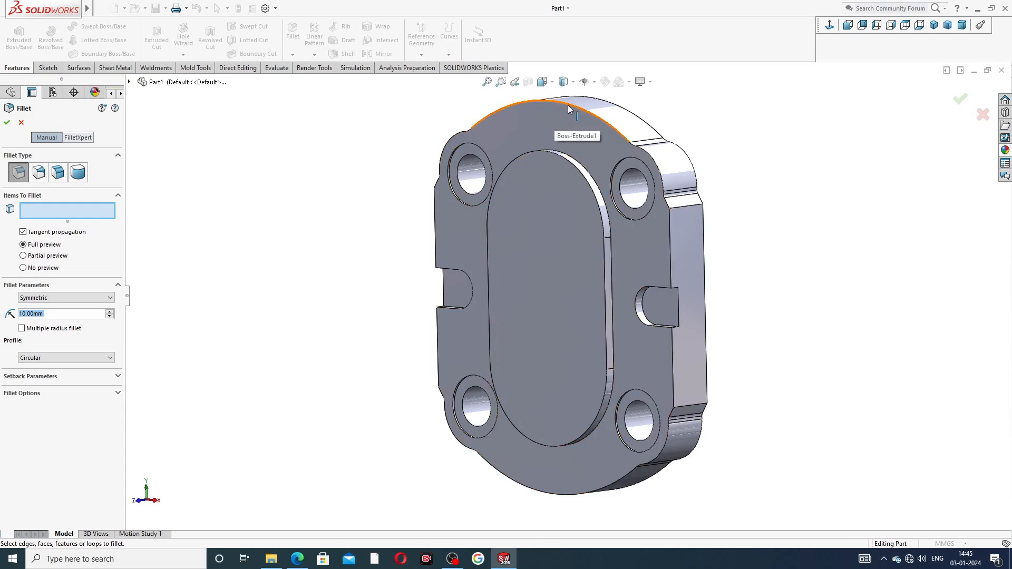
type("1")
key("Return")
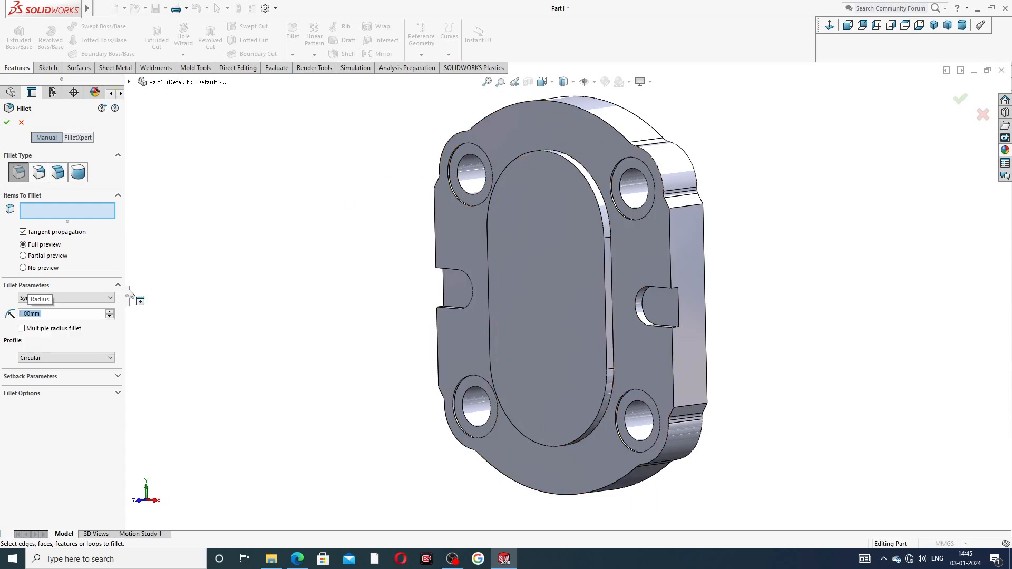
left_click(586, 115)
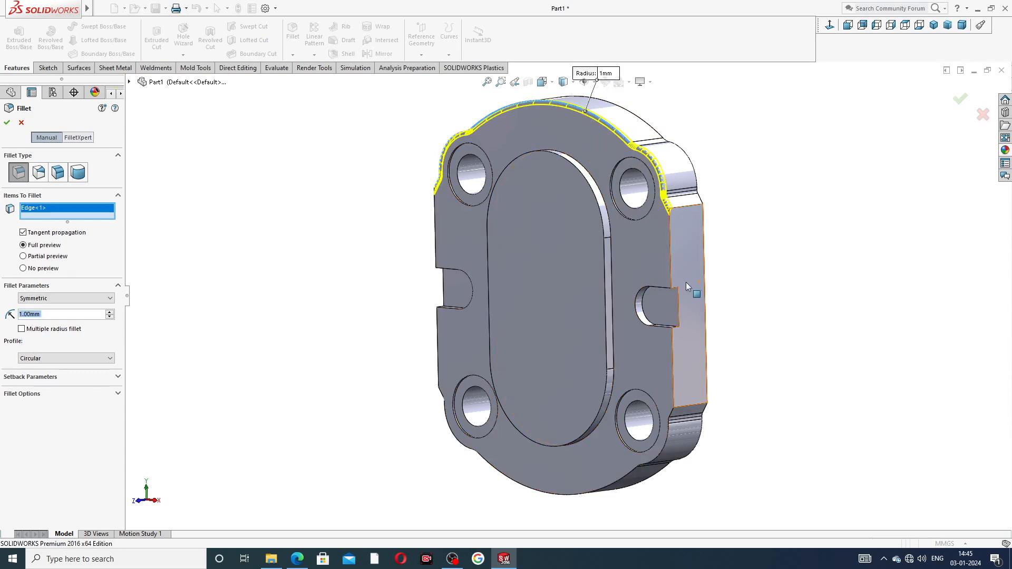
left_click(672, 266)
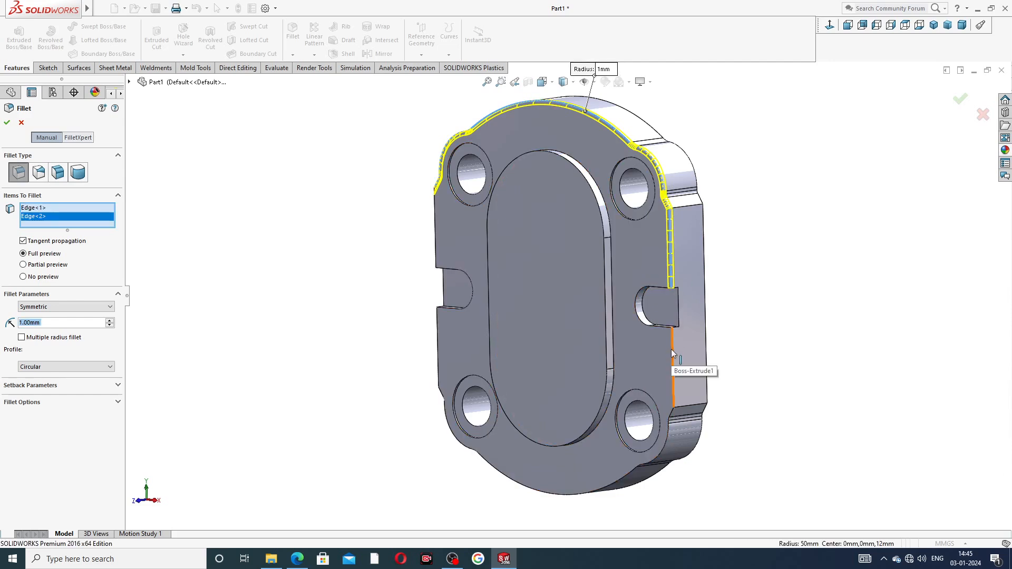
left_click(673, 351)
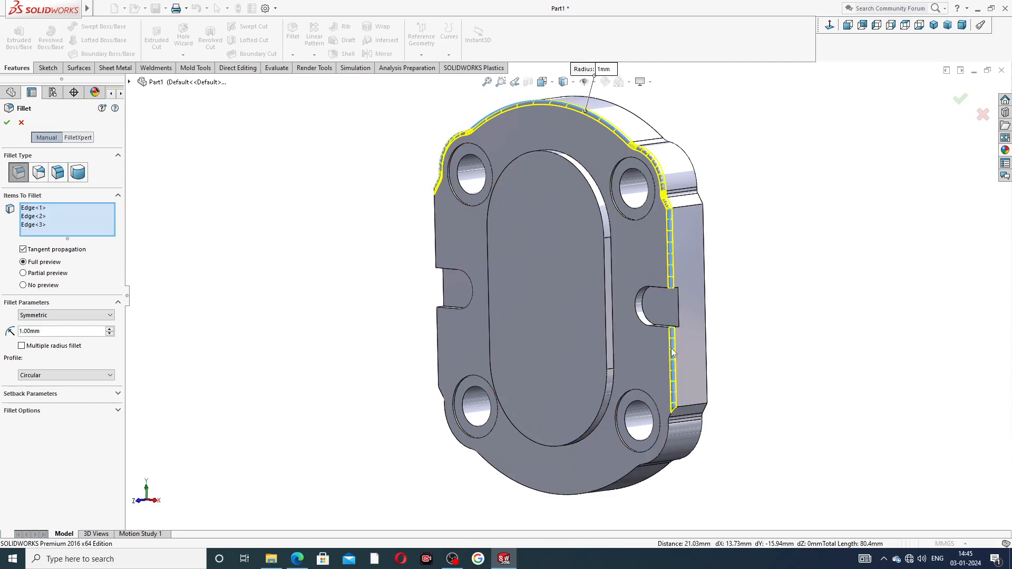
left_click(624, 479)
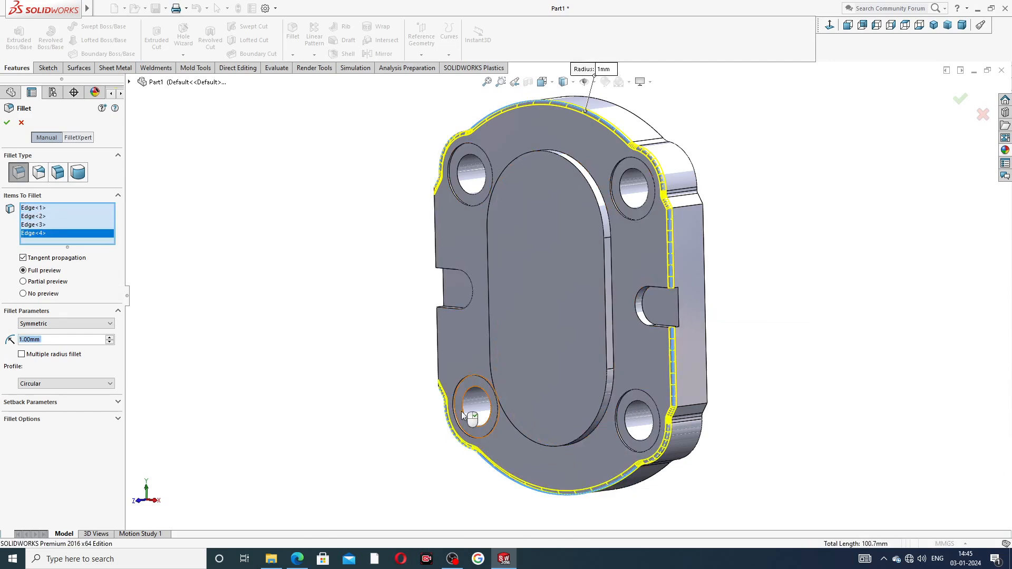
left_click(438, 356)
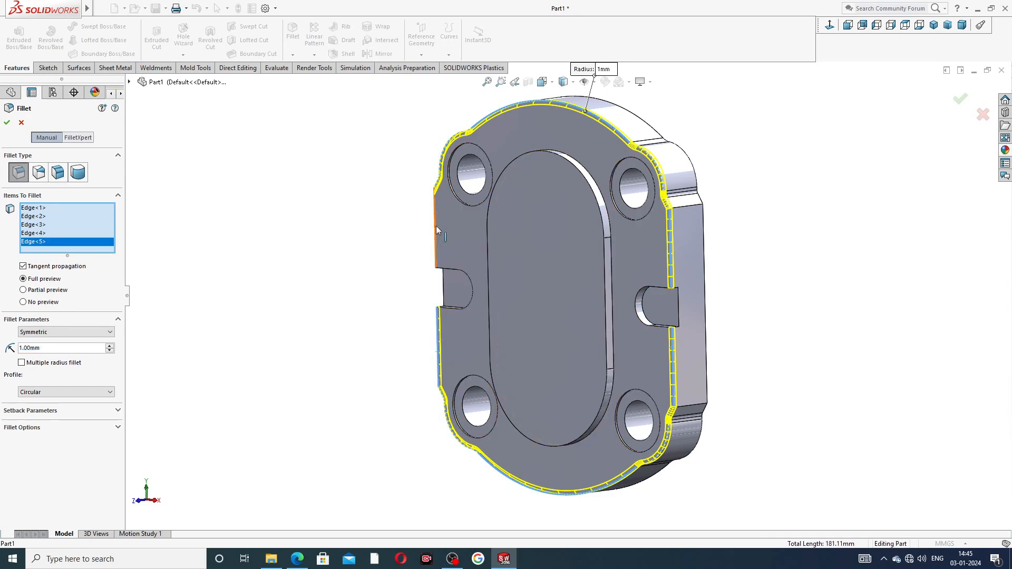
left_click(435, 226)
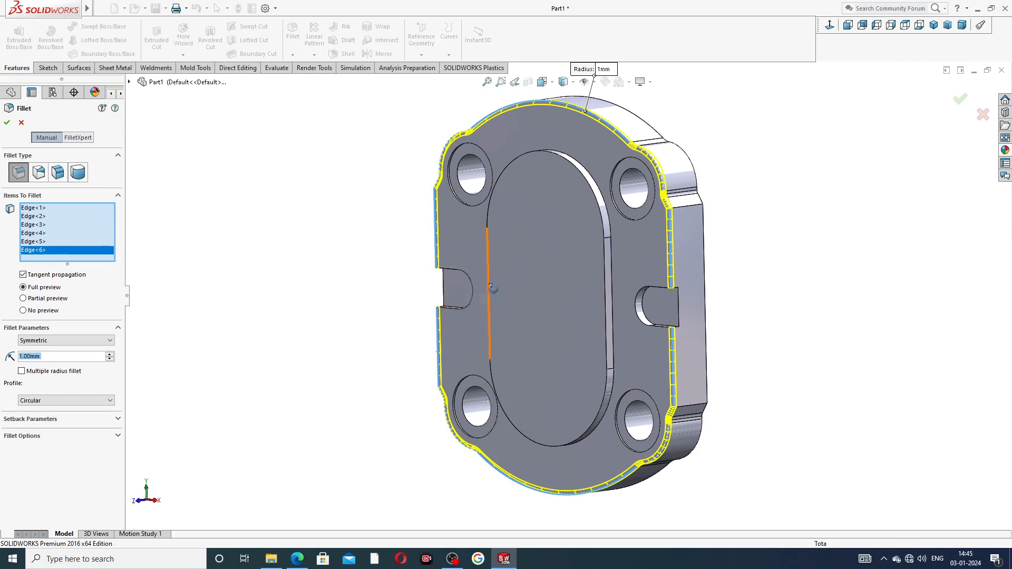
middle_click_drag(482, 274, 517, 267)
left_click(450, 296)
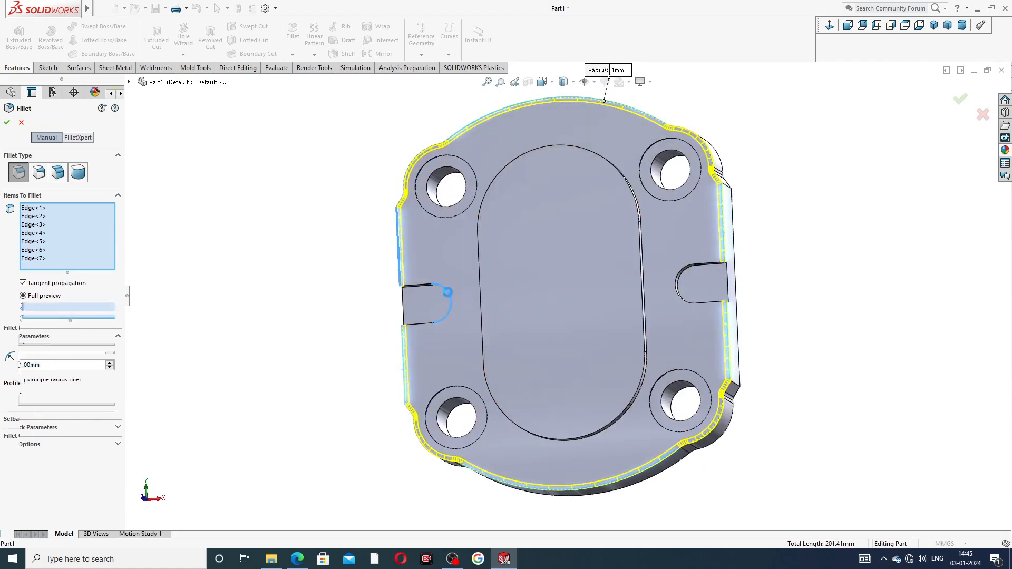
Add the right slot's curved edge and the floor faces of both side slots to the 1 mm fillet
left_click(679, 285)
left_click(717, 287)
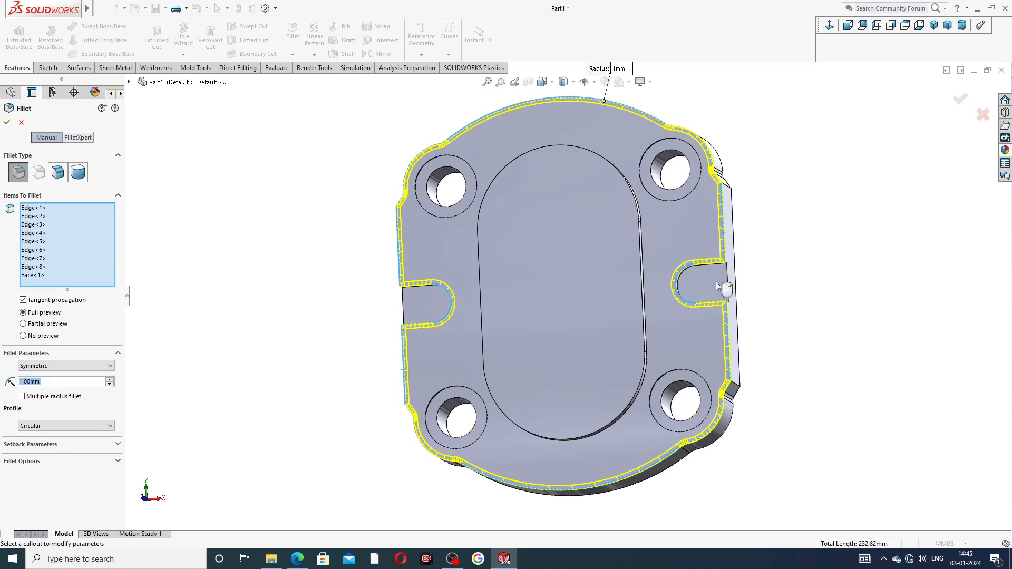
left_click(412, 306)
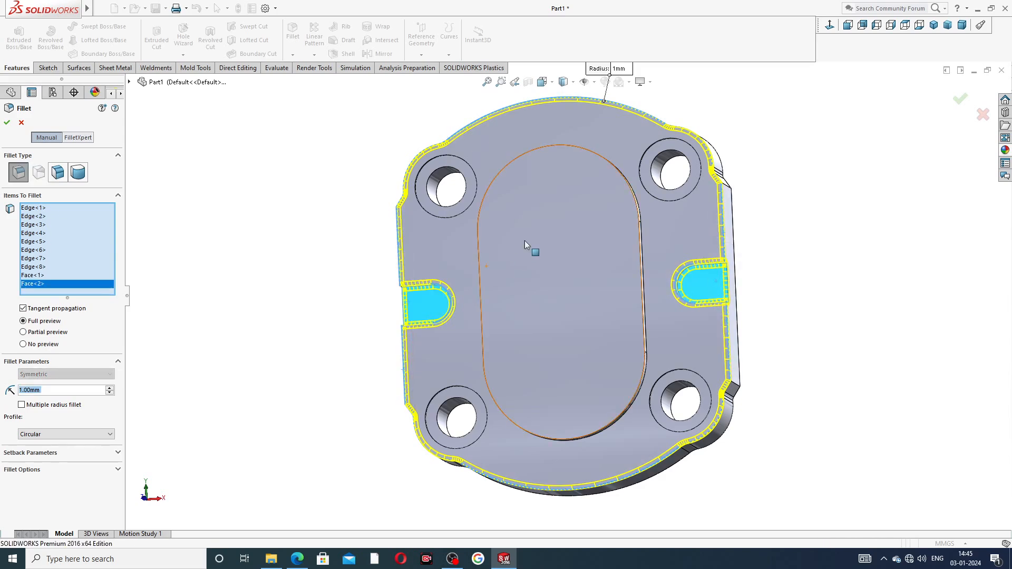
Add the edges around the raised central pad to the selection and apply the 1 mm fillet
middle_click_drag(515, 261, 491, 256)
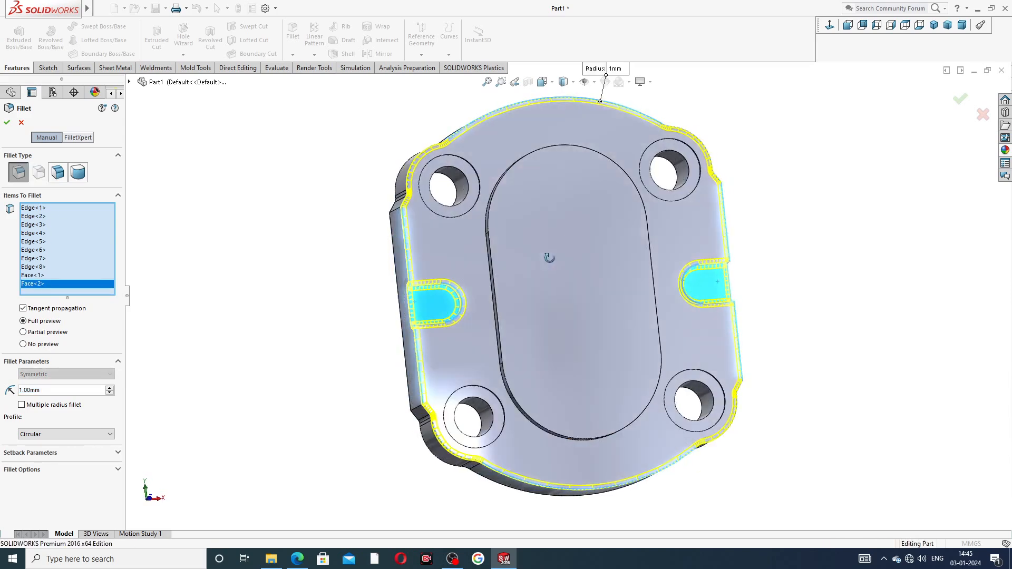
left_click(492, 256)
scroll(493, 269, "down", 5)
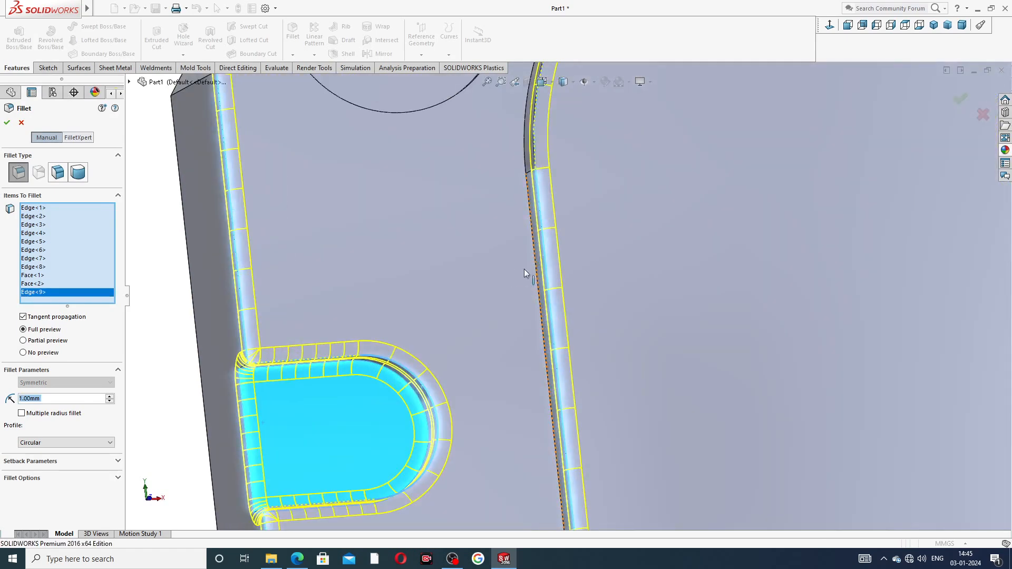
left_click(535, 255)
scroll(630, 235, "up", 5)
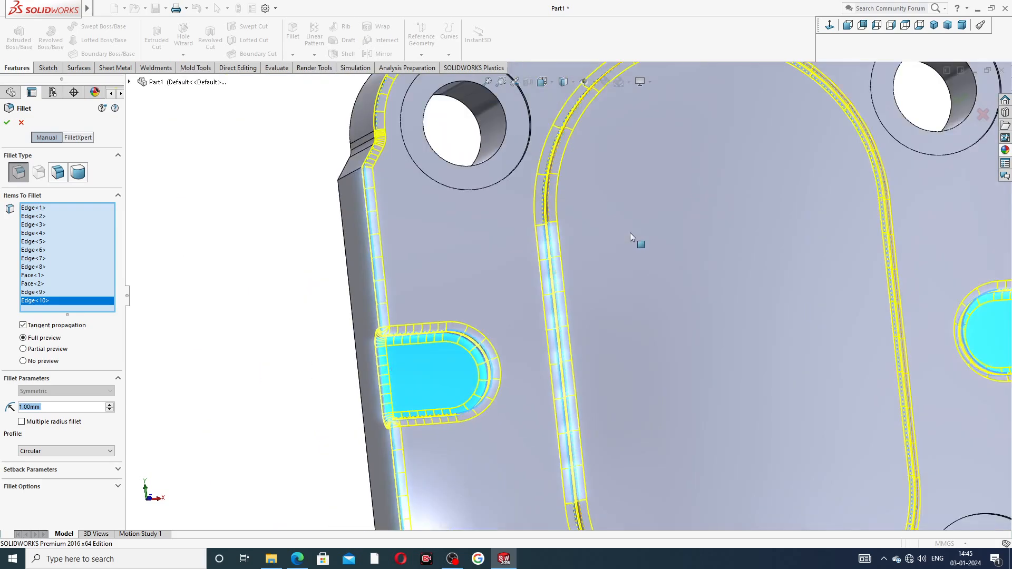
mouse_move(633, 234)
middle_mouse_down()
mouse_move(727, 227)
mouse_move(646, 227)
mouse_move(648, 239)
middle_mouse_up()
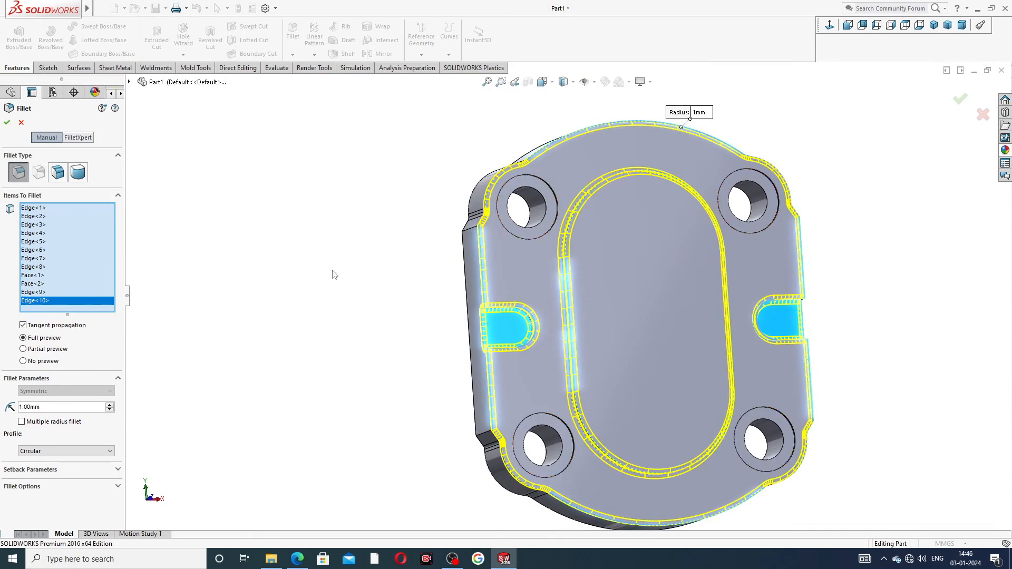
left_click(7, 123)
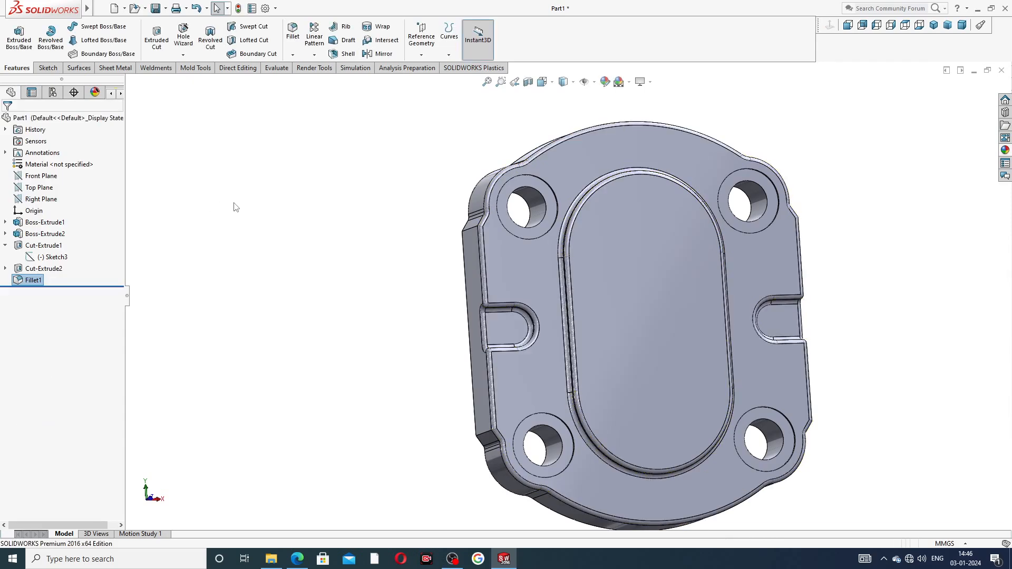
Start a sketch on the flat front face of the raised central pad, viewed normal to the plane
middle_click_drag(379, 271, 326, 282)
scroll(300, 235, "up", 6)
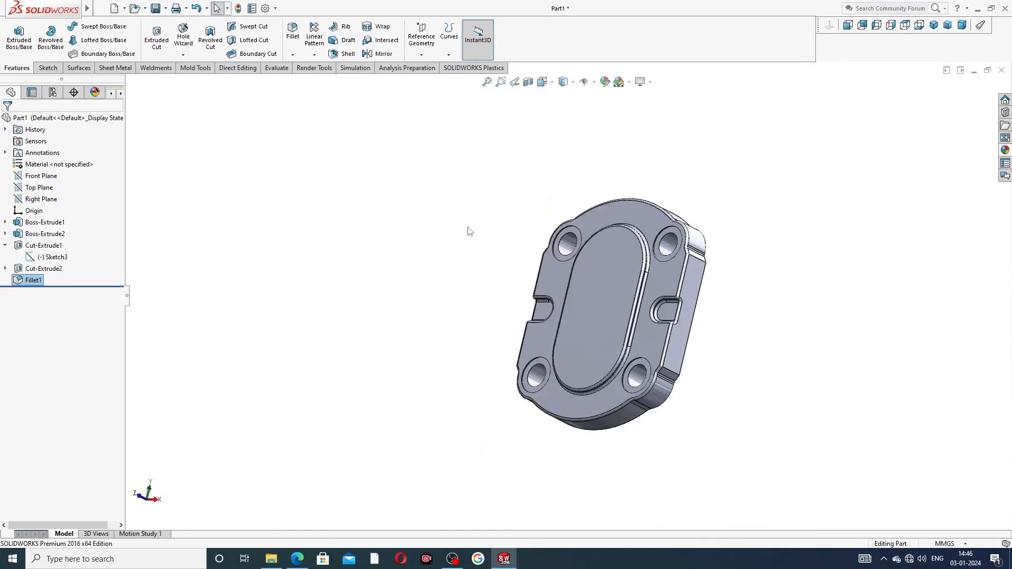
middle_click_drag(584, 263, 604, 294)
scroll(589, 295, "down", 2)
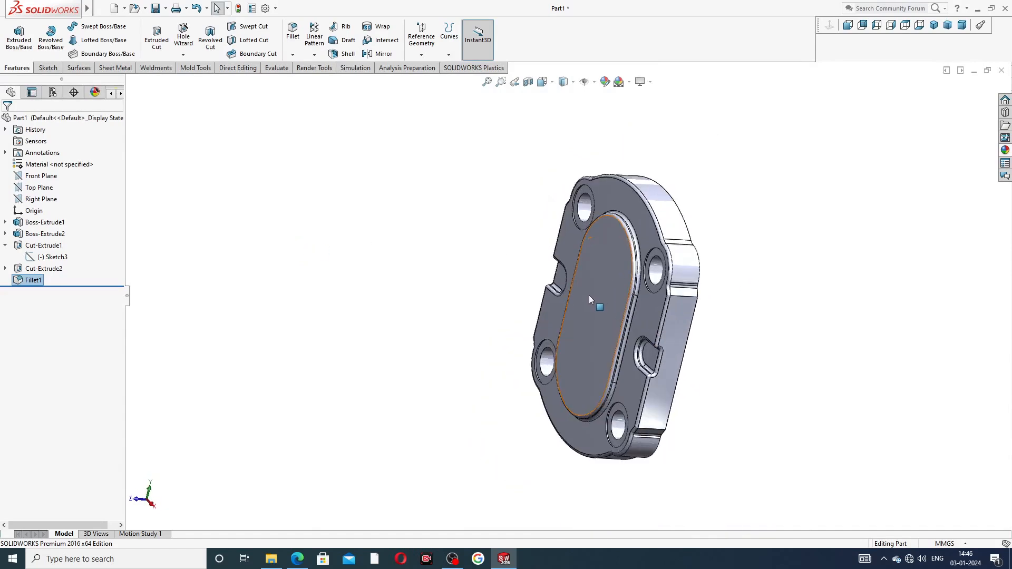
left_click(610, 262)
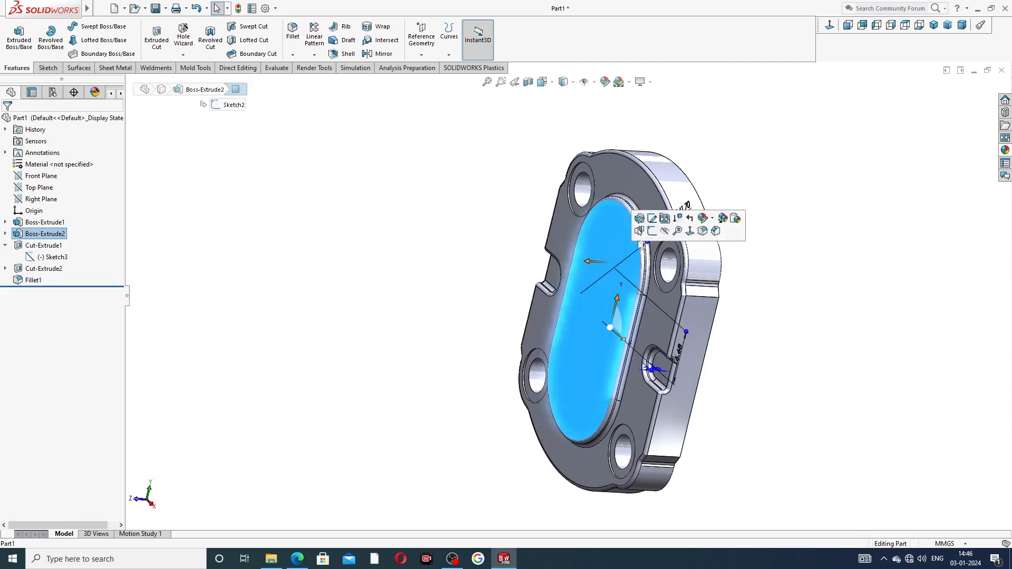
left_click(662, 231)
left_click(830, 27)
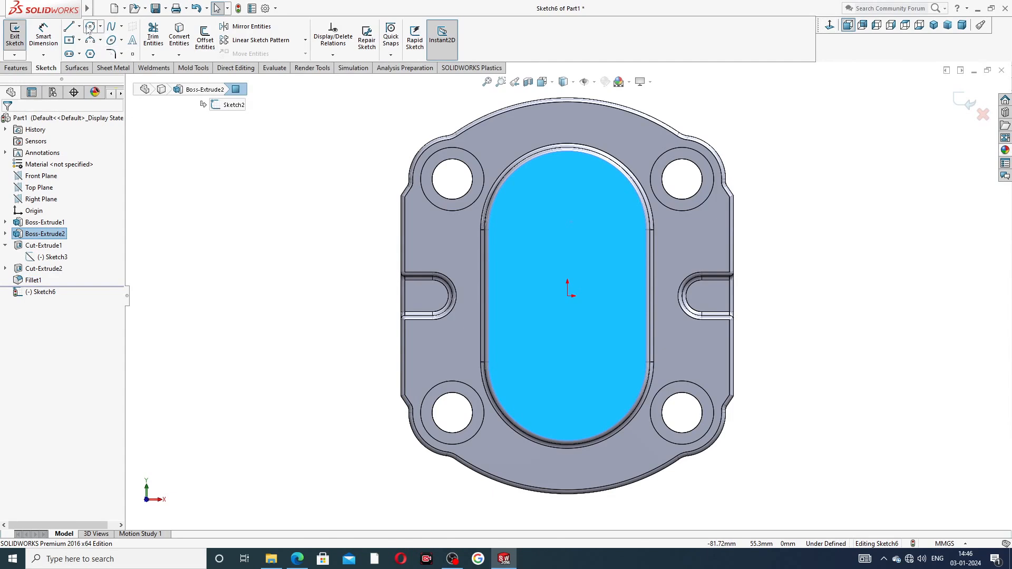
Sketch a vertical centerline about 35 mm long on the pad, right of the origin
left_click(79, 27)
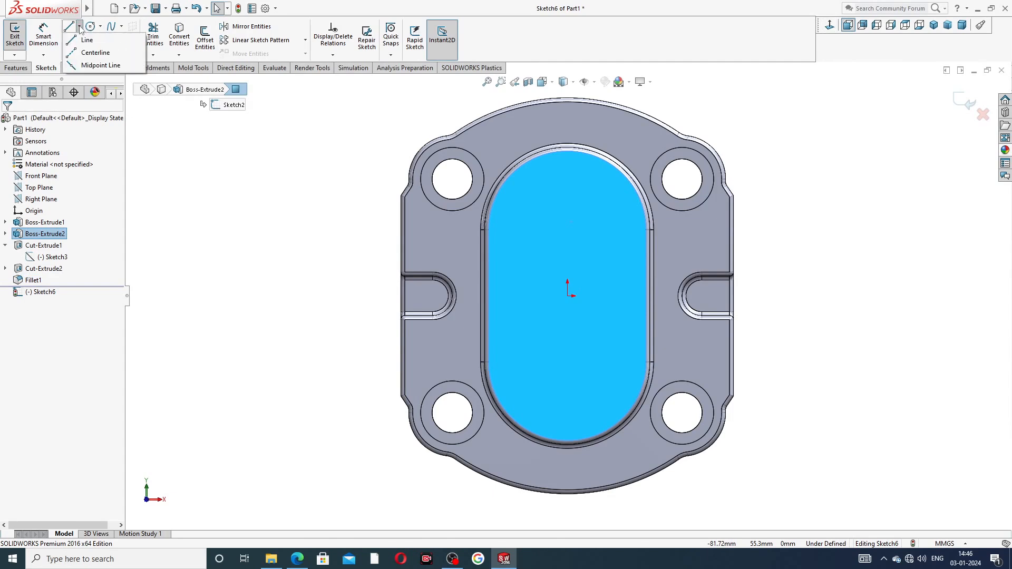
left_click(93, 53)
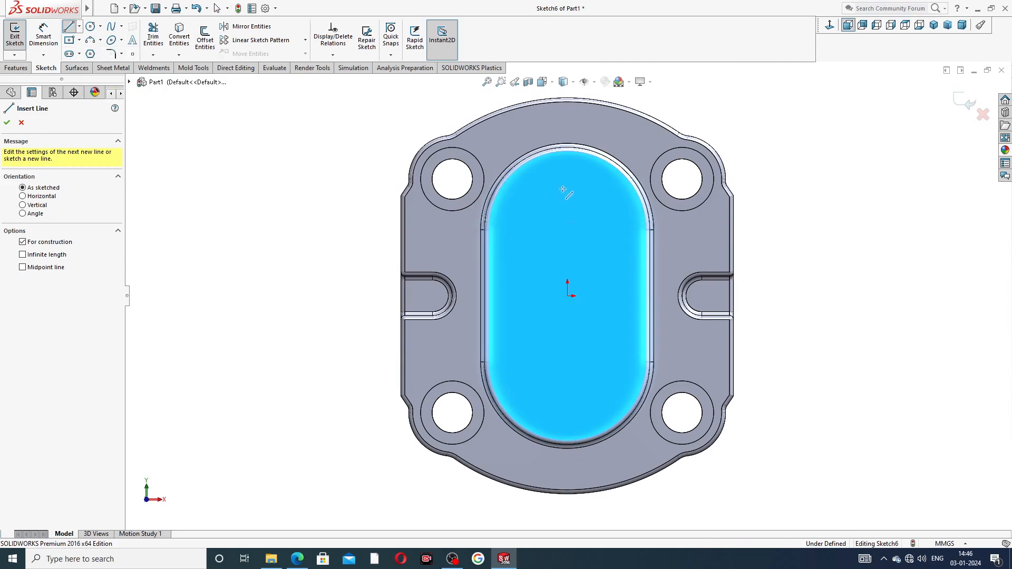
left_click(600, 214)
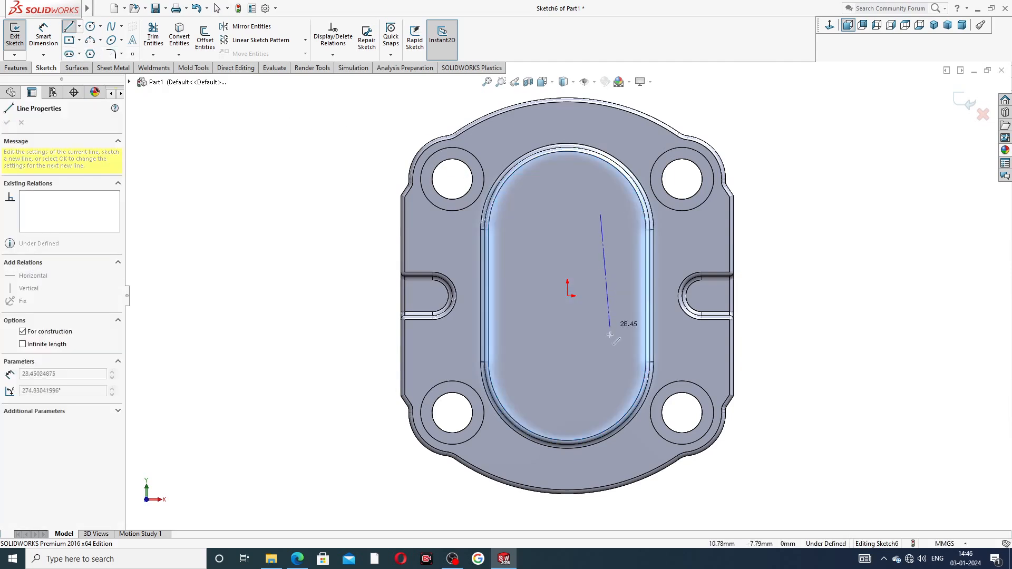
left_click(600, 353)
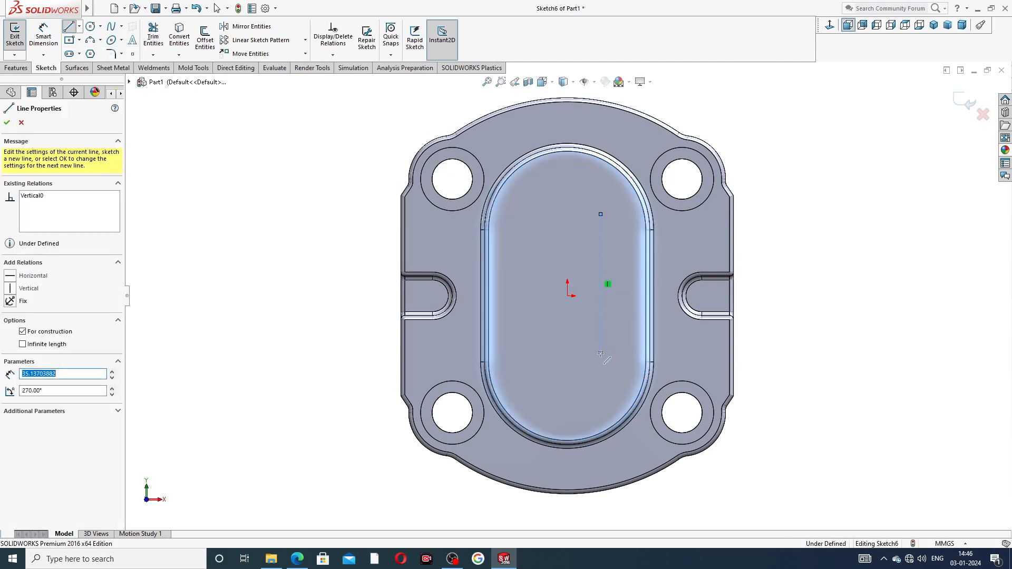
right_click(554, 238)
left_click(581, 252)
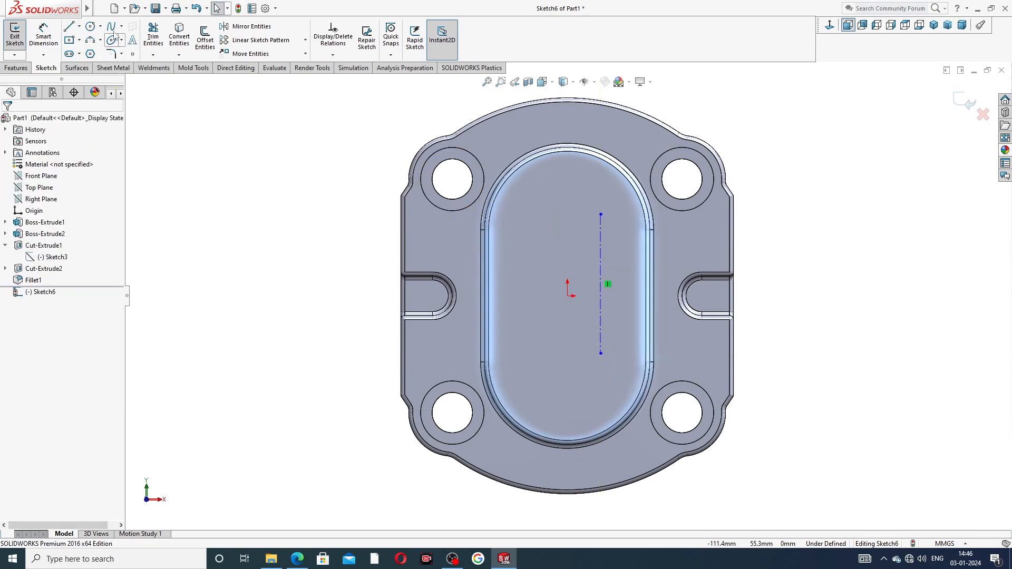
Sketch a second vertical centerline left of the origin and stretch its ends until it is about 49 mm long
left_click(79, 26)
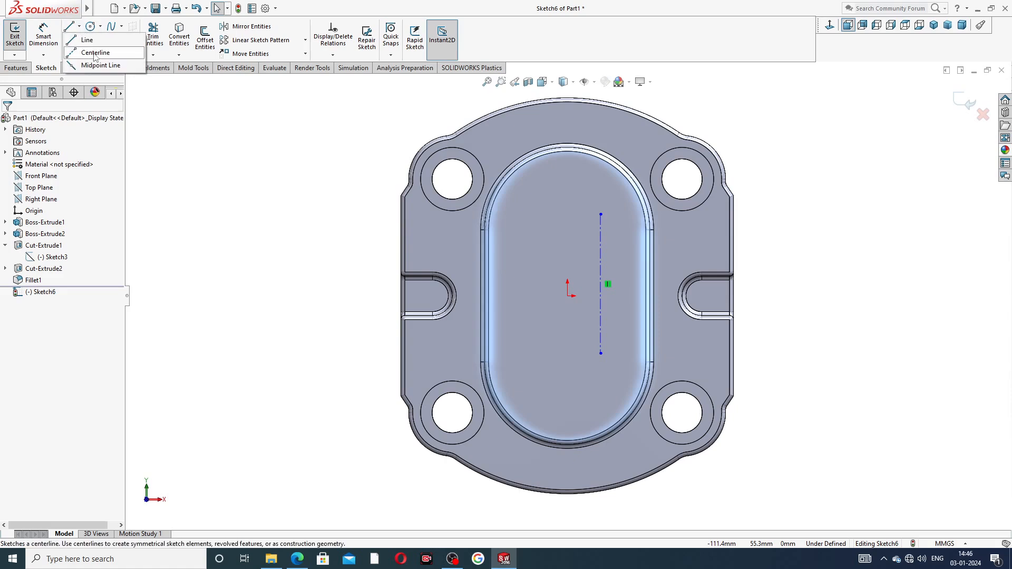
left_click(94, 50)
left_click_drag(542, 215, 542, 227)
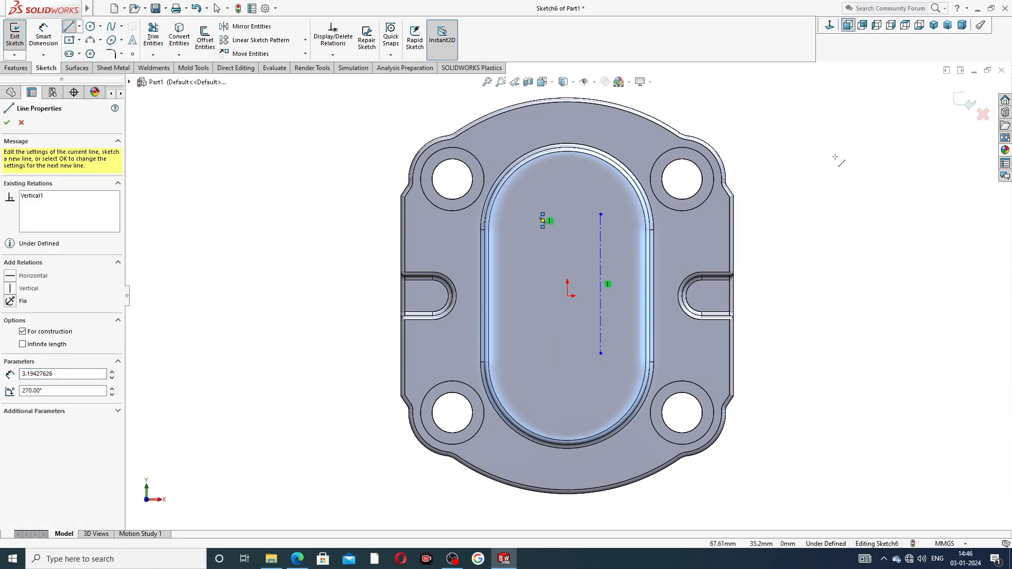
right_click(844, 161)
left_click(852, 168)
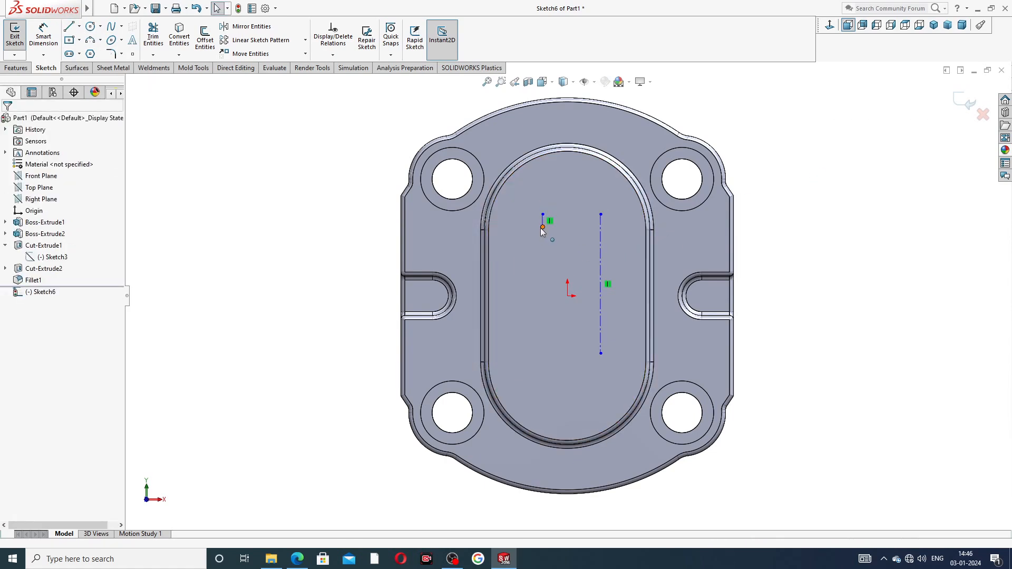
left_click_drag(542, 227, 547, 389)
left_click_drag(546, 215, 546, 195)
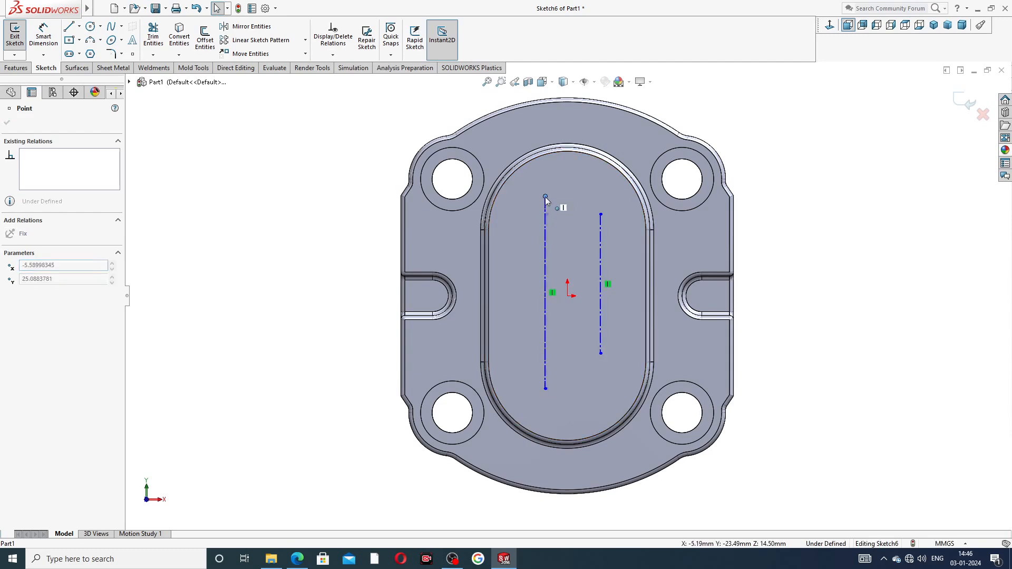
left_click(801, 211)
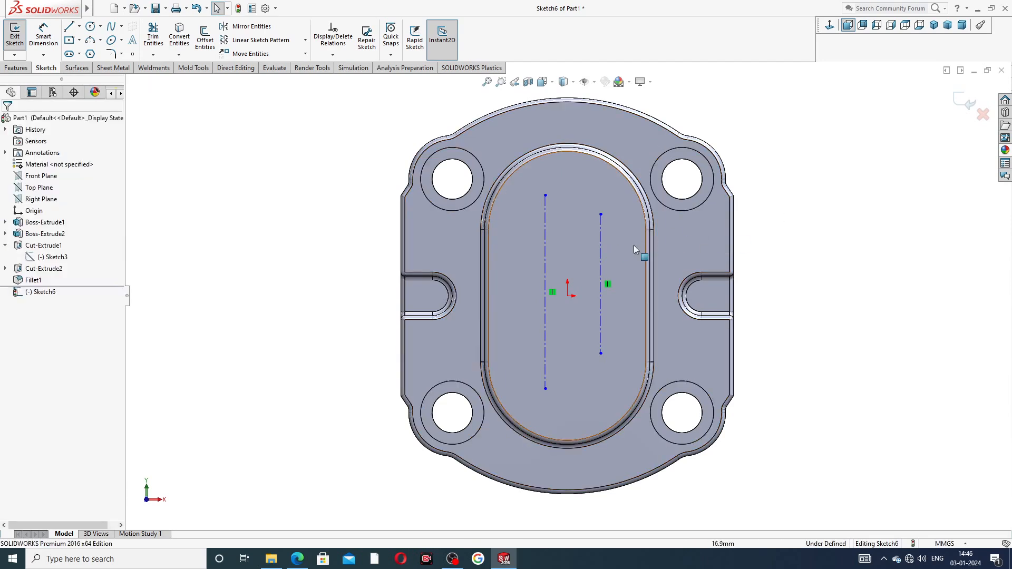
Place the sketch text "AHM4025" along the right centerline, checking the lettering in the end plate drawing PDF in the browser
left_click(601, 248)
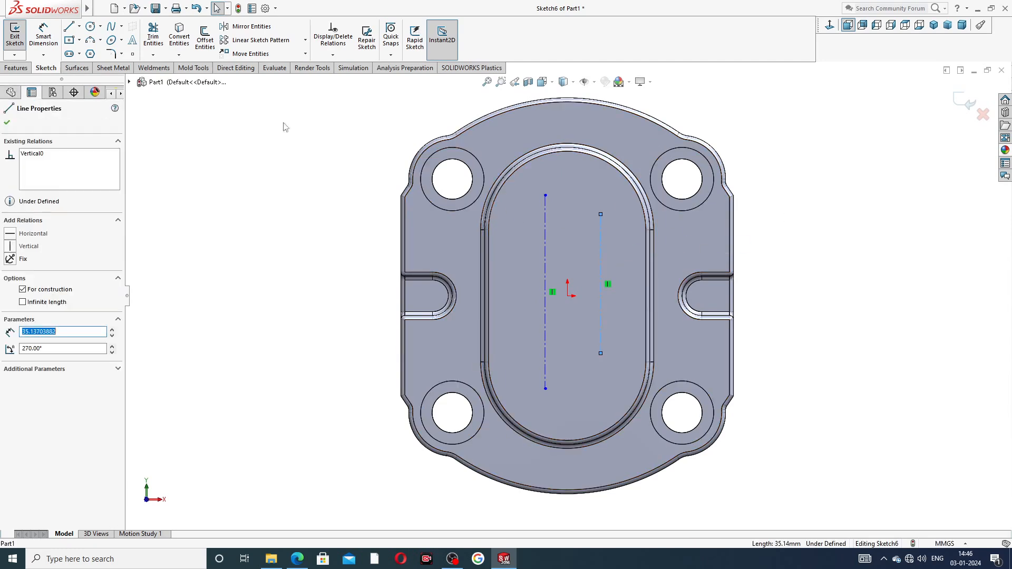
left_click(133, 42)
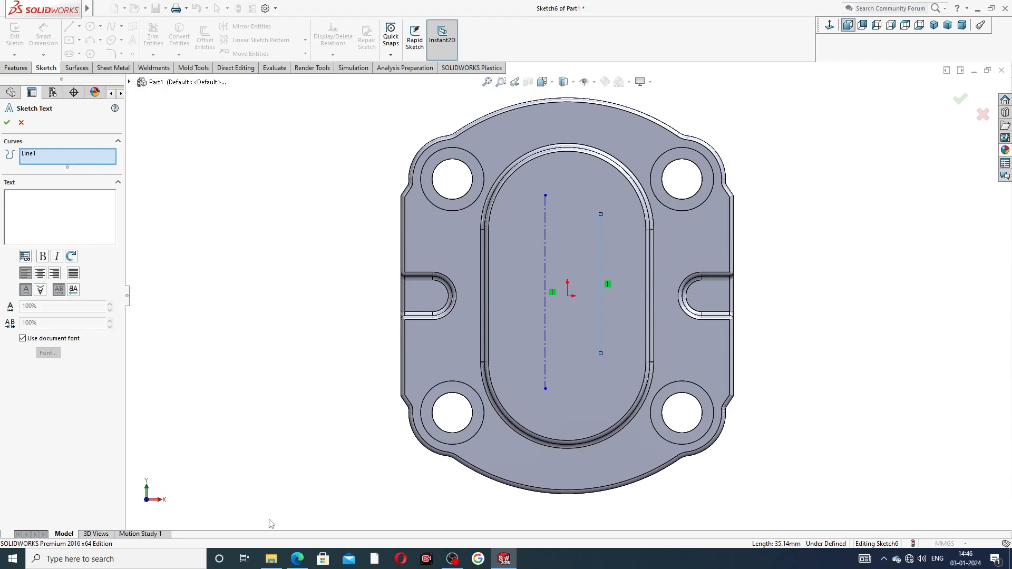
left_click(296, 559)
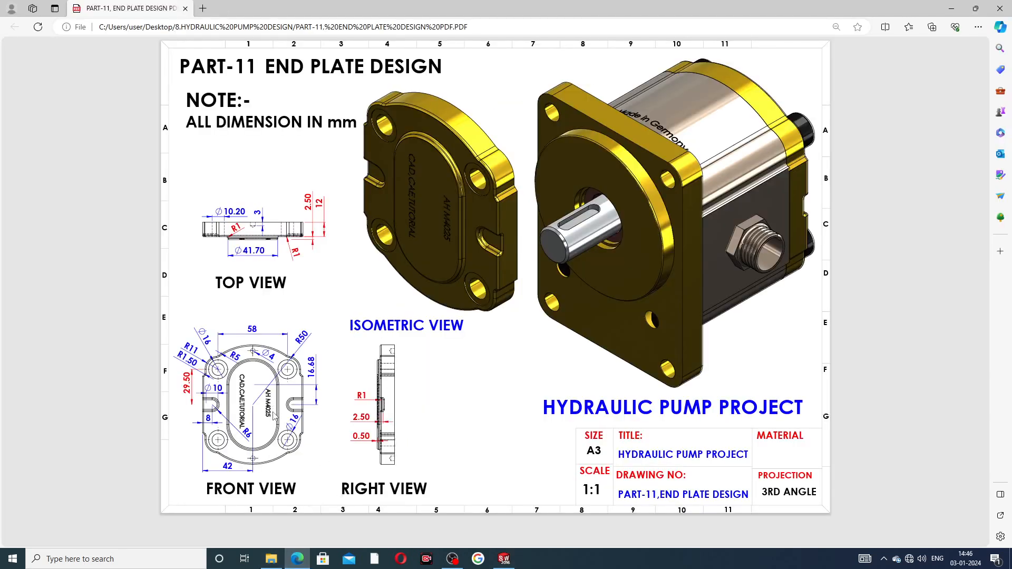
left_click(297, 559)
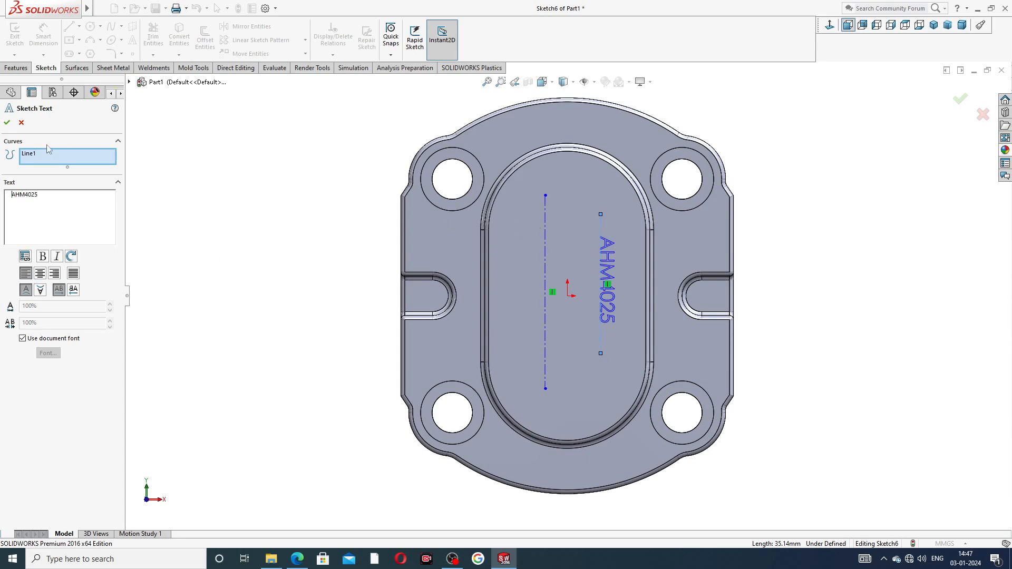
left_click(7, 123)
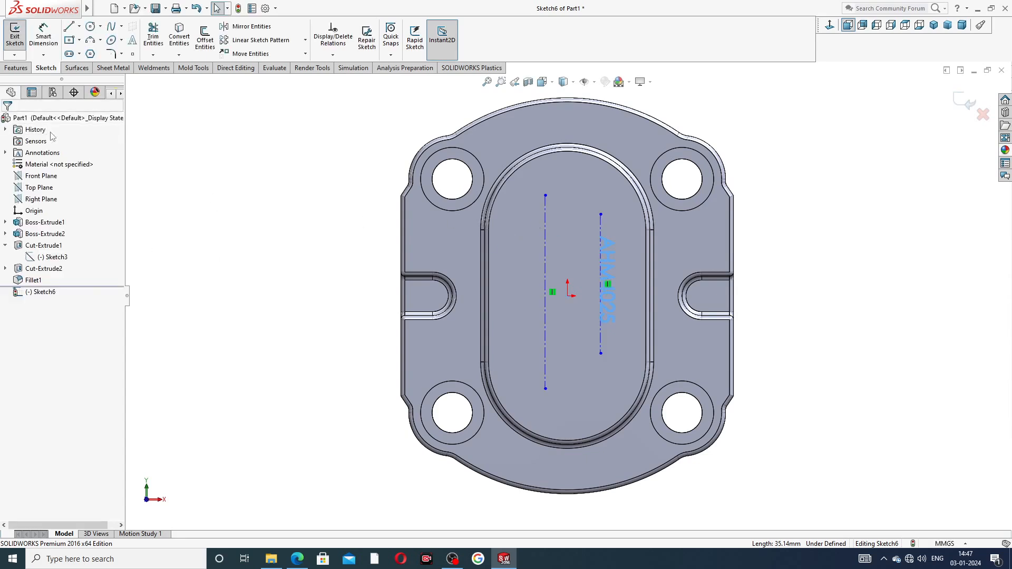
Place the sketch text "CAD,CAE,TUTORIAL" along the left centerline
left_click(545, 210)
left_click(133, 43)
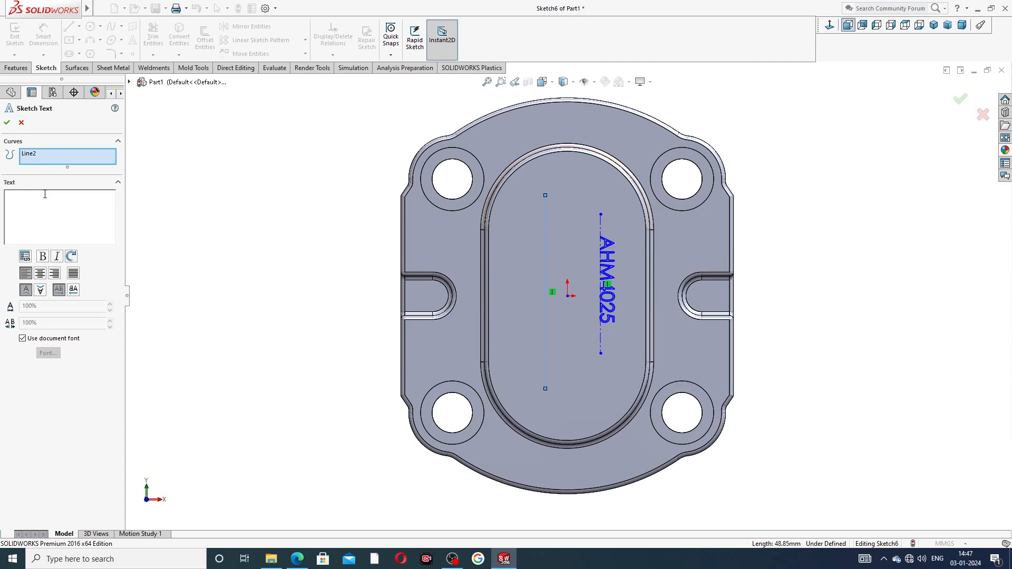
type("CAD,CAE,")
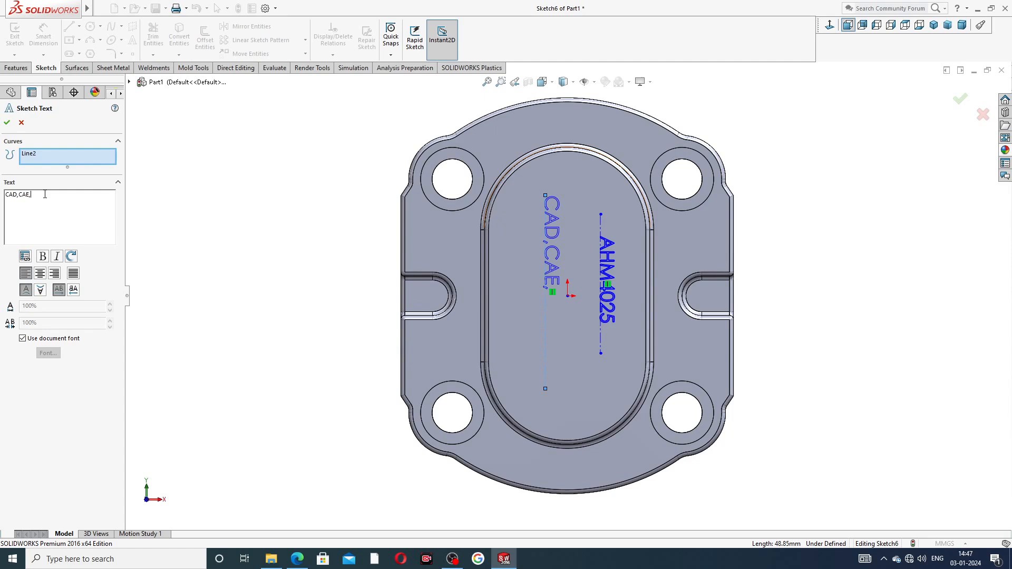
type("TUTOR")
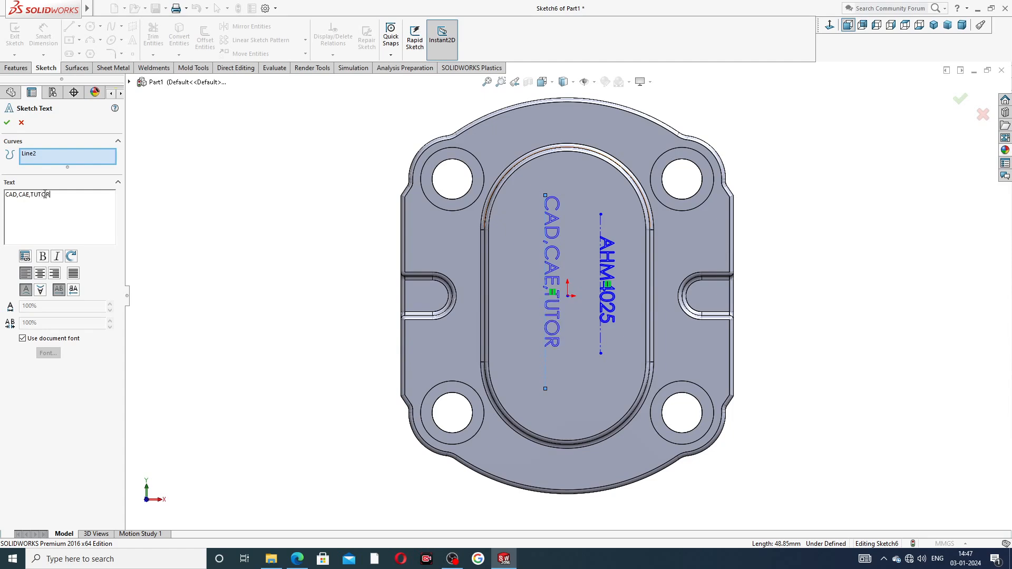
type("IAL")
left_click(7, 122)
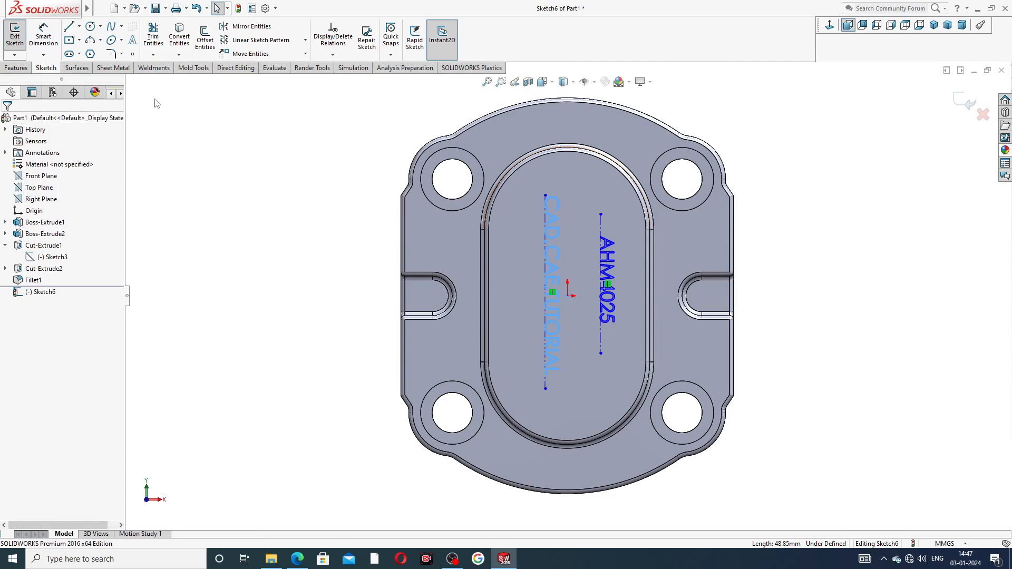
Engrave both sketch texts into the raised pad with a blind extruded cut 2 mm deep
left_click(20, 68)
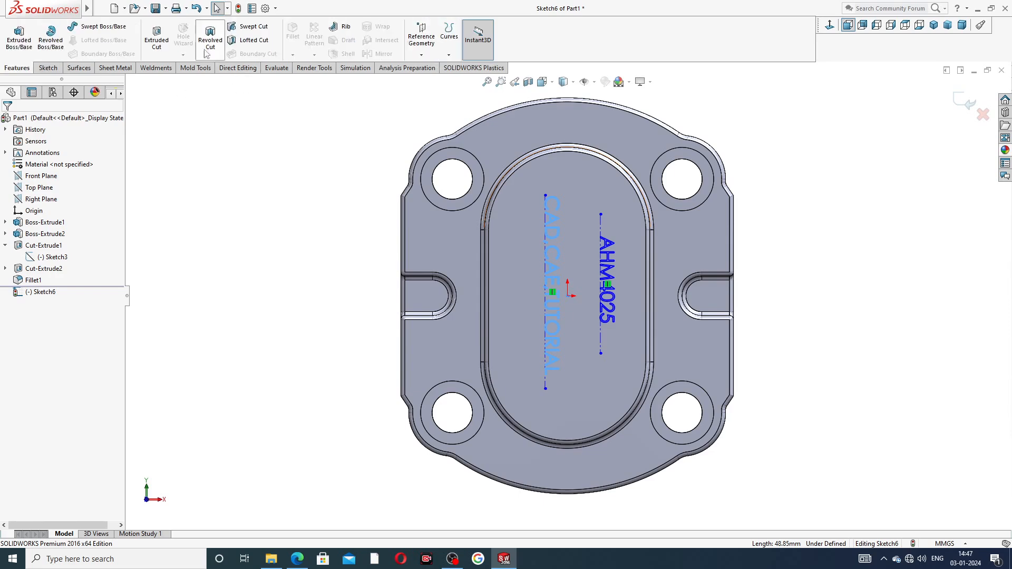
left_click(167, 45)
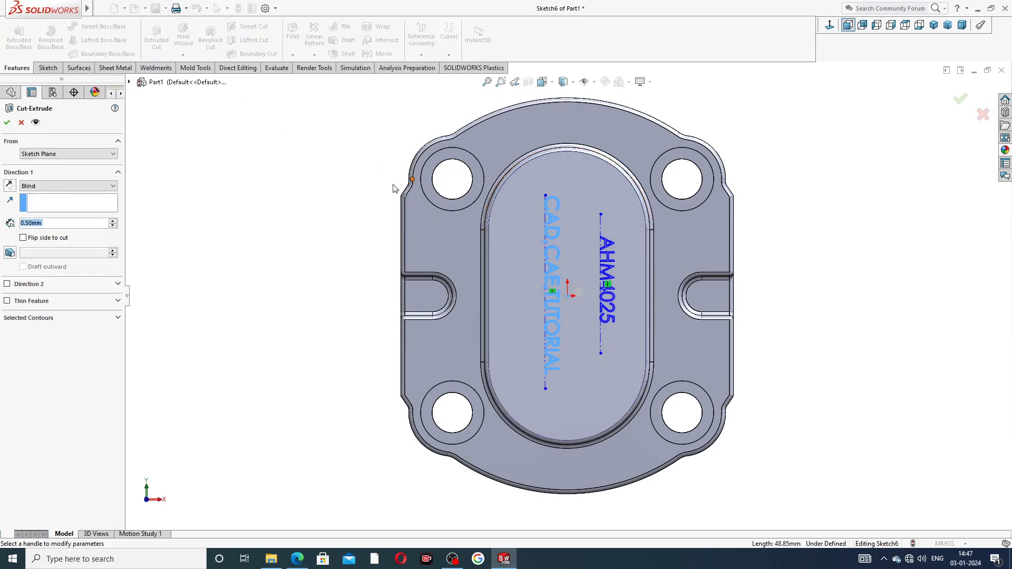
middle_click_drag(294, 258, 355, 175)
double_click(50, 224)
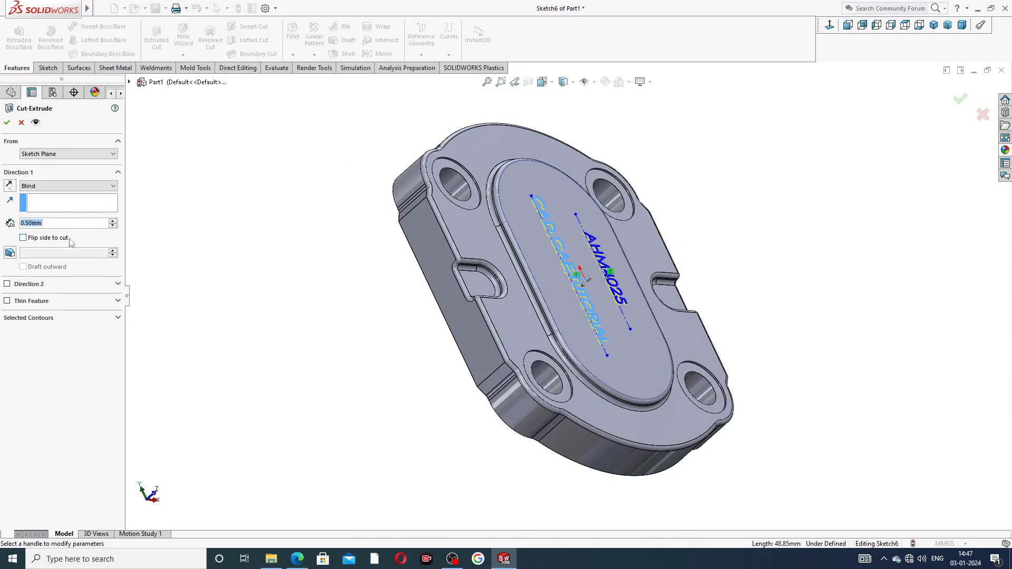
type("2")
key("Return")
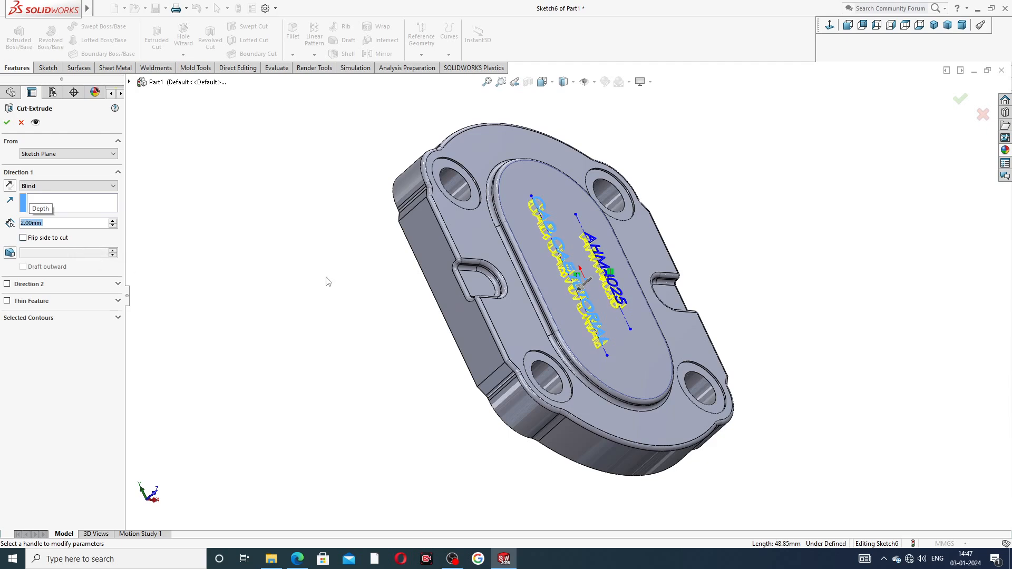
left_click(7, 122)
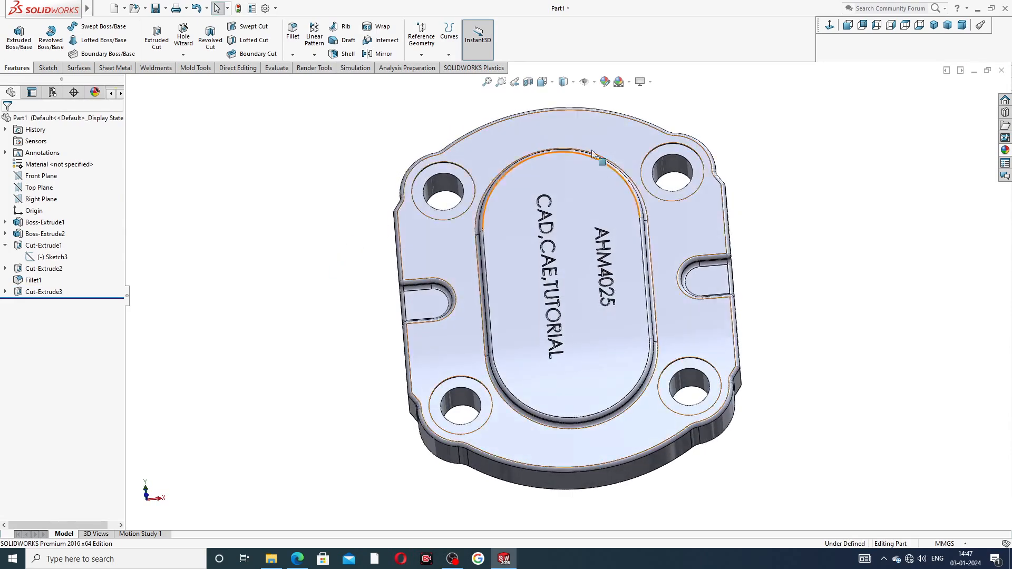
Color the engraved text cut feature black (RGB 0, 0, 0) in all display states
left_click(44, 291)
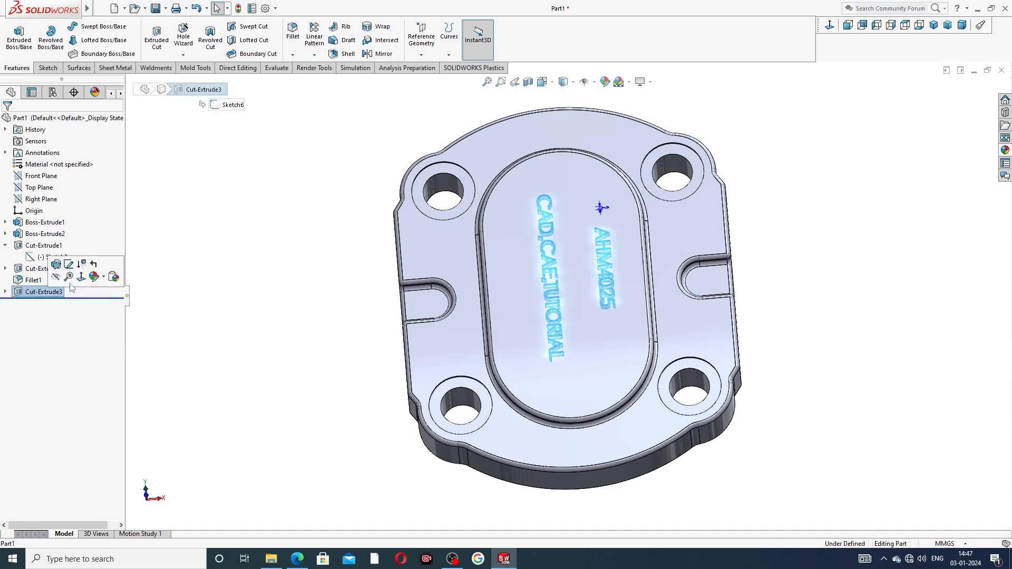
left_click(606, 83)
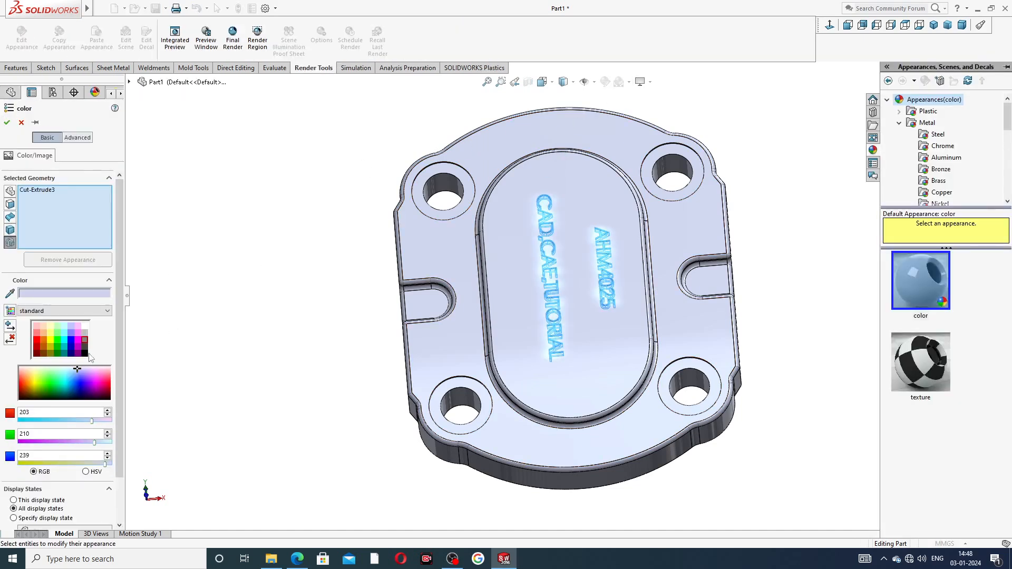
left_click(86, 353)
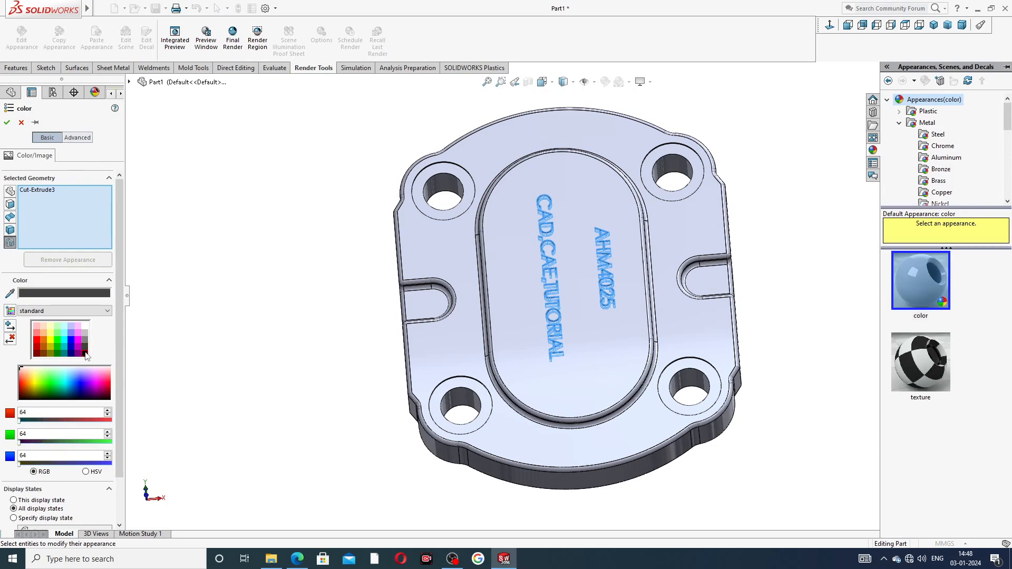
left_click(6, 122)
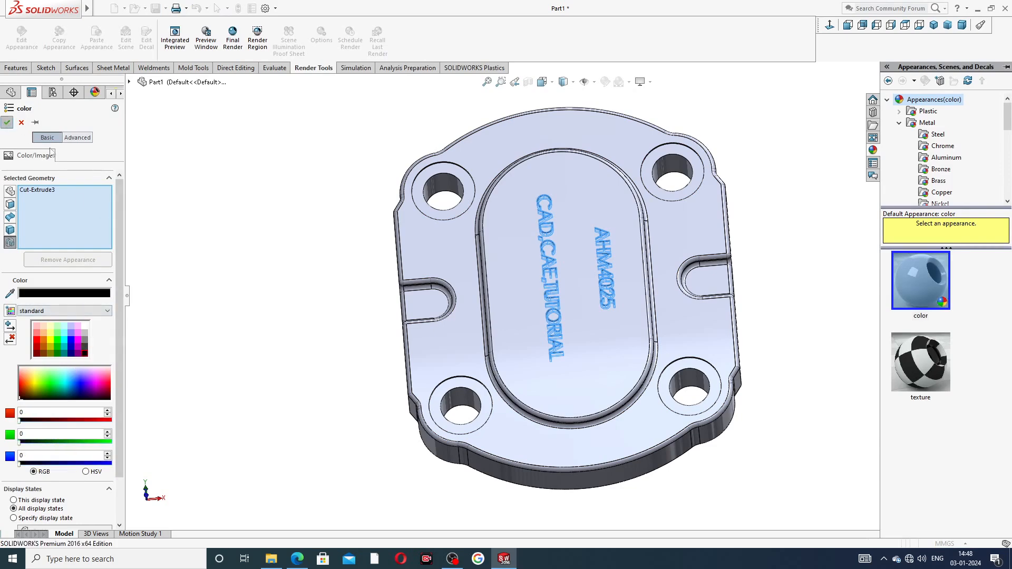
Start an ISO drill-size Ø4.0 hole, blind 3 mm deep, on the plate's flat back face, placing centers above and below the origin
mouse_move(350, 288)
middle_mouse_down()
mouse_move(339, 228)
mouse_move(392, 309)
mouse_move(399, 242)
mouse_move(406, 295)
middle_mouse_up()
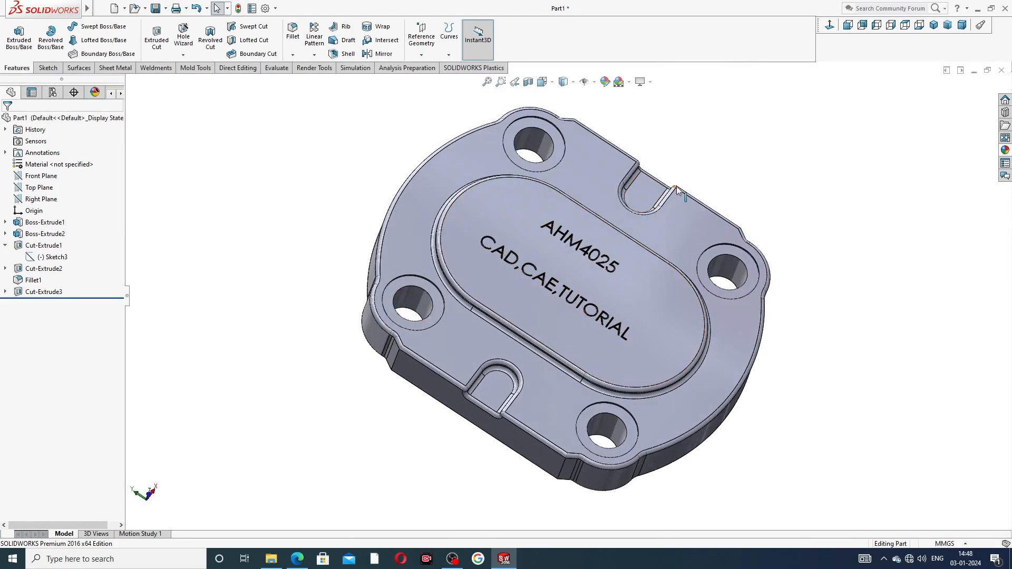
scroll(677, 187, "up", 3)
middle_click_drag(677, 184, 488, 294)
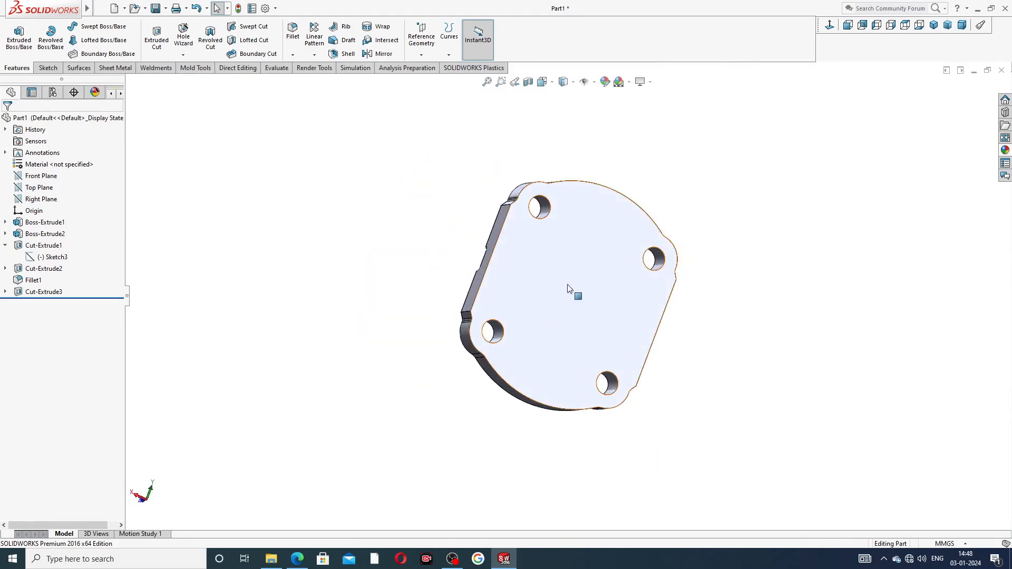
left_click(594, 238)
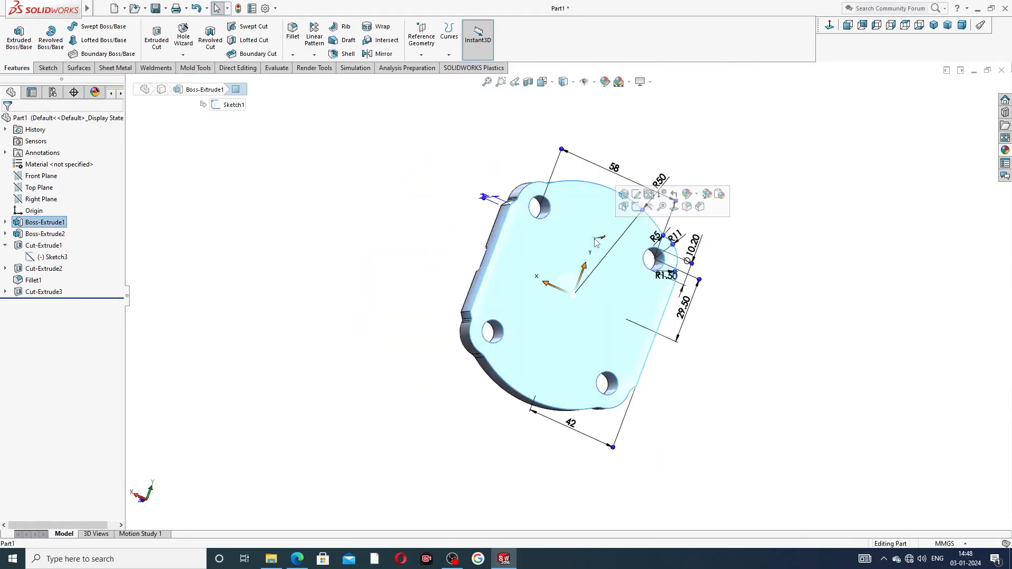
left_click(830, 24)
left_click(183, 36)
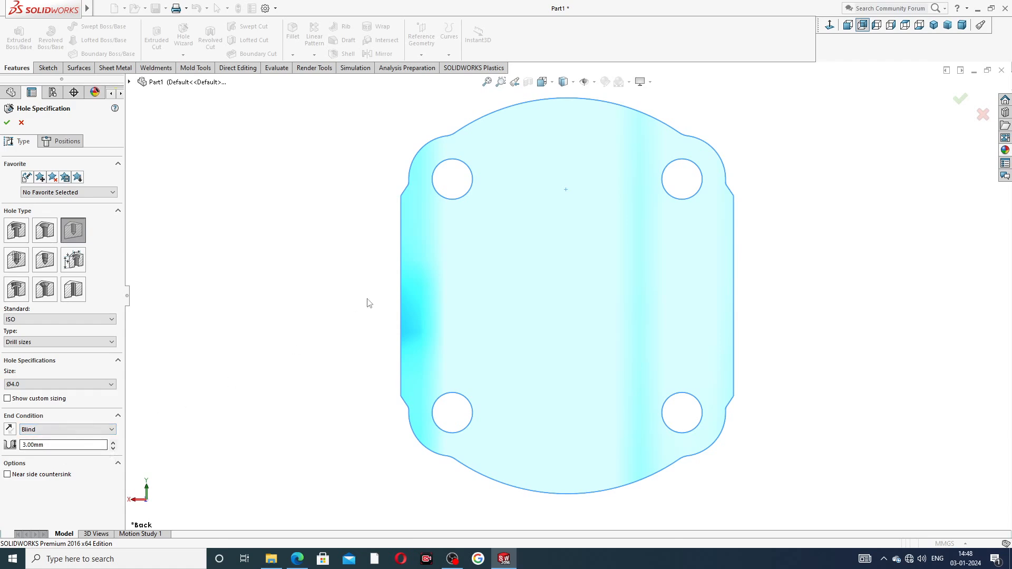
left_click(74, 142)
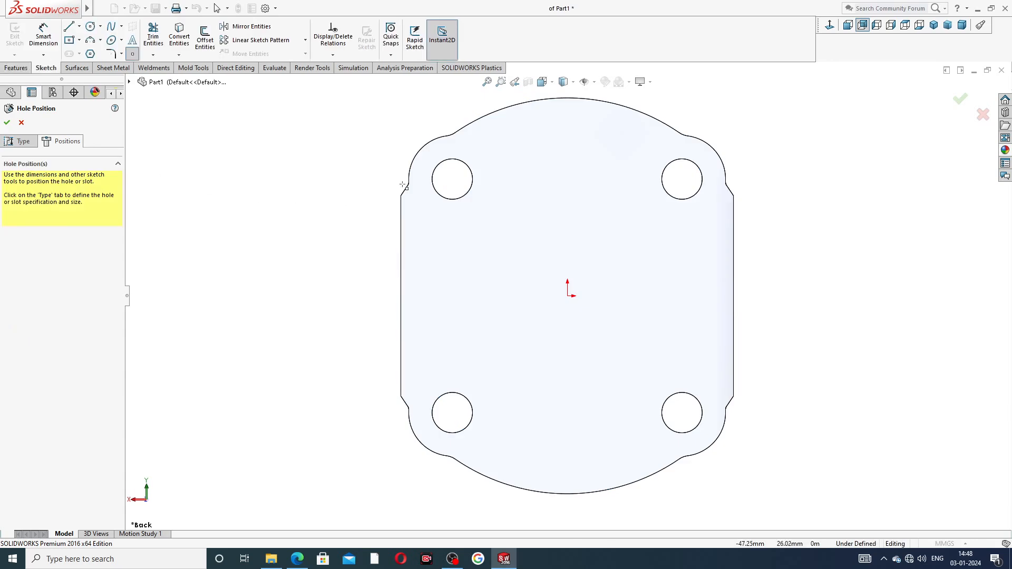
left_click(568, 125)
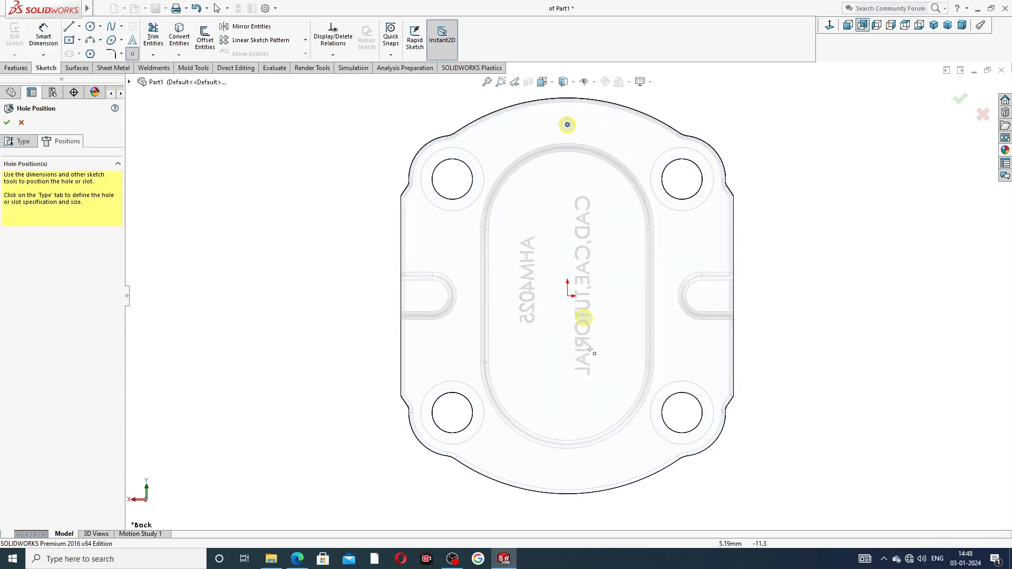
left_click(567, 472)
right_click(809, 228)
left_click(818, 230)
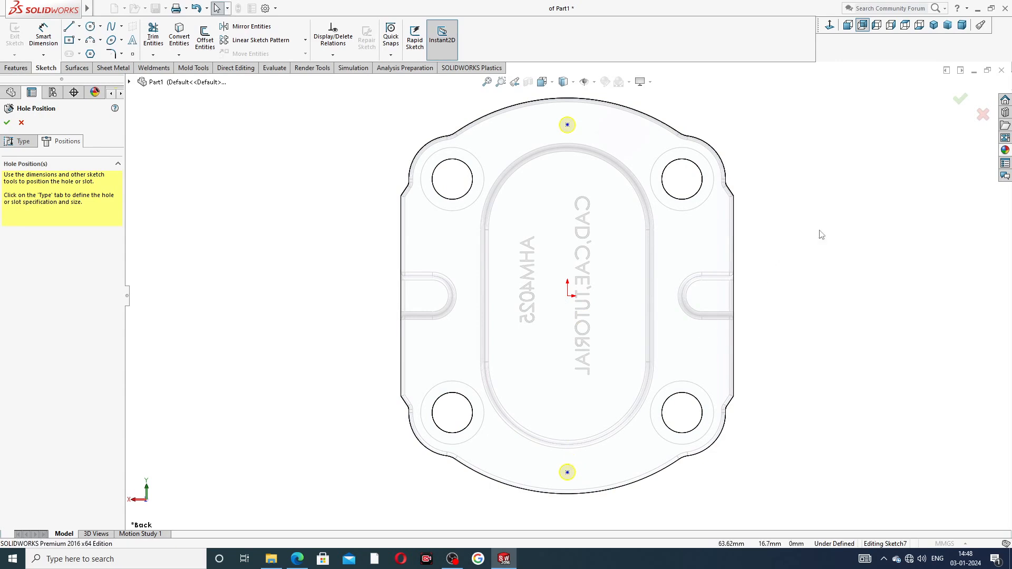
Dimension the upper hole center 45 mm vertically from the origin
left_click(43, 34)
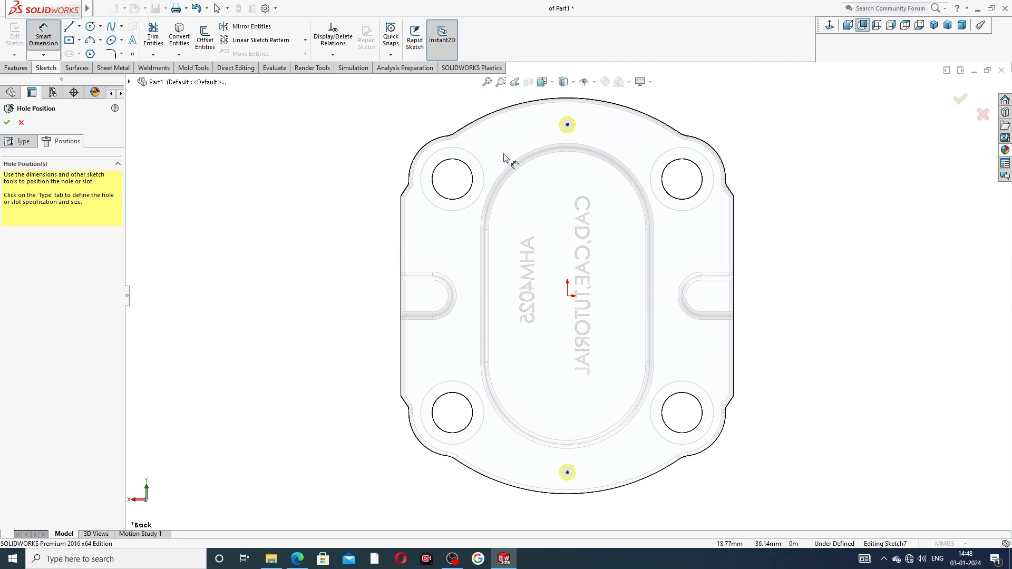
left_click(567, 125)
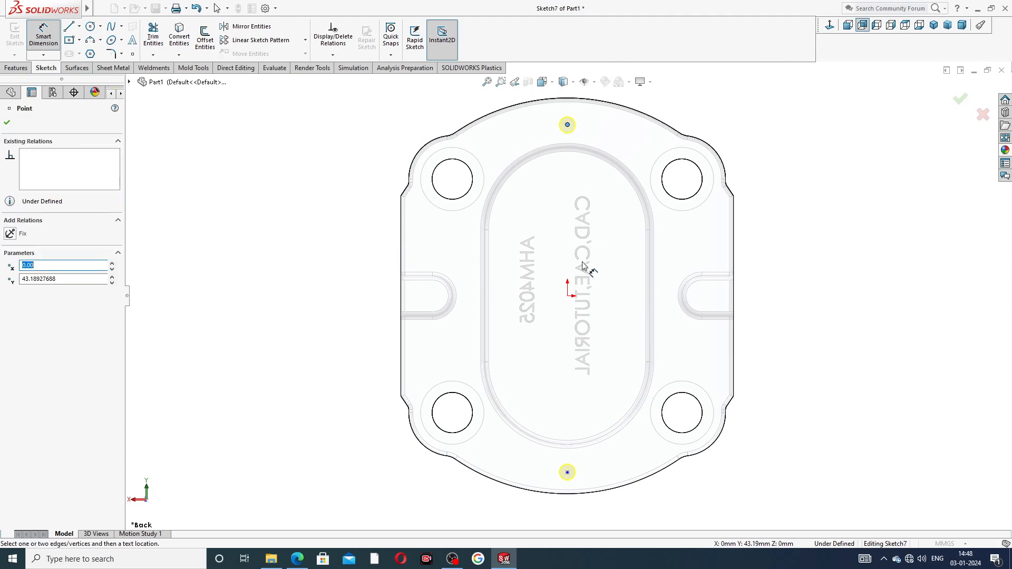
left_click(567, 295)
left_click(378, 219)
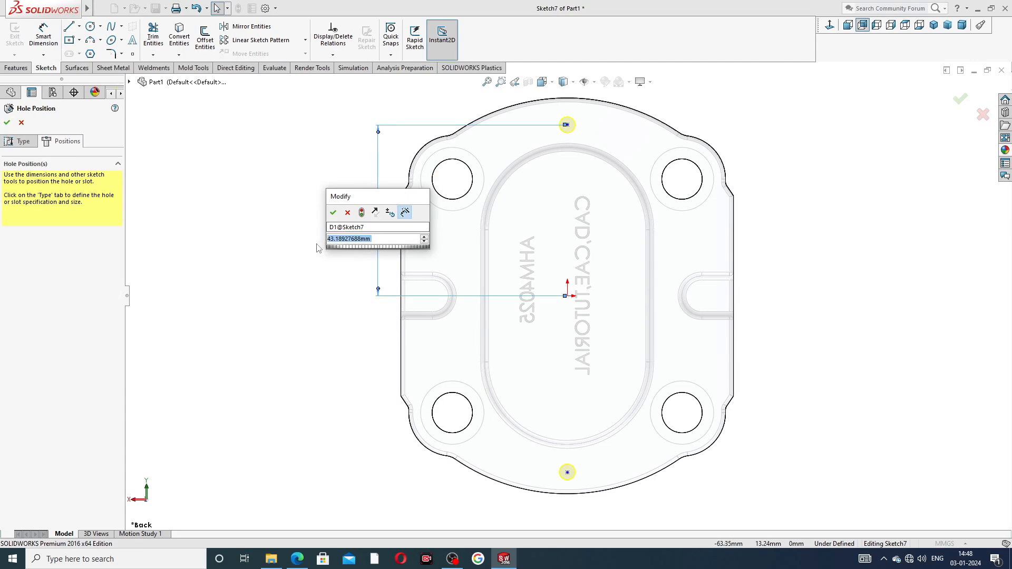
type("45")
key("Return")
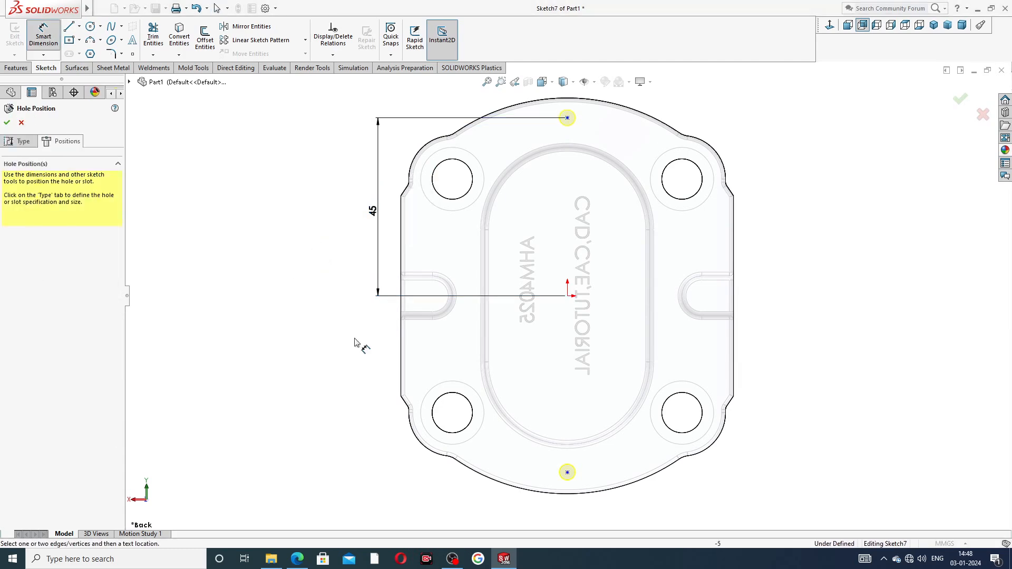
Dimension the lower hole center 45 mm from the origin and finish the pair of blind holes
left_click(567, 473)
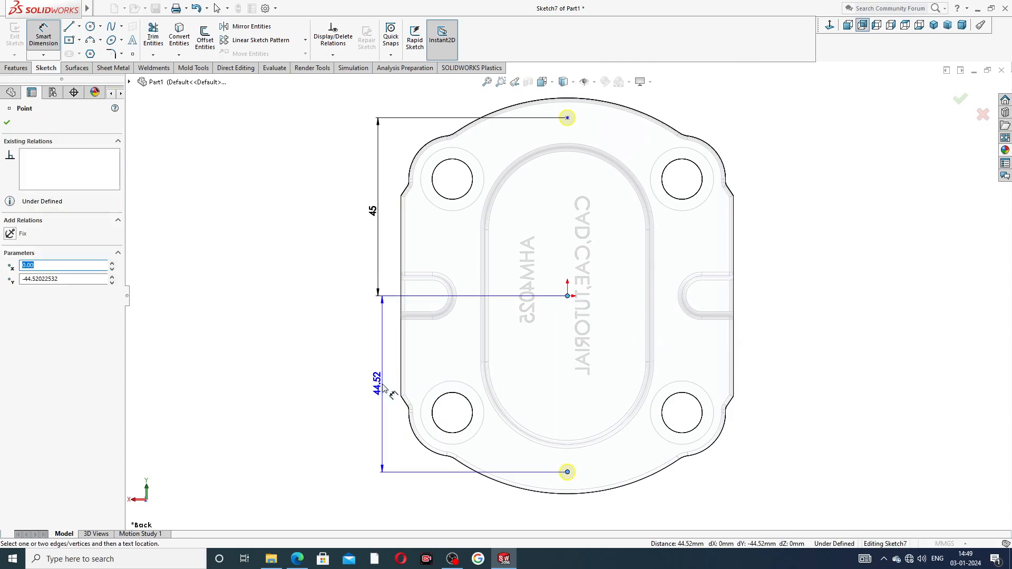
left_click(384, 390)
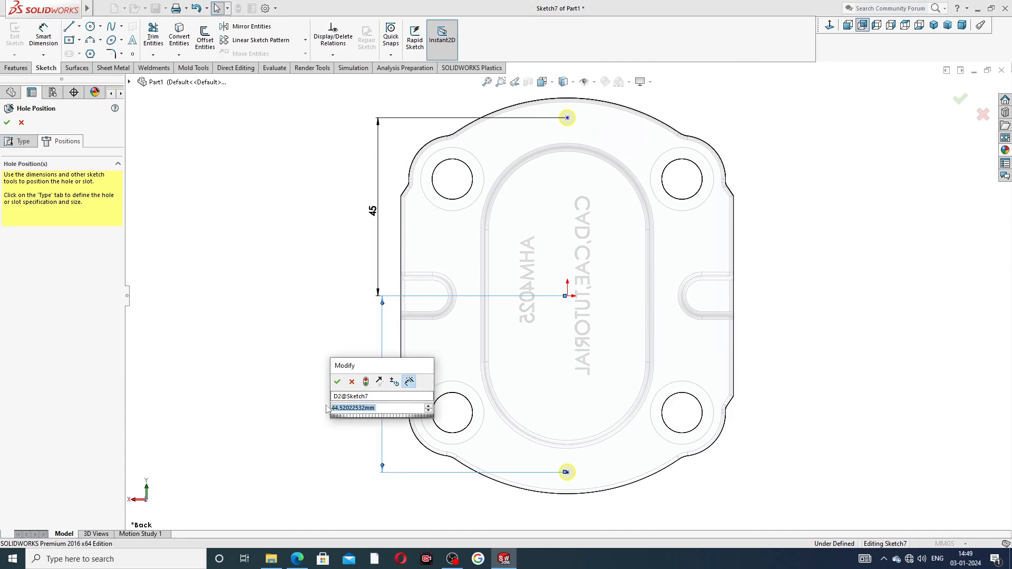
type("45")
key("Return")
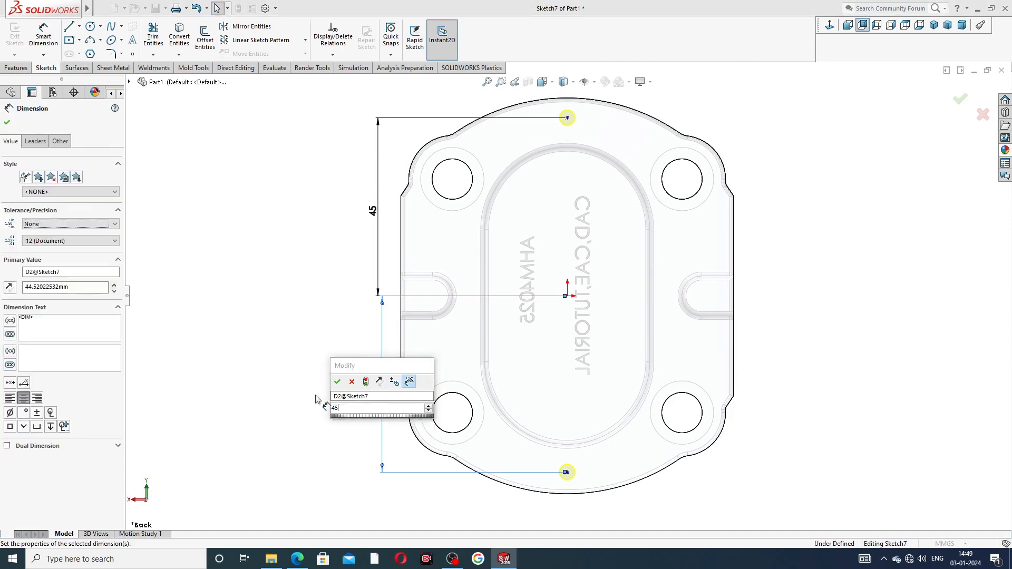
right_click(806, 189)
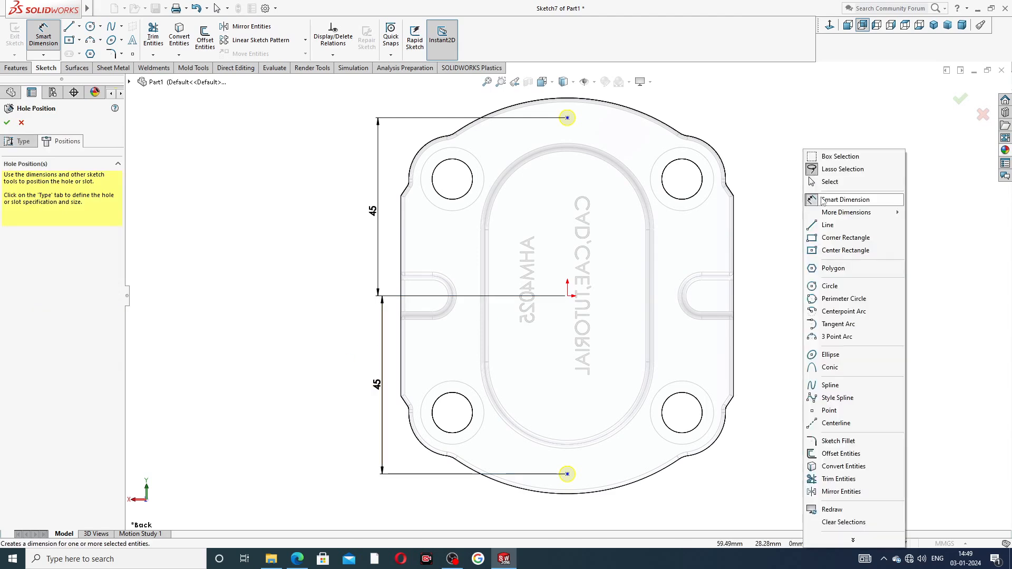
left_click(823, 182)
left_click(7, 123)
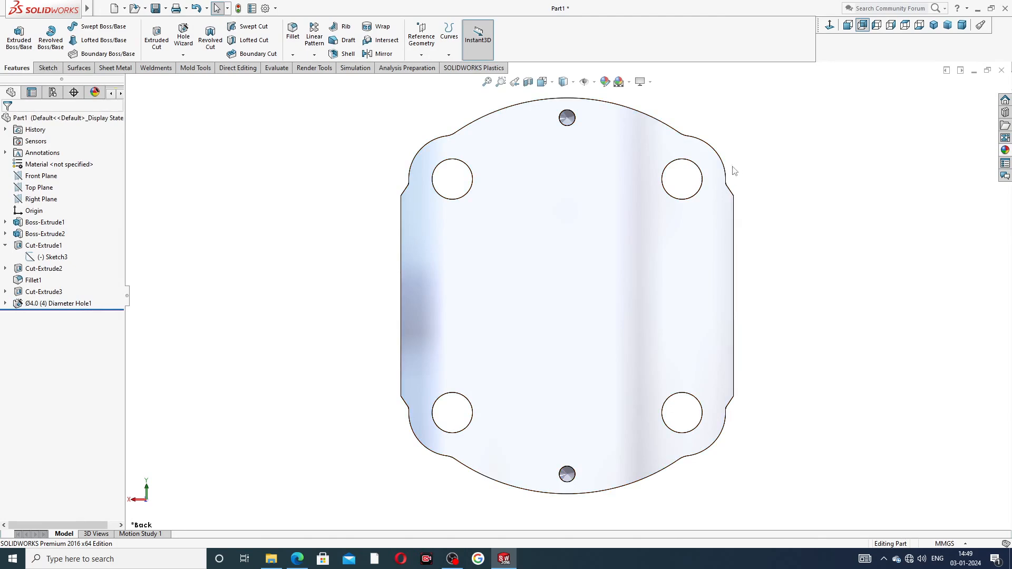
Apply the polished brass appearance to the whole end plate
middle_click_drag(735, 169, 491, 222)
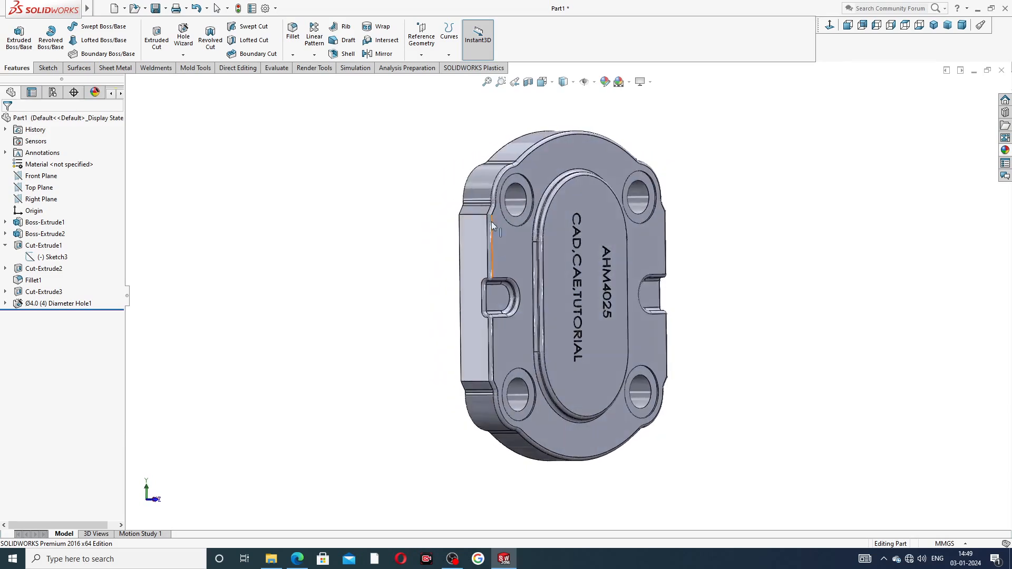
left_click(1004, 151)
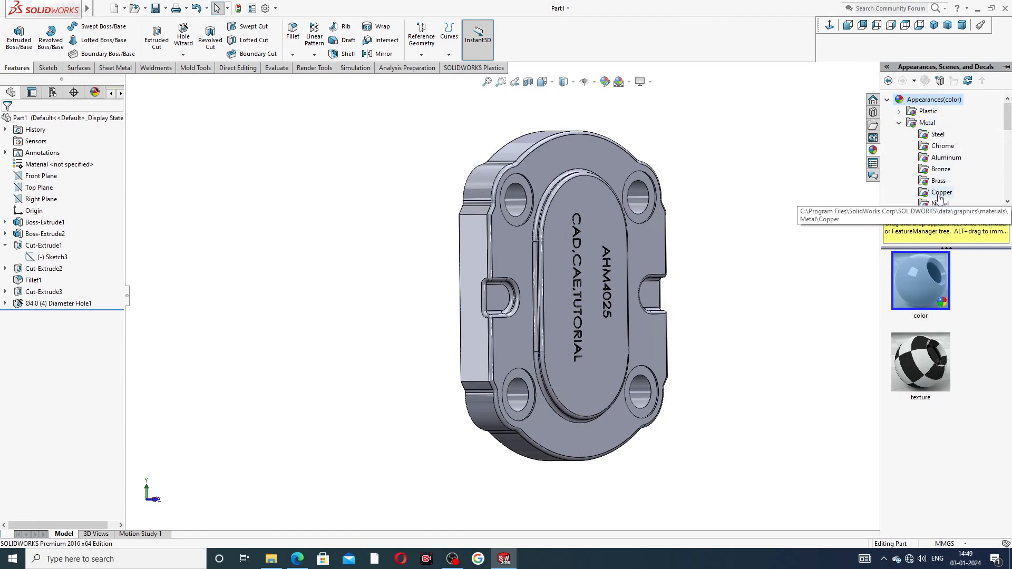
scroll(941, 158, "down", 1)
left_click(938, 146)
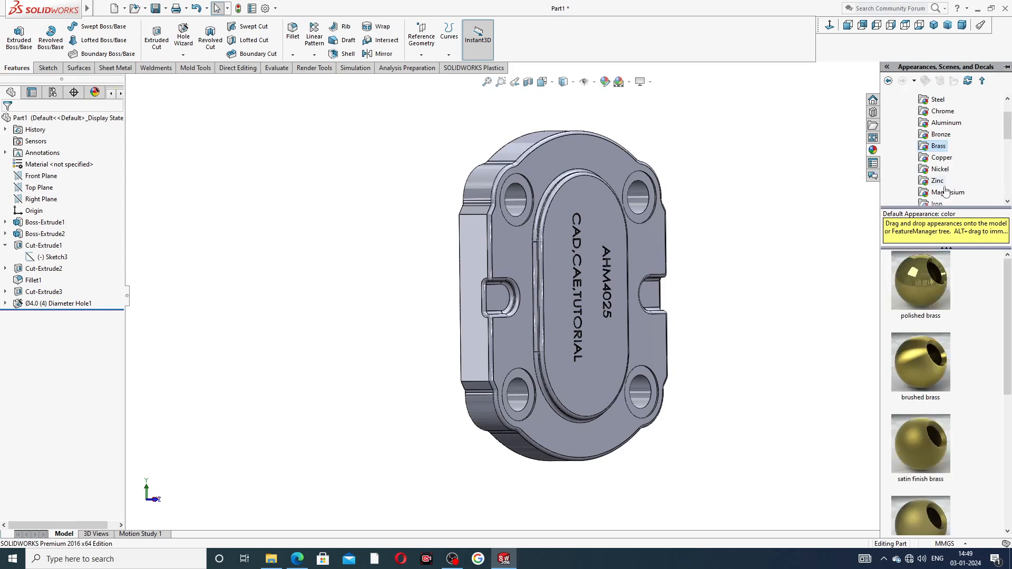
double_click(930, 270)
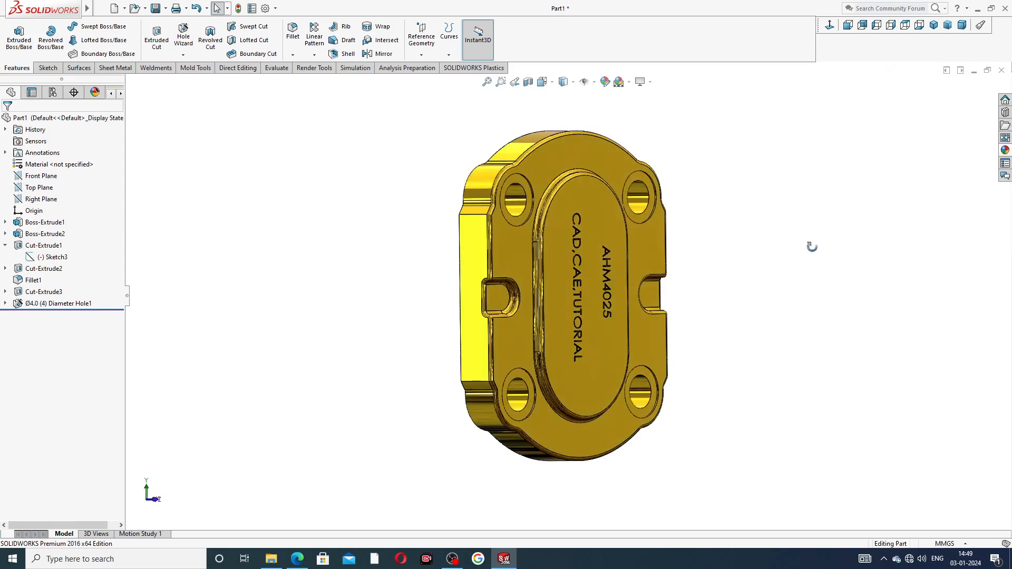
Examine the end plate's back and front sides and compare it with the Part-11 drawing PDF in the browser
middle_click_drag(812, 246, 615, 203)
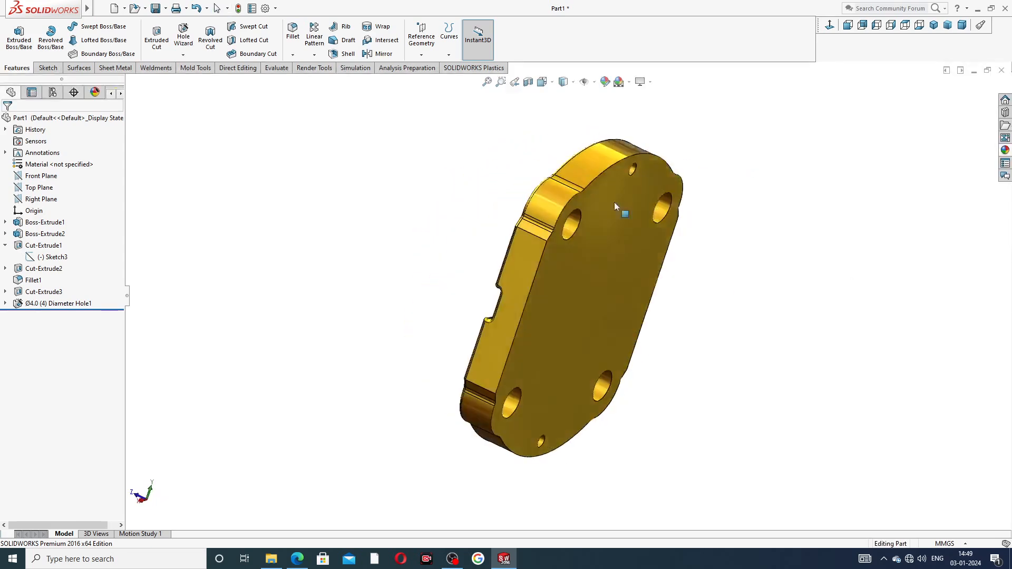
middle_click_drag(735, 230, 721, 144)
middle_click_drag(705, 192, 694, 226)
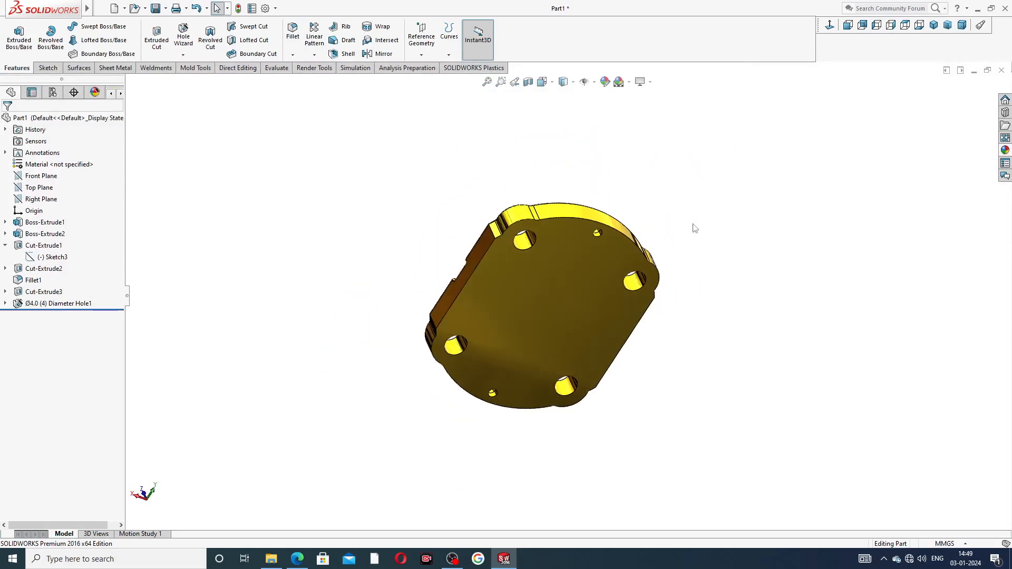
left_click(298, 559)
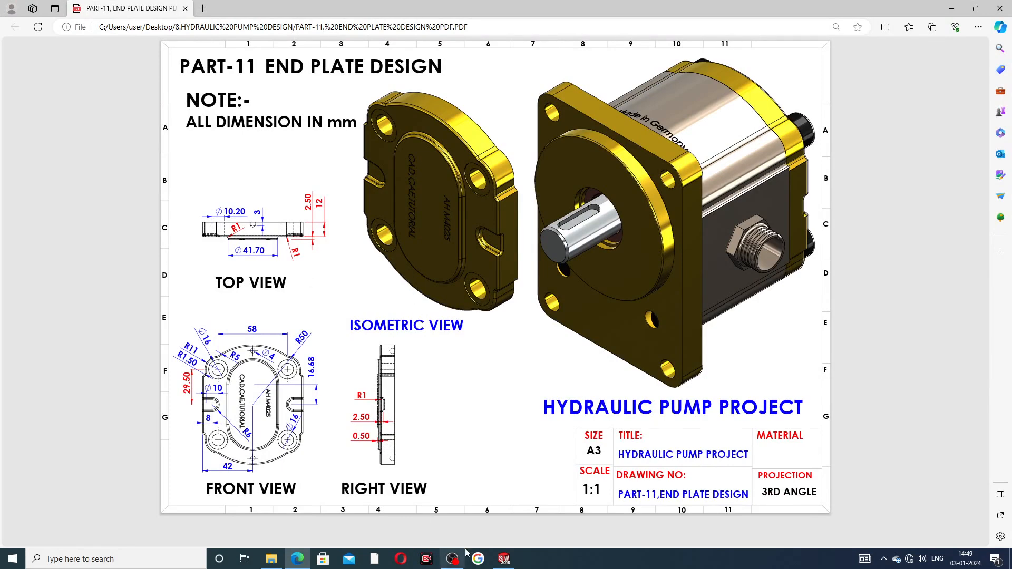
left_click(498, 562)
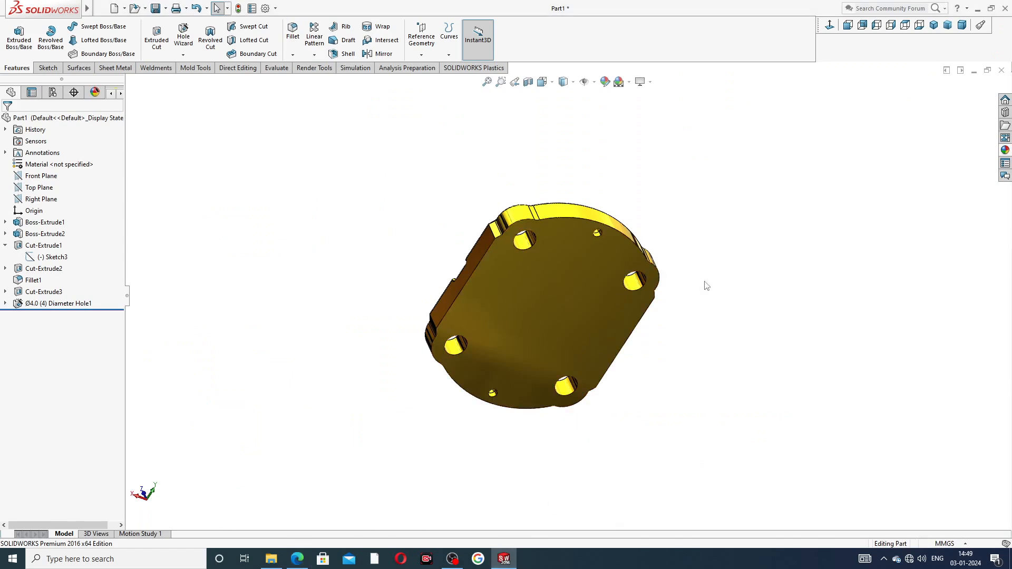
middle_click_drag(707, 284, 818, 440)
scroll(570, 252, "down", 2)
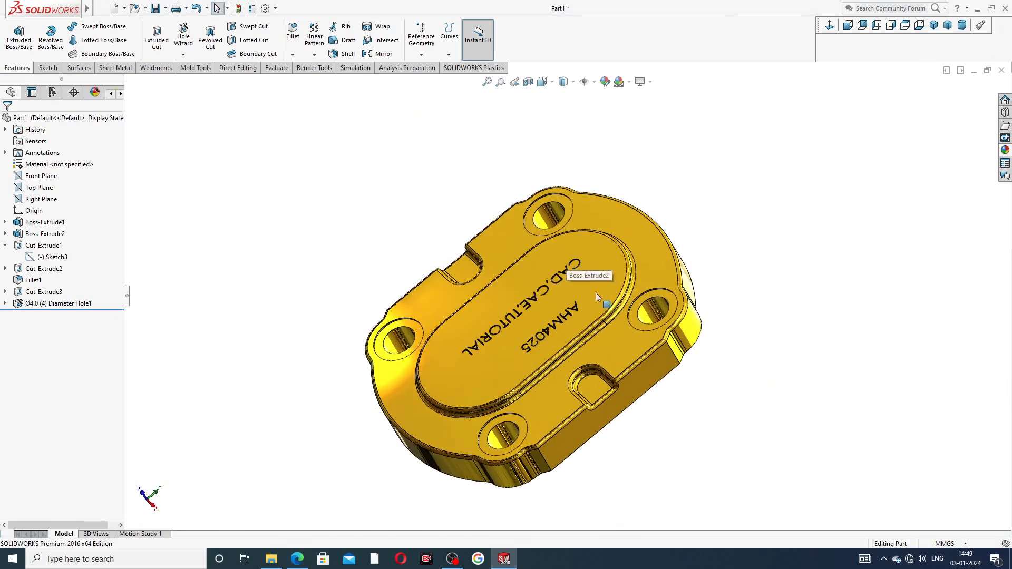
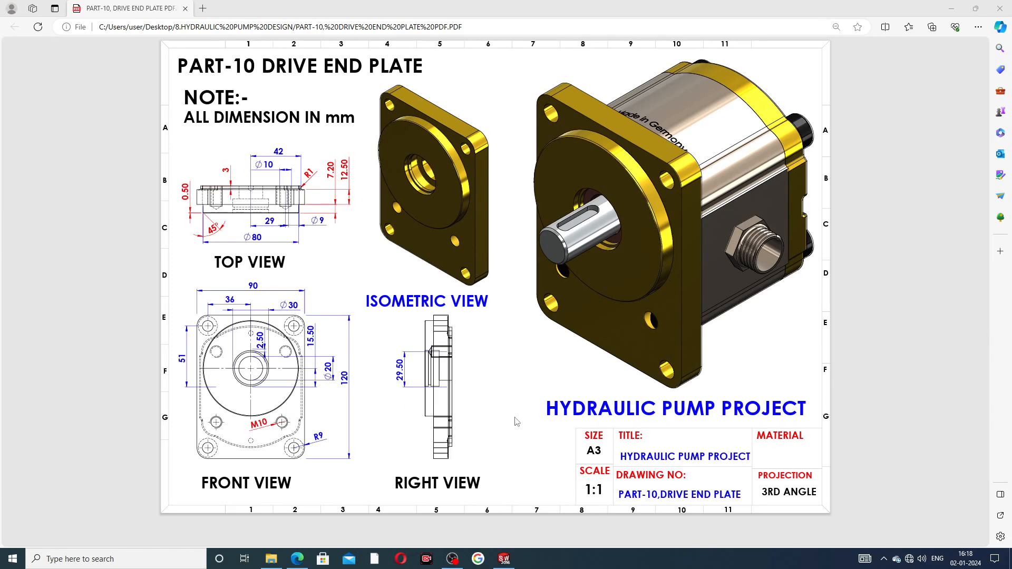
Switch to the DRIVE END PLATE 2 part in SOLIDWORKS and examine its flange, bore, tapped holes and raised back face
left_click(504, 559)
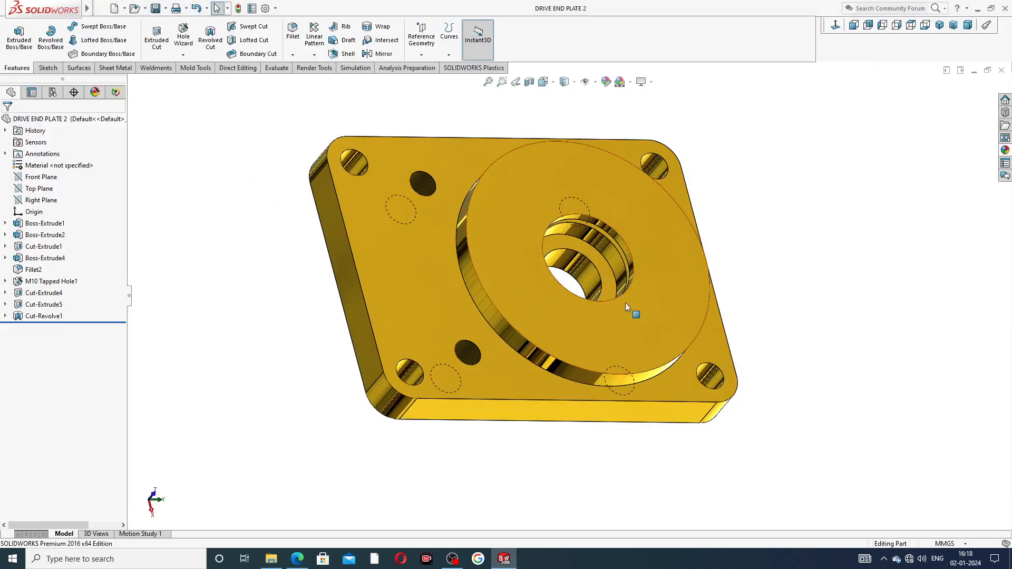
middle_click_drag(647, 285, 518, 181)
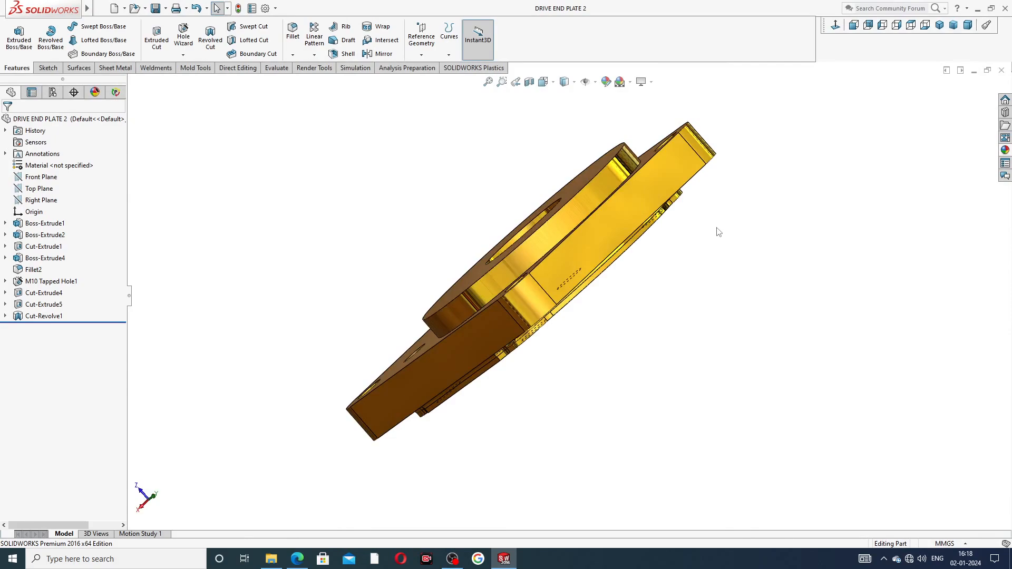
mouse_move(718, 228)
middle_mouse_down()
mouse_move(643, 101)
mouse_move(697, 117)
mouse_move(727, 81)
middle_mouse_up()
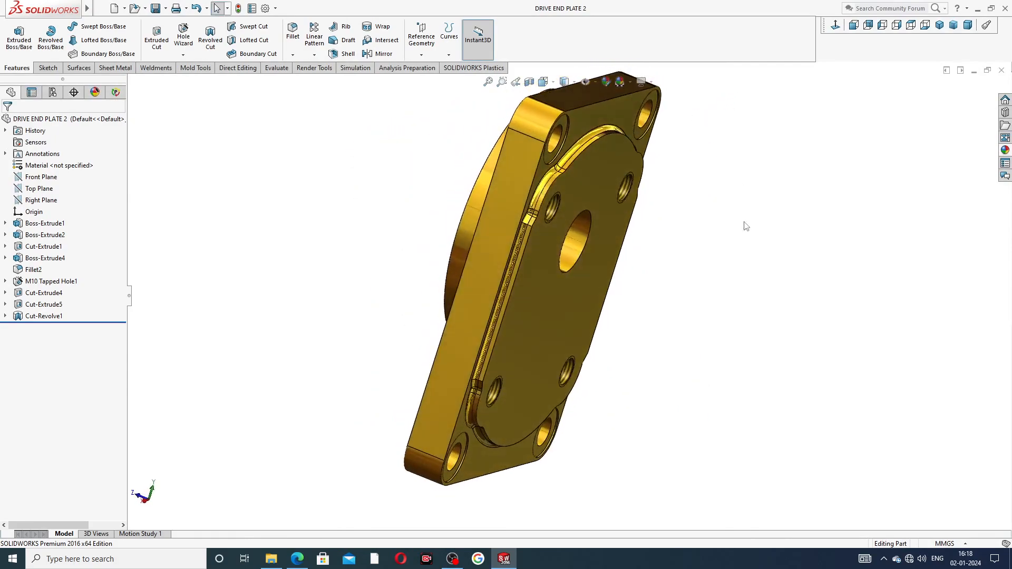
middle_click_drag(743, 224, 704, 121)
middle_click_drag(690, 200, 619, 190)
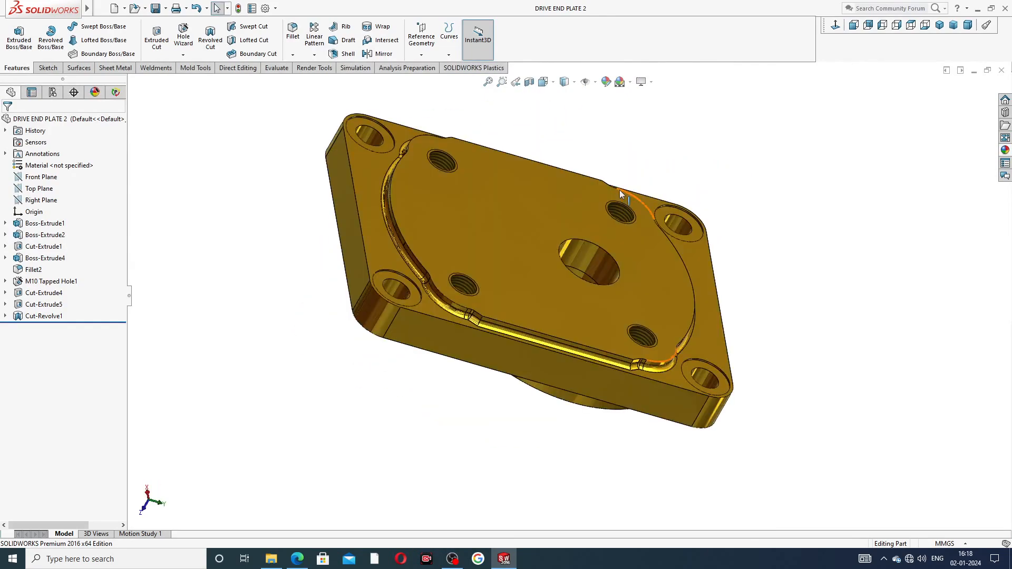
middle_click_drag(384, 169, 720, 139)
middle_click_drag(715, 254, 584, 183)
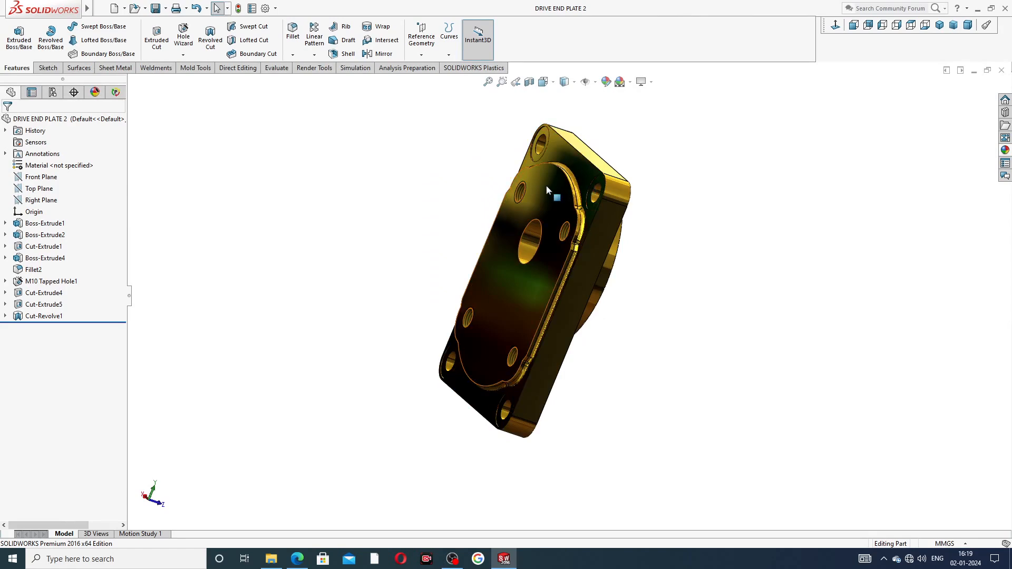
Create a new part document and set its scene to Plain White
middle_click_drag(482, 193, 568, 135)
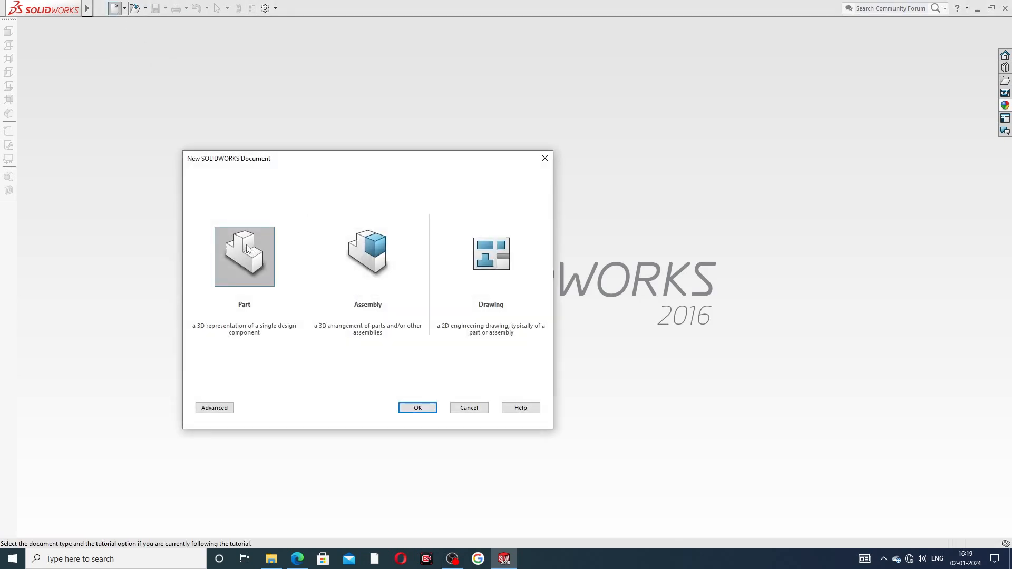
left_click(414, 408)
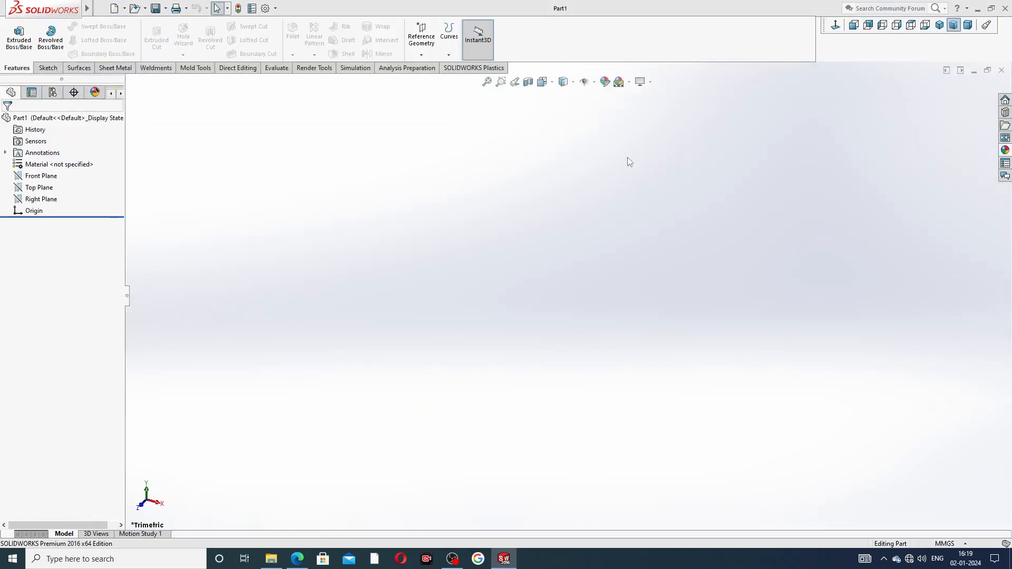
left_click(630, 82)
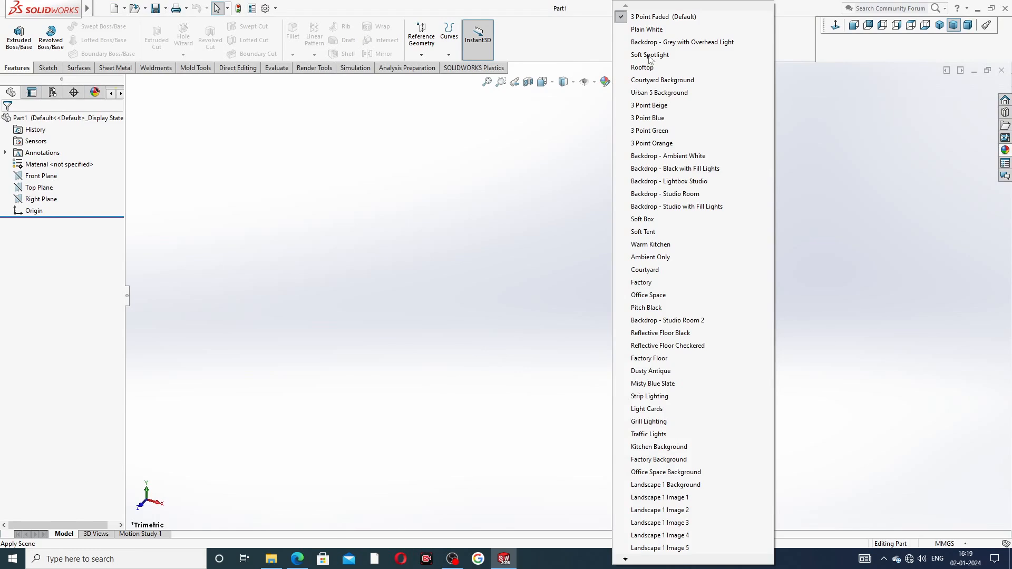
left_click(647, 30)
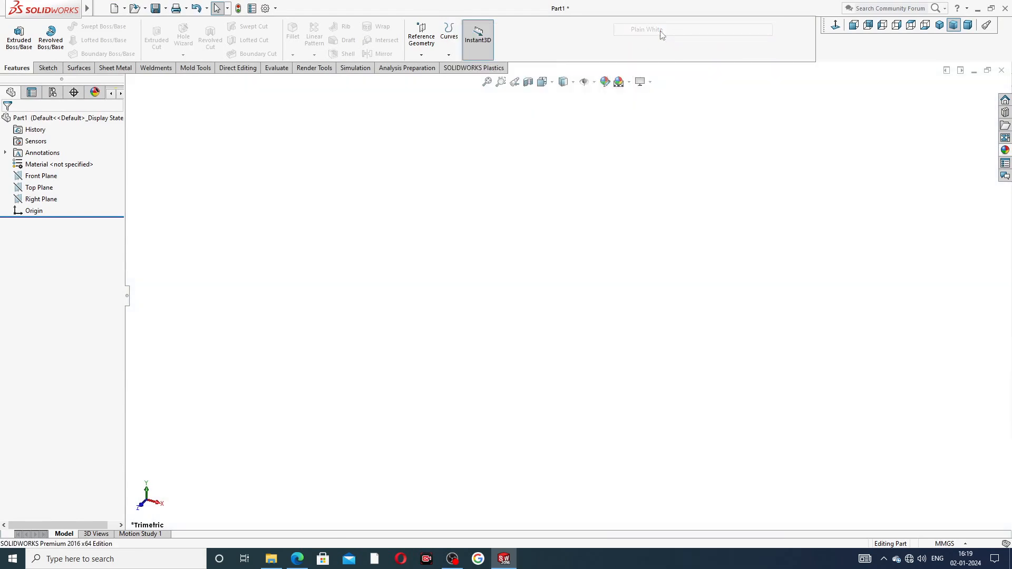
Raise both the shaded and the wireframe image quality resolutions to their highest setting in the document properties
left_click(266, 9)
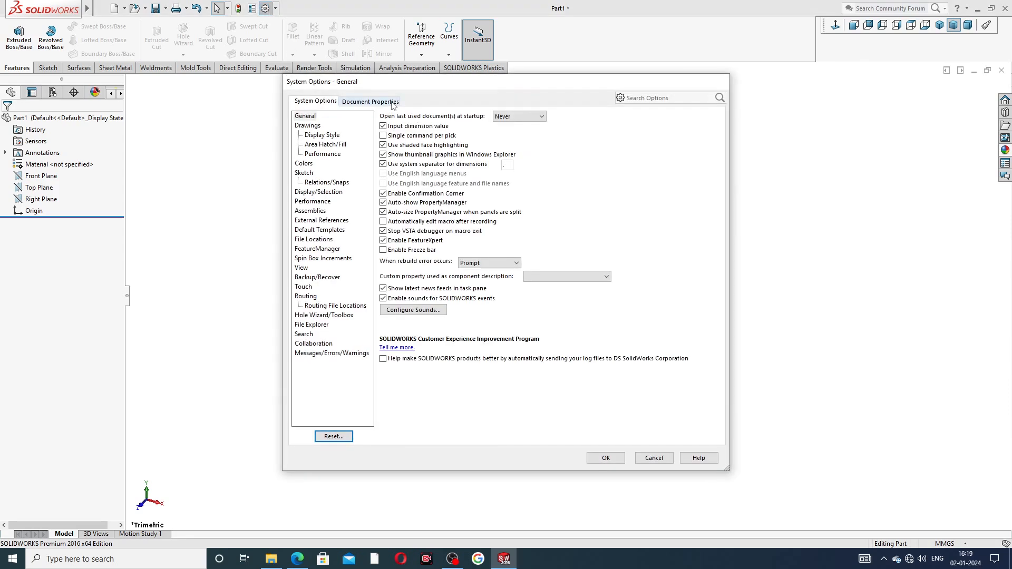
left_click(393, 103)
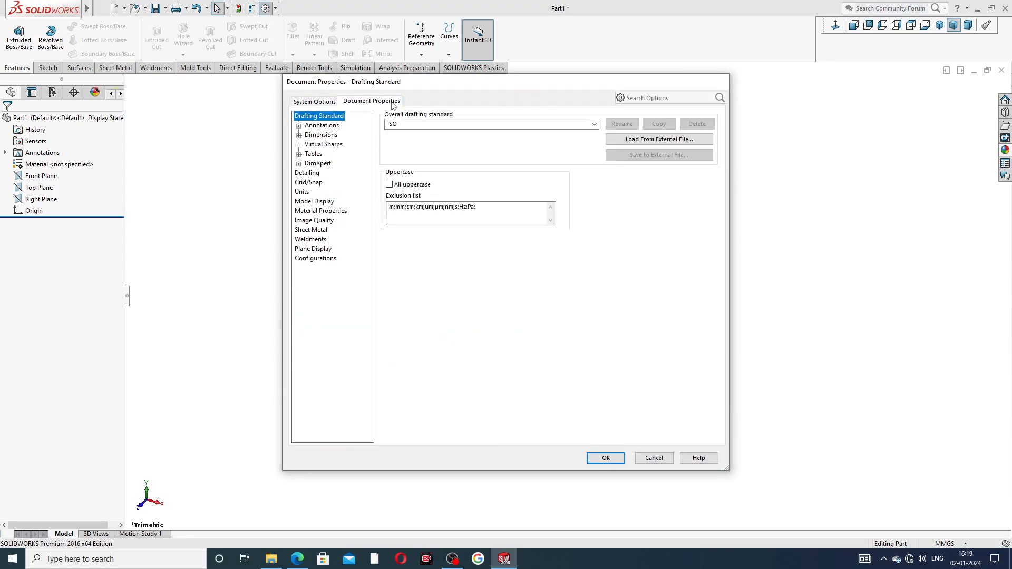
left_click(316, 222)
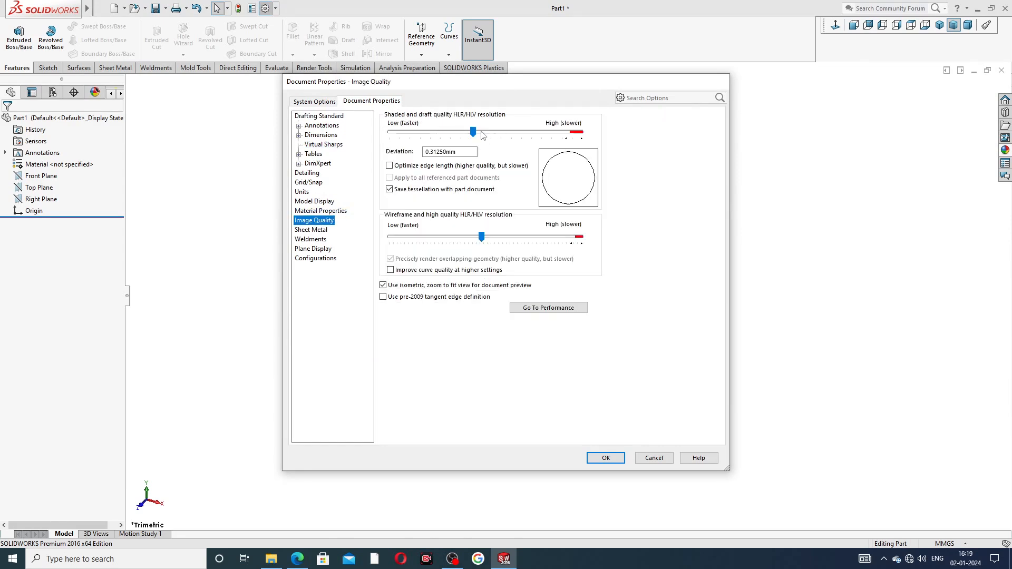
left_click_drag(473, 131, 581, 132)
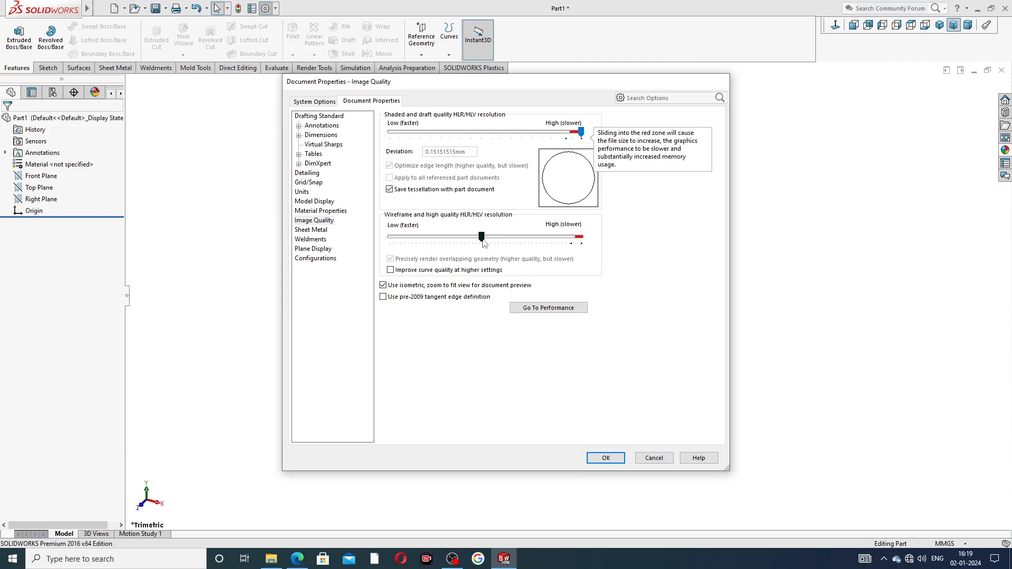
left_click_drag(481, 237, 581, 237)
left_click(603, 458)
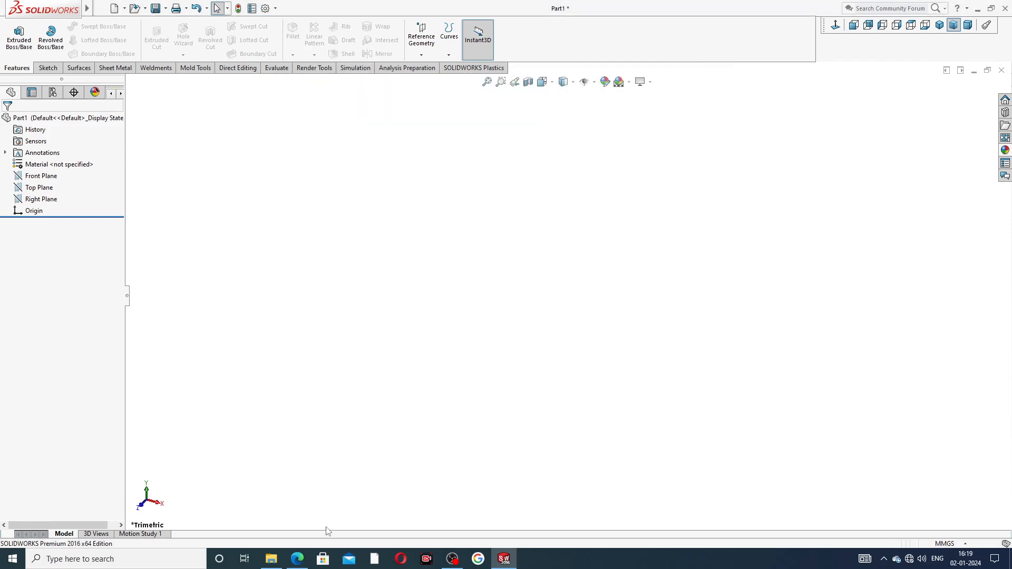
Check the Part-10 drawing PDF in the browser, then sketch a center rectangle about 86 by 113 mm at the origin on the Front Plane
left_click(298, 559)
left_click(297, 559)
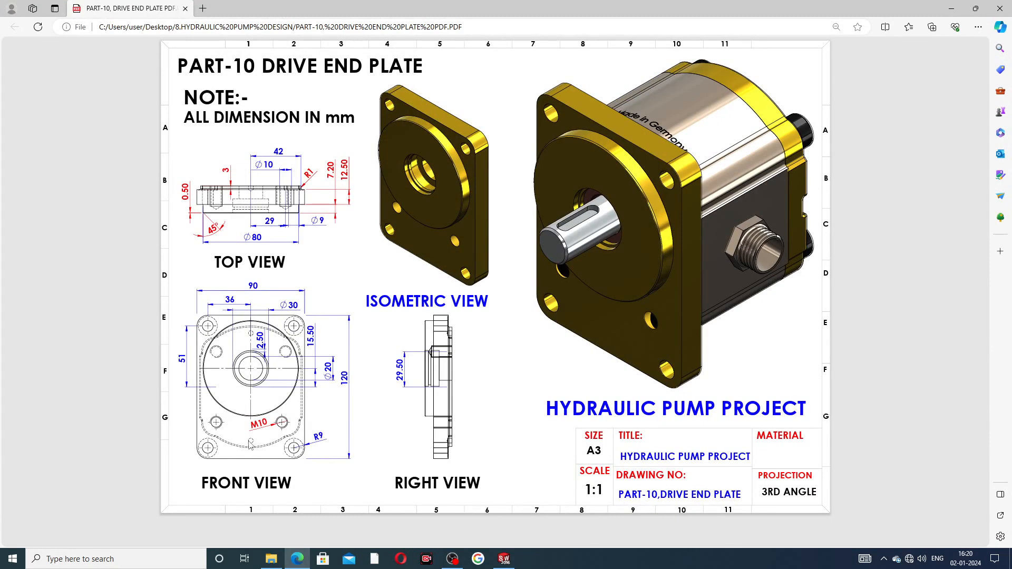
left_click(305, 558)
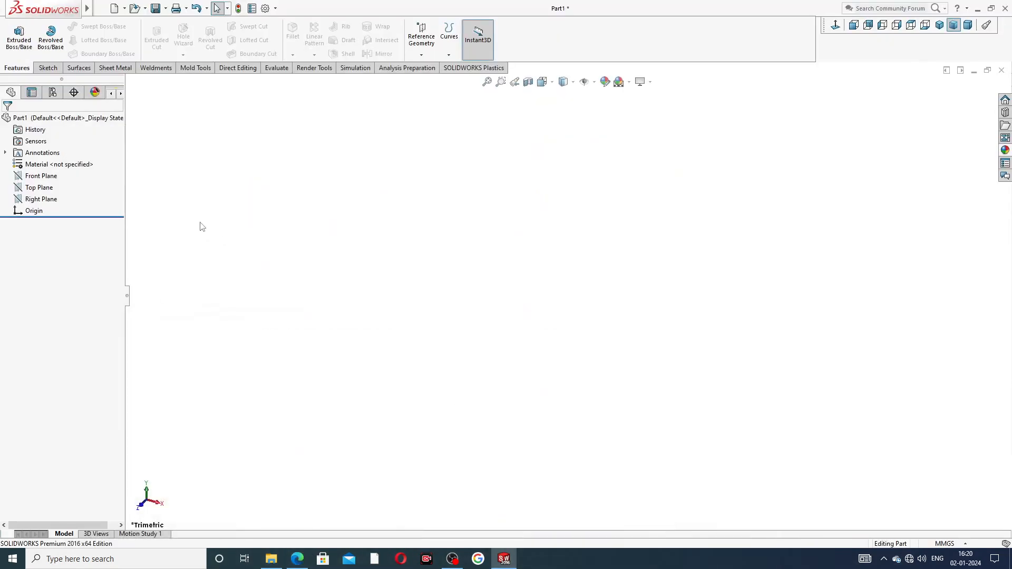
left_click(39, 180)
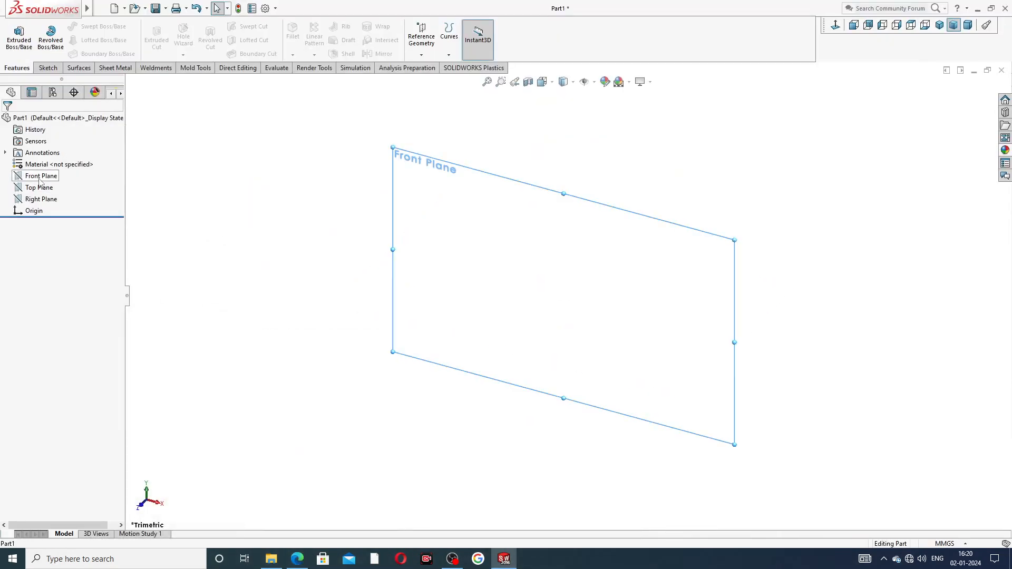
left_click(59, 162)
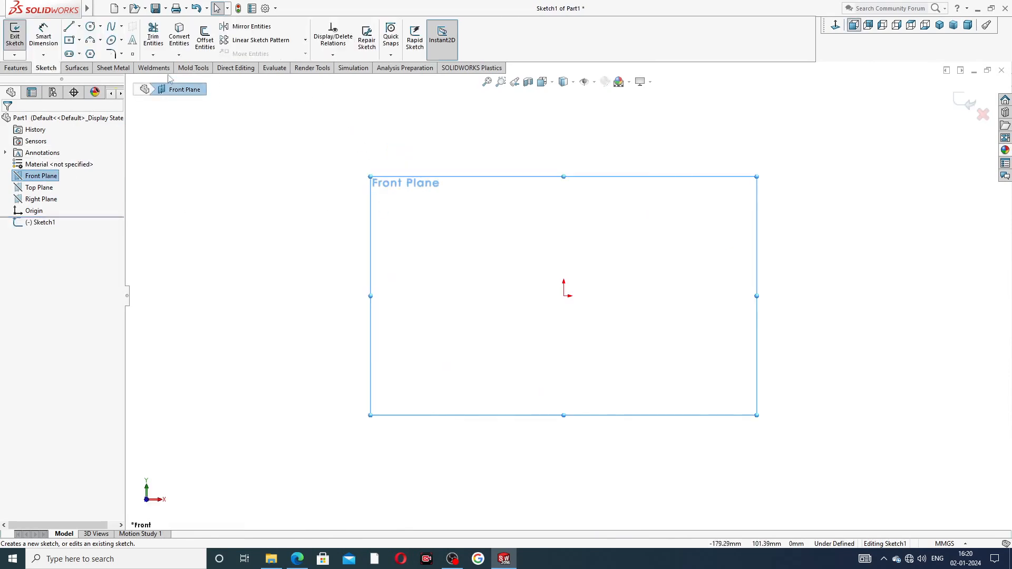
left_click(79, 40)
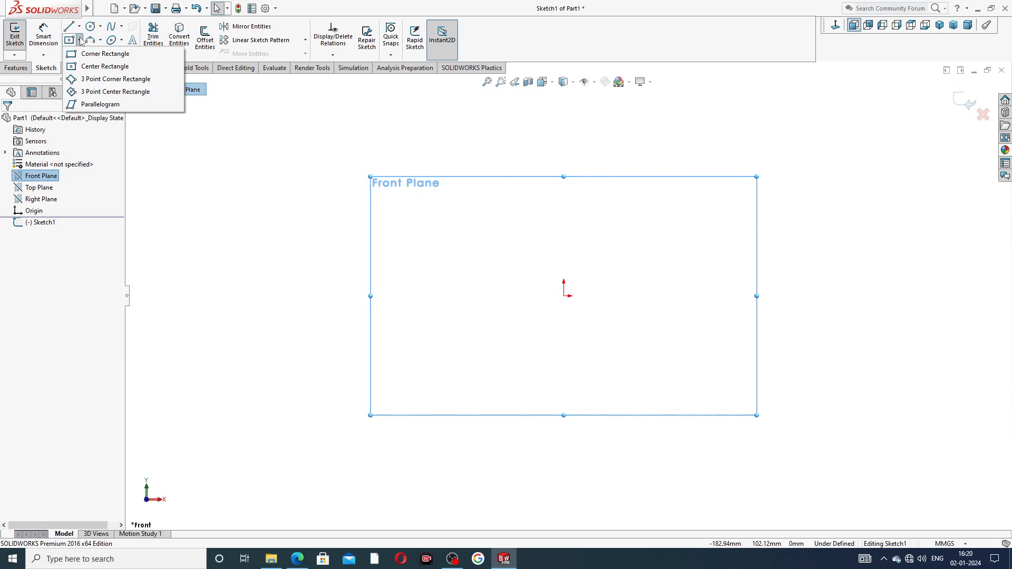
left_click(98, 66)
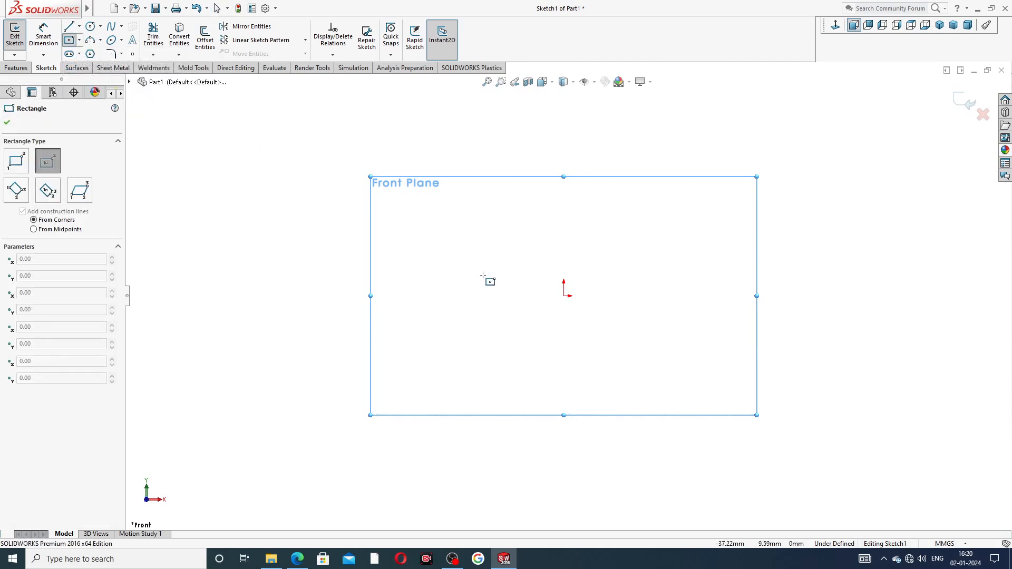
left_click(567, 295)
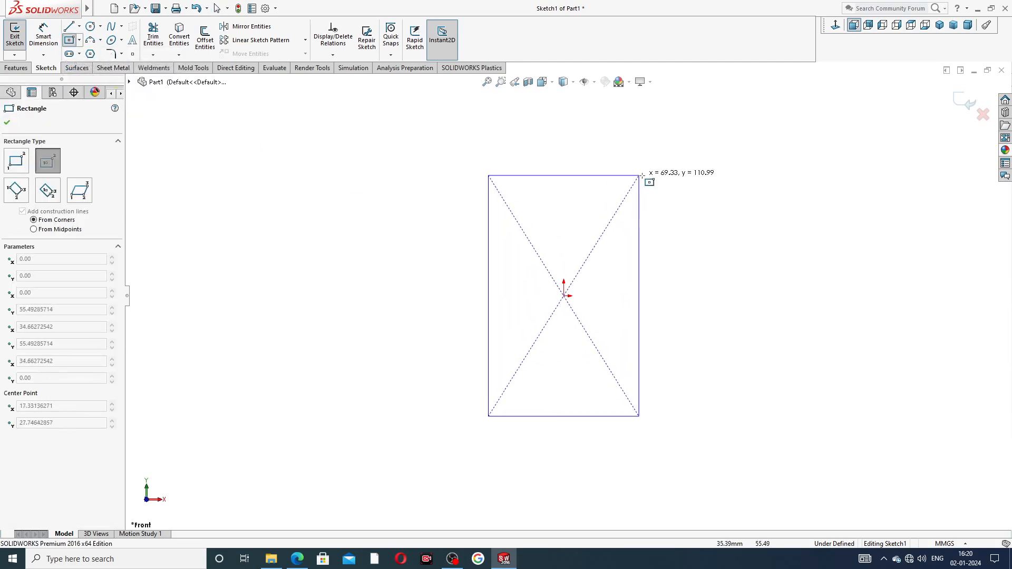
left_click(657, 179)
right_click(704, 163)
left_click(723, 172)
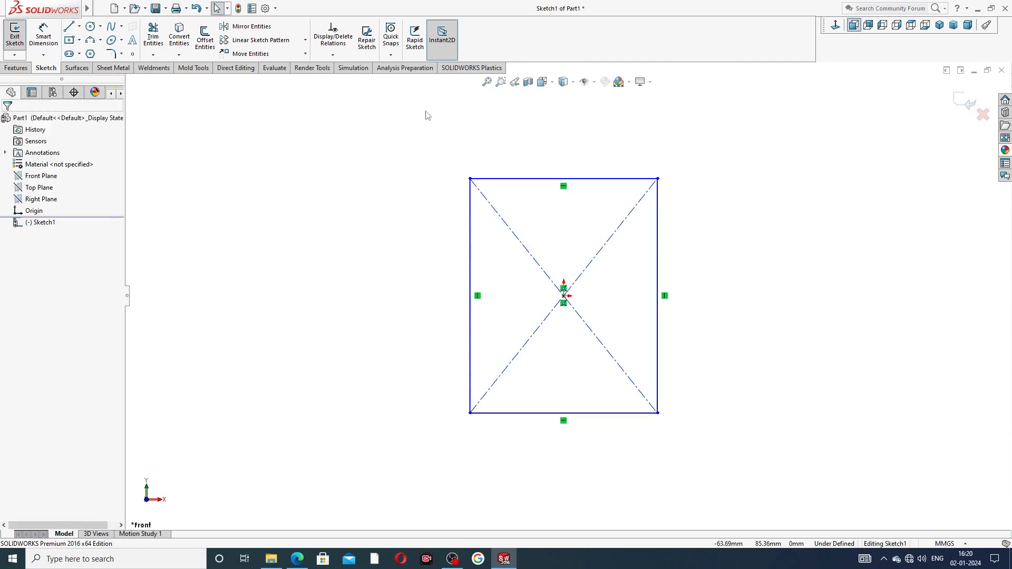
Dimension the rectangle 90 mm wide and 120 mm high
left_click(39, 47)
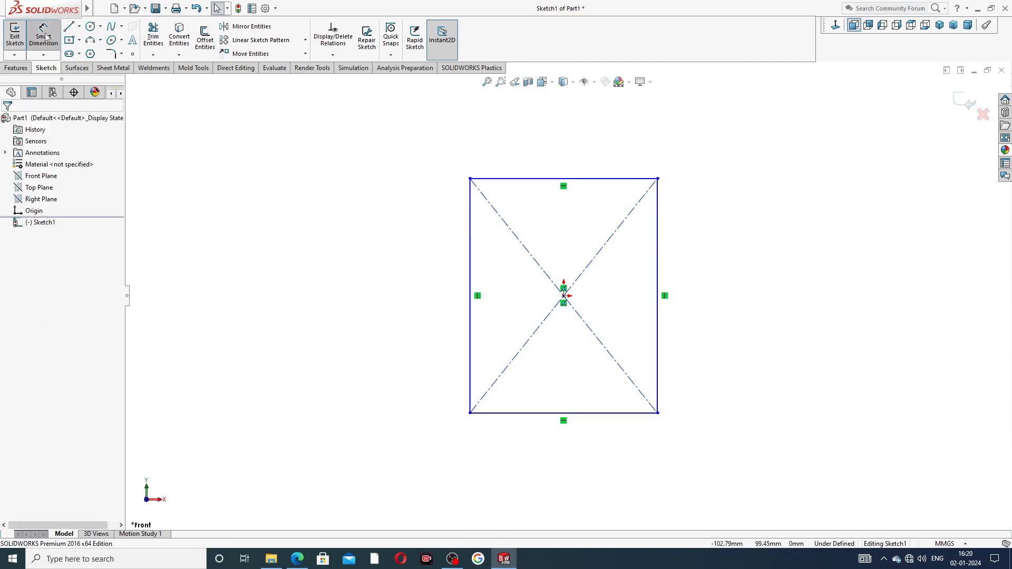
left_click(536, 180)
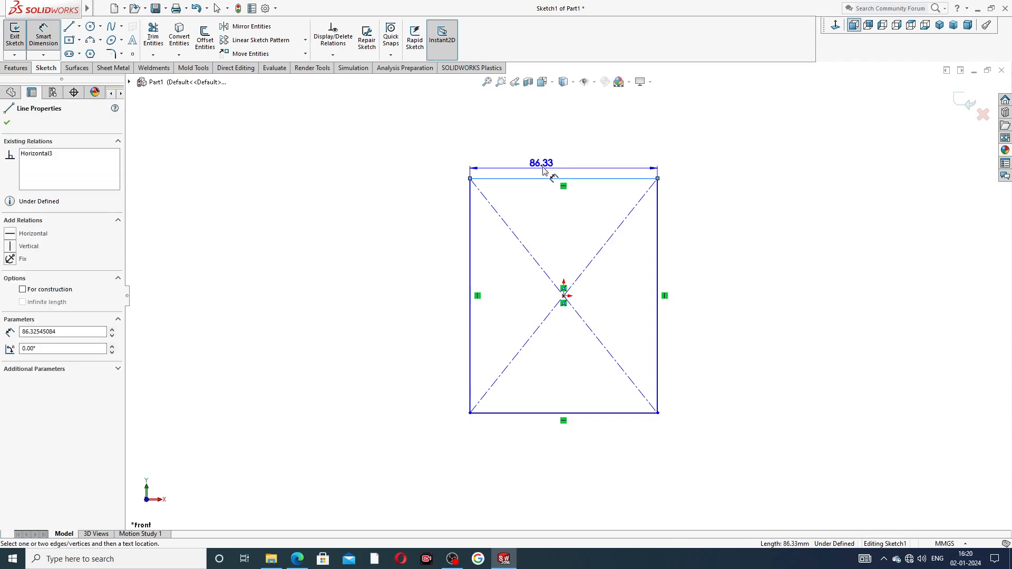
left_click(548, 158)
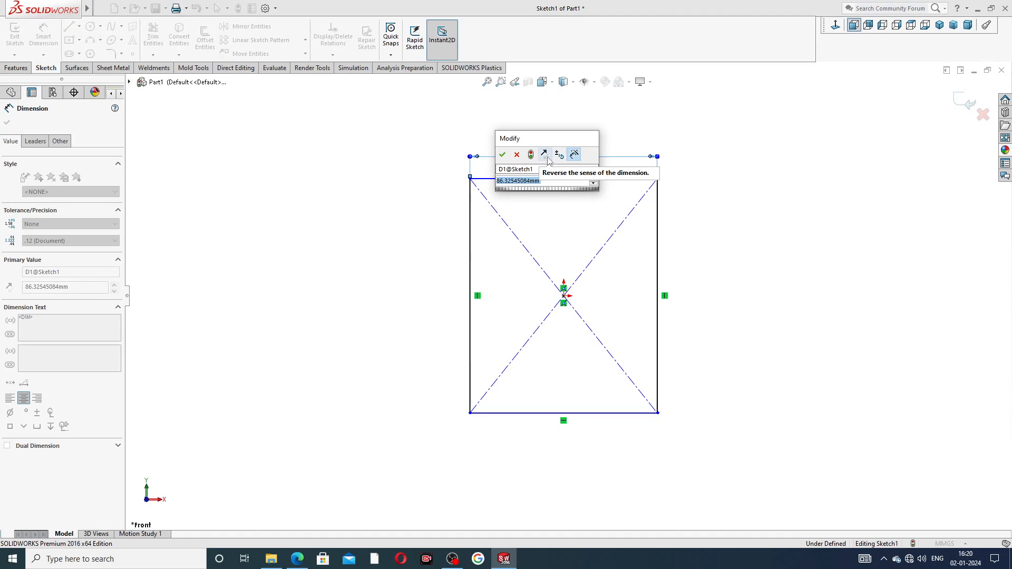
type("90")
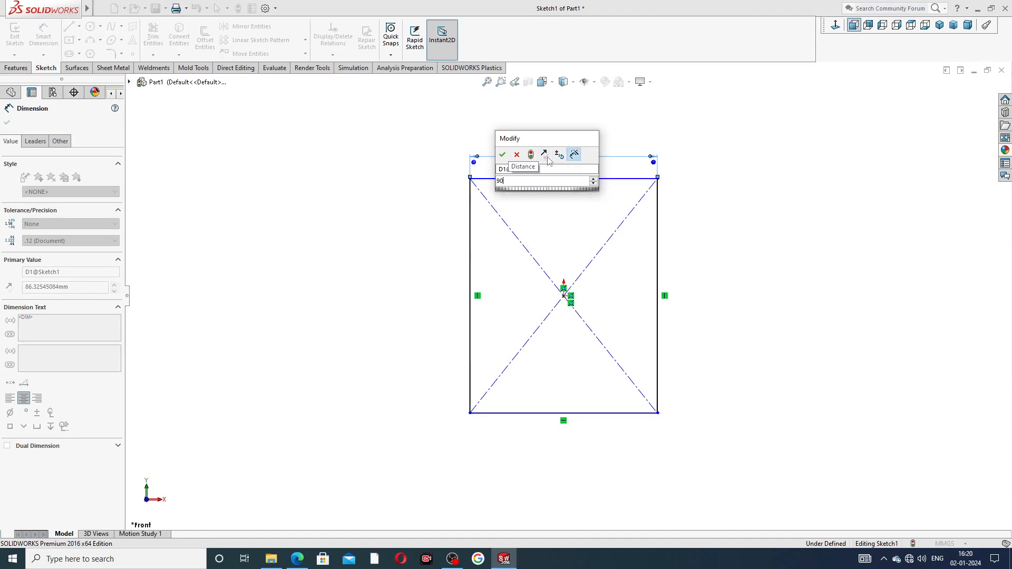
key("Return")
left_click(658, 239)
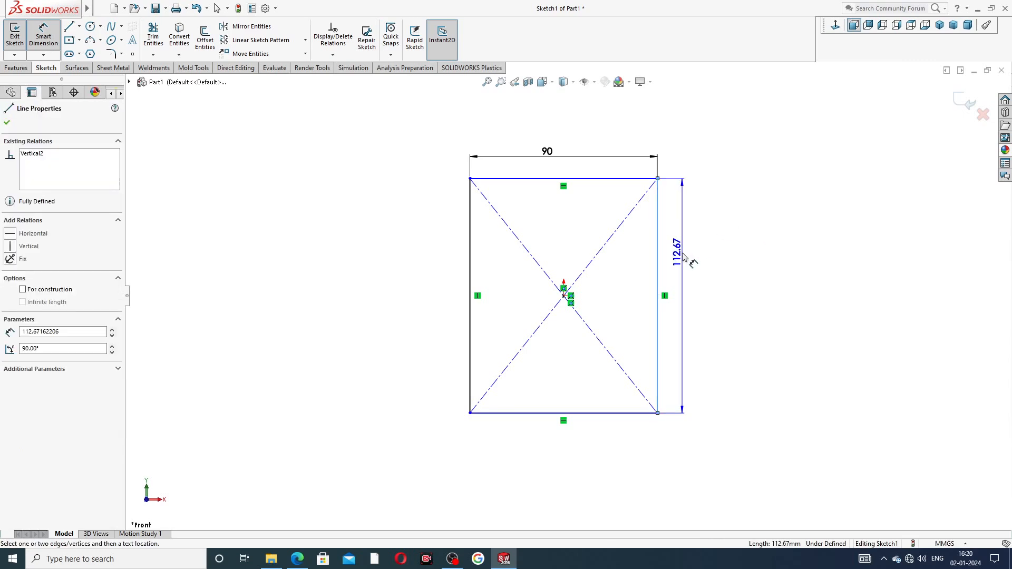
left_click(682, 257)
type("120")
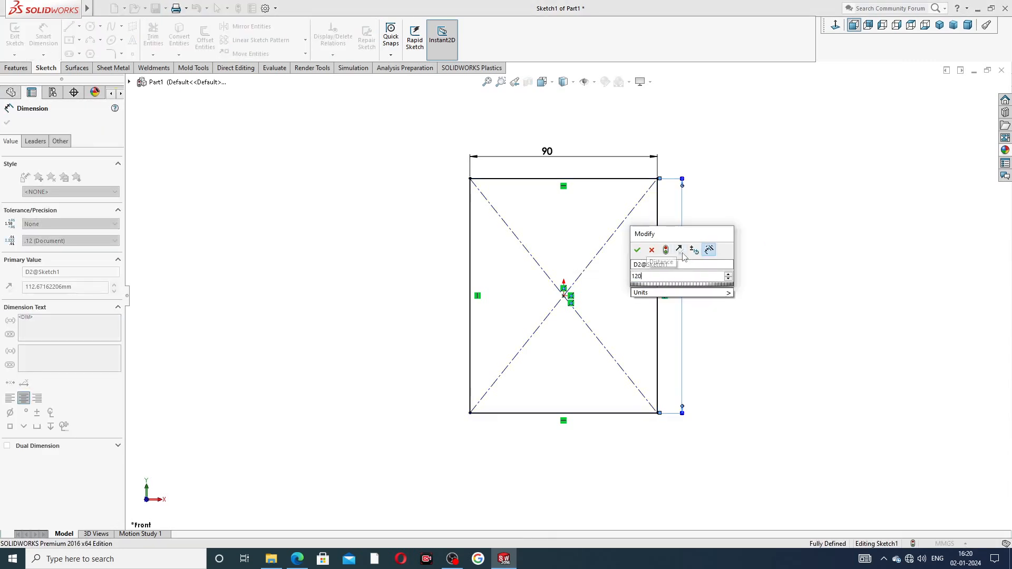
key("Return")
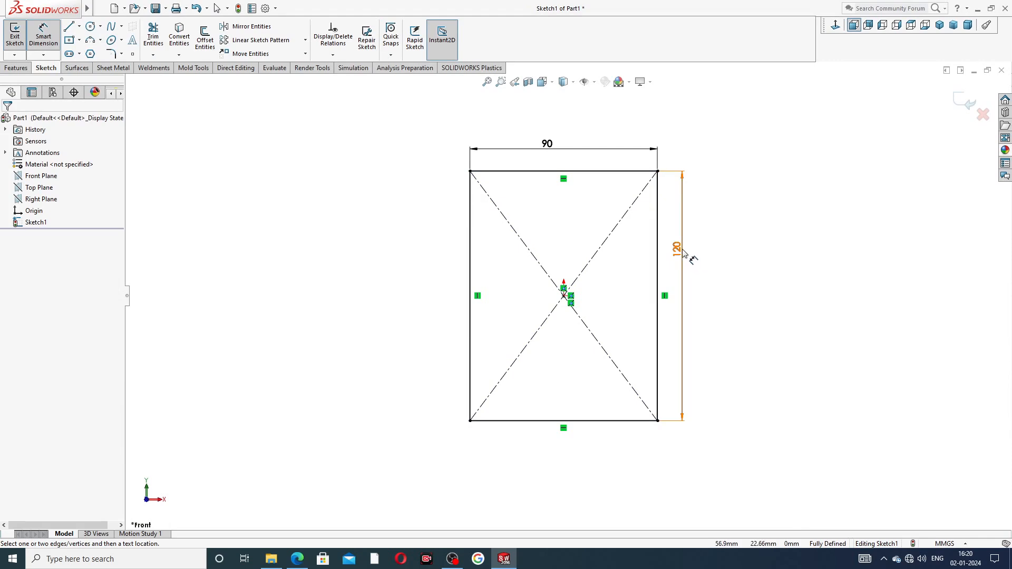
Reposition the width and height dimensions beside the rectangle and finish dimensioning
left_click_drag(691, 255, 704, 293)
left_click_drag(549, 146, 567, 143)
left_click(717, 141)
right_click(716, 141)
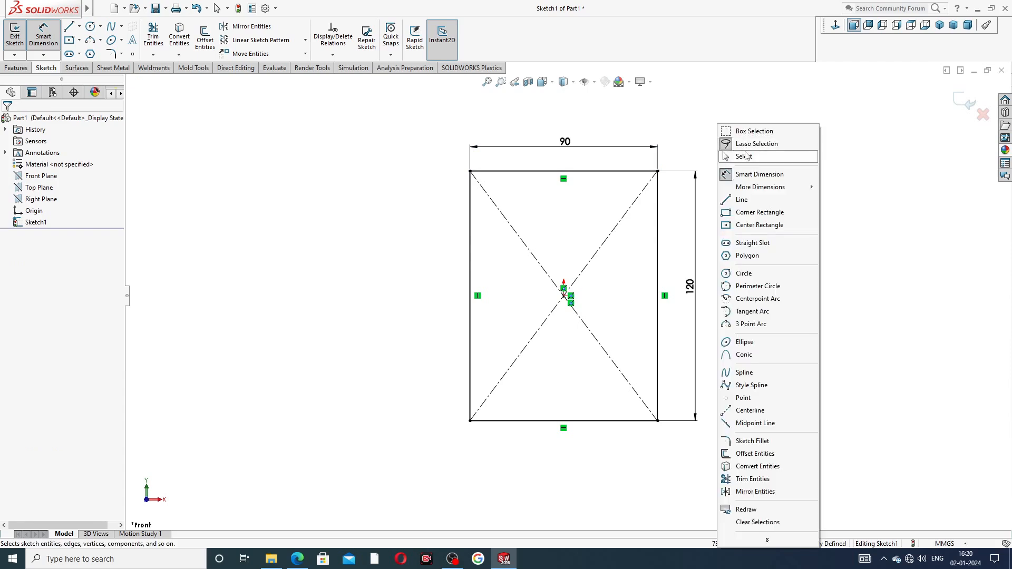
left_click(746, 154)
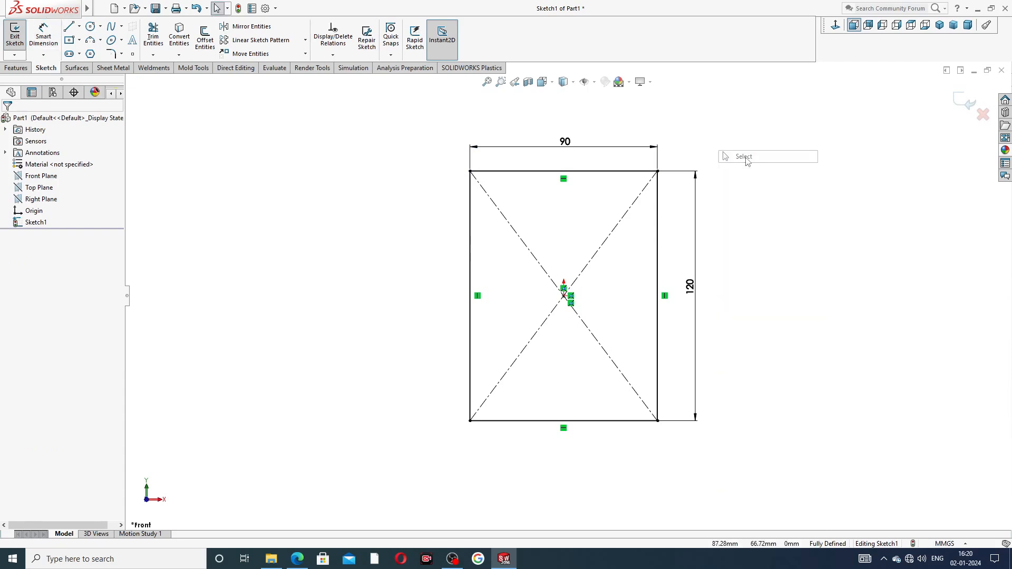
Look up the corner radius in the Part-10 drawing PDF and round all four rectangle corners with 9 mm sketch fillets
left_click(297, 558)
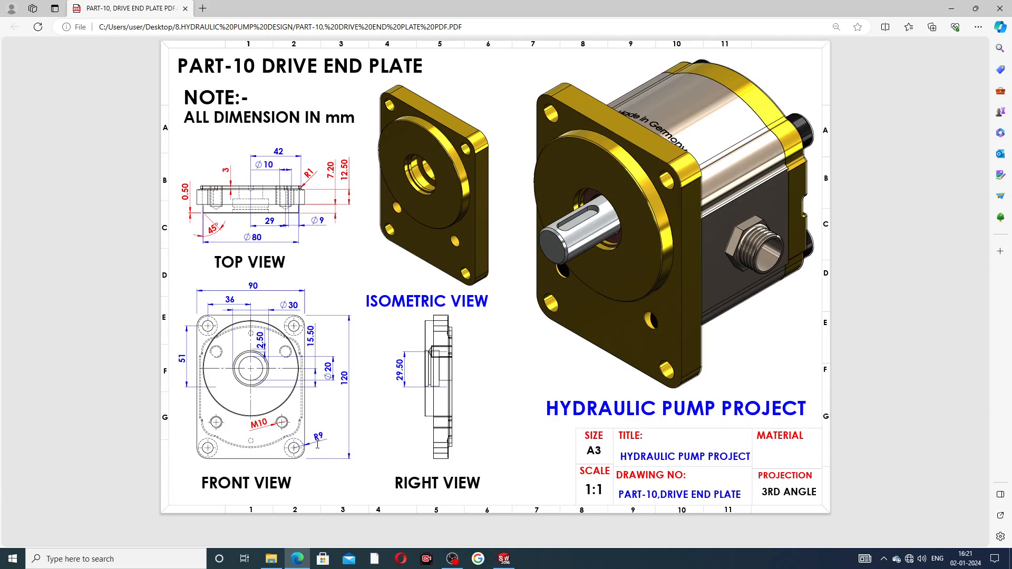
left_click(503, 558)
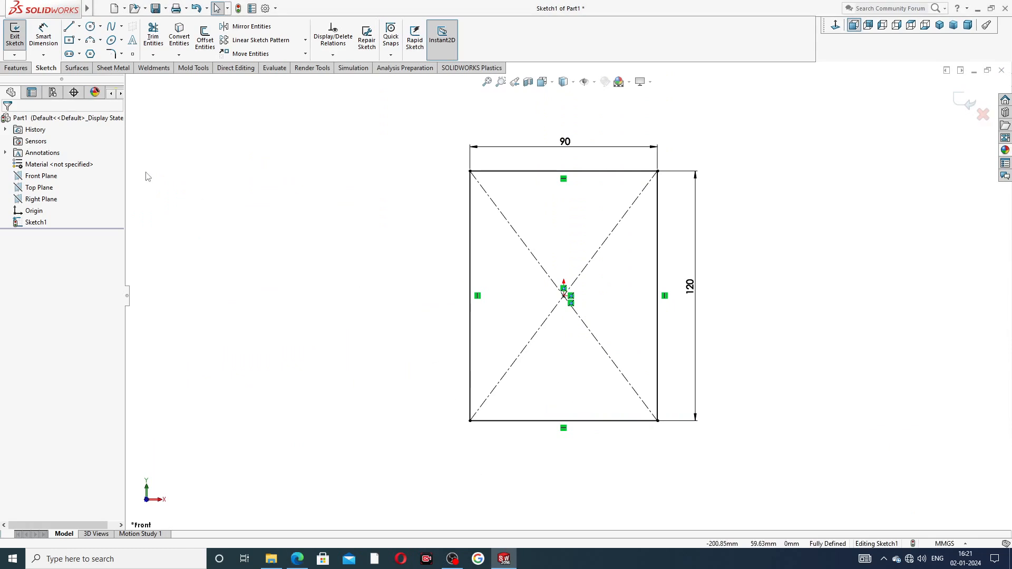
left_click(121, 53)
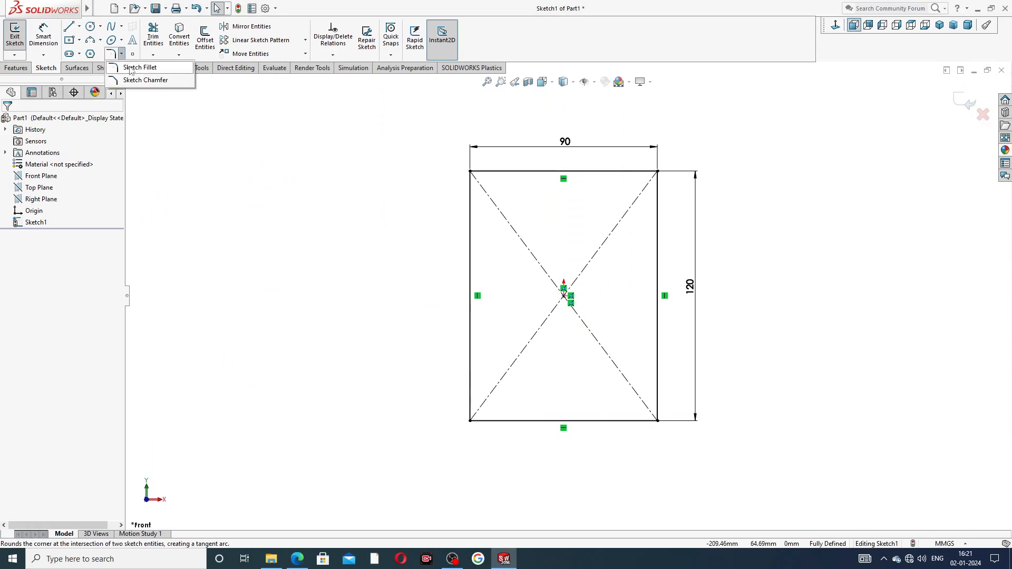
left_click(139, 66)
type("3")
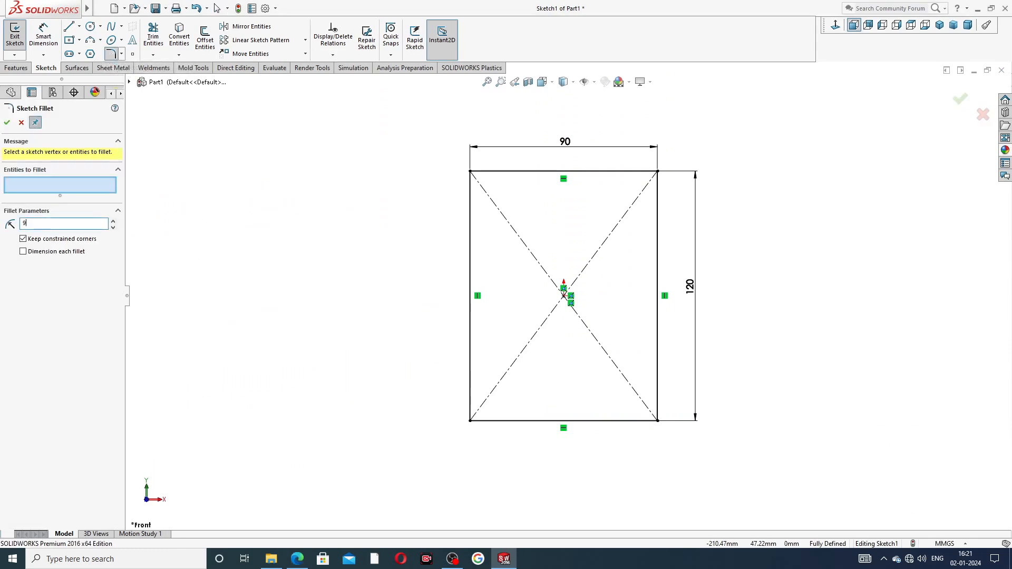
left_click(471, 171)
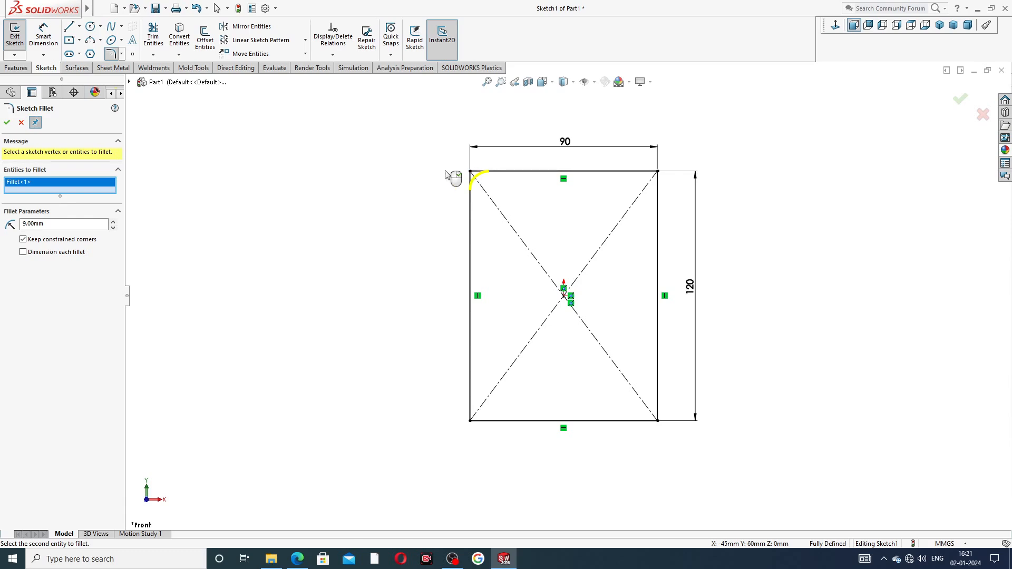
right_click(83, 185)
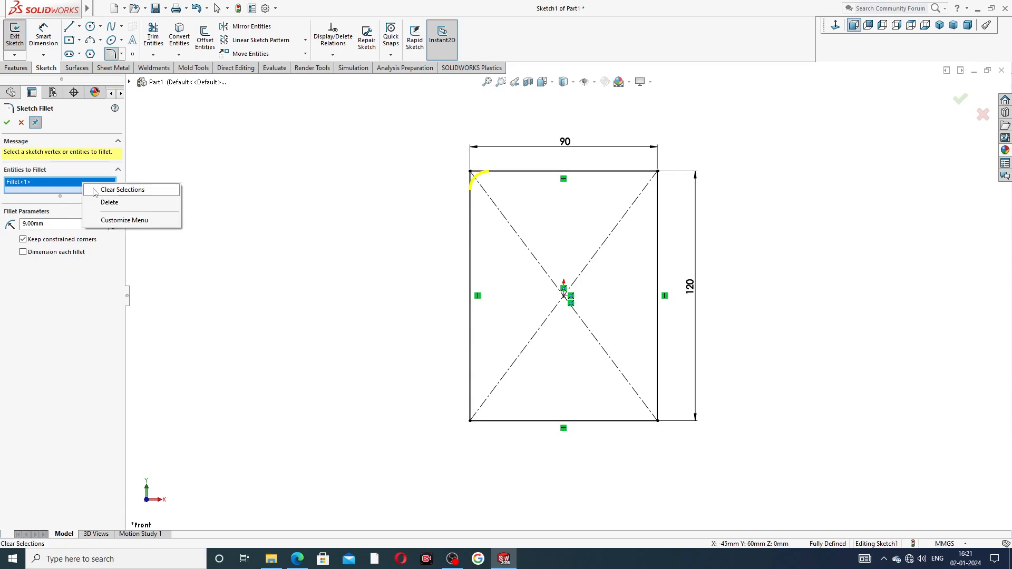
left_click(112, 203)
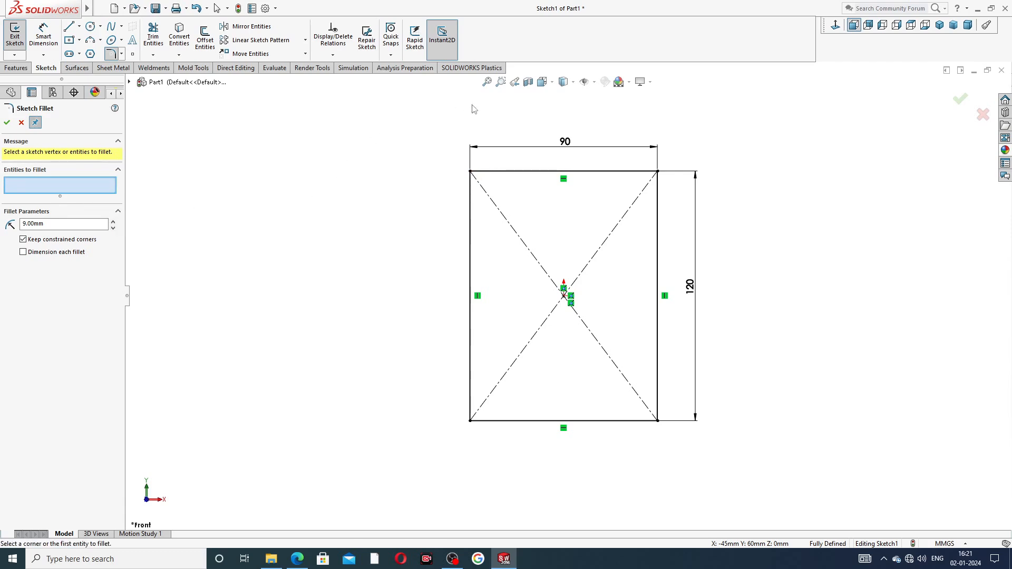
mouse_move(694, 115)
left_mouse_down()
mouse_move(467, 144)
mouse_move(476, 436)
mouse_move(704, 424)
mouse_move(736, 374)
mouse_move(723, 355)
mouse_move(730, 324)
left_mouse_up()
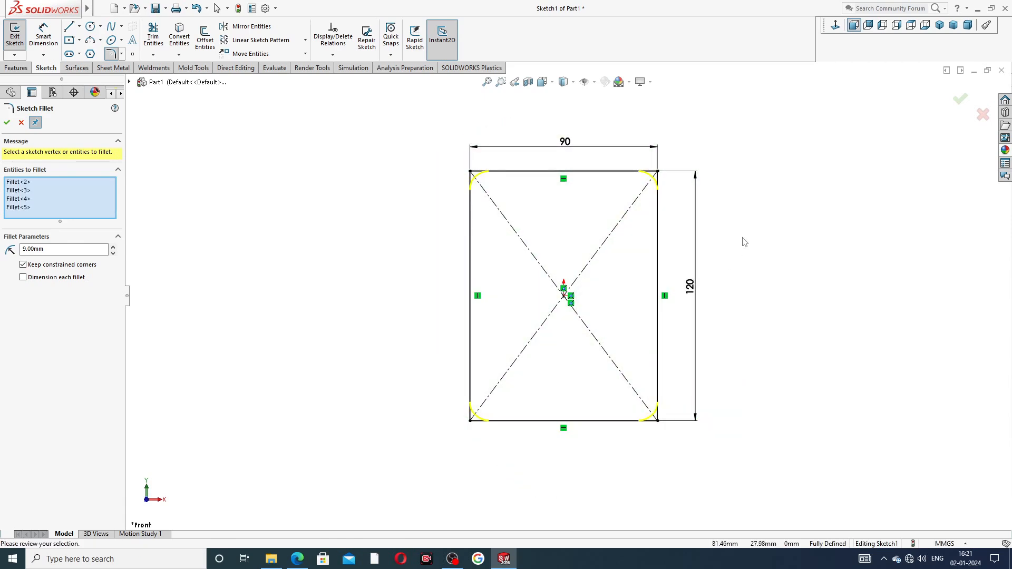
left_click(7, 122)
left_click(8, 122)
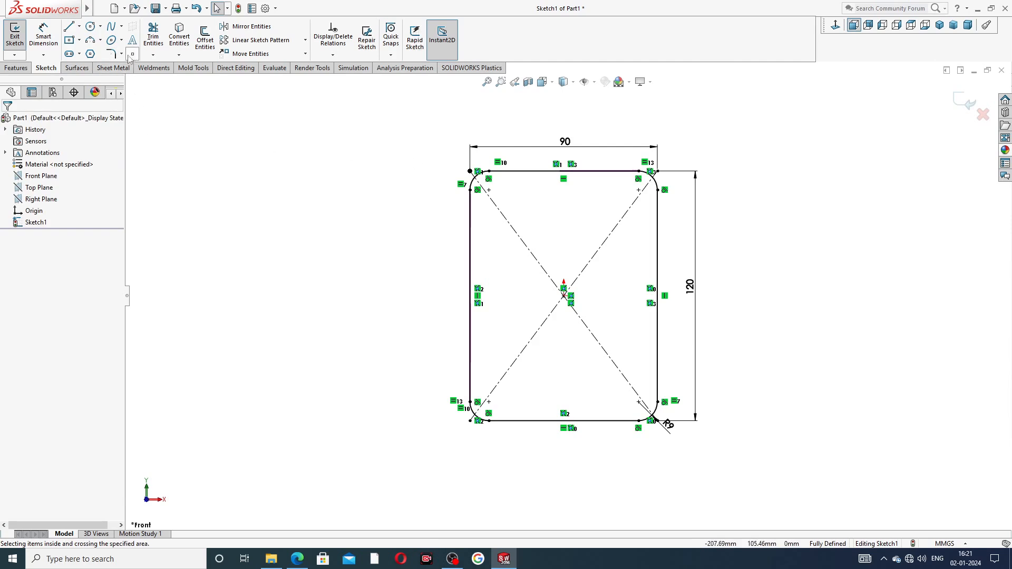
Check the Part-10 drawing PDF in the browser, then sketch a circle of about 6 mm radius at each corner fillet's centre
left_click(296, 559)
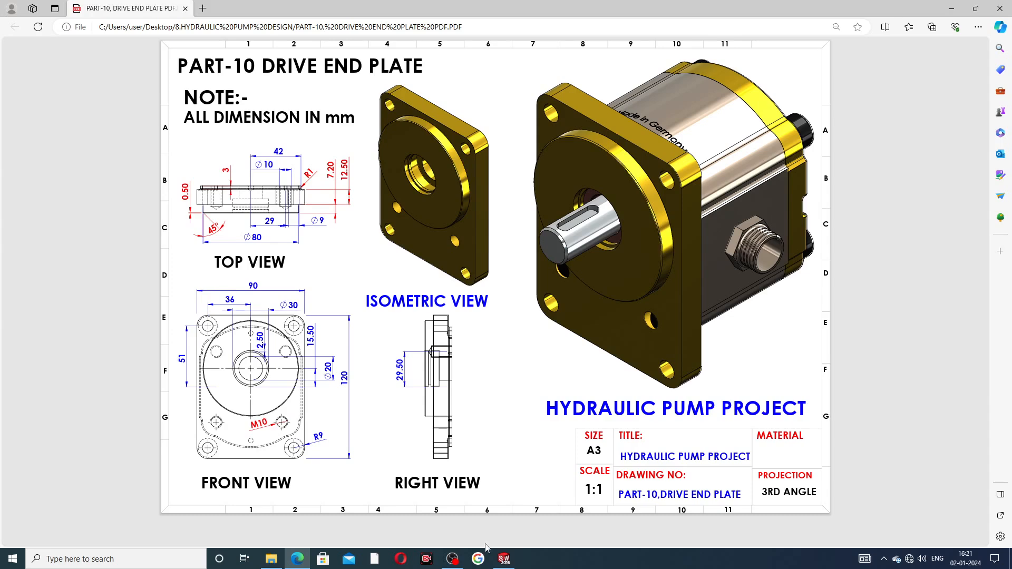
left_click(504, 559)
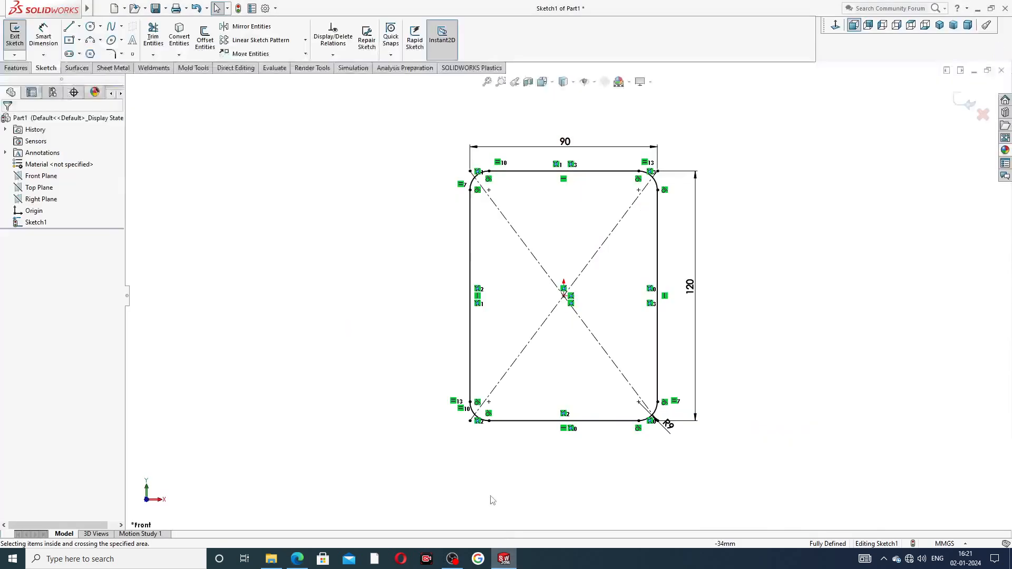
left_click(91, 26)
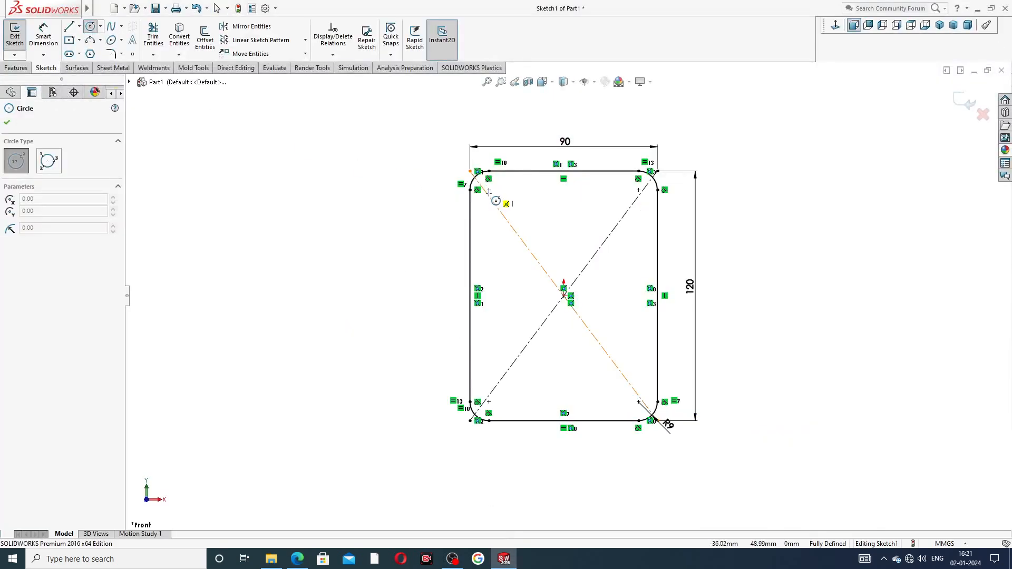
left_click(489, 189)
left_click(502, 190)
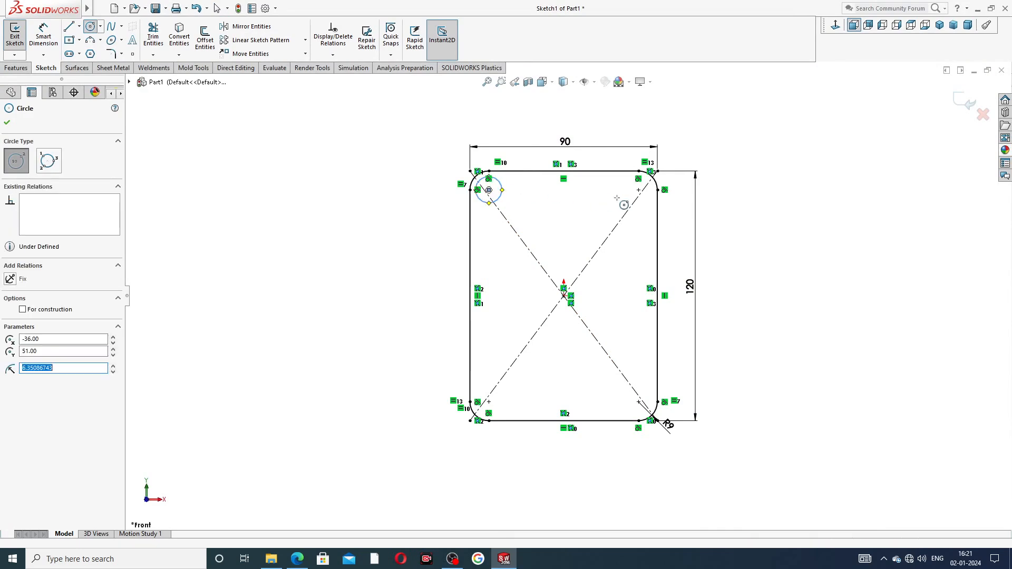
left_click(639, 190)
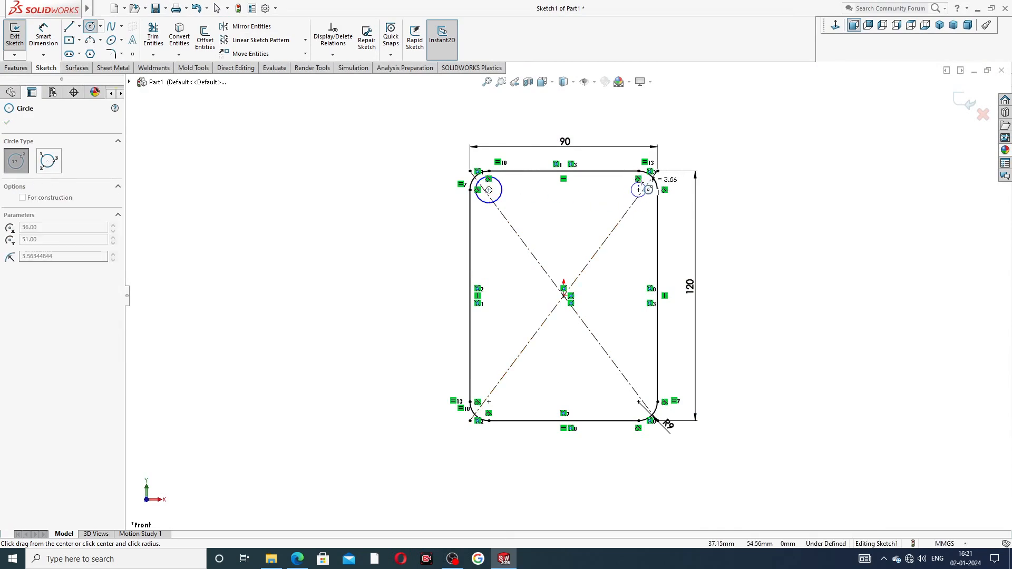
left_click(650, 190)
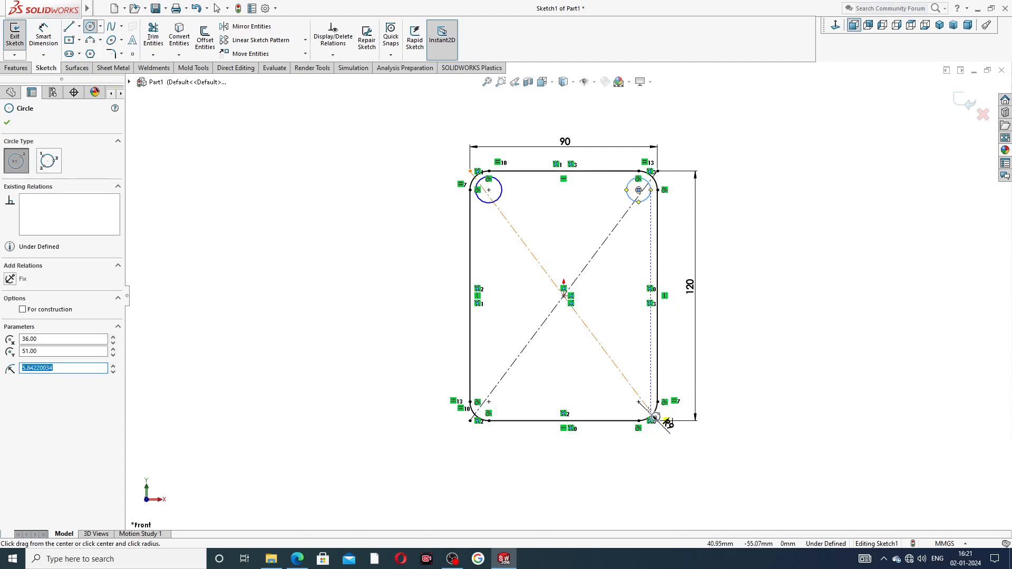
left_click(639, 402)
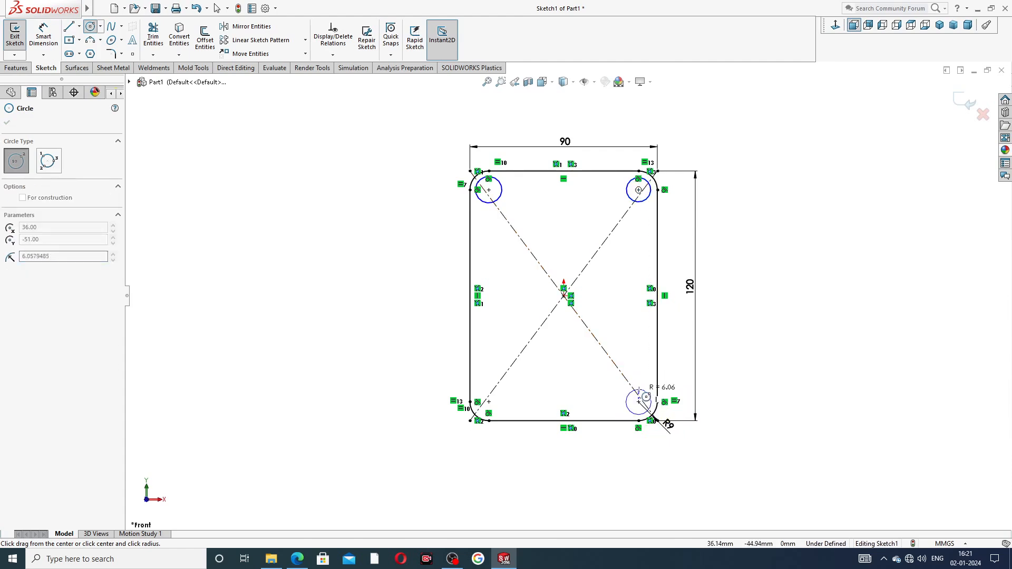
left_click(644, 393)
left_click_drag(490, 402, 503, 402)
right_click(771, 267)
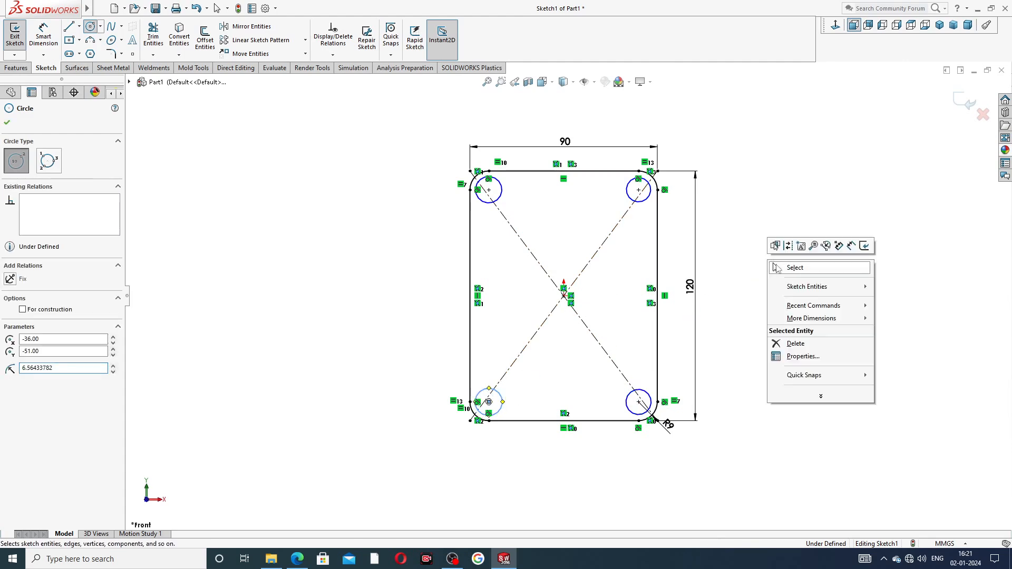
left_click(795, 268)
Dimension the upper-left corner circle to 9 mm diameter and finish dimensioning
left_click(43, 36)
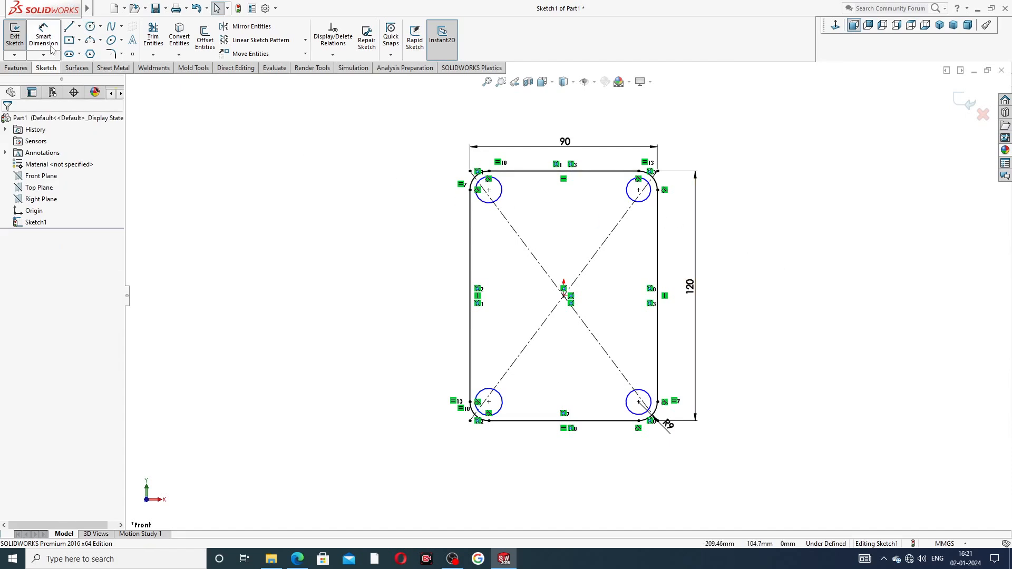
left_click(500, 186)
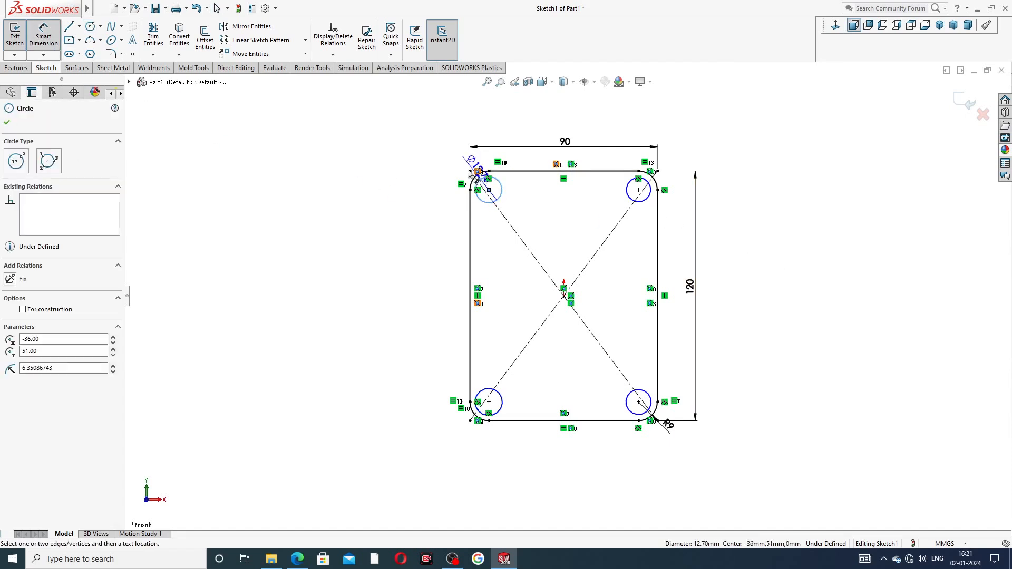
left_click(444, 169)
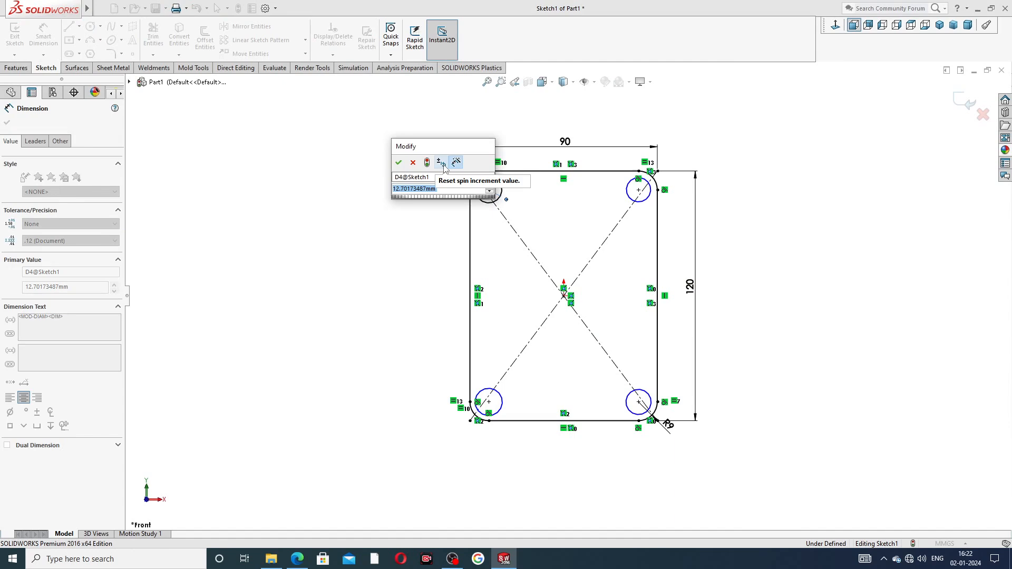
type("9")
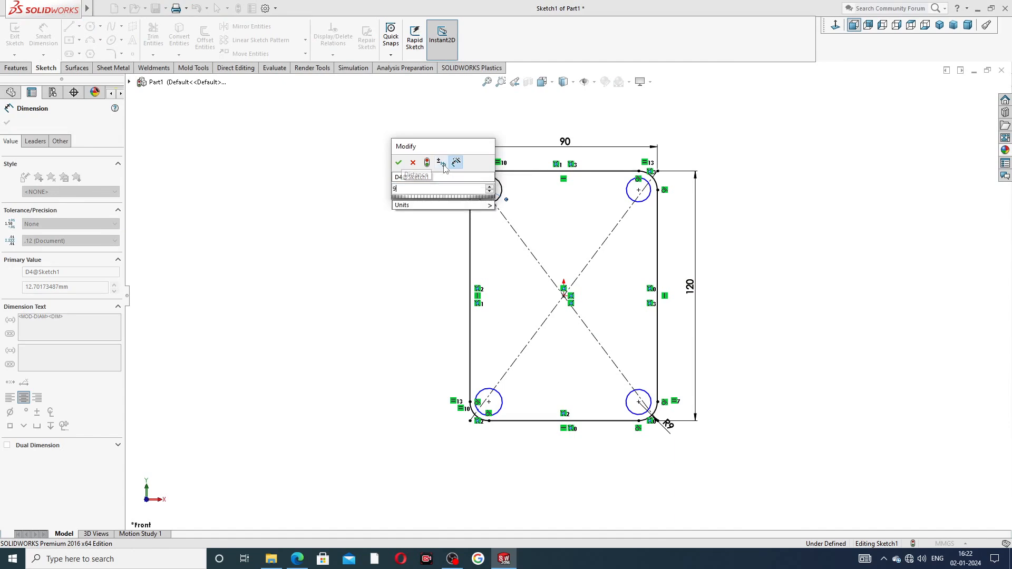
key("Return")
right_click(385, 167)
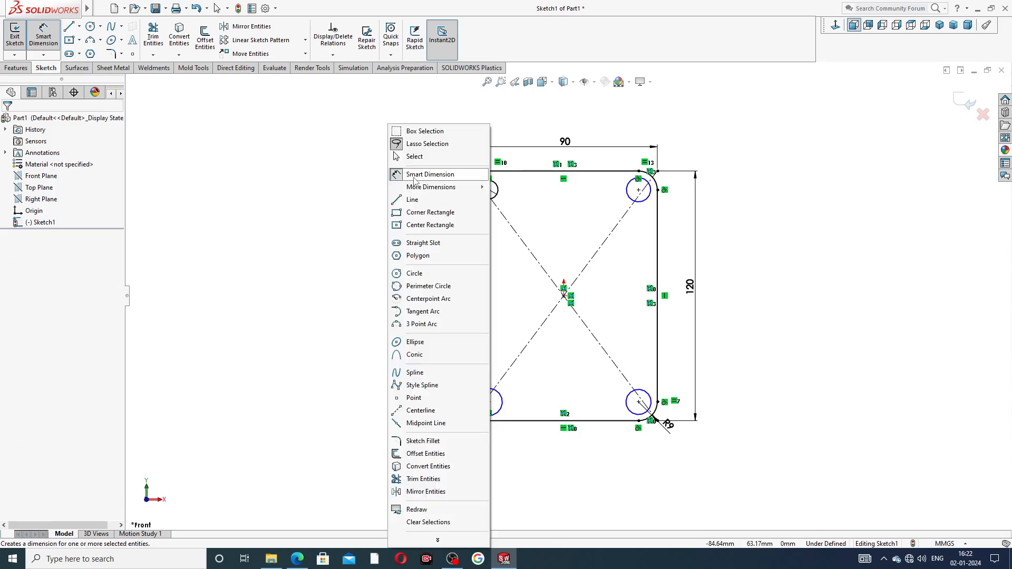
left_click(401, 152)
Add an Equal relation to all four corner circles
left_click(498, 188)
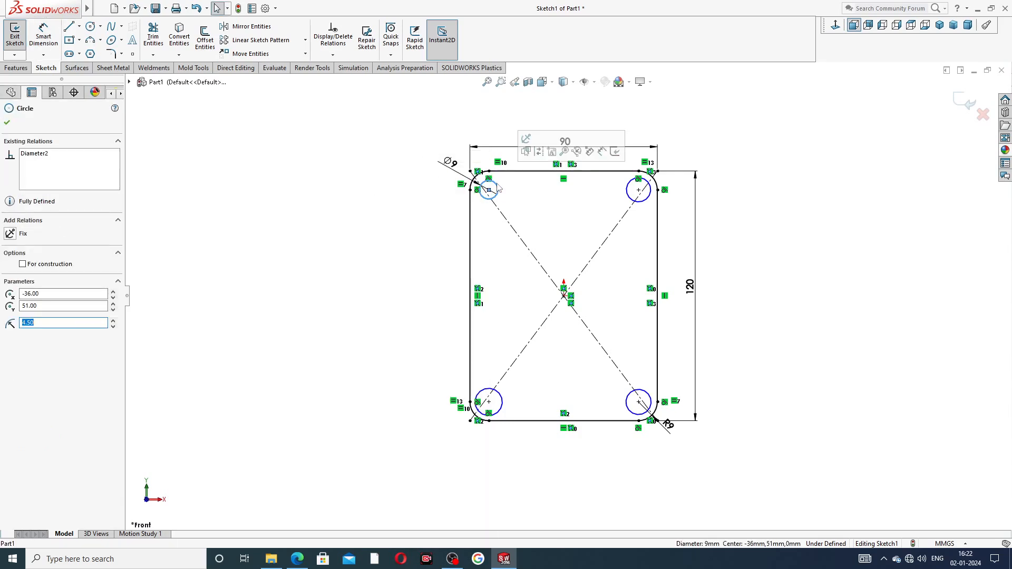
left_click(628, 196, "ctrl")
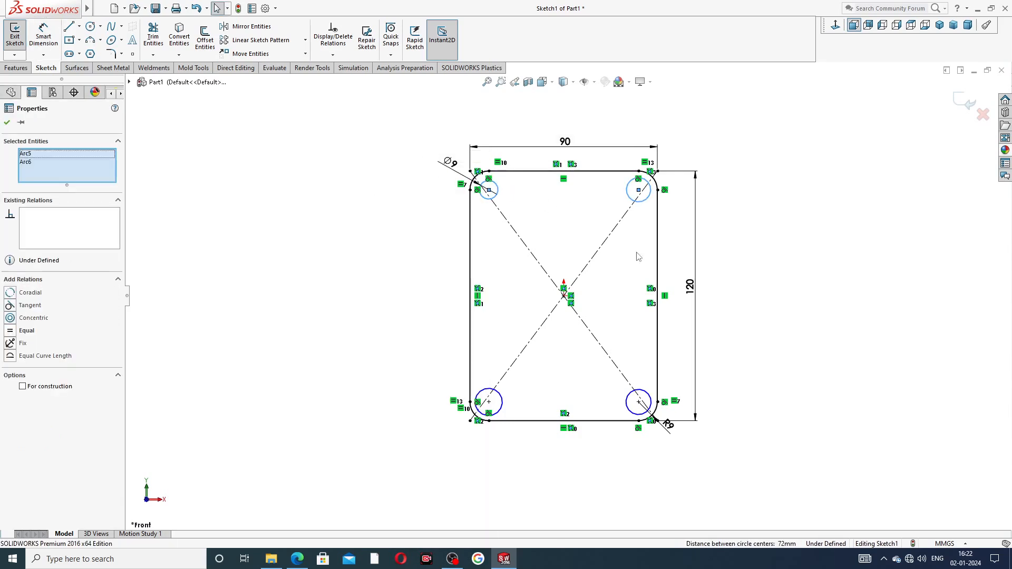
left_click(643, 391, "ctrl")
left_click(501, 397, "ctrl")
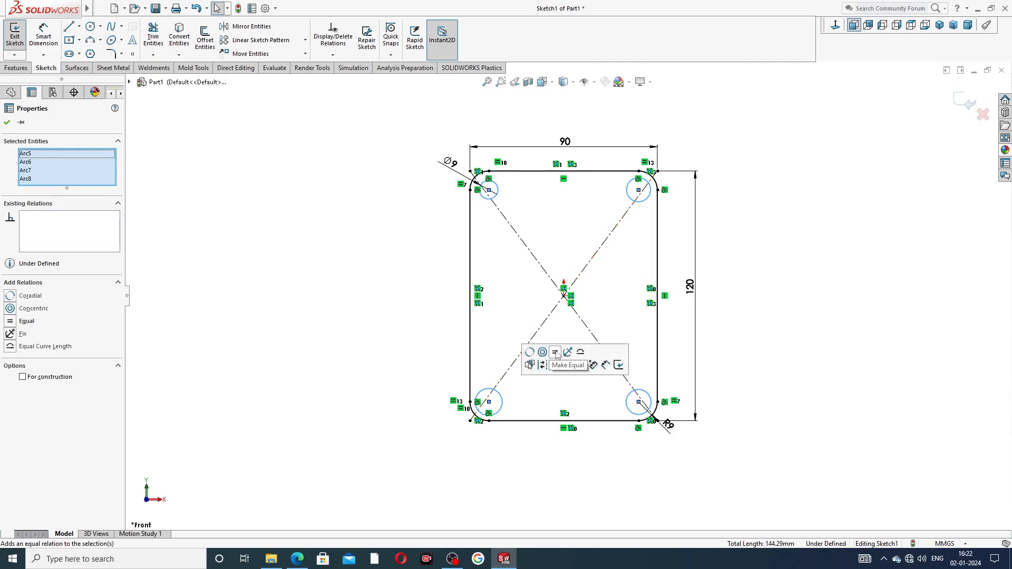
left_click(556, 353)
left_click(750, 219)
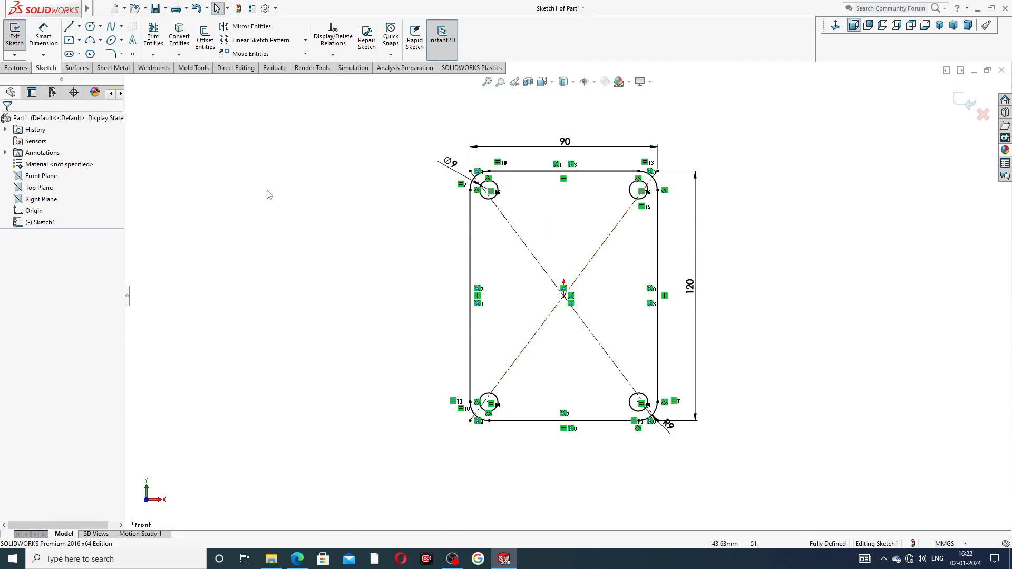
Look up the plate thickness in the Part-10 drawing PDF and extrude the profile as a 12.5 mm blind boss
left_click(298, 559)
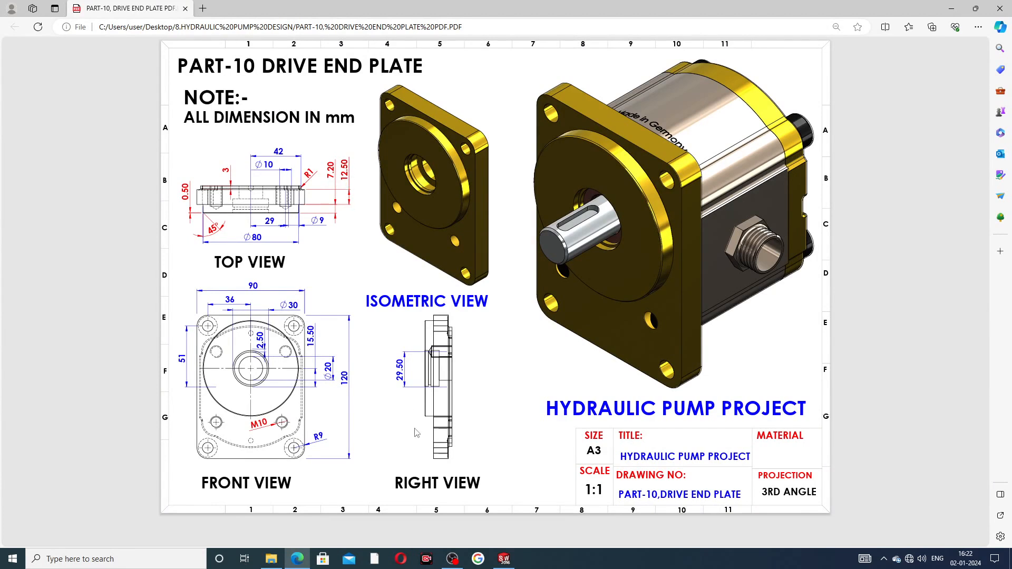
left_click(504, 559)
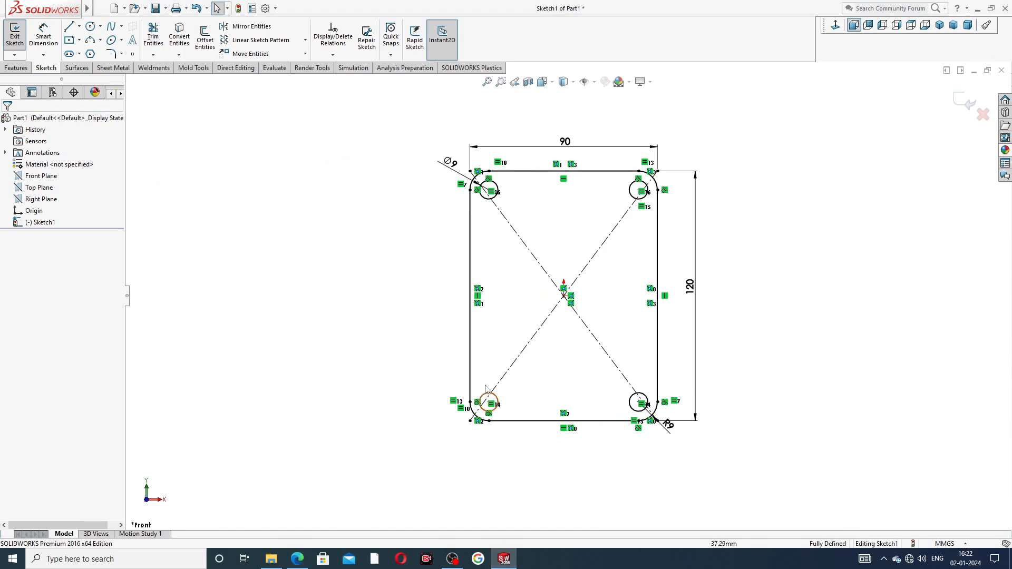
left_click(16, 68)
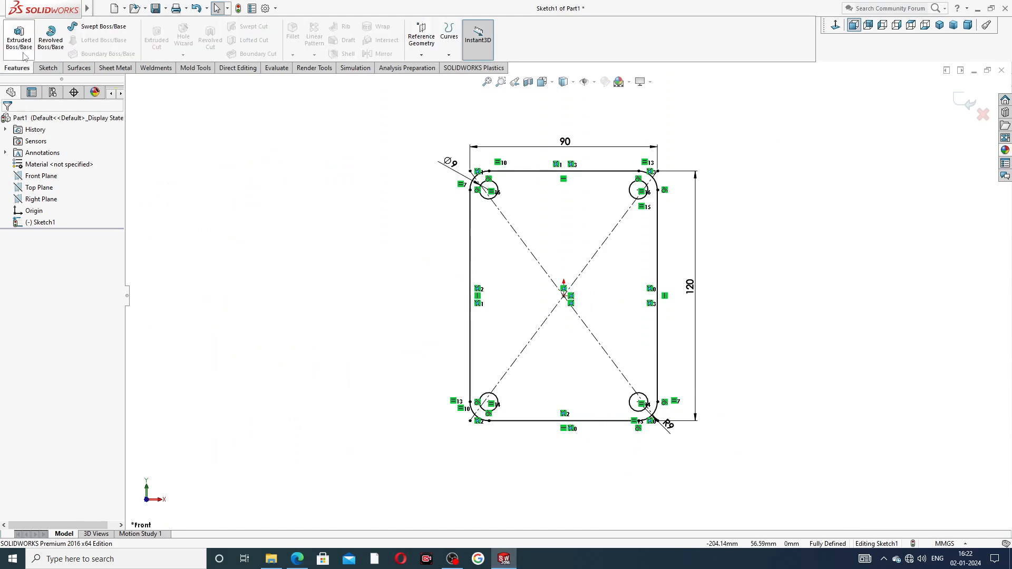
left_click(20, 42)
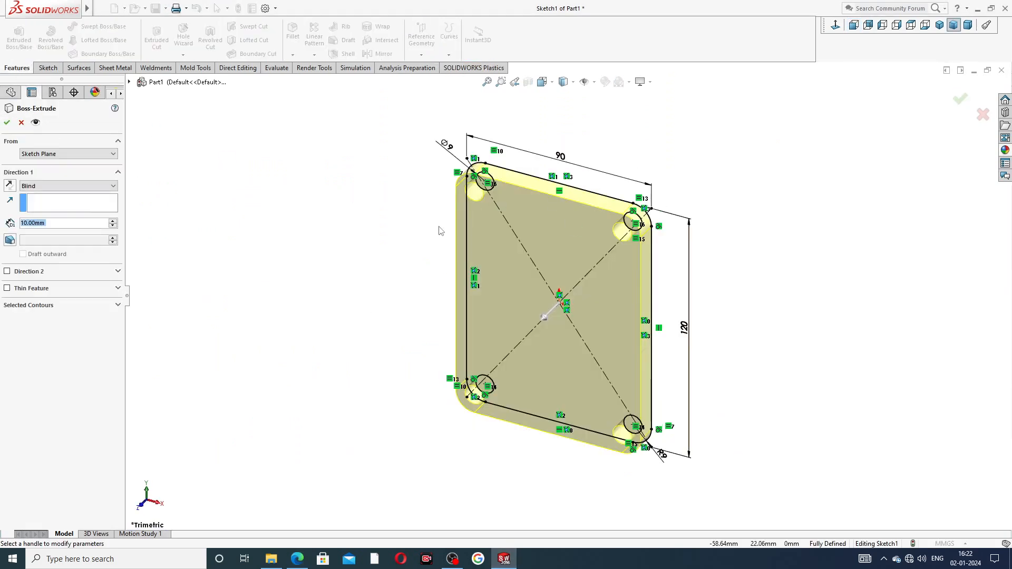
type("1")
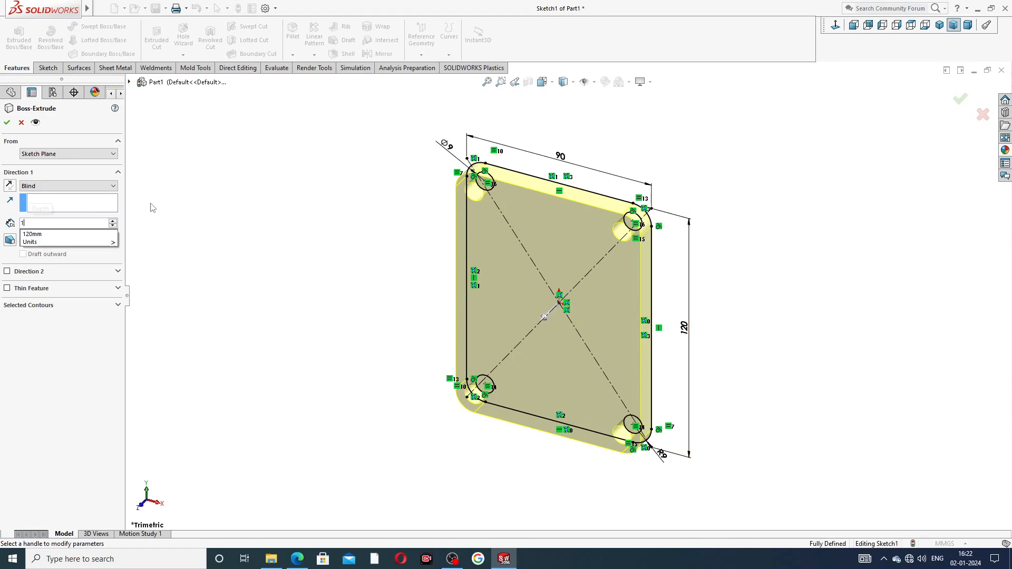
type("2.5")
key("Return")
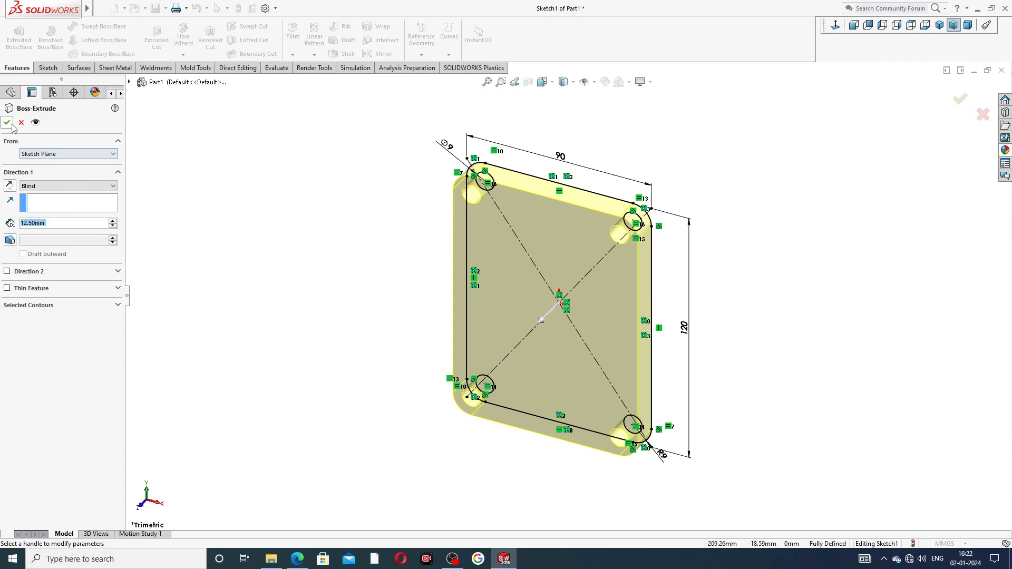
key("Return")
left_click(758, 225)
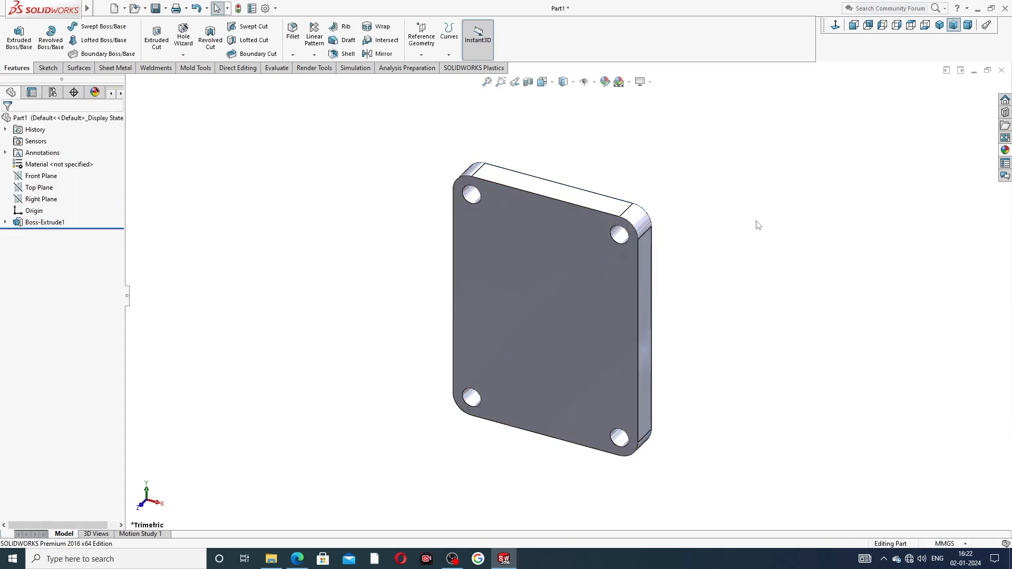
Review the Part-10 drawing PDF in the browser, then start a sketch on the plate's large front face
middle_click_drag(736, 266, 685, 264)
left_click(298, 559)
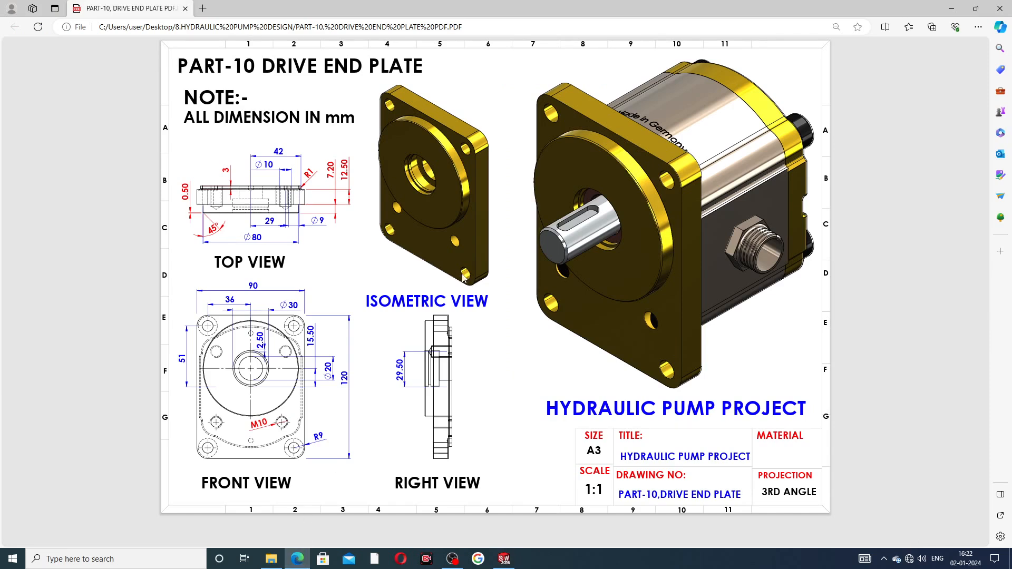
left_click(297, 559)
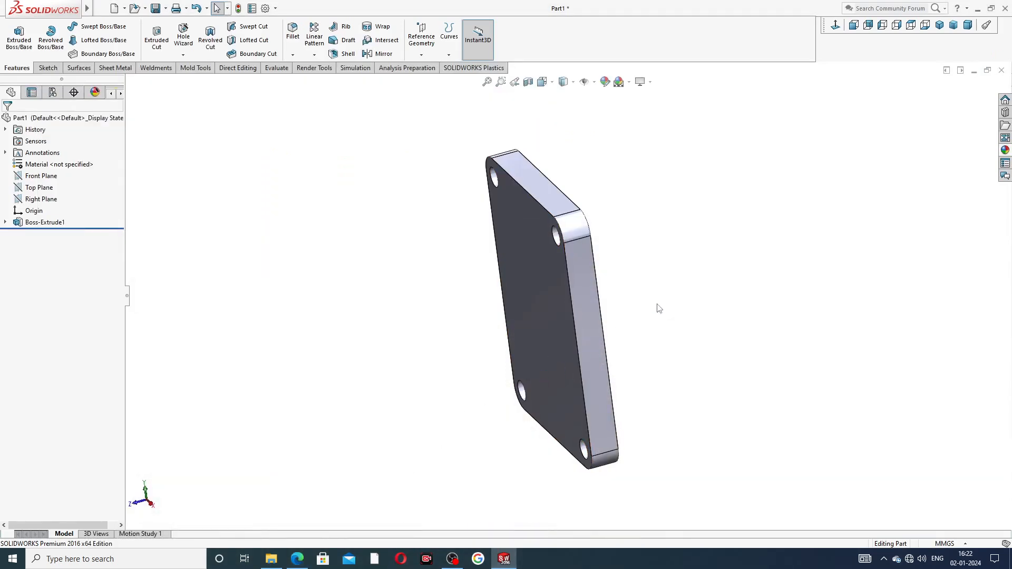
middle_click_drag(678, 276, 714, 253)
left_click(561, 266)
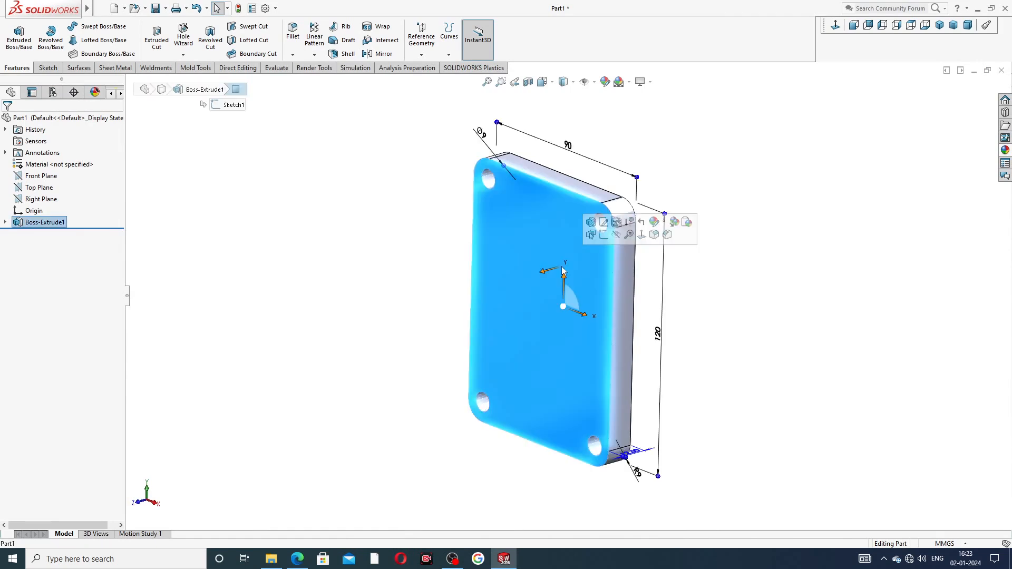
left_click(603, 235)
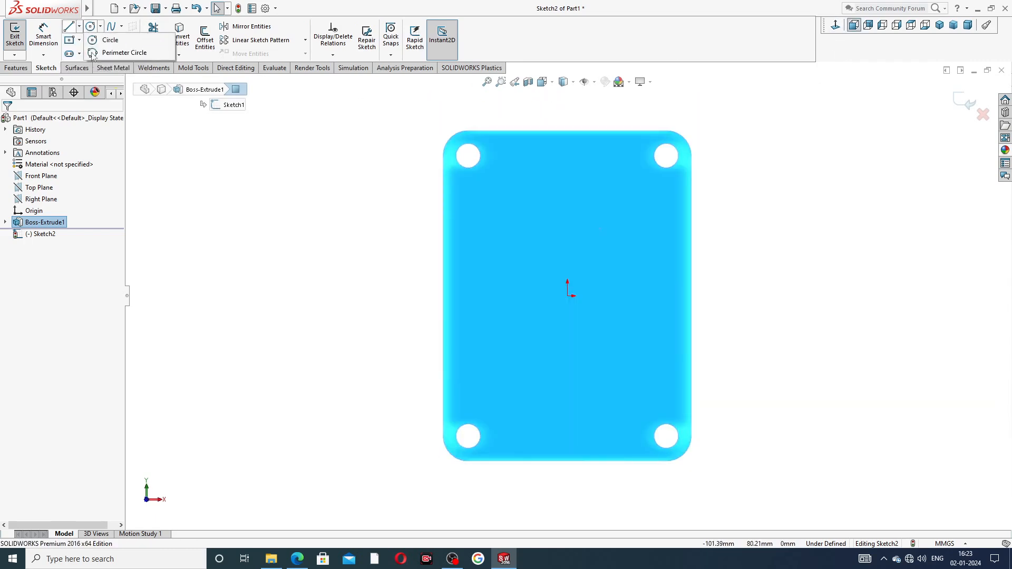
Sketch a vertical centerline about 48 mm long from near the plate's upper edge down to the origin
left_click(79, 26)
left_click(88, 53)
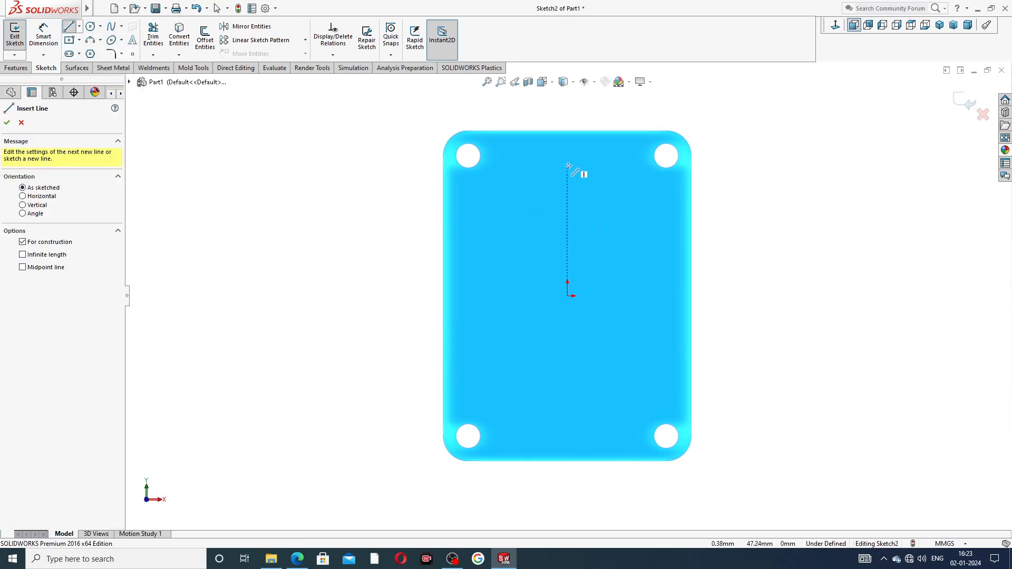
left_click(567, 166)
left_click(567, 295)
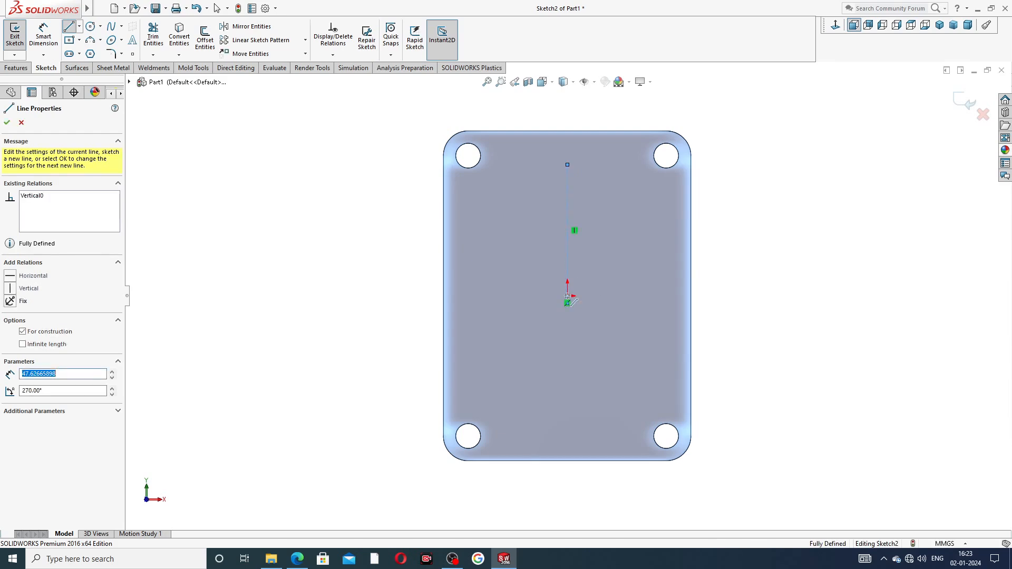
right_click(621, 251)
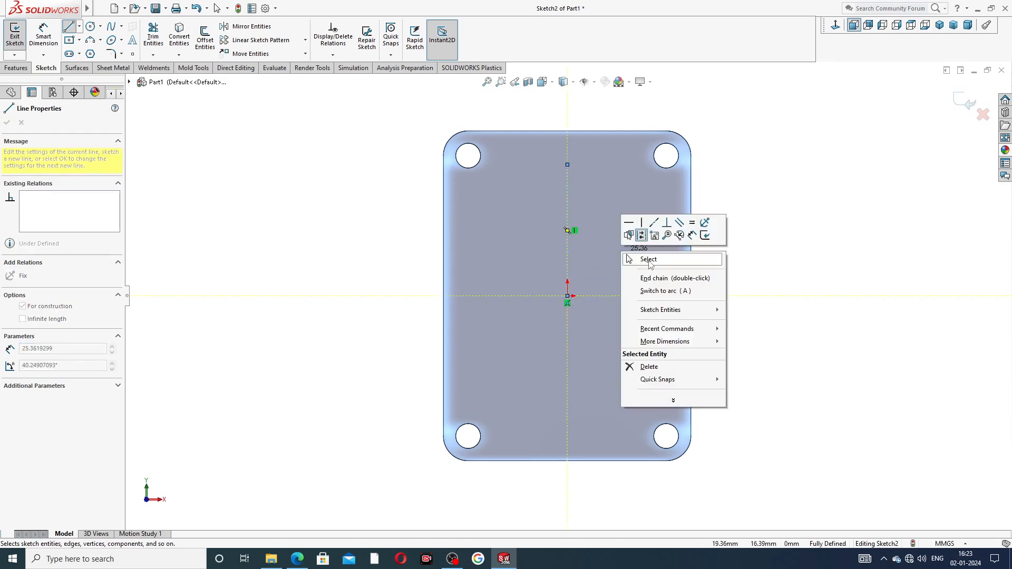
left_click(649, 260)
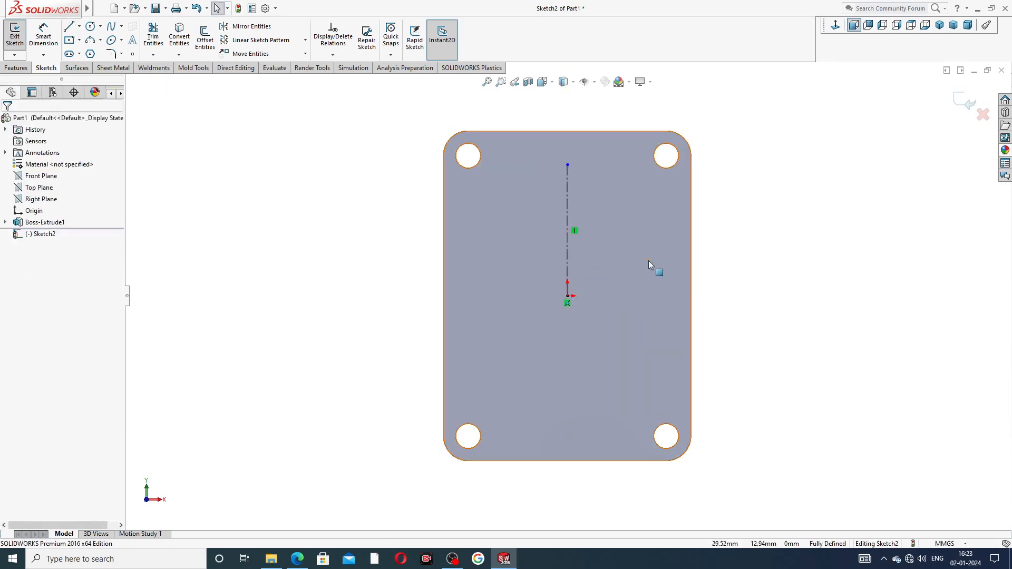
Sketch a circle of about 31 mm radius centred on the vertical centerline, about 19.5 mm above the origin
left_click(91, 27)
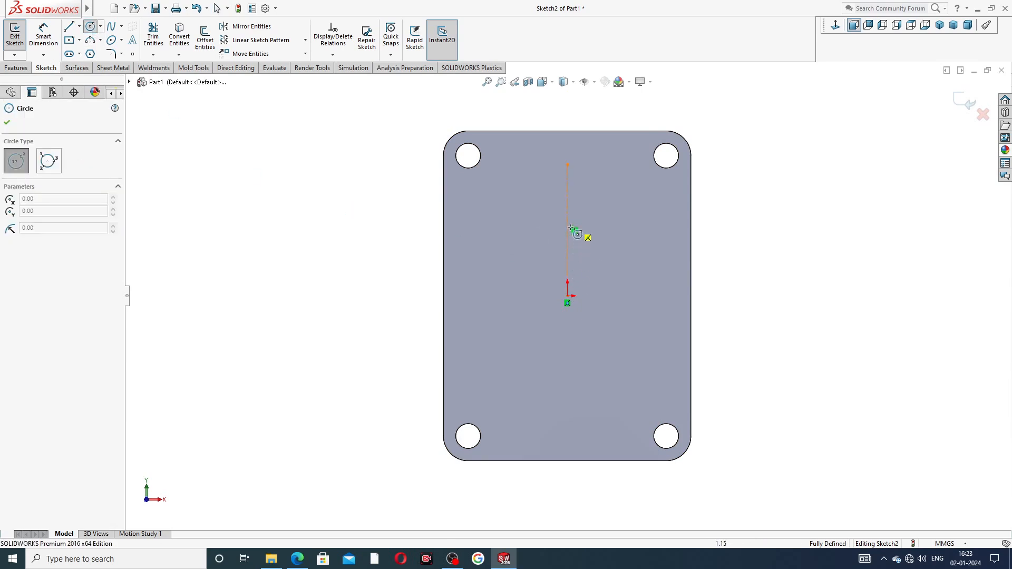
left_click(567, 241)
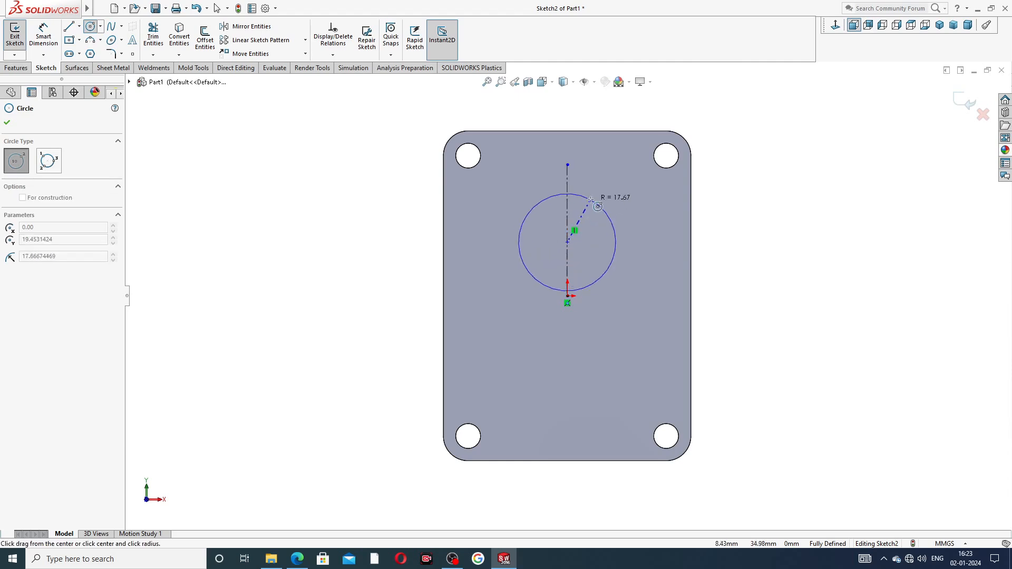
left_click(609, 168)
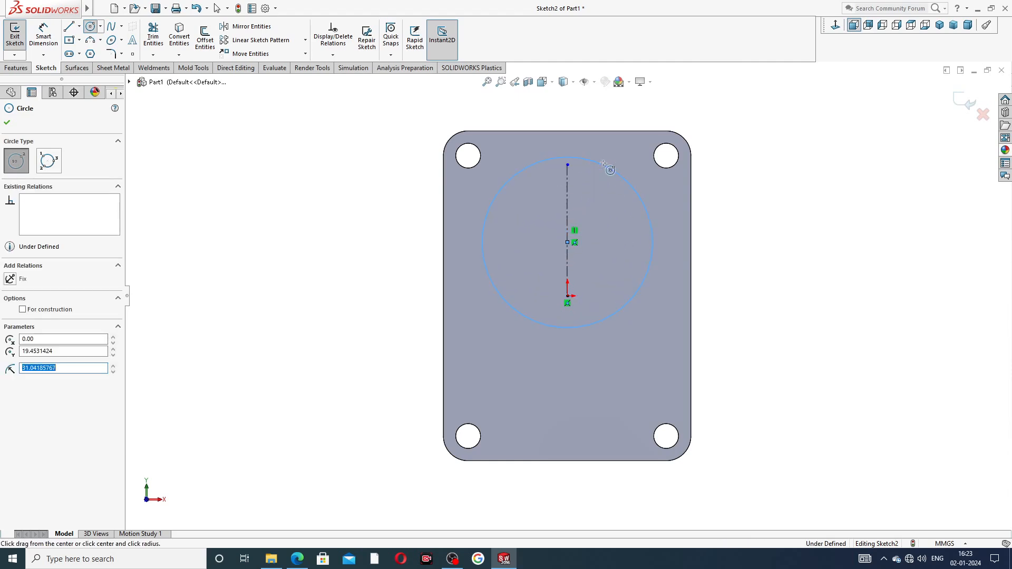
Check the Part-10 drawing PDF and dimension the circle's centre 15.5 mm above the origin
right_click(714, 157)
left_click(743, 165)
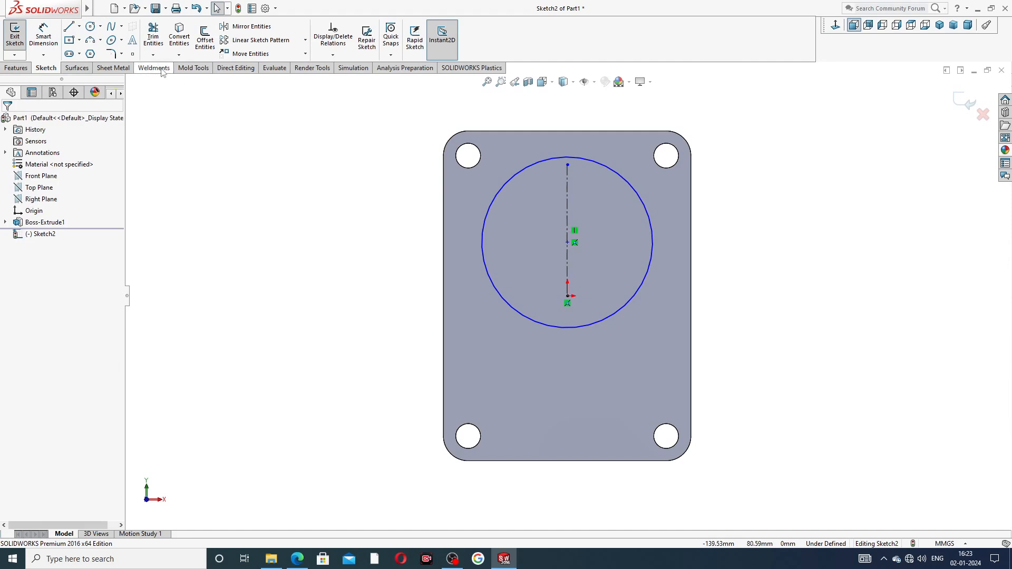
left_click(43, 36)
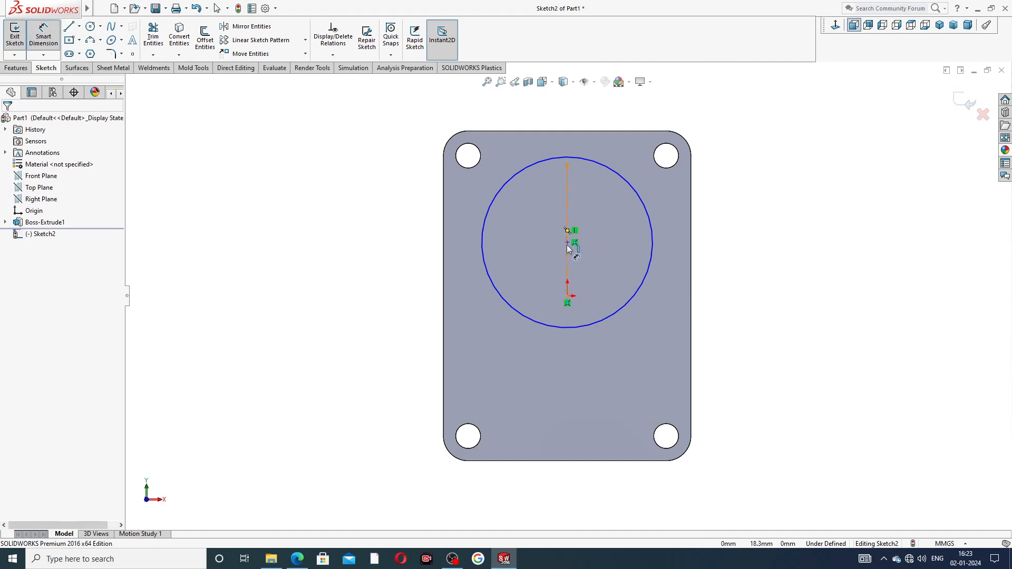
left_click(298, 559)
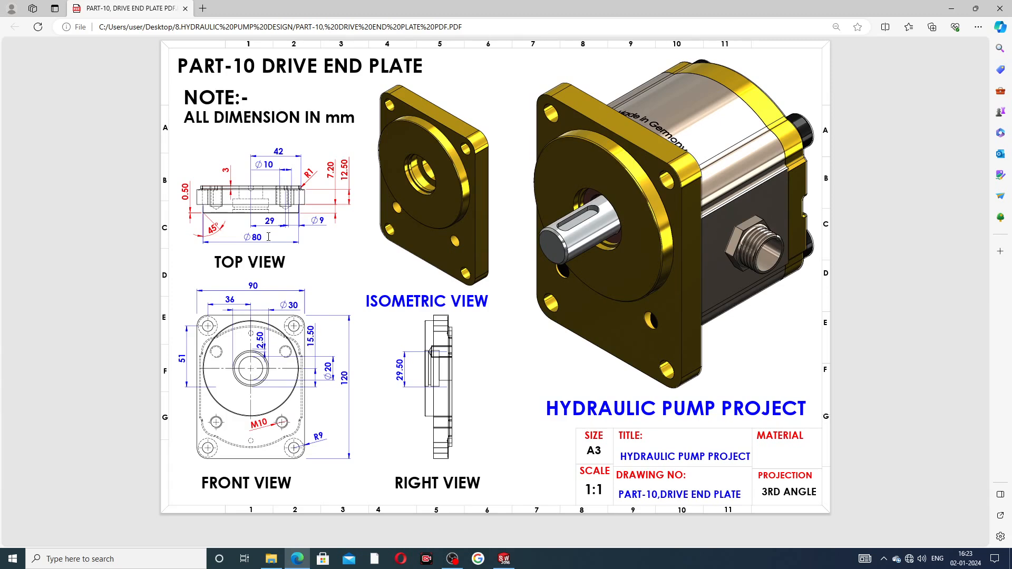
left_click(299, 561)
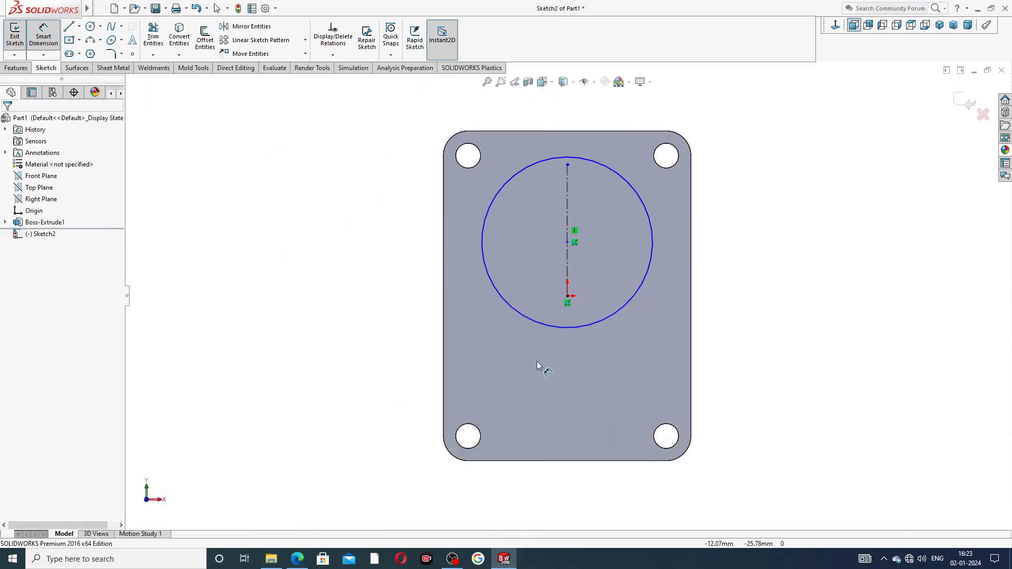
left_click(568, 242)
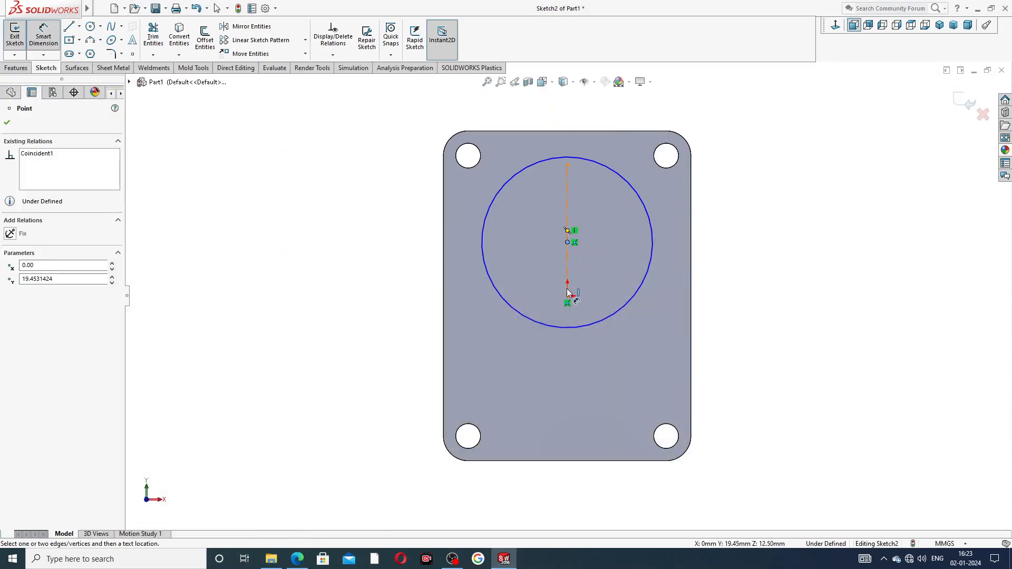
left_click(567, 302)
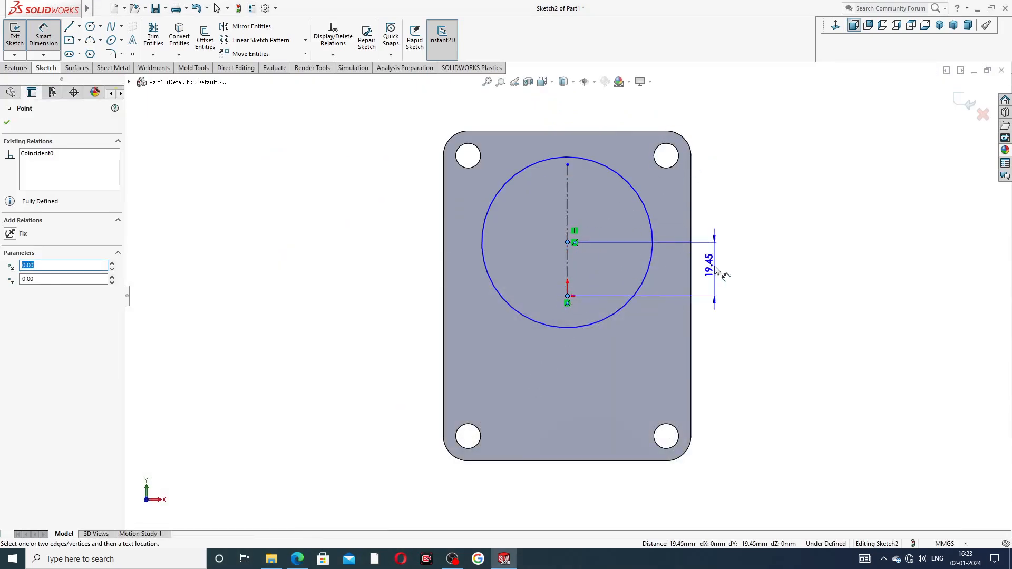
left_click(715, 269)
type("1")
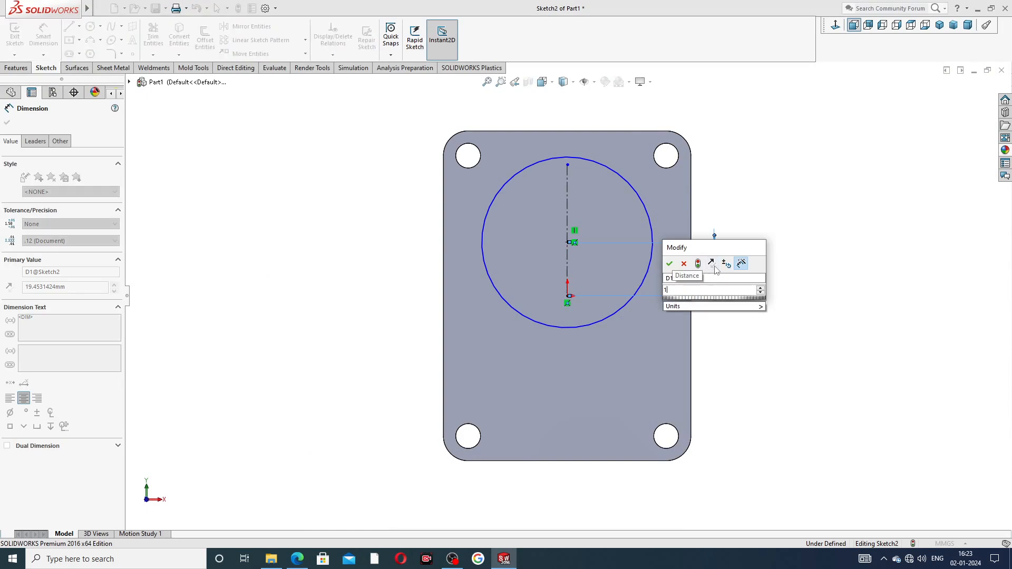
type("5.5")
key("Return")
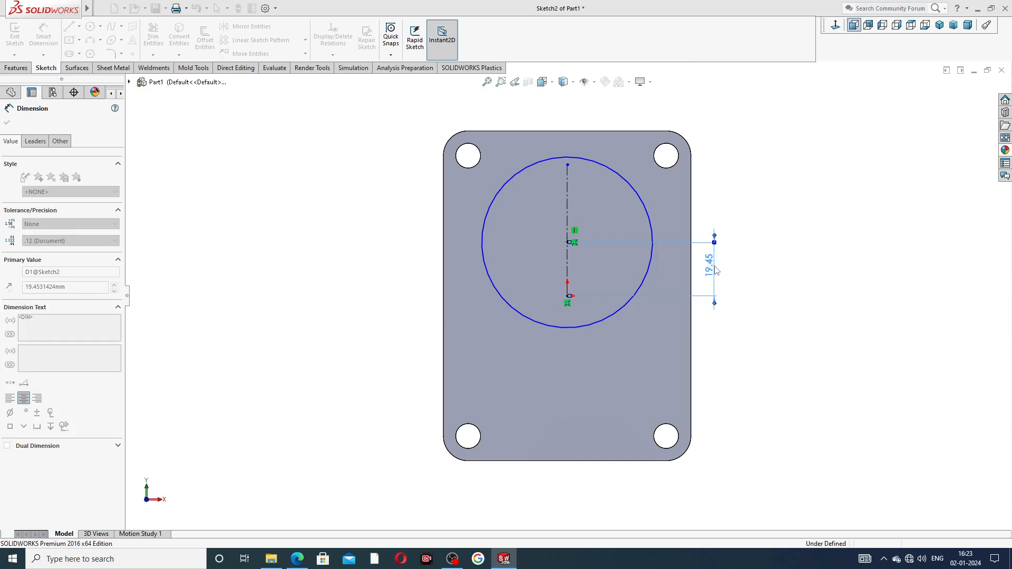
left_click(775, 227)
Dimension the circle's diameter as 80 mm
left_click(644, 216)
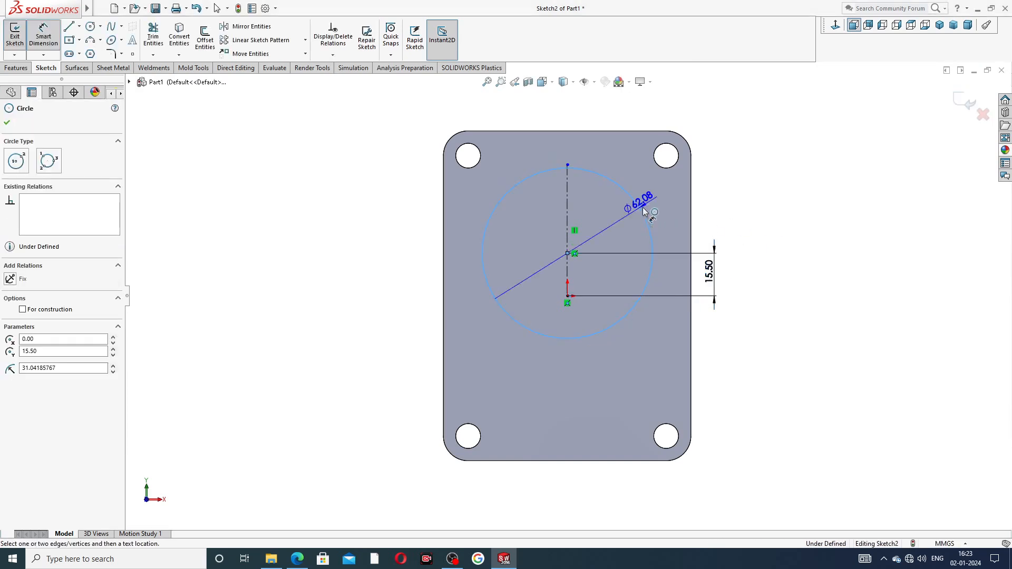
left_click(713, 133)
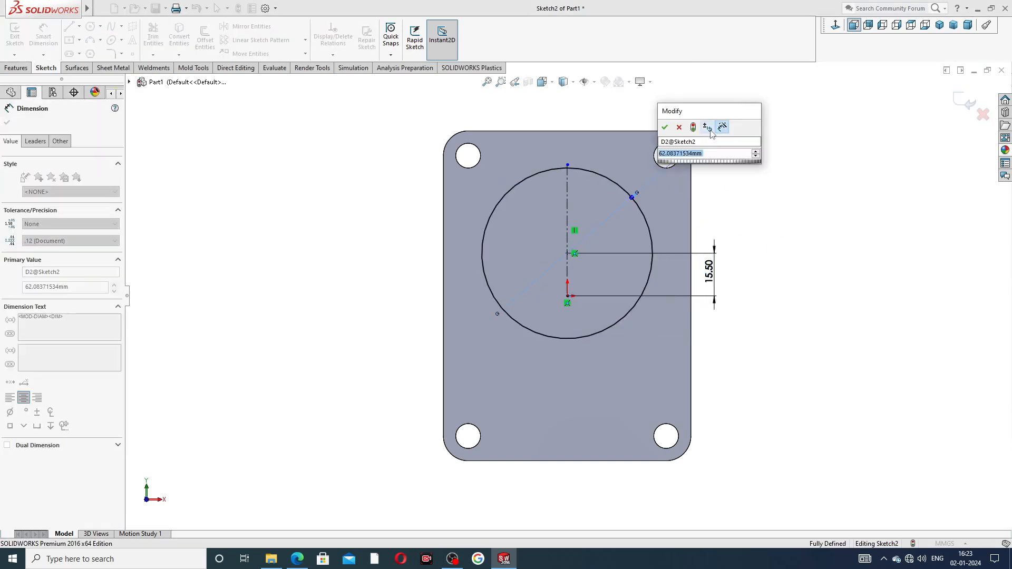
type("80")
key("Return")
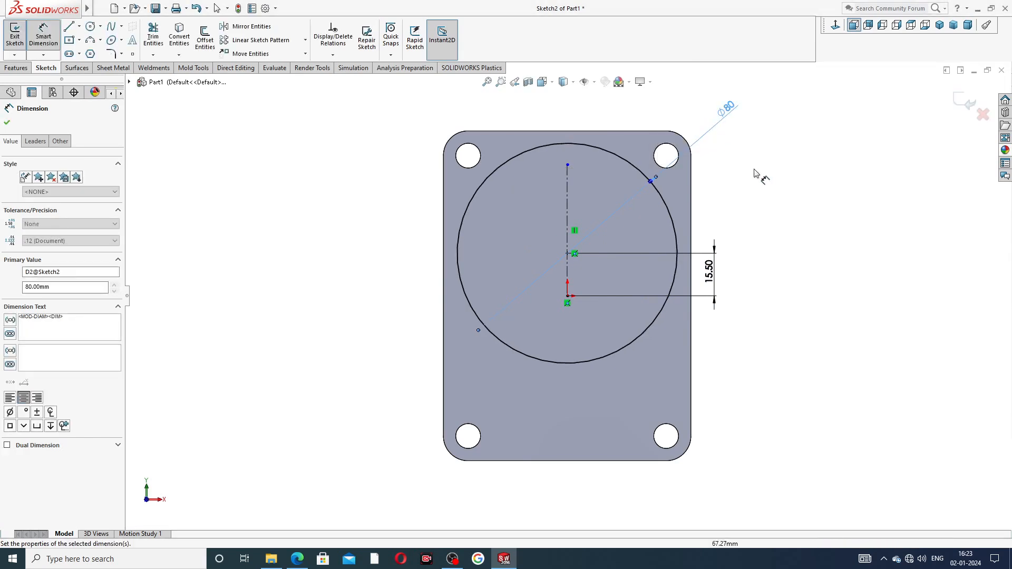
right_click(792, 140)
left_click(821, 157)
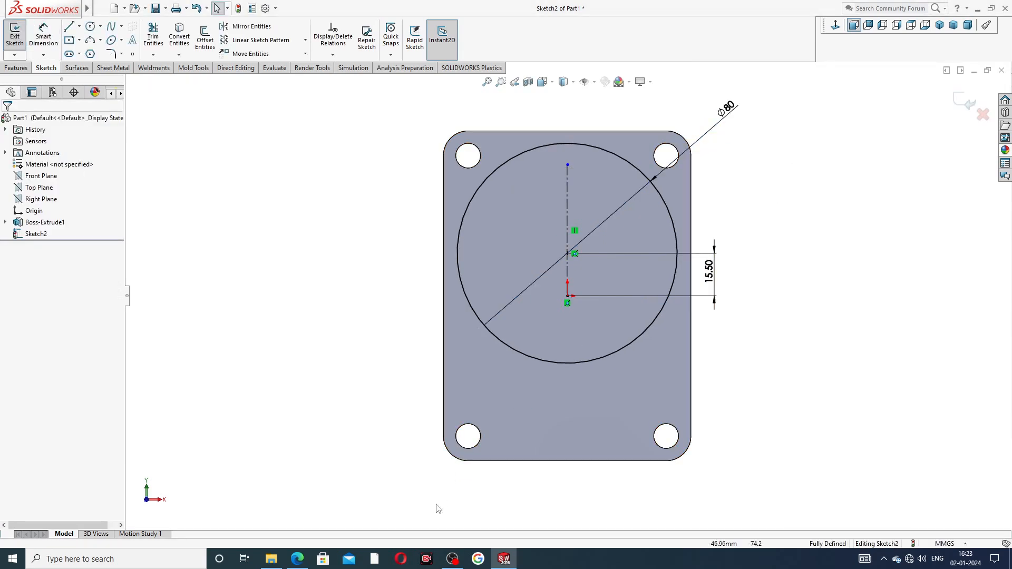
Look up the circular boss's height in the Part-10 drawing PDF and return to the SOLIDWORKS sketch
left_click(296, 559)
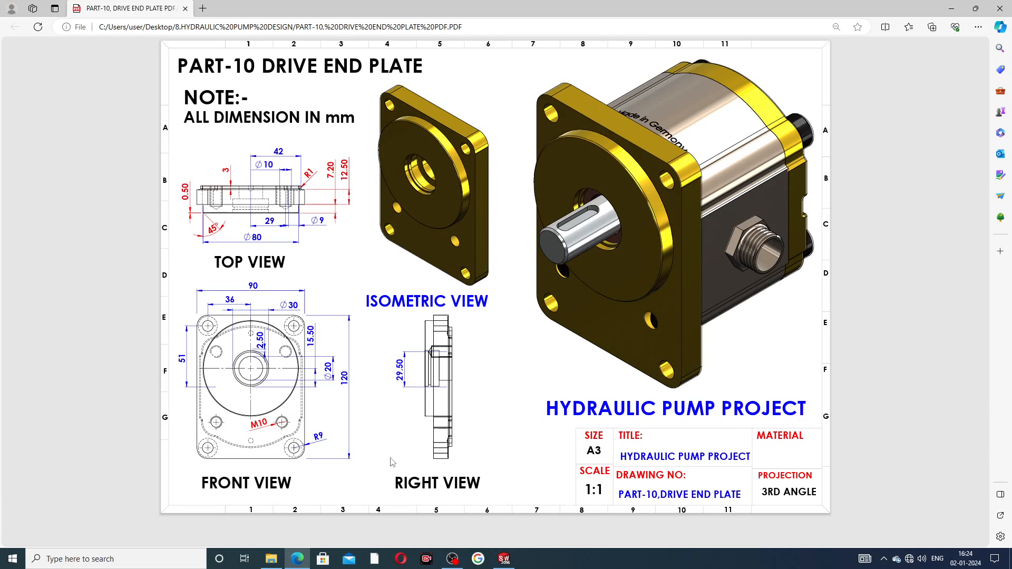
left_click(504, 556)
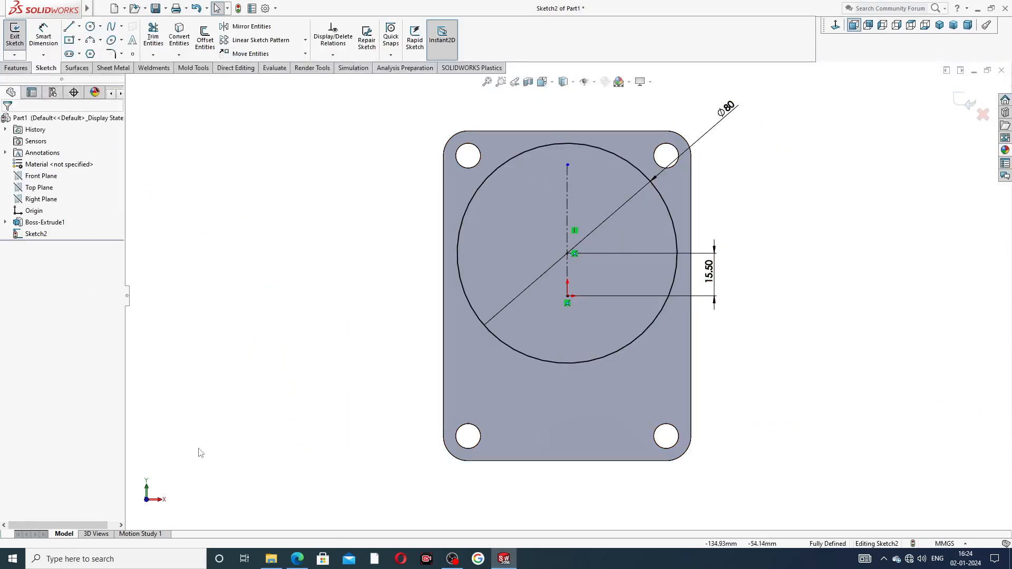
left_click(298, 559)
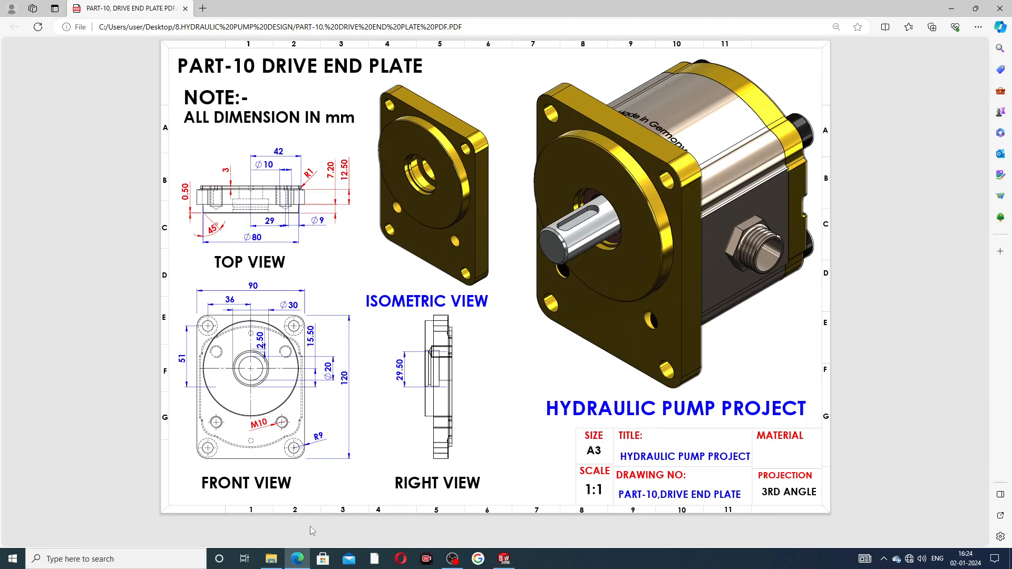
right_click(299, 558)
left_click(368, 367)
left_click(504, 559)
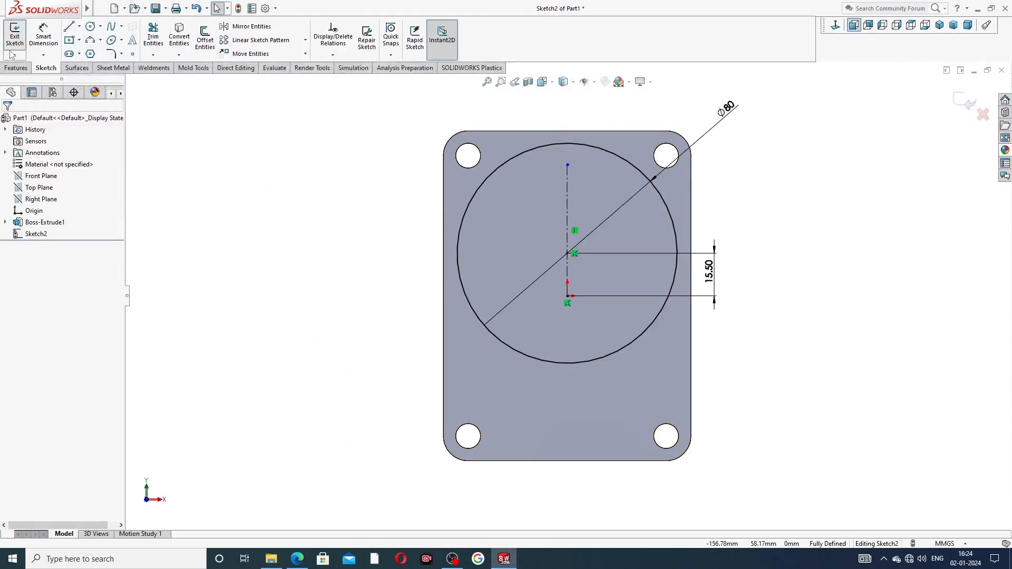
Extrude the 80 mm circle as a blind boss 7.2 mm deep, merged with the plate
left_click(16, 68)
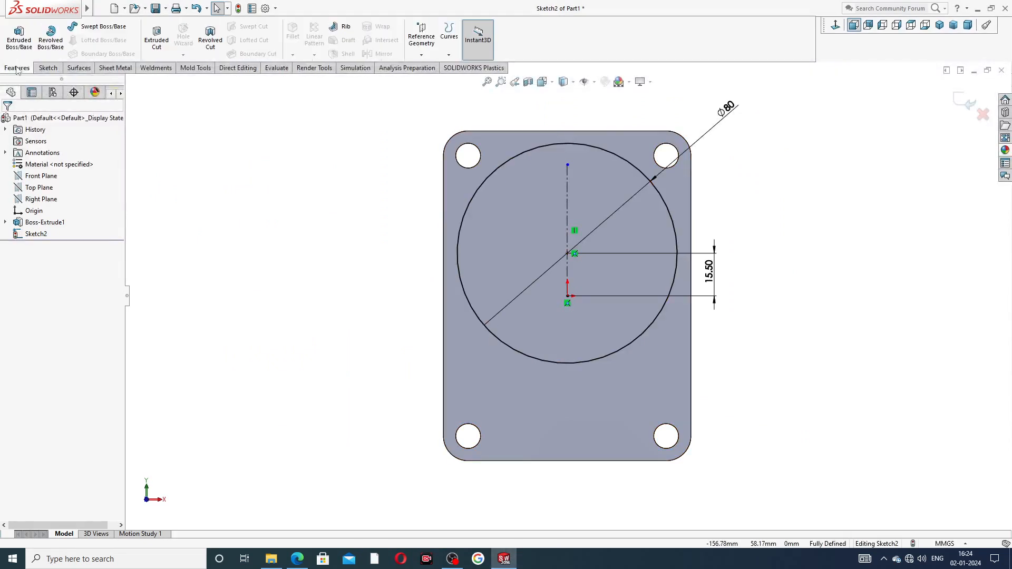
left_click(19, 36)
middle_click_drag(808, 167, 680, 206)
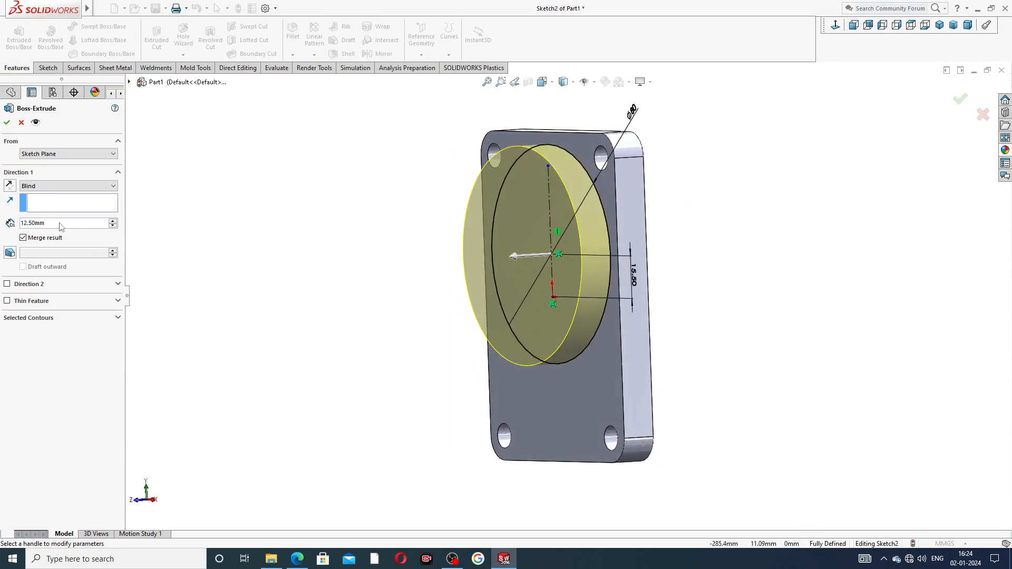
double_click(60, 224)
type("7.")
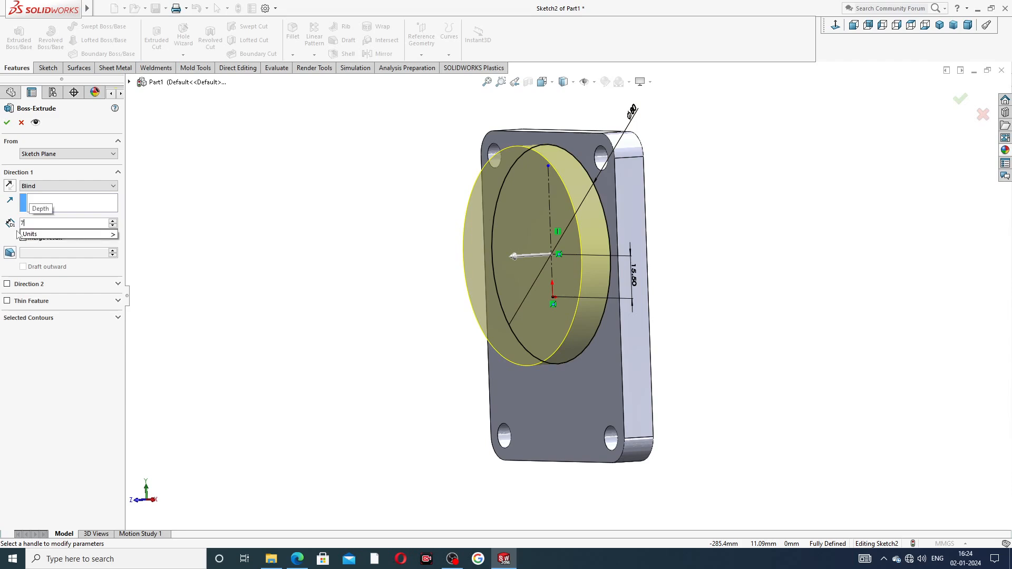
type("2")
key("Return")
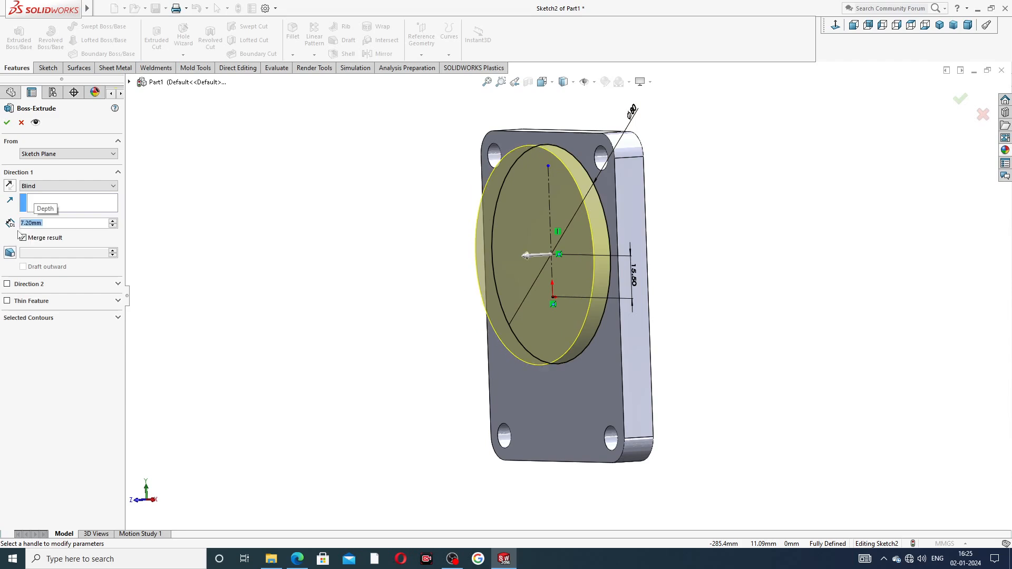
left_click(7, 123)
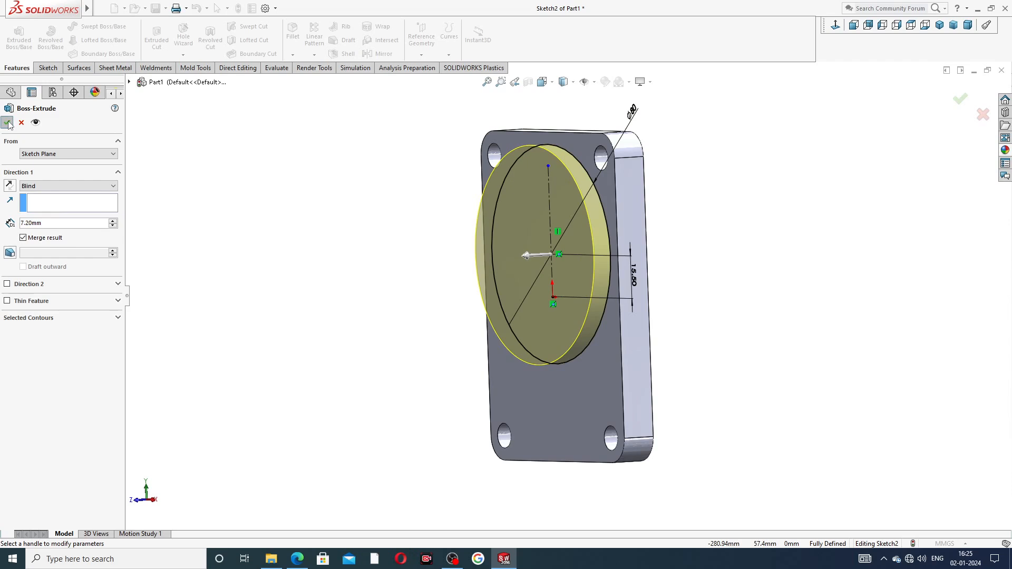
left_click(743, 202)
Start a sketch on the circular boss's front face and draw a concentric circle about 23 mm in diameter
middle_click_drag(680, 228, 777, 202)
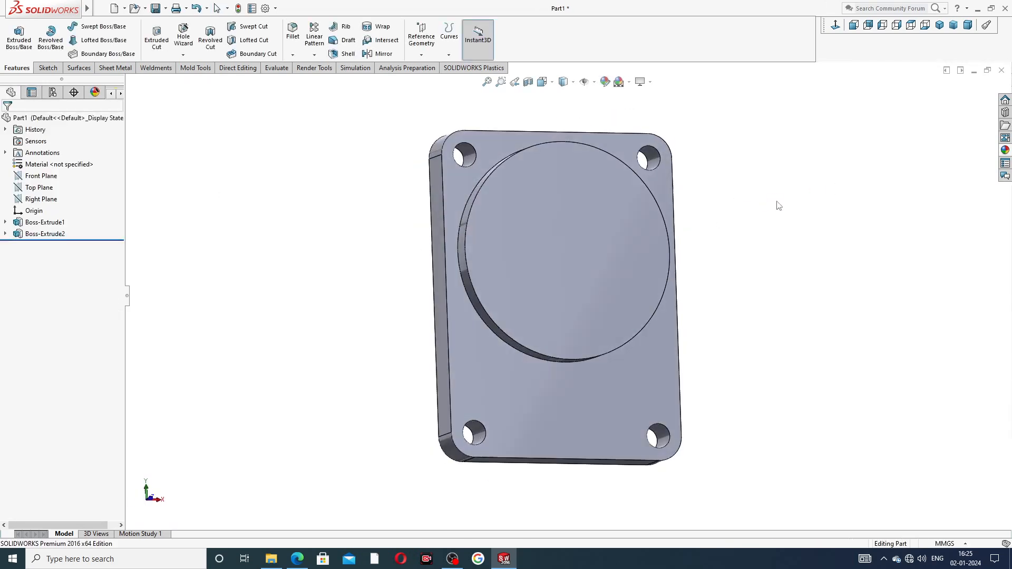
left_click(588, 223)
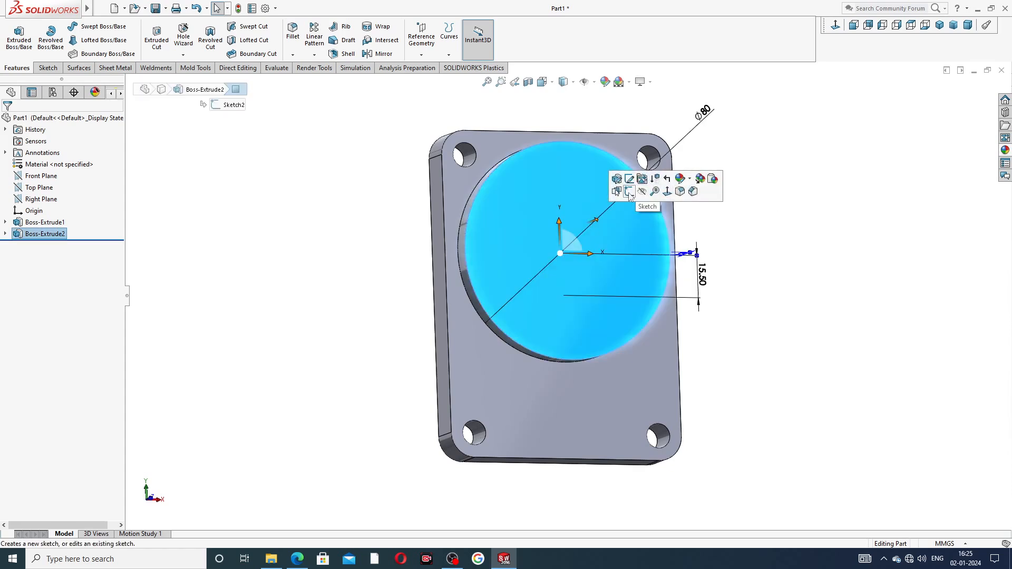
left_click(628, 191)
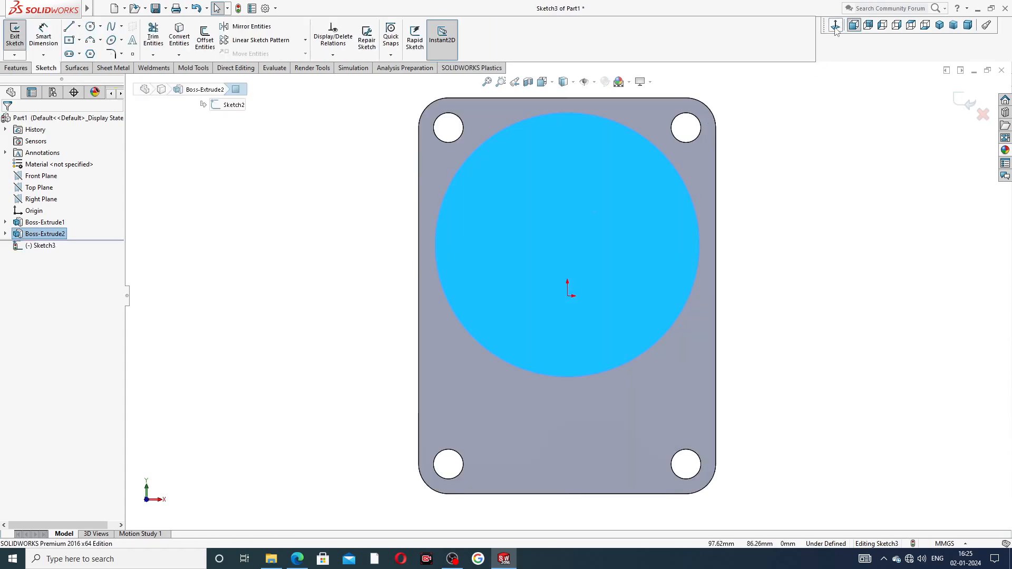
left_click(90, 26)
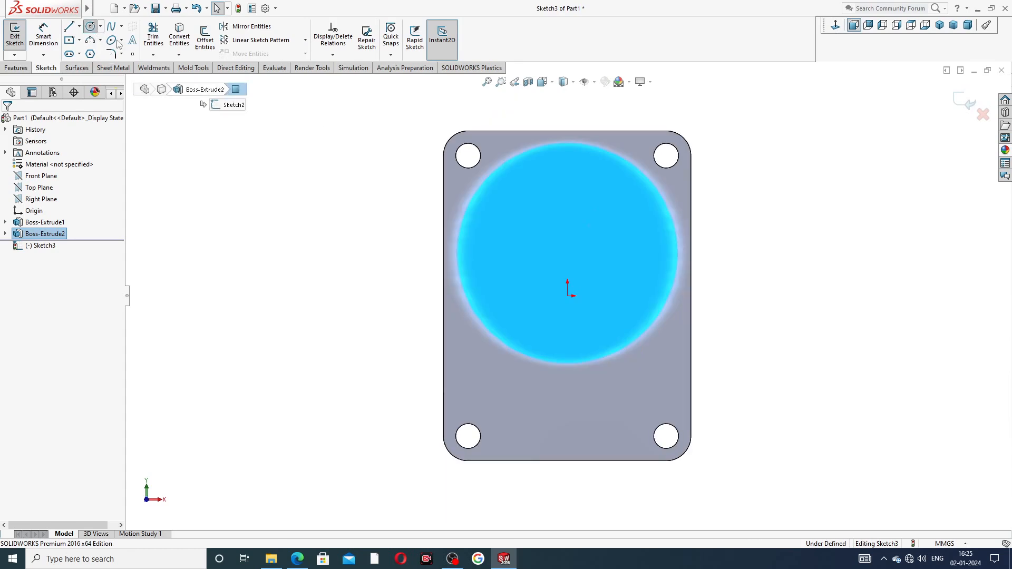
left_click(568, 254)
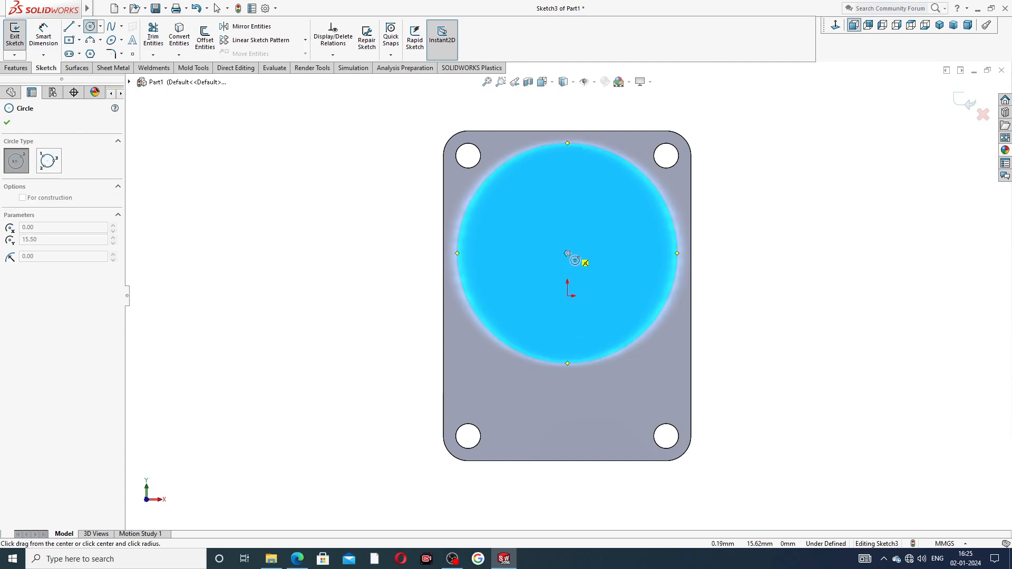
left_click(587, 228)
right_click(767, 179)
left_click(769, 172)
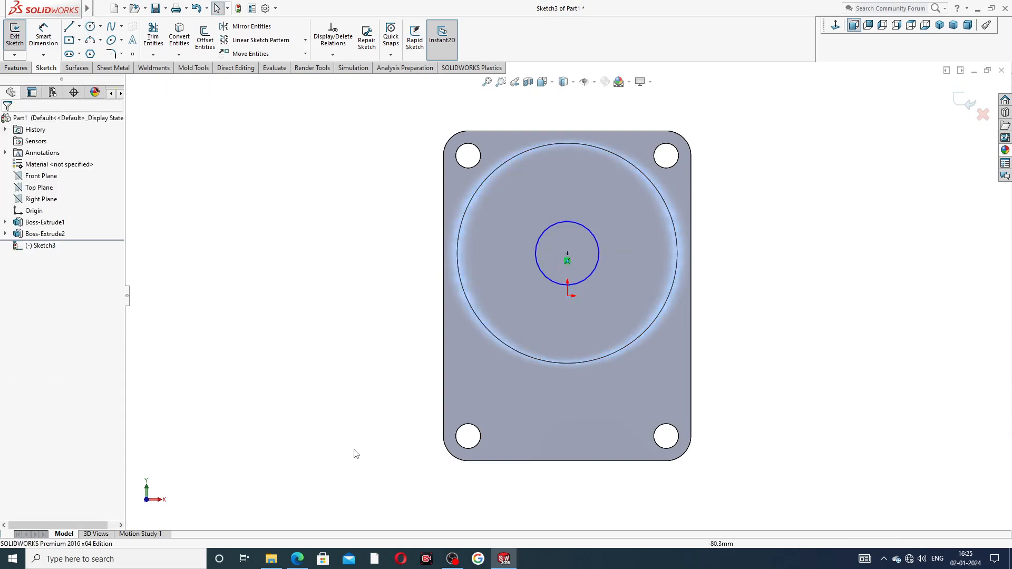
Look up the central hole in the Part-10 drawing PDF and dimension the small circle's diameter as 20 mm
key("alt+Tab")
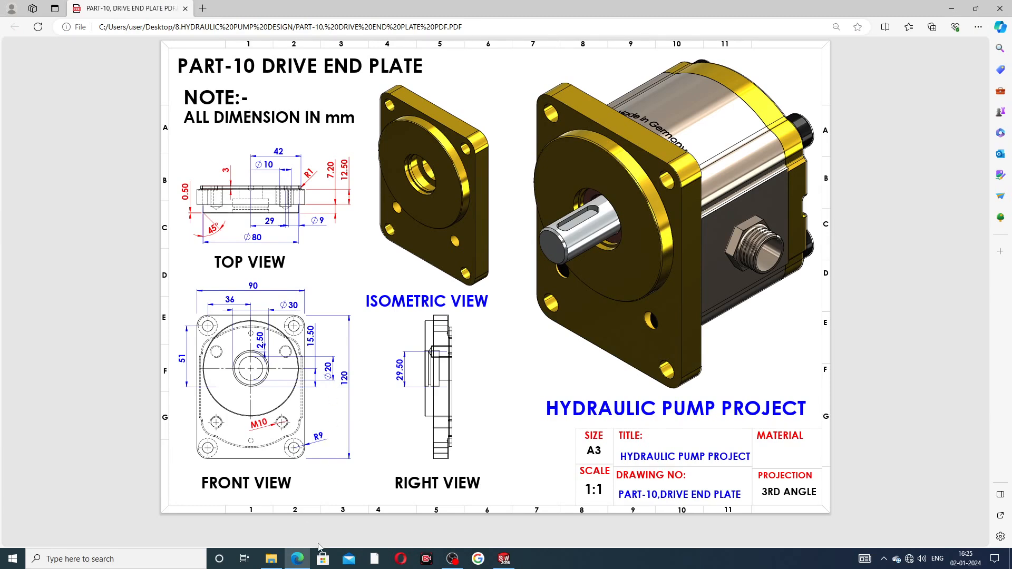
left_click(504, 559)
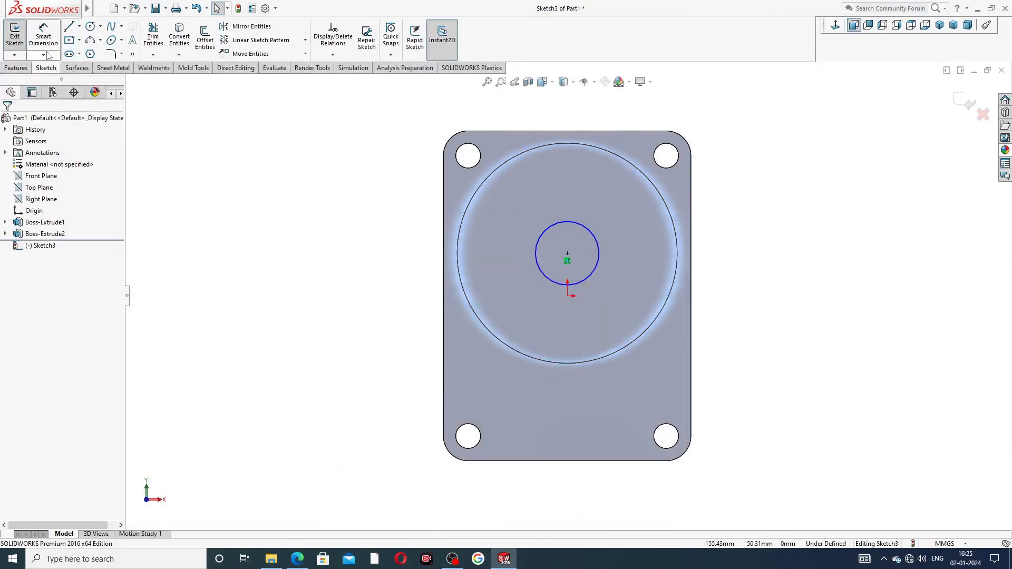
left_click(49, 41)
left_click(565, 223)
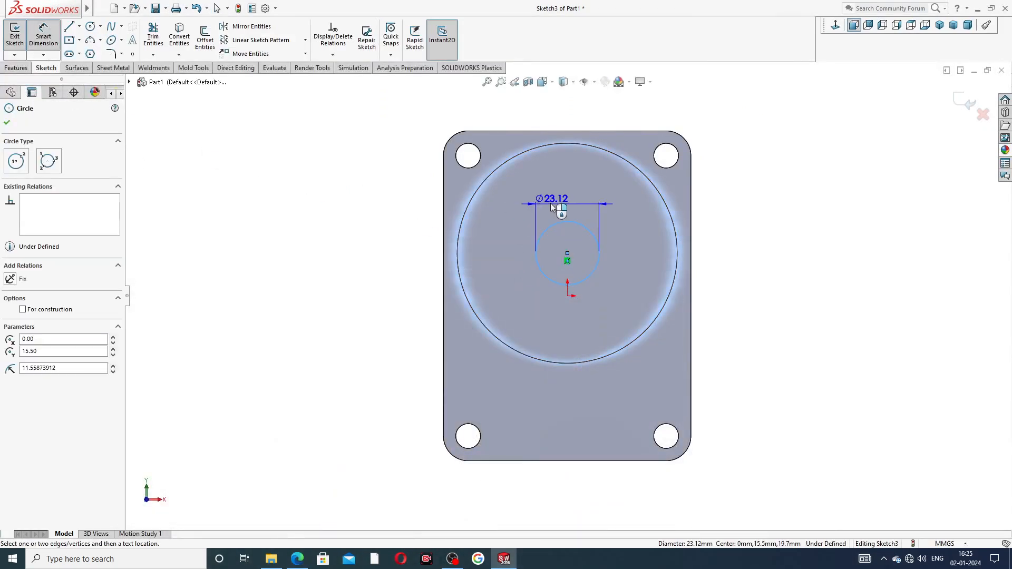
left_click(548, 199)
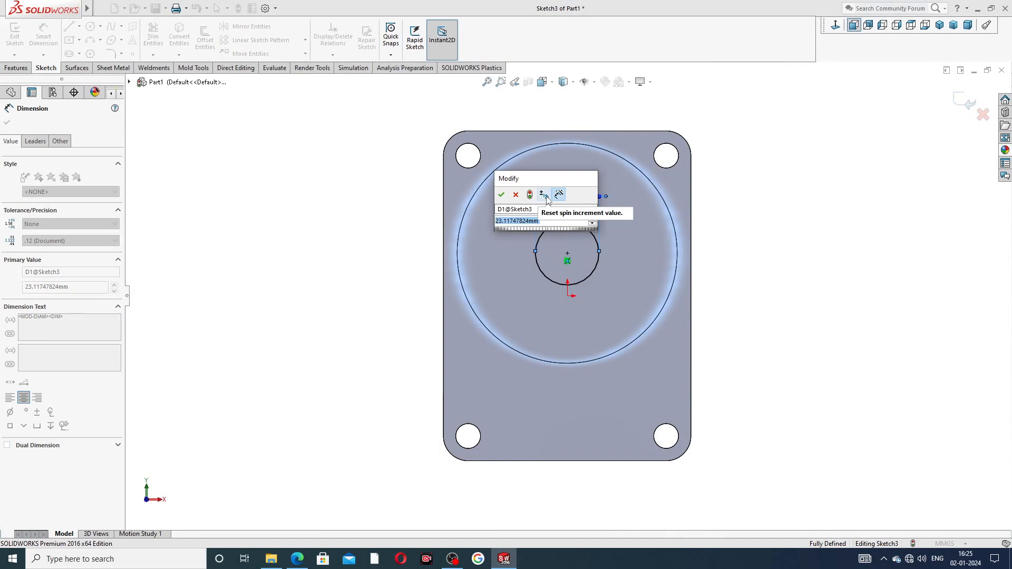
type("20")
key("Return")
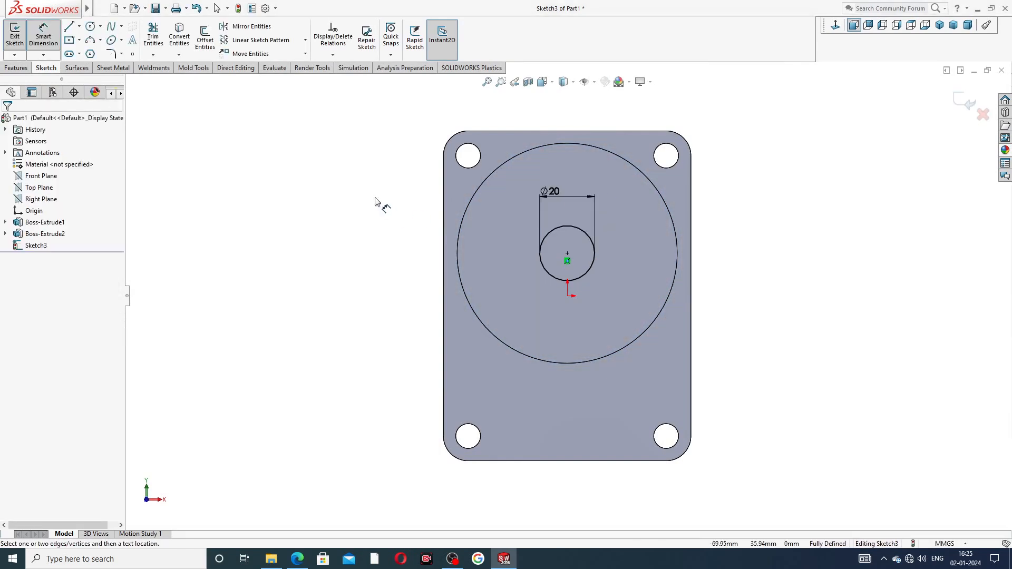
right_click(375, 202)
left_click(417, 160)
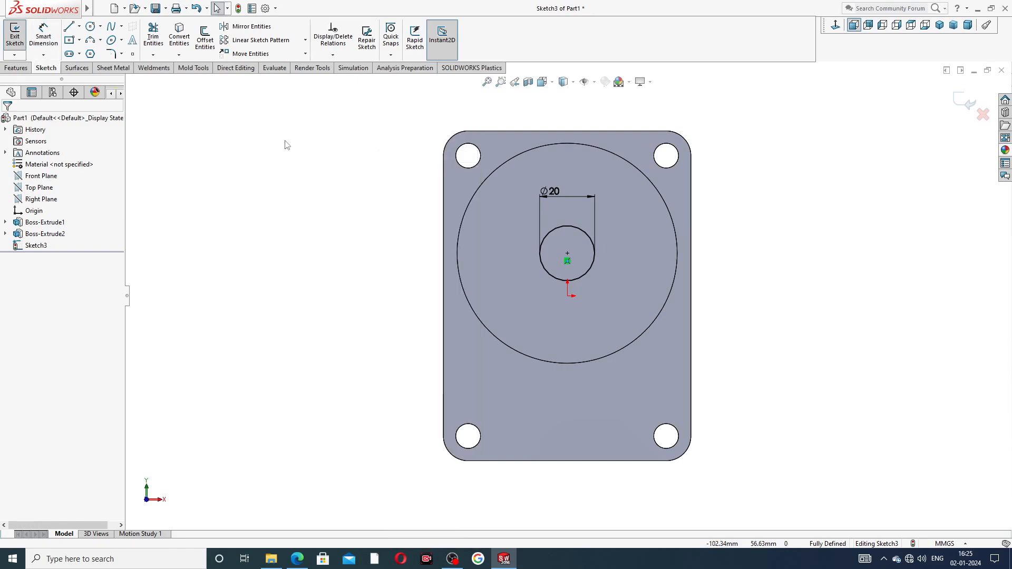
Cut the 20 mm circle through all to make the central hole in the plate and boss
left_click(16, 68)
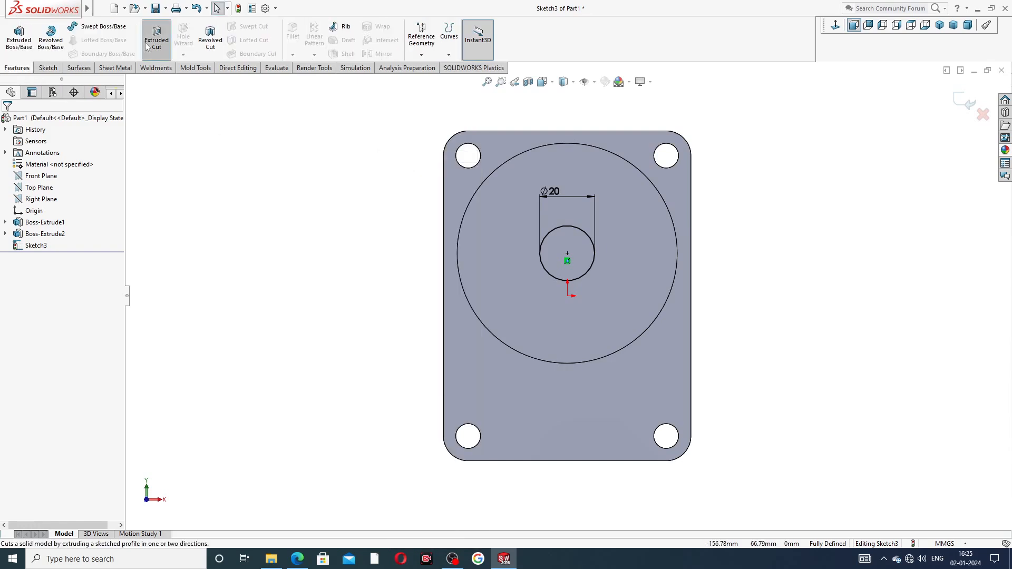
left_click(153, 37)
left_click(84, 186)
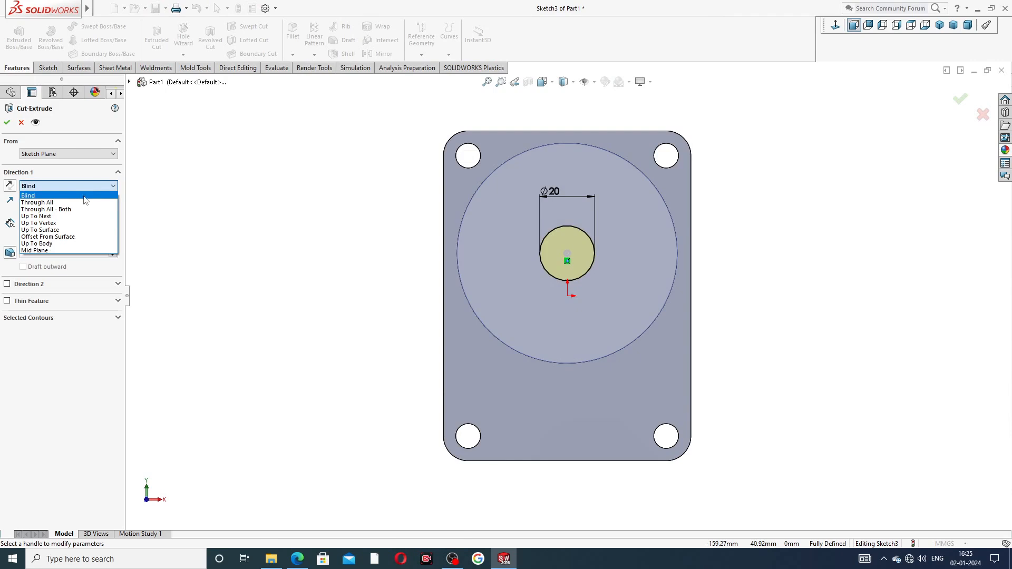
left_click(80, 202)
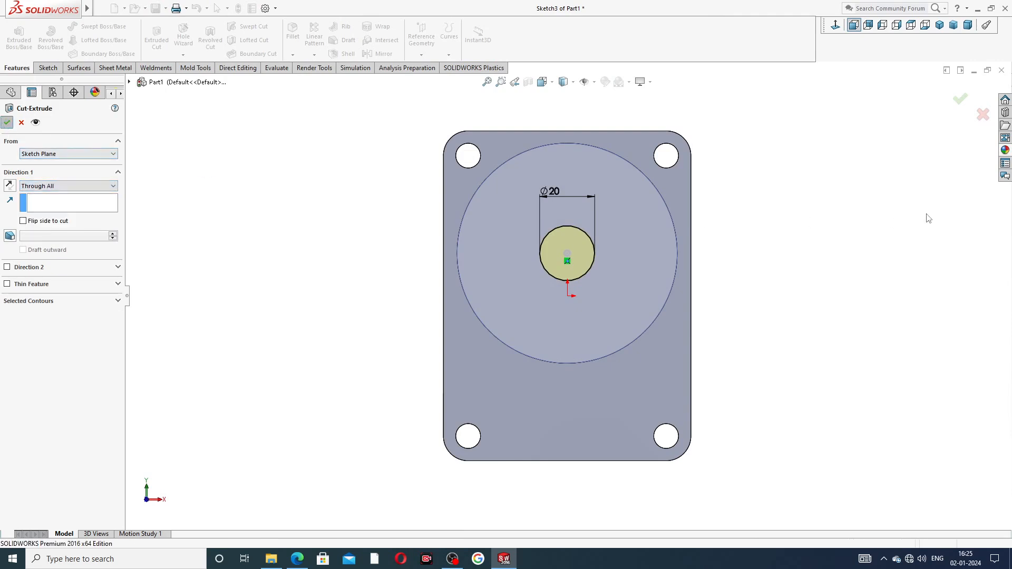
key("Return")
middle_click_drag(755, 230, 685, 278)
key("f")
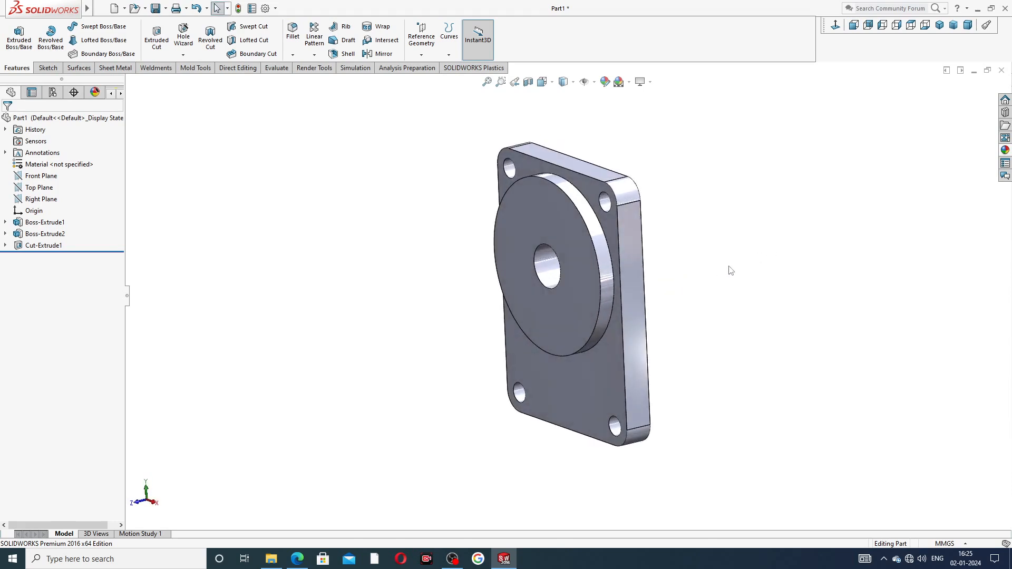
Check the Part-10 drawing PDF, then sketch a circle about 33 mm in diameter on the boss's front face, concentric with the central hole
left_click(297, 559)
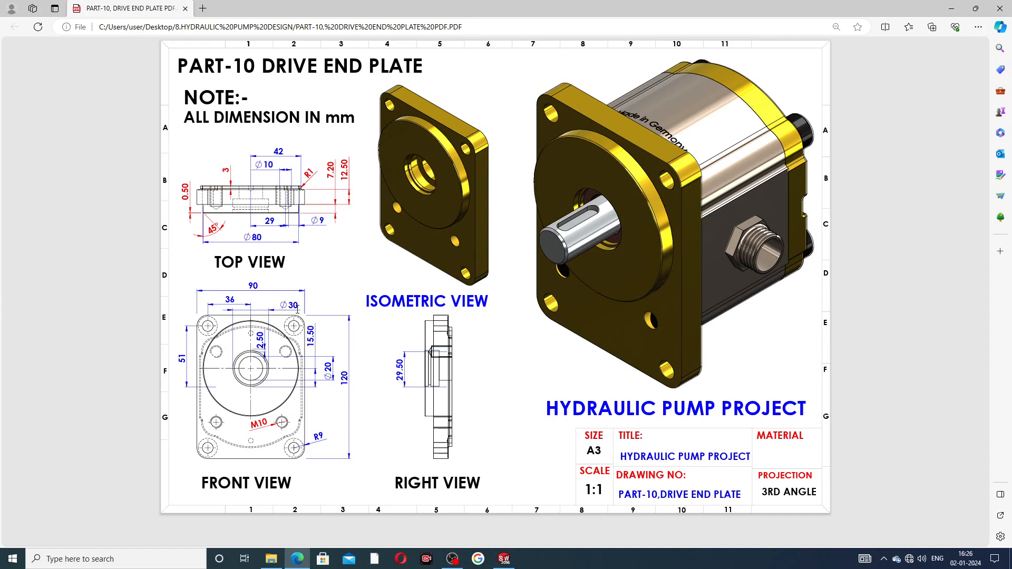
left_click(297, 558)
left_click(569, 257)
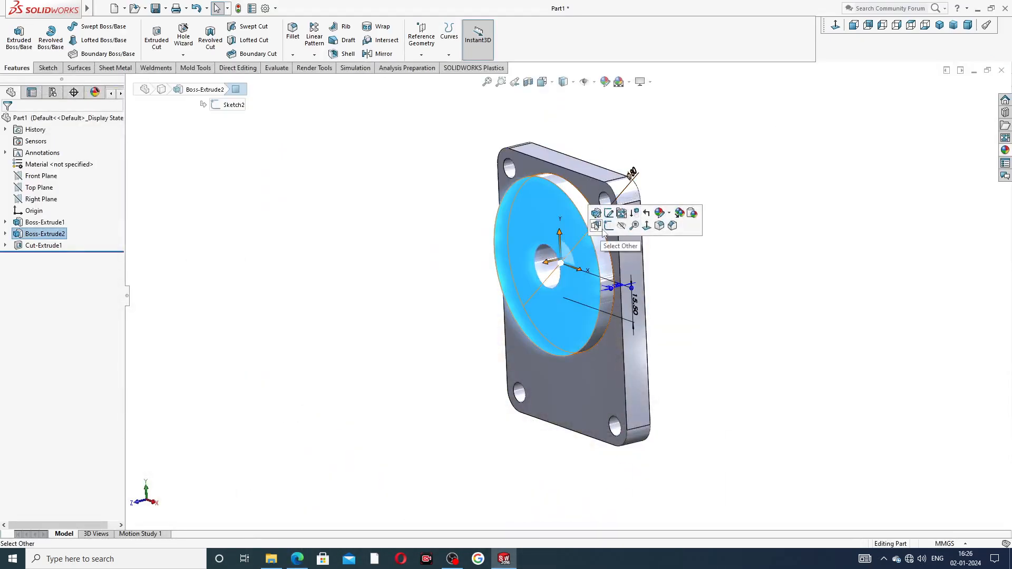
left_click(630, 218)
left_click(835, 25)
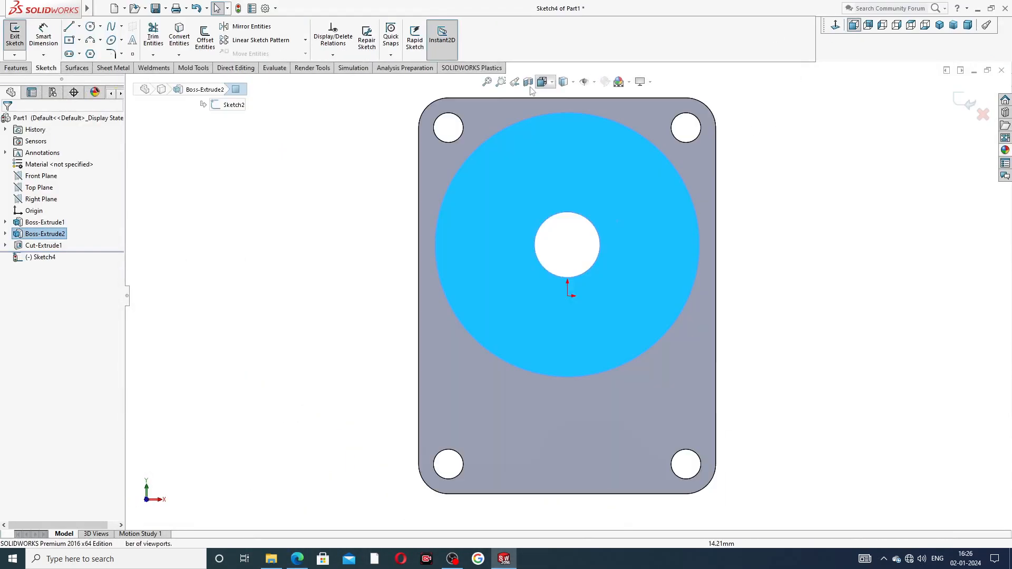
left_click(90, 26)
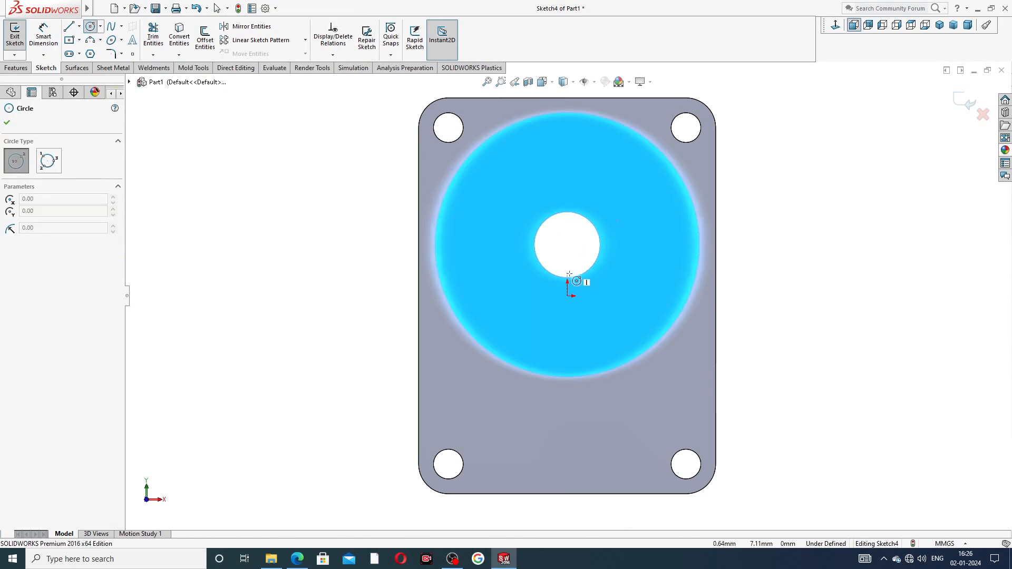
left_click(567, 244)
left_click(577, 191)
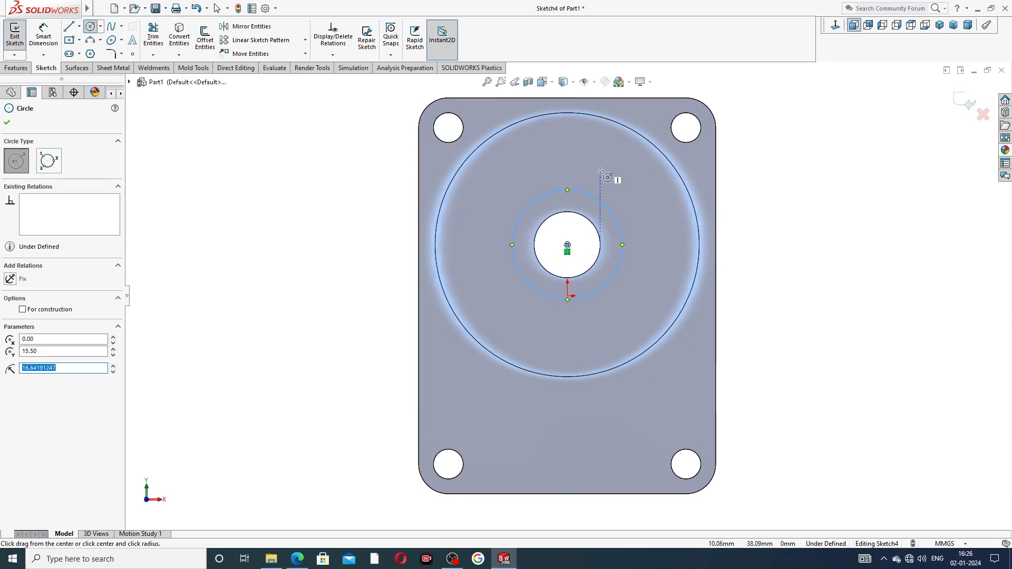
right_click(626, 192)
left_click(648, 195)
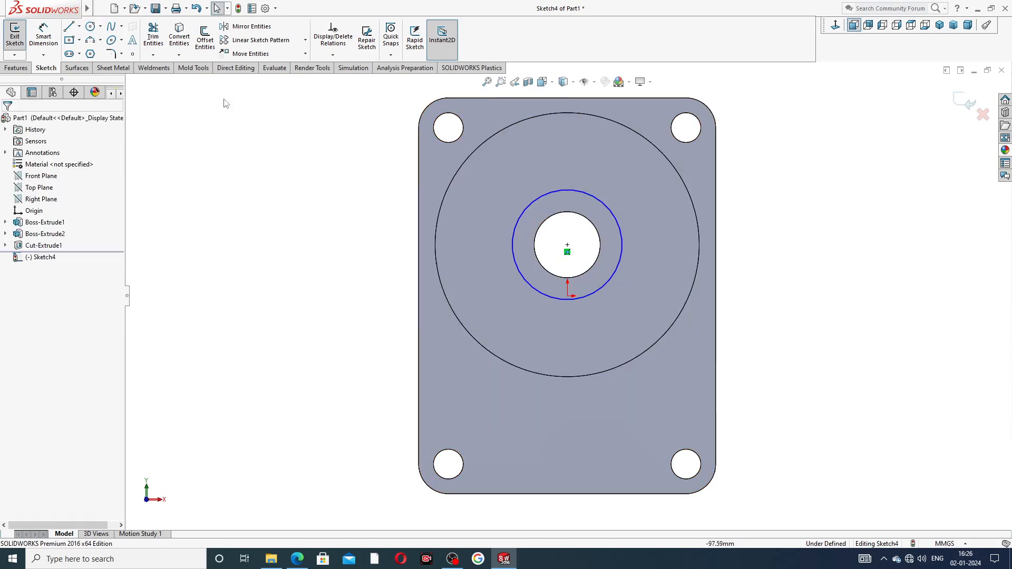
Dimension the new concentric circle's diameter as 30 mm
left_click(42, 38)
left_click(528, 211)
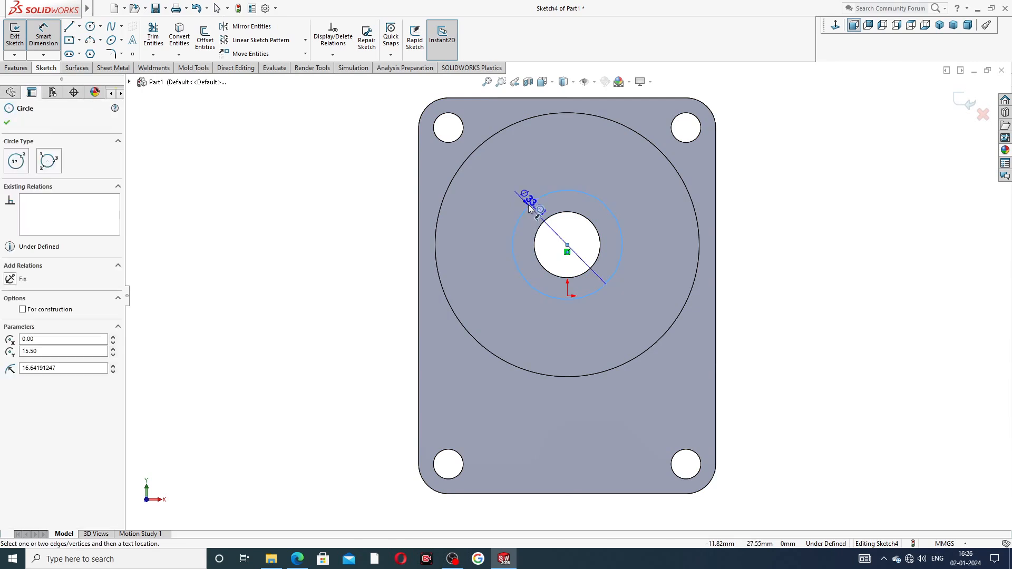
left_click(539, 153)
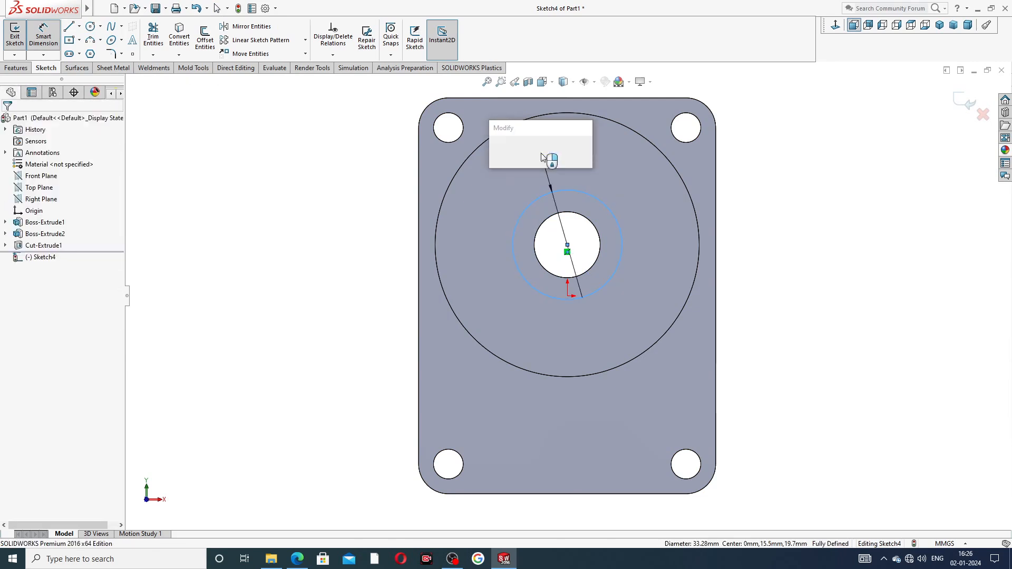
type("30")
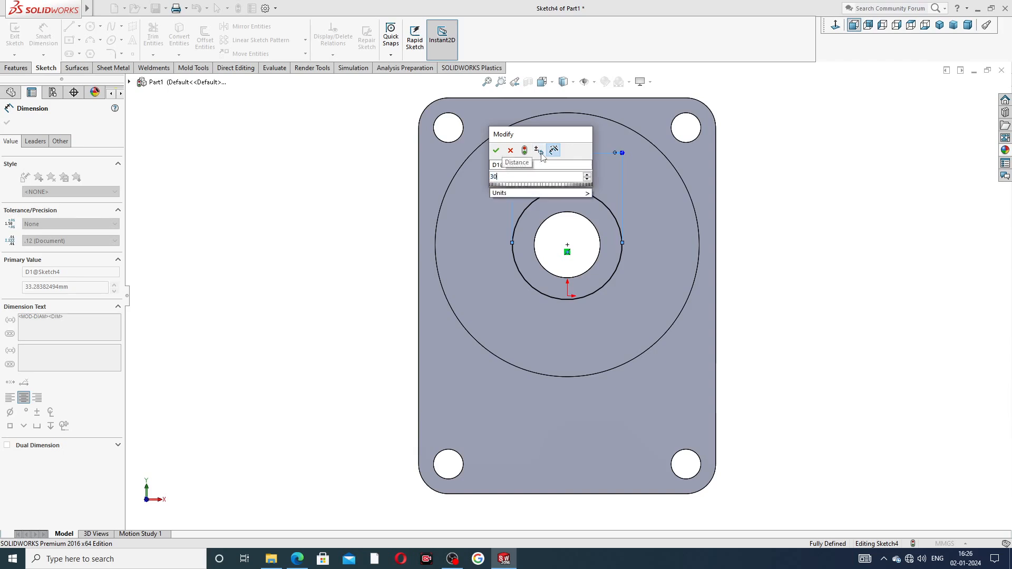
key("Return")
right_click(299, 170)
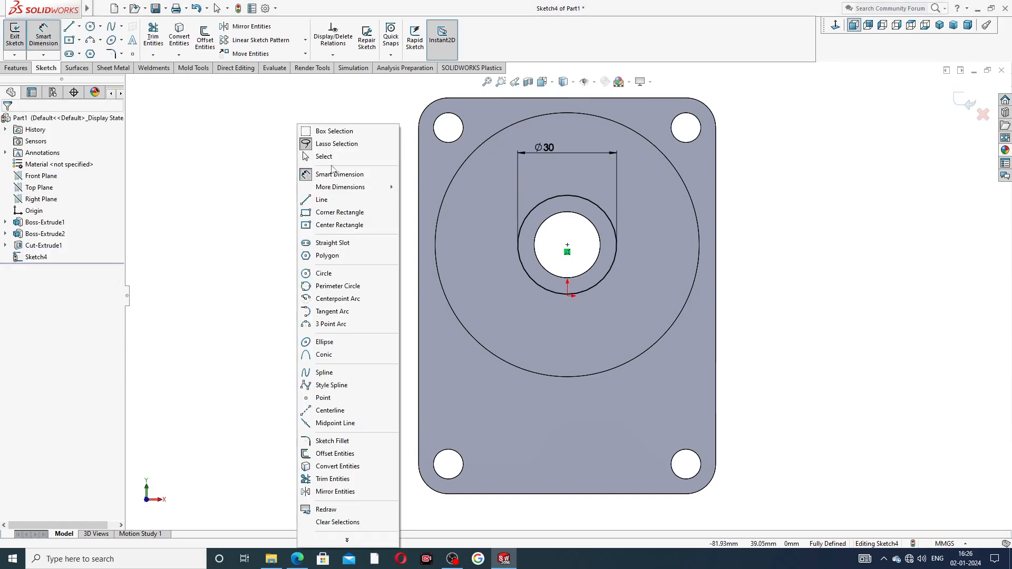
left_click(316, 154)
Cut the 30 mm circle as a blind counterbore 12.5 mm deep into the boss
left_click(16, 68)
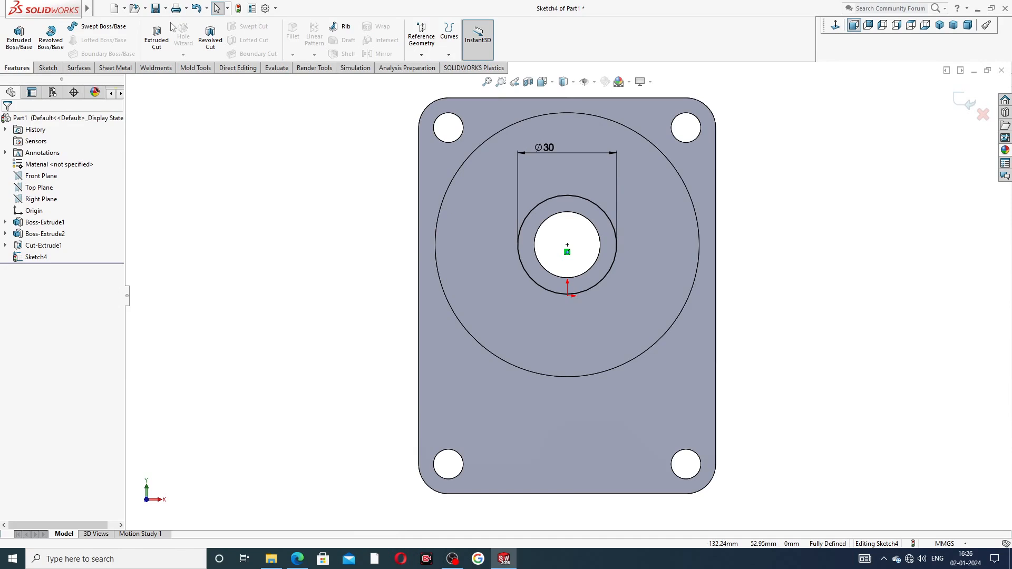
left_click(157, 37)
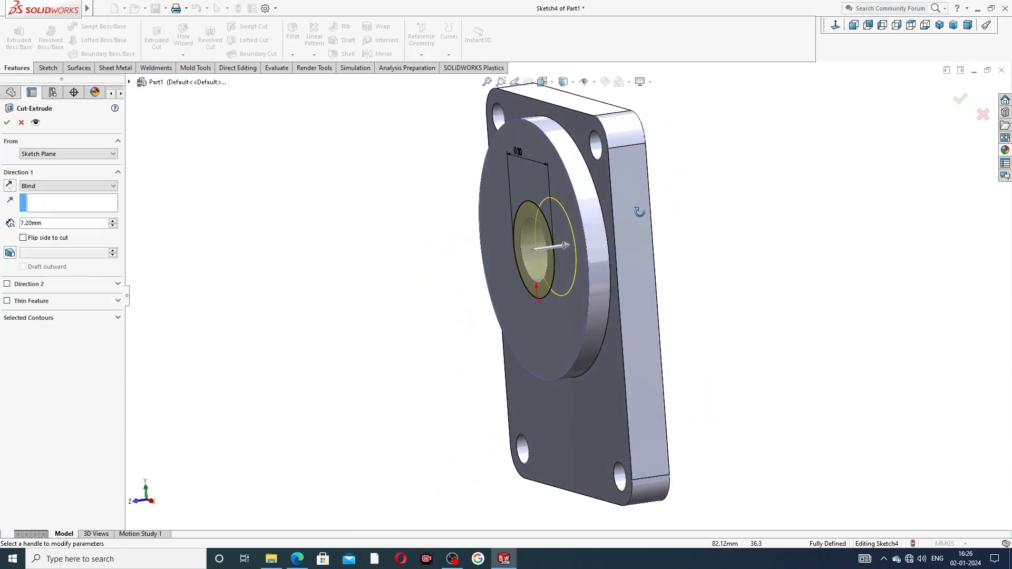
double_click(28, 222)
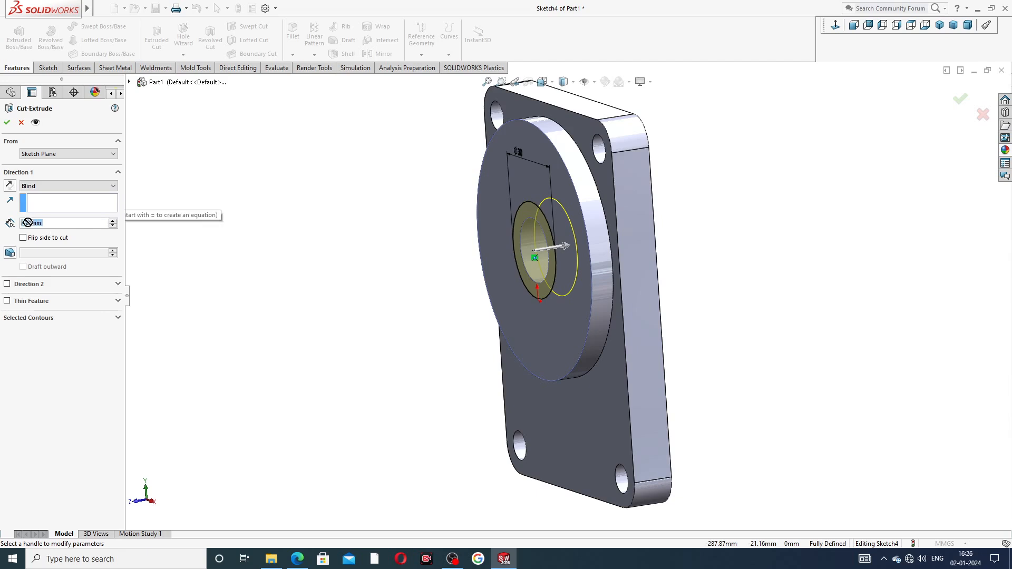
type("12.5")
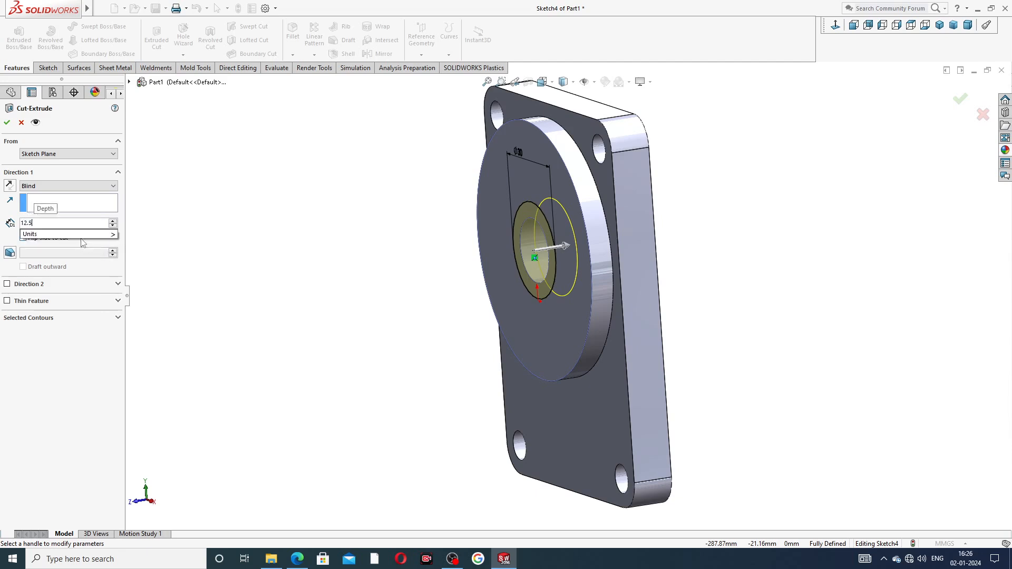
key("Return")
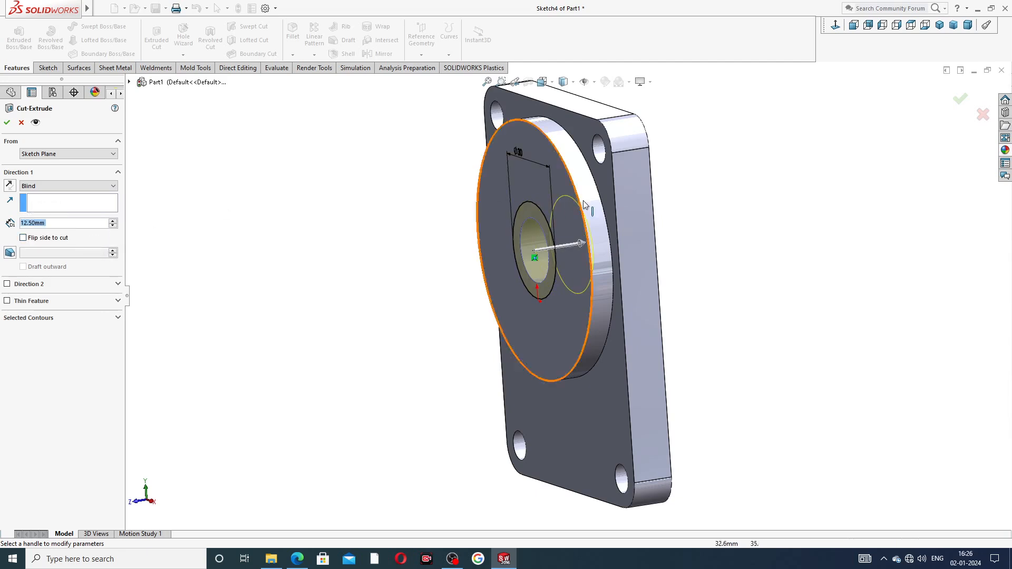
middle_click_drag(582, 201, 705, 190)
left_click(7, 123)
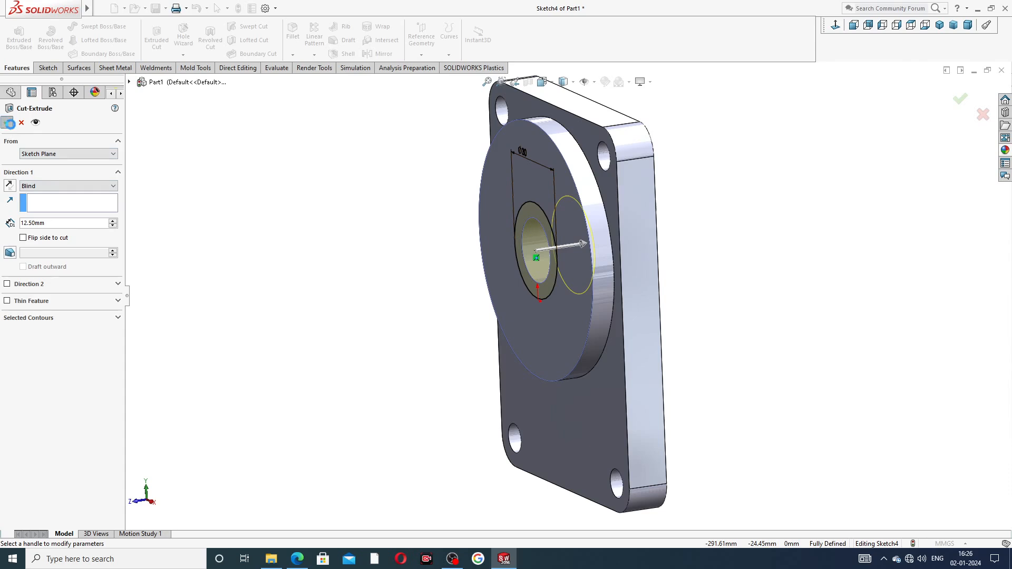
middle_click_drag(744, 226, 781, 212)
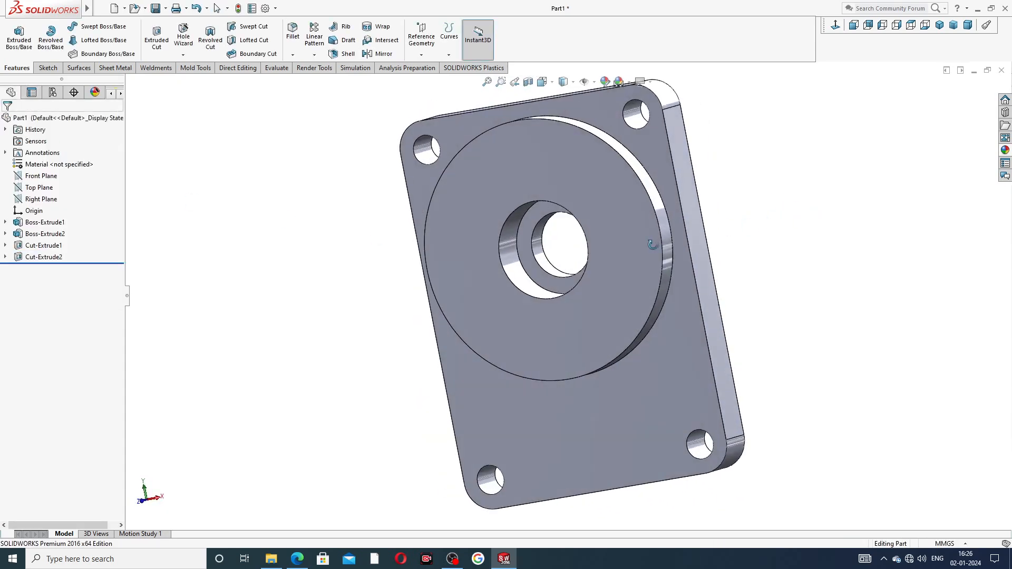
Start a sketch on the plate's back face and draw a vertical centerline about 45 mm long and a horizontal centerline, both meeting the origin
middle_click_drag(652, 245, 633, 296)
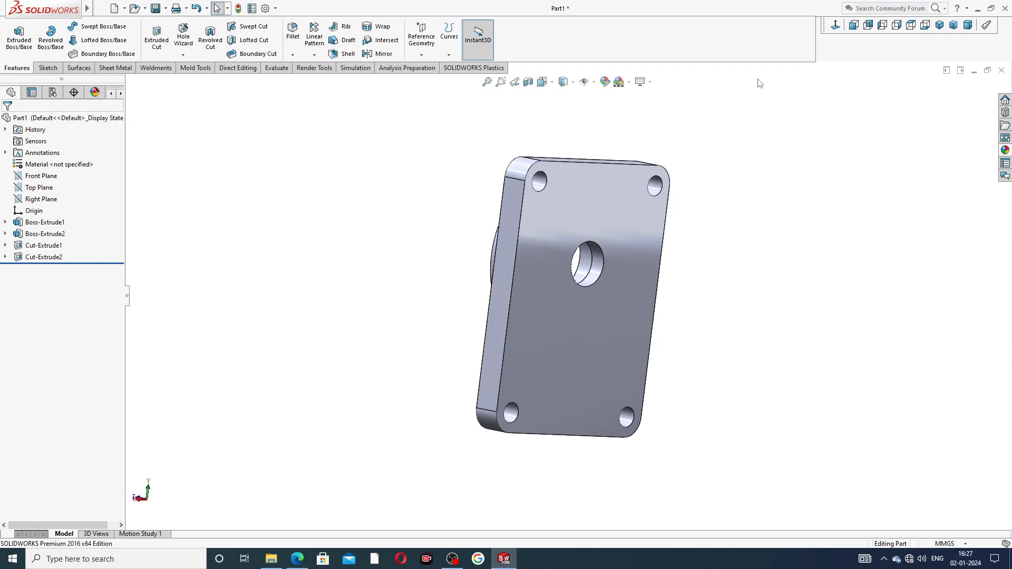
left_click(631, 217)
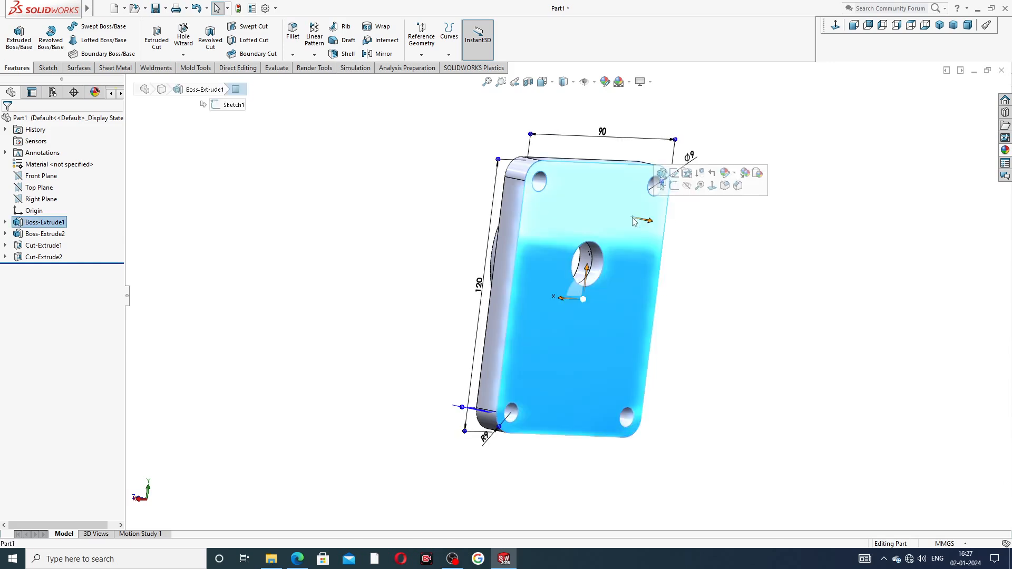
left_click(662, 186)
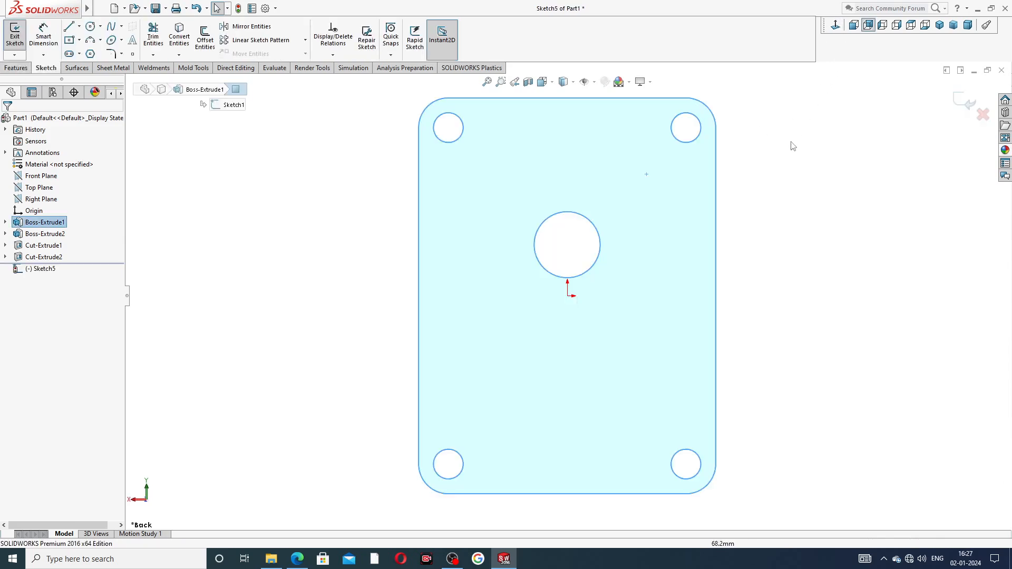
left_click(78, 27)
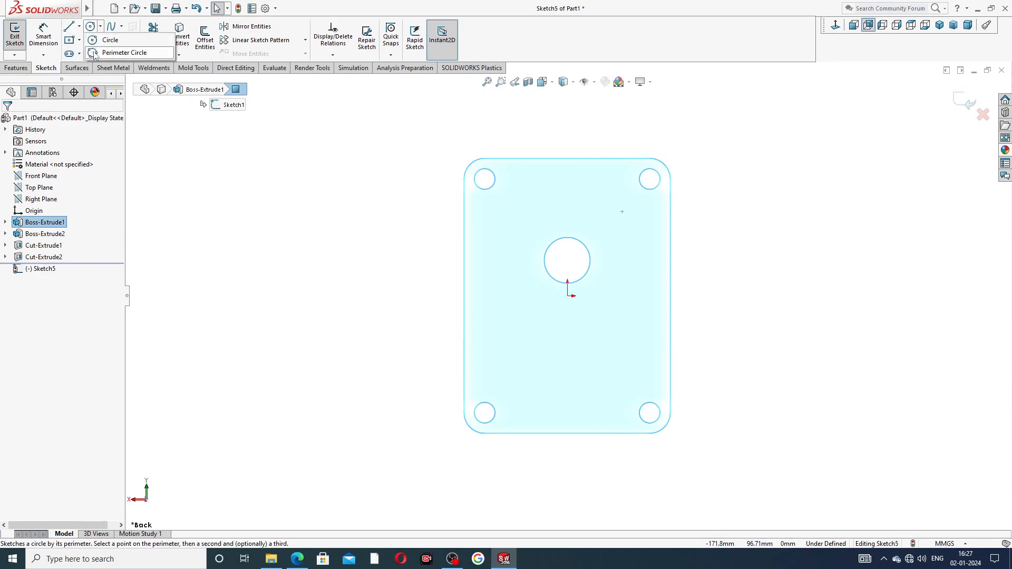
left_click(94, 52)
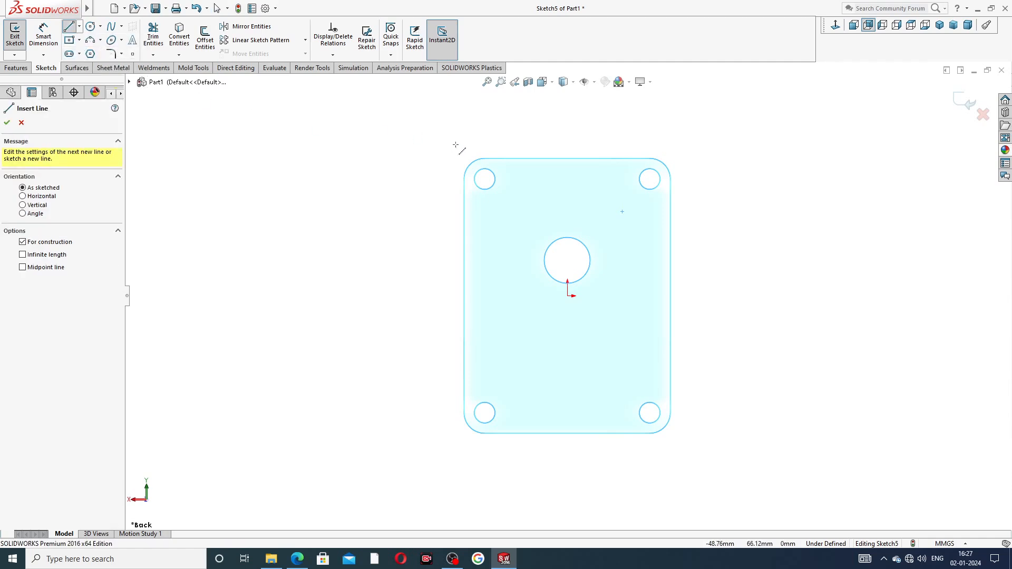
left_click(569, 194)
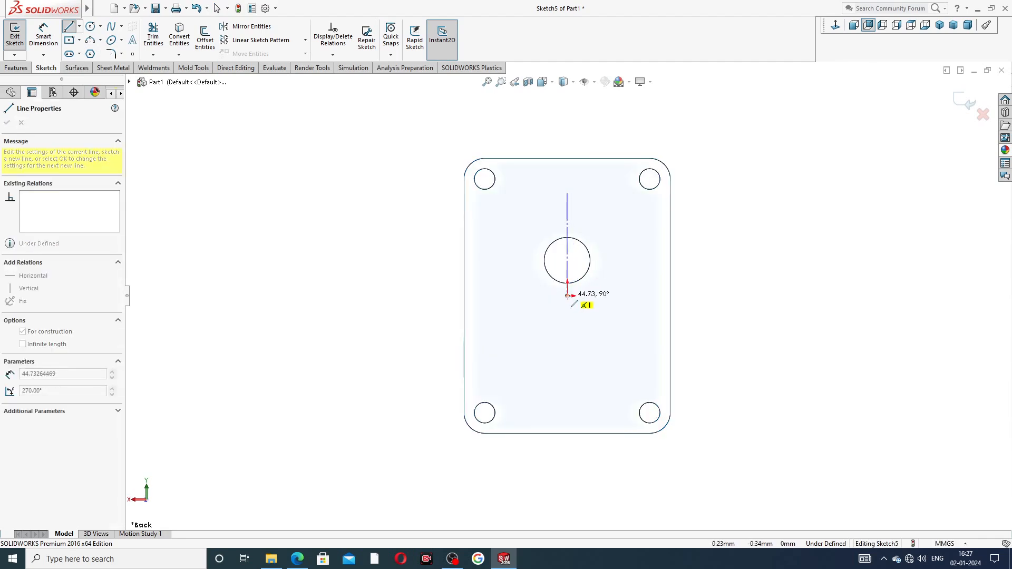
left_click(568, 295)
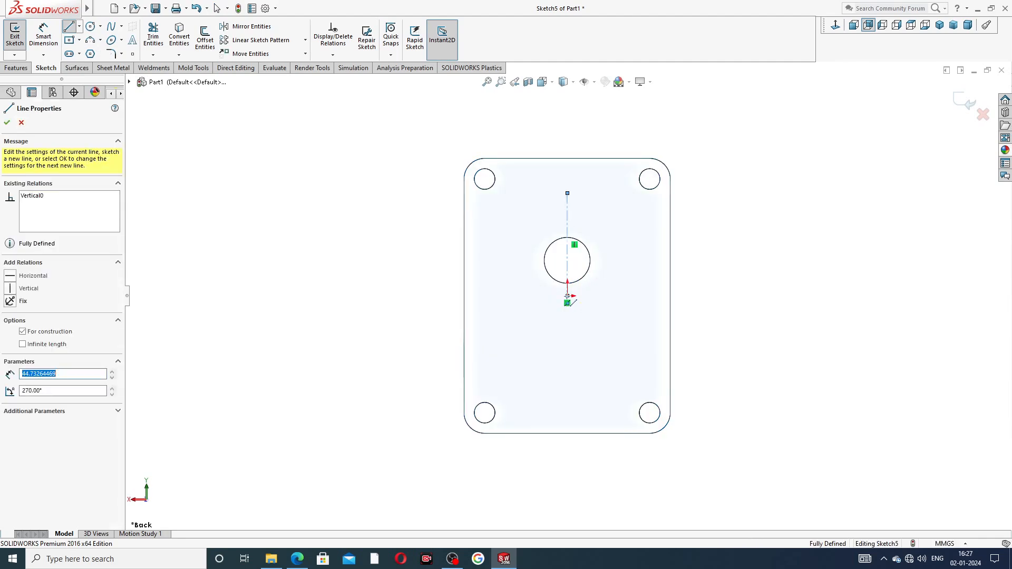
left_click(482, 296)
right_click(497, 262)
left_click(533, 272)
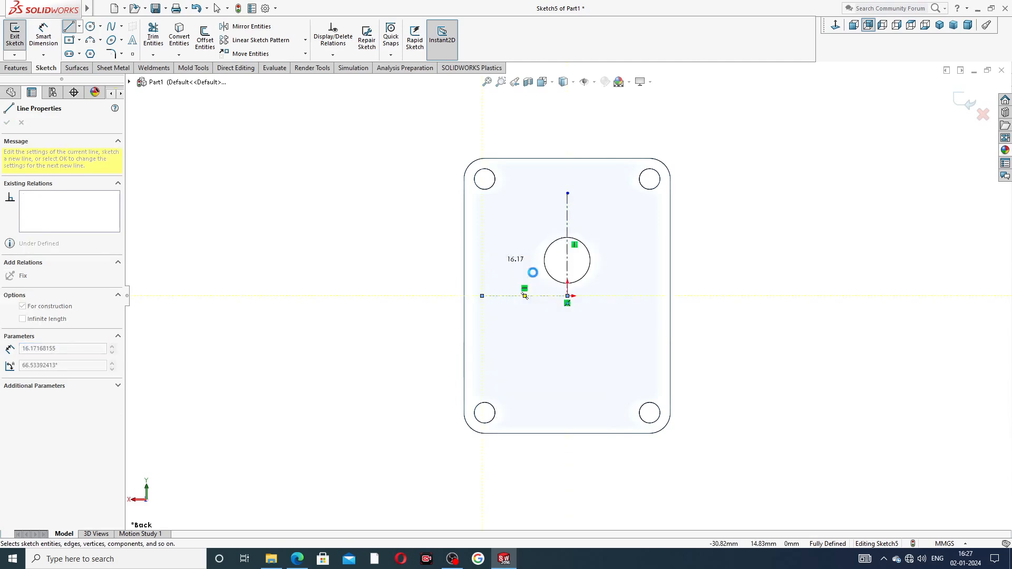
scroll(563, 289, "down", 1)
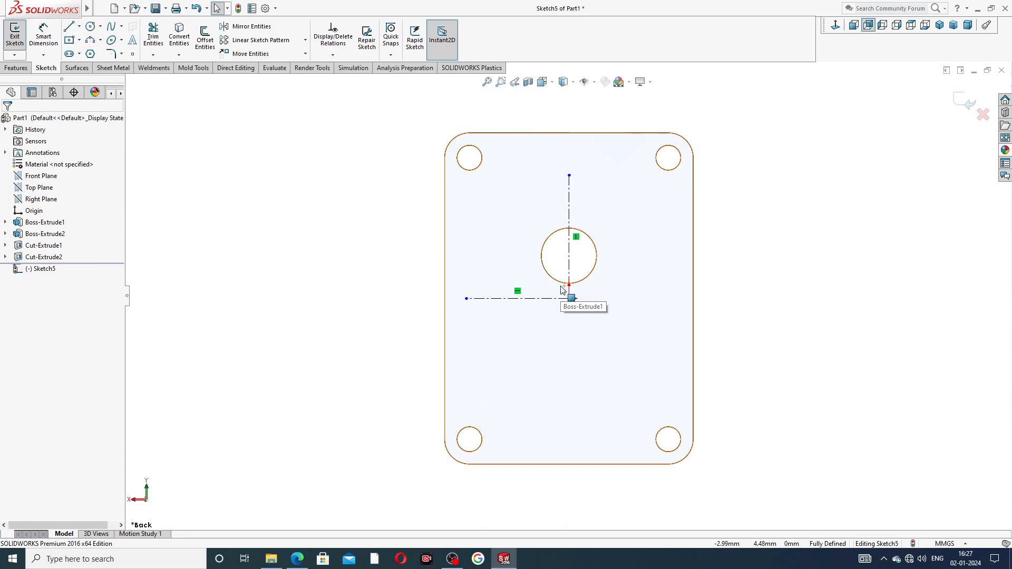
Draw a centerpoint arc about the origin across the plate's upper part, with a radius of about 51 mm and a span of about 55°
left_click(100, 40)
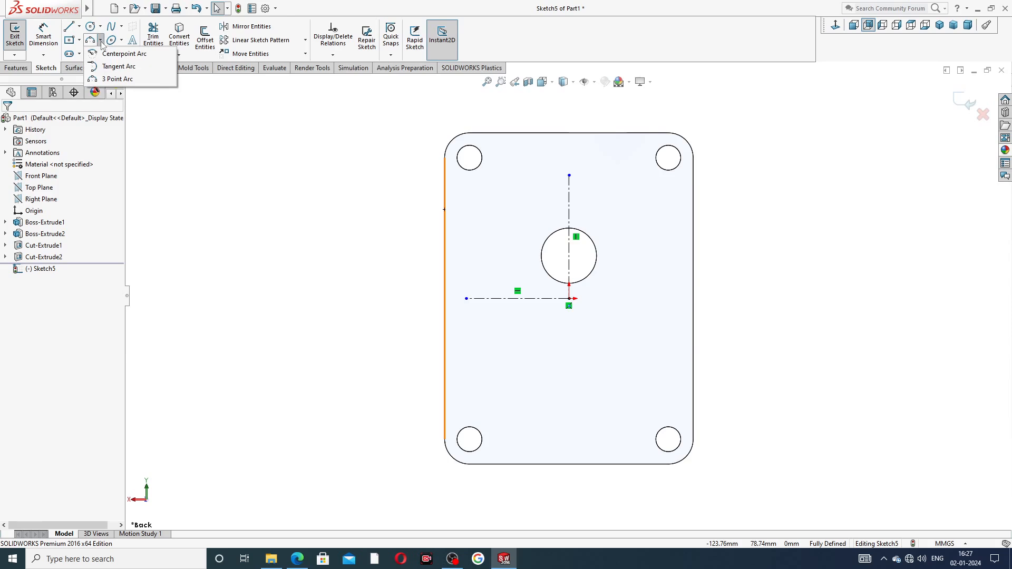
left_click(110, 55)
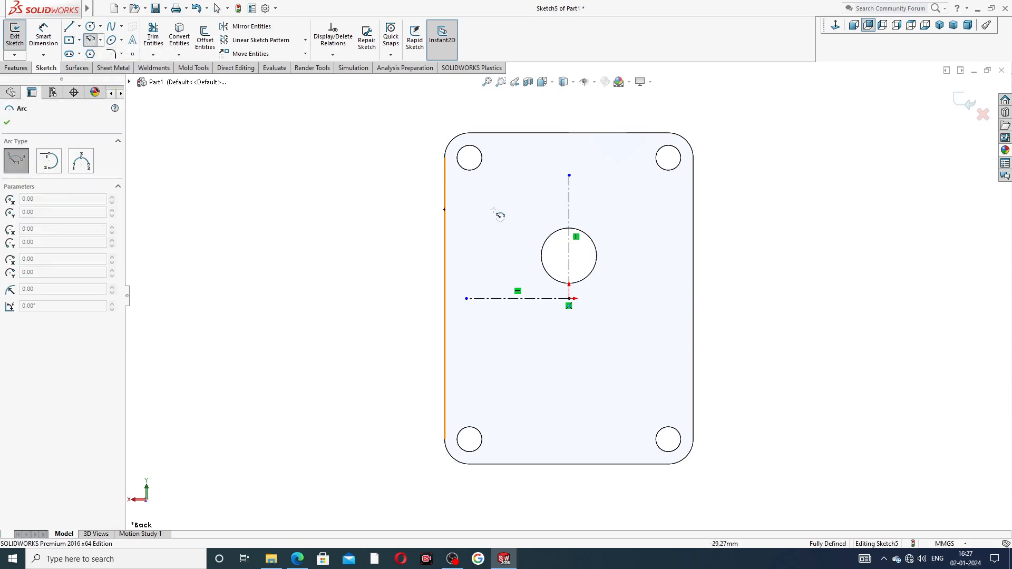
left_click(569, 298)
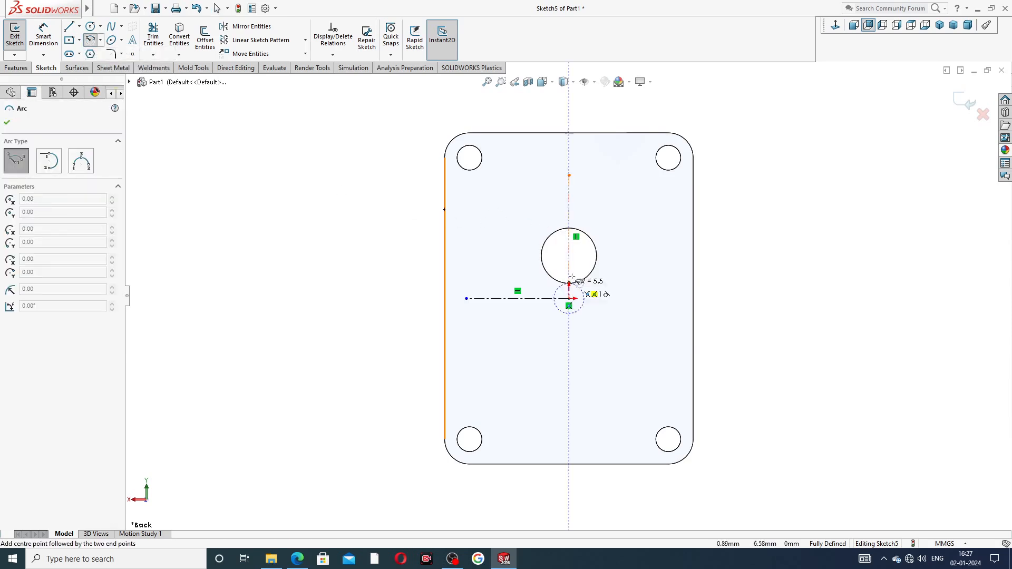
left_click(624, 168)
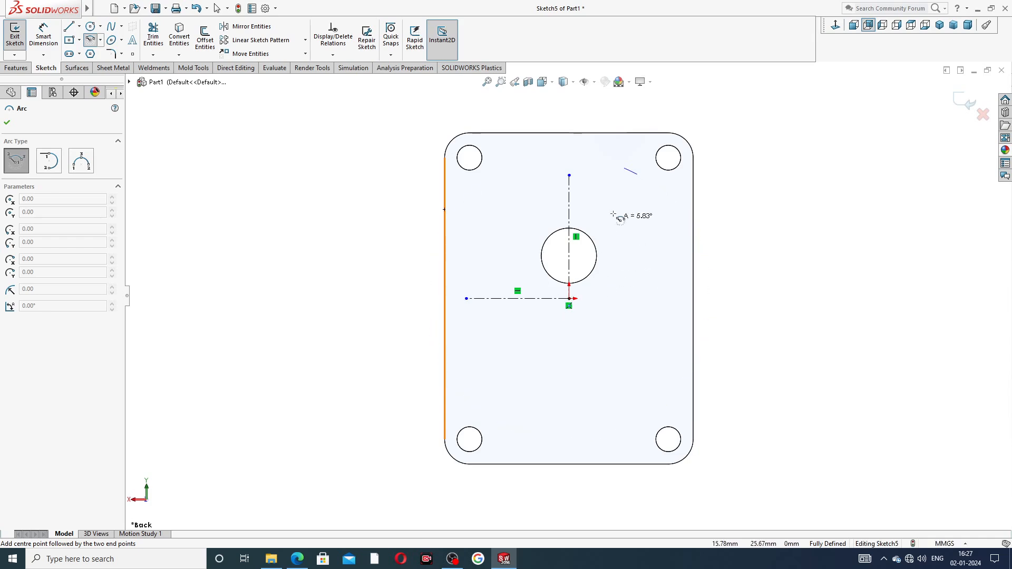
left_click(506, 198)
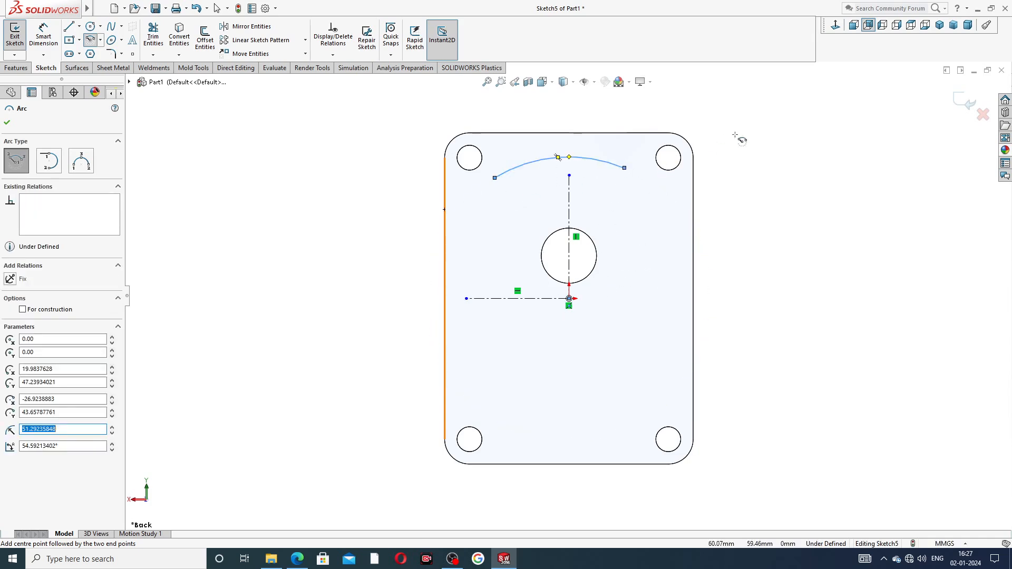
Shrink the arc toward the origin to a radius of about 42 mm and make its two endpoints horizontal to each other
right_click(735, 98)
left_click(756, 149)
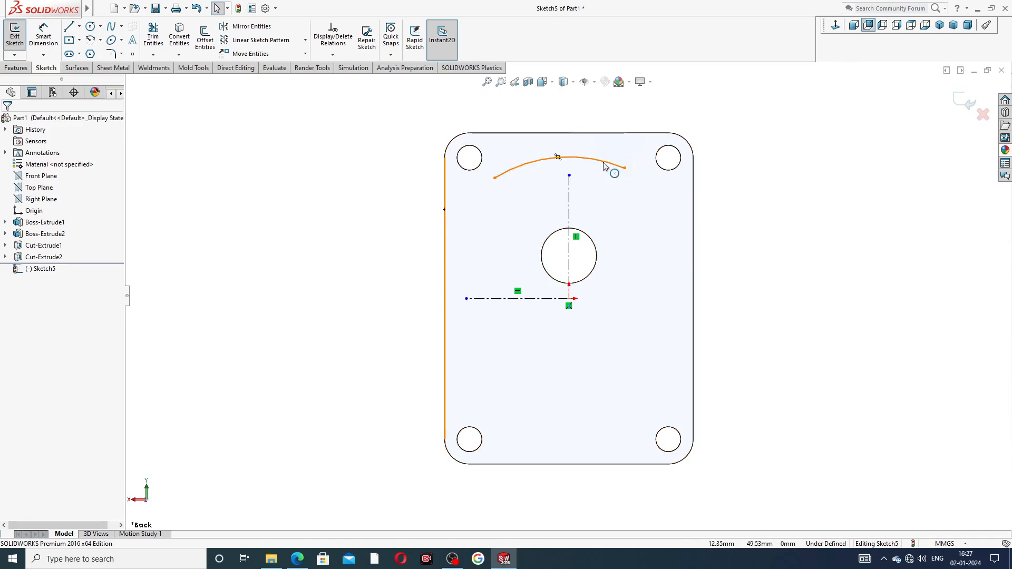
left_click_drag(610, 169, 617, 199)
left_click(717, 181)
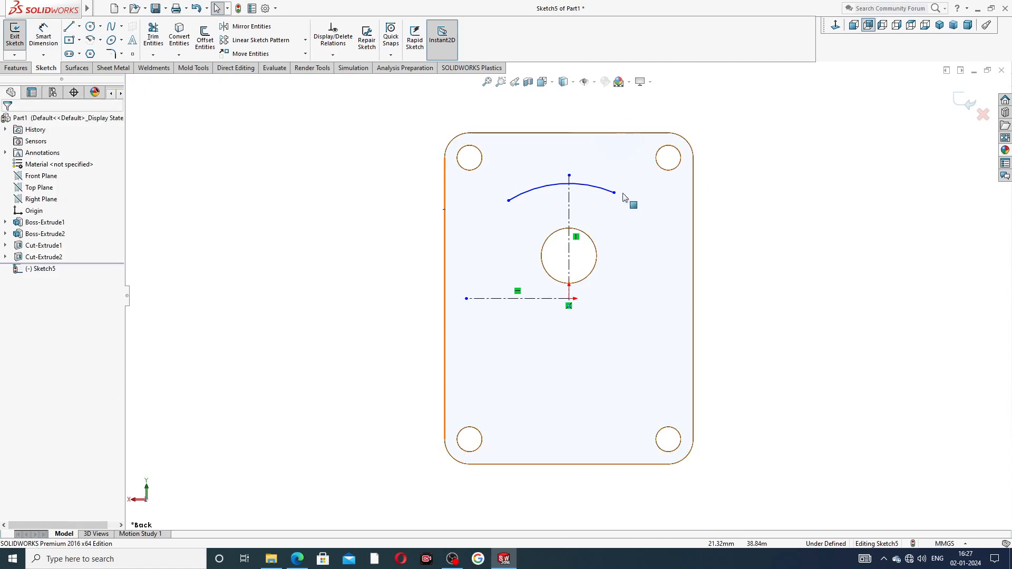
left_click(614, 193)
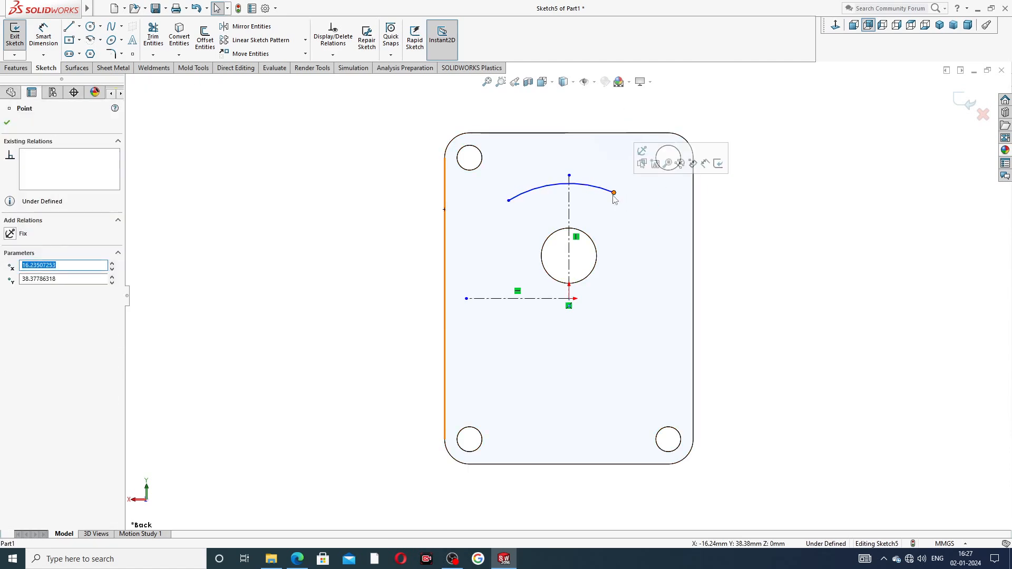
left_click(509, 200, "ctrl")
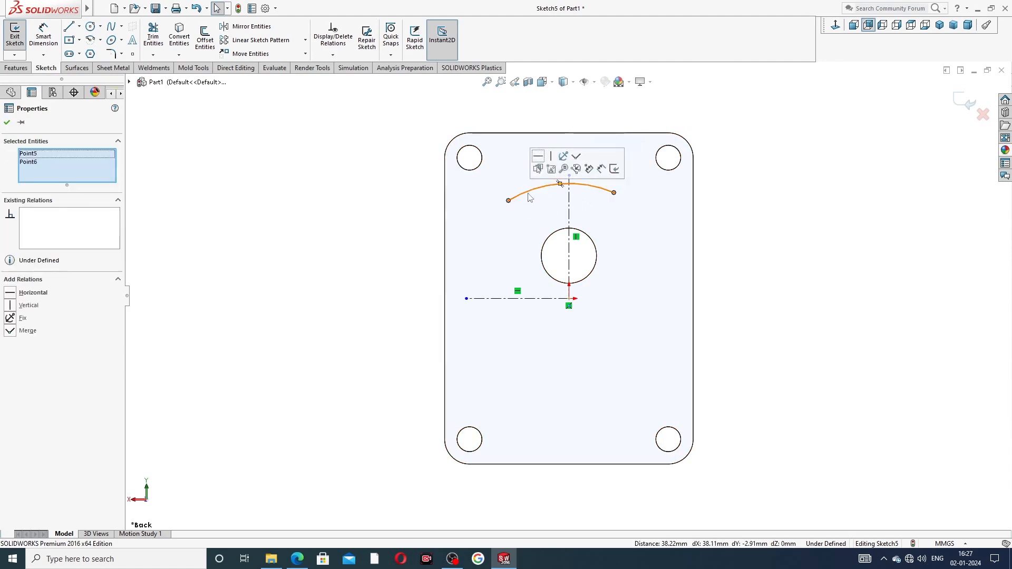
left_click(538, 157)
left_click(723, 167)
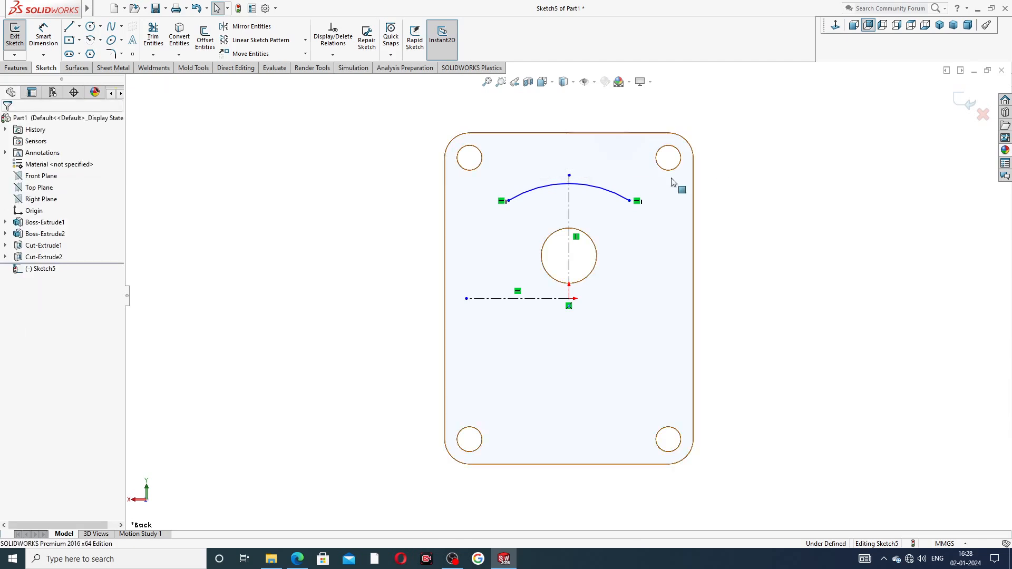
Check the drive end plate drawing and dimension the arc's radius as 50 mm
scroll(565, 230, "down", 2)
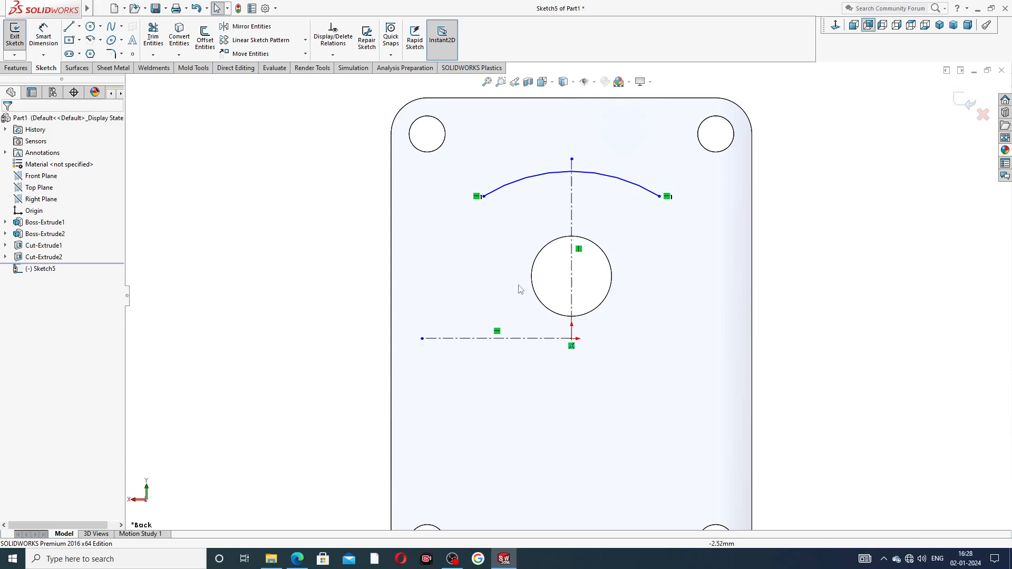
left_click(297, 558)
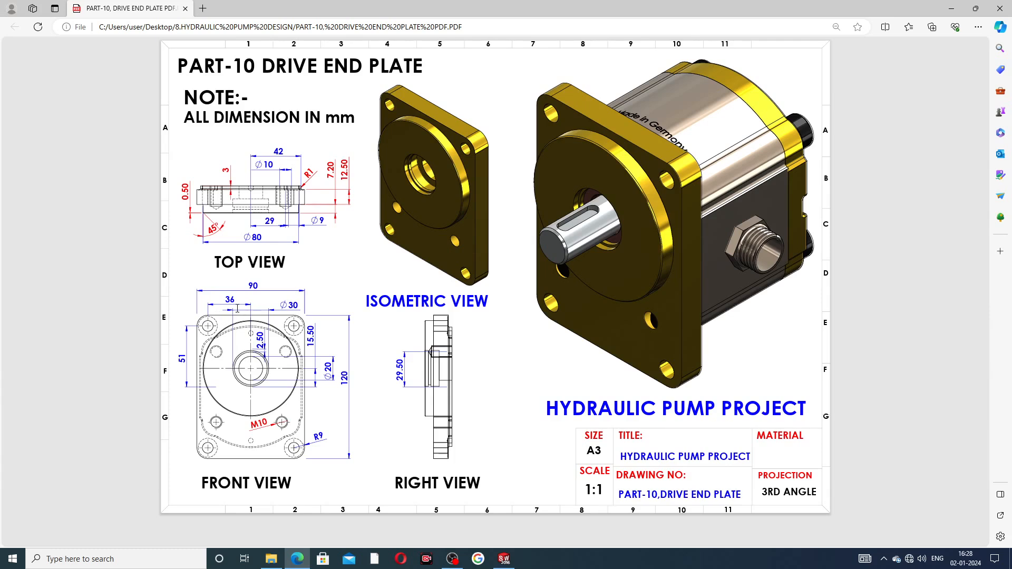
left_click(302, 561)
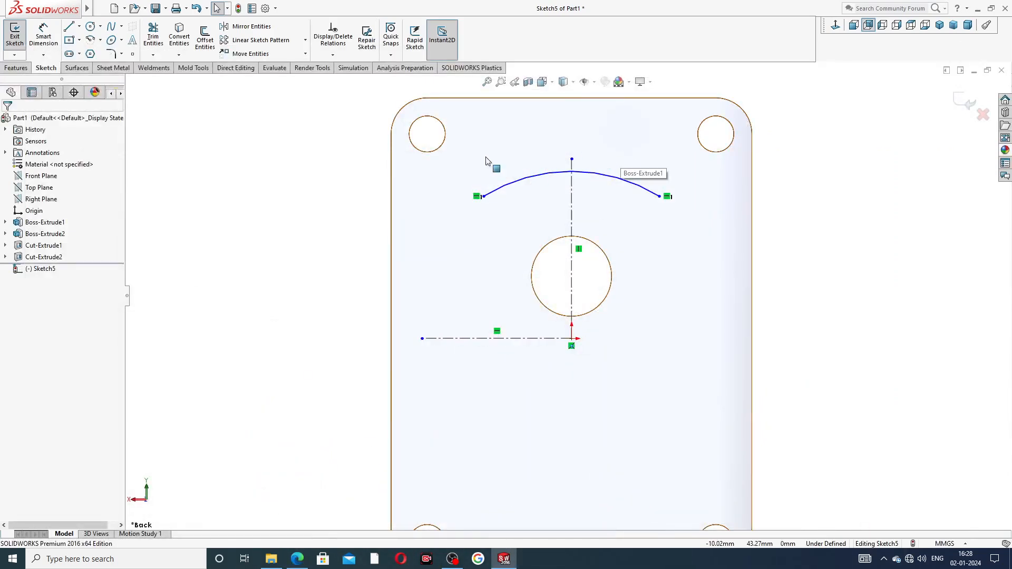
left_click(44, 39)
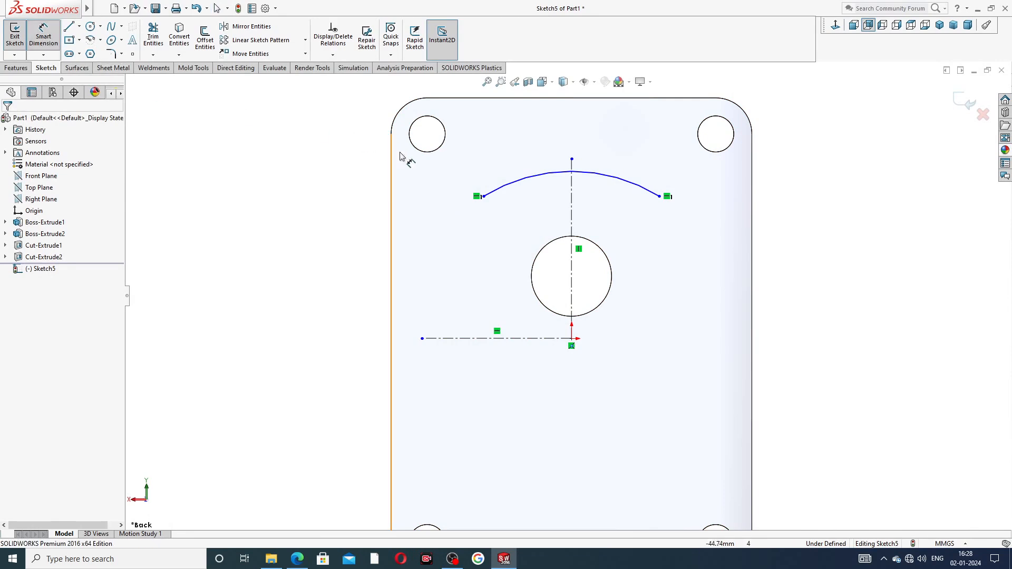
left_click(534, 175)
left_click(521, 147)
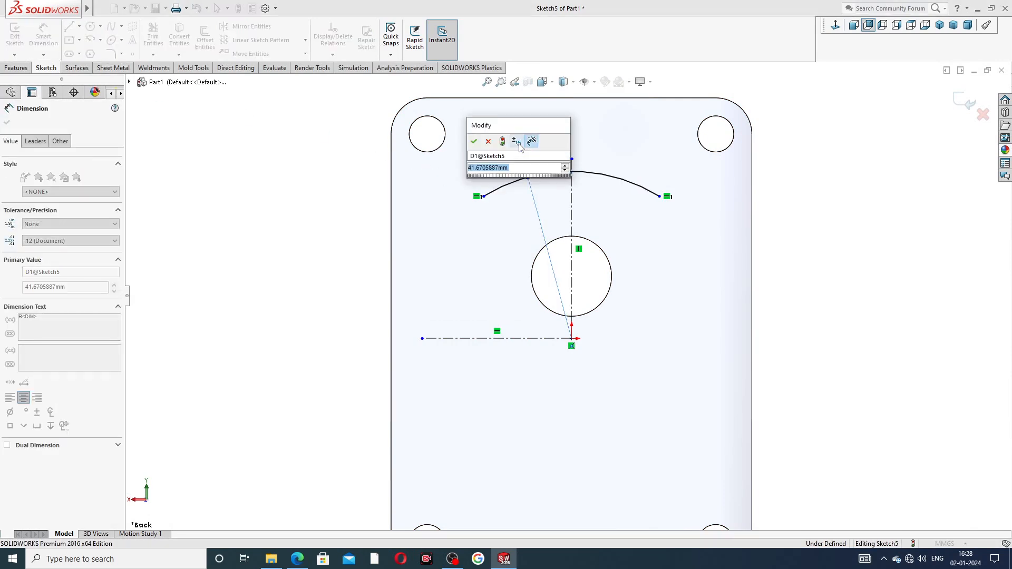
type("50")
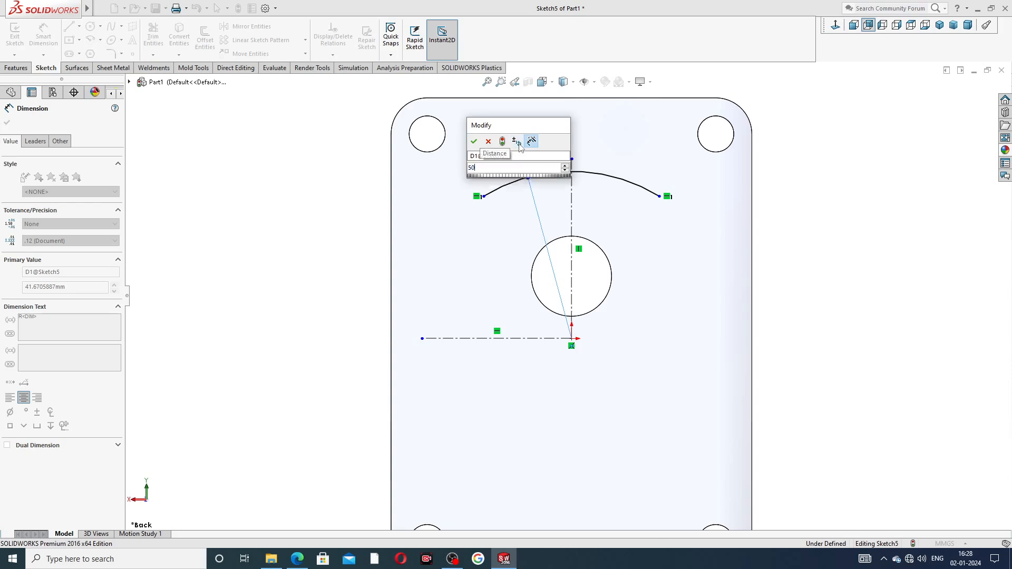
key("Return")
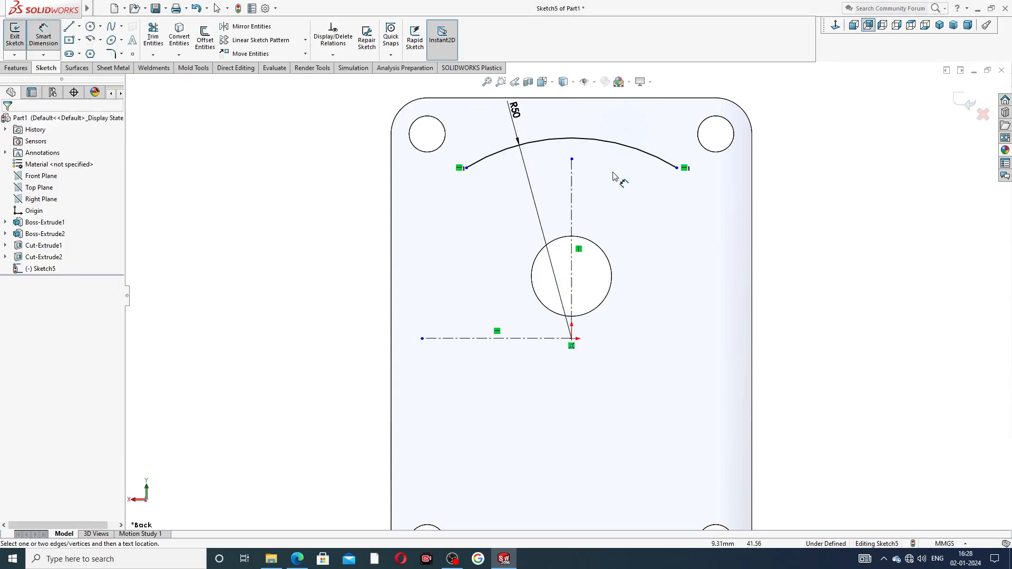
key("f")
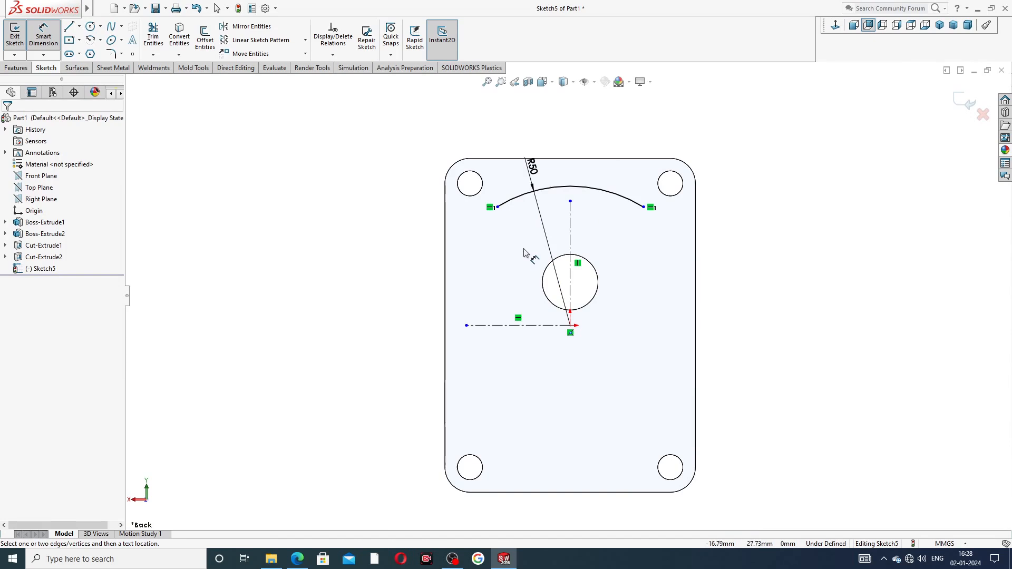
right_click(748, 168)
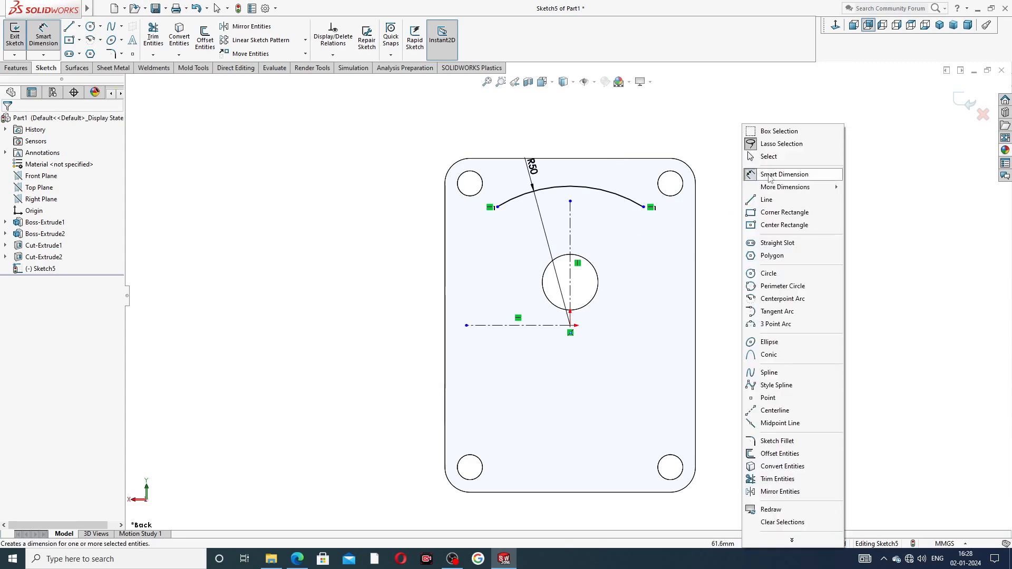
left_click(773, 158)
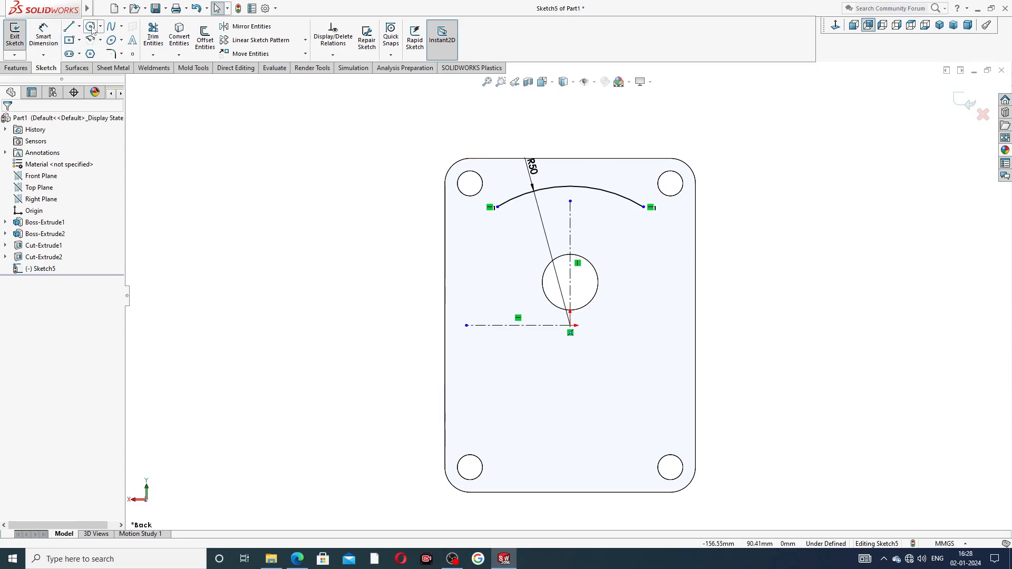
Draw a circle about 10 mm in diameter just below the arc's end nearest the X-axis side of the plate
left_click(90, 26)
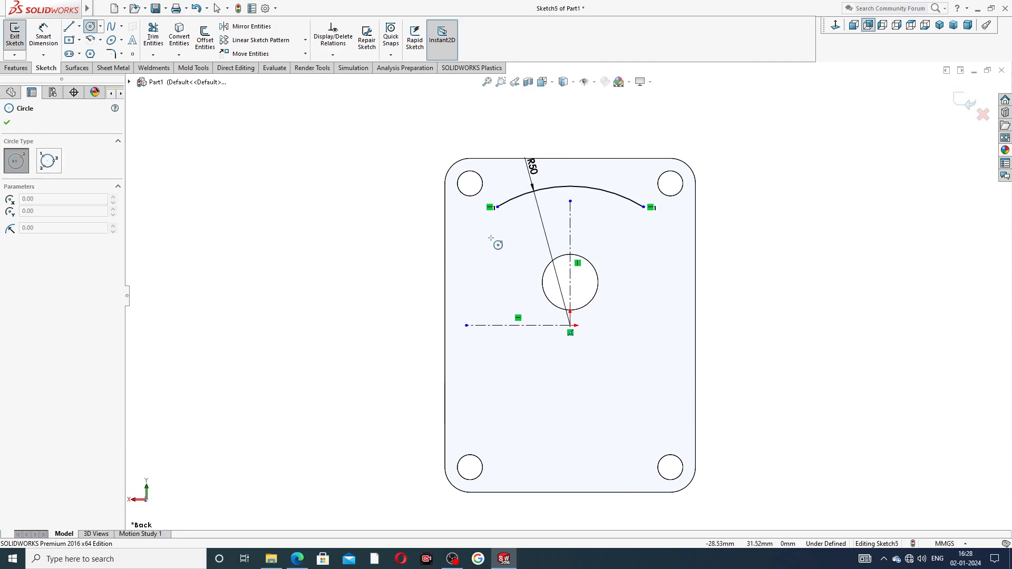
left_click(491, 239)
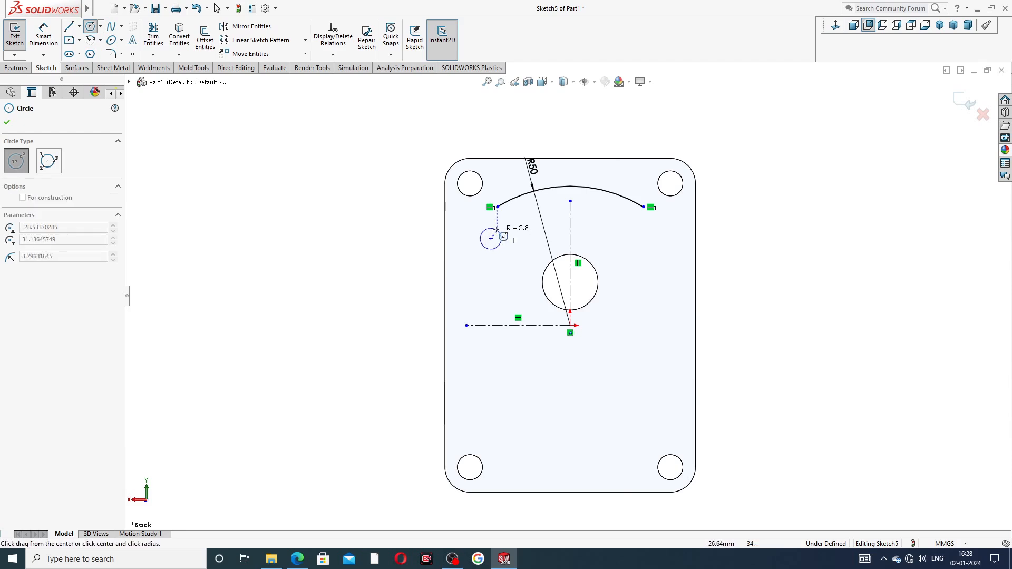
left_click(504, 236)
right_click(526, 231)
left_click(546, 232)
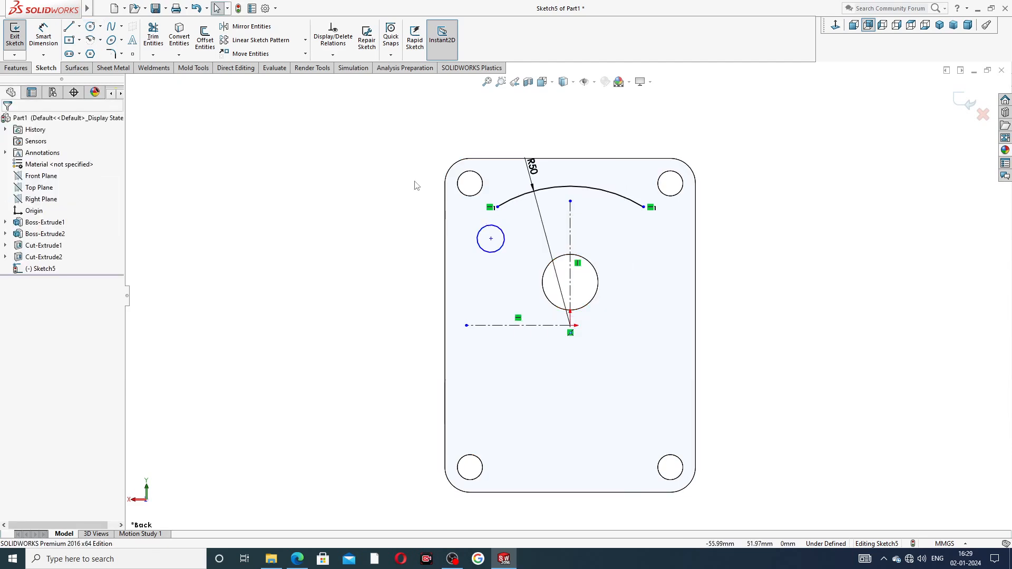
Dimension the new circle's diameter as 10 mm
left_click(480, 246)
left_click(426, 213)
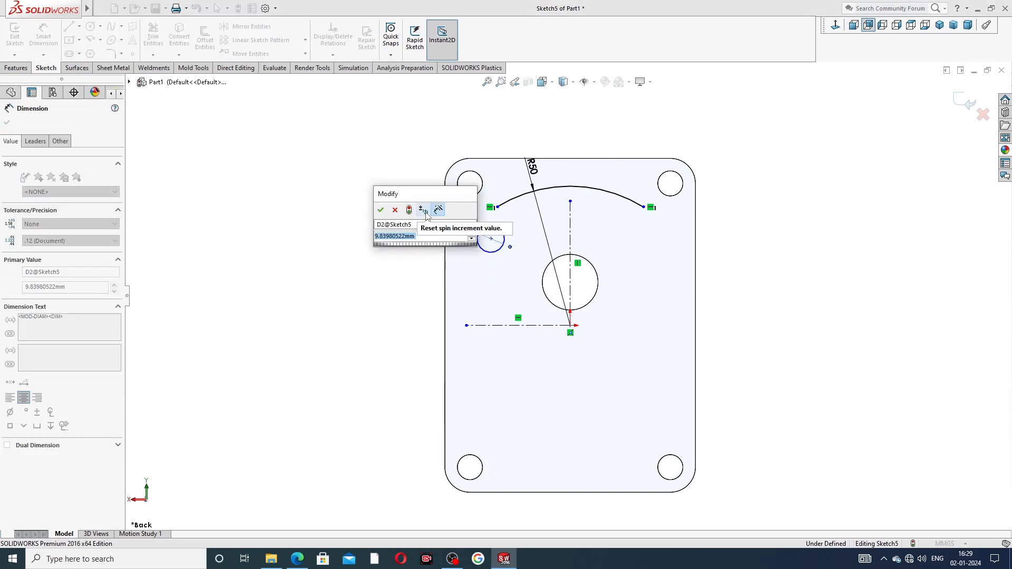
type("10")
key("Return")
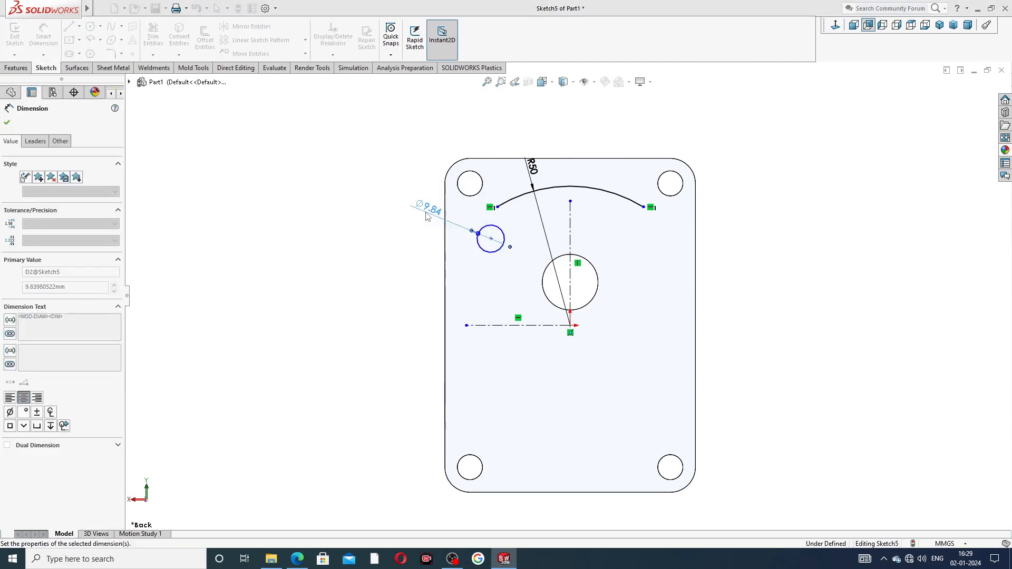
left_click(370, 170)
right_click(370, 172)
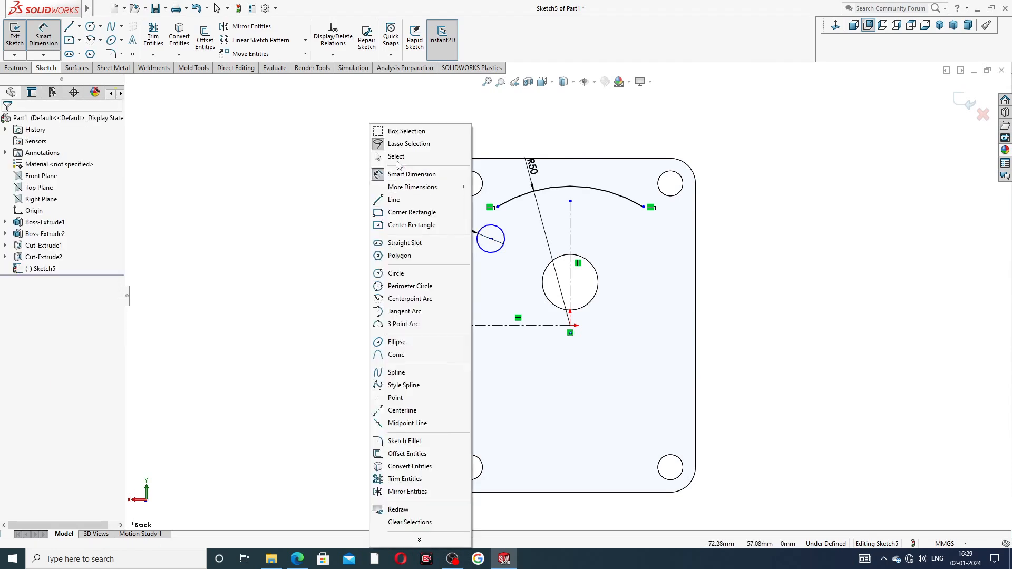
left_click(392, 157)
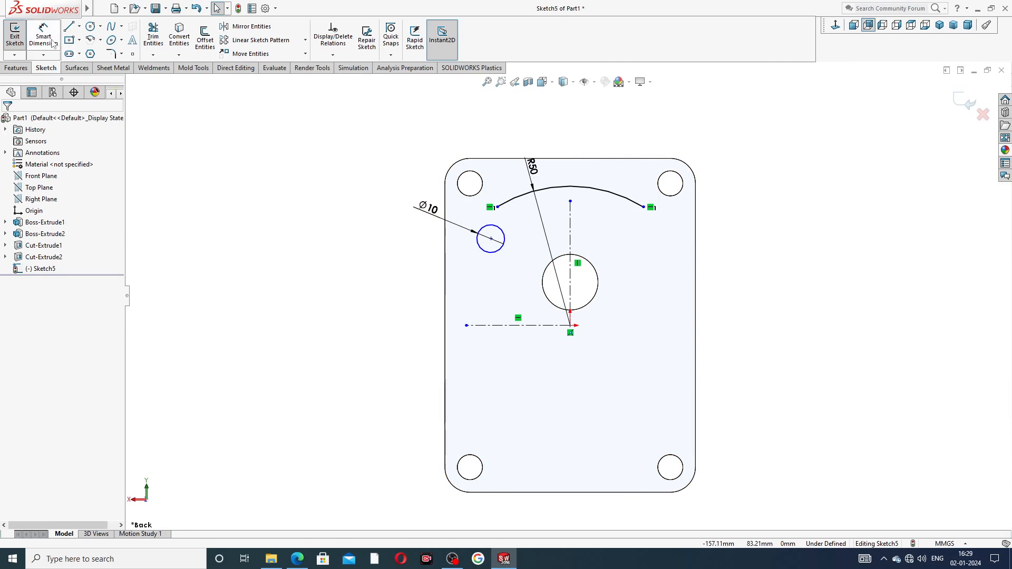
Dimension the distance from the 10 mm circle's centre to the vertical centerline as 29 mm
left_click(50, 42)
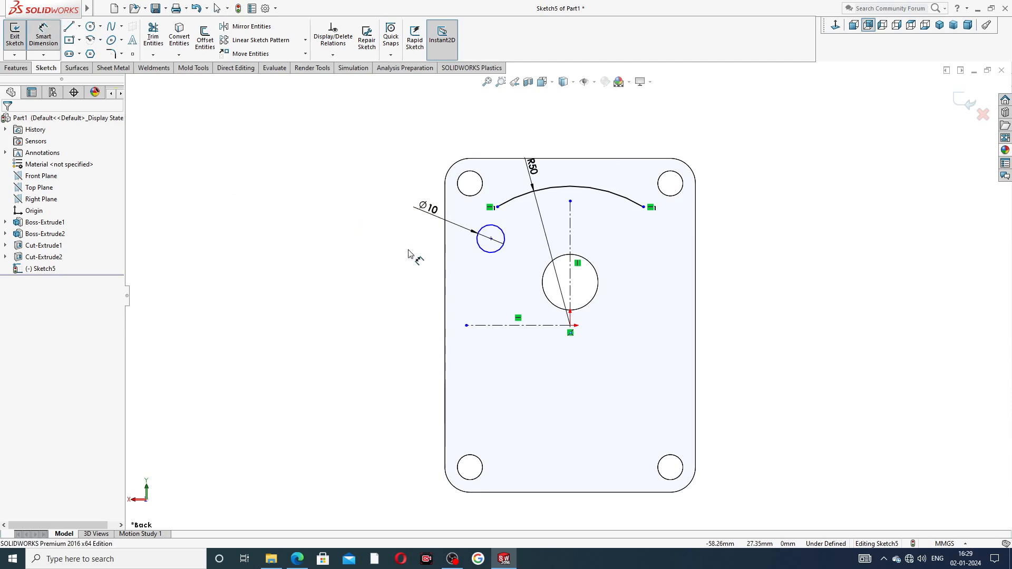
left_click(491, 238)
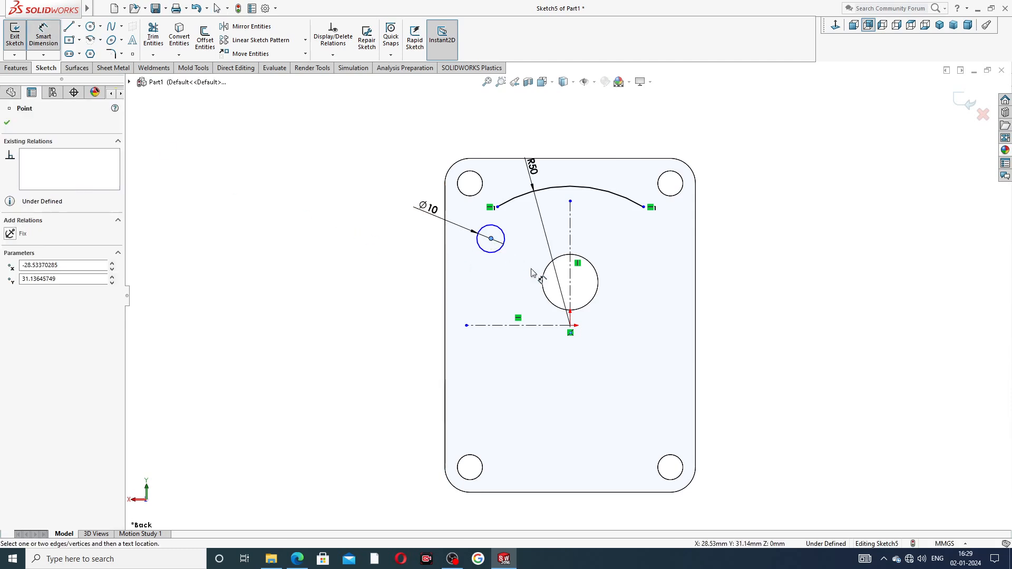
left_click(570, 253)
left_click(535, 373)
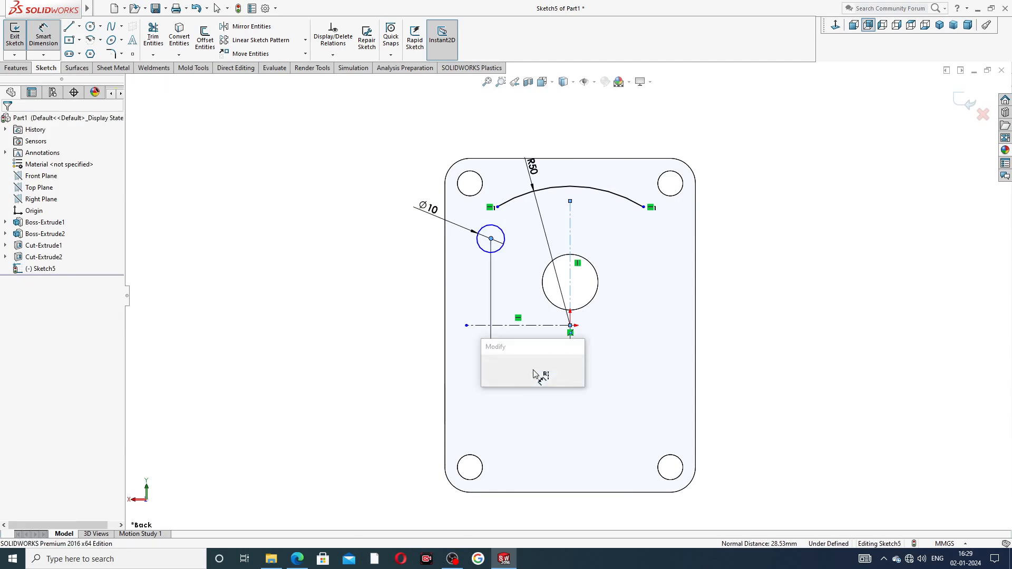
type("29")
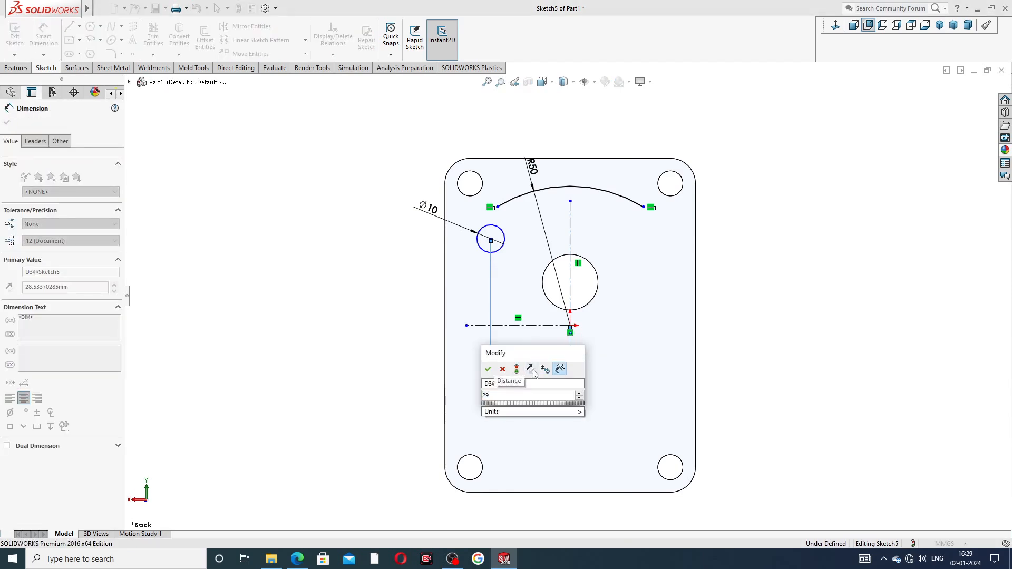
key("Return")
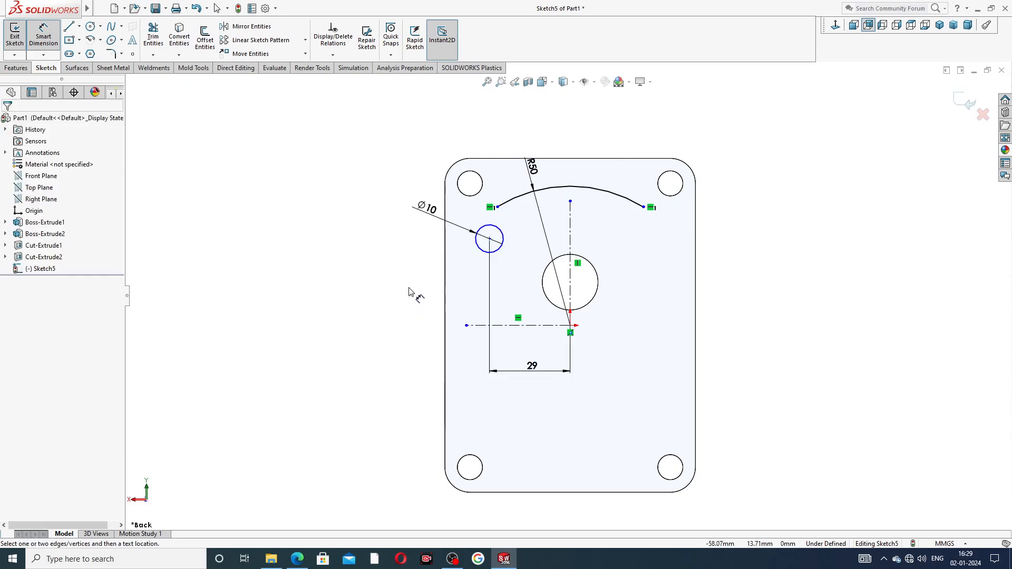
Dimension the height of the 10 mm circle's centre above the horizontal centerline as 29.5 mm
left_click(489, 239)
left_click(488, 325)
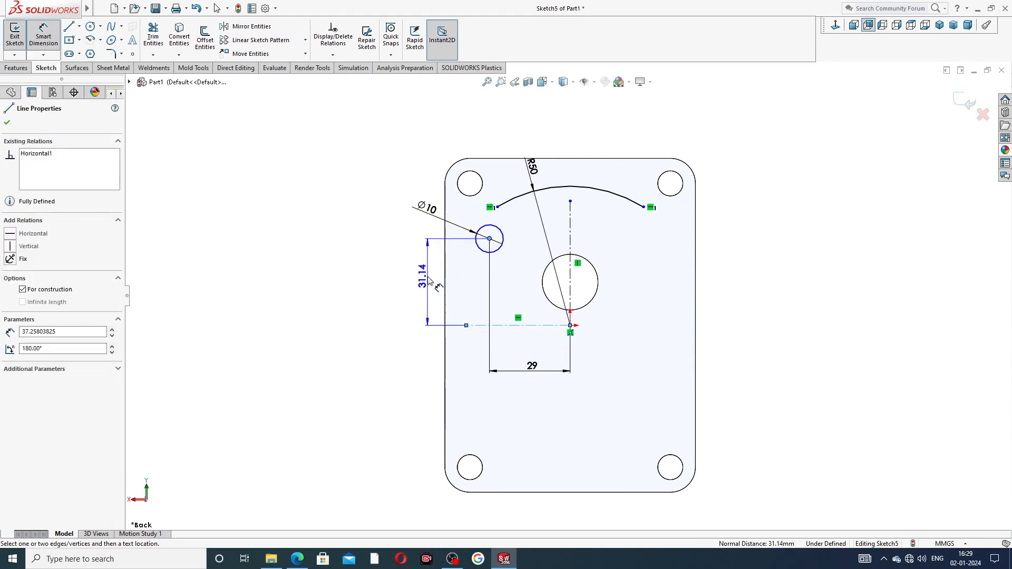
left_click(429, 279)
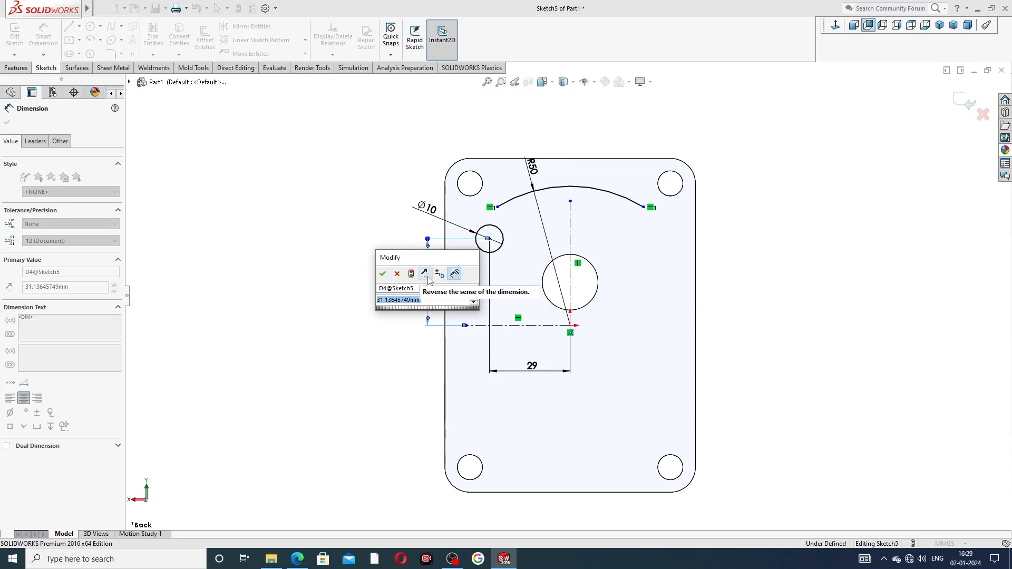
type("29.")
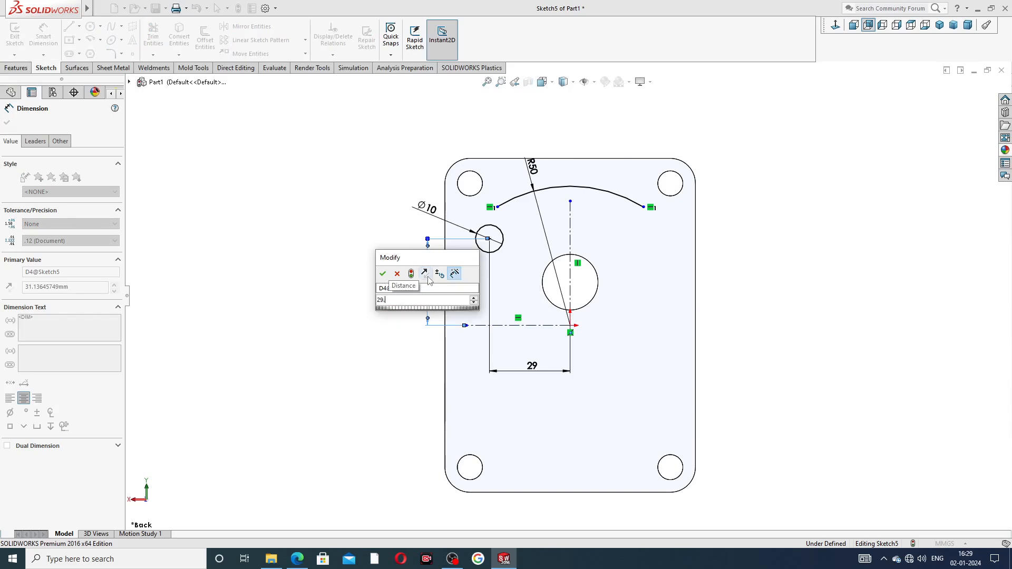
type("5")
key("Return")
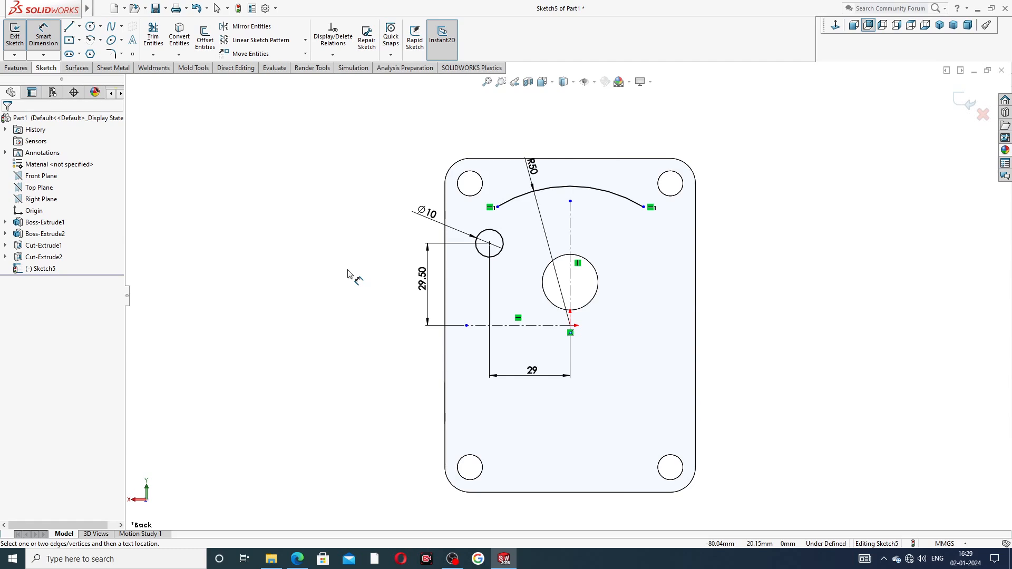
right_click(348, 274)
left_click(372, 156)
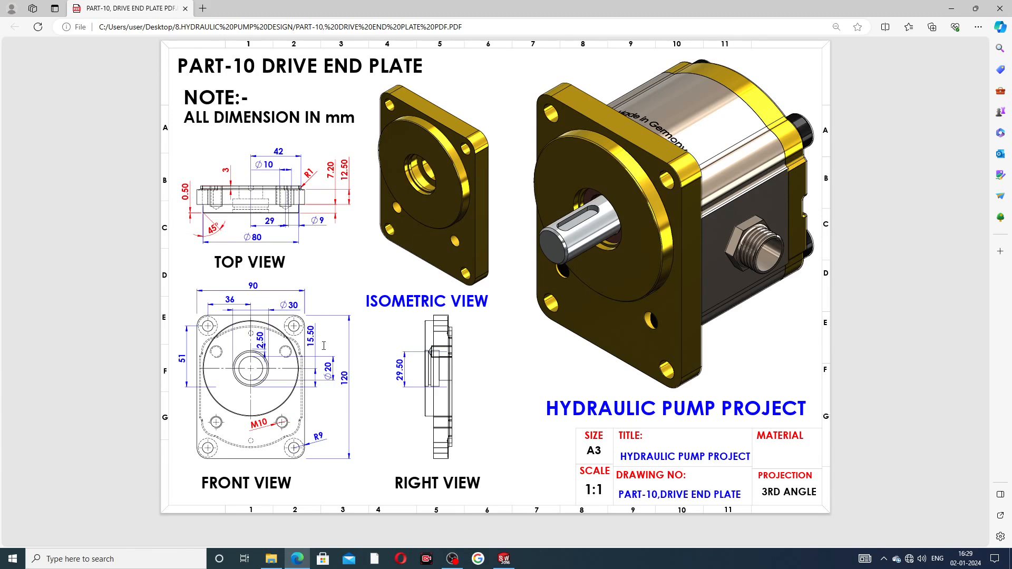
Switch to SOLIDWORKS and add a vertical relation between the R50 arc's end nearer the 10 mm circle and that circle's centre
left_click(504, 558)
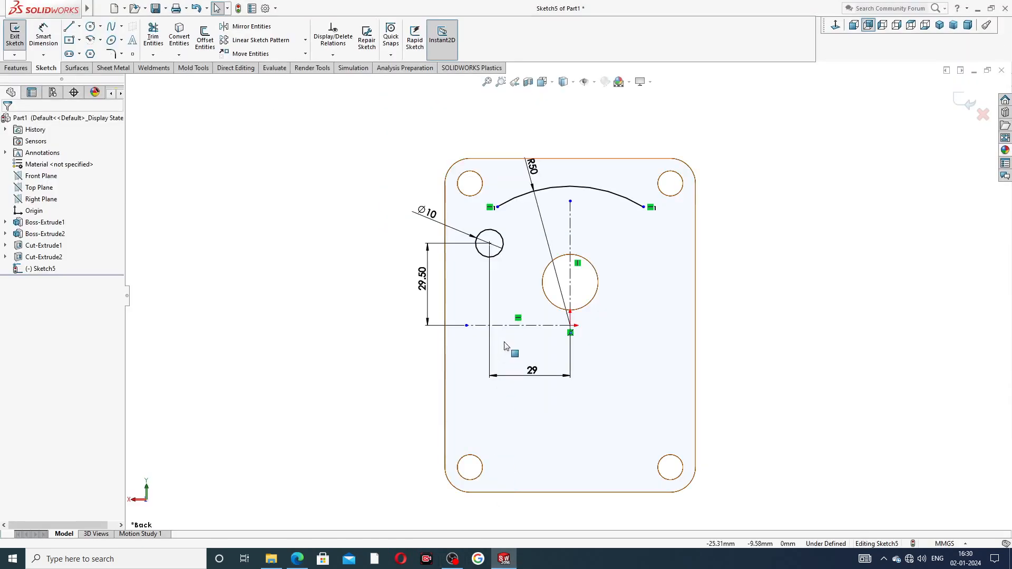
scroll(500, 216, "down", 2)
left_click(502, 209)
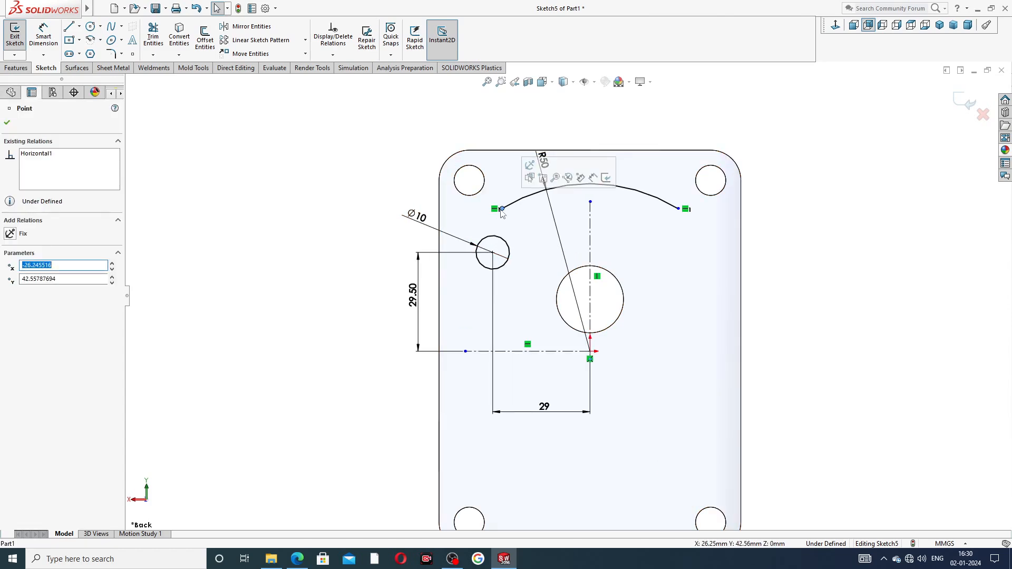
left_click(493, 253)
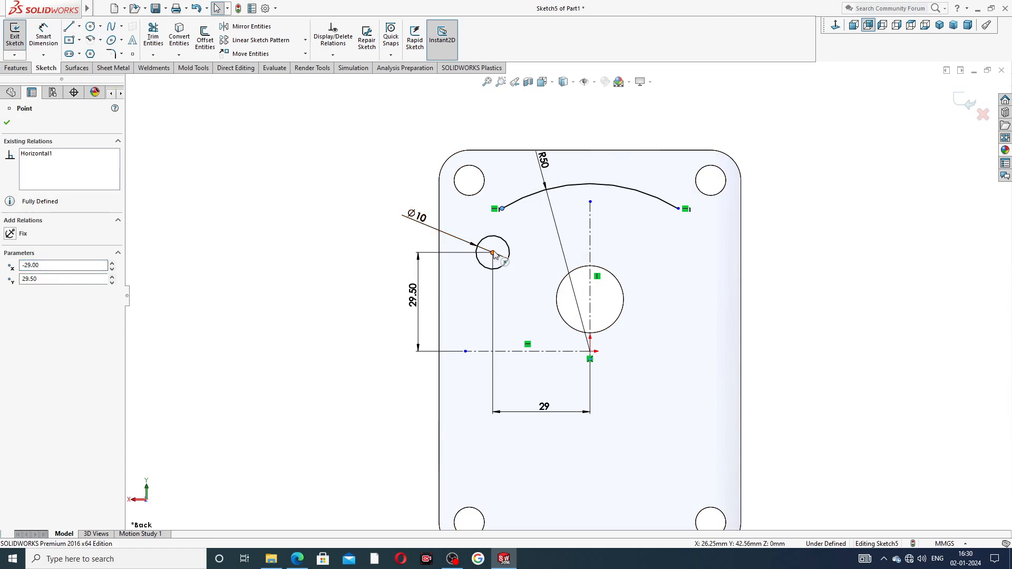
left_click(493, 253, "ctrl")
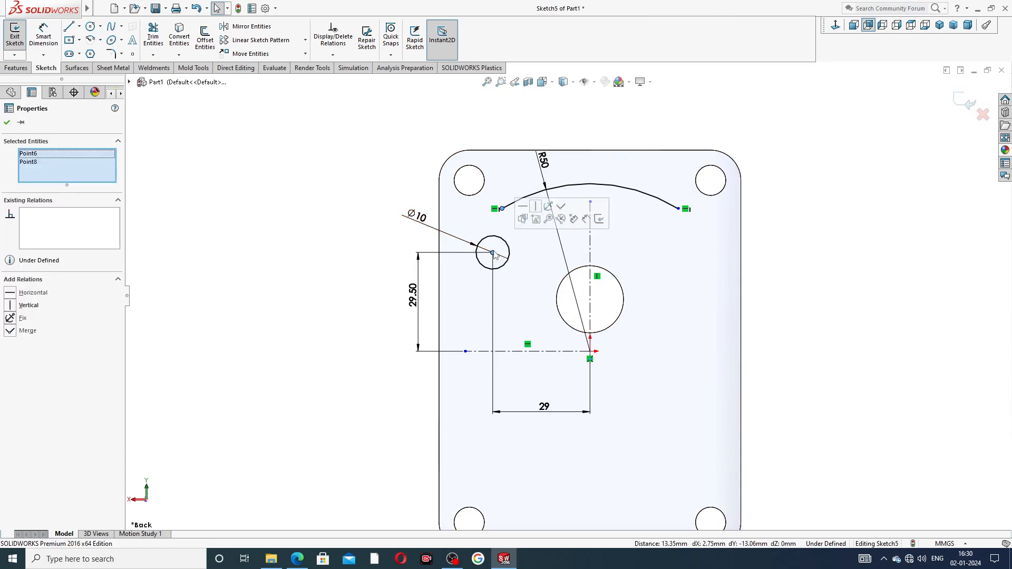
left_click(536, 207)
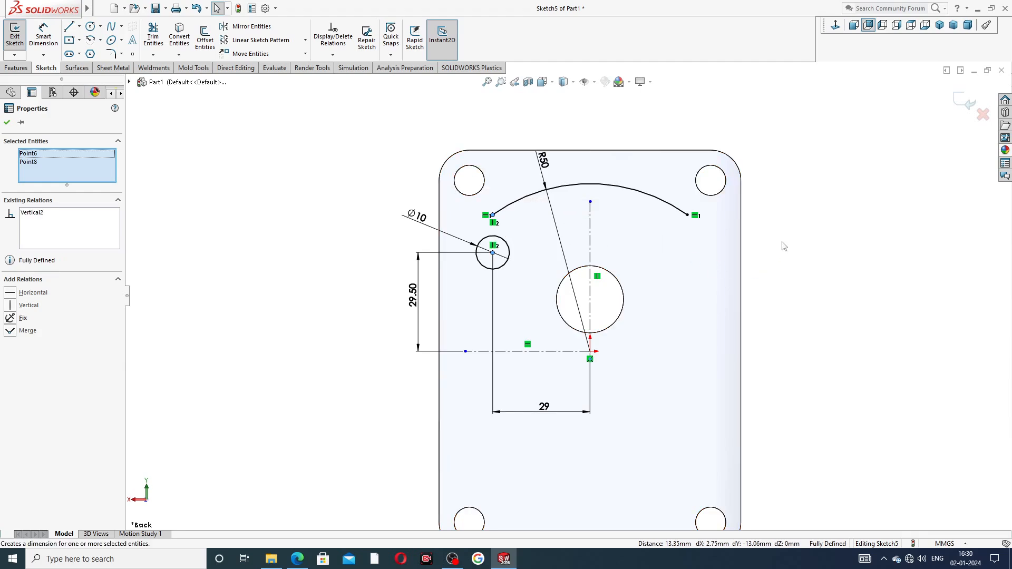
left_click(784, 246)
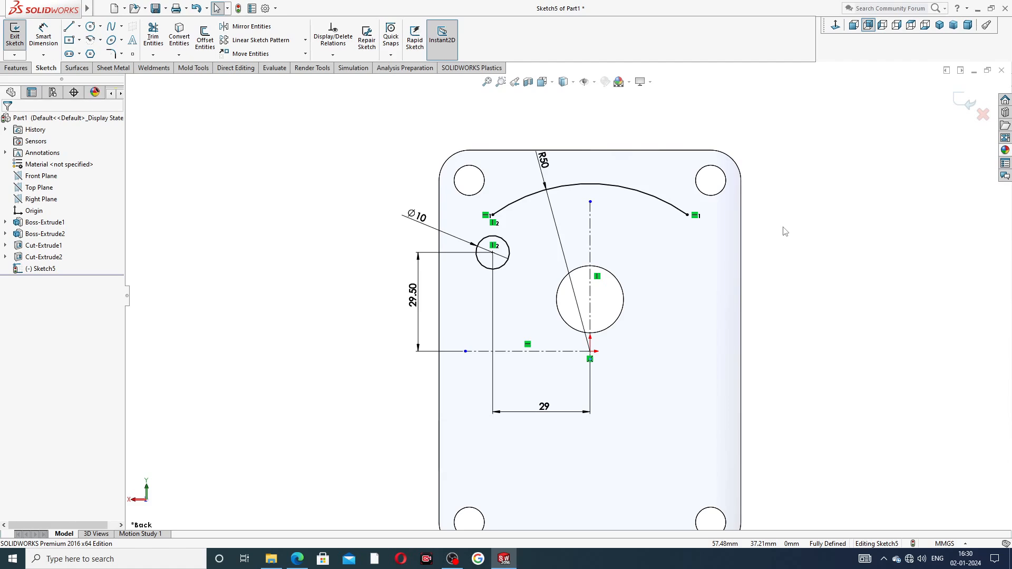
Draw a 3 Point Arc of about 16.4 mm radius from the R50 arc's end down around the outer side of the 10 mm circle
scroll(493, 266, "down", 2)
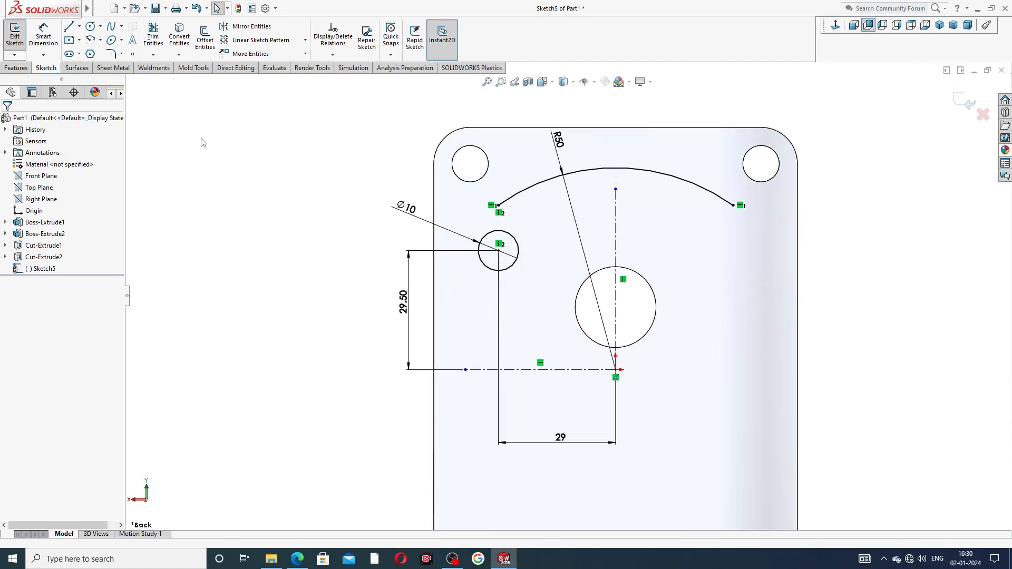
left_click(100, 40)
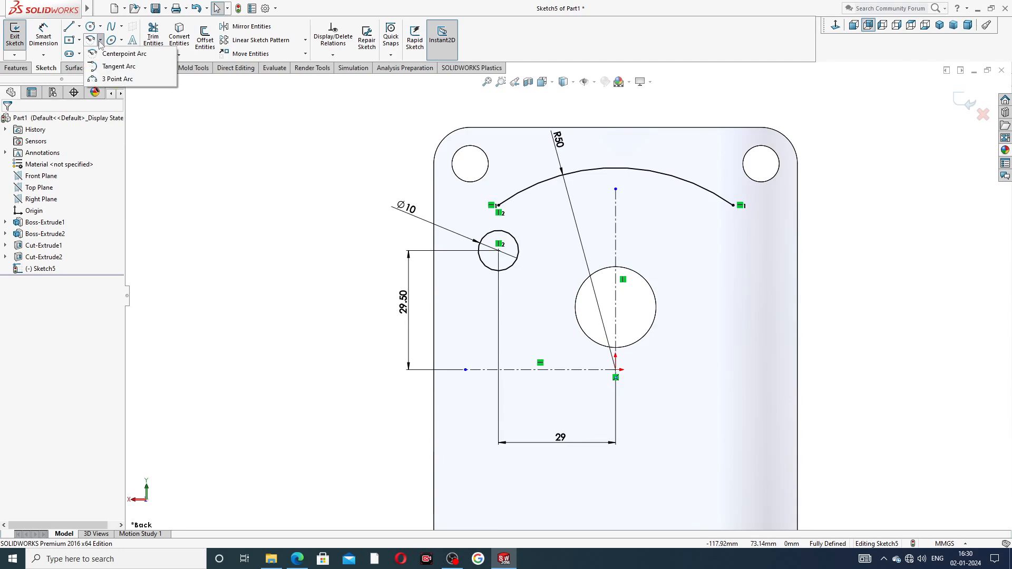
left_click(114, 79)
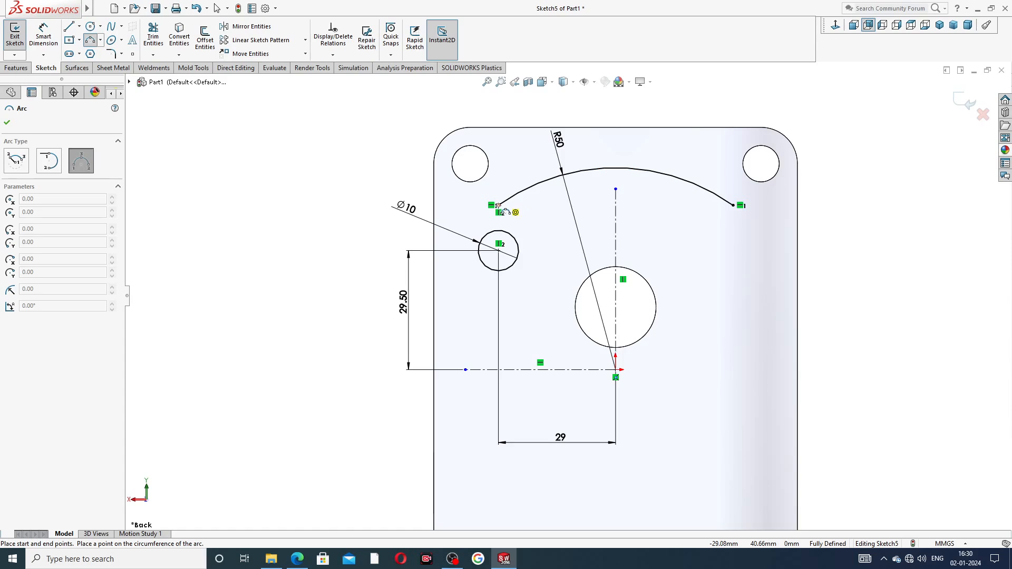
left_click(498, 206)
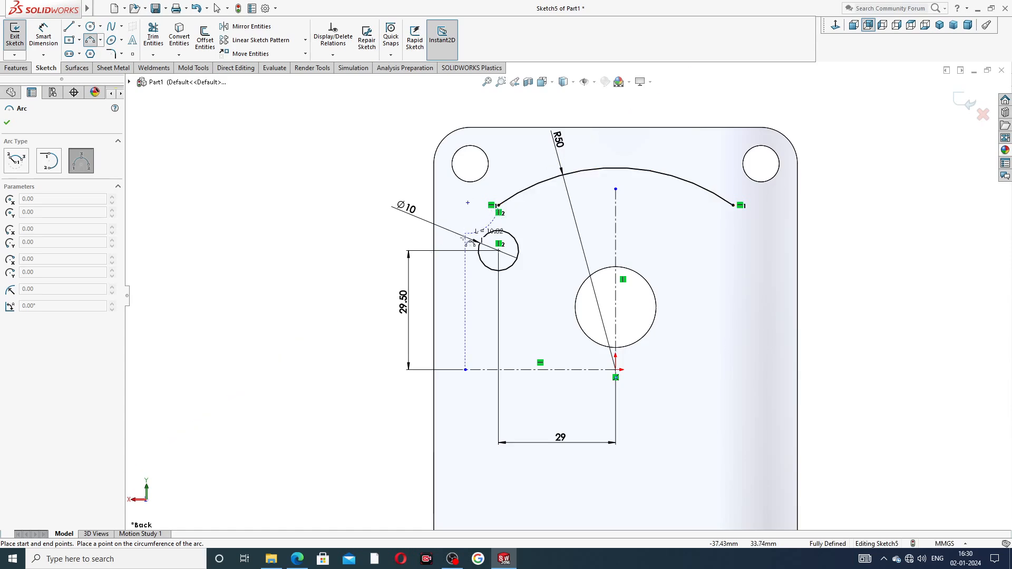
left_click(453, 262)
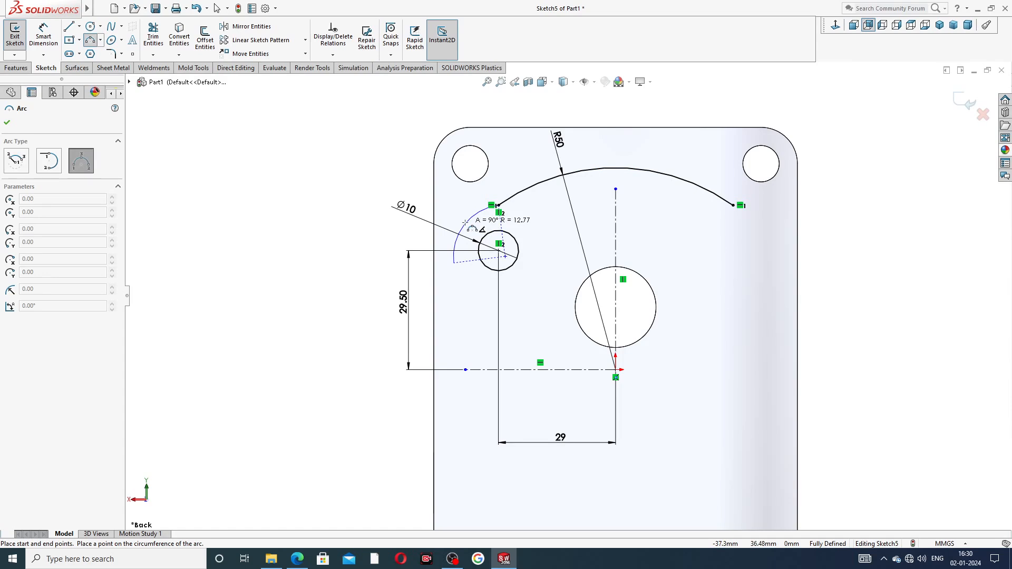
left_click(468, 228)
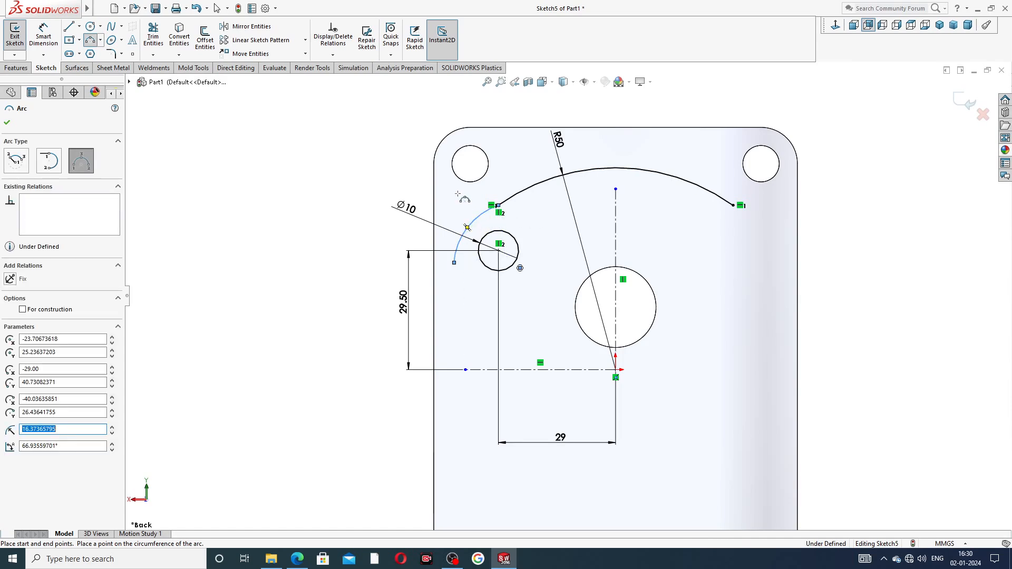
right_click(458, 194)
left_click(480, 203)
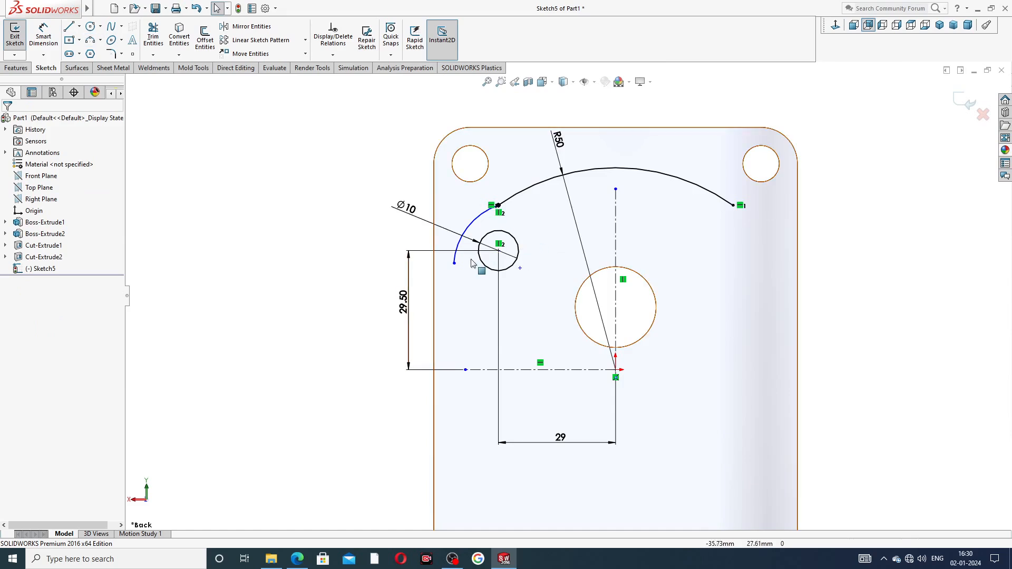
Merge the new arc's centre point with the 10 mm circle's centre
scroll(448, 250, "up", 3)
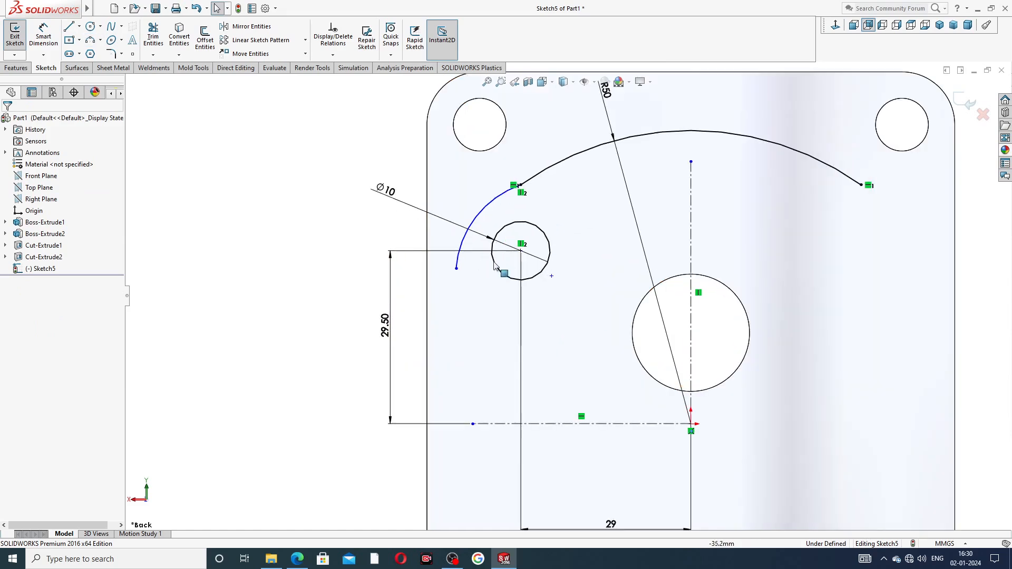
left_click(553, 276)
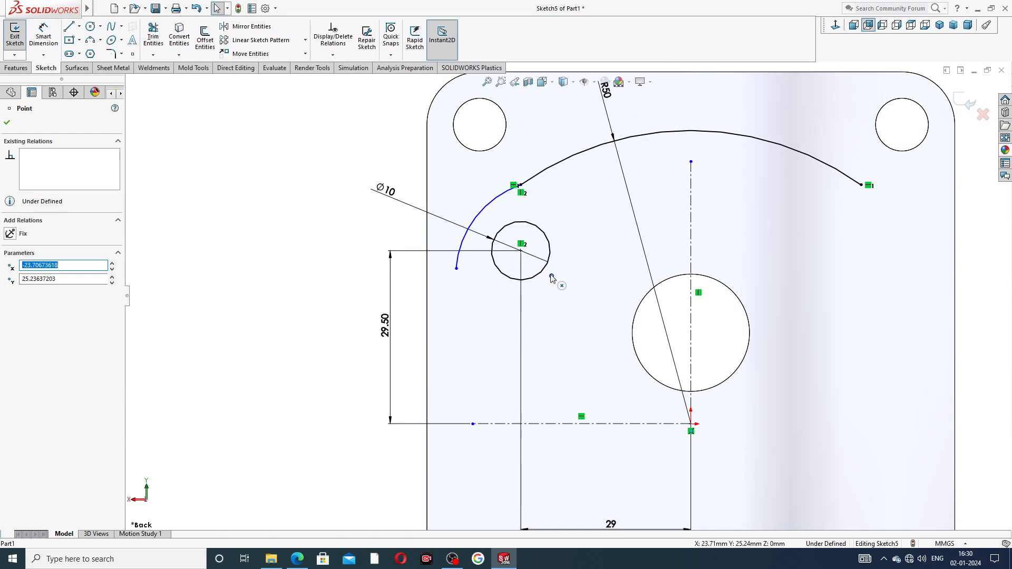
left_click(520, 251, "ctrl")
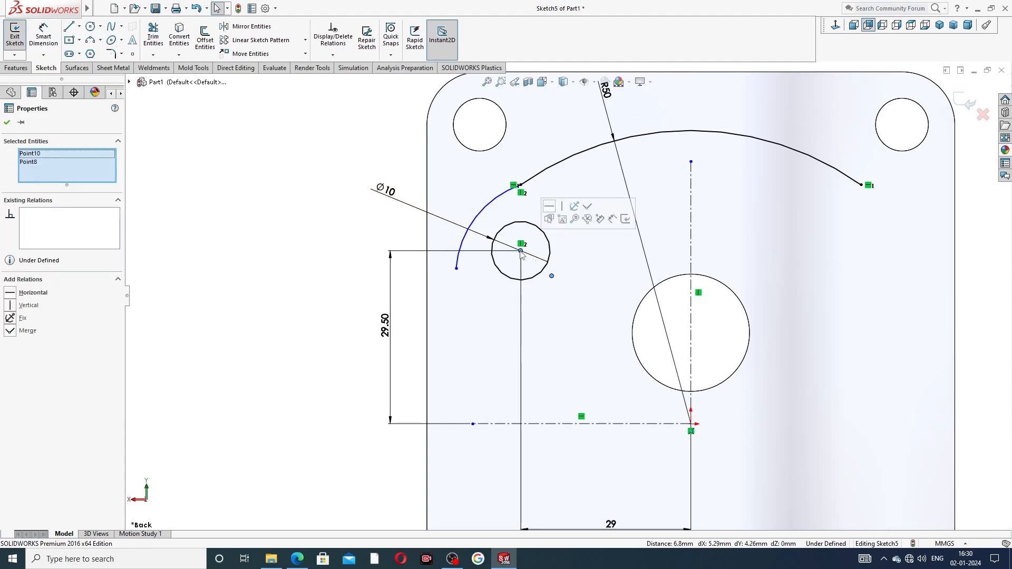
left_click(588, 208)
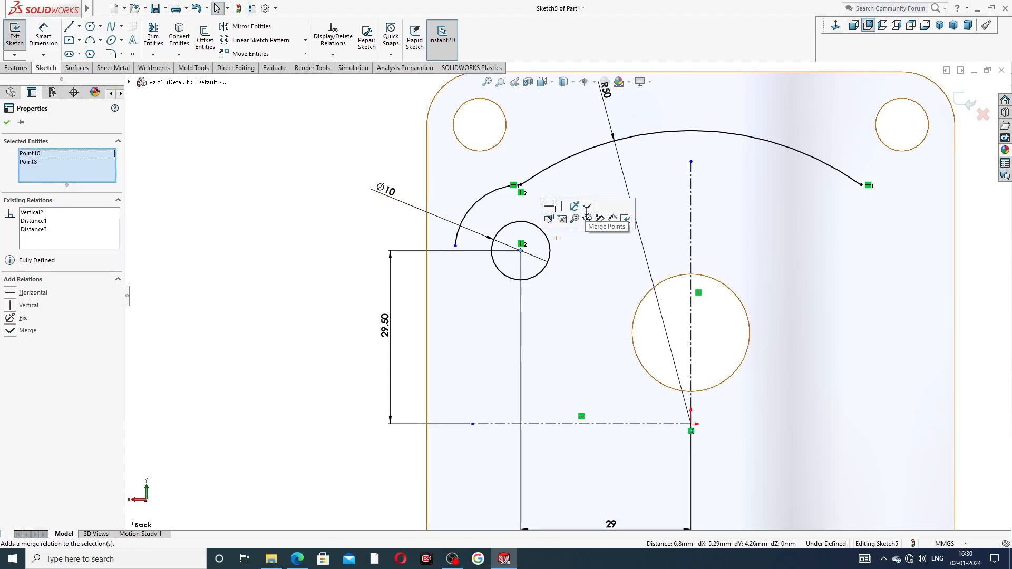
left_click(364, 246)
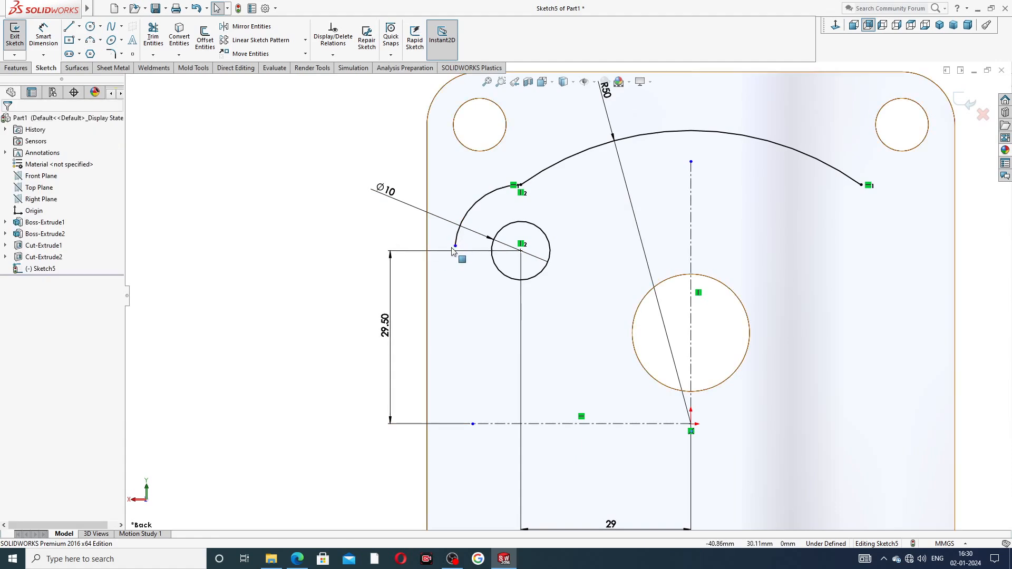
Add a horizontal relation between the small arc's lower endpoint and the 10 mm circle's centre
left_click(455, 246)
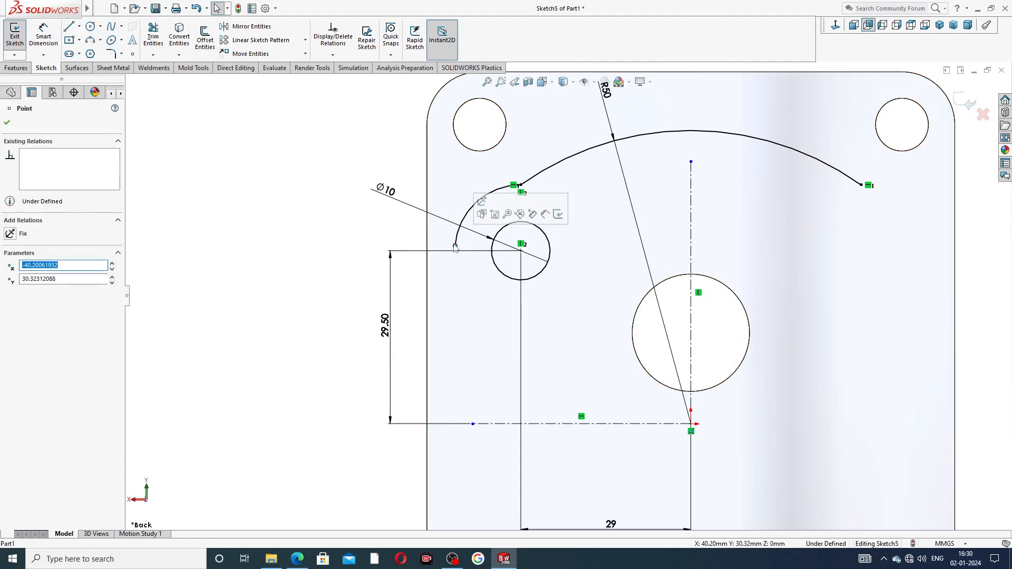
left_click(521, 251, "ctrl")
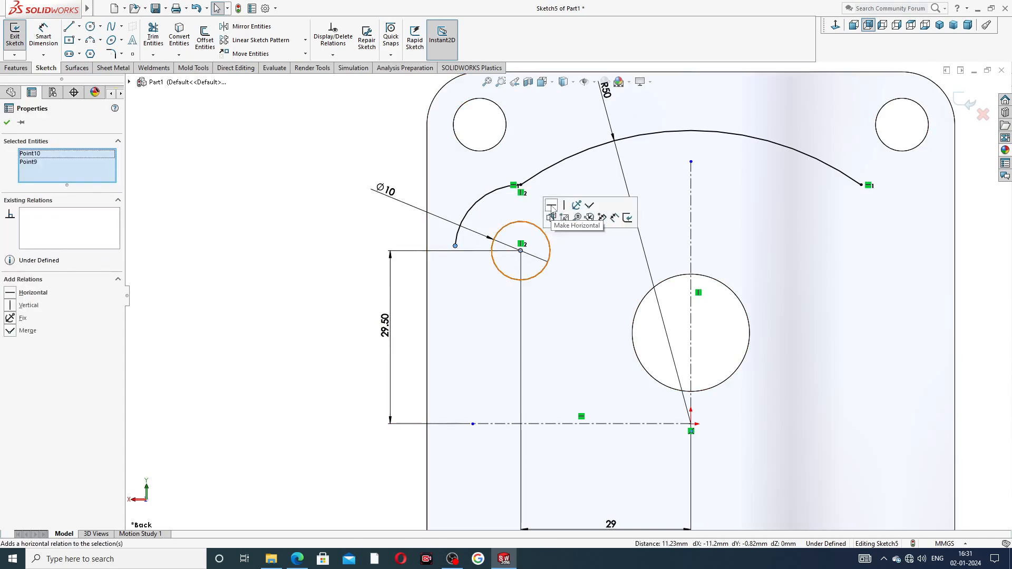
left_click(551, 205)
left_click(366, 227)
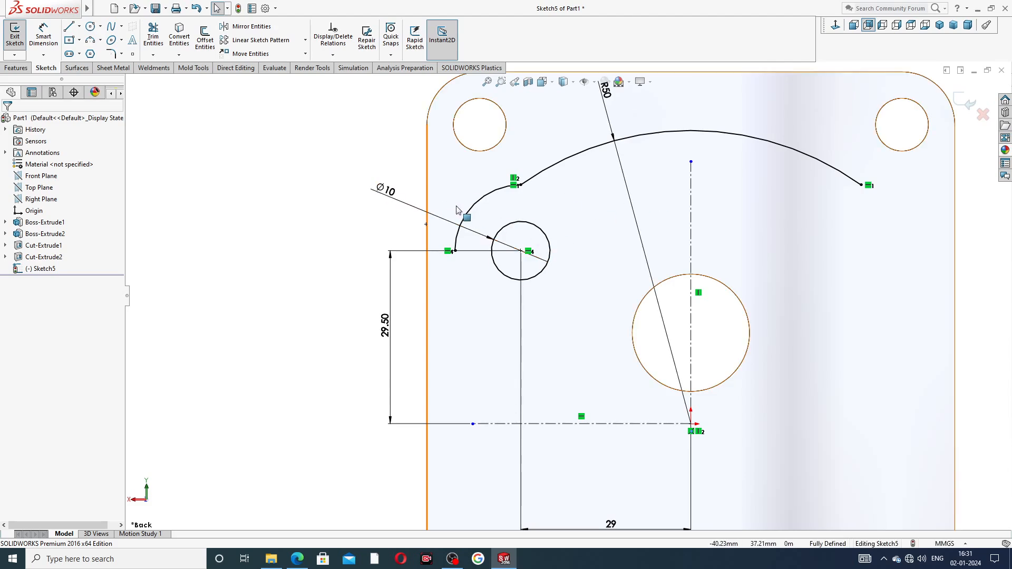
Delete the circle's slanted diameter dimension and redimension it as 10 mm, placed upright outside the plate
left_click(445, 220)
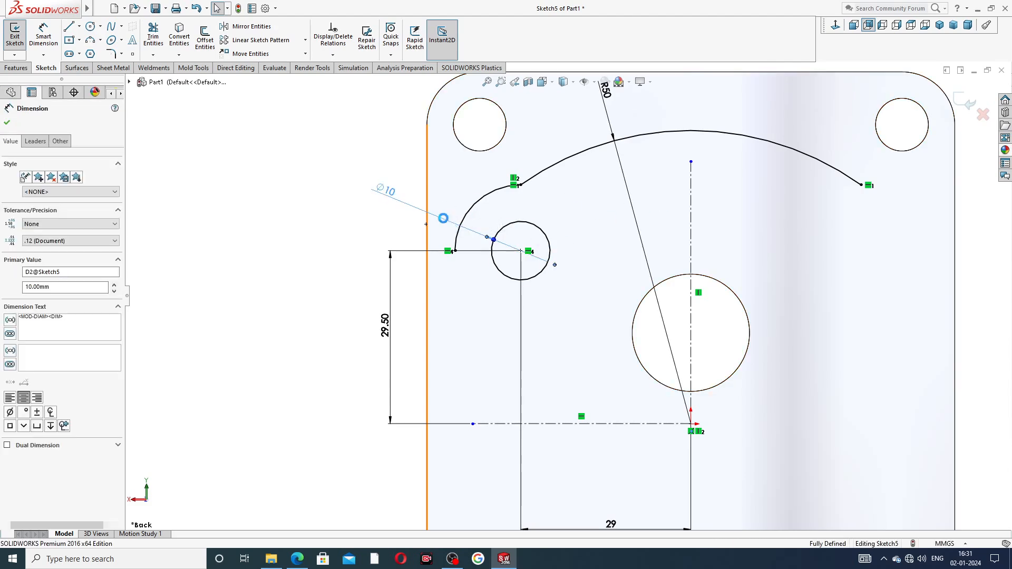
key("Delete")
left_click(43, 36)
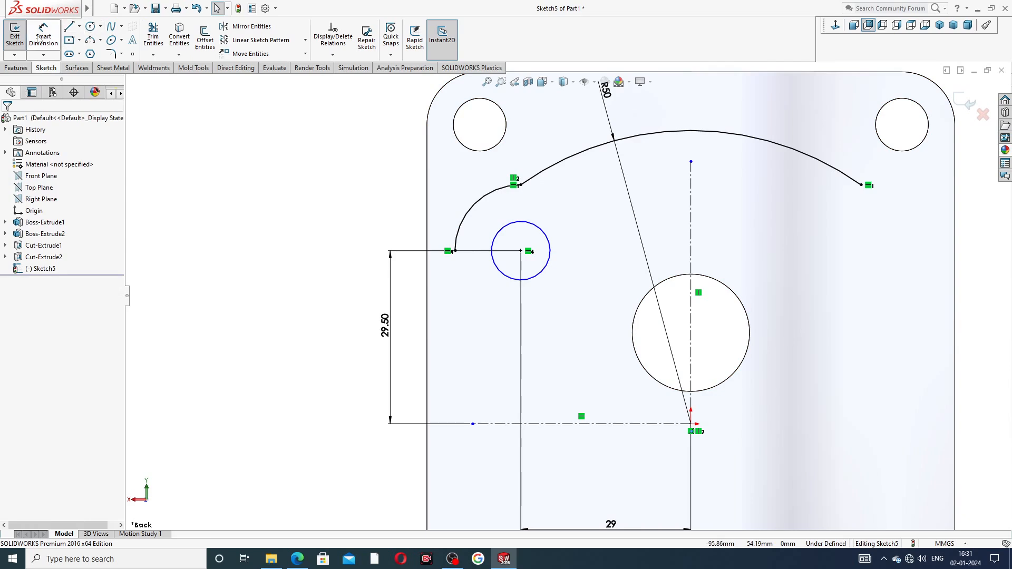
left_click(495, 236)
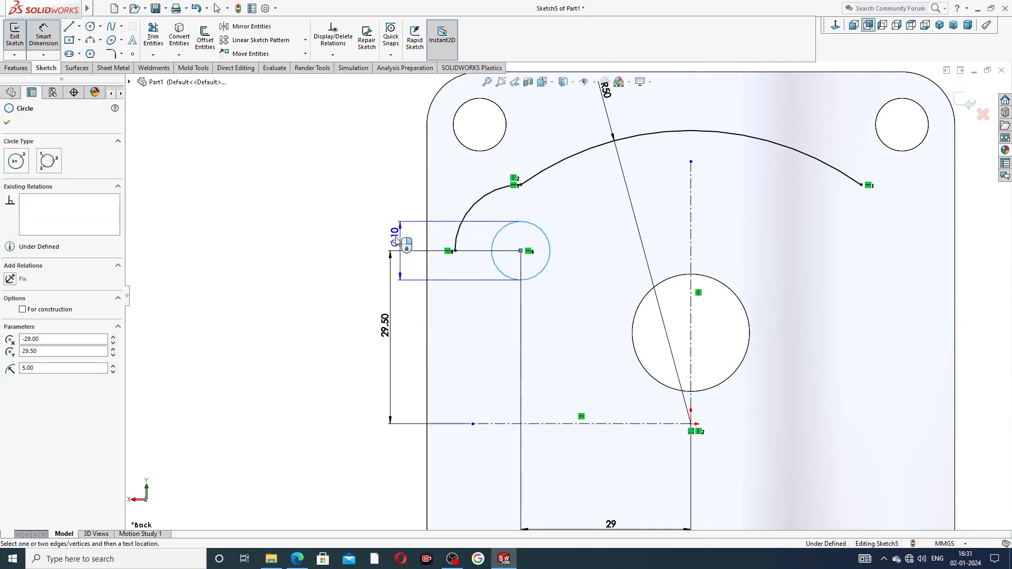
left_click(359, 254)
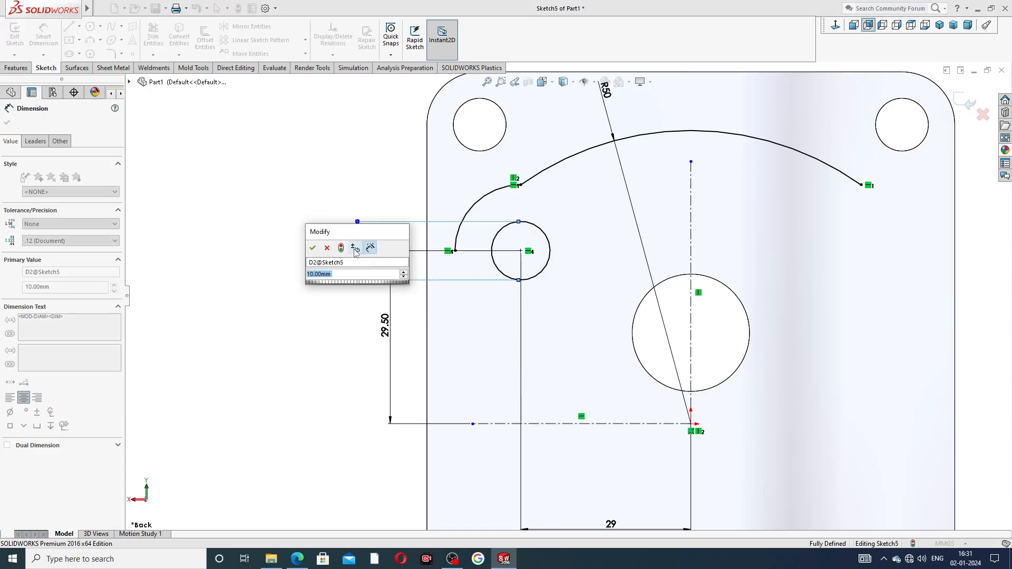
left_click(315, 243)
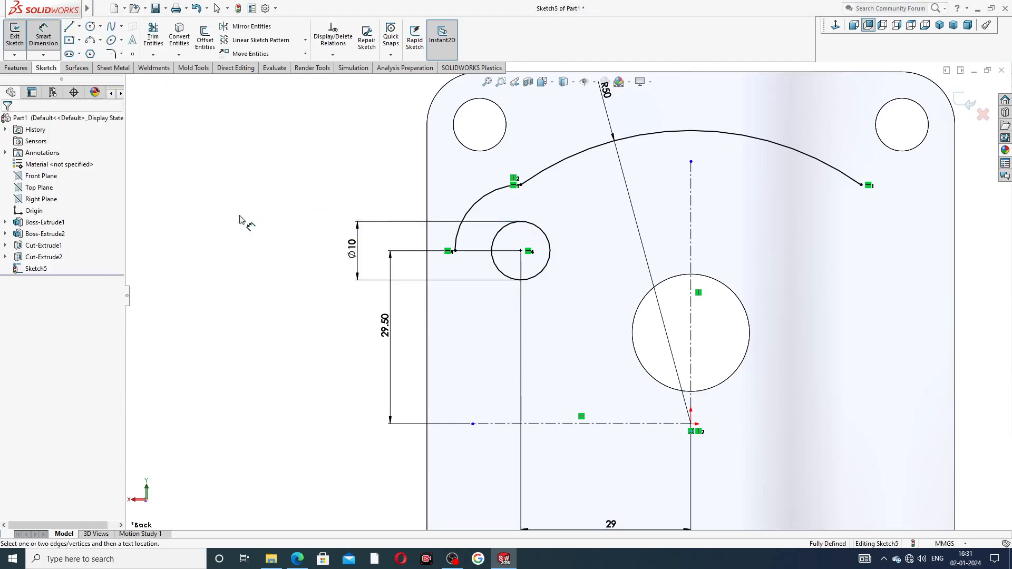
right_click(278, 179)
left_click(308, 157)
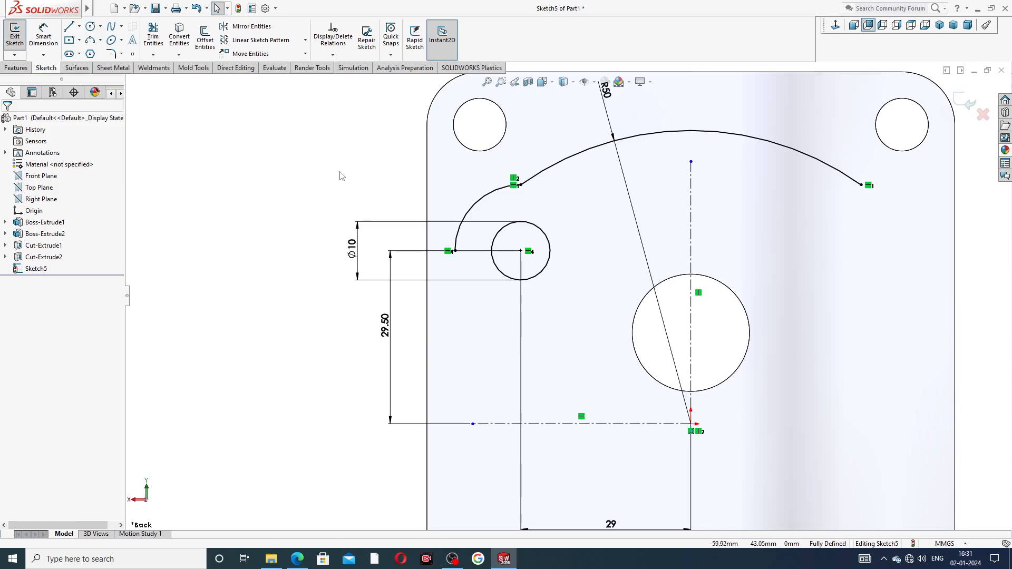
Draw connected lines from the small arc's lower end: short vertical, about 1.9 mm outward at 45°, and about 26 mm vertical down to the horizontal centerline's level
left_click(69, 27)
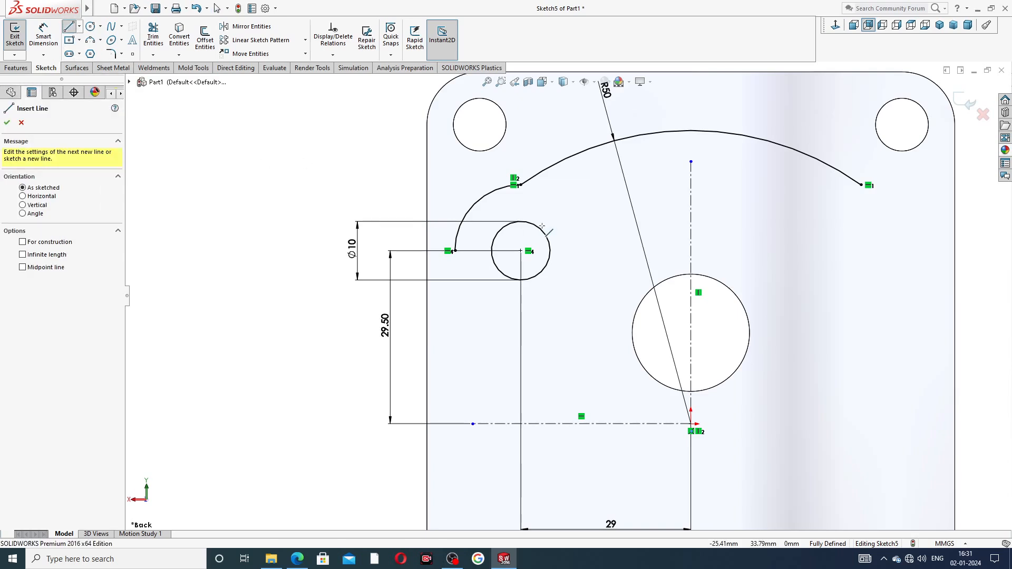
left_click(454, 252)
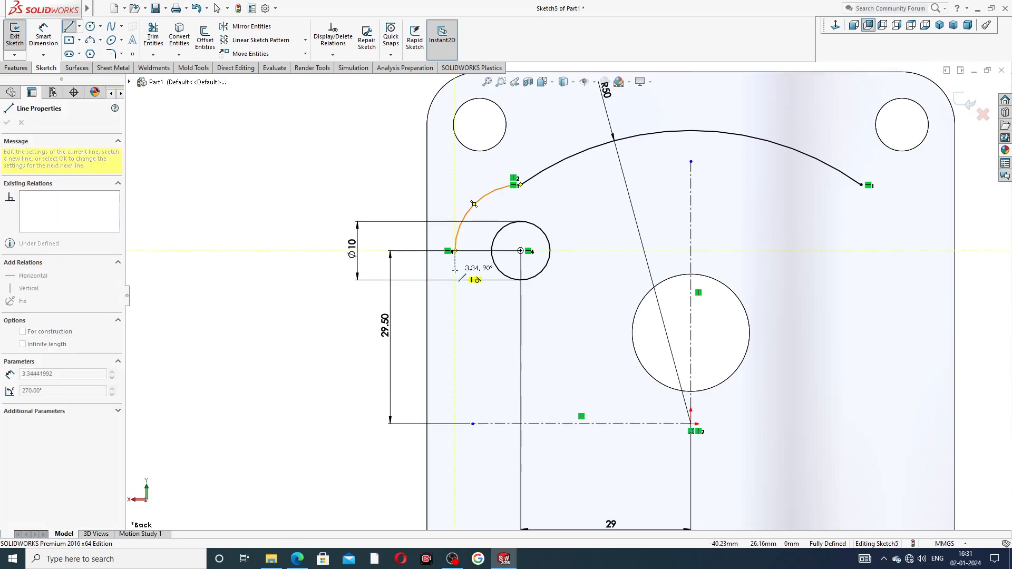
left_click(454, 265)
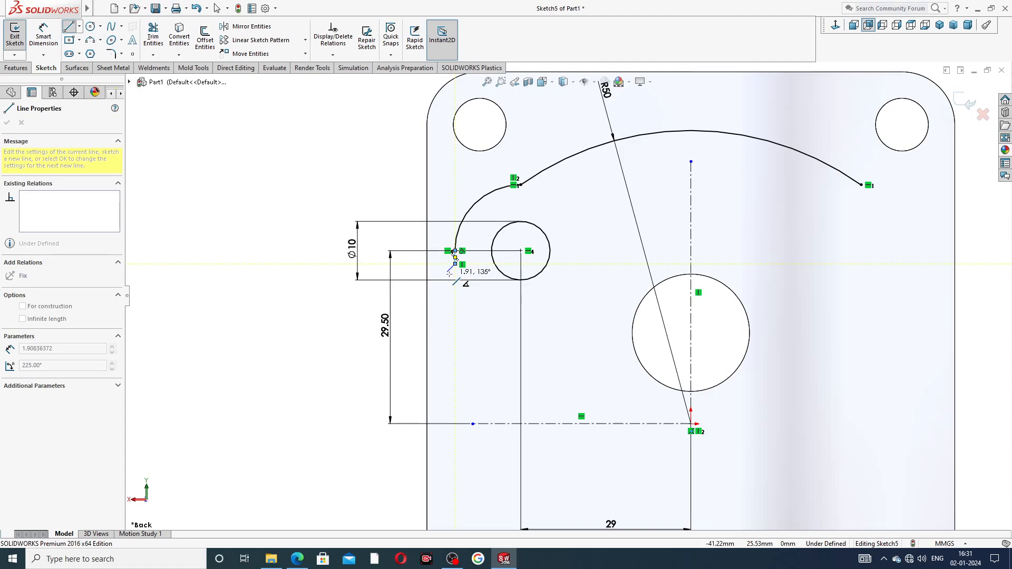
left_click(448, 272)
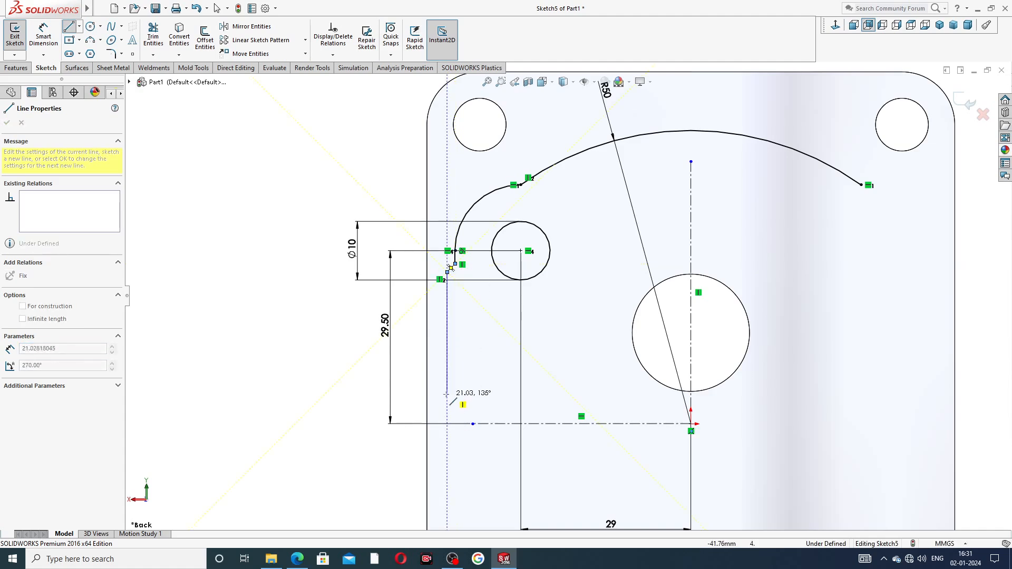
left_click(447, 423)
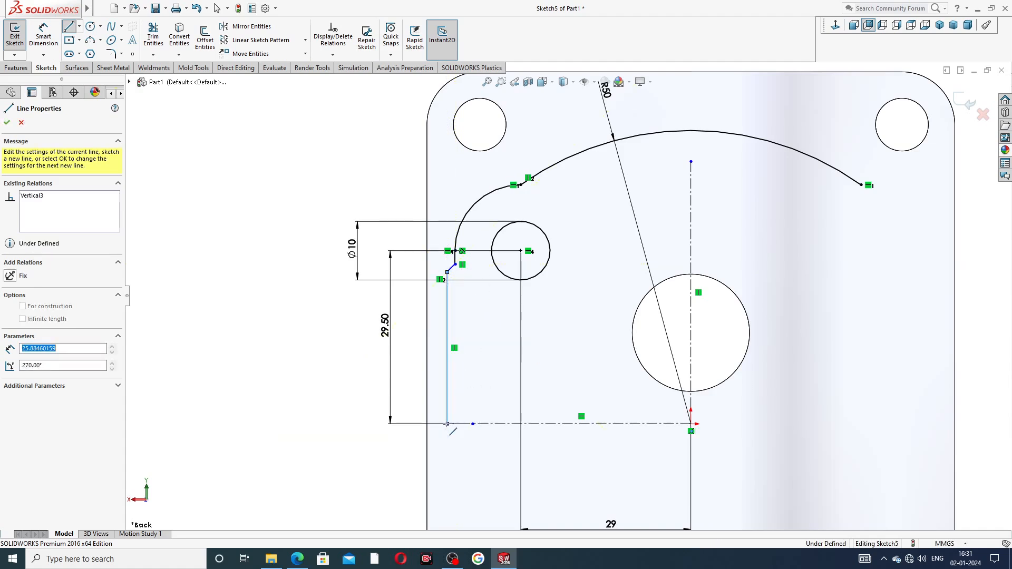
right_click(458, 362)
left_click(487, 385)
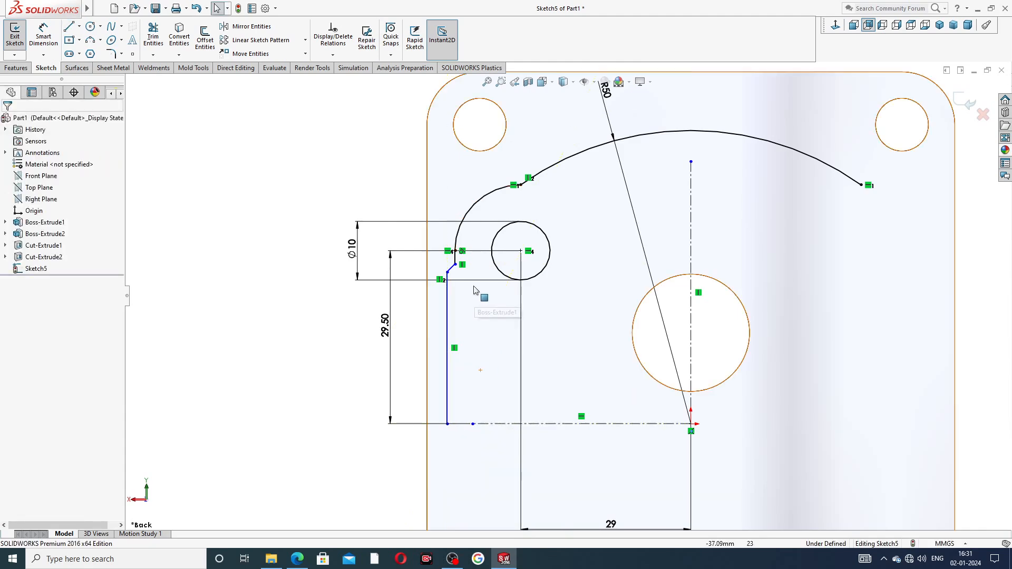
Move the joint between the short vertical line and the angled line up to about 28.2 mm above the origin
scroll(476, 292, "down", 5)
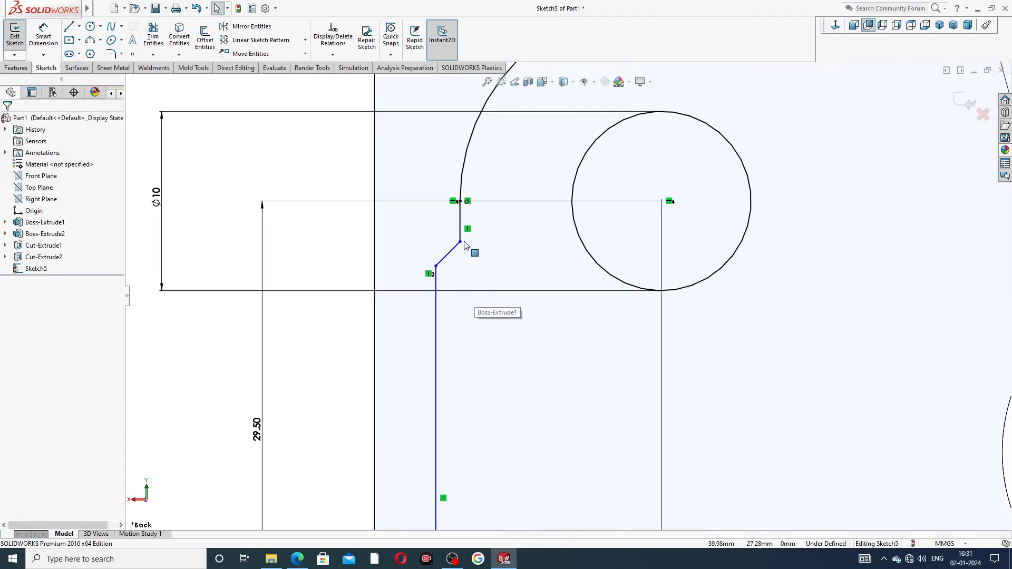
left_click(461, 240)
left_click_drag(464, 227, 465, 225)
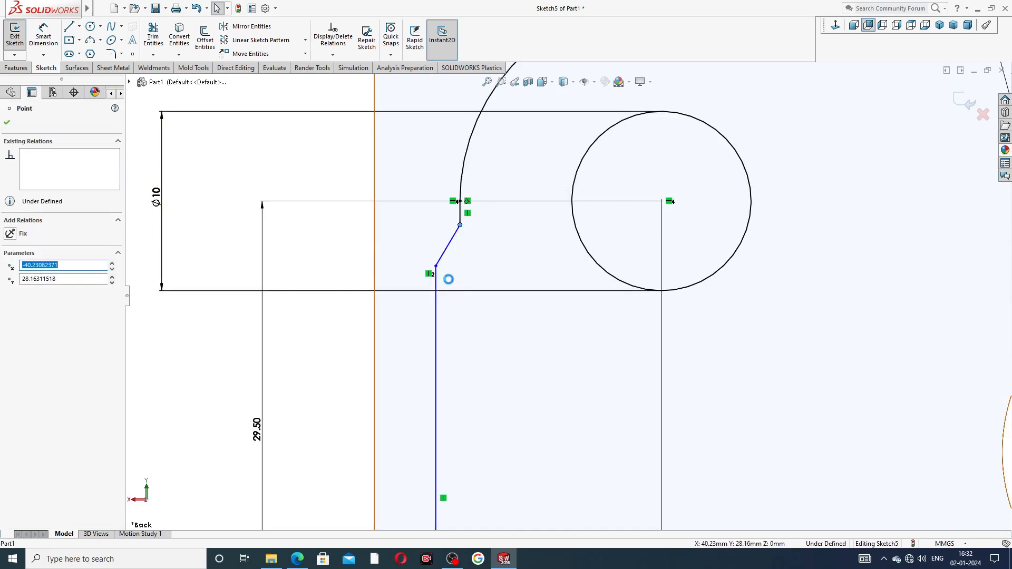
Move the angled line's lower joint to about 25.2 mm and its upper joint to about 27.9 mm above the origin
left_click(436, 267)
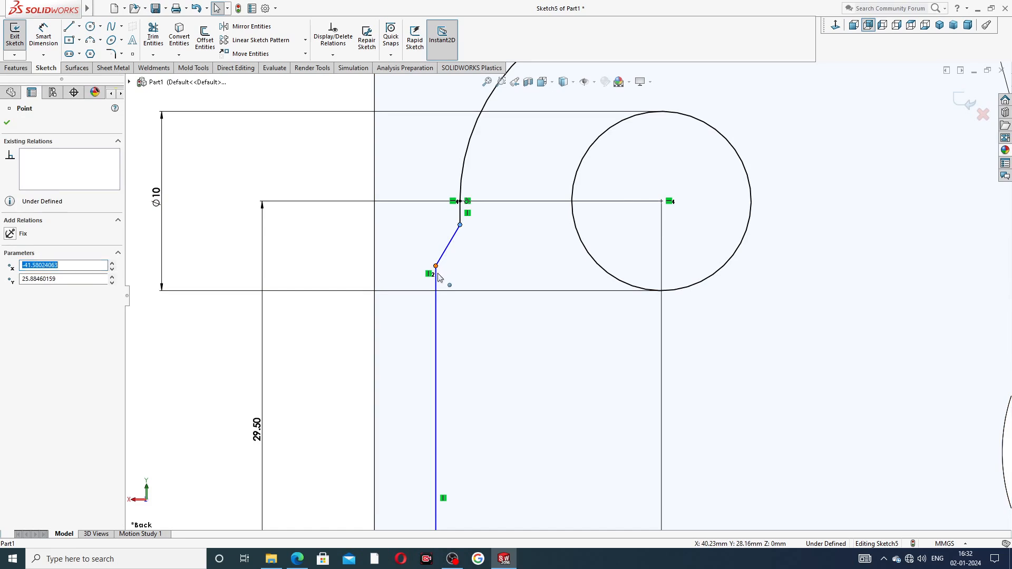
left_click_drag(437, 273, 439, 281)
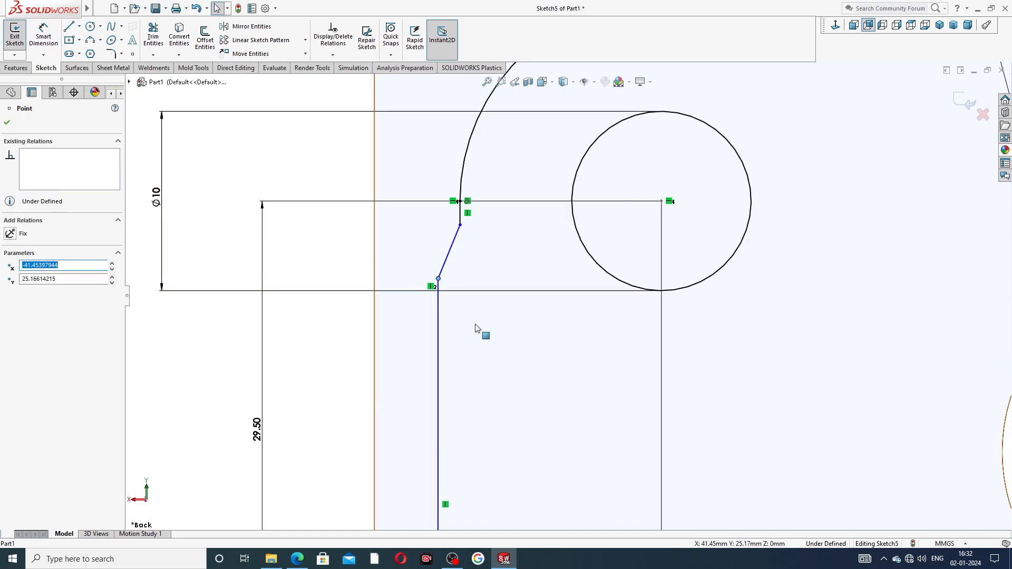
left_click(484, 332)
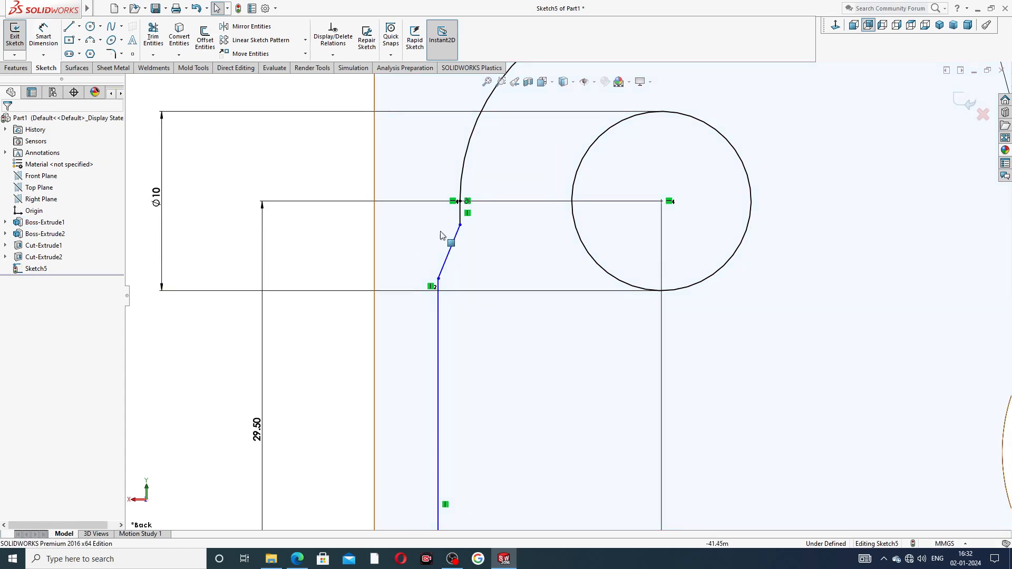
left_click(461, 225)
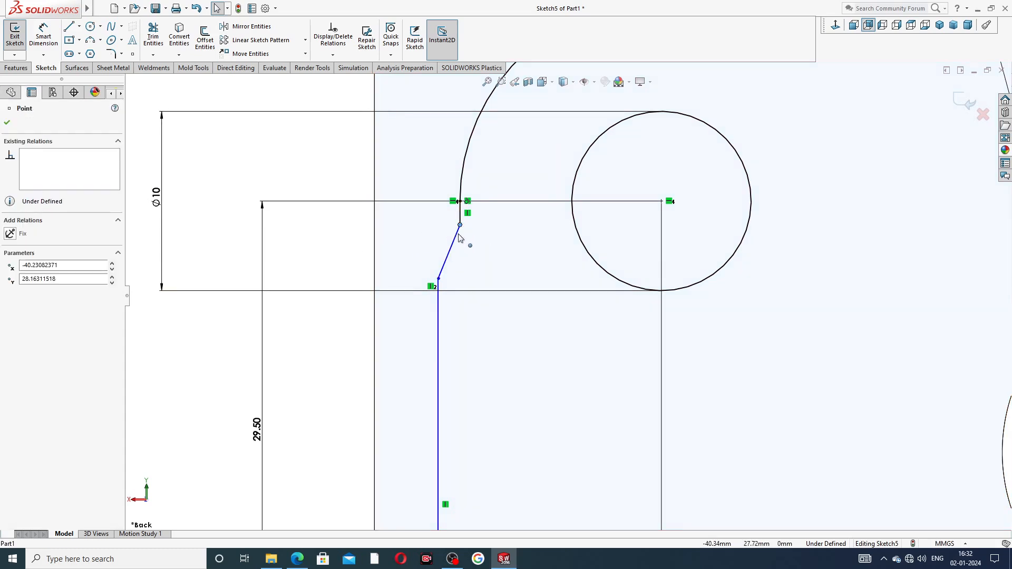
left_click_drag(459, 234, 459, 228)
left_click(384, 250)
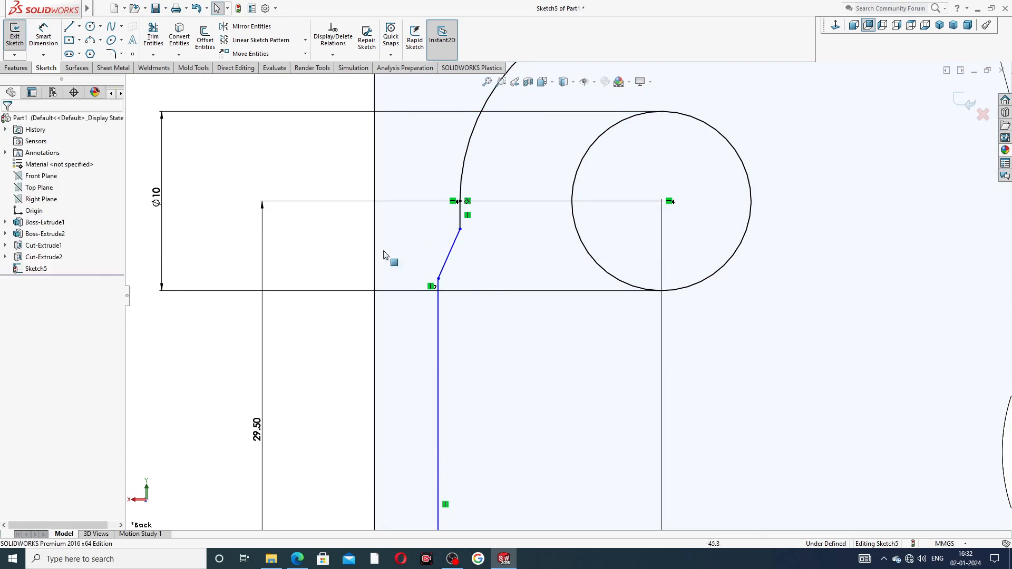
Dimension the long vertical line's distance from the vertical centerline as 42 mm, placing the dimension below the horizontal centerline
scroll(524, 295, "up", 5)
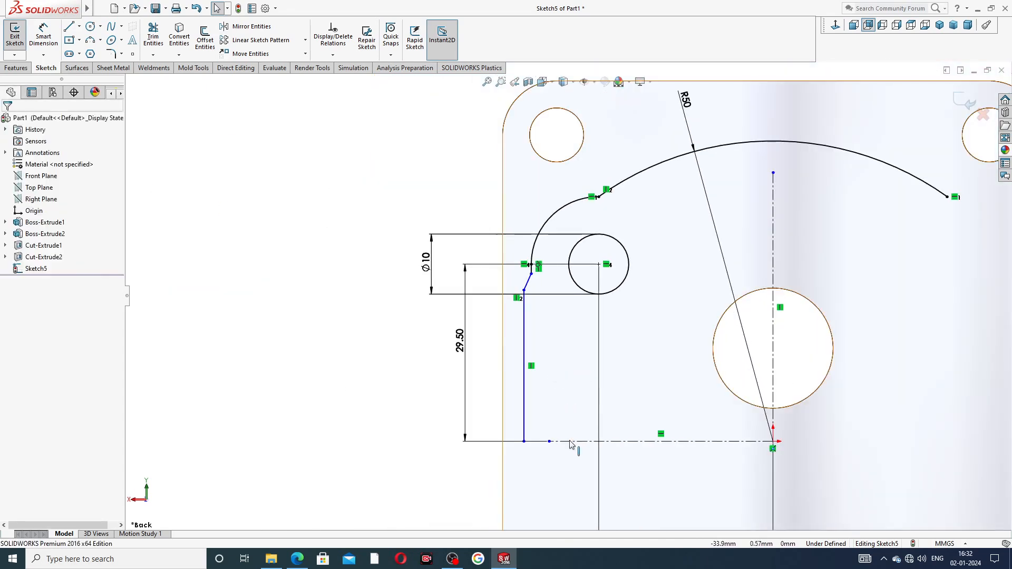
scroll(570, 445, "down", 1)
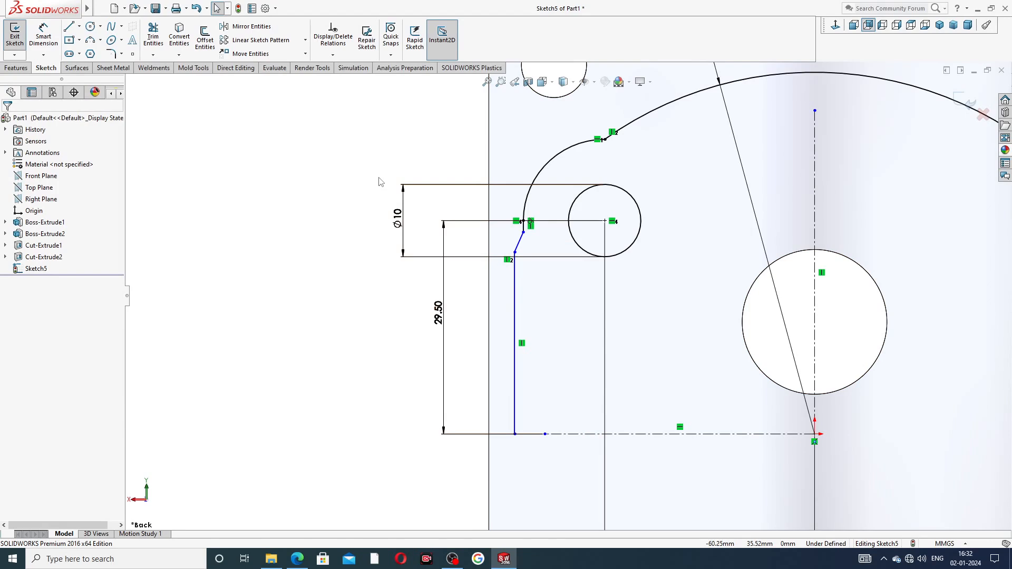
left_click(43, 36)
left_click(516, 346)
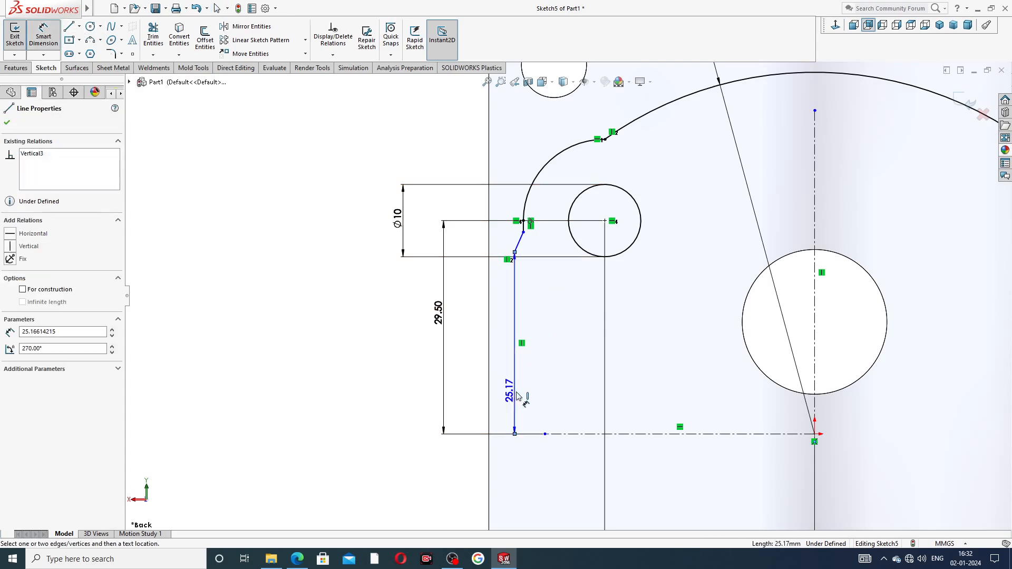
left_click(814, 387)
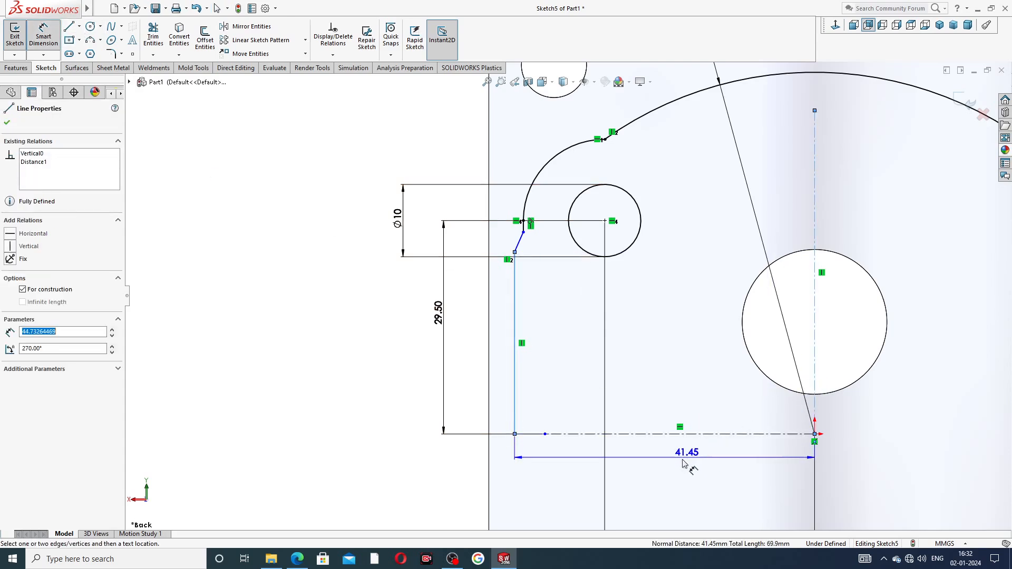
left_click(680, 466)
type("42")
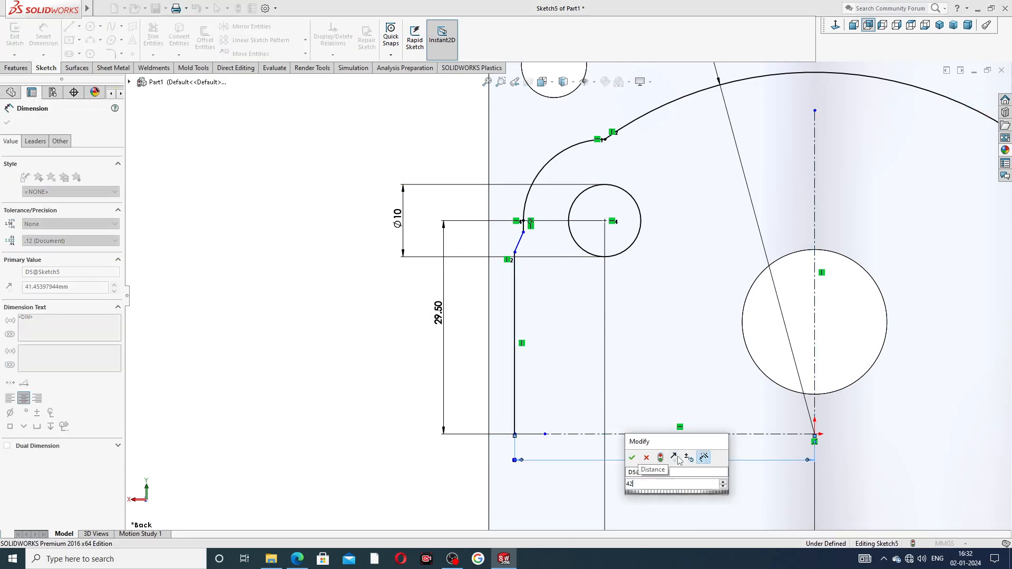
key("Return")
left_click(370, 420)
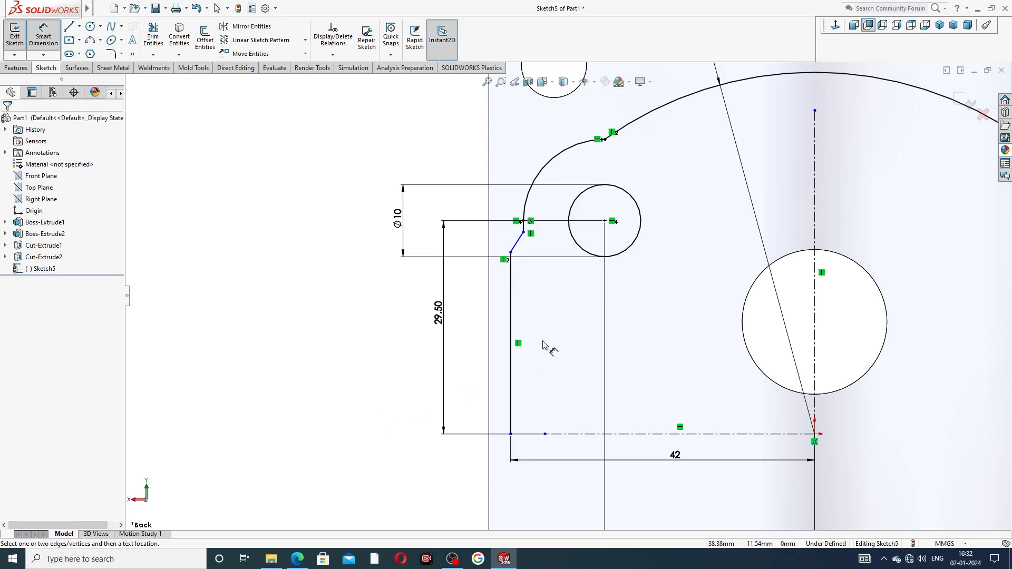
Arrange the 29 mm and 42 mm dimensions in separate rows below the horizontal centerline and end dimensioning
scroll(566, 298, "up", 3)
scroll(652, 324, "down", 2)
left_click_drag(624, 398, 625, 424)
left_click_drag(647, 472, 622, 444)
left_click_drag(646, 399, 645, 410)
left_click(415, 341)
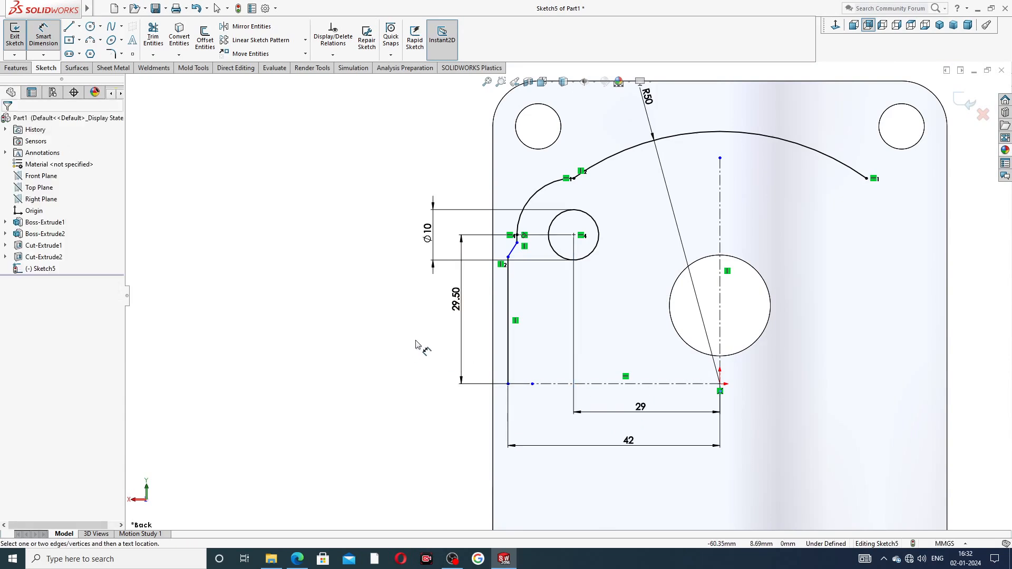
right_click(276, 227)
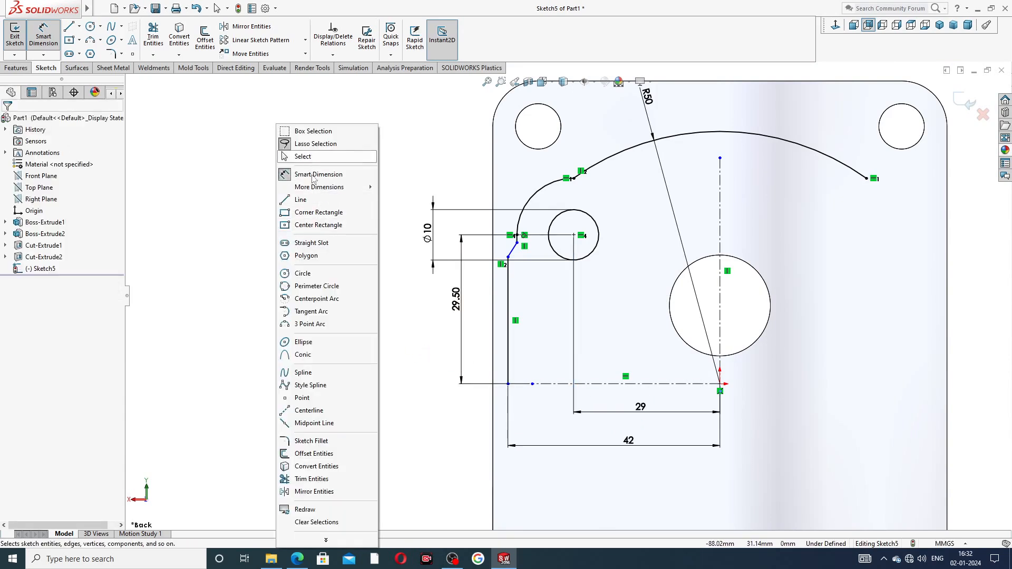
left_click(311, 156)
Check the drive end plate's PDF drawing and apply a 5 mm Sketch Fillet where the R50 arc meets the small arc
left_click(299, 562)
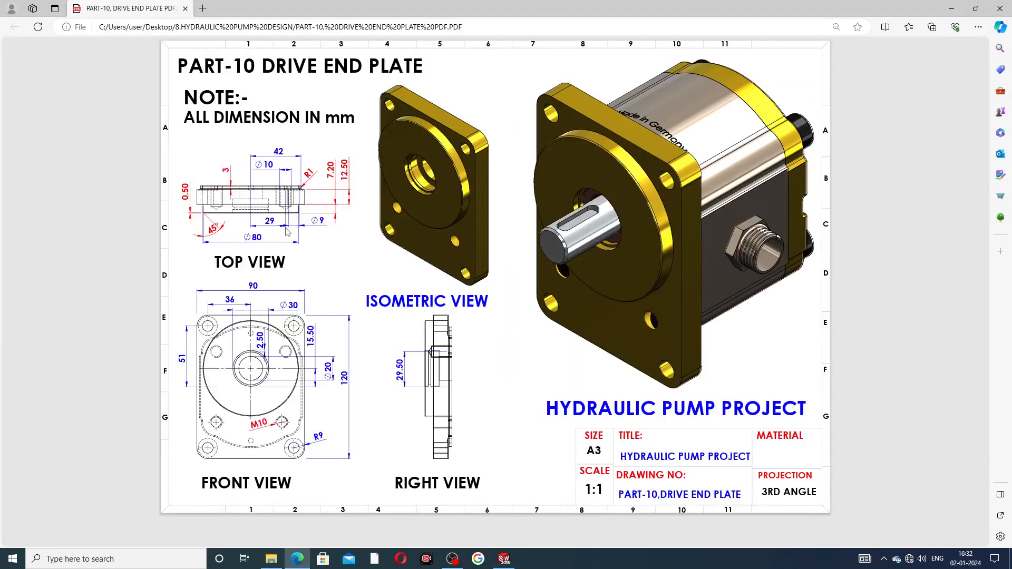
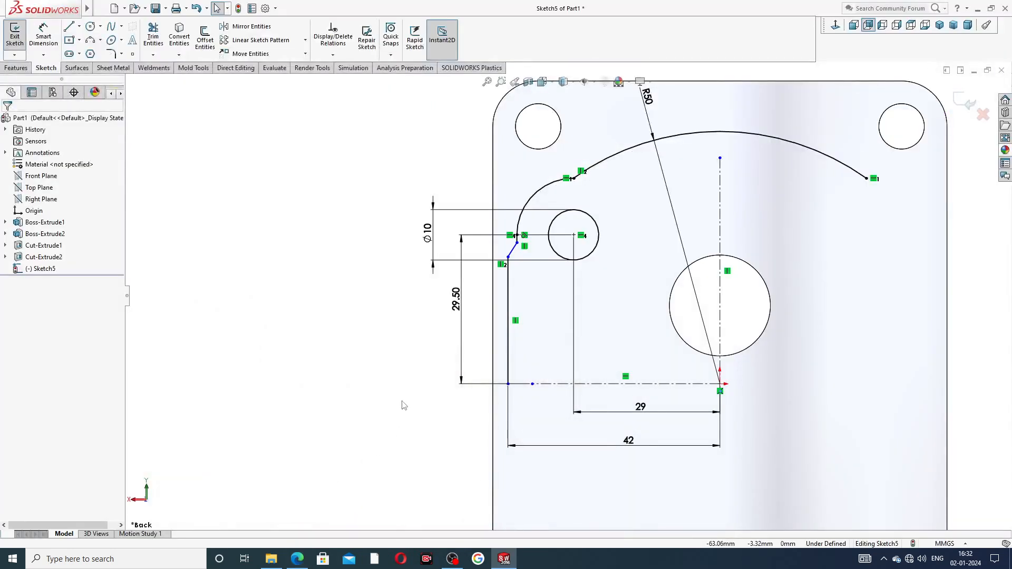
scroll(527, 255, "down", 5)
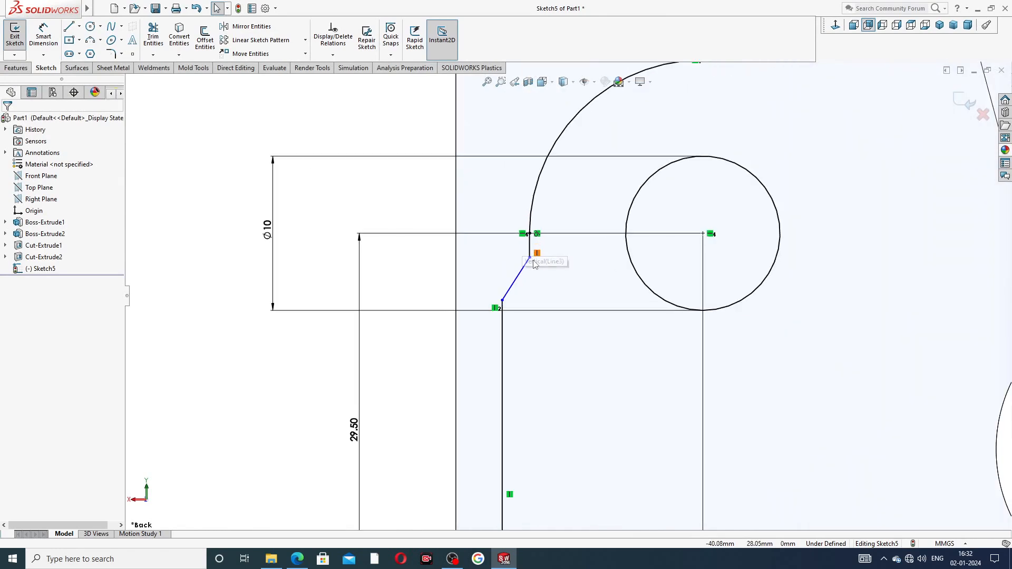
scroll(564, 287, "up", 3)
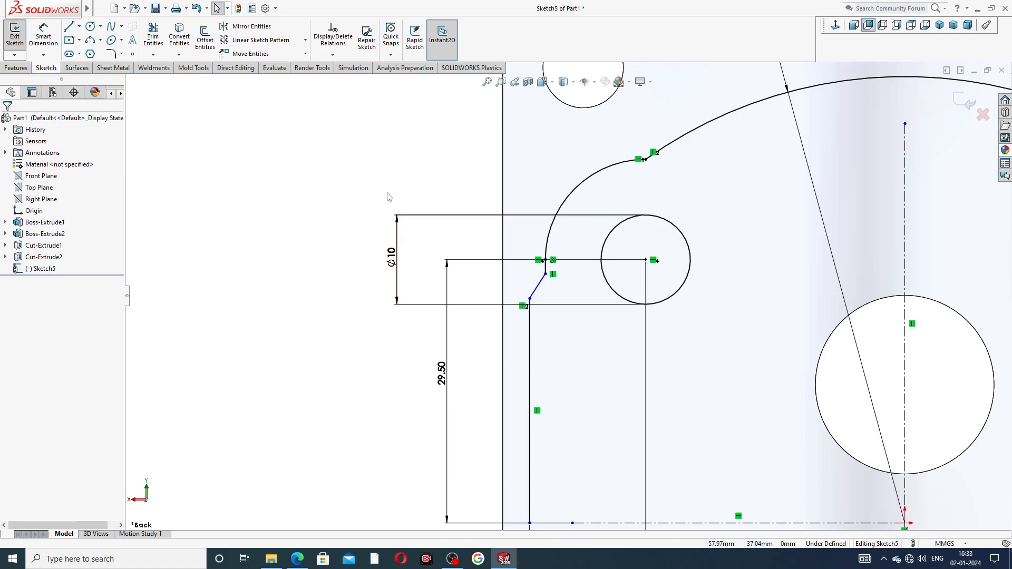
left_click(121, 54)
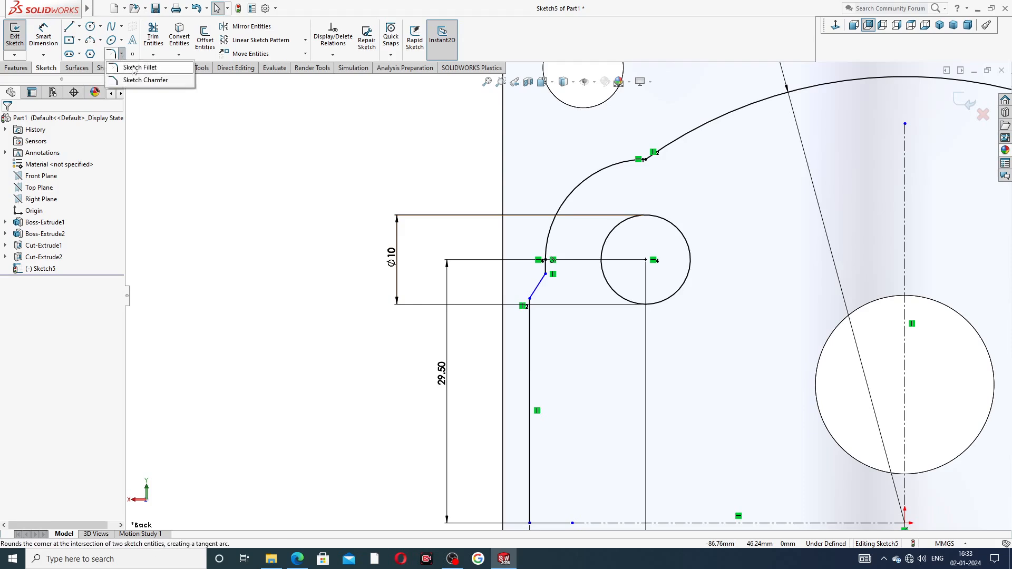
left_click(133, 69)
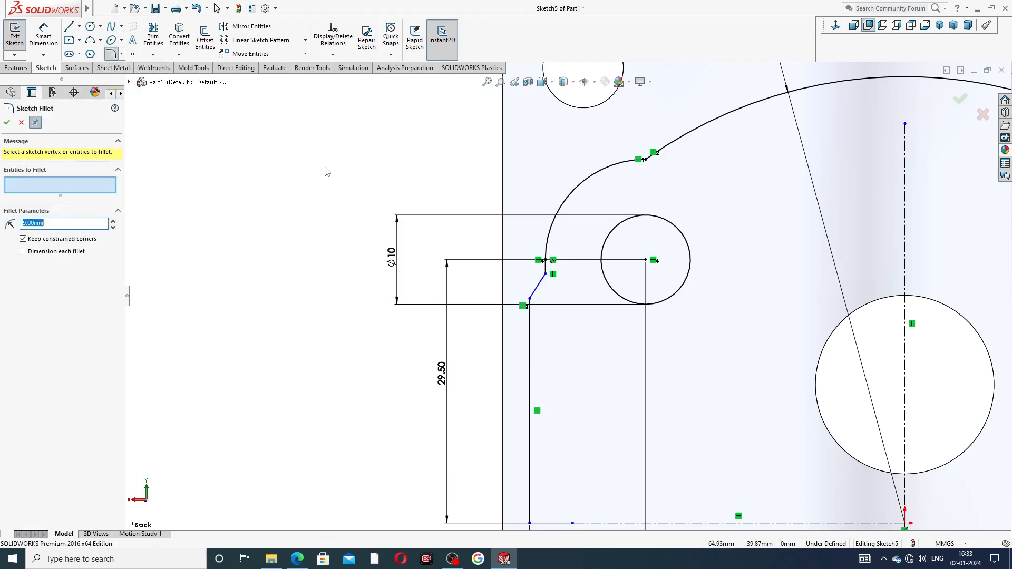
left_click(647, 160)
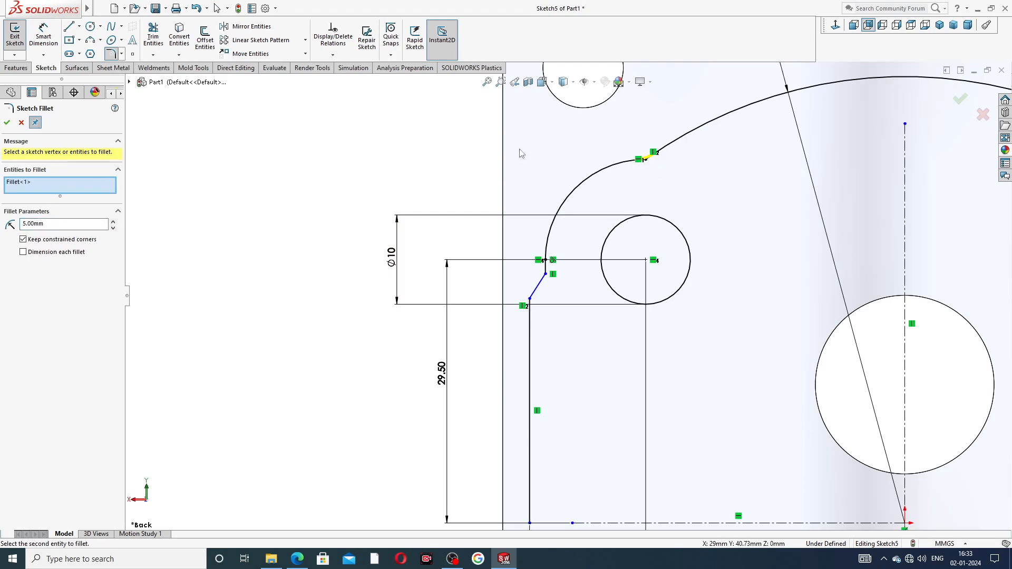
left_click(7, 123)
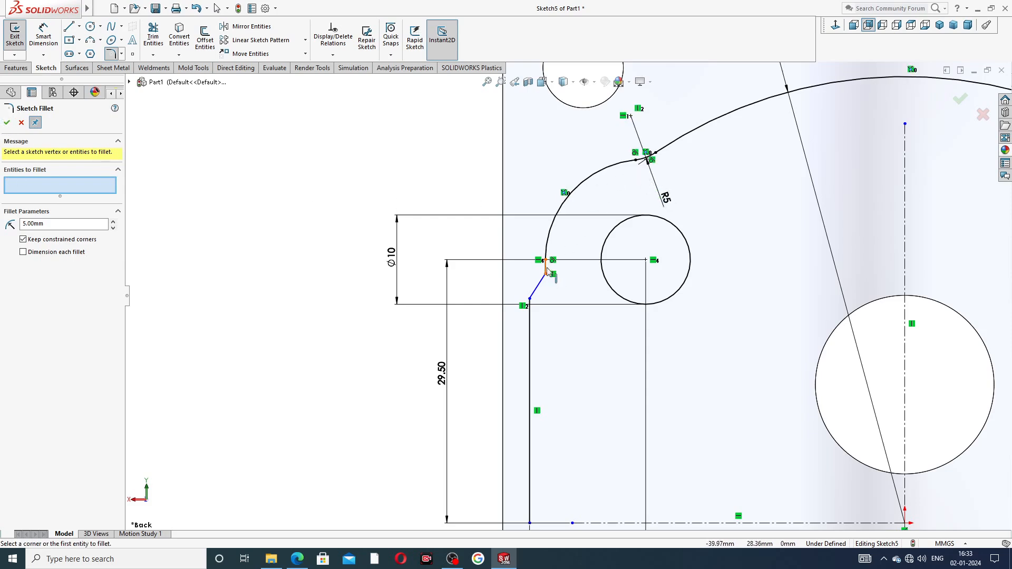
Apply a 1.5 mm Sketch Fillet at the corner between the short vertical line and the angled line
double_click(46, 224)
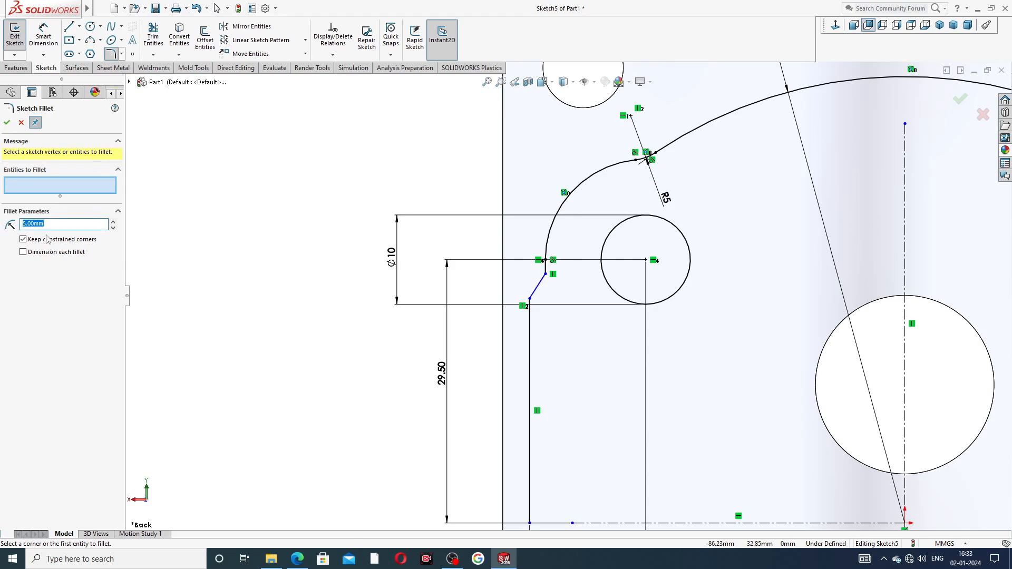
key("Return")
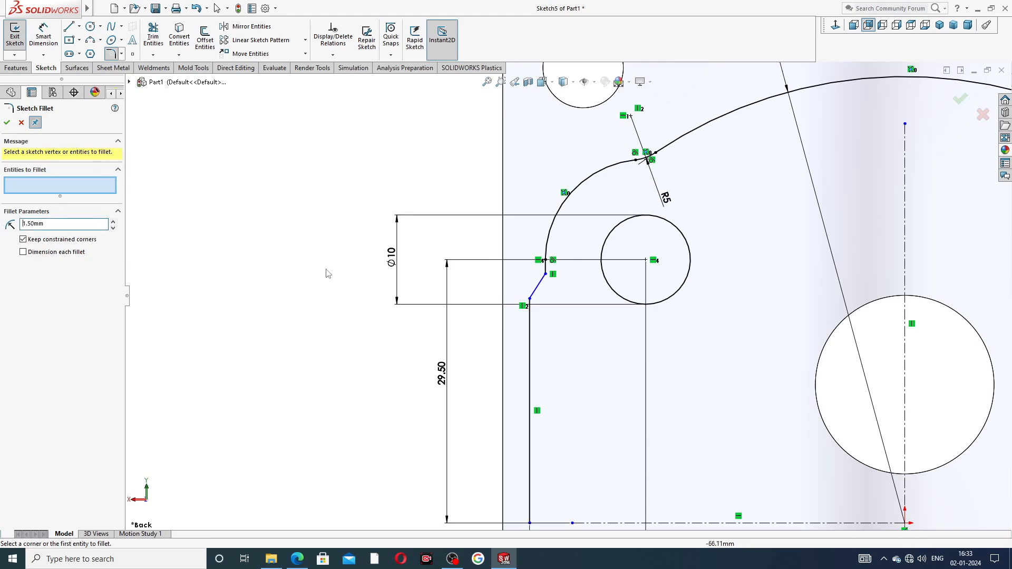
scroll(569, 258, "down", 3)
left_click(567, 259)
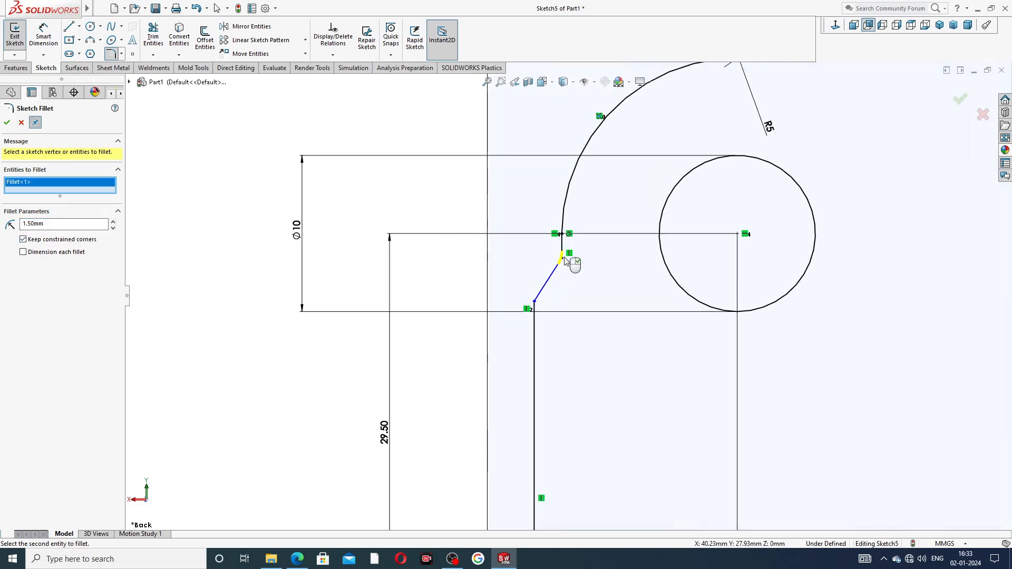
left_click(6, 123)
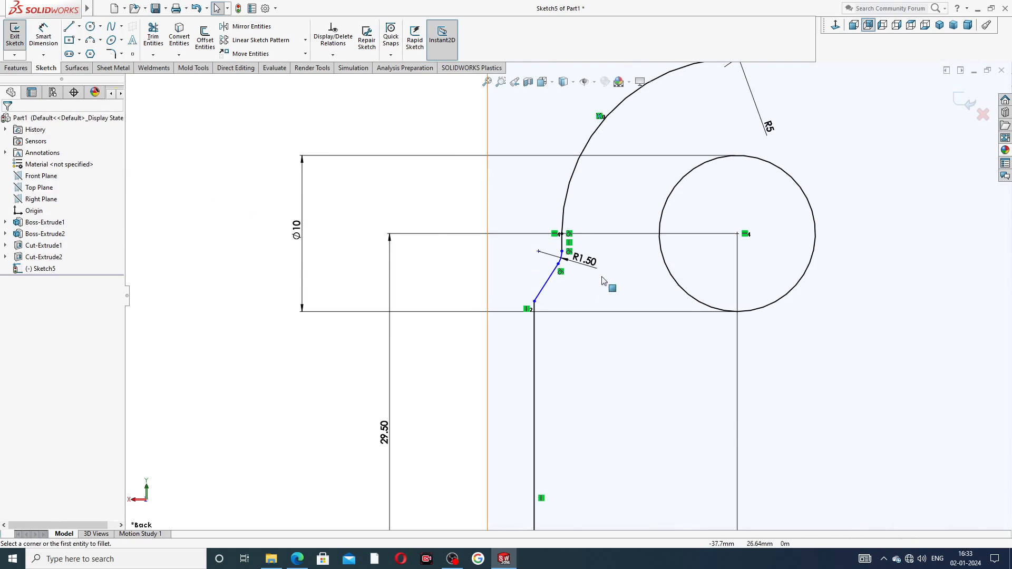
Move the R1.50 and R5 fillet dimensions outward from their arcs so that both stay clear of the profile
left_click_drag(588, 262, 600, 270)
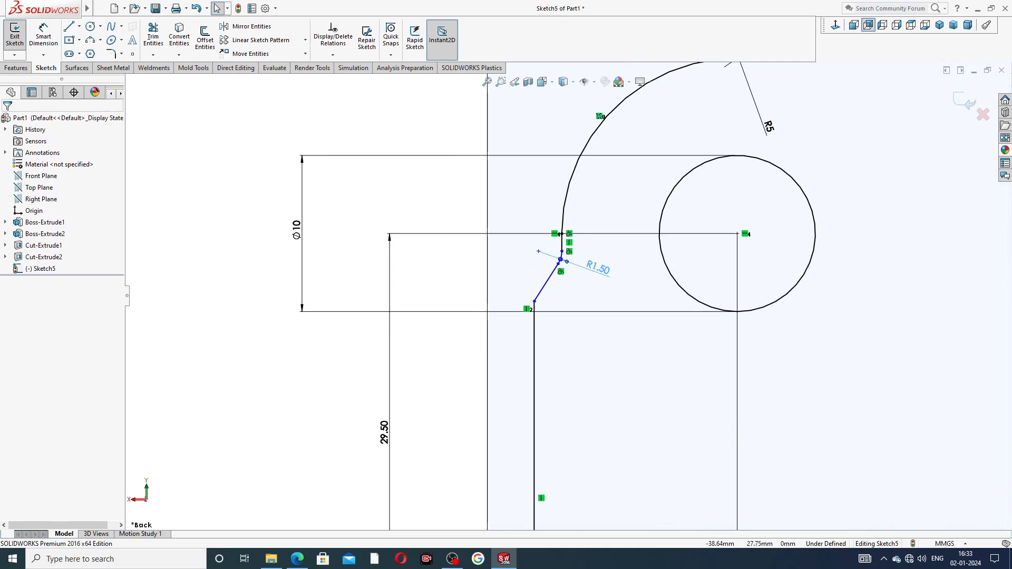
left_click_drag(768, 127, 754, 87)
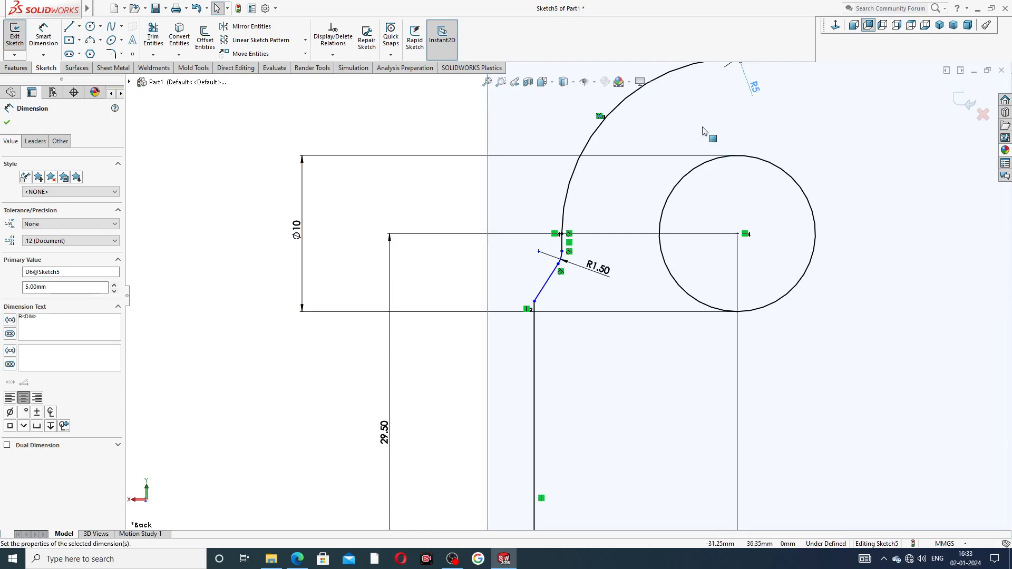
scroll(704, 130, "up", 5)
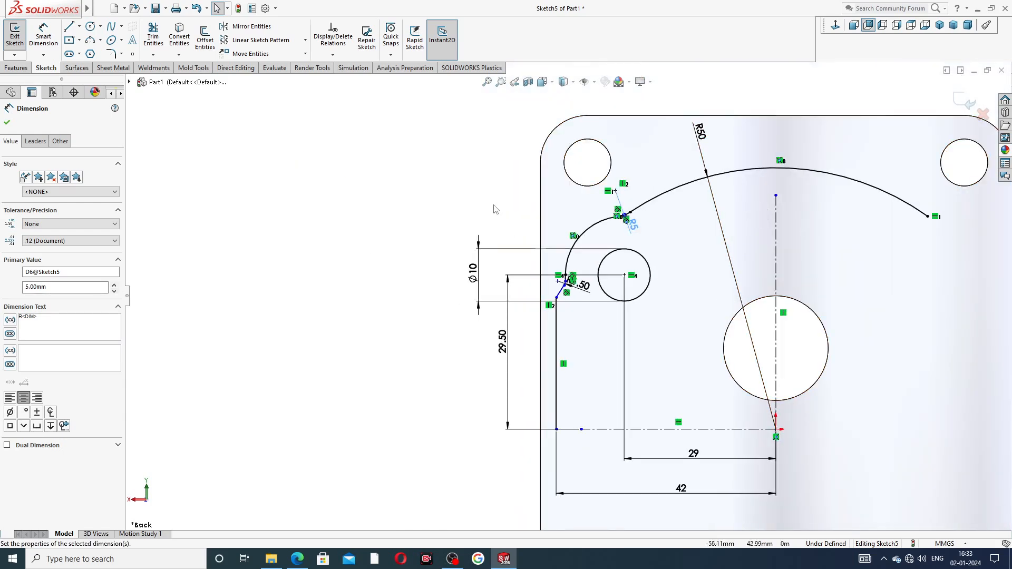
left_click_drag(632, 224, 650, 232)
left_click(523, 248)
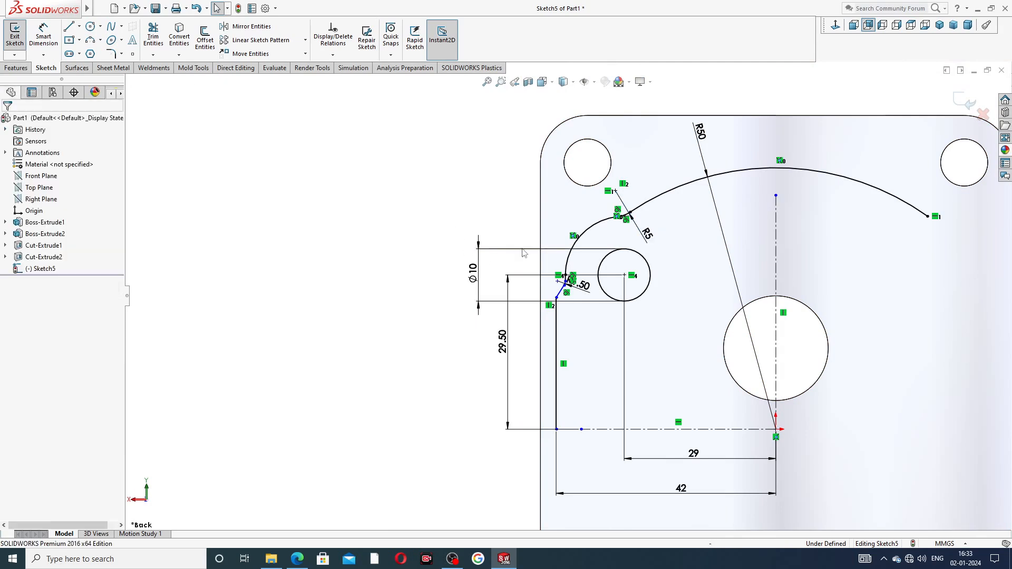
Mirror the half profile's fillets, small arc, vertical and angled lines, and the 10 mm circle about the vertical centerline
scroll(773, 330, "up", 2)
scroll(774, 330, "down", 2)
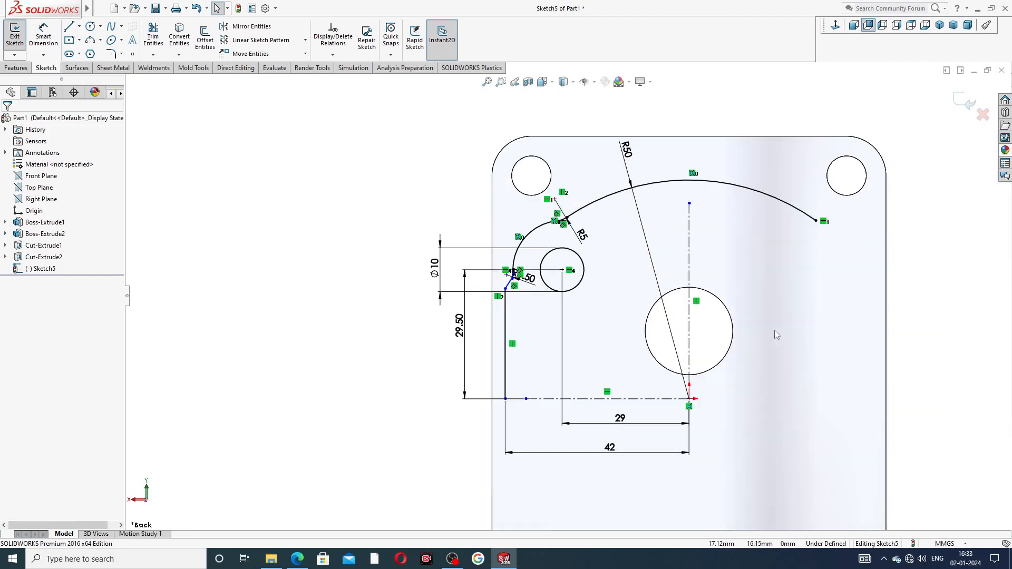
scroll(736, 322, "up", 2)
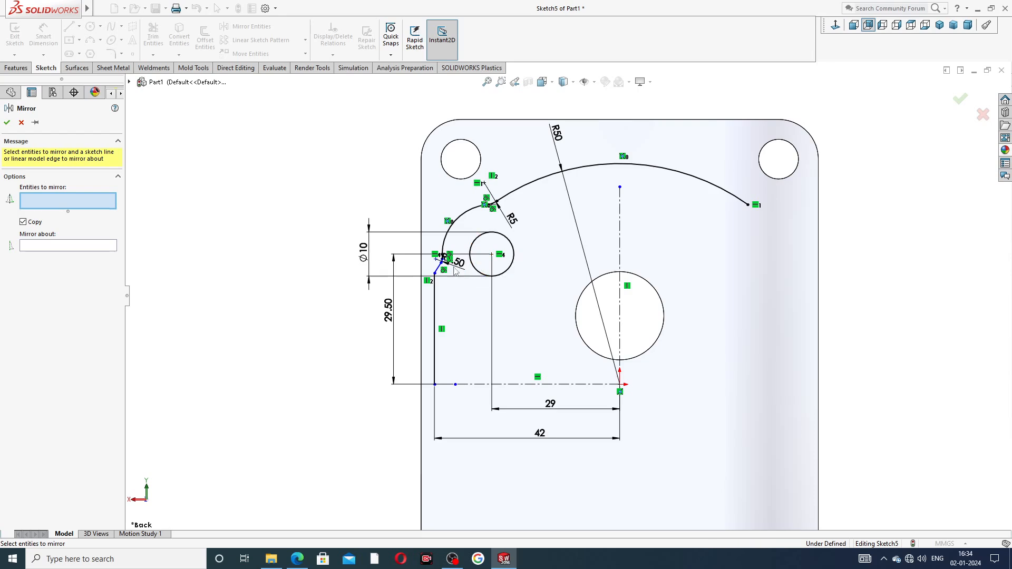
scroll(437, 279, "down", 10)
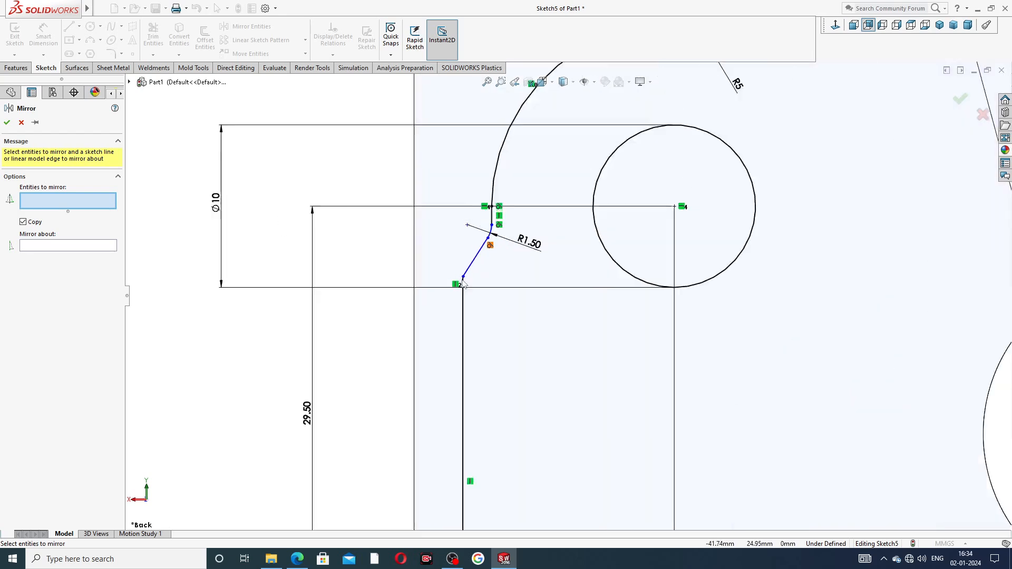
scroll(639, 242, "up", 8)
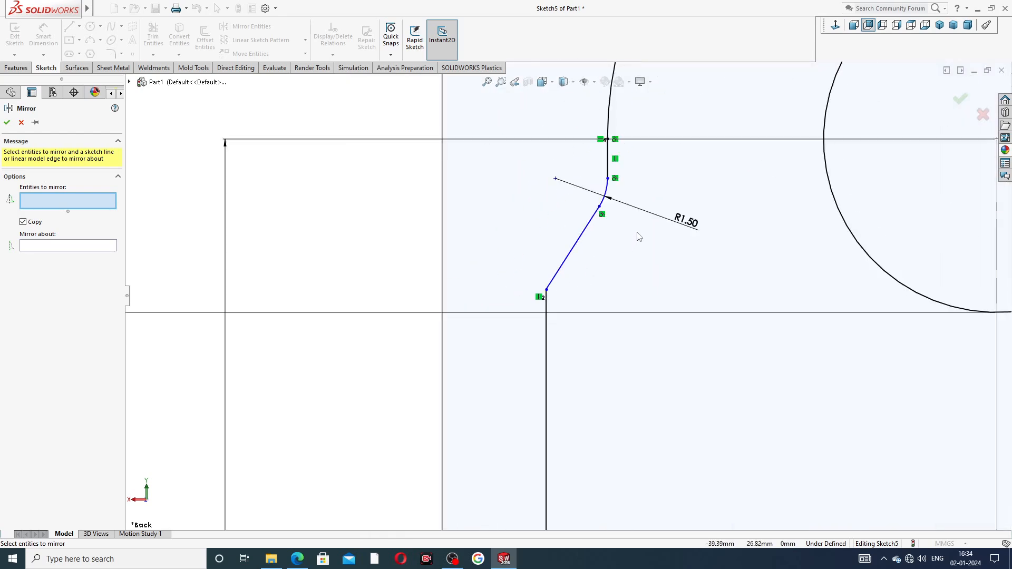
scroll(762, 310, "up", 3)
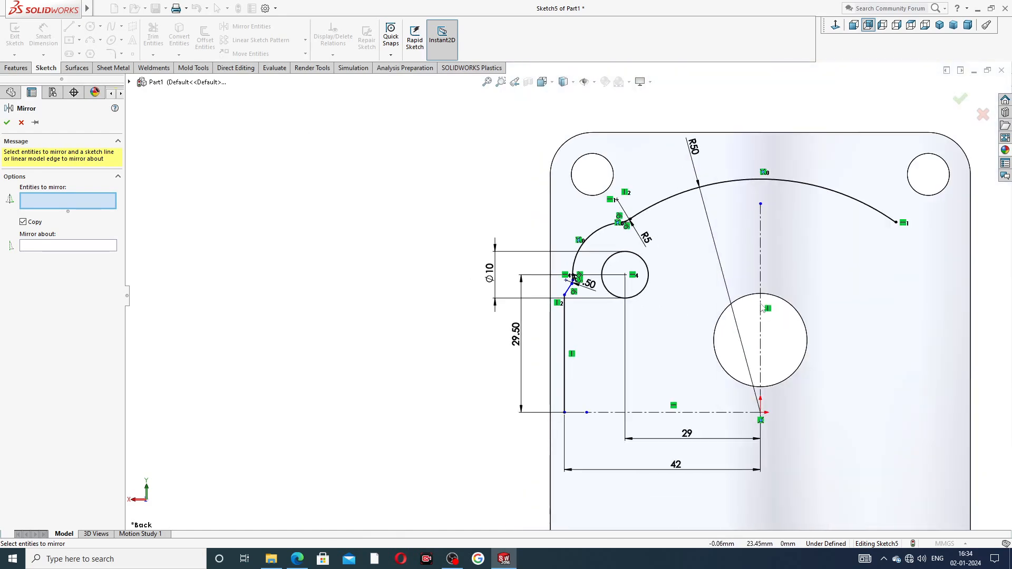
scroll(766, 303, "up", 1)
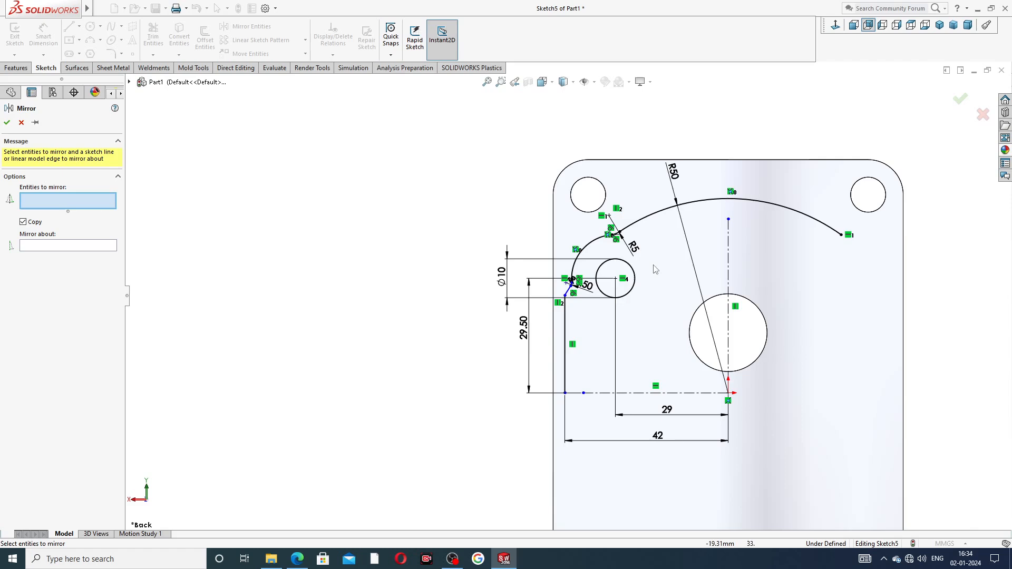
scroll(600, 273, "down", 5)
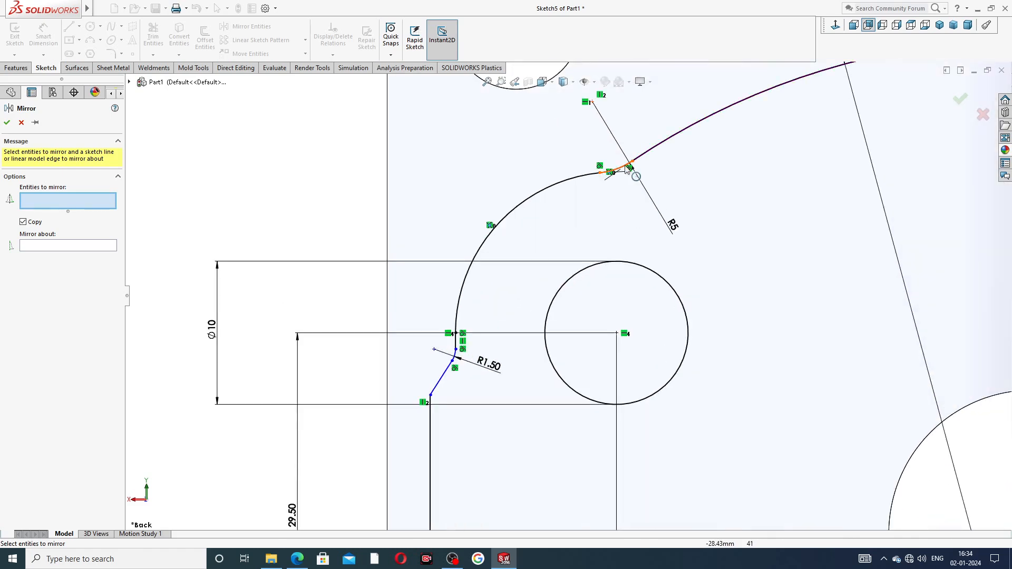
left_click(626, 168)
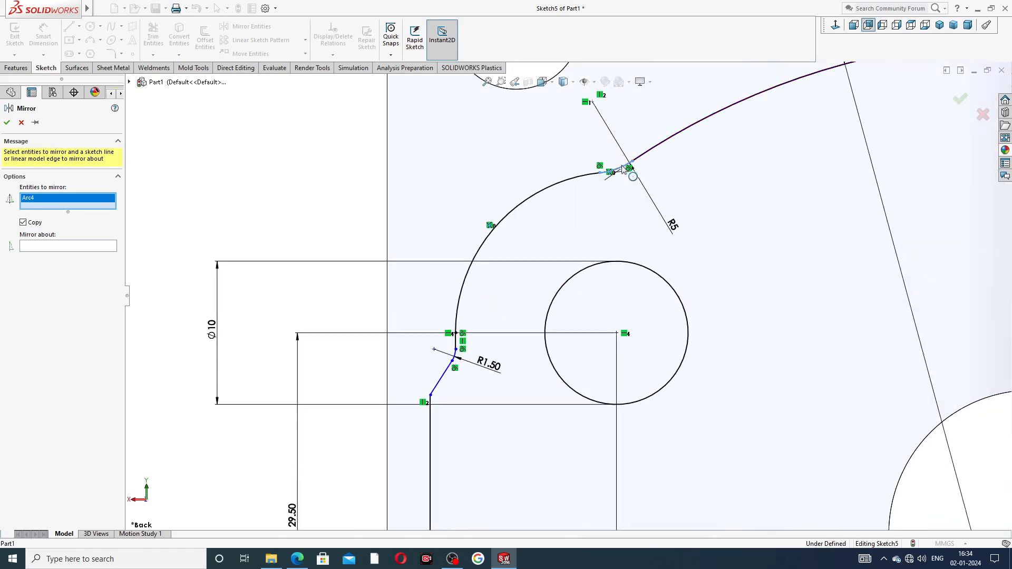
left_click(585, 178)
scroll(624, 180, "down", 3)
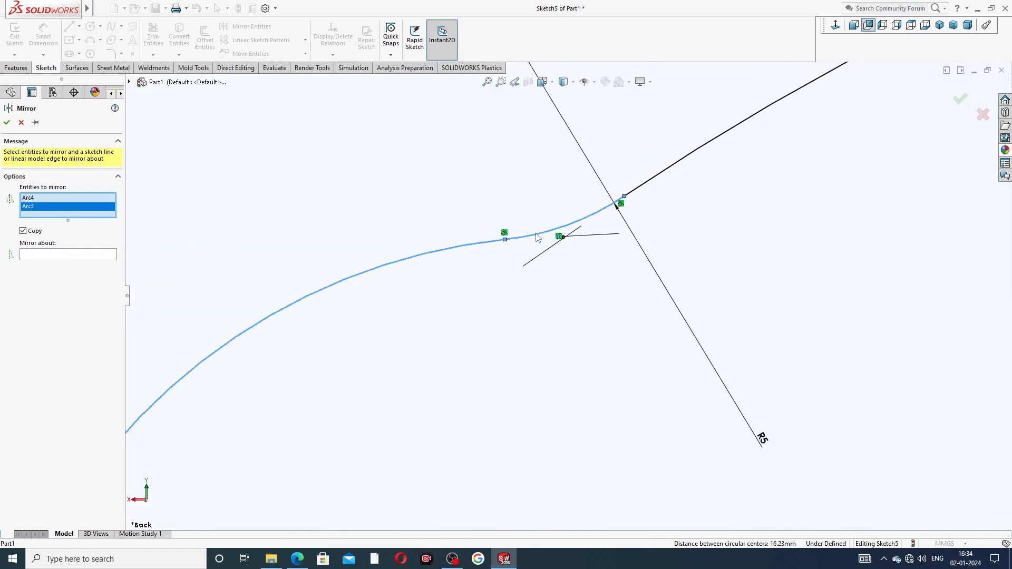
scroll(561, 263, "up", 3)
scroll(536, 331, "up", 2)
scroll(459, 403, "down", 6)
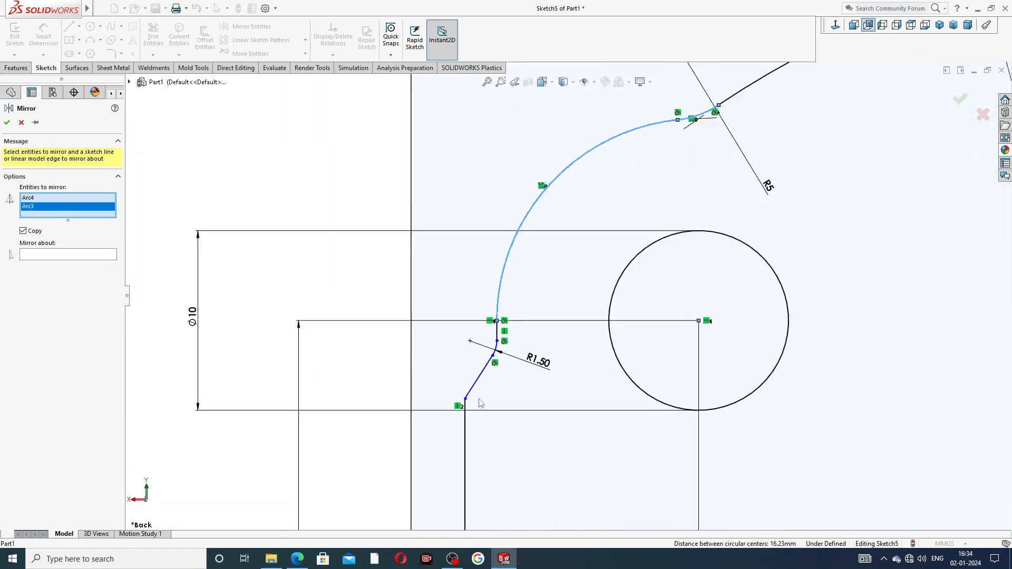
left_click(595, 149)
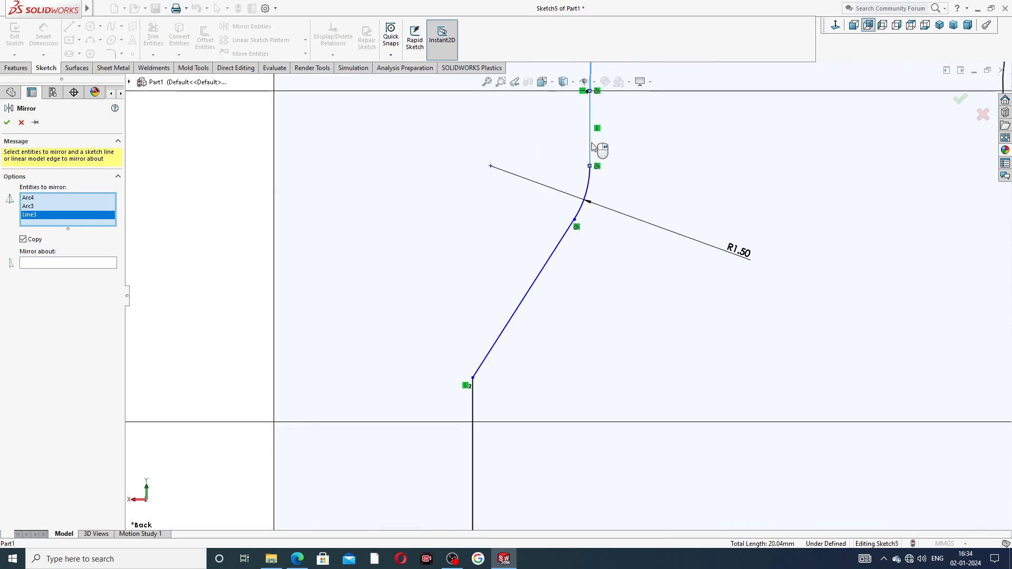
left_click(593, 197)
left_click(553, 263)
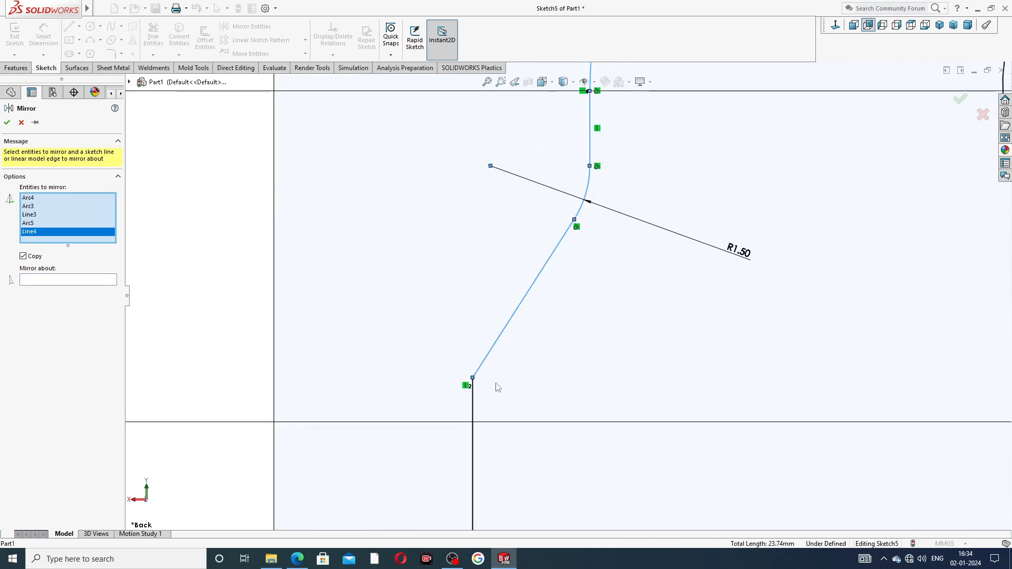
left_click(475, 421)
scroll(579, 351, "up", 2)
scroll(580, 348, "up", 5)
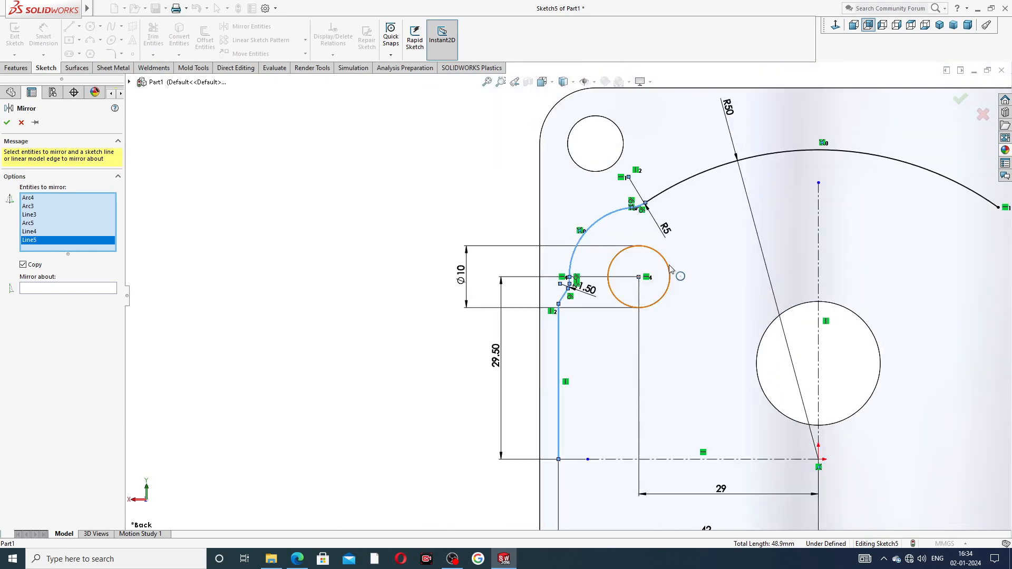
left_click(670, 270)
scroll(688, 304, "up", 3)
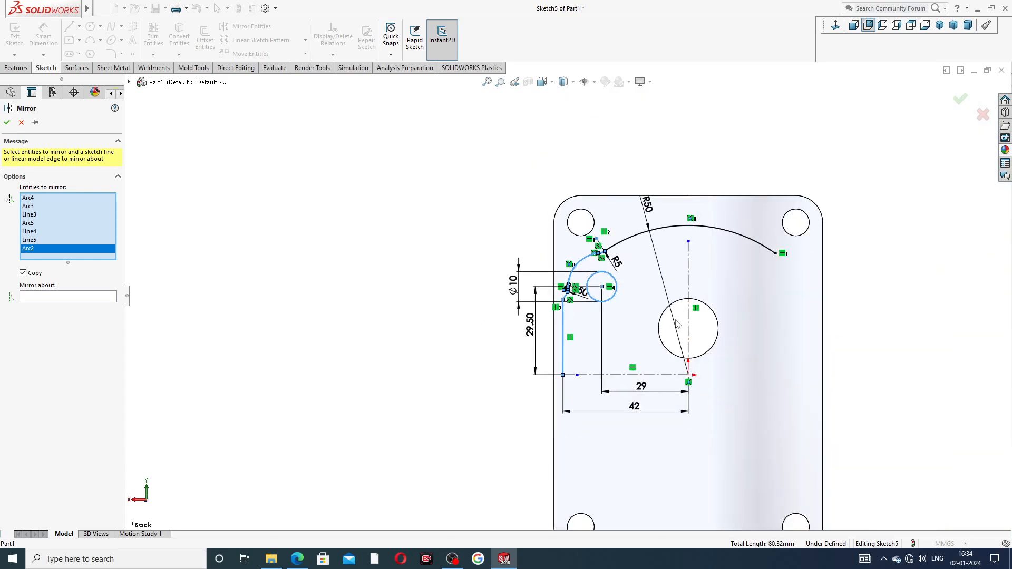
scroll(658, 338, "down", 2)
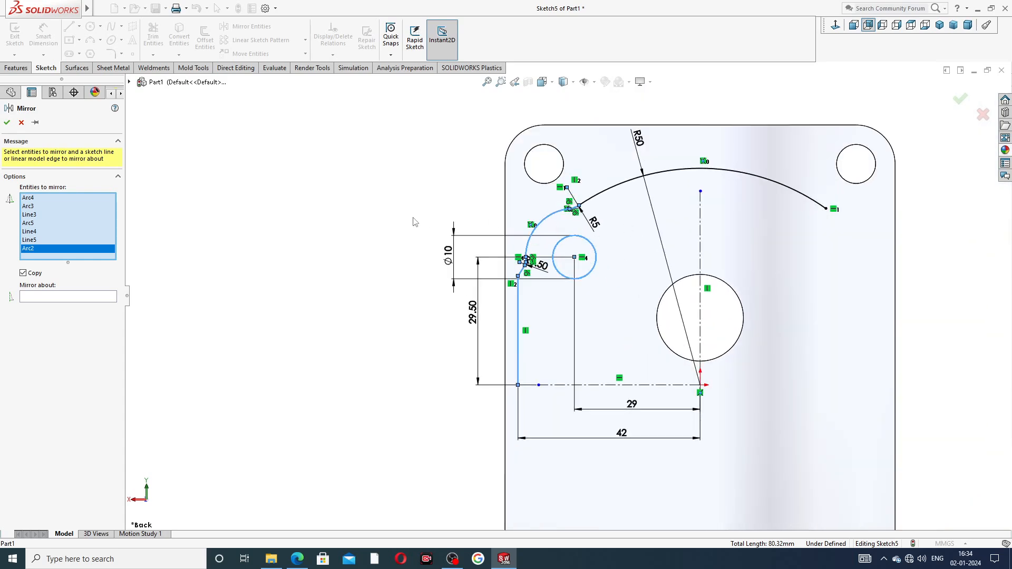
left_click(113, 298)
left_click(700, 217)
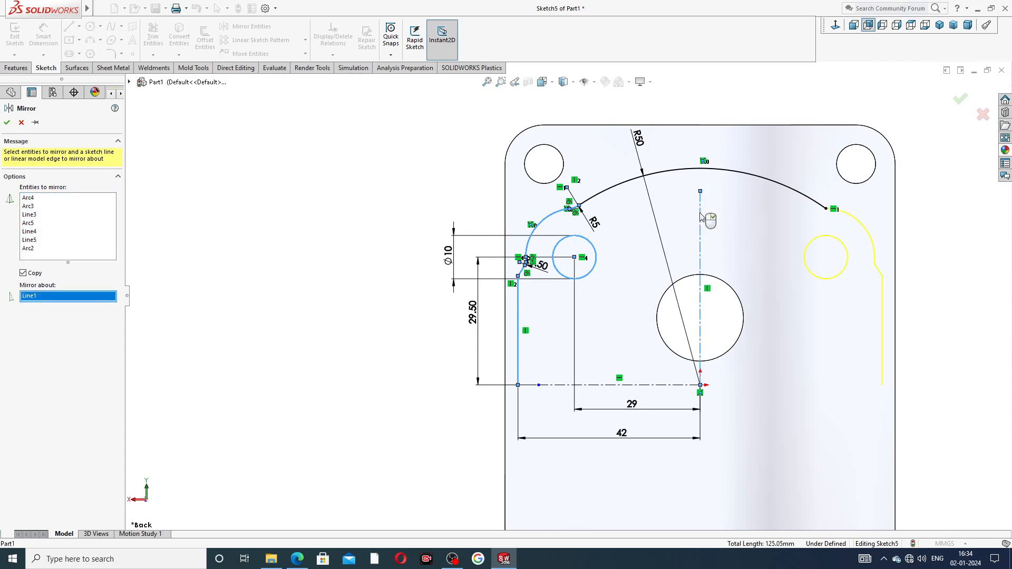
left_click(961, 100)
Trim the R50 arc's overhanging end back to the mirrored R5 fillet and end trimming
scroll(777, 235, "down", 5)
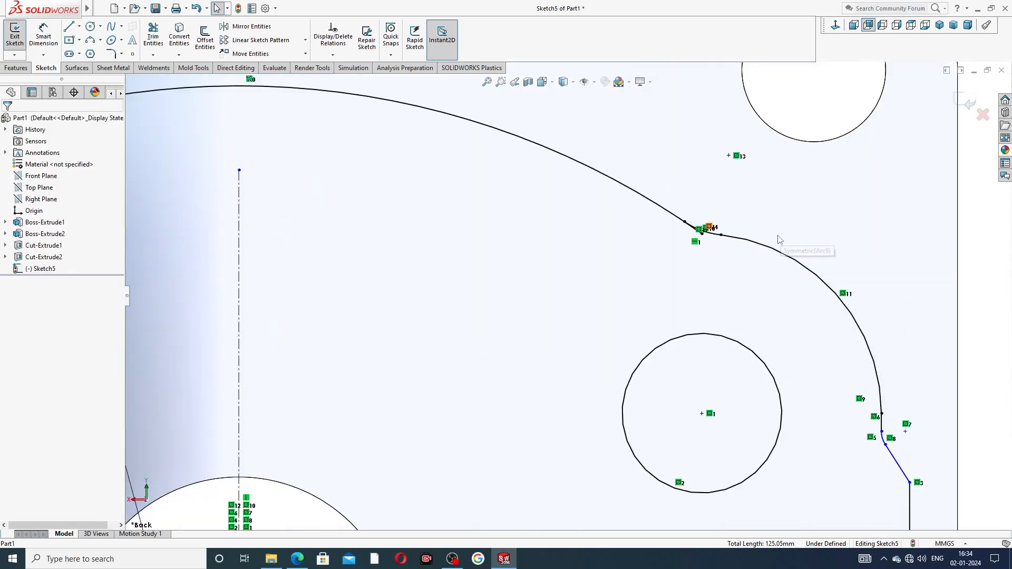
scroll(680, 240, "down", 3)
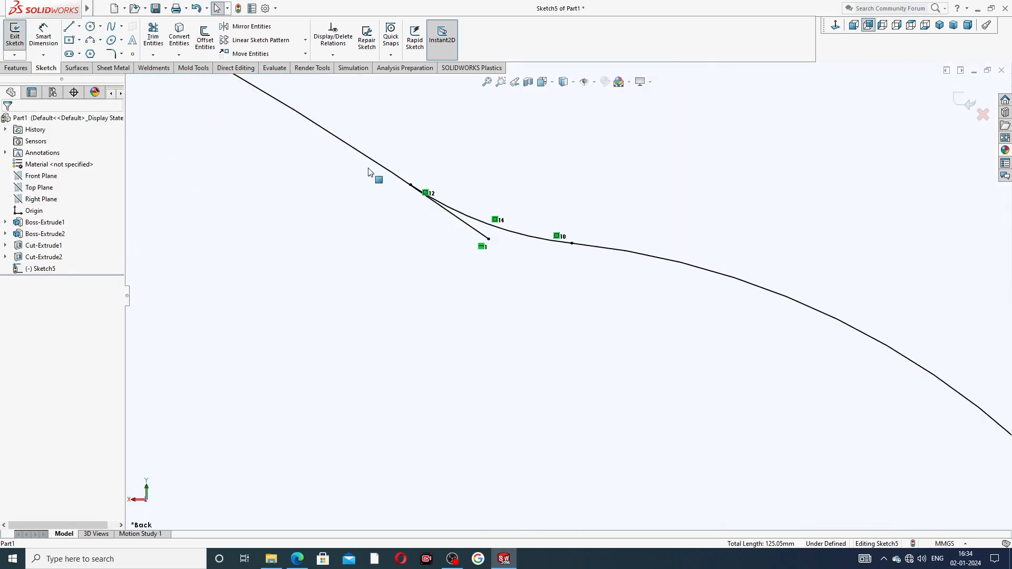
left_click(153, 36)
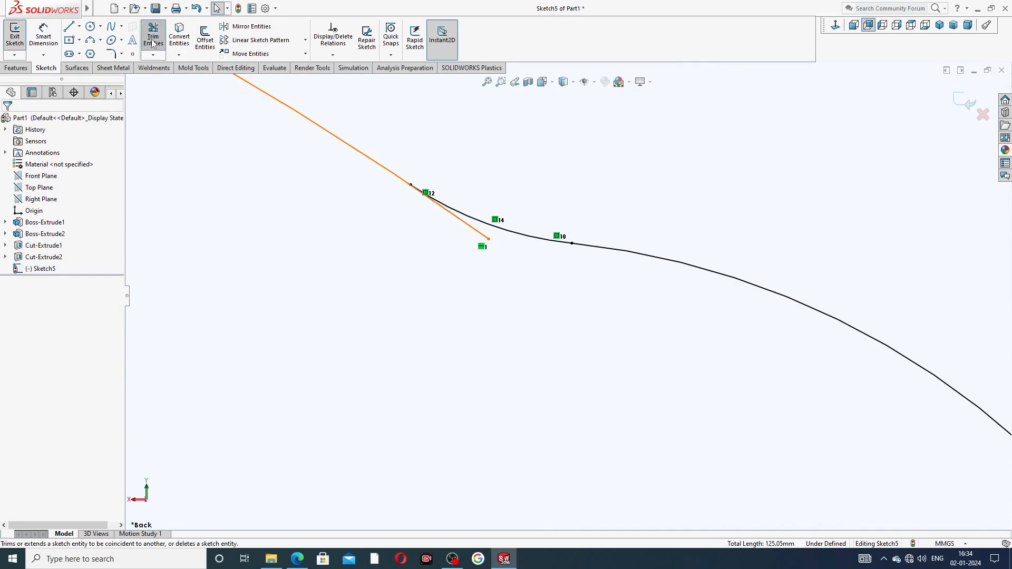
left_click(471, 227)
scroll(500, 248, "up", 1)
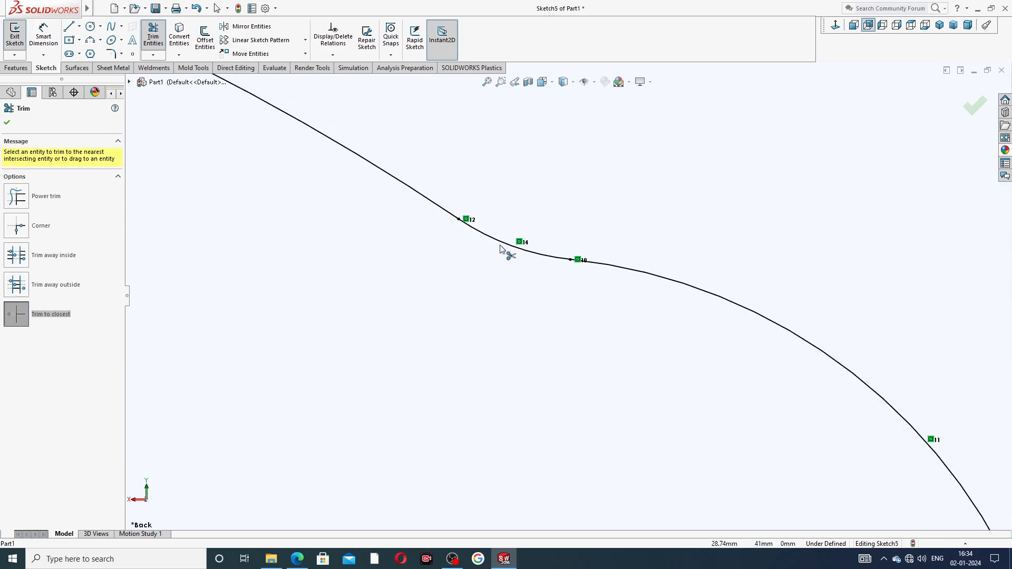
scroll(575, 295, "up", 3)
key("Escape")
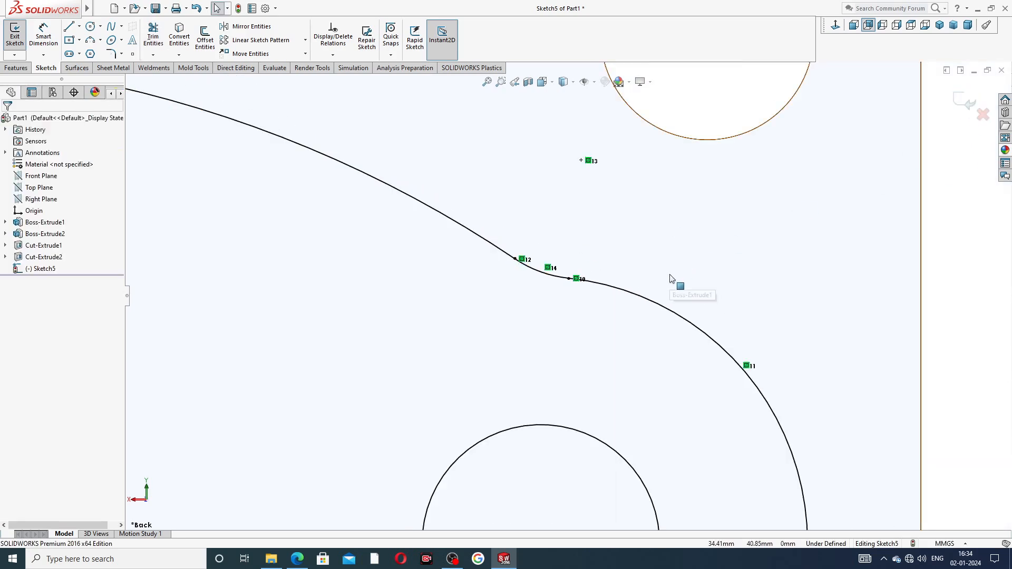
Convert the original 10 mm circle and its mirrored copy to construction geometry
scroll(564, 301, "up", 4)
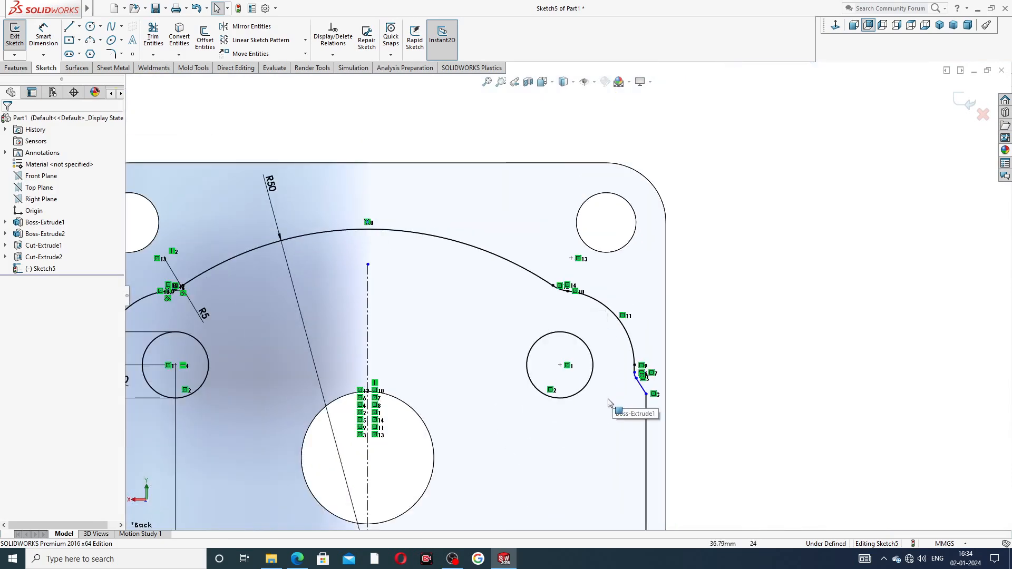
scroll(610, 403, "up", 3)
left_click(354, 322)
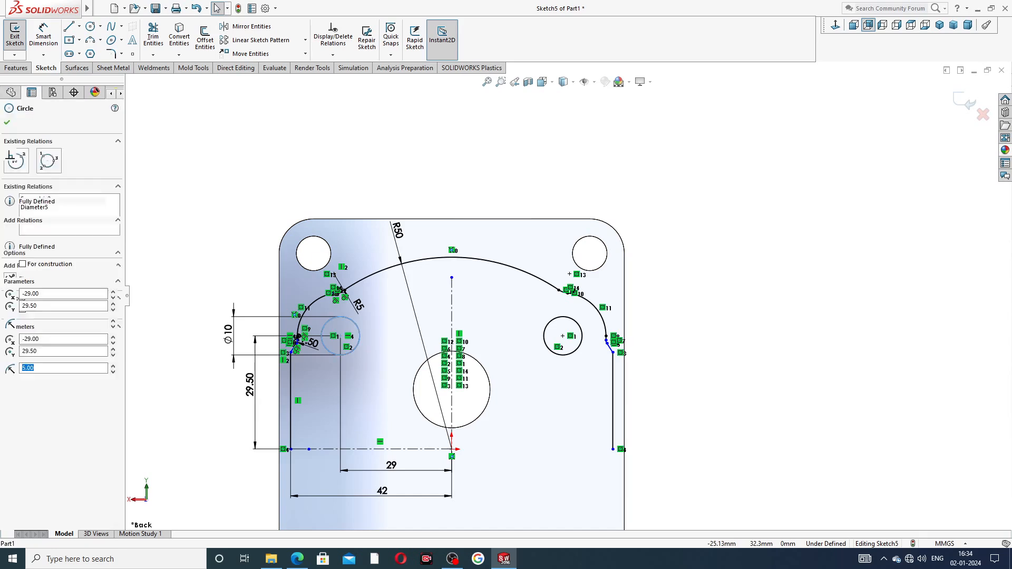
left_click(549, 326, "ctrl")
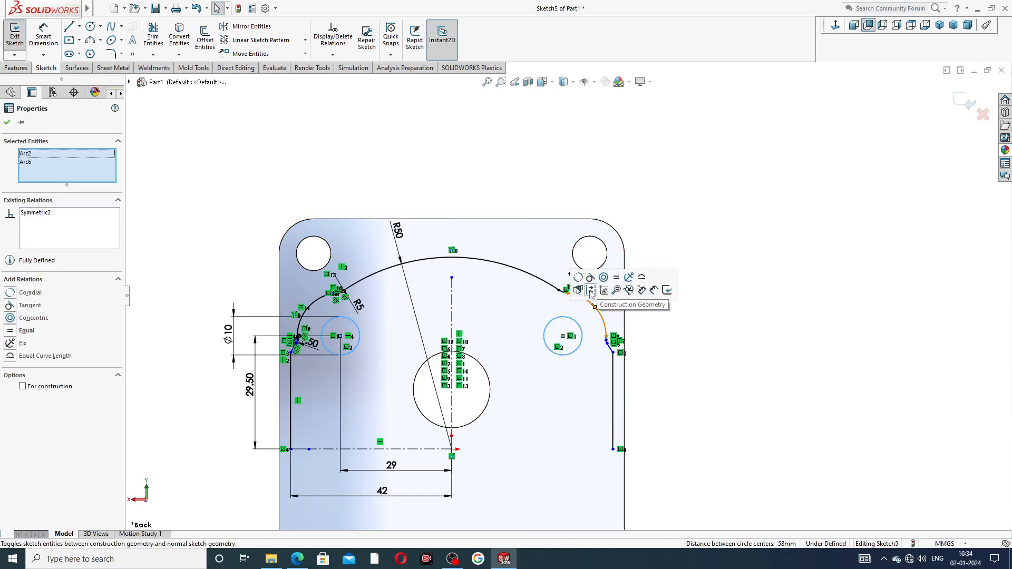
left_click(591, 291)
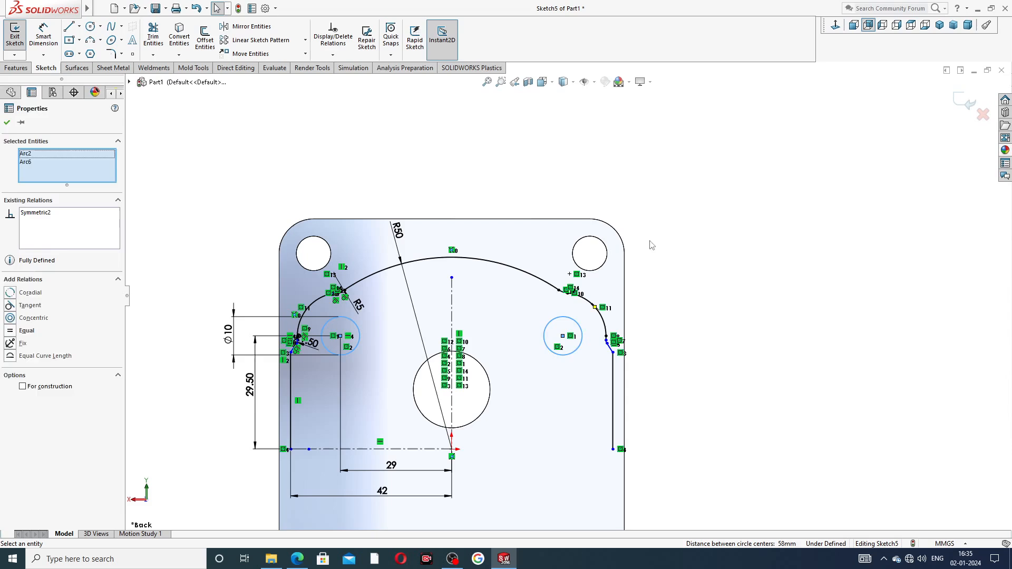
left_click(654, 242)
scroll(435, 336, "up", 3)
scroll(435, 336, "down", 10)
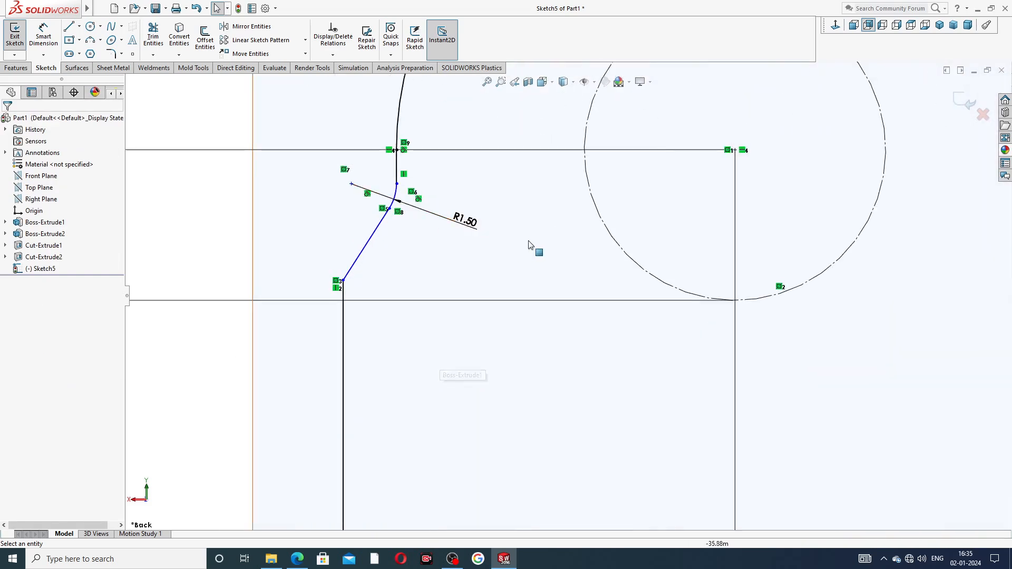
scroll(532, 244, "up", 8)
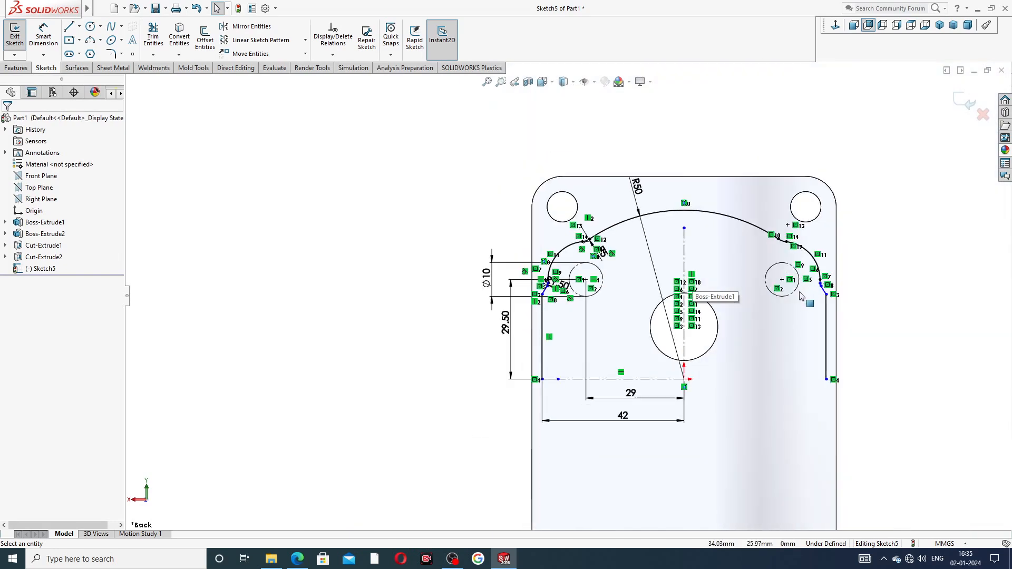
scroll(806, 294, "down", 3)
scroll(582, 227, "up", 2)
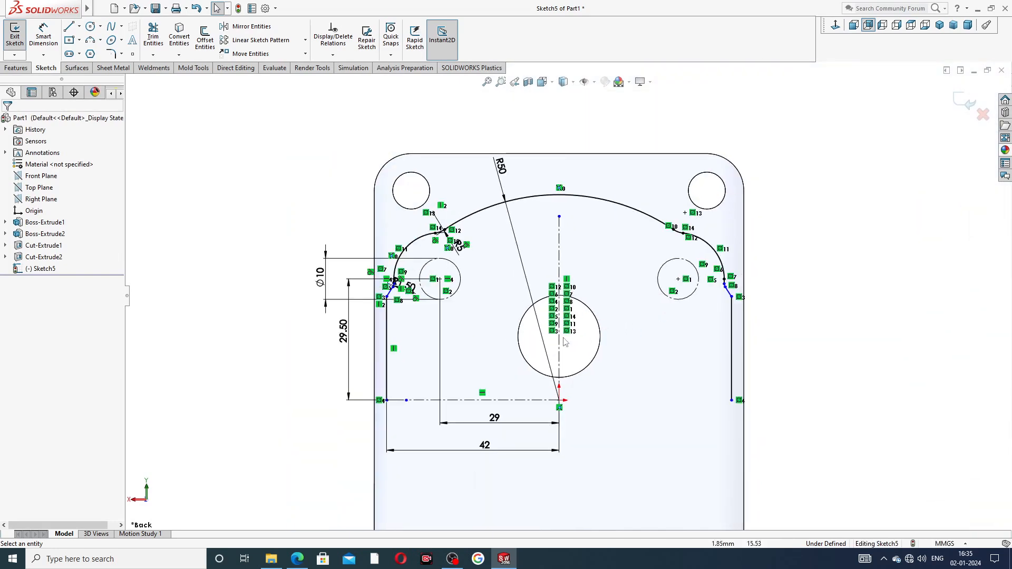
left_click(248, 26)
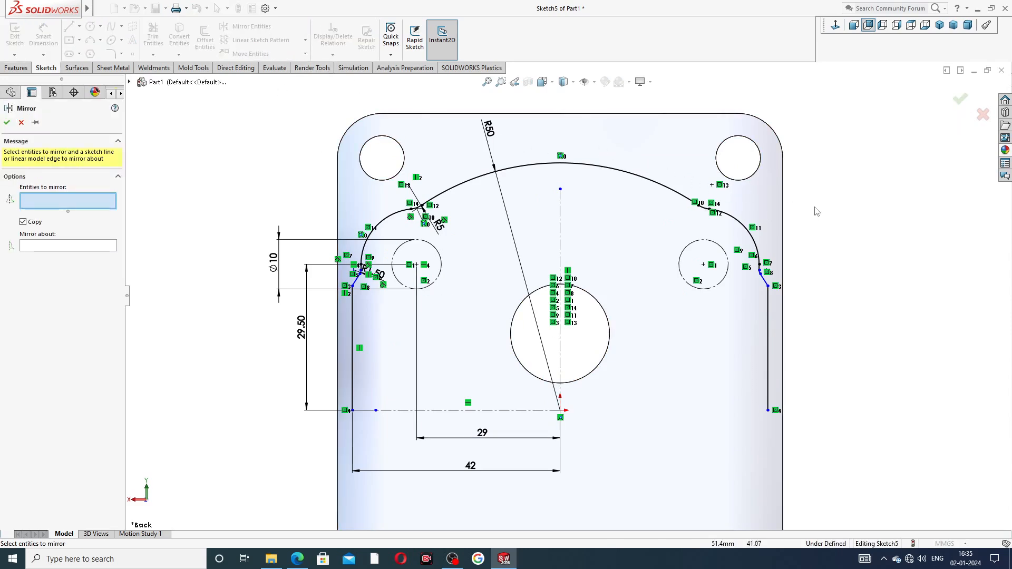
mouse_move(436, 166)
left_mouse_down()
mouse_move(341, 196)
mouse_move(343, 258)
mouse_move(527, 372)
mouse_move(782, 272)
mouse_move(812, 295)
mouse_move(804, 289)
left_mouse_up()
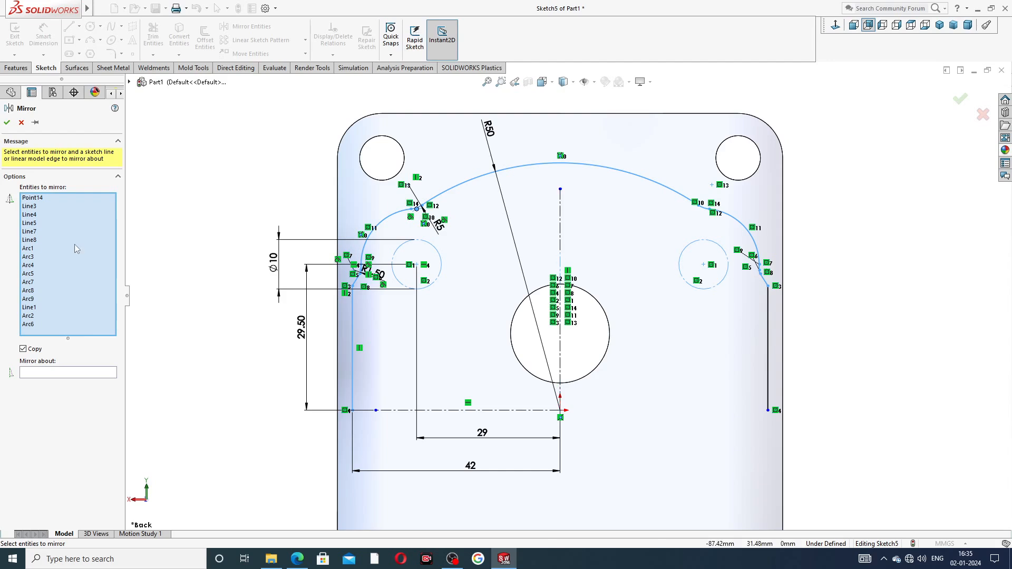
left_click(21, 122)
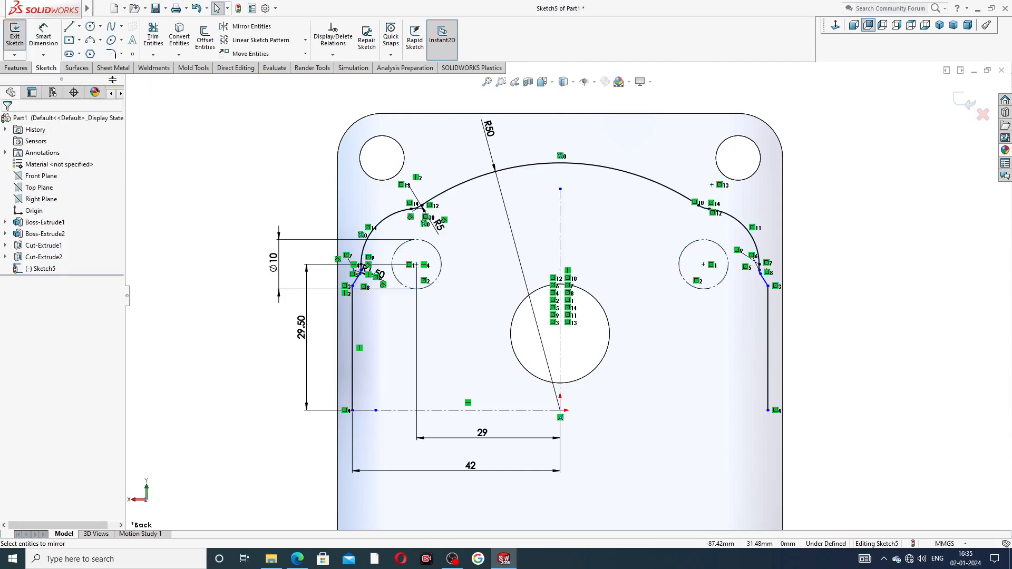
Mirror the entire upper groove profile, including both construction circles and the vertical centerline, about the horizontal centerline
left_click(243, 27)
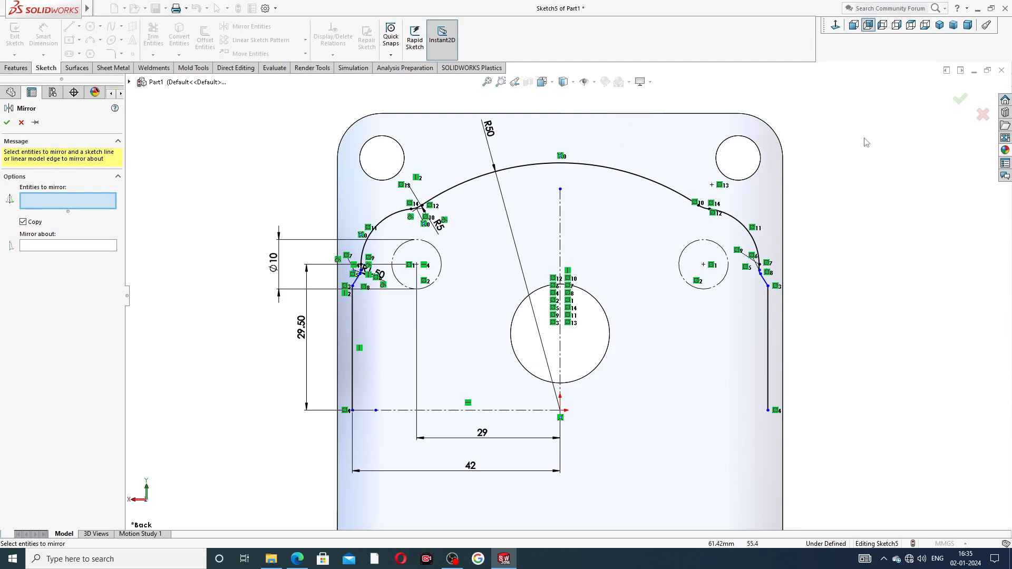
mouse_move(793, 141)
left_mouse_down()
mouse_move(491, 144)
mouse_move(311, 211)
mouse_move(422, 382)
mouse_move(841, 318)
left_mouse_up()
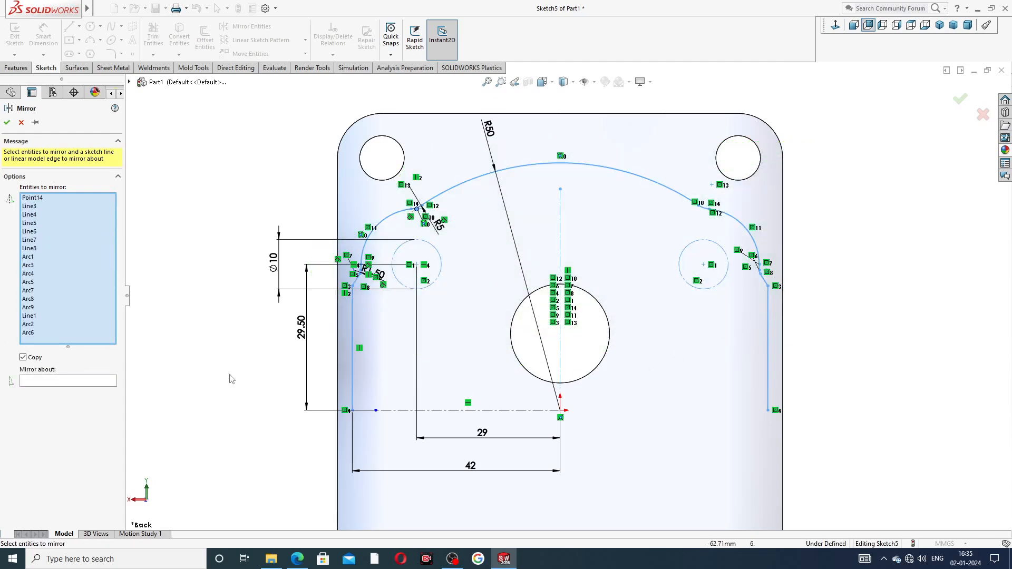
left_click(78, 381)
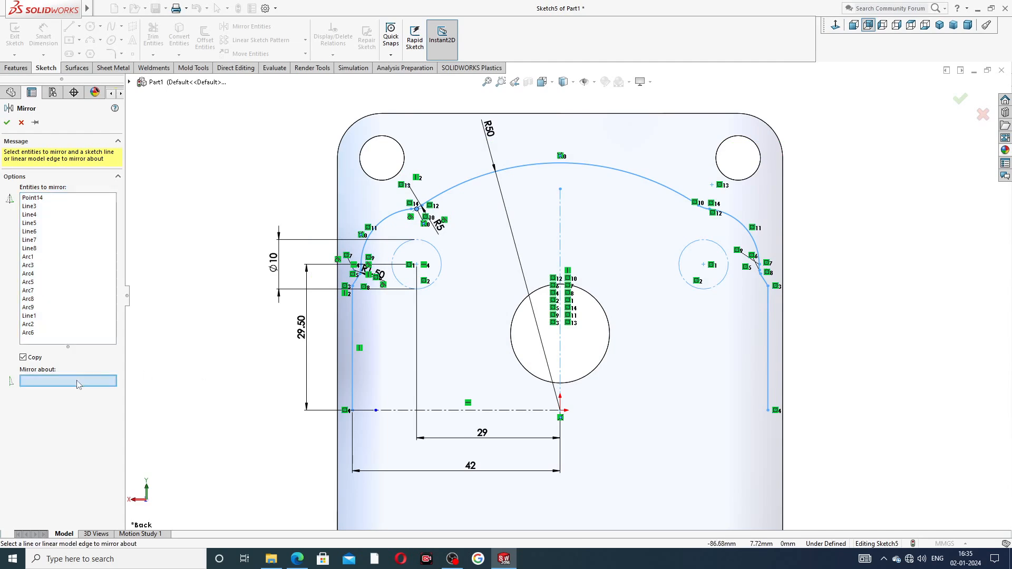
left_click(480, 411)
scroll(532, 382, "up", 3)
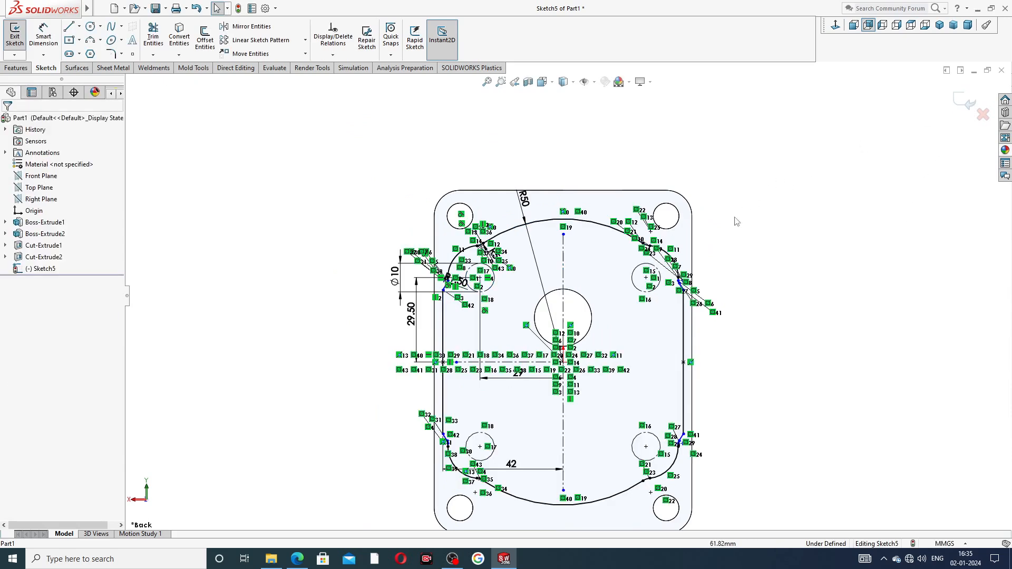
Inspect the mirrored groove profile's lower corners and overall outline for a closed, symmetric shape
scroll(449, 447, "down", 7)
scroll(520, 356, "down", 4)
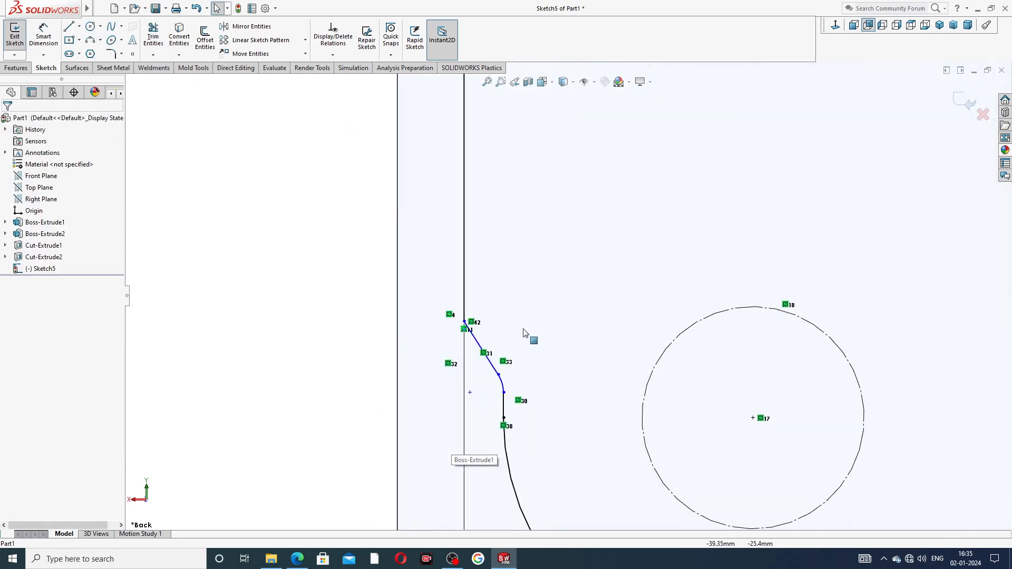
scroll(743, 351, "up", 4)
scroll(747, 344, "up", 5)
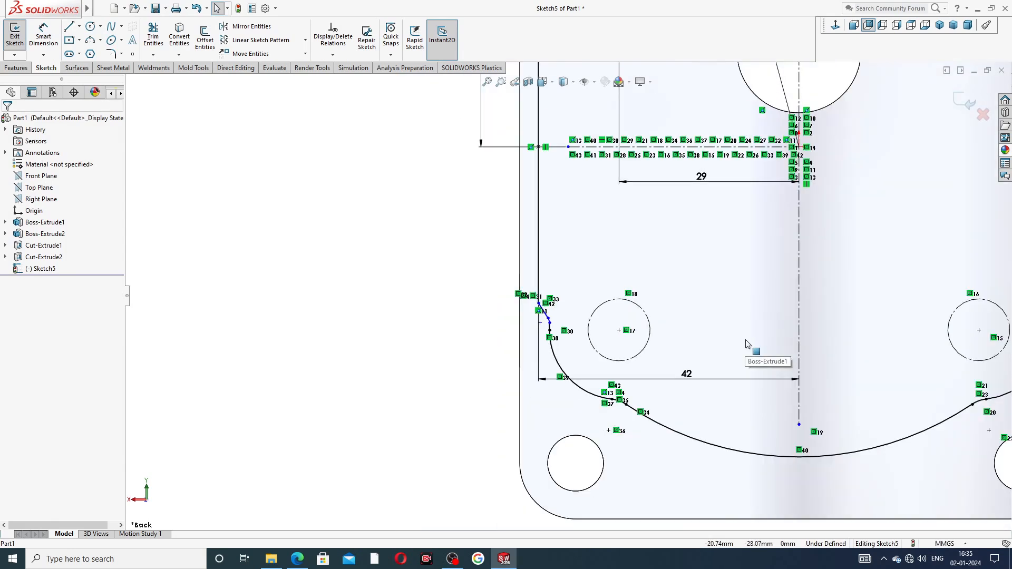
scroll(891, 318, "down", 2)
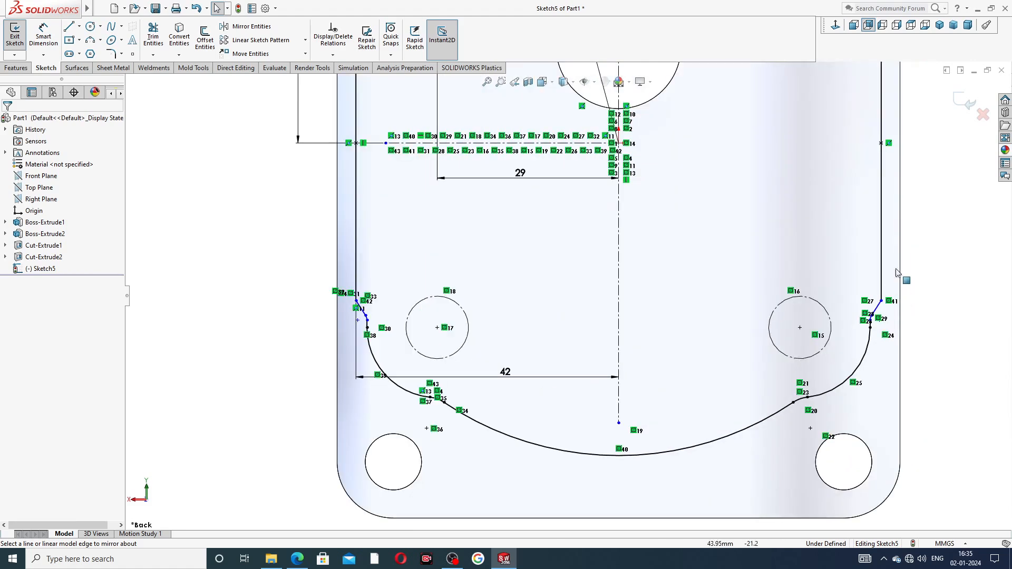
scroll(787, 235, "up", 6)
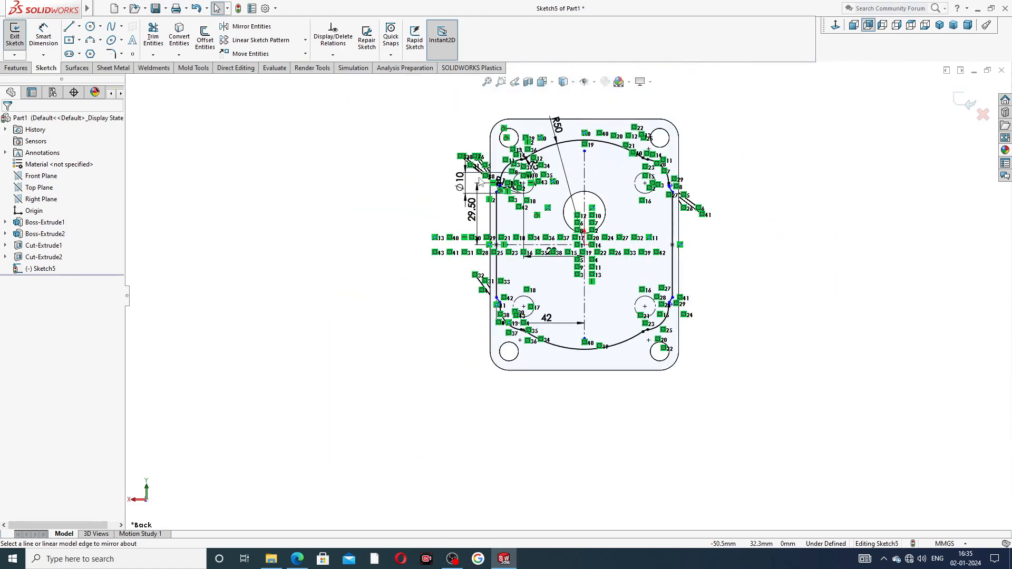
scroll(460, 161, "down", 1)
scroll(632, 204, "down", 1)
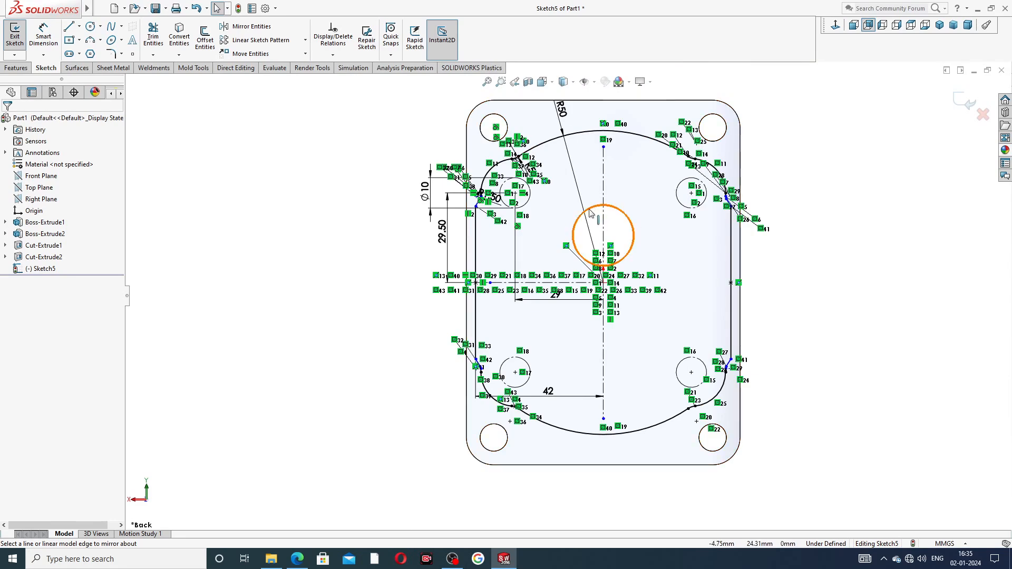
scroll(591, 212, "down", 1)
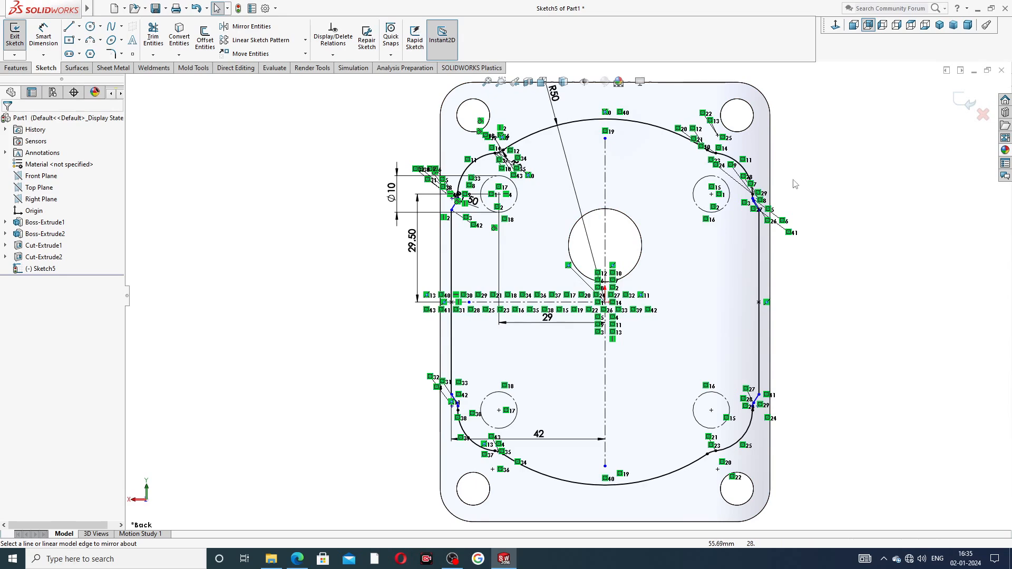
scroll(599, 153, "up", 1)
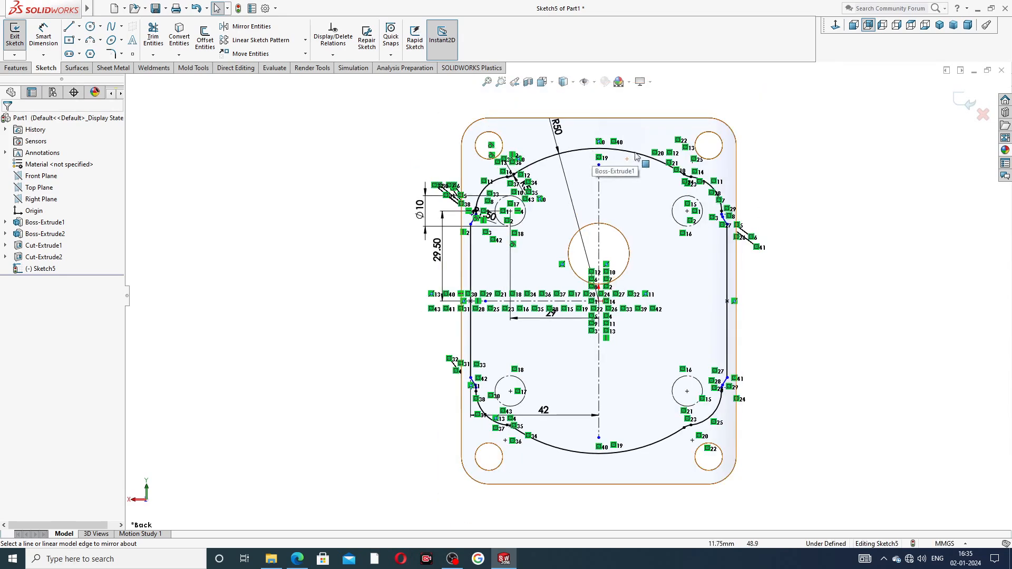
Extrude the profile region around the bore 3 mm blind off the back face, merged with the plate, checking the depth against the drawing
left_click(17, 68)
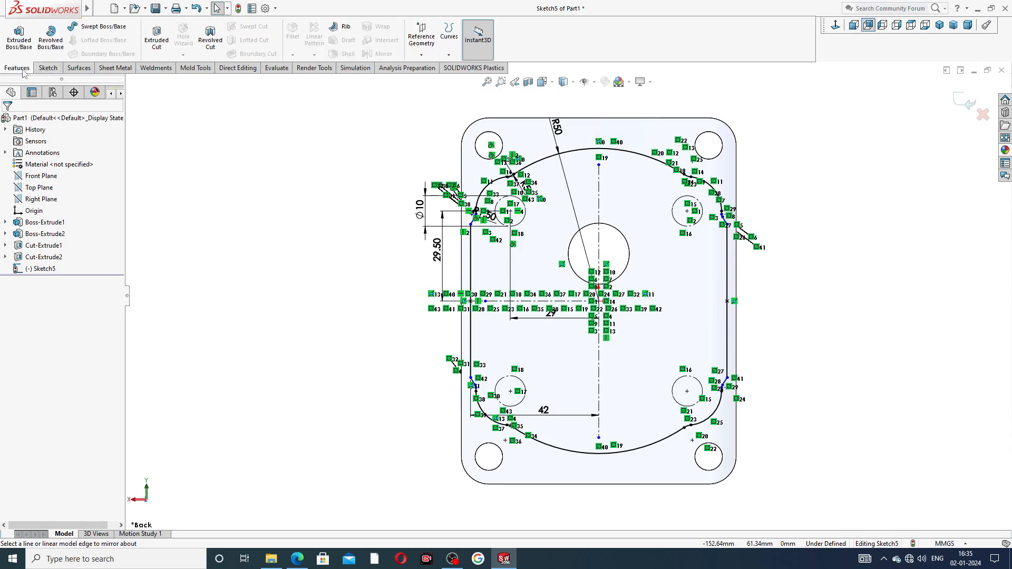
left_click(19, 38)
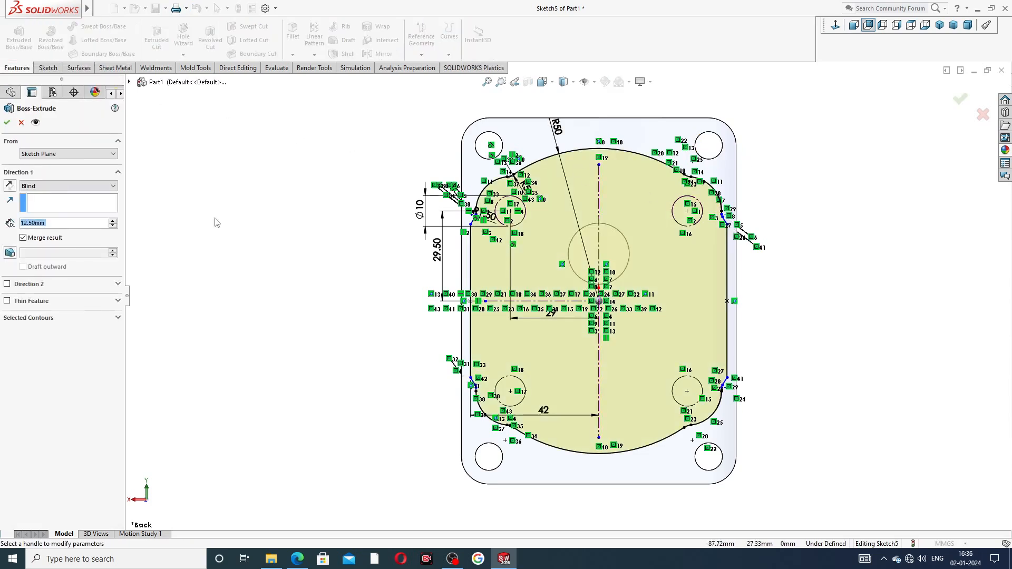
left_click(51, 319)
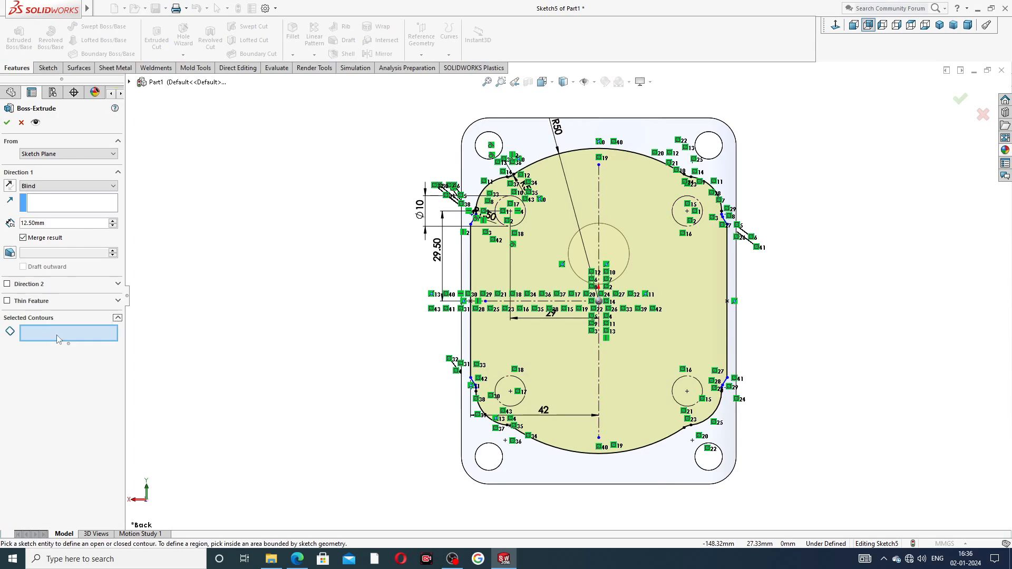
left_click(60, 331)
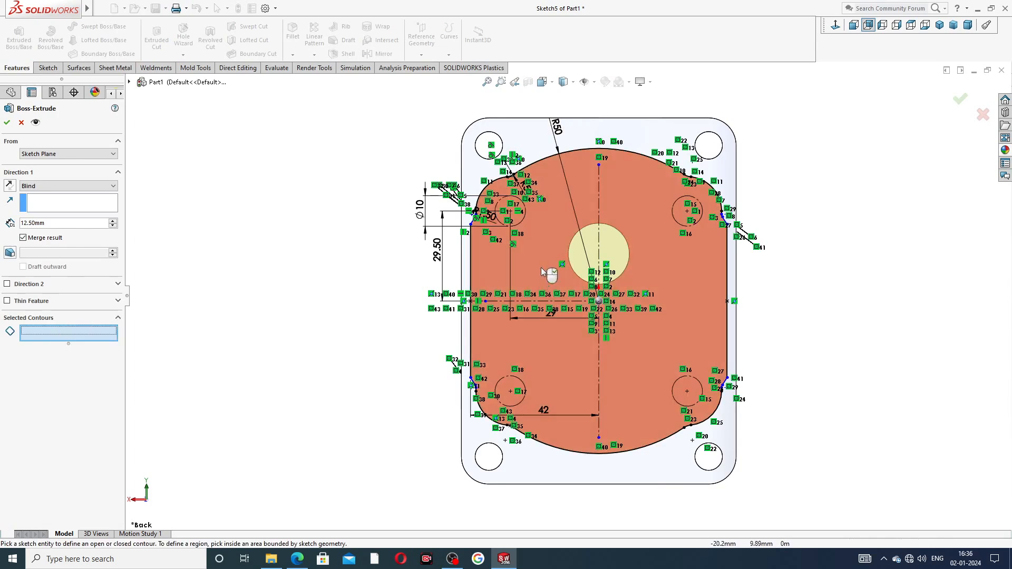
left_click(543, 259)
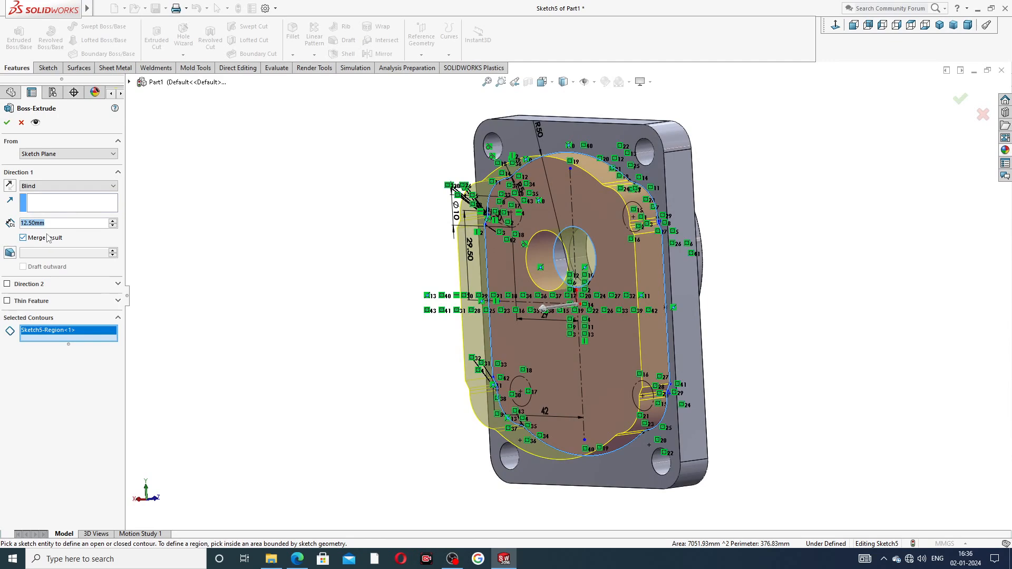
type("3")
key("Return")
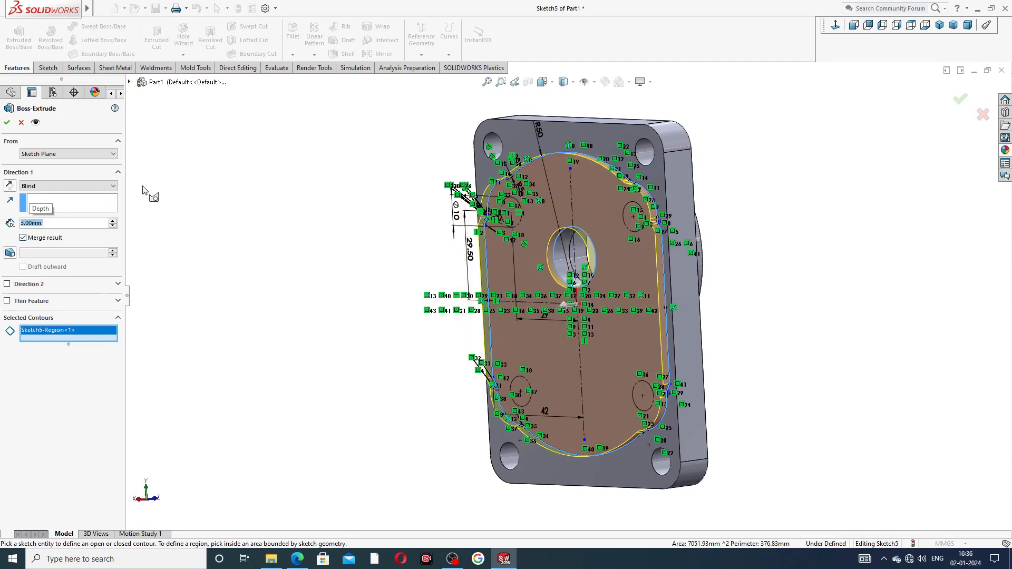
left_click(298, 559)
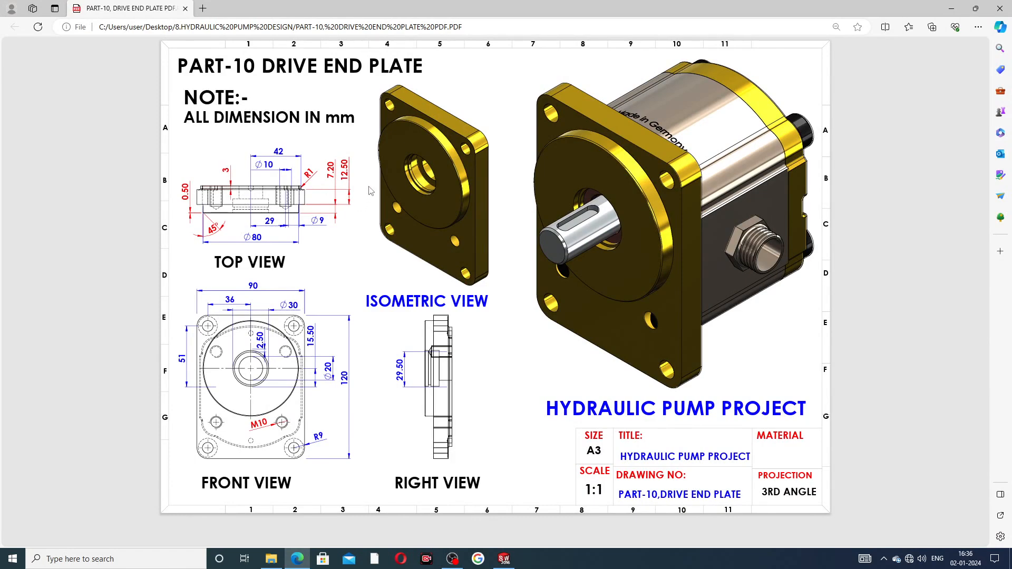
left_click(298, 559)
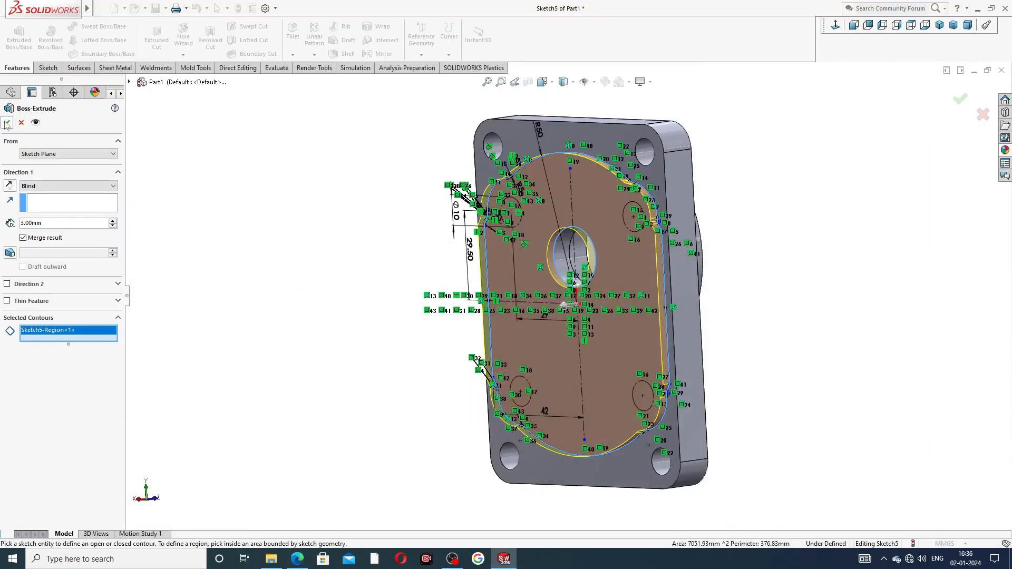
left_click(7, 123)
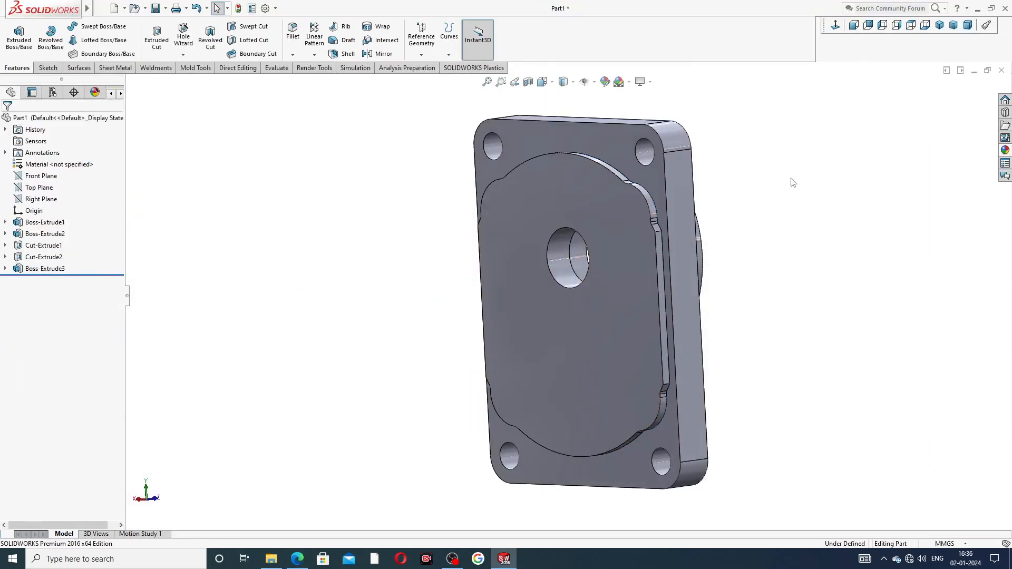
Set up a symmetric circular fillet with a 1.5 mm radius and consult the drive end plate drawing
middle_click_drag(713, 222, 738, 225)
left_click(293, 54)
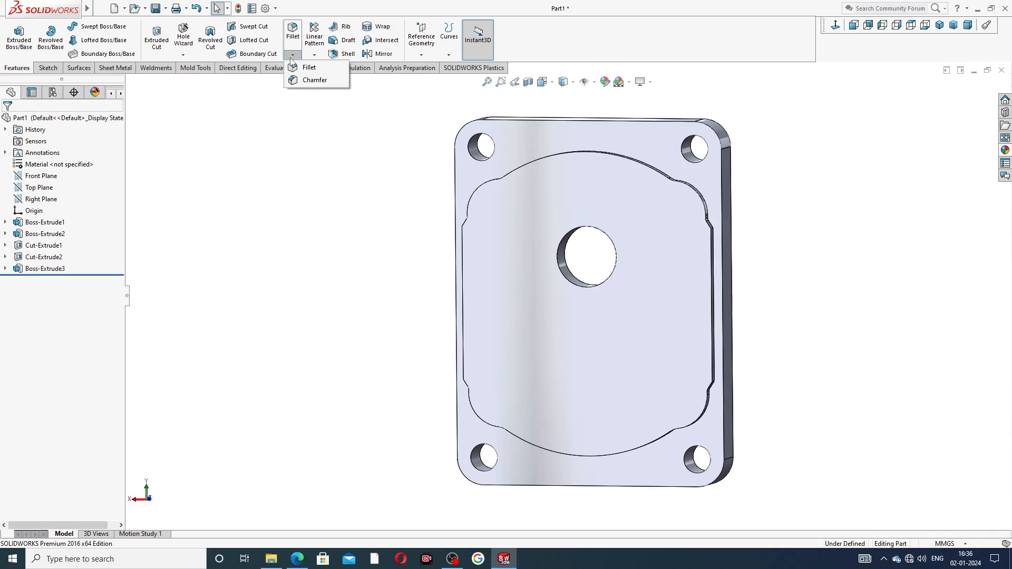
left_click(308, 68)
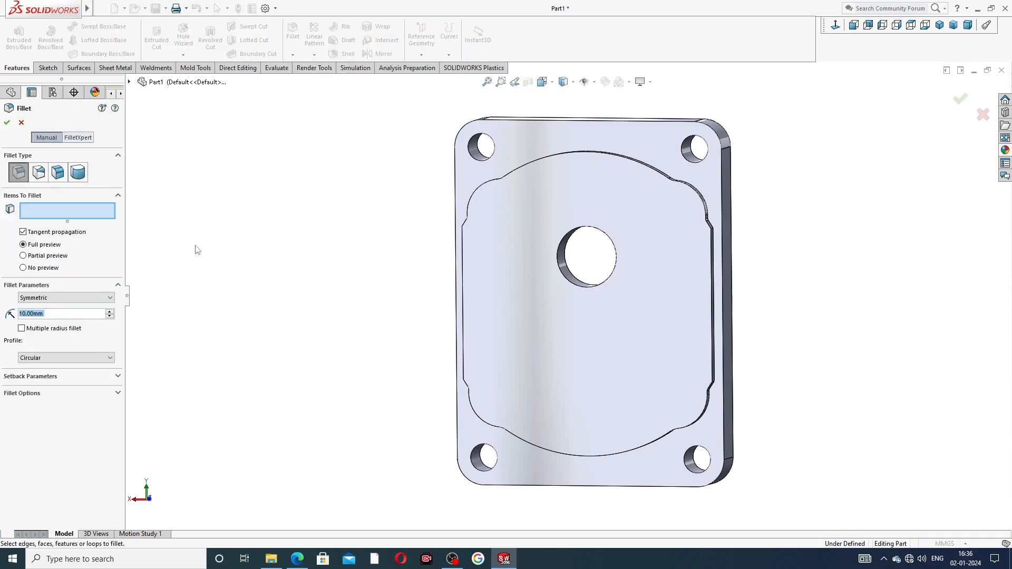
type("1.")
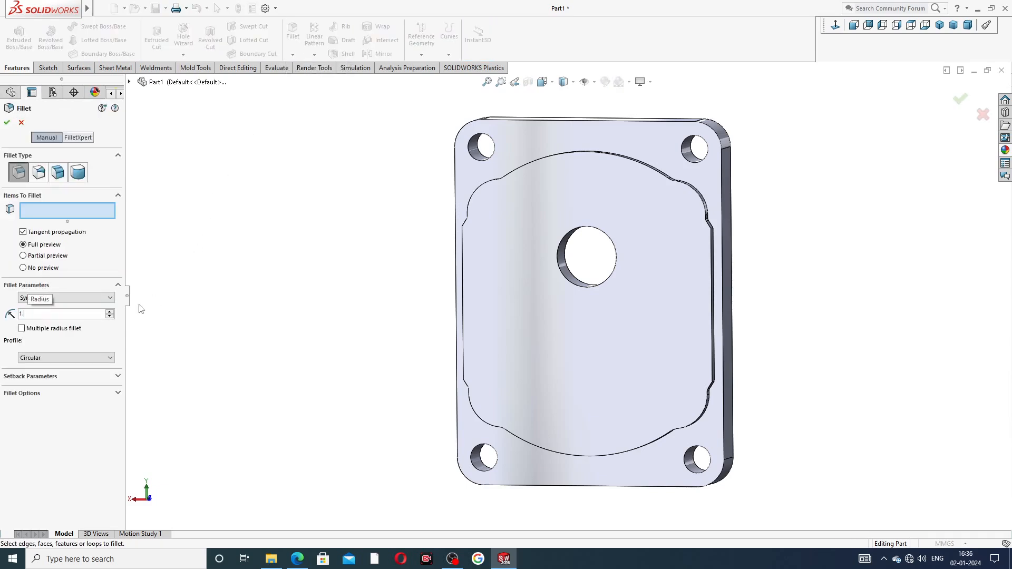
type("5")
key("Return")
left_click(297, 558)
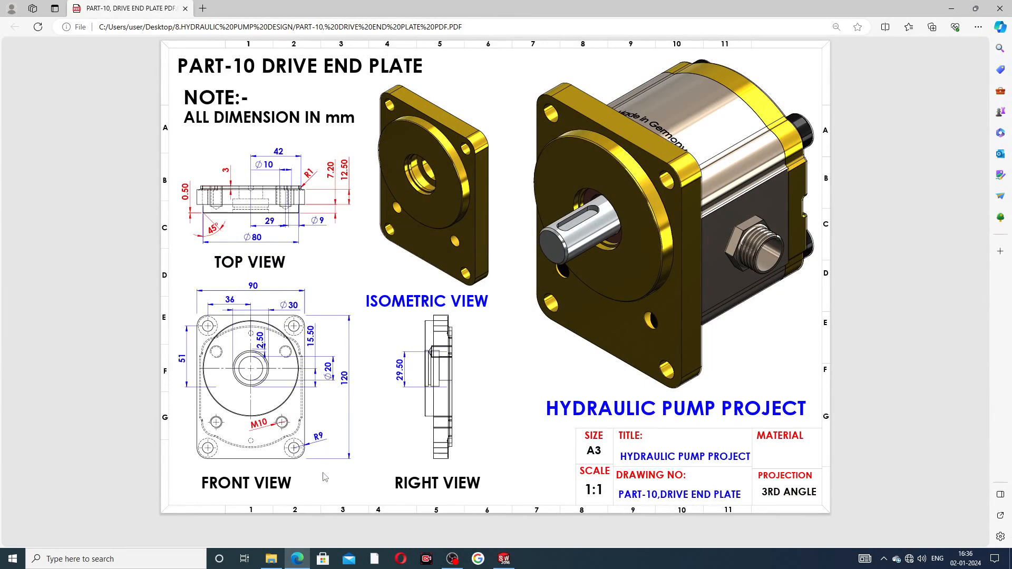
left_click(297, 560)
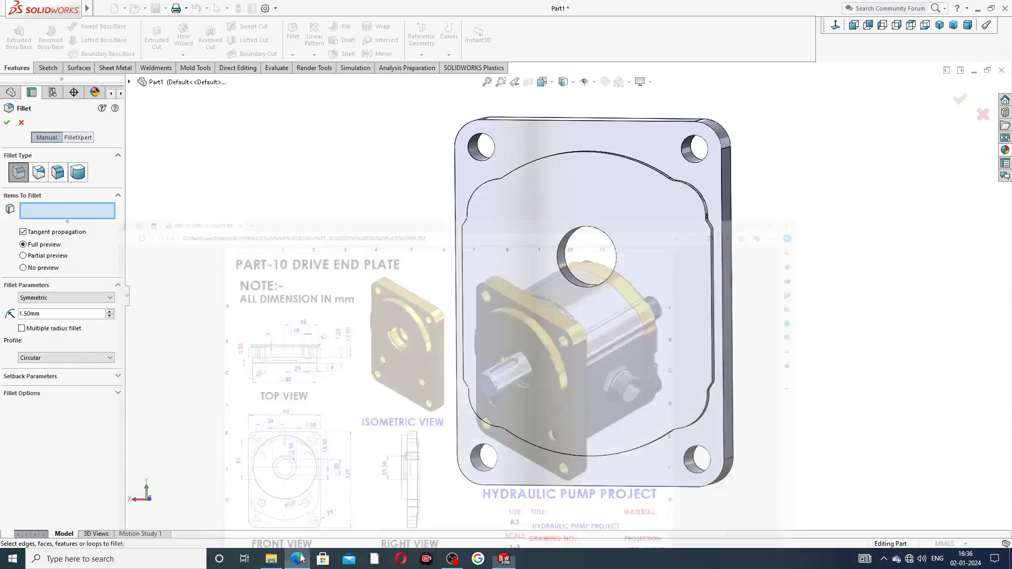
Apply the fillet along the raised profile's base edges, picking the upper arc, both straight sides and the lower arc
scroll(636, 173, "down", 3)
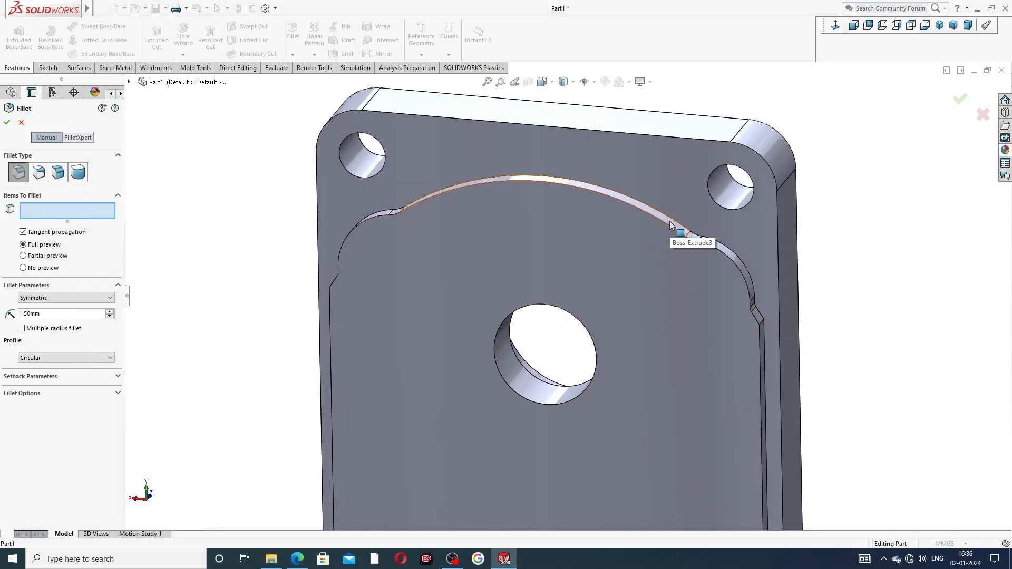
left_click(670, 220)
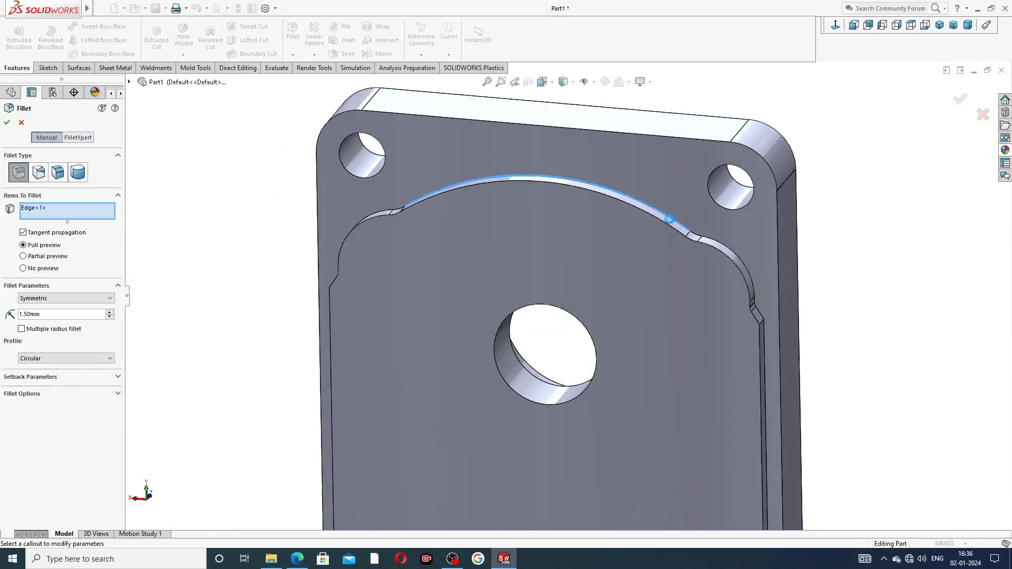
left_click(766, 371)
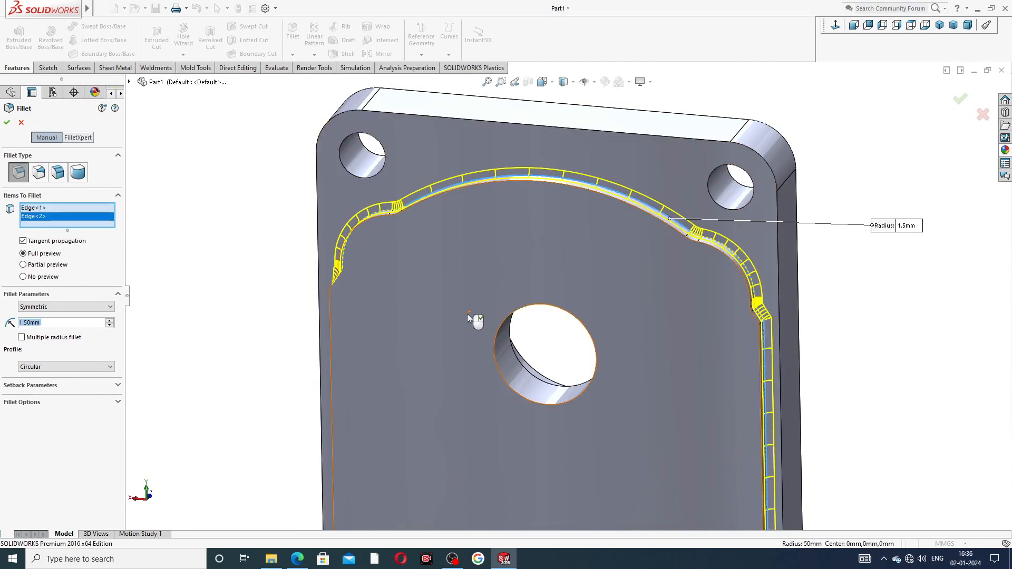
key("Right")
key("Right")
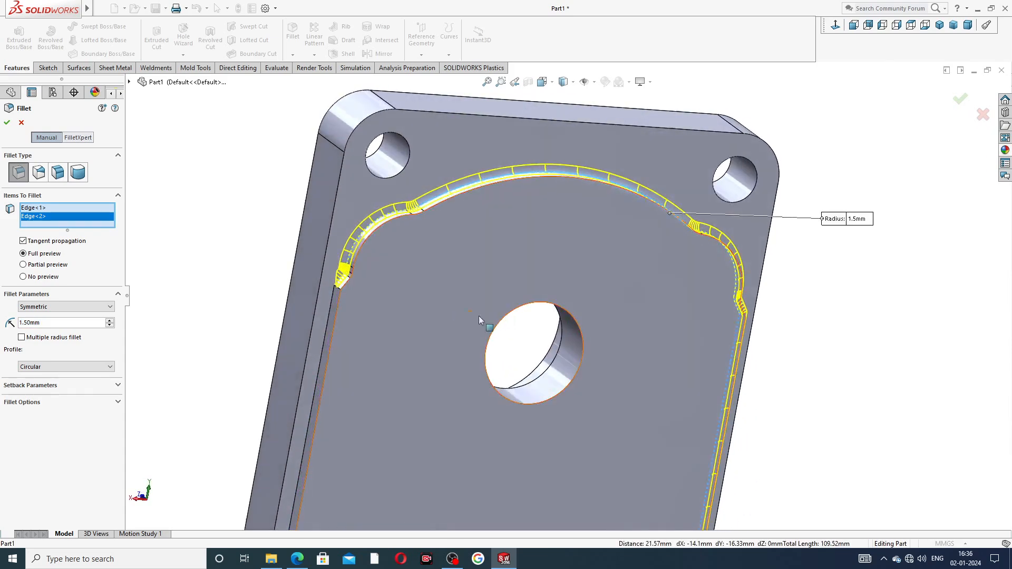
left_click(327, 321)
scroll(463, 369, "up", 3)
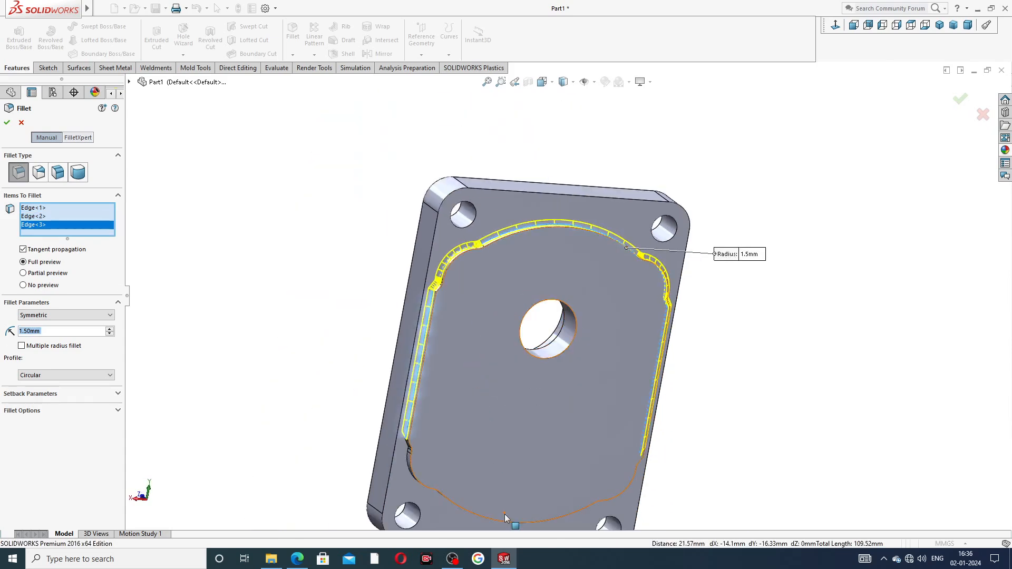
middle_click_drag(508, 520, 498, 391)
left_click(485, 472)
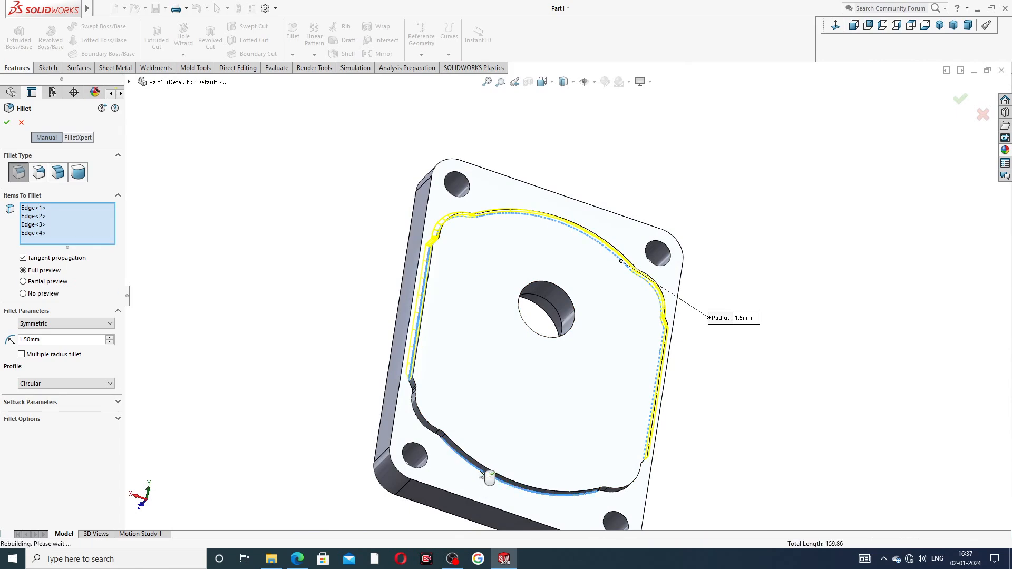
middle_click_drag(553, 343, 139, 289)
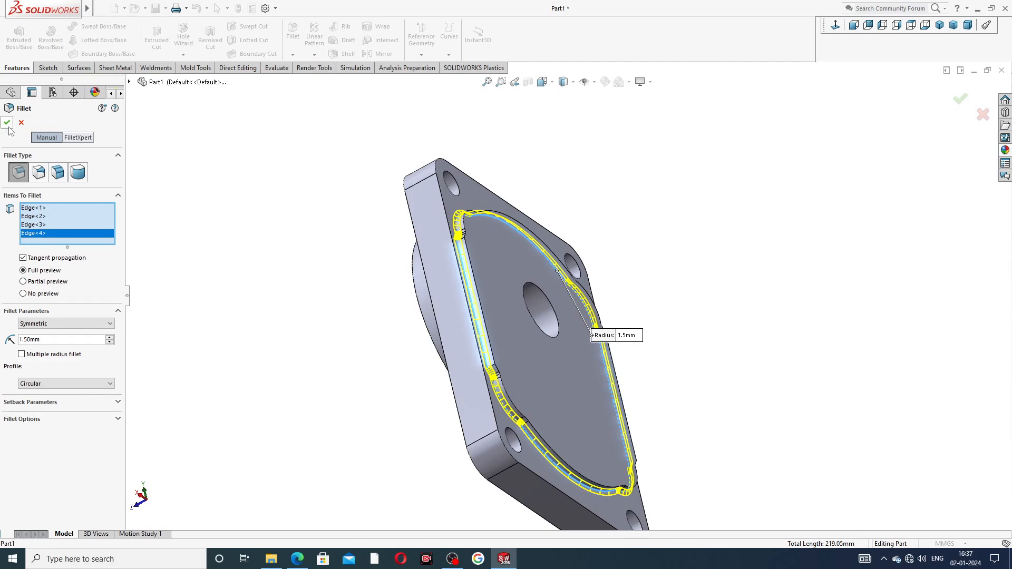
left_click(563, 144)
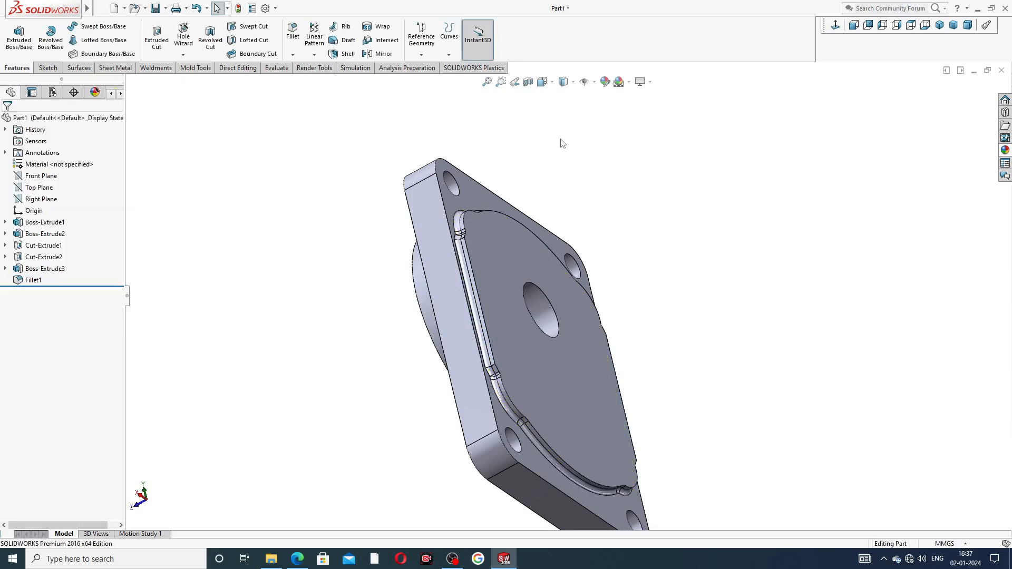
middle_click_drag(694, 234, 296, 338)
mouse_move(722, 295)
middle_mouse_down()
mouse_move(665, 264)
mouse_move(677, 239)
mouse_move(717, 261)
mouse_move(738, 296)
mouse_move(767, 304)
mouse_move(773, 251)
mouse_move(701, 309)
mouse_move(722, 289)
middle_mouse_up()
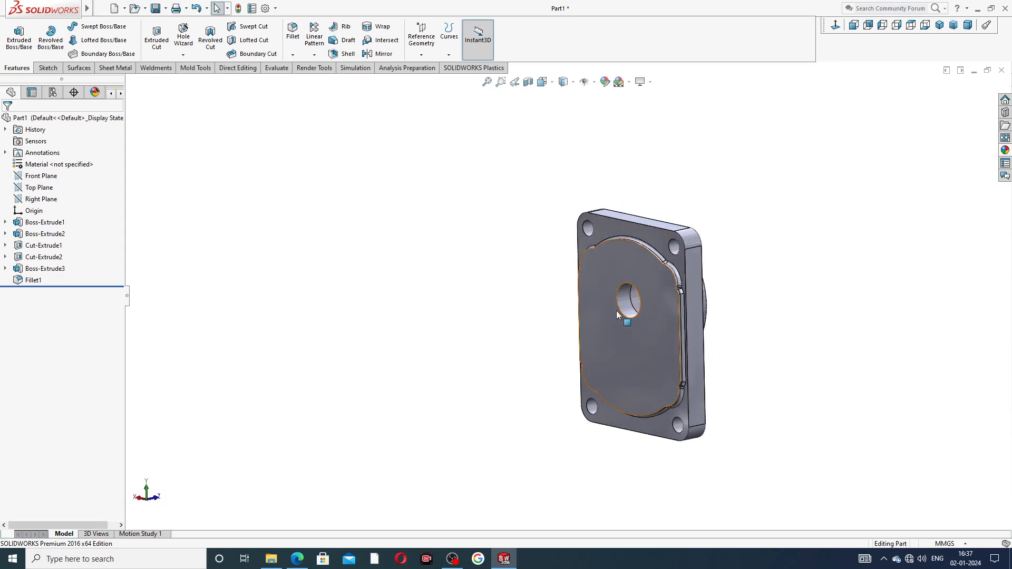
scroll(616, 312, "down", 3)
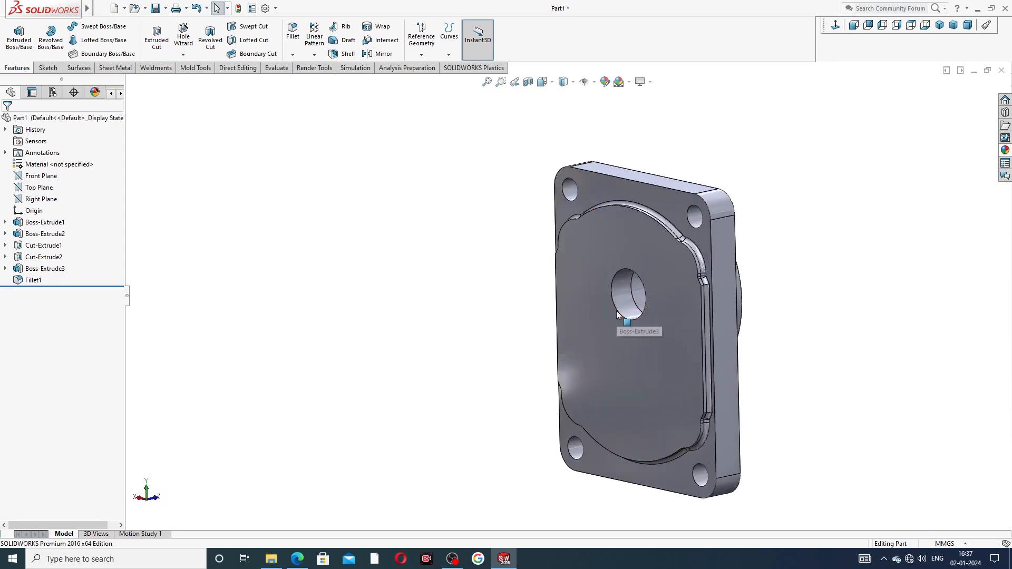
left_click(626, 193)
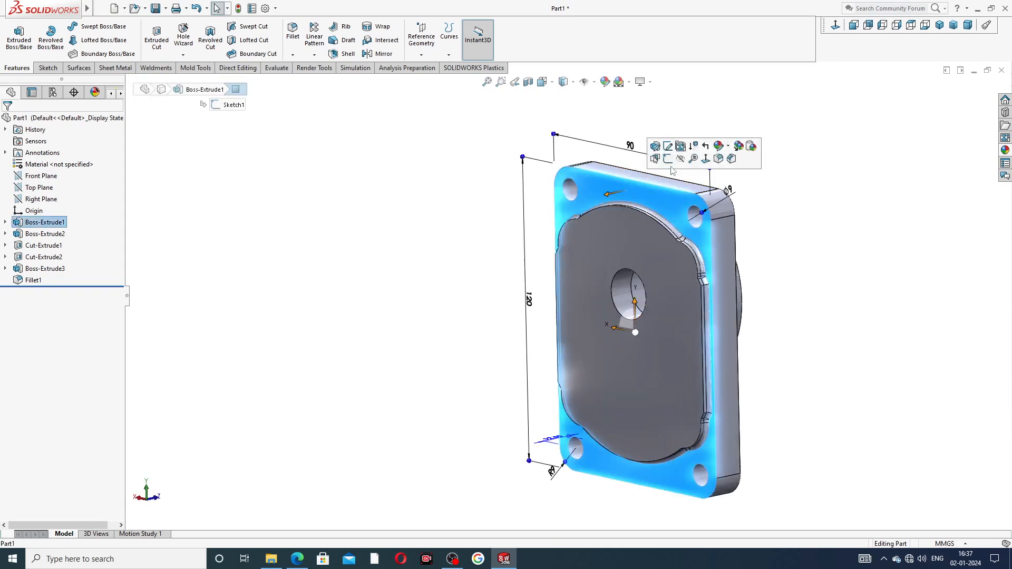
left_click(669, 146)
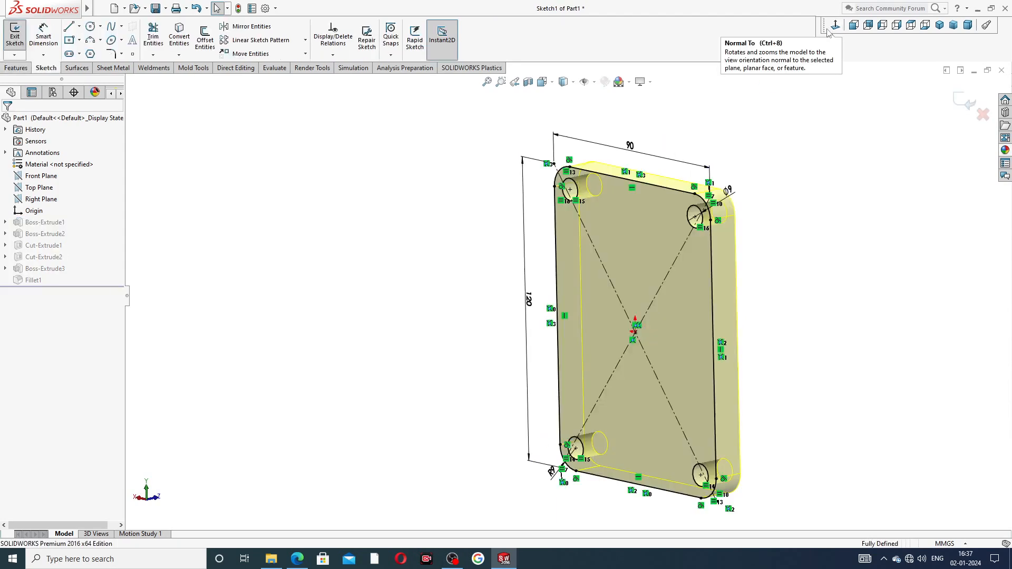
left_click(835, 26)
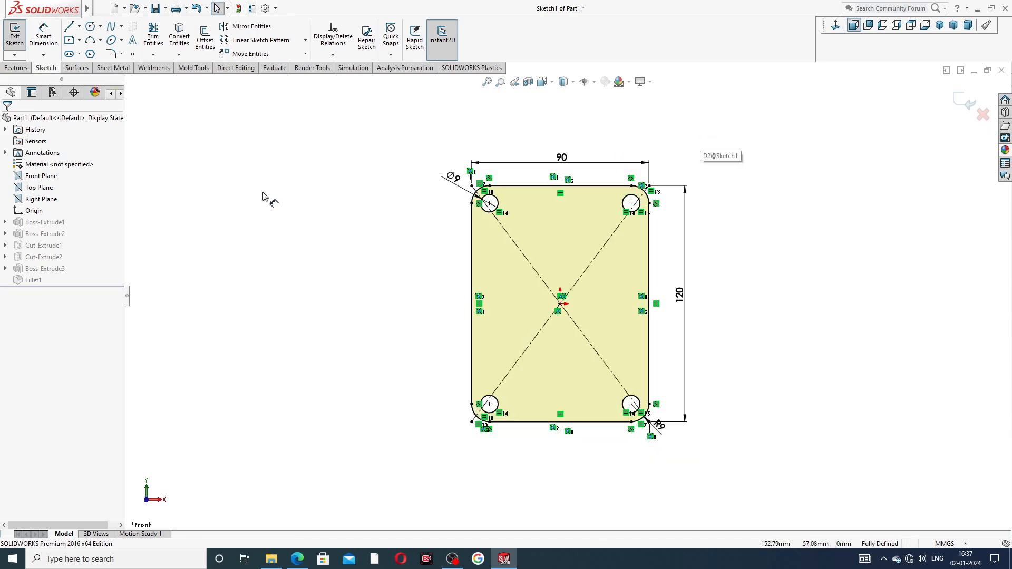
left_click(969, 102)
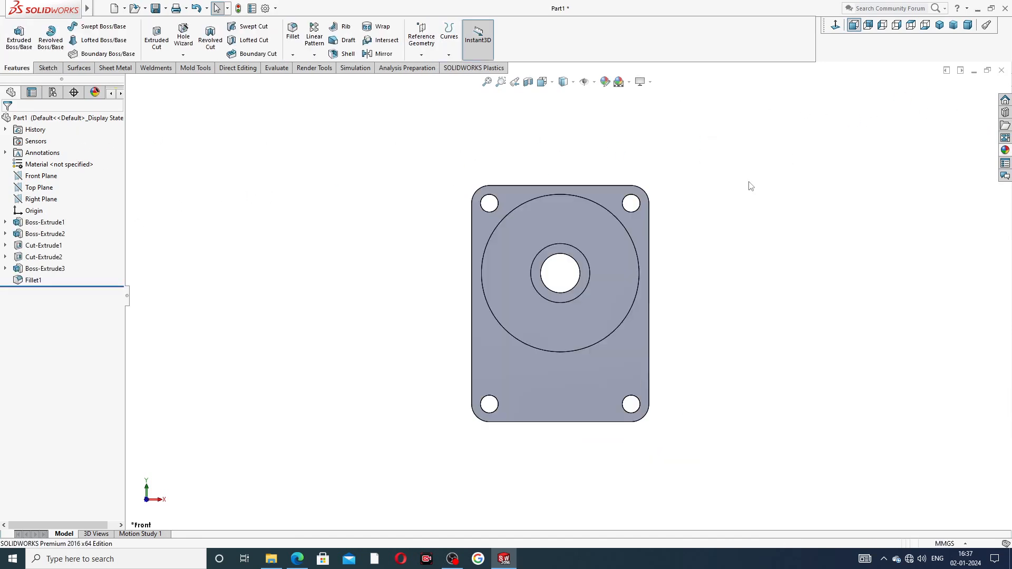
Start a new sketch on the drive end plate's flat front face, around the large circular boss
left_click(640, 222)
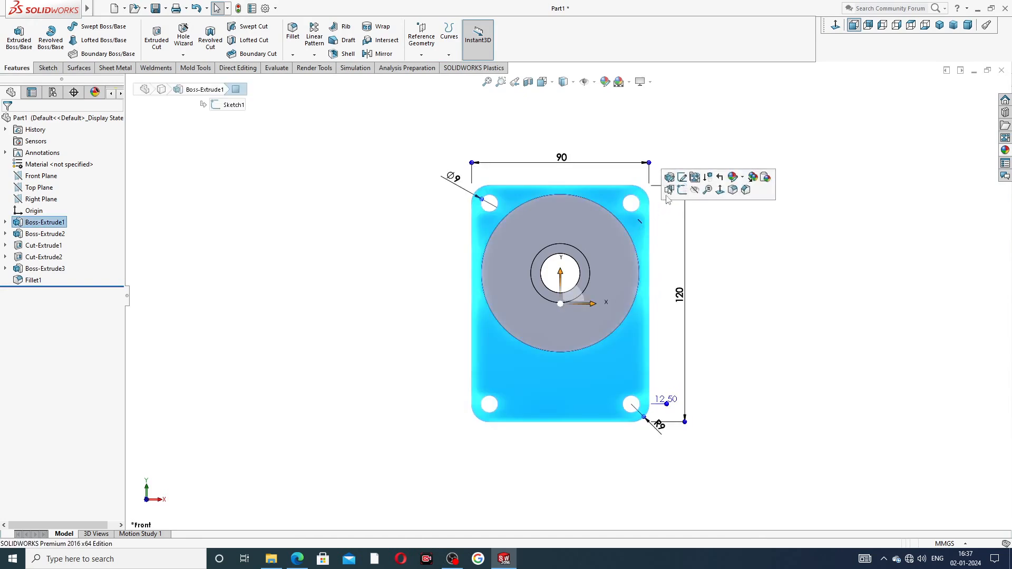
left_click(682, 190)
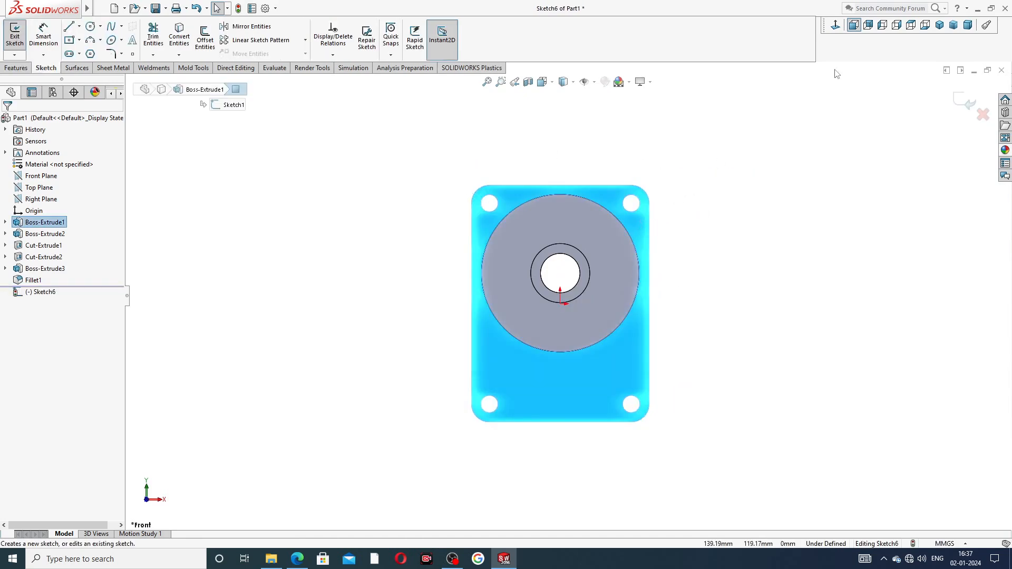
left_click(836, 27)
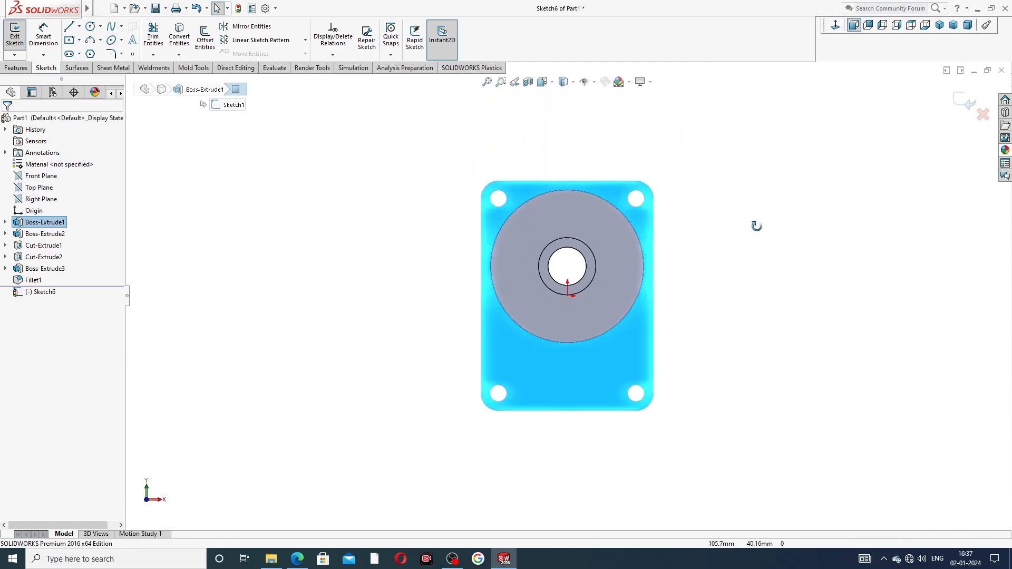
middle_click_drag(757, 223, 721, 250)
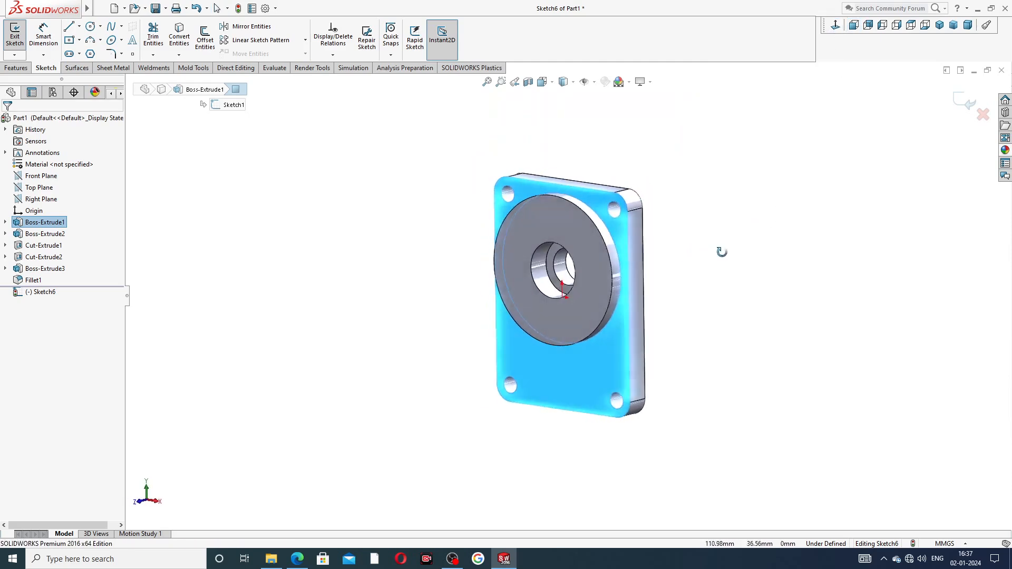
left_click(836, 27)
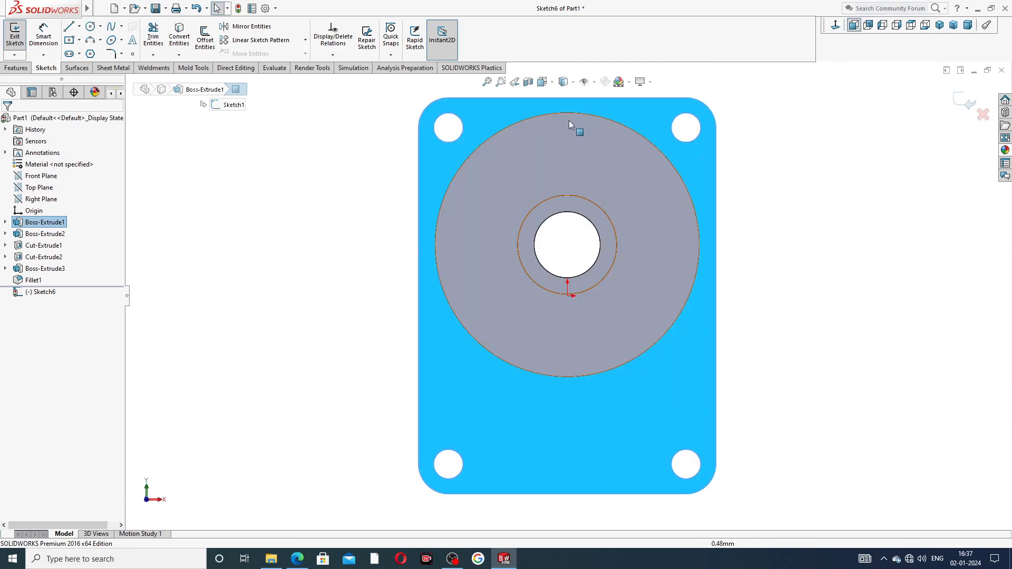
Sketch a circle concentric with each of the four corner holes, about 6.6 mm in radius, with the lower-left one about 7.2 mm
left_click(91, 26)
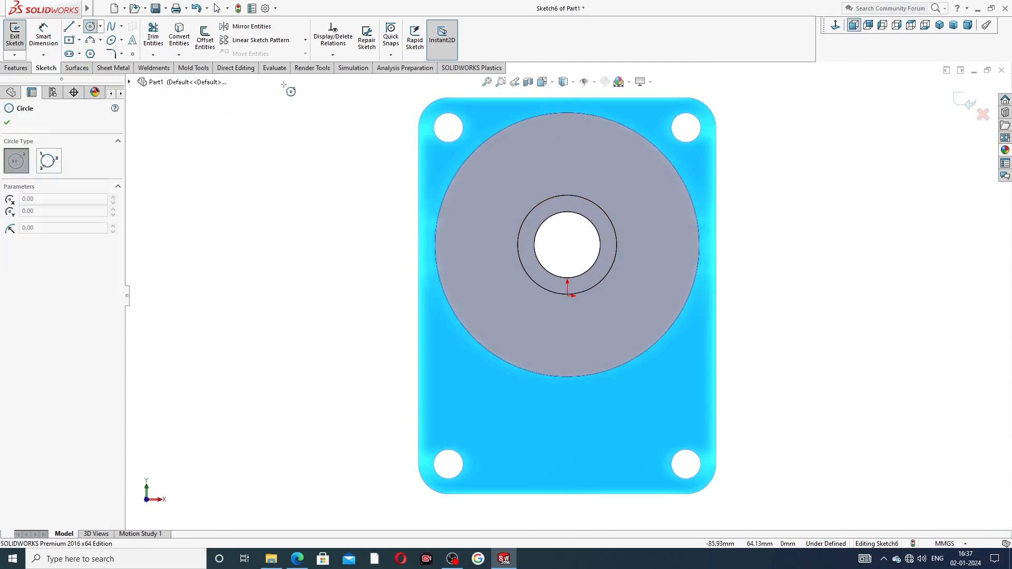
left_click(448, 127)
left_click(461, 111)
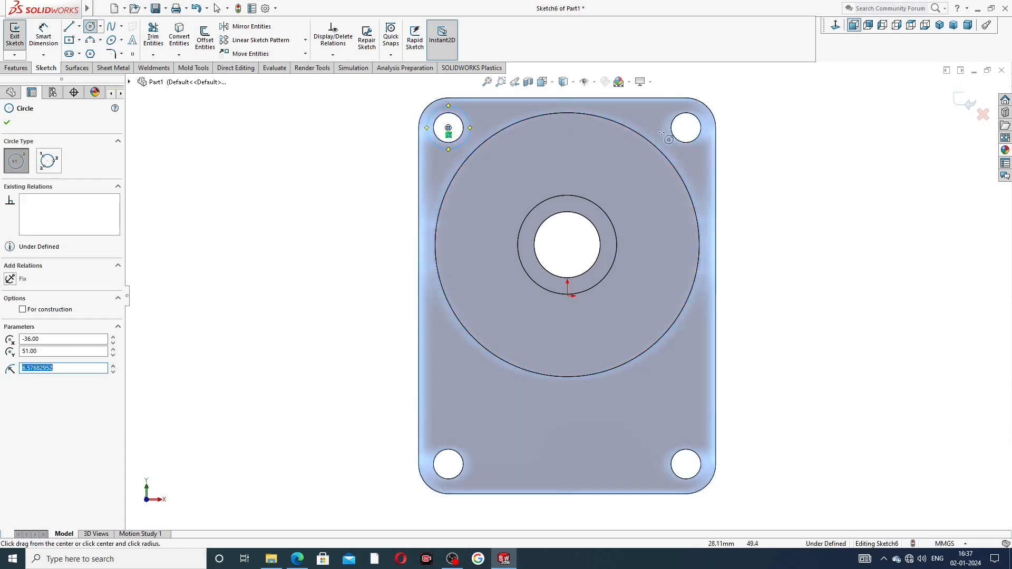
left_click(685, 127)
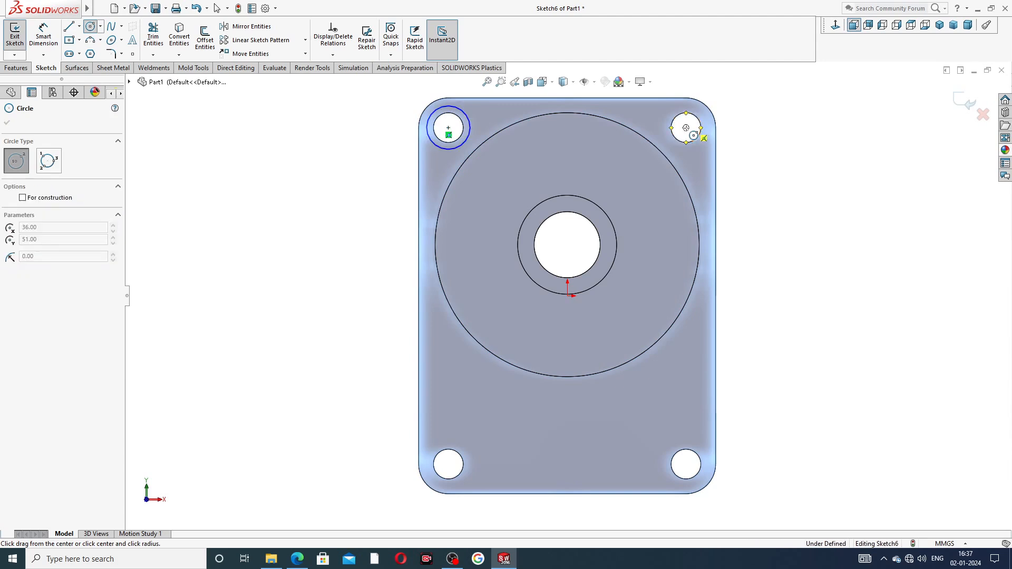
left_click(678, 107)
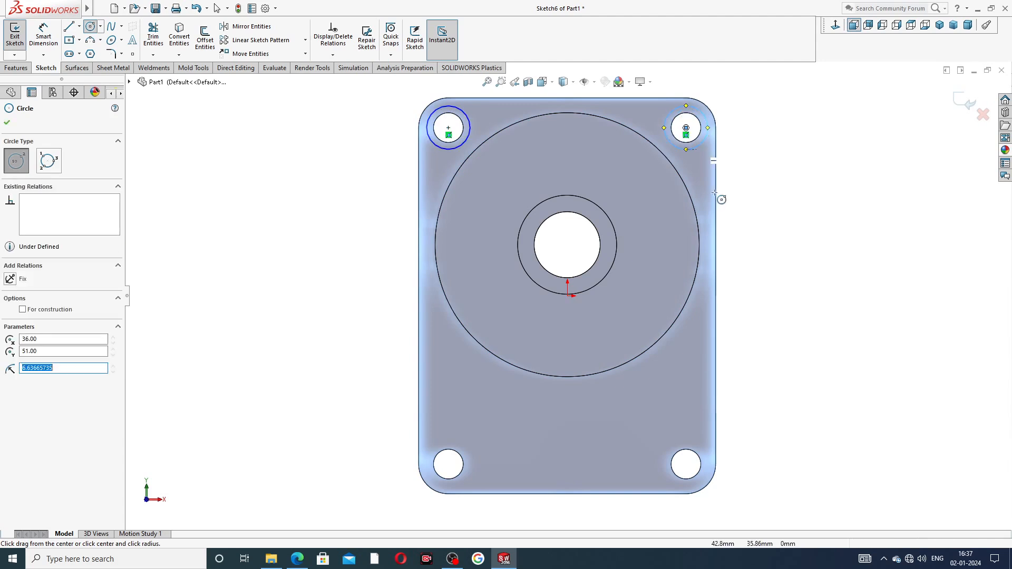
left_click(686, 463)
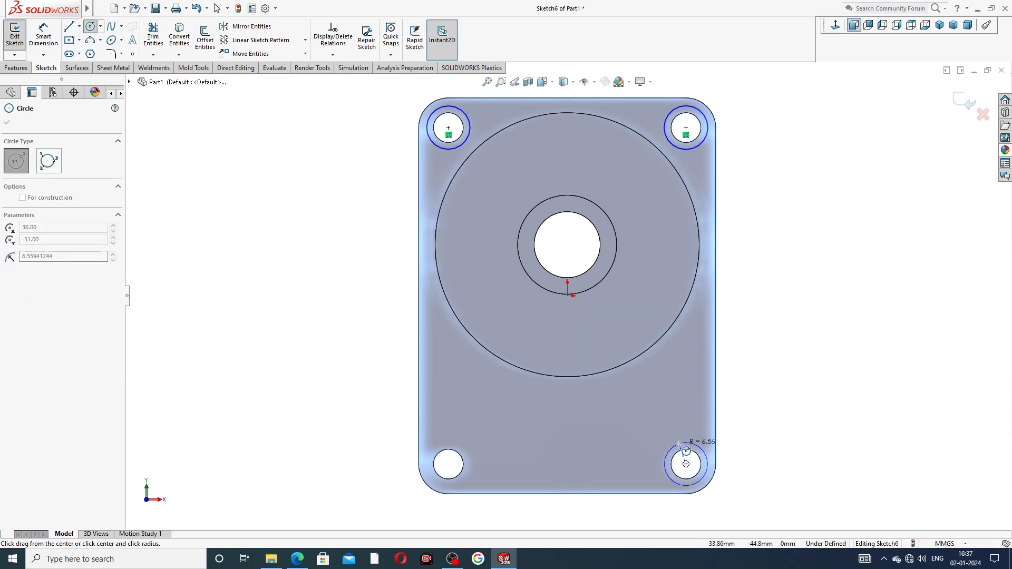
left_click(691, 444)
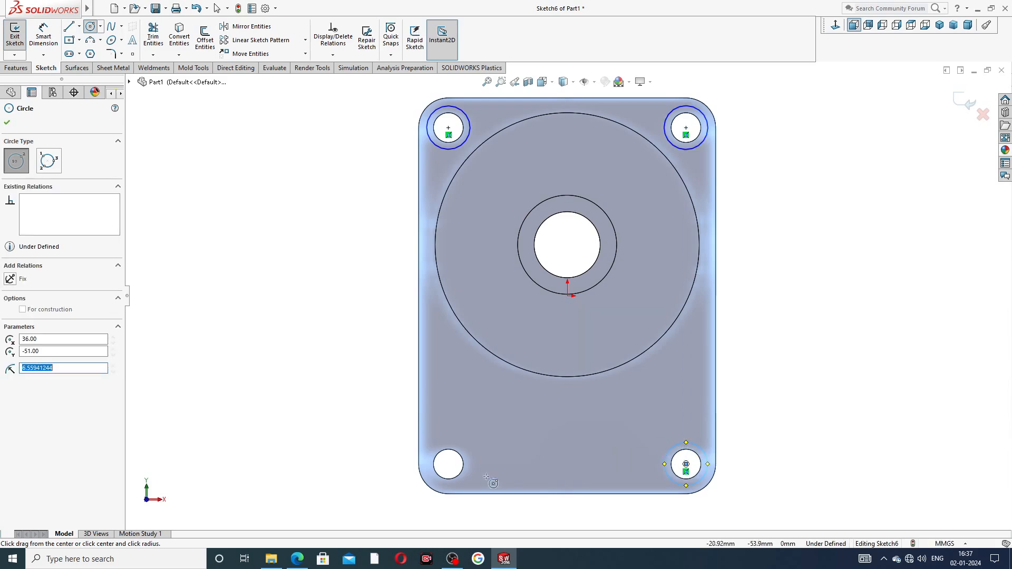
left_click(448, 464)
left_click(465, 446)
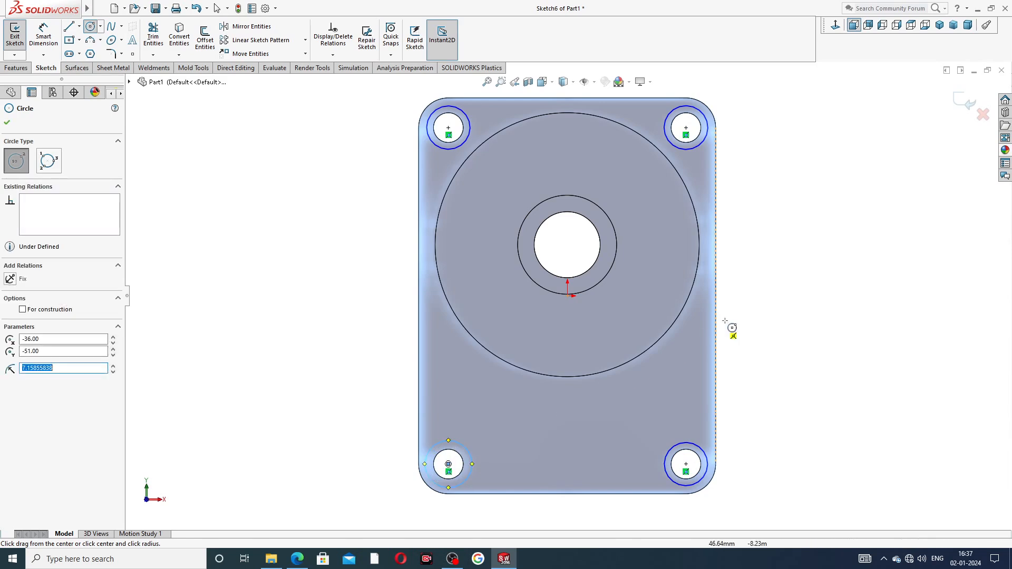
right_click(750, 302)
left_click(774, 308)
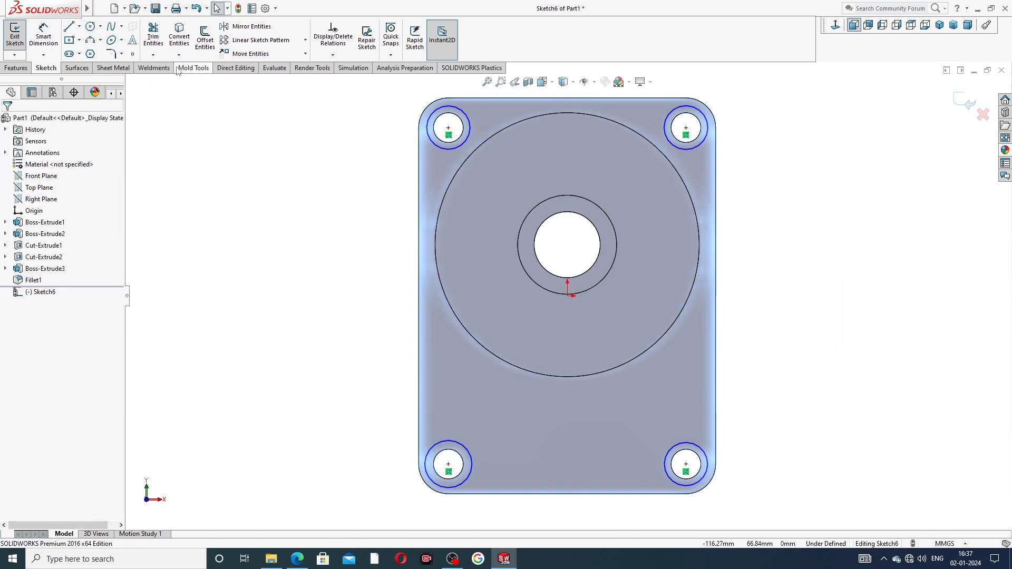
Dimension the circle around the upper-left corner hole to a 16 mm diameter
left_click(38, 45)
left_click(432, 112)
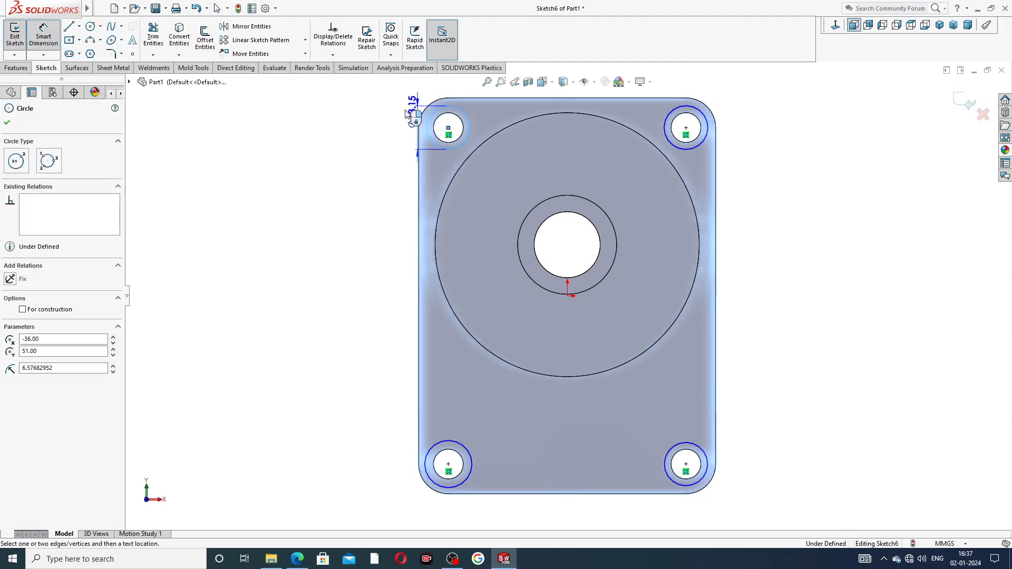
left_click(387, 122)
type("1")
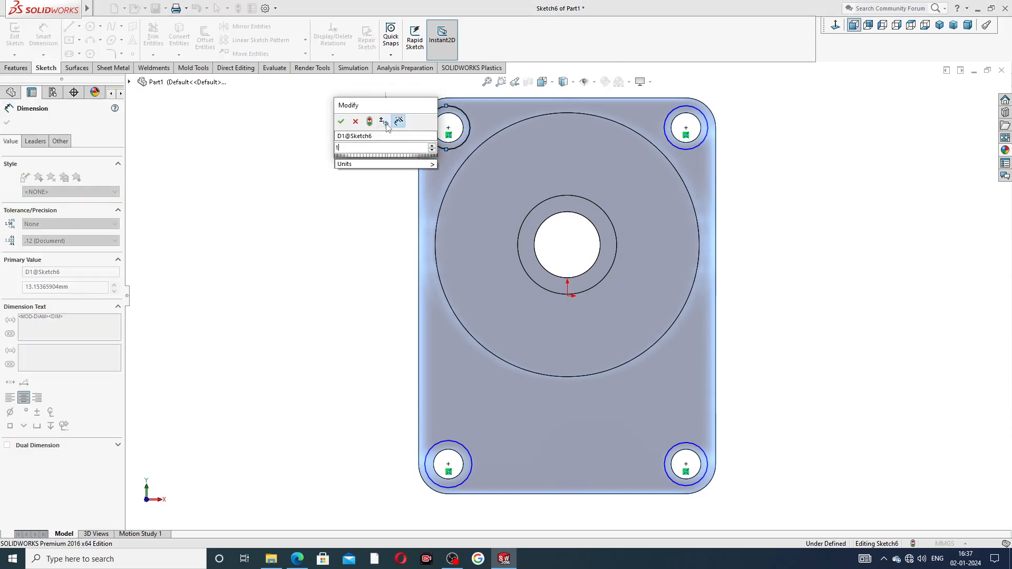
type("6")
key("Return")
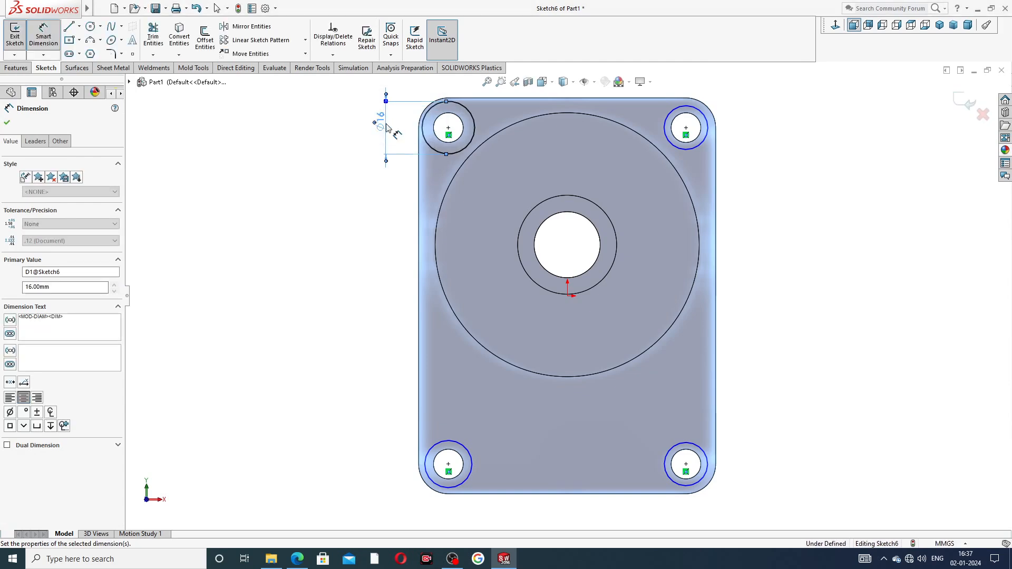
right_click(805, 105)
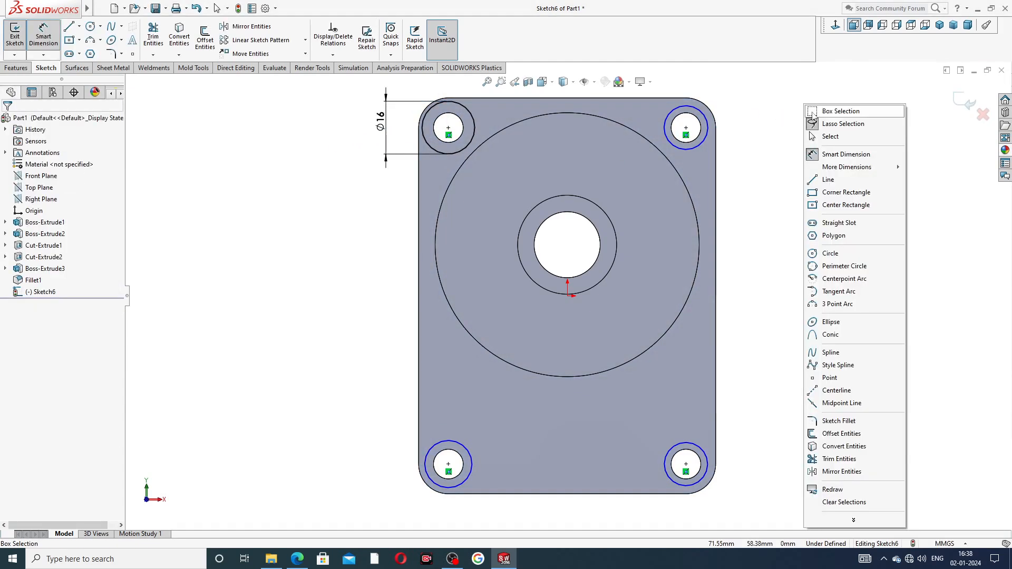
left_click(831, 137)
Make the four corner circles the same size with an Equal relation
left_click(465, 113)
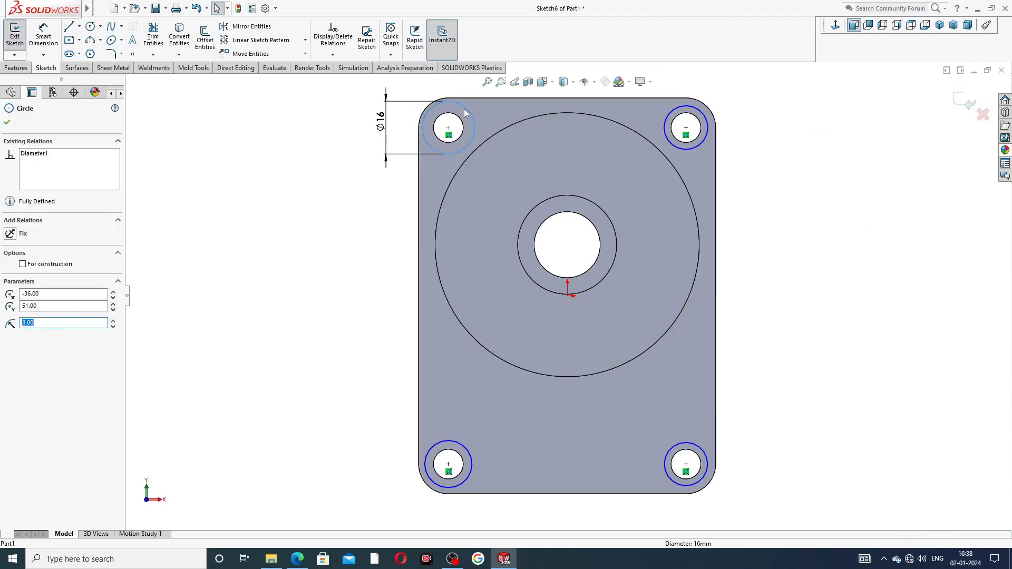
left_click(701, 111, "ctrl")
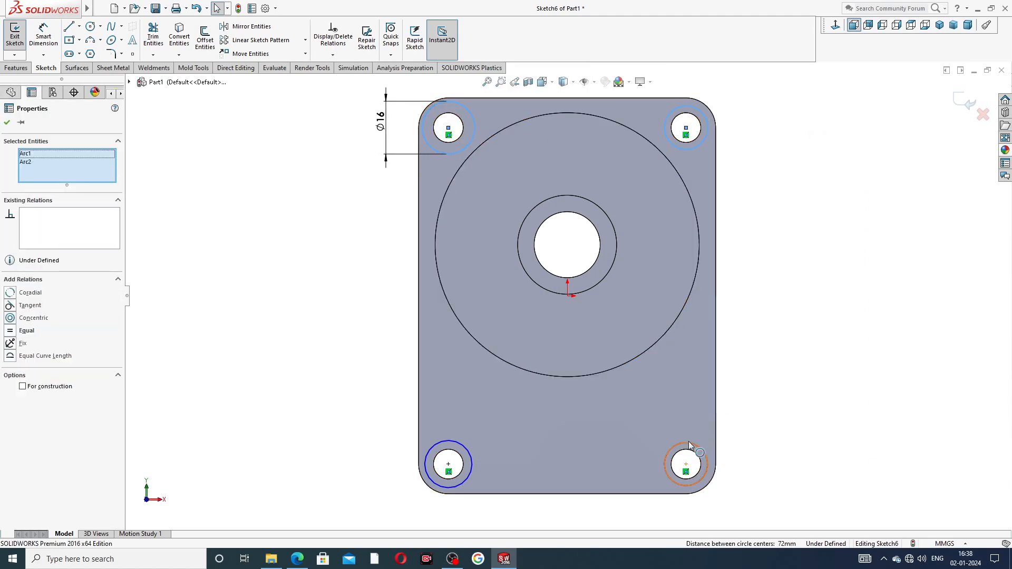
left_click(467, 449, "ctrl")
left_click(466, 447, "ctrl")
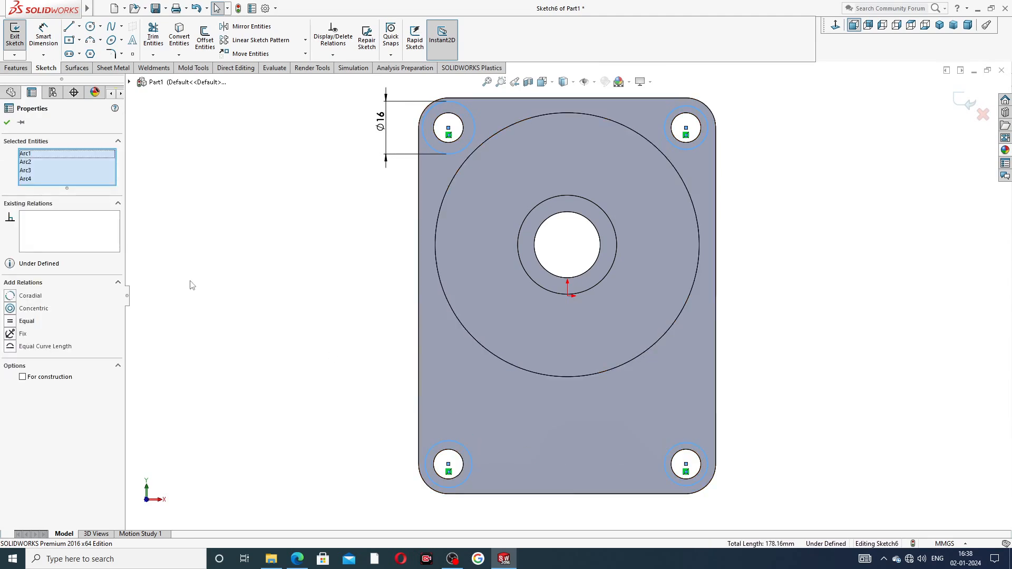
left_click(26, 321)
left_click(309, 291)
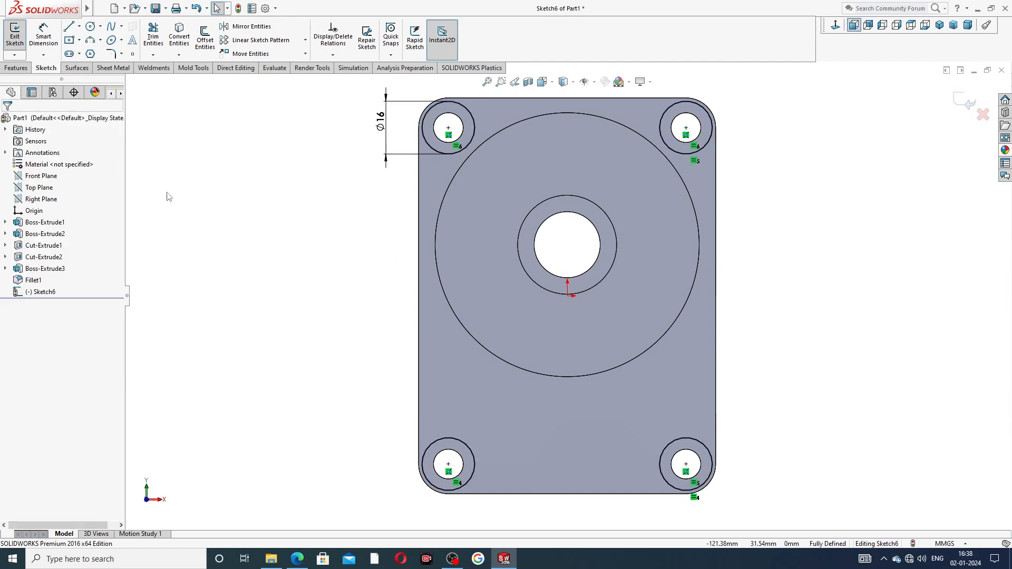
Set up a blind extruded cut from the four corner circles and consult the drive end plate drawing for its depth
left_click(17, 68)
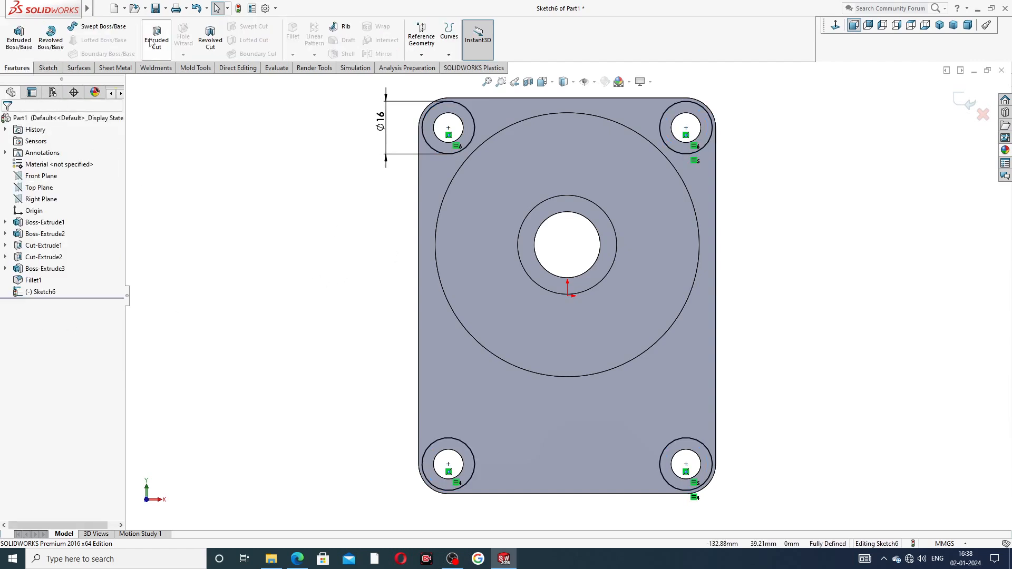
left_click(153, 40)
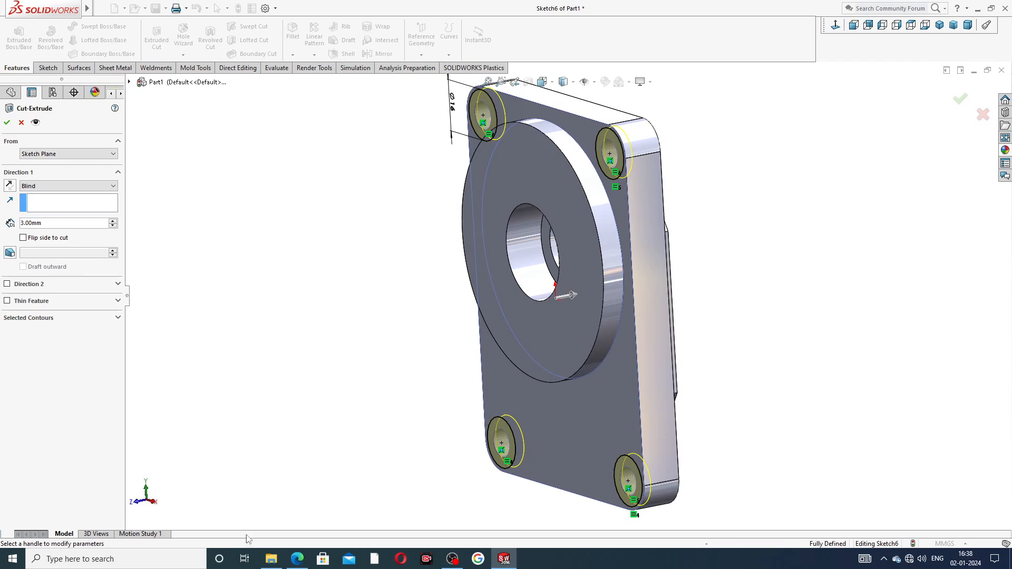
left_click(297, 559)
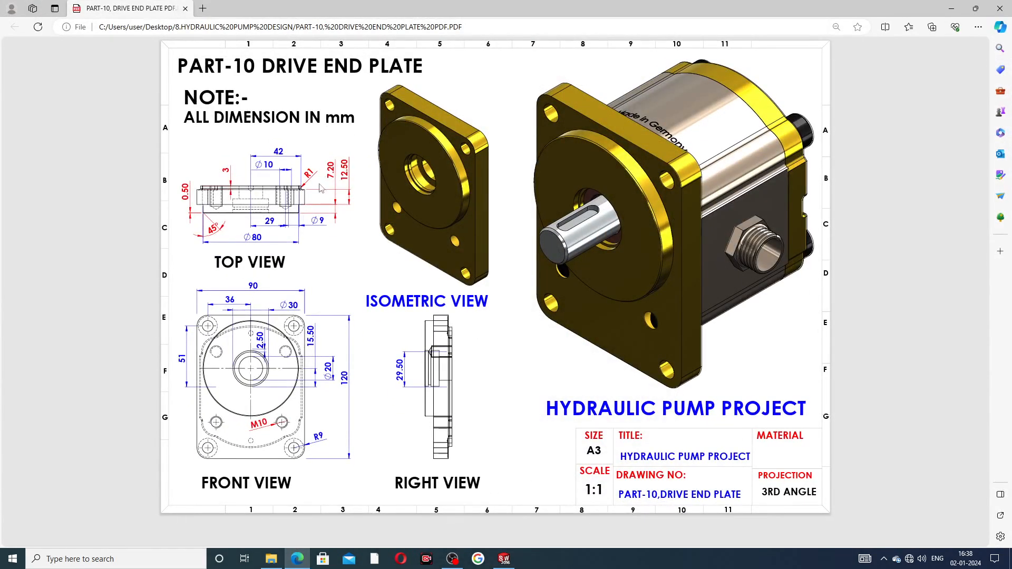
Switch to SOLIDWORKS and cut the four circles around the corner holes 0.5 mm deep into the plate's front face
left_click(297, 558)
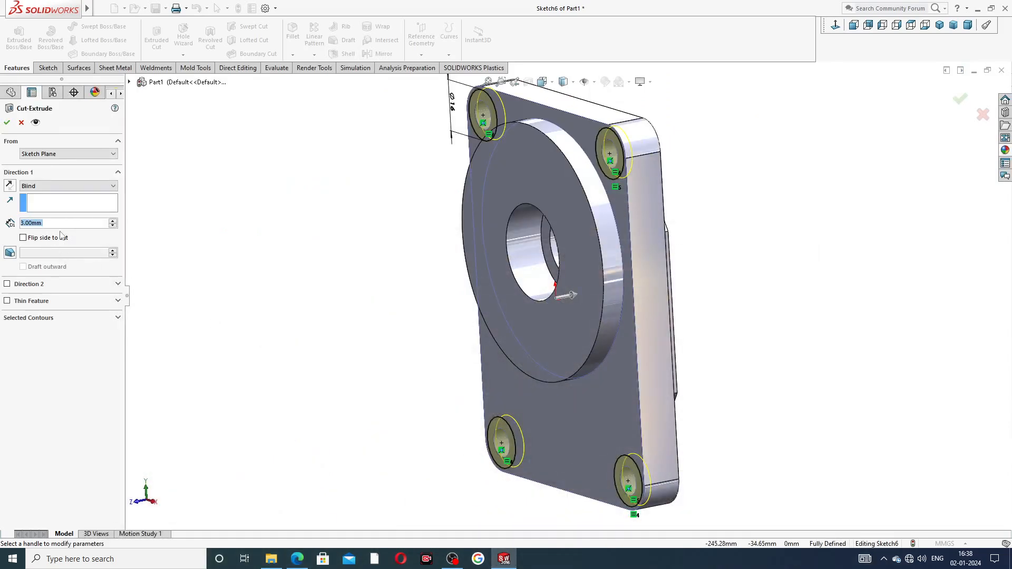
type("0.5")
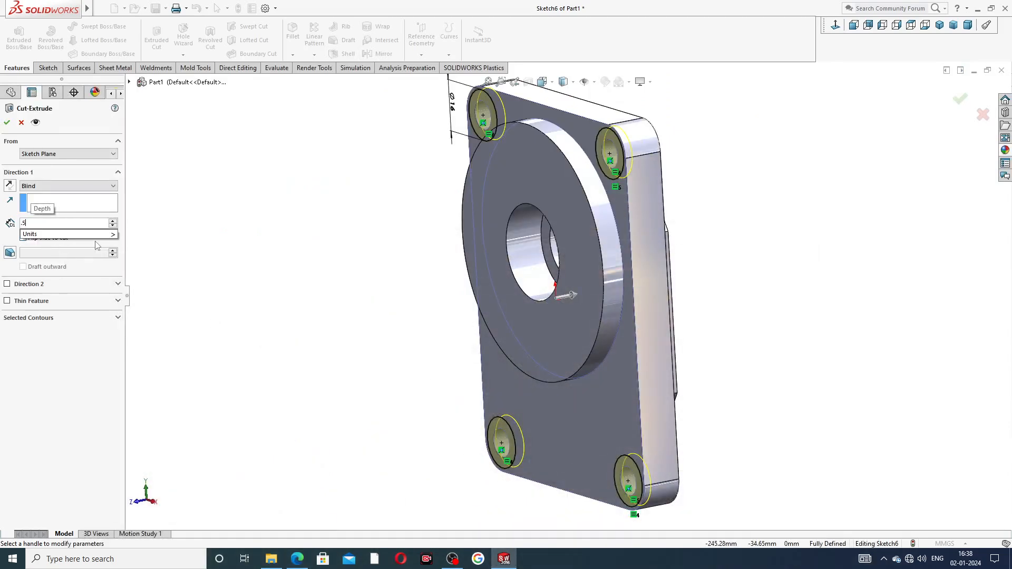
key("Return")
left_click(7, 123)
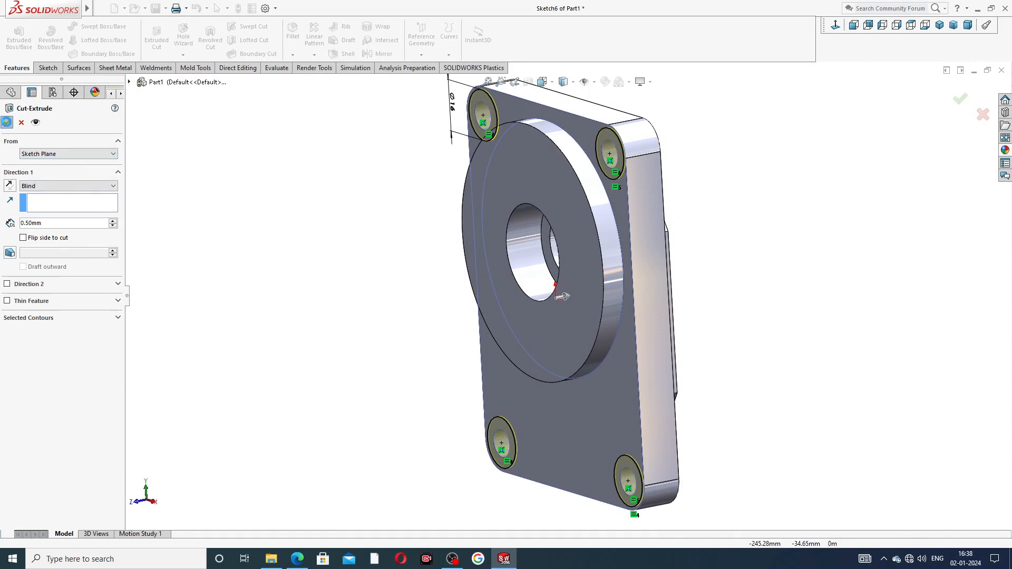
left_click(687, 148)
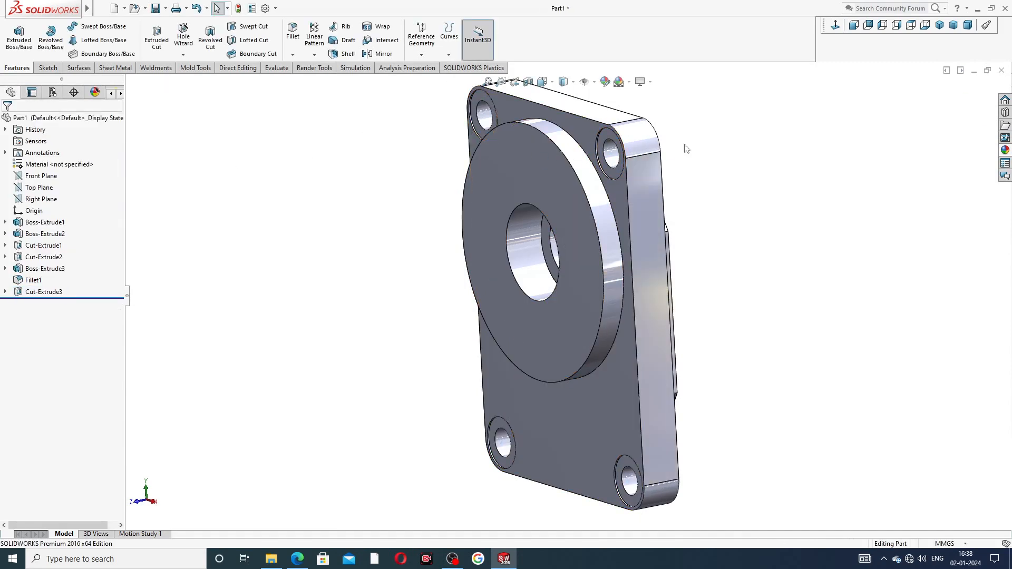
Start a Hole Wizard ISO M10 bottoming tapped hole on the plate's raised rear face and set its blind depth to 17 mm
middle_click_drag(675, 180, 752, 156)
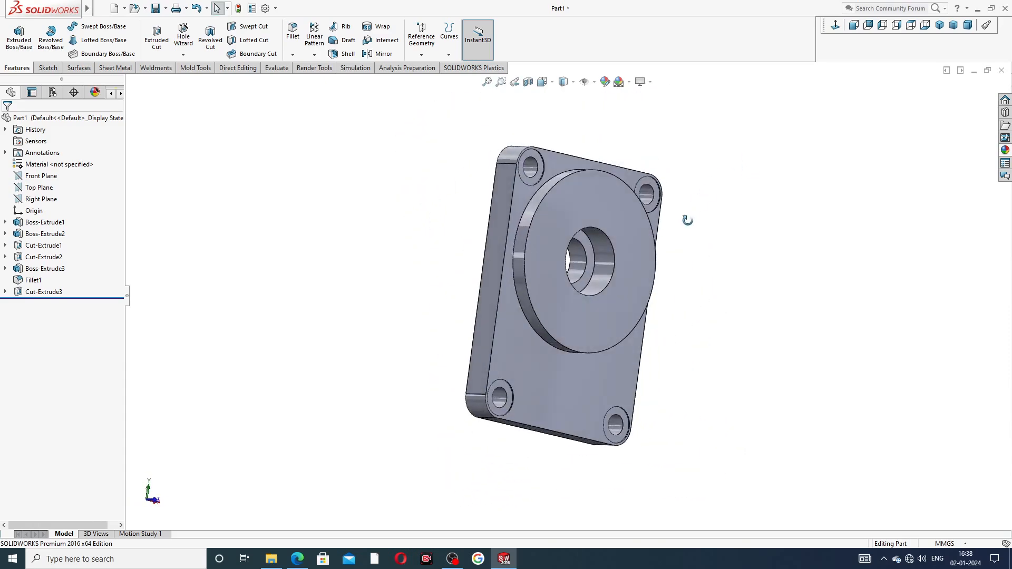
middle_click_drag(671, 275, 443, 319)
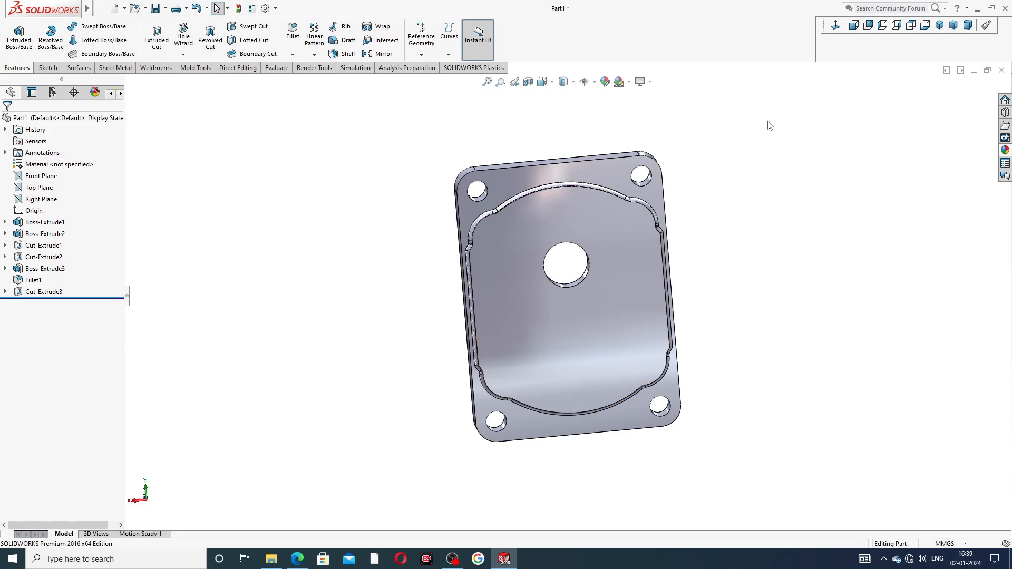
left_click(613, 229)
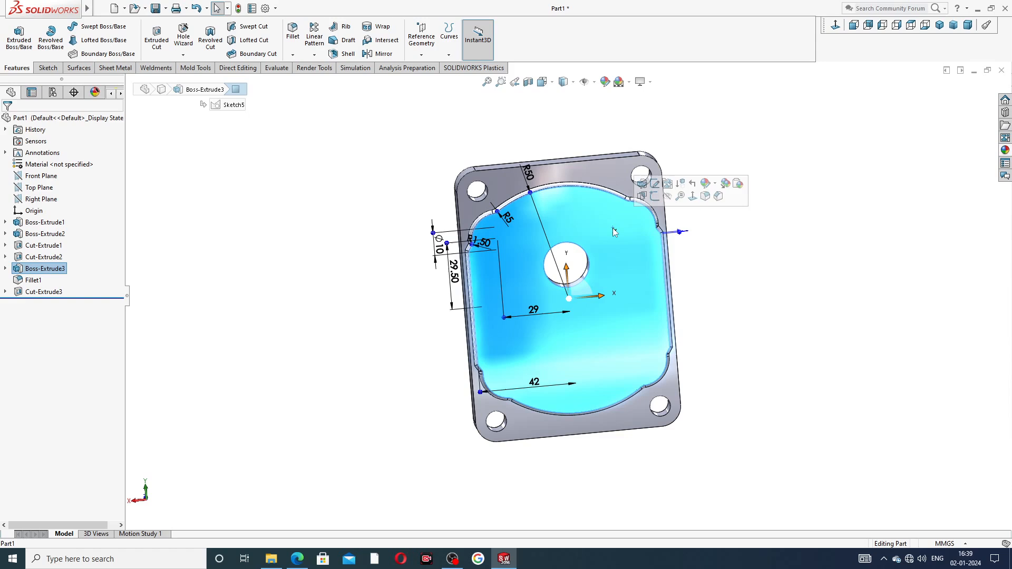
left_click(834, 27)
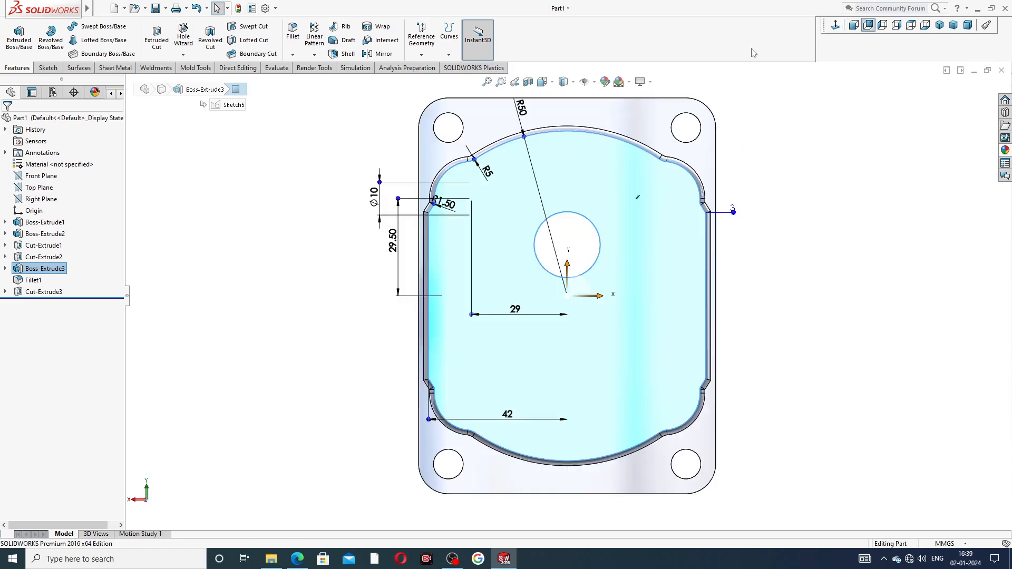
left_click(190, 45)
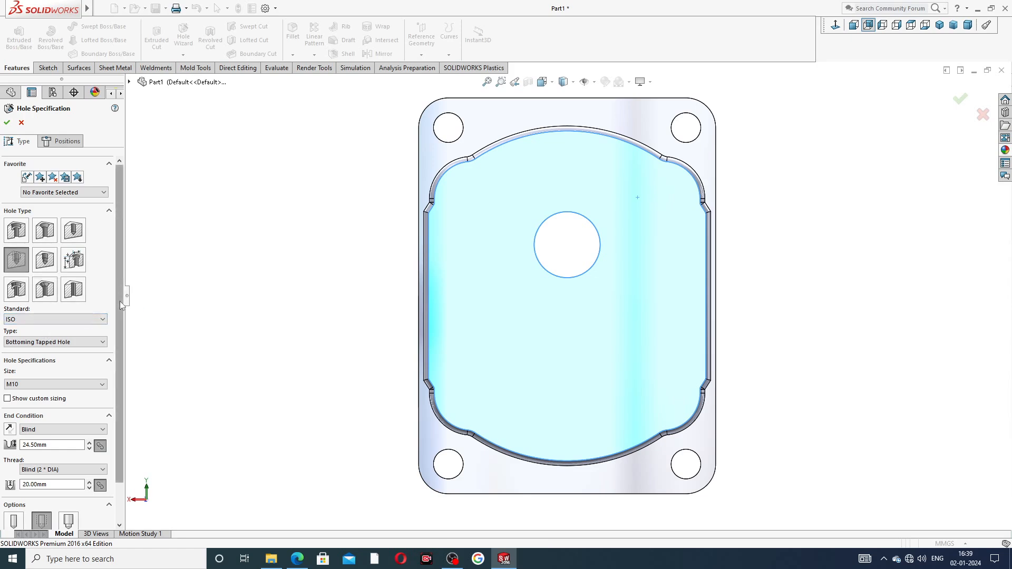
scroll(37, 331, "down", 3)
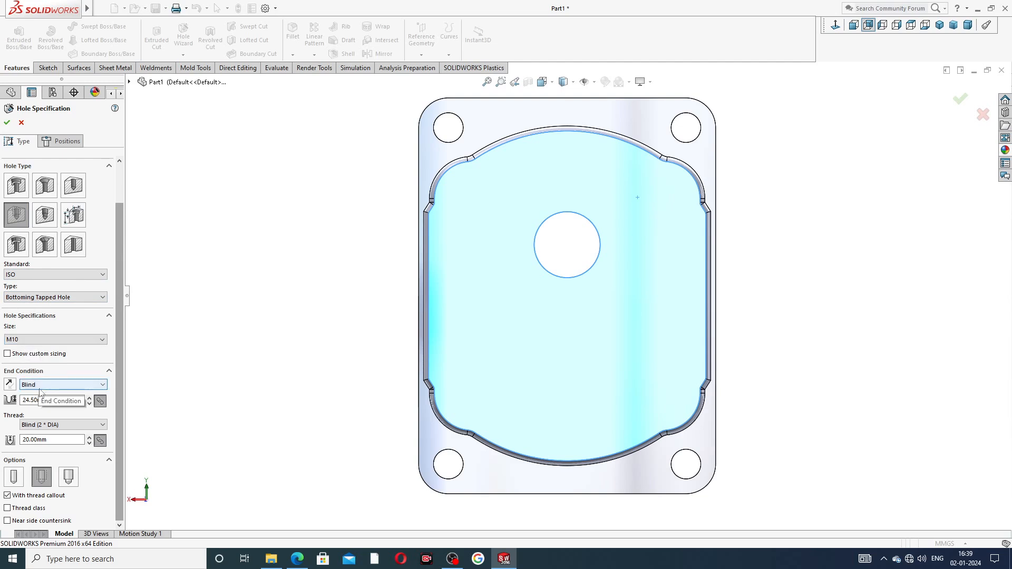
left_click_drag(54, 400, 16, 400)
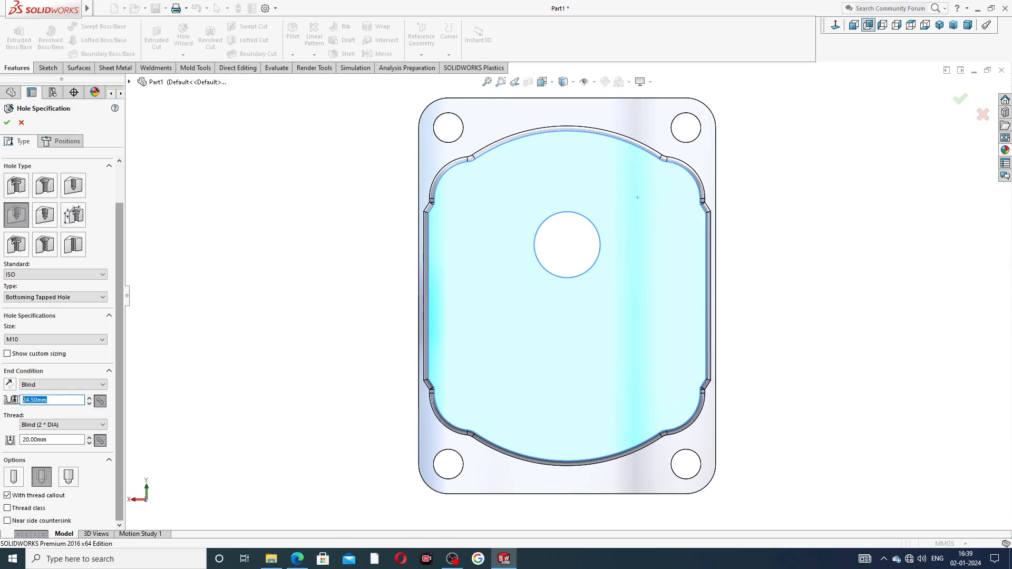
type("17")
key("Return")
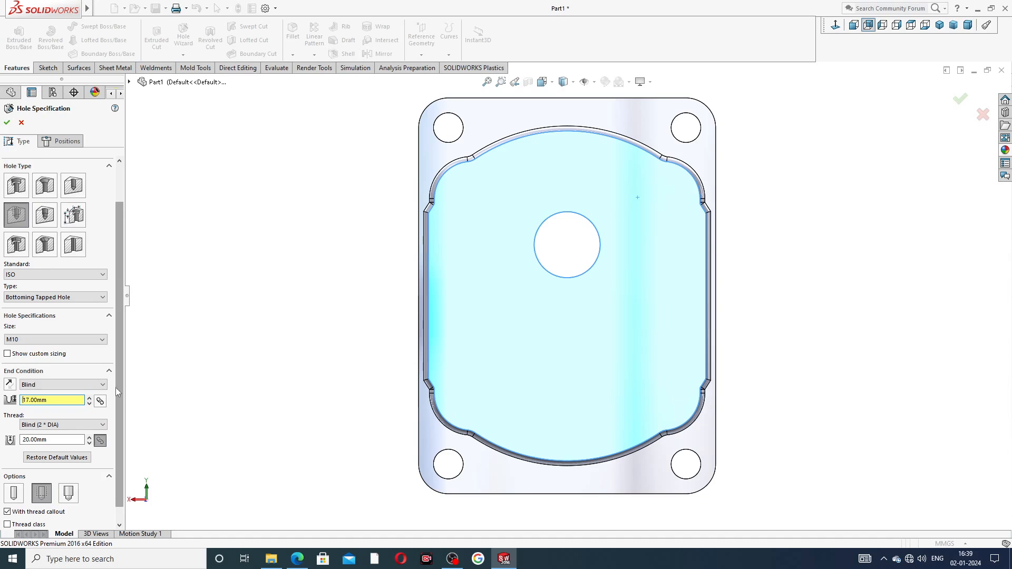
scroll(115, 388, "down", 1)
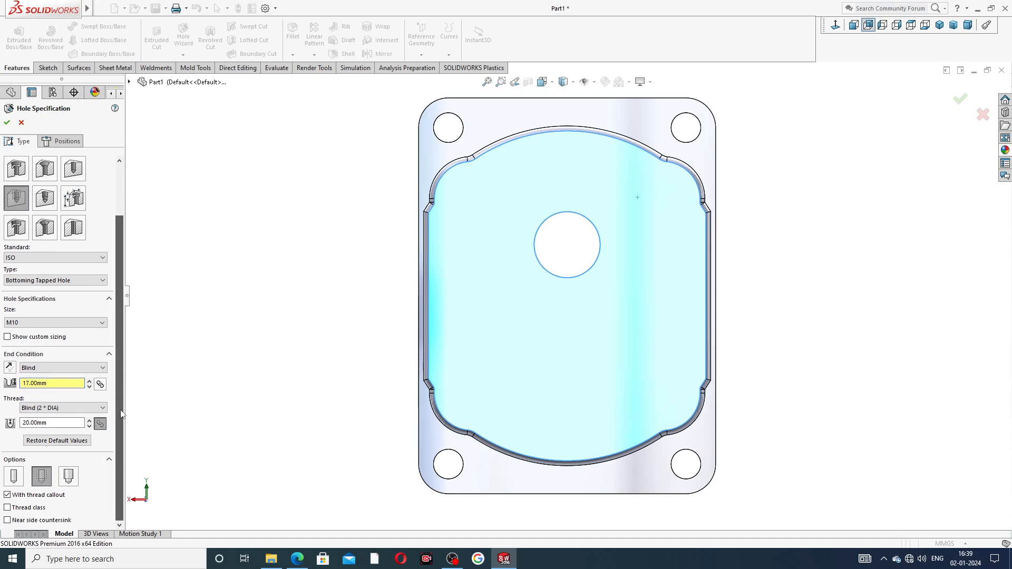
Place four tapped hole positions in a rectangular layout near the corners of the raised rear face
left_click(67, 141)
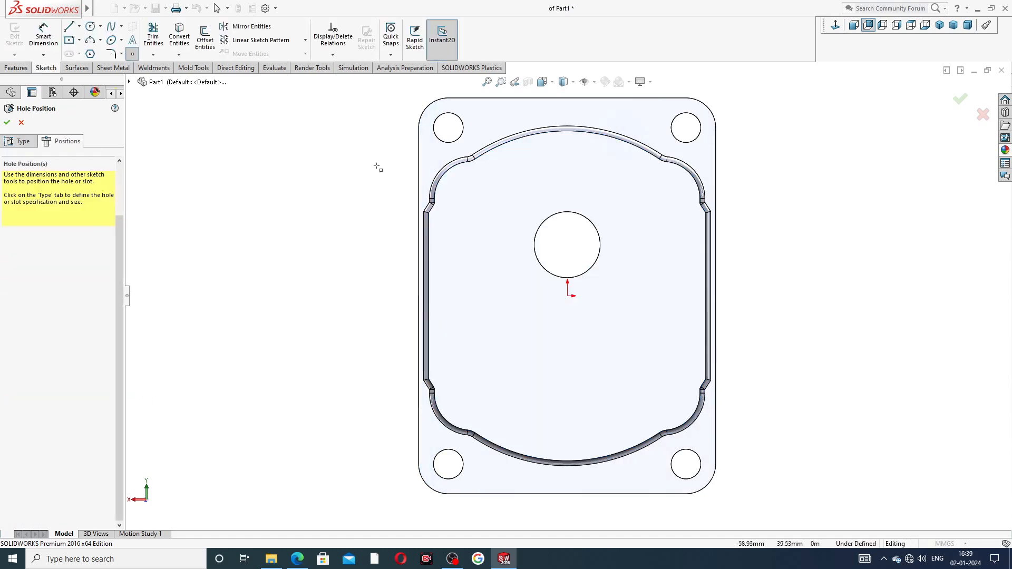
left_click(472, 198)
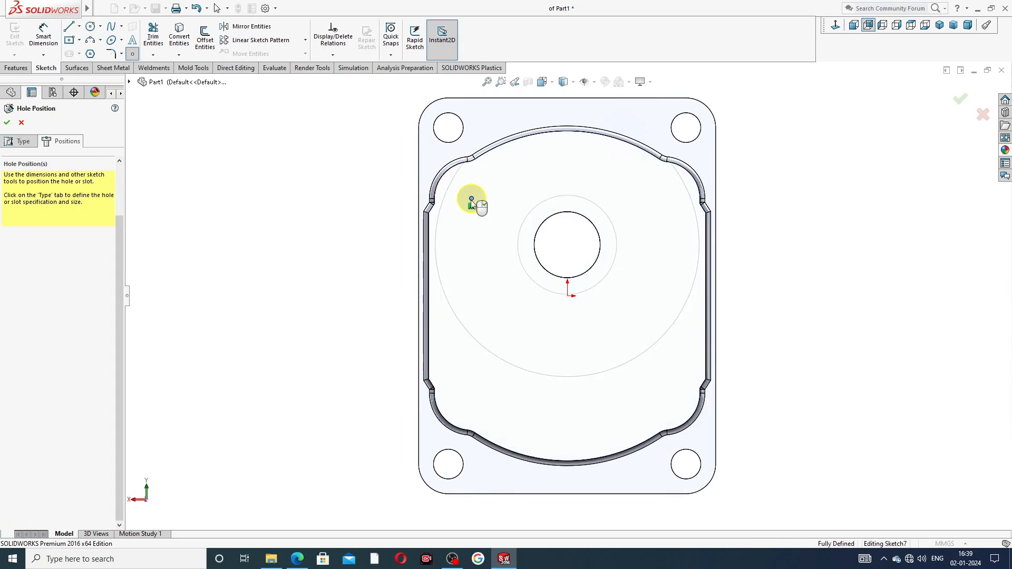
left_click(673, 198)
left_click(674, 396)
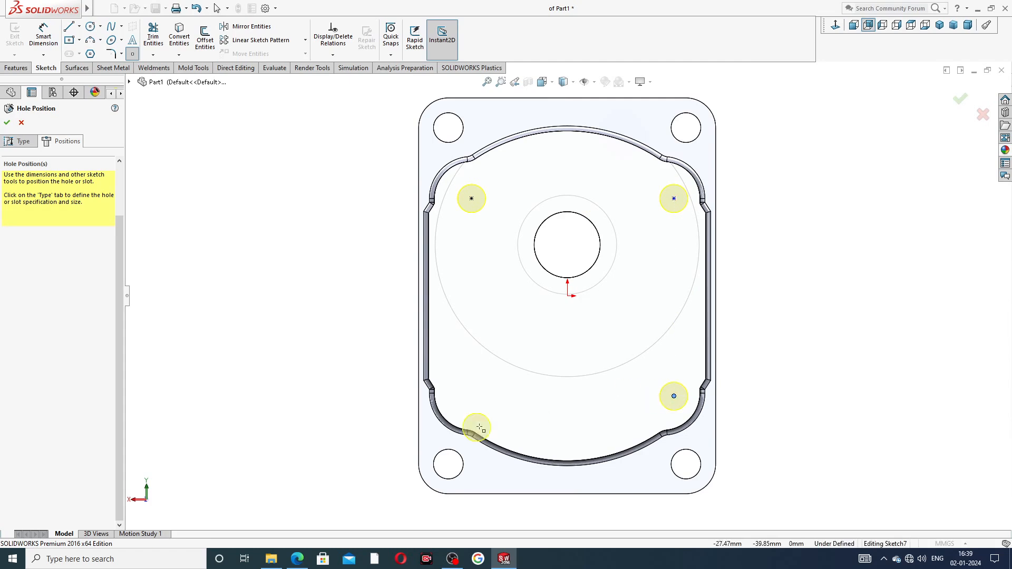
left_click(472, 396)
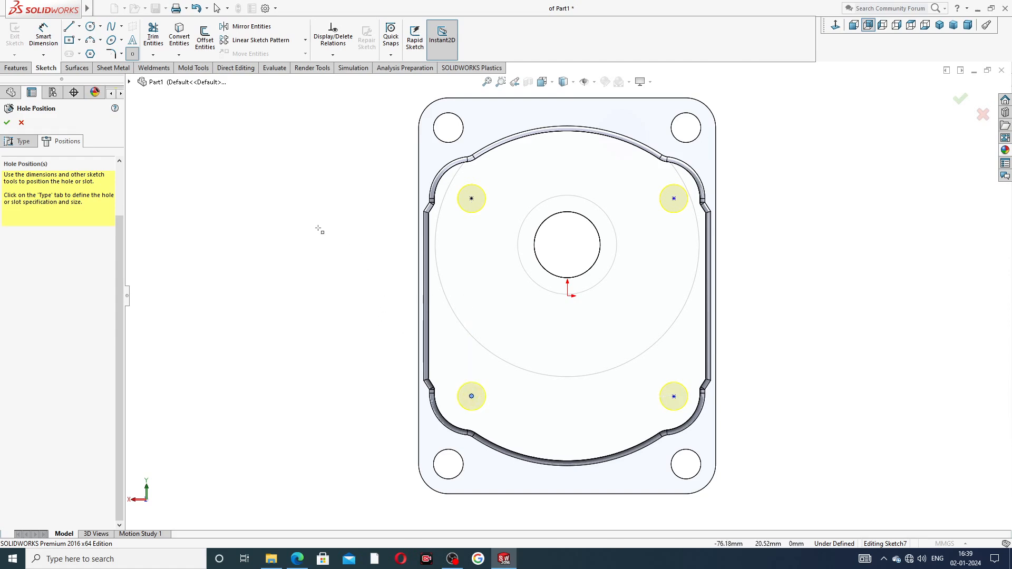
right_click(320, 154)
left_click(342, 161)
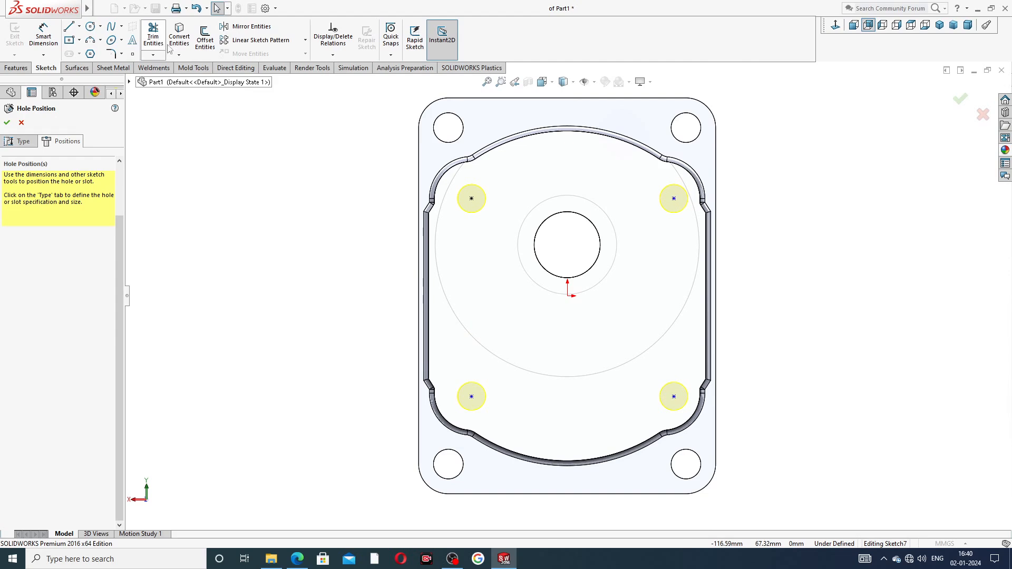
Dimension the horizontal distance between the two upper tapped hole points and set it to 58 mm
left_click(43, 36)
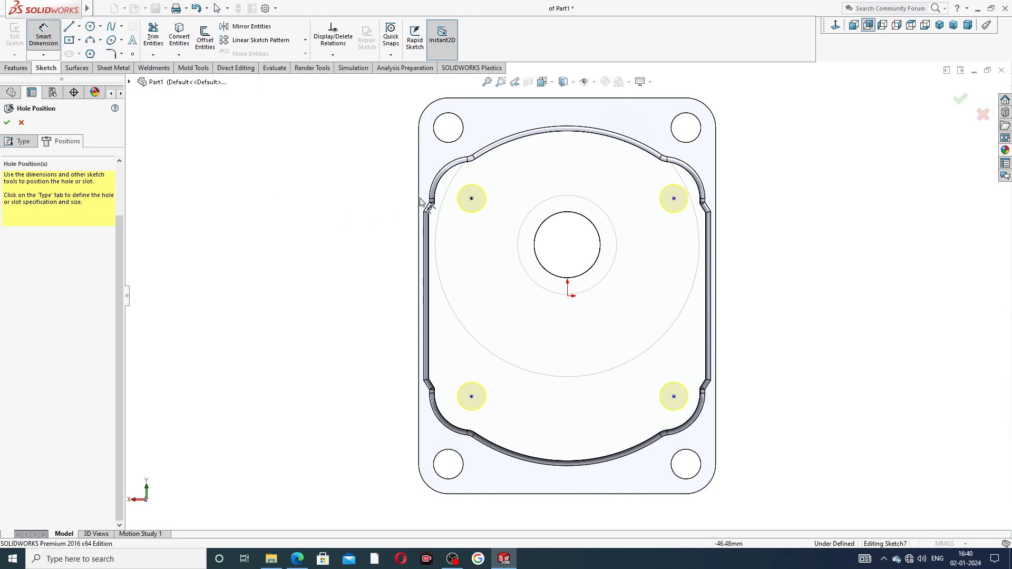
left_click(472, 199)
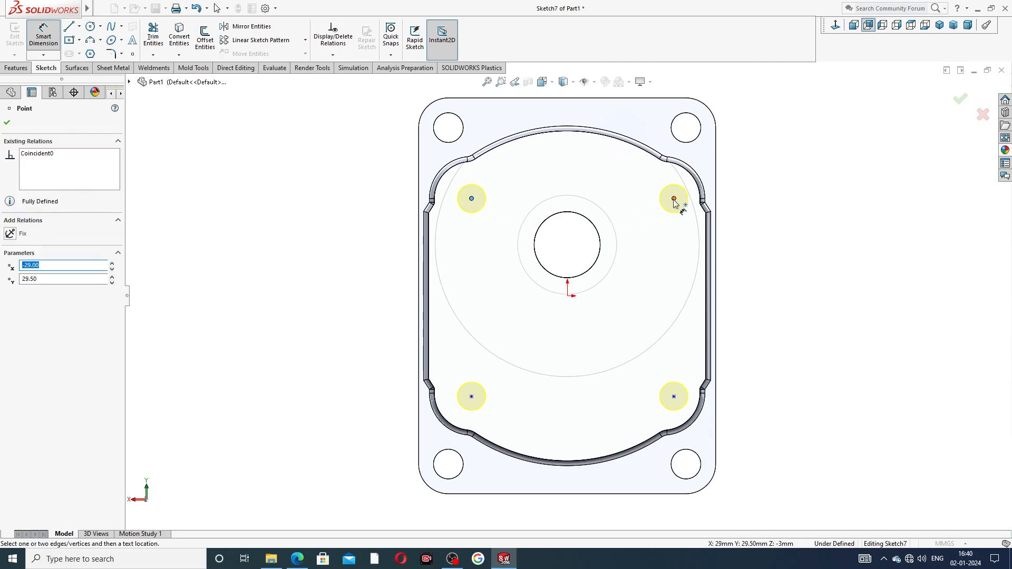
left_click(674, 198)
left_click(568, 168)
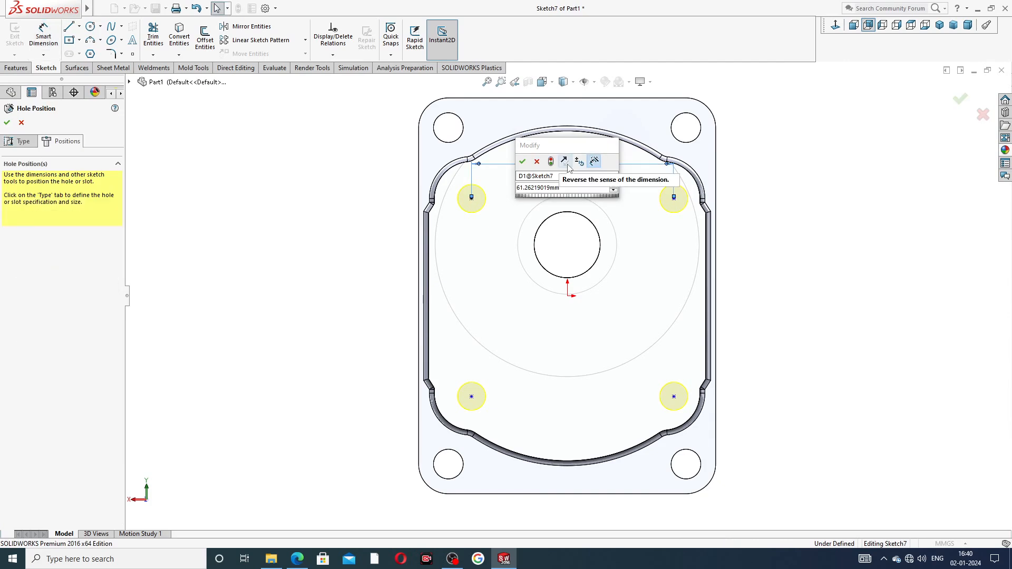
key("Return")
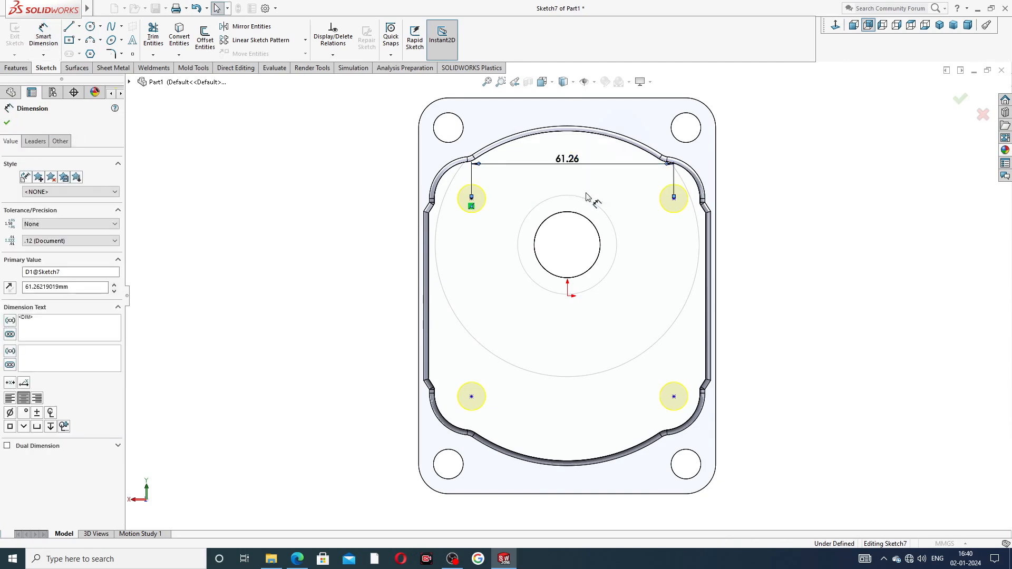
double_click(568, 159)
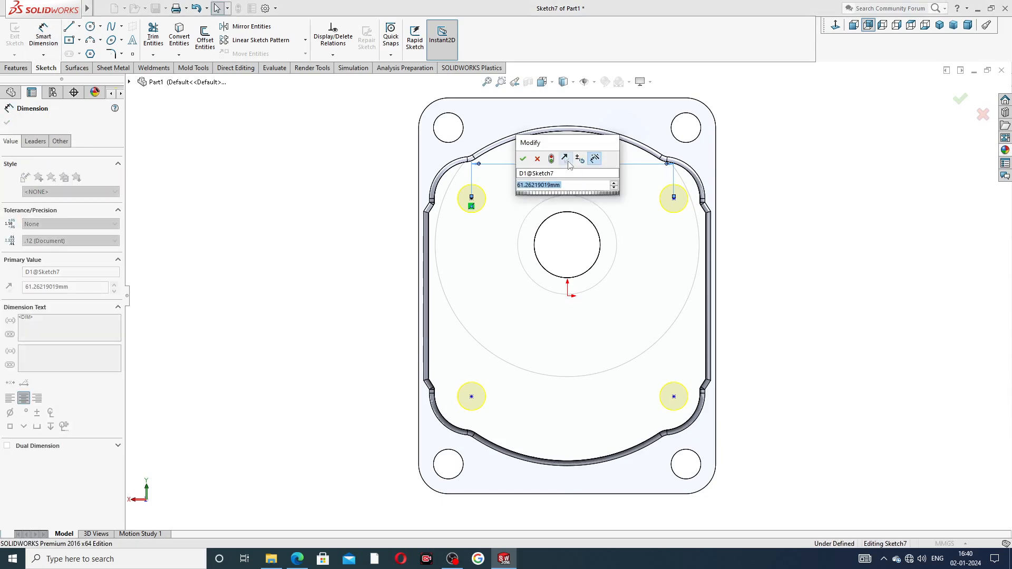
type("58")
key("Return")
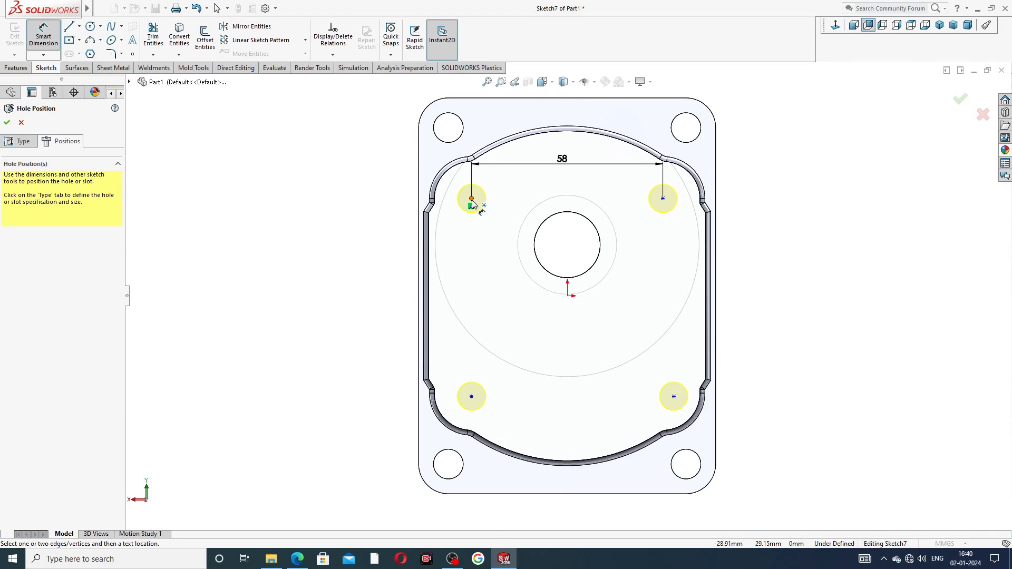
Add a driven horizontal dimension between the upper-left tapped hole point and the origin
left_click(471, 199)
left_click(568, 295)
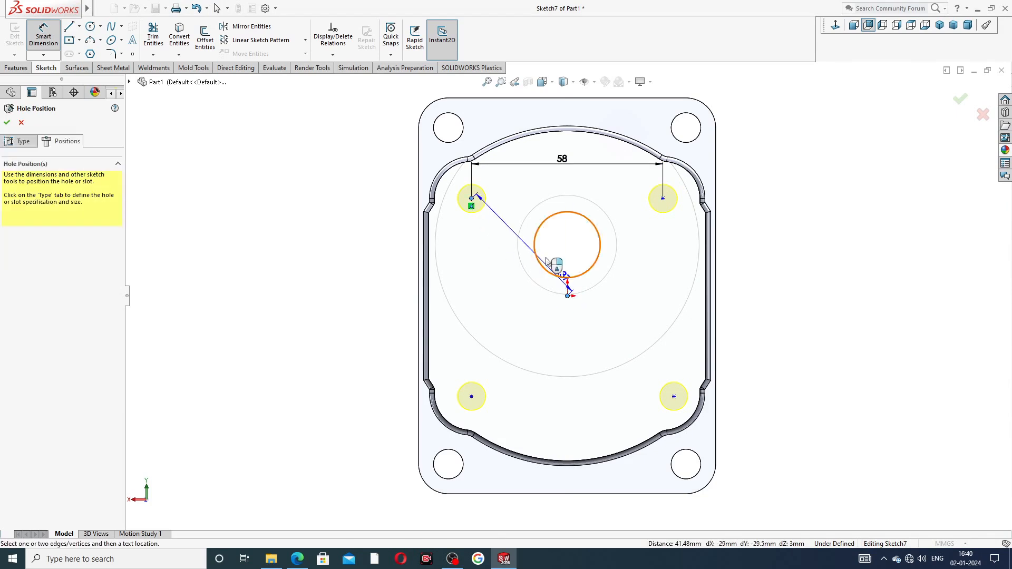
left_click(531, 209)
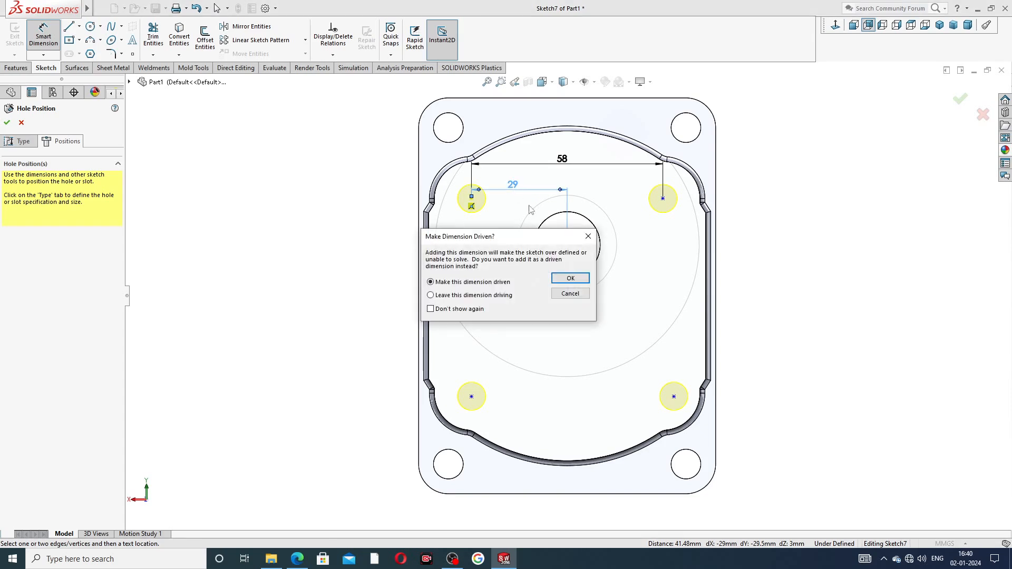
left_click(570, 278)
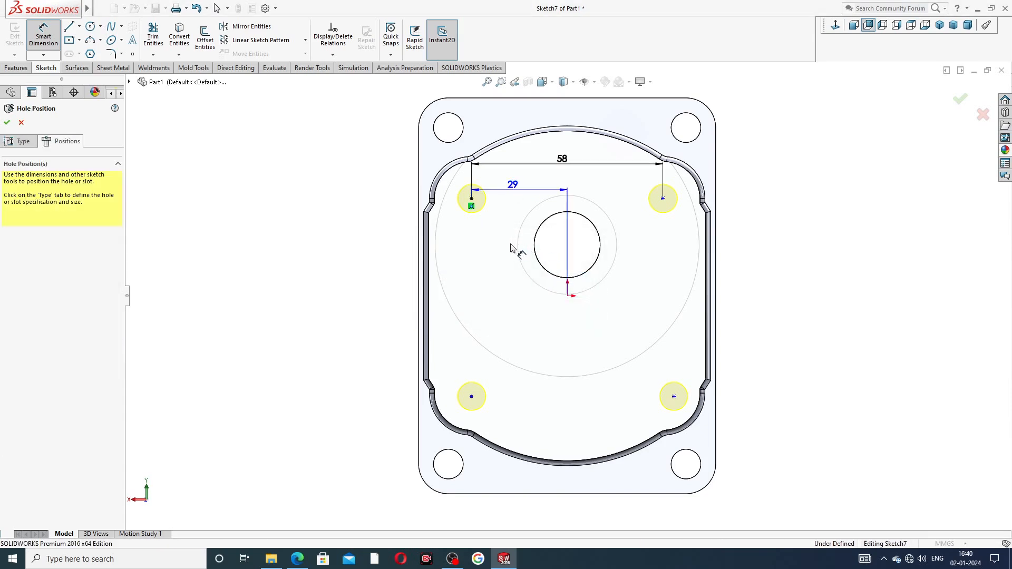
Dimension the vertical distance between the two left tapped hole points and set it to 59 mm
left_click(472, 199)
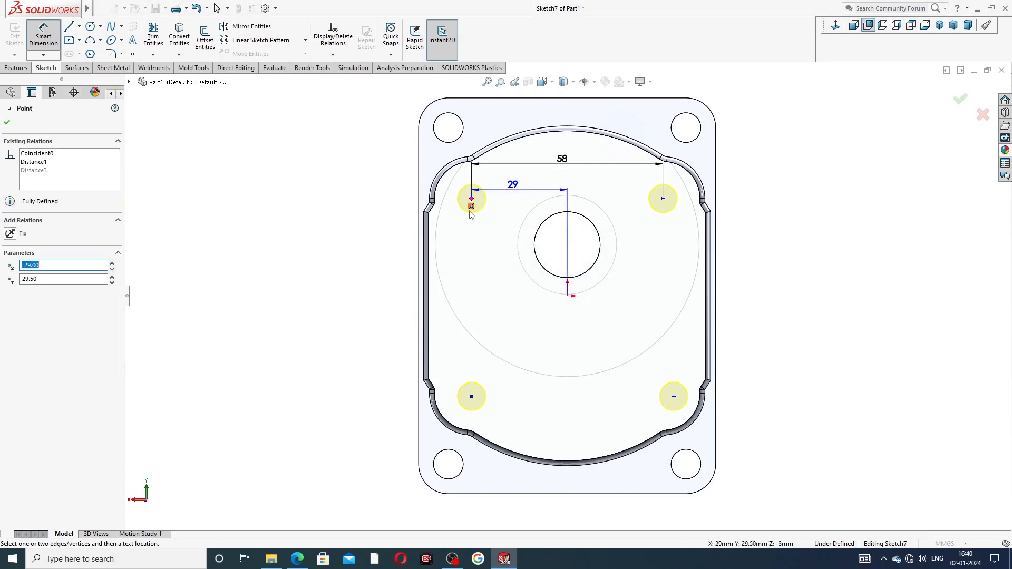
left_click(471, 397)
left_click(402, 298)
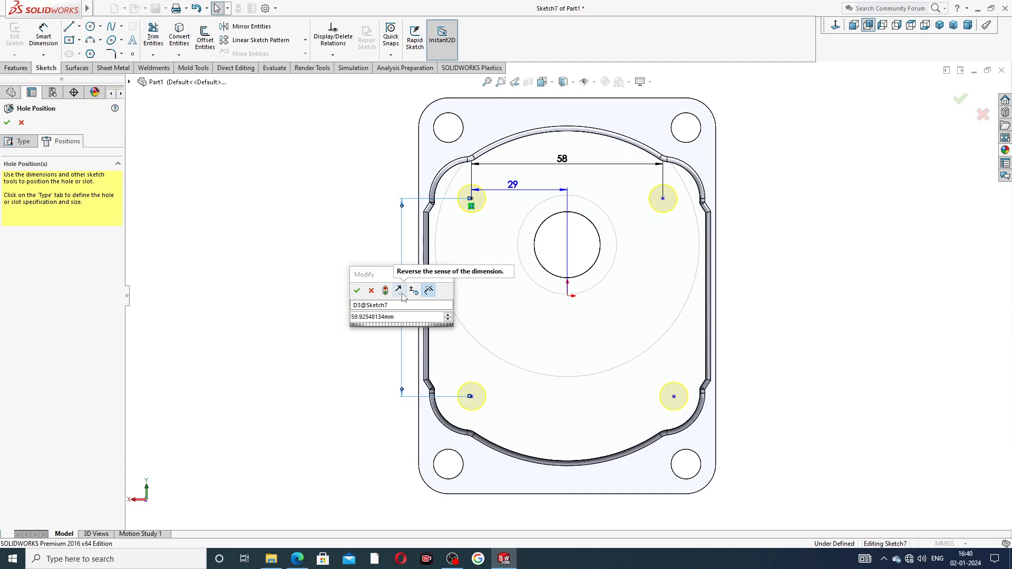
left_click(357, 290)
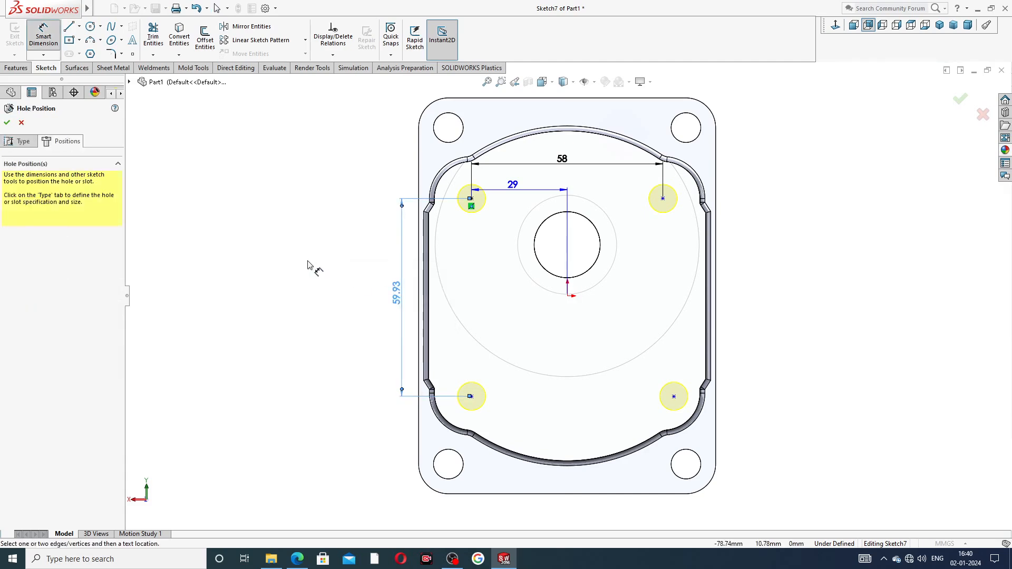
double_click(396, 293)
type("5")
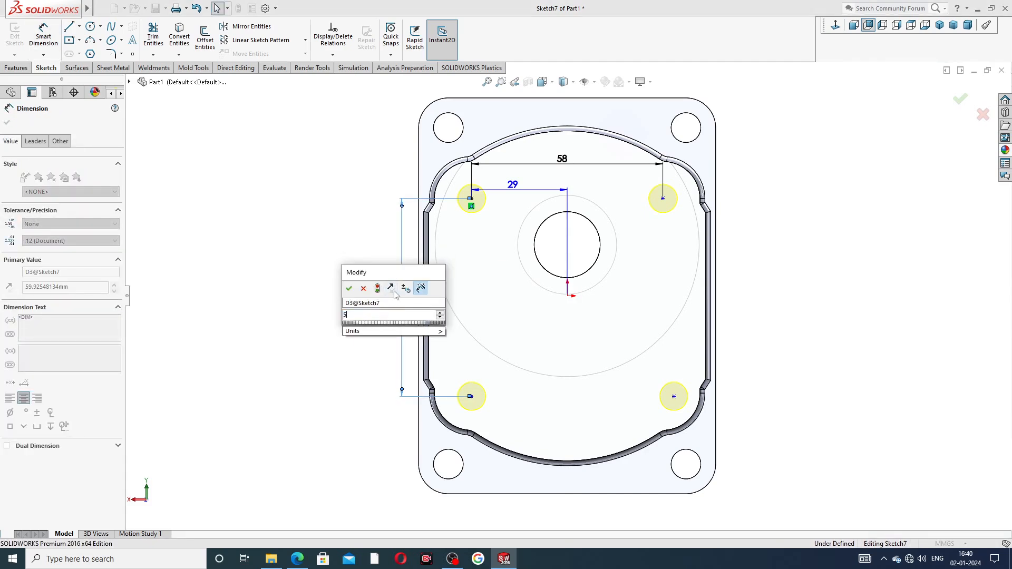
type("9")
key("Return")
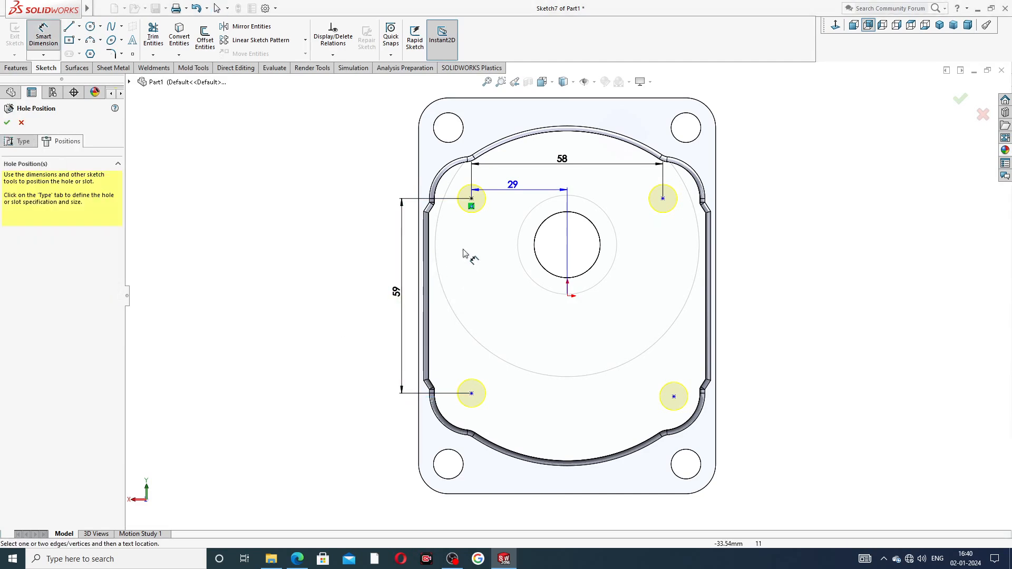
Dimension the vertical distance between the lower-left tapped hole point and the origin
left_click(471, 393)
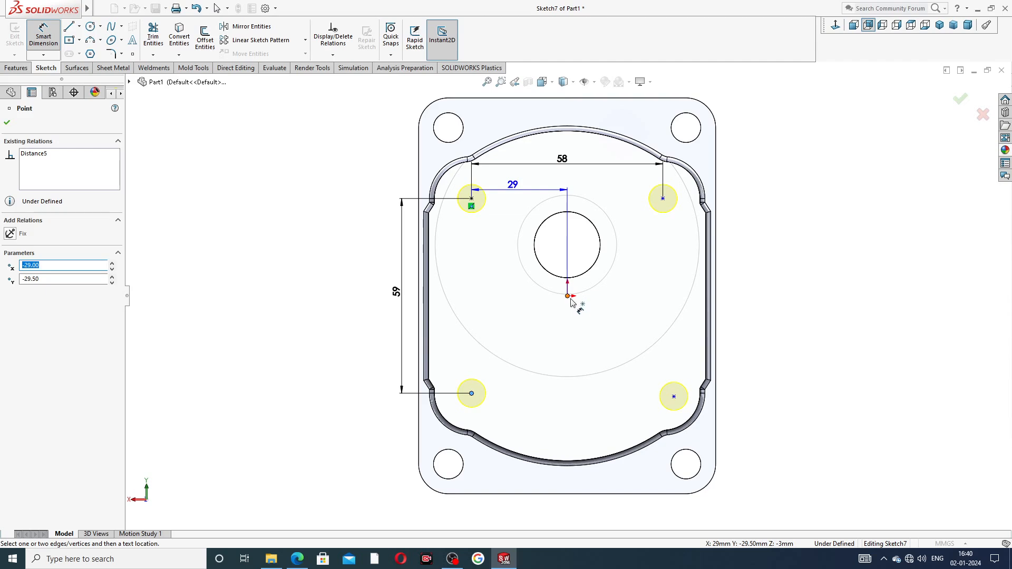
left_click(568, 297)
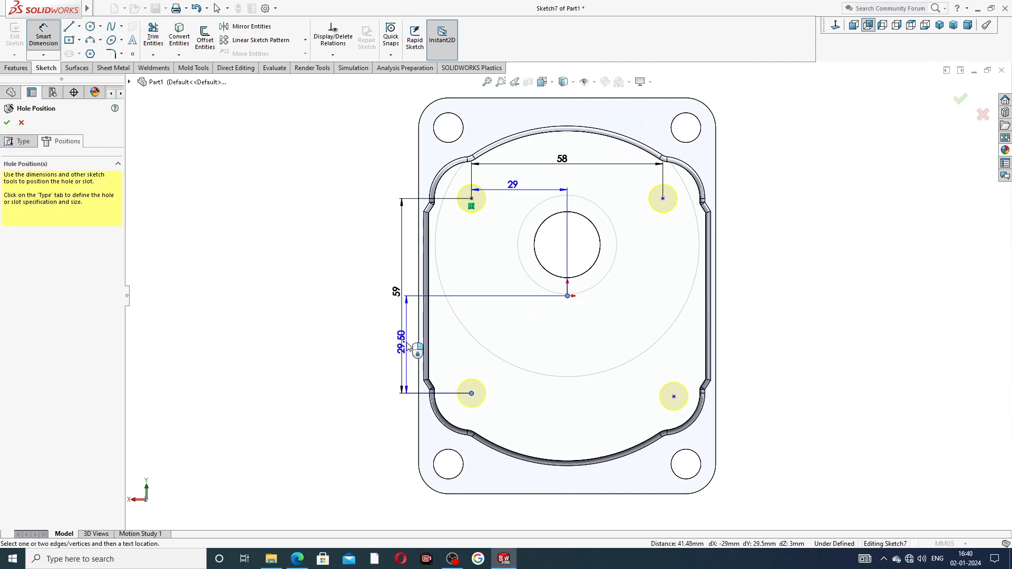
left_click(369, 345)
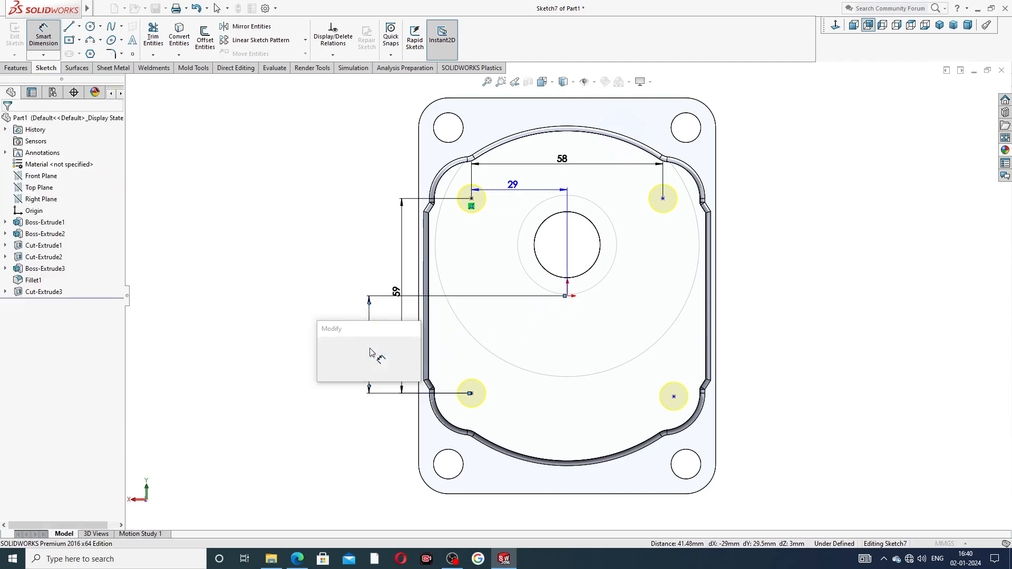
left_click(332, 345)
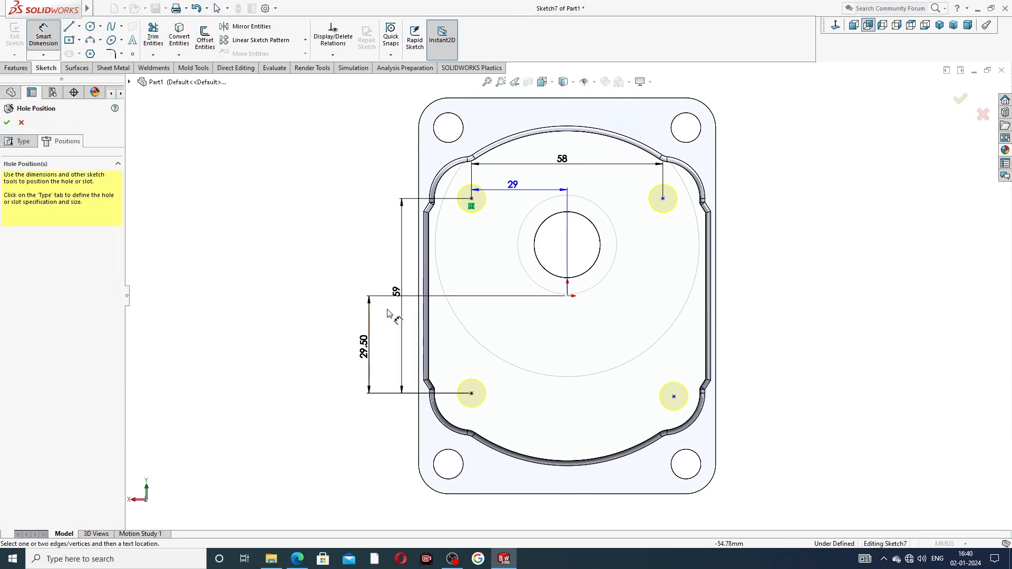
Rearrange the two vertical dimensions so the overall hole spacing sits outside the origin dimension, and end dimensioning
left_click_drag(398, 295, 348, 309)
left_click_drag(369, 348, 388, 352)
left_click_drag(352, 308, 362, 312)
left_click(334, 308)
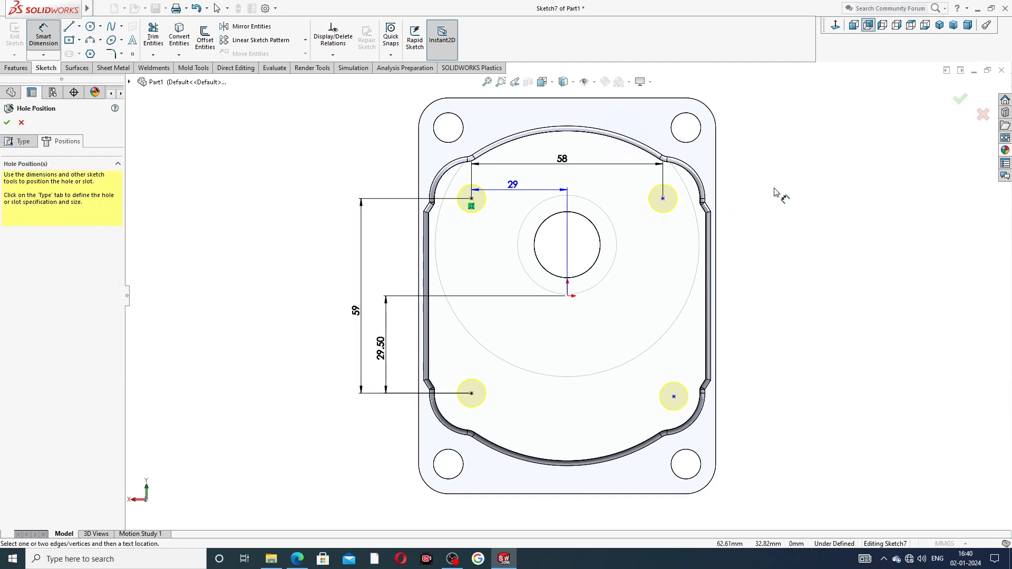
right_click(774, 153)
left_click(793, 182)
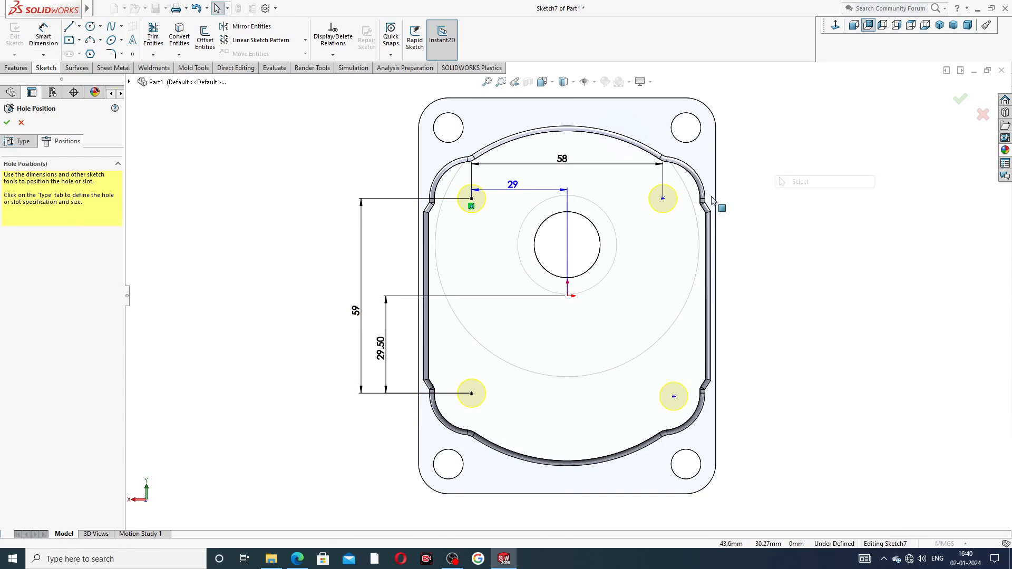
Add a horizontal relation between the two lower tapped hole points and a vertical relation between the two right ones
left_click(472, 394)
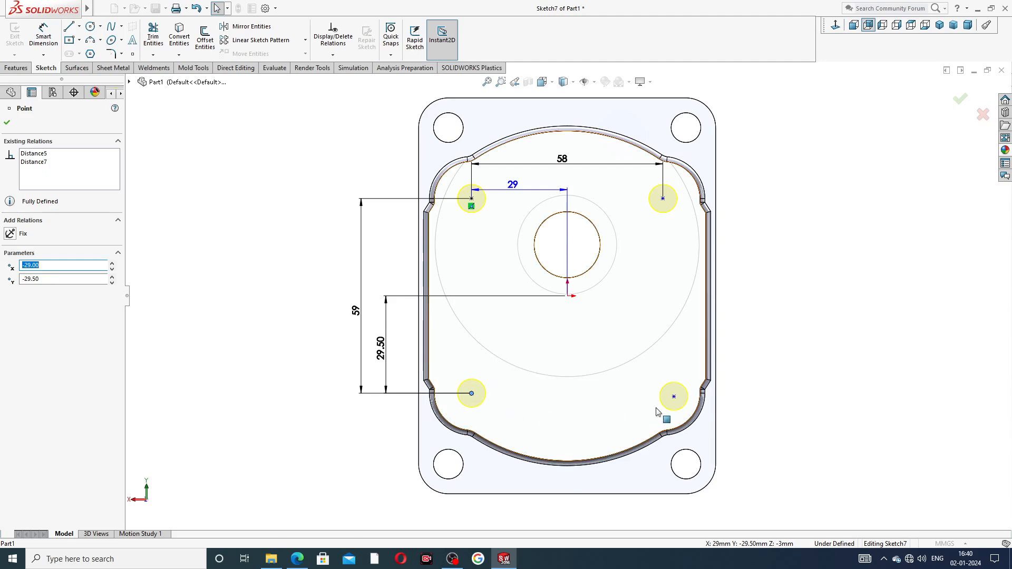
left_click(674, 396, "ctrl")
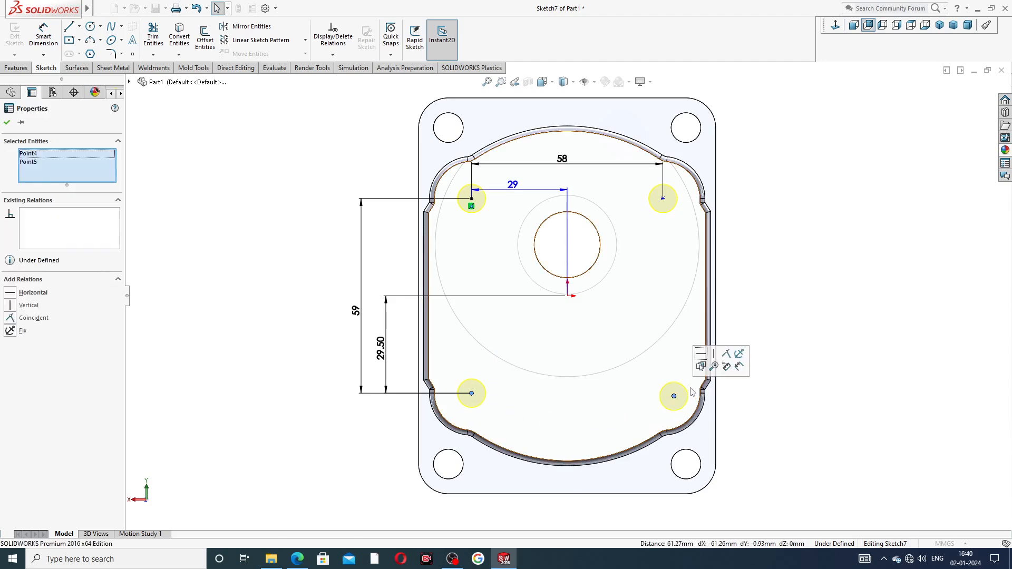
left_click(701, 354)
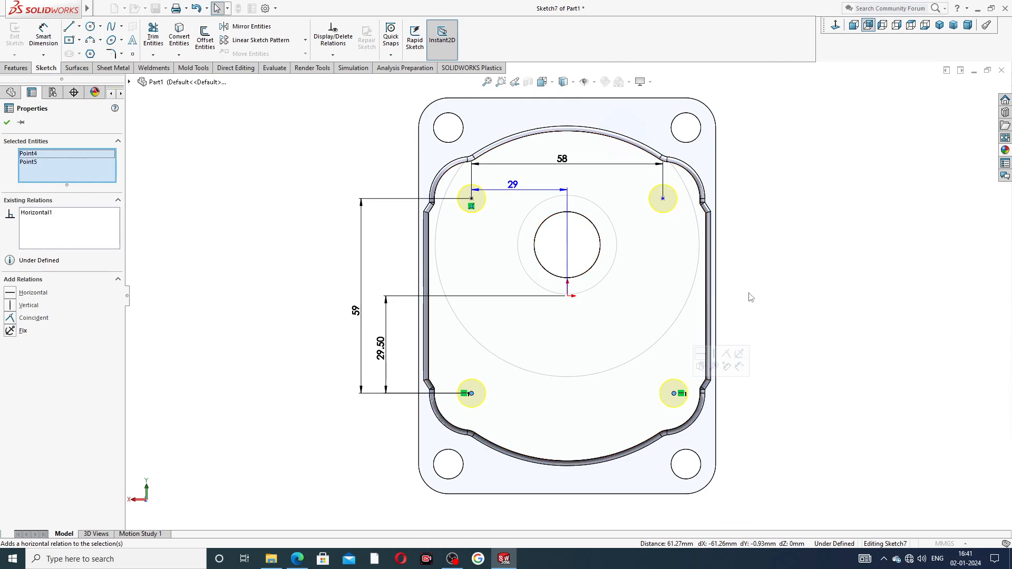
left_click(663, 200)
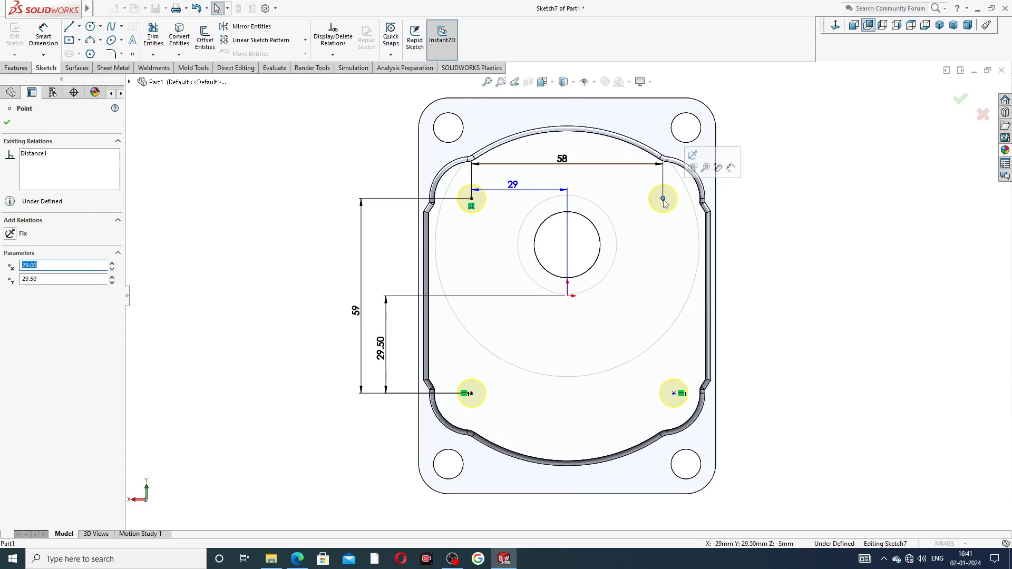
left_click(674, 394, "ctrl")
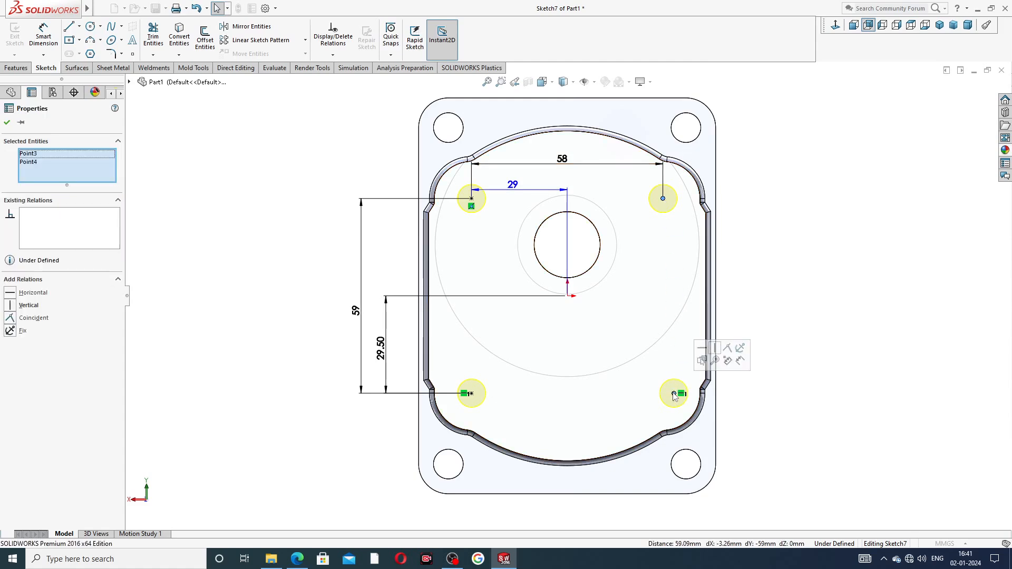
left_click(715, 348)
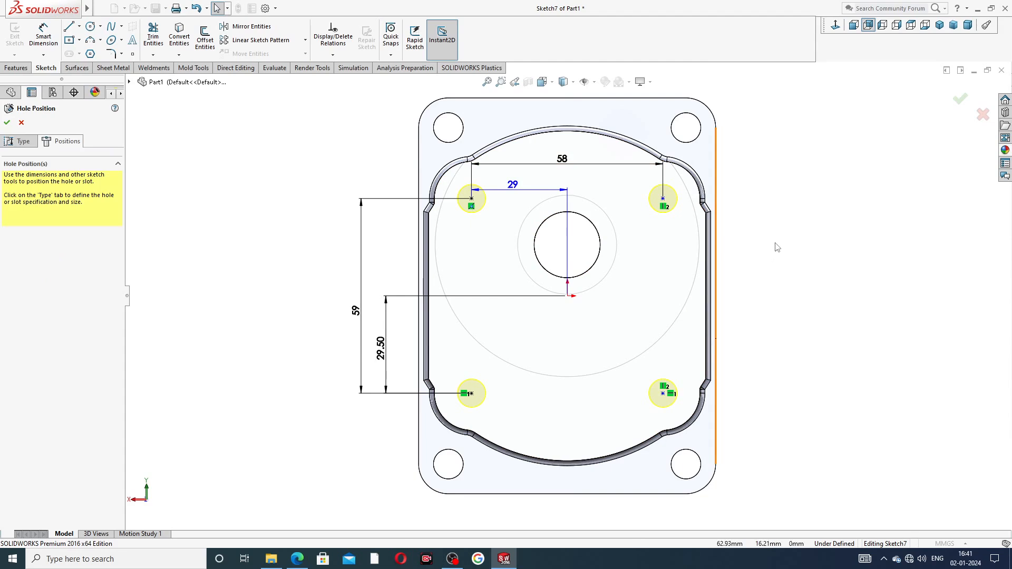
Add a horizontal relation between the two upper tapped hole points and complete the M10 tapped hole feature
left_click(663, 199)
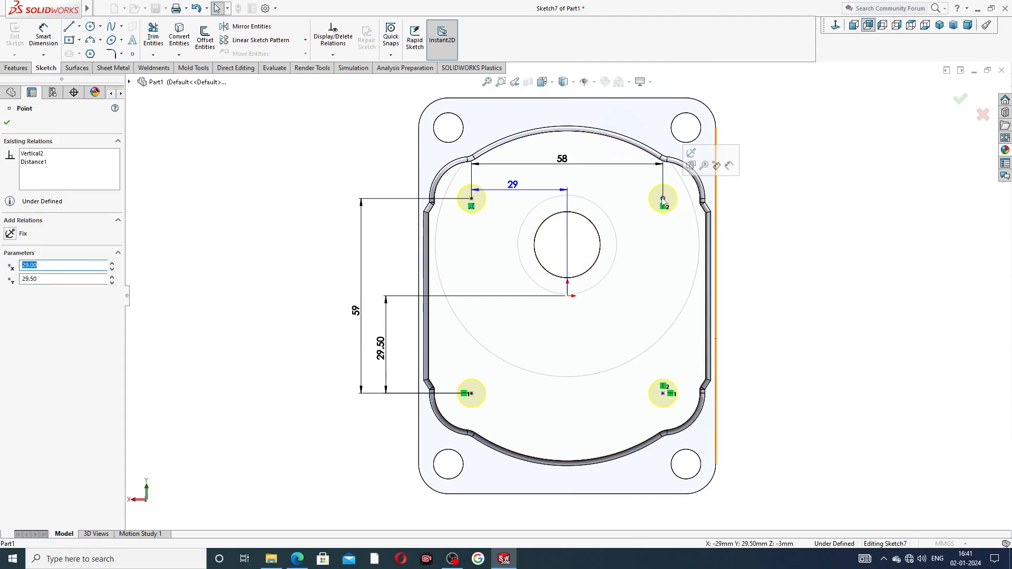
left_click(471, 199, "ctrl")
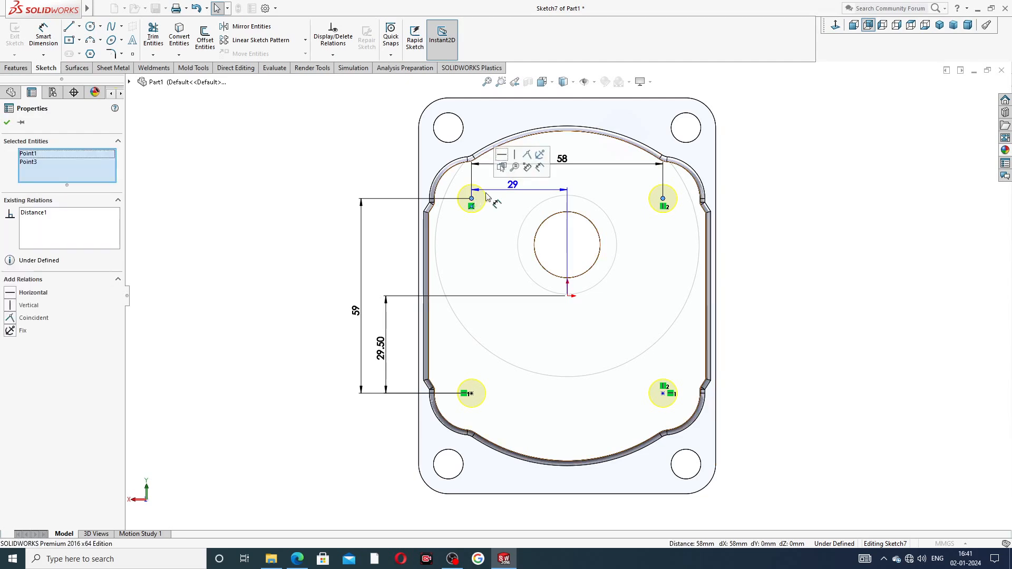
left_click(502, 154)
left_click(777, 168)
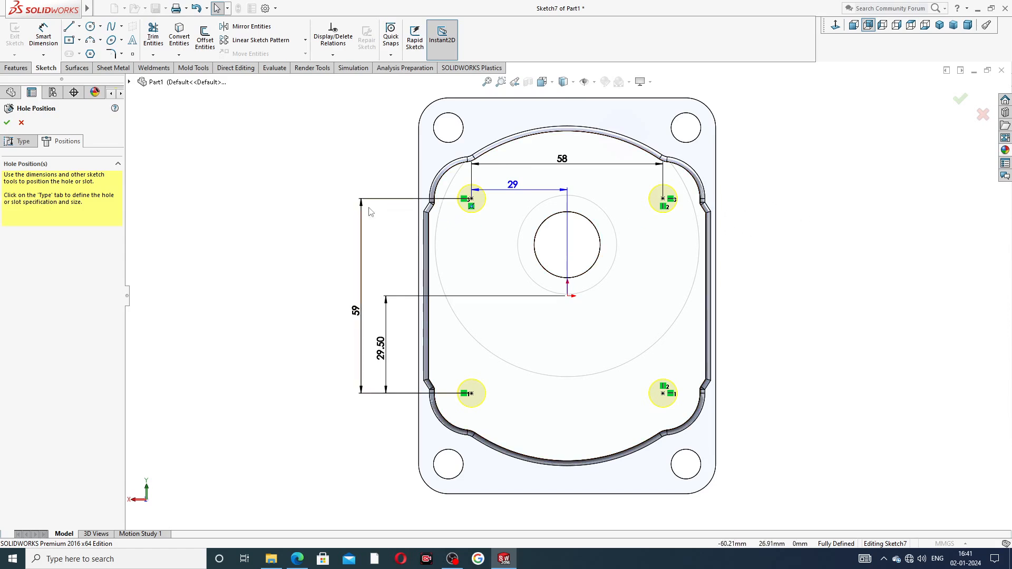
left_click(8, 123)
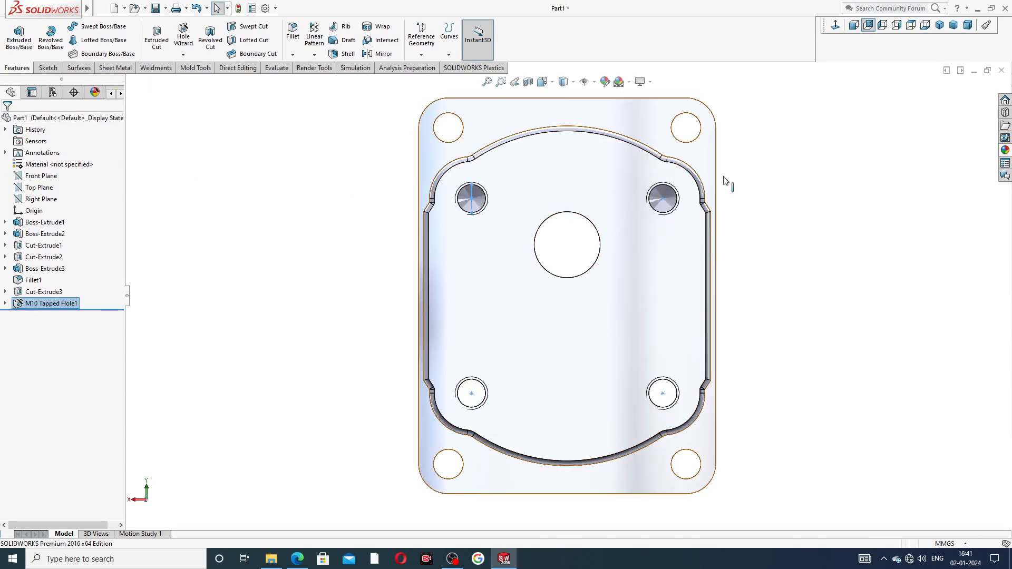
Enable shaded cosmetic threads in the document's detailing properties
mouse_move(769, 217)
middle_mouse_down()
mouse_move(662, 231)
mouse_move(717, 240)
mouse_move(745, 220)
mouse_move(762, 225)
middle_mouse_up()
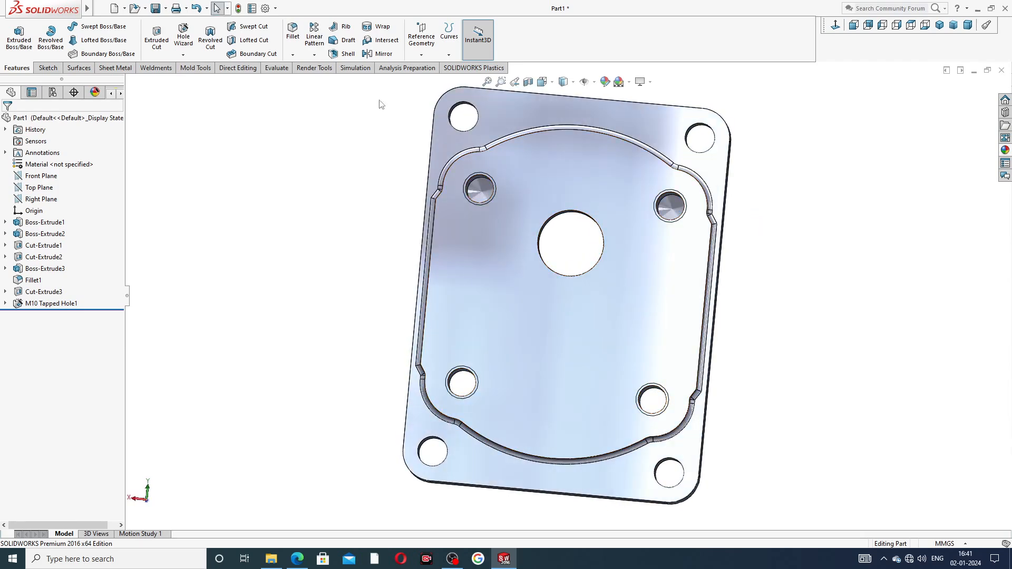
left_click(265, 8)
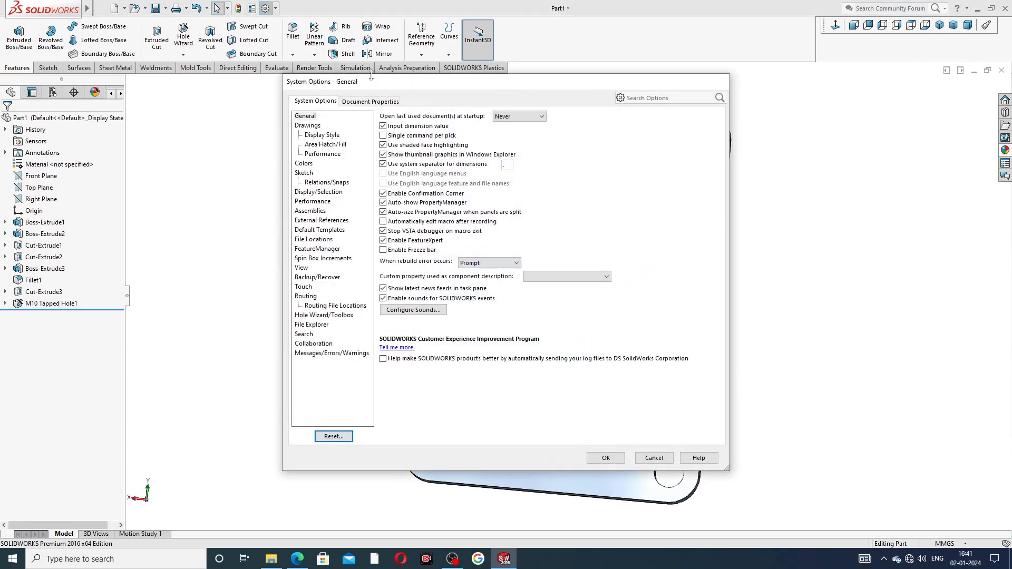
left_click(375, 104)
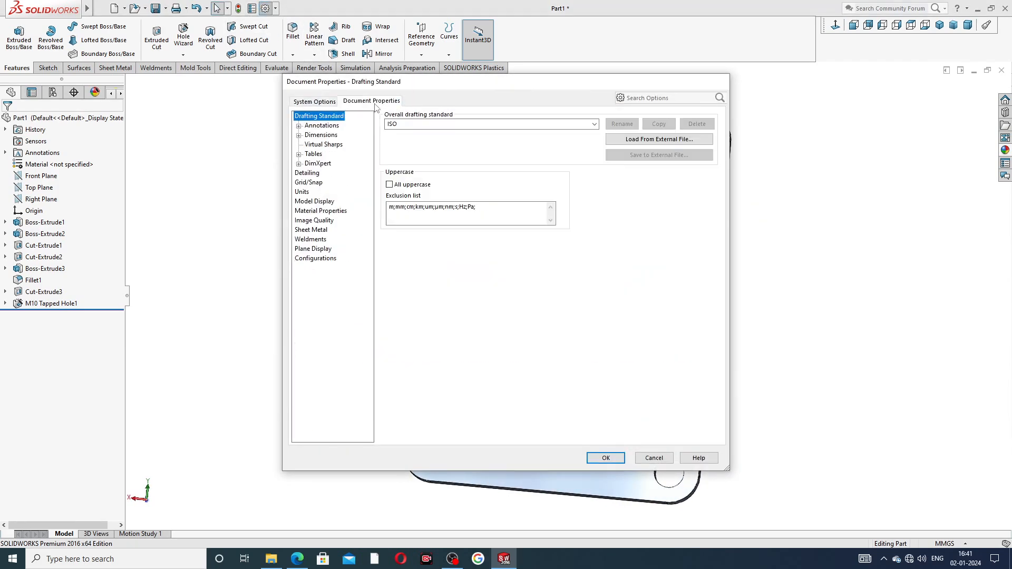
left_click(316, 220)
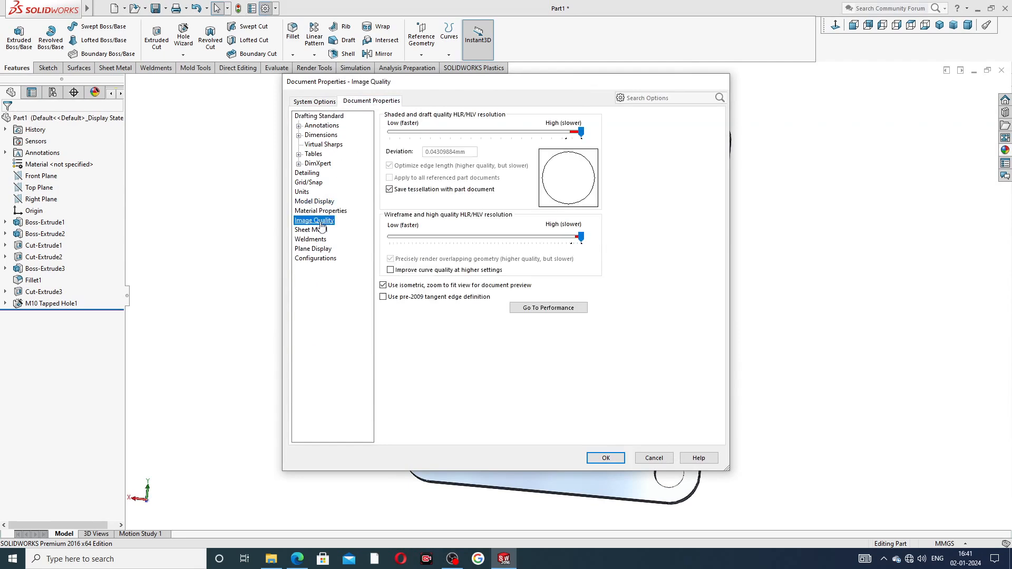
left_click(317, 174)
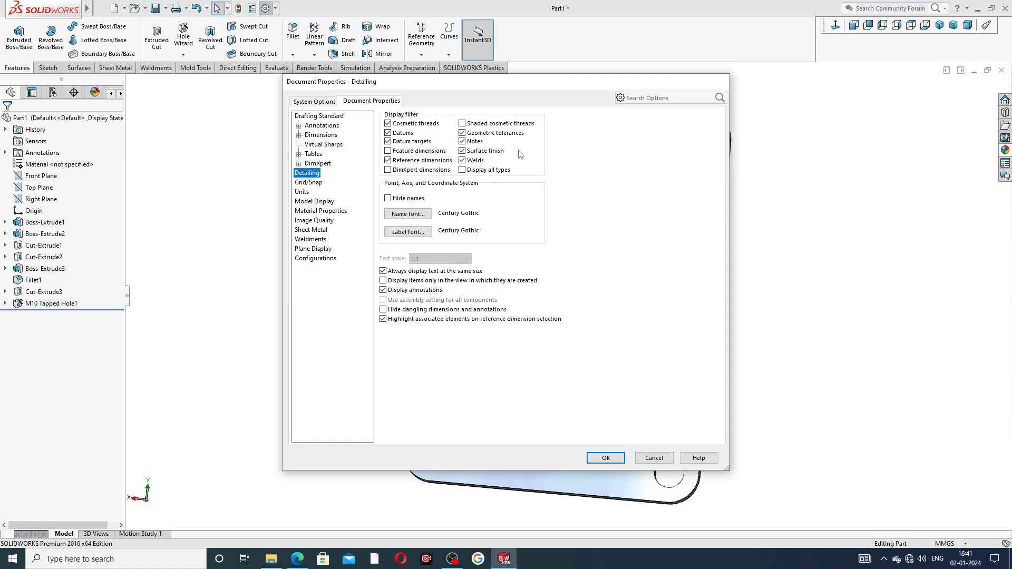
left_click(475, 125)
left_click(612, 458)
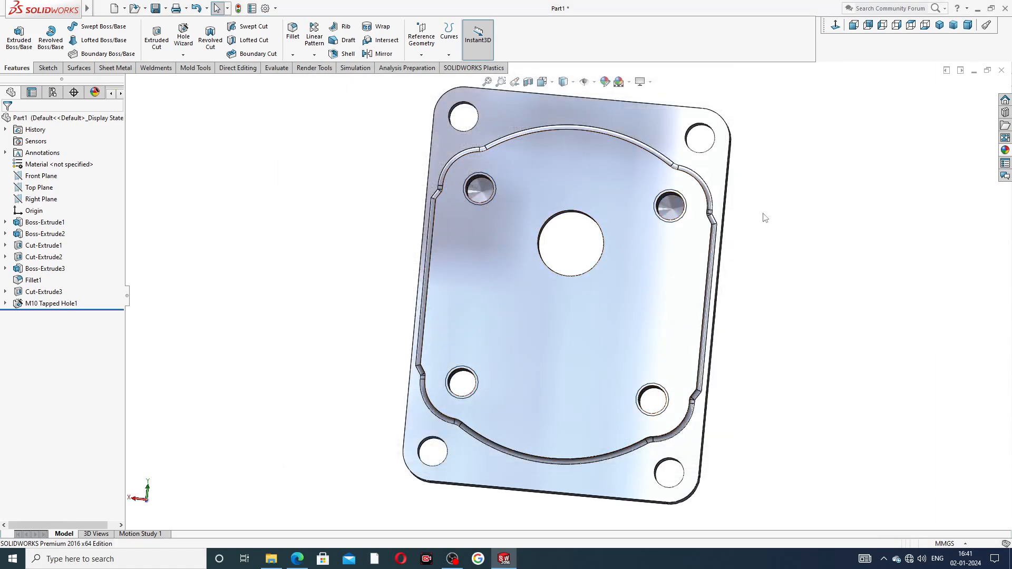
Examine the thread display inside the M10 tapped holes on the rear face
middle_click_drag(765, 218, 617, 227)
scroll(614, 222, "down", 5)
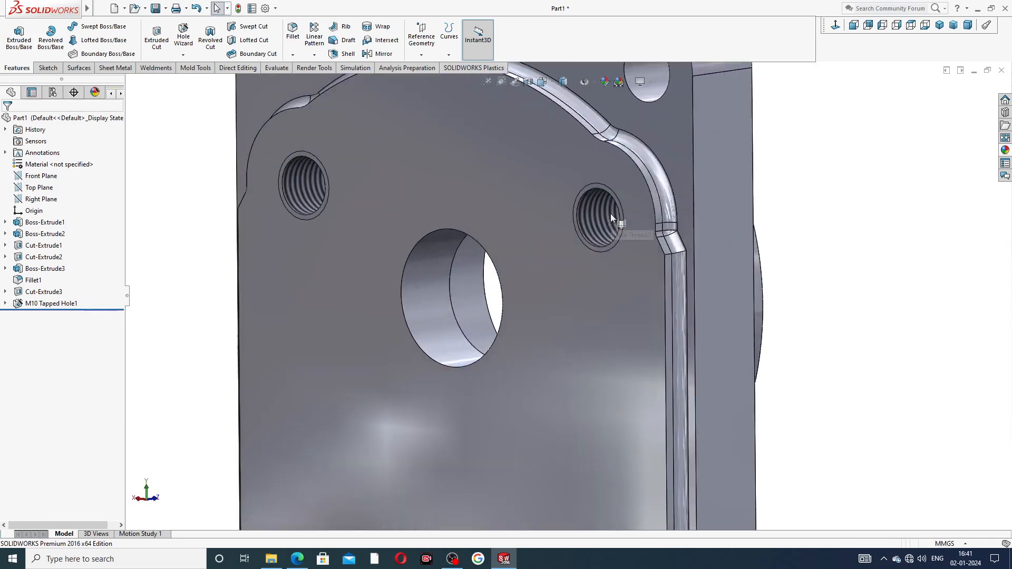
scroll(610, 213, "down", 3)
scroll(580, 229, "up", 8)
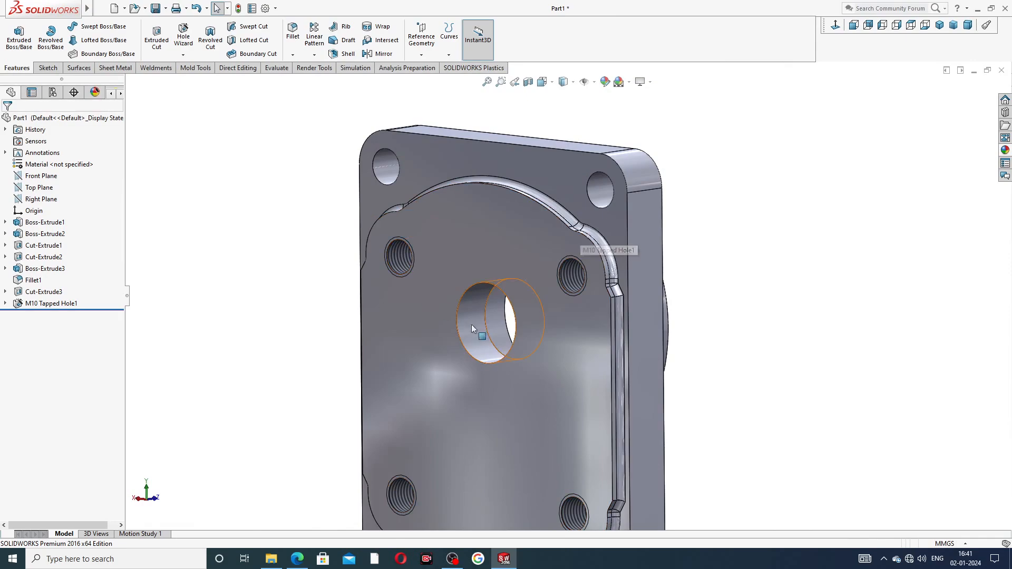
middle_click_drag(472, 324, 543, 407)
scroll(542, 406, "up", 3)
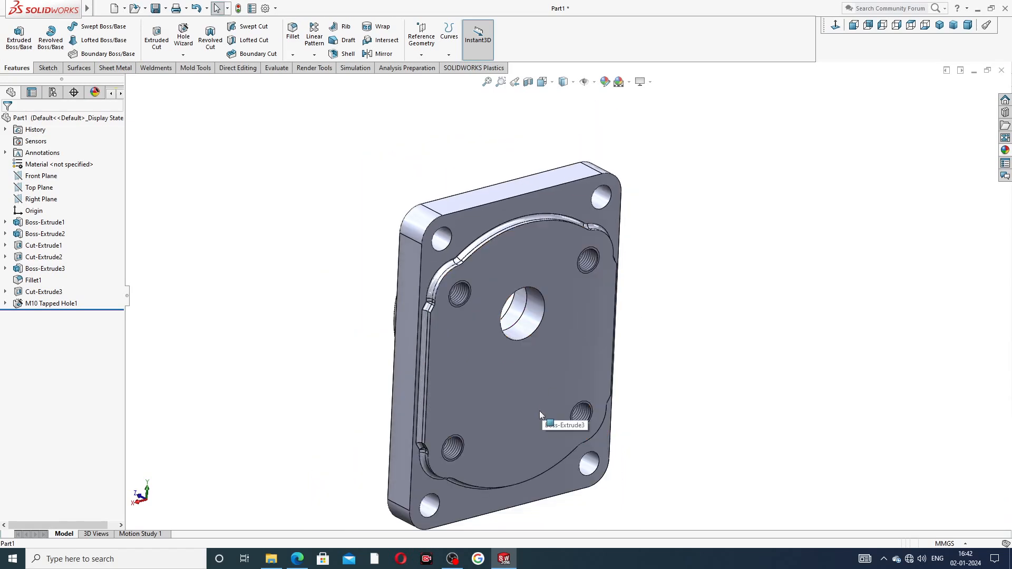
scroll(497, 408, "down", 10)
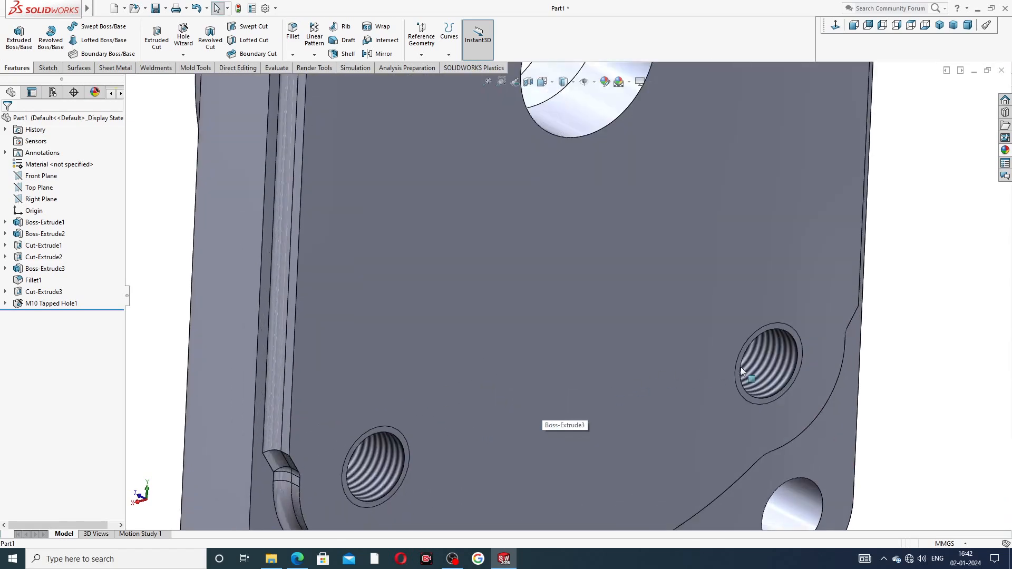
left_click(773, 360)
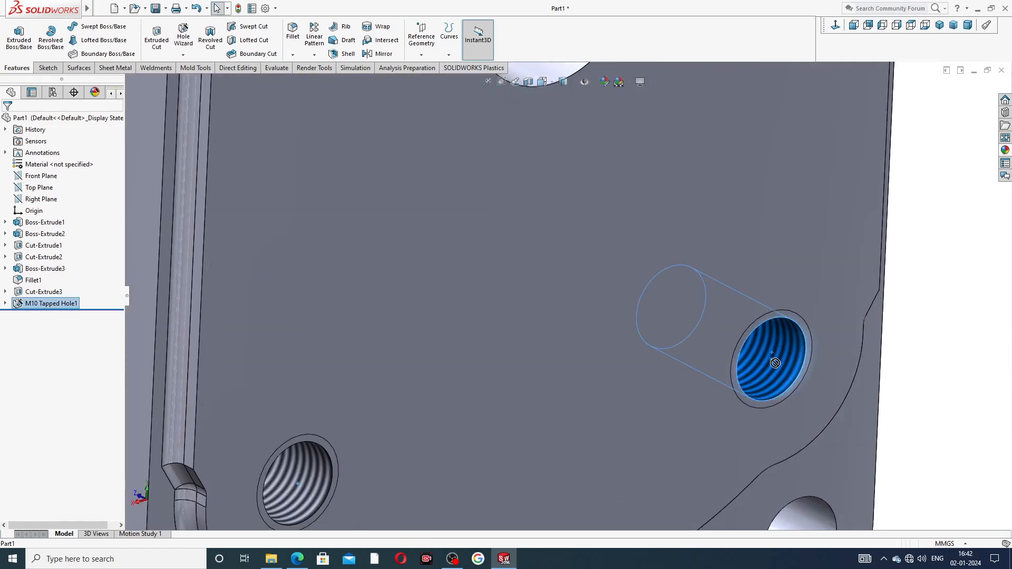
left_click(921, 288)
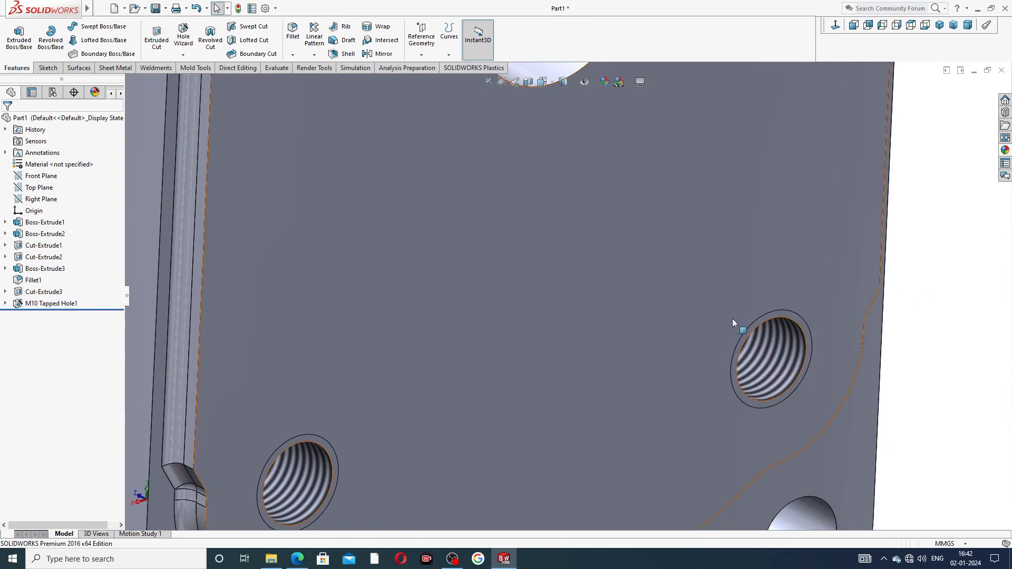
Review the whole plate from the rear and front to check the tapped holes against the other features
scroll(595, 307, "up", 4)
mouse_move(550, 280)
middle_mouse_down()
mouse_move(524, 226)
mouse_move(549, 251)
mouse_move(539, 245)
mouse_move(559, 177)
mouse_move(603, 236)
middle_mouse_up()
scroll(554, 222, "up", 3)
scroll(583, 198, "up", 2)
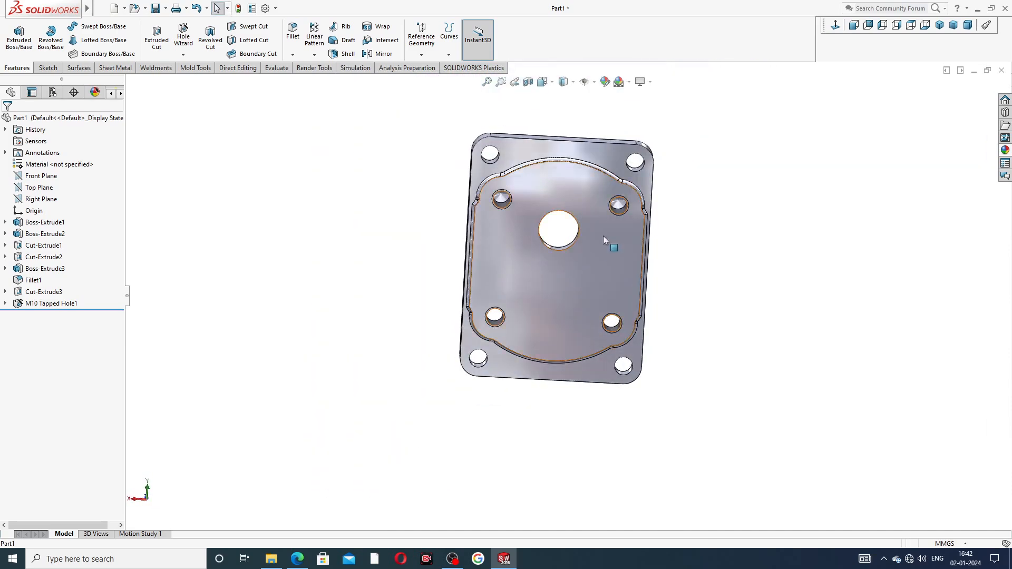
scroll(679, 227, "down", 2)
scroll(680, 226, "up", 3)
middle_click_drag(680, 226, 633, 245)
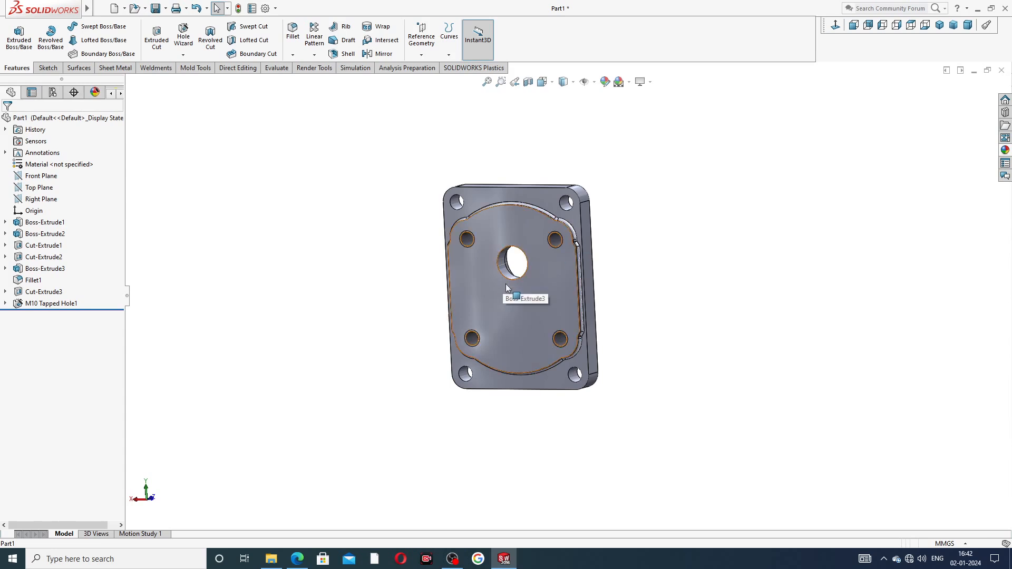
middle_click_drag(505, 284, 737, 293)
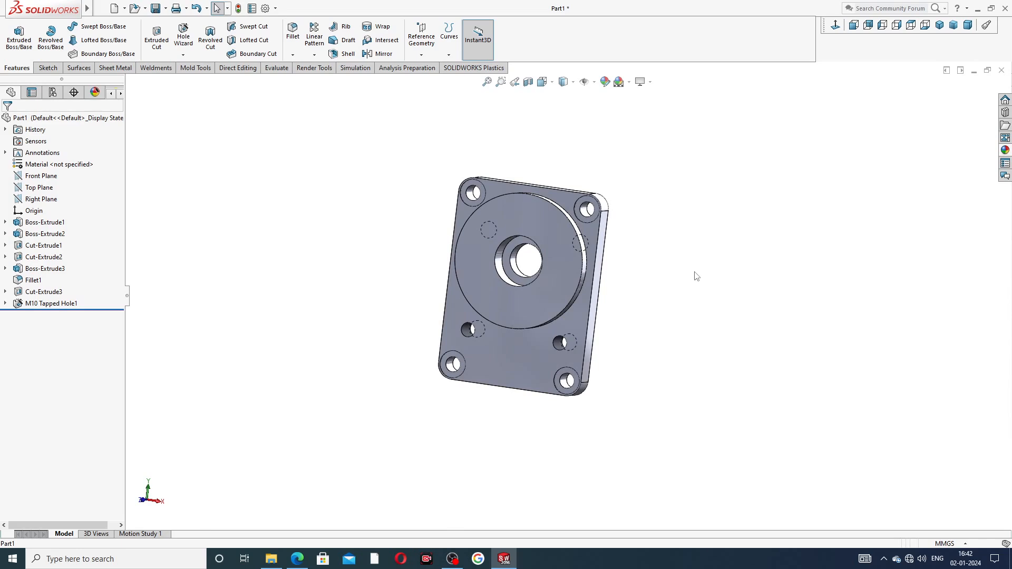
Start a sketch on the Right Plane, view it face-on, and display the model with hidden lines visible
left_click(50, 200)
left_click(56, 186)
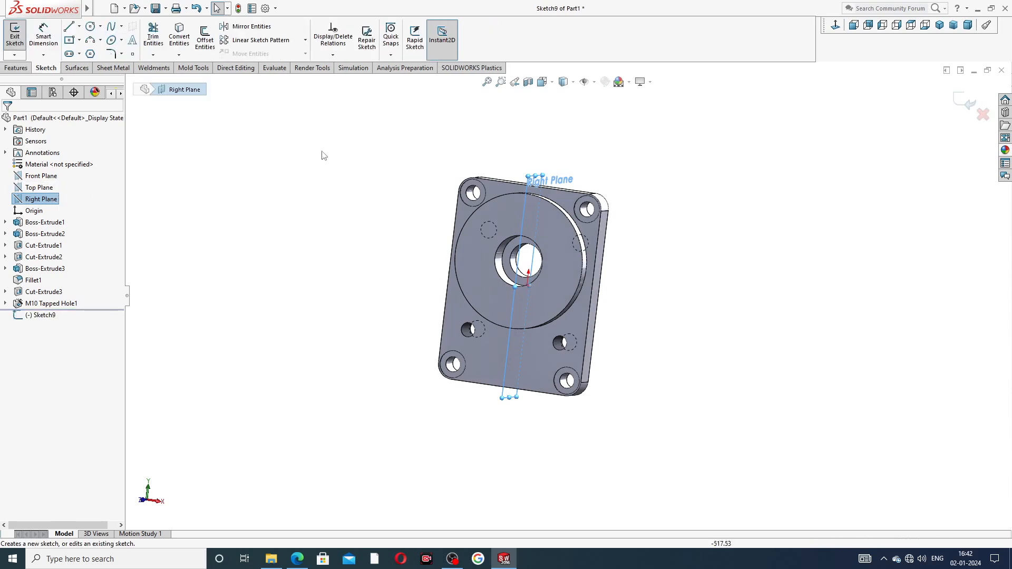
left_click(835, 26)
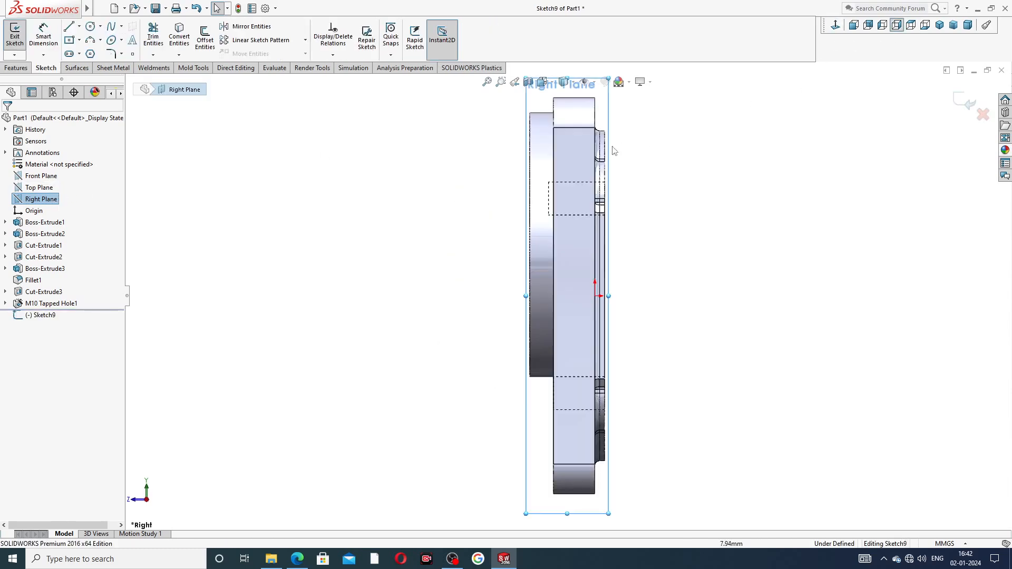
left_click(574, 84)
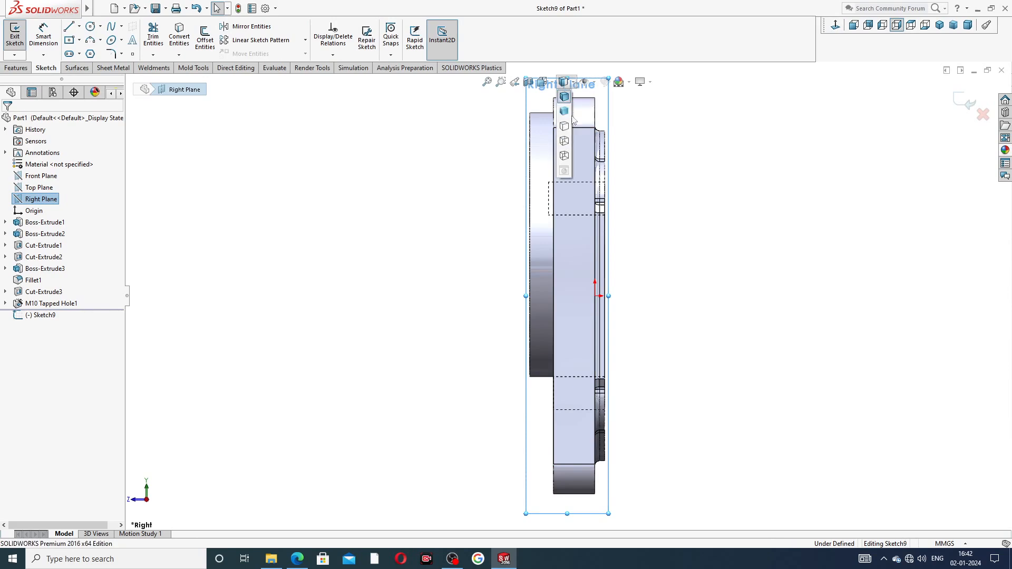
left_click(564, 141)
scroll(567, 201, "down", 3)
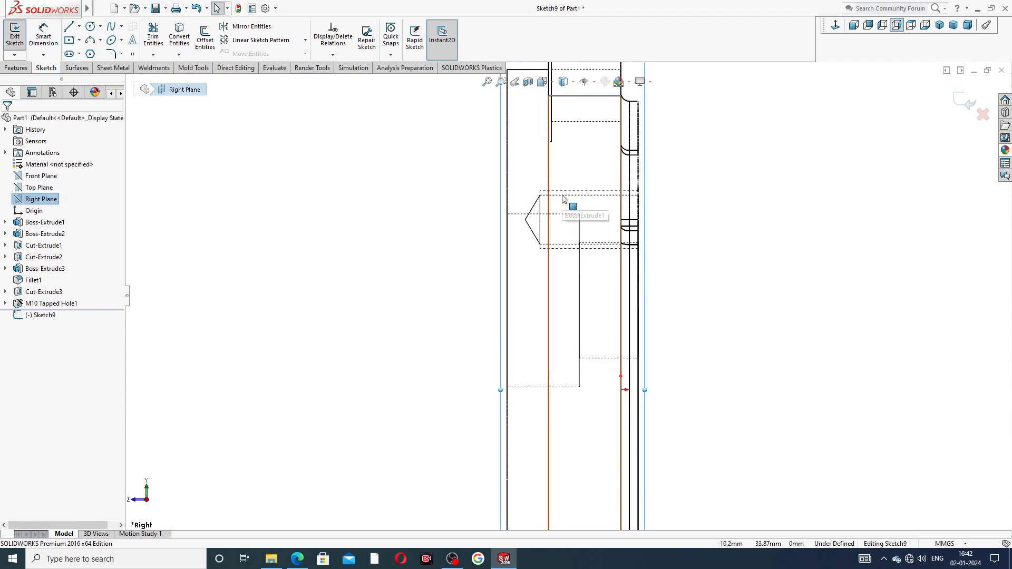
Sketch a center rectangle about 1.56 mm wide and 5.67 mm high, centred on the large bore's upper edge near the front face
scroll(527, 214, "down", 5)
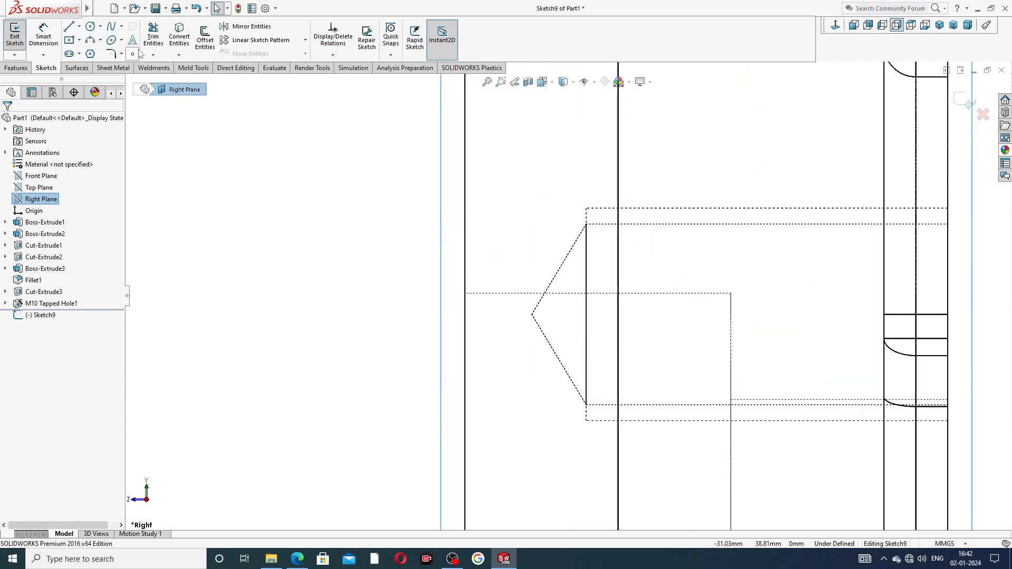
left_click(80, 40)
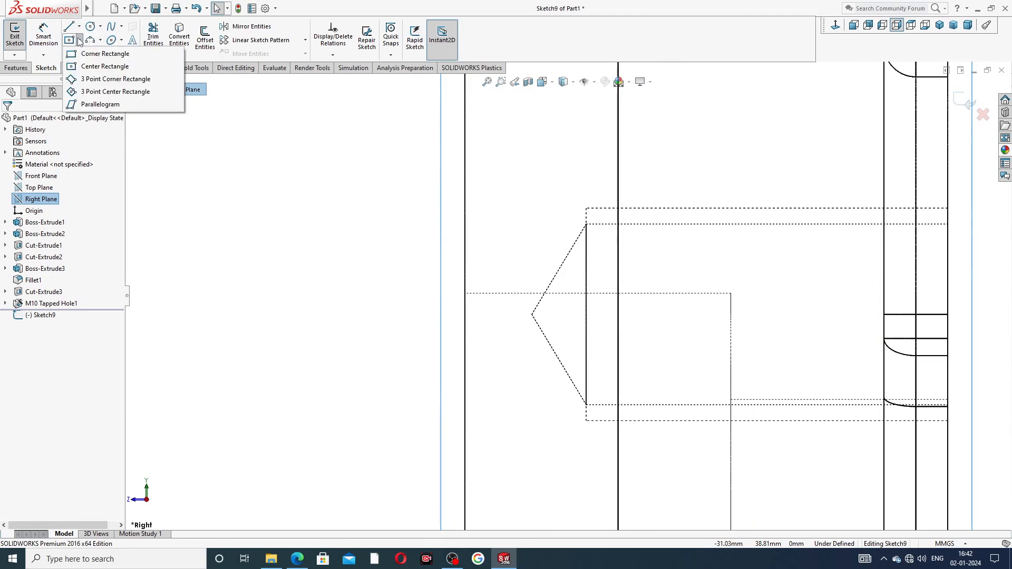
left_click(100, 68)
scroll(549, 276, "down", 3)
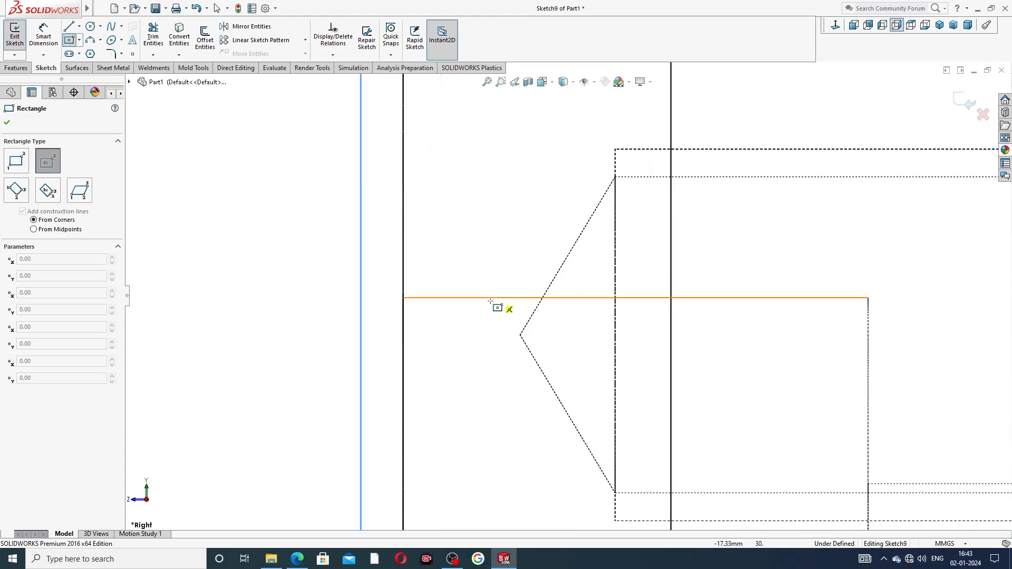
left_click(460, 298)
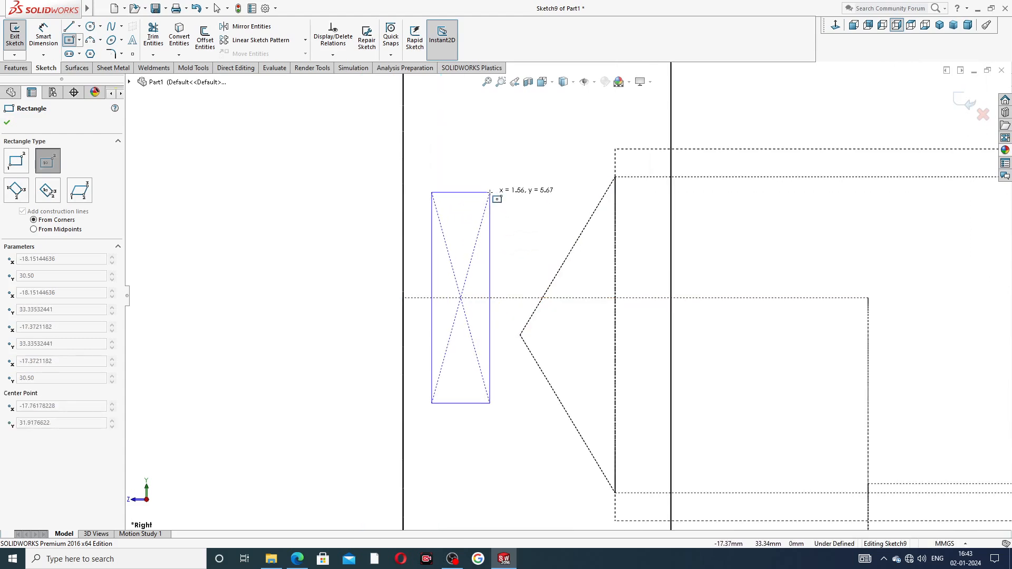
left_click(490, 193)
right_click(522, 174)
left_click(537, 183)
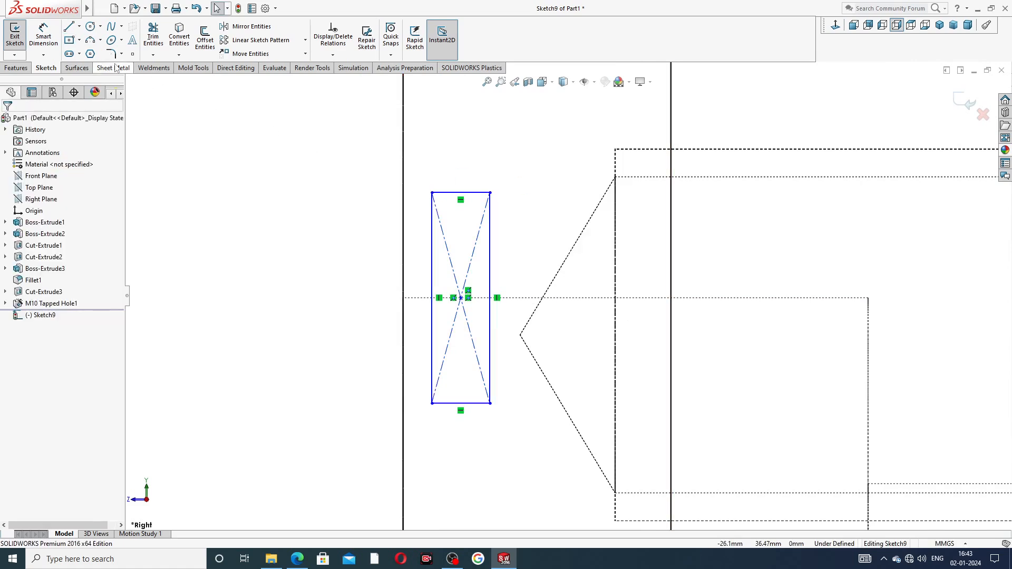
Dimension the rectangle's width at 2 mm
left_click(43, 37)
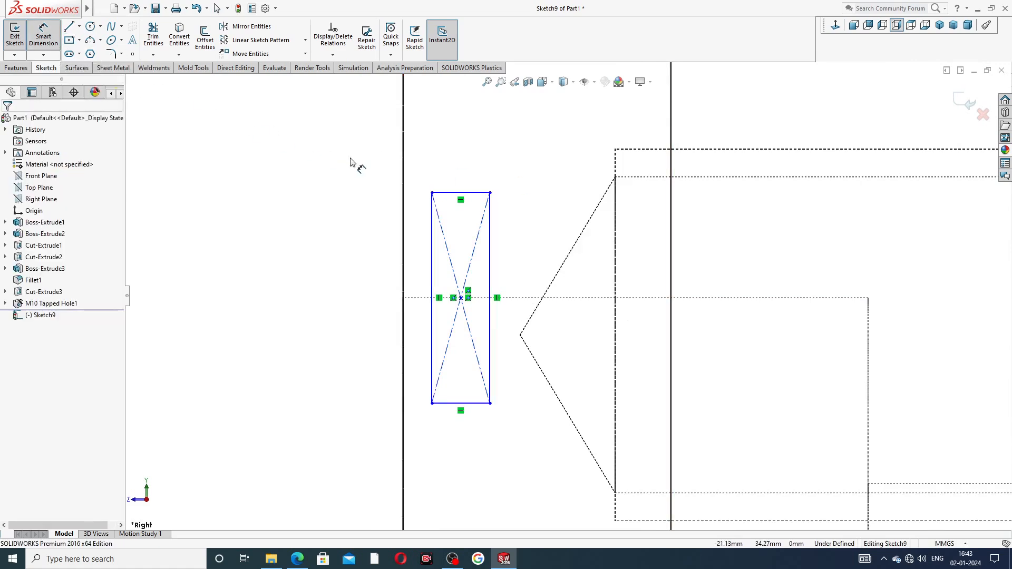
left_click(472, 193)
left_click(461, 181)
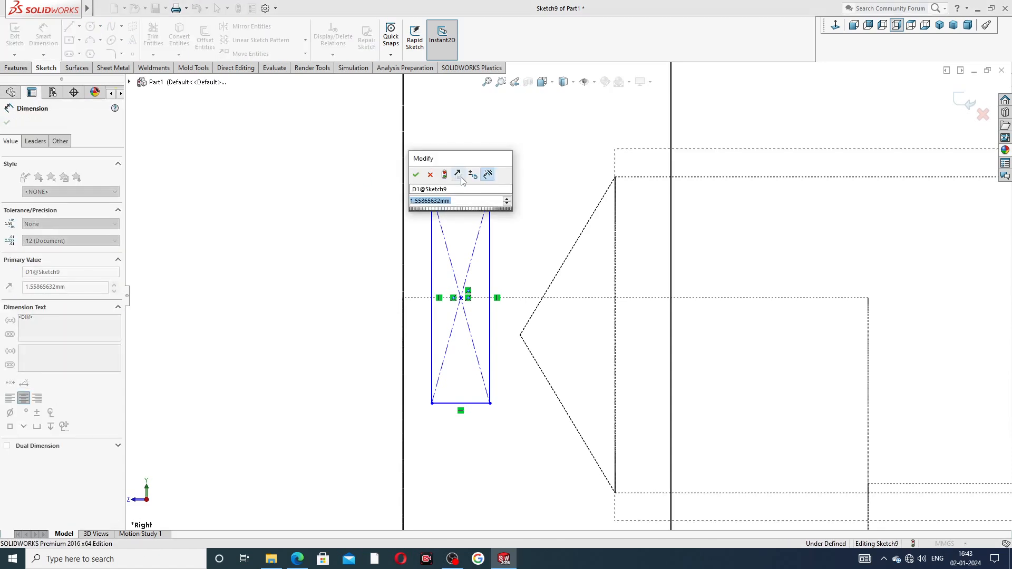
type("2")
key("Return")
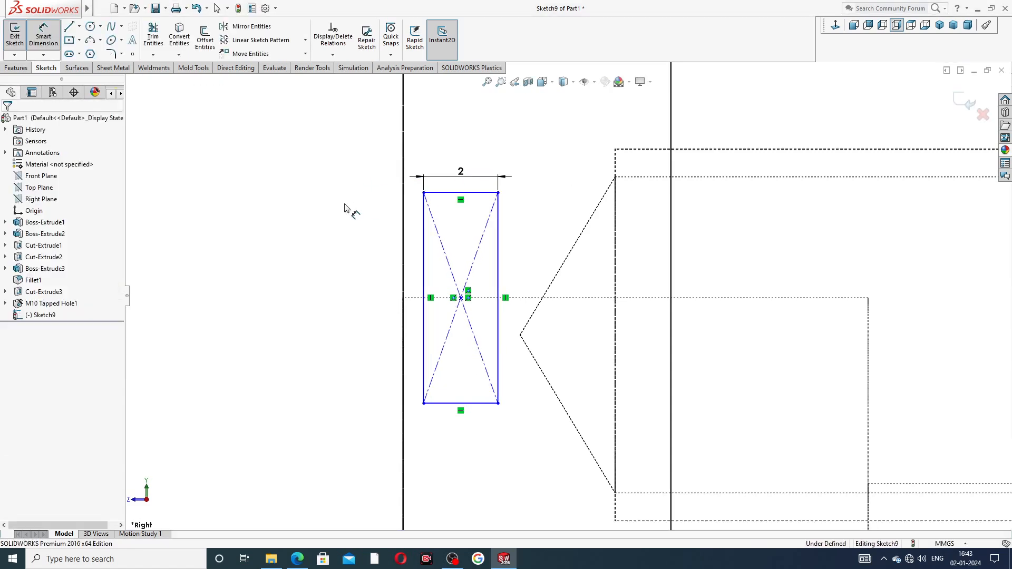
Dimension the distance from the rectangle's top edge to its centre point at 2.5 mm
left_click(461, 194)
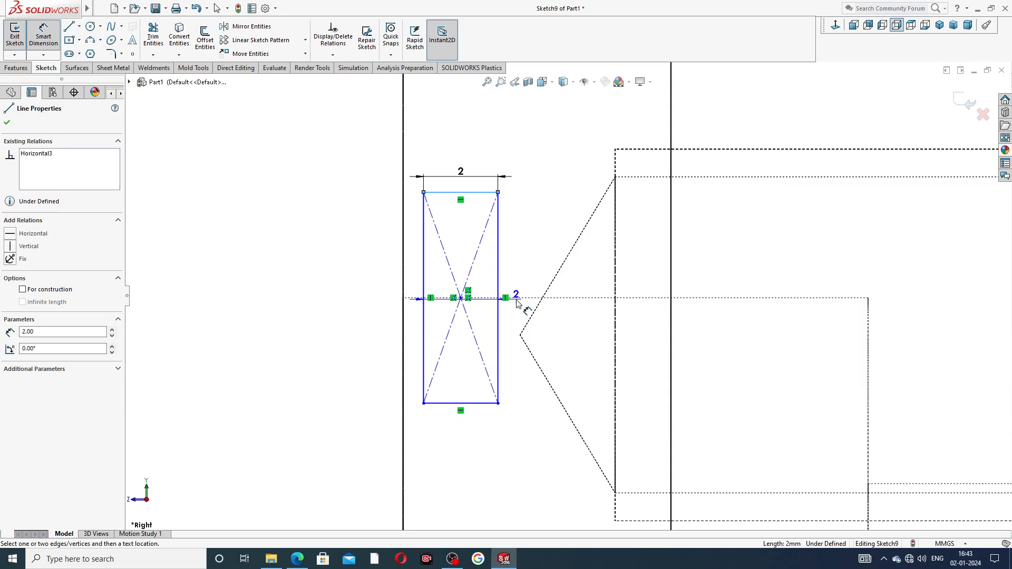
scroll(506, 295, "down", 6)
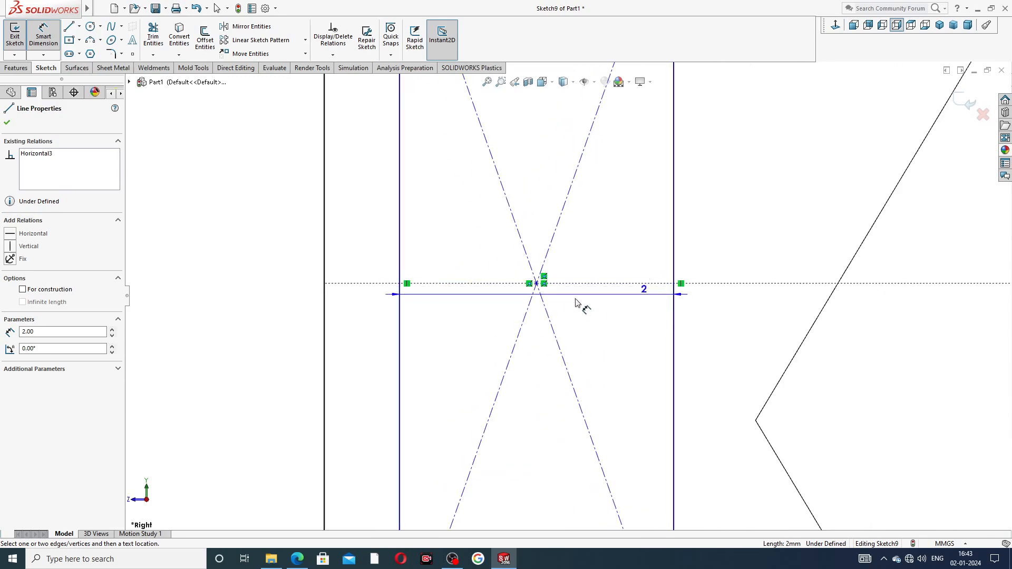
left_click(536, 284)
scroll(359, 213, "up", 3)
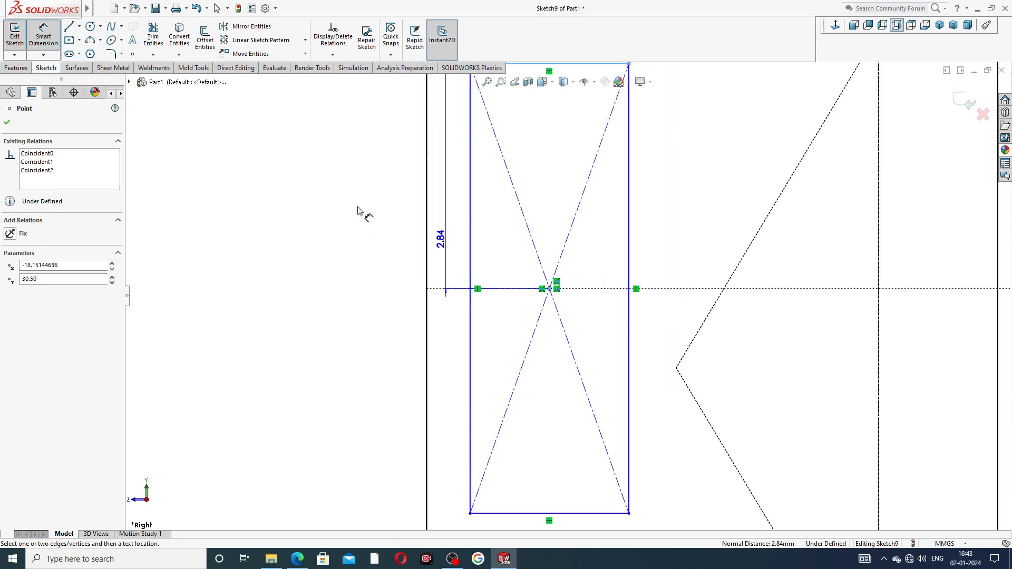
left_click(367, 190)
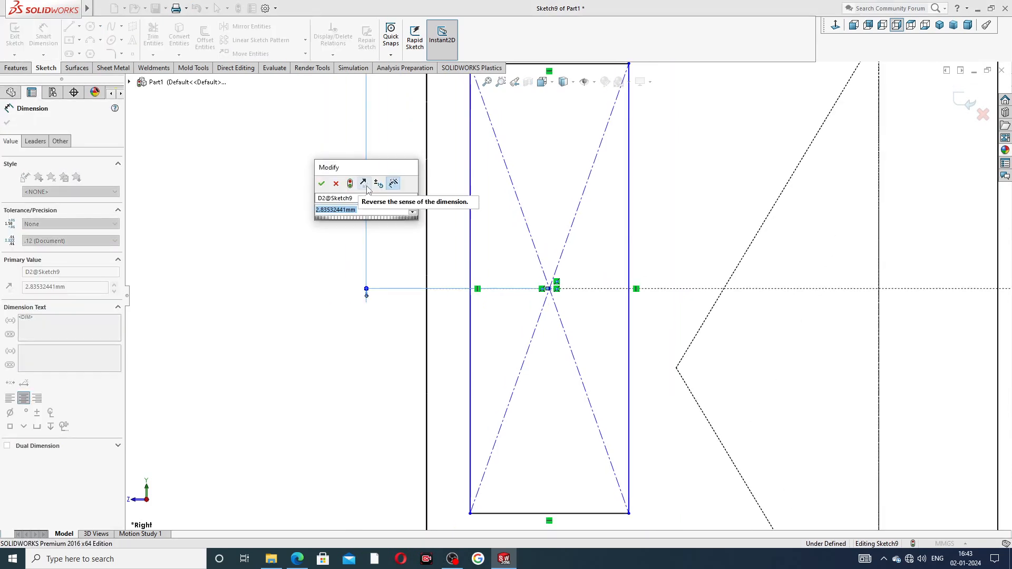
type("2.5")
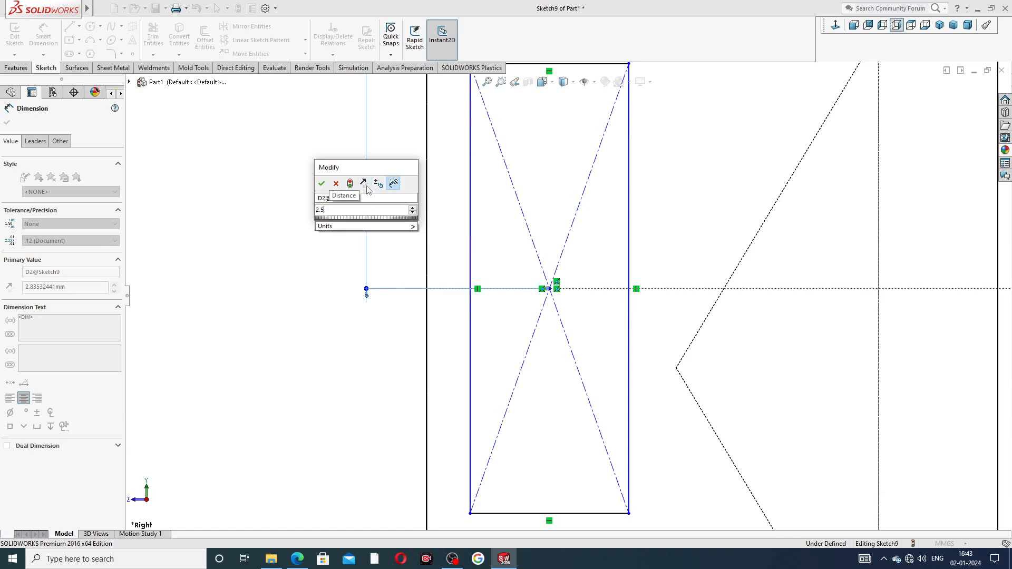
key("Return")
left_click(309, 205)
scroll(568, 296, "up", 3)
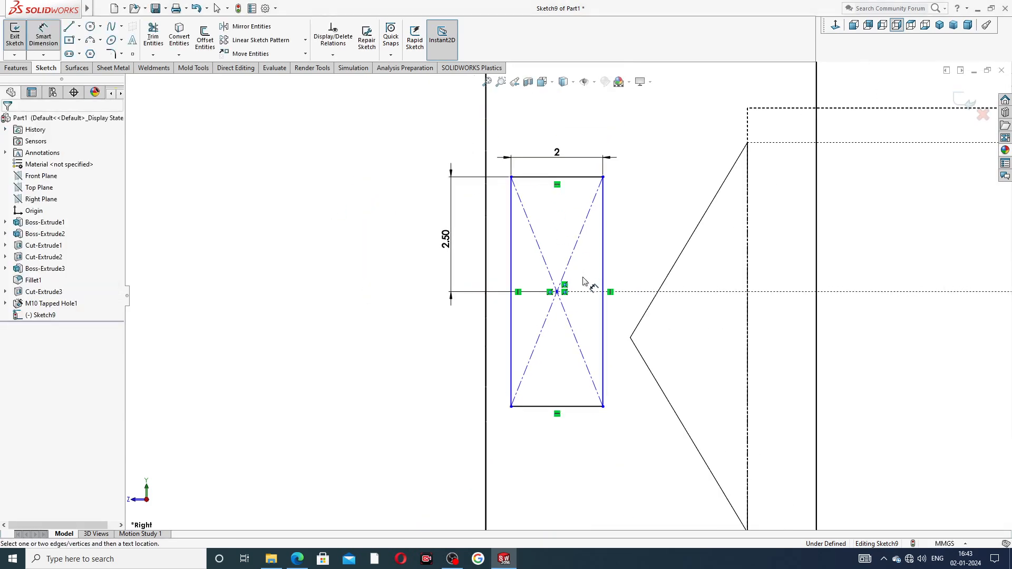
Dimension the offset from the circular boss's front face to the rectangle's nearest vertical side at 3 mm
left_click(486, 358)
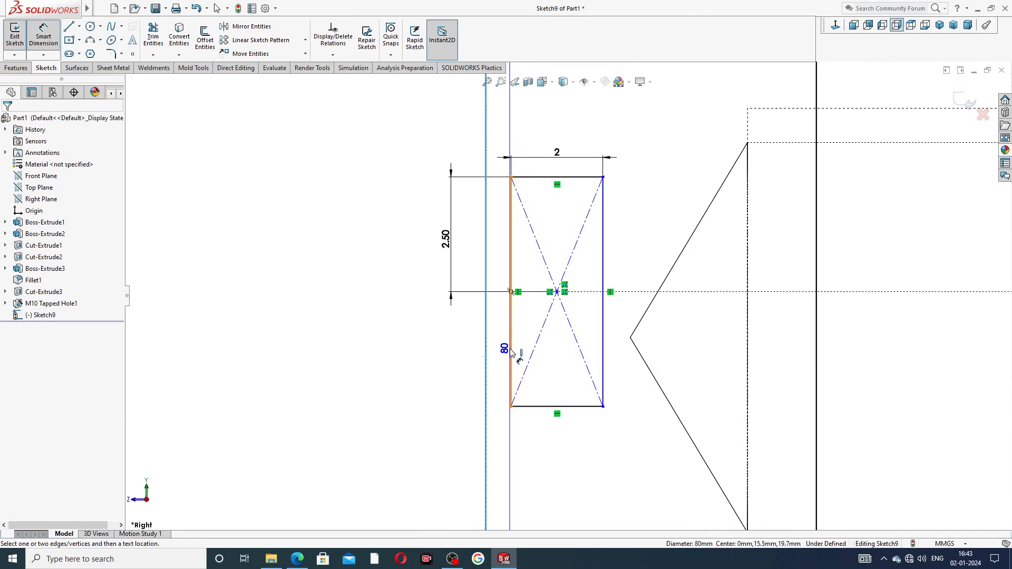
left_click(511, 352)
left_click(493, 369)
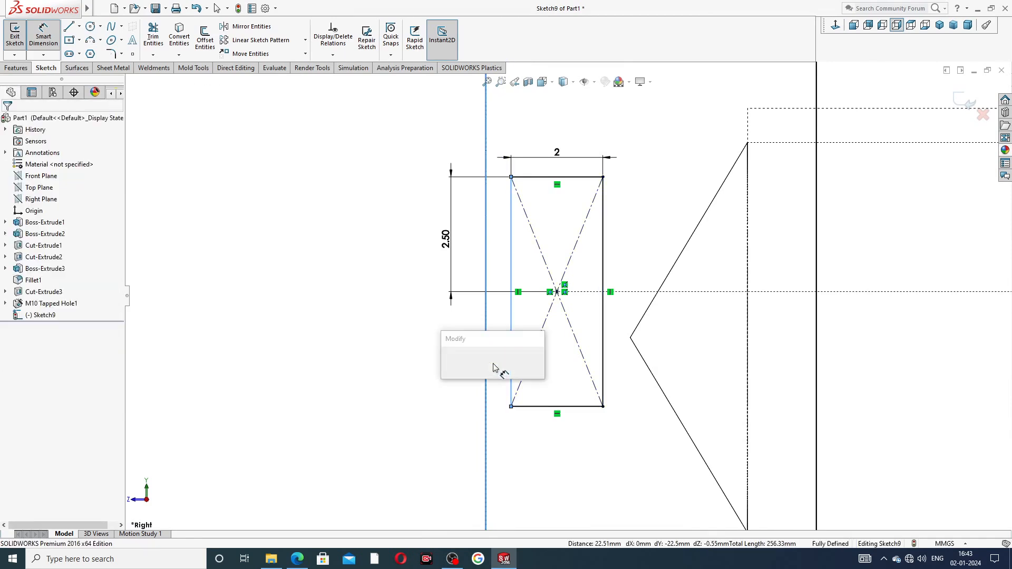
type("3")
key("Return")
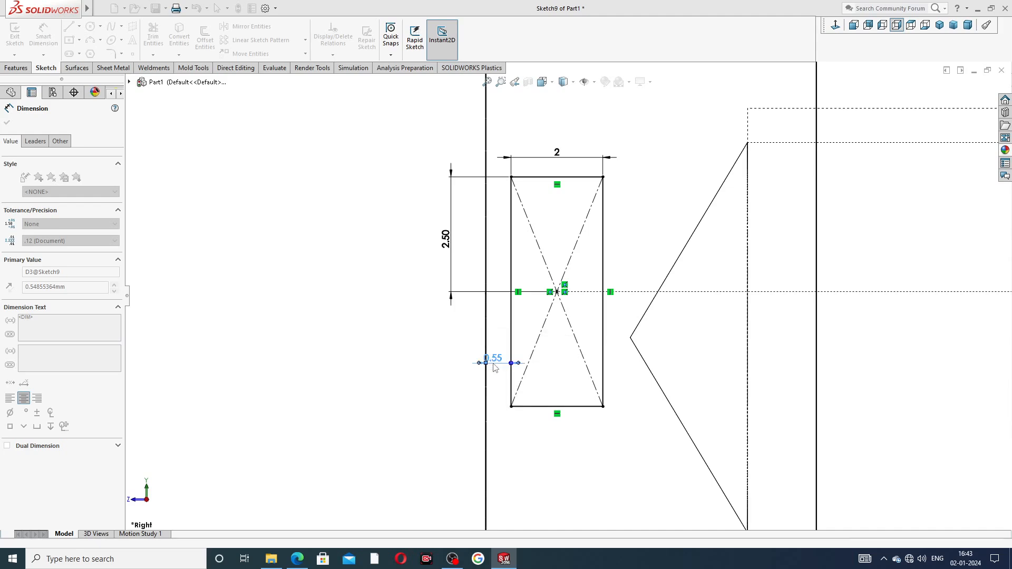
left_click(411, 359)
scroll(723, 289, "up", 4)
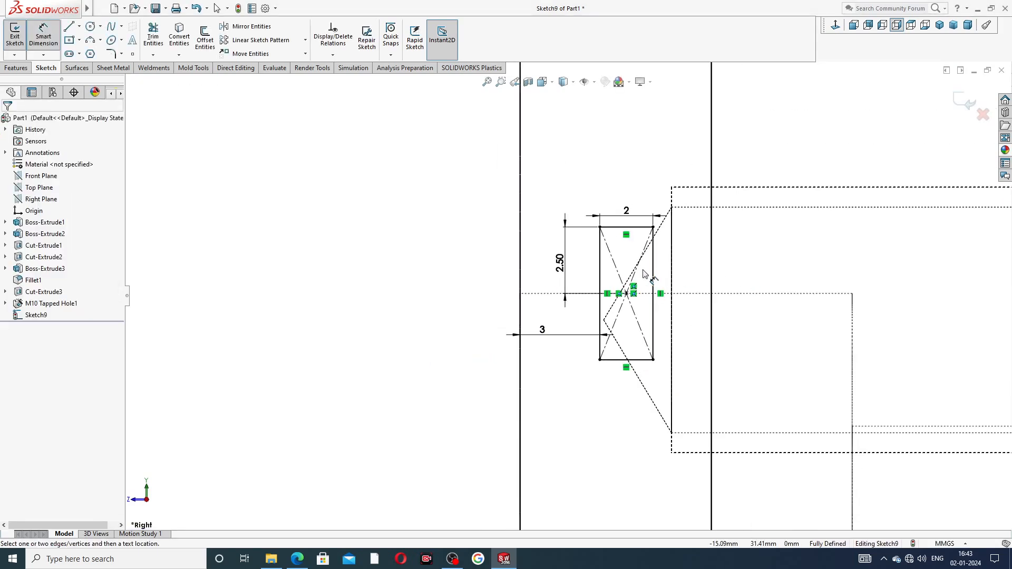
Move the width, half-height and offset dimensions clear of the rectangle and finish dimensioning
left_click_drag(619, 202, 616, 183)
left_click_drag(540, 268, 532, 266)
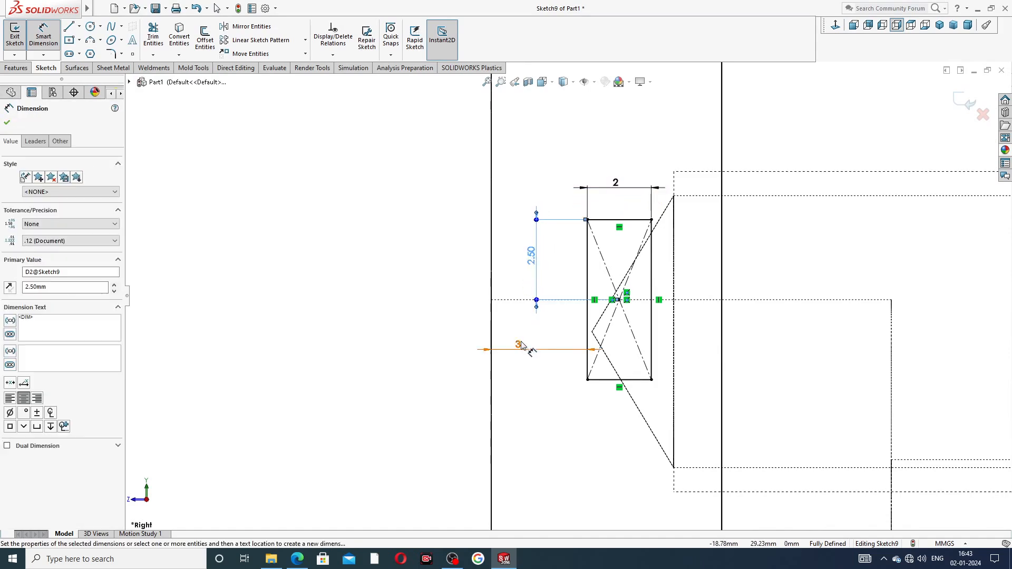
left_click_drag(519, 346, 524, 389)
left_click(413, 356)
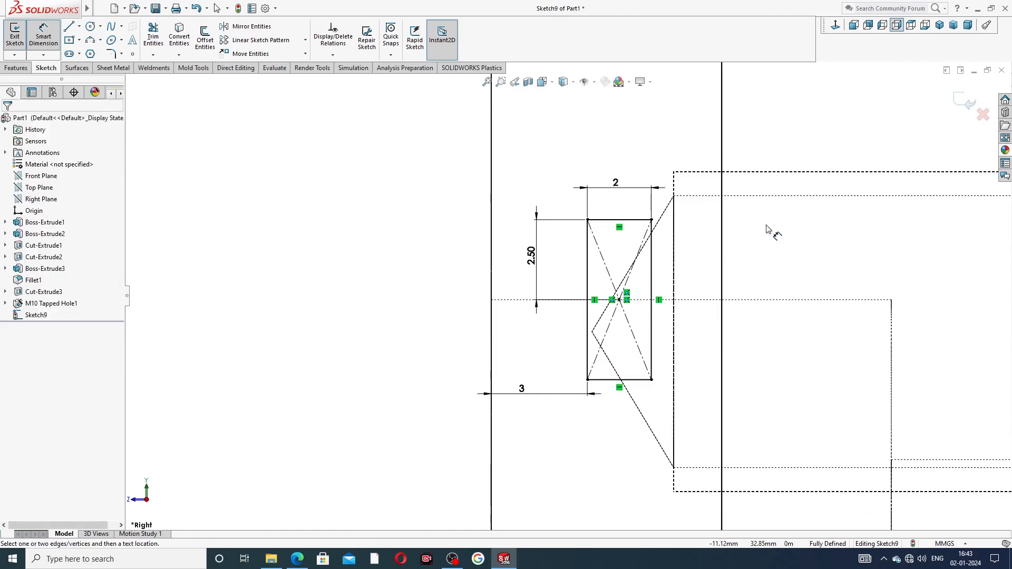
scroll(768, 227, "up", 3)
scroll(768, 221, "up", 2)
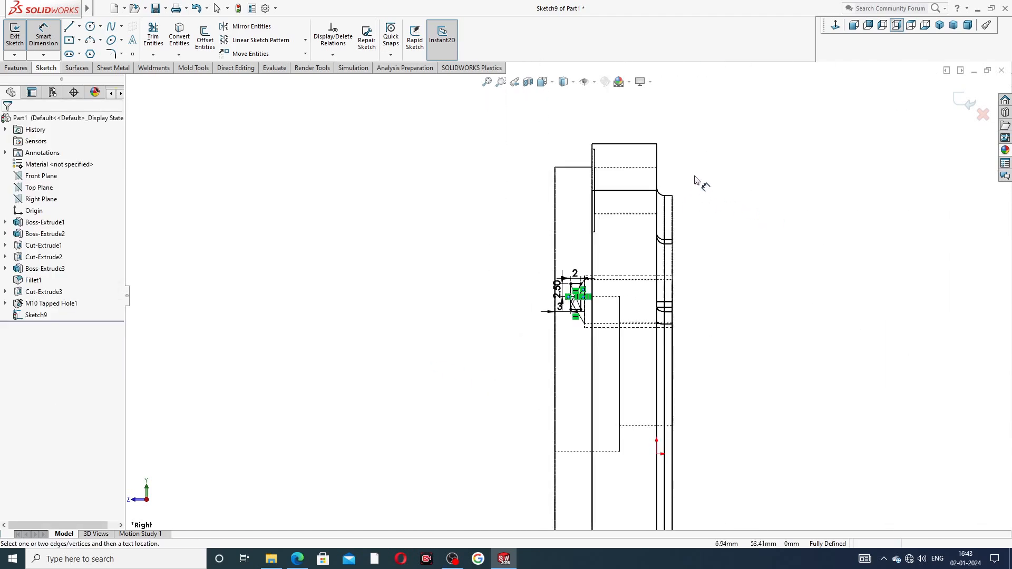
right_click(698, 182)
left_click(722, 156)
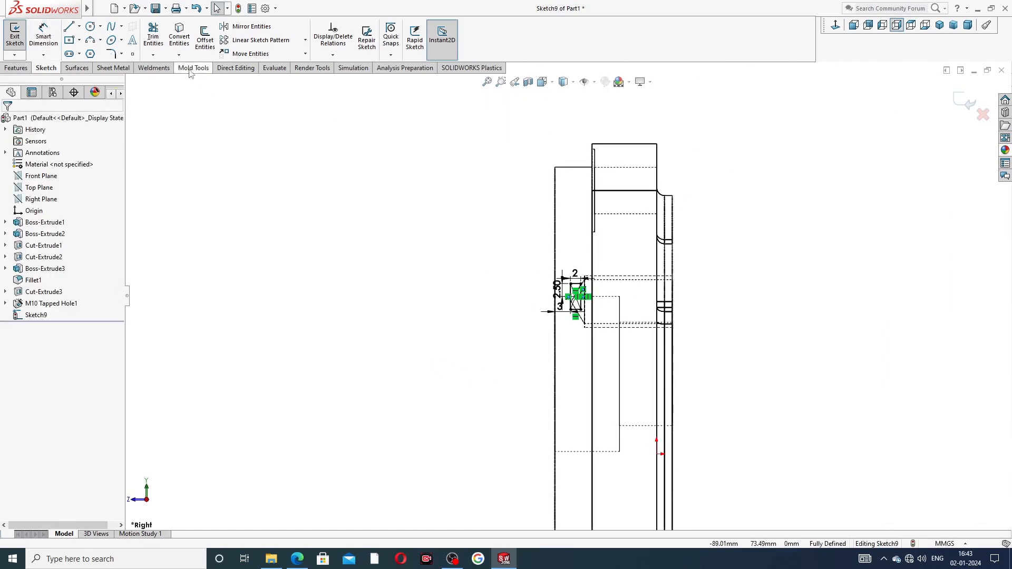
Draw a horizontal centerline about 22.5 mm long from the midpoint of the bore's inner vertical edge out past the front face
left_click(79, 27)
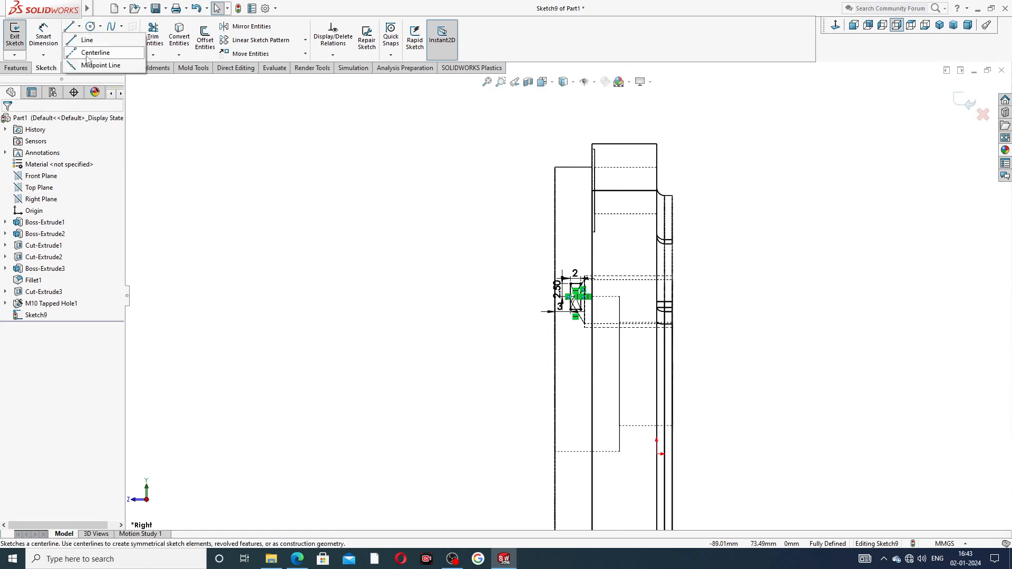
left_click(89, 53)
scroll(582, 358, "down", 2)
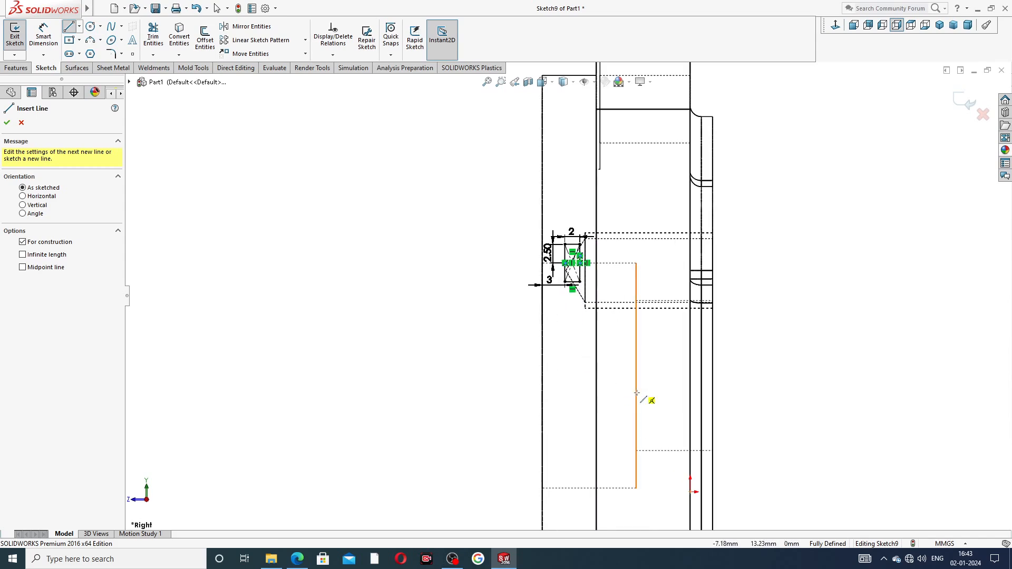
left_click(635, 376)
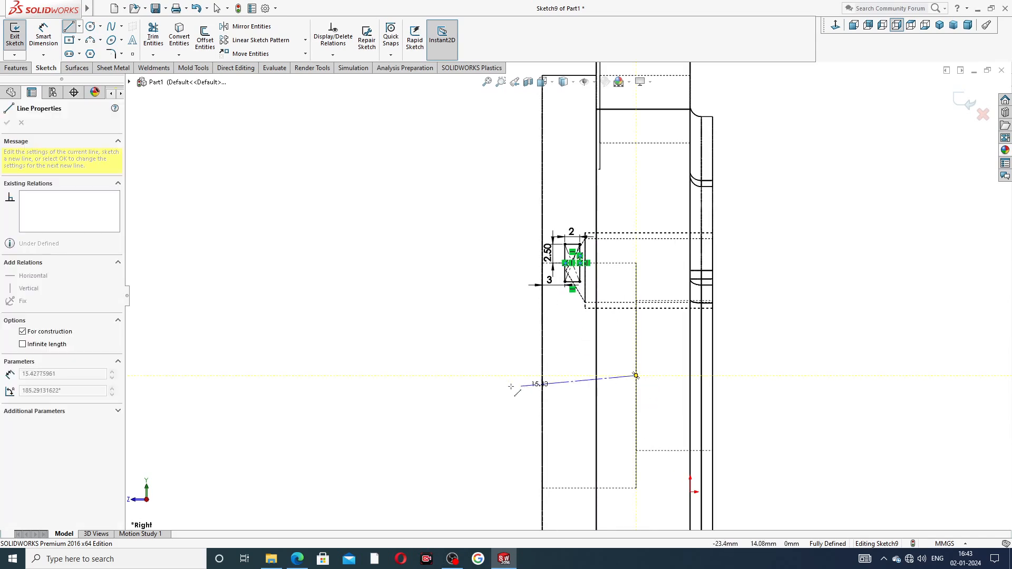
left_click(468, 375)
right_click(474, 355)
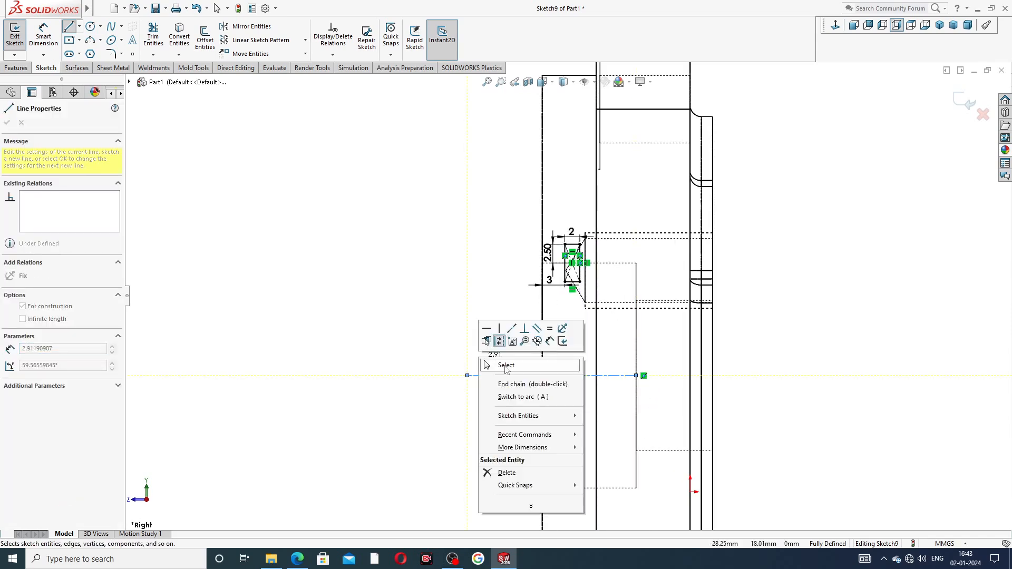
left_click(506, 369)
scroll(568, 295, "up", 4)
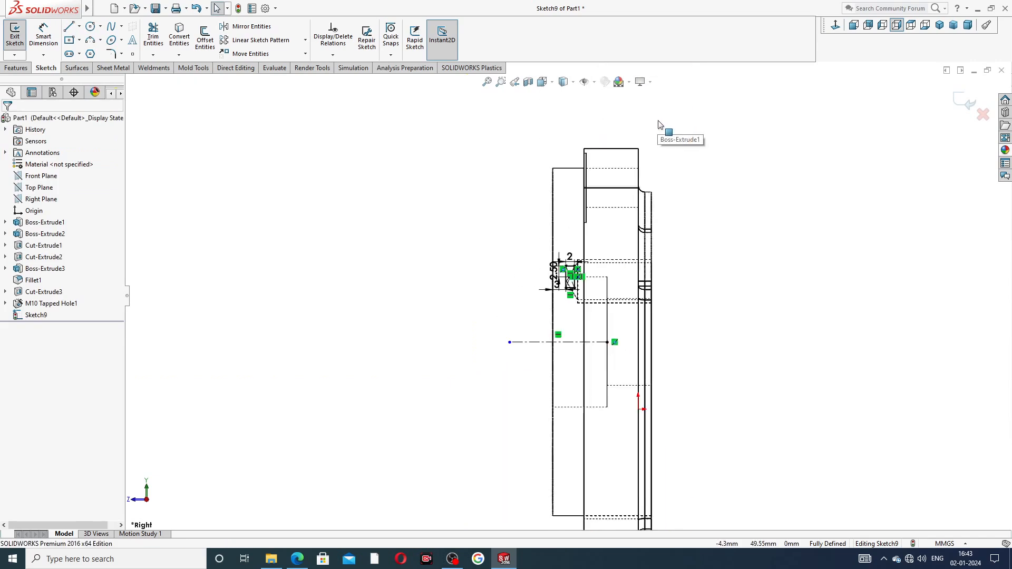
Display the model shaded with edges and revolve-cut the rectangle 360° about the bore centerline to form an internal groove
left_click(574, 83)
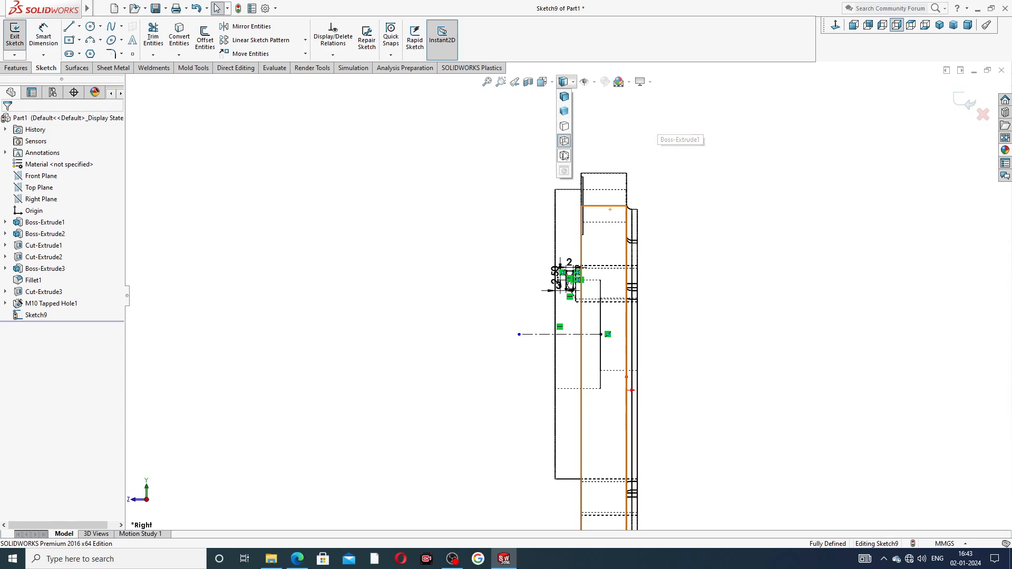
left_click(564, 97)
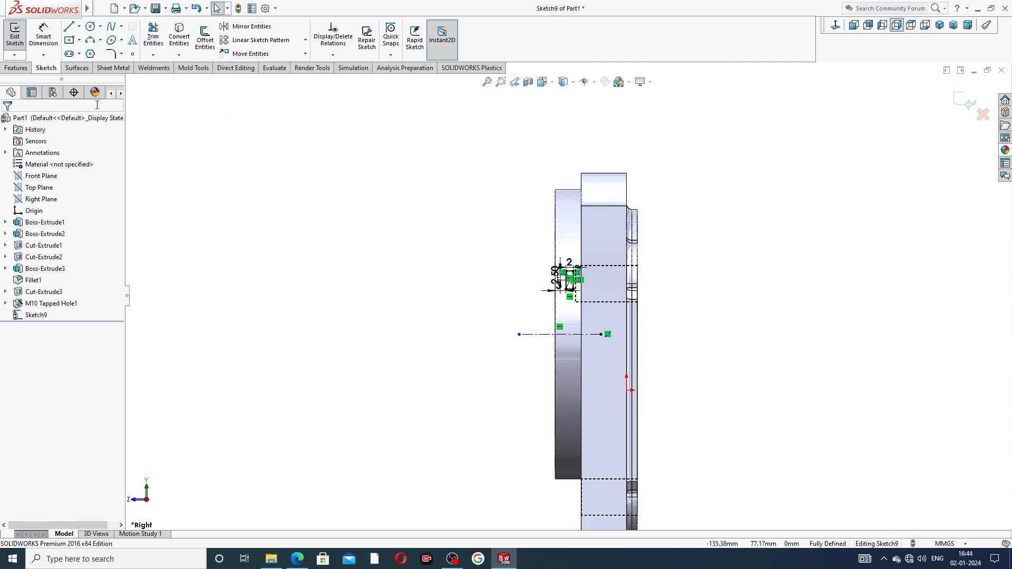
left_click(17, 68)
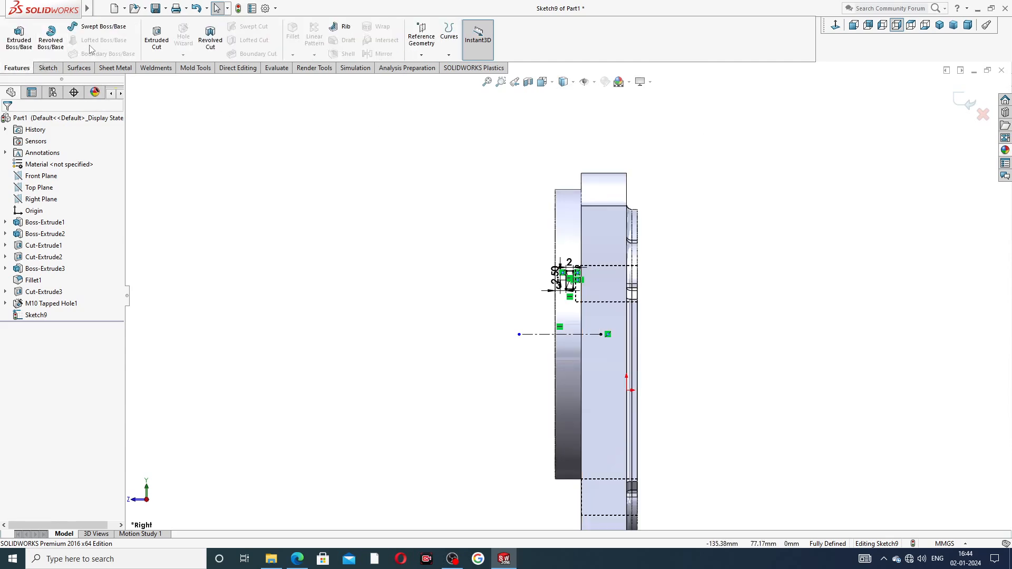
left_click(210, 38)
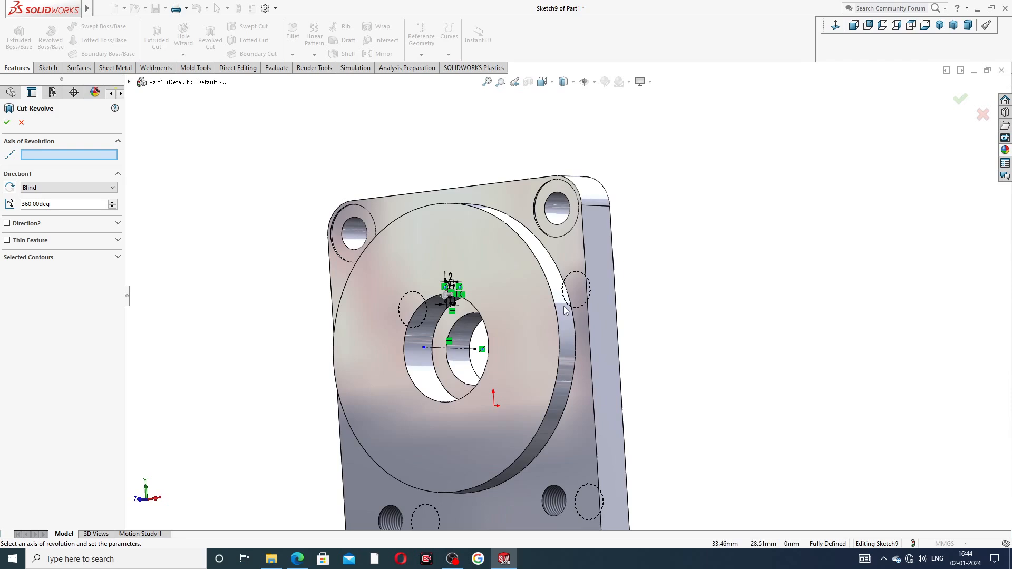
scroll(402, 298, "down", 3)
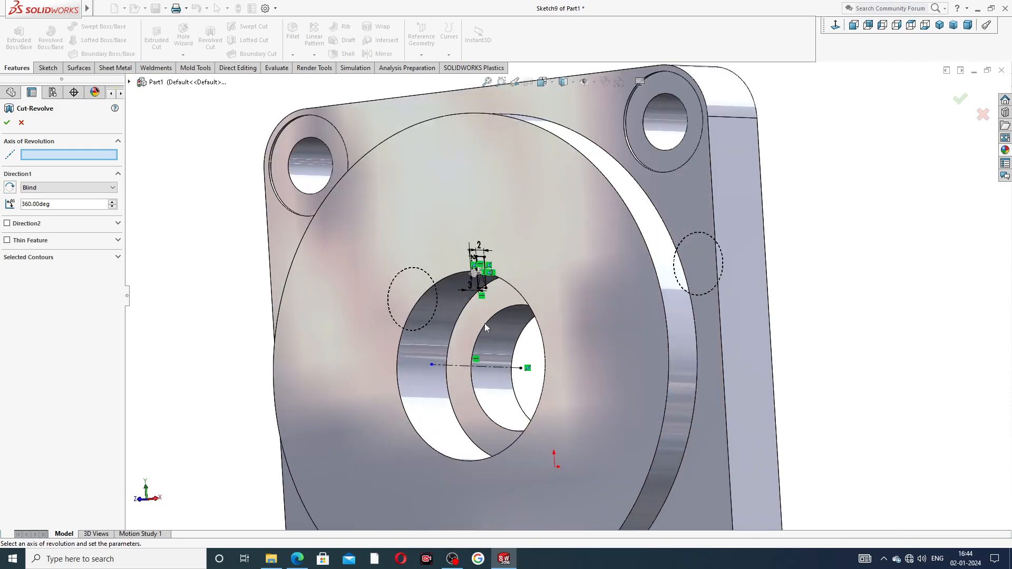
left_click(455, 364)
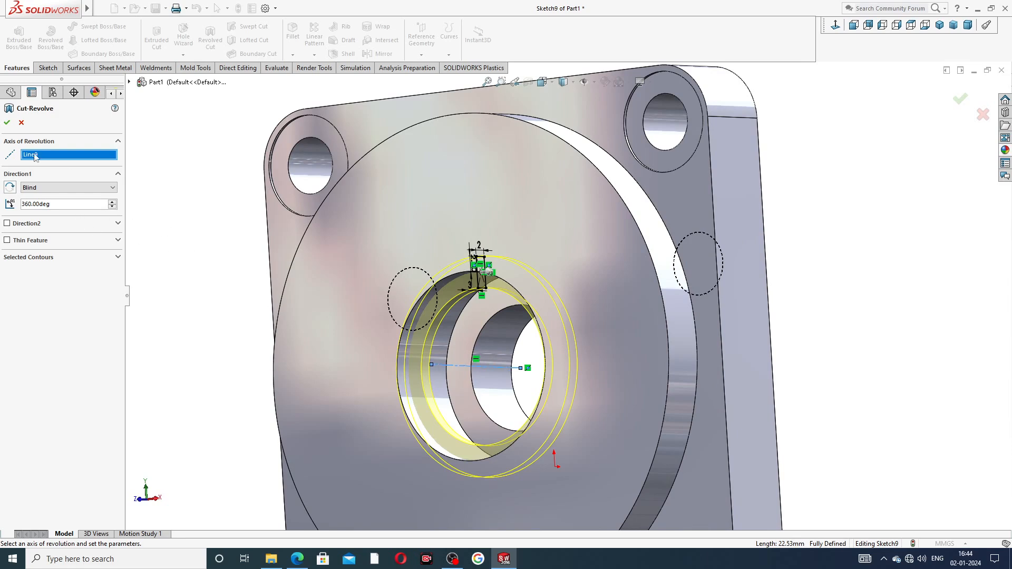
left_click(7, 124)
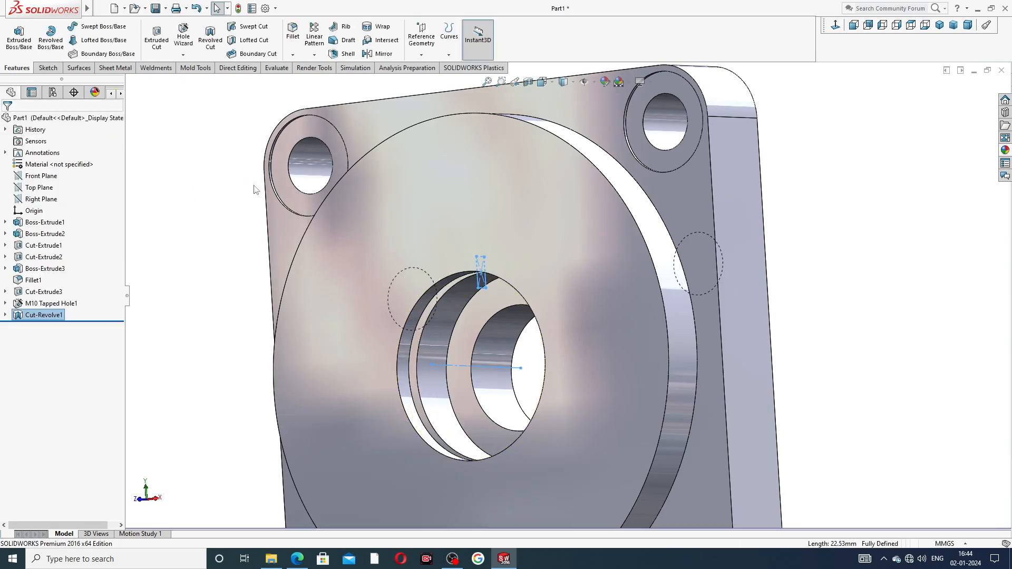
left_click(234, 204)
scroll(449, 305, "up", 3)
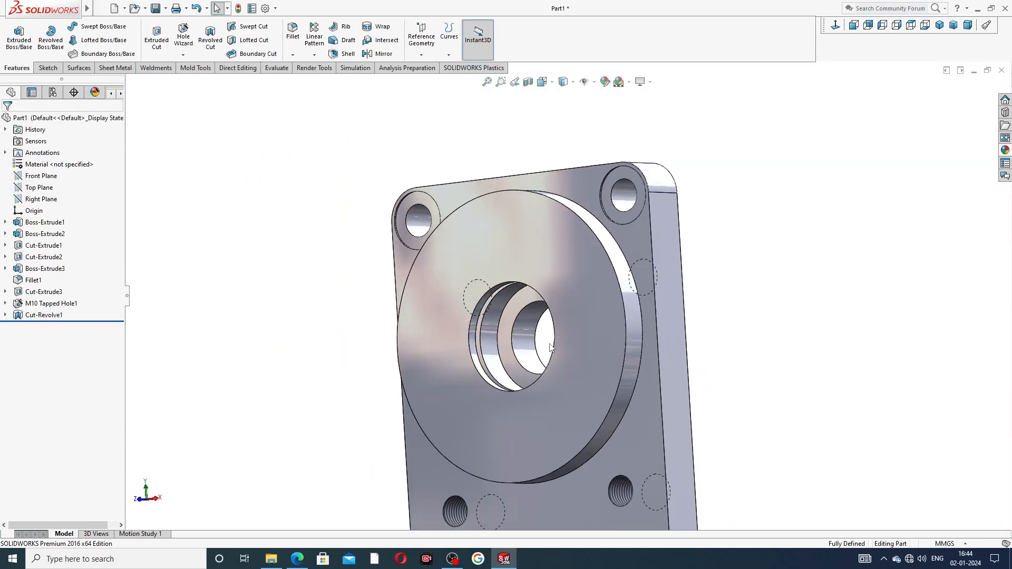
Examine the bore groove and both faces of the plate, and consult the drive end plate drawing for the remaining features
middle_click_drag(549, 348, 559, 309)
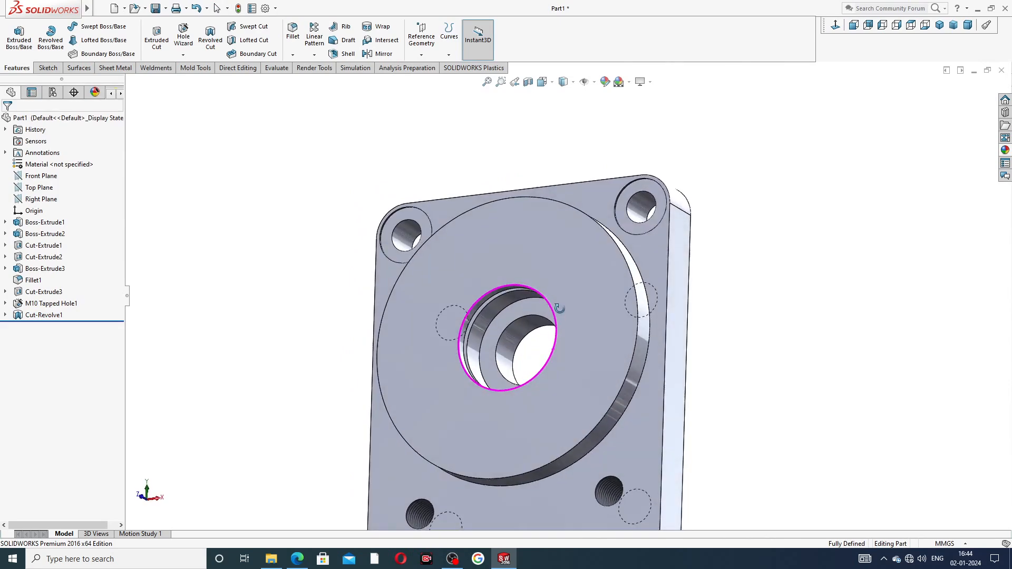
left_click(836, 27)
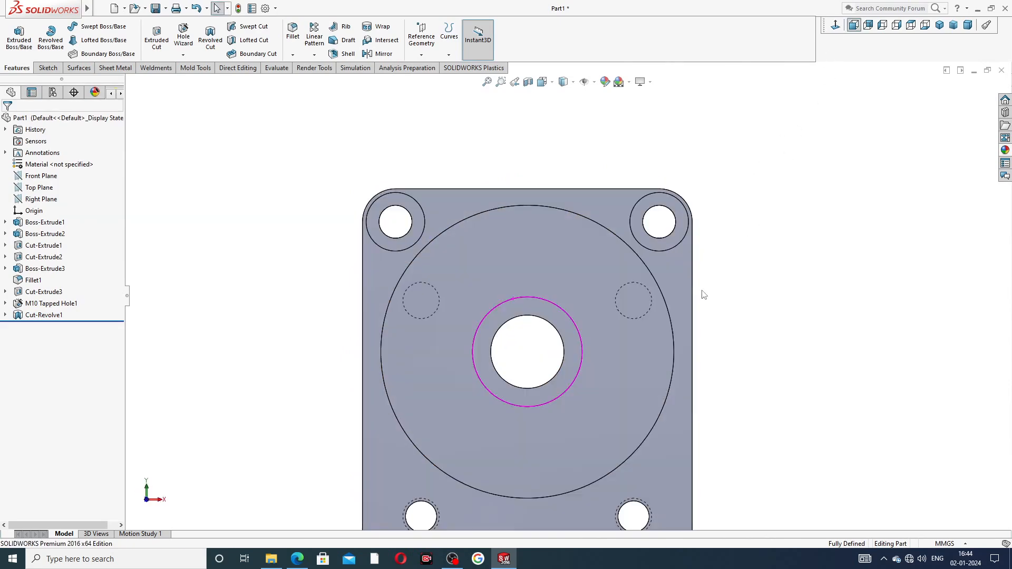
middle_click_drag(706, 309, 567, 364)
scroll(576, 361, "up", 3)
scroll(580, 382, "down", 4)
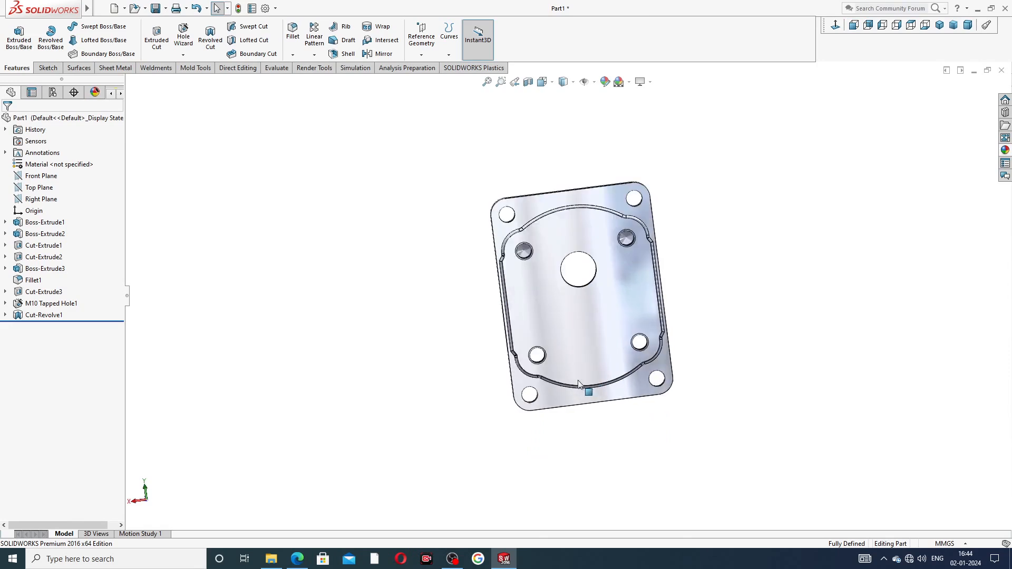
middle_click_drag(743, 219, 769, 206)
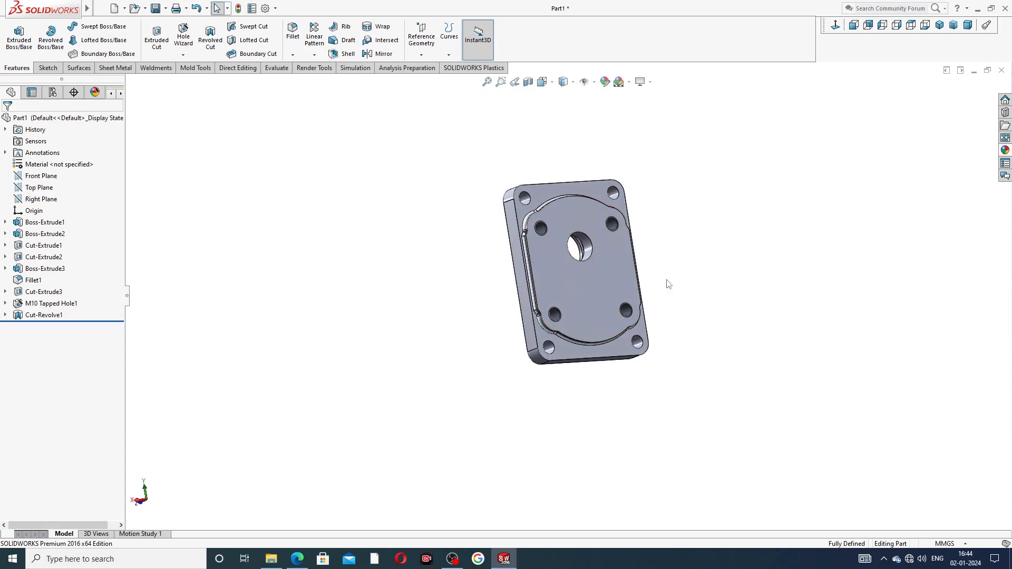
left_click(297, 559)
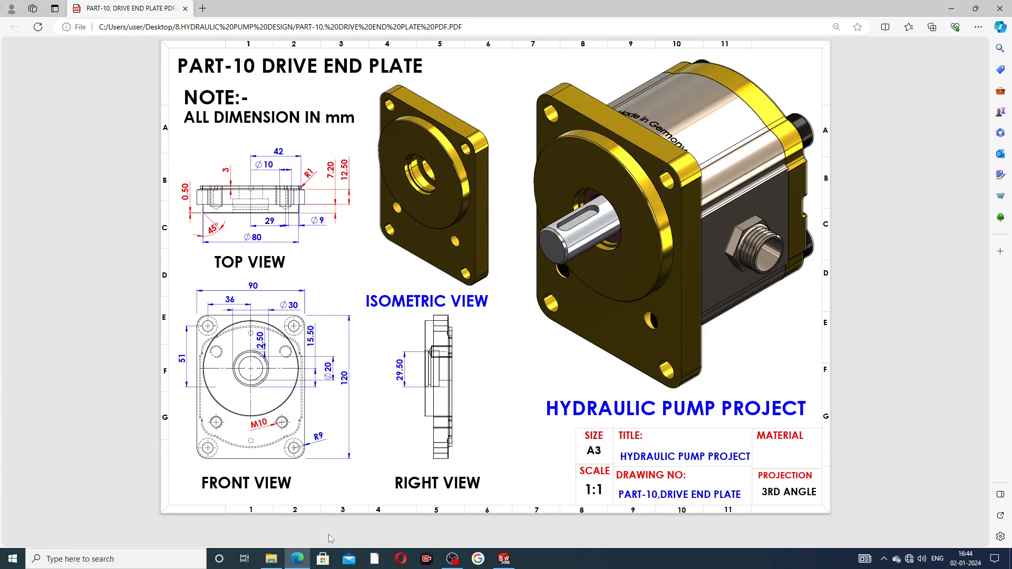
left_click(297, 559)
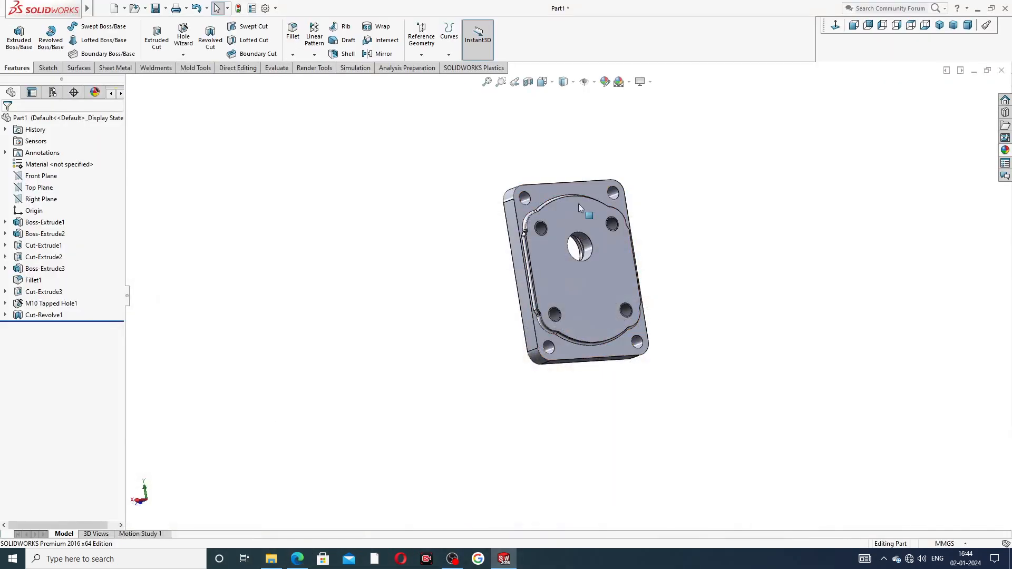
Chamfer the outer front edge of the circular boss 0.5 mm at 45°, checking the size against the drawing
middle_click_drag(577, 204, 635, 192)
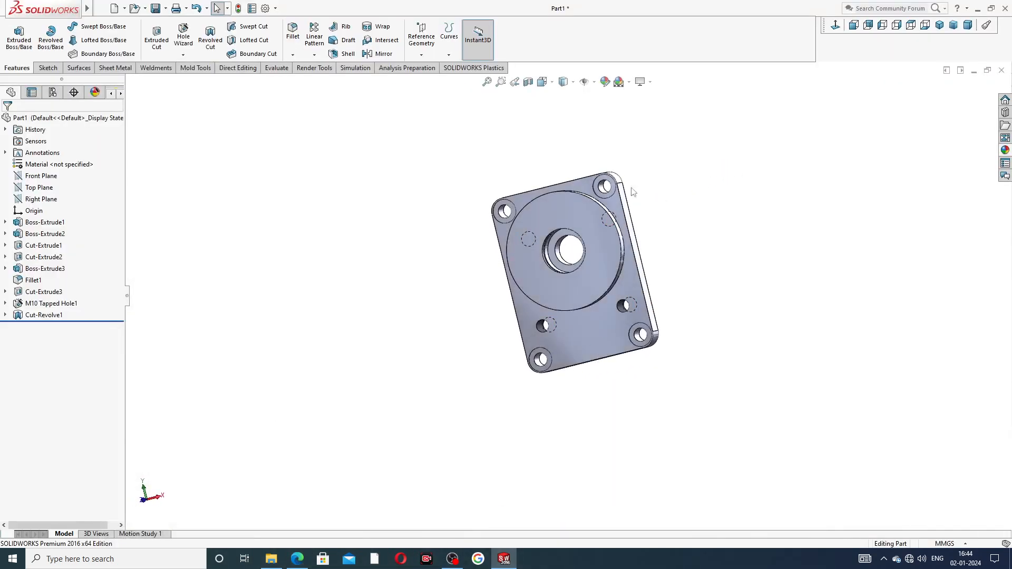
left_click(293, 55)
left_click(311, 81)
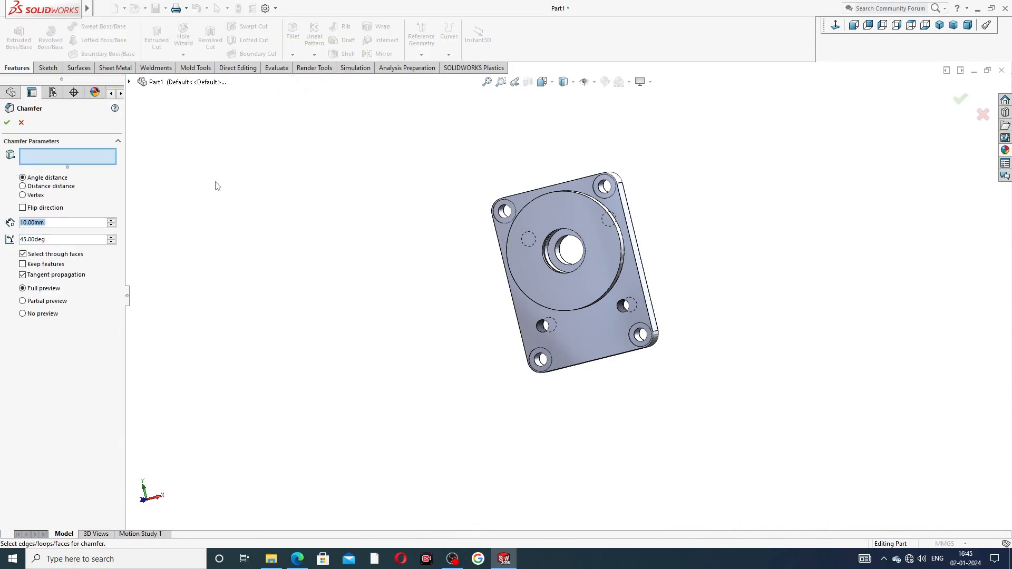
type("0.5")
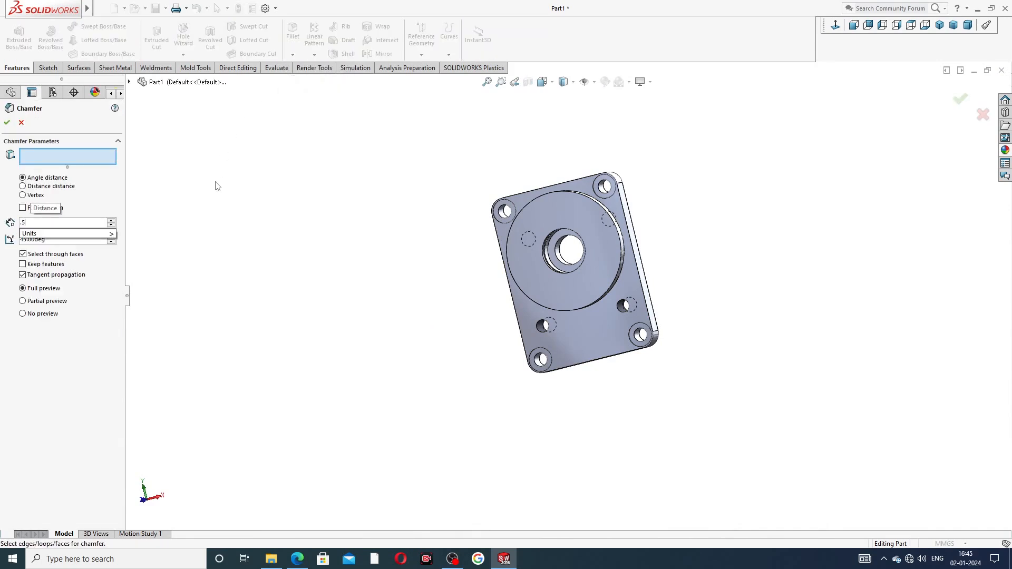
key("Return")
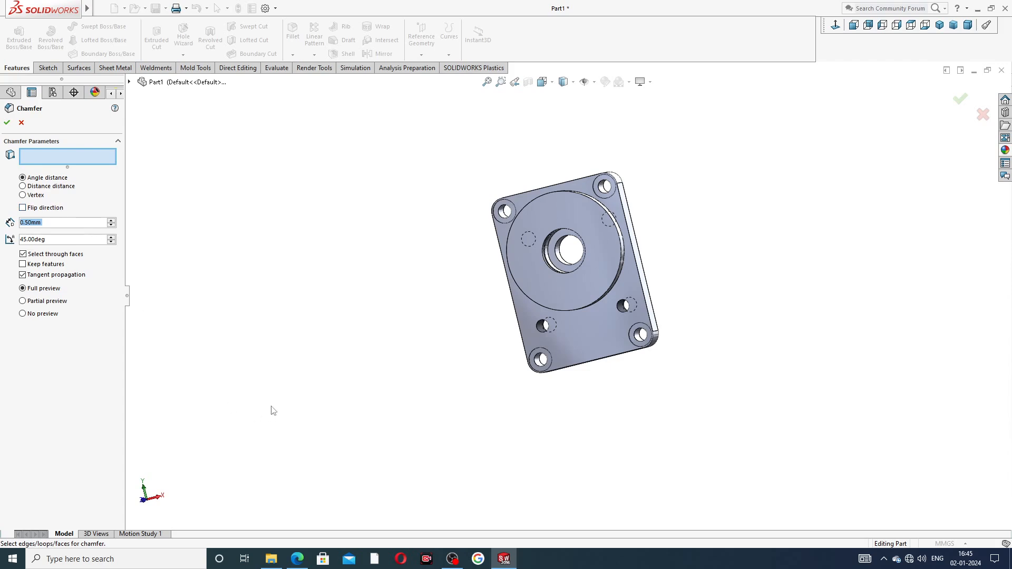
left_click(298, 559)
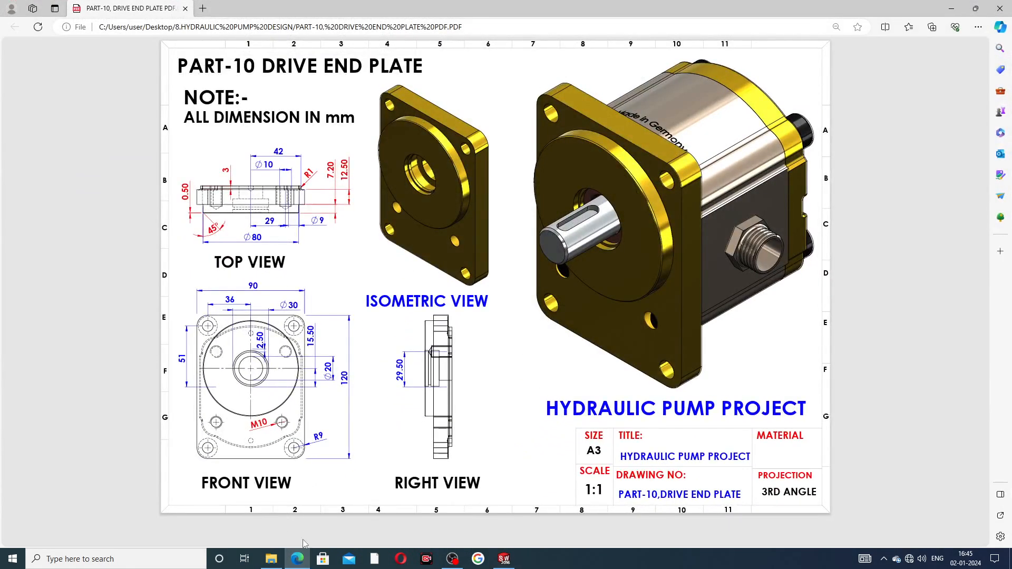
left_click(297, 558)
scroll(589, 212, "down", 3)
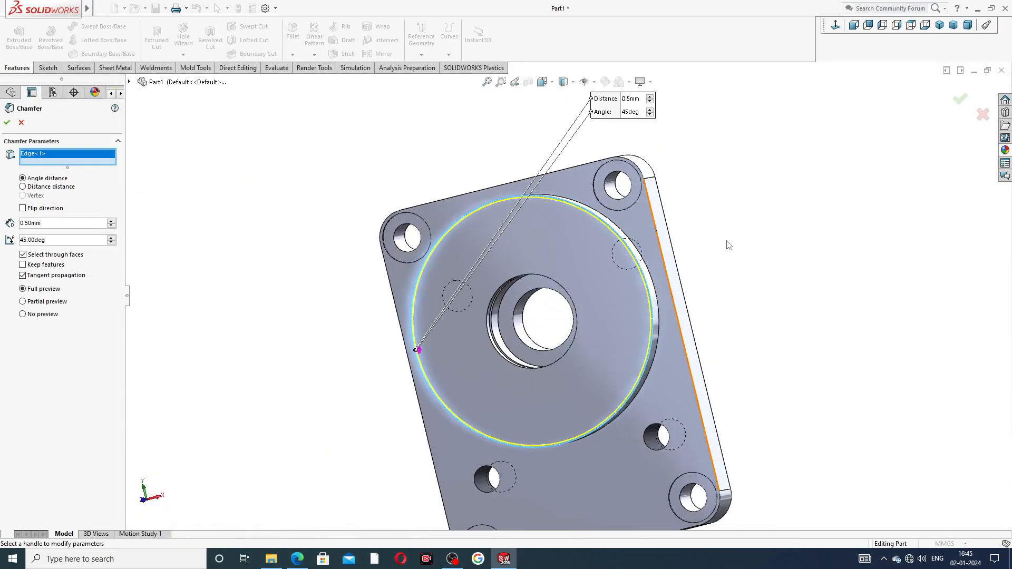
middle_click_drag(727, 241, 775, 216)
left_click(959, 102)
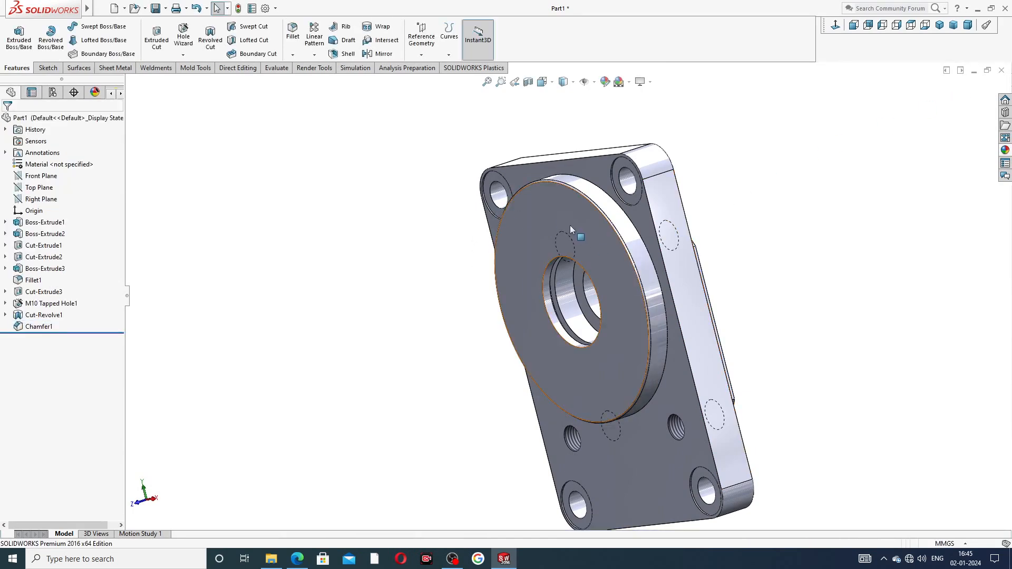
Start a Hole Wizard feature on the raised rear face as a plain ISO hole of type Drill sizes
middle_click_drag(573, 225, 492, 358)
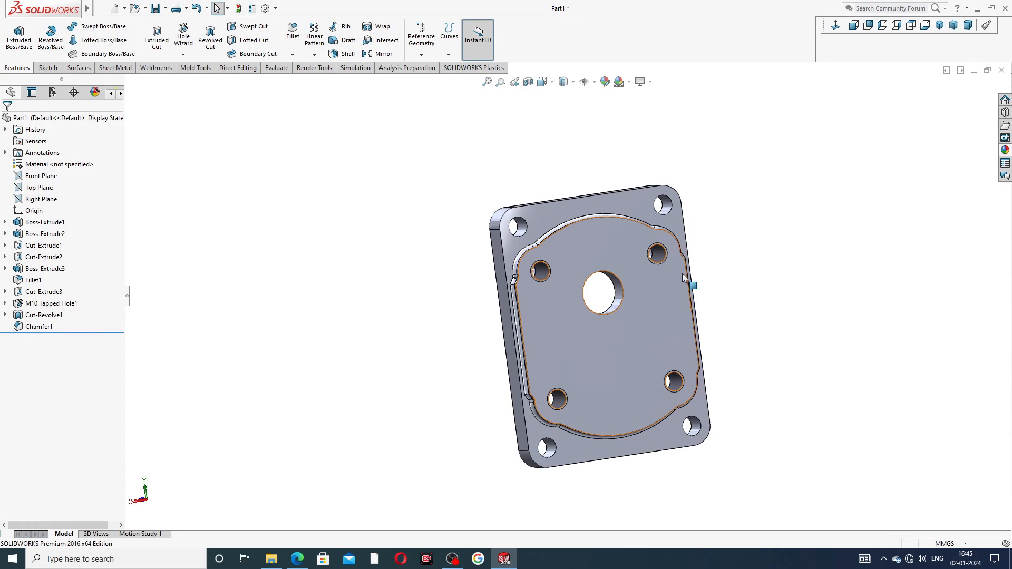
left_click(596, 243)
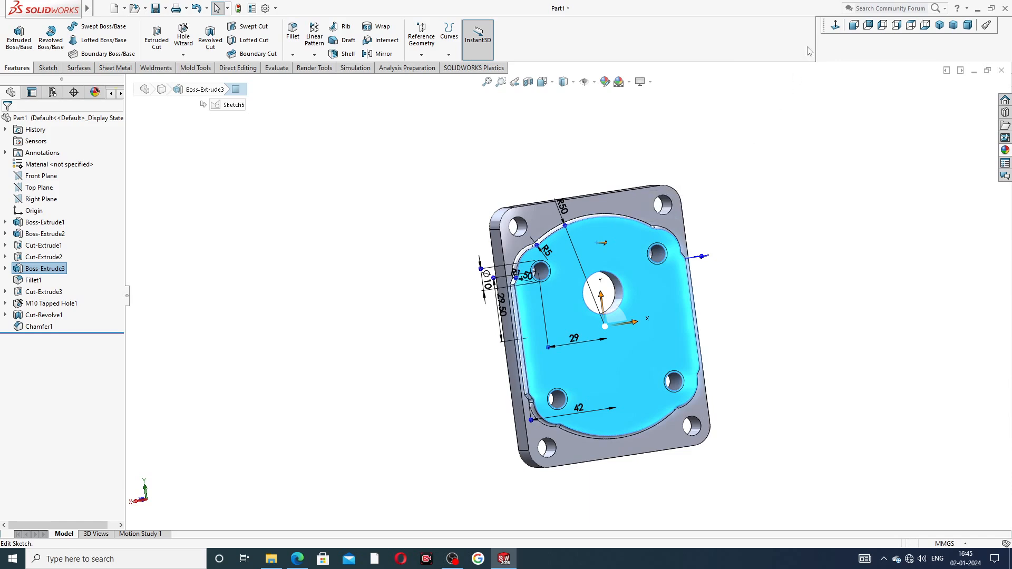
left_click(835, 25)
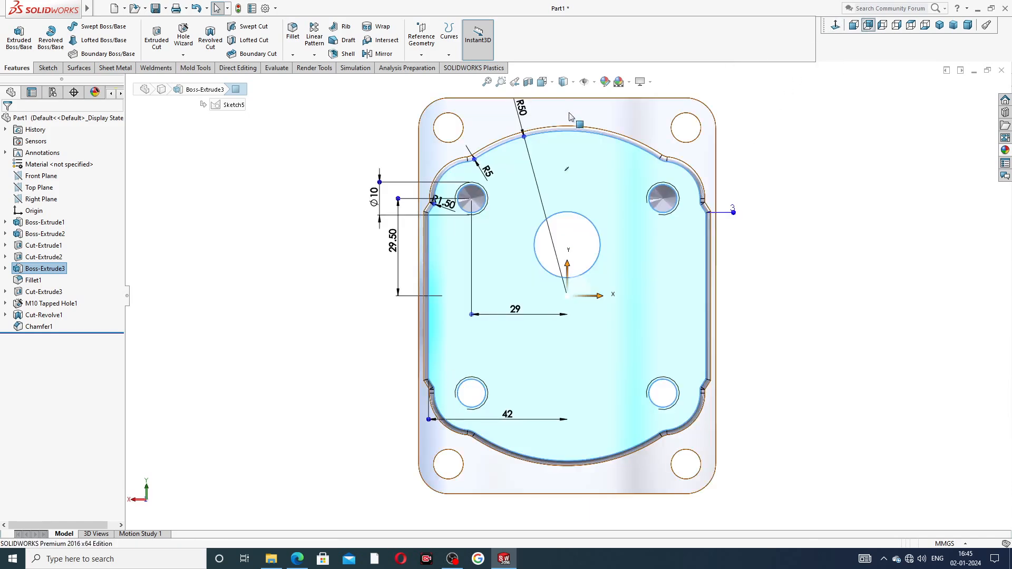
scroll(571, 116, "up", 2)
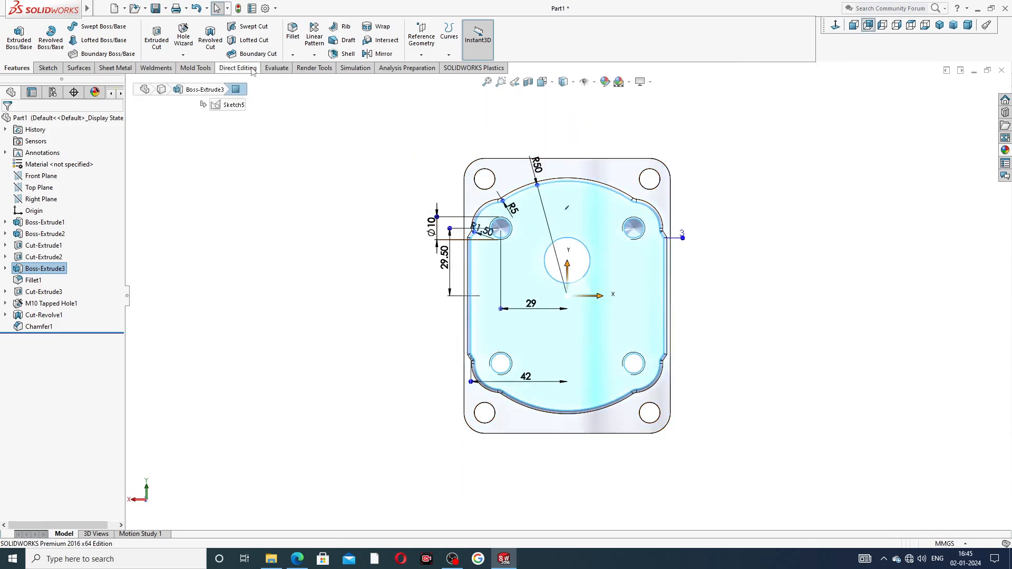
left_click(183, 36)
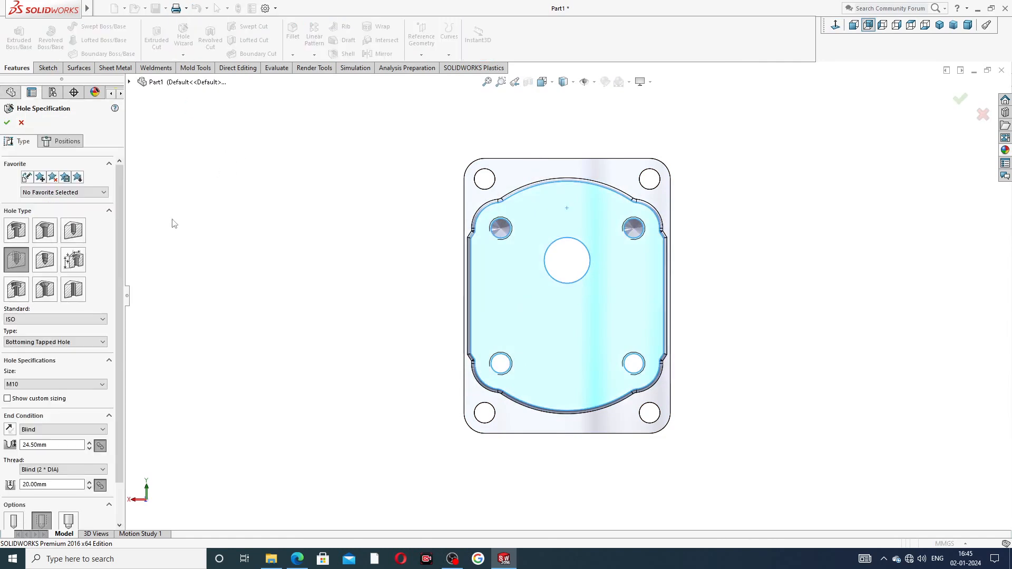
left_click(77, 235)
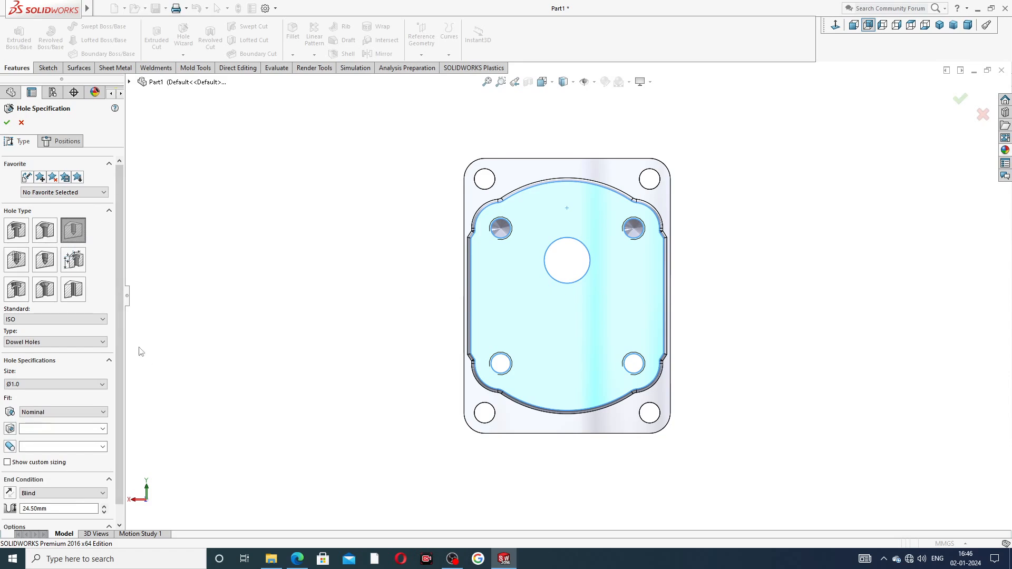
scroll(124, 360, "down", 1)
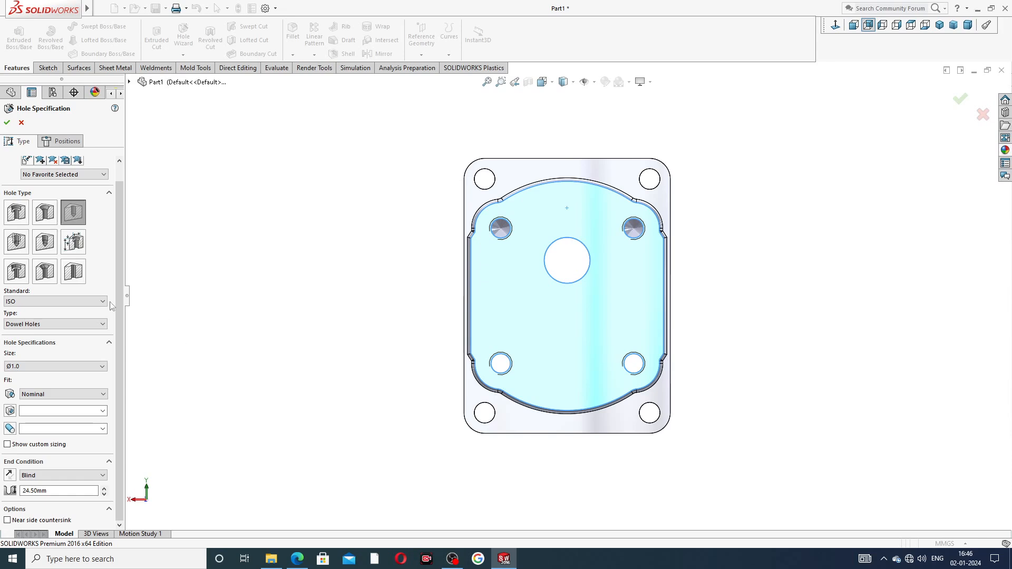
left_click(42, 326)
left_click(44, 341)
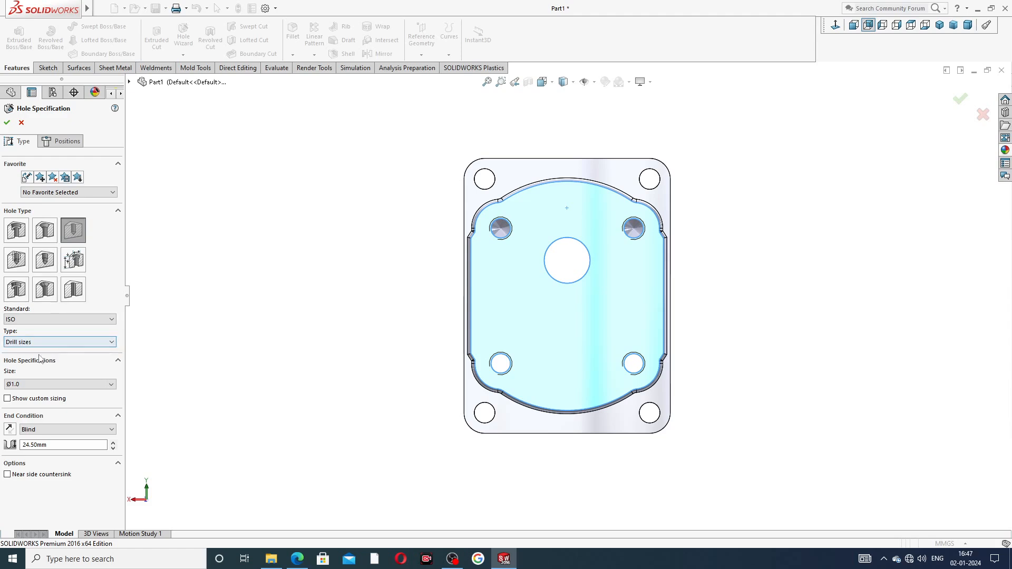
Set the drilled hole's size to Ø4.0 and its blind depth to 3 mm
left_click(43, 384)
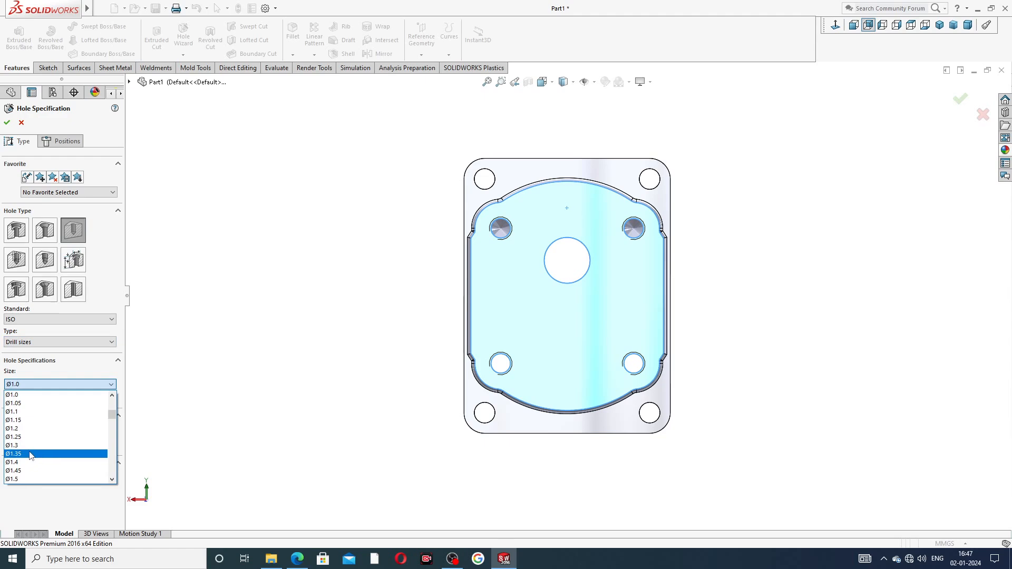
scroll(32, 455, "down", 3)
scroll(32, 454, "down", 6)
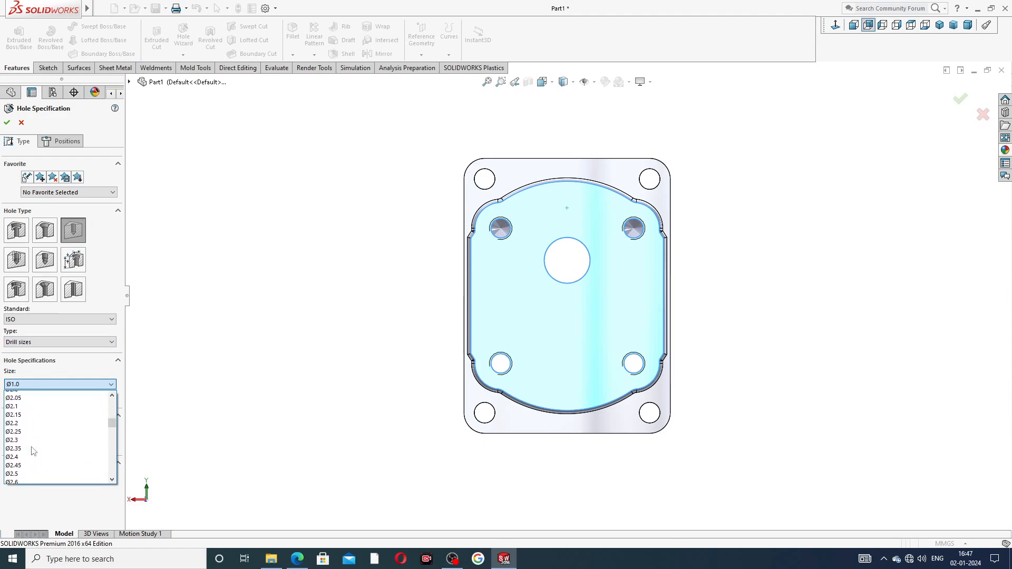
scroll(29, 414, "down", 7)
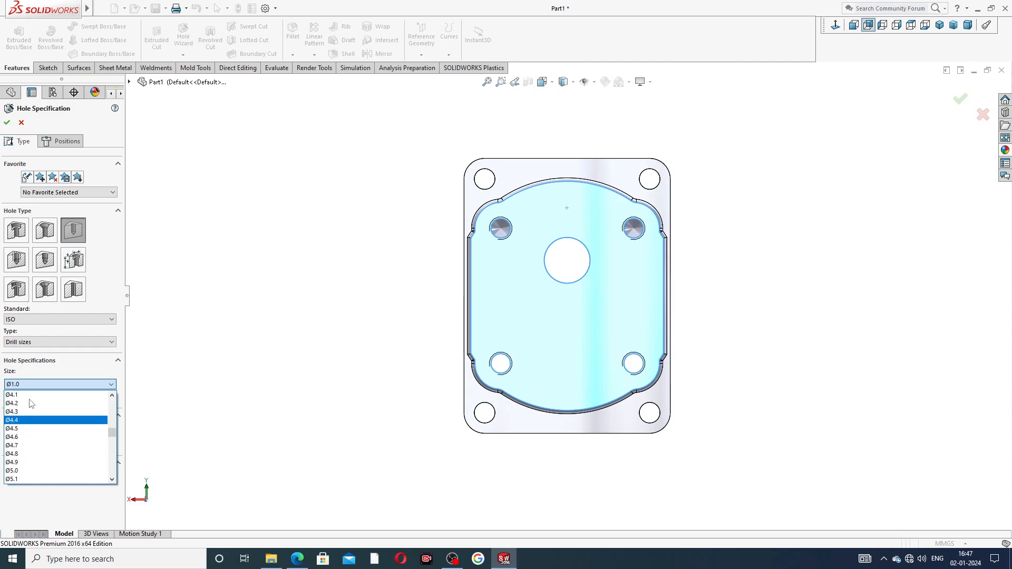
scroll(29, 419, "up", 2)
left_click(29, 421)
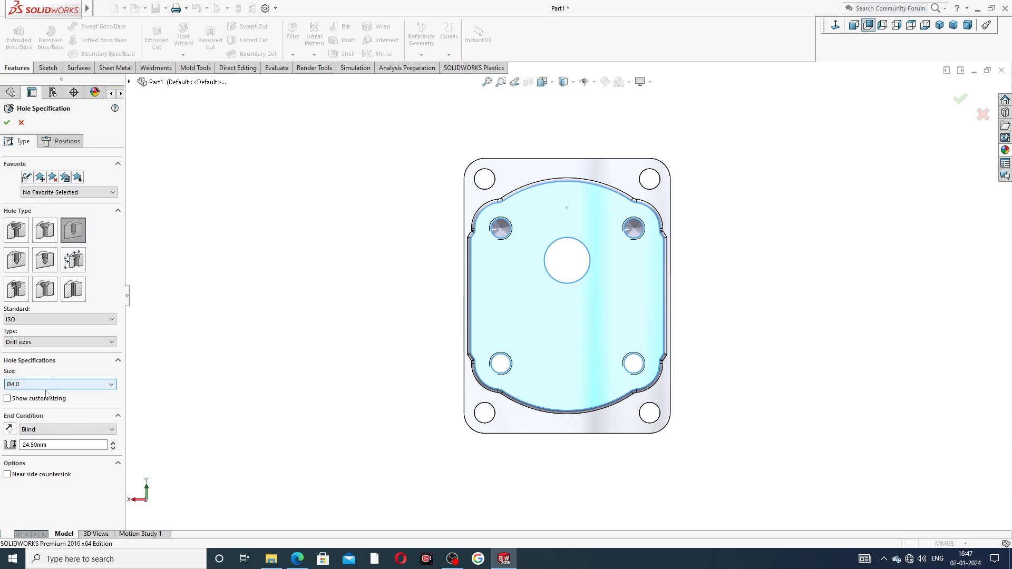
double_click(52, 445)
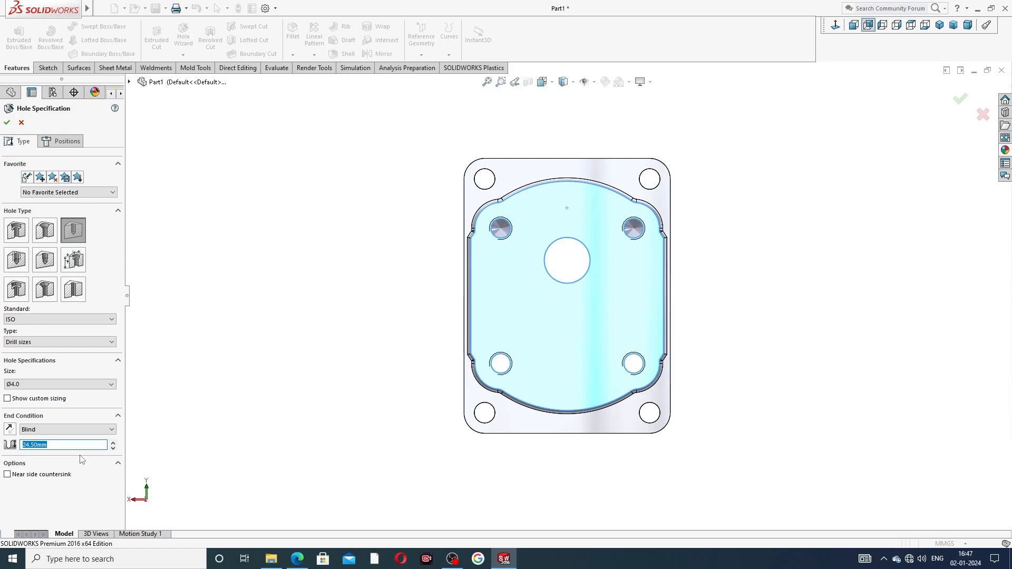
type("3")
key("Return")
Place two hole points on the raised face's vertical centerline, one about 42 mm above the origin and one near the lower edge
left_click(62, 141)
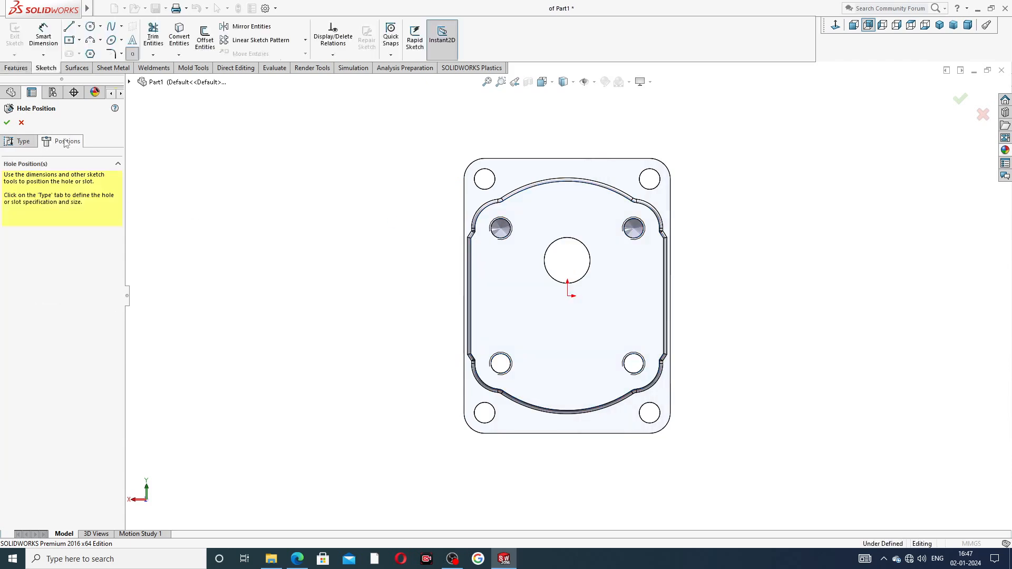
left_click(568, 199)
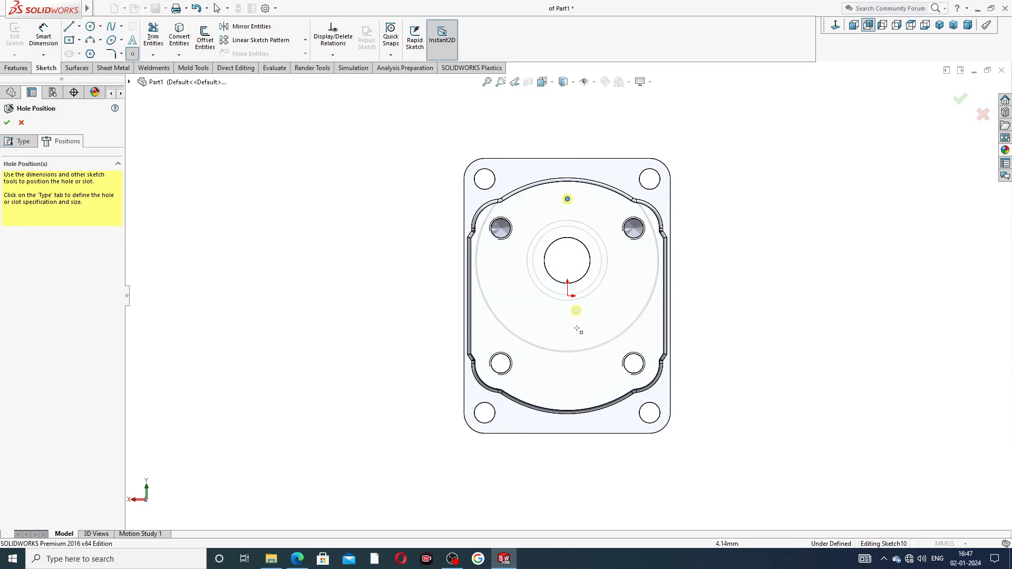
left_click(567, 396)
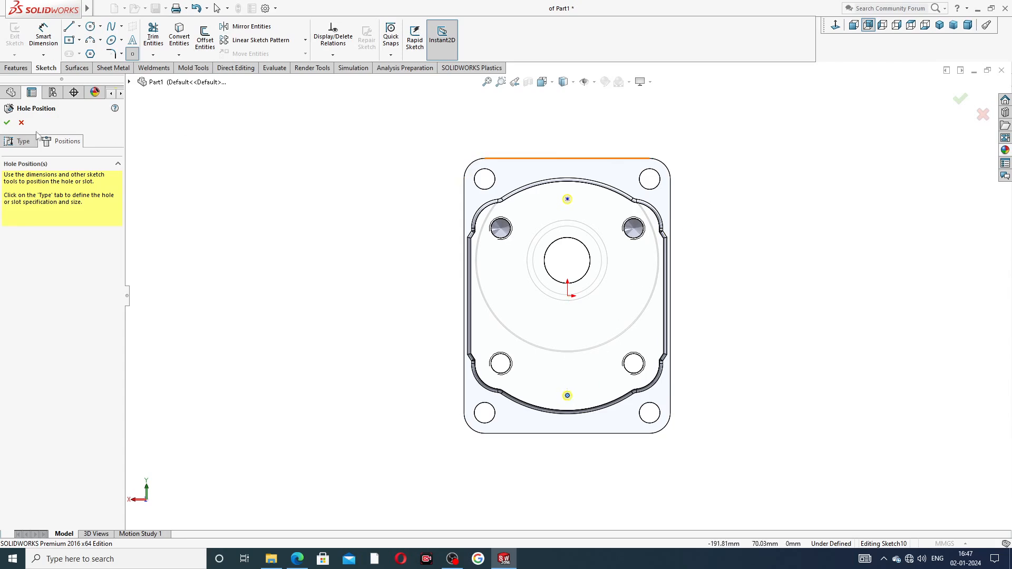
right_click(298, 113)
left_click(316, 122)
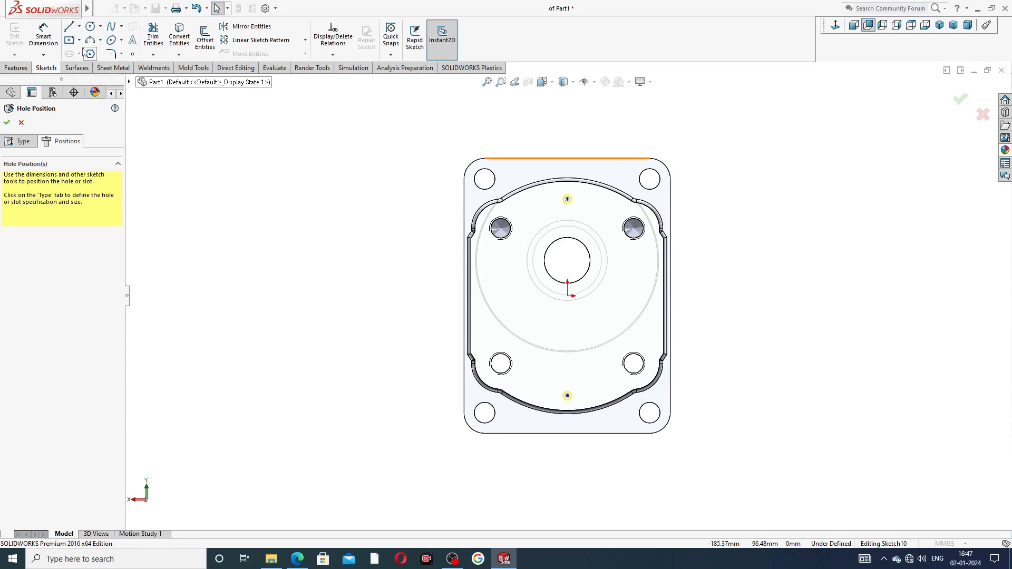
Dimension the upper hole point vertically from the origin and set the distance to 45 mm
left_click(43, 34)
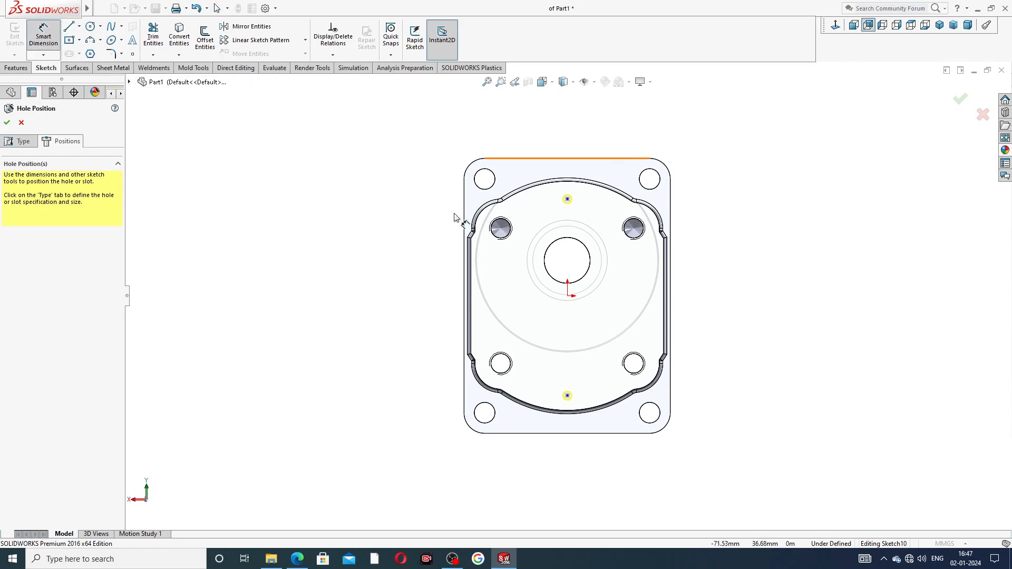
left_click(567, 199)
left_click(567, 296)
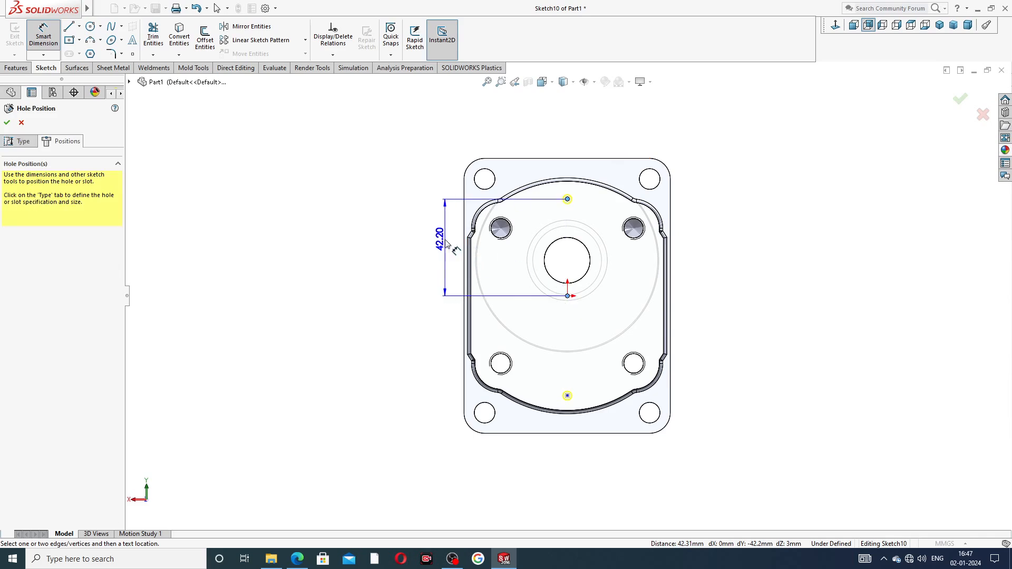
left_click(446, 248)
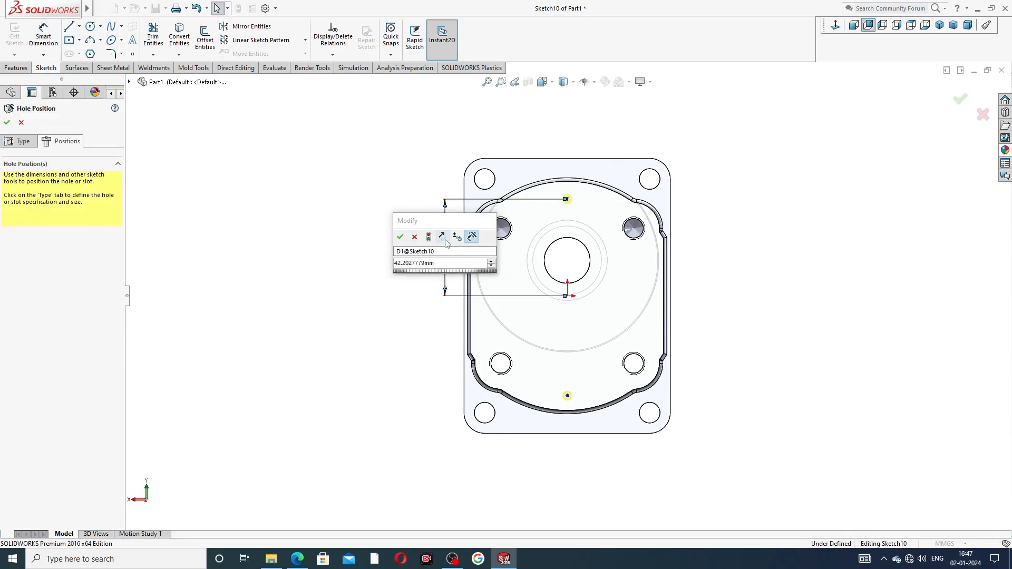
key("Return")
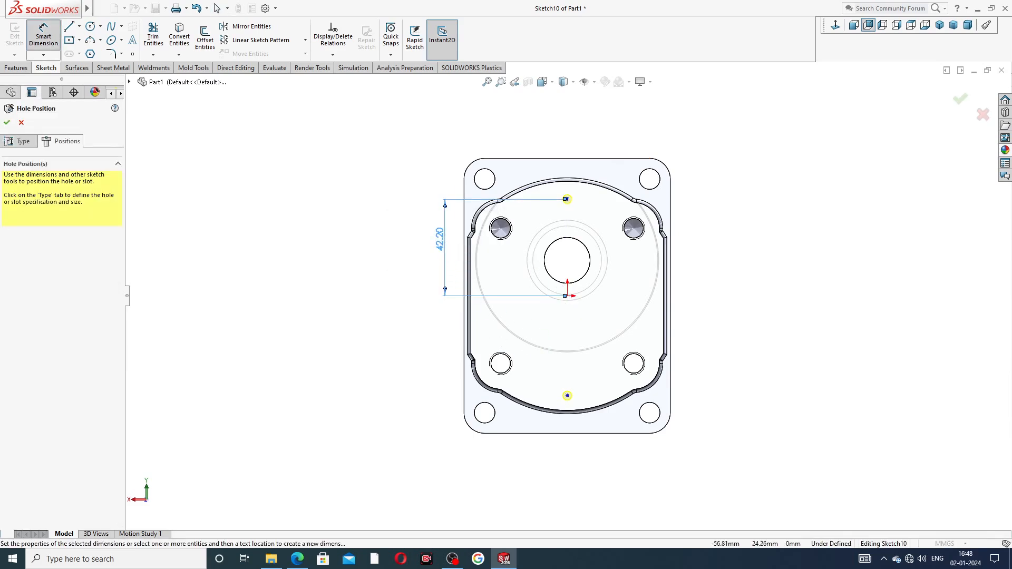
double_click(438, 242)
type("45")
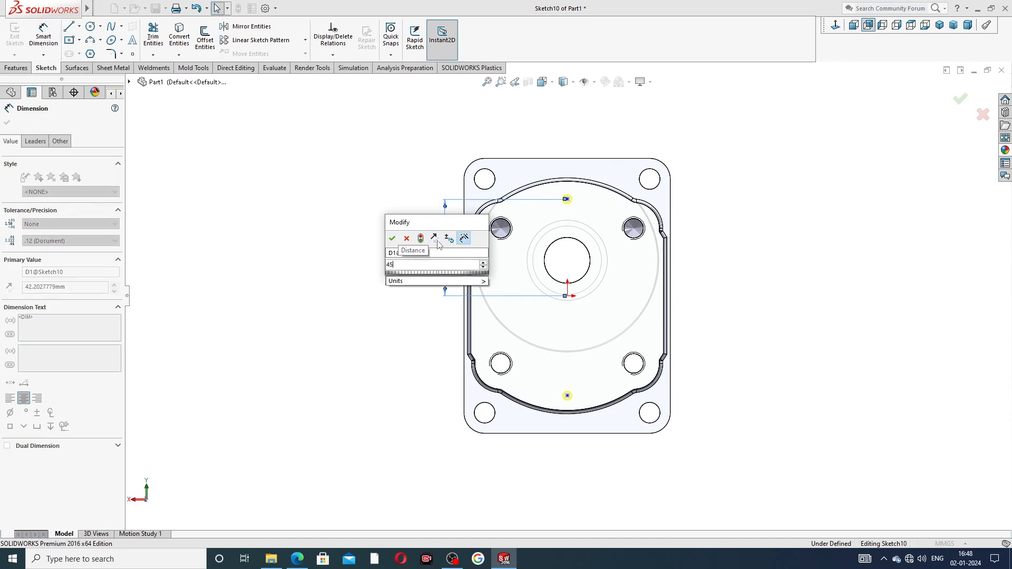
key("Return")
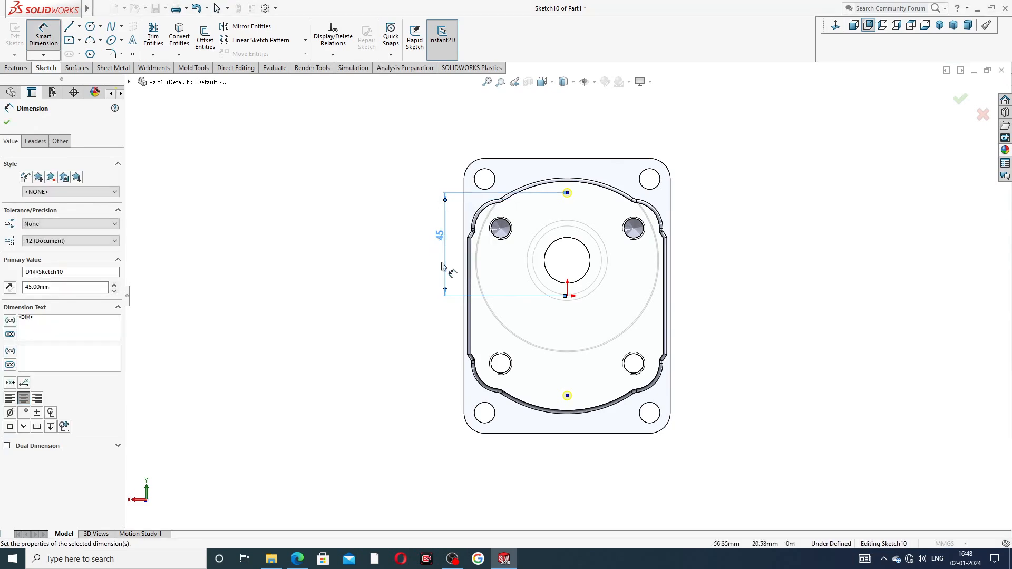
Dimension the lower hole point 45 mm below the origin and finish the Ø4.0 hole feature
left_click(567, 297)
left_click(567, 396)
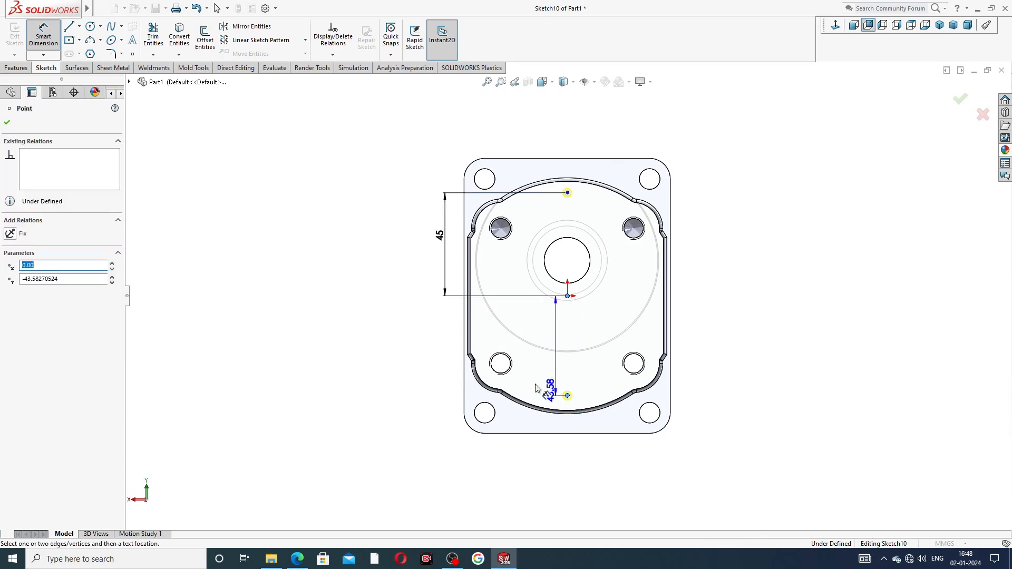
left_click(443, 352)
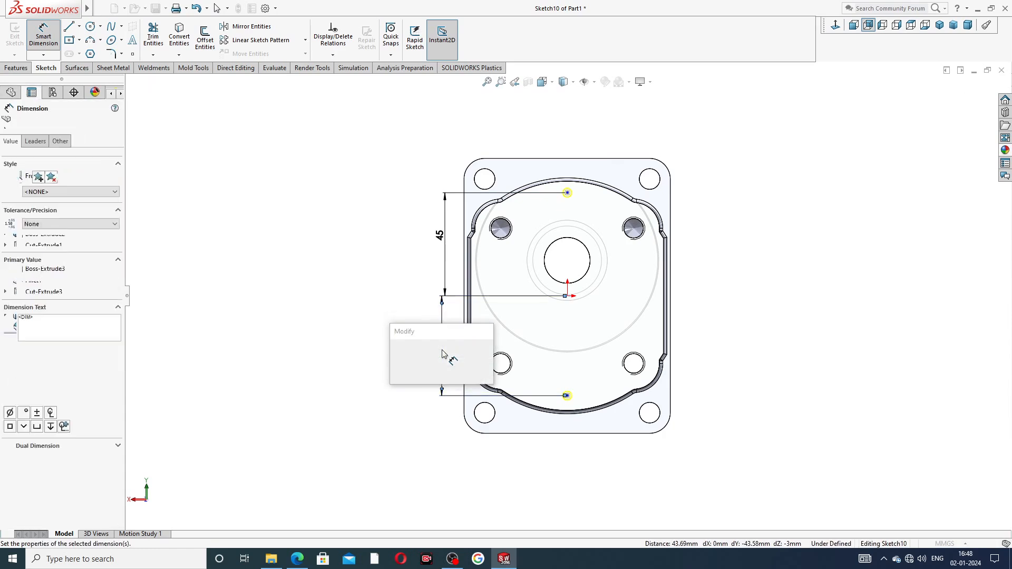
key("Return")
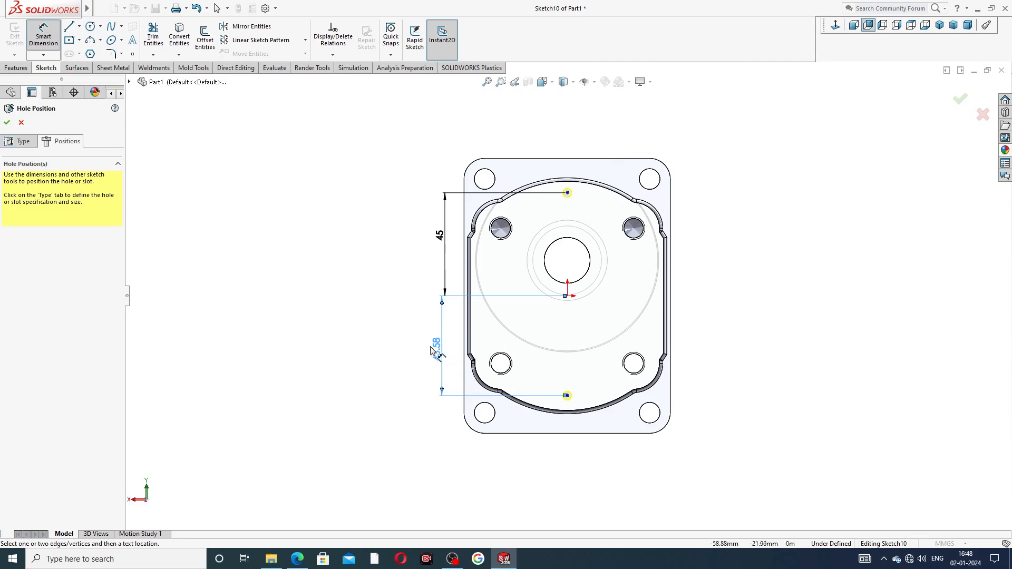
double_click(439, 351)
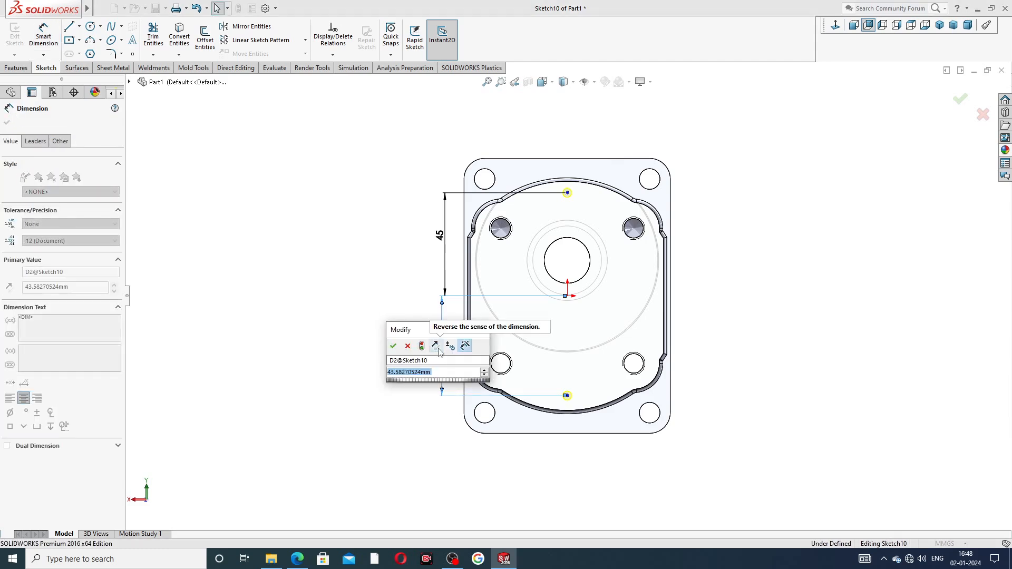
type("45")
key("Return")
left_click(403, 333)
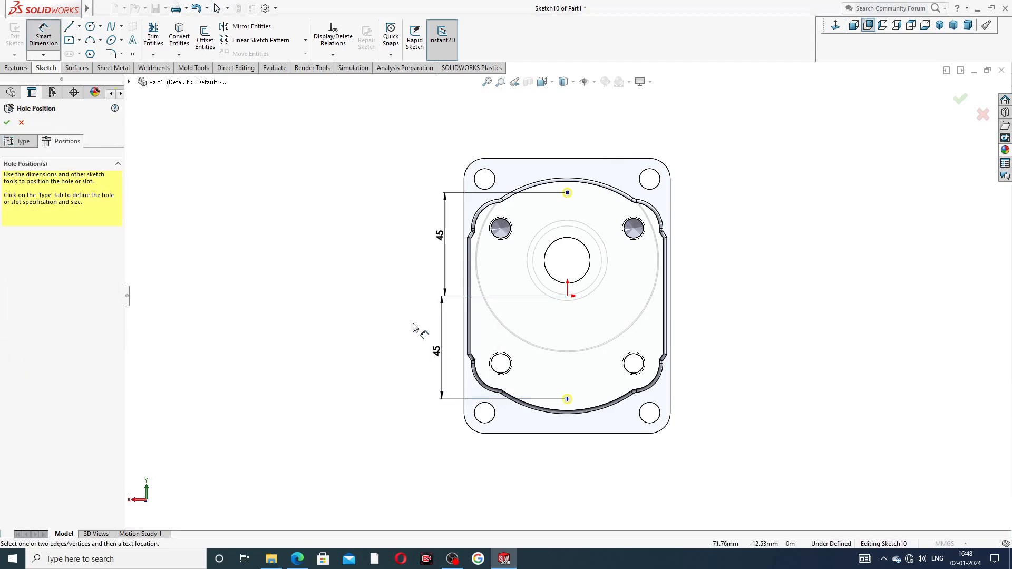
right_click(753, 177)
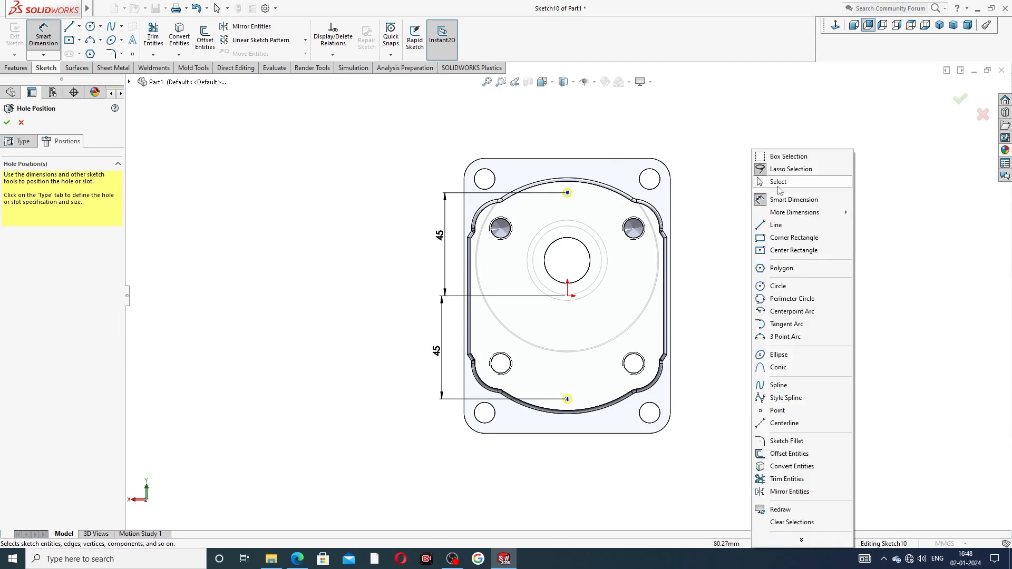
left_click(779, 185)
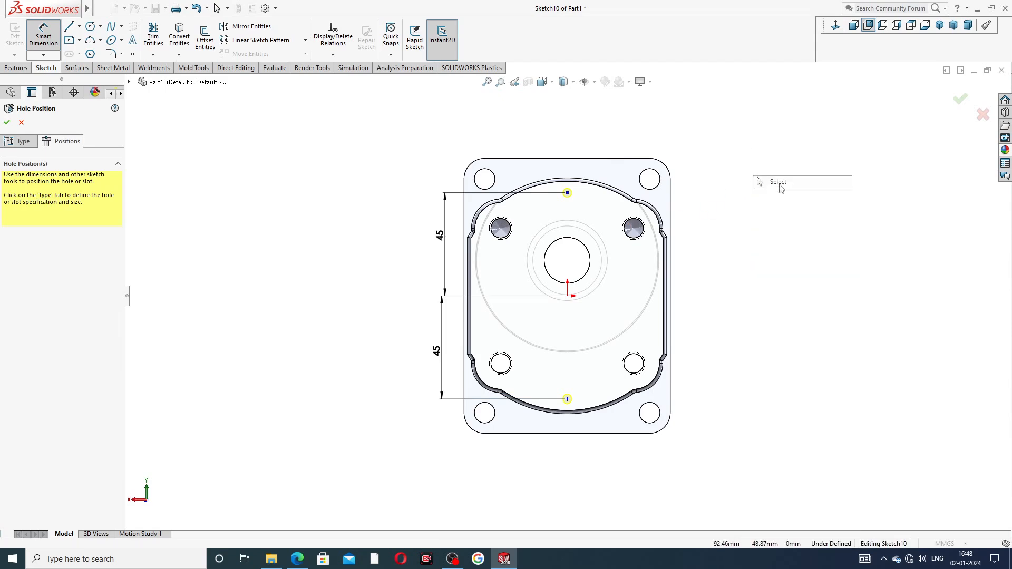
left_click(7, 122)
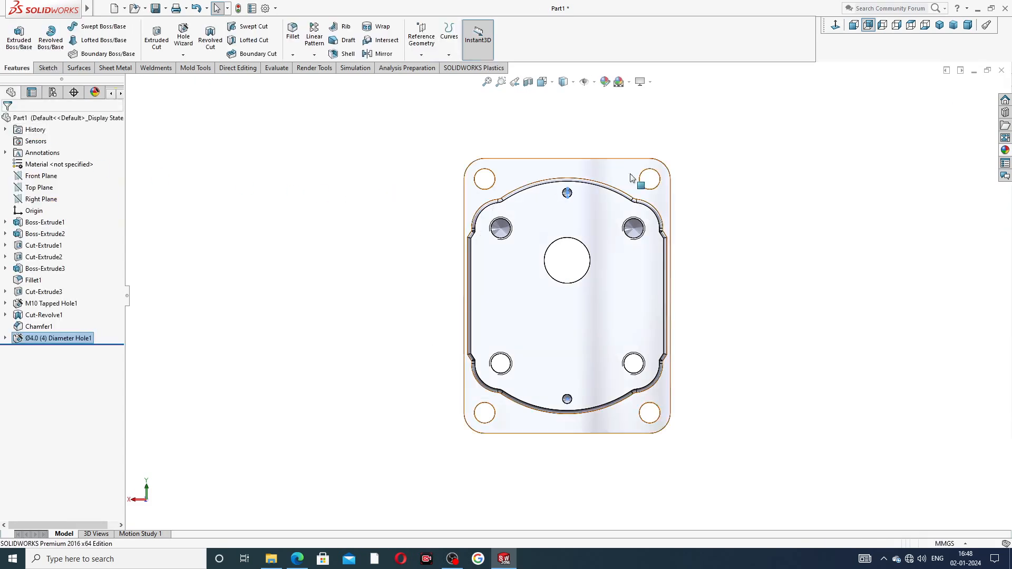
Inspect the upper Ø4 hole up close and review the document's Detailing display filter options
middle_click_drag(714, 205, 568, 210)
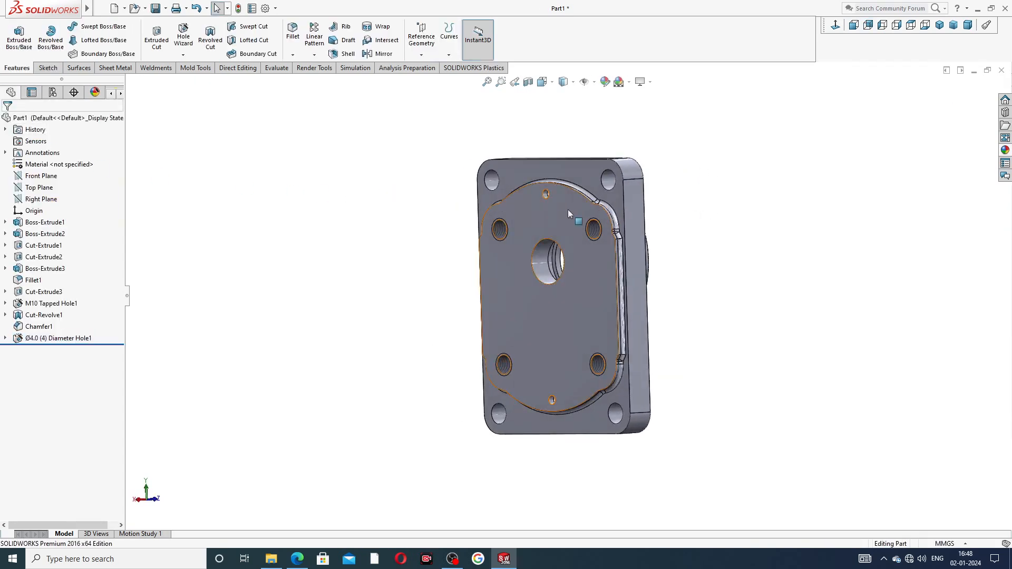
scroll(548, 208, "down", 5)
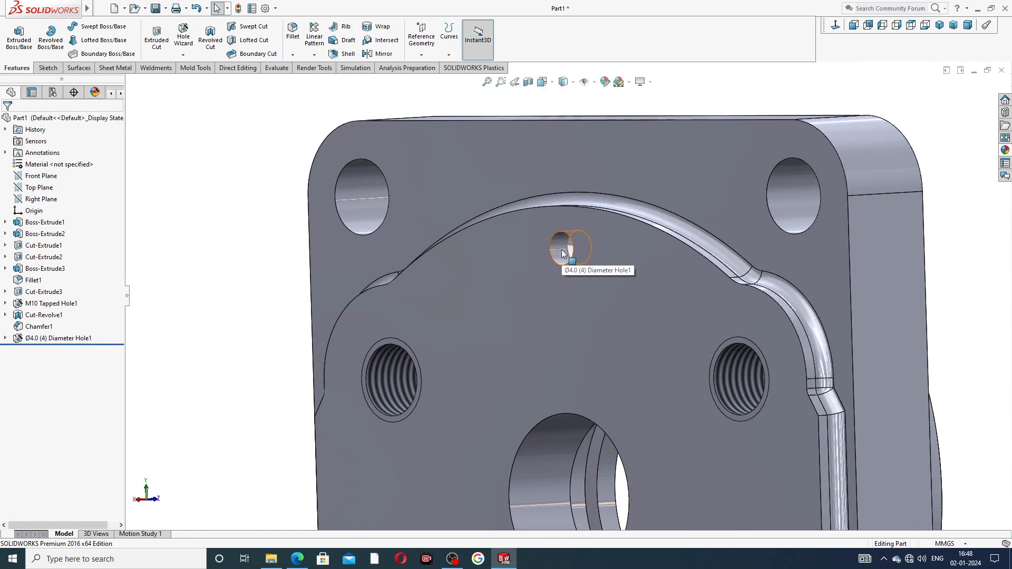
left_click(265, 9)
left_click(355, 103)
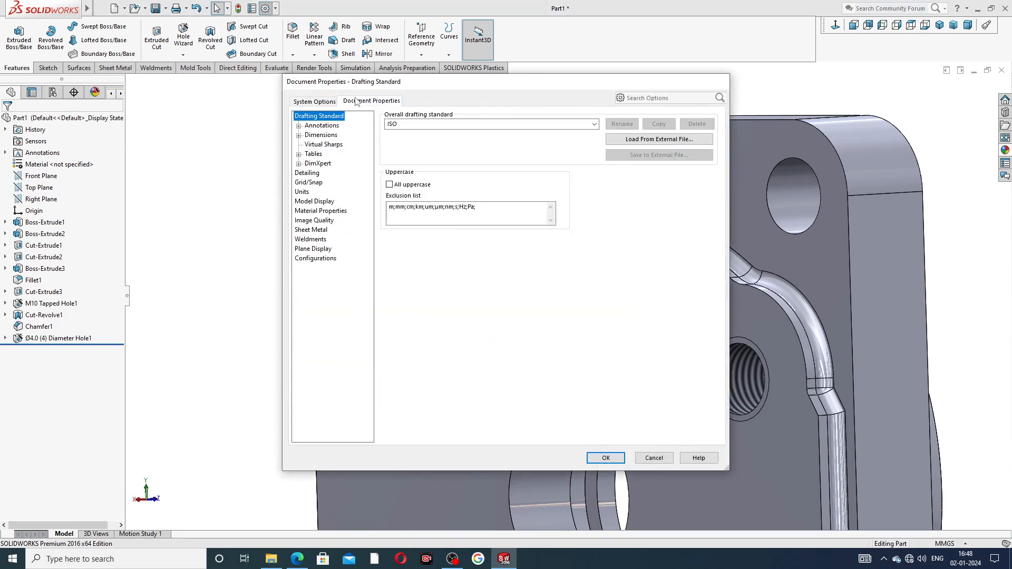
left_click(311, 173)
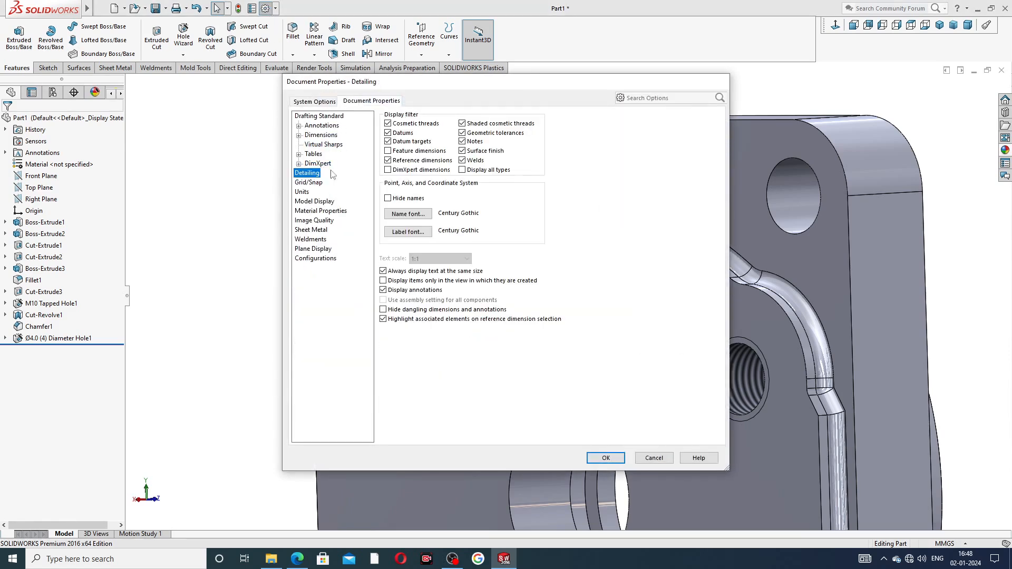
left_click(590, 456)
Check the part's finish on the drive end plate drawing and apply the polished brass appearance to the whole part
scroll(687, 149, "up", 3)
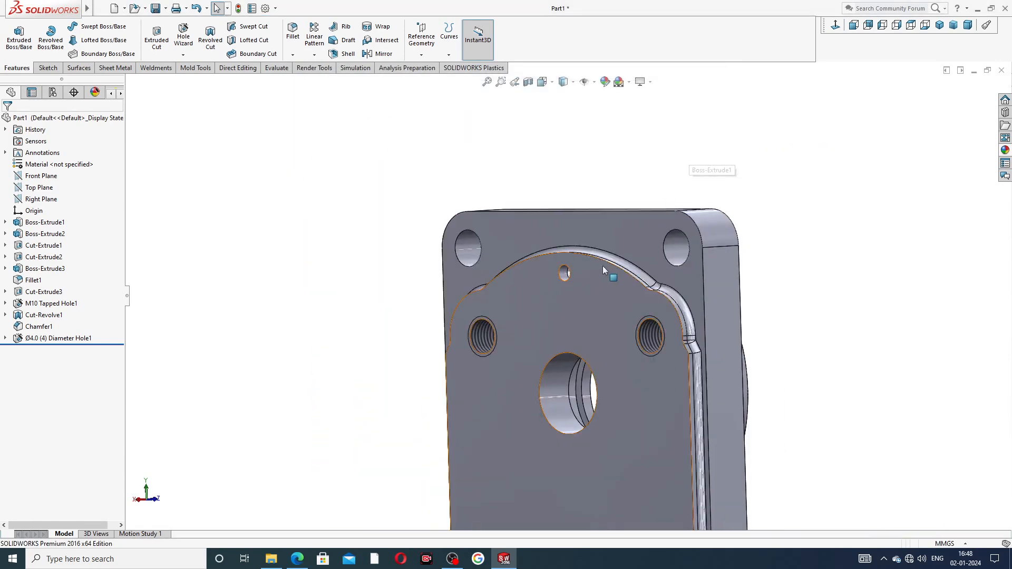
scroll(602, 266, "up", 5)
middle_click_drag(600, 267, 443, 344)
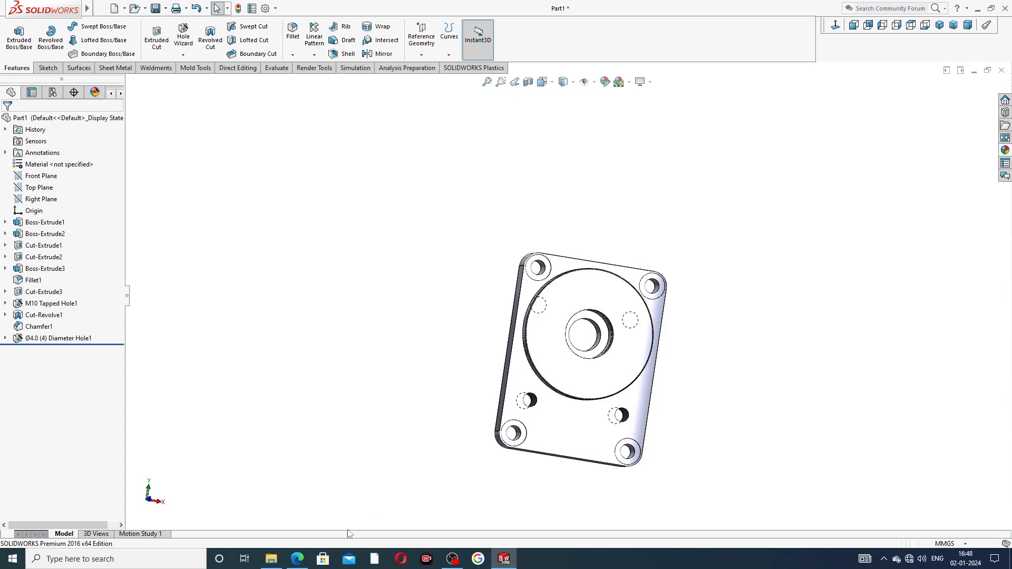
left_click(296, 559)
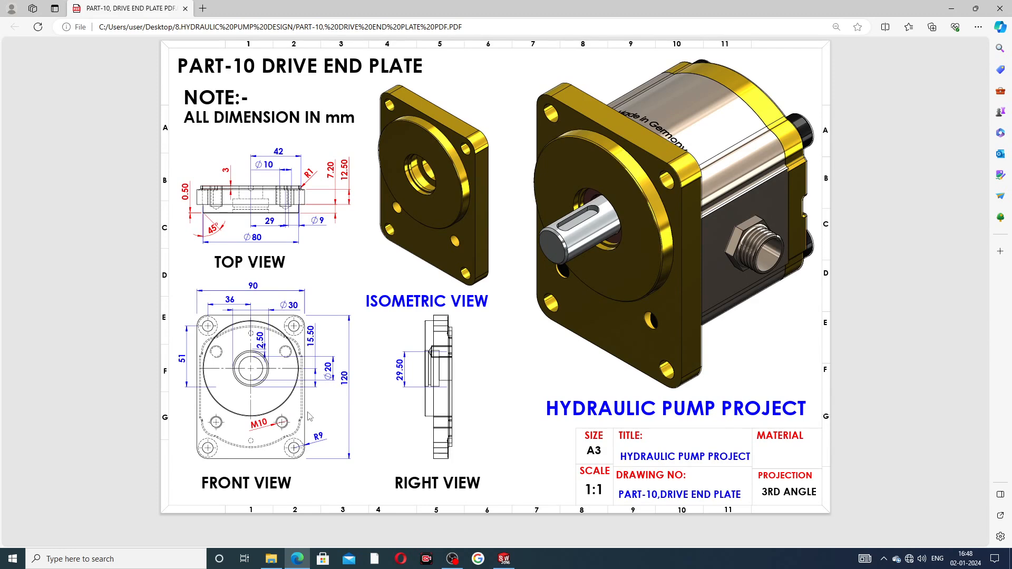
left_click(504, 558)
left_click(1005, 150)
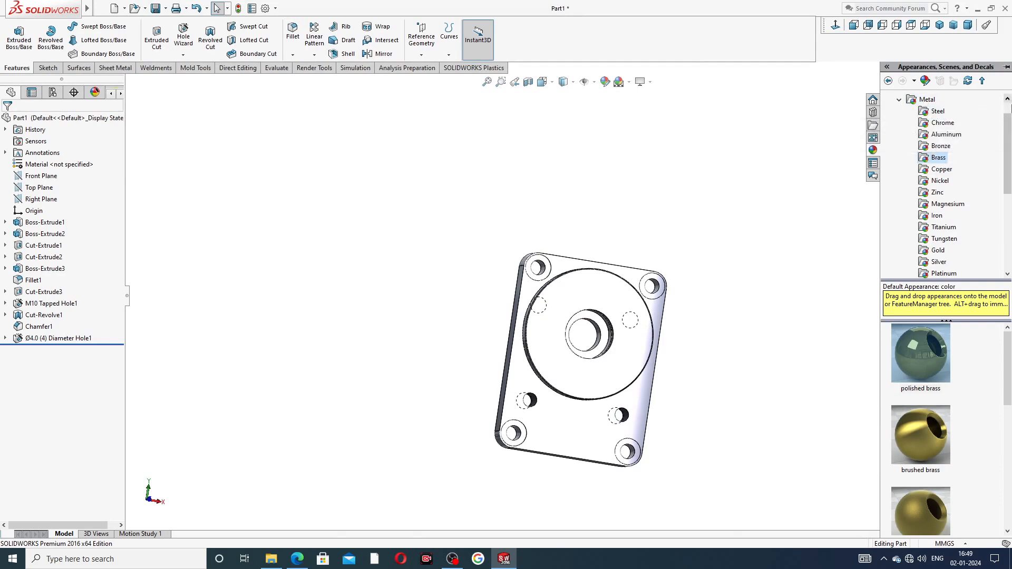
left_click_drag(1007, 123, 1006, 109)
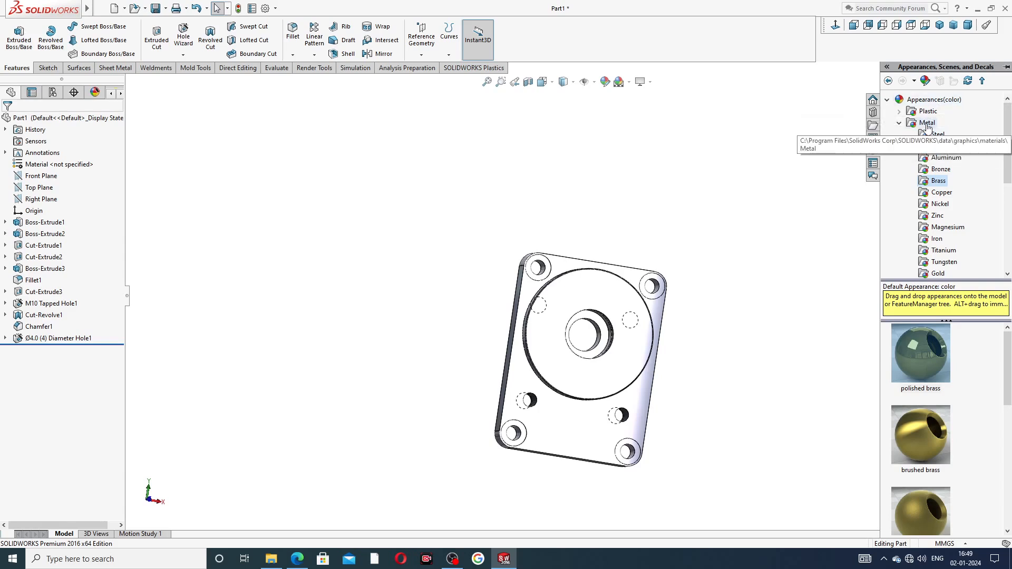
double_click(926, 347)
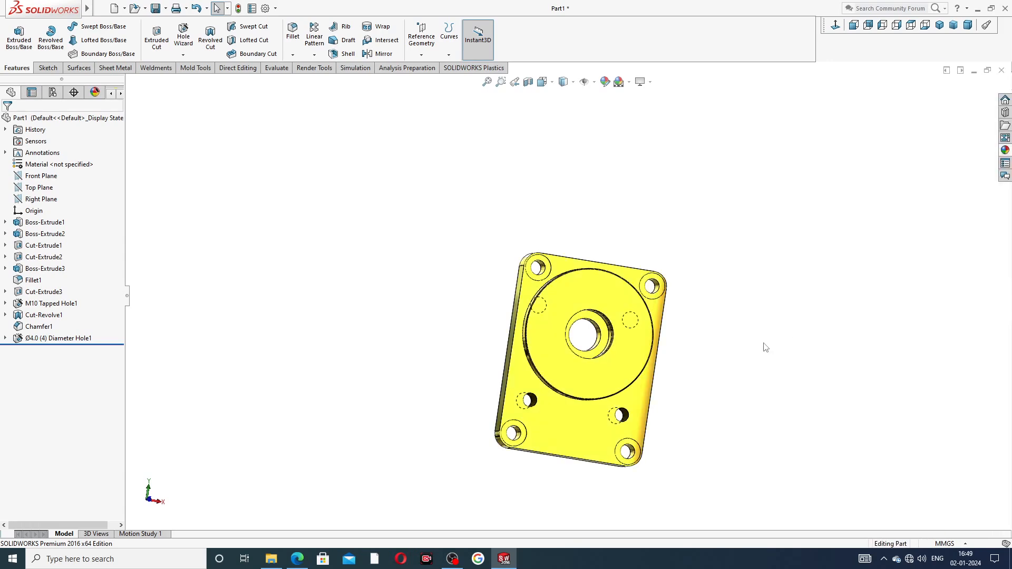
Examine the finished brass end plate from the front and rear, including its holes, stepped bore and circular boss
middle_click_drag(666, 384, 703, 352)
left_click(854, 26)
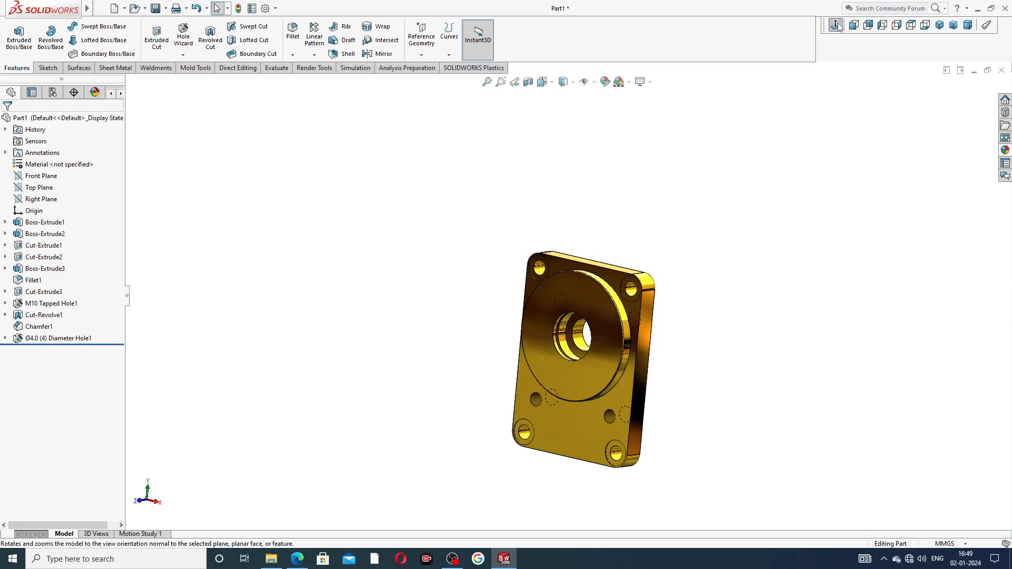
scroll(614, 400, "down", 3)
middle_click_drag(668, 288, 918, 213)
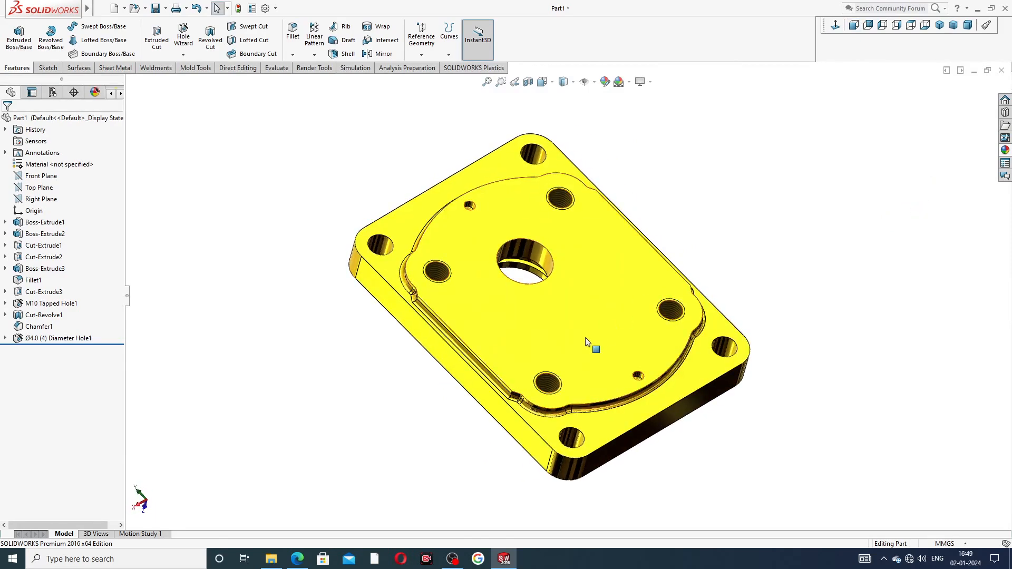
scroll(563, 369, "down", 1)
scroll(563, 369, "up", 2)
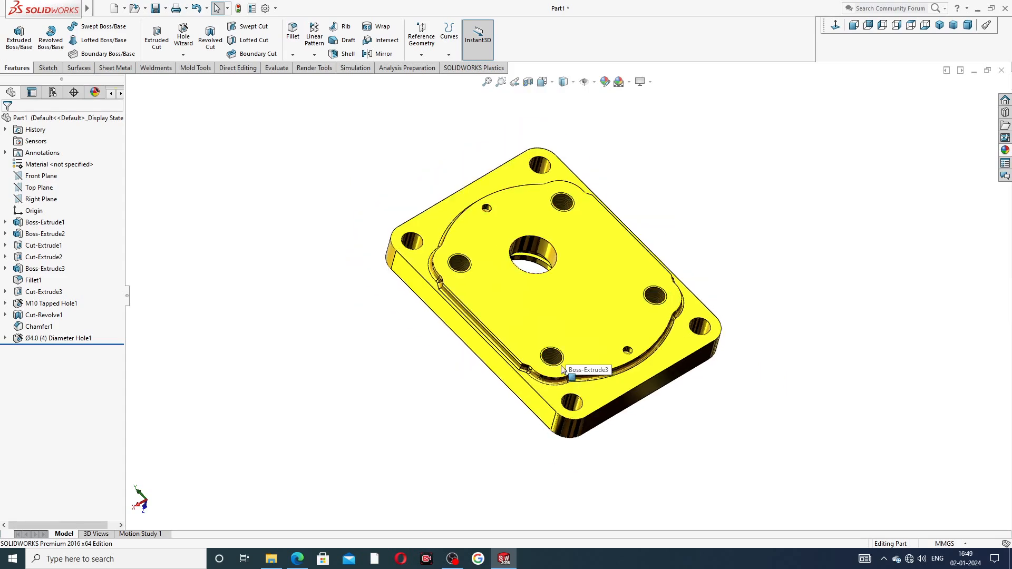
middle_click_drag(563, 369, 543, 448)
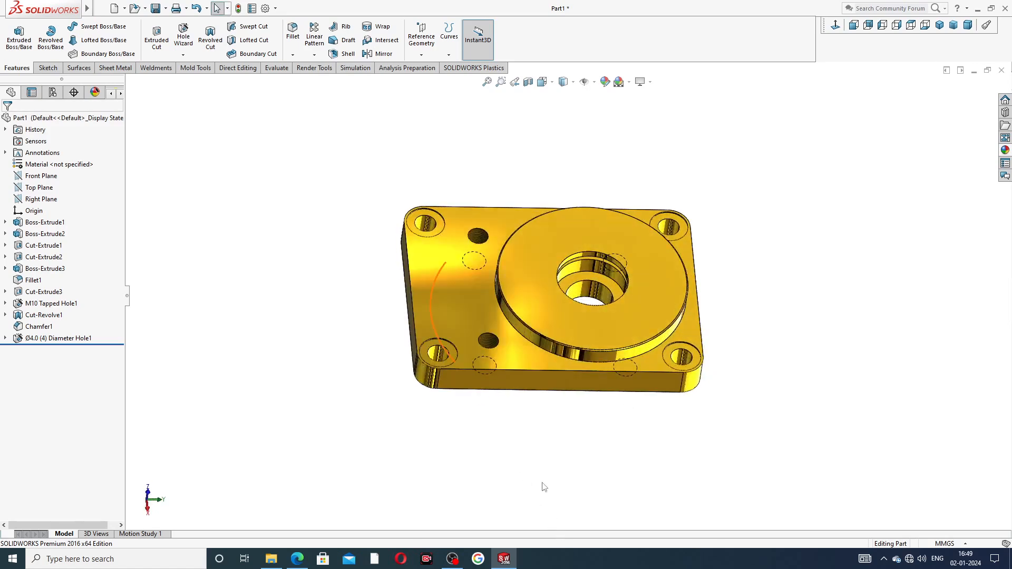
scroll(606, 455, "down", 3)
scroll(606, 203, "up", 3)
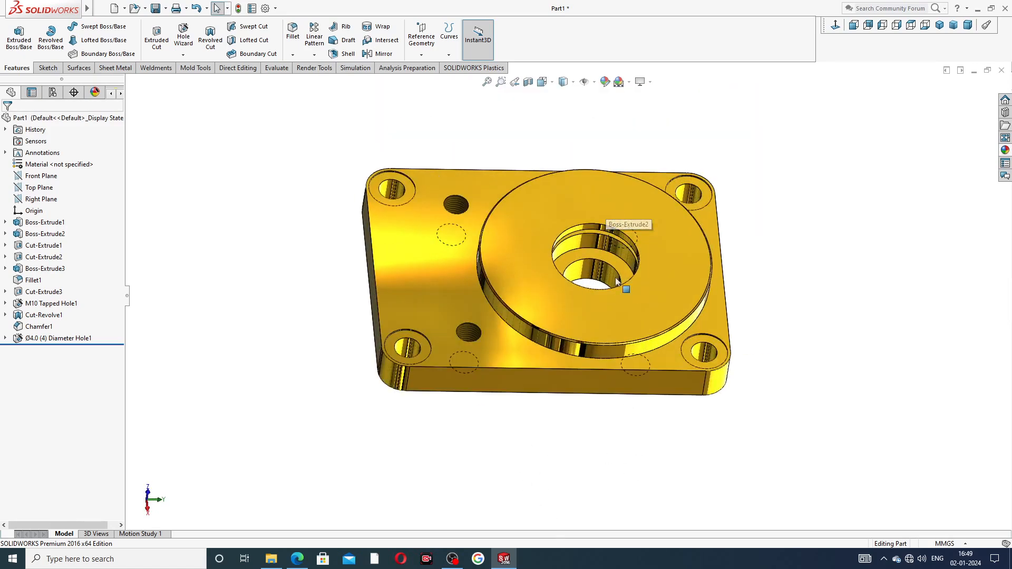
scroll(614, 422, "down", 2)
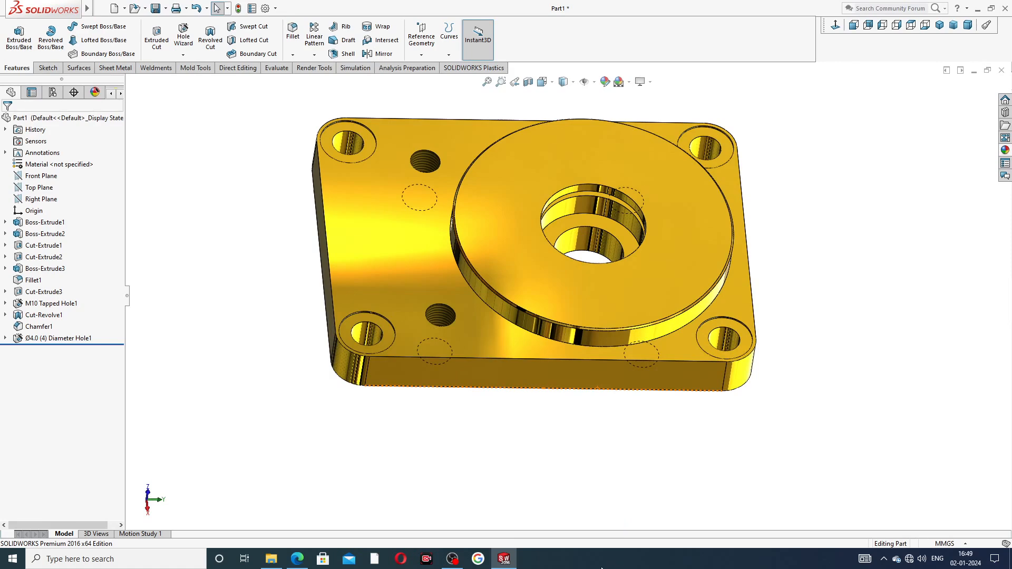
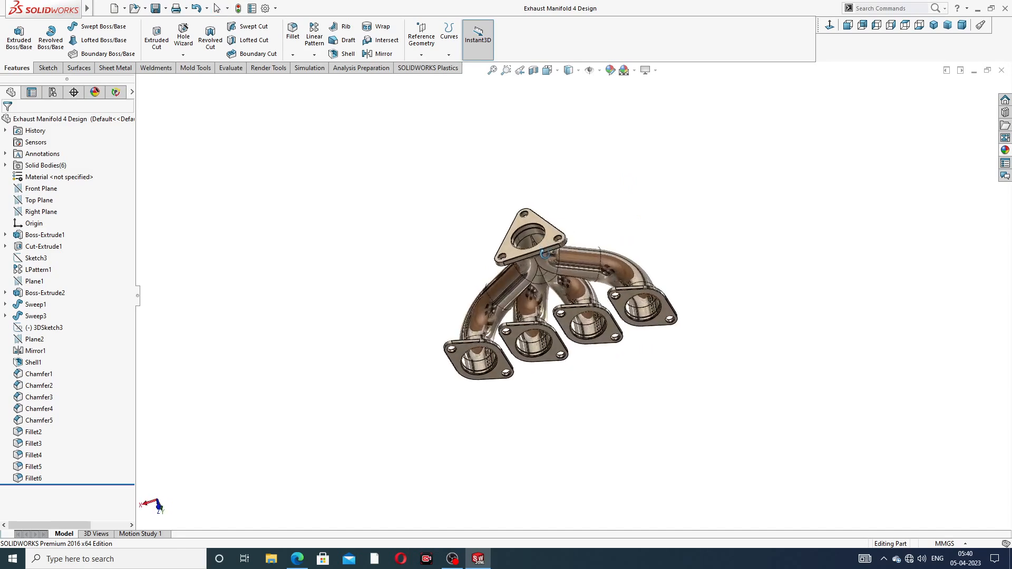
Examine the Exhaust Manifold 4 Design model's port flanges, pipes and triangular outlet flange from several angles
scroll(548, 288, "down", 3)
middle_click_drag(580, 236, 712, 232)
left_click(934, 25)
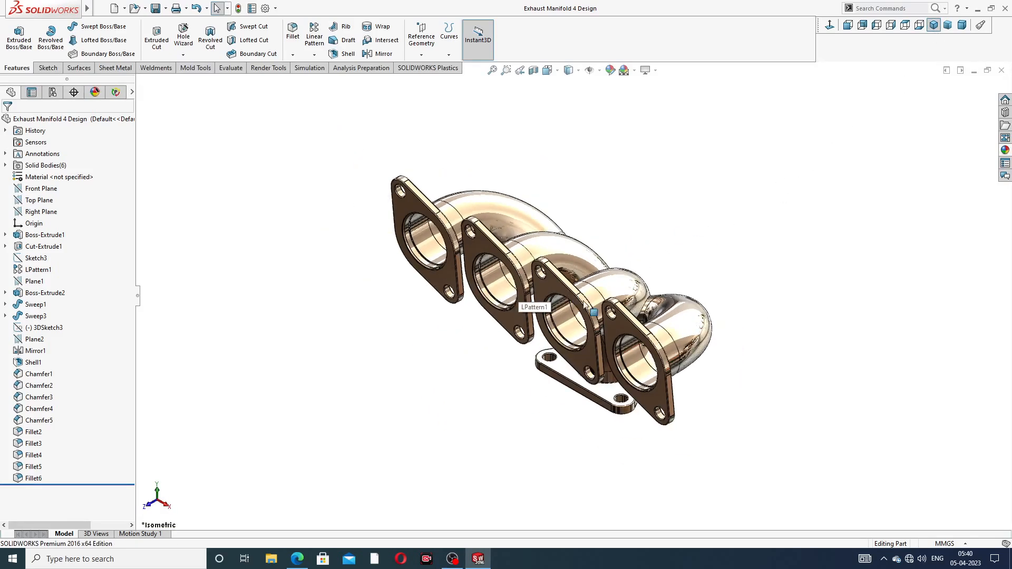
middle_click_drag(565, 292, 621, 292)
scroll(623, 292, "down", 4)
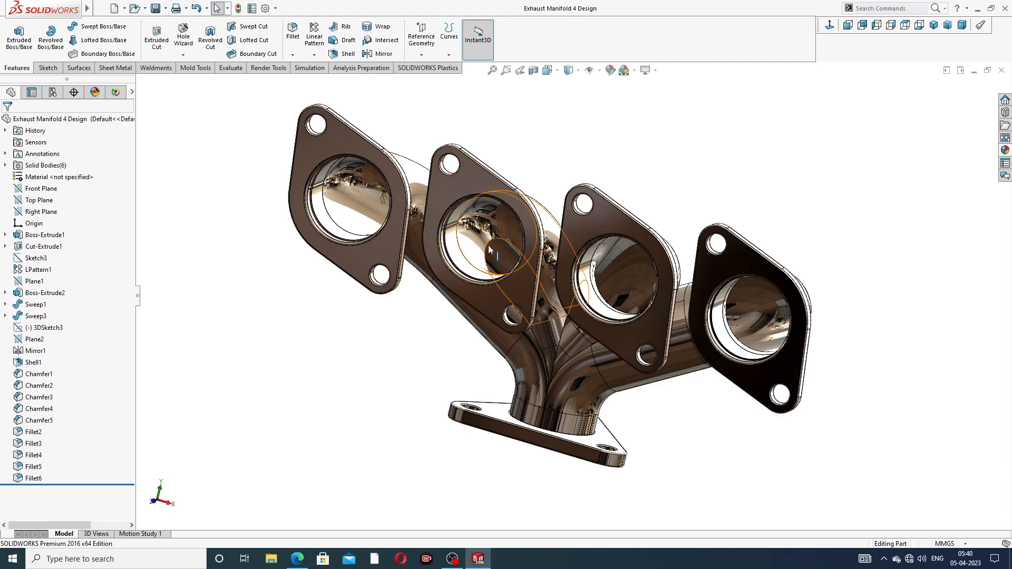
middle_click_drag(487, 251, 533, 154)
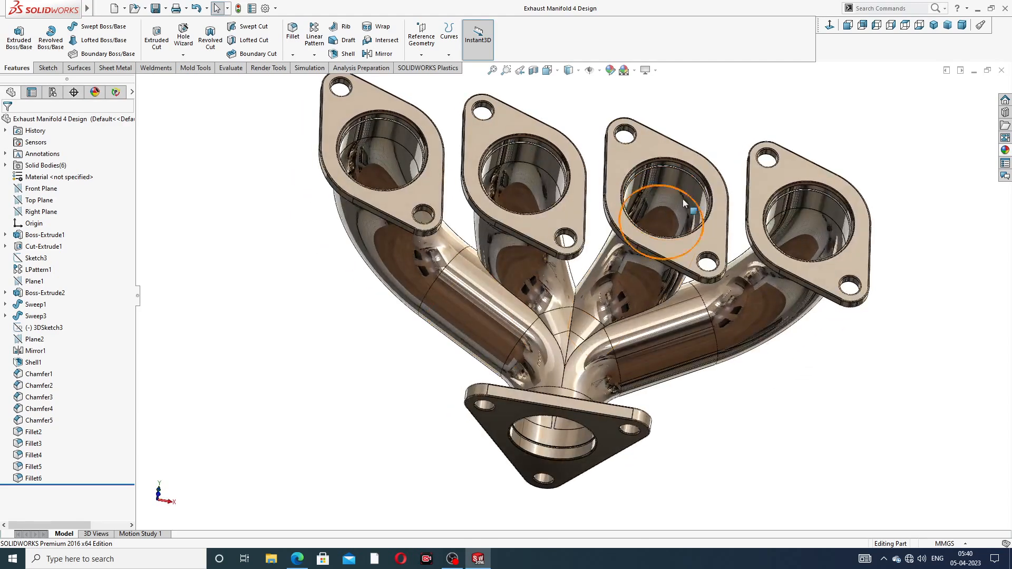
middle_click_drag(605, 298, 596, 167)
scroll(596, 256, "up", 4)
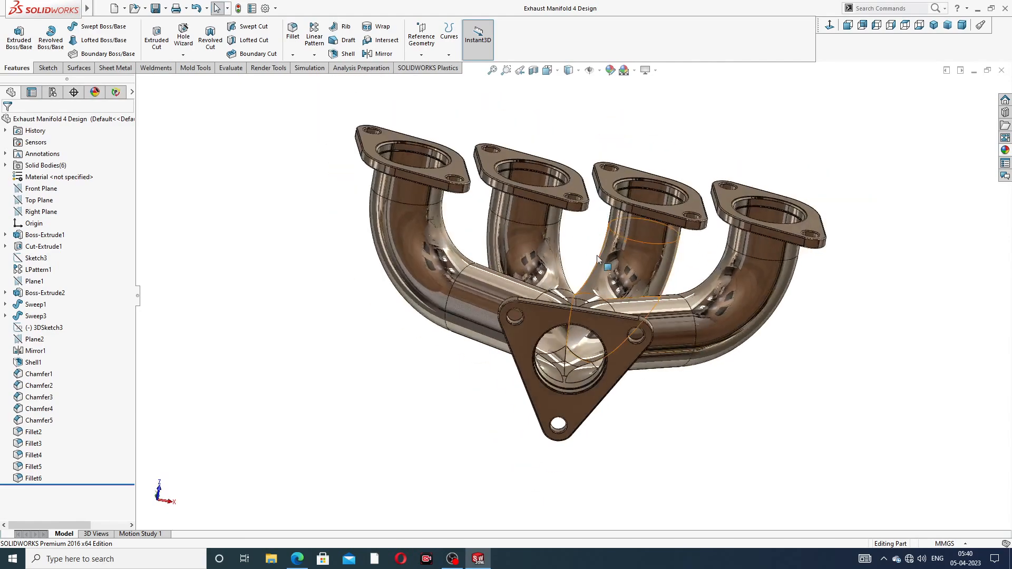
Inspect the exhaust manifold's triangular outlet flange head-on, then view the four curved pipes and port flanges from behind and above
middle_click_drag(577, 295, 558, 273)
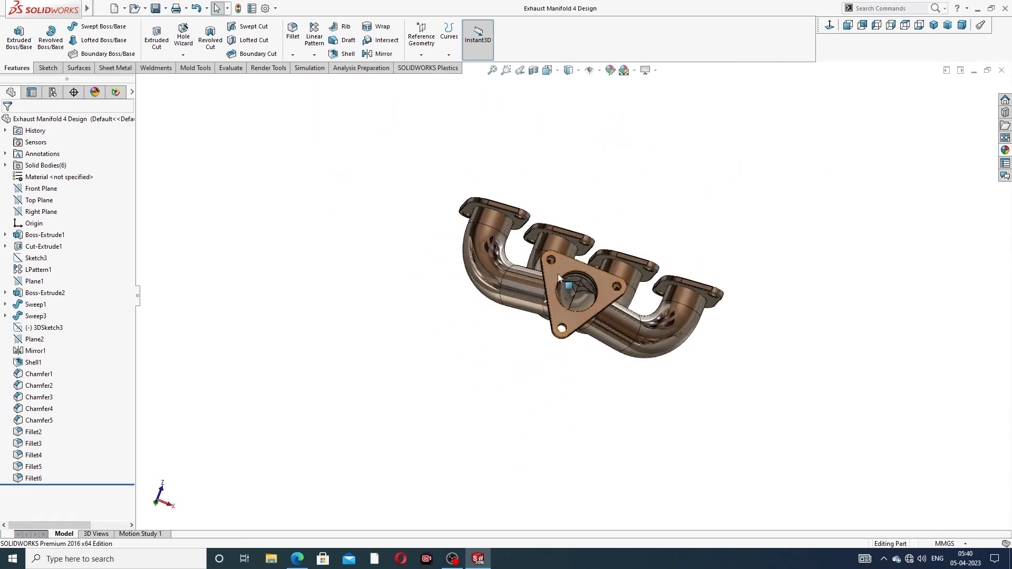
scroll(558, 274, "down", 4)
scroll(597, 255, "down", 3)
scroll(601, 324, "up", 5)
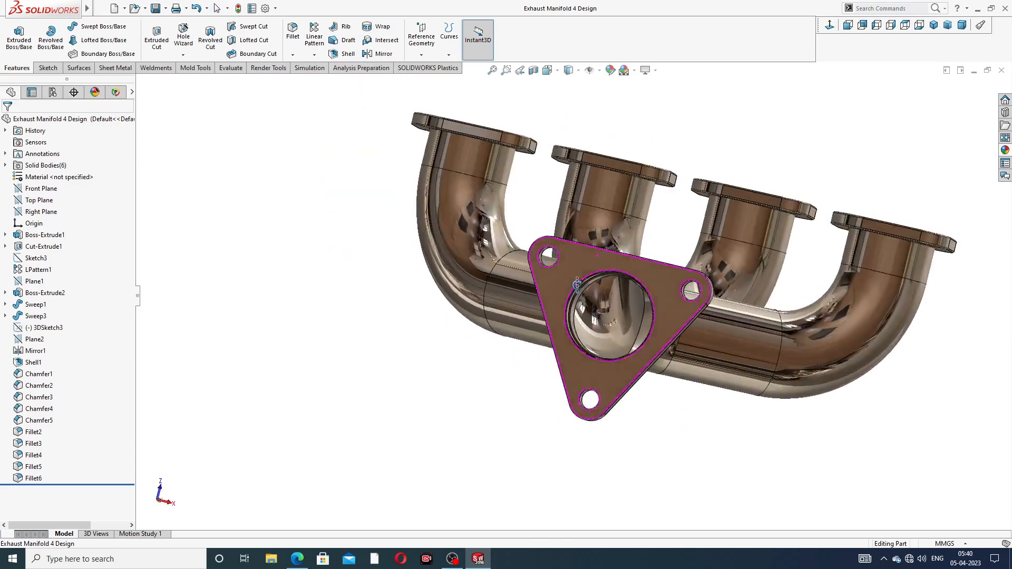
middle_click_drag(601, 324, 661, 207)
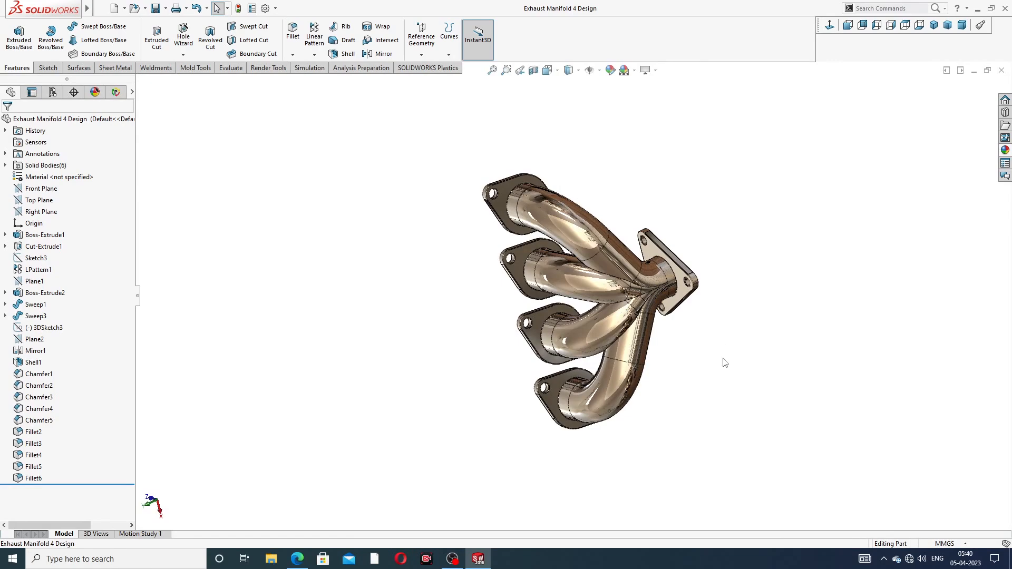
middle_click_drag(679, 316, 772, 237)
scroll(599, 341, "down", 4)
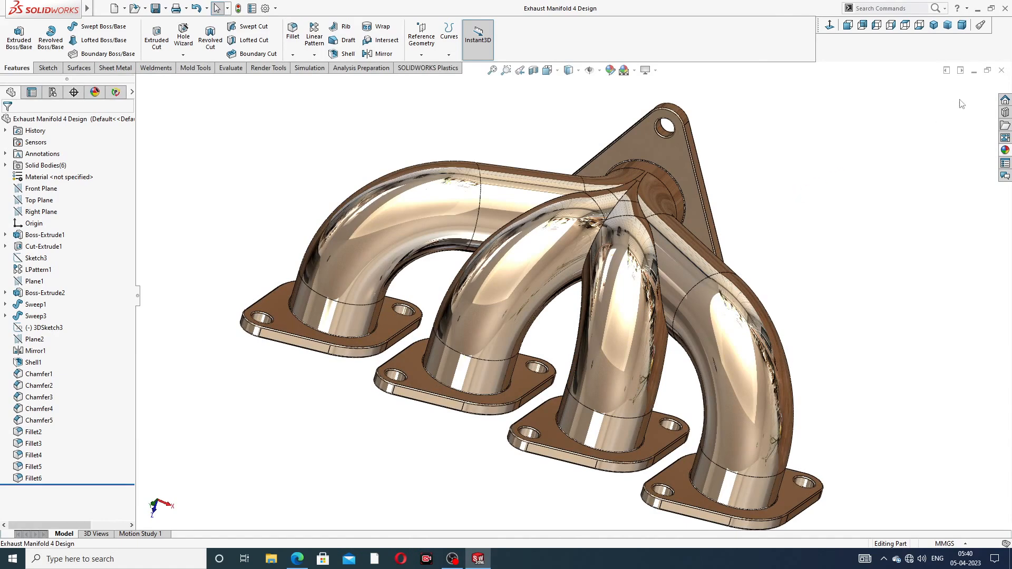
Close the exhaust manifold model and create a new part with a plain white background scene
left_click(1002, 71)
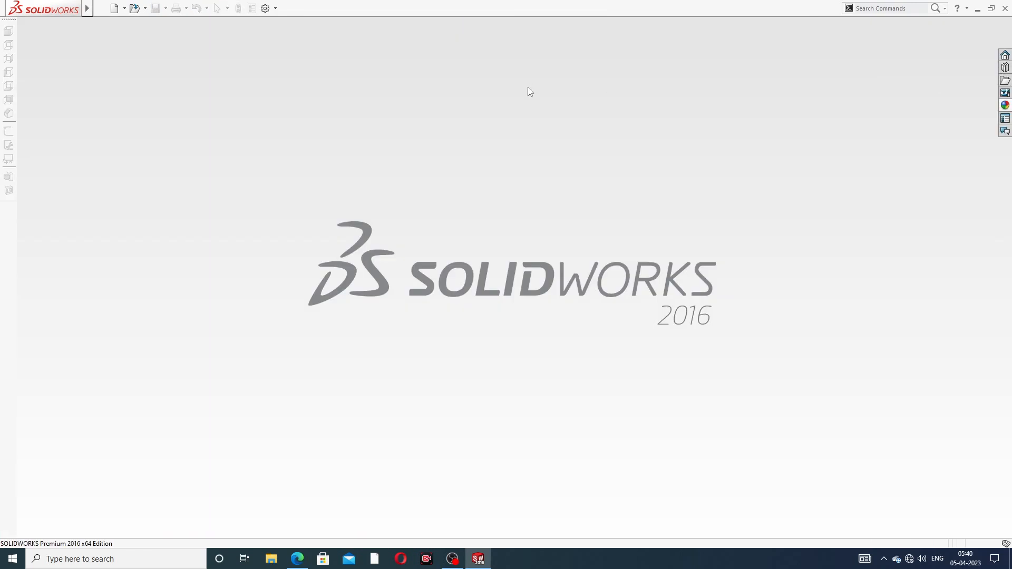
left_click(121, 12)
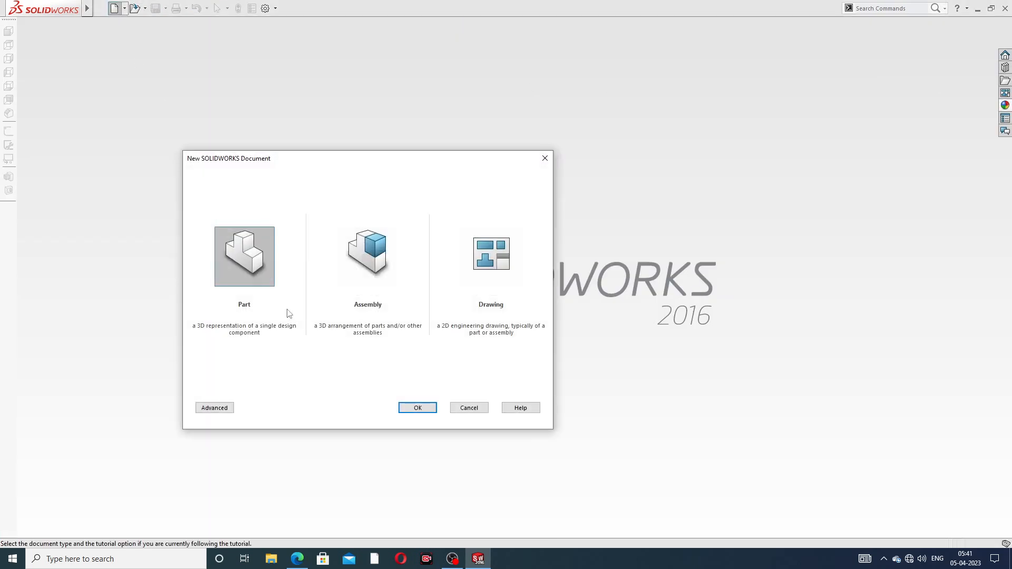
left_click(413, 408)
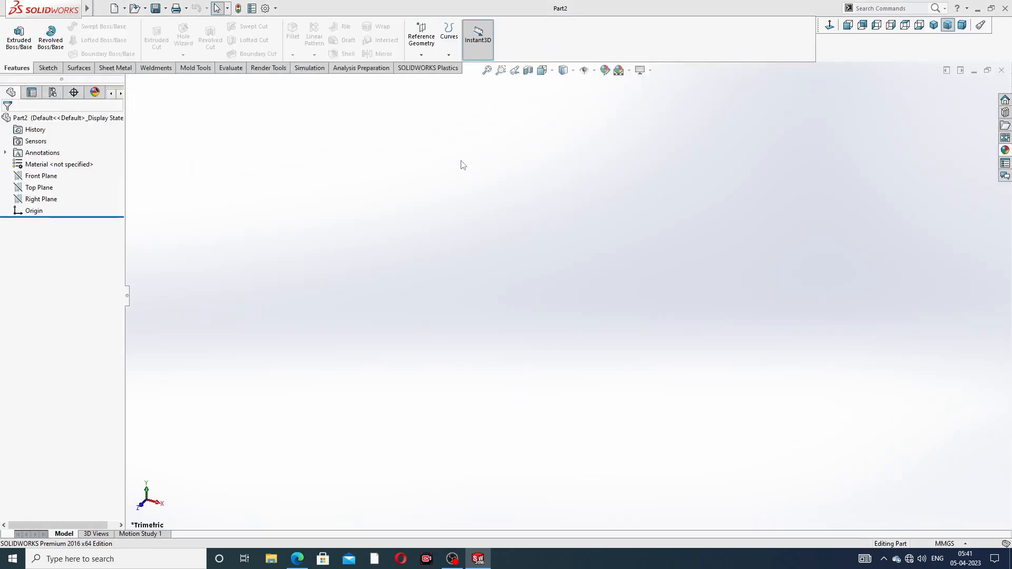
left_click(628, 71)
left_click(655, 30)
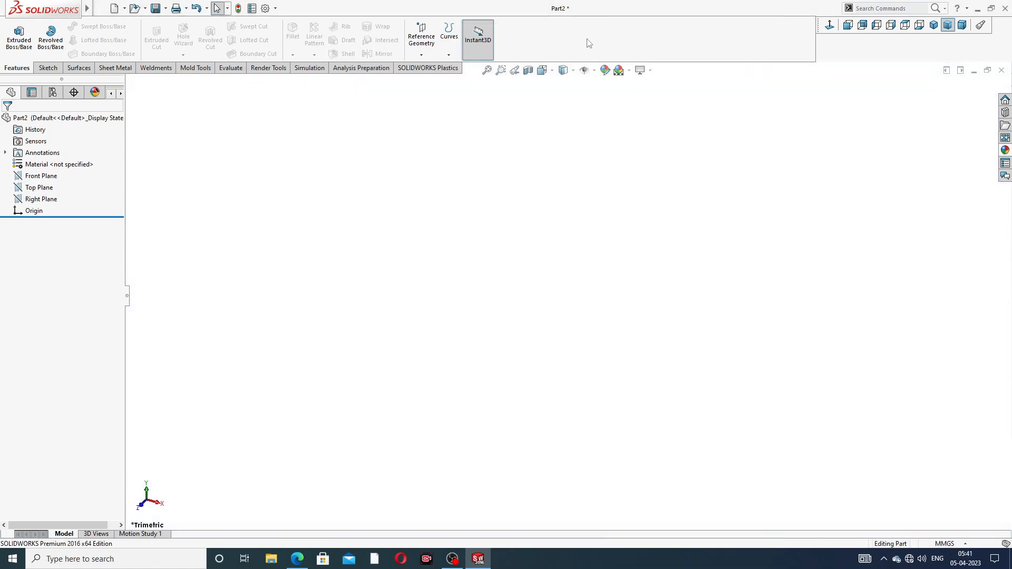
Raise both the shaded and wireframe image quality resolutions in the document properties to their highest settings
left_click(266, 9)
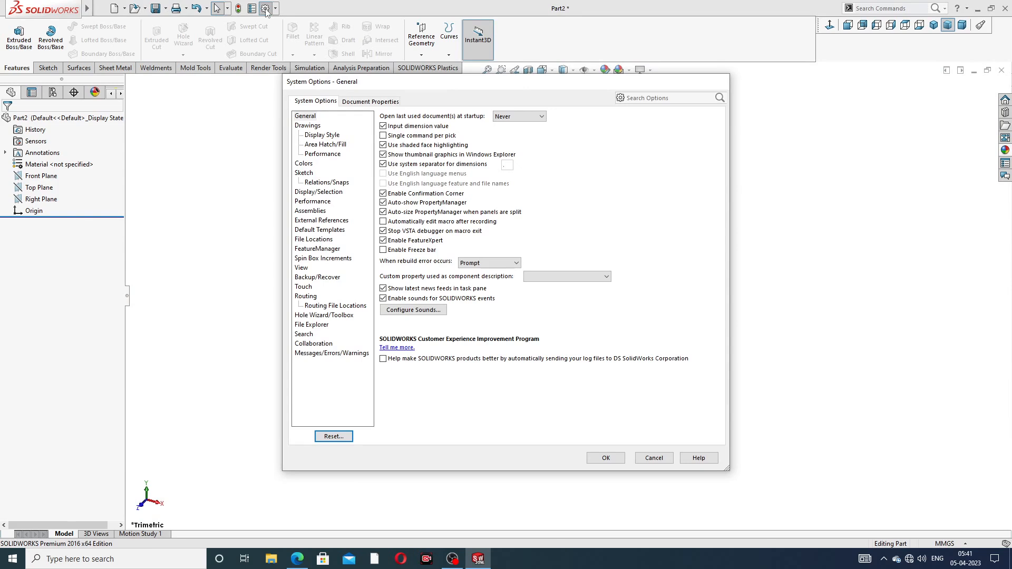
left_click(381, 101)
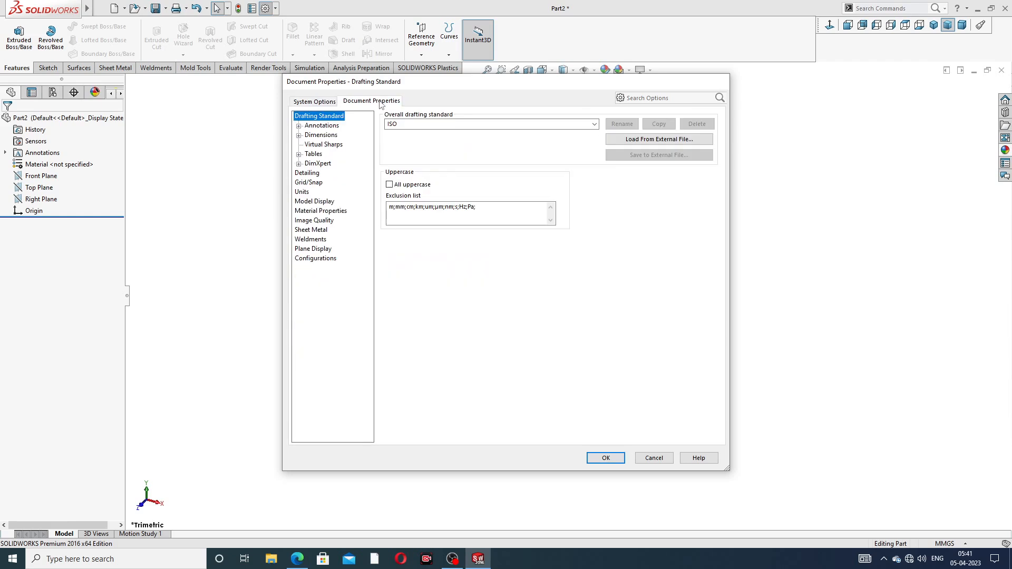
left_click(316, 222)
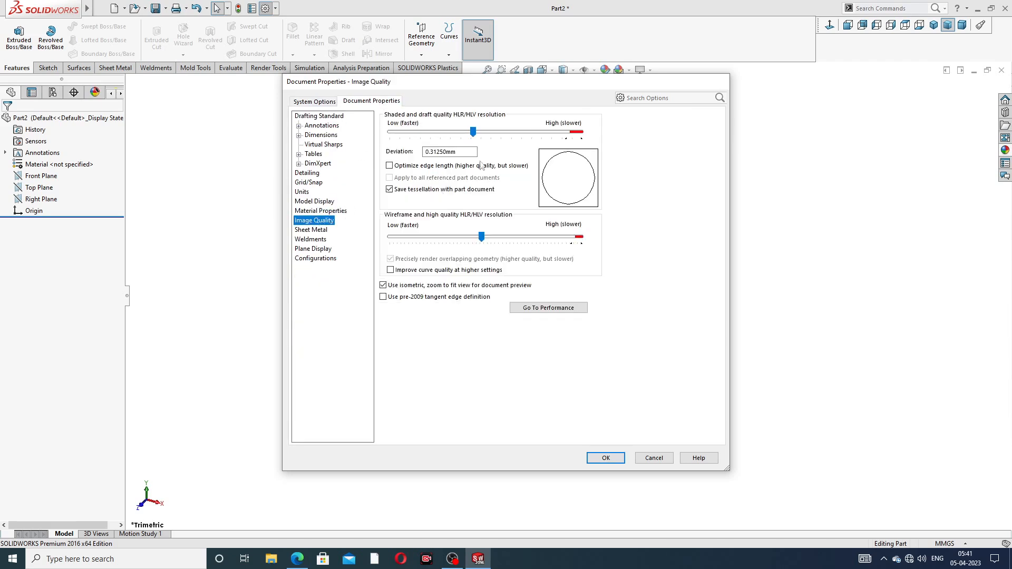
left_click_drag(473, 131, 581, 132)
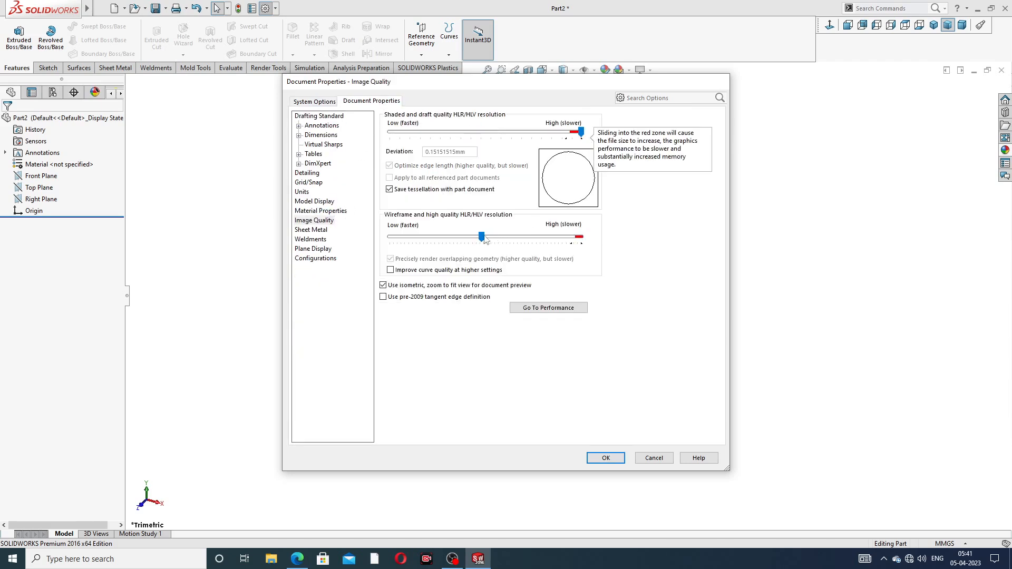
left_click_drag(482, 238, 580, 238)
left_click(606, 458)
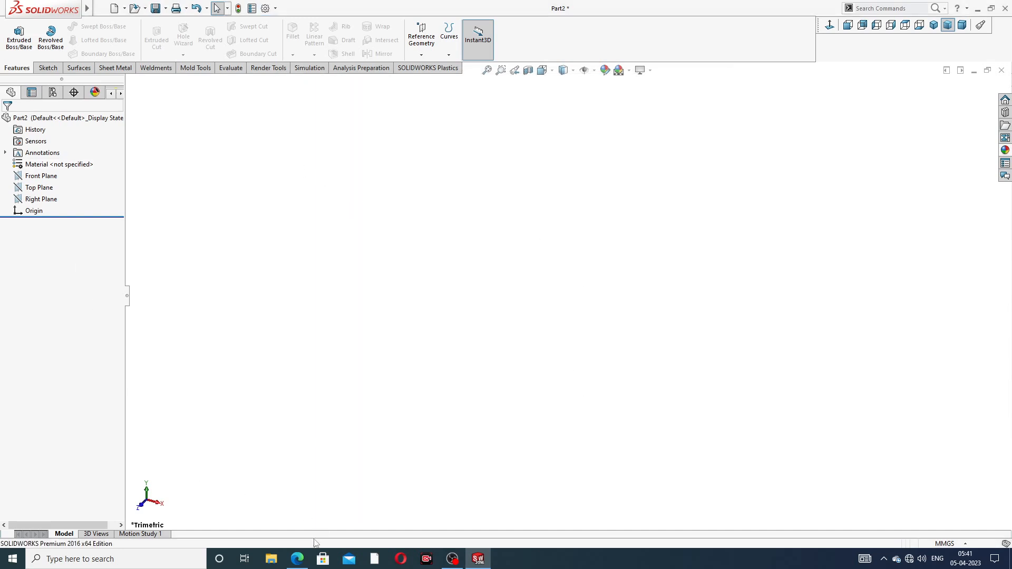
Check the Exhaust Manifold 4 Design drawing in the browser and start a sketch on the new part's Front Plane
left_click(297, 558)
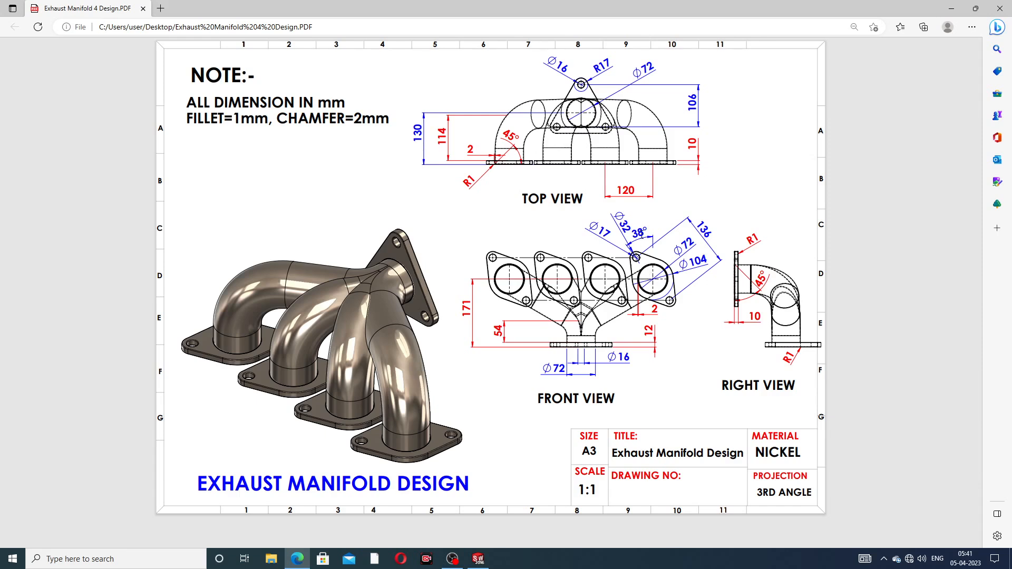
left_click(297, 559)
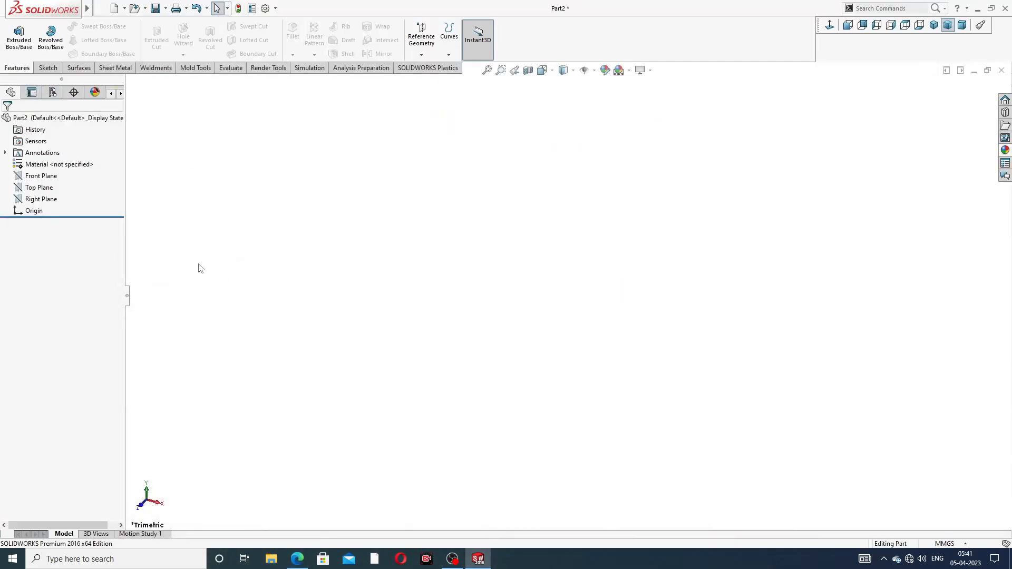
left_click(50, 176)
left_click(57, 161)
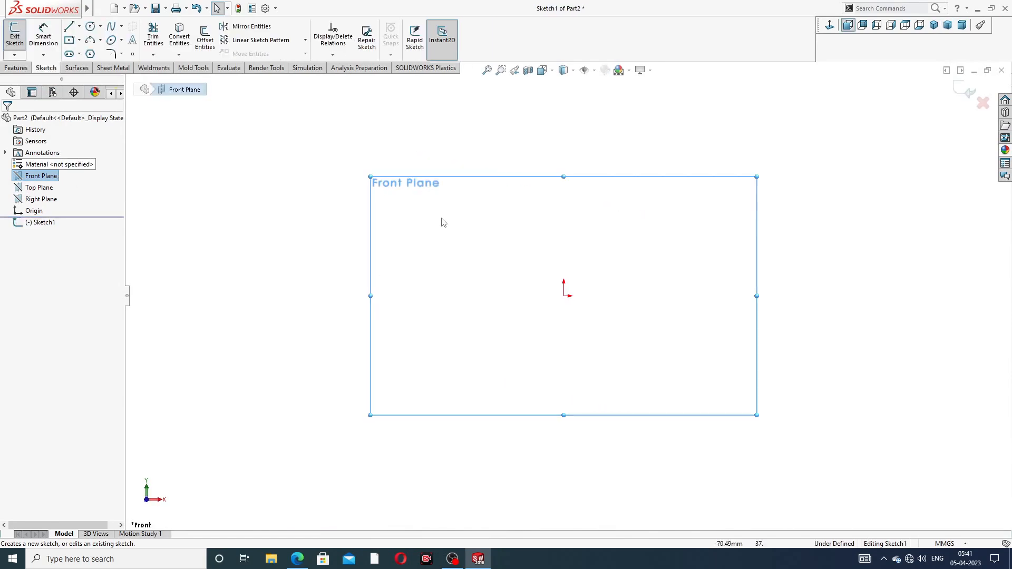
Sketch a vertical centerline about 155 mm long passing through the origin
left_click(101, 26)
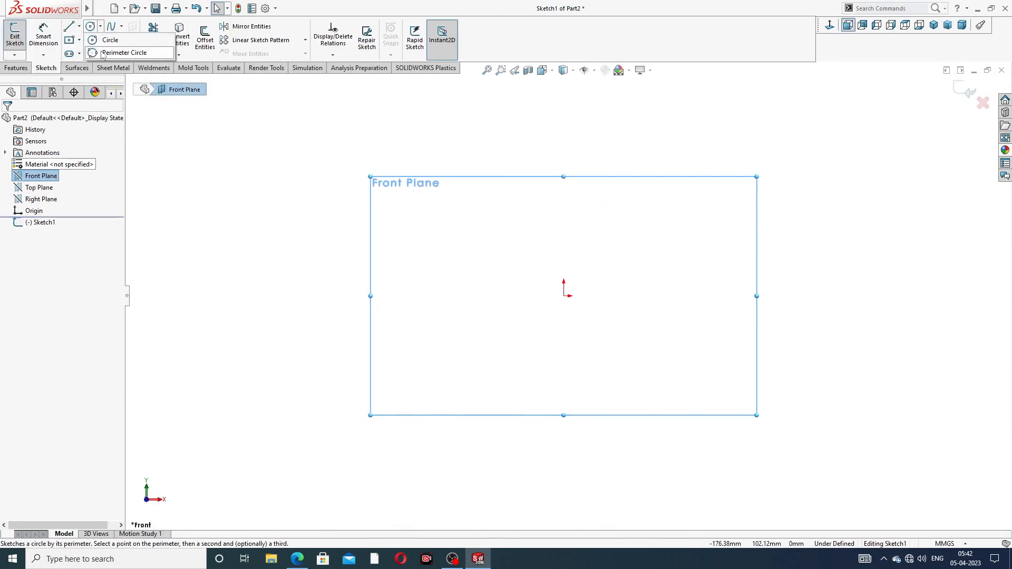
left_click(79, 27)
left_click(105, 53)
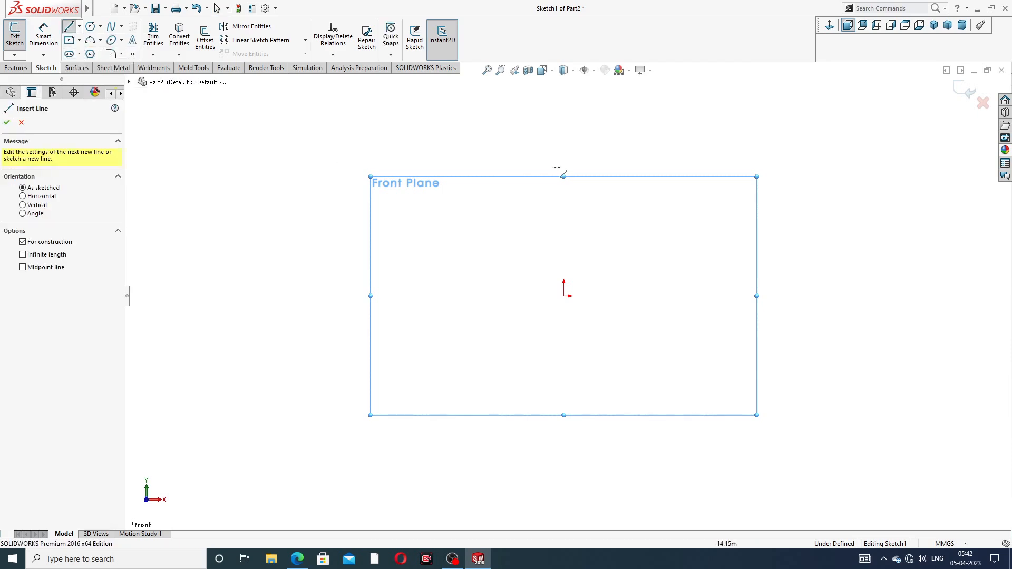
left_click(564, 126)
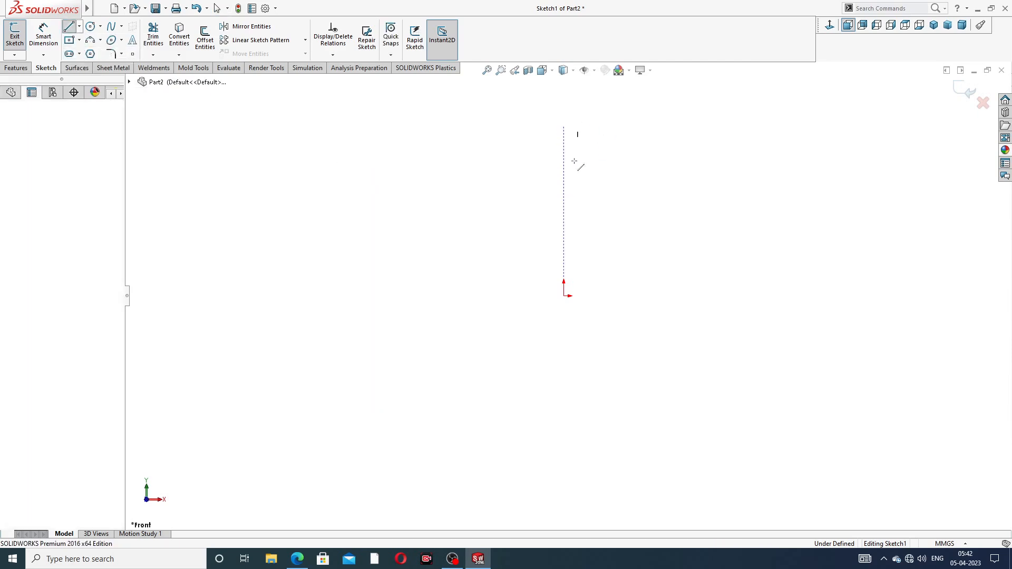
left_click(563, 463)
right_click(626, 338)
left_click(655, 349)
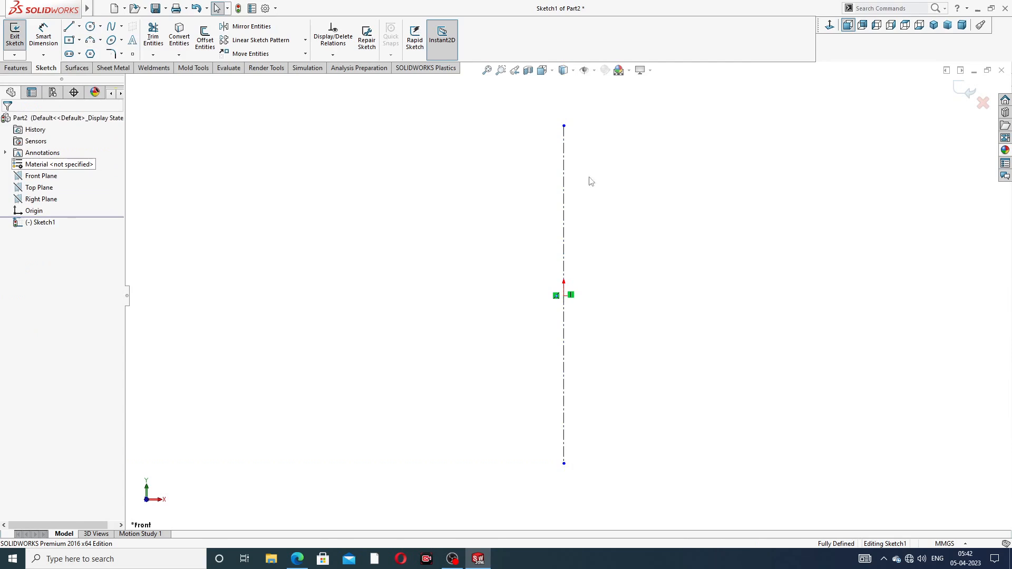
Sketch a second centerline about 188 mm long, sloping down to the right across the vertical centerline near the origin
scroll(535, 239, "up", 2)
left_click(79, 27)
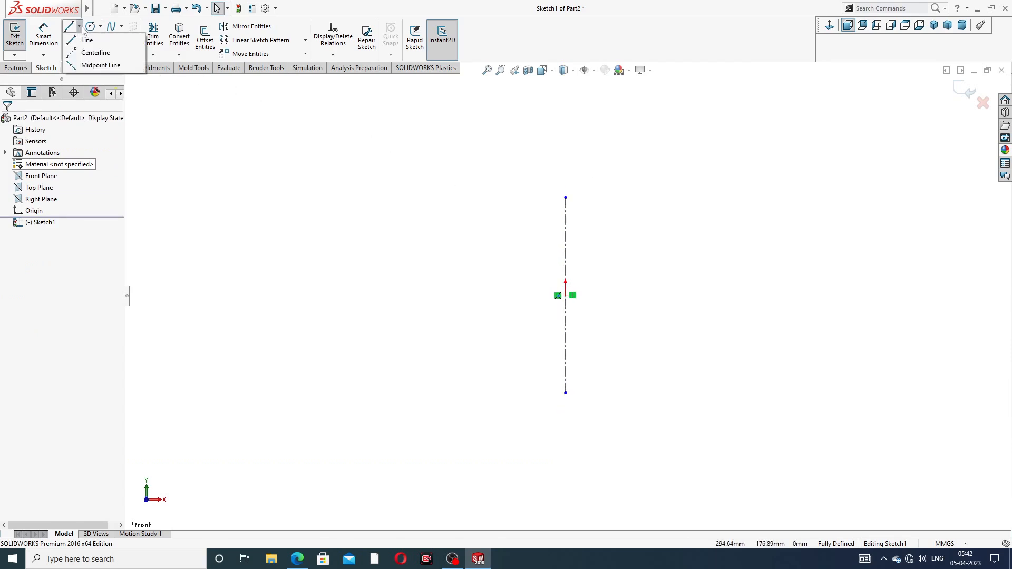
left_click(96, 53)
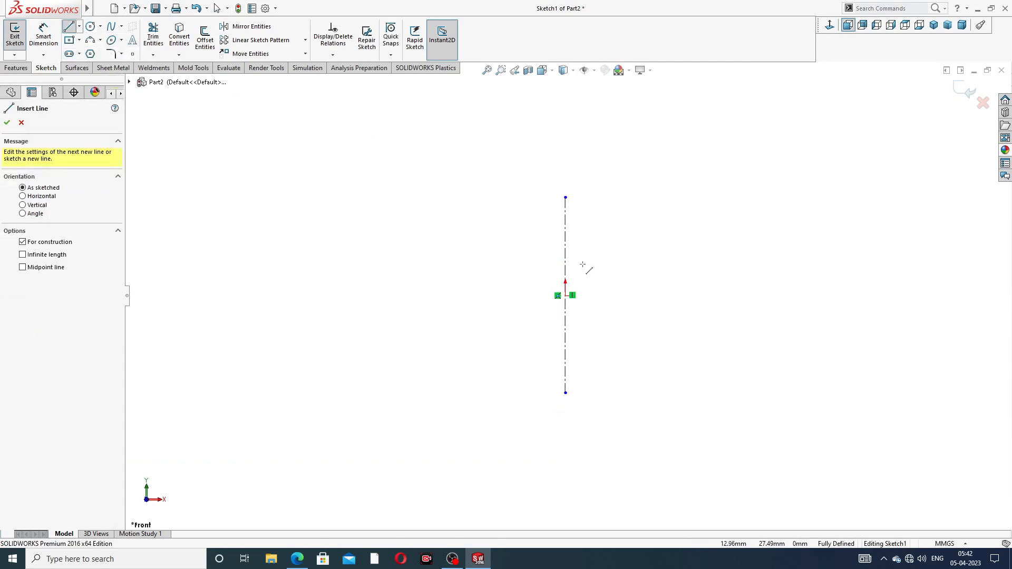
left_click(465, 244)
right_click(481, 227)
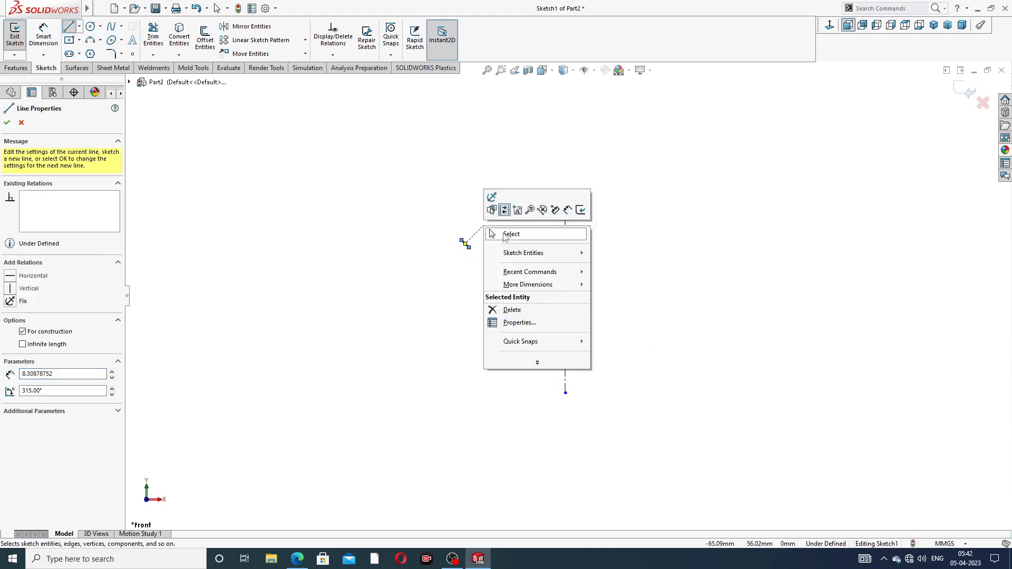
left_click(503, 235)
left_click_drag(469, 247, 660, 369)
left_click(680, 244)
scroll(576, 333, "down", 2)
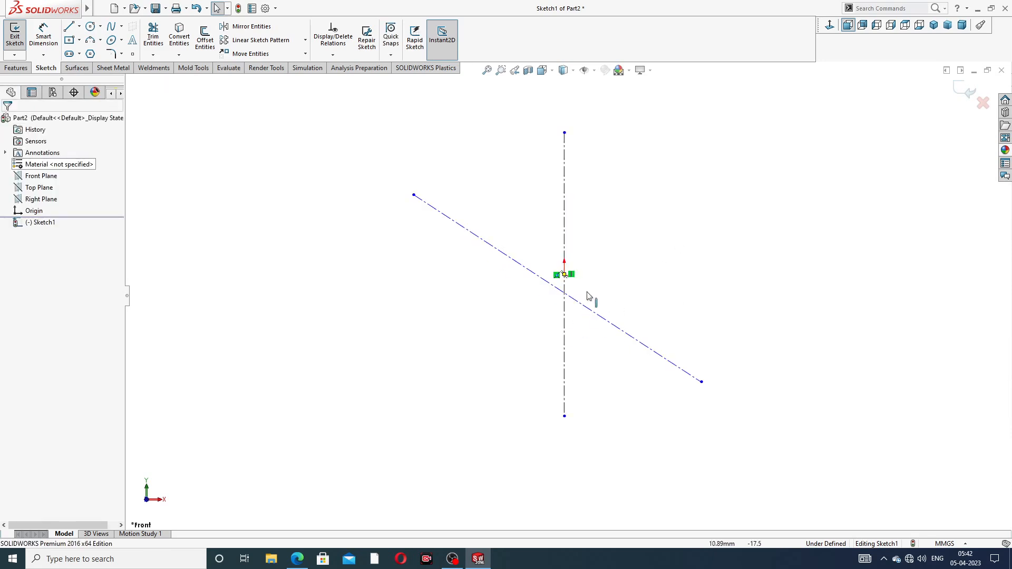
Make the sloping centerline coincident with the origin and fix its midpoint there
left_click(543, 285)
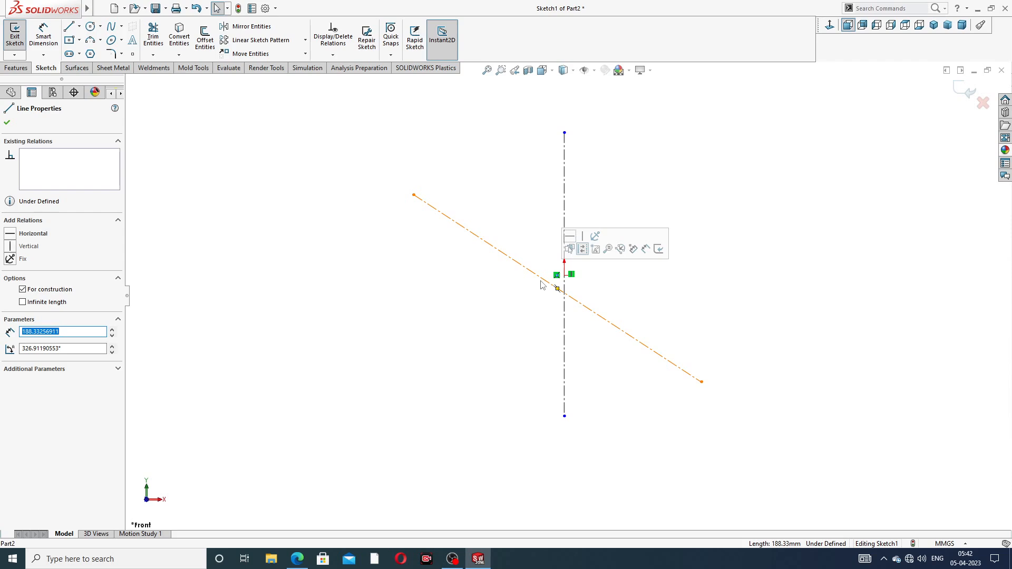
left_click(564, 276, "ctrl")
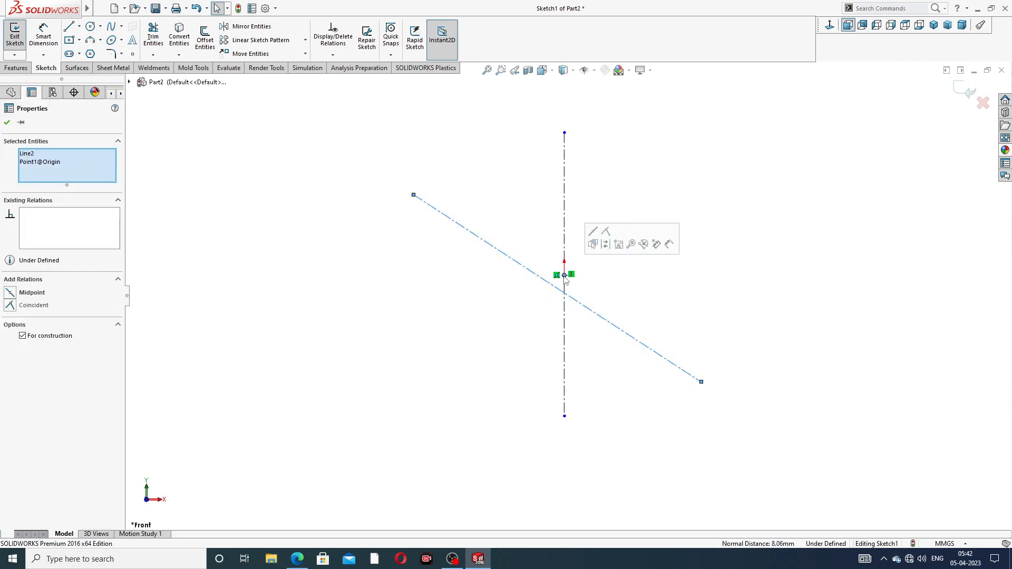
left_click(609, 235)
left_click(634, 287)
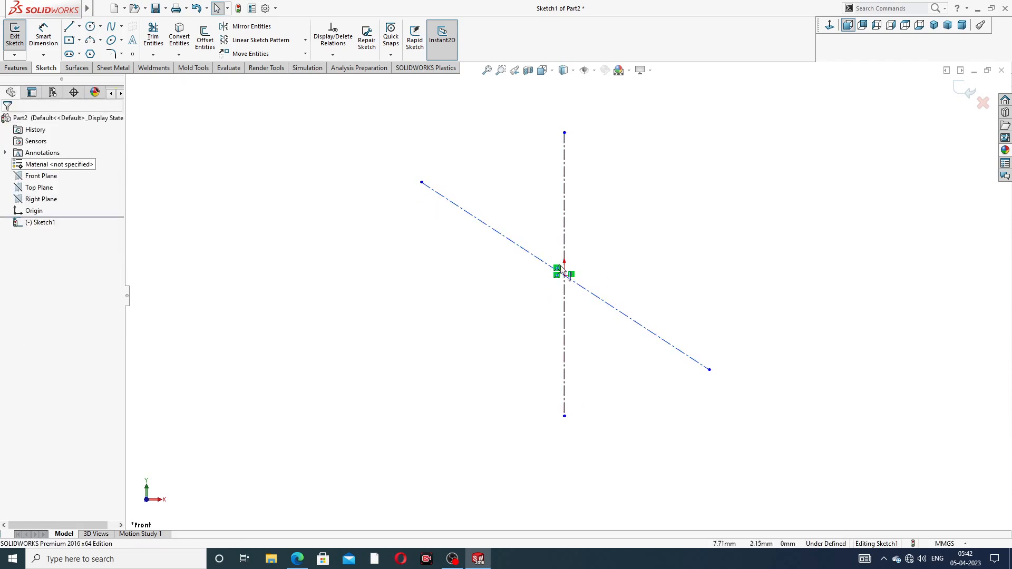
left_click(527, 254)
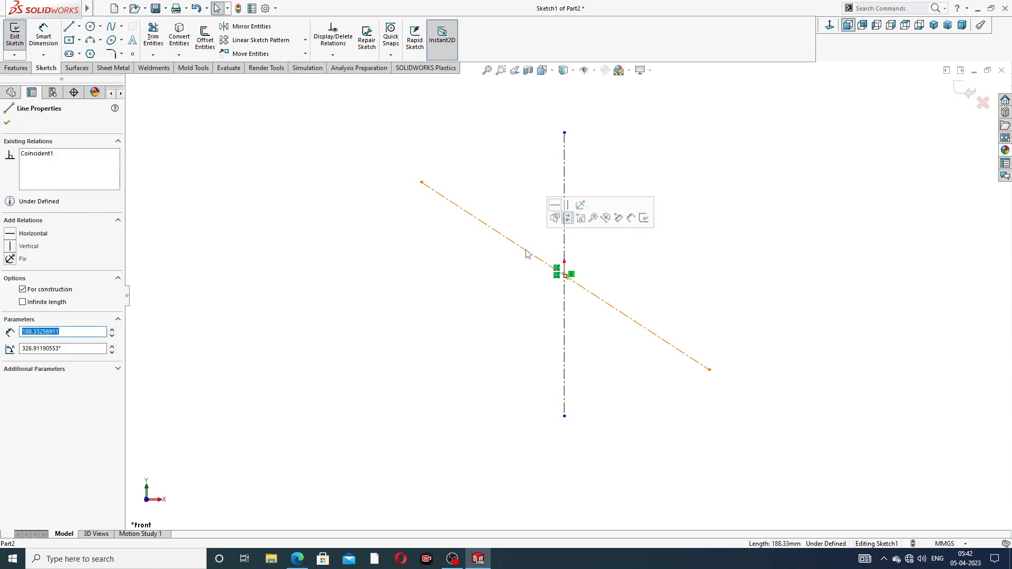
left_click(565, 275, "ctrl")
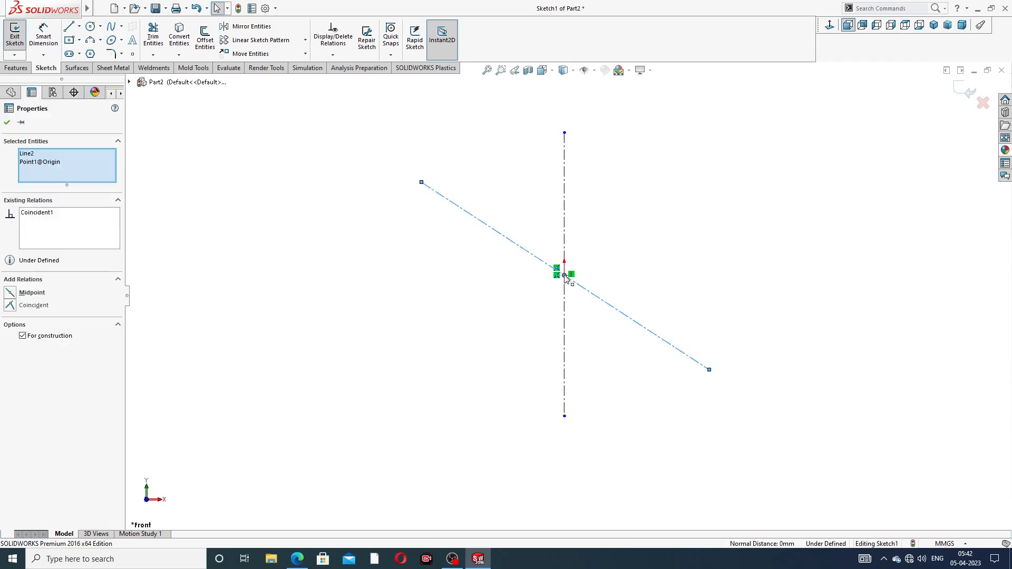
left_click(594, 234)
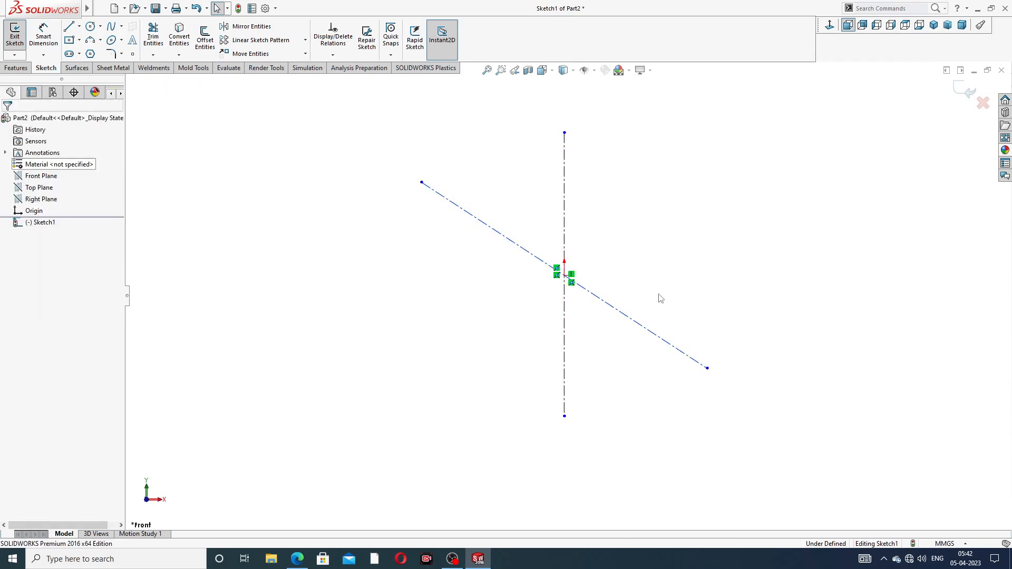
Dimension the angle between the sloping and vertical centerlines as 38°
scroll(613, 263, "down", 2)
scroll(606, 227, "up", 2)
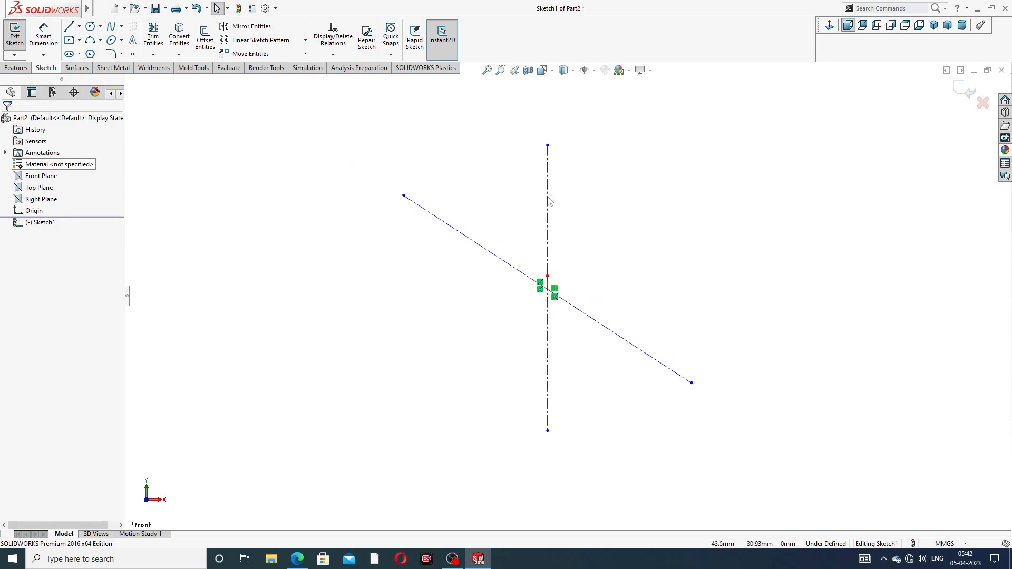
left_click(45, 44)
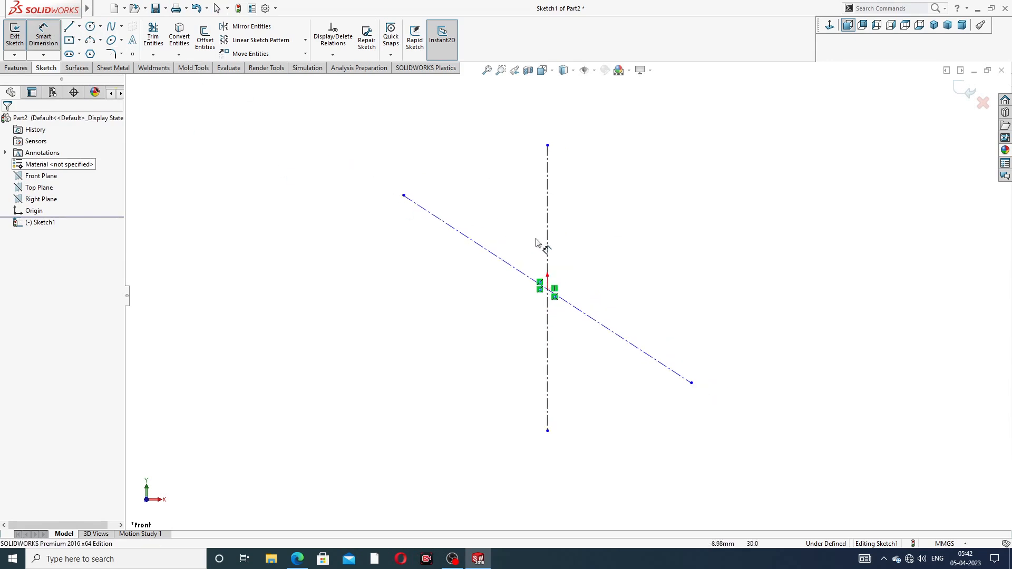
left_click(509, 270)
left_click(548, 244)
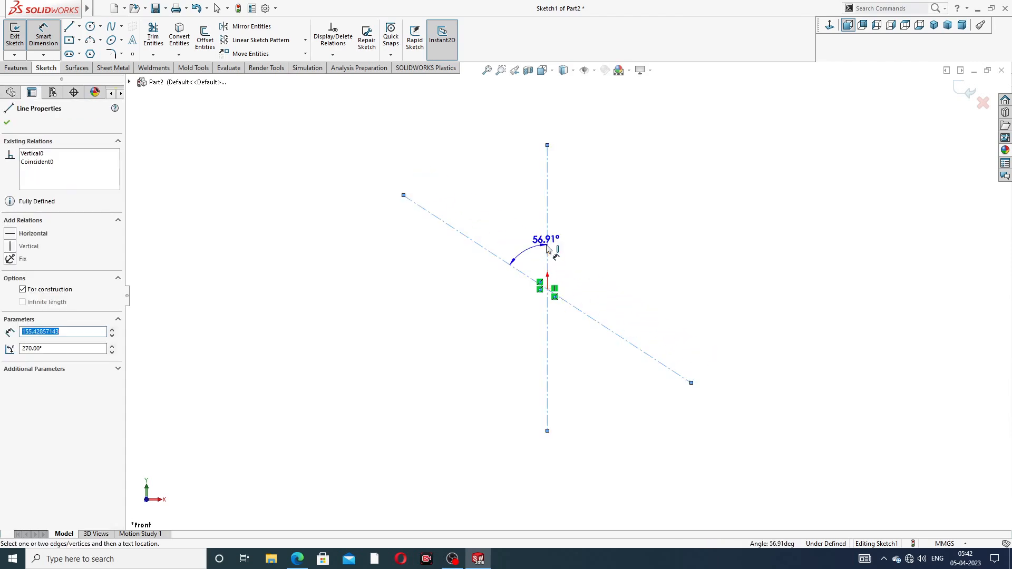
left_click(518, 236)
type("38")
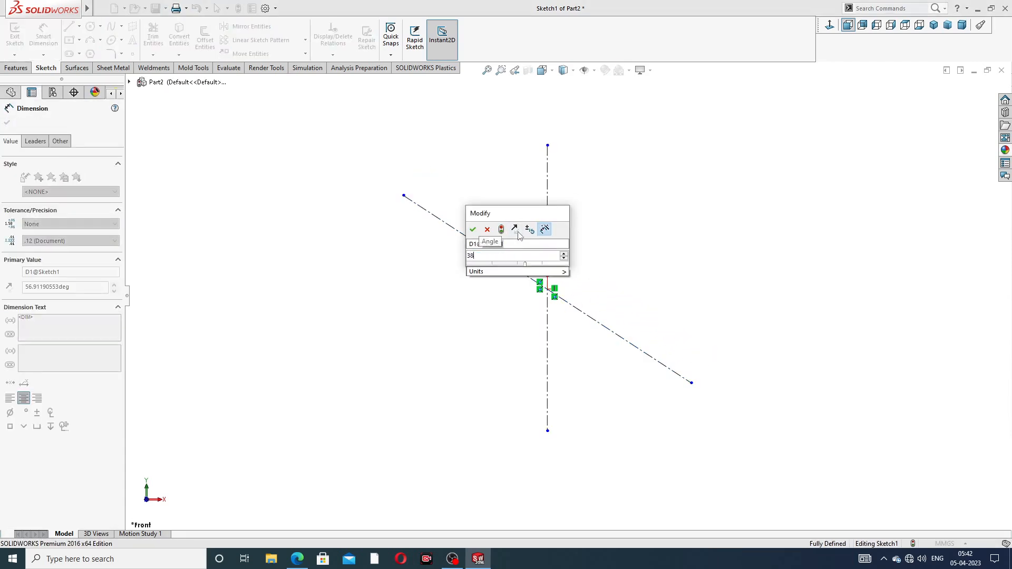
key("Return")
key("Escape")
right_click(621, 174)
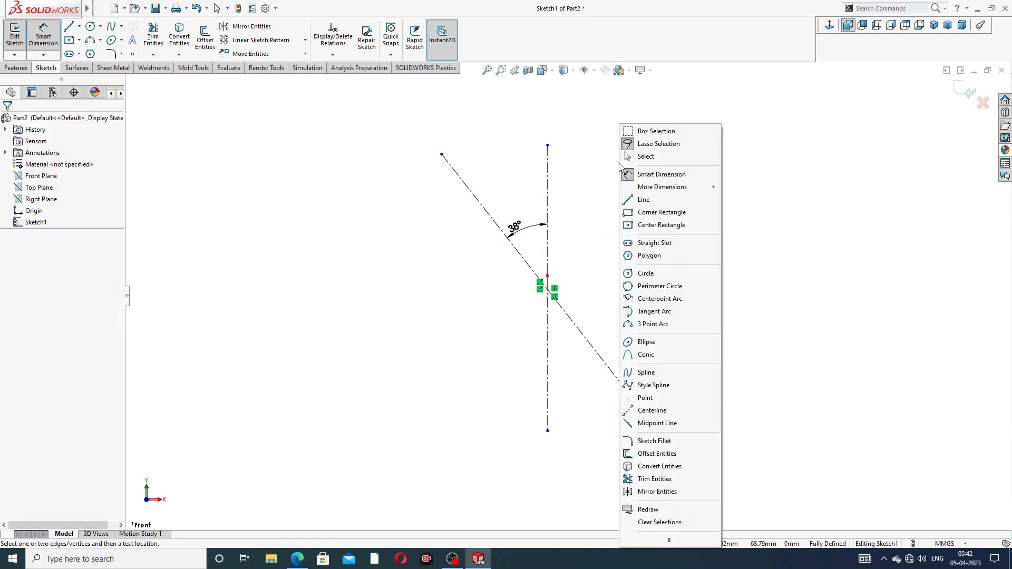
Reposition the 38° angle dimension and shorten the sloping centerline to about 165 mm by moving its lower endpoint
left_click(646, 156)
left_click_drag(515, 227, 524, 222)
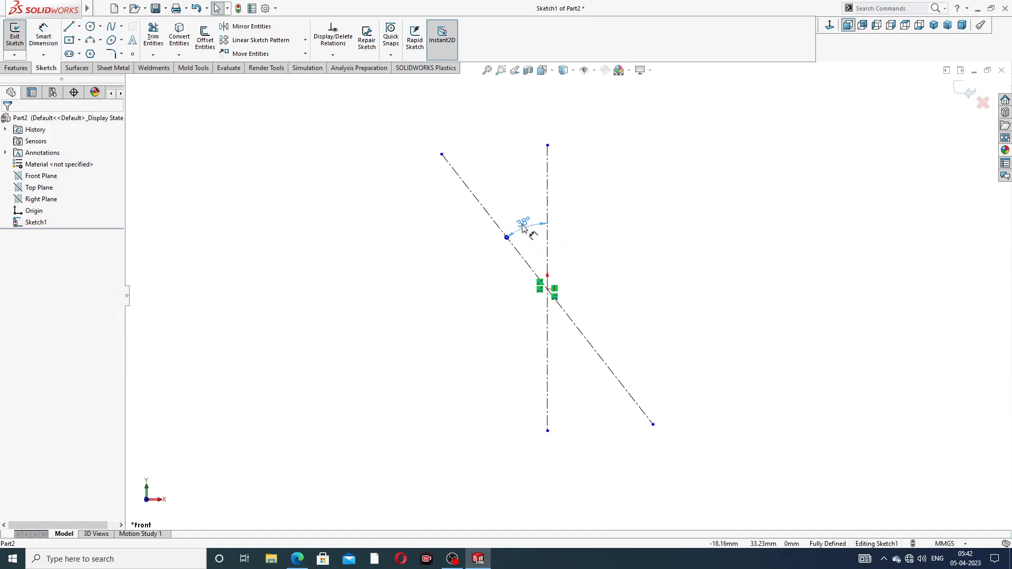
scroll(568, 235, "up", 3)
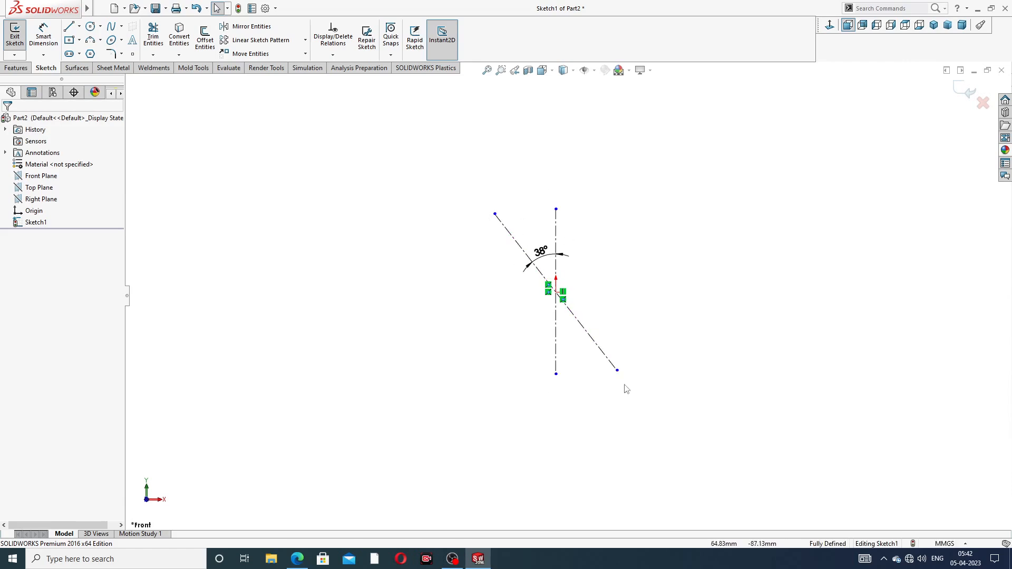
left_click_drag(617, 371, 610, 361)
left_click(627, 230)
Sketch a circle centered on the origin with a radius of about 36.6 mm
left_click(90, 26)
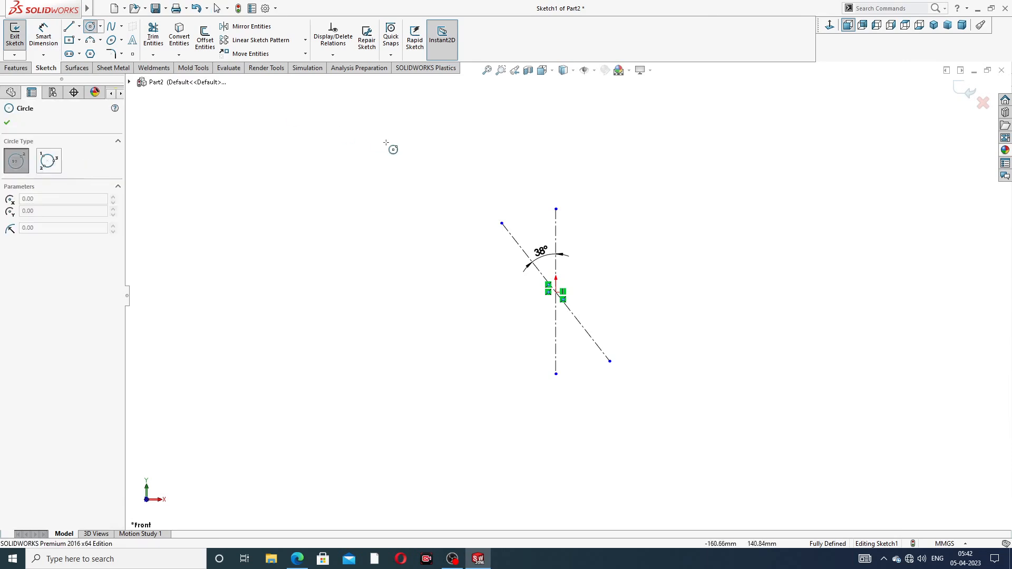
scroll(545, 255, "down", 2)
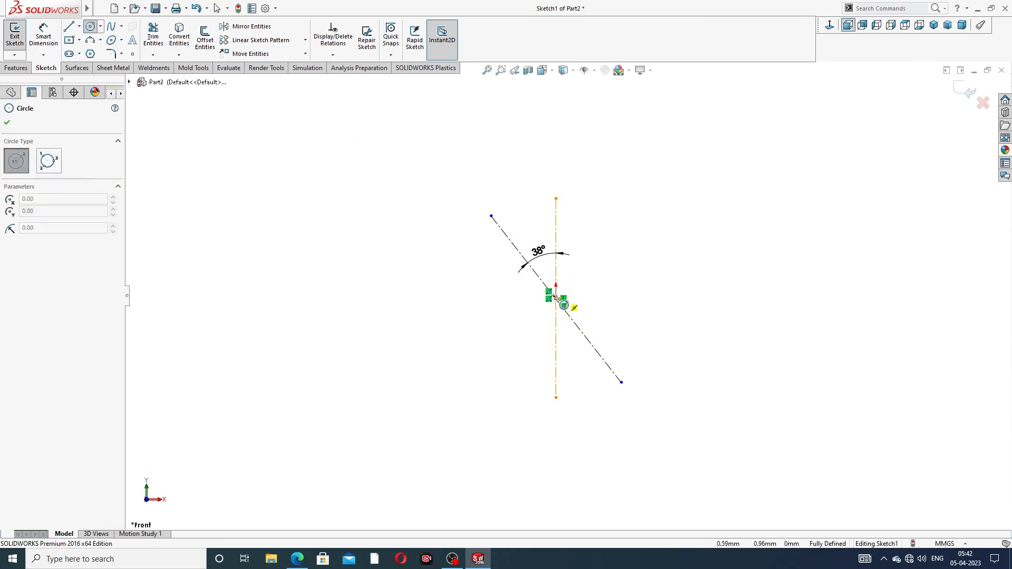
scroll(556, 299, "down", 3)
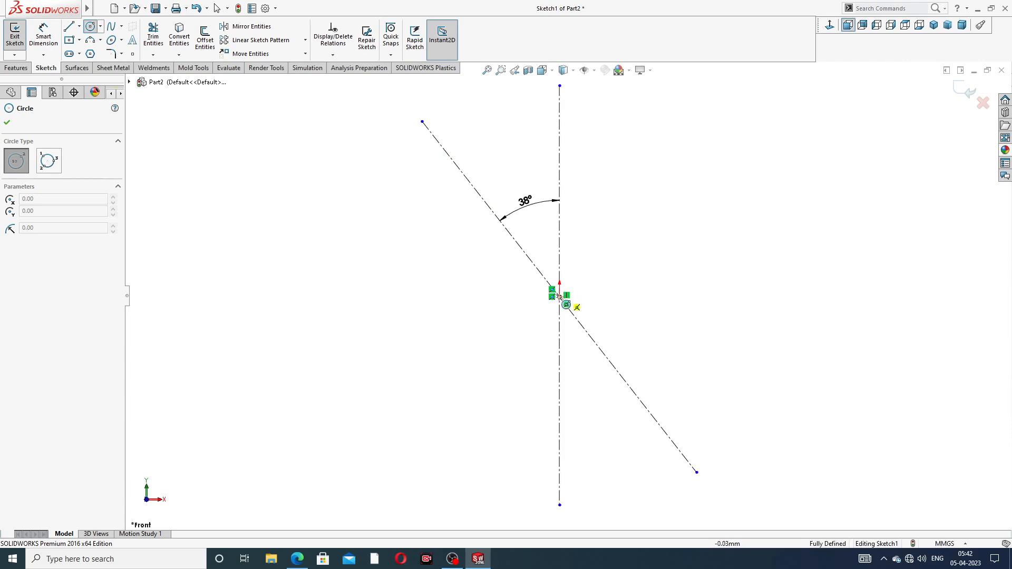
left_click(559, 297)
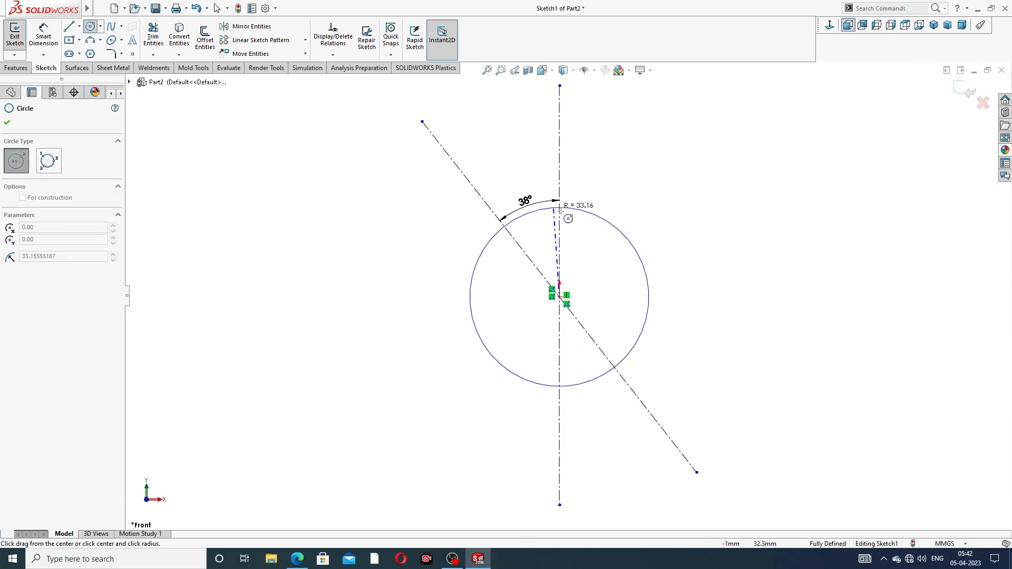
left_click(606, 209)
right_click(604, 198)
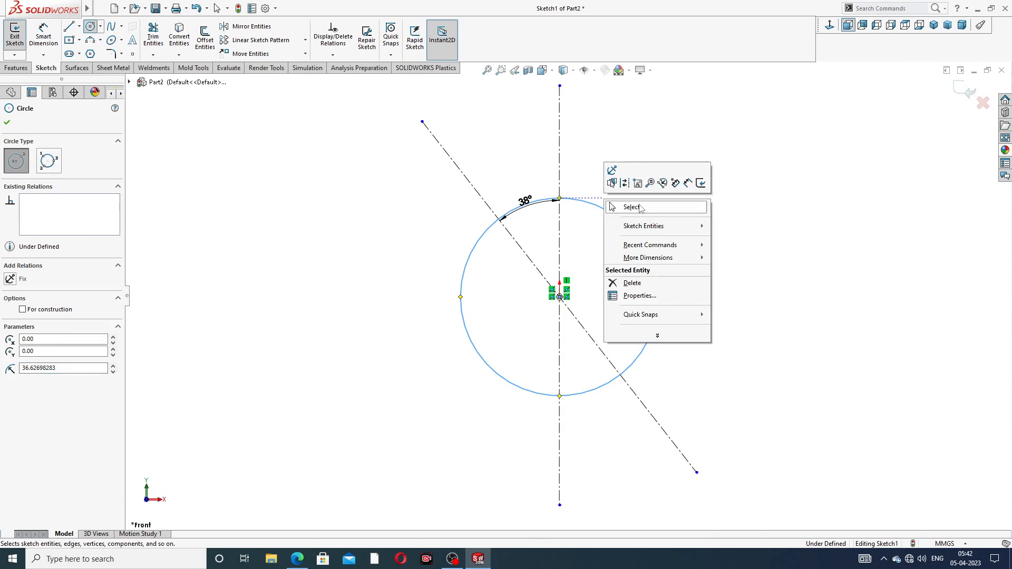
left_click(632, 206)
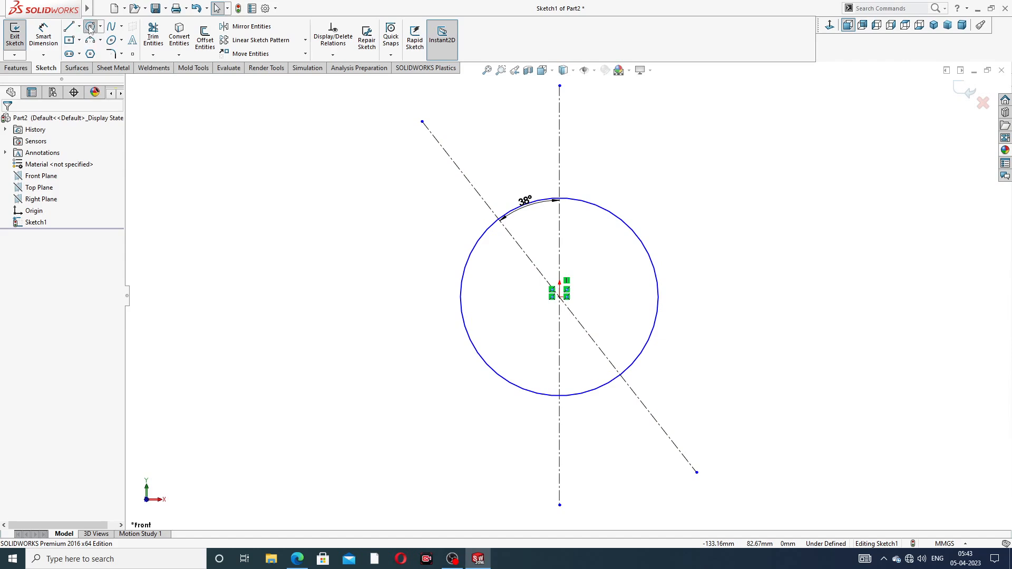
Sketch circles of about 9.5 mm and 12.6 mm radius at the sloping centerline's upper and lower ends, and move the 38° dimension clear of the central circle
key("Return")
left_click_drag(422, 122, 446, 133)
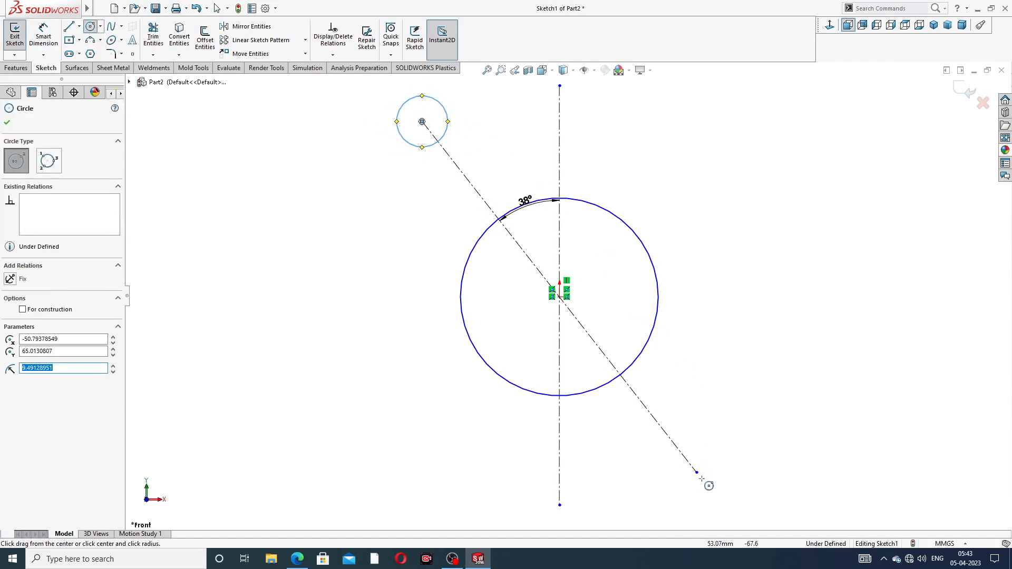
left_click_drag(697, 473, 719, 443)
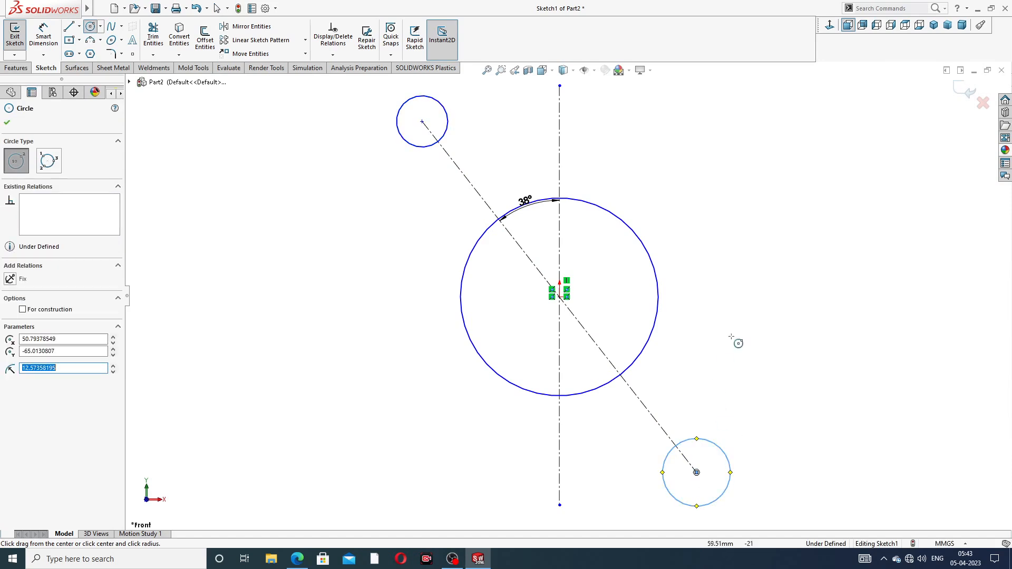
right_click(765, 143)
left_click(779, 149)
scroll(567, 296, "up", 3)
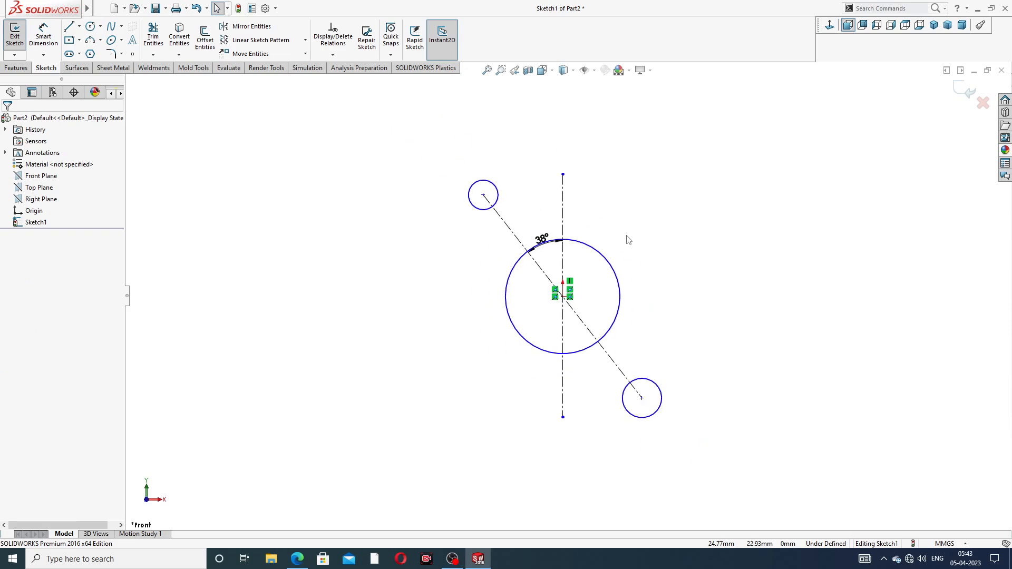
left_click(538, 226)
left_click(653, 210)
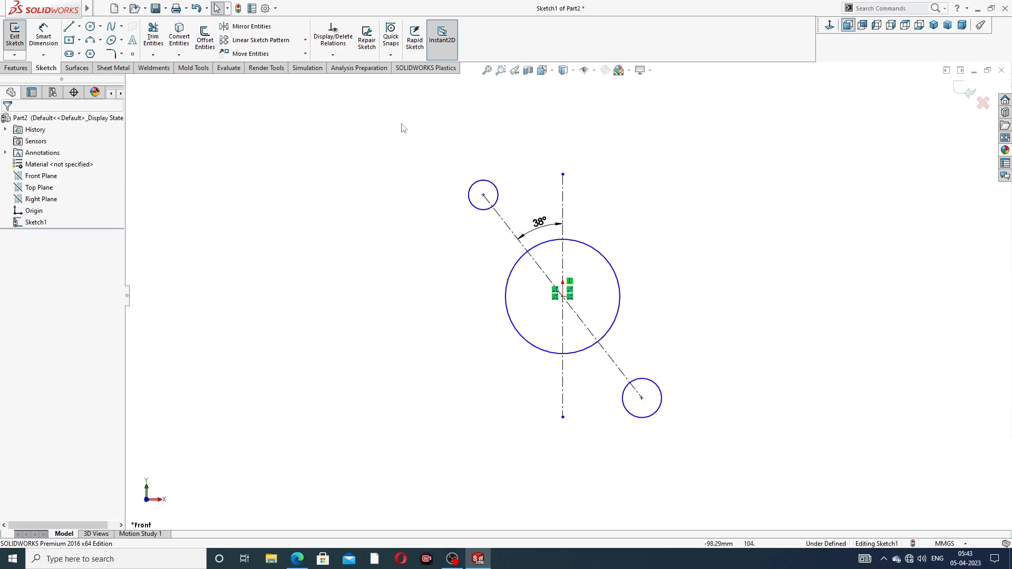
Sketch a line about 78 mm long, tangent to the left sides of the upper small circle and the large central circle
left_click(68, 26)
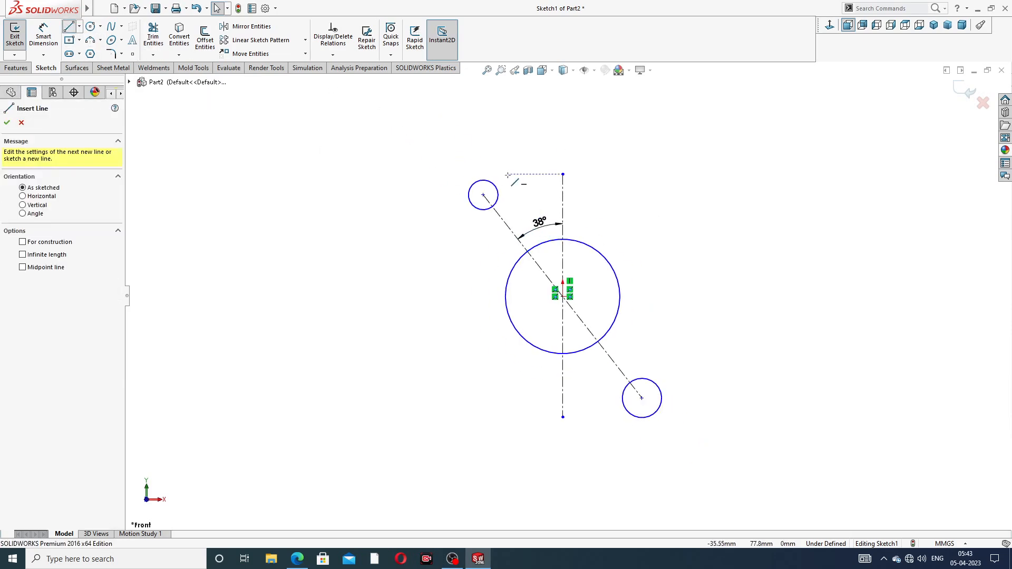
left_click(470, 201)
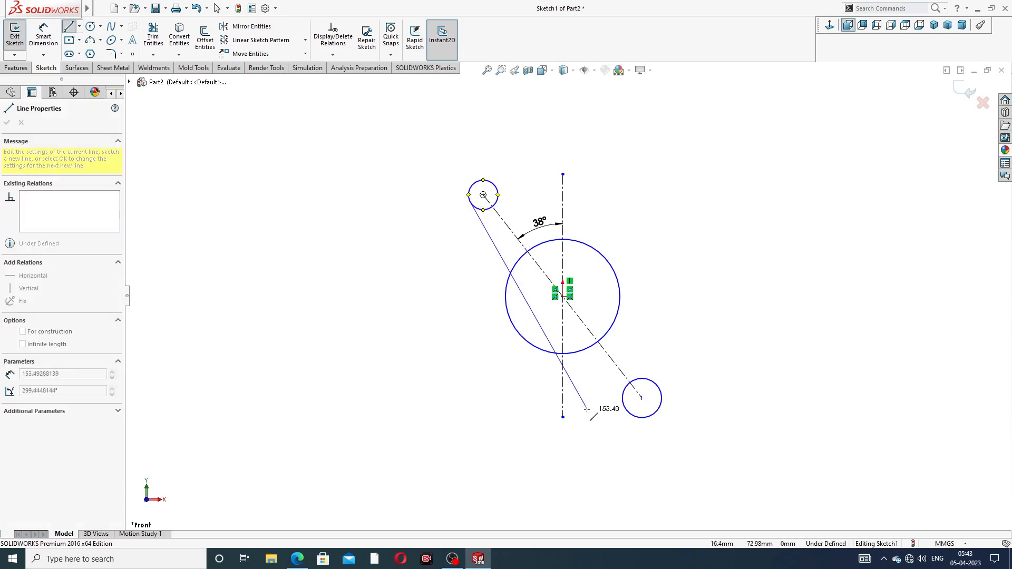
left_click(507, 315)
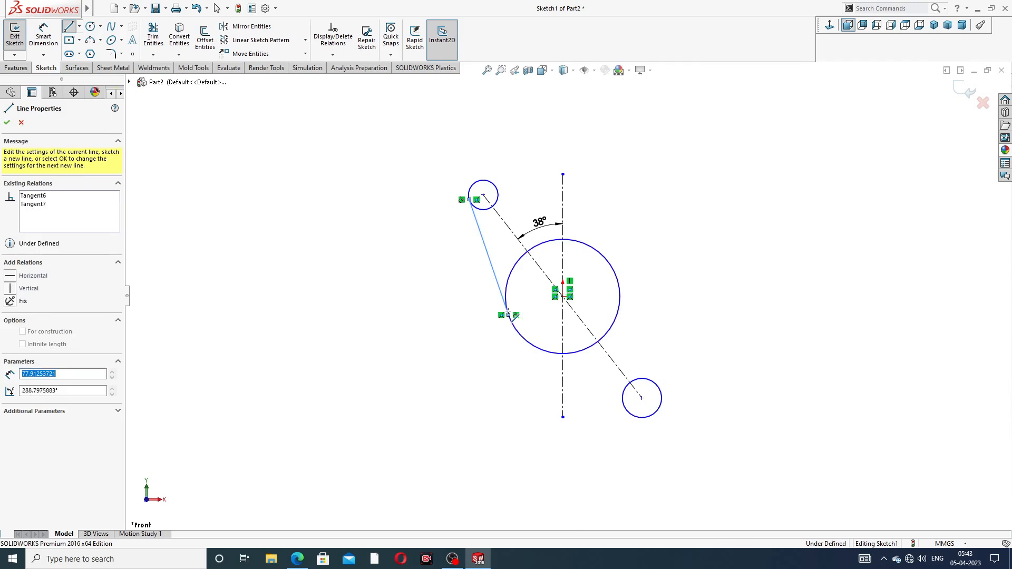
right_click(555, 160)
left_click(577, 166)
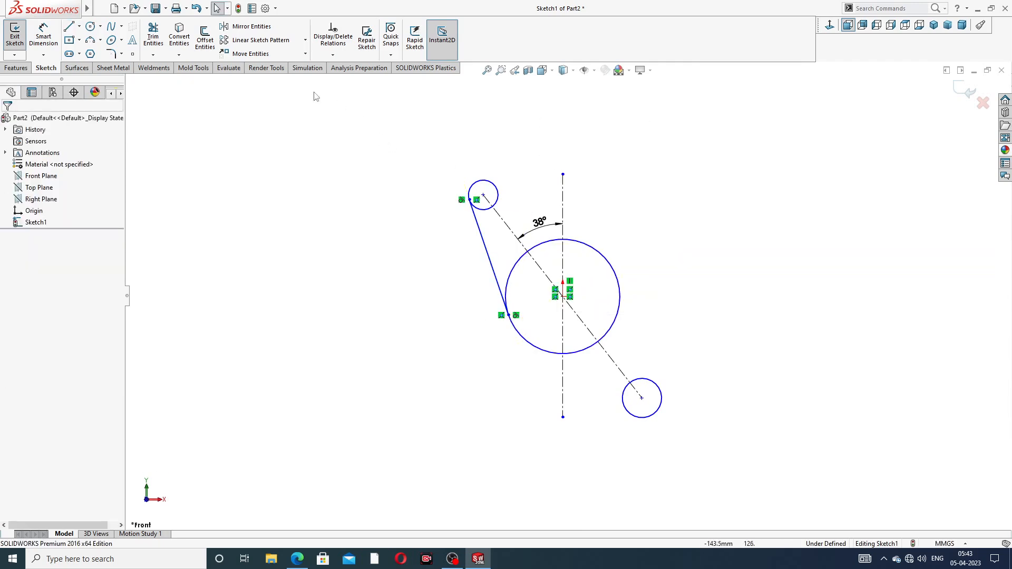
Sketch a line from the upper-right edge of the upper small circle to the upper-right edge of the central circle
scroll(624, 254, "up", 2)
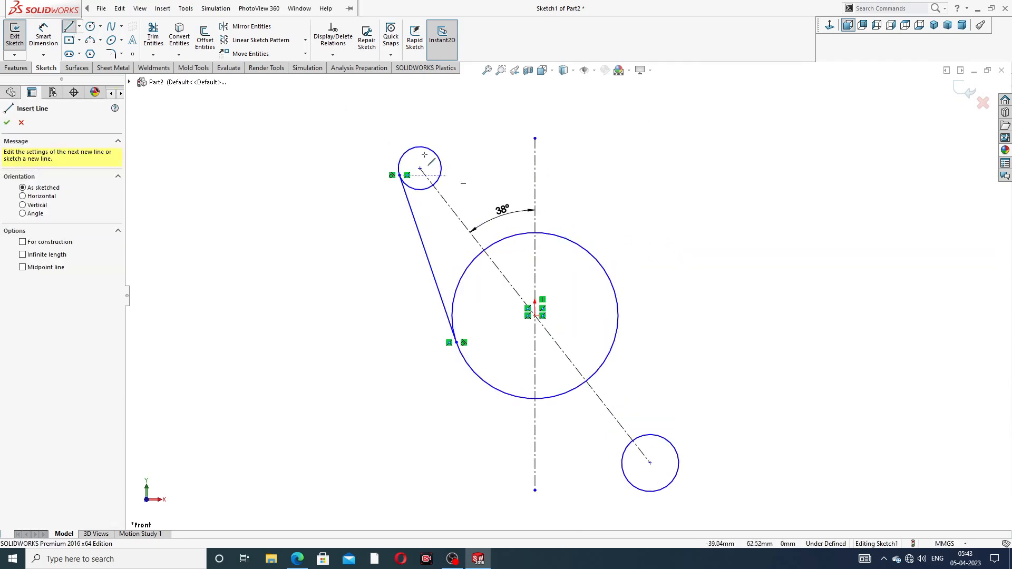
left_click(436, 154)
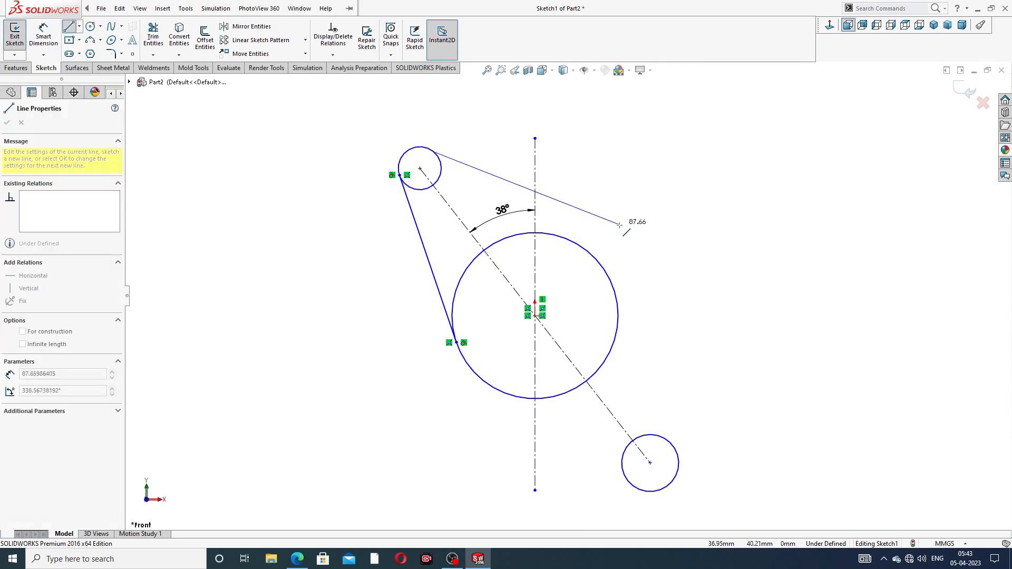
left_click(585, 252)
right_click(639, 210)
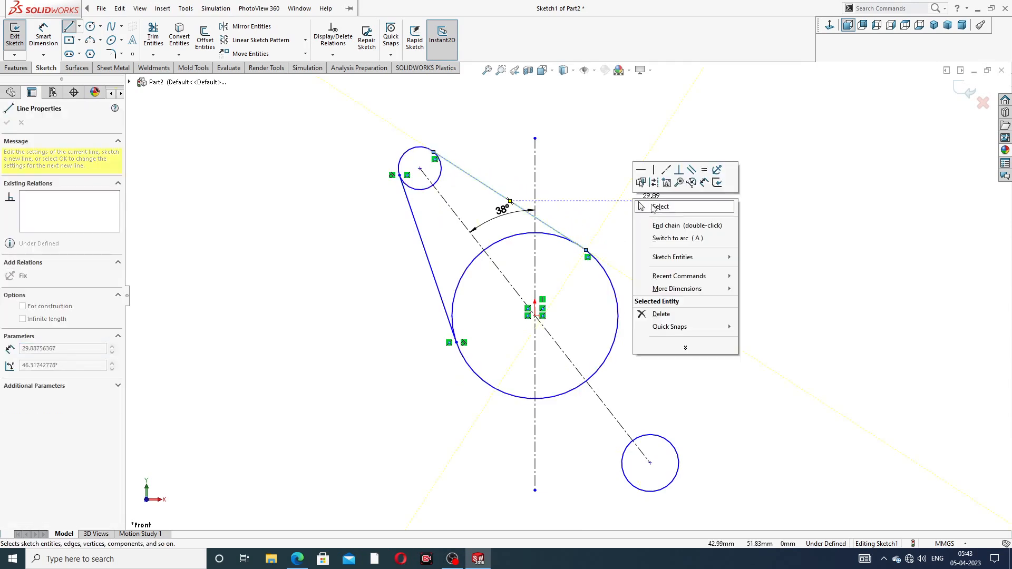
left_click(656, 206)
Sketch a line from the right edge of the central circle to the right edge of the lower small circle
left_click(69, 26)
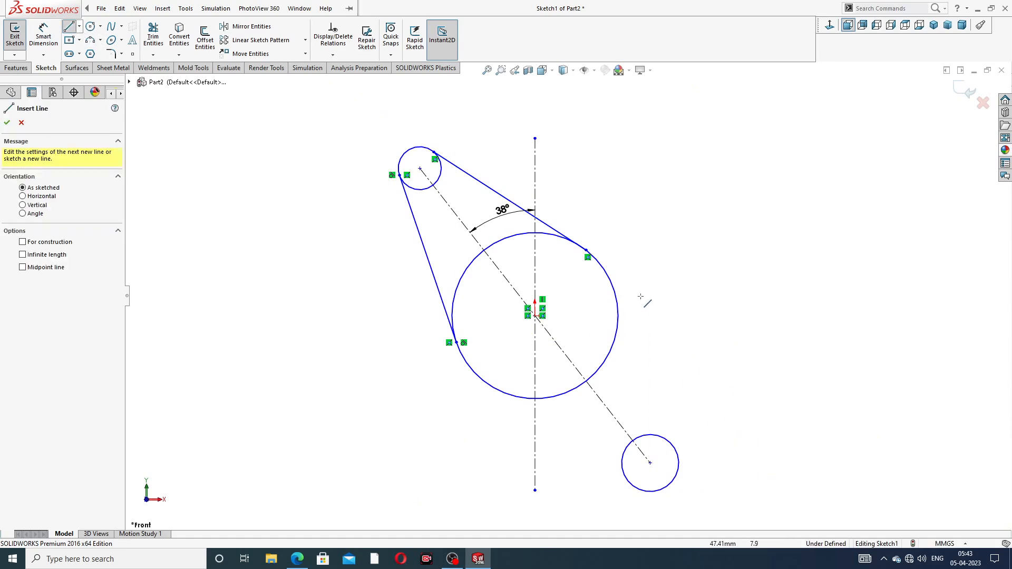
left_click(615, 287)
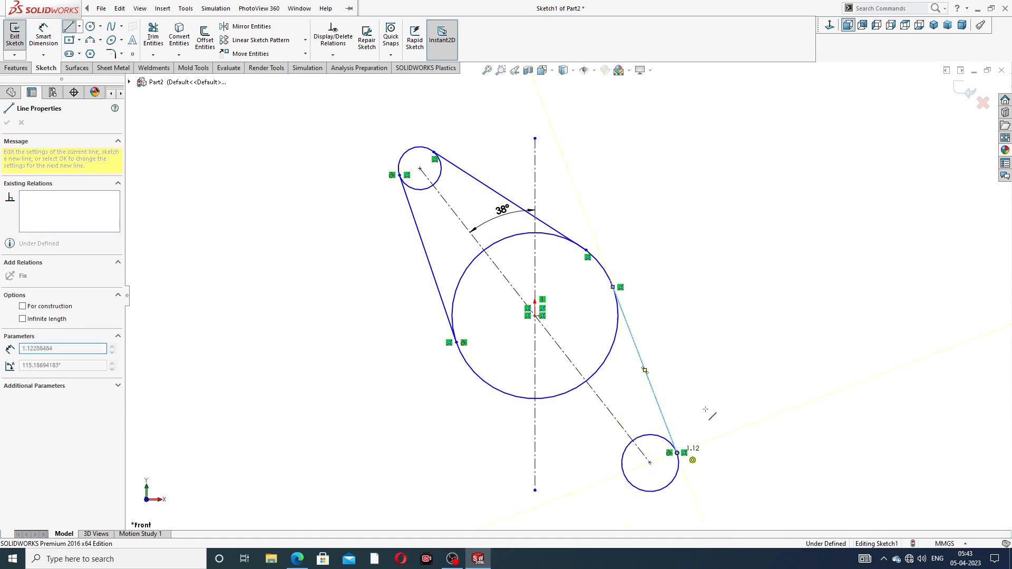
left_click(677, 452)
right_click(737, 342)
left_click(765, 353)
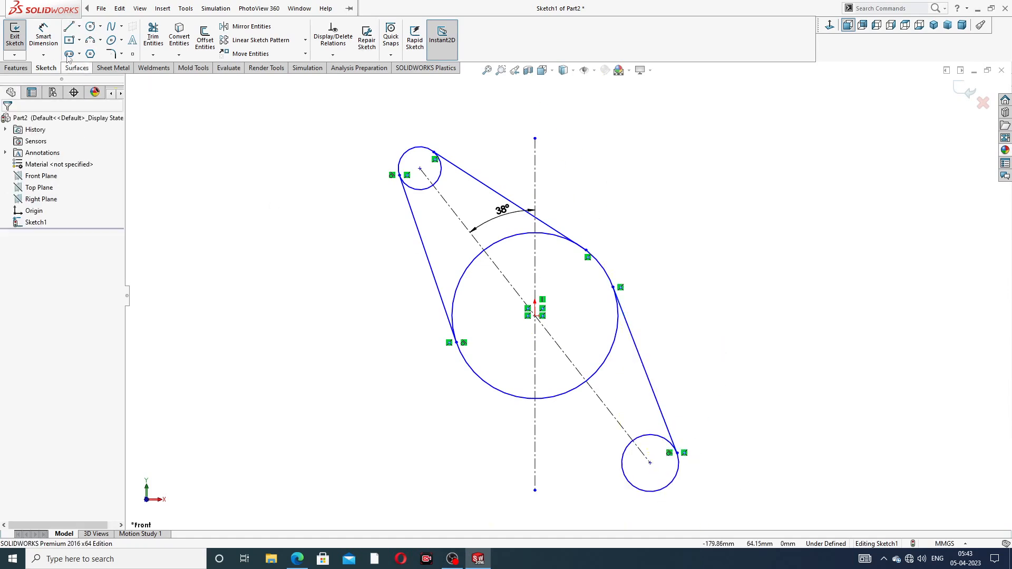
Sketch a tangent line joining the lower-left edges of the central circle and the lower small circle
left_click(68, 27)
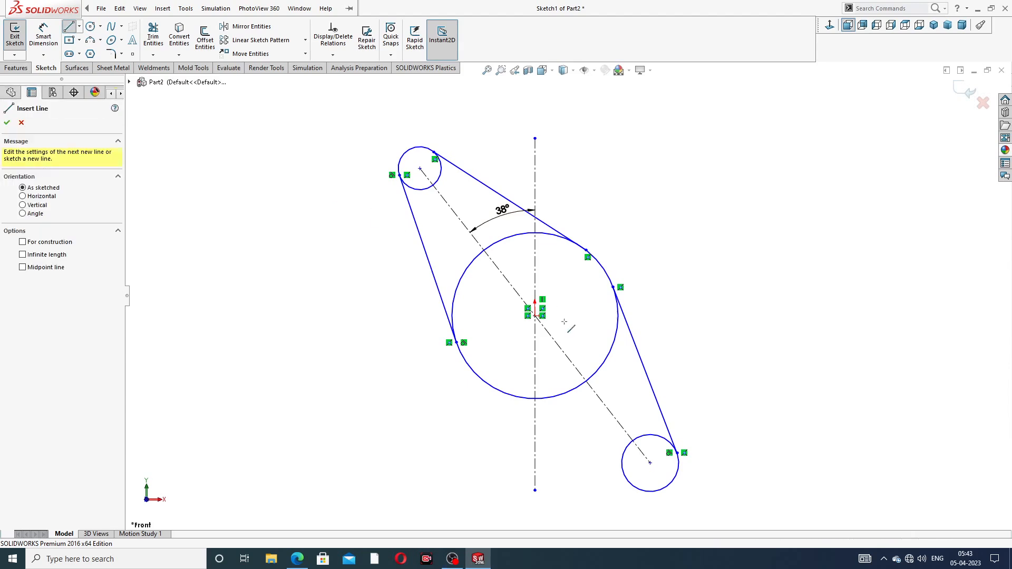
left_click(493, 389)
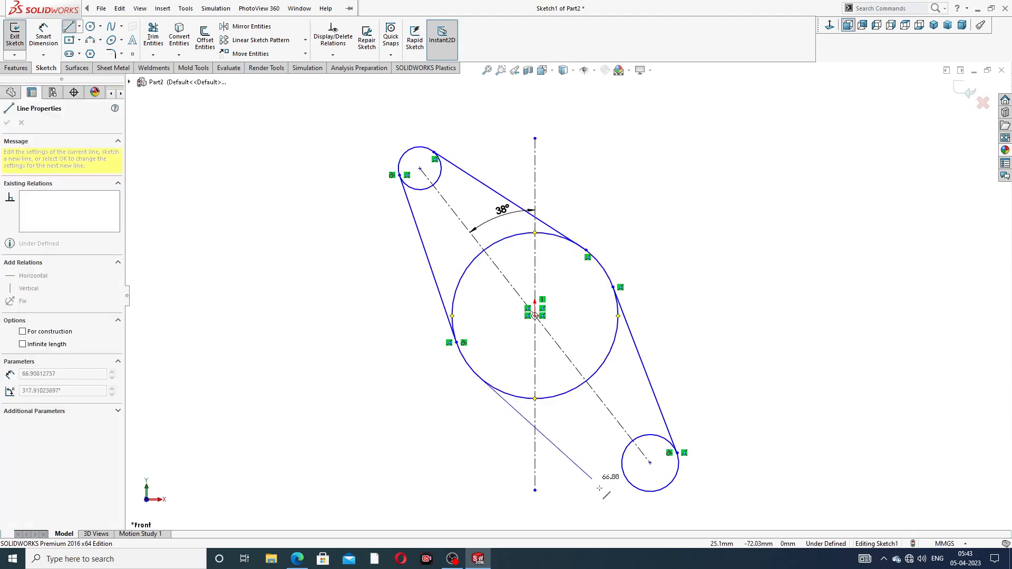
left_click(635, 490)
right_click(733, 347)
left_click(757, 358)
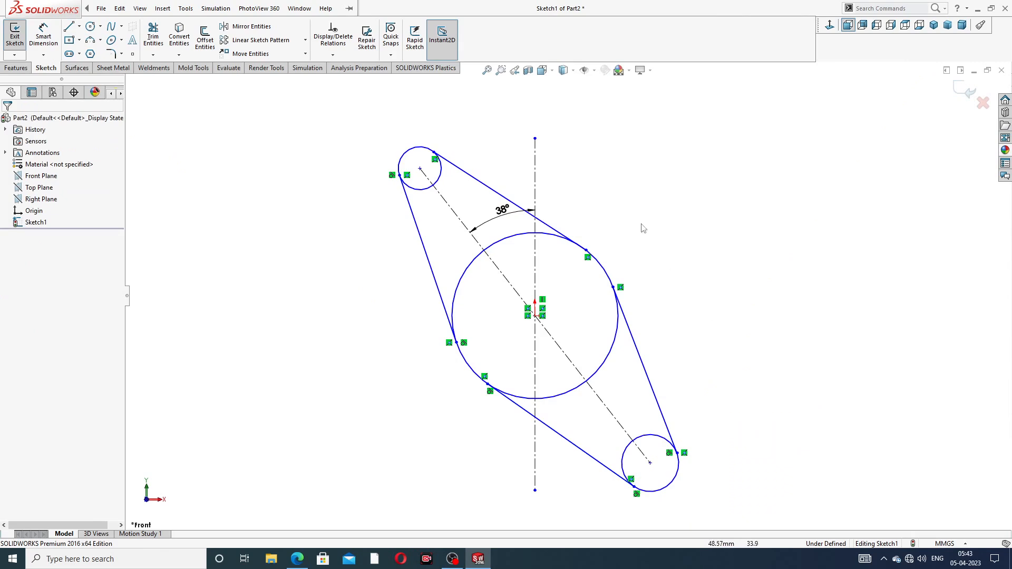
Consult the manifold drawing PDF and dimension the aligned distance between the two small circles' centers as 104 mm
left_click(297, 558)
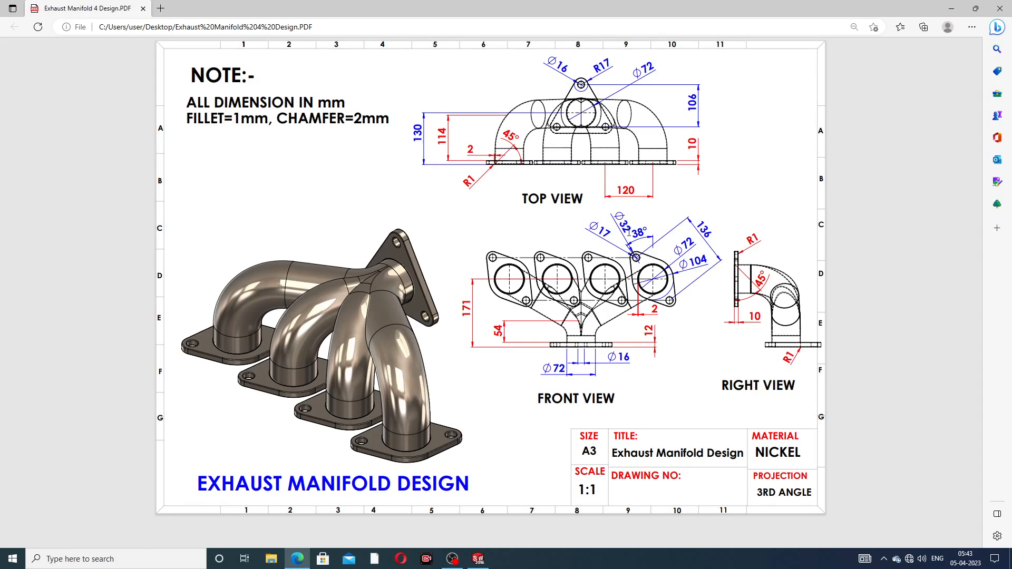
left_click(298, 558)
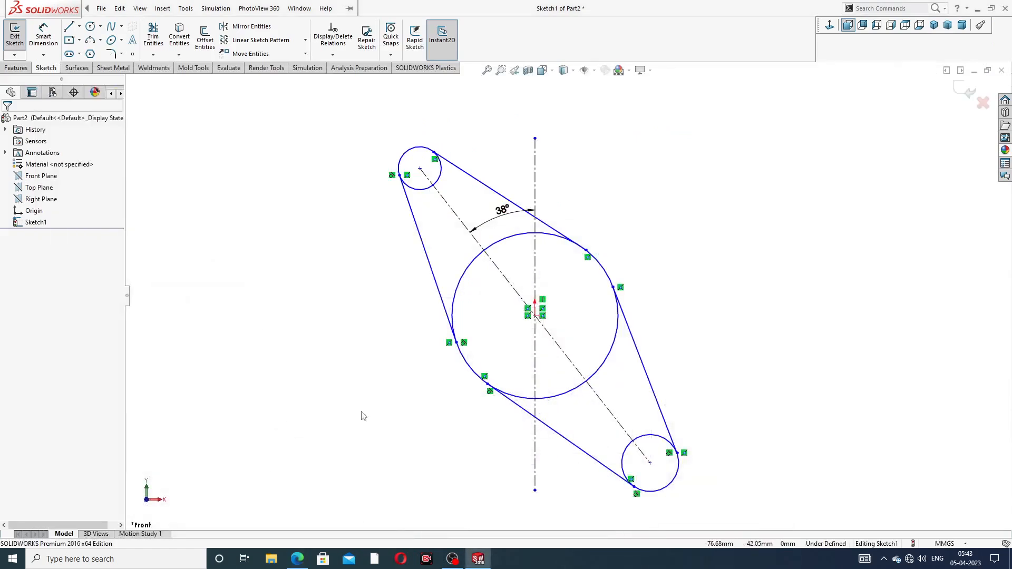
left_click(38, 44)
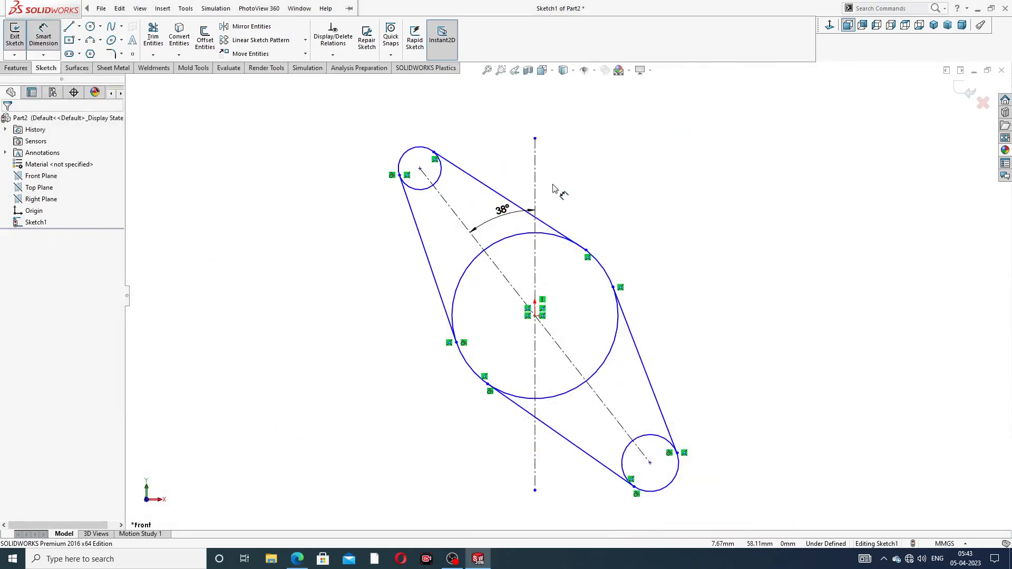
left_click(420, 169)
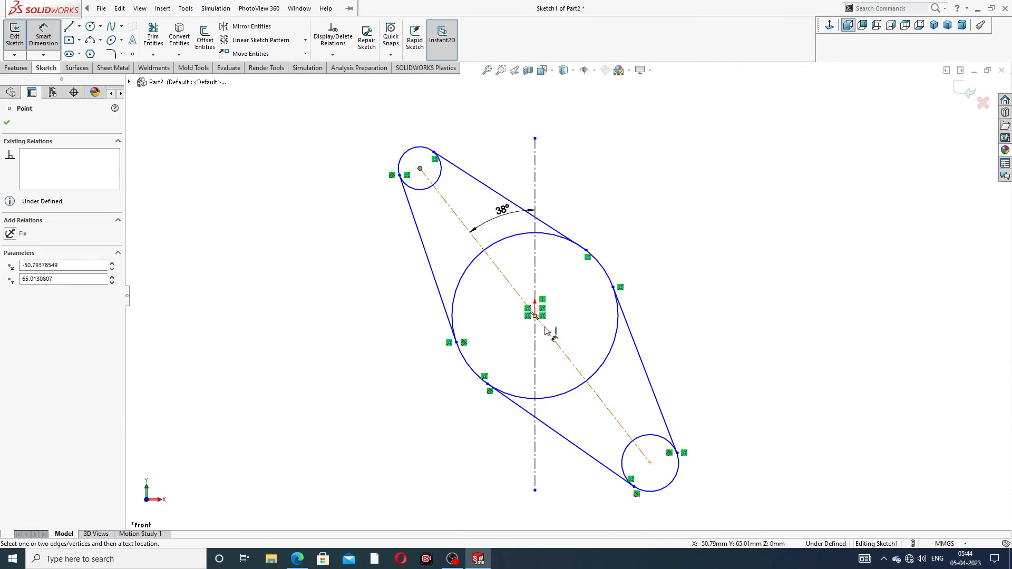
left_click(650, 463)
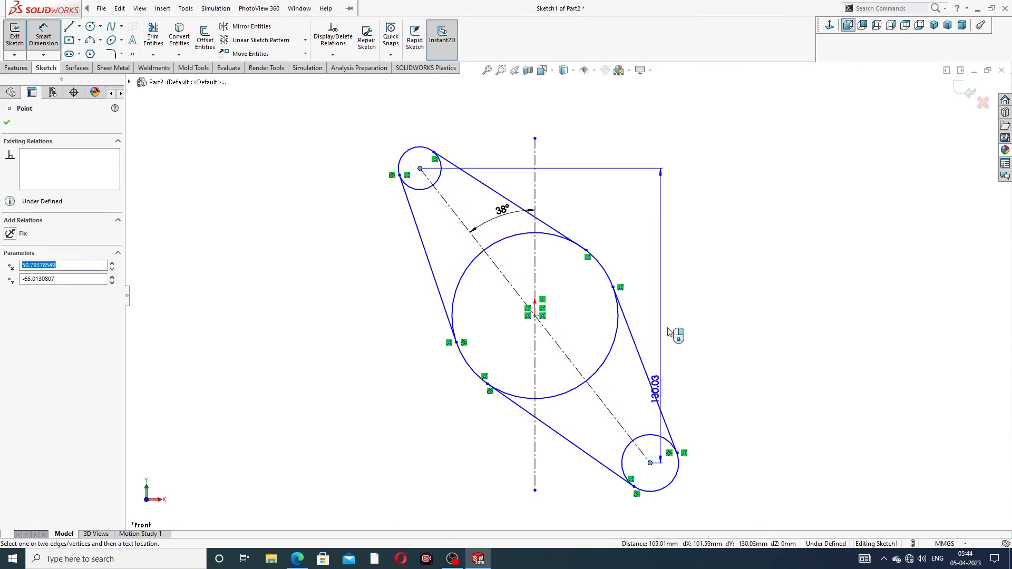
left_click(633, 181)
type("10")
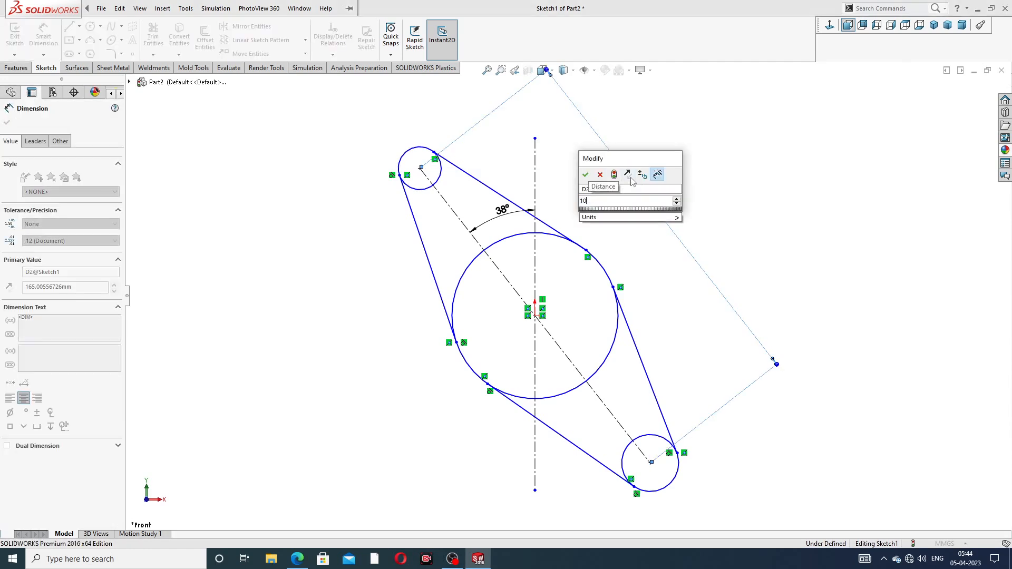
type("4")
key("Return")
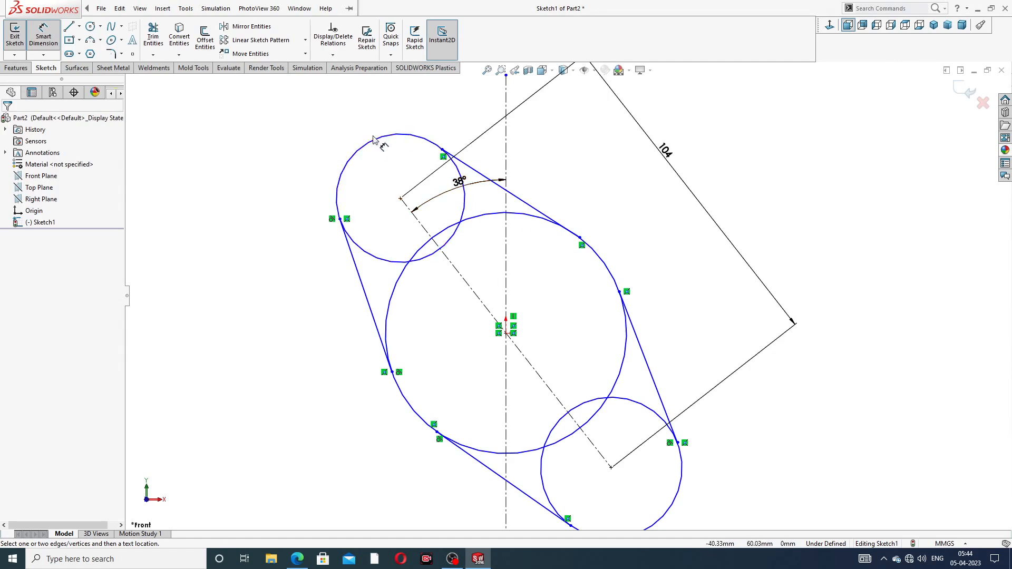
Dimension the upper small circle's diameter as 32 mm
left_click(371, 144)
left_click(288, 136)
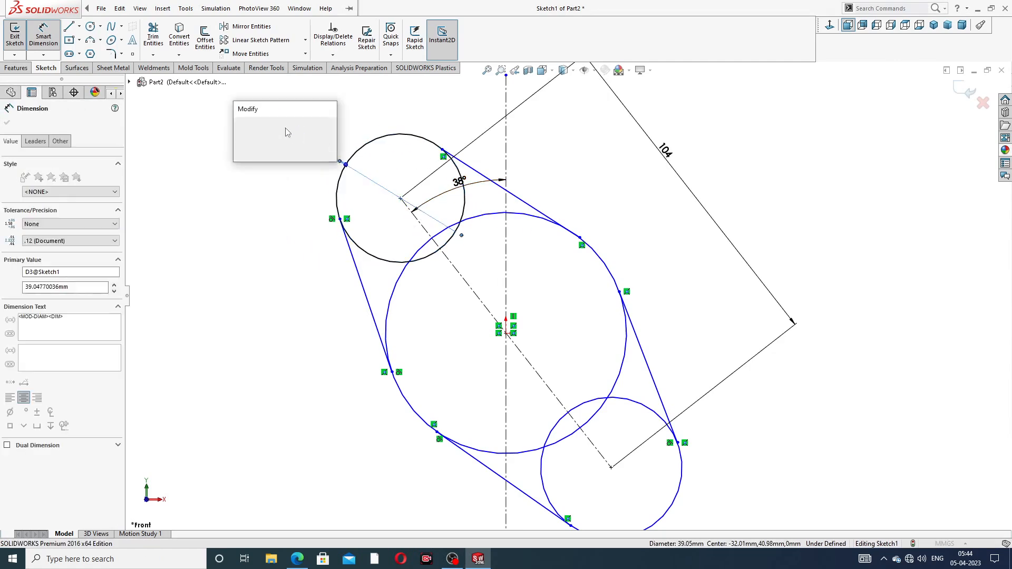
type("32")
key("Return")
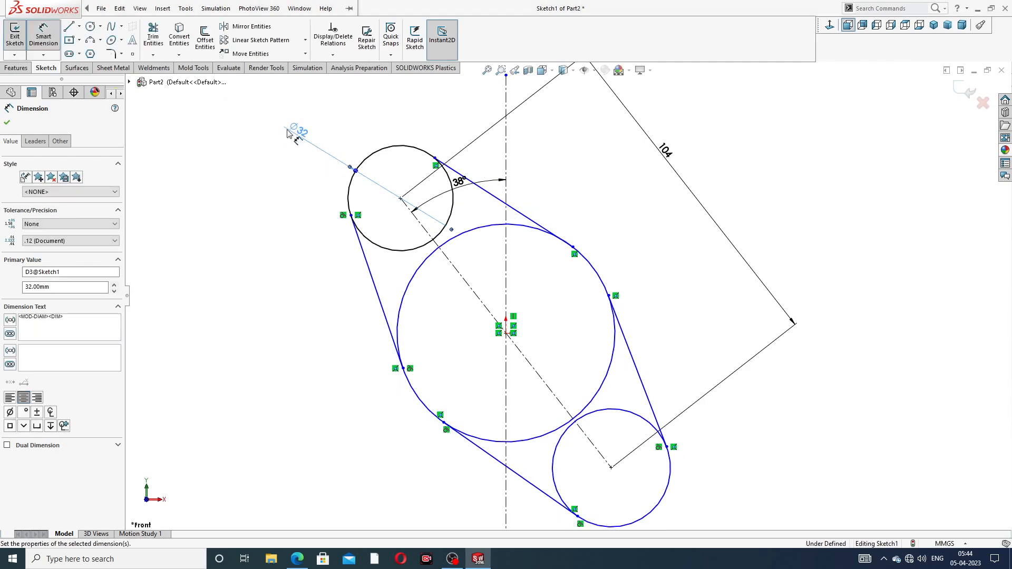
Dimension the central circle's diameter as 104 mm
left_click(541, 237)
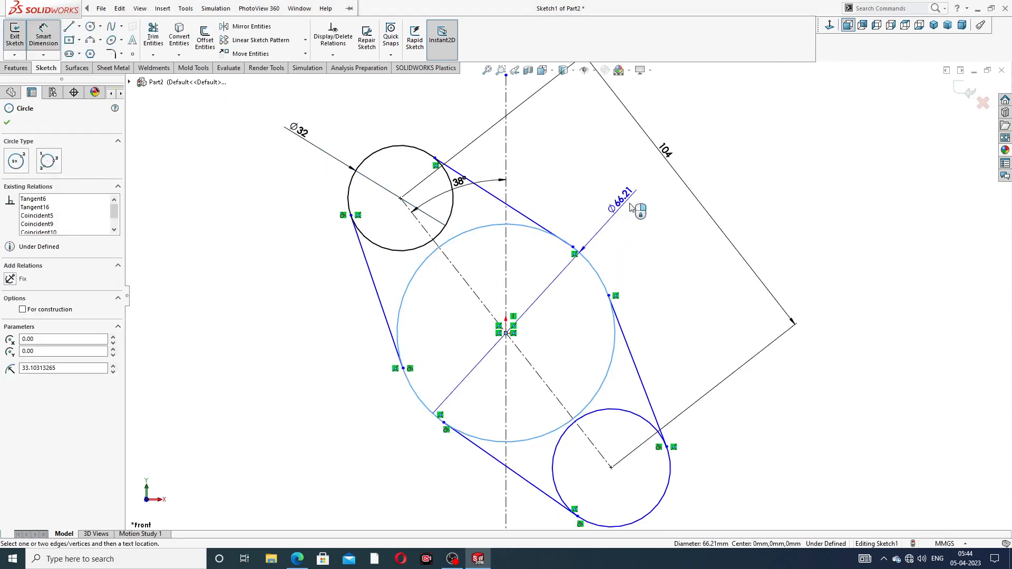
left_click(635, 206)
type("104")
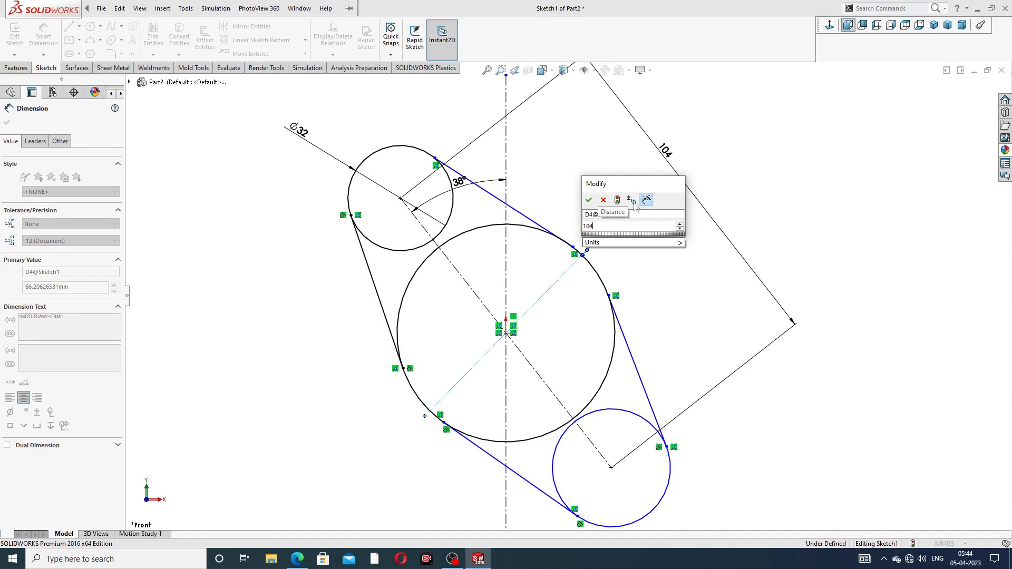
key("Return")
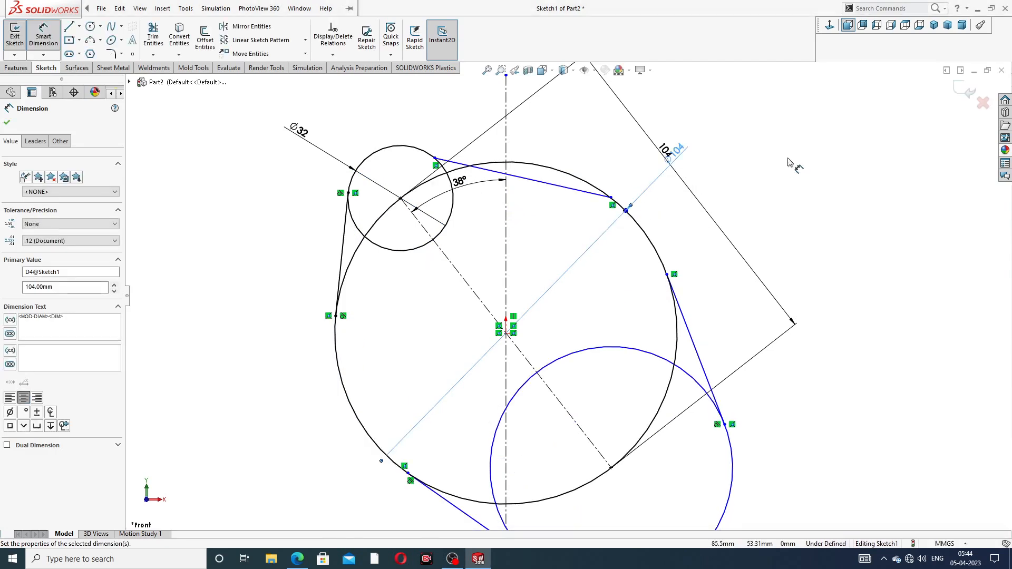
left_click(789, 162)
right_click(788, 153)
left_click(808, 157)
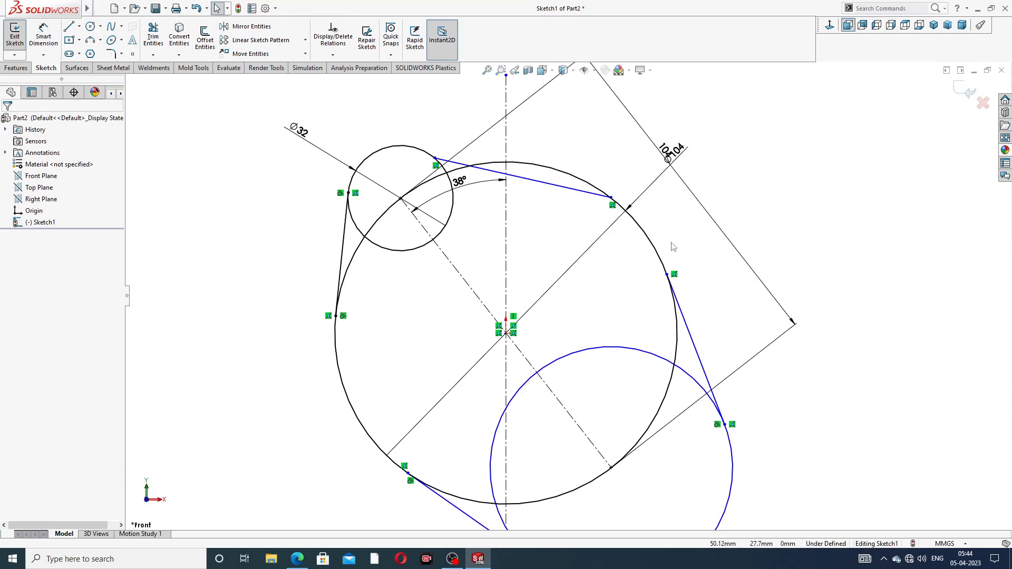
Add an equal relation between the upper and lower small circles
key("z")
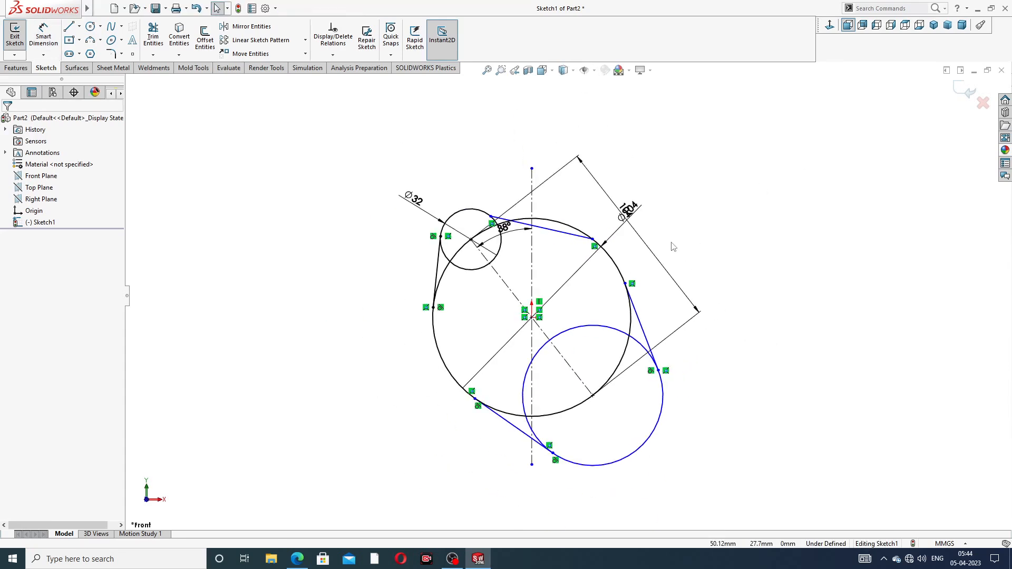
left_click(501, 247)
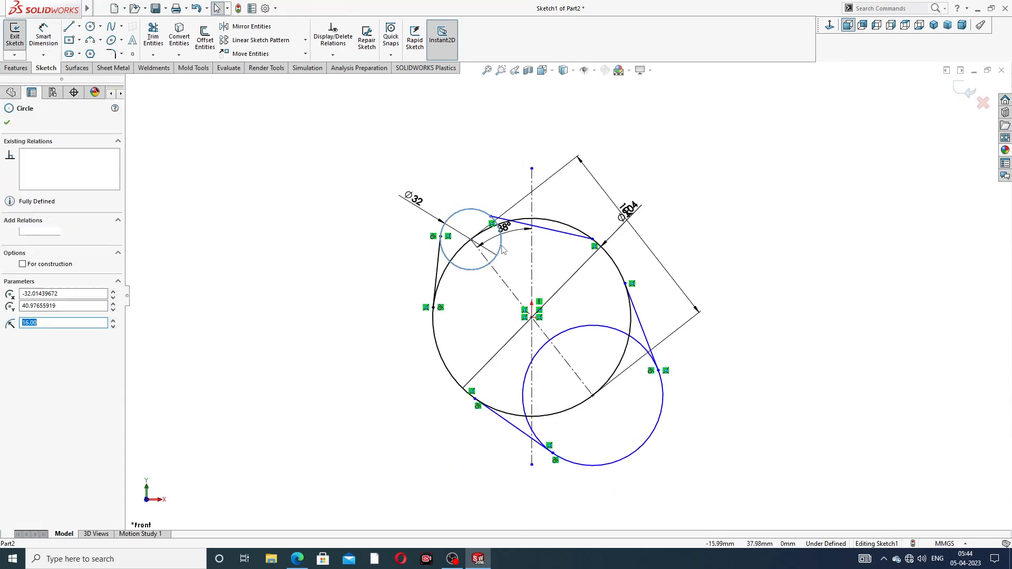
left_click(609, 328, "ctrl")
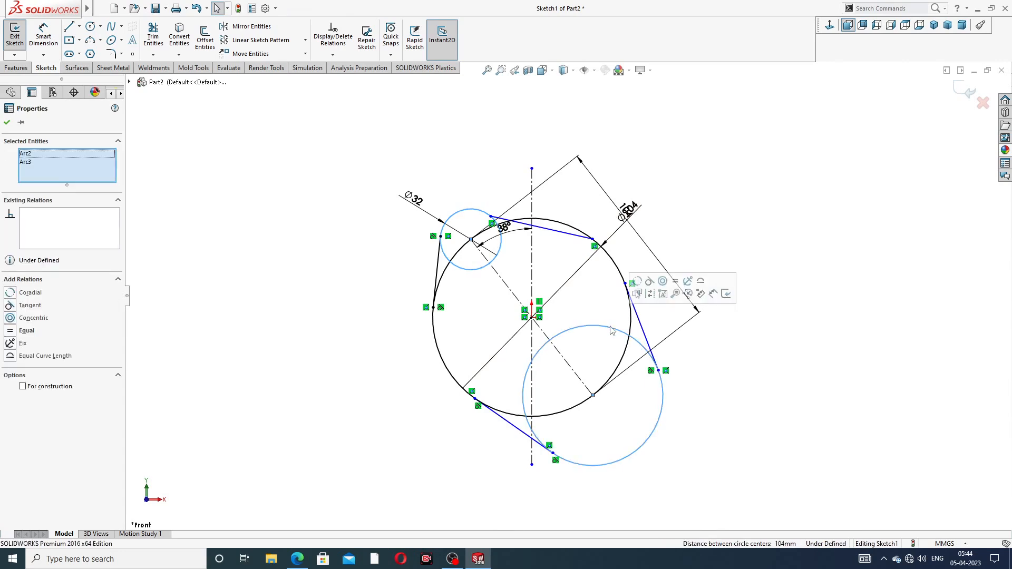
left_click(676, 281)
left_click(656, 232)
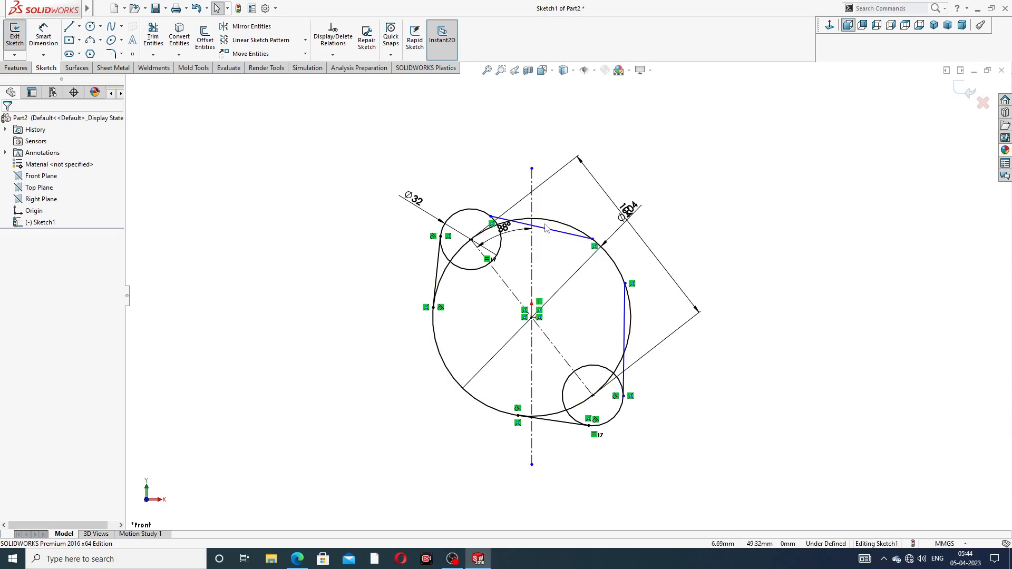
Make the upper connecting line tangent to the upper small circle
scroll(543, 221, "down", 3)
left_click(543, 244)
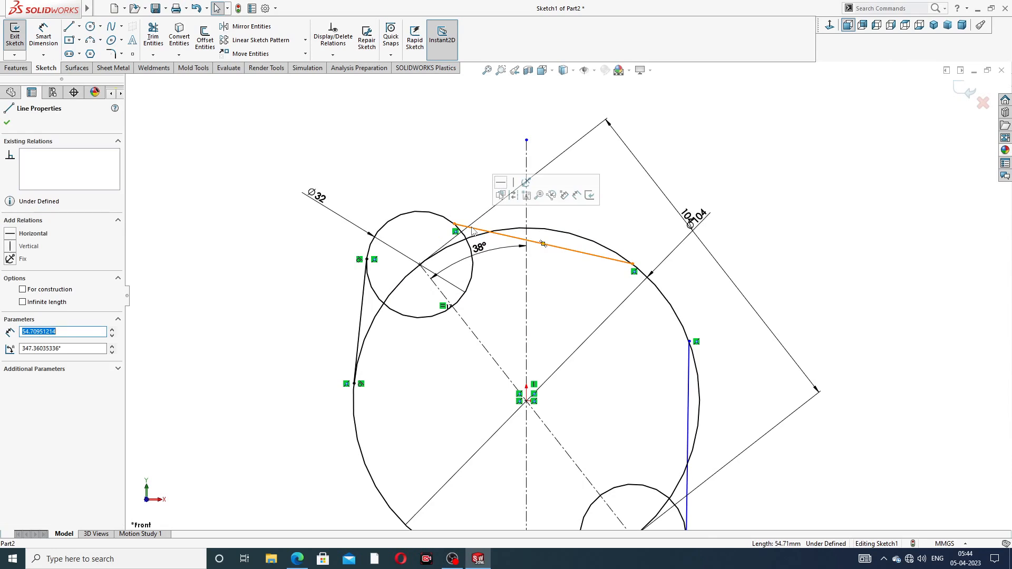
double_click(477, 248)
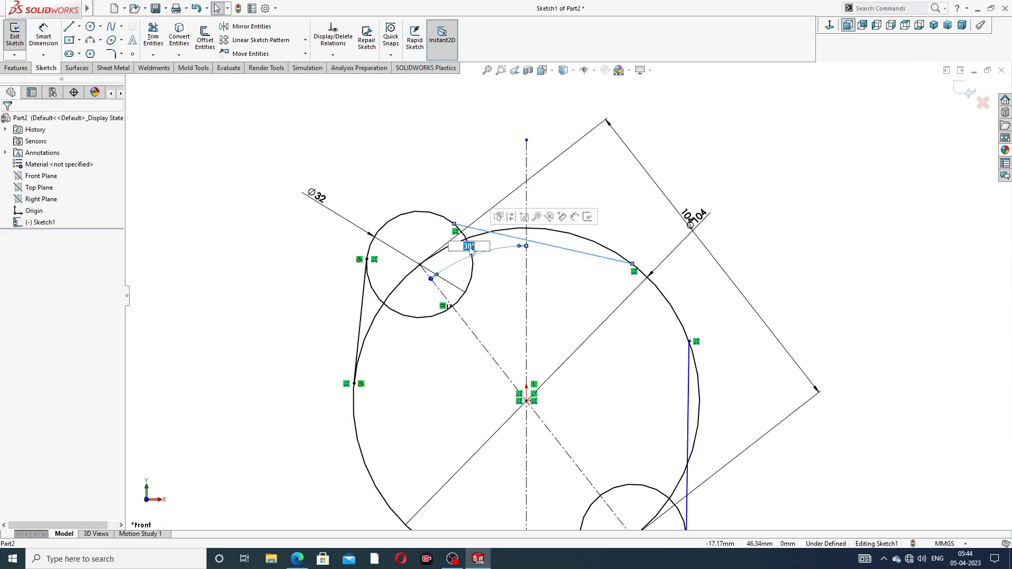
key("Return")
scroll(474, 211, "down", 5)
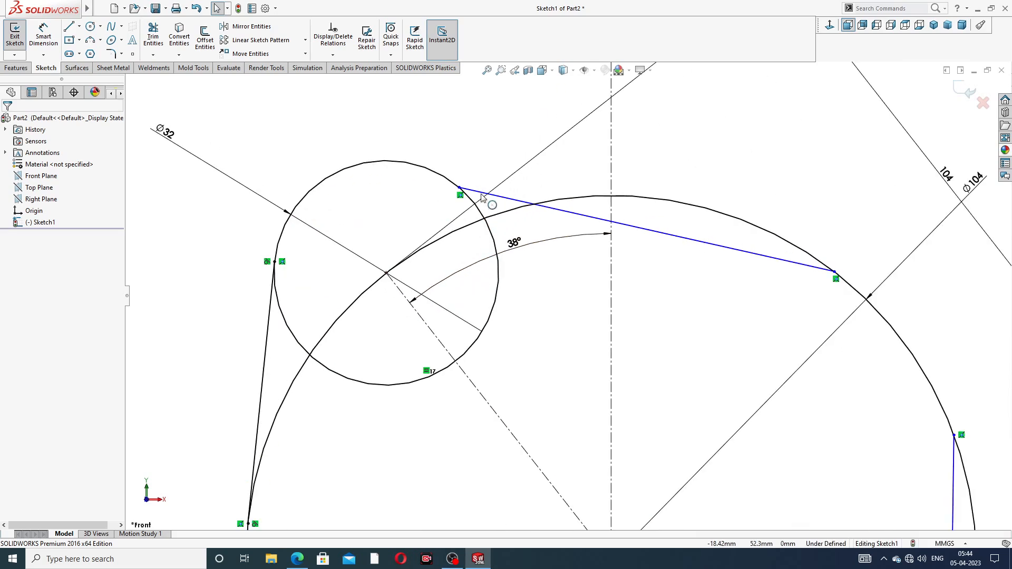
left_click(480, 213)
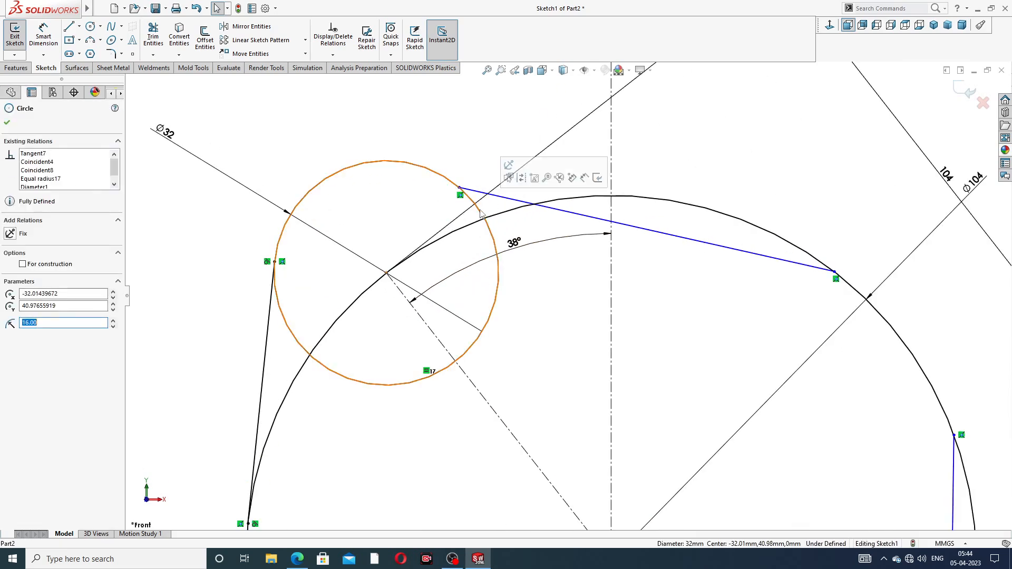
left_click(513, 200, "ctrl")
left_click(540, 155)
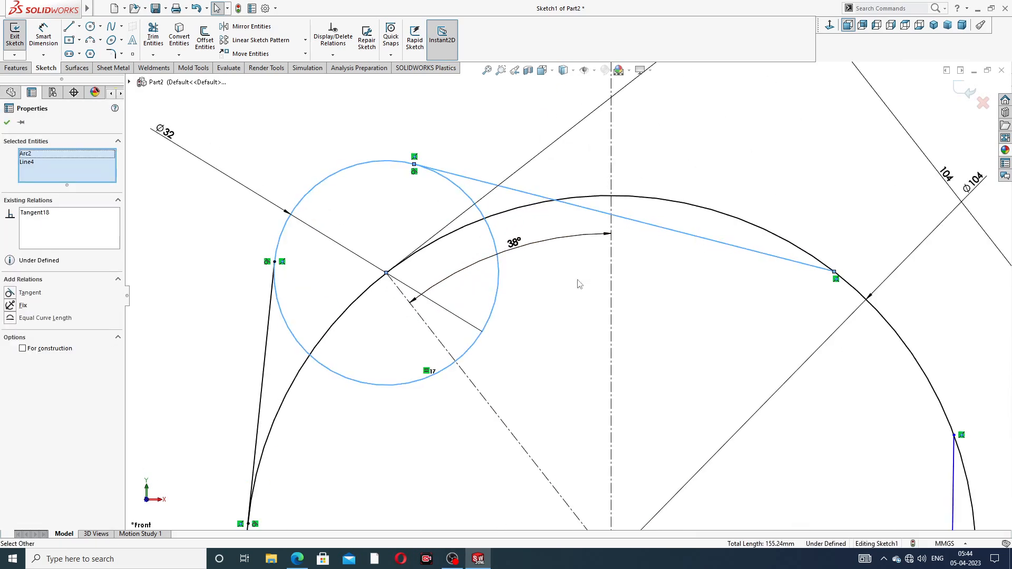
Make the upper connecting line tangent to the central circle as well
left_click(863, 270)
left_click(802, 265)
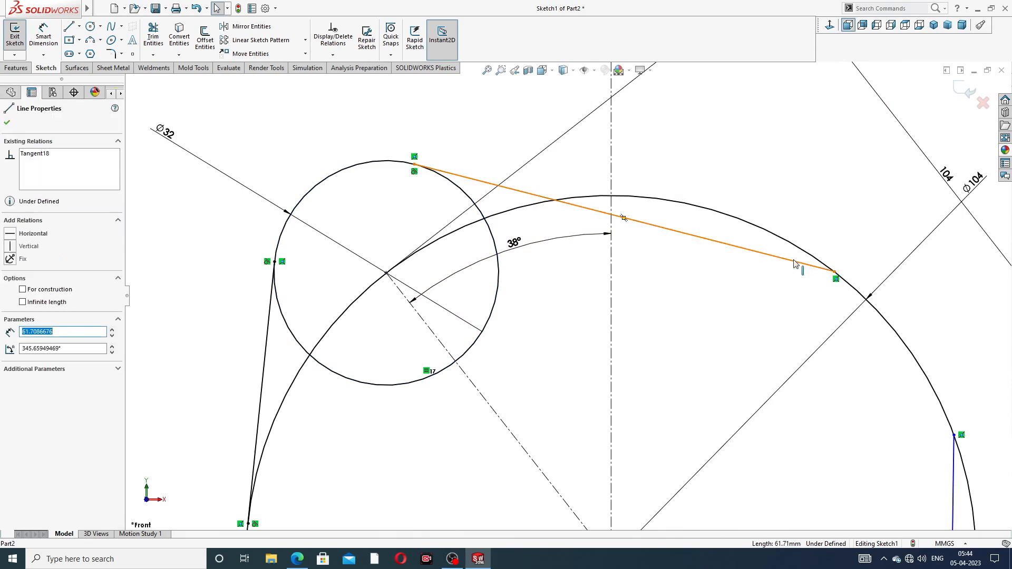
left_click(797, 251, "ctrl")
left_click(824, 203)
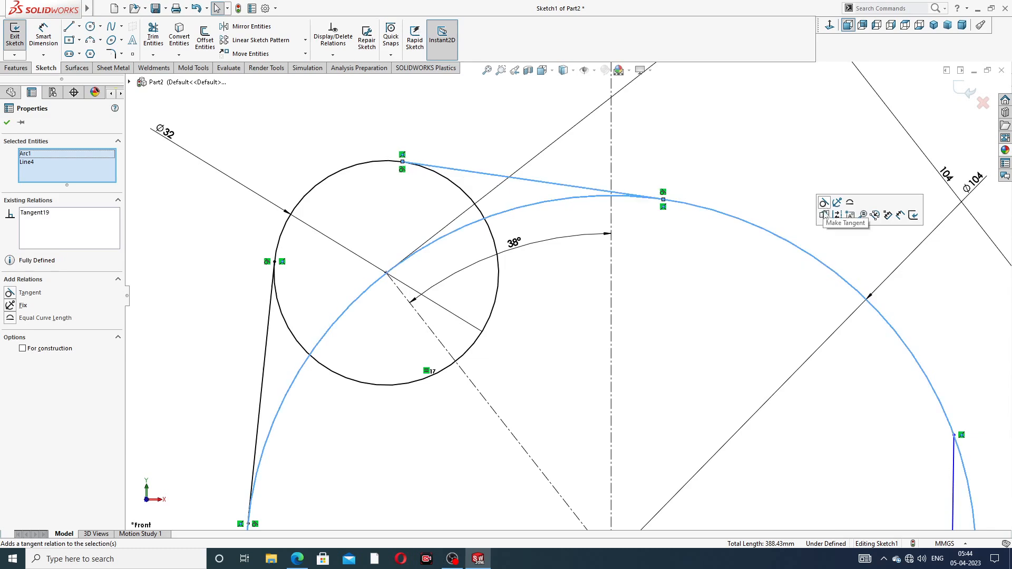
Make the line running from the central circle to the lower small circle's right edge tangent to the central circle
scroll(757, 325, "up", 3)
scroll(756, 337, "up", 4)
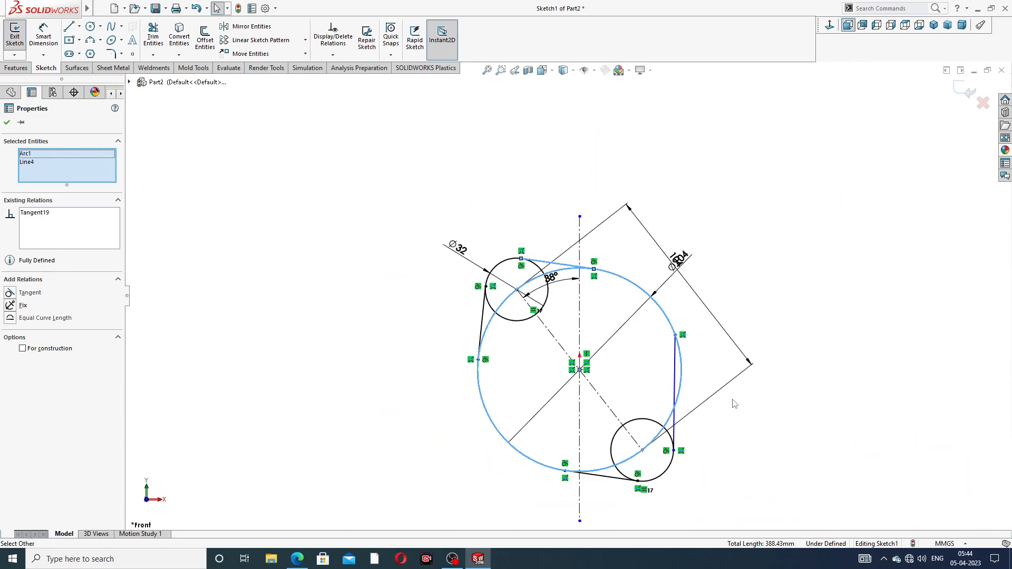
left_click(734, 403)
scroll(709, 406, "down", 3)
left_click(642, 336)
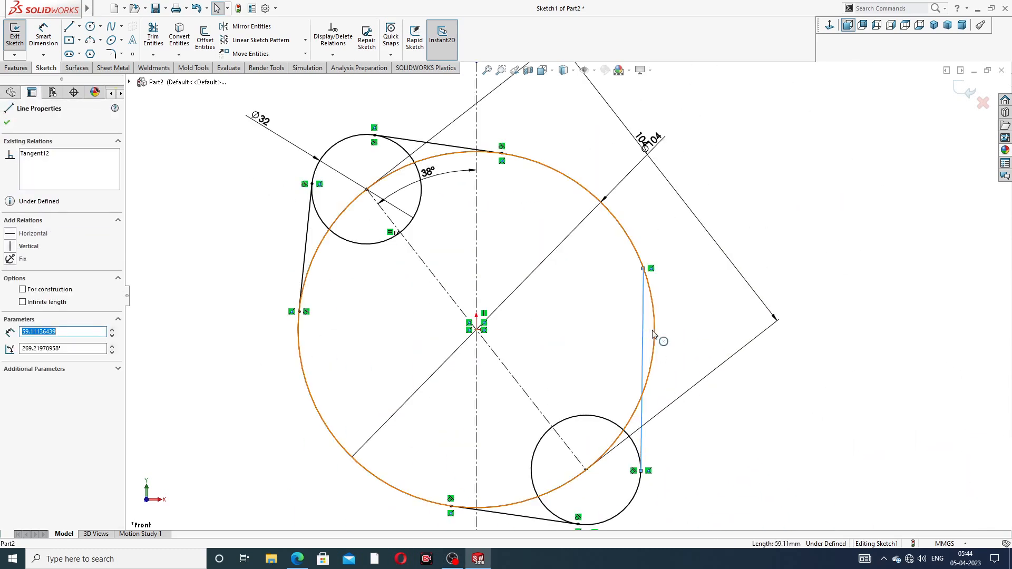
left_click(655, 331, "ctrl")
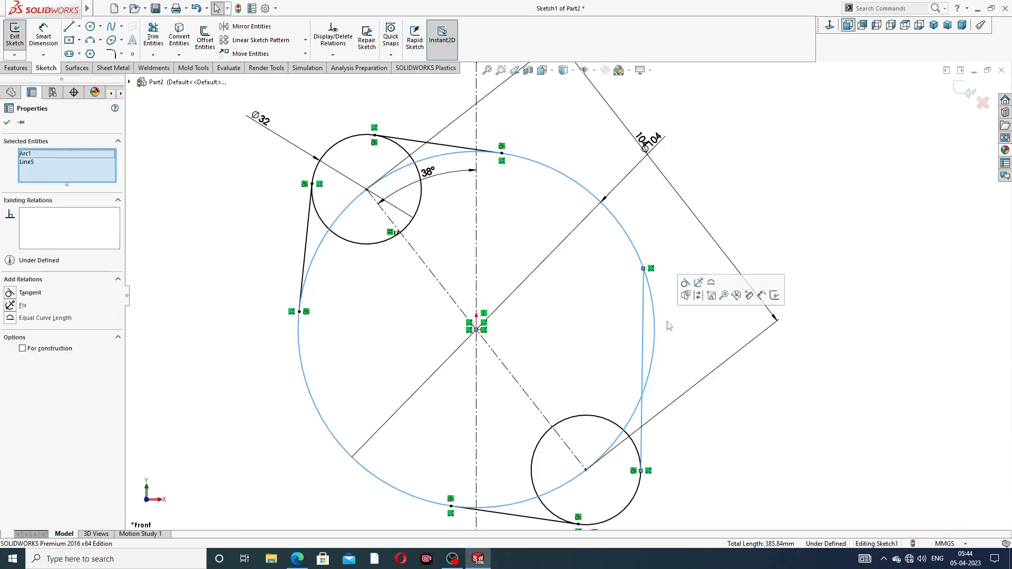
left_click(684, 284)
left_click(680, 391)
Separate the overlapping labels of the central circle's diameter and the center-to-center distance by moving the distance dimension farther outward
scroll(643, 405, "up", 3)
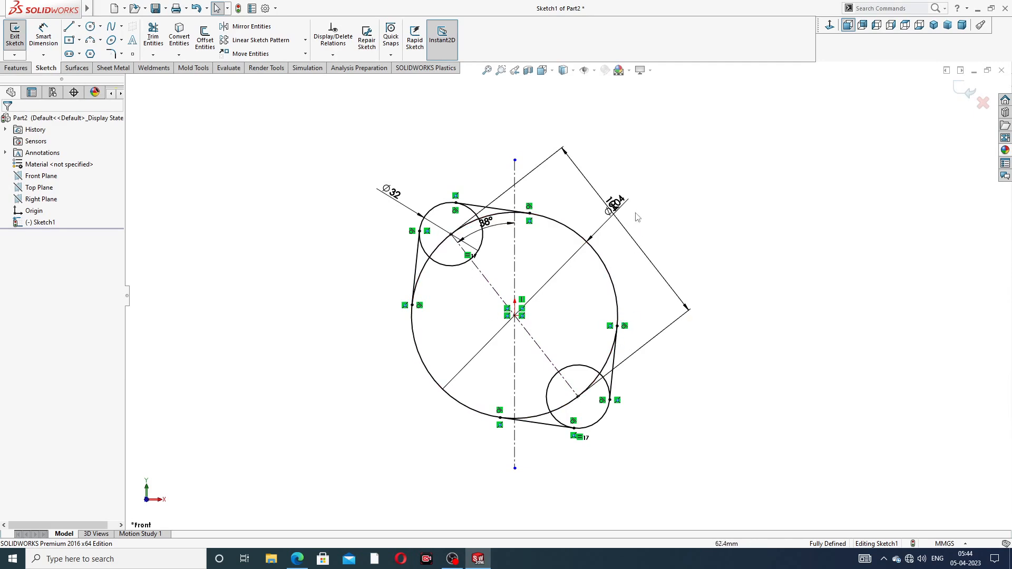
left_click_drag(617, 204, 623, 197)
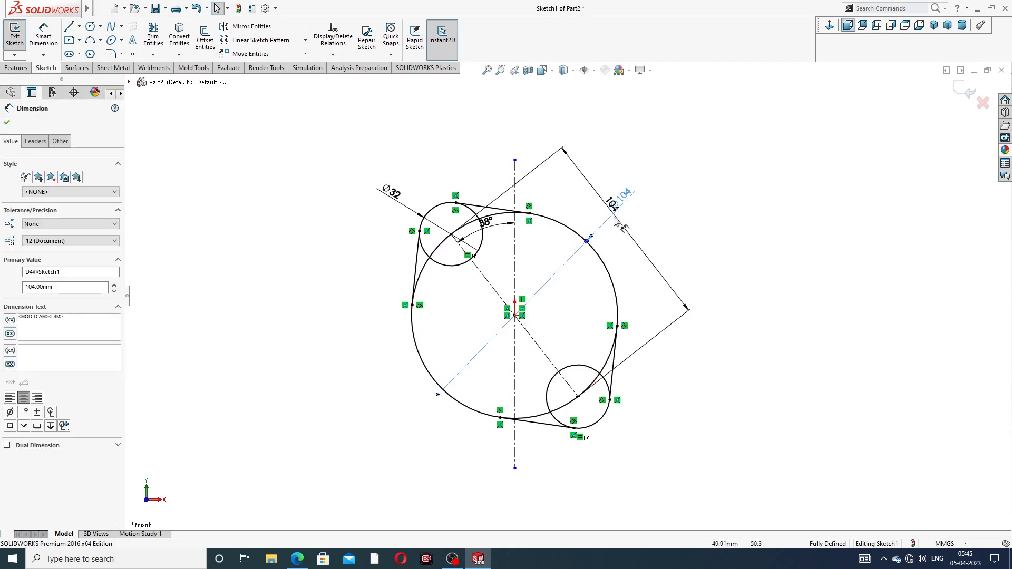
left_click(623, 219)
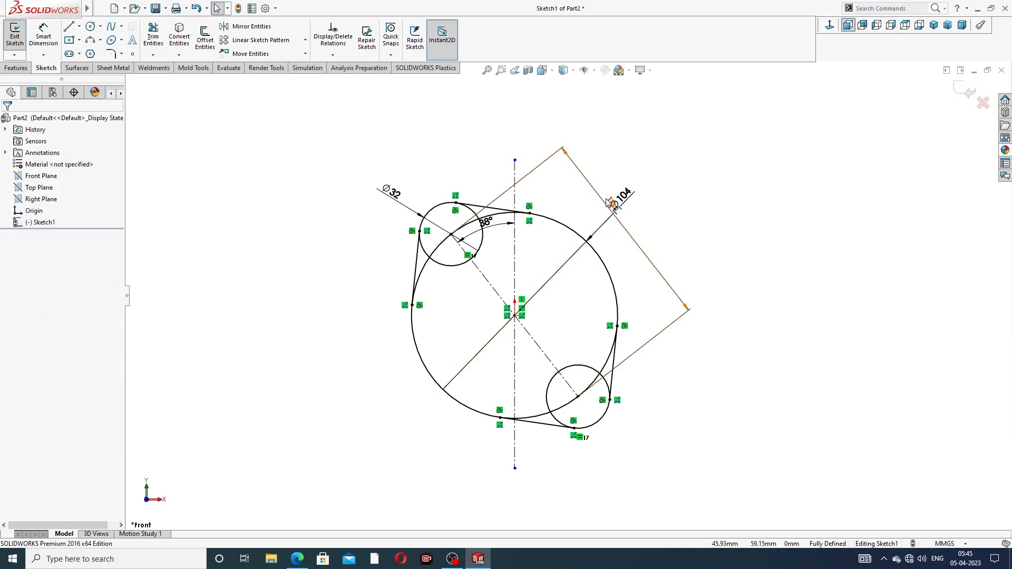
left_click_drag(637, 244, 675, 211)
Set the aligned distance between the two small circles' centers to 136 mm
double_click(654, 176)
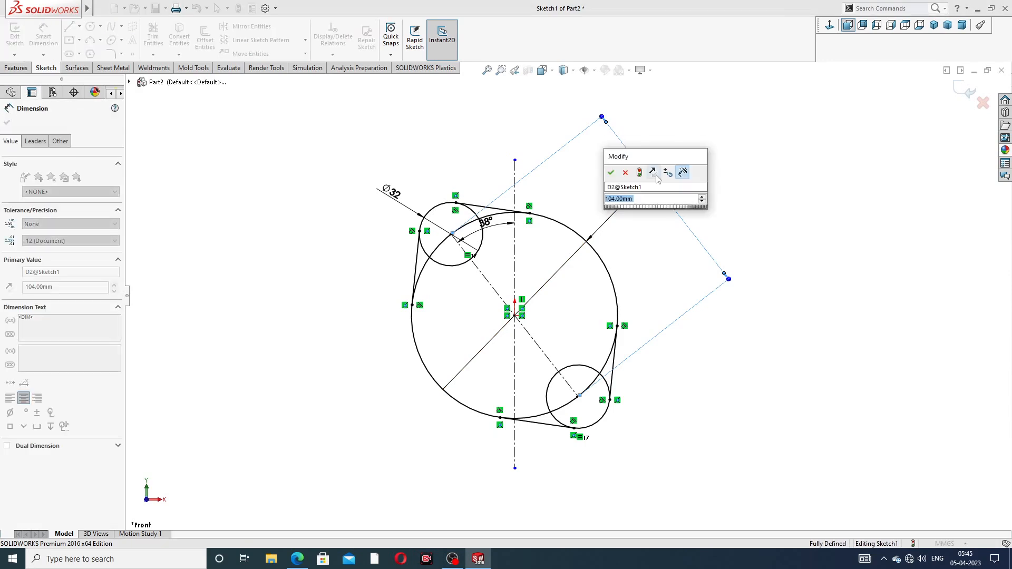
type("13")
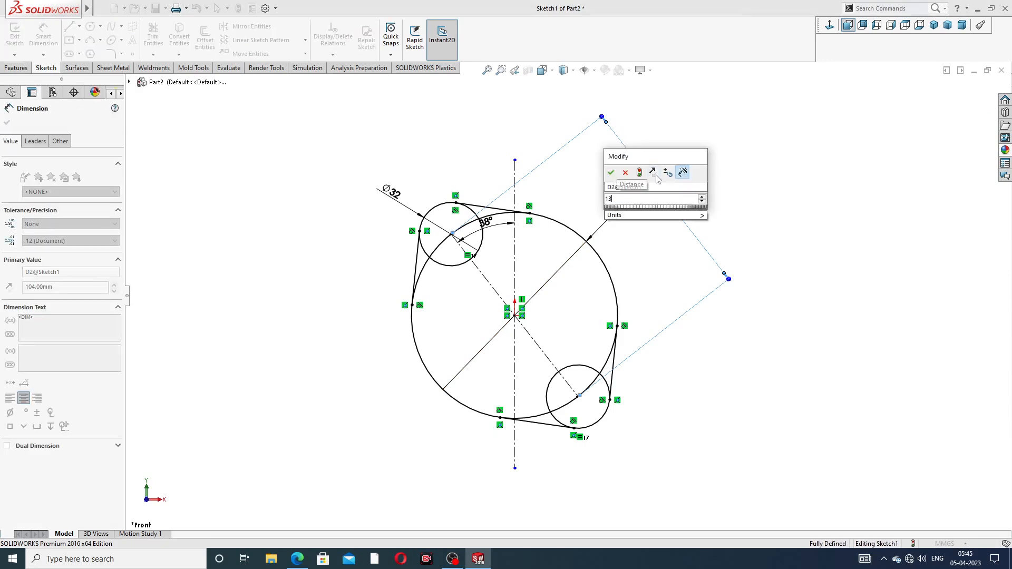
type("6")
key("Return")
key("Escape")
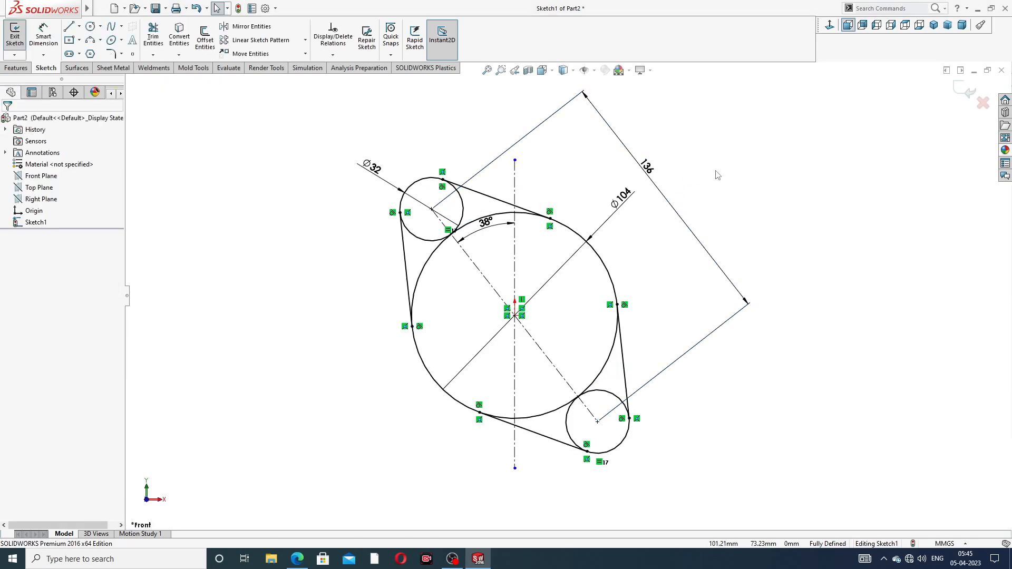
Reposition the labels of the center distance, the central circle's diameter and the centerline angle so they read clearly
left_click(650, 173)
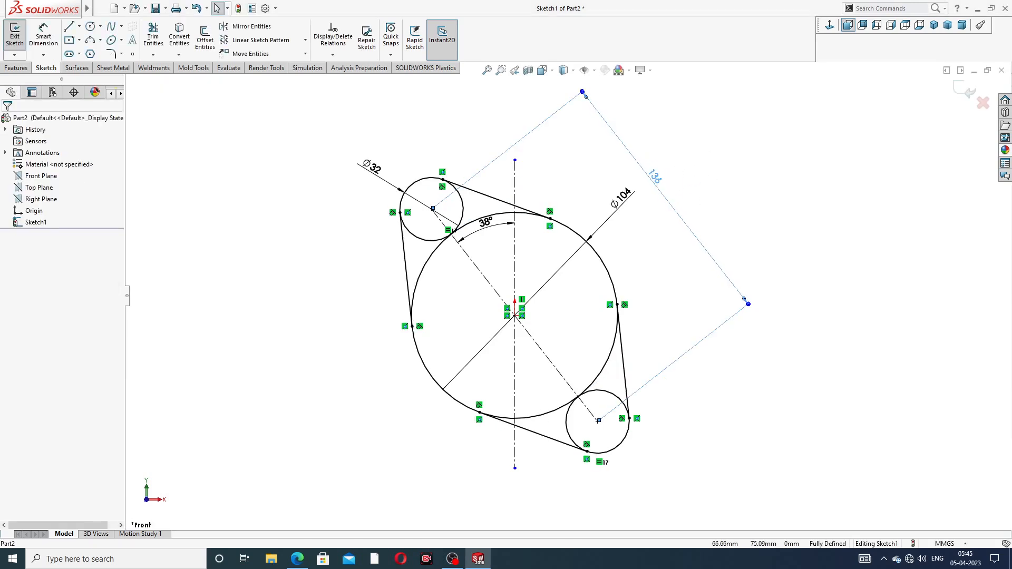
left_click(681, 170)
left_click_drag(618, 196, 621, 222)
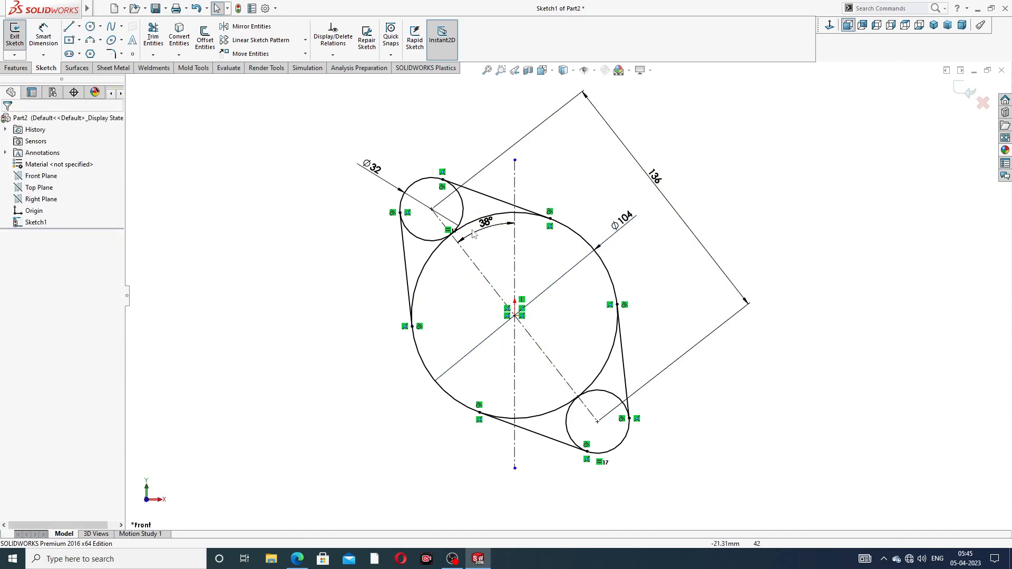
mouse_move(483, 220)
left_mouse_down()
mouse_move(491, 214)
mouse_move(491, 234)
left_mouse_up()
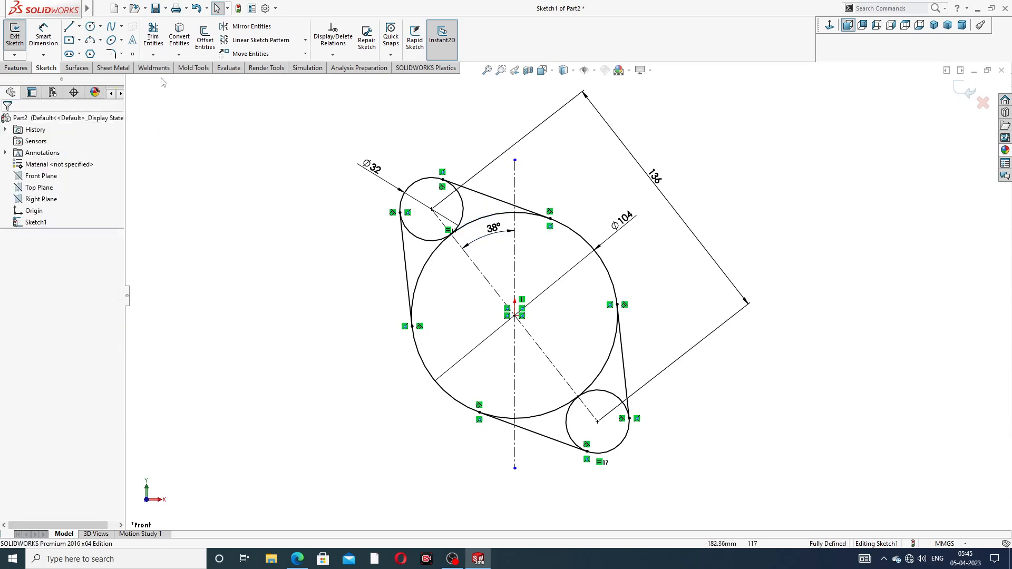
Power-trim the inner arcs of both small circles and the central circle's arcs lying inside the two flange lobes
left_click(154, 38)
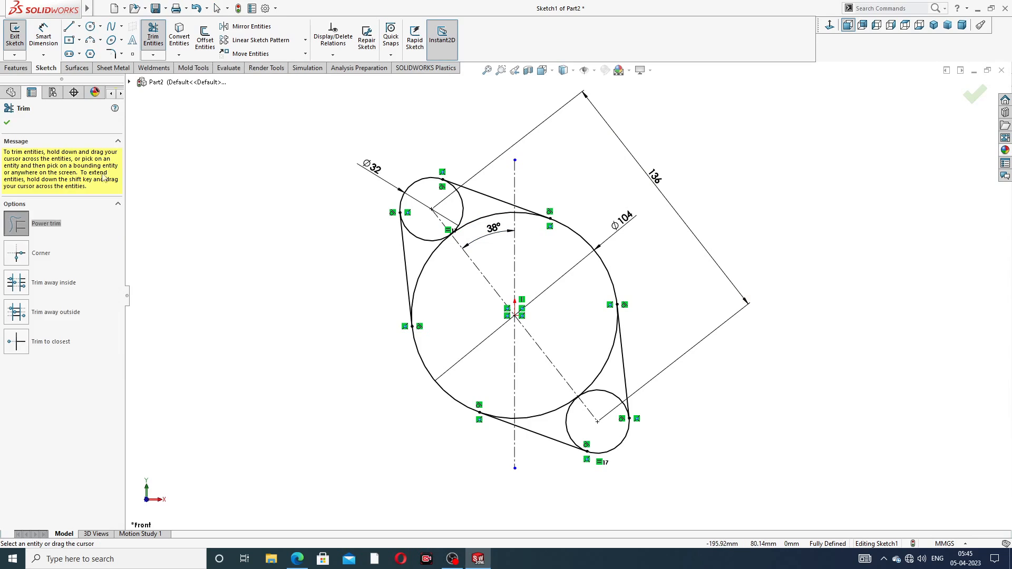
scroll(391, 258, "down", 1)
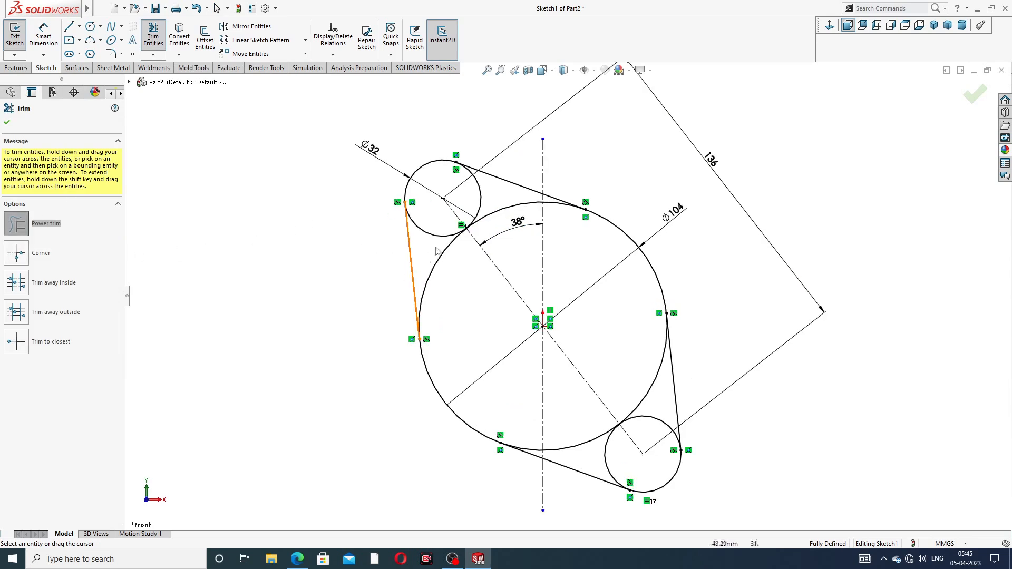
mouse_move(446, 250)
left_mouse_down()
mouse_move(444, 229)
mouse_move(474, 203)
left_mouse_up()
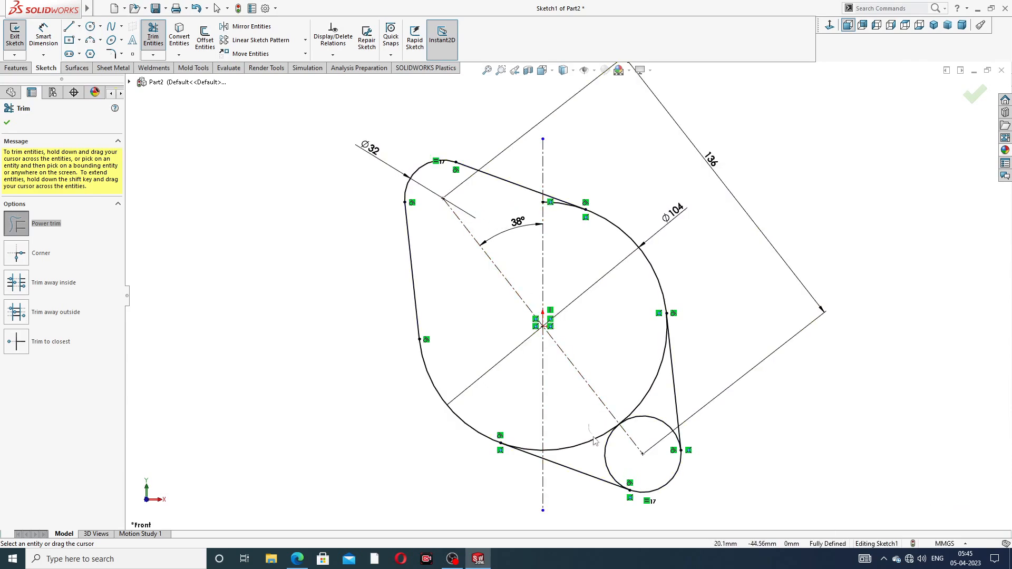
mouse_move(606, 431)
left_mouse_down()
mouse_move(624, 420)
mouse_move(642, 429)
left_mouse_up()
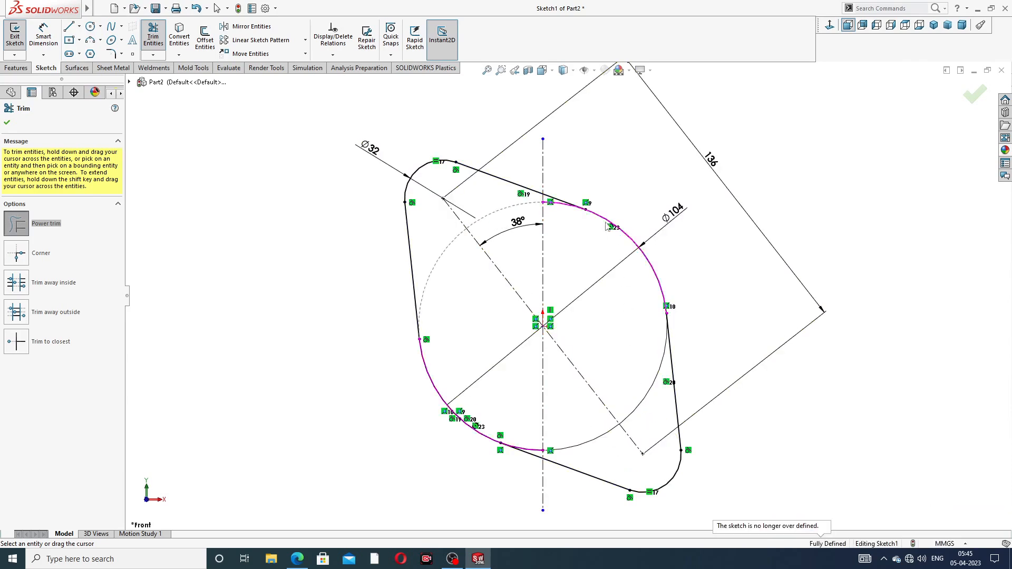
Trim the leftover central-circle arc stubs between the vertical centerline and the upper and lower tangent lines, leaving a single closed flange outline
scroll(549, 230, "down", 5)
left_click_drag(578, 193, 576, 178)
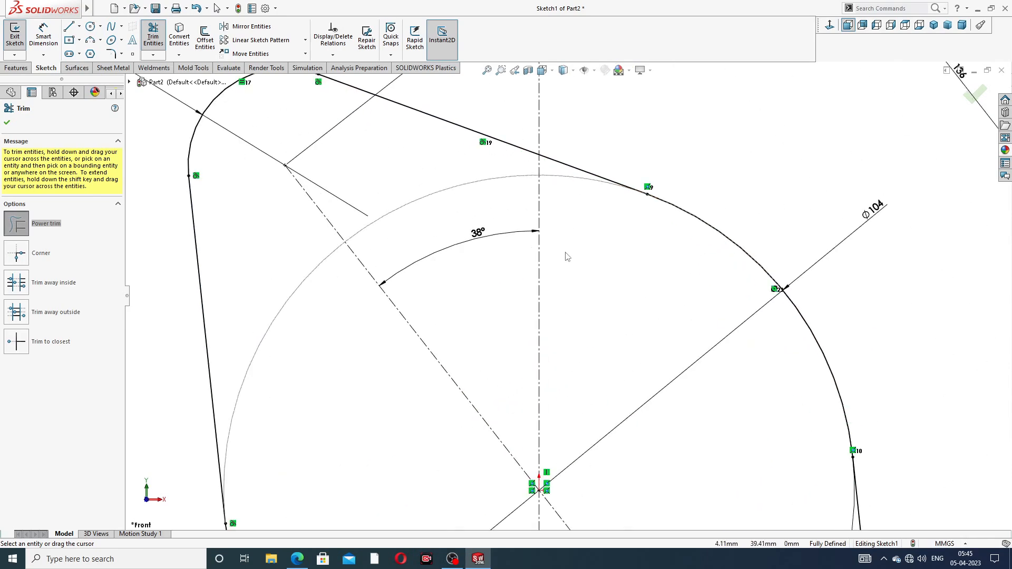
scroll(567, 257, "up", 6)
scroll(548, 253, "down", 10)
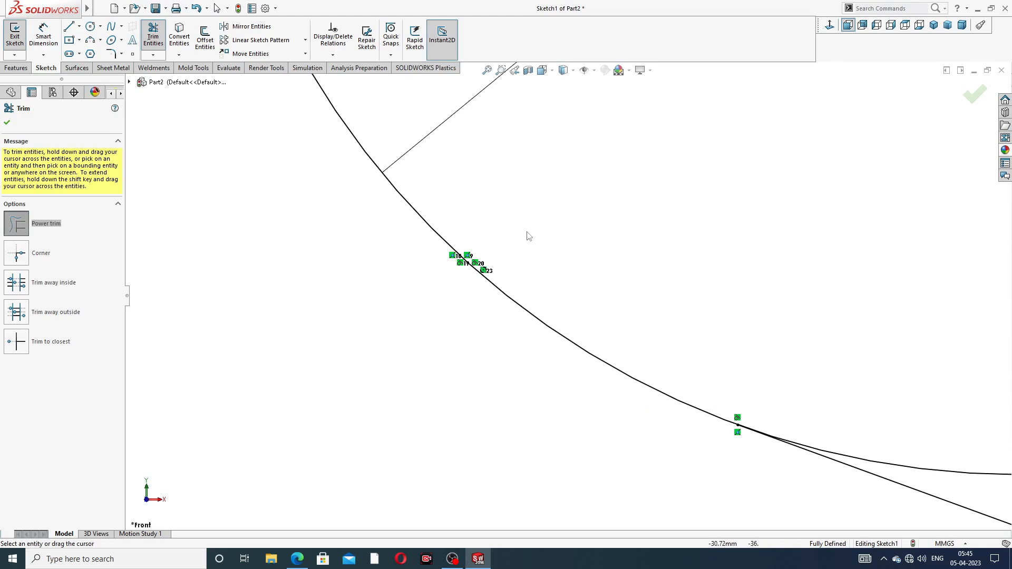
scroll(525, 237, "up", 4)
scroll(632, 287, "up", 4)
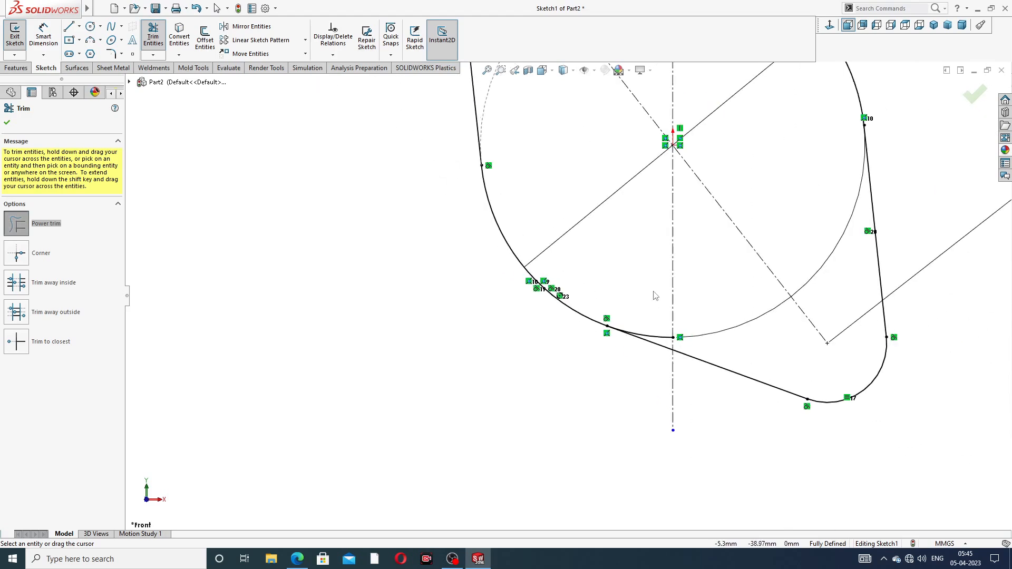
scroll(656, 297, "down", 2)
scroll(657, 358, "up", 6)
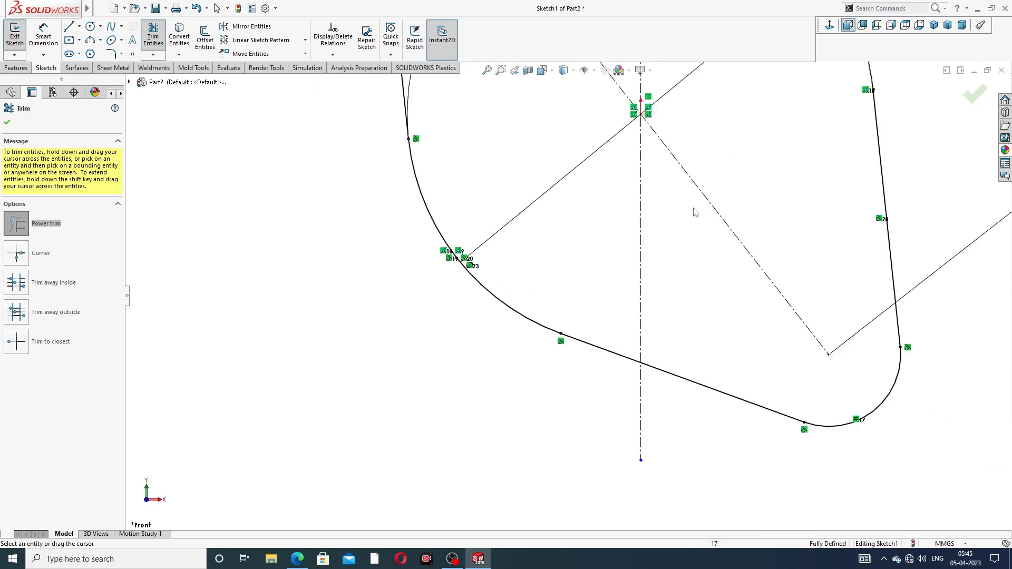
Finish trimming and extrude the closed flange outline 10 mm blind, checking the plate thickness against the PDF drawing
scroll(586, 207, "down", 2)
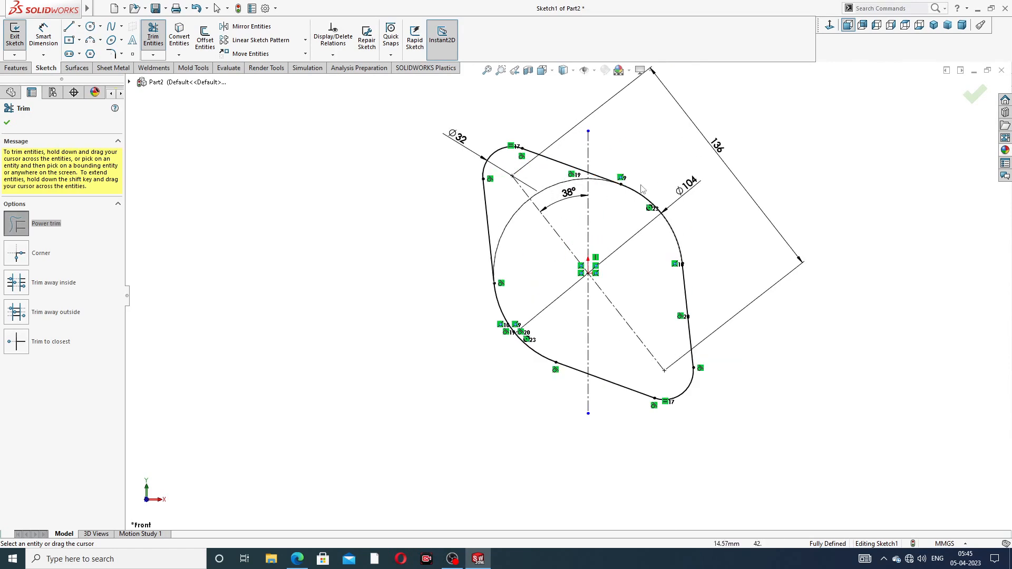
left_click(975, 98)
scroll(620, 222, "down", 2)
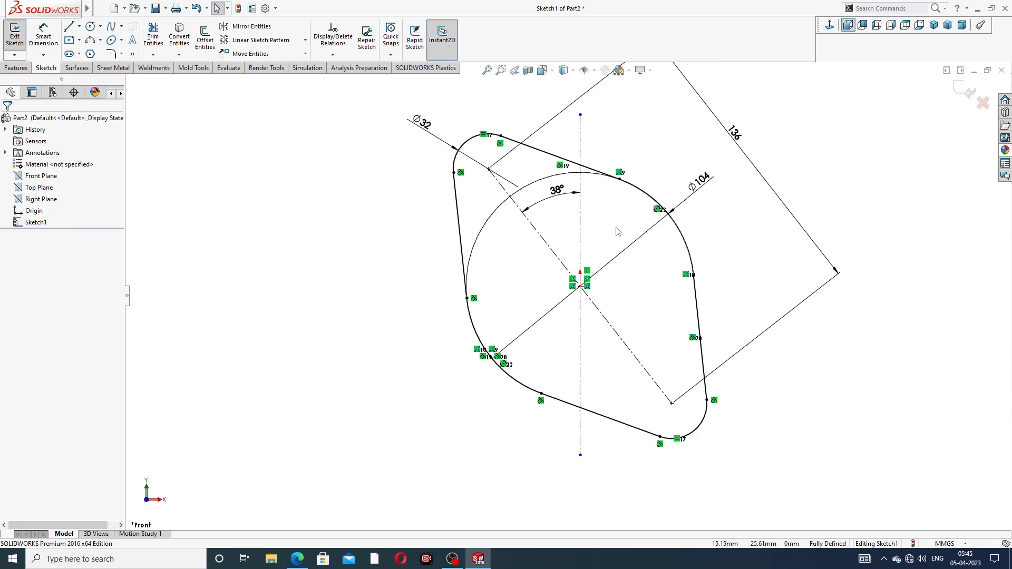
left_click(31, 70)
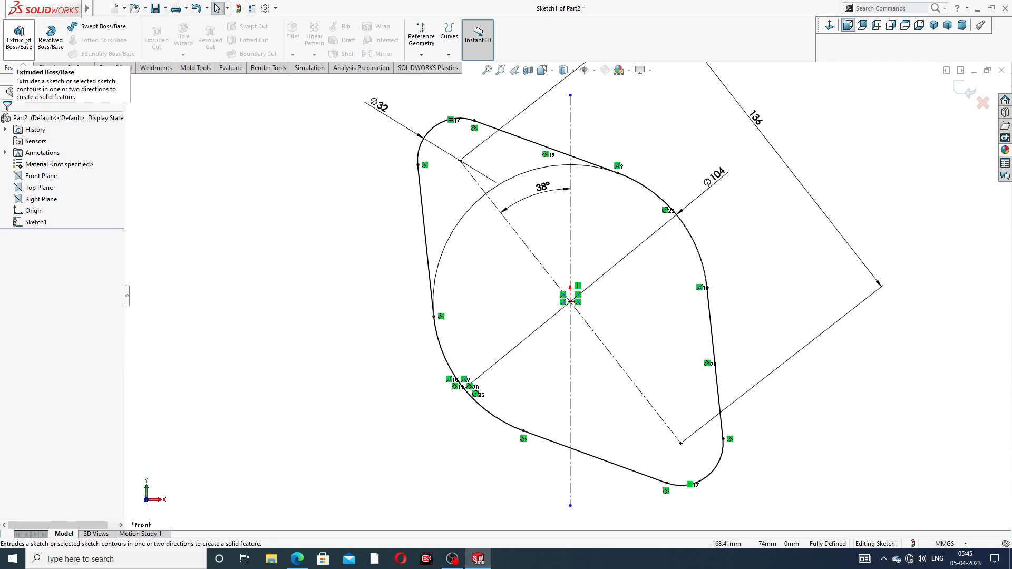
left_click(25, 47)
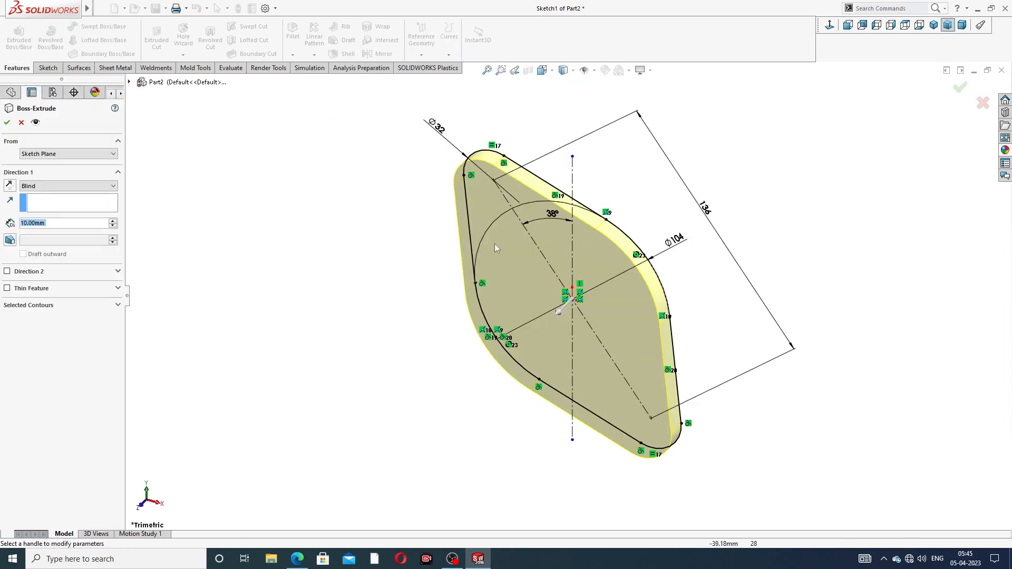
left_click(297, 559)
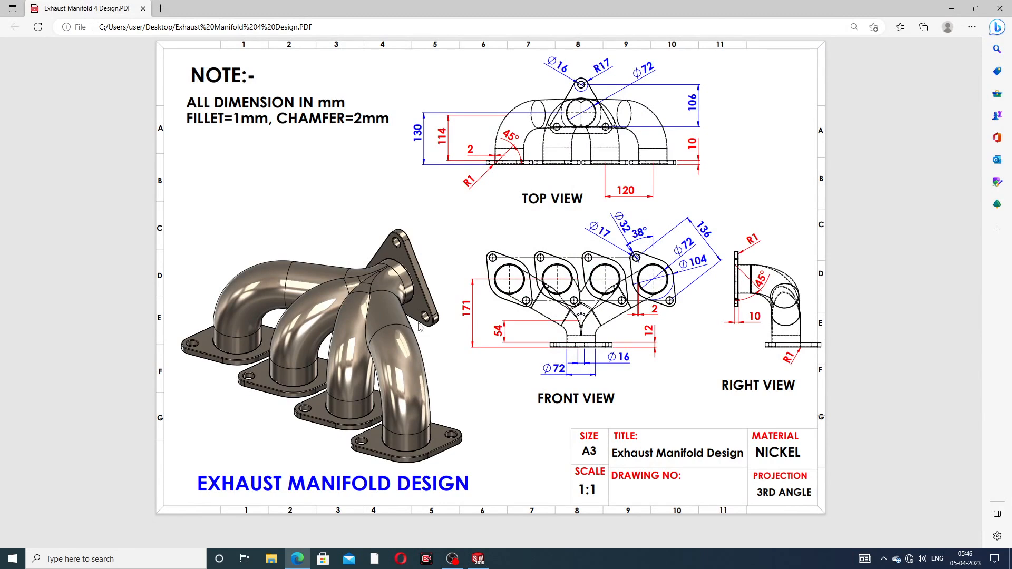
left_click(298, 559)
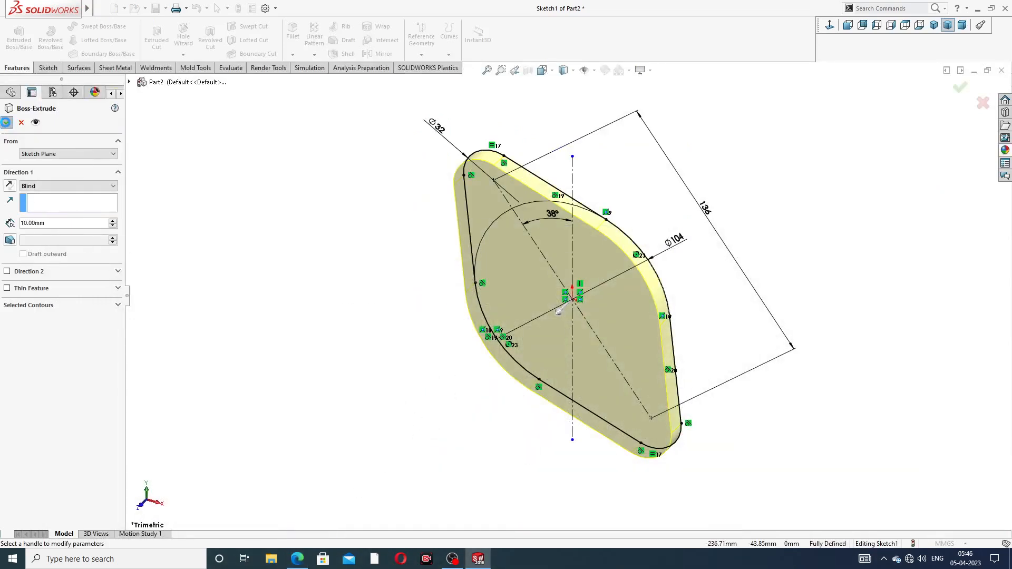
key("Return")
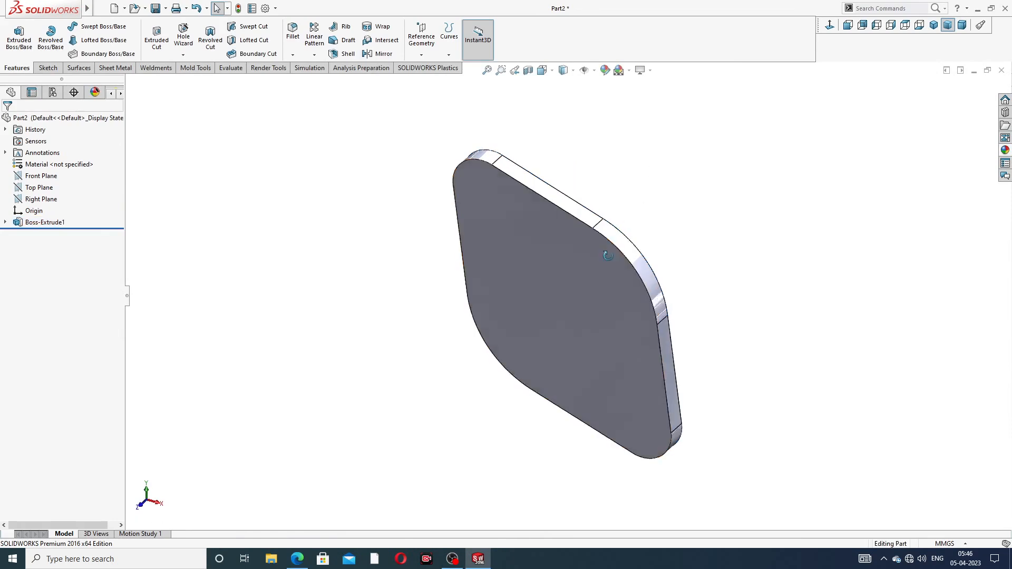
On the flange's front face, sketch circles about 14 mm and 18 mm in diameter concentric with the lobes and one about 44 mm at the origin
middle_click_drag(607, 255, 549, 234)
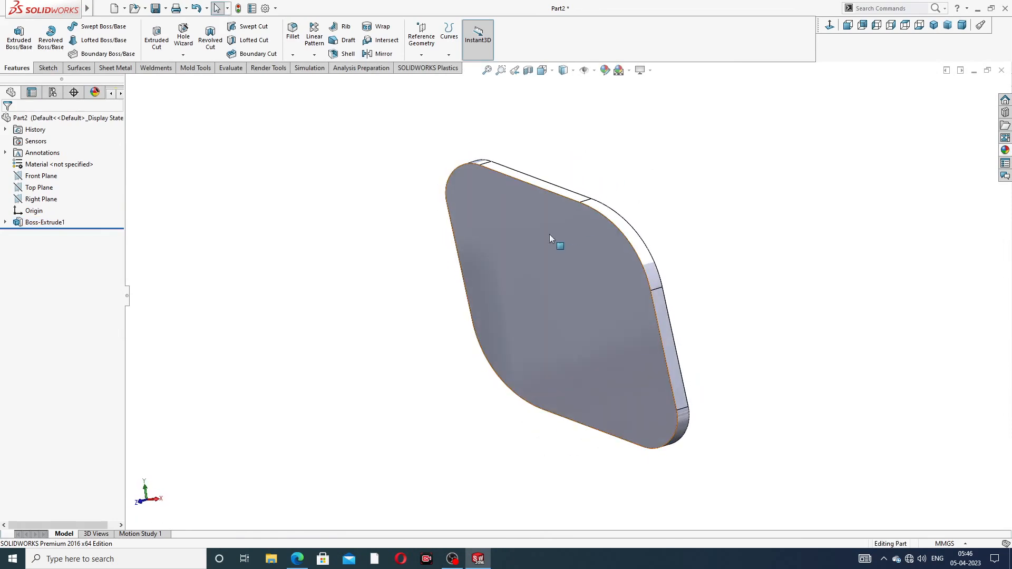
left_click(542, 238)
left_click(580, 215)
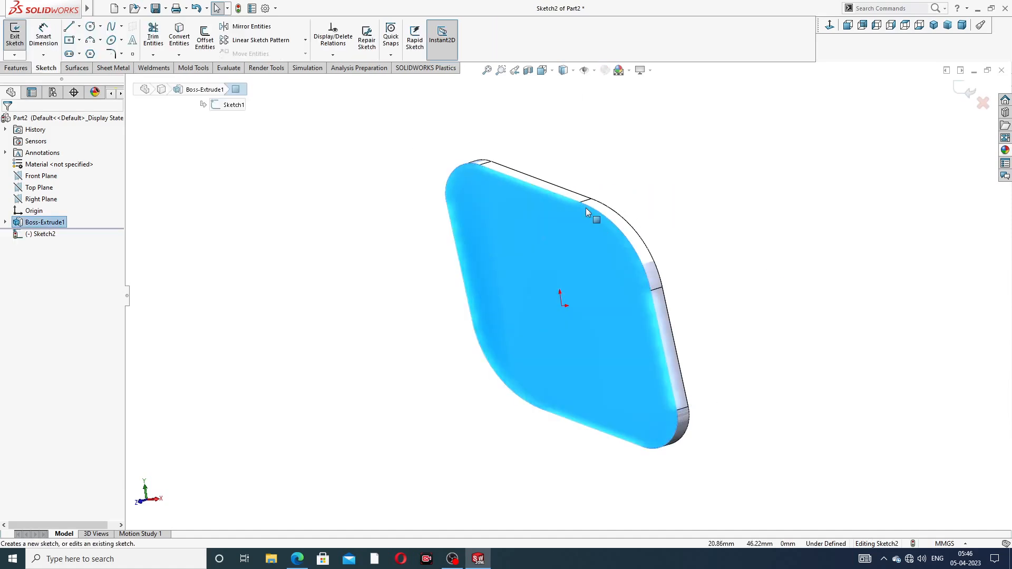
left_click(848, 25)
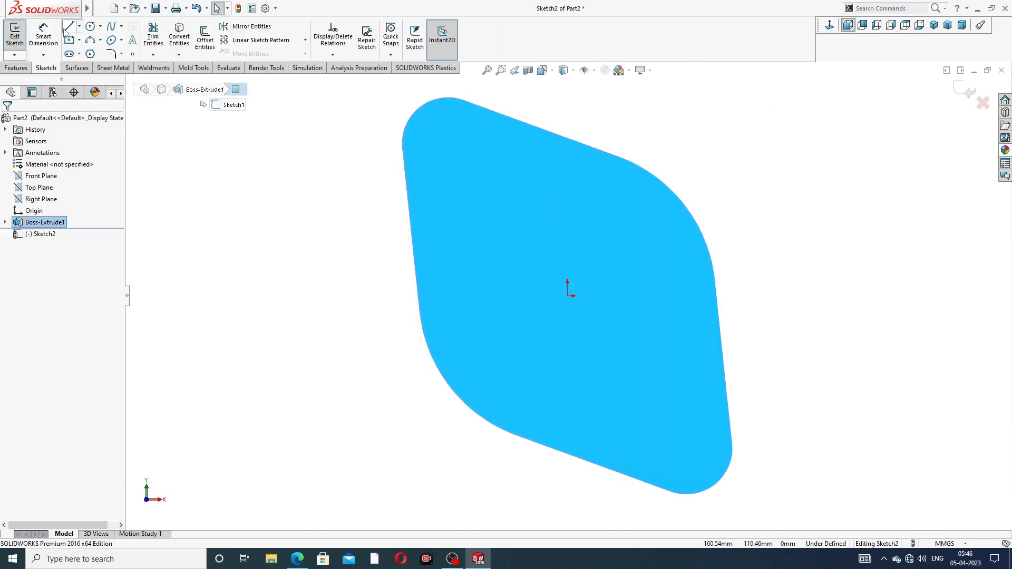
left_click(92, 29)
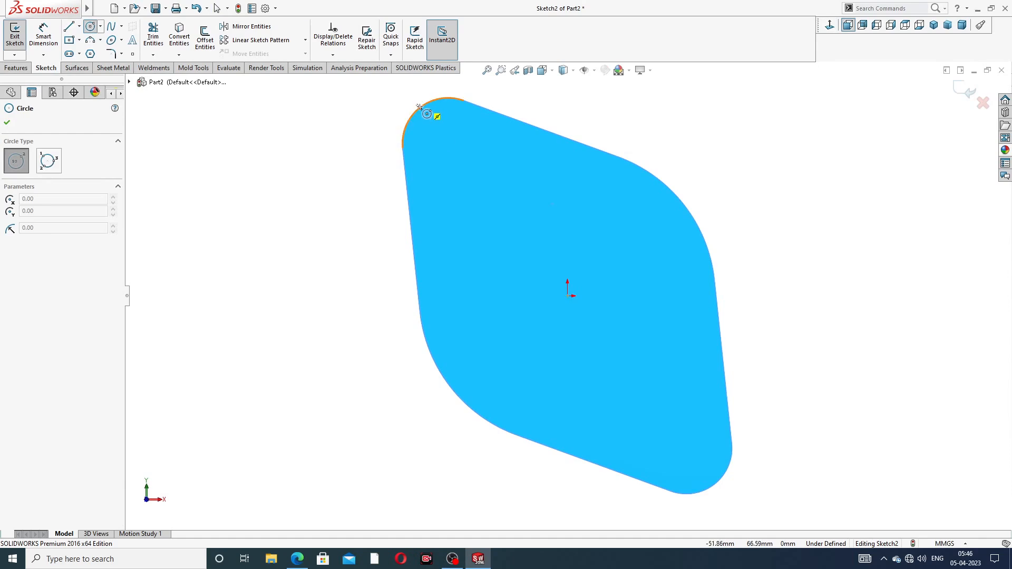
left_click_drag(447, 144, 463, 158)
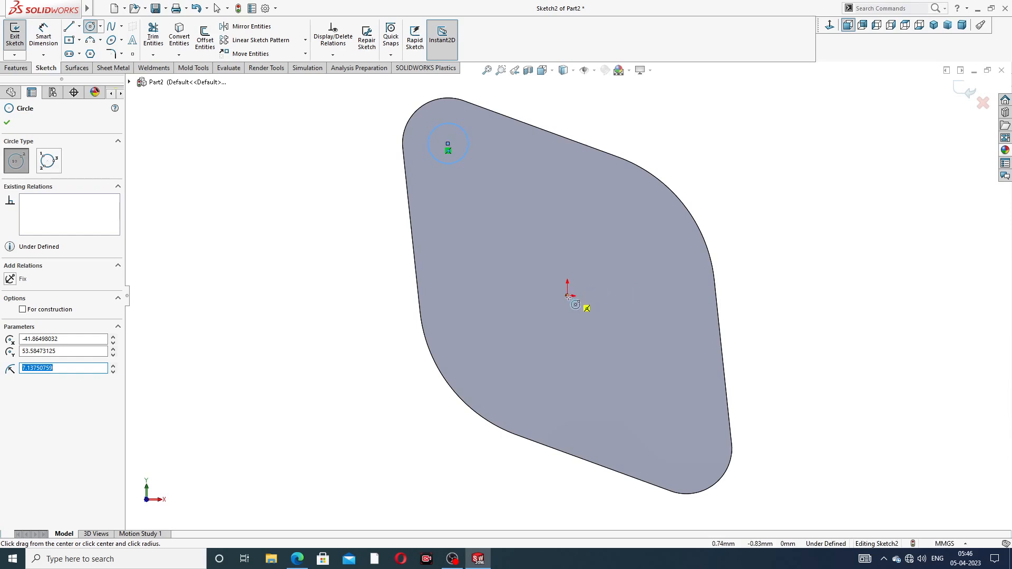
left_click_drag(568, 296, 582, 233)
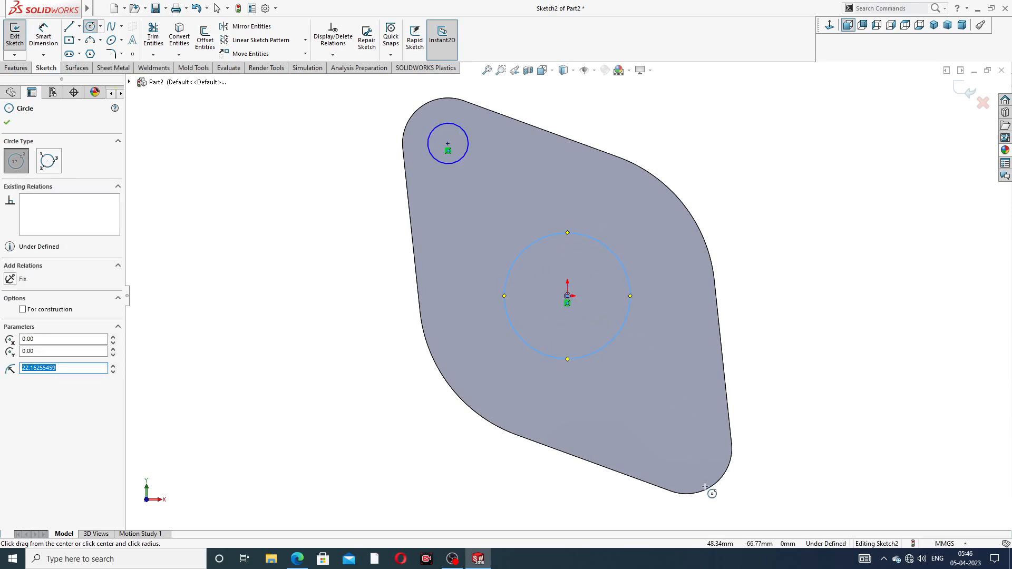
left_click_drag(686, 449, 690, 424)
right_click(759, 315)
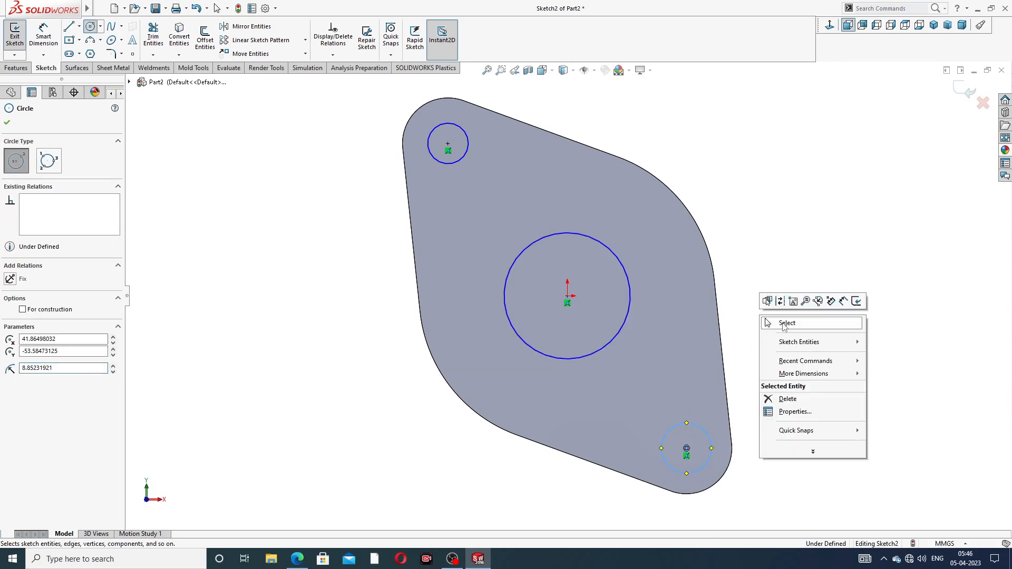
left_click(781, 319)
Make the two small circles in the flange lobes equal in size
left_click(44, 34)
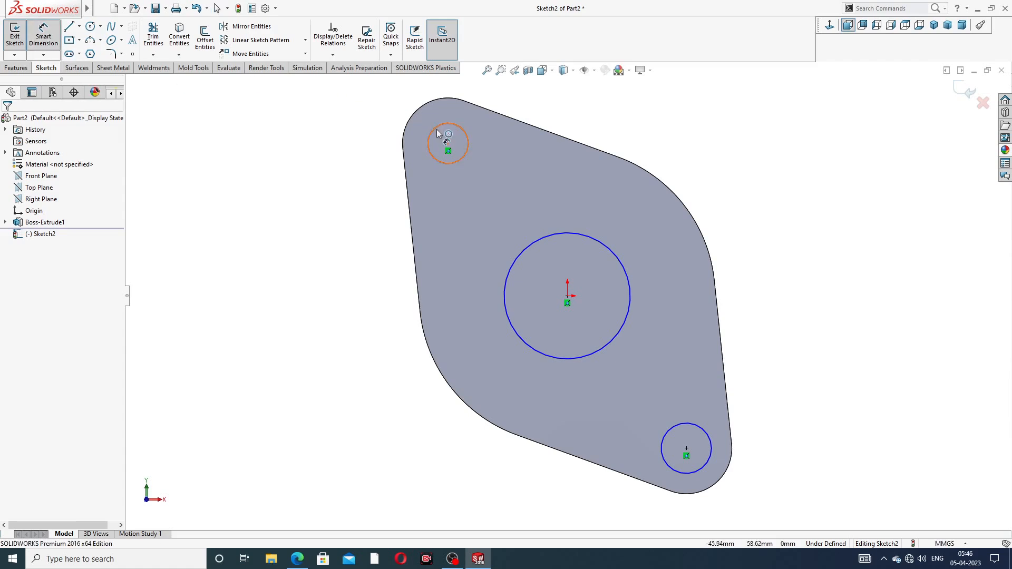
right_click(659, 138)
left_click(680, 154)
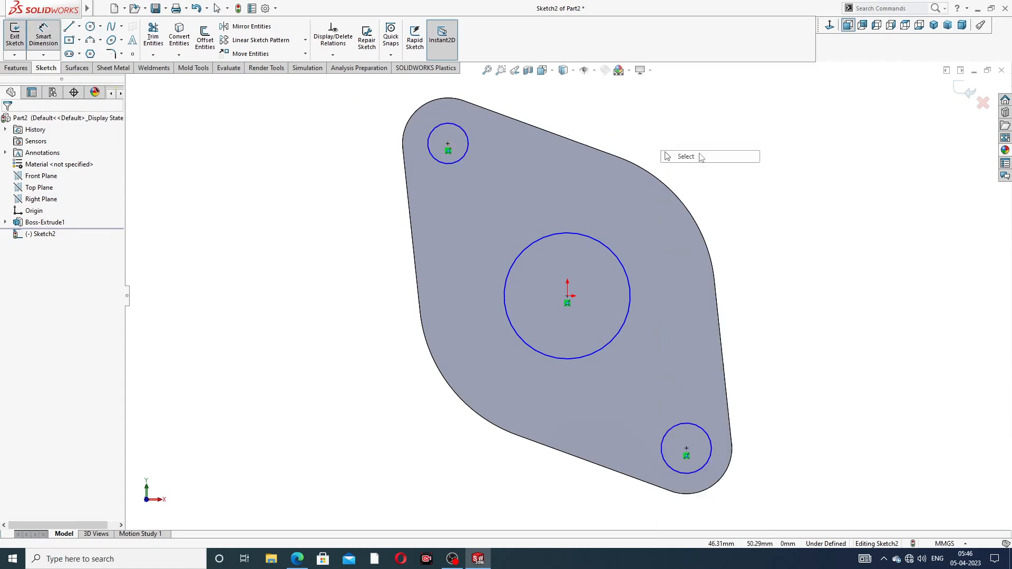
left_click(468, 149)
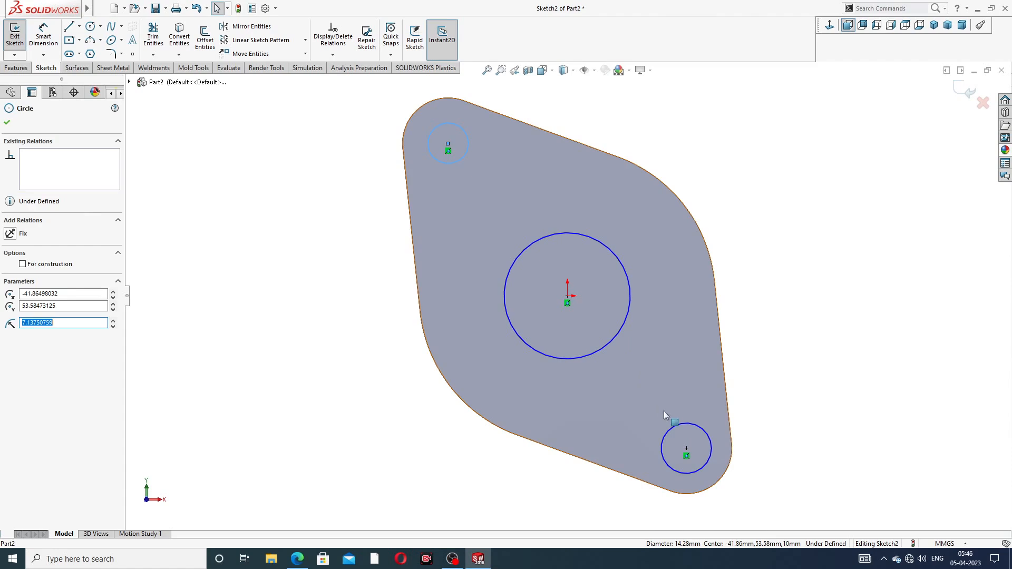
left_click(679, 425, "ctrl")
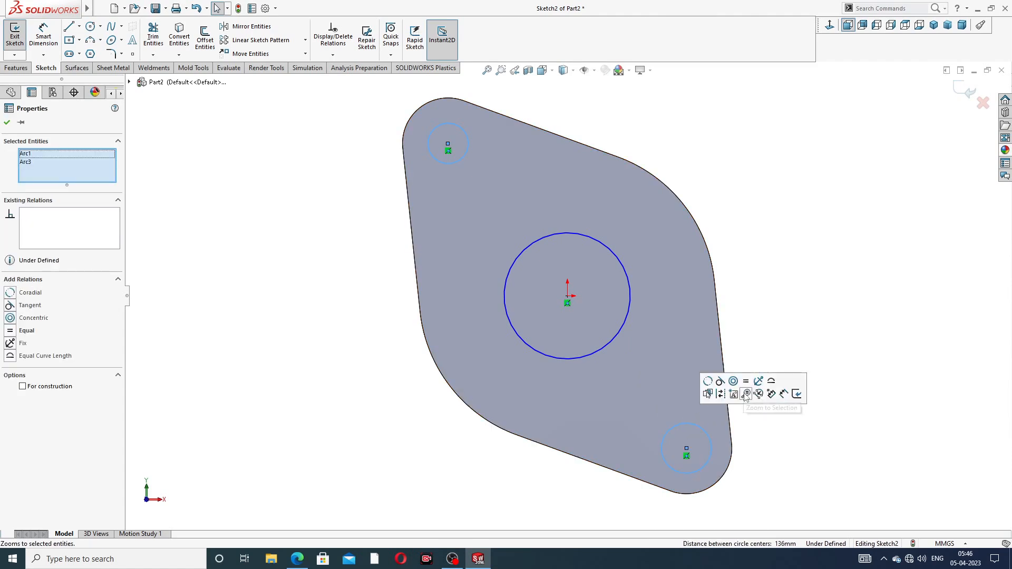
left_click(745, 381)
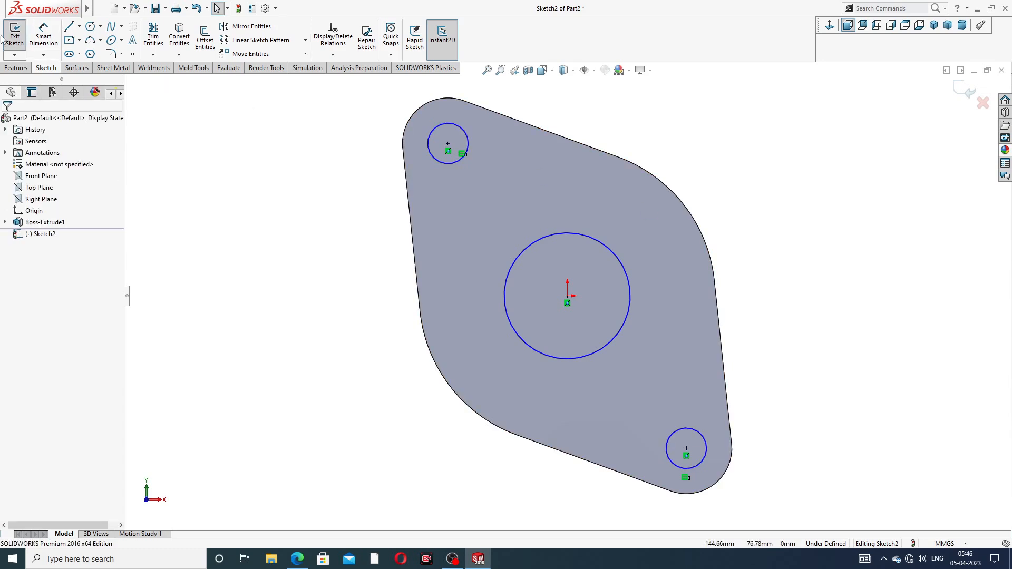
Set the central circle's diameter to 72 mm
left_click(43, 35)
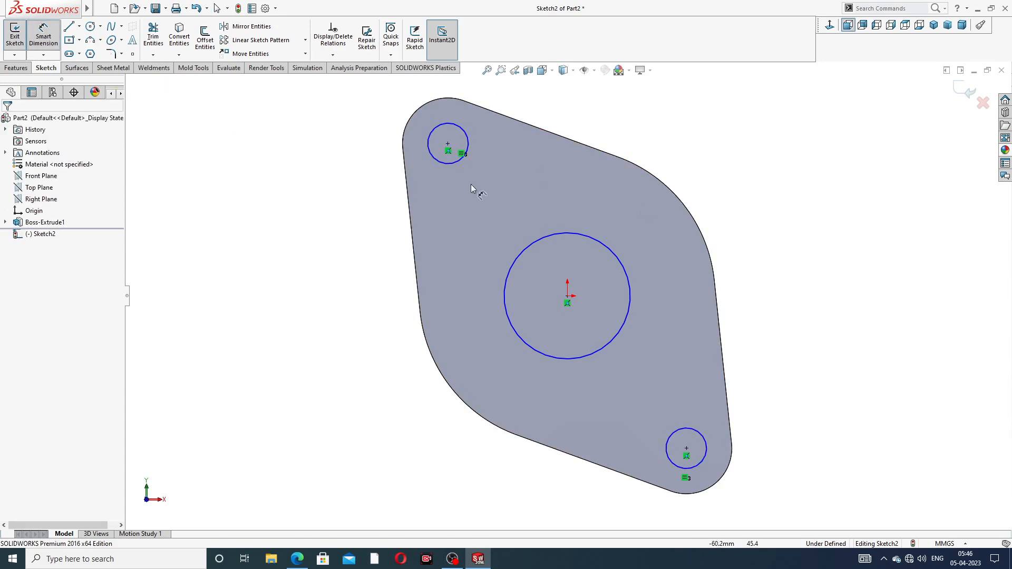
left_click(611, 252)
left_click(741, 174)
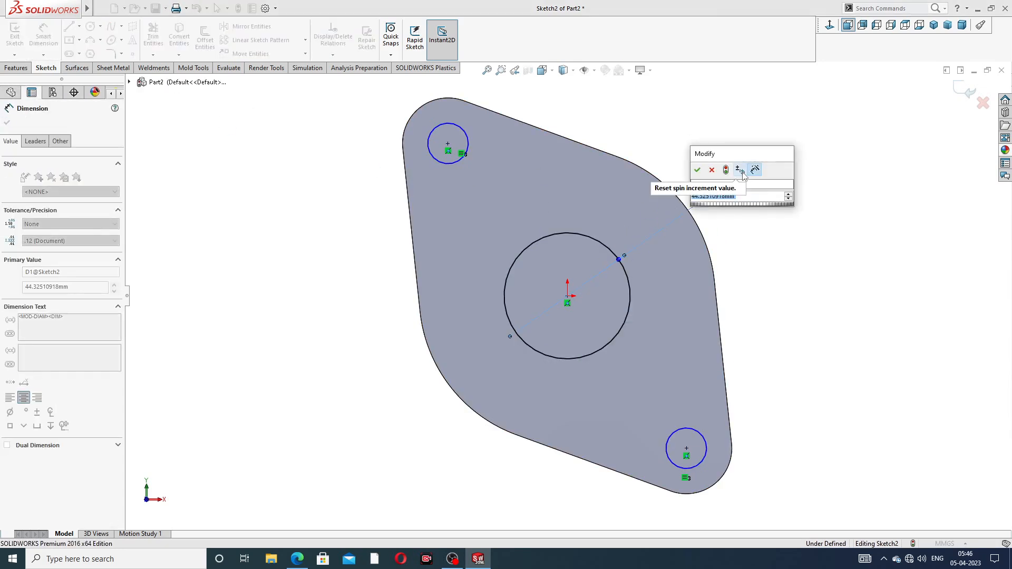
key("Return")
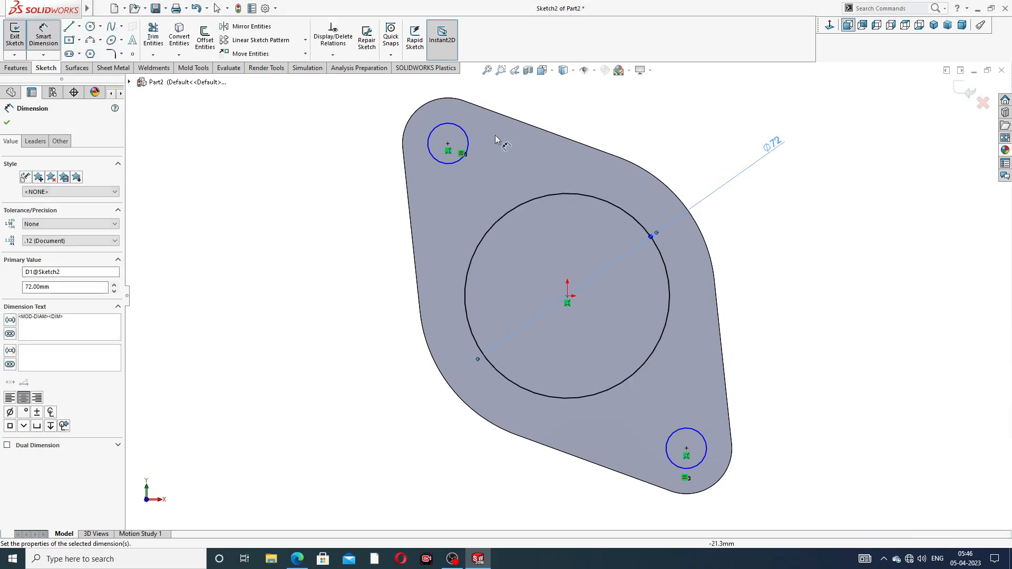
Set the upper lobe circle's diameter to 17 mm and finish dimensioning
left_click(440, 125)
left_click(373, 112)
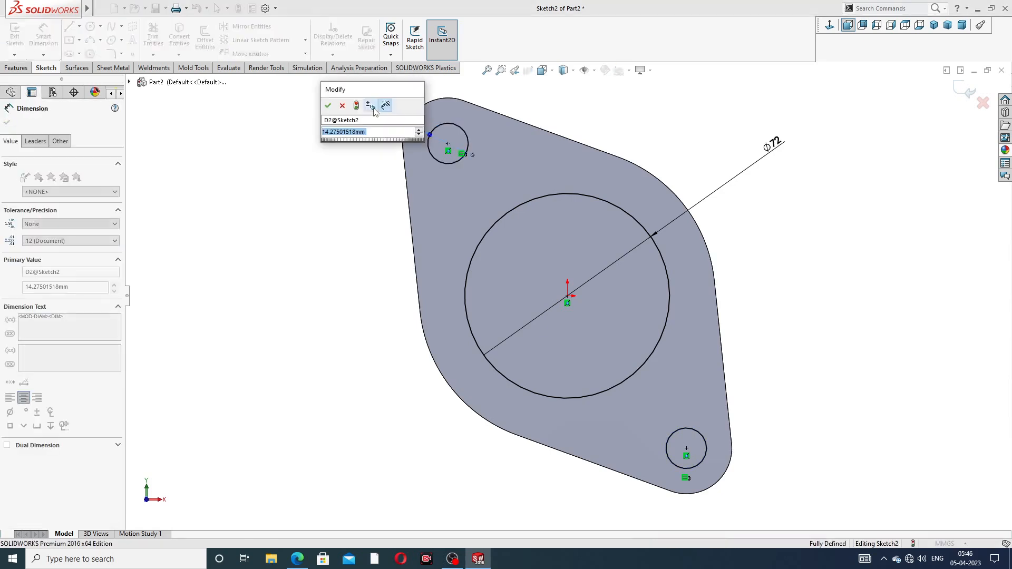
type("16")
key("Return")
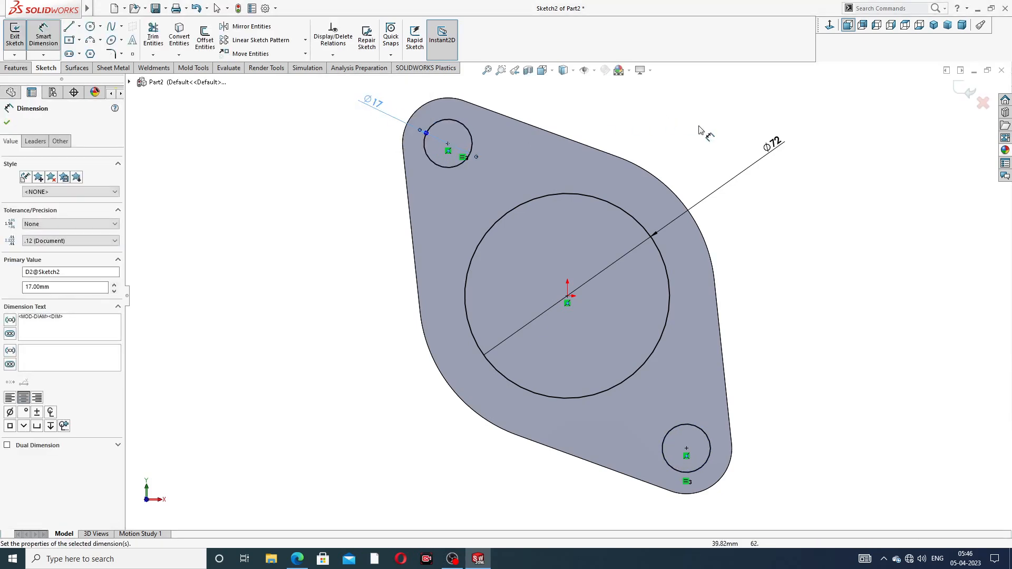
left_click(827, 196)
right_click(815, 168)
left_click(829, 179)
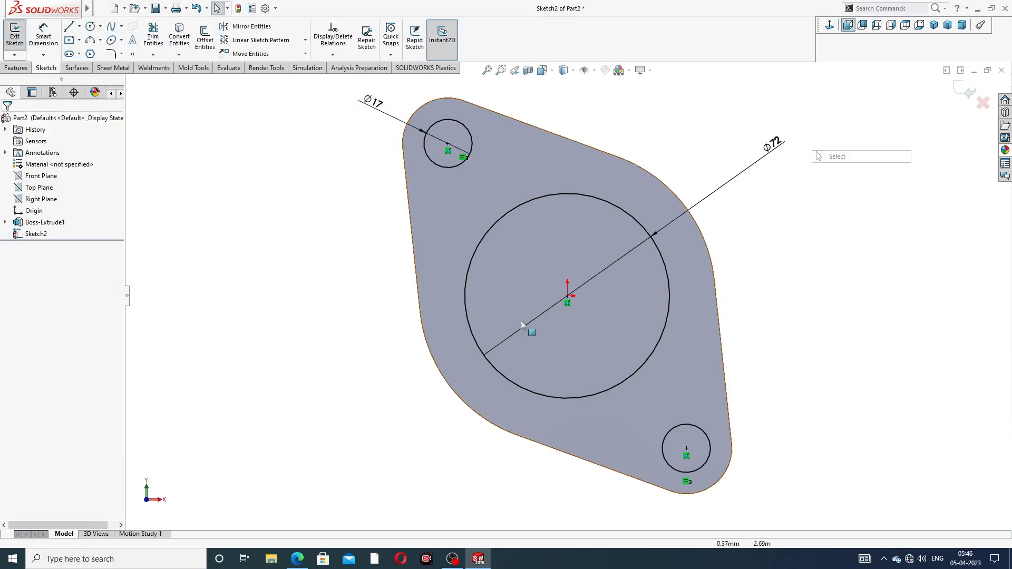
Cut the central bore and both bolt holes through the flange using Extruded Cut with the Through All end condition
left_click(297, 558)
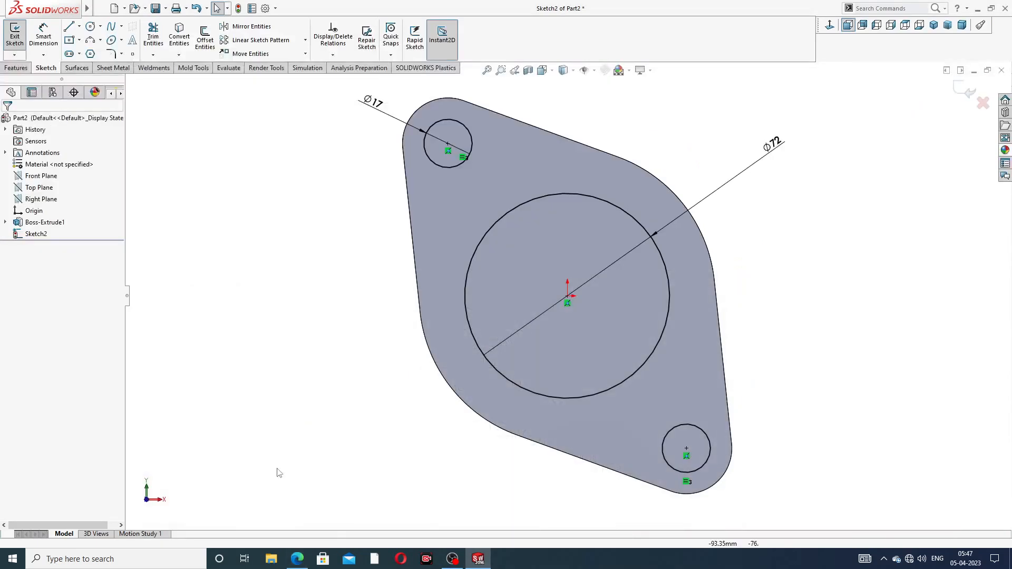
left_click(15, 68)
left_click(155, 39)
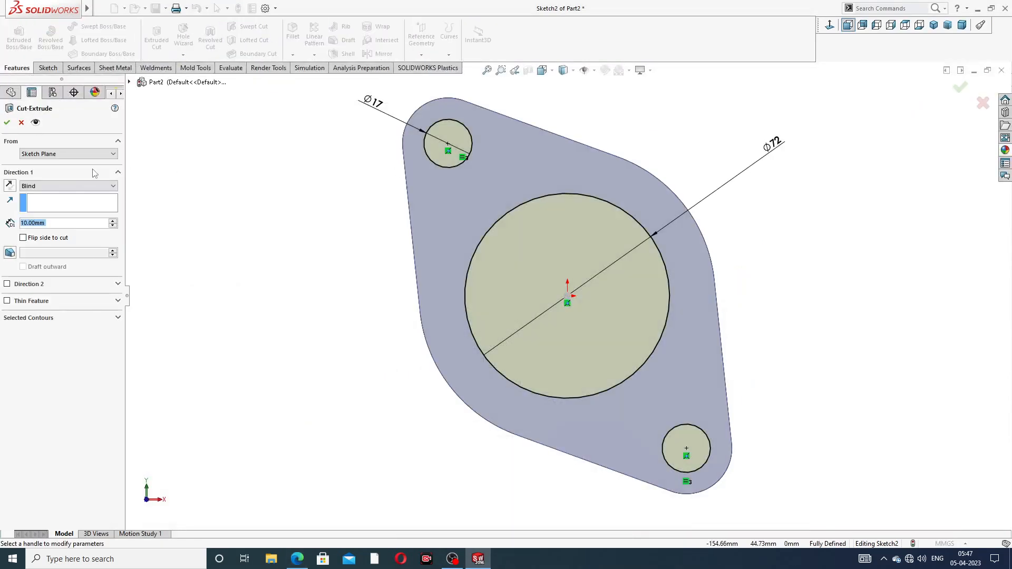
left_click(74, 185)
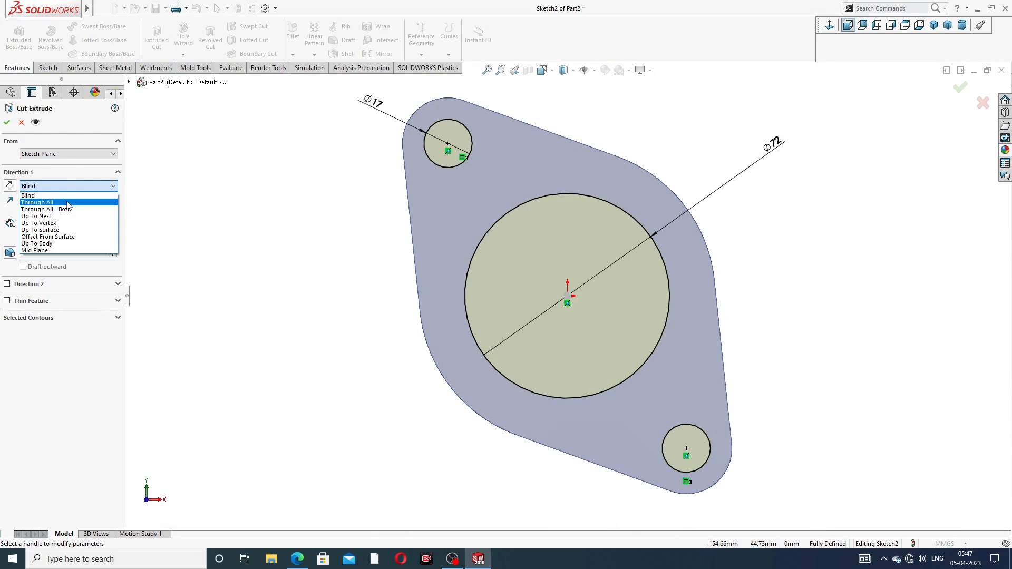
left_click(42, 202)
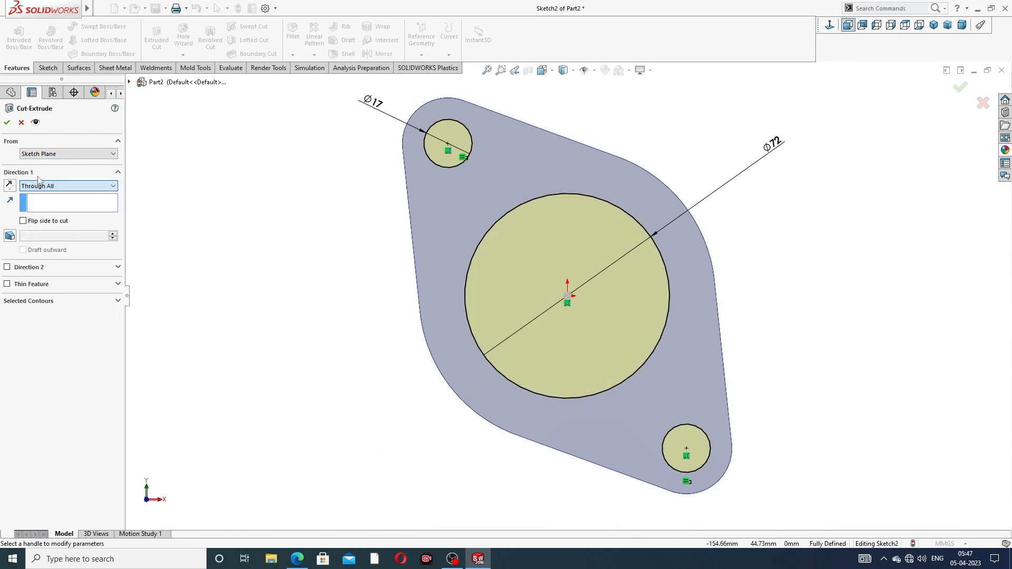
left_click(7, 122)
middle_click_drag(784, 238, 722, 230)
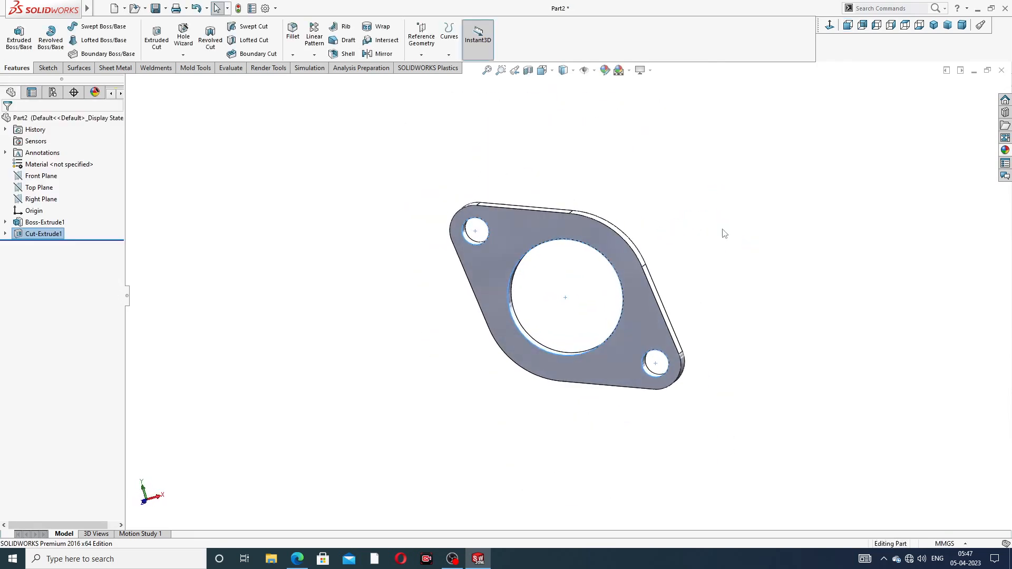
left_click(659, 255)
Check the flange spacing in the Exhaust Manifold 4 Design PDF and start a sketch on the flange's front face in SOLIDWORKS
left_click(297, 559)
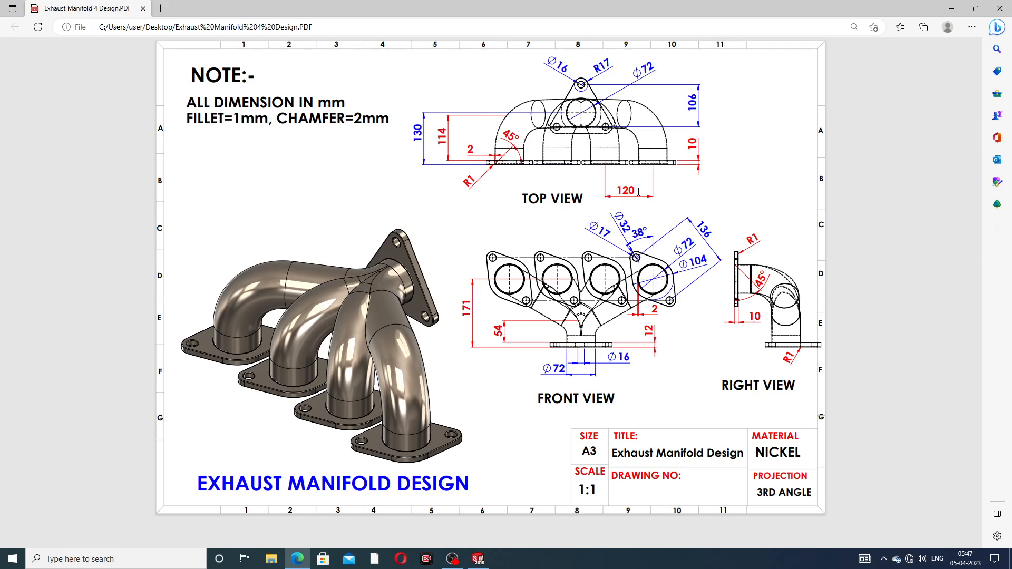
left_click(298, 558)
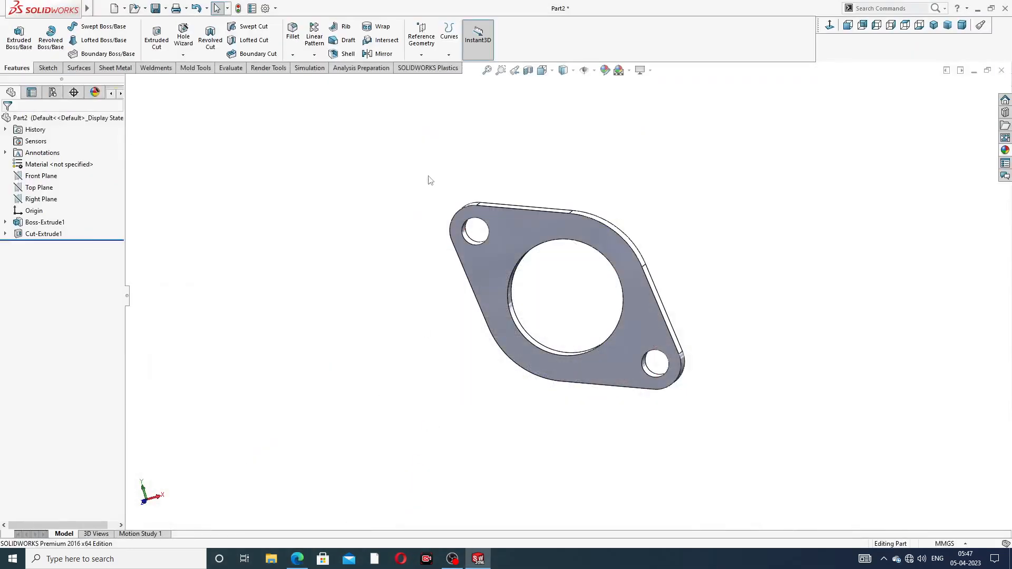
left_click(514, 220)
left_click(555, 190)
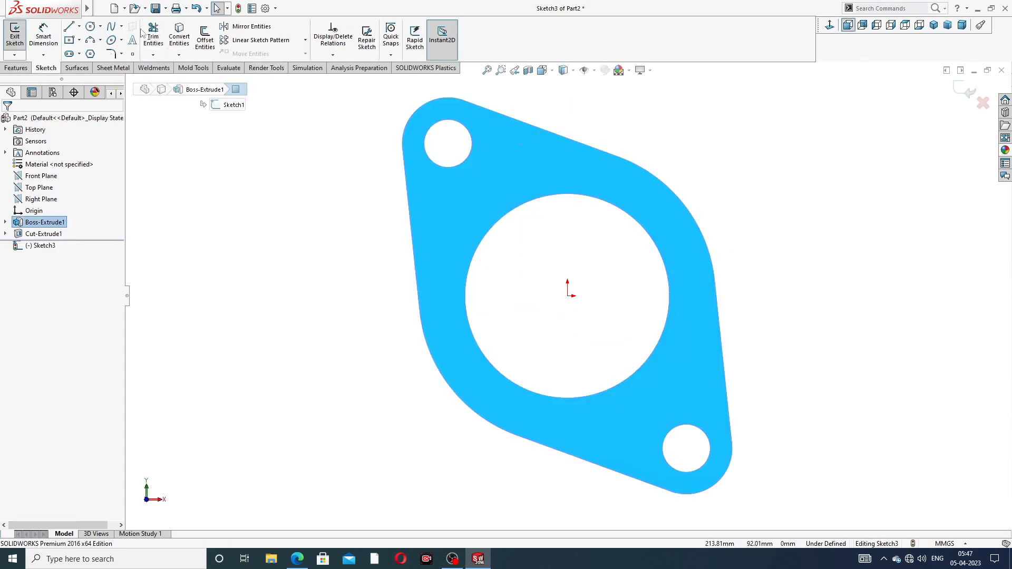
Draw a horizontal construction centerline about 159 mm long from the origin in the negative X direction
left_click(19, 68)
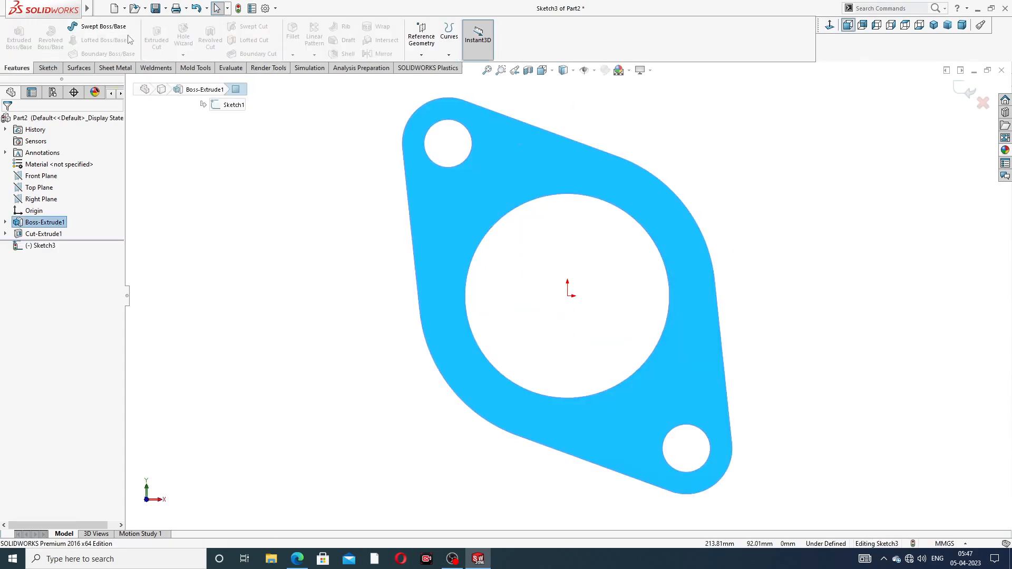
left_click(48, 68)
left_click(100, 27)
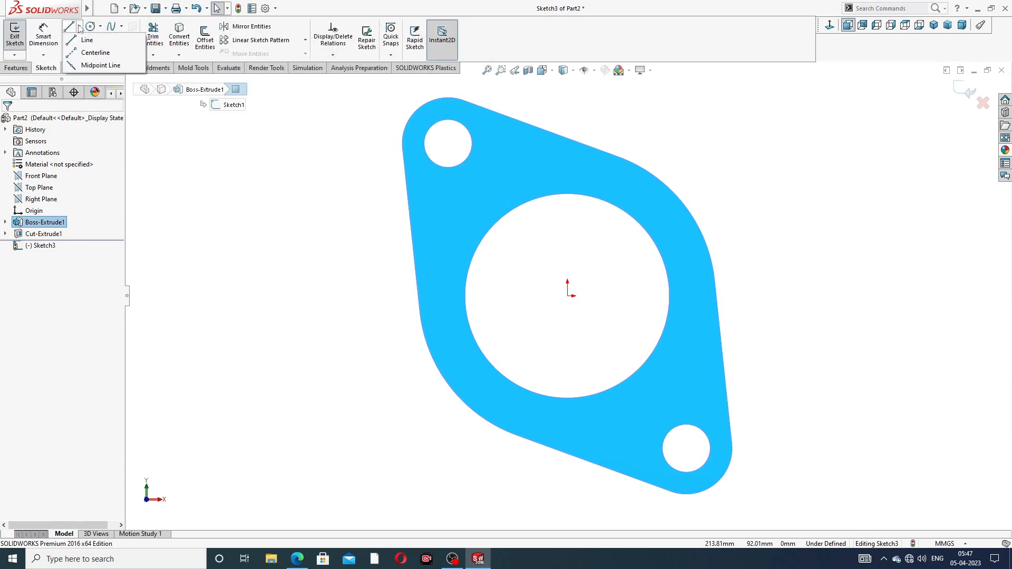
mouse_move(80, 26)
left_click(93, 53)
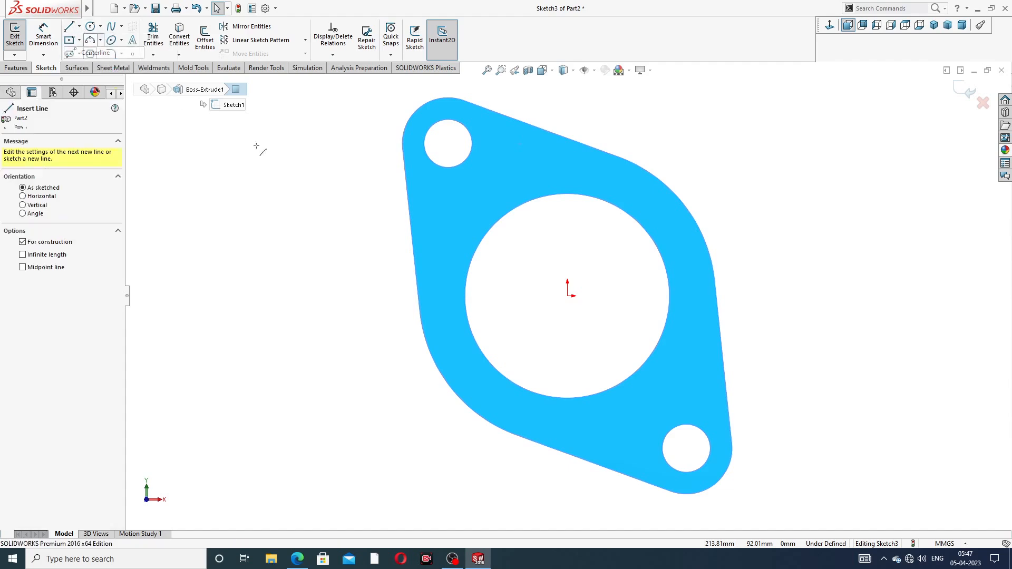
scroll(574, 287, "up", 3)
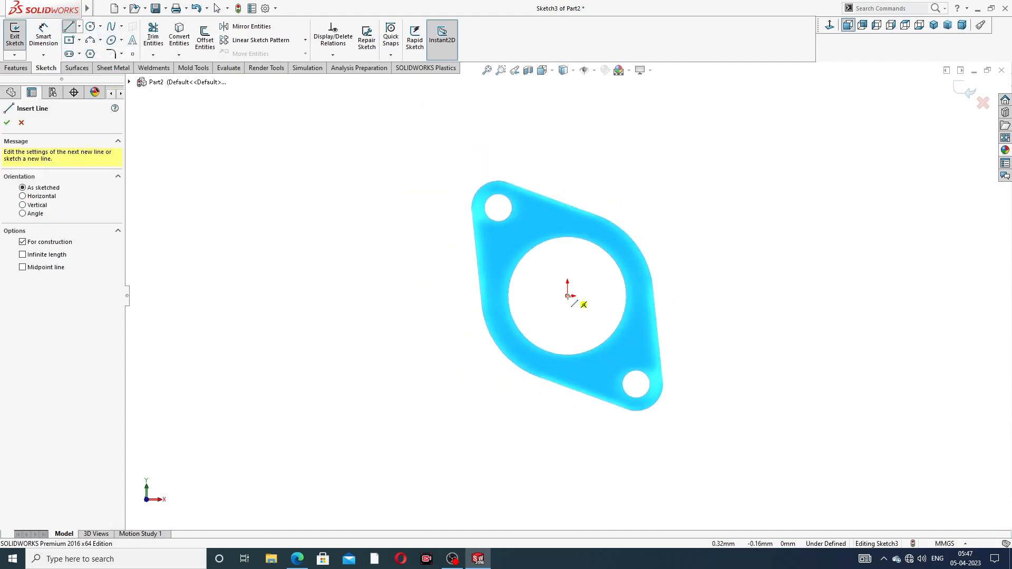
left_click(568, 296)
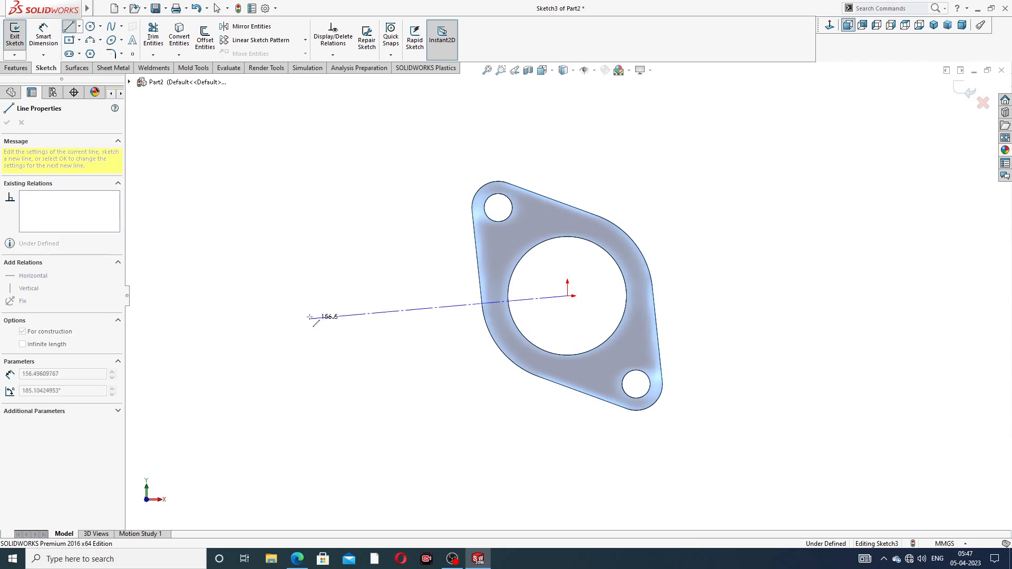
left_click(305, 296)
right_click(386, 232)
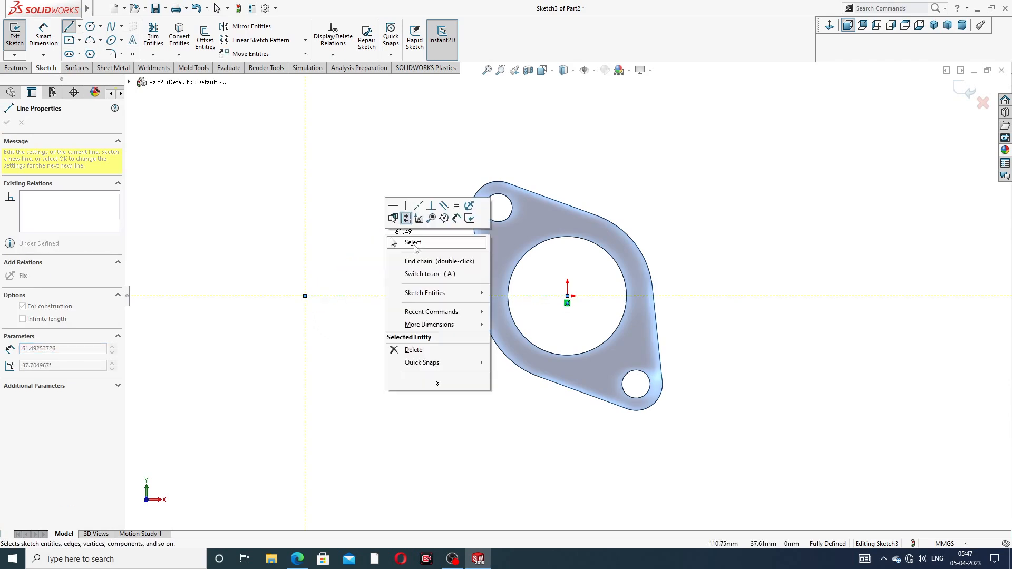
left_click(409, 242)
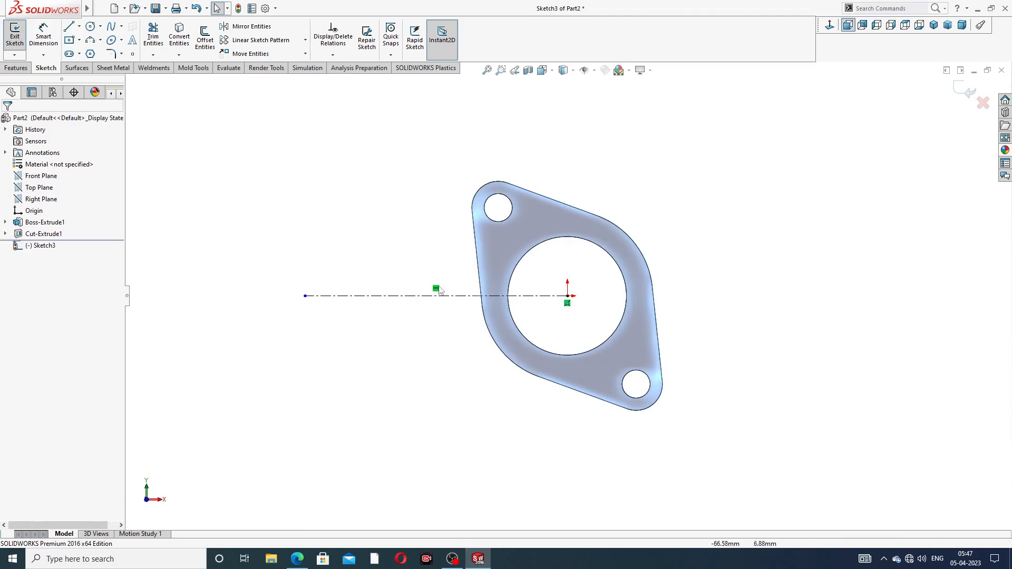
Check the centerline's horizontal relation and exit the sketch
left_click(422, 296)
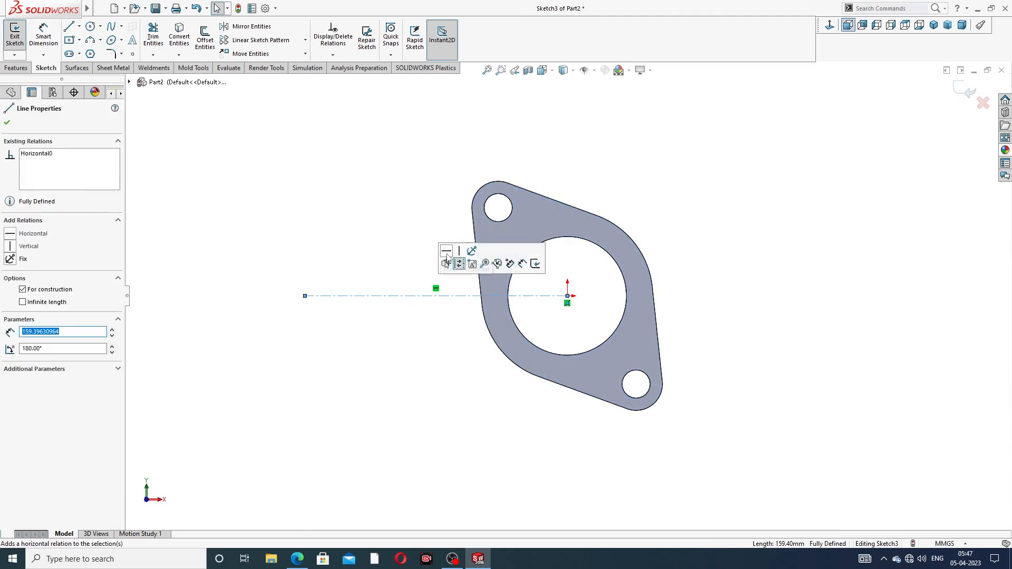
left_click(706, 151)
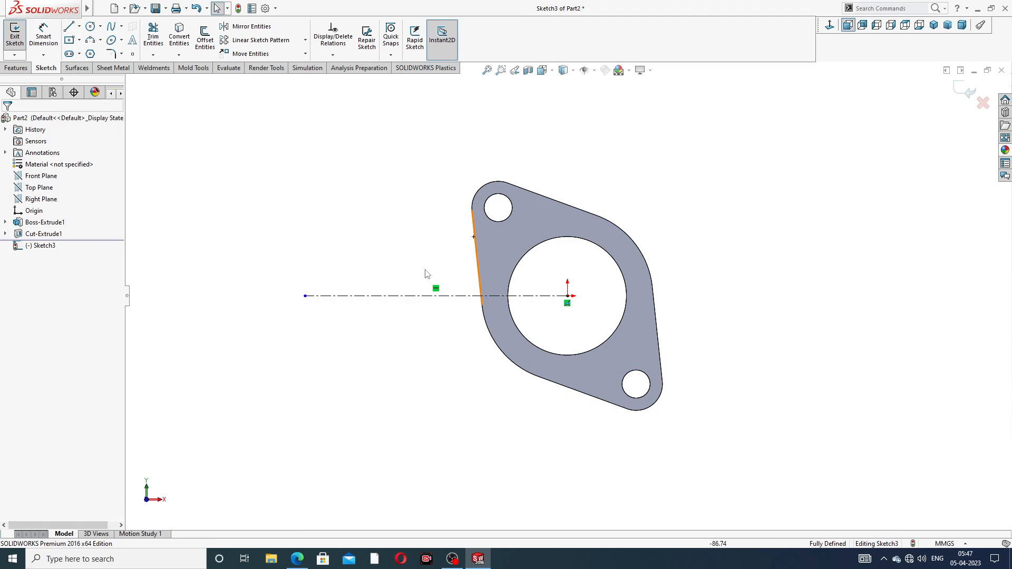
key("z")
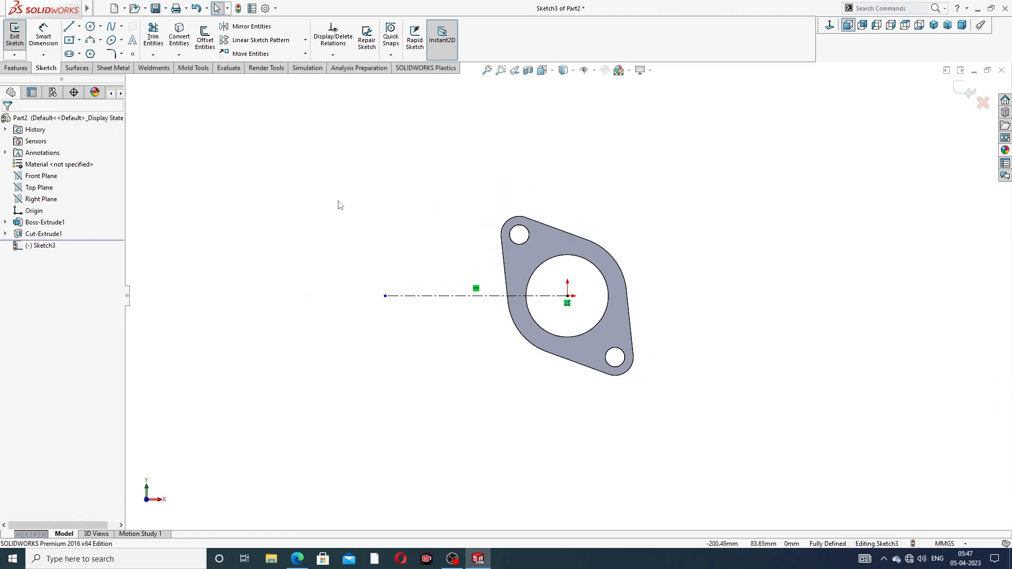
left_click(16, 68)
left_click(48, 68)
left_click(963, 91)
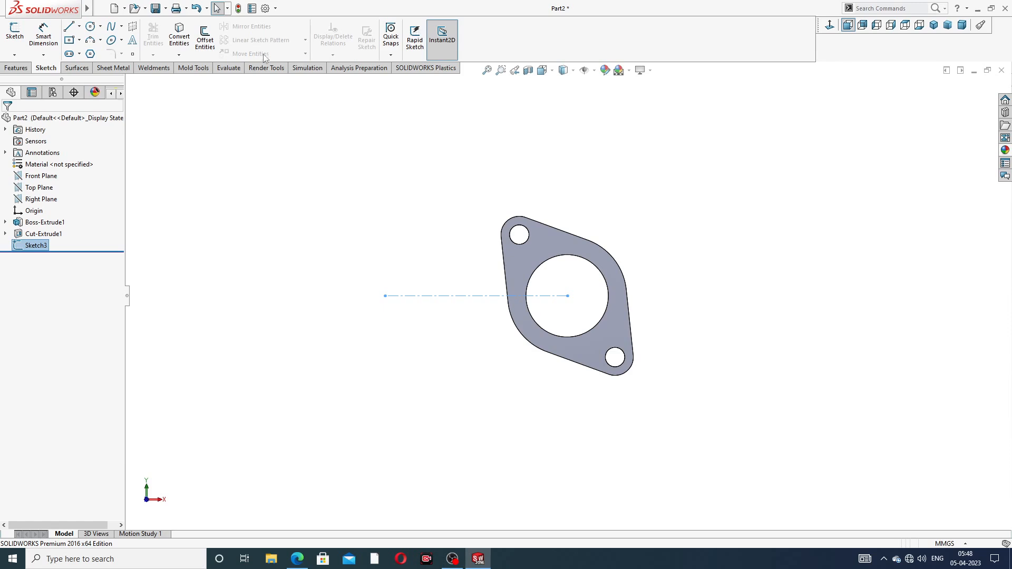
Start a Linear Pattern along the sketched centerline with 4 instances spaced 120 mm apart
left_click(21, 67)
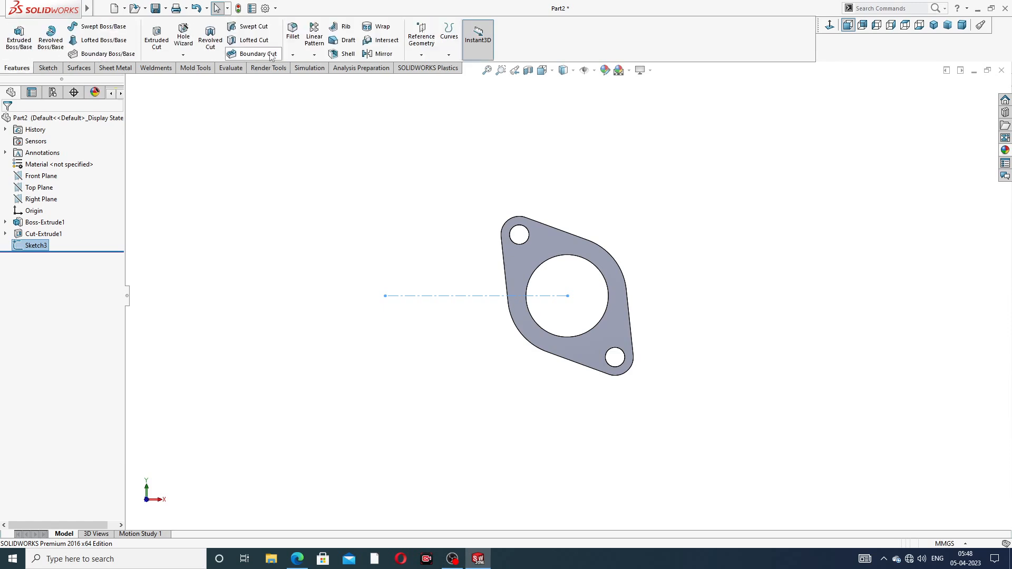
left_click(314, 54)
left_click(338, 68)
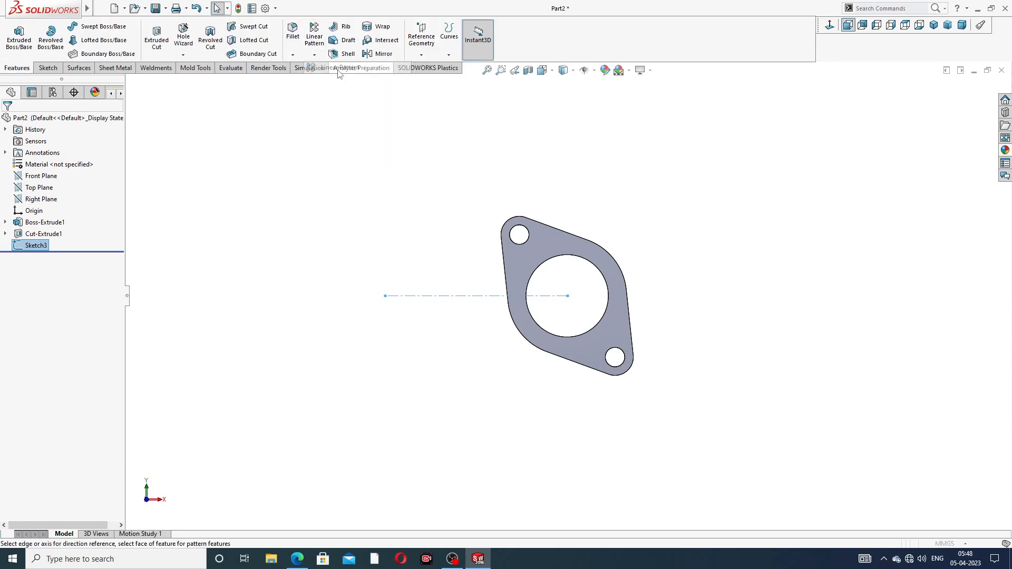
left_click(458, 296)
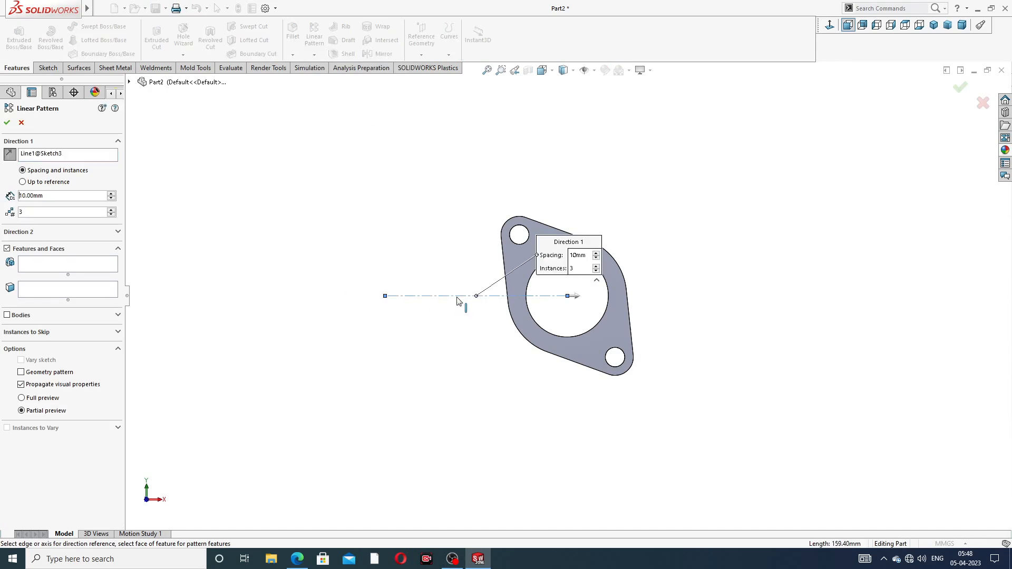
left_click(29, 212)
type("4")
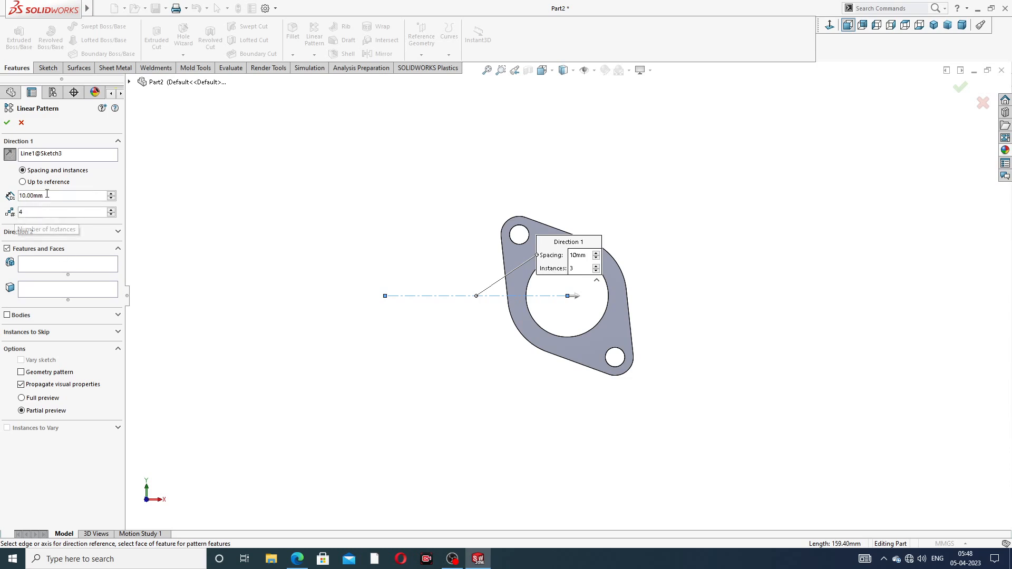
left_click_drag(54, 196, 1, 202)
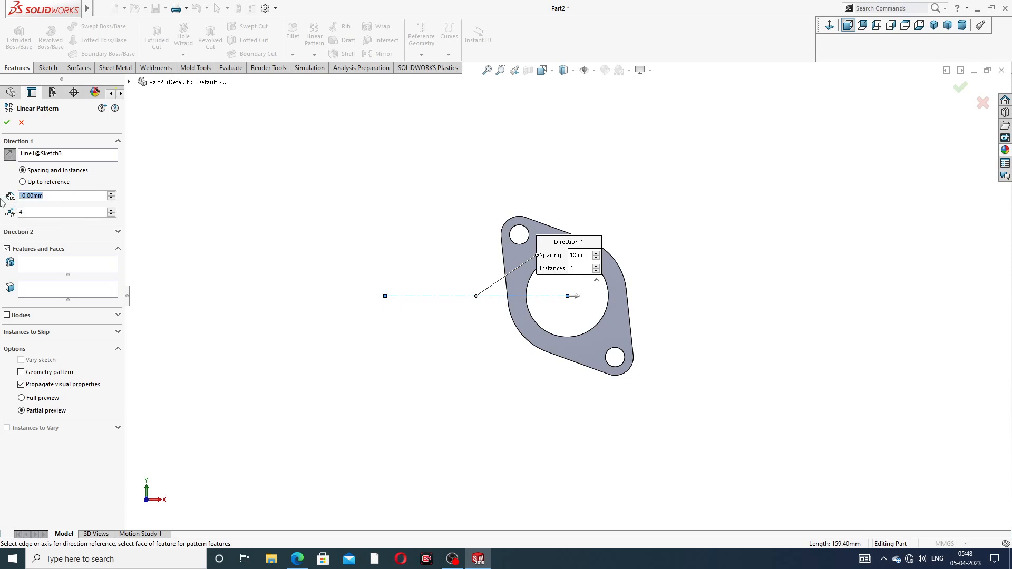
type("120")
key("Return")
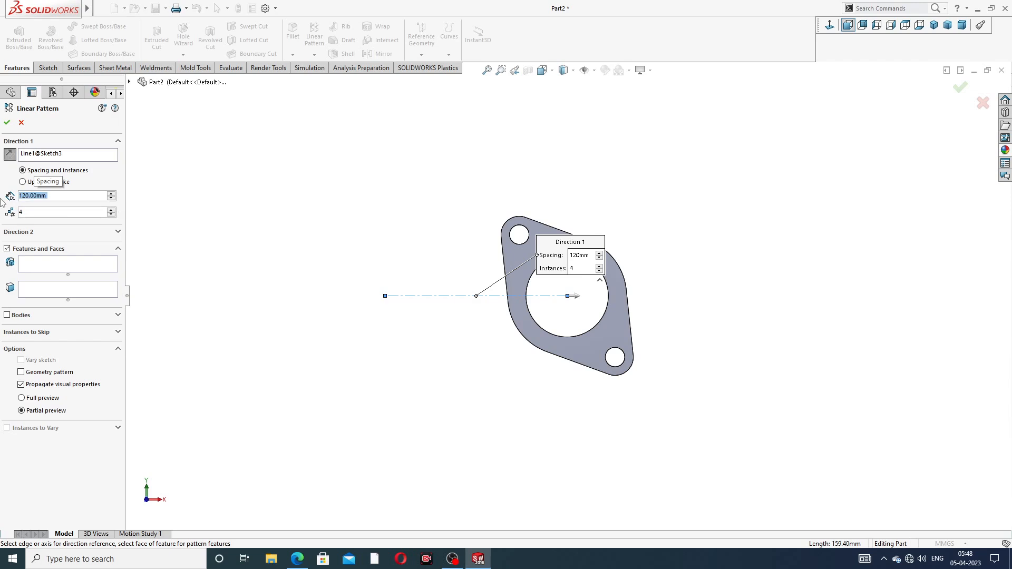
Pattern the flange as a body, reverse the direction toward negative X, and accept the linear pattern
left_click(7, 315)
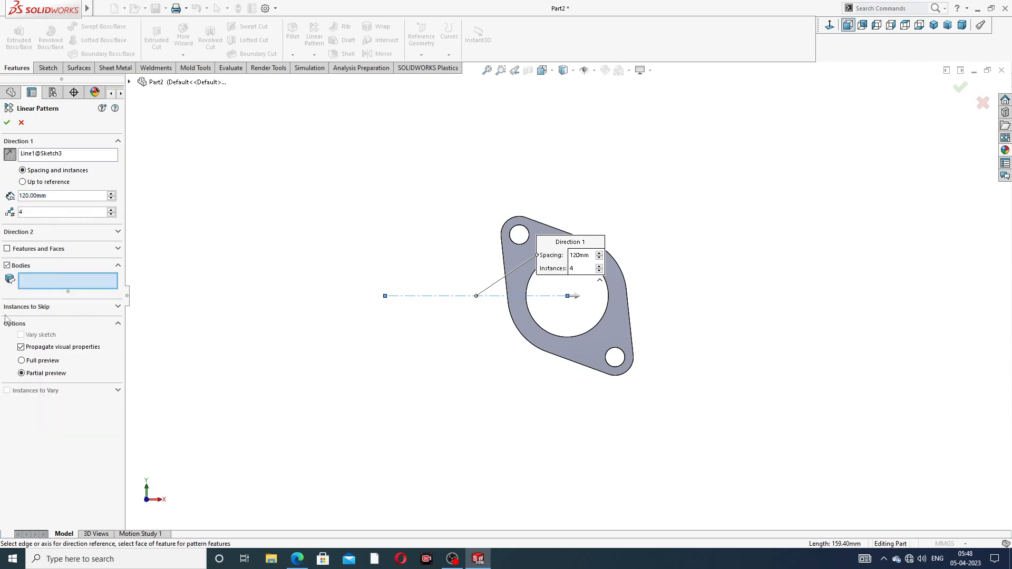
left_click(523, 303)
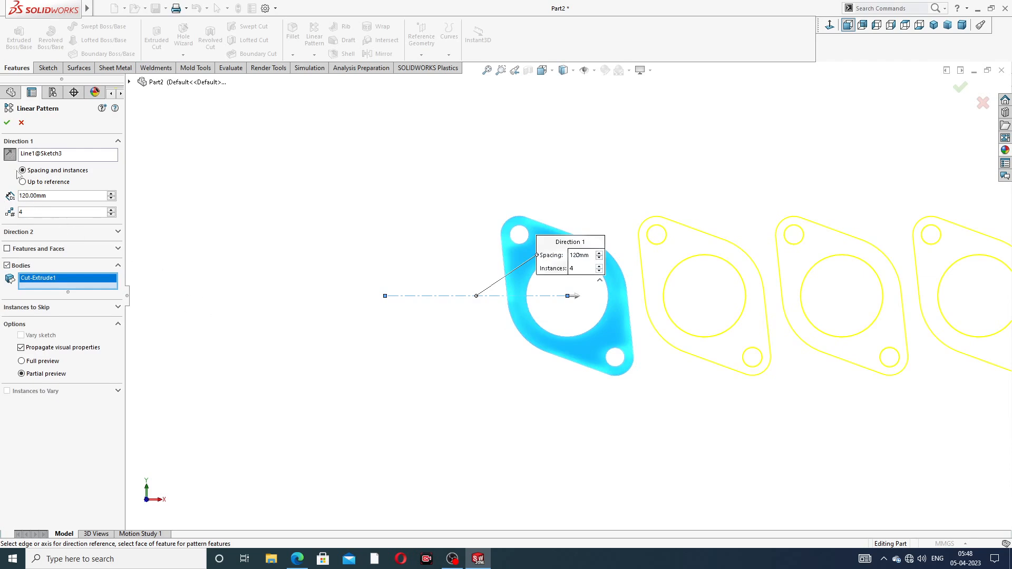
left_click(10, 154)
key("z")
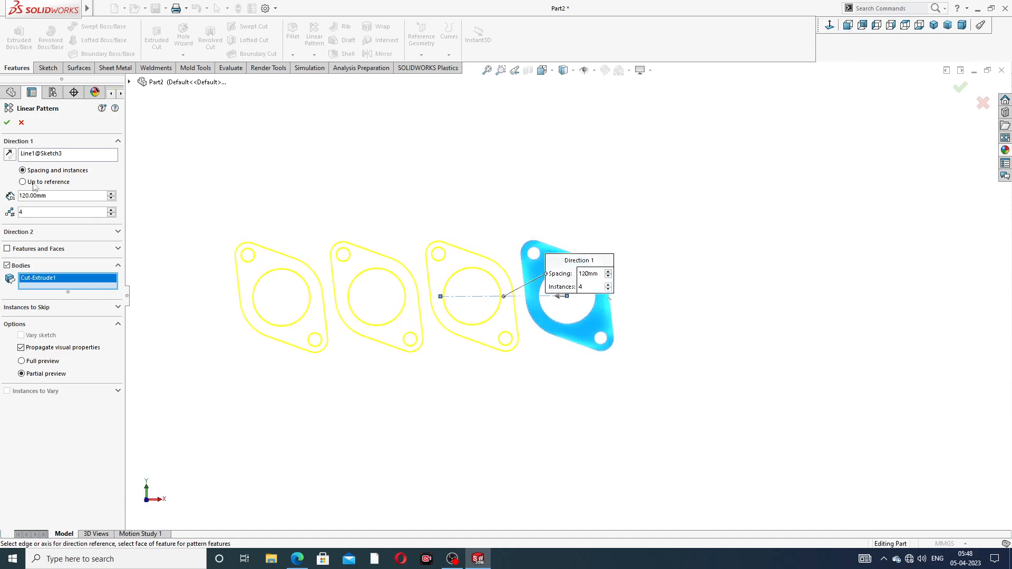
left_click(7, 123)
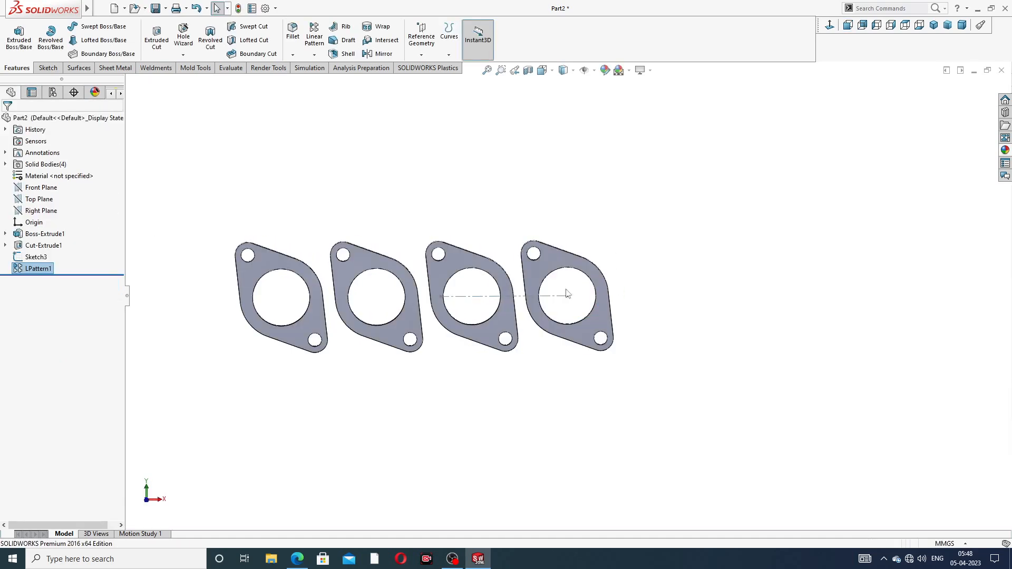
Hide the centerline sketch and show the row of flanges in isometric view
scroll(517, 301, "down", 2)
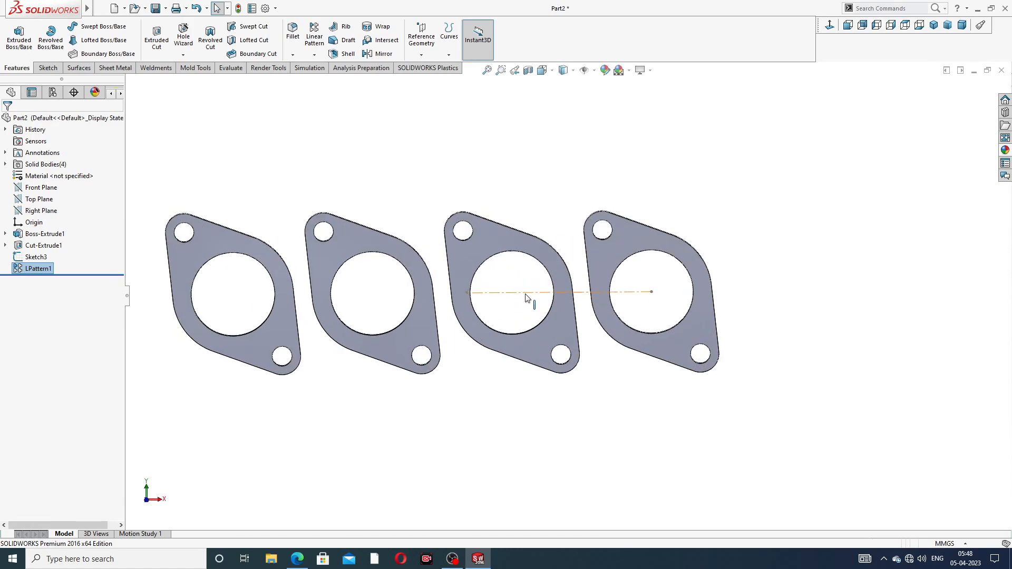
left_click(527, 297)
left_click(568, 262)
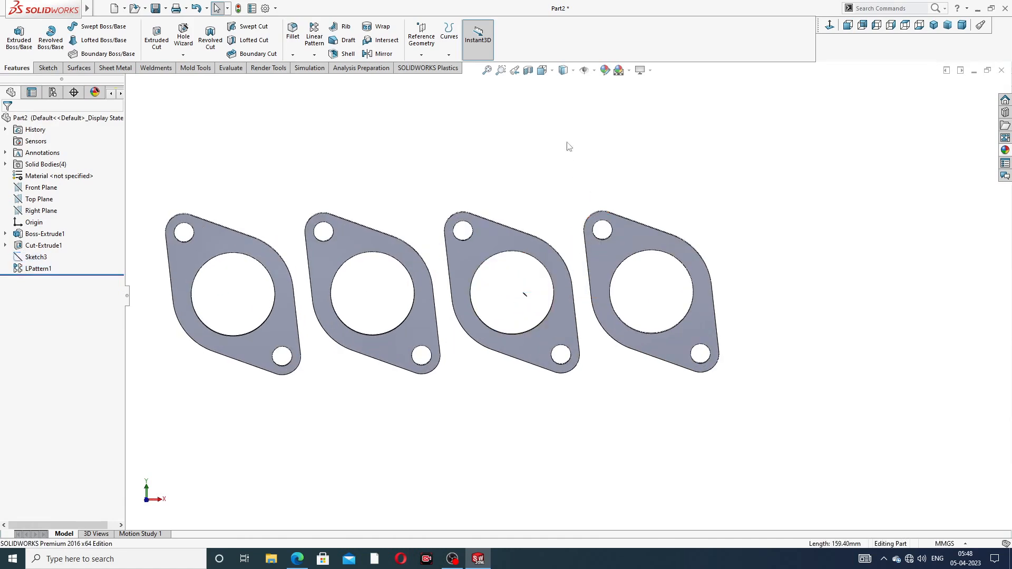
scroll(525, 237, "up", 3)
middle_click_drag(525, 238, 454, 366)
left_click(934, 26)
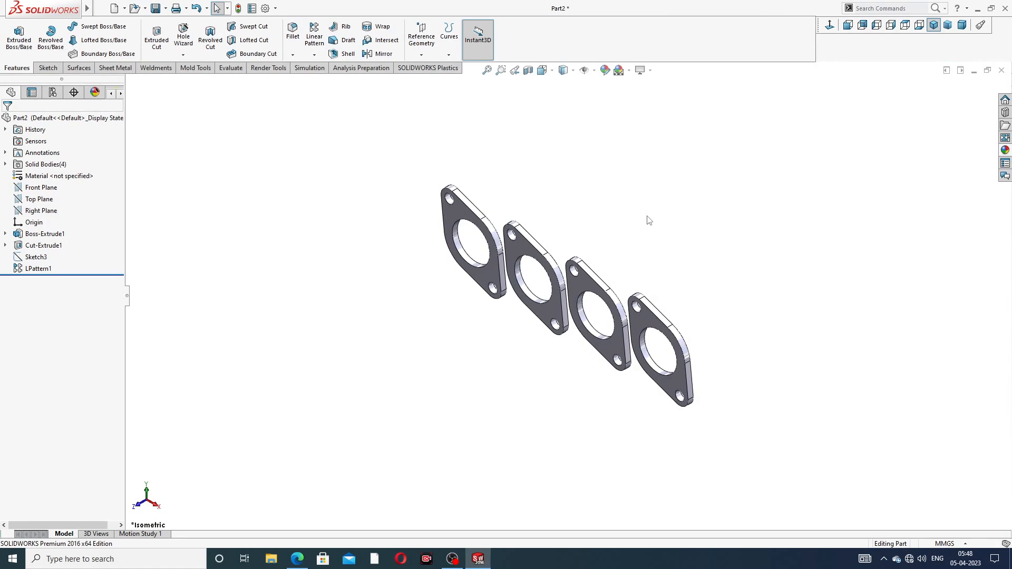
Switch to the Exhaust Manifold 4 Design PDF, examine the manifold's views and dimensions, and return to the part
left_click(297, 559)
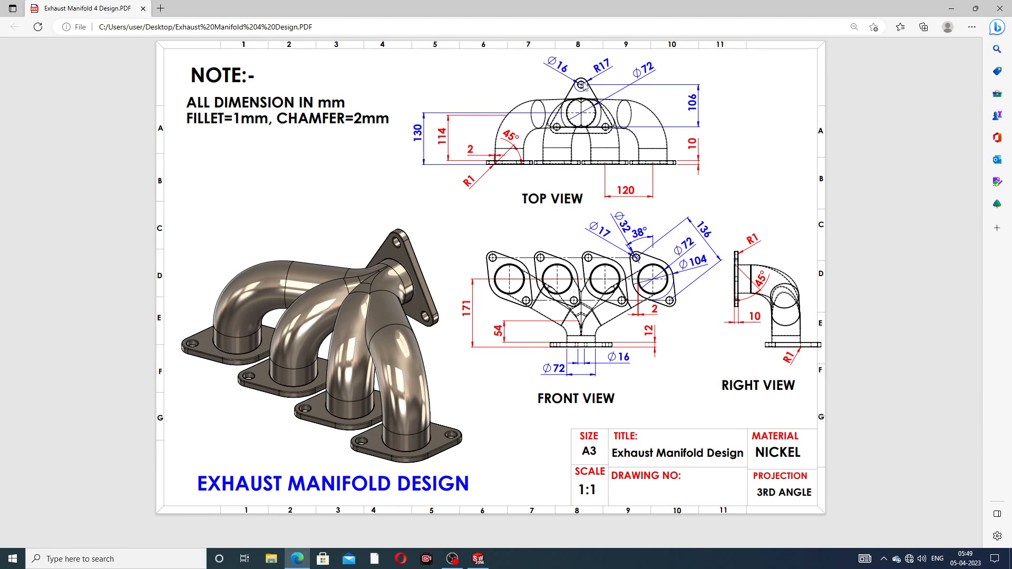
left_click(298, 557)
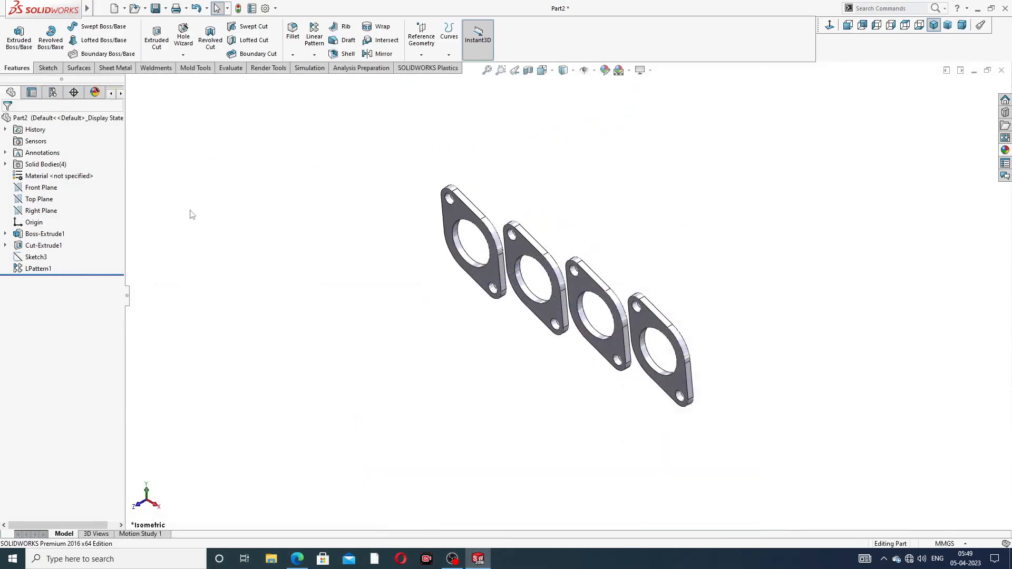
left_click(298, 560)
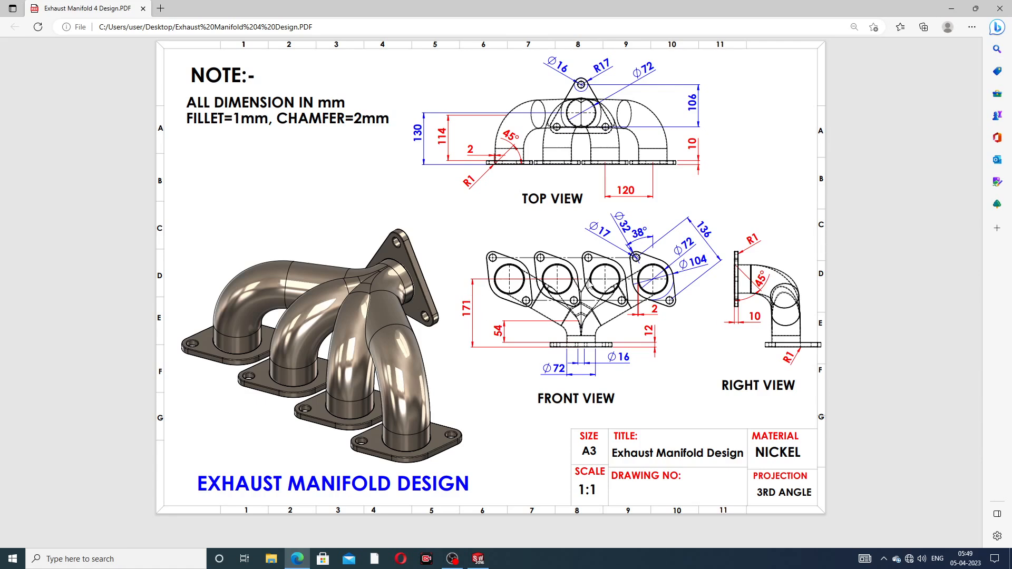
left_click(298, 559)
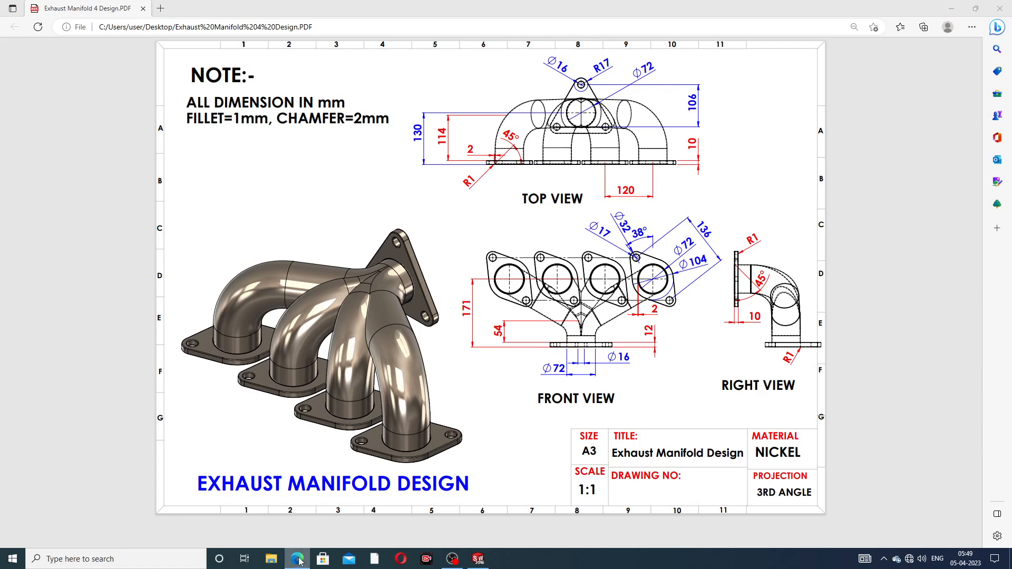
left_click(49, 200)
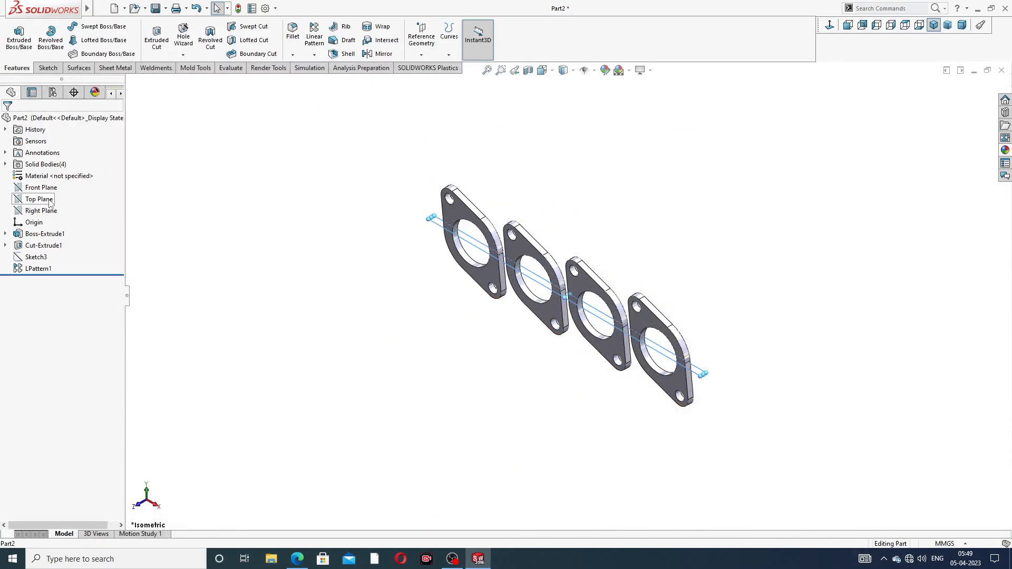
left_click(57, 184)
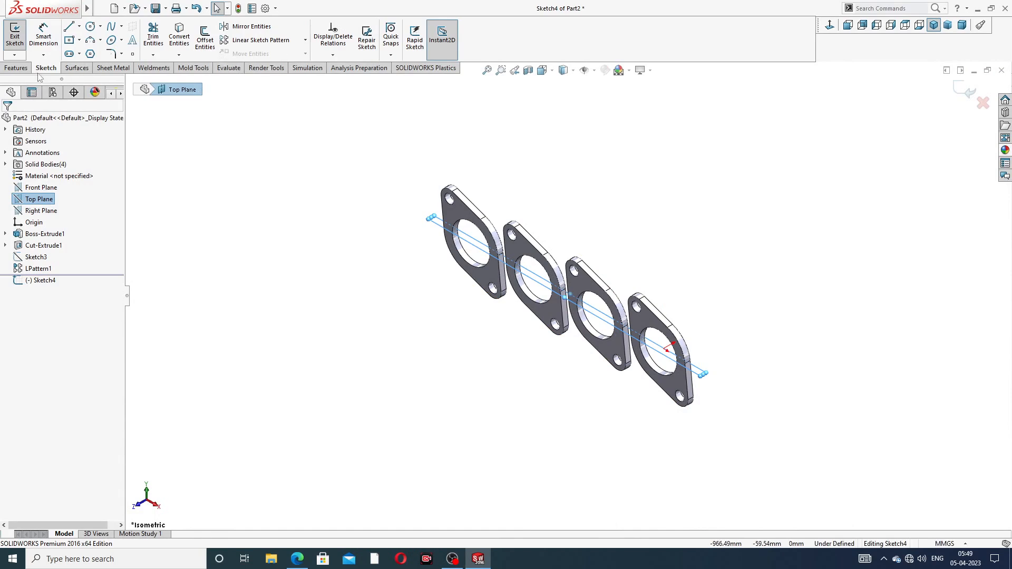
left_click(17, 68)
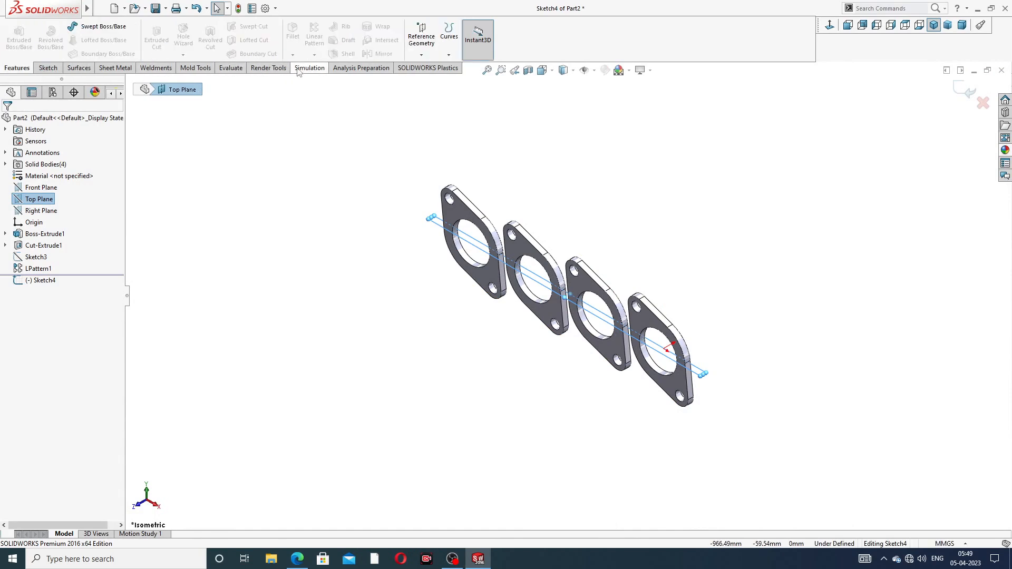
left_click(966, 90)
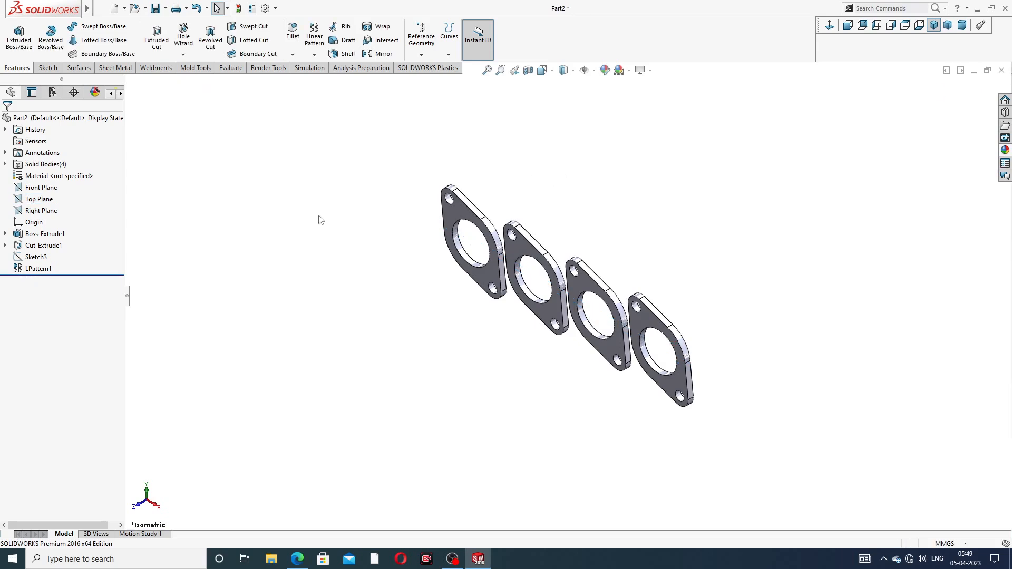
Create a reference plane offset 171 mm from the Top Plane, flipped to lie below the row of flanges
left_click(39, 198)
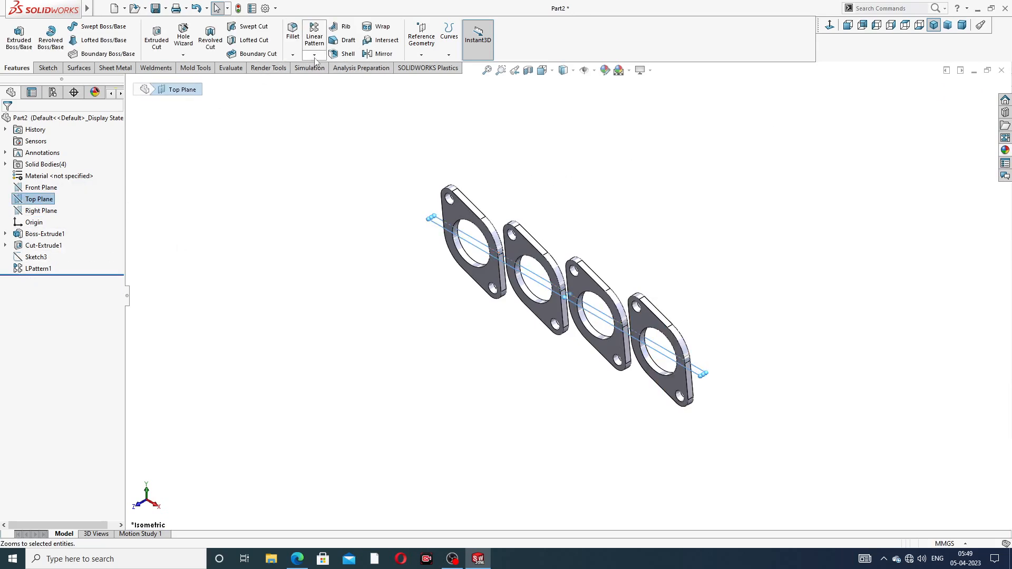
left_click(420, 55)
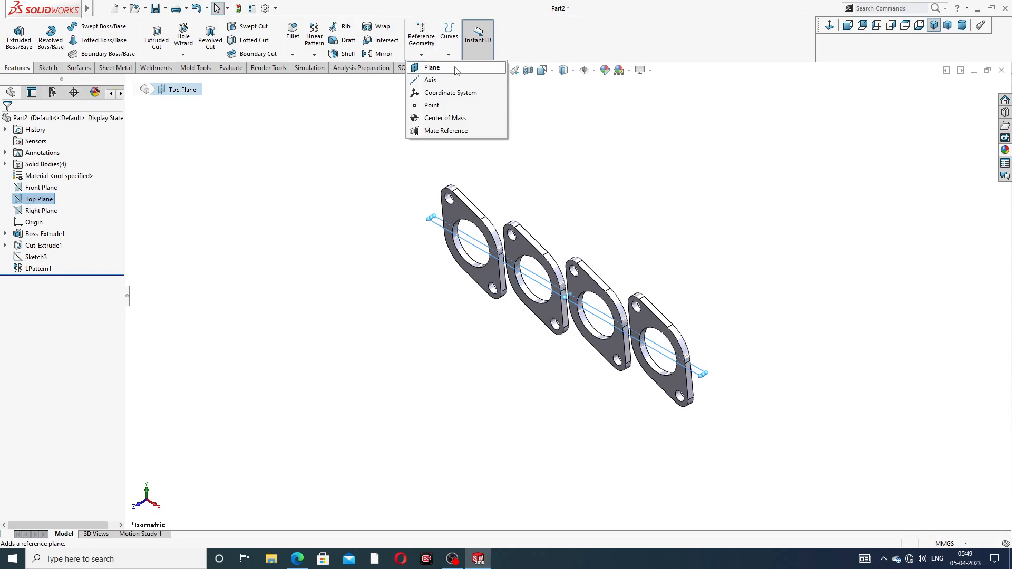
left_click(448, 67)
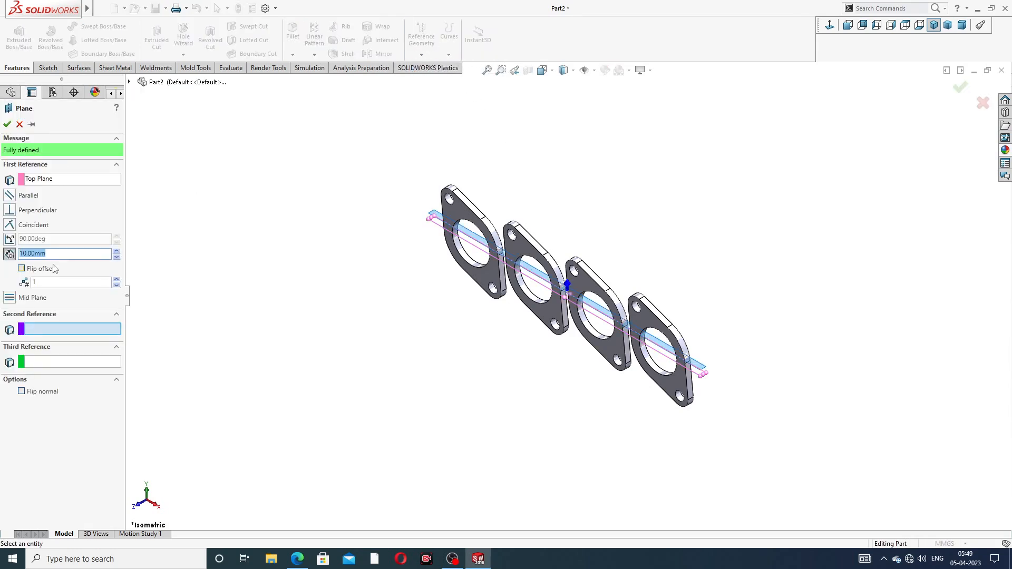
type("17")
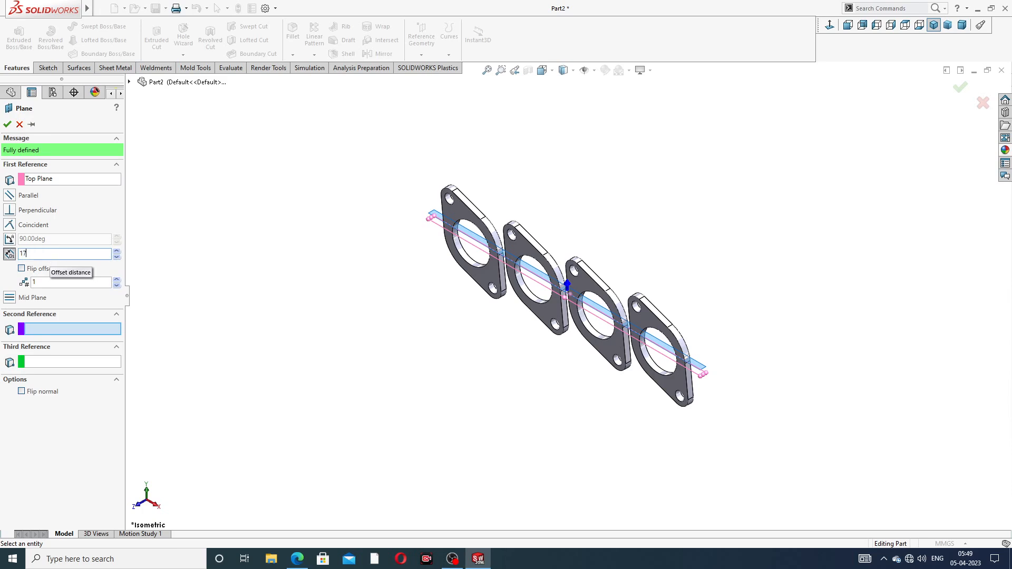
type("1")
key("Return")
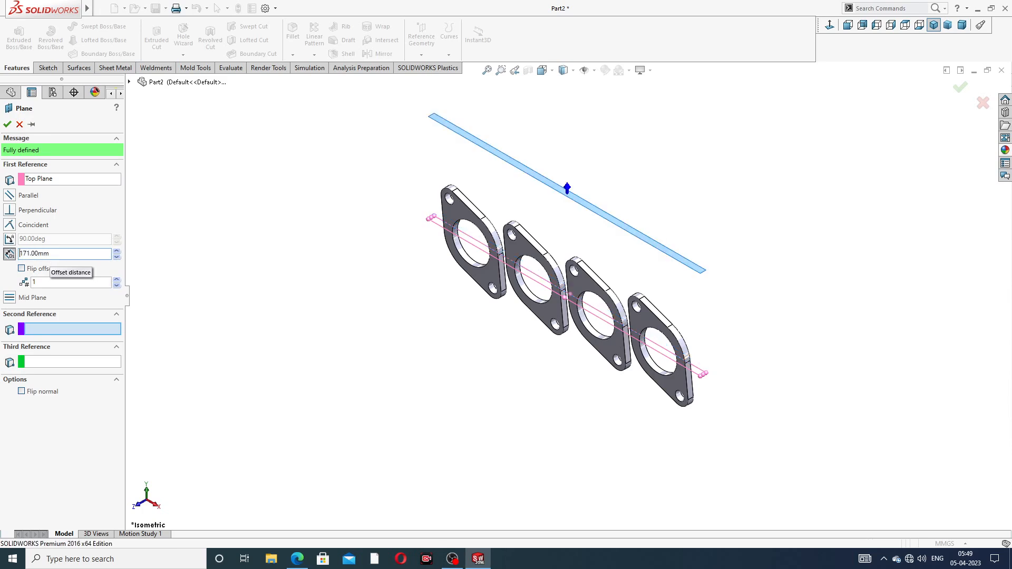
left_click(21, 270)
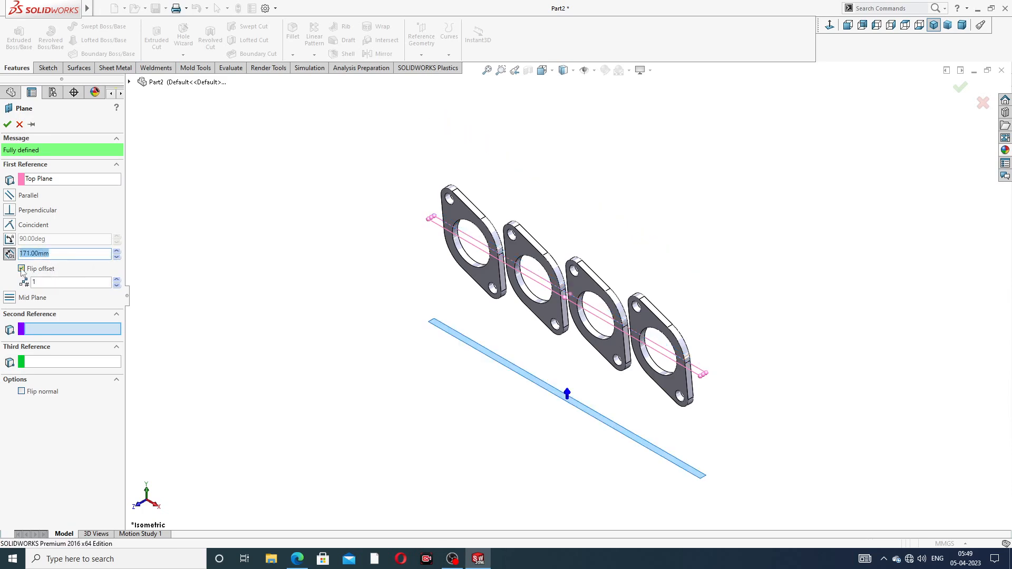
left_click(7, 124)
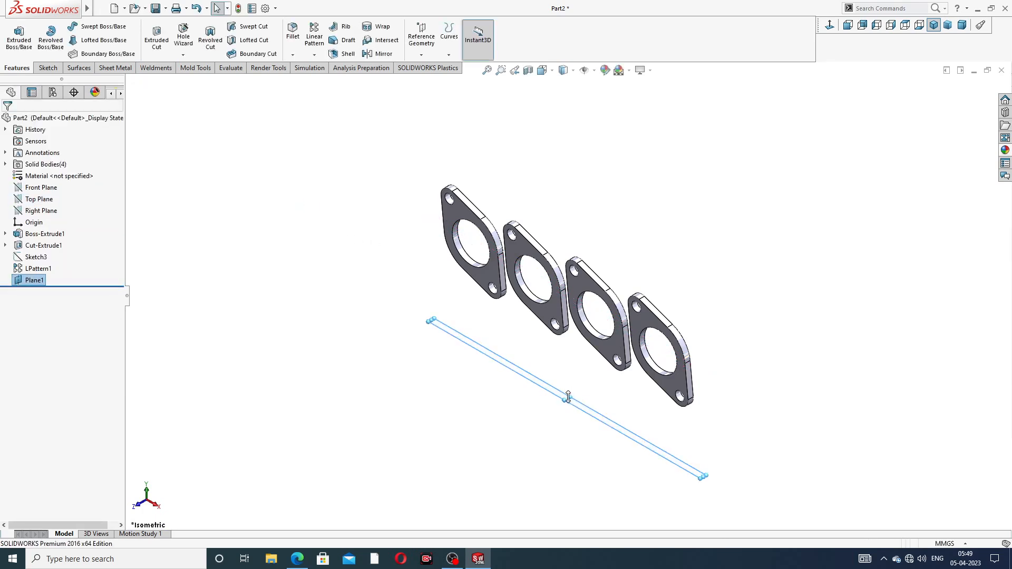
Enlarge the boundary of the offset plane and start a new sketch on it, viewed straight on
left_click_drag(569, 397, 630, 361)
left_click(630, 361)
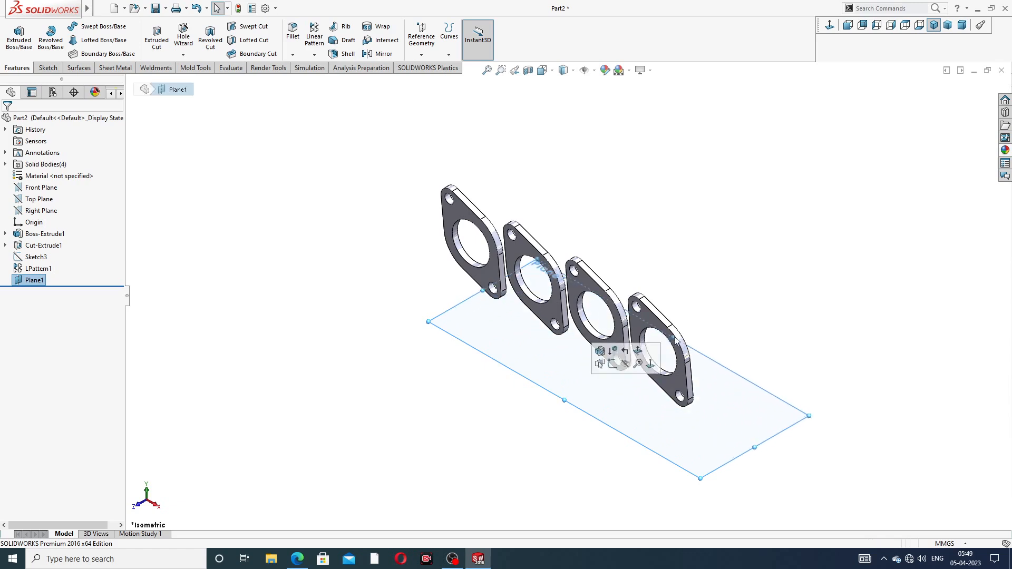
middle_click_drag(601, 197, 582, 259)
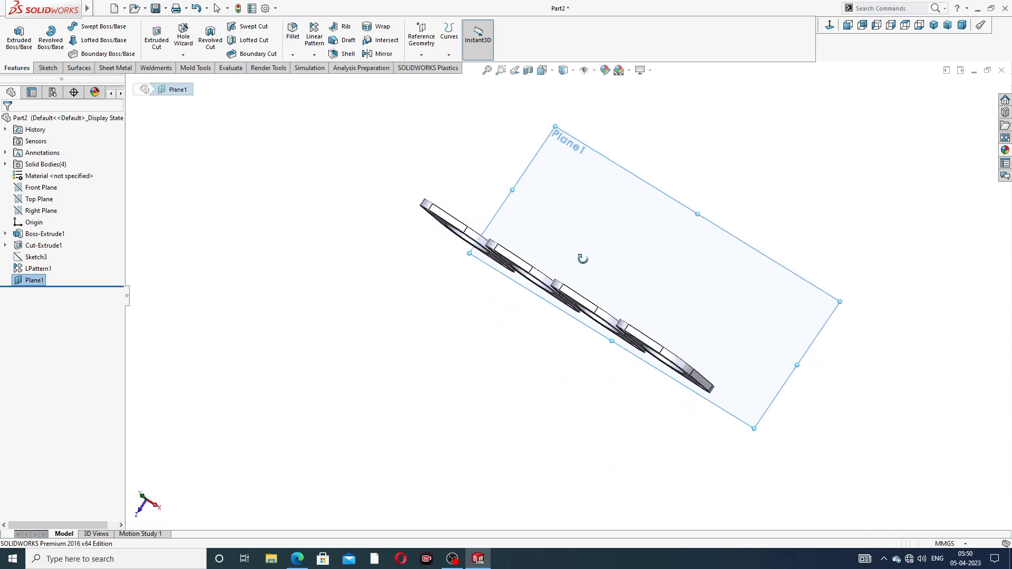
left_click(679, 221)
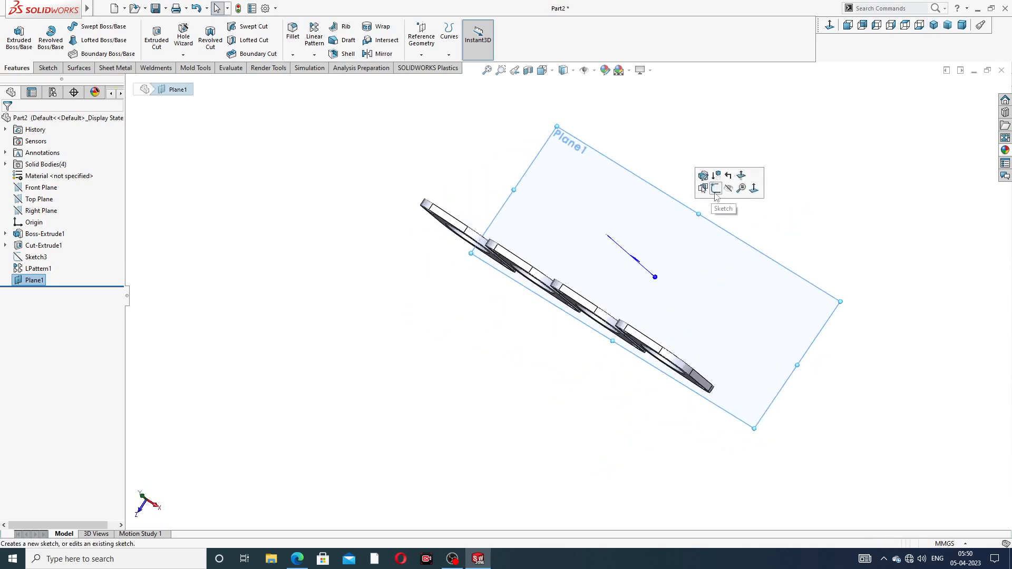
left_click(716, 188)
left_click(829, 26)
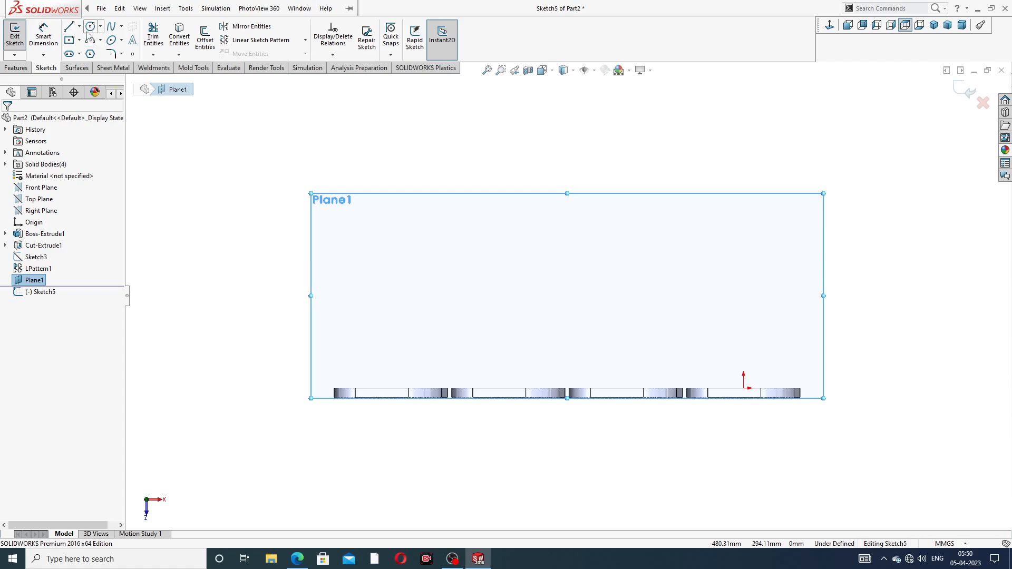
Draw a horizontal centerline across the gap between the two middle flanges, joining their adjacent outer-face corners
left_click(79, 26)
left_click(87, 52)
scroll(594, 413, "down", 4)
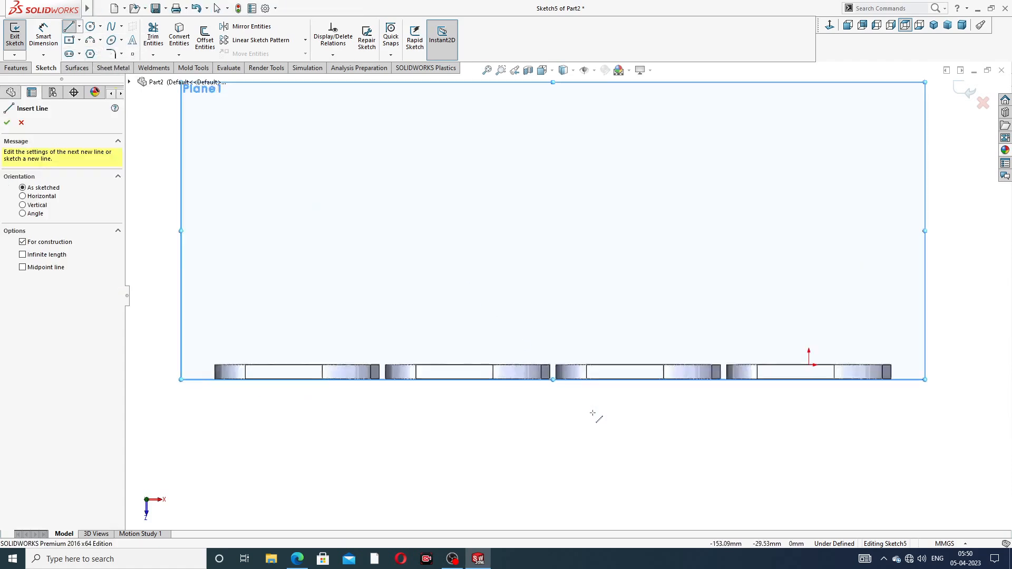
scroll(599, 274, "up", 4)
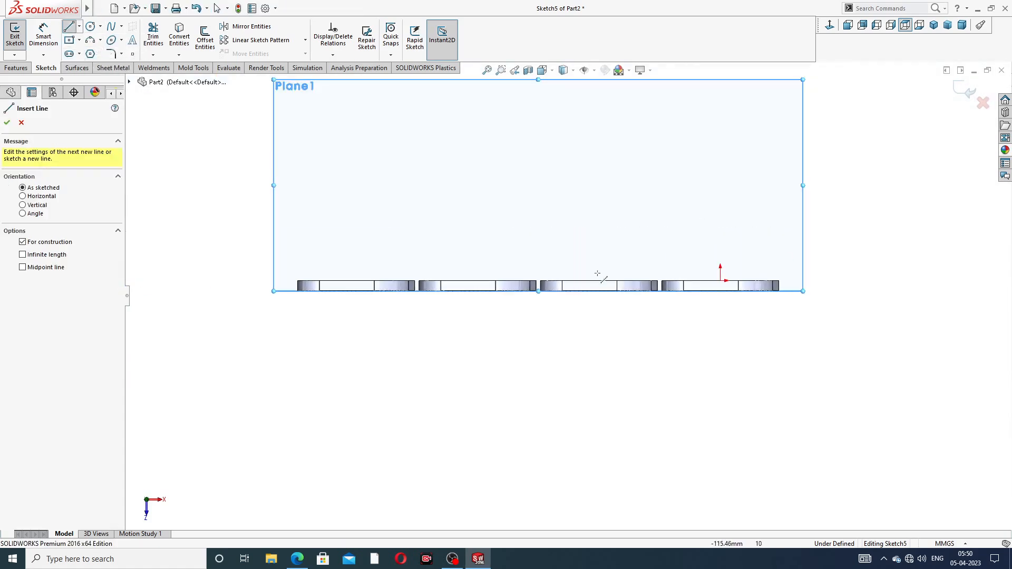
mouse_move(526, 283)
middle_mouse_down()
mouse_move(527, 300)
mouse_move(529, 290)
middle_mouse_up()
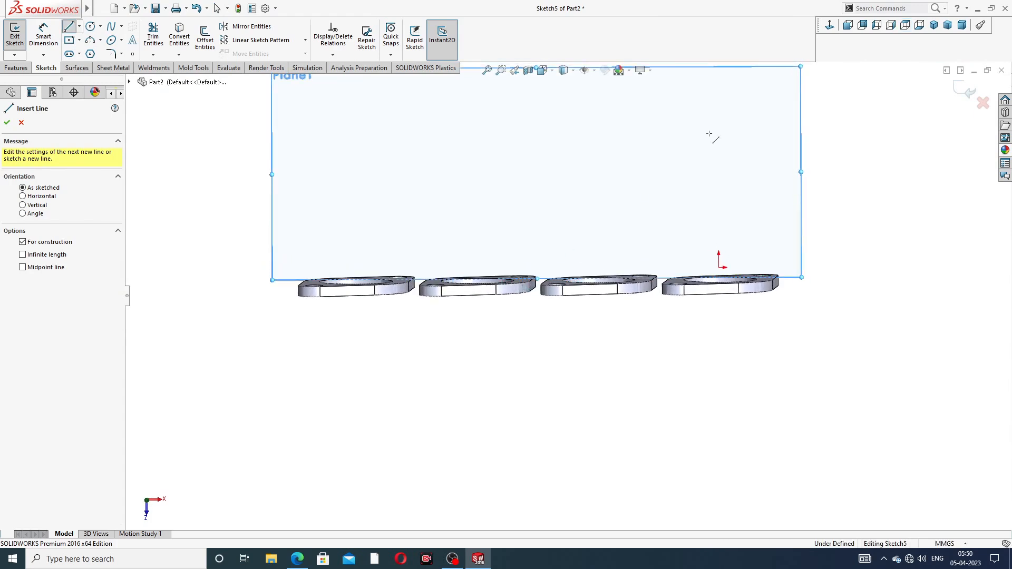
left_click(830, 25)
scroll(558, 406, "down", 2)
scroll(560, 388, "down", 8)
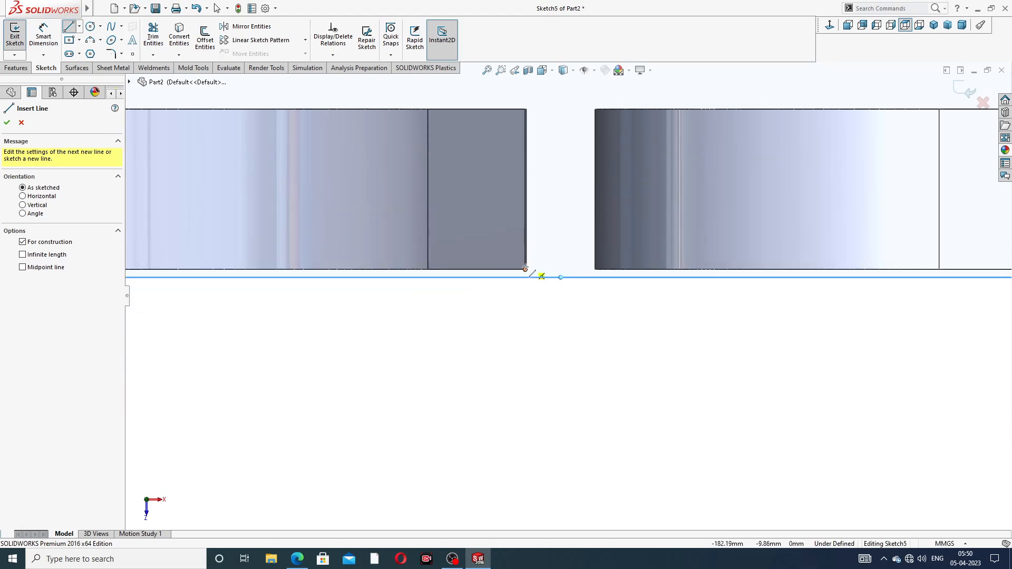
left_click(526, 270)
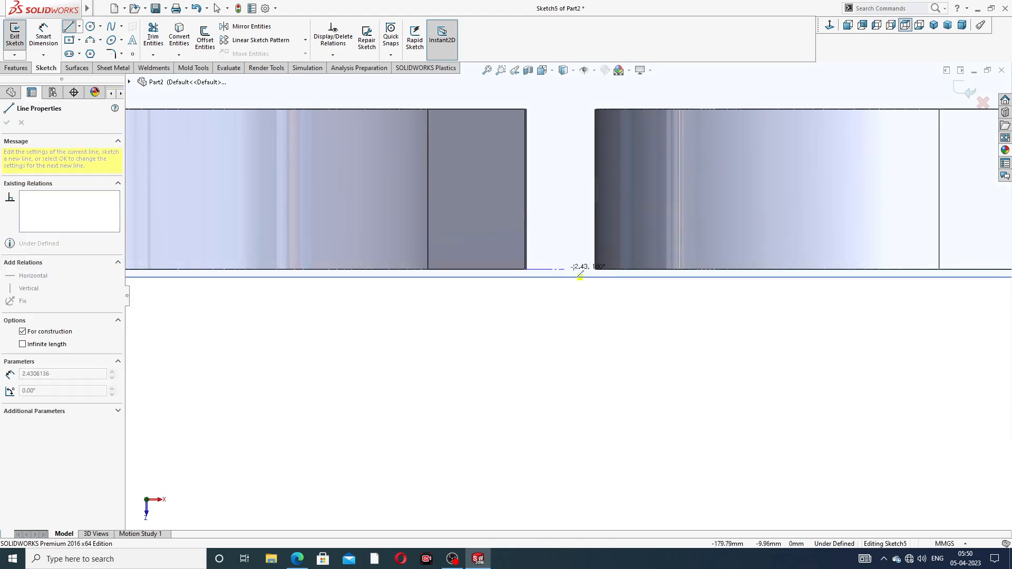
left_click(595, 269)
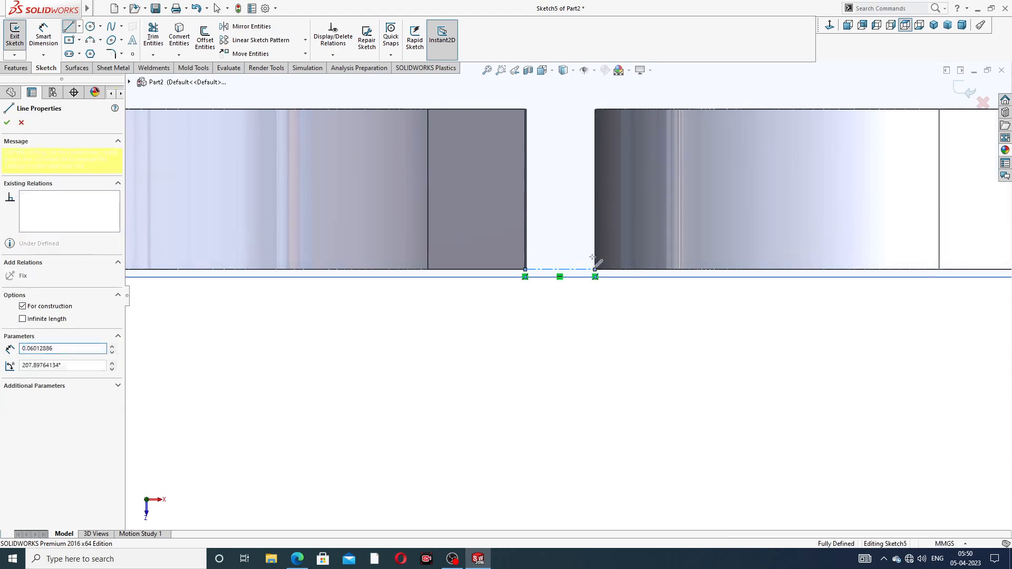
scroll(584, 126, "up", 3)
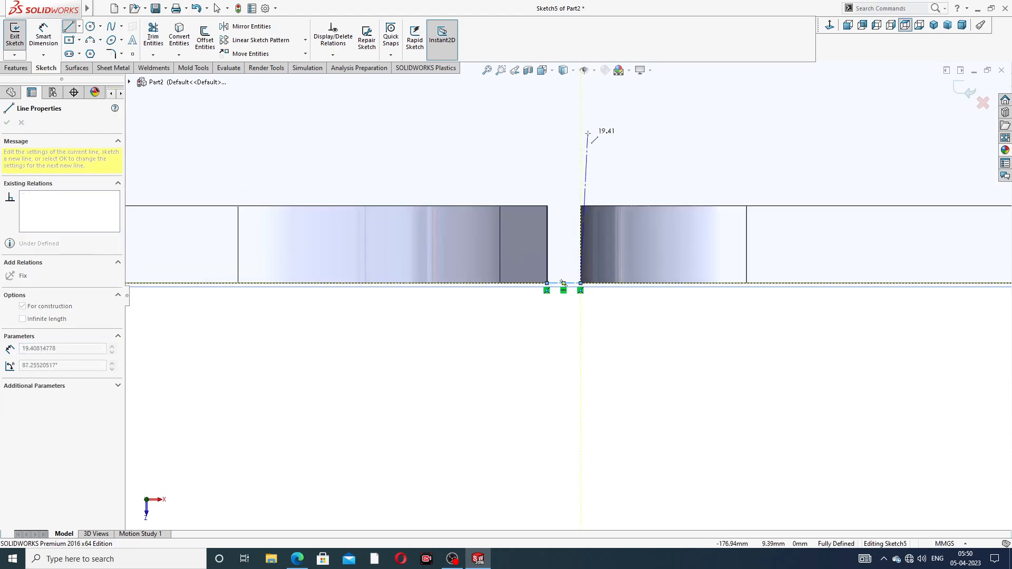
right_click(589, 132)
left_click(606, 140)
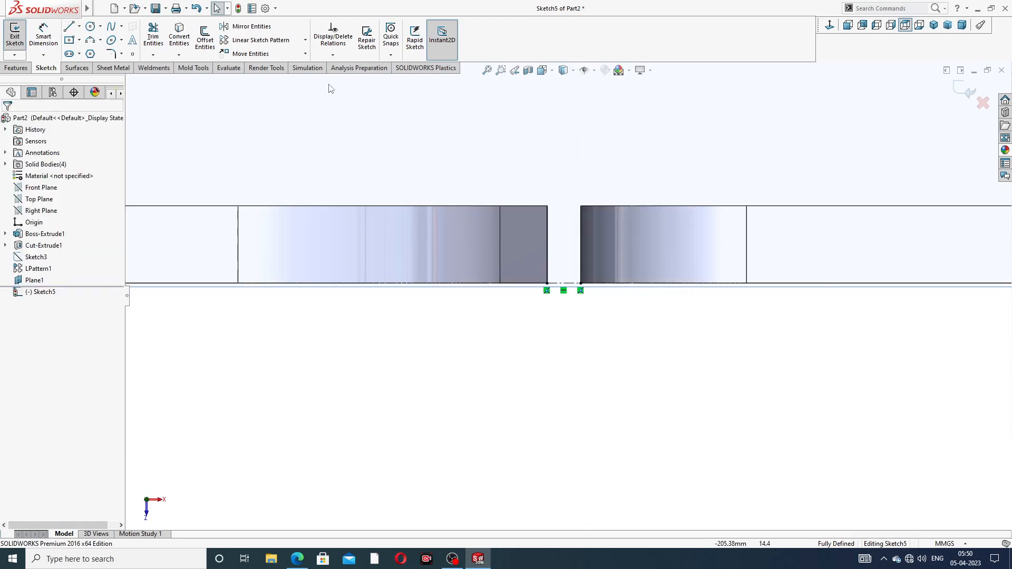
Draw a vertical centerline about 60 mm long from the midpoint of the short horizontal centerline
left_click(79, 27)
left_click(94, 52)
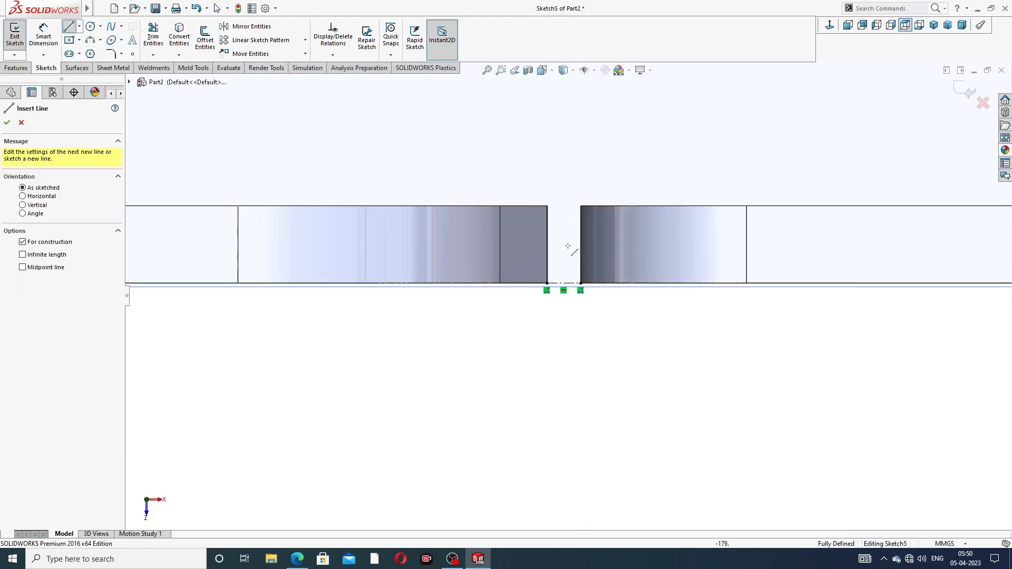
scroll(573, 271, "down", 5)
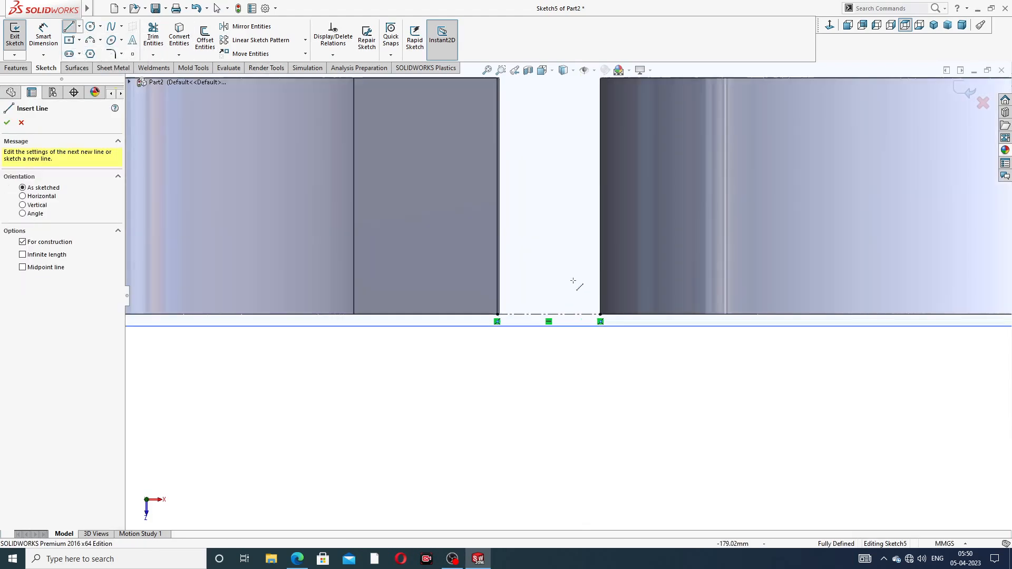
left_click(548, 315)
scroll(565, 132, "up", 5)
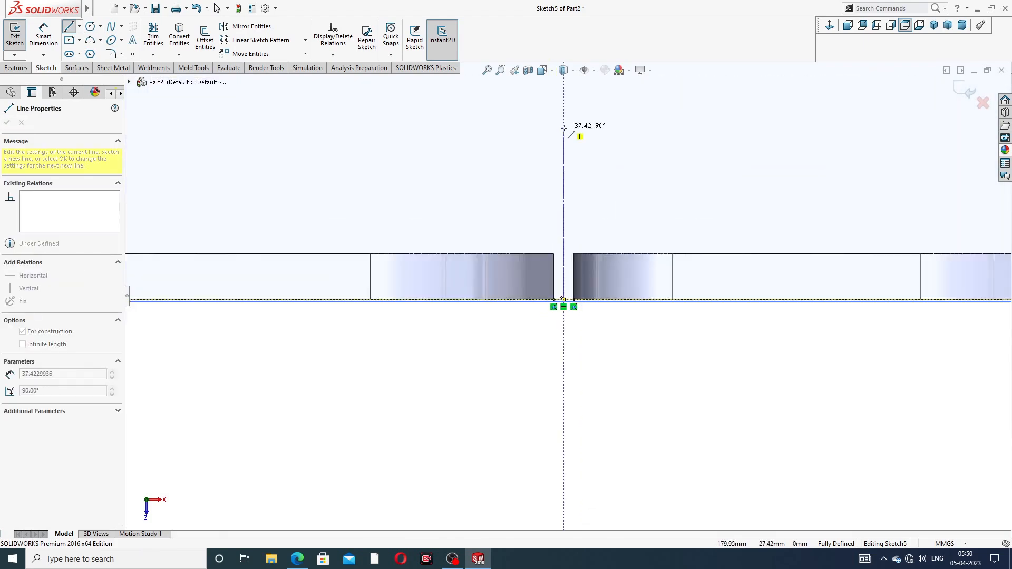
scroll(563, 106, "up", 2)
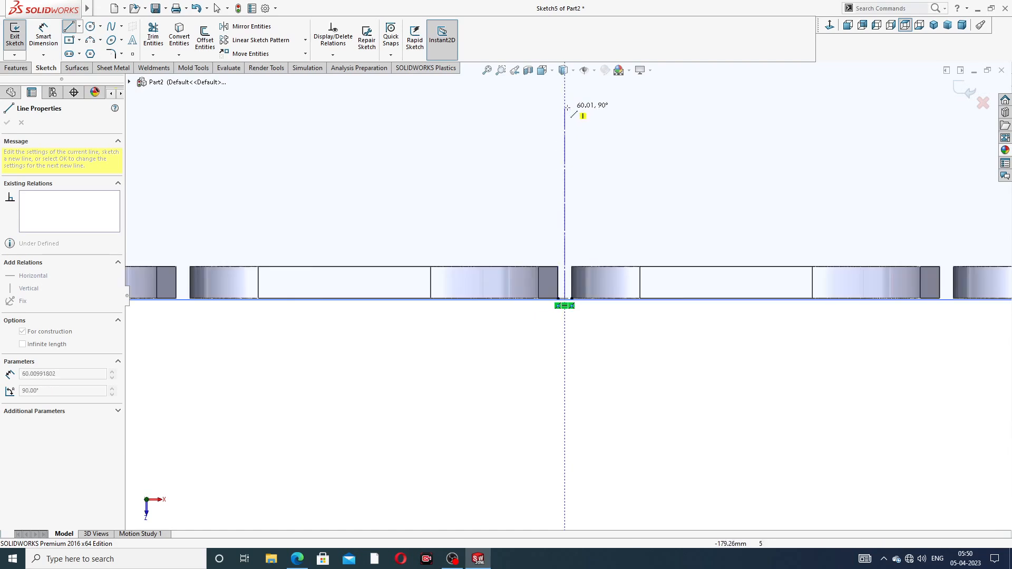
left_click(564, 107)
right_click(611, 109)
left_click(639, 119)
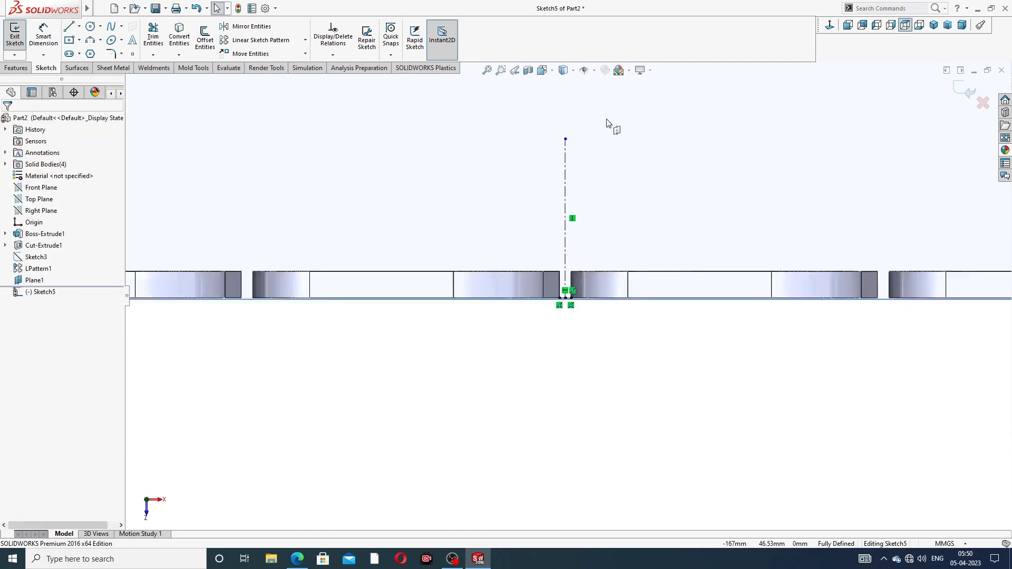
Stretch the free end of the vertical centerline up to about Y 127 mm
scroll(595, 169, "up", 3)
left_click(567, 191)
left_click_drag(568, 190, 567, 124)
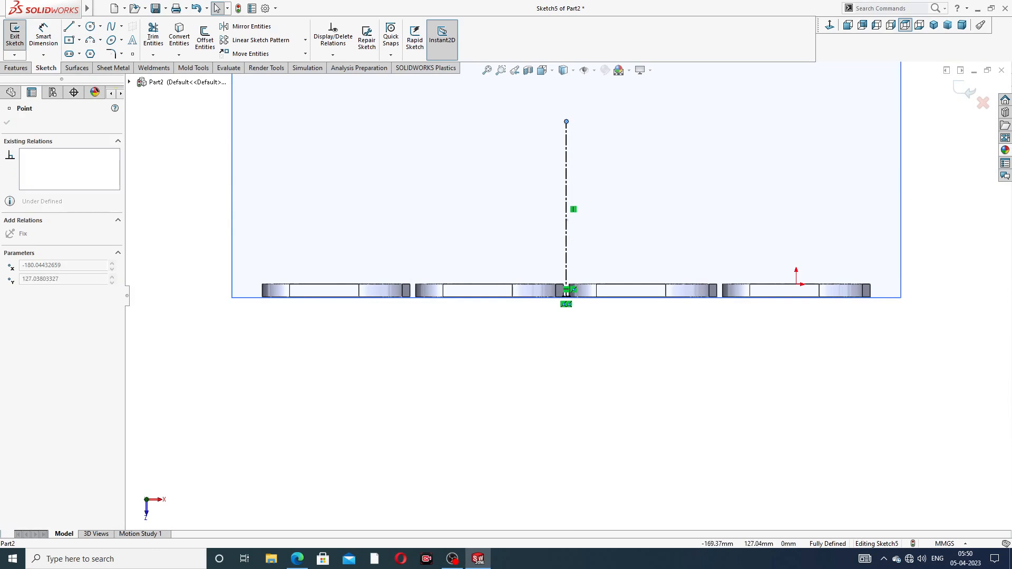
scroll(615, 167, "up", 3)
left_click(616, 178)
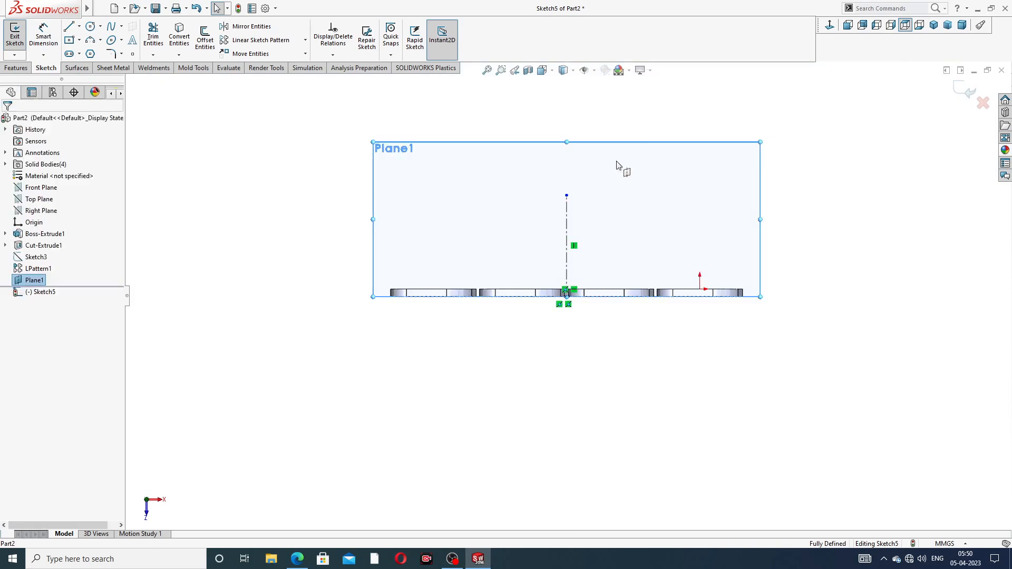
Hide the offset reference plane and restore the straight-on view of the sketch
scroll(564, 264, "down", 2)
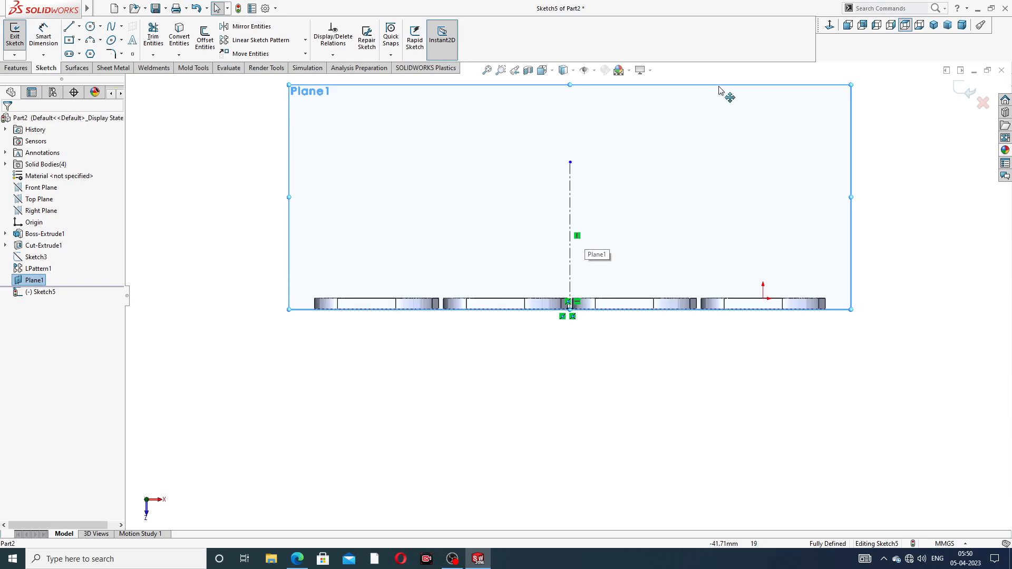
left_click(40, 281)
left_click(48, 265)
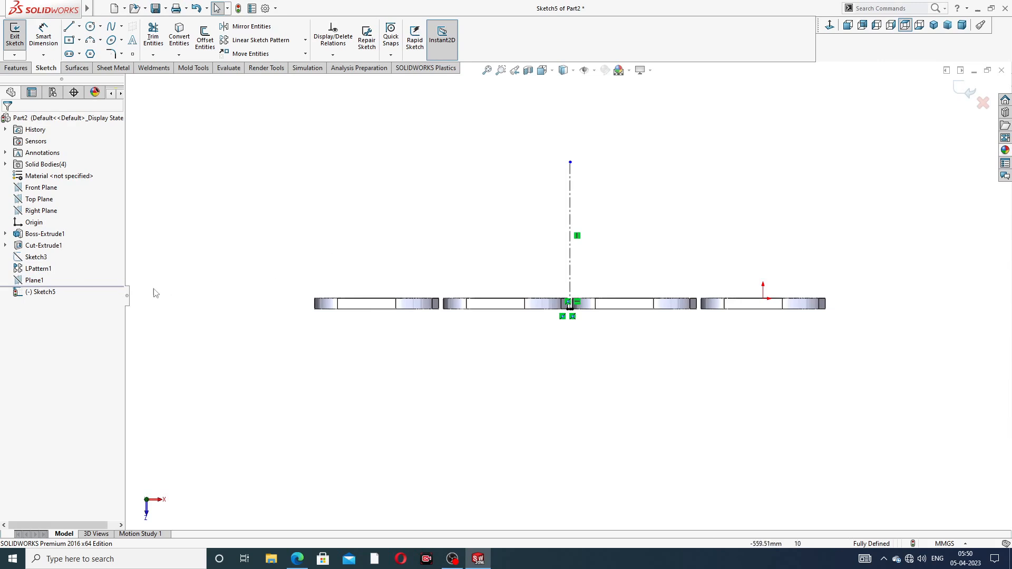
middle_click_drag(615, 210, 614, 231)
left_click(834, 29)
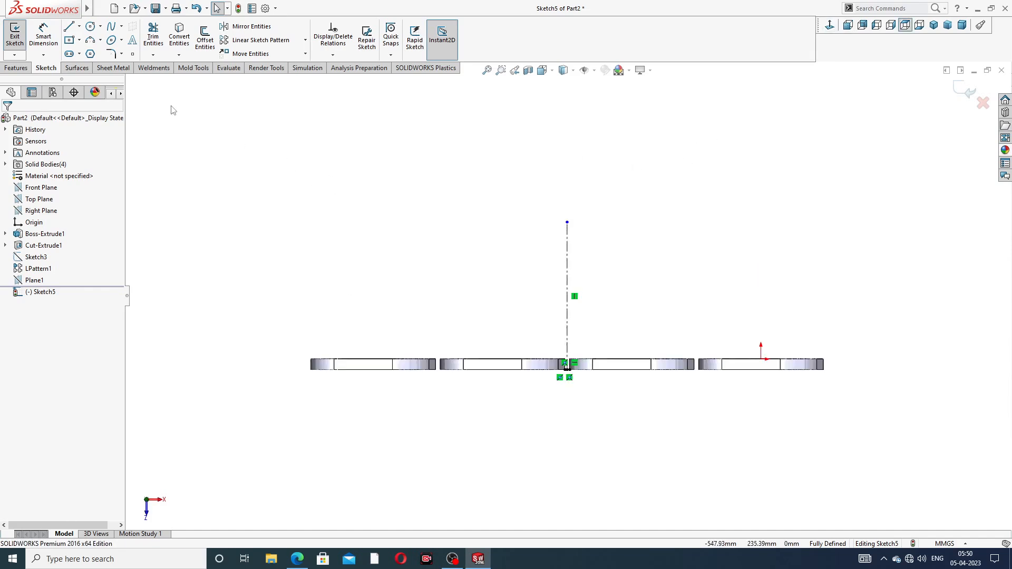
Draw a 3-sided inscribed-circle polygon centered on the vertical centerline's free end, pointing up, with sides about 114 mm long
left_click(90, 54)
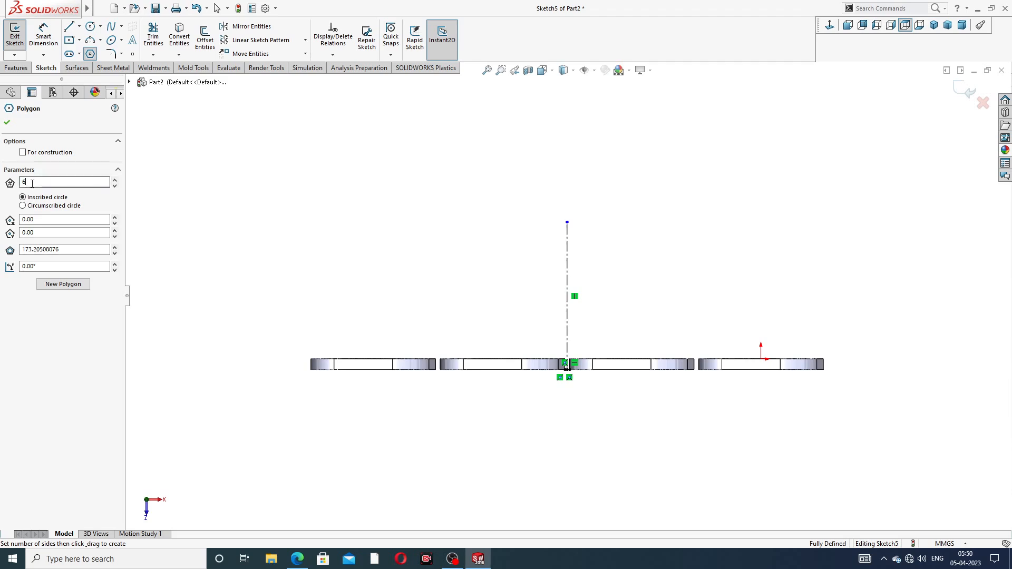
left_click_drag(32, 184, 21, 185)
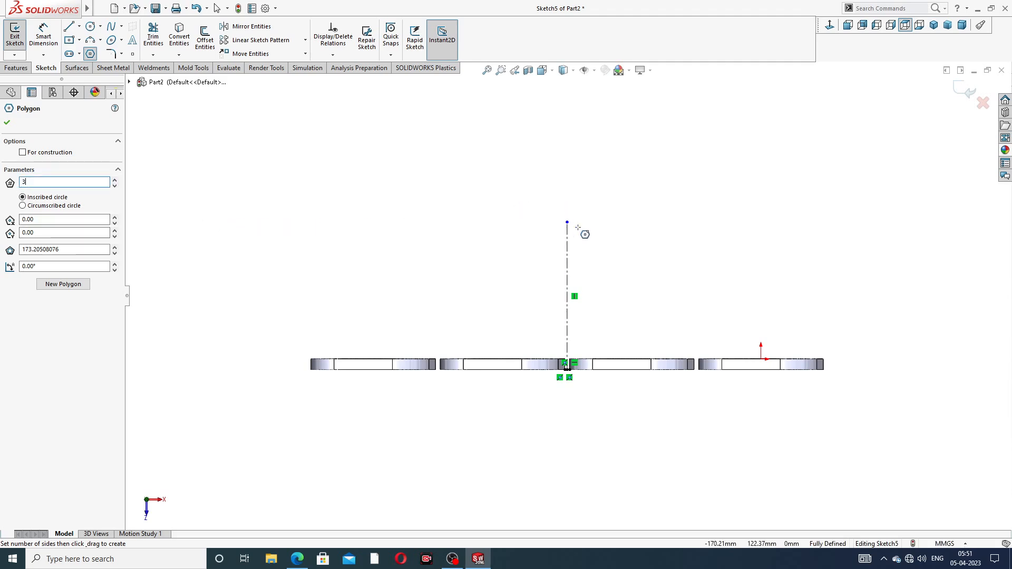
scroll(577, 229, "down", 2)
left_click(560, 228)
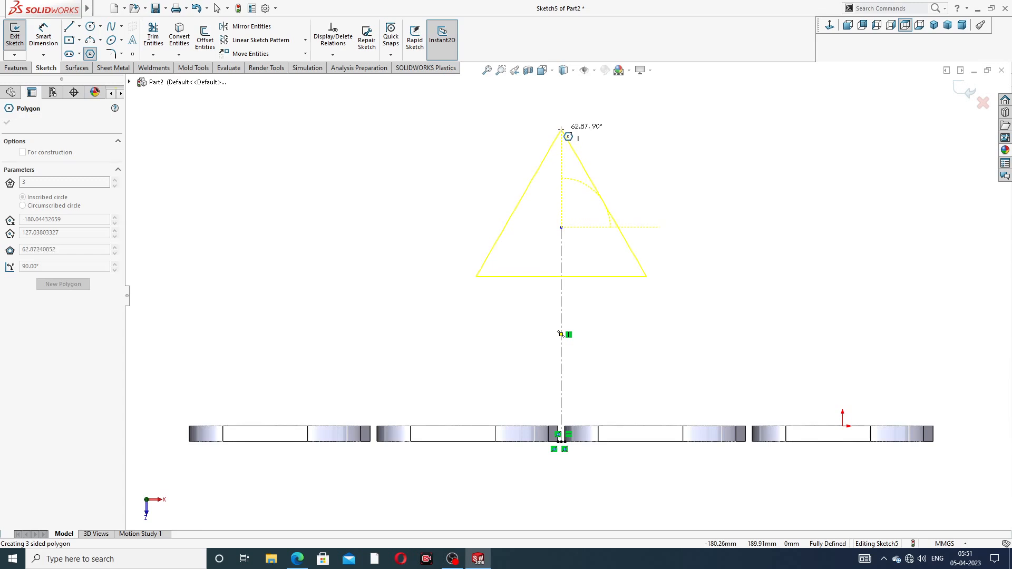
left_click(561, 125)
right_click(640, 135)
left_click(652, 138)
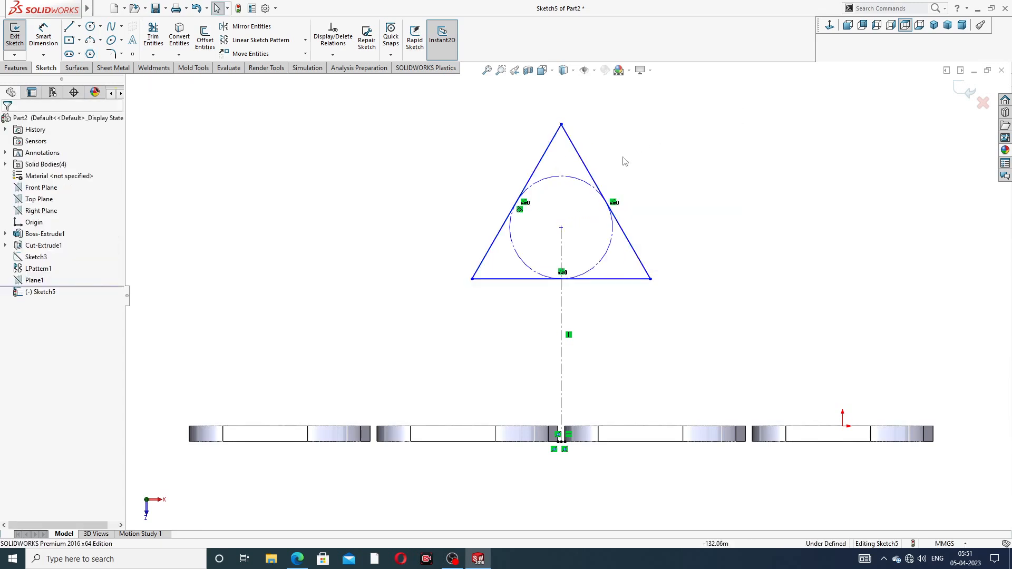
Add a horizontal relation to the base side of the triangle
scroll(580, 182, "down", 2)
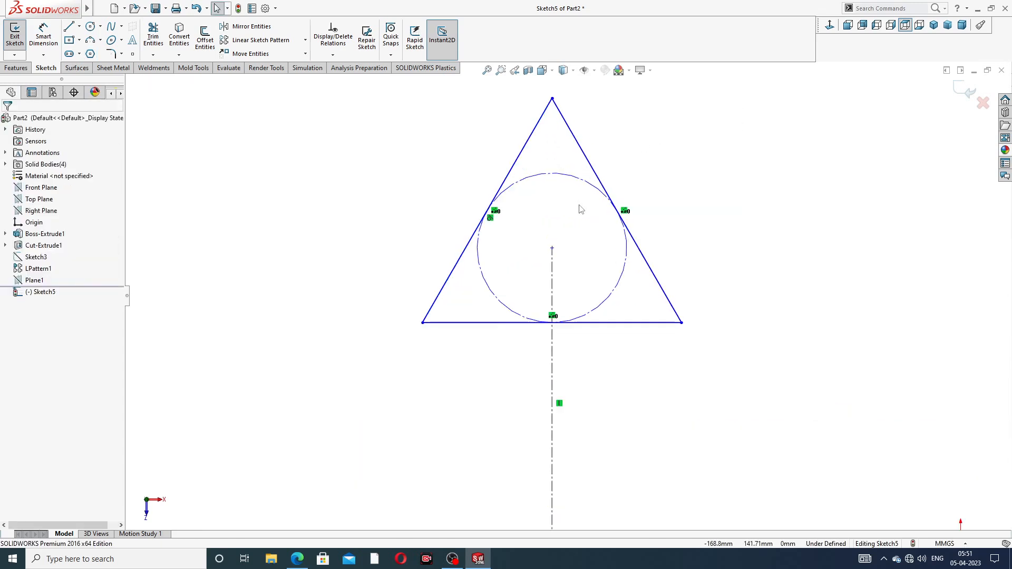
left_click(510, 322)
left_click(533, 283)
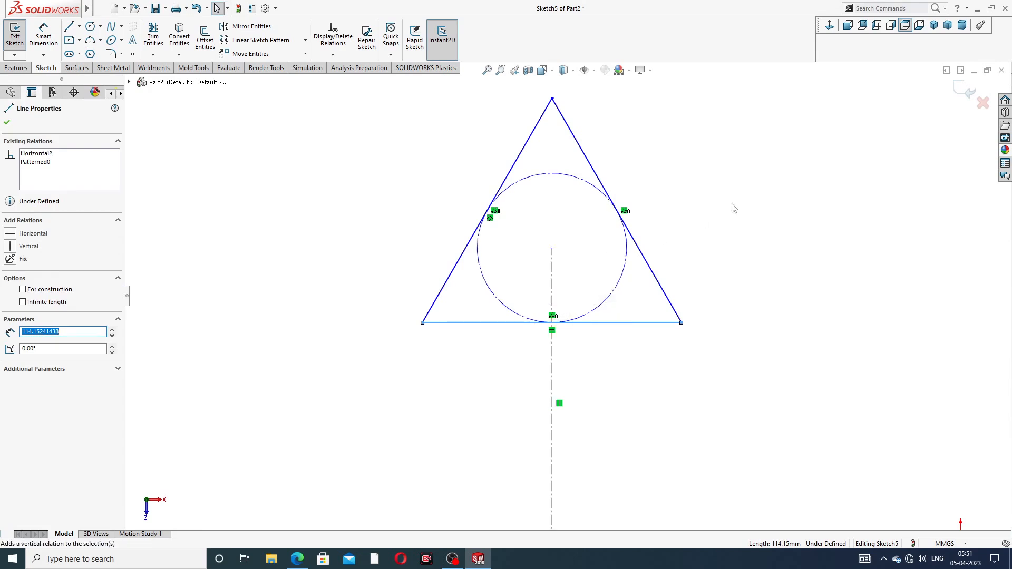
left_click(674, 194)
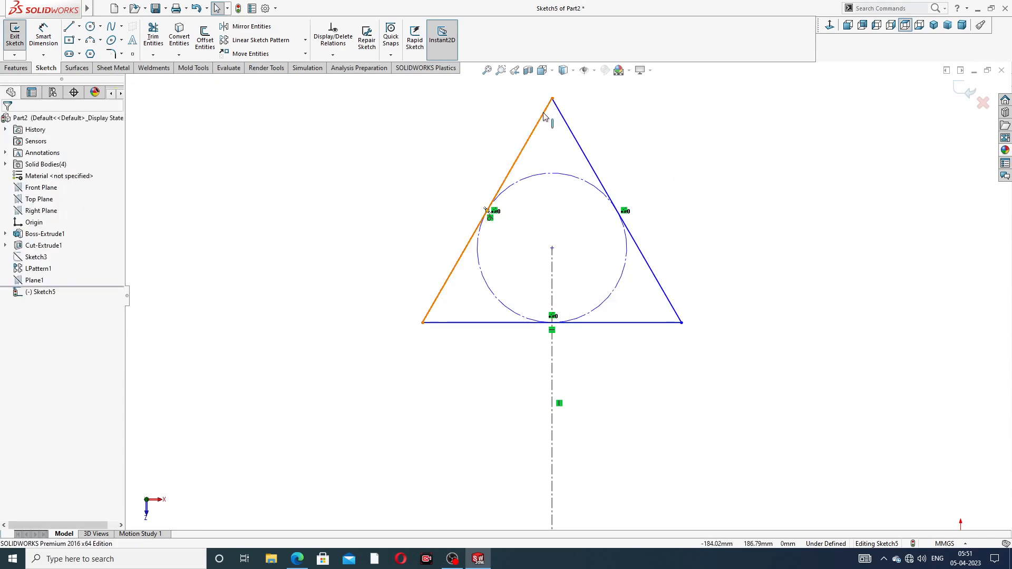
left_click(519, 169)
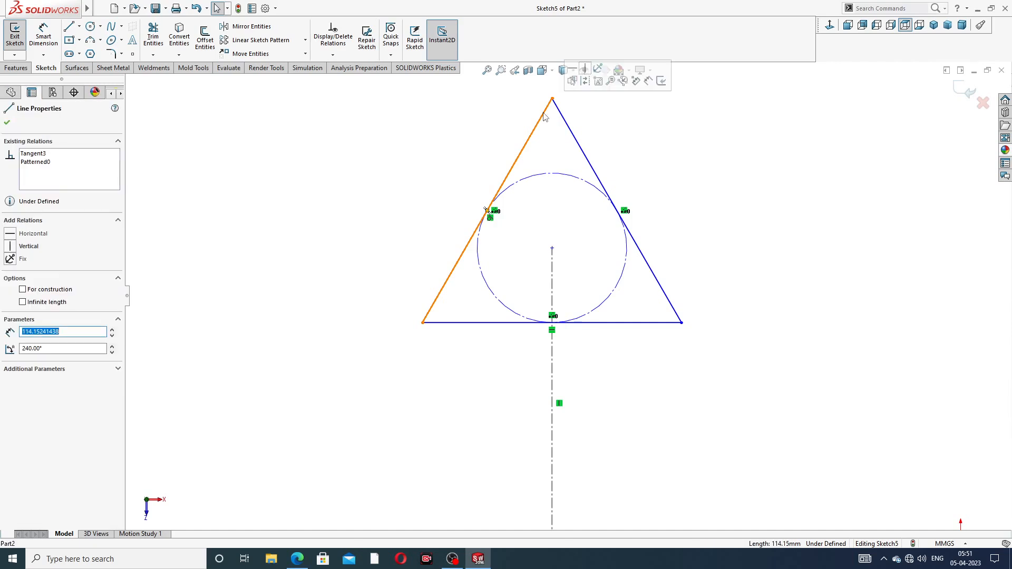
left_click(481, 324, "ctrl")
left_click(660, 287, "ctrl")
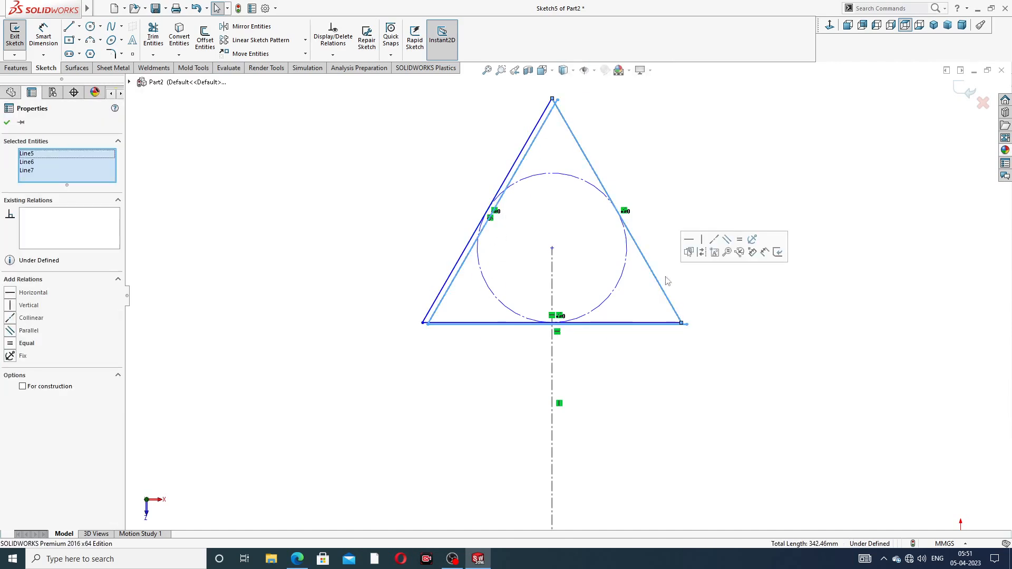
left_click(701, 253)
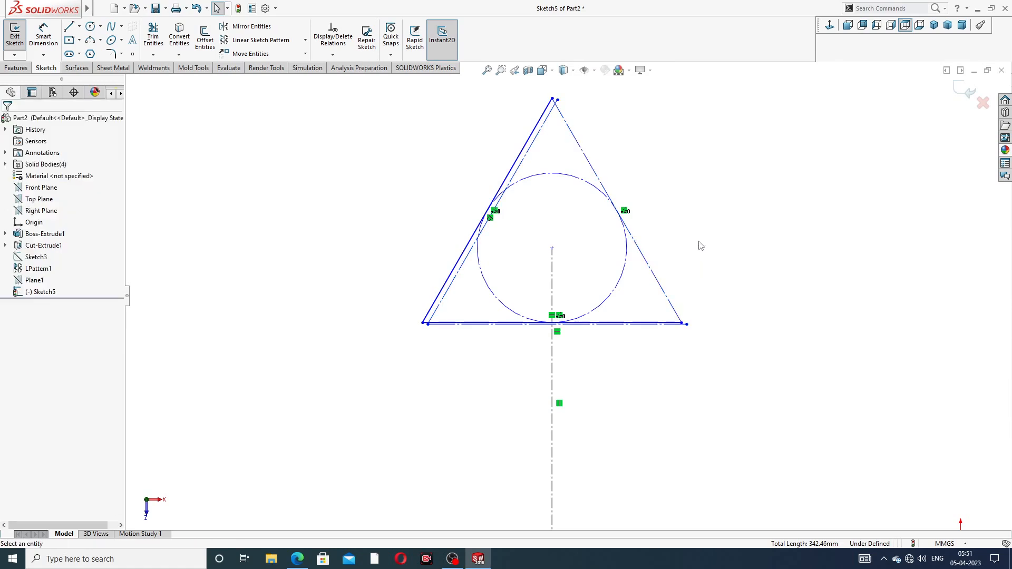
scroll(538, 140, "down", 2)
left_click(535, 158)
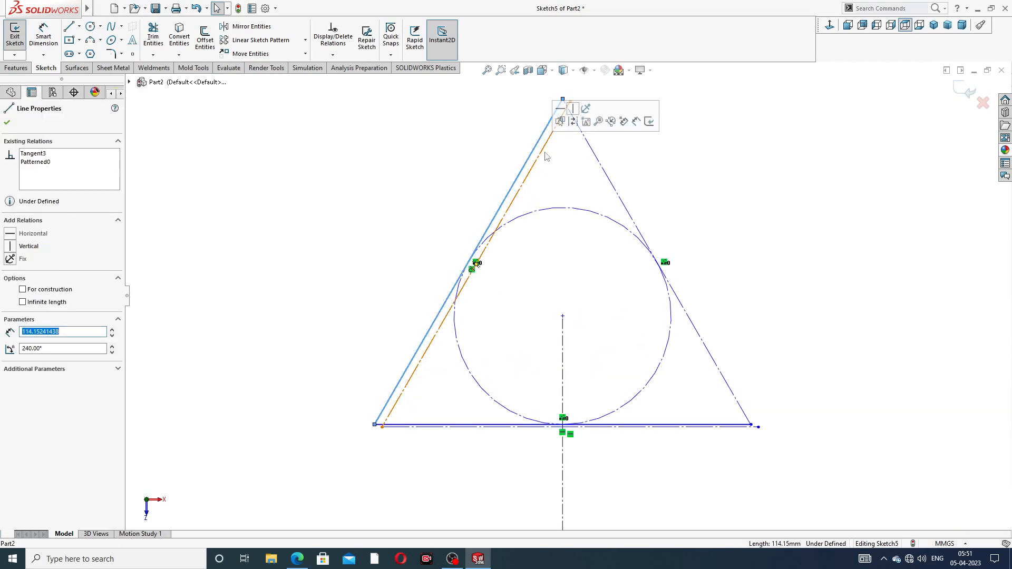
left_click(573, 122)
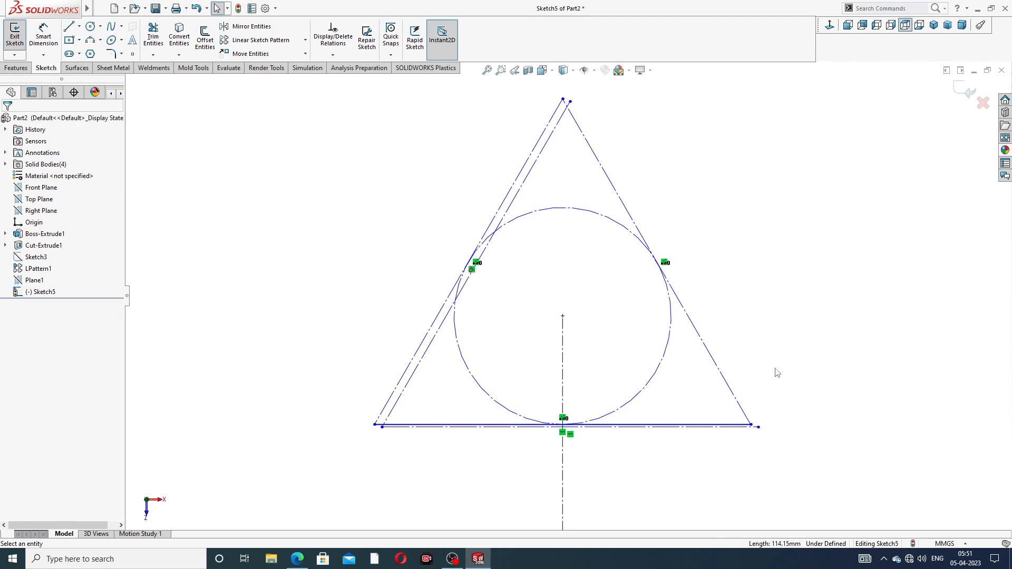
key("ctrl+z")
key("ctrl+z")
key("ctrl+z")
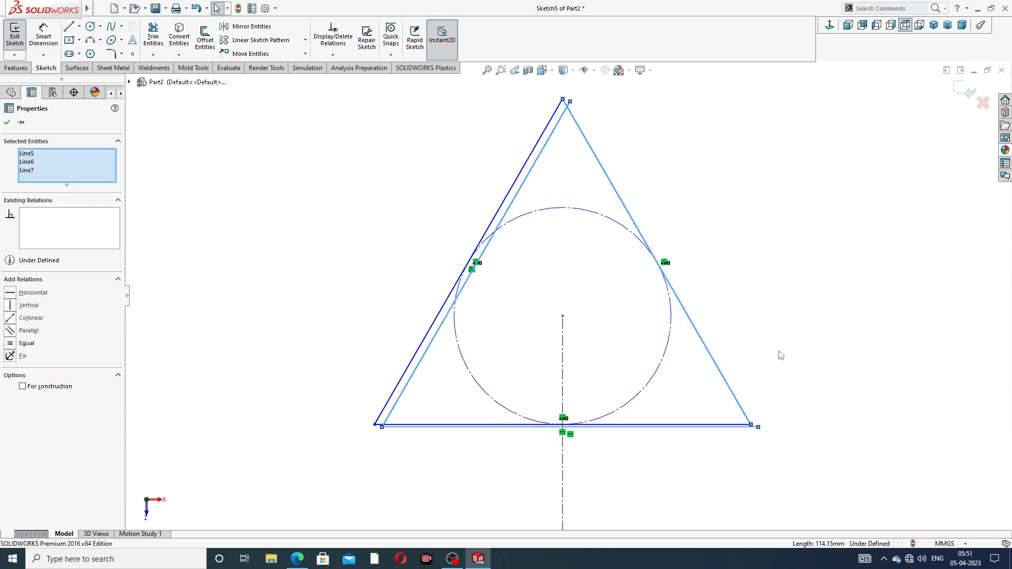
left_click(779, 356)
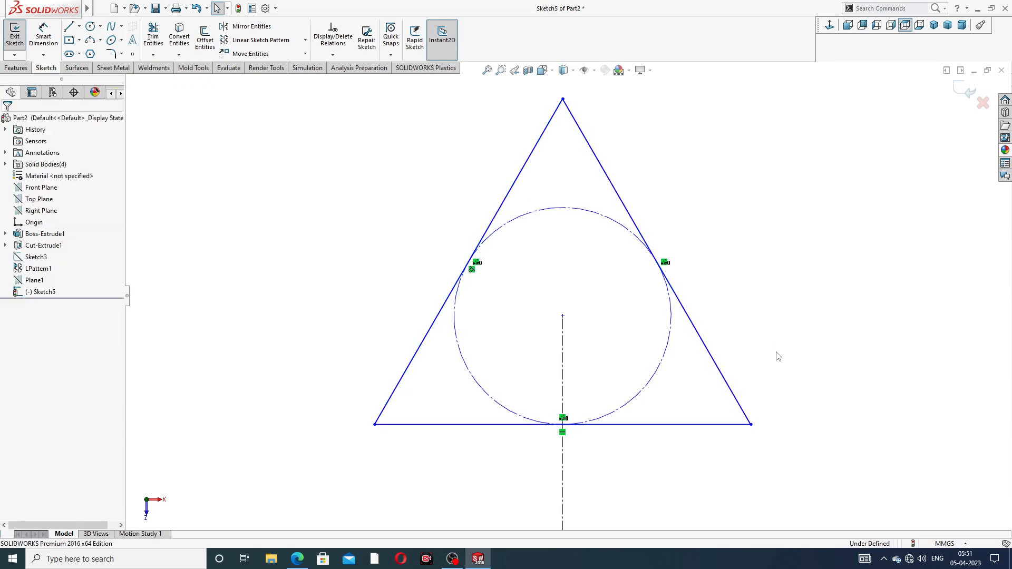
Convert the triangle's base and both slanted sides to construction geometry, one side at a time
left_click(728, 424)
left_click(756, 395)
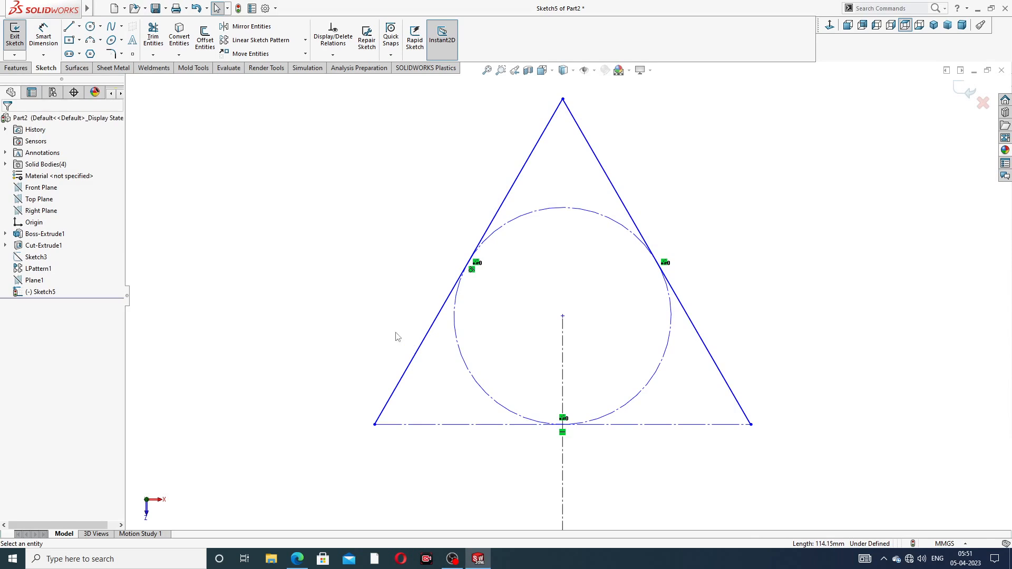
left_click(422, 346)
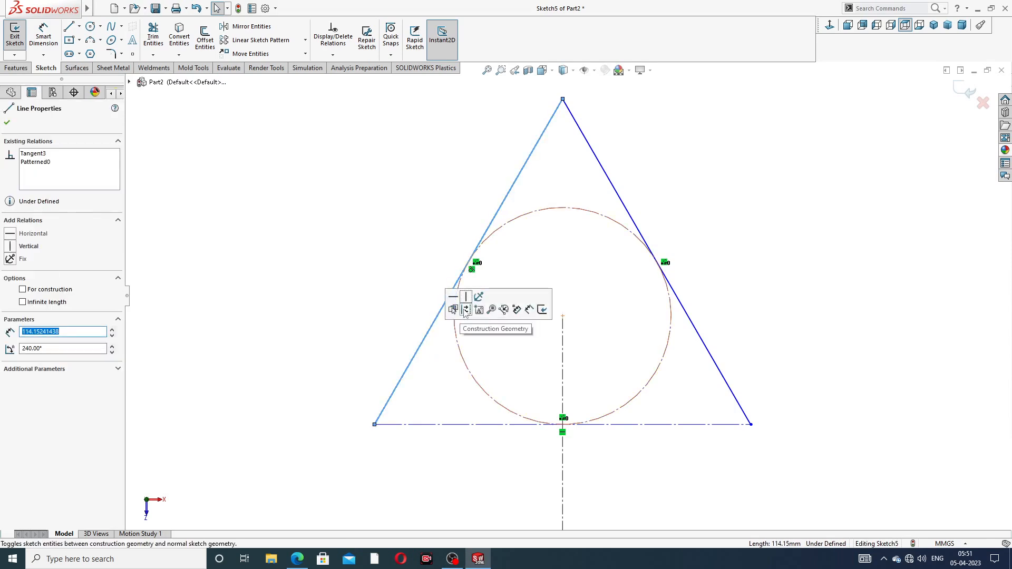
left_click(463, 310)
left_click(635, 213)
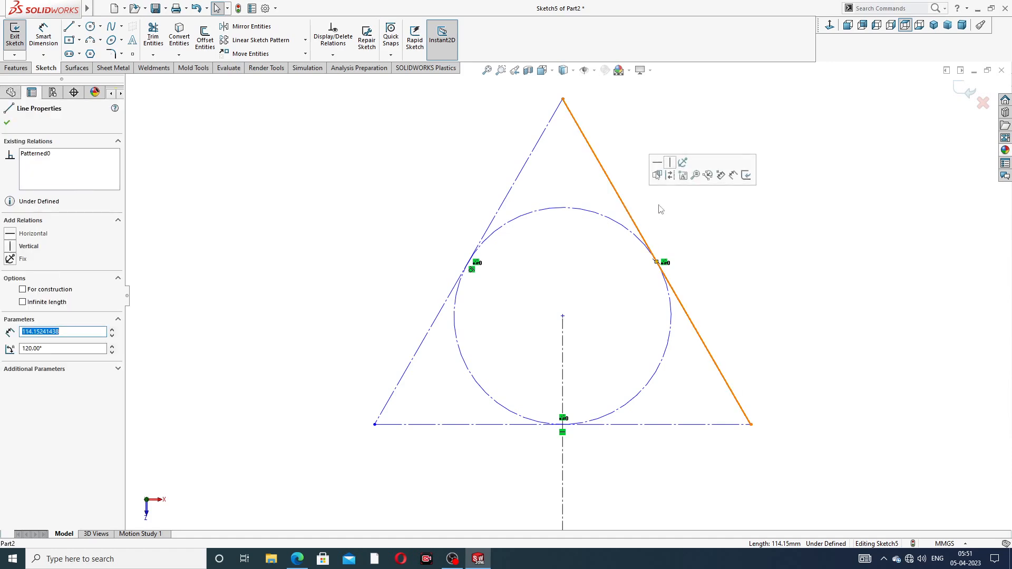
left_click(670, 176)
Draw a circle centered on the triangle's center, slightly smaller than the inscribed construction circle
scroll(707, 190, "up", 3)
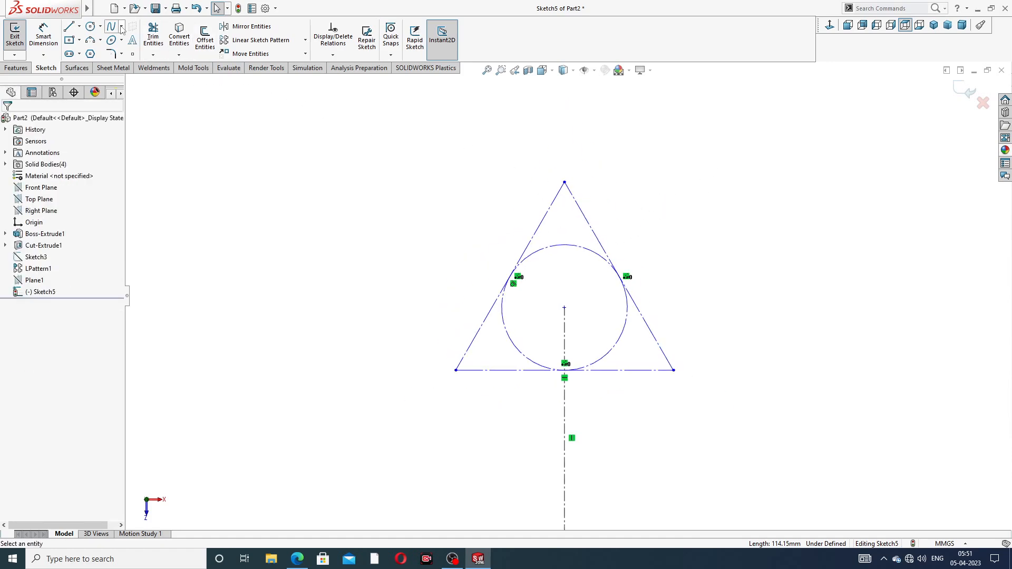
left_click(90, 26)
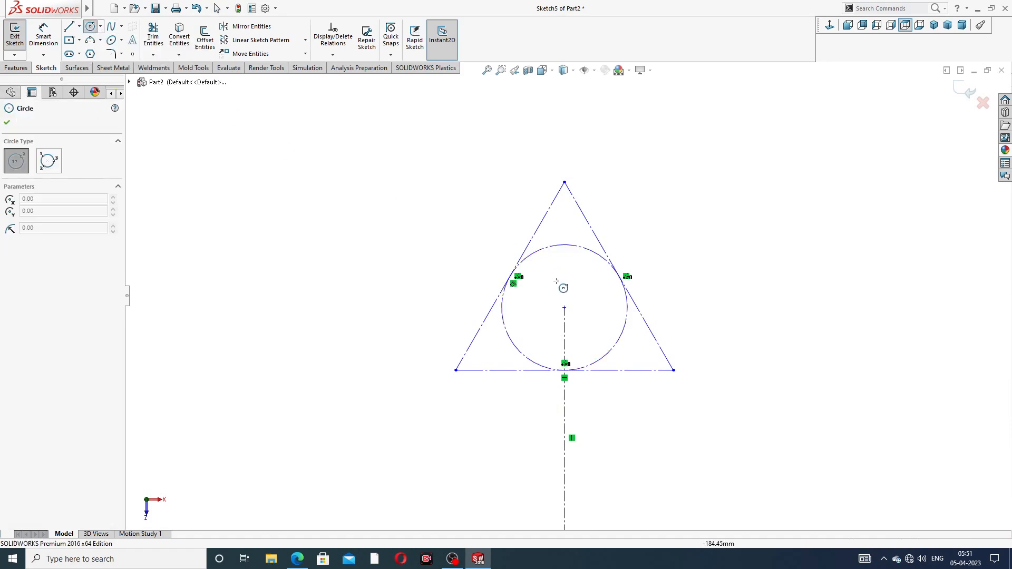
left_click(564, 308)
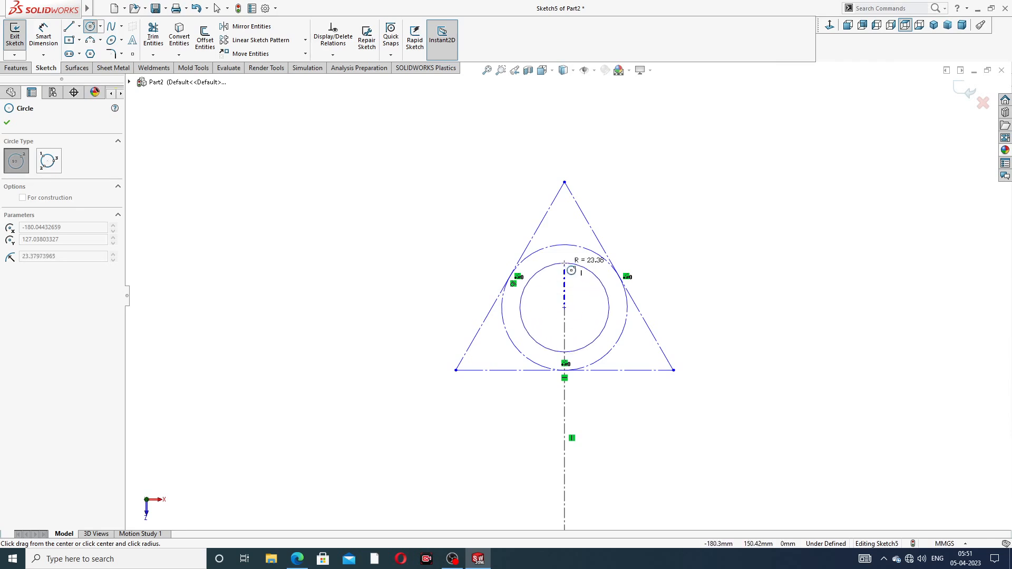
left_click(591, 263)
right_click(627, 210)
left_click(641, 214)
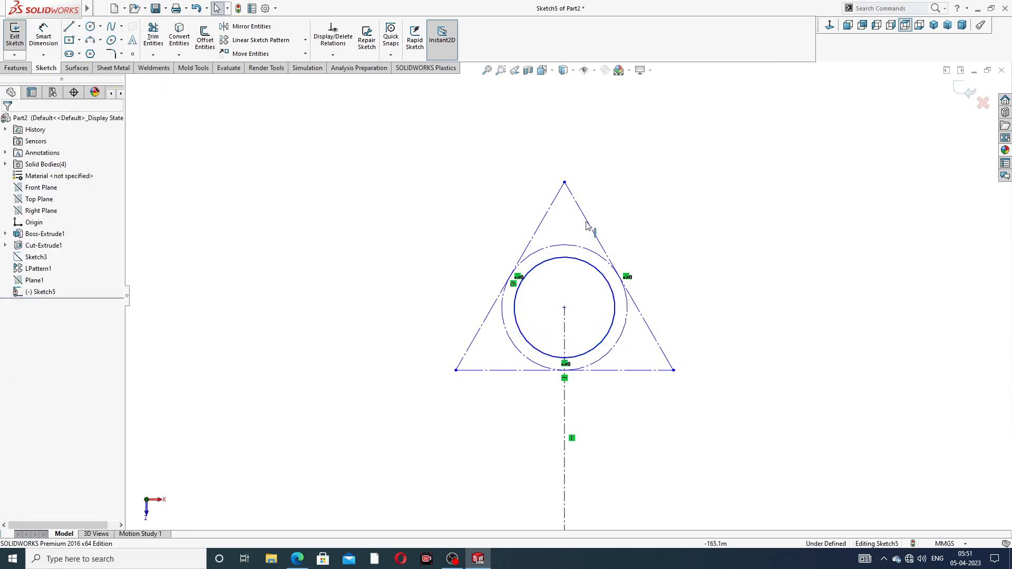
Draw two concentric circles centered on the triangle's apex, the outer one with a radius of about 17 mm
left_click(90, 27)
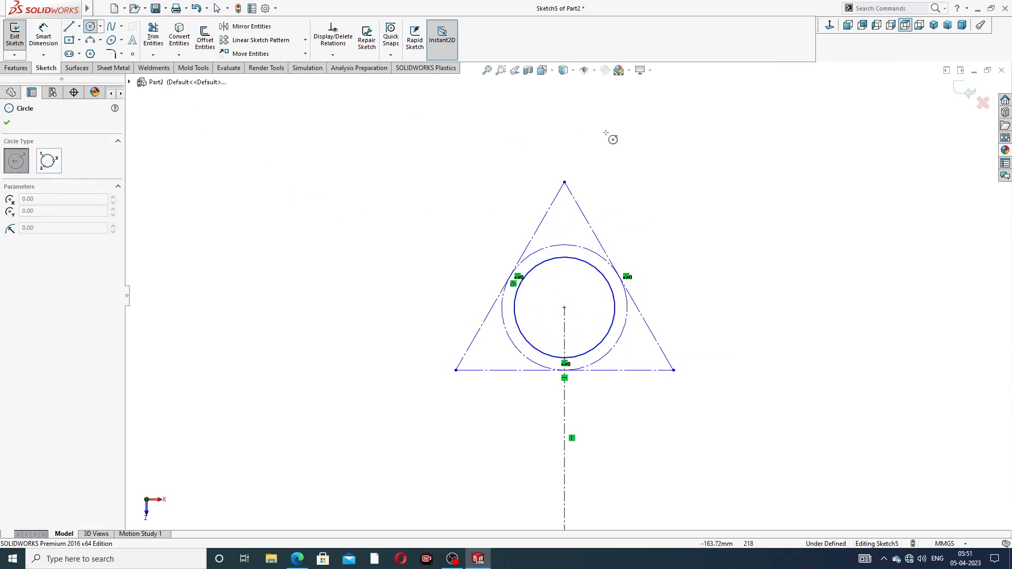
left_click(565, 182)
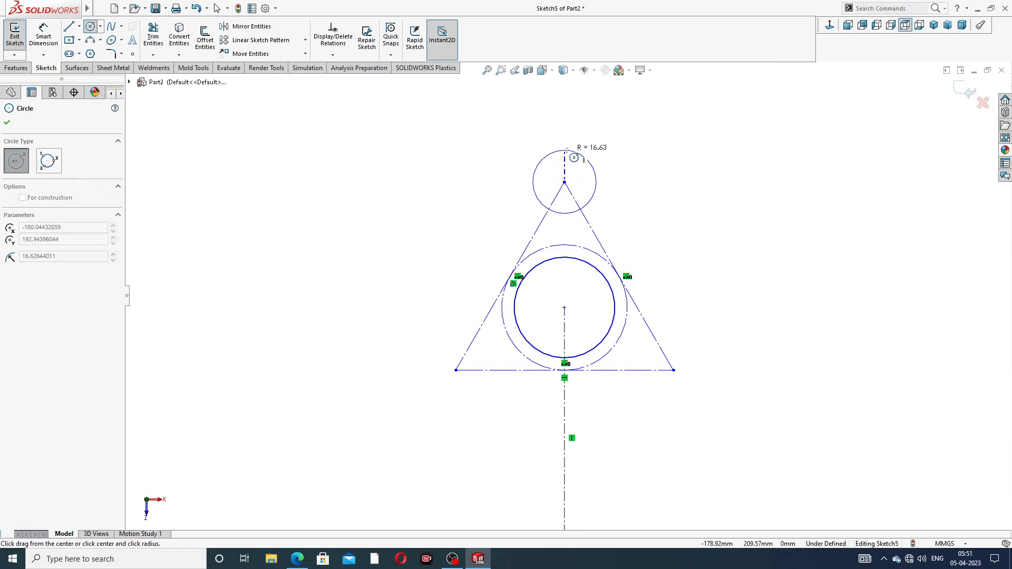
left_click(574, 157)
left_click(565, 182)
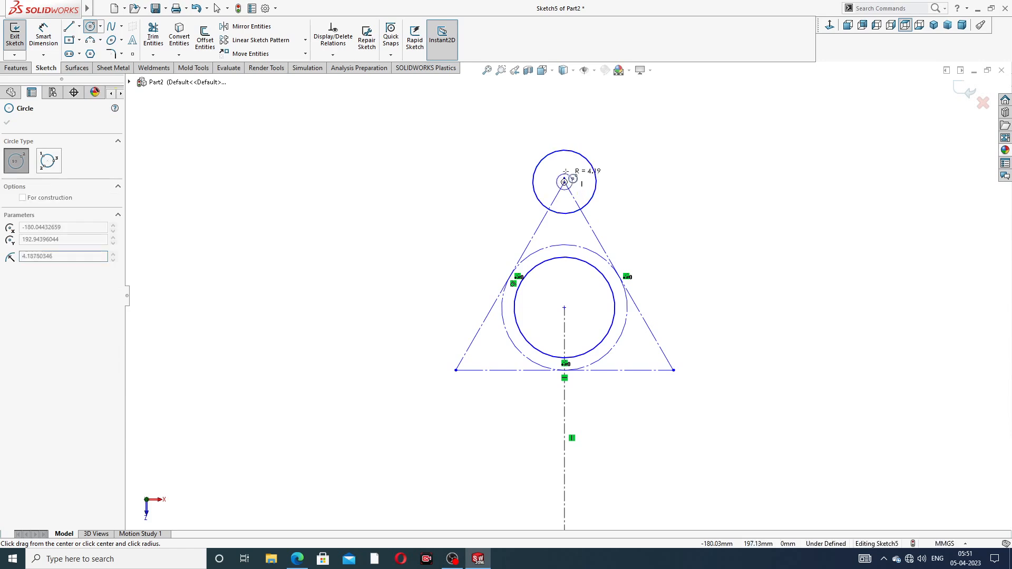
left_click(577, 169)
Draw two concentric circles on the triangle's lower-right vertex, with radii of about 19 mm and 10 mm
left_click(673, 371)
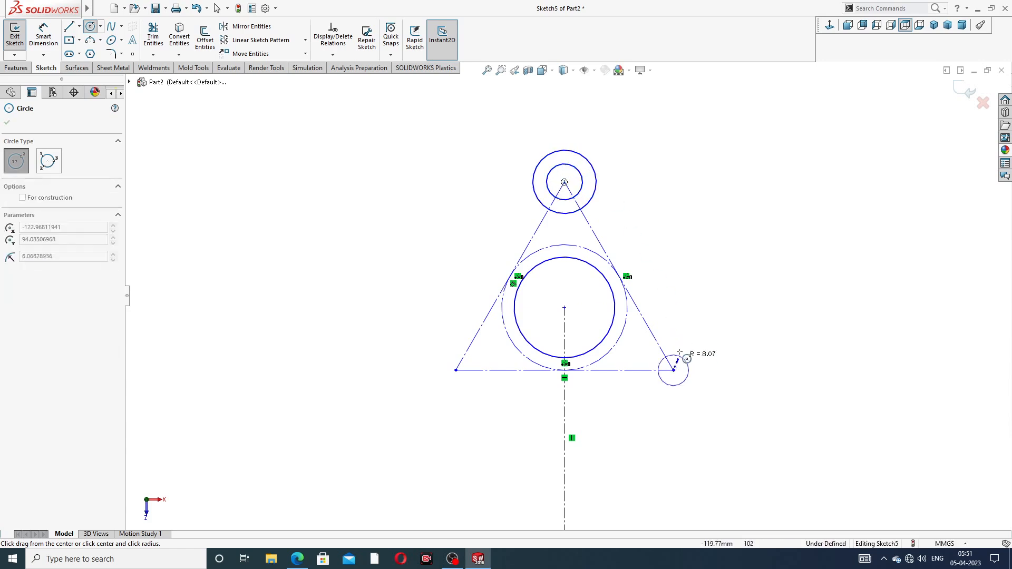
left_click(680, 334)
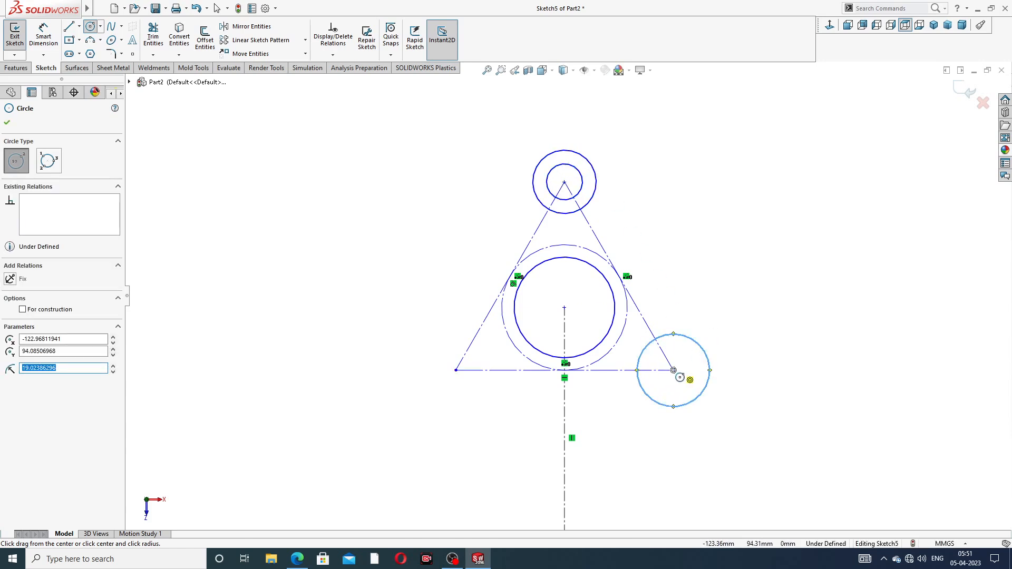
left_click(674, 370)
left_click(688, 359)
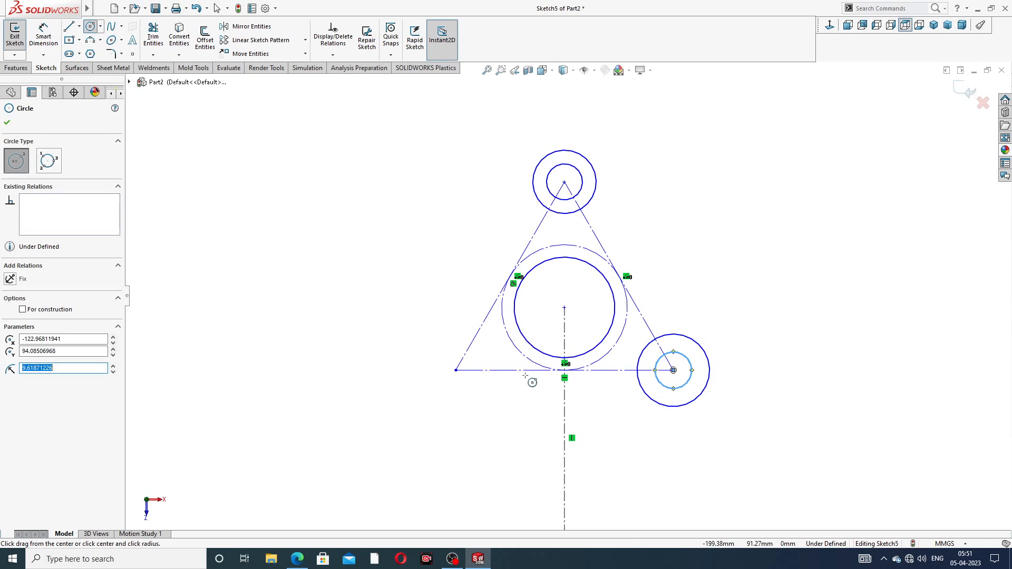
Draw two concentric circles on the triangle's lower-left vertex, with radii of about 17 mm and 11 mm
left_click(456, 371)
left_click(478, 348)
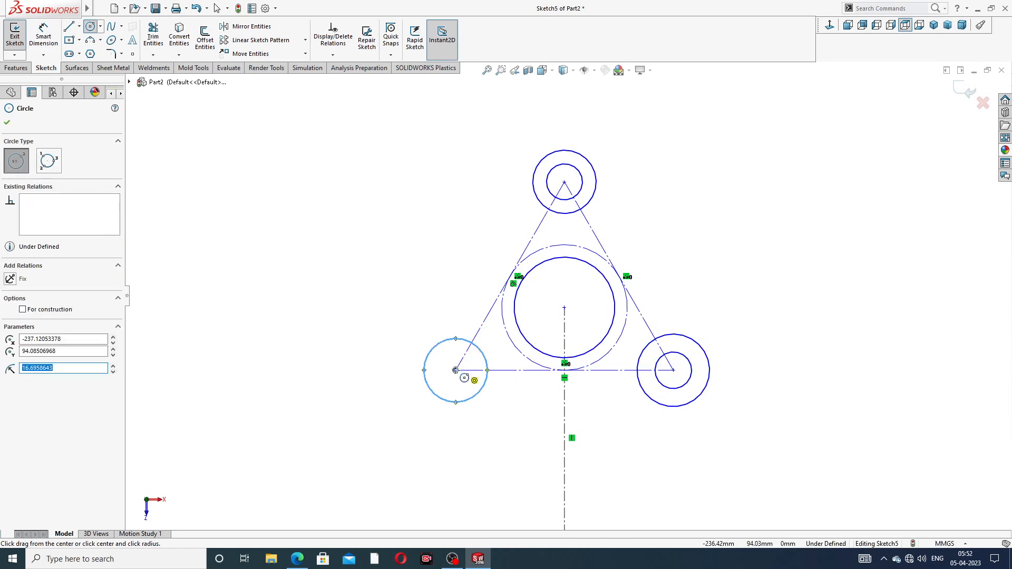
left_click(456, 371)
left_click(464, 350)
right_click(397, 151)
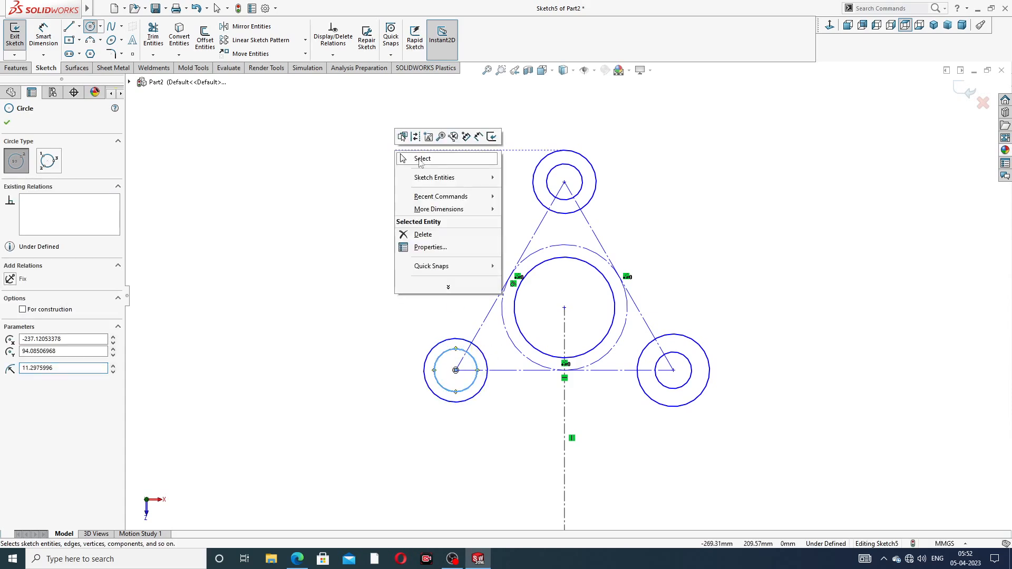
left_click(420, 160)
Draw a line along the left side of the flange, tangent to the outer circles at the lower-left vertex and the apex
left_click(69, 26)
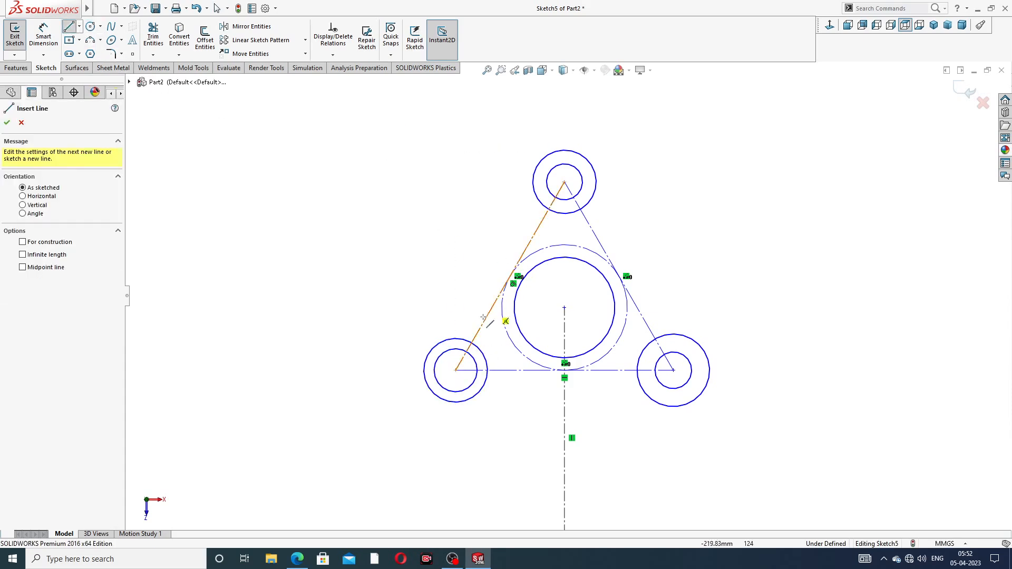
left_click(429, 354)
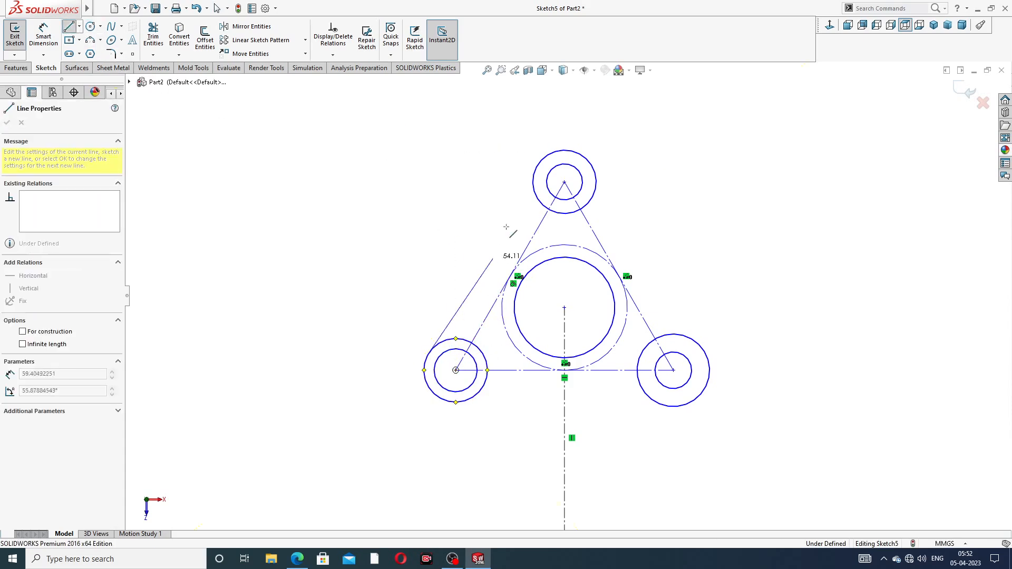
left_click(537, 165)
right_click(464, 138)
left_click(486, 154)
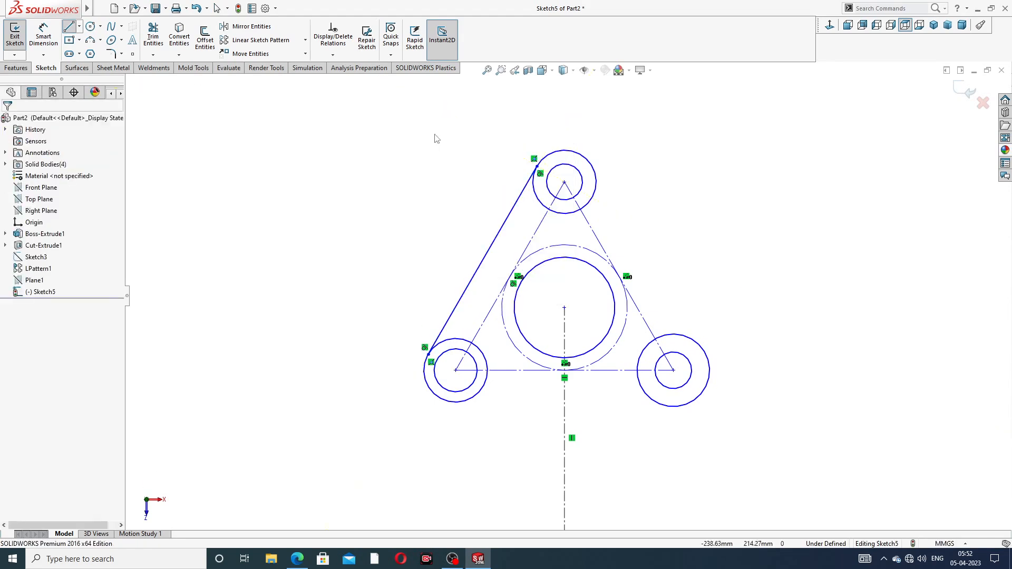
Draw a line joining the outer sides of the top and lower-right outer circles to form the flange's right edge
left_click(69, 26)
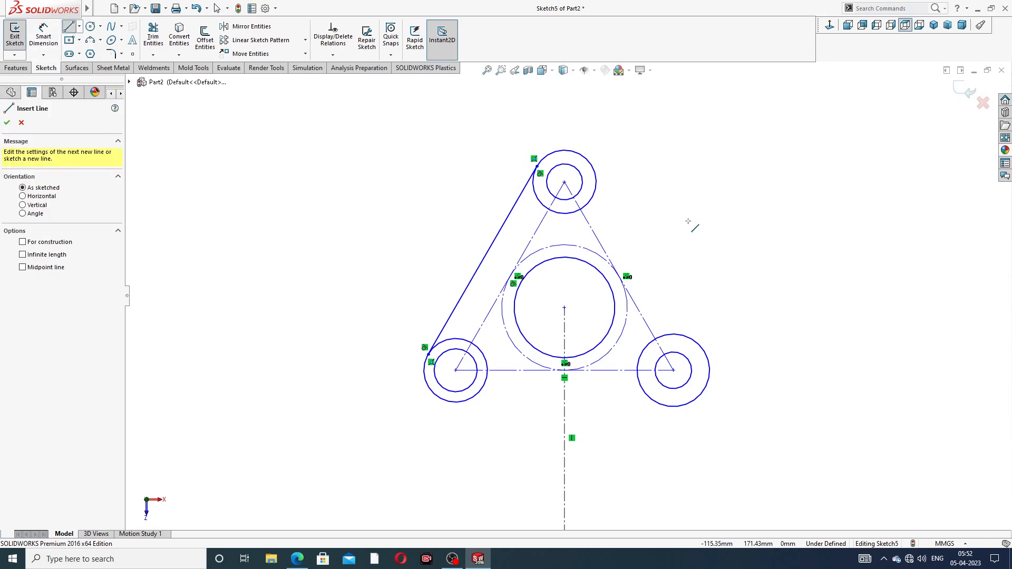
left_click(595, 168)
left_click(704, 351)
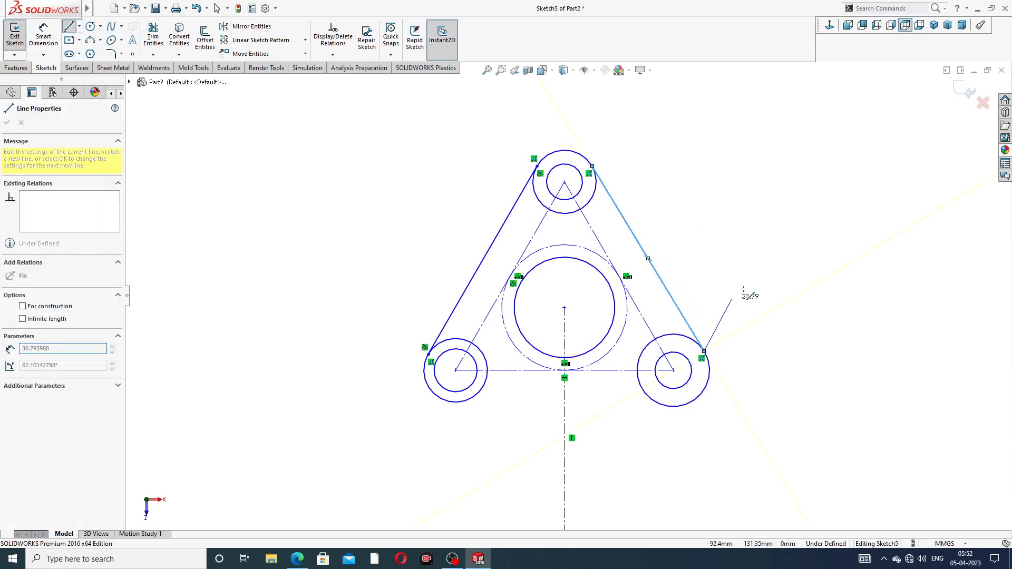
right_click(747, 287)
left_click(762, 291)
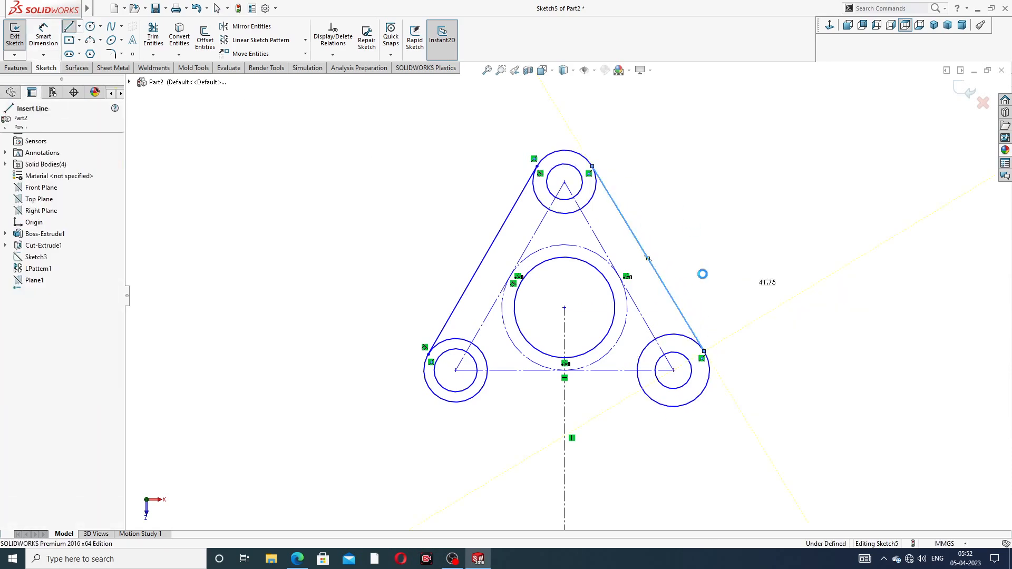
left_click(70, 27)
left_click(484, 412)
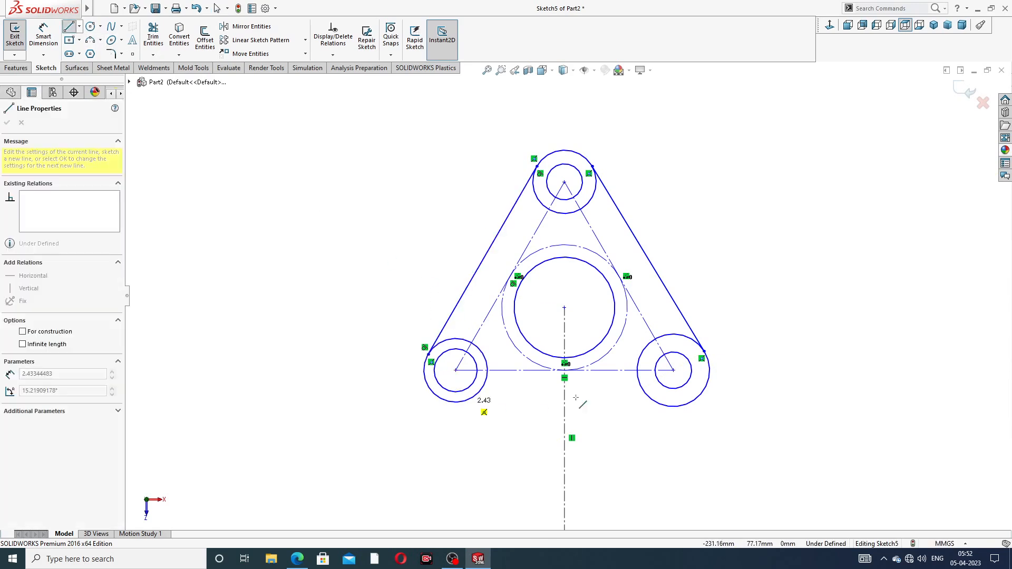
right_click(518, 402)
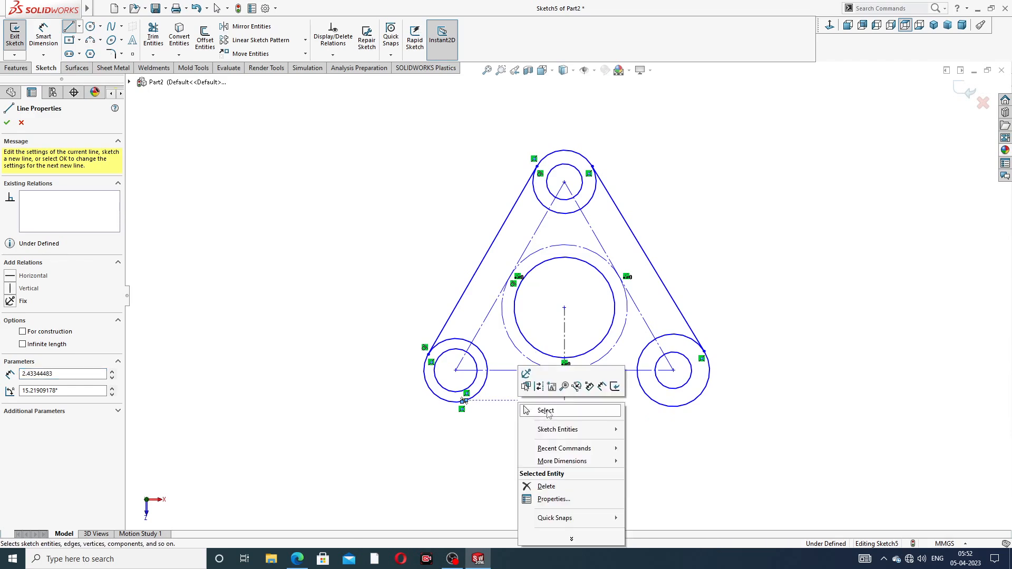
left_click(546, 414)
left_click_drag(467, 402, 494, 406)
scroll(489, 422, "down", 4)
scroll(490, 426, "down", 2)
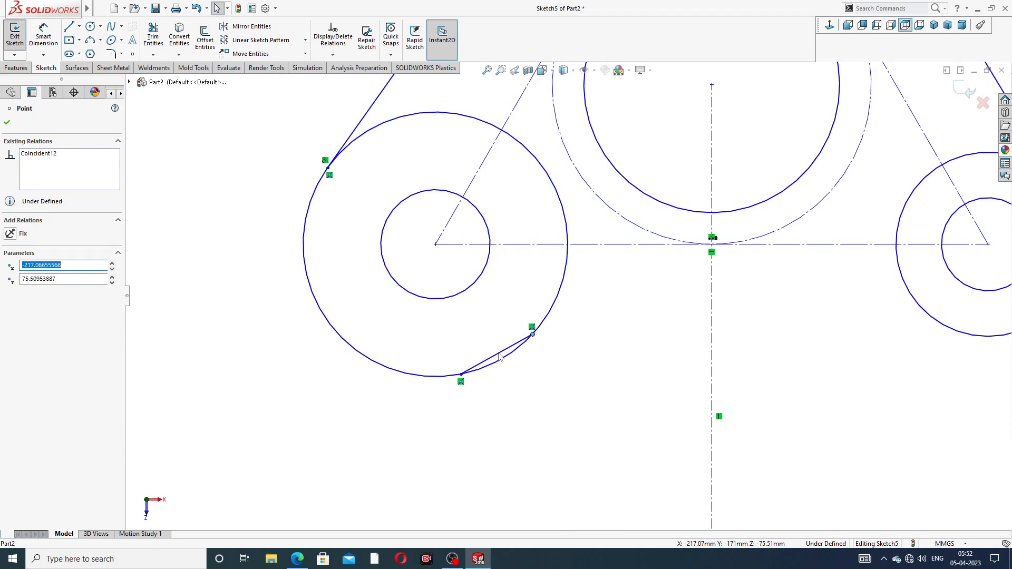
left_click(499, 356)
key("Delete")
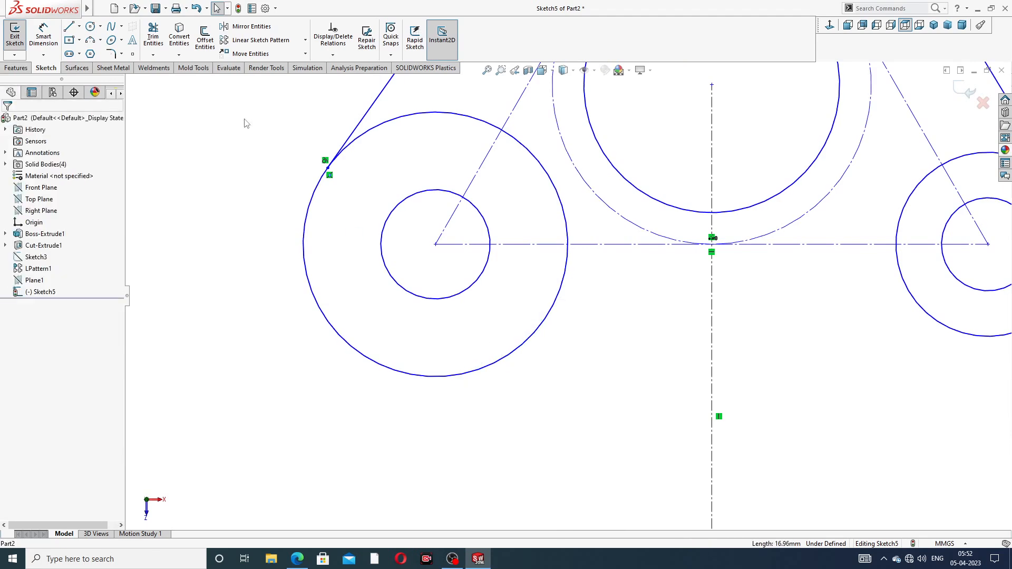
left_click(69, 27)
scroll(501, 281, "up", 5)
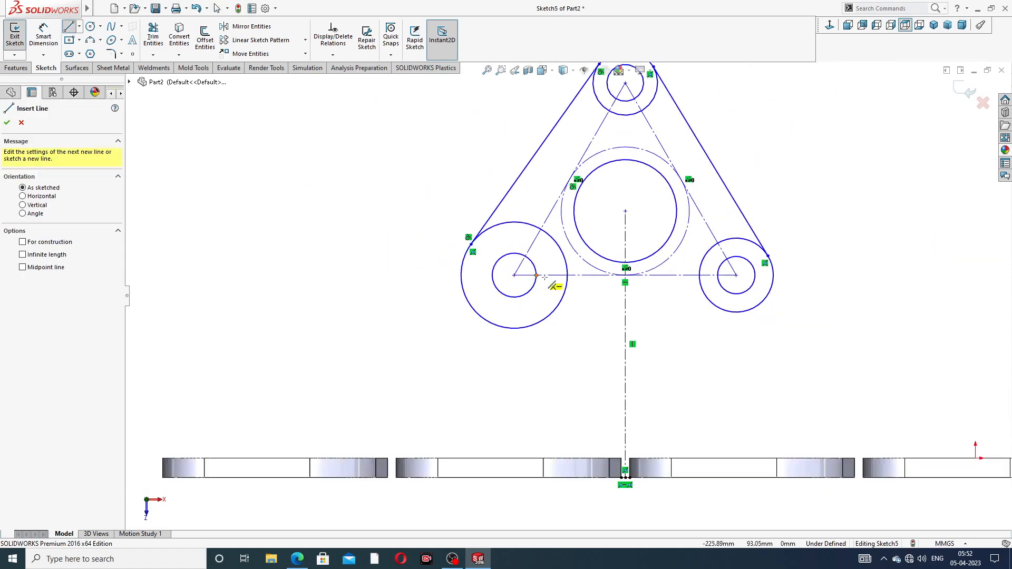
left_click(535, 325)
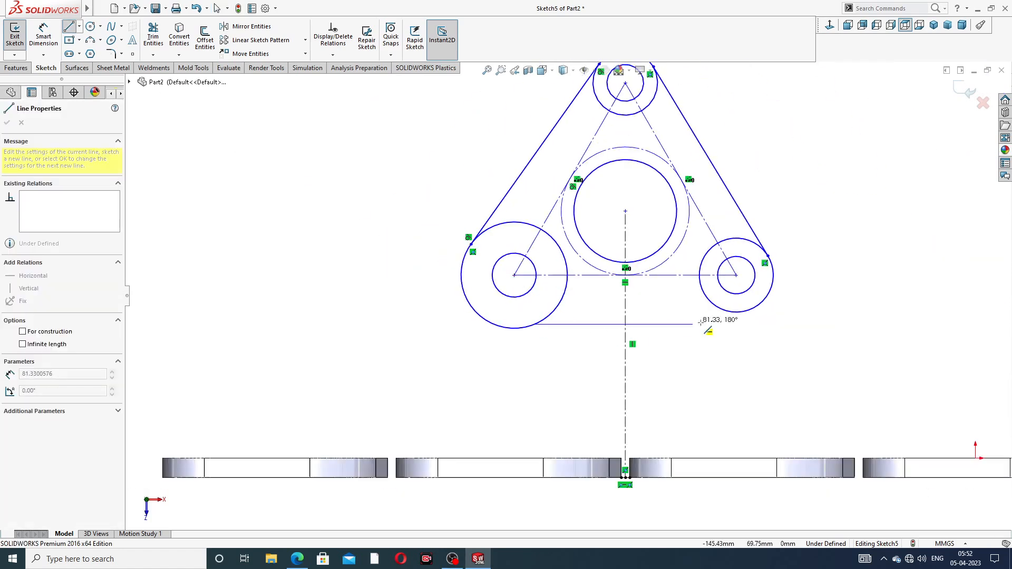
left_click(736, 313)
right_click(801, 266)
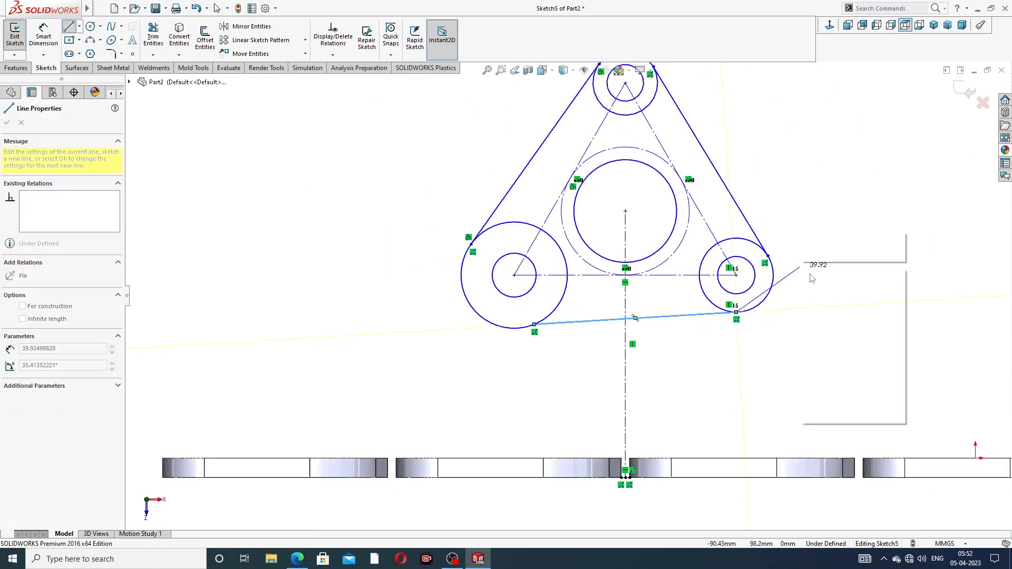
left_click(813, 270)
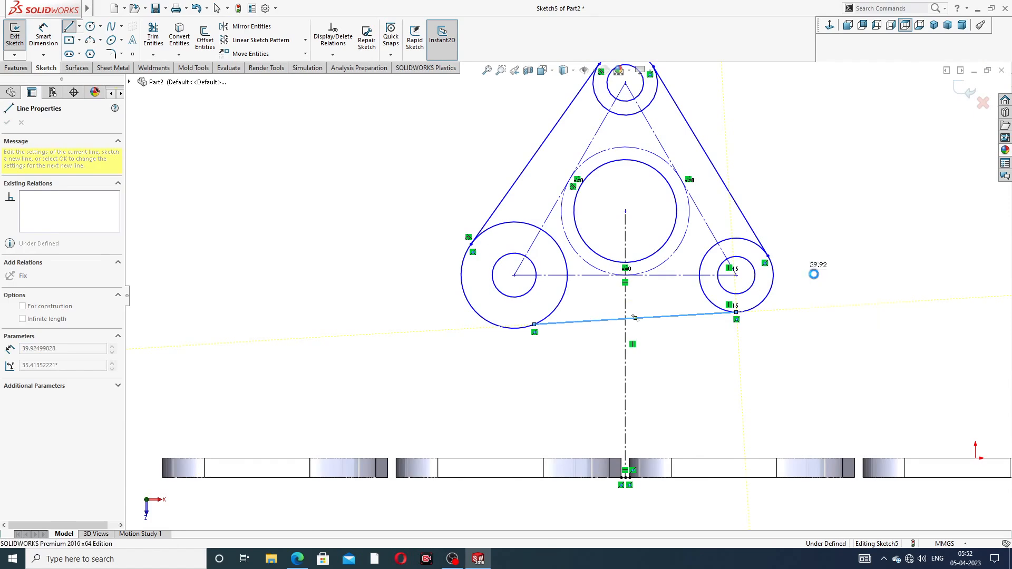
left_click(704, 316)
key("Delete")
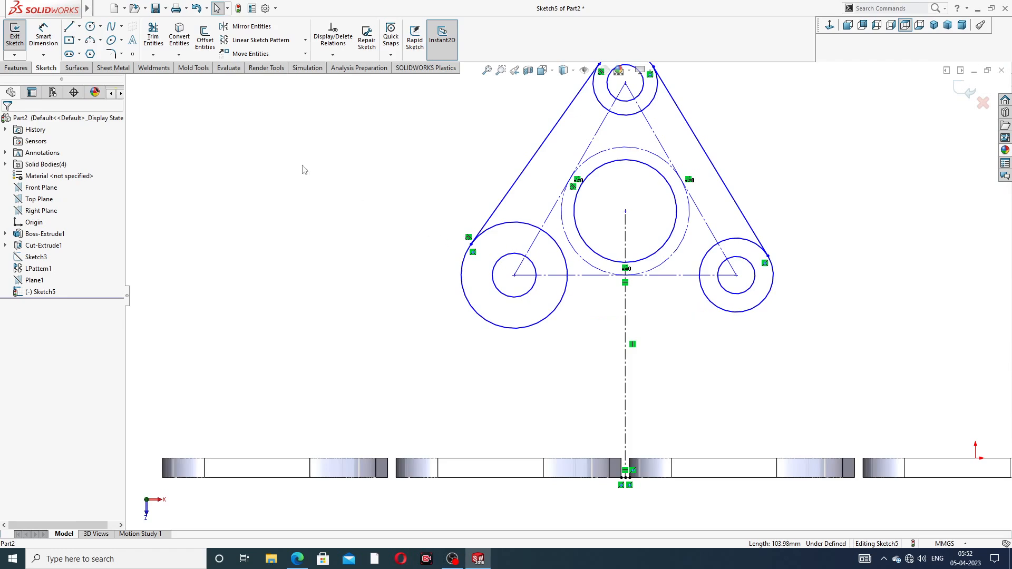
Draw a line tangent to the undersides of the lower-left and lower-right outer circles to close the flange's bottom edge
left_click(70, 28)
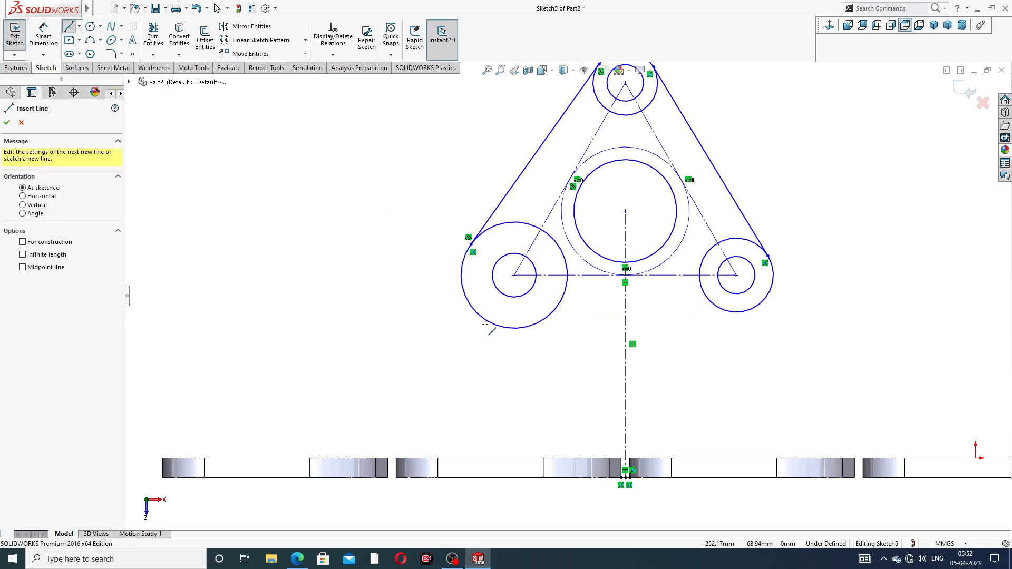
left_click(514, 328)
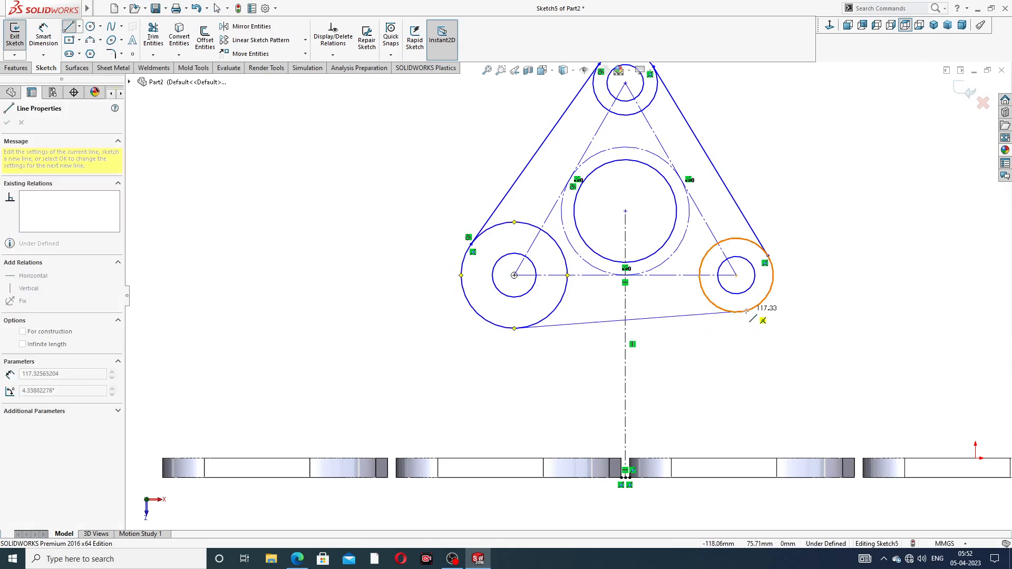
left_click(739, 312)
right_click(835, 229)
left_click(852, 236)
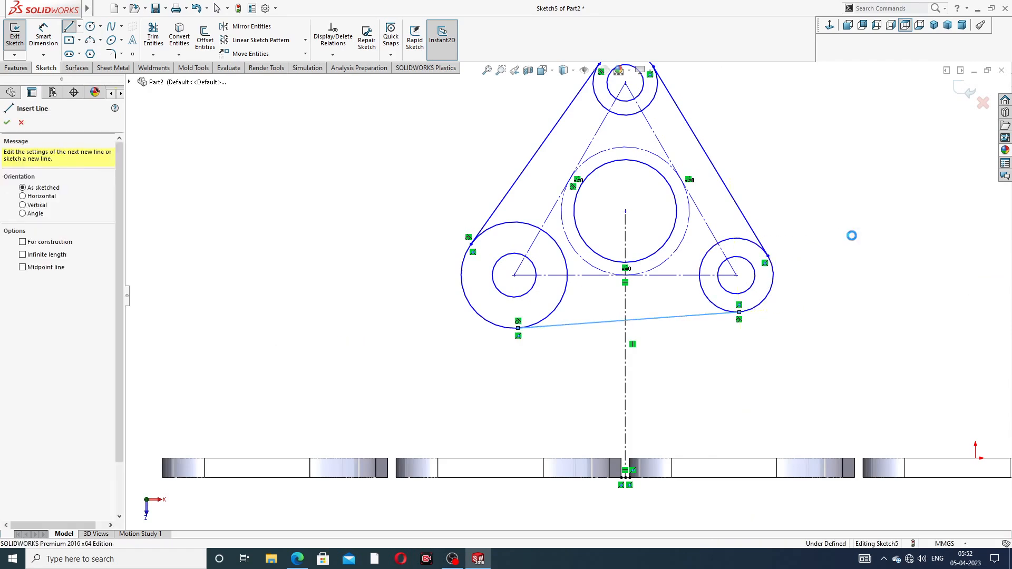
key("Escape")
scroll(807, 153, "up", 2)
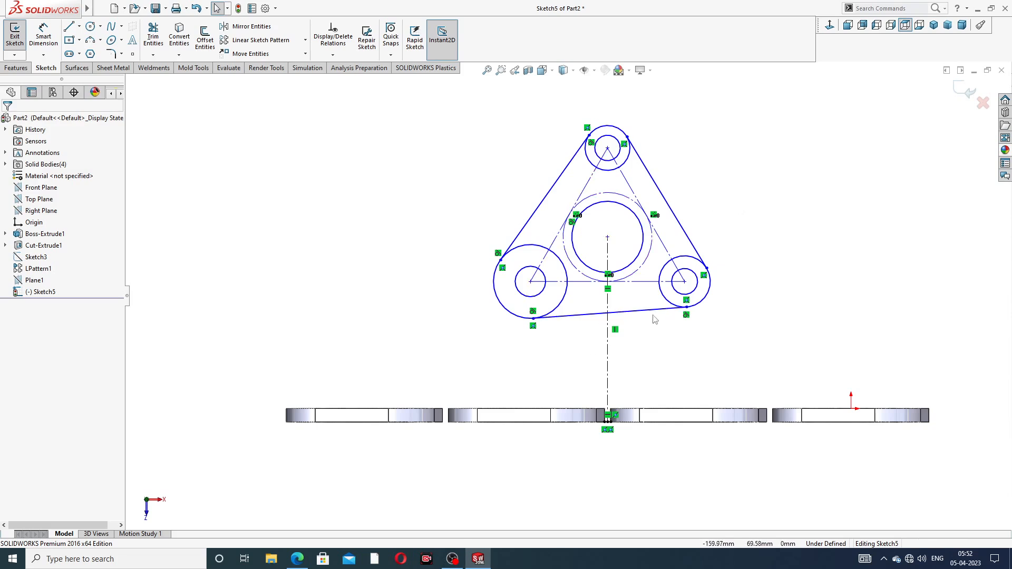
Apply Tangent relations between the bottom edge line and both lower outer circles
left_click(569, 319)
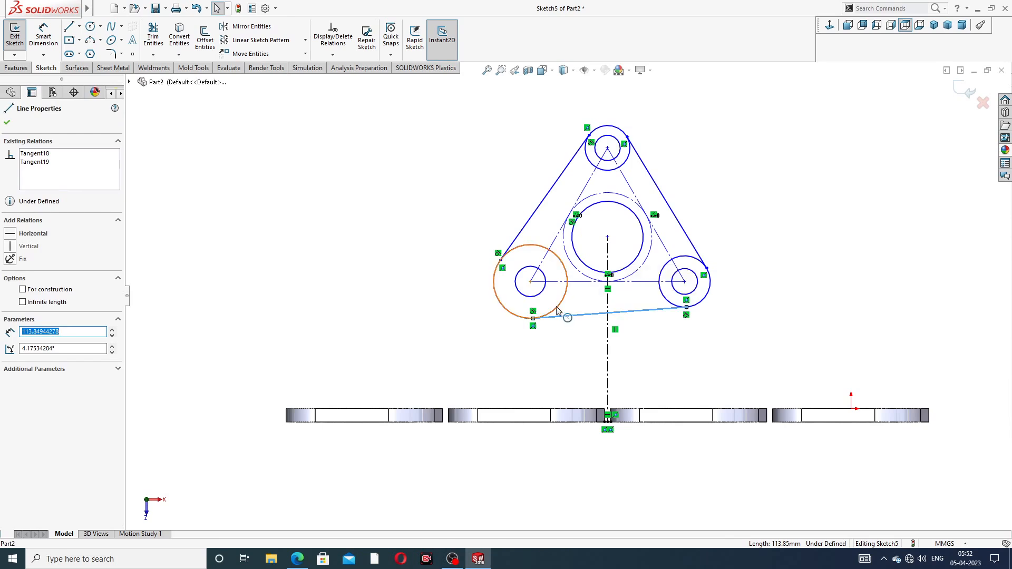
left_click(558, 308, "ctrl")
left_click(585, 268)
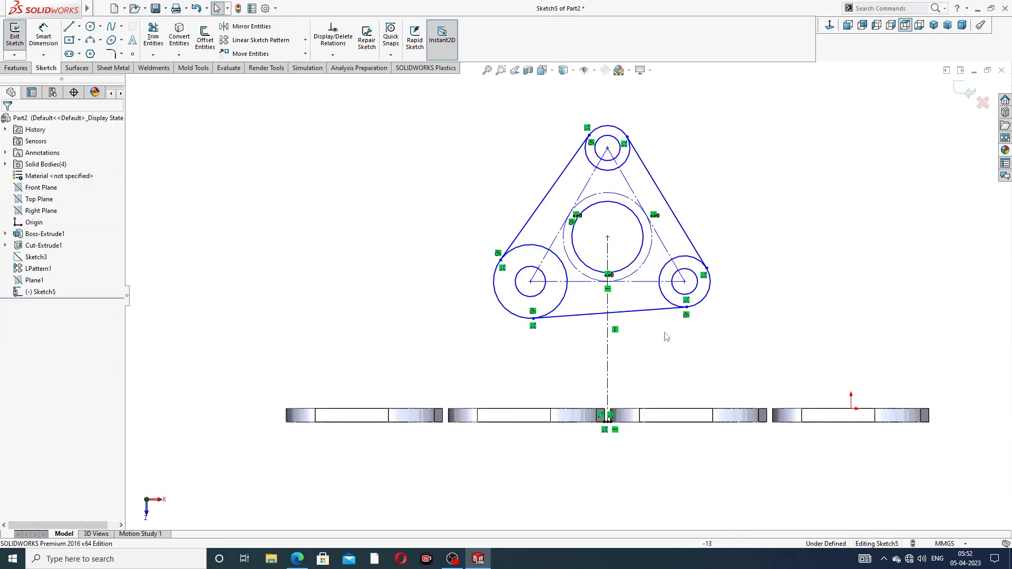
left_click(665, 309)
left_click(666, 300, "ctrl")
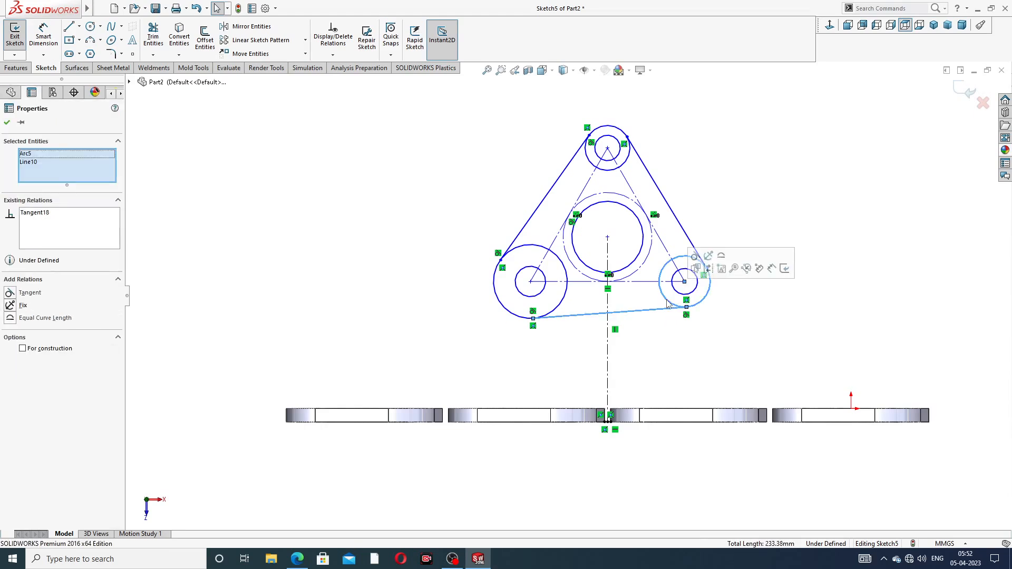
left_click(695, 256)
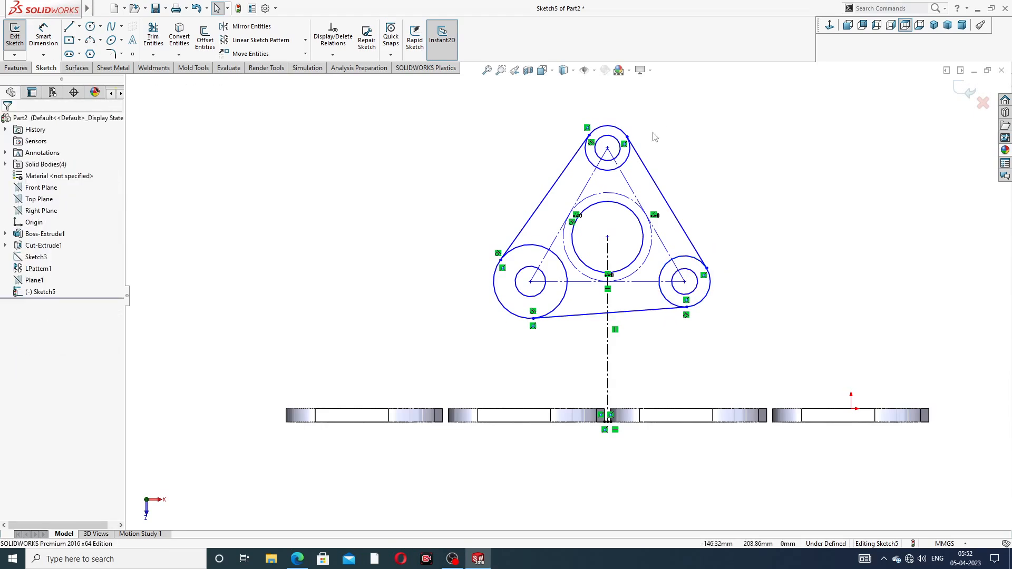
Make the three small inner hole circles at the triangle's corners equal in size
left_click(619, 157)
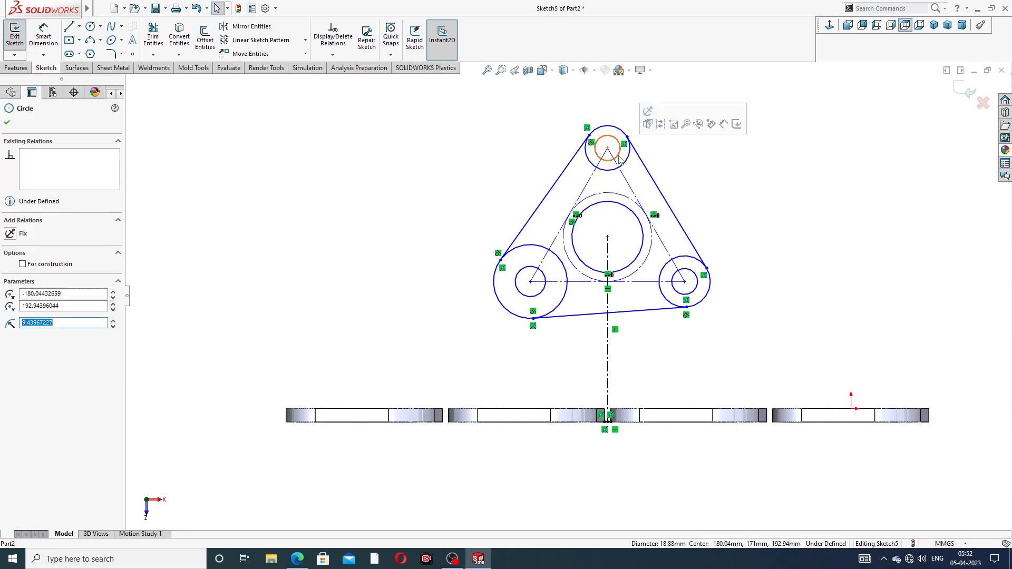
left_click(545, 288, "ctrl")
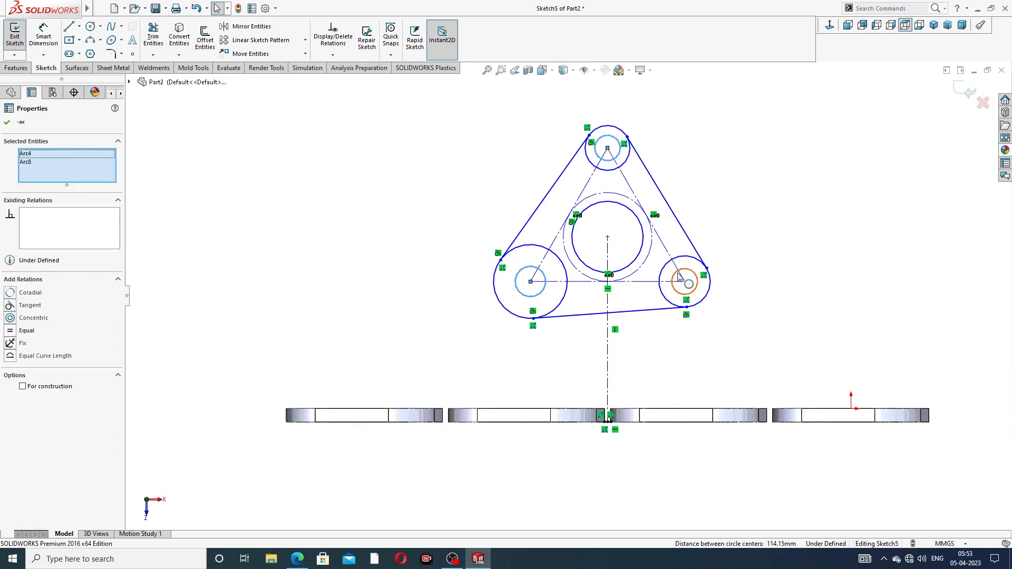
left_click(674, 276, "ctrl")
left_click(733, 228)
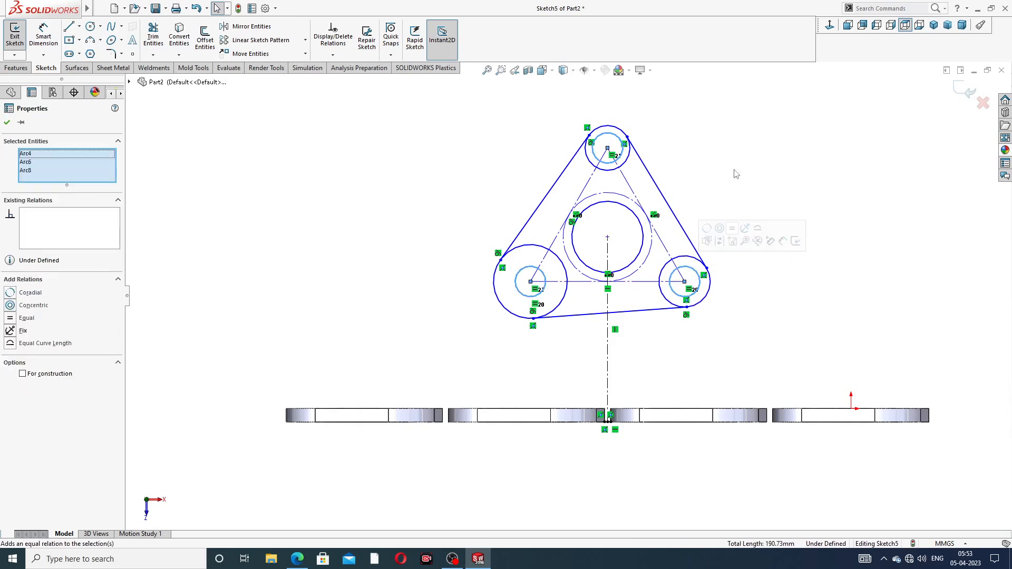
Make the three outer circles around the corner holes equal in size
left_click(540, 252)
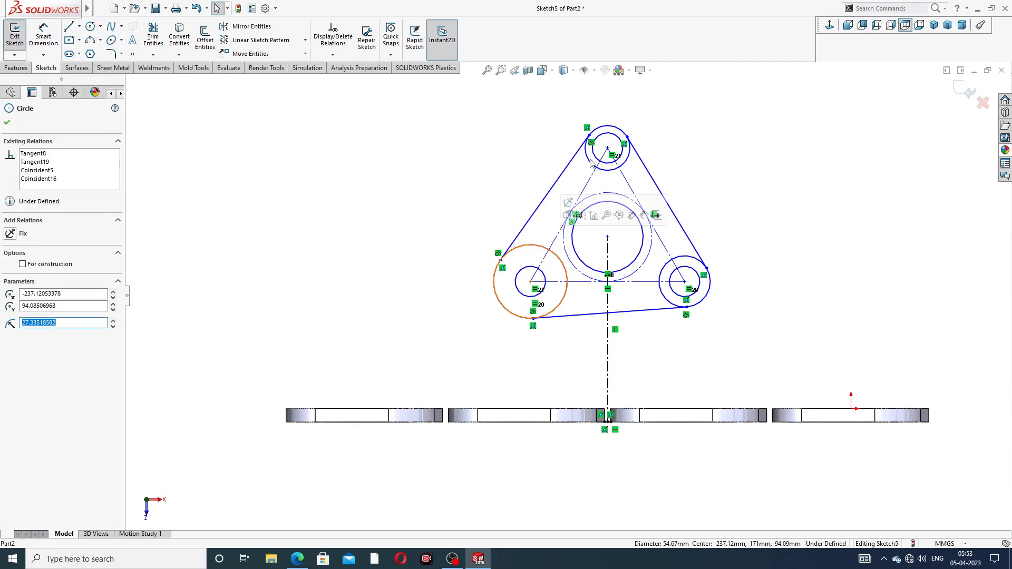
left_click(718, 139)
left_click(528, 245)
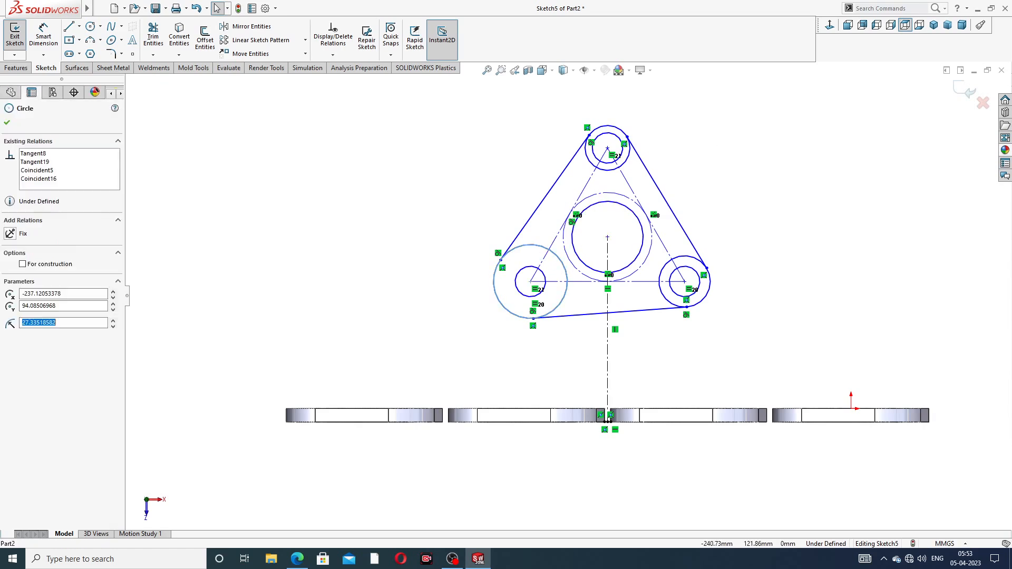
left_click(588, 158, "ctrl")
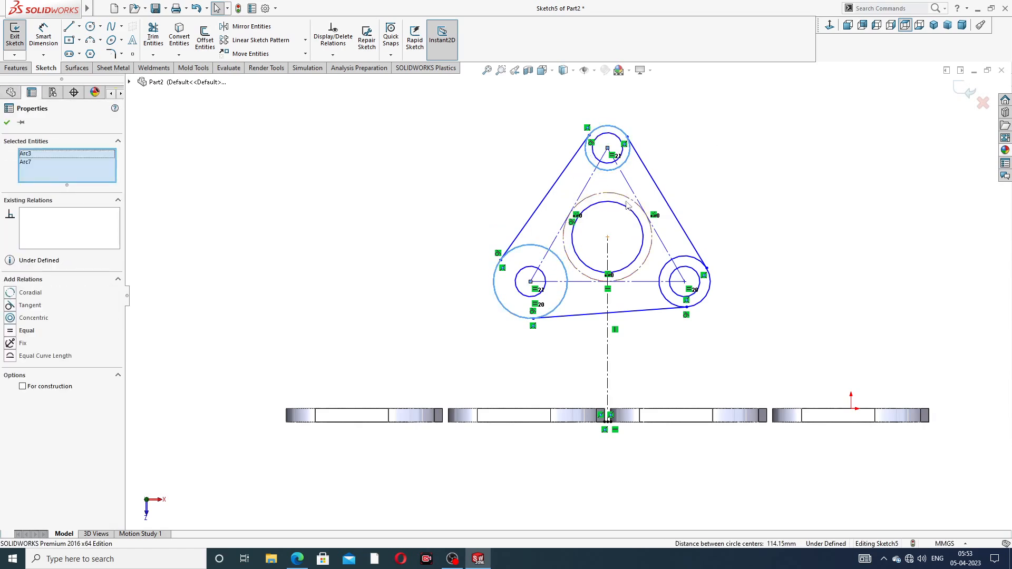
left_click(686, 259, "ctrl")
left_click(742, 217)
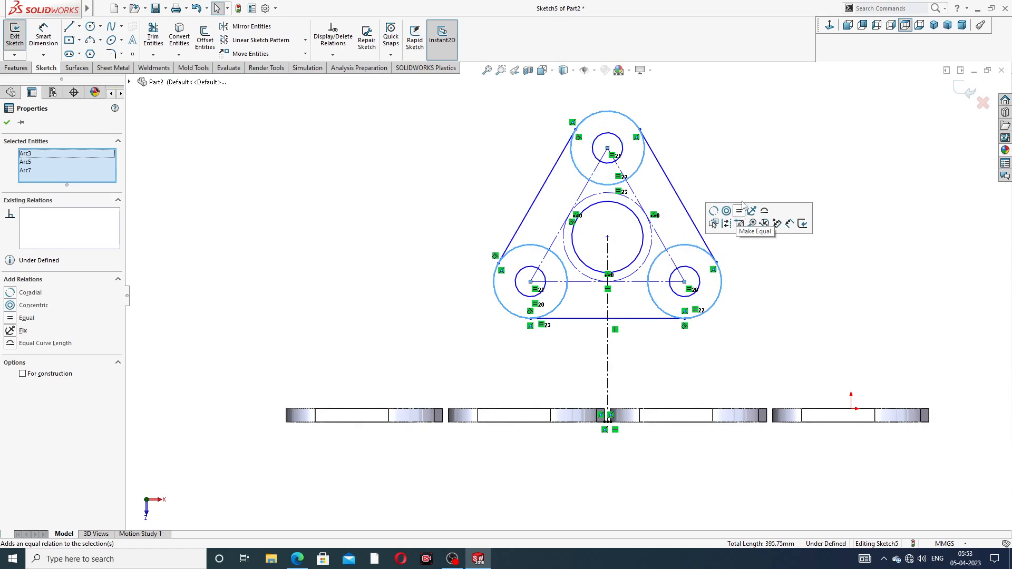
left_click(754, 169)
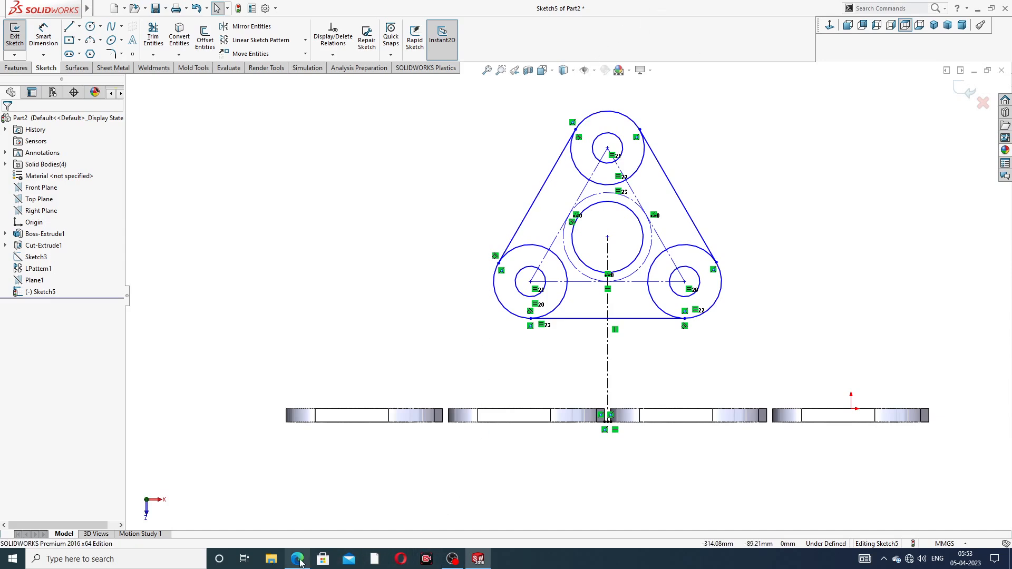
Examine the triangular flange dimensions in the top view of the Exhaust Manifold PDF in Edge, and return to SOLIDWORKS
mouse_move(297, 558)
left_click(316, 529)
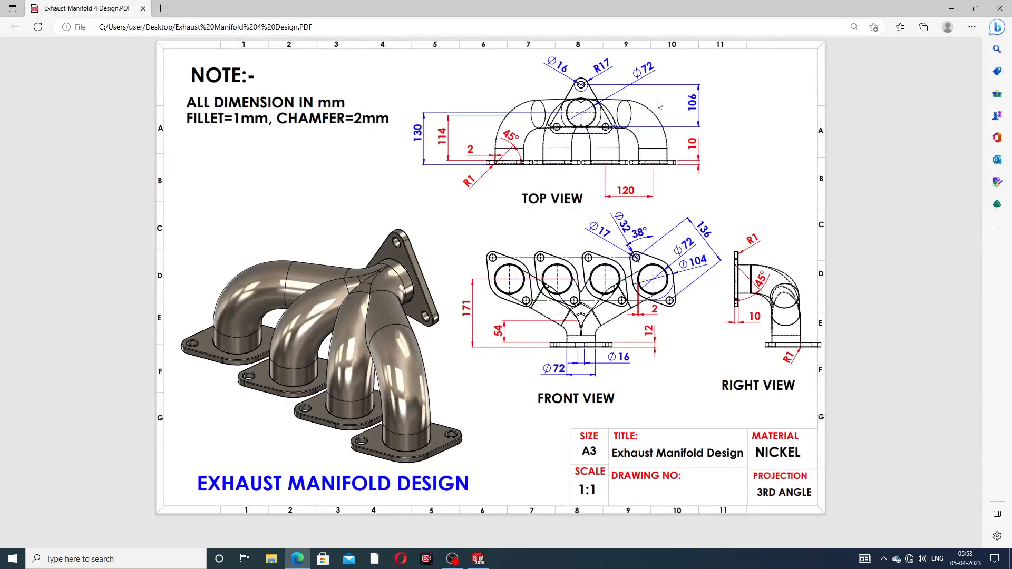
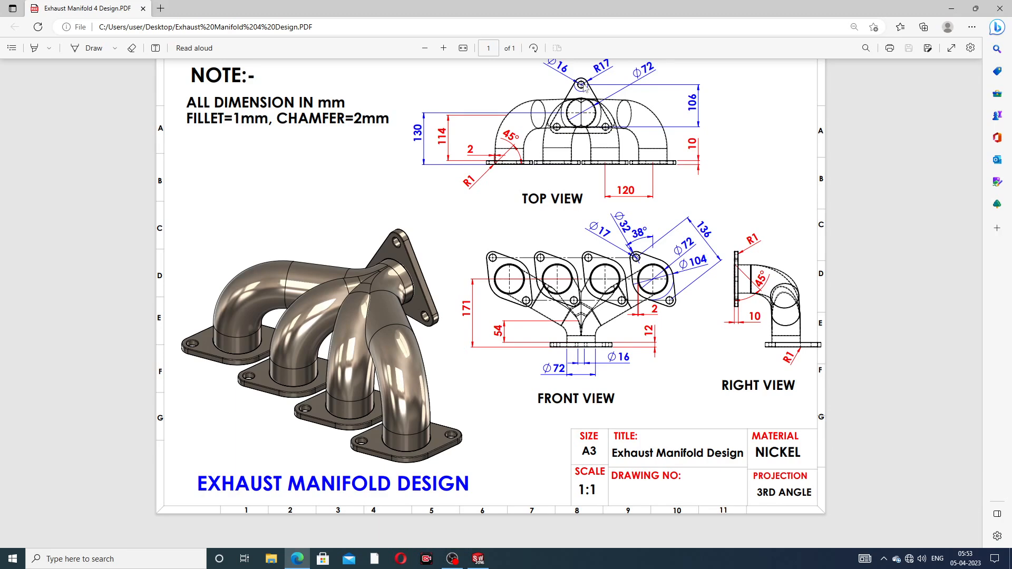
left_click(297, 559)
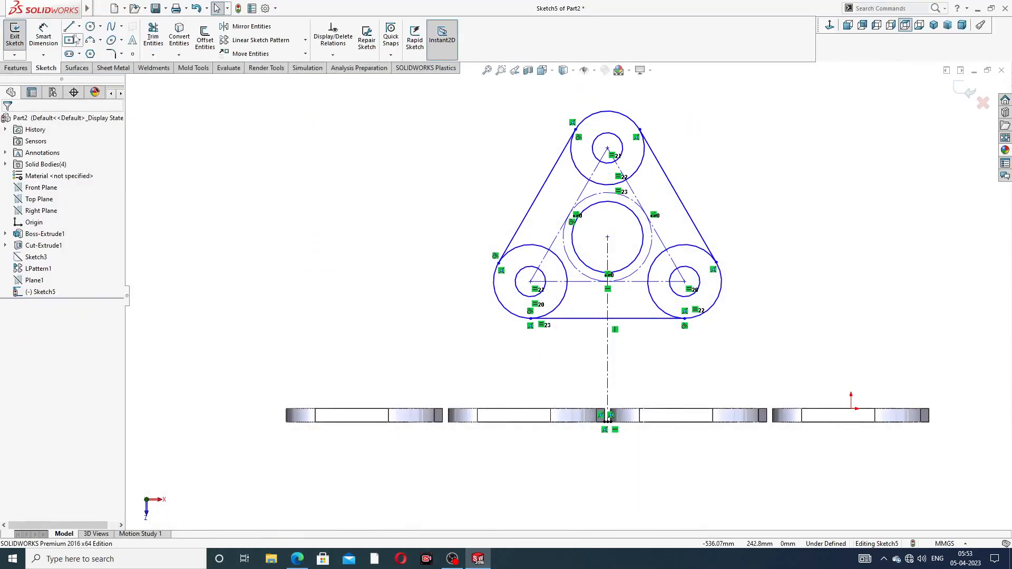
Dimension the vertical distance from the central circle's centre to the midpoint between the two middle flanges at their lower edge as 130 mm
left_click(43, 35)
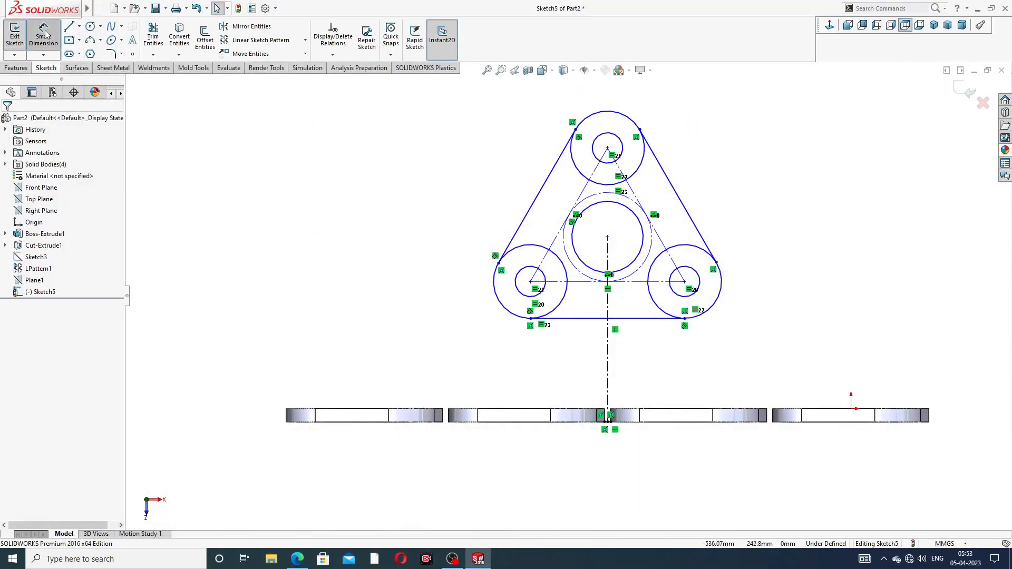
left_click(608, 238)
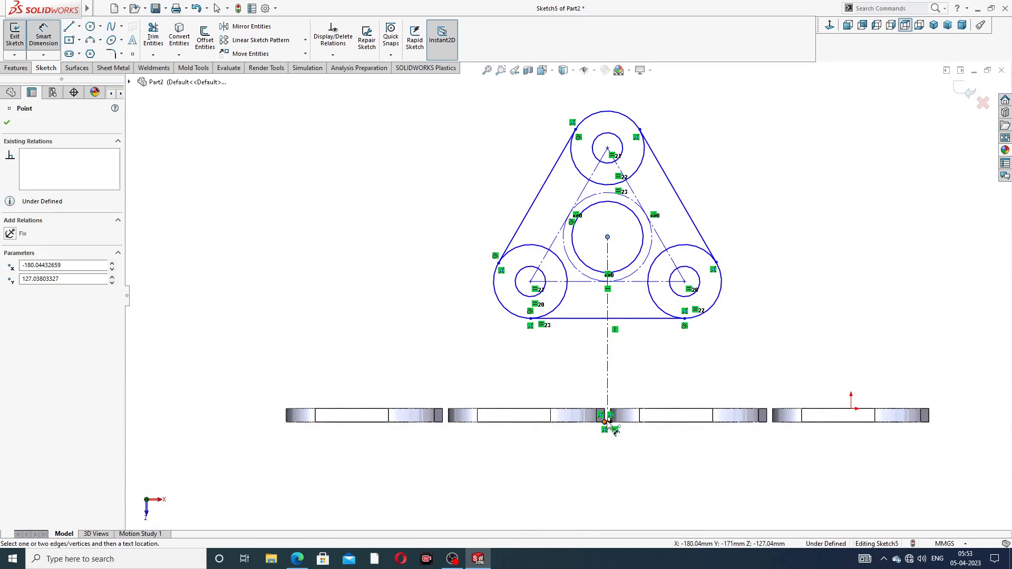
scroll(616, 433, "down", 4)
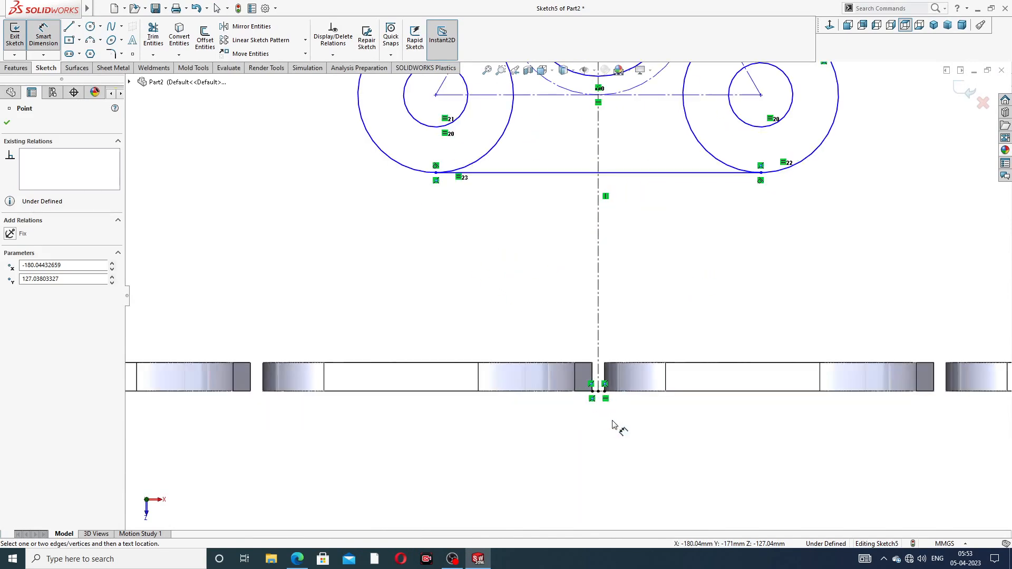
left_click(598, 392)
scroll(253, 200, "up", 5)
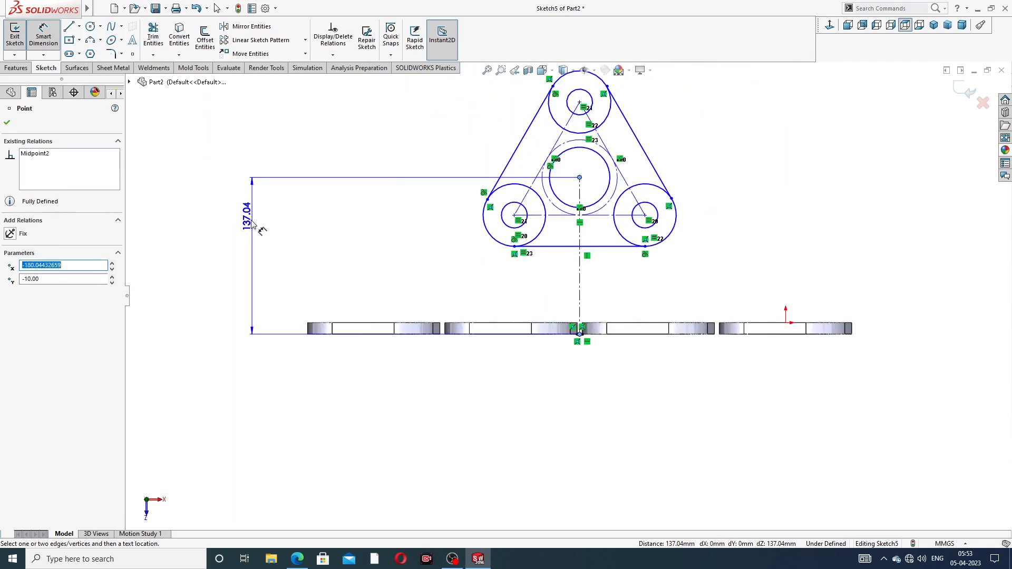
left_click(245, 251)
type("1")
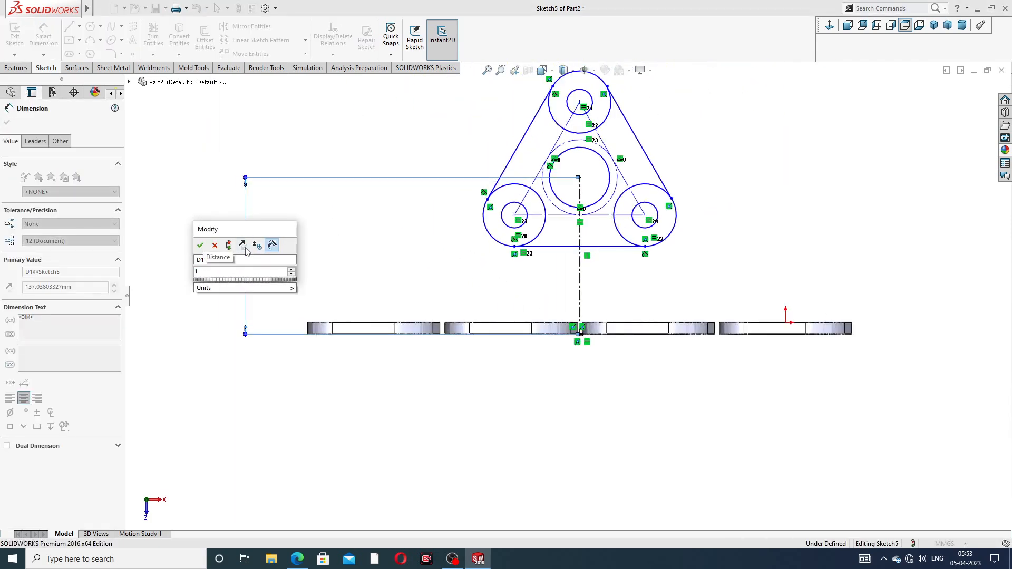
type("30")
key("Return")
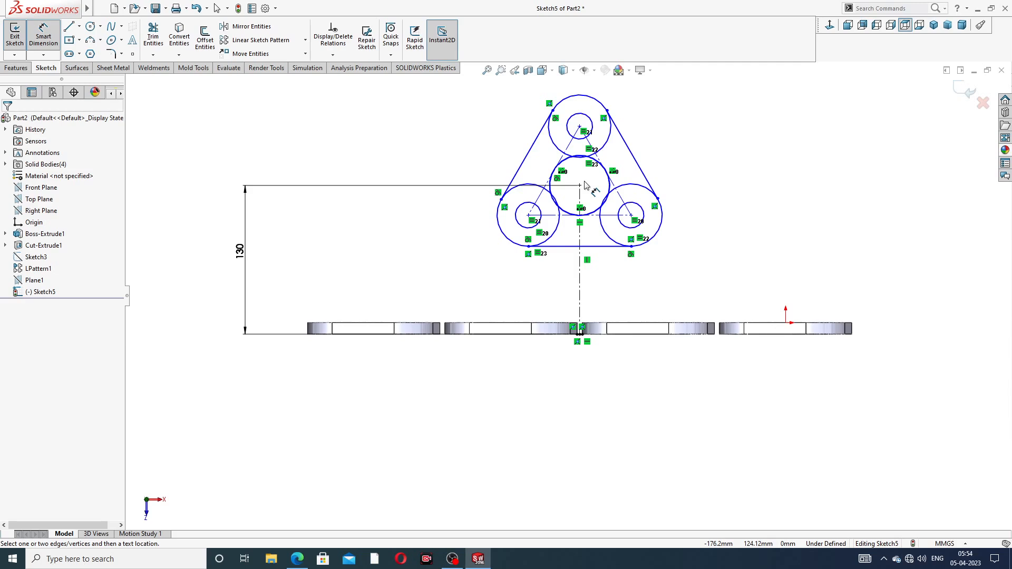
Dimension the construction triangle's height from its top vertex to its base line as 106 mm
scroll(627, 172, "down", 2)
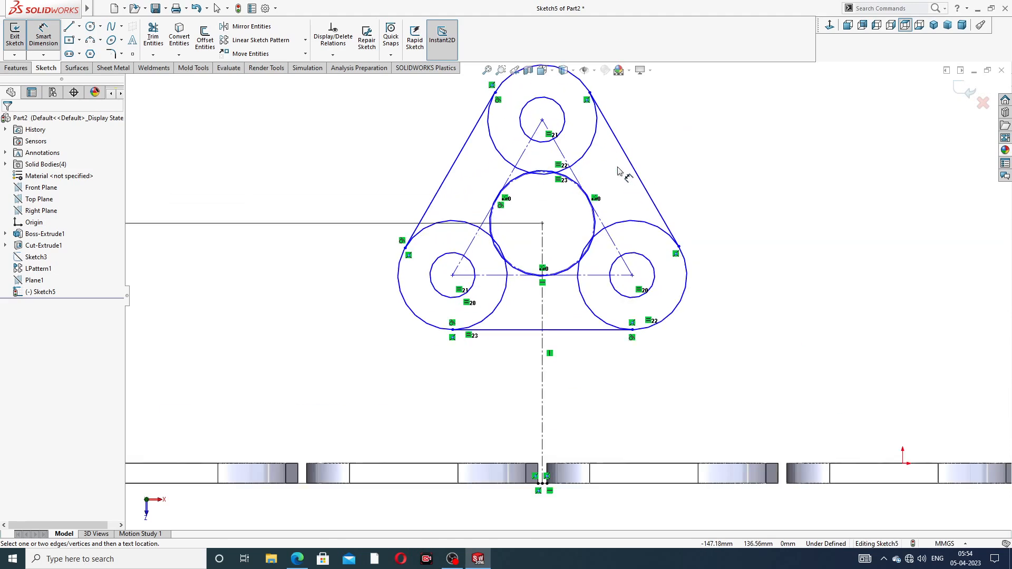
left_click(541, 121)
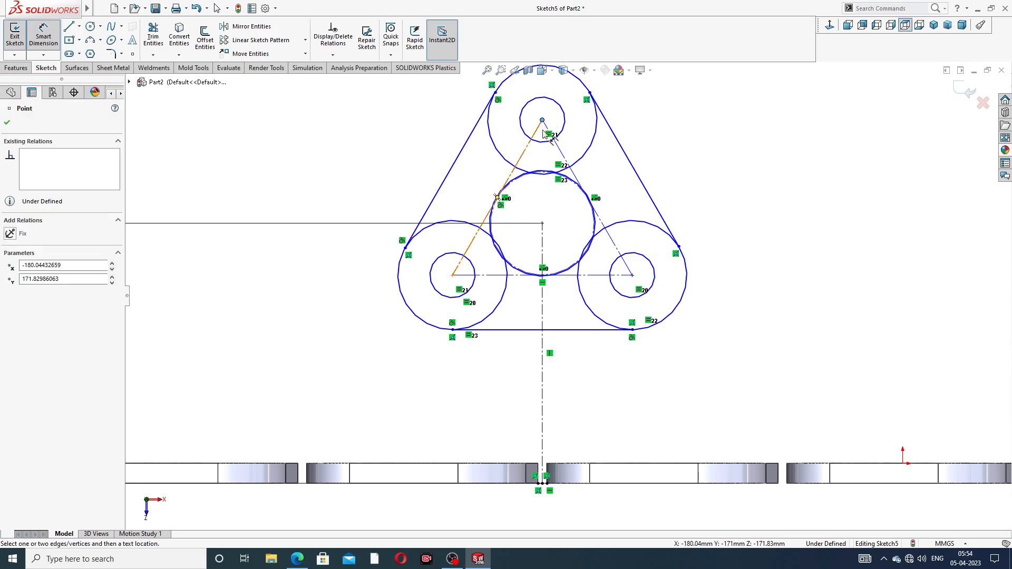
left_click(574, 275)
left_click(730, 199)
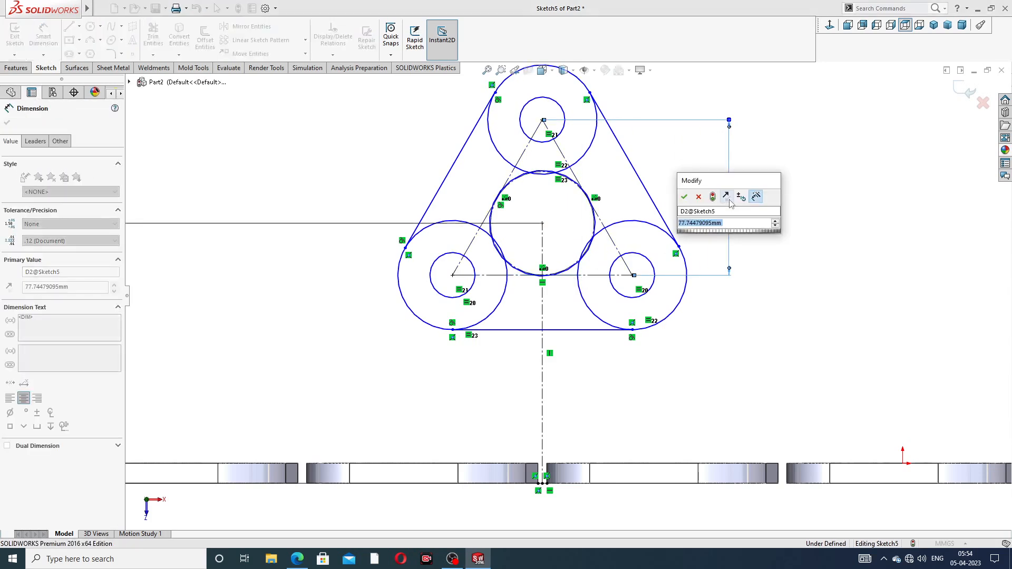
type("106")
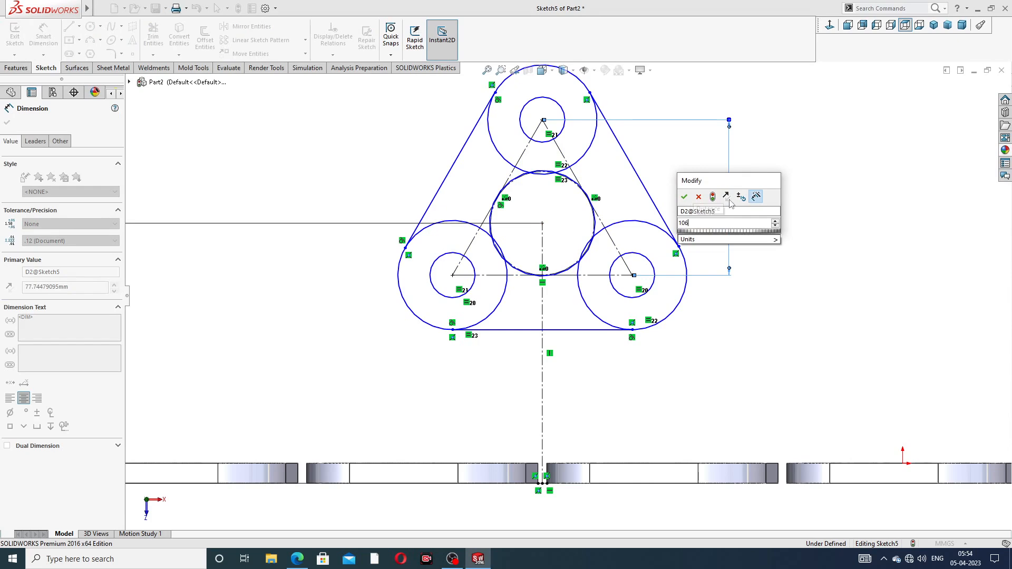
key("Return")
left_click(761, 178)
scroll(683, 159, "up", 3)
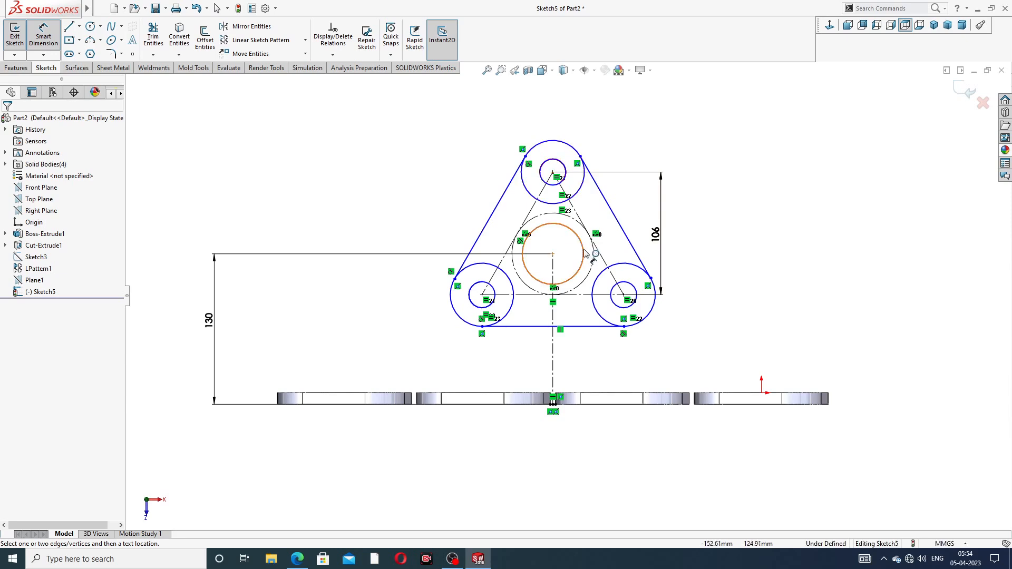
Check the top view in the Exhaust Manifold PDF in Edge, and set the top corner hole's diameter to 16 mm in SOLIDWORKS
left_click(297, 559)
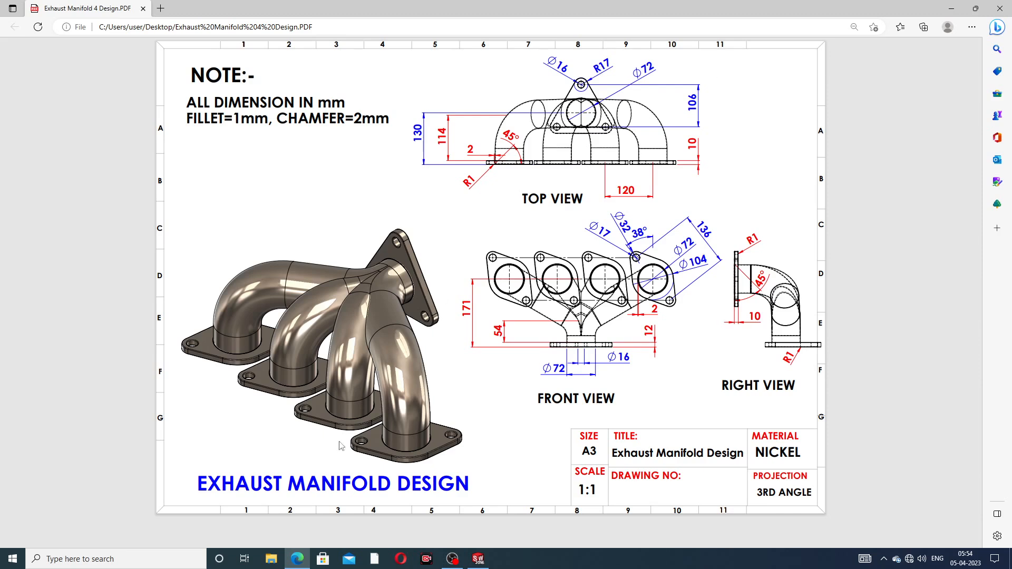
left_click(478, 559)
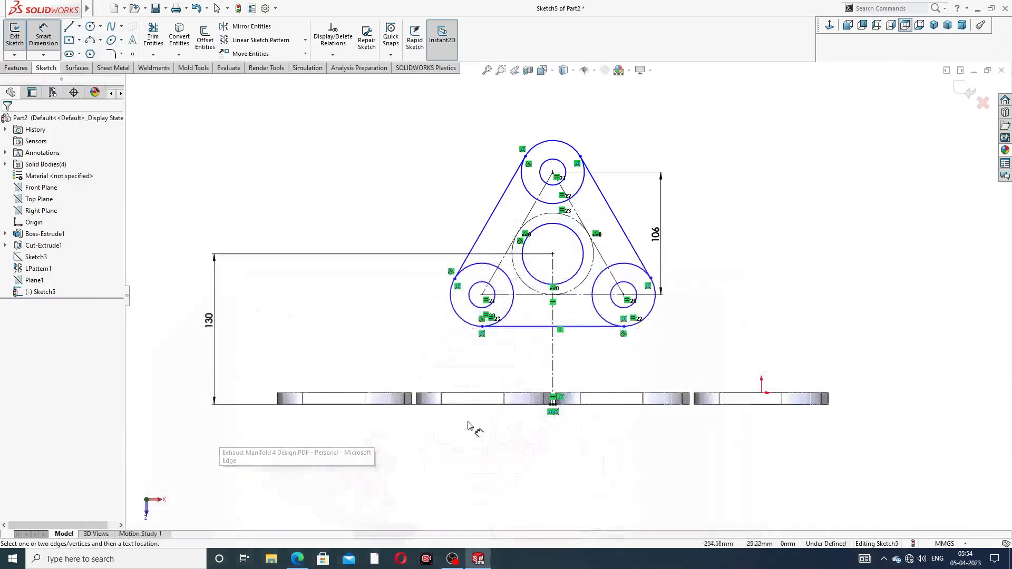
left_click(551, 164)
left_click(519, 119)
type("1")
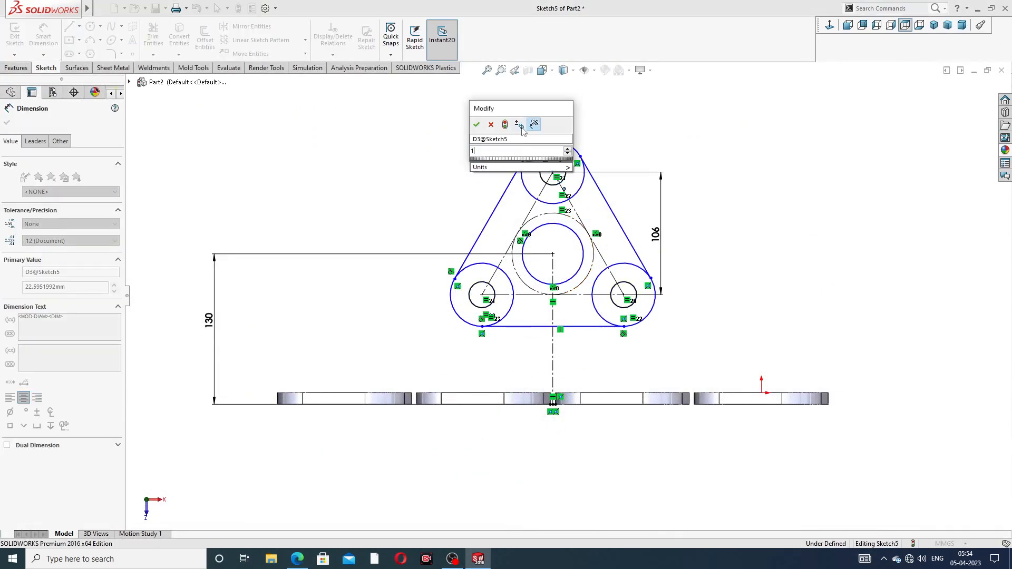
type("6")
key("Return")
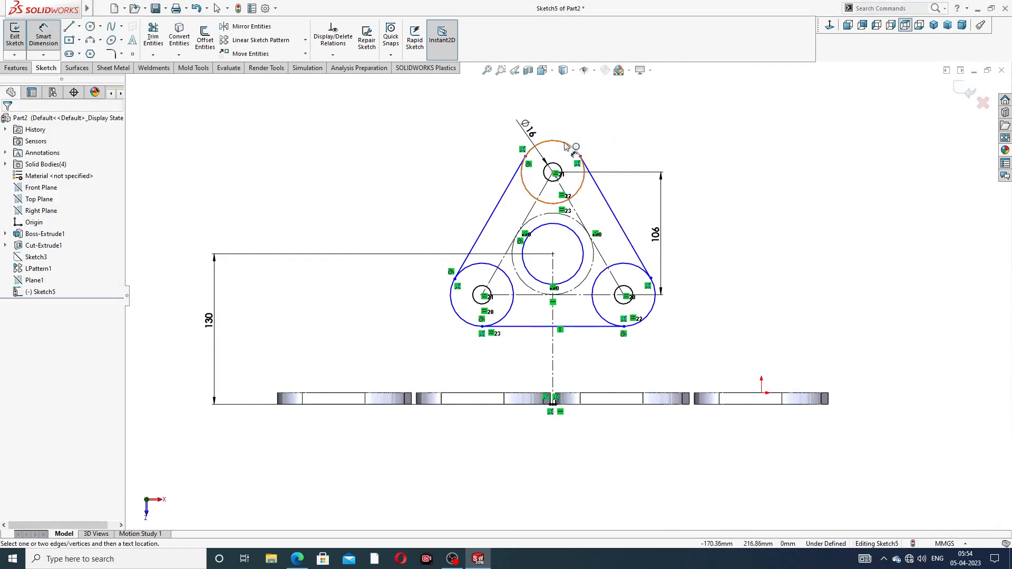
Dimension the outer circle around the top corner hole with a diameter of 34 mm
left_click(566, 146)
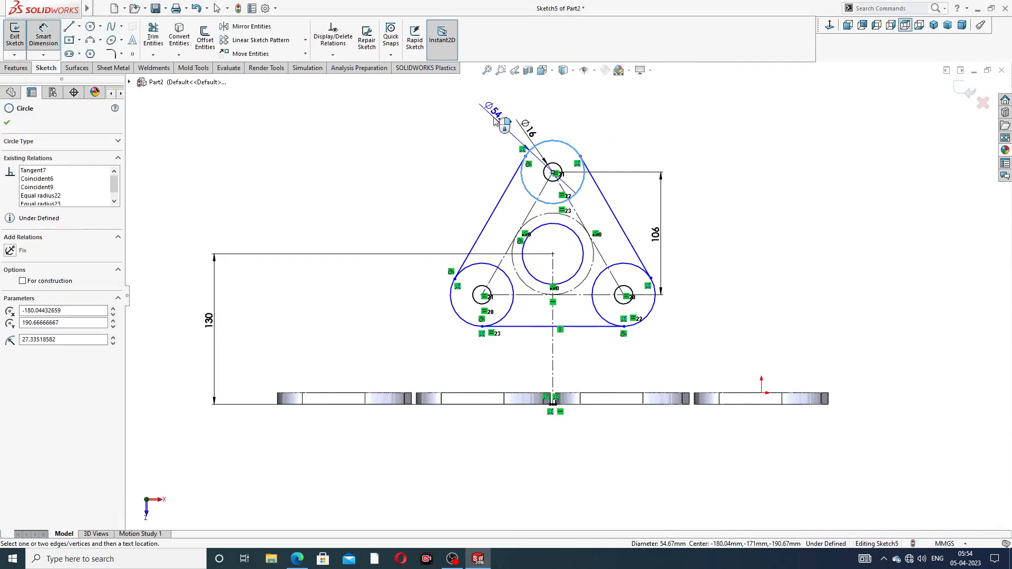
left_click(494, 122)
type("34")
key("Return")
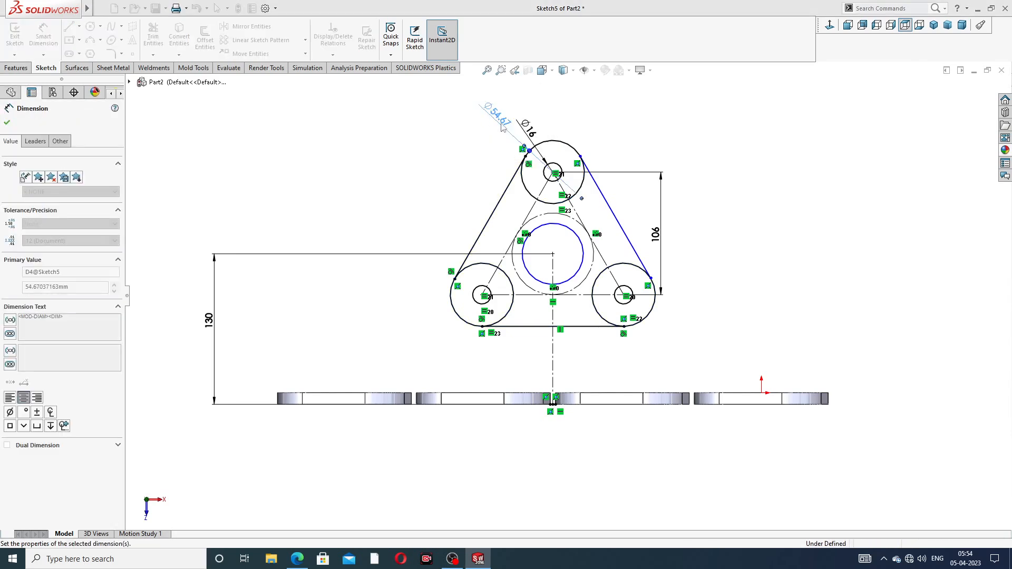
Dimension the central circle with a diameter of 72 mm and finish dimensioning
left_click(572, 230)
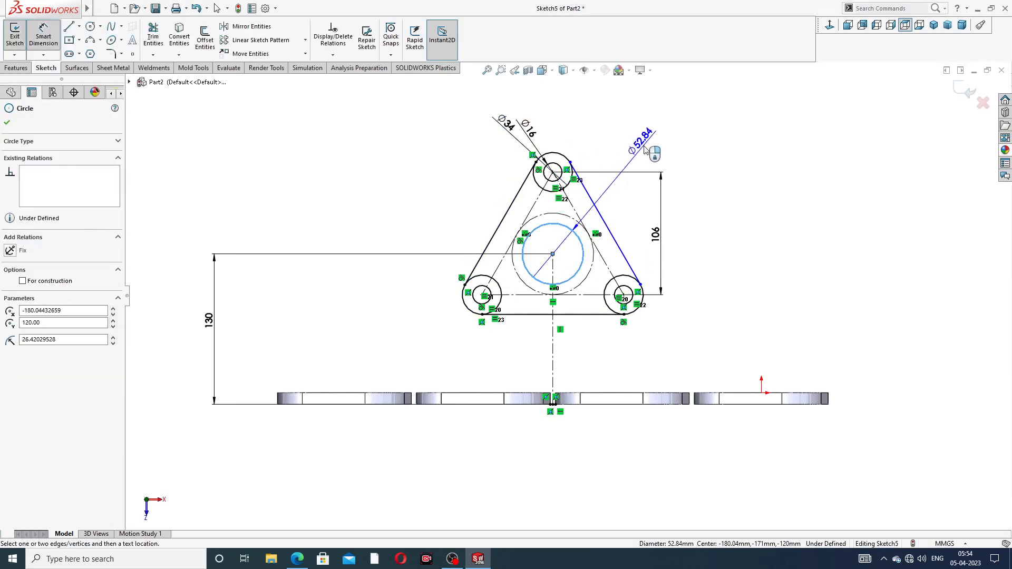
left_click(643, 148)
type("73")
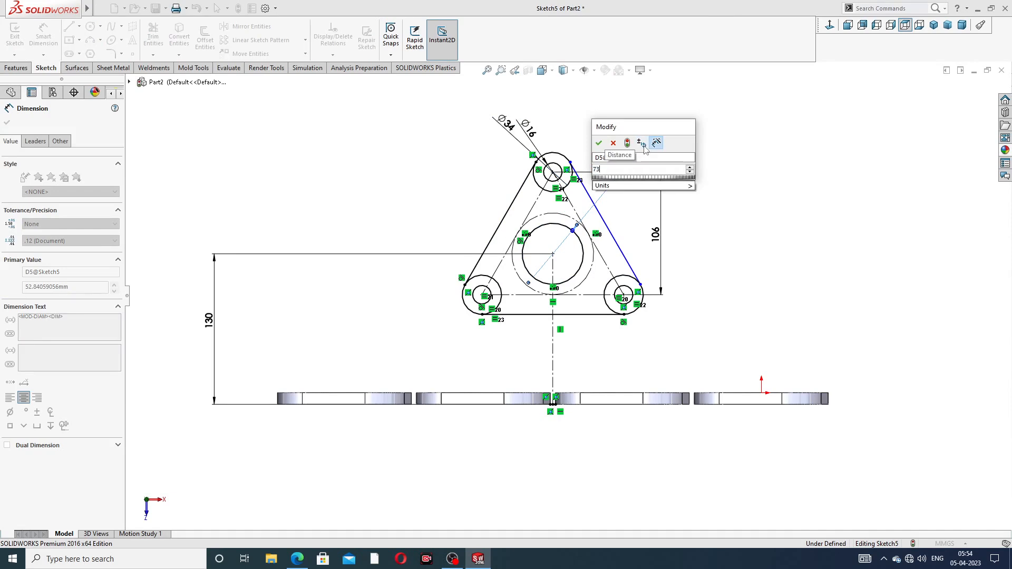
key("BackSpace")
type("2")
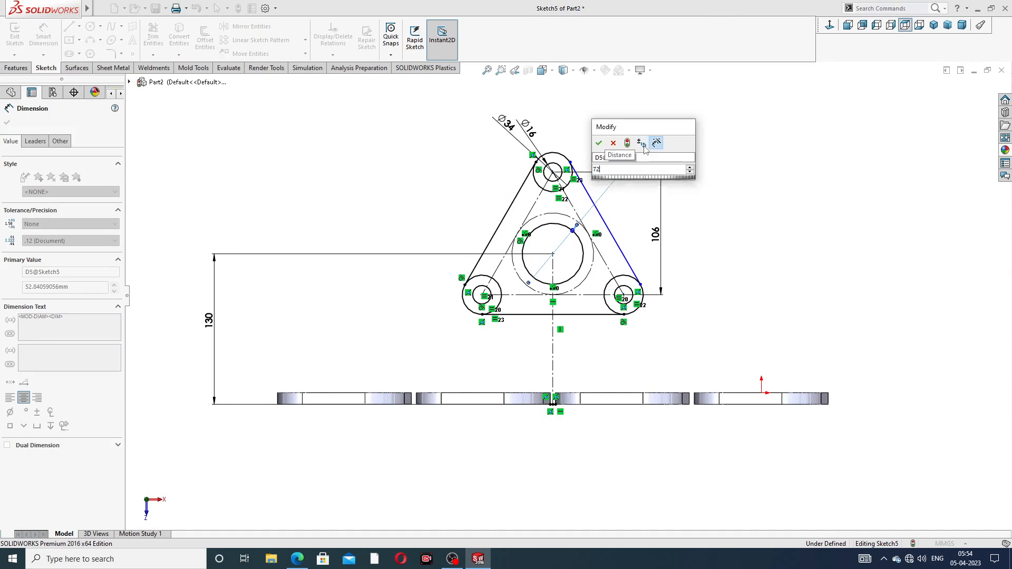
key("Return")
key("Escape")
scroll(605, 184, "down", 3)
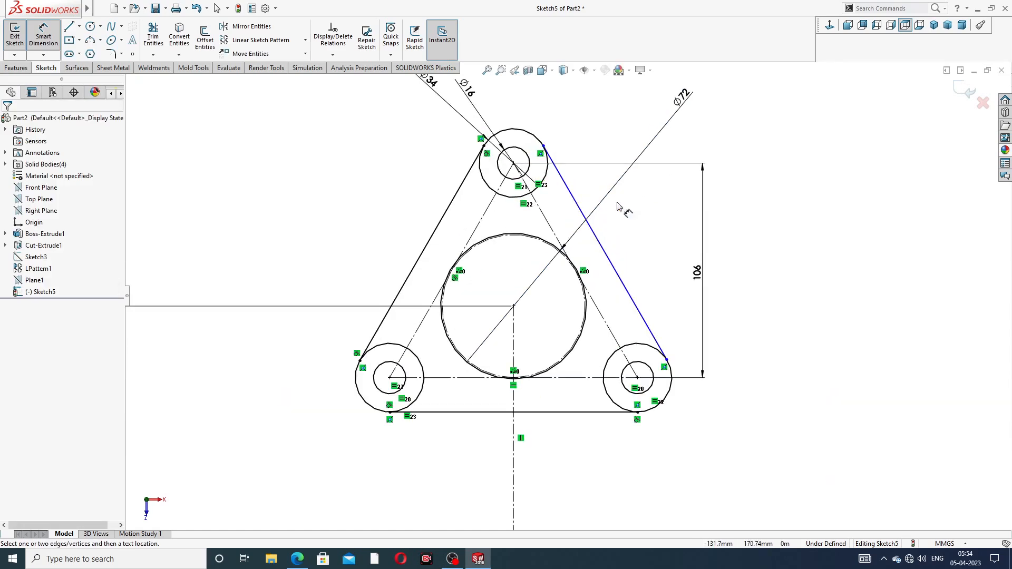
right_click(734, 145)
left_click(766, 160)
Make the right side line tangent to the top outer circle and to the lower-right outer circle
left_click(566, 185)
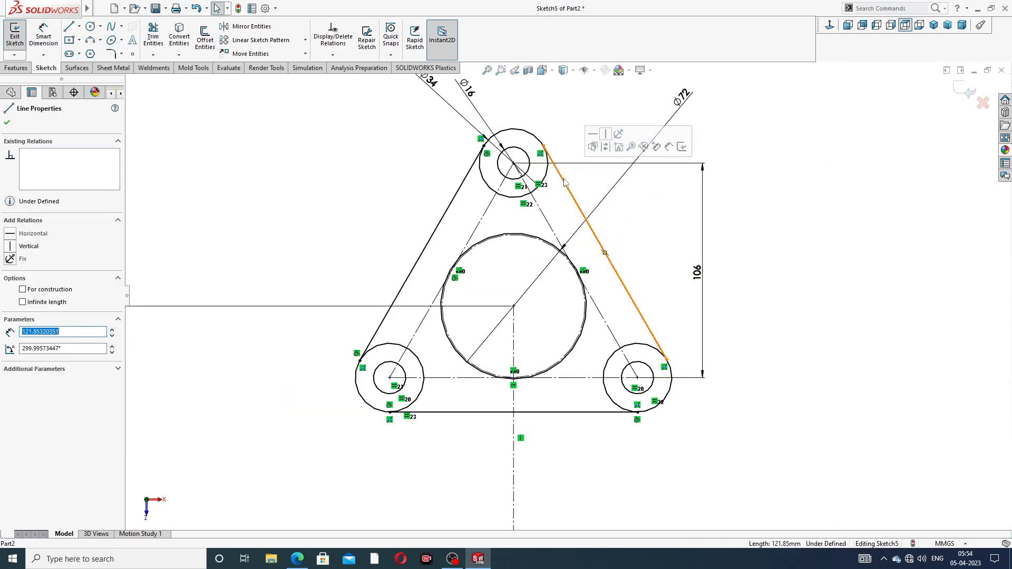
left_click(546, 184, "ctrl")
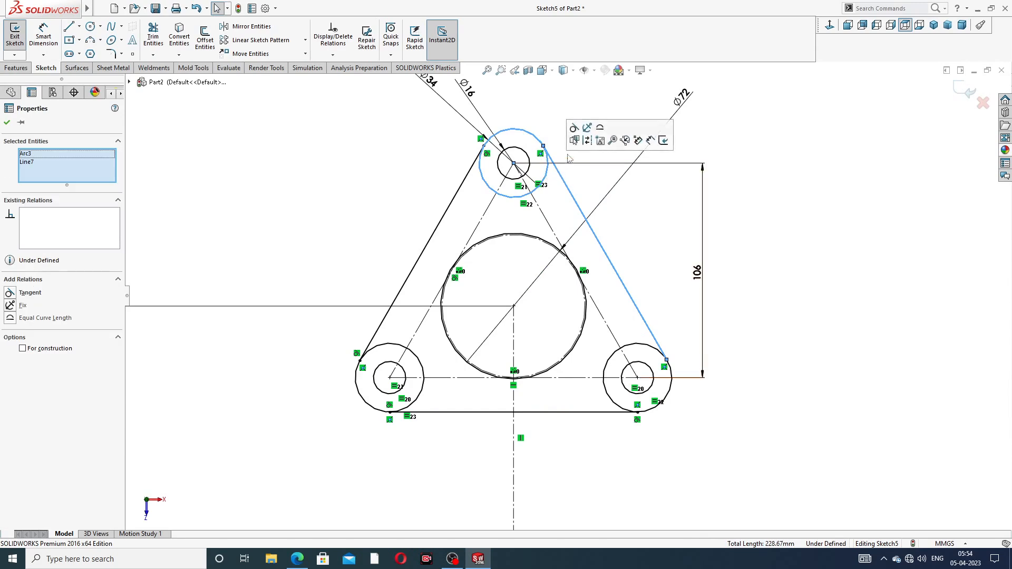
left_click(574, 128)
key("Escape")
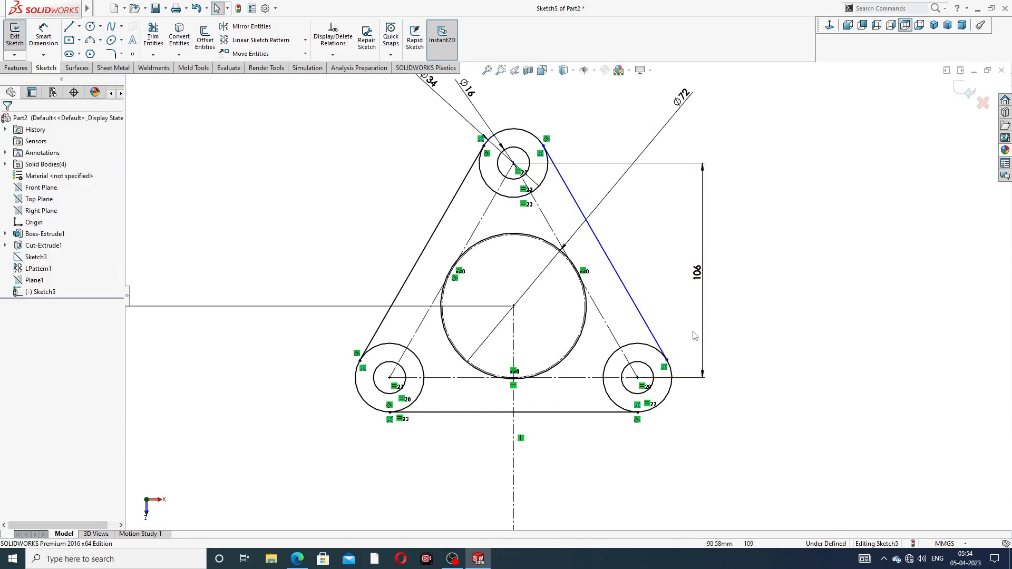
left_click(651, 334)
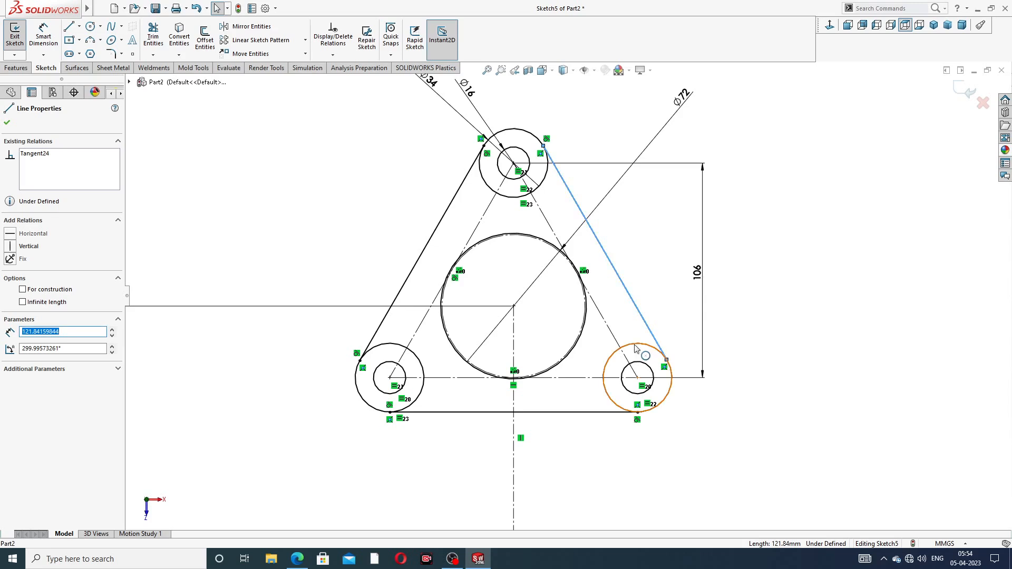
left_click(636, 346, "ctrl")
left_click(663, 300)
key("Escape")
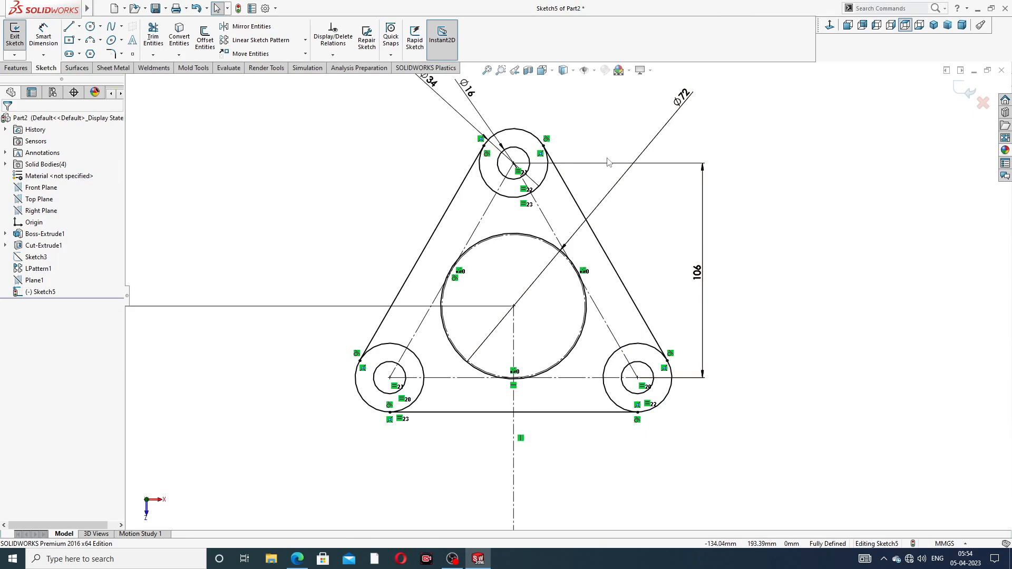
Power-trim the inner portion of the top outer circle, leaving only the rounded corner between the two side lines
key("f")
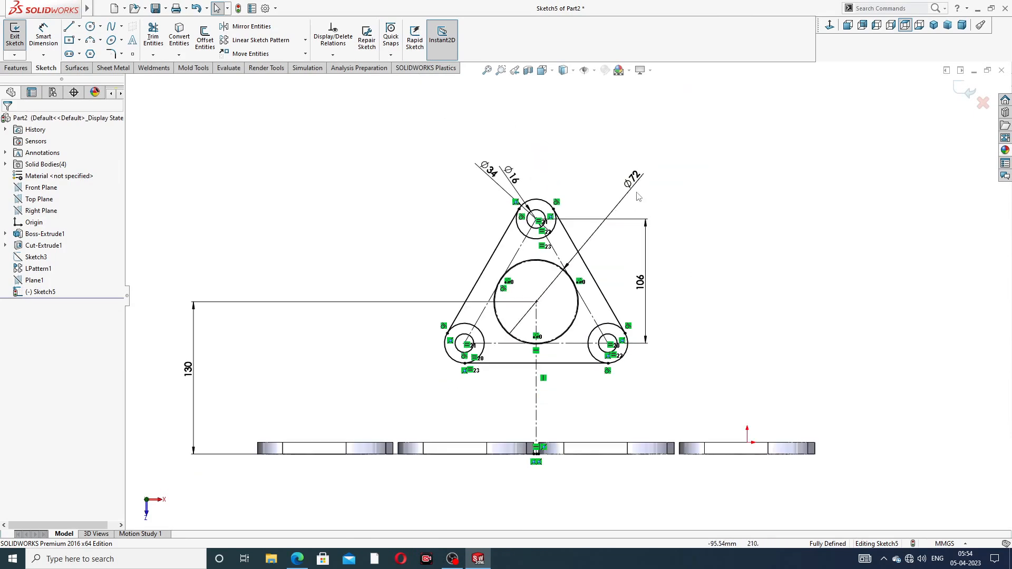
scroll(550, 301, "down", 2)
scroll(551, 288, "down", 1)
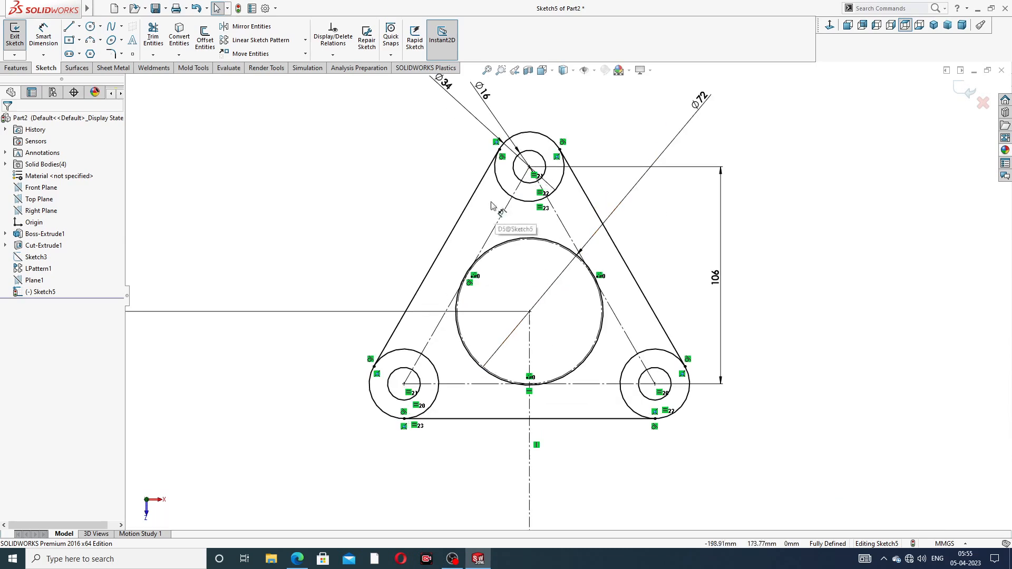
left_click(153, 37)
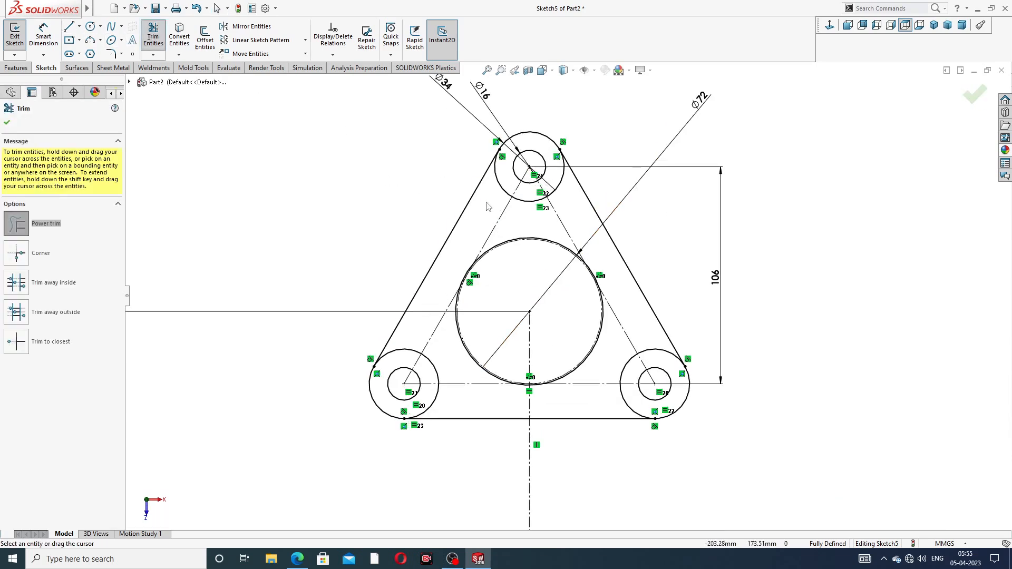
scroll(488, 207, "down", 2)
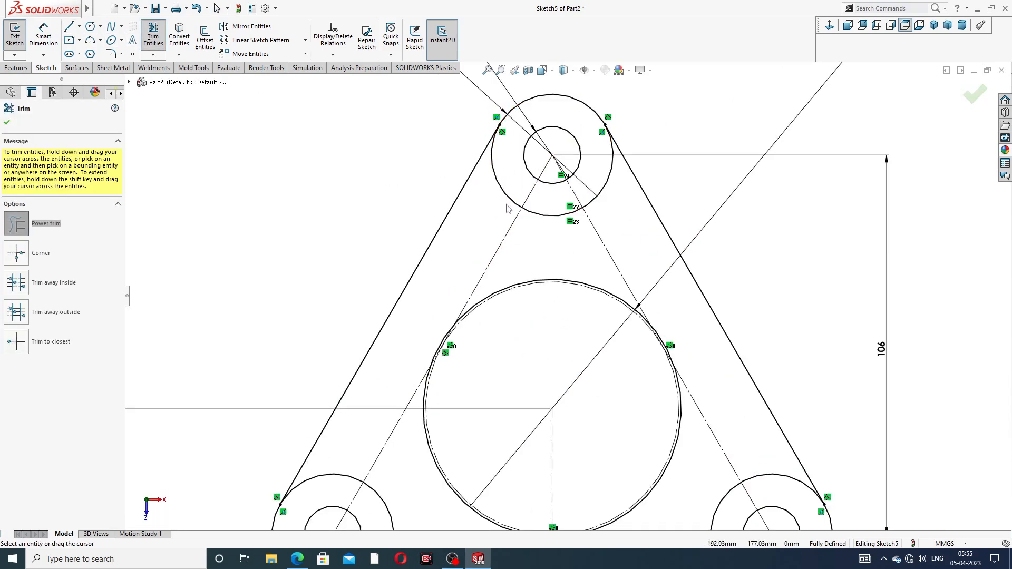
left_click(514, 203)
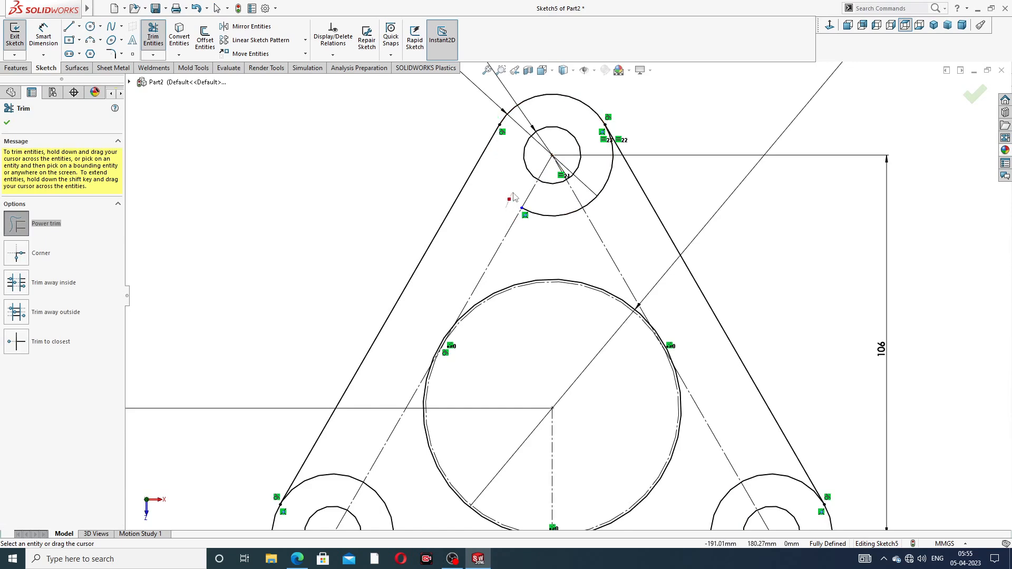
left_click(565, 214)
left_click_drag(619, 191, 604, 166)
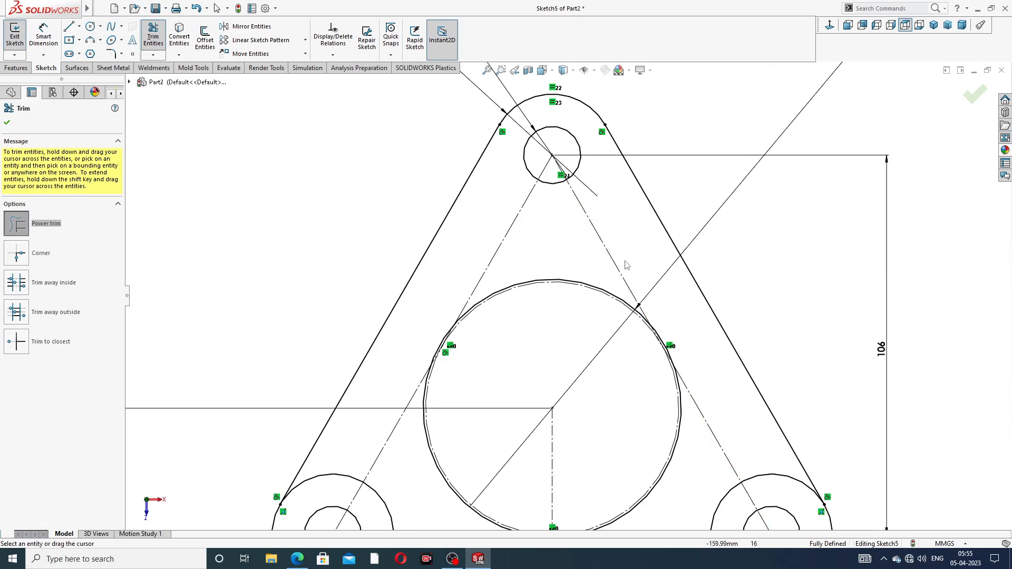
Trim away the inner portions of the lower-right and lower-left outer circles to leave a closed, rounded triangular outline
scroll(628, 264, "up", 5)
scroll(635, 338, "down", 2)
left_click_drag(657, 370, 631, 404)
left_click_drag(616, 439, 630, 432)
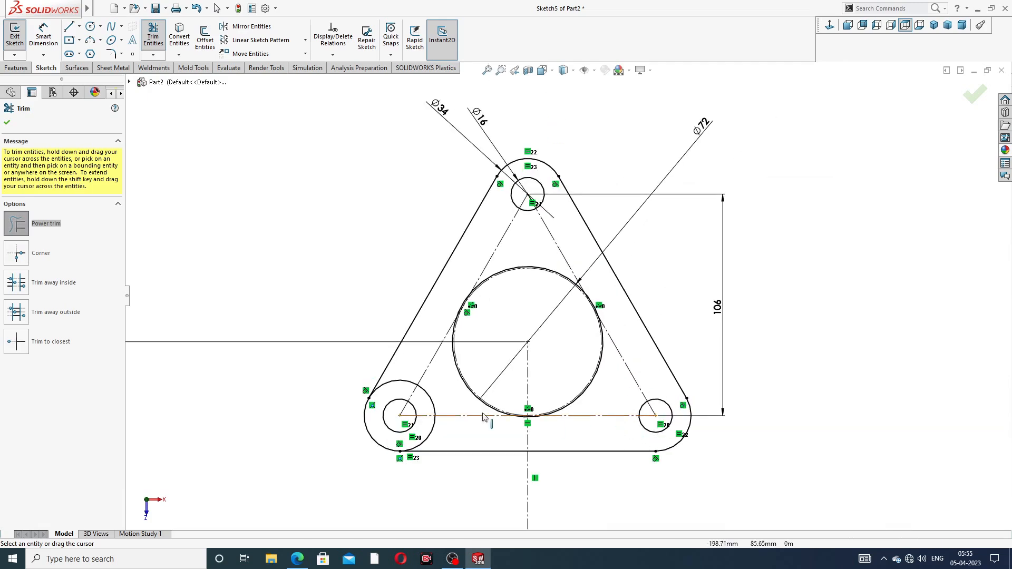
left_click_drag(444, 389, 428, 404)
mouse_move(407, 371)
left_mouse_down()
mouse_move(431, 438)
mouse_move(442, 439)
mouse_move(426, 433)
left_mouse_up()
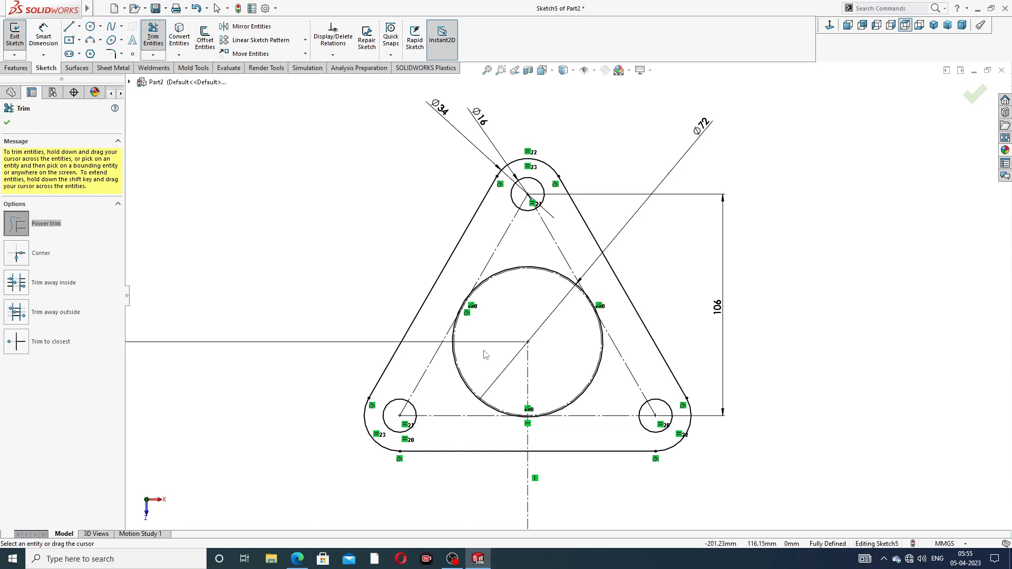
left_click(7, 123)
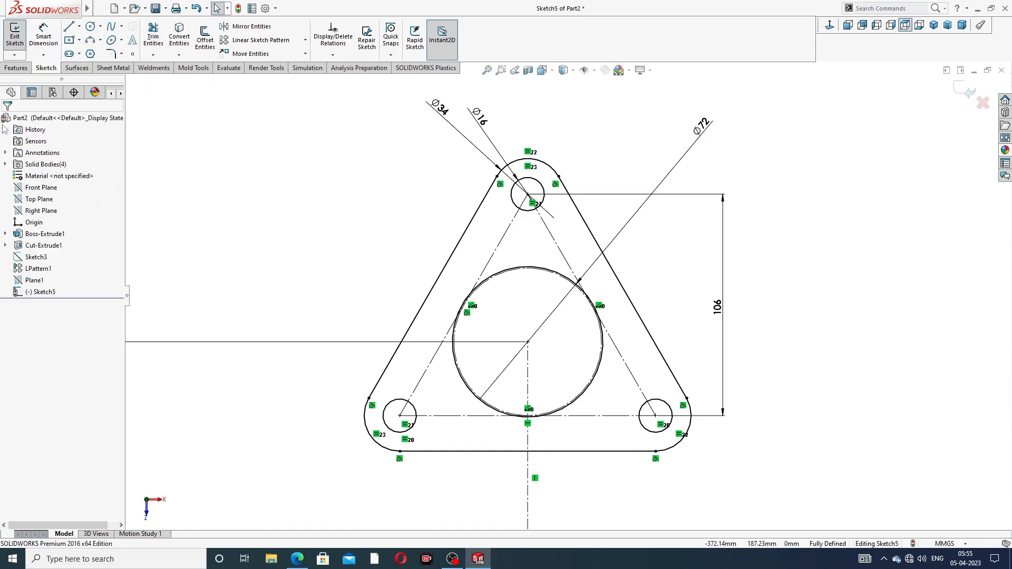
Extrude the triangular flange sketch as a 12 mm blind boss, checking the thickness in the PDF drawing
left_click(16, 67)
left_click(19, 37)
scroll(485, 260, "up", 3)
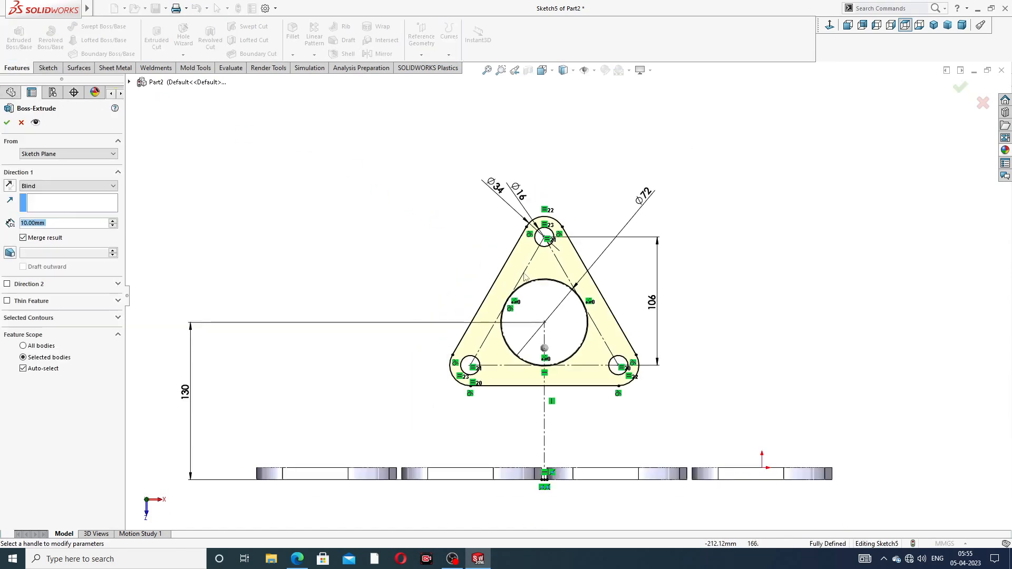
middle_click_drag(543, 273, 524, 280)
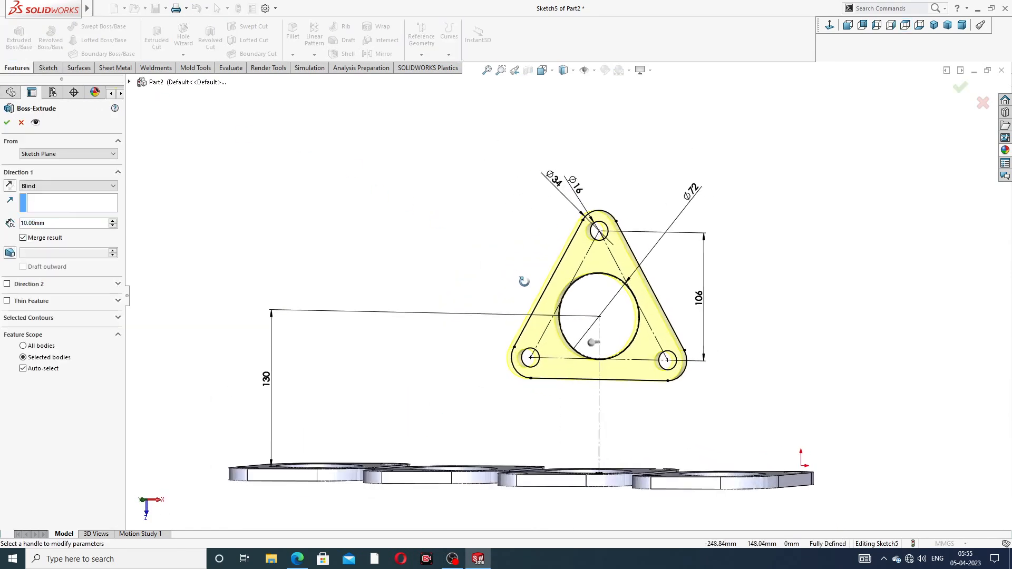
left_click(298, 558)
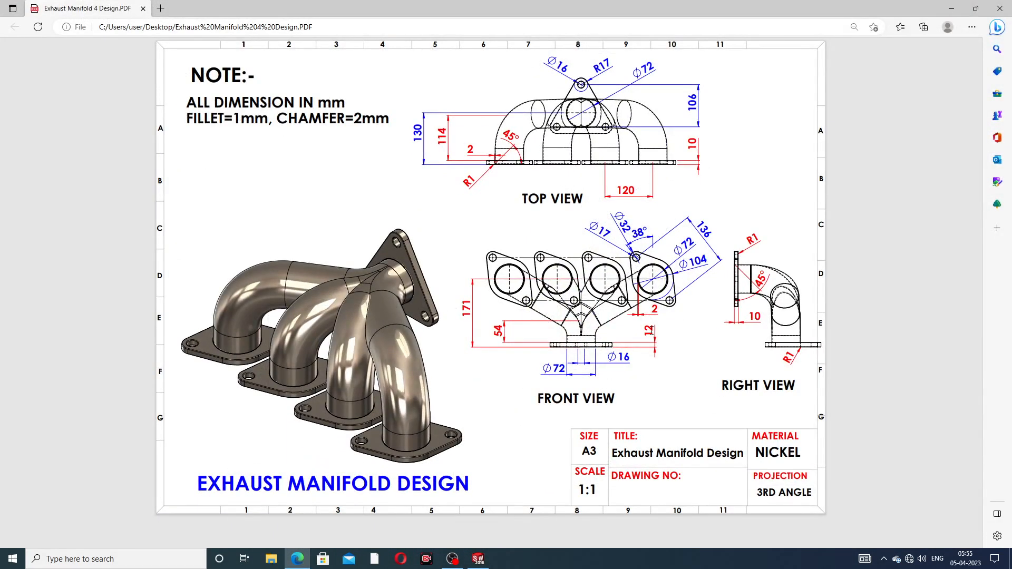
left_click(297, 559)
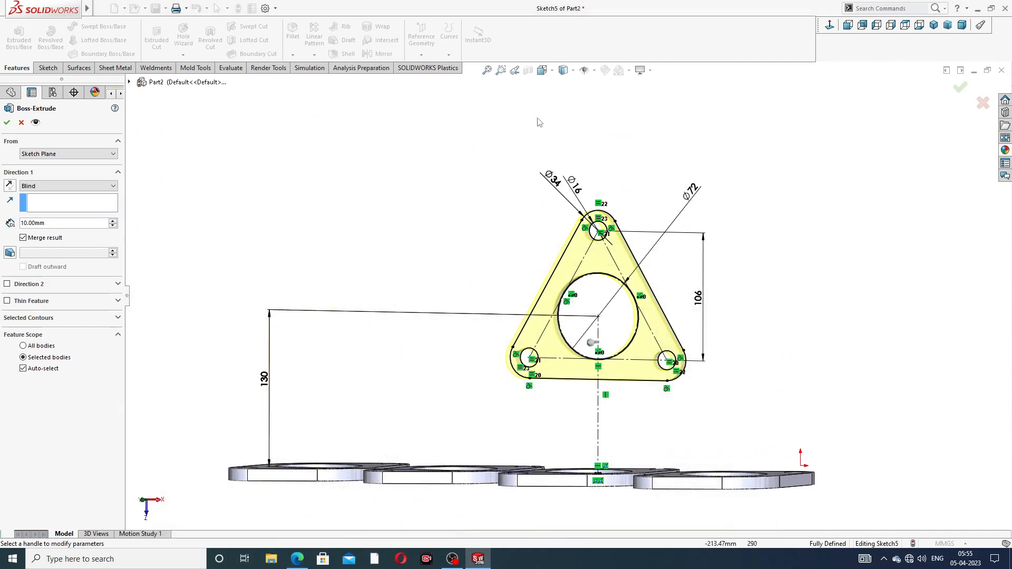
left_click_drag(48, 225, 2, 223)
type("12")
key("Return")
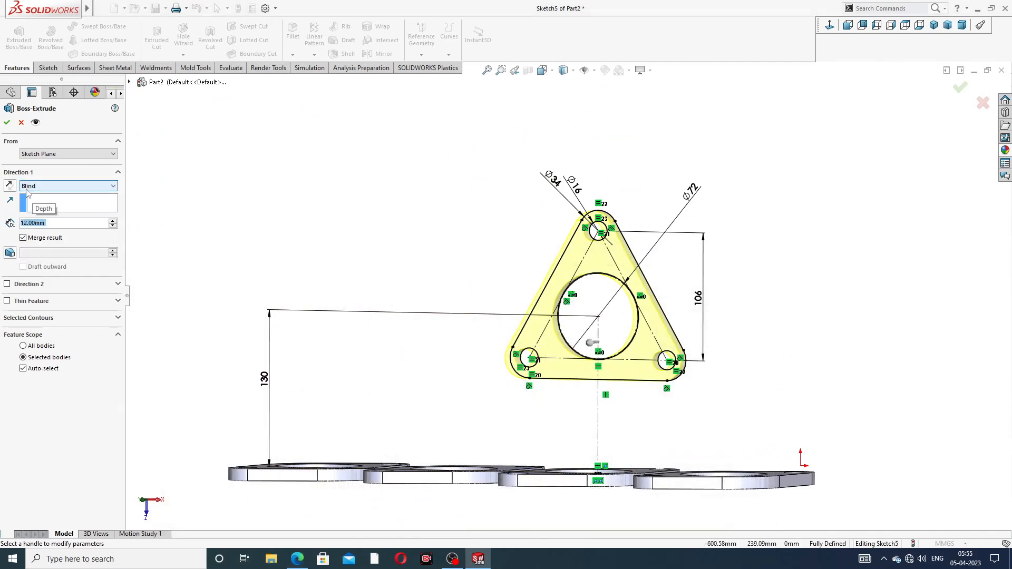
left_click(7, 122)
Examine the extruded triangular flange from several angles and check the pipe routing in the PDF drawing
middle_click_drag(705, 262, 669, 275)
left_click(753, 251)
scroll(564, 255, "up", 2)
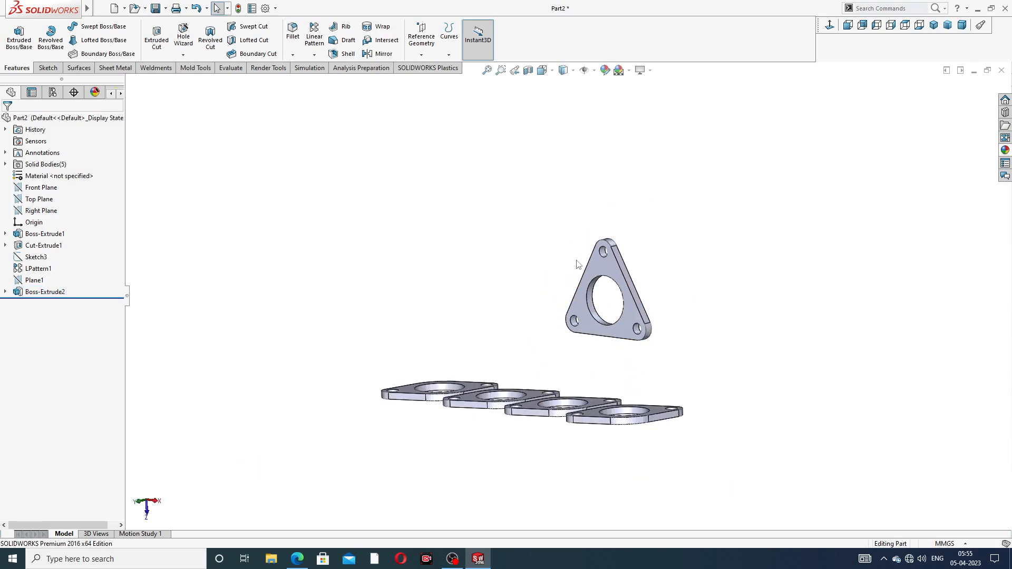
middle_click_drag(574, 264, 558, 317)
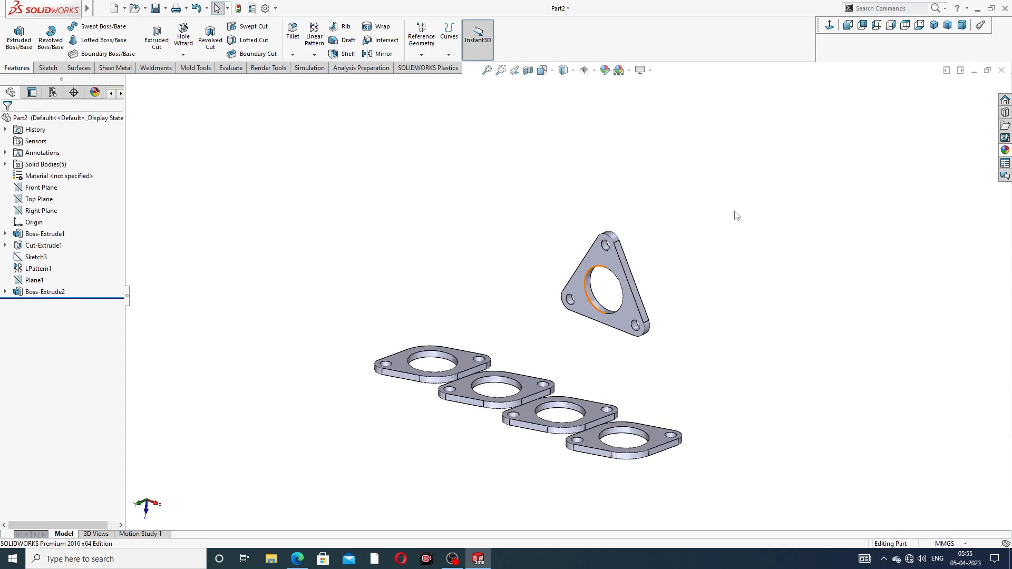
scroll(617, 217, "down", 3)
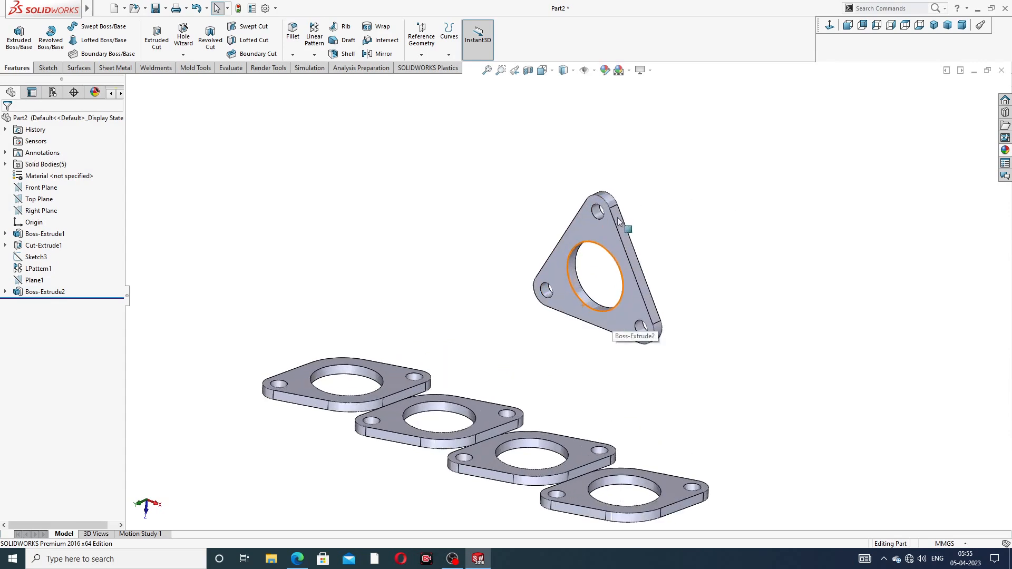
mouse_move(622, 238)
middle_mouse_down()
mouse_move(621, 188)
mouse_move(625, 222)
middle_mouse_up()
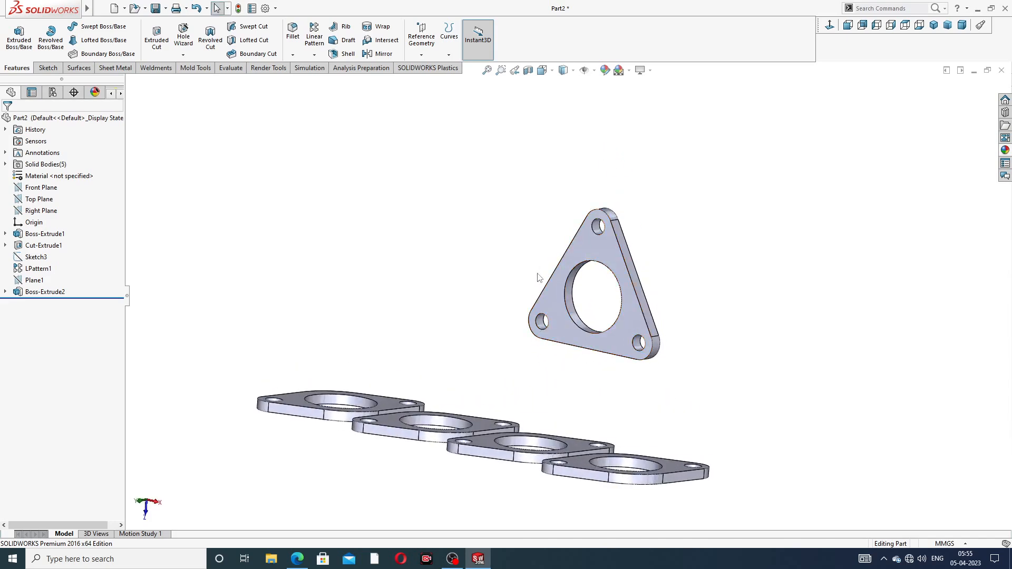
scroll(538, 280, "up", 3)
left_click(297, 559)
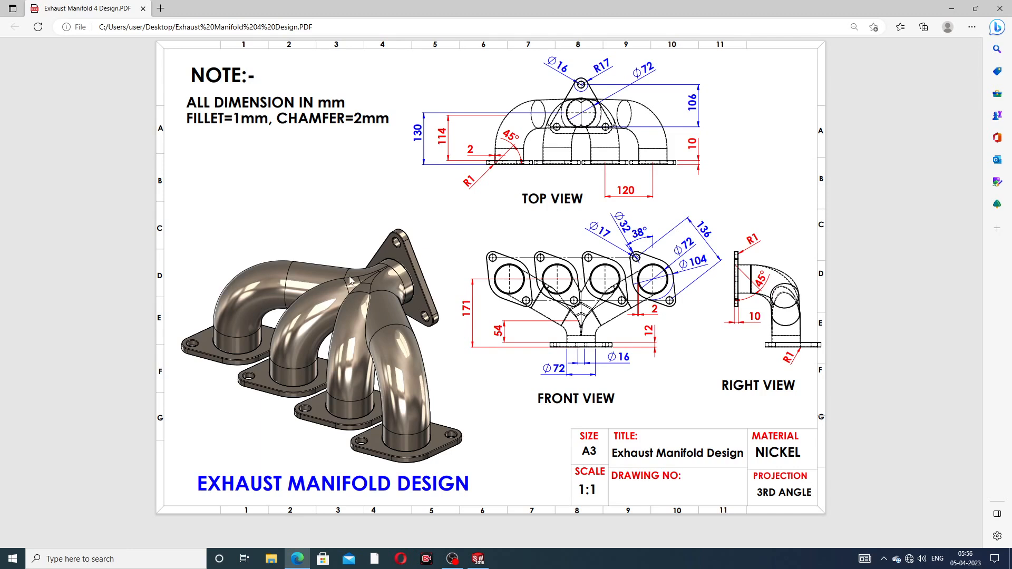
left_click(298, 559)
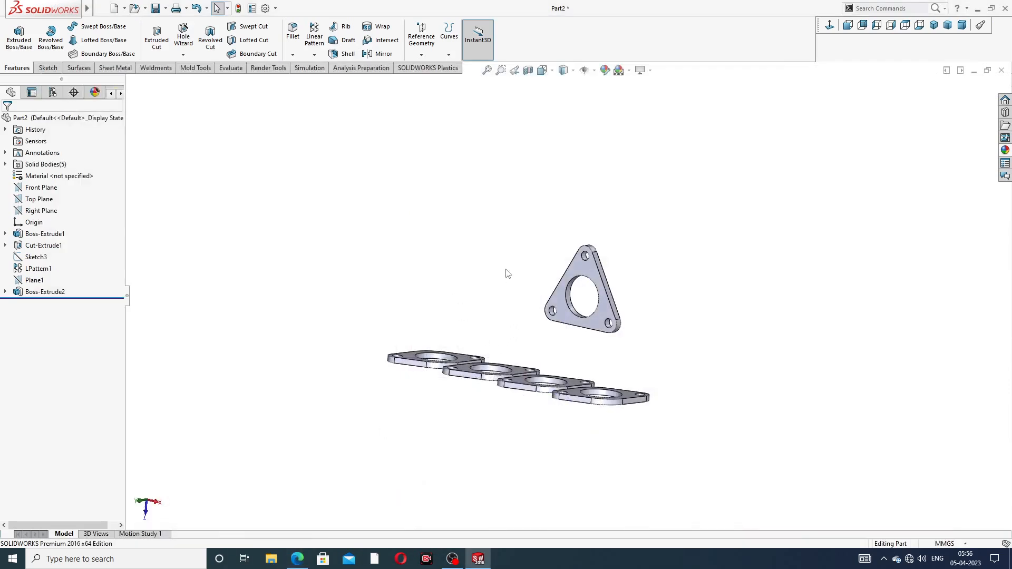
Start a 3D sketch and draw a line about 55 mm long along Y from the centre of the triangular flange's large hole
middle_click_drag(507, 273, 378, 295)
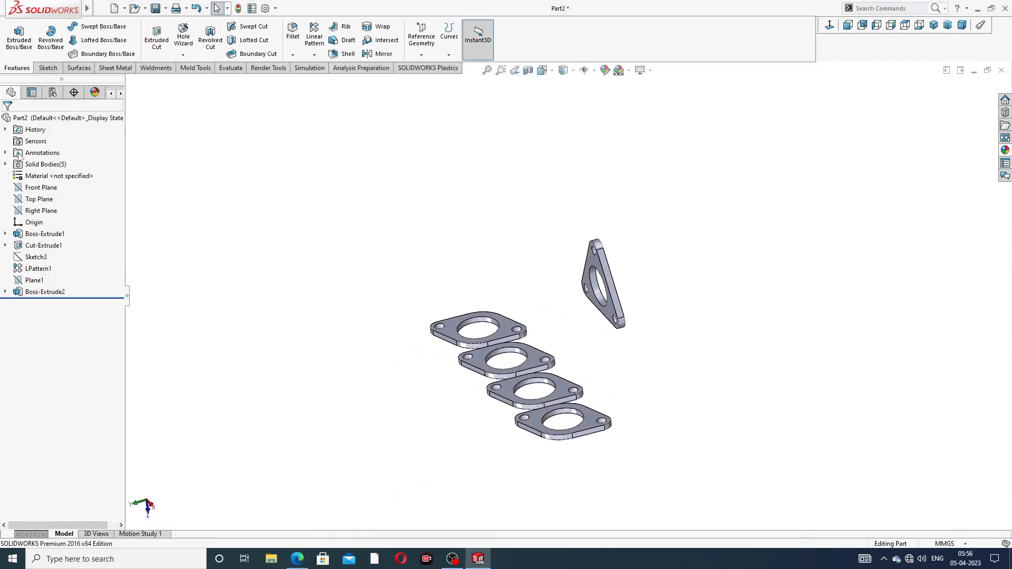
left_click(48, 69)
left_click(14, 55)
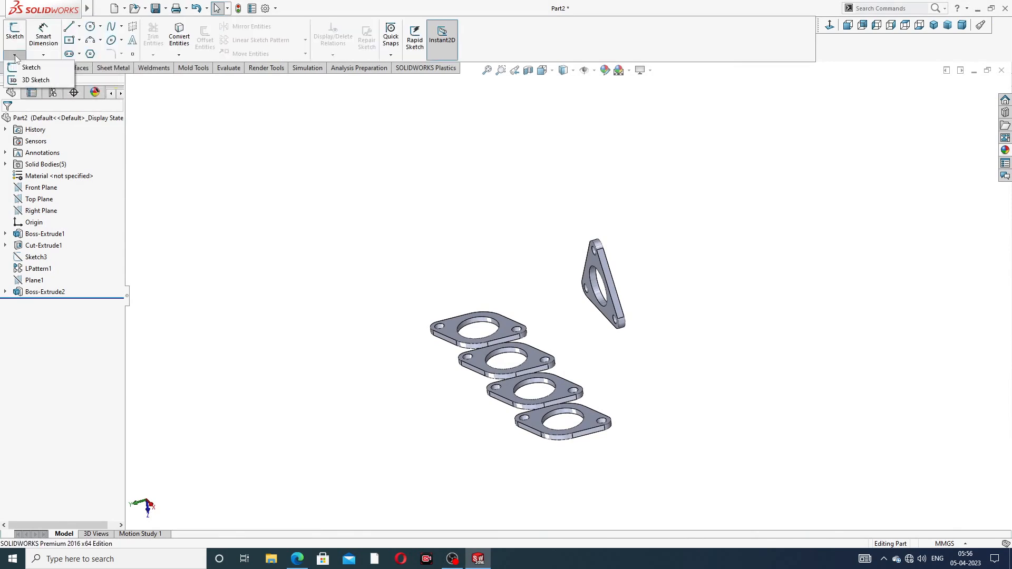
left_click(31, 79)
middle_click_drag(314, 222, 376, 283)
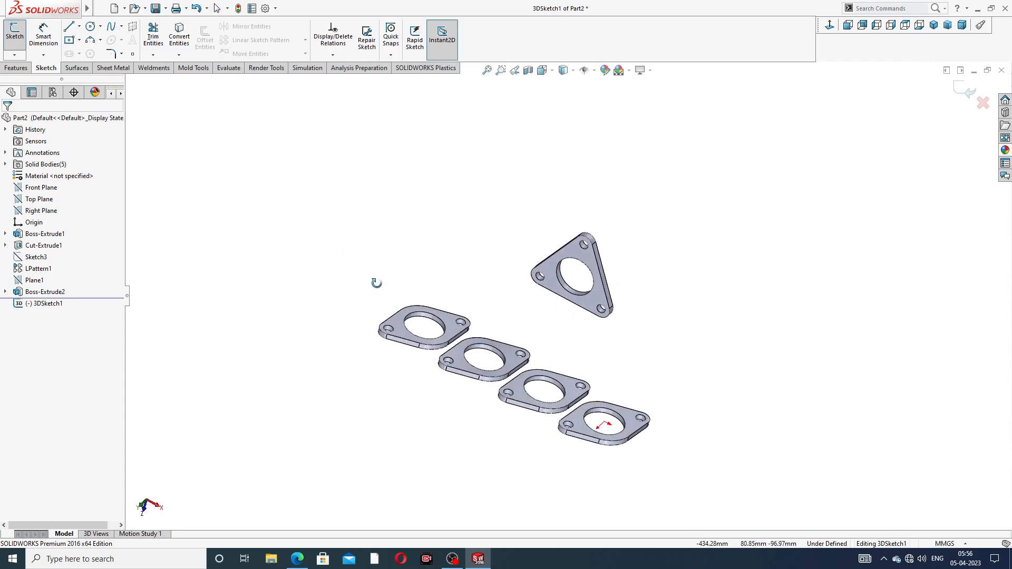
left_click(68, 27)
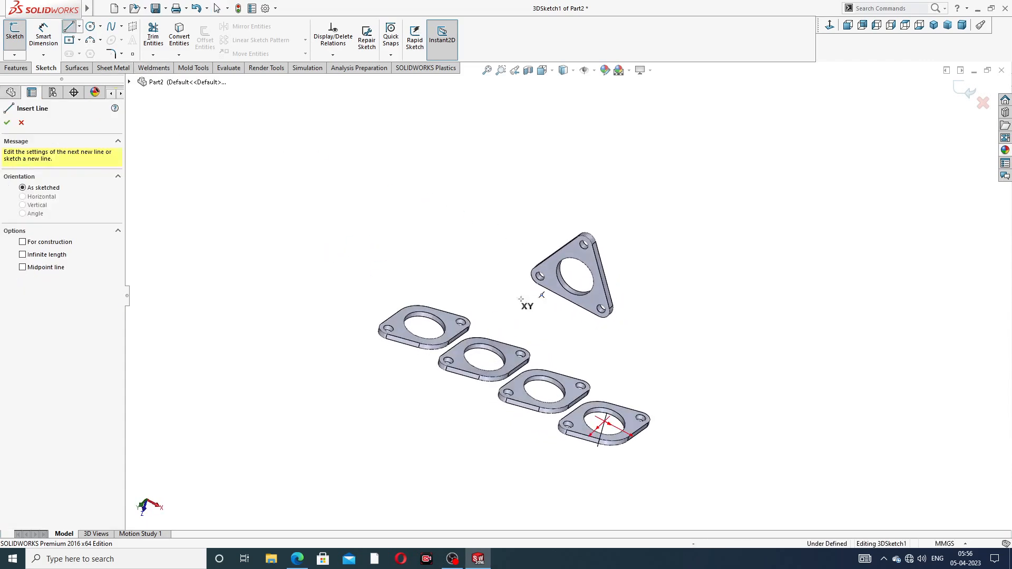
scroll(538, 359, "down", 3)
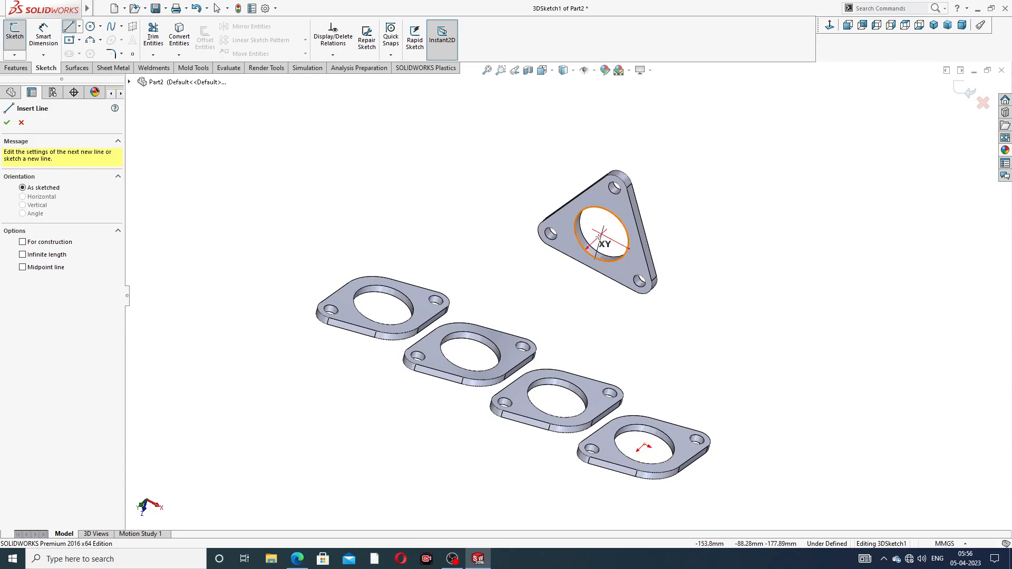
left_click(602, 234)
middle_click_drag(527, 274, 499, 238)
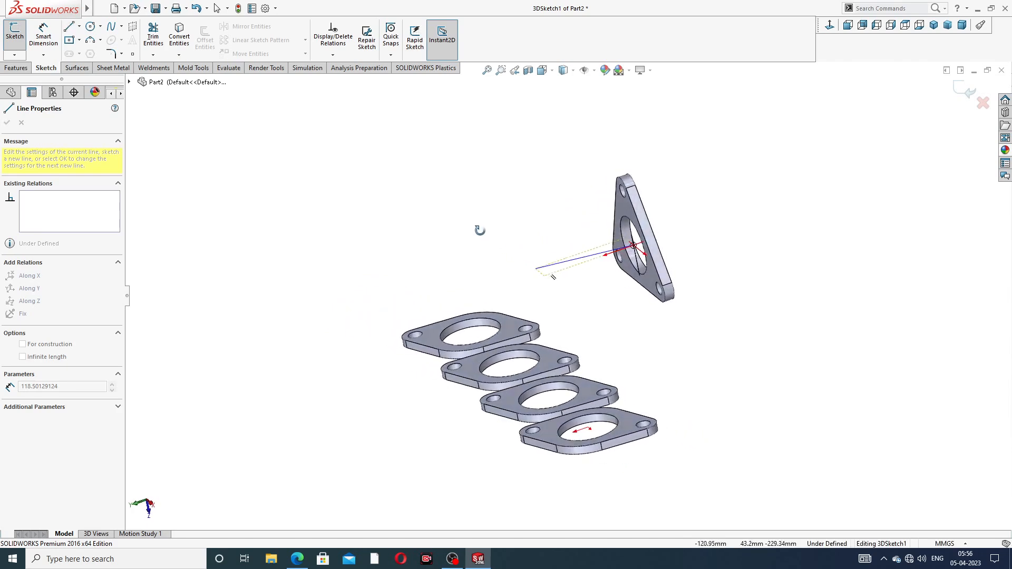
left_click(590, 260)
right_click(578, 227)
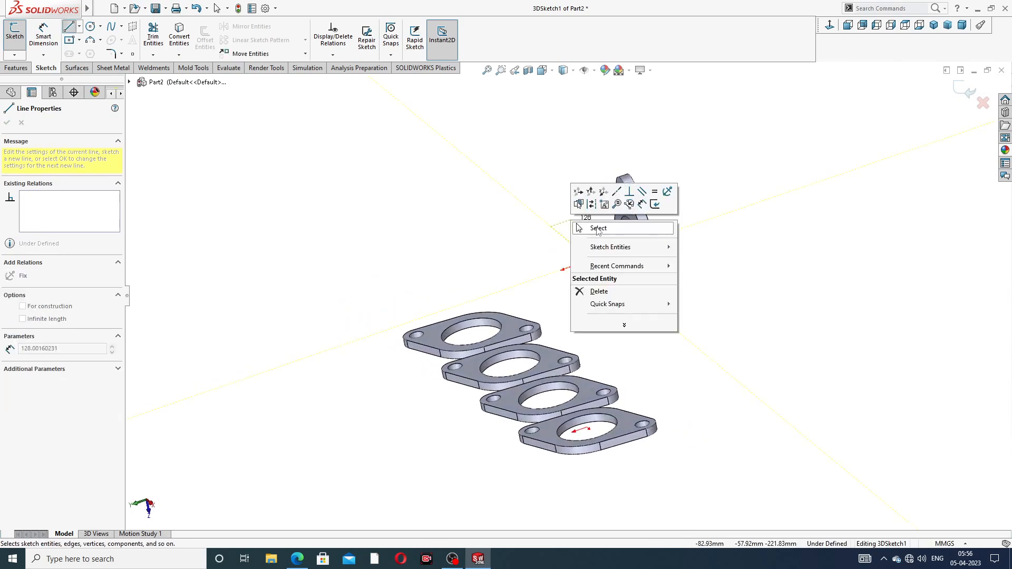
left_click(598, 229)
Draw a line about 89 mm long along Z from the large-hole centre of the inlet flange farthest from the origin
middle_click_drag(548, 275, 523, 253)
left_click(68, 26)
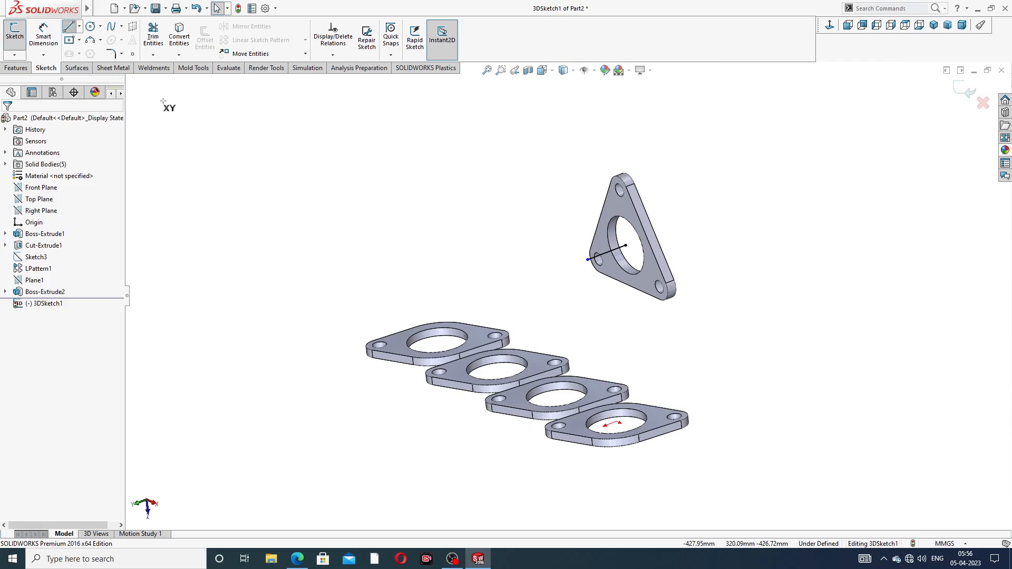
middle_click_drag(428, 266, 444, 287)
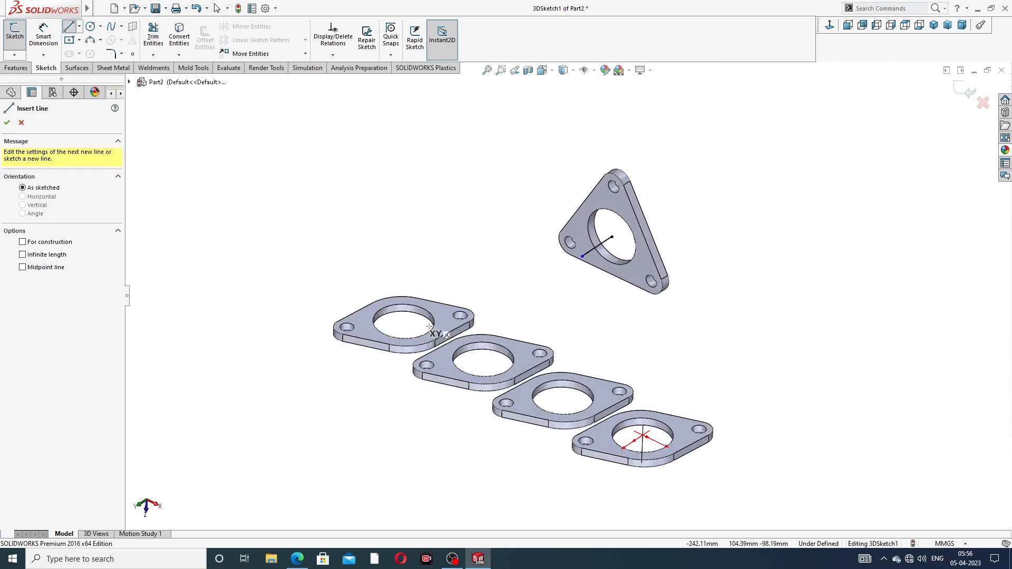
left_click(403, 321)
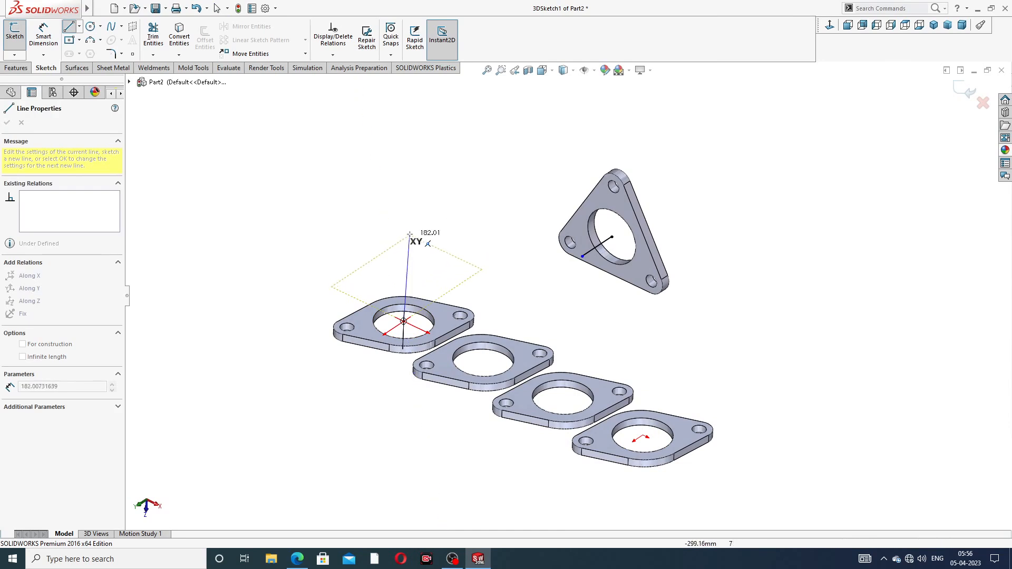
middle_click_drag(410, 234, 450, 234)
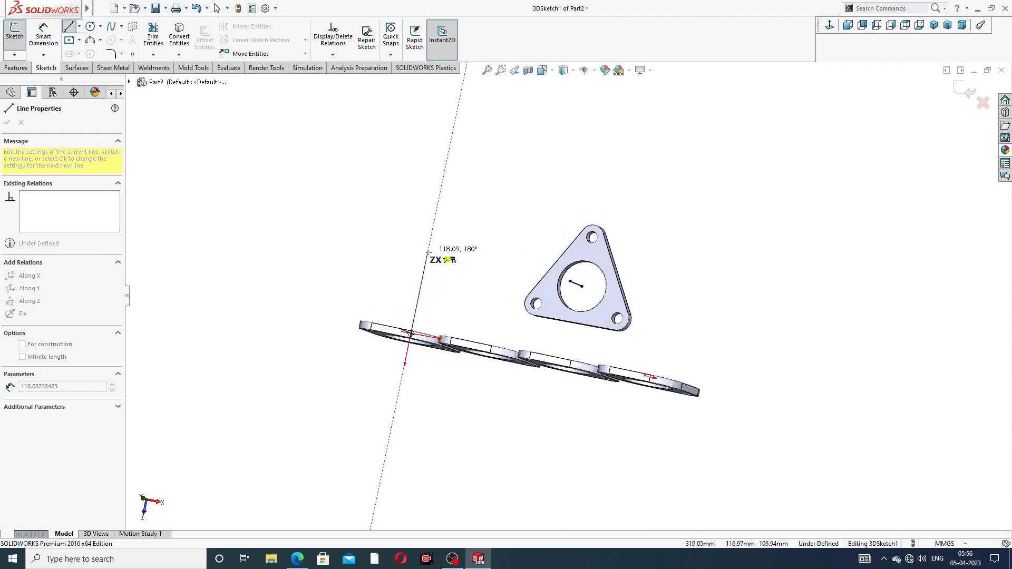
left_click(423, 272)
right_click(453, 223)
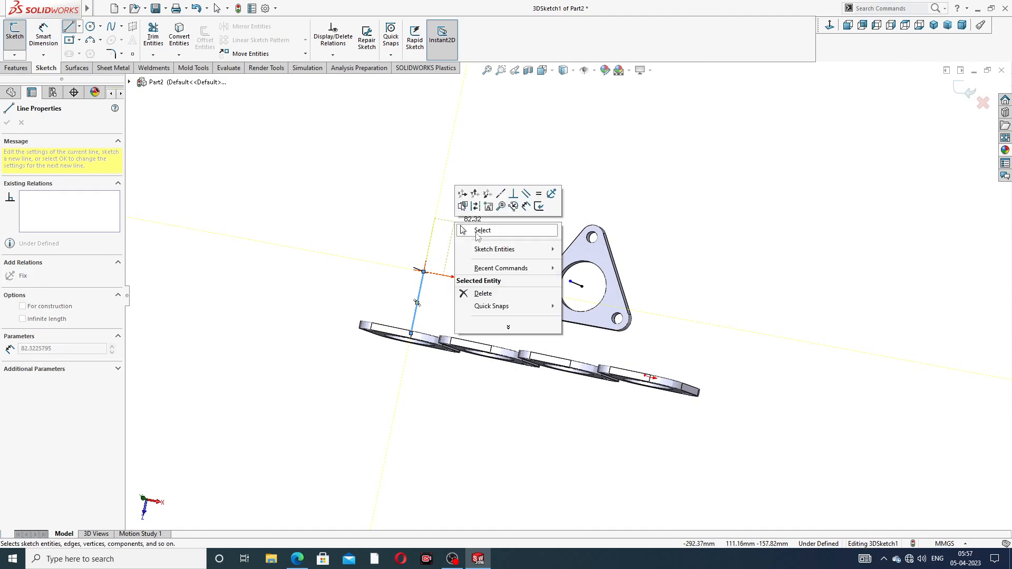
left_click(477, 231)
Connect the free ends of the inlet line and the outlet line with a slanted line
middle_click_drag(457, 274, 399, 283)
middle_click_drag(504, 263, 536, 299)
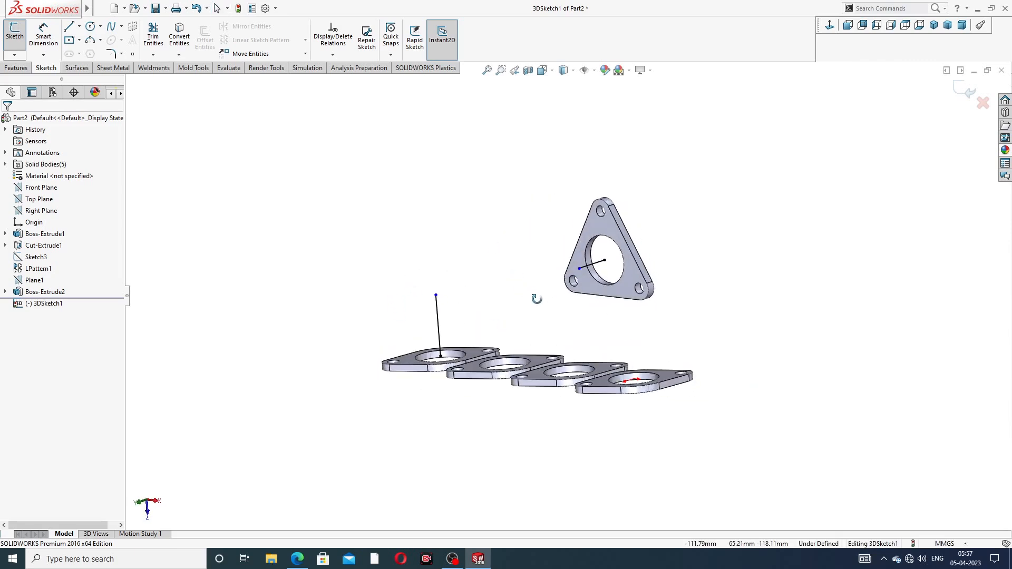
left_click(68, 28)
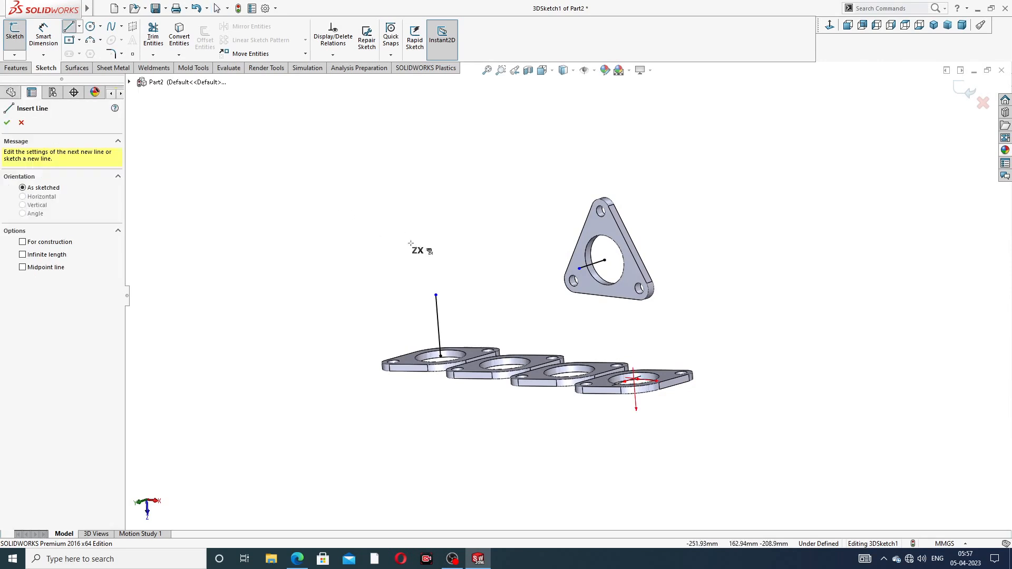
left_click(435, 294)
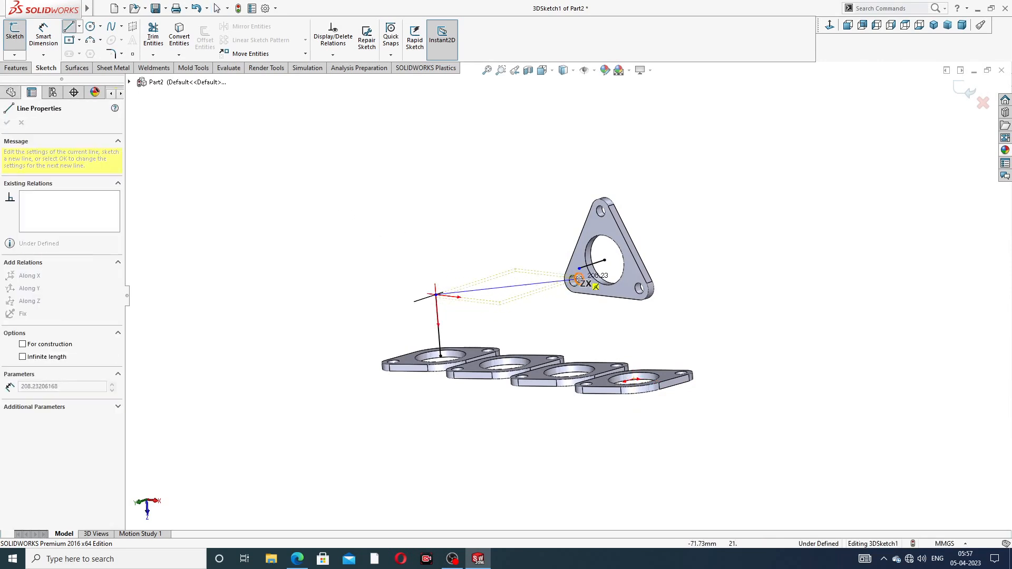
left_click(579, 268)
right_click(638, 182)
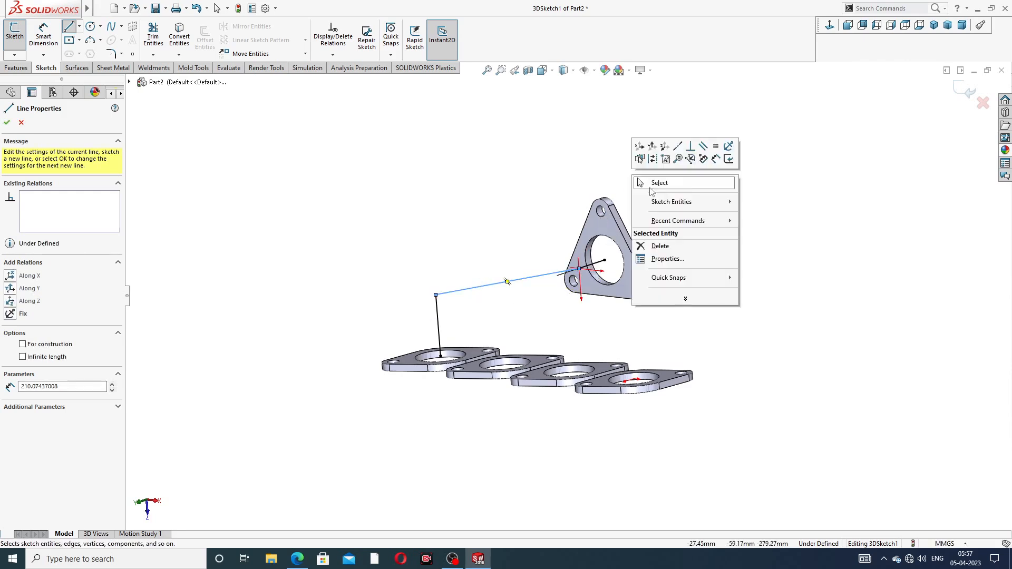
left_click(655, 183)
Dimension the line rising from the inlet flange to 114 mm
middle_click_drag(655, 184, 628, 196)
scroll(323, 210, "up", 2)
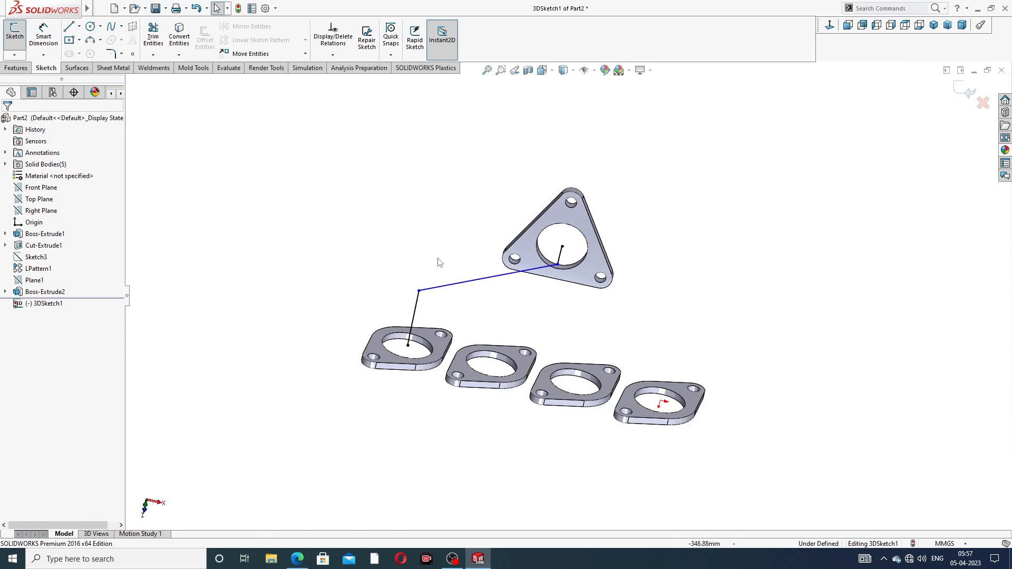
scroll(311, 191, "down", 2)
left_click(45, 39)
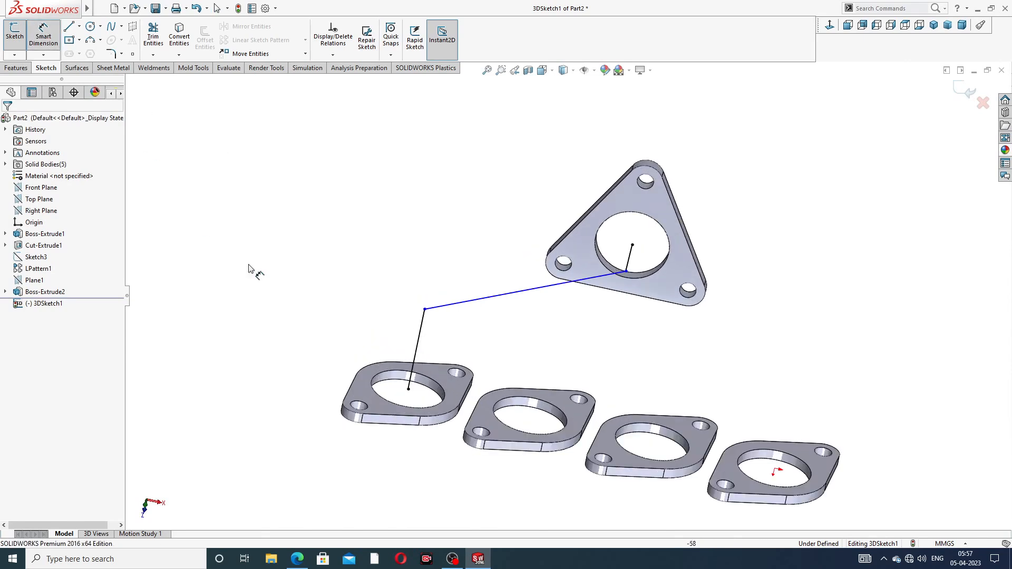
left_click(425, 329)
left_click(364, 323)
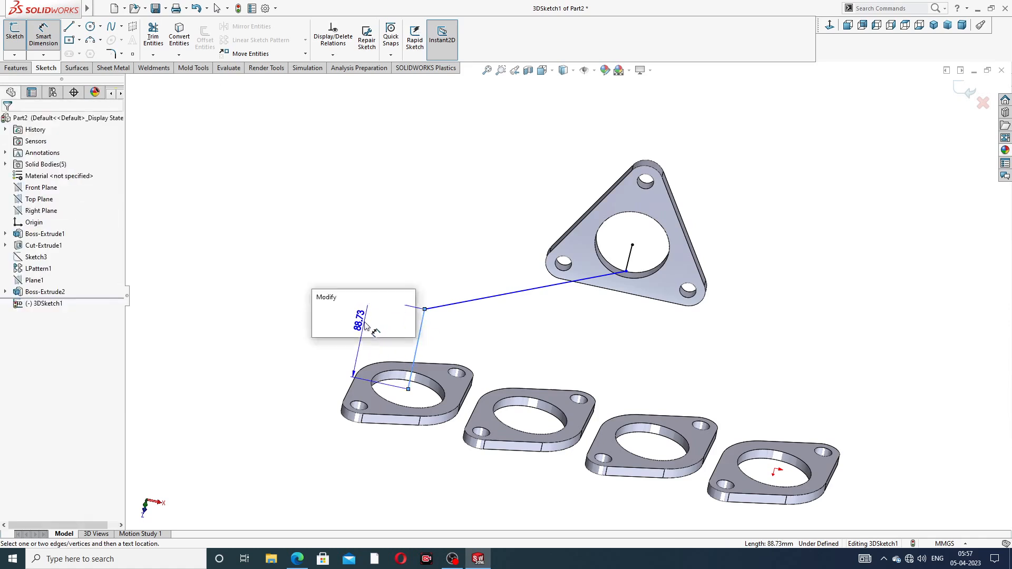
type("114")
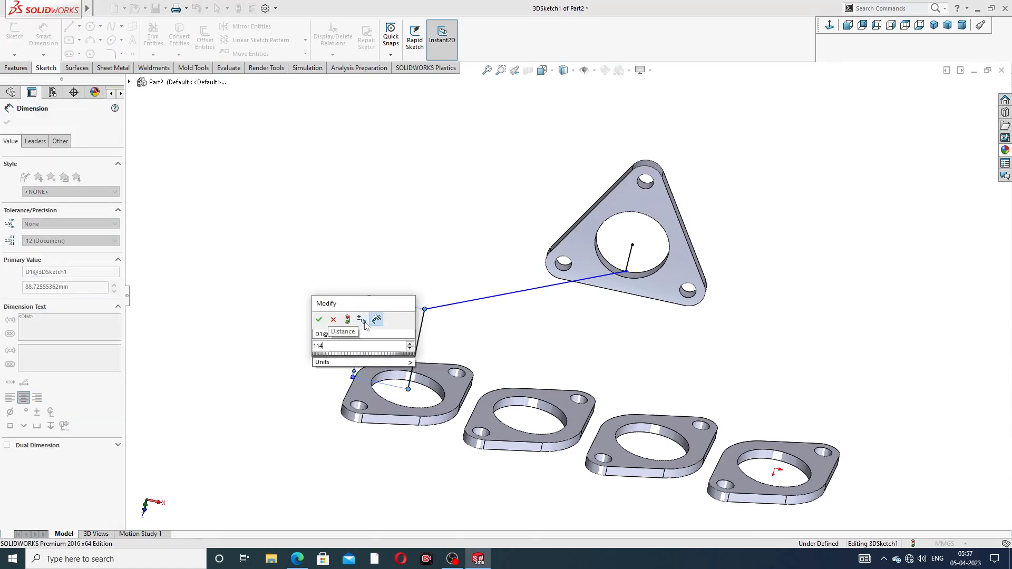
key("Return")
left_click(389, 253)
Dimension the line leaving the triangular flange's centre to 54 mm
middle_click_drag(640, 290, 517, 238)
left_click(684, 279)
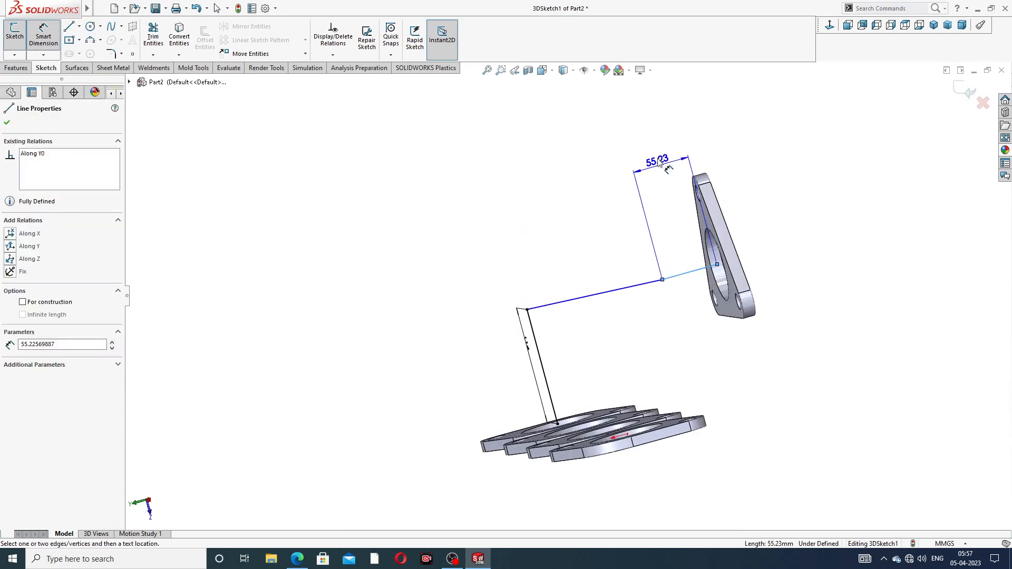
left_click(660, 159)
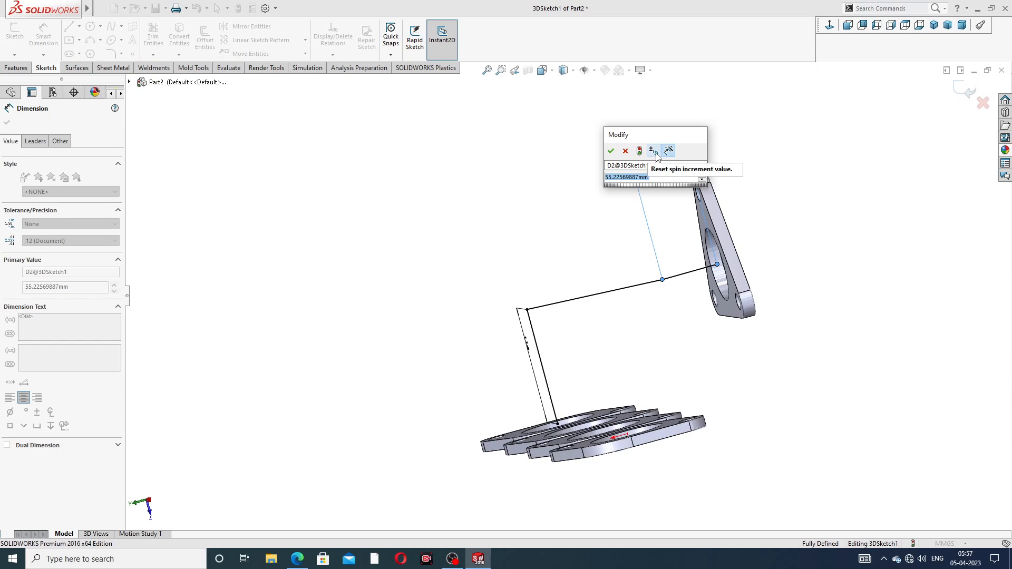
type("54")
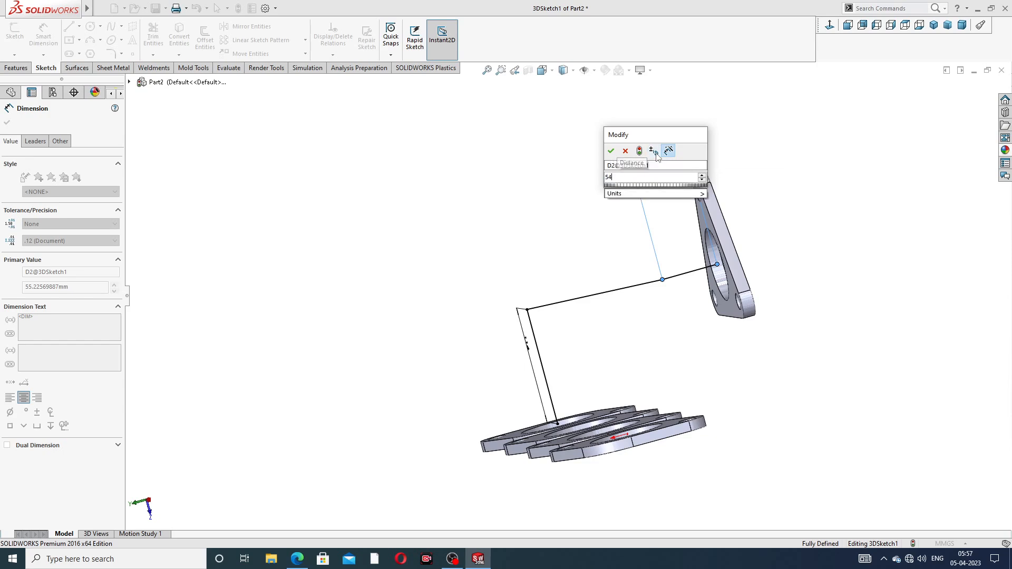
key("Return")
left_click(758, 123)
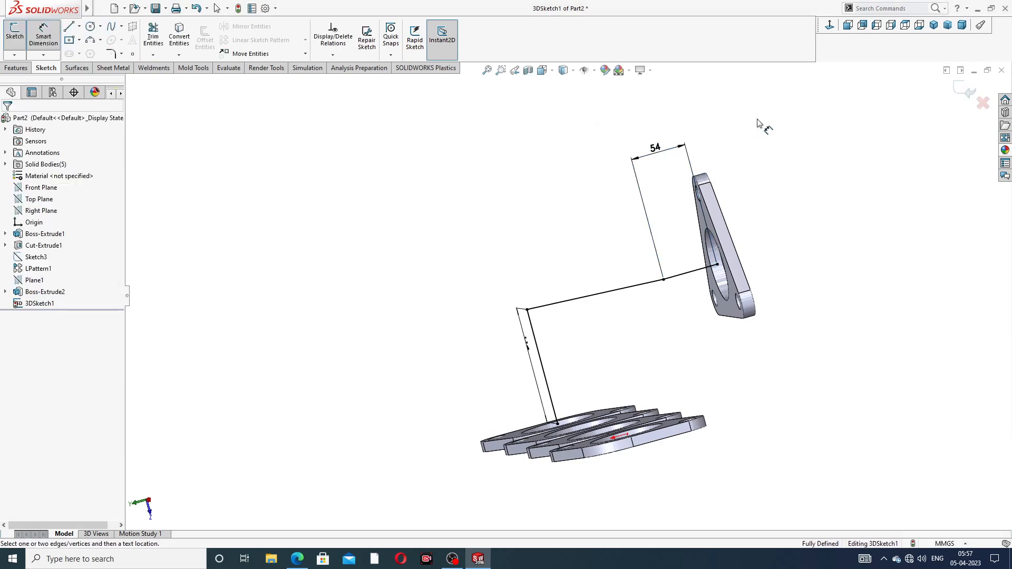
Fillet the corner between the inlet line and the slanted line with a 98 mm radius
right_click(759, 121)
left_click(771, 152)
middle_click_drag(694, 207, 741, 203)
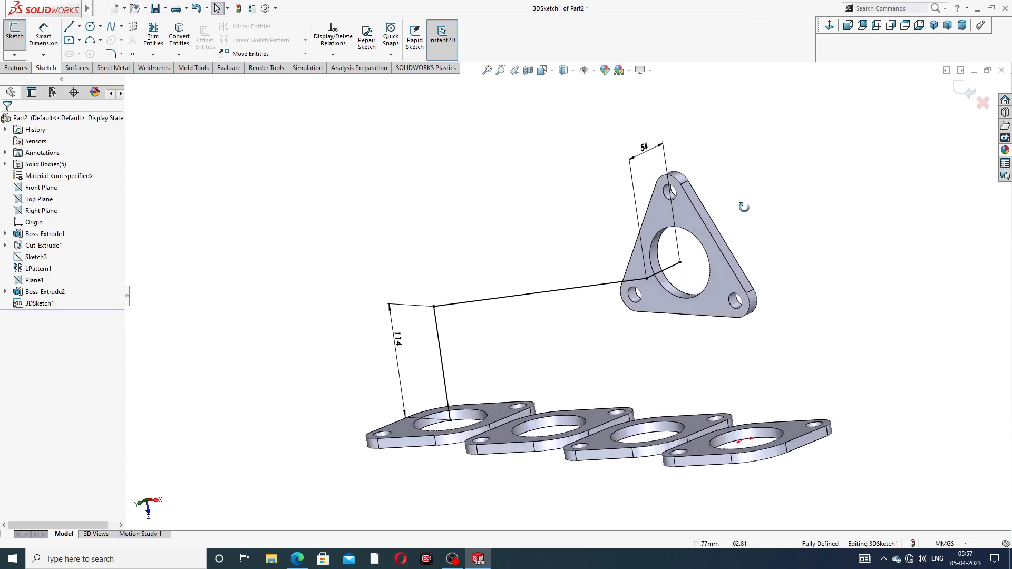
left_click(111, 53)
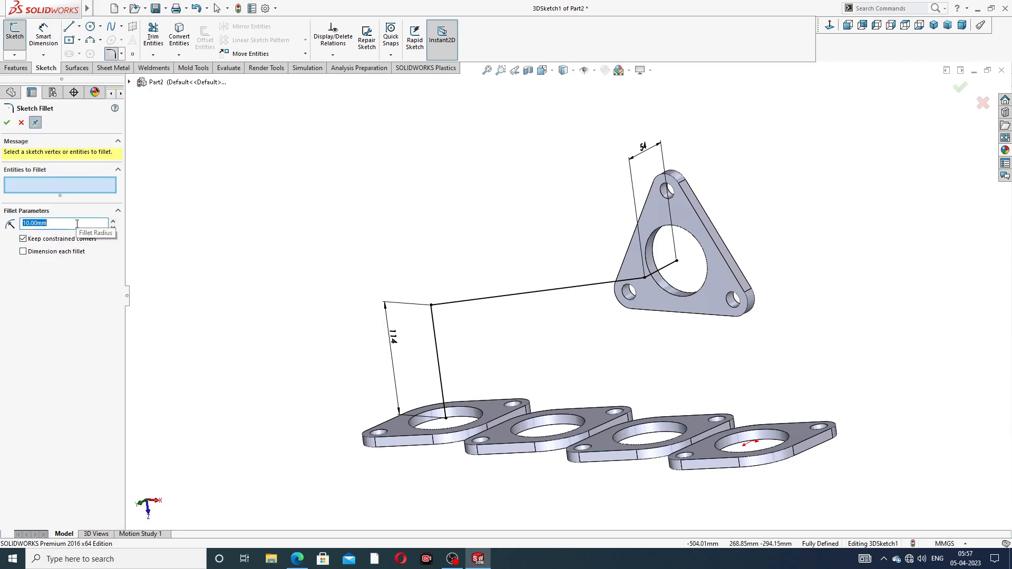
left_click(433, 306)
left_click(7, 123)
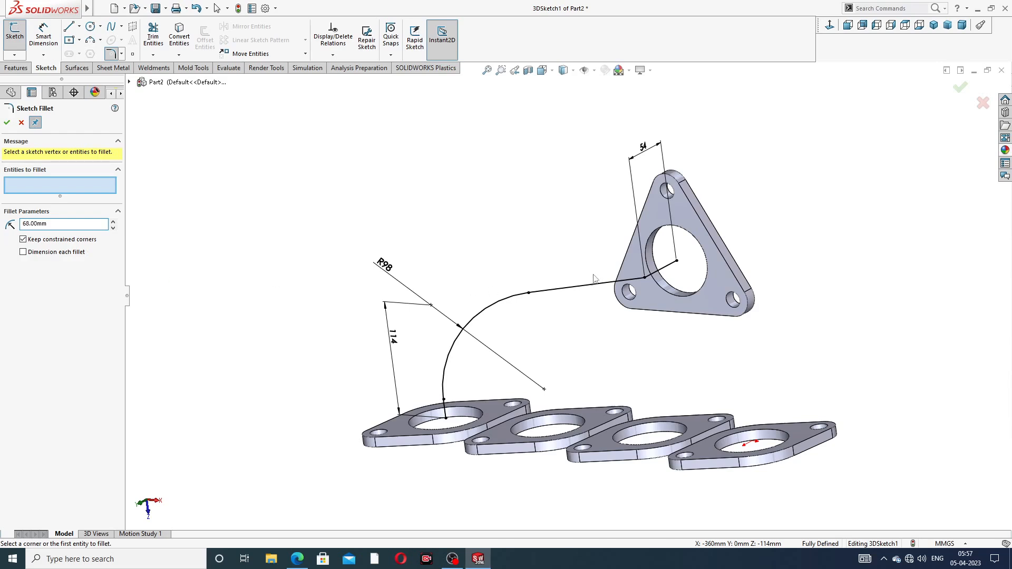
Fillet the corner between the slanted line and the outlet line with a 68 mm radius
left_click(646, 280)
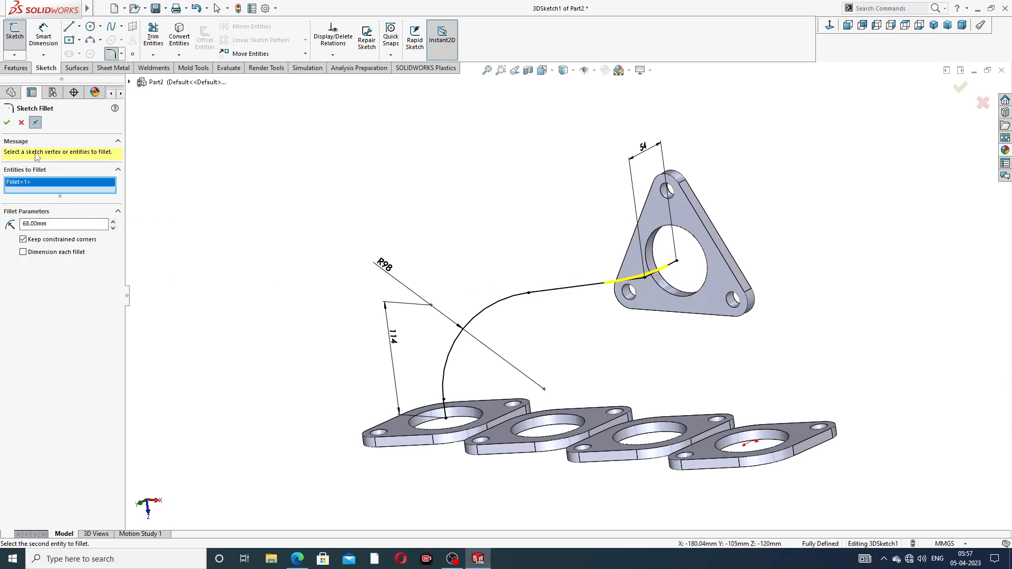
left_click(7, 123)
middle_click_drag(490, 255, 514, 238)
left_click(7, 123)
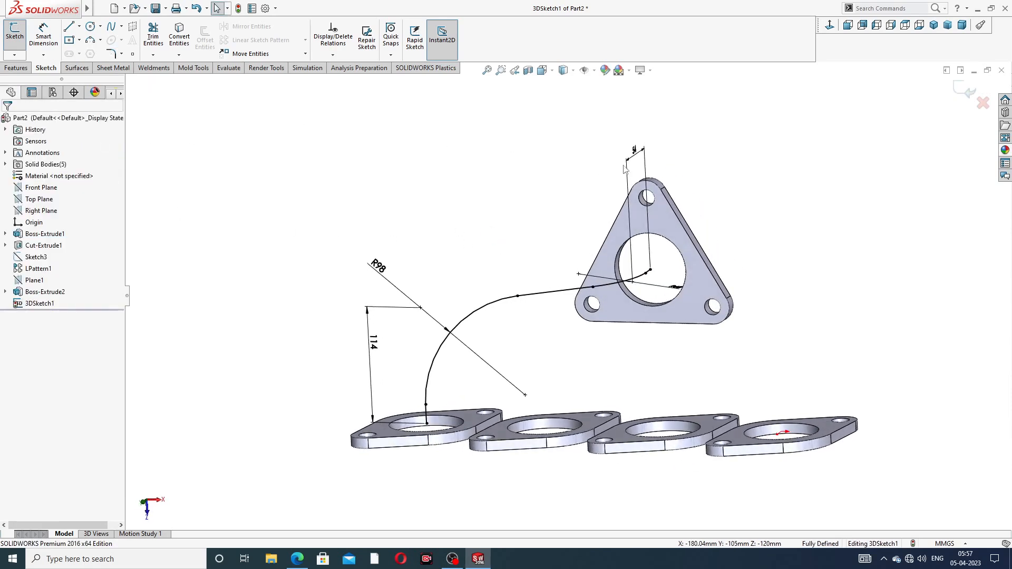
Check the path against the Exhaust Manifold 4 Design PDF and finish the 3D sketch
mouse_move(746, 176)
middle_mouse_down()
mouse_move(741, 115)
mouse_move(731, 218)
mouse_move(659, 243)
middle_mouse_up()
scroll(654, 284, "down", 1)
left_click(302, 559)
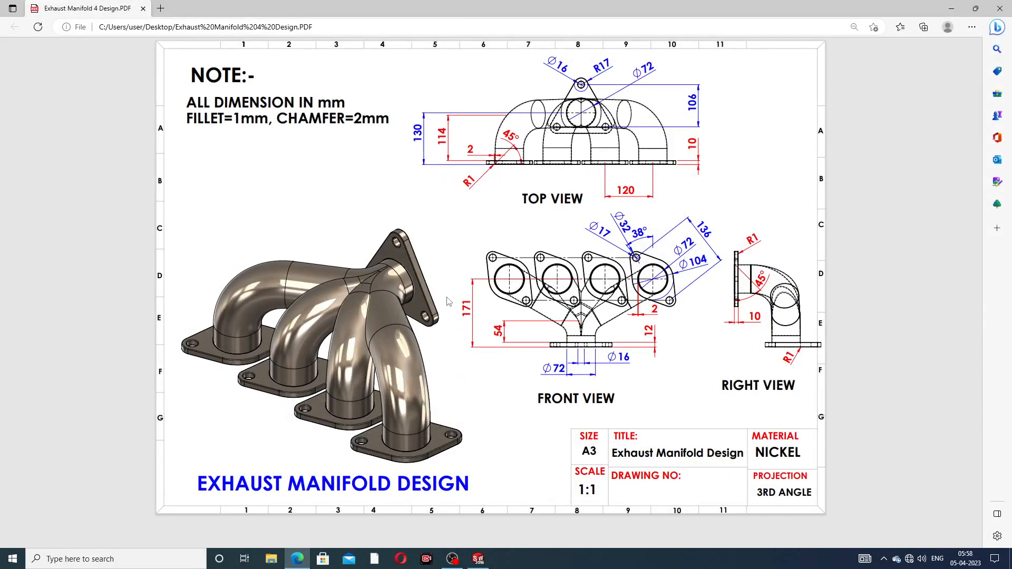
left_click(306, 557)
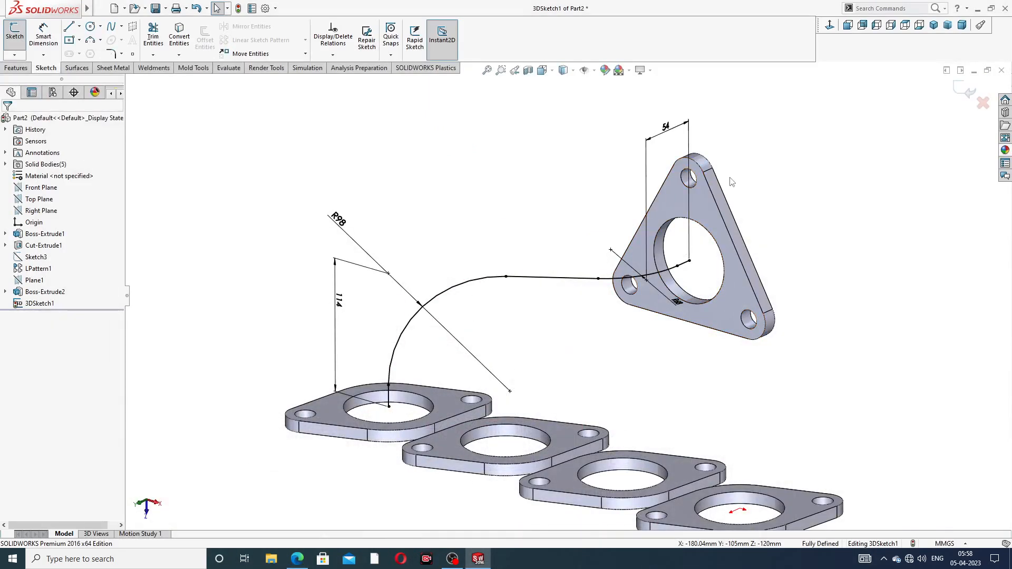
left_click(967, 93)
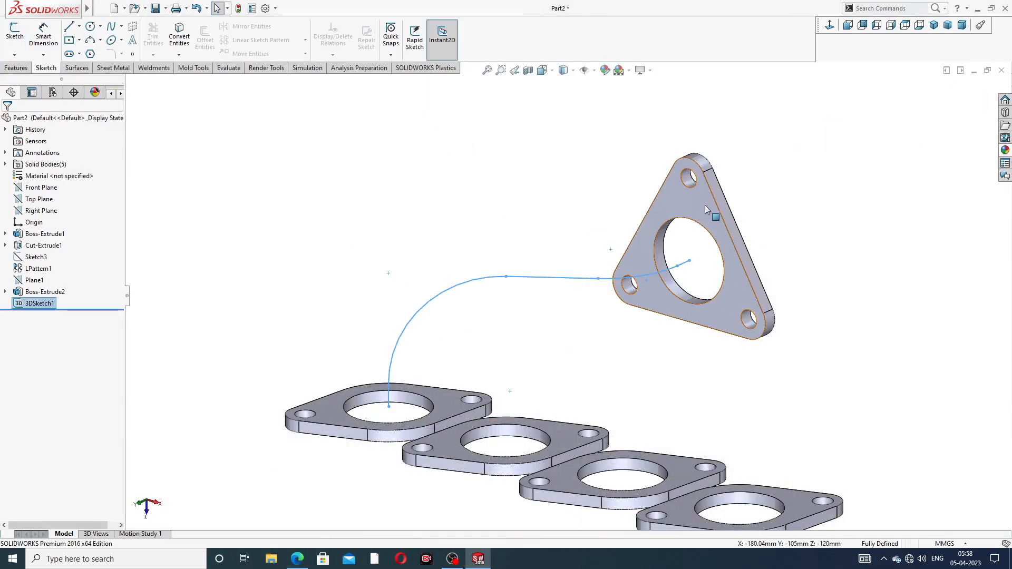
Sketch on the triangular flange's inner face, convert the 72 mm hole edge into a profile circle, and finish the sketch
middle_click_drag(704, 205, 697, 204)
left_click(691, 207)
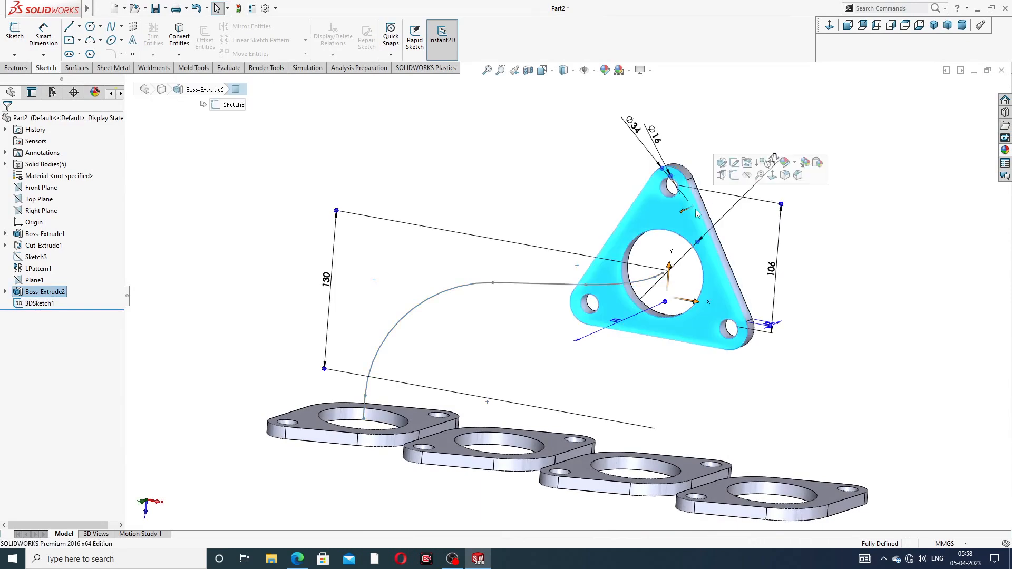
left_click(737, 178)
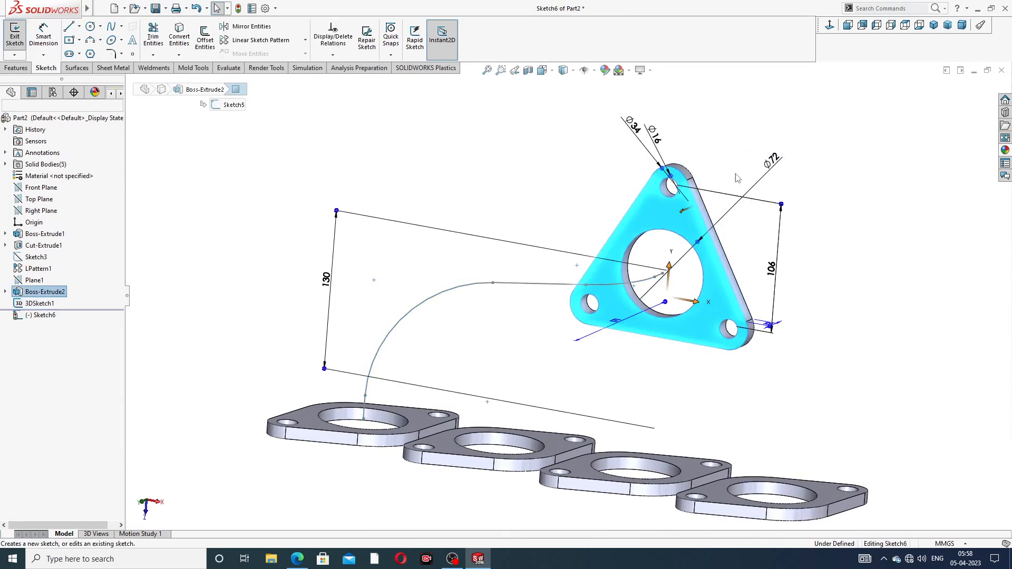
left_click(681, 235)
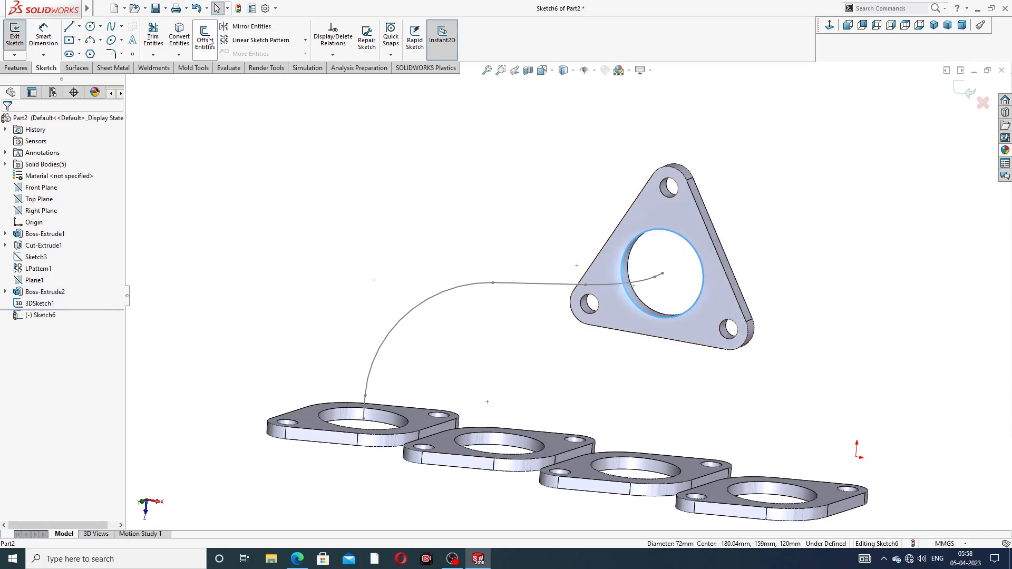
left_click(179, 41)
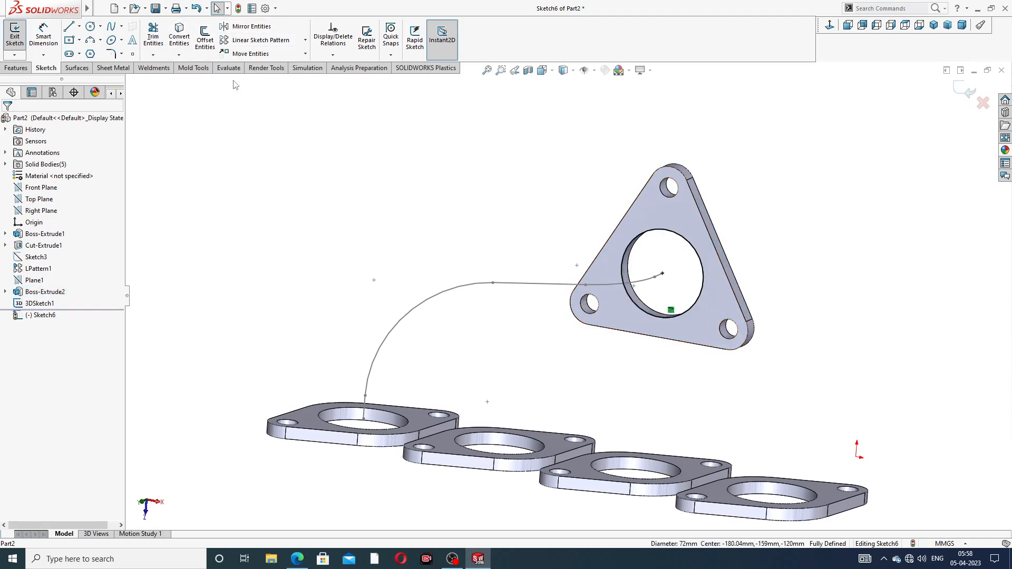
left_click(969, 92)
Sweep the 72 mm circle along the filleted 3D path to form the first solid pipe
middle_click_drag(772, 189, 470, 186)
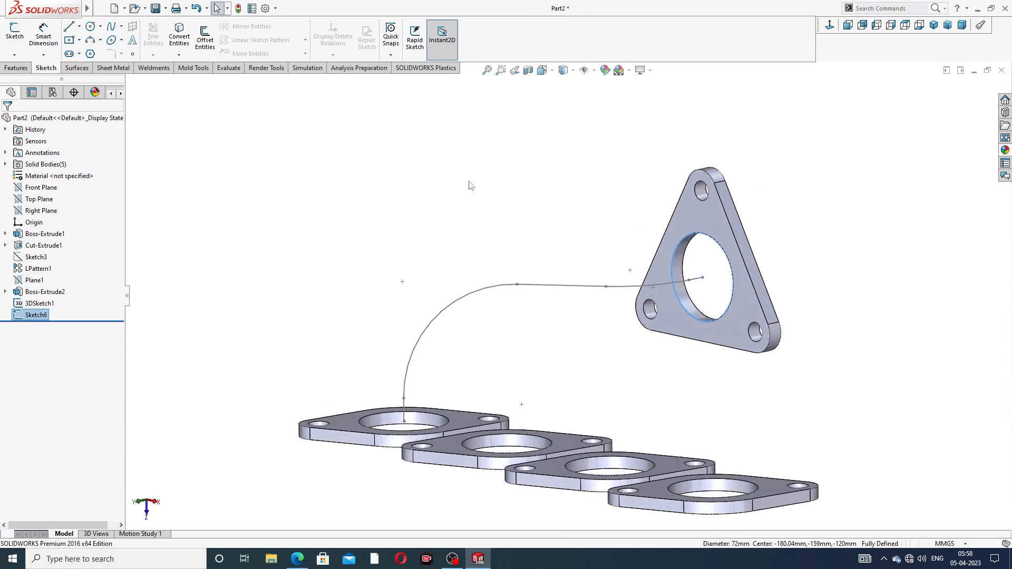
left_click(17, 68)
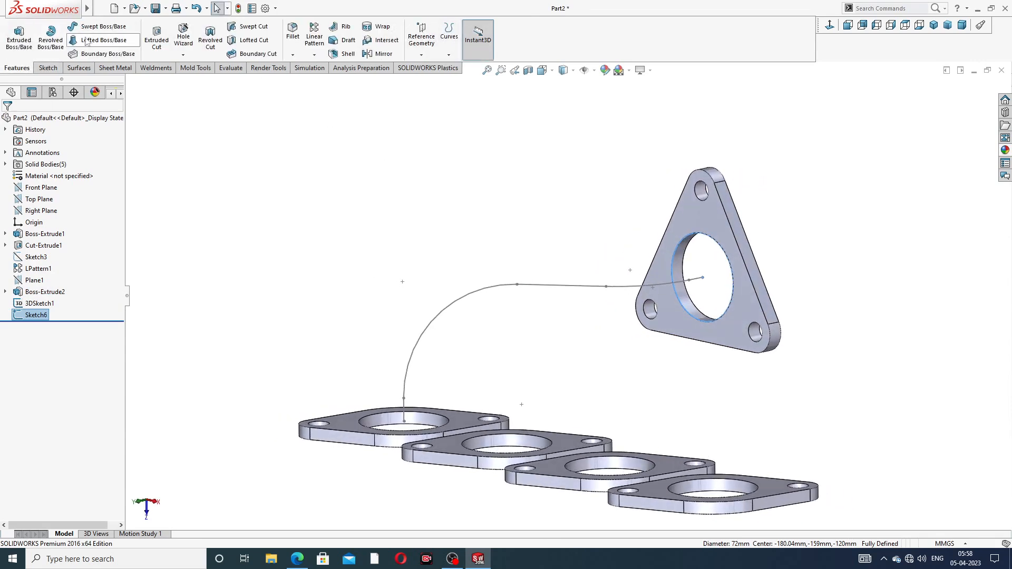
left_click(102, 27)
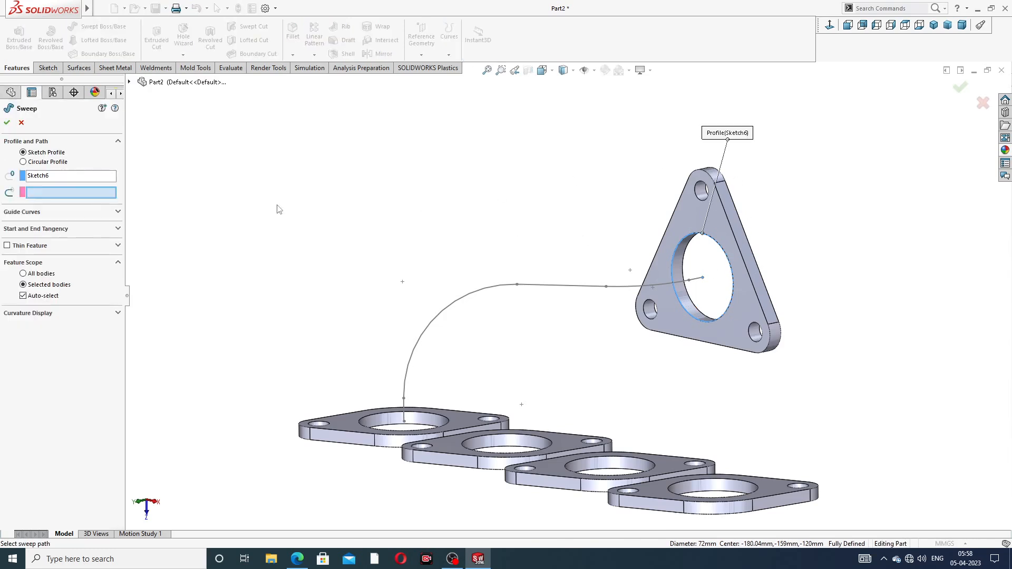
left_click(473, 300)
mouse_move(530, 343)
middle_mouse_down()
mouse_move(552, 363)
mouse_move(569, 355)
middle_mouse_up()
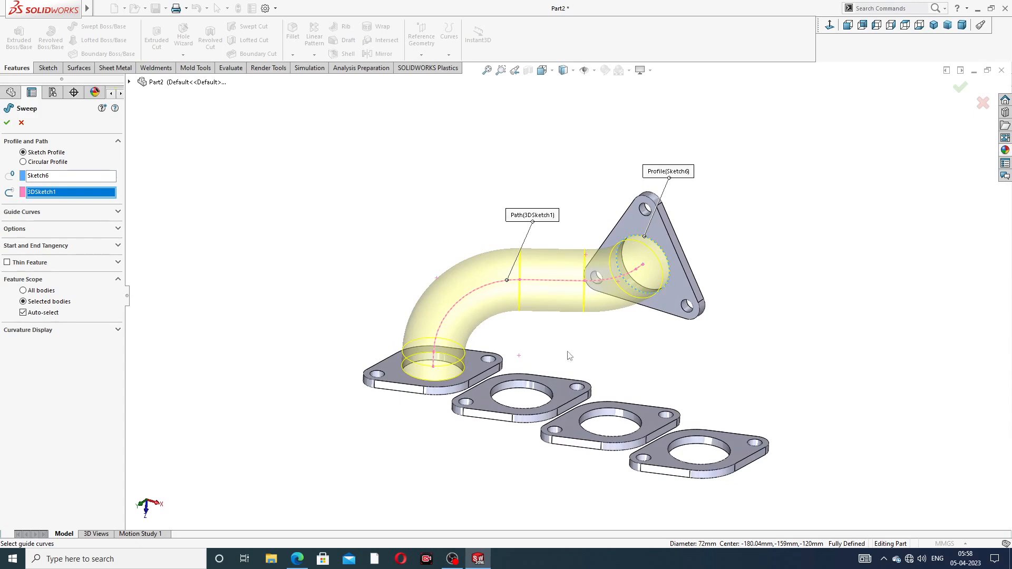
left_click(7, 124)
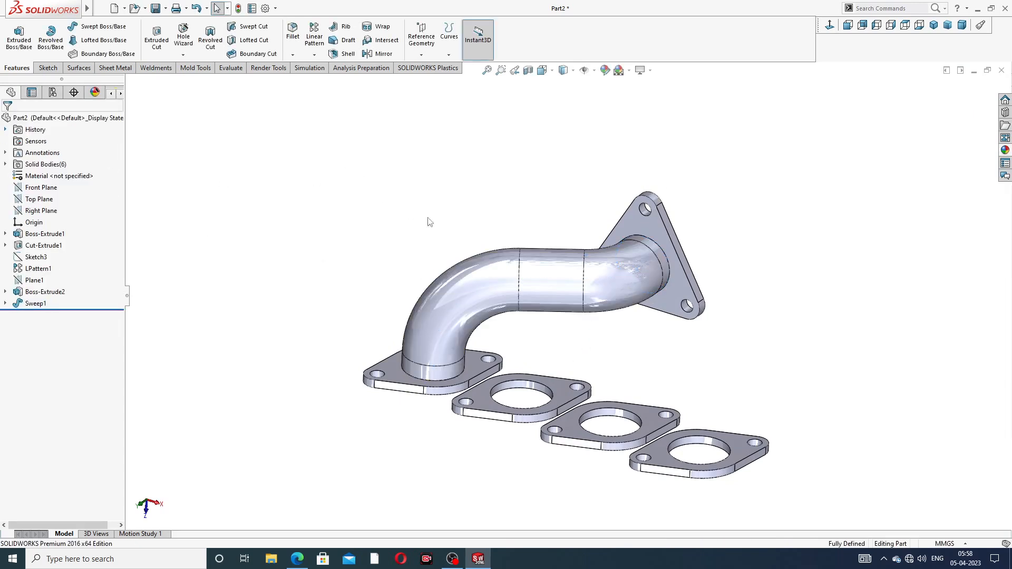
In a new 3D sketch, draw a line along Y from the centre of the triangular flange's large hole towards the inlet side
middle_click_drag(554, 271, 543, 294)
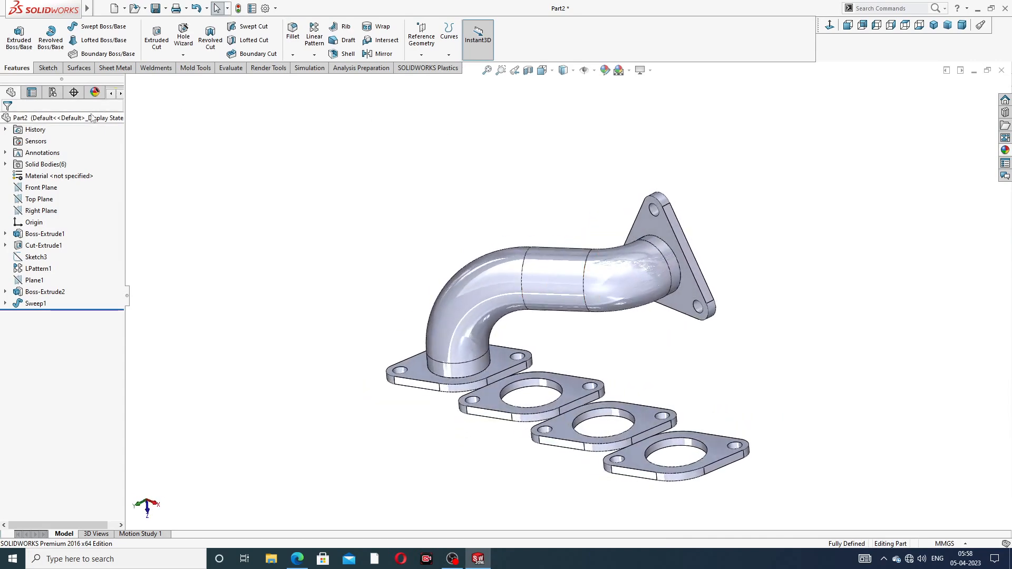
left_click(48, 68)
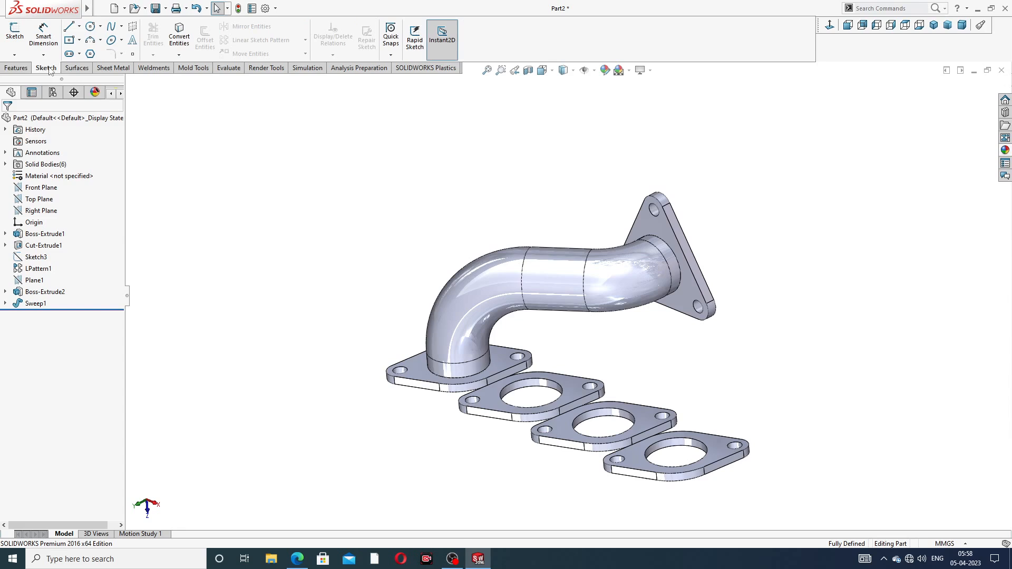
left_click(15, 55)
left_click(27, 76)
scroll(685, 321, "down", 2)
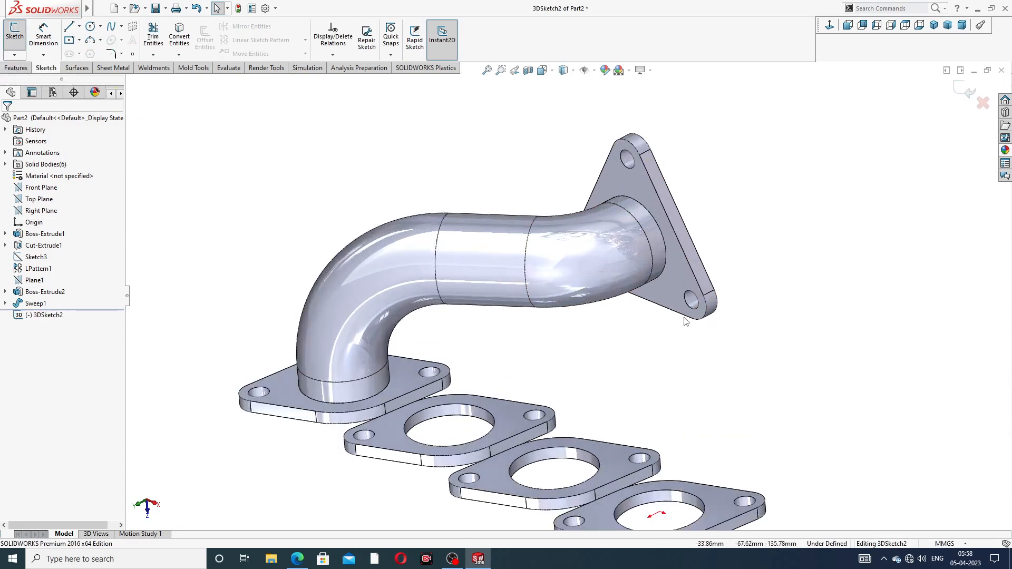
middle_click_drag(660, 221, 651, 149)
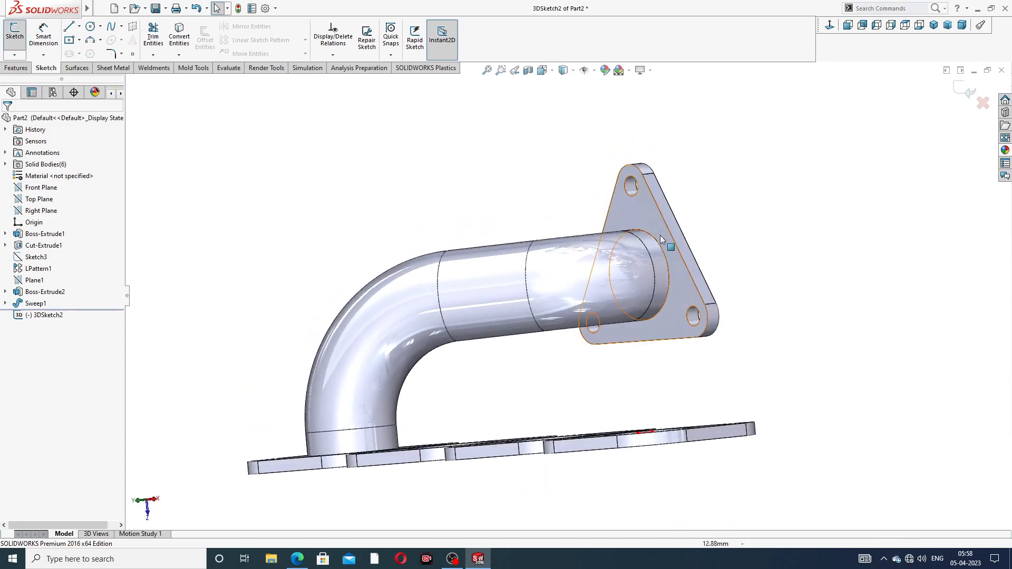
left_click(74, 27)
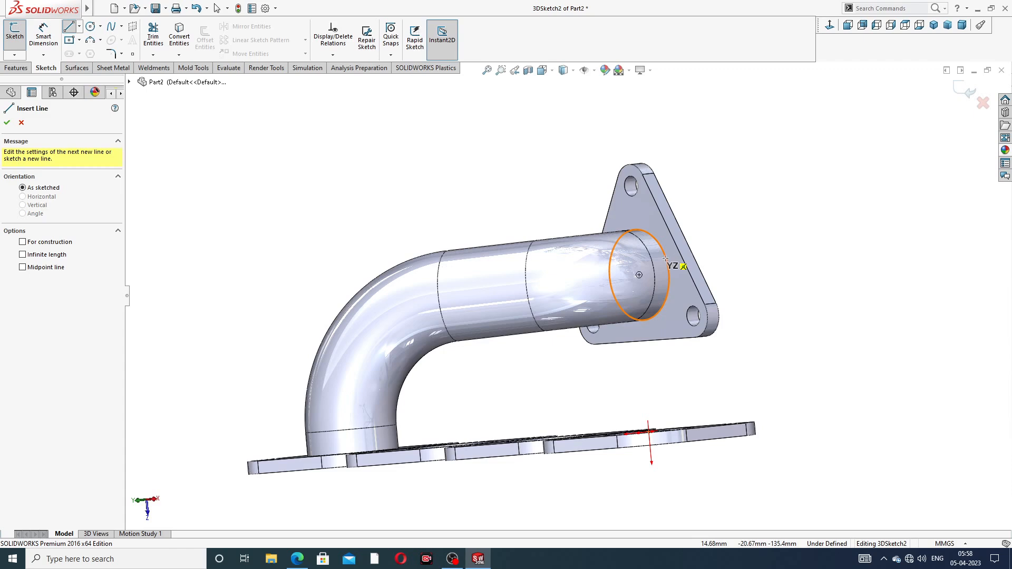
left_click(639, 275)
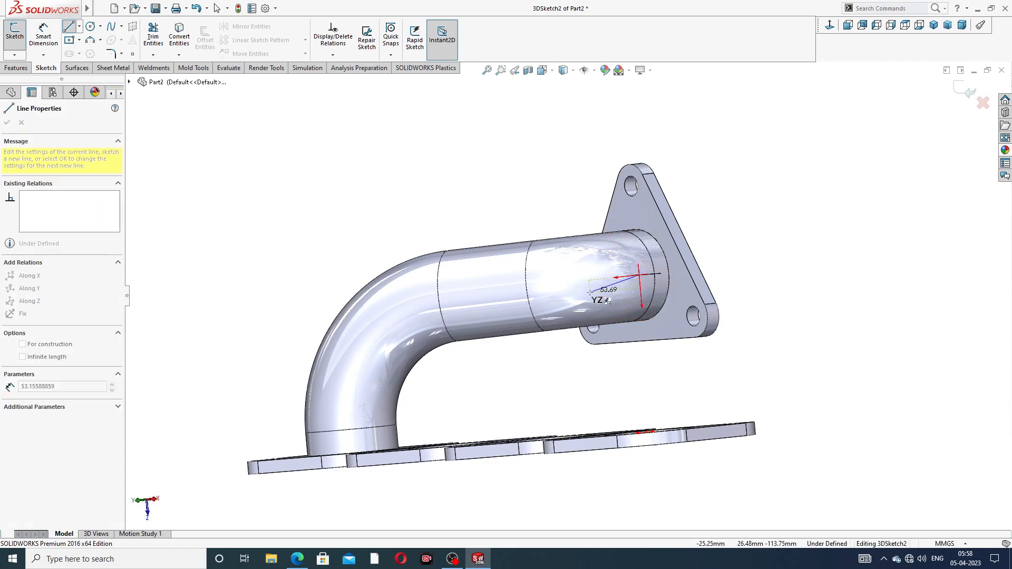
middle_click_drag(532, 286, 609, 287)
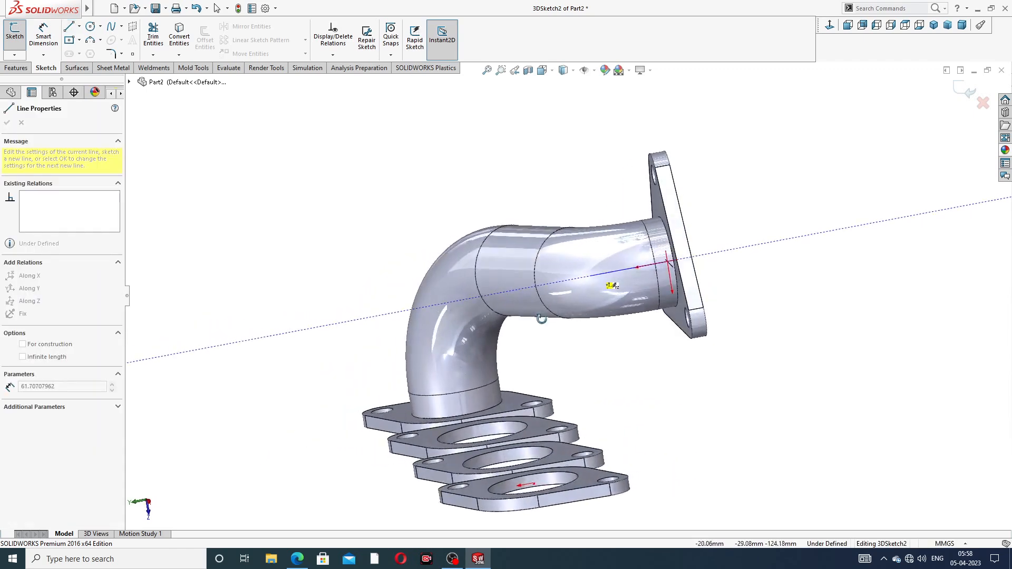
left_click(619, 270)
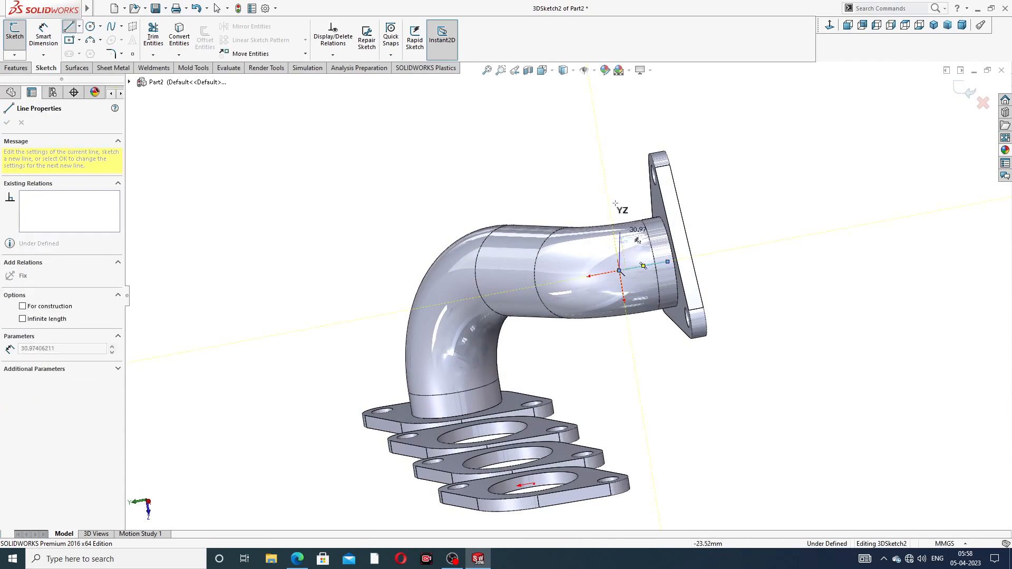
right_click(611, 164)
left_click(633, 176)
Draw a line along Z from the large-hole centre of the inlet flange next to the piped one
middle_click_drag(637, 226, 639, 251)
scroll(640, 250, "up", 1)
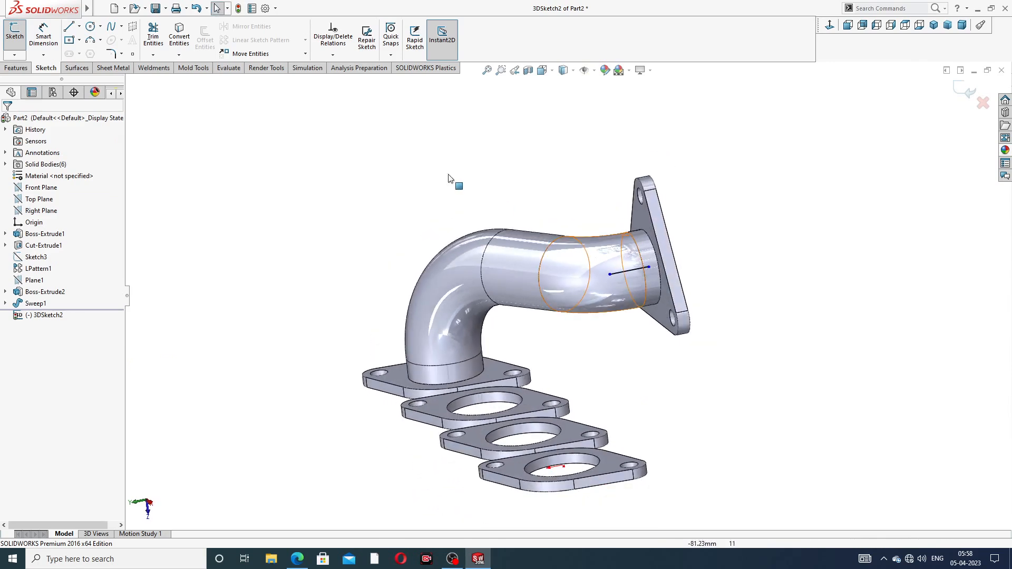
left_click(69, 28)
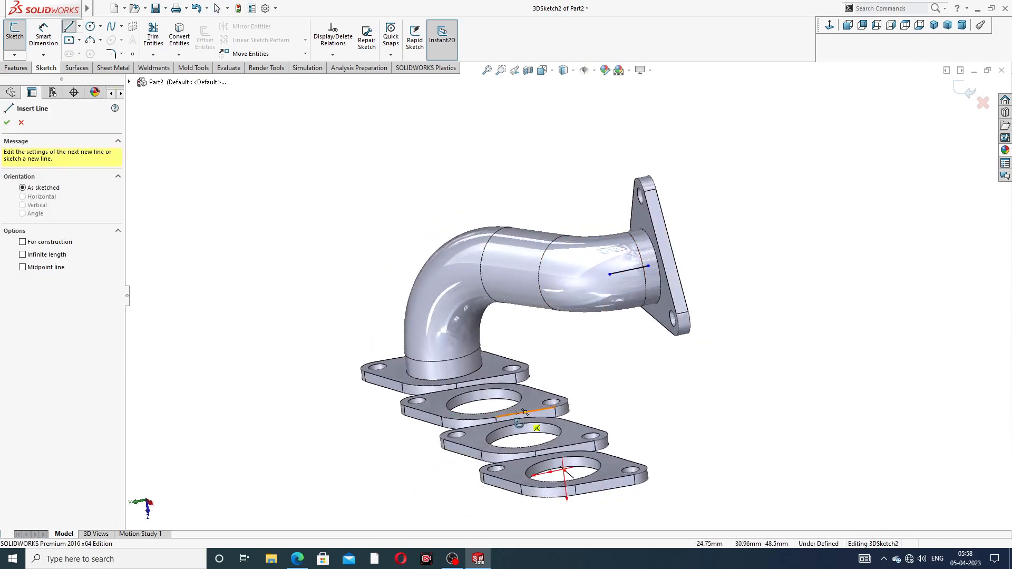
middle_click_drag(548, 428, 514, 419)
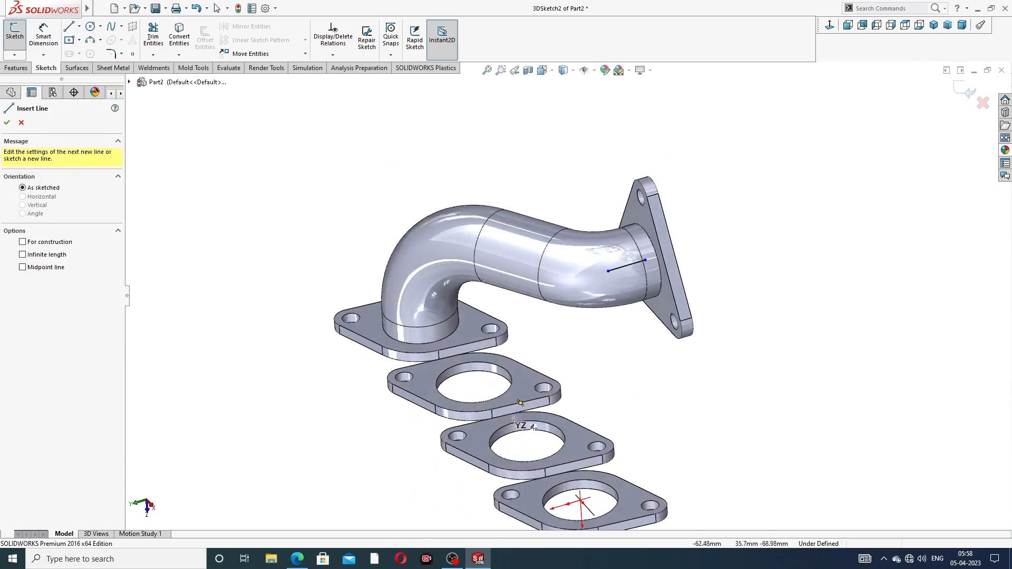
left_click(474, 383)
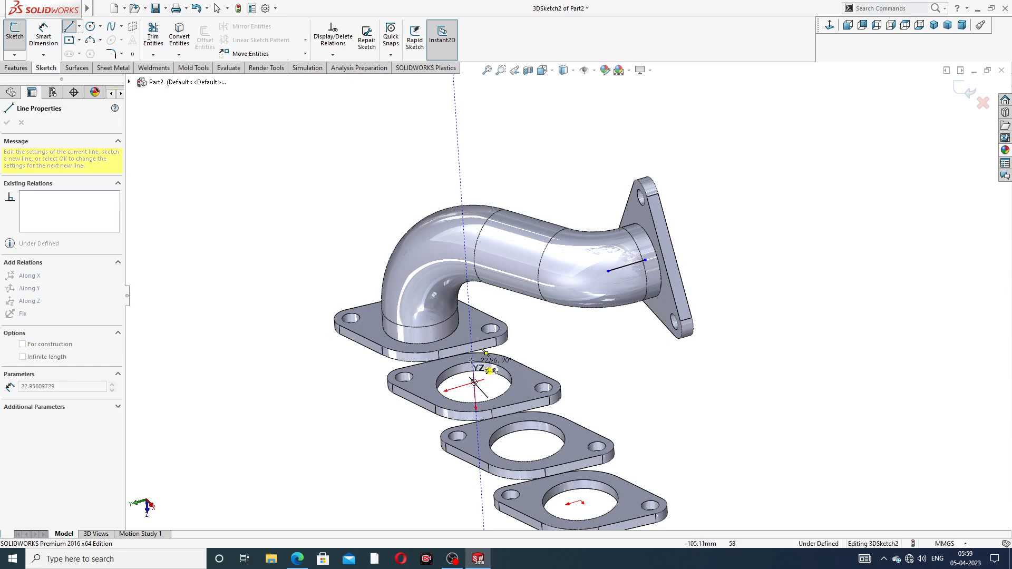
left_click(486, 352)
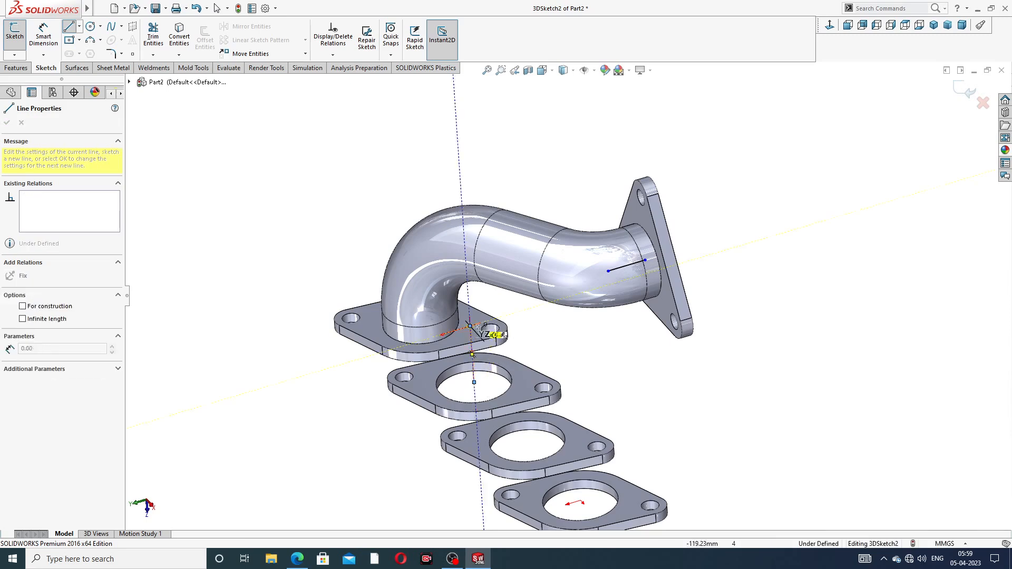
middle_click_drag(509, 334, 535, 366)
middle_click_drag(505, 280, 537, 303)
right_click(562, 349)
left_click(584, 357)
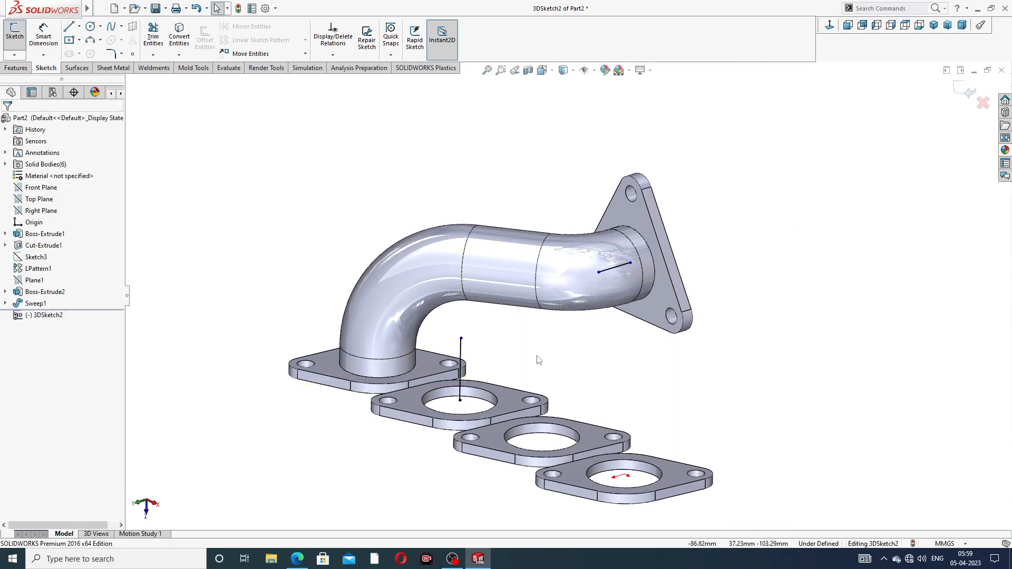
middle_click_drag(559, 348, 496, 324)
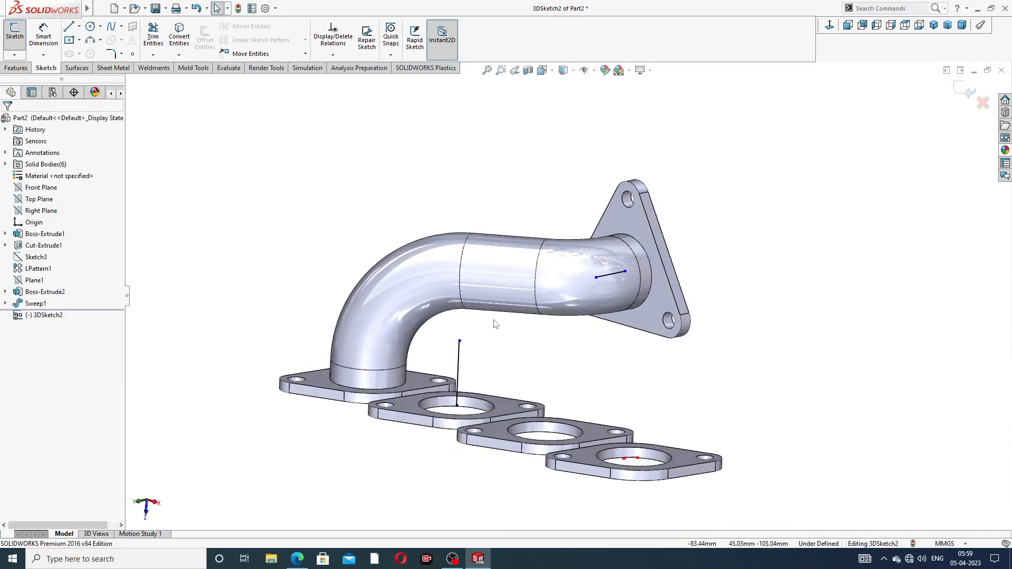
left_click(71, 28)
left_click(459, 342)
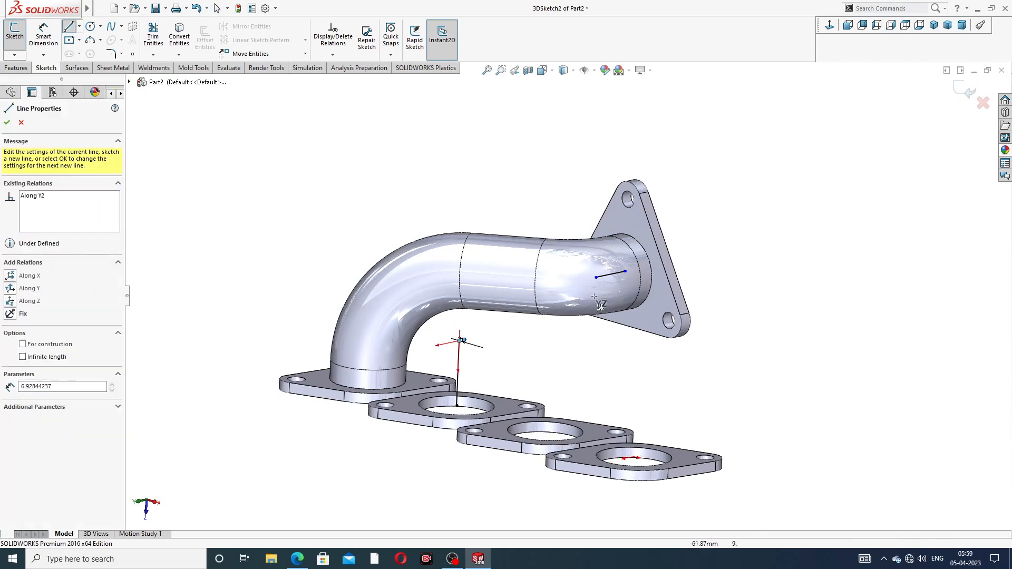
right_click(485, 222)
left_click(506, 227)
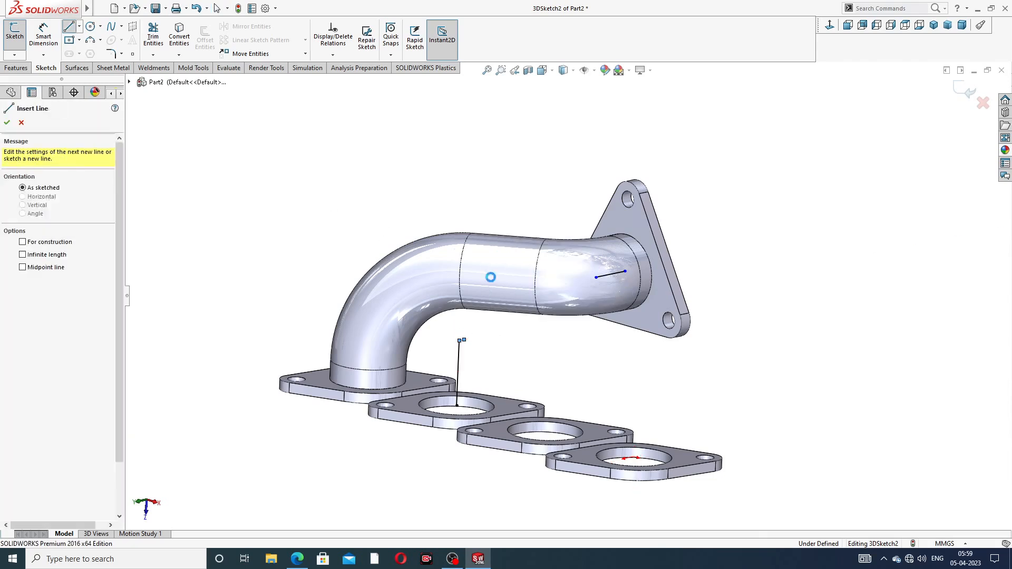
mouse_move(464, 342)
left_mouse_down()
mouse_move(597, 277)
mouse_move(561, 312)
left_mouse_up()
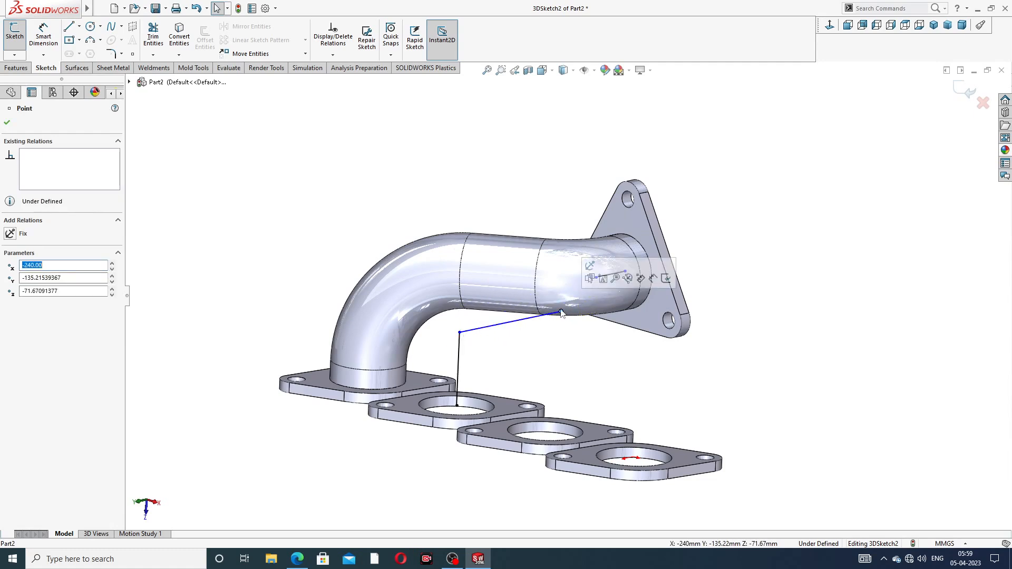
left_click(537, 321)
key("Delete")
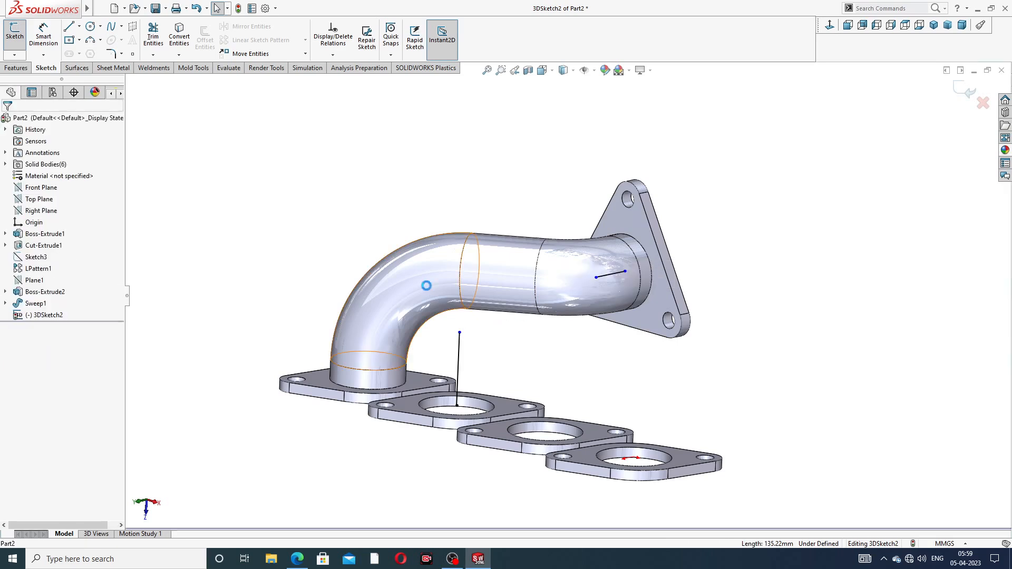
Draw a line joining the upper end of the inlet flange's Z line to the free end of the outlet flange's Y line
left_click(67, 26)
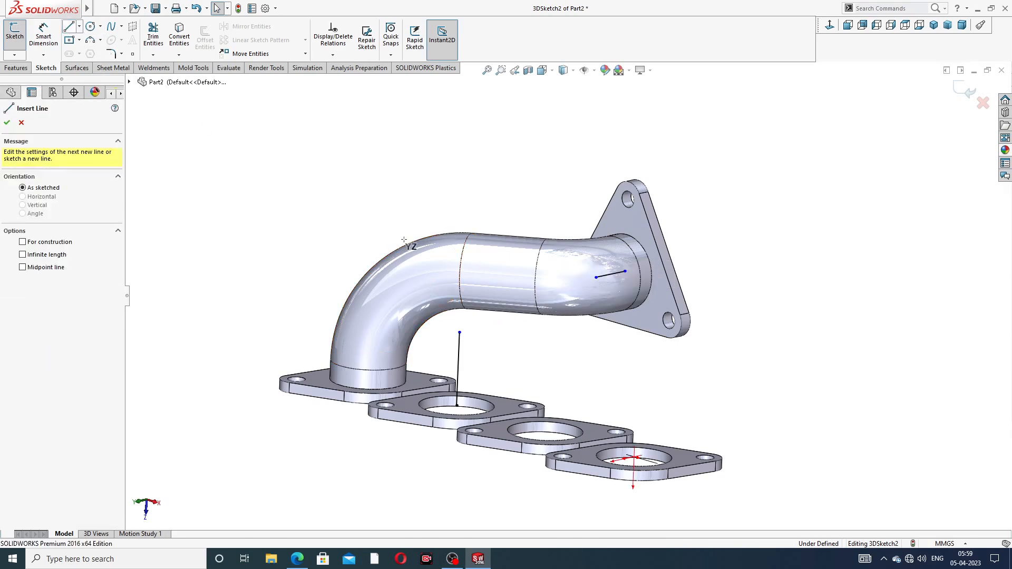
left_click(459, 333)
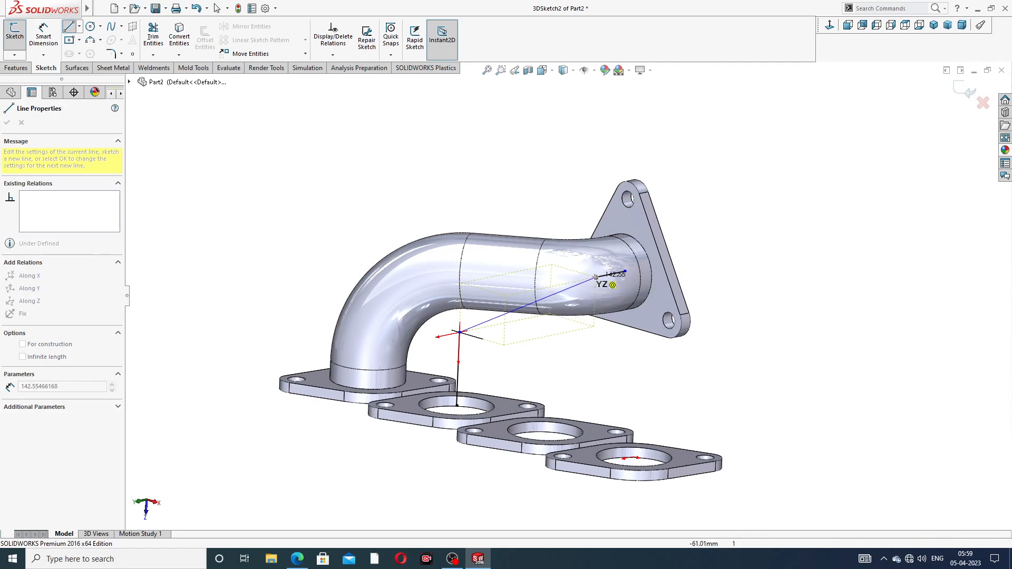
left_click(596, 277)
right_click(718, 190)
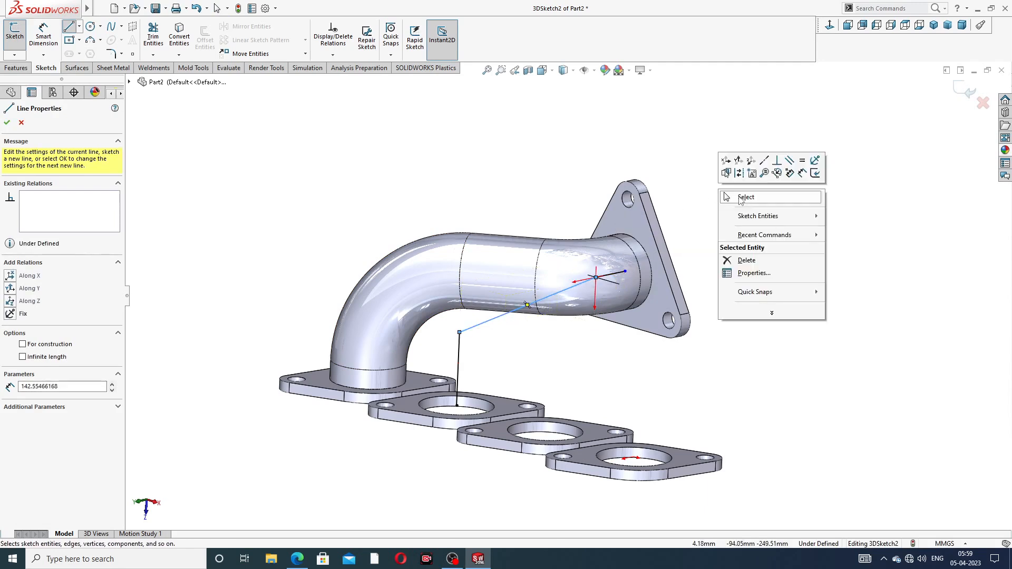
left_click(734, 196)
Dimension the Z line rising from the inlet flange hole and set its length to 114 mm
mouse_move(590, 291)
middle_mouse_down()
mouse_move(581, 239)
mouse_move(612, 280)
mouse_move(594, 283)
middle_mouse_up()
left_click(47, 37)
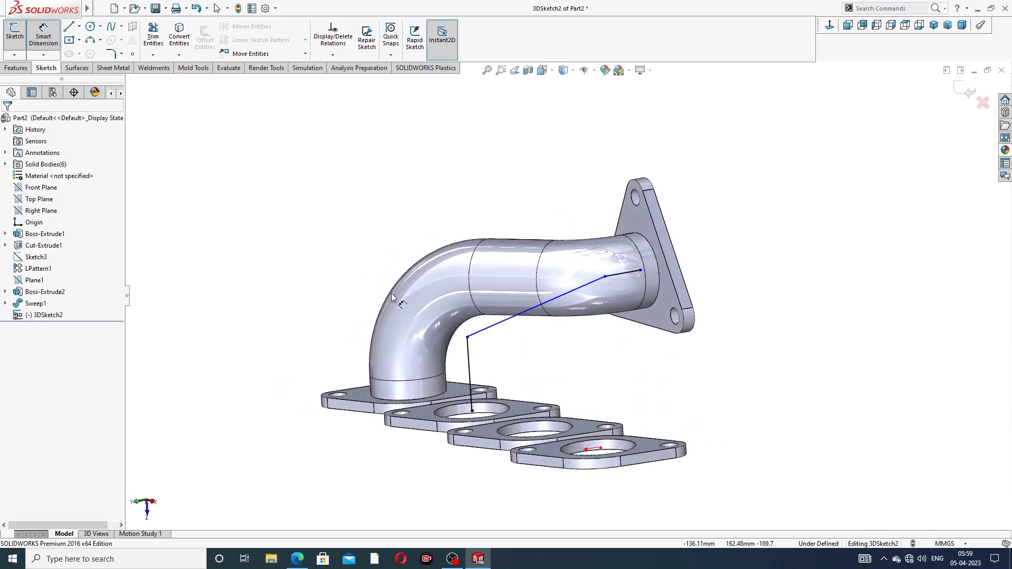
left_click(470, 360)
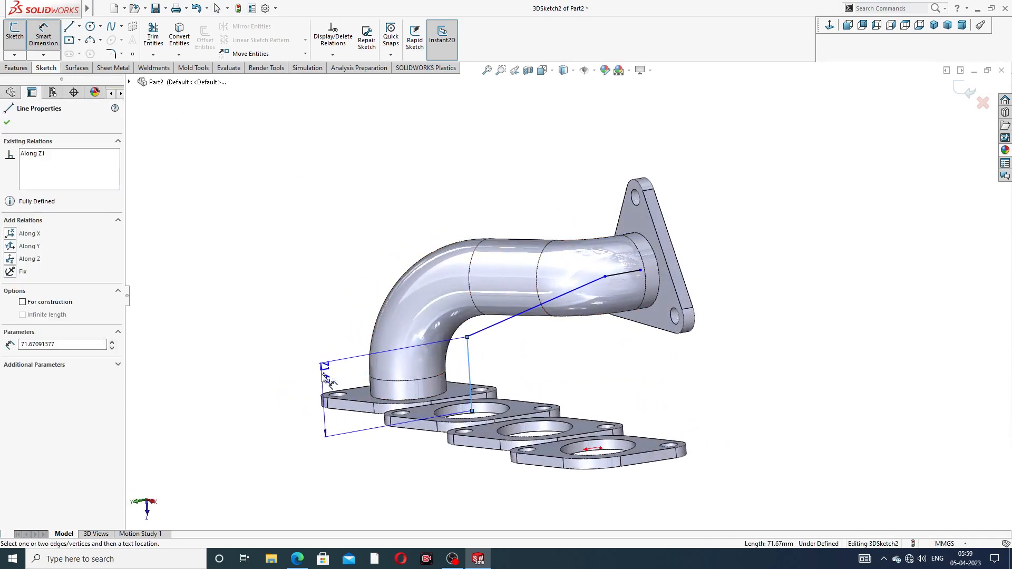
left_click(320, 399)
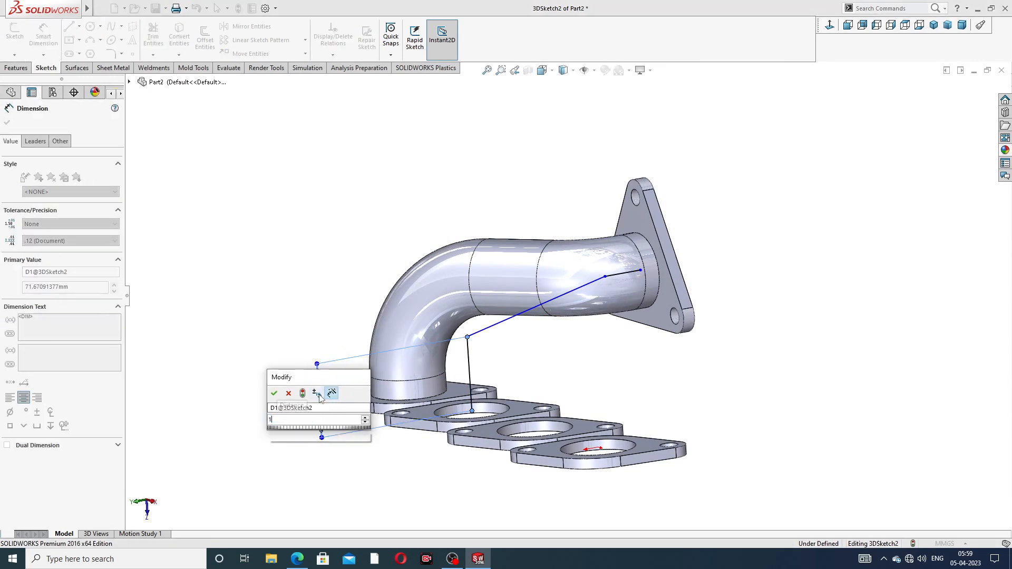
key("Return")
left_click(355, 253)
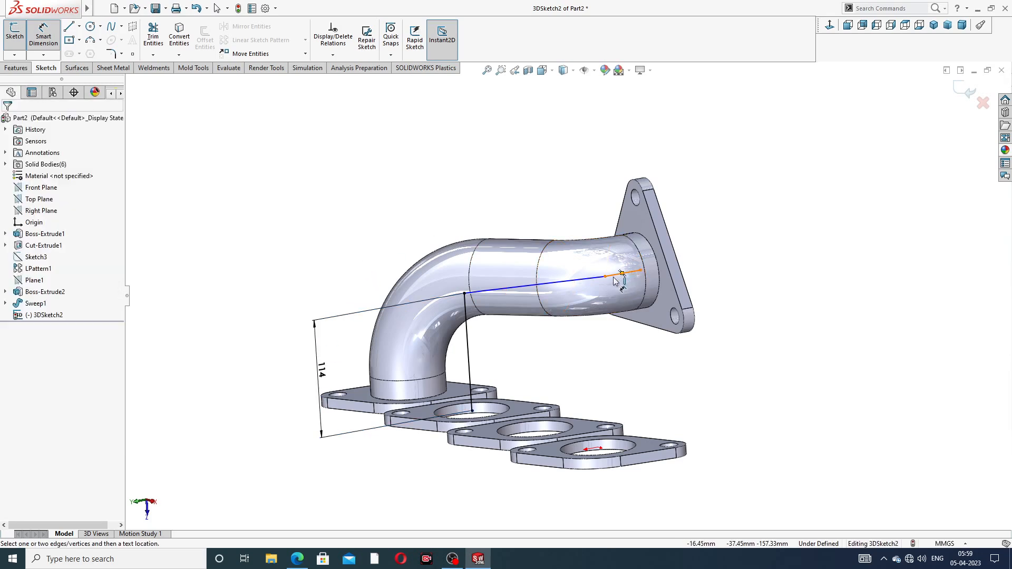
Dimension the Y line at the triangular flange and set its length to 54 mm
left_click(614, 278)
left_click(580, 168)
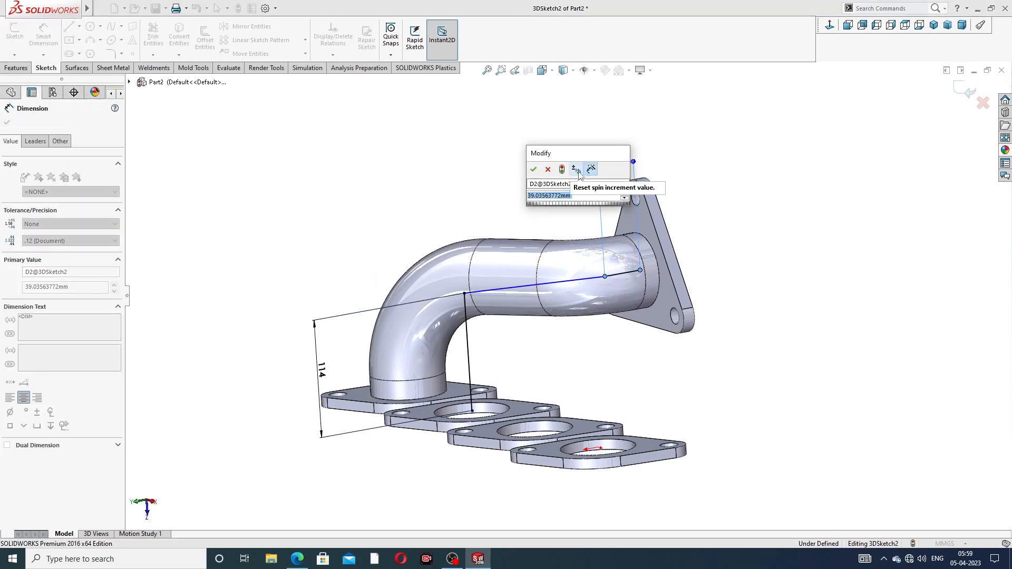
type("54")
key("Return")
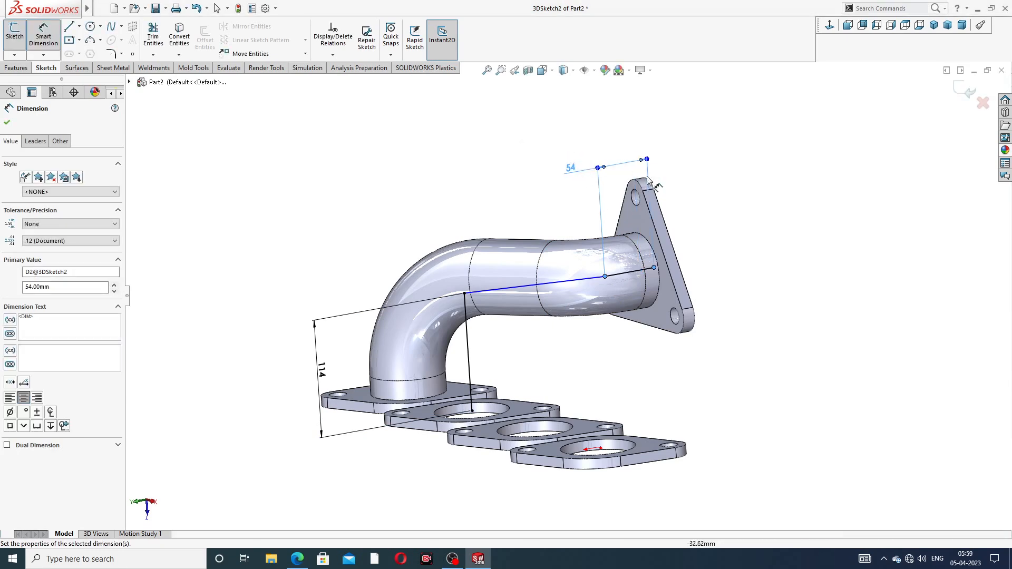
left_click(730, 174)
mouse_move(730, 211)
middle_mouse_down()
mouse_move(691, 211)
mouse_move(713, 231)
mouse_move(723, 222)
middle_mouse_up()
right_click(722, 221)
left_click(754, 232)
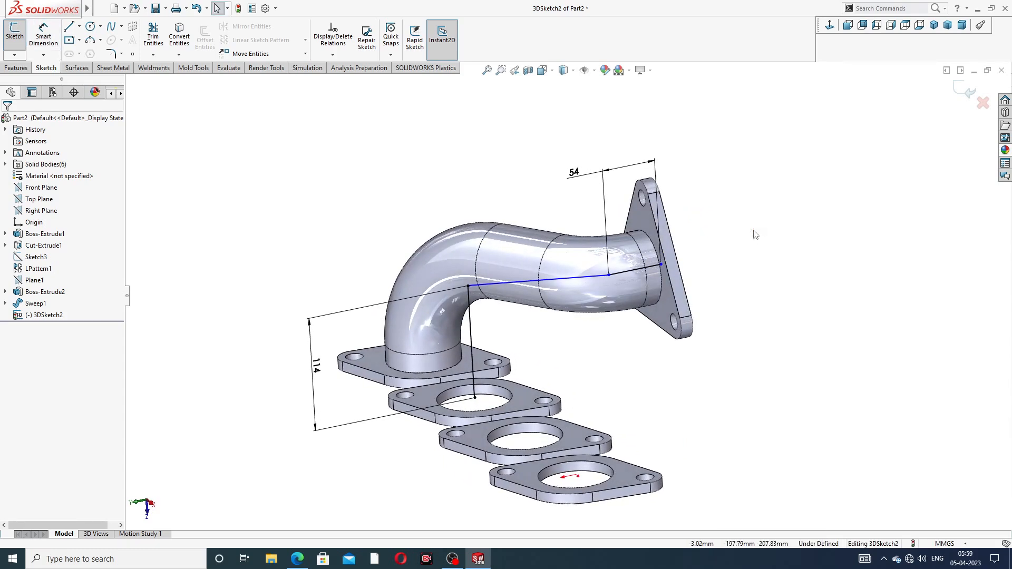
Move the Y line's outlet-side end point onto the centre of the pipe's circular edge near the triangular flange
middle_click_drag(708, 269, 687, 268)
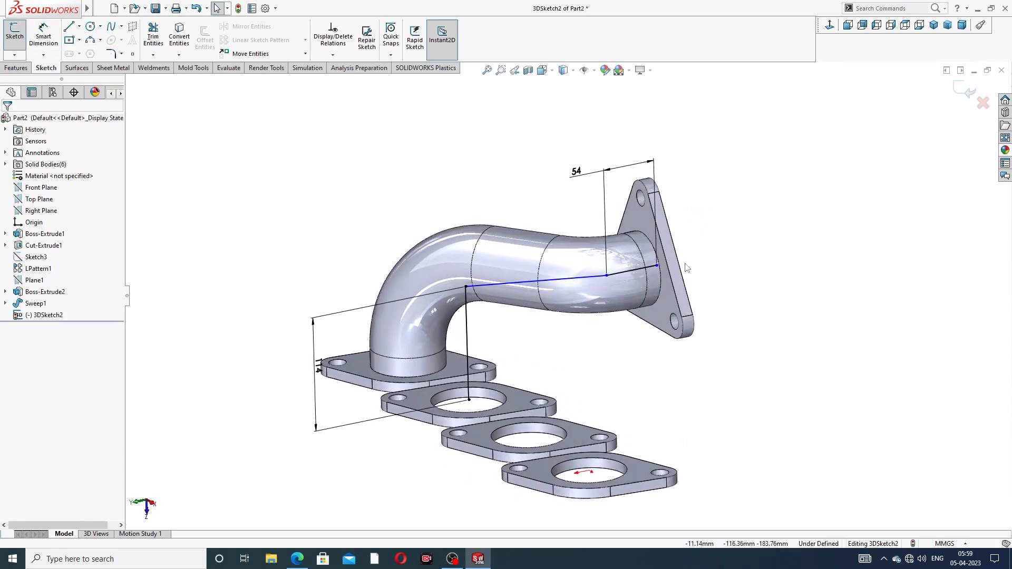
left_click(657, 266)
left_click_drag(647, 273, 632, 276)
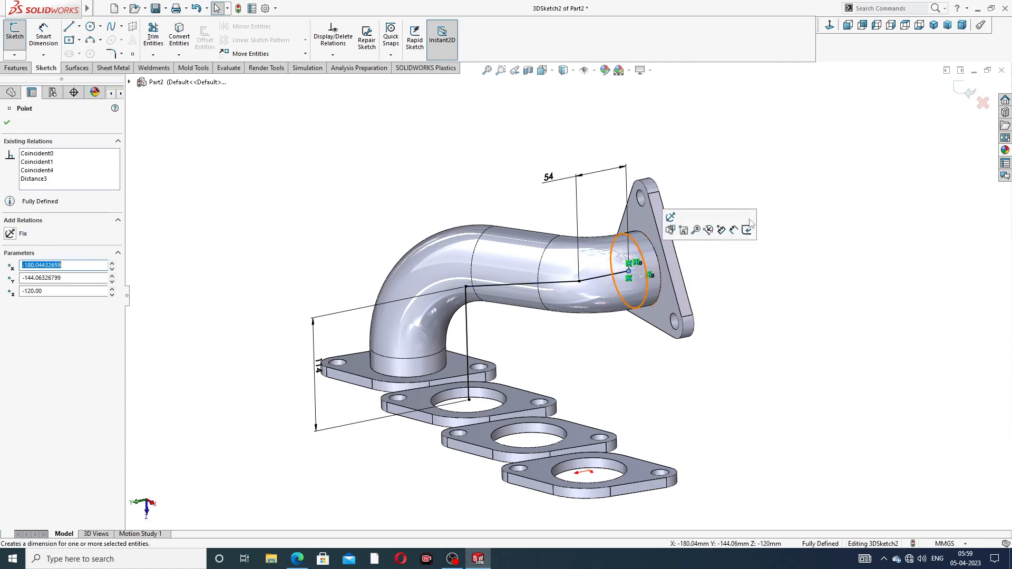
key("Escape")
scroll(631, 288, "down", 3)
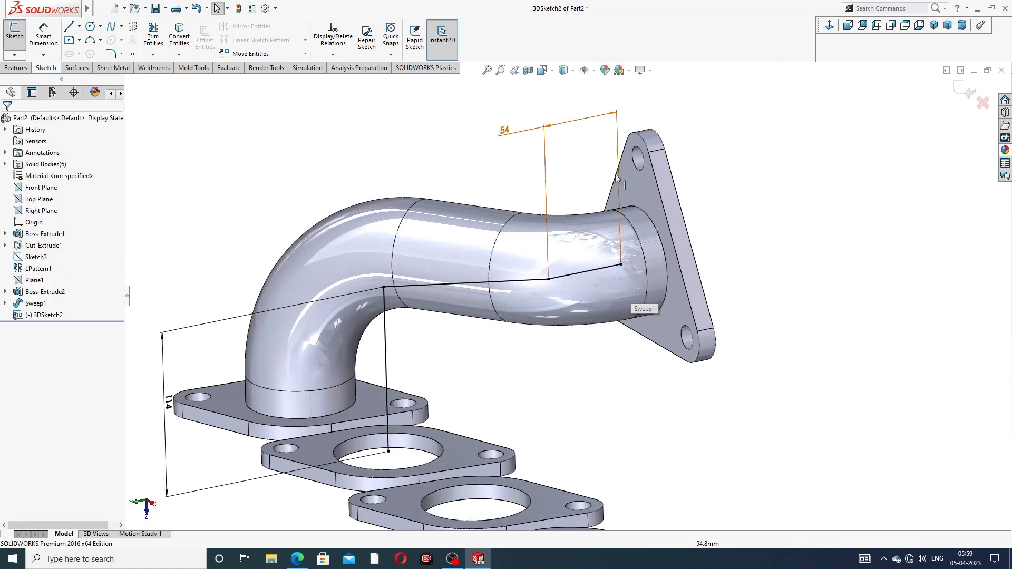
Fillet the corner between the connecting line and the Y line with a 68 mm radius
middle_click_drag(618, 174, 630, 170)
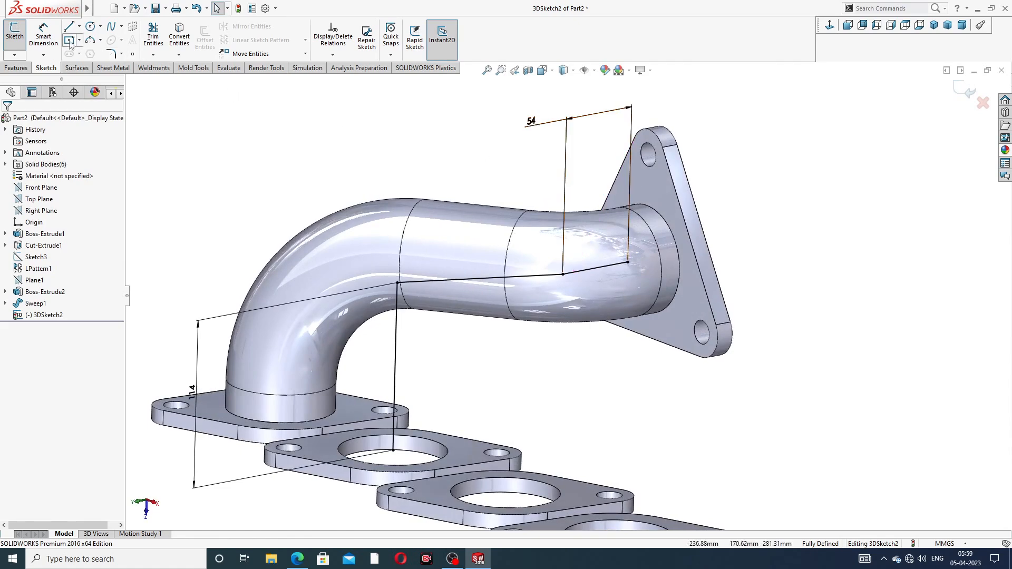
left_click(111, 54)
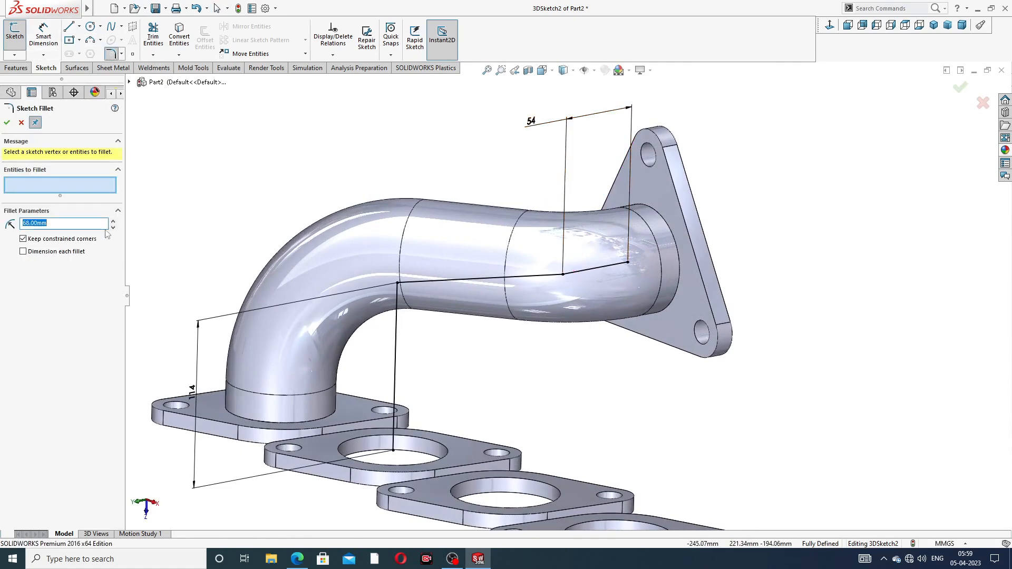
left_click(563, 274)
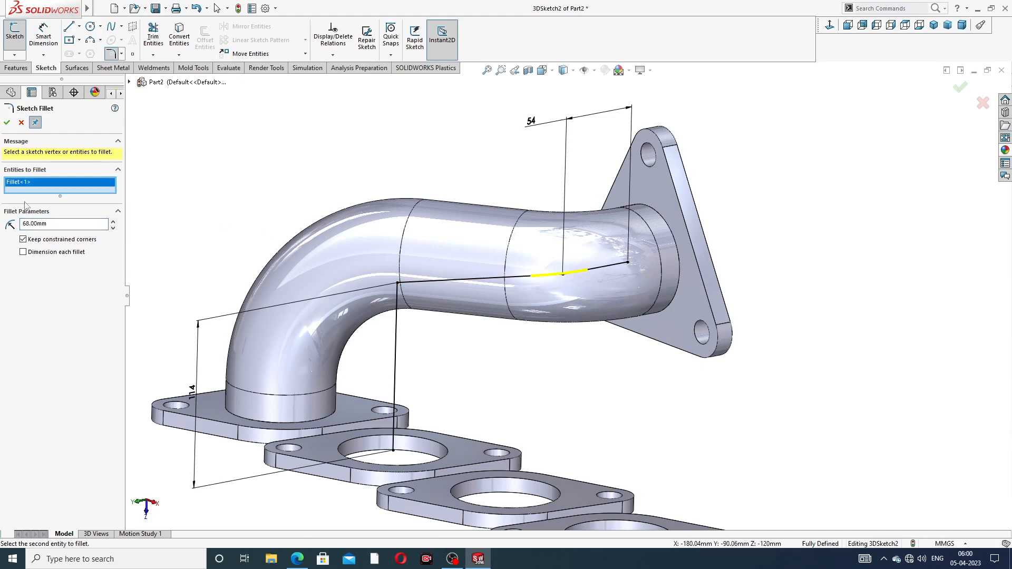
left_click(7, 123)
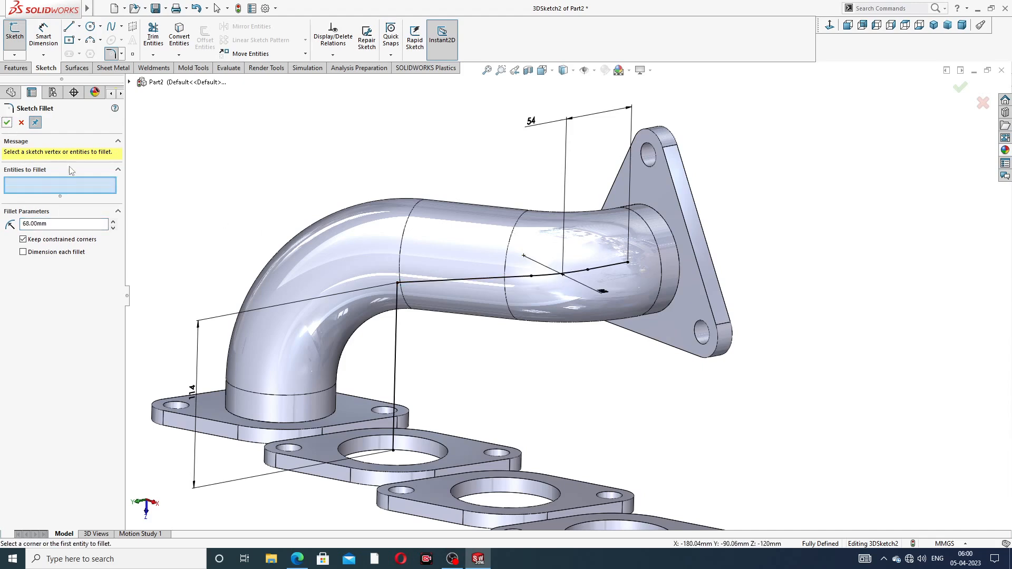
Try to fillet the corner between the Z line and the connecting line with a 98 mm radius
double_click(50, 225)
left_click(397, 283)
mouse_move(340, 241)
middle_mouse_down()
mouse_move(316, 208)
mouse_move(323, 231)
middle_mouse_up()
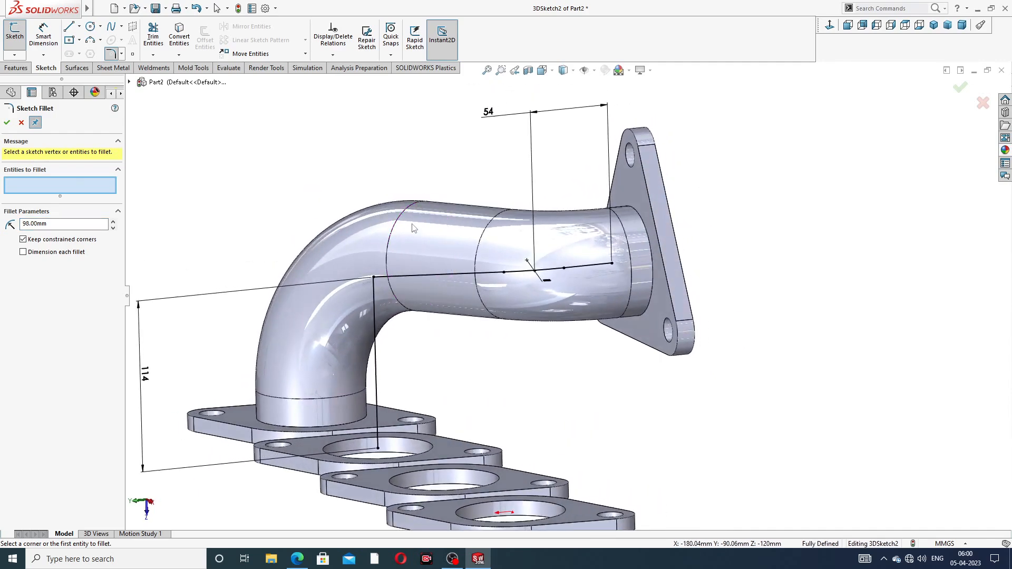
left_click(374, 278)
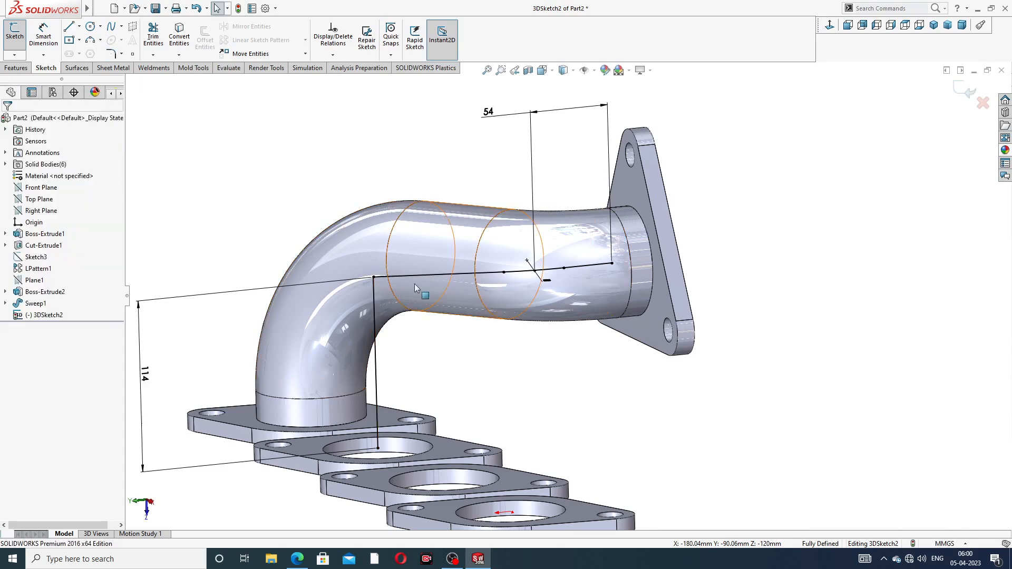
left_click(373, 279)
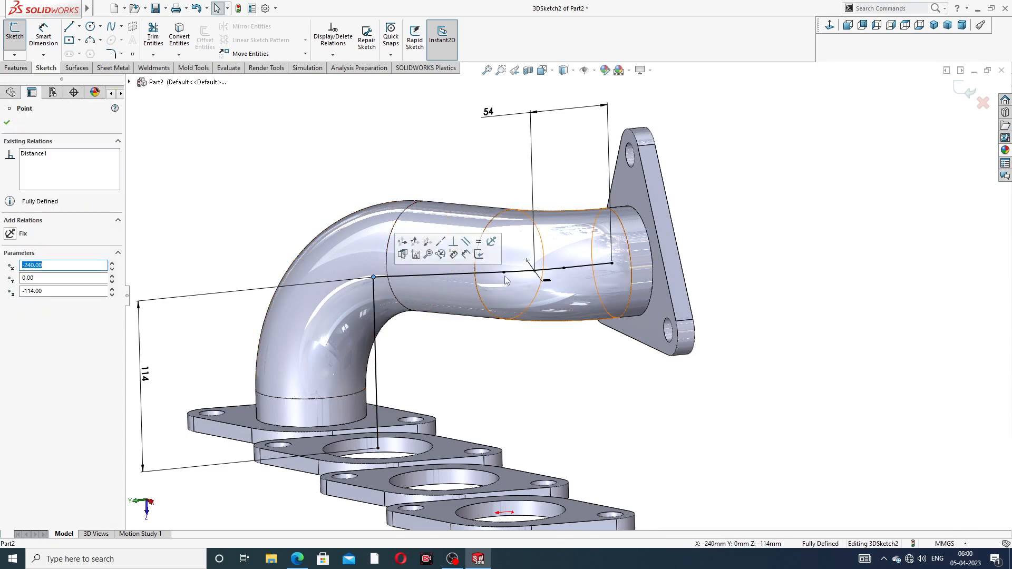
middle_click_drag(522, 282, 521, 305)
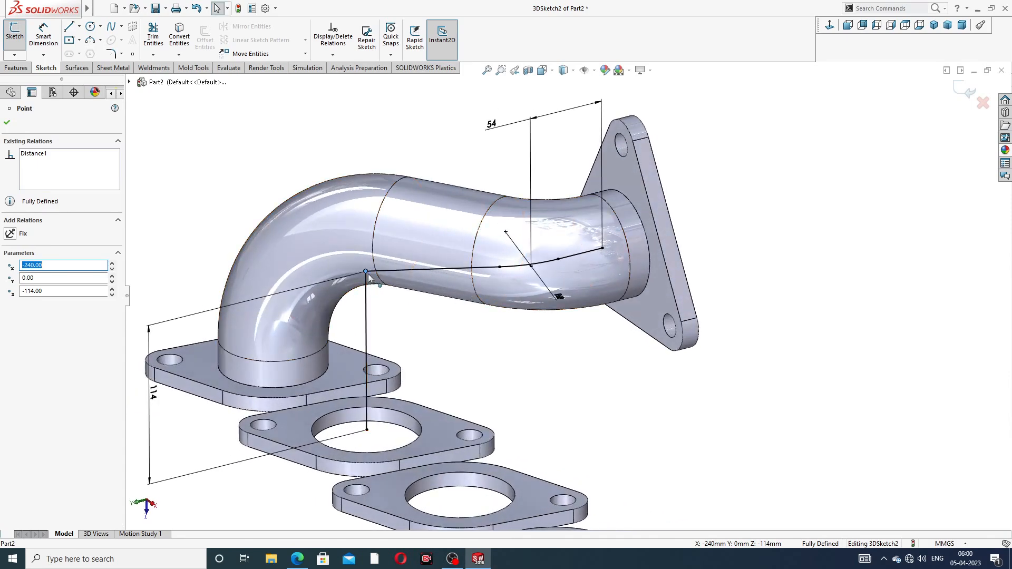
left_click(367, 293)
left_click(404, 310)
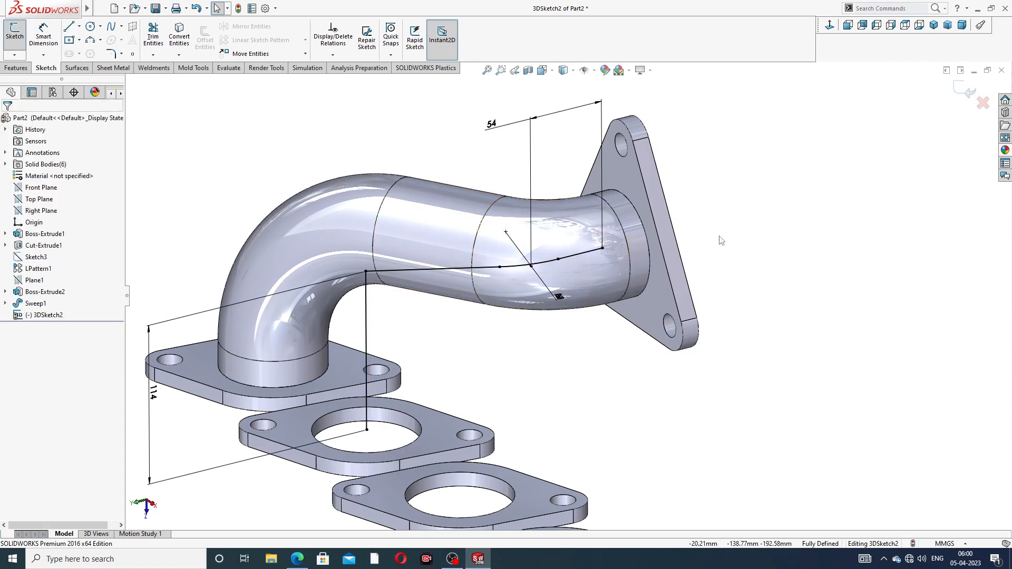
Undo the 68 mm fillet and the move of the Y line's outlet-side end point
key("ctrl+z")
key("ctrl+z")
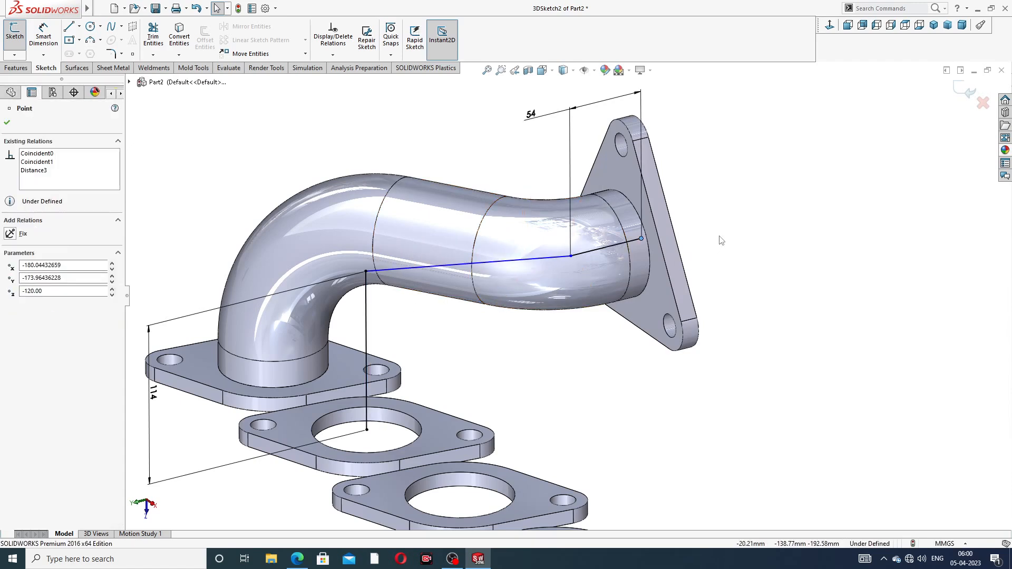
key("ctrl+z")
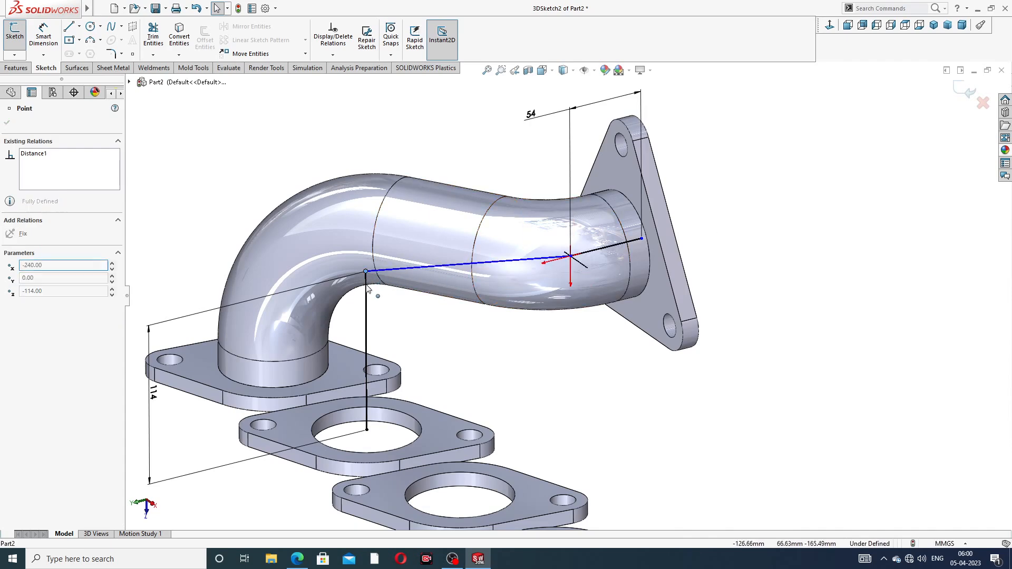
left_click_drag(367, 295, 367, 297)
left_click(427, 321)
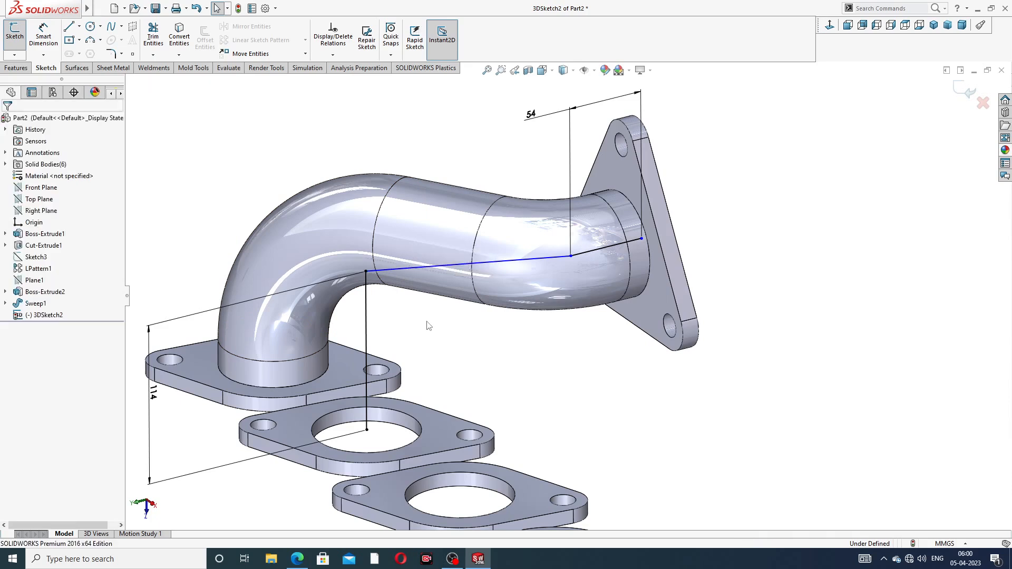
Undo the Y line's 54 mm dimension and the Z line's 114 mm length setting
key("ctrl+z")
key("ctrl+z")
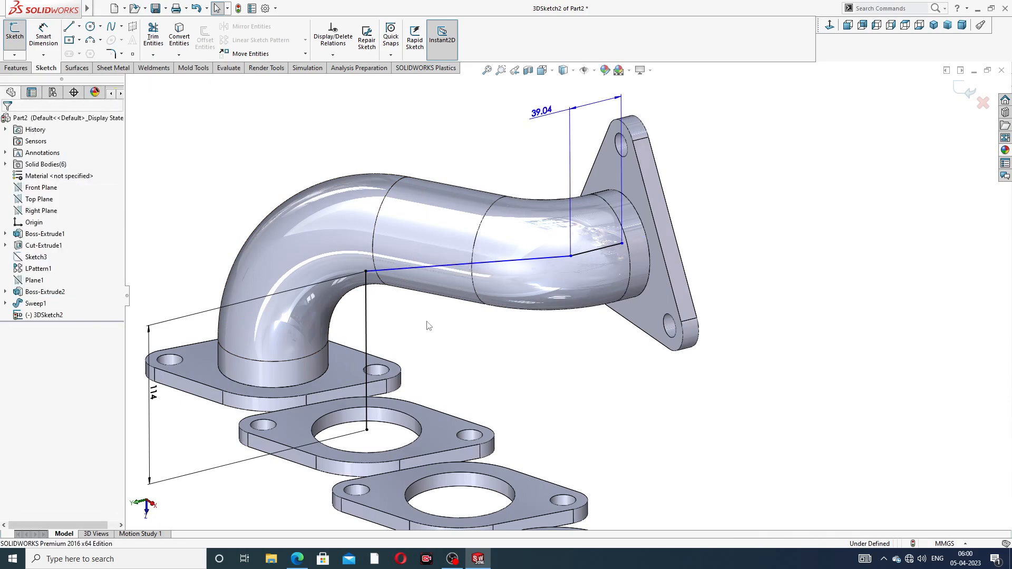
key("ctrl+z")
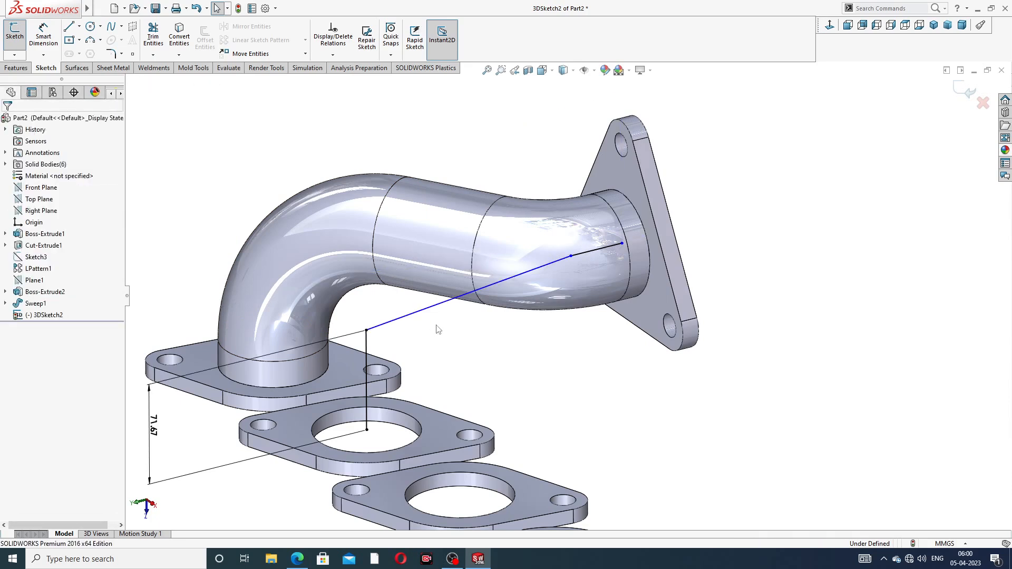
Try to move the corner point where the Z line meets the connecting line
scroll(517, 338, "up", 2)
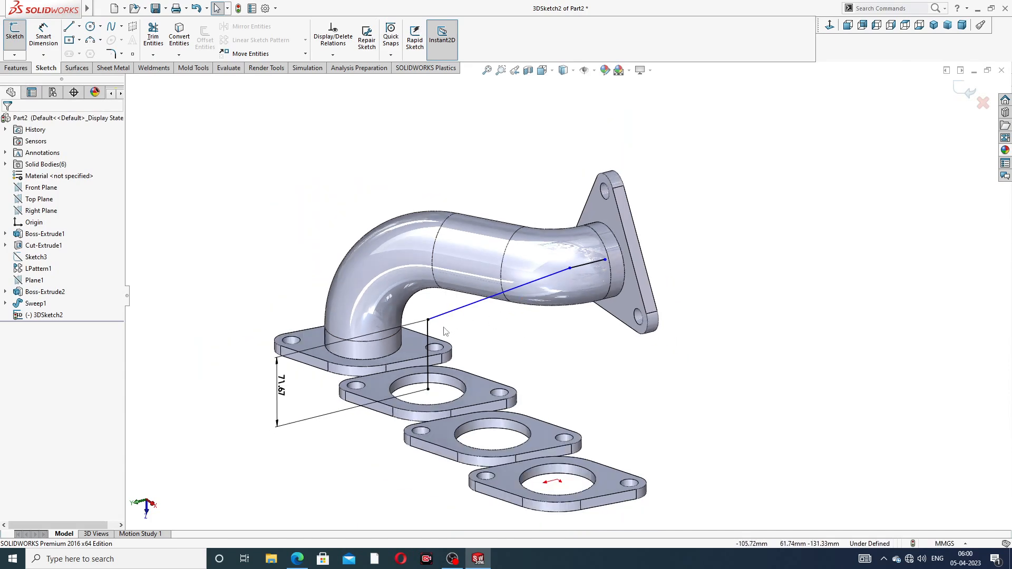
middle_click_drag(442, 327, 433, 320)
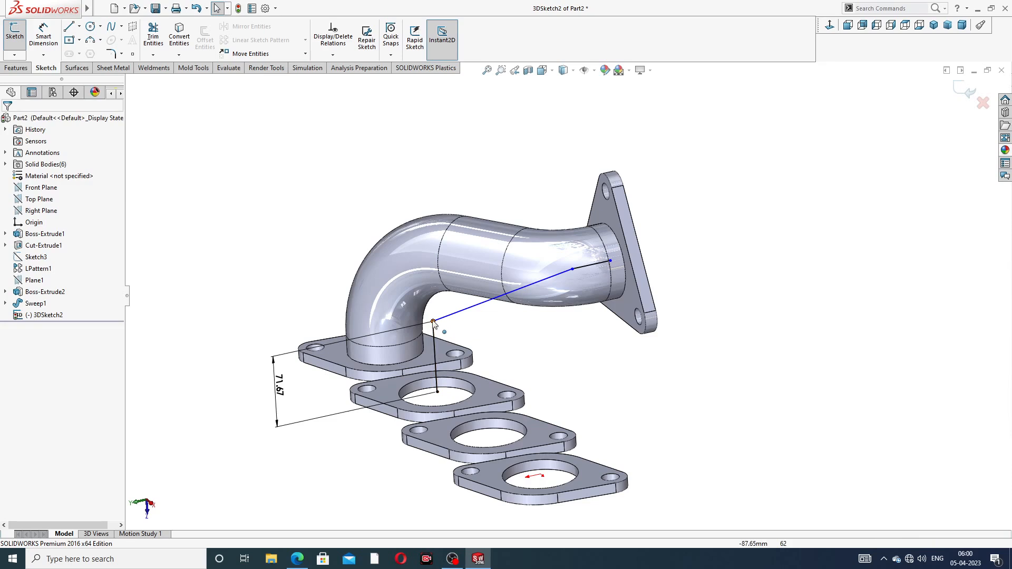
left_click(433, 321)
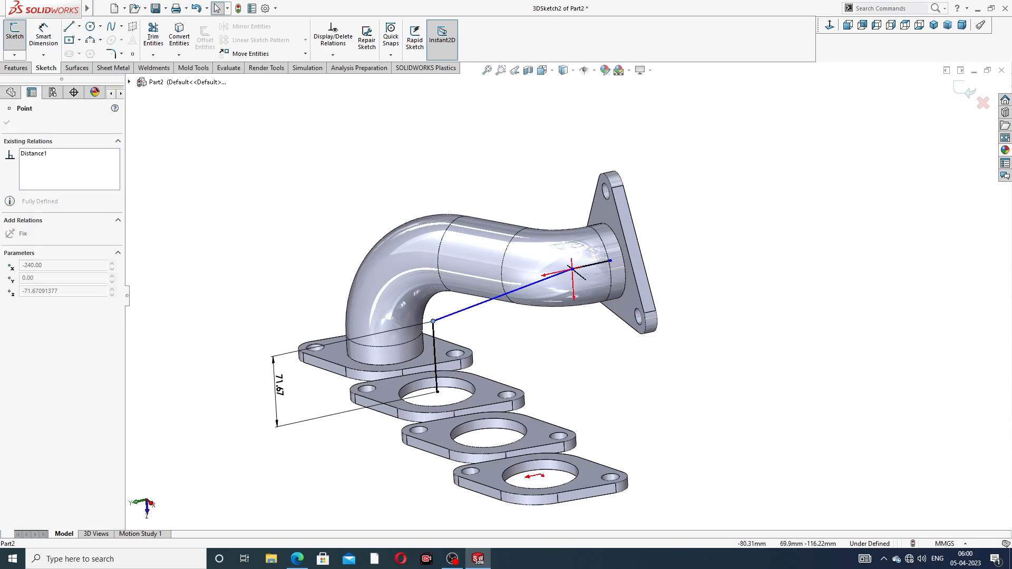
left_click(433, 322)
left_click_drag(433, 322, 474, 332)
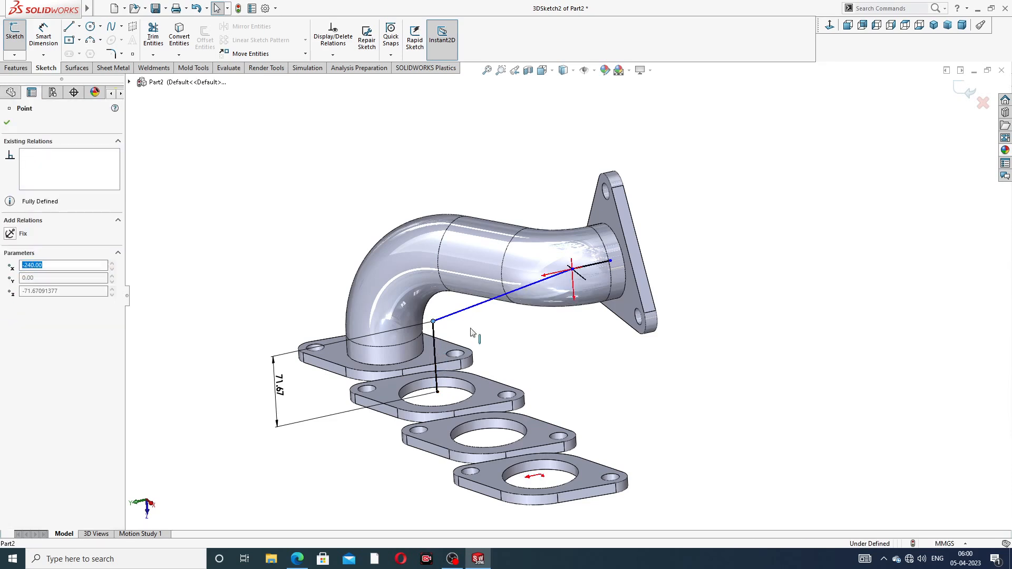
left_click(495, 327)
Move the Y line's outlet-side end point onto the centre of the first pipe's circular edge near the triangular flange
scroll(503, 327, "up", 3)
middle_click_drag(529, 304, 544, 258)
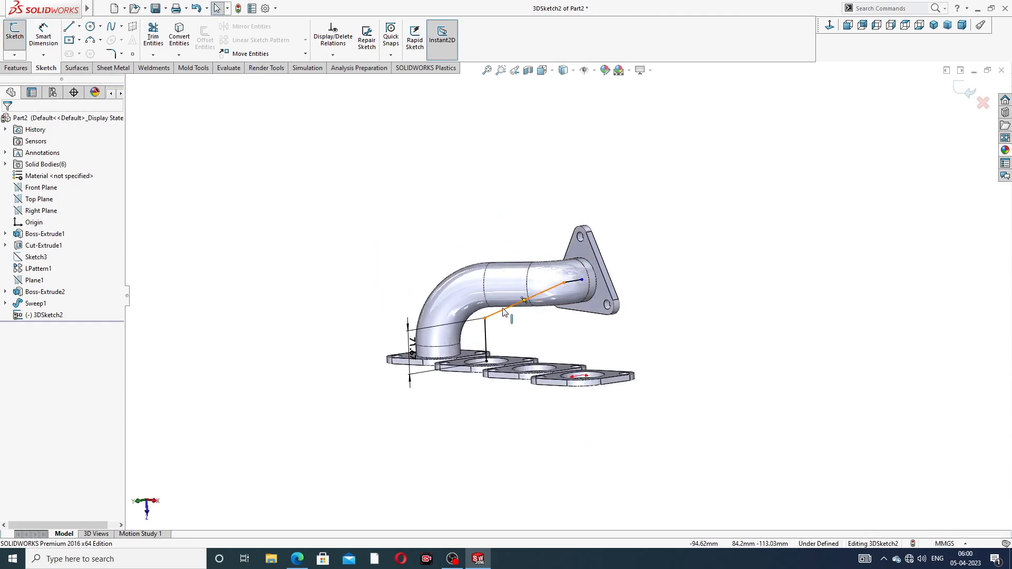
scroll(591, 293, "down", 6)
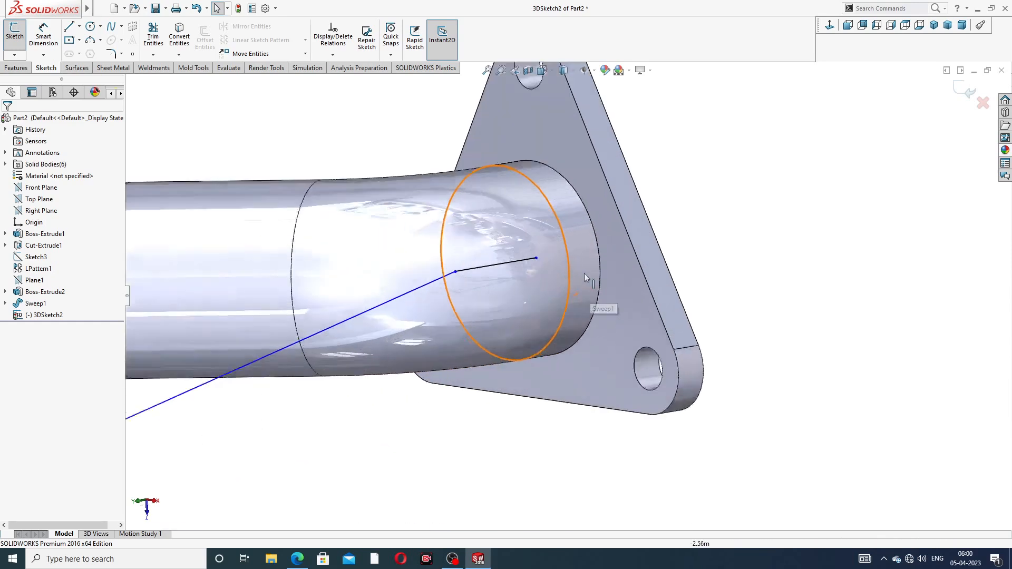
mouse_move(525, 256)
left_mouse_down()
mouse_move(542, 251)
mouse_move(490, 261)
left_mouse_up()
left_click(733, 207)
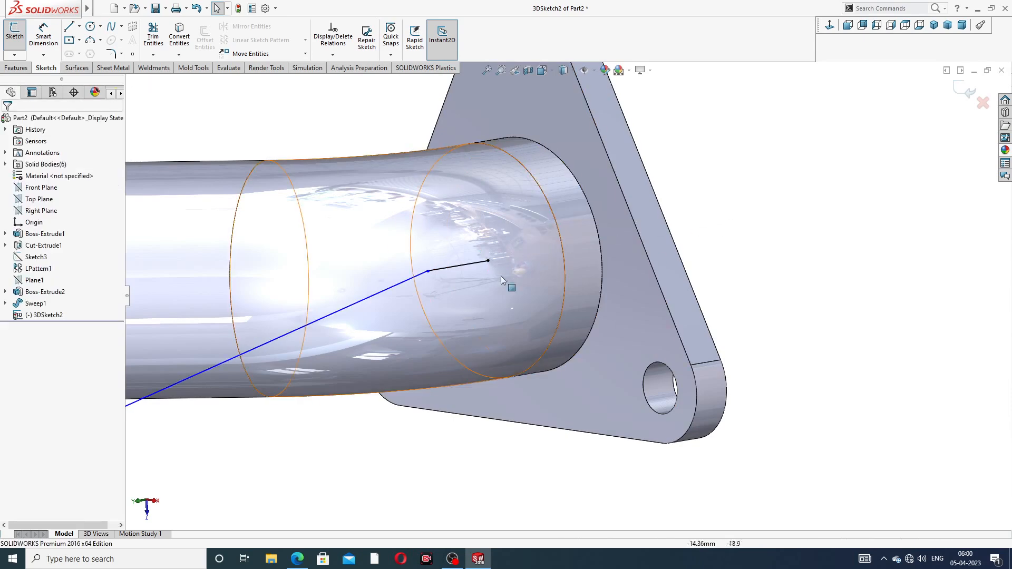
Try to reposition the Z line's upper corner point and clear the value of its length dimension
scroll(479, 278, "up", 4)
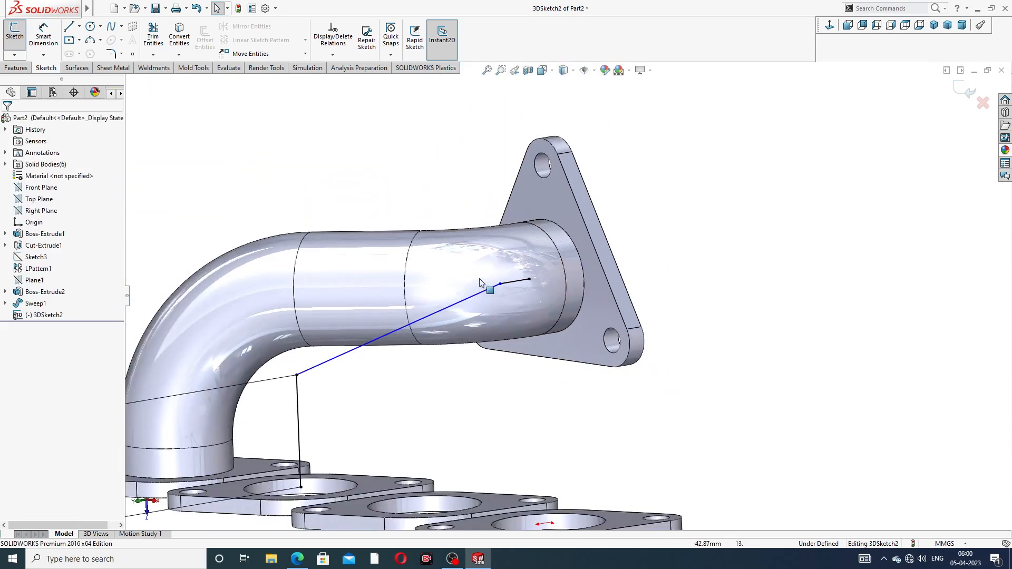
left_click(297, 376)
left_click(343, 377)
left_click(298, 376)
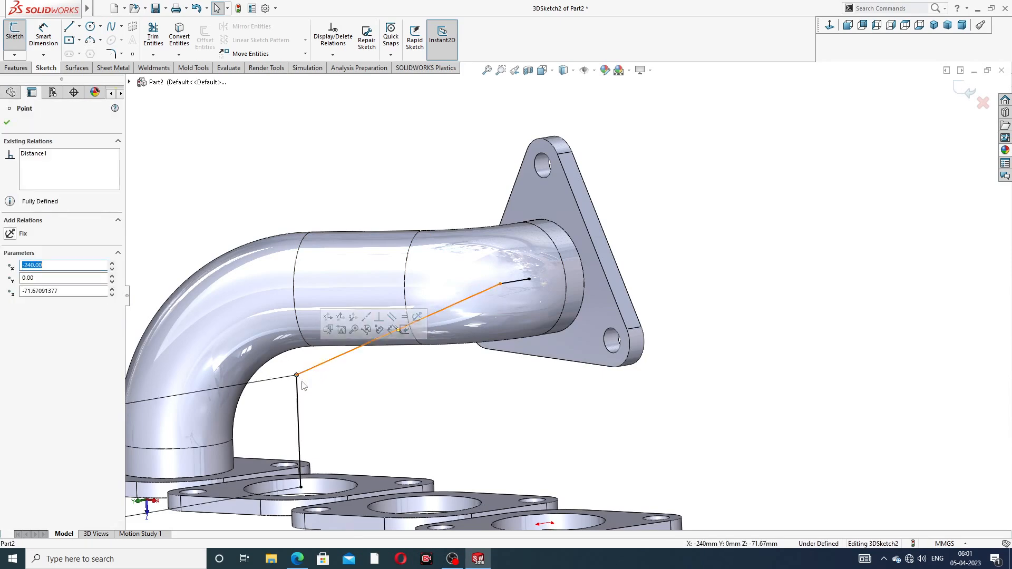
scroll(307, 384, "up", 4)
left_click(345, 370)
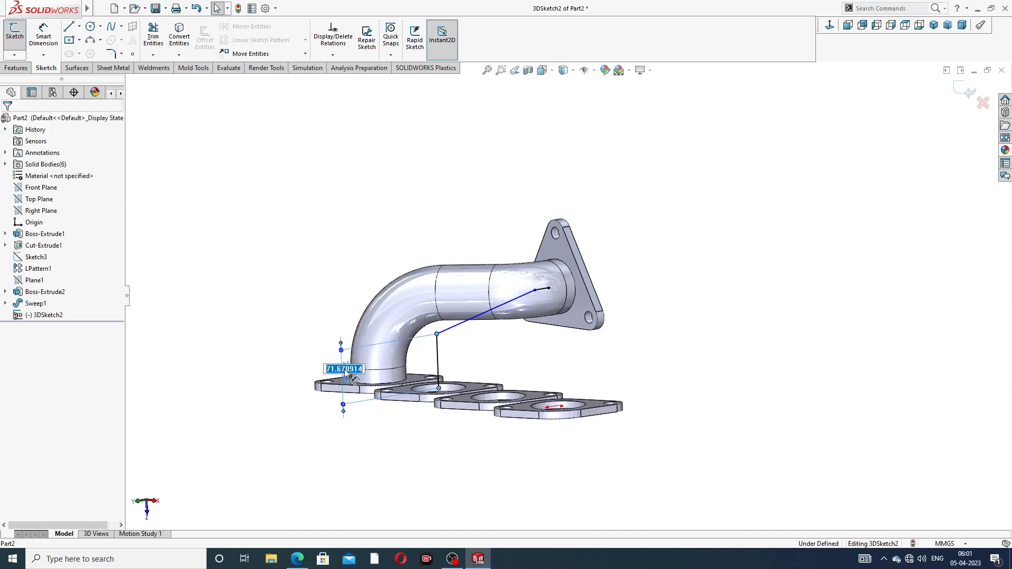
left_click(433, 356)
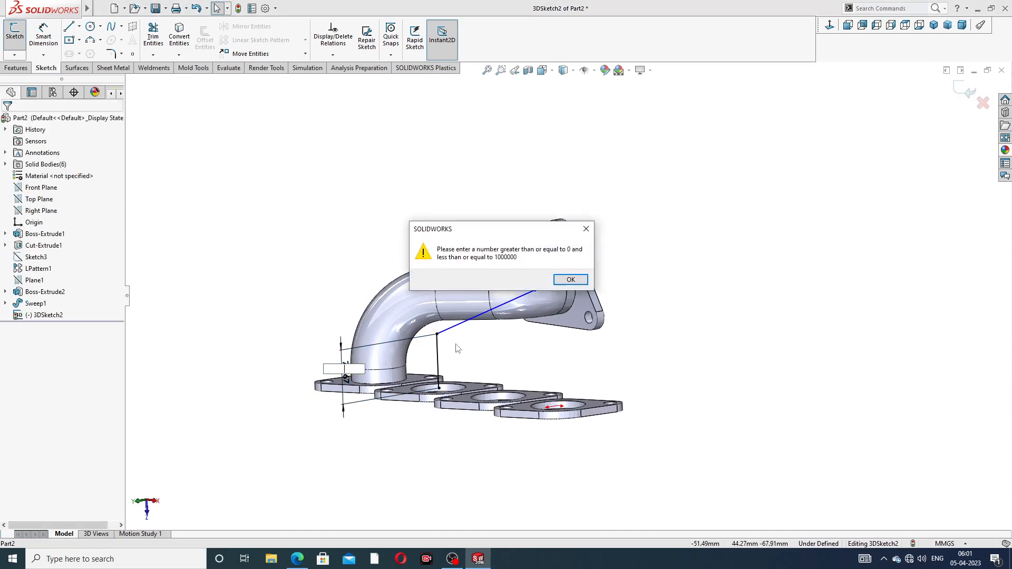
left_click(578, 282)
scroll(495, 342, "down", 4)
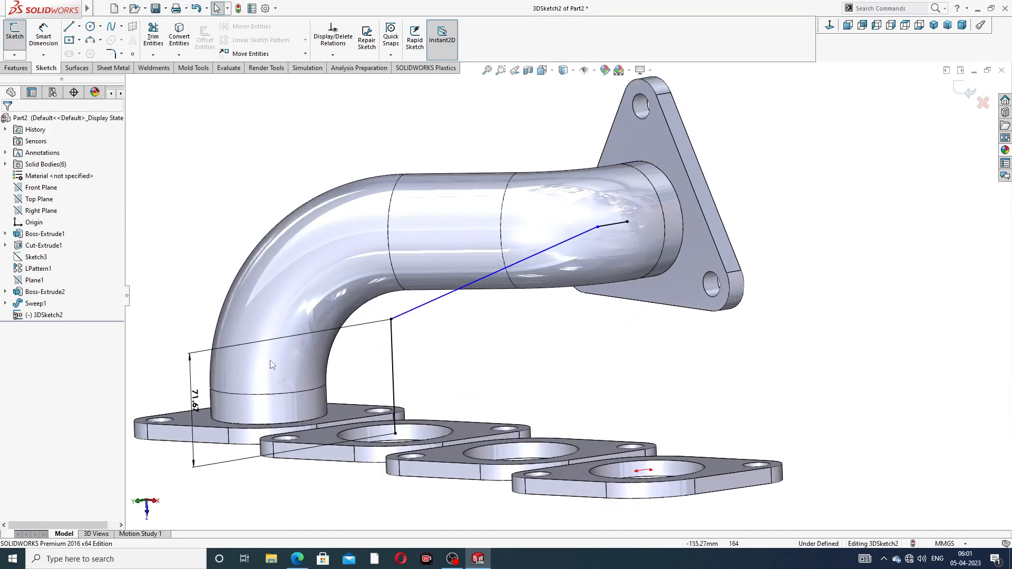
scroll(196, 391, "up", 4)
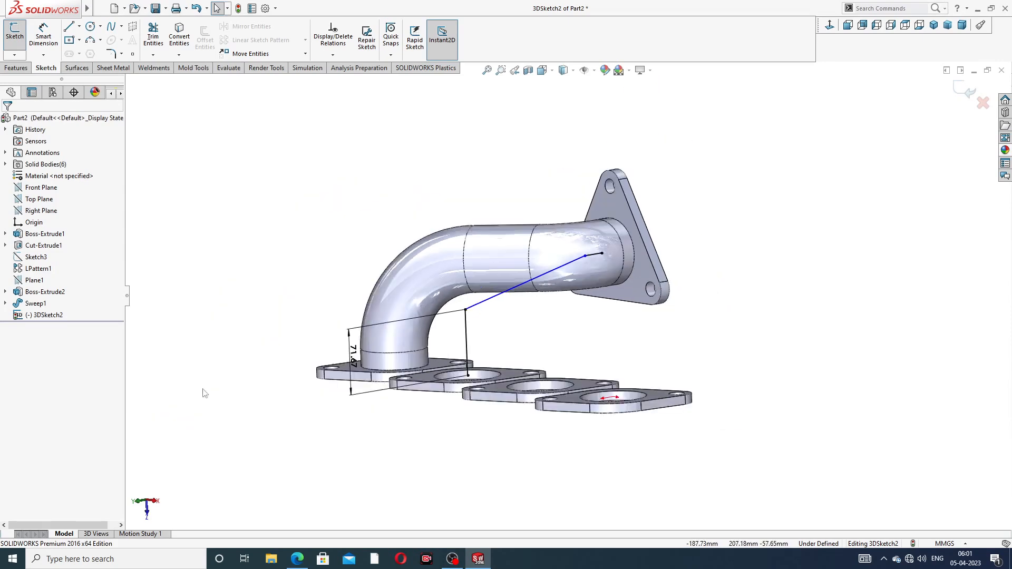
Delete the Z line's length dimension and move its upper corner point down, shortening the line to about 45 mm
left_click(386, 322)
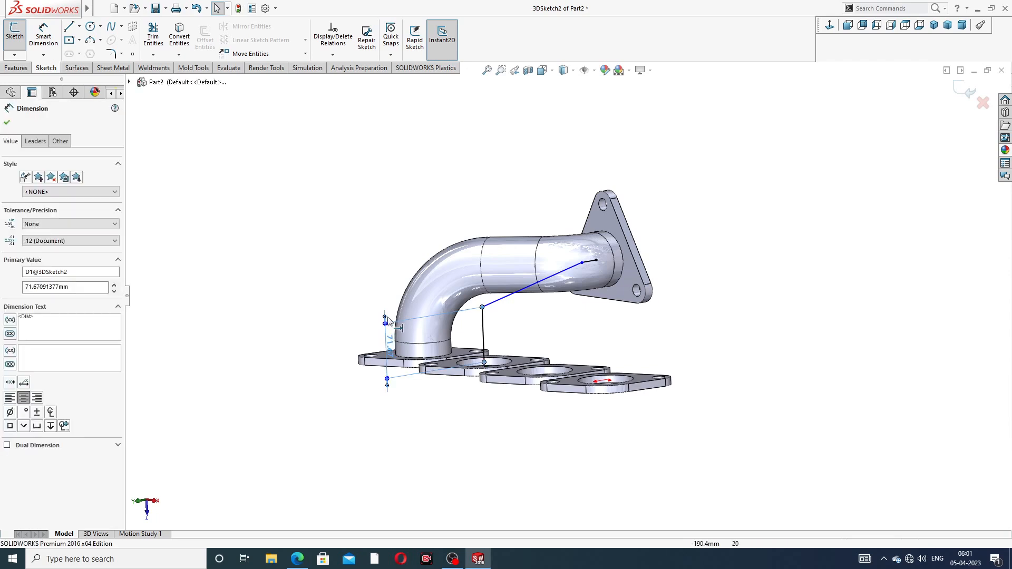
key("Delete")
scroll(502, 340, "down", 2)
scroll(501, 340, "down", 1)
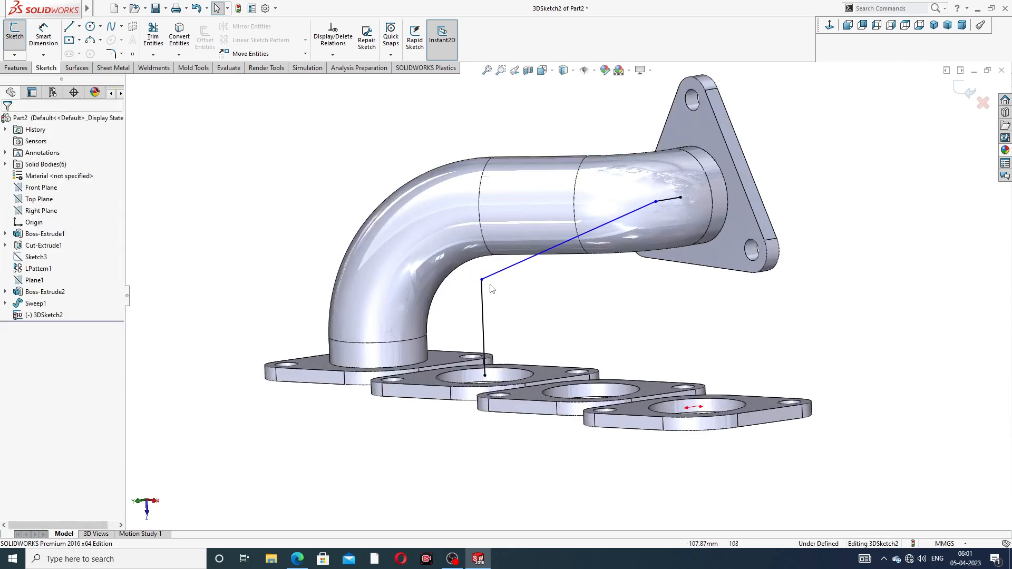
mouse_move(483, 283)
left_mouse_down()
mouse_move(490, 324)
mouse_move(484, 317)
left_mouse_up()
left_click(557, 316)
Dimension the Z line above the second inlet flange to a length of 114 mm
scroll(607, 271, "up", 4)
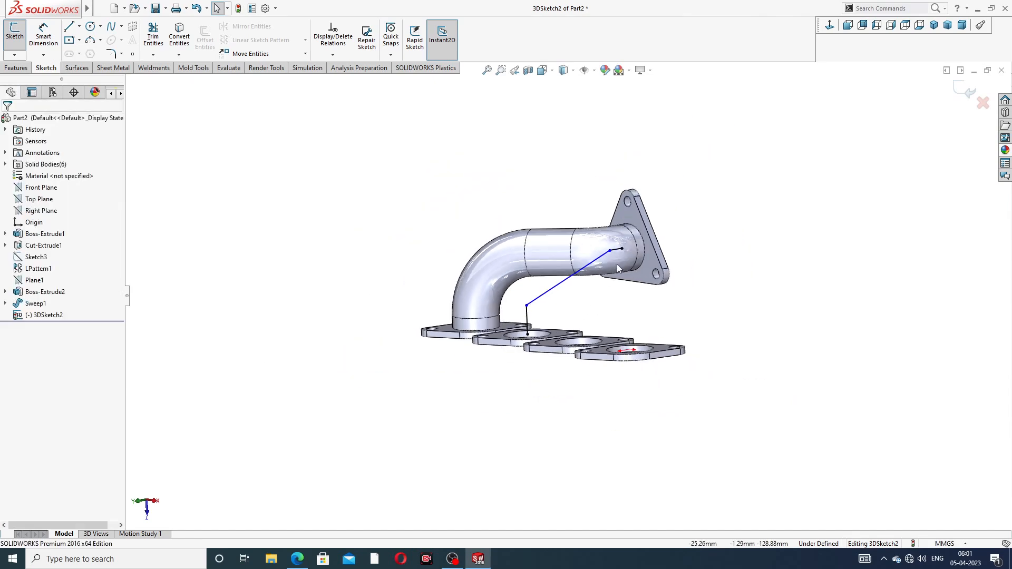
middle_click_drag(617, 264, 580, 298)
scroll(584, 301, "down", 2)
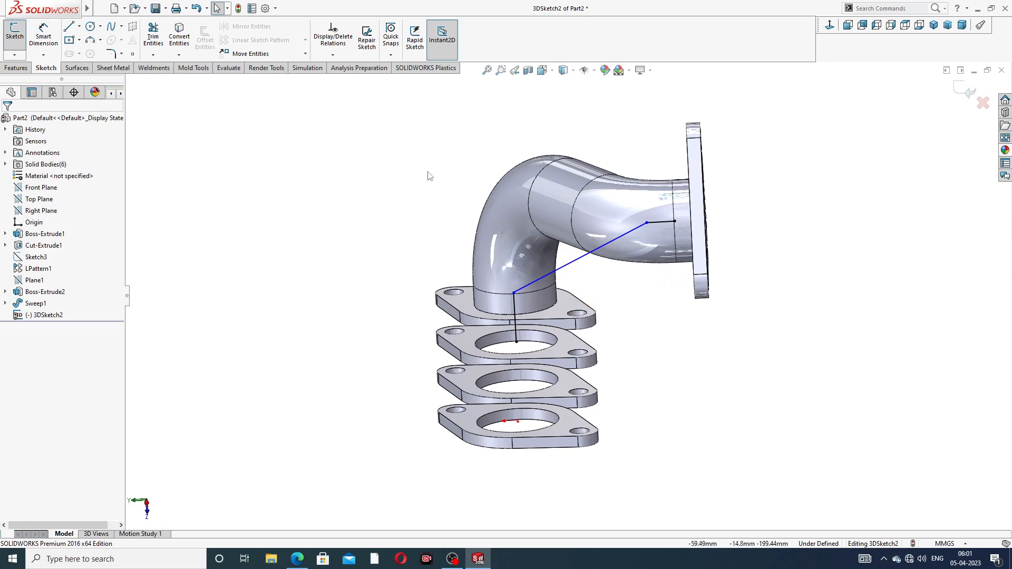
left_click(43, 36)
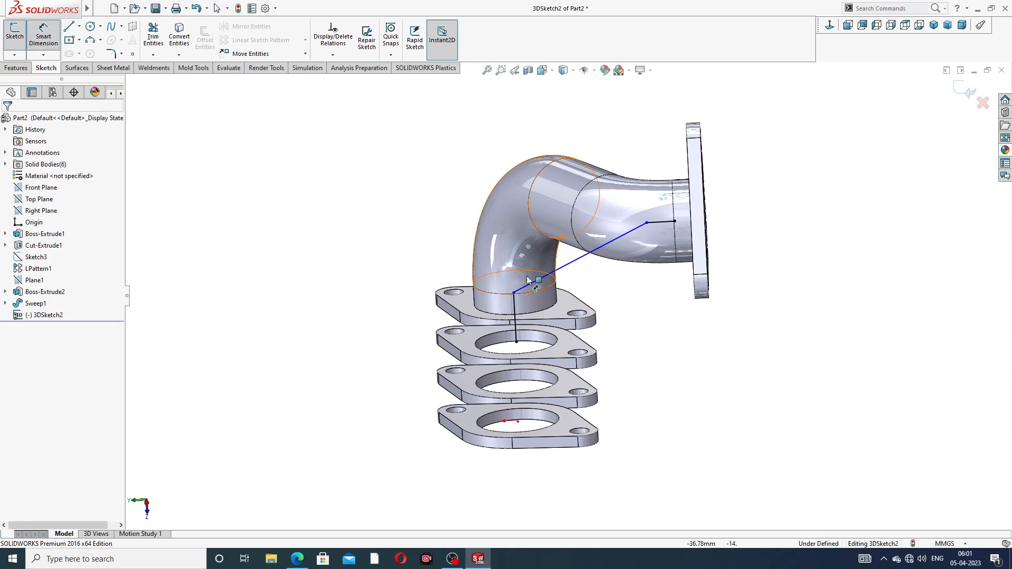
left_click(516, 312)
left_click(410, 317)
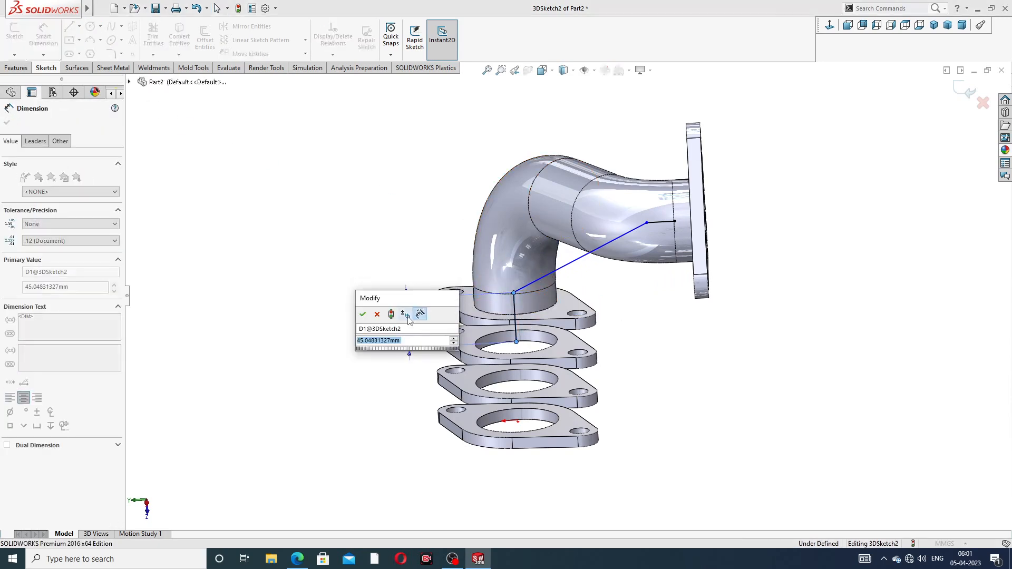
type("115")
key("BackSpace")
type("4")
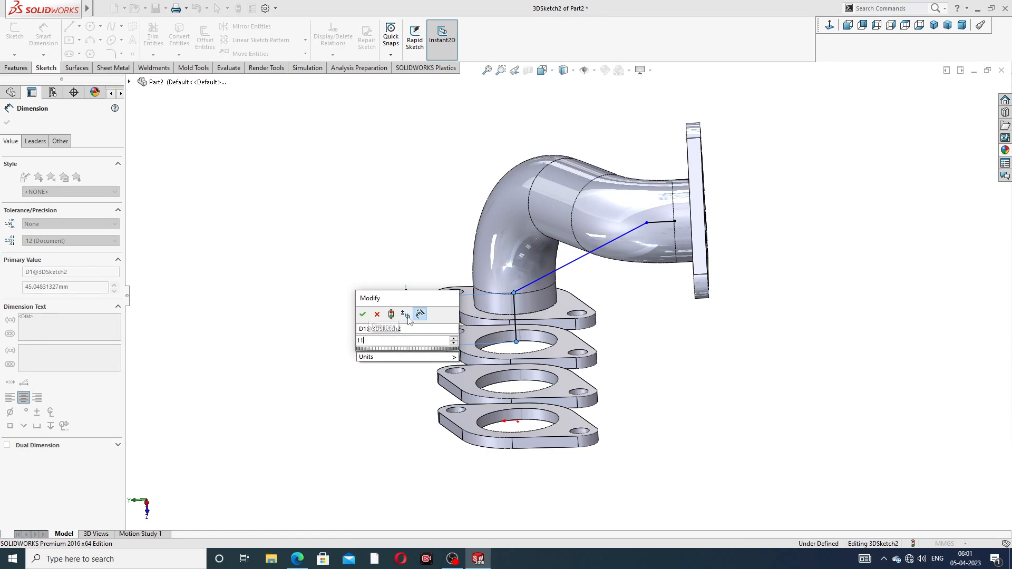
key("Return")
left_click(661, 338)
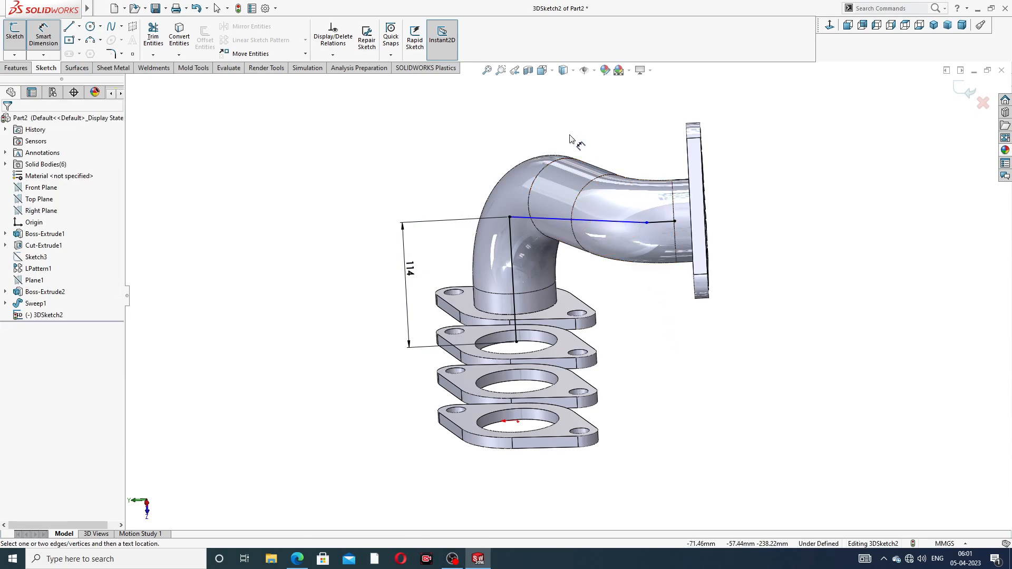
left_click(509, 217)
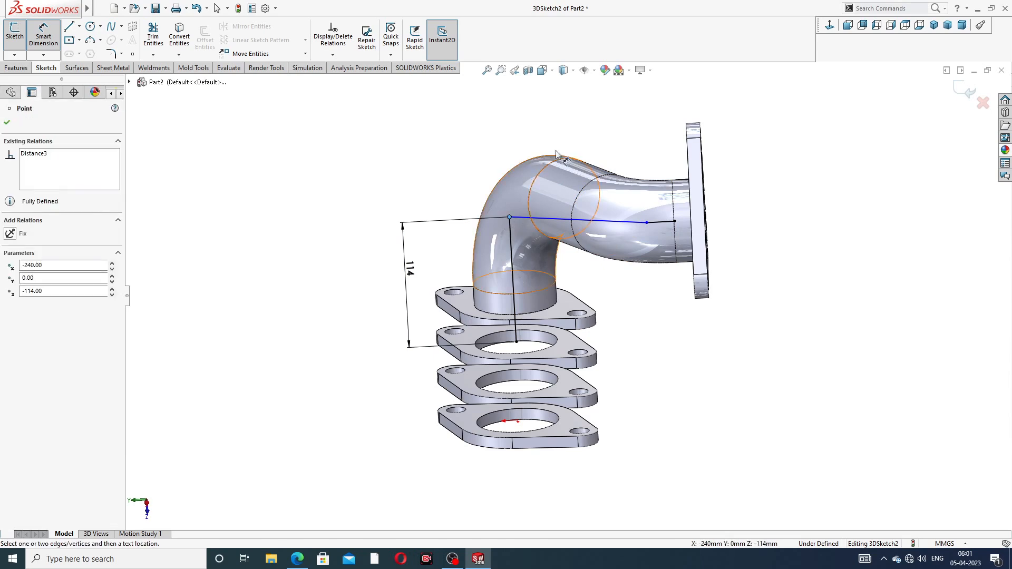
right_click(564, 133)
left_click(594, 165)
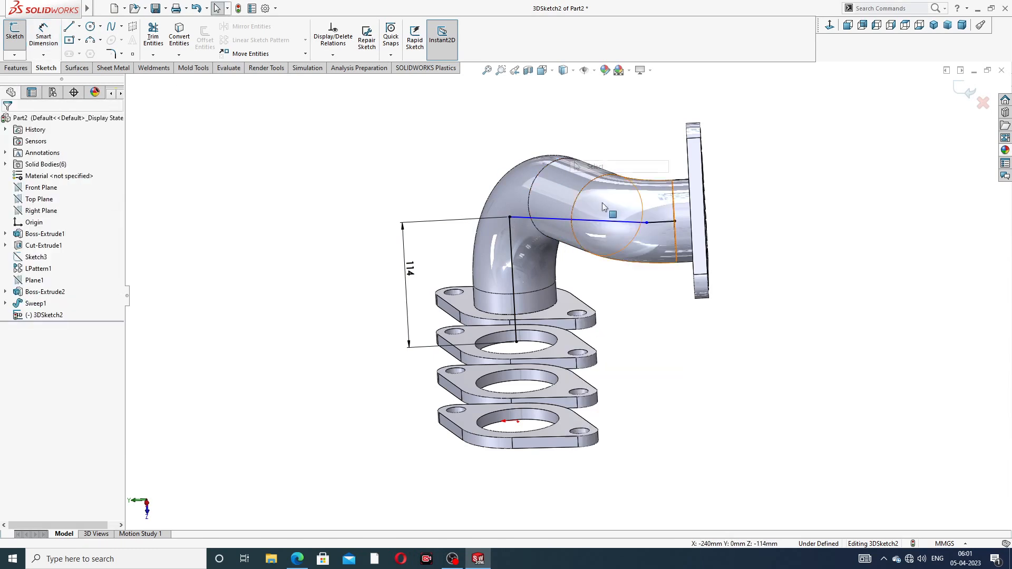
Move the Y line's inner end point away from the outlet flange, making the line about 53 mm long
middle_click_drag(601, 255, 634, 251)
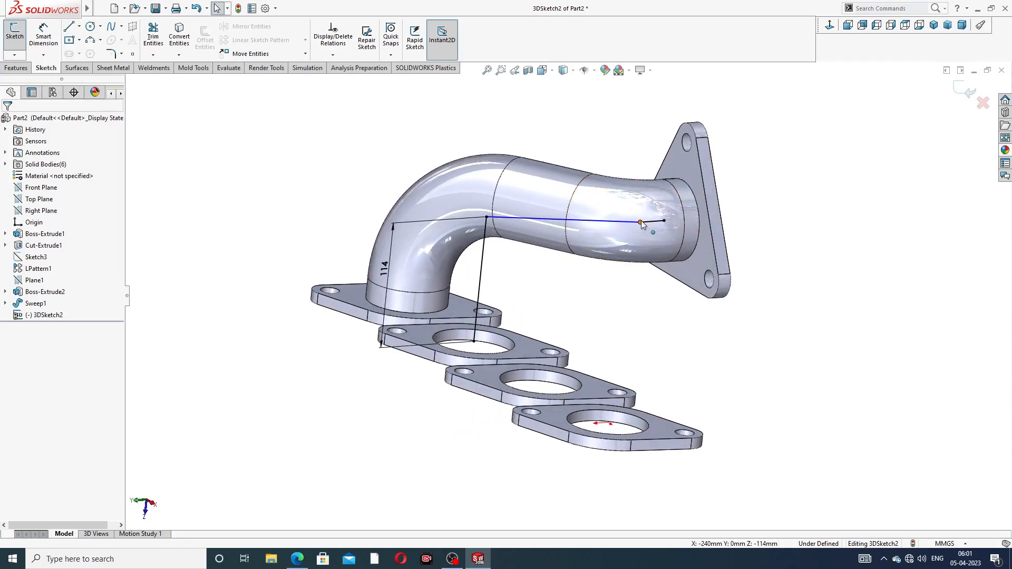
left_click_drag(641, 224, 607, 226)
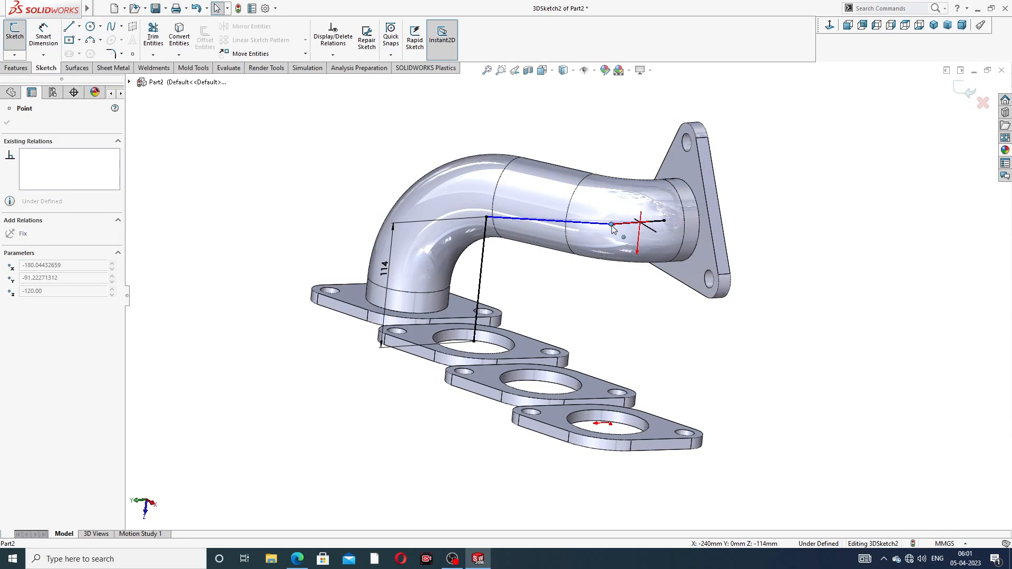
left_click_drag(612, 228, 612, 226)
left_click(572, 283)
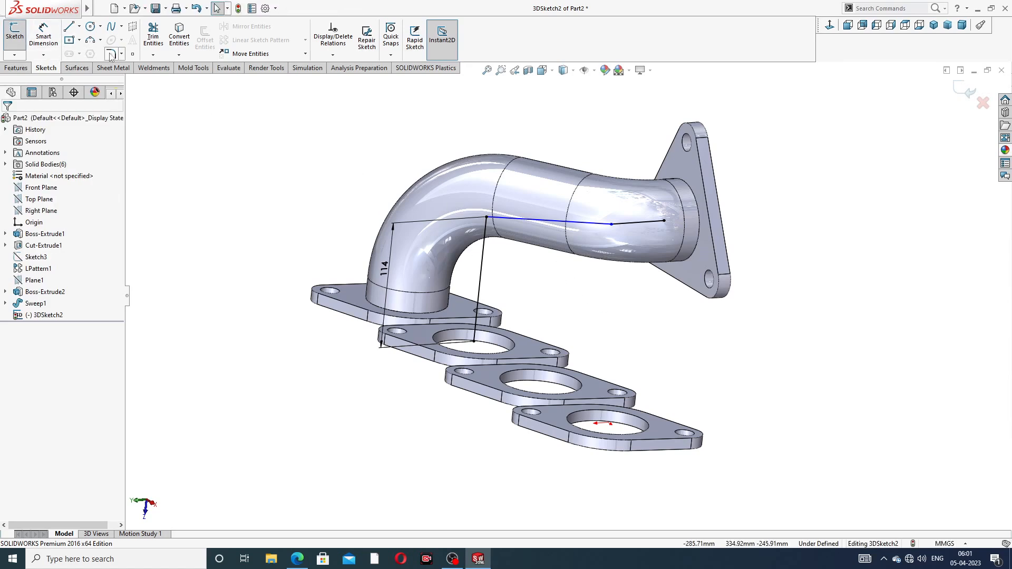
left_click(111, 54)
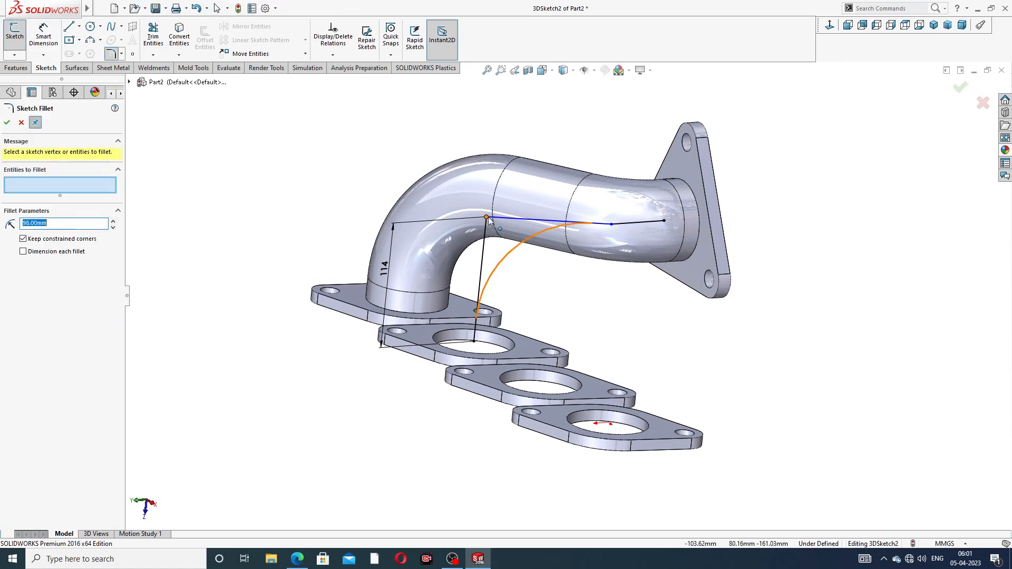
left_click(22, 122)
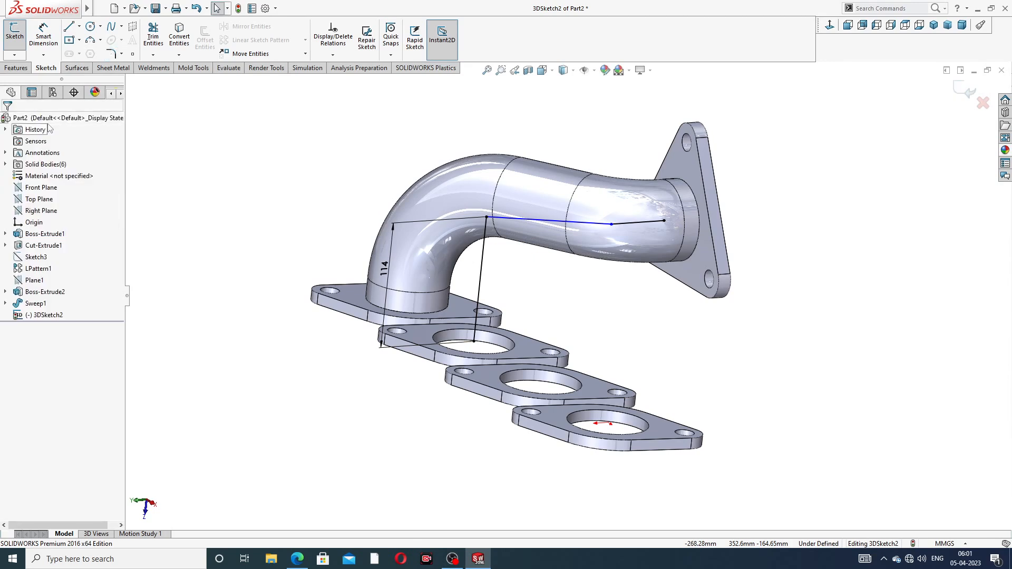
Dimension the Y line at the outlet end to a length of 54 mm
left_click(43, 34)
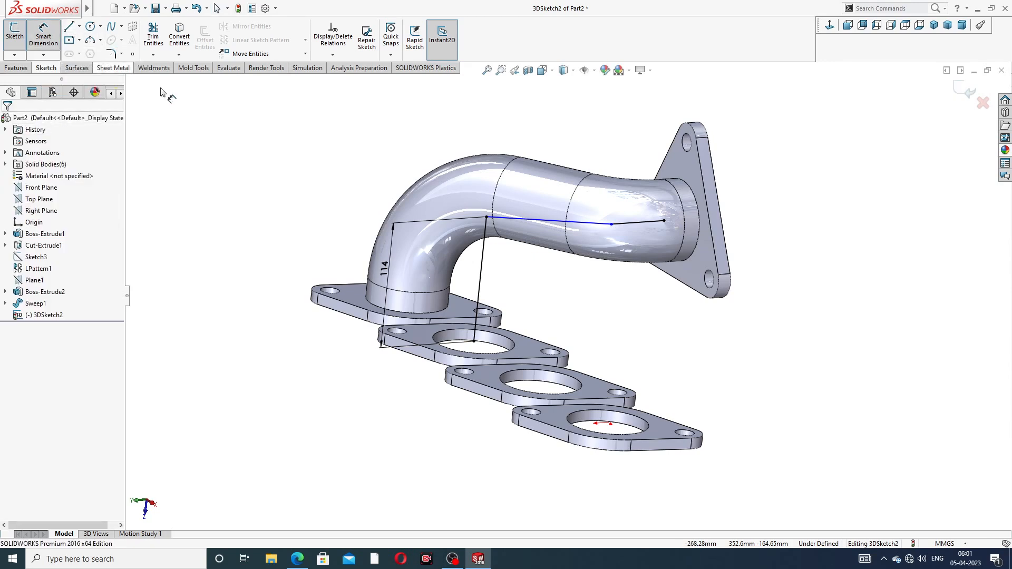
left_click(628, 223)
left_click(599, 142)
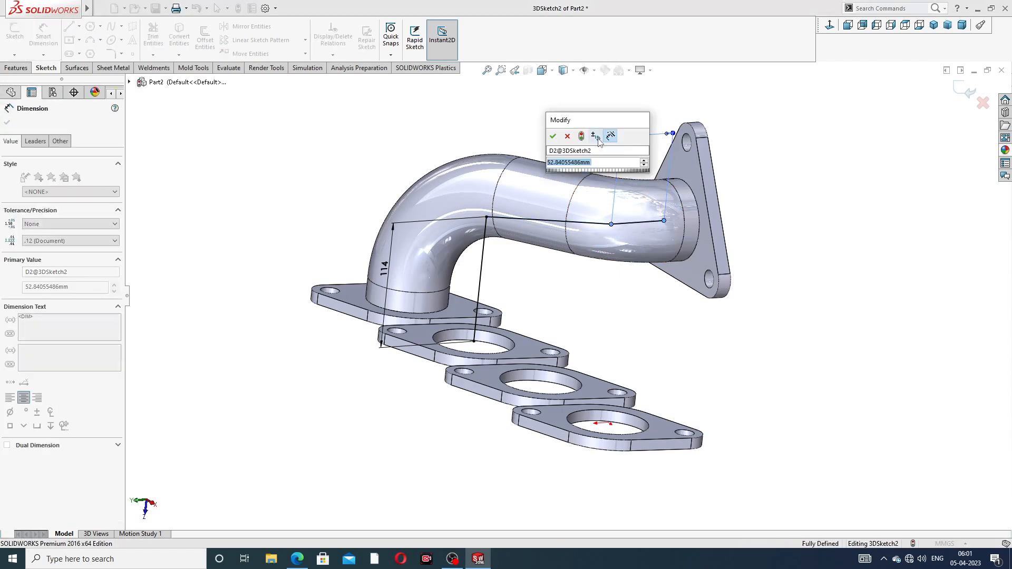
type("54")
key("Return")
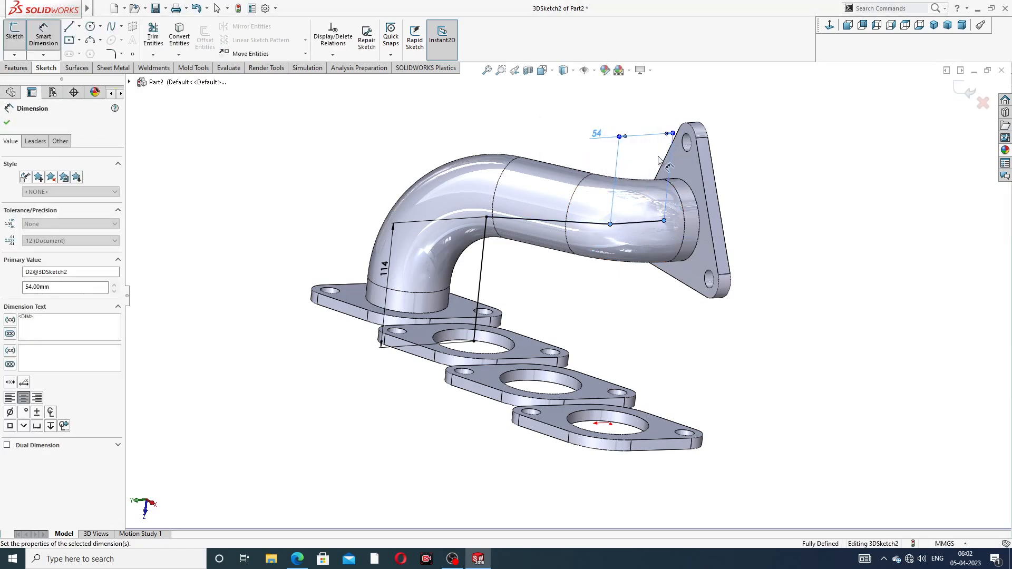
key("Escape")
right_click(459, 133)
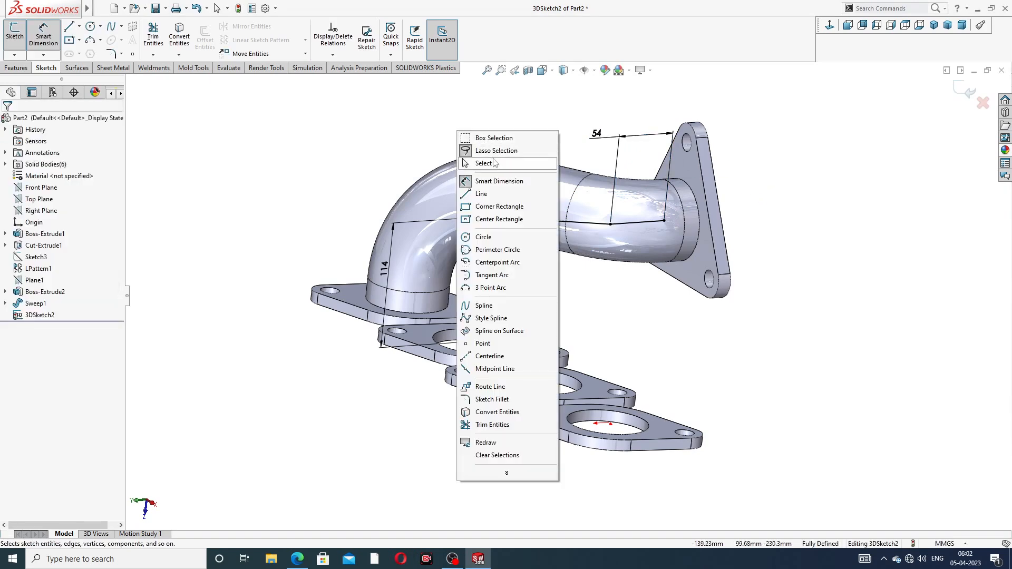
left_click(483, 163)
Fillet the corner between the Z line and the connecting line with a 98 mm radius
left_click(111, 53)
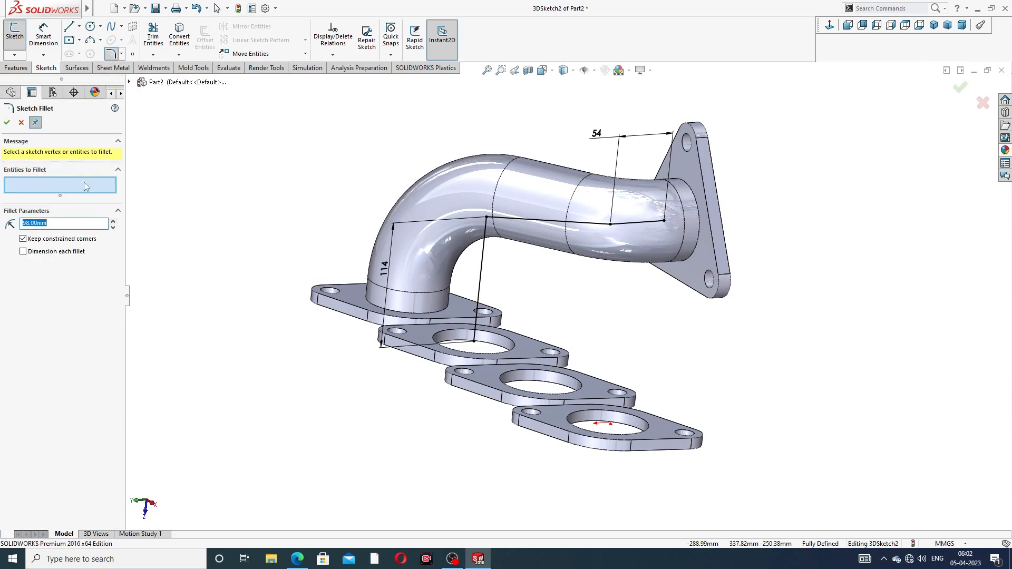
left_click(486, 217)
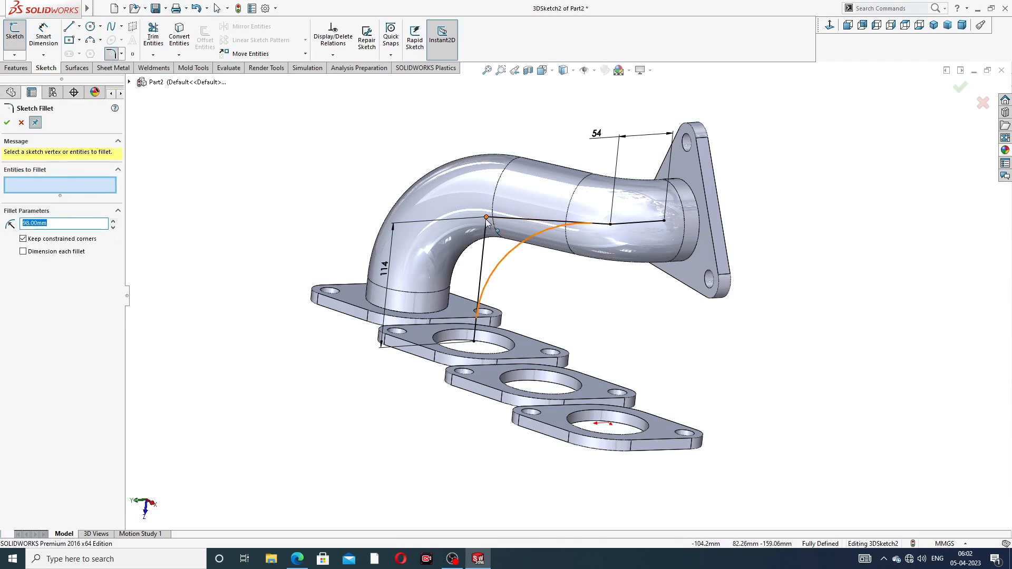
left_click(7, 123)
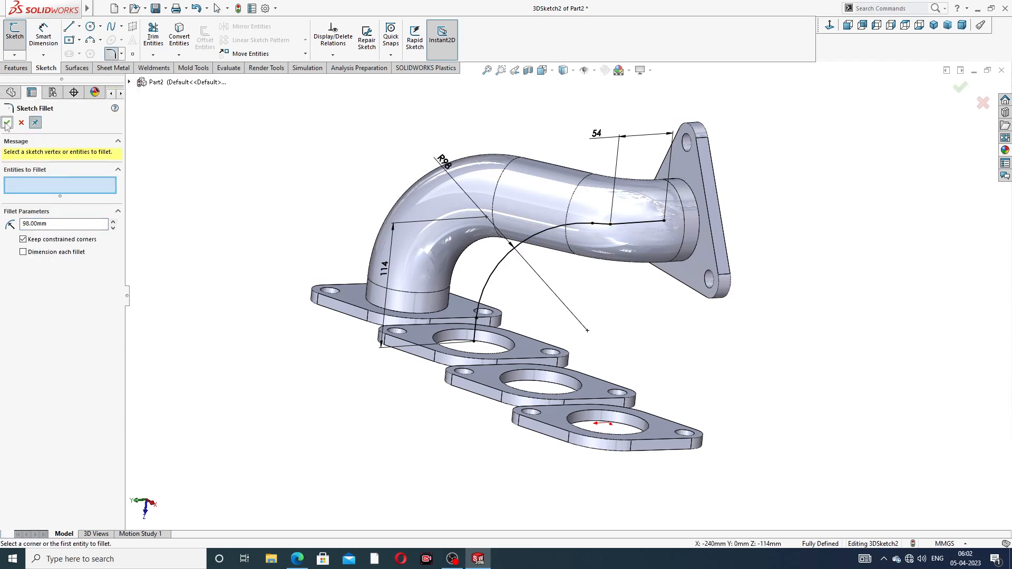
Try to fillet the corner between the connecting line and the Y line at the outlet with a 68 mm radius
left_click_drag(55, 221, 1, 224)
left_click(611, 225)
mouse_move(376, 223)
middle_mouse_down()
mouse_move(341, 215)
mouse_move(396, 245)
mouse_move(388, 238)
middle_mouse_up()
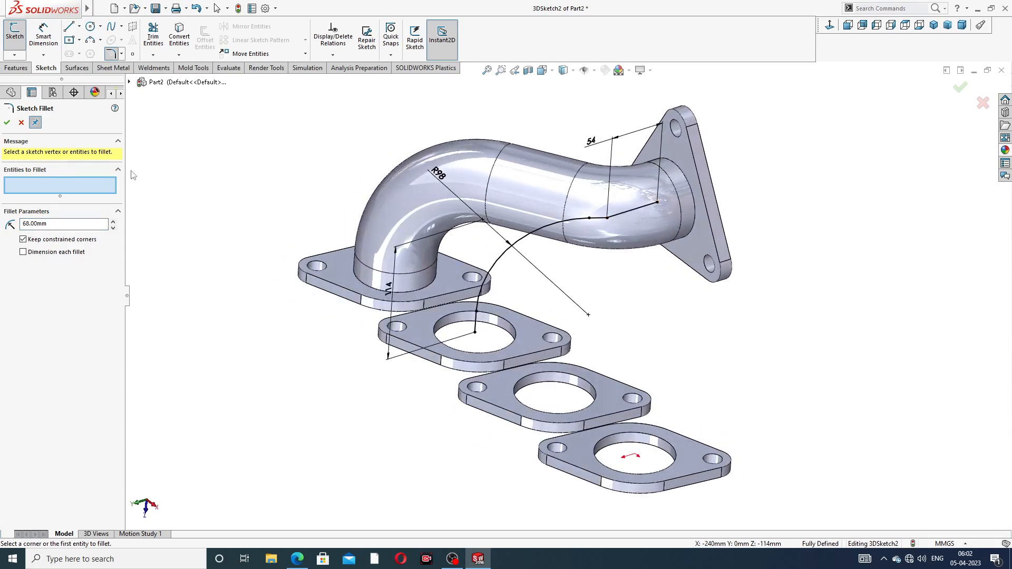
left_click_drag(52, 223, 1, 224)
left_click(21, 123)
Delete the leftover connecting line and the 98 mm radius arc from the second pipe's path
middle_click_drag(649, 232, 632, 217)
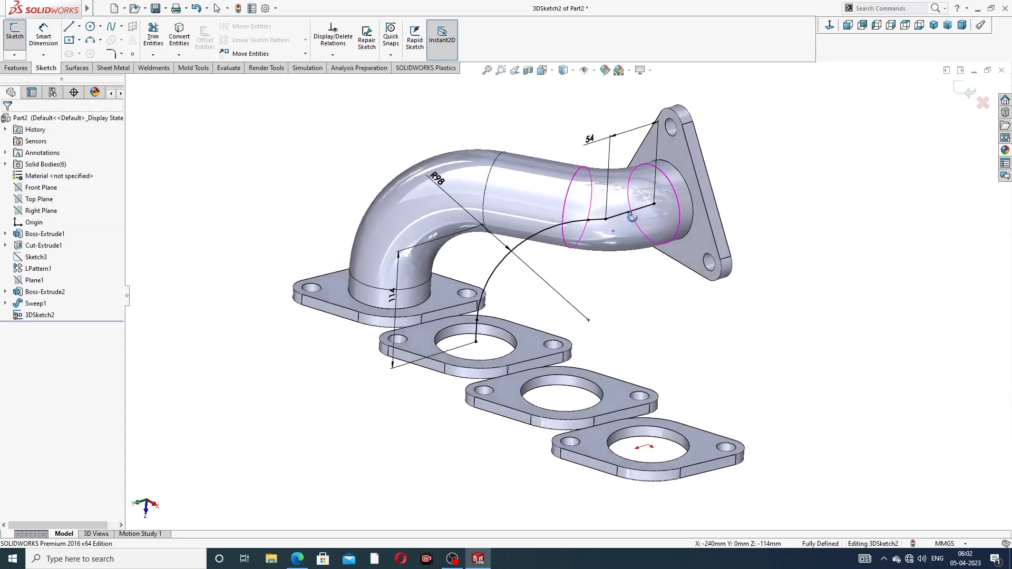
scroll(641, 222, "down", 3)
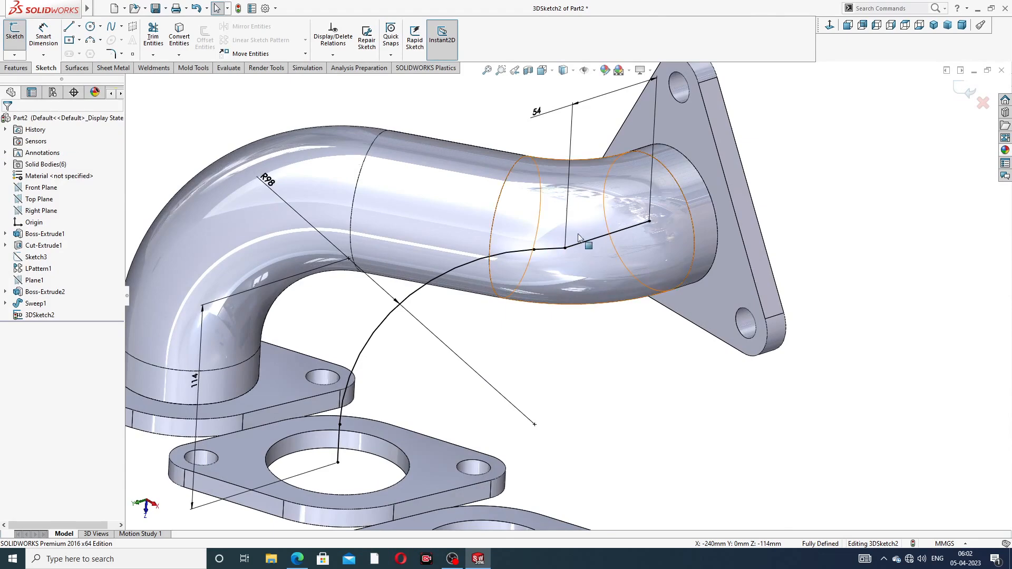
scroll(598, 268, "up", 3)
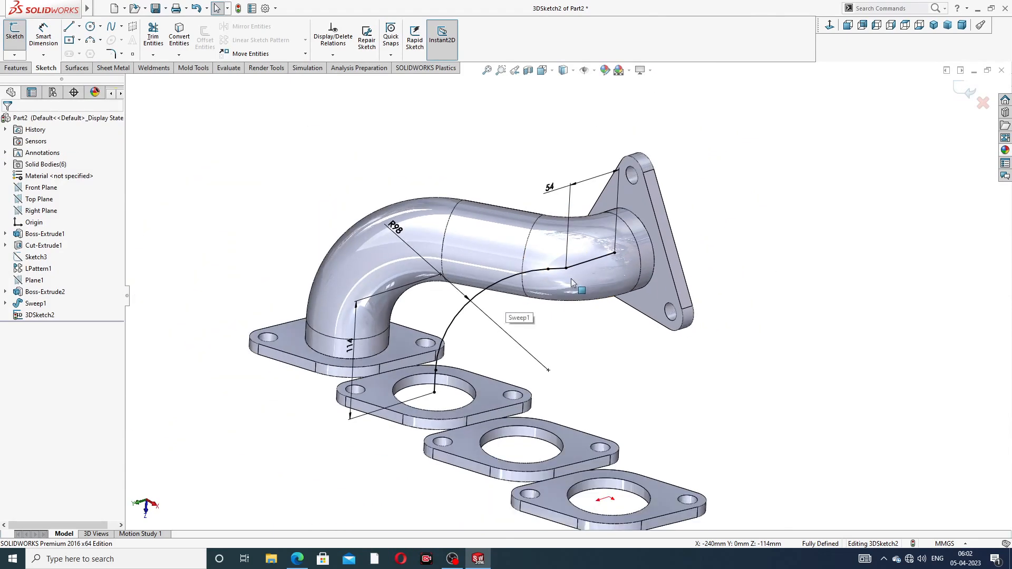
scroll(570, 278, "down", 2)
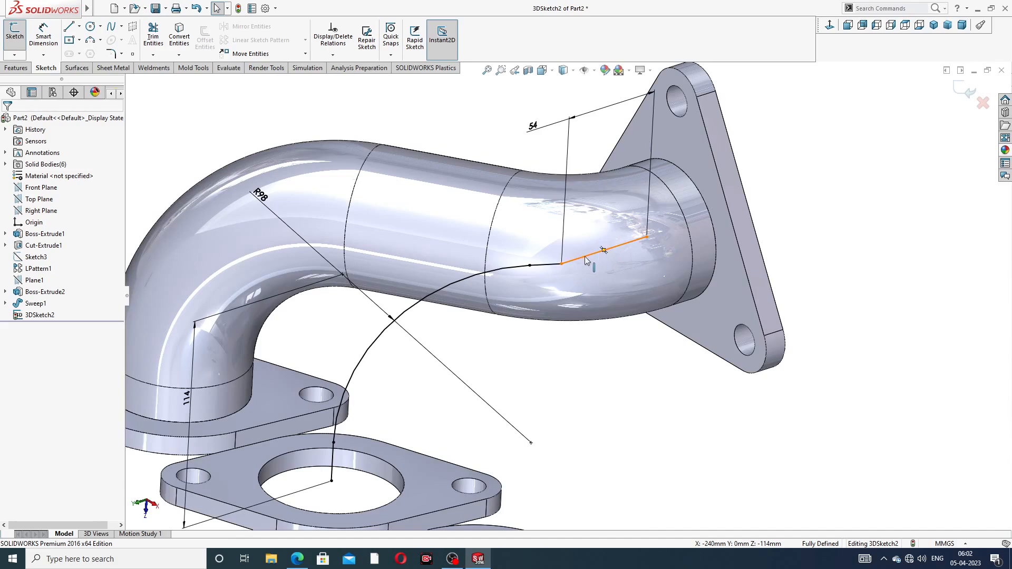
left_click(555, 269)
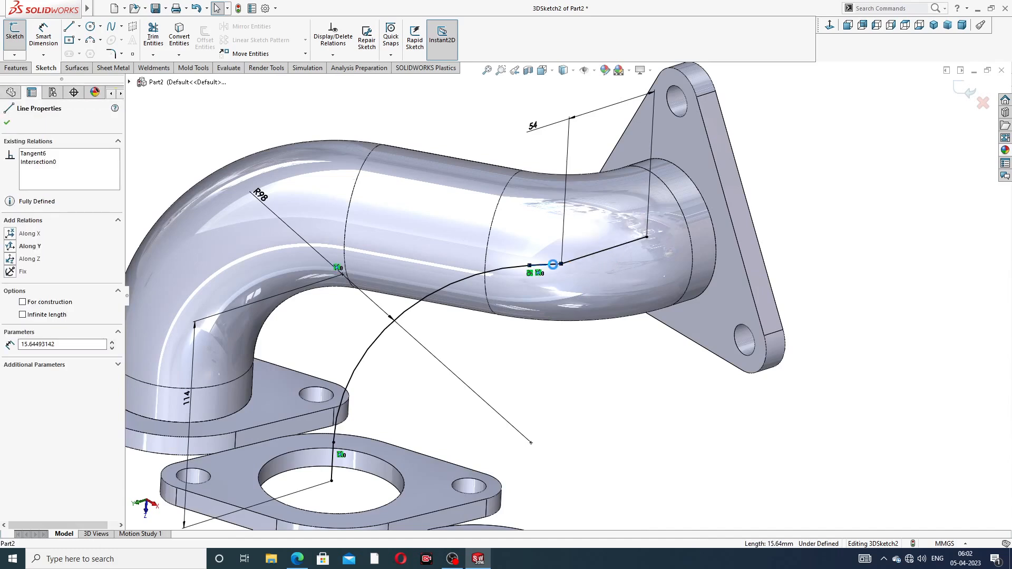
key("Delete")
left_click_drag(530, 269, 490, 309)
left_click(486, 352)
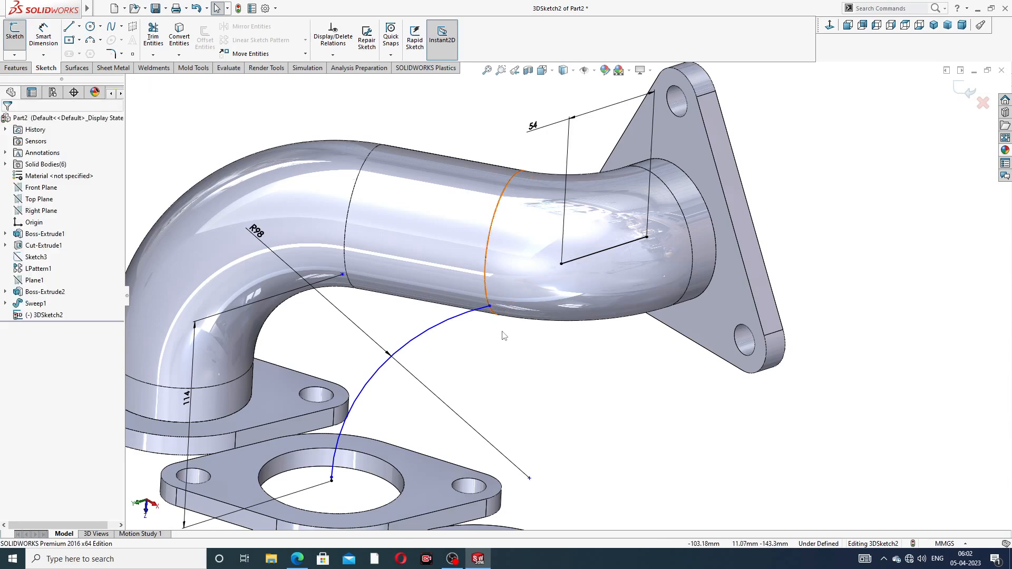
scroll(486, 357, "up", 2)
scroll(439, 406, "down", 4)
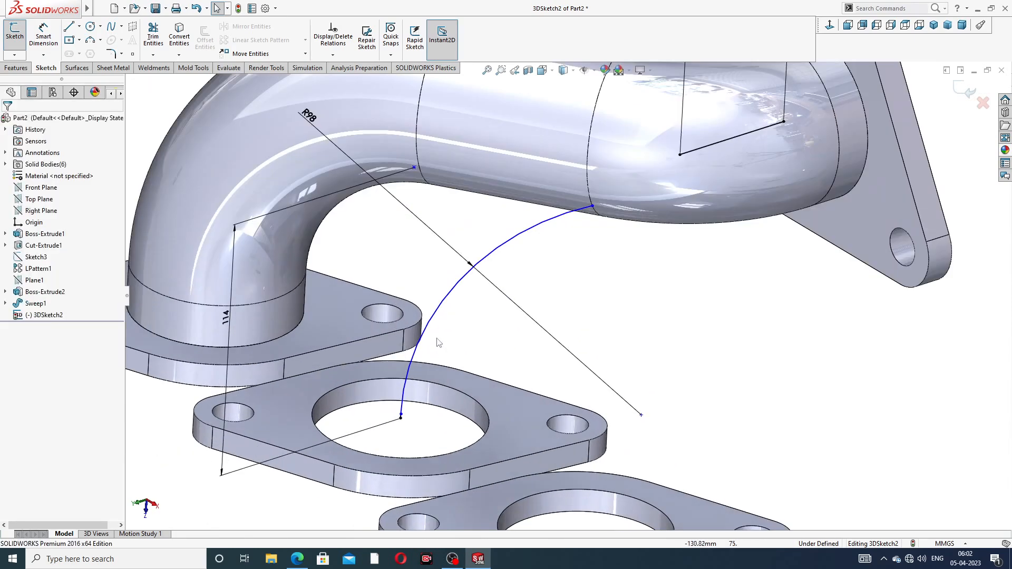
left_click(431, 325)
key("Delete")
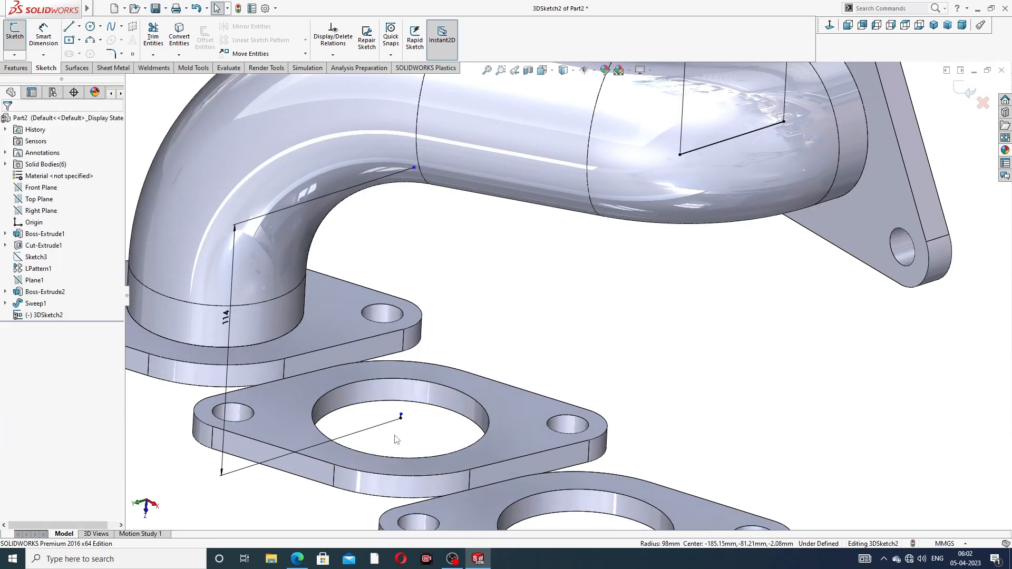
Stretch the short Z line in the second inlet flange's bore upward to about 25 mm long
scroll(396, 439, "down", 3)
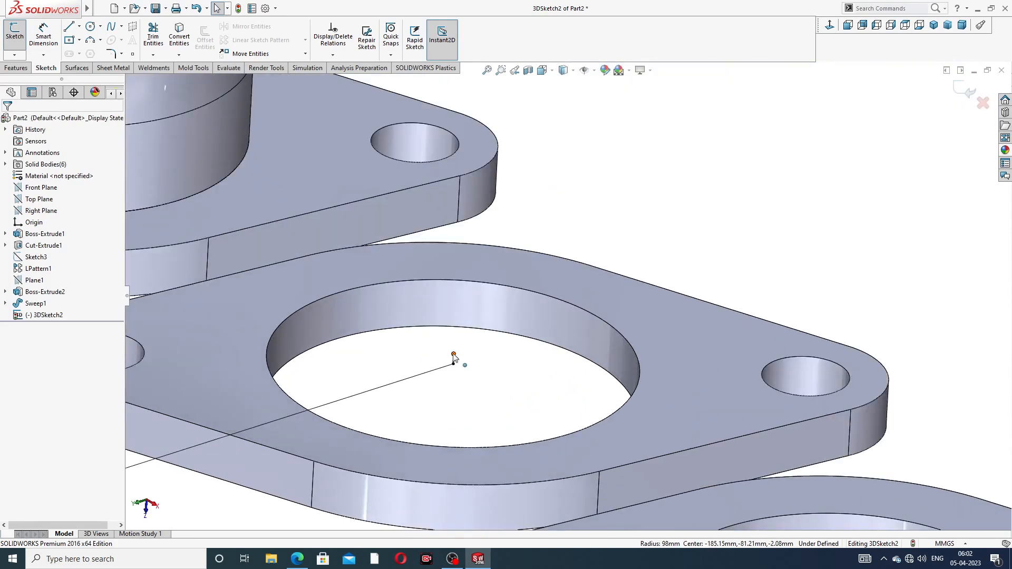
left_click(454, 358)
left_click(458, 260)
key("Escape")
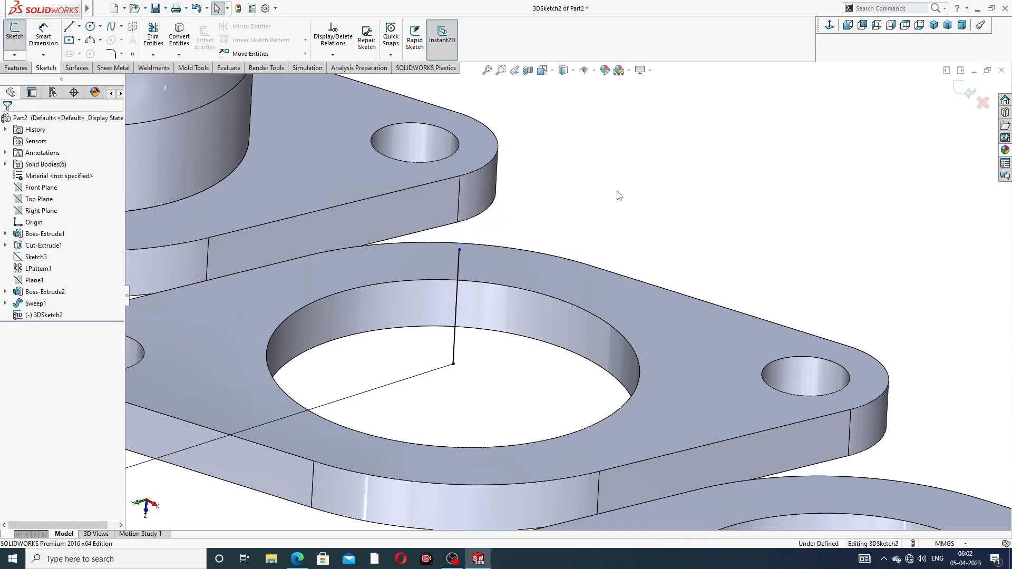
Delete the 54 mm Y line at the outlet flange end
scroll(694, 181, "up", 5)
scroll(710, 152, "down", 1)
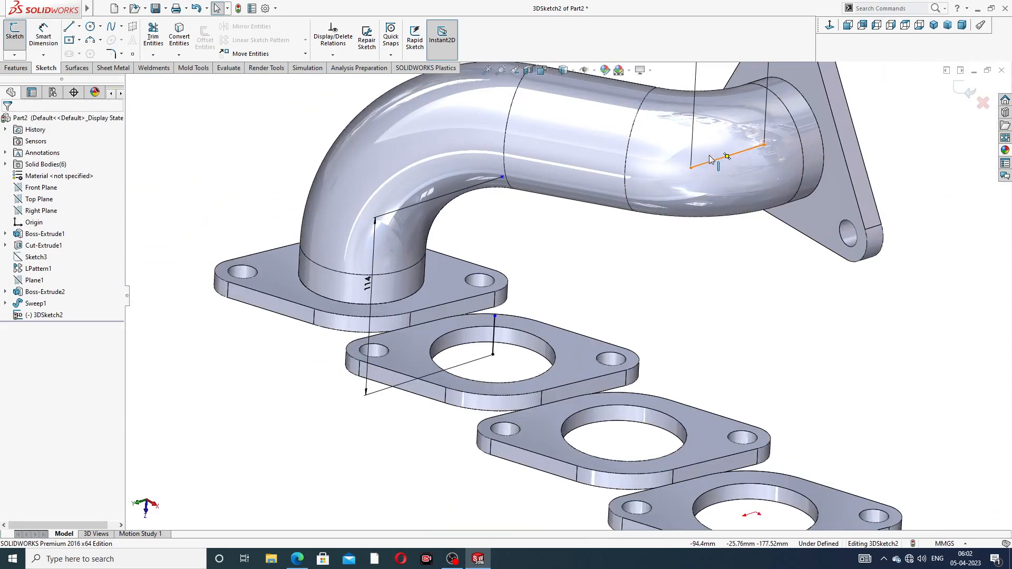
left_click(692, 168)
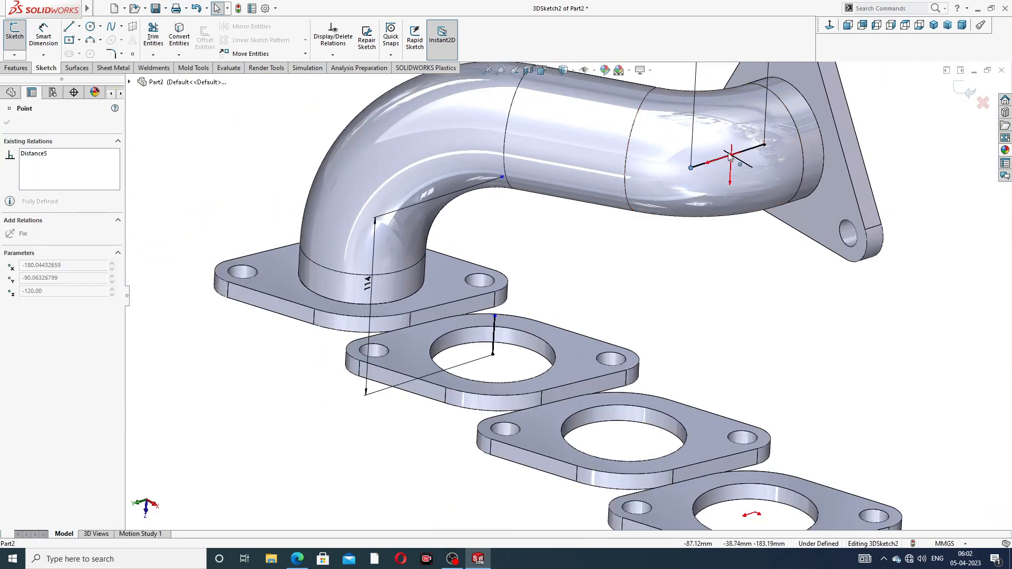
key("Escape")
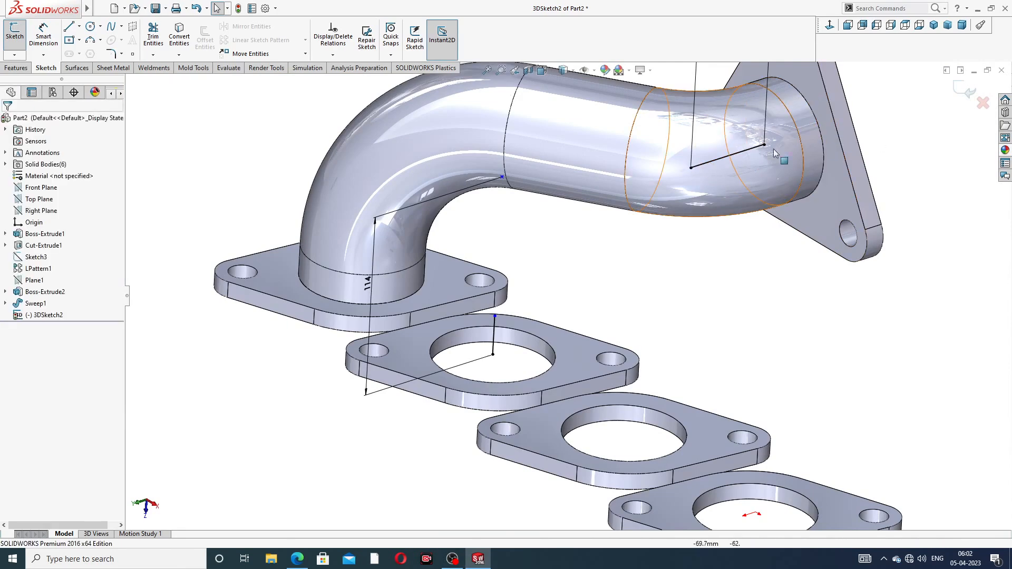
left_click(691, 168)
key("Escape")
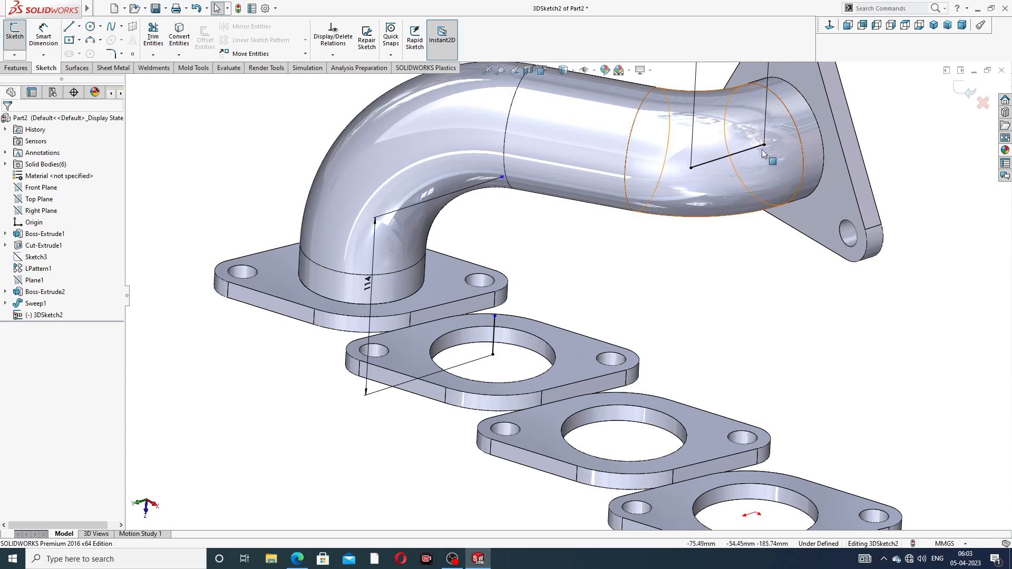
left_click(740, 152)
key("Delete")
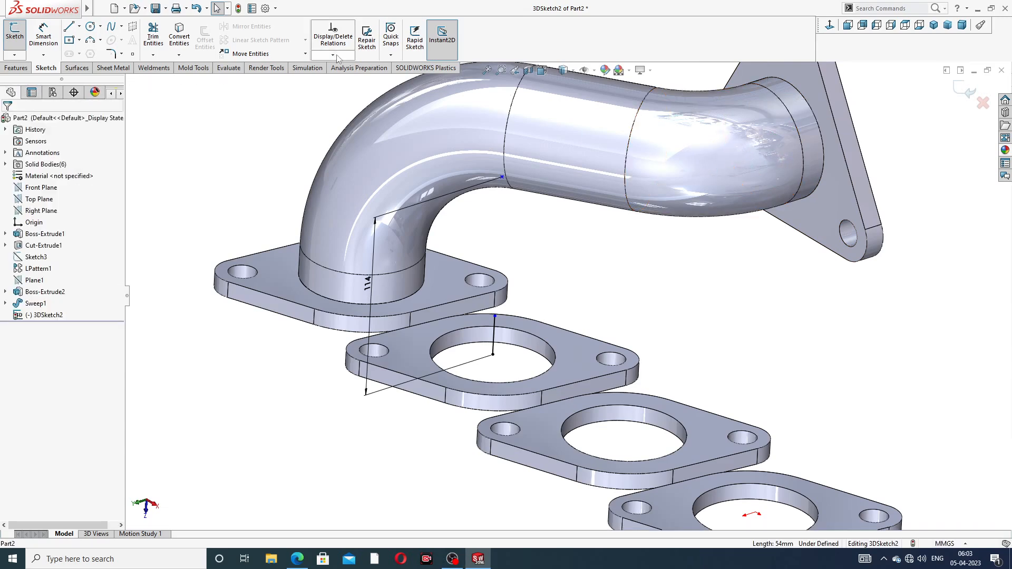
Sketch a line about 32 mm long along Y from the centre of the outlet pipe's circular edge, heading away from the flange
left_click(72, 28)
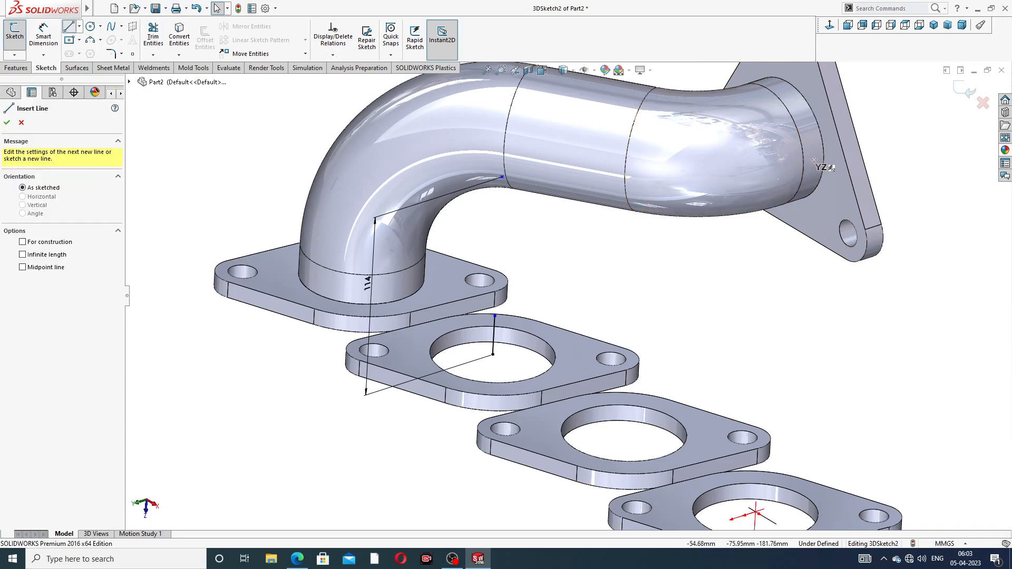
middle_click_drag(814, 160, 817, 126)
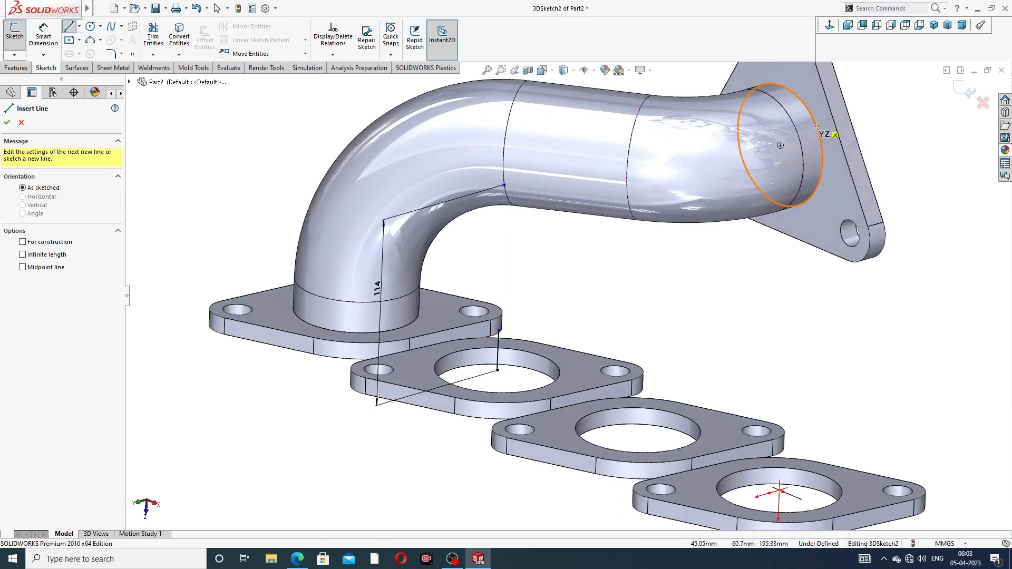
left_click(780, 145)
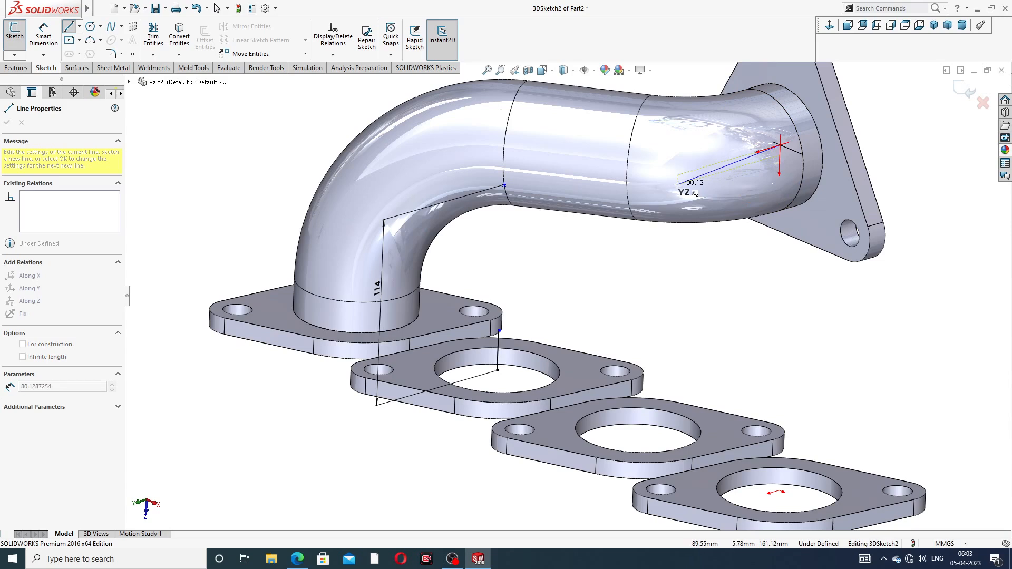
left_click(739, 156)
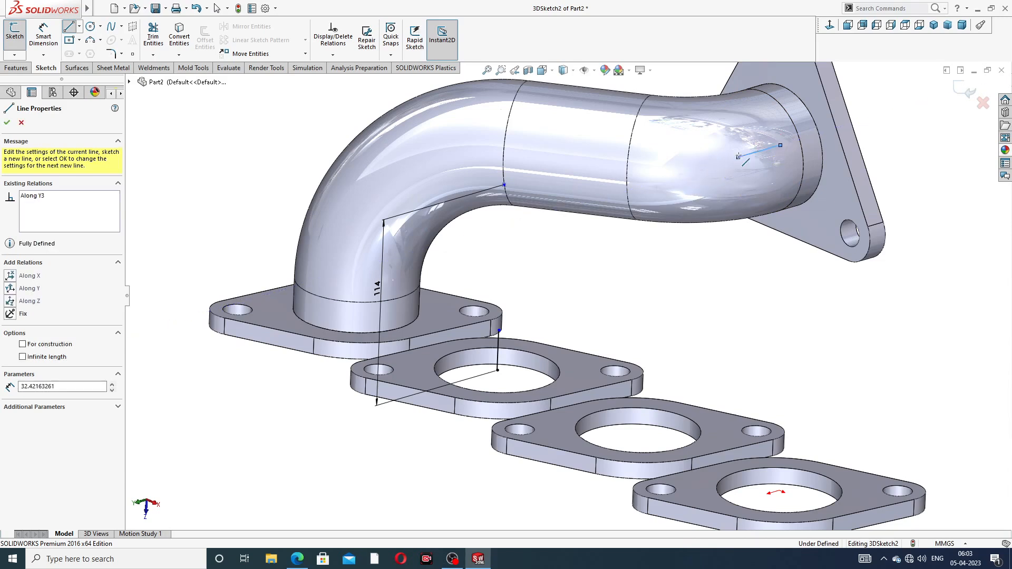
right_click(905, 128)
left_click(927, 141)
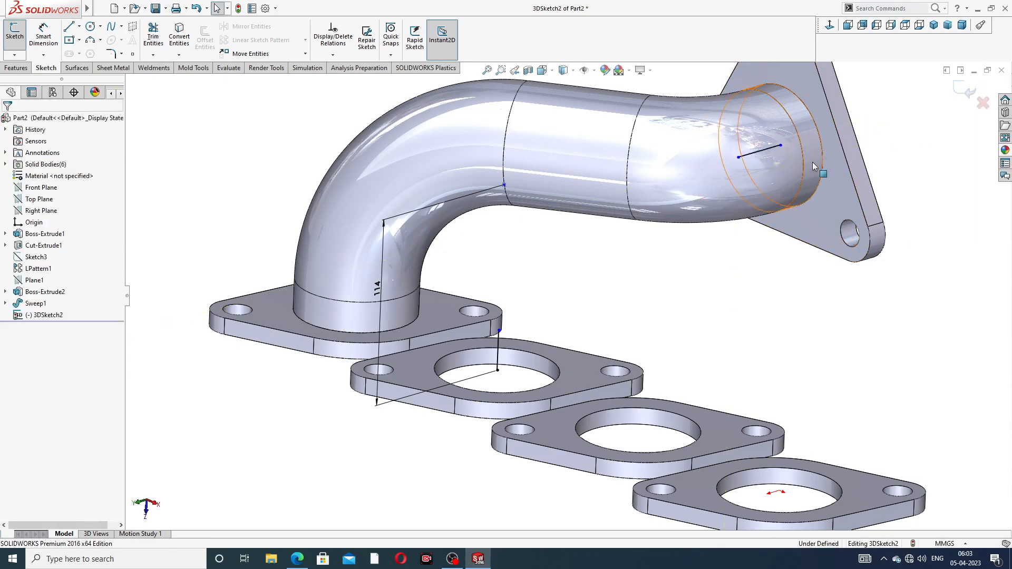
Move the Y line's inner end point farther from the outlet flange, making the line about 44 mm long
left_click(738, 156)
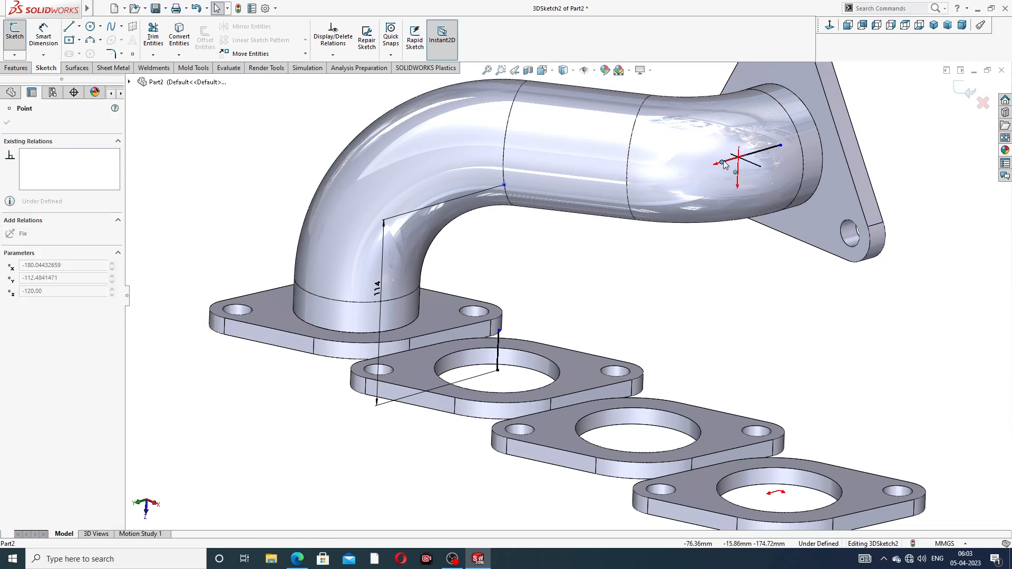
left_click_drag(723, 161, 723, 161)
left_click(882, 137)
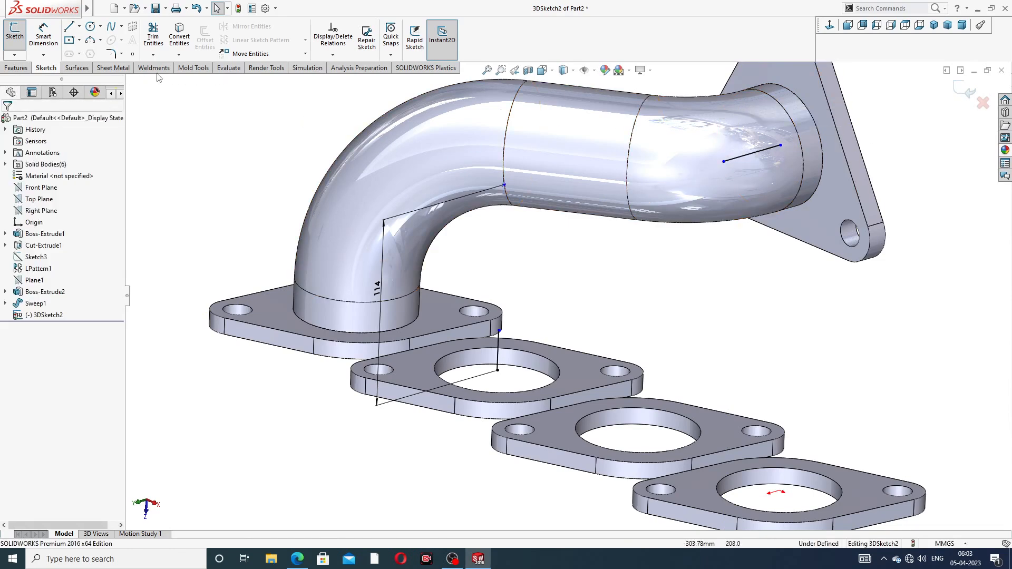
Connect the Z line's upper end to the Y line's inner end with a straight line
left_click(68, 28)
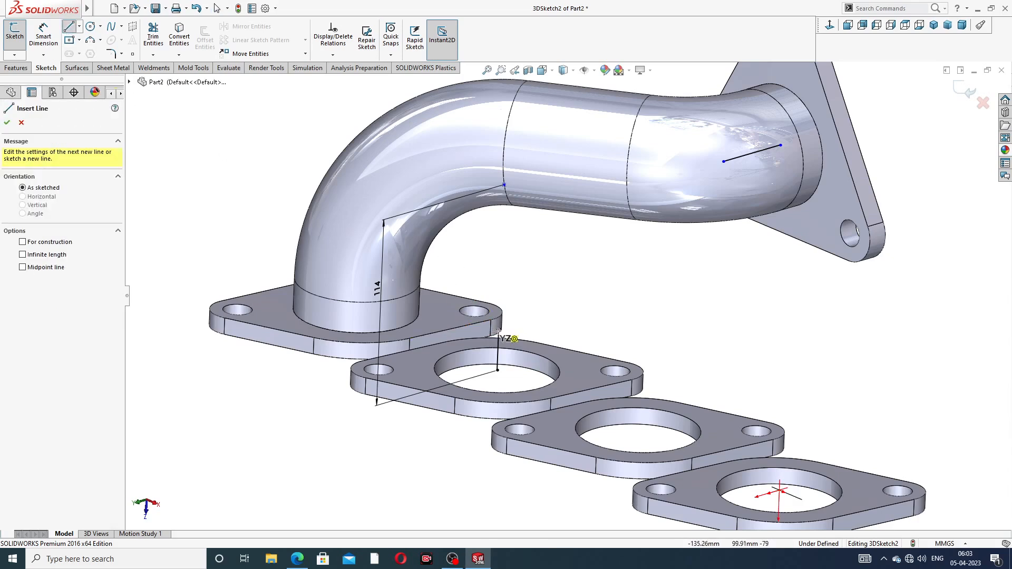
mouse_move(499, 330)
left_mouse_down()
mouse_move(662, 244)
mouse_move(736, 163)
mouse_move(725, 161)
left_mouse_up()
right_click(869, 114)
left_click(888, 130)
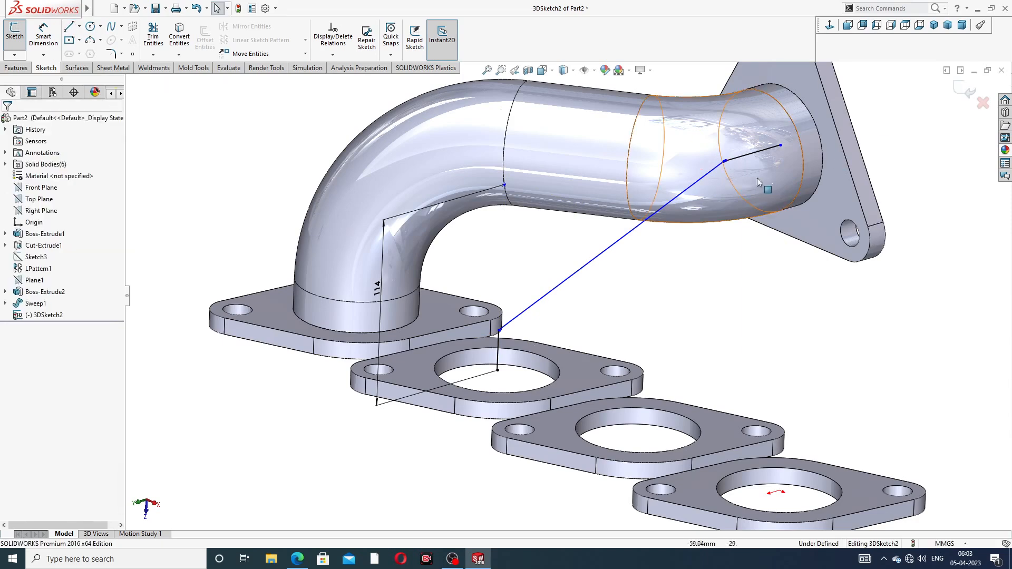
Delete the tiny stray line segment at the junction of the connecting line and the Y line
scroll(723, 174, "down", 2)
scroll(723, 174, "down", 2)
scroll(606, 230, "down", 3)
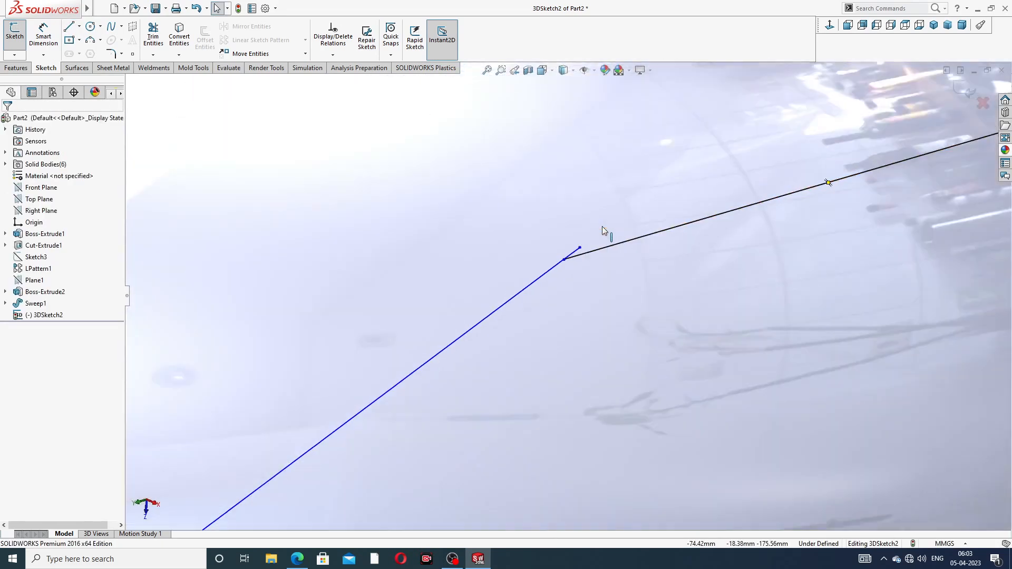
left_click_drag(534, 305, 501, 314)
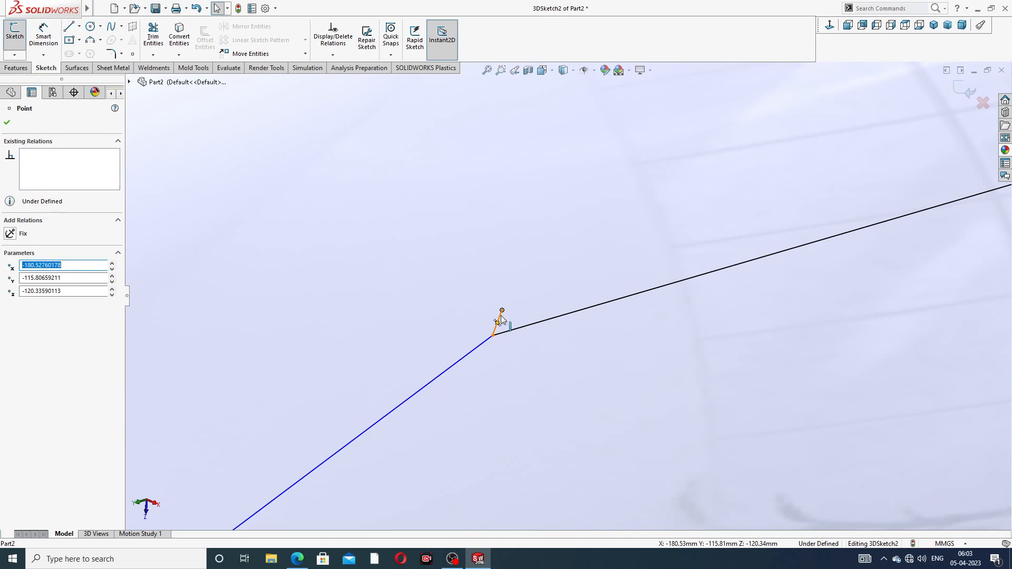
left_click(501, 316)
key("Delete")
Dimension the redrawn Y line at the outlet end to a length of 54 mm
scroll(593, 287, "up", 2)
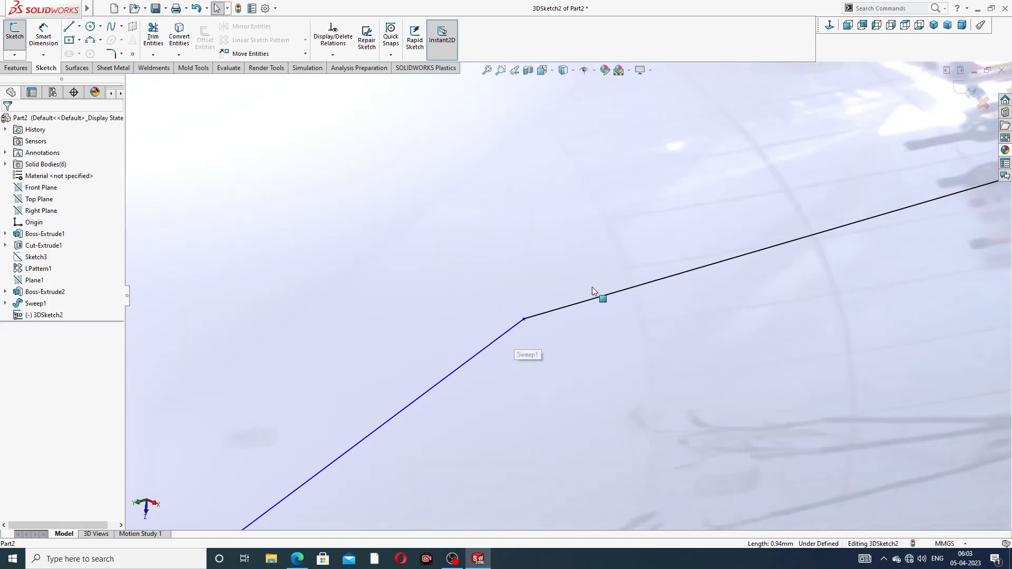
scroll(655, 261, "up", 3)
scroll(574, 307, "down", 4)
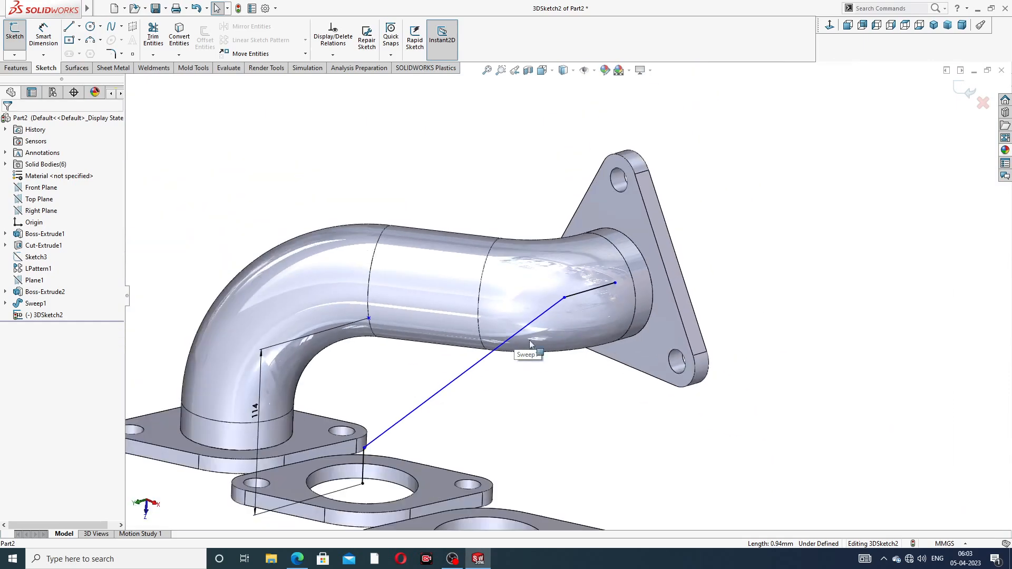
middle_click_drag(529, 340, 426, 434)
scroll(426, 435, "up", 2)
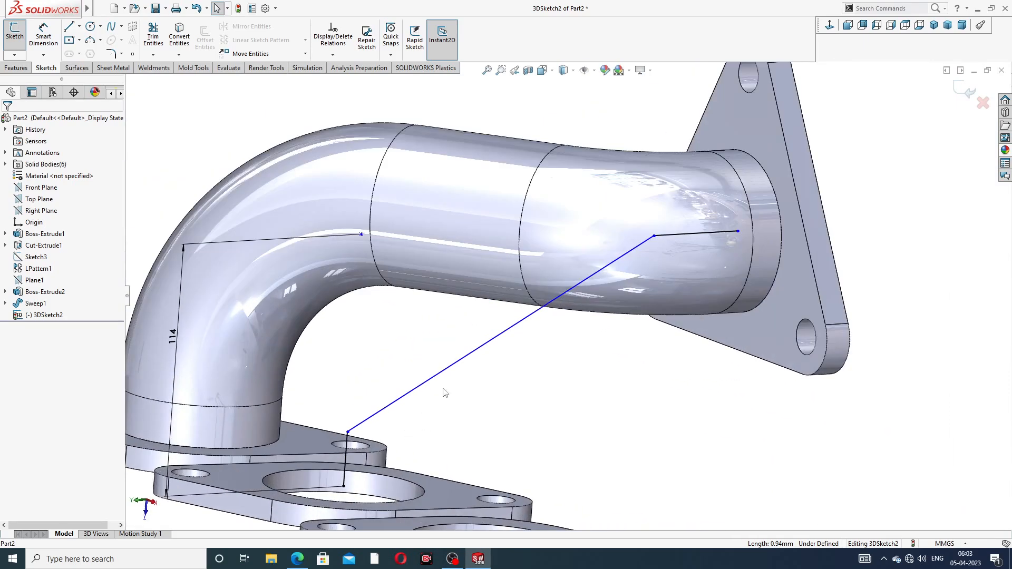
left_click(43, 32)
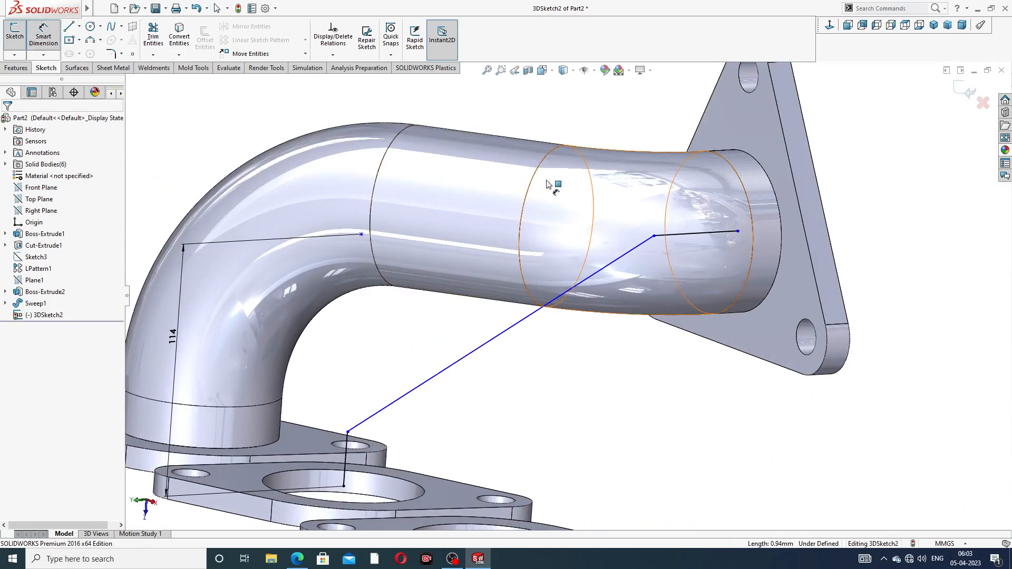
left_click(695, 233)
left_click(653, 117)
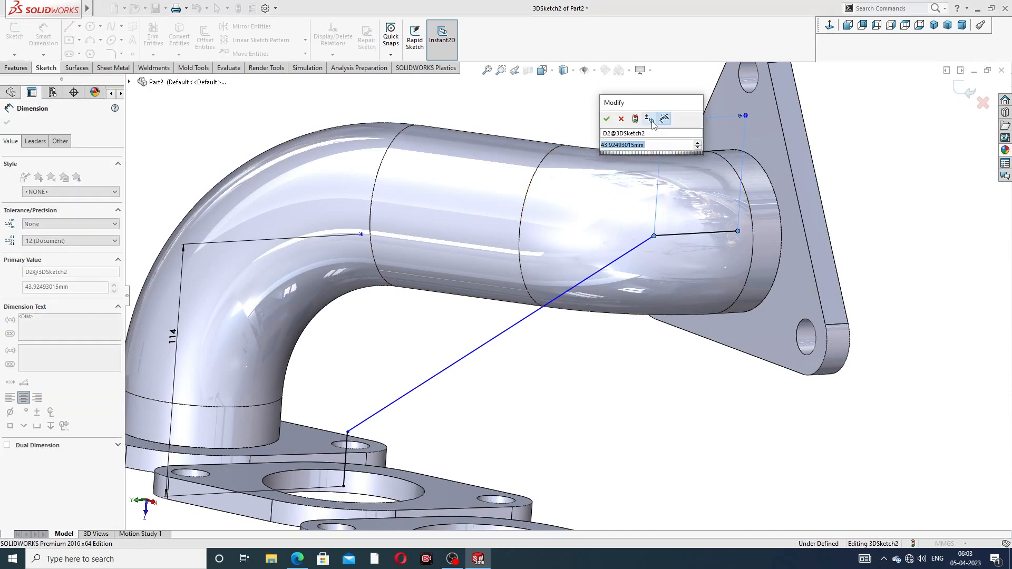
type("54")
key("Return")
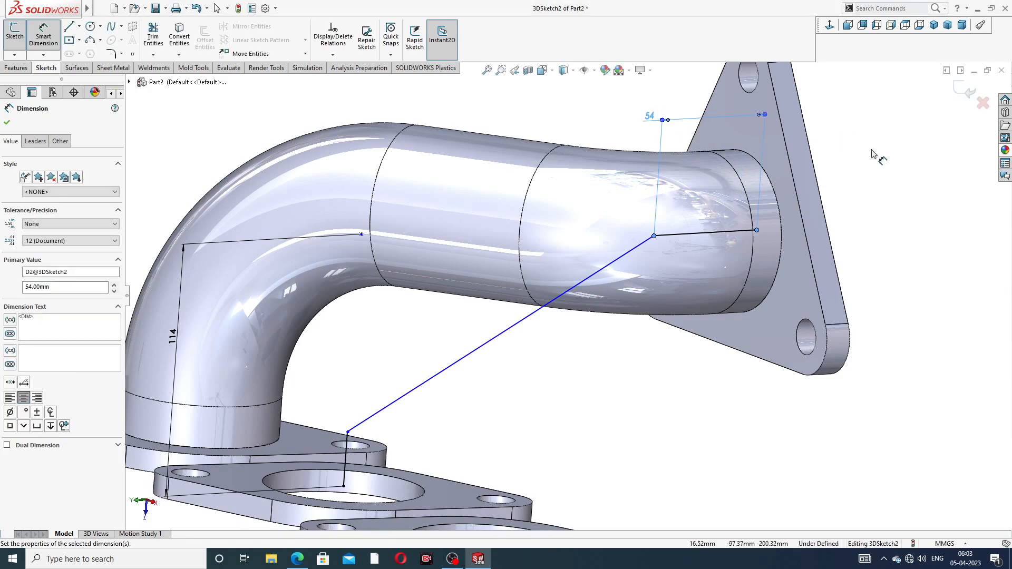
Dimension the Z line rising from the second inlet flange to a length of 114 mm
scroll(467, 367, "down", 2)
scroll(467, 366, "up", 3)
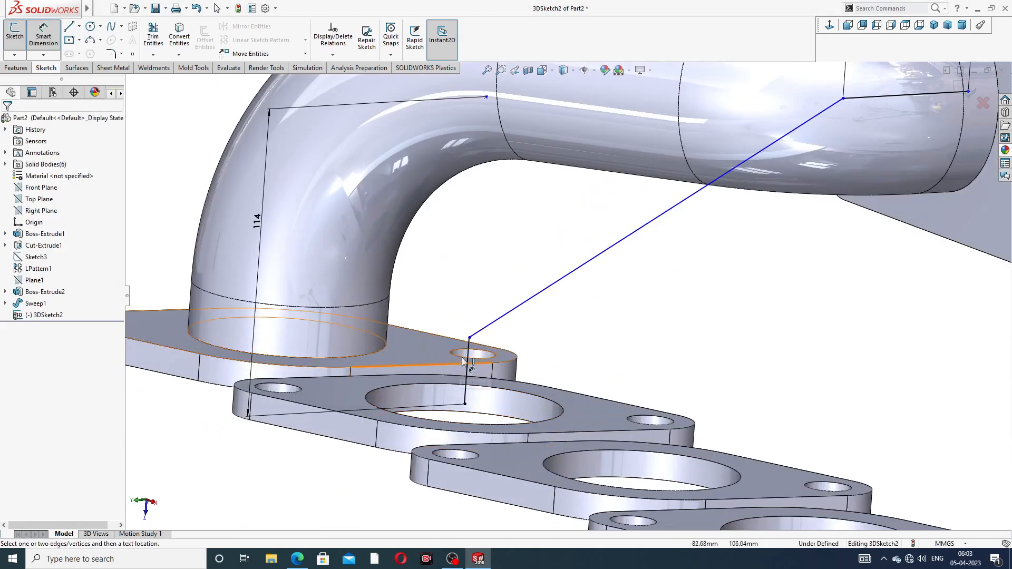
left_click(440, 381)
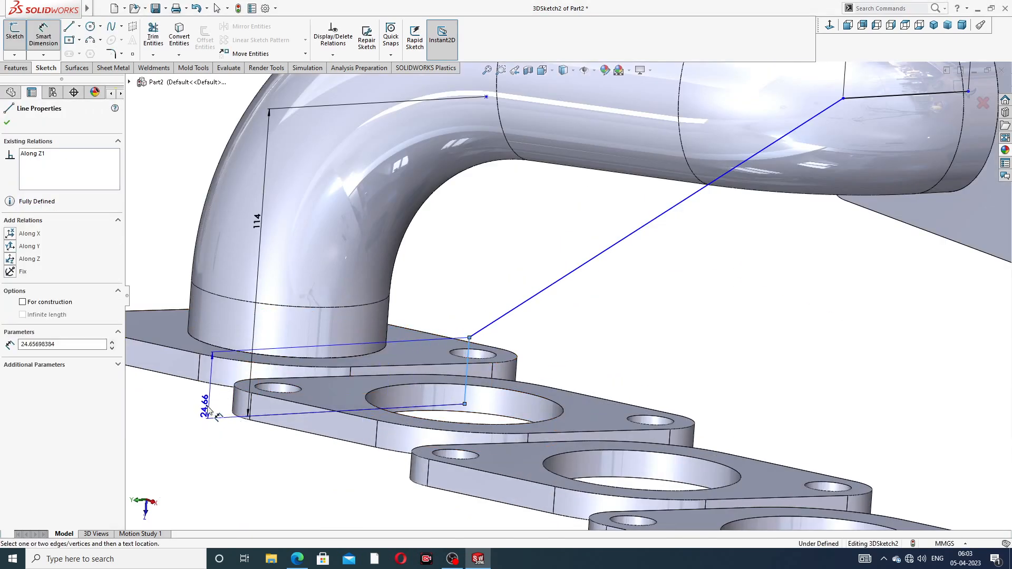
left_click(203, 407)
type("114")
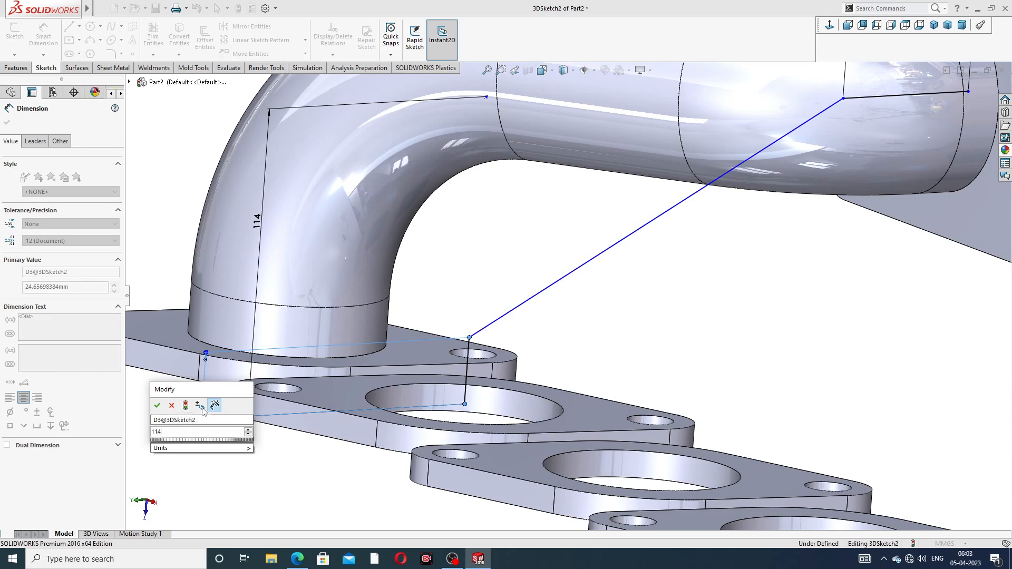
key("Return")
left_click(652, 300)
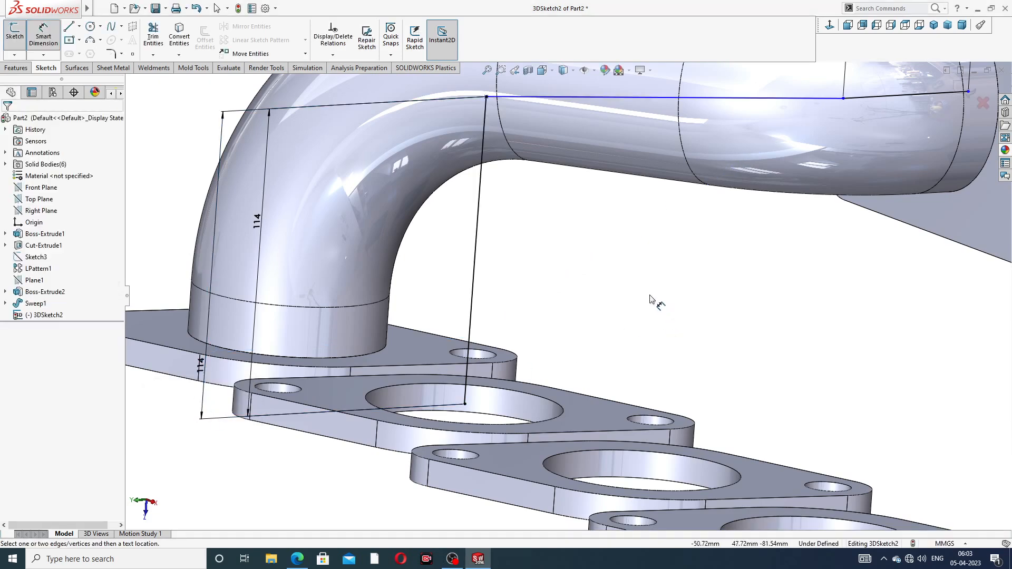
Place the Z line's new length dimension clear of the pipe and set it to 106 mm
key("f")
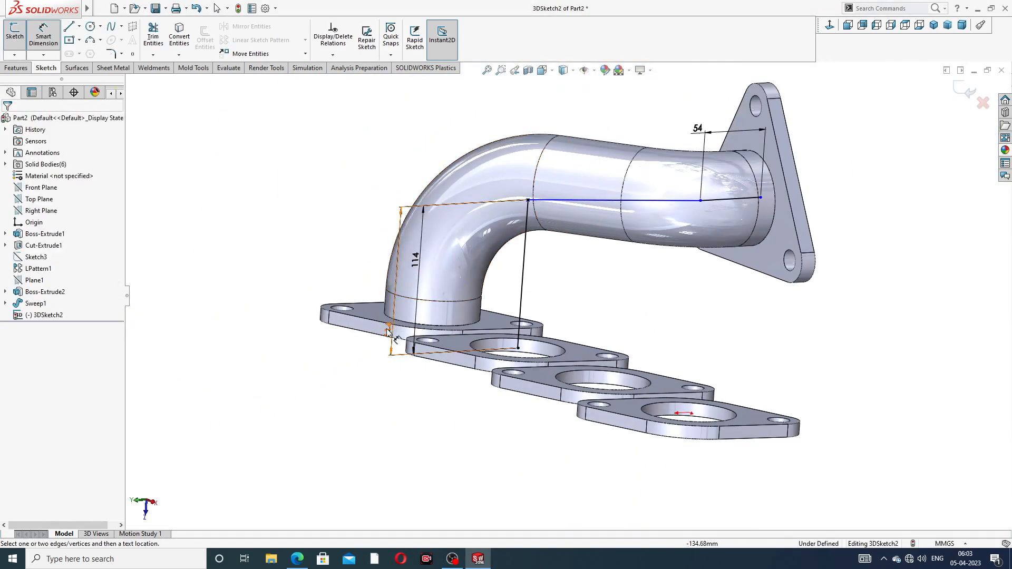
left_click(284, 322)
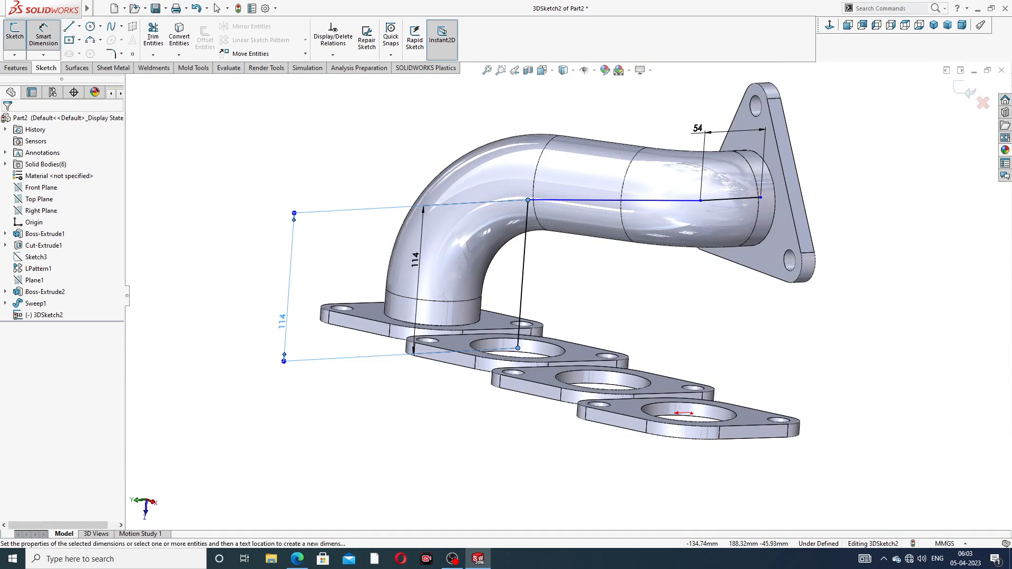
double_click(283, 320)
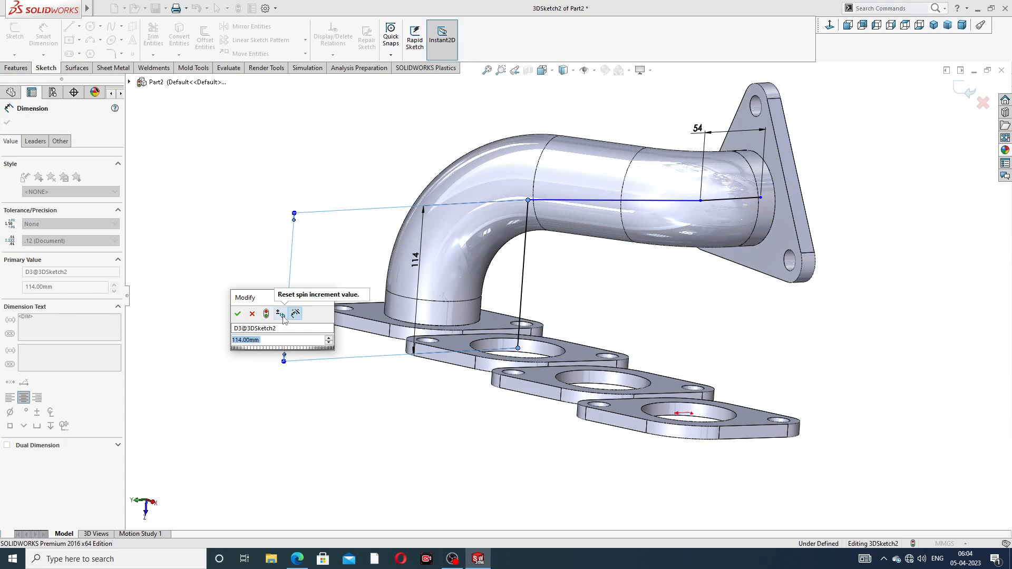
type("106")
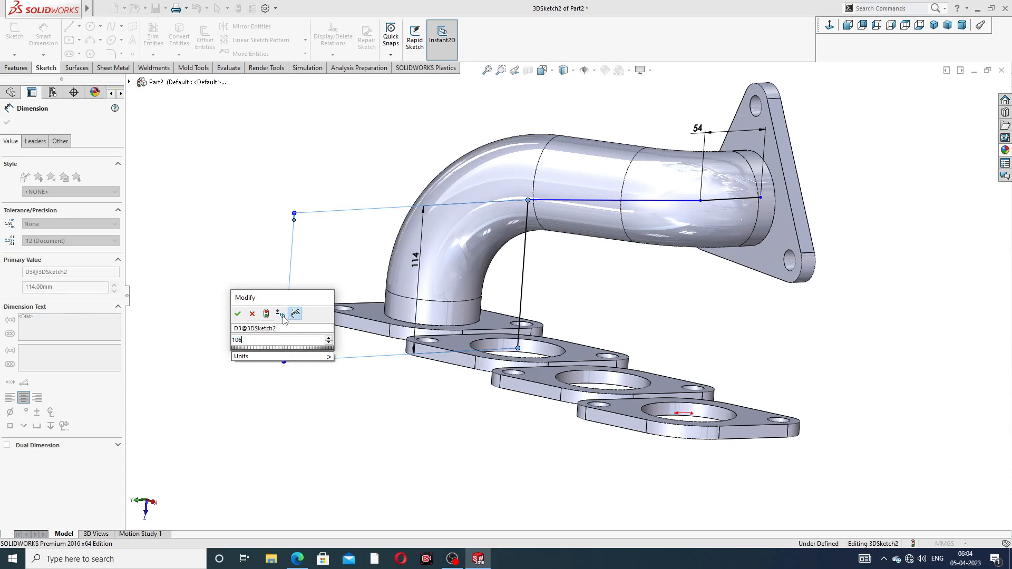
key("Return")
left_click(680, 293)
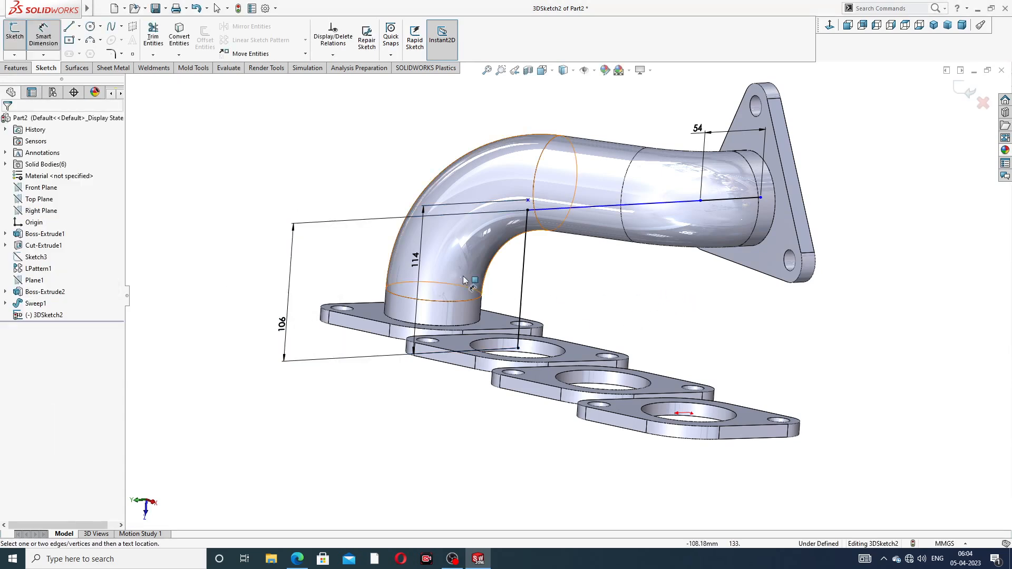
Try to delete the leftover 114 mm dimension that lies over the first pipe's bend
left_click(421, 260)
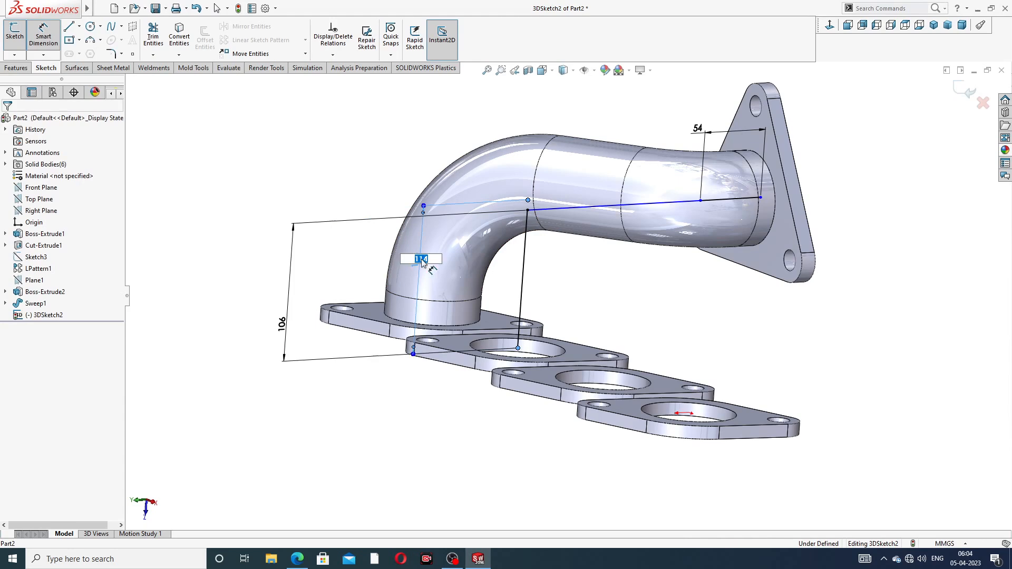
key("BackSpace")
left_click(609, 290)
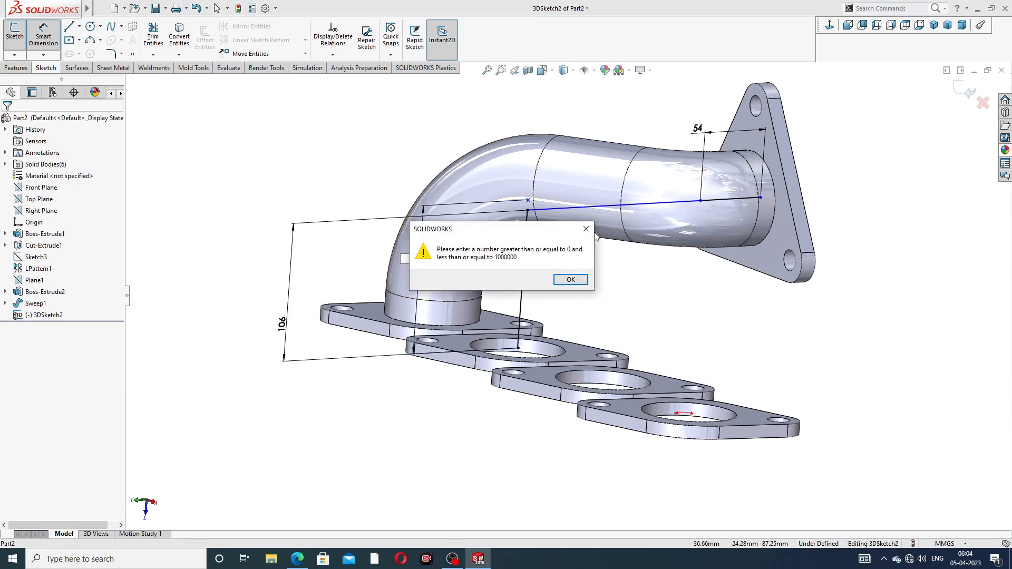
left_click(585, 229)
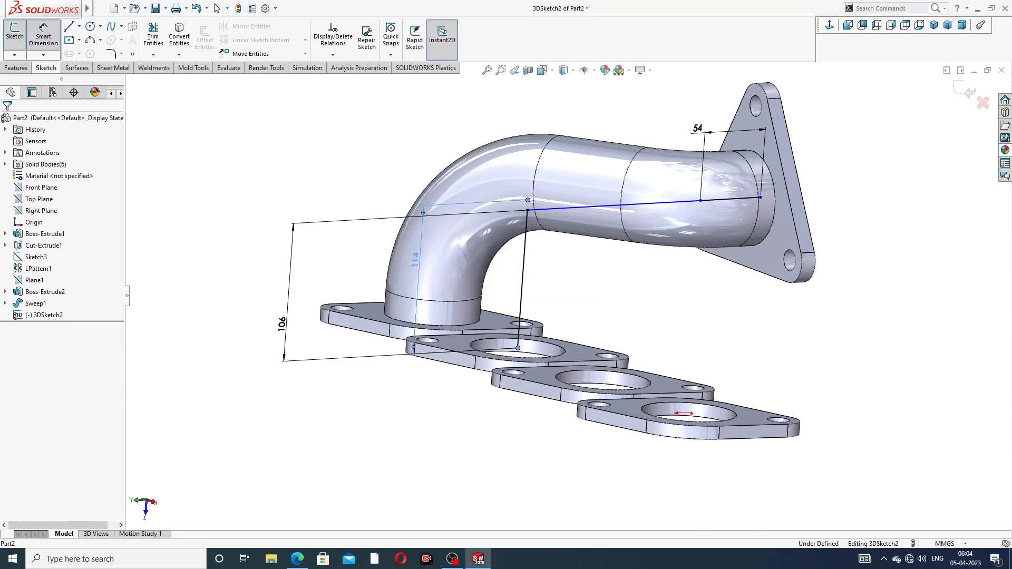
left_click(416, 259)
key("BackSpace")
left_click(634, 280)
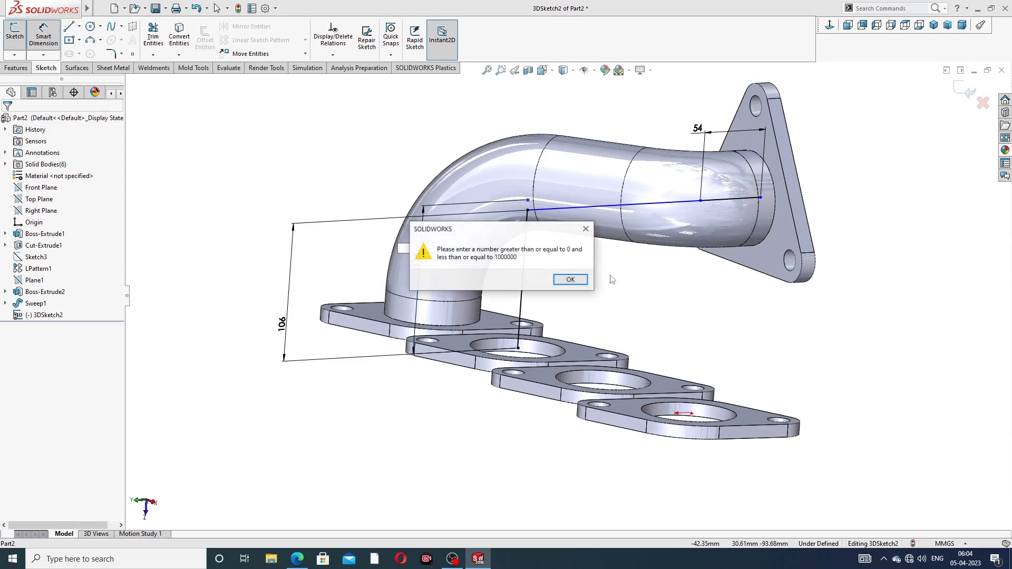
left_click(578, 279)
right_click(613, 288)
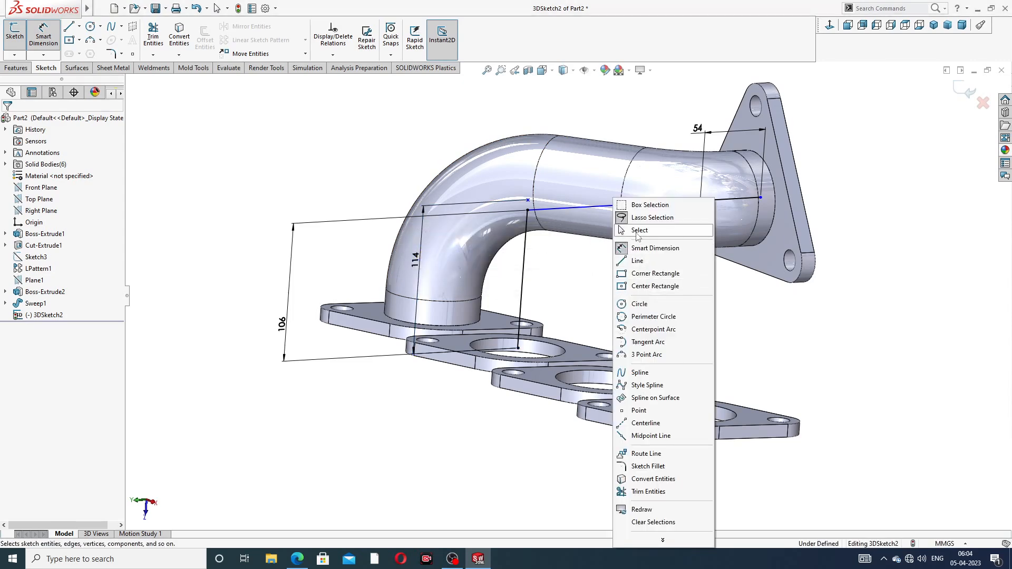
left_click(640, 231)
left_click(419, 257)
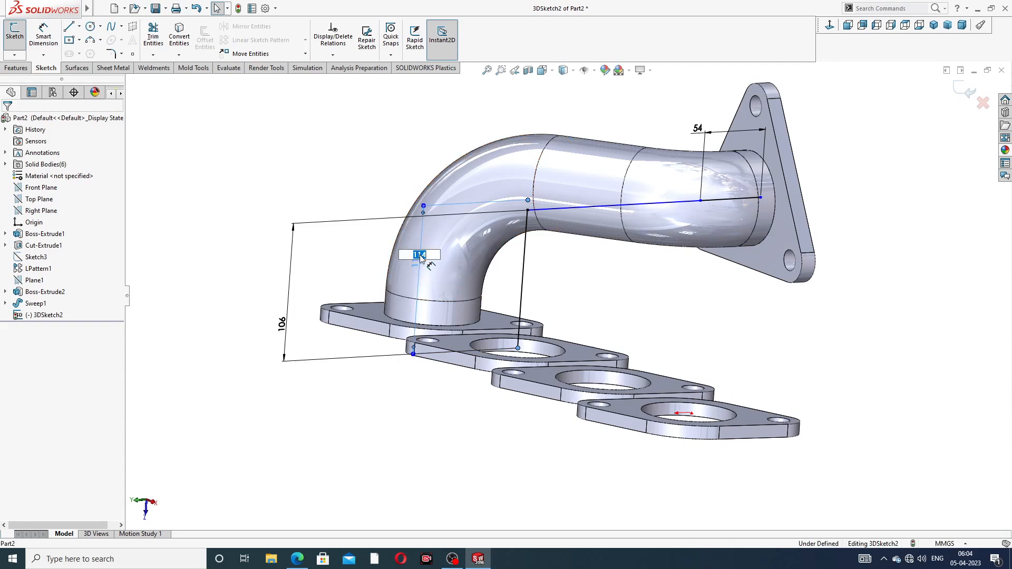
left_click(599, 276)
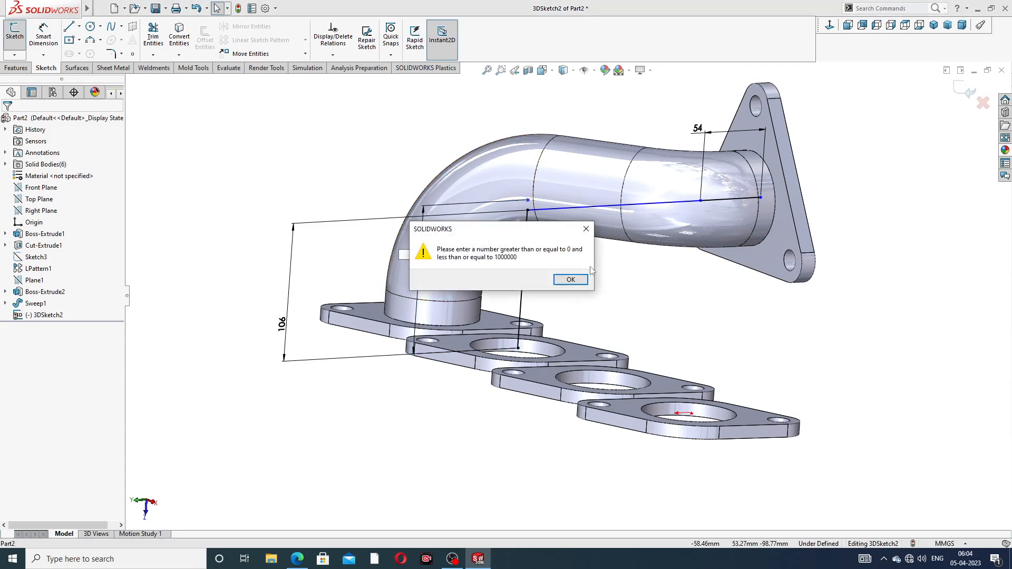
left_click(588, 231)
Delete the leftover 114 mm dimension beside the Z line by selecting its dimension line
scroll(616, 276, "up", 5)
middle_click_drag(617, 276, 578, 309)
scroll(542, 254, "down", 4)
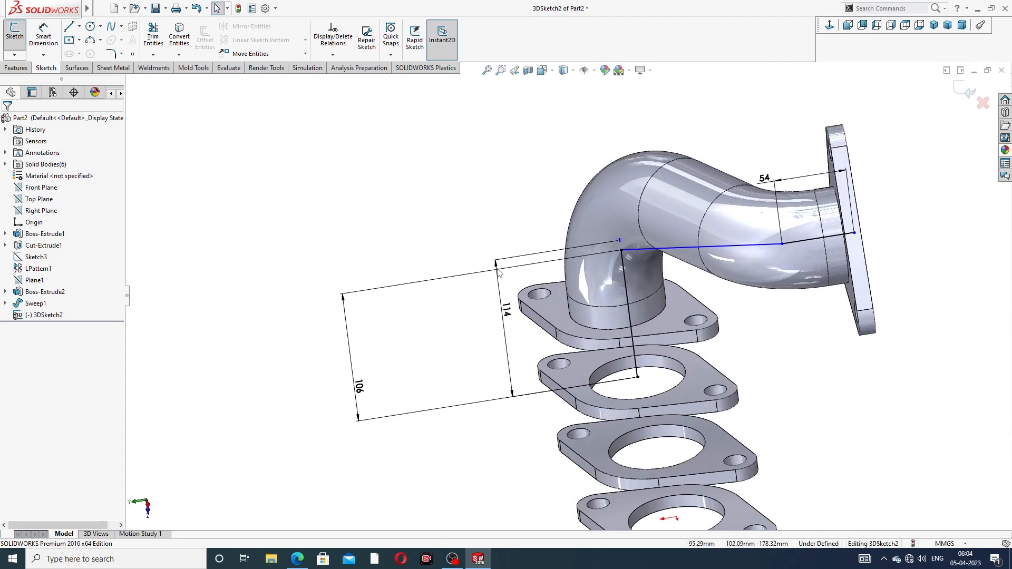
left_click(496, 267)
key("Delete")
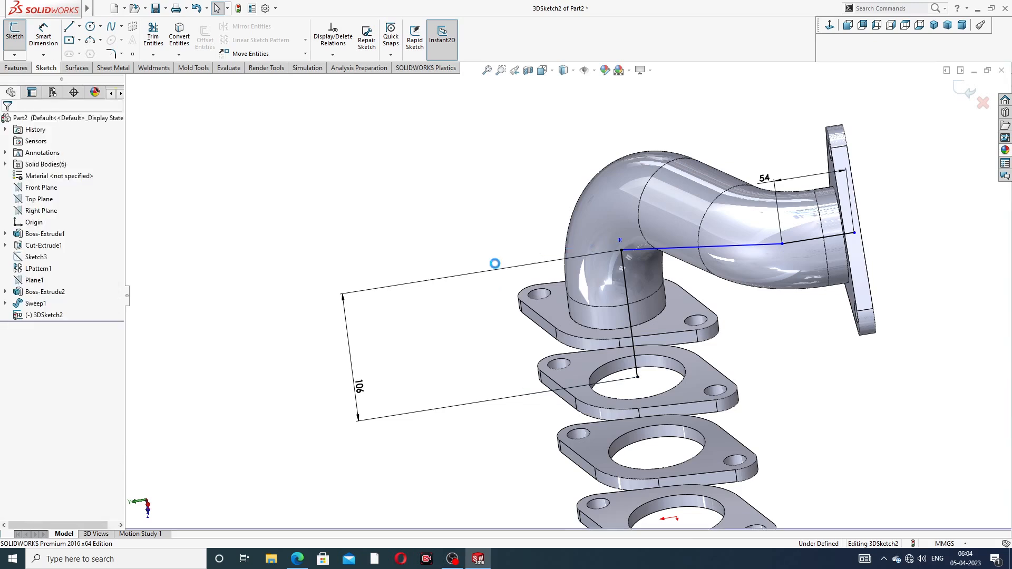
Undo the last edits back through the dimension deletion and the Z line's change to 106 mm
scroll(624, 248, "down", 2)
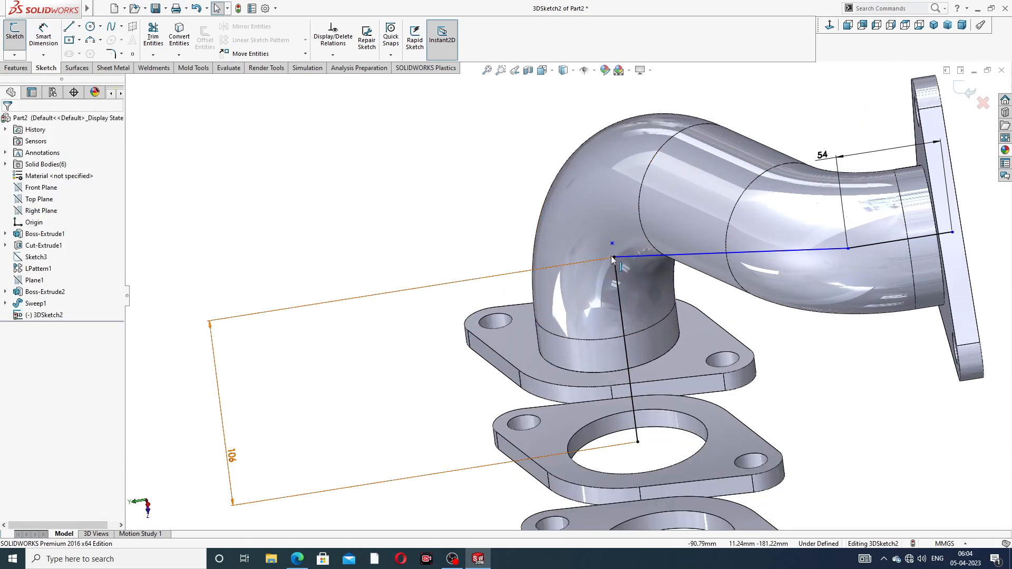
left_click(614, 257)
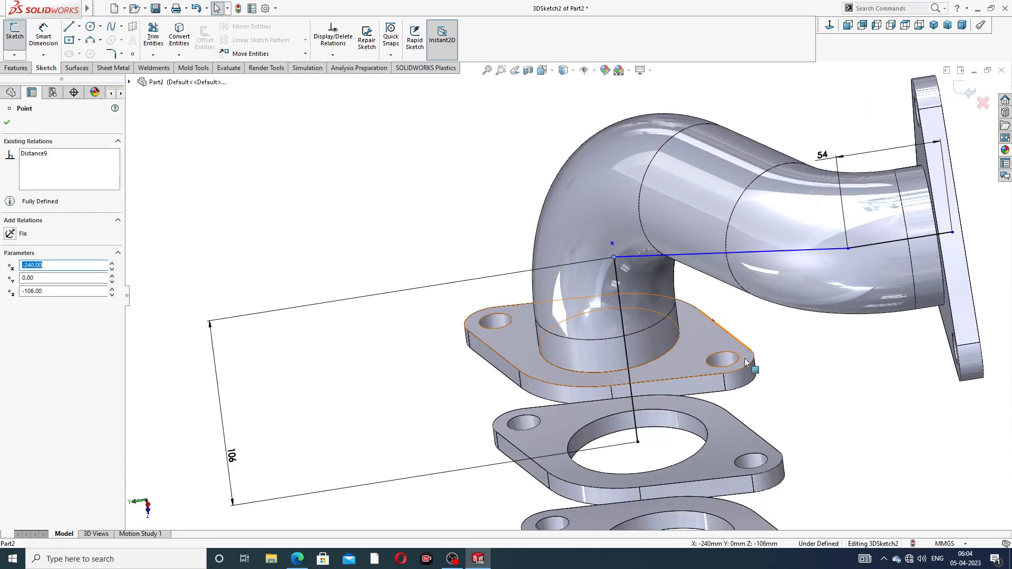
left_click_drag(234, 460, 358, 412)
key("ctrl+z")
key("ctrl+z")
key("ctrl+z")
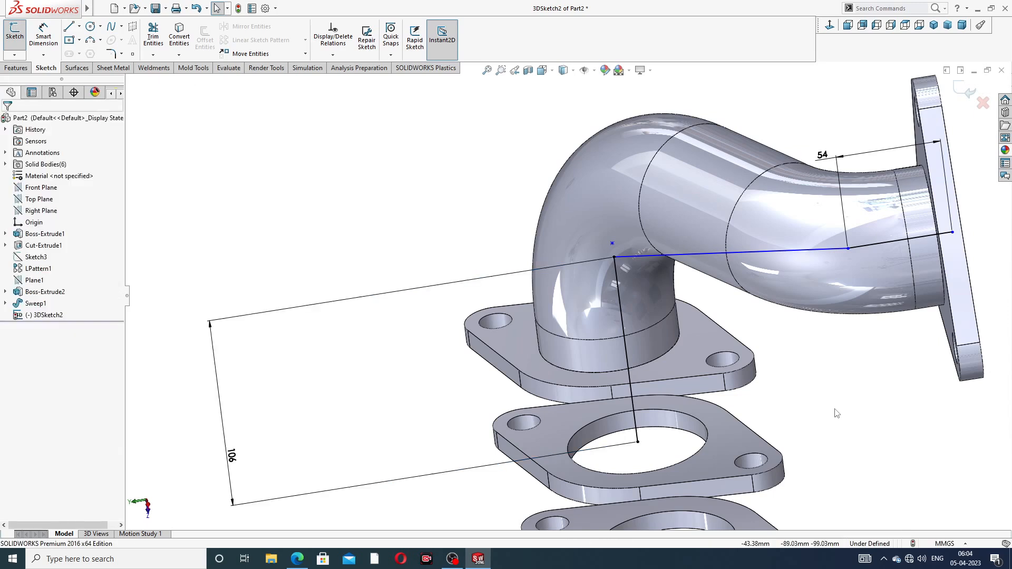
key("ctrl+z")
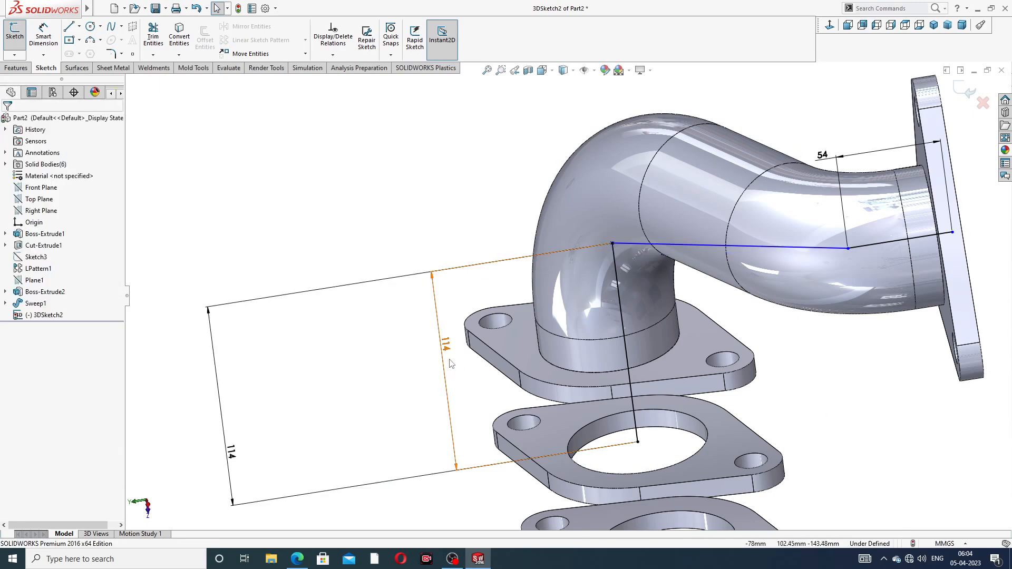
Delete both 114 mm dimensions from the Z line above the second inlet flange
left_click(433, 284)
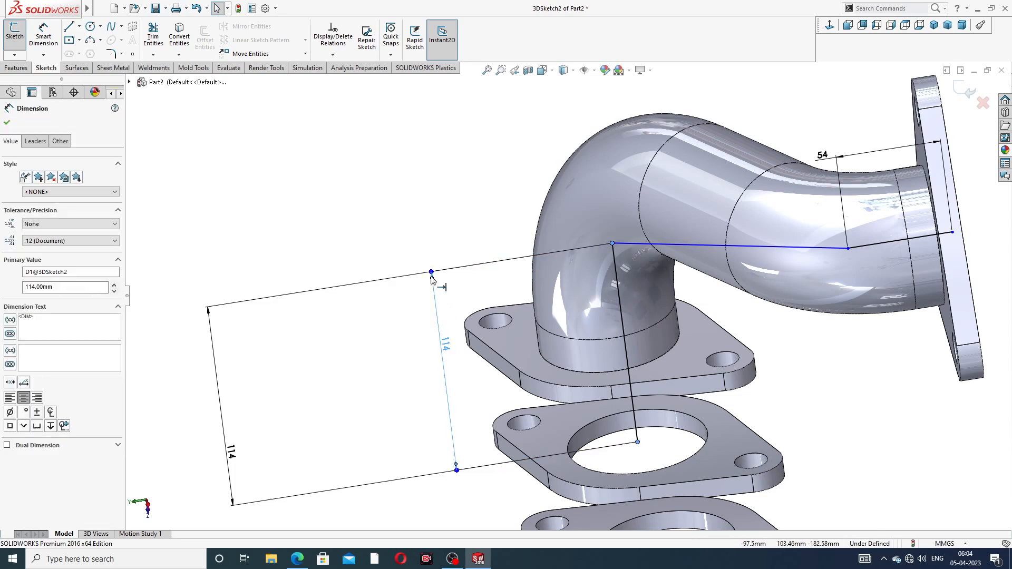
key("Delete")
left_click(379, 283)
key("Delete")
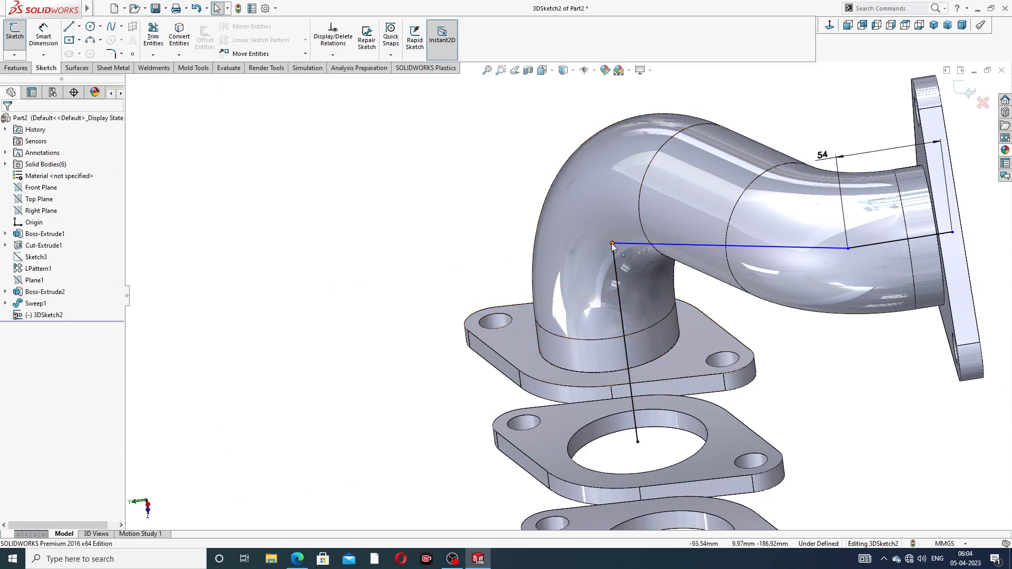
Lower the Z line's upper end point along the line, making the line about 67 mm long
left_click_drag(611, 244, 634, 329)
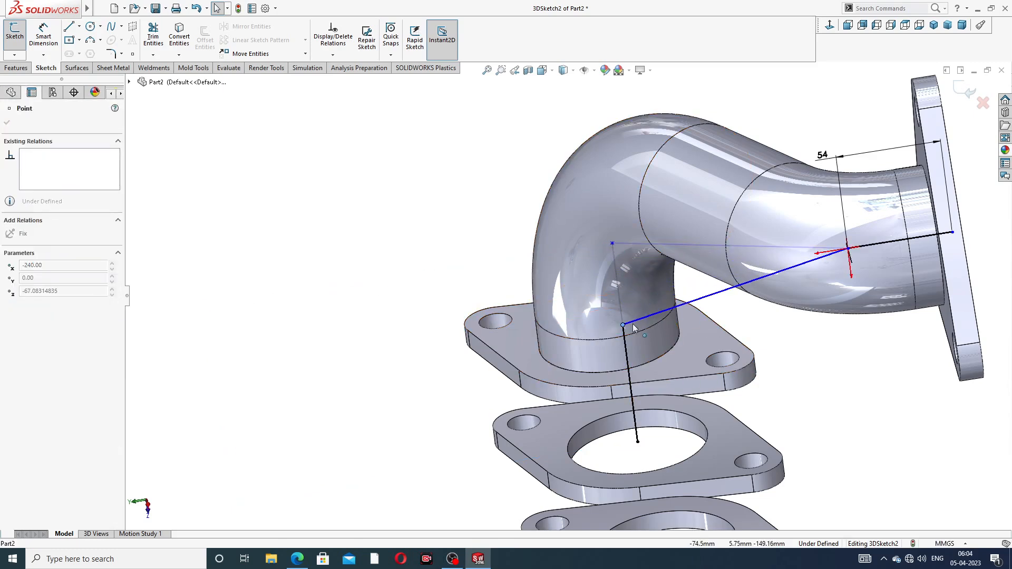
left_click(823, 366)
scroll(787, 334, "up", 2)
Dimension the Z line above the second inlet flange to a length of 106 mm
left_click(51, 29)
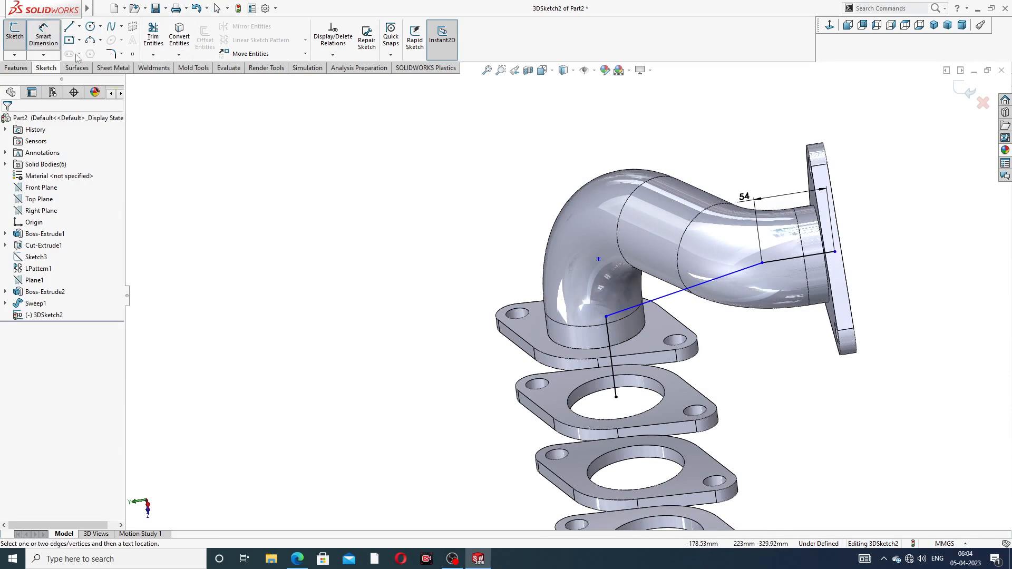
left_click(609, 342)
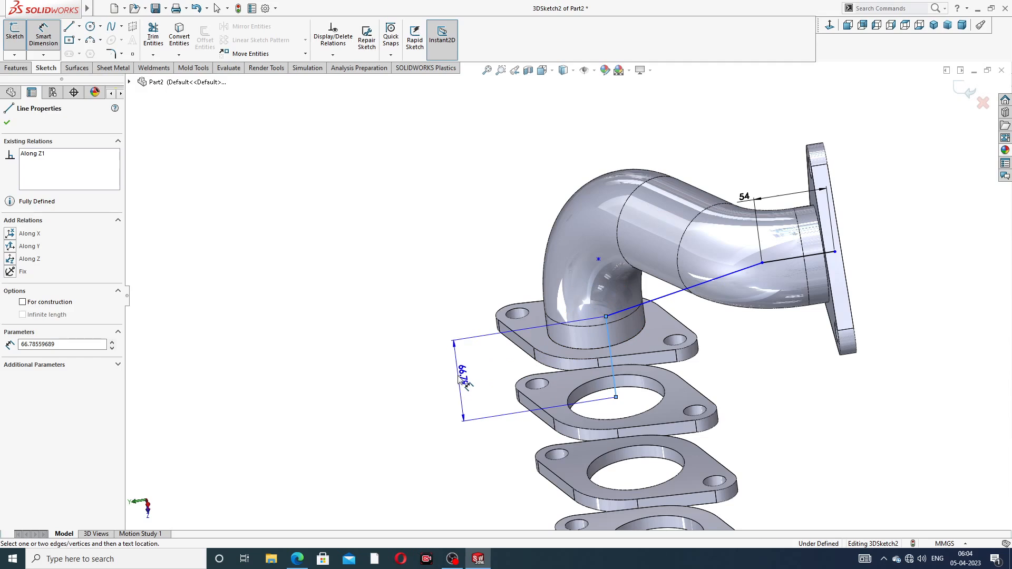
left_click(463, 384)
type("10")
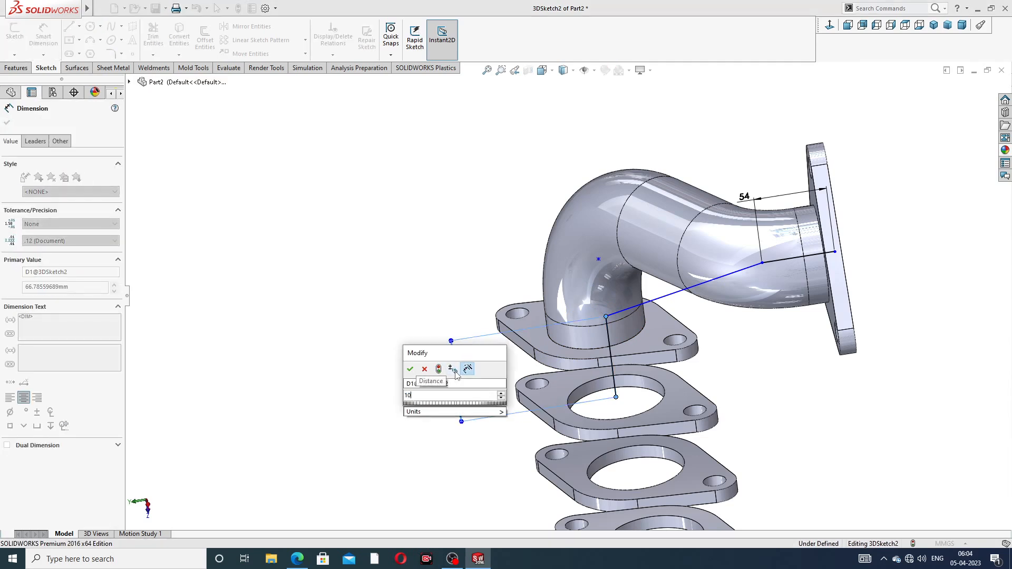
type("6")
key("Return")
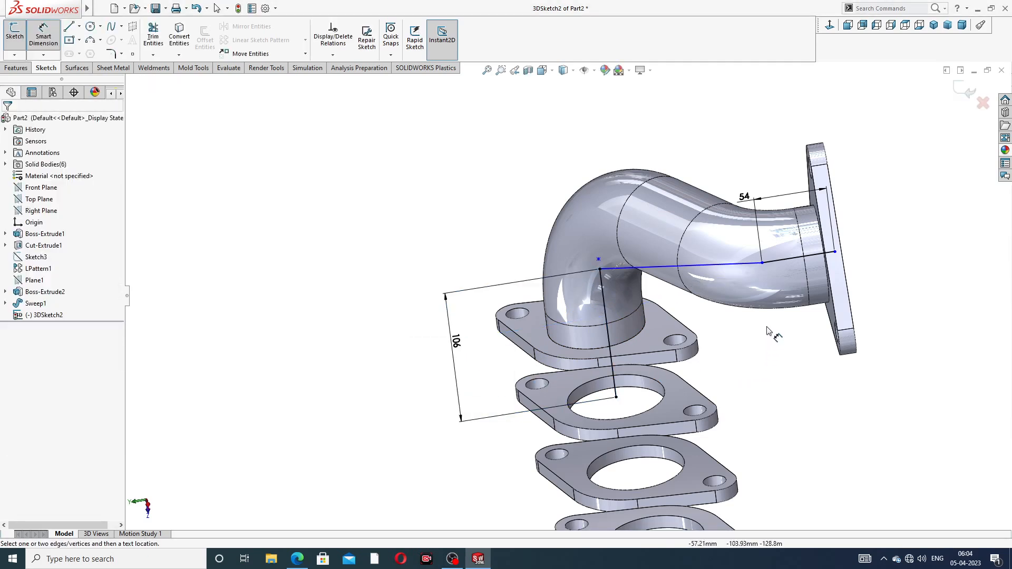
Examine the dimensioned path from several angles, checking its end points at the outlet flange and the second inlet flange
scroll(774, 320, "up", 2)
middle_click_drag(748, 280, 594, 307)
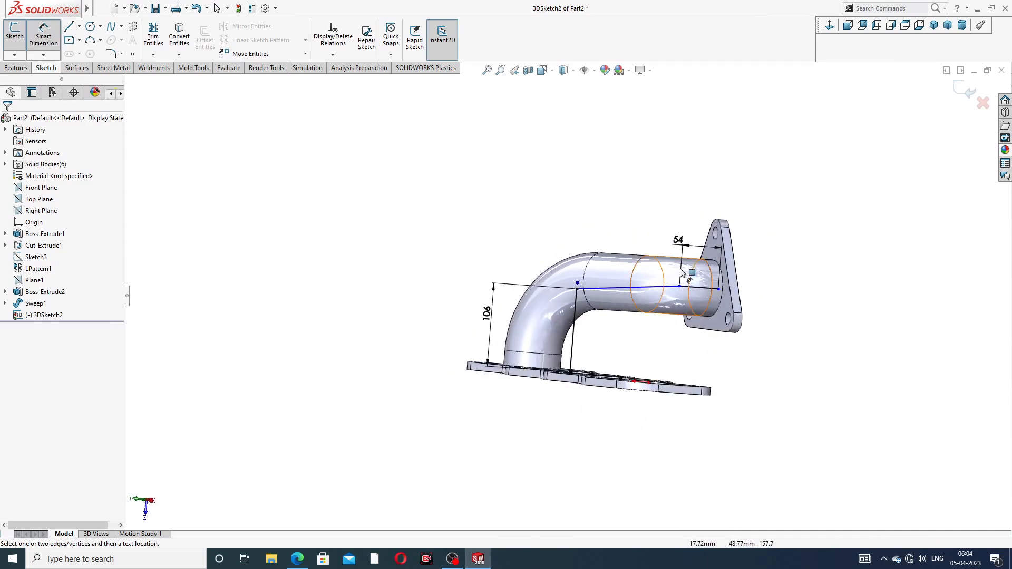
scroll(595, 307, "down", 2)
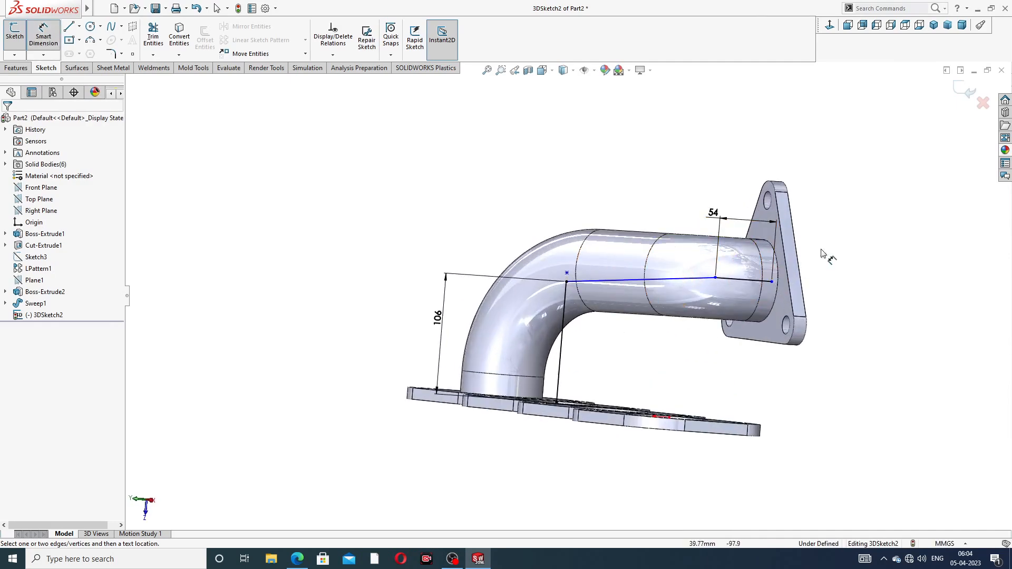
right_click(847, 186)
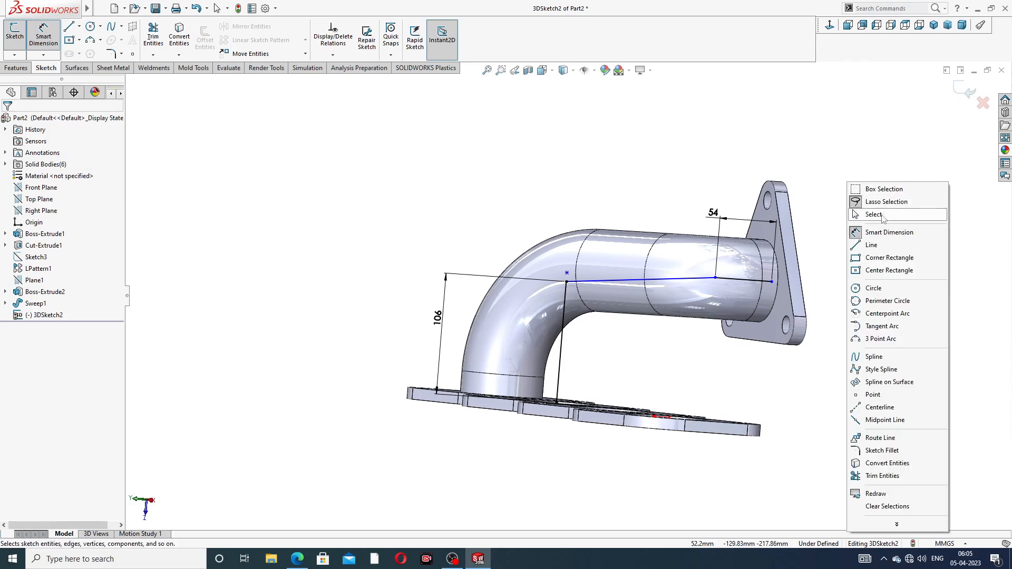
left_click(885, 215)
scroll(788, 229, "down", 3)
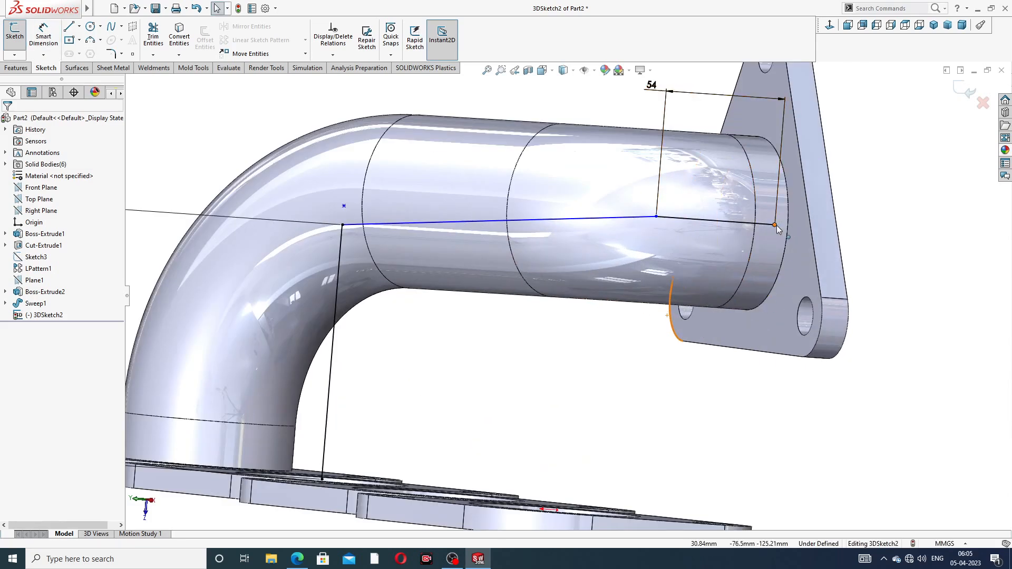
left_click(774, 225)
mouse_move(759, 225)
left_mouse_down()
mouse_move(749, 225)
mouse_move(777, 226)
mouse_move(753, 225)
left_mouse_up()
left_click(902, 215)
scroll(416, 345, "up", 3)
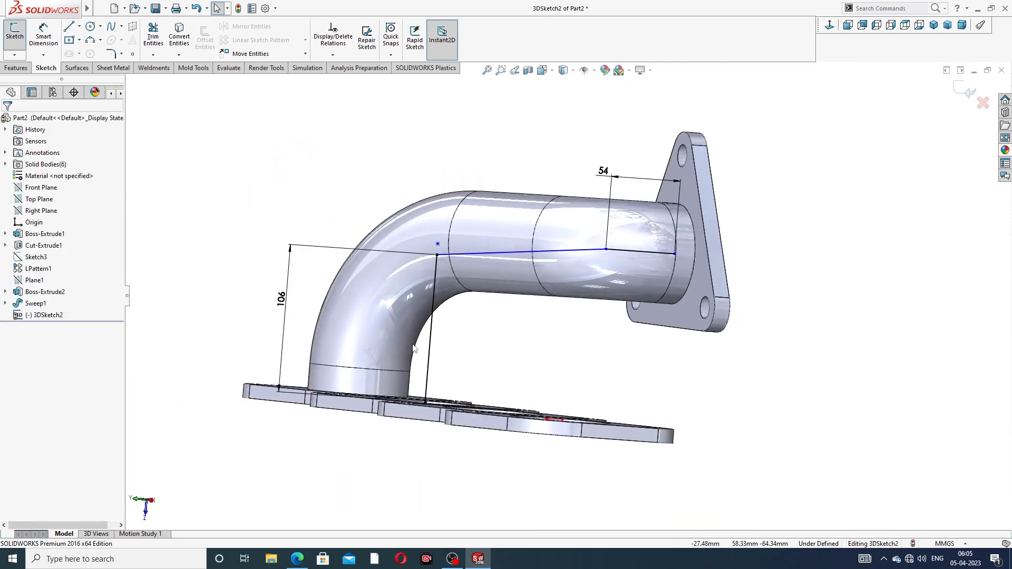
middle_click_drag(438, 376, 427, 430)
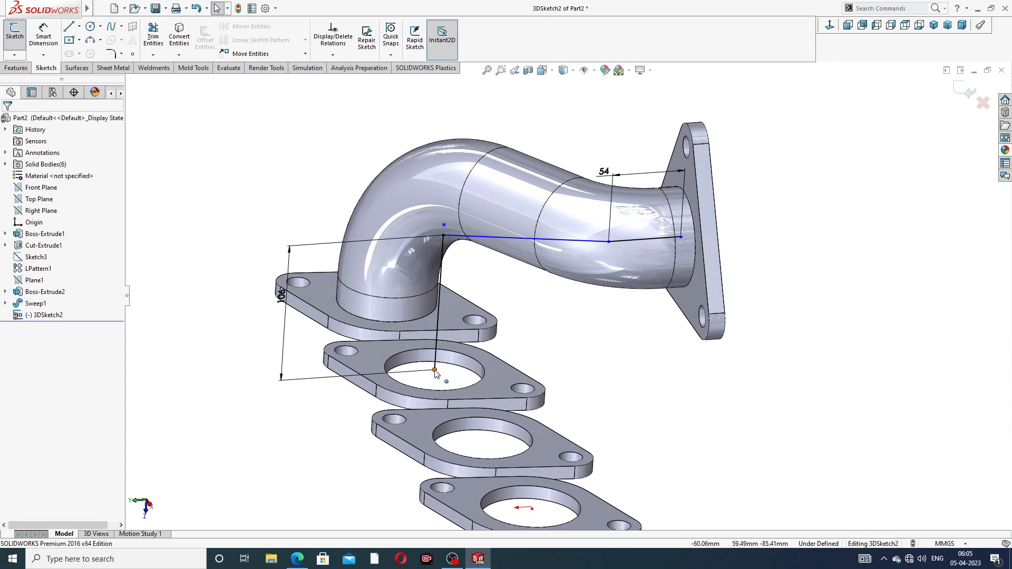
Fillet the second path's corner near the outlet flange at 68 mm and its corner above the inlet flange at 98 mm
left_click(435, 372)
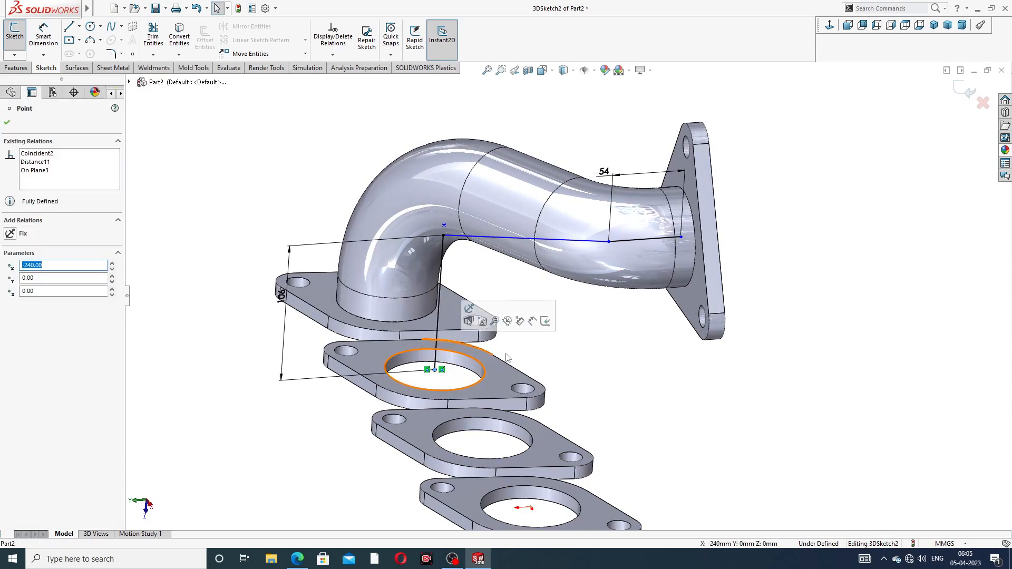
left_click(587, 357)
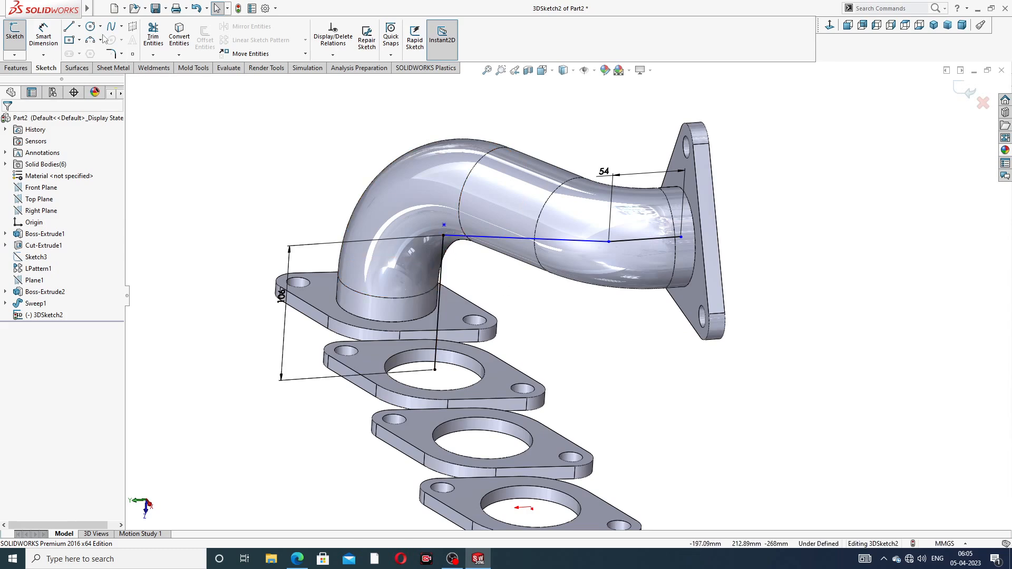
left_click(110, 54)
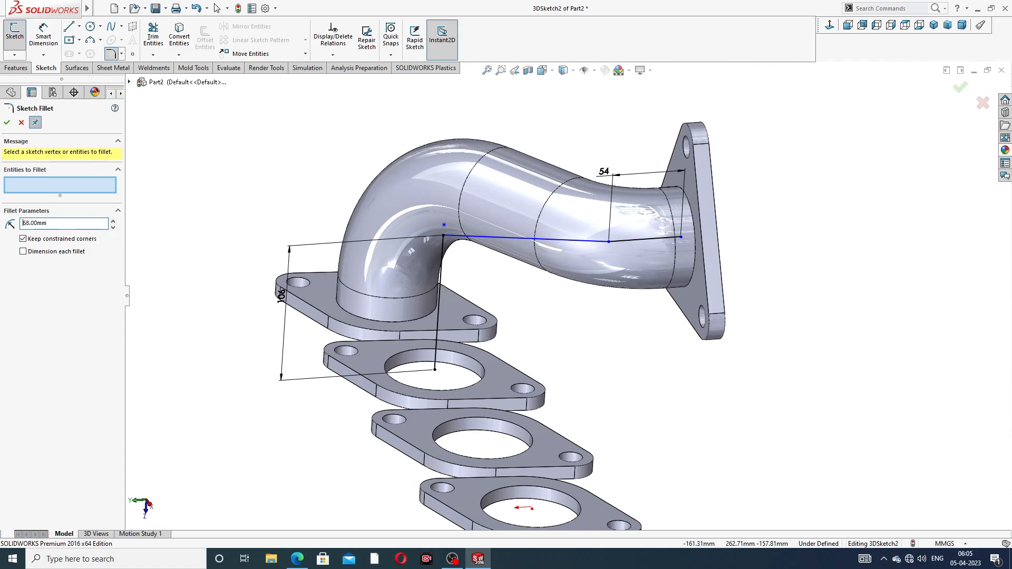
left_click(610, 242)
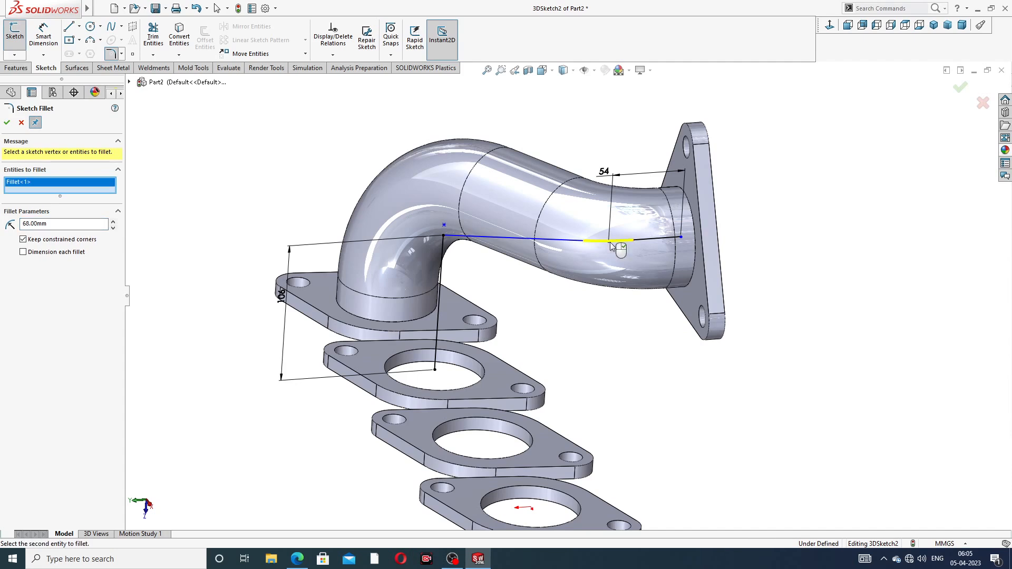
left_click(7, 123)
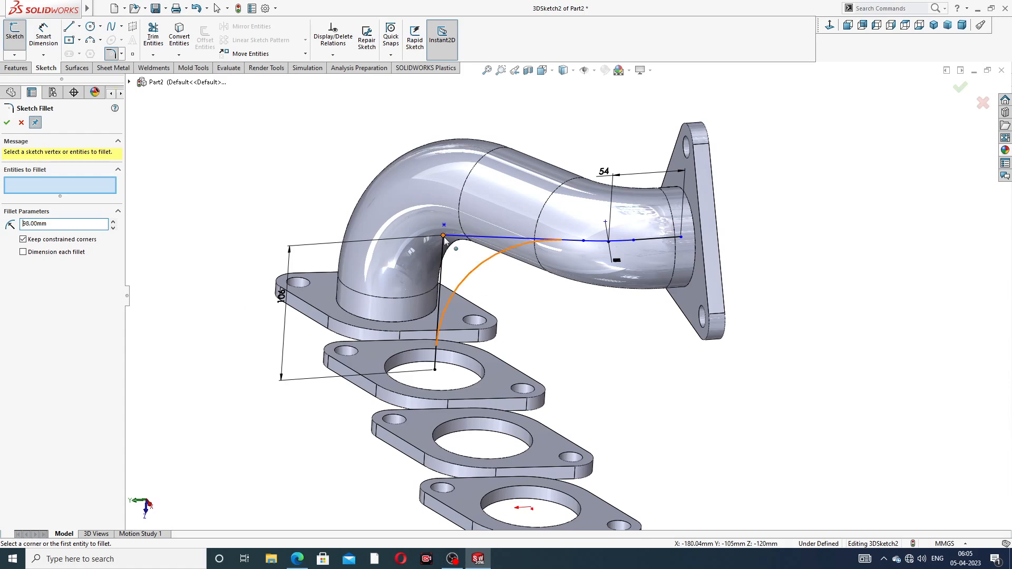
left_click(445, 240)
left_click(7, 123)
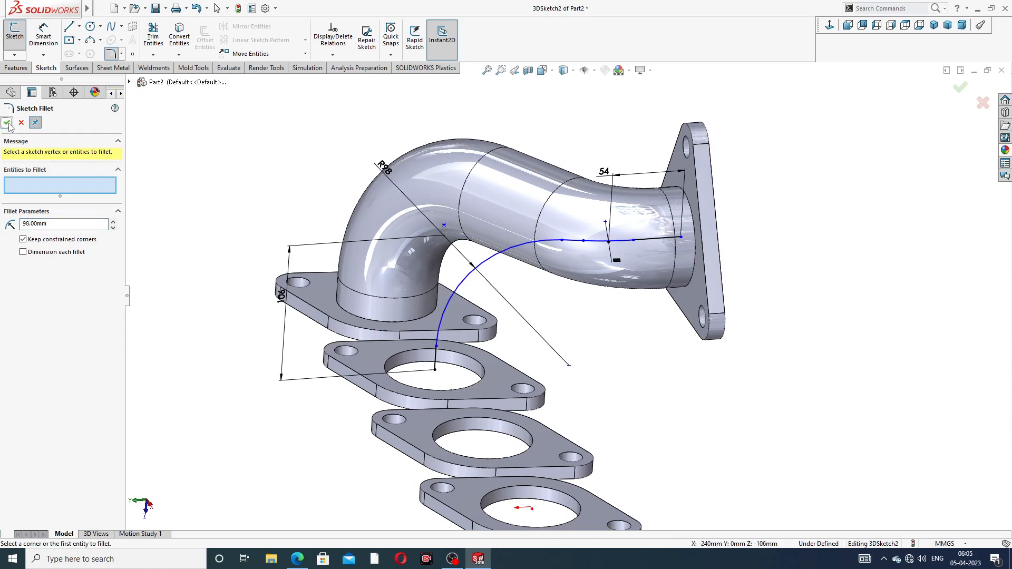
left_click(7, 123)
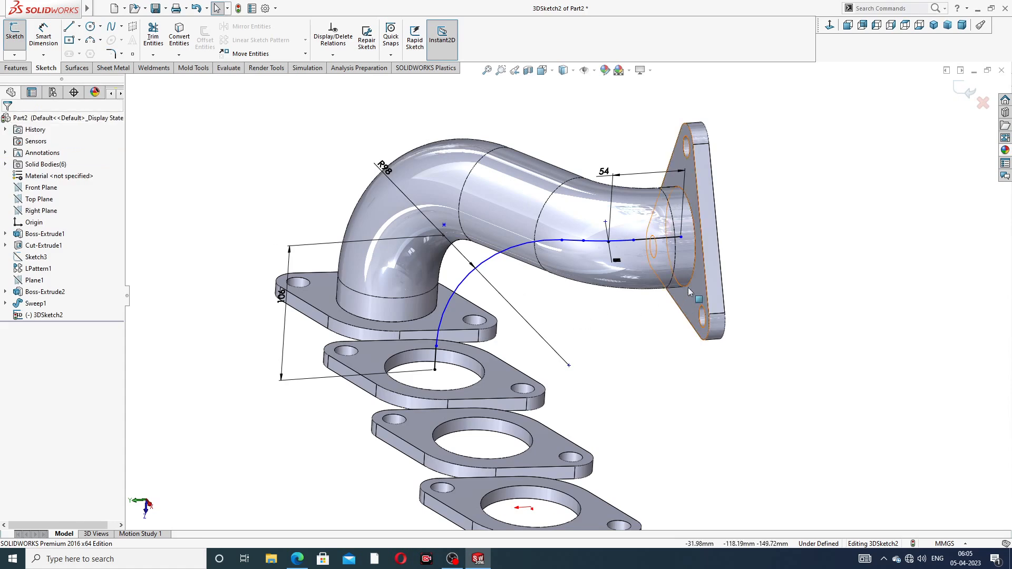
Check the filleted path from several angles and finish the 3D sketch
scroll(716, 274, "down", 4)
mouse_move(642, 196)
left_mouse_down()
mouse_move(676, 192)
mouse_move(642, 196)
left_mouse_up()
left_click(764, 213)
scroll(766, 216, "up", 4)
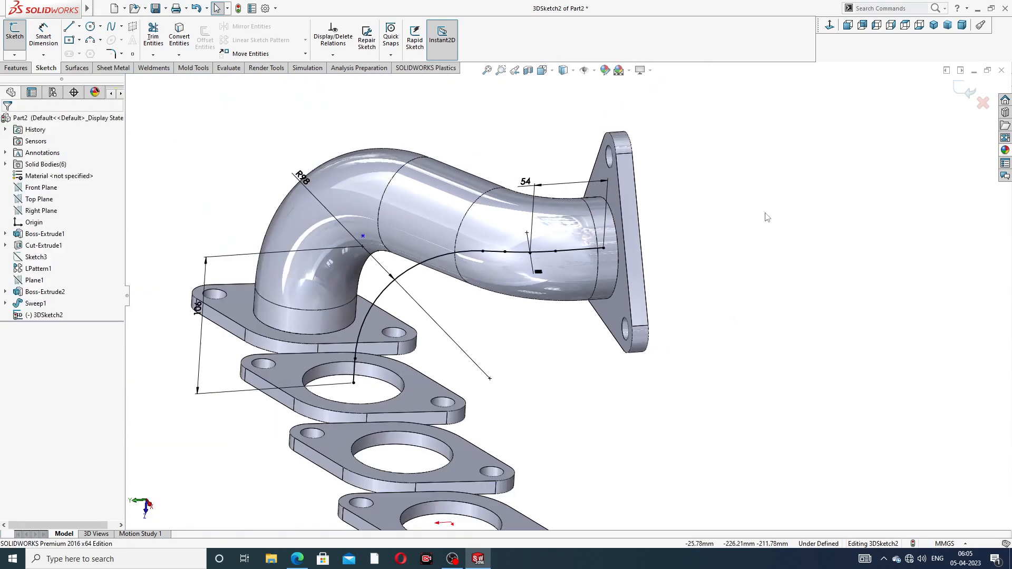
middle_click_drag(527, 269, 538, 278)
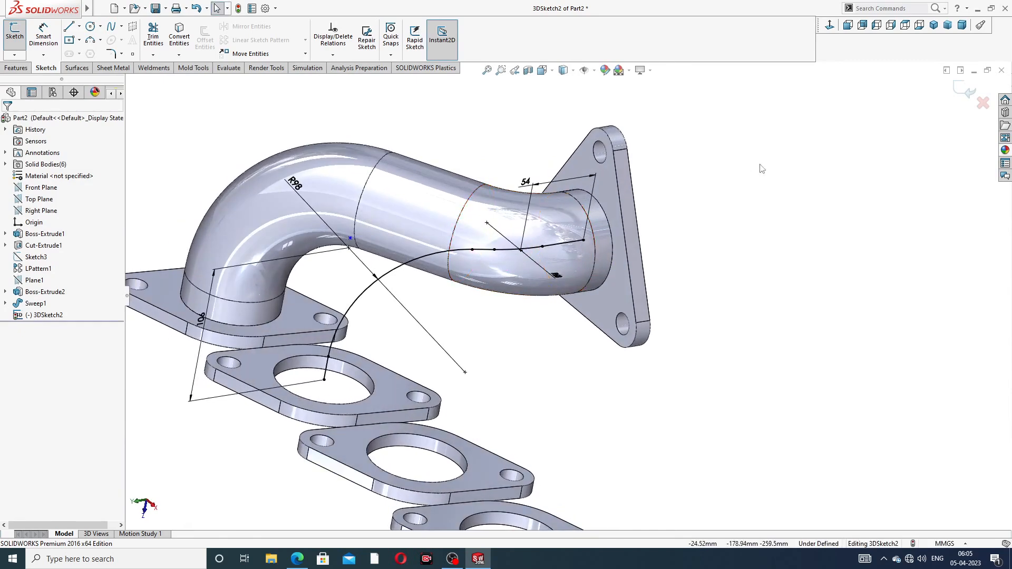
scroll(738, 183, "up", 2)
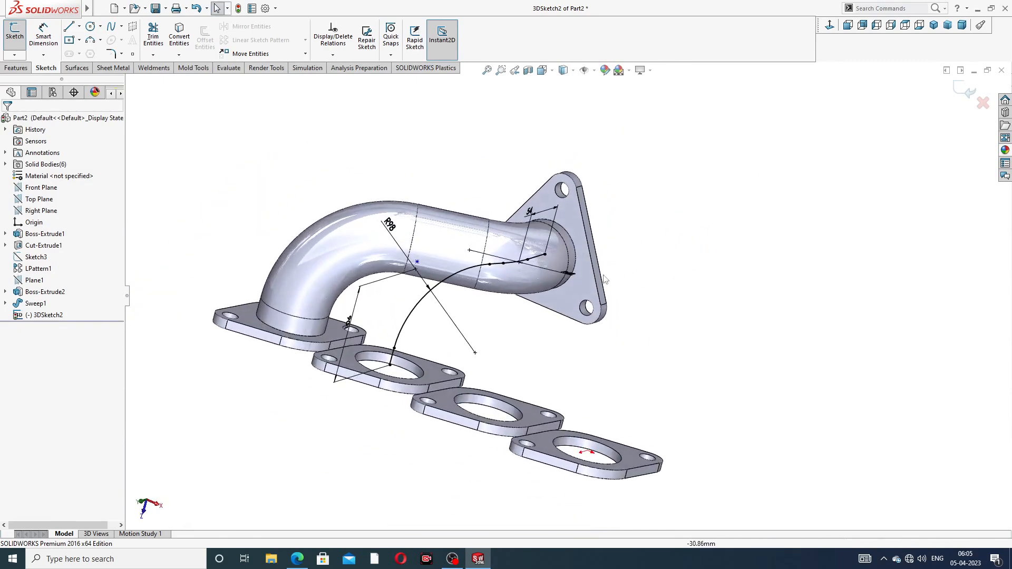
scroll(560, 201, "down", 3)
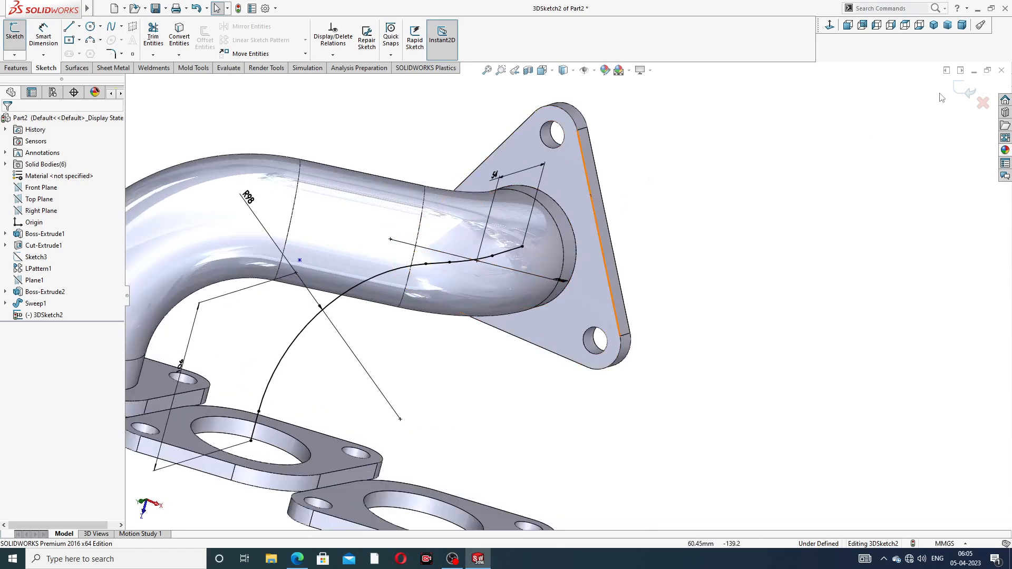
left_click(960, 95)
Sketch on the triangular flange's pipe-side face, convert its 72 mm circular hole edge into a profile circle, and finish the sketch
scroll(557, 228, "down", 3)
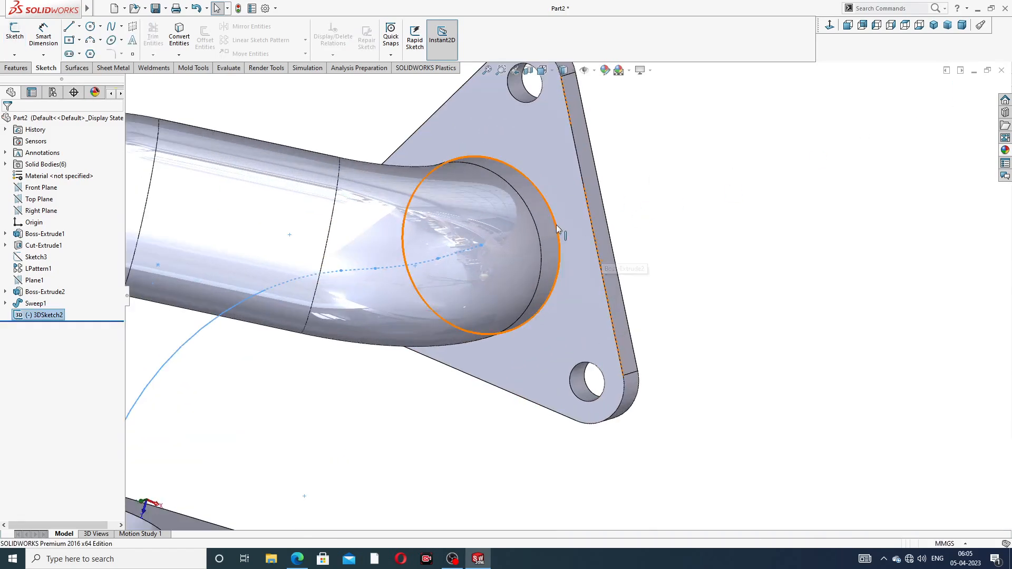
left_click(572, 221)
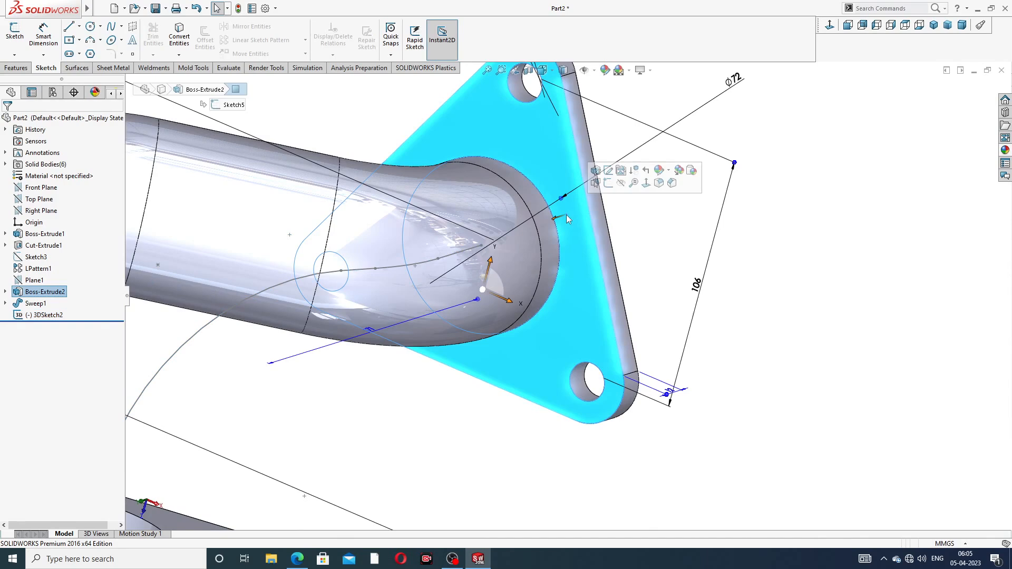
left_click(608, 183)
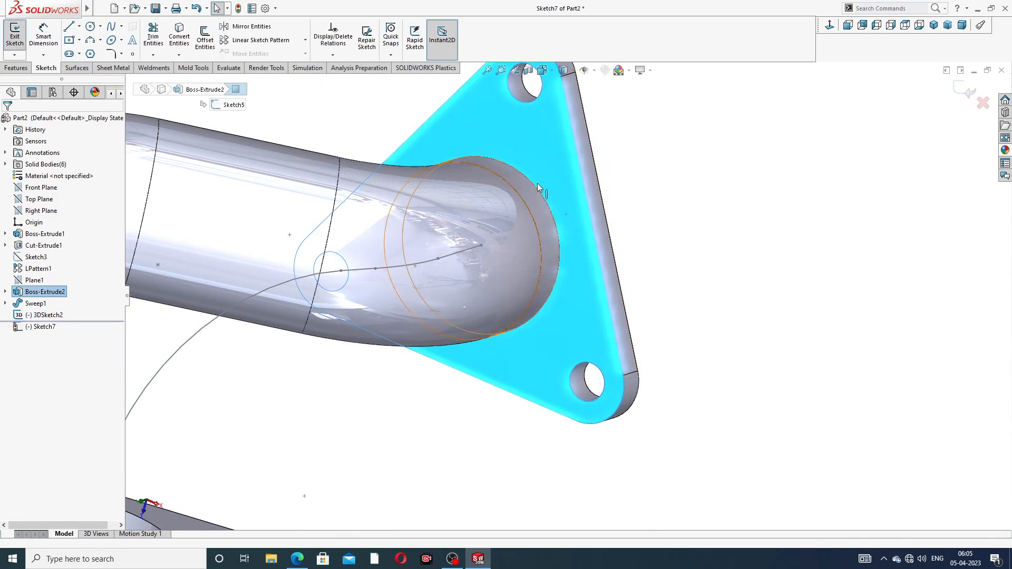
left_click(553, 211)
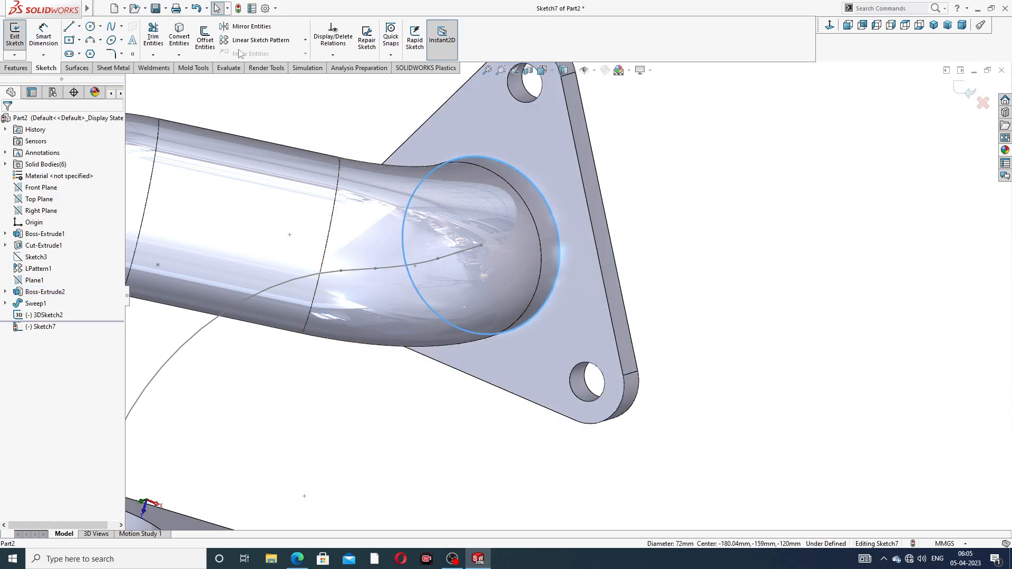
left_click(182, 40)
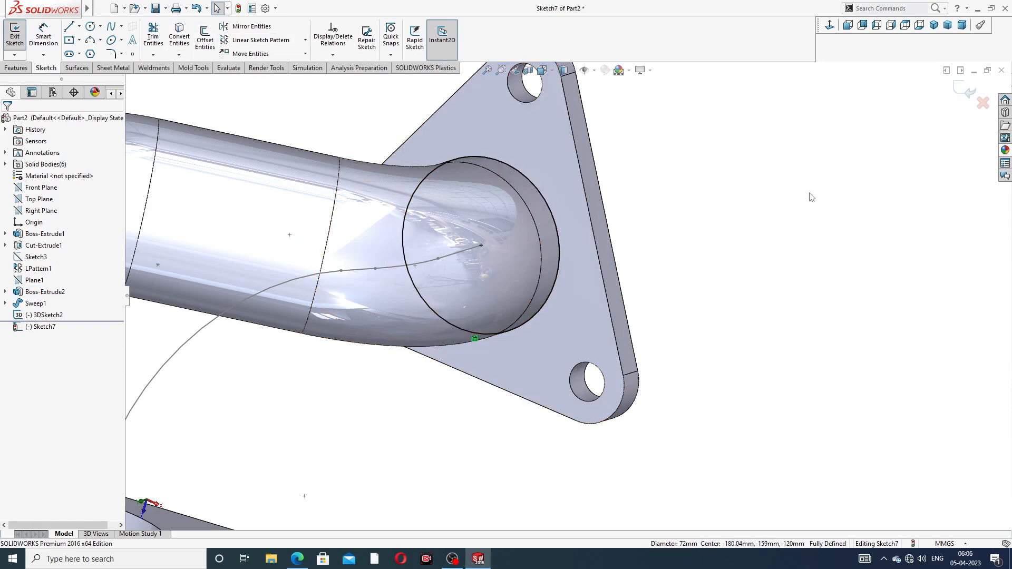
left_click(959, 90)
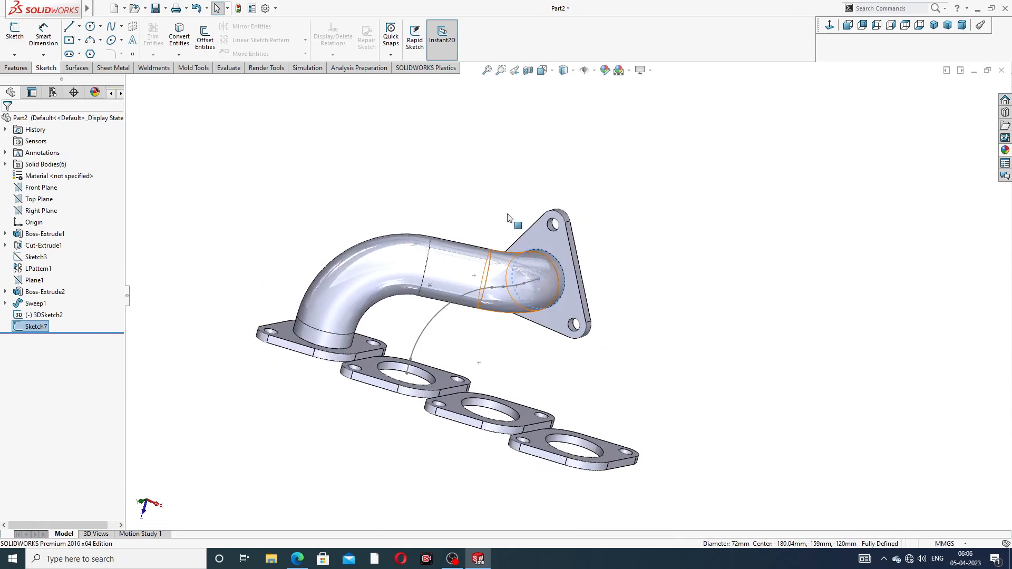
Sweep the 72 mm circle along the second 3D-sketch path to form the second pipe
left_click(17, 68)
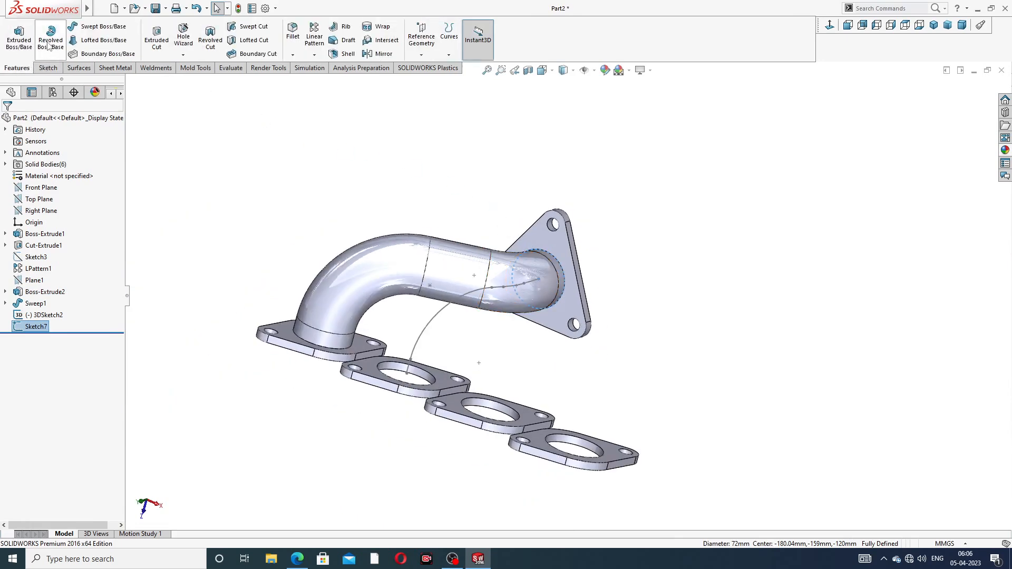
left_click(105, 27)
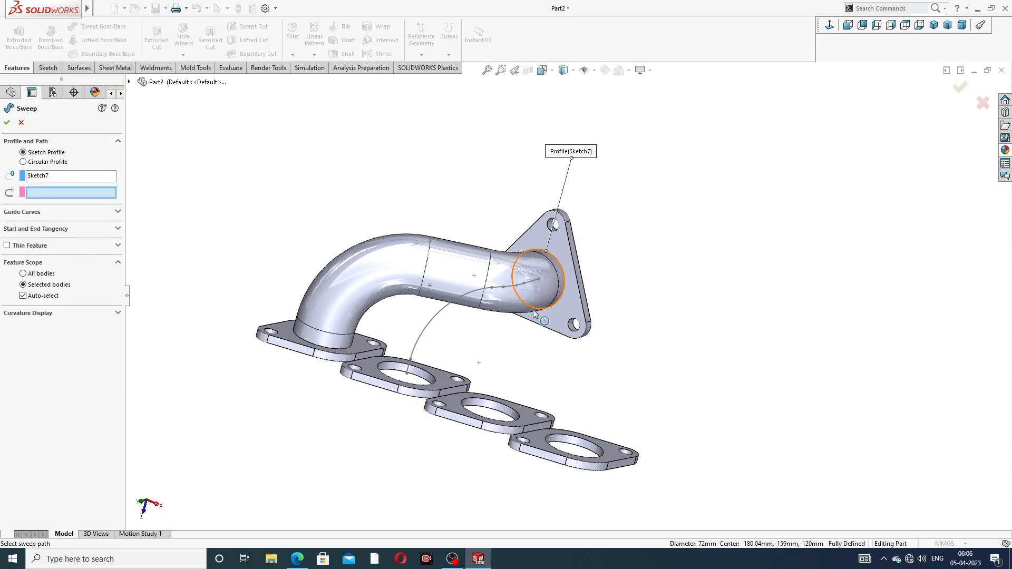
middle_click_drag(522, 306, 503, 339)
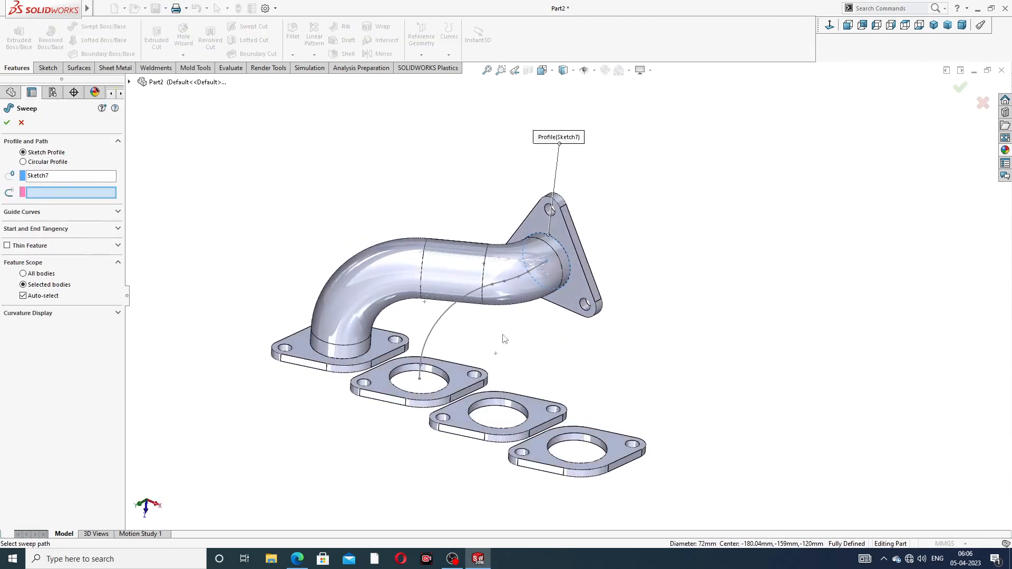
left_click(456, 307)
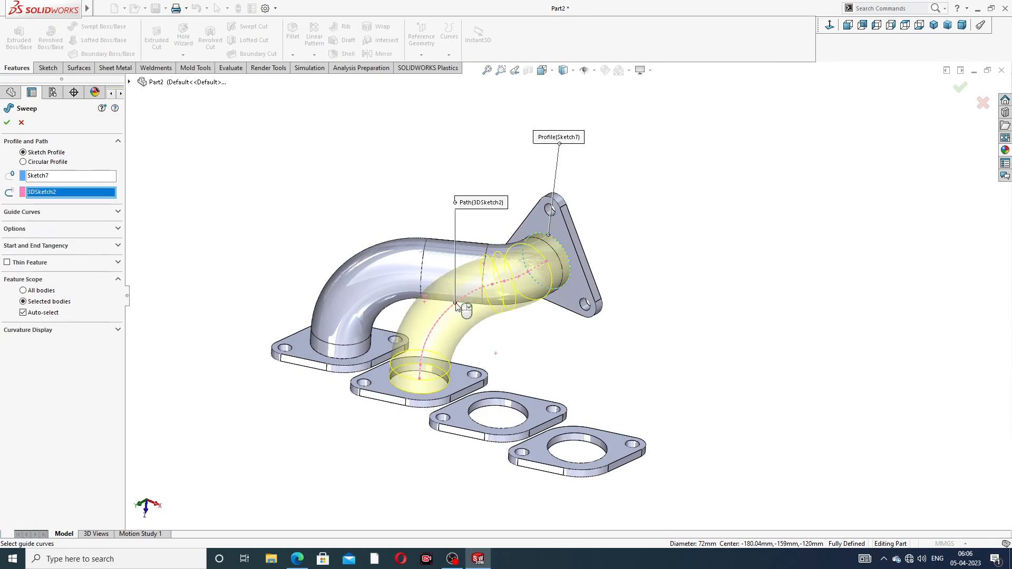
left_click(7, 122)
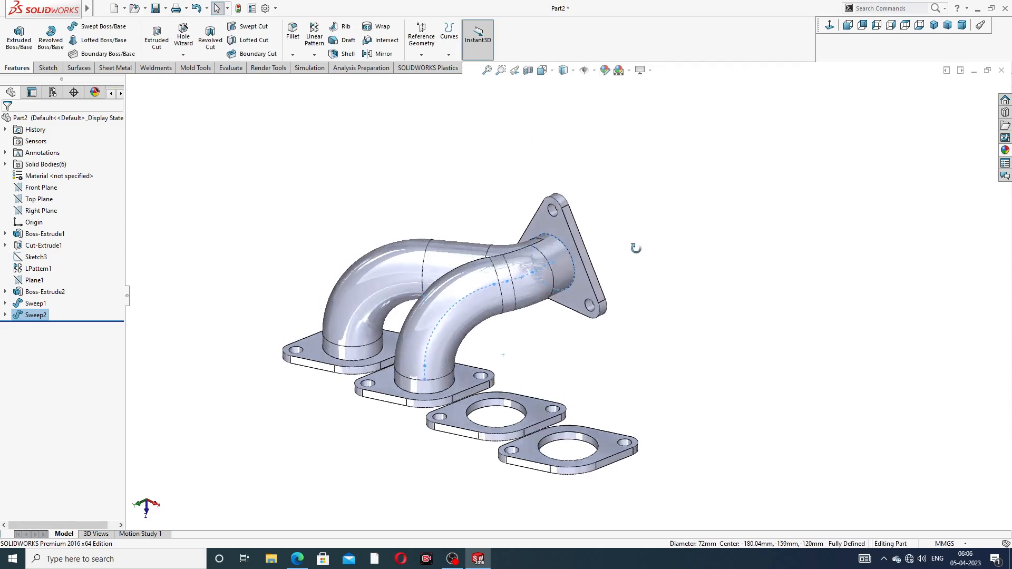
In a new 3D sketch, draw a line about 179 mm long in the YZ plane, downward from the outlet flange's circle centre
middle_click_drag(636, 248, 673, 272)
middle_click_drag(599, 276, 319, 191)
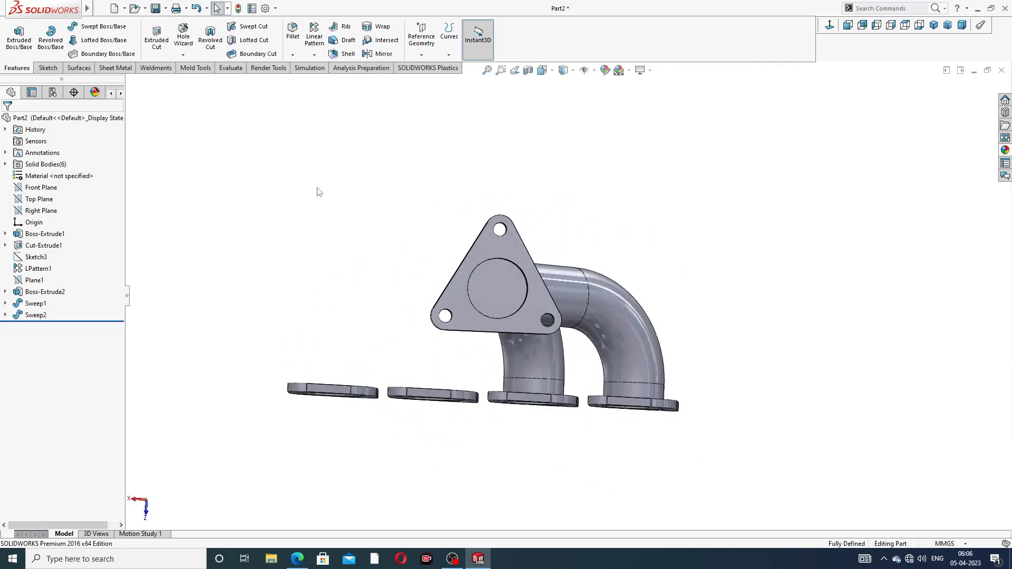
left_click(48, 67)
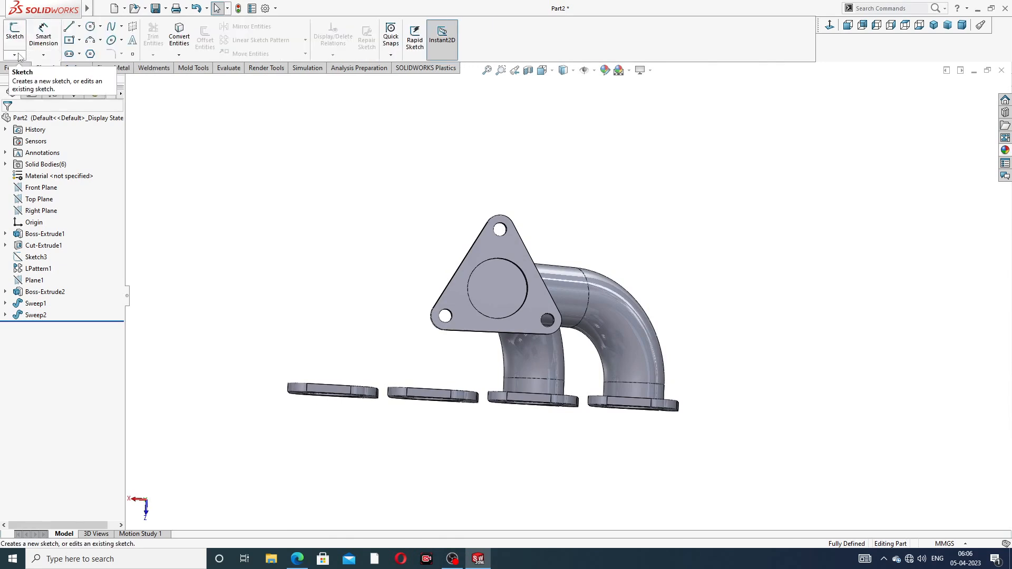
left_click(14, 54)
left_click(31, 80)
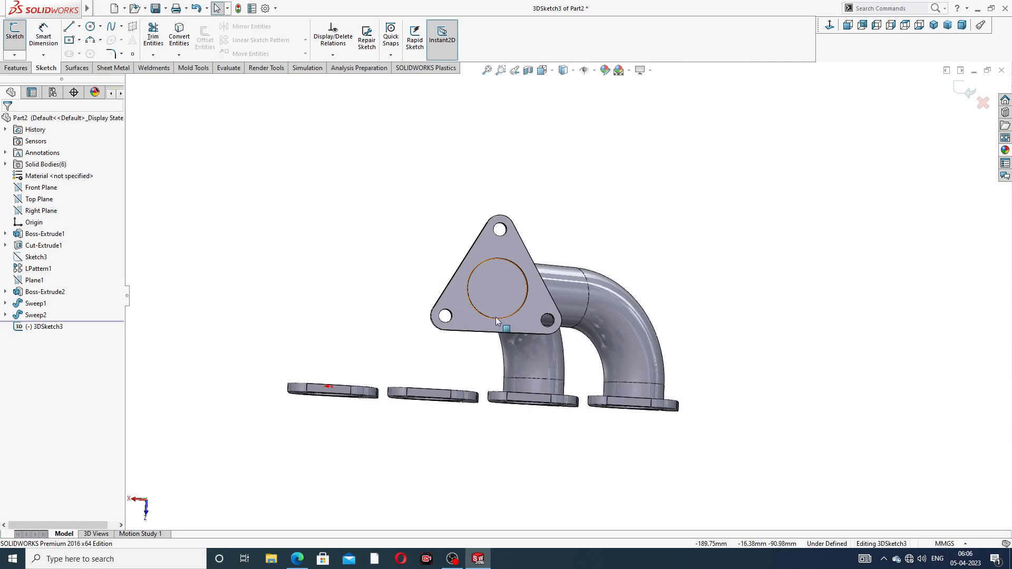
mouse_move(496, 317)
middle_mouse_down()
mouse_move(524, 353)
mouse_move(562, 343)
middle_mouse_up()
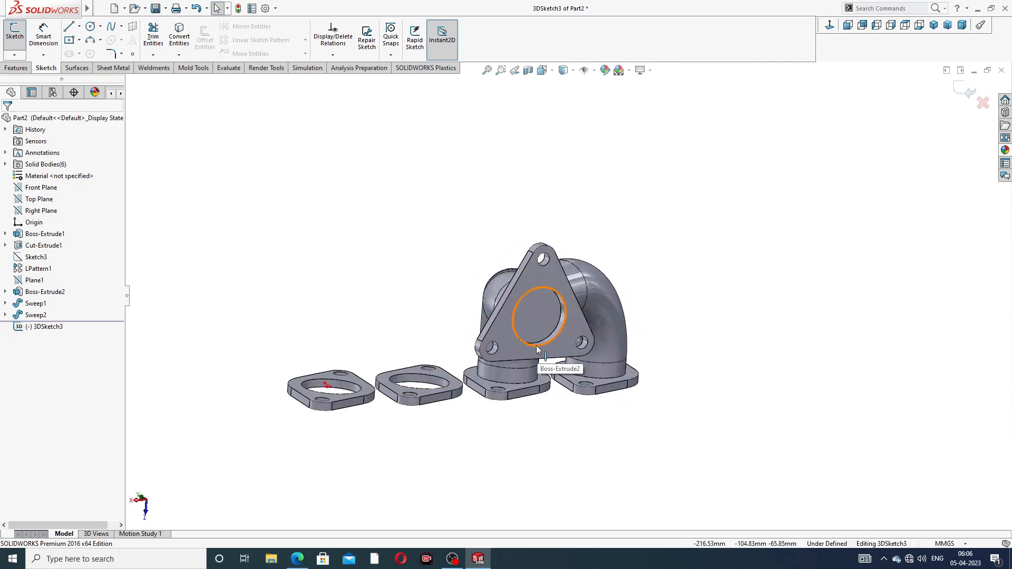
middle_click_drag(535, 346, 530, 346)
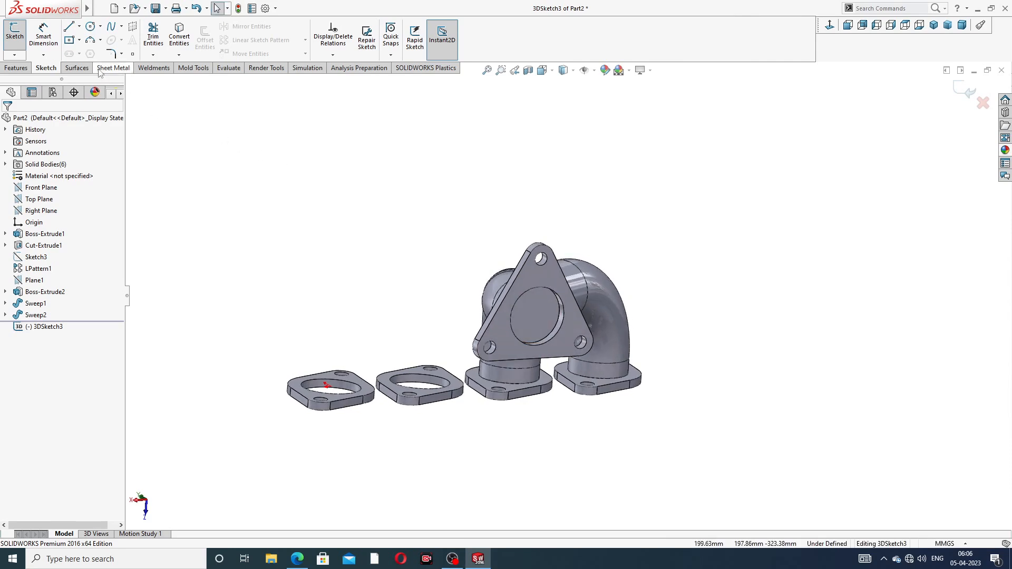
left_click(69, 26)
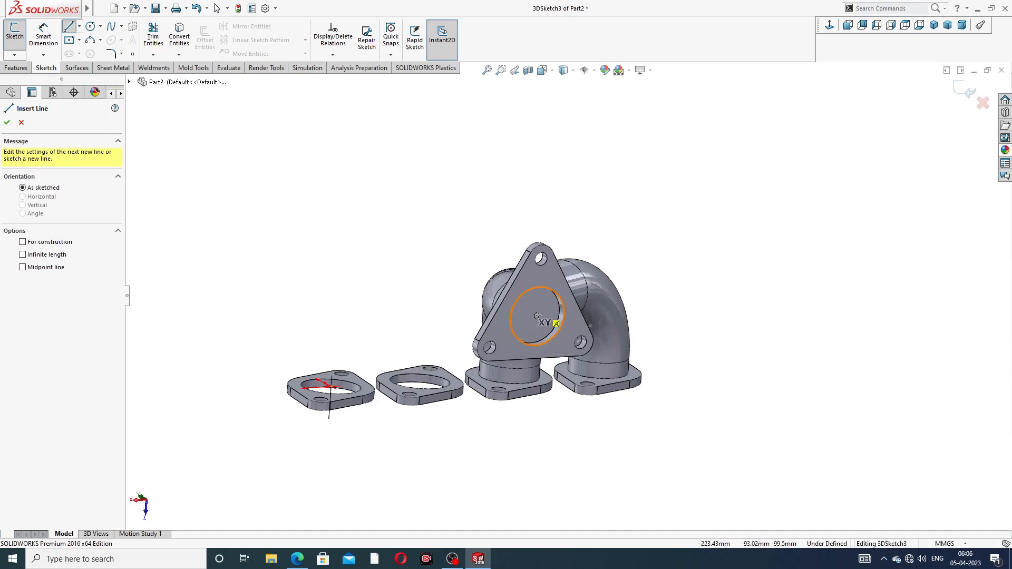
middle_click_drag(551, 346, 528, 343)
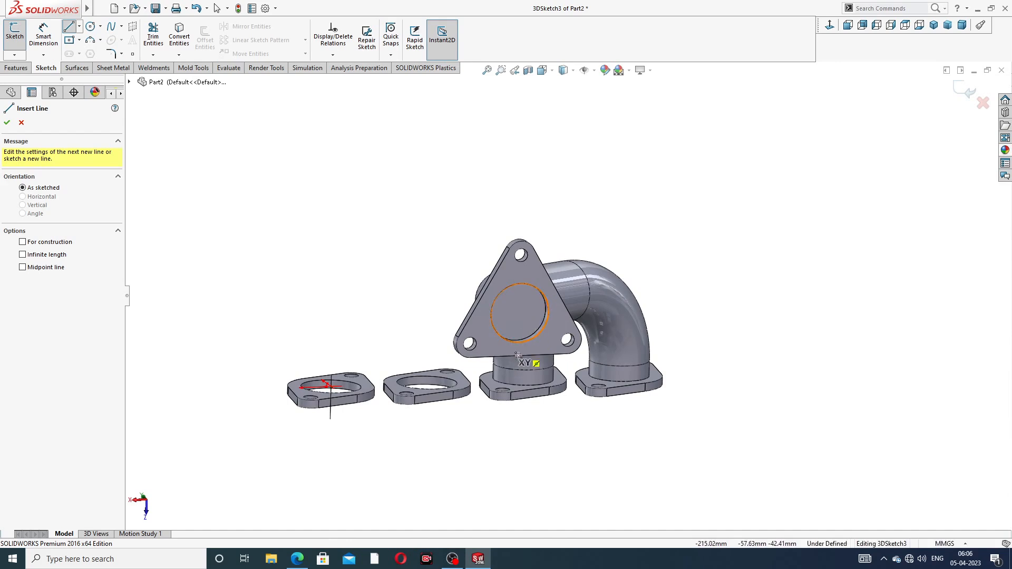
left_click(519, 313)
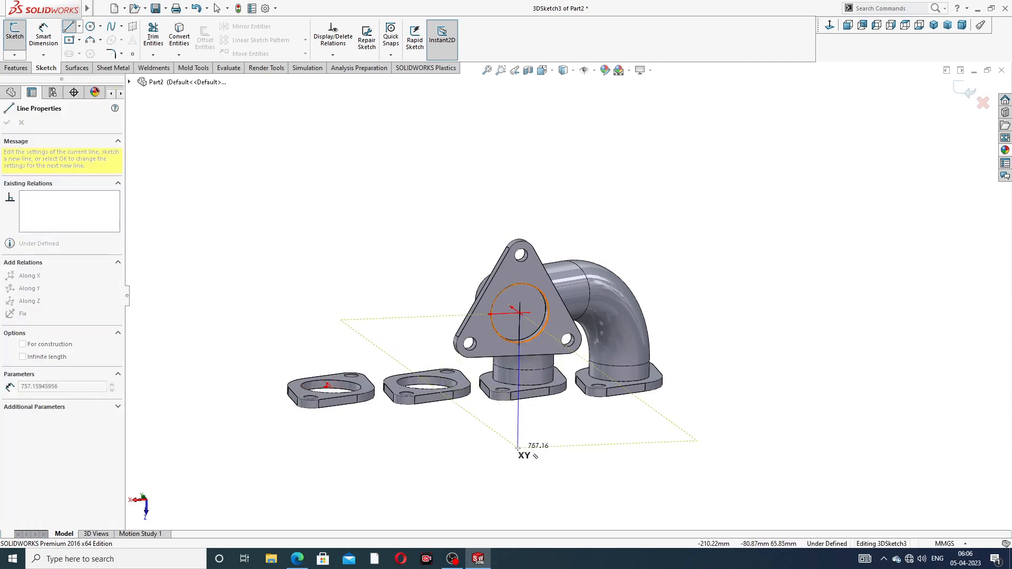
mouse_move(532, 454)
middle_mouse_down()
mouse_move(516, 445)
mouse_move(513, 454)
mouse_move(527, 455)
middle_mouse_up()
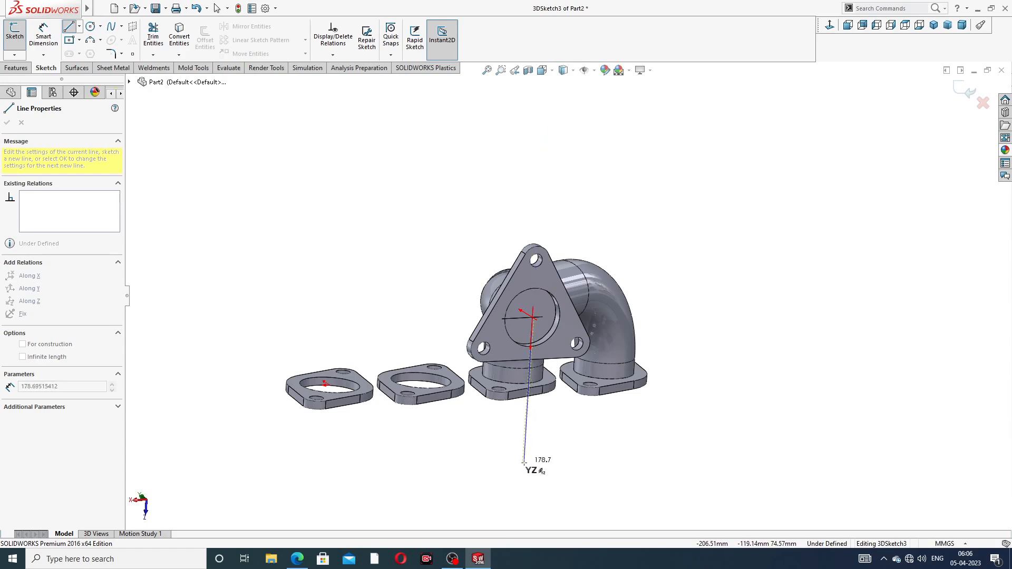
left_click(524, 462)
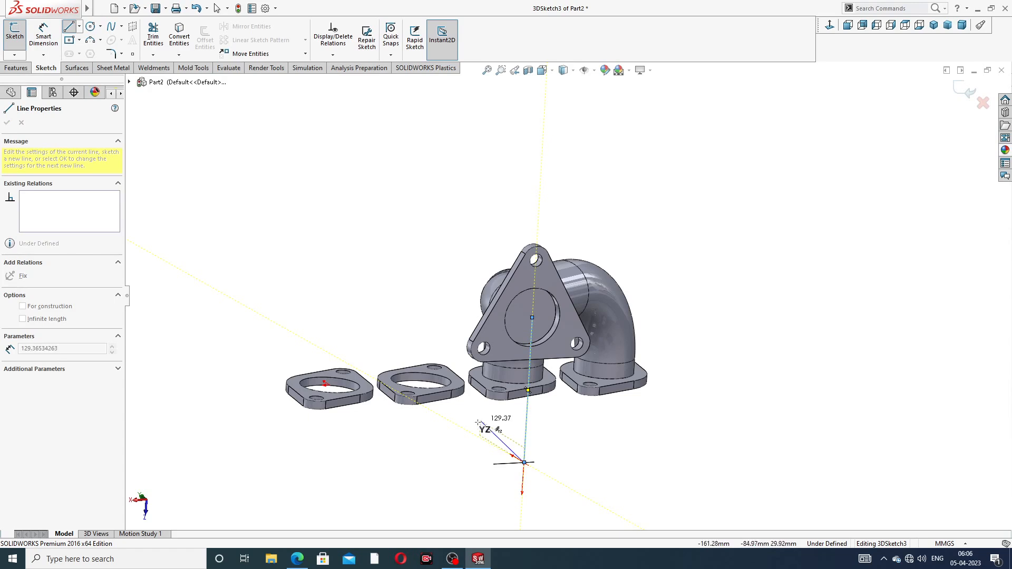
Draw a second line along Y from the first line's lower end back toward the inlet flanges, and end the line chain
left_click(461, 422)
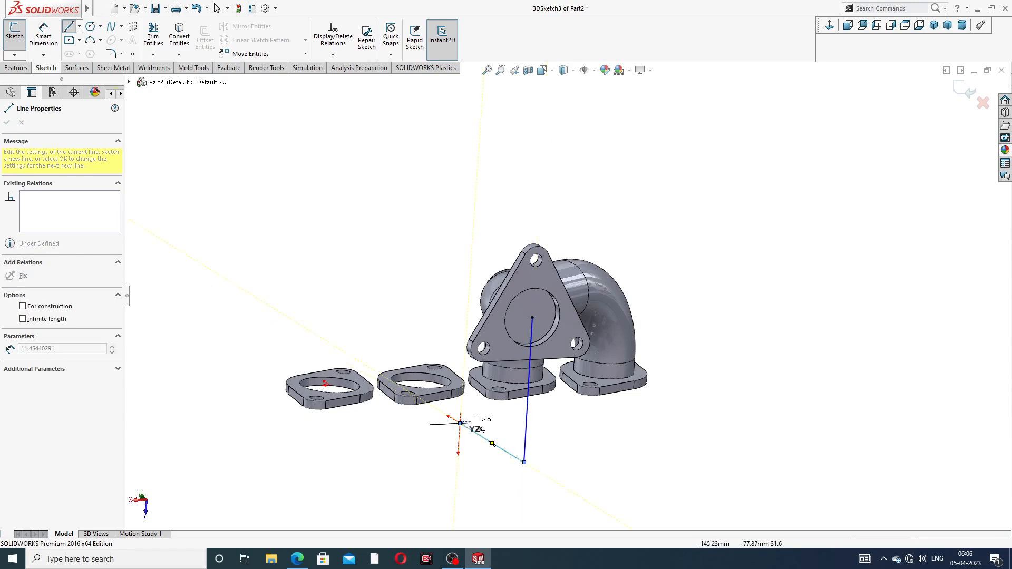
right_click(501, 419)
left_click(524, 429)
Convert both lines of the 3D sketch at the outlet flange to construction geometry
mouse_move(555, 425)
middle_mouse_down()
mouse_move(585, 440)
mouse_move(577, 421)
middle_mouse_up()
left_click(571, 416)
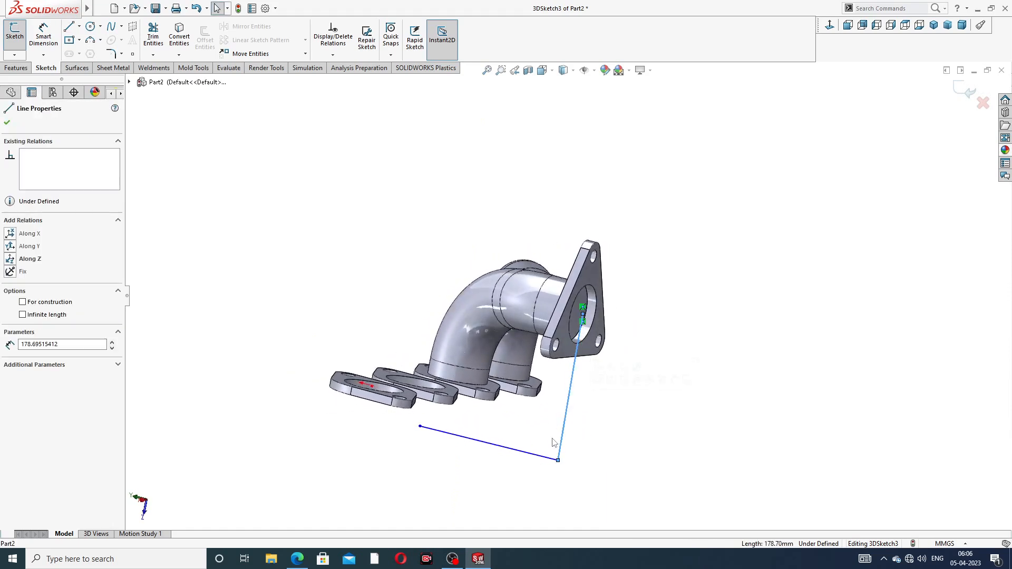
left_click(530, 457, "ctrl")
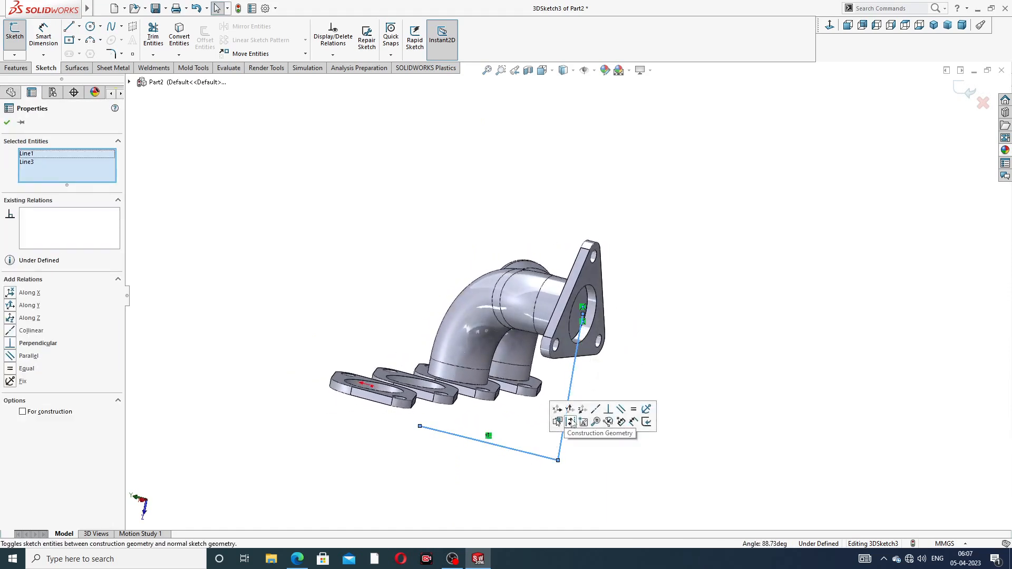
left_click(574, 423)
left_click(677, 307)
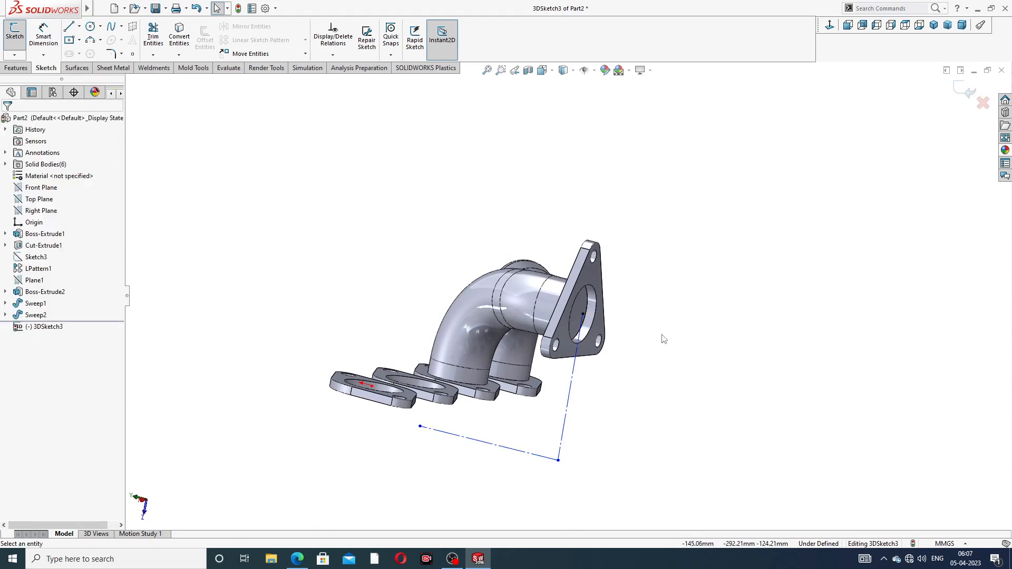
Shorten the lower construction line by moving its free endpoint toward the corner, and finish the 3D sketch
middle_click_drag(662, 338, 657, 376)
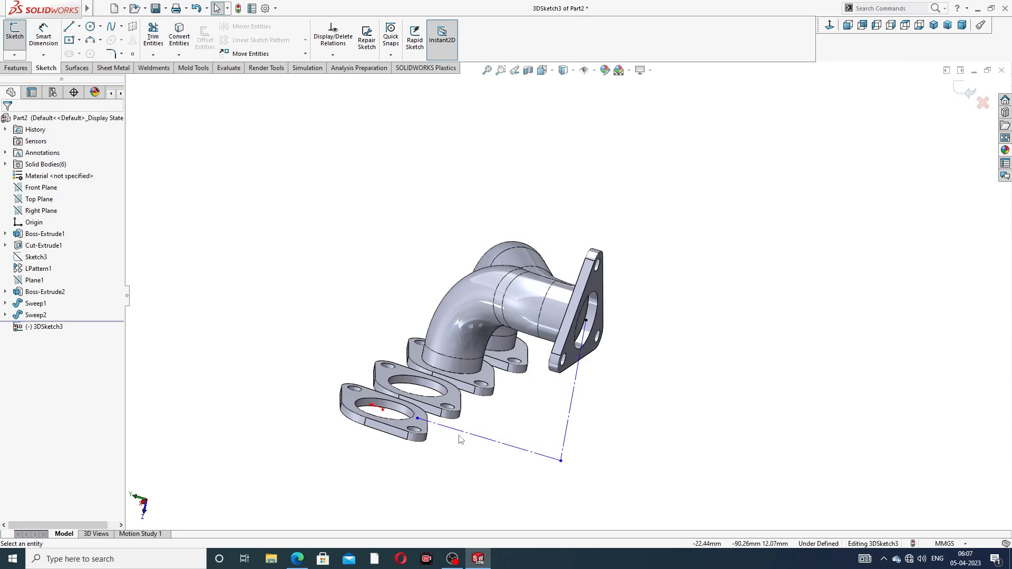
middle_click_drag(459, 436, 444, 422)
left_click_drag(426, 421, 496, 437)
middle_click_drag(690, 303, 629, 284)
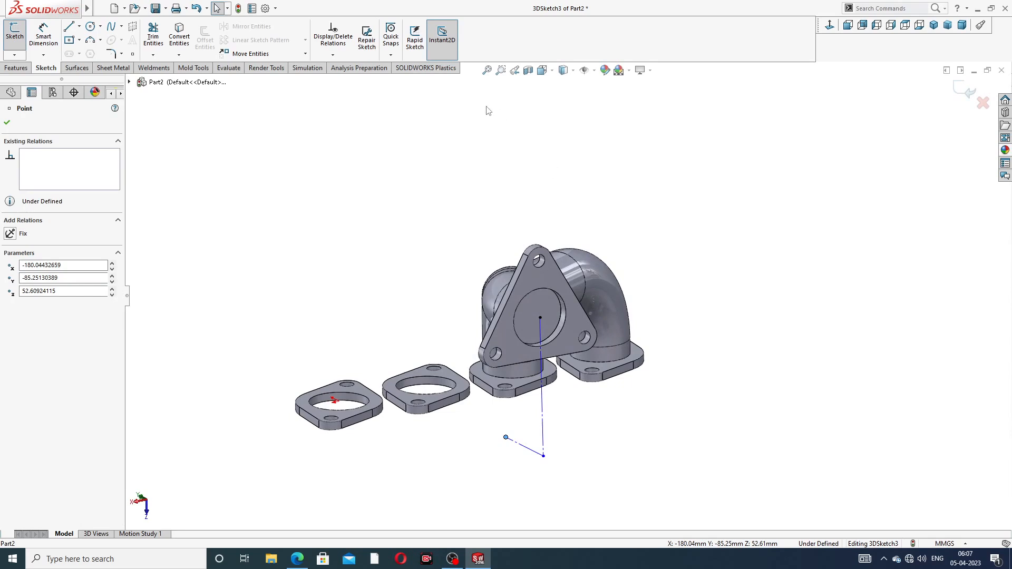
left_click(958, 91)
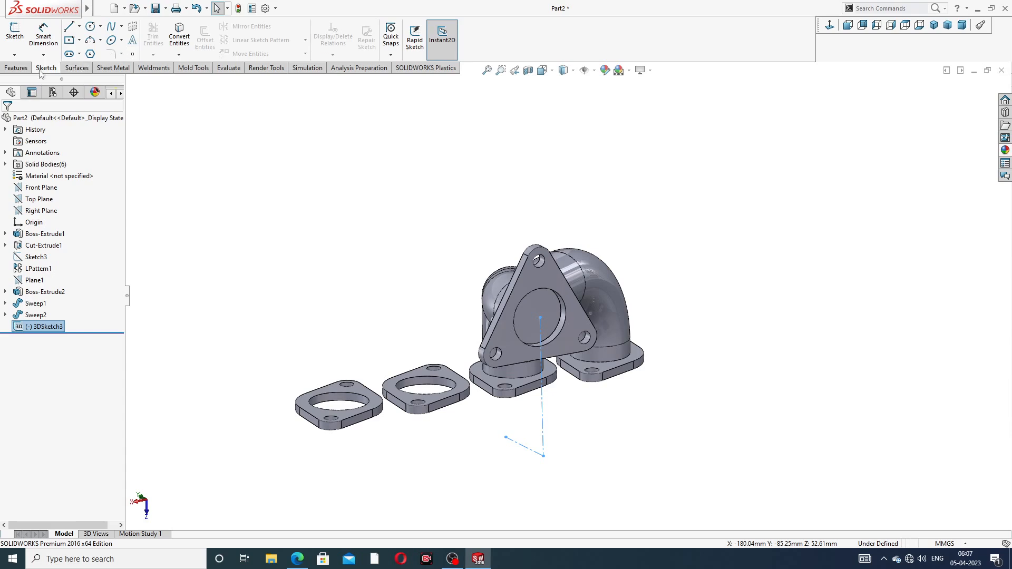
Create a reference plane through the two construction lines of the new 3D sketch
left_click(16, 67)
left_click(421, 37)
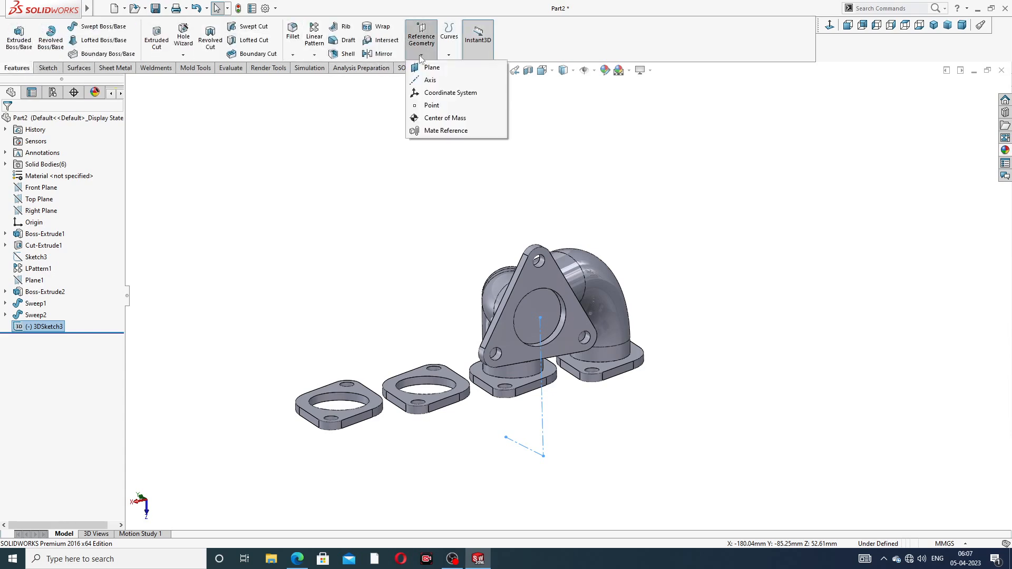
left_click(424, 63)
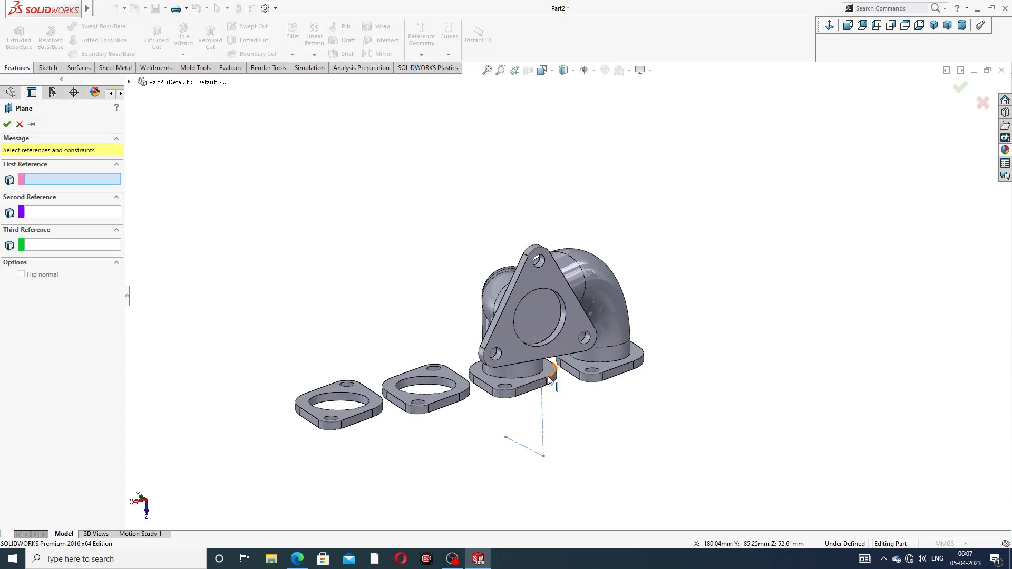
middle_click_drag(549, 381, 561, 389)
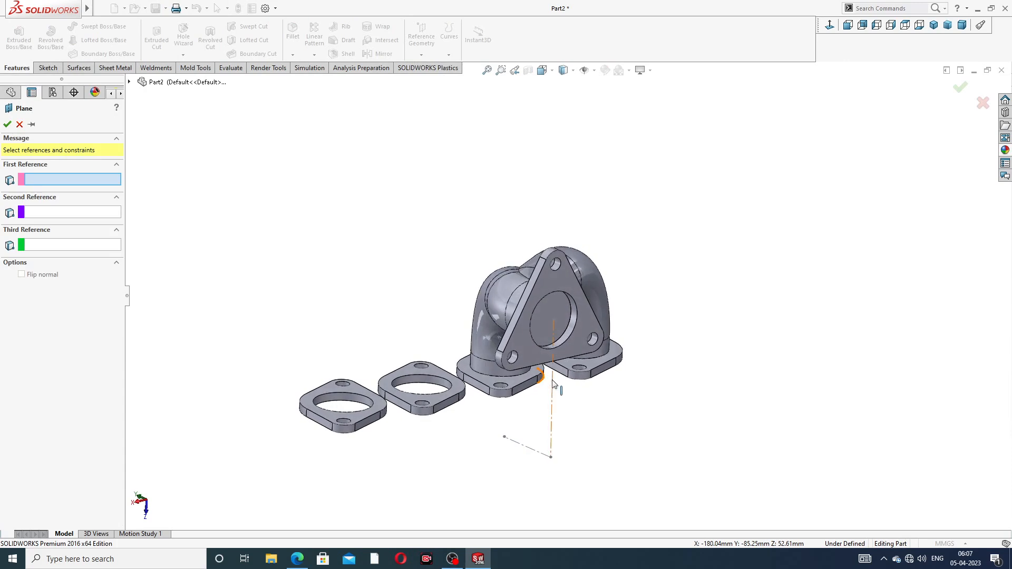
left_click(553, 385)
left_click(527, 450)
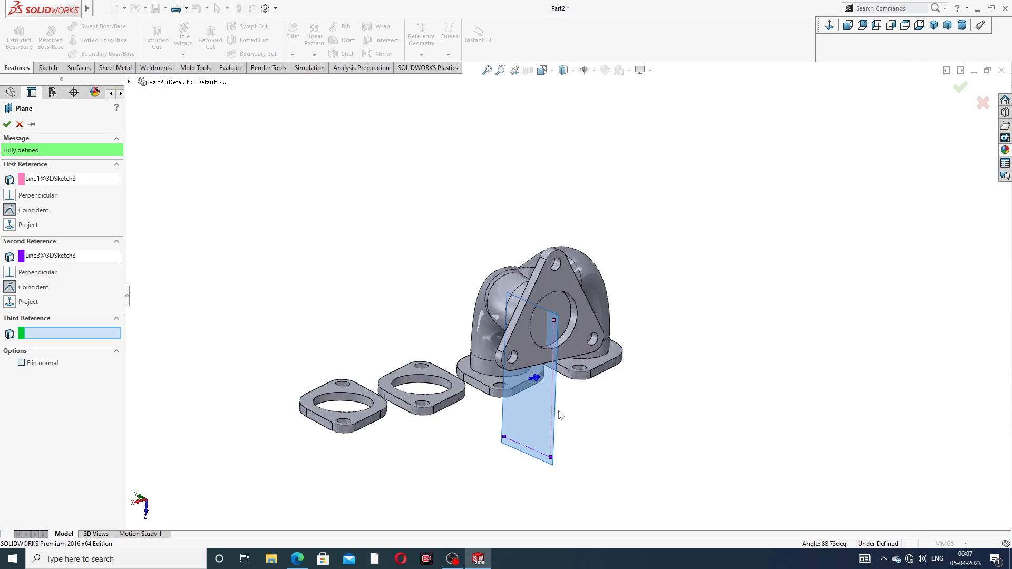
middle_click_drag(565, 415, 700, 353)
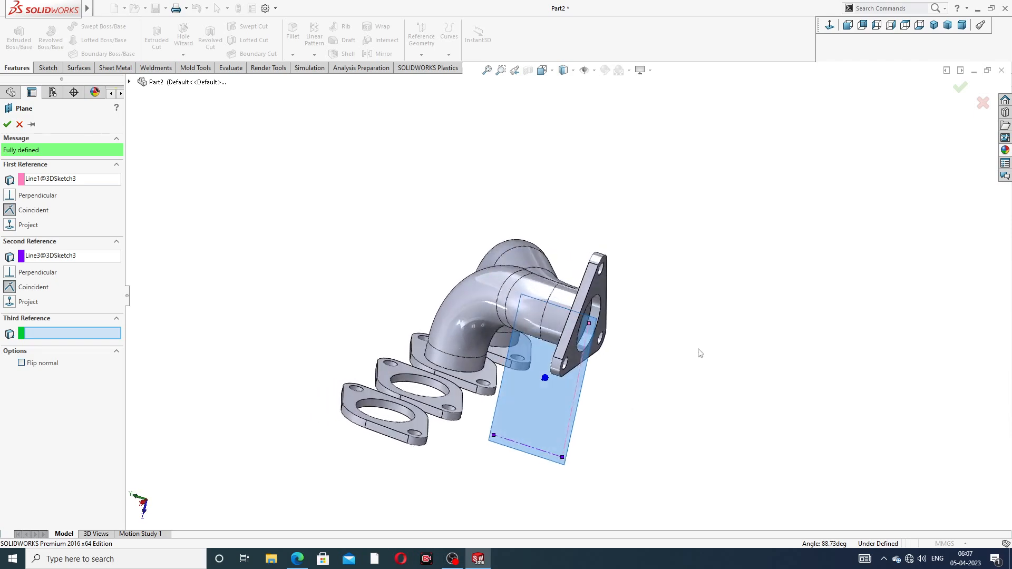
left_click(959, 87)
Mirror the Sweep1 and Sweep2 pipes about the new reference plane onto the two open inlet flanges
middle_click_drag(661, 272, 631, 259)
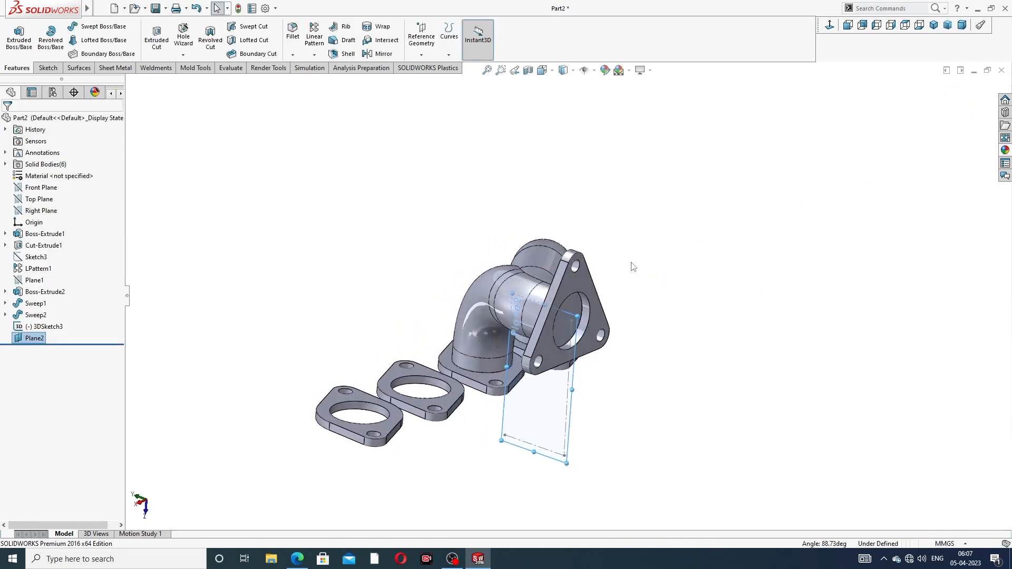
left_click(380, 54)
middle_click_drag(437, 213, 451, 240)
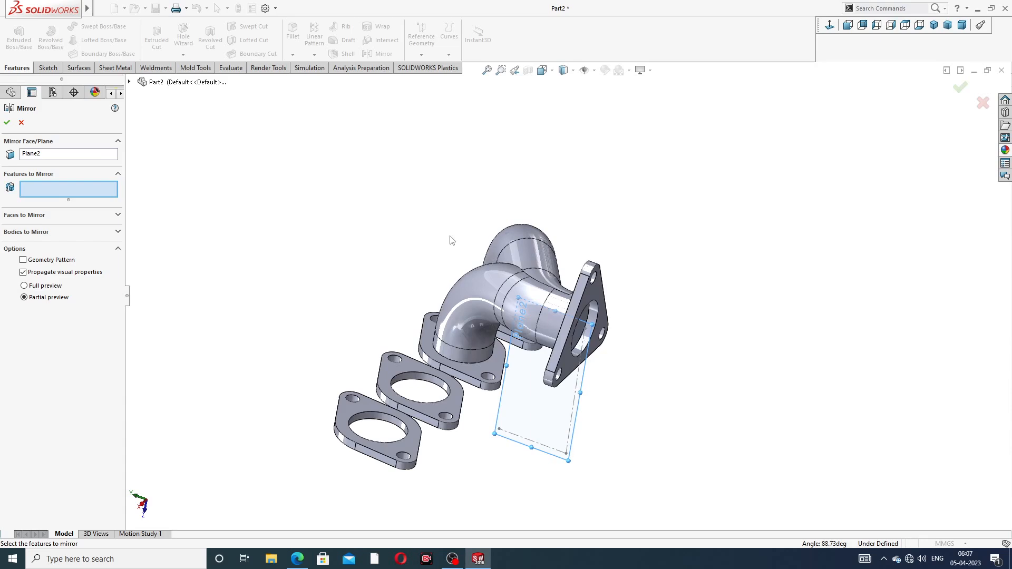
left_click(129, 82)
left_click(172, 267)
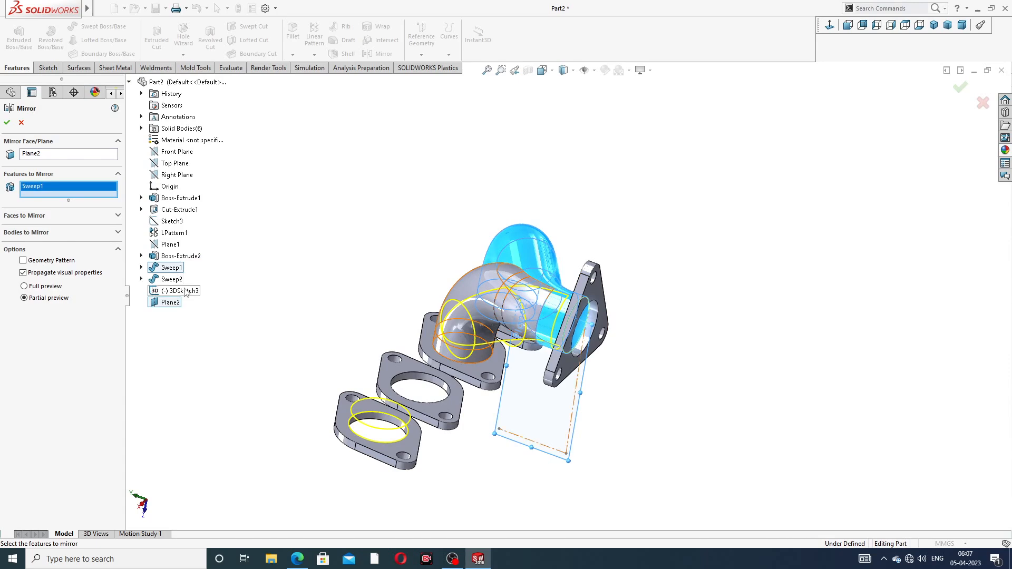
left_click(171, 280)
middle_click_drag(264, 312, 312, 335)
left_click(7, 123)
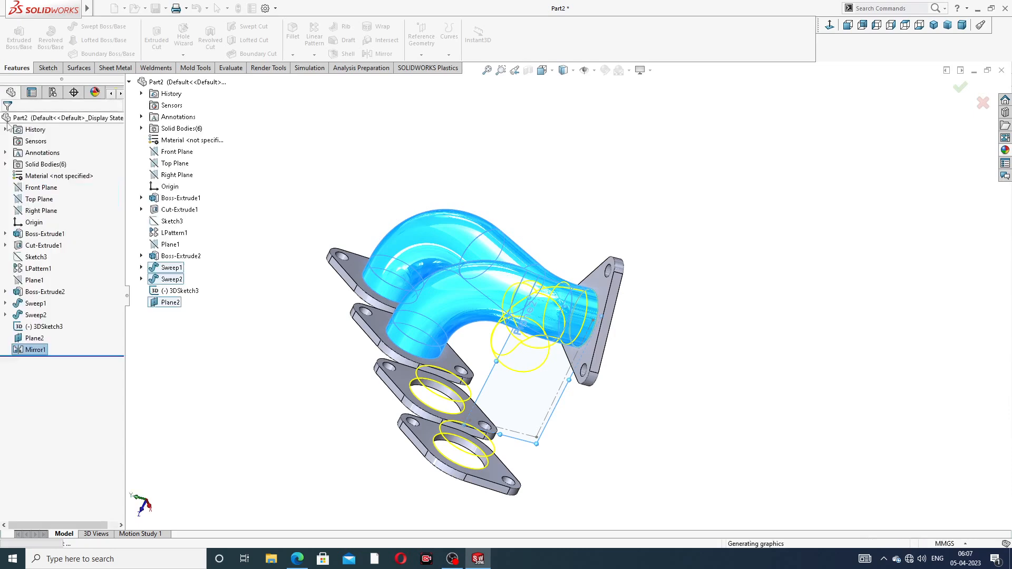
Hide the construction-line 3D sketch and the mirror plane
middle_click_drag(553, 217, 652, 356)
left_click(602, 366)
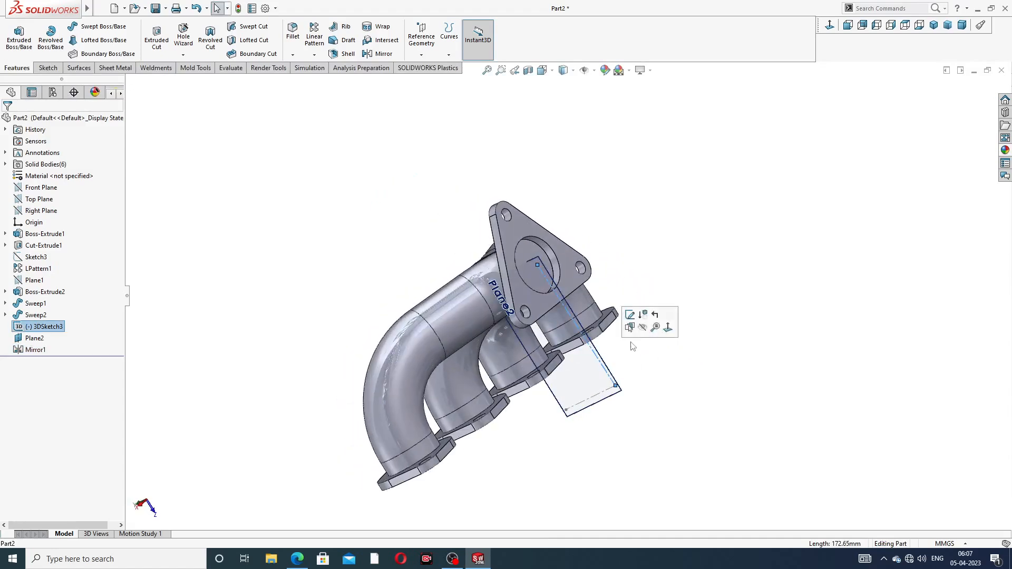
left_click(616, 377)
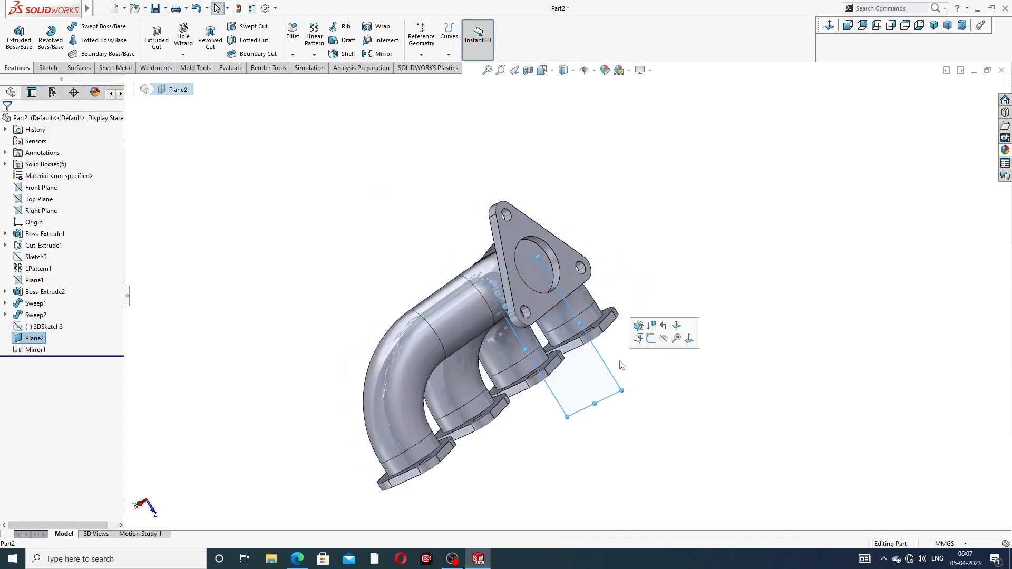
left_click(666, 340)
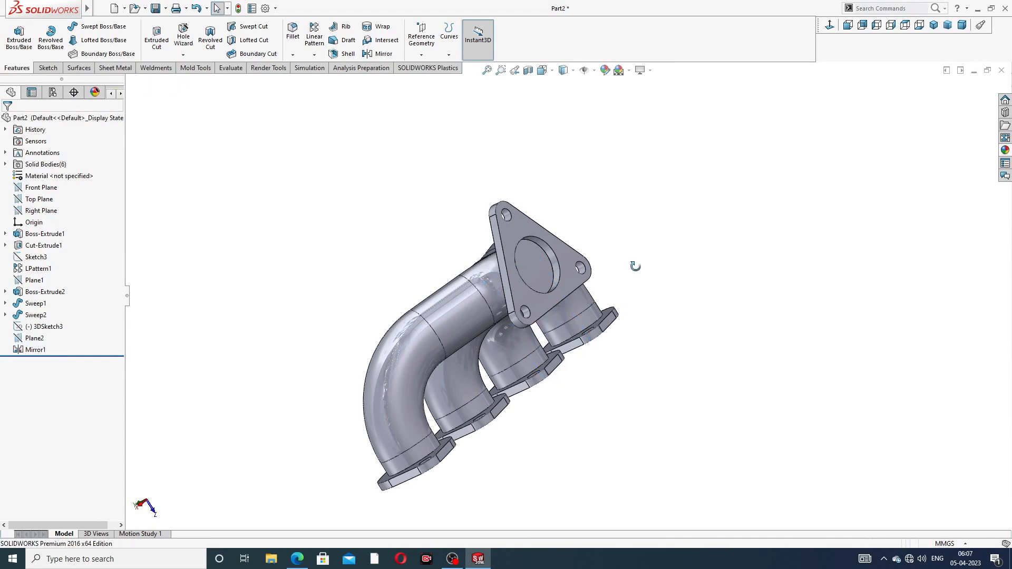
middle_click_drag(635, 266, 565, 199)
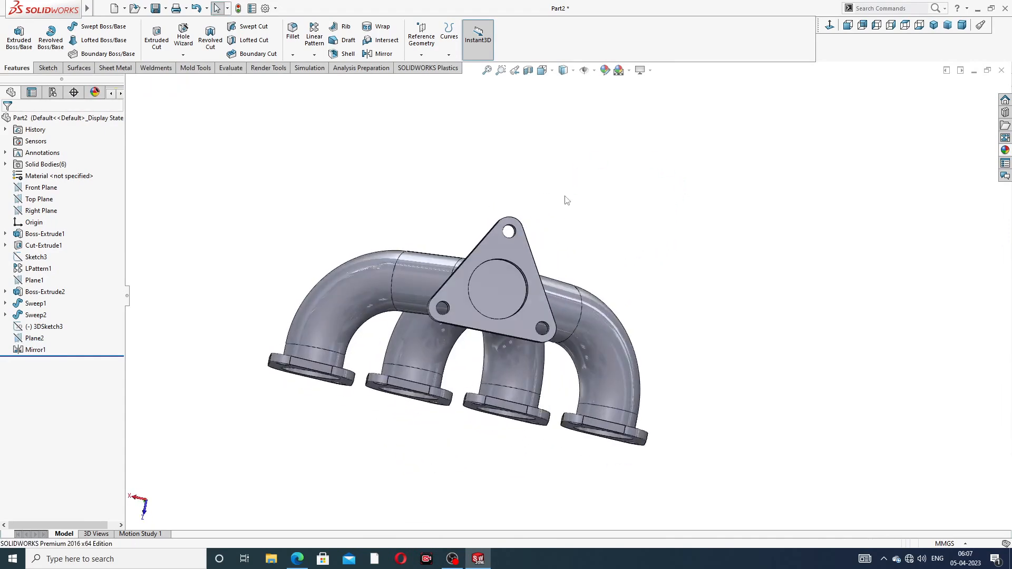
Shell the pipes to a 1 mm wall, removing the circular end faces at the outlet flange and the four inlet flanges
left_click(347, 54)
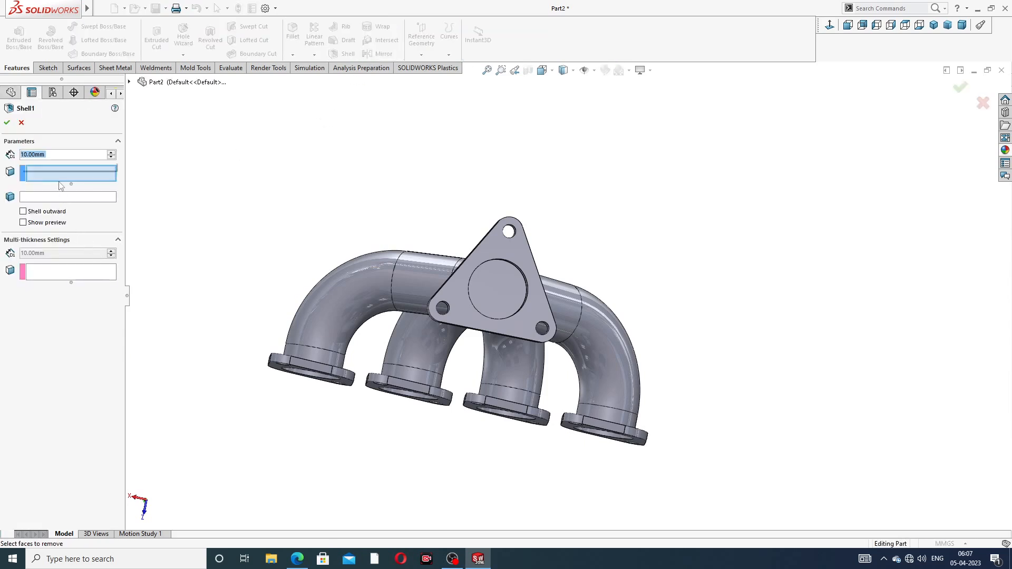
type("1")
left_click(498, 295)
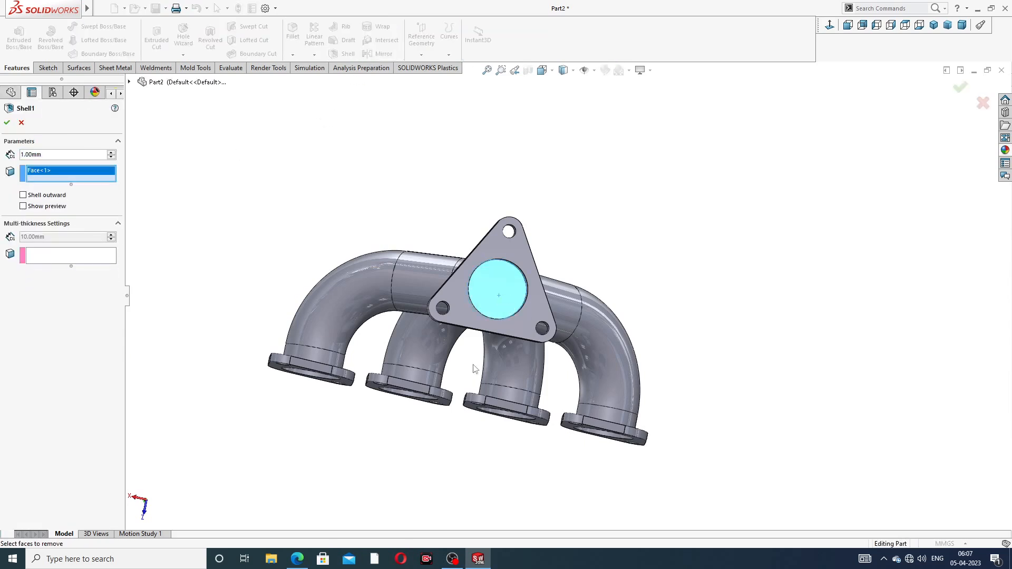
middle_click_drag(473, 369, 347, 340)
left_click(337, 353)
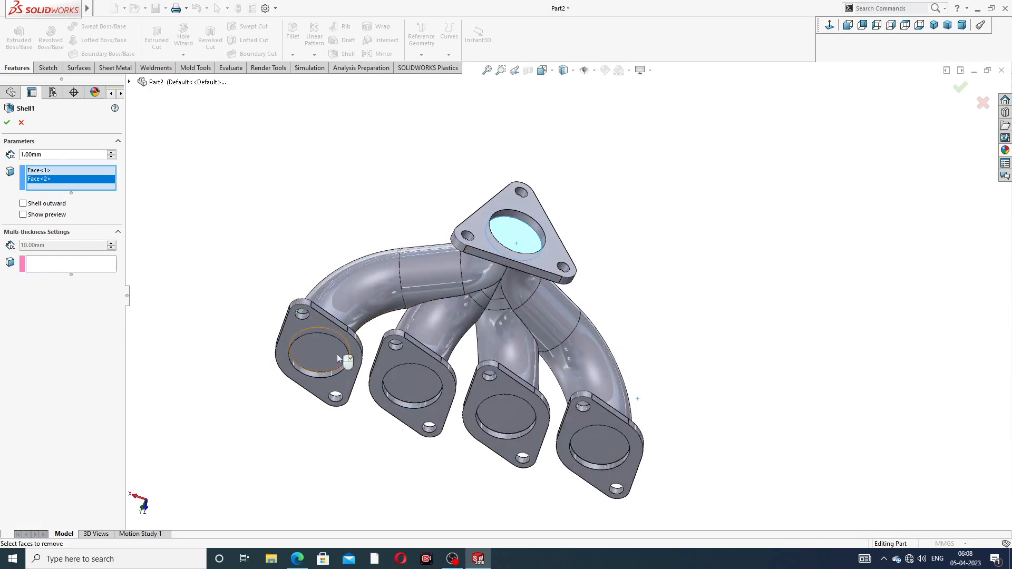
left_click(408, 372)
left_click(496, 414)
left_click(597, 438)
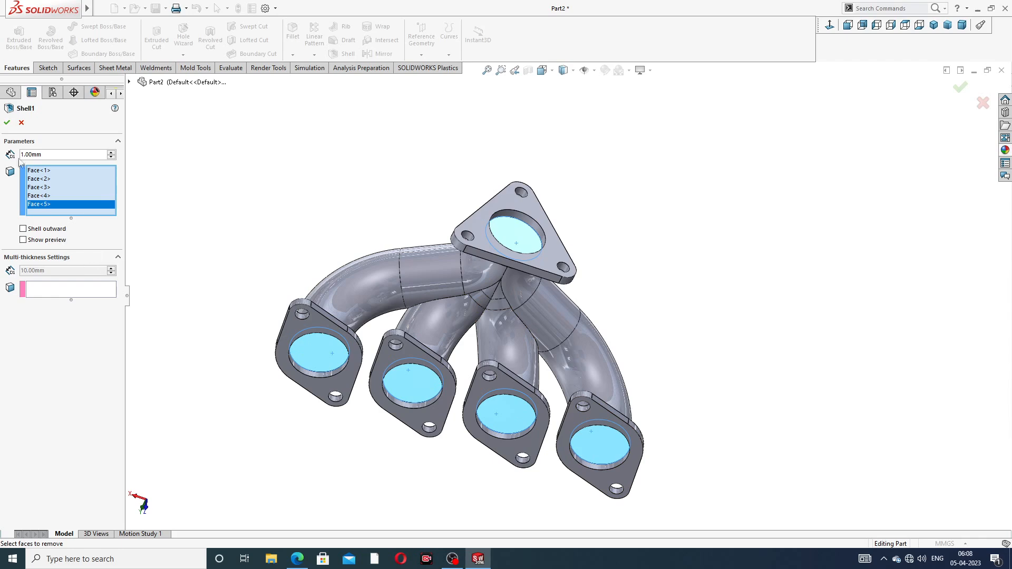
left_click(6, 123)
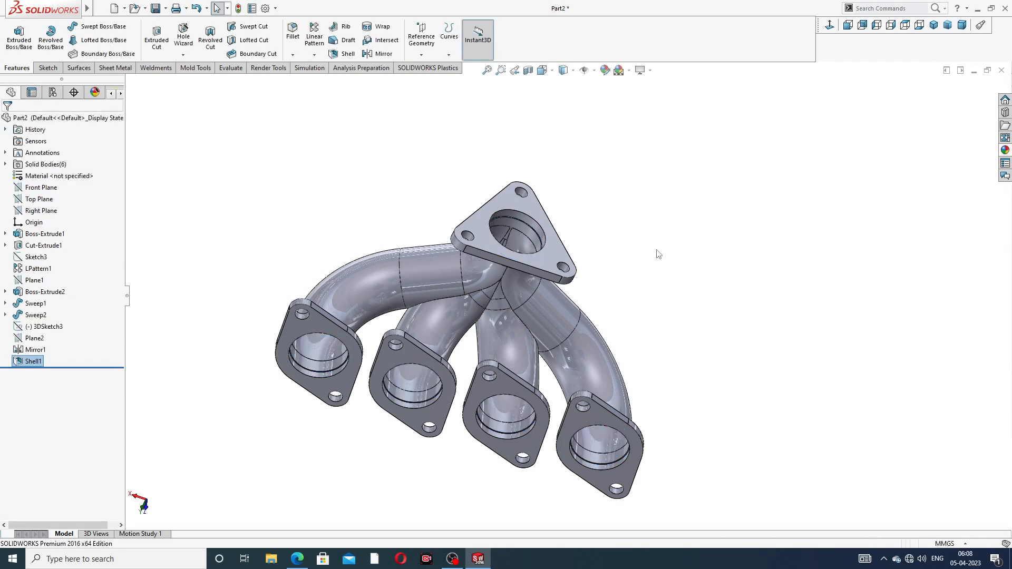
Try to combine the shelled pipes, the four inlet flanges and the triangular outlet flange into one body with the Add operation
middle_click_drag(658, 254, 522, 200)
left_click(101, 7)
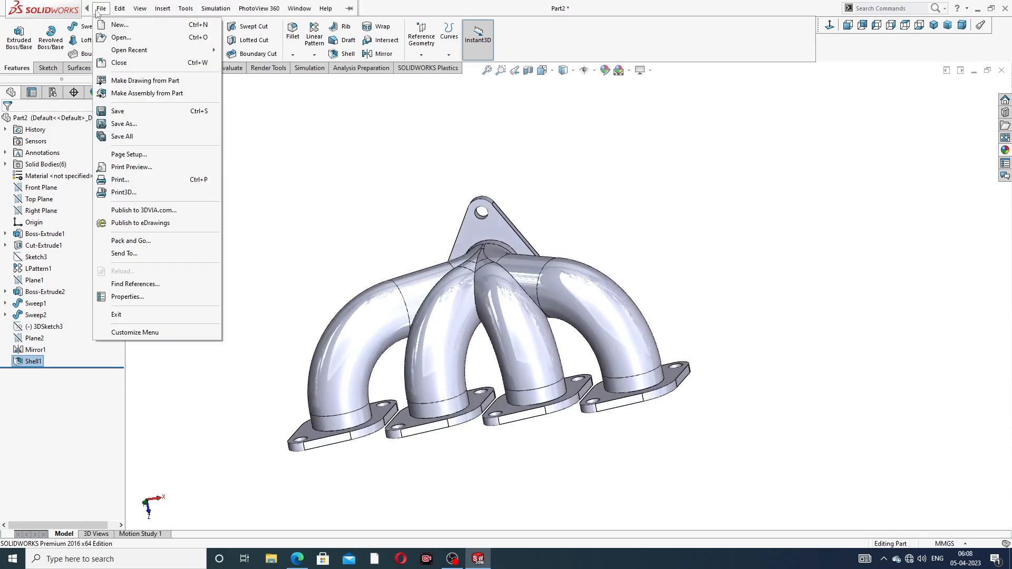
left_click(101, 7)
left_click(162, 8)
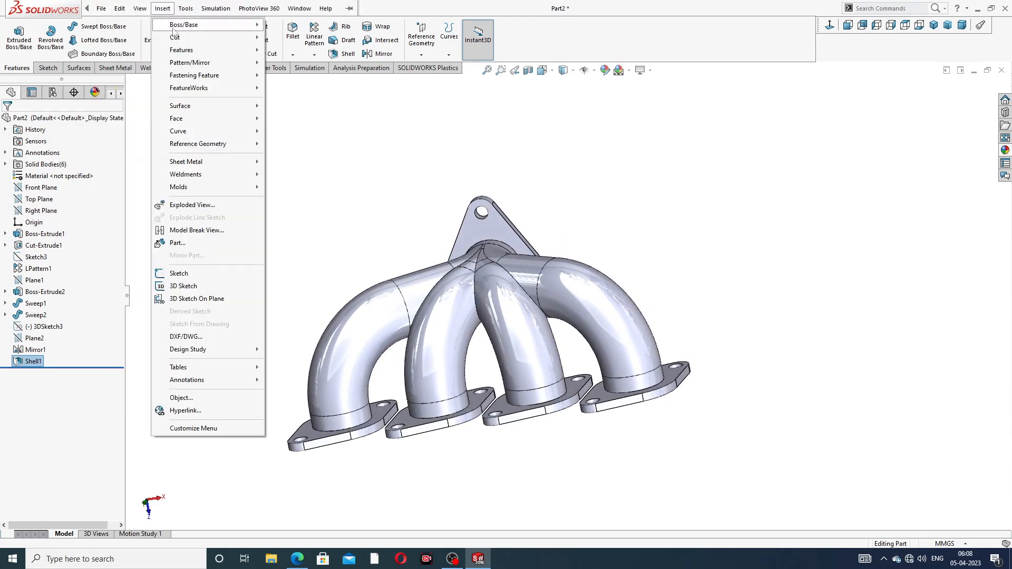
mouse_move(221, 50)
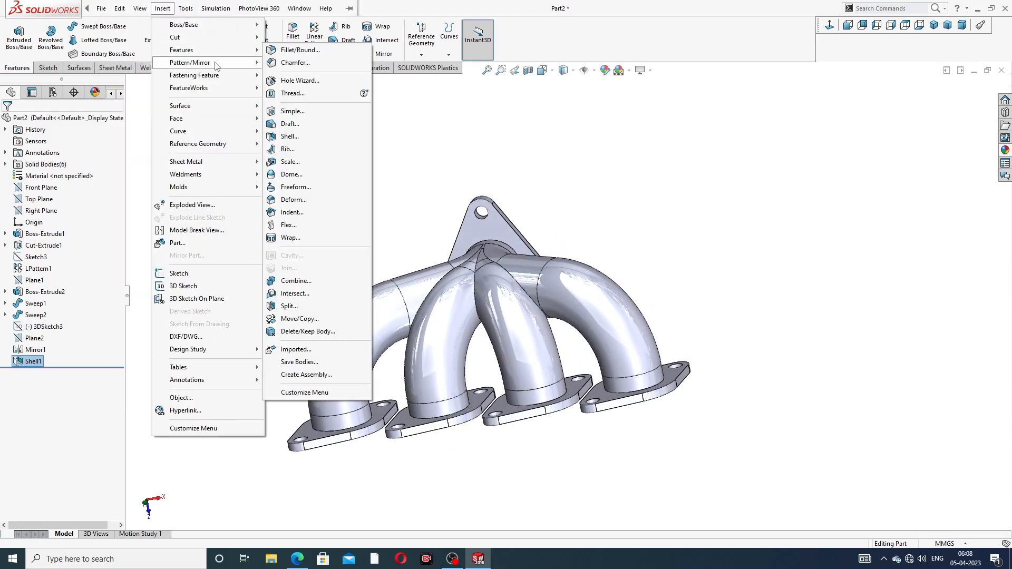
left_click(298, 280)
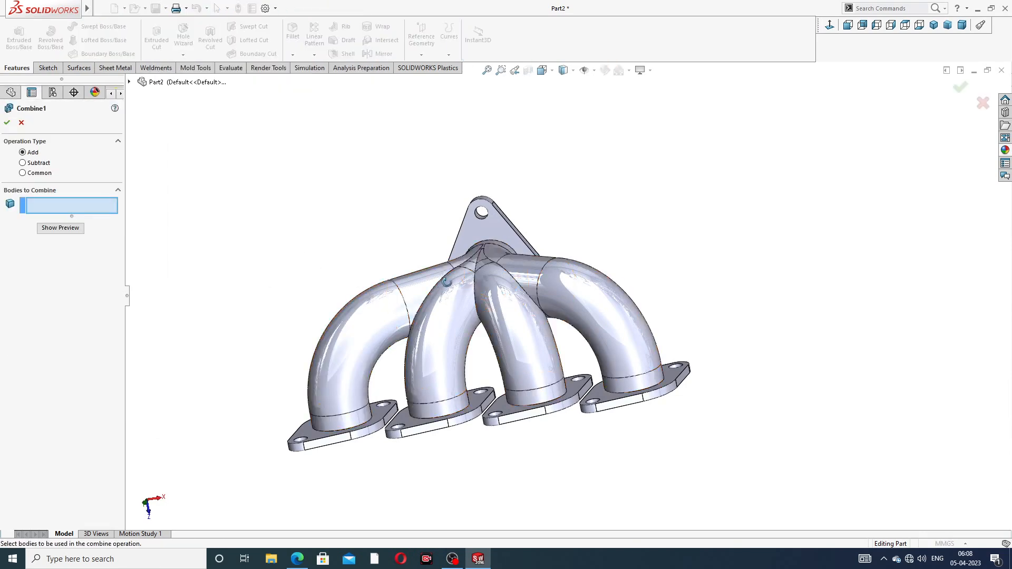
middle_click_drag(481, 257, 481, 296)
left_click(479, 281)
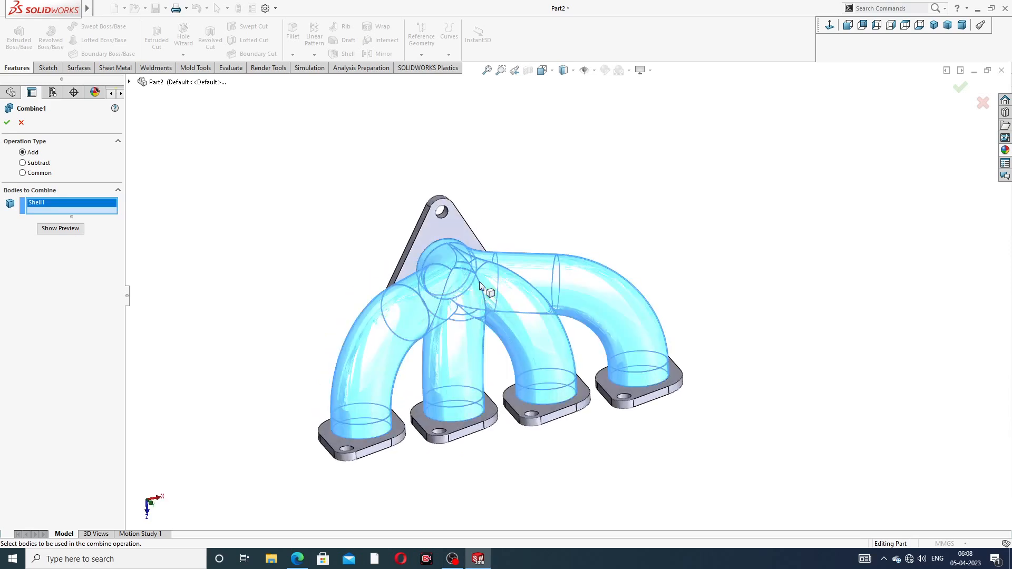
middle_click_drag(512, 422, 402, 453)
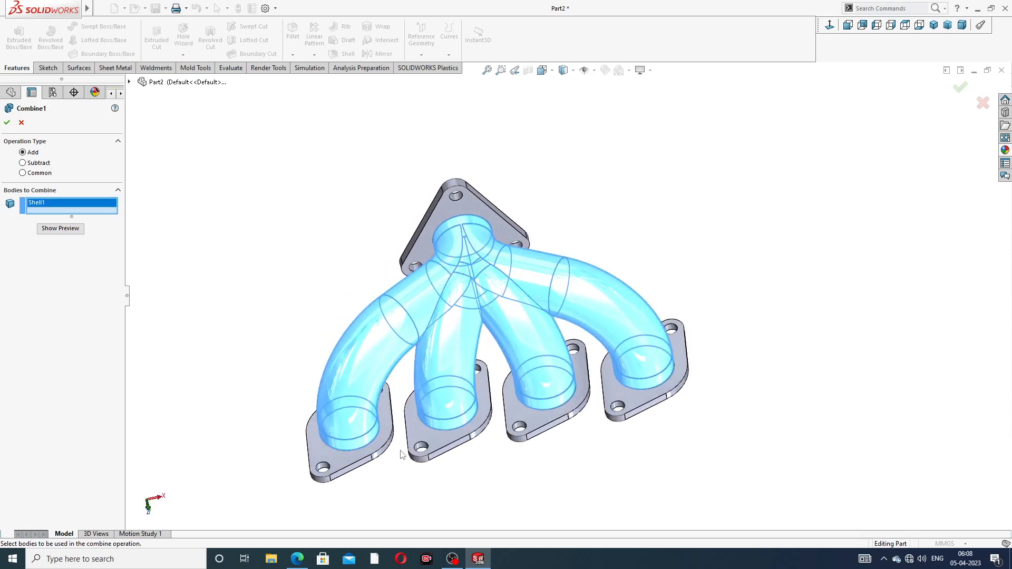
left_click(341, 459)
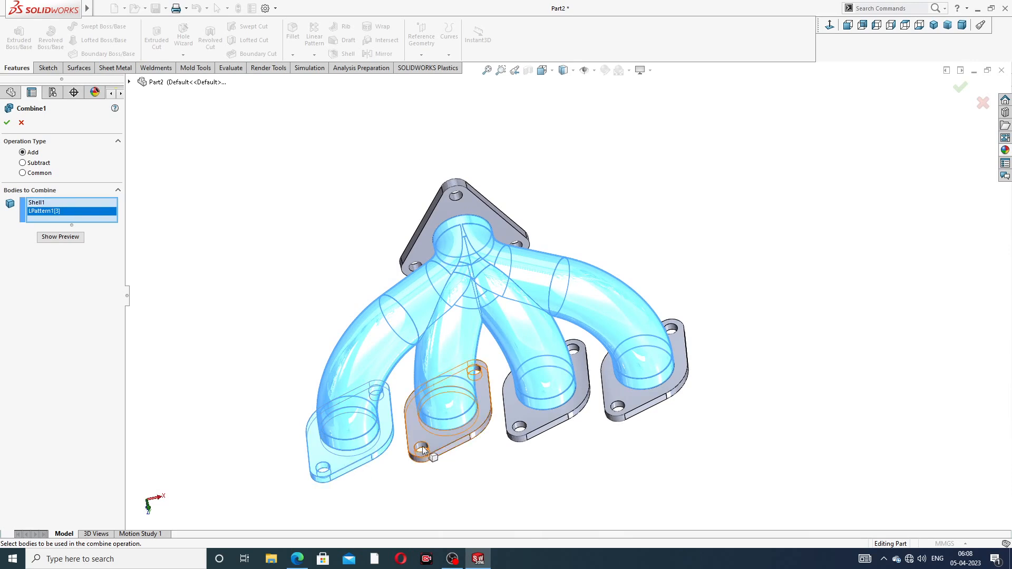
left_click(448, 446)
left_click(534, 425)
left_click(632, 407)
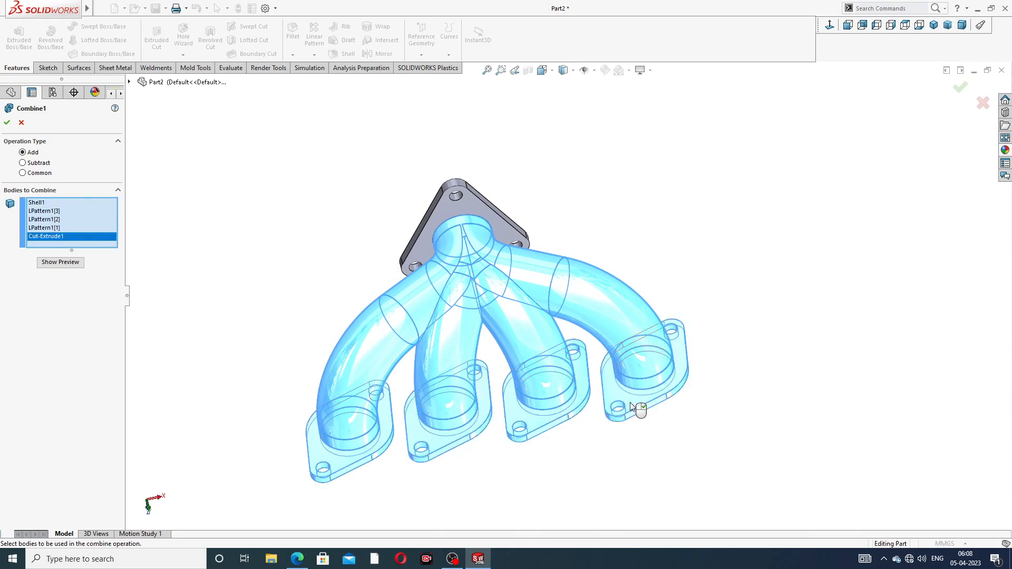
left_click(478, 204)
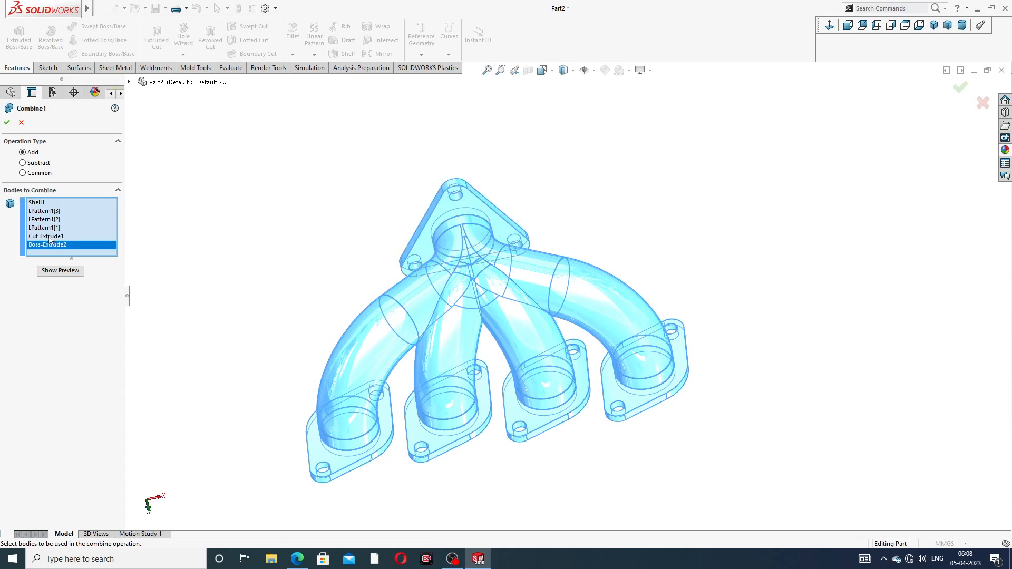
left_click(4, 124)
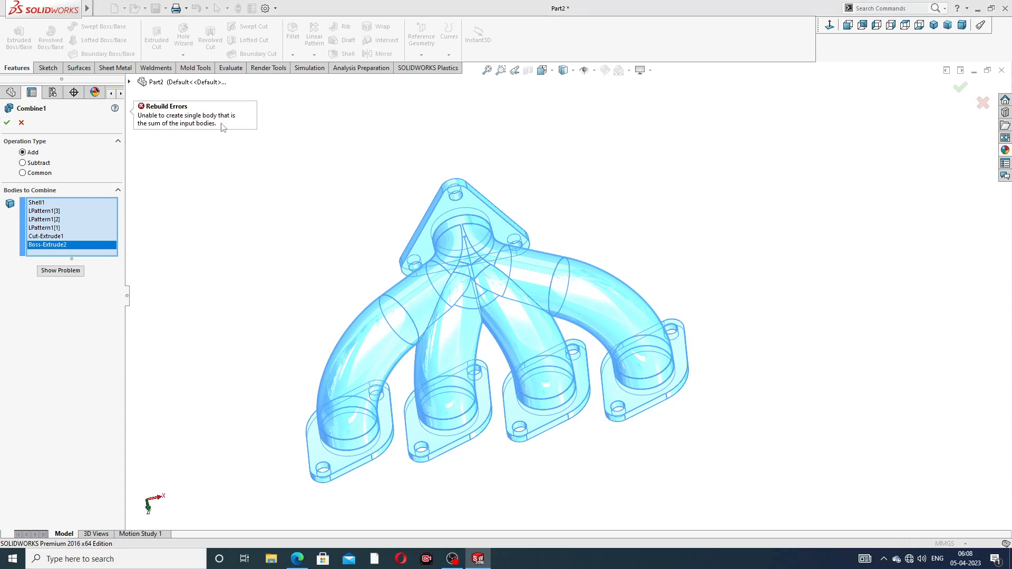
left_click(21, 123)
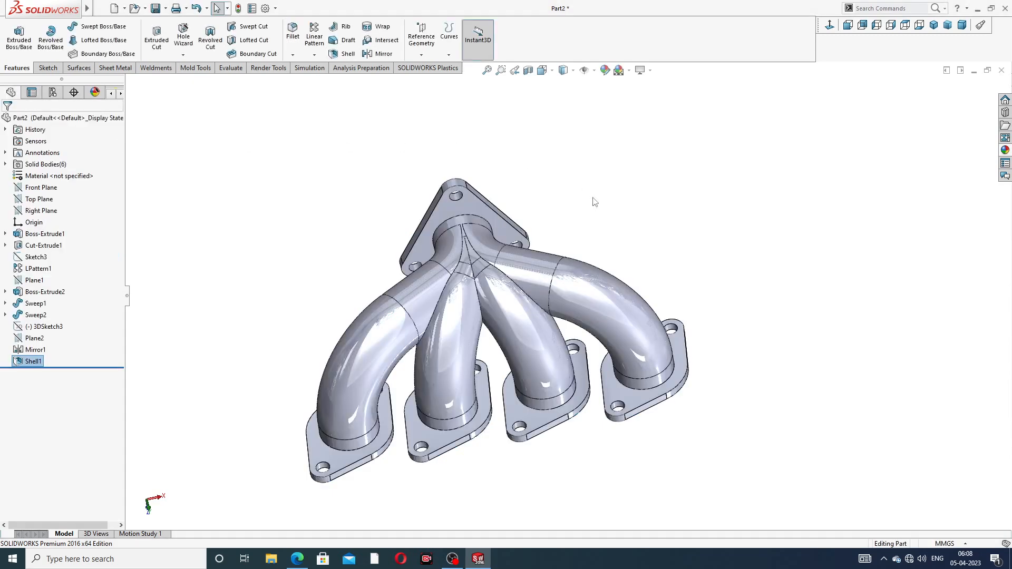
Apply the polished nickel appearance to the whole manifold part
middle_click_drag(594, 201, 574, 176)
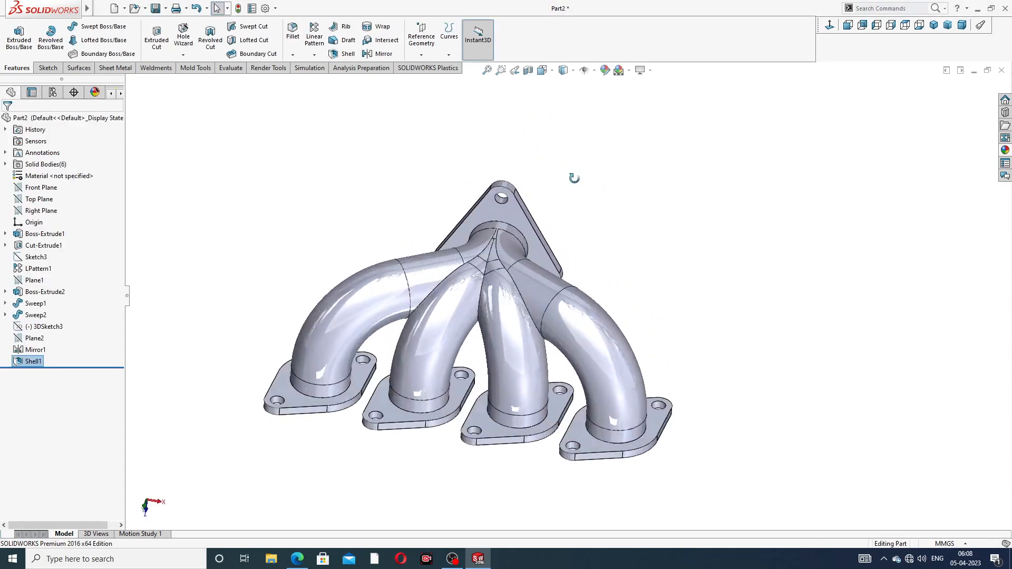
left_click(1005, 151)
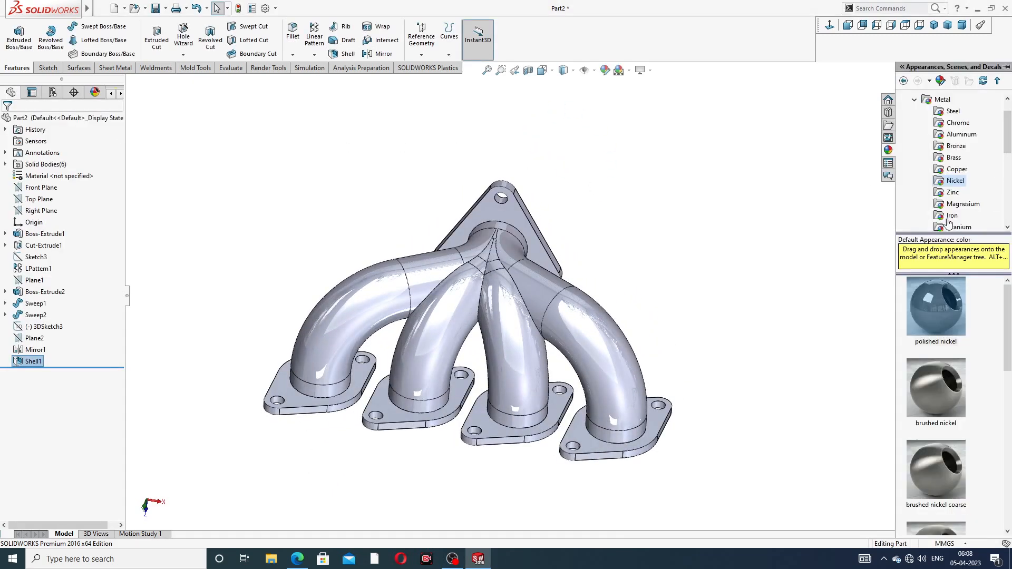
double_click(941, 299)
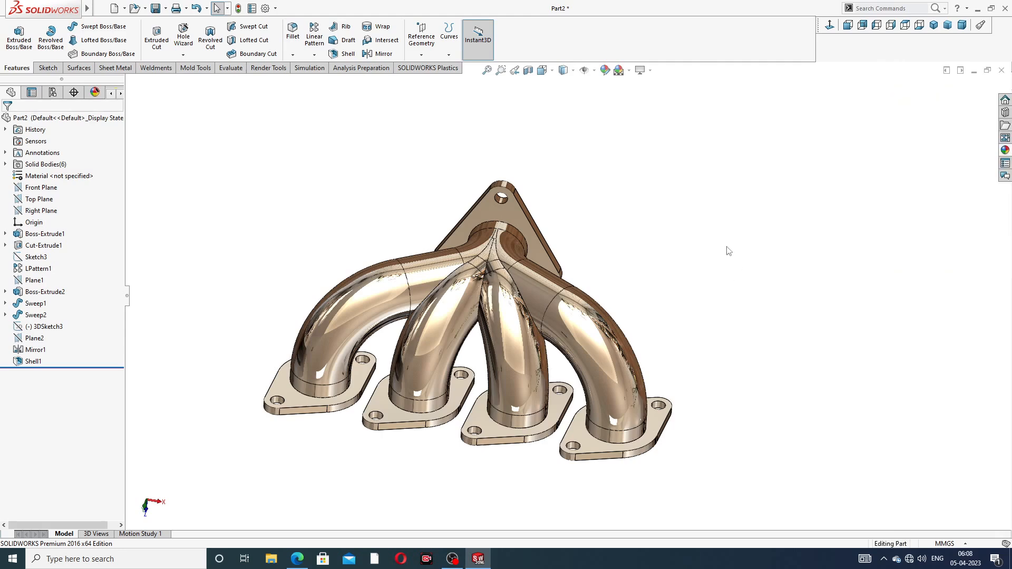
middle_click_drag(584, 259, 478, 288)
scroll(479, 287, "down", 2)
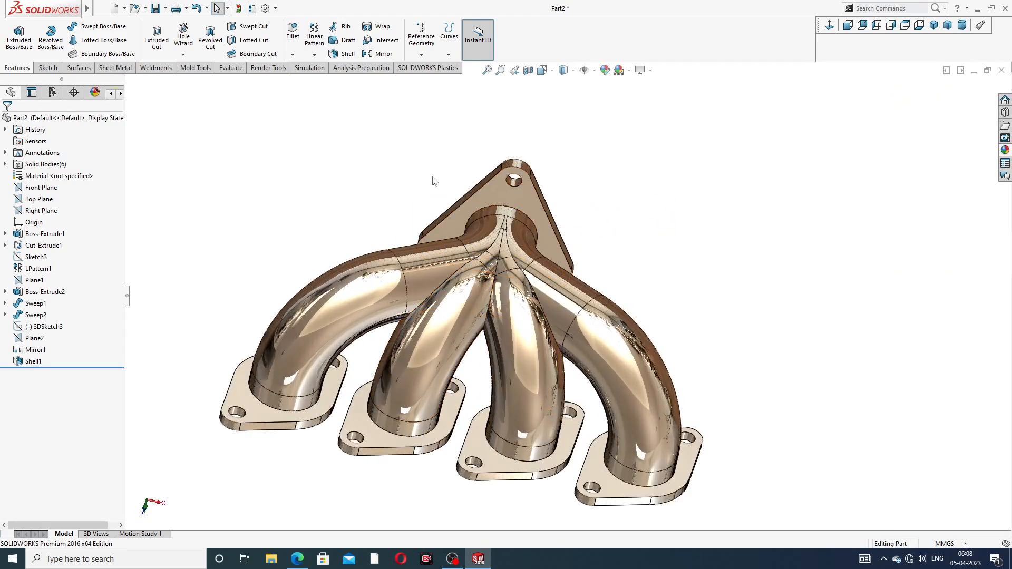
Check the fillet and chamfer note in the PDF drawing, then chamfer the triangular outlet flange's outer bore edge 2 mm at 45°
left_click(298, 559)
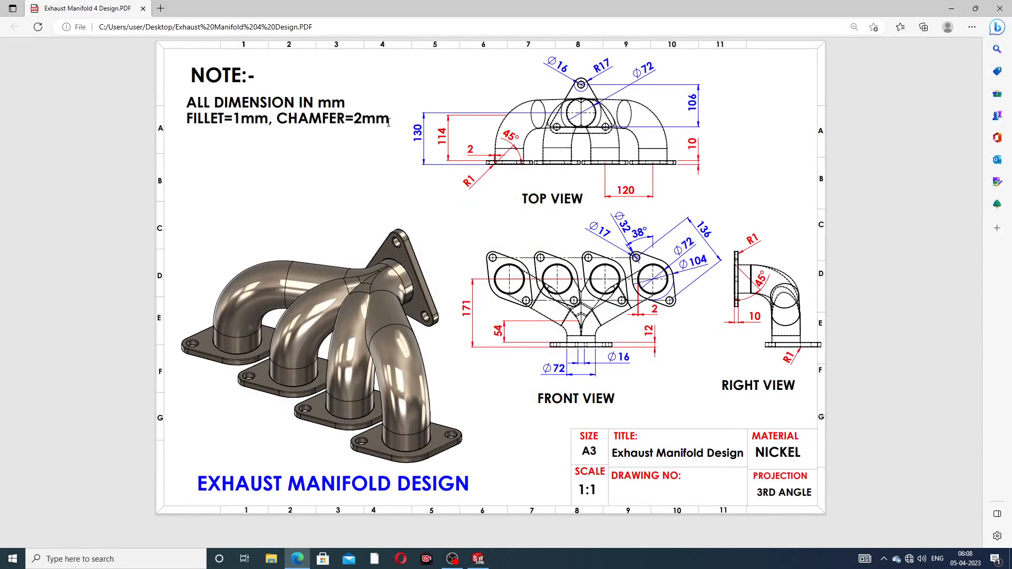
left_click(299, 559)
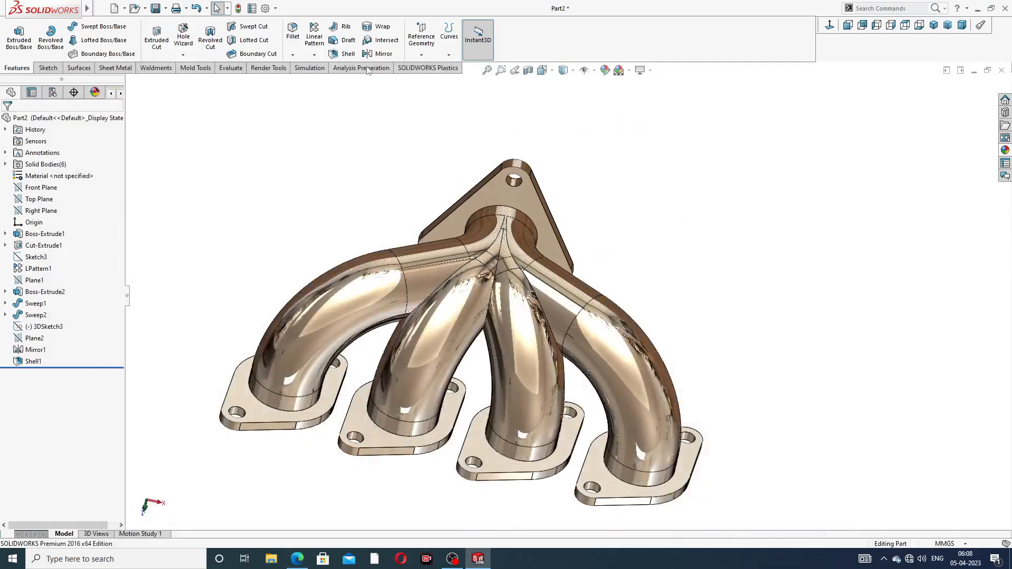
left_click(293, 55)
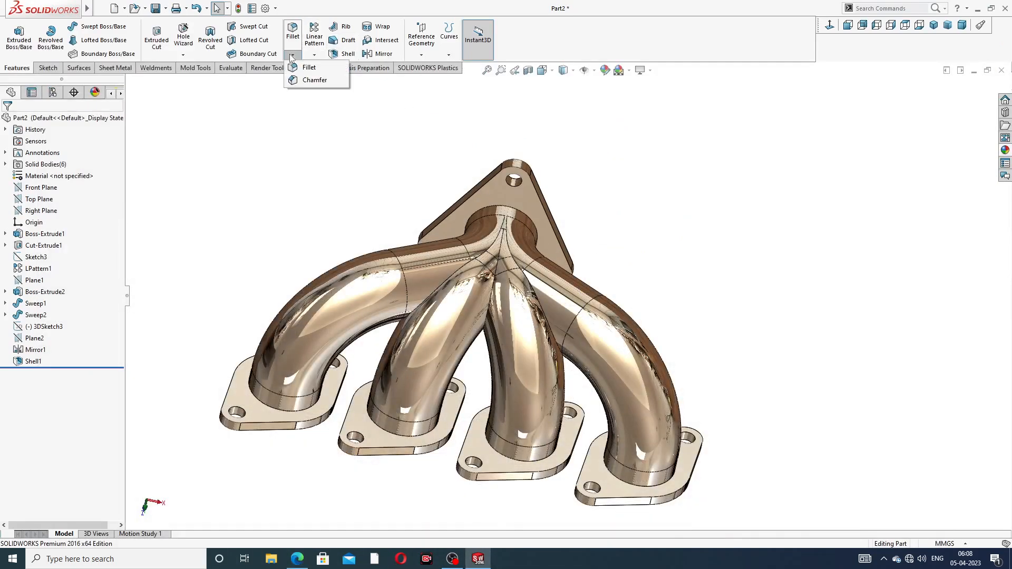
left_click(312, 80)
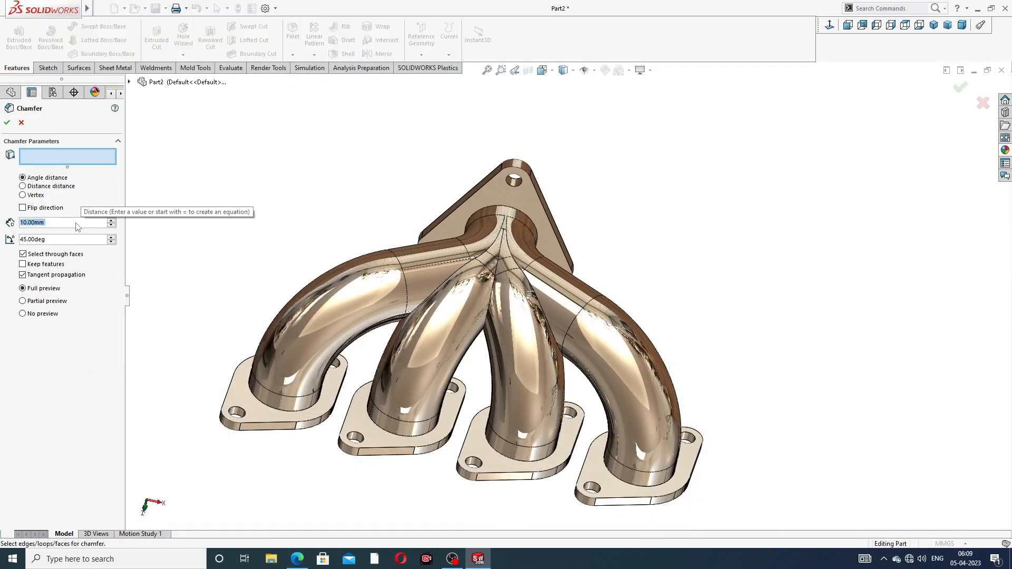
type("2")
key("Return")
middle_click_drag(411, 317, 583, 268)
scroll(447, 214, "down", 4)
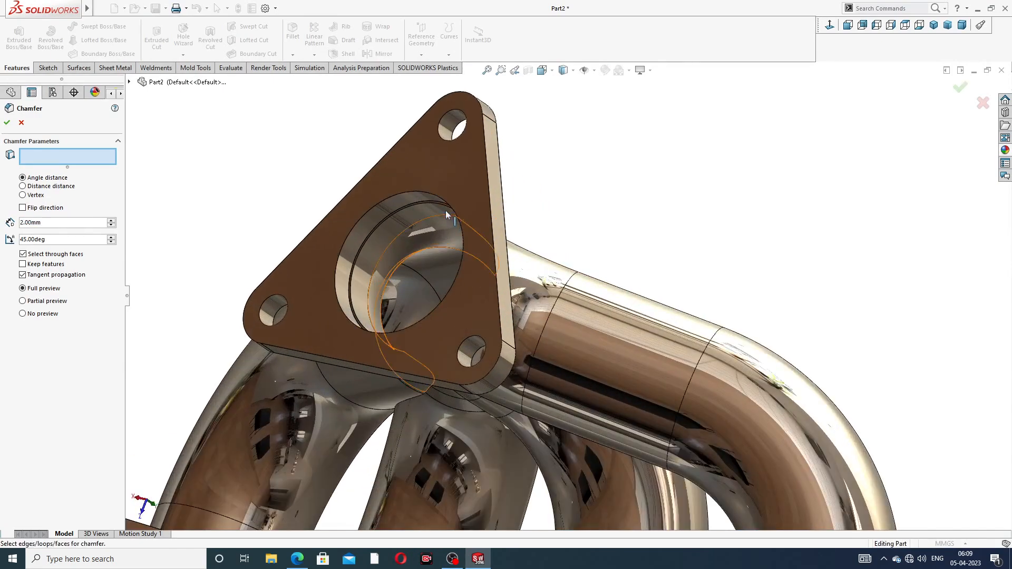
left_click(419, 191)
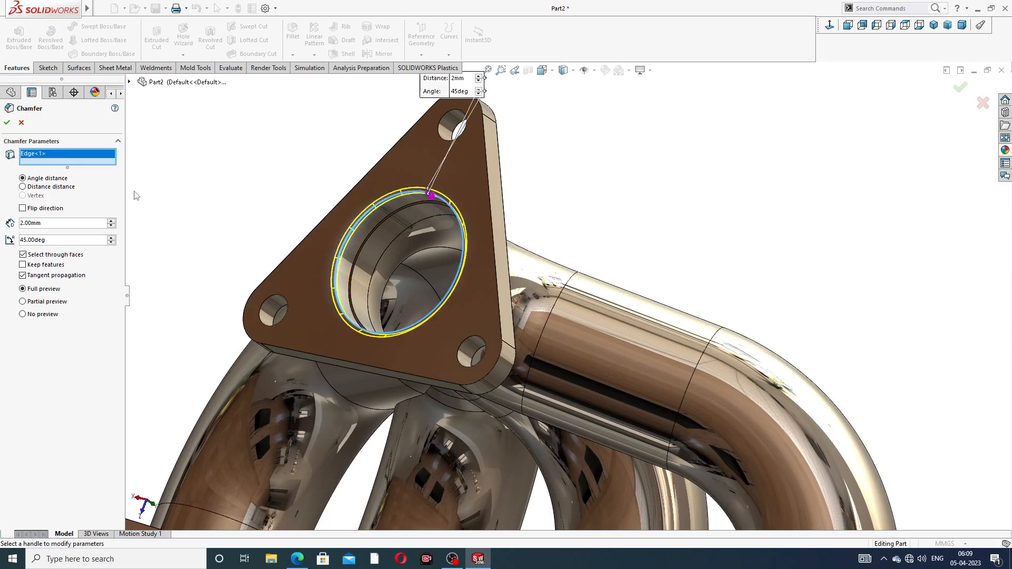
left_click(7, 122)
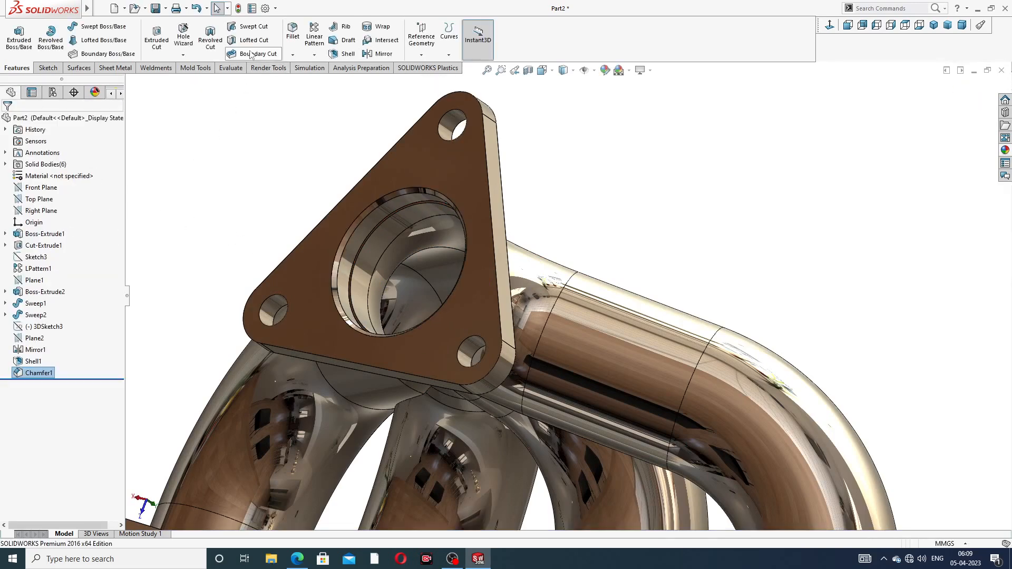
Chamfer the bore edge on the mounting face of the first end inlet flange 2 mm at 45°
left_click(292, 55)
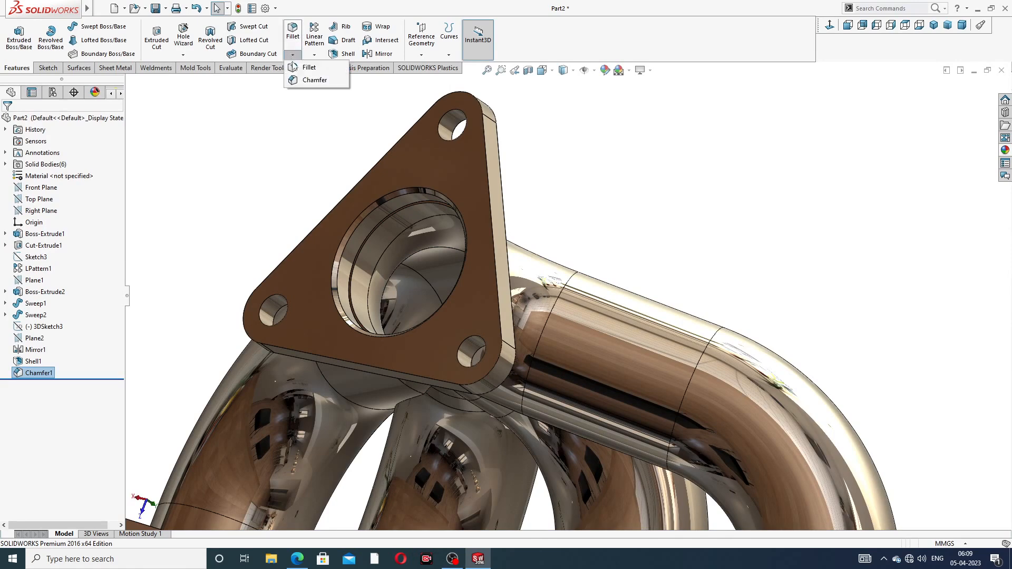
left_click(310, 84)
scroll(371, 289, "up", 3)
middle_click_drag(386, 315, 382, 238)
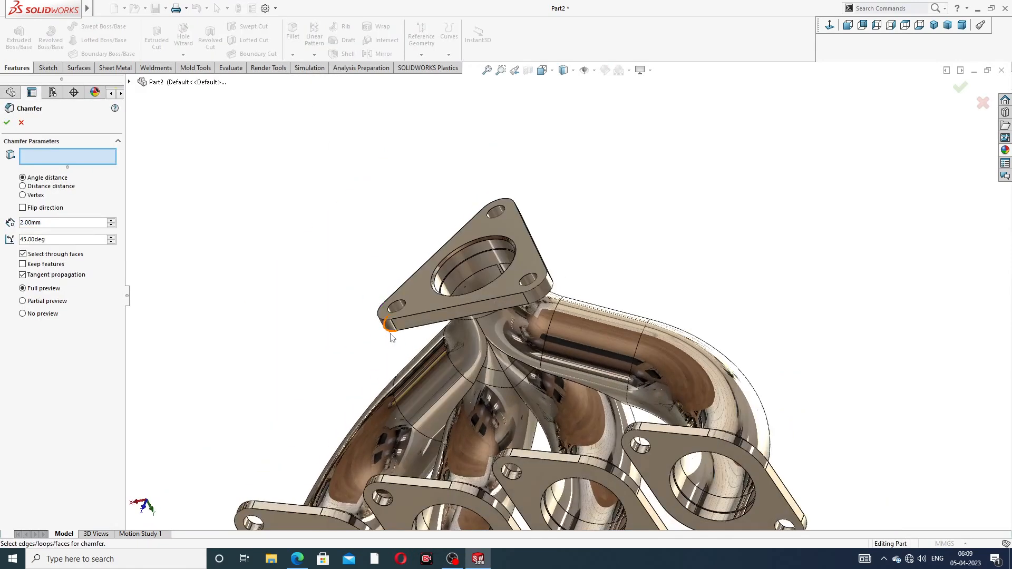
scroll(394, 364, "up", 3)
scroll(467, 441, "down", 3)
left_click(482, 275)
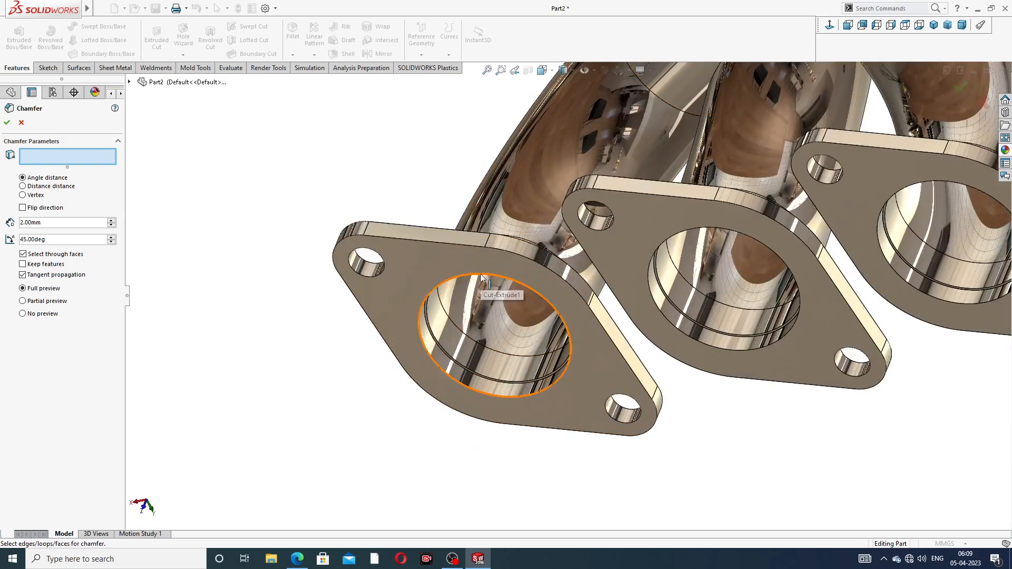
left_click(10, 123)
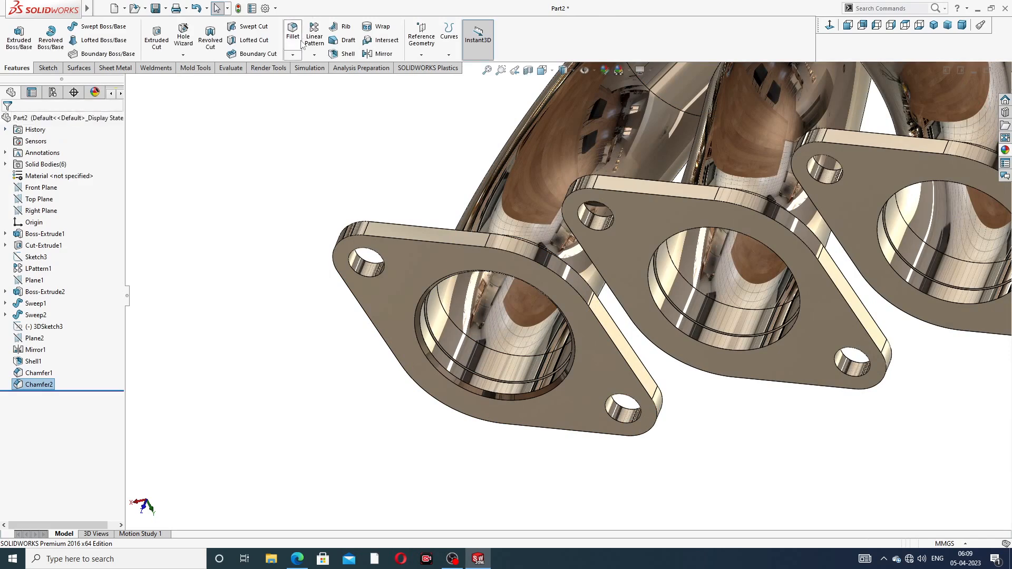
Chamfer the bore edge of the second inlet flange, adjacent to the chamfered end flange, 2 mm at 45°
left_click(293, 56)
left_click(312, 80)
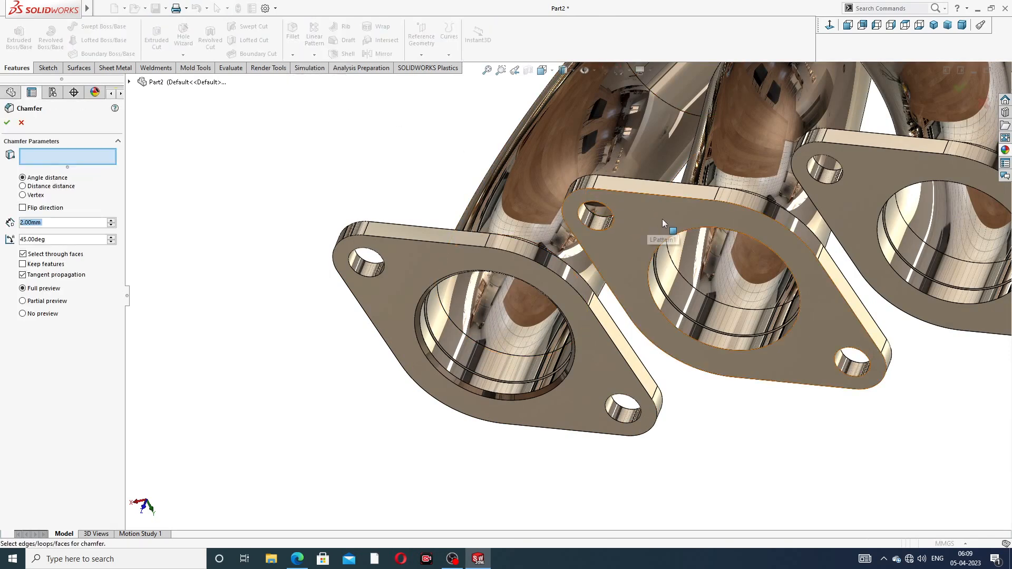
left_click(696, 231)
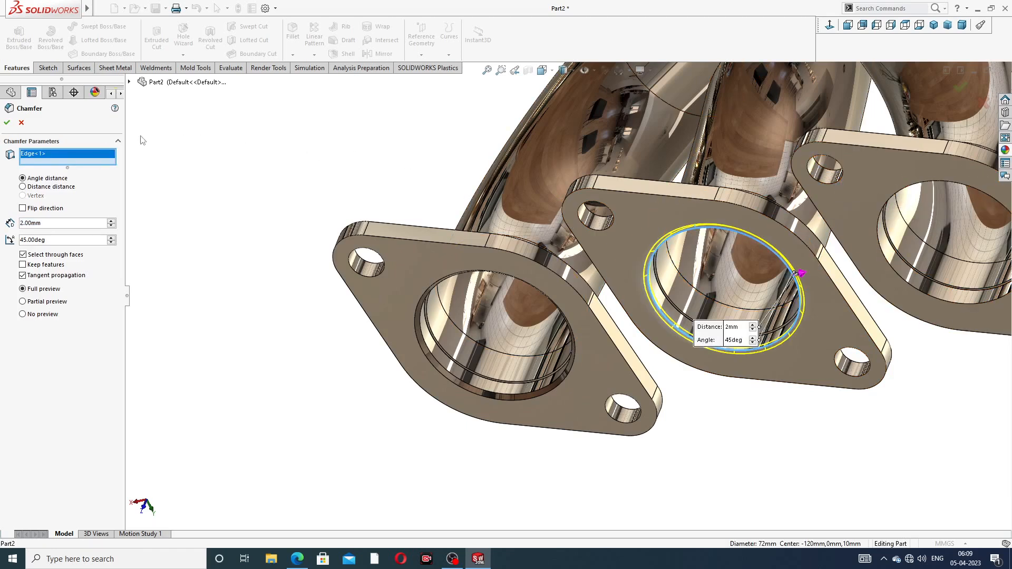
left_click(7, 123)
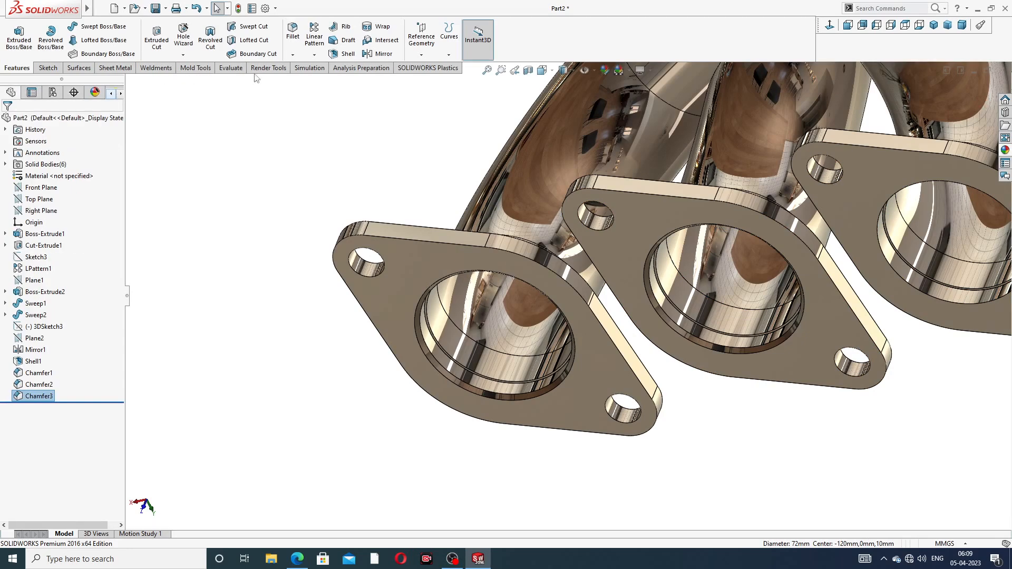
Chamfer the third inlet flange's bore edge 2 mm at 45°, selecting only the circular edge instead of the whole face
left_click(297, 55)
left_click(312, 82)
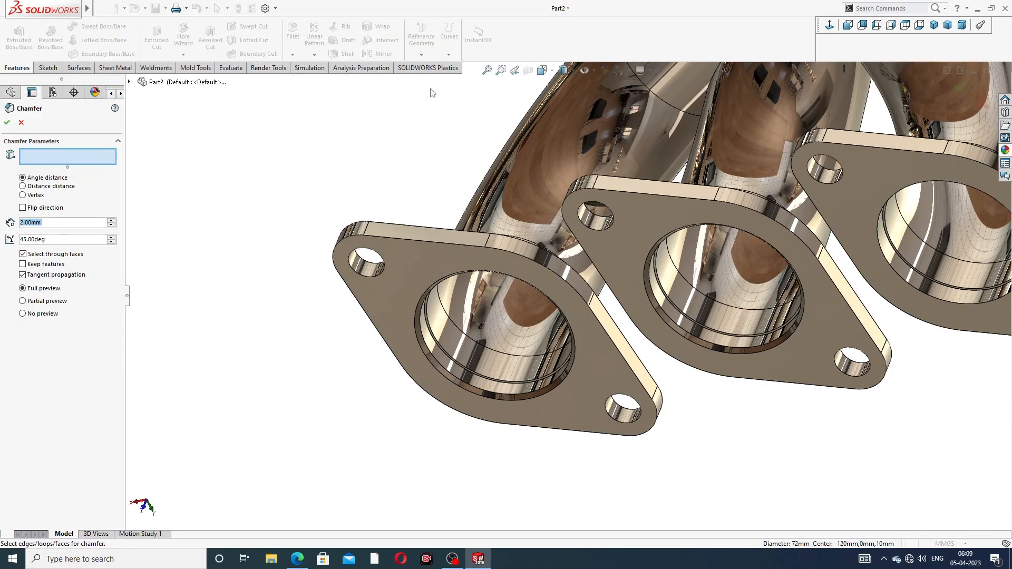
scroll(858, 247, "up", 3)
scroll(859, 249, "down", 5)
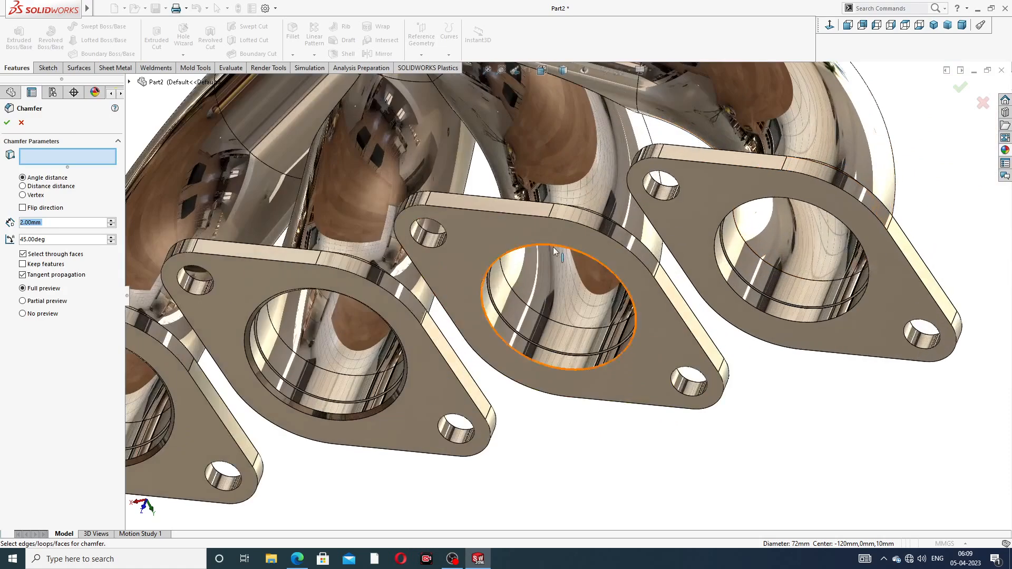
scroll(517, 243, "down", 3)
left_click(519, 251)
scroll(520, 249, "up", 3)
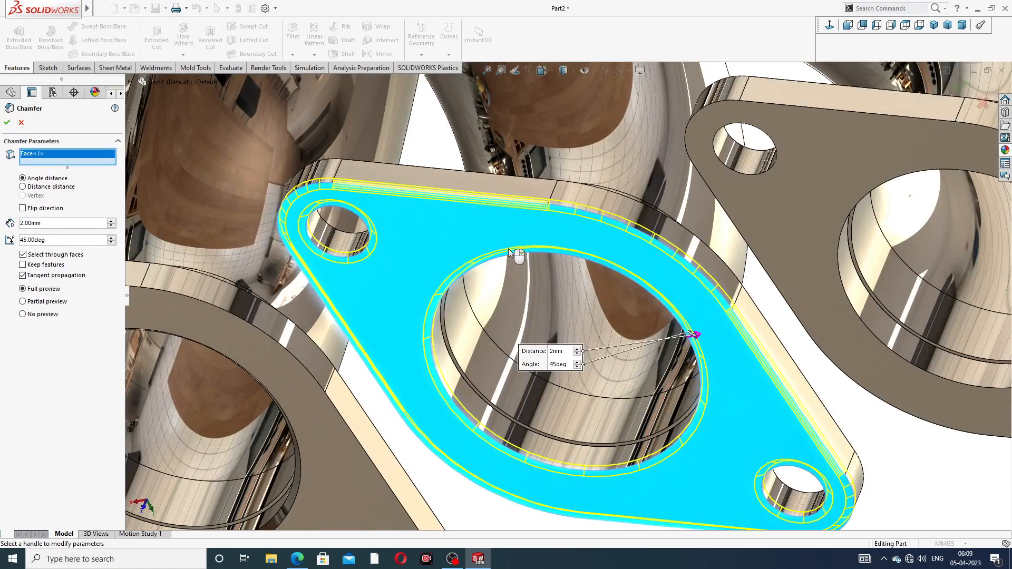
scroll(834, 149, "up", 2)
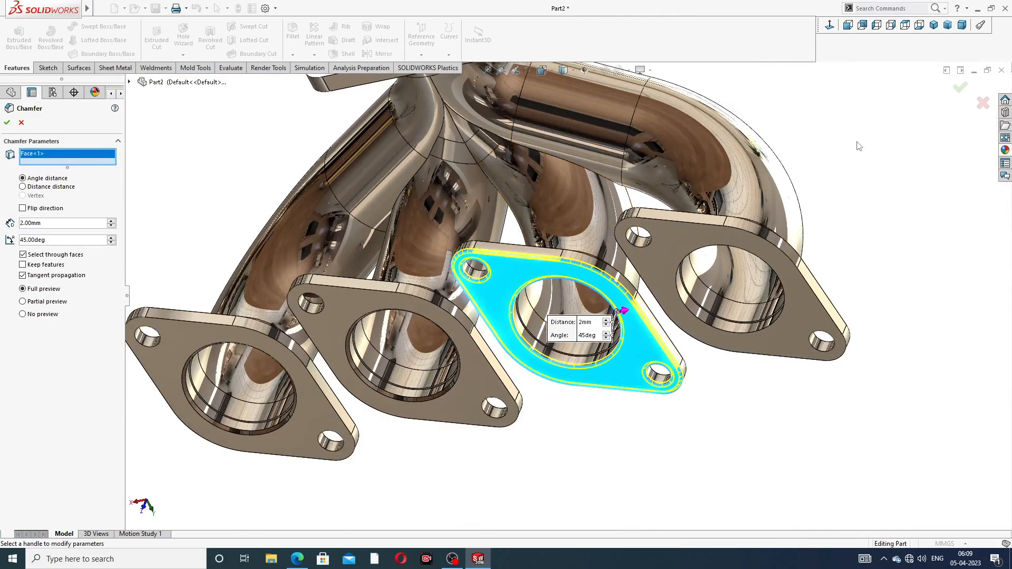
right_click(85, 156)
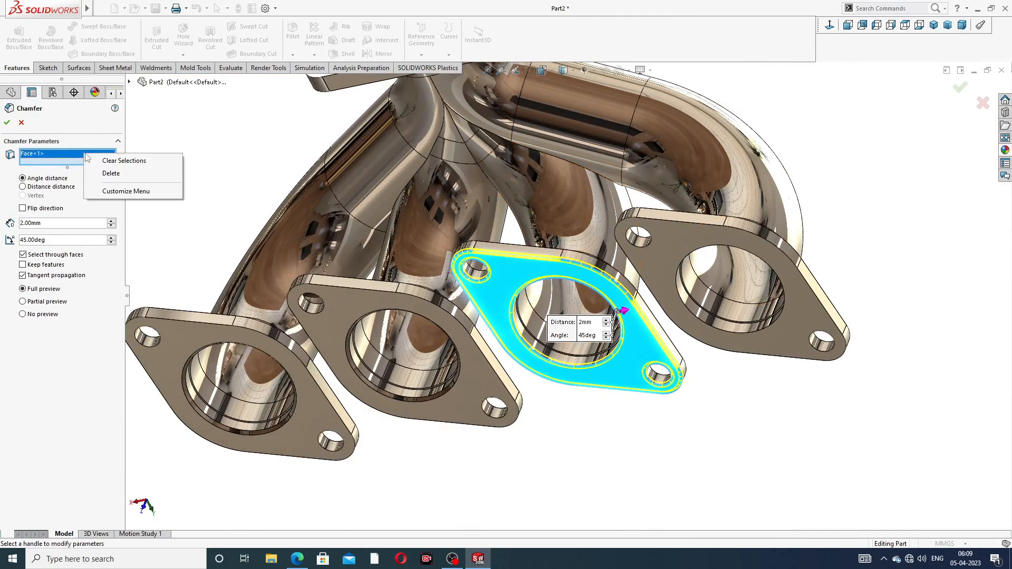
left_click(121, 164)
scroll(539, 257, "down", 4)
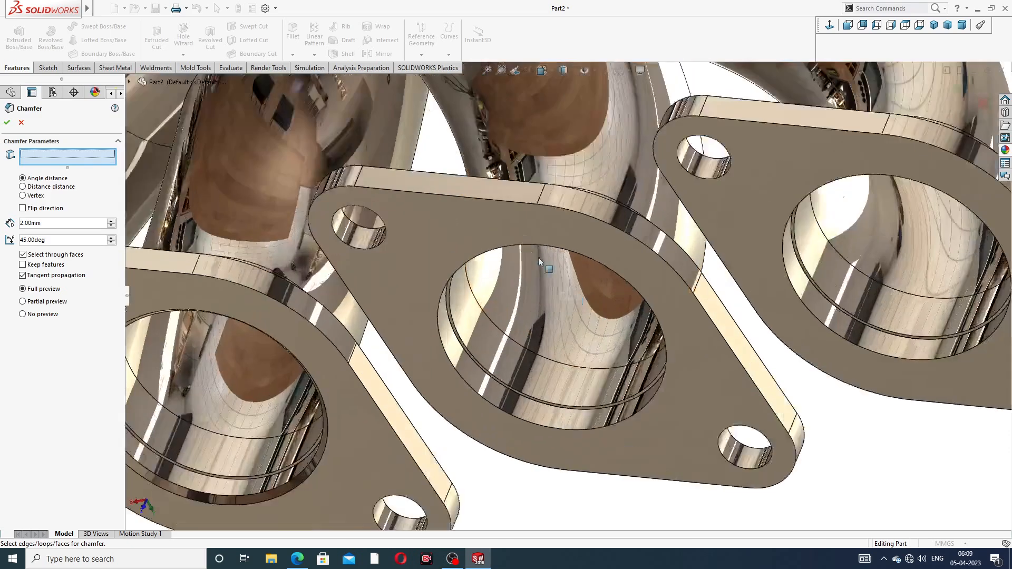
left_click(507, 249)
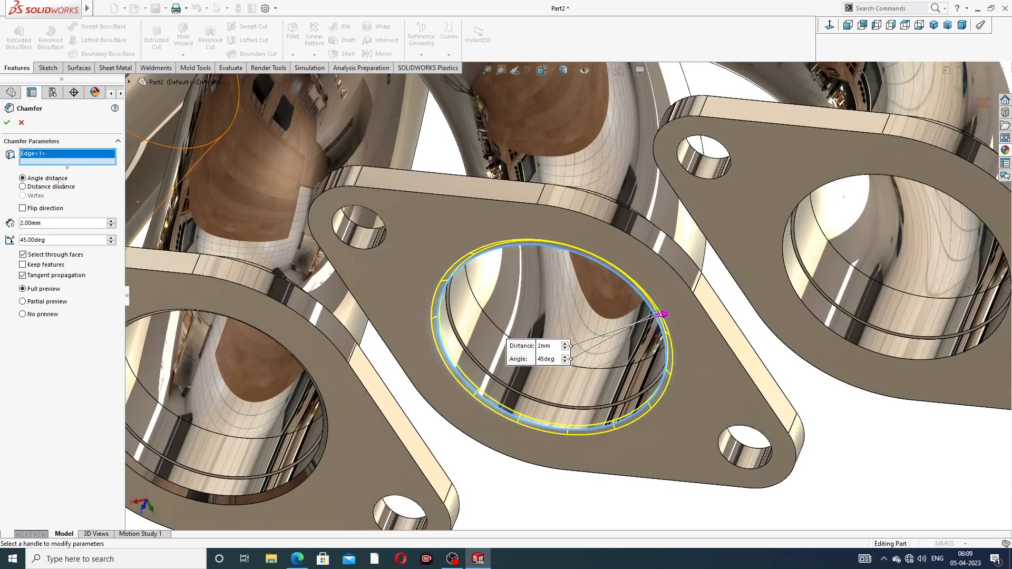
key("Return")
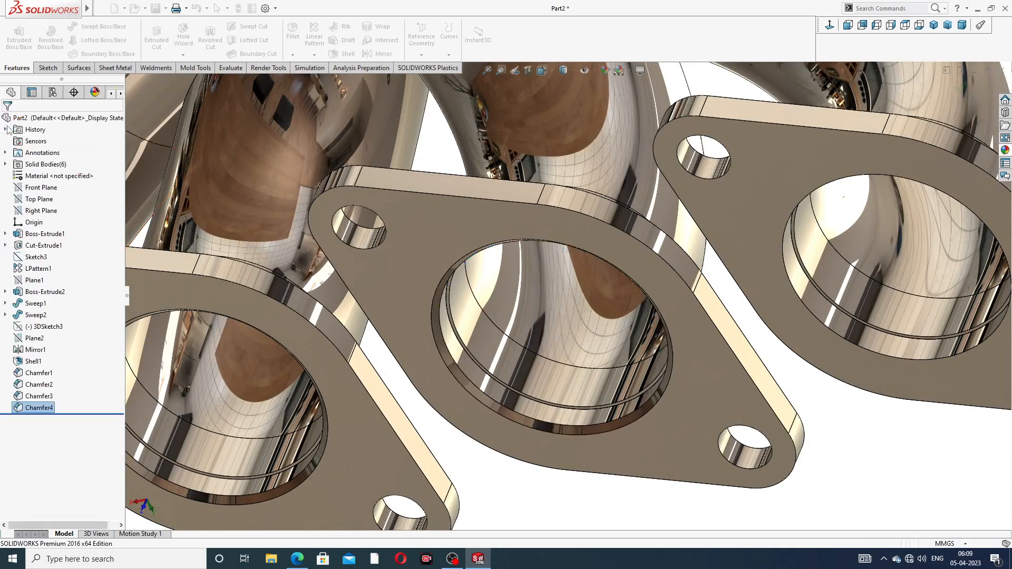
Chamfer the bore edge of the fourth, opposite-end inlet flange 2 mm at 45°
left_click(293, 55)
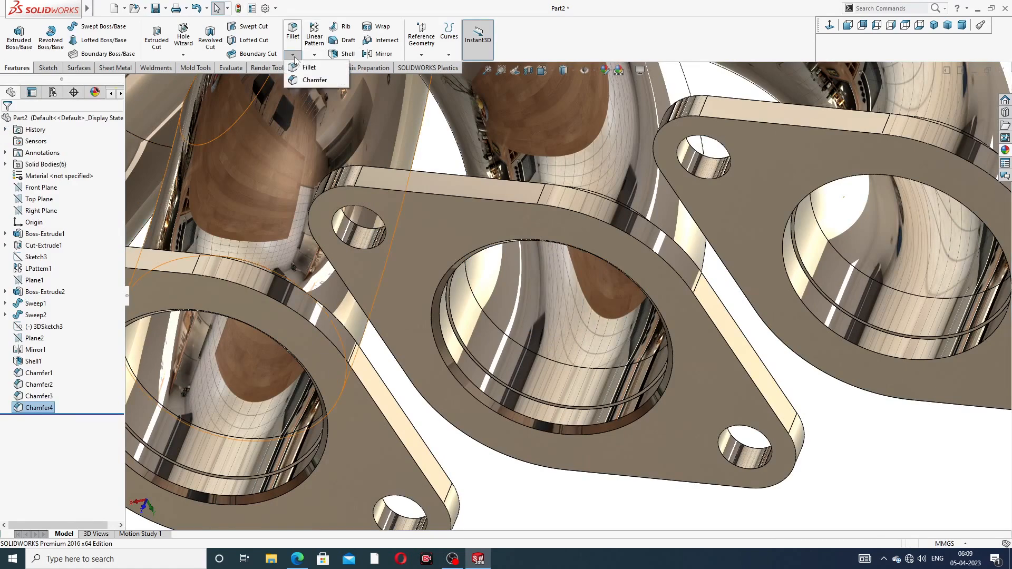
left_click(315, 79)
scroll(811, 181, "down", 2)
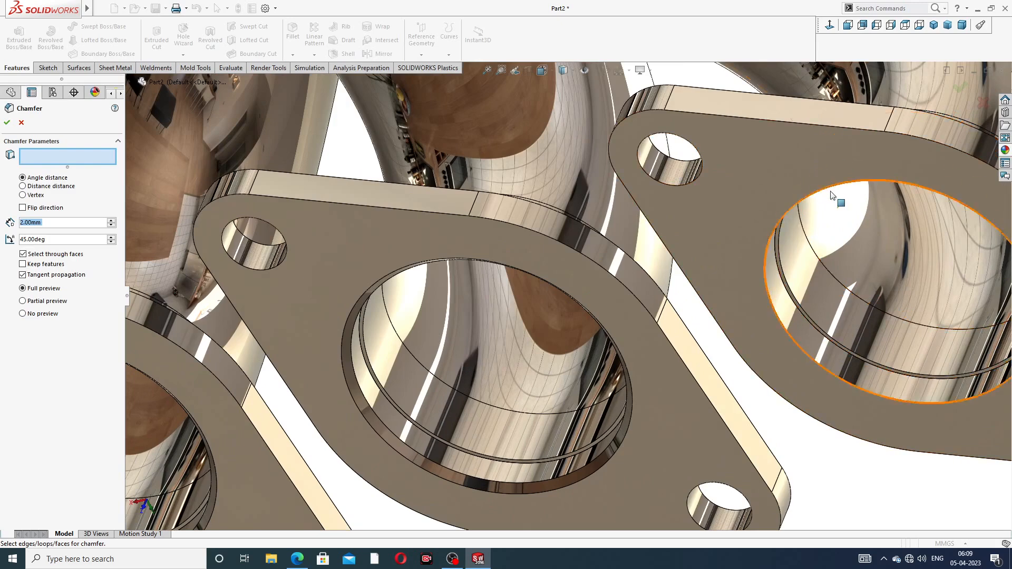
left_click(830, 189)
scroll(833, 190, "up", 3)
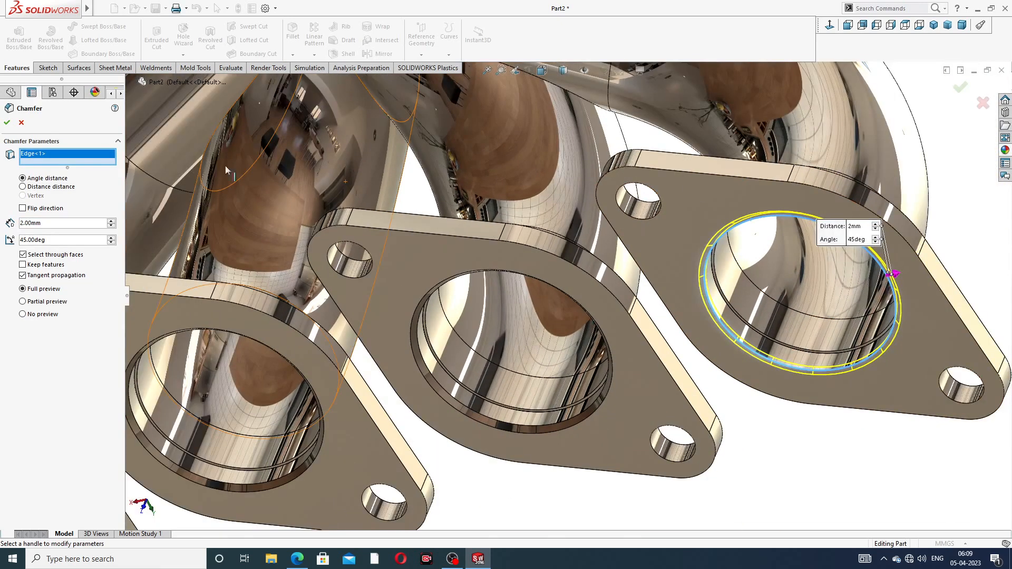
left_click(8, 123)
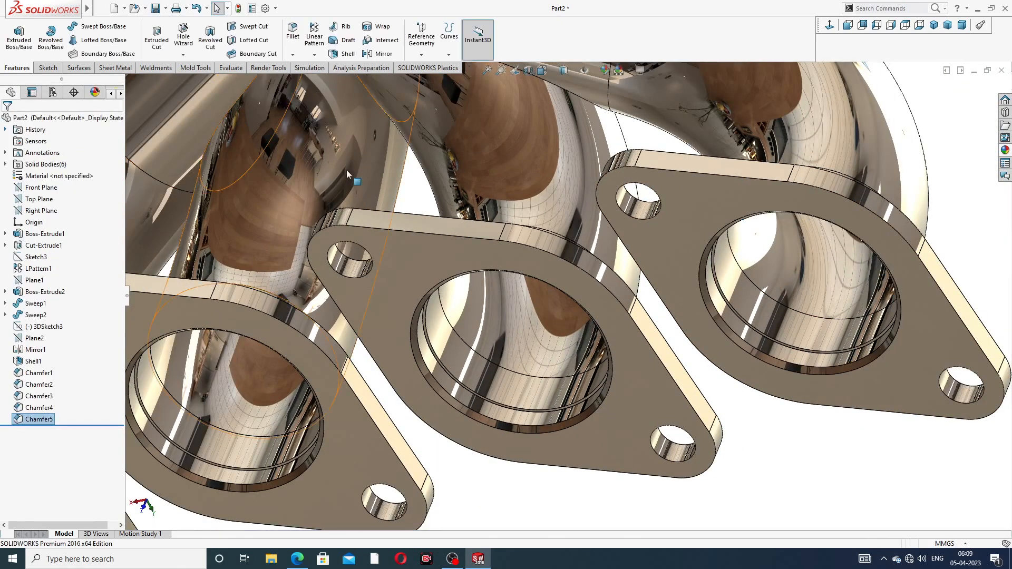
Fillet the edges of both the front and back faces of the triangular outlet flange with a 1 mm radius
scroll(346, 170, "up", 4)
middle_click_drag(421, 135, 414, 135)
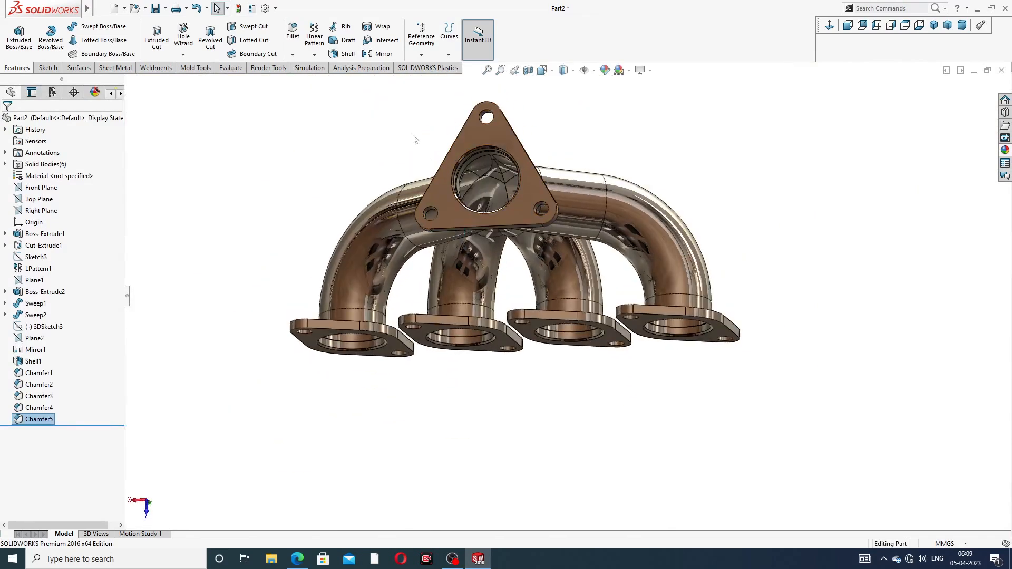
left_click(292, 55)
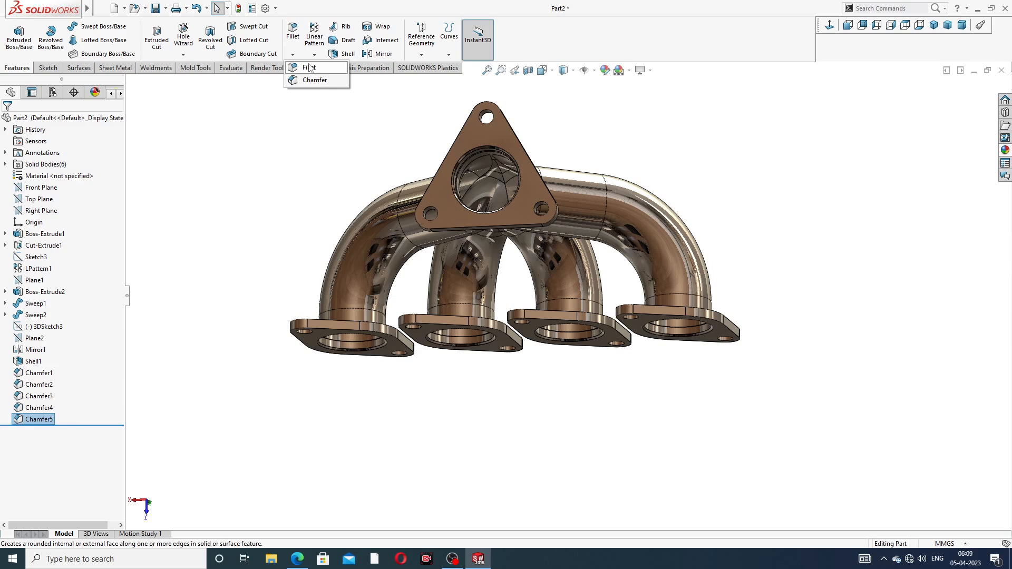
left_click(306, 70)
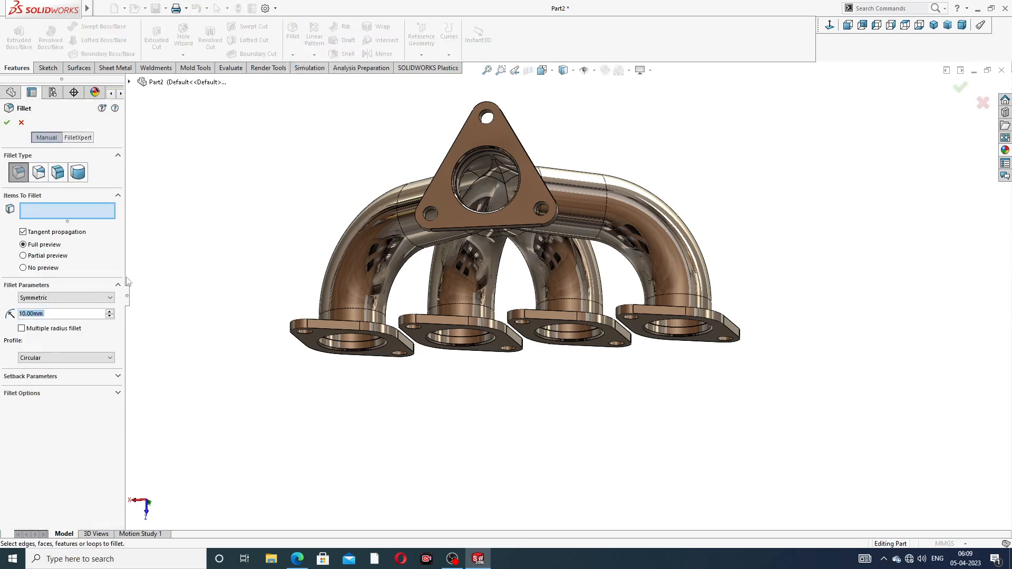
type("1")
key("Return")
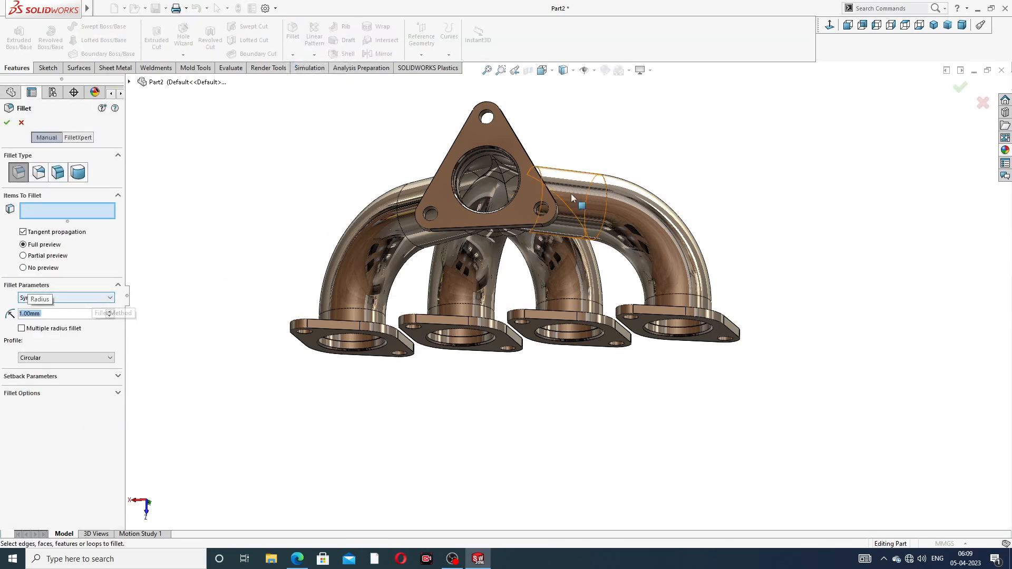
left_click(475, 138)
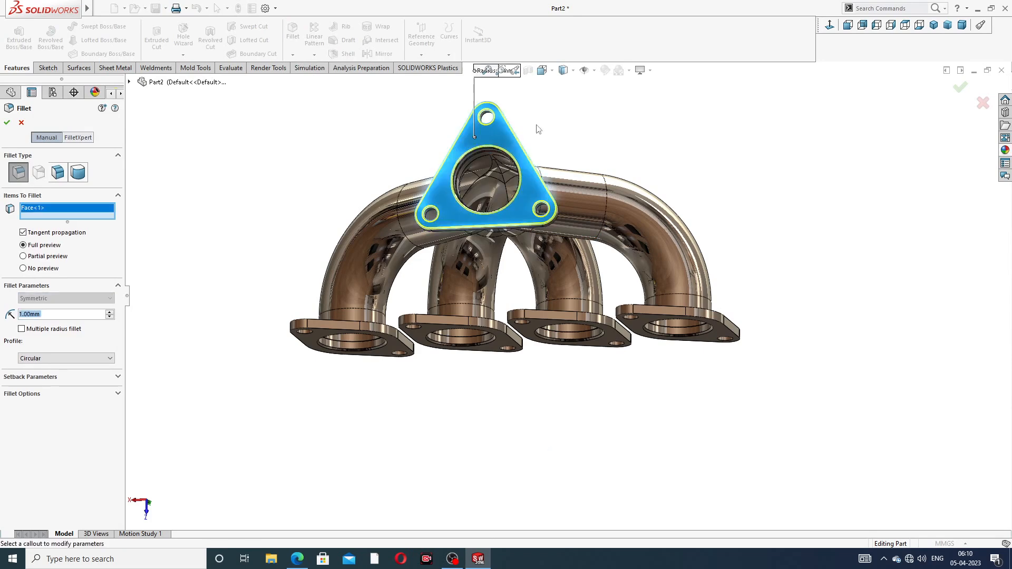
middle_click_drag(538, 120, 419, 157)
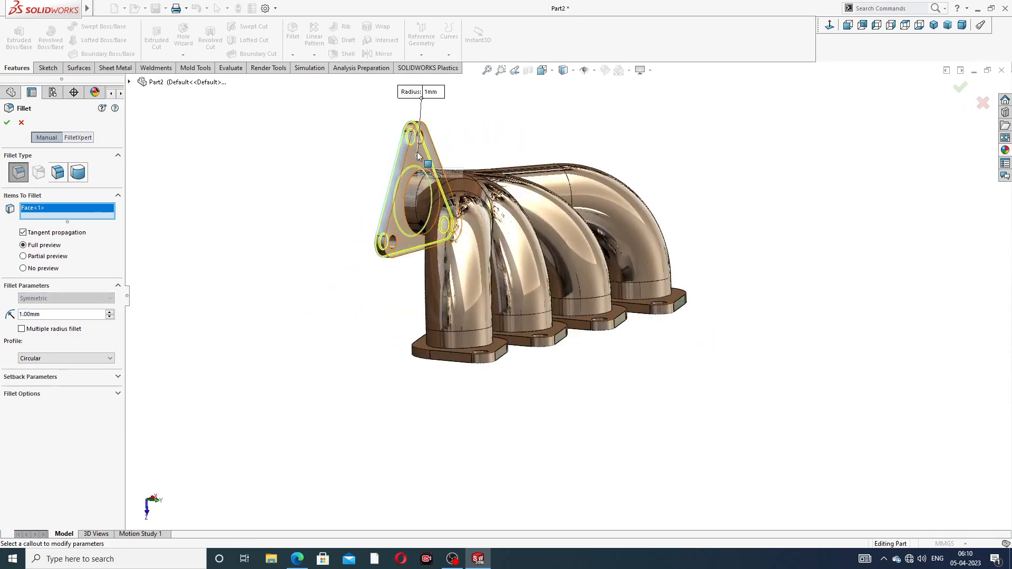
left_click(418, 156)
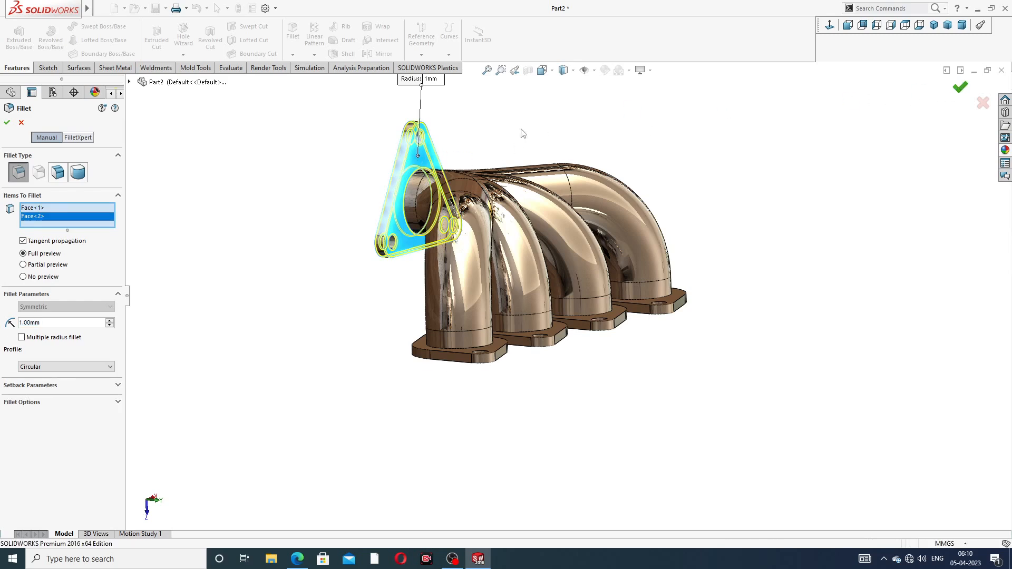
key("Return")
Fillet the edges of both flat faces of the first end inlet flange with a 1 mm radius
middle_click_drag(522, 132, 415, 84)
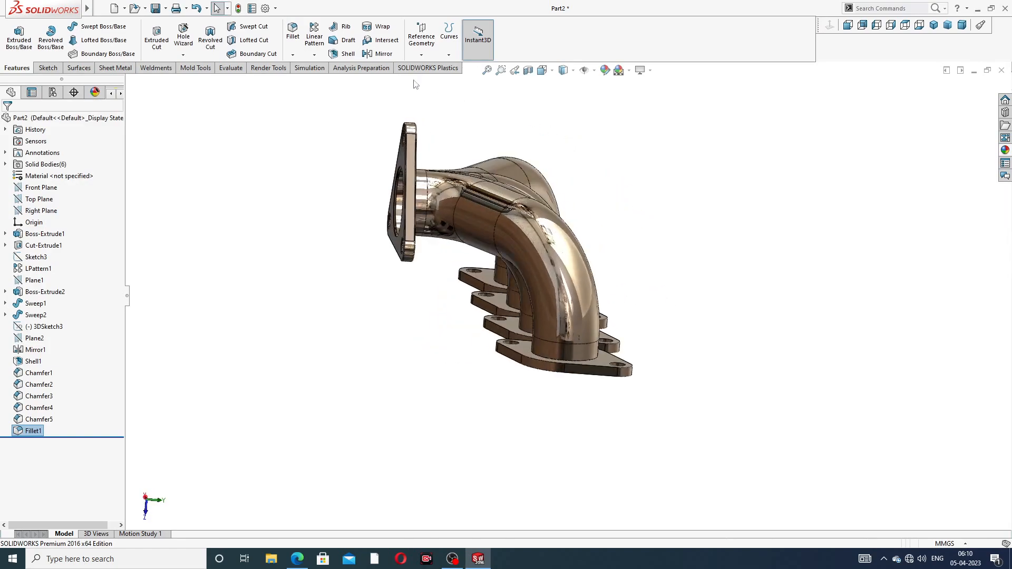
left_click(292, 33)
middle_click_drag(521, 243, 406, 222)
left_click(340, 322)
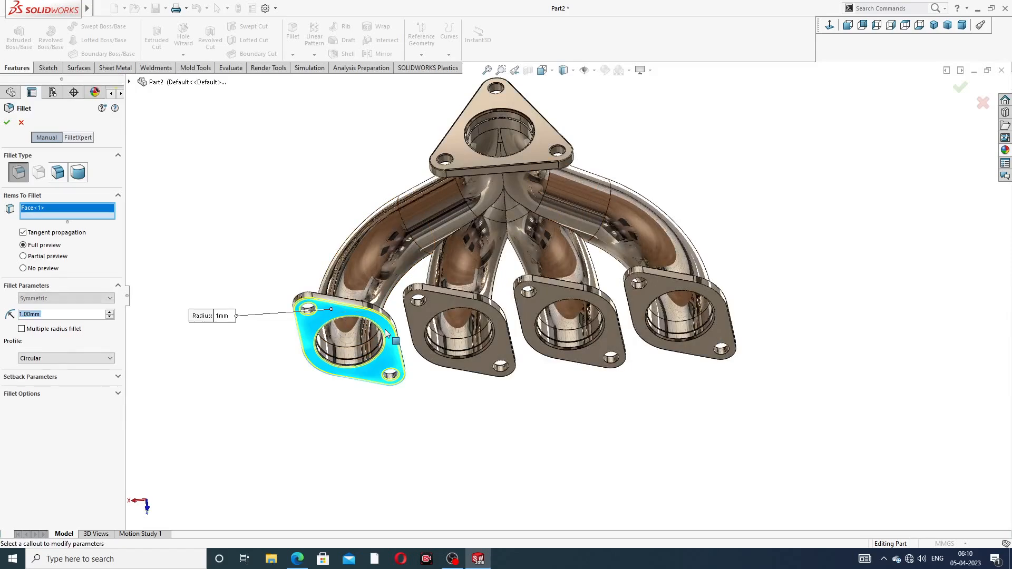
middle_click_drag(340, 322, 374, 440)
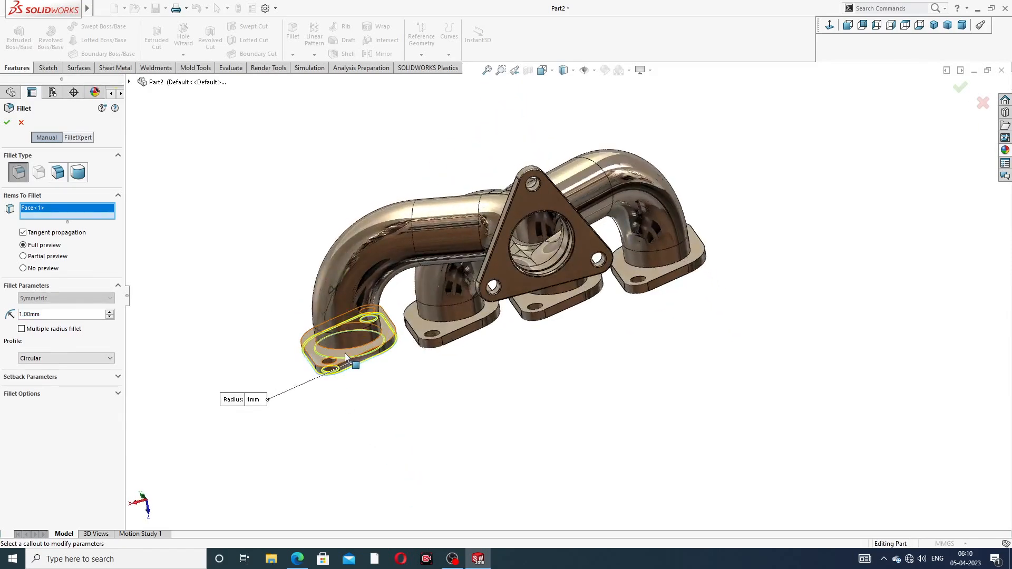
middle_click_drag(376, 407, 359, 369)
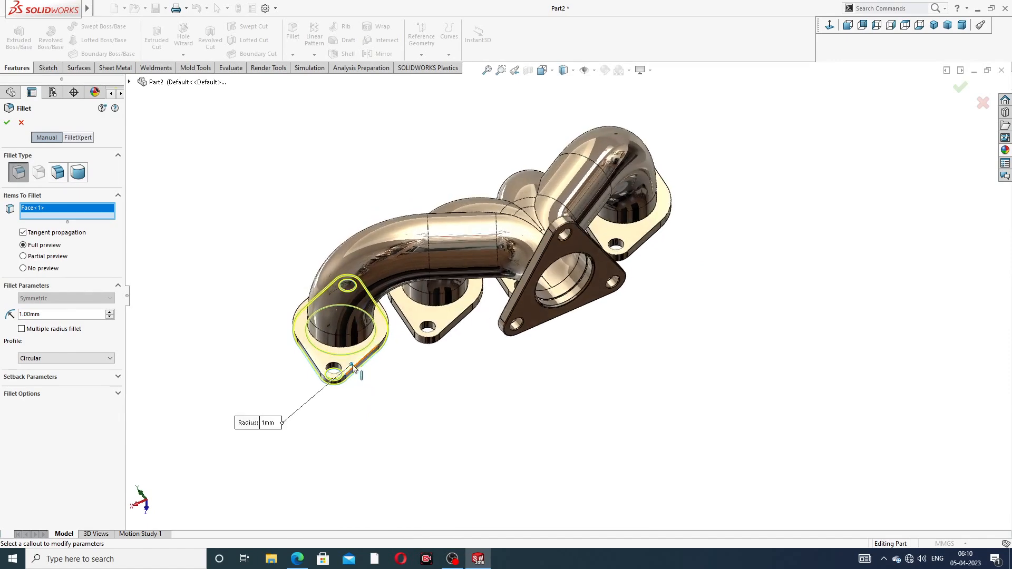
left_click(324, 359)
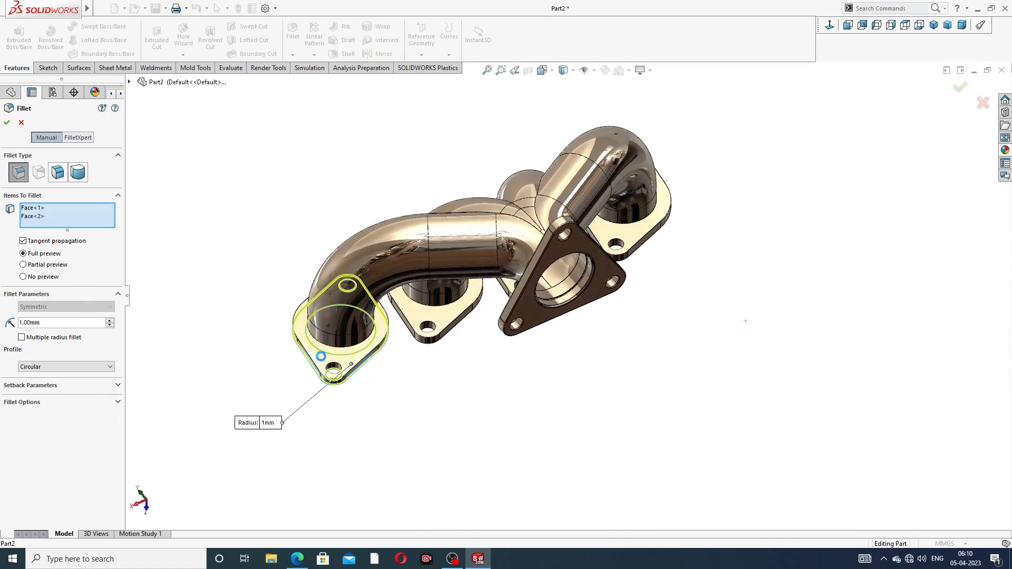
left_click(7, 124)
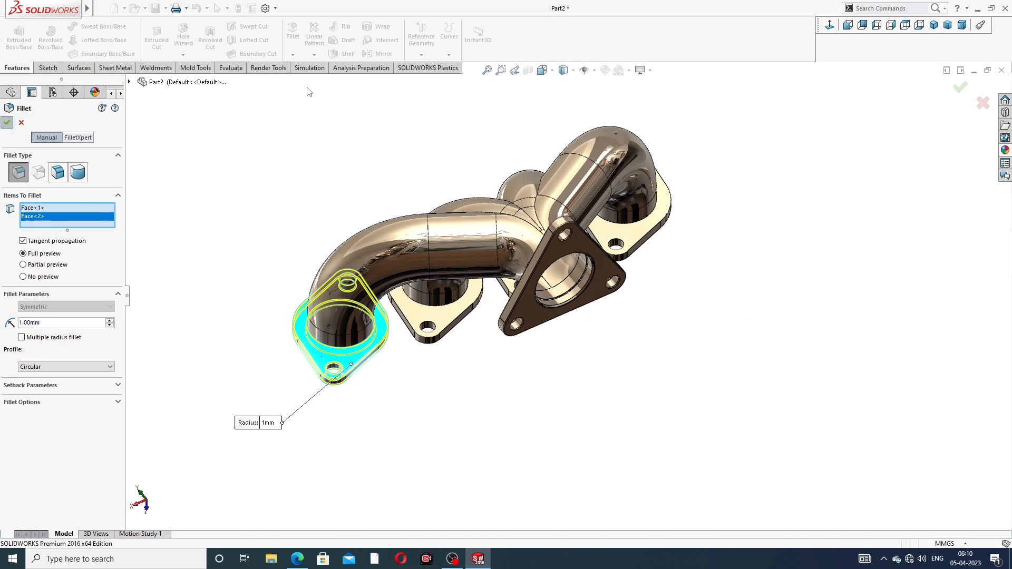
Fillet both flat faces of the second inlet flange, adjacent to the filleted end flange, with a 1 mm radius
left_click(291, 34)
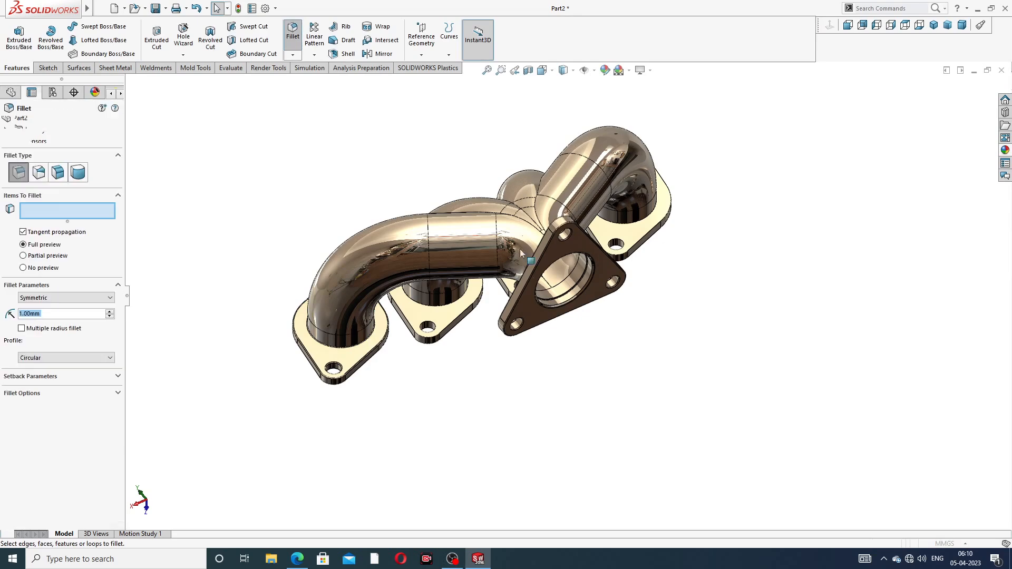
left_click(448, 319)
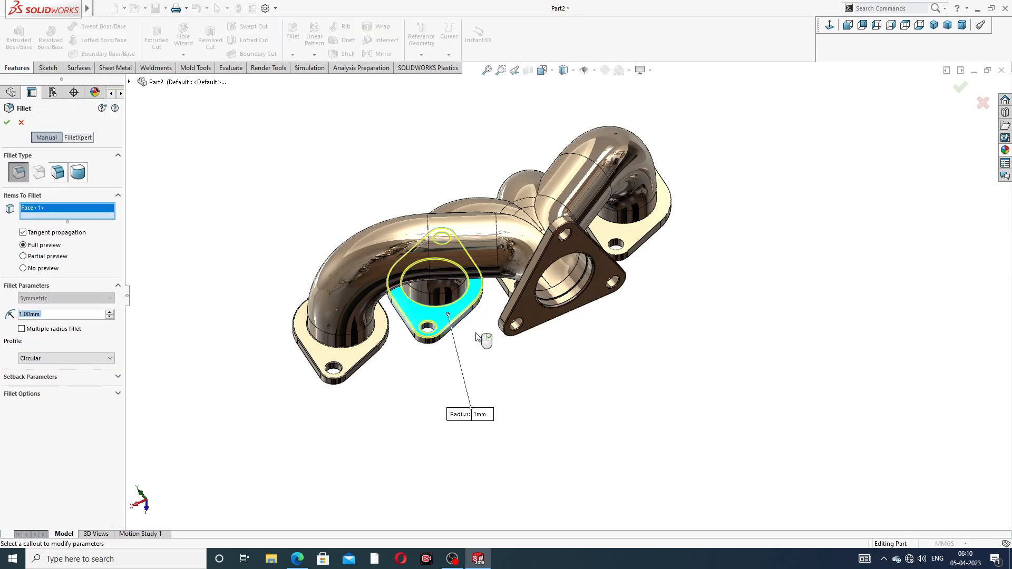
middle_click_drag(448, 319, 442, 276)
scroll(440, 277, "down", 4)
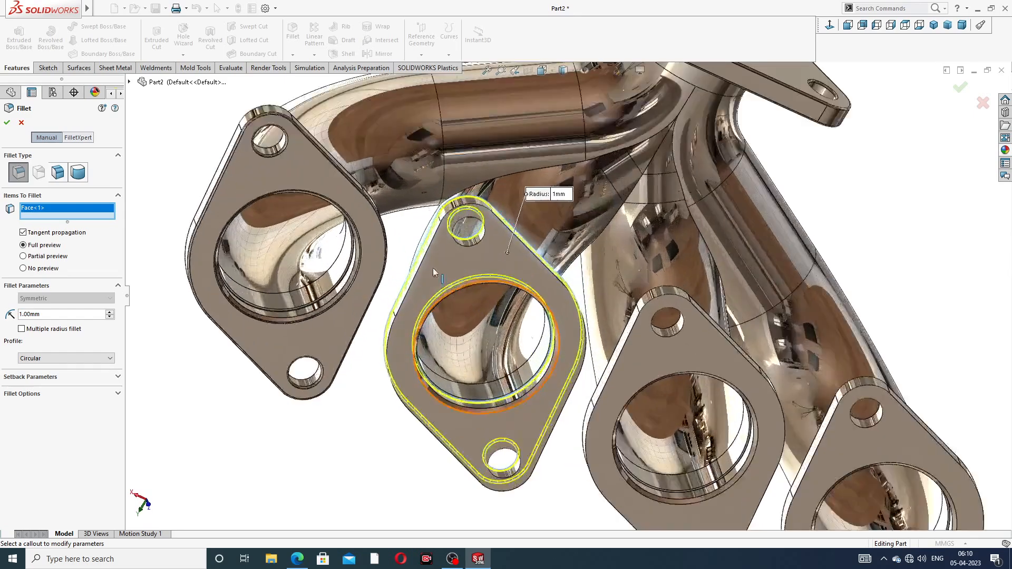
left_click(447, 265)
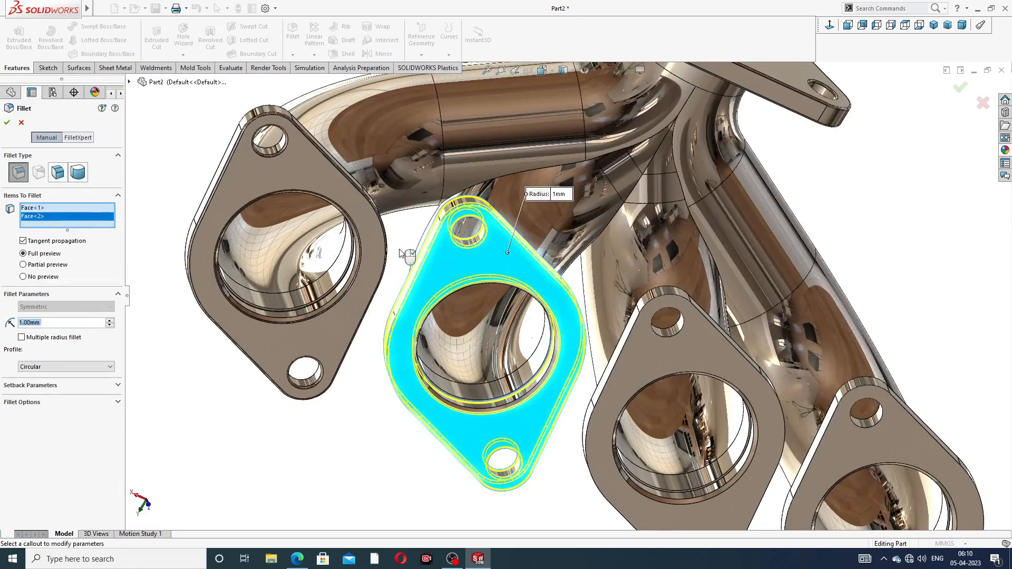
left_click(7, 125)
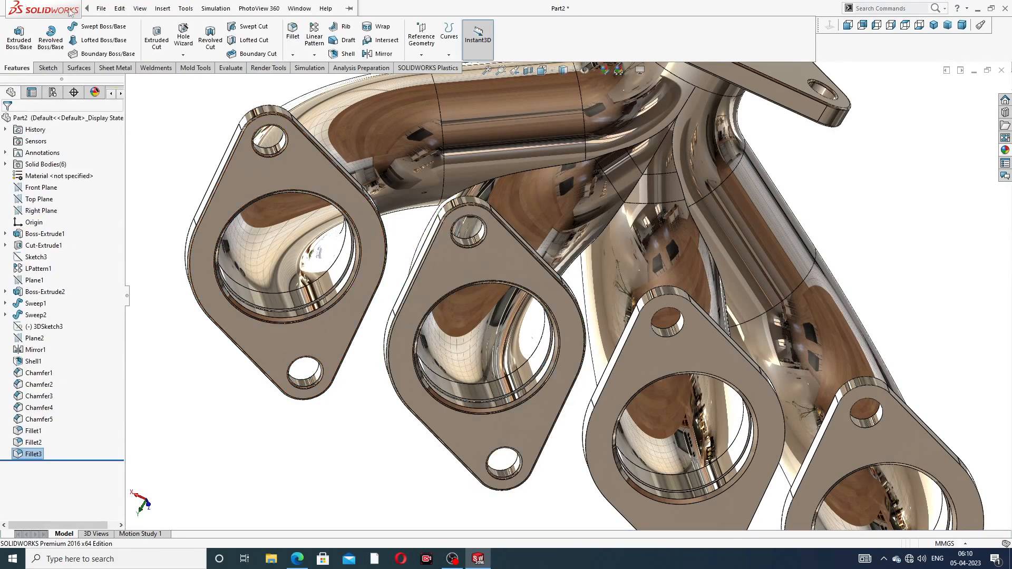
Apply a 1 mm fillet to the mounting face and pipe-side face of the third inlet flange
left_click(292, 32)
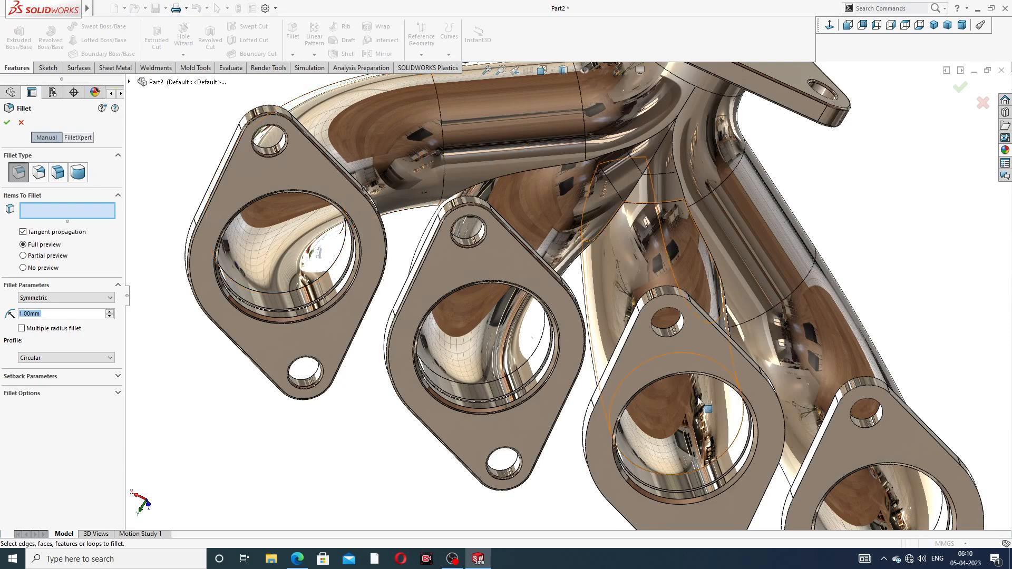
left_click(639, 349)
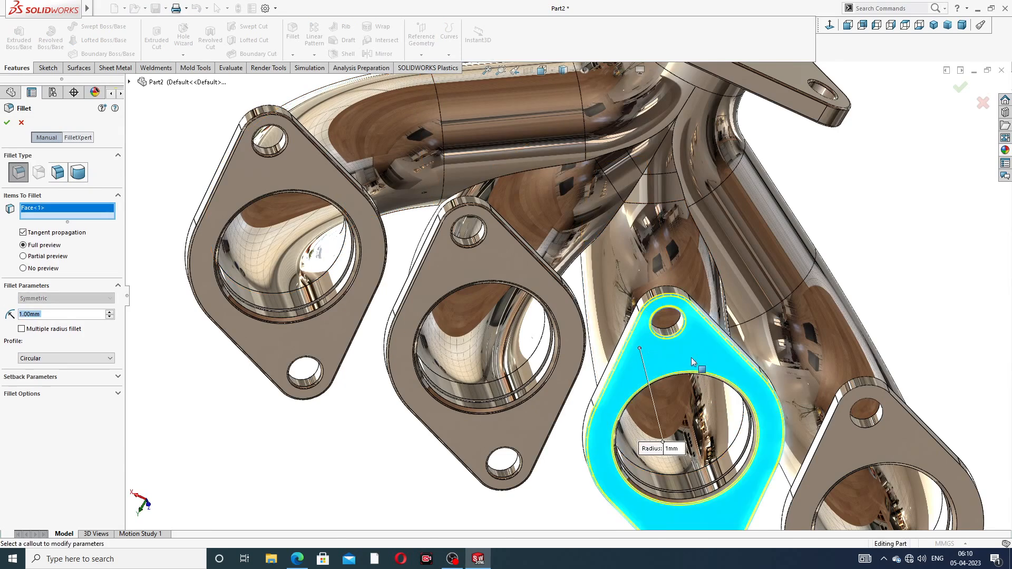
middle_click_drag(691, 357, 547, 446)
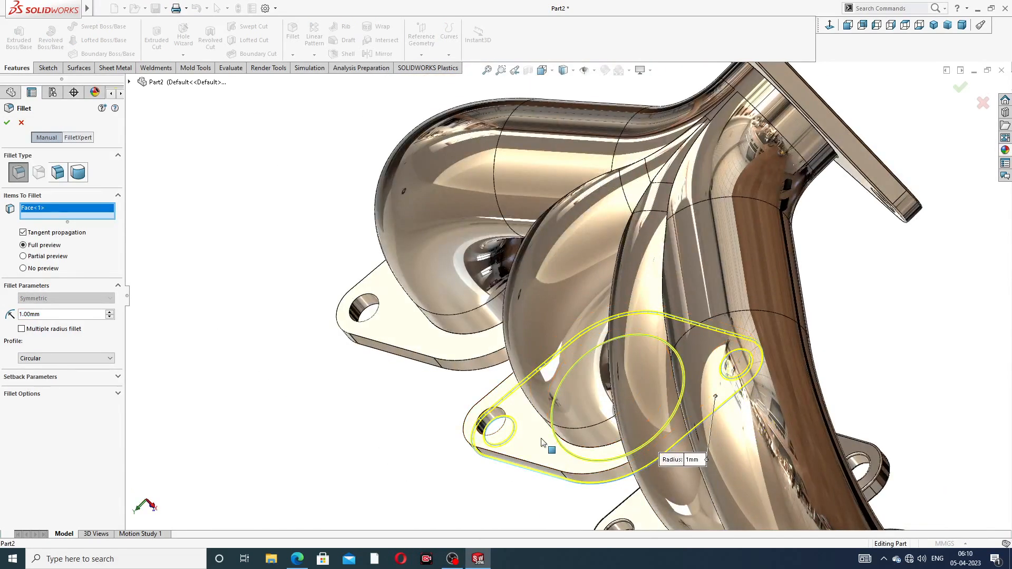
left_click(546, 446)
left_click(11, 126)
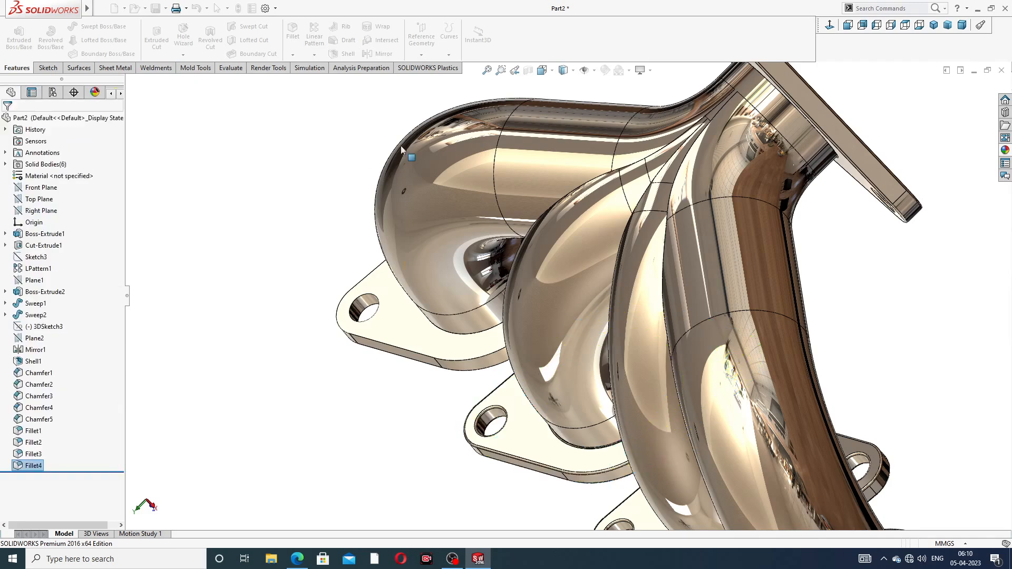
Fillet both flat faces of the remaining inlet flange at the opposite end with a 1 mm radius
left_click(293, 32)
scroll(738, 332, "up", 3)
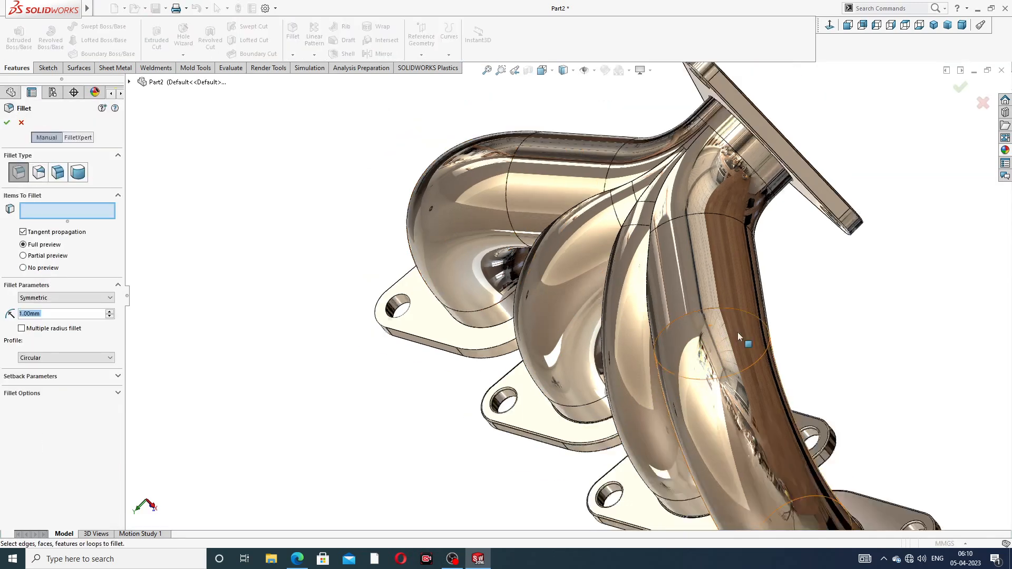
middle_click_drag(716, 361, 784, 312)
scroll(697, 502, "down", 3)
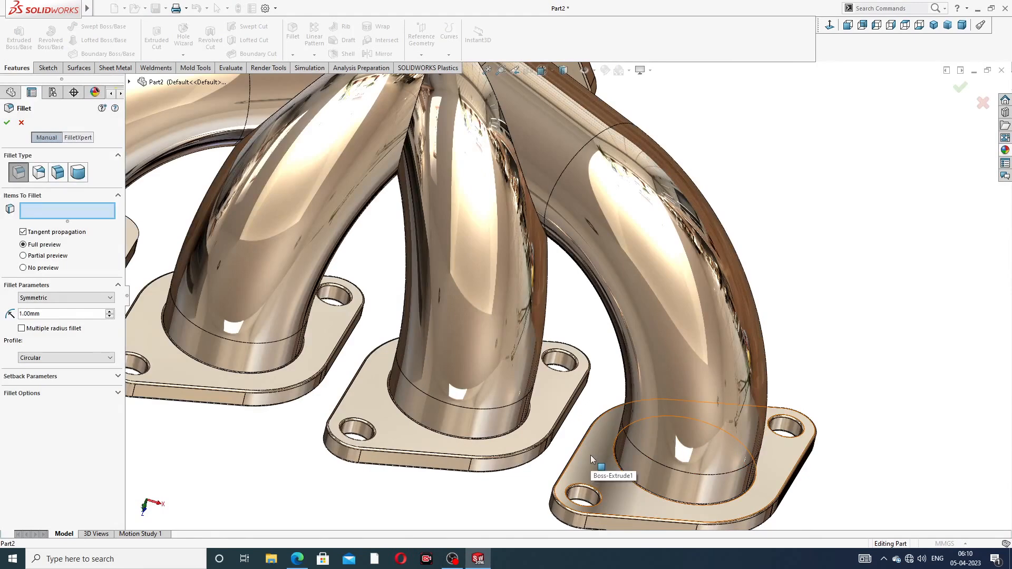
scroll(606, 461, "up", 3)
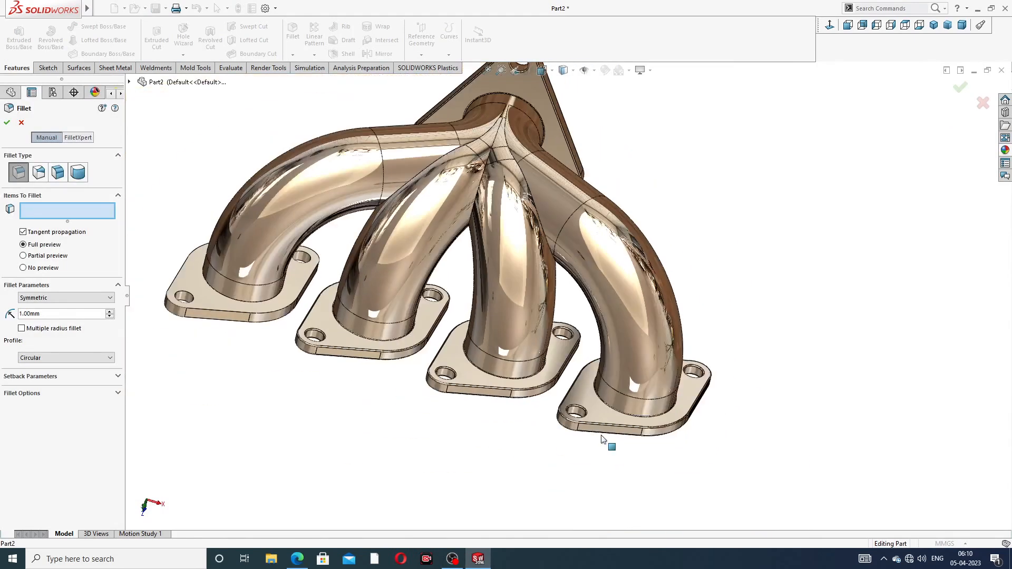
scroll(274, 315, "down", 5)
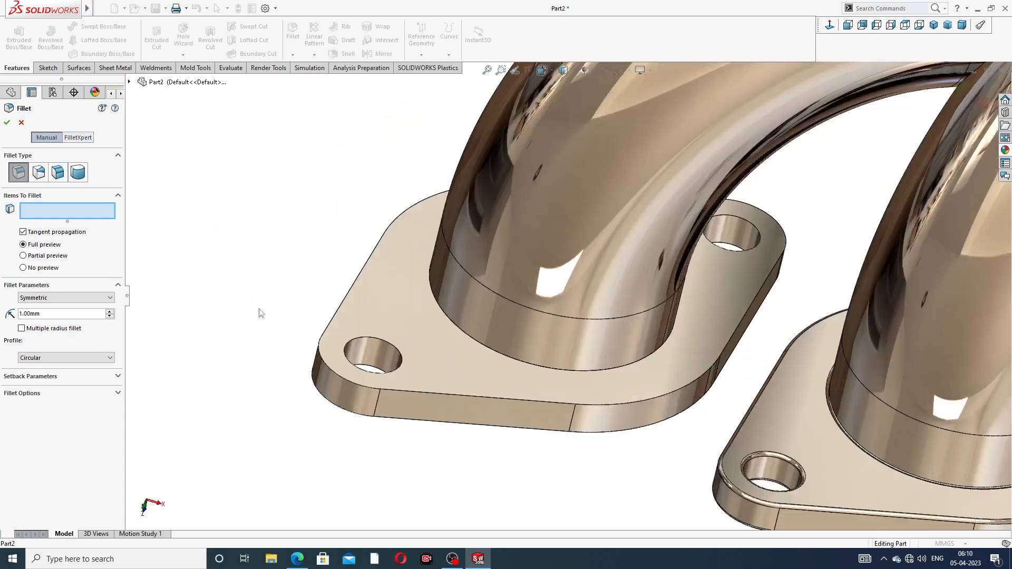
left_click(384, 312)
middle_click_drag(482, 358, 497, 168)
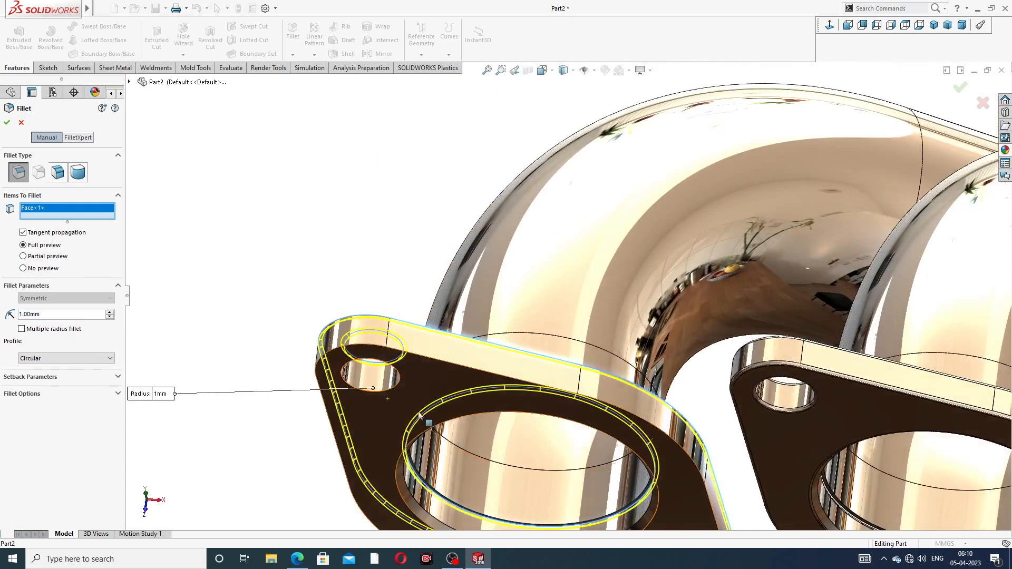
left_click(422, 389)
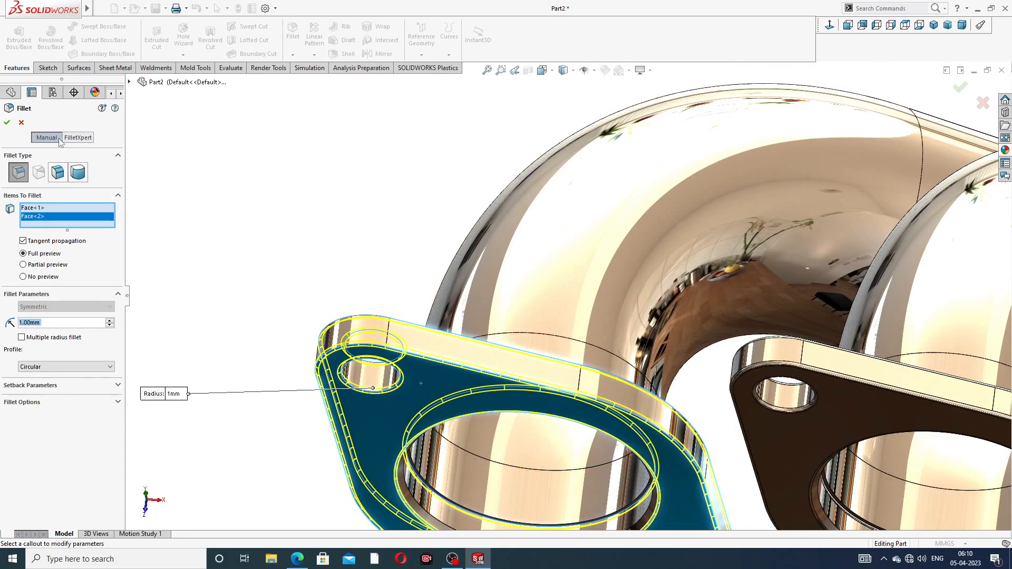
left_click(6, 122)
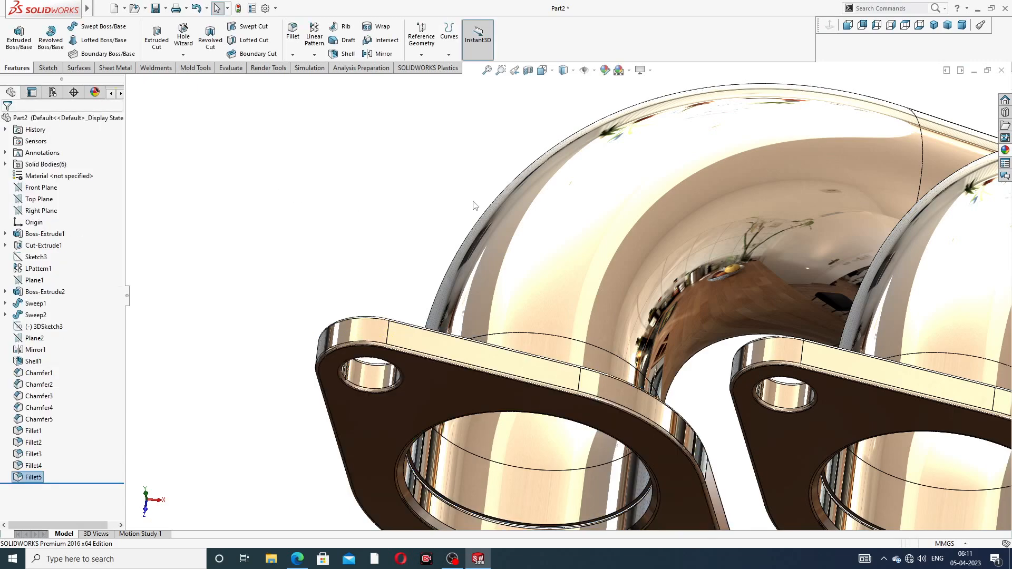
Examine the whole manifold from the front, in isometric view and from behind to check the flanges and pipes
scroll(475, 205, "up", 4)
middle_click_drag(639, 237, 654, 301)
scroll(796, 328, "up", 4)
scroll(792, 320, "down", 2)
scroll(723, 304, "up", 2)
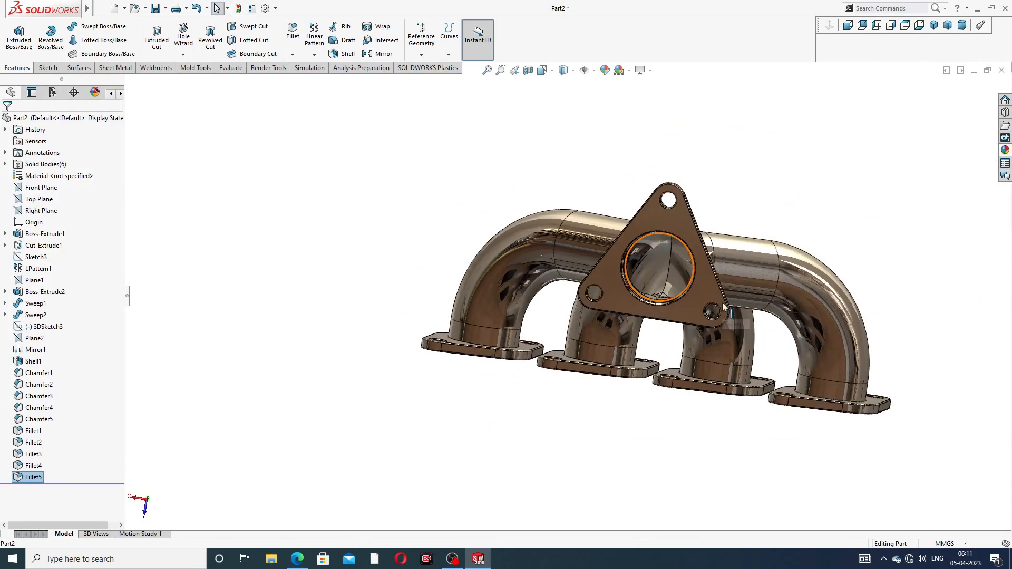
middle_click_drag(723, 307, 806, 384)
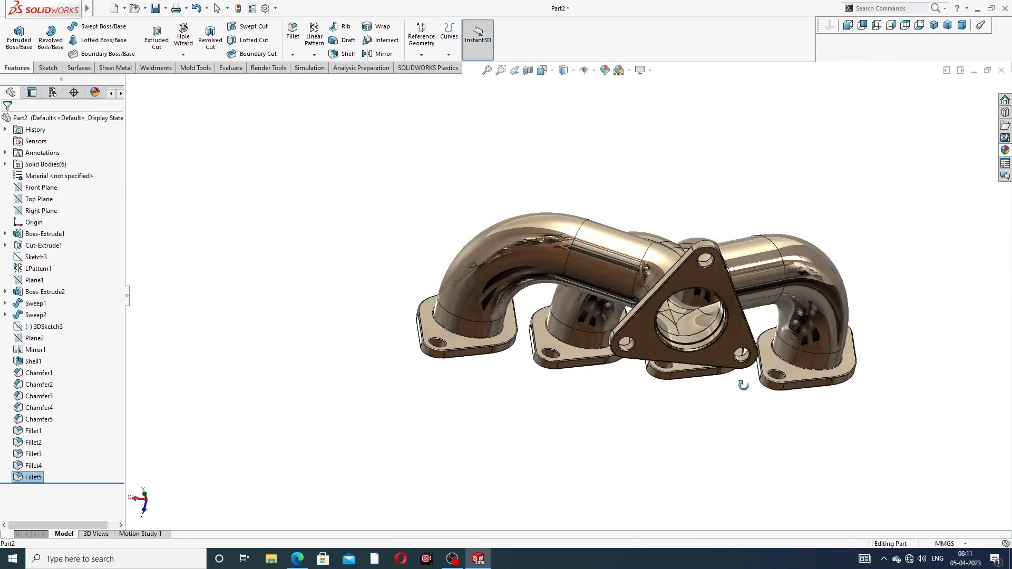
left_click(934, 25)
middle_click_drag(645, 287, 559, 426)
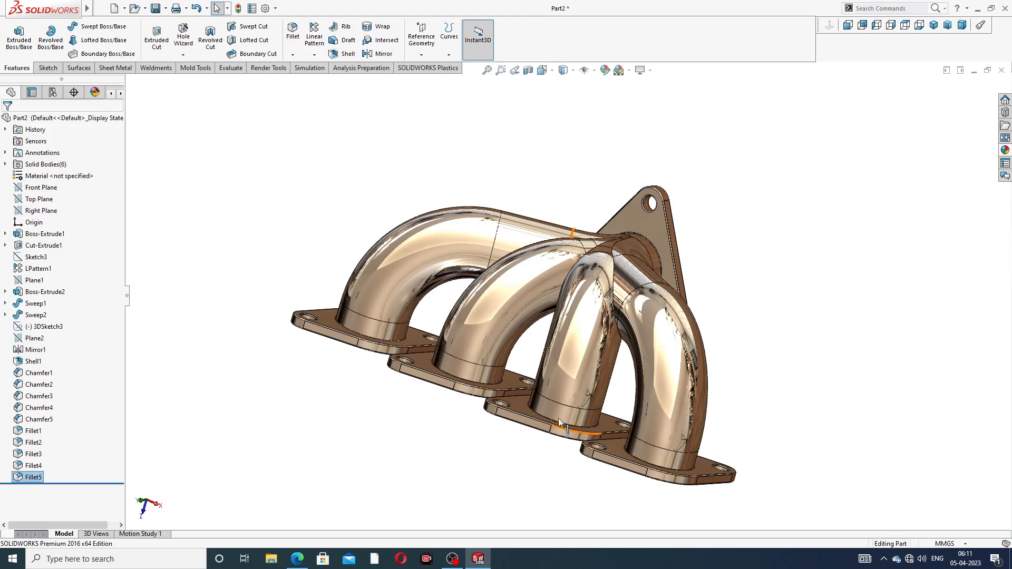
middle_click_drag(560, 423, 584, 380)
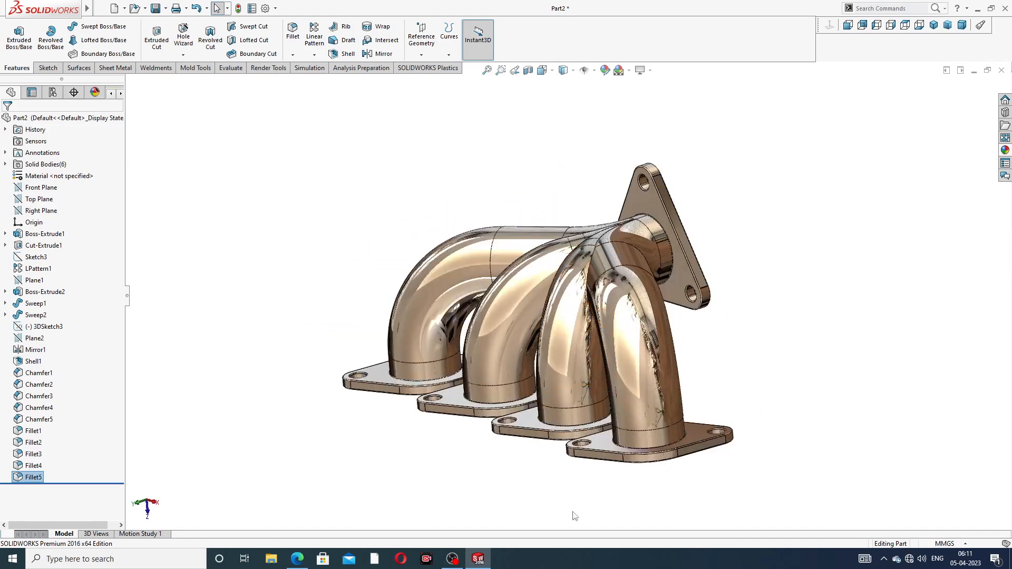